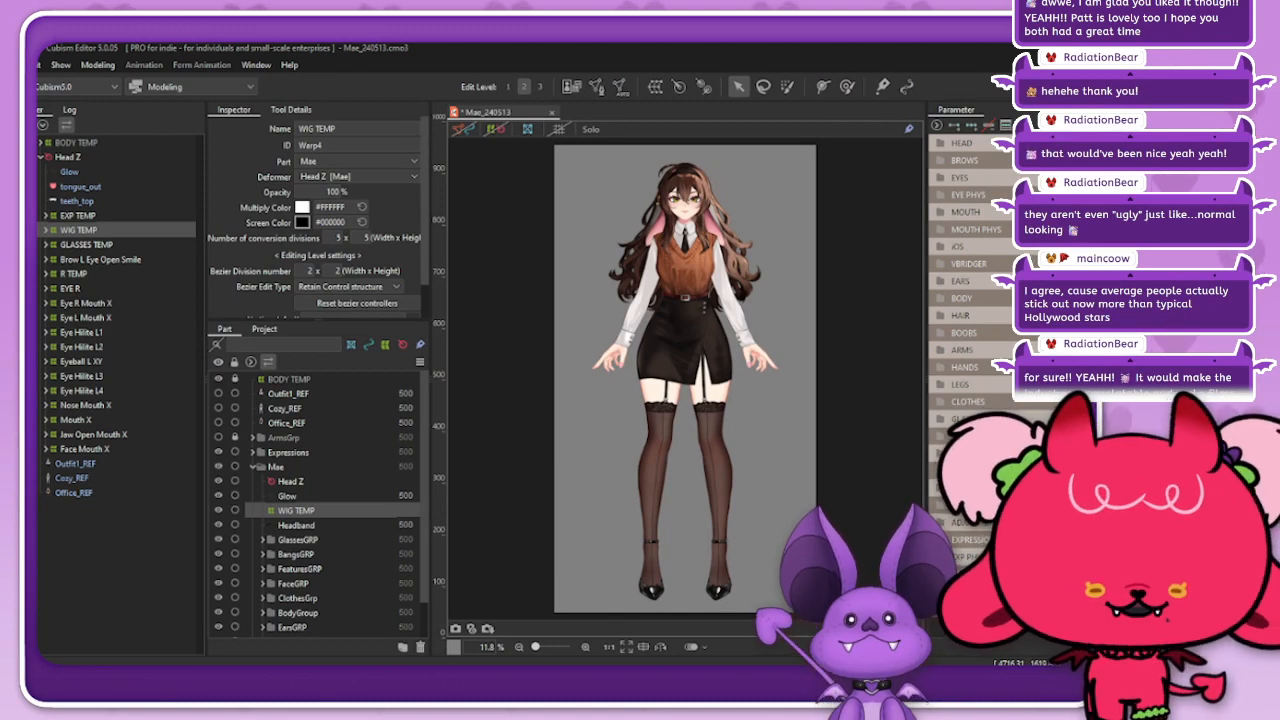
# Step: Combine the EyeL Open and EyeL Smile parameters and move them to preview the left eye's deformation
pyautogui.click(941, 178)
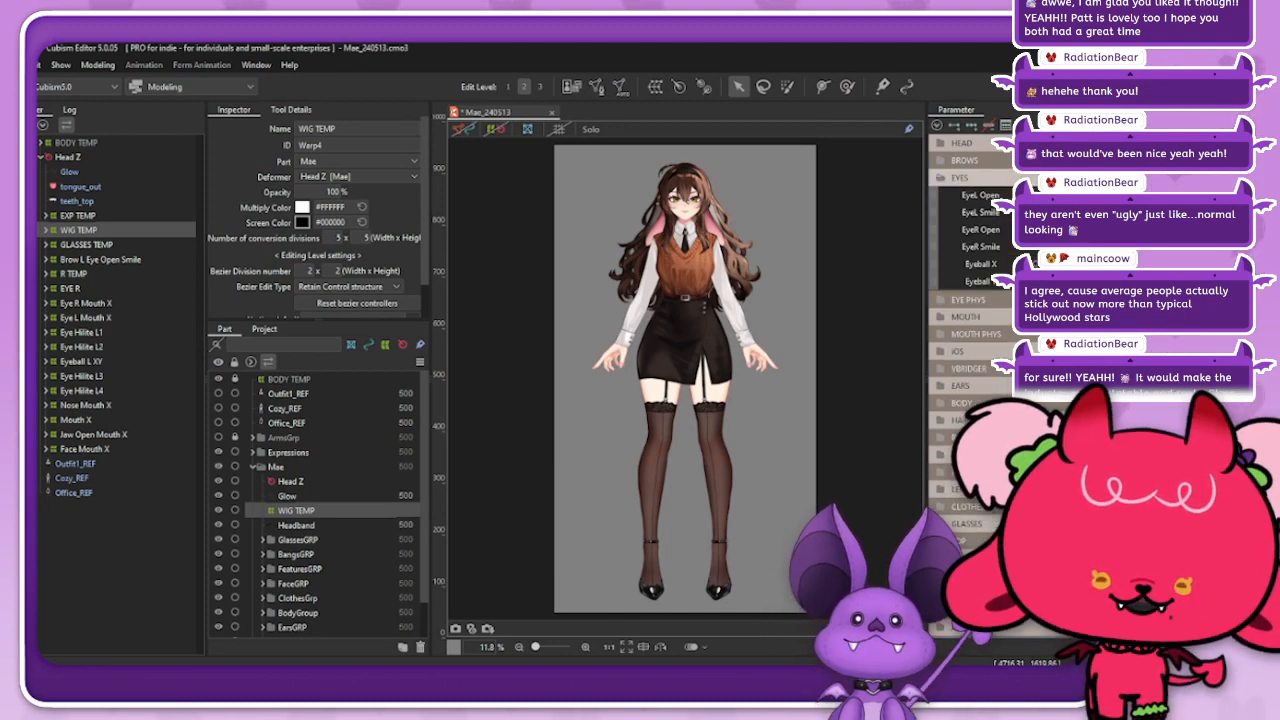
pyautogui.scroll(5, 680, 170)
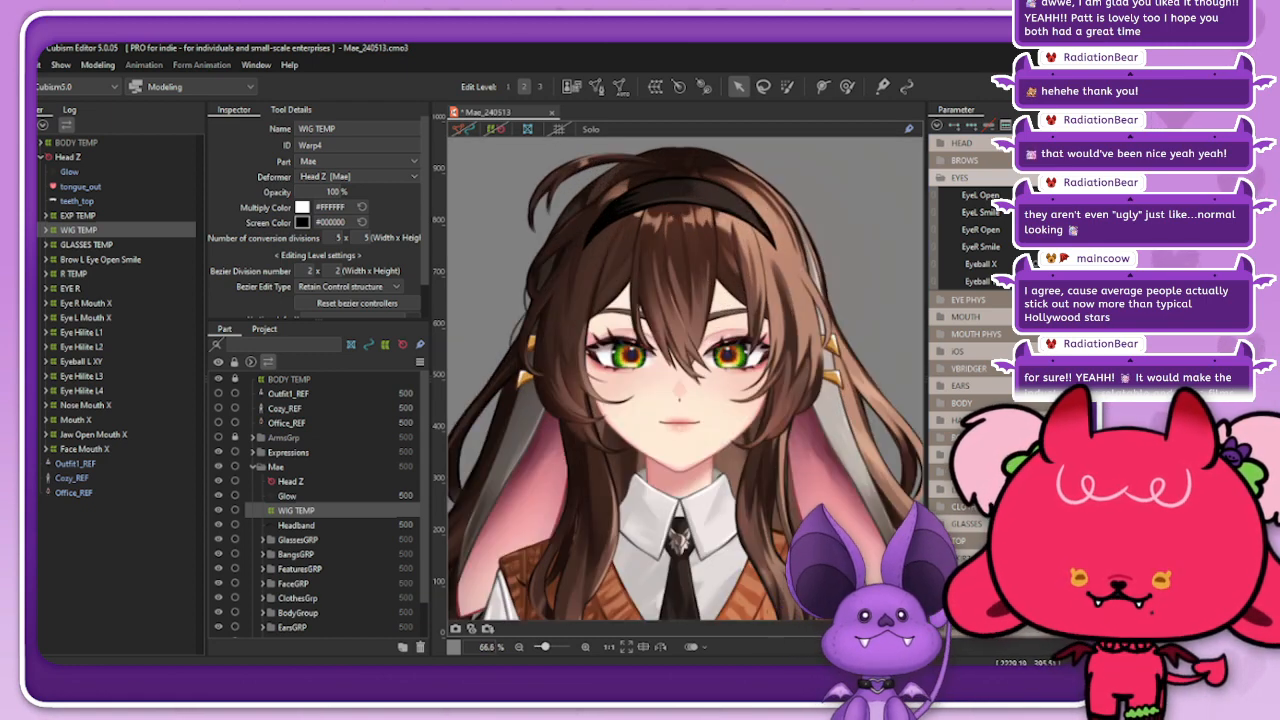
pyautogui.click(935, 196)
pyautogui.moveTo(1045, 215); pyautogui.dragTo(1045, 236)
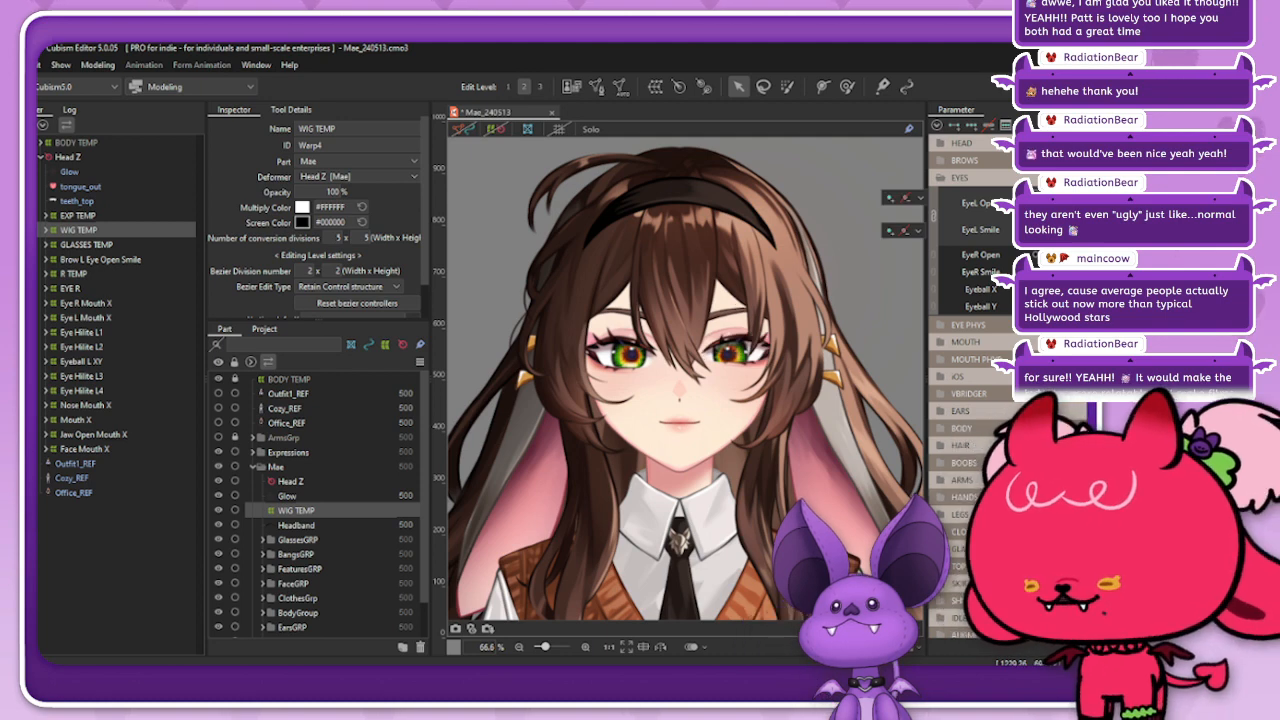
# Step: Set the WIG TEMP deformer's opacity to 0% and preview the left eye's movement on the bare head
pyautogui.moveTo(337, 192); pyautogui.dragTo(240, 192)
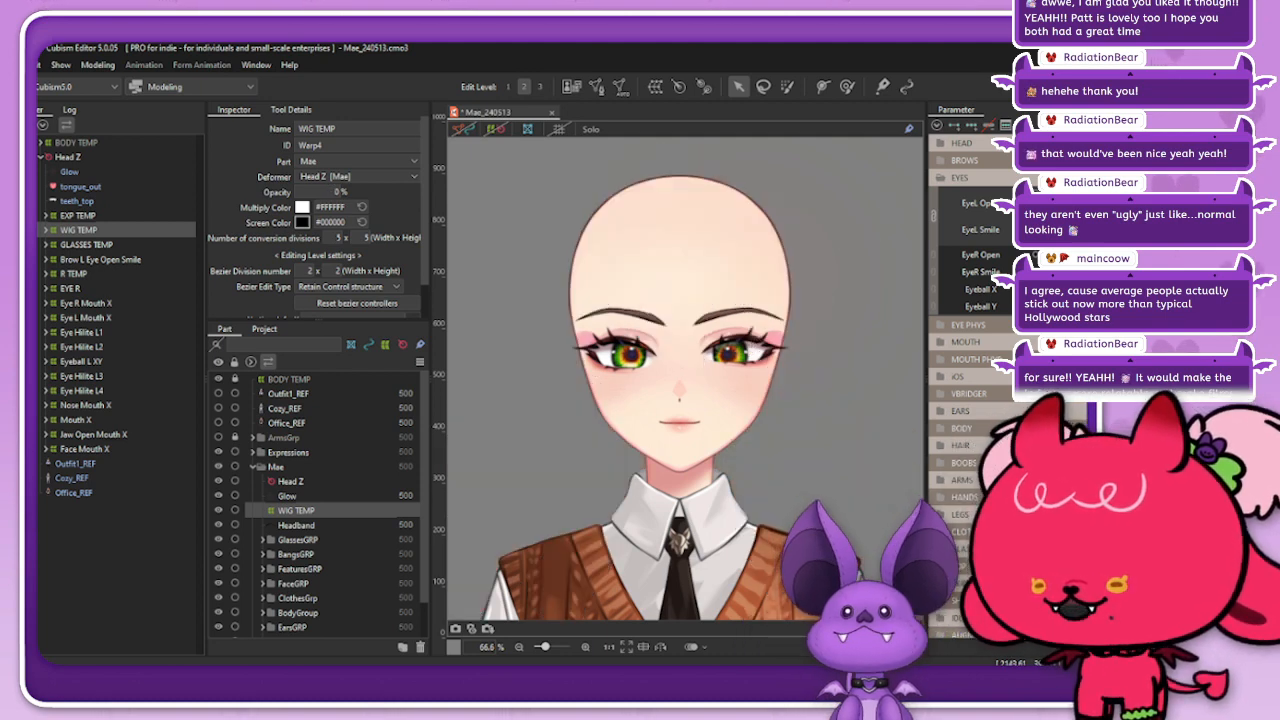
pyautogui.moveTo(1070, 236)
pyautogui.mouseDown()
pyautogui.moveTo(1020, 236)
pyautogui.moveTo(1075, 236)
pyautogui.moveTo(1020, 236)
pyautogui.moveTo(1075, 236)
pyautogui.moveTo(1022, 236)
pyautogui.moveTo(1075, 236)
pyautogui.moveTo(1056, 236)
pyautogui.mouseUp()
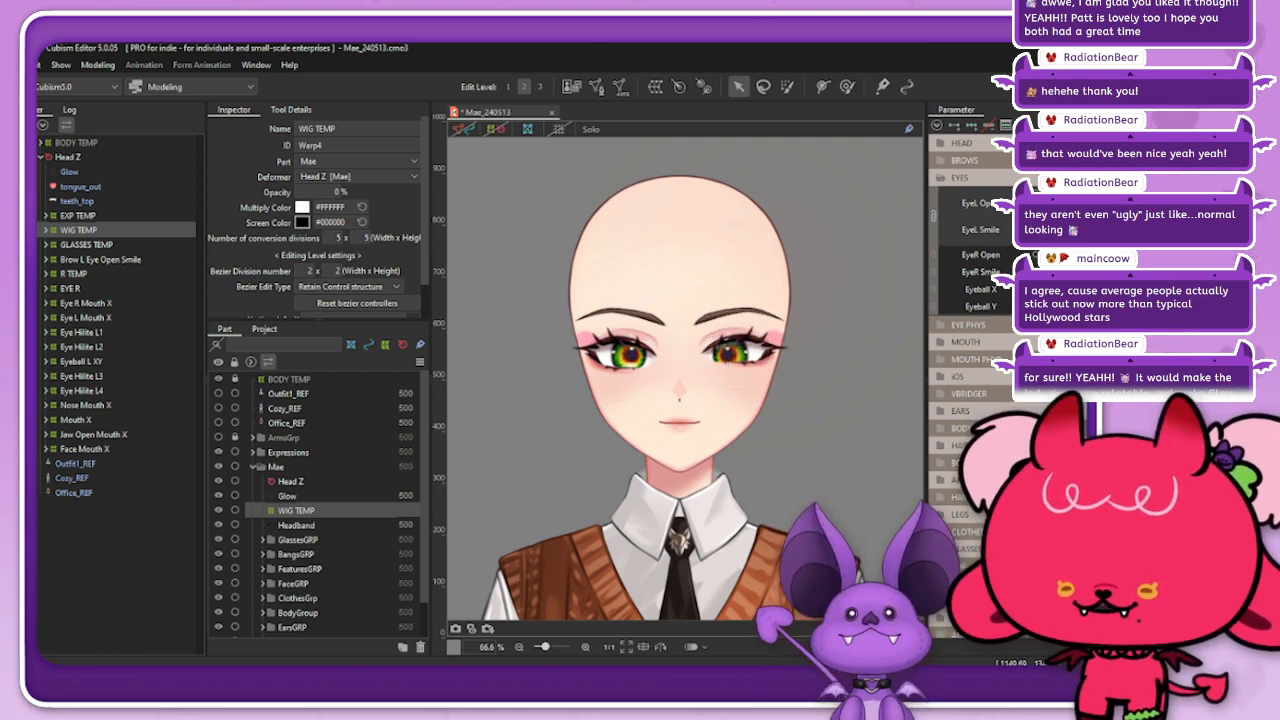
# Step: Preview the eyebrow movement with the combined BrowL Y and BrowR Y parameters, then collapse the BROWS group
pyautogui.click(965, 160)
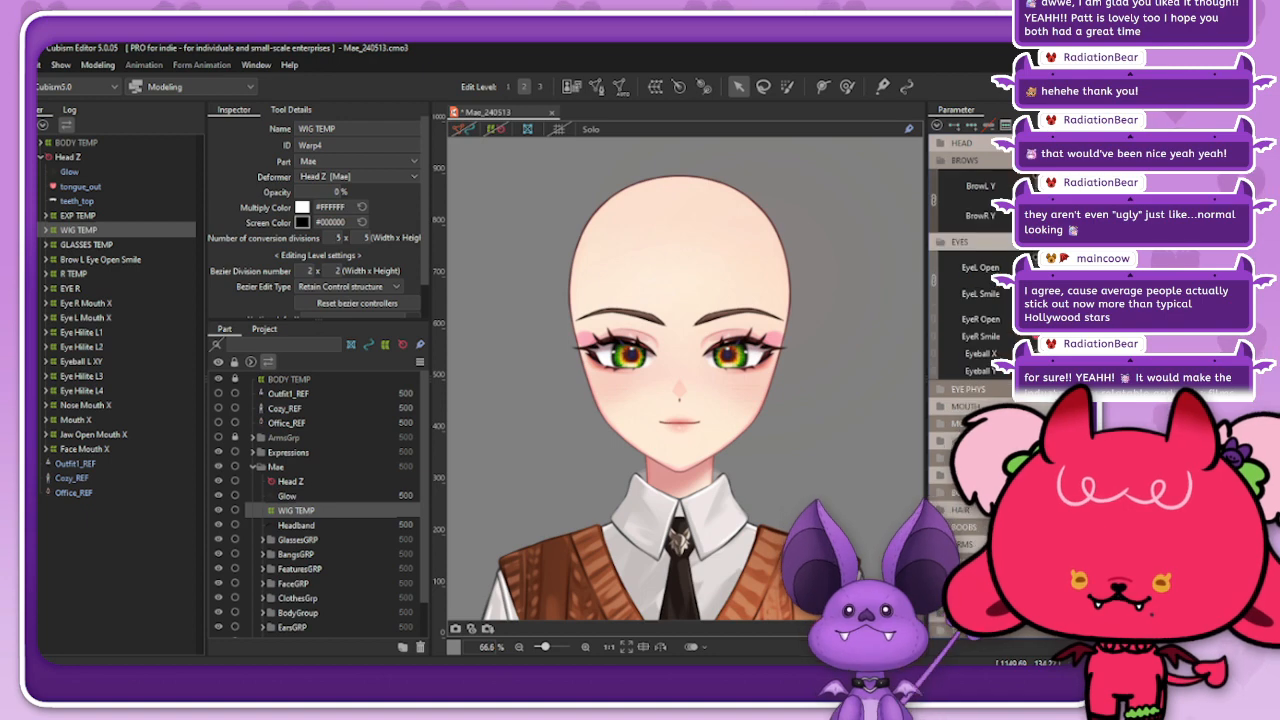
pyautogui.moveTo(1058, 201)
pyautogui.mouseDown()
pyautogui.moveTo(1037, 184)
pyautogui.moveTo(1078, 216)
pyautogui.moveTo(1048, 190)
pyautogui.moveTo(1037, 212)
pyautogui.moveTo(1037, 188)
pyautogui.moveTo(1037, 201)
pyautogui.mouseUp()
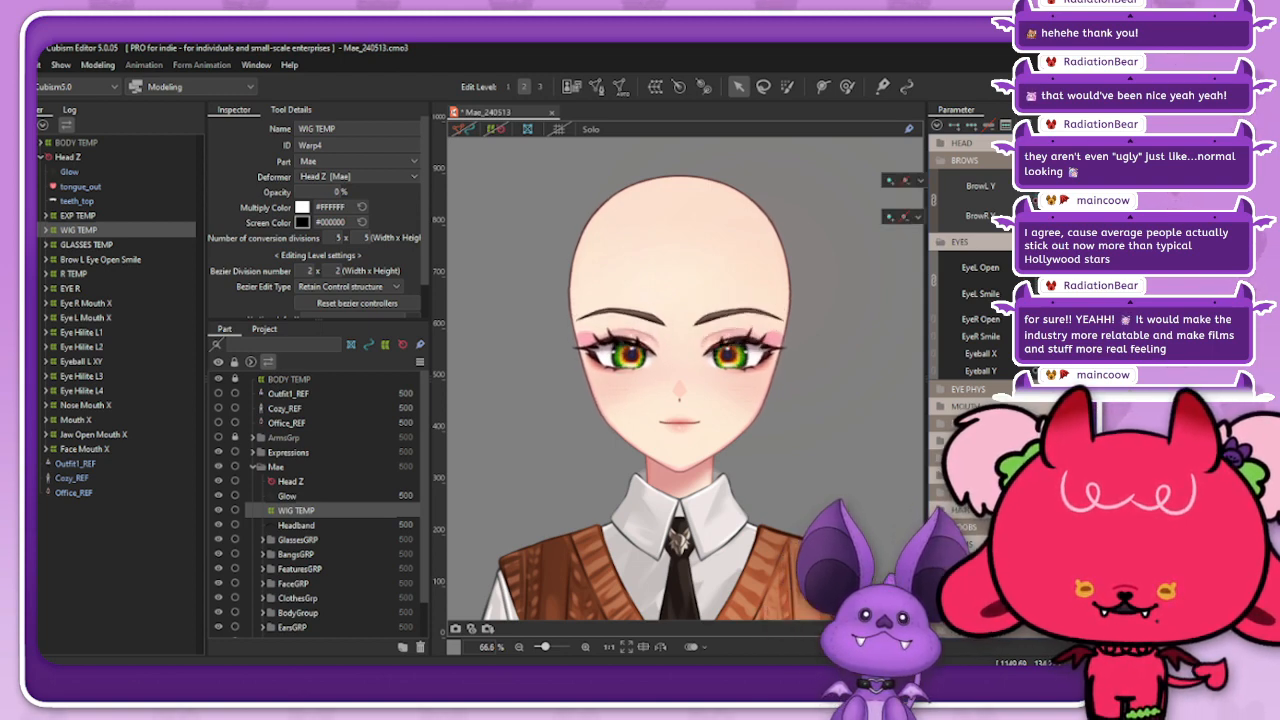
pyautogui.click(963, 160)
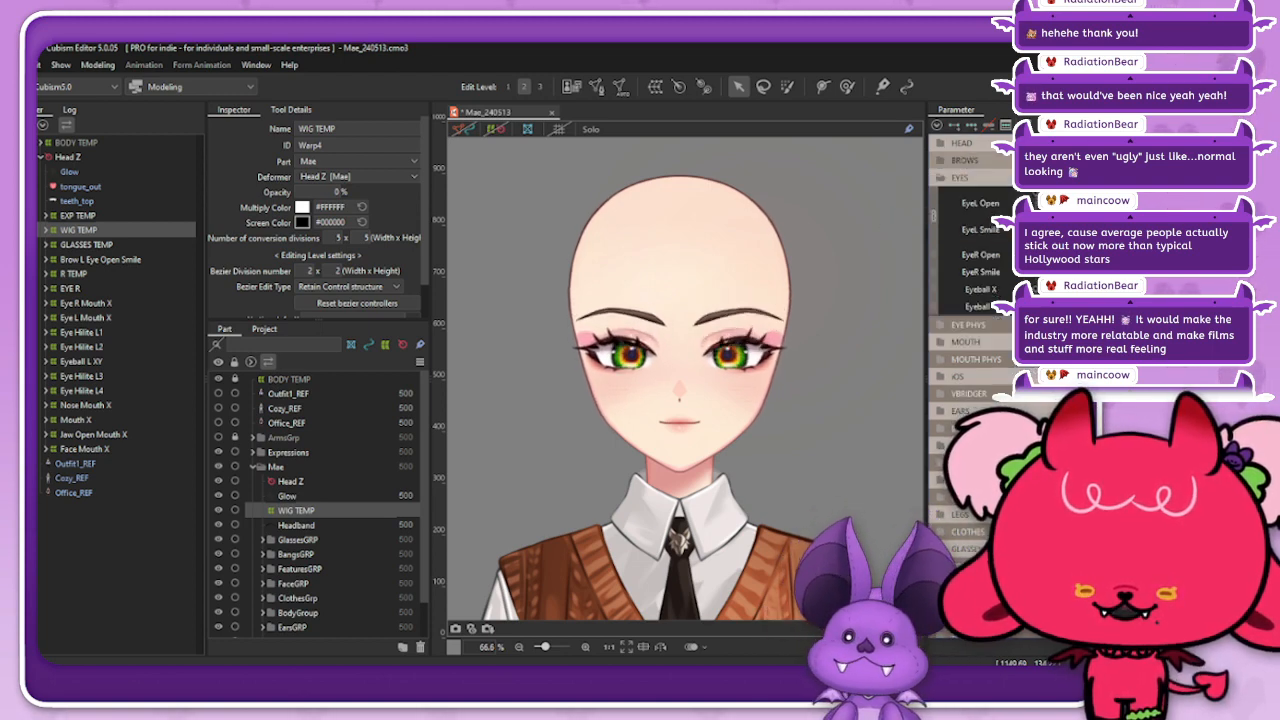
# Step: Separate the EyeL pair, preview the gaze with Eyeball X and Eyeball Y temporarily combined, and collapse the EYES group
pyautogui.click(934, 216)
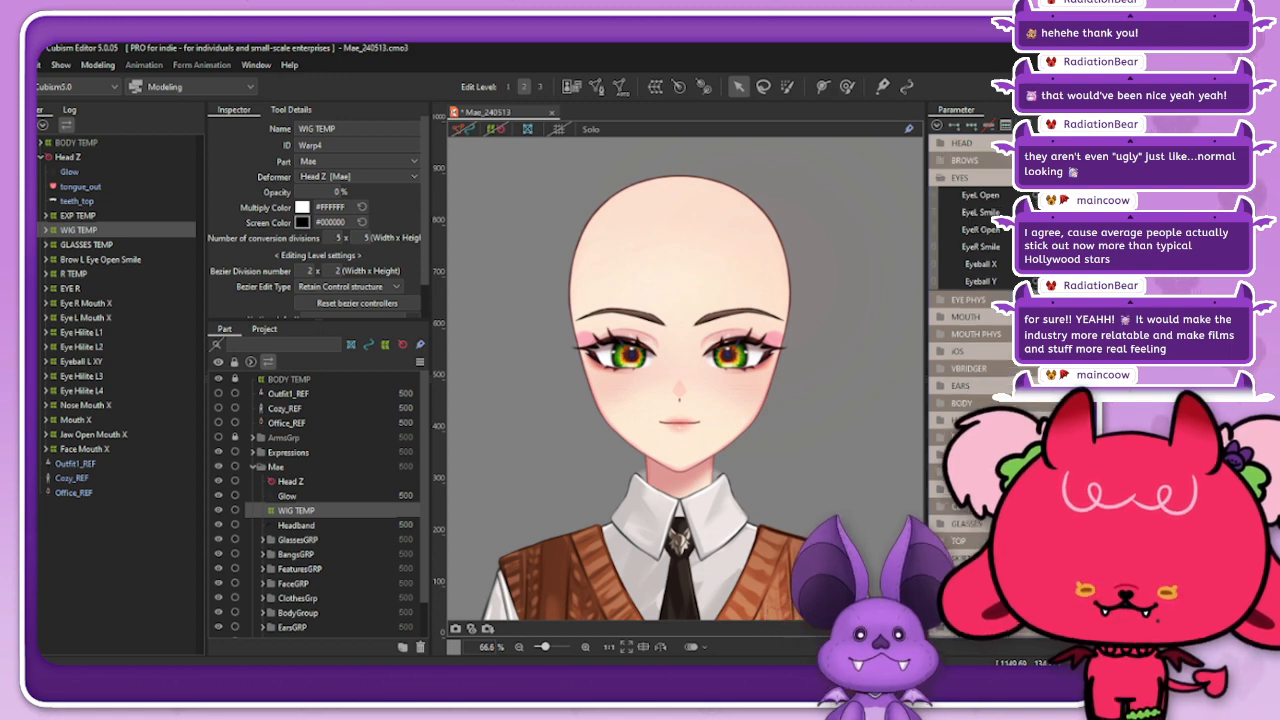
pyautogui.click(934, 272)
pyautogui.moveTo(1037, 286); pyautogui.dragTo(1035, 284)
pyautogui.rightClick(932, 290)
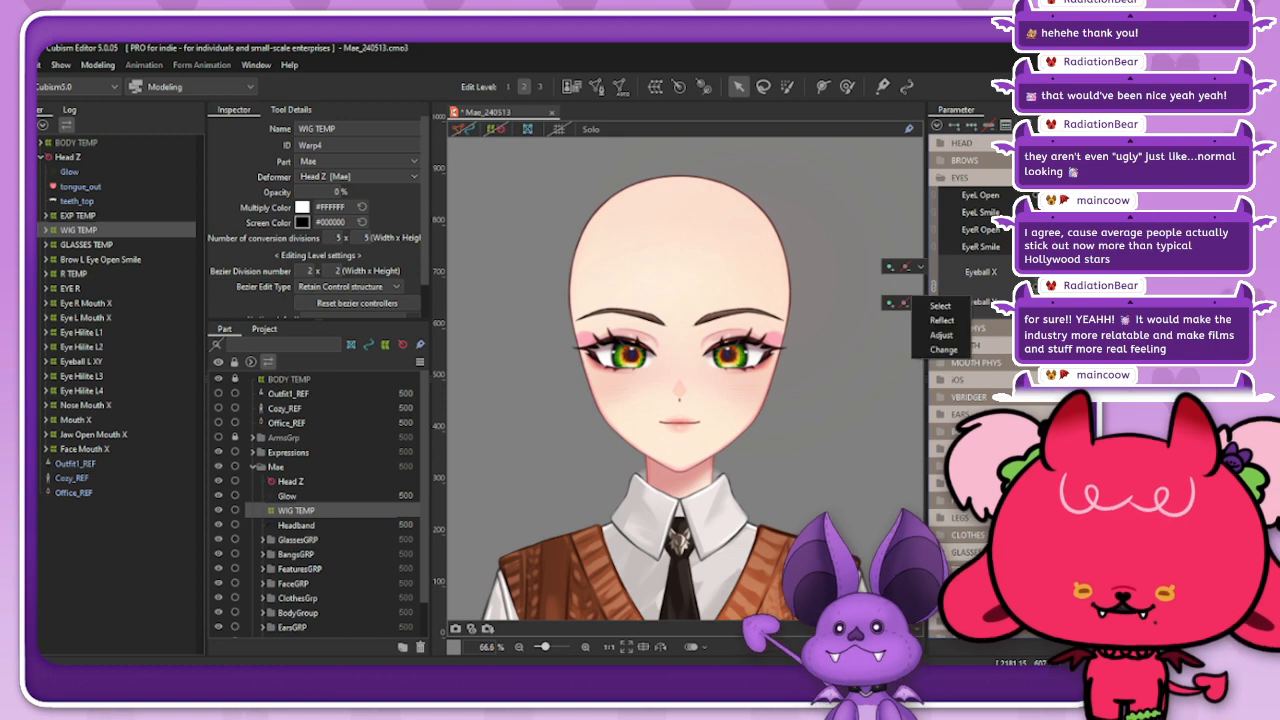
pyautogui.click(934, 287)
pyautogui.click(941, 178)
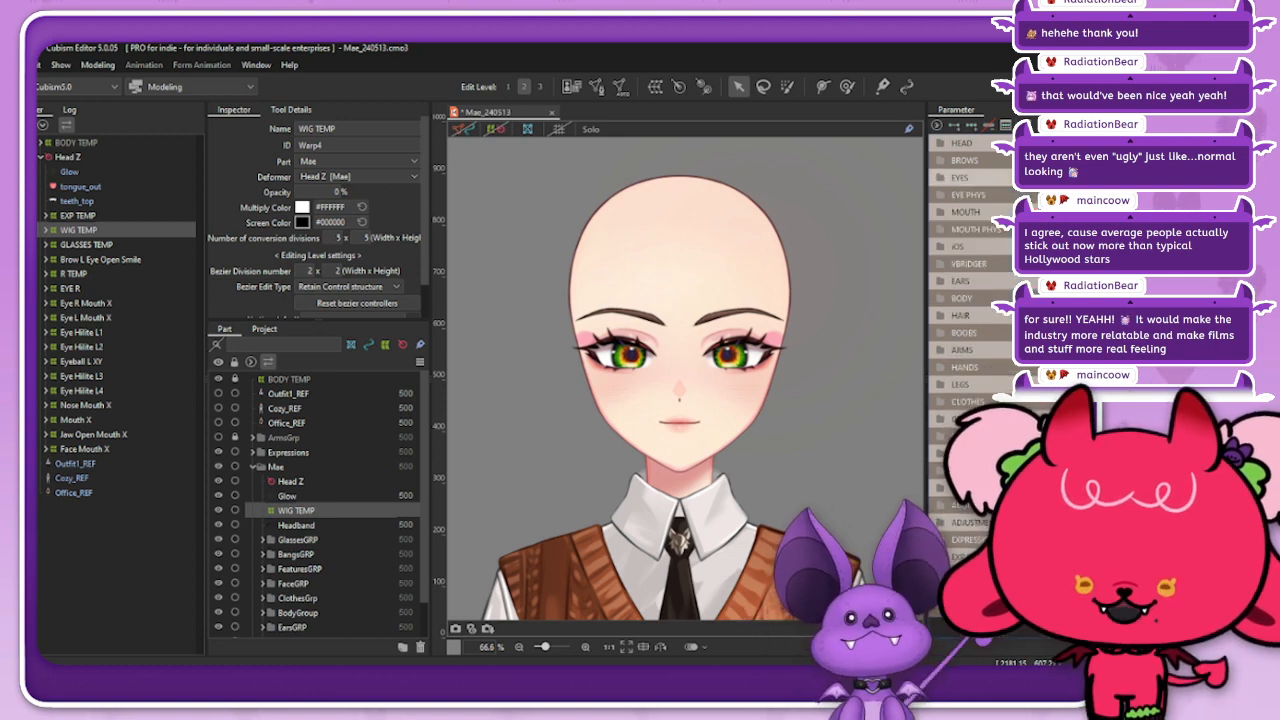
# Step: Open the model's Physics Settings and reposition the window so the model preview is in view
pyautogui.click(98, 65)
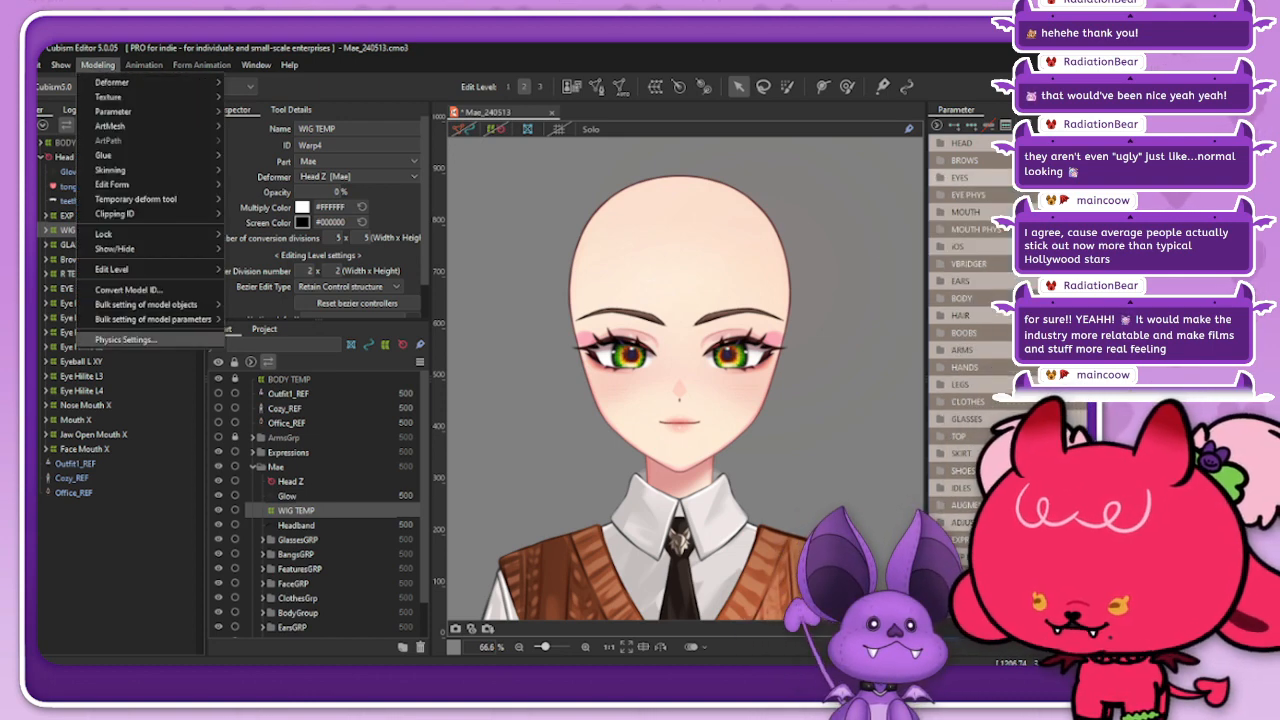
pyautogui.click(128, 341)
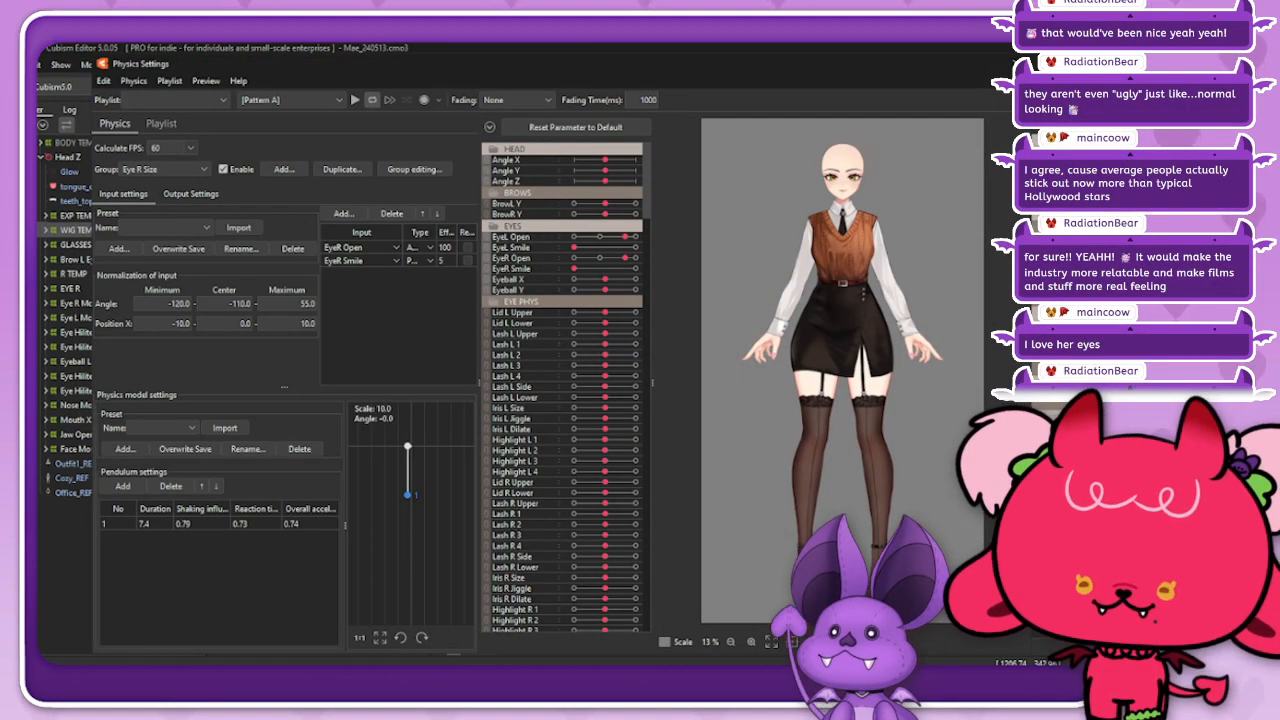
pyautogui.moveTo(718, 69); pyautogui.dragTo(642, 57)
# Step: Test the left eye physics by moving the combined EyeL Open and EyeL Smile parameters, then close Physics Settings
pyautogui.scroll(9, 766, 134)
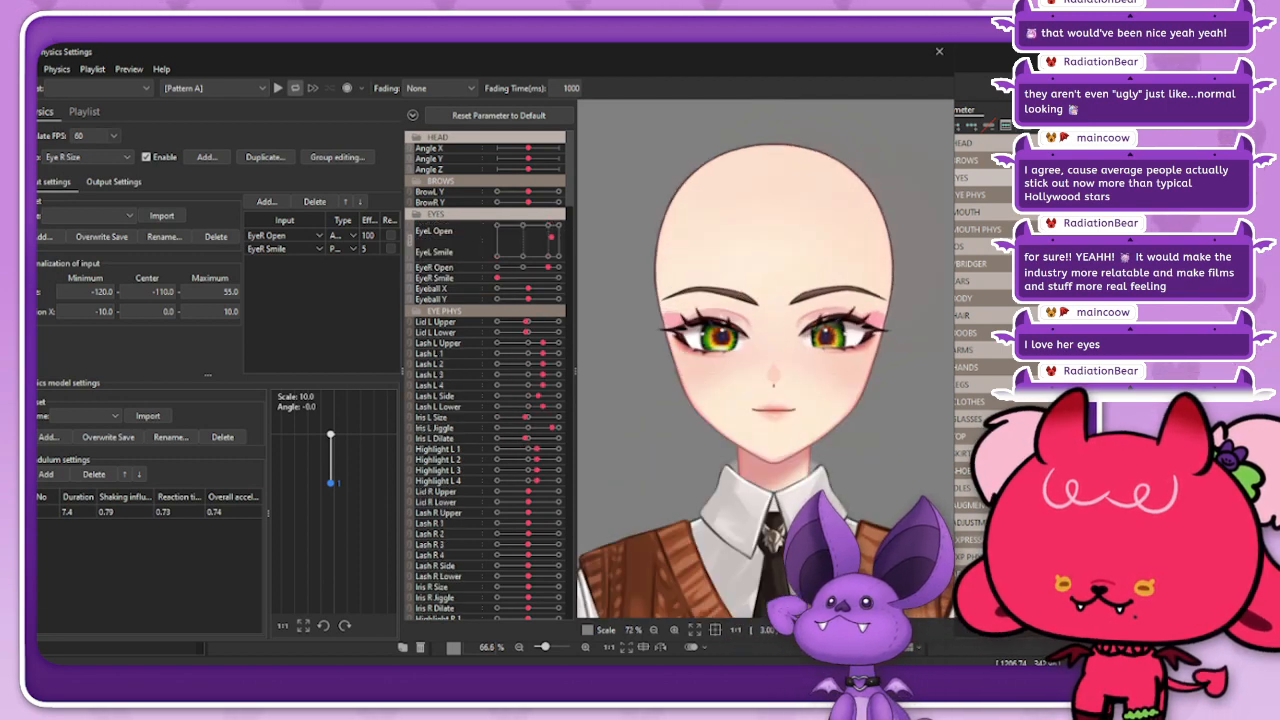
pyautogui.scroll(3, 881, 326)
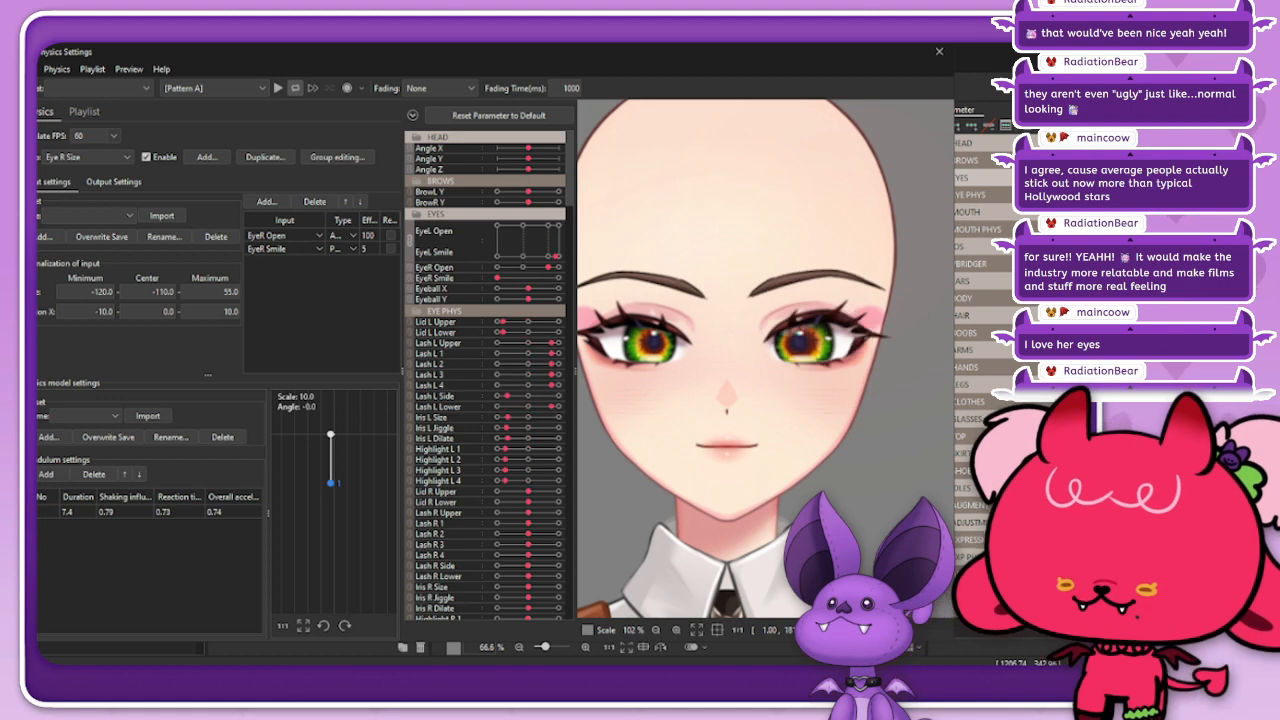
pyautogui.moveTo(518, 232); pyautogui.dragTo(507, 256)
pyautogui.scroll(3, 844, 294)
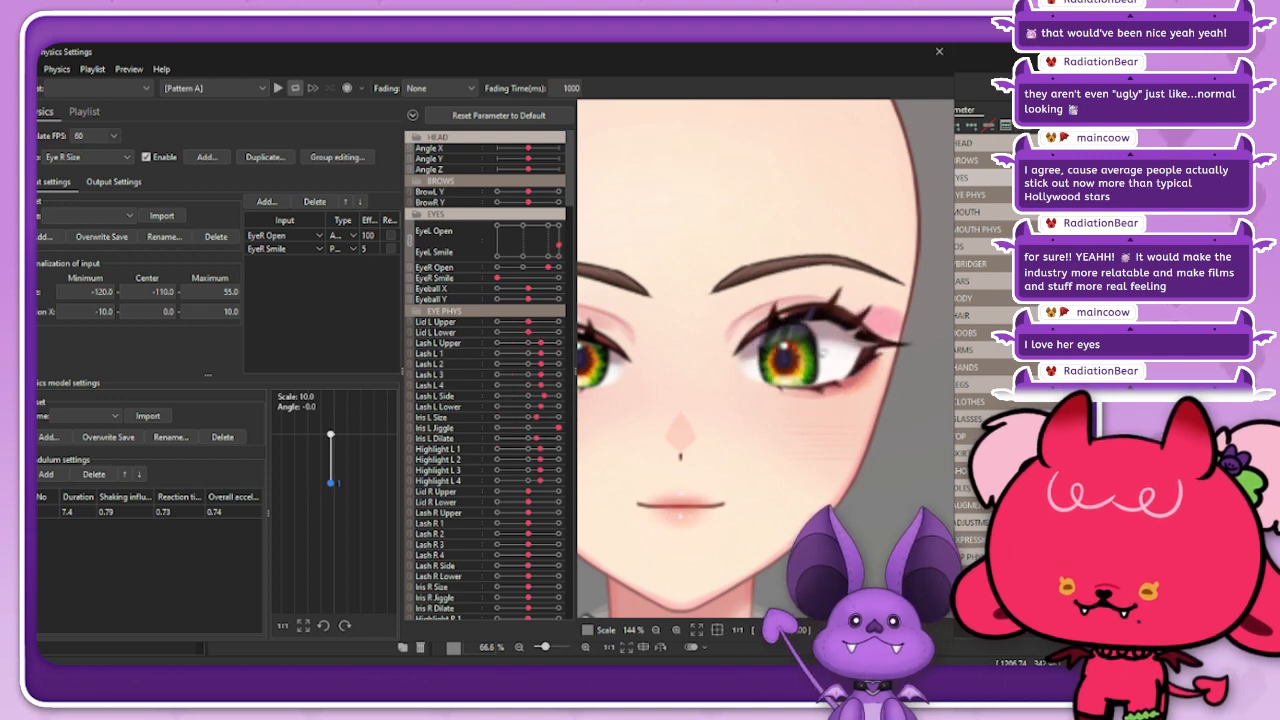
pyautogui.moveTo(525, 256); pyautogui.dragTo(548, 225)
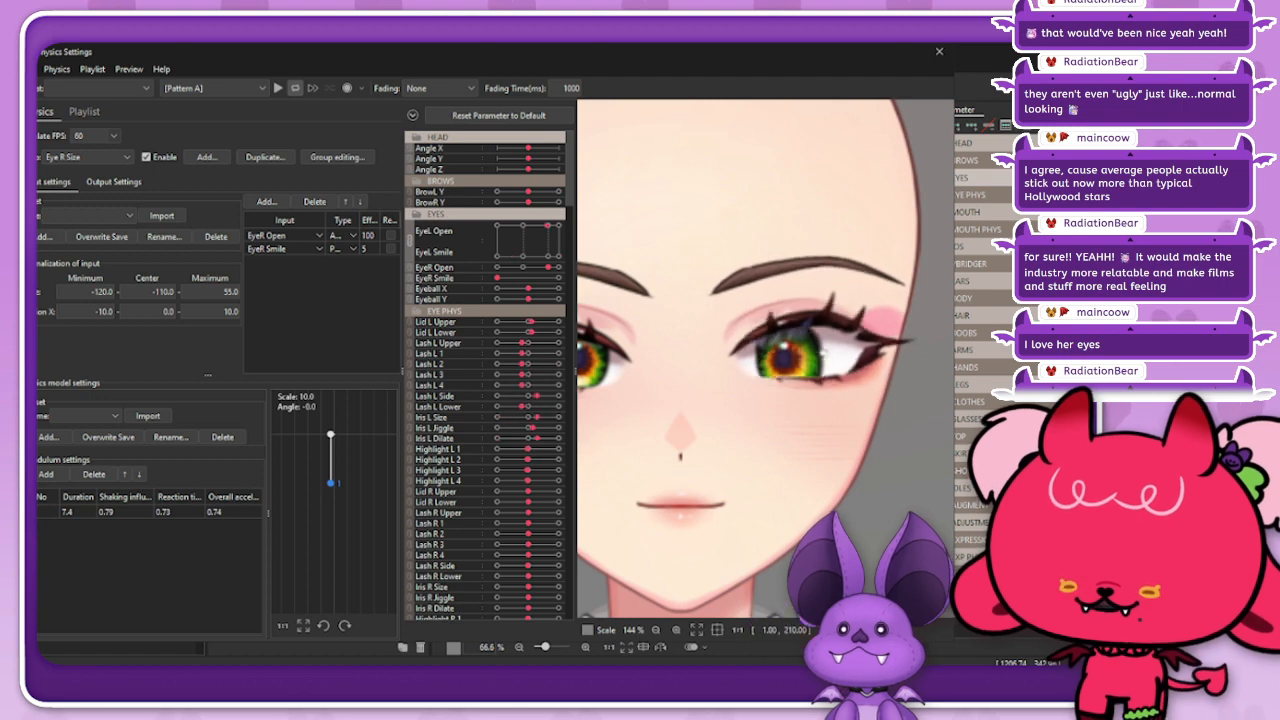
pyautogui.click(548, 256)
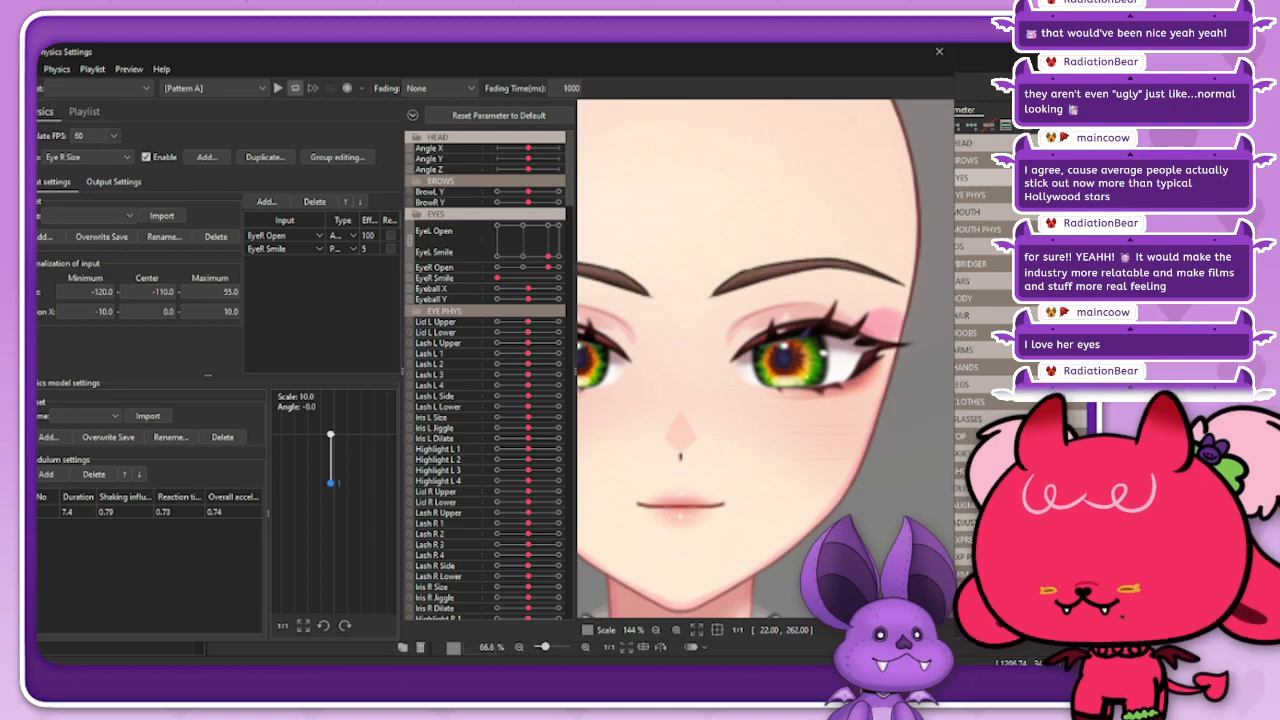
pyautogui.click(939, 51)
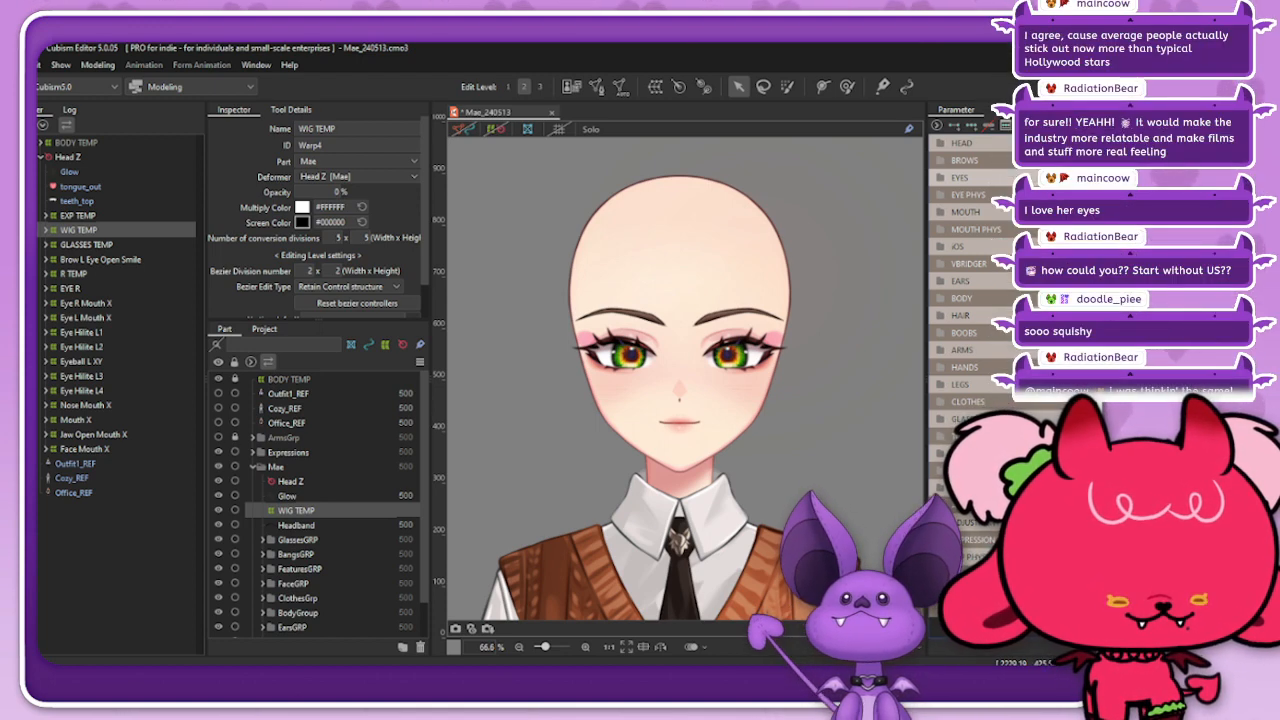
# Step: Expand the MOUTH parameter group and move the combined Mouth Form and Mouth Open parameters to preview an open smile
pyautogui.scroll(2, 712, 345)
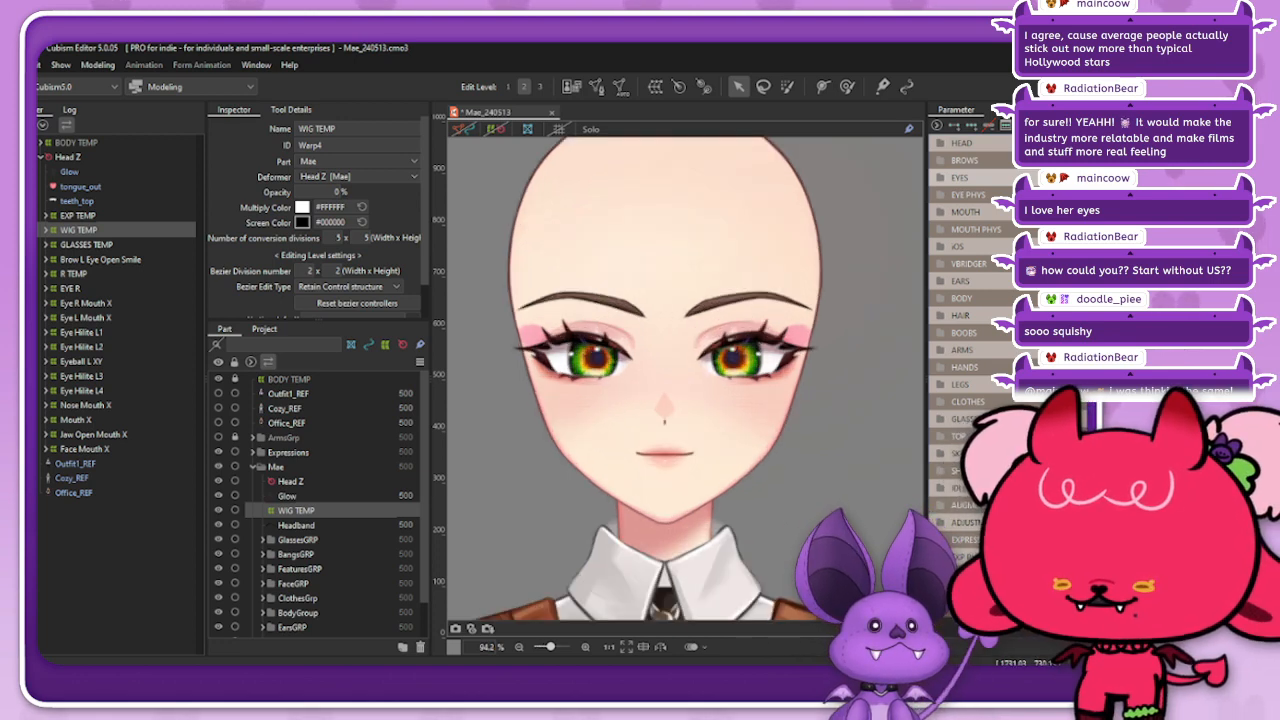
pyautogui.scroll(2, 668, 371)
pyautogui.scroll(-2, 760, 366)
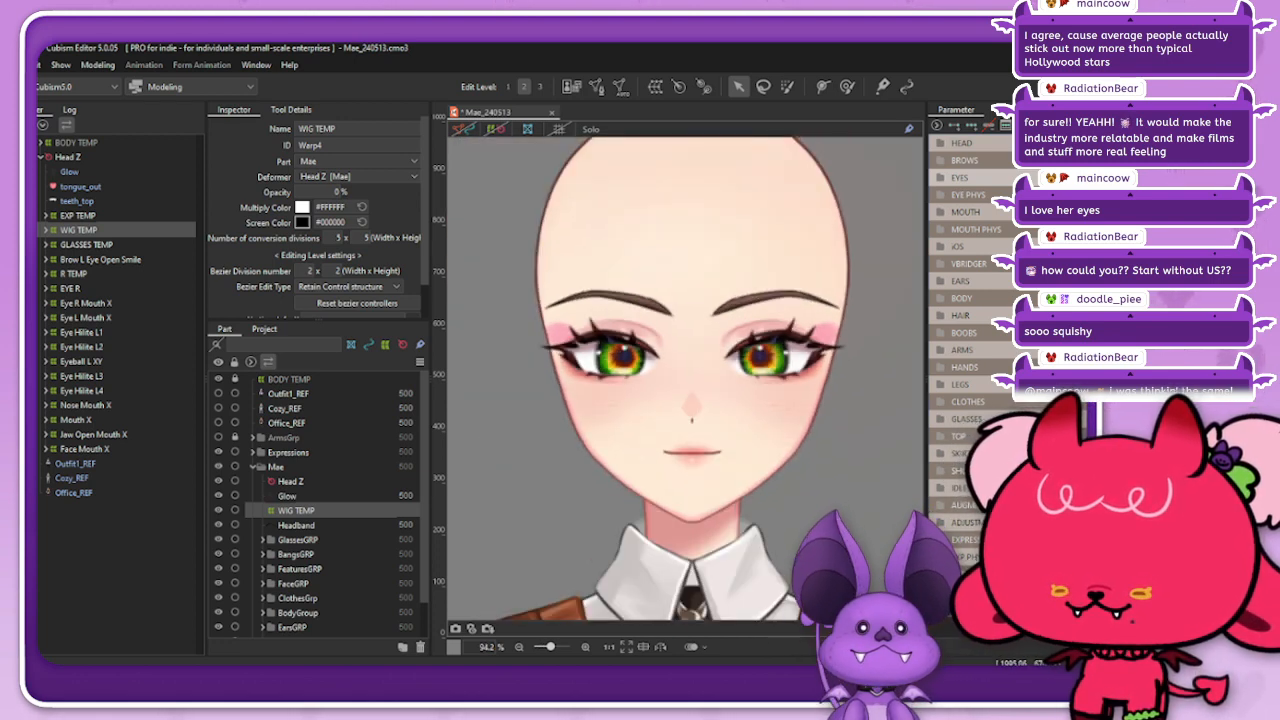
pyautogui.scroll(2, 640, 370)
pyautogui.scroll(-2, 700, 370)
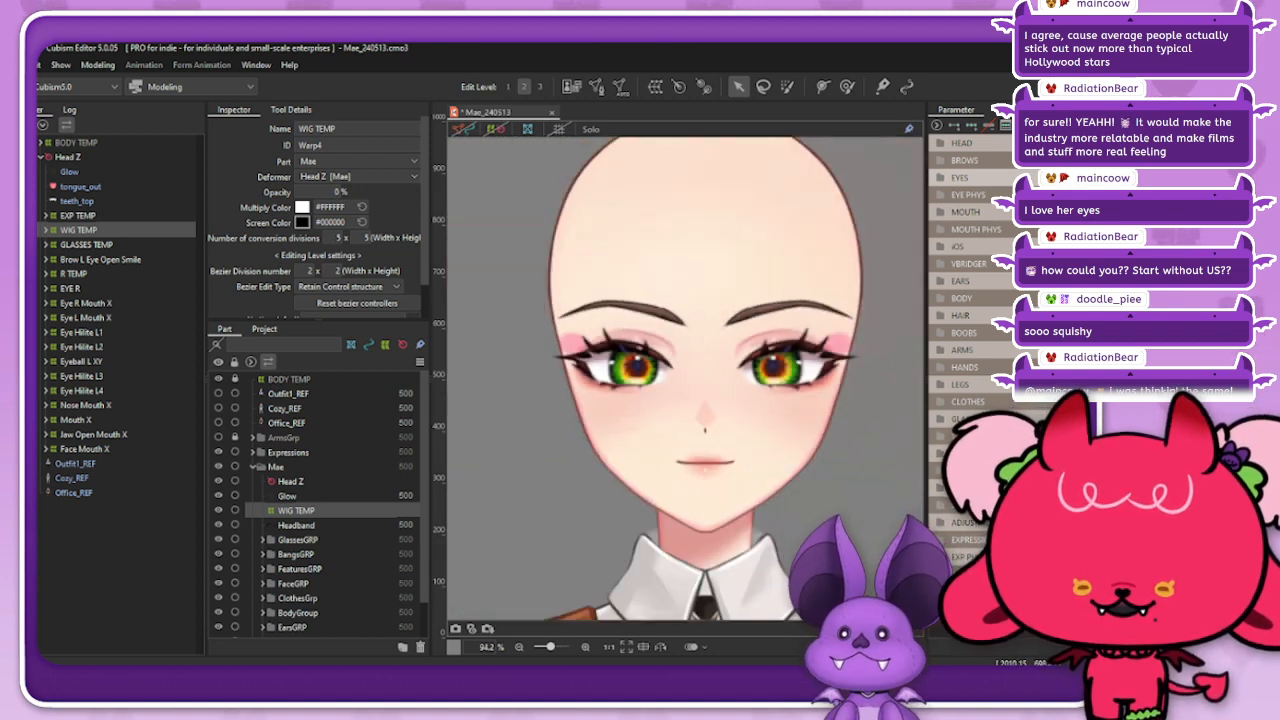
pyautogui.click(941, 212)
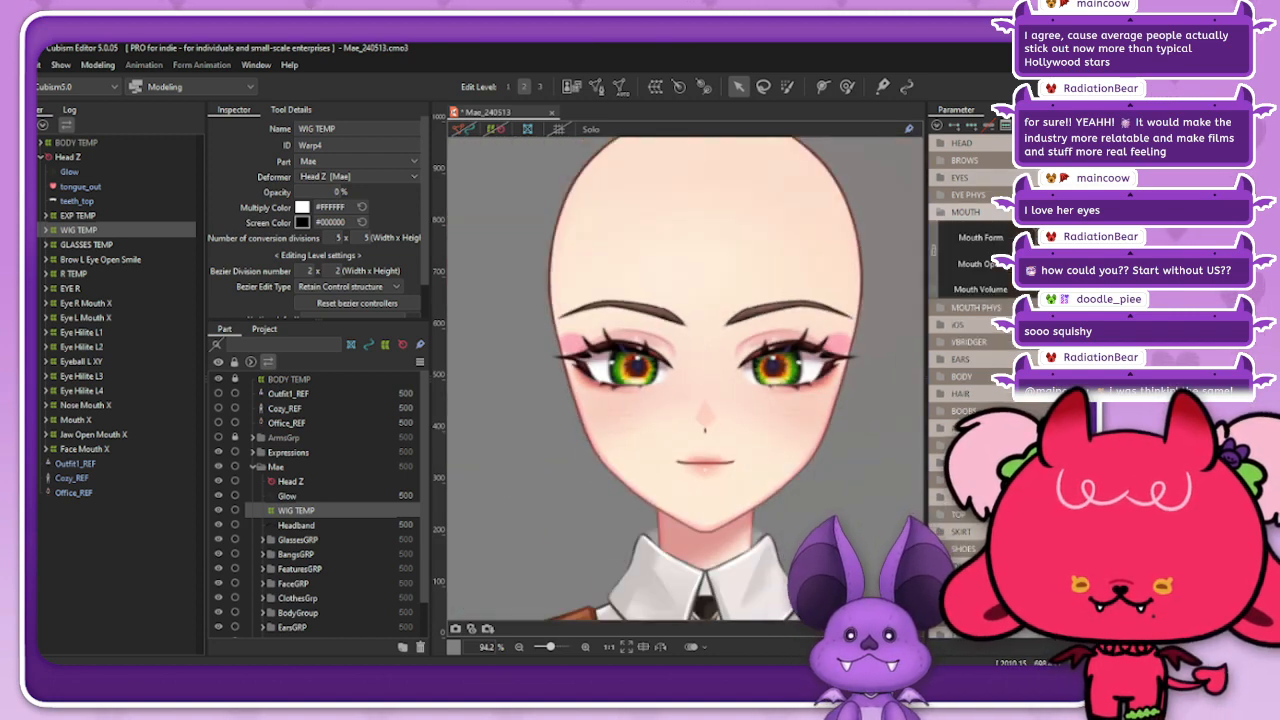
pyautogui.moveTo(1098, 272); pyautogui.dragTo(1128, 234)
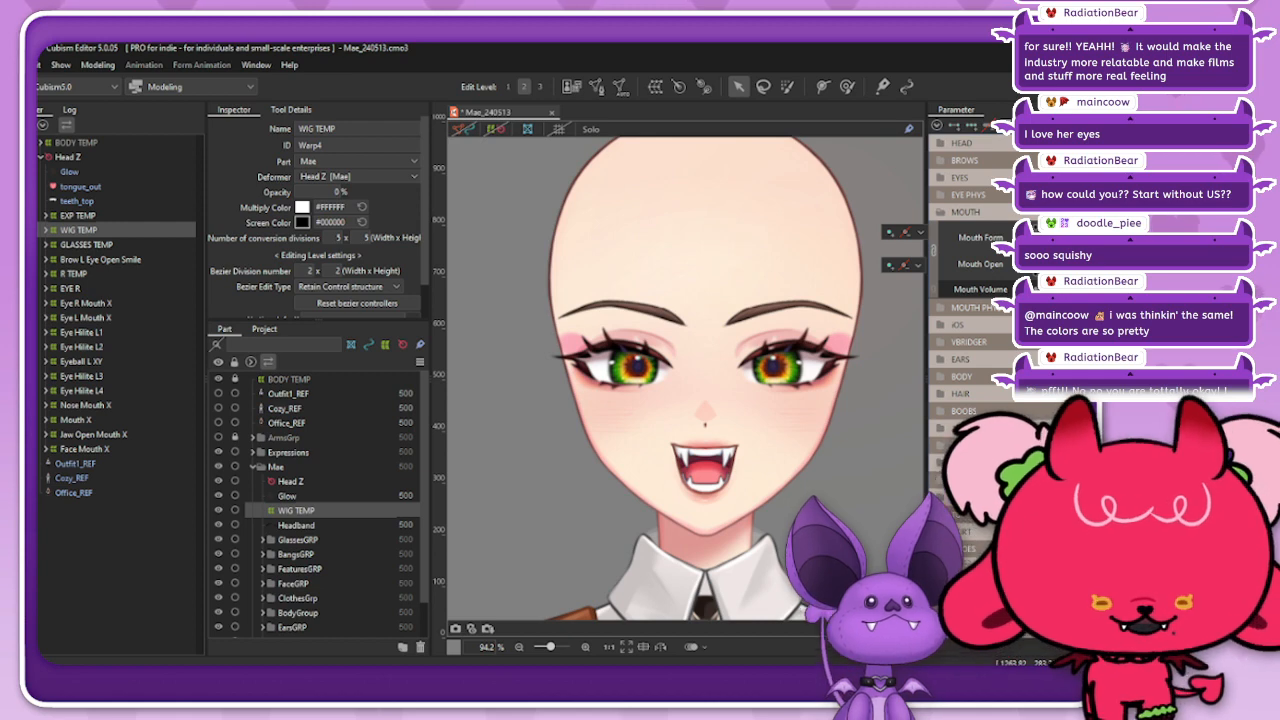
pyautogui.moveTo(1128, 238)
pyautogui.mouseDown()
pyautogui.moveTo(1128, 270)
pyautogui.moveTo(1128, 241)
pyautogui.mouseUp()
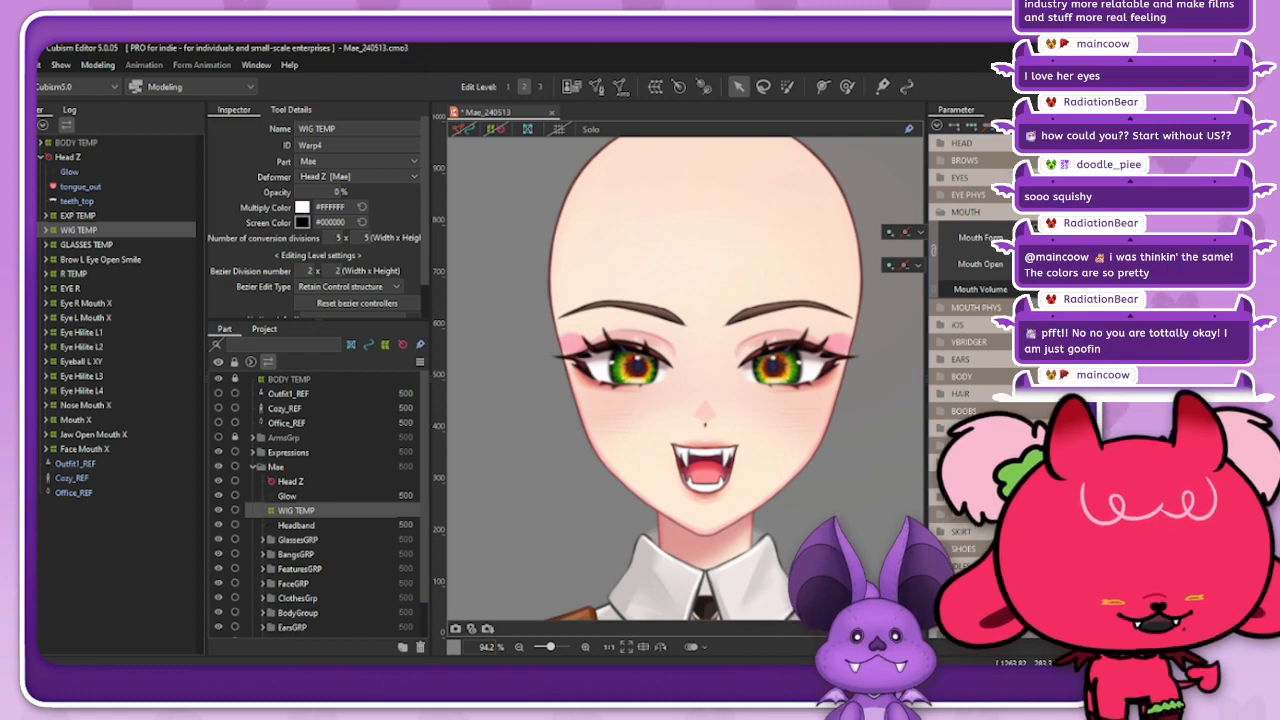
# Step: Preview the closed smile, return Mouth Form and Mouth Open to the neutral mouth, and collapse the MOUTH group
pyautogui.moveTo(1128, 241)
pyautogui.mouseDown()
pyautogui.moveTo(1100, 262)
pyautogui.moveTo(1080, 260)
pyautogui.moveTo(1085, 241)
pyautogui.moveTo(1097, 246)
pyautogui.moveTo(1068, 250)
pyautogui.moveTo(1125, 241)
pyautogui.moveTo(1126, 264)
pyautogui.mouseUp()
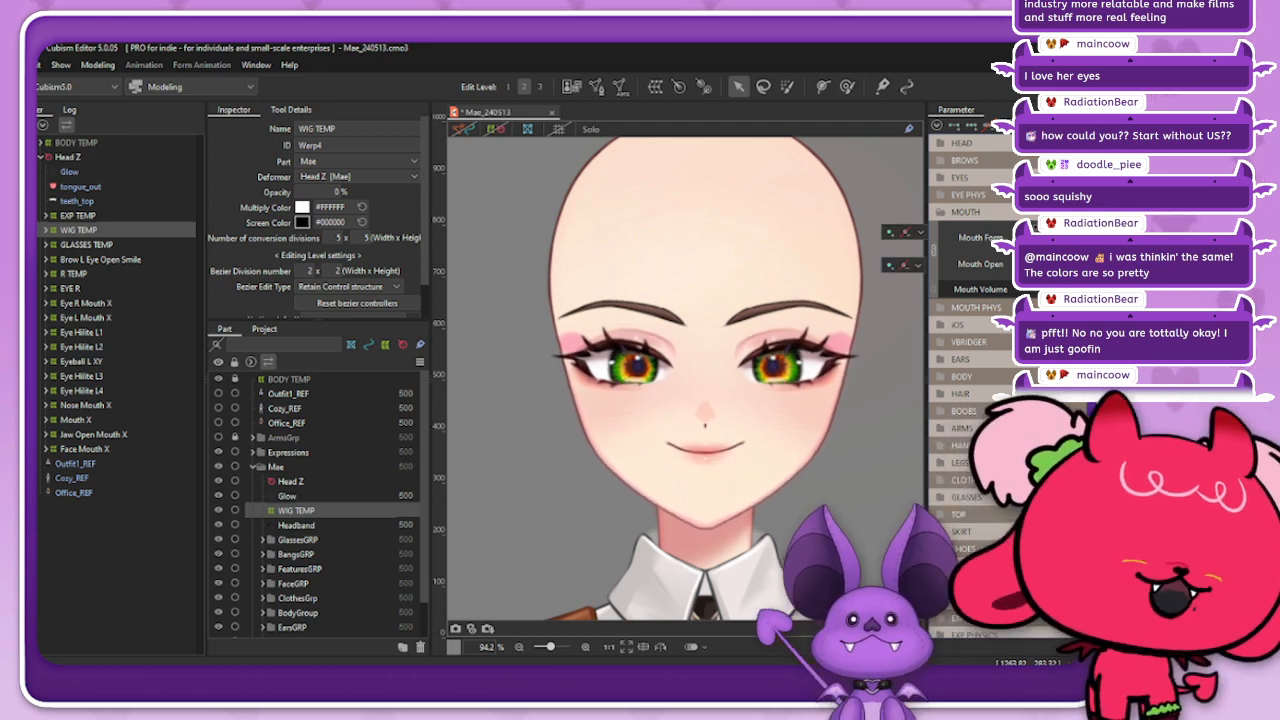
pyautogui.moveTo(1126, 264)
pyautogui.mouseDown()
pyautogui.moveTo(1125, 241)
pyautogui.moveTo(1078, 246)
pyautogui.moveTo(1124, 243)
pyautogui.moveTo(1118, 264)
pyautogui.moveTo(1078, 260)
pyautogui.moveTo(1084, 245)
pyautogui.moveTo(1125, 242)
pyautogui.moveTo(1124, 265)
pyautogui.mouseUp()
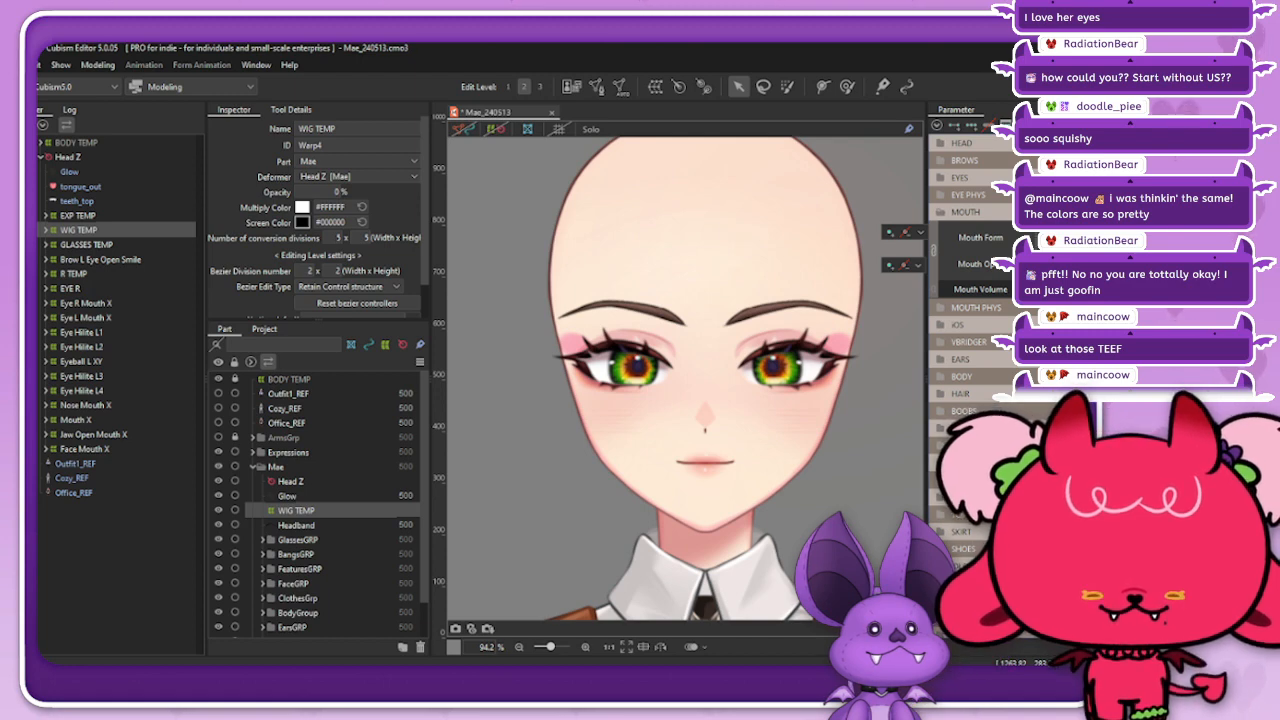
pyautogui.click(965, 212)
pyautogui.click(970, 229)
pyautogui.click(970, 229)
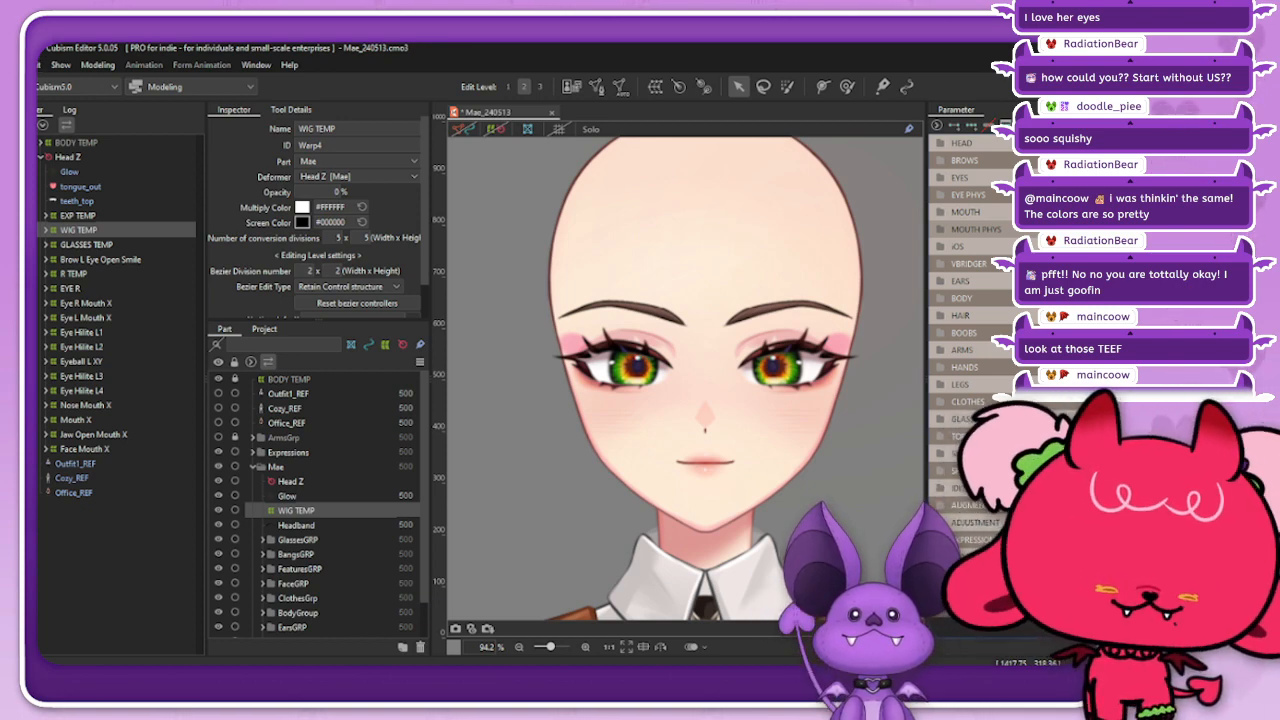
# Step: Switch to the starting Cubism Editor 5.1.00 alpha1 and dismiss the new-version notice without opening the download page
pyautogui.hotkey('alt', 'Tab')
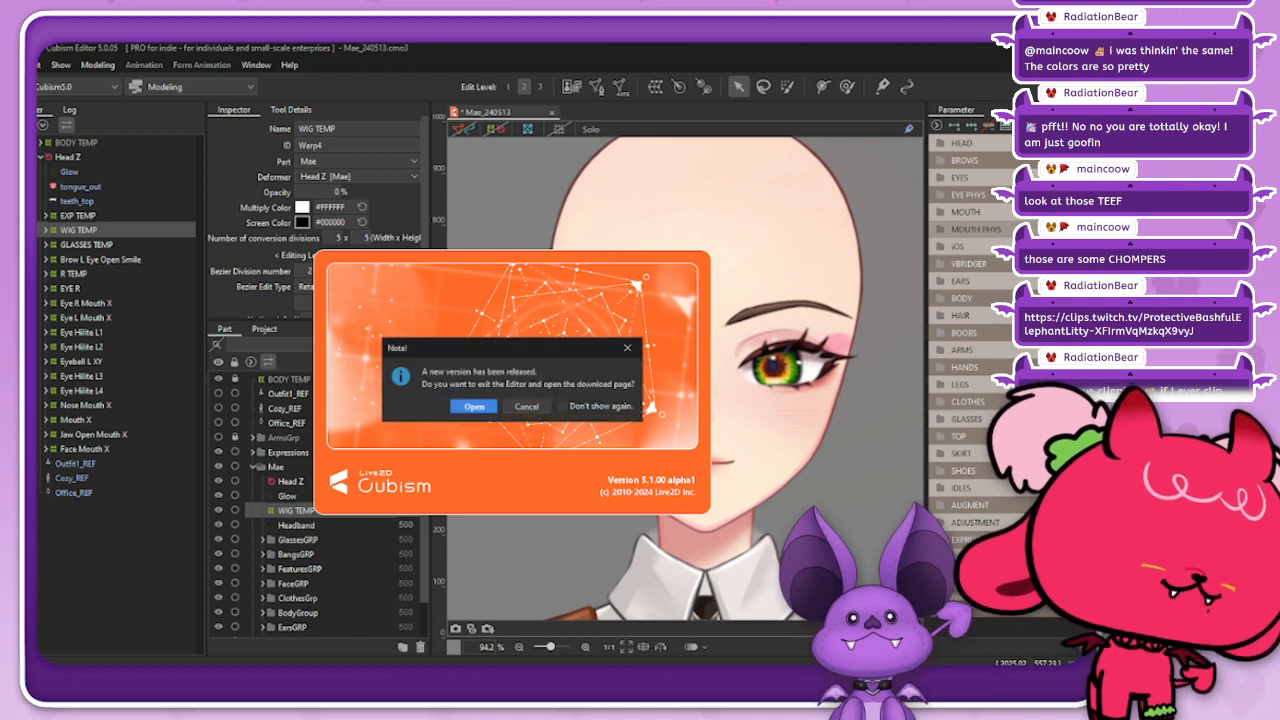
pyautogui.click(627, 348)
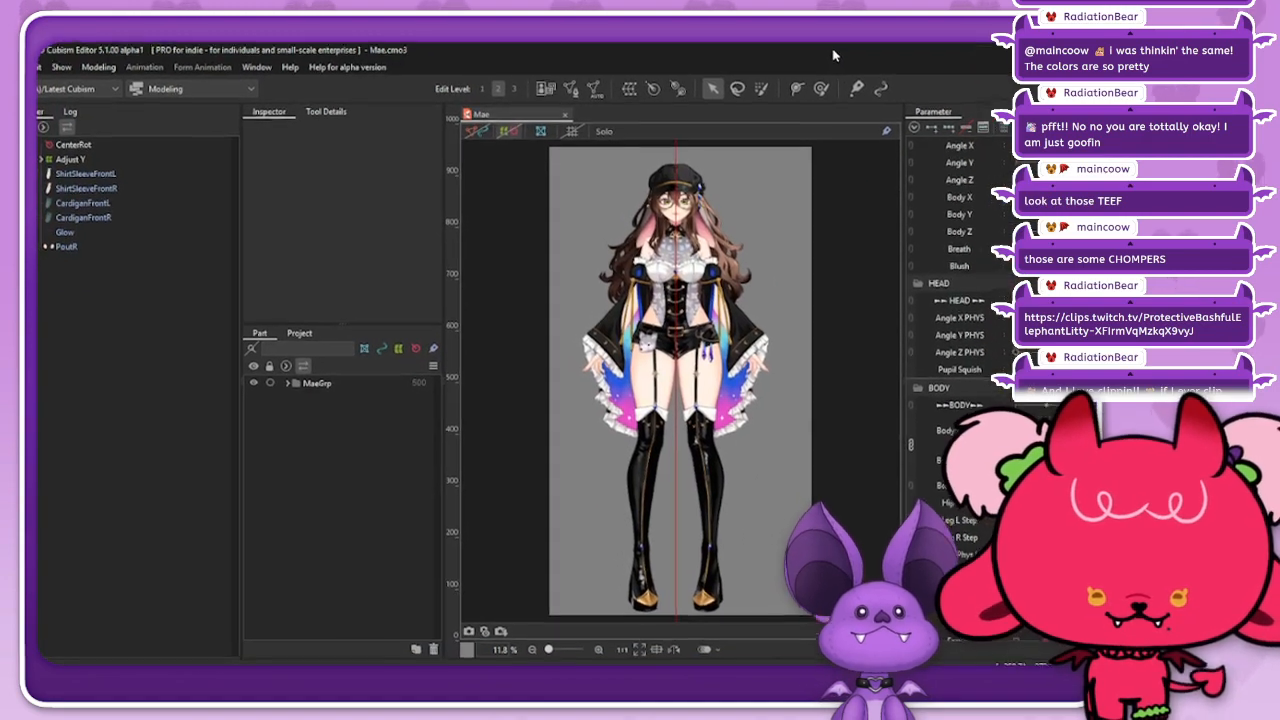
# Step: Select the UpTeeth art mesh at the model's mouth and collapse all parameter groups
pyautogui.scroll(10, 674, 216)
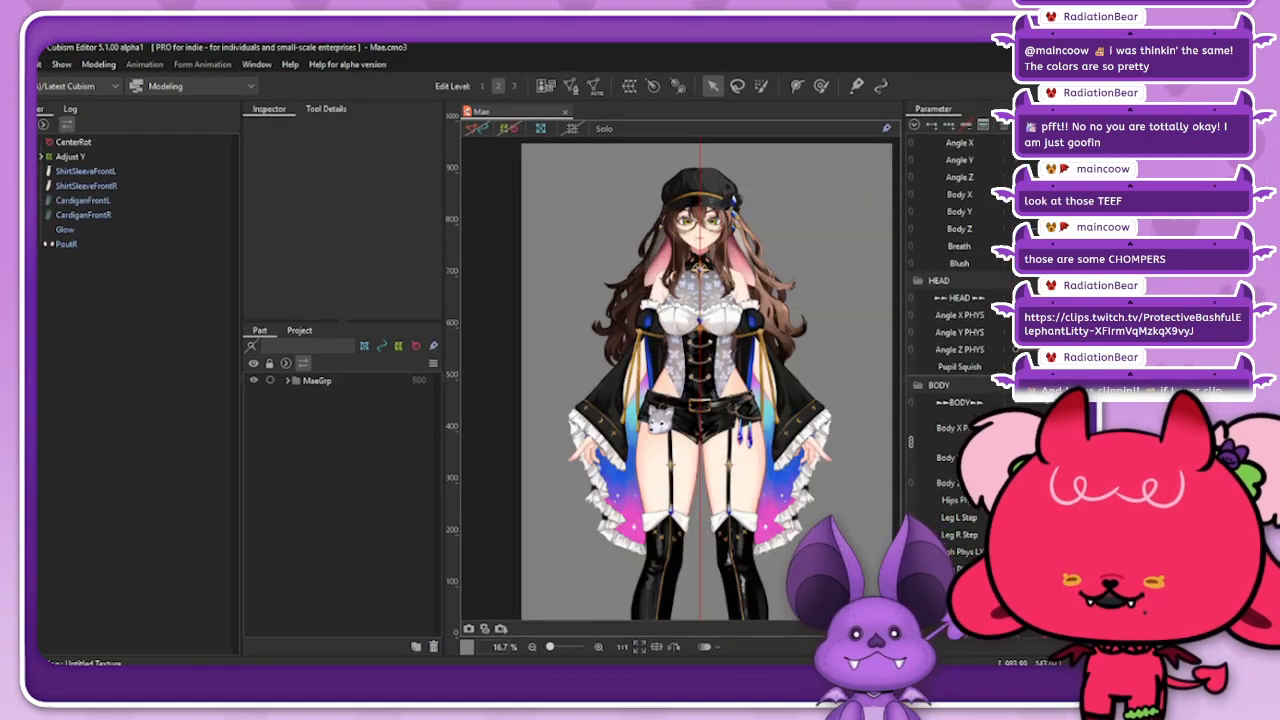
pyautogui.scroll(3, 716, 273)
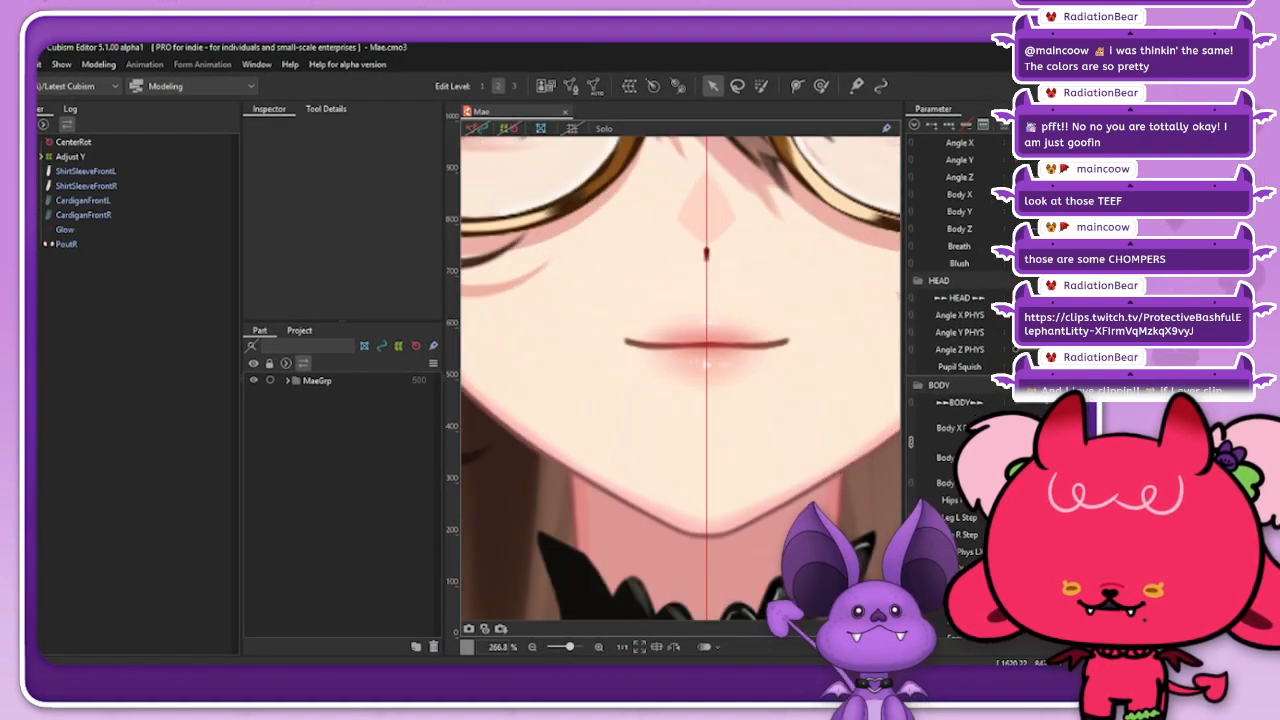
pyautogui.rightClick(745, 346)
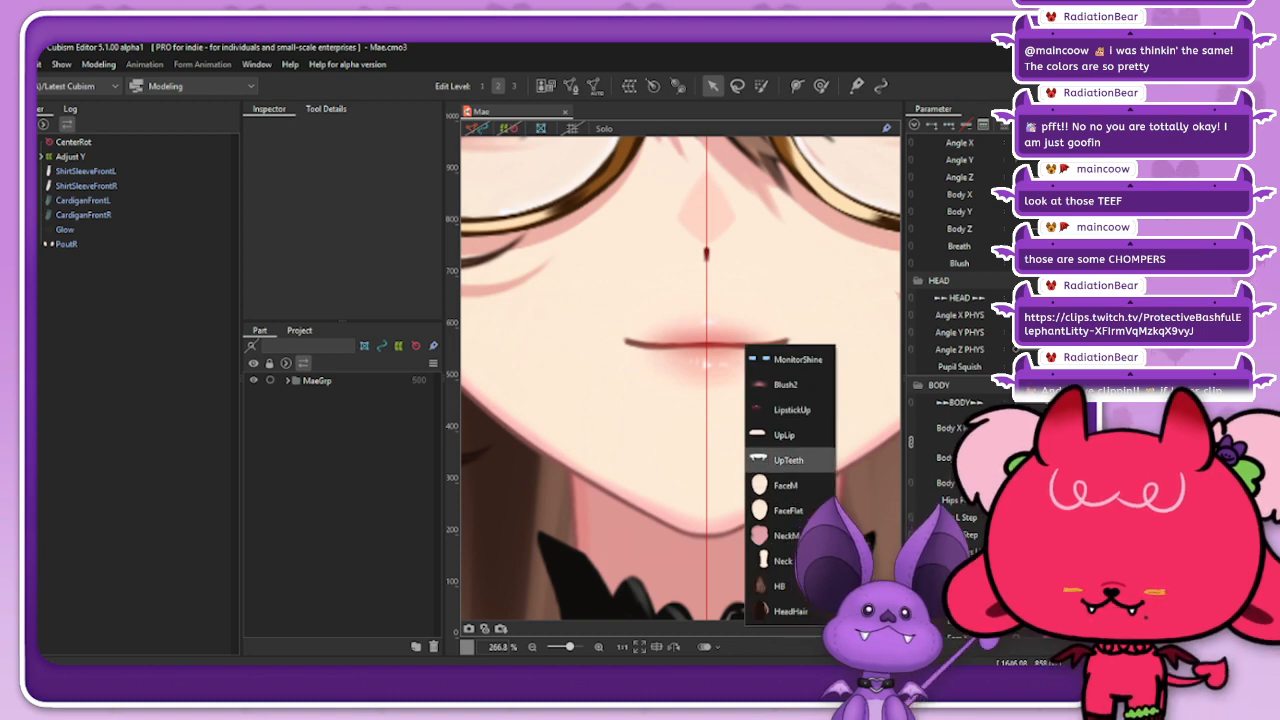
pyautogui.click(788, 460)
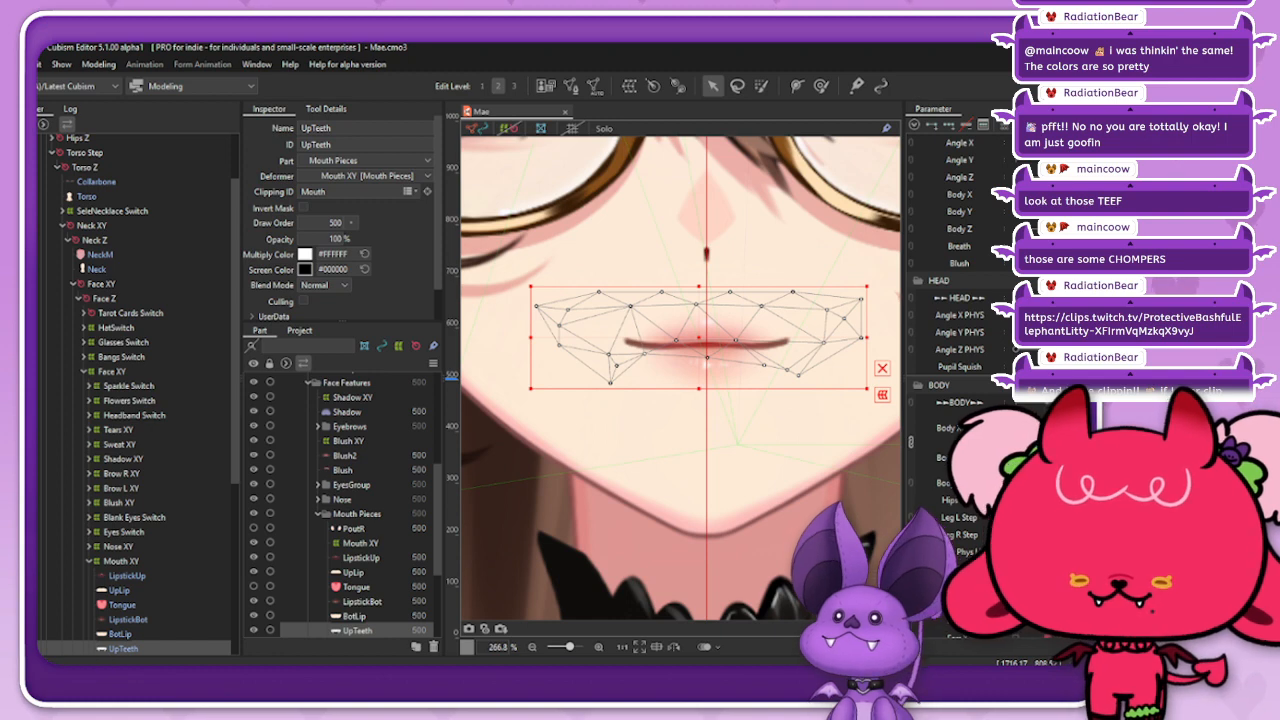
pyautogui.click(914, 125)
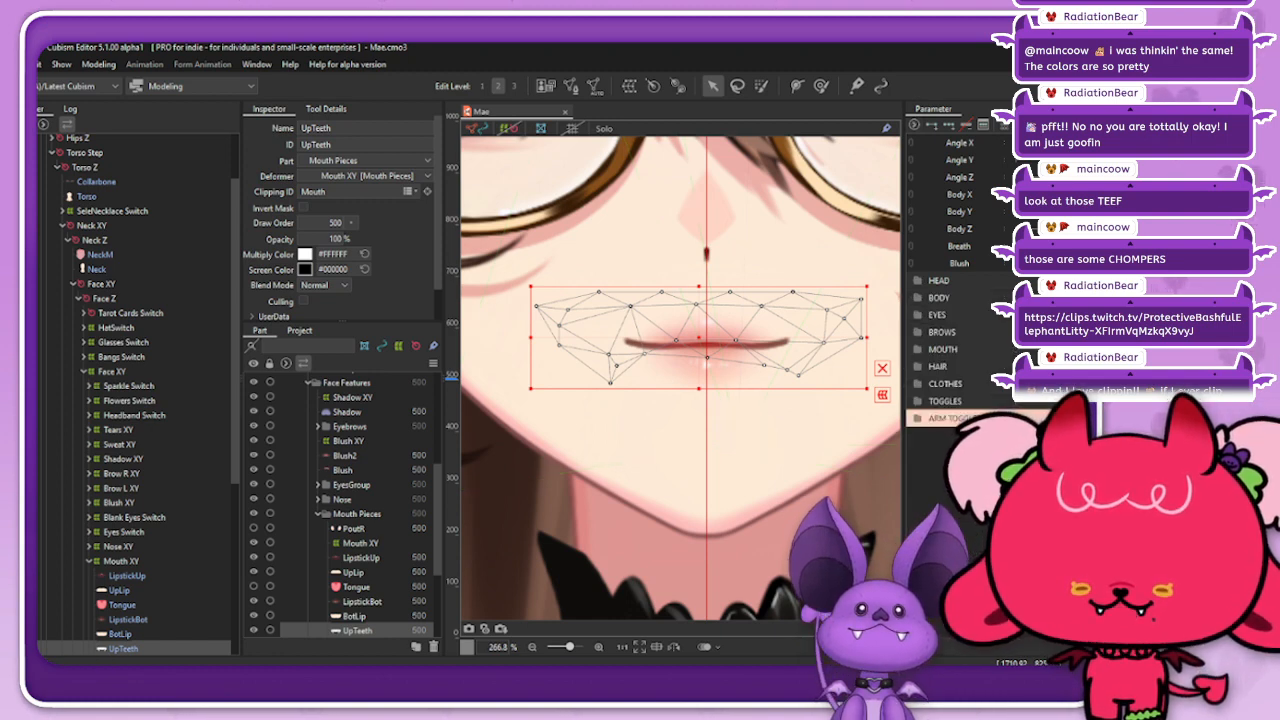
# Step: Expand the MOUTH parameter group and move the combined Mouth Form and Mouth Open parameters to an open smile
pyautogui.click(918, 349)
pyautogui.moveTo(1046, 430); pyautogui.dragTo(1076, 388)
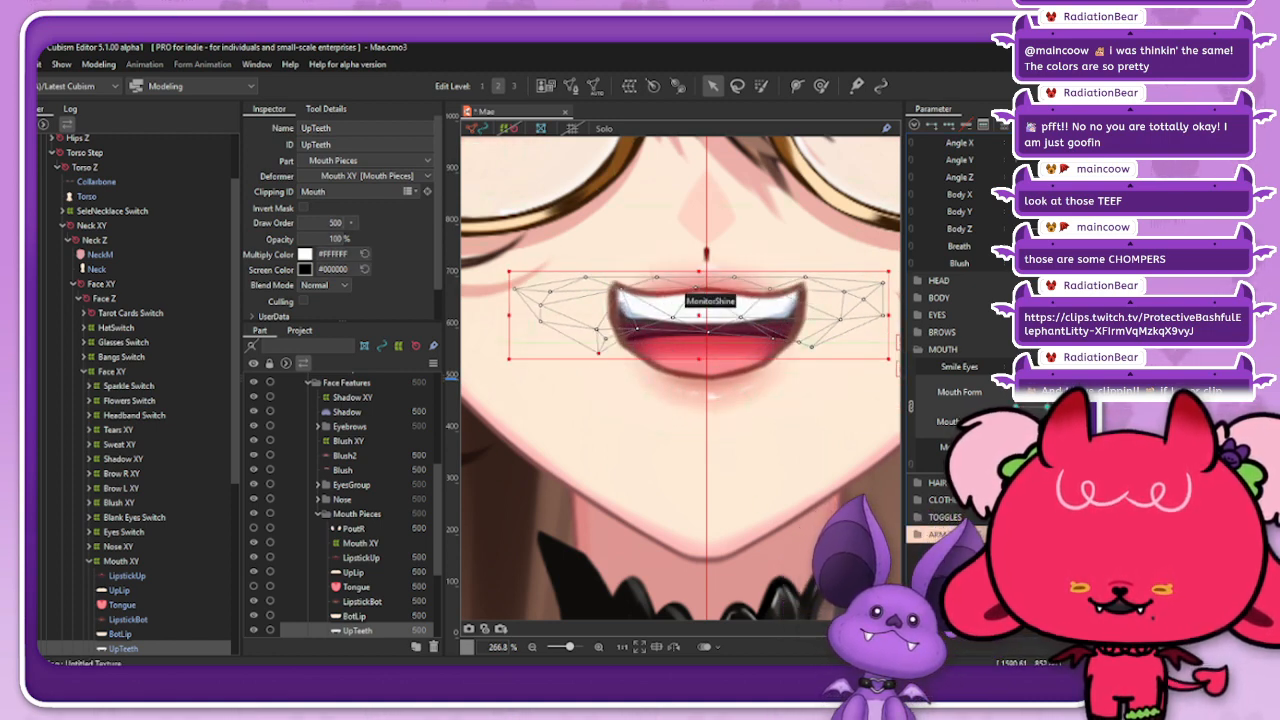
# Step: Try reverting the UpTeeth mesh to its original form at the open smile, compare both shapes, and undo the revert
pyautogui.click(98, 64)
pyautogui.moveTo(140, 198)
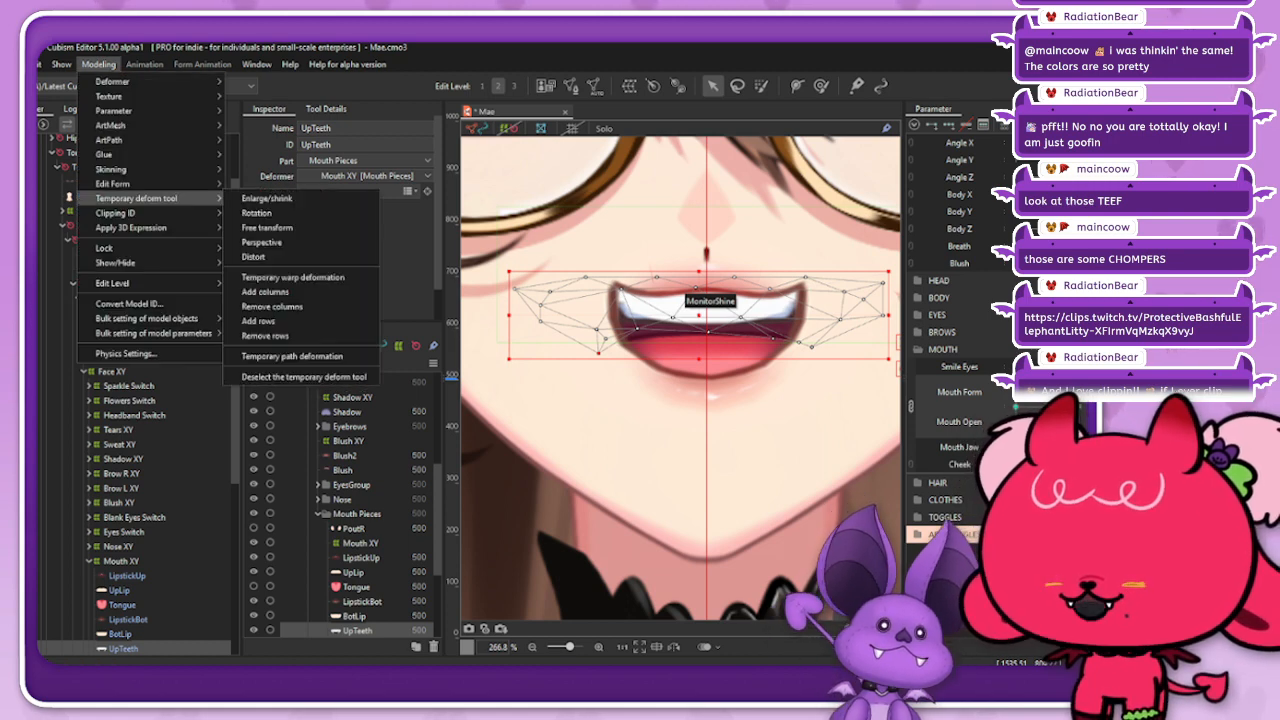
pyautogui.moveTo(104, 248)
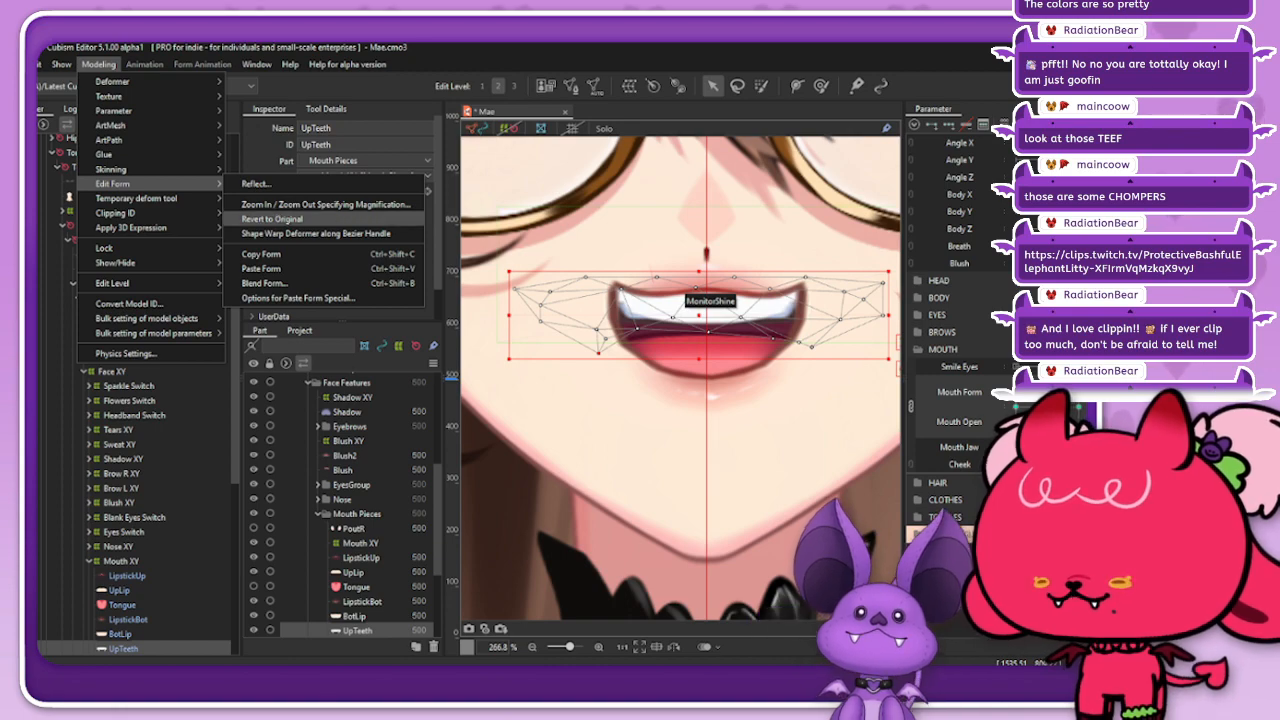
pyautogui.click(270, 218)
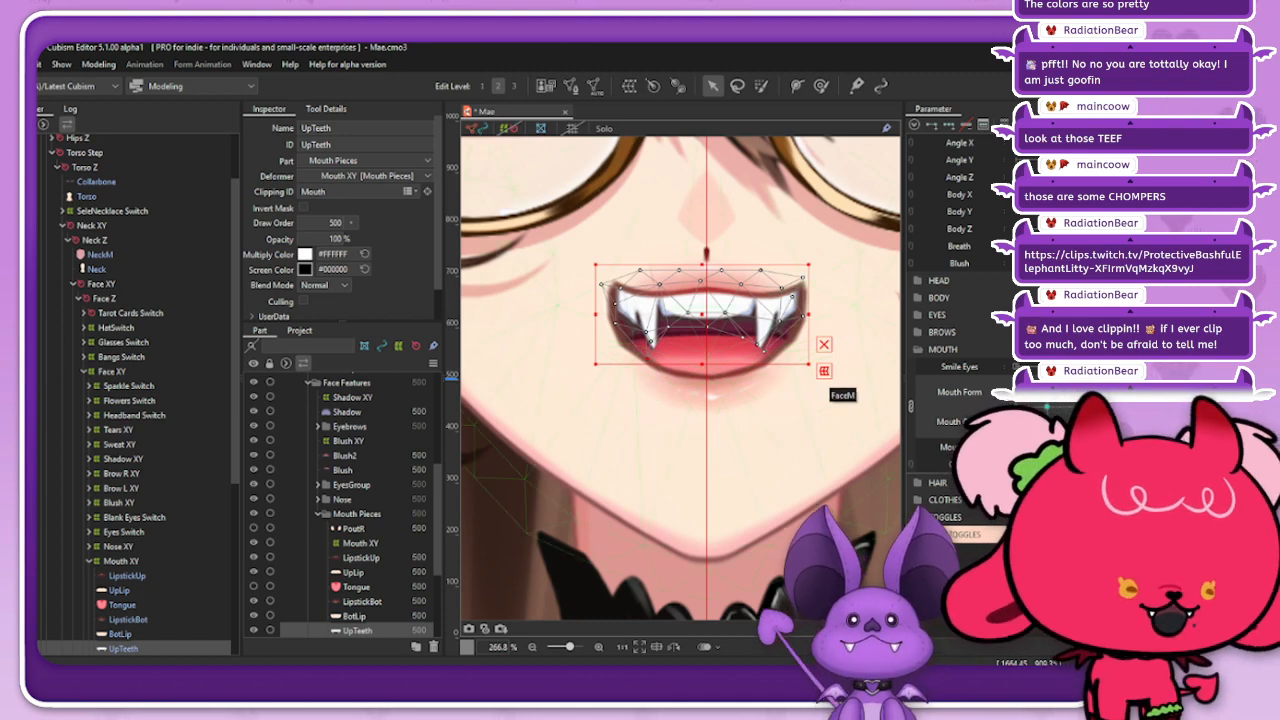
pyautogui.hotkey('ctrl', 'z')
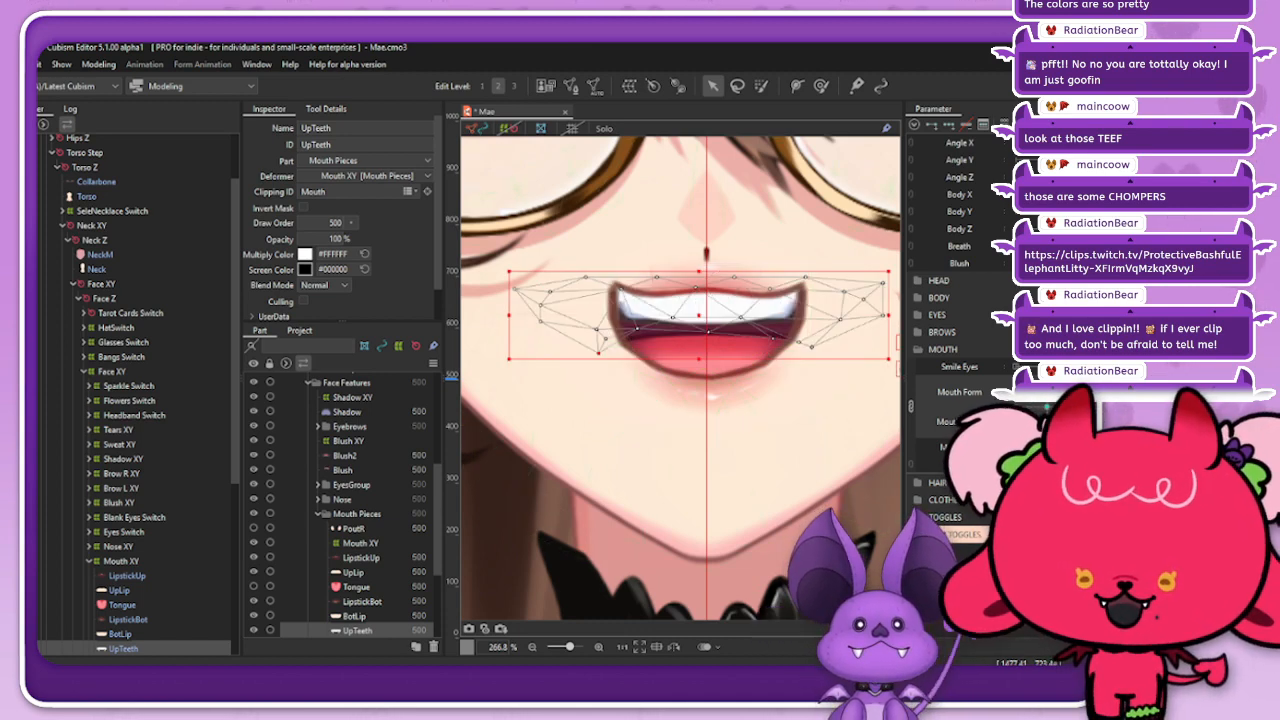
pyautogui.hotkey('ctrl', 'y')
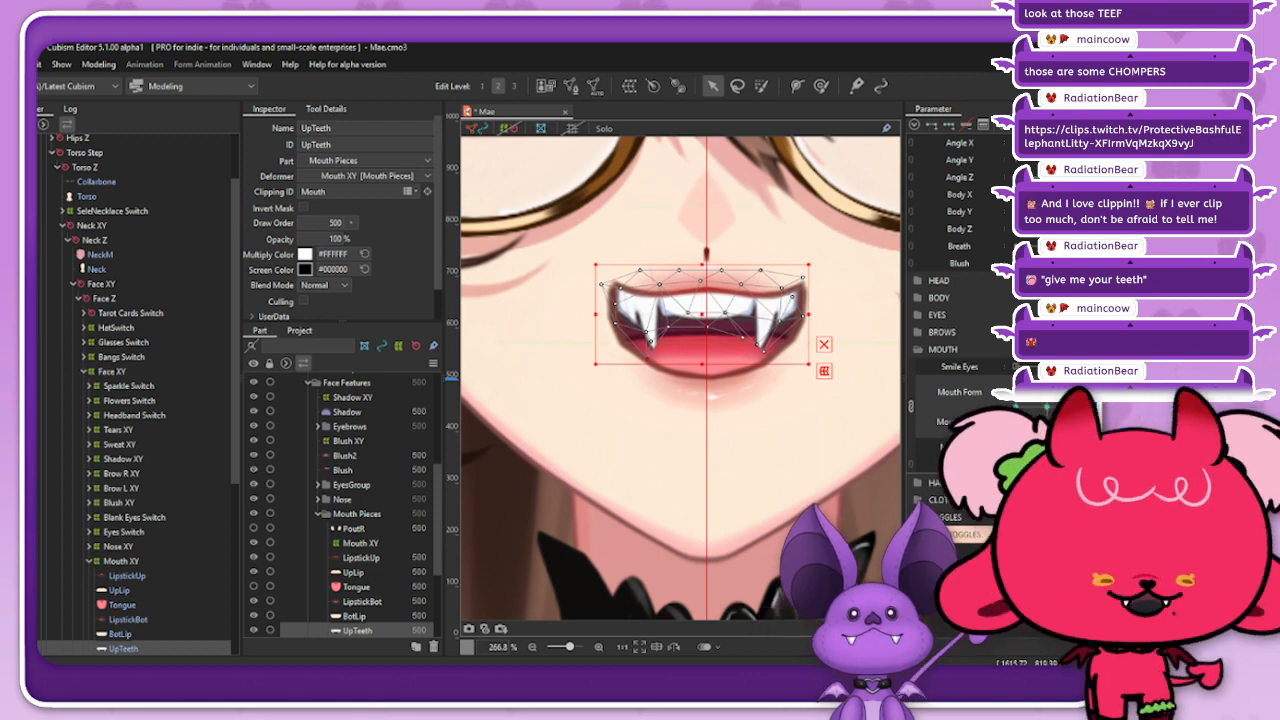
pyautogui.hotkey('ctrl', 'z')
# Step: Hide the mesh display, reselect the UpTeeth art mesh at the mouth, and briefly isolate it with Solo to inspect the fangs
pyautogui.click(477, 128)
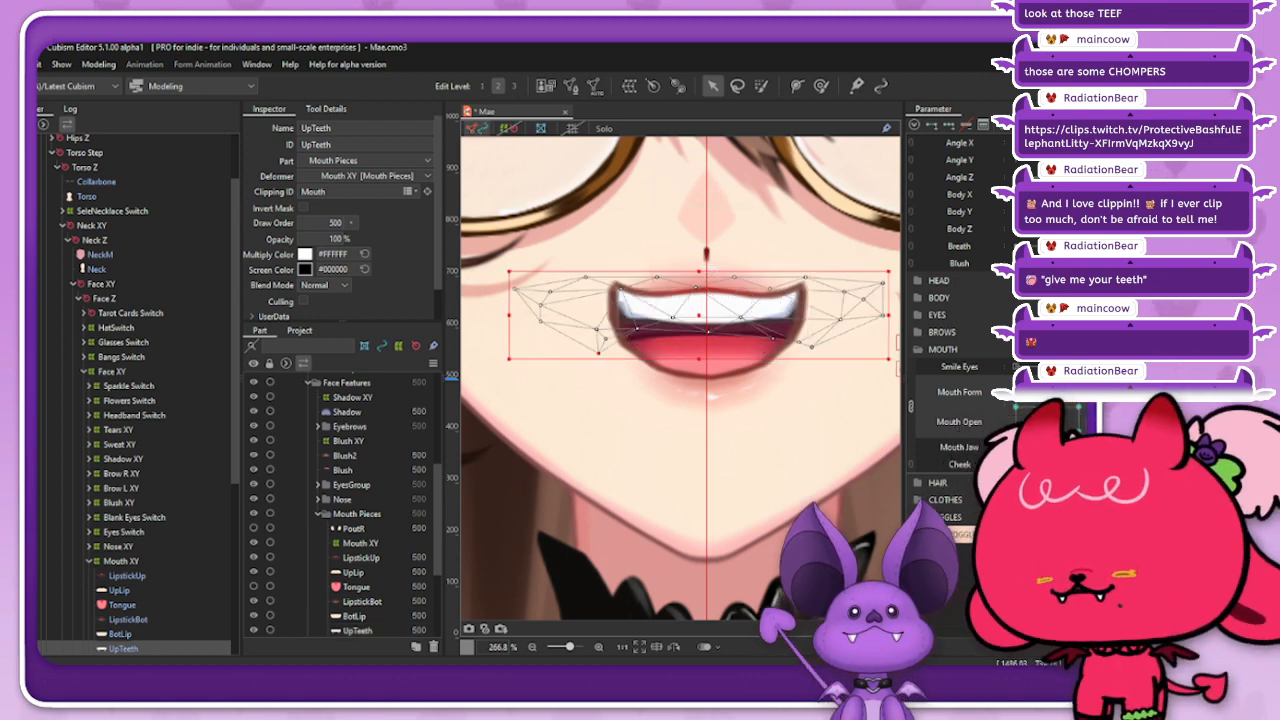
pyautogui.rightClick(757, 340)
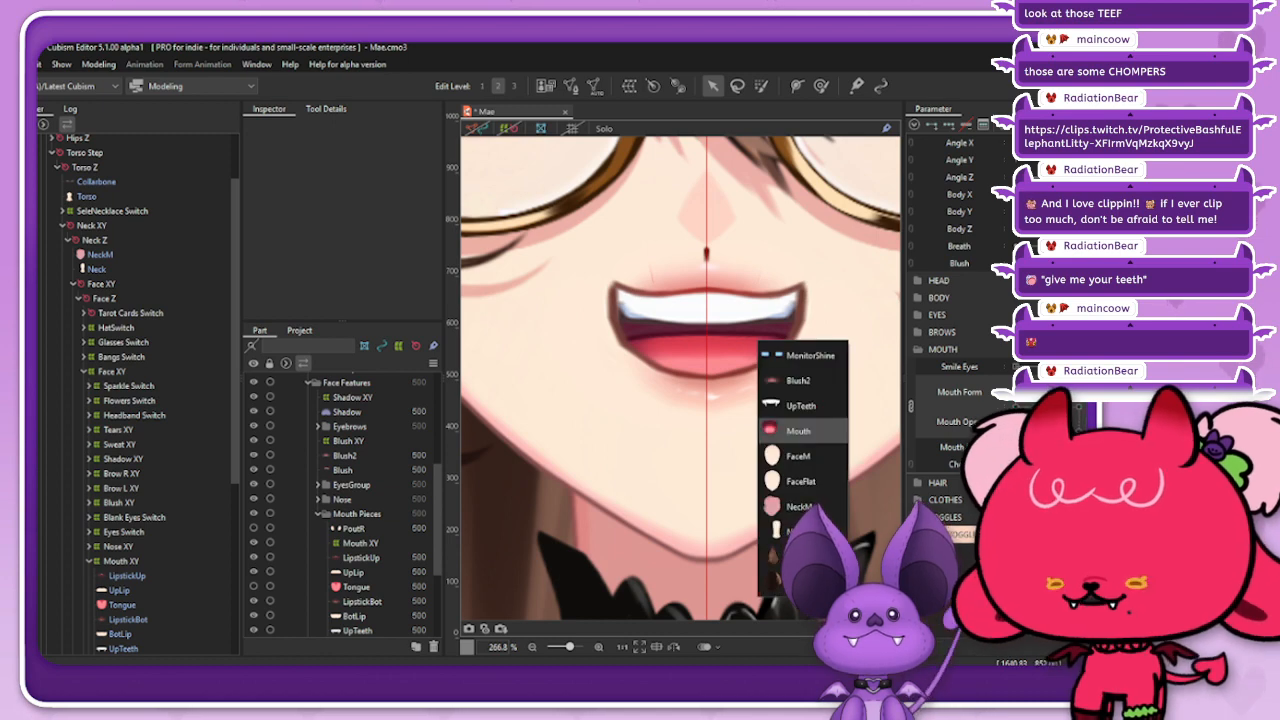
pyautogui.click(800, 418)
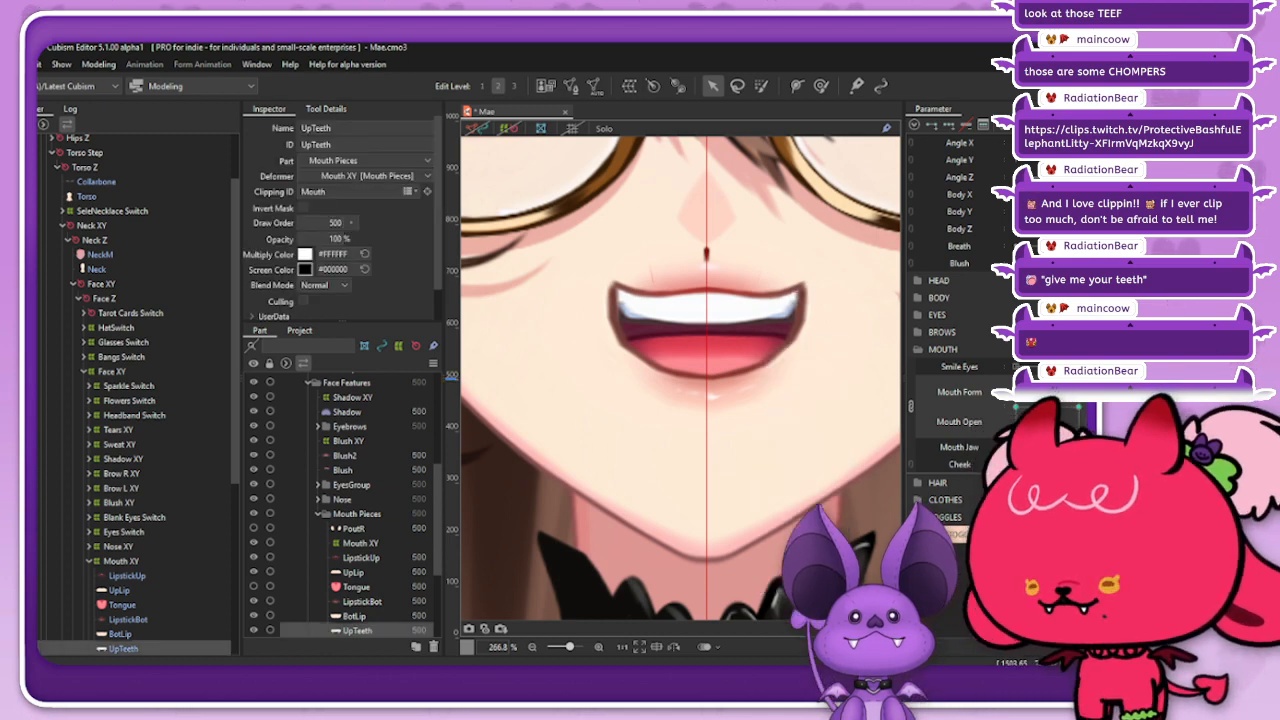
pyautogui.click(604, 128)
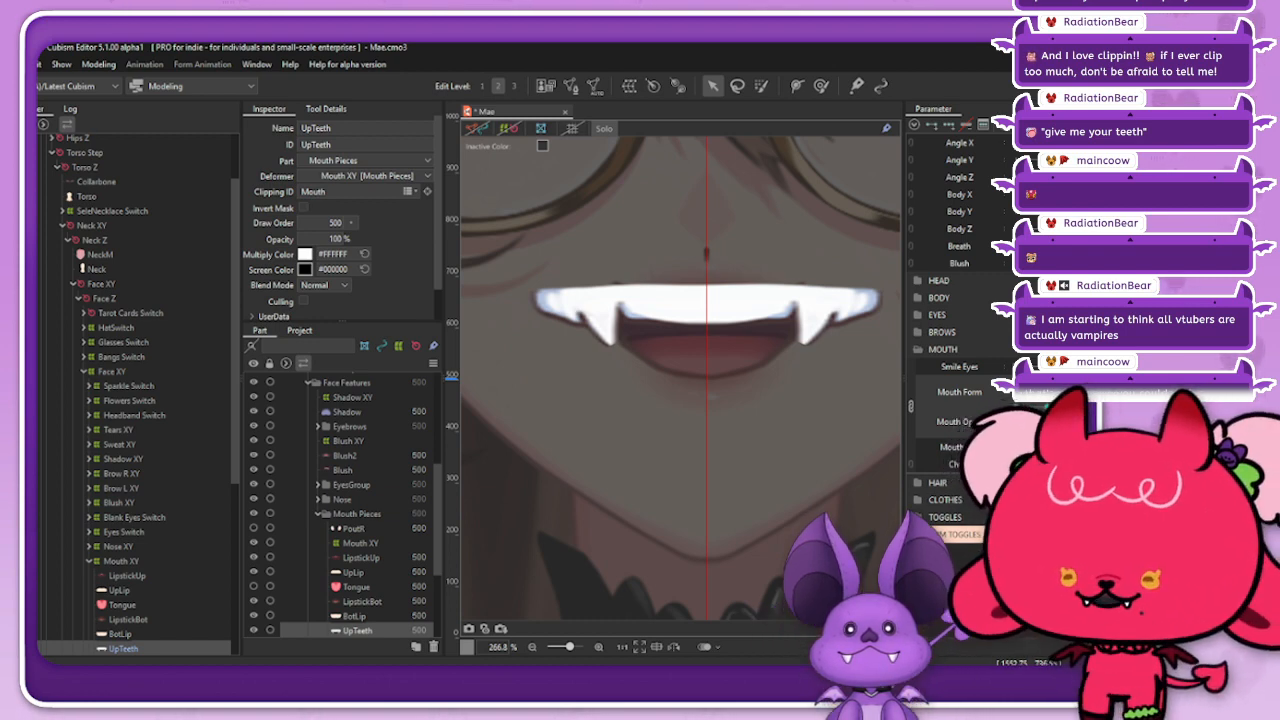
pyautogui.click(604, 128)
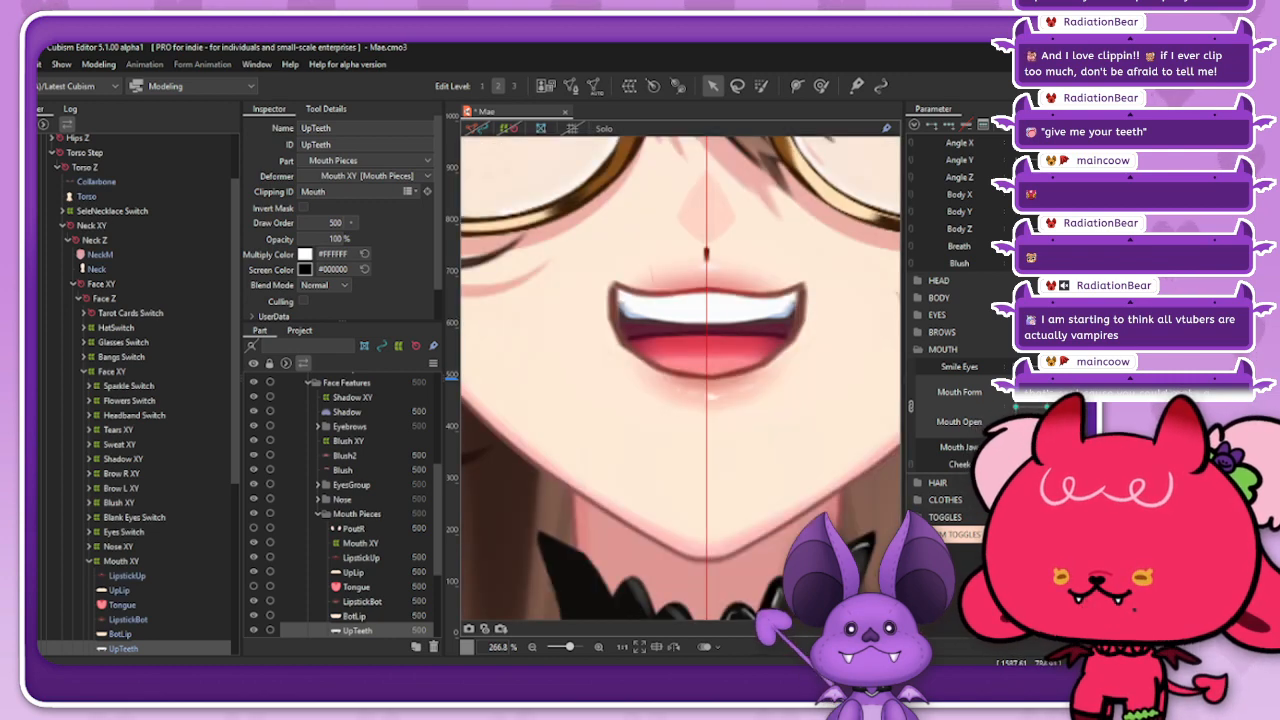
# Step: Inspect the BotTeeth art mesh in Solo and at the clenched-teeth smile pose of the Mouth Form and Mouth Open parameters
pyautogui.click(750, 428)
pyautogui.rightClick(750, 428)
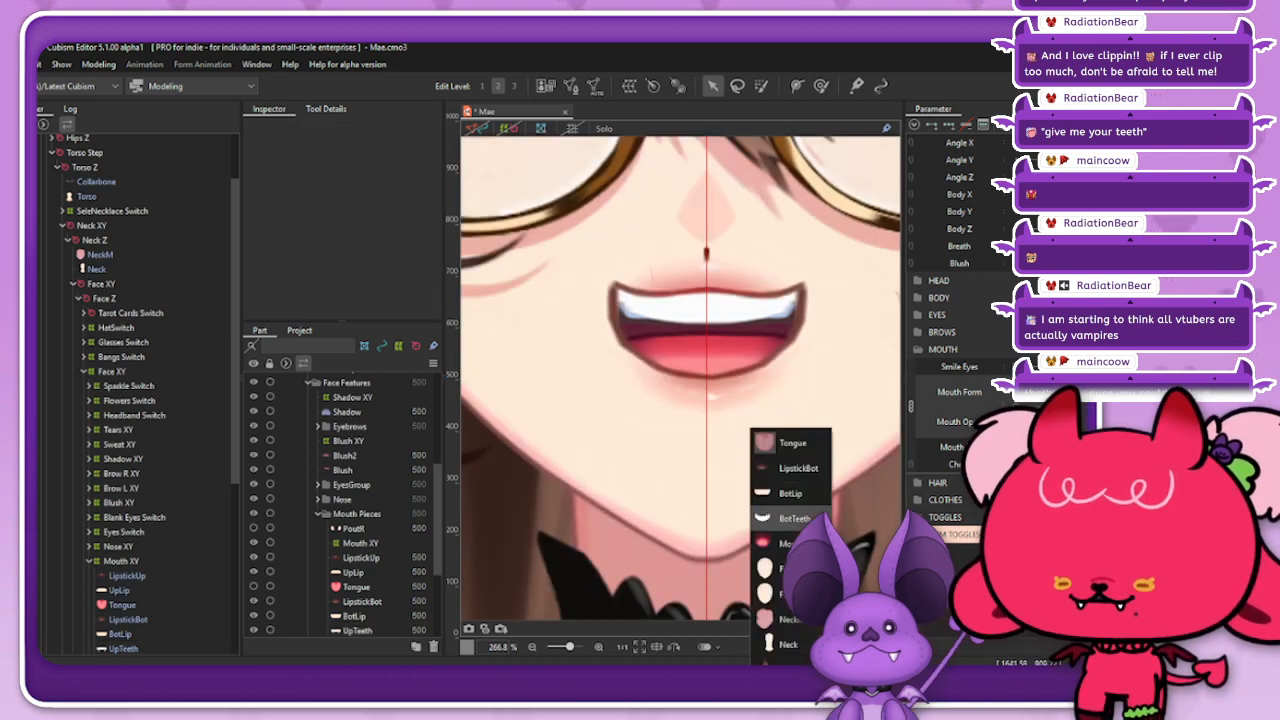
pyautogui.click(792, 518)
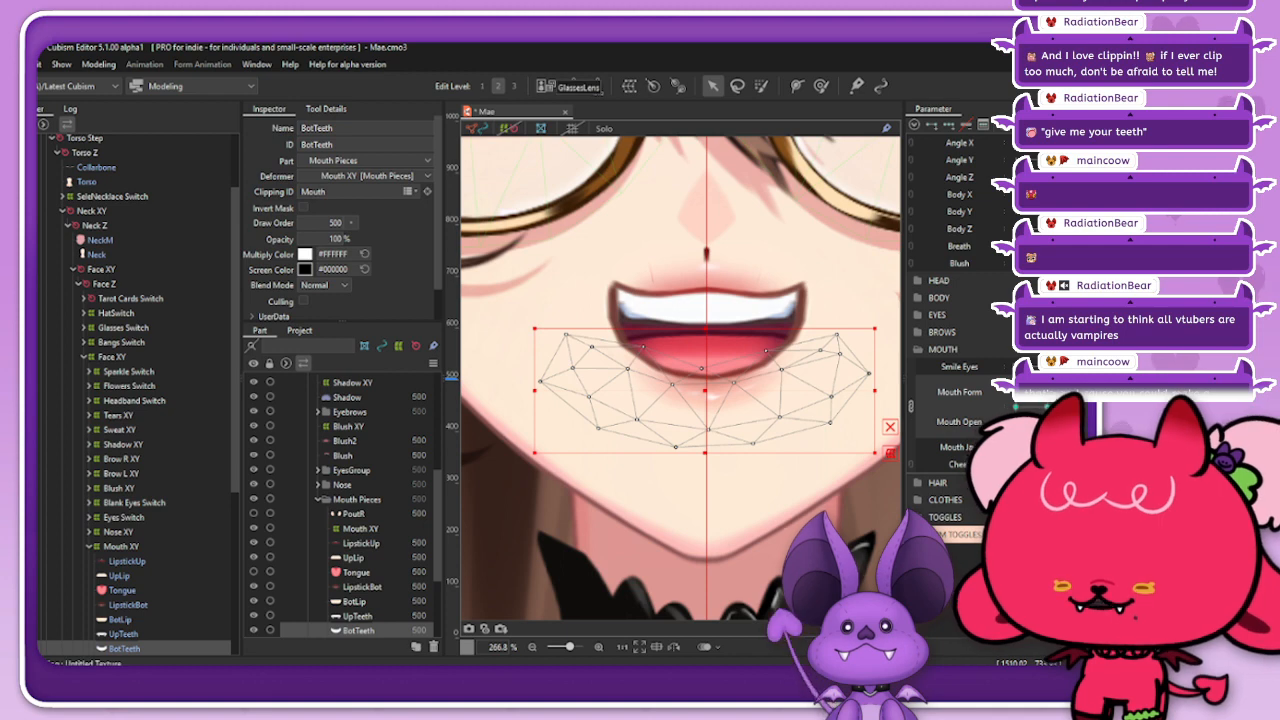
pyautogui.click(604, 128)
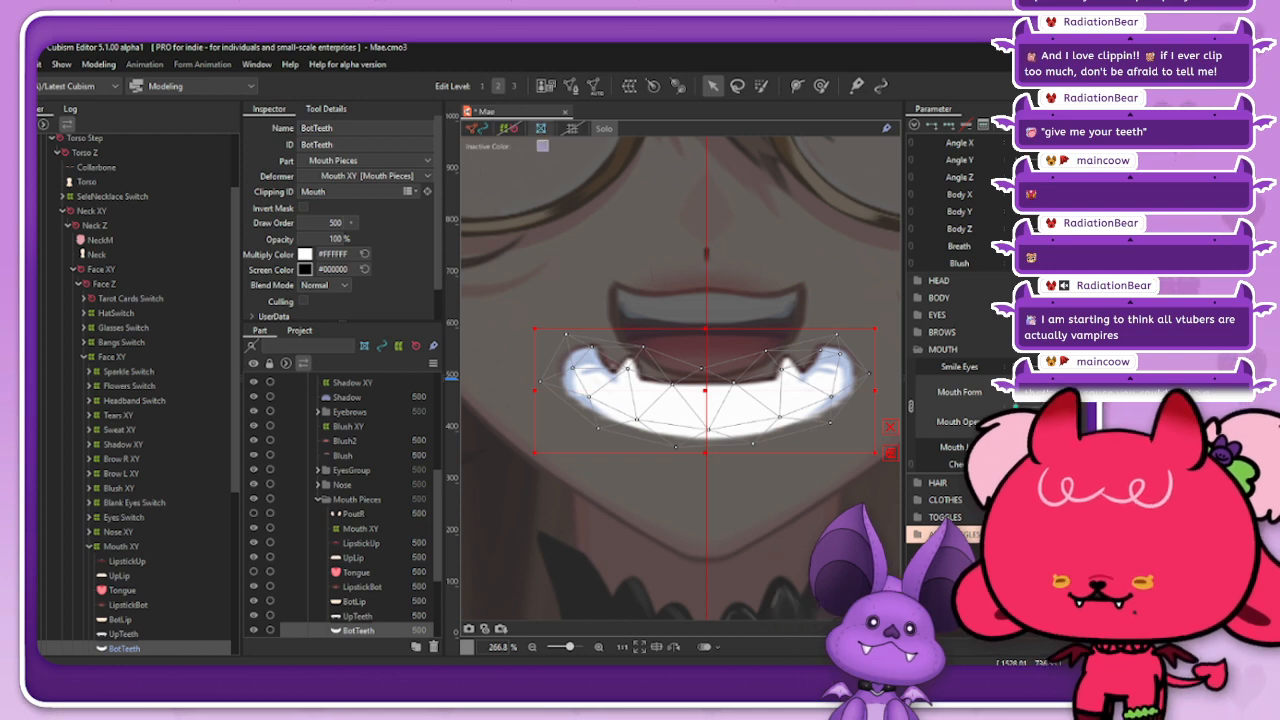
pyautogui.click(604, 128)
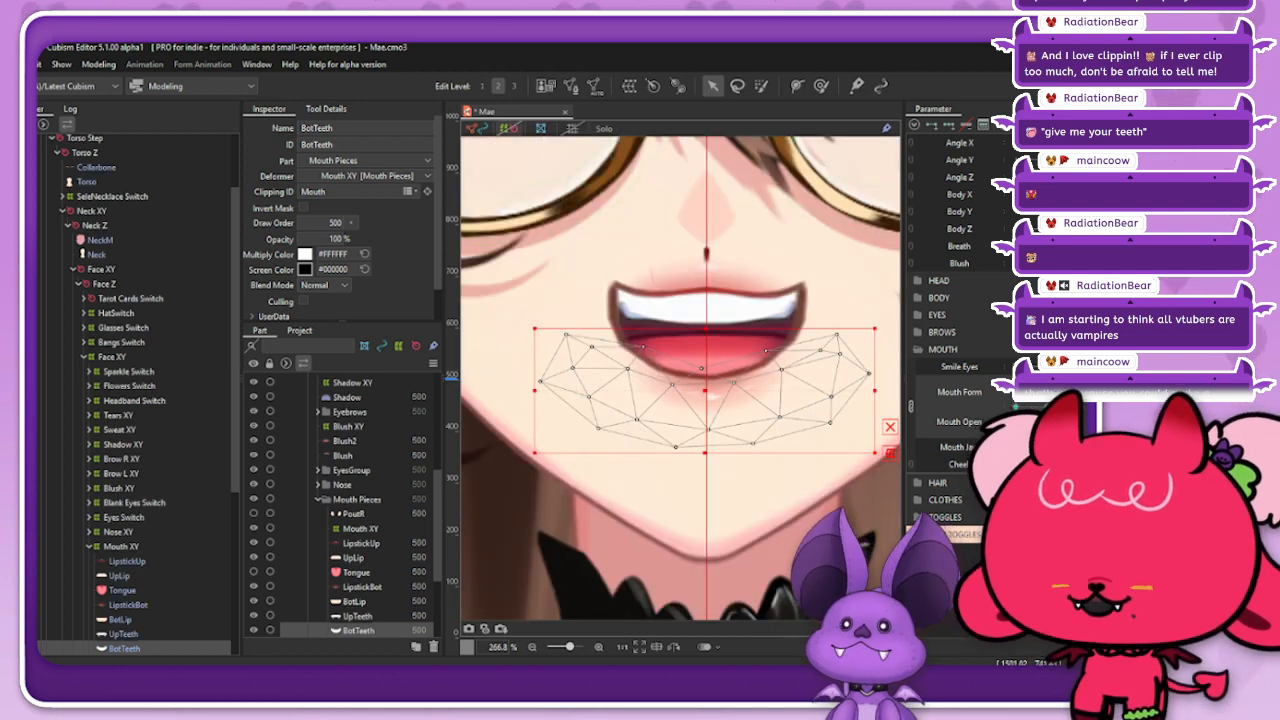
pyautogui.moveTo(1079, 385)
pyautogui.mouseDown()
pyautogui.moveTo(1016, 385)
pyautogui.moveTo(1079, 385)
pyautogui.moveTo(1016, 385)
pyautogui.moveTo(1079, 390)
pyautogui.moveTo(1079, 405)
pyautogui.moveTo(1022, 424)
pyautogui.moveTo(1018, 390)
pyautogui.moveTo(1050, 430)
pyautogui.moveTo(1079, 406)
pyautogui.moveTo(1079, 386)
pyautogui.moveTo(1079, 406)
pyautogui.mouseUp()
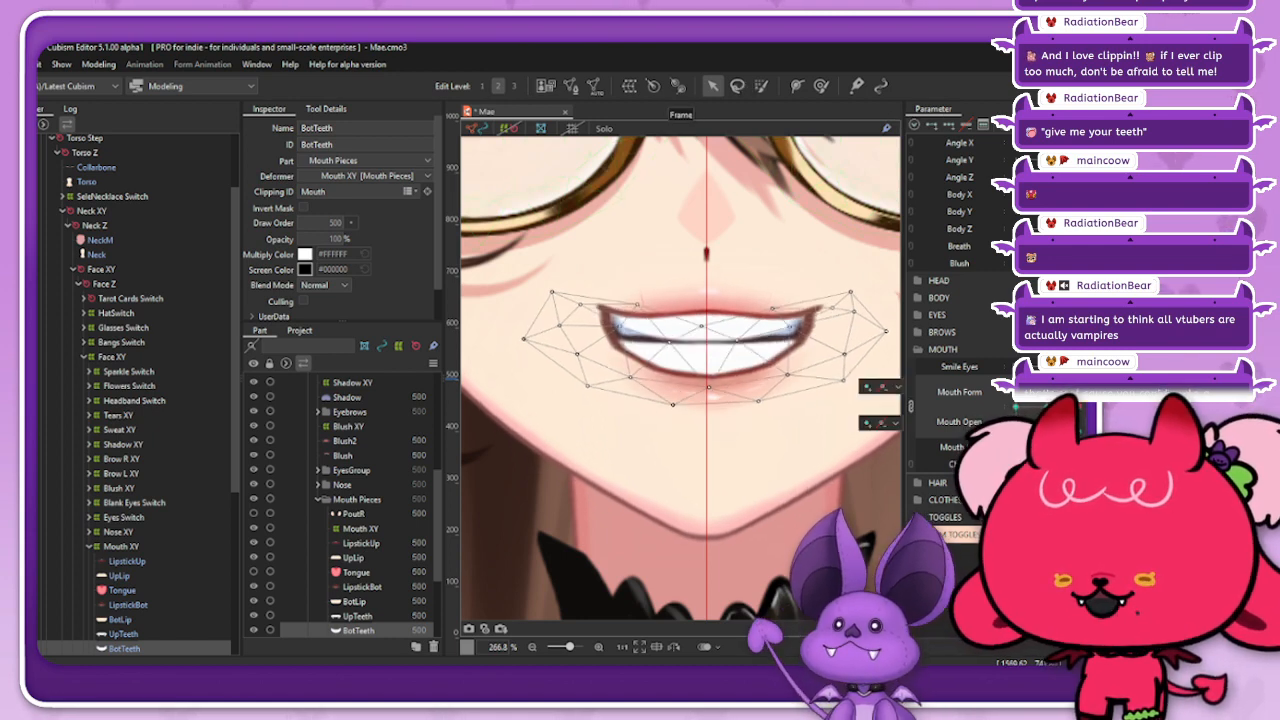
# Step: Return to Mae_240513.cmo3 in Cubism Editor 5.0.05, expand the iOS parameter group, and preview Mouth X and Cheek Puff
pyautogui.hotkey('ctrl', 'w')
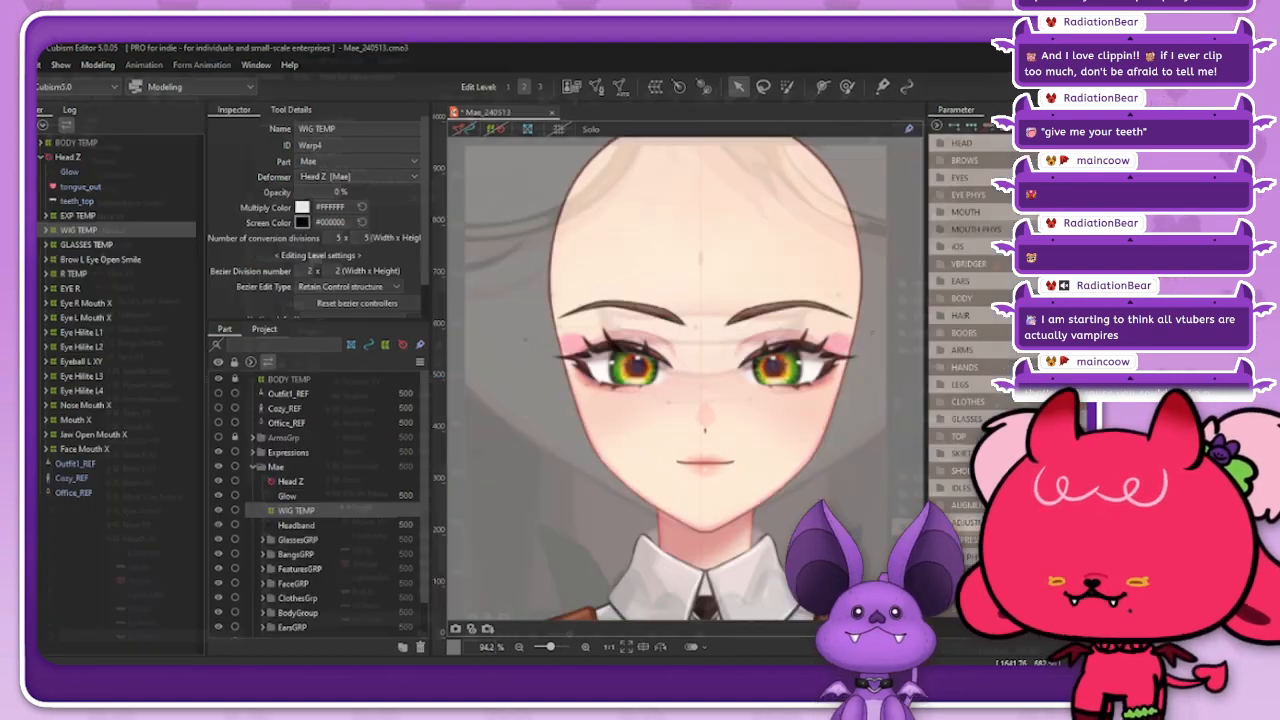
pyautogui.scroll(-2, 715, 350)
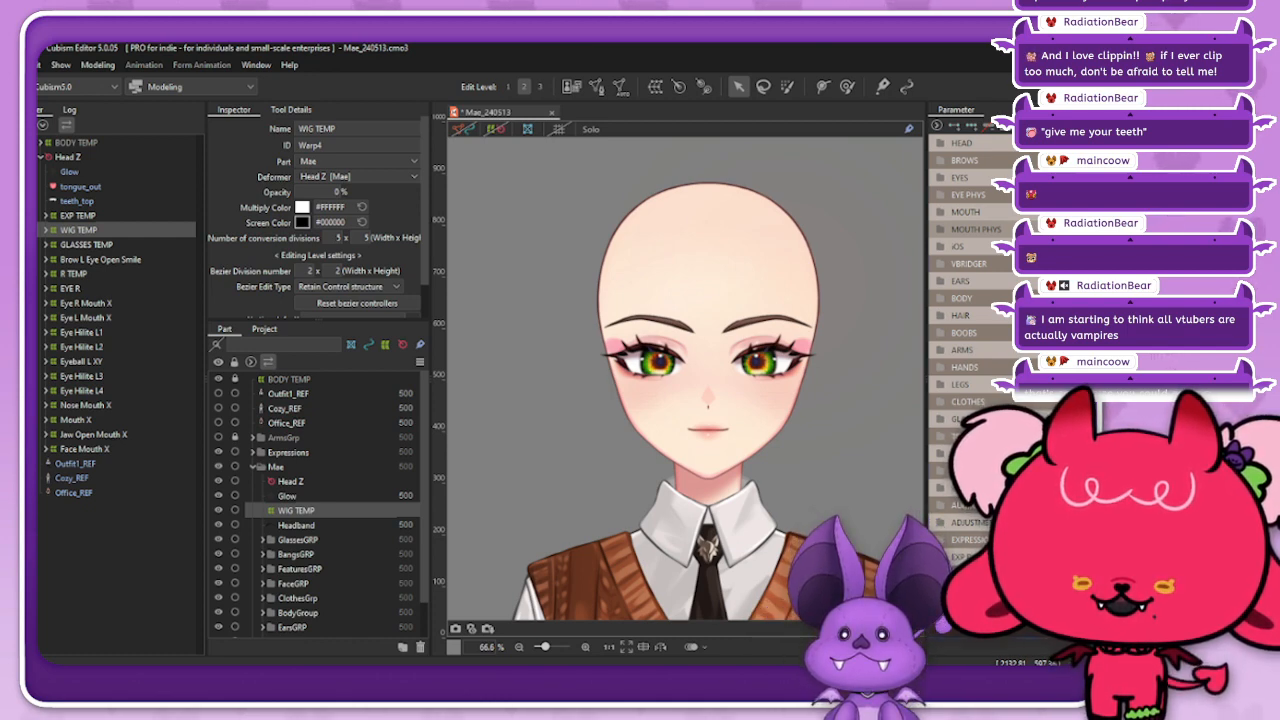
pyautogui.click(958, 246)
pyautogui.moveTo(1112, 264); pyautogui.dragTo(1170, 264)
pyautogui.moveTo(1045, 281)
pyautogui.mouseDown()
pyautogui.moveTo(1170, 281)
pyautogui.moveTo(1080, 264)
pyautogui.moveTo(1045, 264)
pyautogui.moveTo(1170, 264)
pyautogui.moveTo(1036, 281)
pyautogui.moveTo(1170, 281)
pyautogui.moveTo(1045, 264)
pyautogui.moveTo(1170, 264)
pyautogui.moveTo(1045, 264)
pyautogui.mouseUp()
pyautogui.moveTo(1045, 264); pyautogui.dragTo(1107, 264)
pyautogui.click(1045, 281)
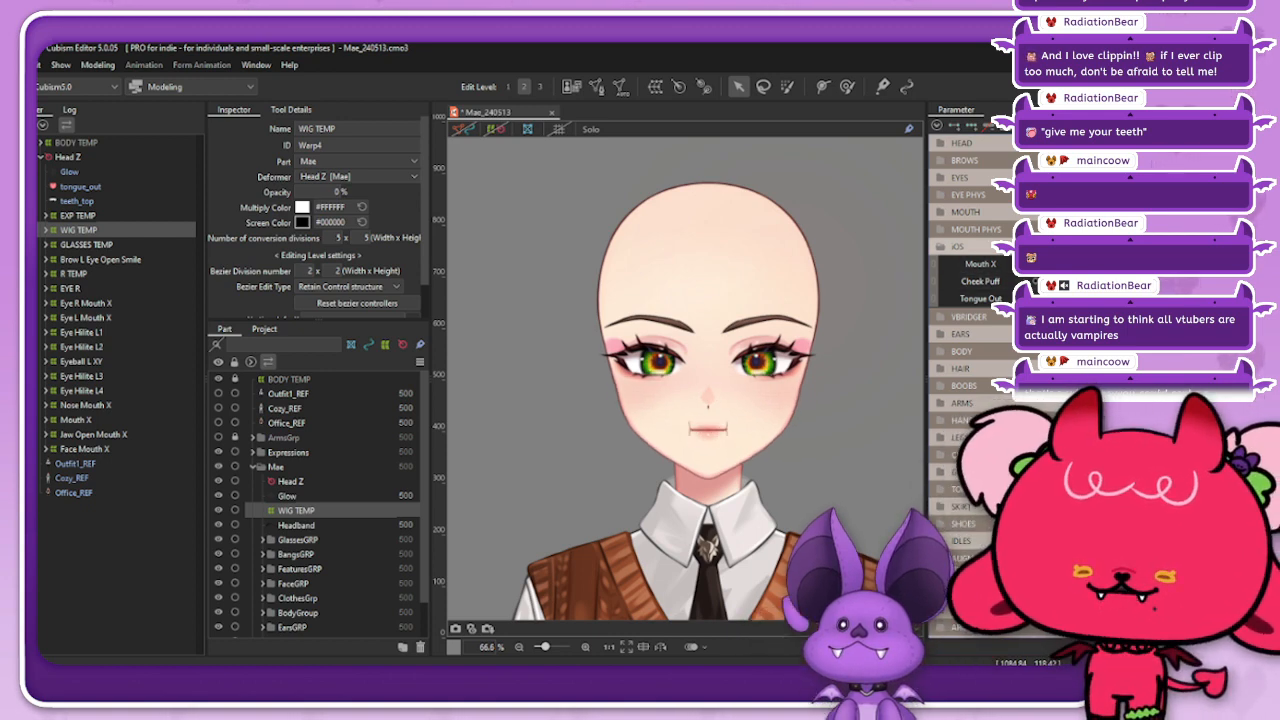
pyautogui.scroll(2, 872, 390)
pyautogui.scroll(-2, 912, 400)
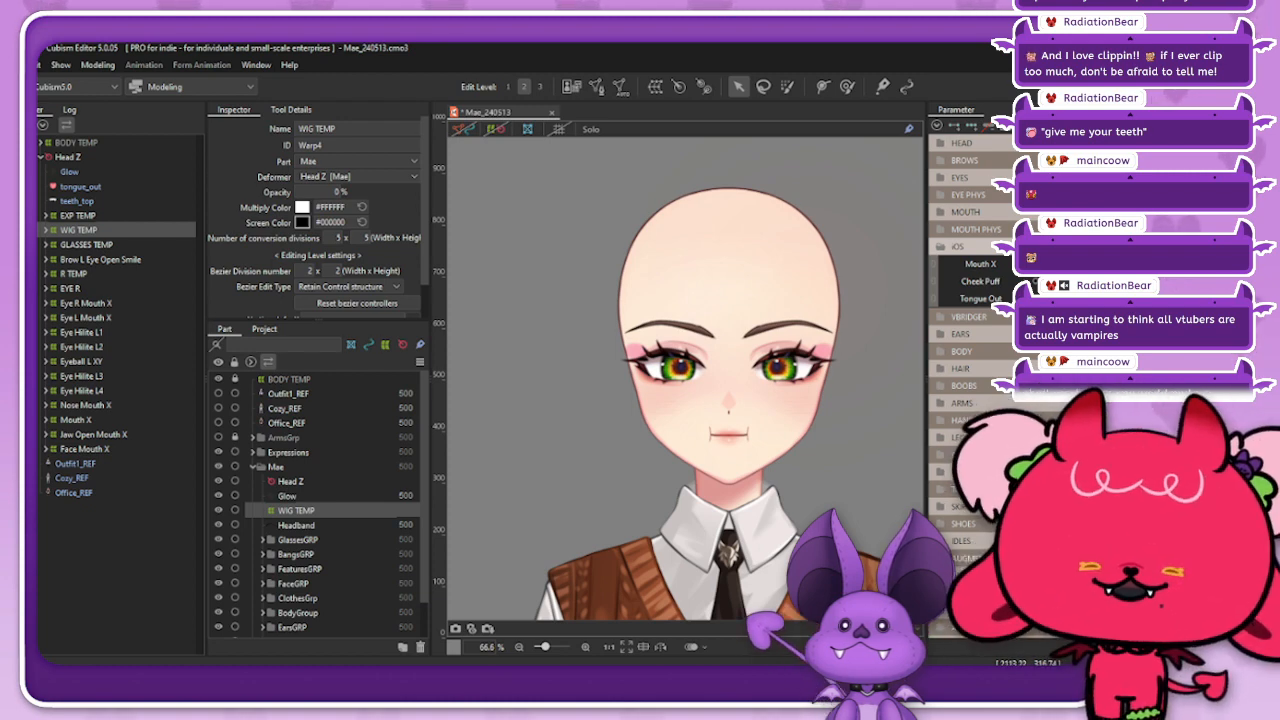
# Step: Expand the BROWS and EYES groups and preview an angry pout with lowered brows and adjusted EyeL Smile and EyeR Smile
pyautogui.click(941, 160)
pyautogui.moveTo(1062, 201); pyautogui.dragTo(1030, 220)
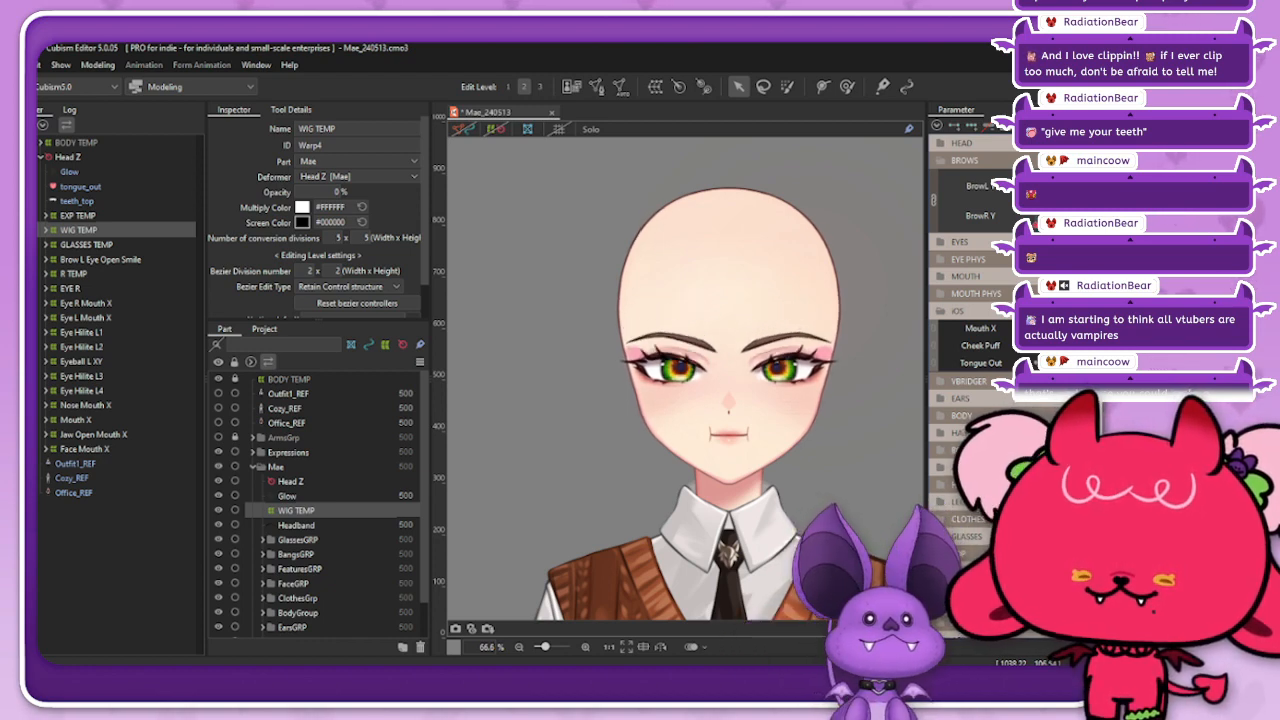
pyautogui.click(942, 242)
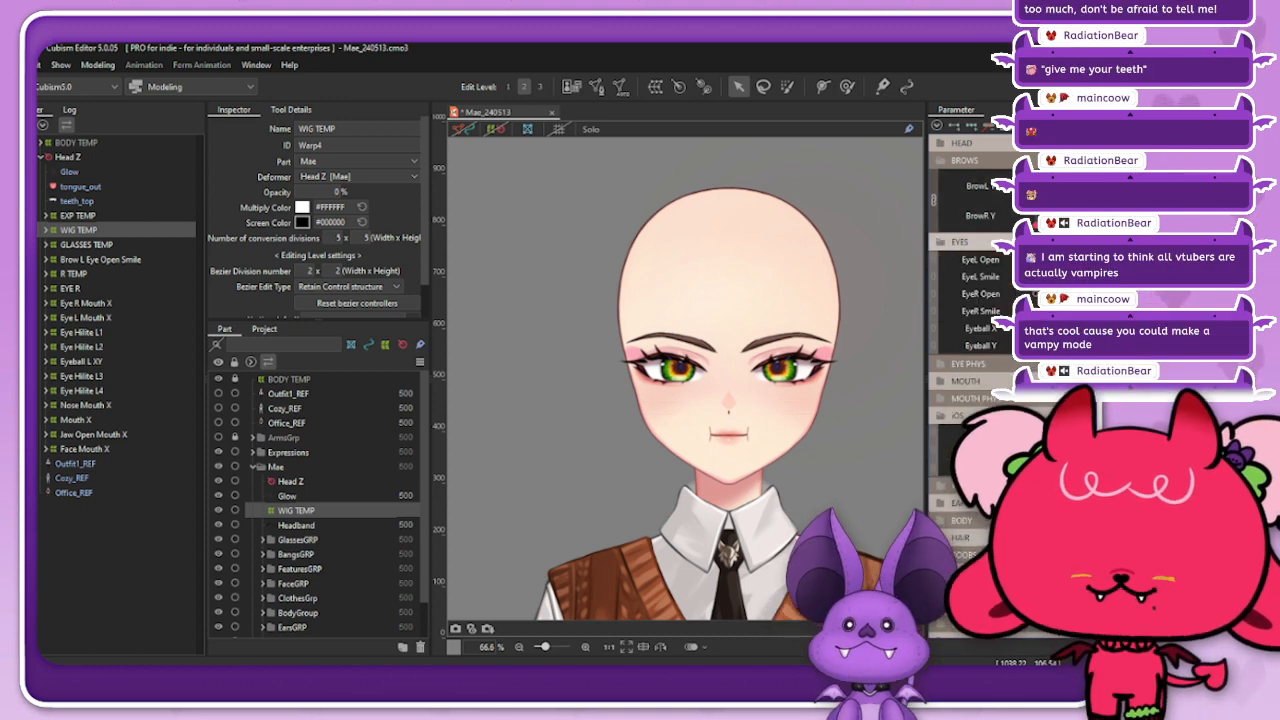
pyautogui.click(1090, 277)
pyautogui.click(1090, 311)
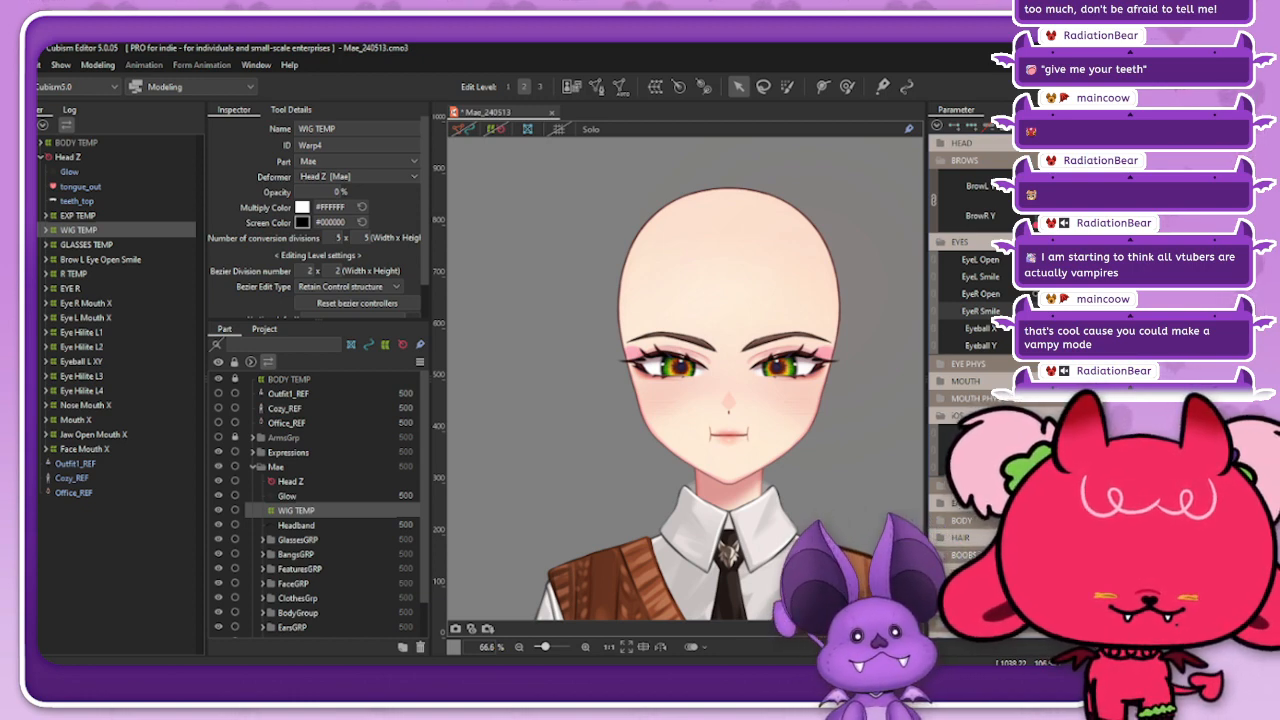
# Step: Return the brows, eyes and mouth to their neutral parameter values and collapse the EYES and BROWS groups
pyautogui.scroll(-1, 970, 380)
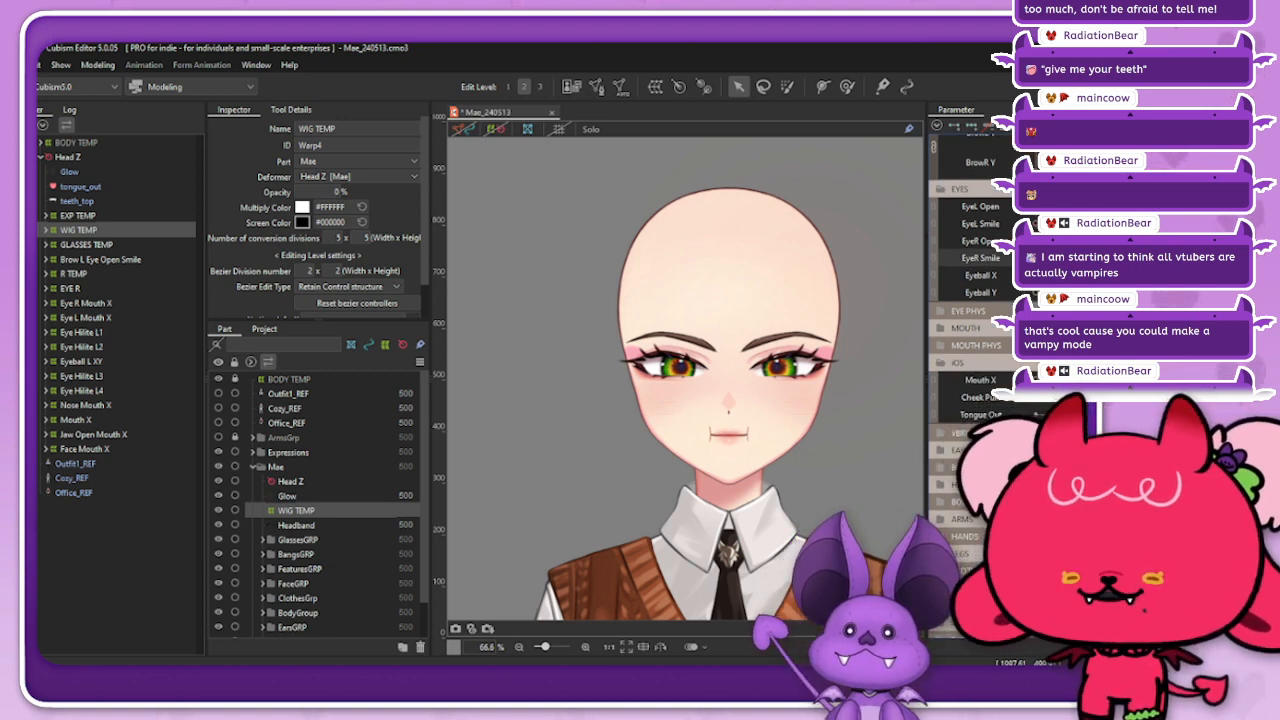
pyautogui.scroll(1, 970, 300)
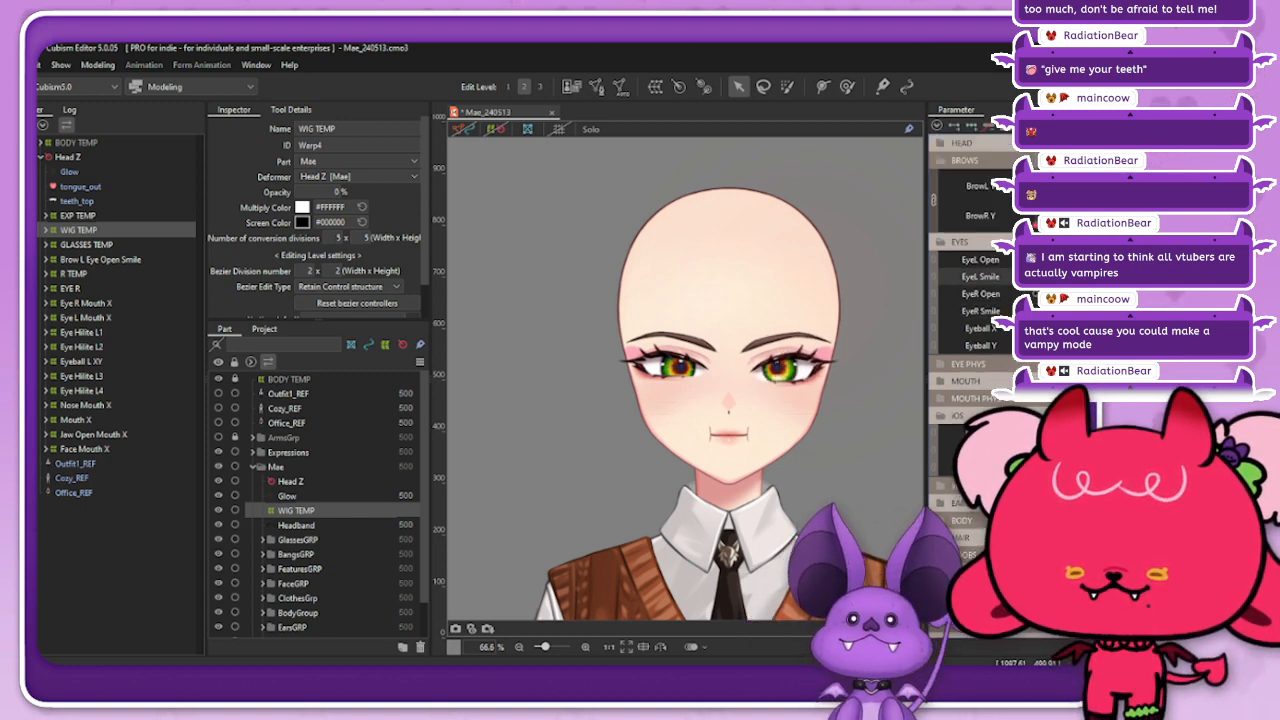
pyautogui.moveTo(1075, 222); pyautogui.dragTo(1115, 196)
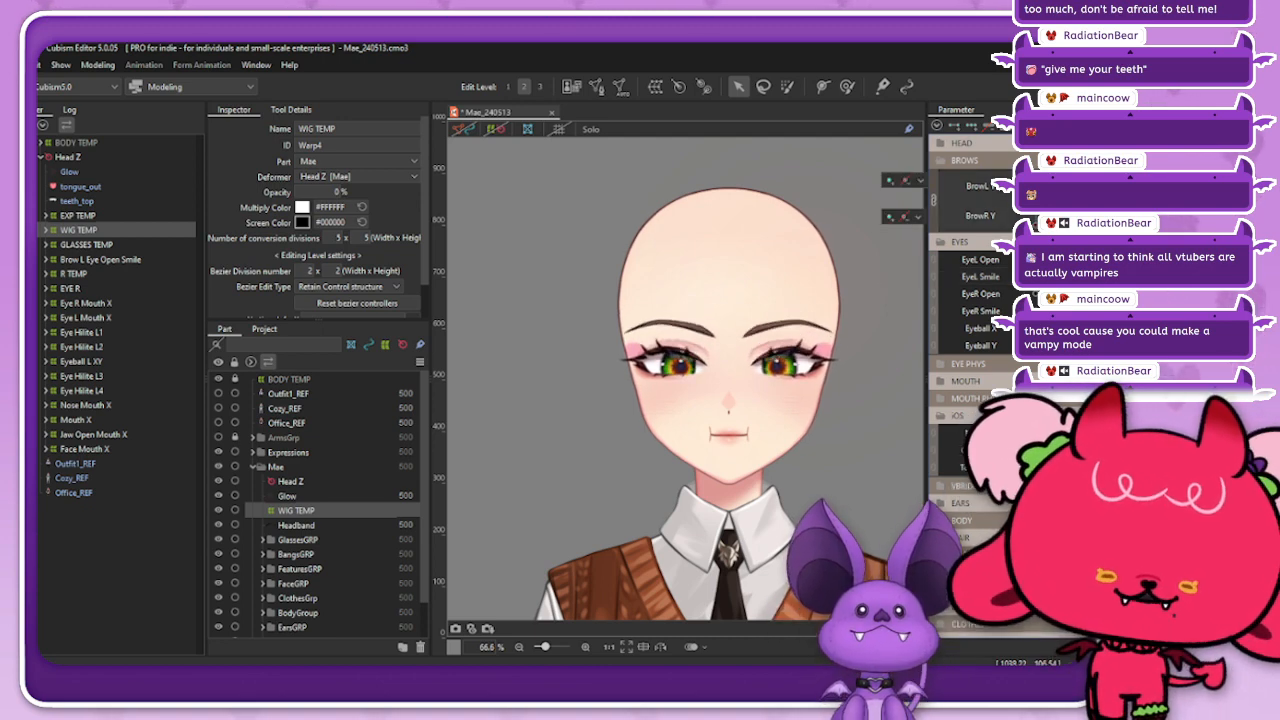
pyautogui.click(937, 126)
pyautogui.click(975, 160)
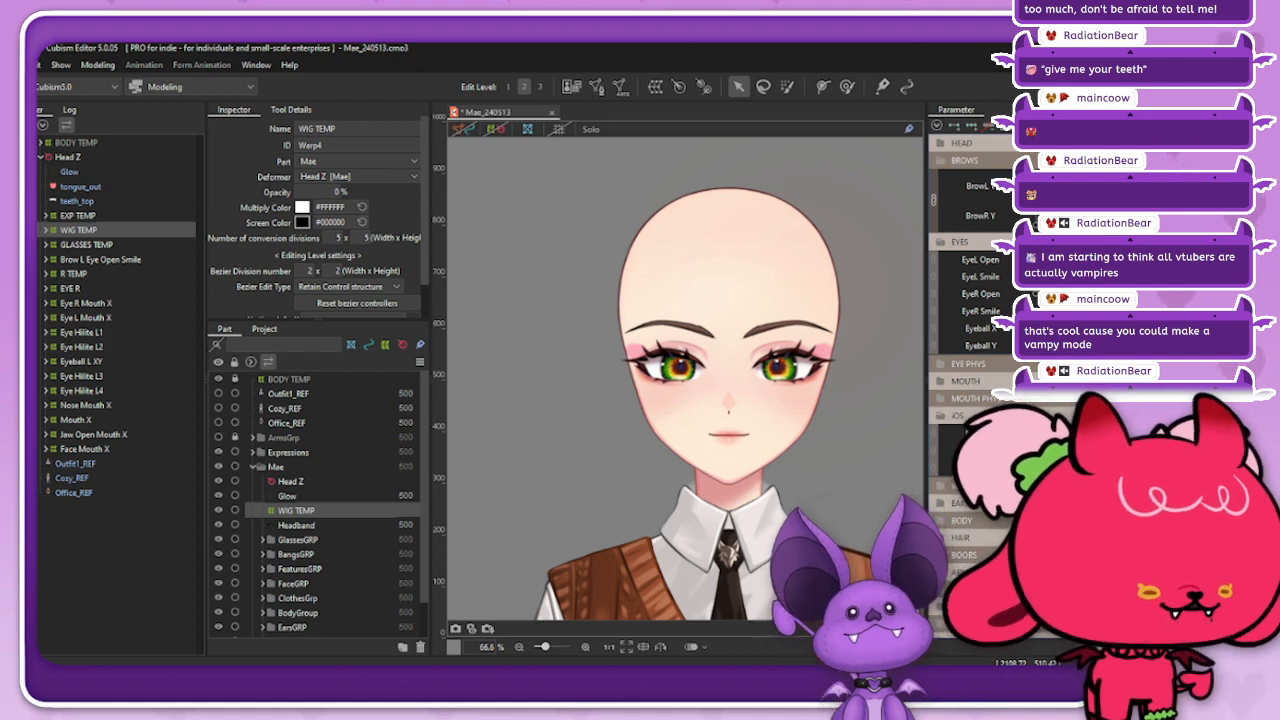
pyautogui.click(942, 242)
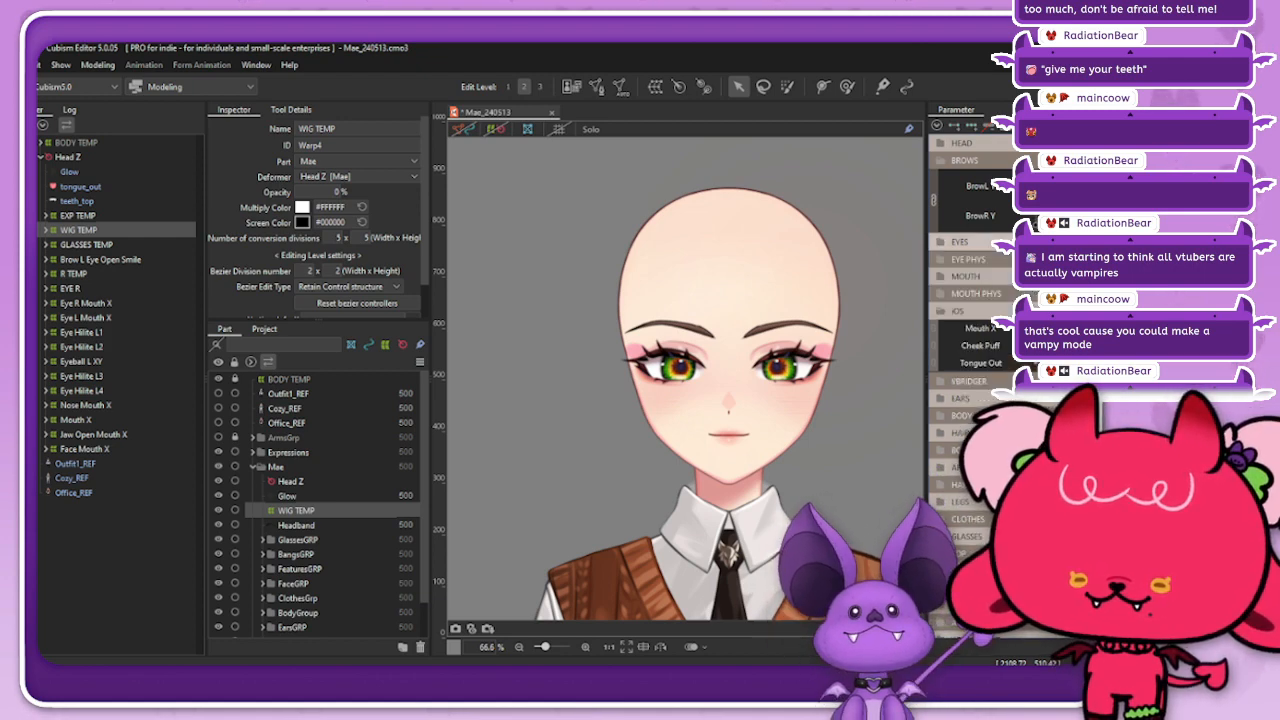
pyautogui.click(942, 160)
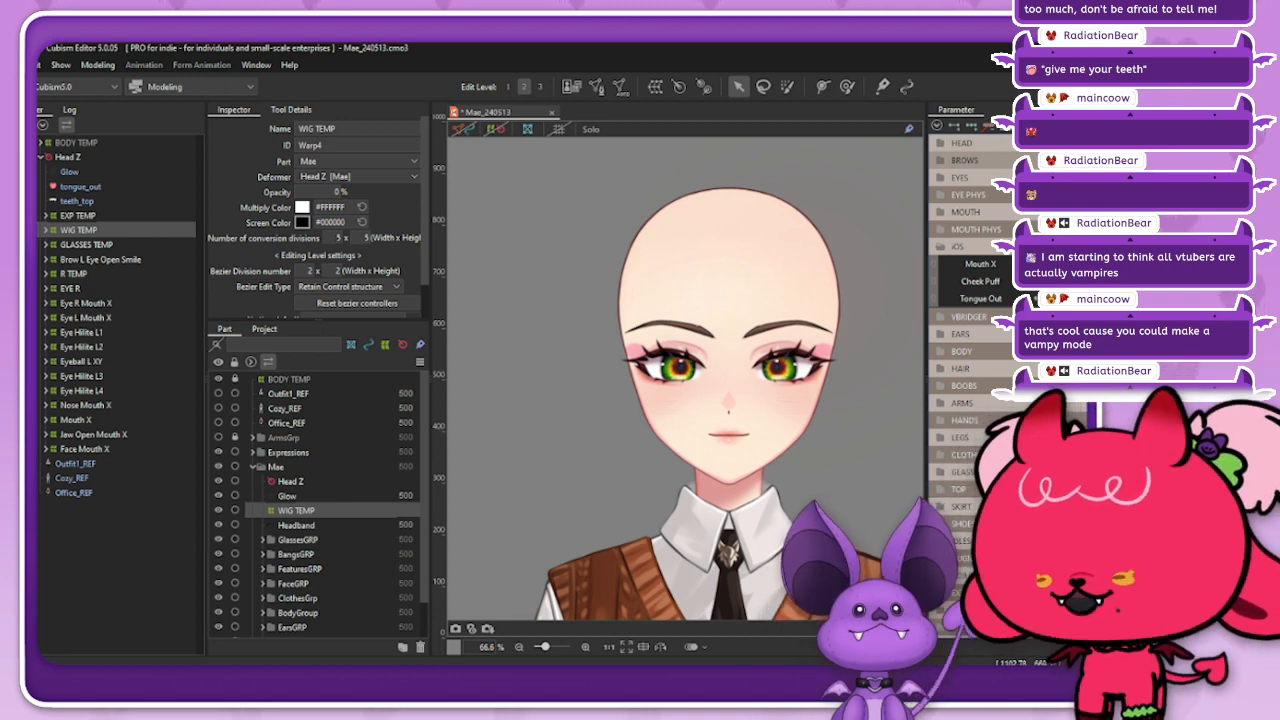
# Step: Select the tongue_out art mesh, make it visible, and turn on the mesh display around the mouth
pyautogui.click(80, 187)
pyautogui.click(218, 631)
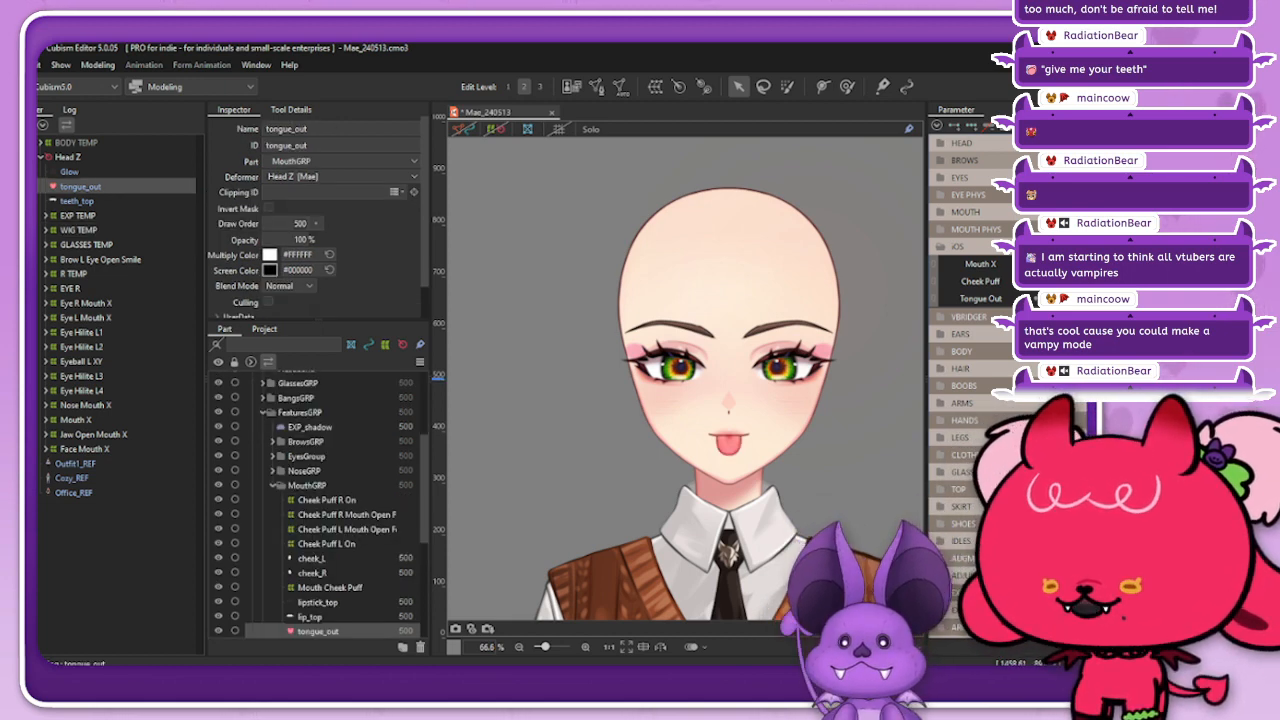
pyautogui.scroll(3, 721, 441)
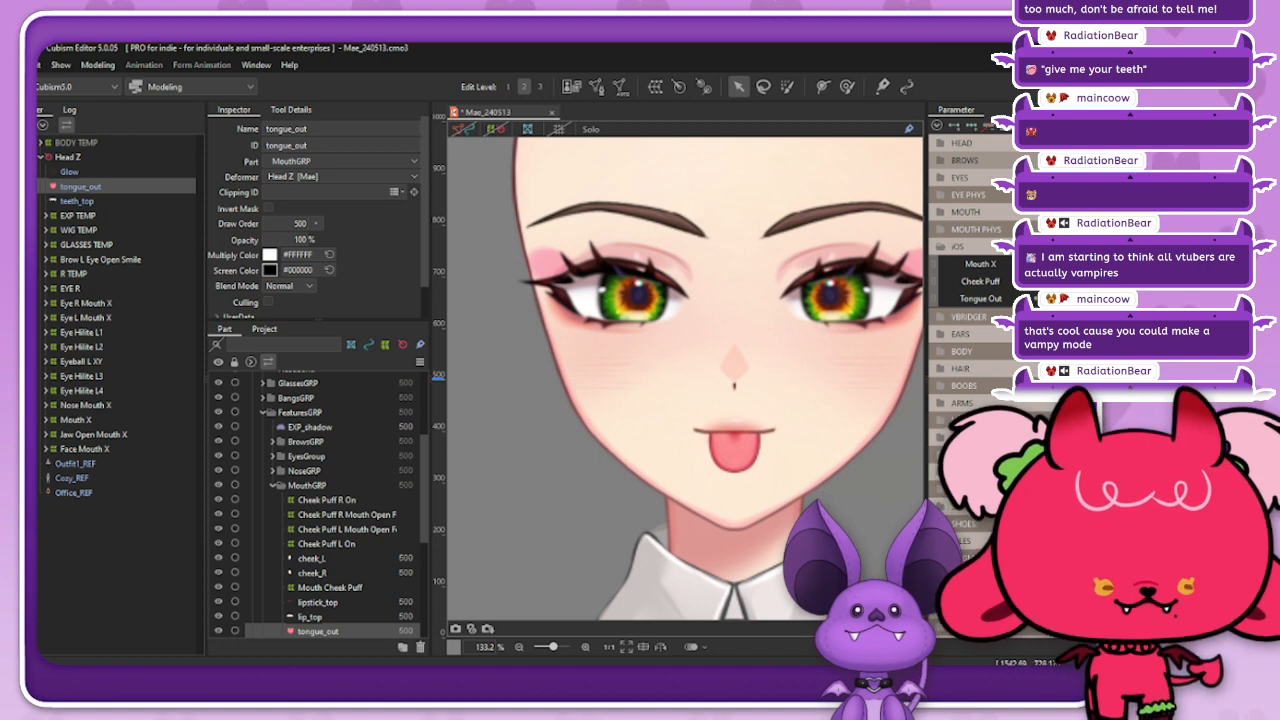
pyautogui.click(463, 129)
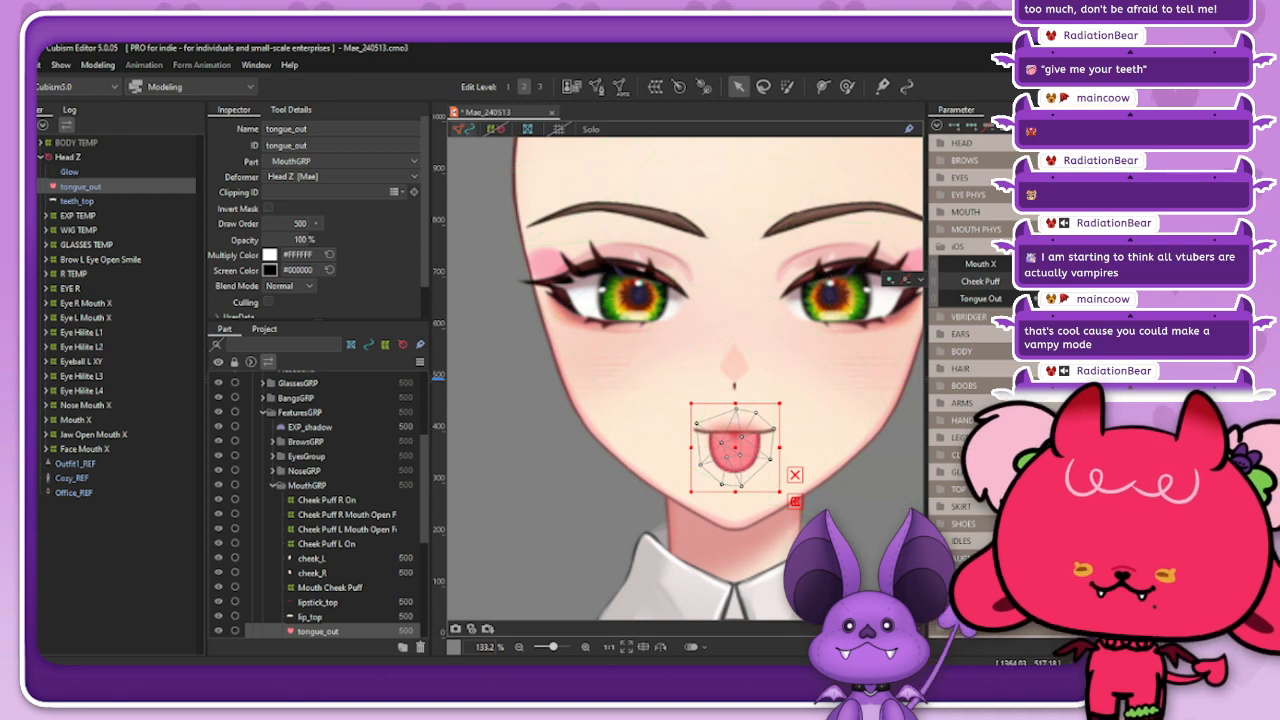
pyautogui.click(597, 87)
pyautogui.scroll(3, 750, 480)
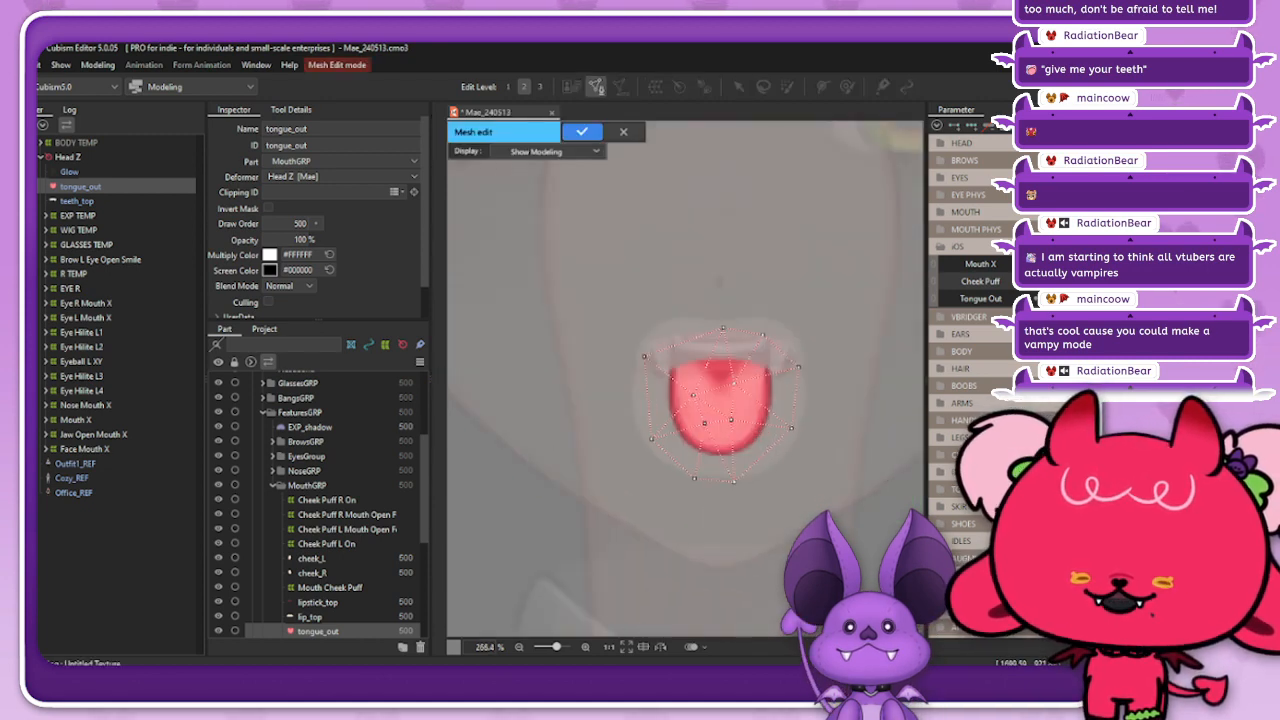
pyautogui.click(291, 110)
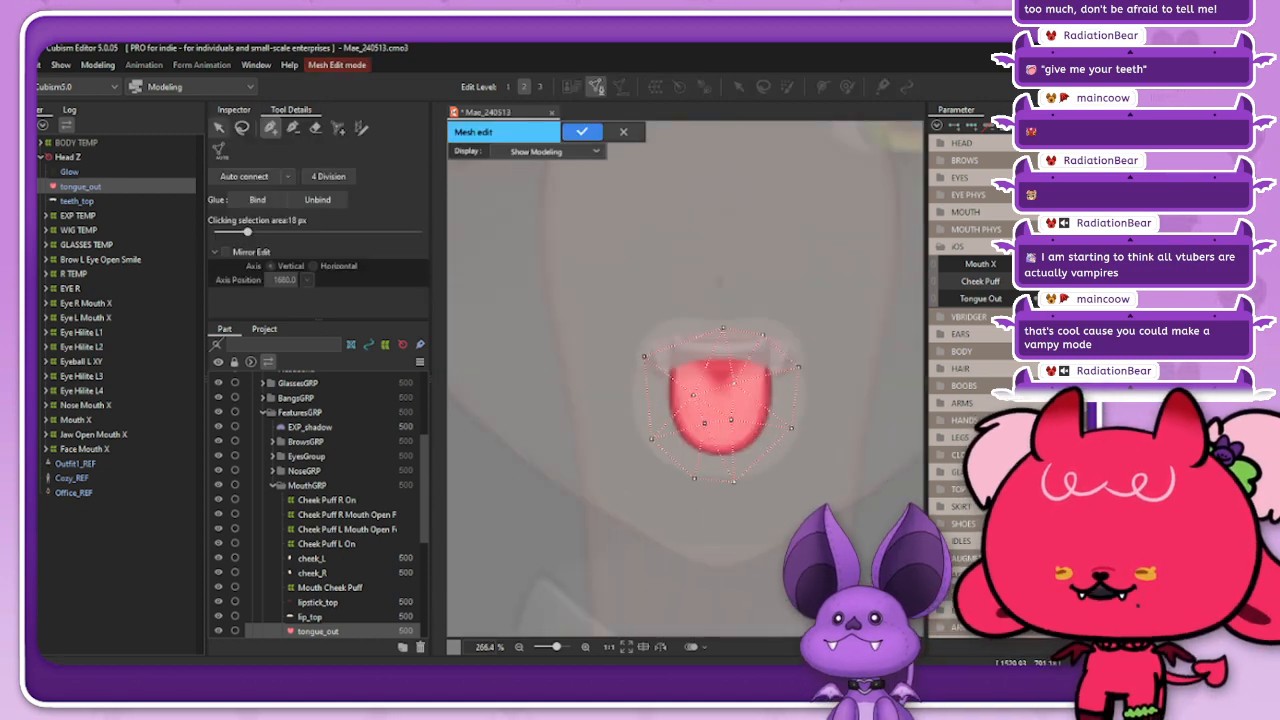
pyautogui.click(219, 128)
pyautogui.moveTo(546, 237); pyautogui.dragTo(861, 536)
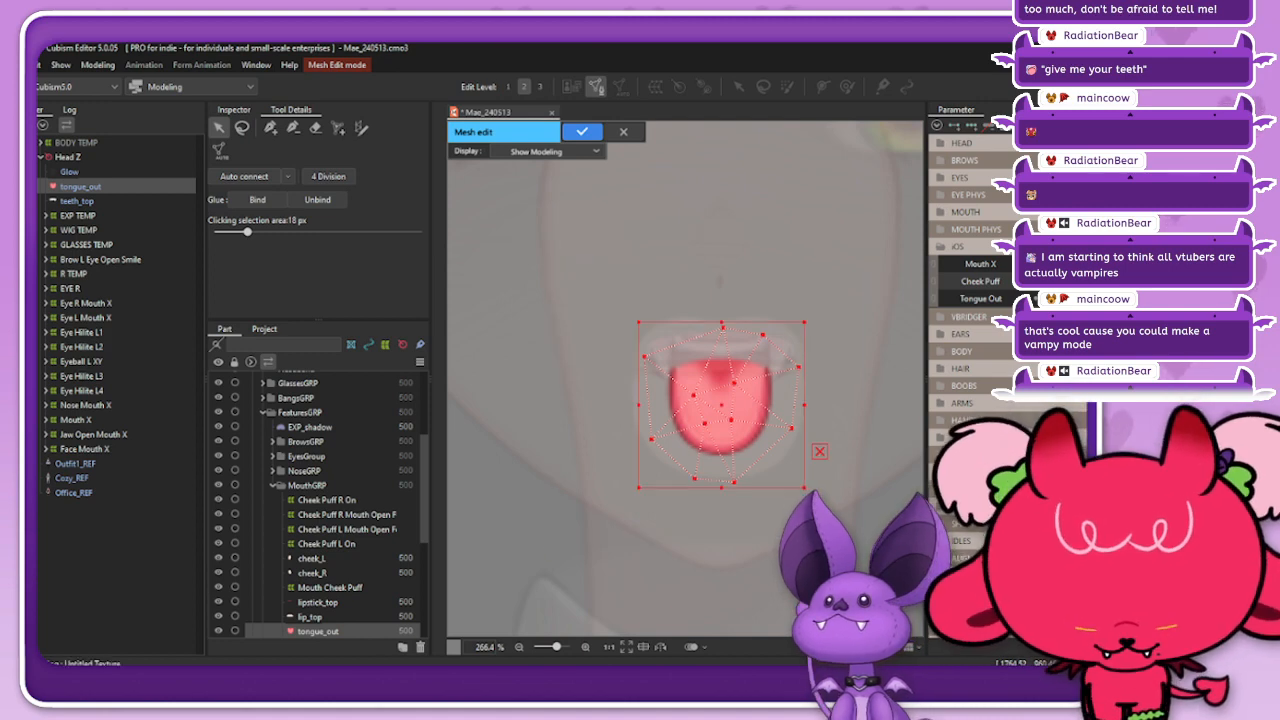
pyautogui.press('Delete')
pyautogui.click(270, 128)
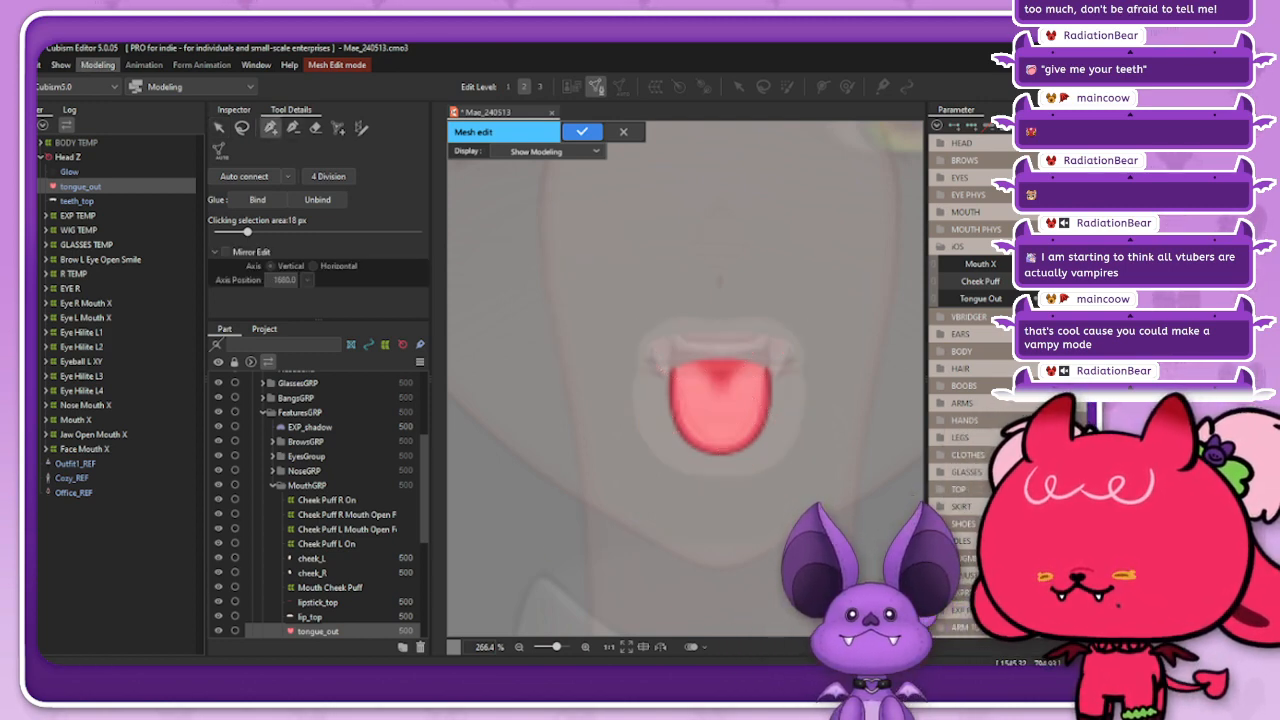
pyautogui.click(98, 65)
pyautogui.click(98, 65)
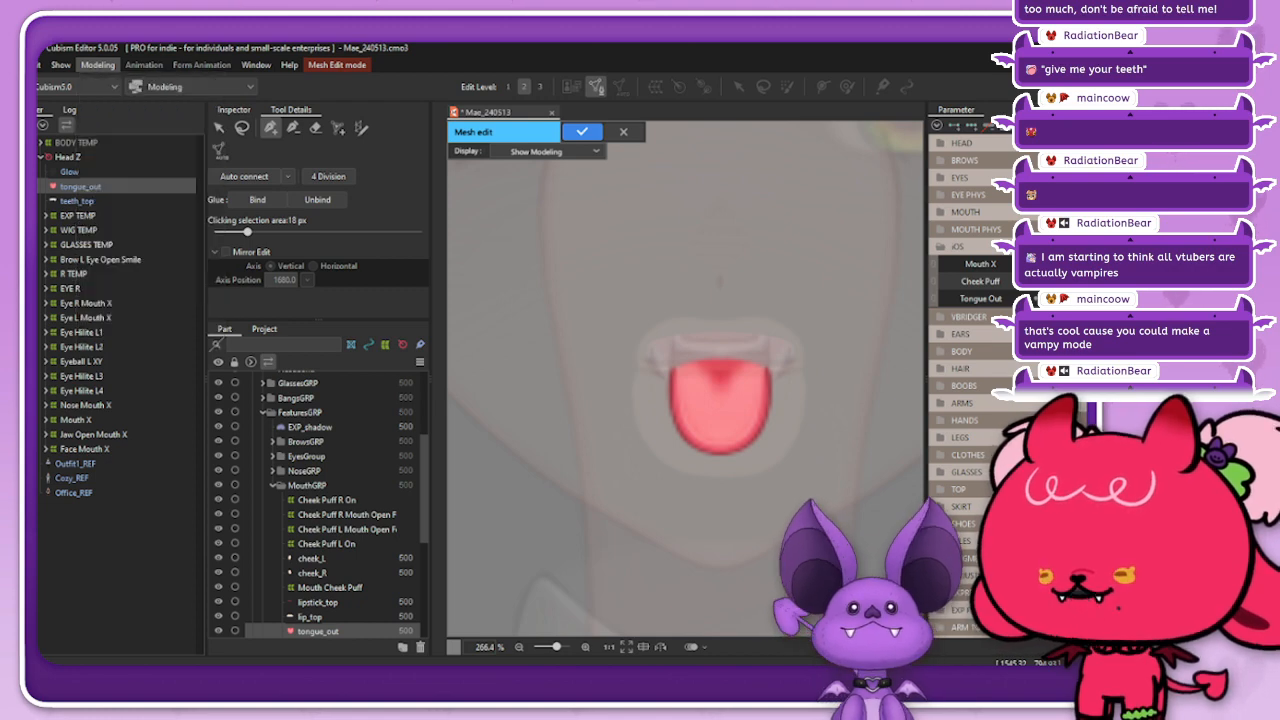
pyautogui.click(623, 131)
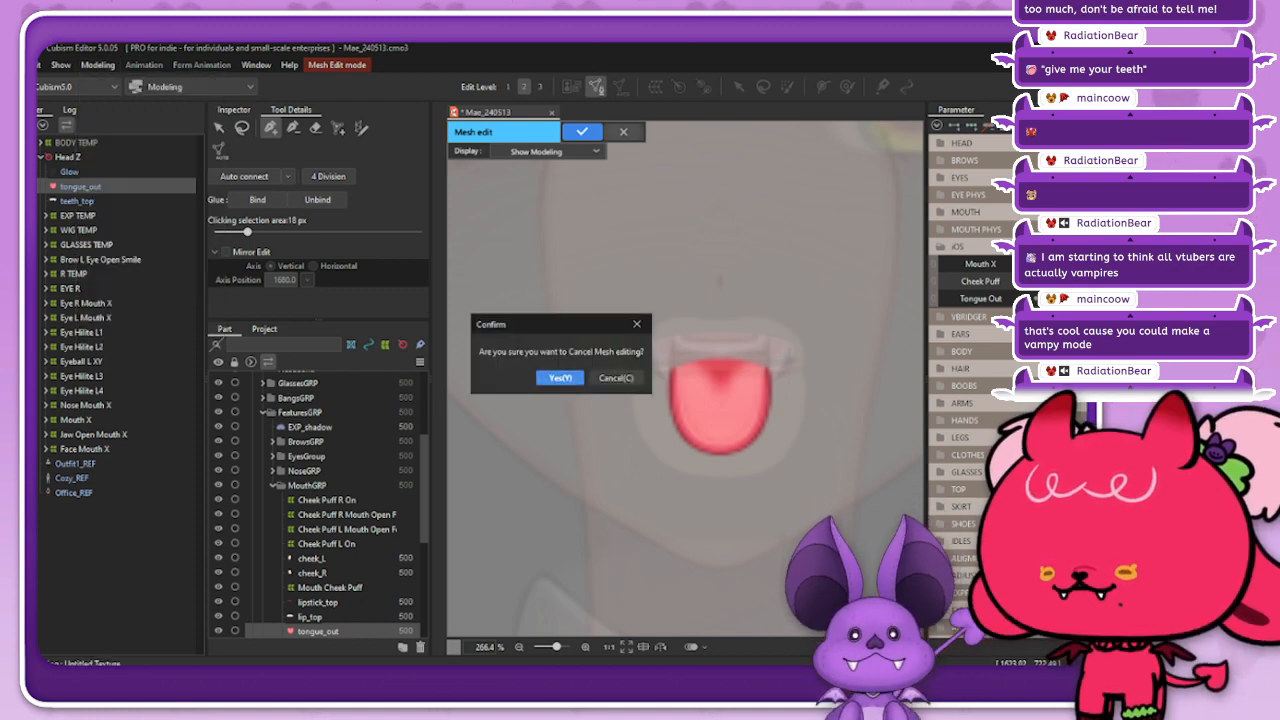
pyautogui.click(559, 377)
# Step: Show the vertical guide line down the centre of the face
pyautogui.click(98, 65)
pyautogui.moveTo(61, 65)
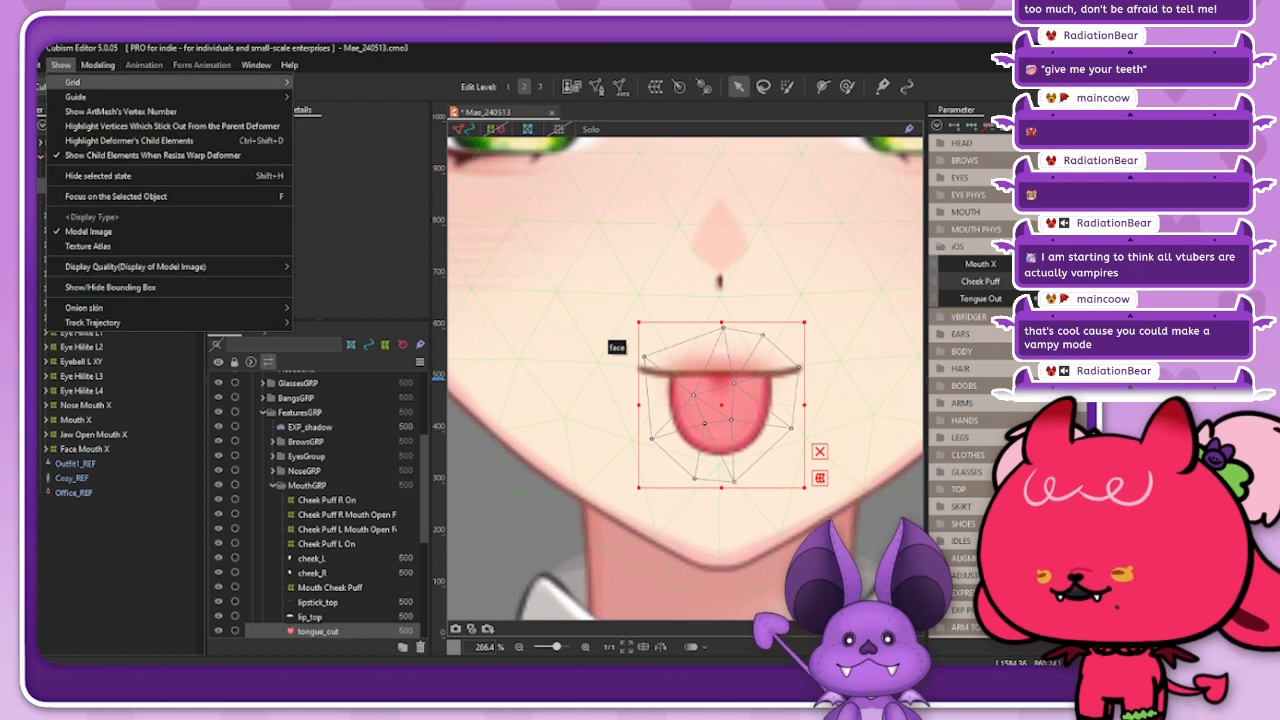
pyautogui.moveTo(80, 97)
pyautogui.click(360, 97)
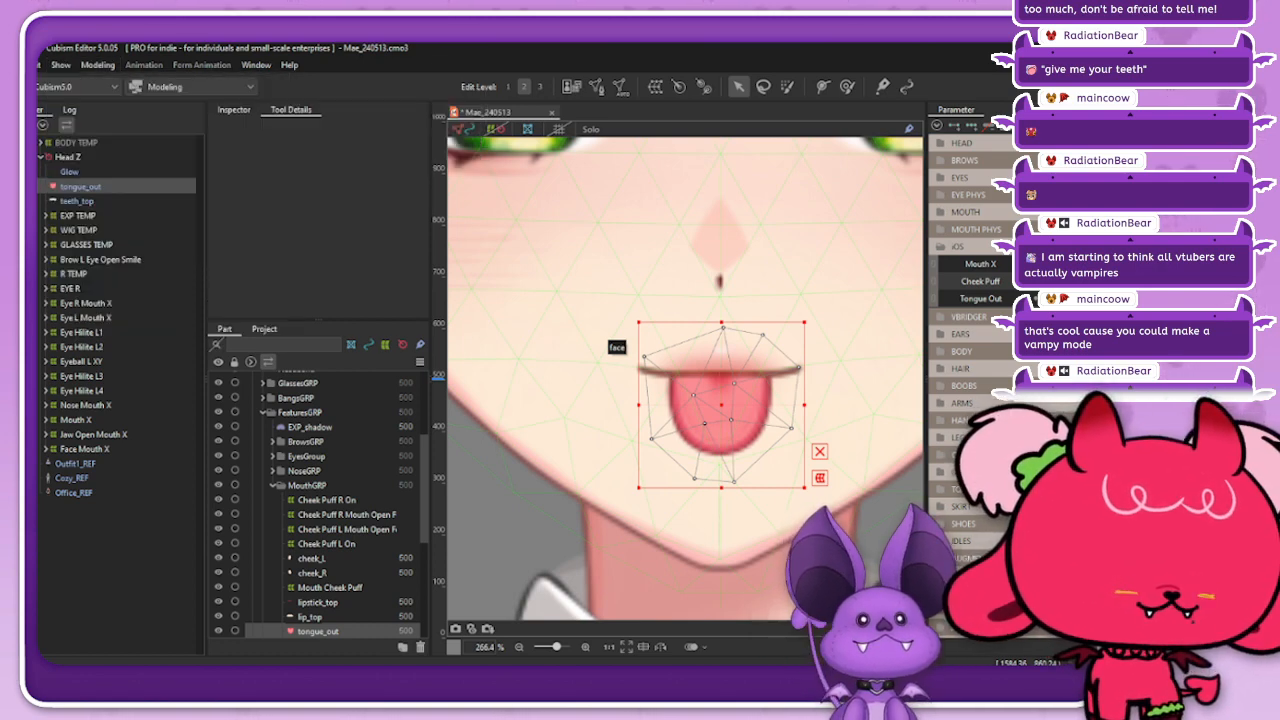
pyautogui.click(496, 129)
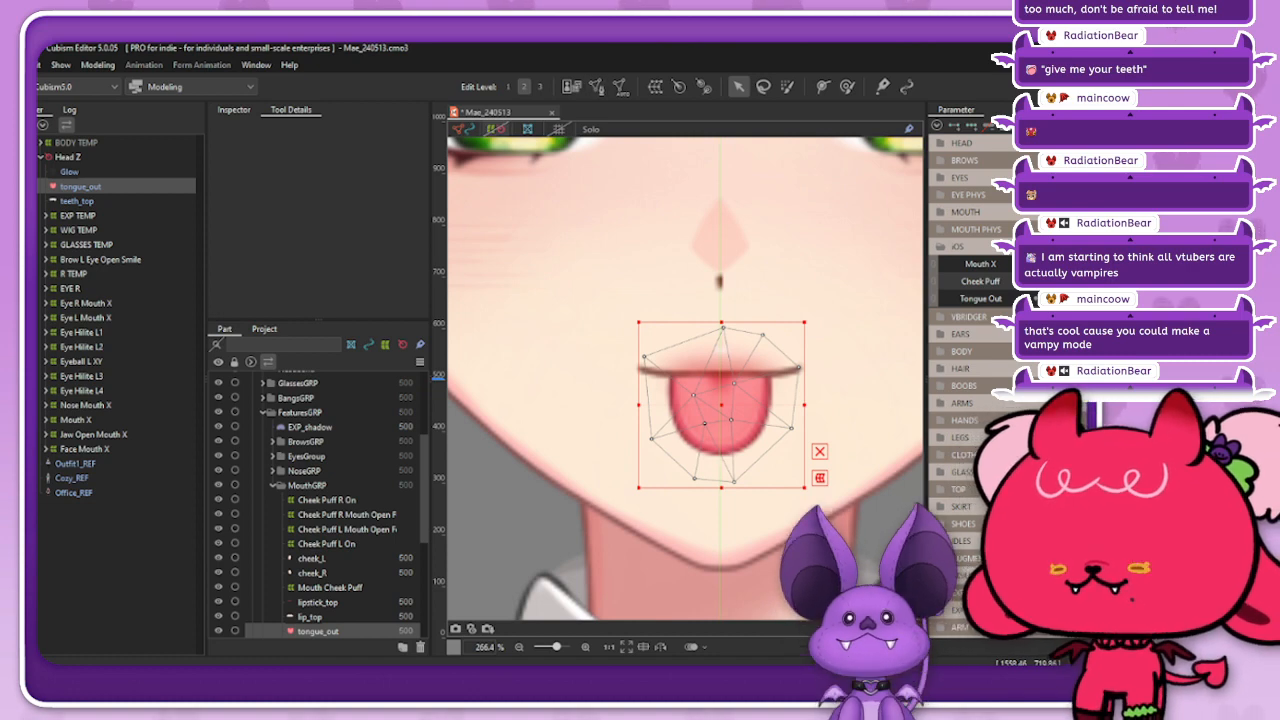
# Step: Enter mesh editing for tongue_out and delete all of its existing mesh vertices
pyautogui.click(596, 86)
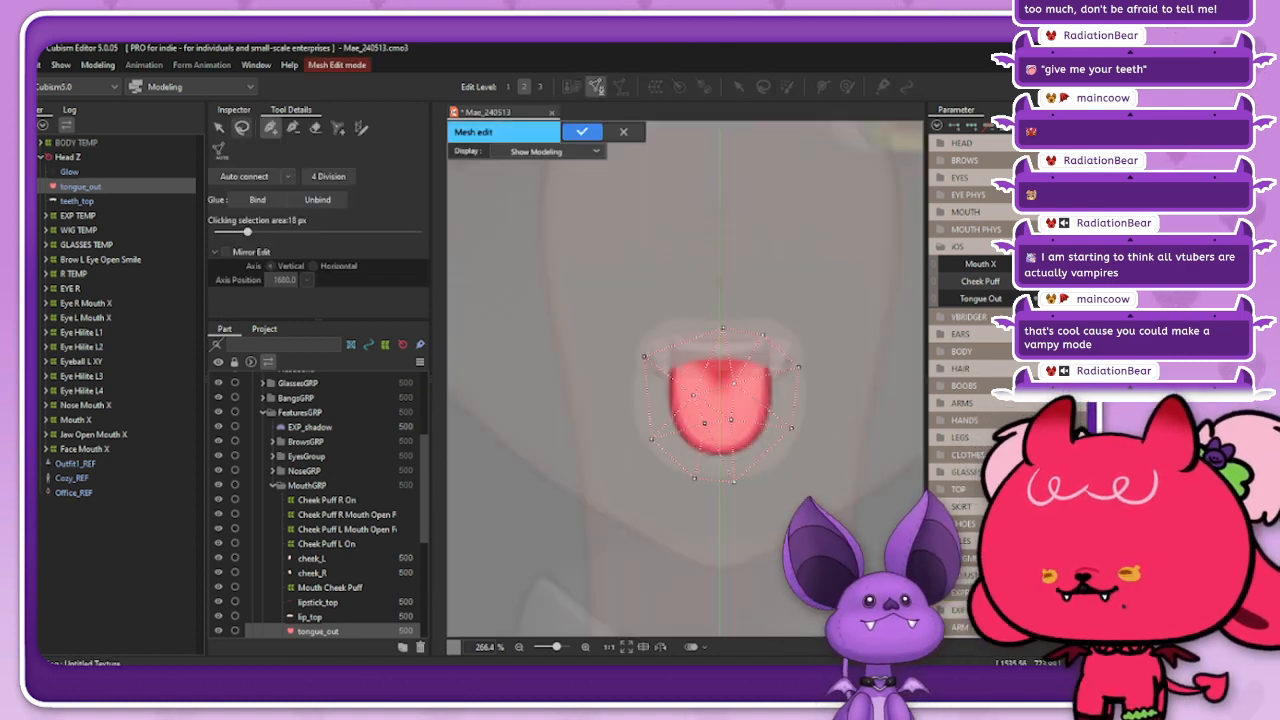
pyautogui.click(218, 127)
pyautogui.moveTo(610, 252); pyautogui.dragTo(854, 570)
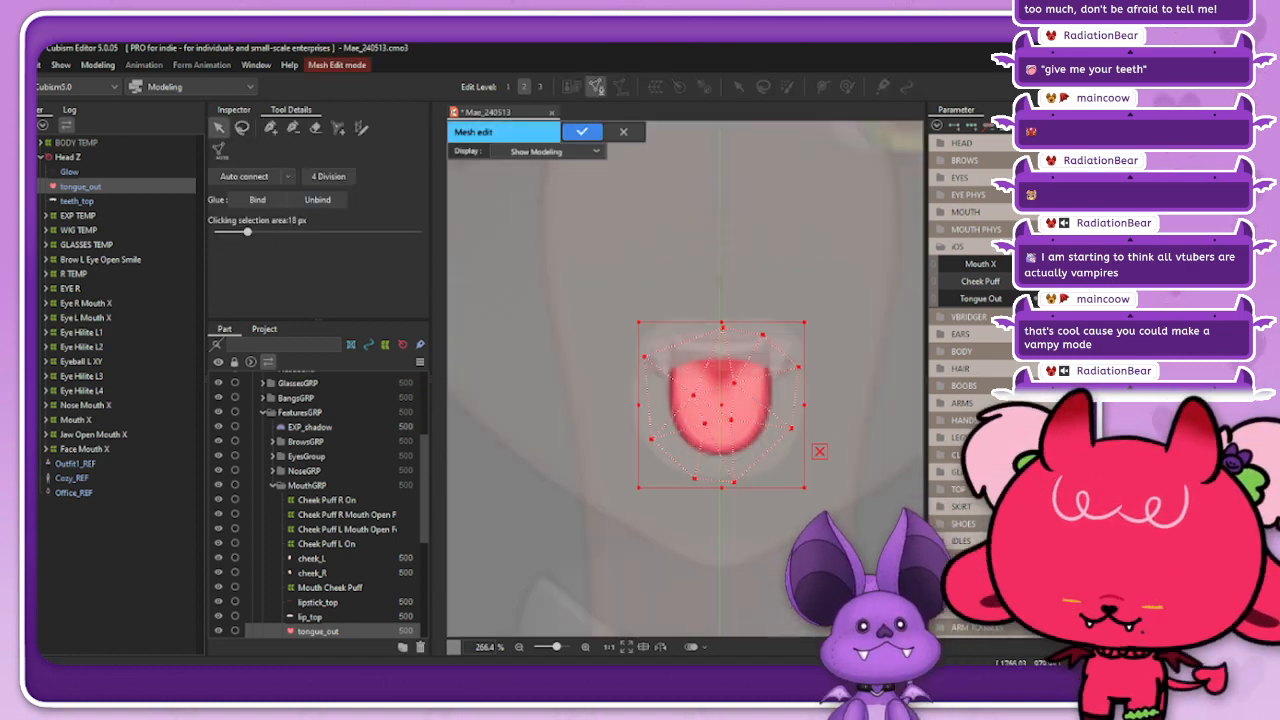
pyautogui.press('Delete')
pyautogui.scroll(2, 720, 376)
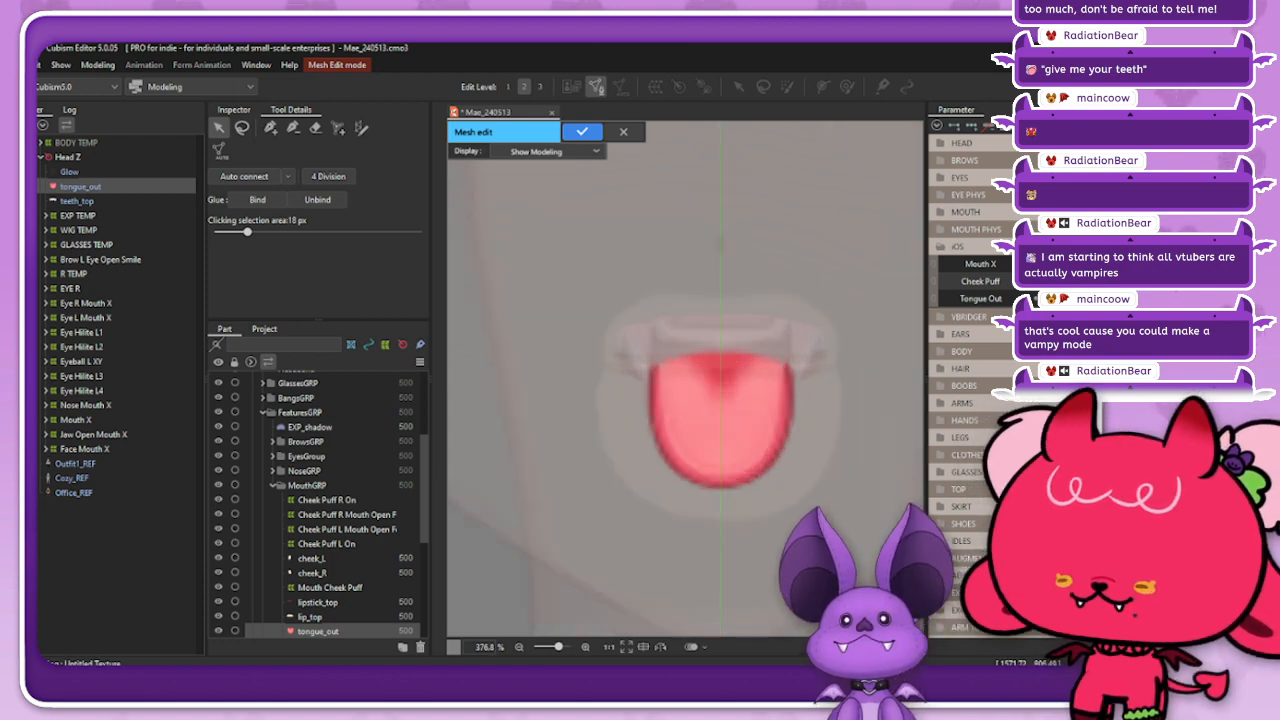
# Step: Turn on Mirror Edit with a vertical axis at 1680.0 and place mirrored vertices above the tongue
pyautogui.press('p')
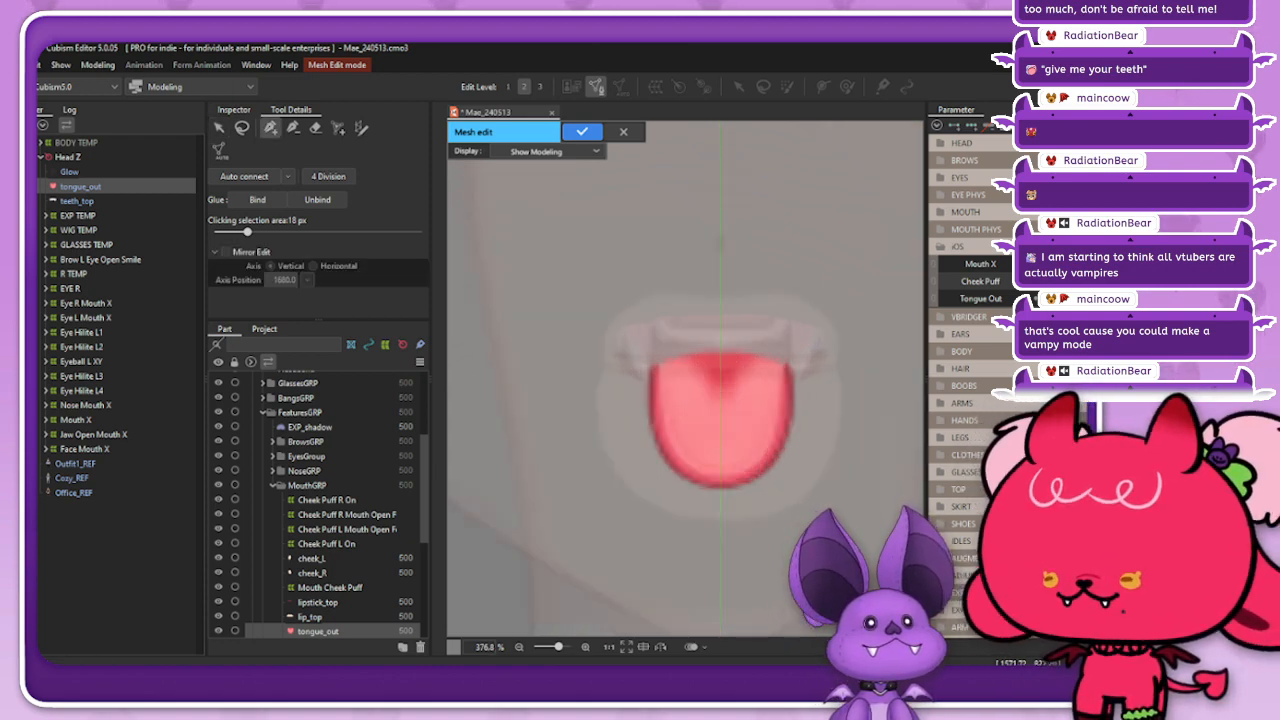
pyautogui.click(226, 252)
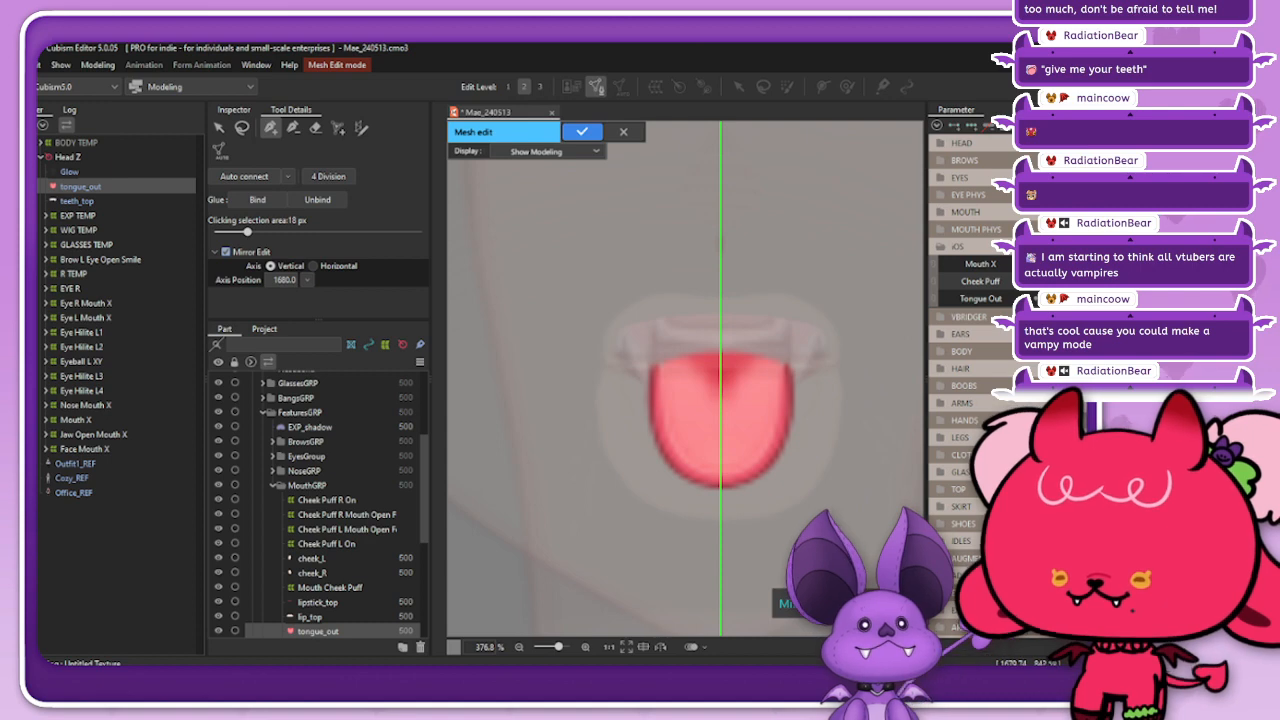
pyautogui.click(720, 326)
pyautogui.click(762, 327)
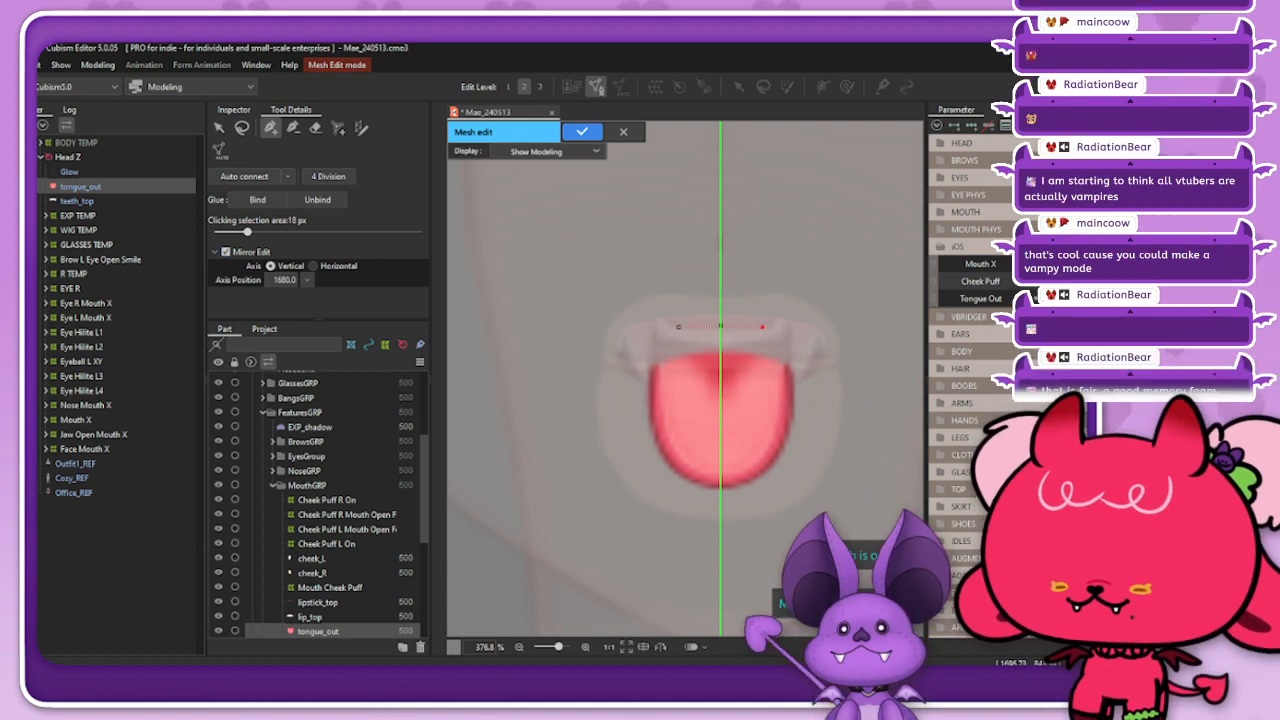
# Step: Switch to stroke mesh-mapping, set the unlabelled mesh-mapping number to 1, and try a stroke beside the tongue
pyautogui.click(361, 128)
pyautogui.scroll(-3, 330, 240)
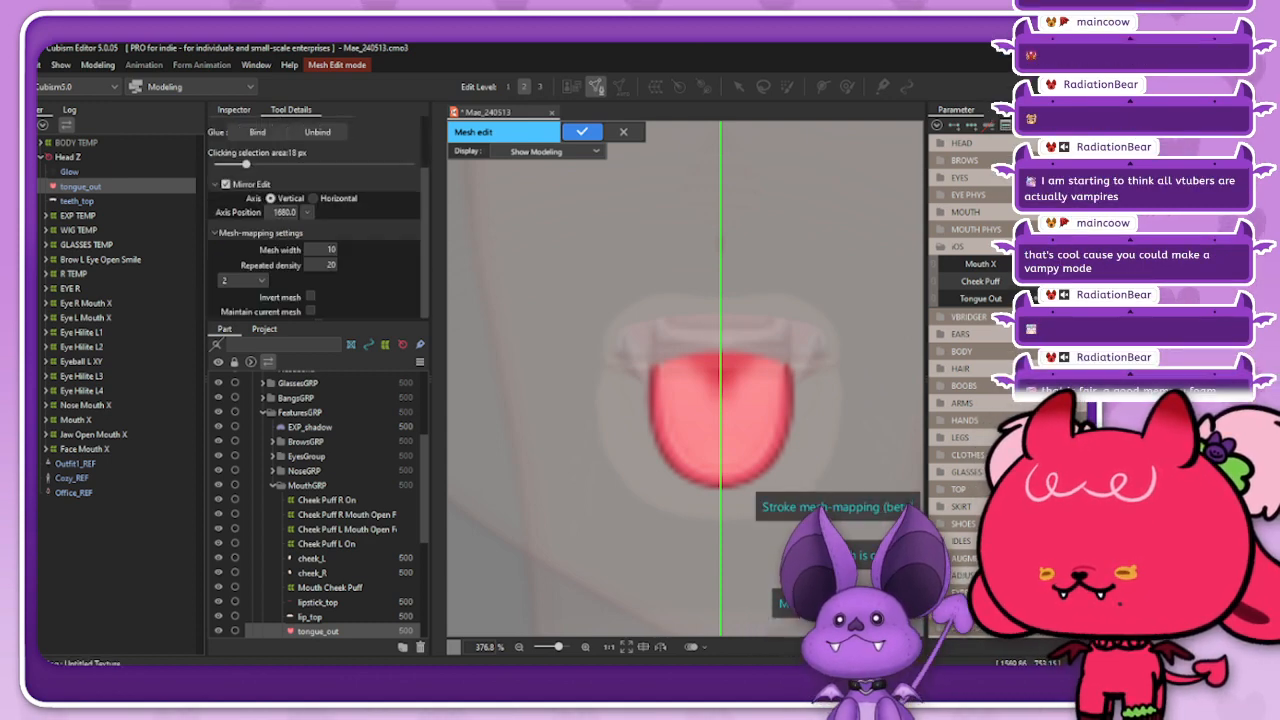
pyautogui.click(243, 281)
pyautogui.click(240, 294)
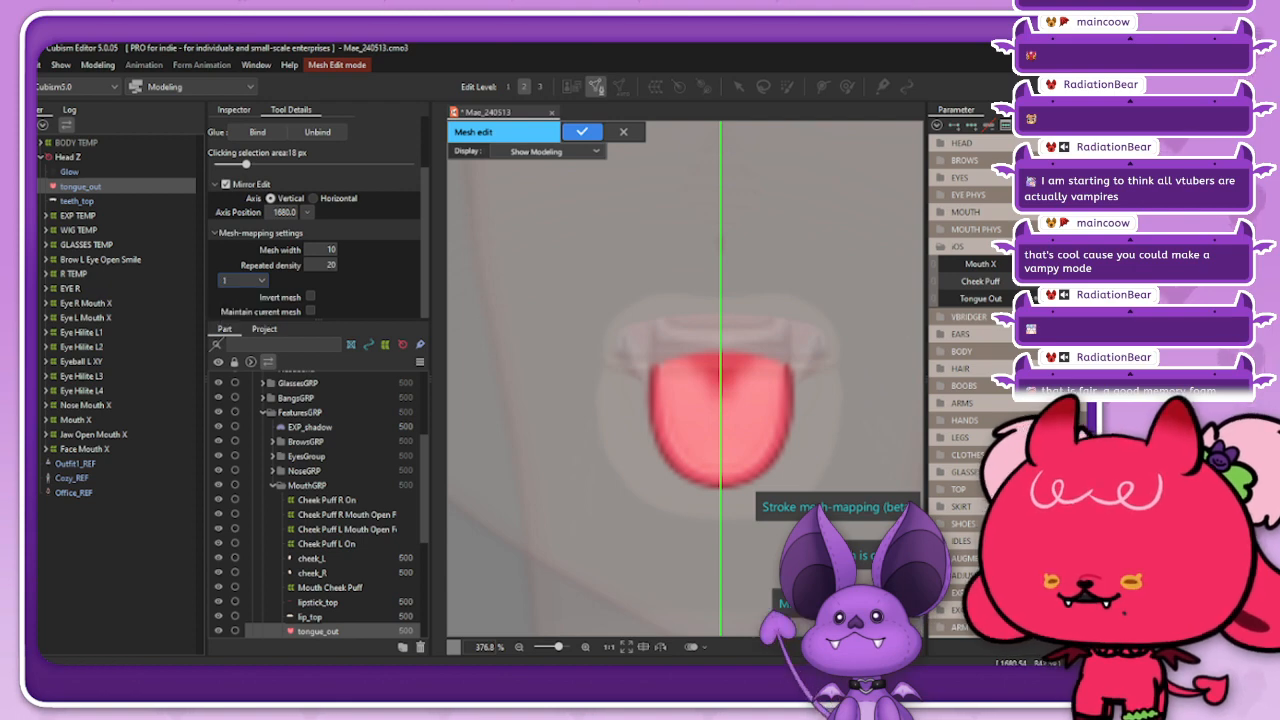
pyautogui.click(722, 326)
pyautogui.click(819, 432)
pyautogui.hotkey('ctrl', 'z')
pyautogui.hotkey('ctrl', 'z')
# Step: Set the unlabelled mesh-mapping number to 2 and draw a mirrored stroke around the tongue from top centre to tip
pyautogui.click(243, 281)
pyautogui.click(241, 308)
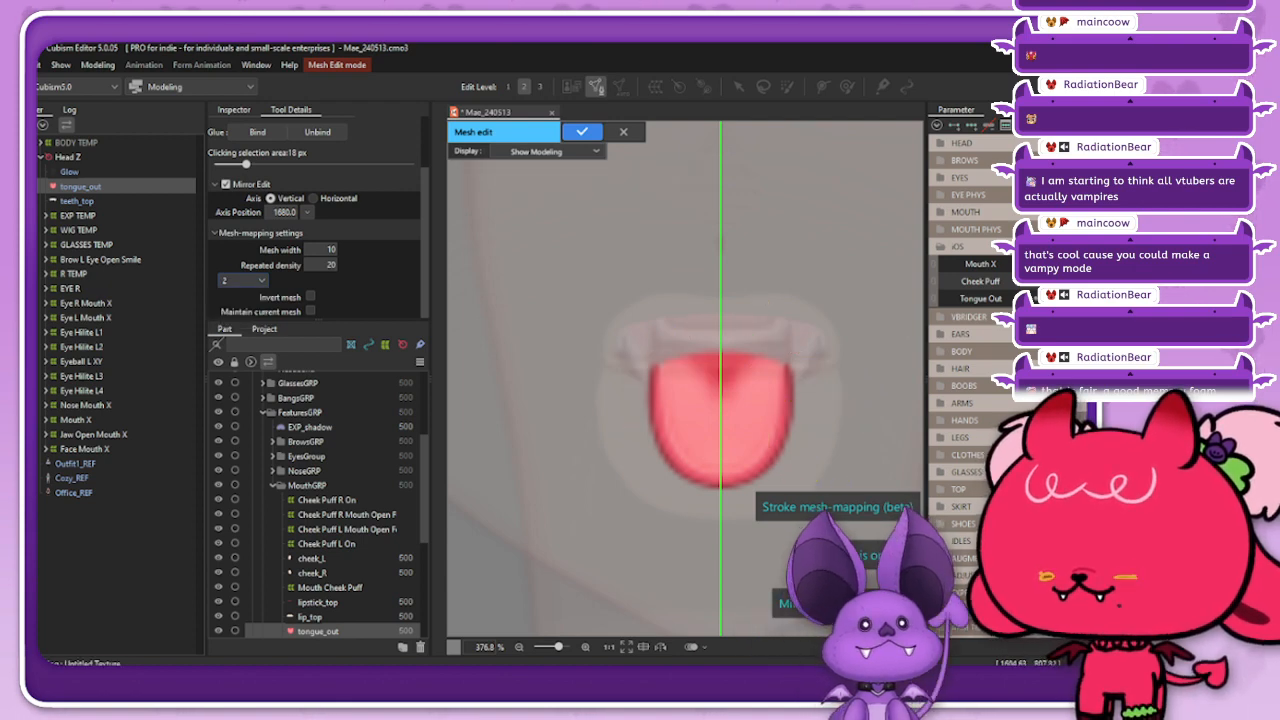
pyautogui.moveTo(727, 328)
pyautogui.mouseDown()
pyautogui.moveTo(677, 301)
pyautogui.moveTo(693, 302)
pyautogui.moveTo(660, 464)
pyautogui.moveTo(671, 473)
pyautogui.mouseUp()
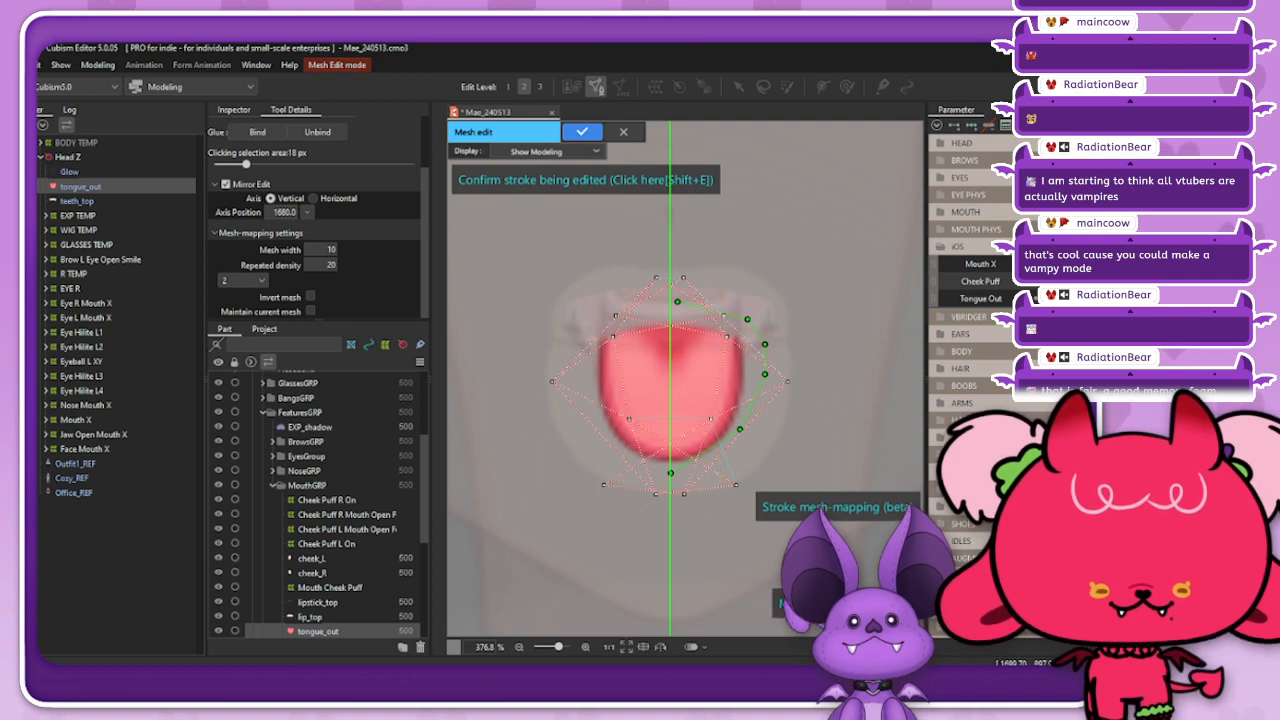
# Step: Move the stroke's side and lower control points down and outward to even out the mesh around the tongue
pyautogui.moveTo(740, 429); pyautogui.dragTo(731, 467)
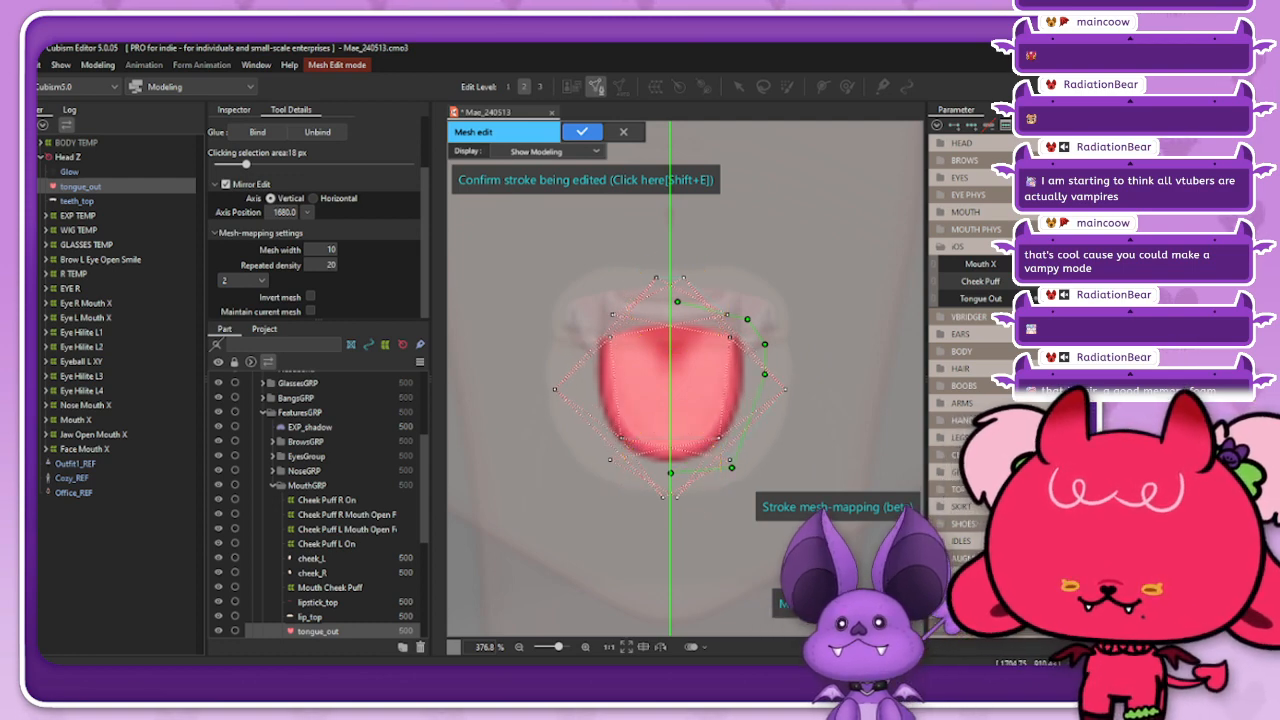
pyautogui.moveTo(765, 374); pyautogui.dragTo(768, 422)
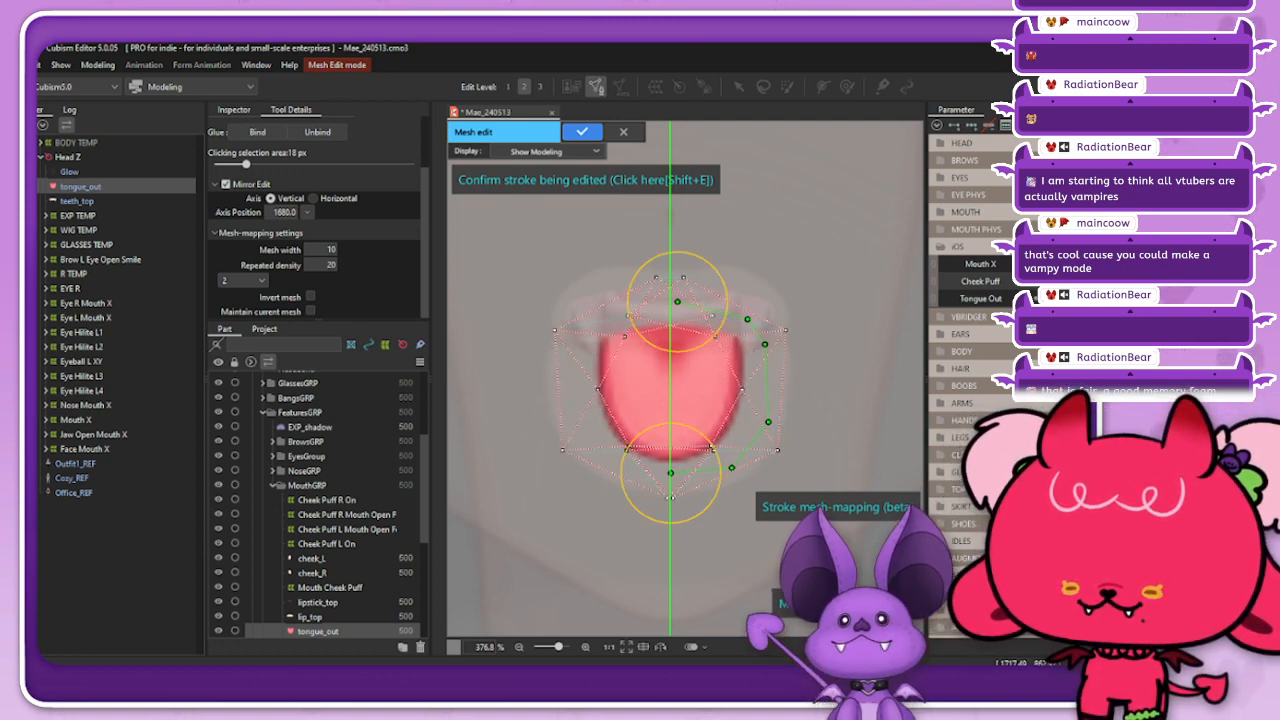
pyautogui.moveTo(765, 344); pyautogui.dragTo(778, 364)
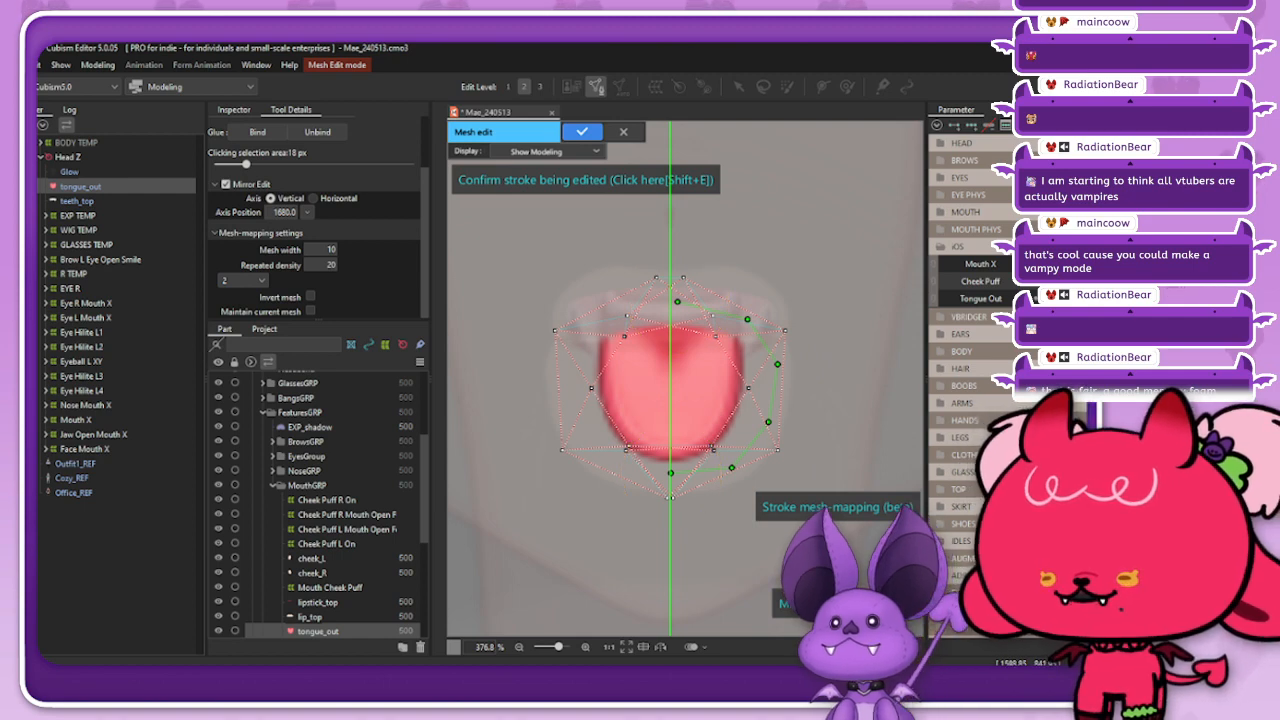
# Step: Set the stroke mesh's repeated density to 9 and mesh width to 8, adjusting the control points near the tongue's tip
pyautogui.moveTo(326, 265); pyautogui.dragTo(314, 265)
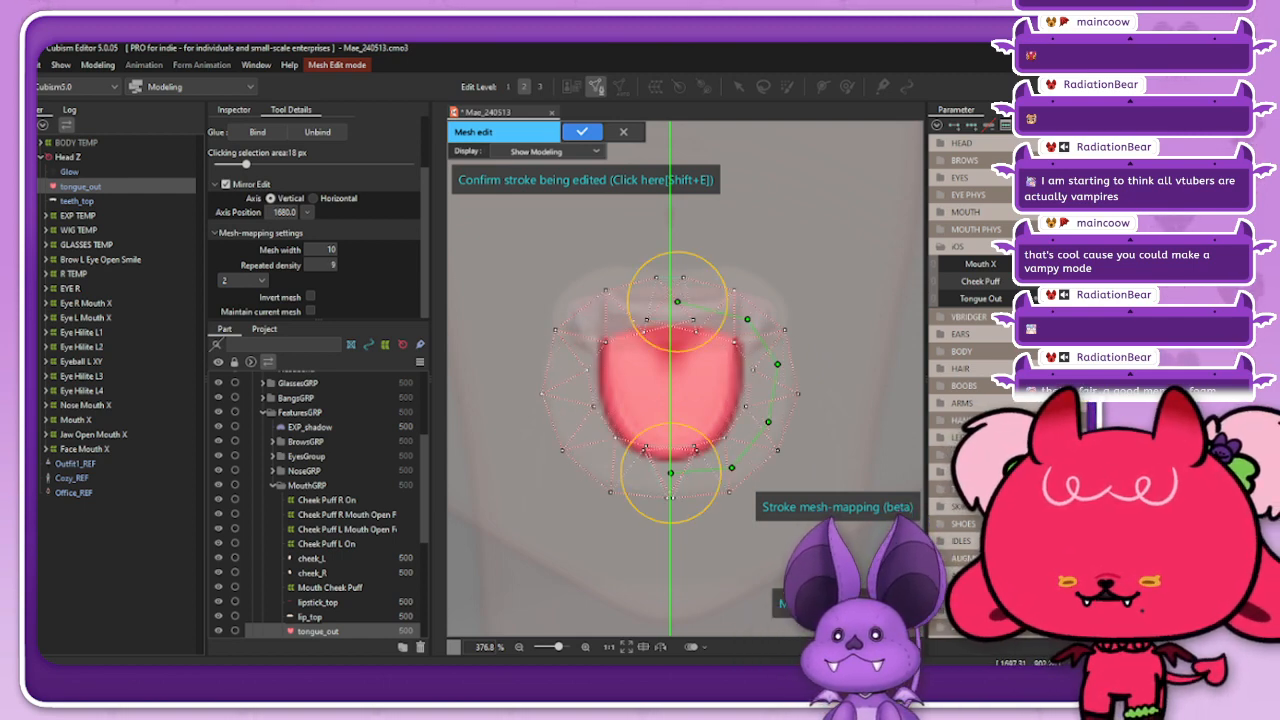
pyautogui.moveTo(732, 467); pyautogui.dragTo(668, 476)
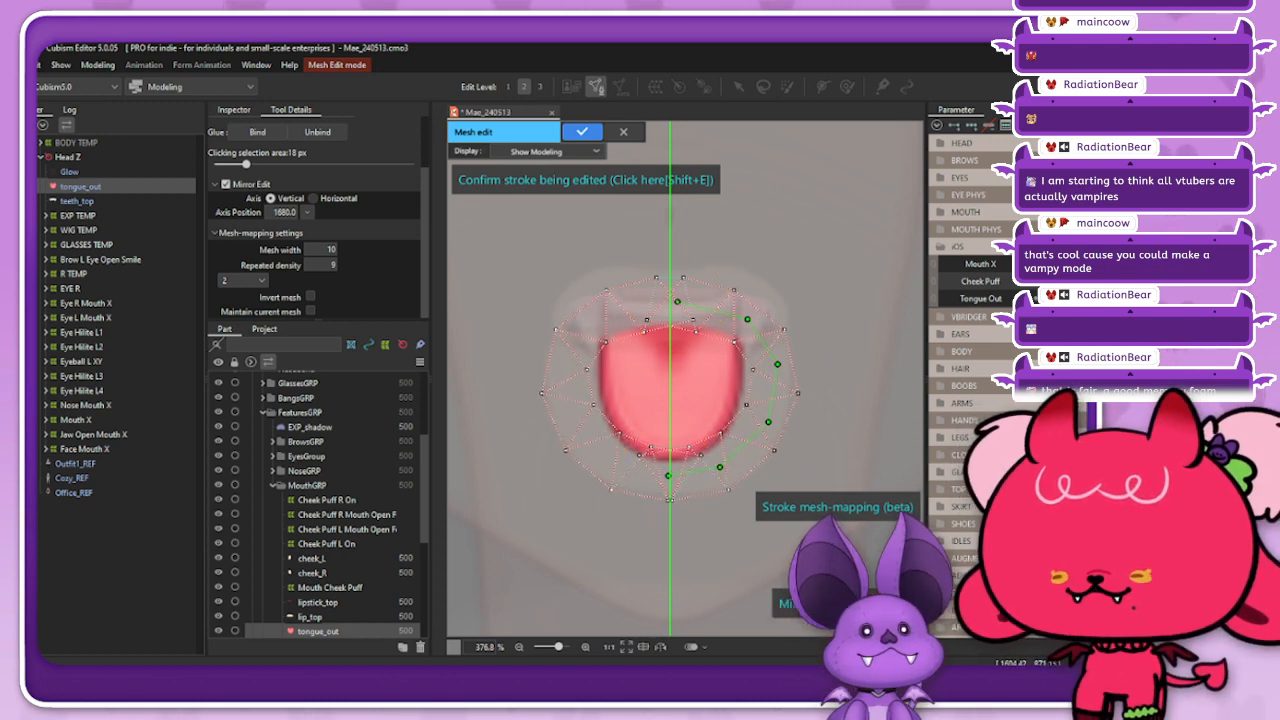
pyautogui.scroll(-2, 322, 250)
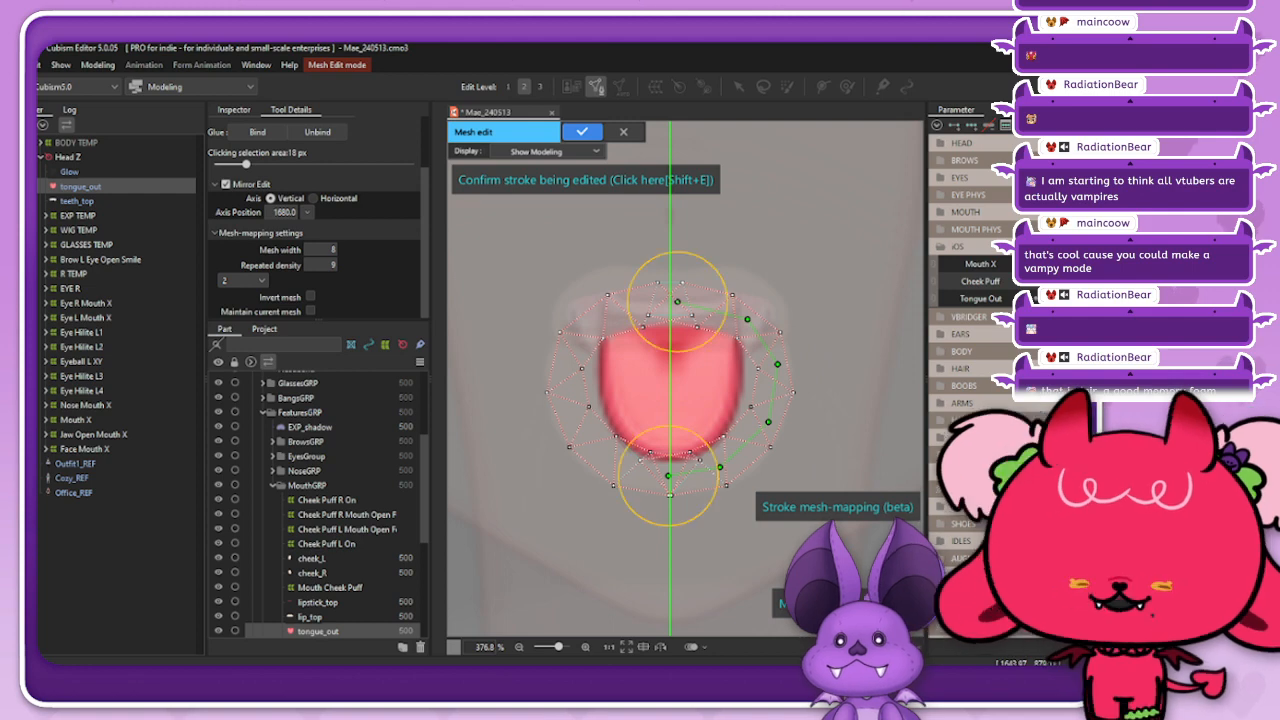
# Step: Pull the stroke's control points in to follow the tongue's outline, align its top end with the mirror axis, and save the model
pyautogui.moveTo(668, 476); pyautogui.dragTo(710, 457)
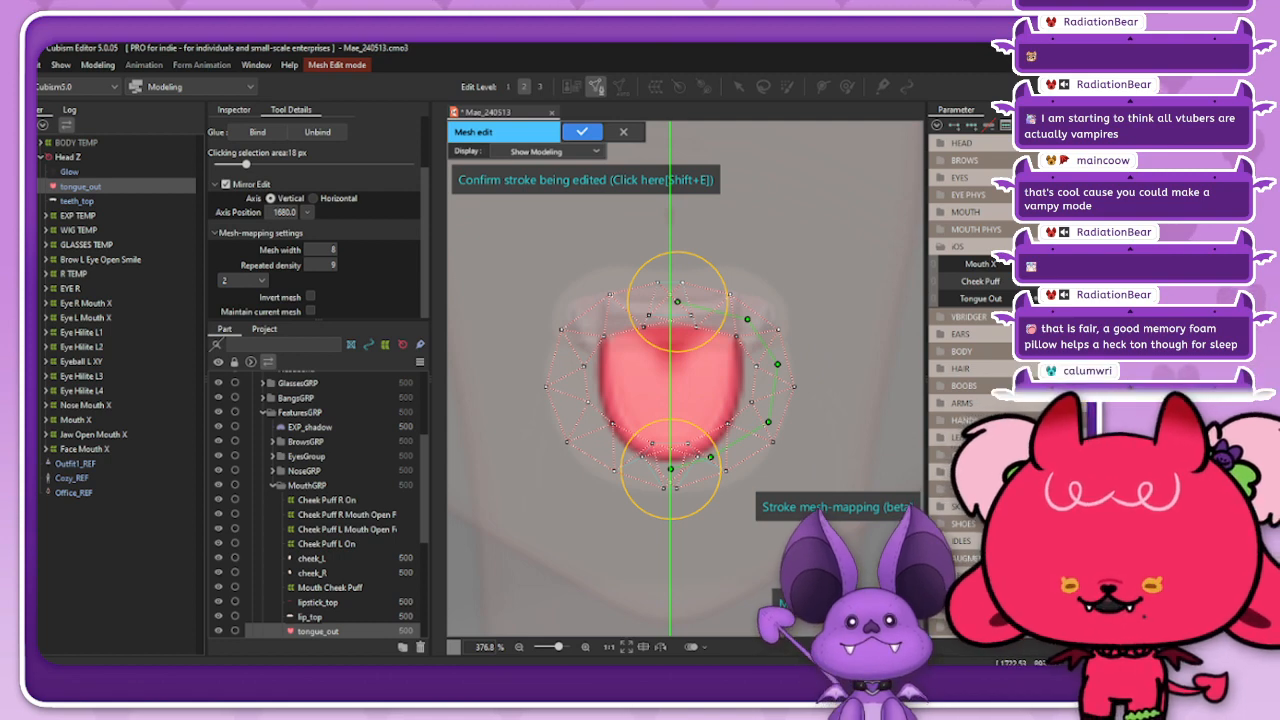
pyautogui.moveTo(768, 422); pyautogui.dragTo(739, 432)
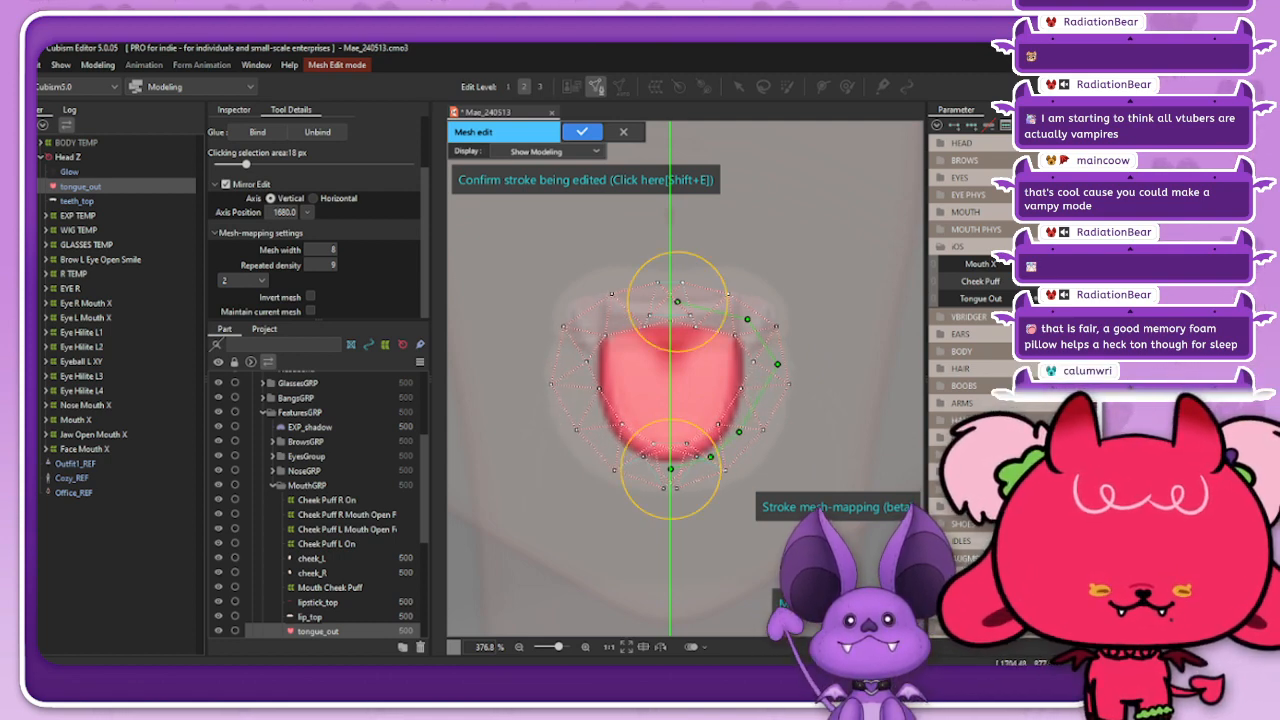
pyautogui.moveTo(739, 432); pyautogui.dragTo(738, 429)
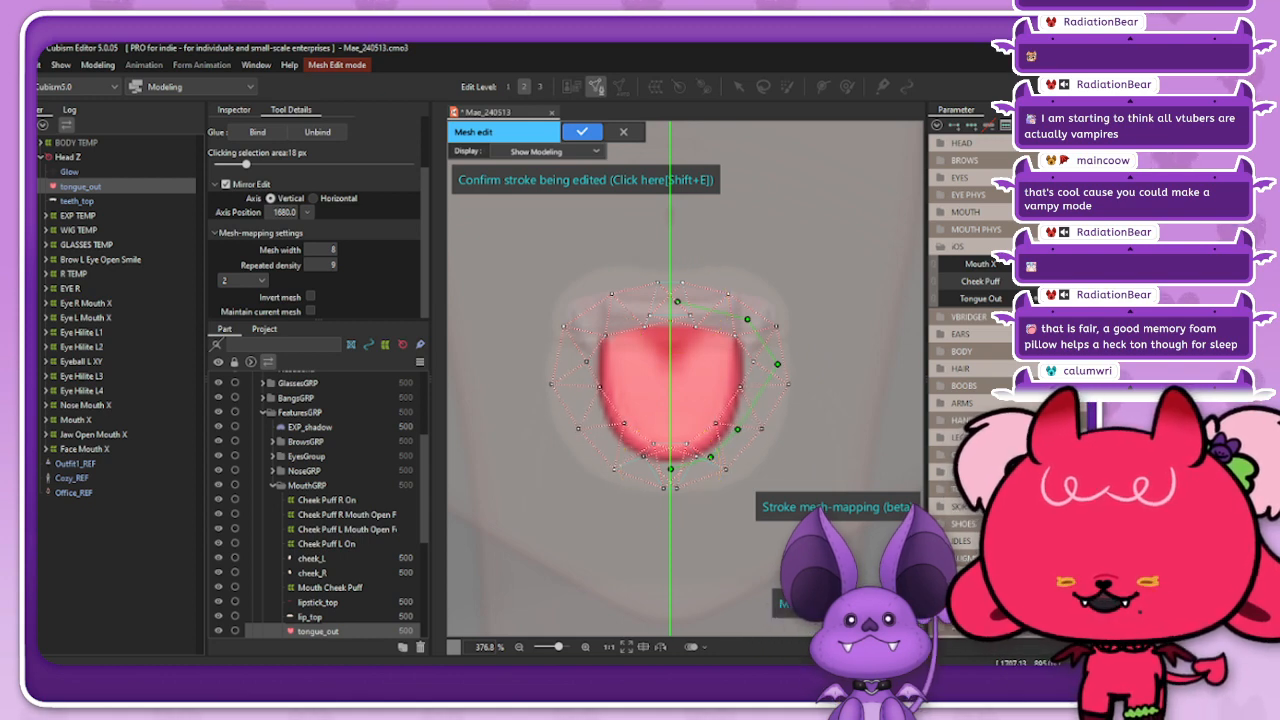
pyautogui.moveTo(777, 364); pyautogui.dragTo(749, 389)
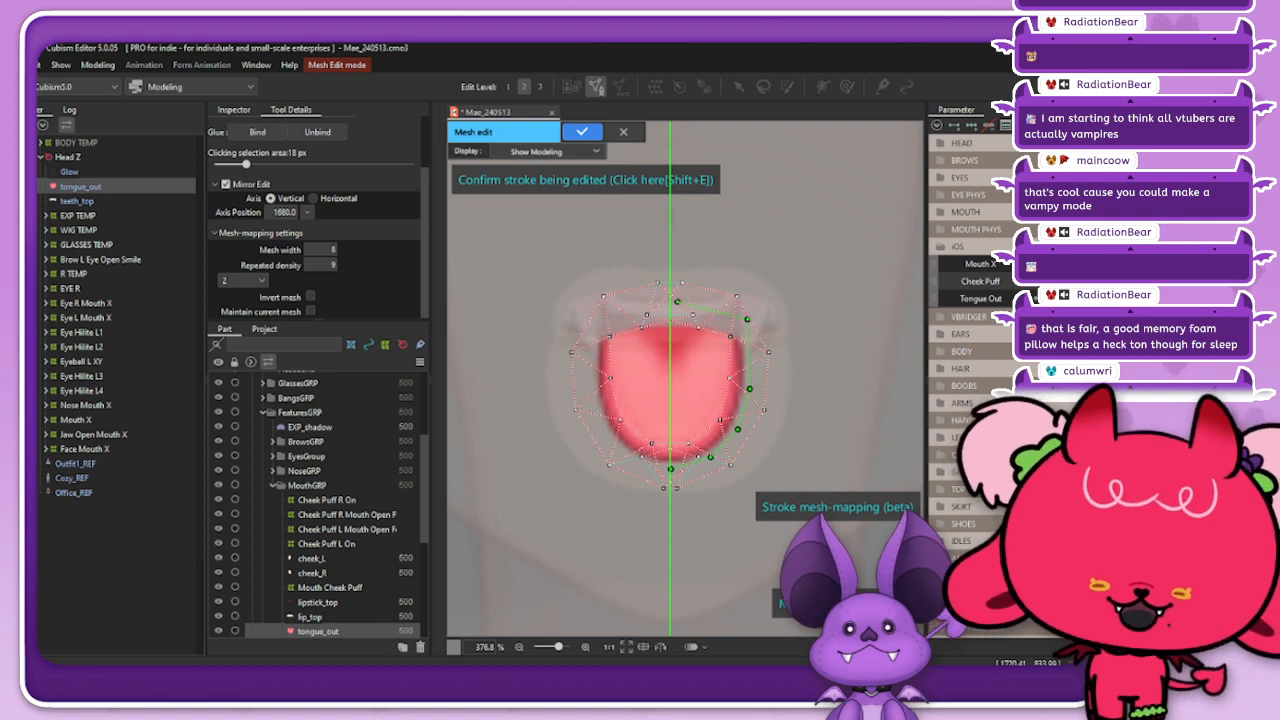
pyautogui.moveTo(747, 319); pyautogui.dragTo(748, 342)
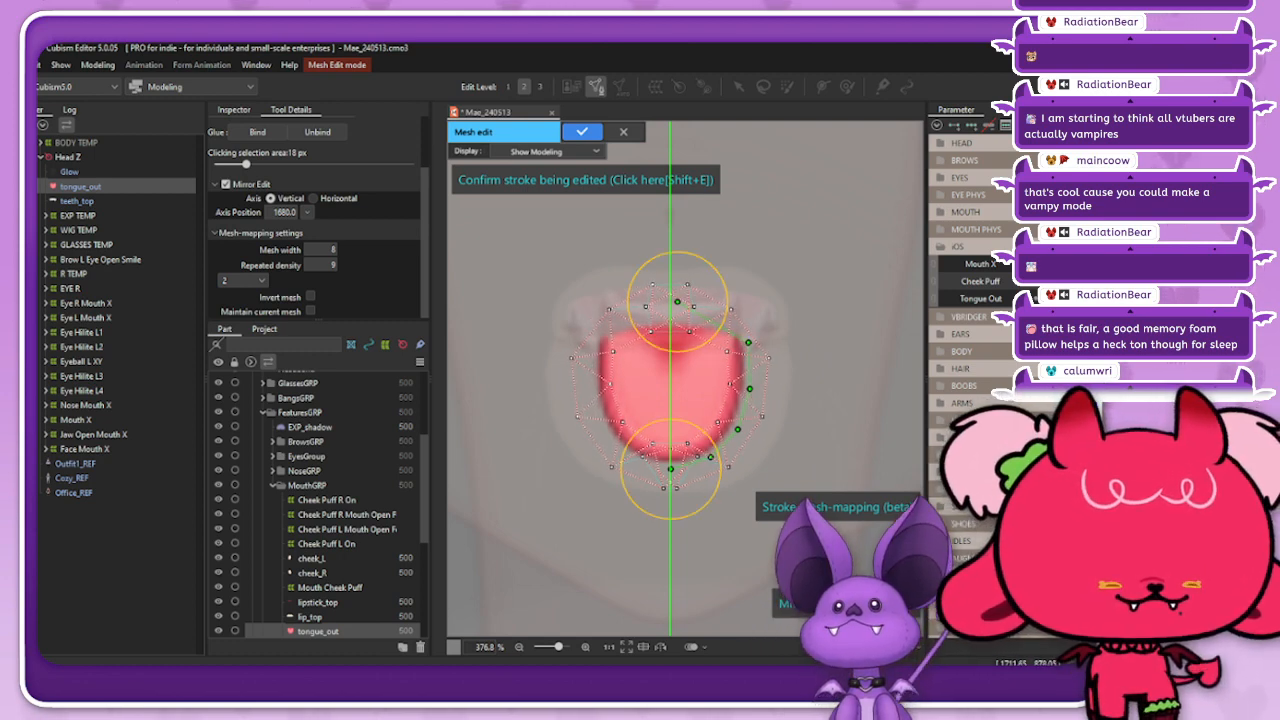
pyautogui.moveTo(749, 388); pyautogui.dragTo(747, 392)
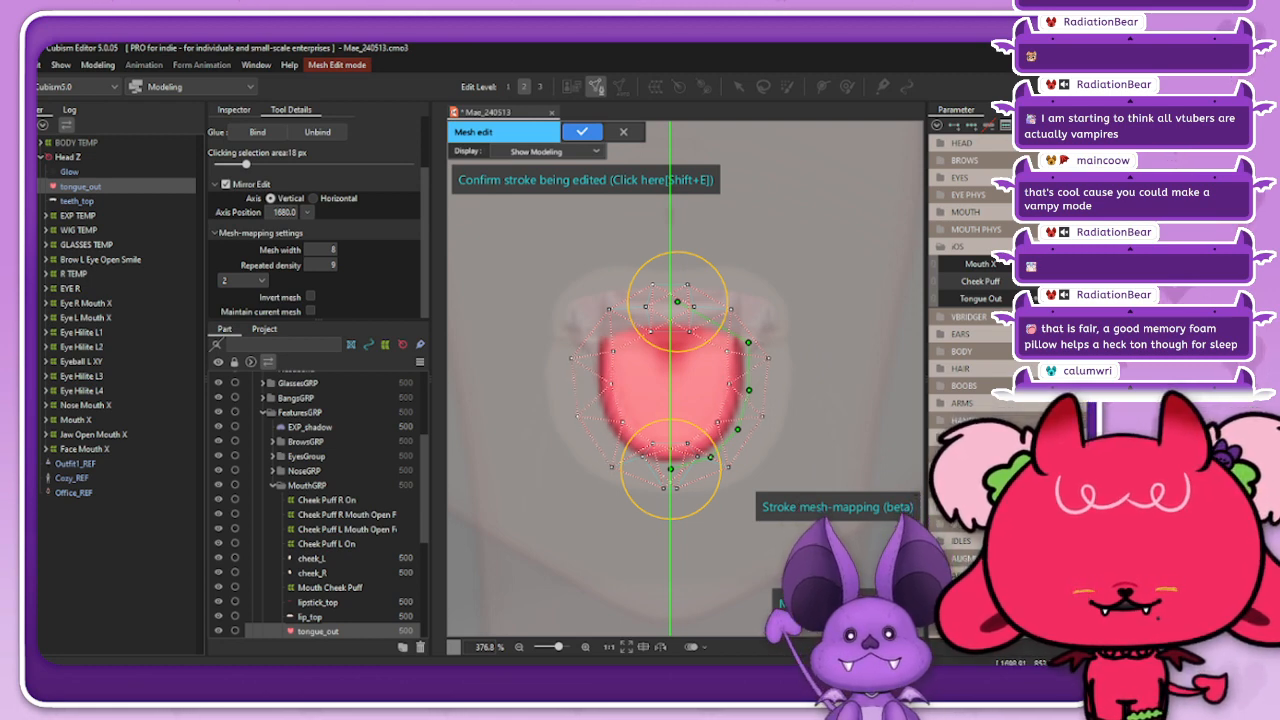
pyautogui.moveTo(717, 324)
pyautogui.mouseDown()
pyautogui.moveTo(734, 321)
pyautogui.moveTo(672, 317)
pyautogui.mouseUp()
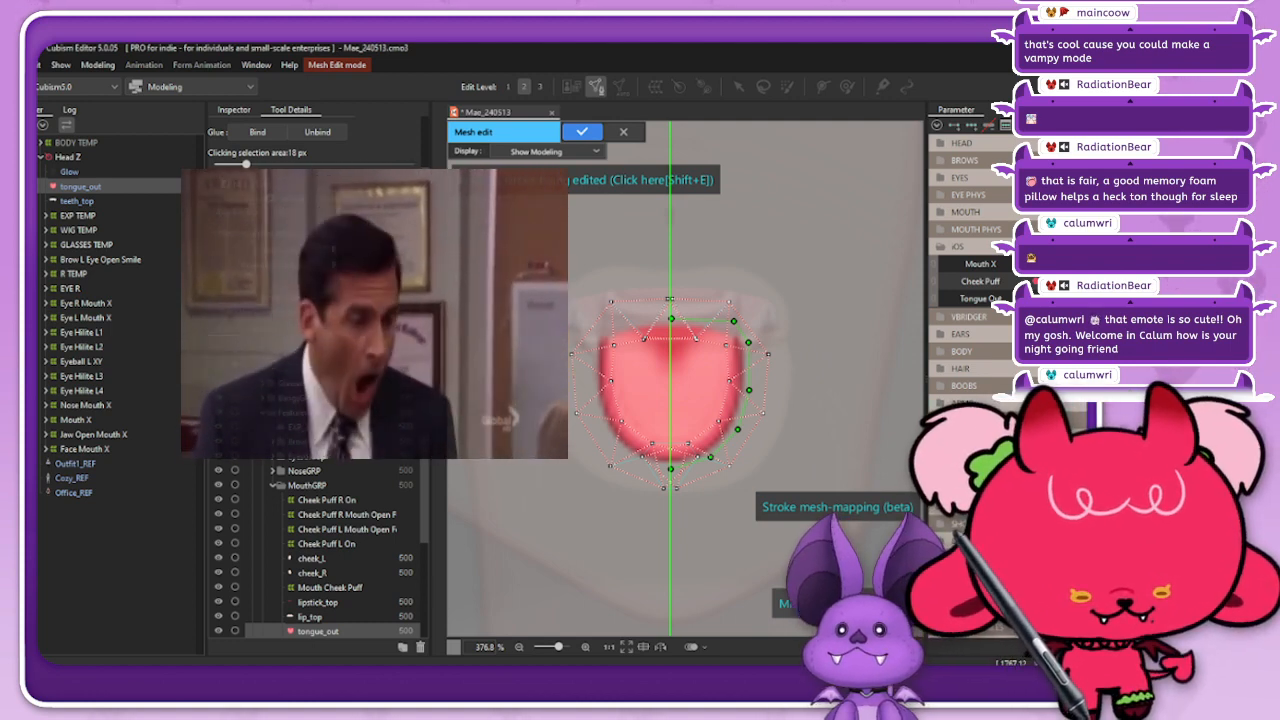
pyautogui.hotkey('ctrl', 's')
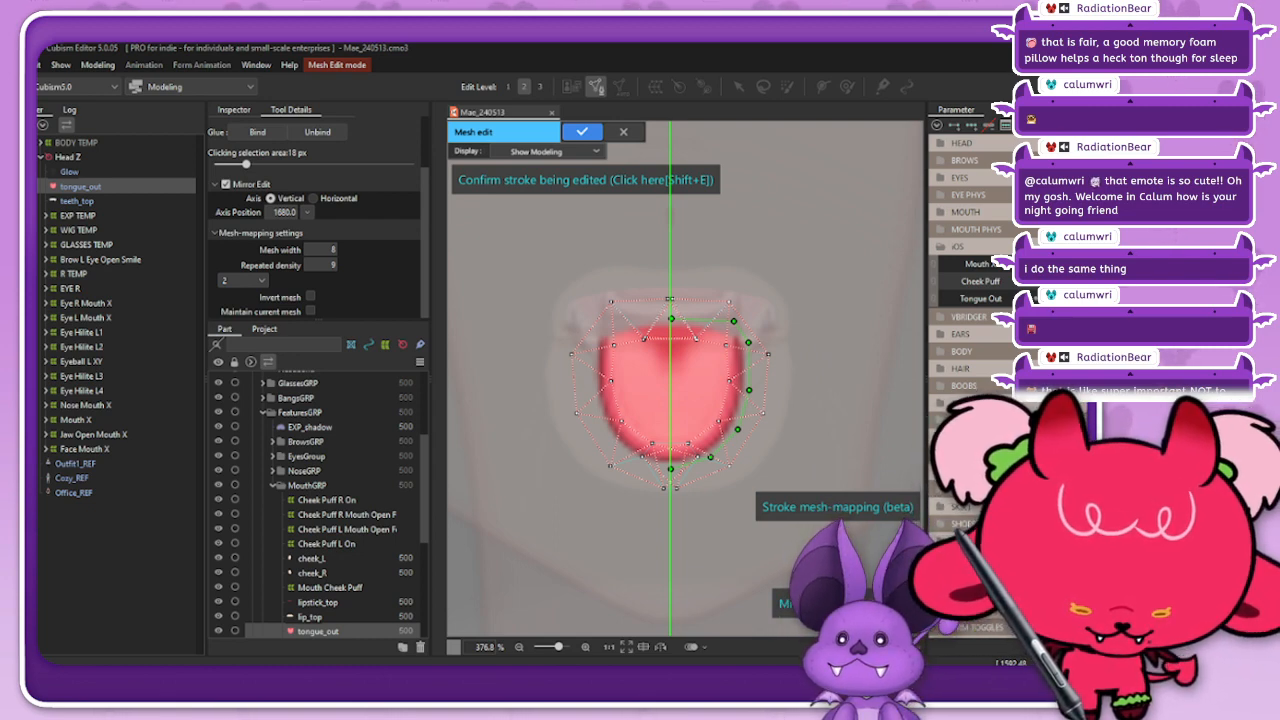
# Step: Switch to Clip Studio Paint and set up the G-pen with a pink colour at brush size 25
pyautogui.moveTo(660, 658)
pyautogui.mouseDown()
pyautogui.moveTo(674, 438)
pyautogui.moveTo(791, 109)
pyautogui.moveTo(774, 46)
pyautogui.mouseUp()
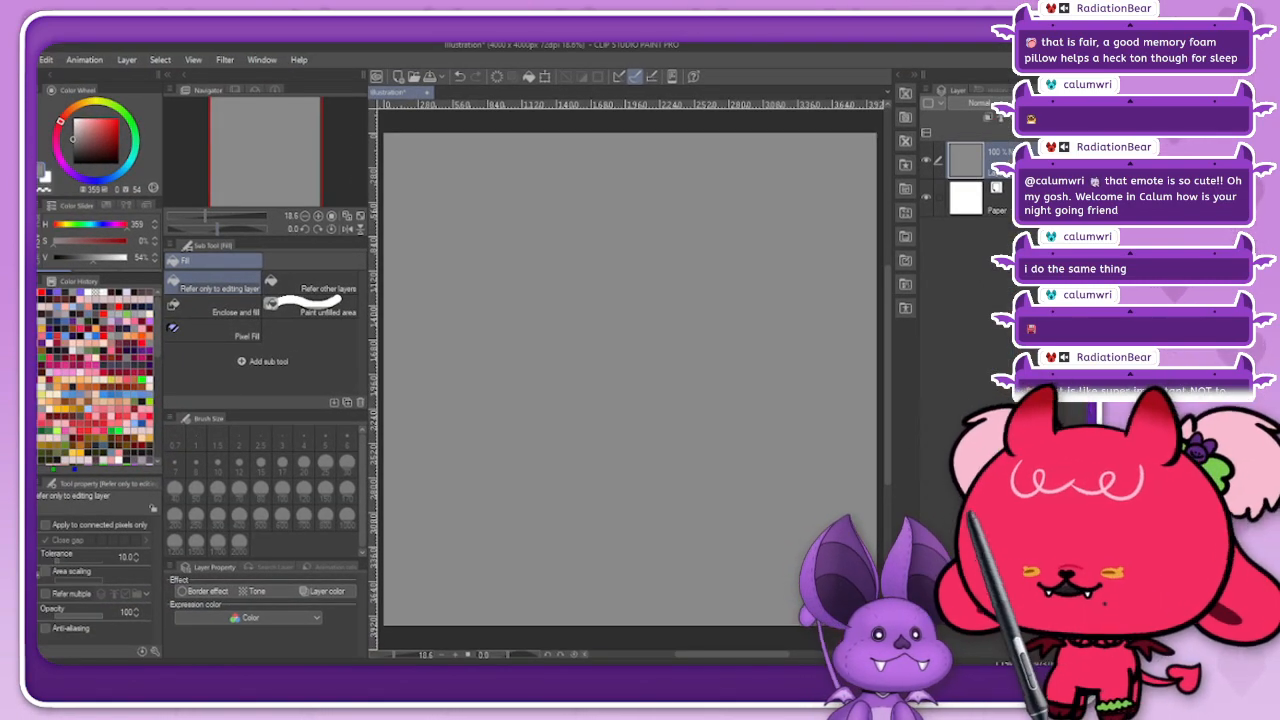
pyautogui.press('p')
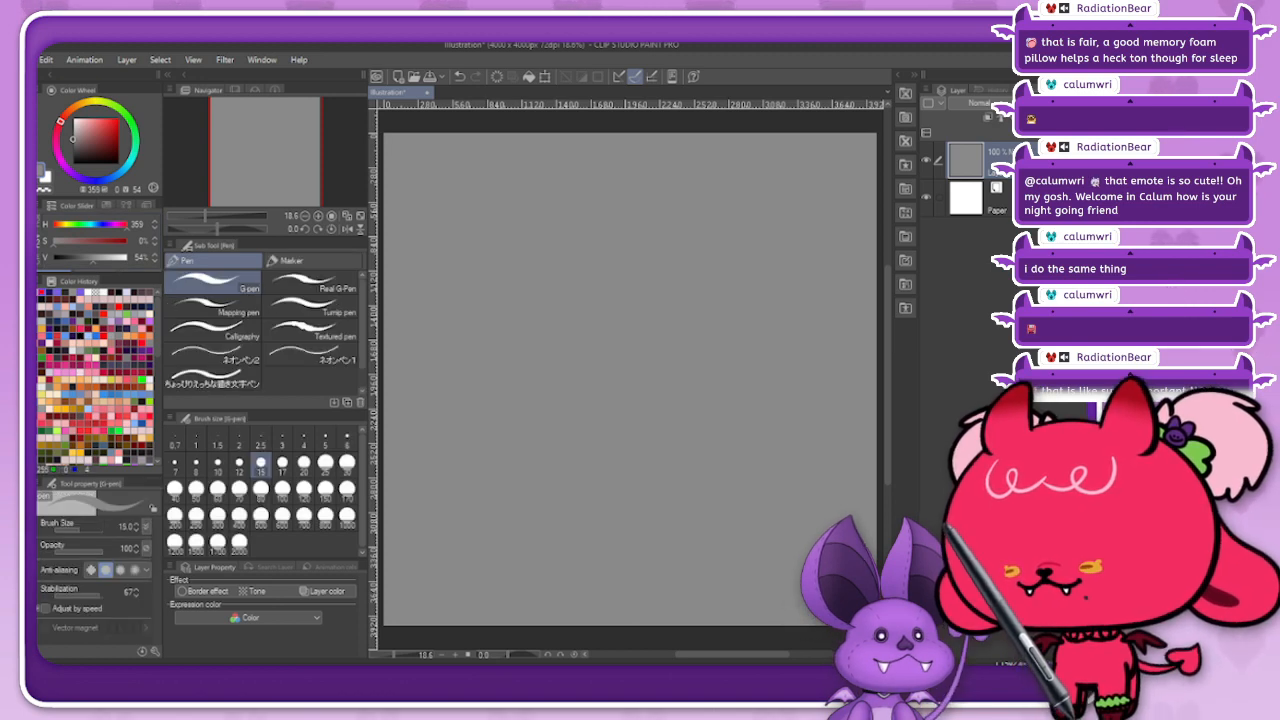
pyautogui.click(57, 292)
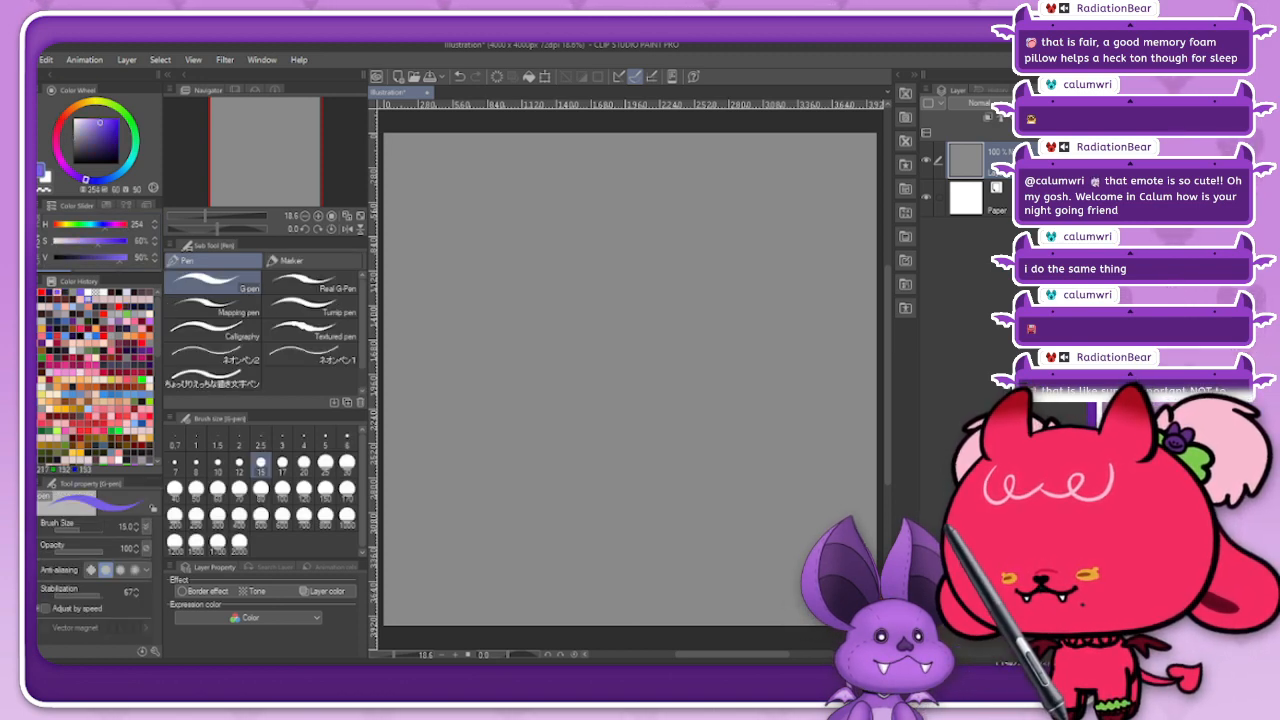
pyautogui.click(92, 124)
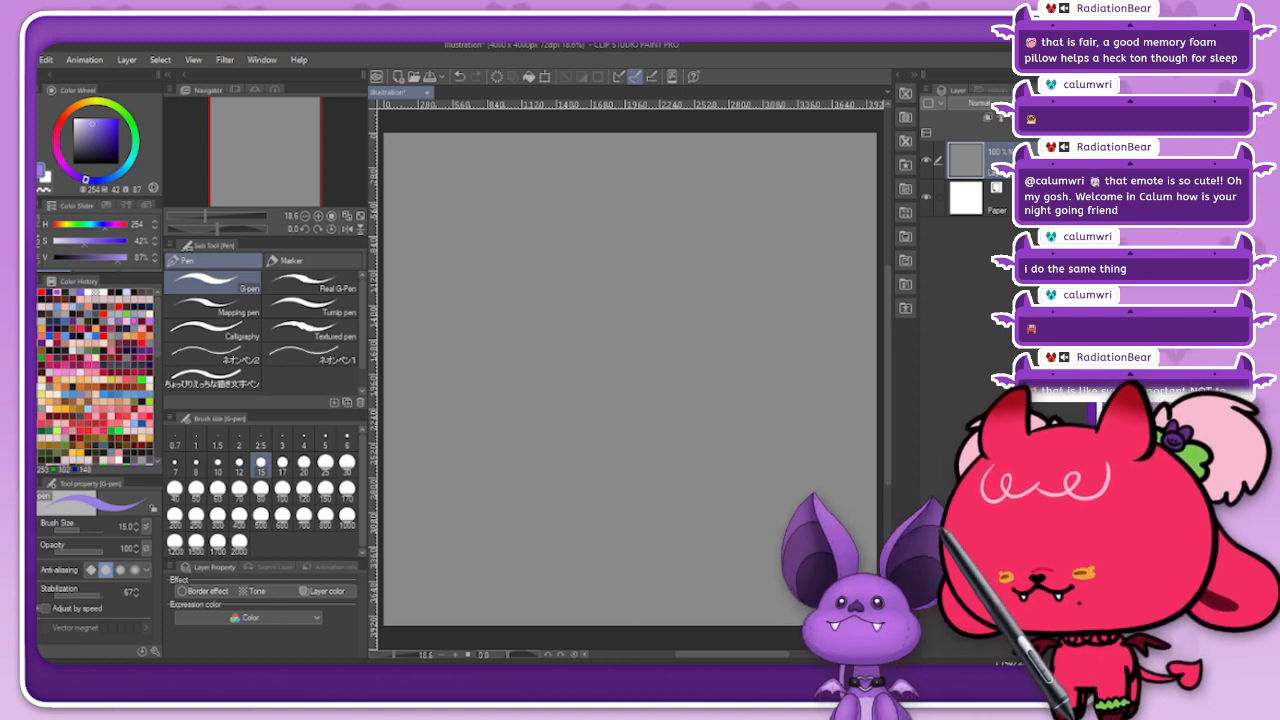
pyautogui.click(134, 321)
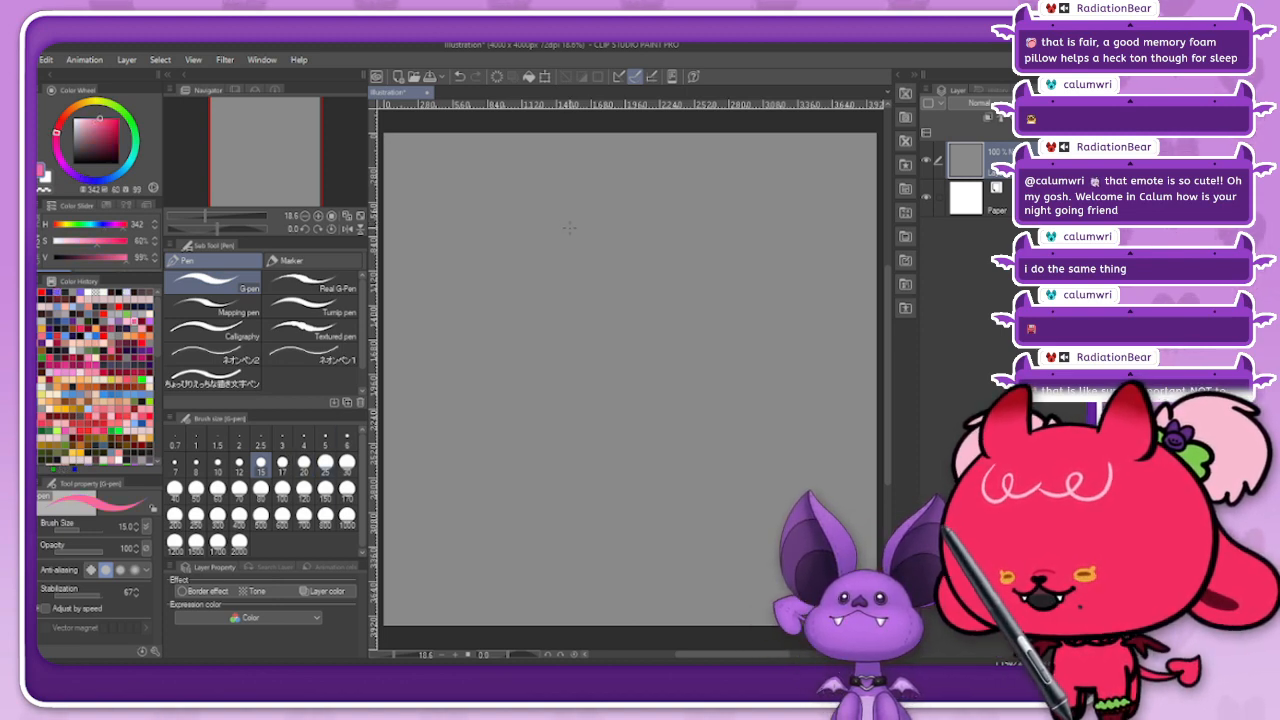
pyautogui.click(325, 463)
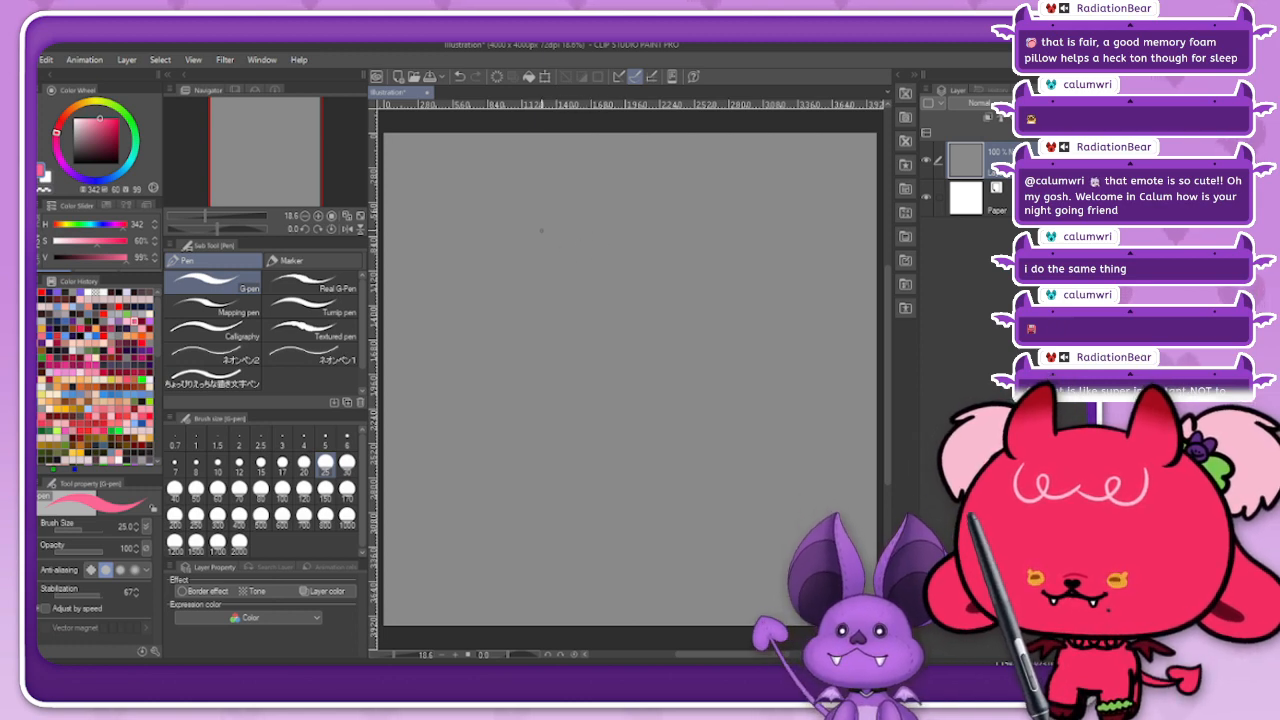
pyautogui.moveTo(508, 205); pyautogui.dragTo(513, 229)
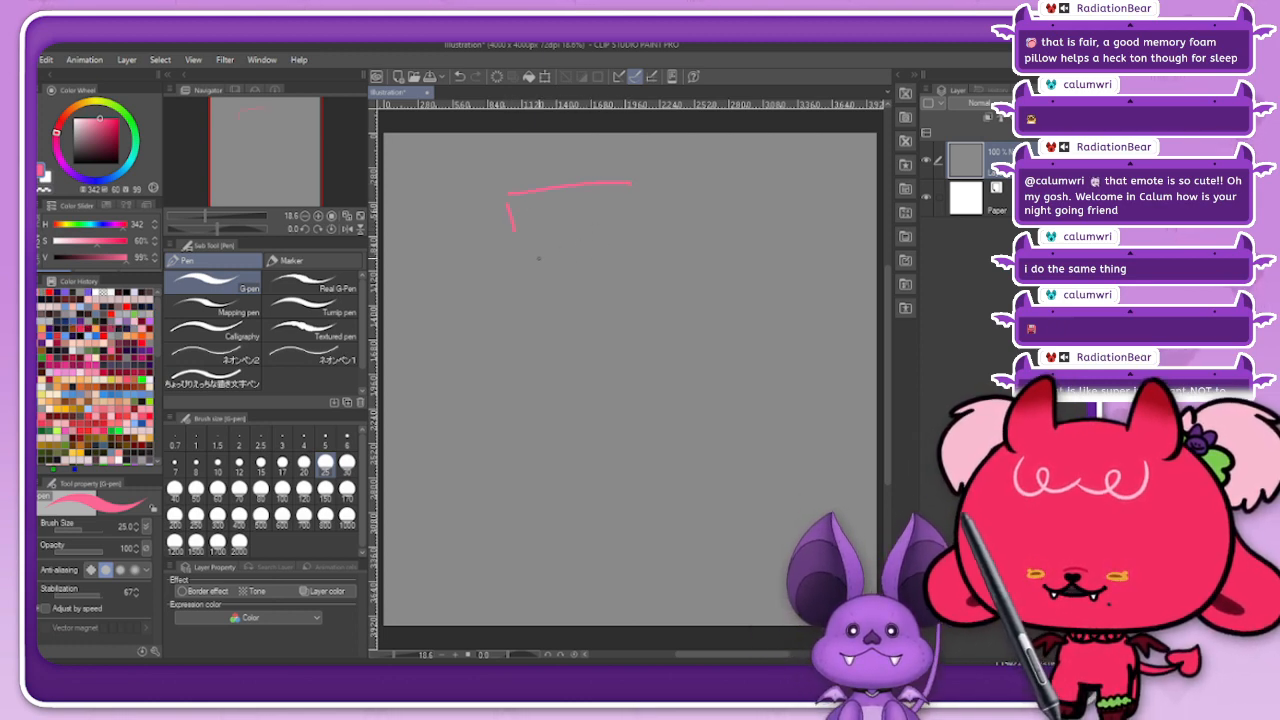
pyautogui.moveTo(640, 188); pyautogui.dragTo(648, 240)
pyautogui.moveTo(515, 253); pyautogui.dragTo(630, 250)
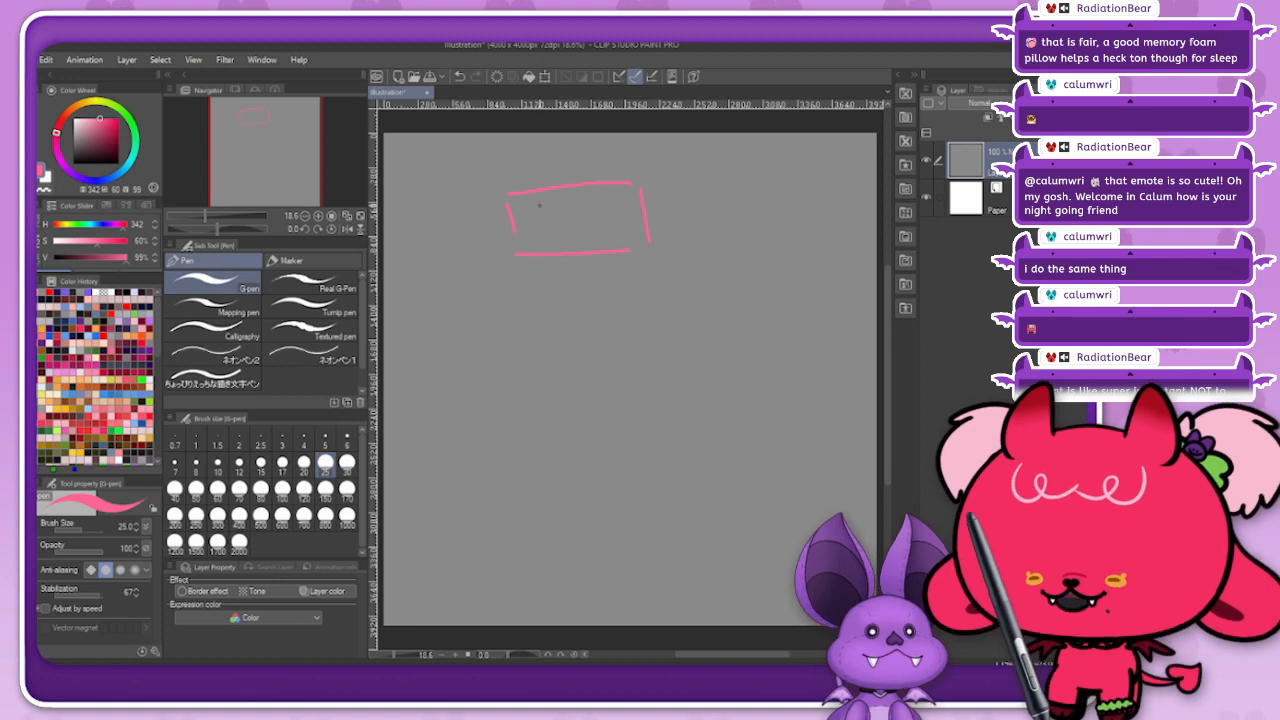
pyautogui.moveTo(555, 202)
pyautogui.mouseDown()
pyautogui.moveTo(674, 208)
pyautogui.moveTo(673, 265)
pyautogui.mouseUp()
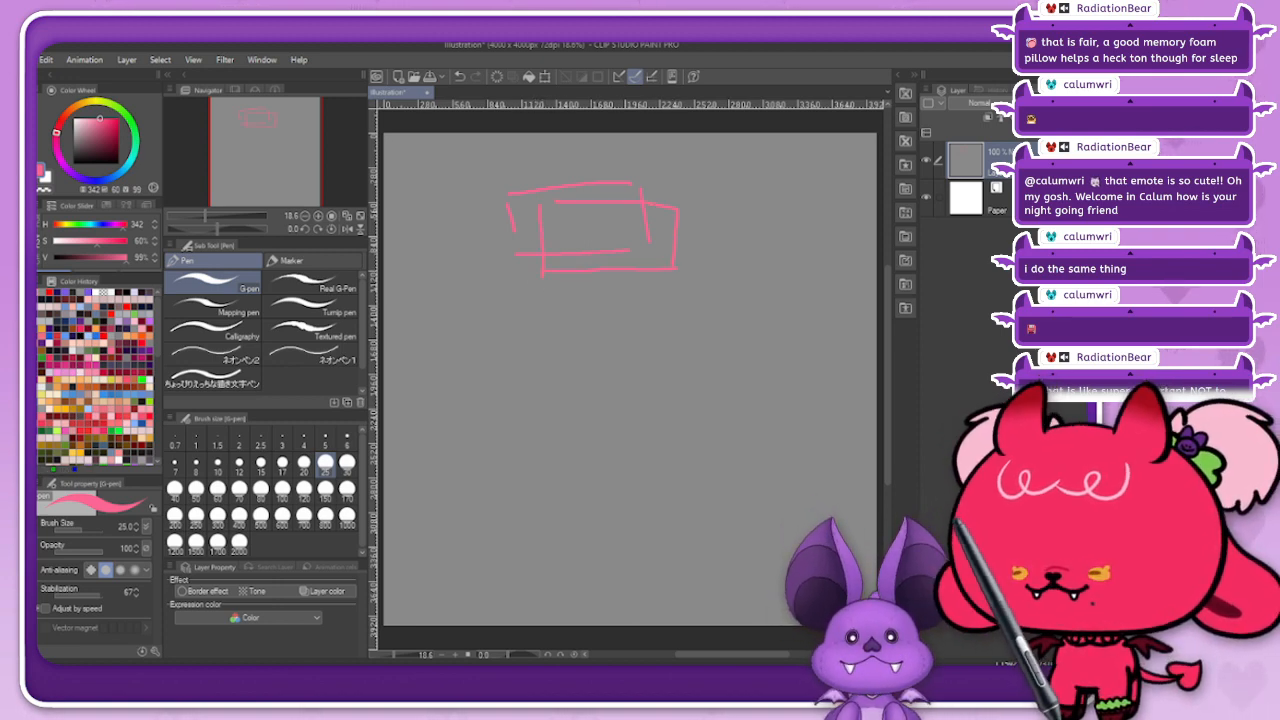
pyautogui.press('e')
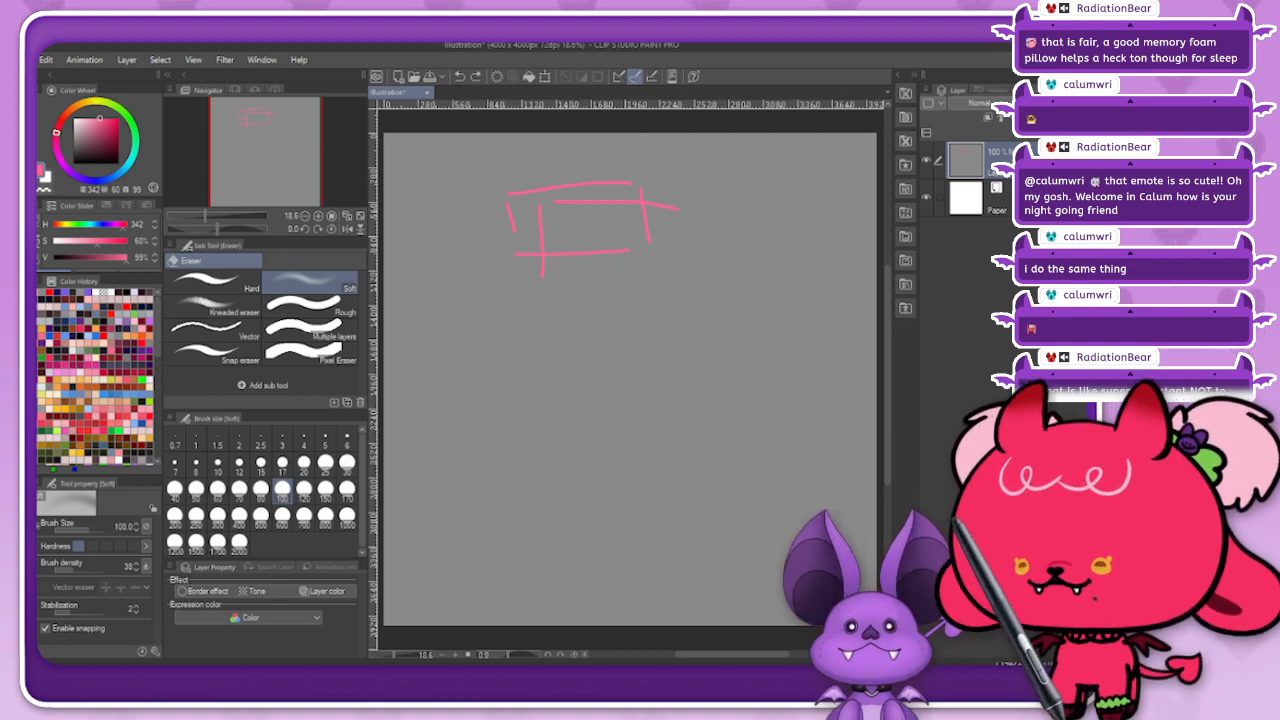
# Step: Add a new layer and sketch two overlapping wide pink rectangles on it, plus a tall rectangle near the canvas's right edge
pyautogui.hotkey('ctrl', 'shift', 'n')
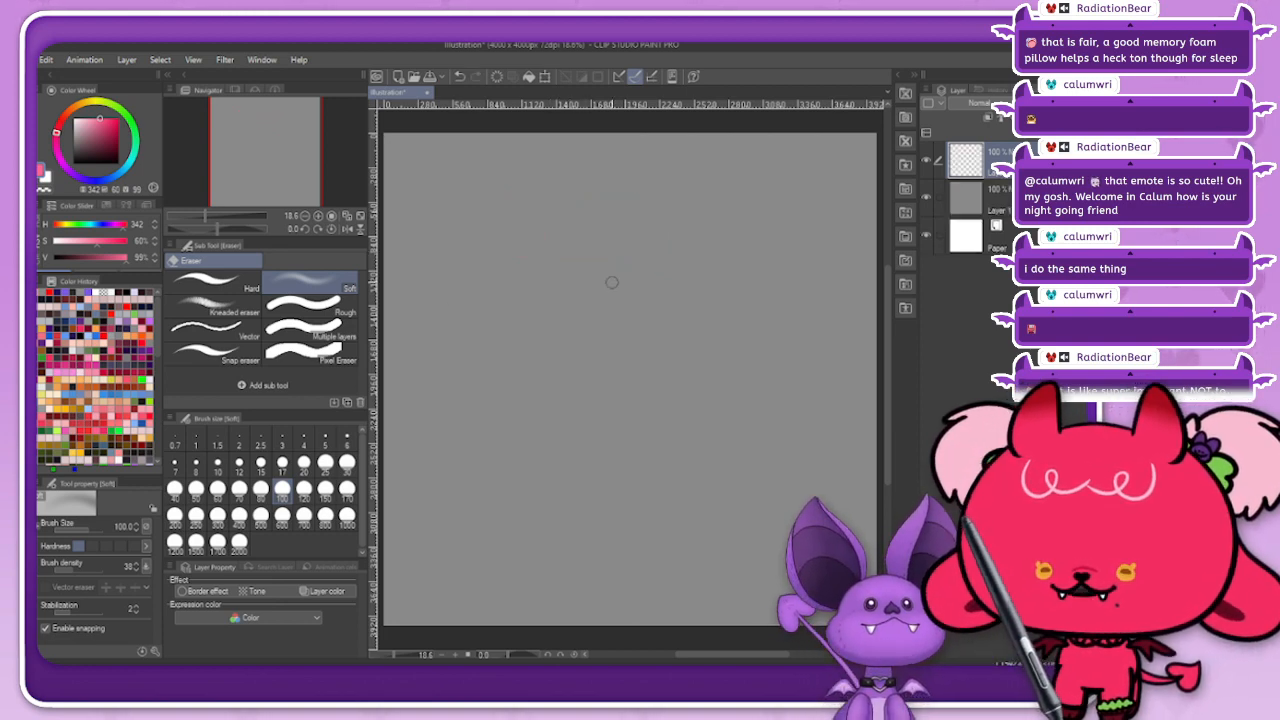
pyautogui.press('p')
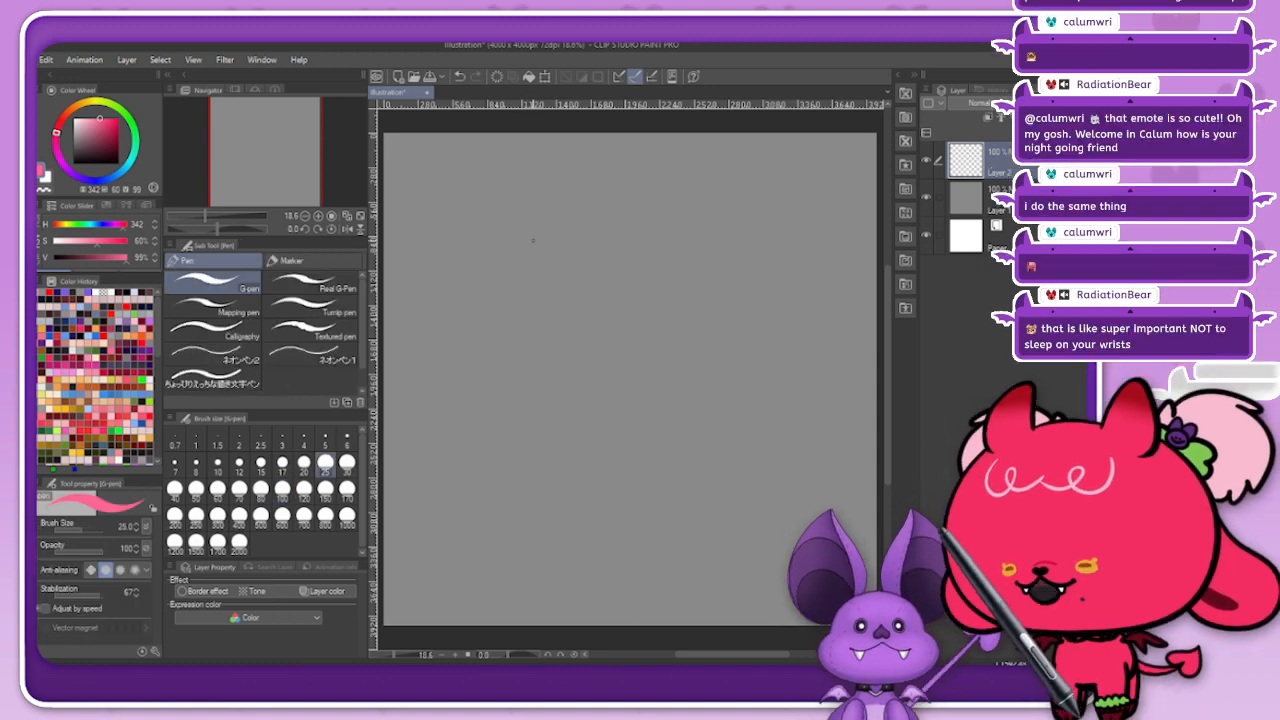
pyautogui.moveTo(514, 210)
pyautogui.mouseDown()
pyautogui.moveTo(529, 265)
pyautogui.moveTo(650, 193)
pyautogui.mouseUp()
pyautogui.moveTo(536, 283); pyautogui.dragTo(557, 281)
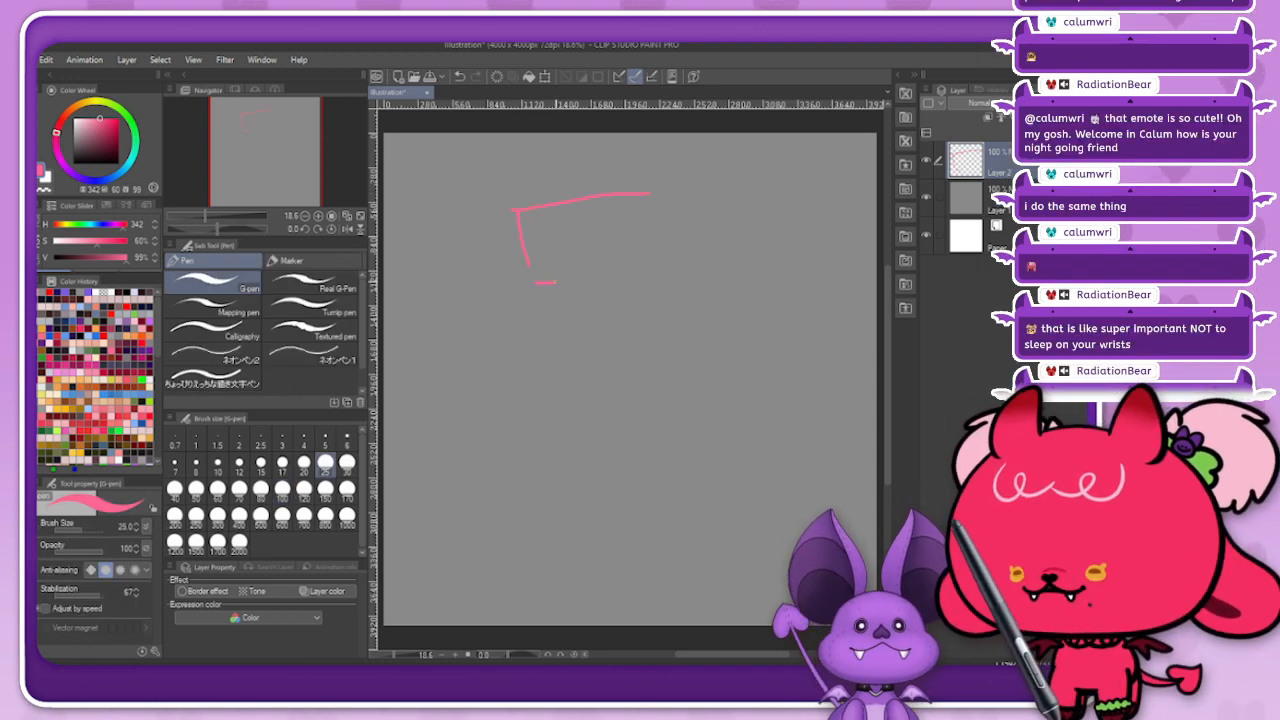
pyautogui.moveTo(552, 216)
pyautogui.mouseDown()
pyautogui.moveTo(710, 209)
pyautogui.moveTo(713, 275)
pyautogui.mouseUp()
pyautogui.moveTo(561, 304); pyautogui.dragTo(694, 313)
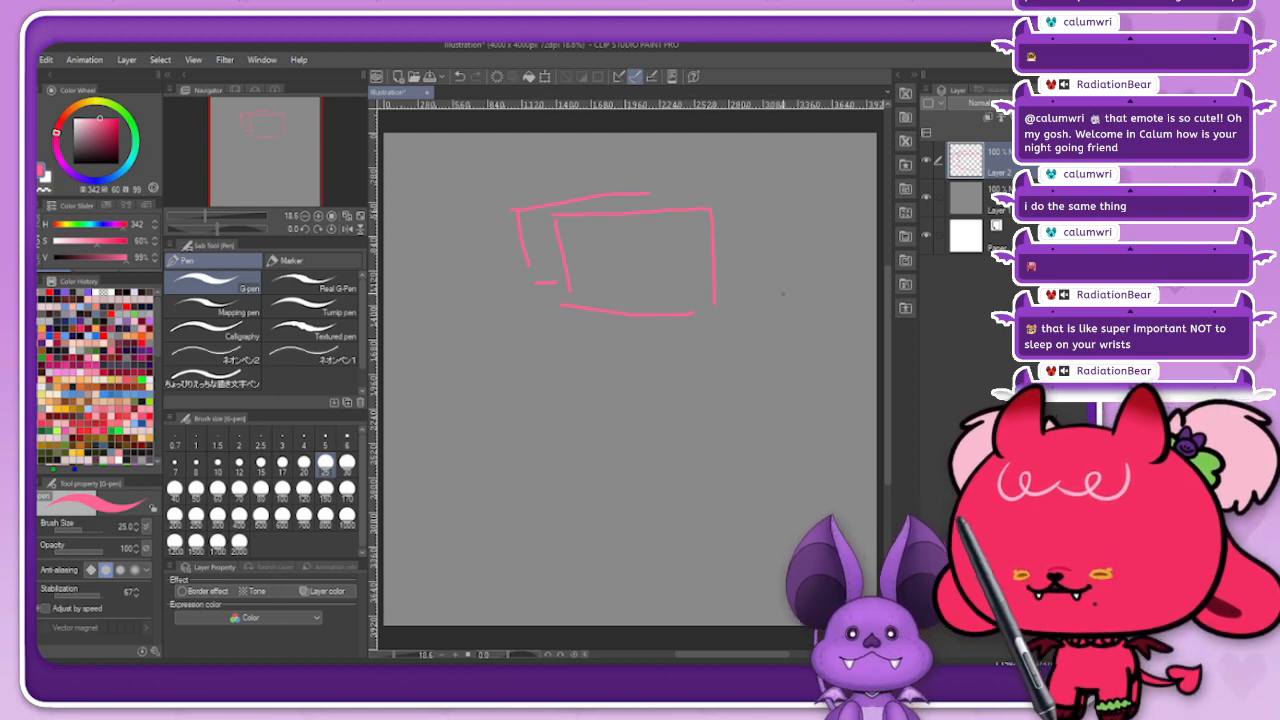
pyautogui.moveTo(764, 259)
pyautogui.mouseDown()
pyautogui.moveTo(865, 258)
pyautogui.moveTo(858, 447)
pyautogui.mouseUp()
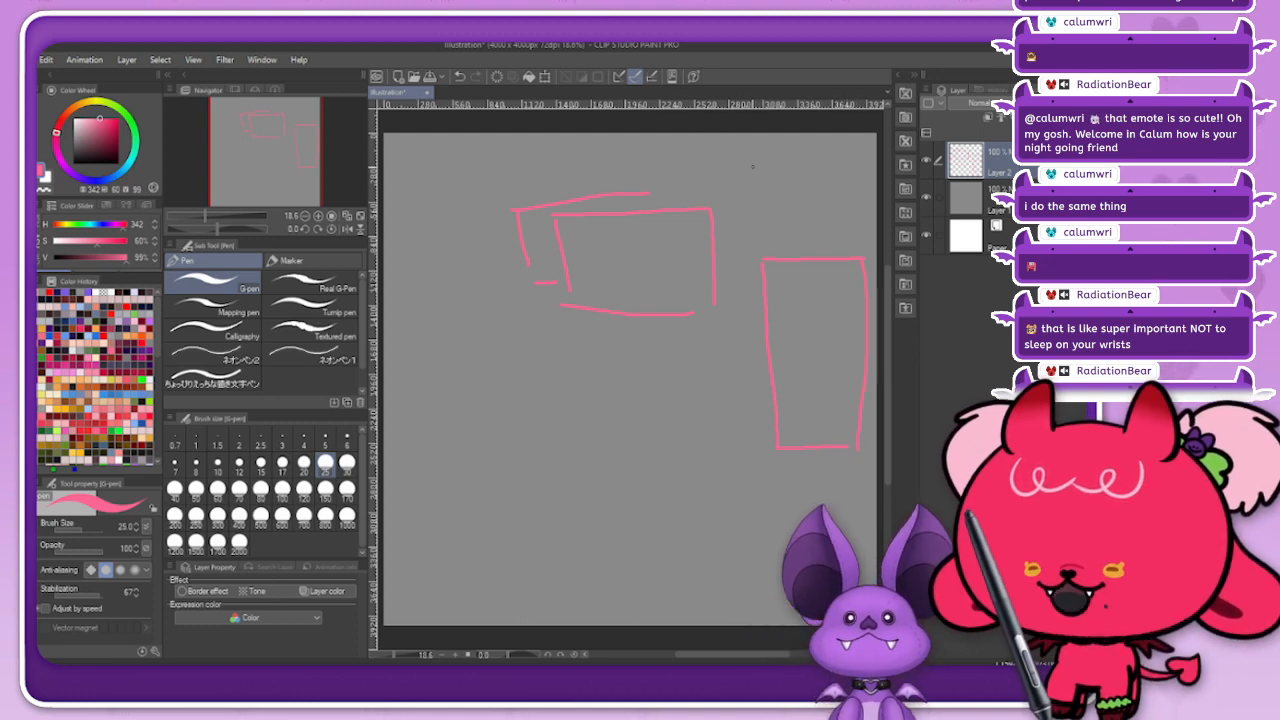
# Step: Scribble a rough doodle of loose curved lines above the tall rectangle
pyautogui.moveTo(714, 135); pyautogui.dragTo(718, 195)
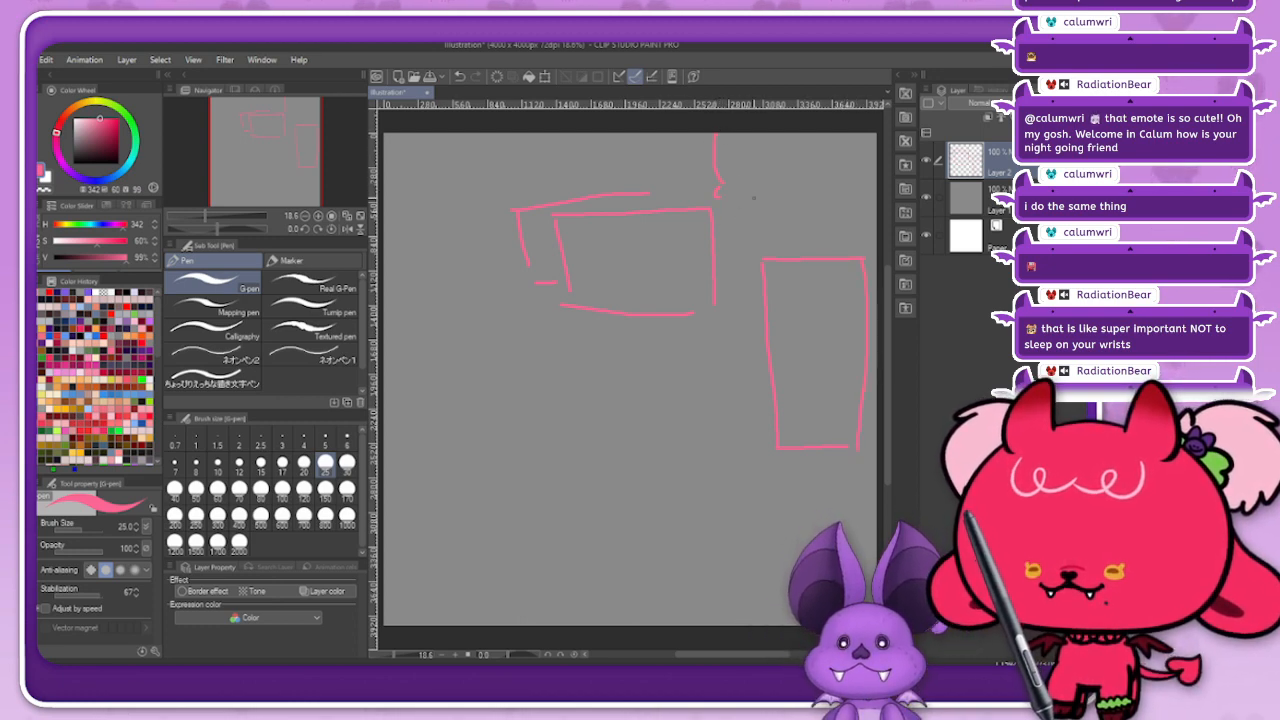
pyautogui.moveTo(823, 210); pyautogui.dragTo(831, 210)
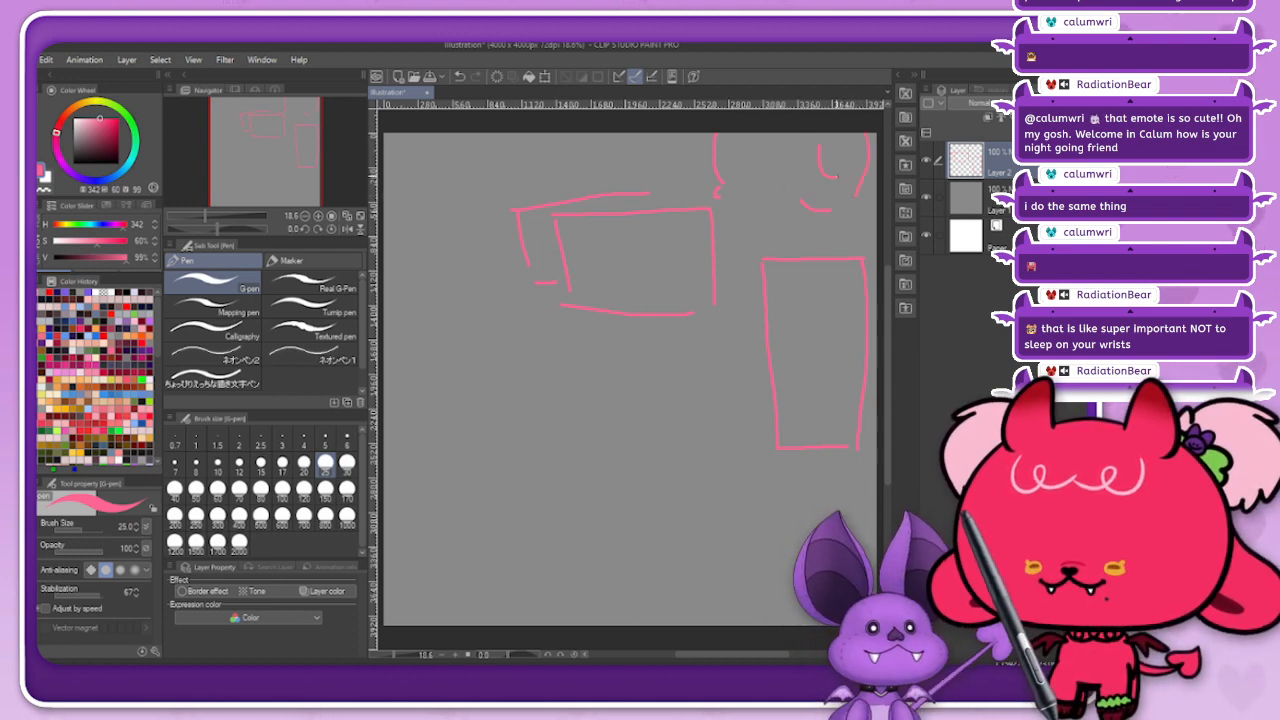
pyautogui.moveTo(696, 138); pyautogui.dragTo(720, 150)
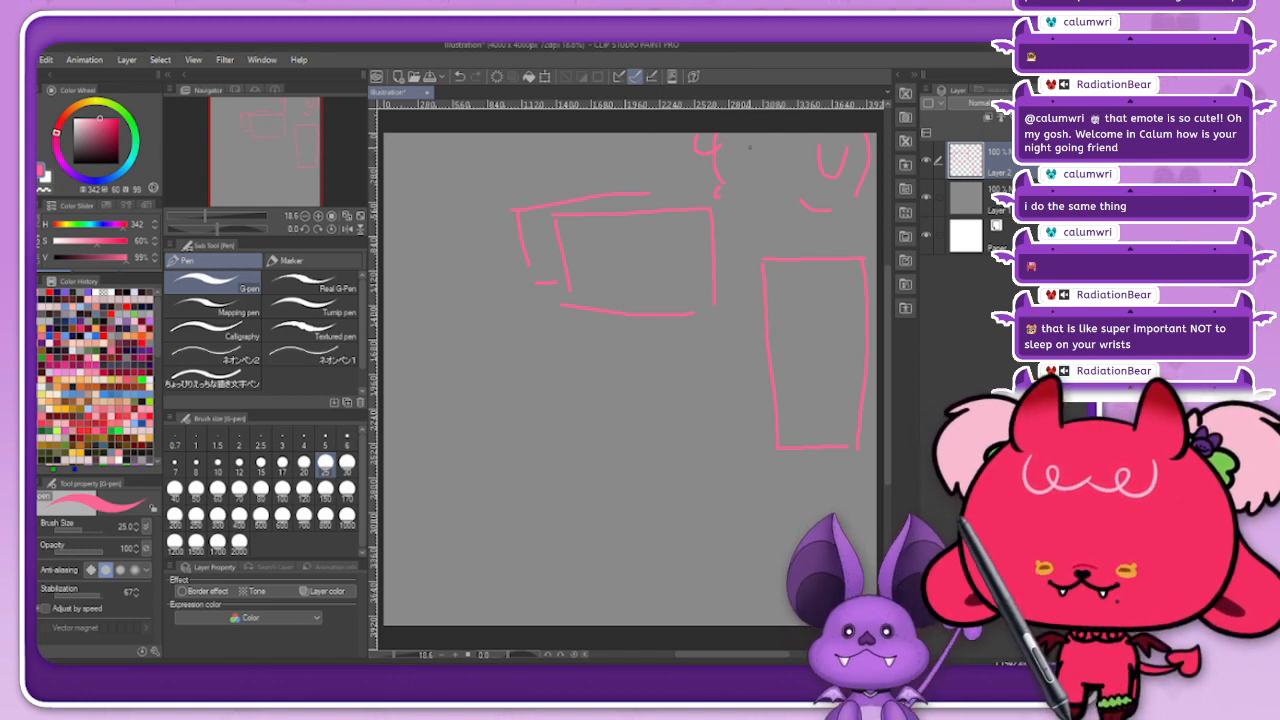
pyautogui.moveTo(791, 138); pyautogui.dragTo(812, 136)
pyautogui.moveTo(735, 152); pyautogui.dragTo(788, 148)
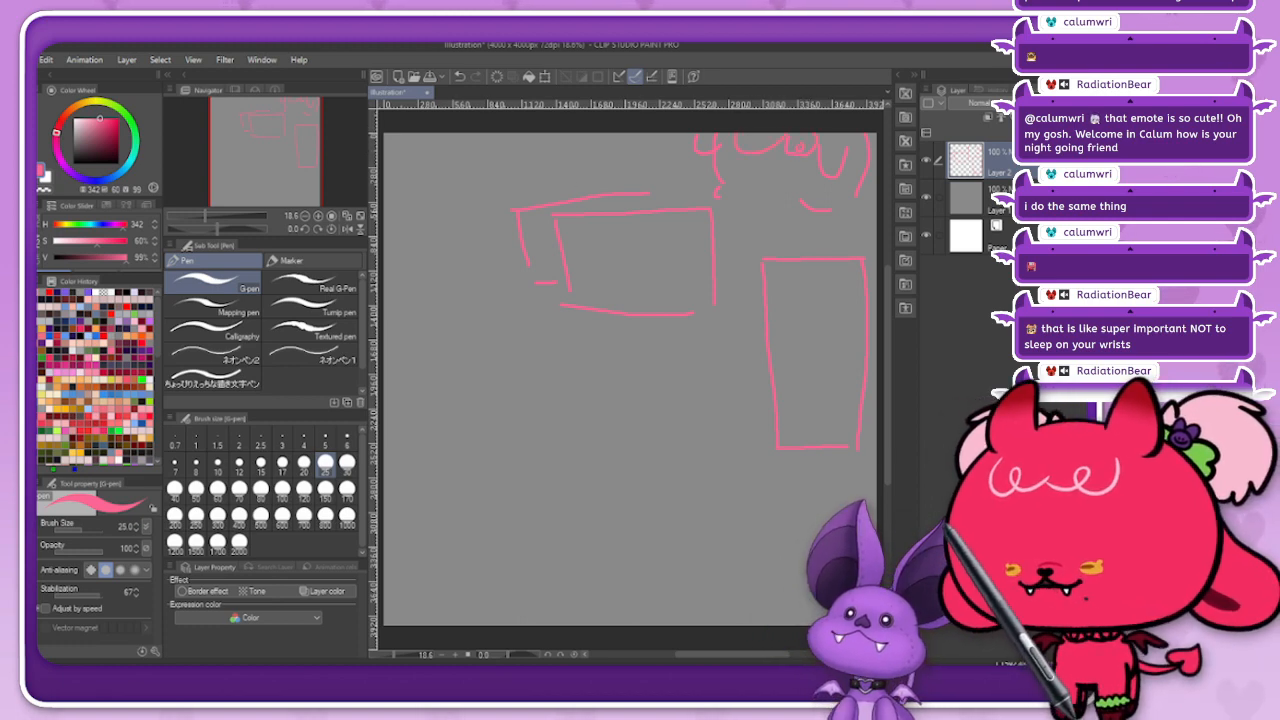
# Step: Erase the scribbled lines above the tall rectangle with the Hard eraser at size 120
pyautogui.click(260, 516)
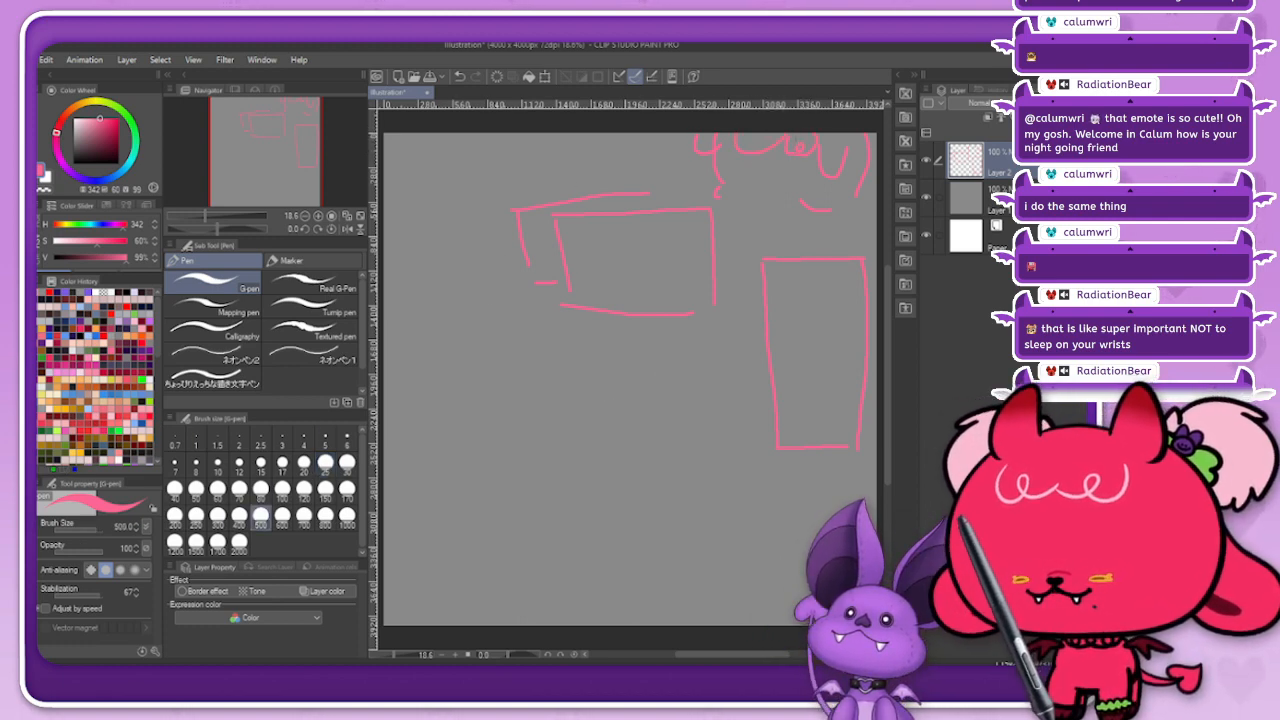
pyautogui.press('e')
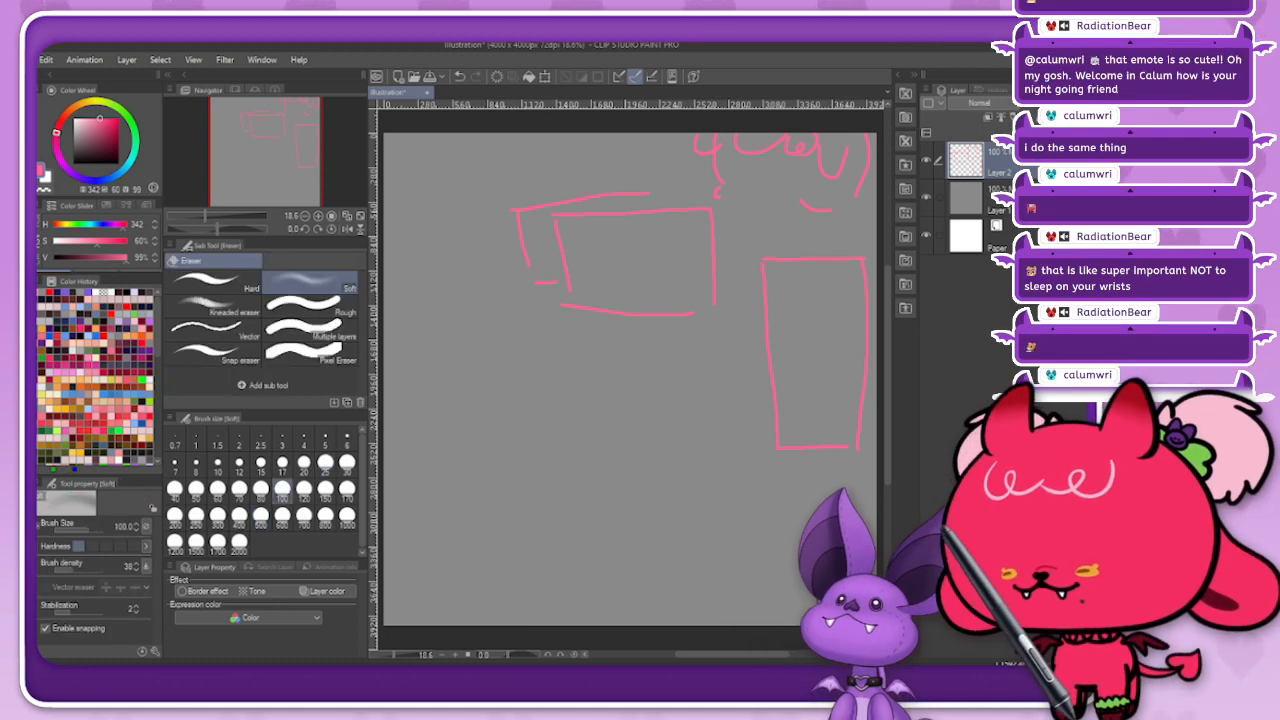
pyautogui.moveTo(742, 156); pyautogui.dragTo(756, 148)
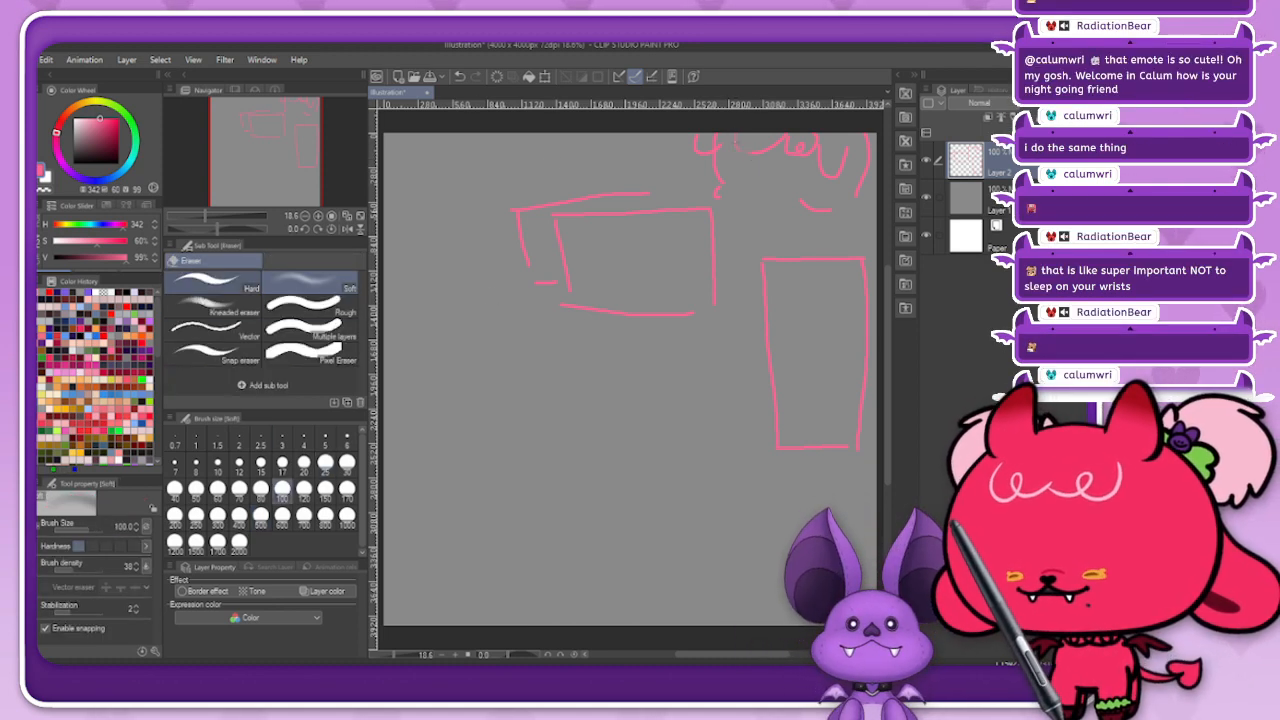
pyautogui.click(213, 280)
pyautogui.click(304, 490)
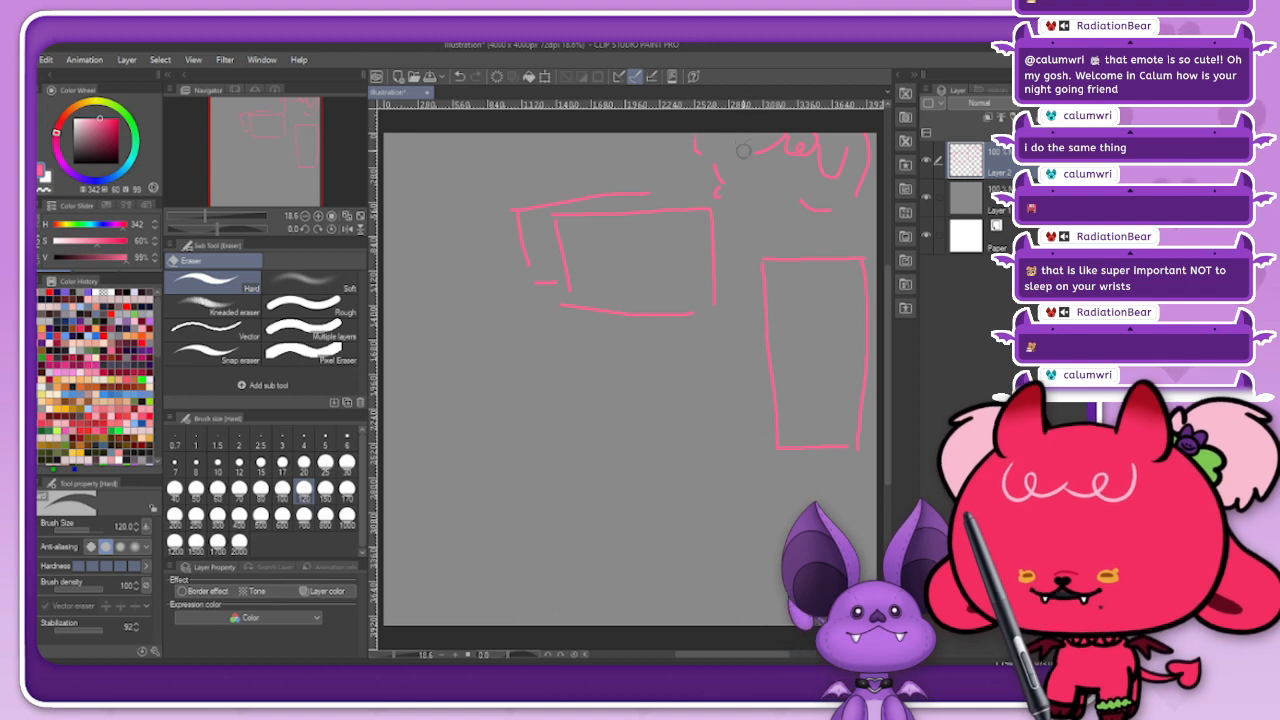
pyautogui.moveTo(743, 151)
pyautogui.mouseDown()
pyautogui.moveTo(844, 140)
pyautogui.moveTo(816, 122)
pyautogui.moveTo(838, 137)
pyautogui.moveTo(833, 167)
pyautogui.moveTo(860, 135)
pyautogui.mouseUp()
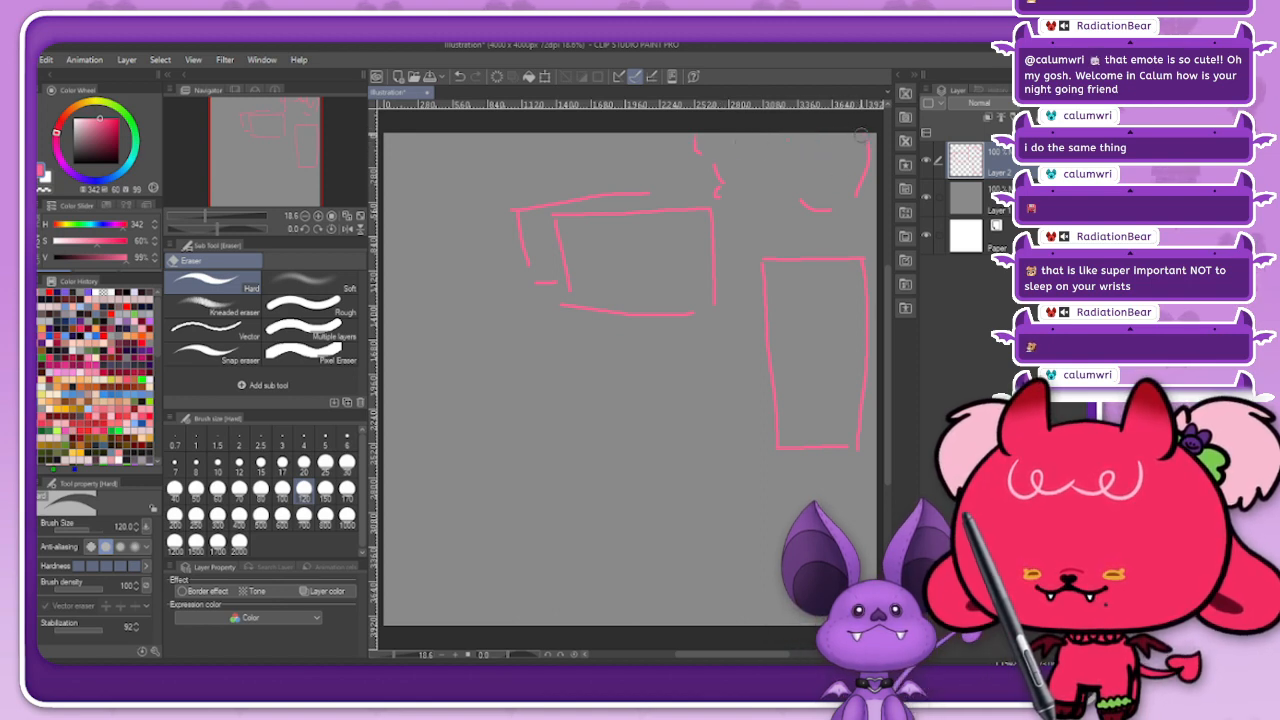
pyautogui.moveTo(688, 120)
pyautogui.mouseDown()
pyautogui.moveTo(727, 203)
pyautogui.moveTo(824, 215)
pyautogui.moveTo(857, 186)
pyautogui.moveTo(874, 135)
pyautogui.mouseUp()
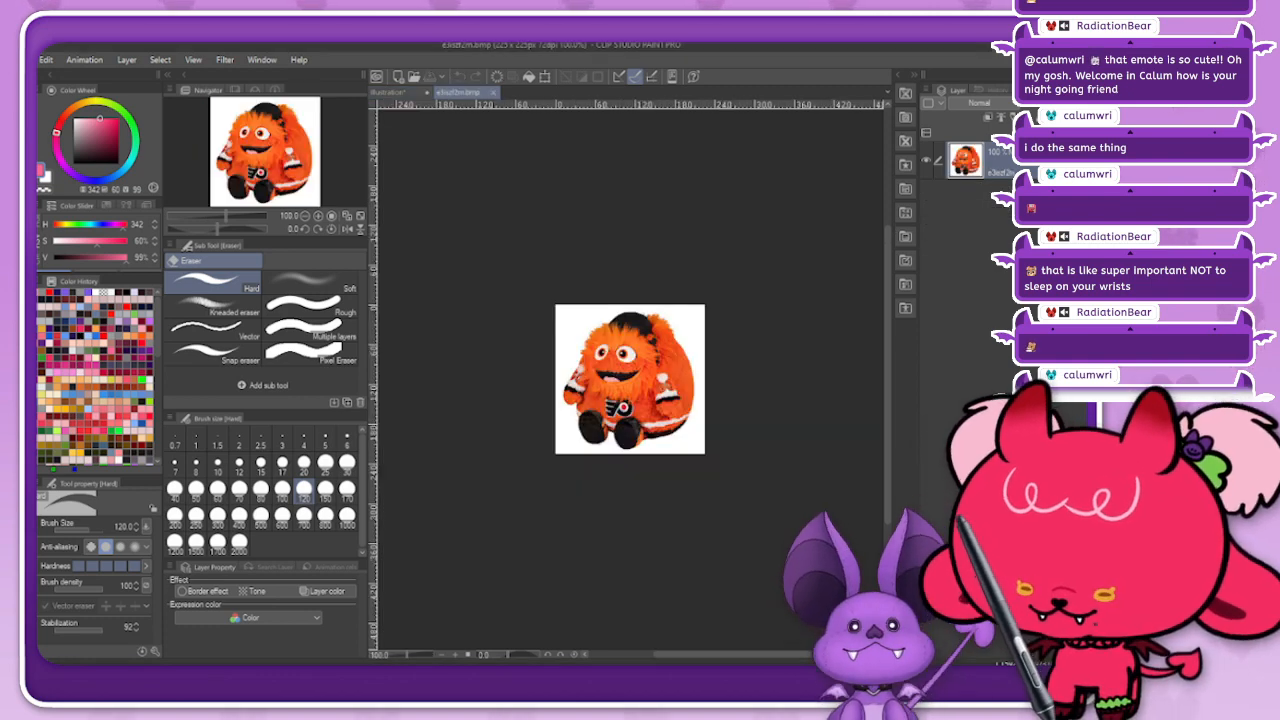
# Step: Copy the whole orange mascot picture and paste it into the illustration as a new layer
pyautogui.hotkey('ctrl', 'a')
pyautogui.hotkey('ctrl', 'Tab')
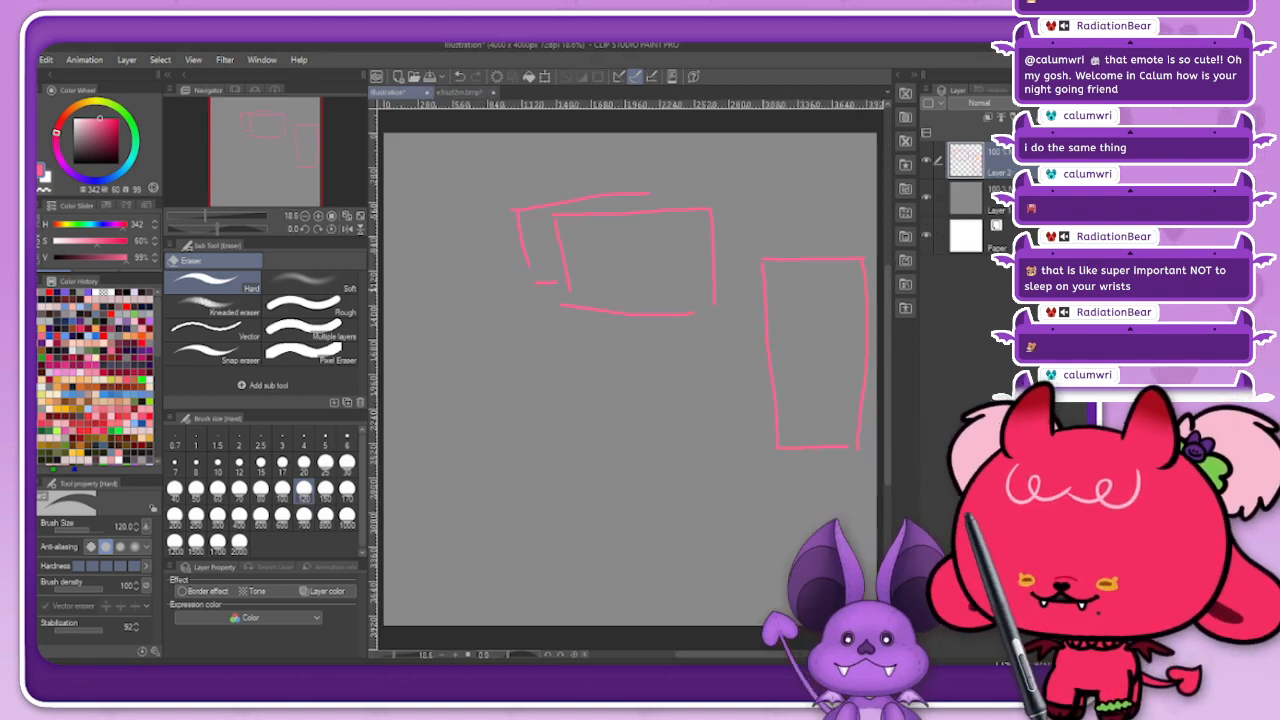
pyautogui.hotkey('ctrl', 'v')
# Step: Scale the pasted mascot picture to 474 percent and place it just above the tall rectangle
pyautogui.hotkey('ctrl', 't')
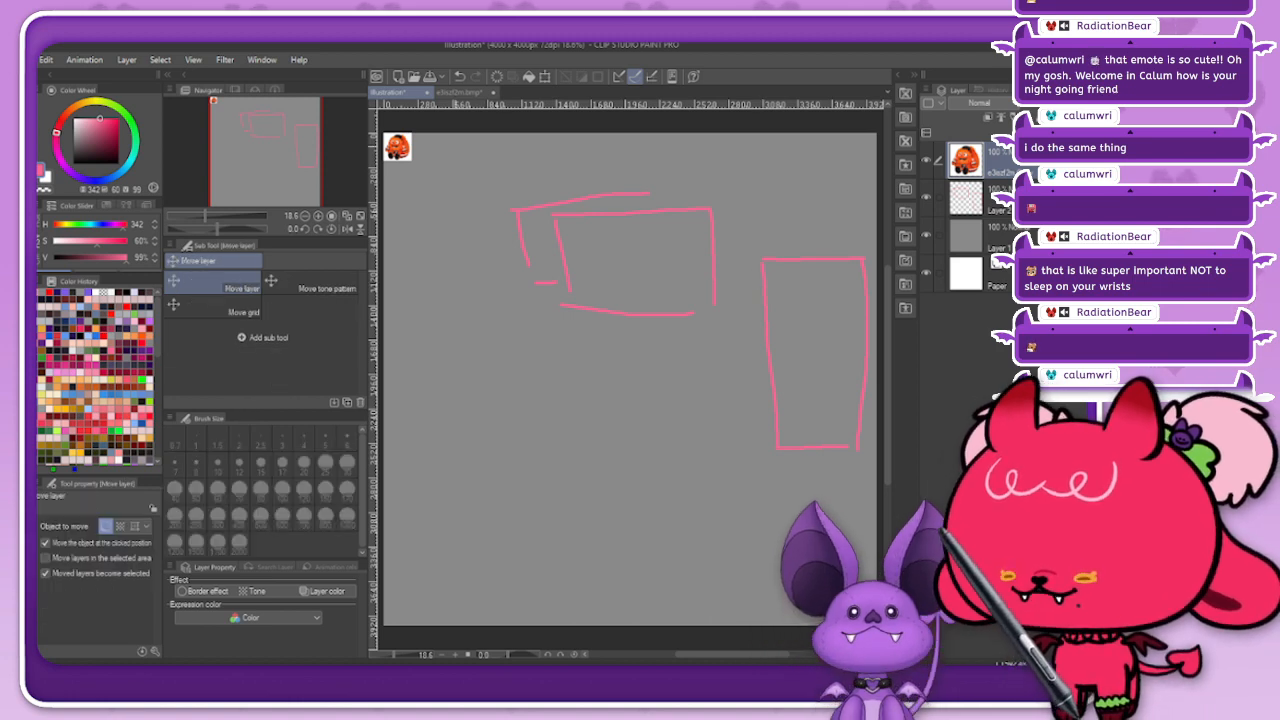
pyautogui.moveTo(411, 160); pyautogui.dragTo(503, 252)
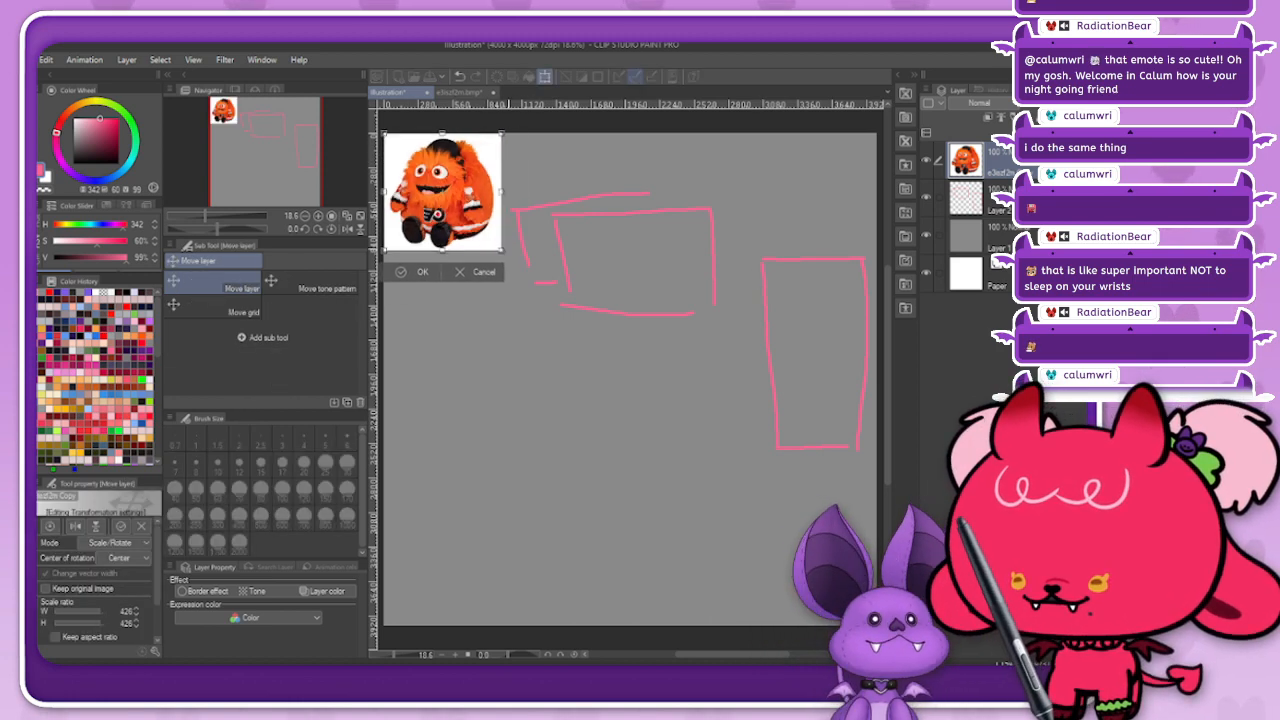
pyautogui.moveTo(448, 196); pyautogui.dragTo(793, 177)
pyautogui.moveTo(846, 233); pyautogui.dragTo(860, 248)
pyautogui.moveTo(800, 190); pyautogui.dragTo(797, 180)
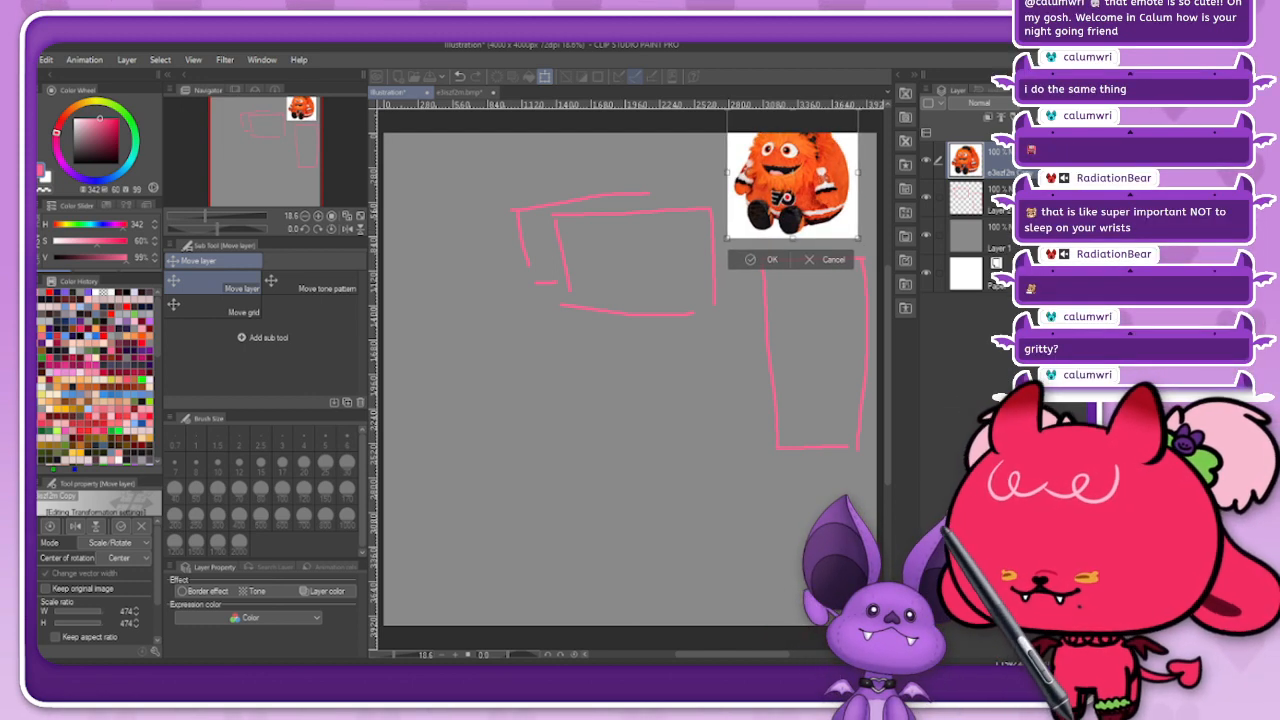
pyautogui.click(452, 286)
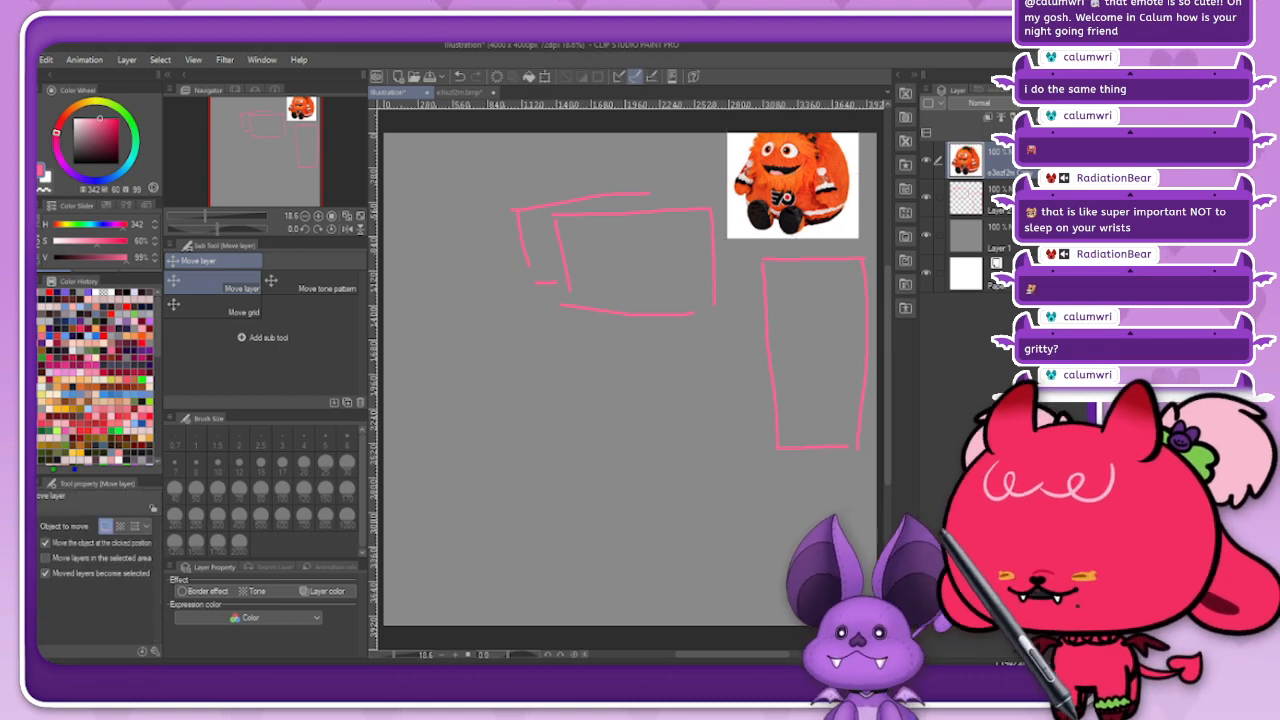
pyautogui.press('p')
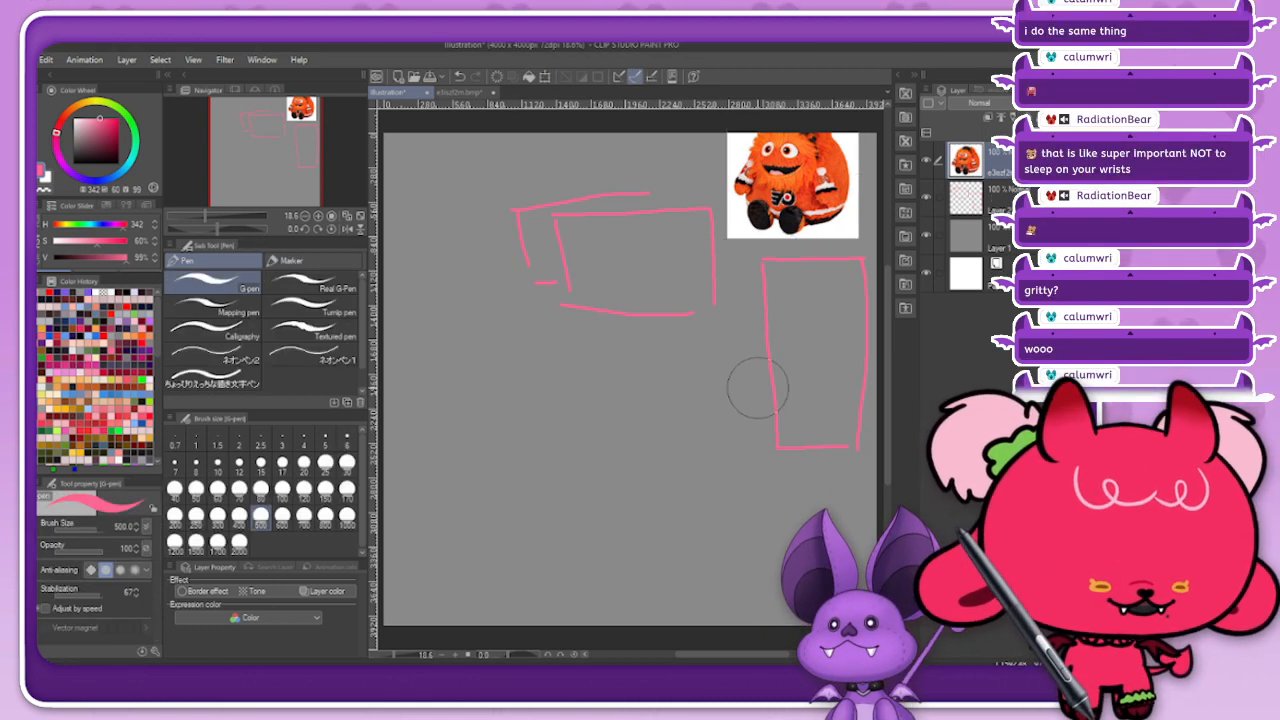
pyautogui.press('k')
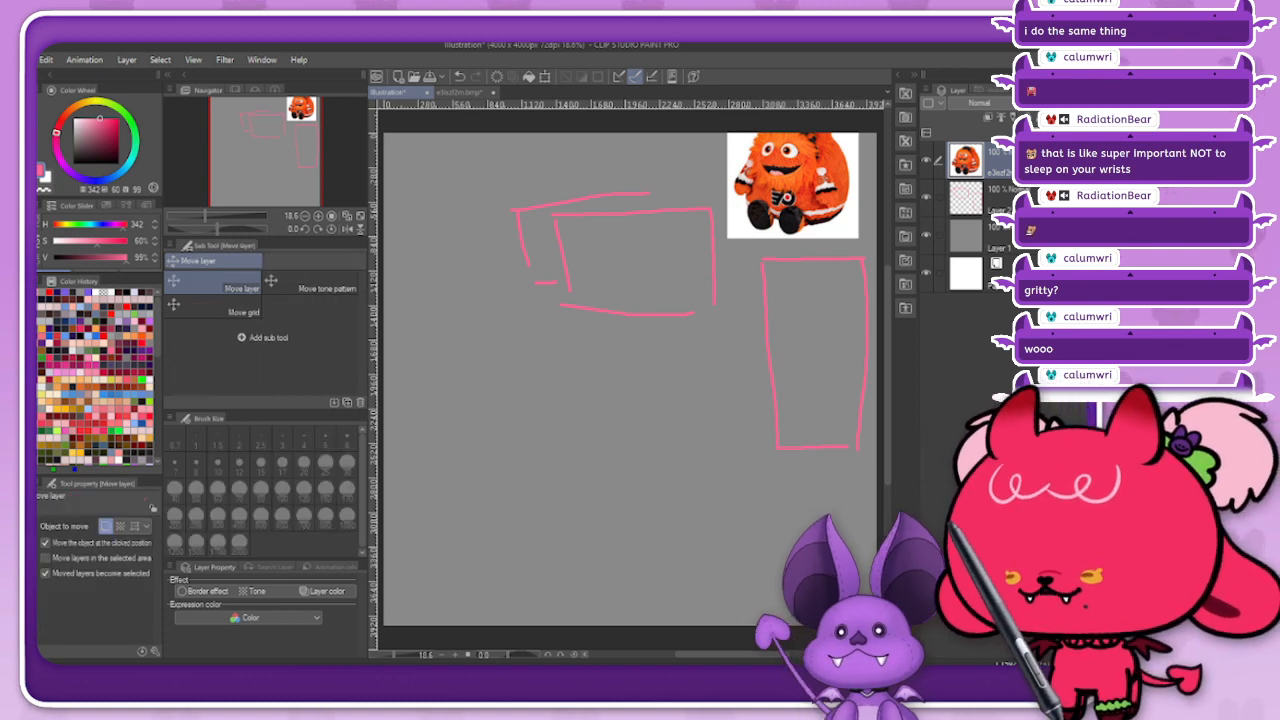
pyautogui.moveTo(792, 186); pyautogui.dragTo(785, 201)
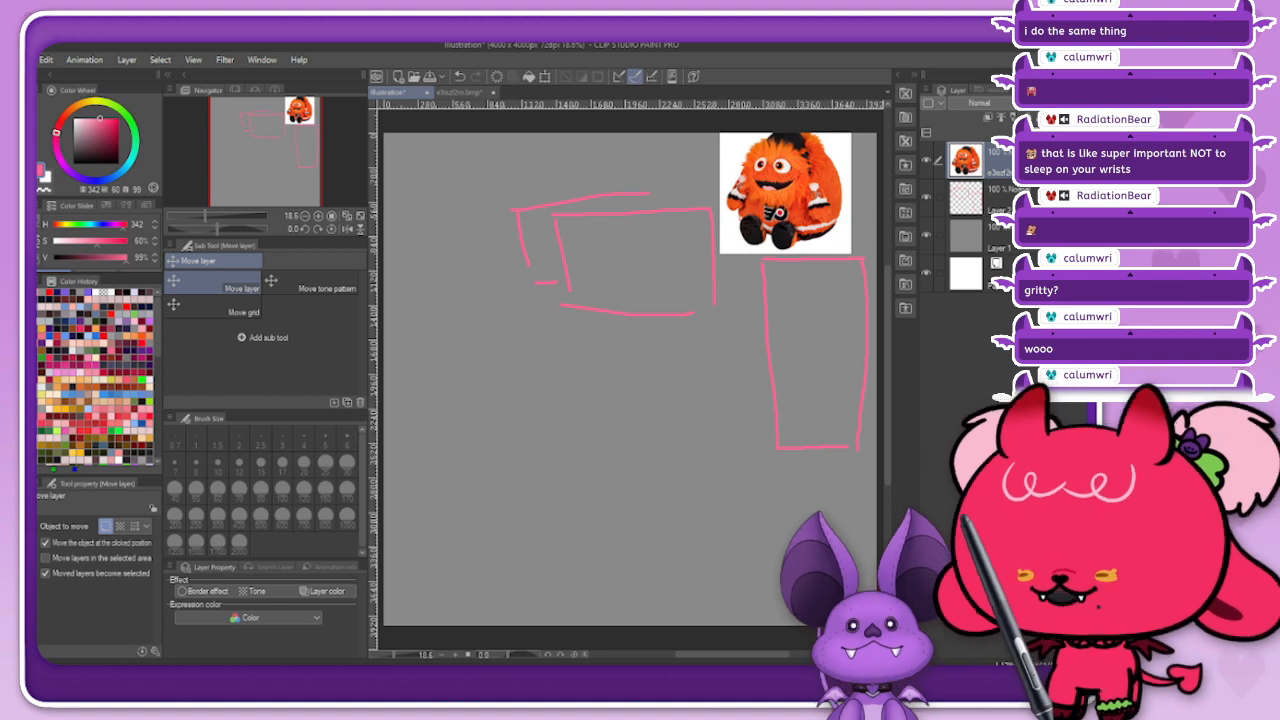
# Step: Set the G-pen to a purple colour at brush size 20
pyautogui.press('p')
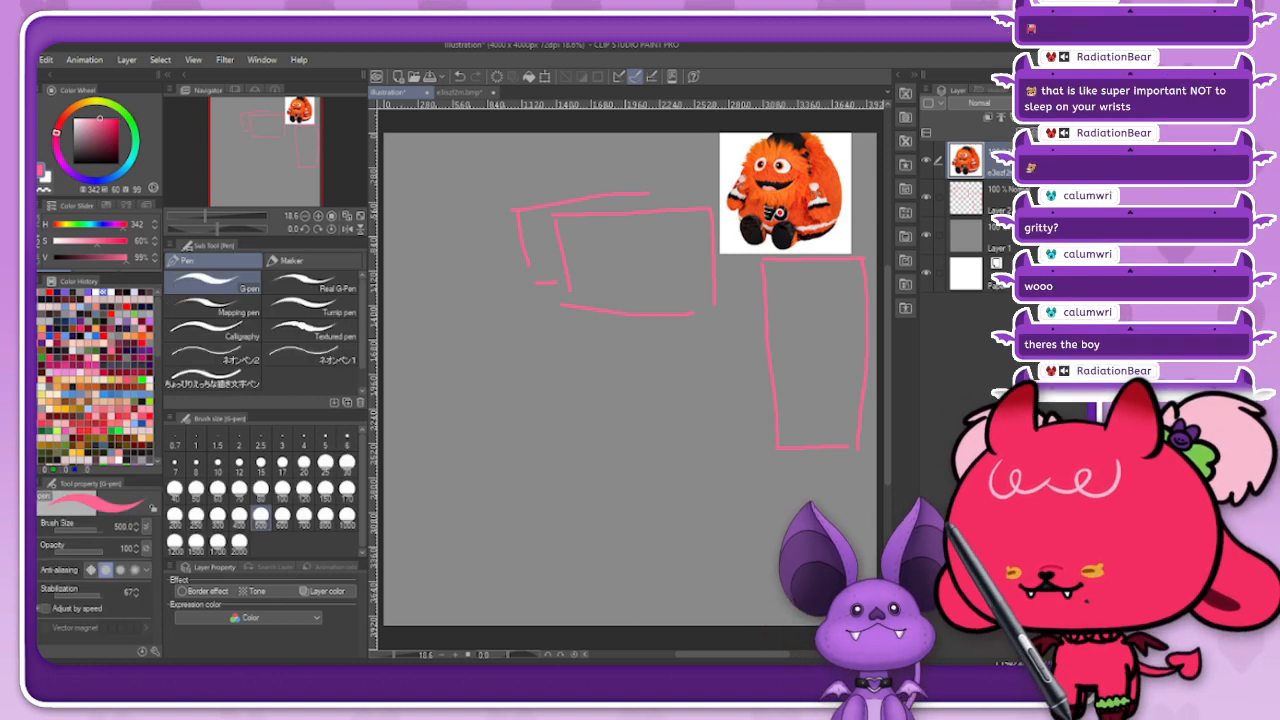
pyautogui.click(43, 470)
pyautogui.click(304, 462)
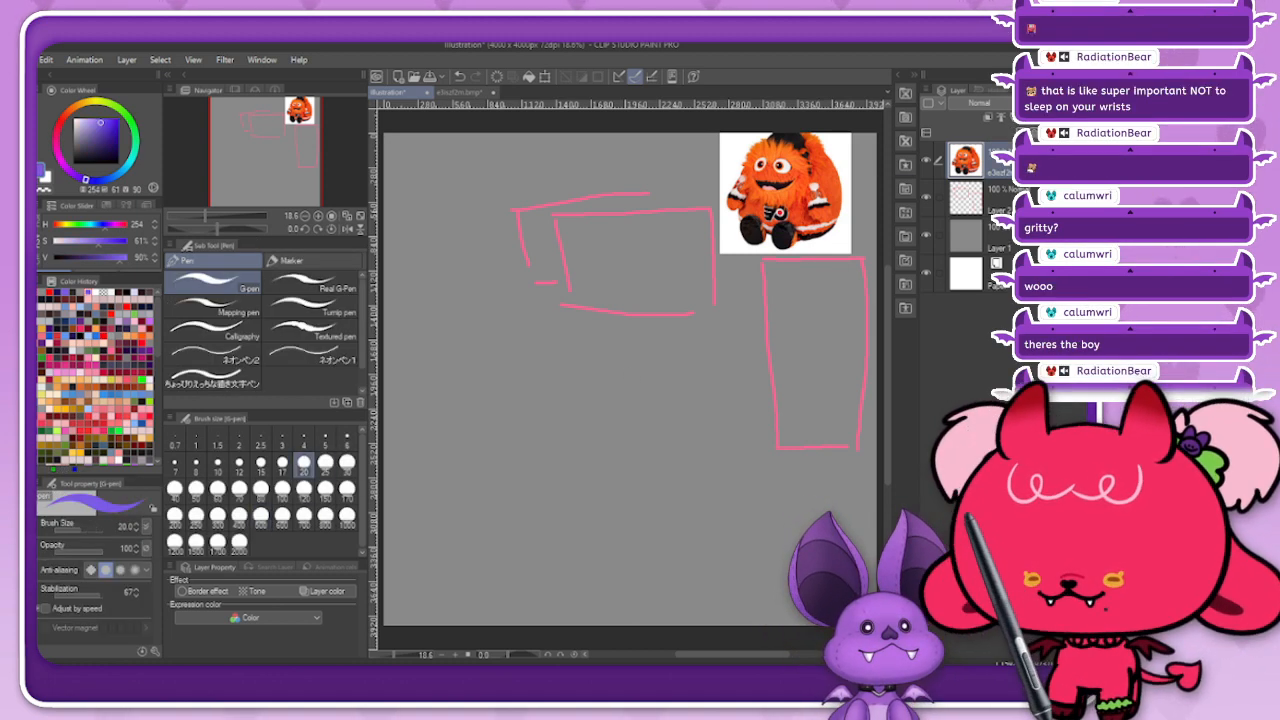
# Step: On a new layer above the pink rectangles, sketch a seal-like body with small arms and feet in the tall rectangle at brush size 30
pyautogui.click(985, 198)
pyautogui.hotkey('ctrl', 'shift', 'n')
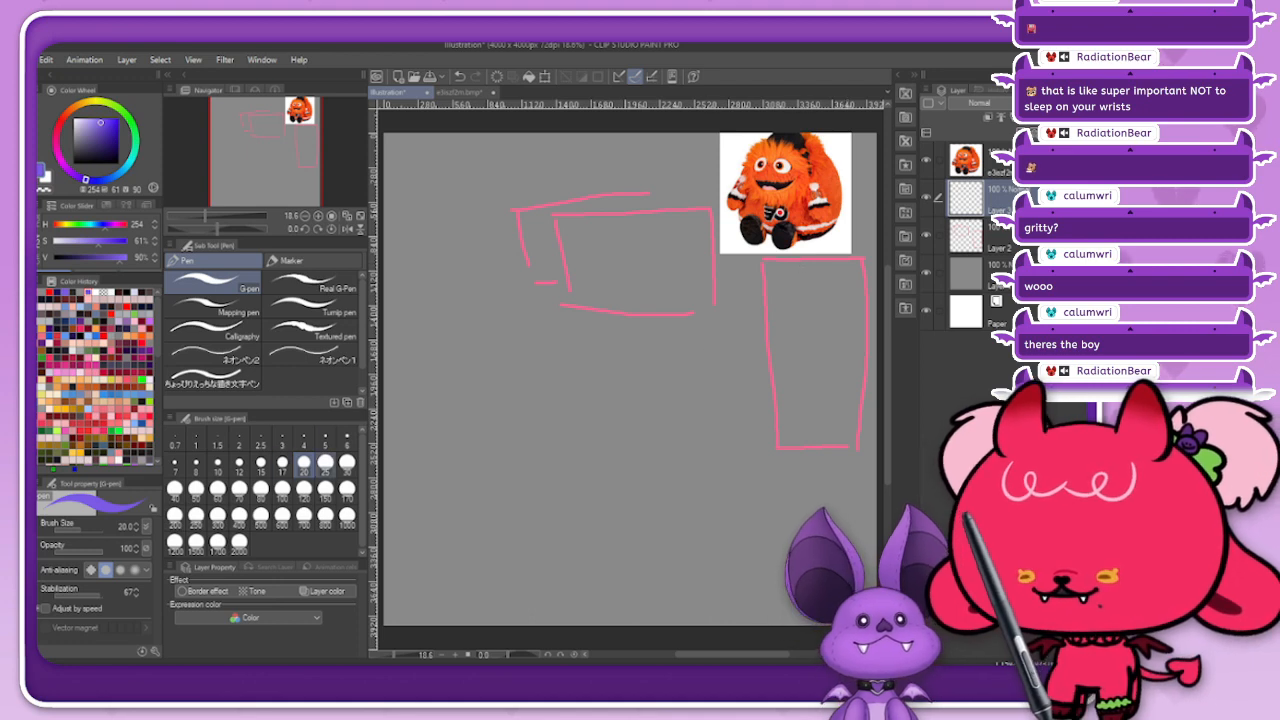
pyautogui.click(282, 462)
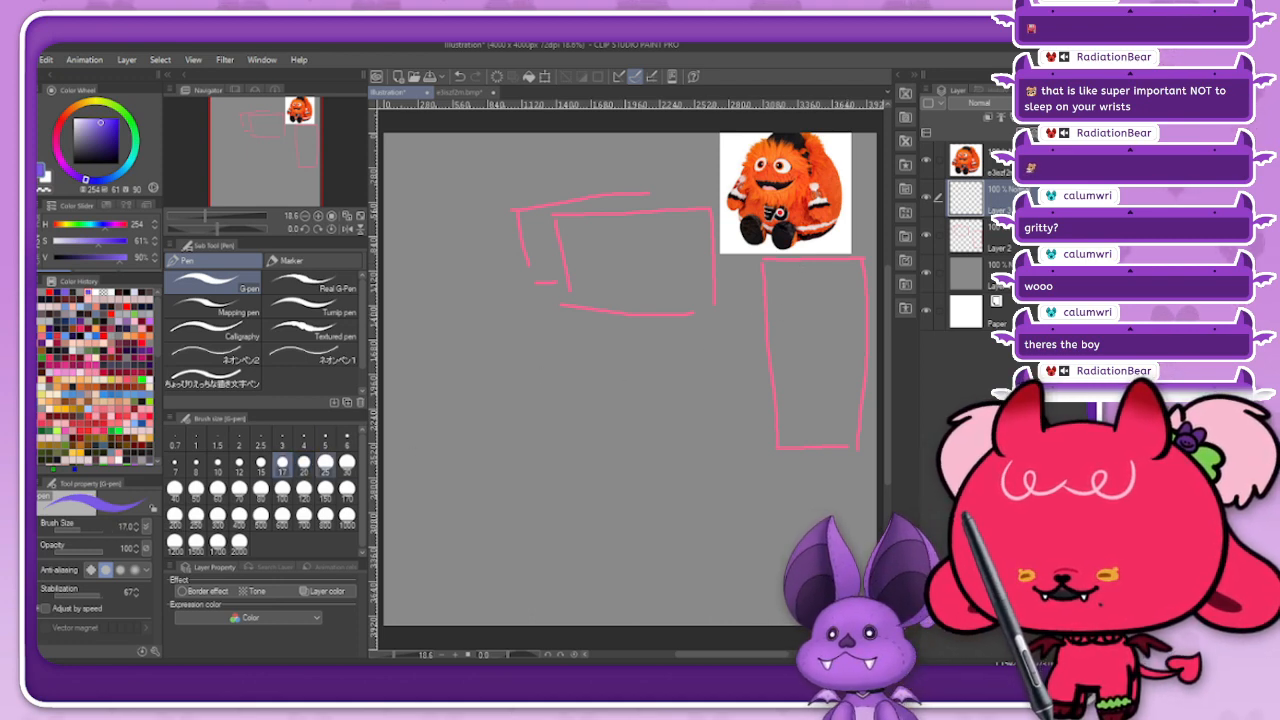
pyautogui.click(325, 463)
pyautogui.click(346, 462)
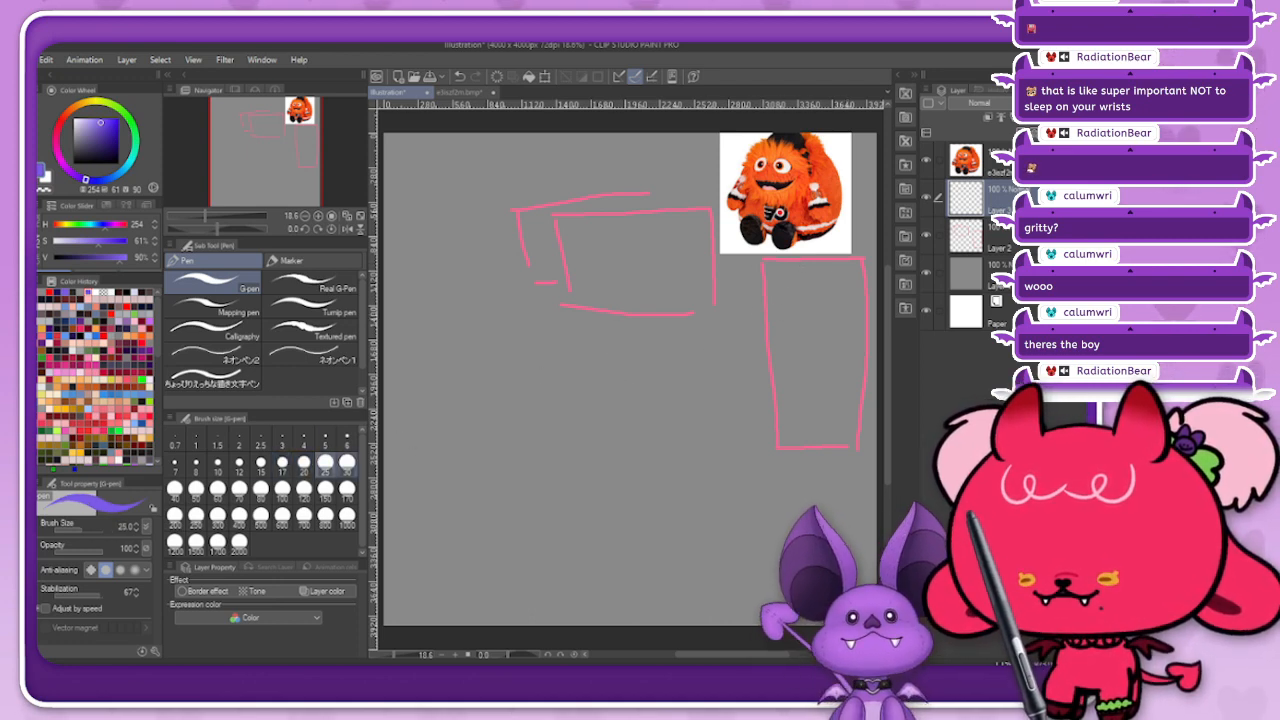
pyautogui.moveTo(775, 321)
pyautogui.mouseDown()
pyautogui.moveTo(808, 278)
pyautogui.moveTo(850, 278)
pyautogui.moveTo(872, 340)
pyautogui.mouseUp()
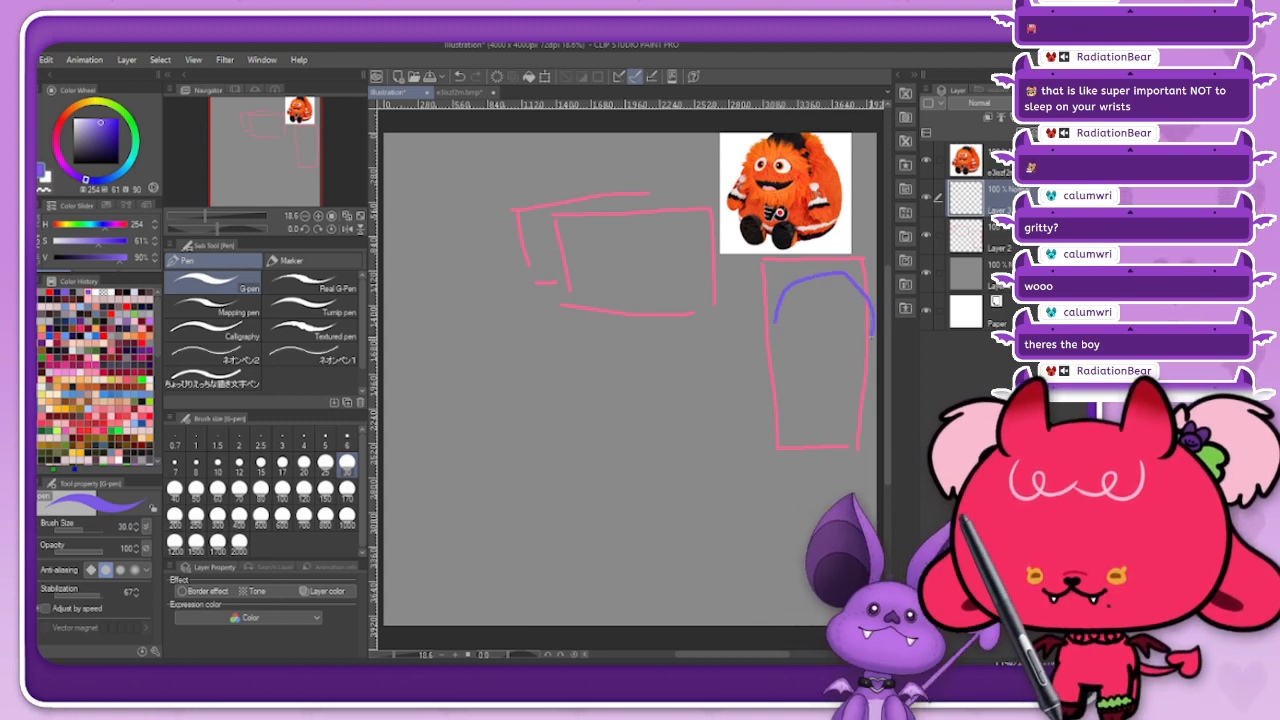
pyautogui.moveTo(772, 328); pyautogui.dragTo(768, 332)
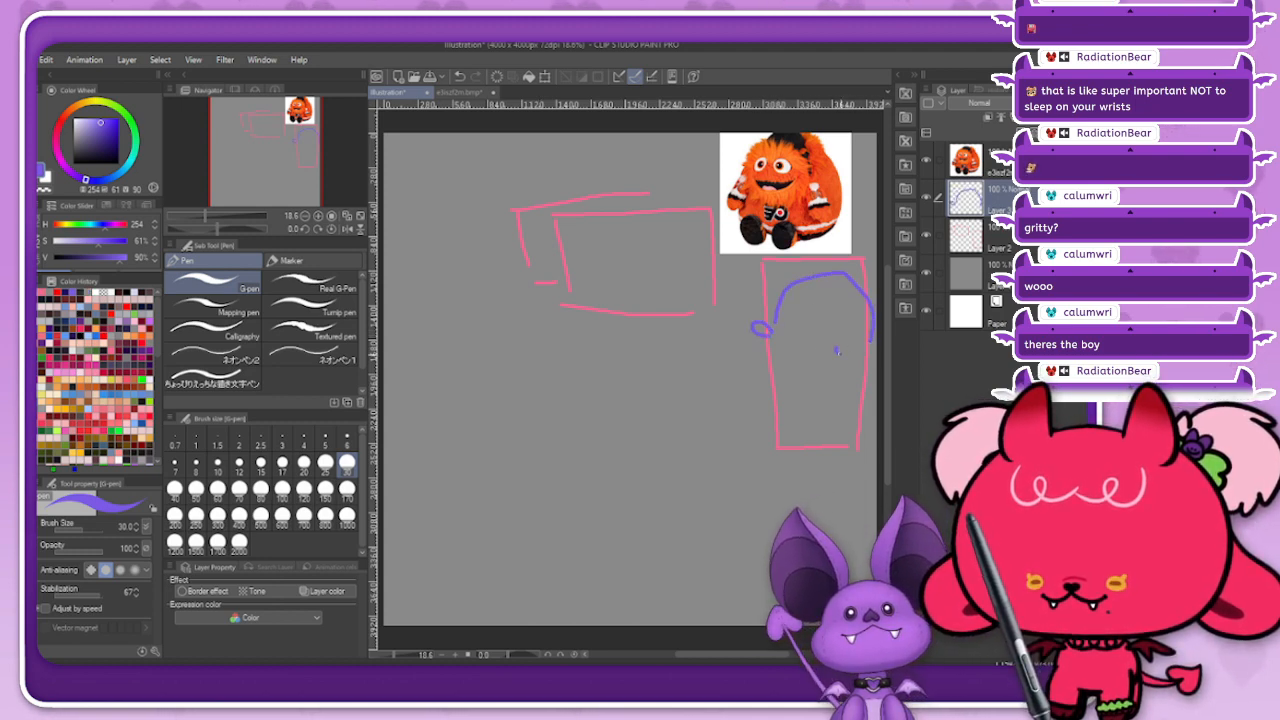
pyautogui.moveTo(852, 346); pyautogui.dragTo(854, 355)
pyautogui.moveTo(767, 397)
pyautogui.mouseDown()
pyautogui.moveTo(809, 413)
pyautogui.moveTo(847, 386)
pyautogui.moveTo(763, 421)
pyautogui.moveTo(815, 438)
pyautogui.mouseUp()
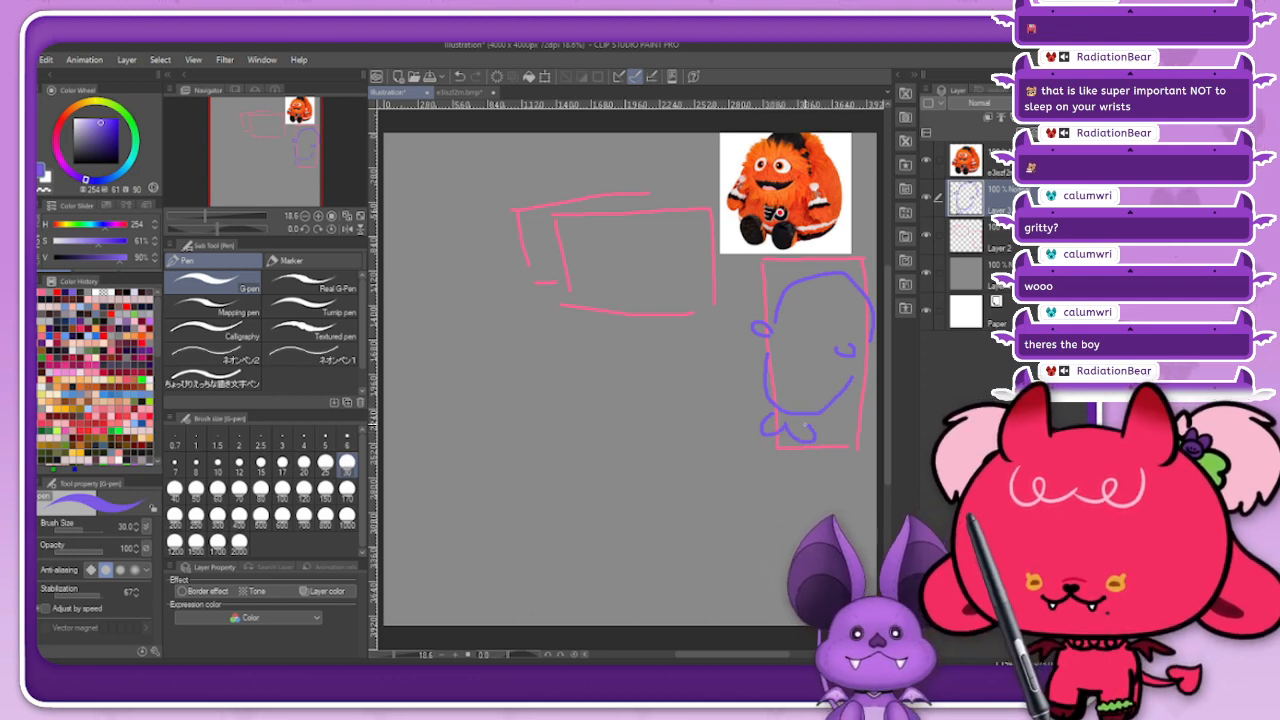
# Step: Add round eyes, a snout with a mouth and a cap band across the head of the purple body in the tall rectangle
pyautogui.moveTo(840, 307)
pyautogui.mouseDown()
pyautogui.moveTo(799, 297)
pyautogui.moveTo(814, 330)
pyautogui.mouseUp()
pyautogui.hotkey('ctrl', 'z')
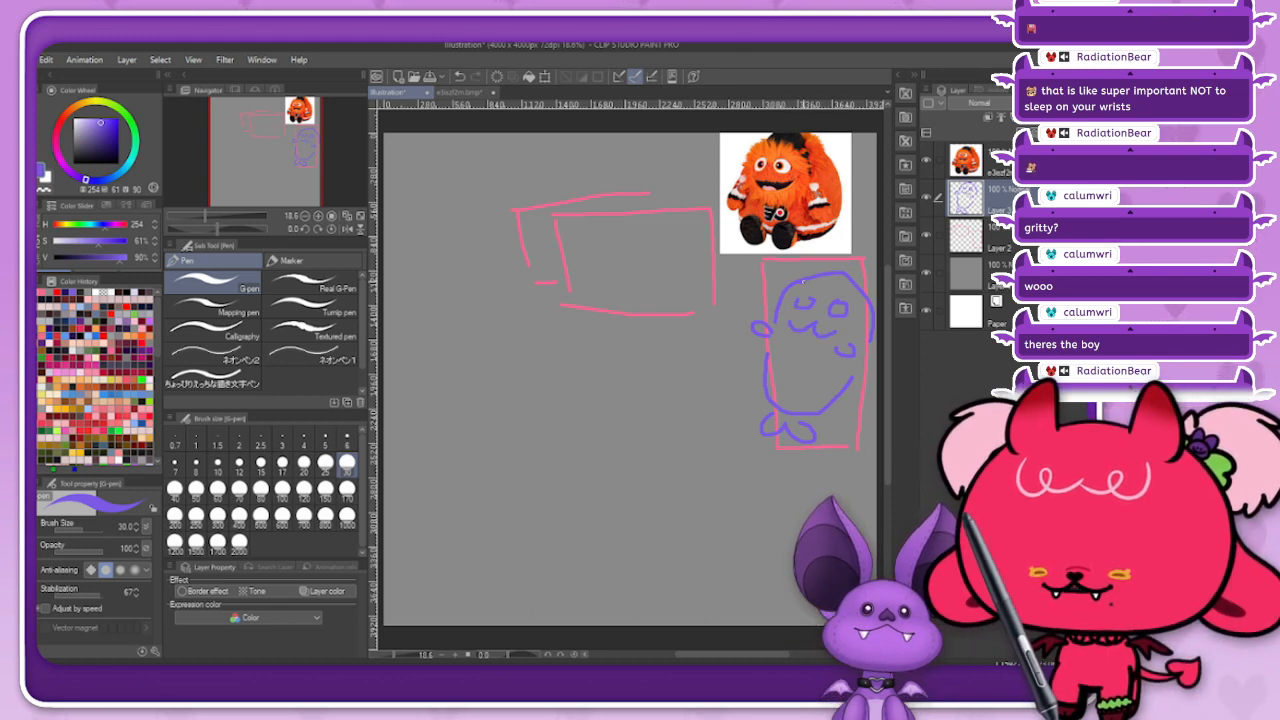
pyautogui.moveTo(791, 287); pyautogui.dragTo(870, 290)
pyautogui.moveTo(792, 292); pyautogui.dragTo(863, 303)
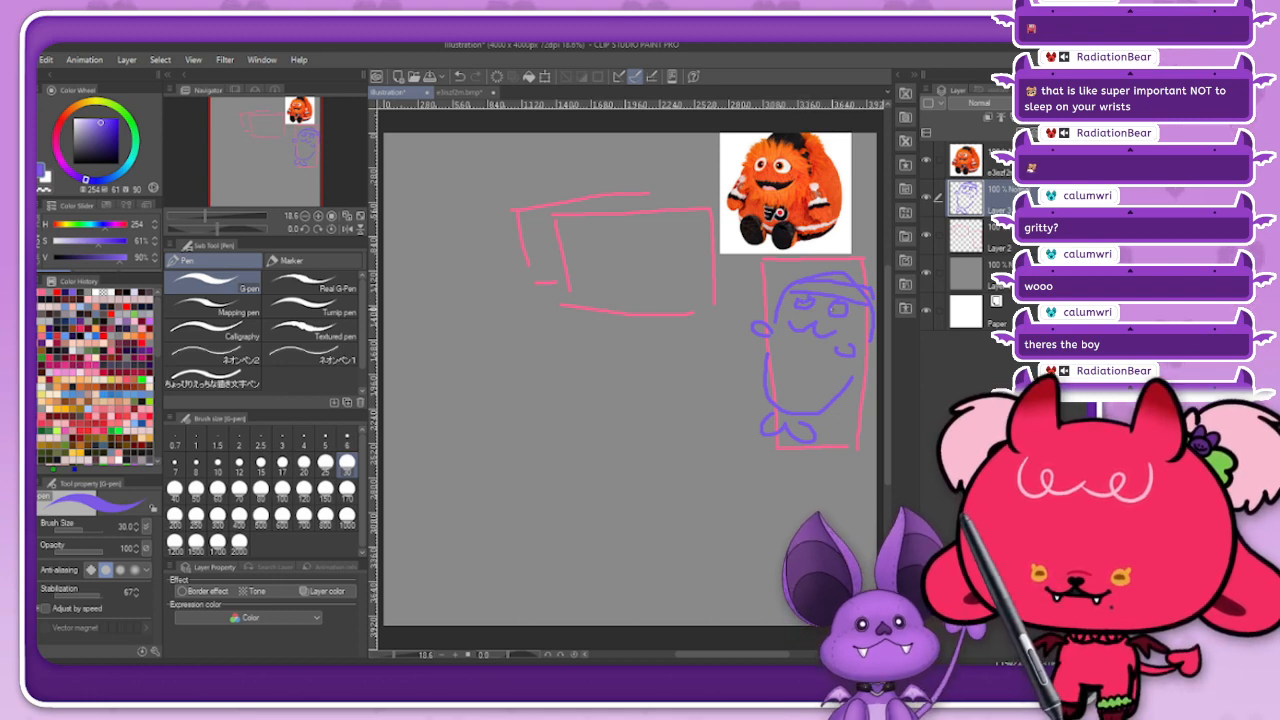
pyautogui.moveTo(836, 305); pyautogui.dragTo(840, 305)
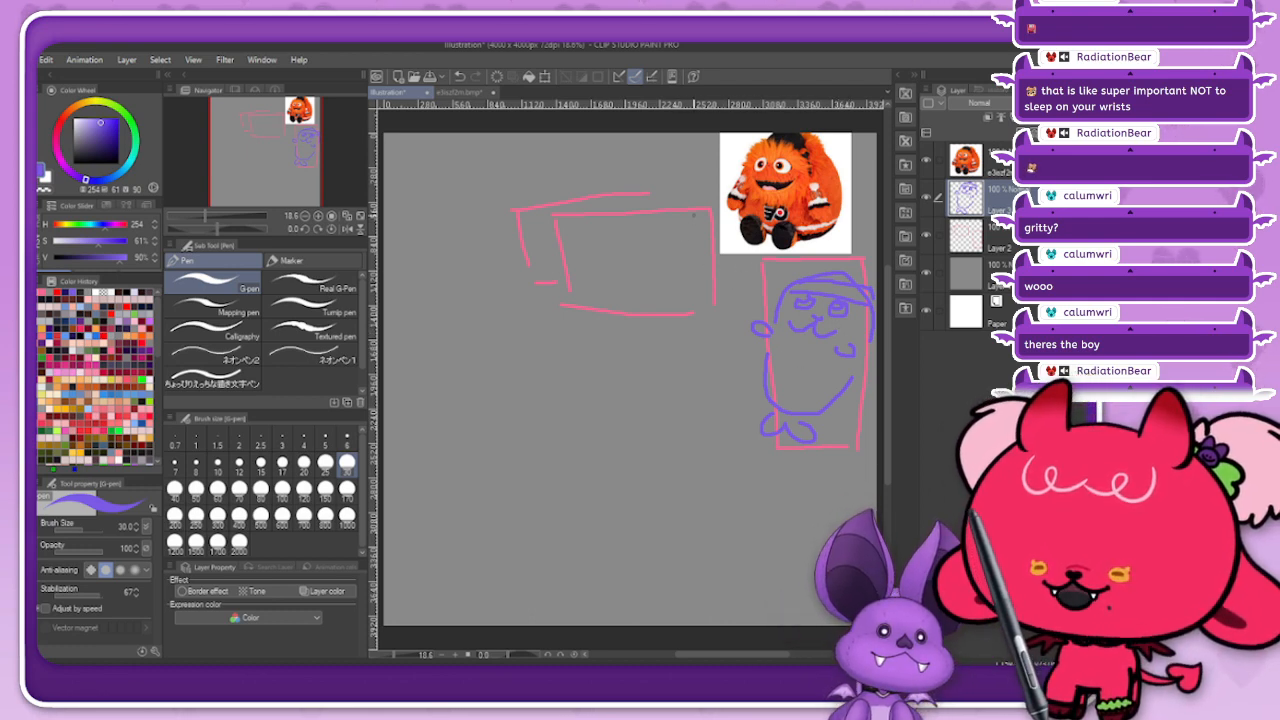
# Step: On a new layer above the mascot picture, sketch a smiling purple head with two ears between the wide and tall rectangles
pyautogui.moveTo(656, 272)
pyautogui.mouseDown()
pyautogui.moveTo(658, 244)
pyautogui.moveTo(718, 223)
pyautogui.mouseUp()
pyautogui.hotkey('ctrl', 'z')
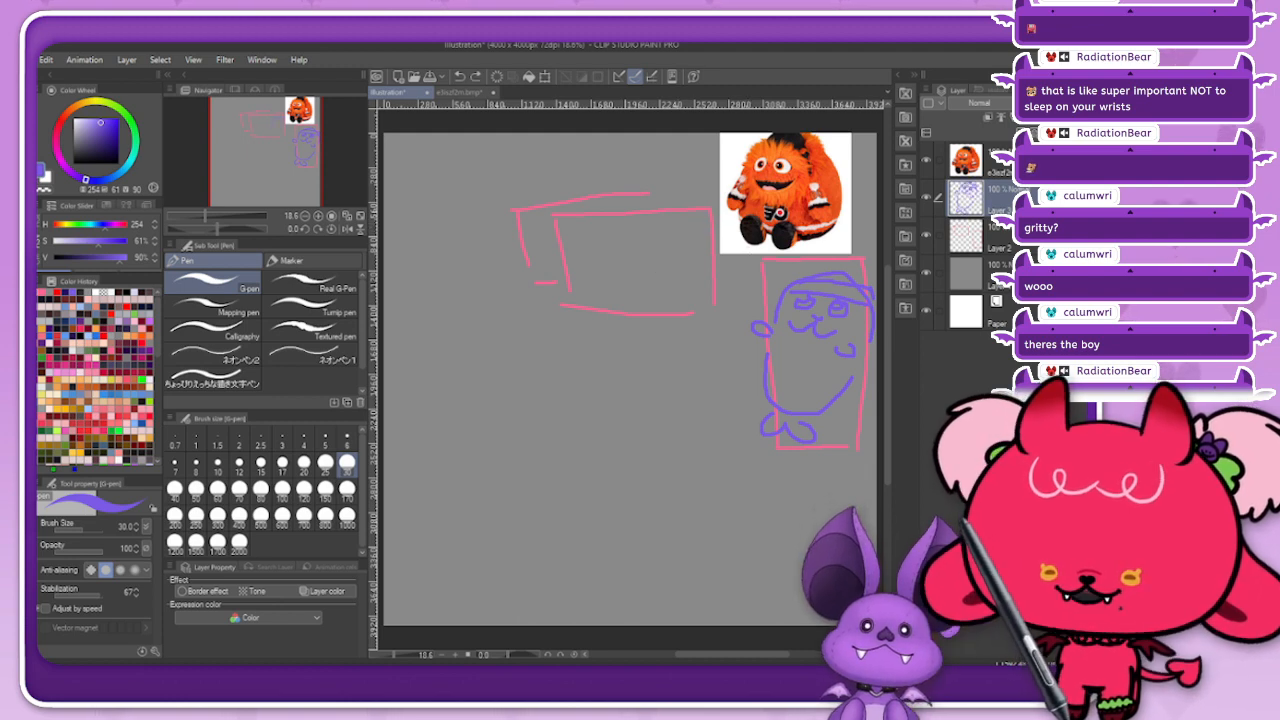
pyautogui.hotkey('ctrl', 'shift', 'n')
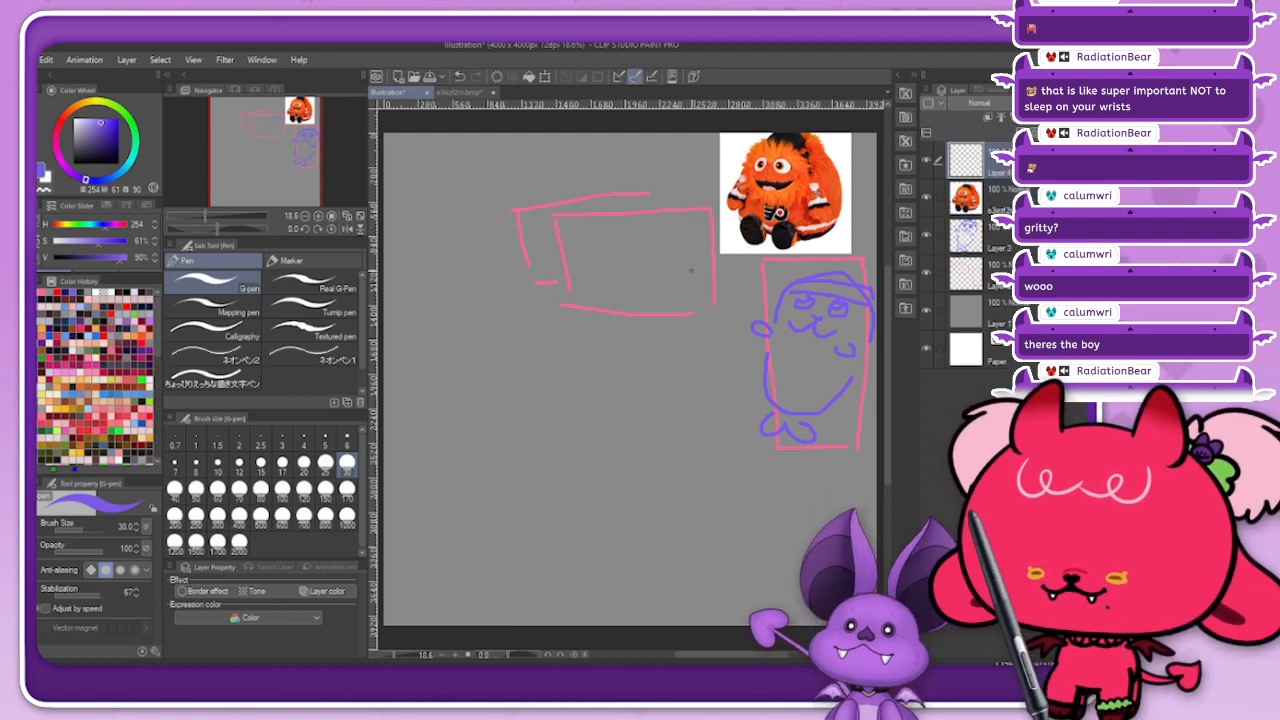
pyautogui.moveTo(666, 270)
pyautogui.mouseDown()
pyautogui.moveTo(682, 242)
pyautogui.moveTo(756, 238)
pyautogui.mouseUp()
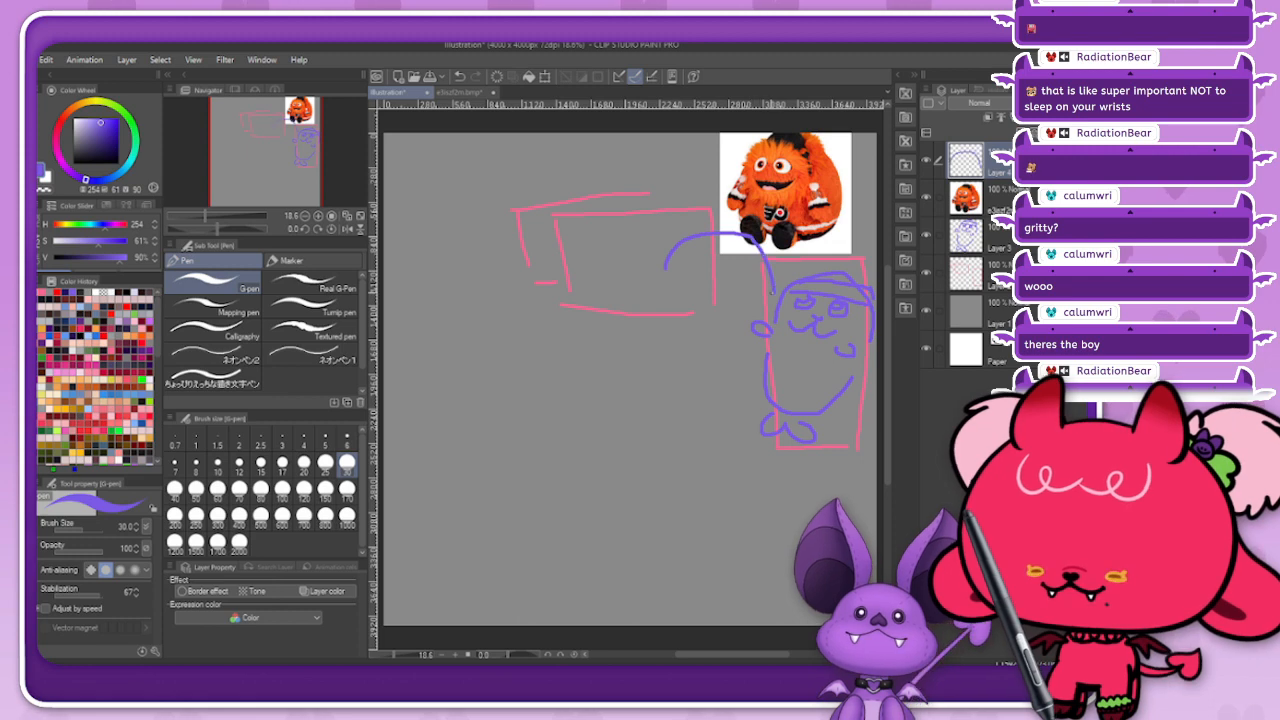
pyautogui.hotkey('ctrl', 'z')
pyautogui.moveTo(646, 262)
pyautogui.mouseDown()
pyautogui.moveTo(690, 224)
pyautogui.moveTo(725, 235)
pyautogui.moveTo(750, 284)
pyautogui.moveTo(730, 316)
pyautogui.mouseUp()
pyautogui.moveTo(684, 218)
pyautogui.mouseDown()
pyautogui.moveTo(759, 248)
pyautogui.moveTo(759, 268)
pyautogui.mouseUp()
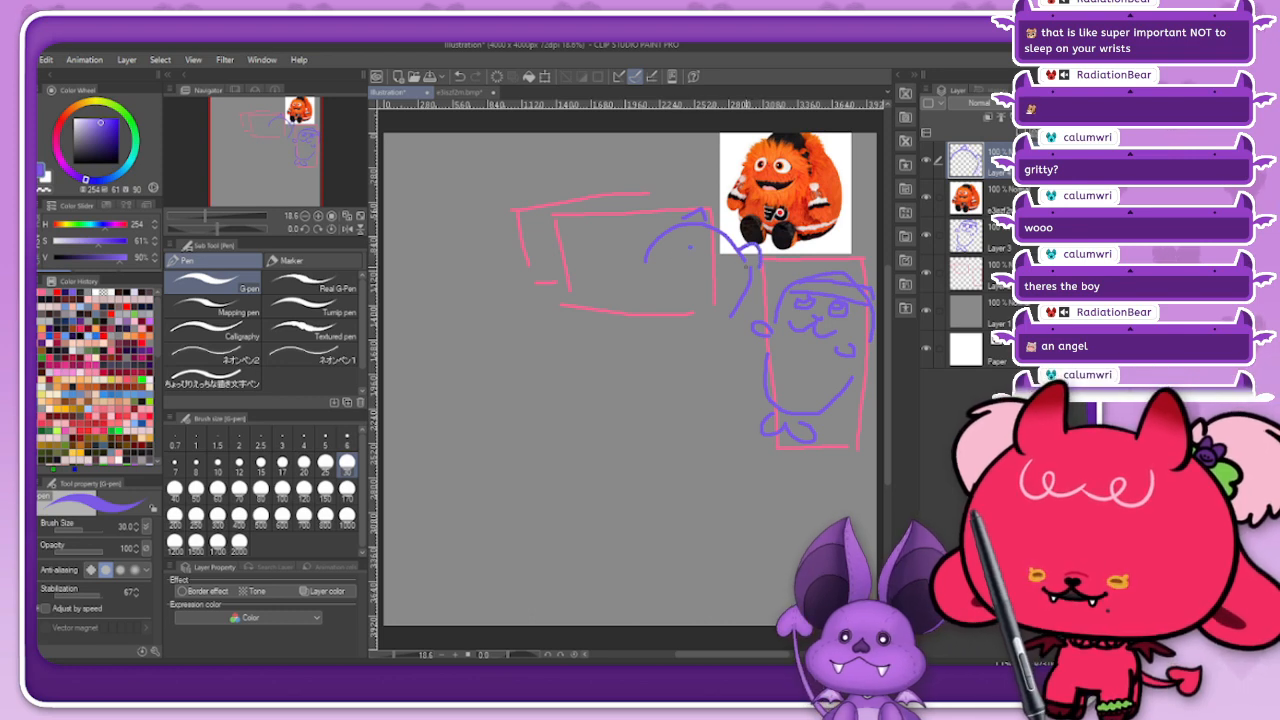
pyautogui.moveTo(680, 262); pyautogui.dragTo(728, 275)
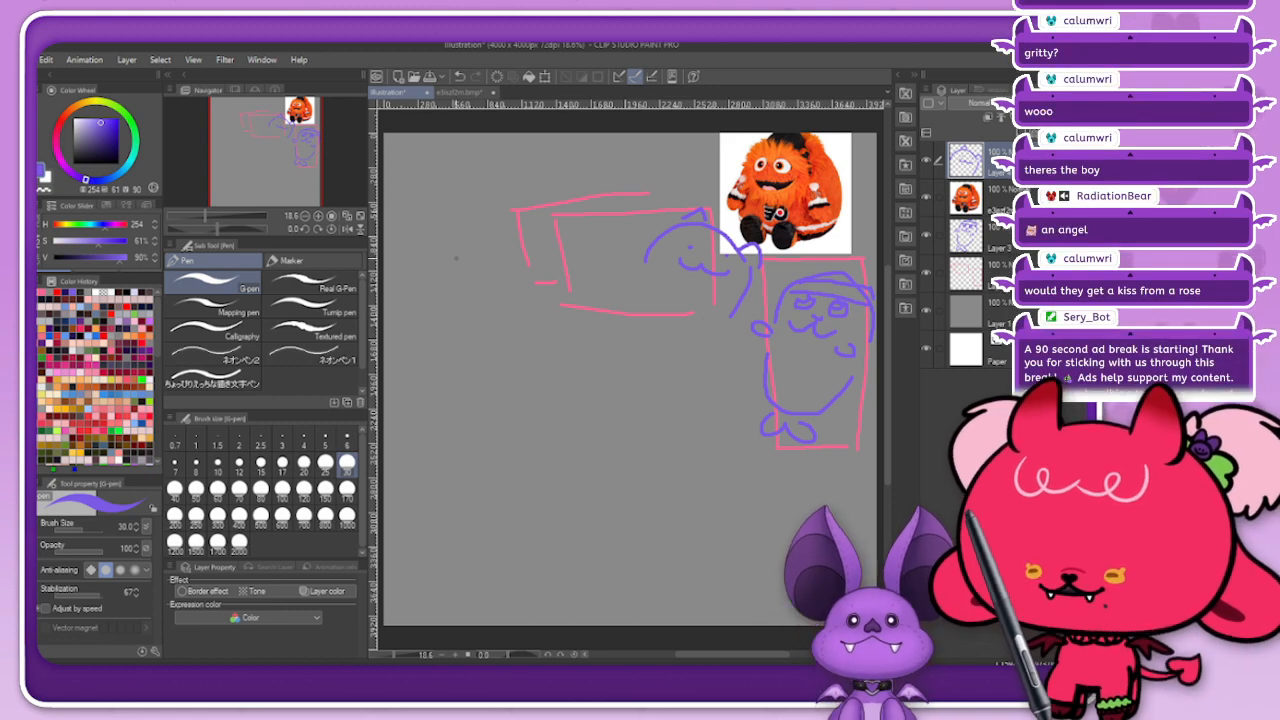
# Step: Sketch a small purple seal-like figure with flippers, a face and a cap beside the outer left edge of the pink rectangles
pyautogui.moveTo(430, 280)
pyautogui.mouseDown()
pyautogui.moveTo(470, 247)
pyautogui.moveTo(502, 292)
pyautogui.mouseUp()
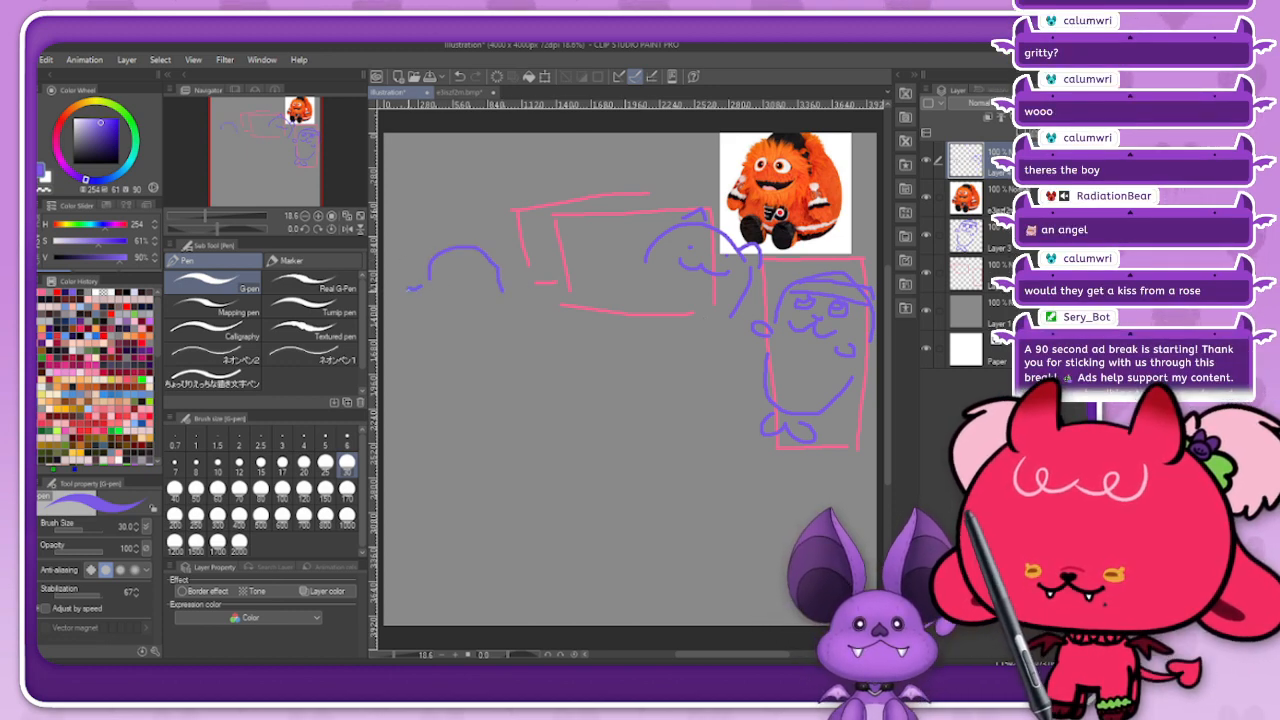
pyautogui.moveTo(409, 289)
pyautogui.mouseDown()
pyautogui.moveTo(503, 296)
pyautogui.moveTo(460, 267)
pyautogui.moveTo(488, 267)
pyautogui.moveTo(466, 290)
pyautogui.moveTo(483, 288)
pyautogui.moveTo(487, 320)
pyautogui.moveTo(432, 370)
pyautogui.moveTo(453, 357)
pyautogui.mouseUp()
pyautogui.moveTo(453, 360)
pyautogui.mouseDown()
pyautogui.moveTo(463, 377)
pyautogui.moveTo(468, 350)
pyautogui.mouseUp()
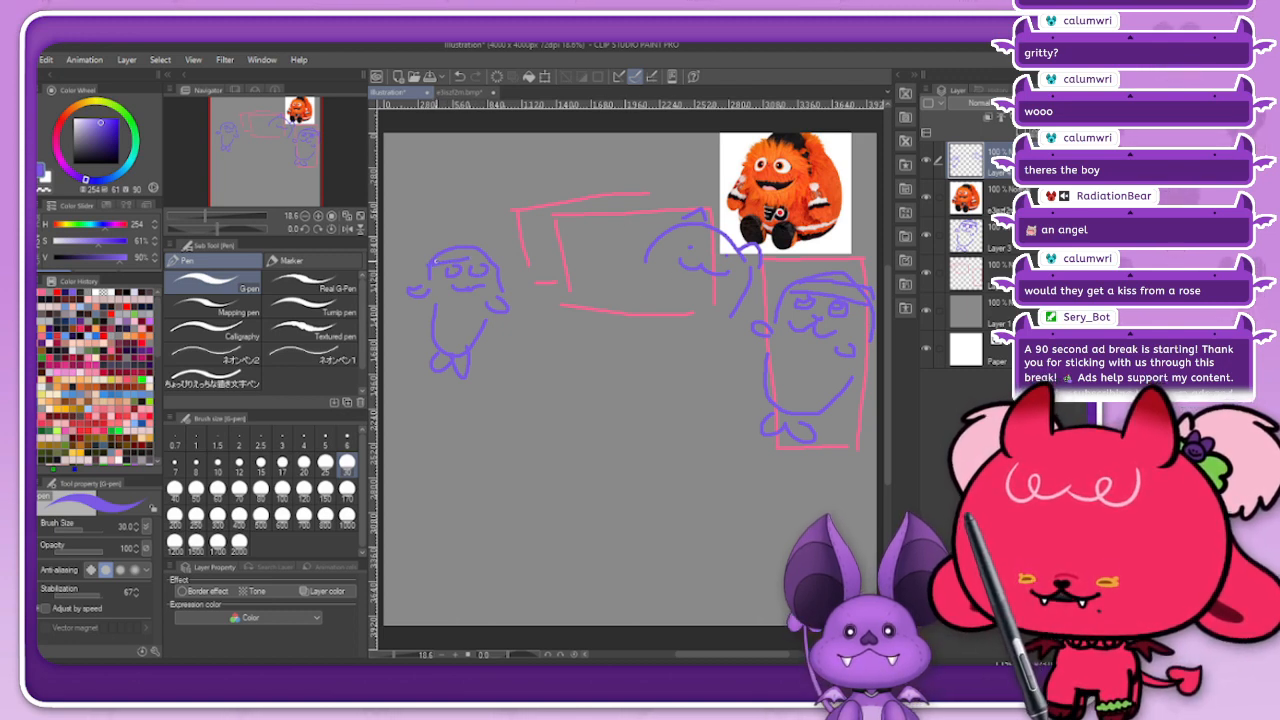
pyautogui.moveTo(433, 262); pyautogui.dragTo(483, 259)
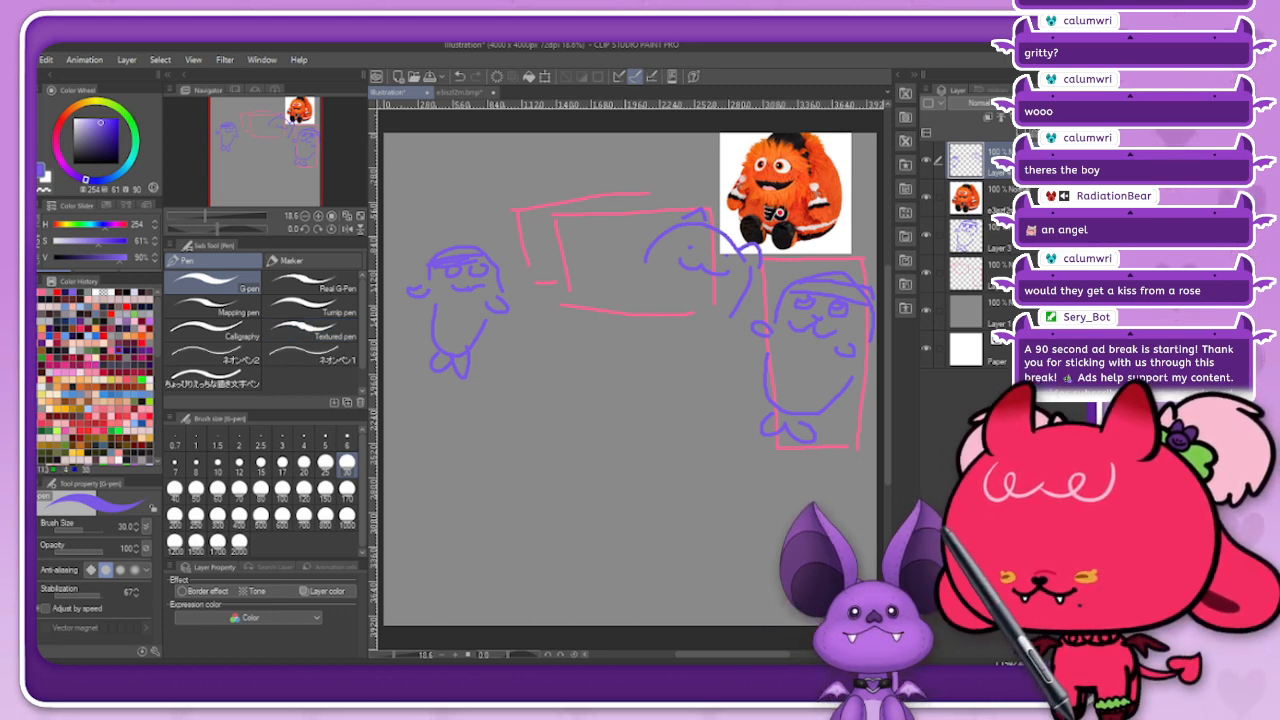
# Step: Switch the pen to dark navy and draw a round head with closed eyes and an ear stroke over the wide rectangle's lower right corner
pyautogui.click(114, 148)
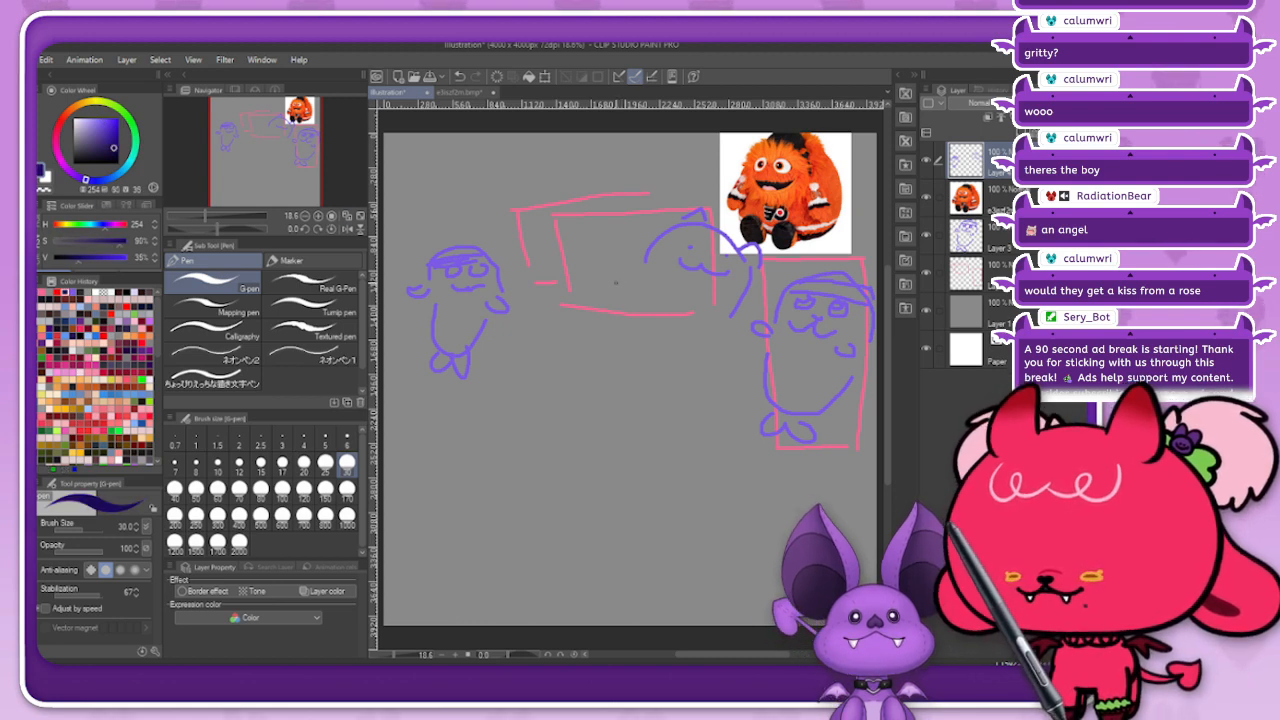
pyautogui.moveTo(656, 278)
pyautogui.mouseDown()
pyautogui.moveTo(634, 300)
pyautogui.moveTo(639, 342)
pyautogui.moveTo(694, 353)
pyautogui.moveTo(724, 310)
pyautogui.moveTo(679, 279)
pyautogui.moveTo(679, 316)
pyautogui.moveTo(709, 314)
pyautogui.mouseUp()
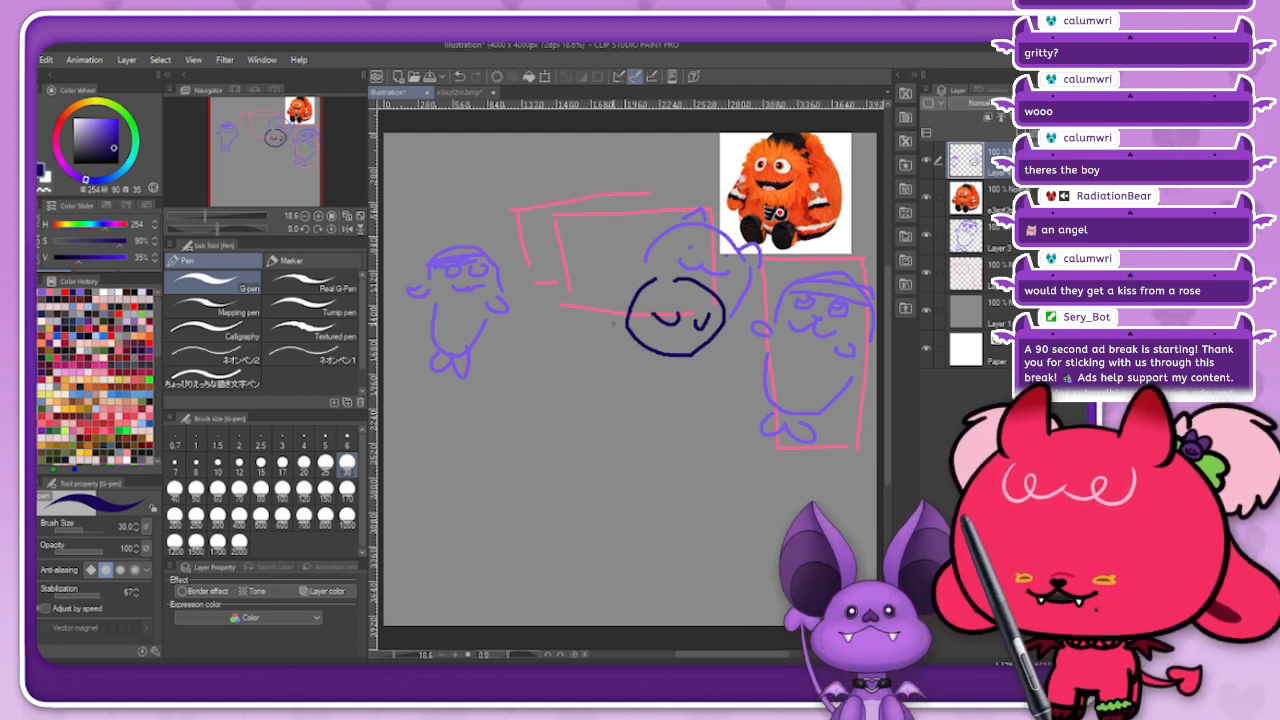
pyautogui.moveTo(628, 296); pyautogui.dragTo(640, 282)
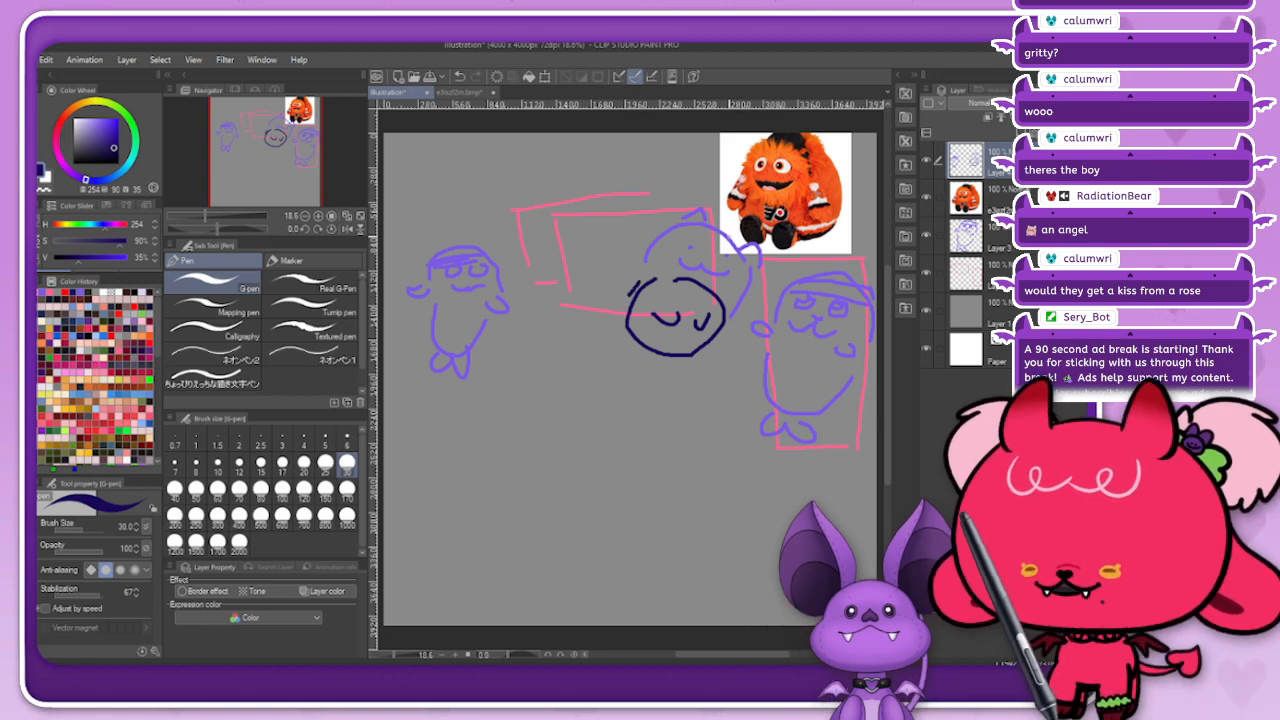
# Step: Draw navy arm and leg lines reaching across the mascot picture and around the seal-like figure in the tall rectangle
pyautogui.moveTo(724, 238)
pyautogui.mouseDown()
pyautogui.moveTo(820, 216)
pyautogui.moveTo(844, 188)
pyautogui.moveTo(822, 230)
pyautogui.moveTo(848, 236)
pyautogui.mouseUp()
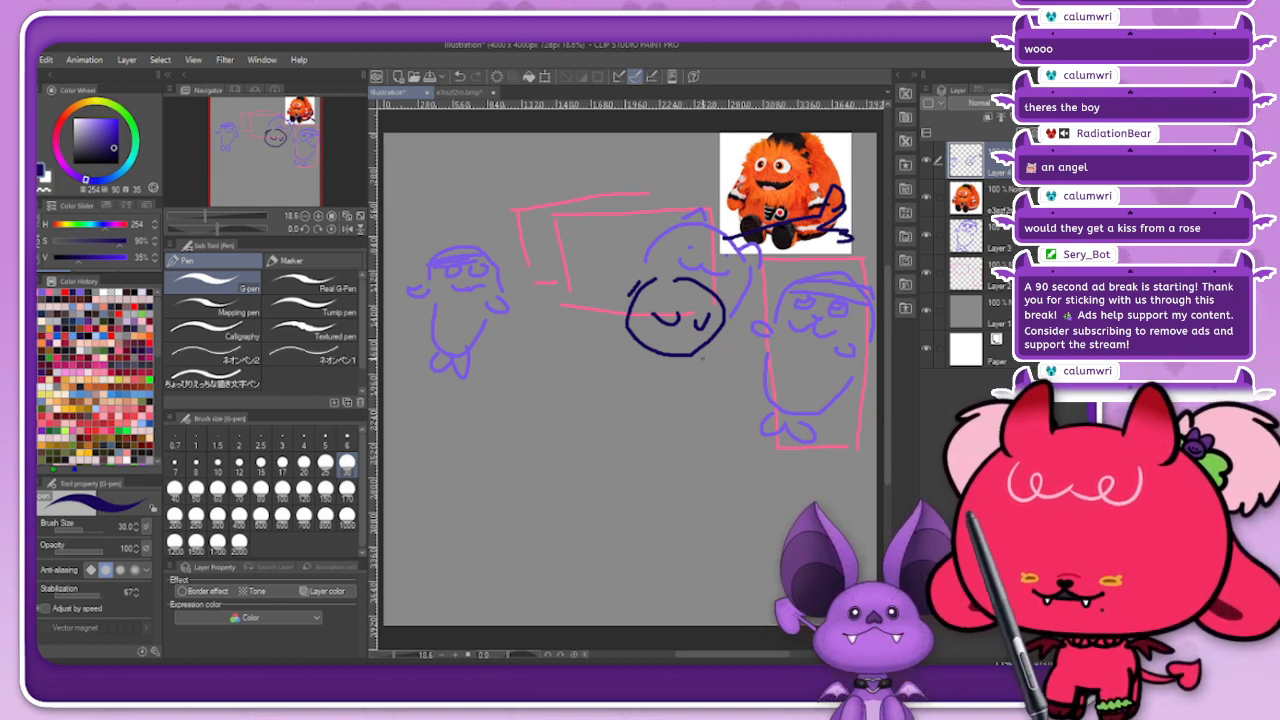
pyautogui.moveTo(700, 355)
pyautogui.mouseDown()
pyautogui.moveTo(771, 332)
pyautogui.moveTo(734, 365)
pyautogui.moveTo(764, 357)
pyautogui.mouseUp()
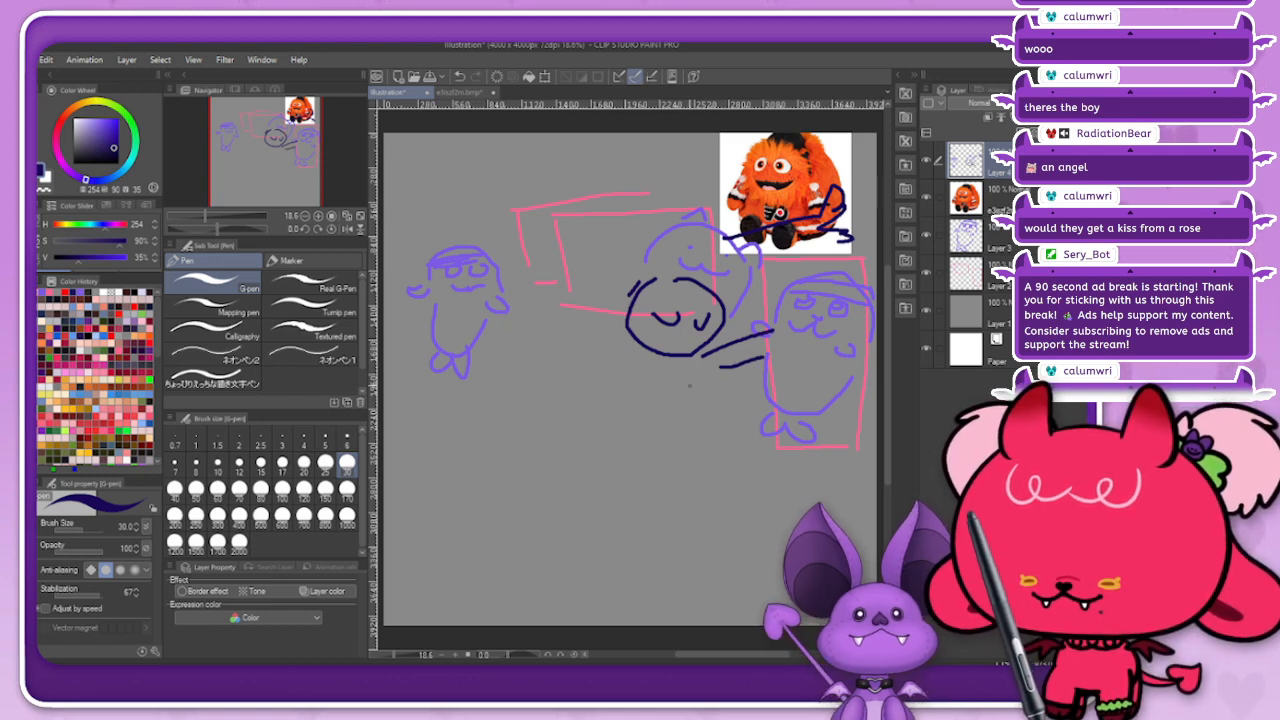
pyautogui.moveTo(687, 395); pyautogui.dragTo(791, 366)
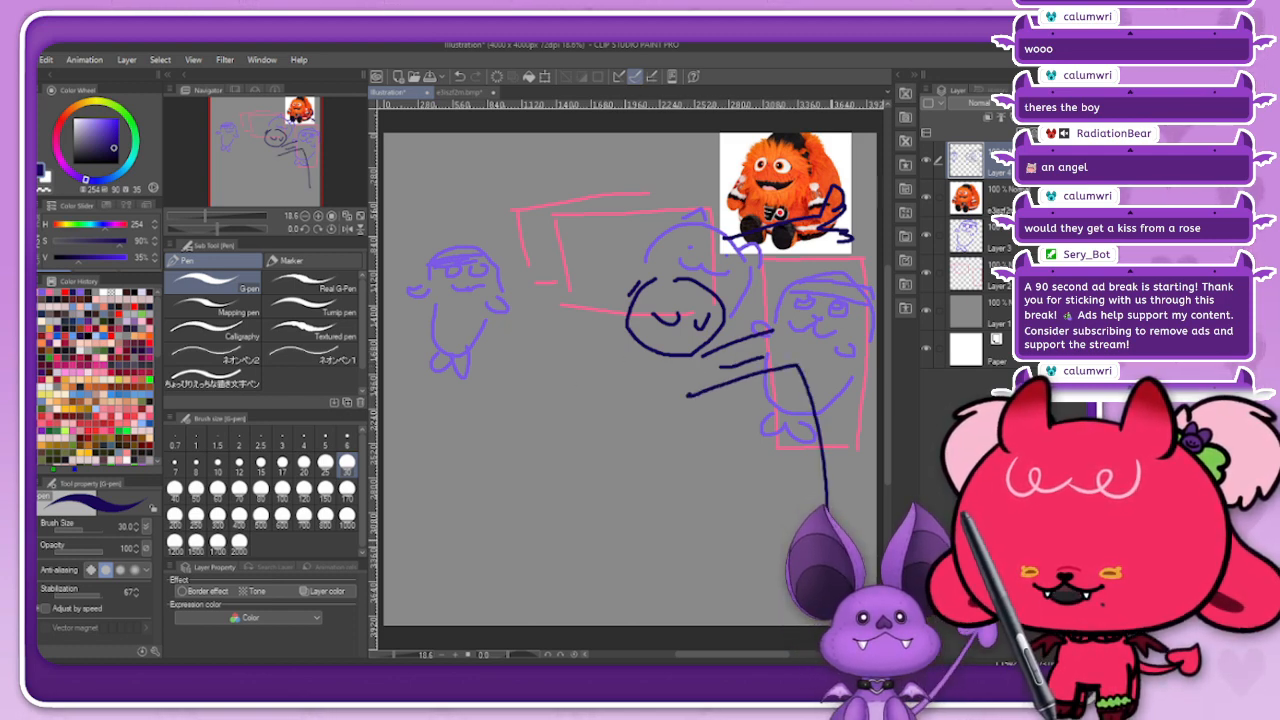
pyautogui.moveTo(795, 366); pyautogui.dragTo(790, 425)
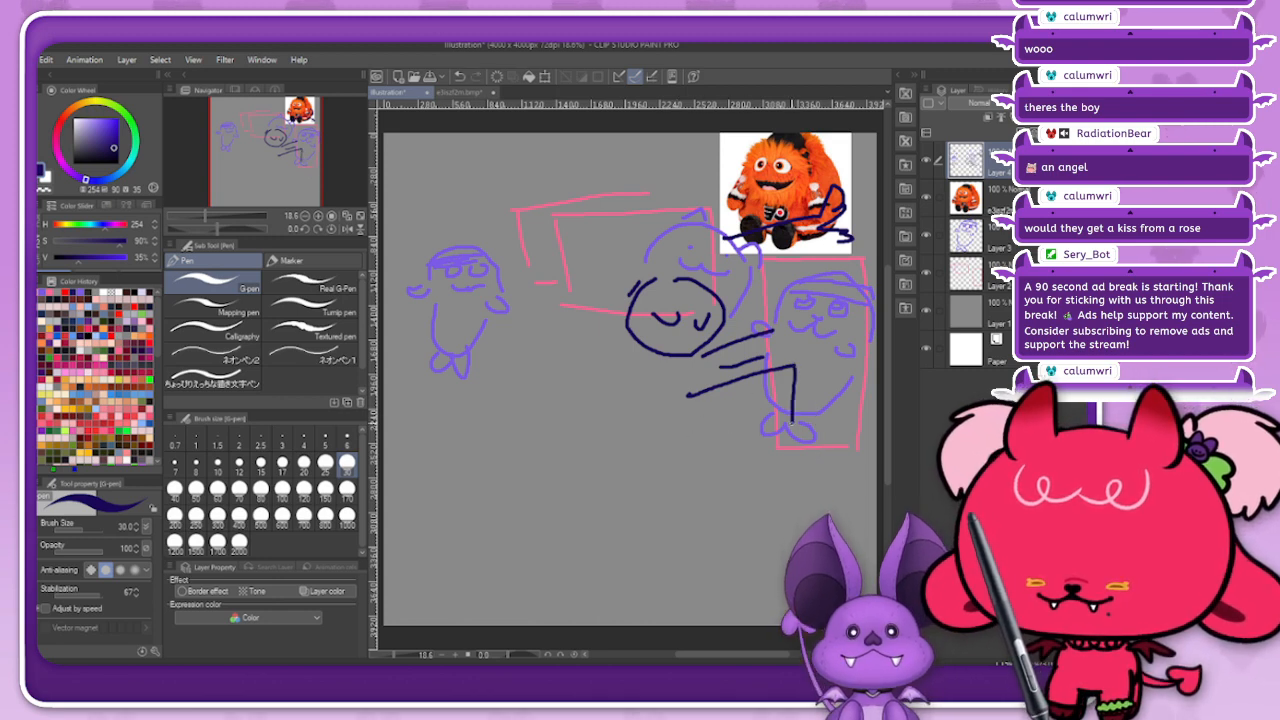
pyautogui.moveTo(688, 414)
pyautogui.mouseDown()
pyautogui.moveTo(745, 409)
pyautogui.moveTo(761, 468)
pyautogui.mouseUp()
pyautogui.moveTo(790, 418); pyautogui.dragTo(760, 494)
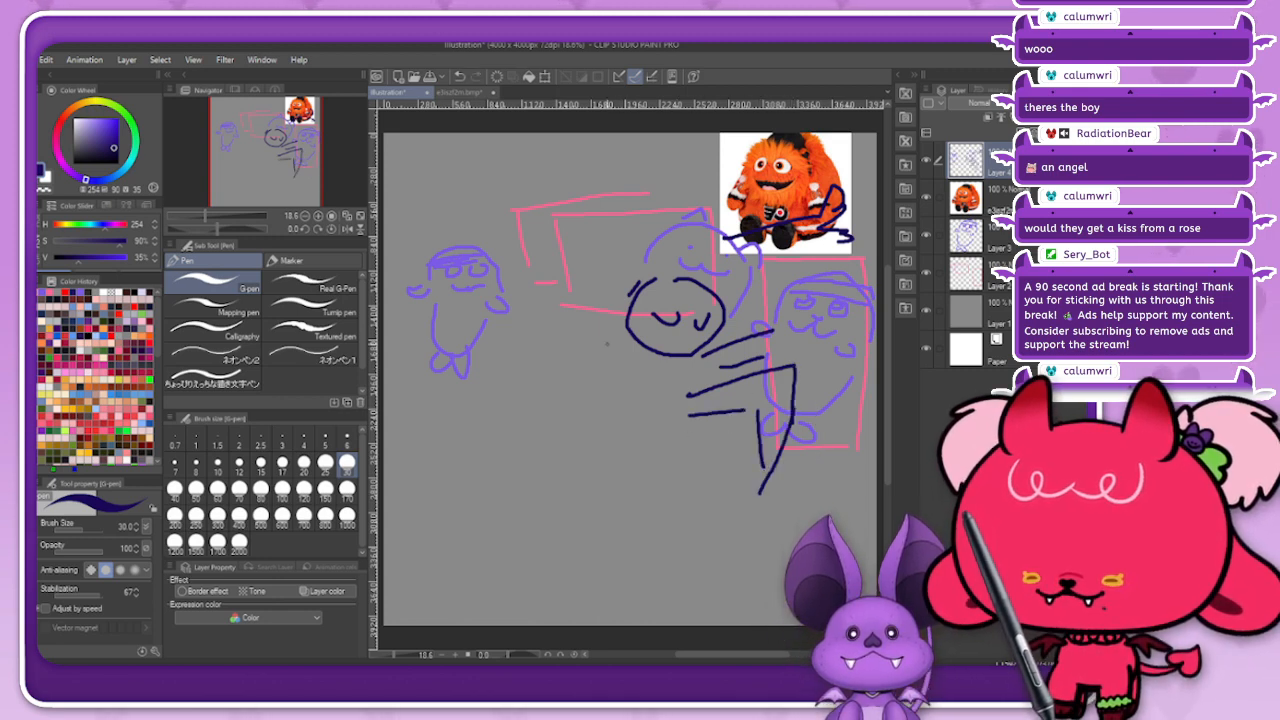
# Step: Complete the navy hugging figure with a curved back, mouth, chest, lower leg, ear, hair tuft and horn
pyautogui.moveTo(626, 341)
pyautogui.mouseDown()
pyautogui.moveTo(596, 402)
pyautogui.moveTo(615, 408)
pyautogui.moveTo(607, 389)
pyautogui.moveTo(628, 460)
pyautogui.moveTo(703, 428)
pyautogui.mouseUp()
pyautogui.hotkey('ctrl', 'z')
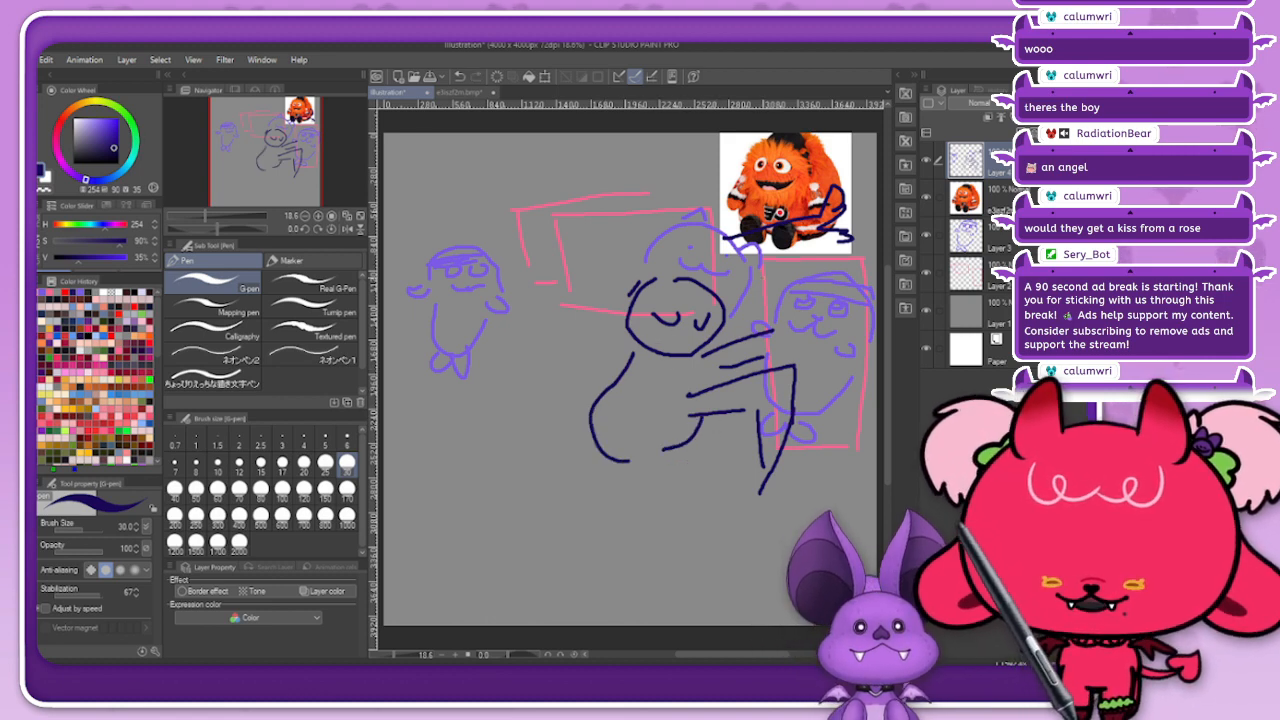
pyautogui.moveTo(762, 266); pyautogui.dragTo(823, 248)
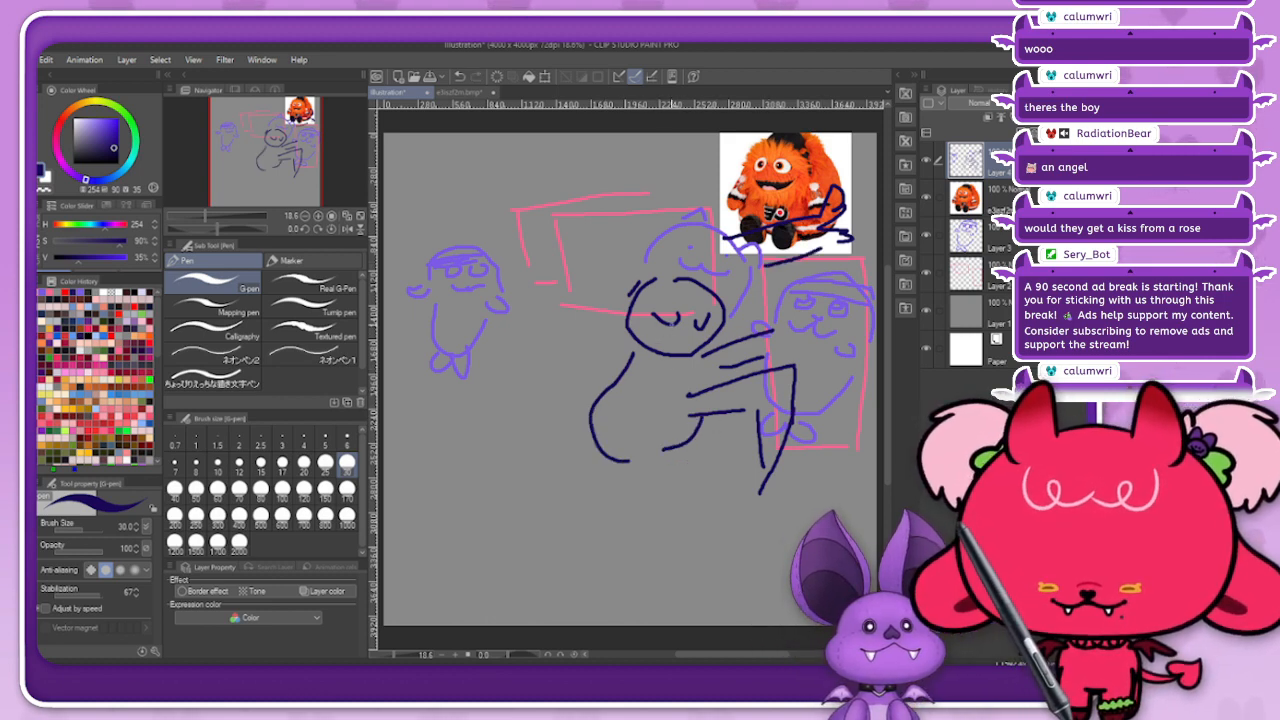
pyautogui.moveTo(690, 336)
pyautogui.mouseDown()
pyautogui.moveTo(695, 349)
pyautogui.moveTo(703, 332)
pyautogui.moveTo(711, 373)
pyautogui.mouseUp()
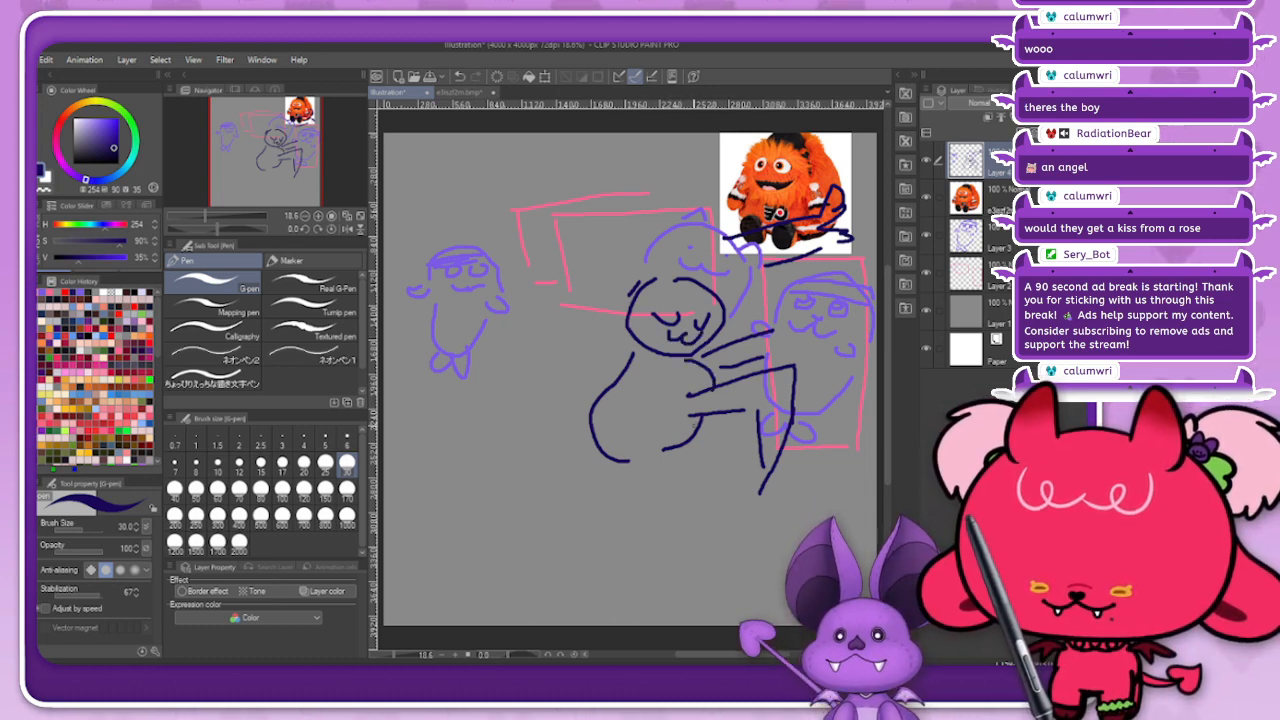
pyautogui.moveTo(690, 421)
pyautogui.mouseDown()
pyautogui.moveTo(686, 552)
pyautogui.moveTo(665, 566)
pyautogui.mouseUp()
pyautogui.moveTo(664, 456)
pyautogui.mouseDown()
pyautogui.moveTo(696, 462)
pyautogui.moveTo(665, 564)
pyautogui.mouseUp()
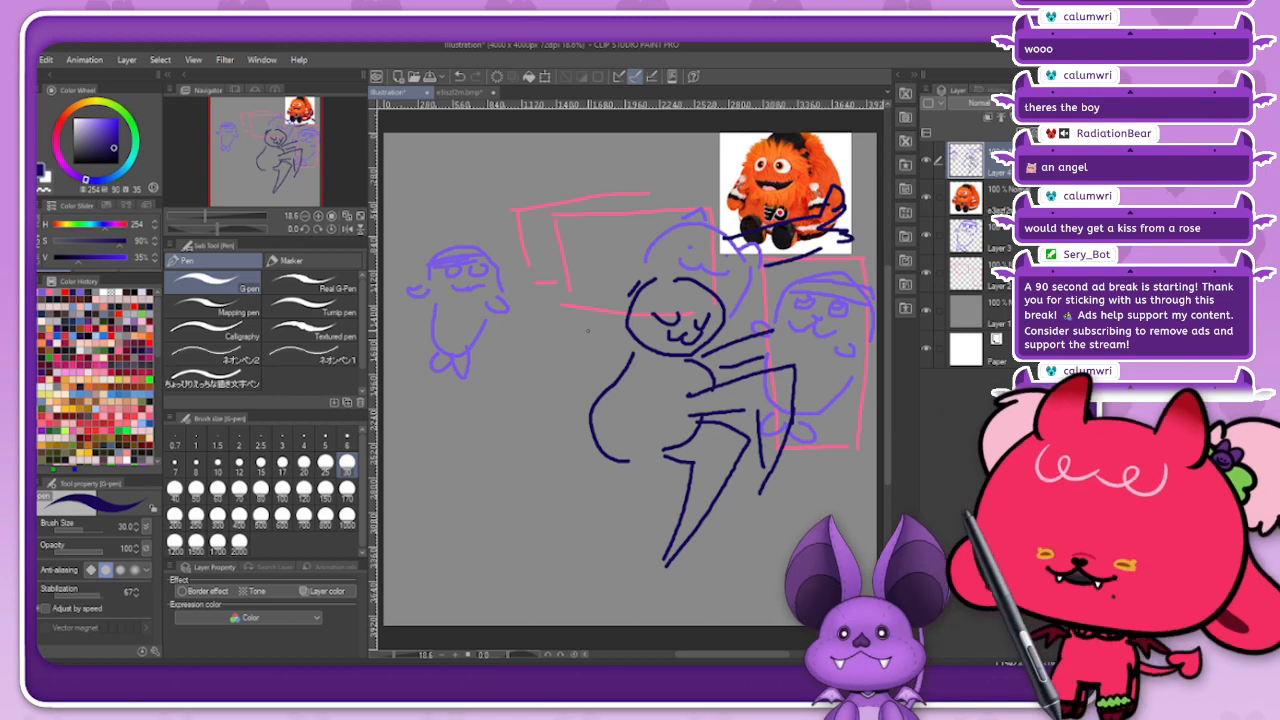
pyautogui.moveTo(636, 284)
pyautogui.mouseDown()
pyautogui.moveTo(612, 304)
pyautogui.moveTo(716, 290)
pyautogui.mouseUp()
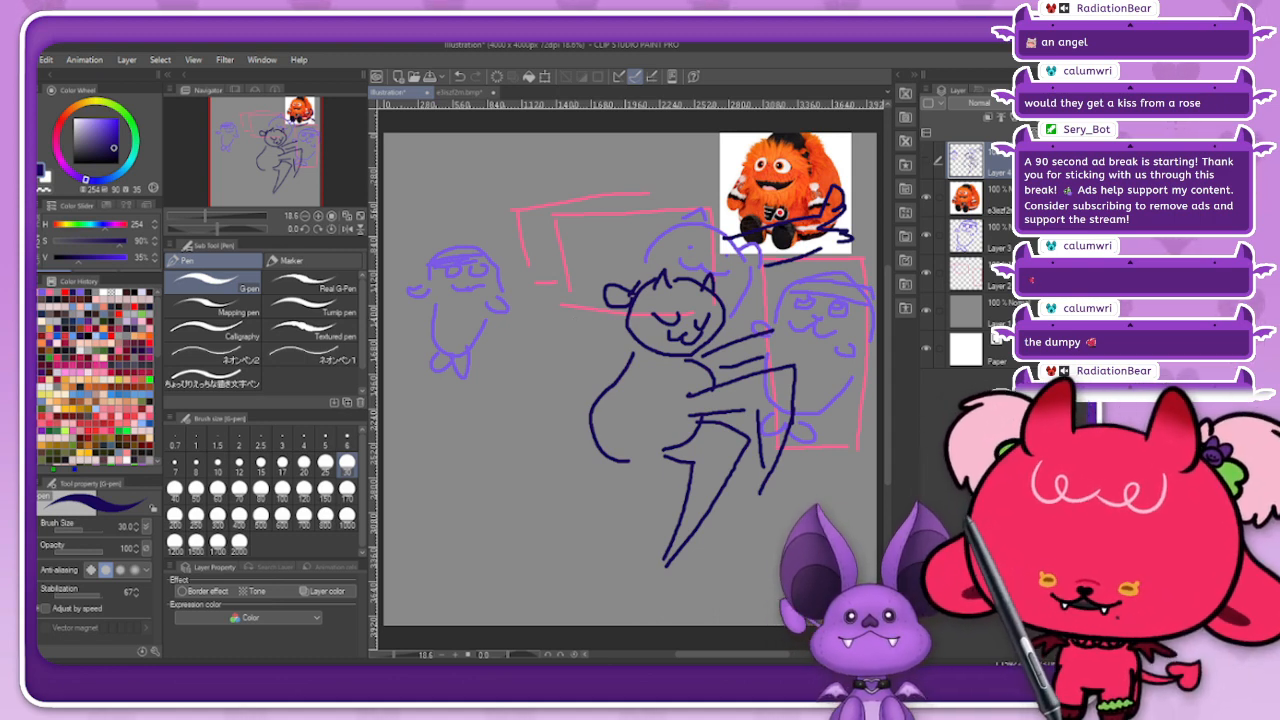
# Step: Hide all the sketch layers and the mascot picture, and draw two stacked pillow shapes in navy on a new layer
pyautogui.moveTo(926, 160); pyautogui.dragTo(926, 273)
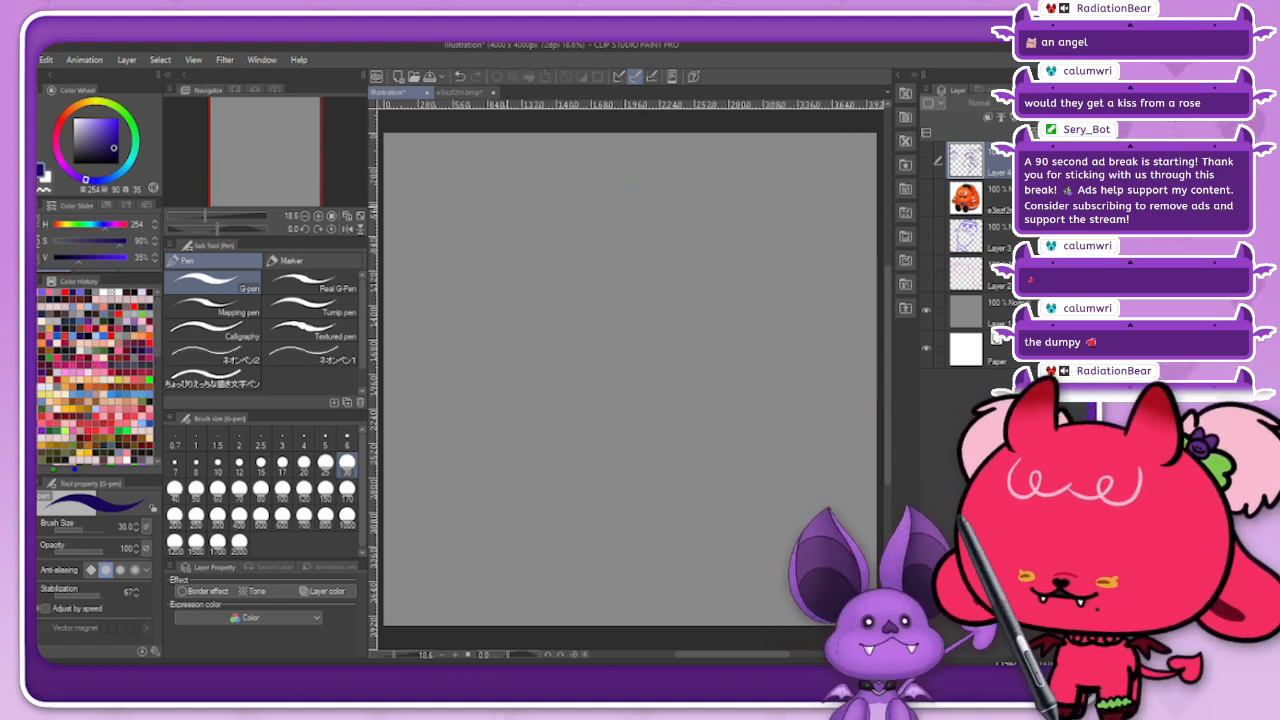
pyautogui.hotkey('ctrl', 'shift', 'n')
pyautogui.moveTo(509, 326)
pyautogui.mouseDown()
pyautogui.moveTo(510, 291)
pyautogui.moveTo(622, 318)
pyautogui.mouseUp()
pyautogui.moveTo(512, 331); pyautogui.dragTo(600, 330)
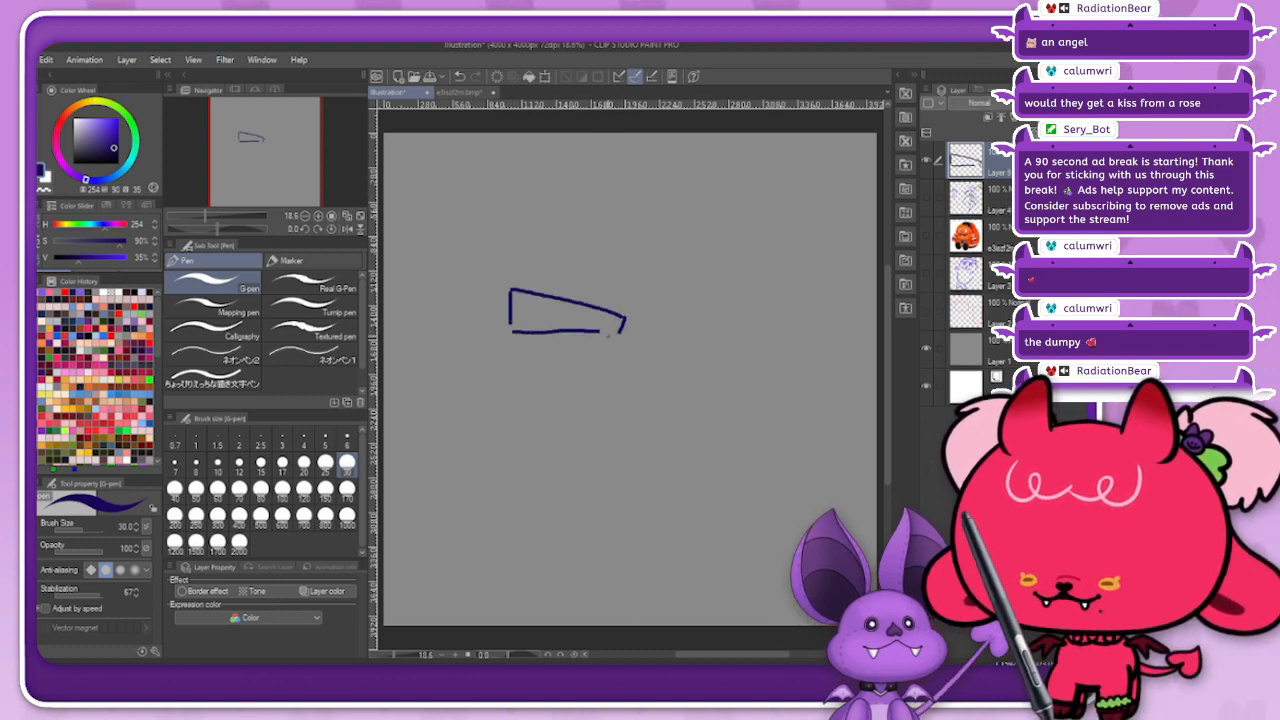
pyautogui.moveTo(460, 338)
pyautogui.mouseDown()
pyautogui.moveTo(462, 372)
pyautogui.moveTo(600, 331)
pyautogui.mouseUp()
pyautogui.moveTo(466, 372); pyautogui.dragTo(598, 366)
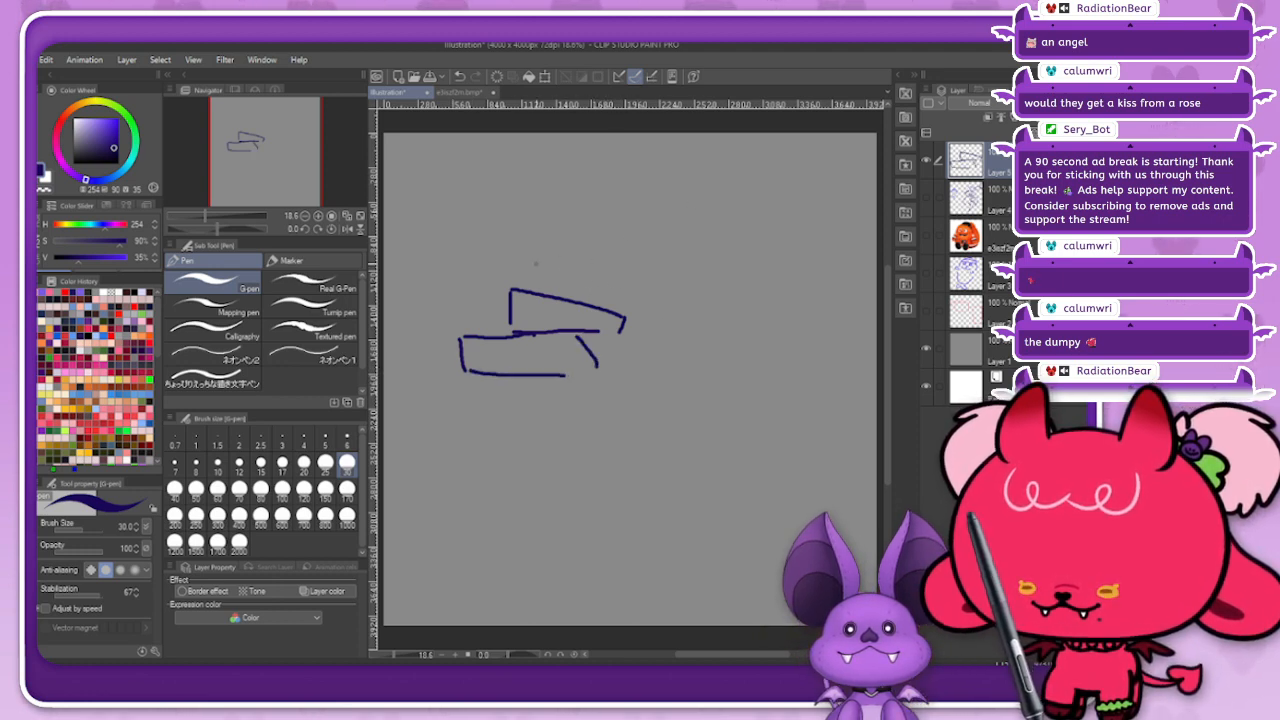
# Step: Sketch a figure lying beside the pillows, with a round head, closed eye, bent arm, long body lines and toes
pyautogui.moveTo(572, 240)
pyautogui.mouseDown()
pyautogui.moveTo(586, 290)
pyautogui.moveTo(637, 243)
pyautogui.moveTo(584, 224)
pyautogui.moveTo(670, 355)
pyautogui.moveTo(700, 326)
pyautogui.mouseUp()
pyautogui.moveTo(660, 240); pyautogui.dragTo(823, 292)
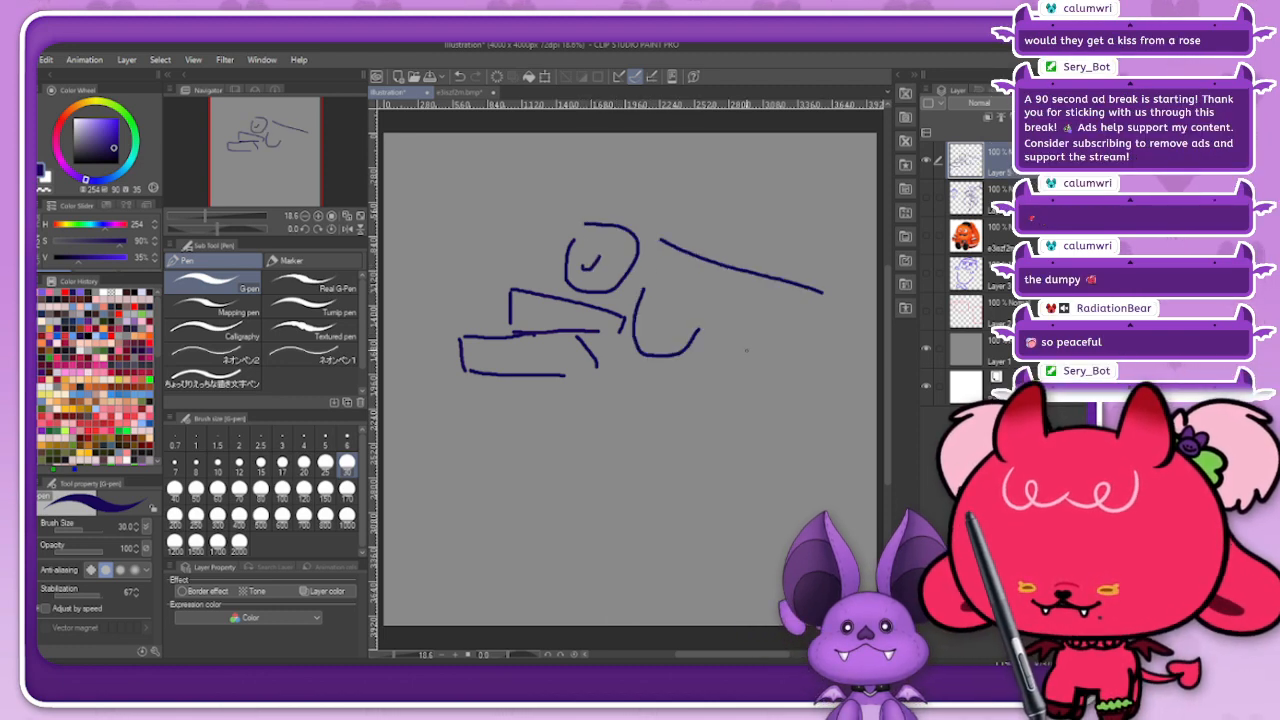
pyautogui.moveTo(686, 302); pyautogui.dragTo(758, 338)
pyautogui.moveTo(710, 284)
pyautogui.mouseDown()
pyautogui.moveTo(835, 342)
pyautogui.moveTo(800, 366)
pyautogui.moveTo(842, 368)
pyautogui.mouseUp()
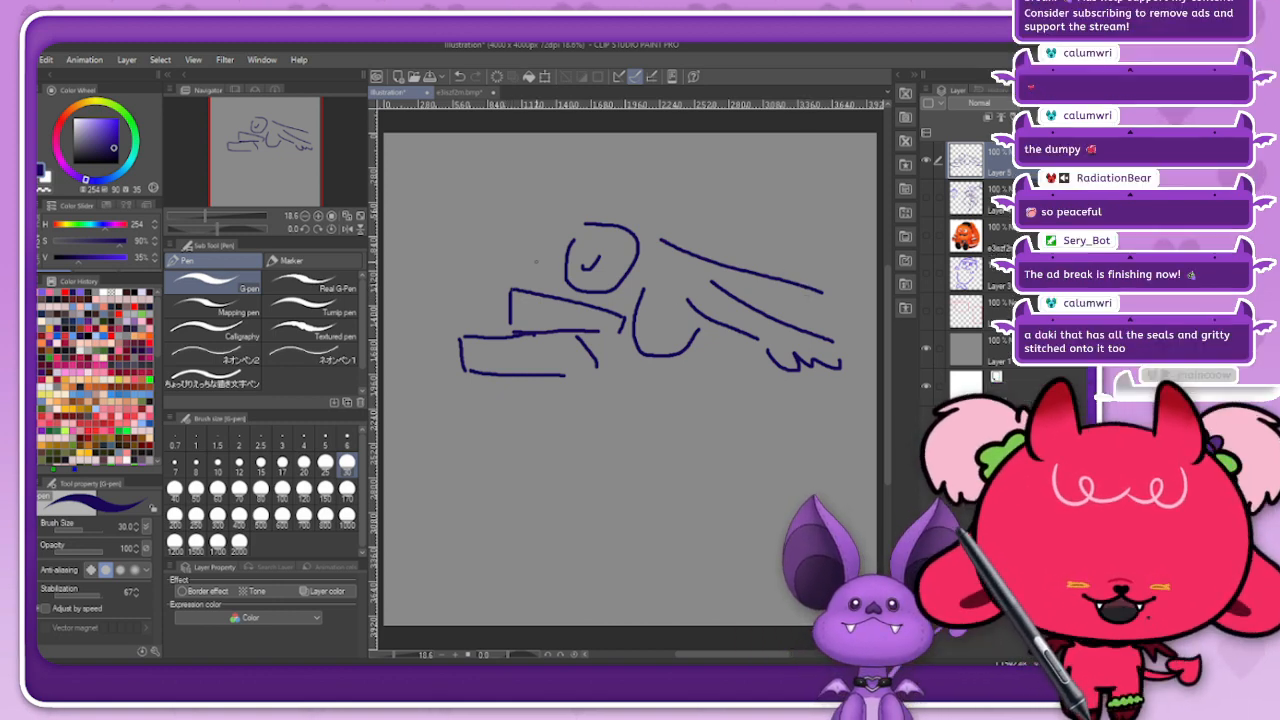
# Step: Move the sleeping-figure and pillow sketch down and to the left on the canvas
pyautogui.press('k')
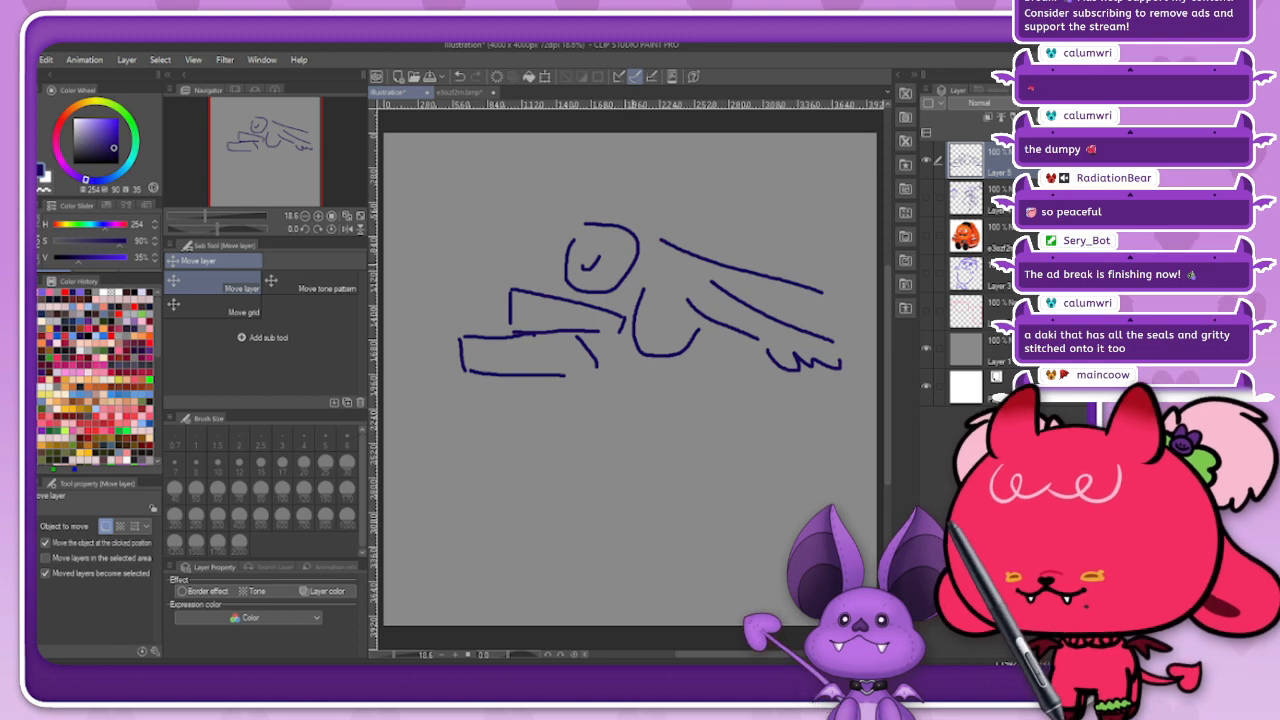
pyautogui.moveTo(650, 310); pyautogui.dragTo(605, 343)
pyautogui.press('p')
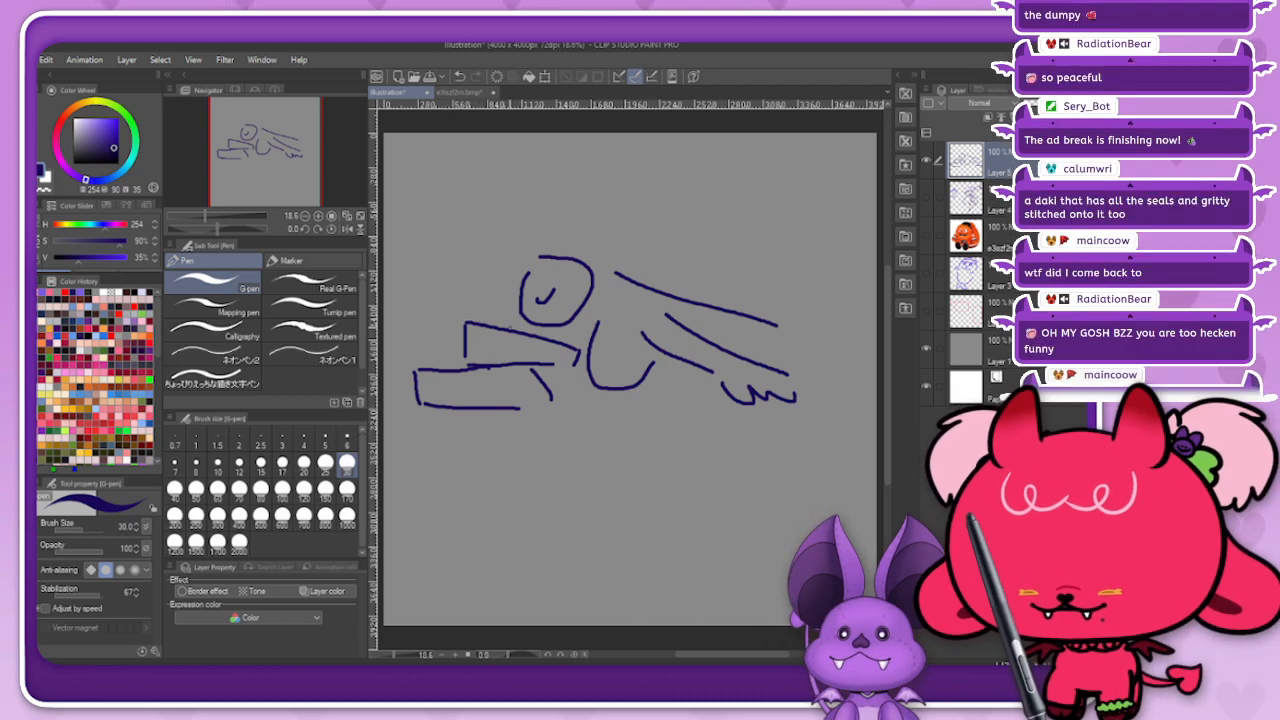
pyautogui.moveTo(521, 318); pyautogui.dragTo(424, 313)
pyautogui.moveTo(425, 314)
pyautogui.mouseDown()
pyautogui.moveTo(407, 375)
pyautogui.moveTo(414, 354)
pyautogui.mouseUp()
pyautogui.hotkey('ctrl', 'z')
pyautogui.hotkey('ctrl', 'z')
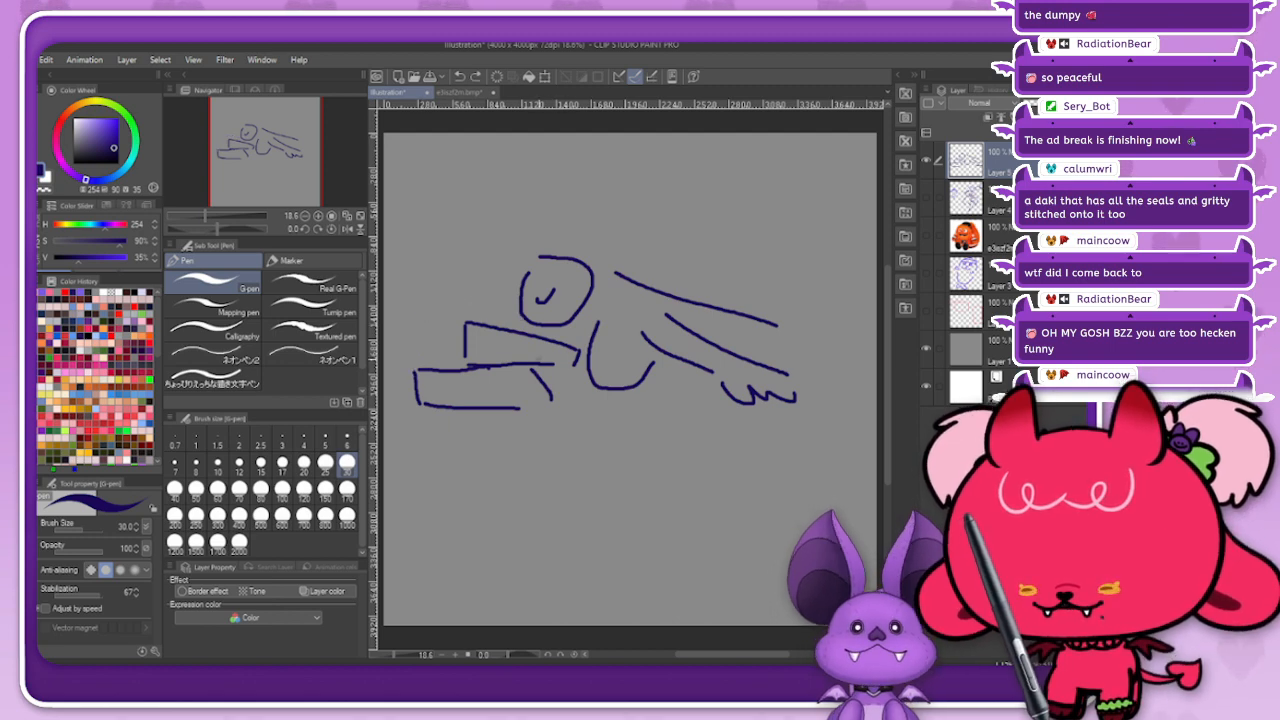
# Step: Shift the sketch back to the right and draw an arm stretched out past the pillows, ending in a fingered hand
pyautogui.press('k')
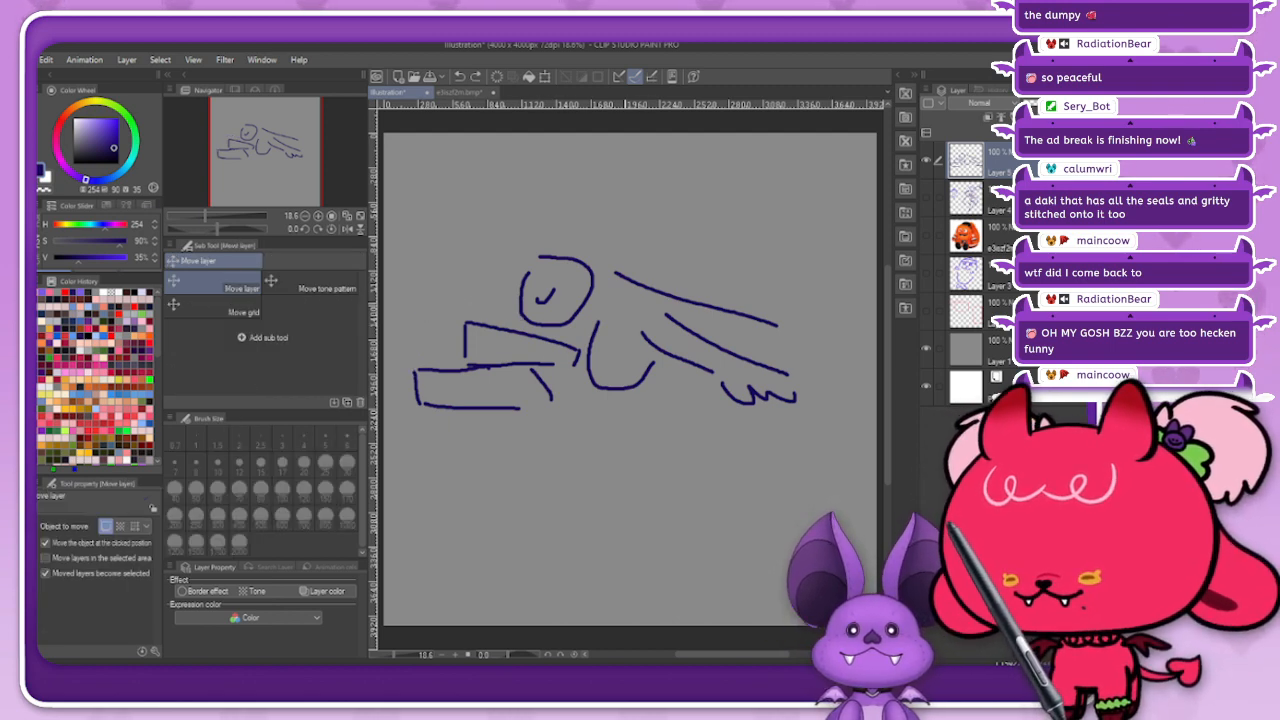
pyautogui.moveTo(592, 335); pyautogui.dragTo(638, 335)
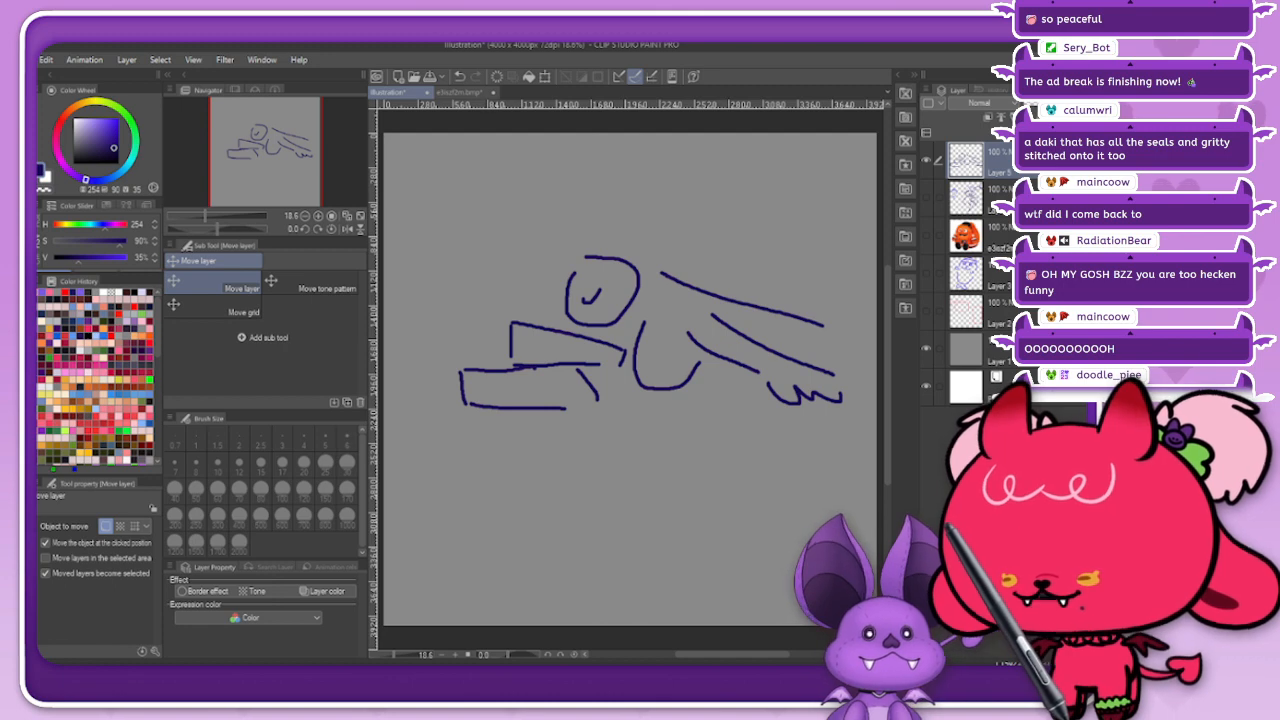
pyautogui.press('p')
pyautogui.moveTo(510, 333); pyautogui.dragTo(428, 308)
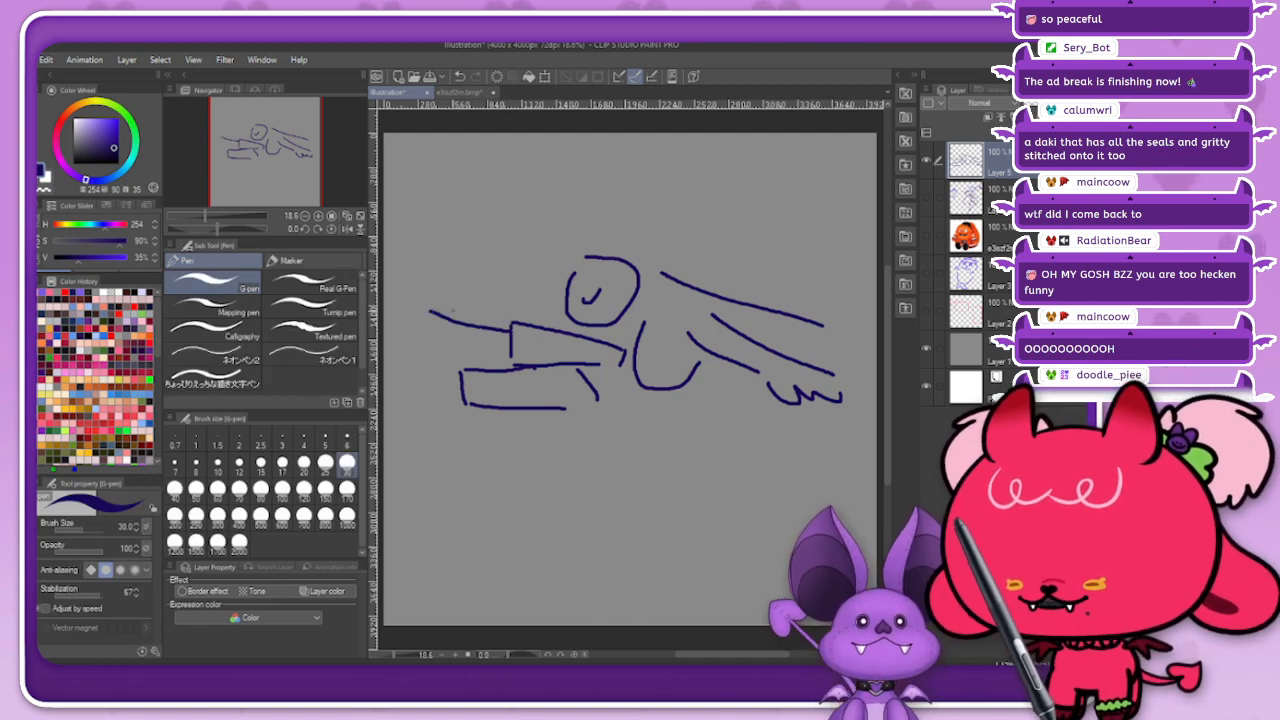
pyautogui.hotkey('ctrl', 'z')
pyautogui.moveTo(512, 350)
pyautogui.mouseDown()
pyautogui.moveTo(454, 345)
pyautogui.moveTo(415, 323)
pyautogui.moveTo(427, 334)
pyautogui.mouseUp()
pyautogui.moveTo(425, 347)
pyautogui.mouseDown()
pyautogui.moveTo(408, 347)
pyautogui.moveTo(408, 361)
pyautogui.moveTo(435, 366)
pyautogui.mouseUp()
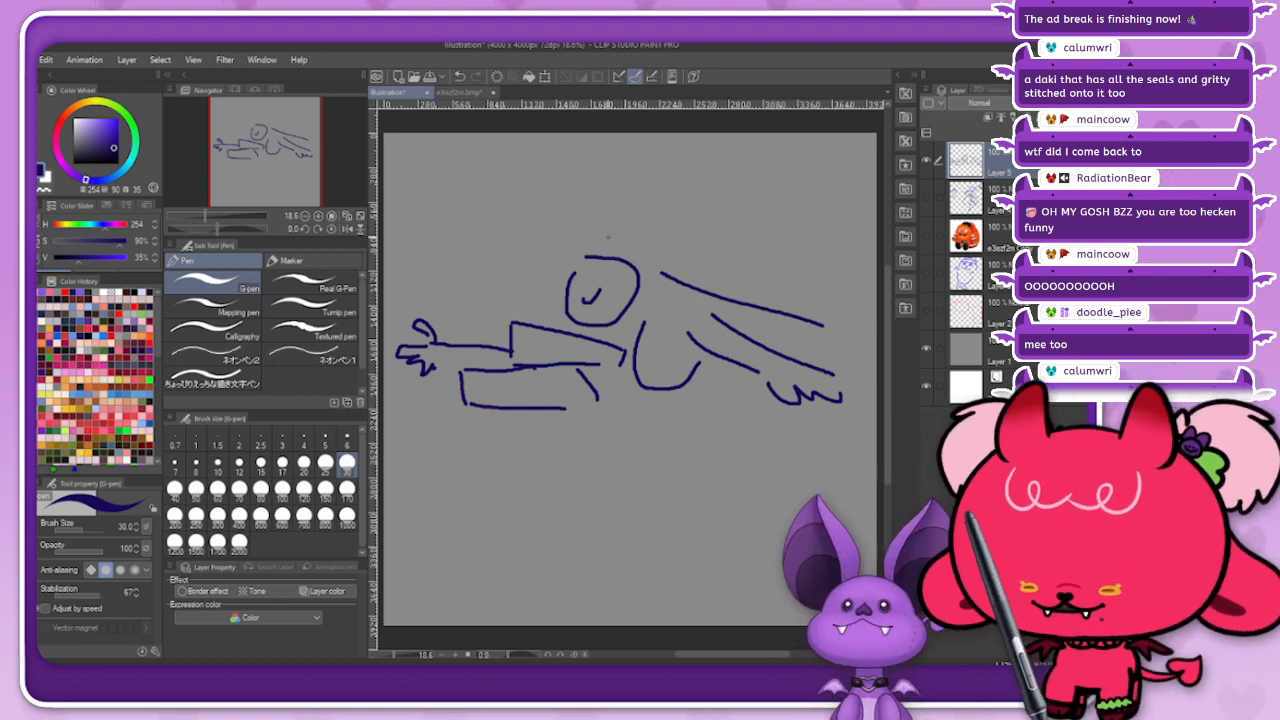
# Step: Add an ear, a small horn and strands of hair around the sleeping figure's face
pyautogui.moveTo(617, 292); pyautogui.dragTo(642, 293)
pyautogui.moveTo(568, 265)
pyautogui.mouseDown()
pyautogui.moveTo(570, 246)
pyautogui.moveTo(586, 259)
pyautogui.moveTo(561, 266)
pyautogui.moveTo(570, 272)
pyautogui.mouseUp()
pyautogui.moveTo(572, 284); pyautogui.dragTo(578, 273)
pyautogui.moveTo(614, 286); pyautogui.dragTo(622, 326)
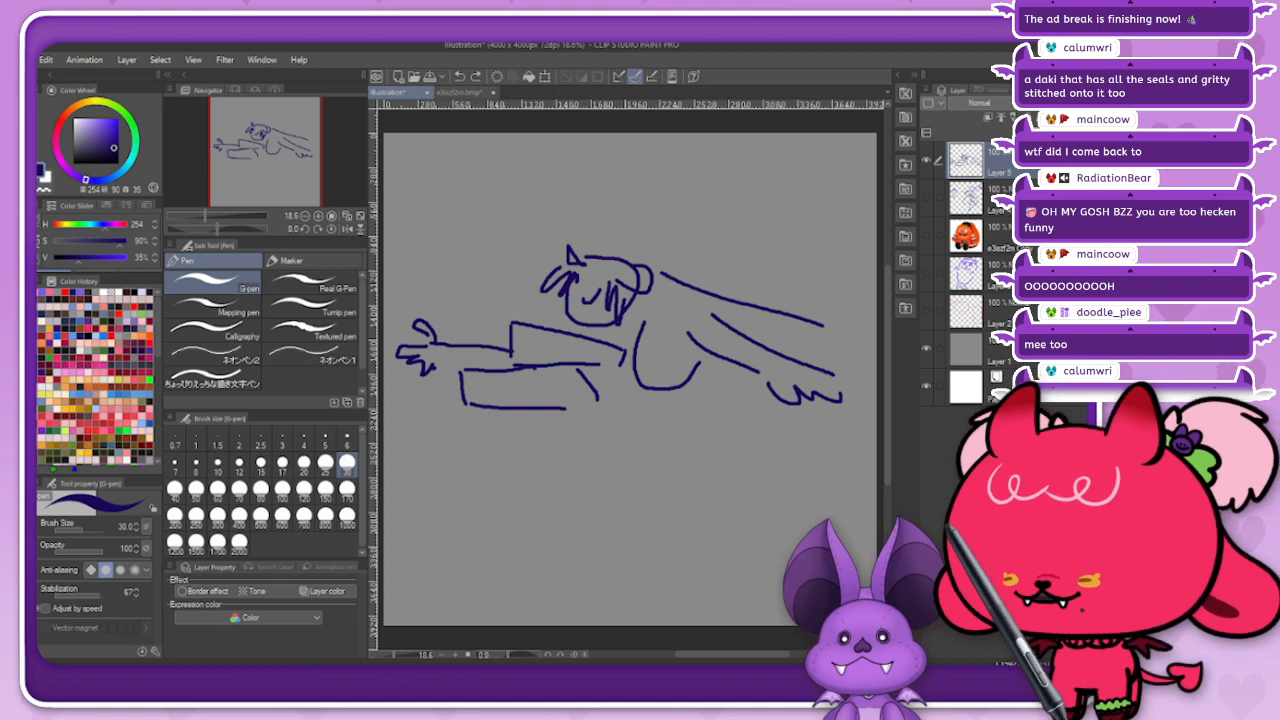
# Step: Erase the outstretched arm and hand beyond the pillows, and draw a fingered hand below the bent arm instead
pyautogui.press('e')
pyautogui.moveTo(440, 345)
pyautogui.mouseDown()
pyautogui.moveTo(505, 348)
pyautogui.moveTo(411, 320)
pyautogui.moveTo(427, 327)
pyautogui.mouseUp()
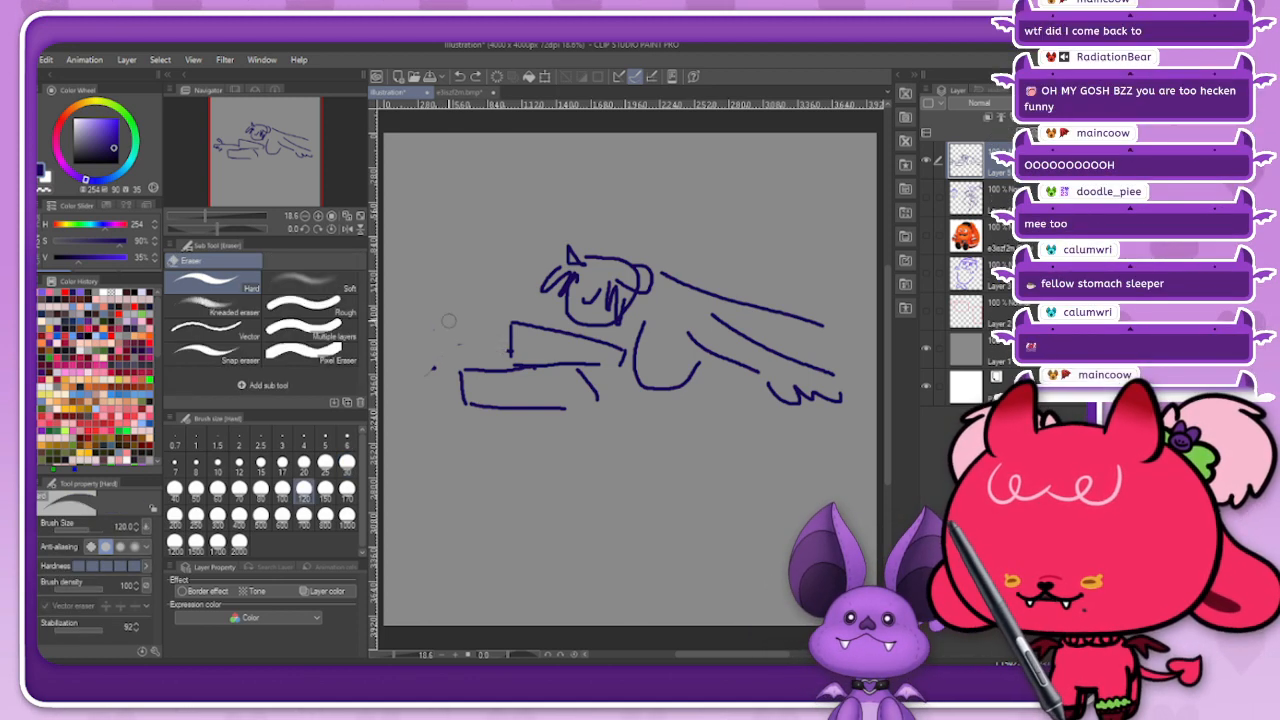
pyautogui.press('p')
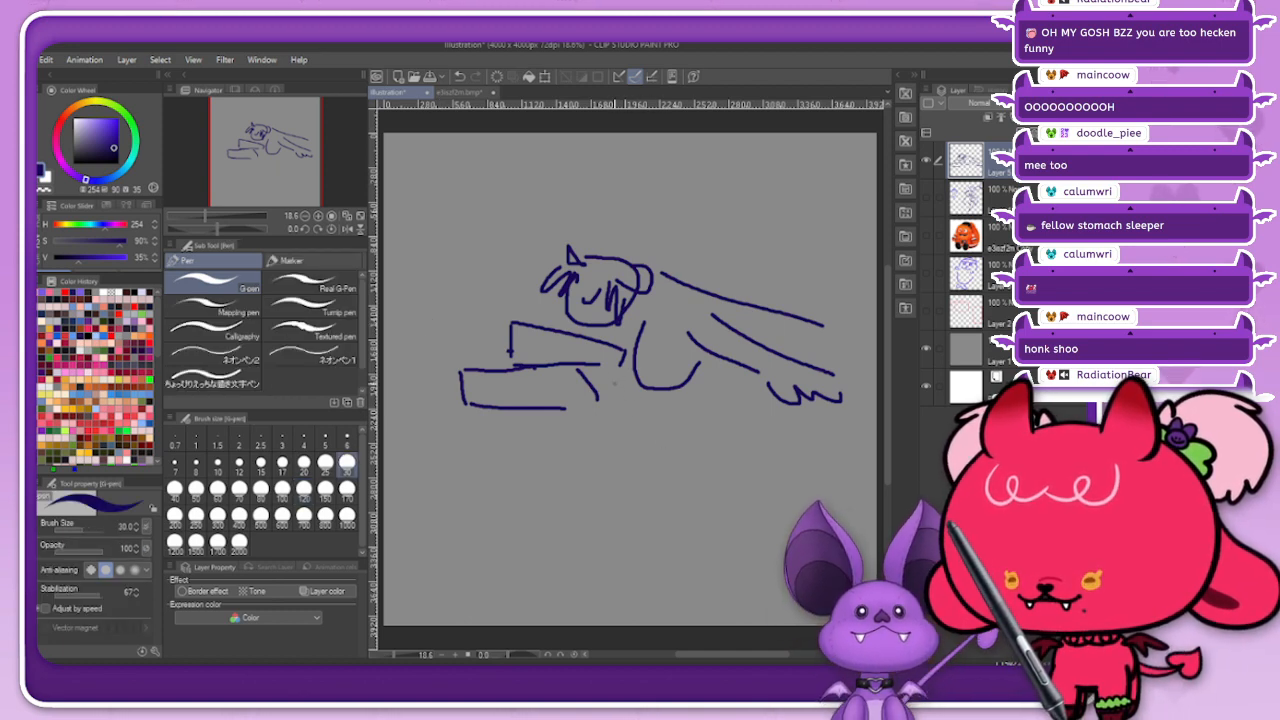
pyautogui.moveTo(668, 395)
pyautogui.mouseDown()
pyautogui.moveTo(688, 420)
pyautogui.moveTo(658, 424)
pyautogui.moveTo(687, 409)
pyautogui.moveTo(665, 414)
pyautogui.moveTo(627, 437)
pyautogui.mouseUp()
pyautogui.hotkey('ctrl', 'z')
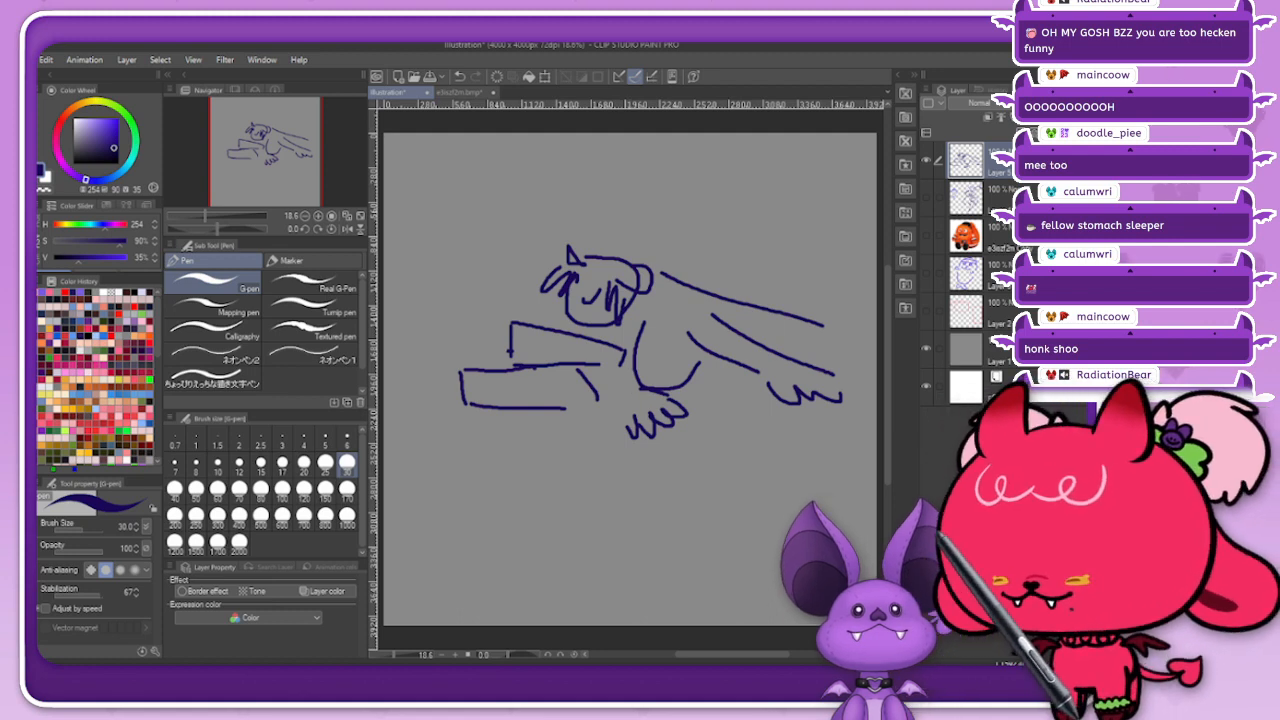
# Step: Move the sketch left and draw two rounded humps at the end of the back, plus short belly and leg lines
pyautogui.press('k')
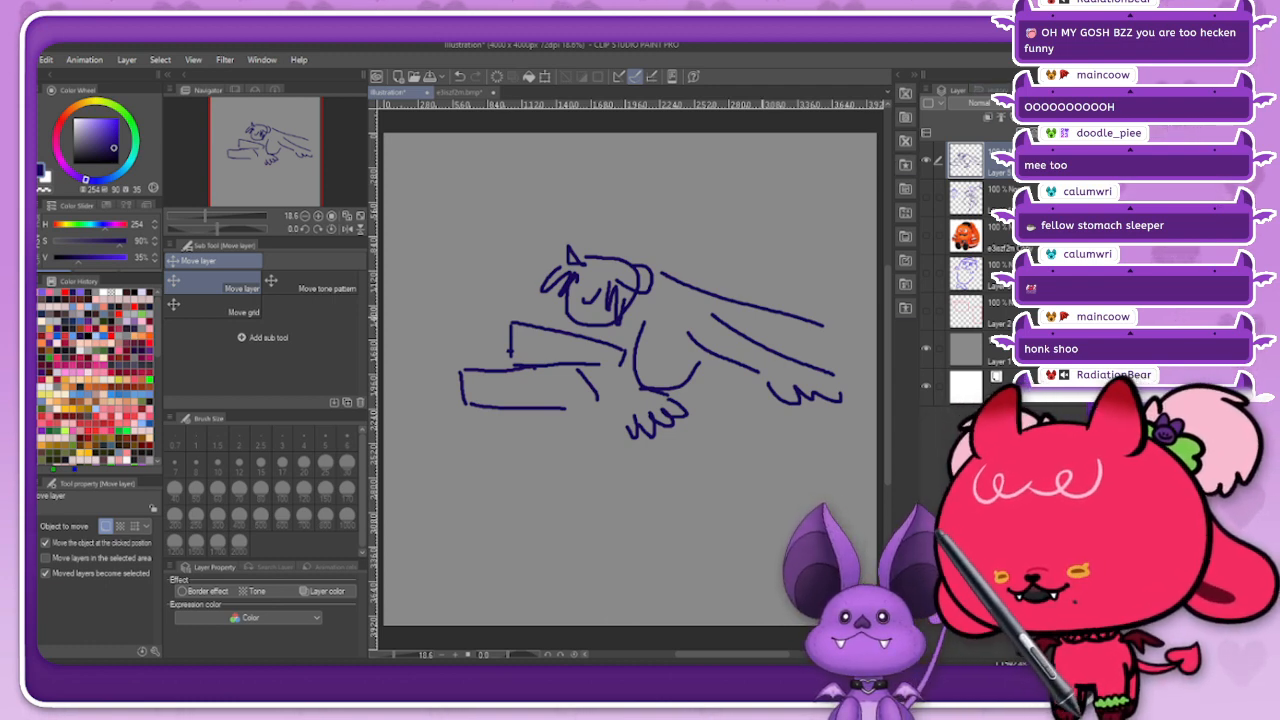
pyautogui.moveTo(640, 340); pyautogui.dragTo(587, 338)
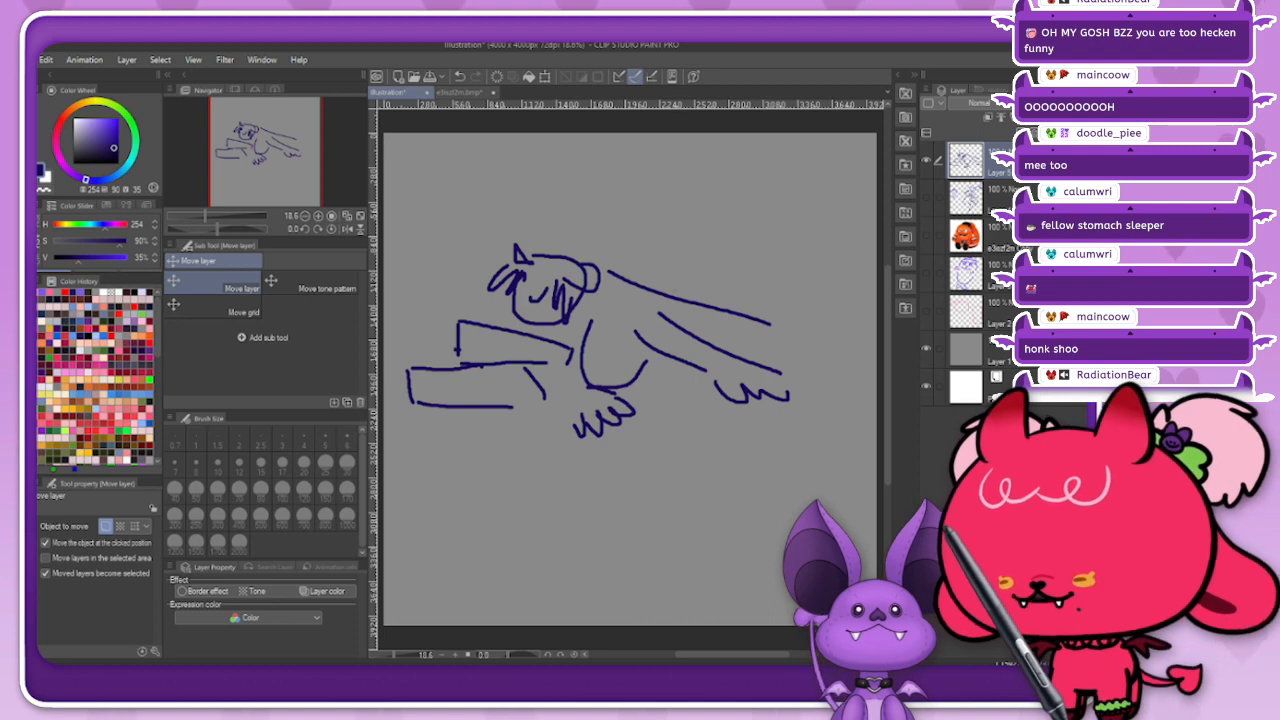
pyautogui.press('p')
pyautogui.moveTo(716, 306)
pyautogui.mouseDown()
pyautogui.moveTo(773, 270)
pyautogui.moveTo(822, 275)
pyautogui.moveTo(834, 318)
pyautogui.mouseUp()
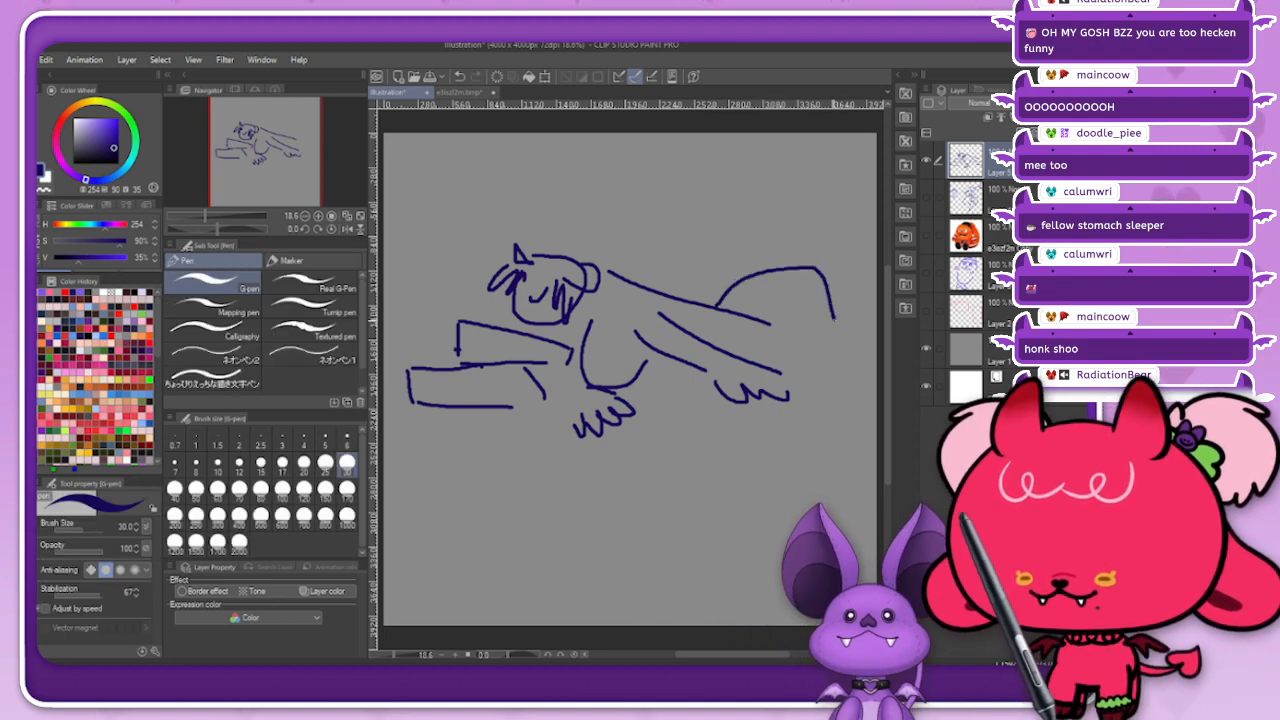
pyautogui.hotkey('ctrl', 'z')
pyautogui.moveTo(750, 320)
pyautogui.mouseDown()
pyautogui.moveTo(758, 291)
pyautogui.moveTo(801, 290)
pyautogui.moveTo(818, 340)
pyautogui.mouseUp()
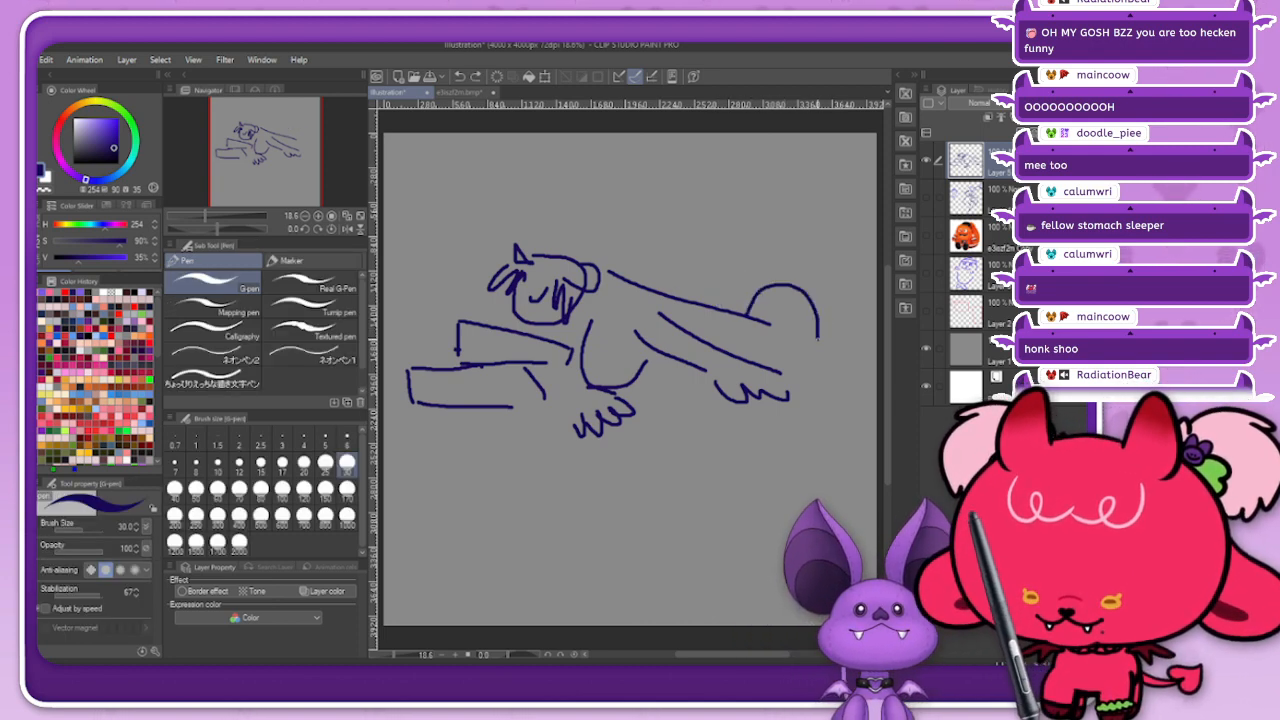
pyautogui.moveTo(716, 310); pyautogui.dragTo(760, 290)
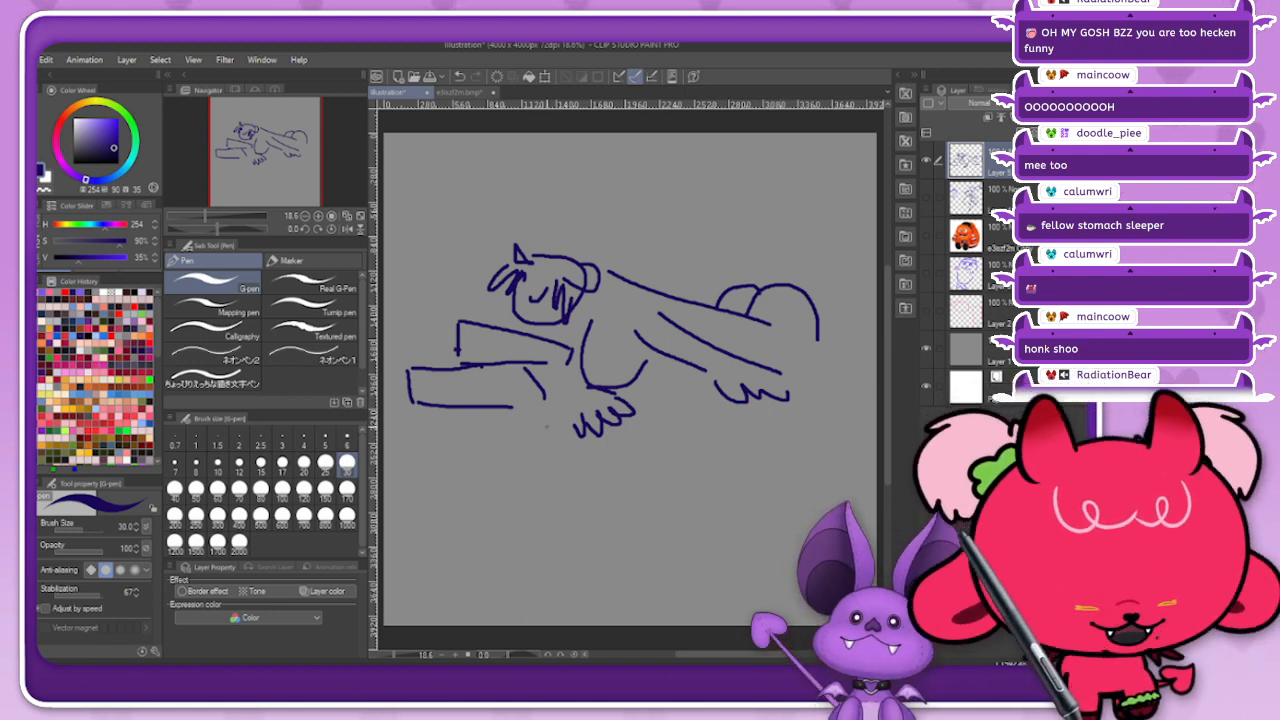
pyautogui.moveTo(648, 370); pyautogui.dragTo(692, 372)
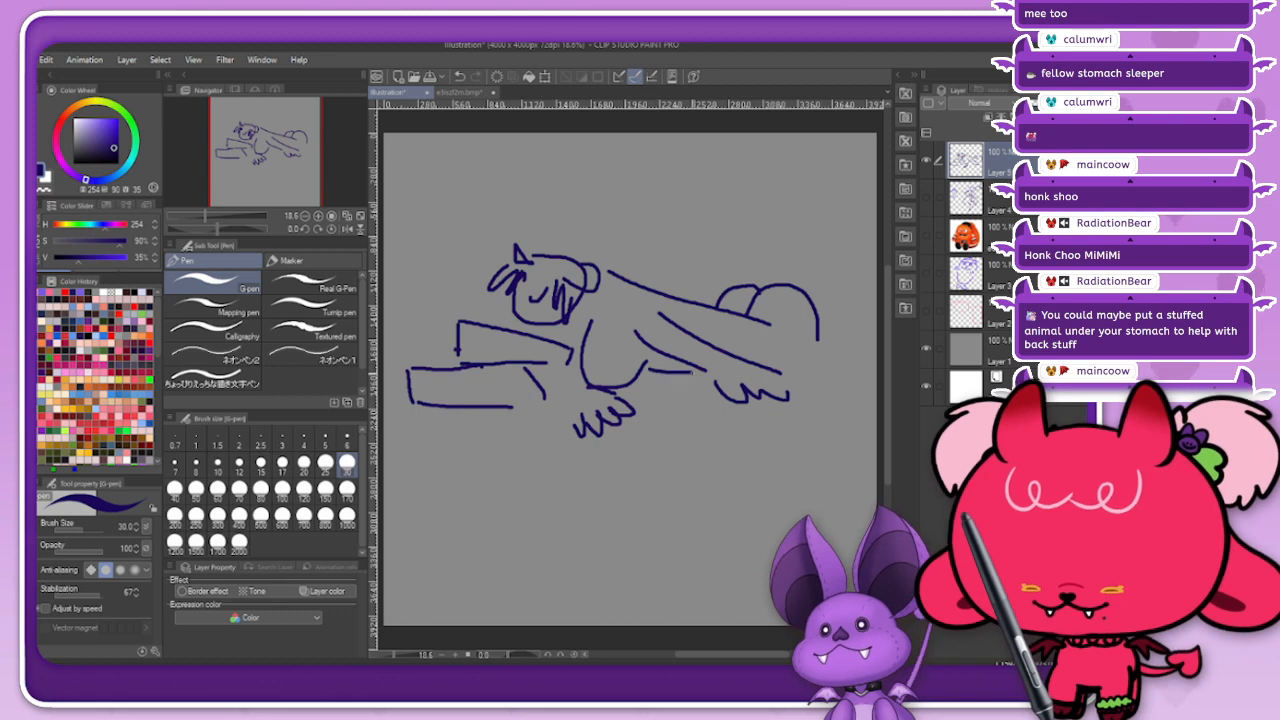
pyautogui.moveTo(828, 340); pyautogui.dragTo(876, 348)
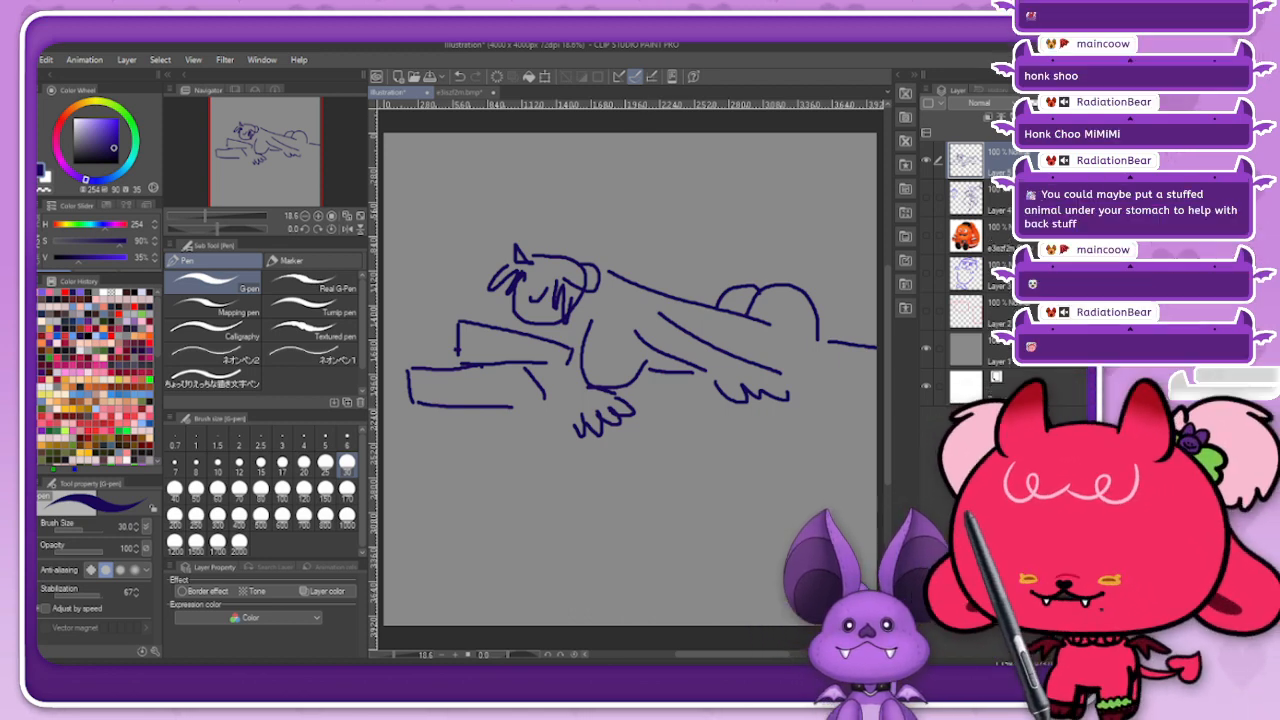
# Step: Show the orange mascot picture and place it in front of the sleeping figure's face, above the pillows
pyautogui.click(998, 238)
pyautogui.click(926, 236)
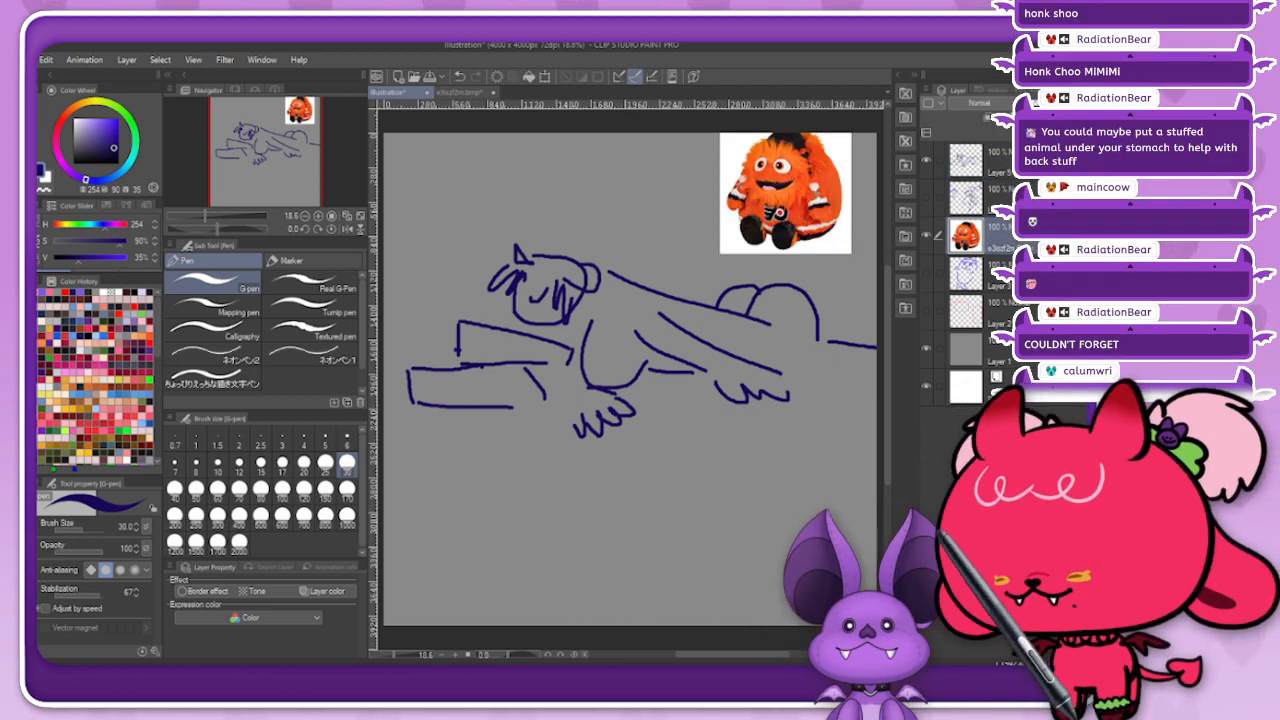
pyautogui.press('k')
pyautogui.moveTo(785, 193); pyautogui.dragTo(446, 280)
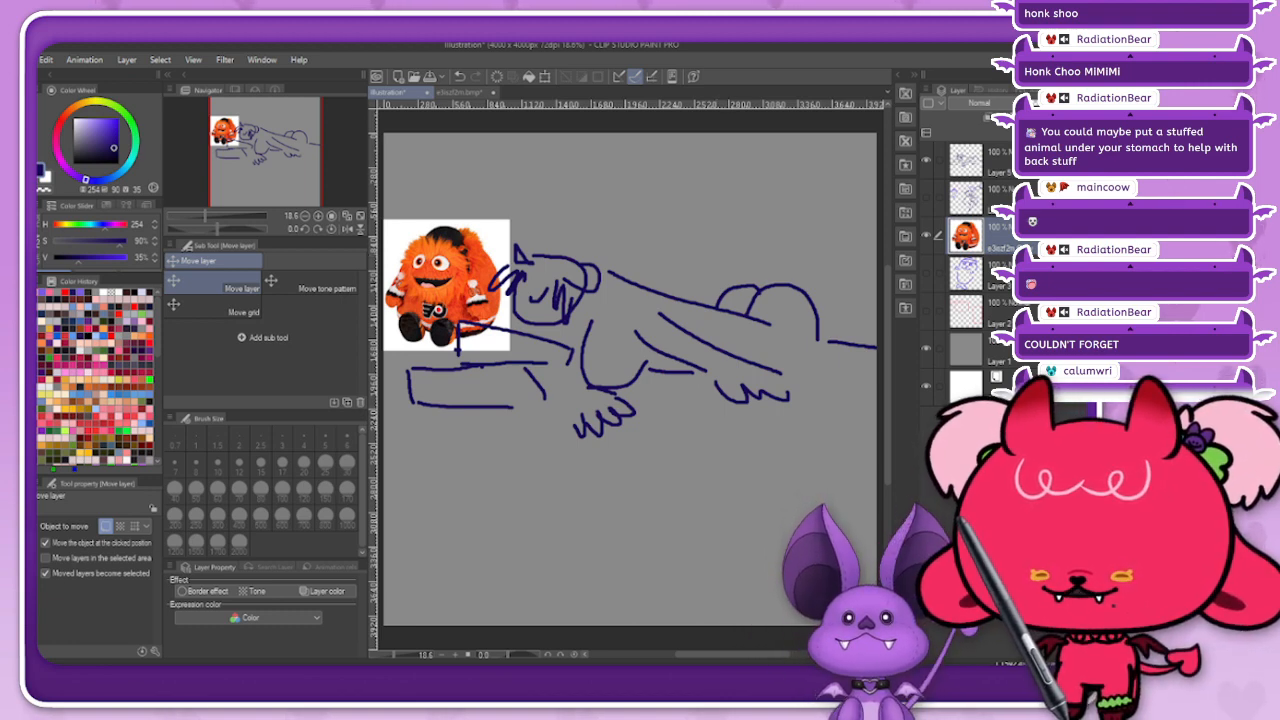
# Step: Quit Clip Studio Paint, discarding the unsaved canvas changes, and return to the tongue_out mesh in Cubism Editor
pyautogui.hotkey('ctrl', 'q')
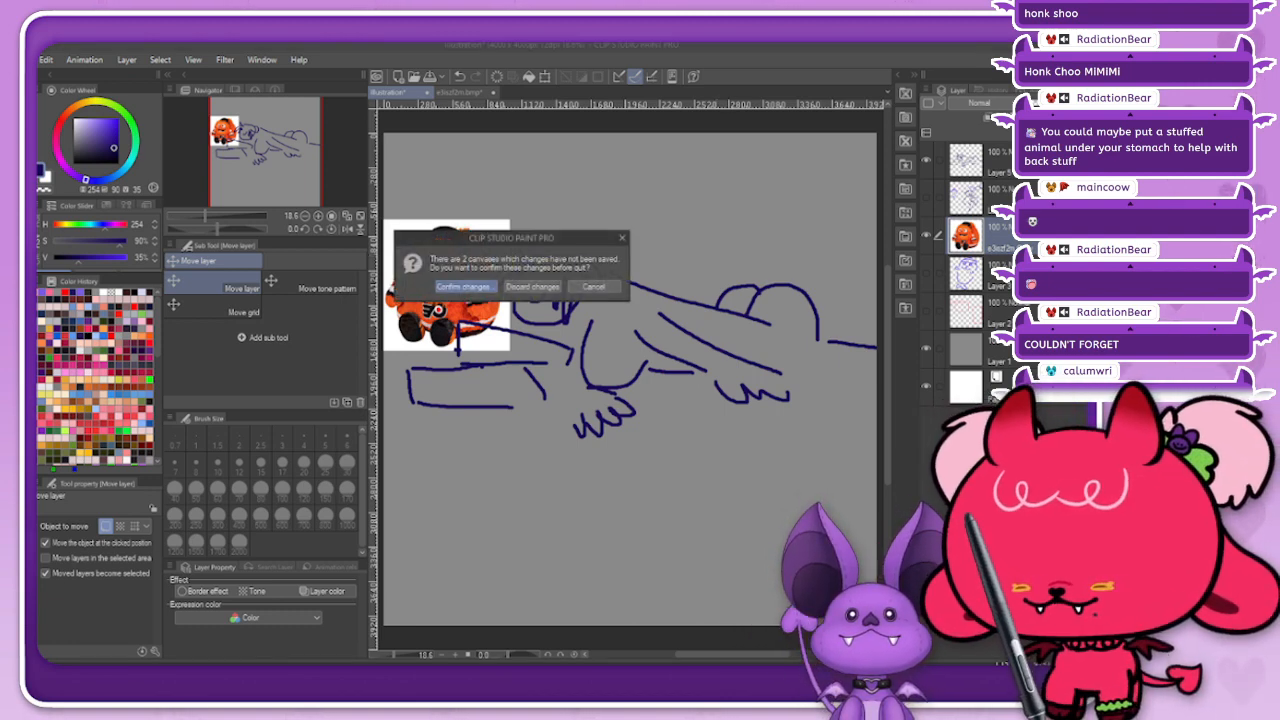
pyautogui.click(532, 287)
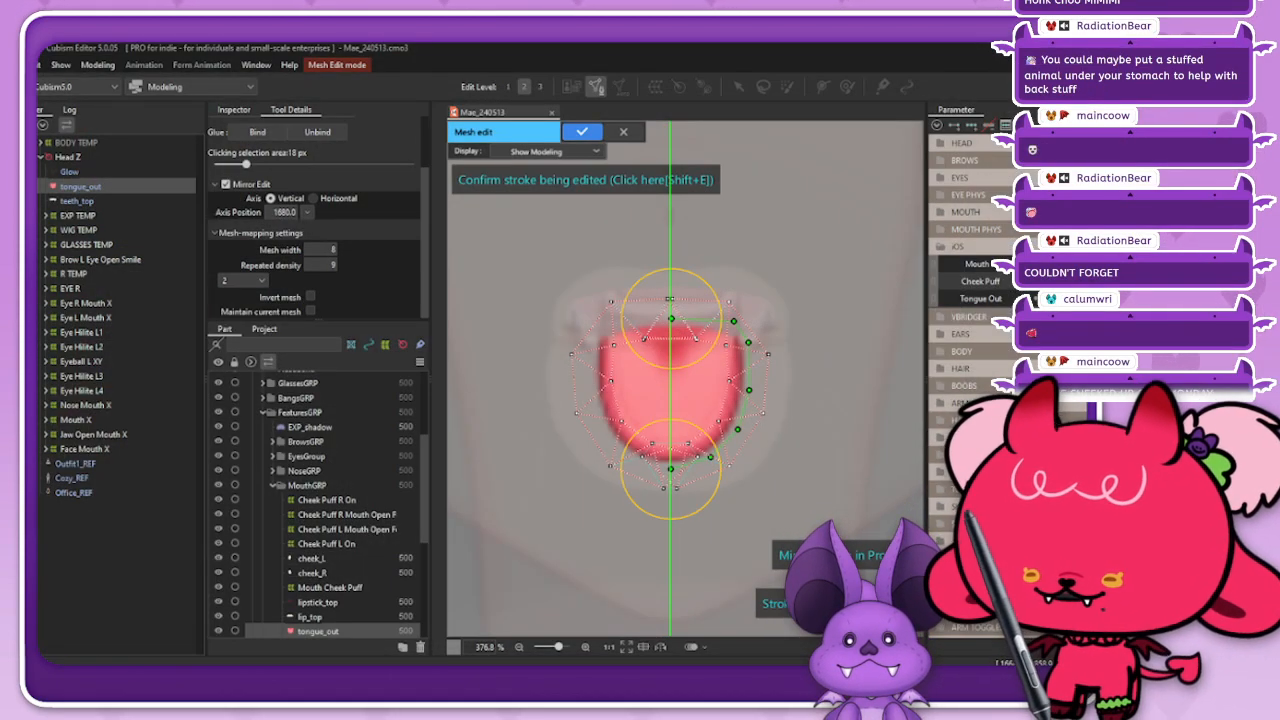
# Step: Remove the doubled centre vertices at the upper and lower edges of the tongue_out mesh
pyautogui.scroll(3, 316, 215)
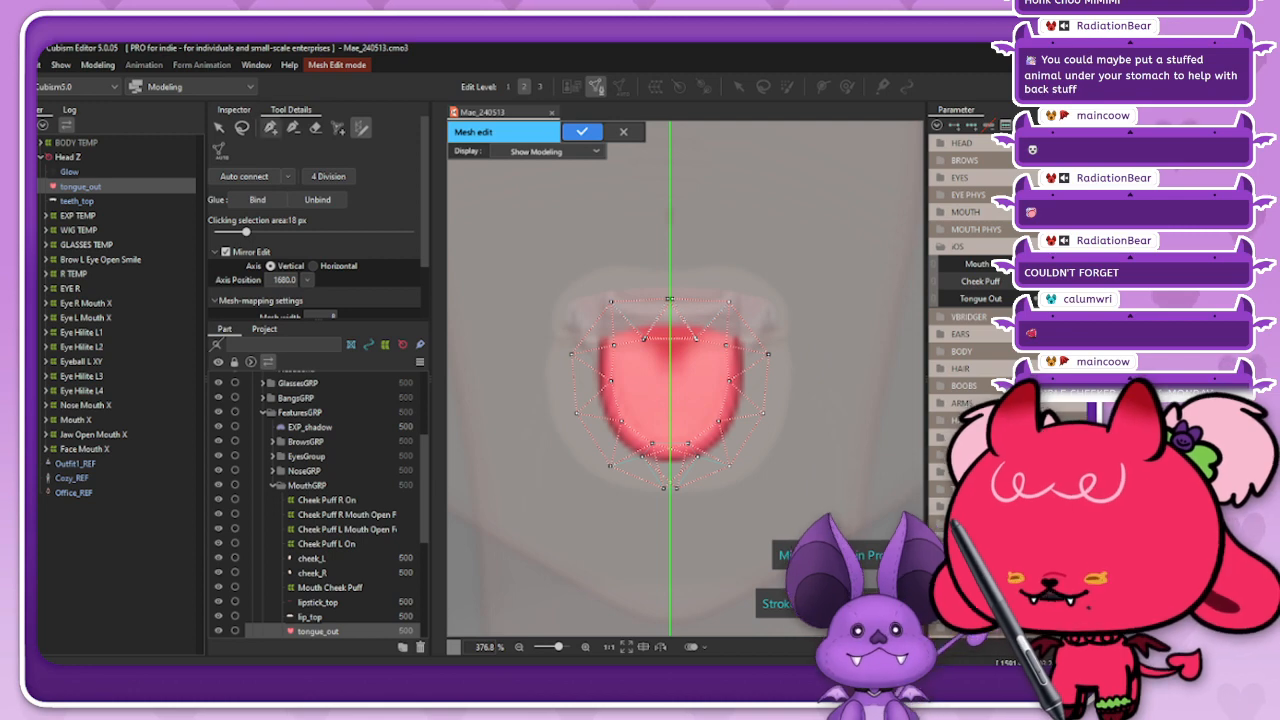
pyautogui.click(292, 127)
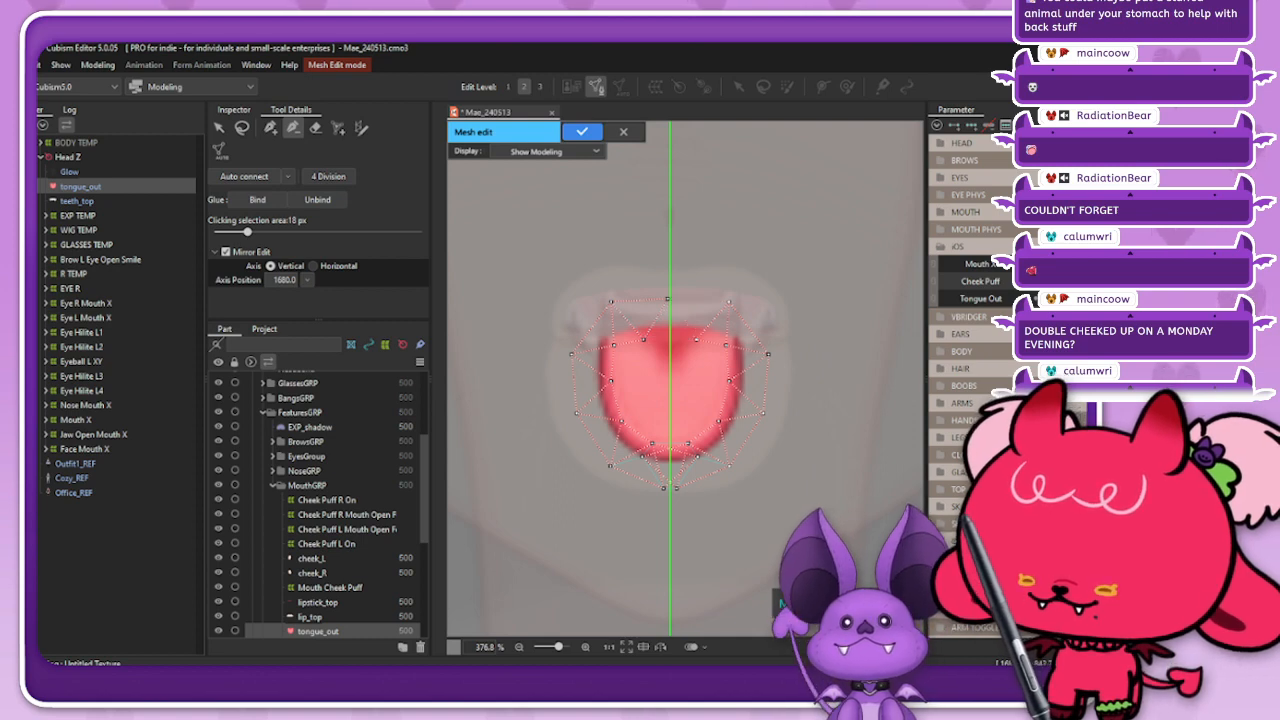
pyautogui.hotkey('ctrl', 'z')
pyautogui.hotkey('ctrl', 'z')
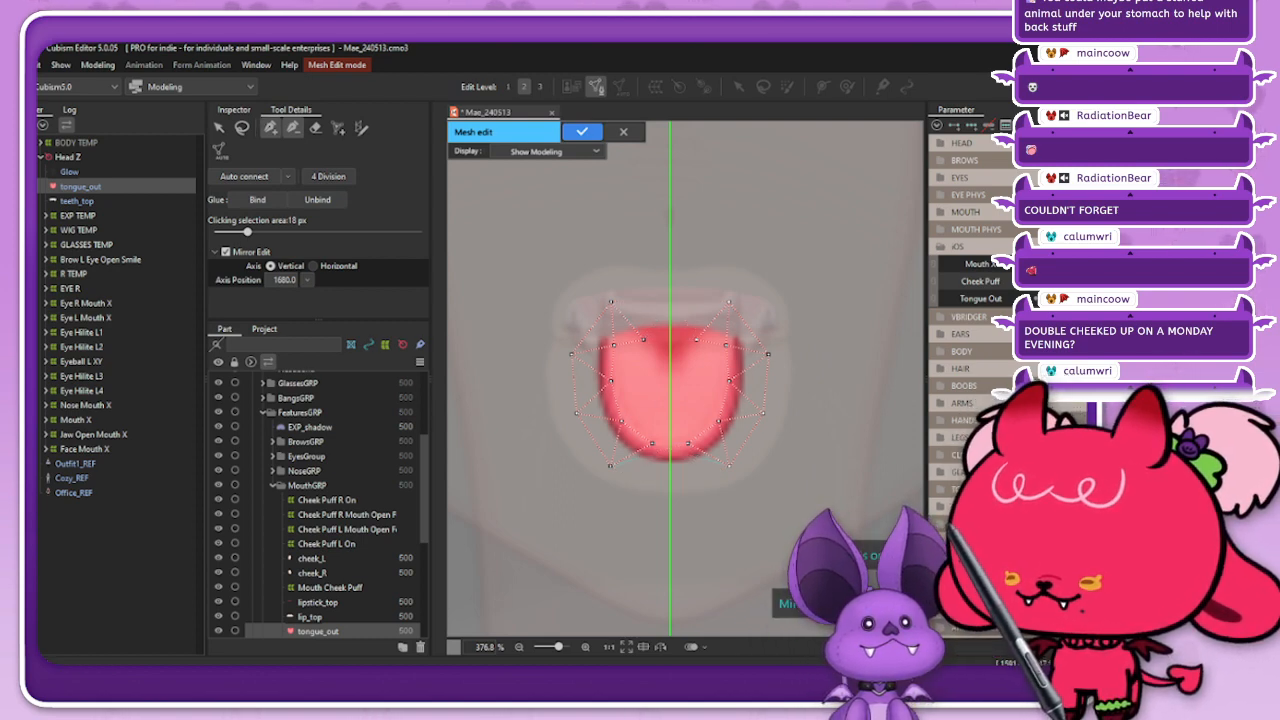
# Step: Add a single vertex on the mirror axis at the mesh's upper edge and connect the two upper inner vertices across the axis
pyautogui.click(271, 128)
pyautogui.click(670, 299)
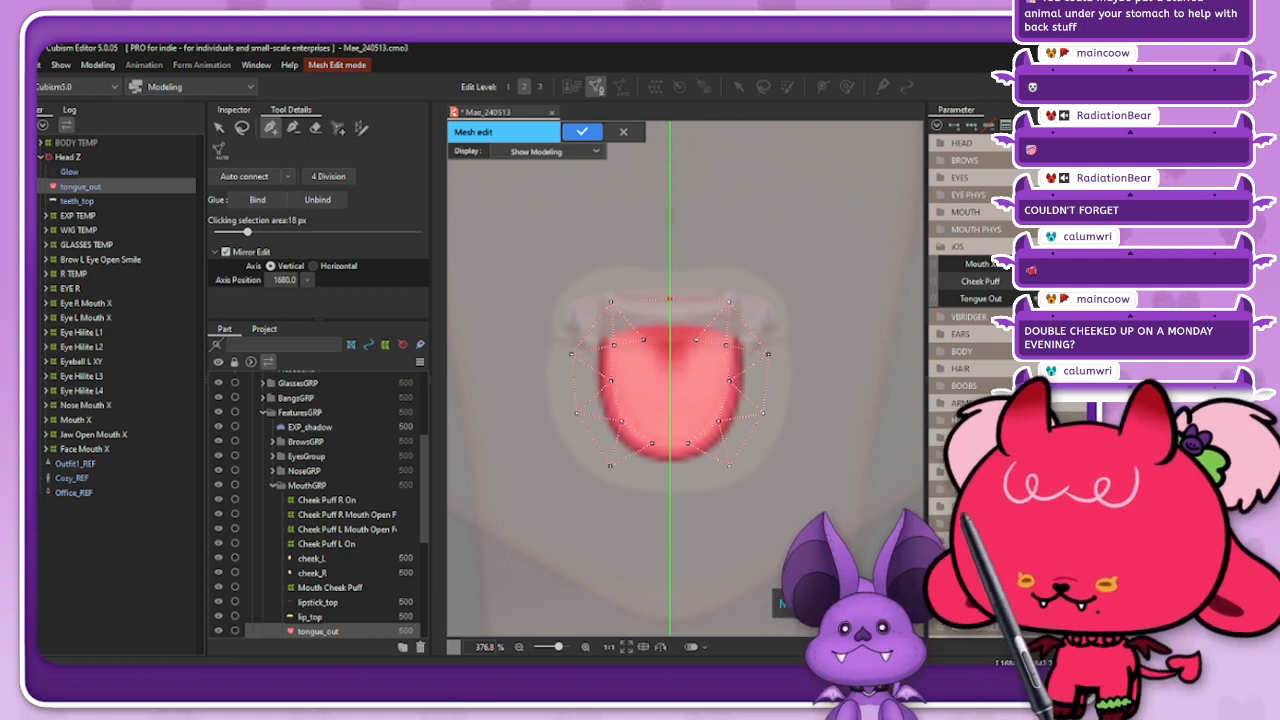
pyautogui.click(697, 340)
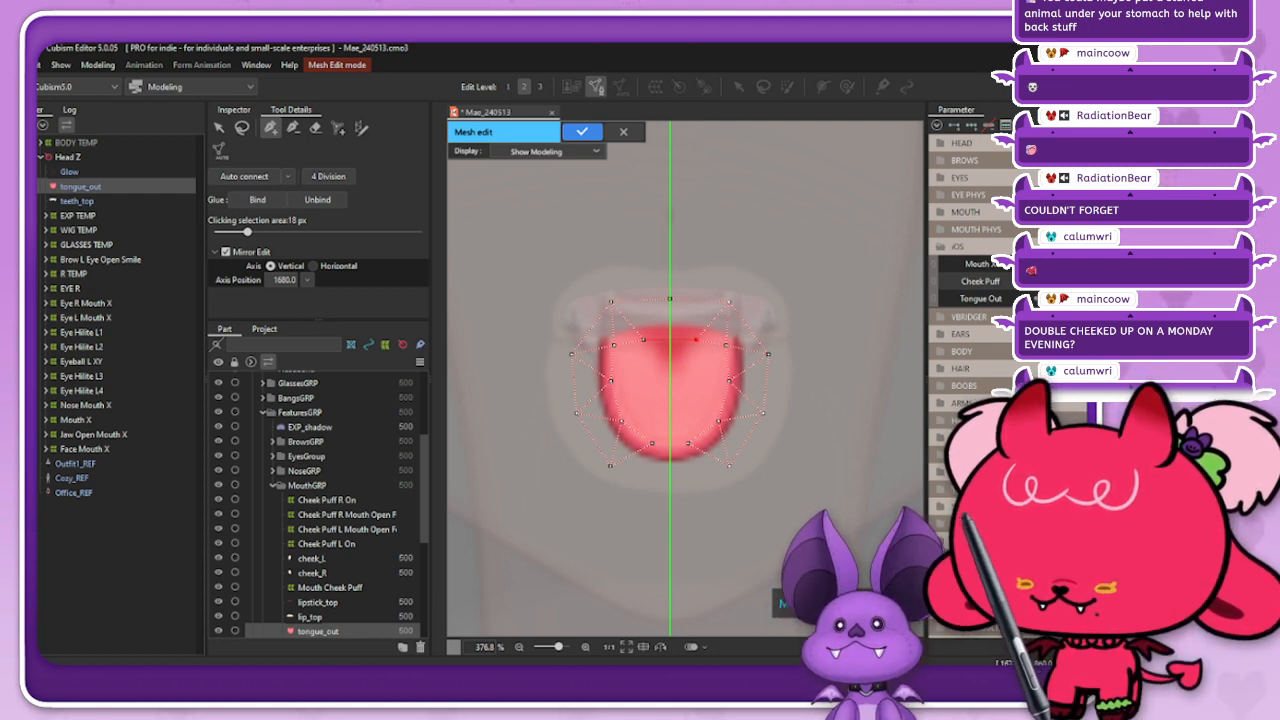
pyautogui.click(643, 340)
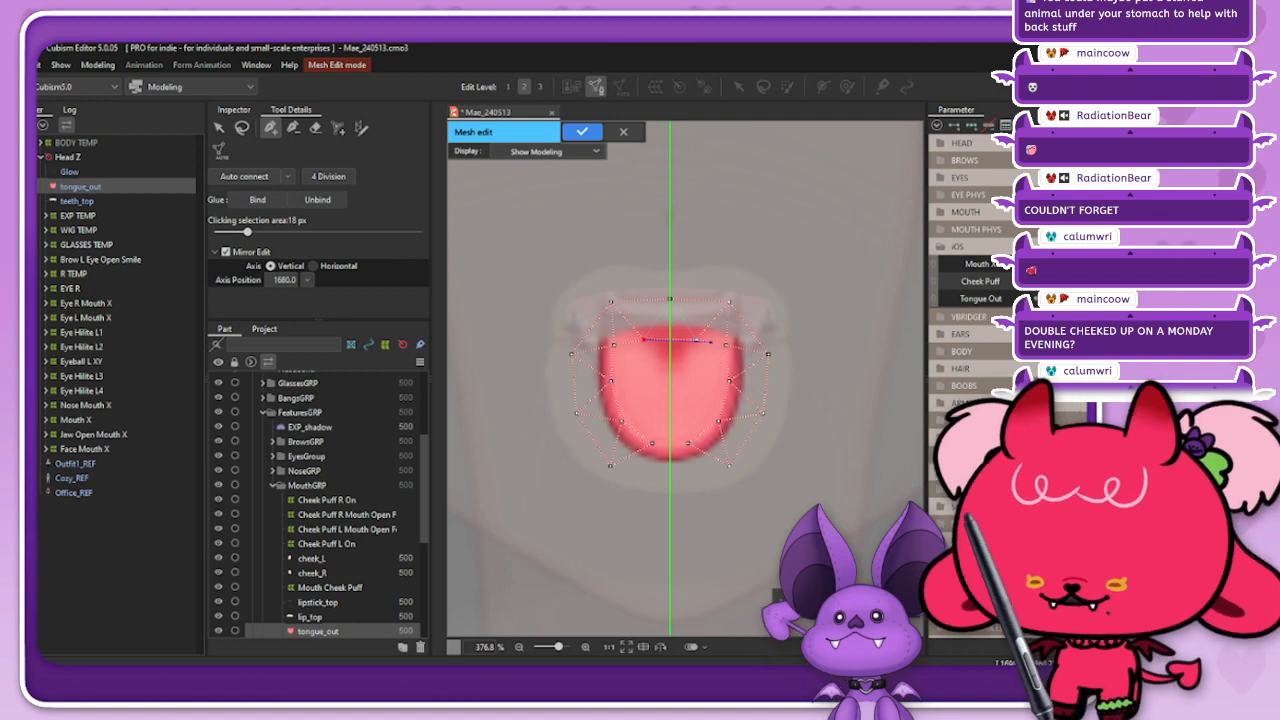
pyautogui.click(241, 128)
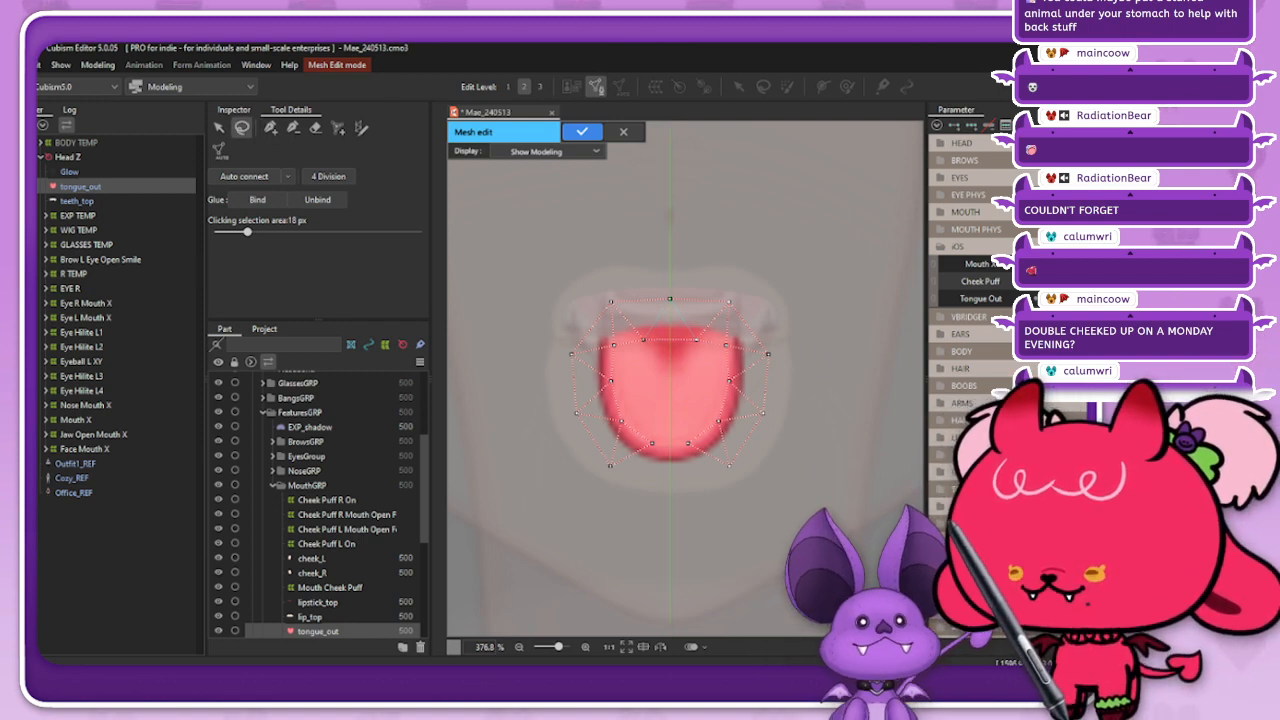
# Step: Place a vertex on the mirror axis below the tongue, joined to the outer outline, and connect the lower inner vertices
pyautogui.click(271, 128)
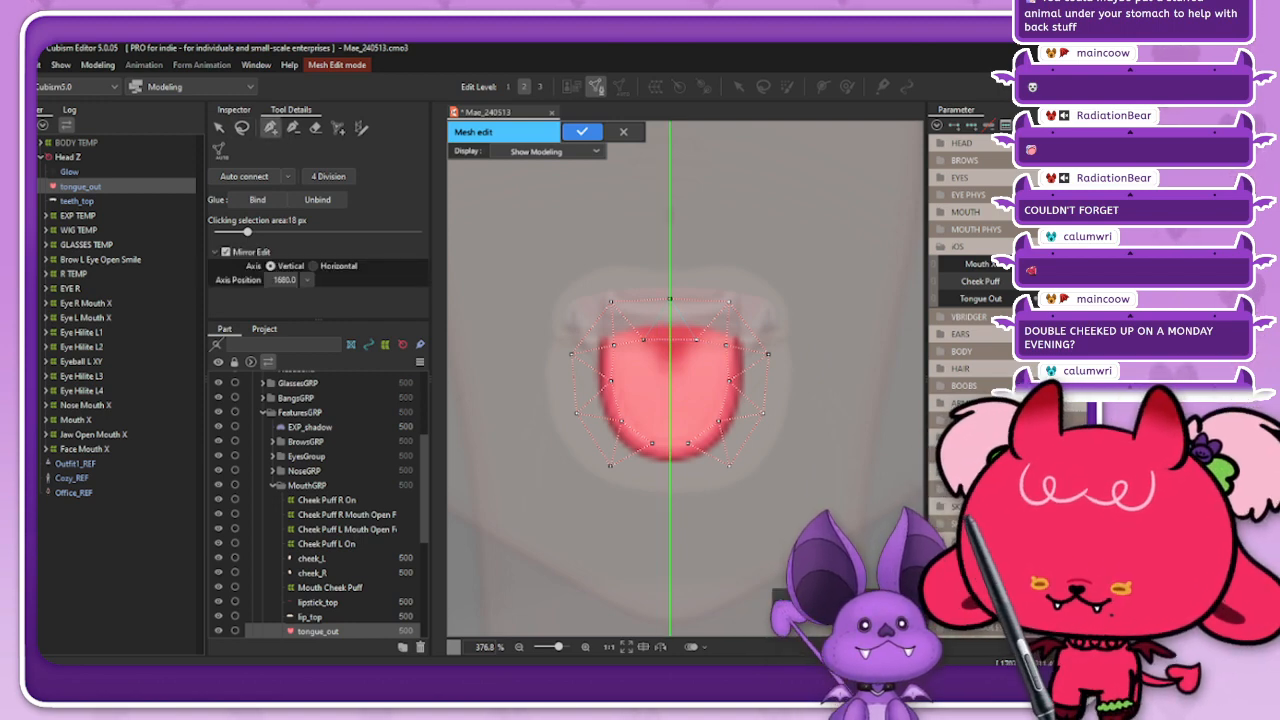
pyautogui.click(729, 465)
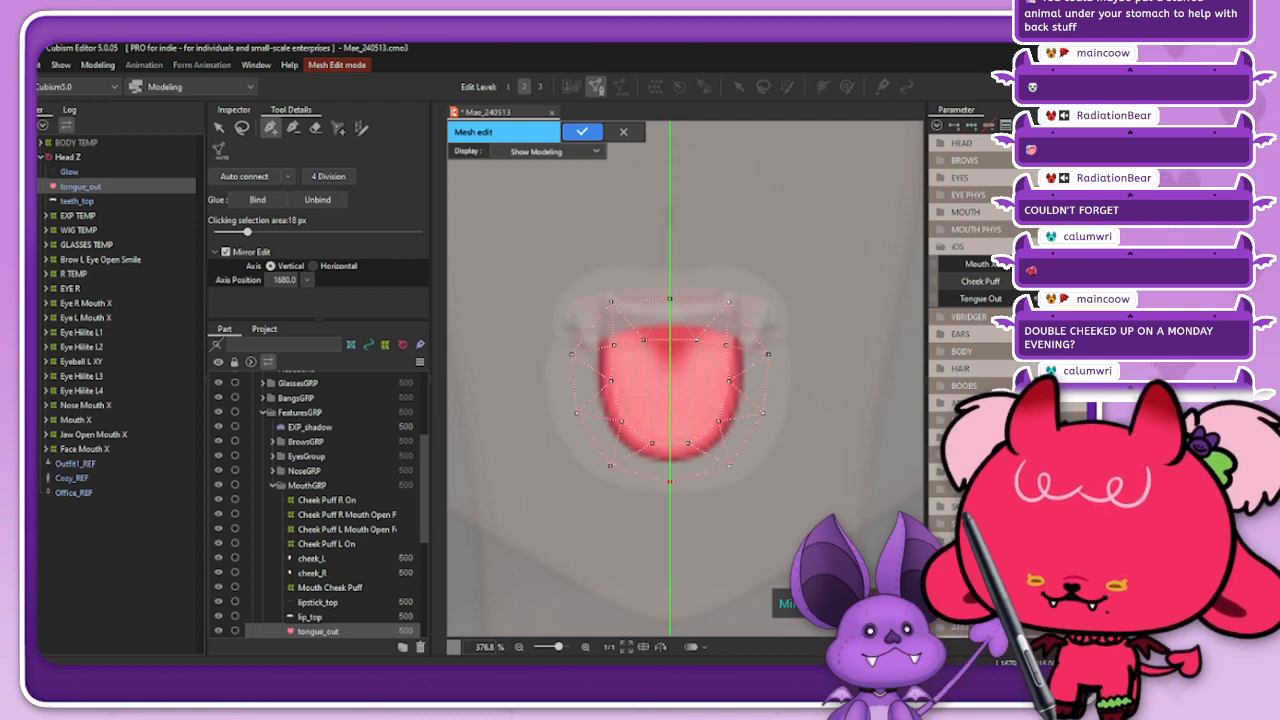
pyautogui.hotkey('ctrl', 'z')
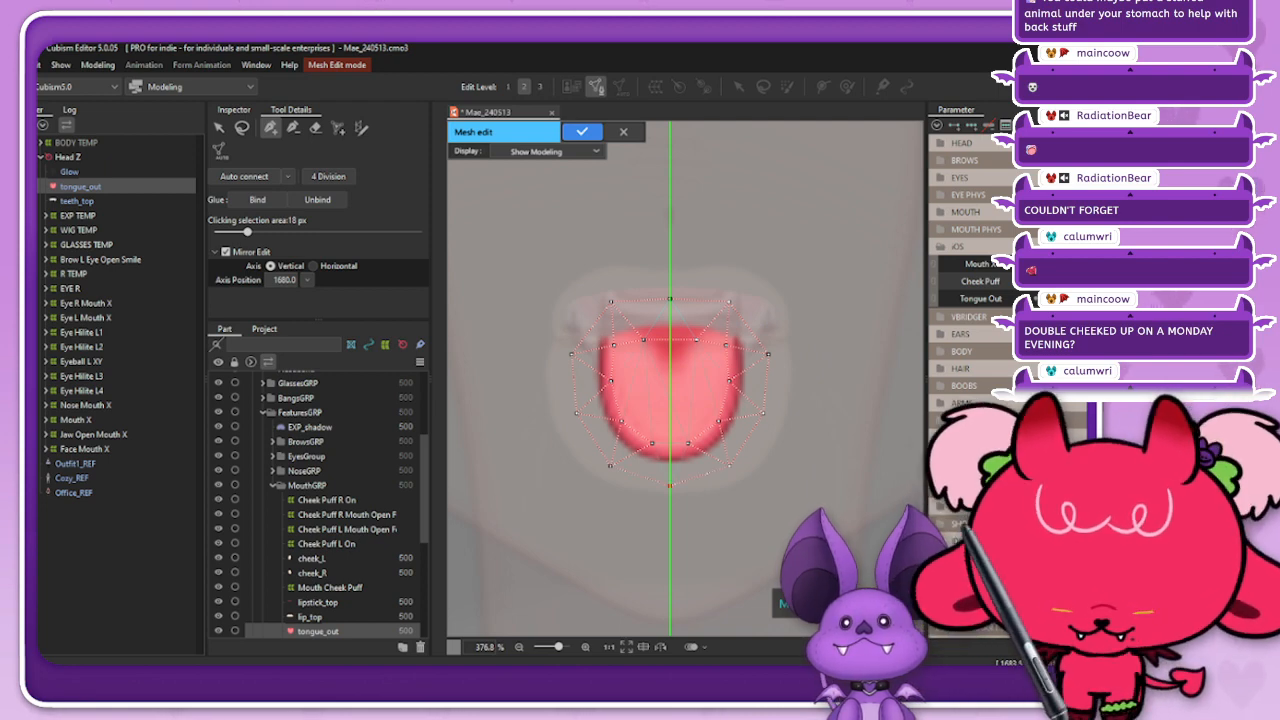
pyautogui.click(688, 443)
pyautogui.click(652, 443)
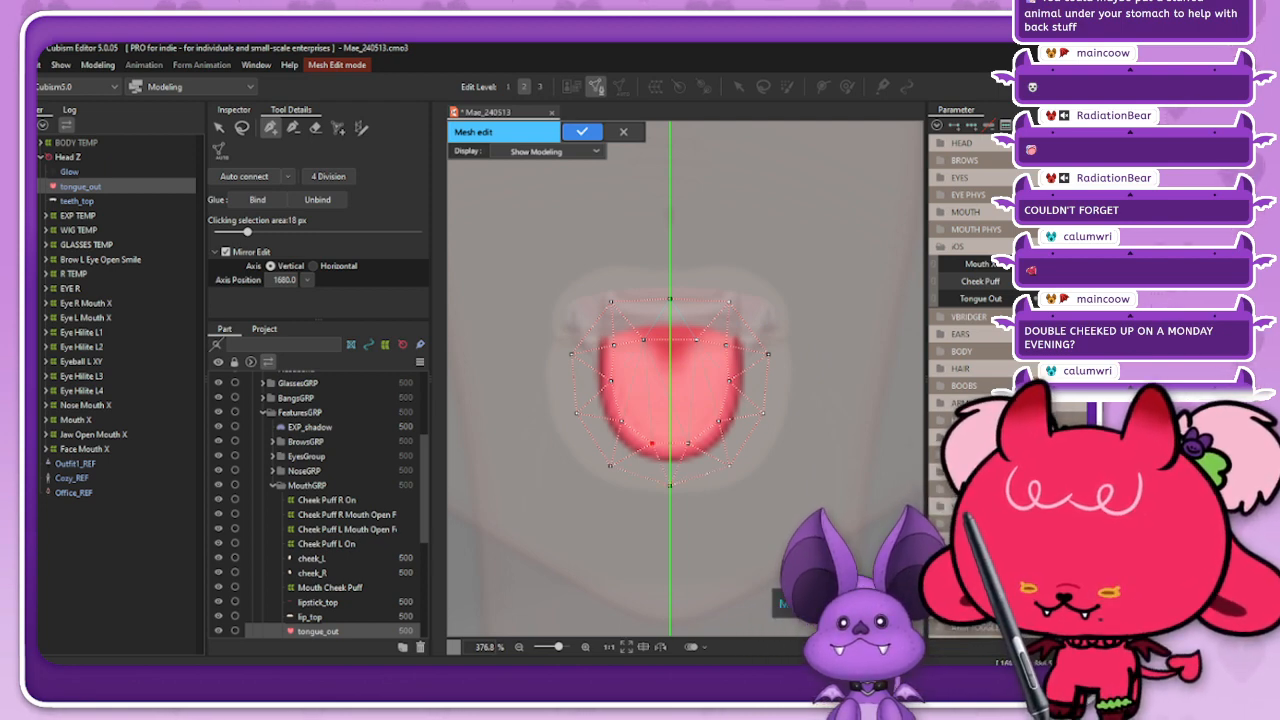
pyautogui.click(242, 128)
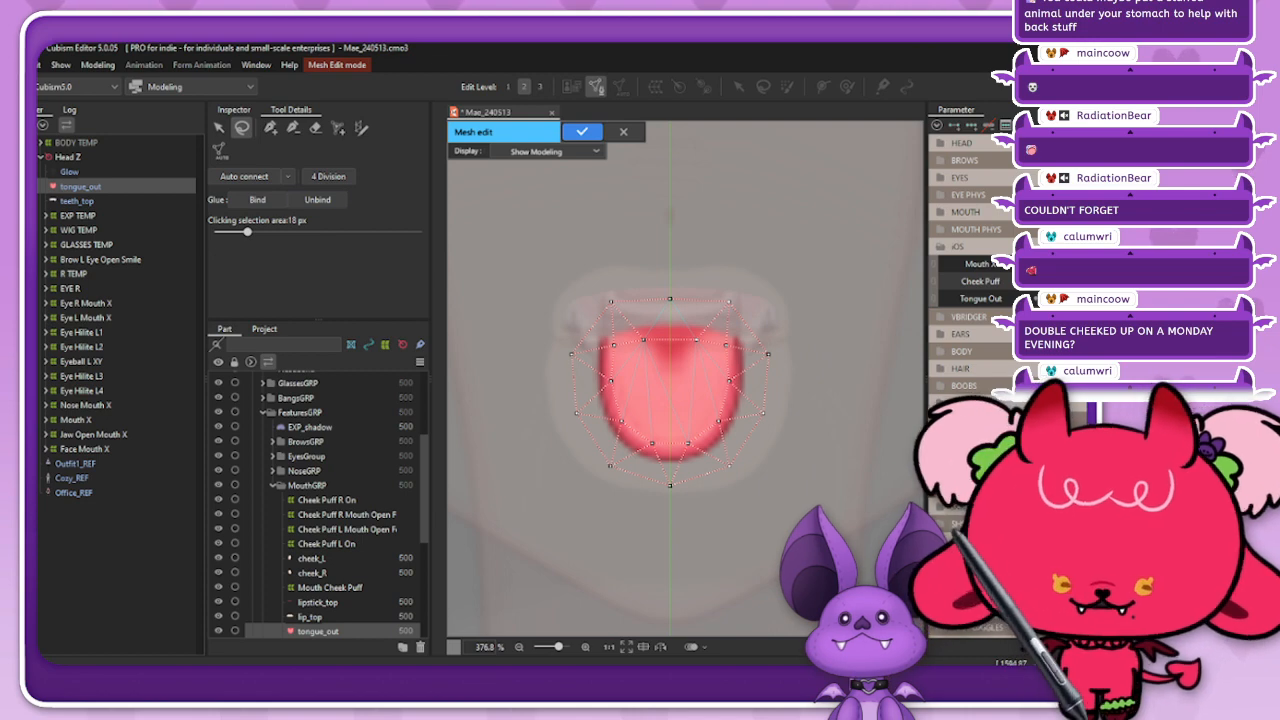
pyautogui.click(270, 128)
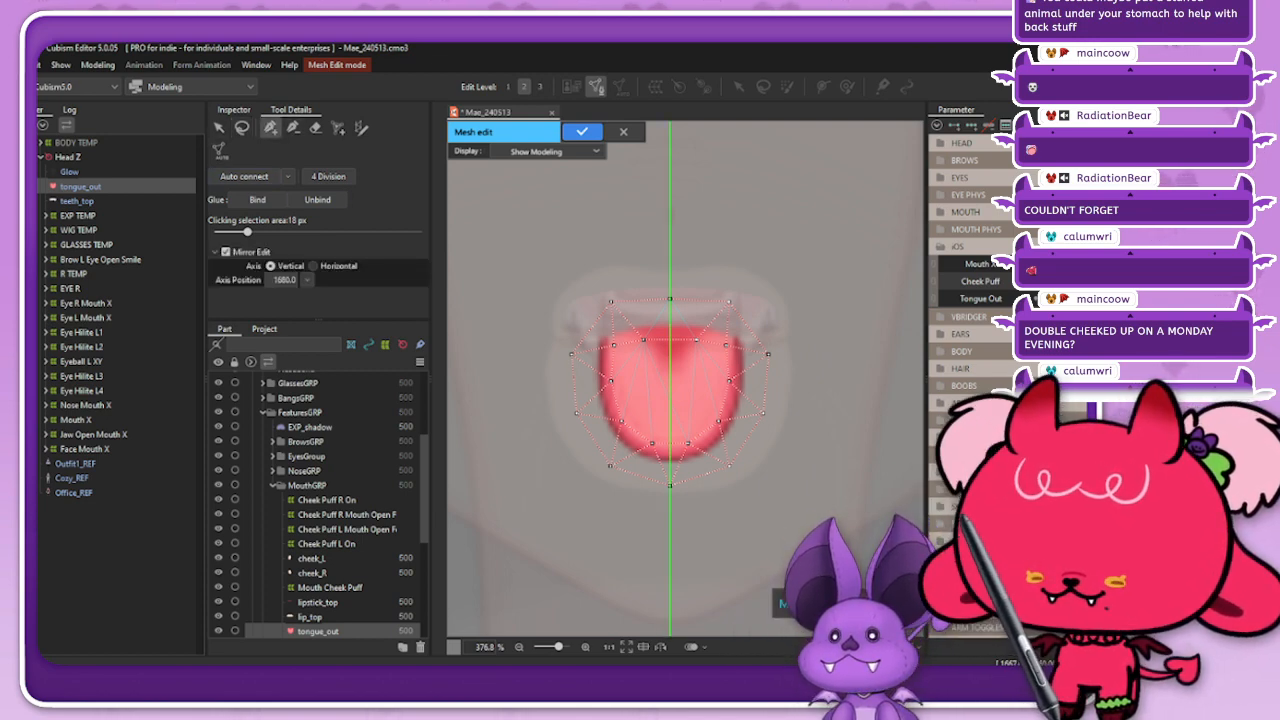
# Step: Add two inner vertices on the mirror axis and a mirrored pair beside them inside the tongue_out mesh, and apply the mesh edit
pyautogui.click(242, 128)
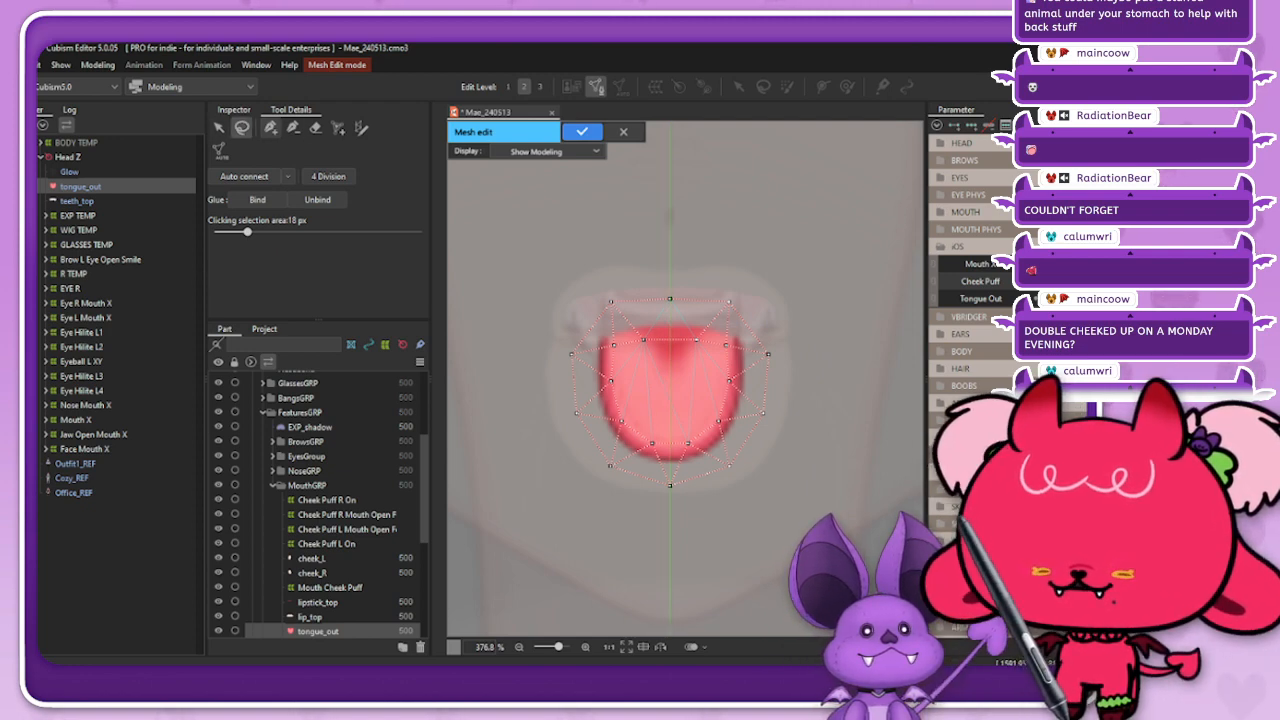
pyautogui.click(270, 128)
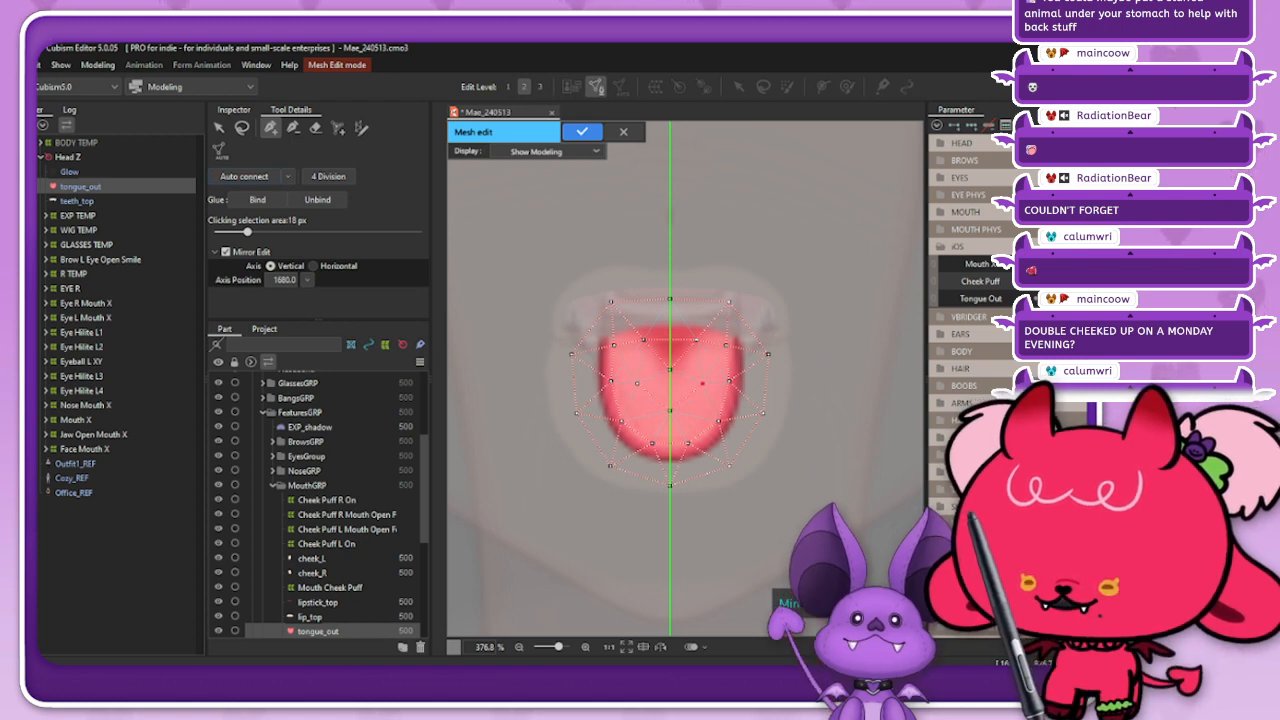
pyautogui.click(702, 383)
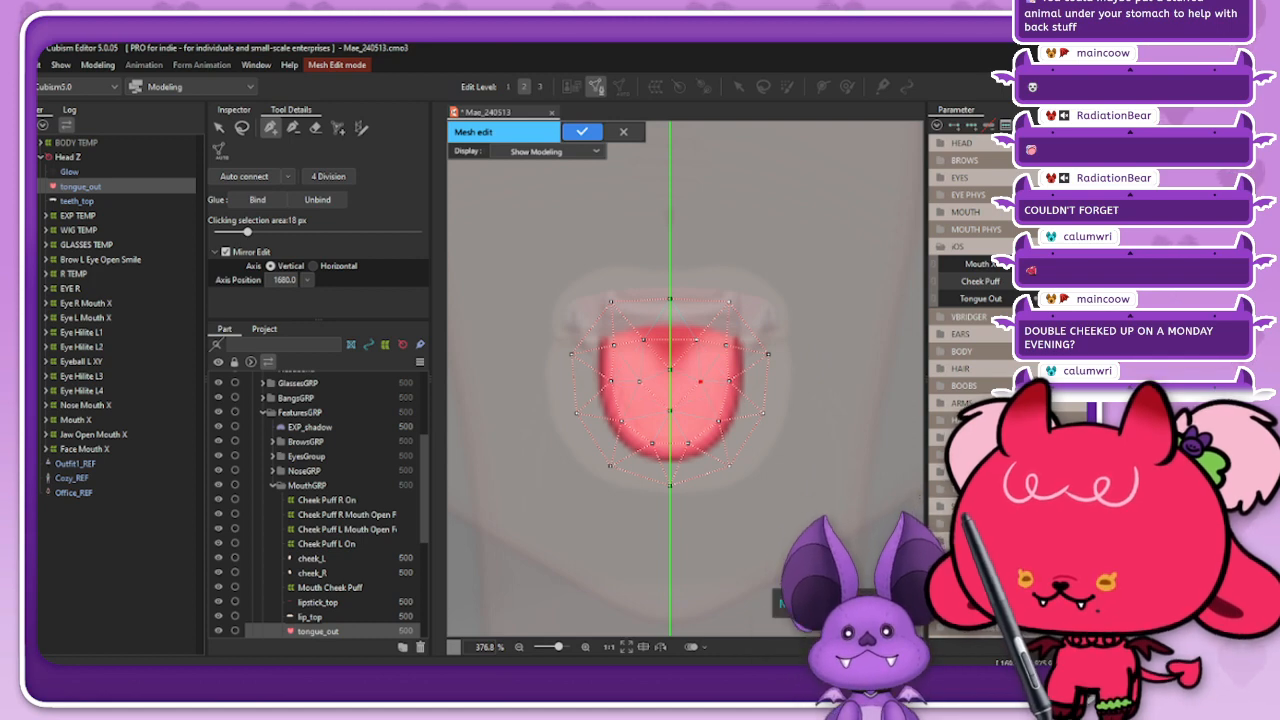
pyautogui.press('Escape')
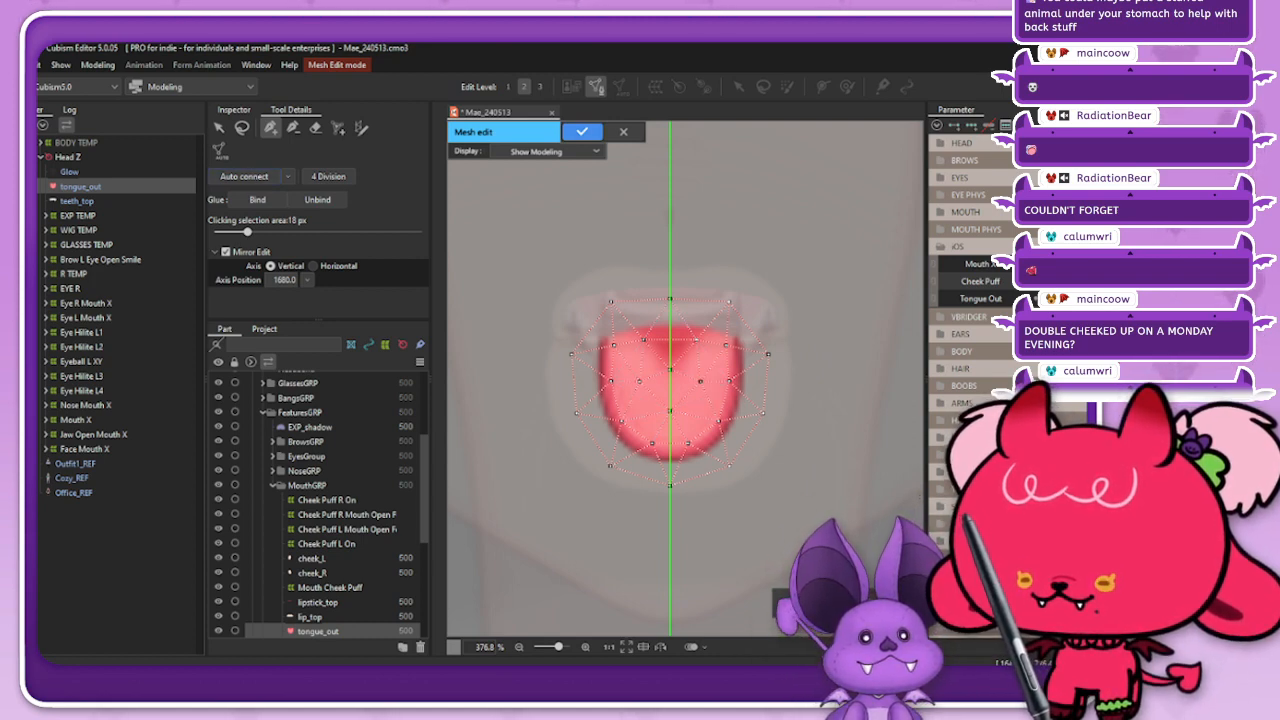
pyautogui.click(582, 131)
# Step: Create a warp deformer named Tongue Out in MouthGRP as the parent of the tongue_out mesh
pyautogui.scroll(-5, 632, 224)
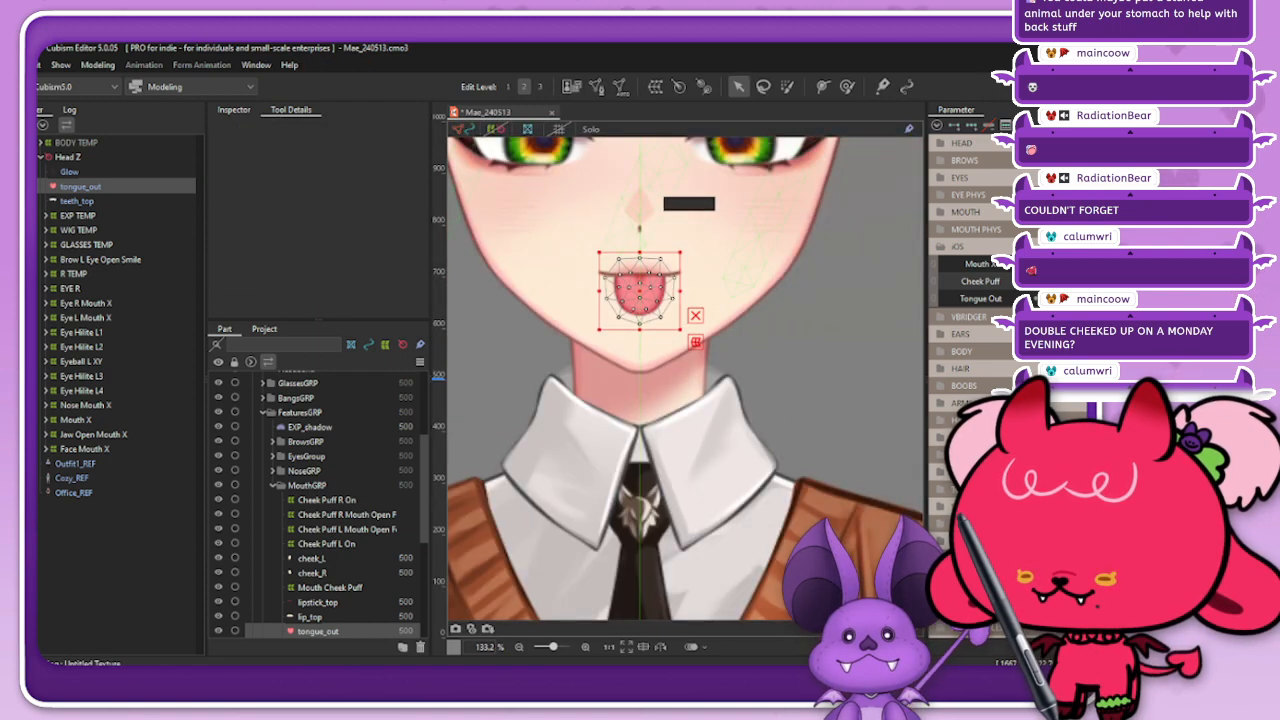
pyautogui.scroll(-3, 732, 368)
pyautogui.scroll(3, 688, 282)
pyautogui.click(655, 87)
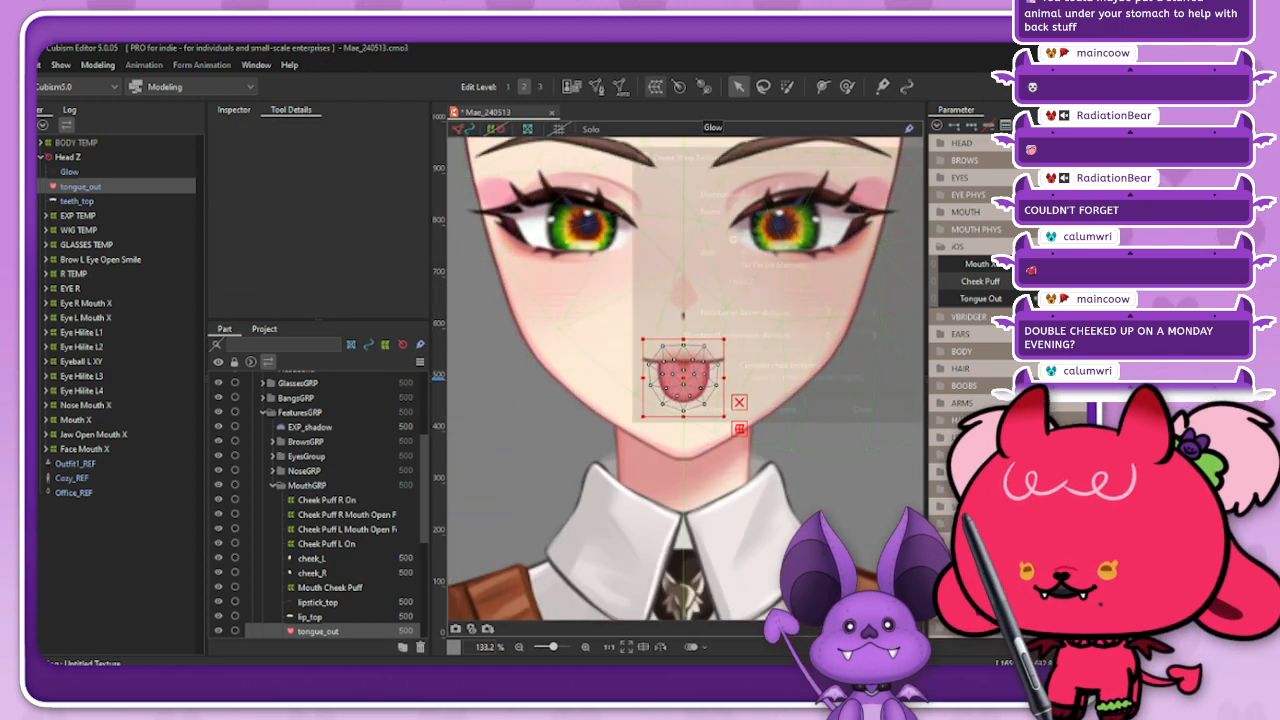
pyautogui.hotkey('ctrl', 'a')
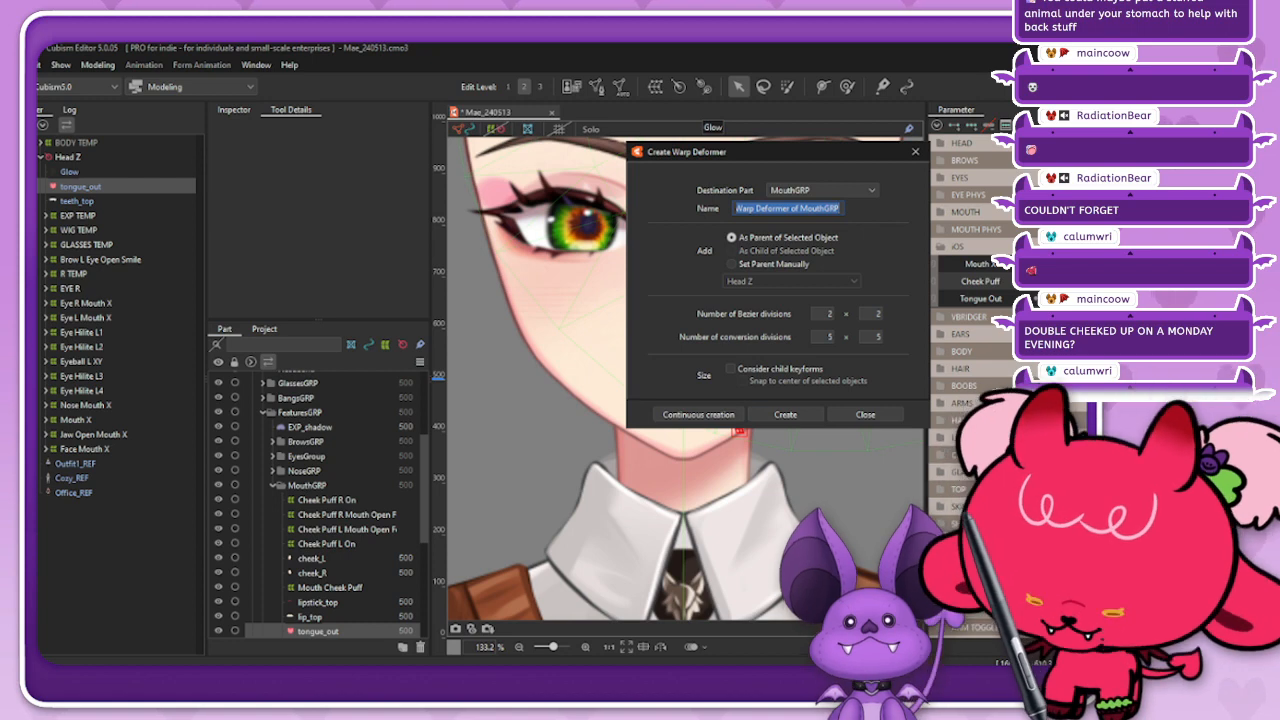
pyautogui.write('Tongue Out')
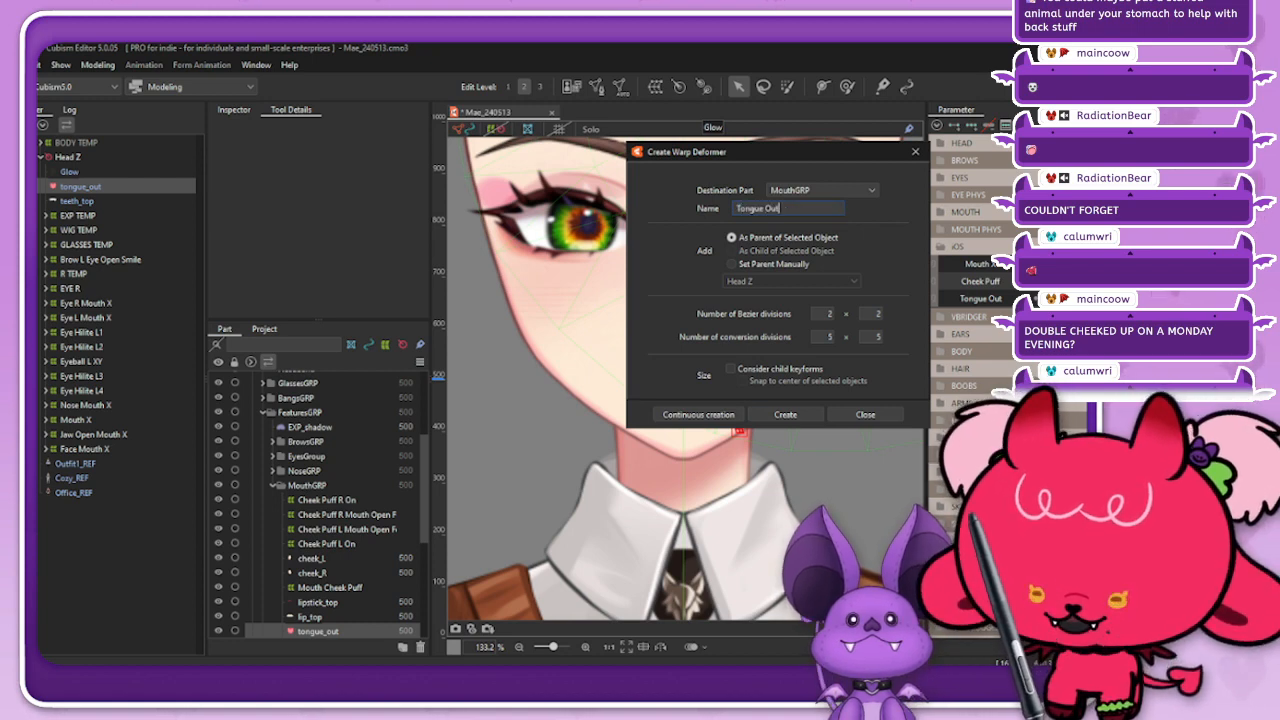
pyautogui.press('Return')
pyautogui.scroll(2, 690, 384)
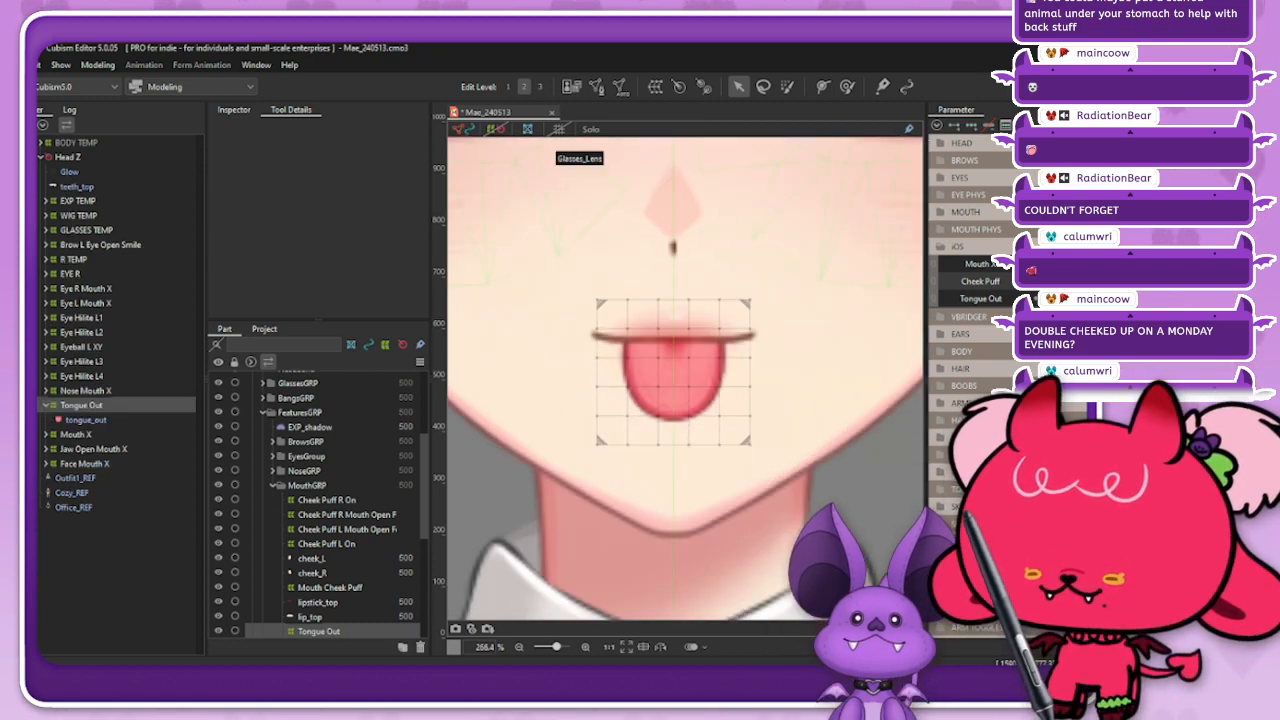
# Step: Shrink the Tongue Out warp deformer very slightly and set its conversion divisions to 7 × 7
pyautogui.click(496, 129)
pyautogui.scroll(1, 685, 400)
pyautogui.scroll(3, 671, 391)
pyautogui.scroll(-3, 694, 375)
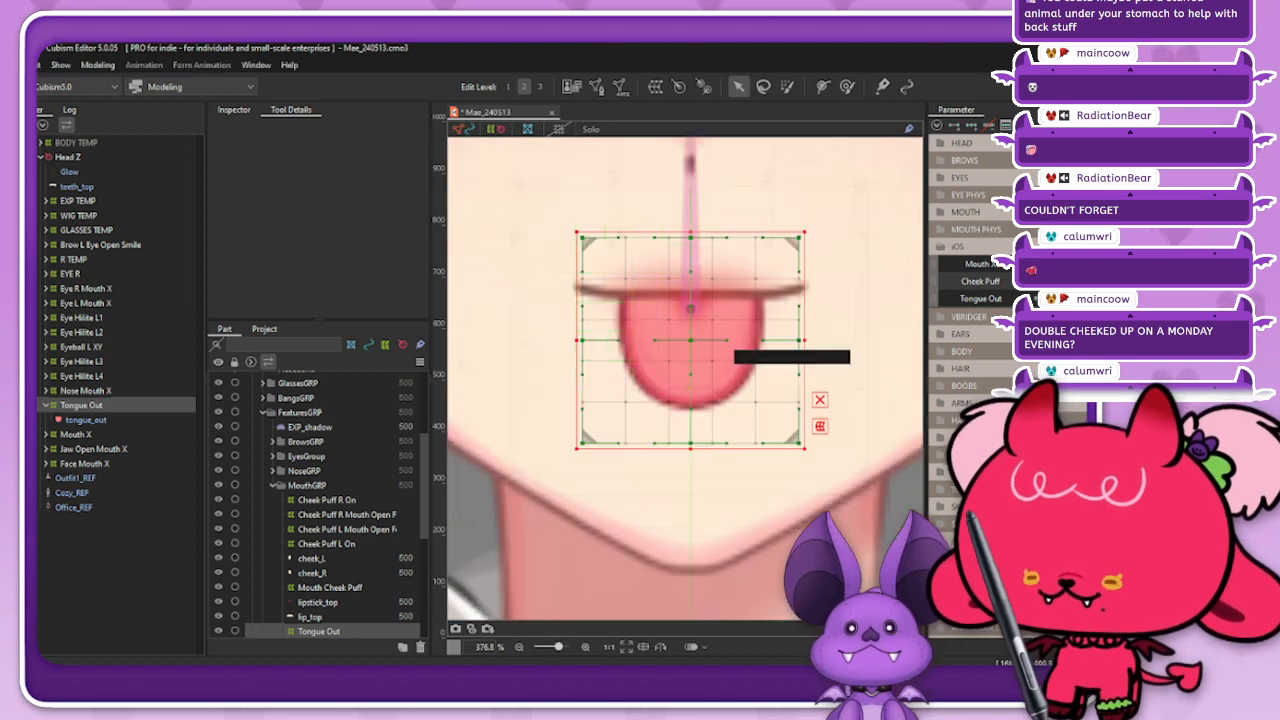
pyautogui.click(234, 110)
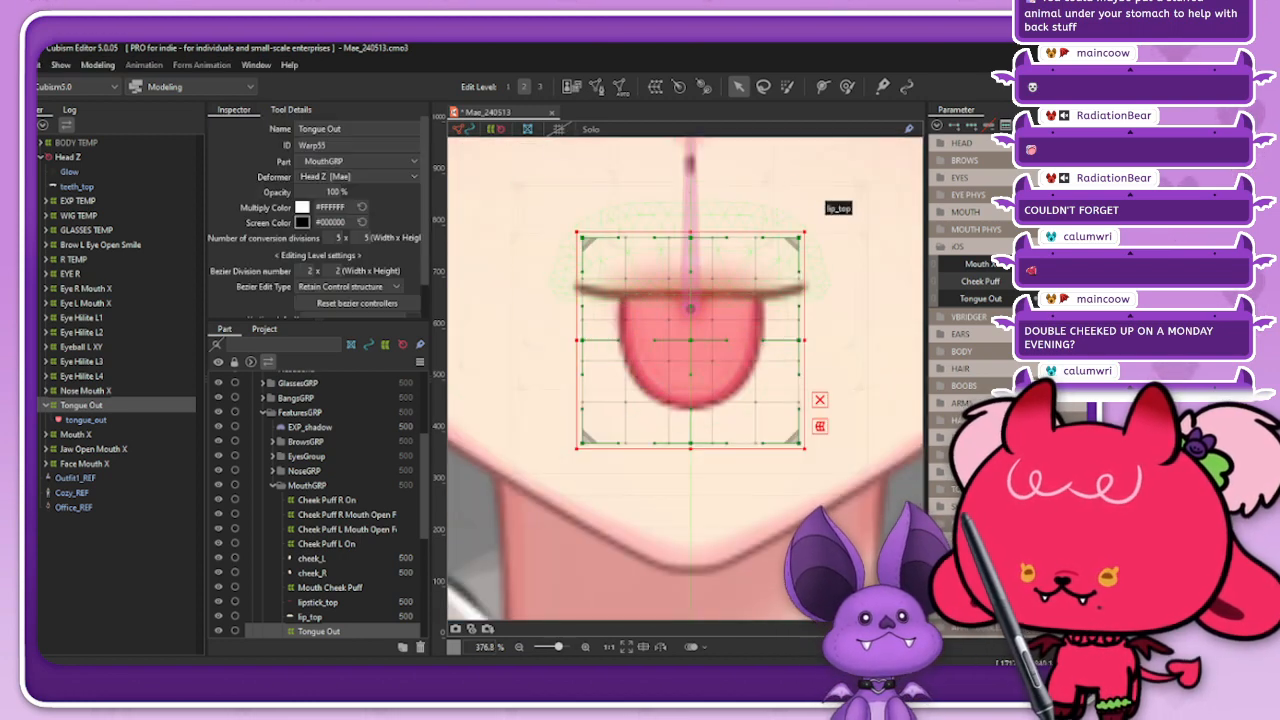
pyautogui.moveTo(805, 232); pyautogui.dragTo(803, 233)
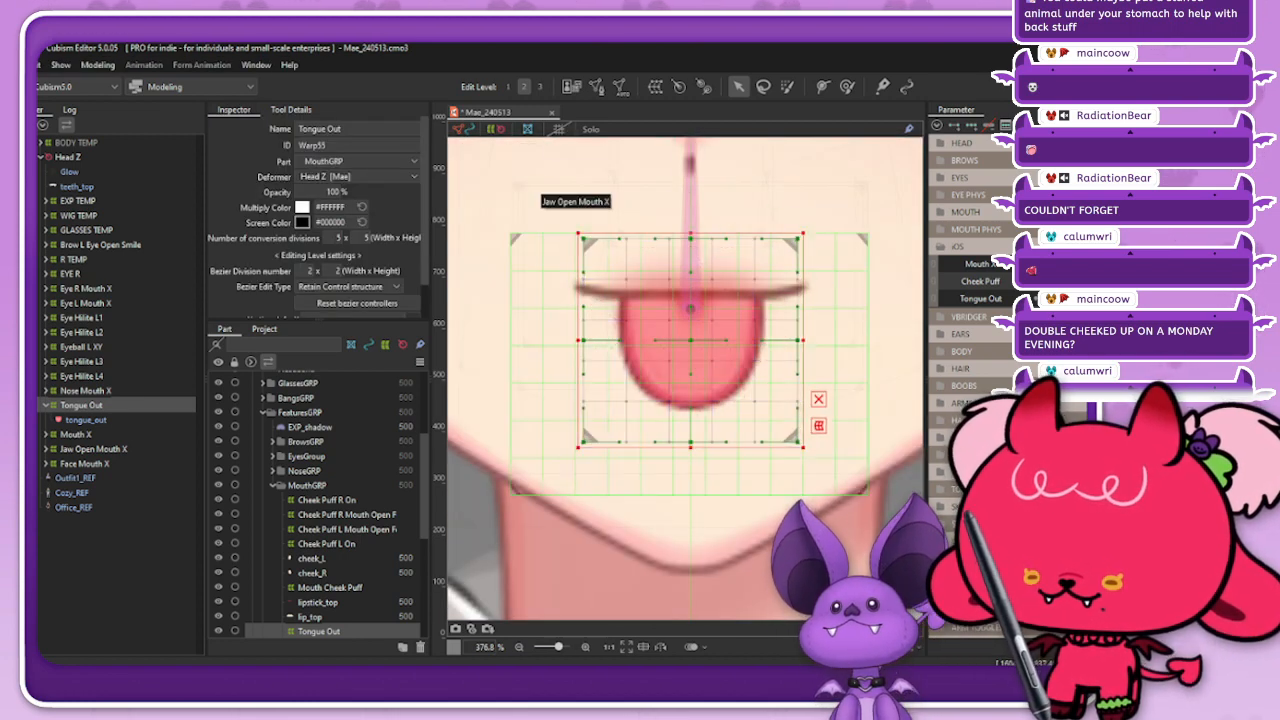
pyautogui.click(338, 238)
pyautogui.write('7')
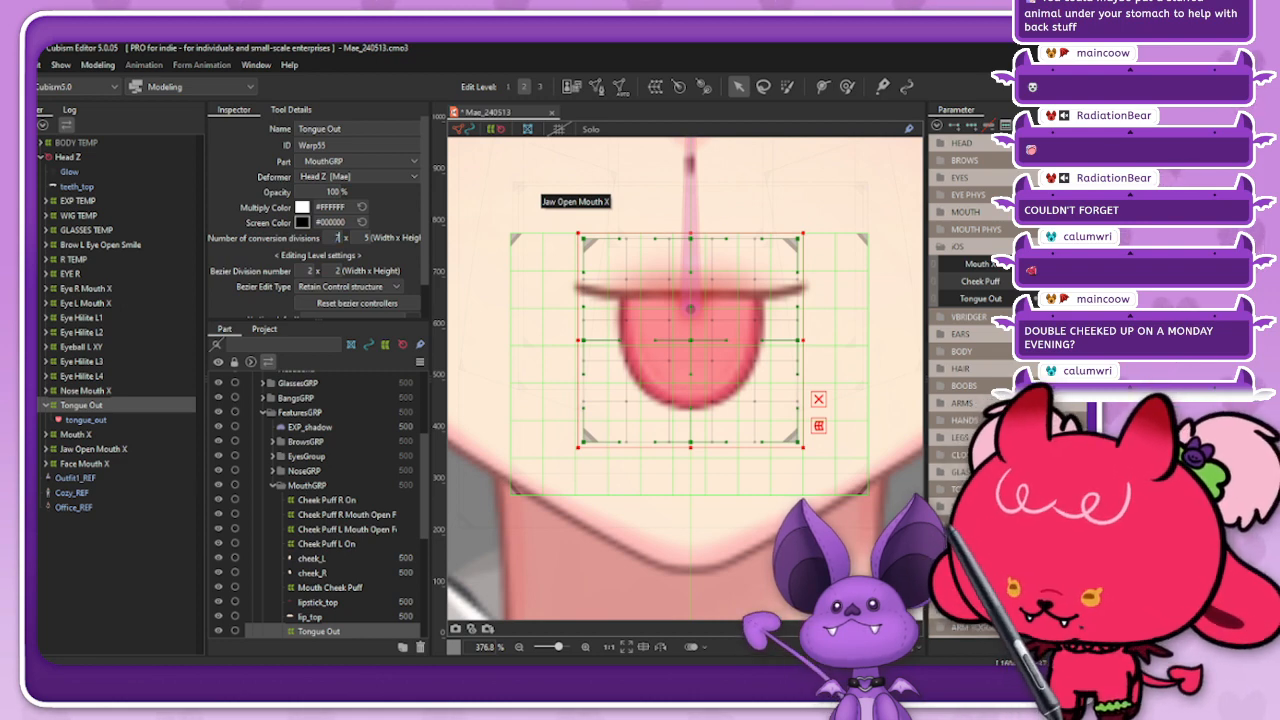
pyautogui.press('Return')
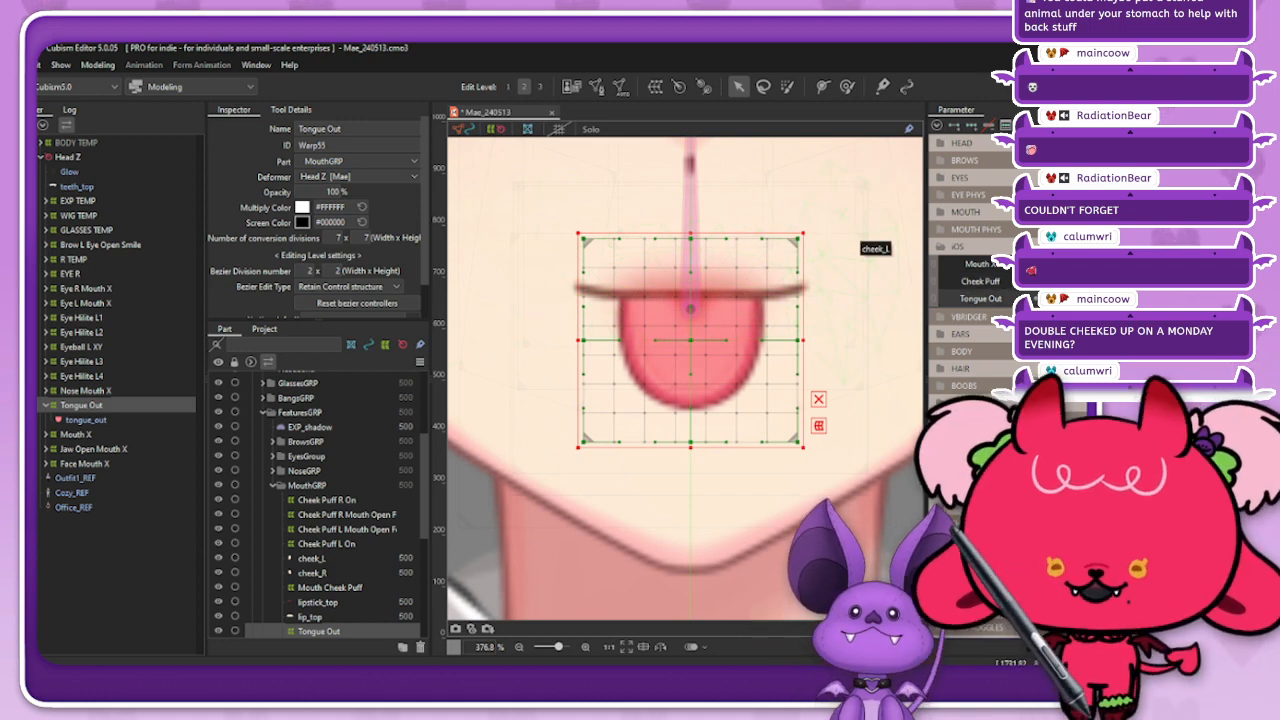
# Step: Pose the mouth open with the MOUTH parameters and preview the wide fanged shape before returning to the moderate opening
pyautogui.click(965, 212)
pyautogui.click(1090, 240)
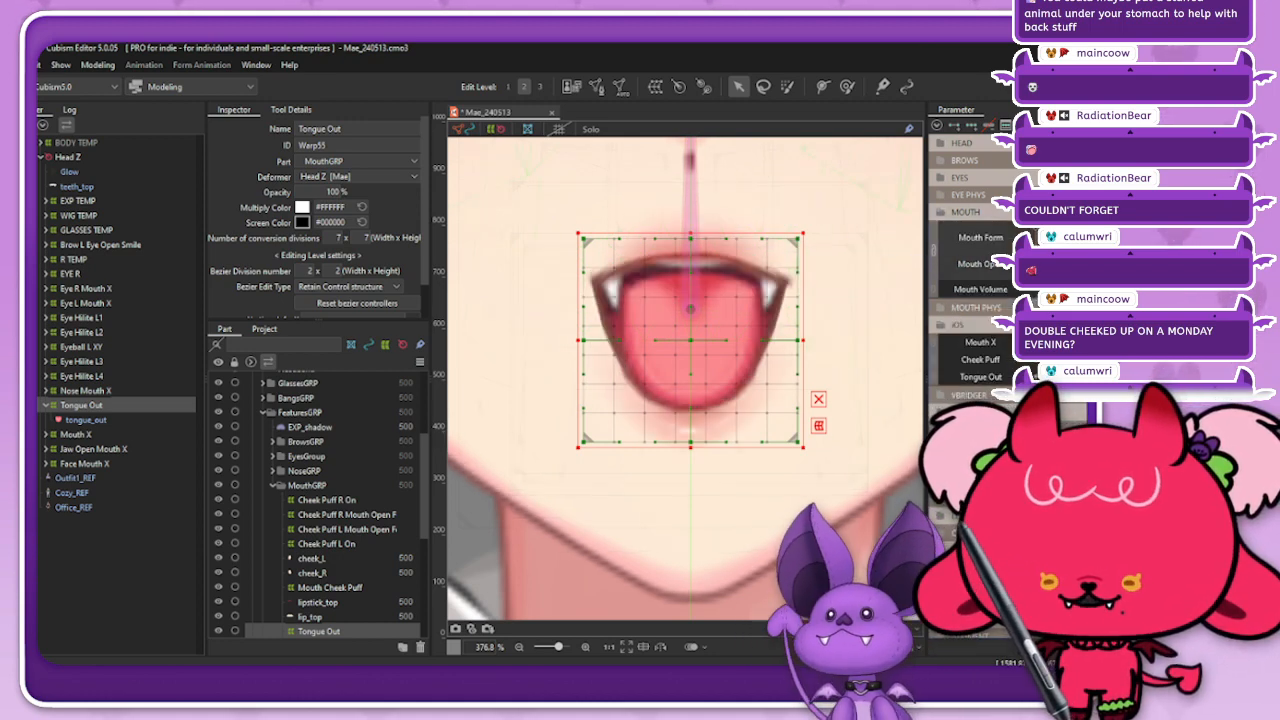
pyautogui.moveTo(1060, 238); pyautogui.dragTo(1150, 238)
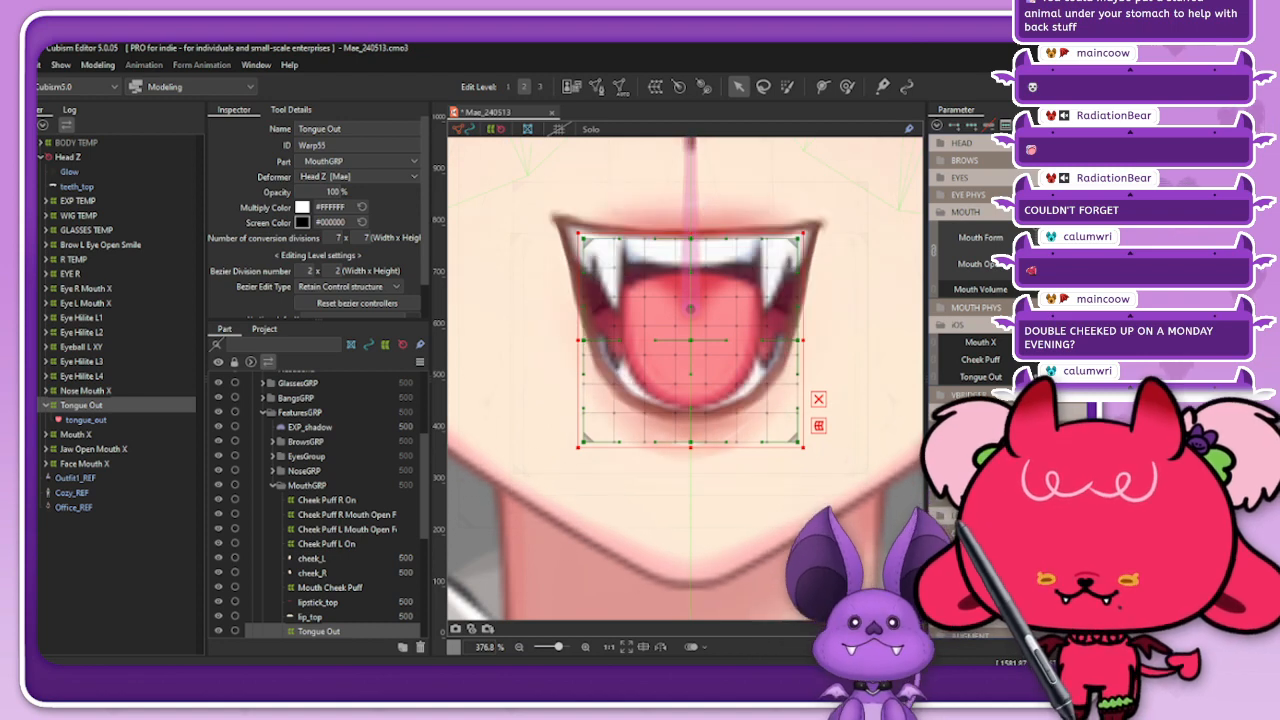
pyautogui.click(1060, 238)
pyautogui.click(921, 265)
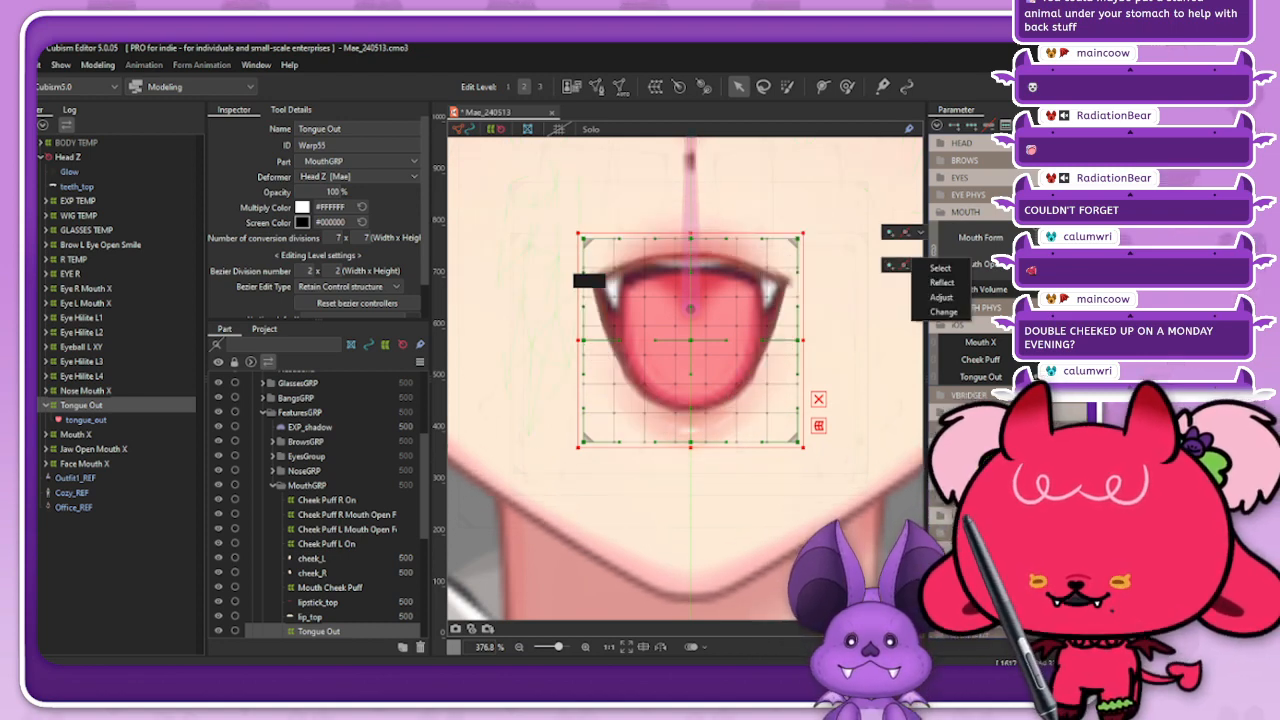
pyautogui.click(520, 308)
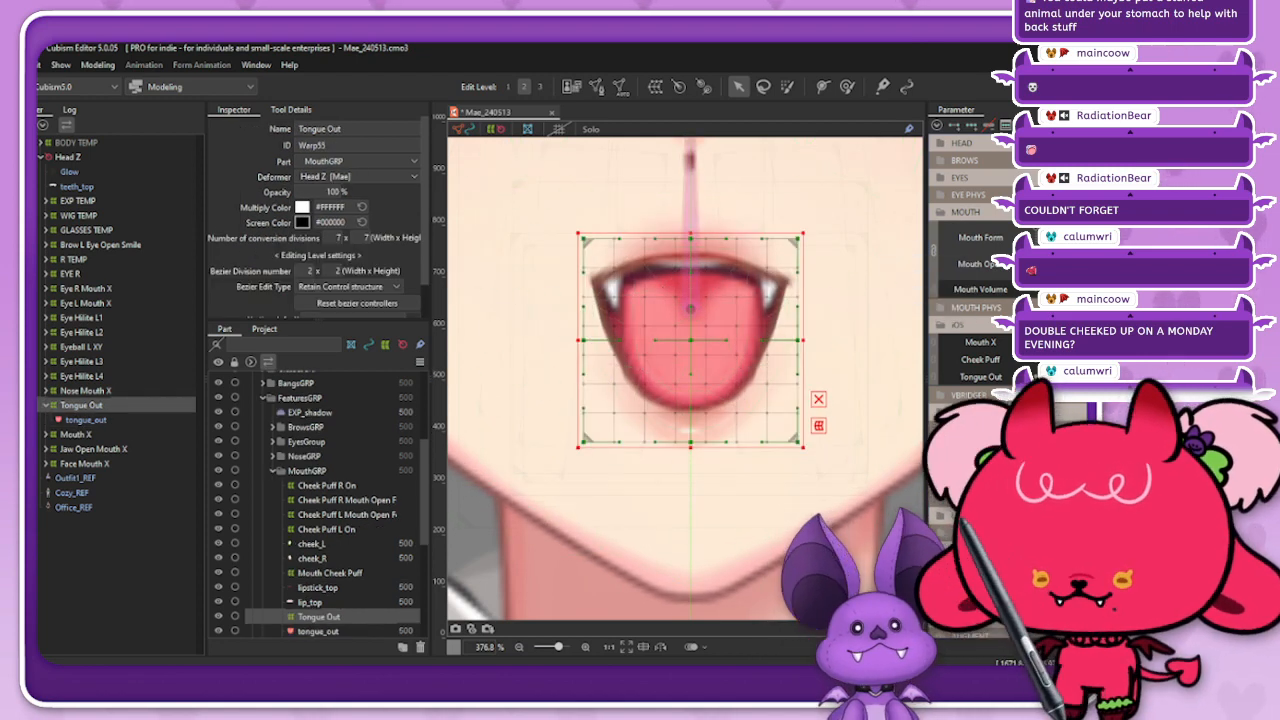
# Step: Move the Tongue Out deformer straight down for the extended pose so the tongue hangs over the lower lip
pyautogui.moveTo(690, 340); pyautogui.dragTo(690, 385)
pyautogui.press('Up')
pyautogui.press('Up')
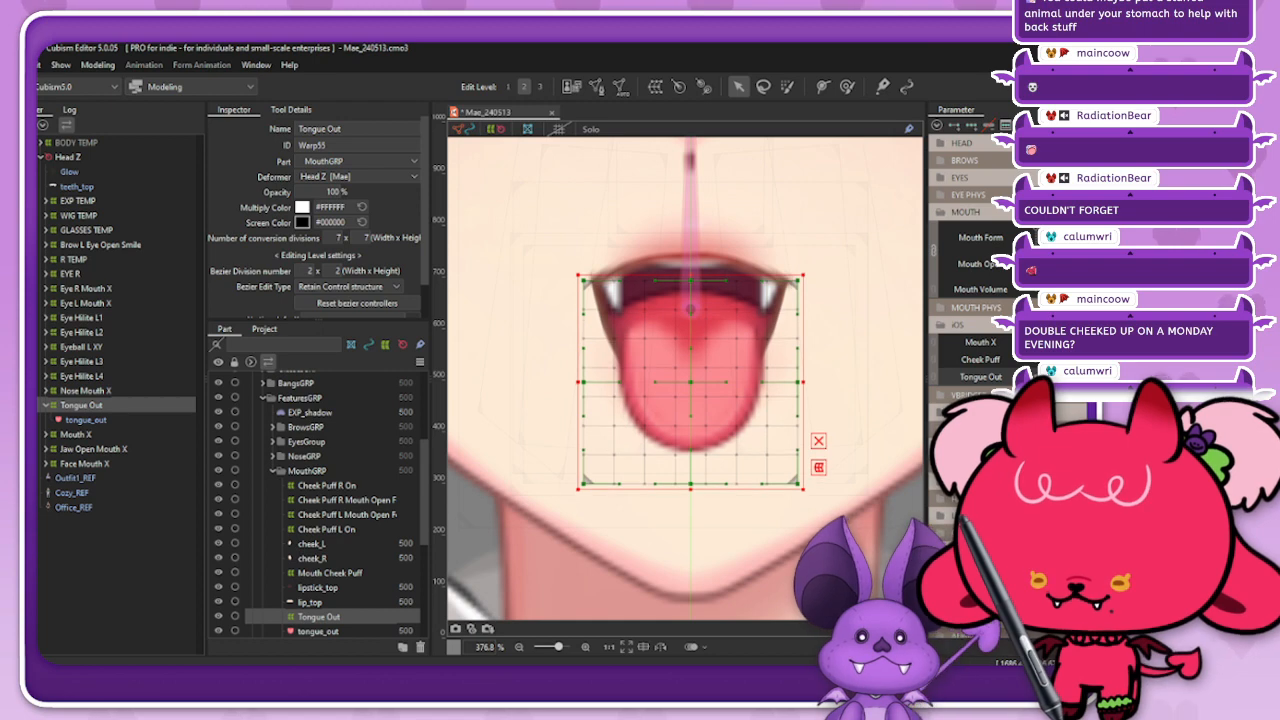
pyautogui.press('Down')
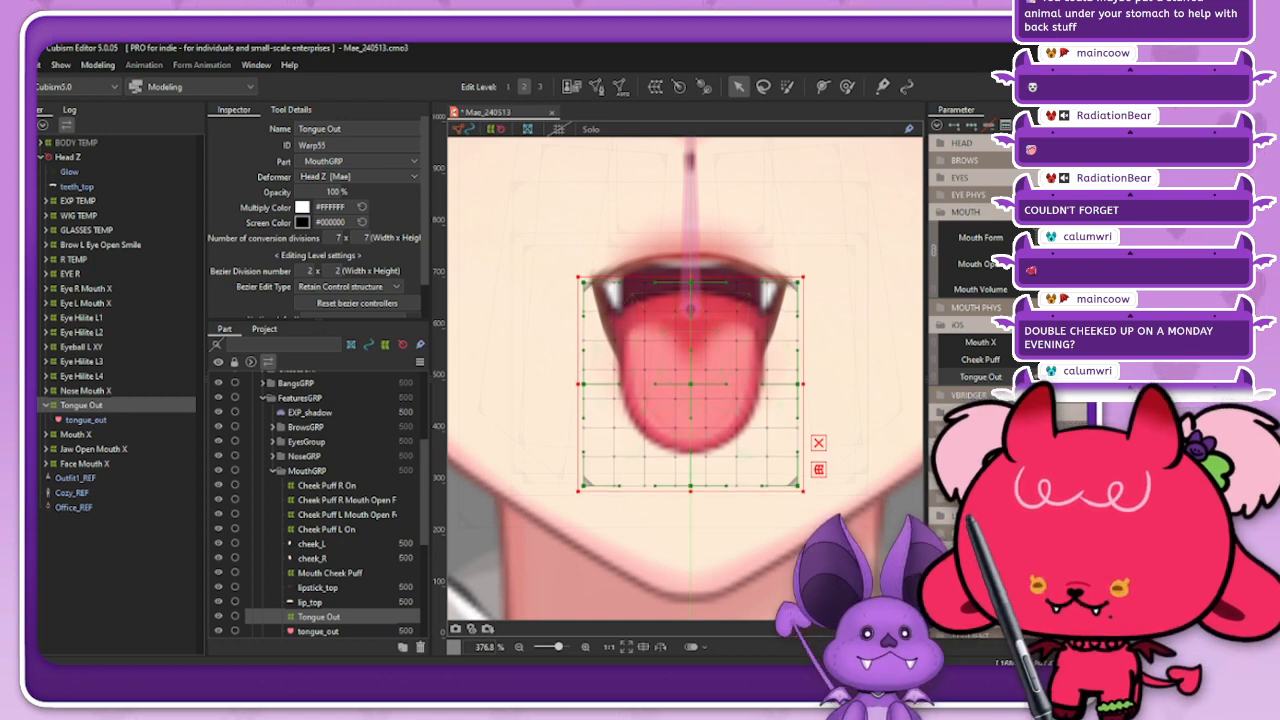
pyautogui.scroll(-2, 698, 377)
pyautogui.scroll(2, 698, 377)
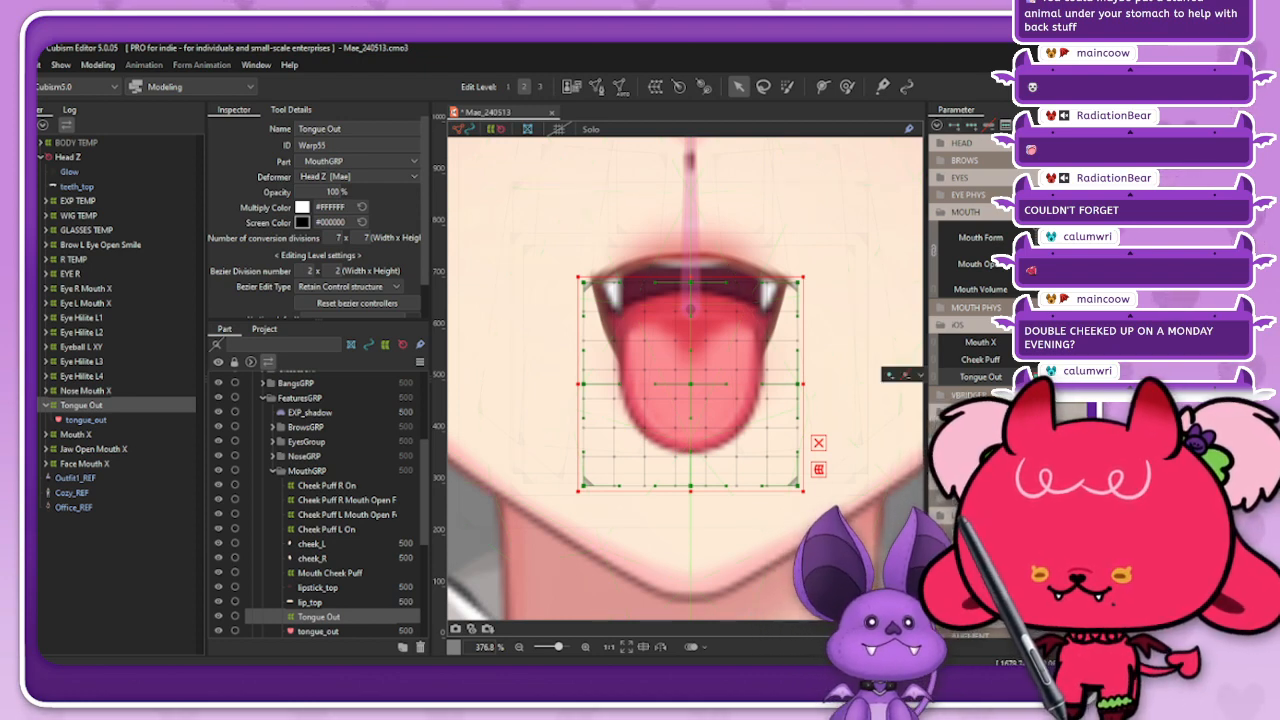
# Step: For the retracted Tongue Out pose, squash the deformer into a thin strip inside the mouth and arch its middle upward with the deform brush
pyautogui.moveTo(1150, 377); pyautogui.dragTo(1038, 377)
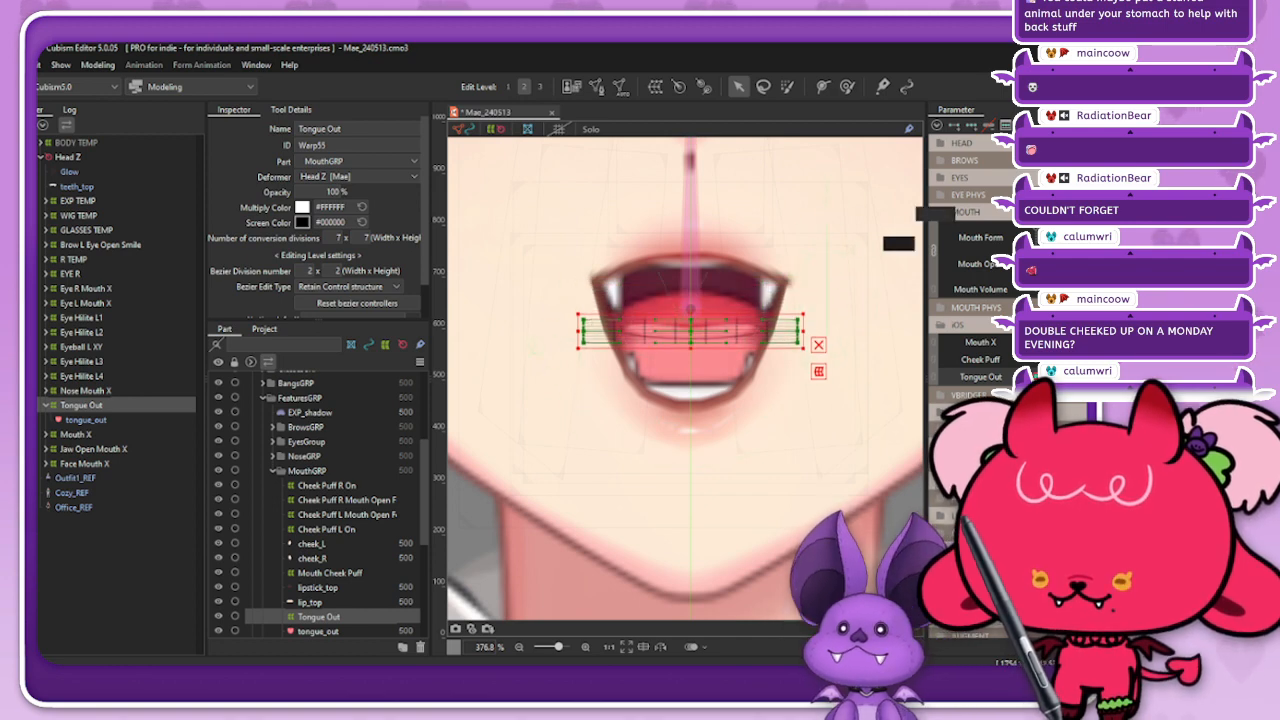
pyautogui.click(847, 86)
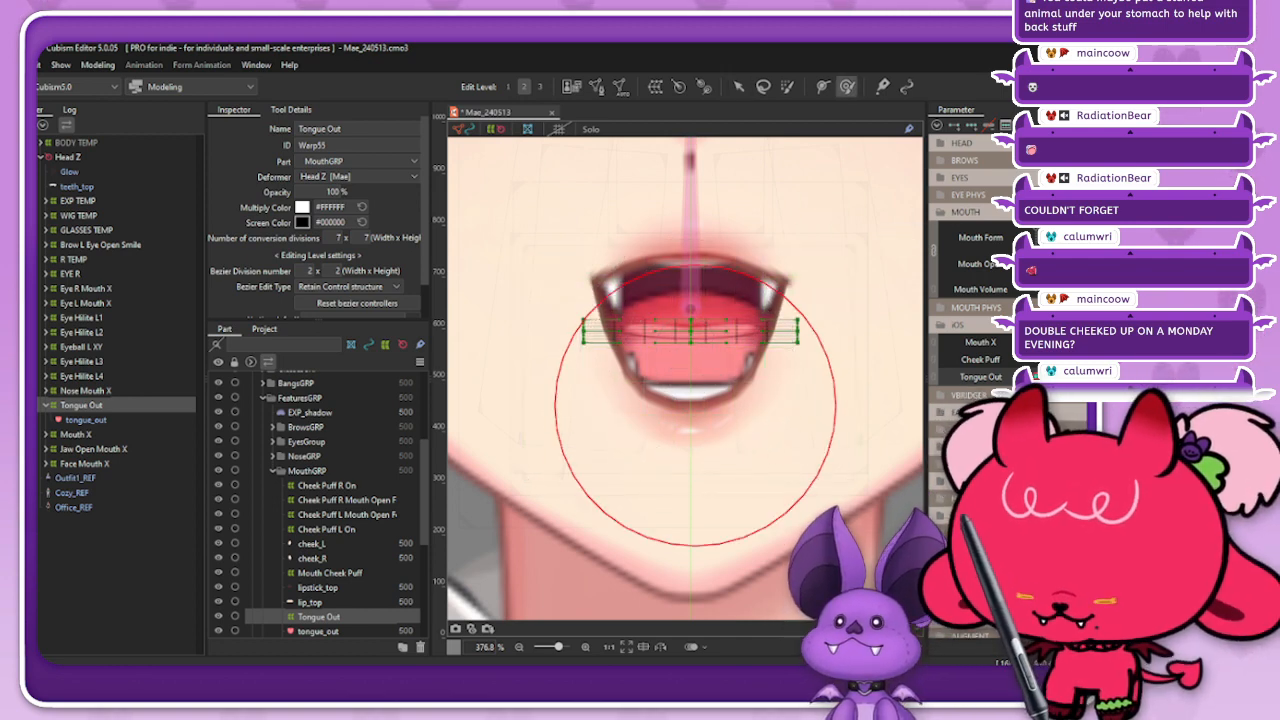
pyautogui.moveTo(689, 376); pyautogui.dragTo(690, 360)
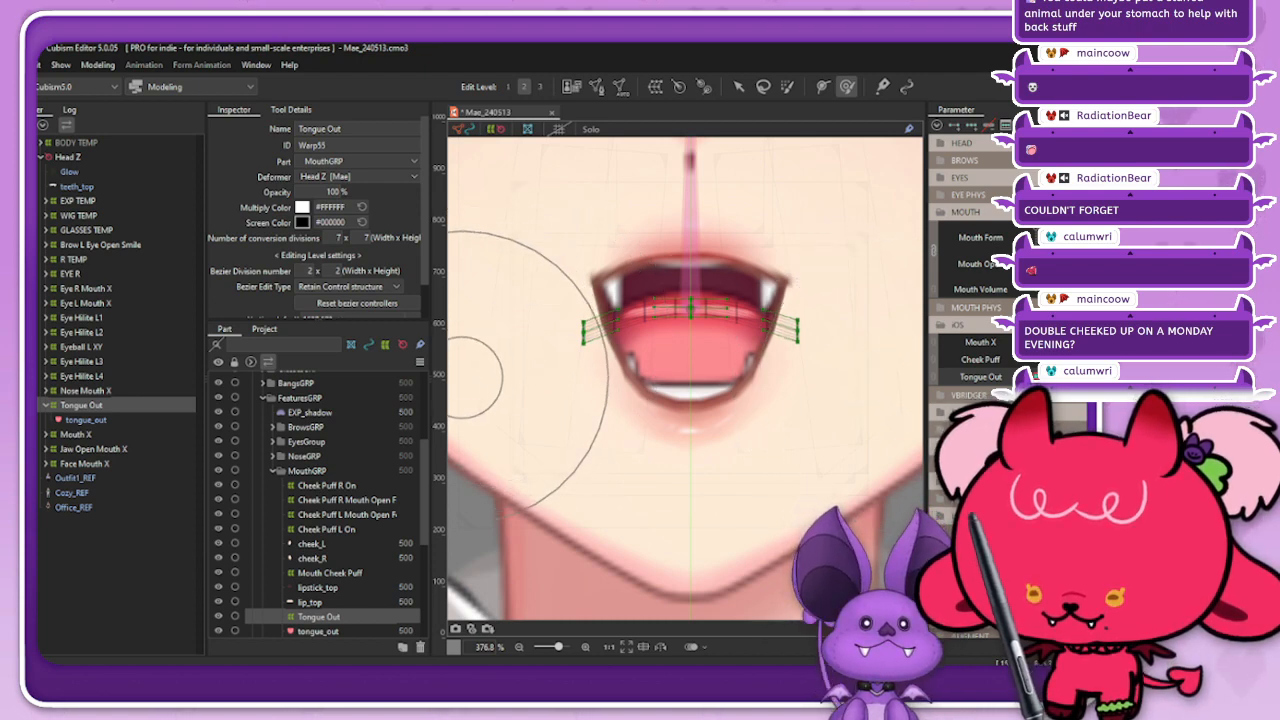
pyautogui.rightClick(735, 159)
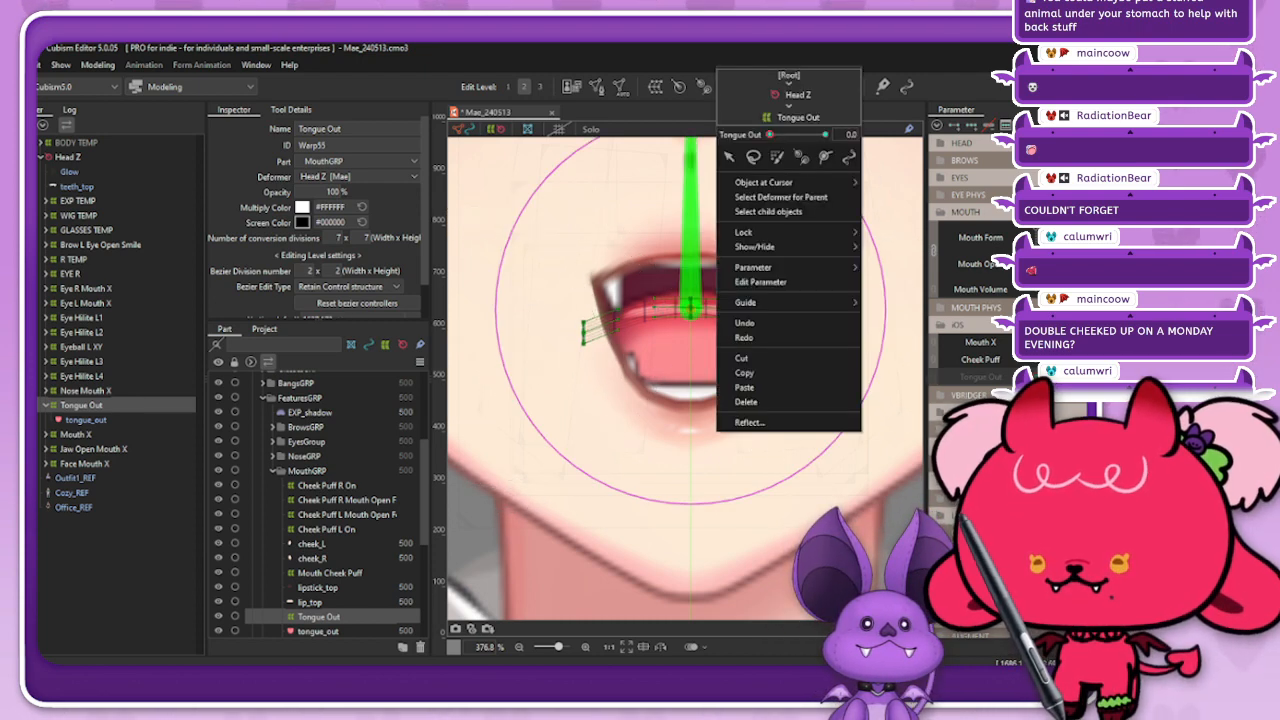
pyautogui.click(802, 94)
pyautogui.click(739, 87)
pyautogui.click(496, 129)
pyautogui.click(463, 129)
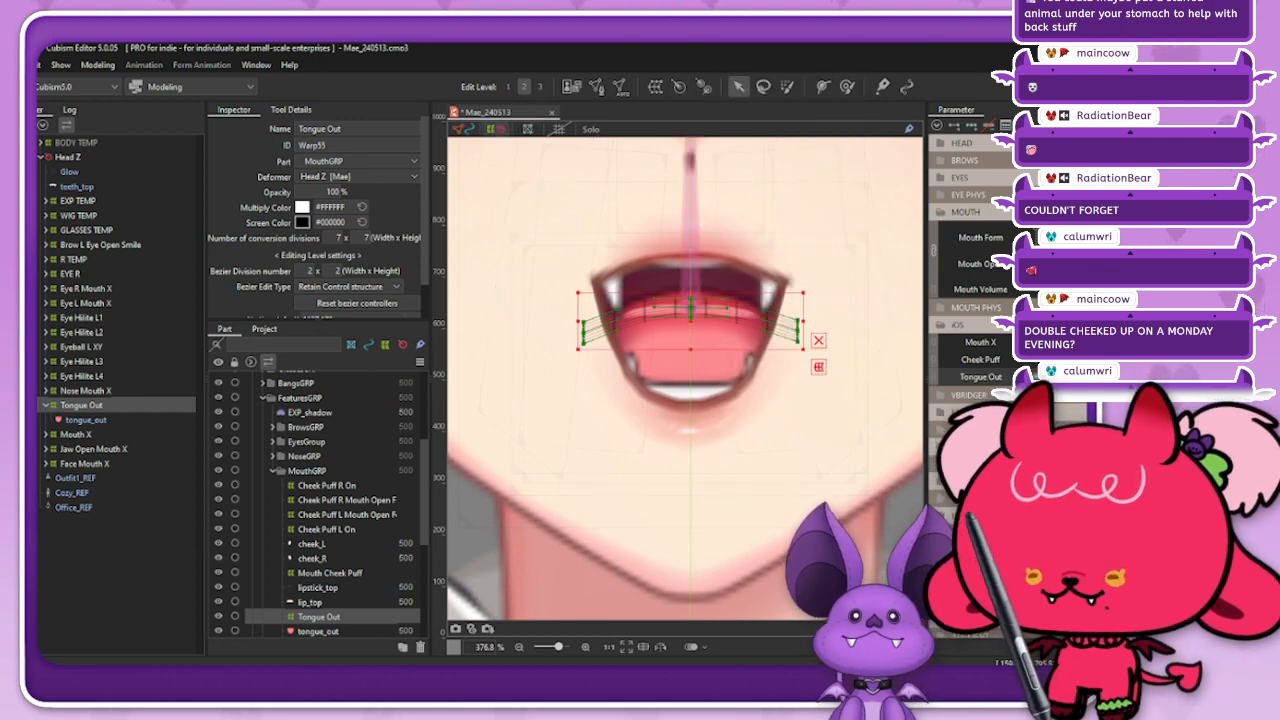
# Step: Check the tongue with the deformer deselected, and widen the tongue_out mesh slightly in the retracted pose
pyautogui.click(560, 205)
pyautogui.moveTo(1030, 377)
pyautogui.mouseDown()
pyautogui.moveTo(1130, 377)
pyautogui.moveTo(1030, 377)
pyautogui.mouseUp()
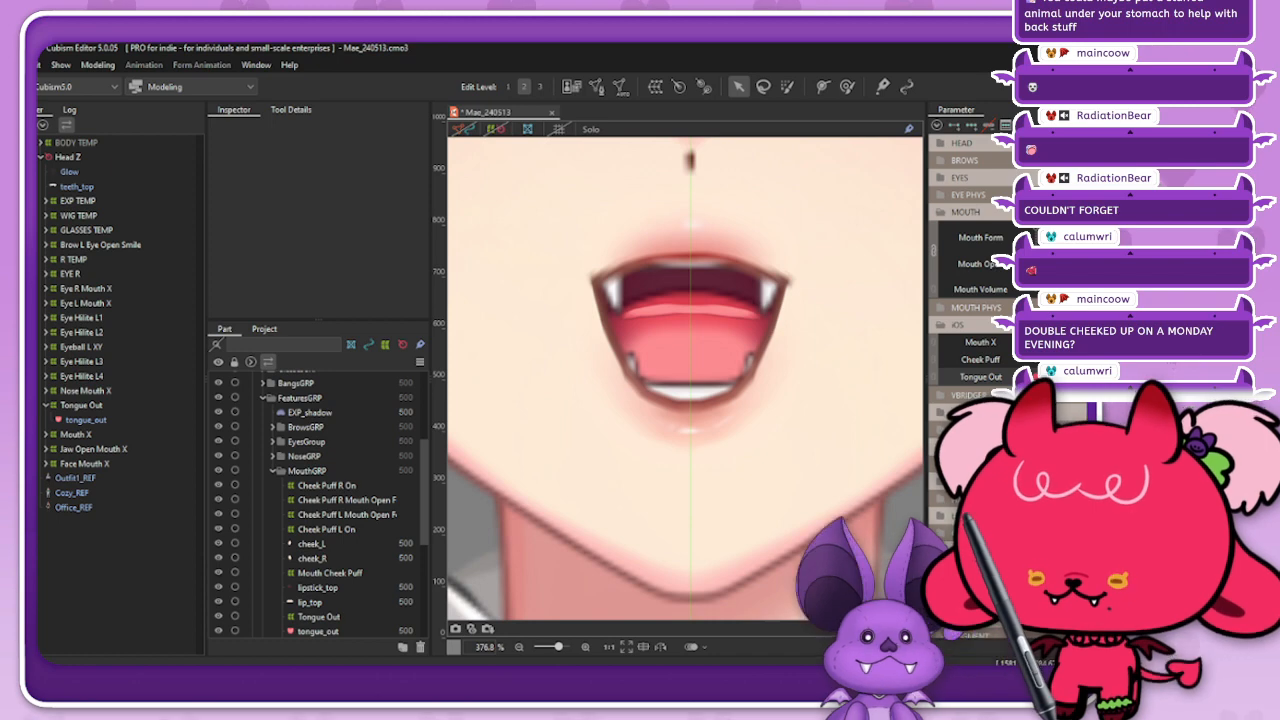
pyautogui.click(86, 420)
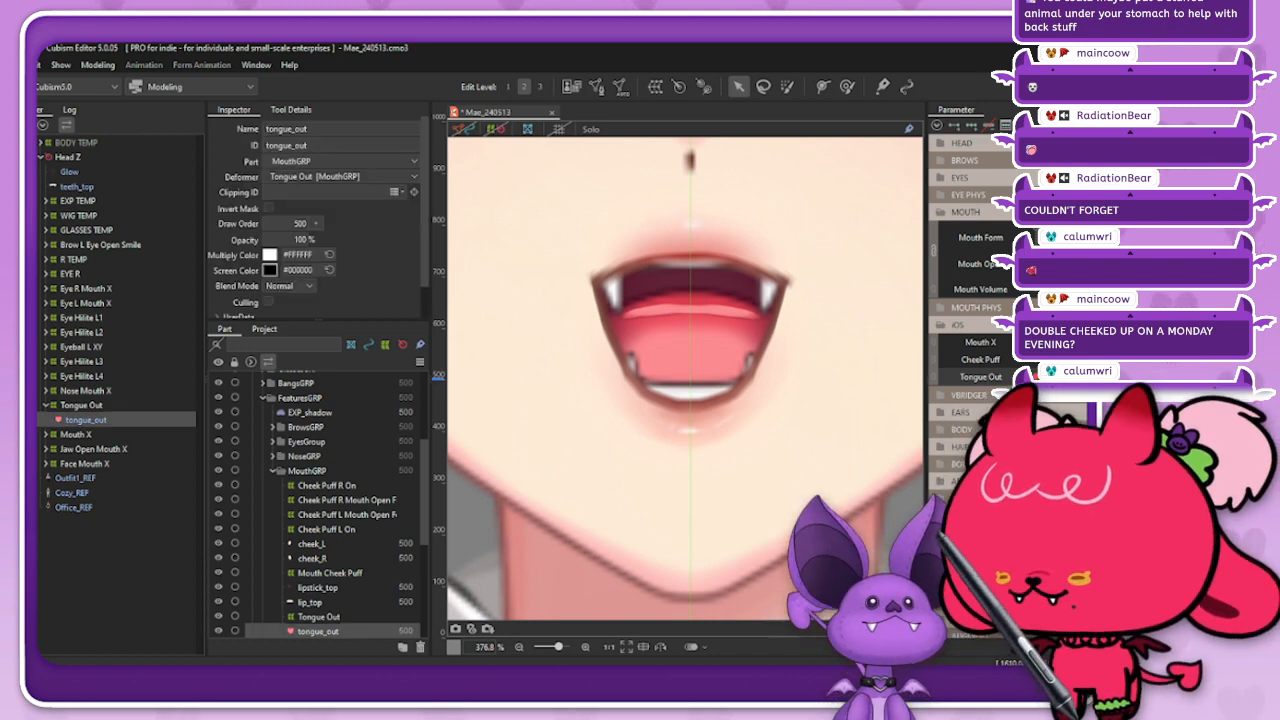
pyautogui.click(464, 129)
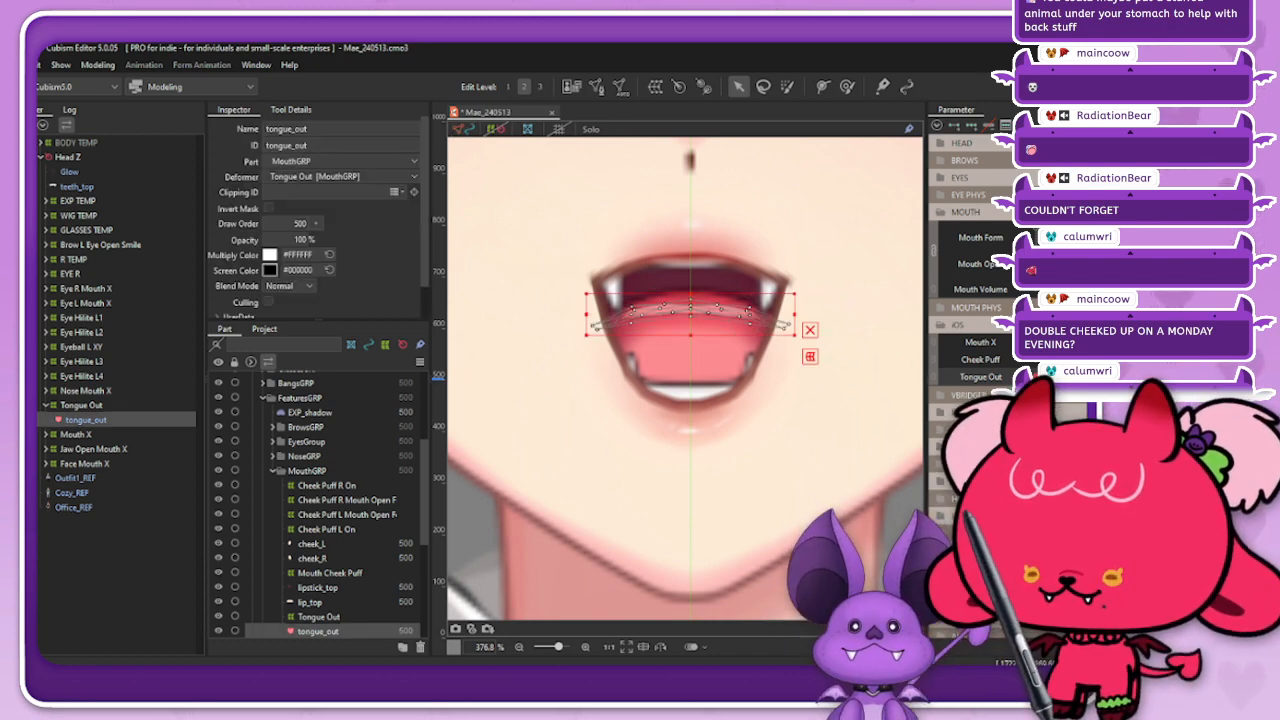
pyautogui.moveTo(792, 314); pyautogui.dragTo(801, 314)
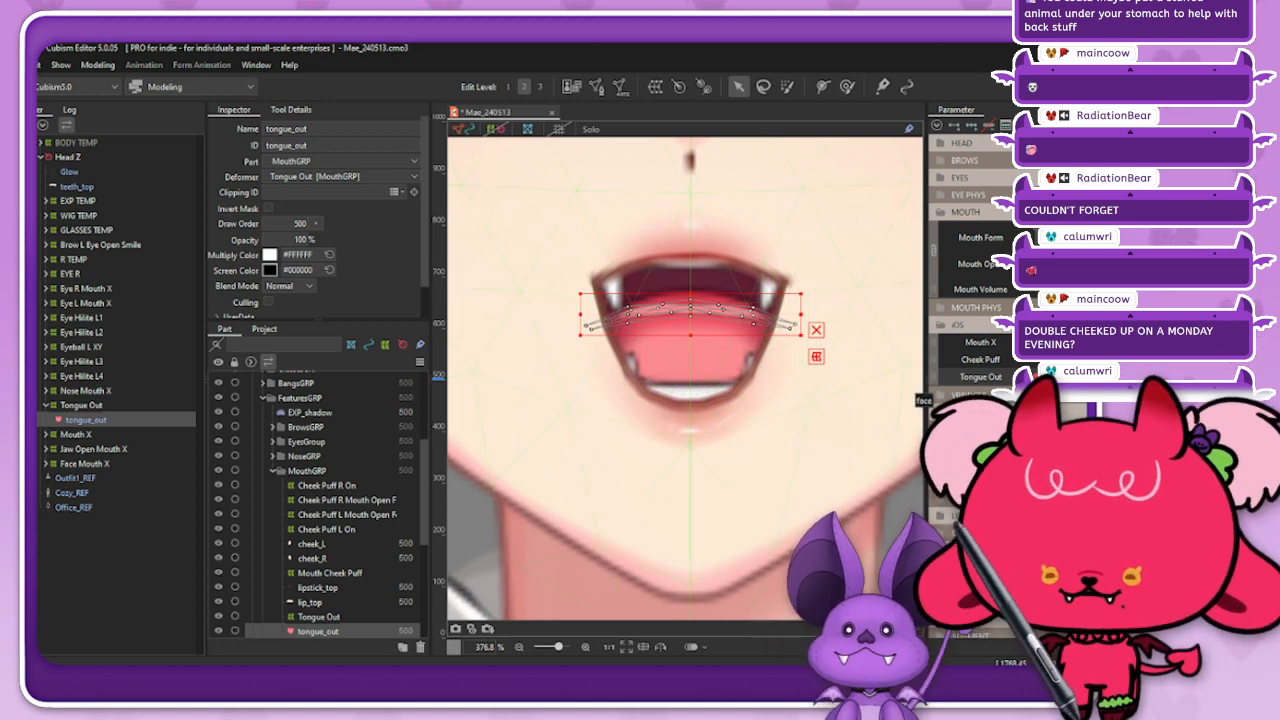
# Step: Widen the Tongue Out deformer slightly and lower it a little in the retracted pose, comparing it with the extended pose
pyautogui.click(816, 356)
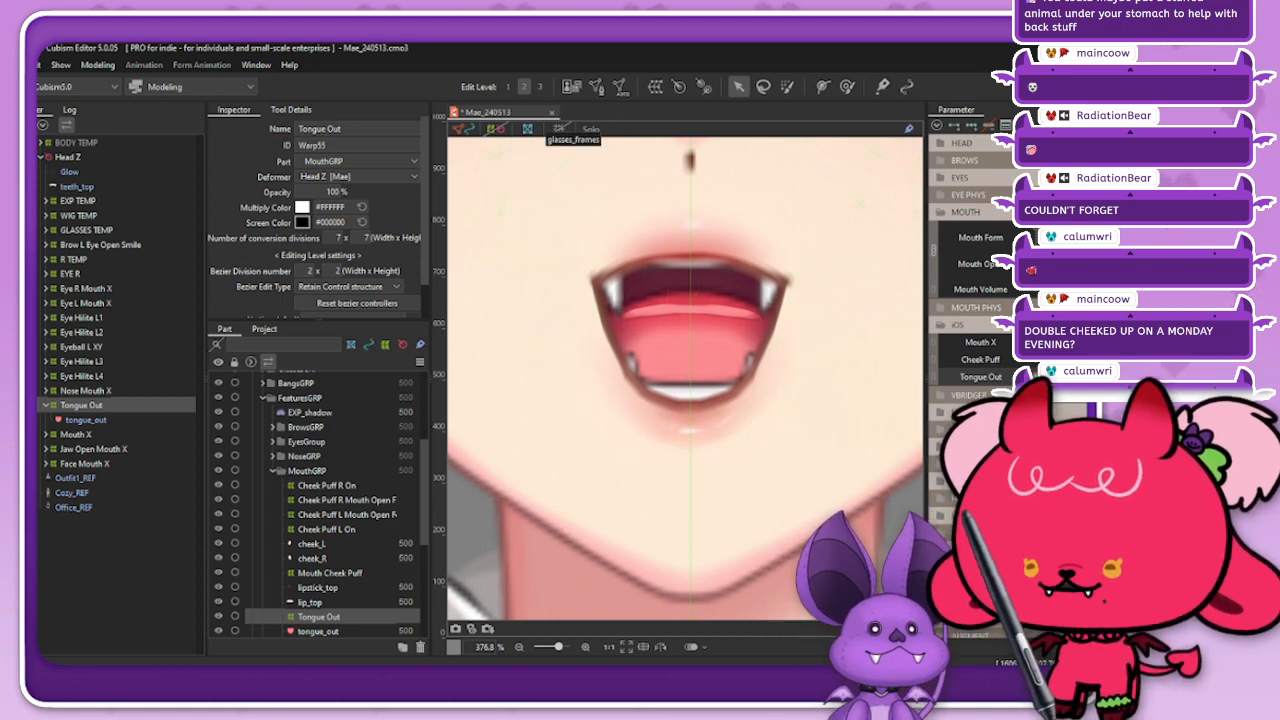
pyautogui.click(496, 129)
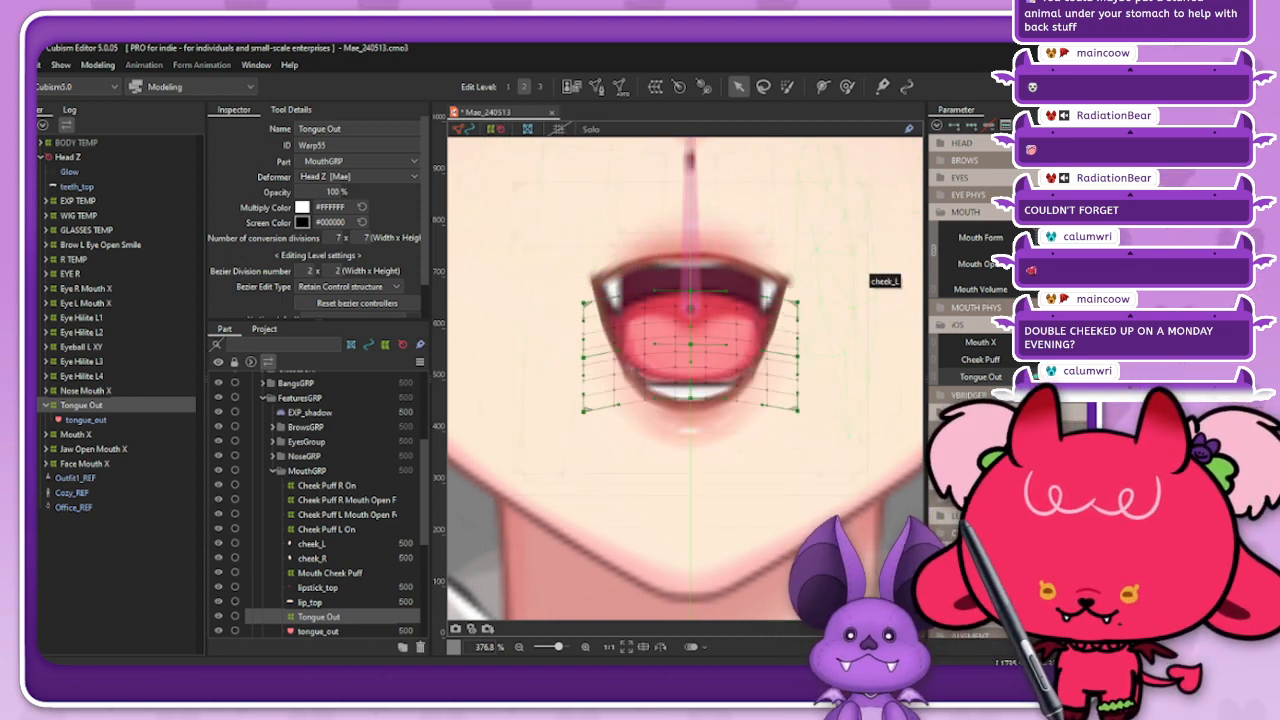
pyautogui.hotkey('ctrl', 'z')
pyautogui.hotkey('ctrl', 'z')
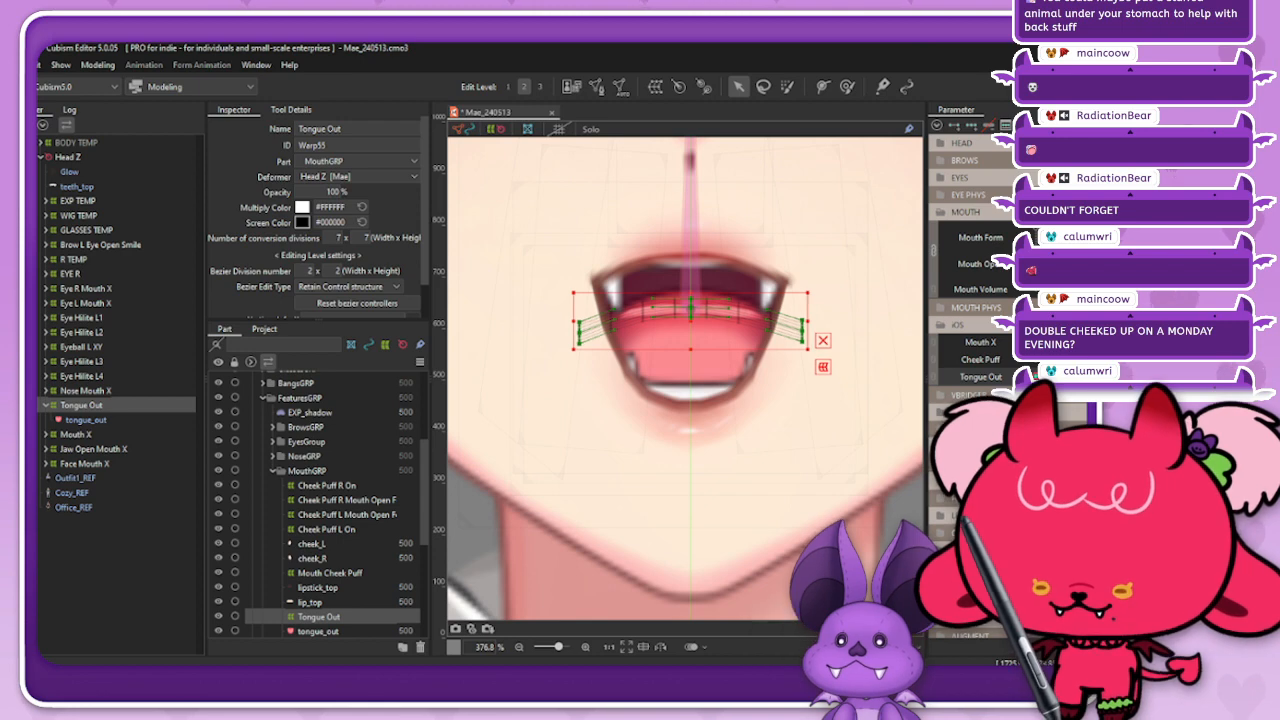
pyautogui.hotkey('ctrl', 'z')
pyautogui.hotkey('ctrl', 'z')
pyautogui.click(1070, 377)
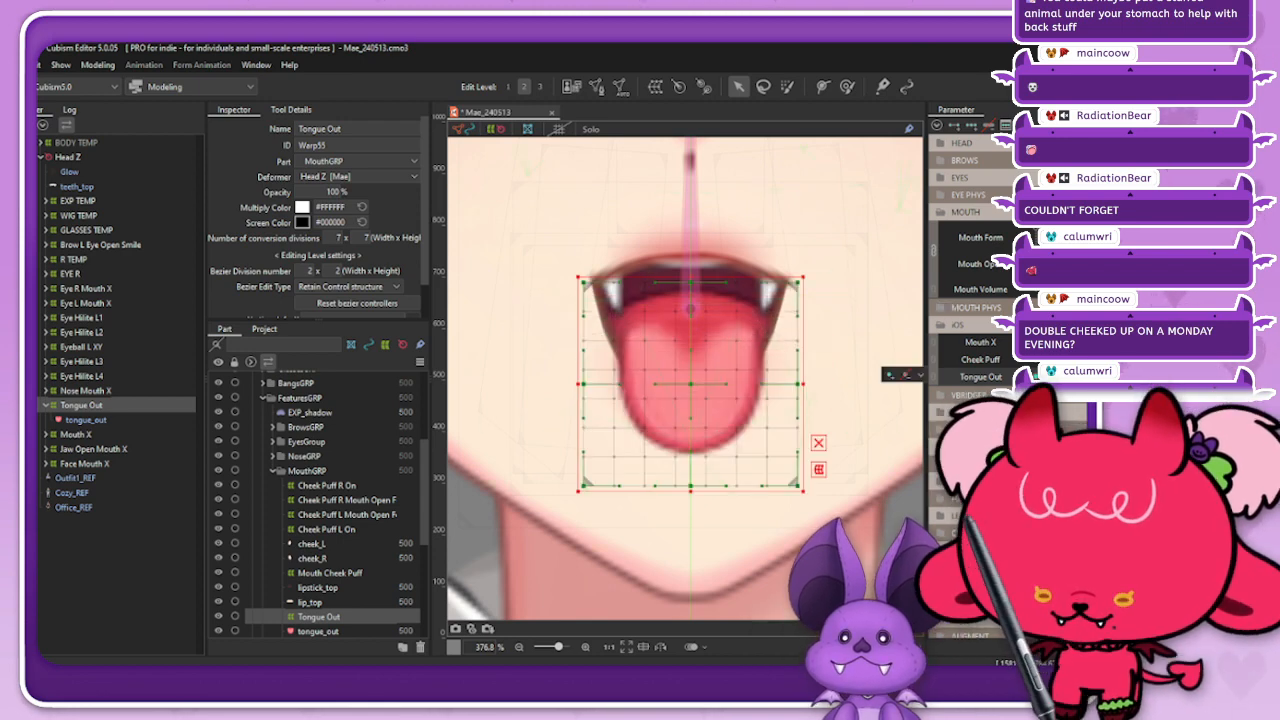
pyautogui.click(1040, 377)
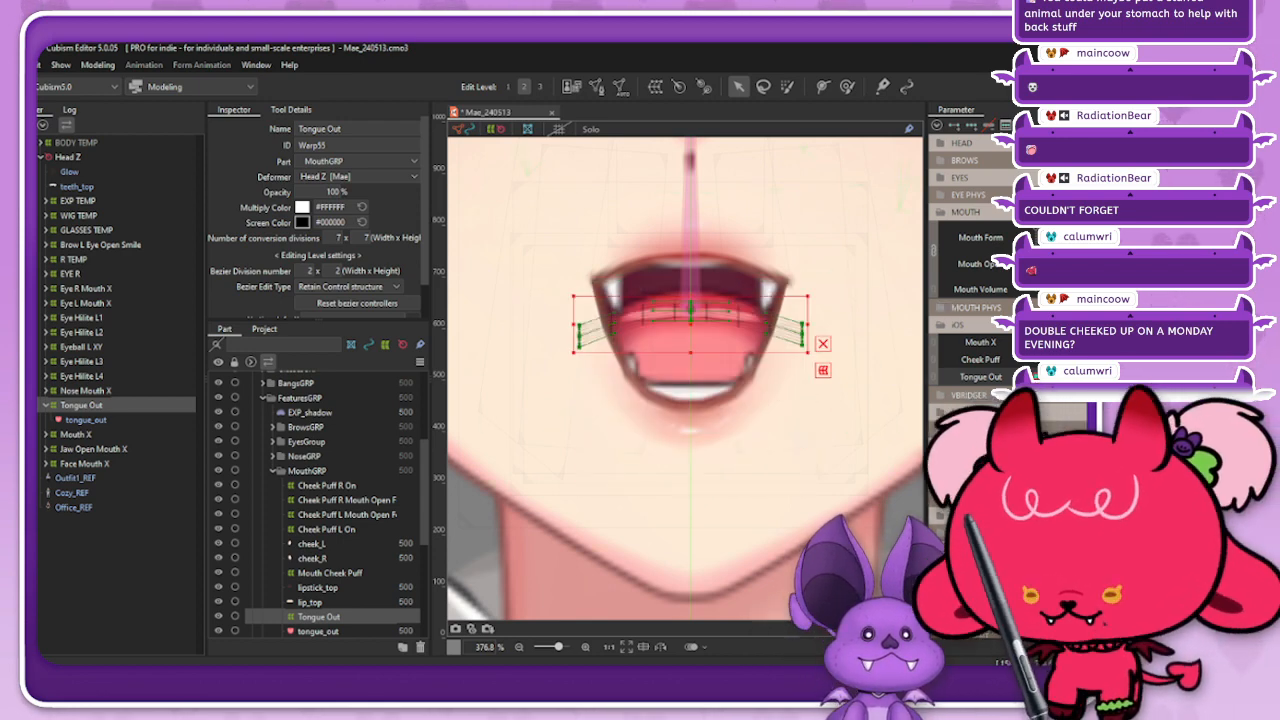
# Step: Apply a shape blend to the retracted Tongue Out deformer with a compatibility of -5, and check the extended pose
pyautogui.hotkey('ctrl', 'b')
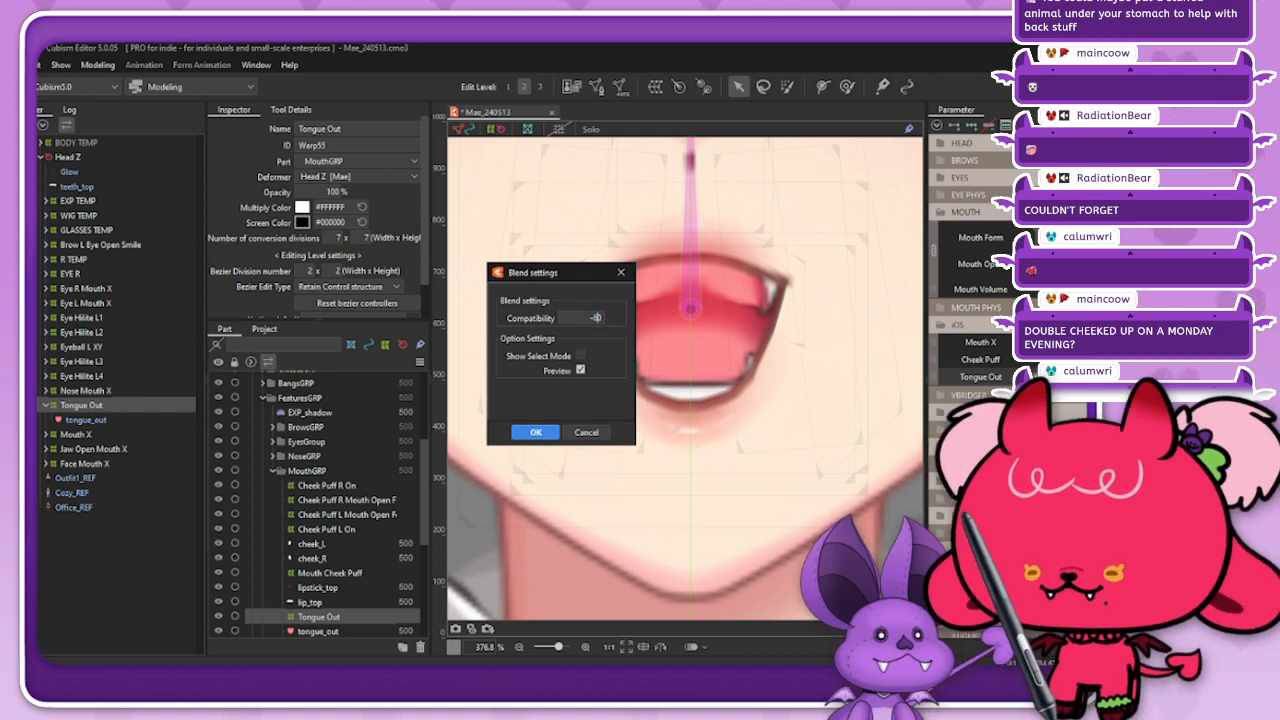
pyautogui.doubleClick(599, 318)
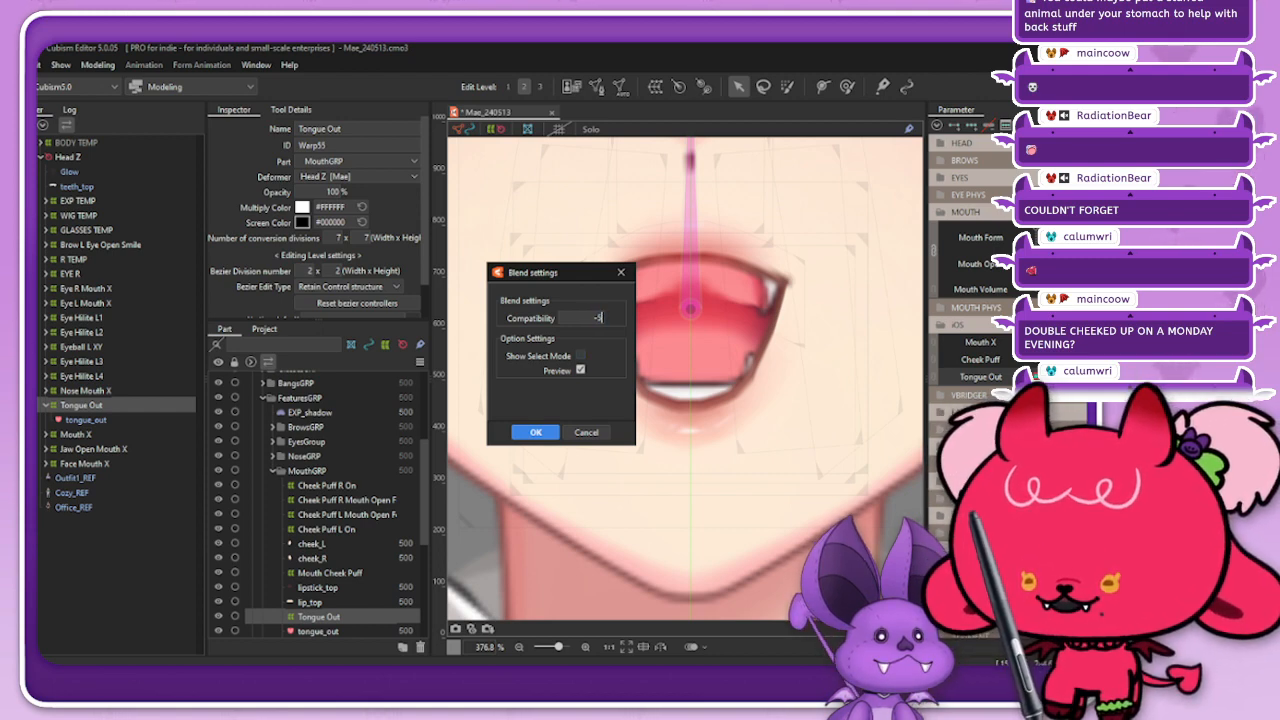
pyautogui.press('Tab')
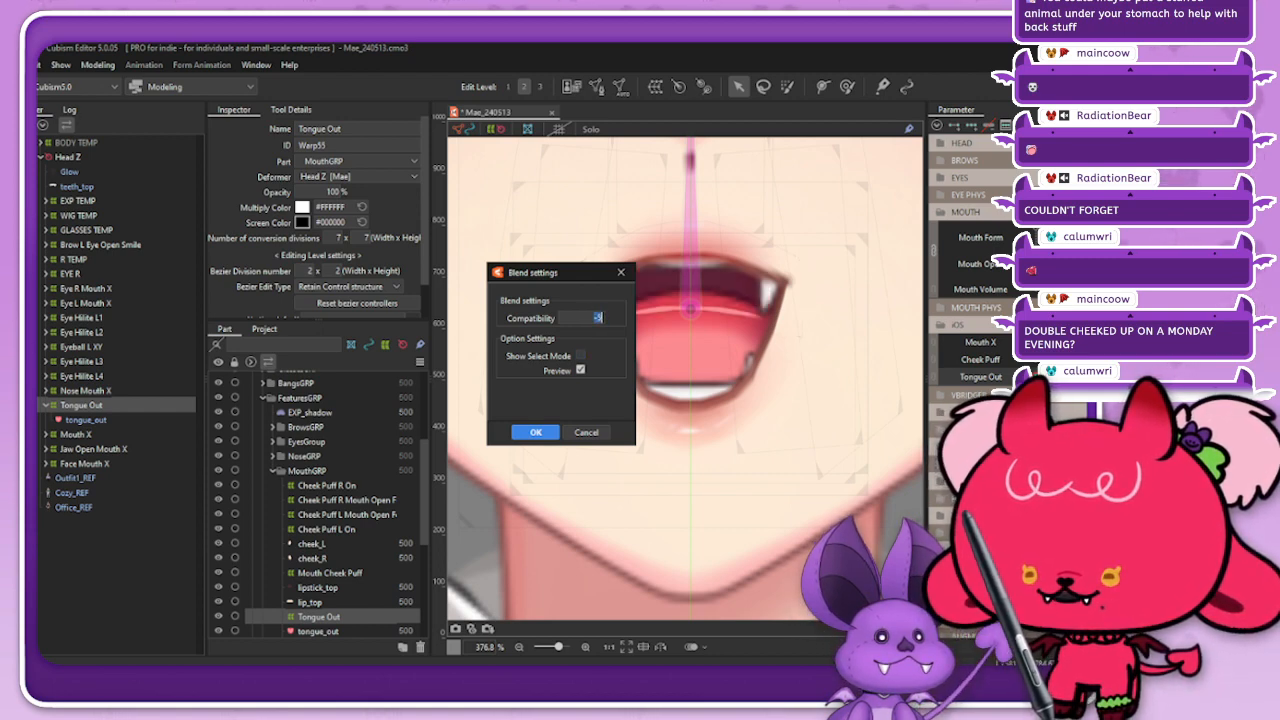
pyautogui.press('Return')
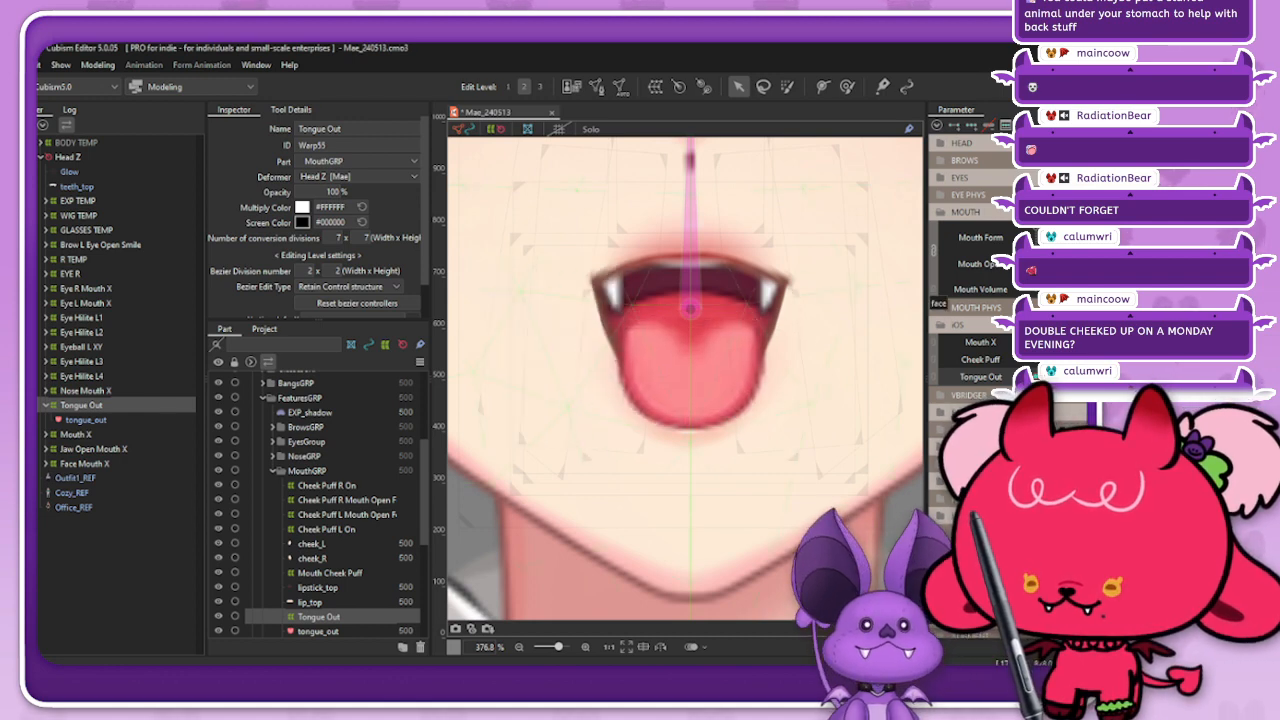
pyautogui.moveTo(1070, 377)
pyautogui.mouseDown()
pyautogui.moveTo(1018, 377)
pyautogui.moveTo(1070, 377)
pyautogui.mouseUp()
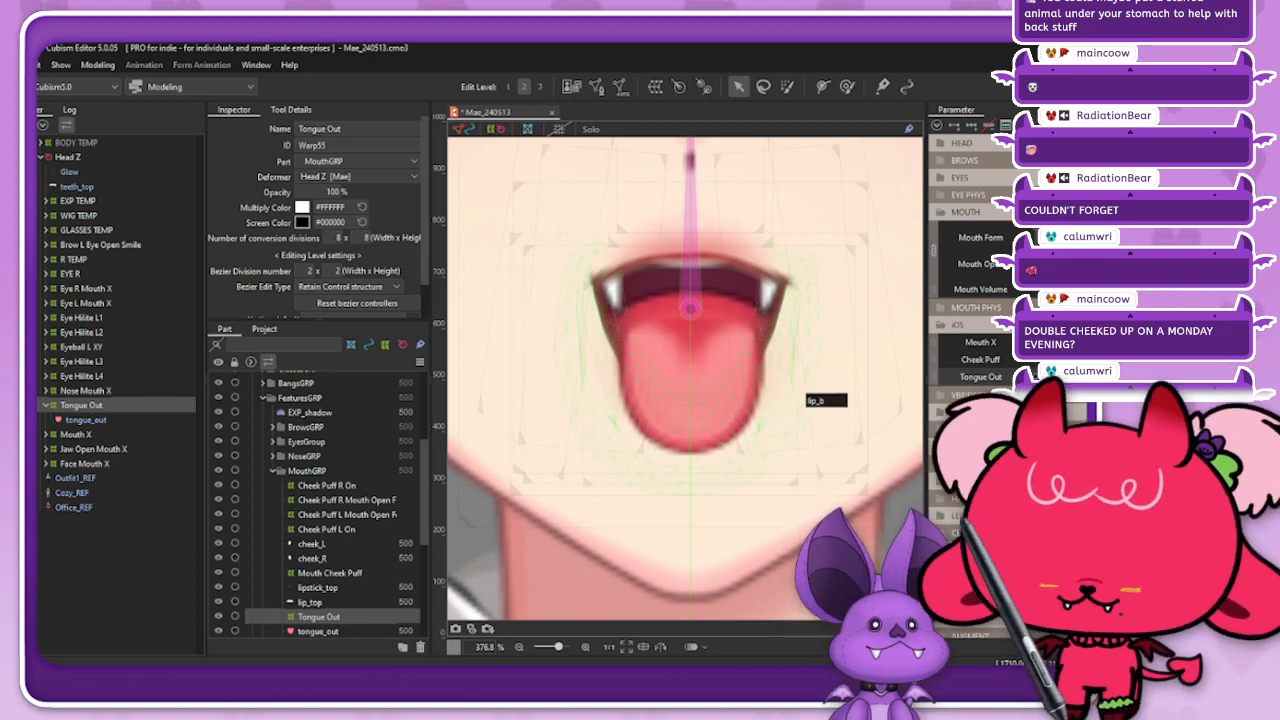
pyautogui.click(495, 129)
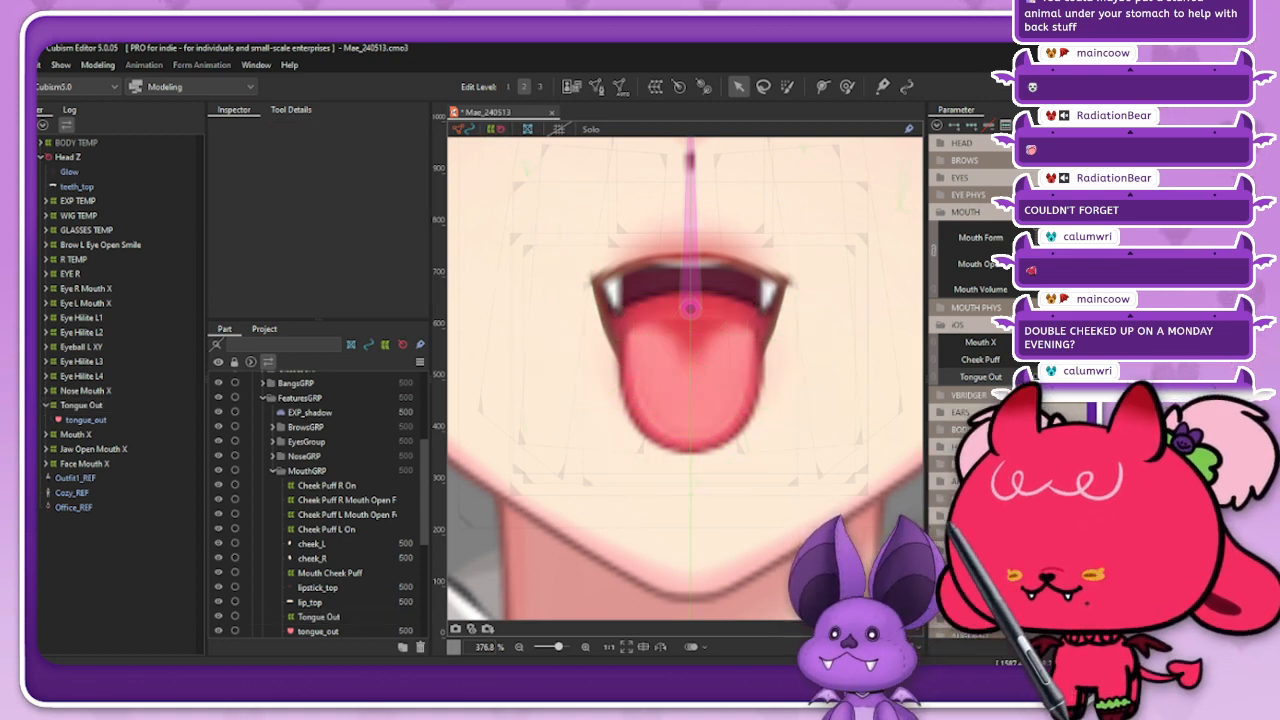
pyautogui.click(732, 390)
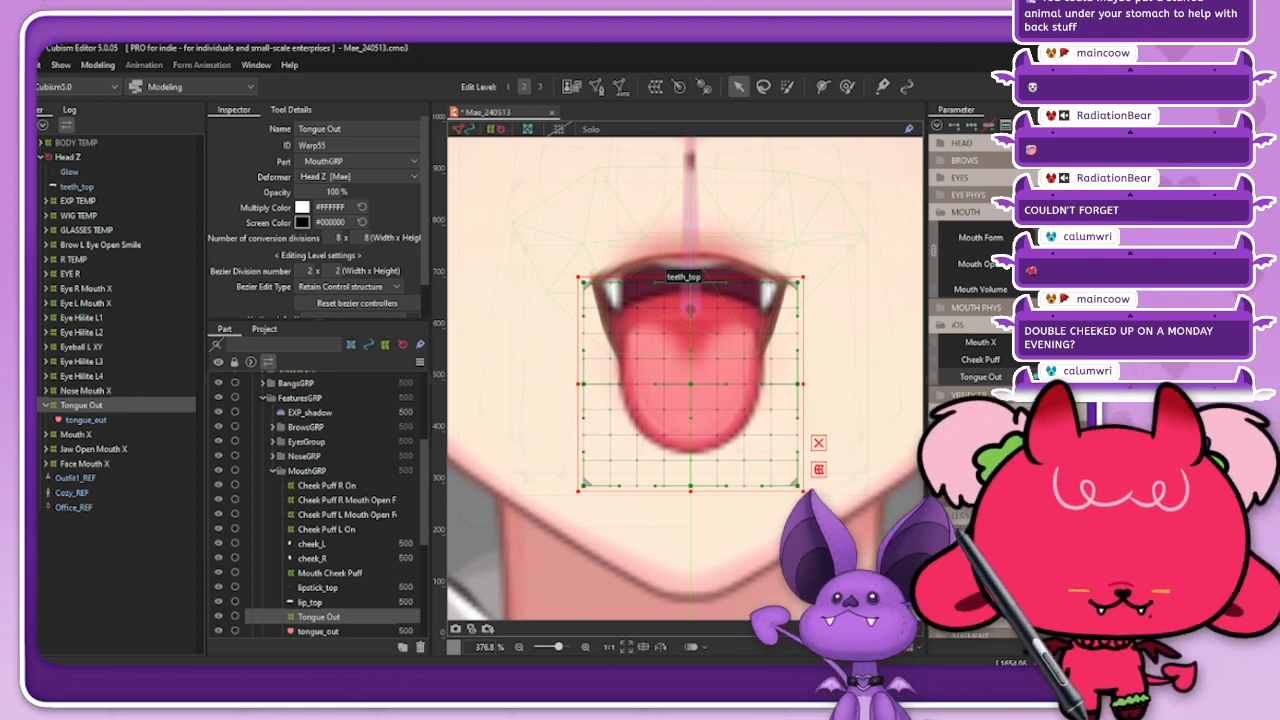
# Step: Add an extra Tongue Out key to the deformer just past the retracted value, keeping the nearly retracted shape there
pyautogui.click(1050, 377)
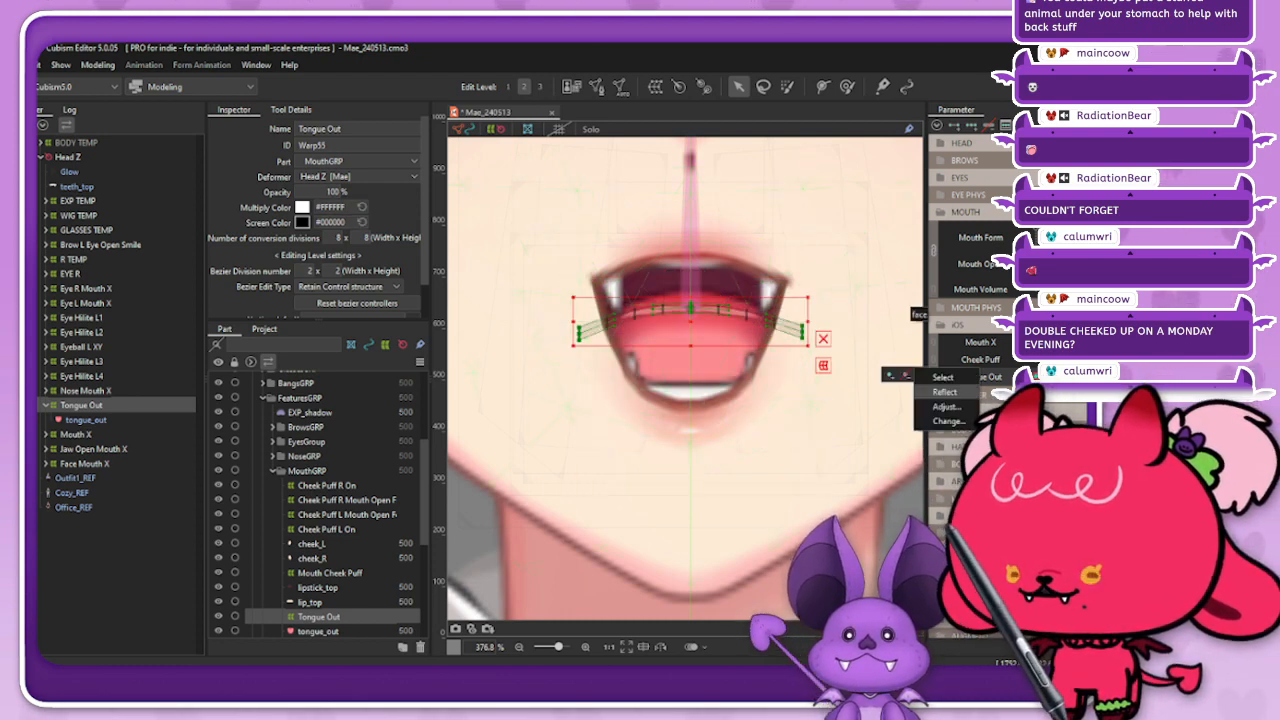
pyautogui.click(943, 377)
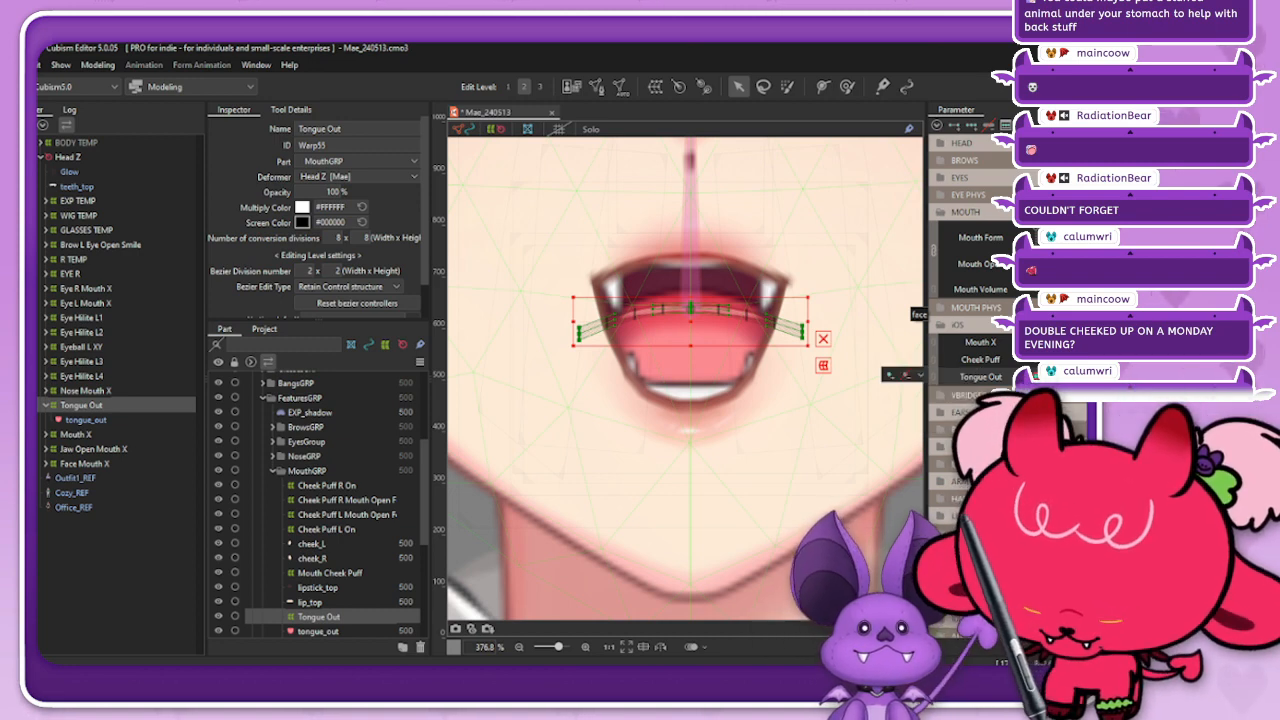
pyautogui.click(1060, 377)
pyautogui.click(921, 375)
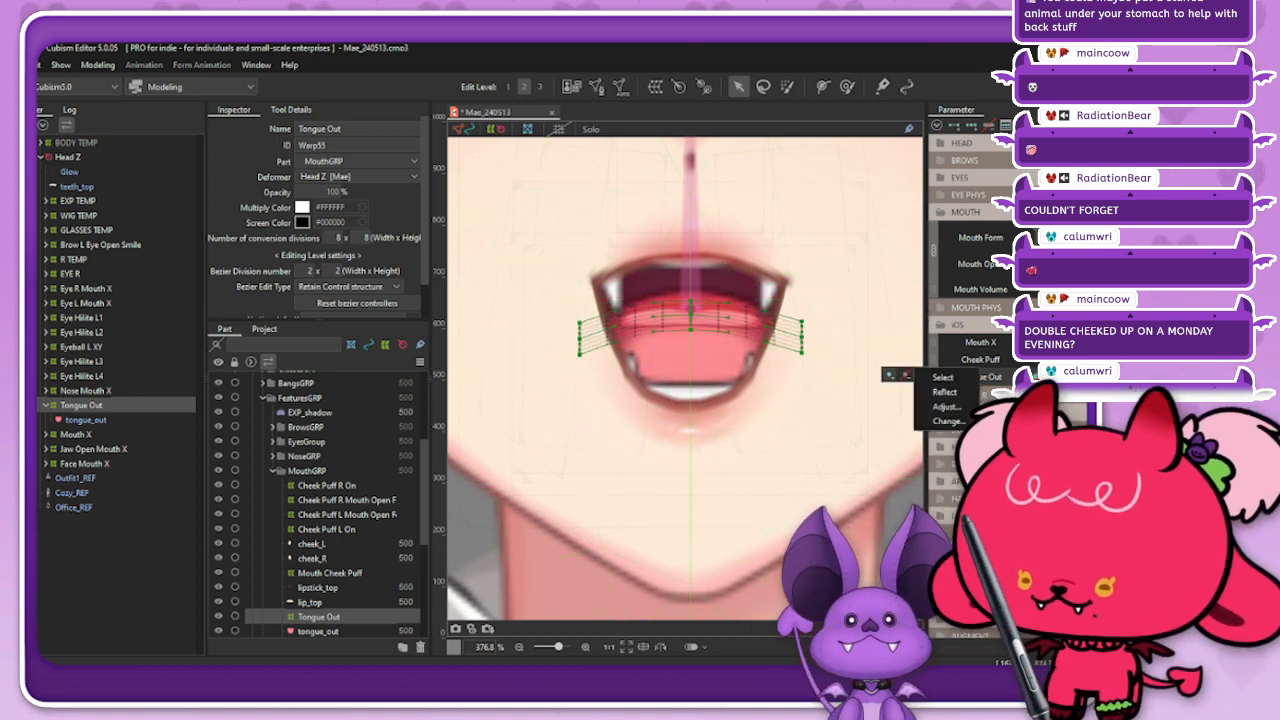
pyautogui.click(943, 377)
pyautogui.click(921, 375)
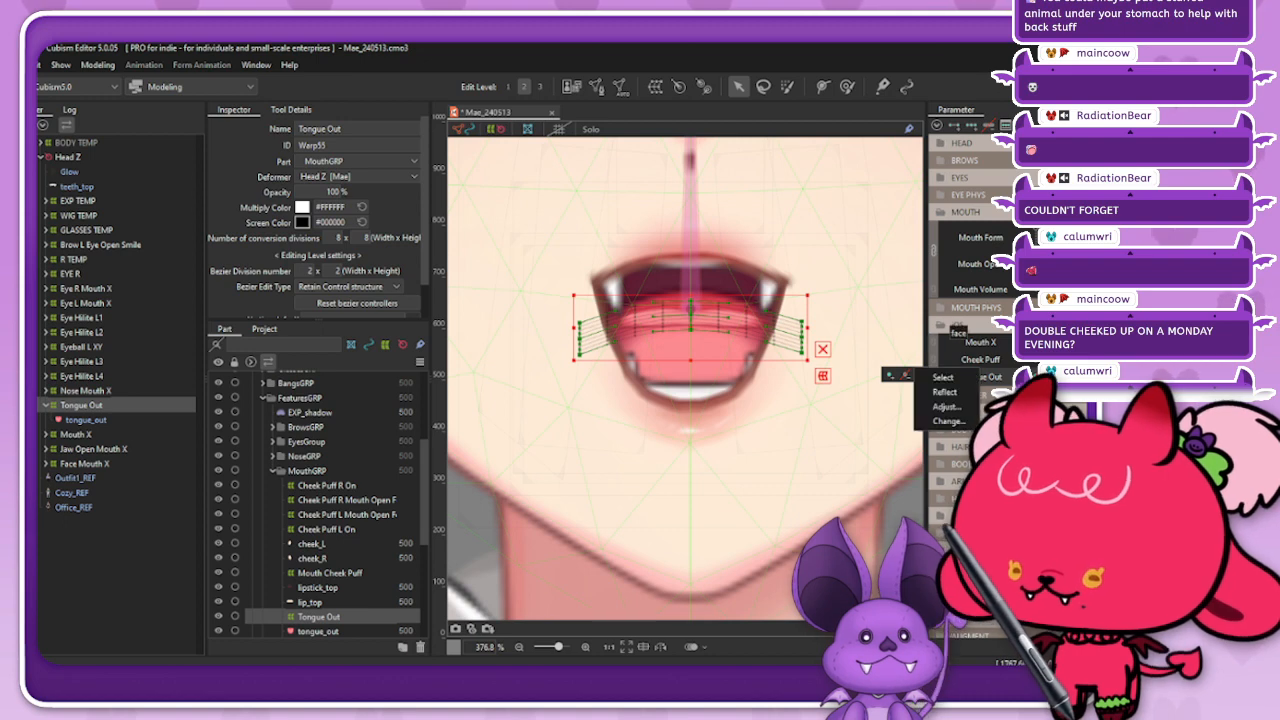
pyautogui.click(943, 377)
pyautogui.click(1030, 377)
pyautogui.click(1060, 377)
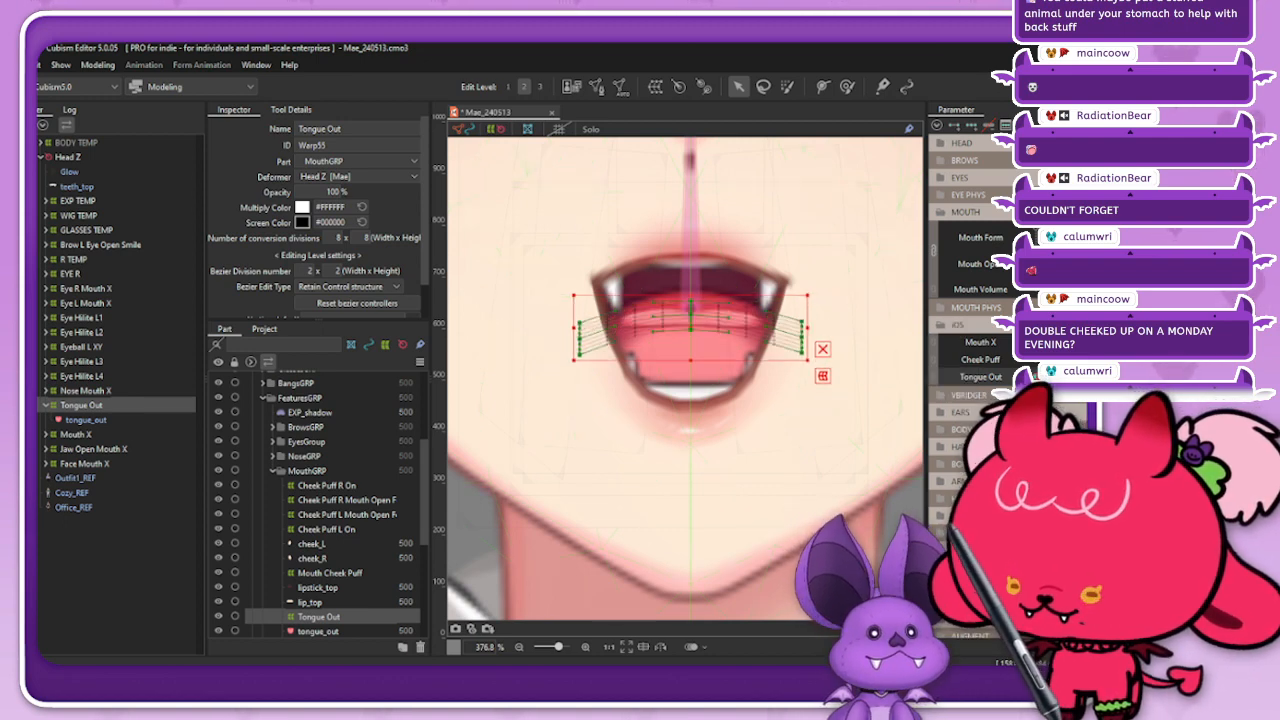
# Step: Set the Tongue Out deformer's opacity to 0% at the fully retracted key
pyautogui.click(1030, 377)
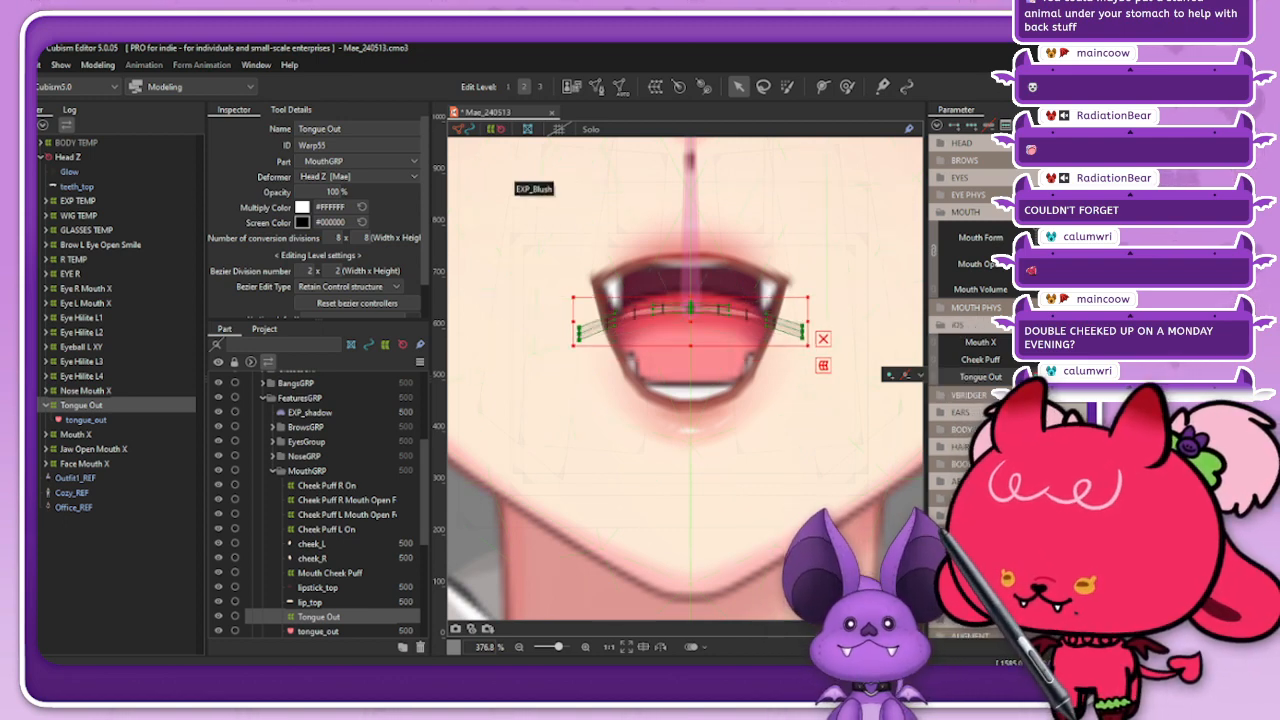
pyautogui.click(337, 192)
pyautogui.write('0')
pyautogui.press('Return')
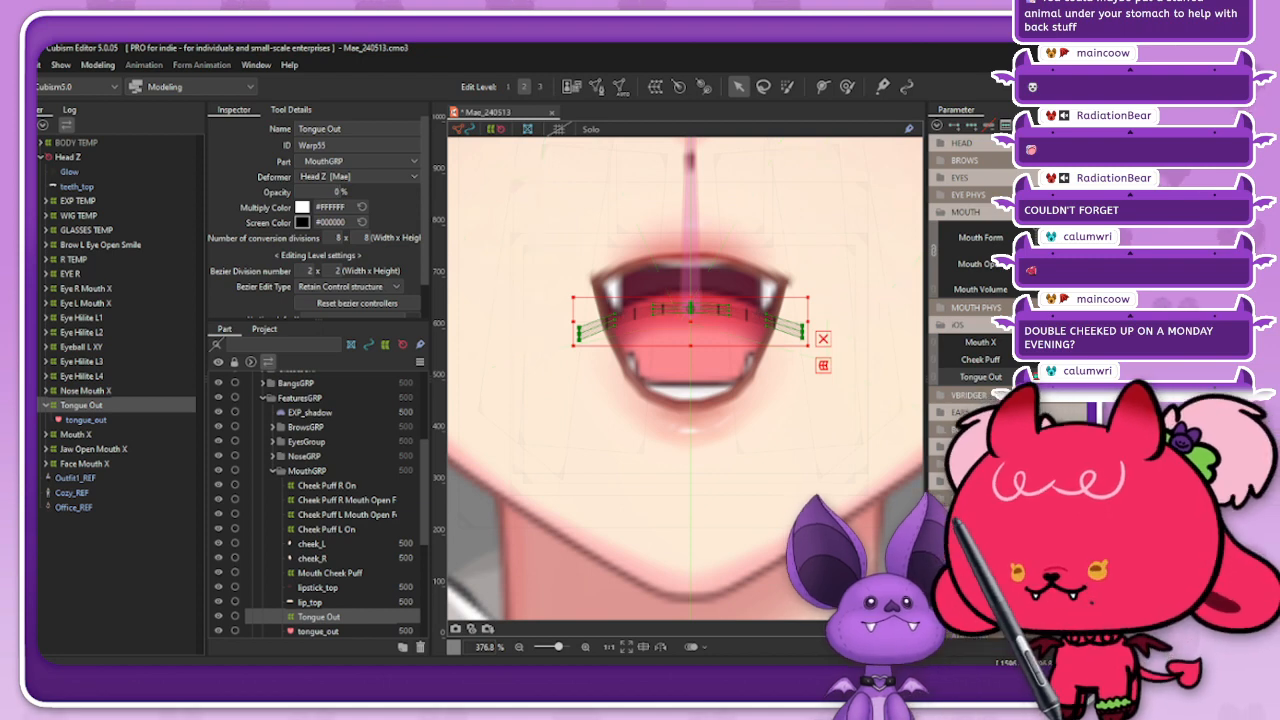
# Step: Preview the tongue sliding from retracted to extended on the whole face with mesh and deformer overlays hidden
pyautogui.click(464, 129)
pyautogui.click(496, 129)
pyautogui.scroll(-5, 664, 268)
pyautogui.scroll(1, 664, 268)
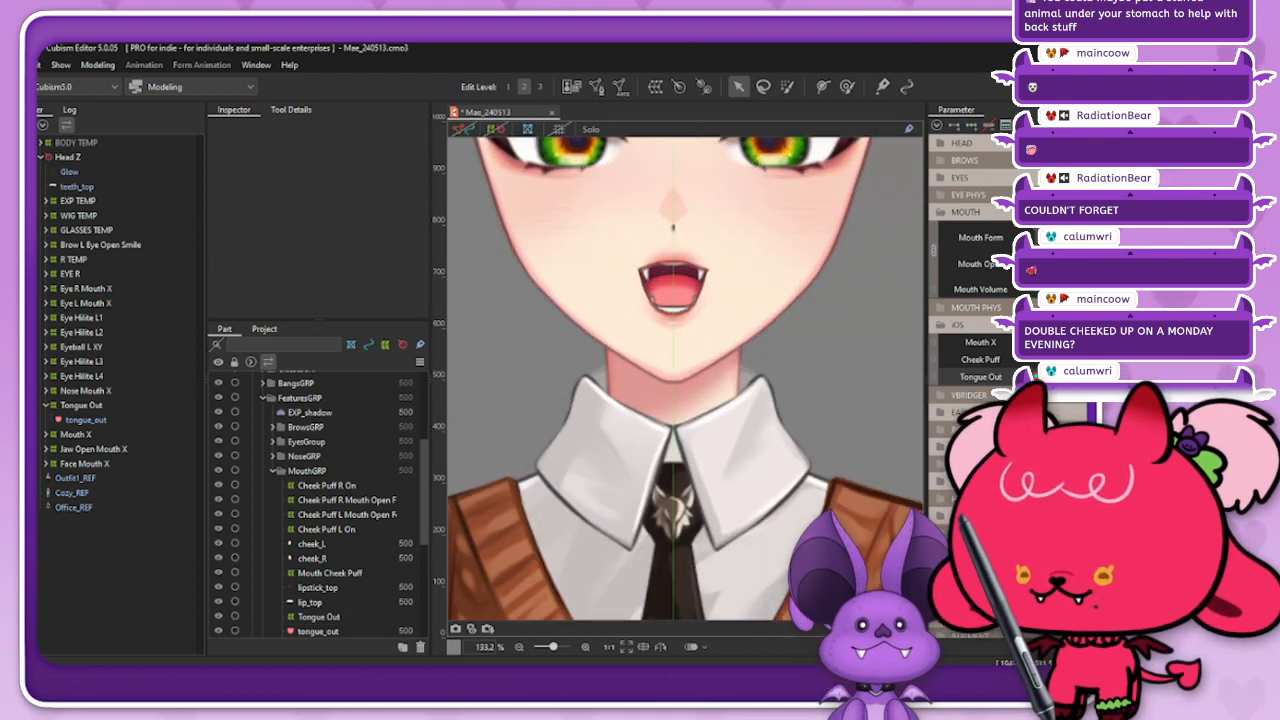
pyautogui.moveTo(1030, 377); pyautogui.dragTo(1082, 377)
pyautogui.scroll(-2, 739, 364)
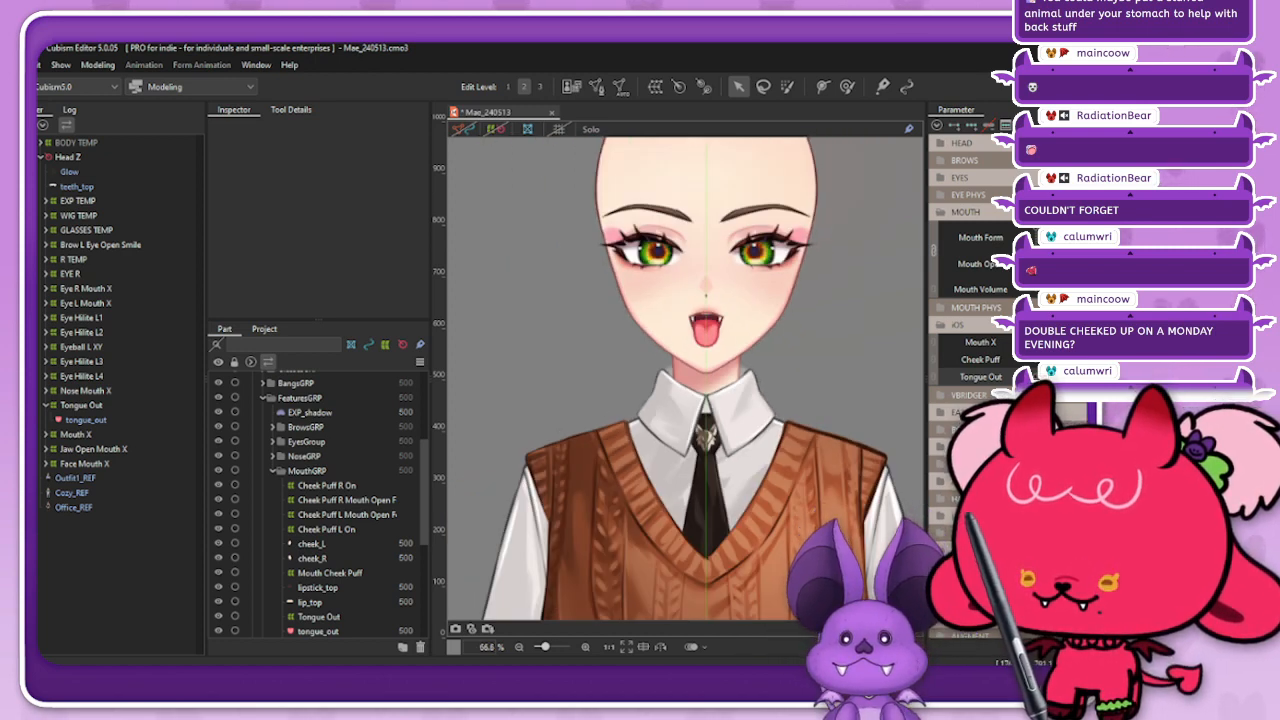
pyautogui.scroll(2, 741, 287)
# Step: Create a warp deformer named Tongue XY as parent of tongue_out, with 2 x 2 Bezier and 8 x 8 conversion divisions
pyautogui.click(82, 405)
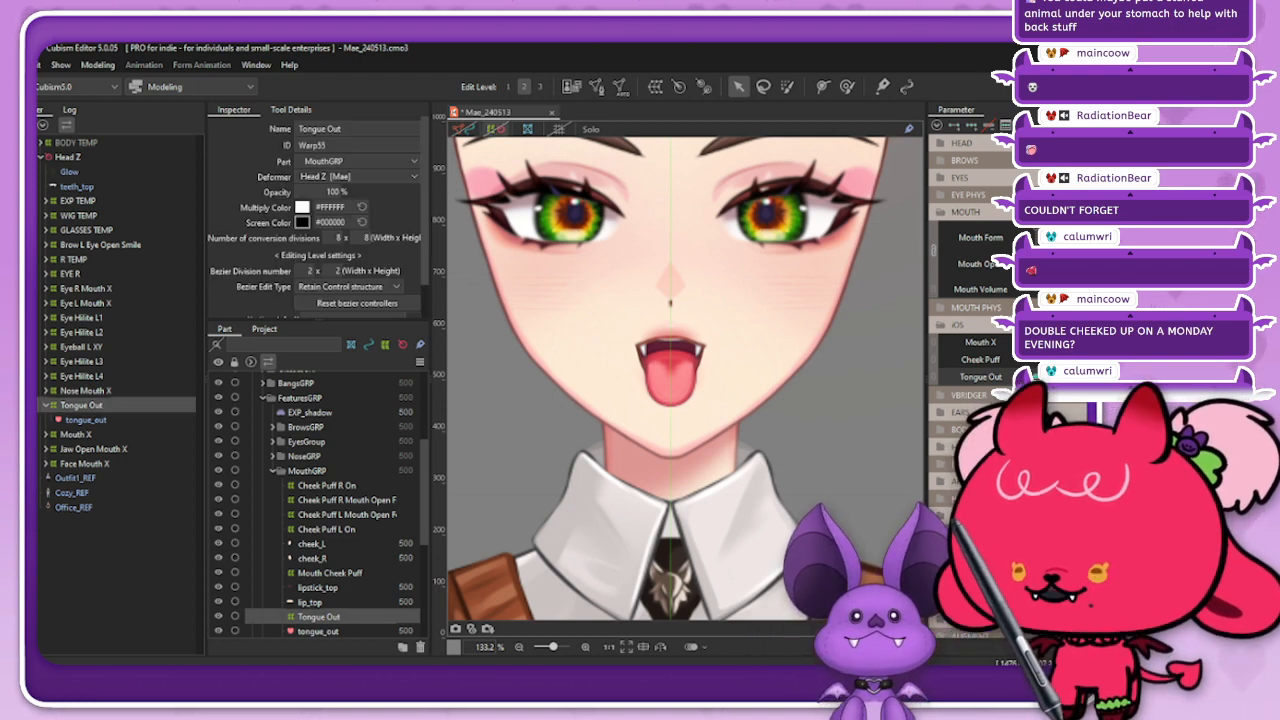
pyautogui.click(496, 129)
pyautogui.scroll(3, 694, 400)
pyautogui.click(86, 420)
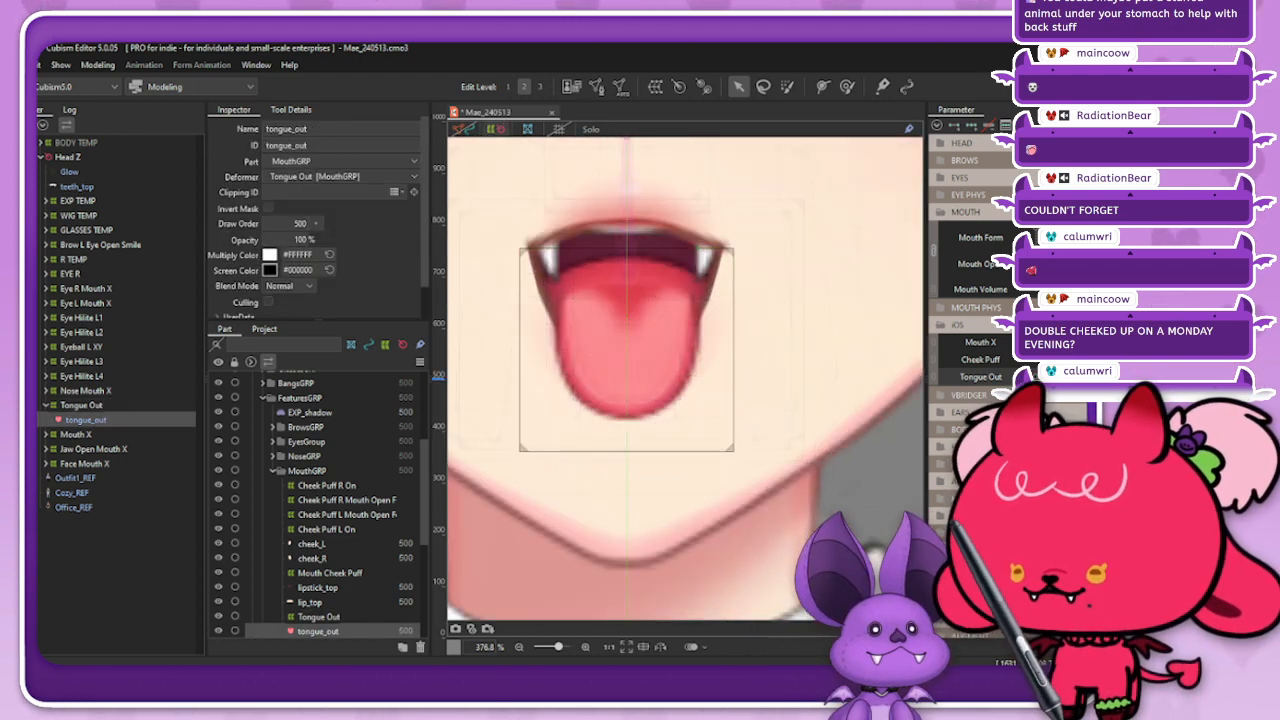
pyautogui.click(463, 129)
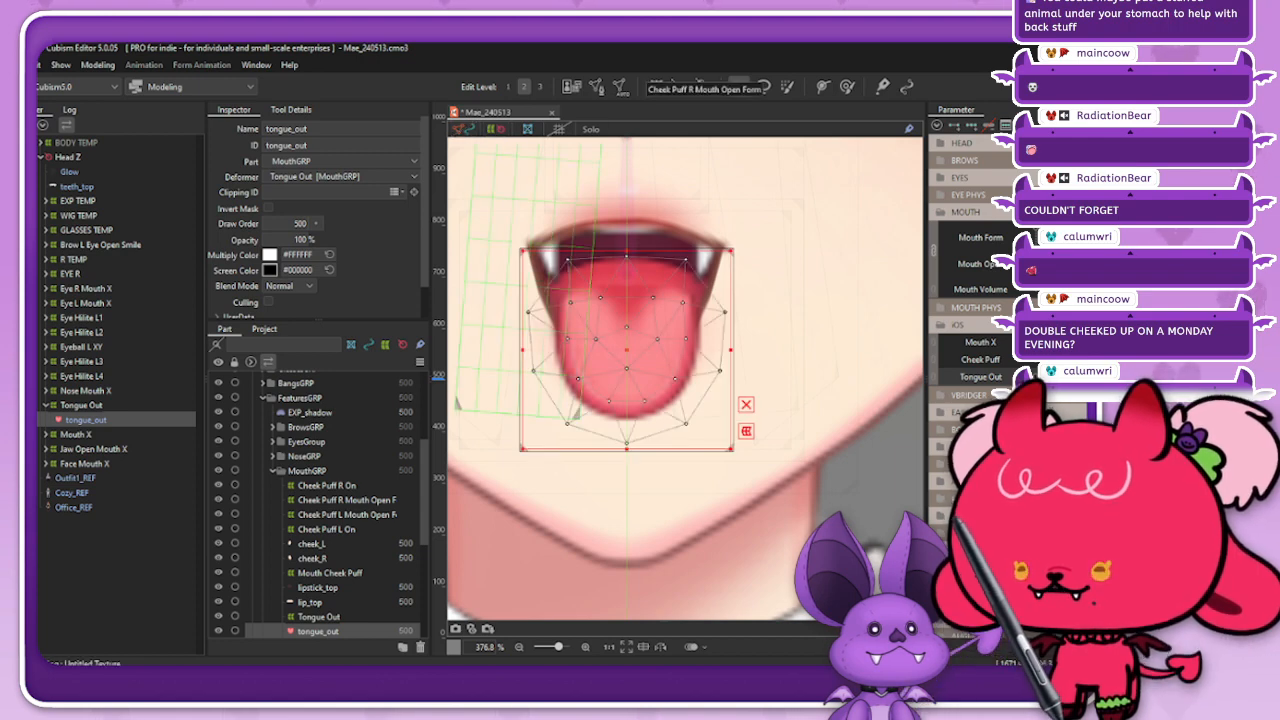
pyautogui.click(655, 87)
pyautogui.tripleClick(808, 208)
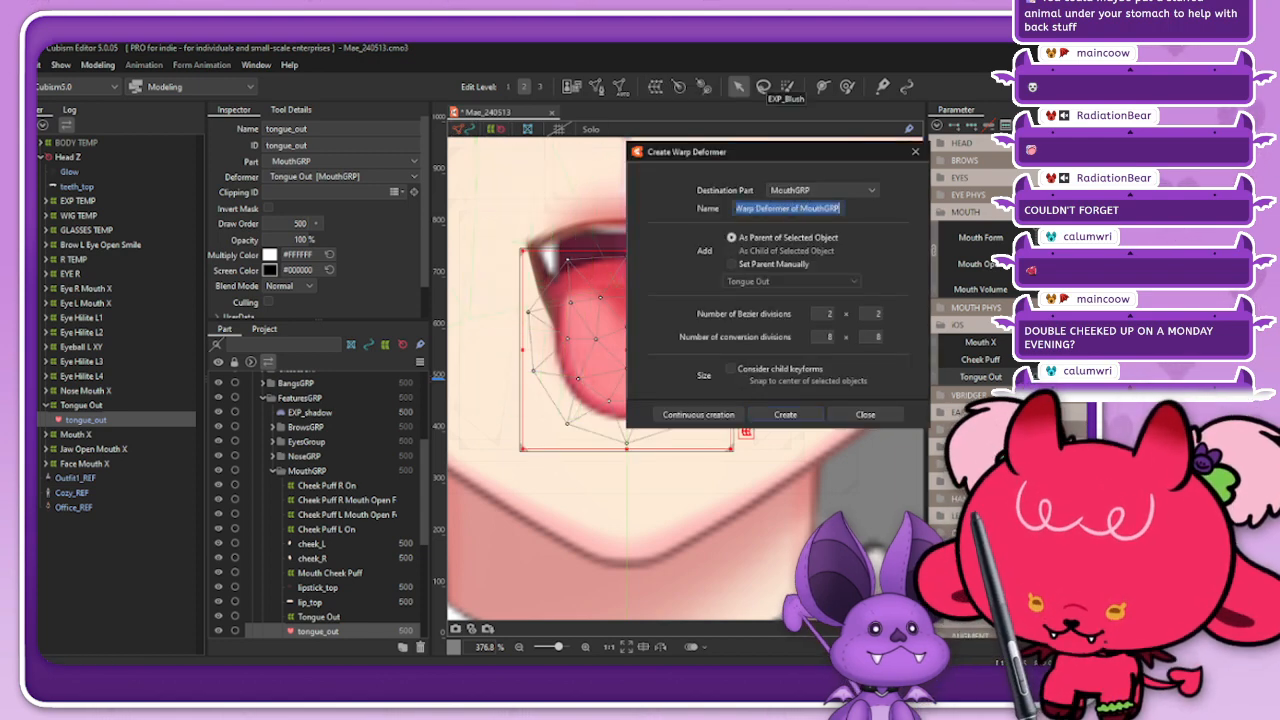
pyautogui.write('Tongue X')
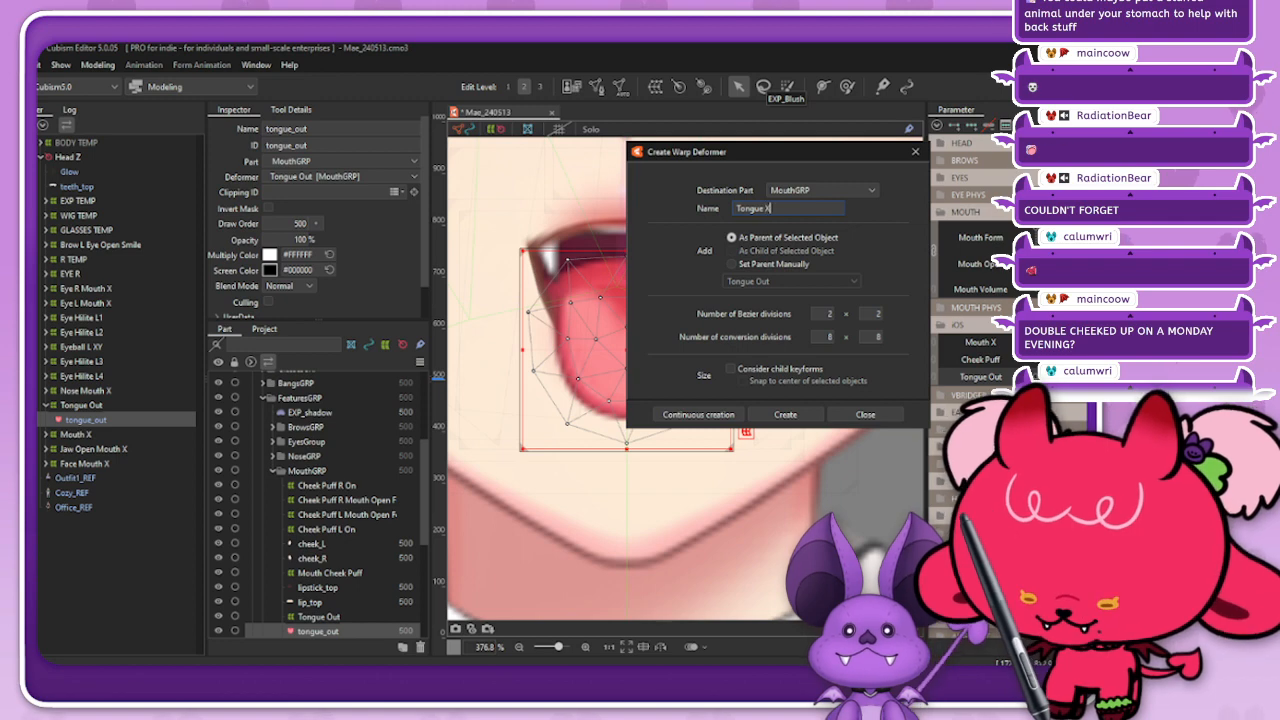
pyautogui.write('Y')
pyautogui.press('Return')
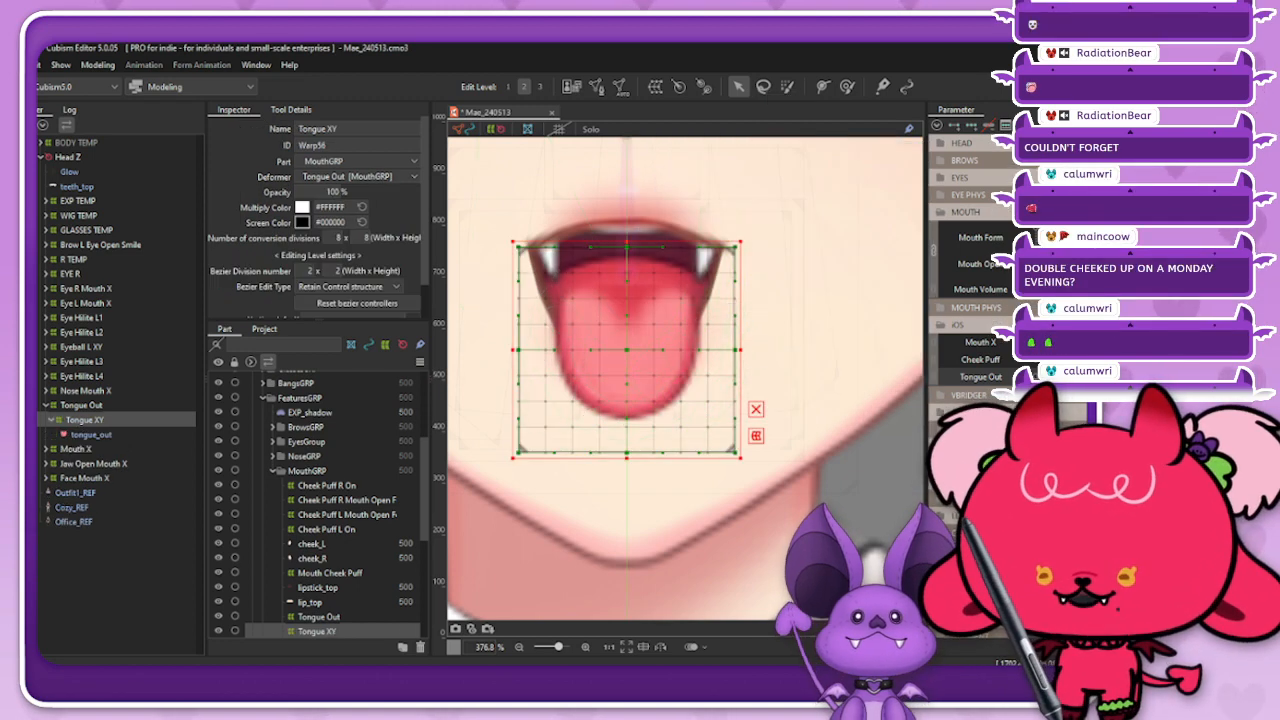
# Step: Shrink the Tongue XY deformer slightly around the tongue, and collapse the MOUTH parameter group in favour of MOUTH PHYS
pyautogui.moveTo(739, 243); pyautogui.dragTo(735, 246)
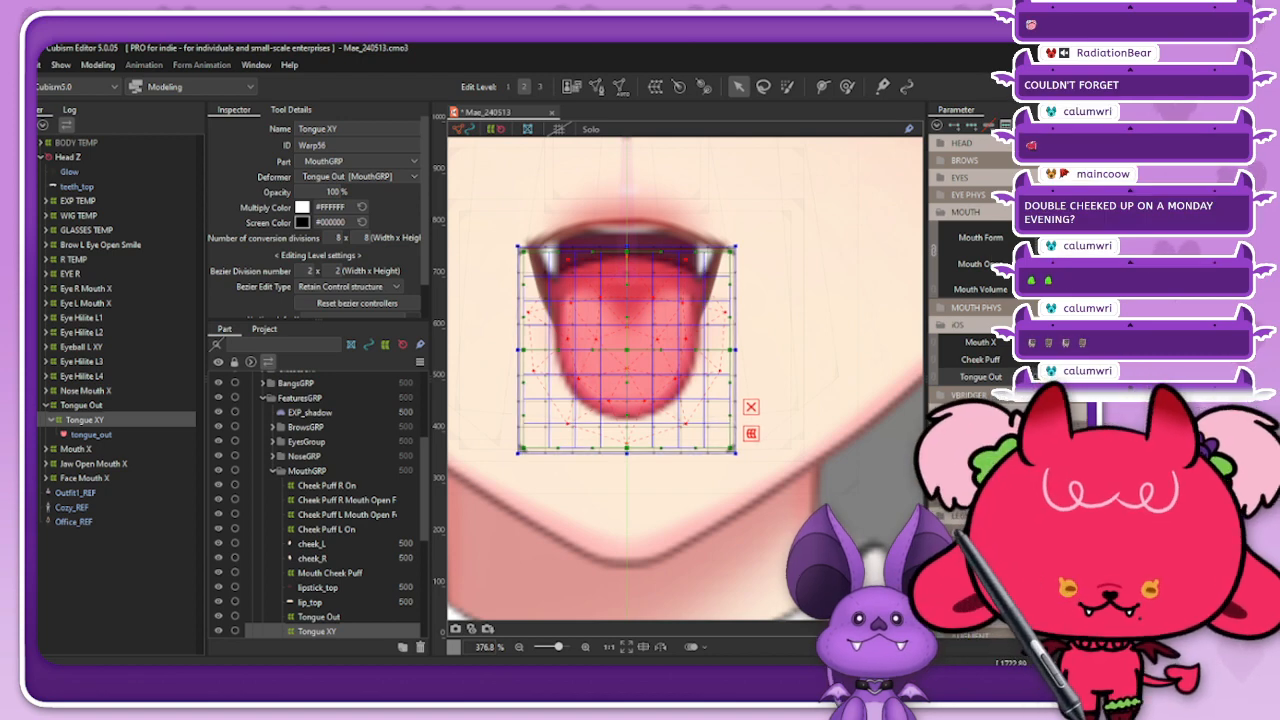
pyautogui.click(962, 212)
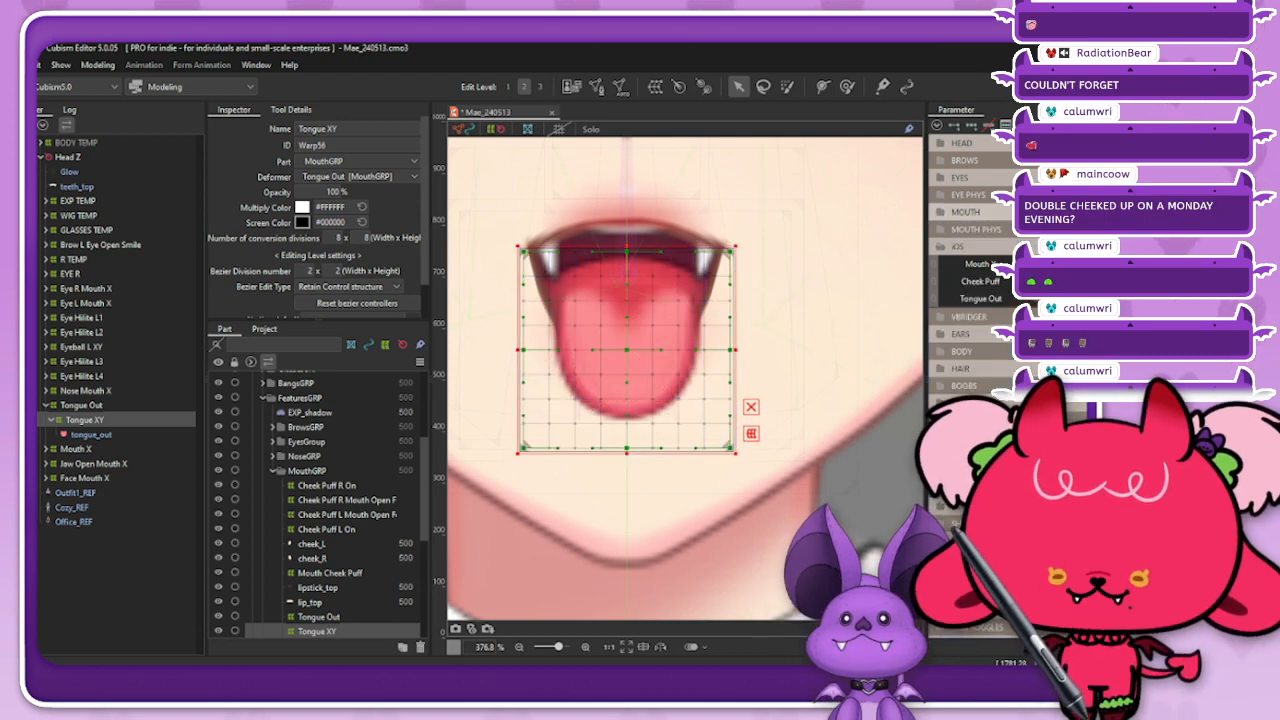
pyautogui.click(962, 229)
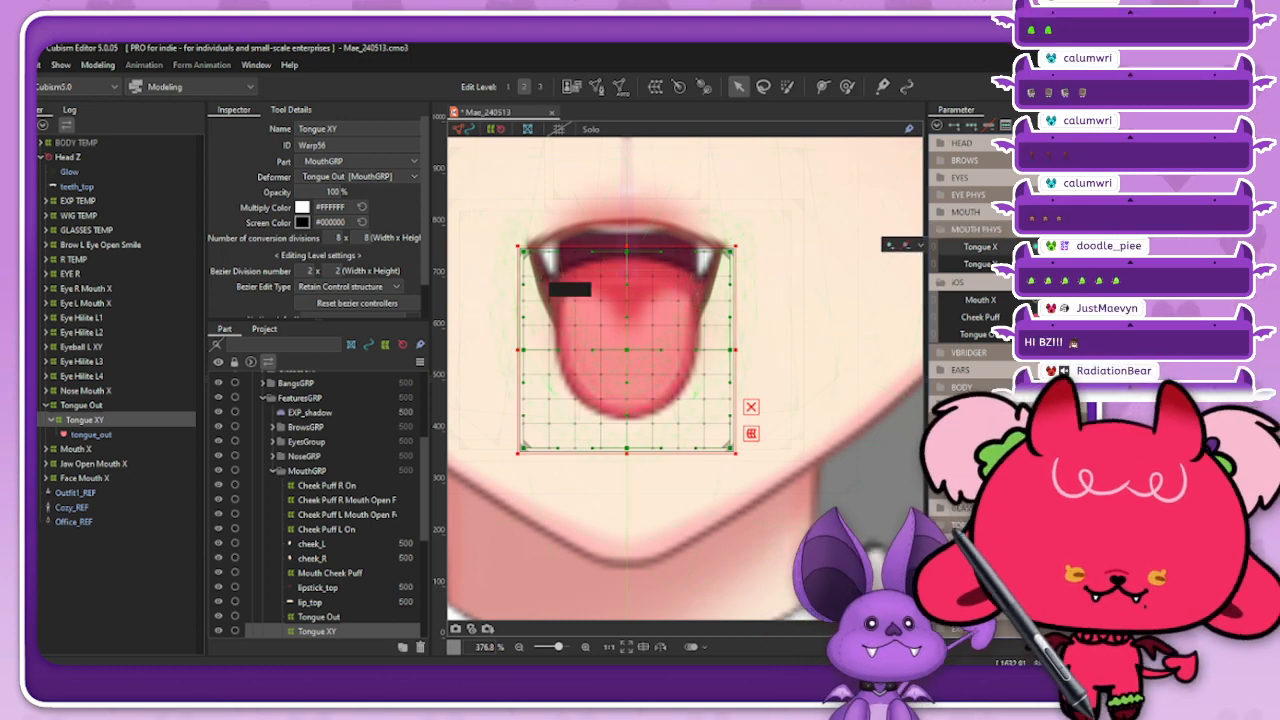
# Step: Examine the extended tongue close up and against the whole face with mesh and deformer overlays hidden
pyautogui.scroll(2, 480, 282)
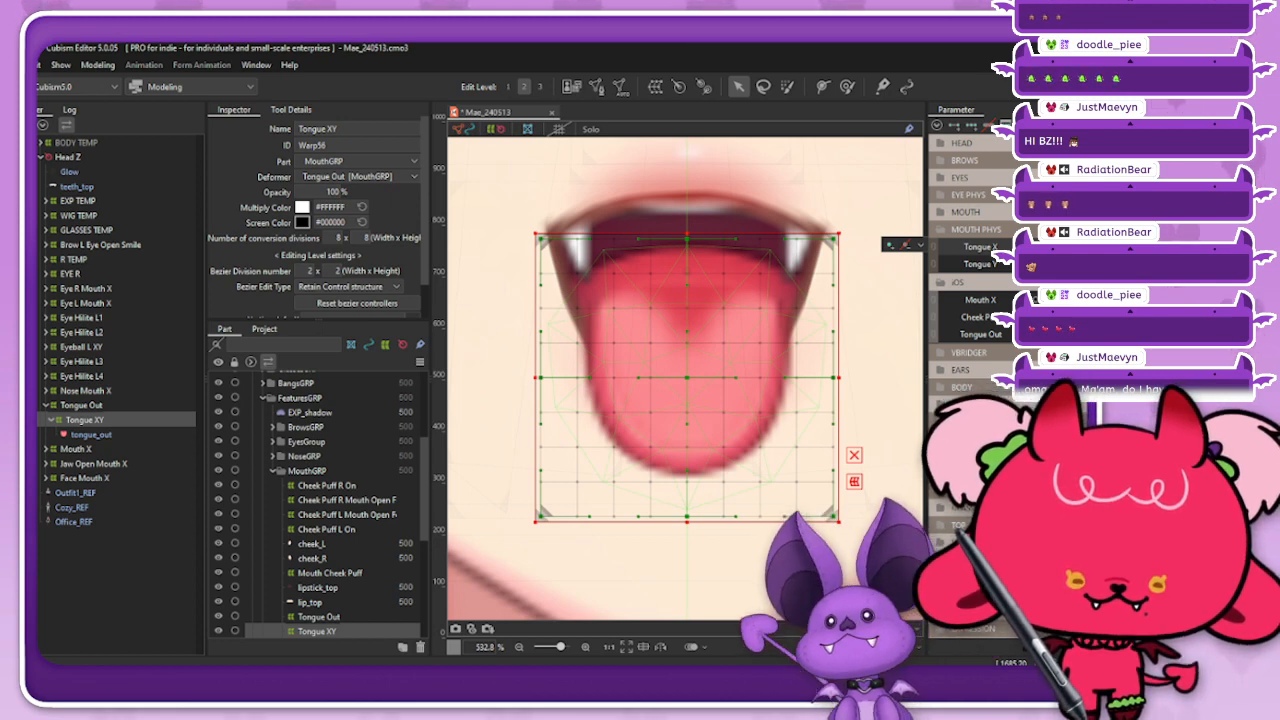
pyautogui.scroll(-5, 723, 319)
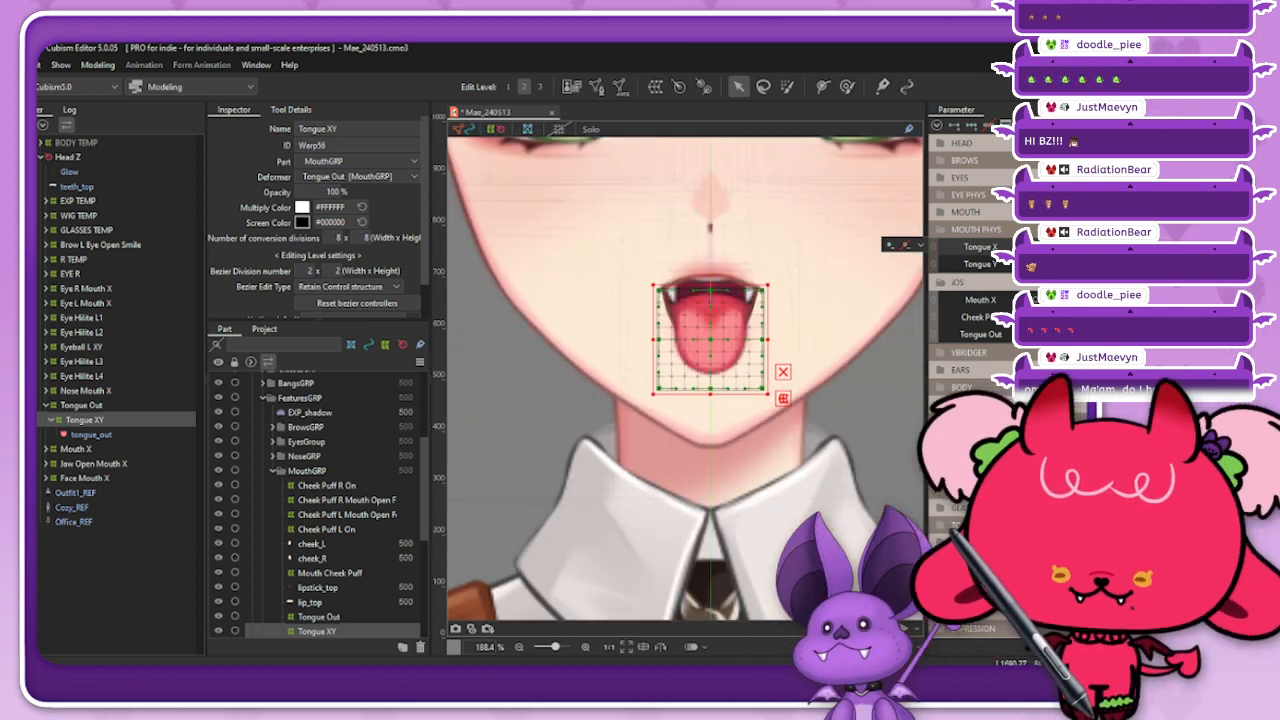
pyautogui.click(495, 129)
pyautogui.click(463, 129)
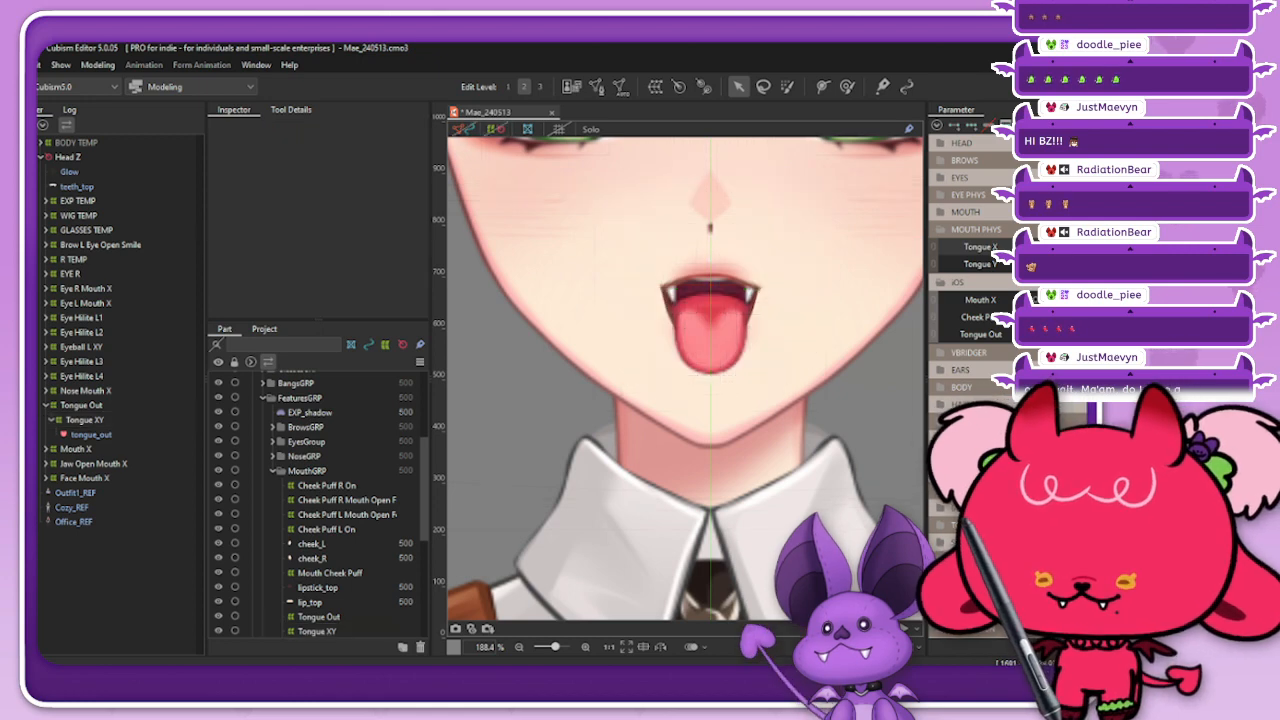
pyautogui.scroll(-3, 731, 338)
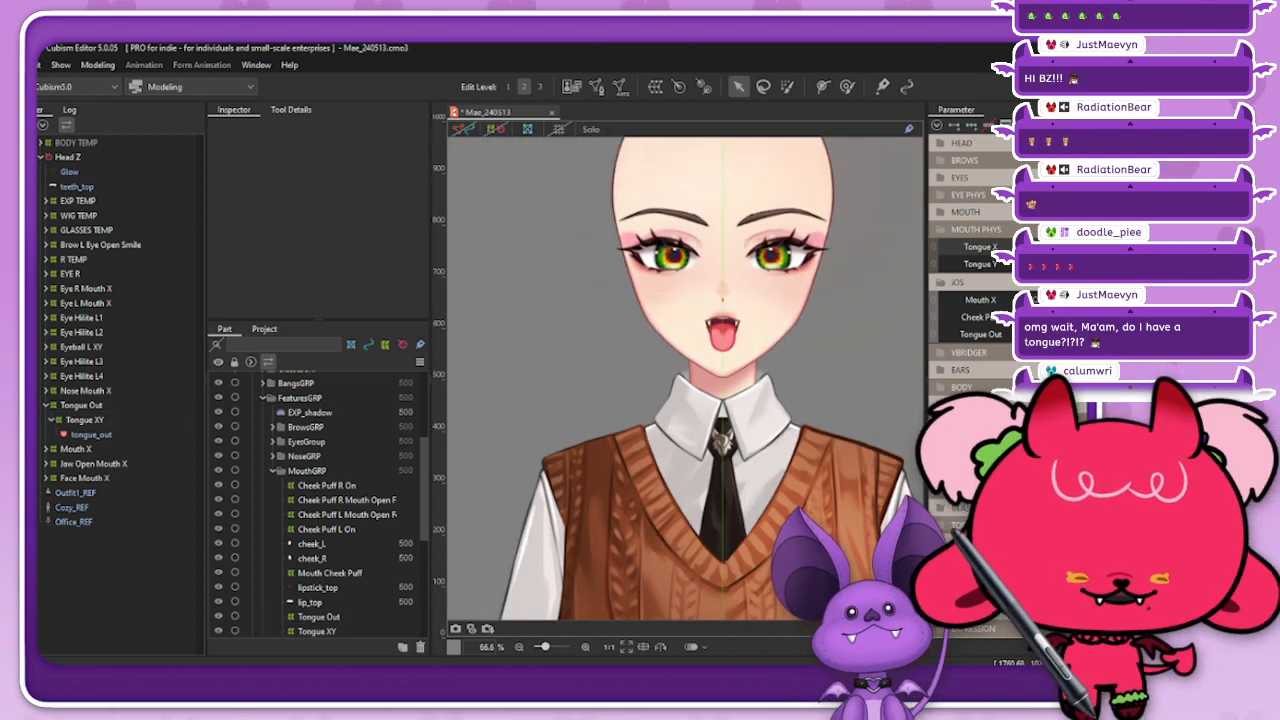
pyautogui.scroll(5, 725, 320)
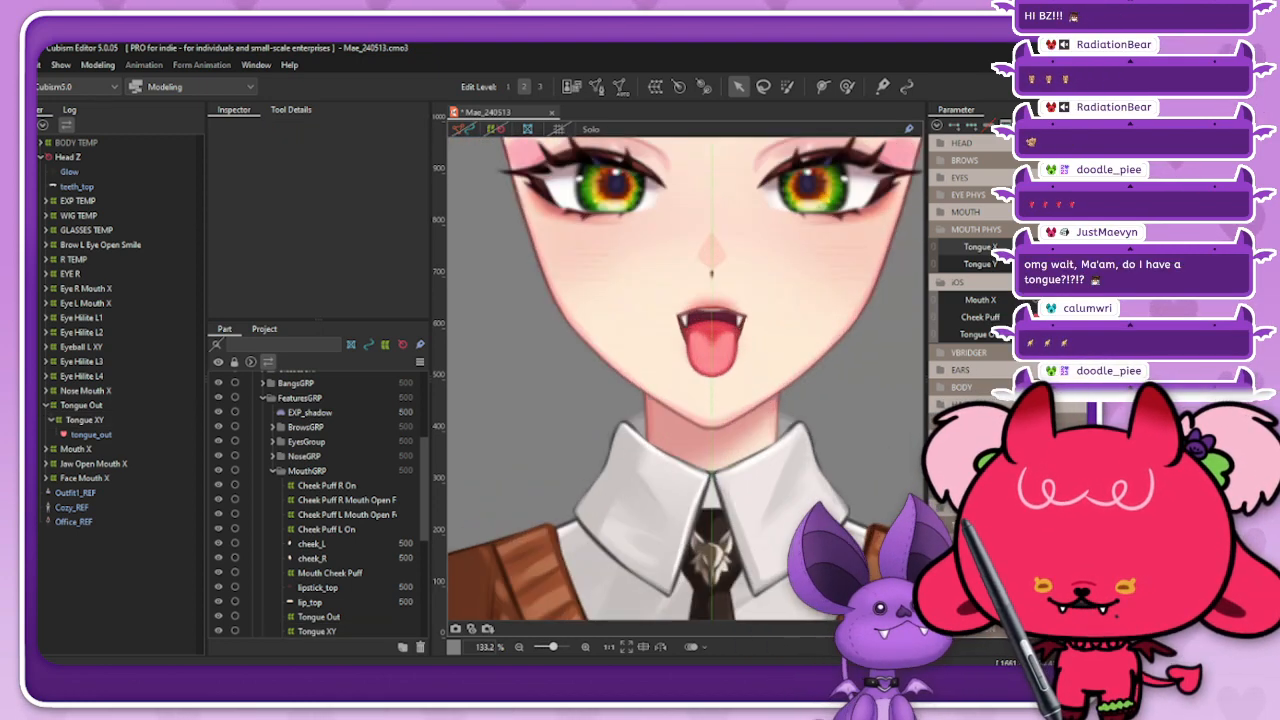
pyautogui.scroll(-2, 725, 320)
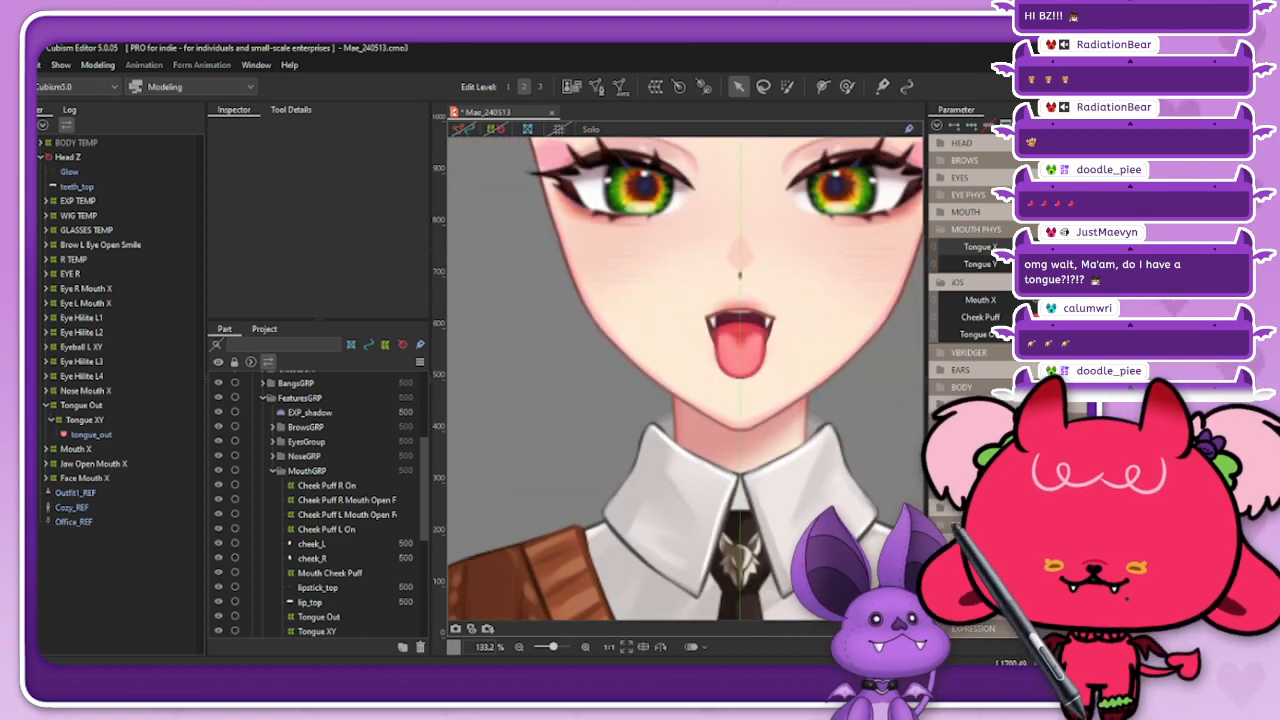
pyautogui.scroll(3, 775, 305)
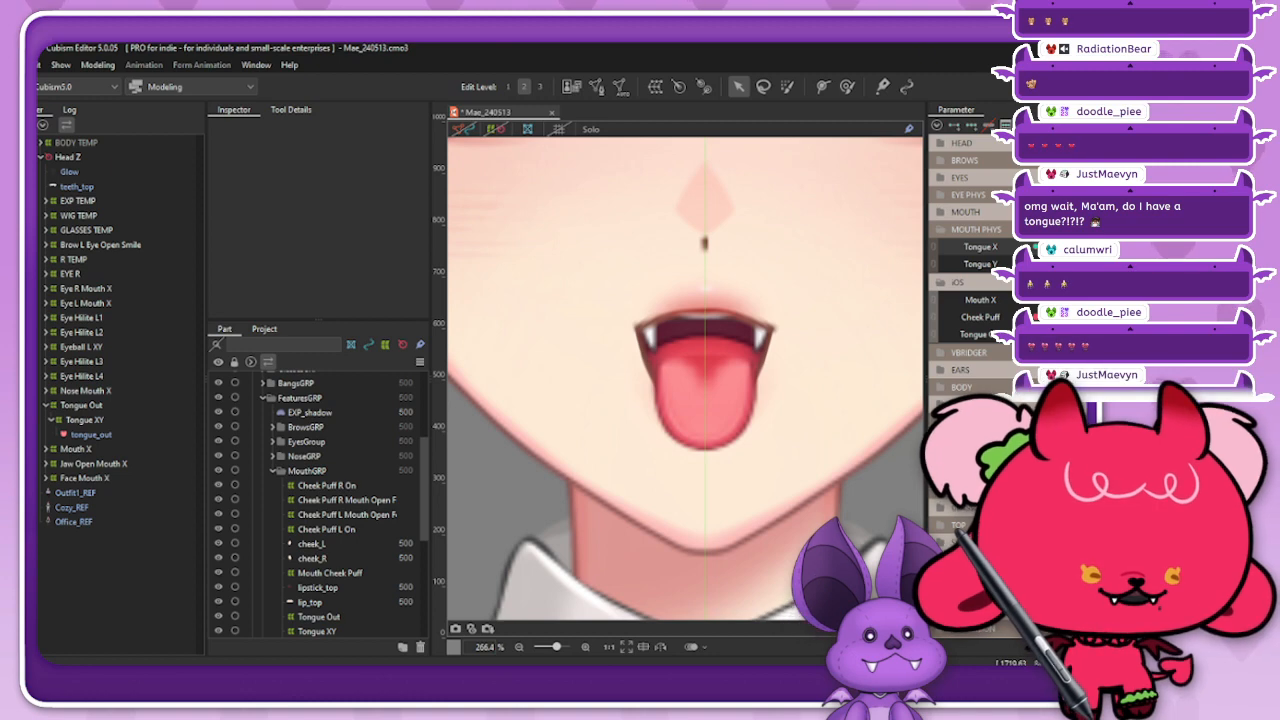
pyautogui.click(12, 65)
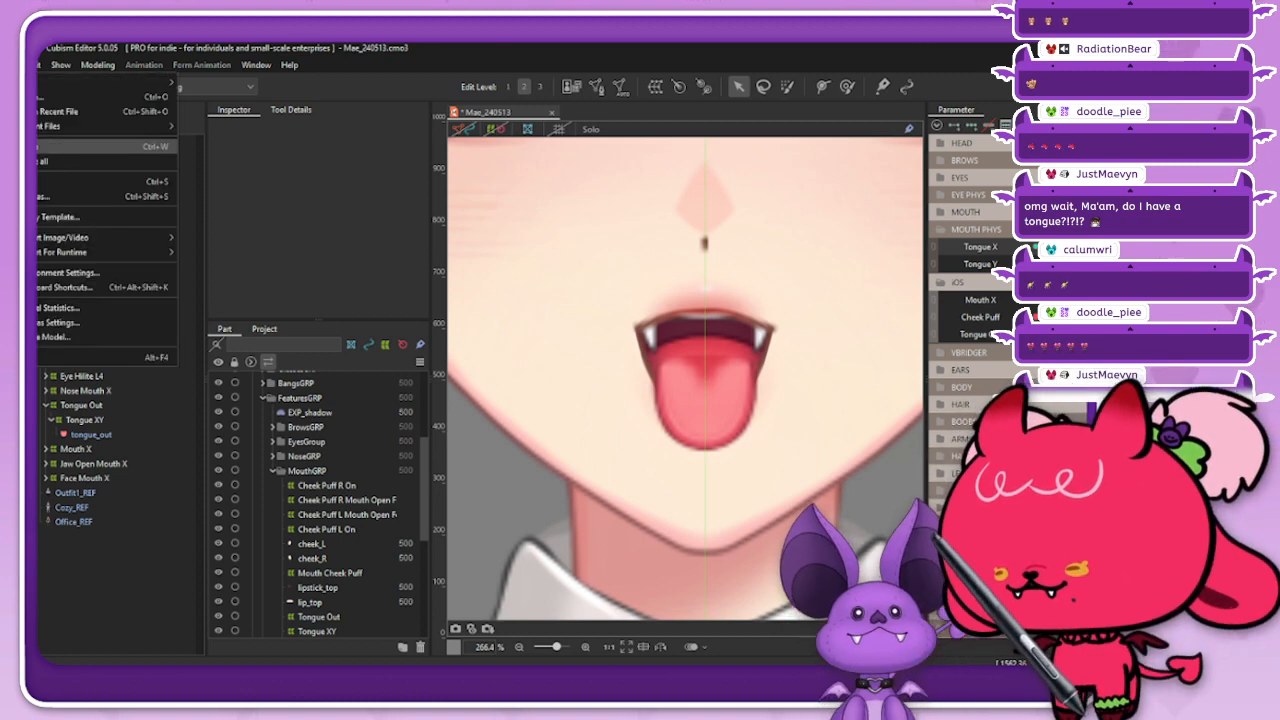
pyautogui.moveTo(70, 126)
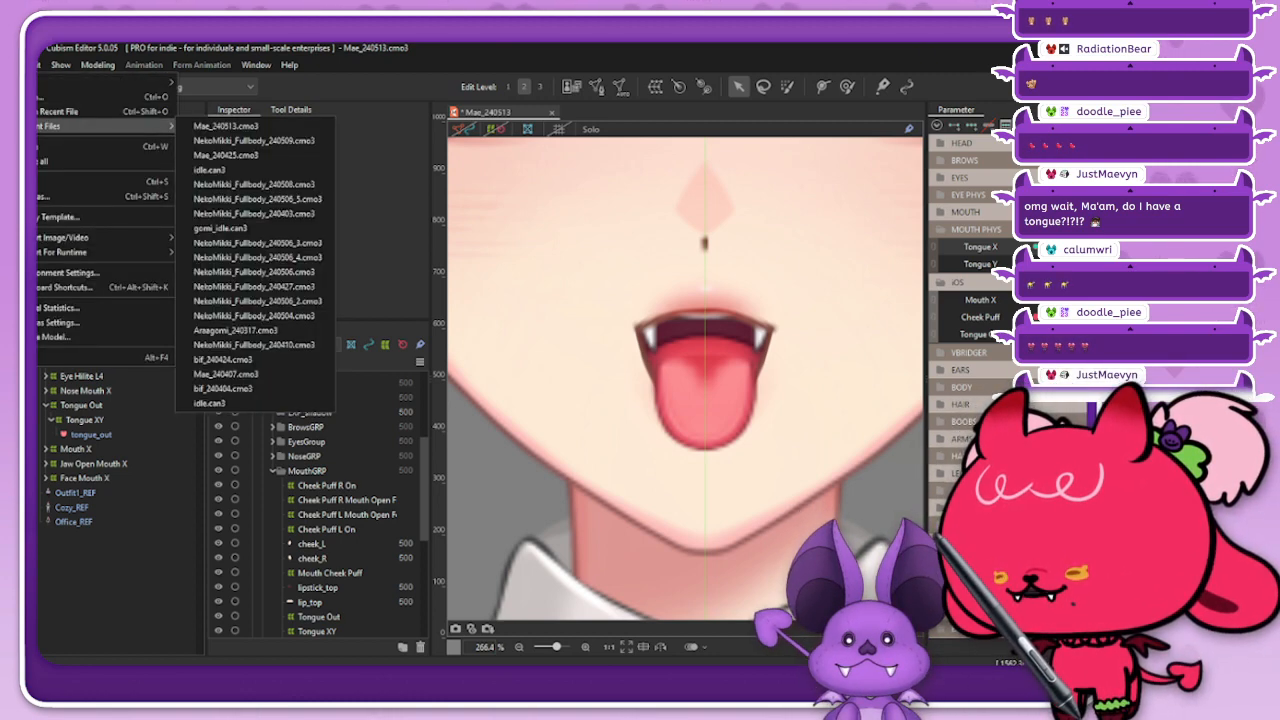
pyautogui.press('Escape')
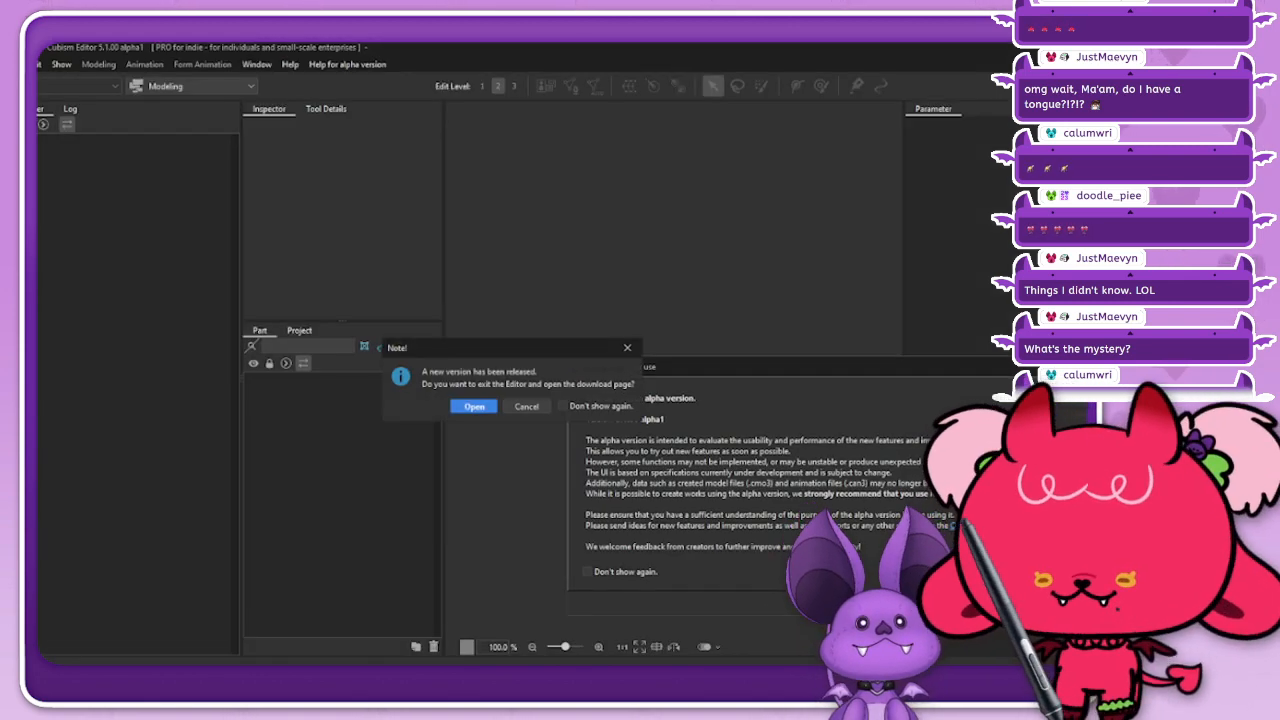
# Step: Dismiss the new-version notice and the alpha precautions dialog to get to the Mae model
pyautogui.click(627, 348)
pyautogui.moveTo(700, 367); pyautogui.dragTo(385, 359)
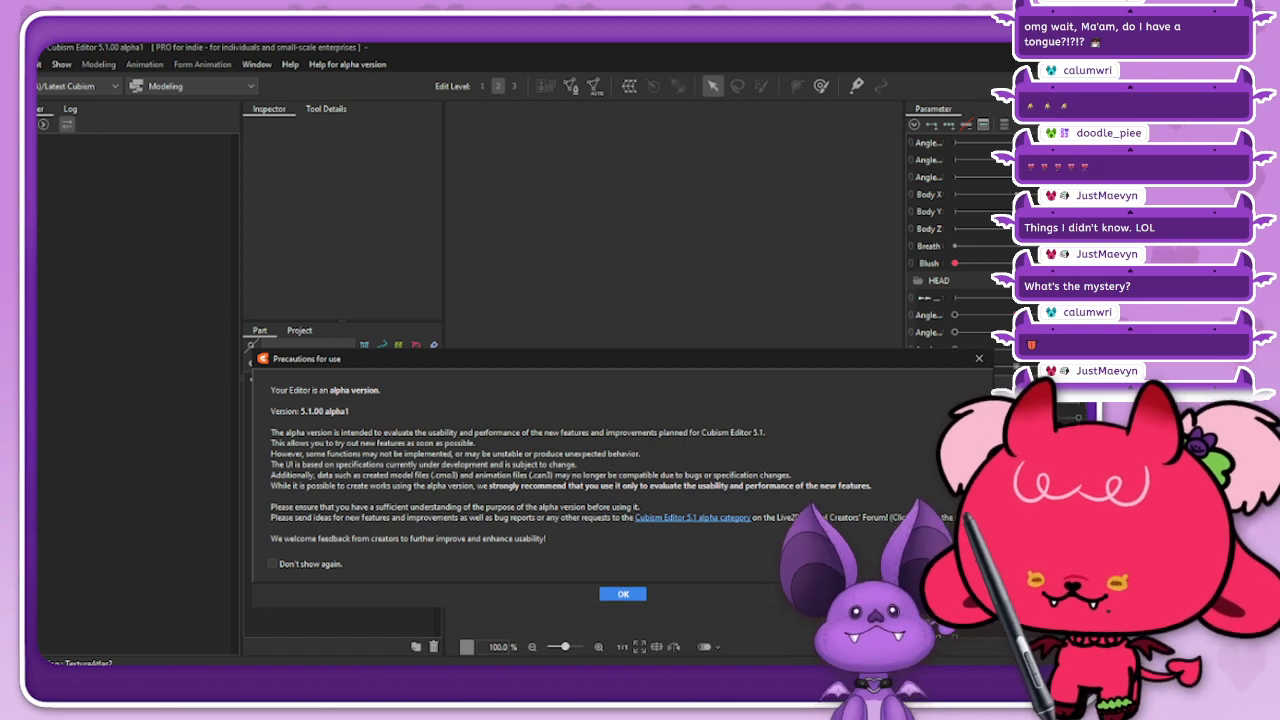
pyautogui.click(623, 594)
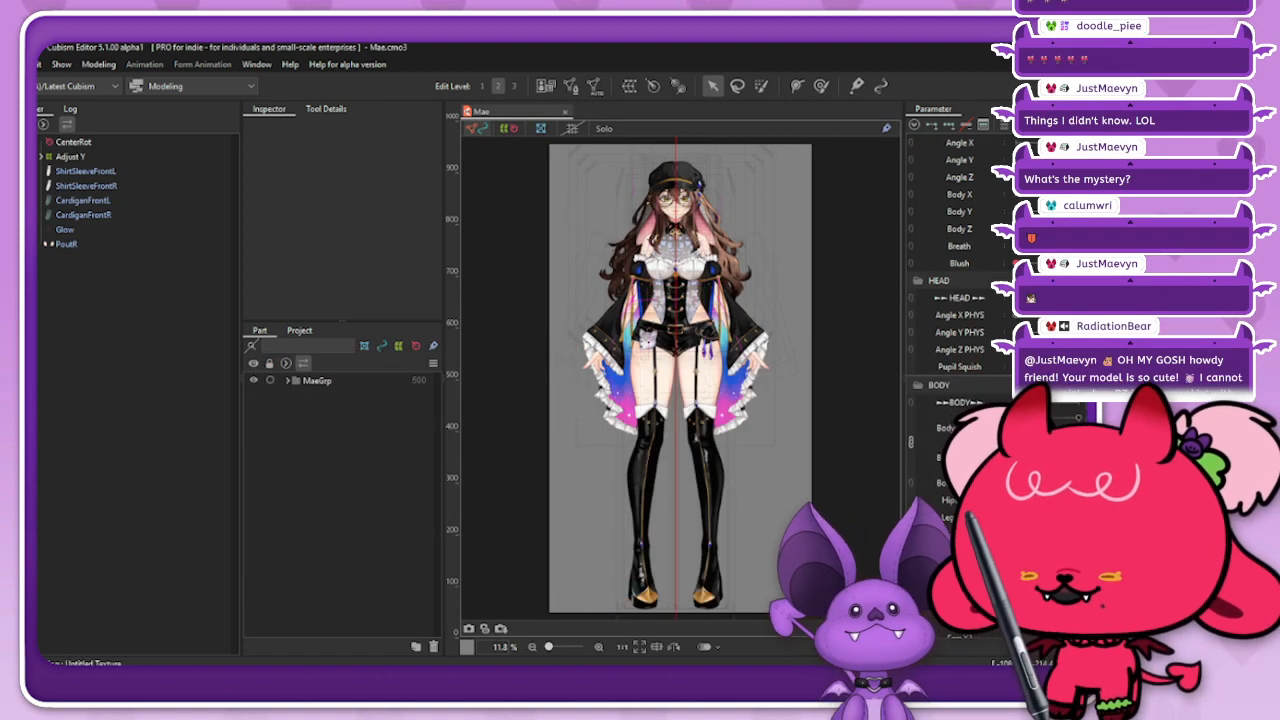
# Step: Hide the mesh and deformer overlays and select the UpTeeth art mesh at the closed mouth
pyautogui.click(509, 128)
pyautogui.scroll(12, 674, 200)
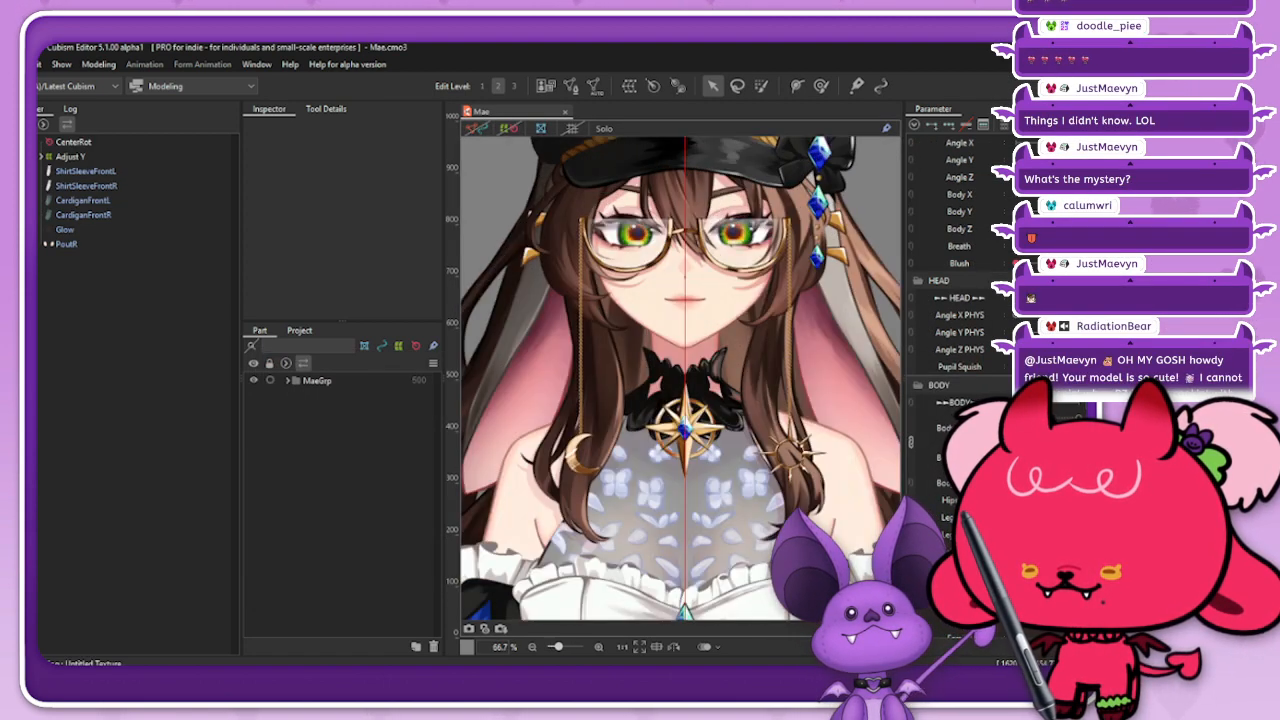
pyautogui.scroll(2, 712, 323)
pyautogui.rightClick(707, 379)
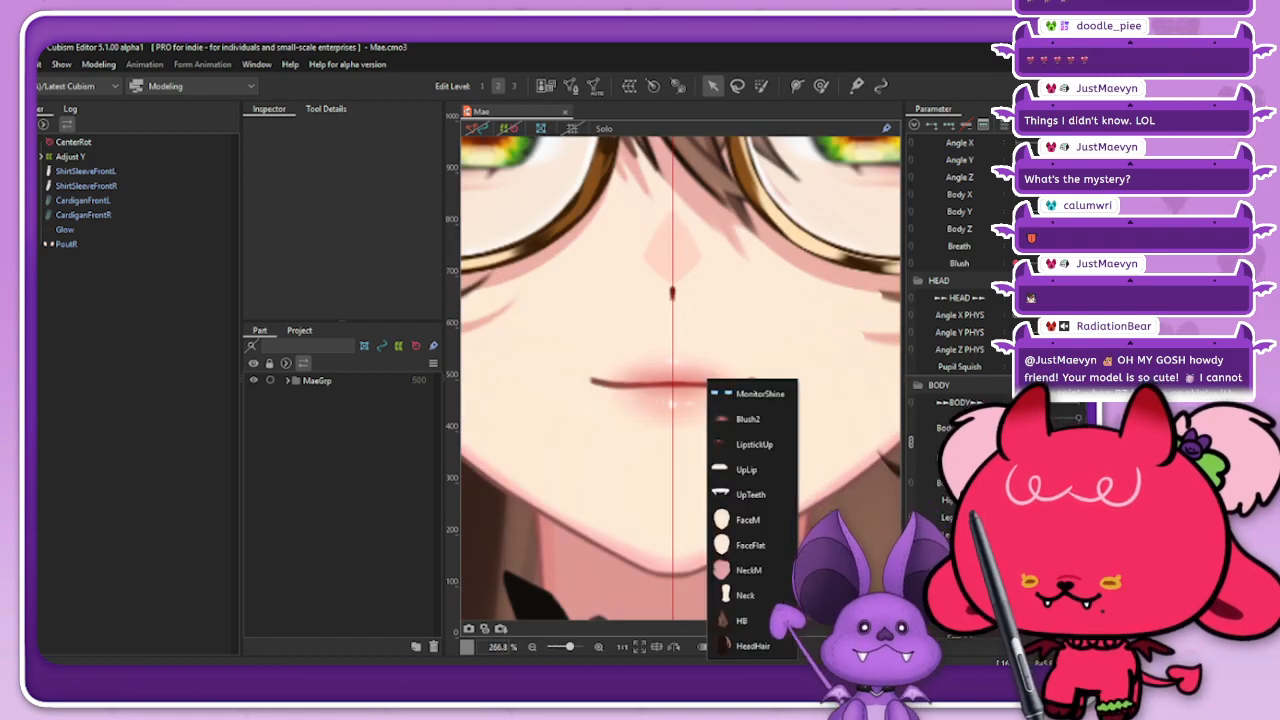
pyautogui.click(750, 494)
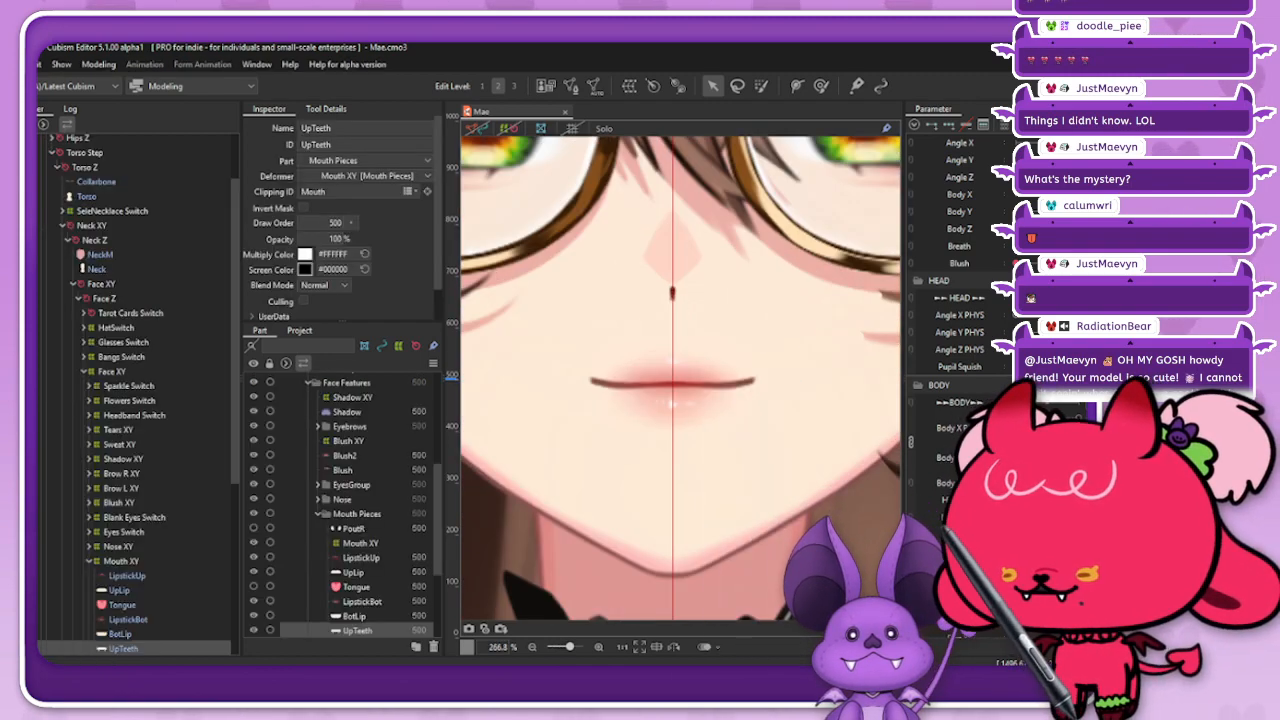
# Step: Examine the UpTeeth artwork in solo view with and without its mesh, and return to the full model
pyautogui.click(477, 128)
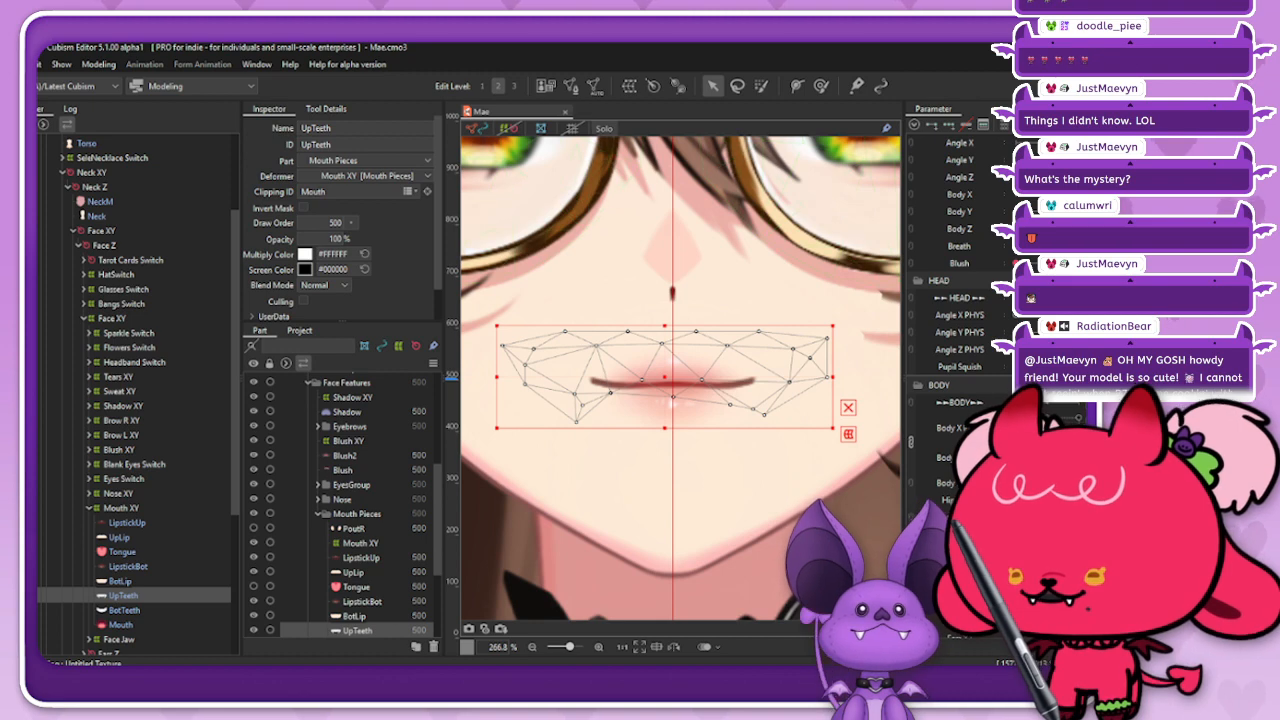
pyautogui.click(604, 128)
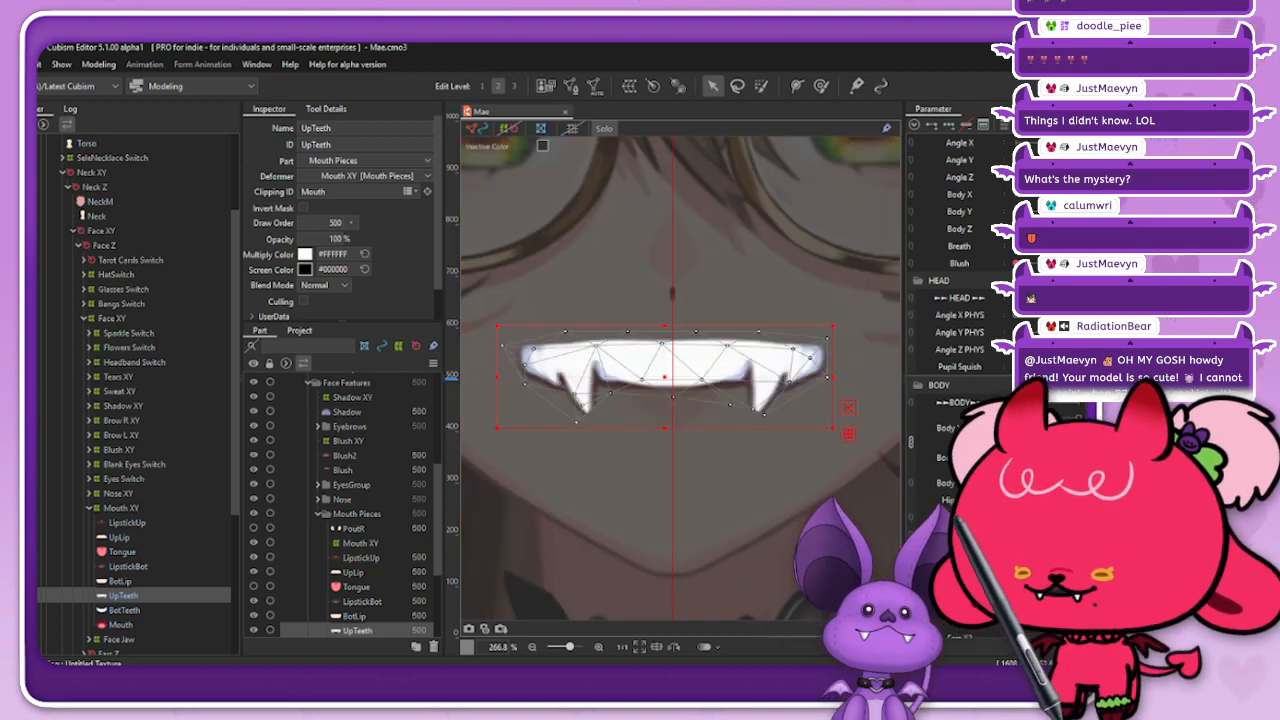
pyautogui.click(477, 128)
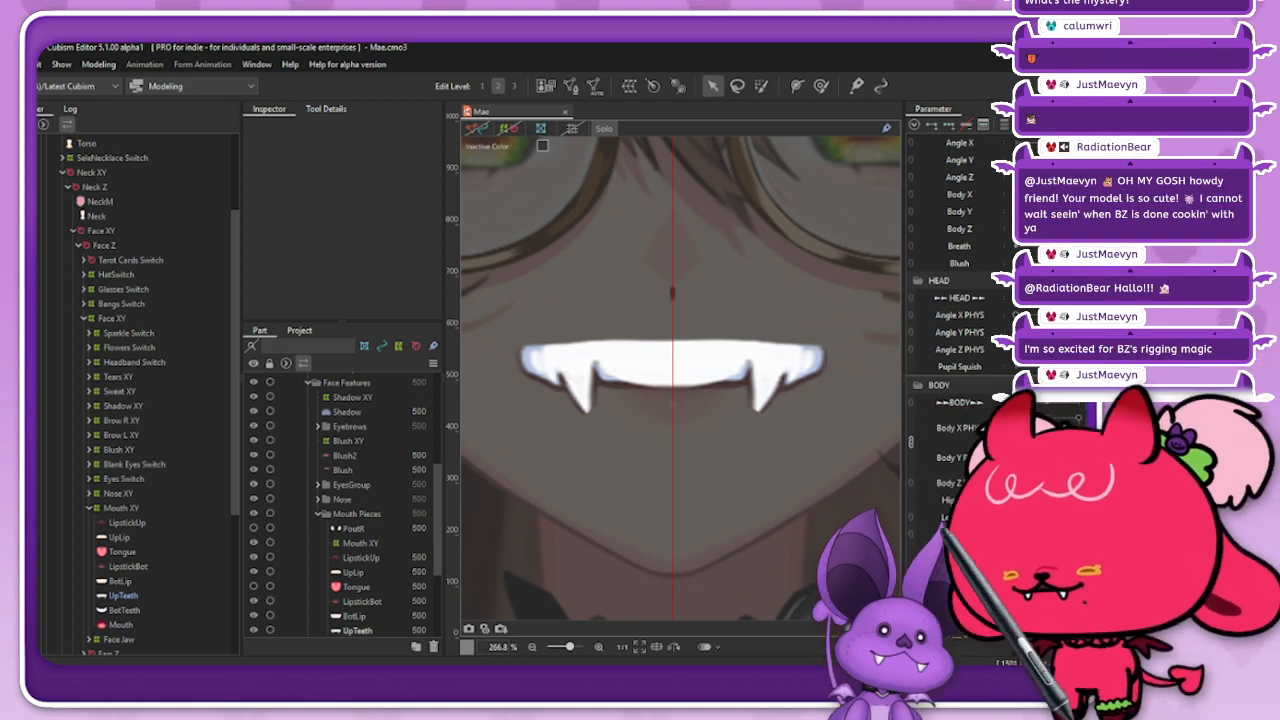
pyautogui.click(604, 128)
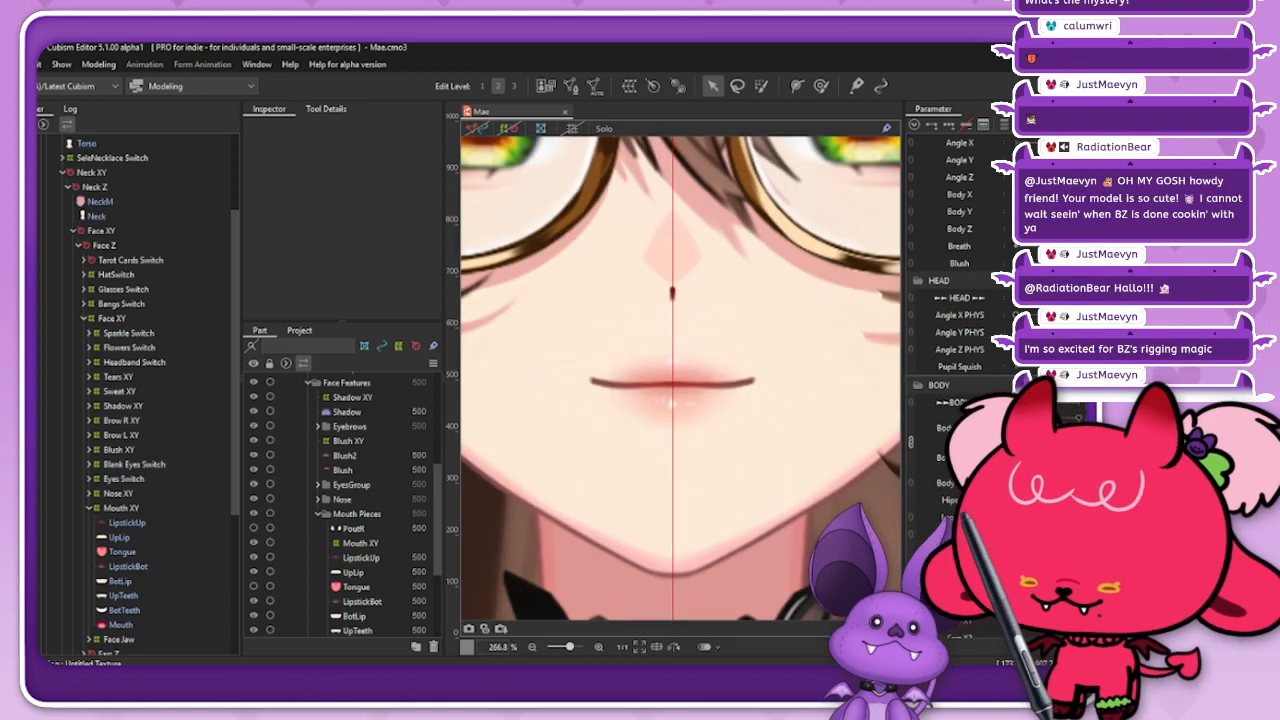
# Step: Collapse the parameter groups other than MOUTH and open the model's mouth with the mouth parameters
pyautogui.scroll(-2, 950, 260)
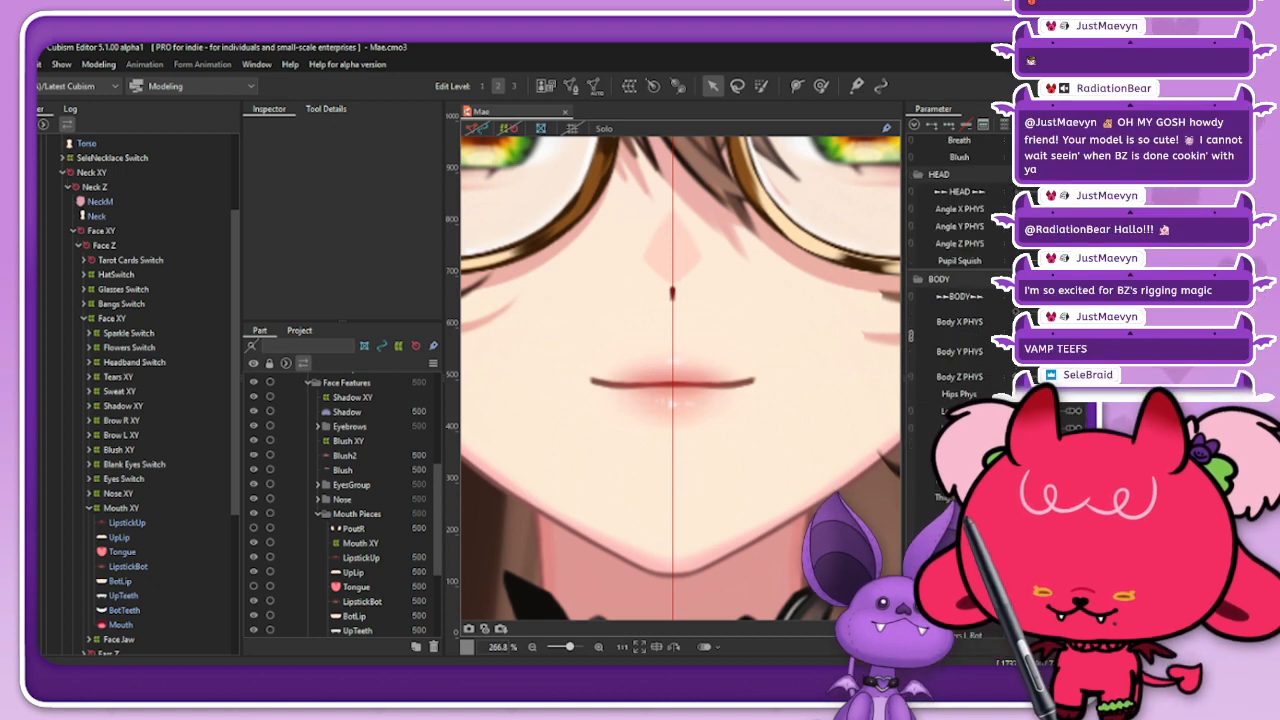
pyautogui.scroll(-2, 950, 260)
pyautogui.click(914, 125)
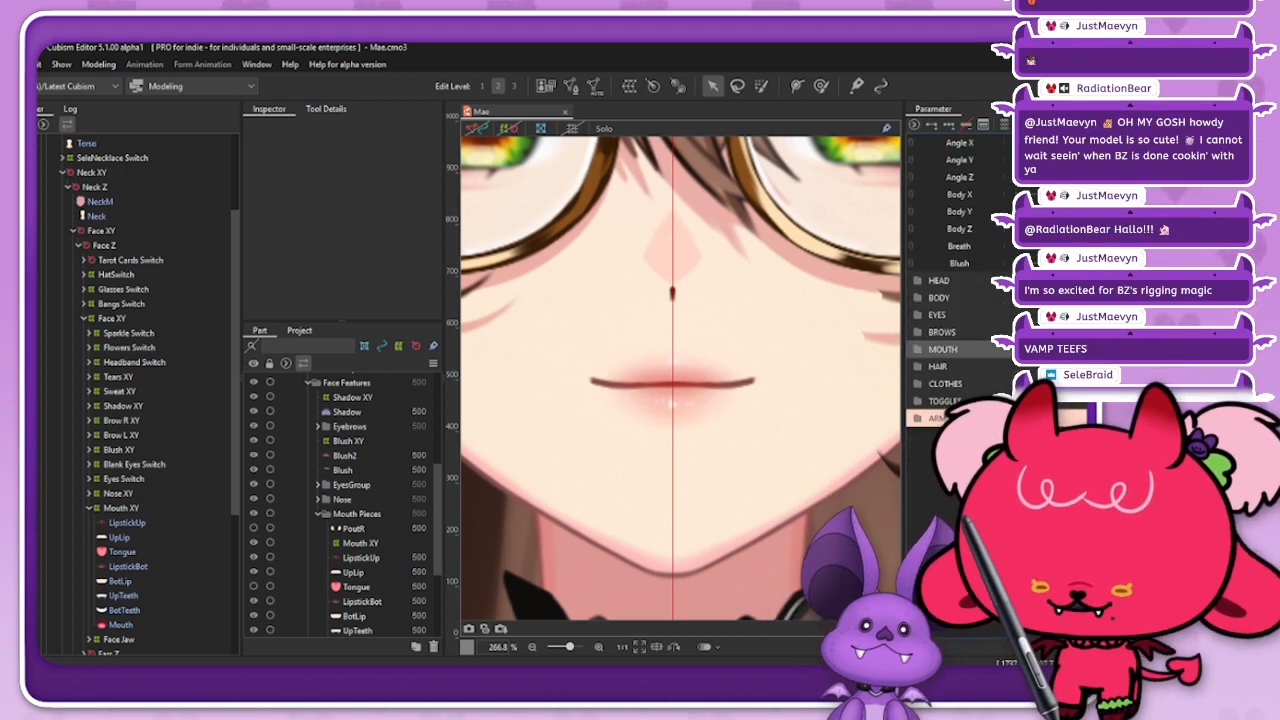
pyautogui.moveTo(1045, 450); pyautogui.dragTo(1020, 420)
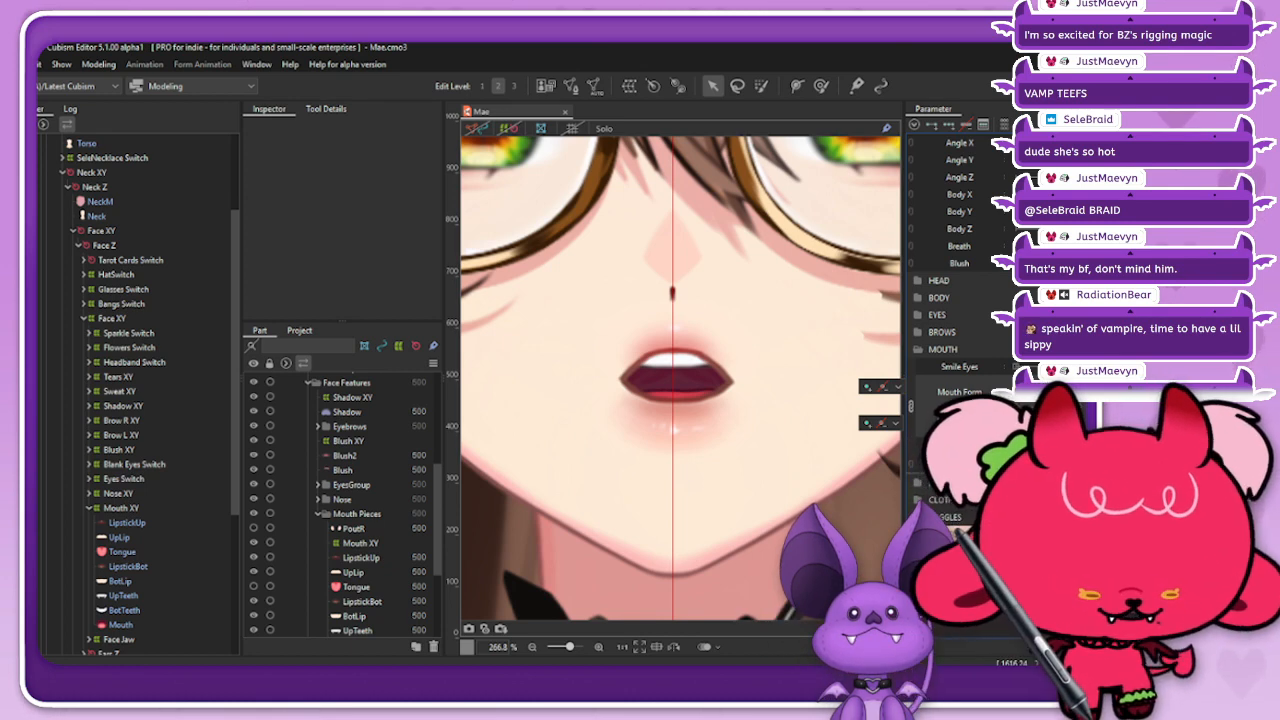
# Step: Check the open mouth against the whole face, and select the UpTeeth art mesh with its mesh shown
pyautogui.scroll(-2, 670, 369)
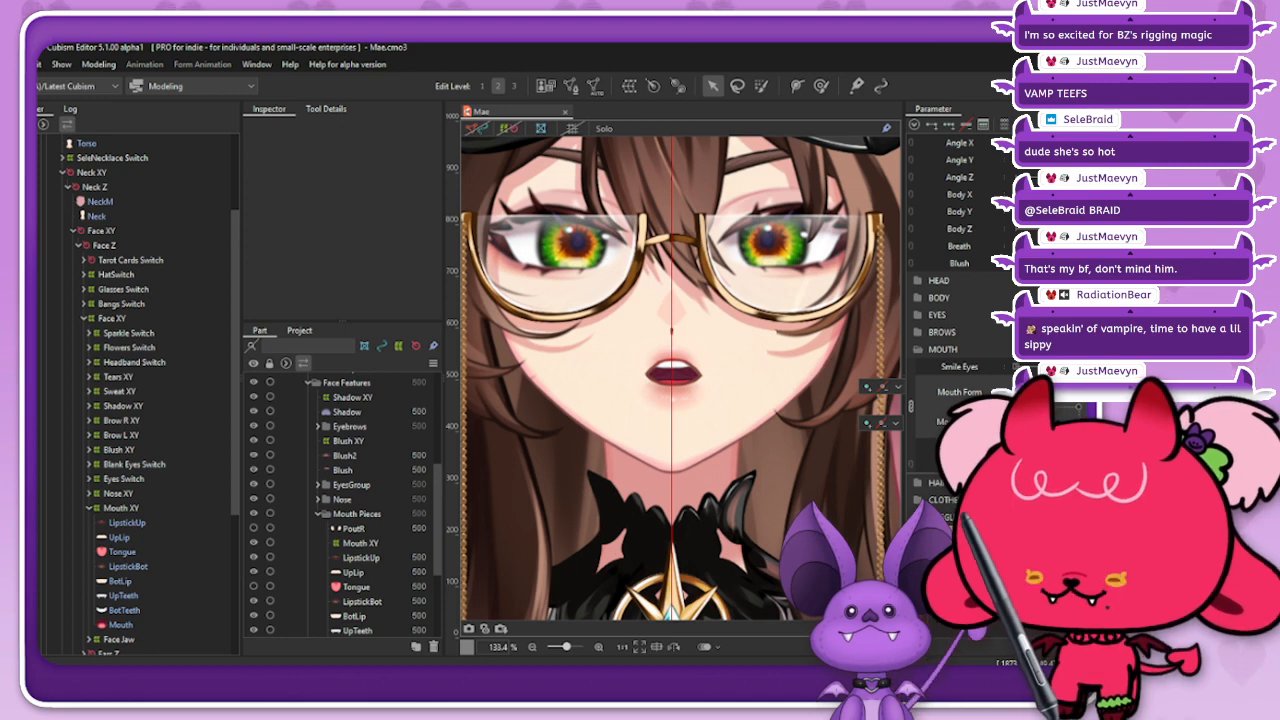
pyautogui.scroll(4, 675, 370)
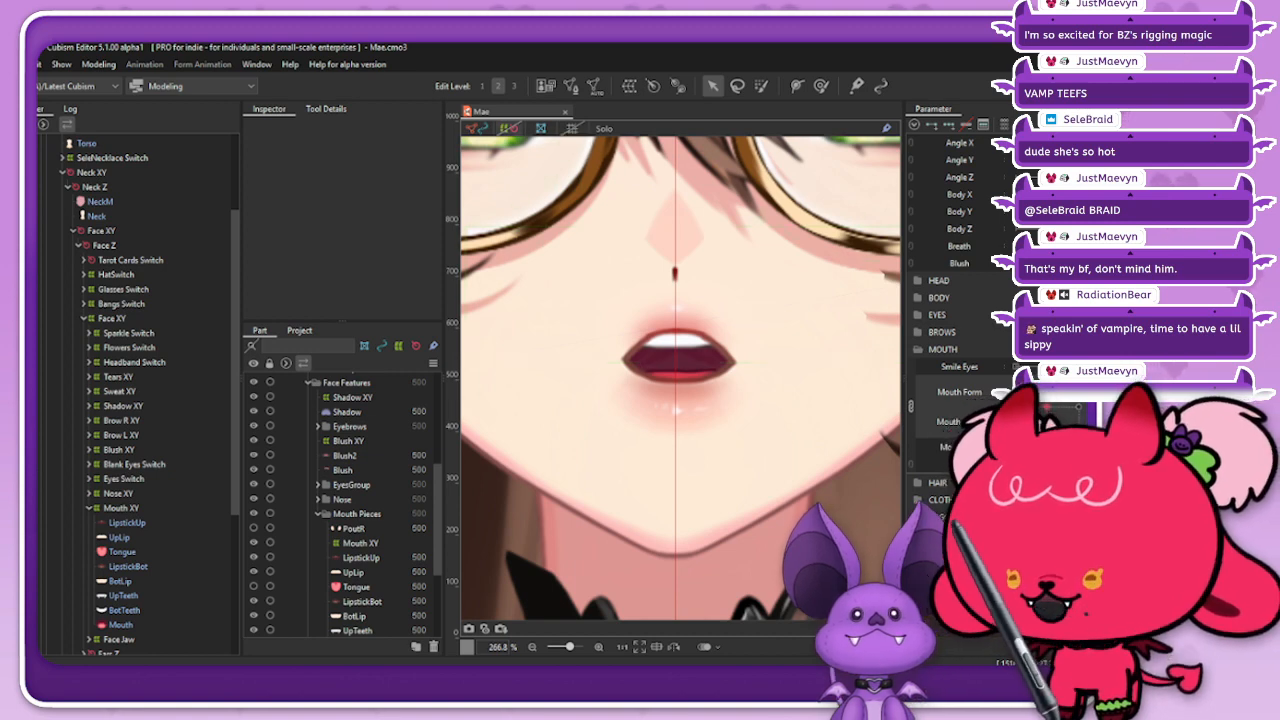
pyautogui.rightClick(714, 364)
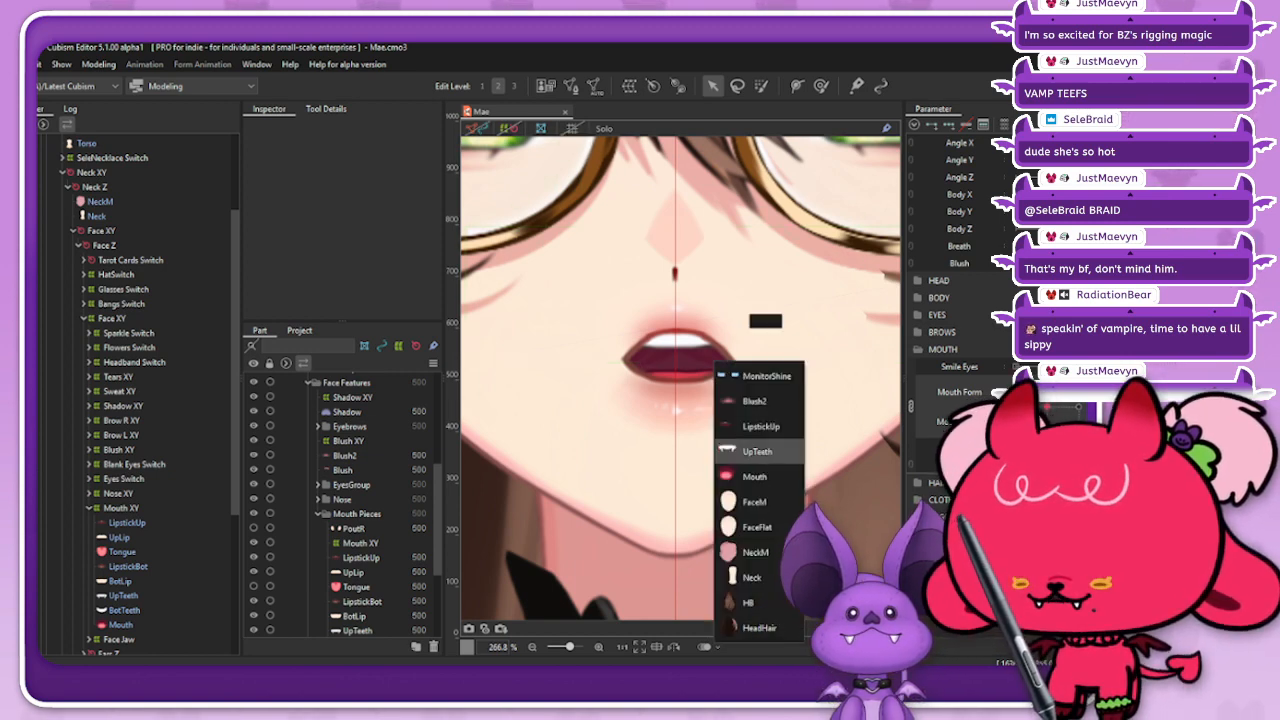
pyautogui.click(757, 451)
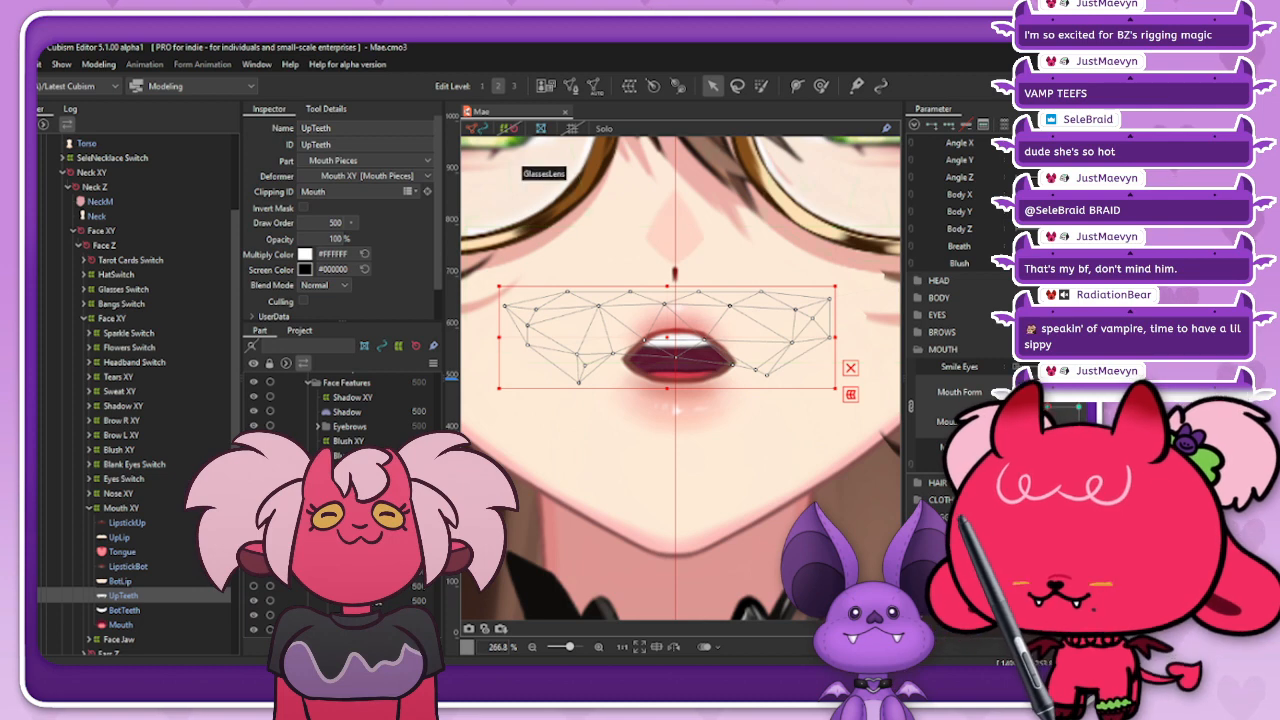
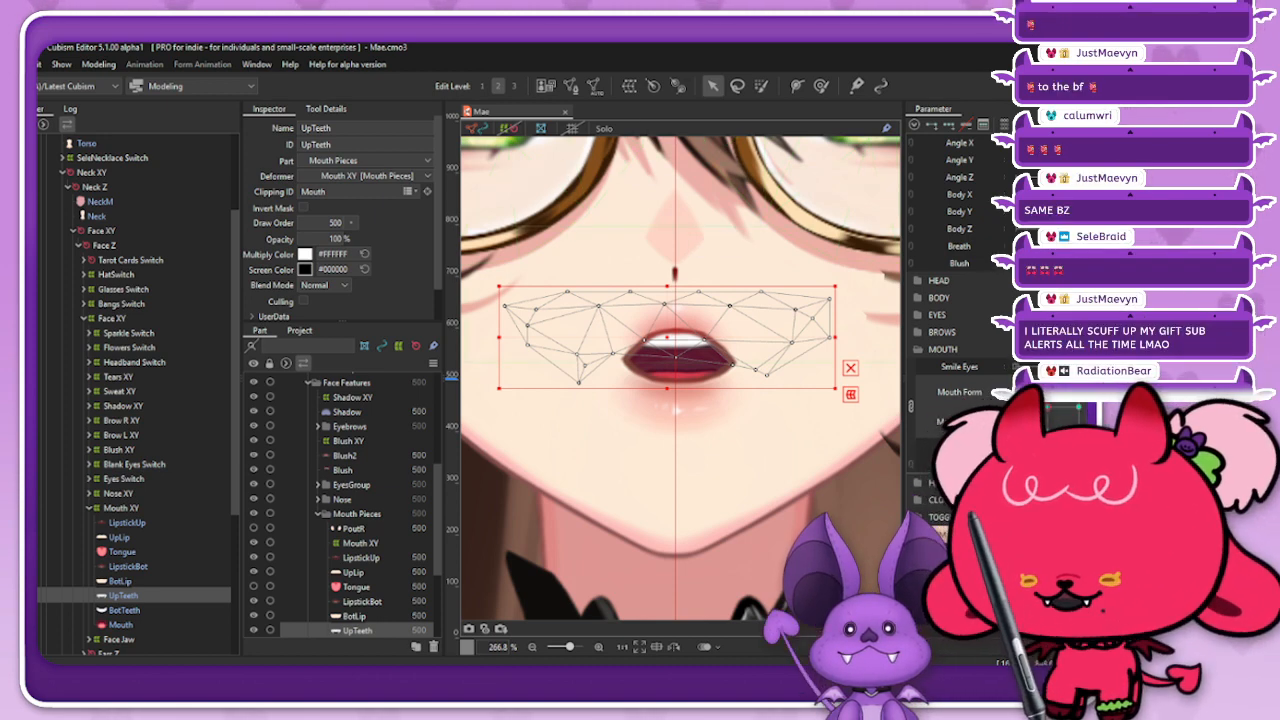
# Step: View the UpTeeth art mesh in solo and close Mae.cmo3, saving its changes
pyautogui.moveTo(667, 337); pyautogui.dragTo(624, 343)
pyautogui.hotkey('ctrl', 'z')
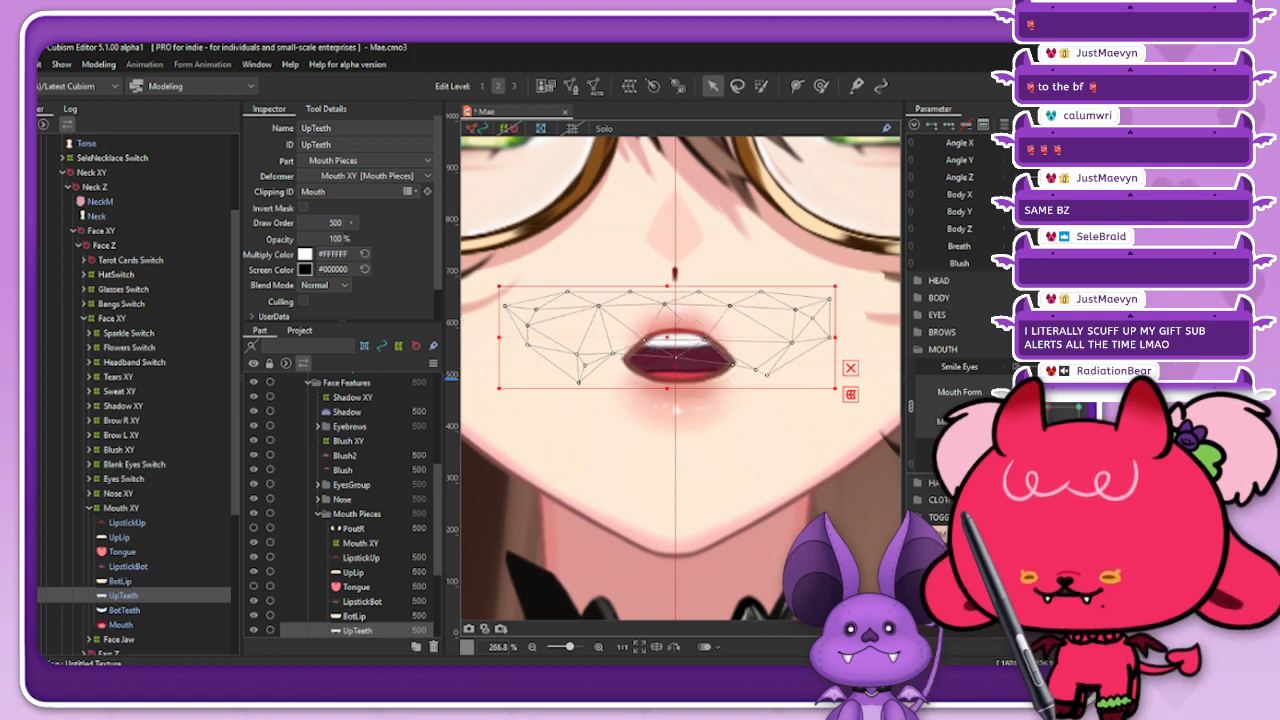
pyautogui.click(604, 128)
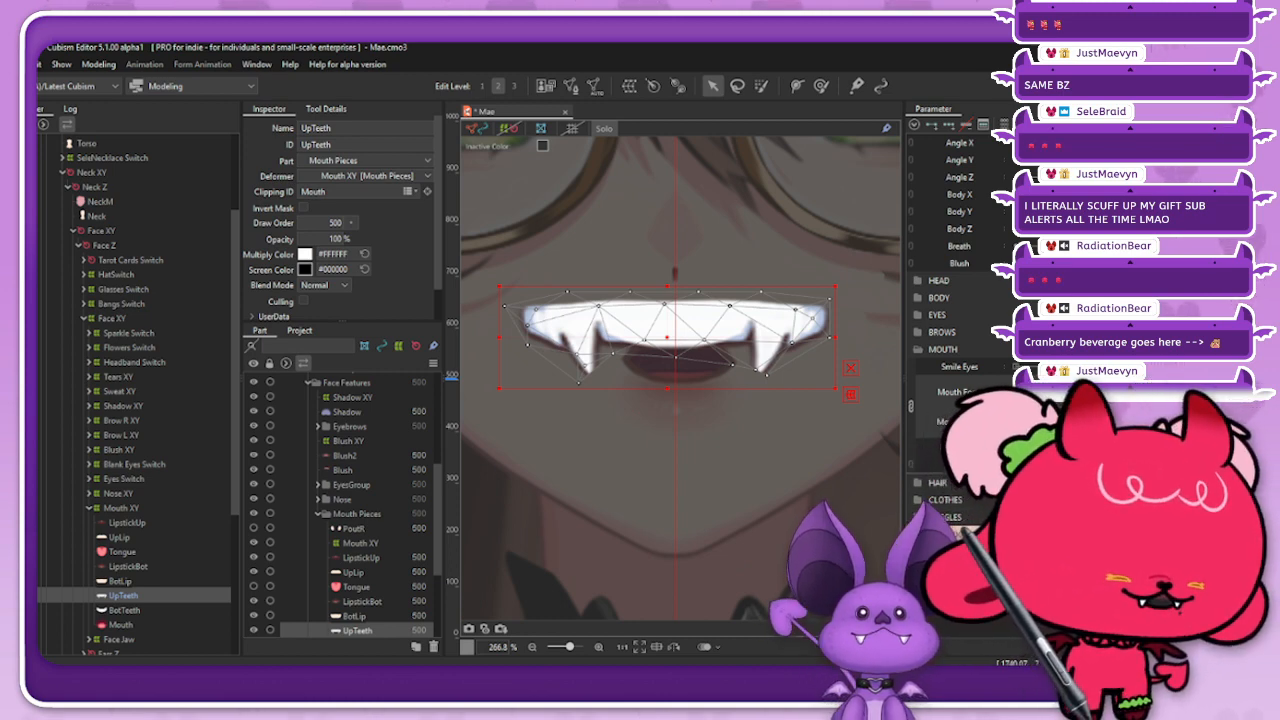
pyautogui.hotkey('ctrl', 'w')
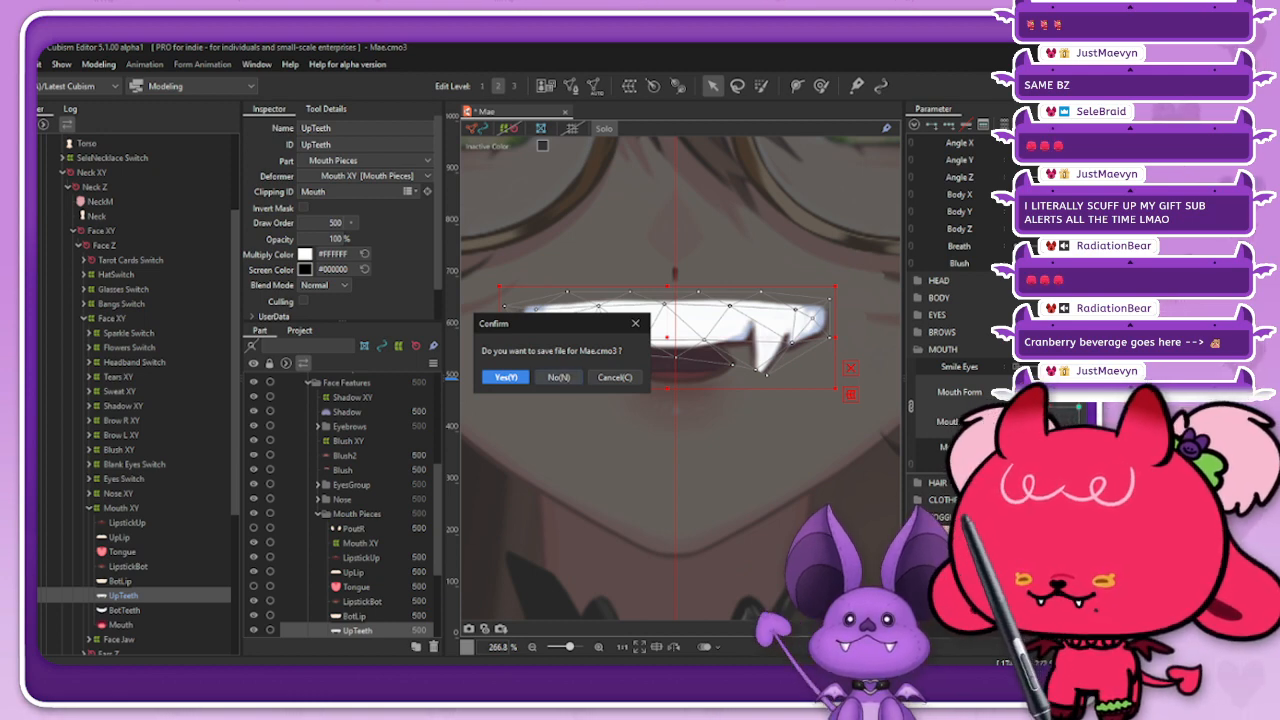
pyautogui.click(506, 377)
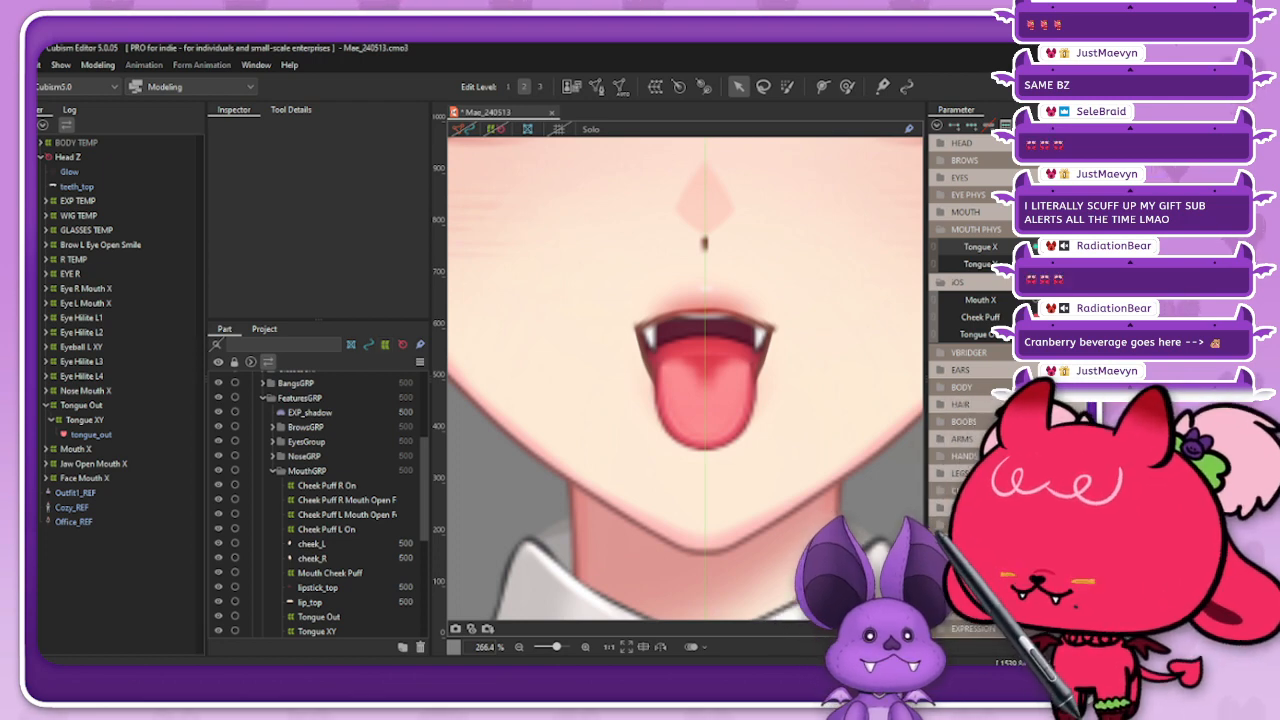
# Step: Select the Tongue Out warp deformer in Mae_240513.cmo3 and save the model
pyautogui.click(81, 405)
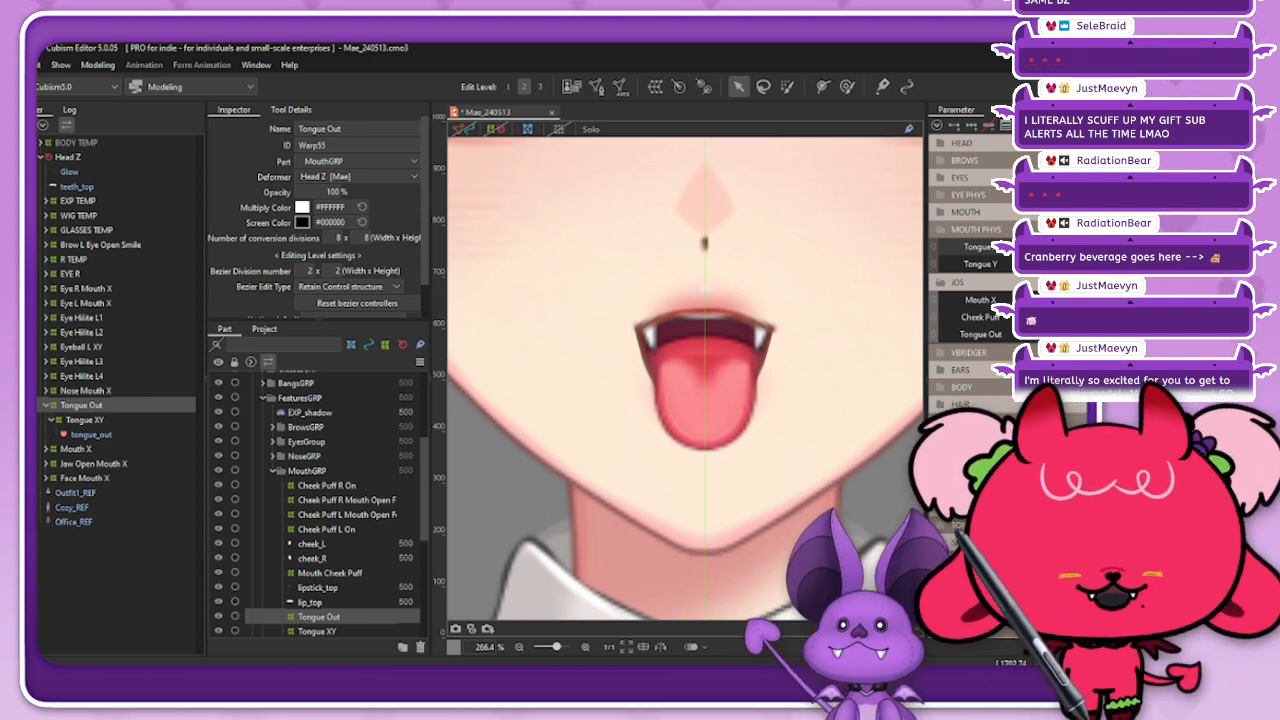
pyautogui.hotkey('ctrl', 's')
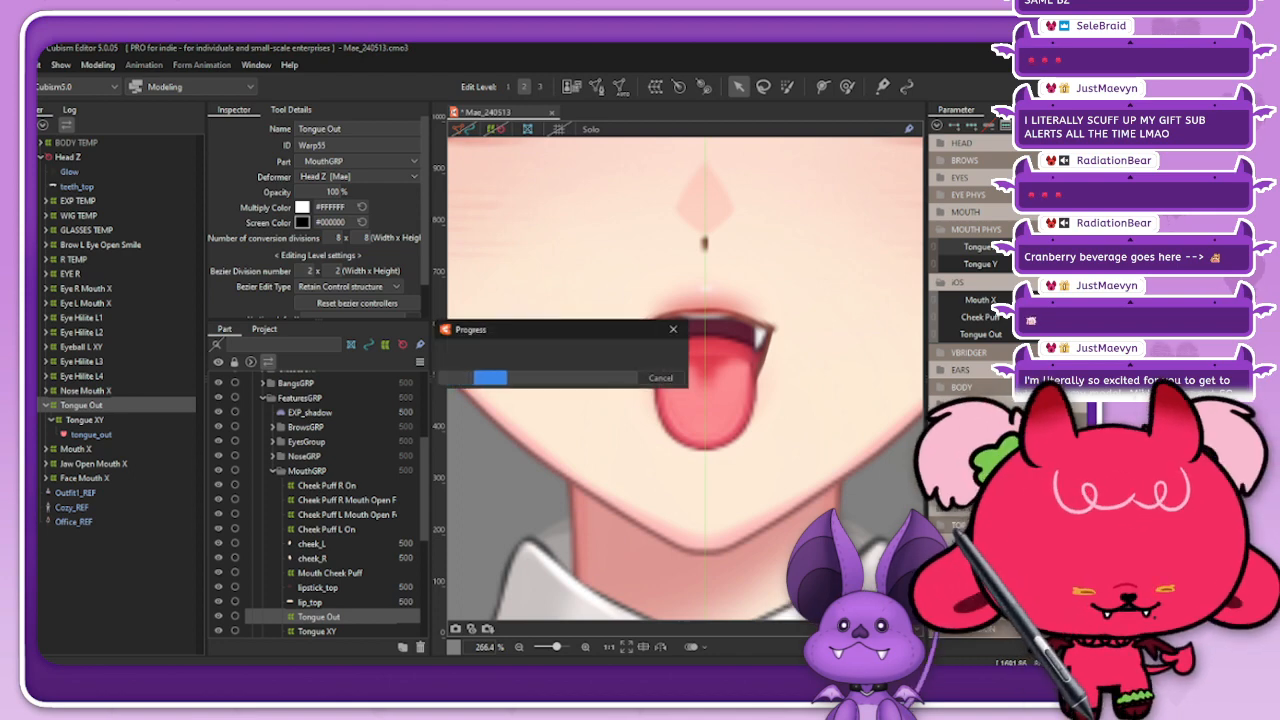
pyautogui.scroll(-2, 706, 360)
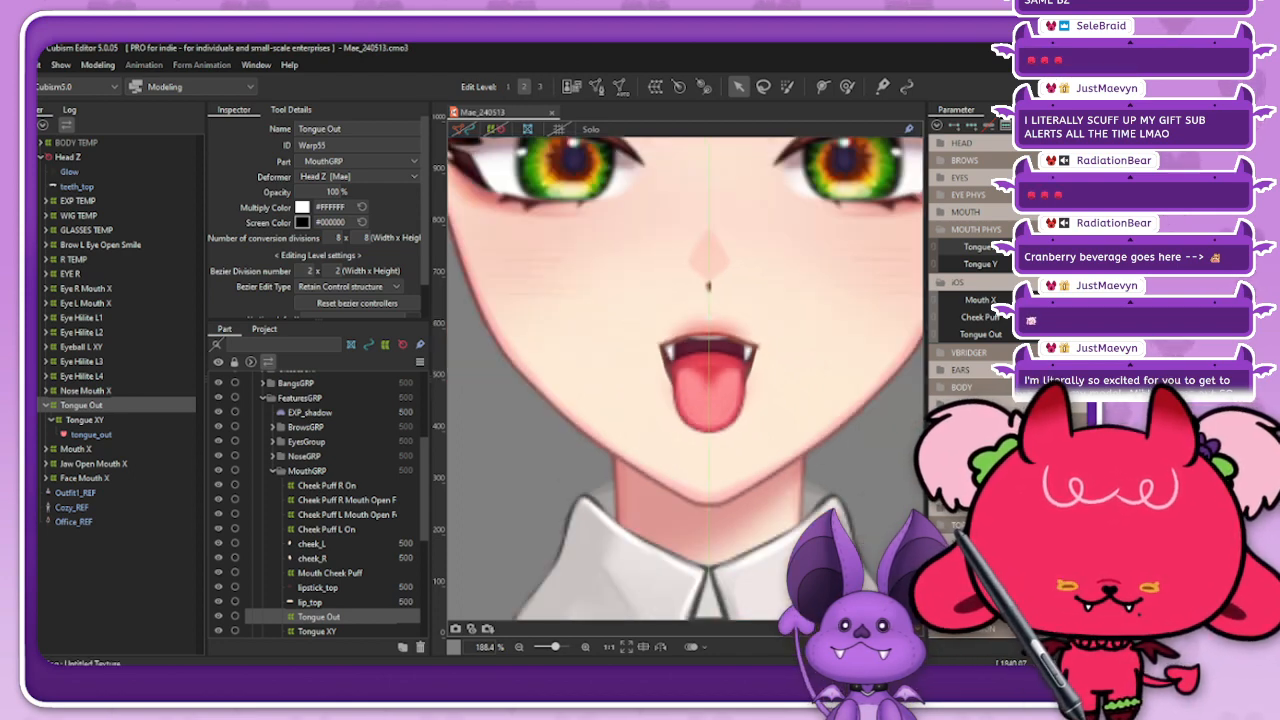
# Step: Preview the tongue going in and out and the open mouth shifting sideways, ending with the tongue out
pyautogui.moveTo(1100, 334)
pyautogui.mouseDown()
pyautogui.moveTo(1040, 334)
pyautogui.moveTo(1100, 334)
pyautogui.mouseUp()
pyautogui.click(1042, 334)
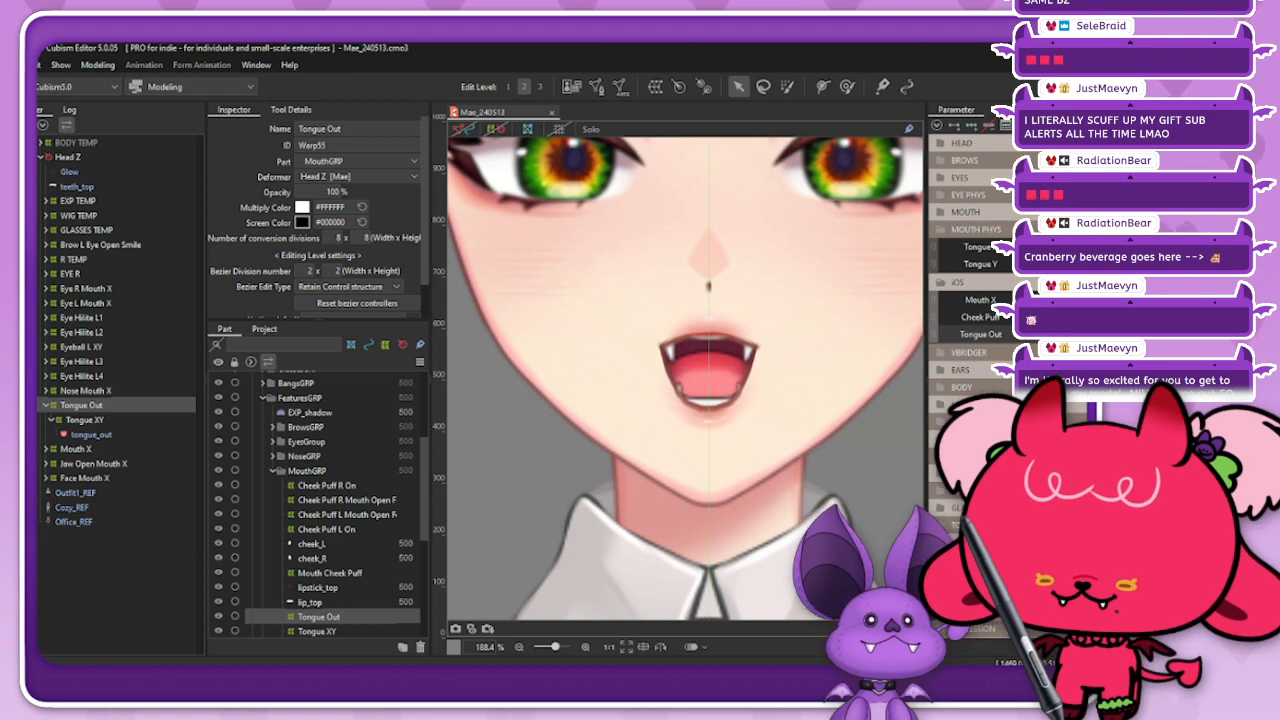
pyautogui.scroll(-8, 780, 455)
pyautogui.scroll(4, 845, 390)
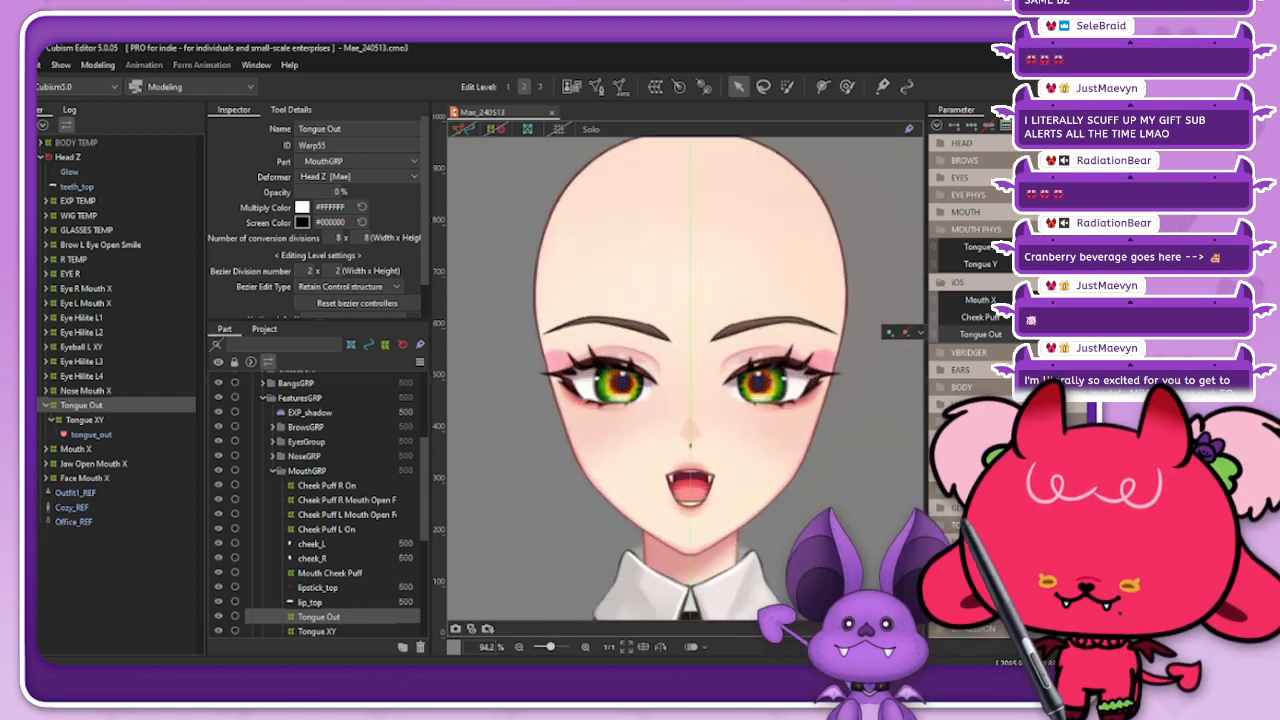
pyautogui.moveTo(1042, 334); pyautogui.dragTo(1076, 300)
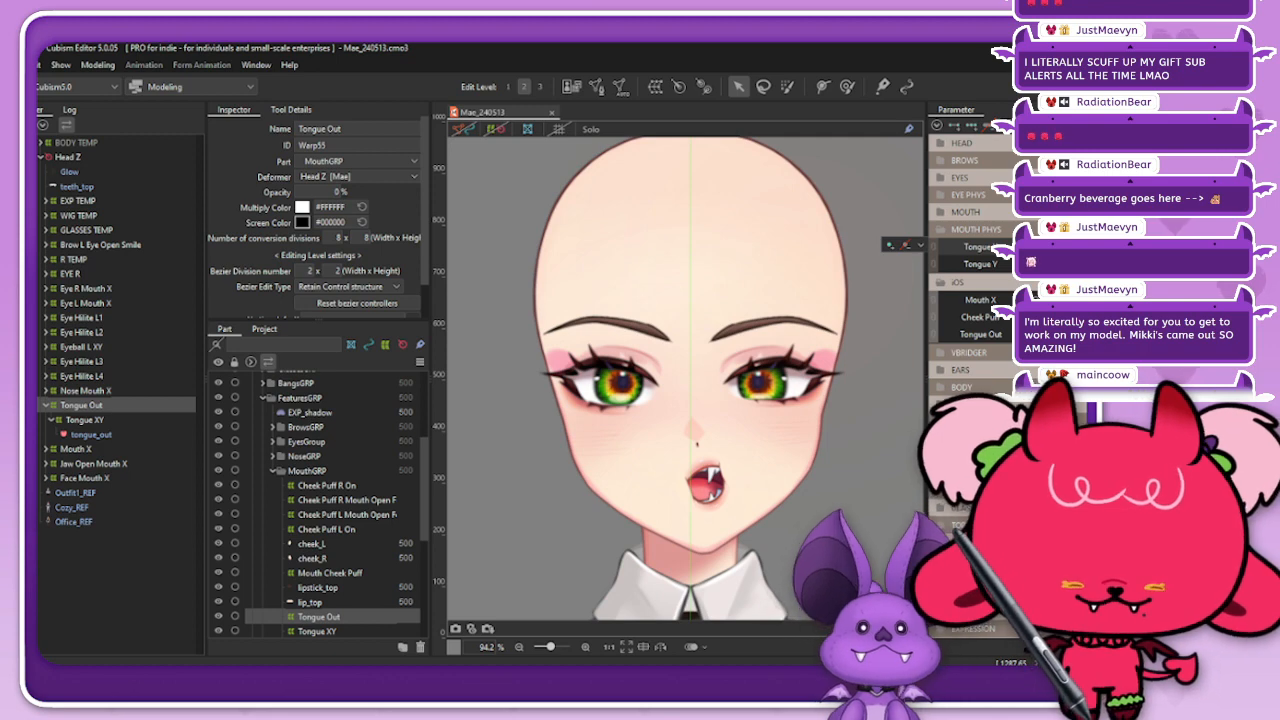
pyautogui.moveTo(1104, 300); pyautogui.dragTo(1050, 317)
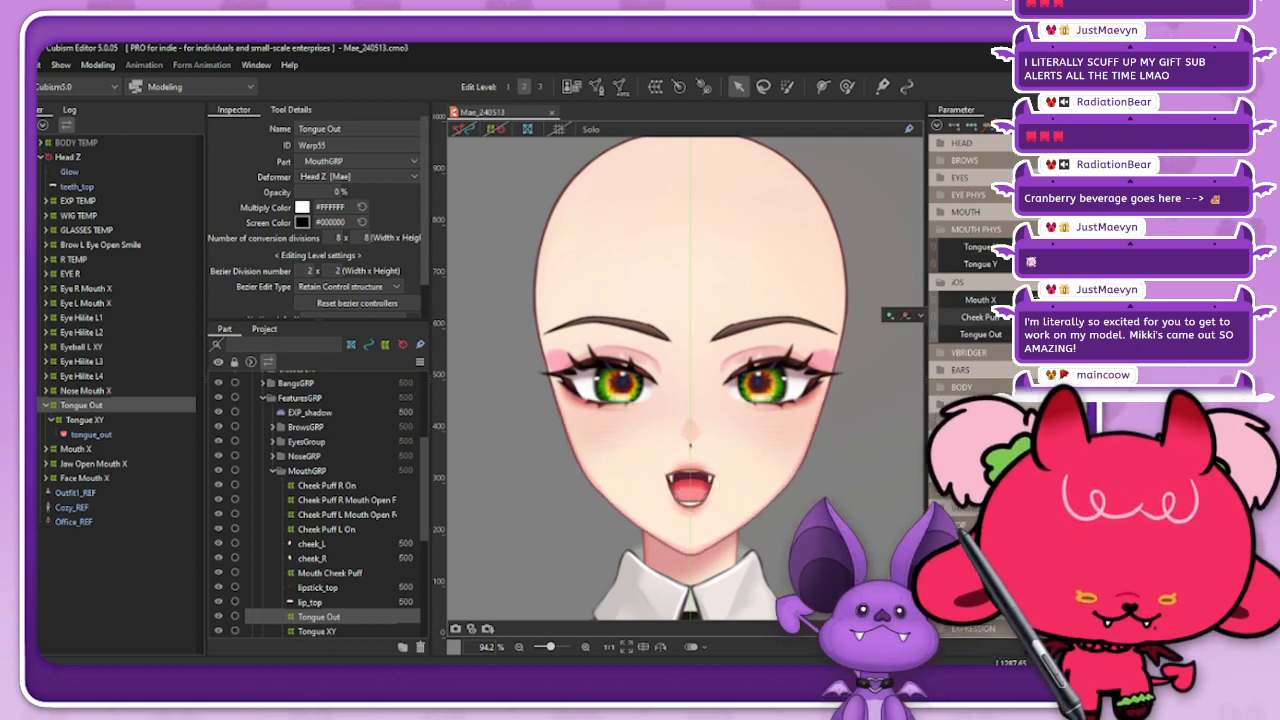
pyautogui.moveTo(1050, 334); pyautogui.dragTo(1066, 334)
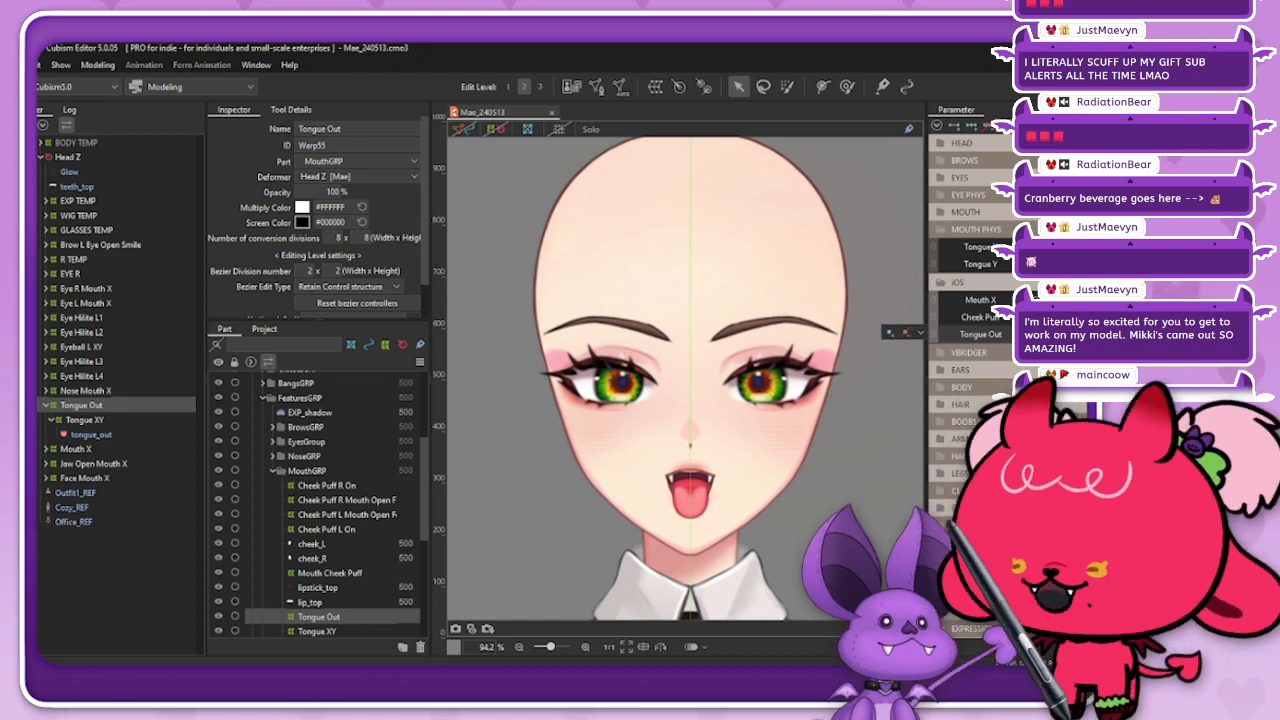
# Step: Select the Tongue XY warp deformer and show the deformer grids over the extended tongue
pyautogui.click(91, 435)
pyautogui.click(85, 420)
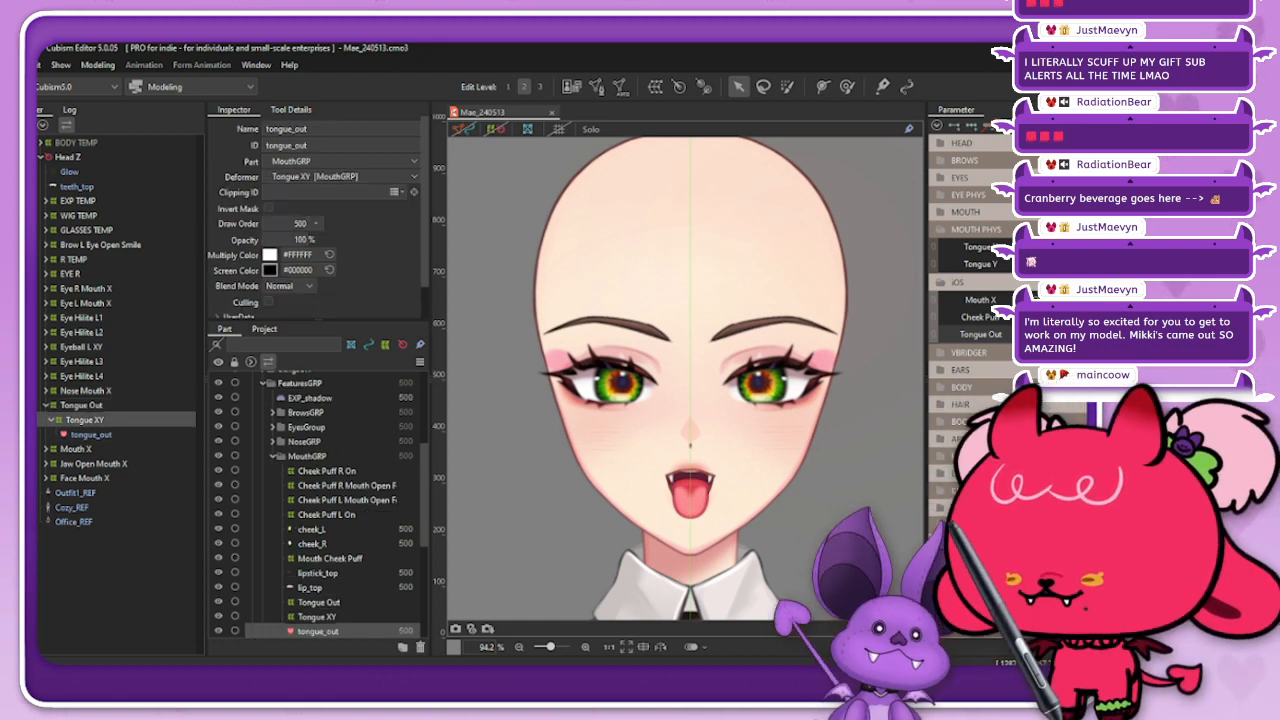
pyautogui.click(494, 129)
pyautogui.scroll(8, 690, 497)
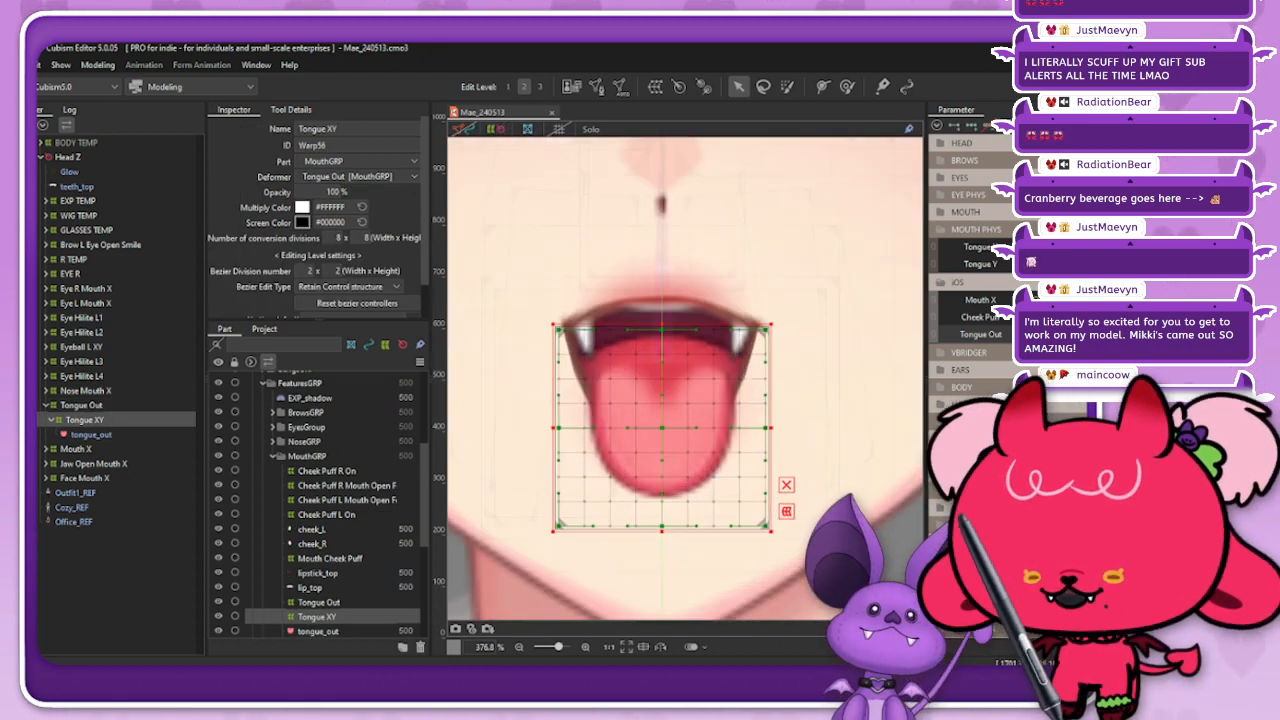
pyautogui.scroll(-2, 690, 497)
pyautogui.scroll(-1, 714, 408)
pyautogui.scroll(1, 648, 528)
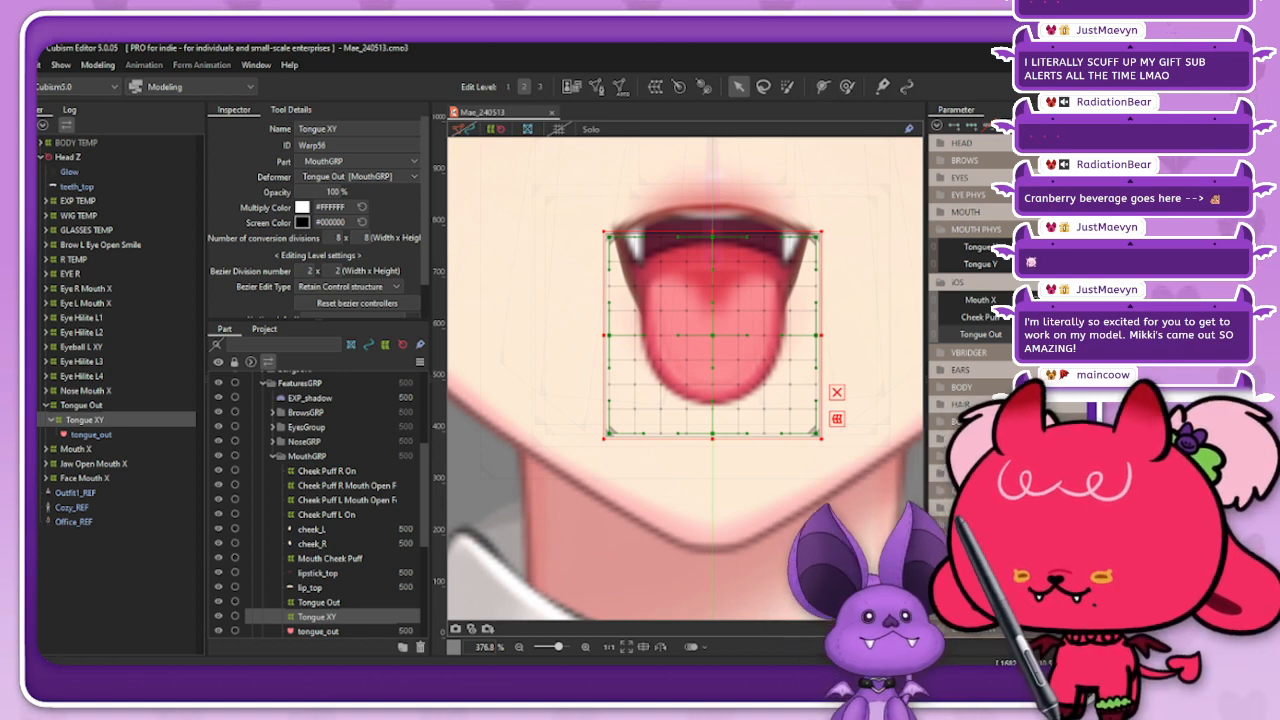
# Step: Bend the lower part of the Tongue XY deformer sideways with the deform brush, undoing the first stroke
pyautogui.click(847, 86)
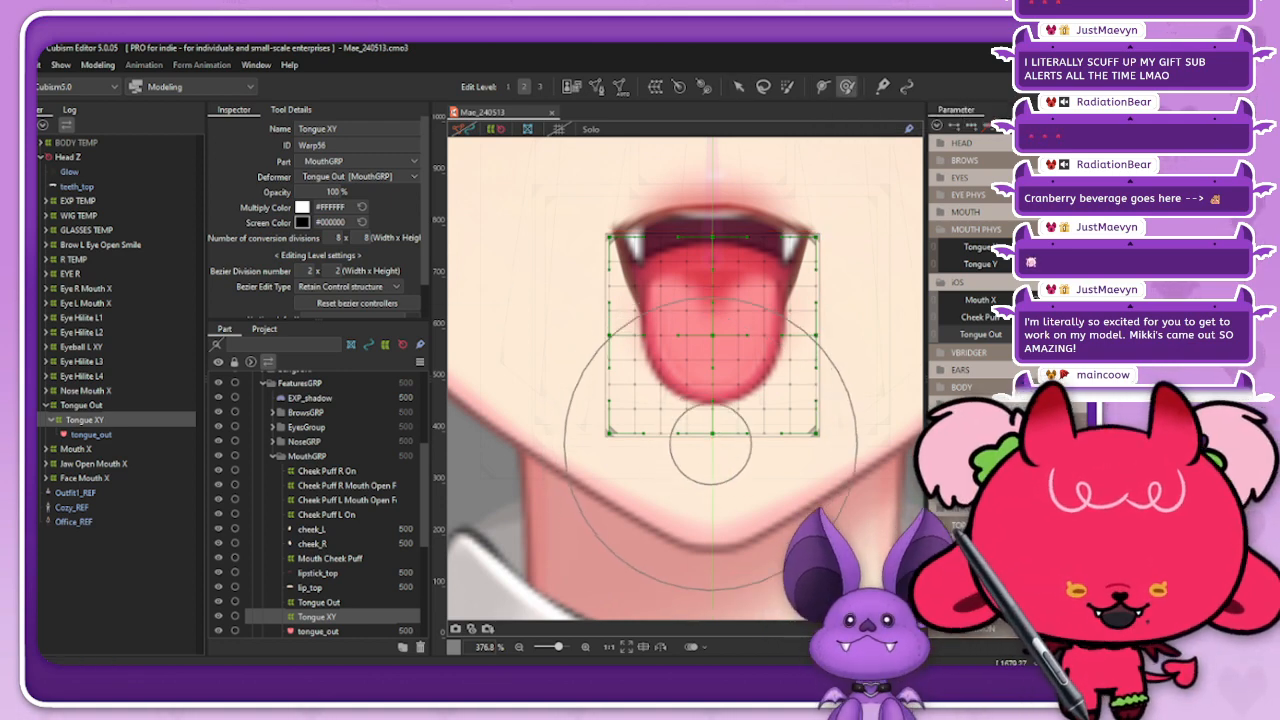
pyautogui.press('b')
pyautogui.moveTo(735, 454)
pyautogui.mouseDown()
pyautogui.moveTo(747, 454)
pyautogui.moveTo(694, 402)
pyautogui.moveTo(717, 434)
pyautogui.moveTo(750, 422)
pyautogui.mouseUp()
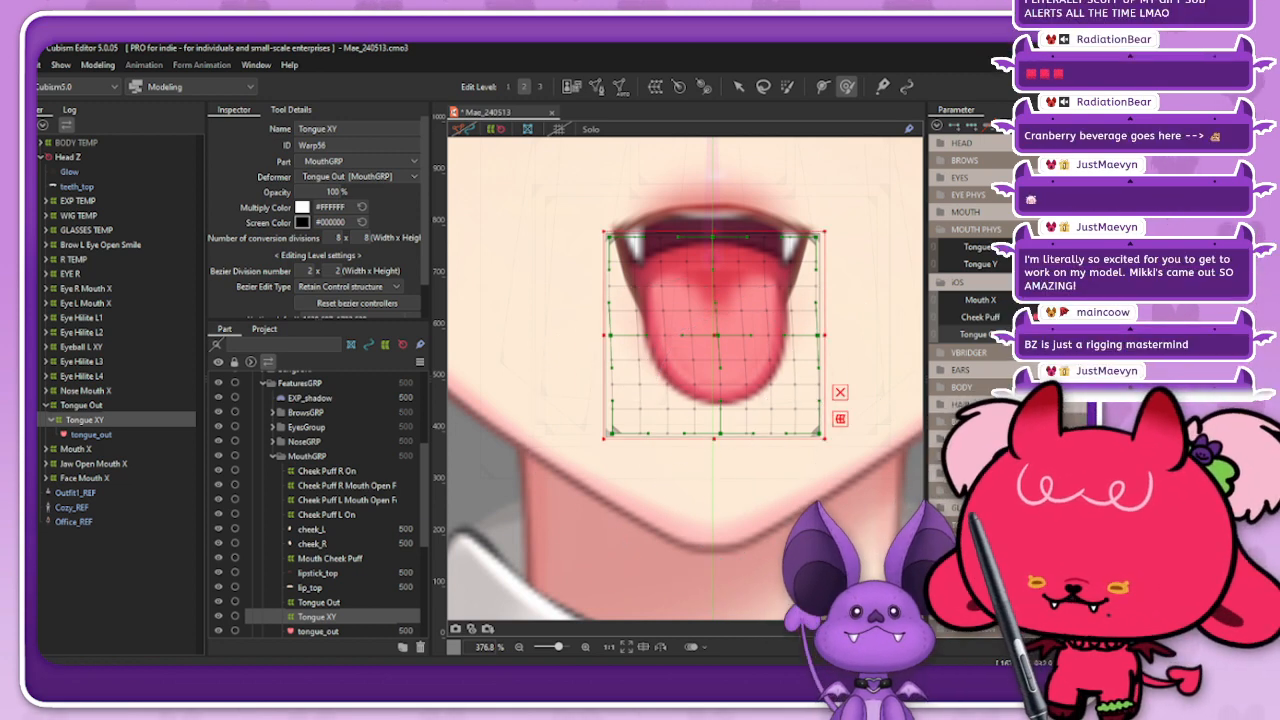
pyautogui.hotkey('ctrl', 'z')
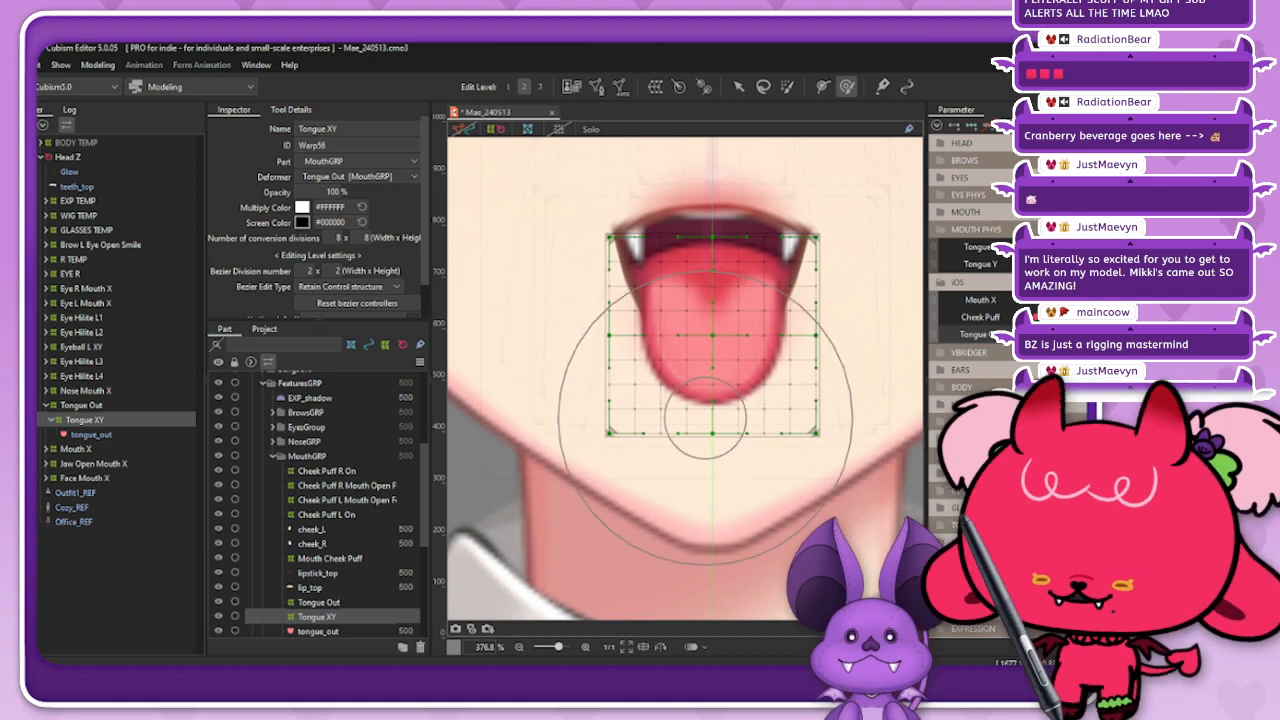
pyautogui.moveTo(693, 404); pyautogui.dragTo(727, 400)
pyautogui.moveTo(766, 395); pyautogui.dragTo(790, 396)
pyautogui.moveTo(650, 415); pyautogui.dragTo(671, 413)
pyautogui.moveTo(718, 410); pyautogui.dragTo(727, 410)
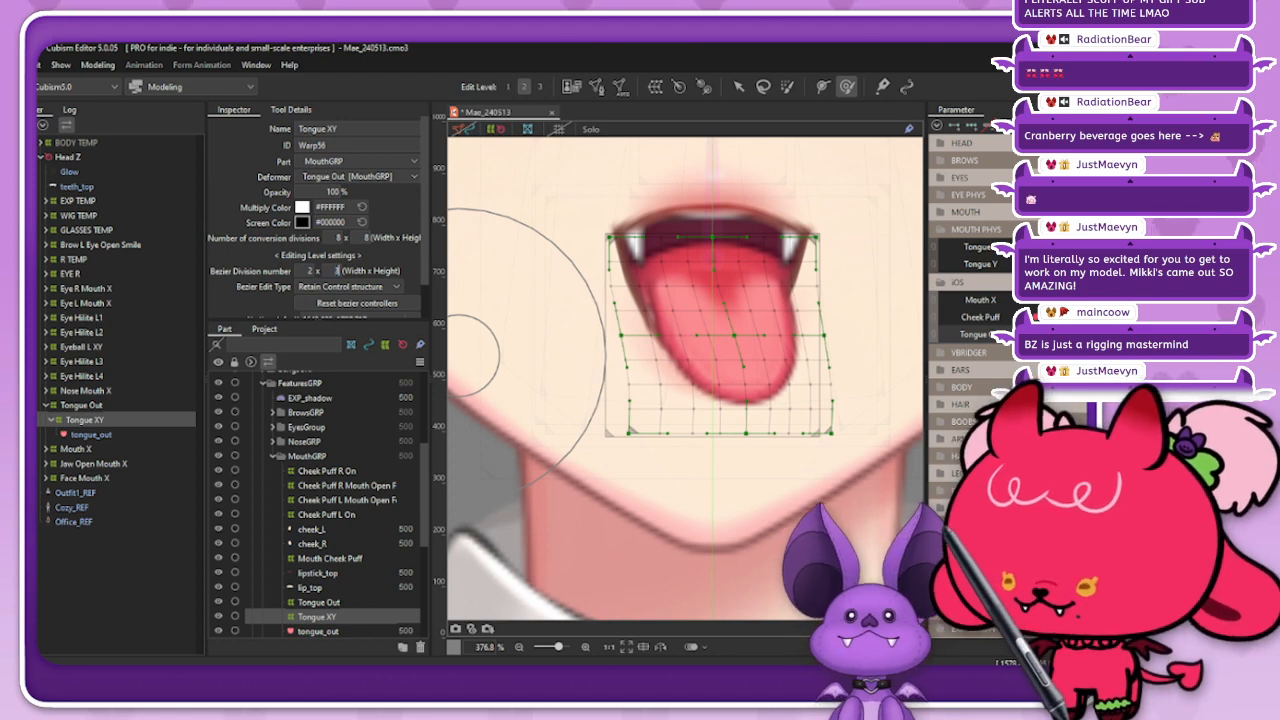
# Step: Set the Tongue XY deformer's bezier division to 2 x 3 and its bezier edit type to Smooth2
pyautogui.click(348, 286)
pyautogui.click(340, 368)
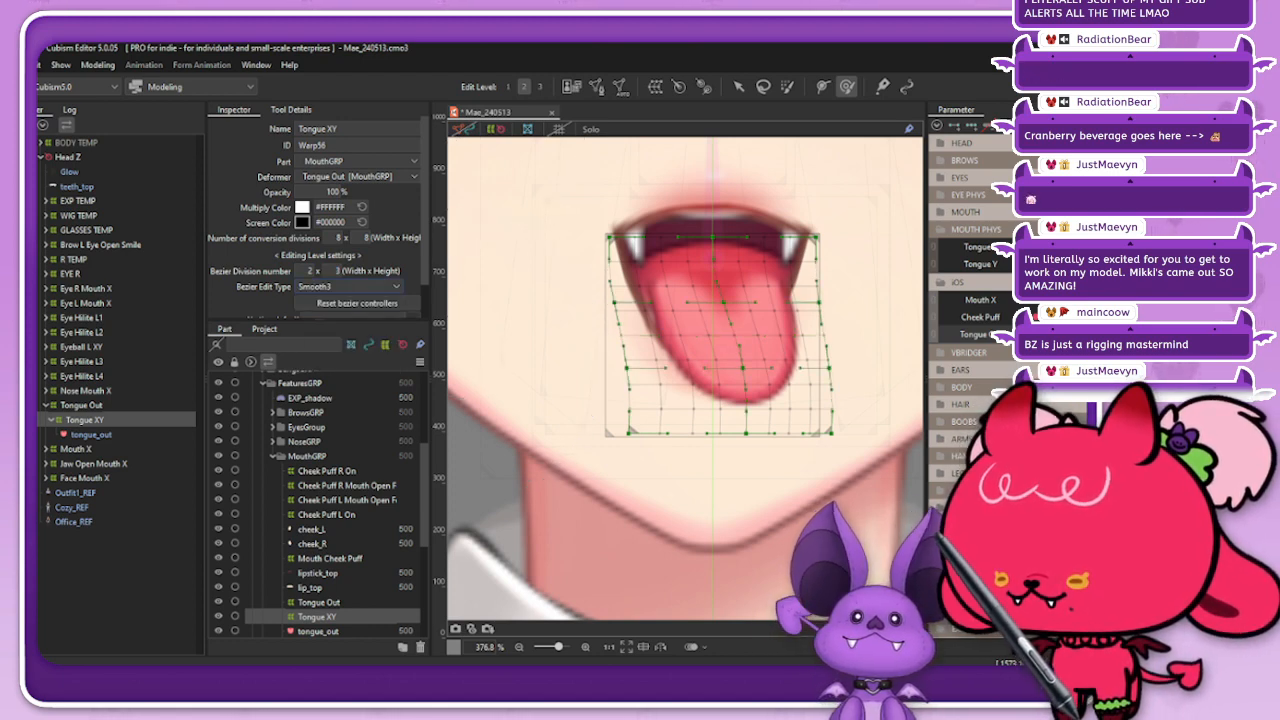
pyautogui.click(348, 286)
pyautogui.click(340, 352)
pyautogui.click(847, 87)
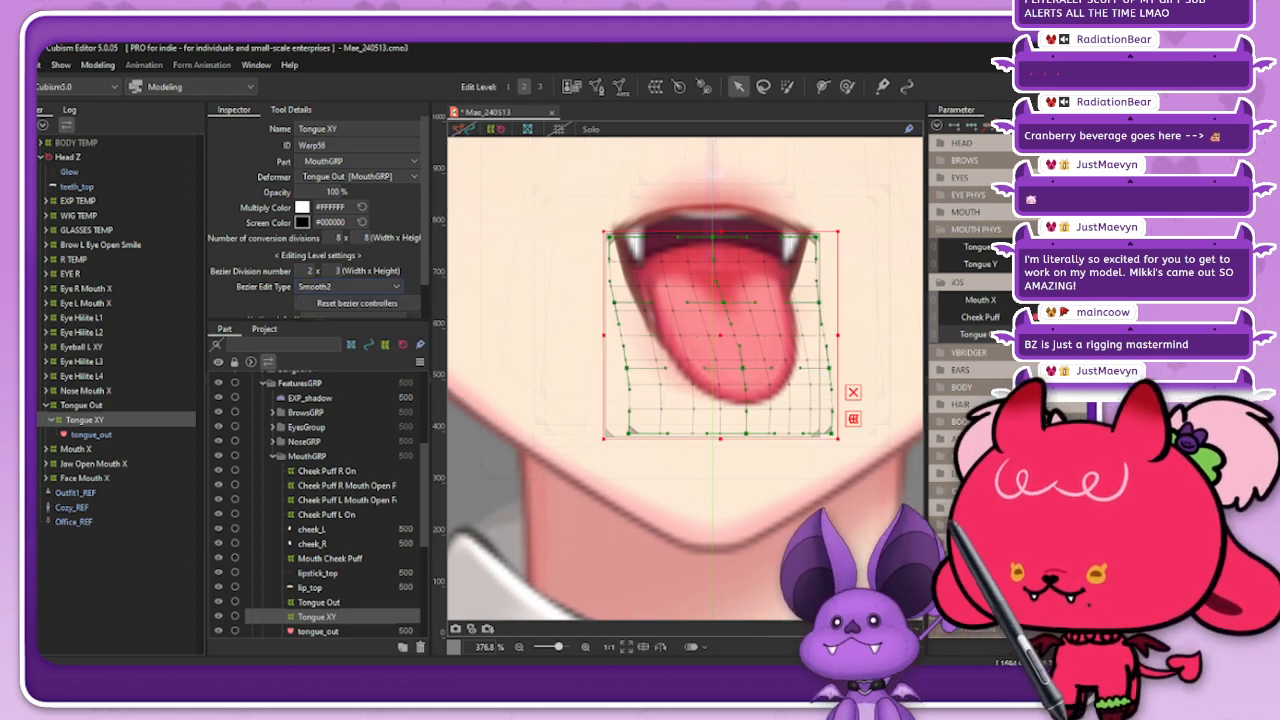
# Step: Refine the sideways tongue bend by nudging the middle and lower bezier control points of the Tongue XY deformer
pyautogui.moveTo(743, 368); pyautogui.dragTo(749, 368)
pyautogui.moveTo(829, 368); pyautogui.dragTo(831, 368)
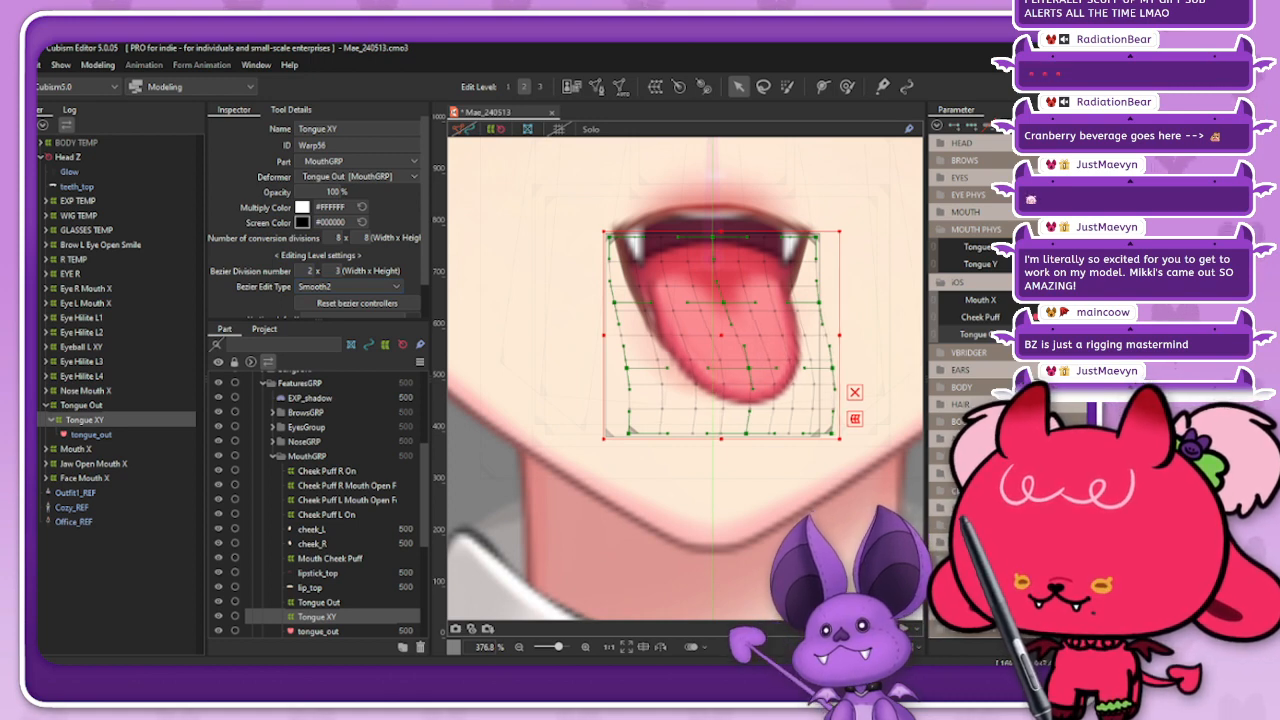
pyautogui.moveTo(627, 368); pyautogui.dragTo(631, 368)
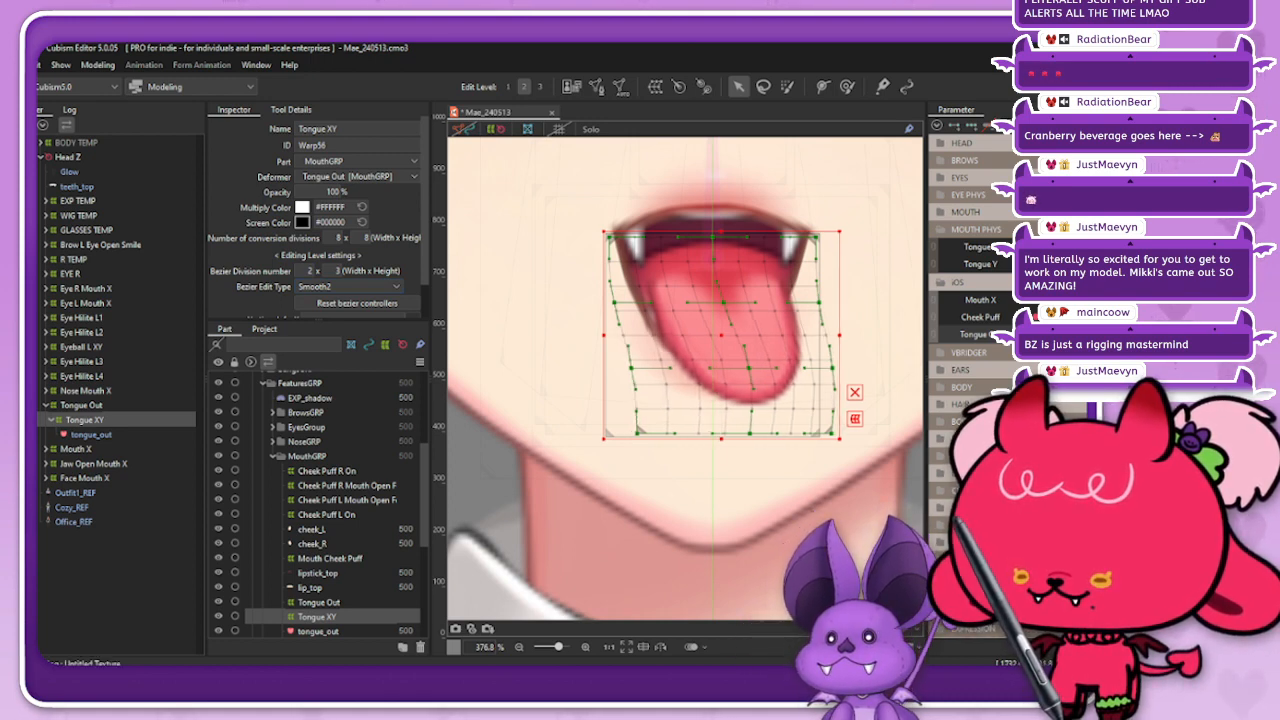
pyautogui.moveTo(831, 433); pyautogui.dragTo(831, 420)
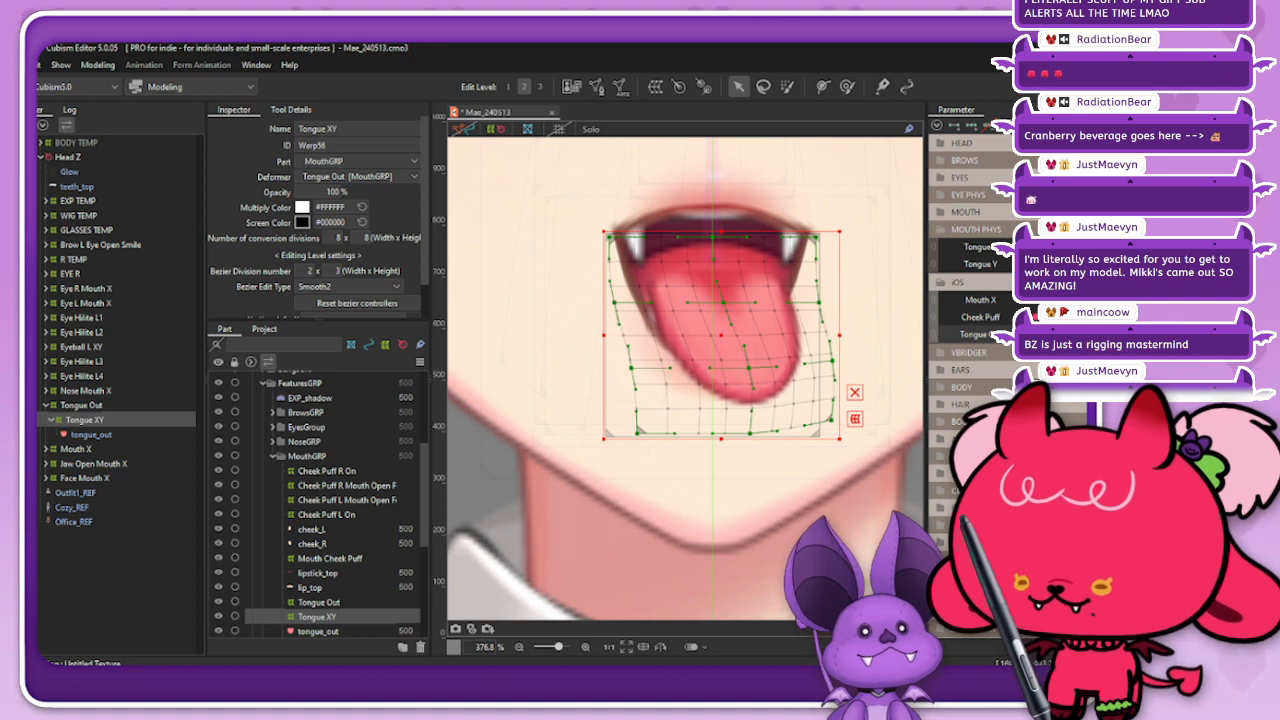
pyautogui.moveTo(750, 427); pyautogui.dragTo(750, 432)
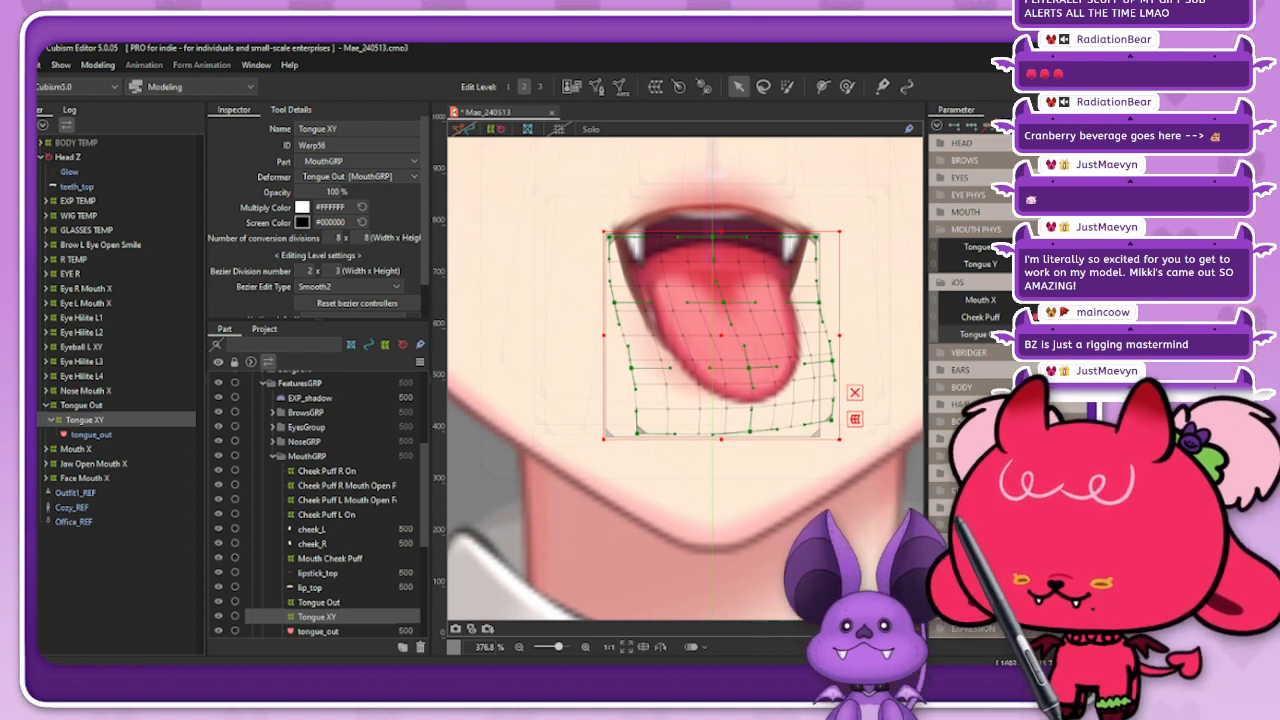
pyautogui.moveTo(748, 368); pyautogui.dragTo(748, 362)
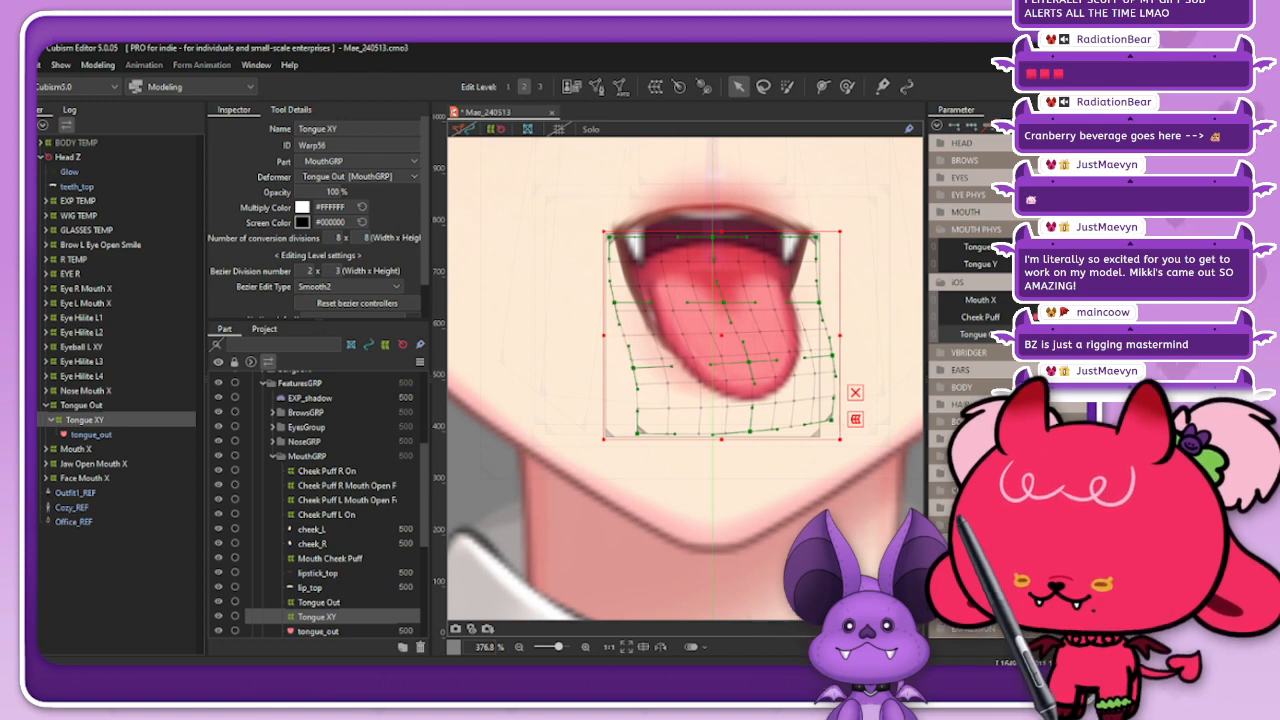
pyautogui.moveTo(637, 433); pyautogui.dragTo(641, 433)
# Step: Show the deform brush's settings and switch it back to the mode with 50% weight
pyautogui.click(291, 110)
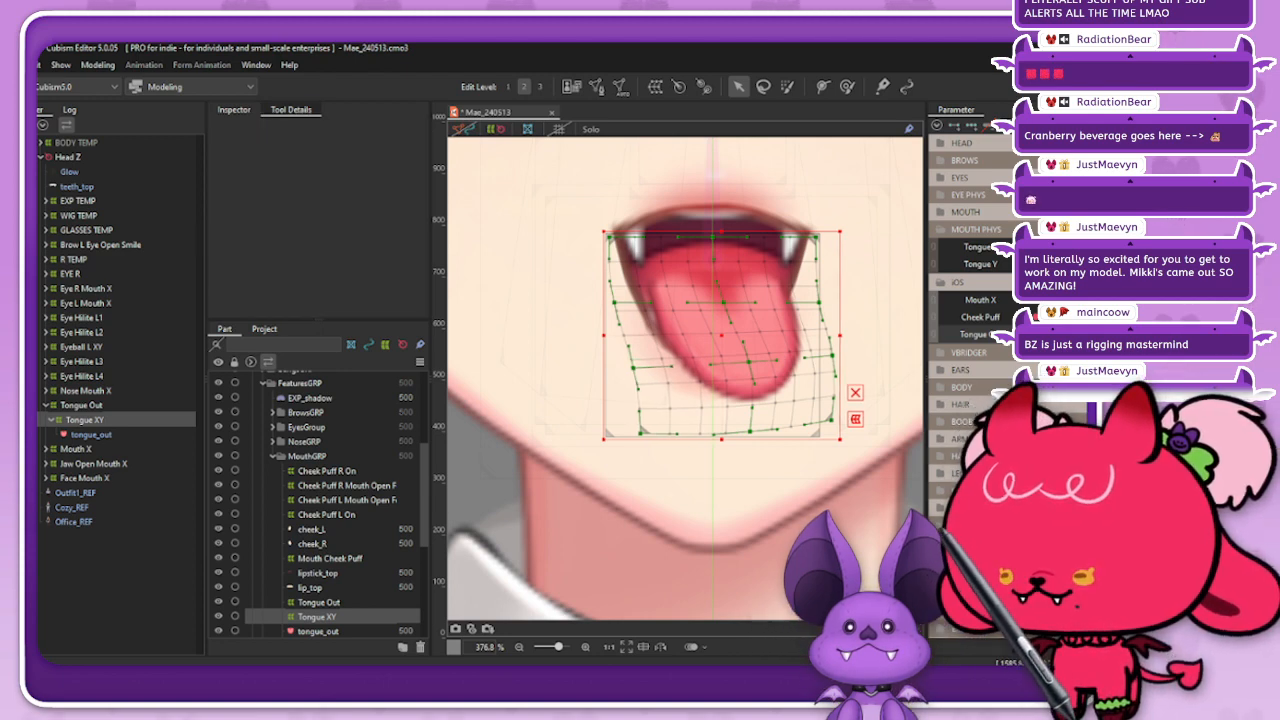
pyautogui.press('b')
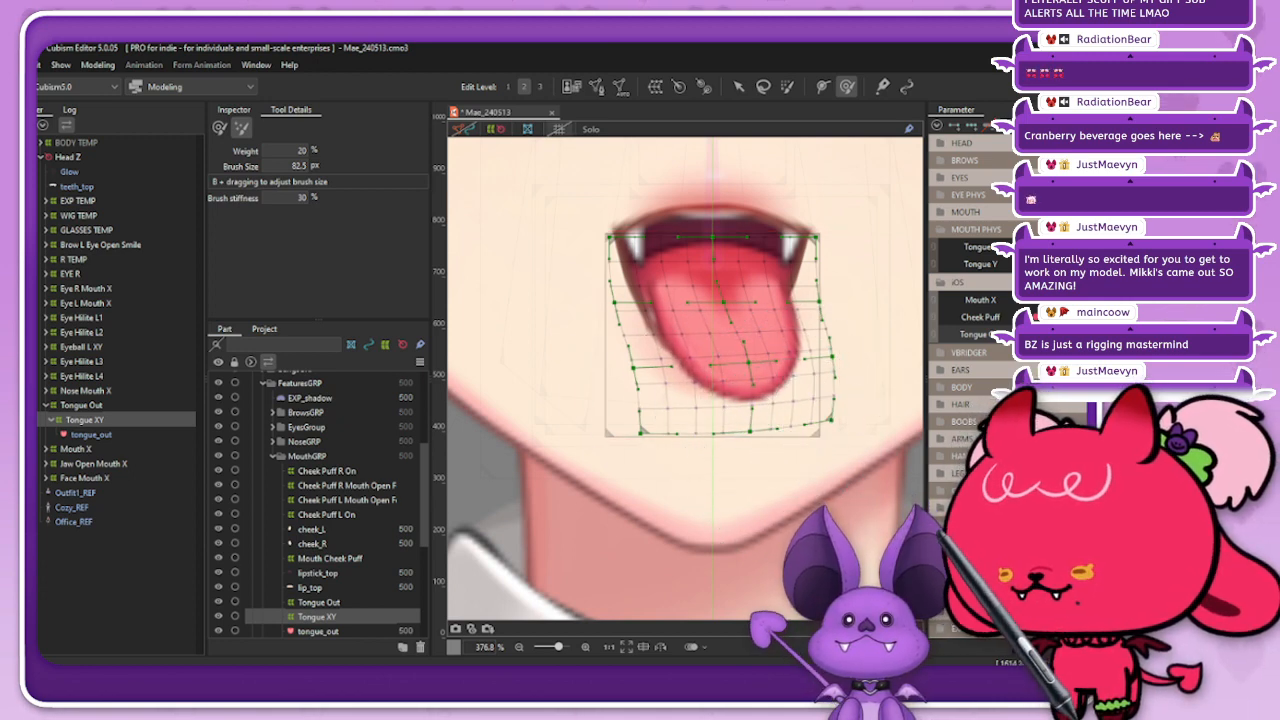
pyautogui.click(220, 128)
# Step: Hide the deformer grids and preview the bent tongue across the Tongue X parameter with Tongue XY selected
pyautogui.click(496, 129)
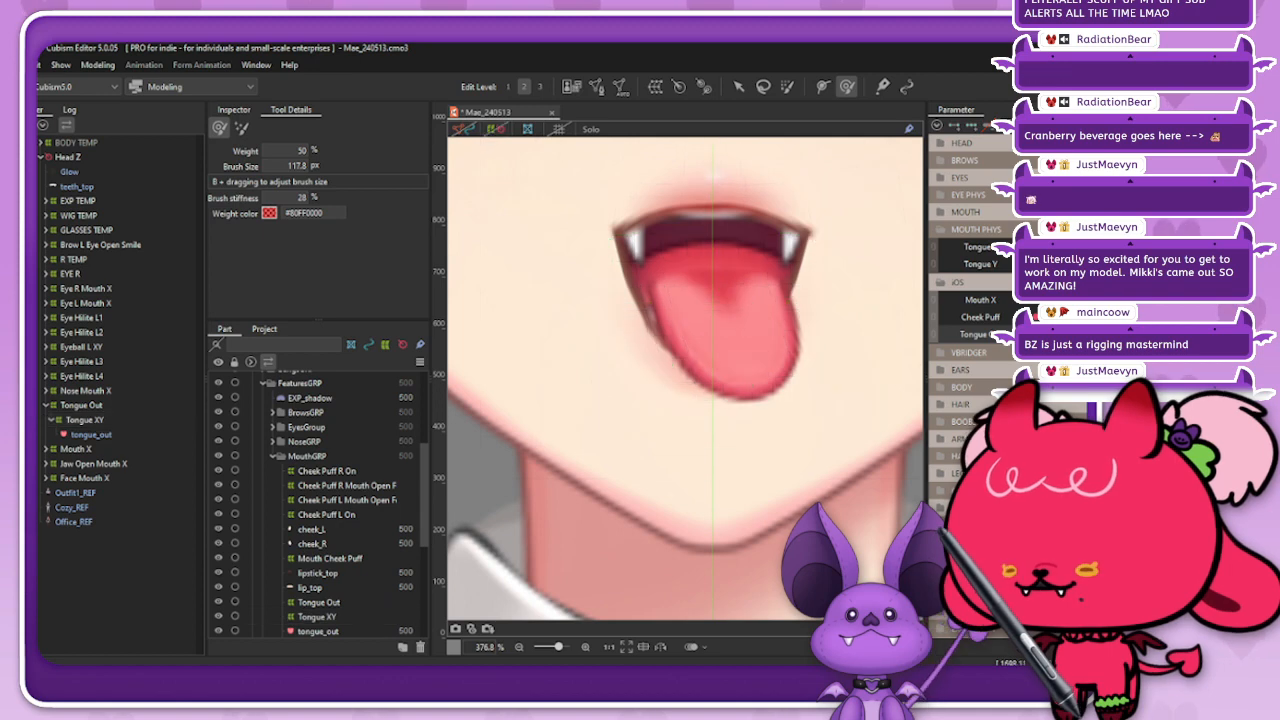
pyautogui.scroll(-2, 757, 320)
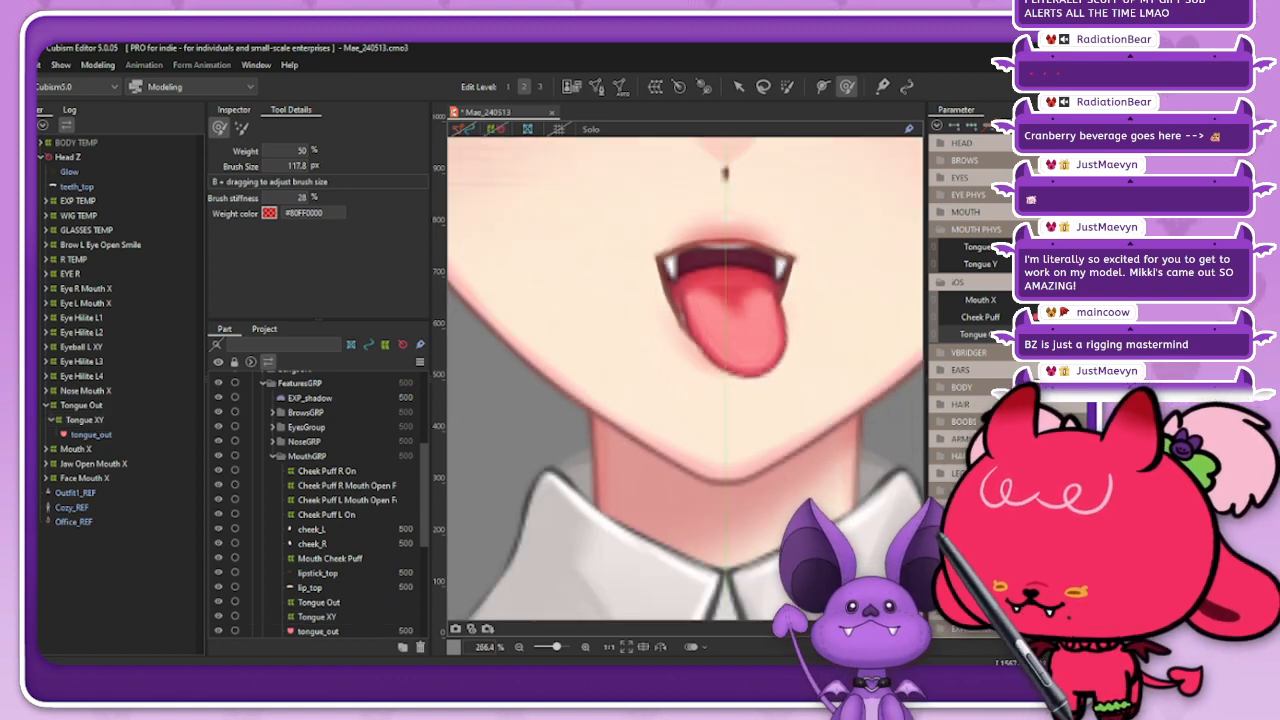
pyautogui.click(85, 420)
pyautogui.moveTo(972, 247)
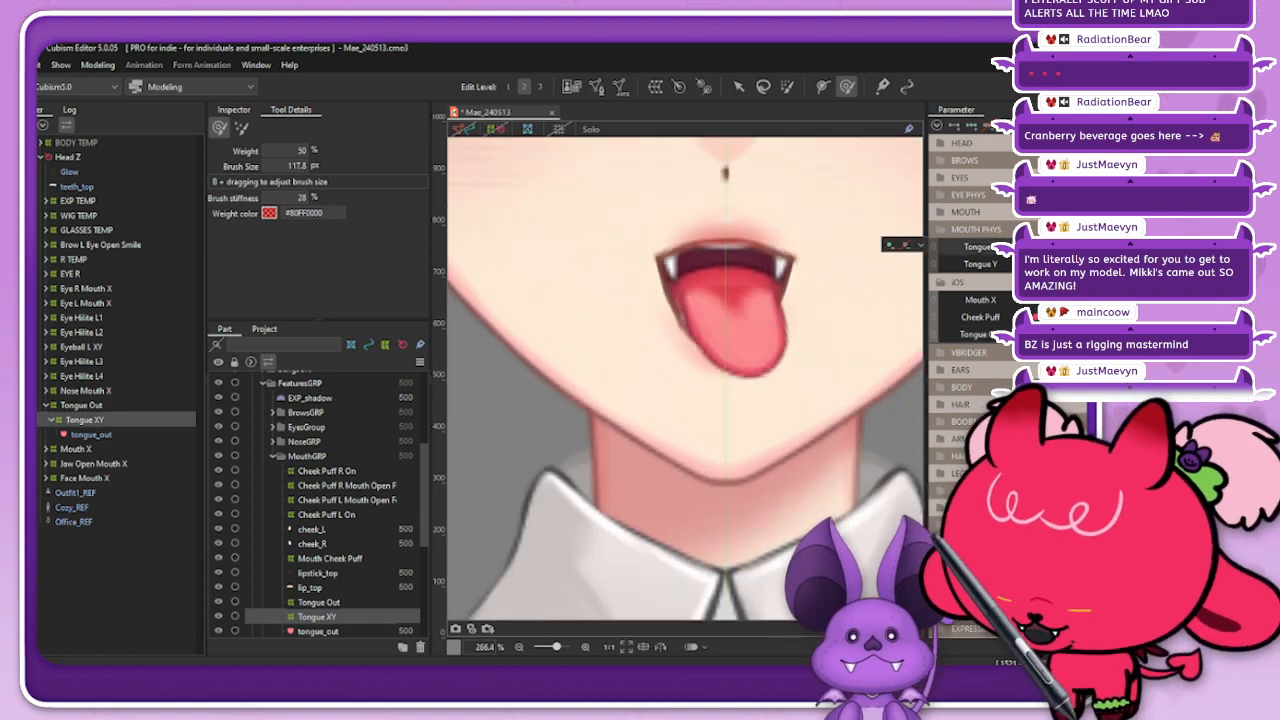
pyautogui.click(1048, 247)
pyautogui.click(1060, 247)
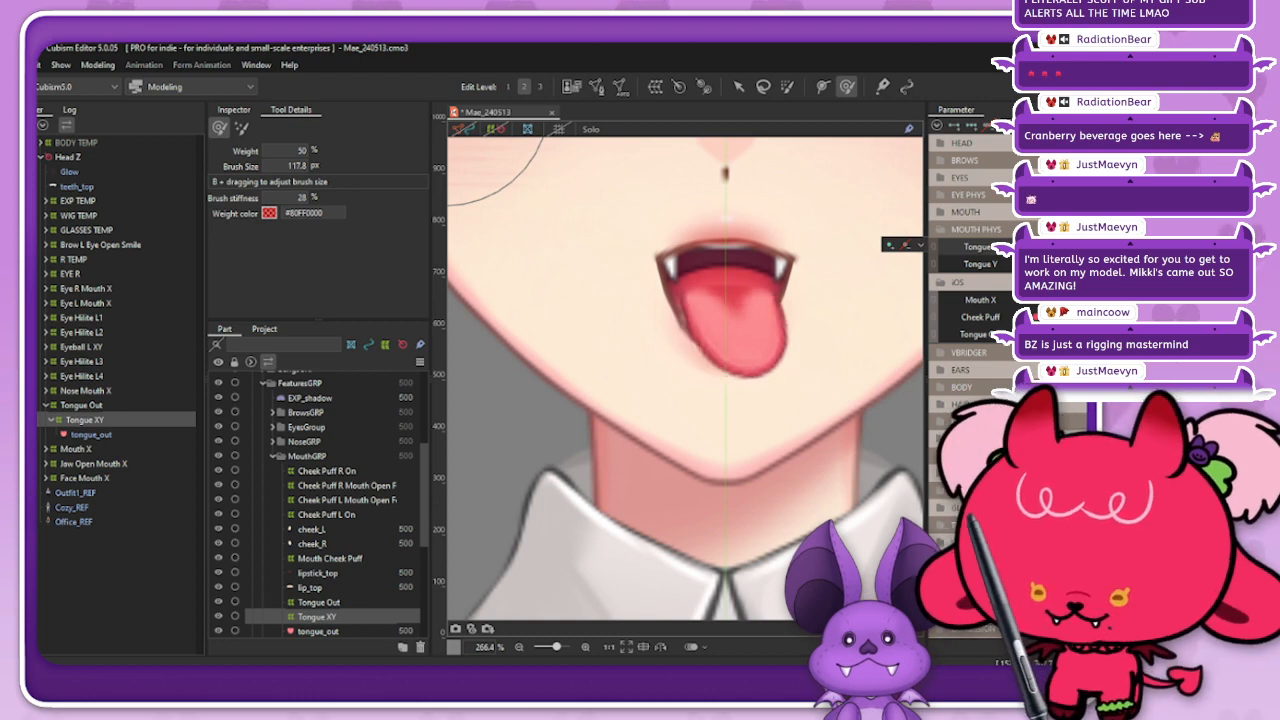
pyautogui.click(1040, 247)
pyautogui.click(1060, 247)
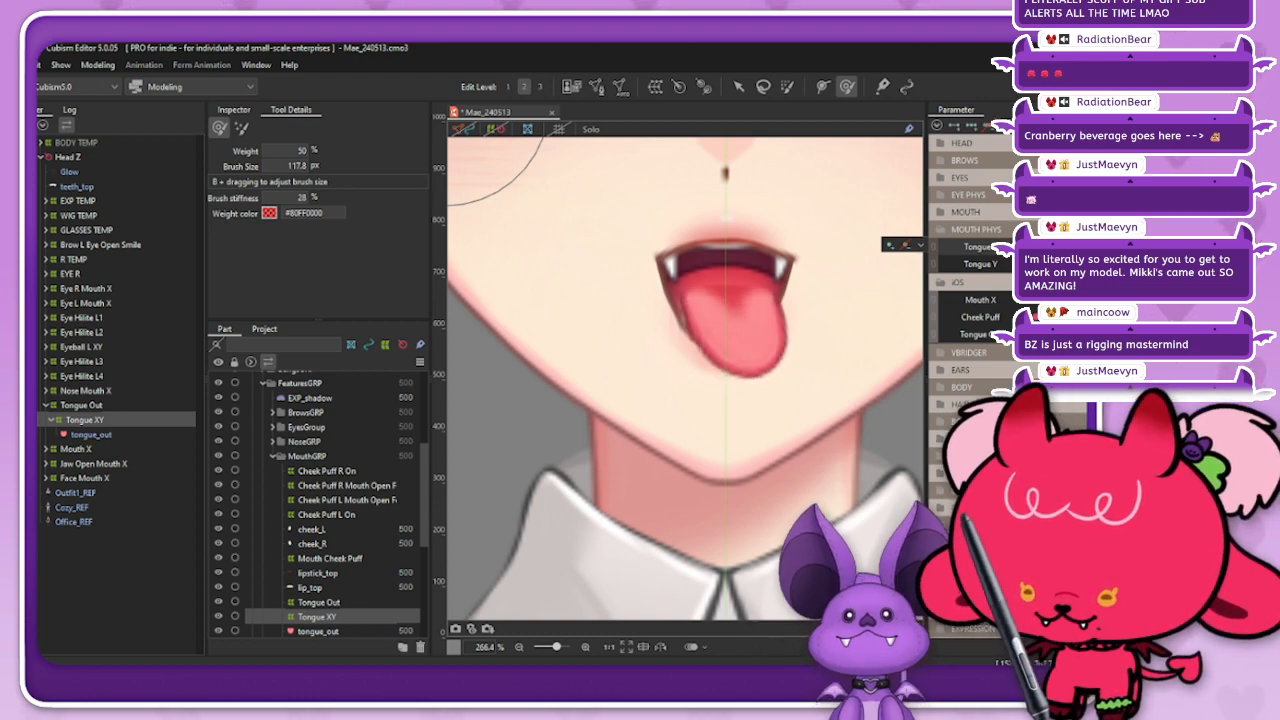
pyautogui.click(1040, 247)
pyautogui.click(1060, 247)
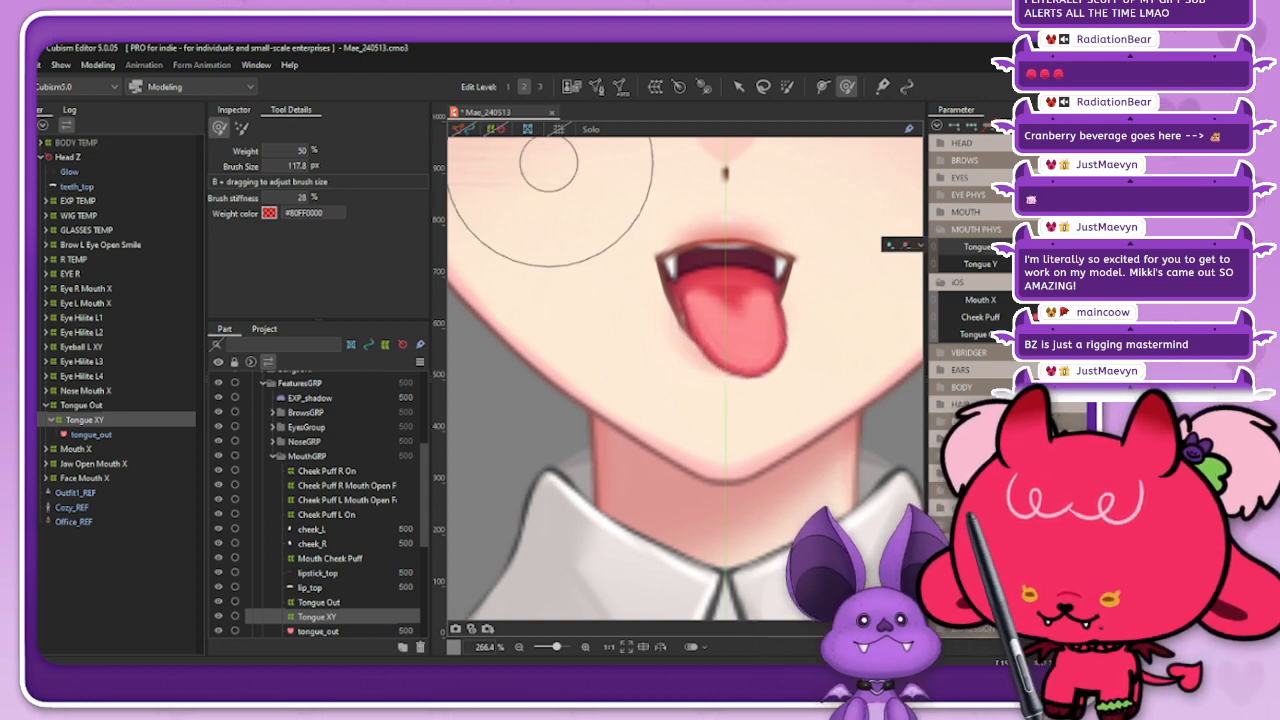
pyautogui.scroll(2, 812, 342)
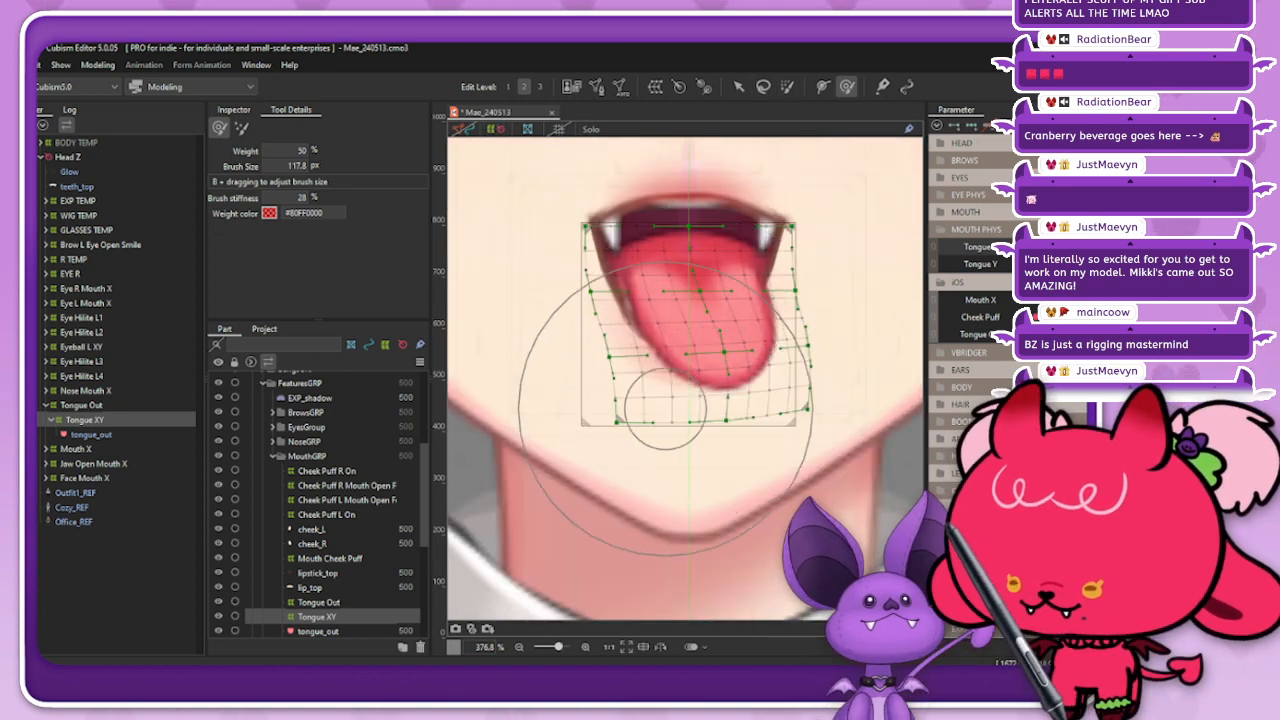
# Step: Refine the bent tongue's tip with the deform brush at a brush size of 68.2 px
pyautogui.press('b')
pyautogui.moveTo(676, 404)
pyautogui.mouseDown()
pyautogui.moveTo(706, 345)
pyautogui.moveTo(709, 378)
pyautogui.moveTo(707, 314)
pyautogui.moveTo(718, 373)
pyautogui.moveTo(735, 363)
pyautogui.mouseUp()
pyautogui.press('b')
pyautogui.press('b')
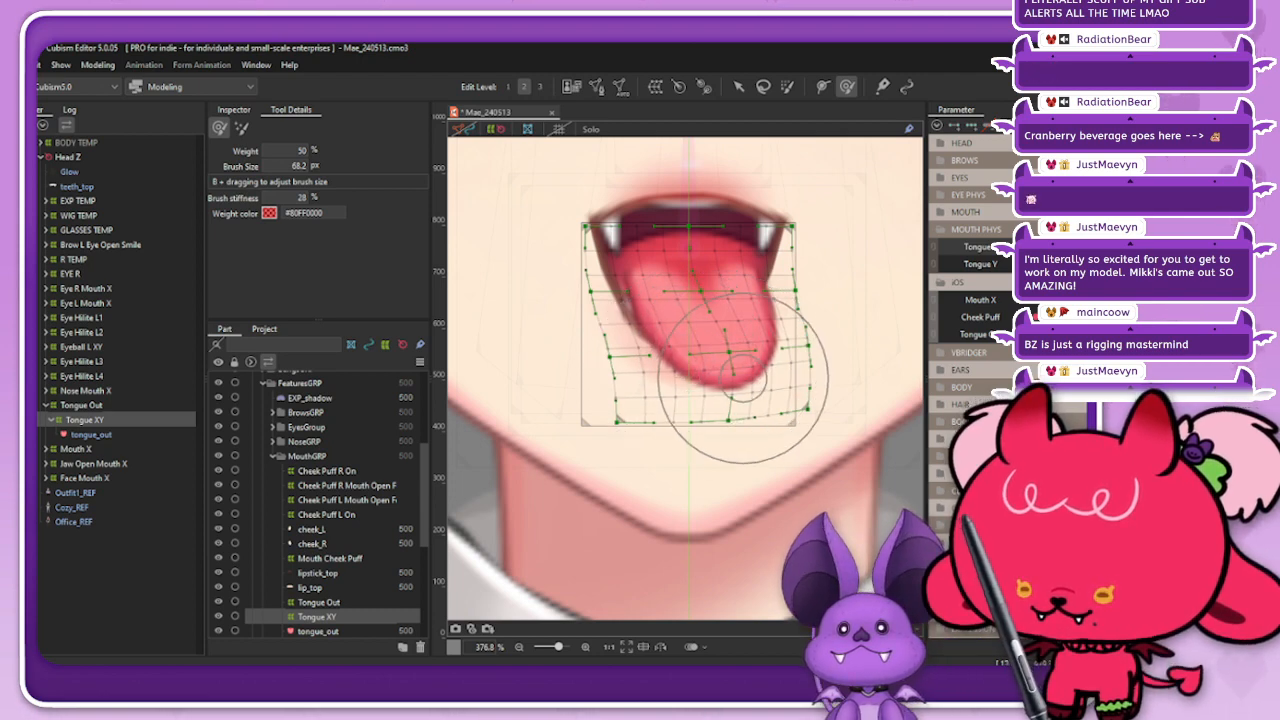
# Step: Reflect the Tongue XY motion on the Tongue X parameter and preview the sideways bend with nothing selected
pyautogui.click(937, 126)
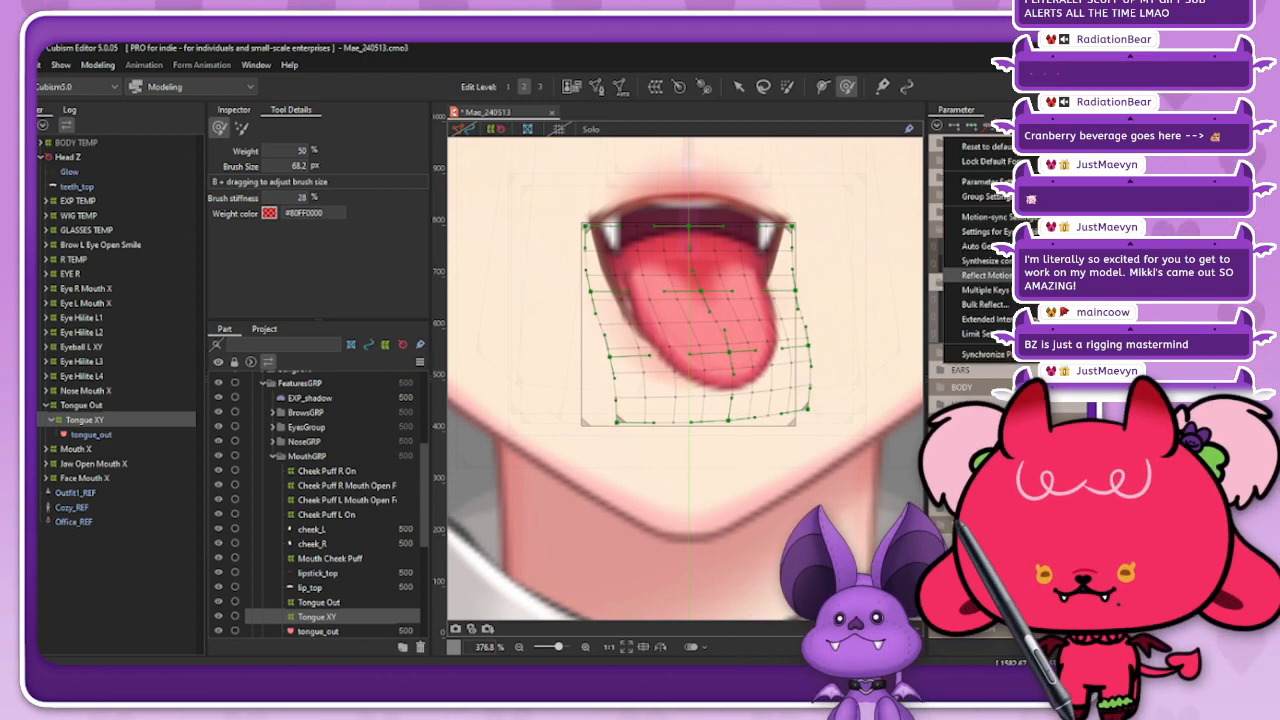
pyautogui.click(975, 272)
pyautogui.click(536, 491)
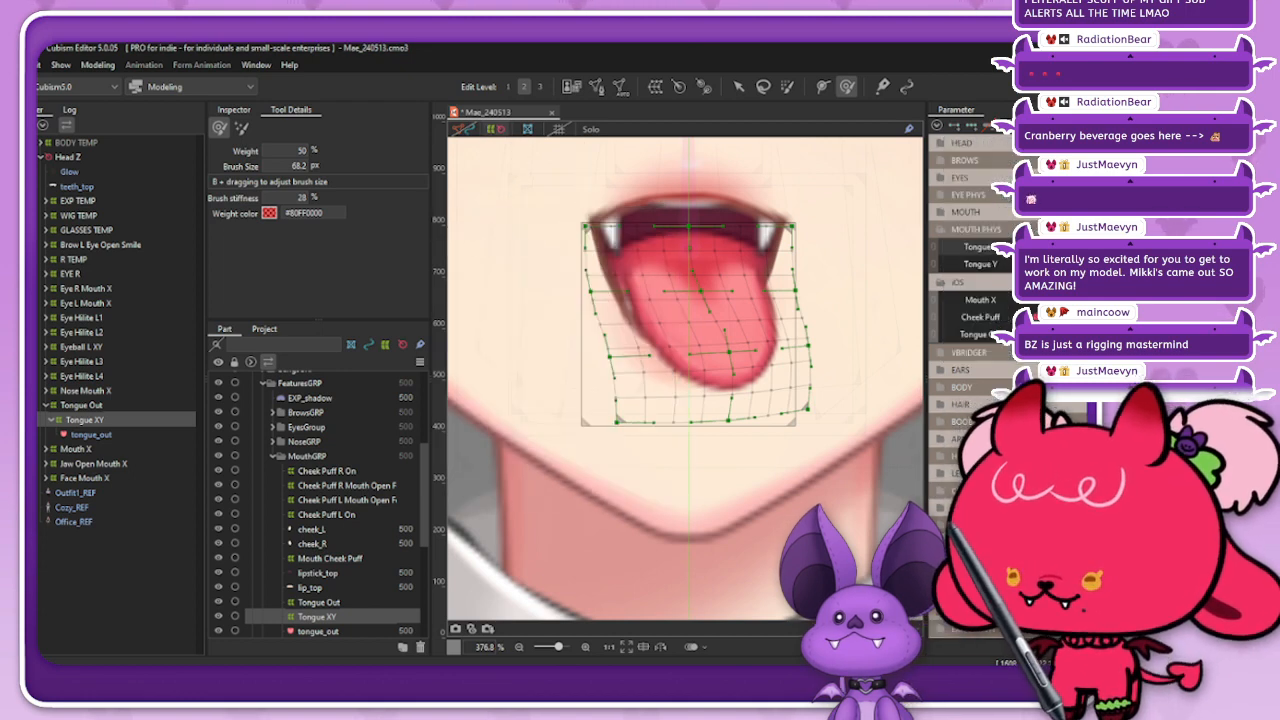
pyautogui.press('Escape')
pyautogui.scroll(-3, 698, 431)
pyautogui.moveTo(1066, 247)
pyautogui.mouseDown()
pyautogui.moveTo(1034, 247)
pyautogui.moveTo(1062, 247)
pyautogui.mouseUp()
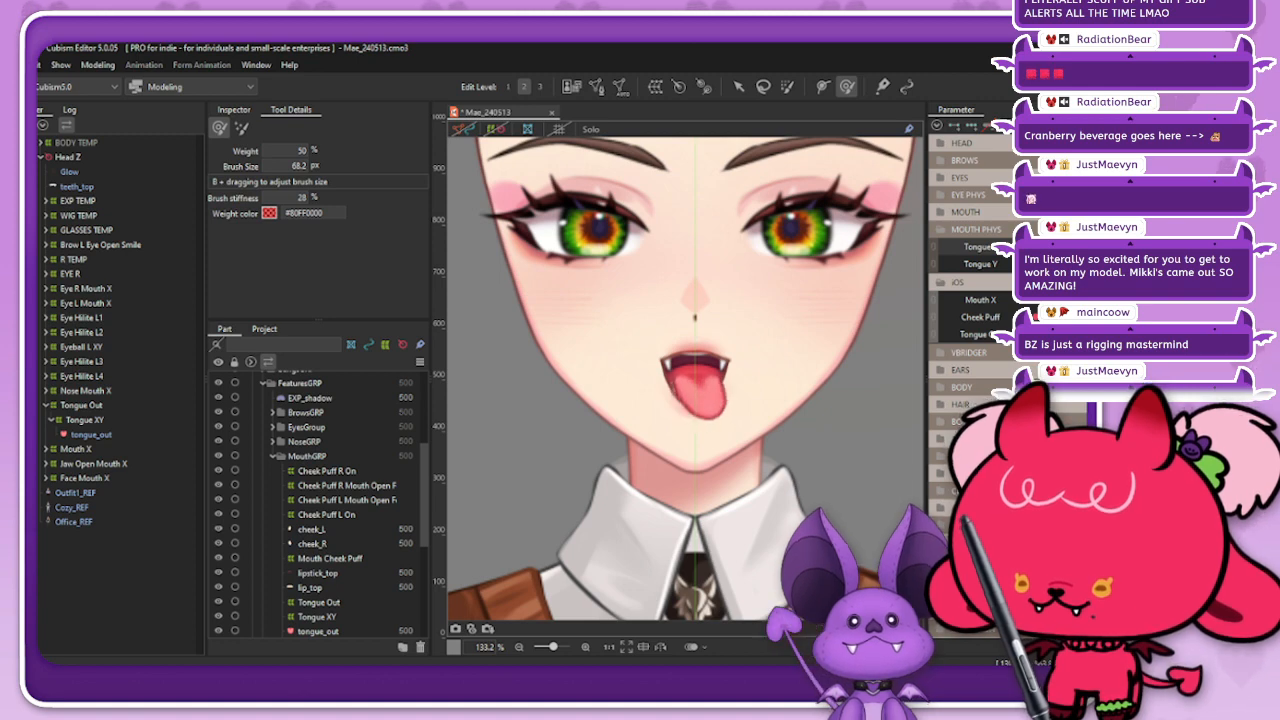
# Step: Select the upper rows of the Tongue XY deformer's points with the brush selection tool at a brush size of 99.0 px
pyautogui.click(85, 420)
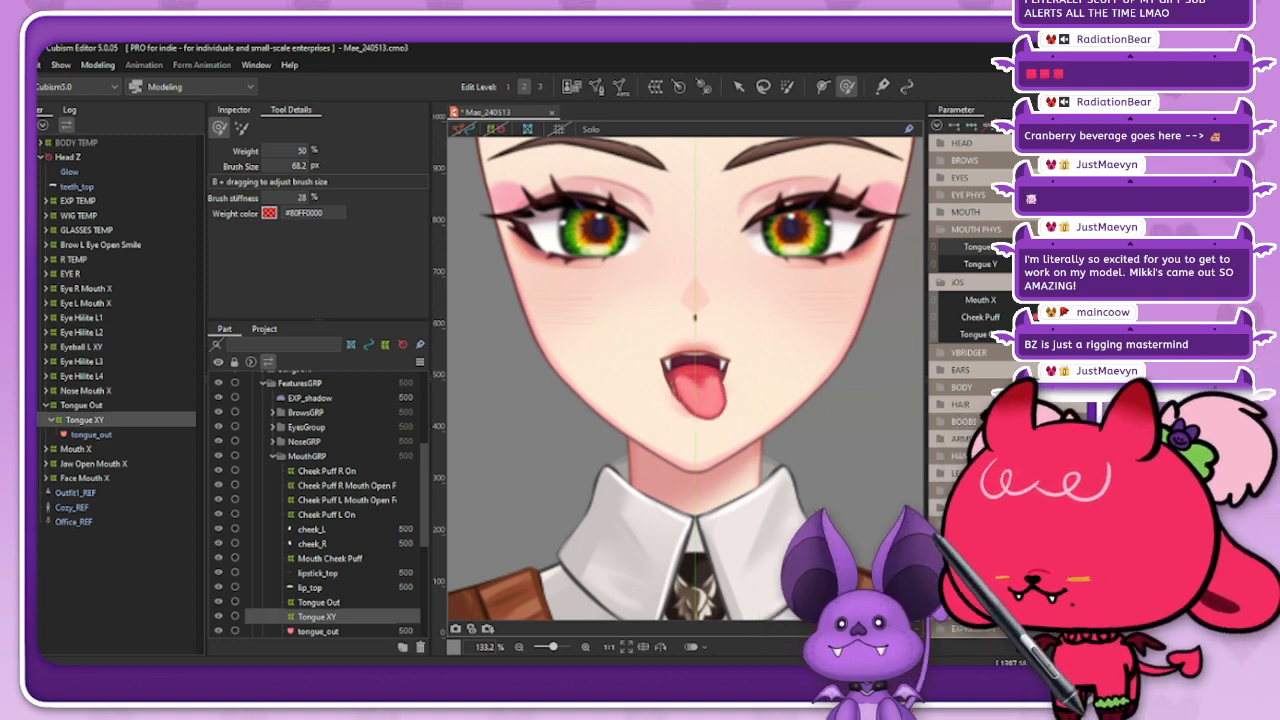
pyautogui.scroll(5, 711, 347)
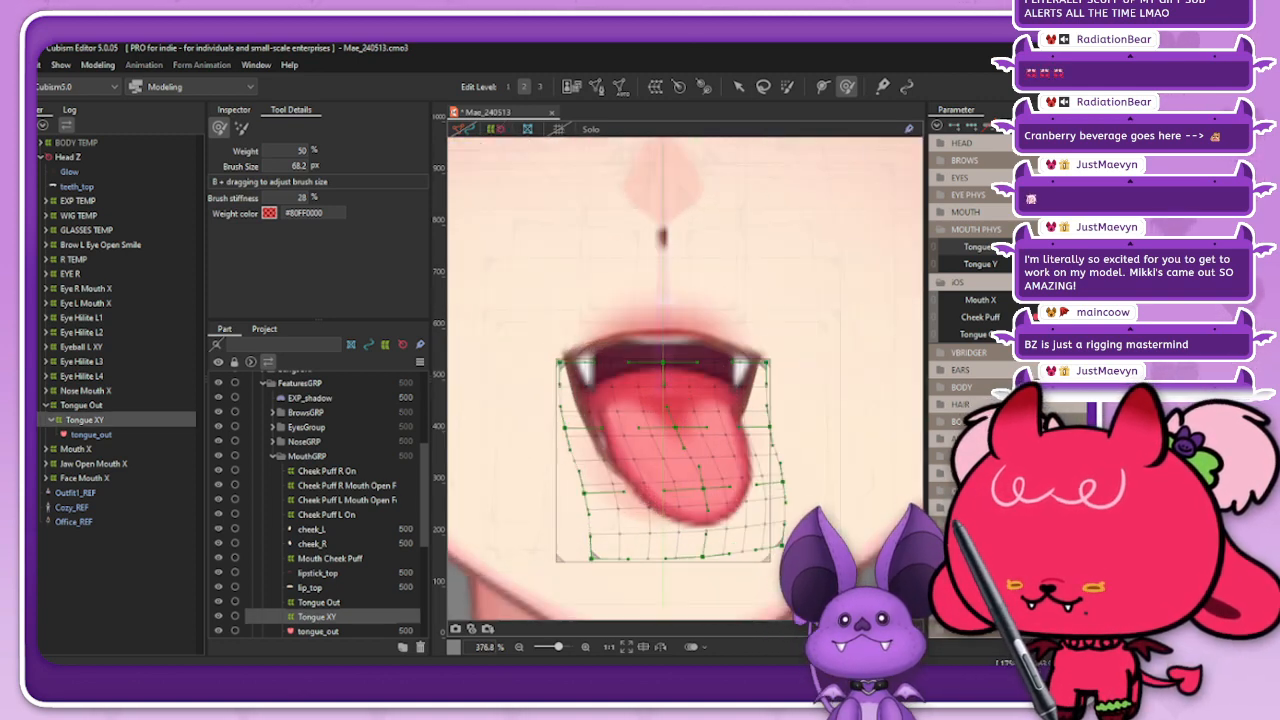
pyautogui.click(847, 87)
pyautogui.click(1054, 247)
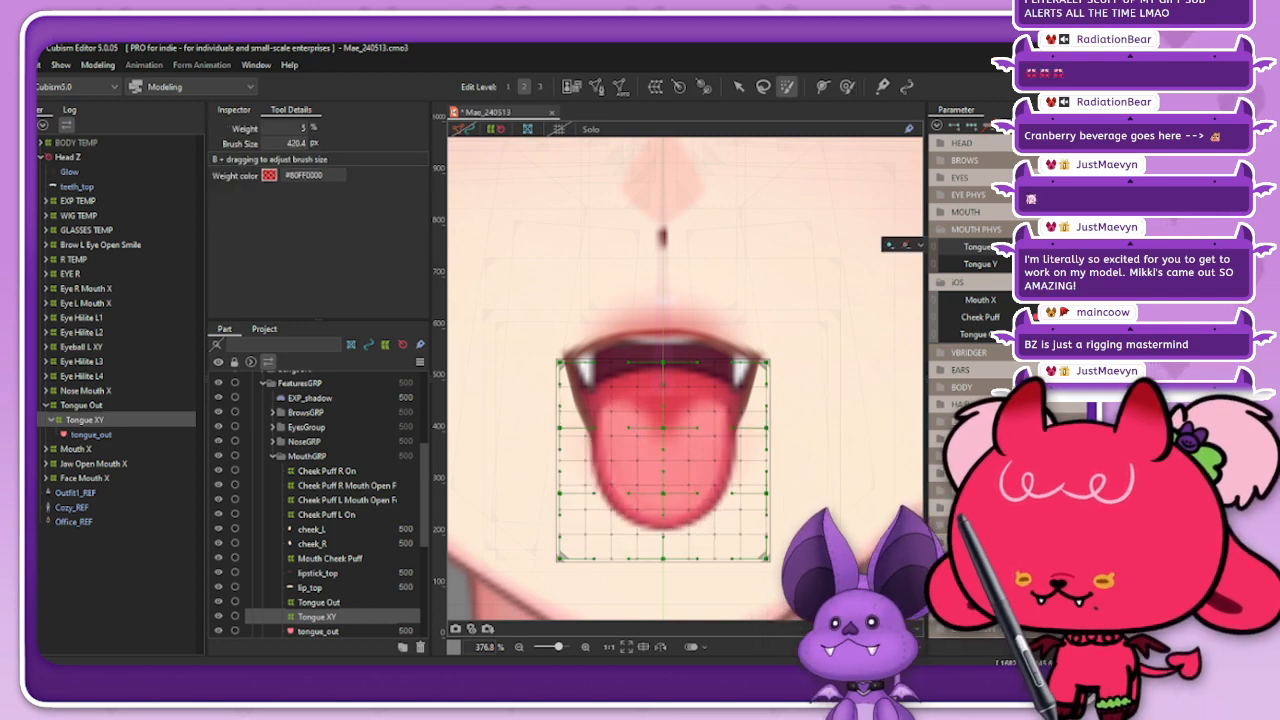
pyautogui.press('b')
pyautogui.moveTo(698, 404)
pyautogui.mouseDown()
pyautogui.moveTo(614, 321)
pyautogui.moveTo(666, 356)
pyautogui.moveTo(563, 355)
pyautogui.moveTo(763, 355)
pyautogui.mouseUp()
pyautogui.hotkey('ctrl', 'z')
pyautogui.press('b')
pyautogui.moveTo(618, 280); pyautogui.dragTo(640, 322)
pyautogui.moveTo(568, 302)
pyautogui.mouseDown()
pyautogui.moveTo(615, 313)
pyautogui.moveTo(574, 319)
pyautogui.moveTo(738, 313)
pyautogui.moveTo(563, 316)
pyautogui.moveTo(720, 318)
pyautogui.moveTo(566, 326)
pyautogui.moveTo(674, 316)
pyautogui.moveTo(673, 334)
pyautogui.moveTo(750, 331)
pyautogui.moveTo(524, 334)
pyautogui.moveTo(767, 328)
pyautogui.moveTo(509, 332)
pyautogui.moveTo(799, 321)
pyautogui.mouseUp()
pyautogui.click(1170, 247)
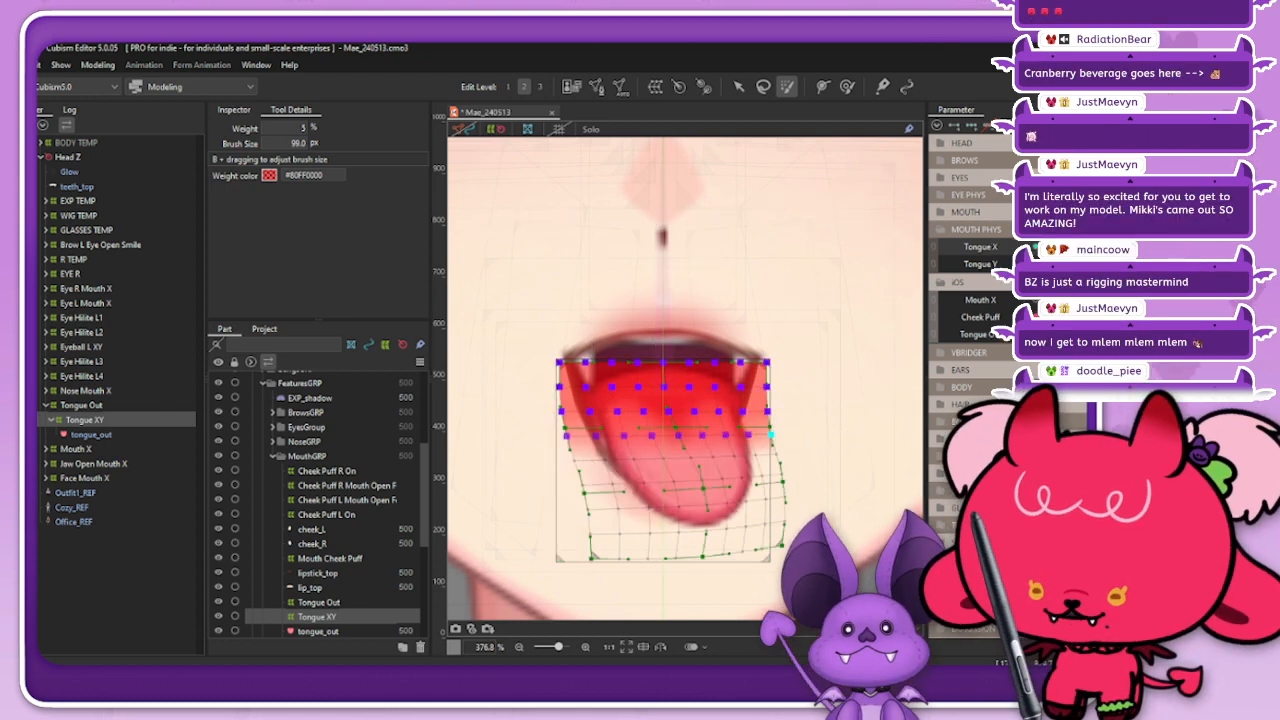
# Step: Blend the selected upper points in the bent Tongue X pose with a compatibility of 50
pyautogui.moveTo(1078, 247)
pyautogui.mouseDown()
pyautogui.moveTo(1045, 247)
pyautogui.moveTo(1078, 247)
pyautogui.mouseUp()
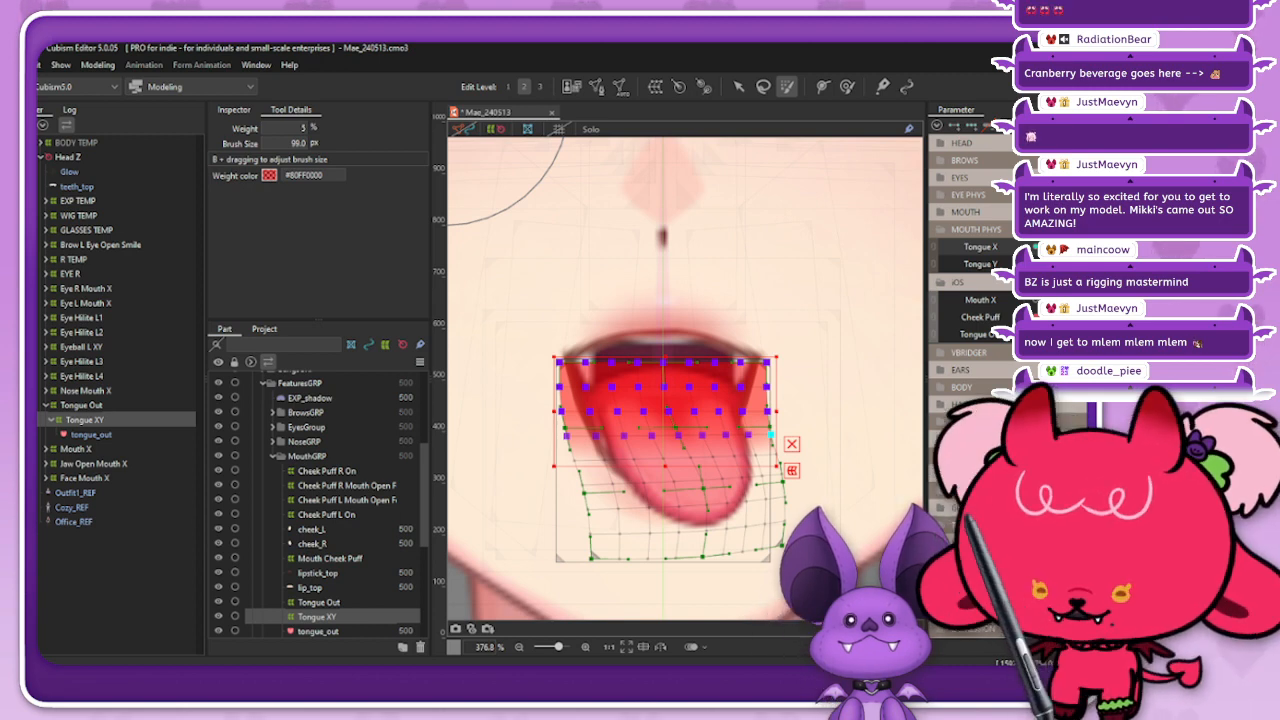
pyautogui.click(1045, 247)
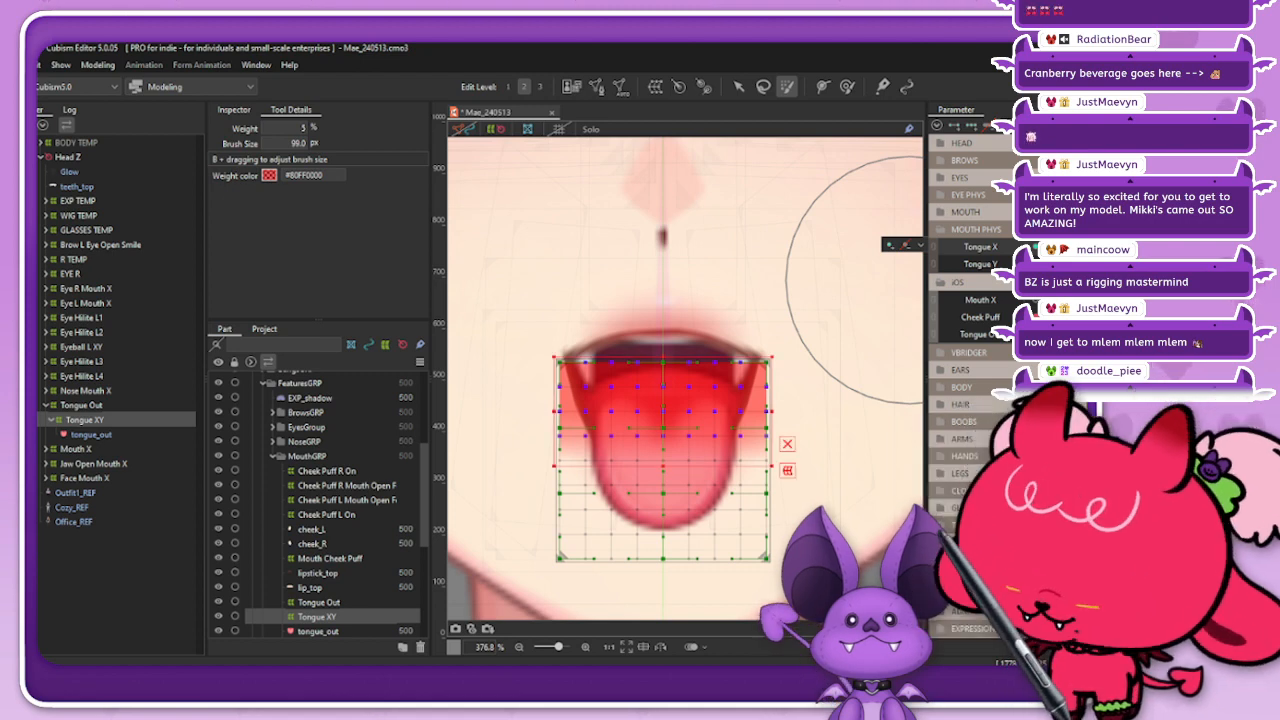
pyautogui.click(1076, 247)
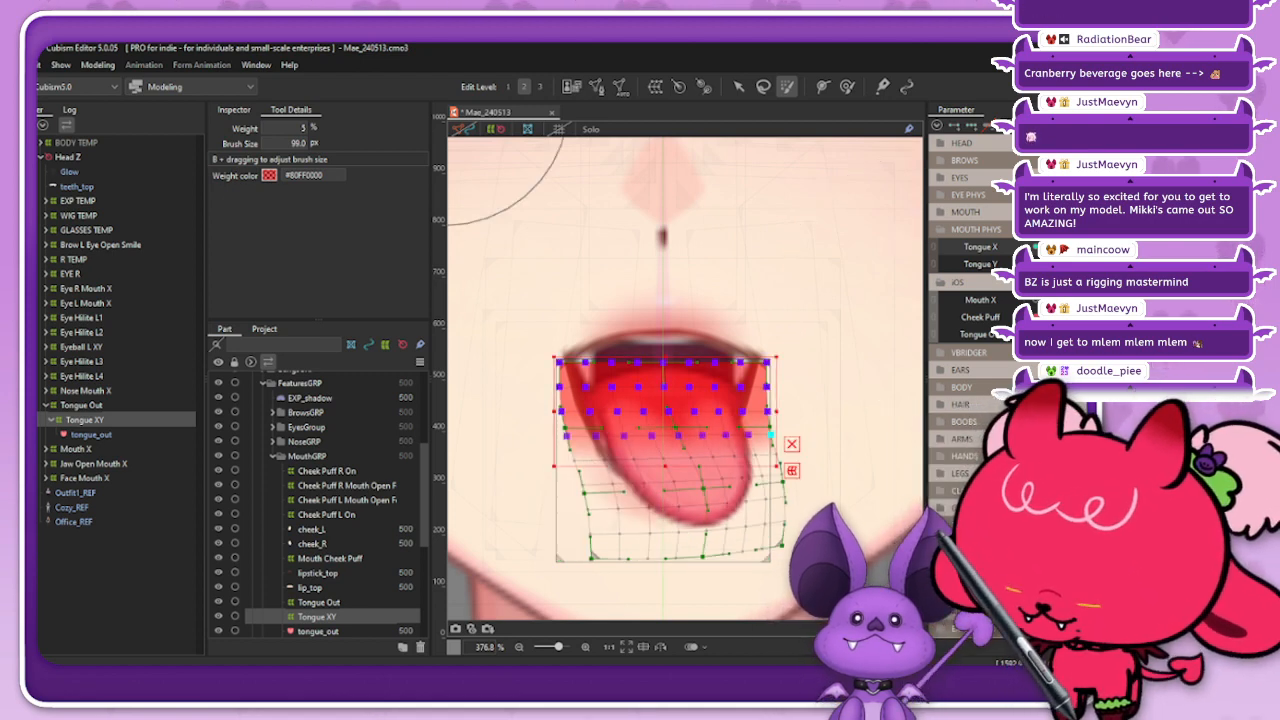
pyautogui.hotkey('ctrl', 'shift', 'b')
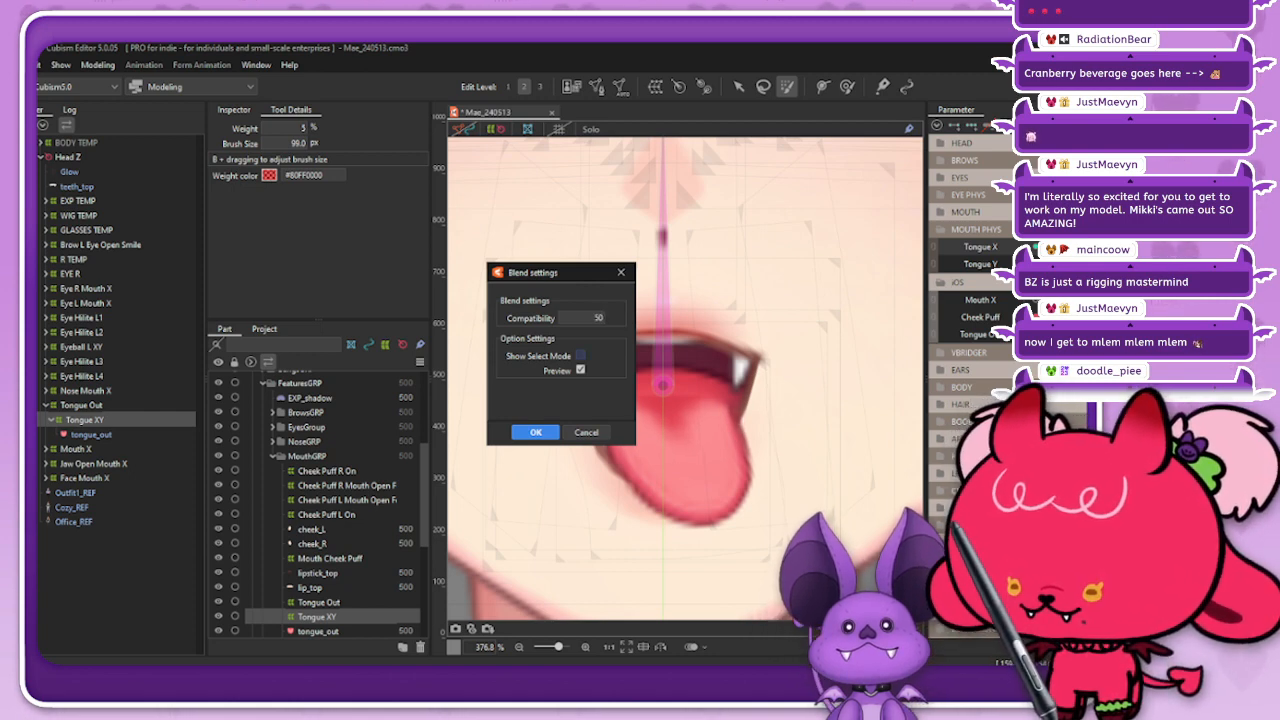
pyautogui.click(536, 432)
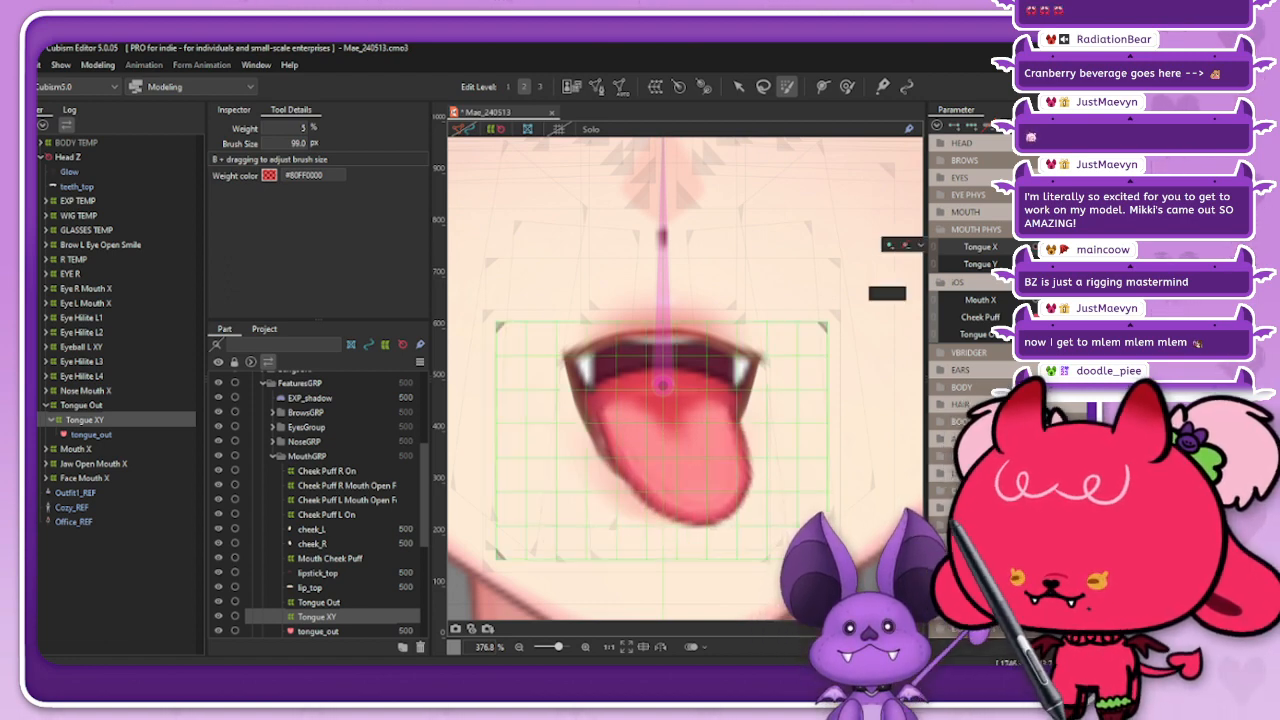
# Step: Reflect the blended Tongue XY bend across Tongue X and preview it with the deformer grids hidden
pyautogui.click(81, 405)
pyautogui.click(85, 420)
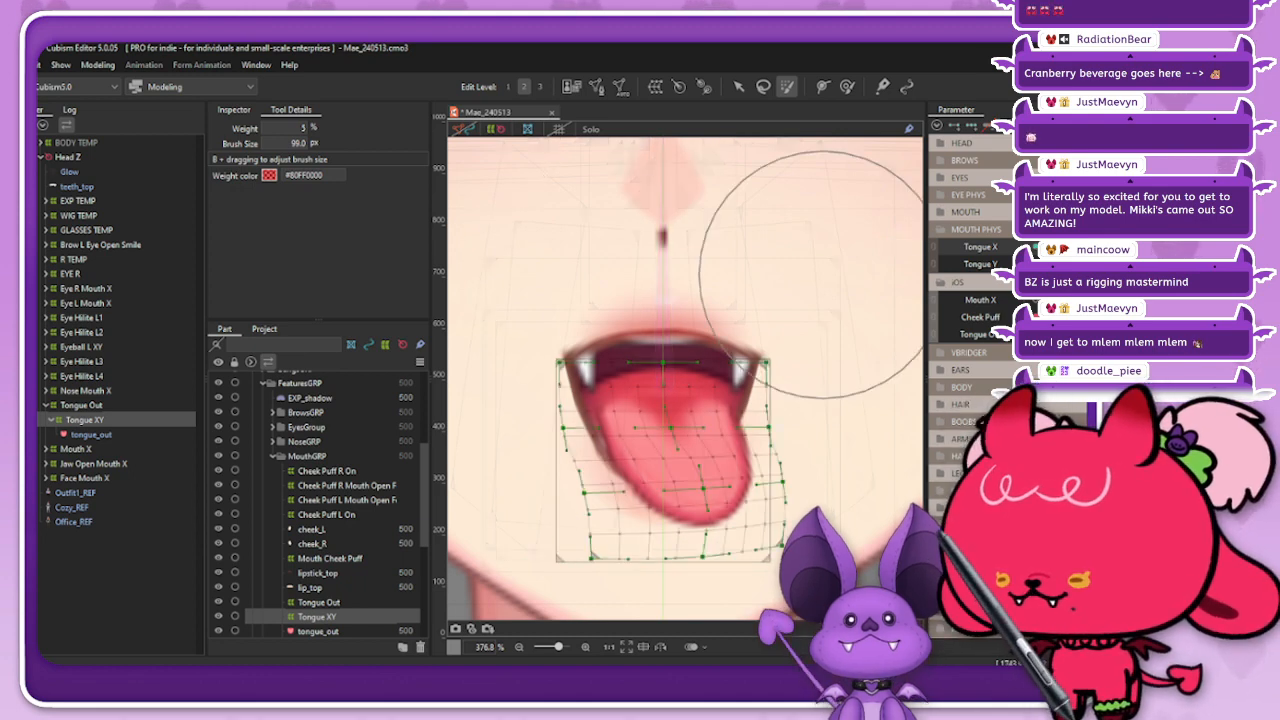
pyautogui.click(937, 125)
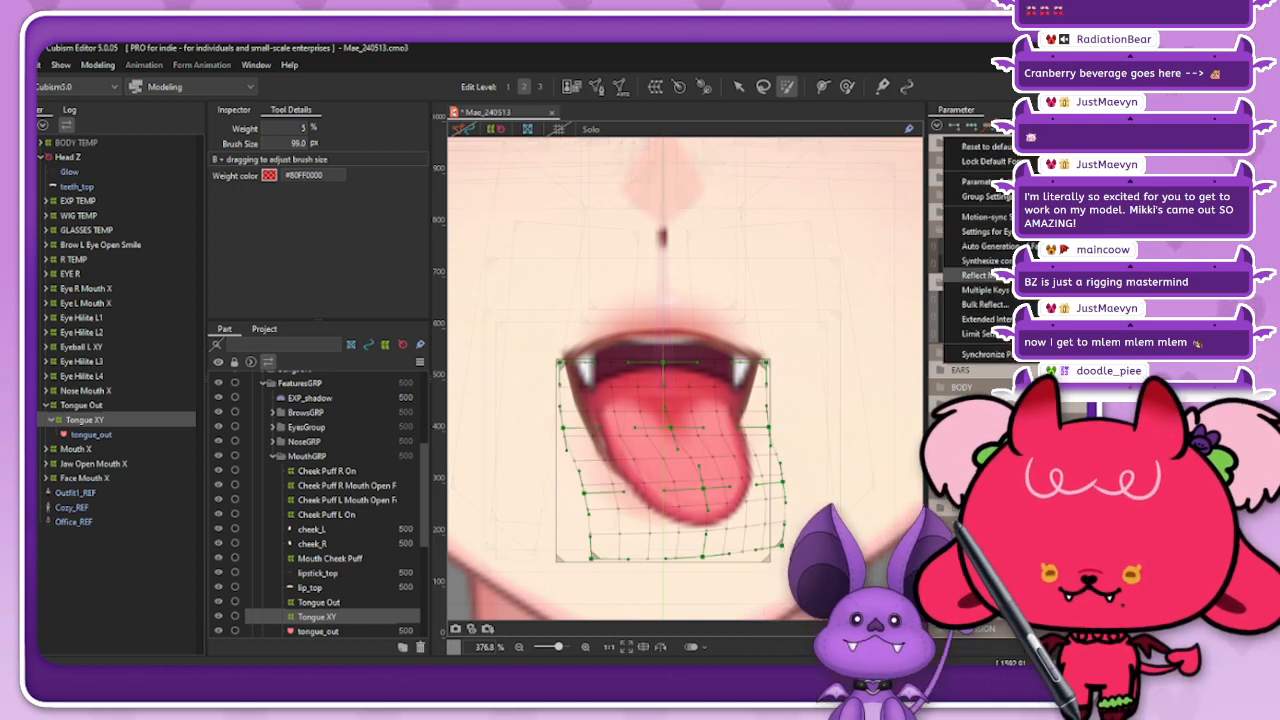
pyautogui.click(977, 275)
pyautogui.click(535, 491)
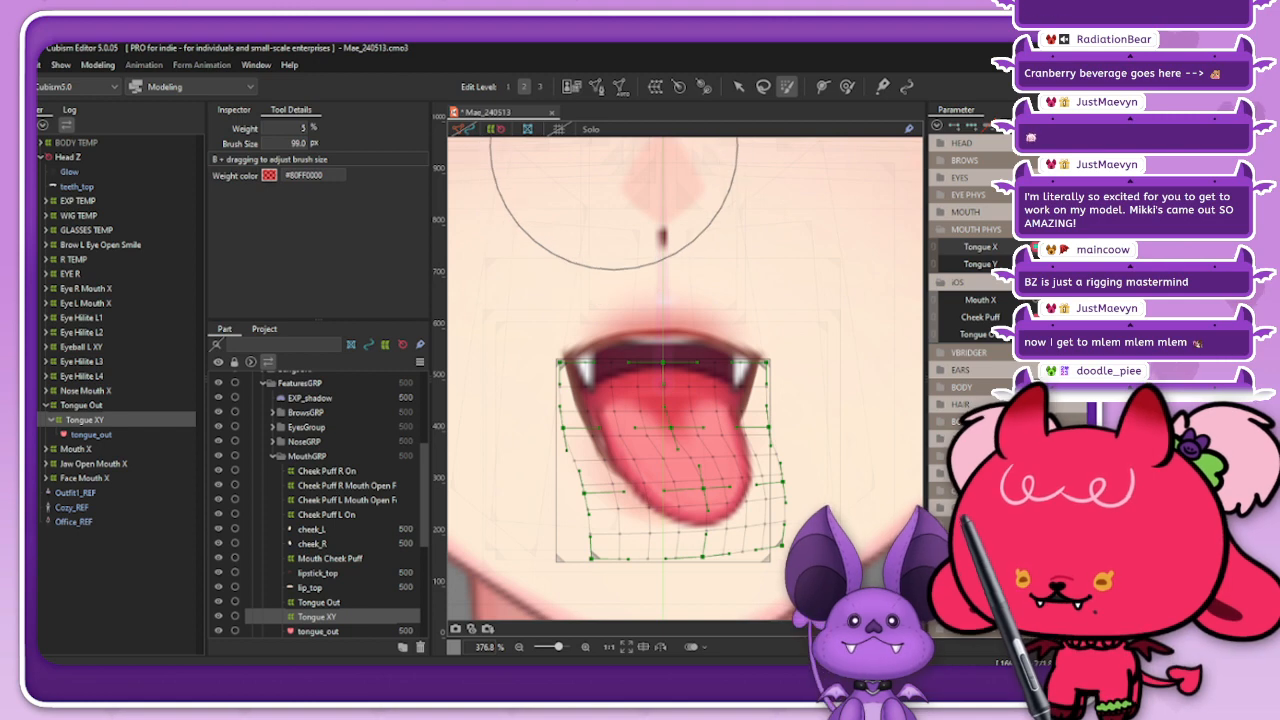
pyautogui.click(495, 129)
pyautogui.scroll(-2, 740, 229)
pyautogui.moveTo(1170, 258); pyautogui.dragTo(1108, 255)
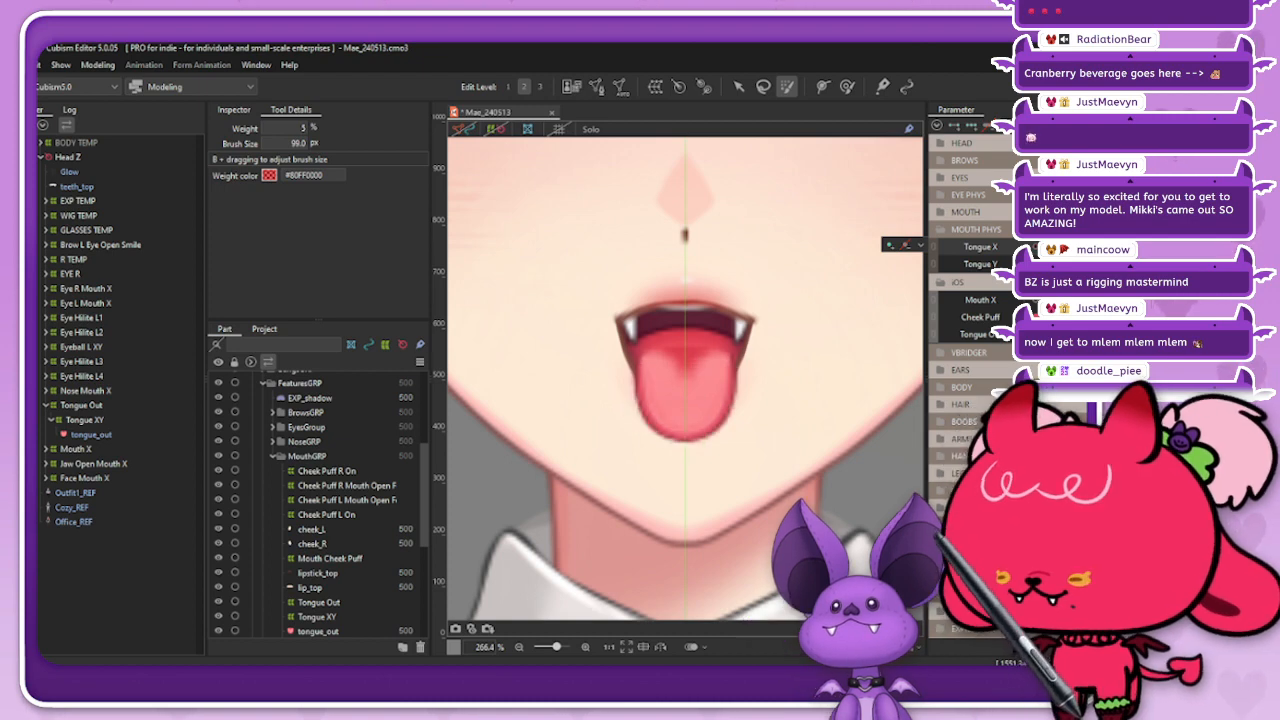
# Step: Push the tip of the straight tongue upward with the deform brush at a brush size of 103.7 px
pyautogui.click(890, 245)
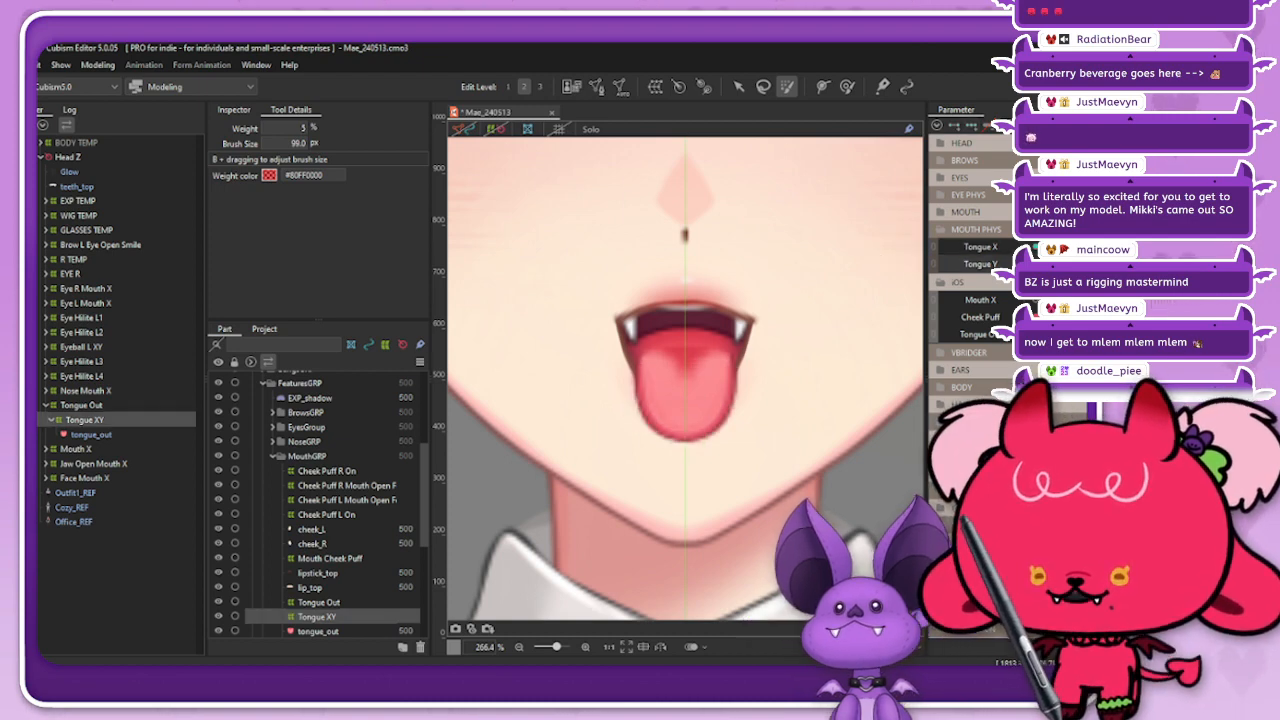
pyautogui.scroll(2, 686, 440)
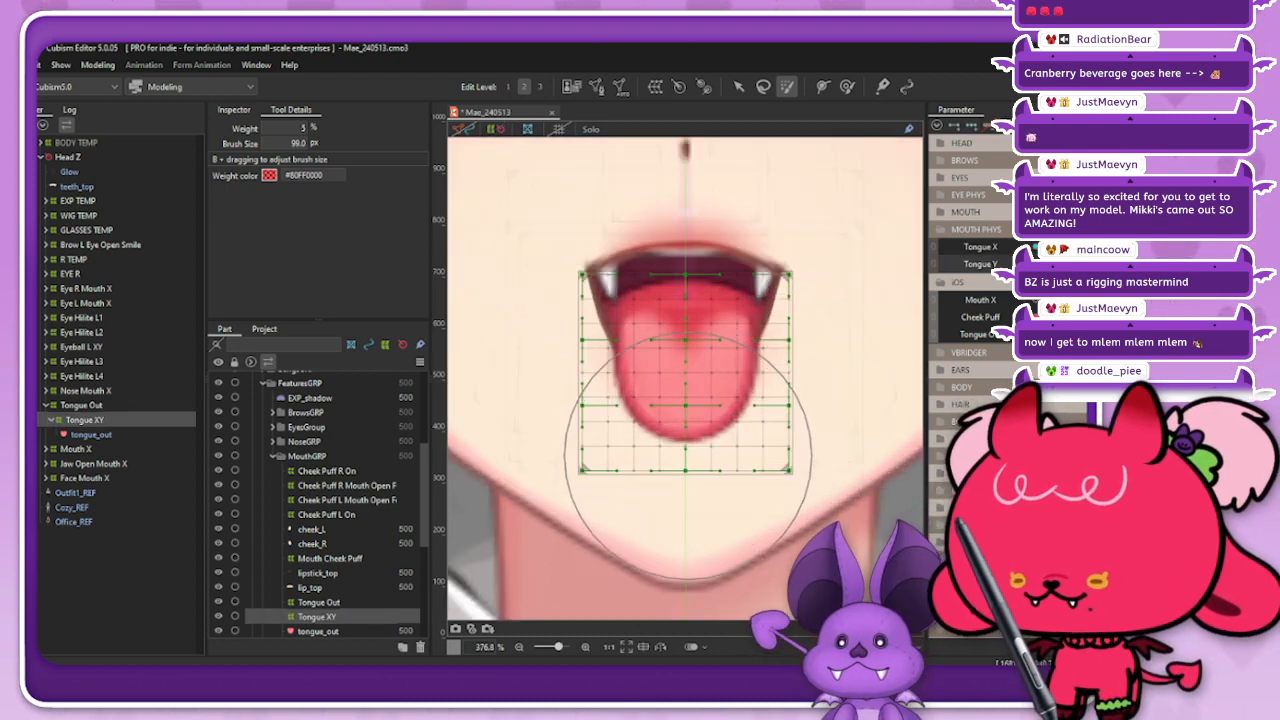
pyautogui.click(847, 86)
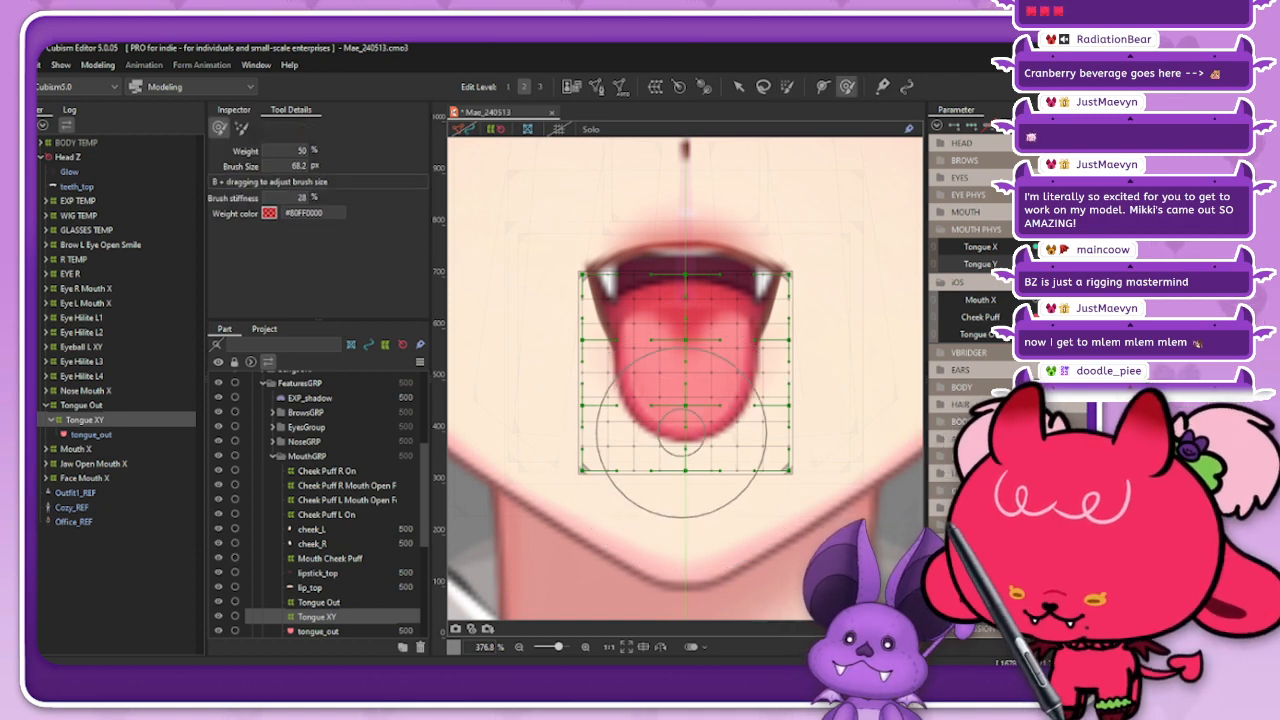
pyautogui.moveTo(682, 432); pyautogui.dragTo(681, 495)
pyautogui.moveTo(682, 449); pyautogui.dragTo(685, 446)
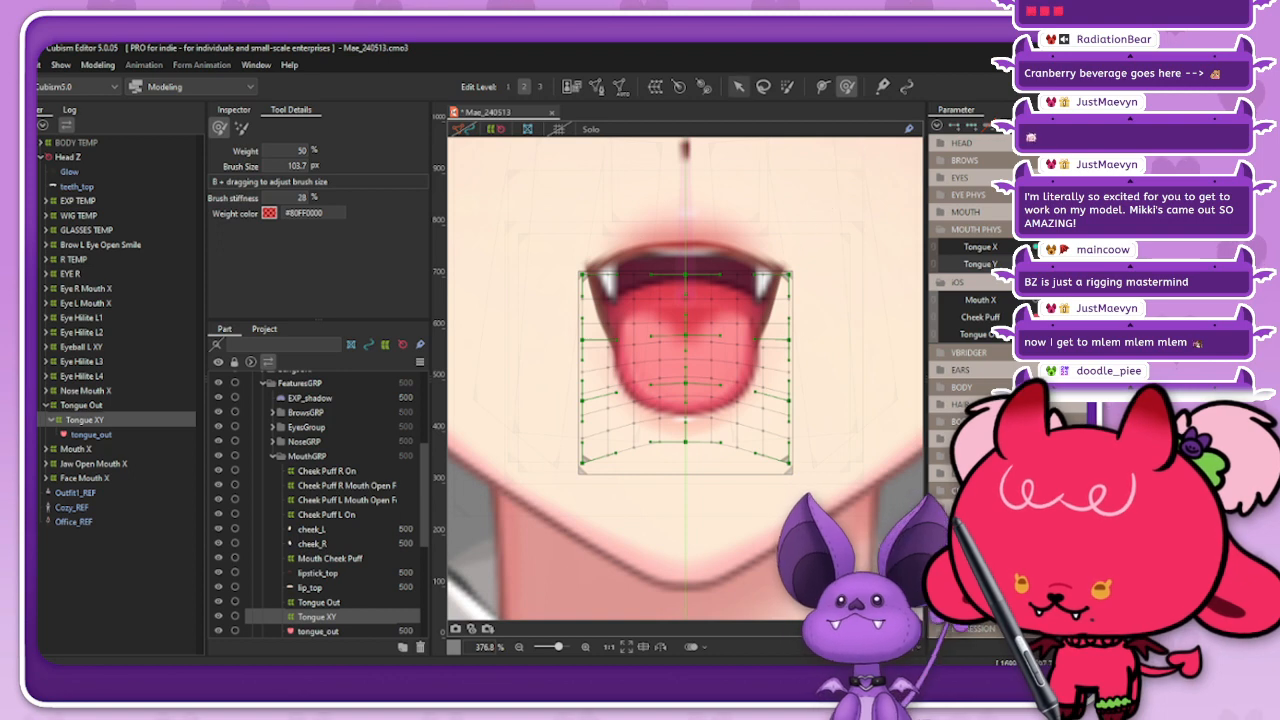
# Step: Spread the Tongue XY deformer's lower side control points outward, raise its bottom centre point and compare the Tongue Y poses
pyautogui.click(738, 86)
pyautogui.moveTo(789, 401); pyautogui.dragTo(801, 402)
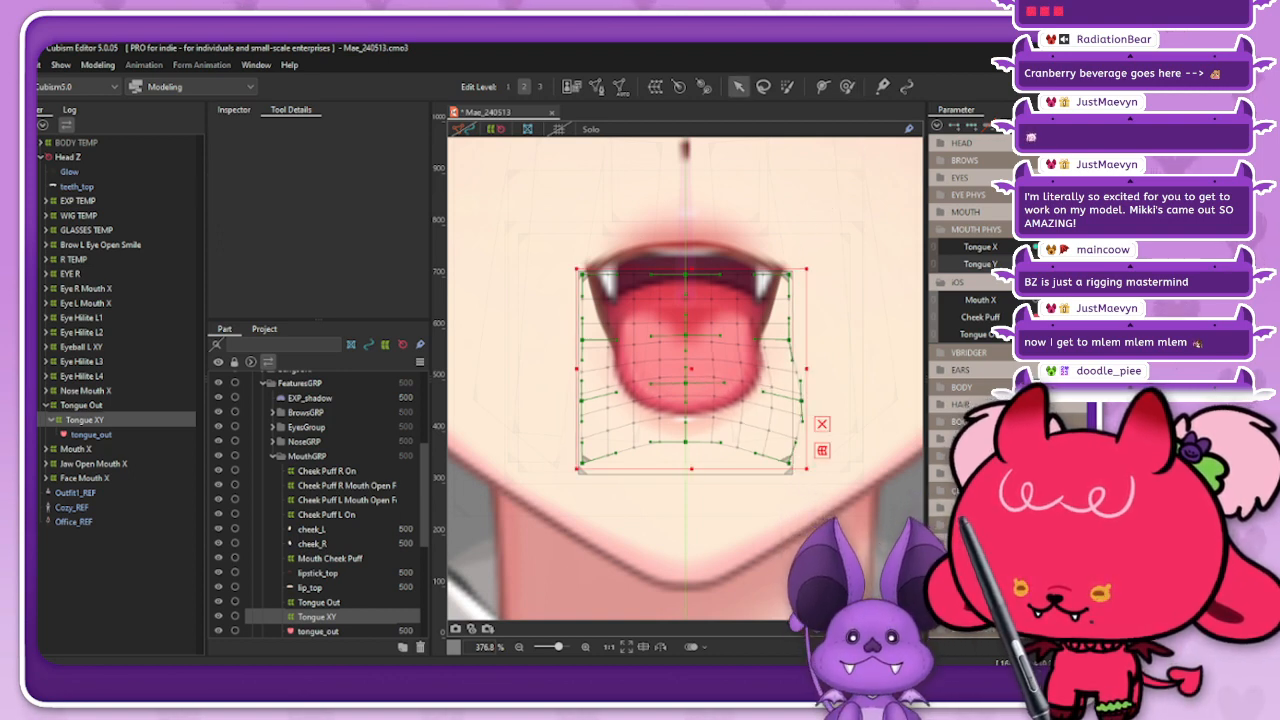
pyautogui.moveTo(582, 401); pyautogui.dragTo(571, 401)
pyautogui.click(822, 424)
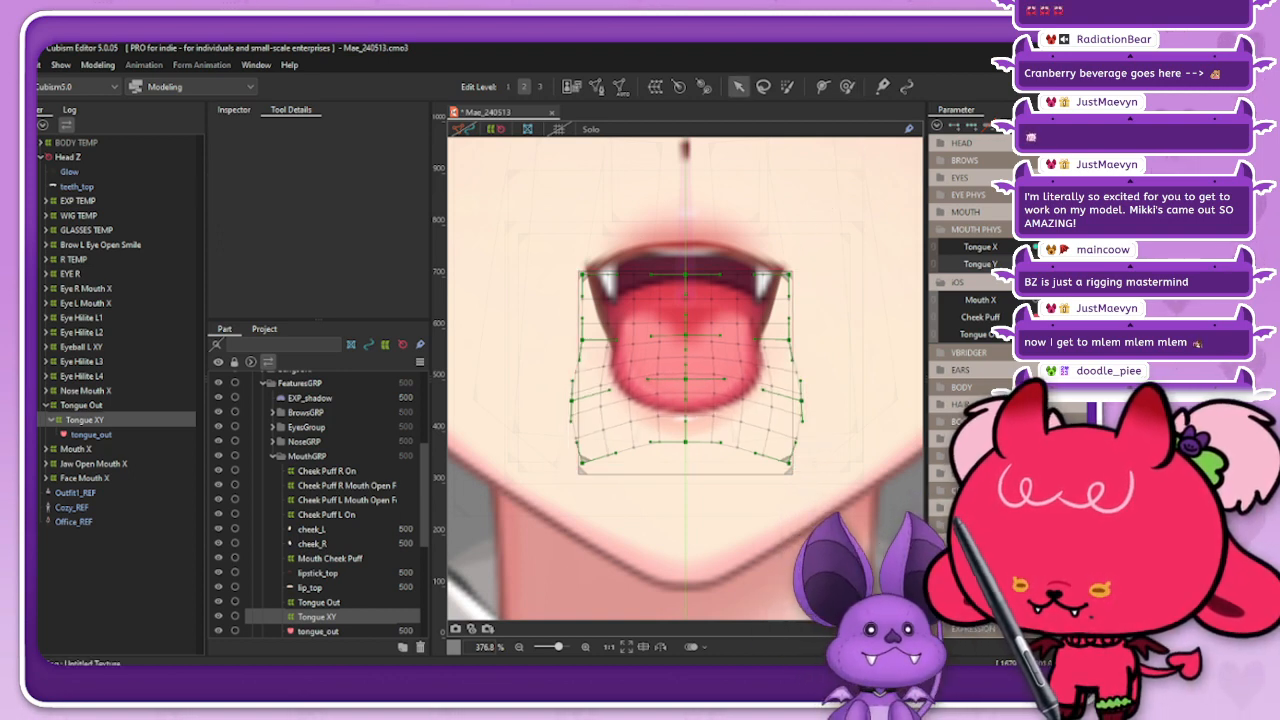
pyautogui.moveTo(685, 442); pyautogui.dragTo(685, 436)
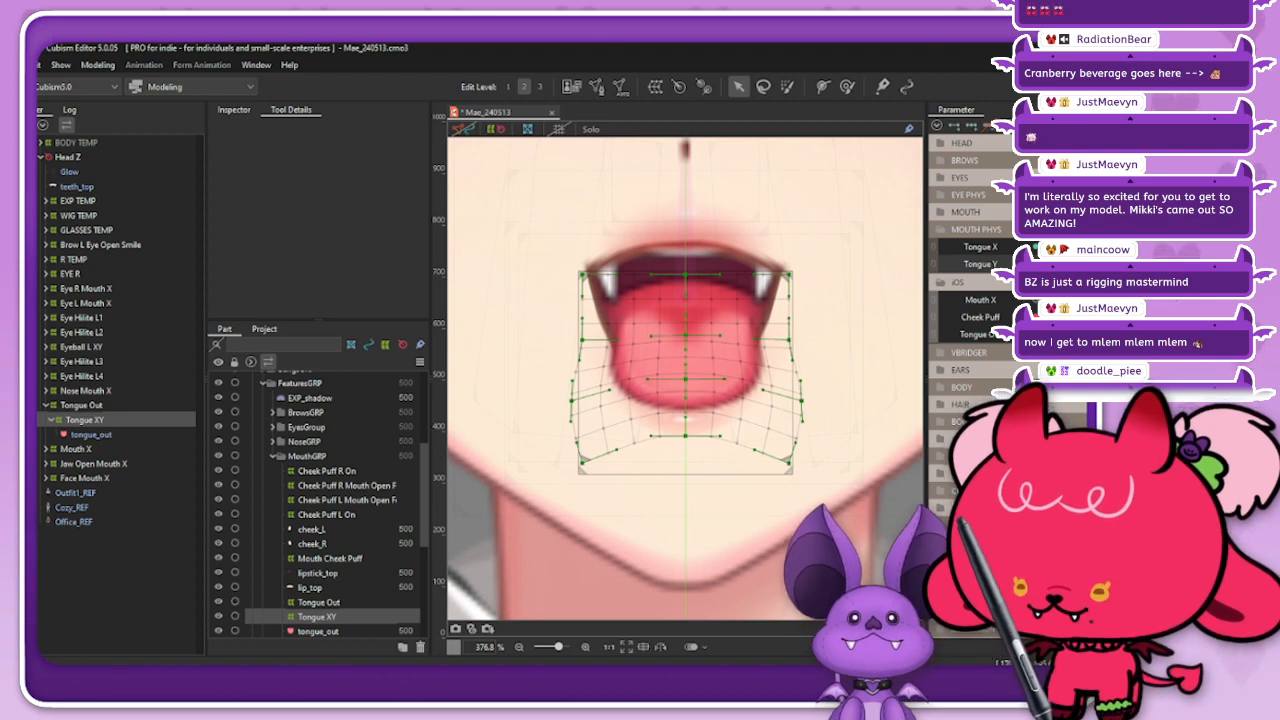
pyautogui.click(1108, 264)
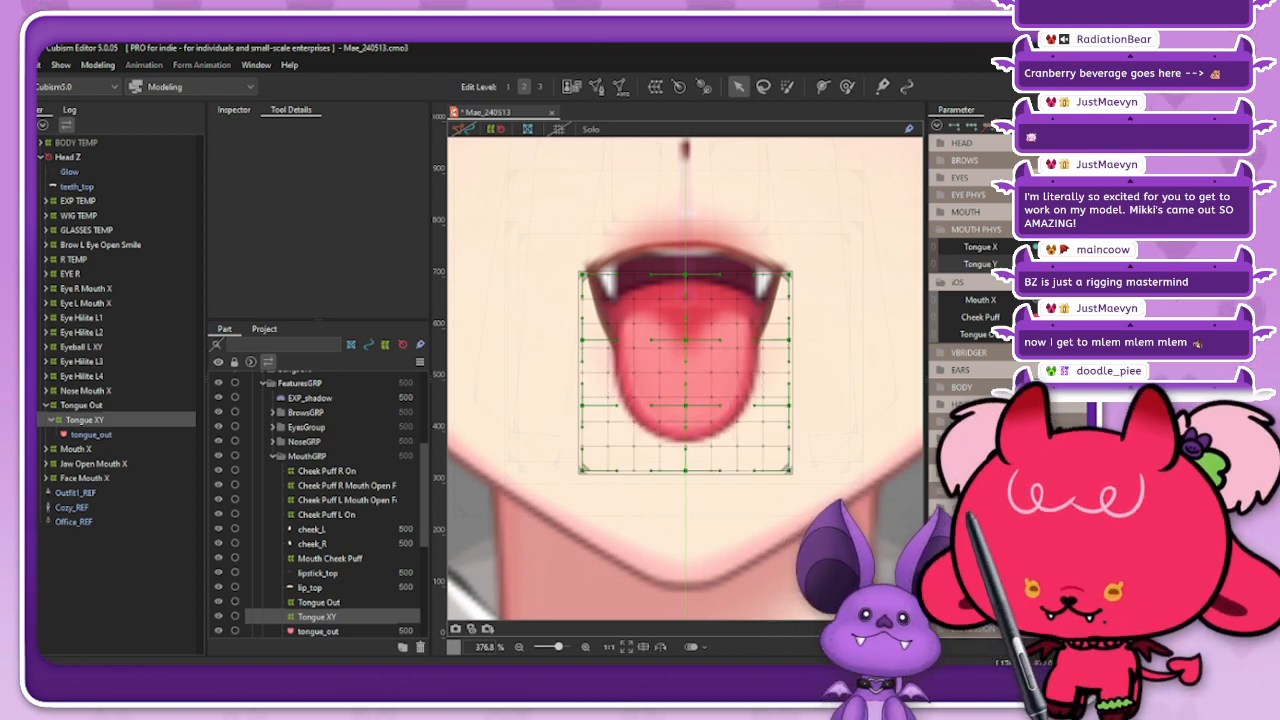
pyautogui.click(1052, 264)
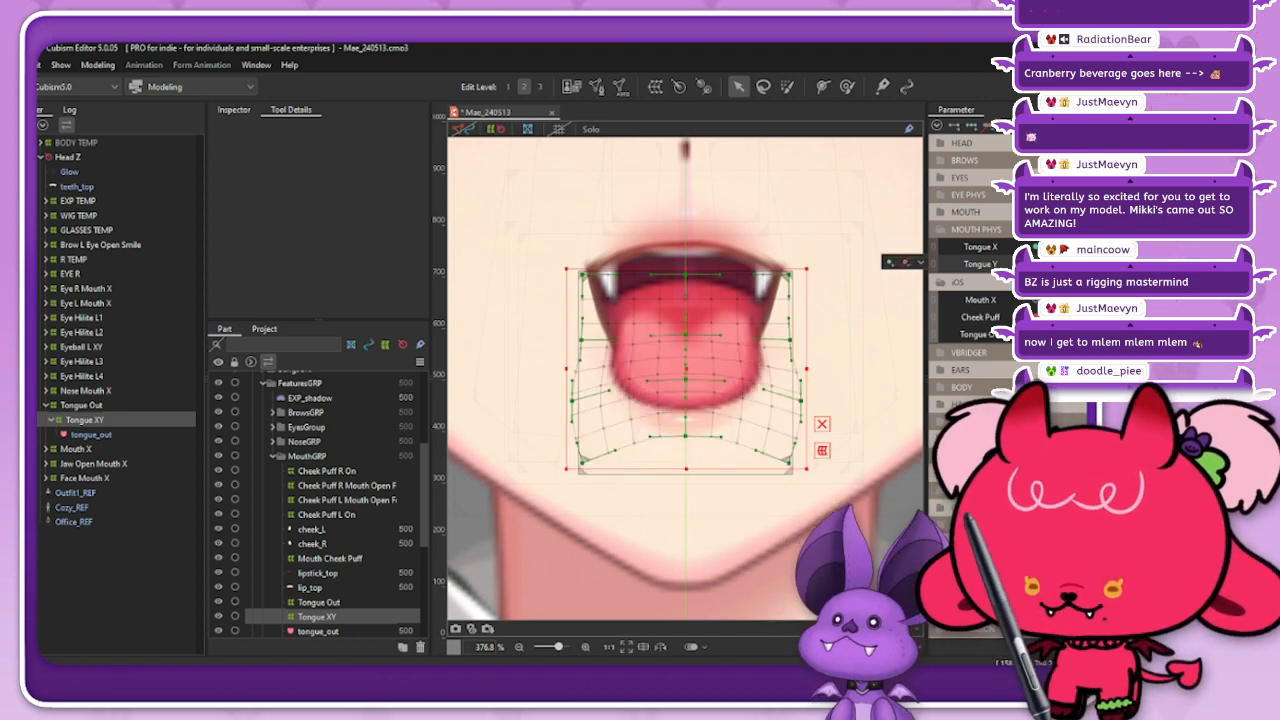
pyautogui.click(1108, 264)
pyautogui.click(1052, 264)
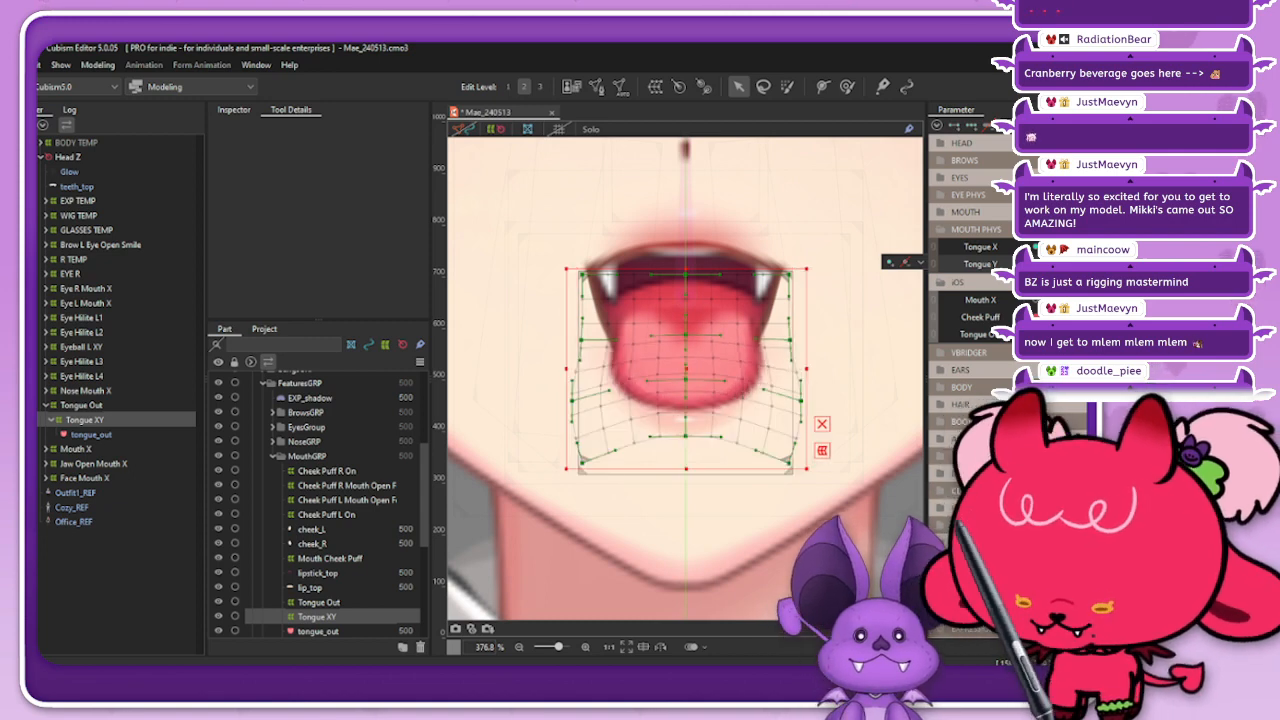
pyautogui.click(1108, 264)
pyautogui.click(1052, 264)
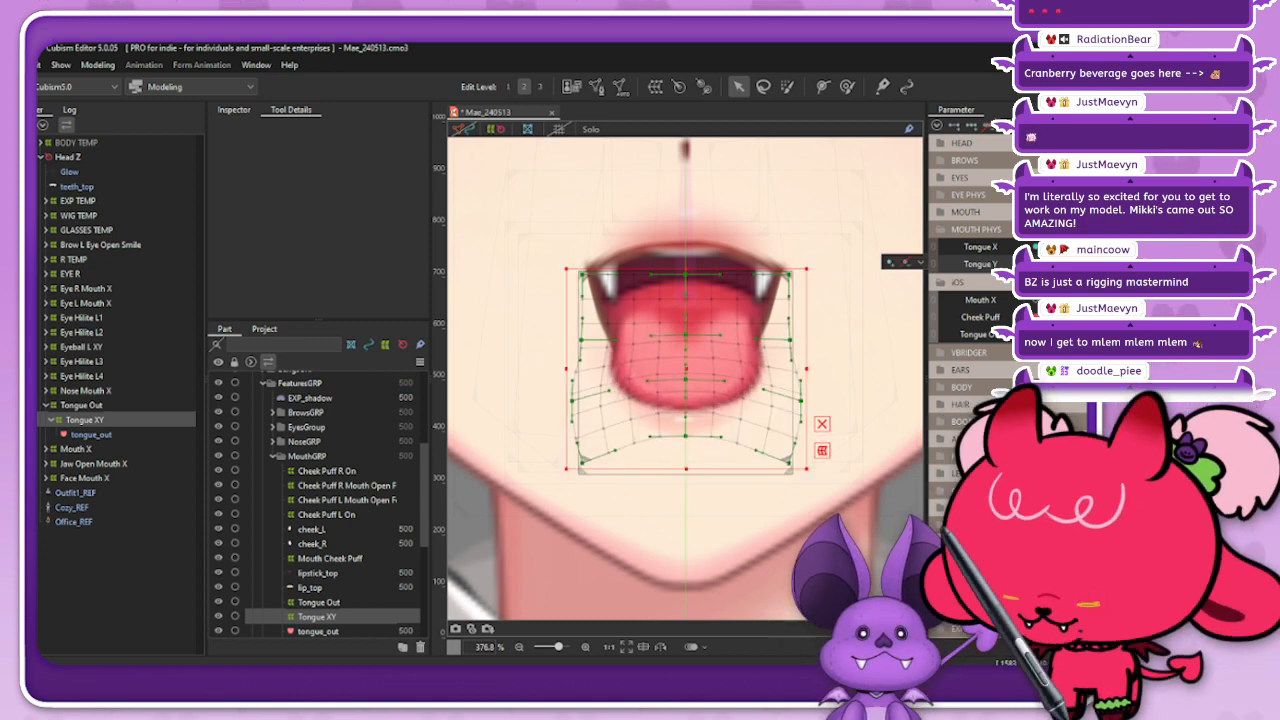
# Step: Blend the Tongue XY deformer into the opposite, extended Tongue Y pose with compatibility -100 and preview it without grids
pyautogui.click(1108, 264)
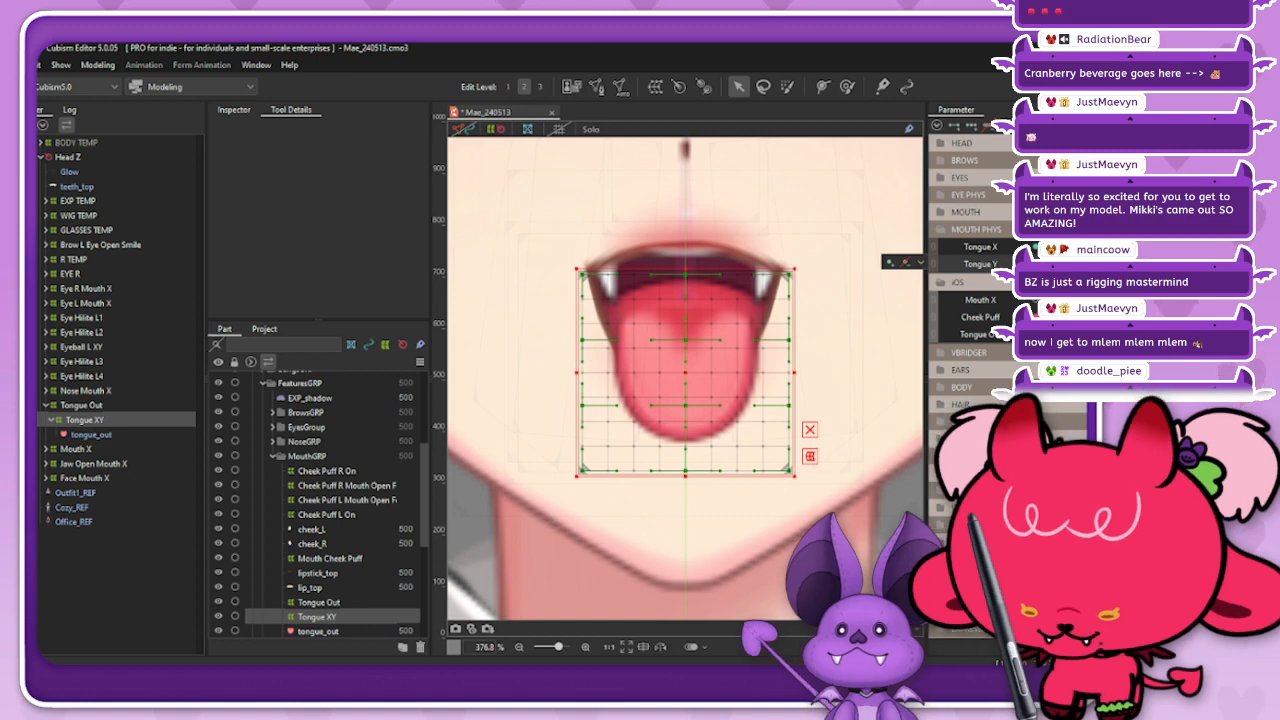
pyautogui.hotkey('ctrl', 'b')
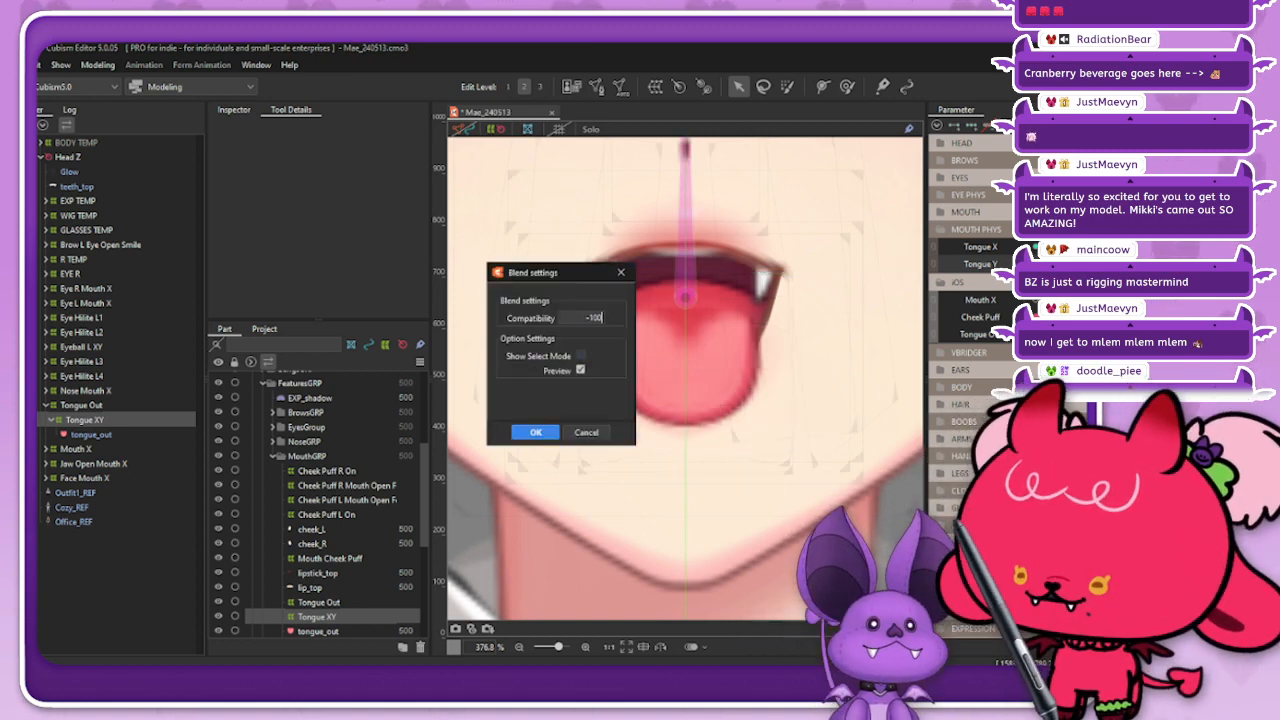
pyautogui.press('Return')
pyautogui.click(536, 432)
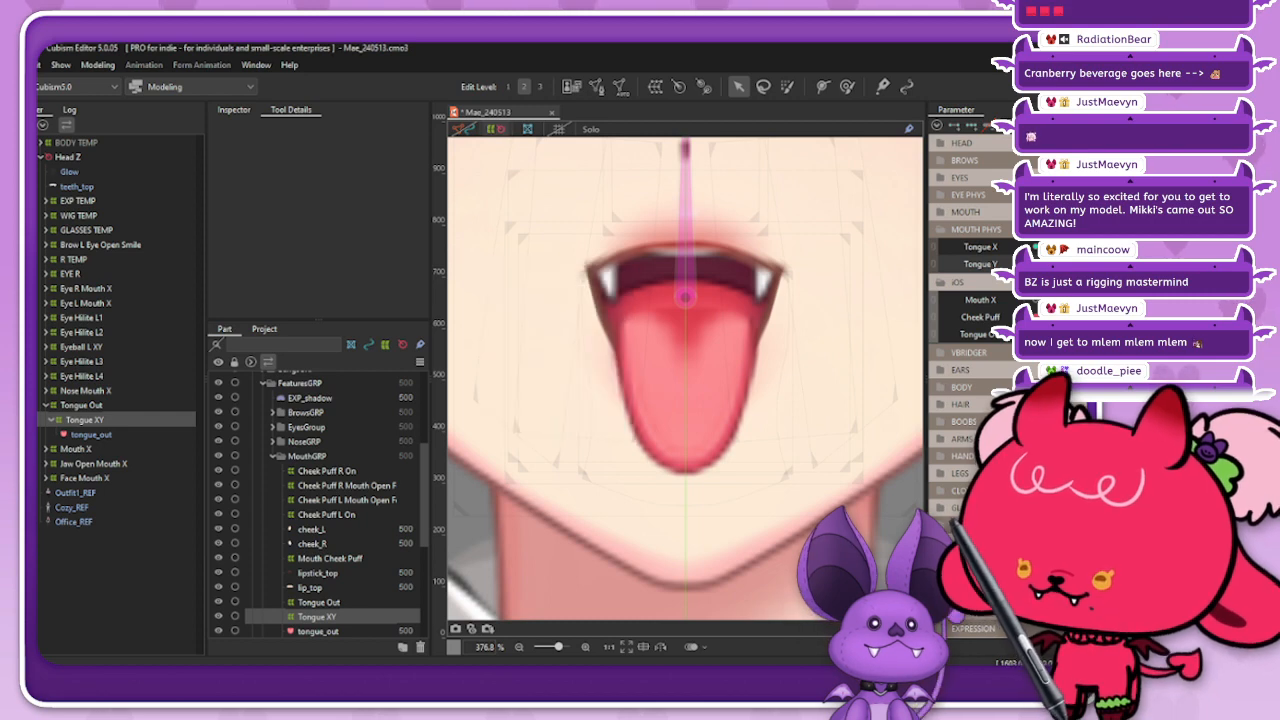
pyautogui.click(496, 129)
pyautogui.click(85, 420)
pyautogui.scroll(-3, 759, 343)
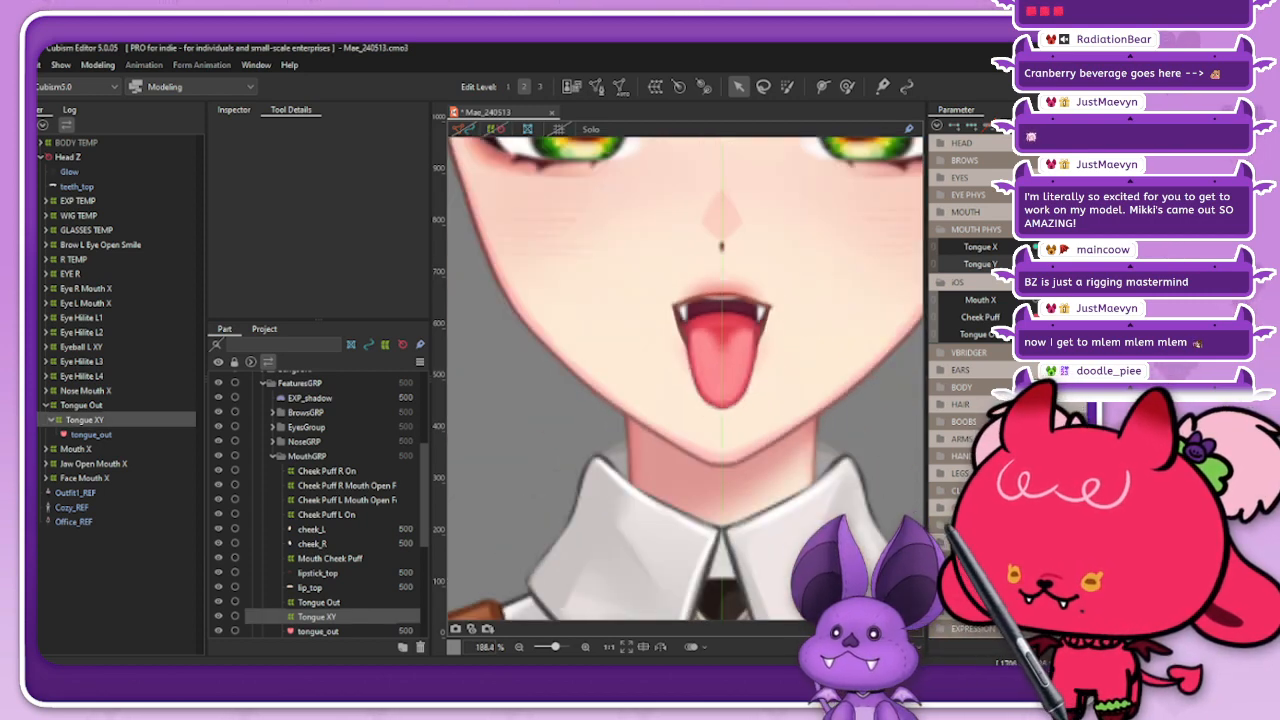
# Step: Synthesize the corner shapes of the Tongue XY deformer for Tongue X and Tongue Y, and deselect the deformer
pyautogui.click(496, 129)
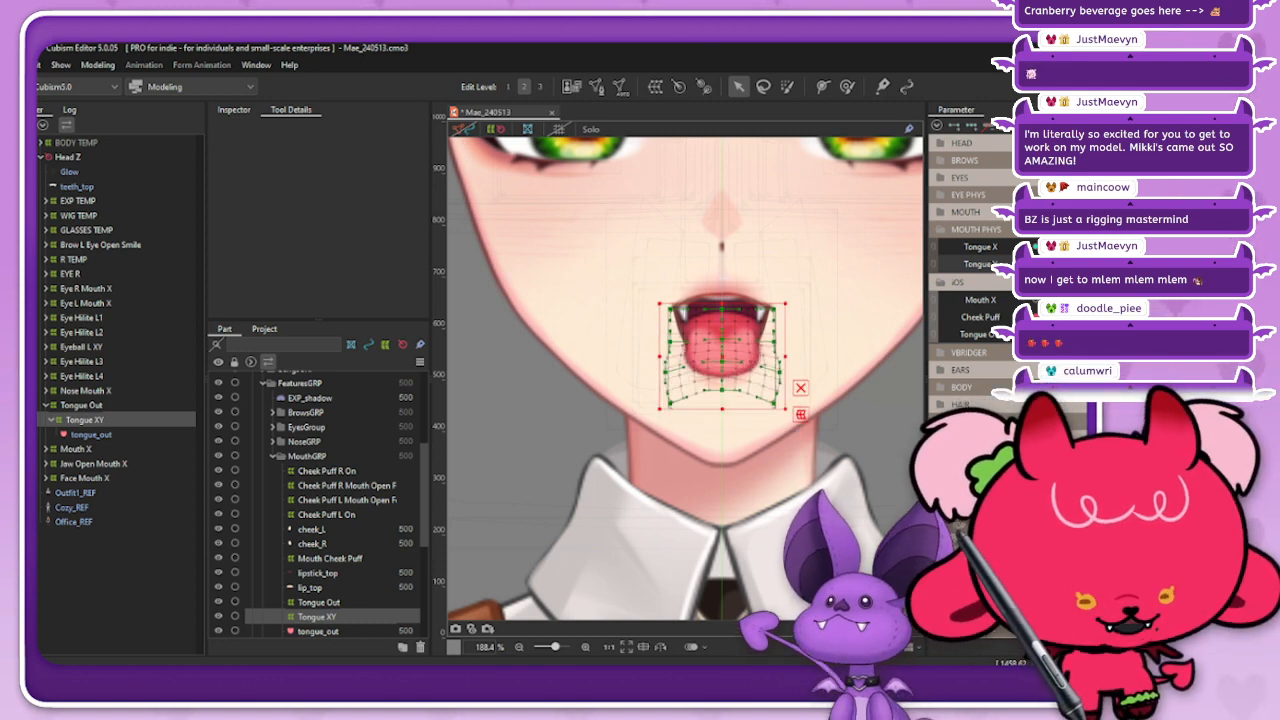
pyautogui.moveTo(1078, 264); pyautogui.dragTo(1058, 264)
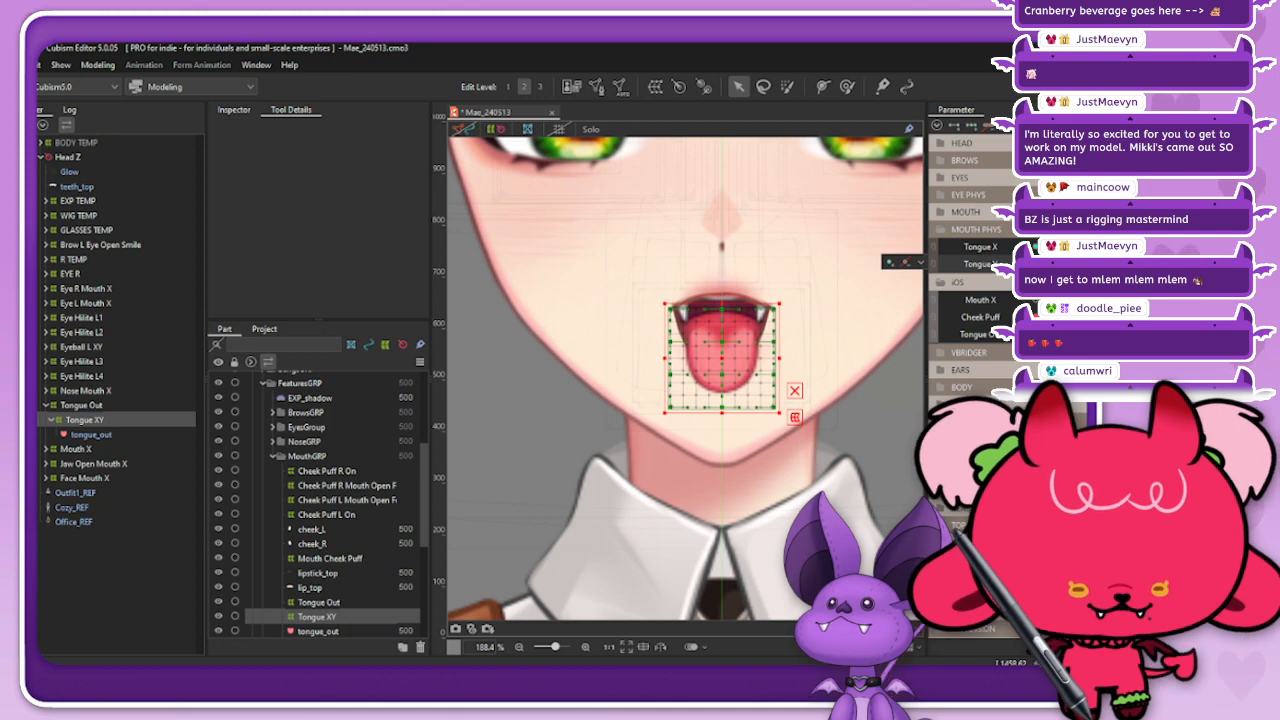
pyautogui.click(937, 125)
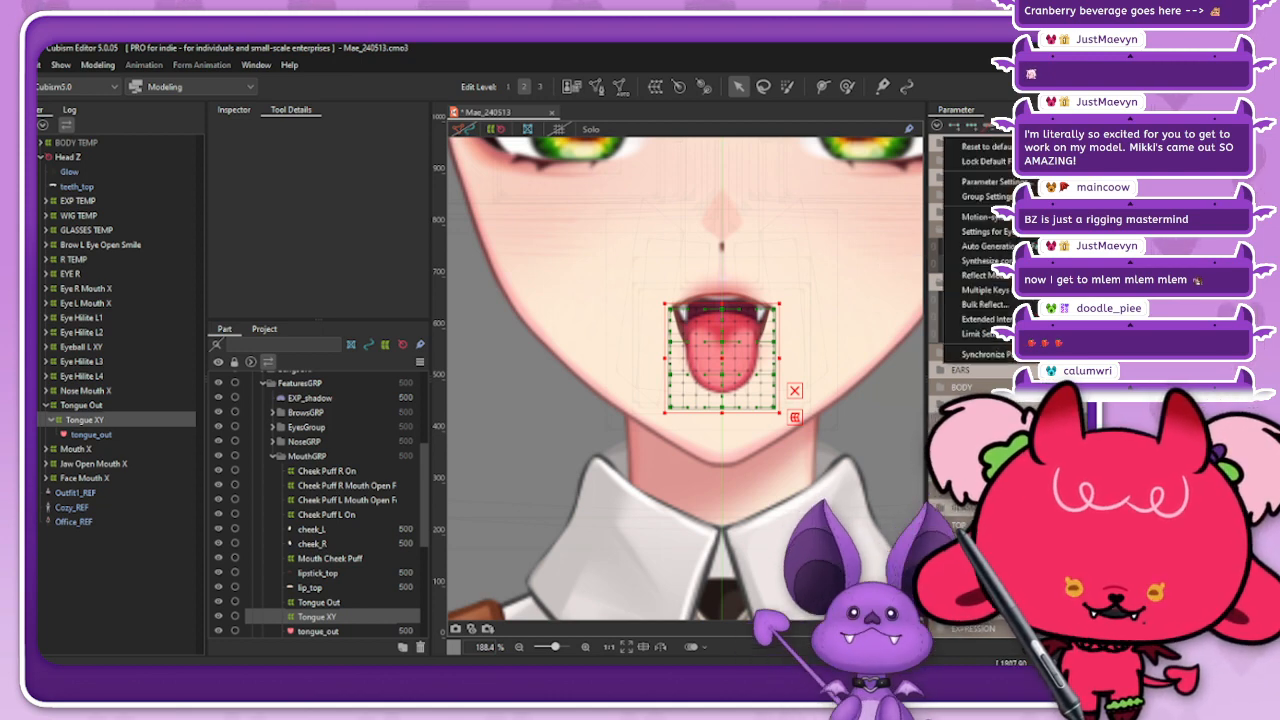
pyautogui.click(985, 261)
pyautogui.press('Return')
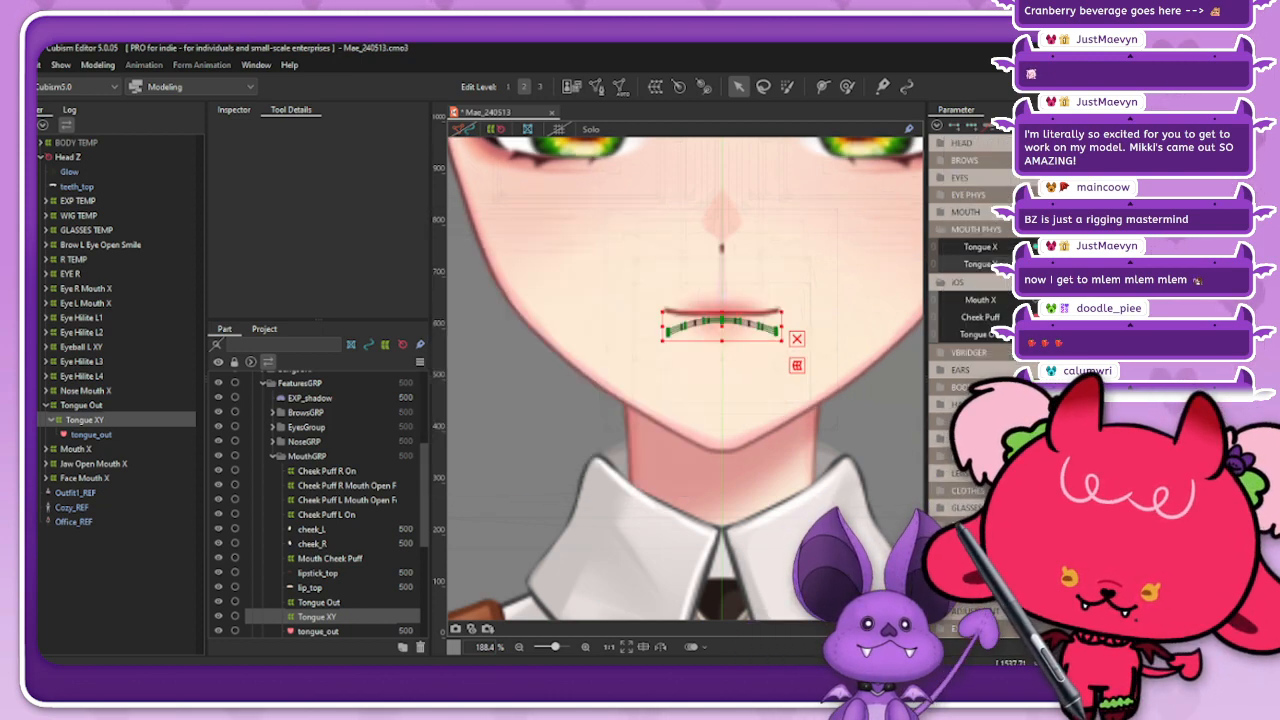
pyautogui.press('Escape')
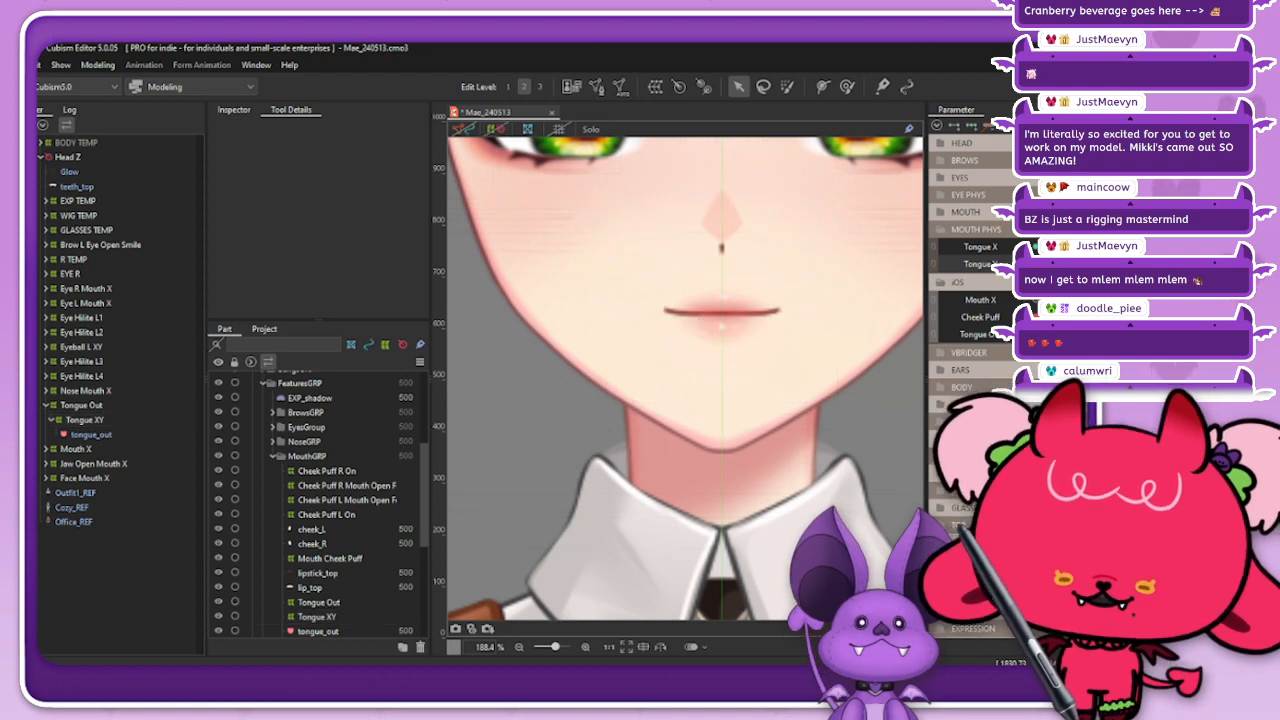
# Step: Open the mouth, extend the tongue and link Tongue X with Tongue Y to preview the combined sideways and vertical movement
pyautogui.click(943, 212)
pyautogui.moveTo(1058, 273); pyautogui.dragTo(1082, 234)
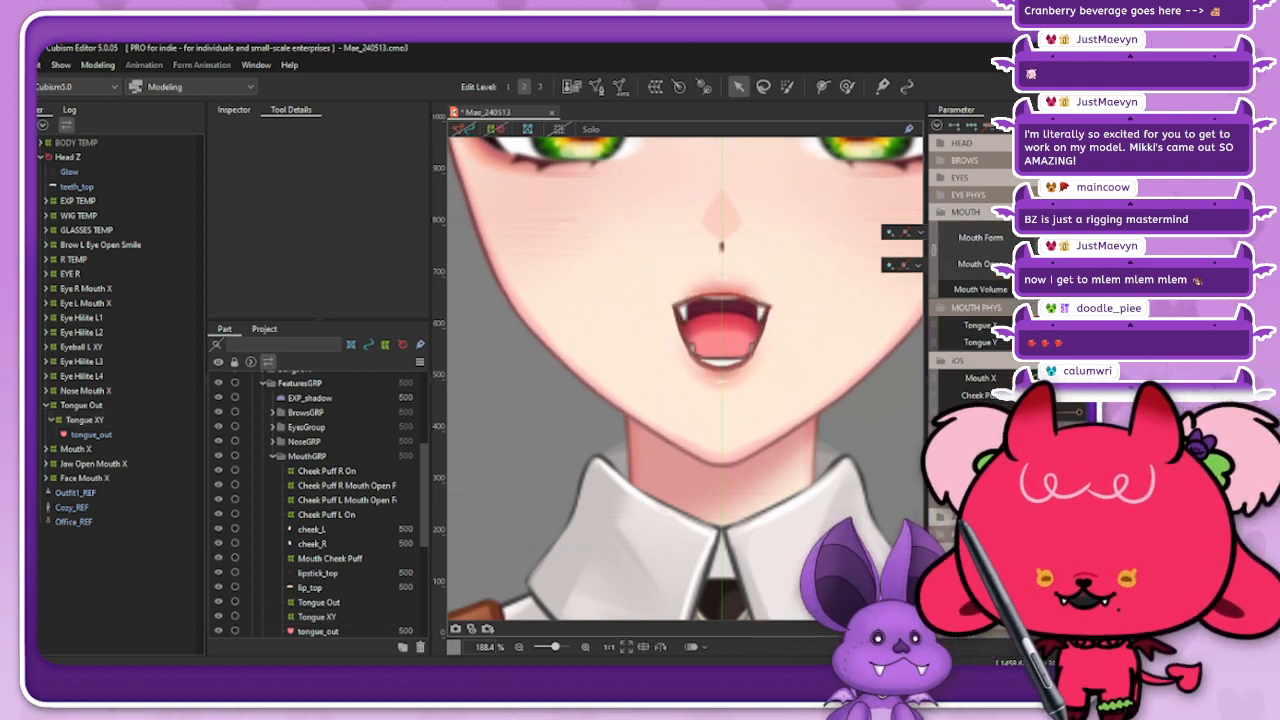
pyautogui.click(1079, 412)
pyautogui.click(934, 325)
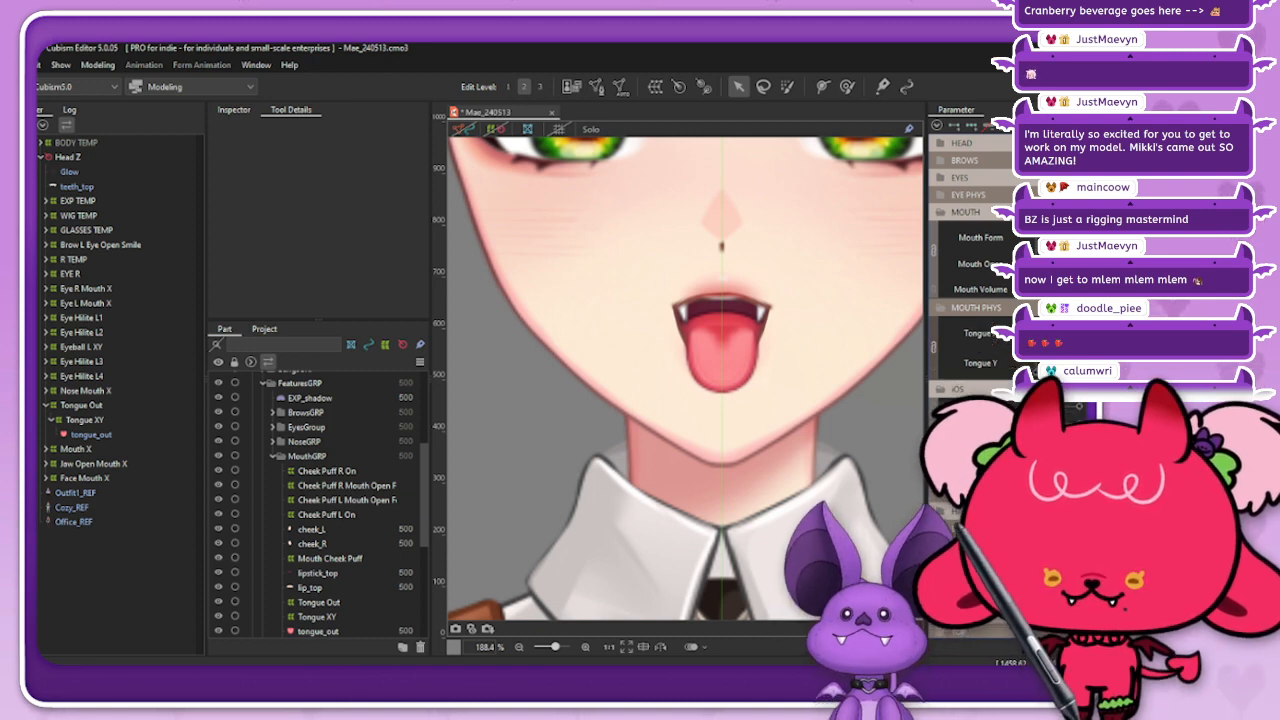
pyautogui.moveTo(1058, 348)
pyautogui.mouseDown()
pyautogui.moveTo(1074, 362)
pyautogui.moveTo(1061, 338)
pyautogui.moveTo(1074, 348)
pyautogui.moveTo(1062, 360)
pyautogui.moveTo(1043, 348)
pyautogui.moveTo(1072, 352)
pyautogui.moveTo(1050, 361)
pyautogui.moveTo(1060, 340)
pyautogui.moveTo(1044, 344)
pyautogui.moveTo(1051, 358)
pyautogui.moveTo(1060, 350)
pyautogui.moveTo(1050, 361)
pyautogui.moveTo(1067, 359)
pyautogui.moveTo(1058, 342)
pyautogui.moveTo(1044, 360)
pyautogui.moveTo(1049, 345)
pyautogui.moveTo(1060, 360)
pyautogui.moveTo(1059, 347)
pyautogui.moveTo(1044, 357)
pyautogui.mouseUp()
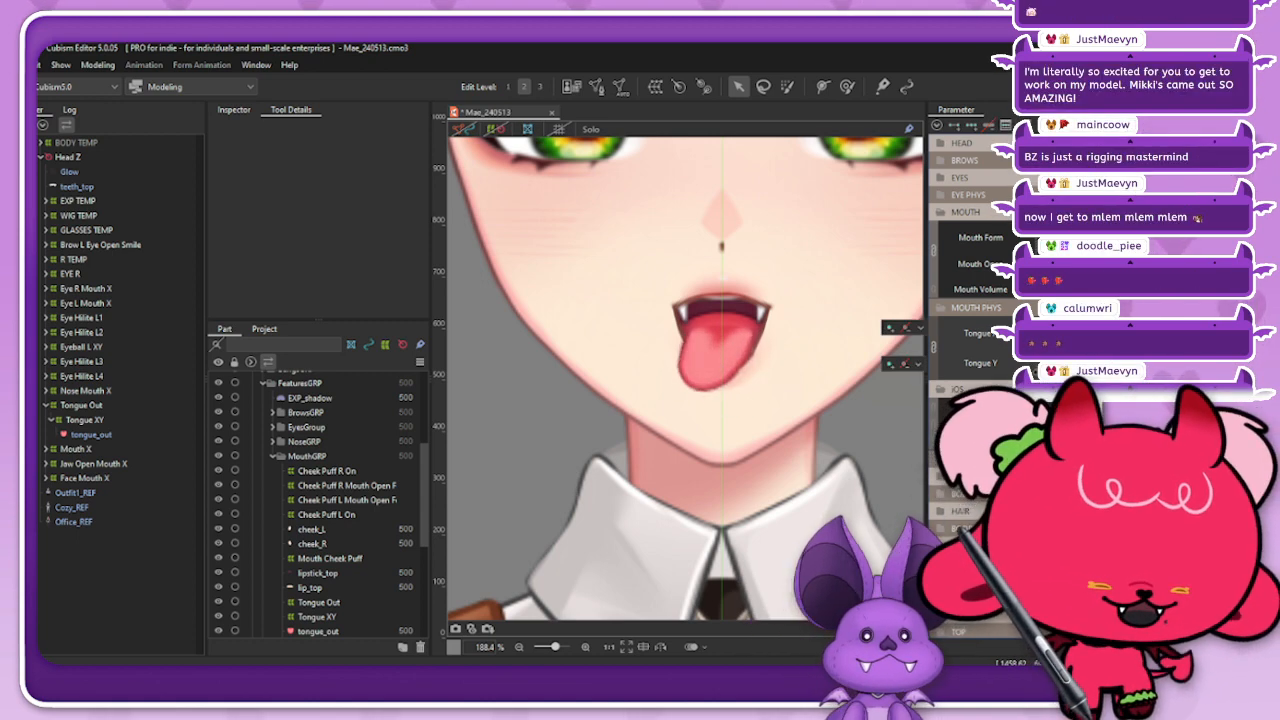
pyautogui.scroll(-3, 809, 396)
pyautogui.scroll(2, 817, 333)
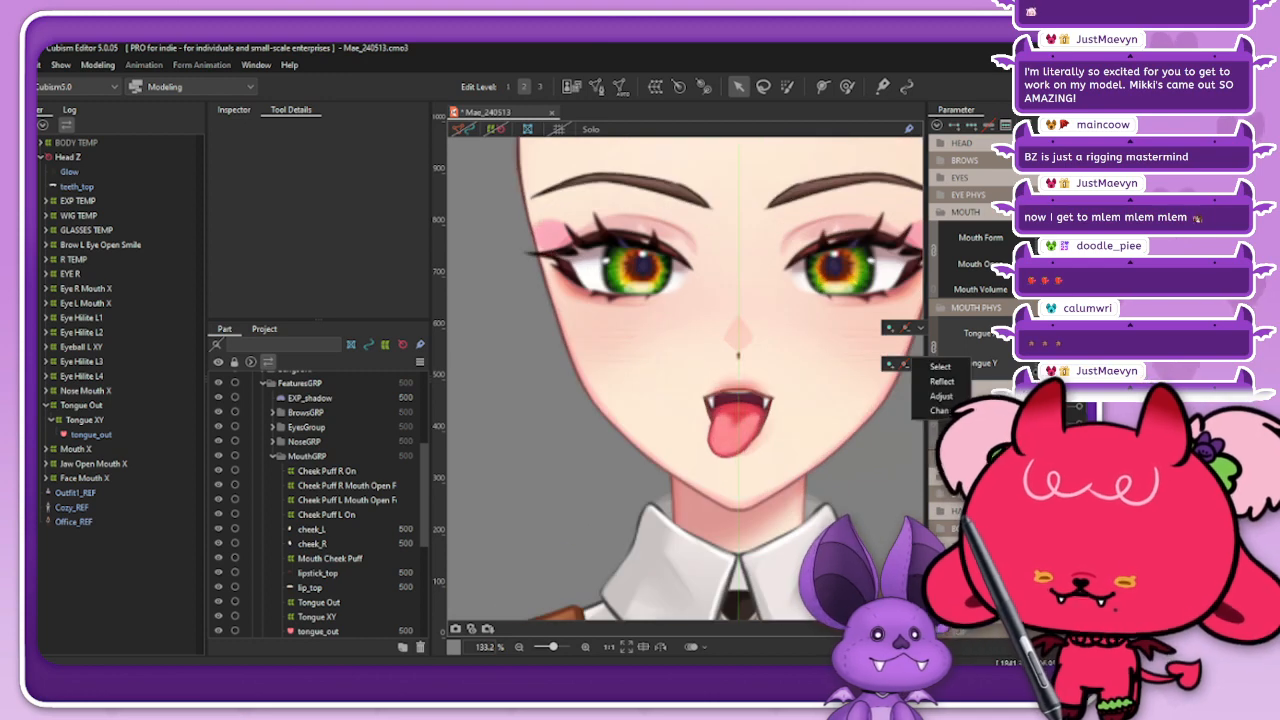
pyautogui.moveTo(1044, 357)
pyautogui.mouseDown()
pyautogui.moveTo(1060, 358)
pyautogui.moveTo(1050, 342)
pyautogui.moveTo(1052, 355)
pyautogui.mouseUp()
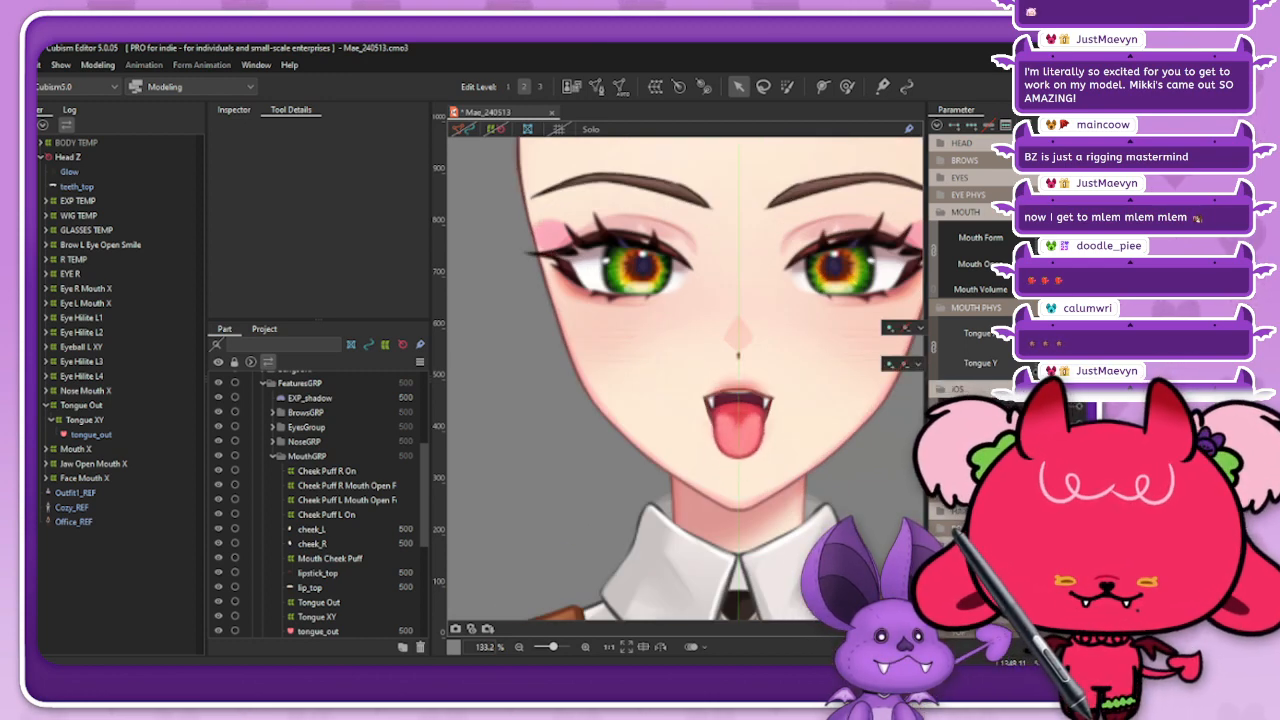
# Step: Unlink and relink Tongue X and Tongue Y while comparing the tongue poses, and preview the extended tongue in a smiling mouth
pyautogui.click(934, 347)
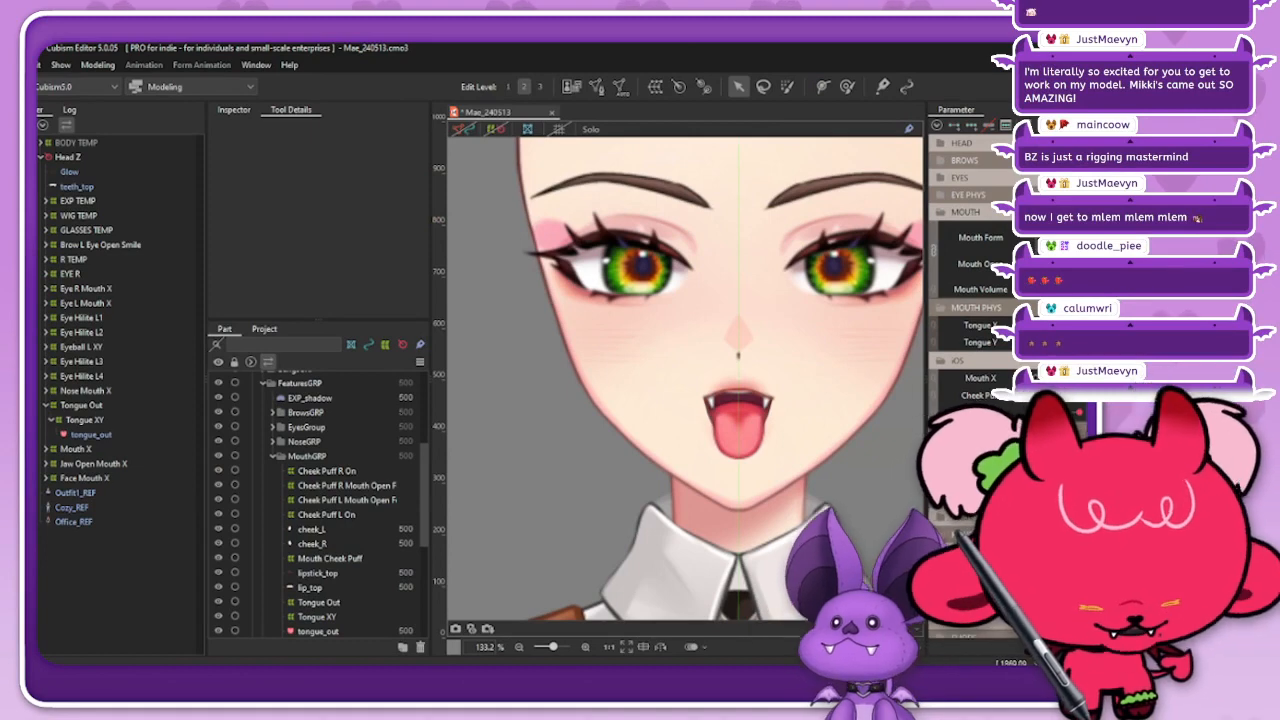
pyautogui.moveTo(1048, 342)
pyautogui.mouseDown()
pyautogui.moveTo(1076, 342)
pyautogui.moveTo(1022, 342)
pyautogui.moveTo(1048, 368)
pyautogui.moveTo(1048, 348)
pyautogui.moveTo(1064, 342)
pyautogui.moveTo(1044, 364)
pyautogui.moveTo(1038, 340)
pyautogui.moveTo(1048, 360)
pyautogui.mouseUp()
pyautogui.click(1048, 342)
pyautogui.click(934, 326)
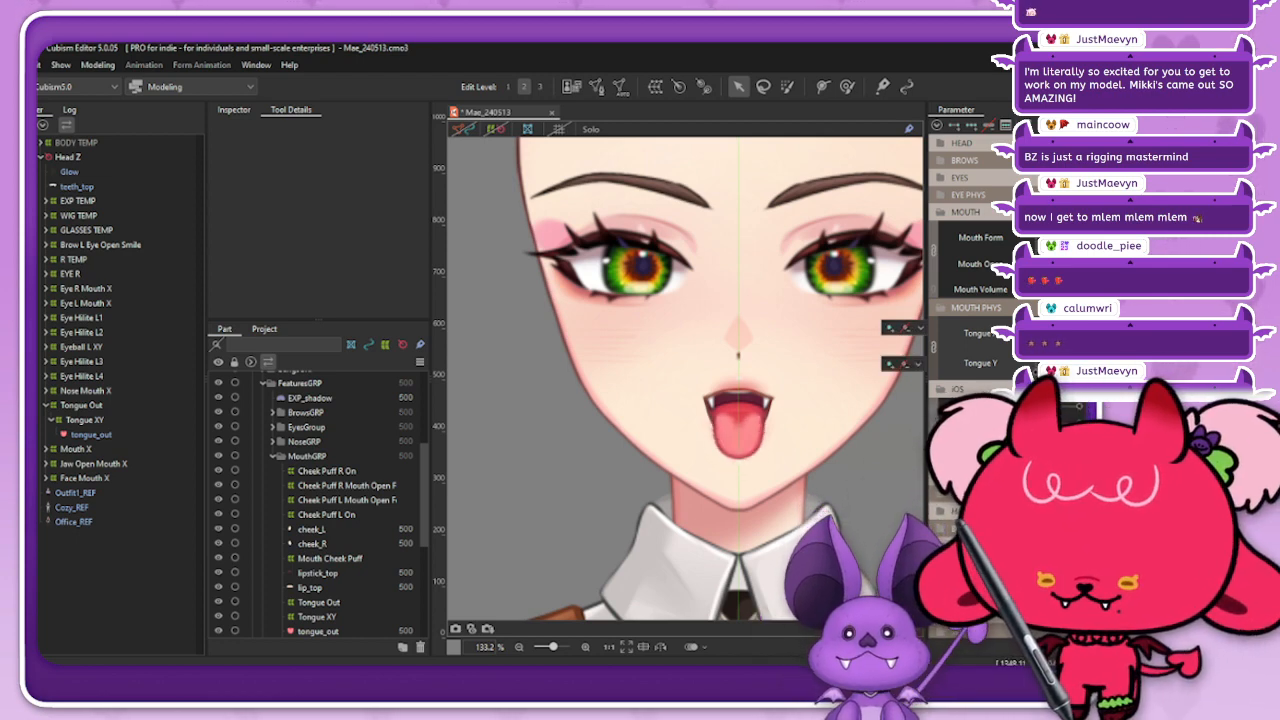
pyautogui.moveTo(1057, 256); pyautogui.dragTo(1076, 233)
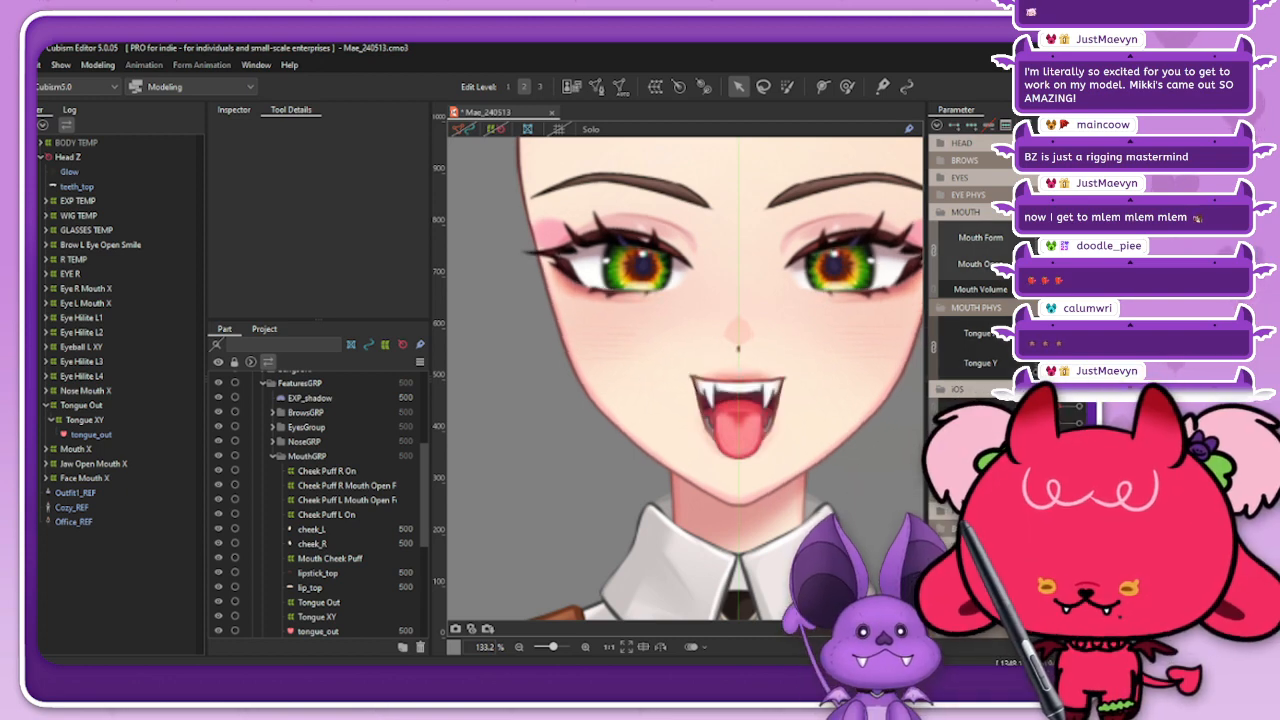
pyautogui.moveTo(1042, 342); pyautogui.dragTo(1048, 362)
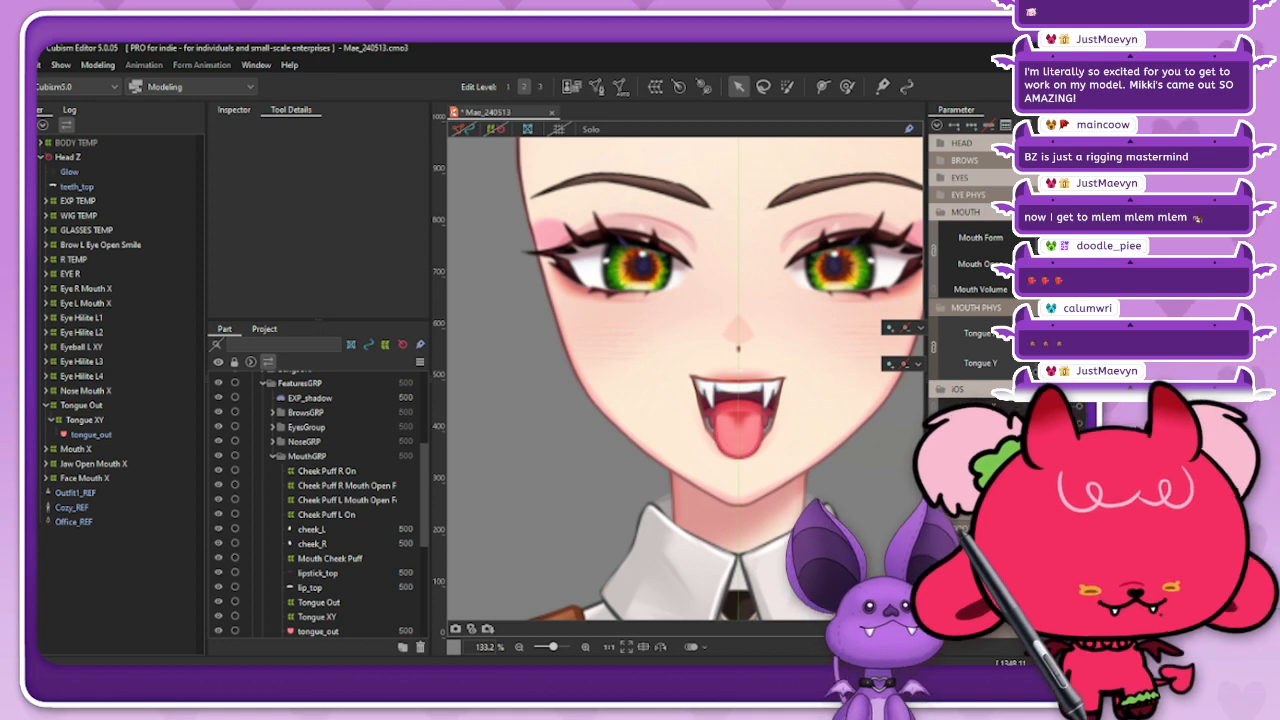
# Step: Return the mouth form to neutral and nest the Tongue Out deformer under Jaw Open within Jaw Open Mouth X
pyautogui.click(82, 405)
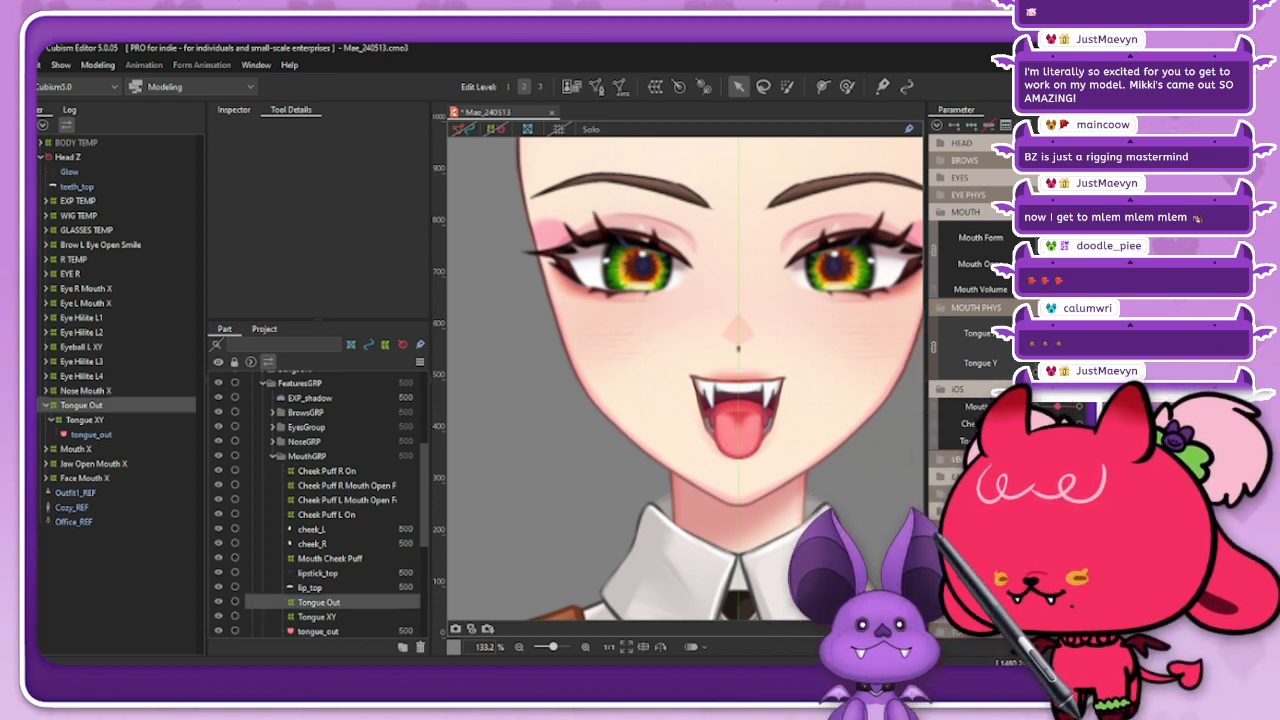
pyautogui.click(46, 464)
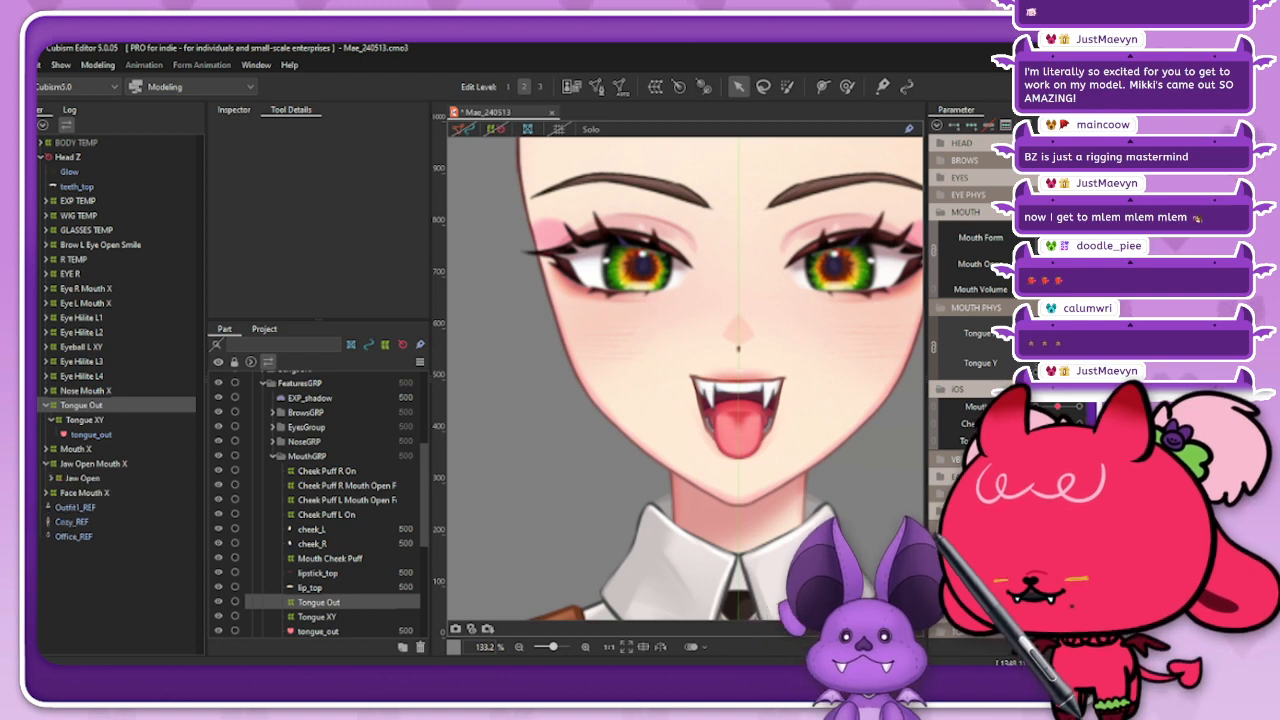
pyautogui.click(53, 478)
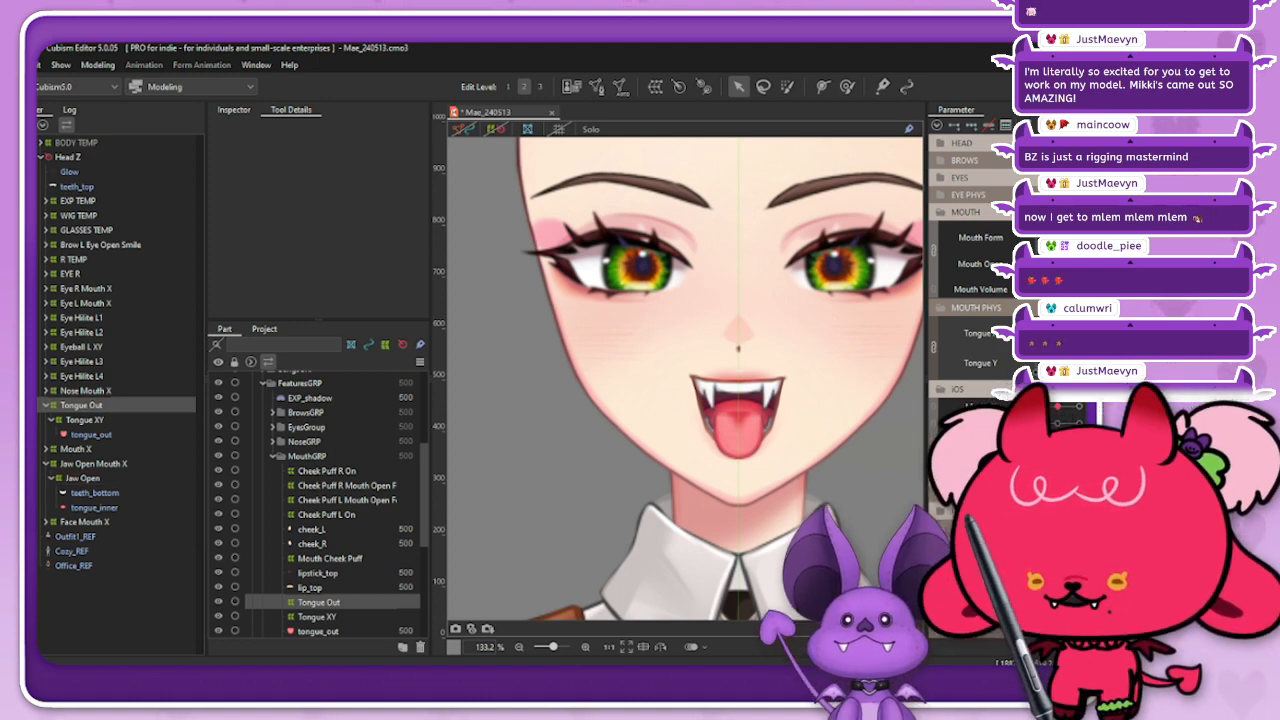
pyautogui.moveTo(1076, 238); pyautogui.dragTo(1040, 238)
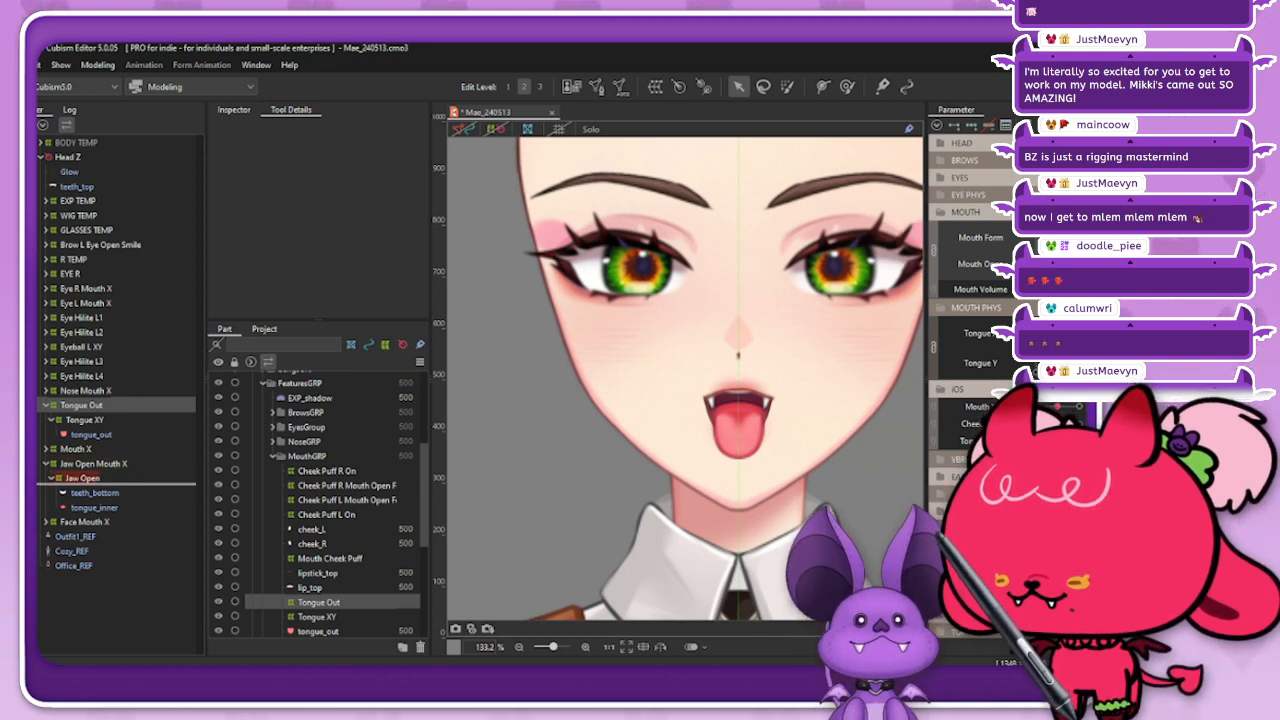
pyautogui.moveTo(82, 405); pyautogui.dragTo(82, 479)
pyautogui.click(496, 129)
pyautogui.click(860, 480)
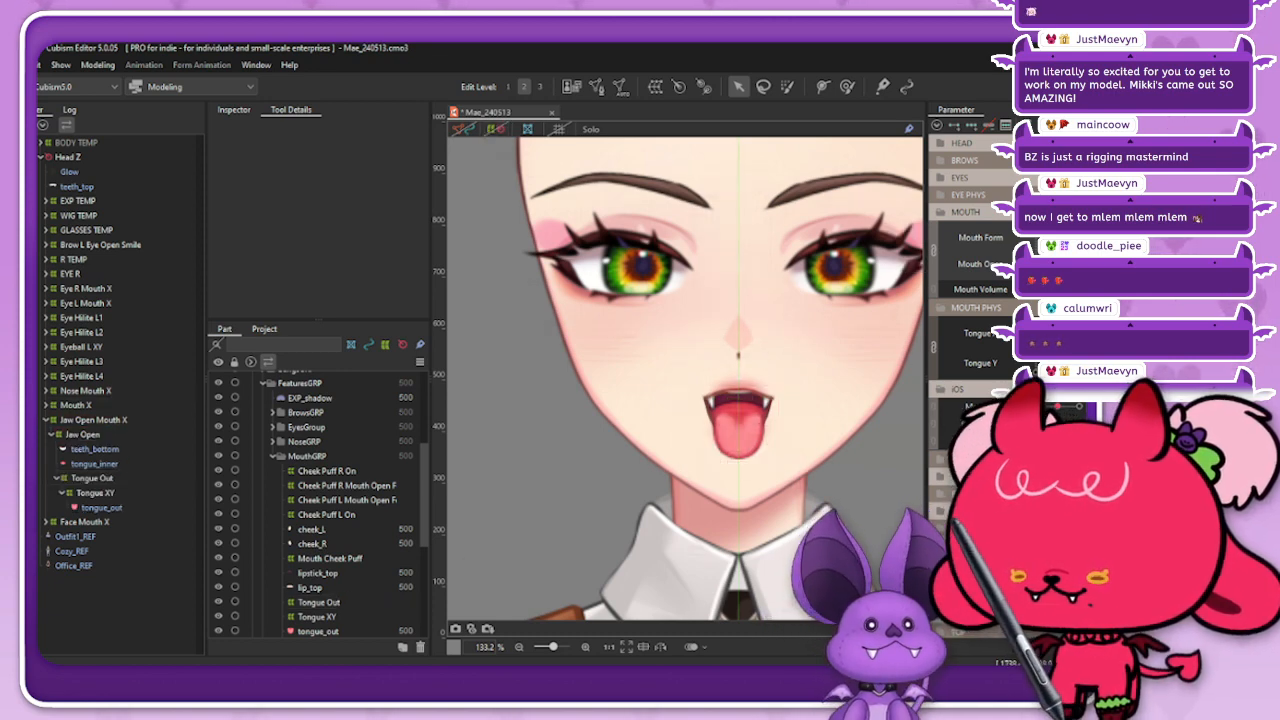
# Step: With the mouth pursed, create a warp deformer named Tongue Out Mouth Form in MouthGRP as the parent of Tongue Out
pyautogui.moveTo(1060, 240)
pyautogui.mouseDown()
pyautogui.moveTo(1040, 240)
pyautogui.moveTo(1078, 240)
pyautogui.moveTo(1078, 264)
pyautogui.moveTo(1078, 238)
pyautogui.moveTo(1040, 238)
pyautogui.moveTo(1078, 238)
pyautogui.moveTo(1078, 264)
pyautogui.moveTo(1078, 238)
pyautogui.moveTo(1040, 242)
pyautogui.mouseUp()
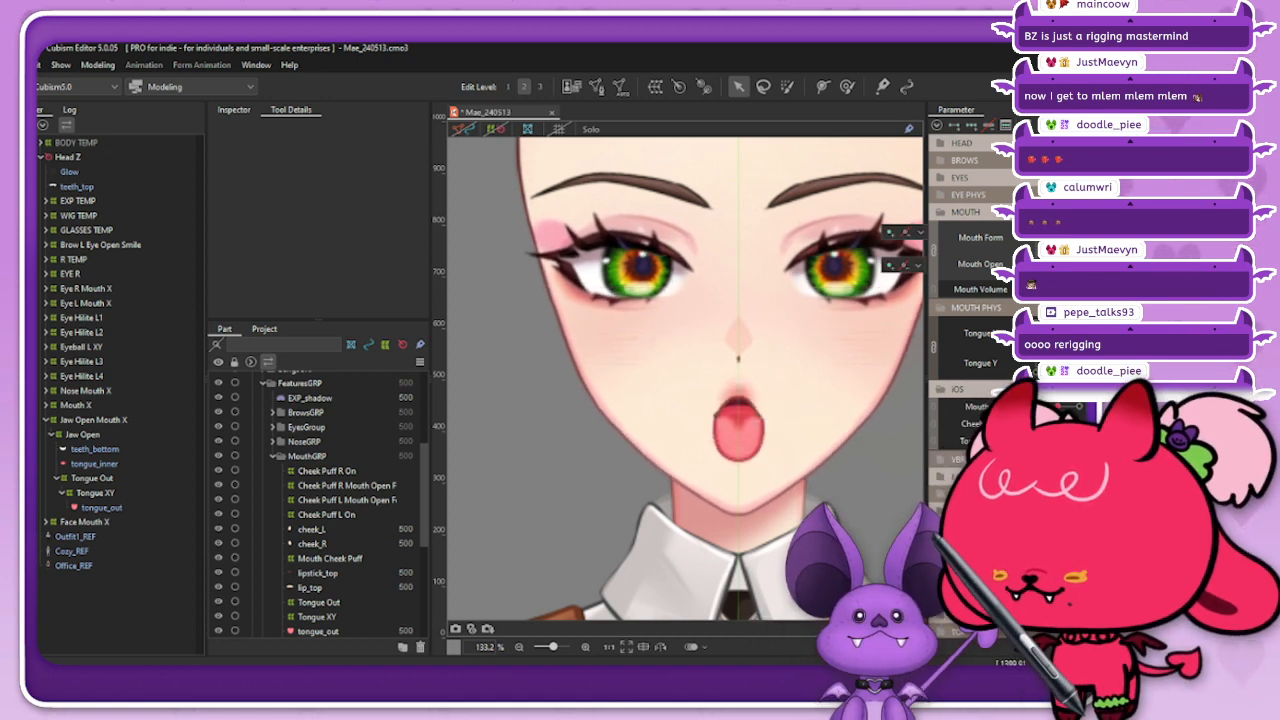
pyautogui.click(92, 478)
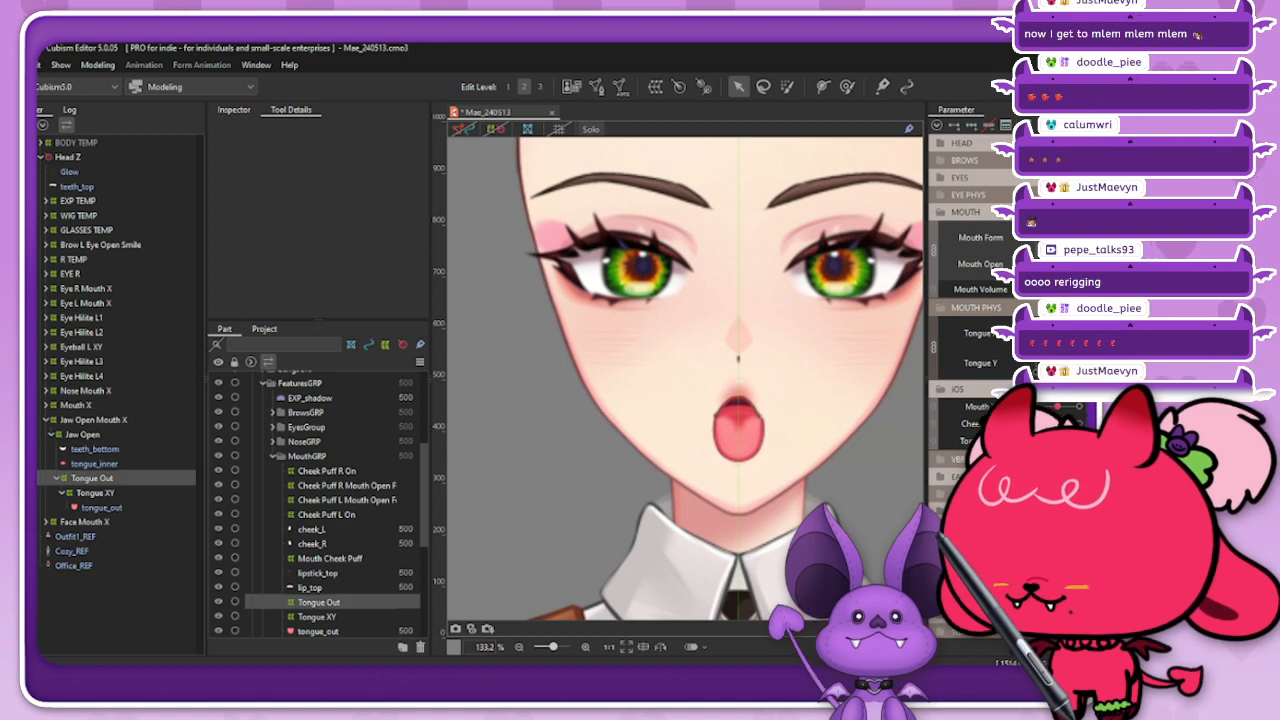
pyautogui.click(655, 87)
pyautogui.doubleClick(747, 208)
pyautogui.tripleClick(747, 208)
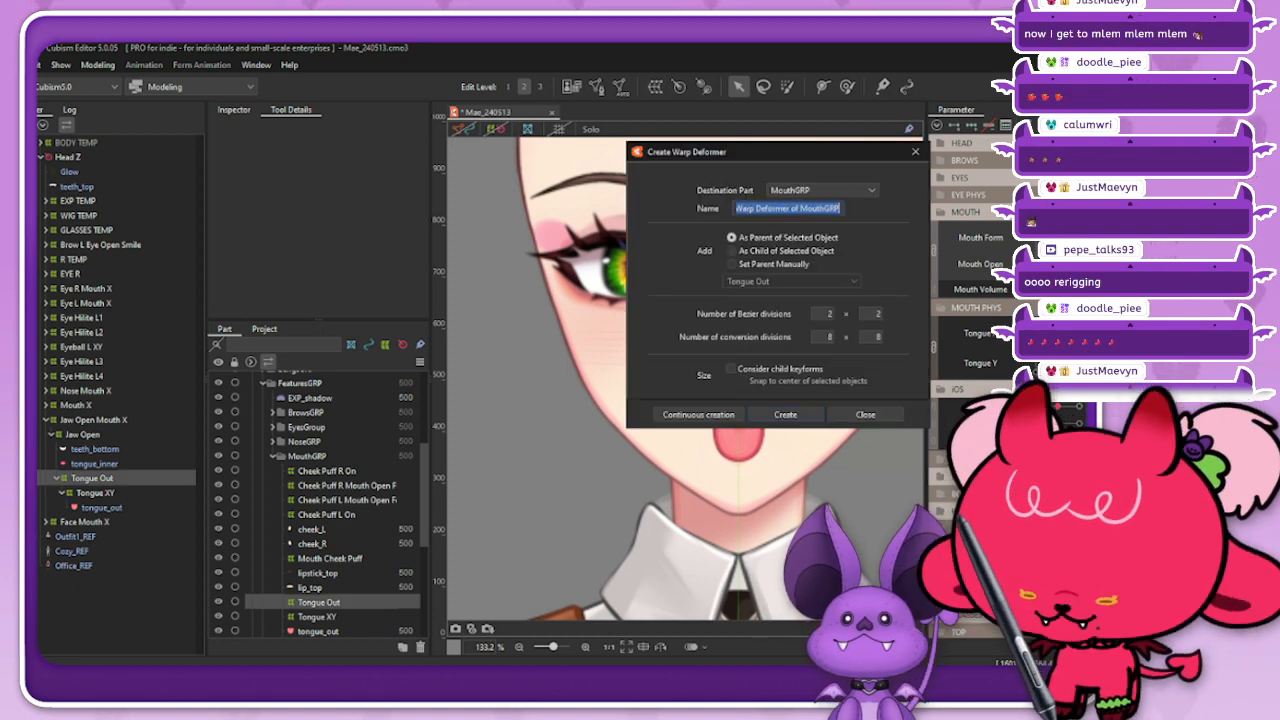
pyautogui.write('Tongue O')
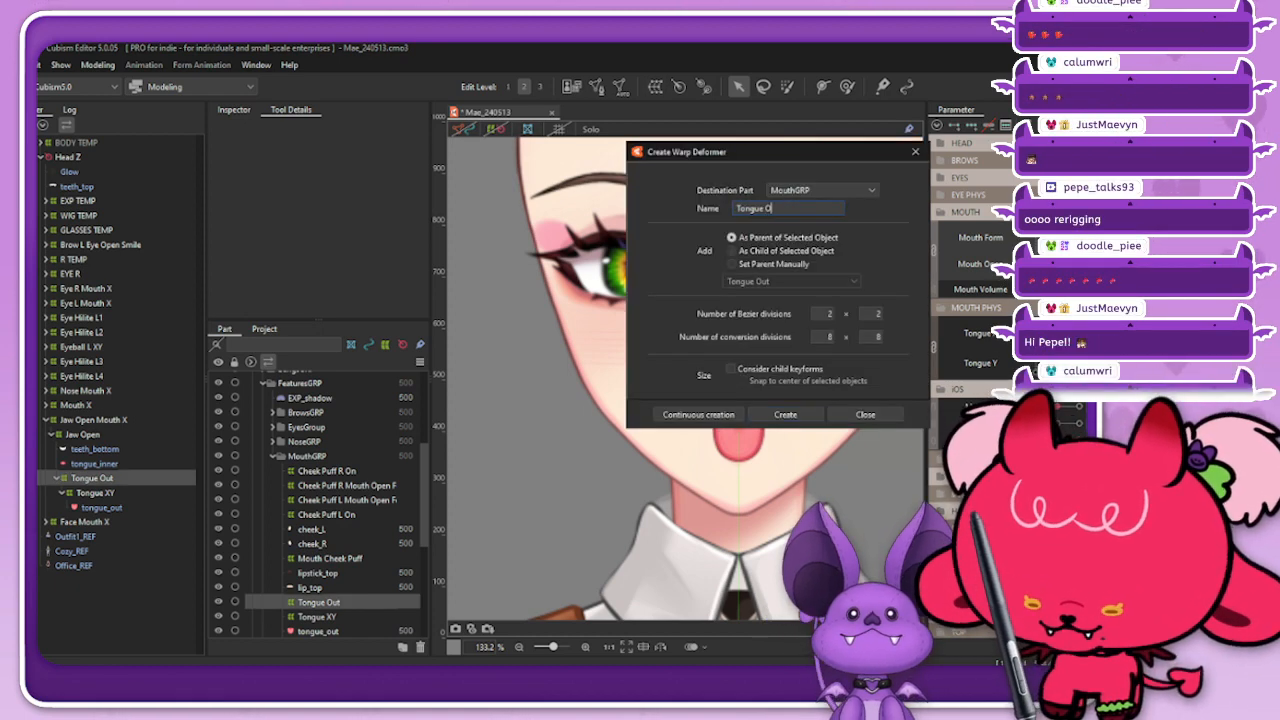
pyautogui.write('ut Mouth Form')
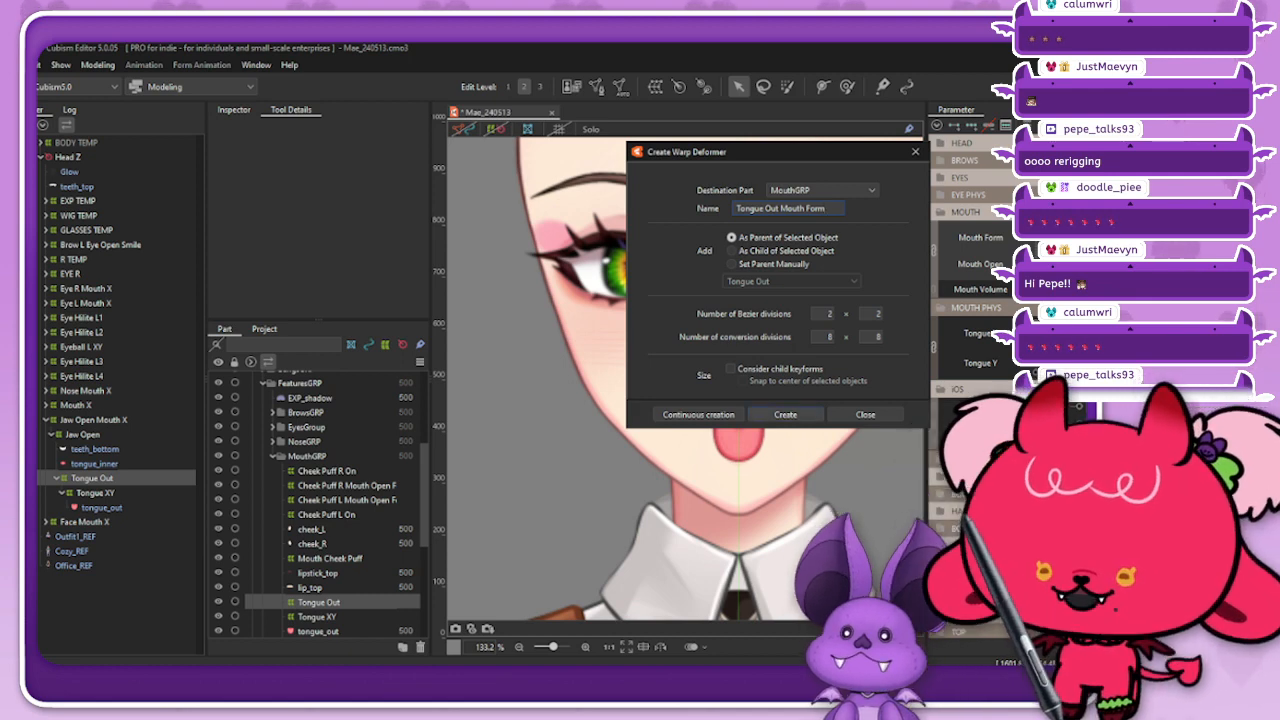
pyautogui.press('Return')
# Step: Shrink the Tongue Out Mouth Form deformer slightly about its centre and deselect it
pyautogui.scroll(3, 745, 443)
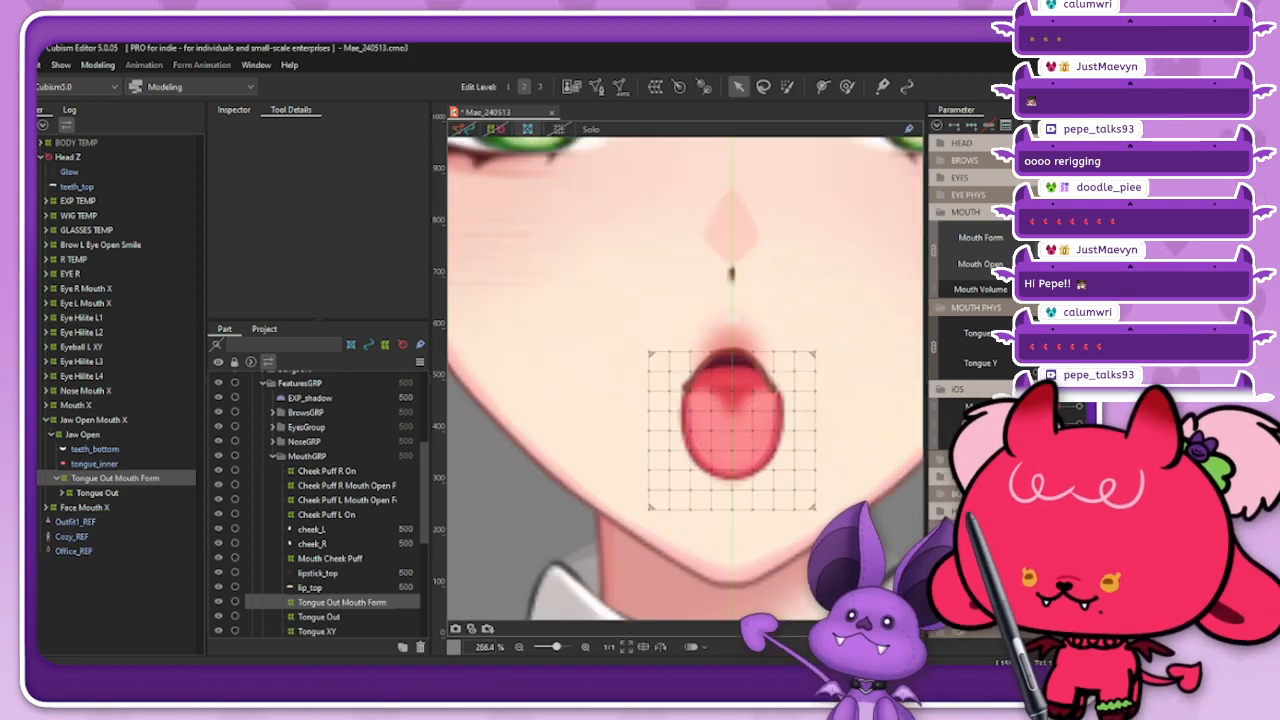
pyautogui.scroll(1, 720, 420)
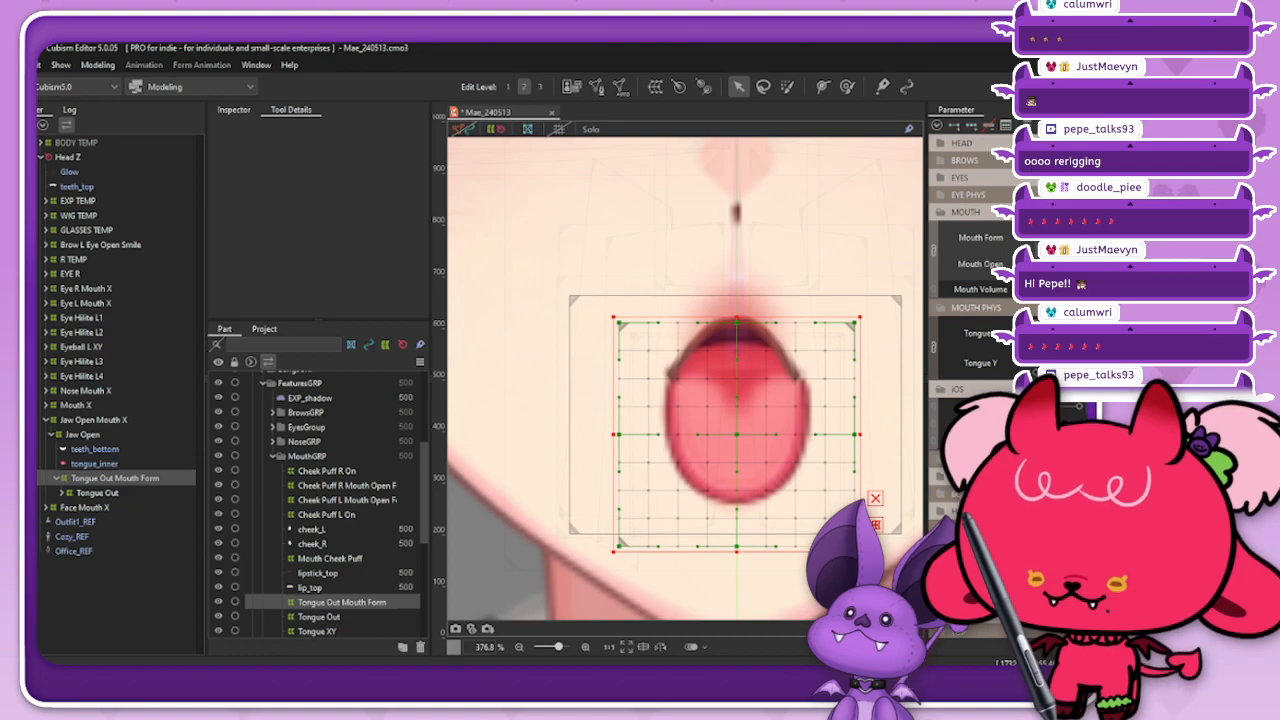
pyautogui.moveTo(860, 552); pyautogui.dragTo(858, 549)
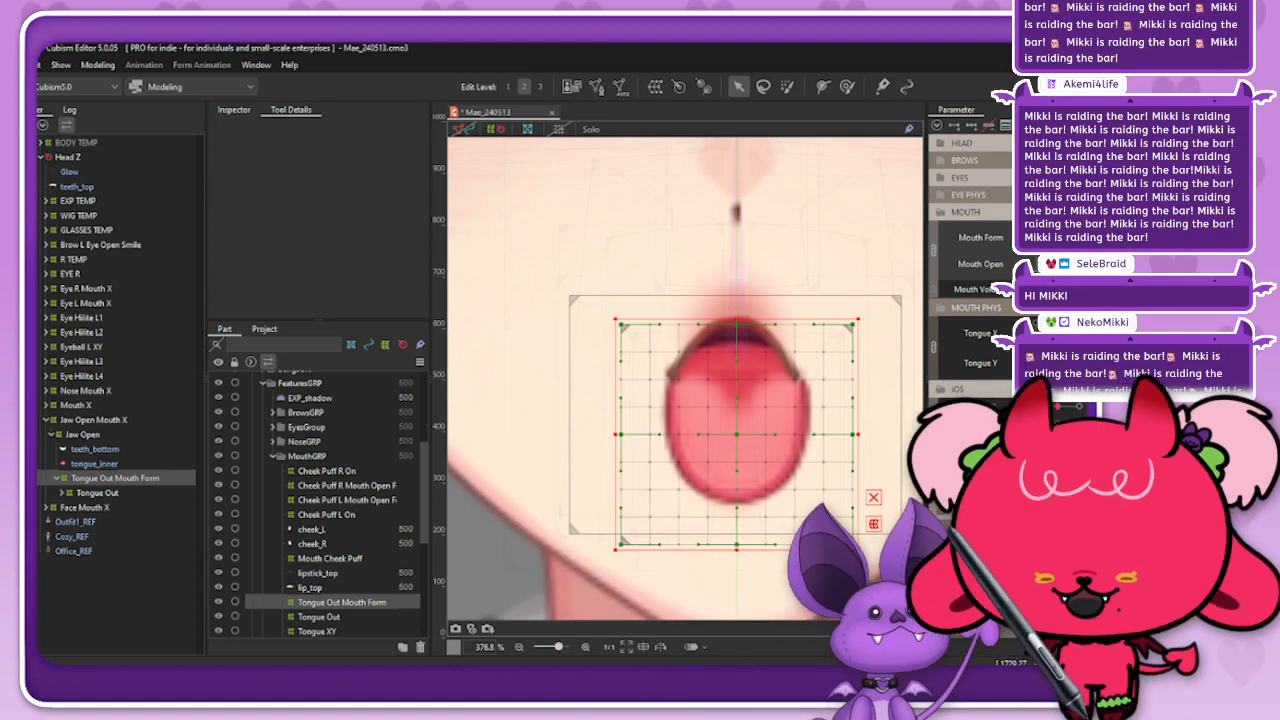
pyautogui.hotkey('ctrl', '0')
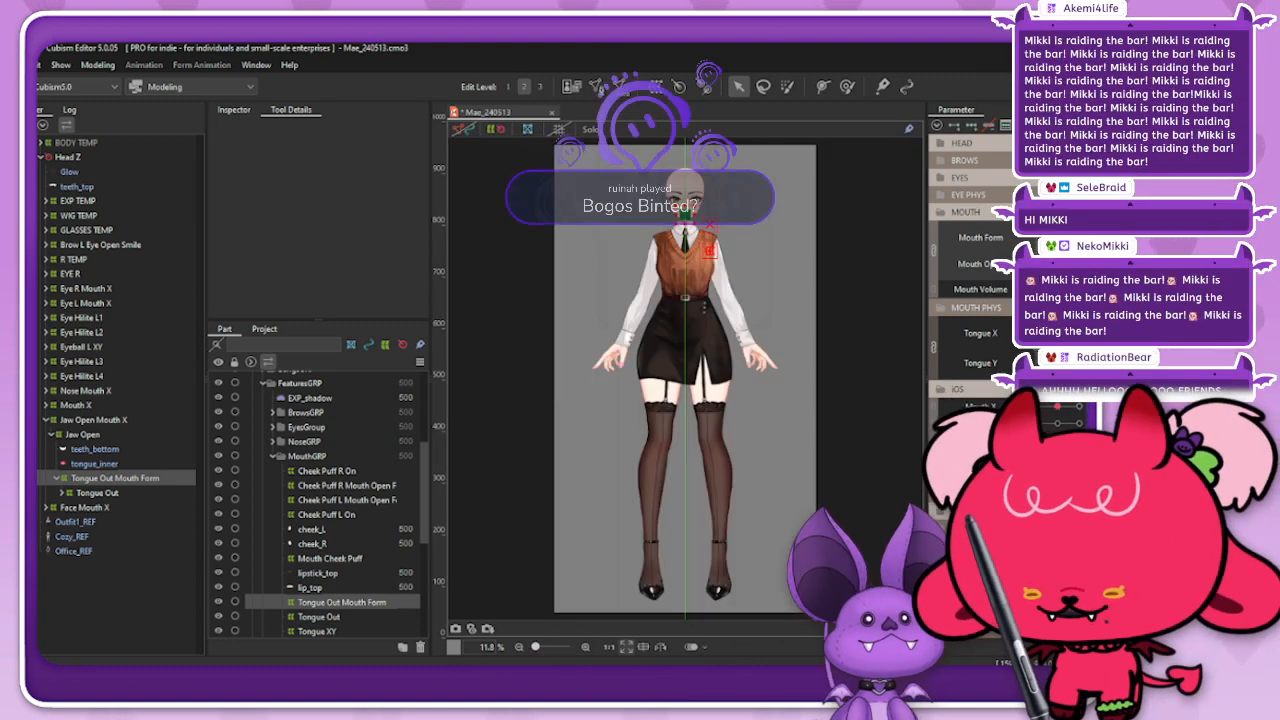
pyautogui.press('Escape')
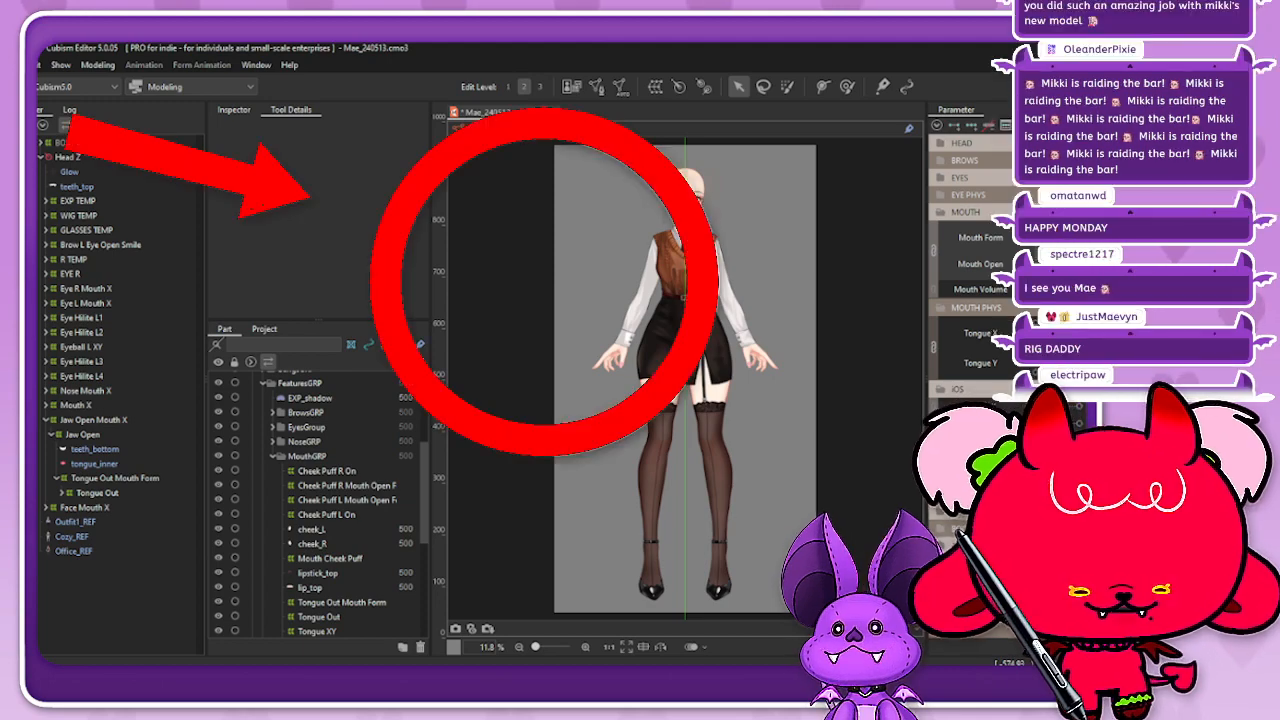
pyautogui.scroll(-1, 688, 240)
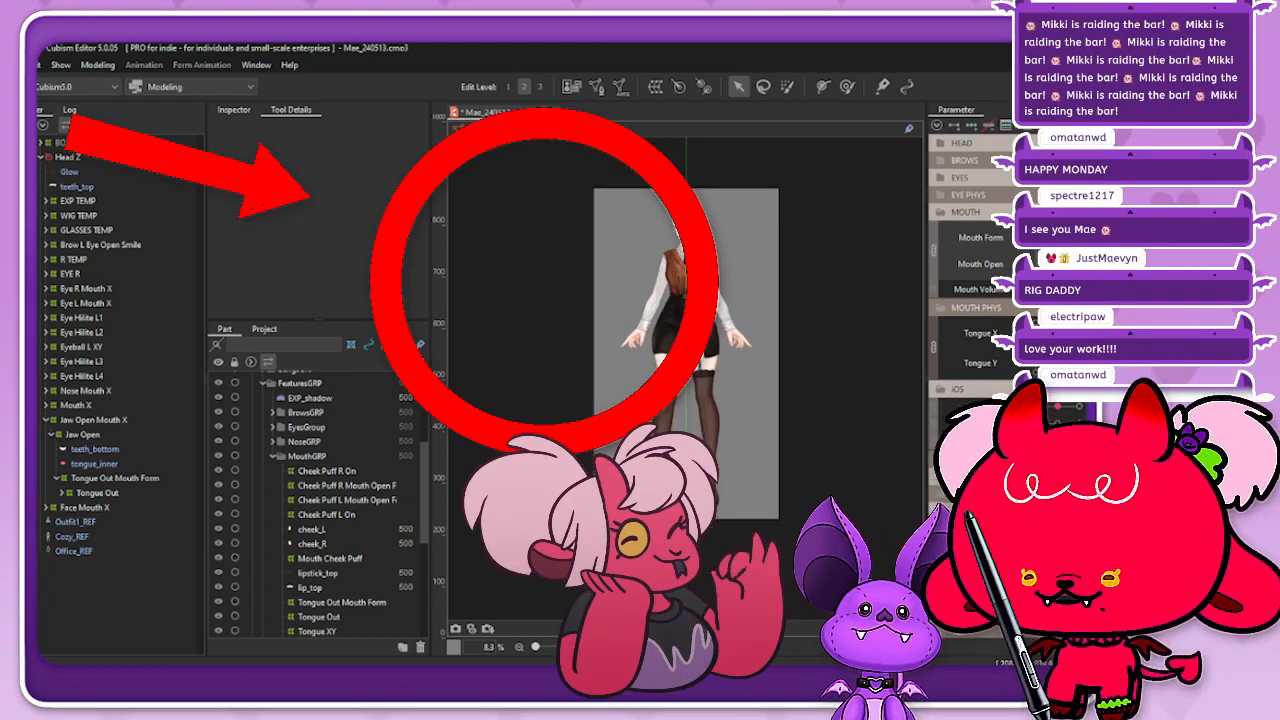
pyautogui.scroll(5, 690, 220)
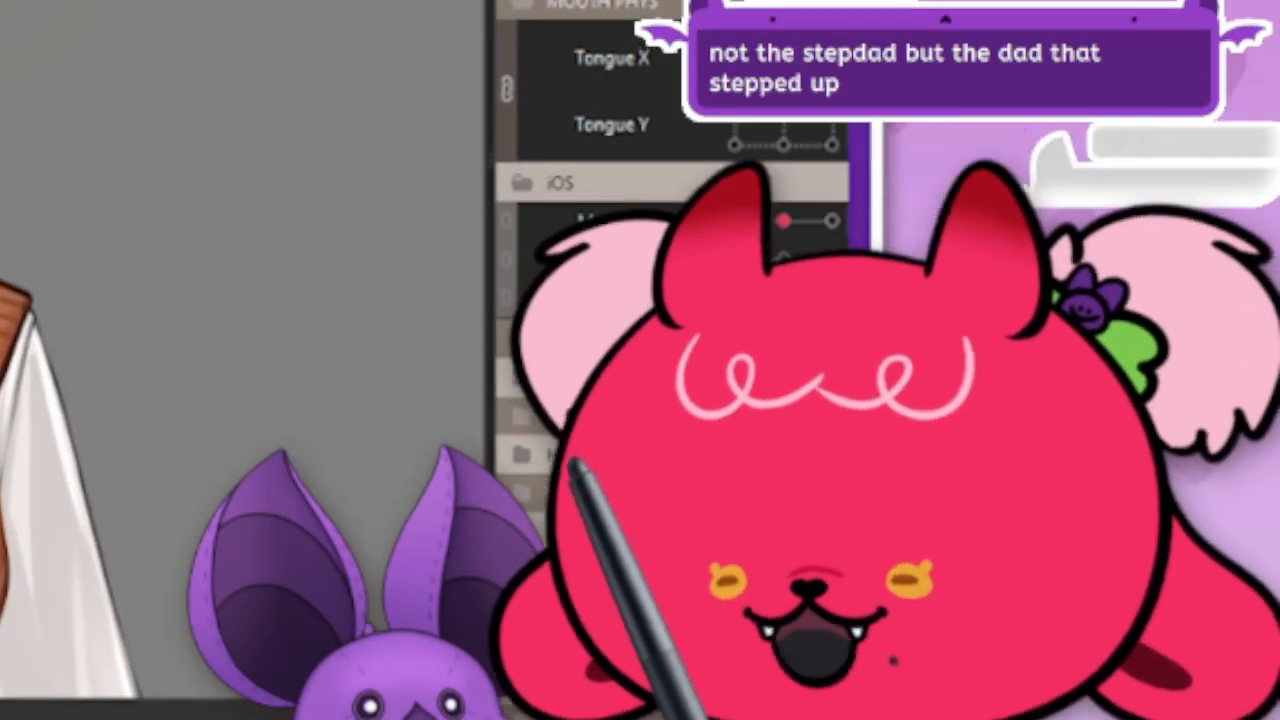
pyautogui.scroll(5, 240, 350)
pyautogui.scroll(-3, 240, 350)
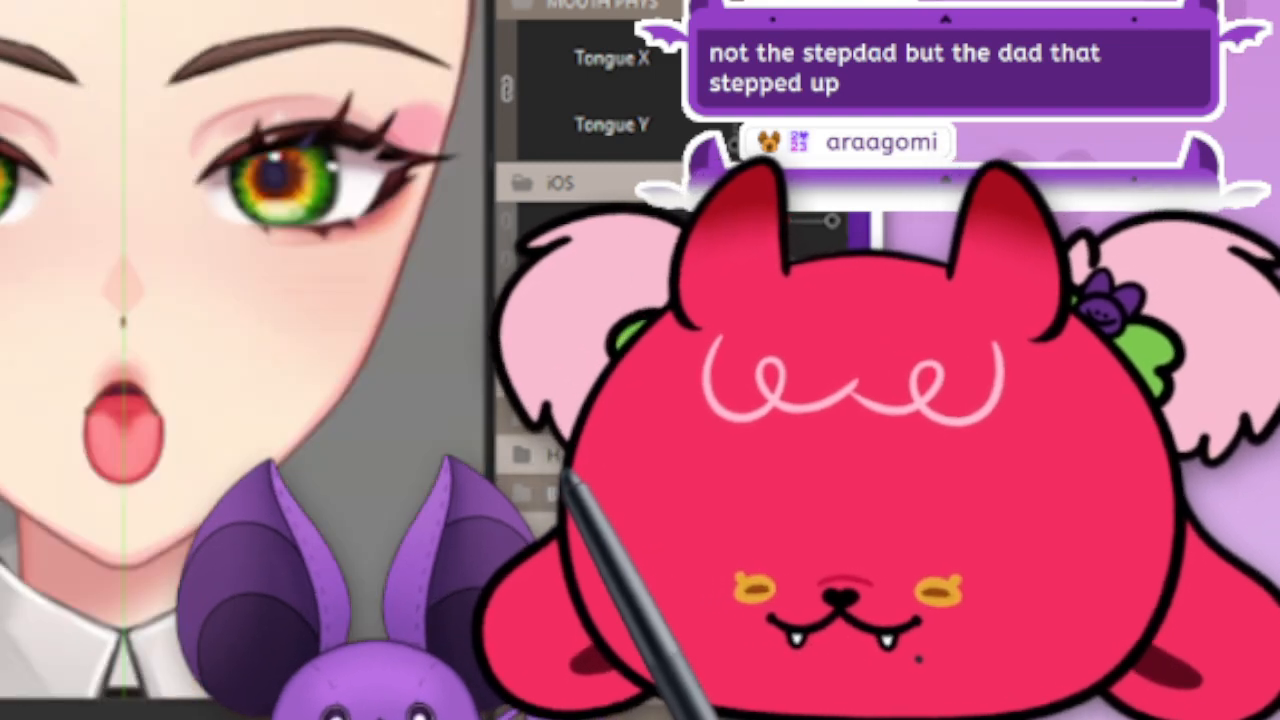
pyautogui.scroll(-2, 240, 350)
# Step: Preview the extended tongue's Tongue Y movement with the mouth open in its neutral form
pyautogui.scroll(2, 240, 350)
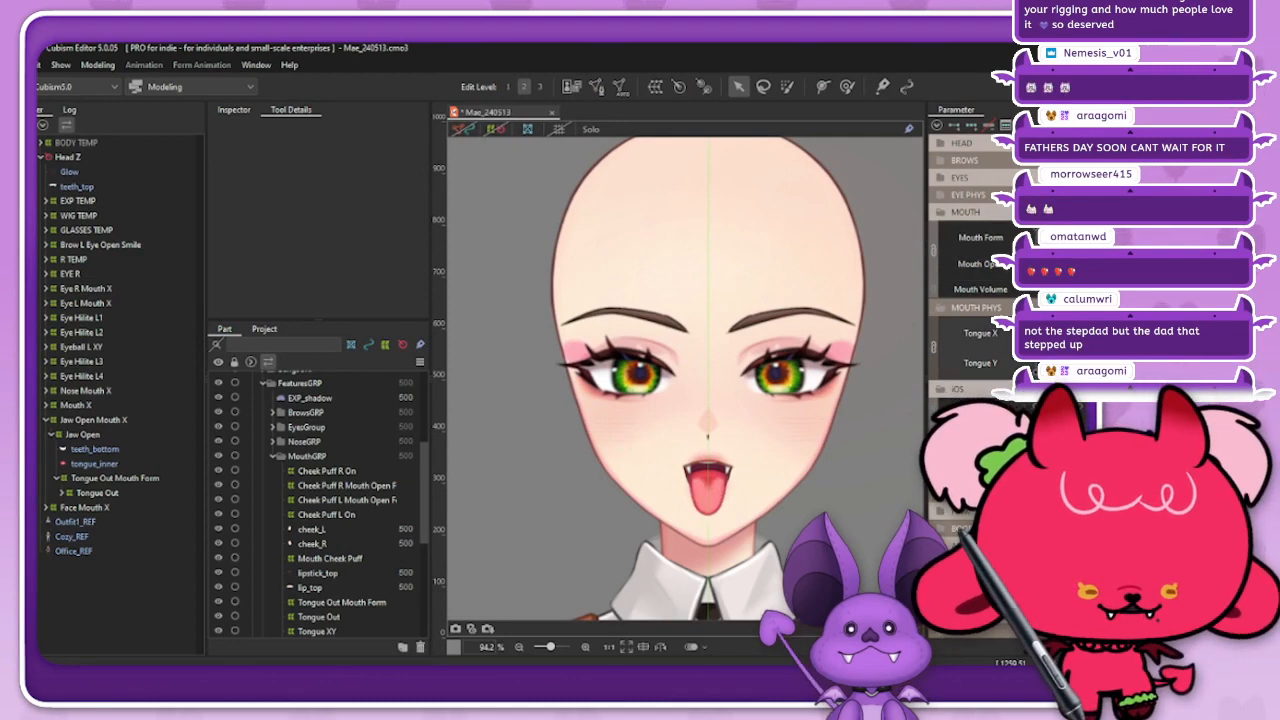
pyautogui.scroll(2, 711, 540)
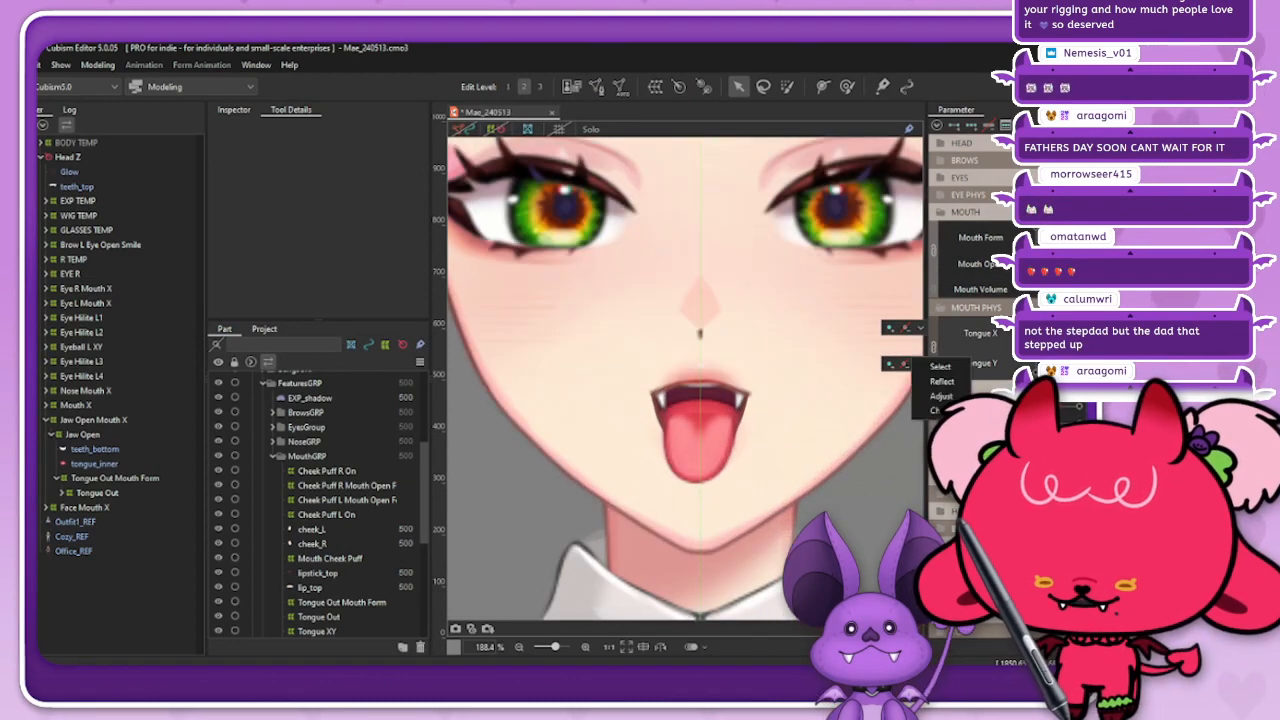
pyautogui.moveTo(1048, 348)
pyautogui.mouseDown()
pyautogui.moveTo(1068, 347)
pyautogui.moveTo(1032, 361)
pyautogui.moveTo(1042, 347)
pyautogui.moveTo(1067, 354)
pyautogui.moveTo(1036, 354)
pyautogui.moveTo(1064, 353)
pyautogui.moveTo(1048, 350)
pyautogui.mouseUp()
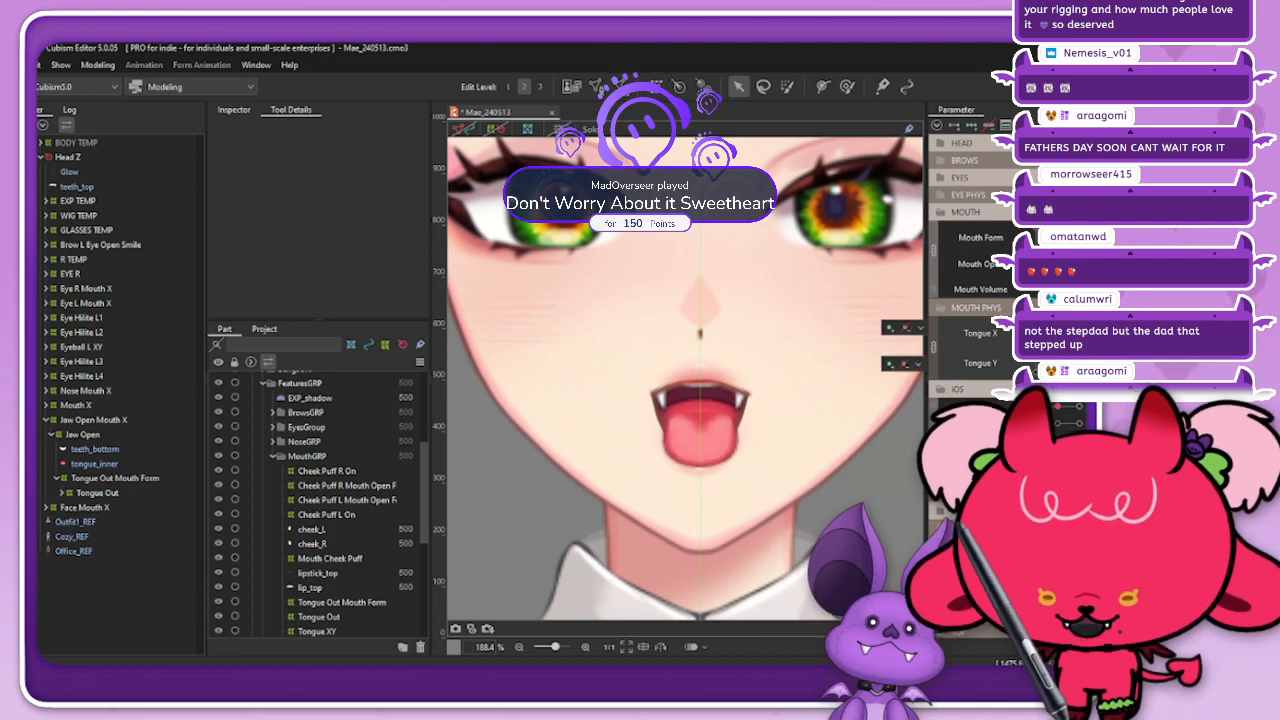
# Step: Preview the extended tongue with the mouth open at a different Tongue Y position and with Mouth X shifted to one side
pyautogui.click(1048, 349)
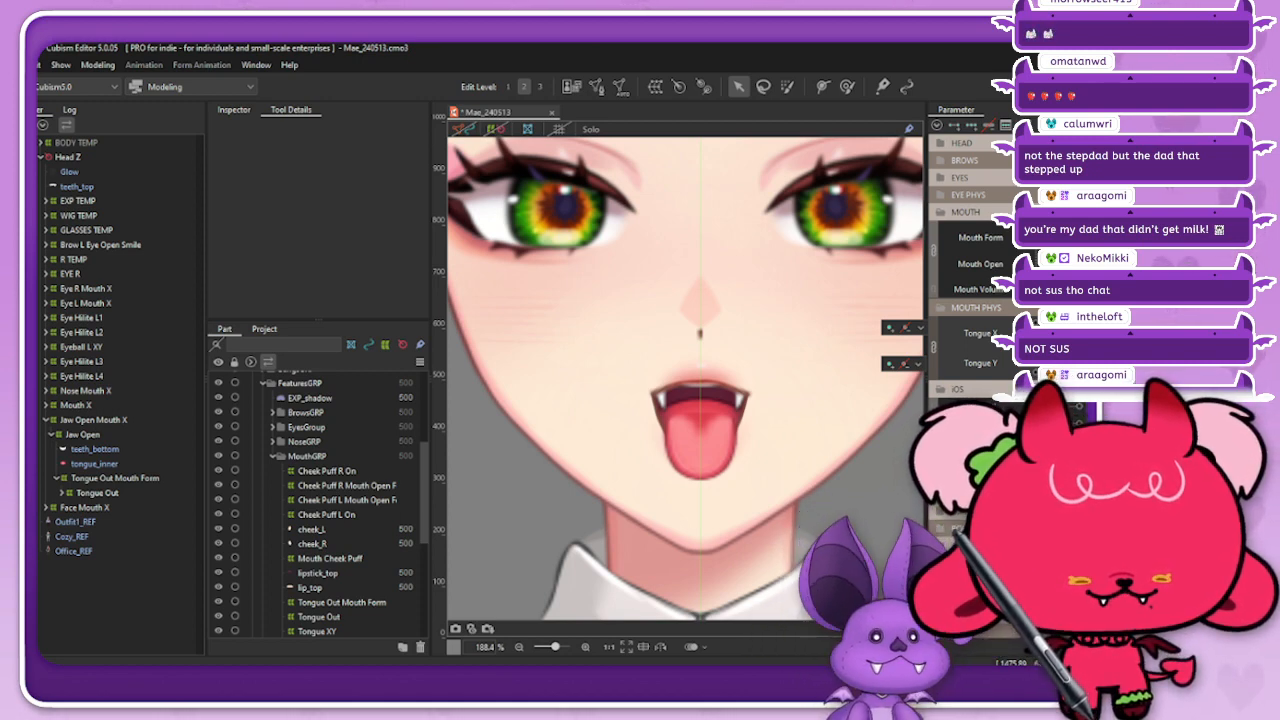
pyautogui.click(918, 364)
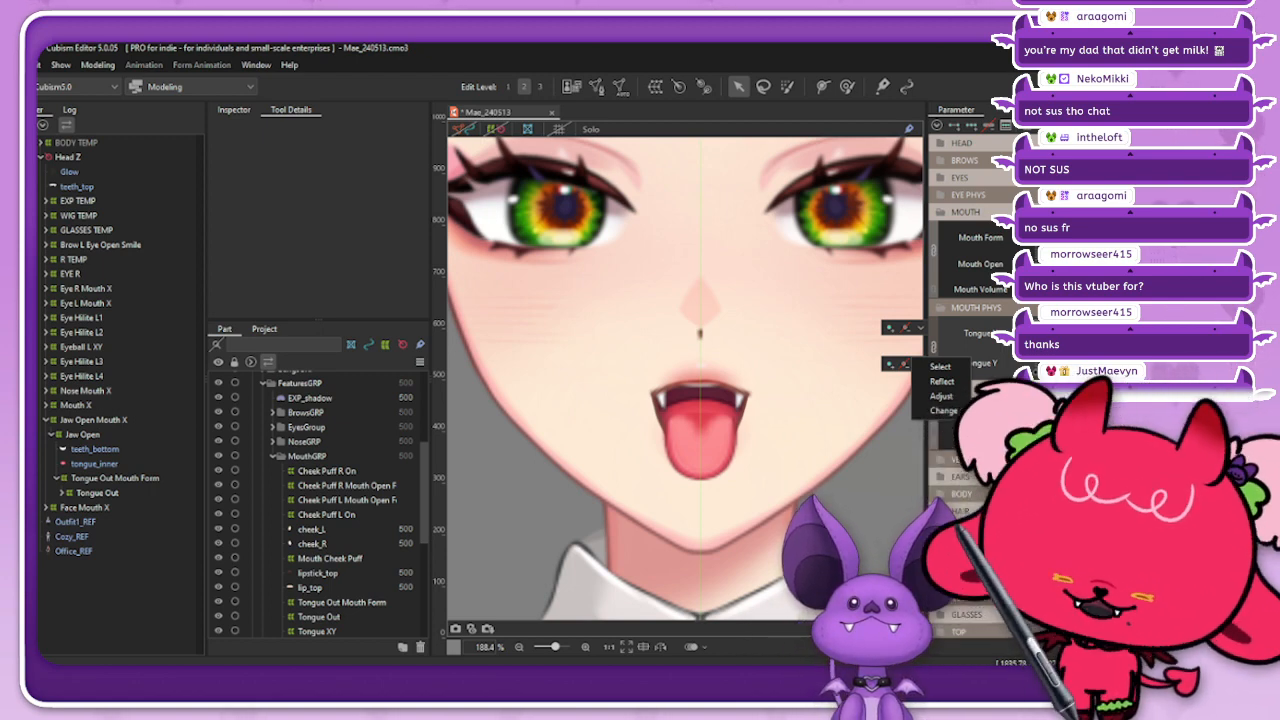
pyautogui.moveTo(1050, 418); pyautogui.dragTo(1079, 406)
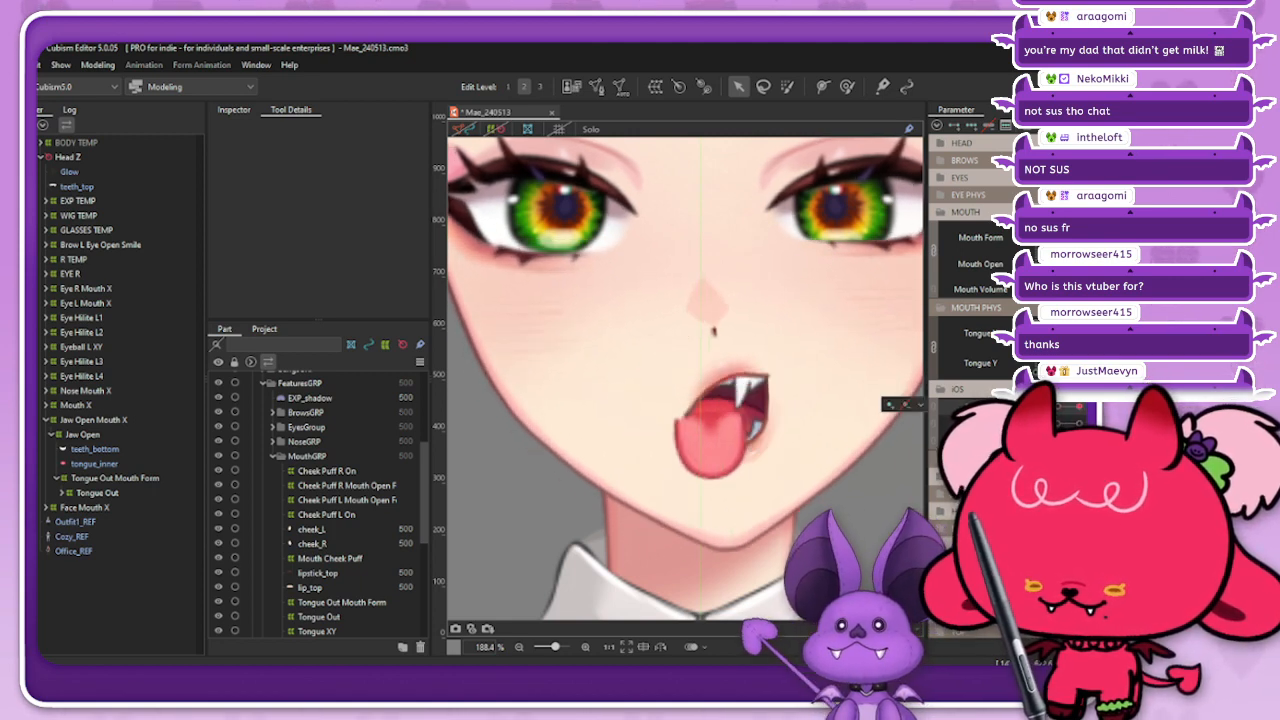
# Step: Turn off Tongue Out and preview the open mouth with Mouth X shifted to the opposite side
pyautogui.click(1022, 439)
pyautogui.scroll(-2, 755, 398)
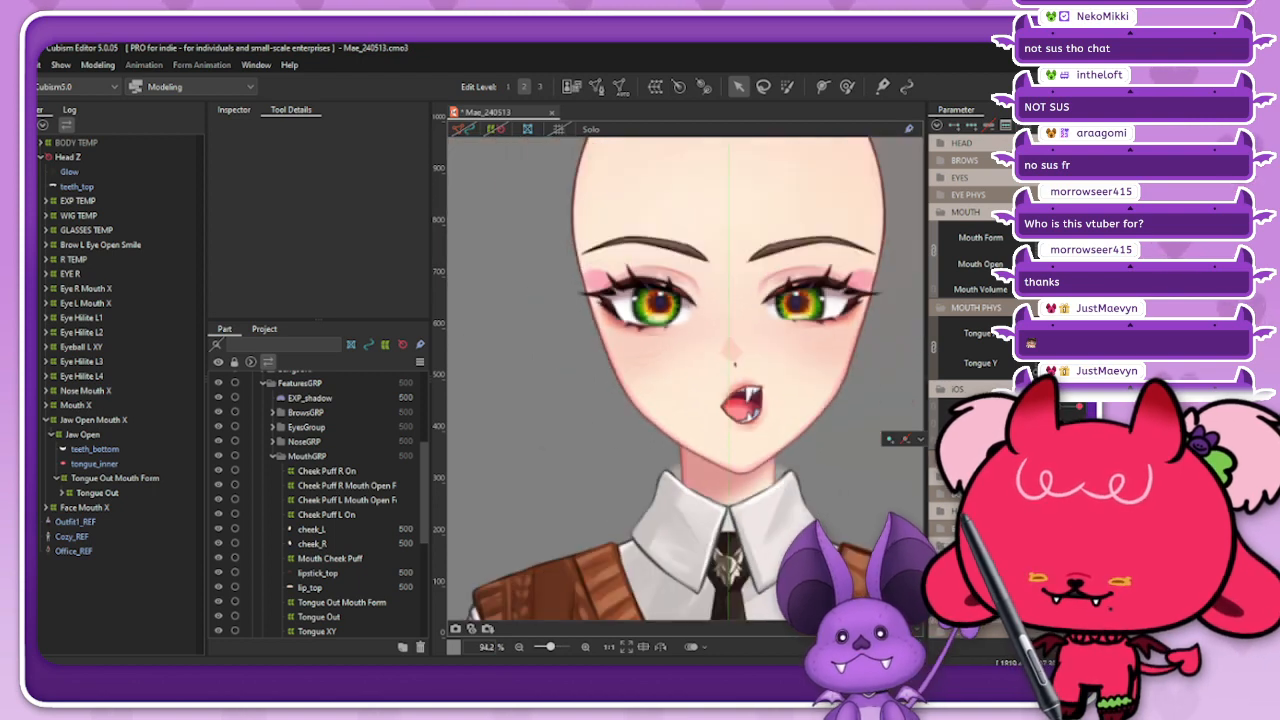
pyautogui.moveTo(1079, 406)
pyautogui.mouseDown()
pyautogui.moveTo(1022, 406)
pyautogui.moveTo(1079, 406)
pyautogui.mouseUp()
pyautogui.click(496, 129)
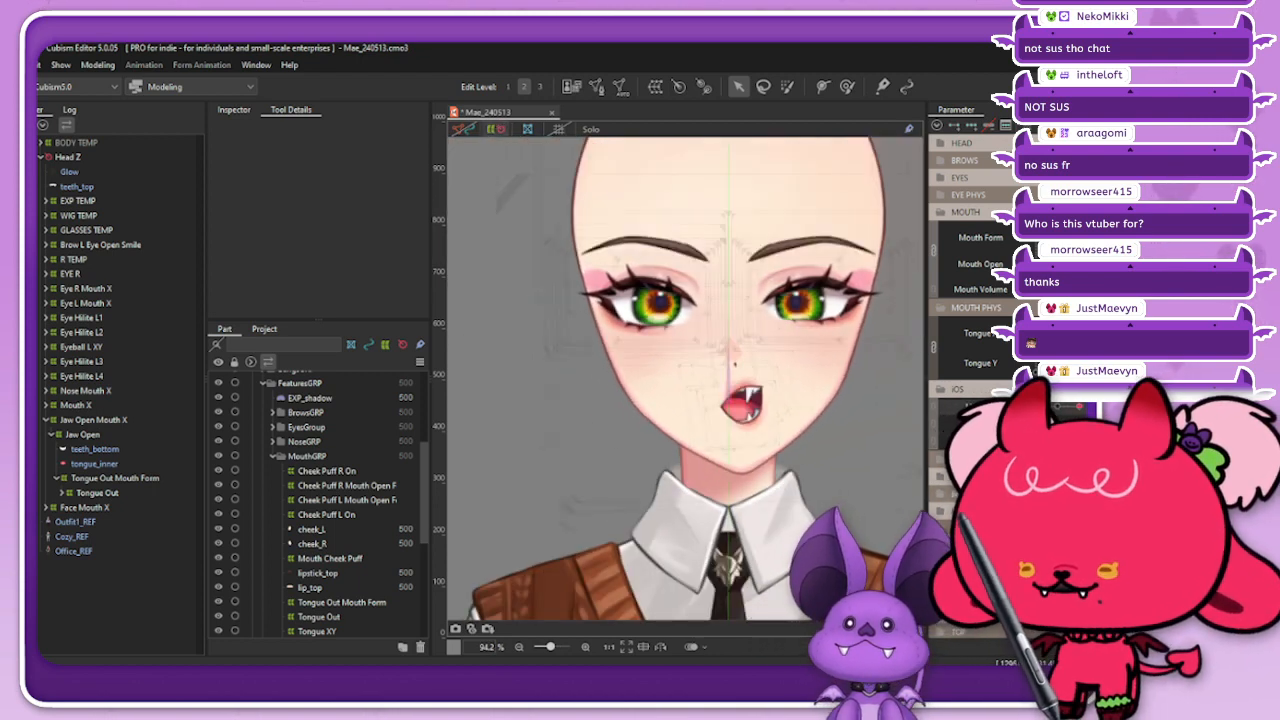
pyautogui.click(496, 129)
pyautogui.moveTo(1079, 406)
pyautogui.mouseDown()
pyautogui.moveTo(1022, 406)
pyautogui.moveTo(1079, 406)
pyautogui.moveTo(1022, 406)
pyautogui.moveTo(1079, 421)
pyautogui.moveTo(1022, 421)
pyautogui.moveTo(1079, 421)
pyautogui.mouseUp()
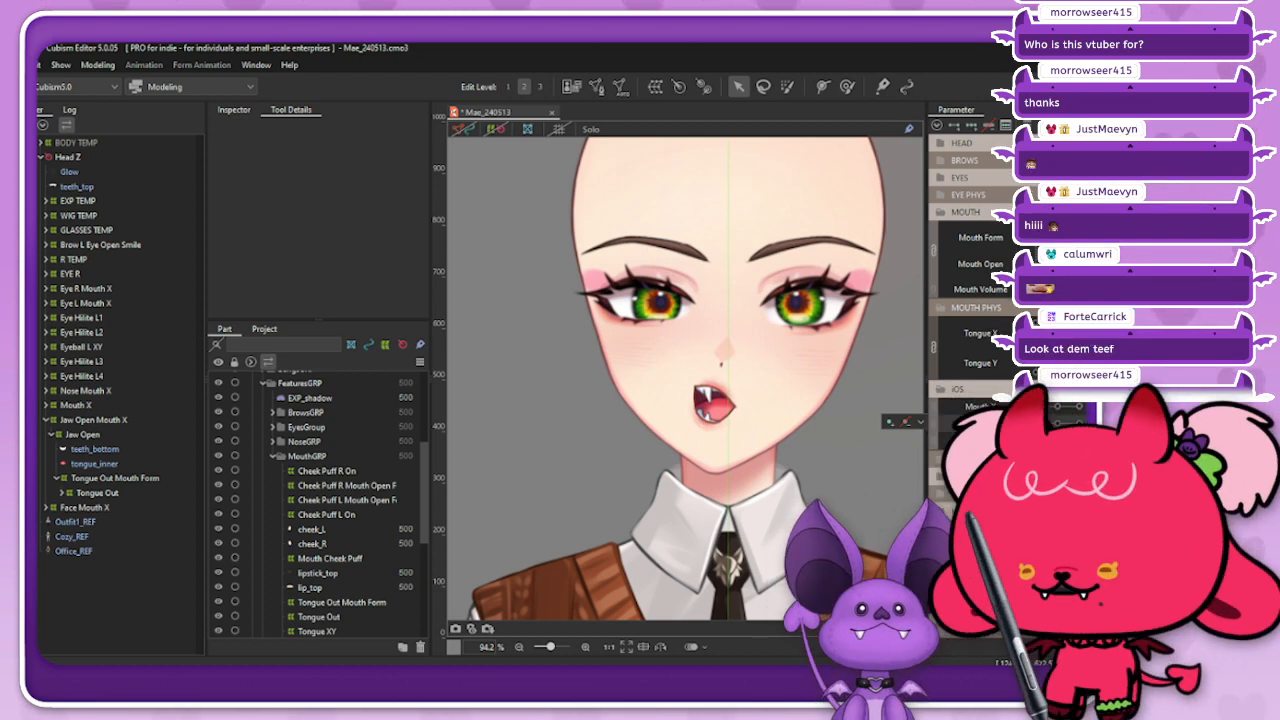
# Step: Open the recent model NekoMikki_Fullbody_240509.cmo3 and frame the character's head and chest
pyautogui.click(12, 65)
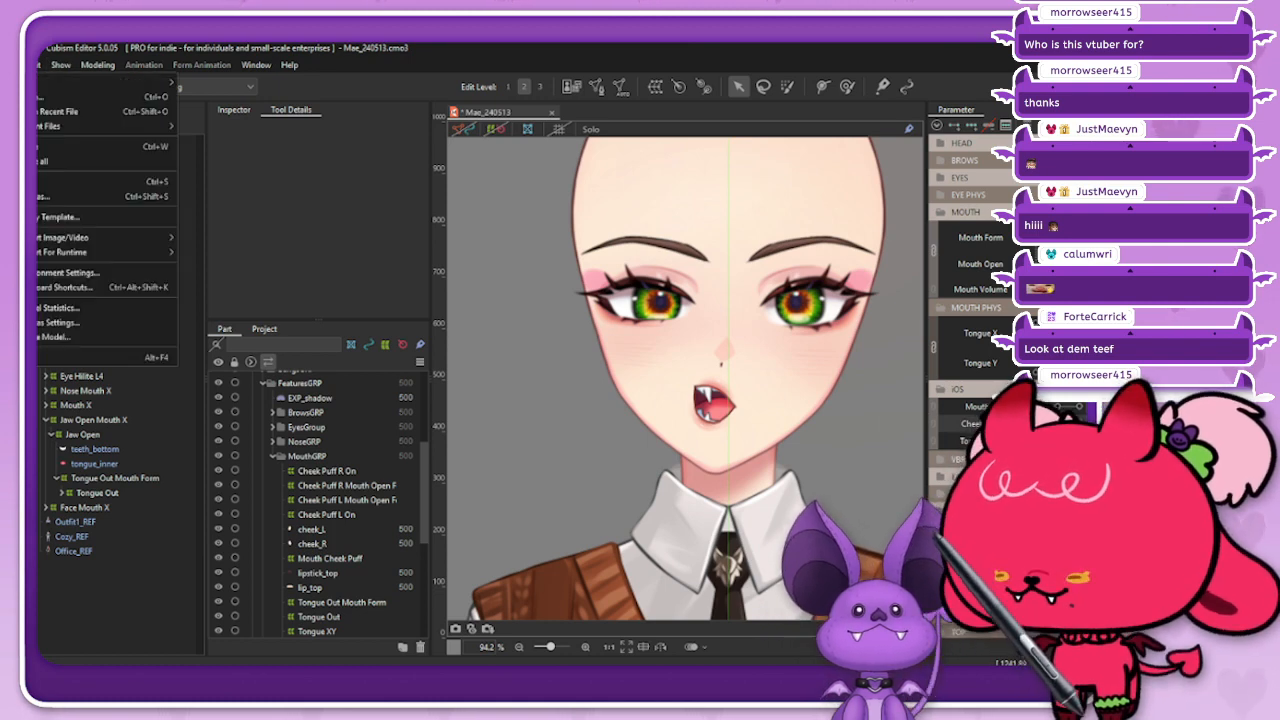
pyautogui.moveTo(70, 126)
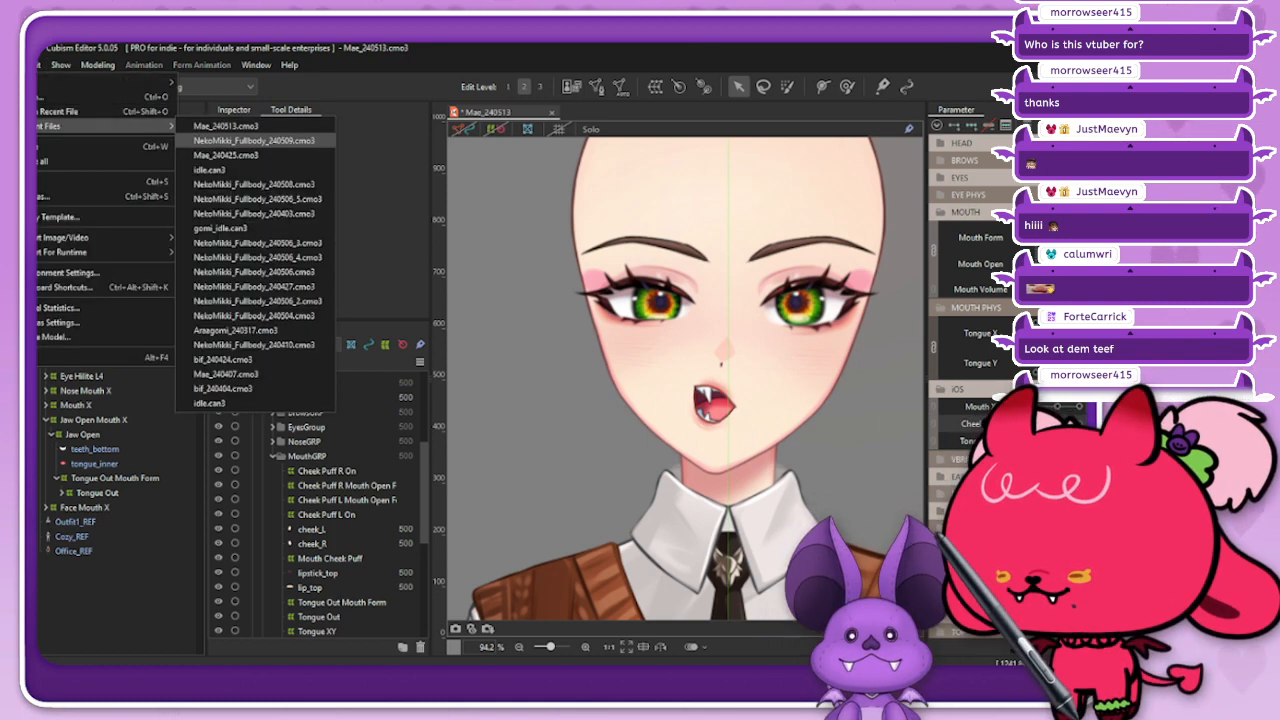
pyautogui.click(254, 141)
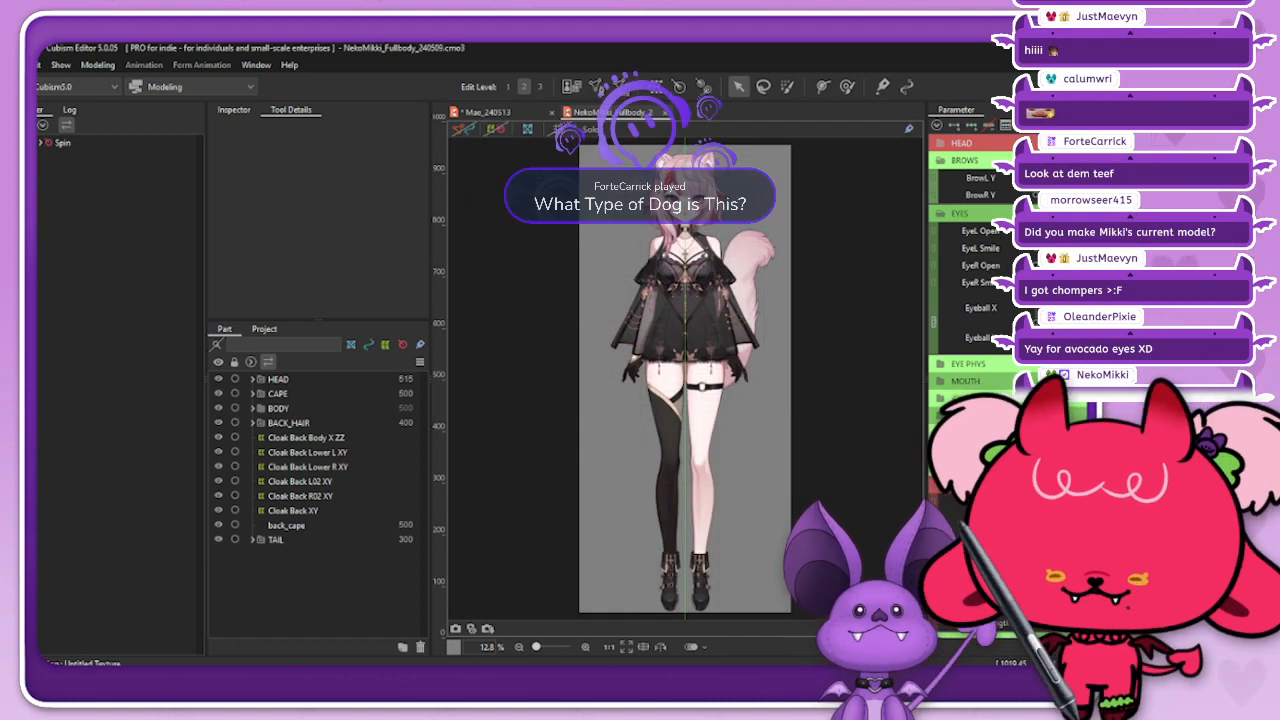
pyautogui.scroll(4, 677, 158)
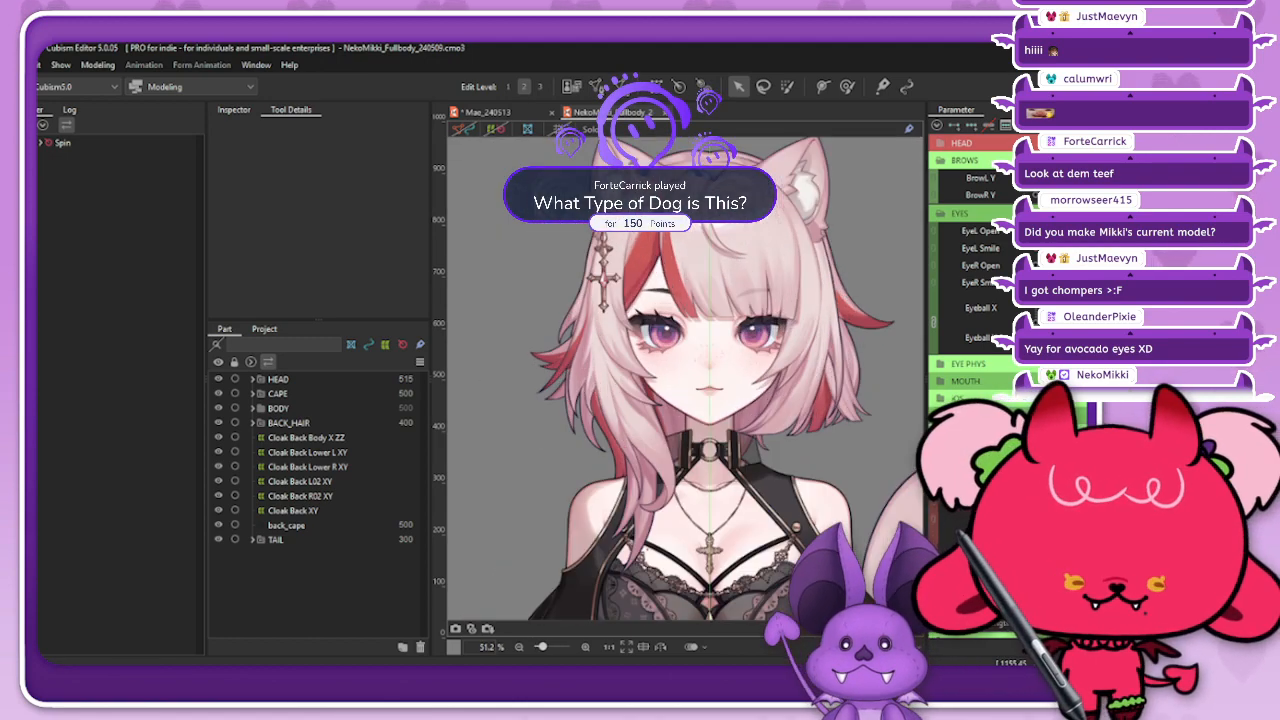
pyautogui.moveTo(710, 380); pyautogui.dragTo(689, 379)
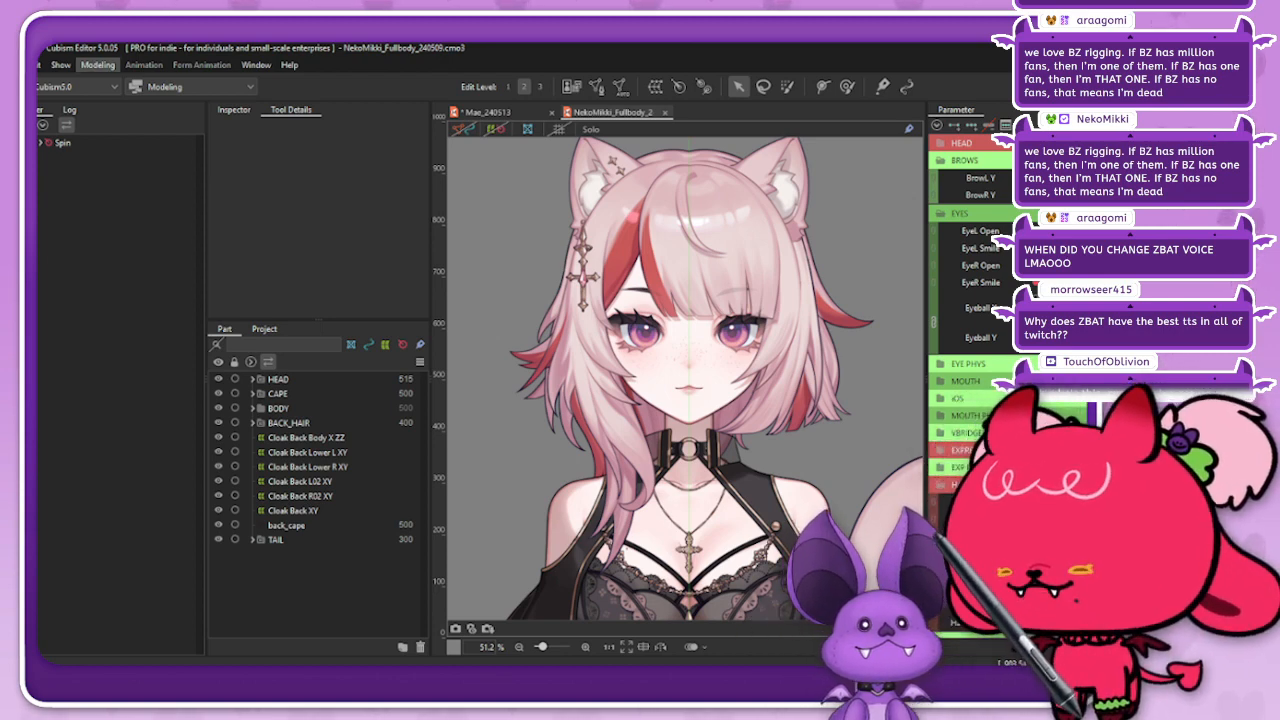
pyautogui.click(98, 64)
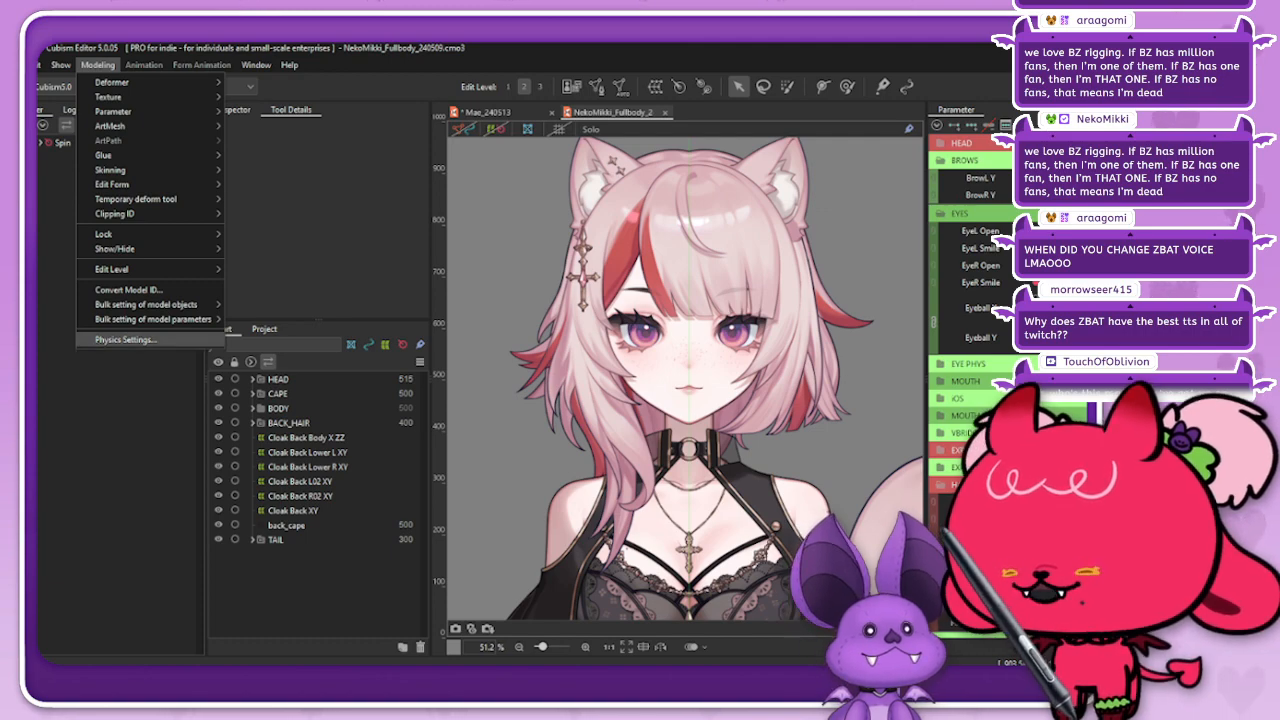
pyautogui.click(125, 339)
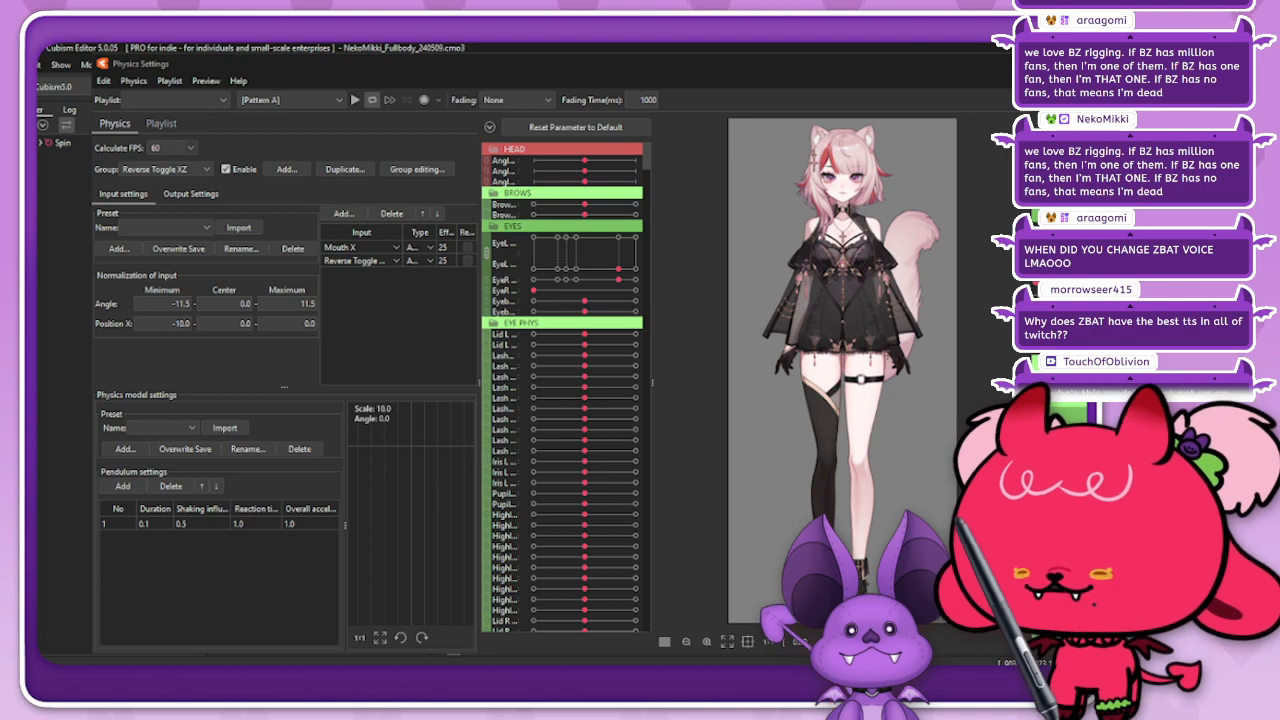
pyautogui.press('Escape')
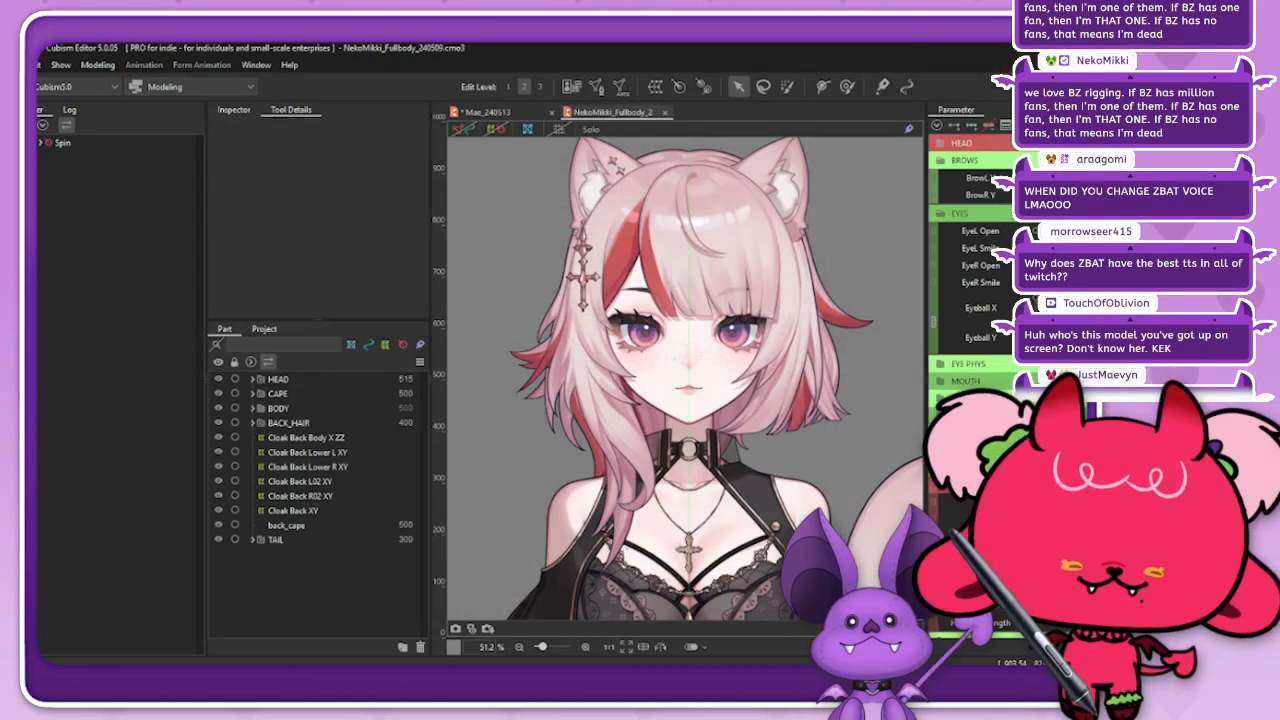
# Step: Collapse the BROWS, EYES and HAIRSTYLE parameter groups and switch the Wig parameter off
pyautogui.click(941, 160)
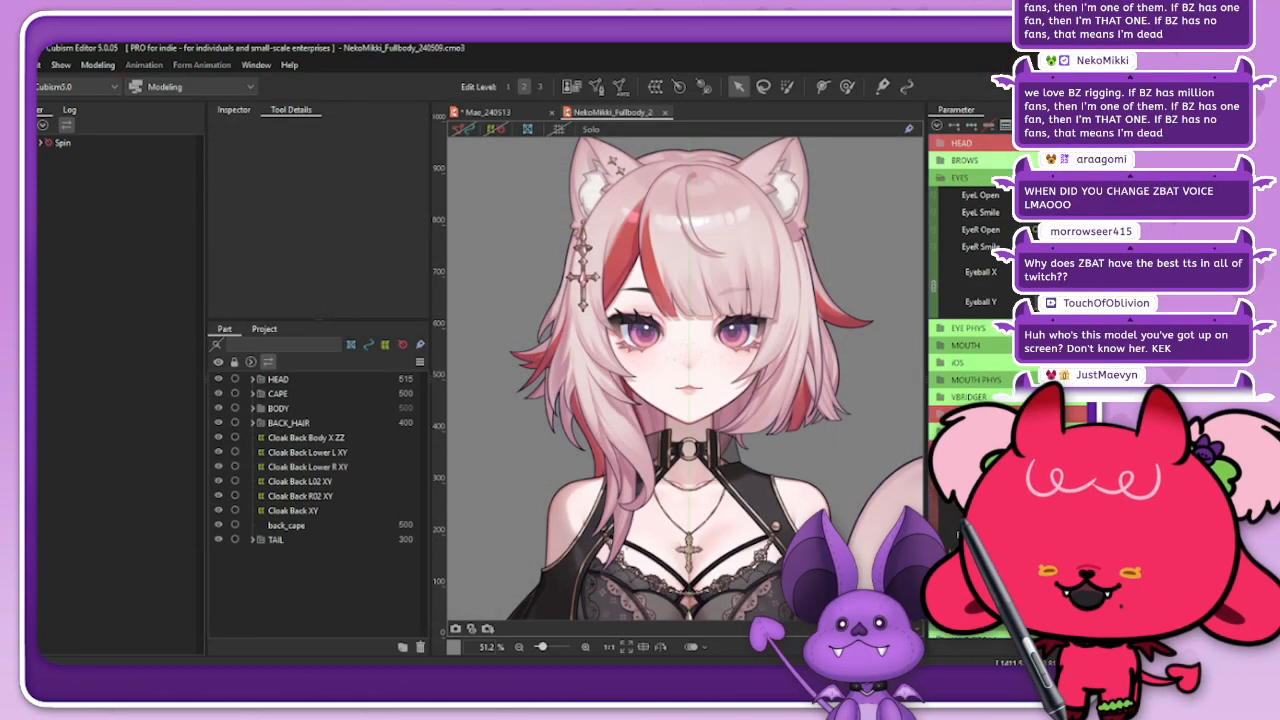
pyautogui.click(941, 178)
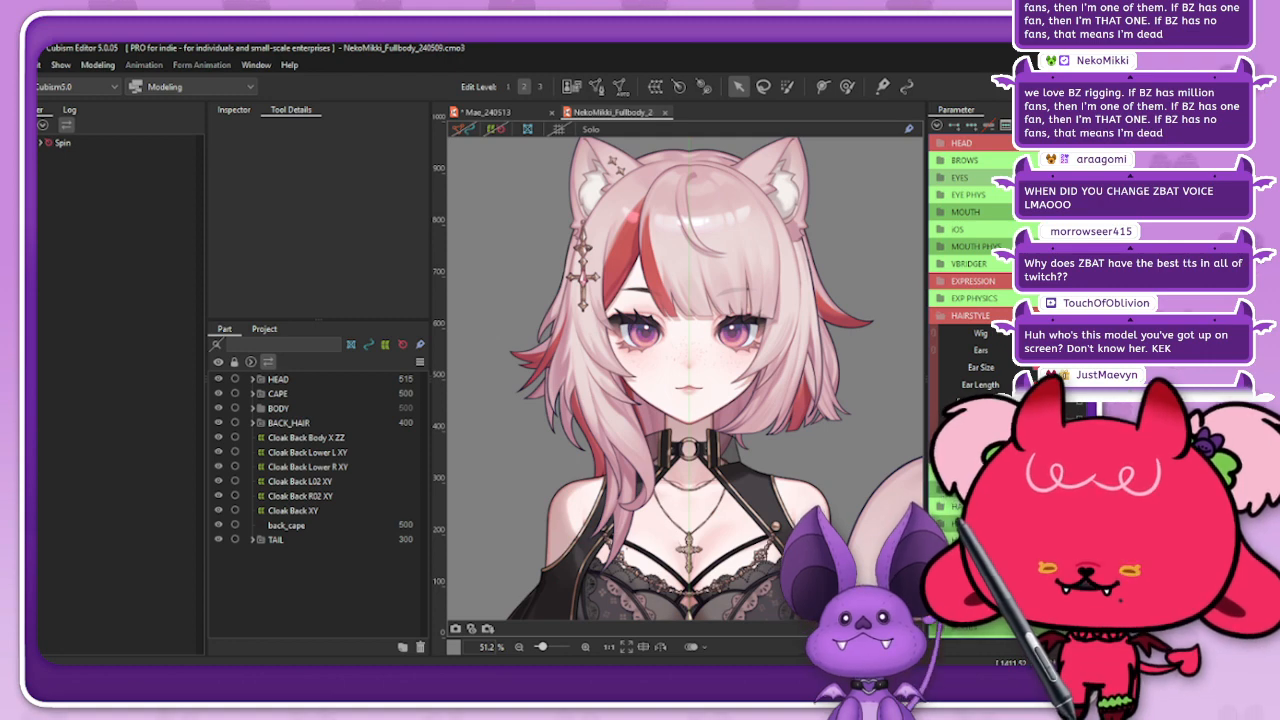
pyautogui.click(1037, 333)
pyautogui.click(941, 316)
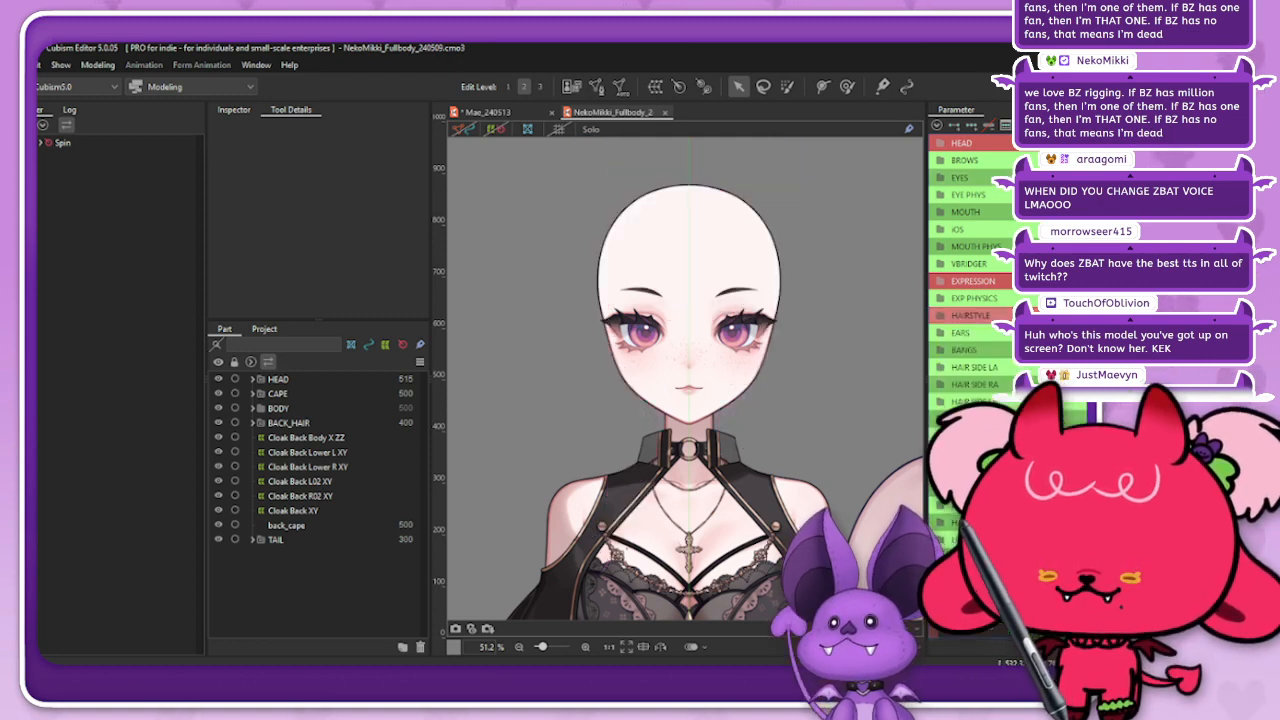
# Step: Switch on the tiny-head toggle among the last parameters and examine the shrunken head up close
pyautogui.scroll(-5, 960, 320)
pyautogui.scroll(-2, 970, 280)
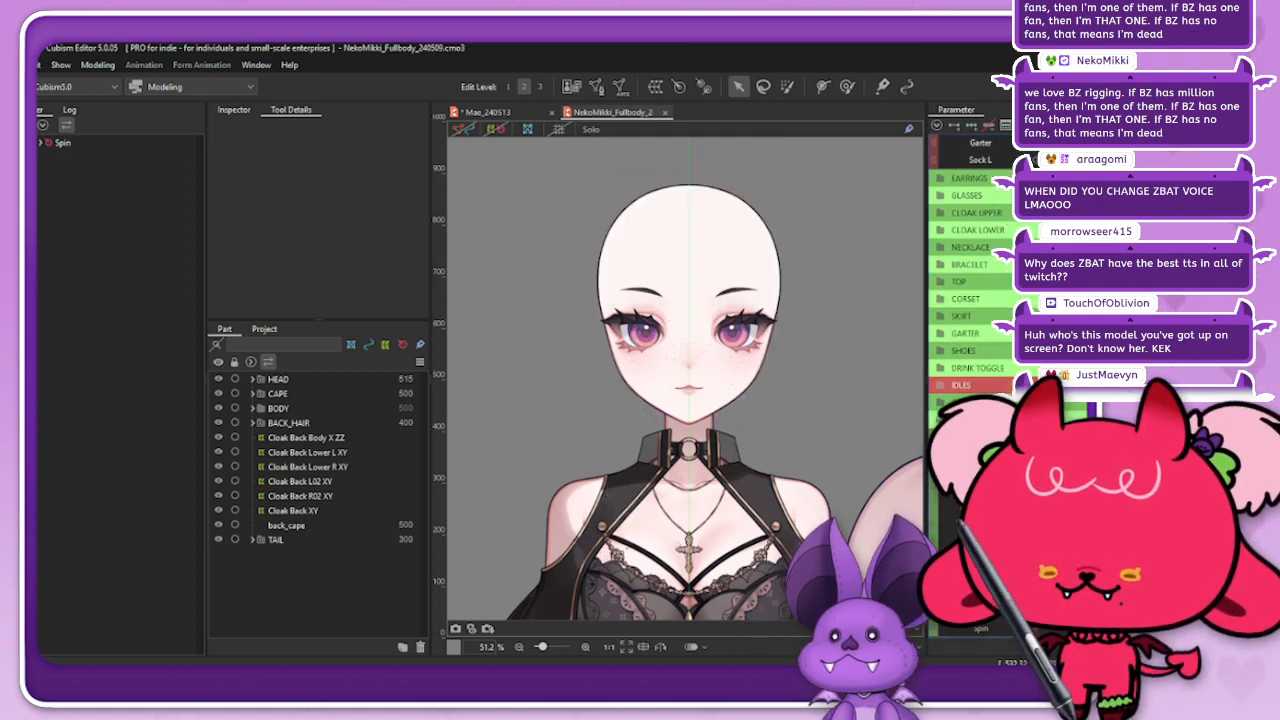
pyautogui.click(1120, 611)
pyautogui.click(1037, 611)
pyautogui.moveTo(1037, 594); pyautogui.dragTo(1120, 594)
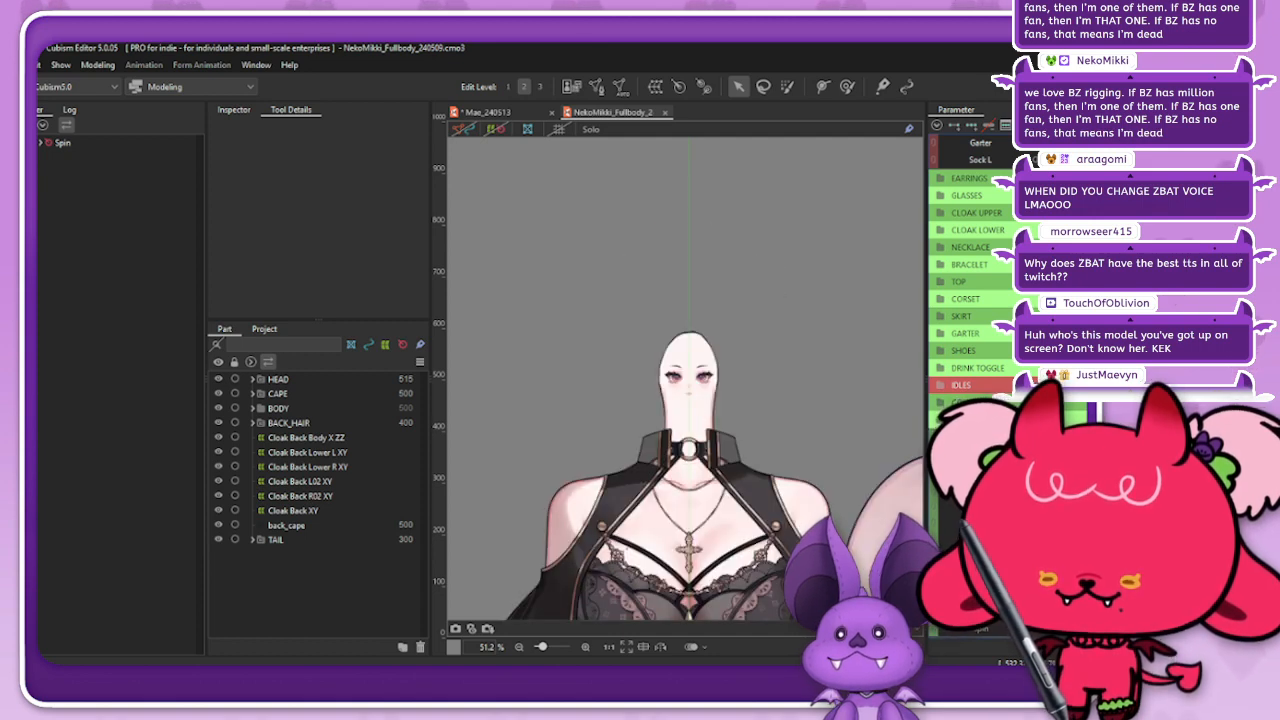
pyautogui.scroll(3, 721, 436)
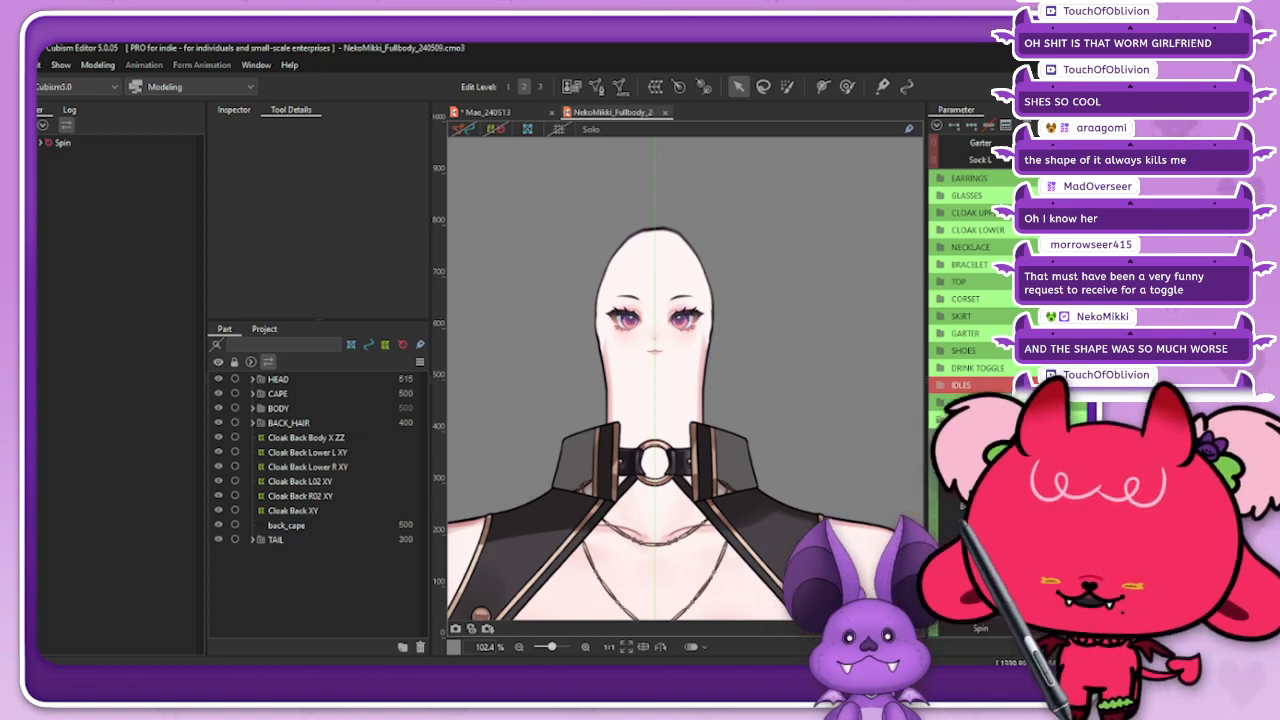
pyautogui.scroll(5, 655, 296)
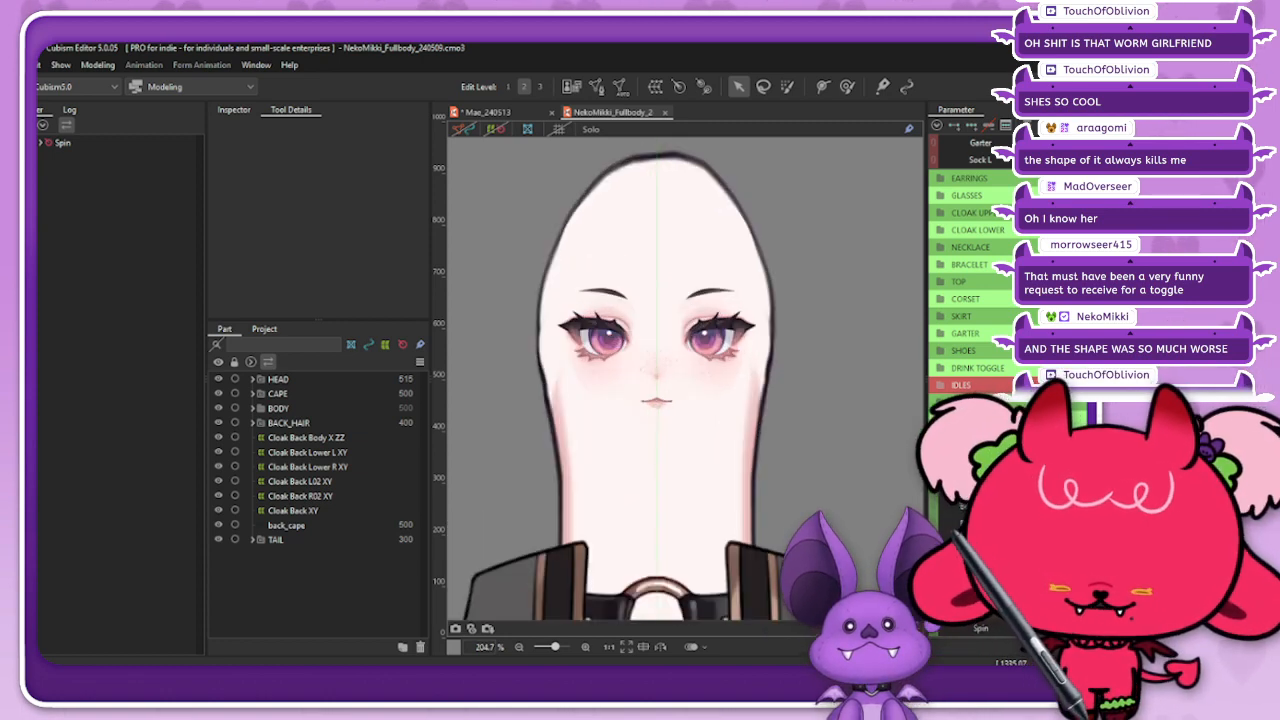
pyautogui.scroll(-5, 768, 338)
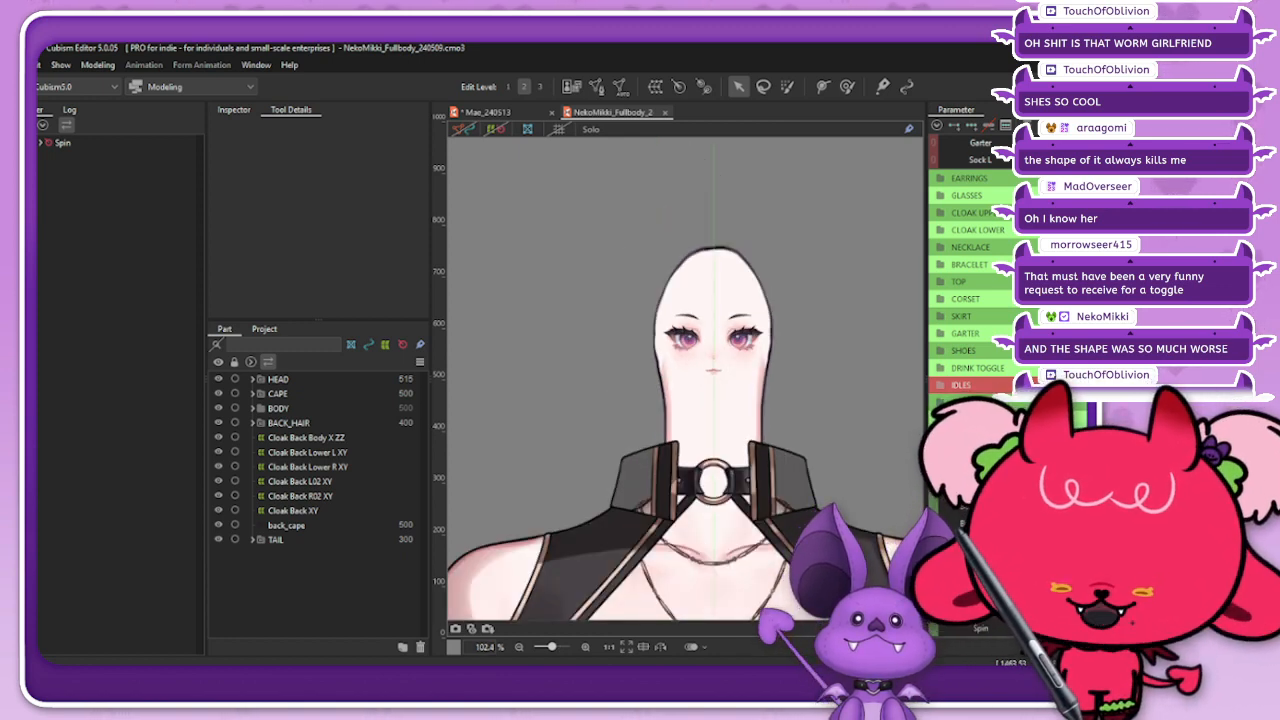
# Step: Switch the tiny-head toggle off to bring the head back to normal size
pyautogui.scroll(3, 975, 240)
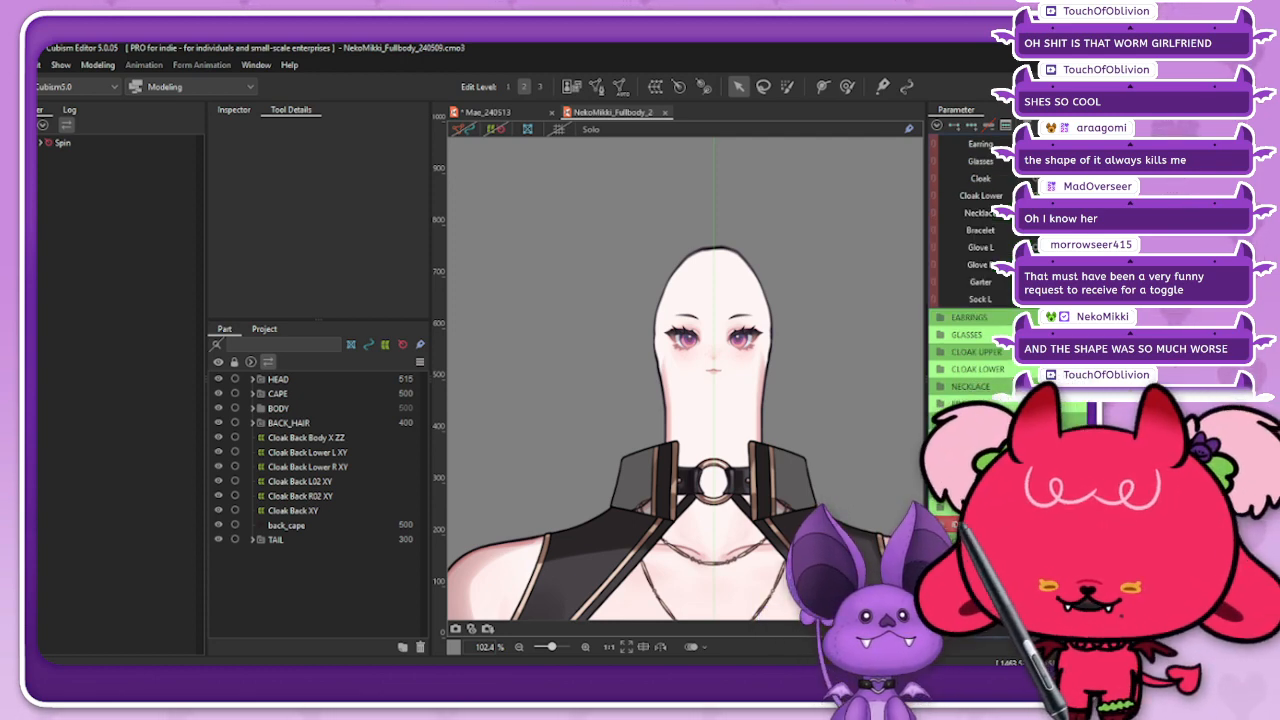
pyautogui.click(1050, 594)
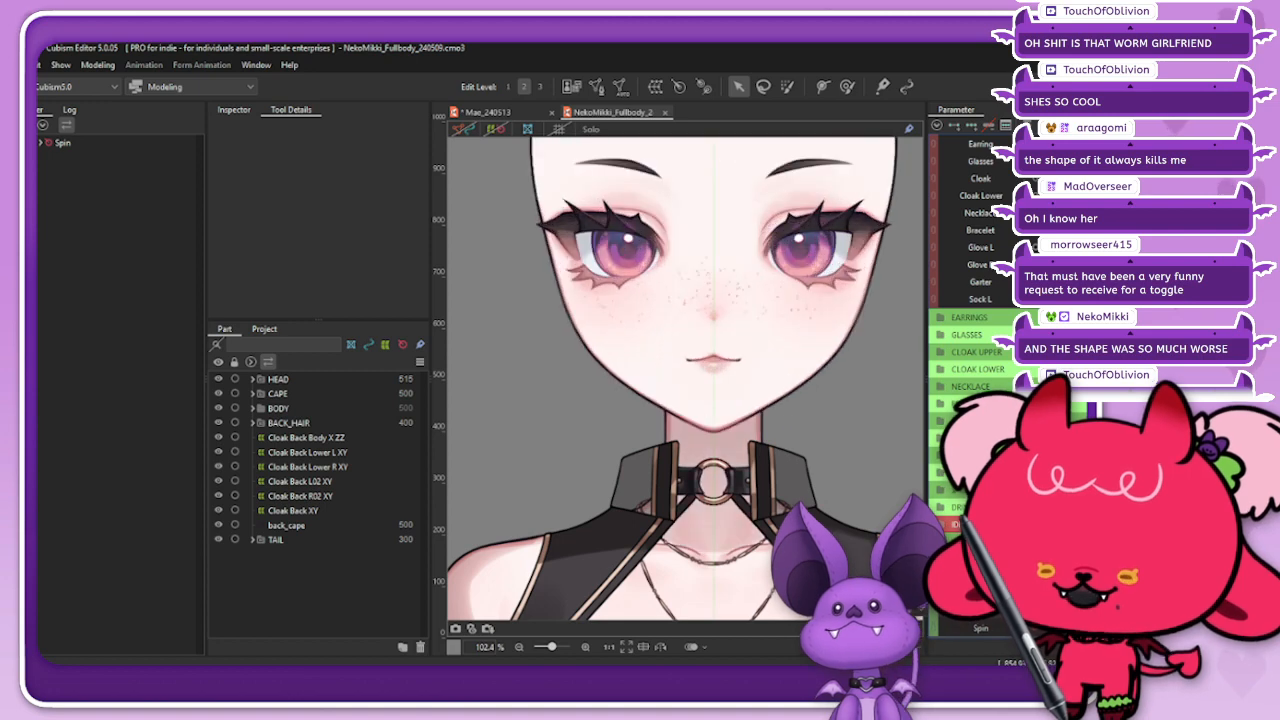
pyautogui.scroll(-3, 792, 470)
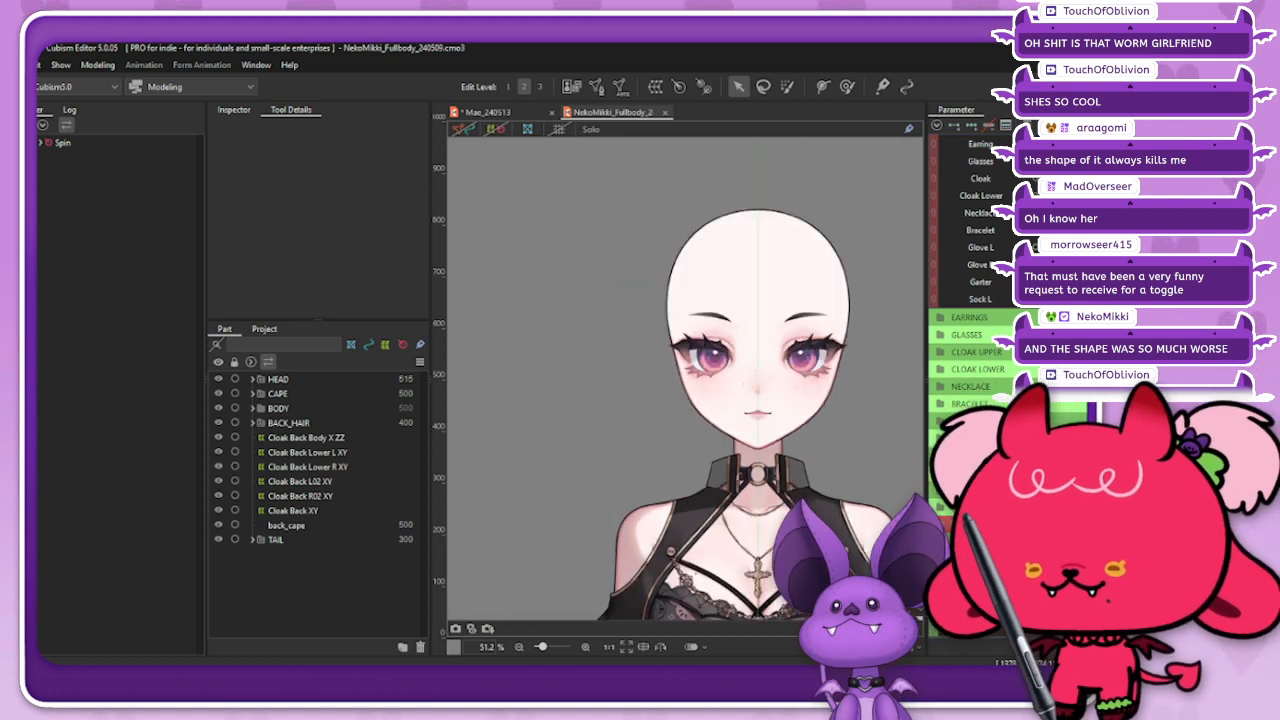
# Step: Select the Head ZZ rotation deformer under Tiny Head and lower its opacity to 0 % to hide the head
pyautogui.scroll(2, 825, 430)
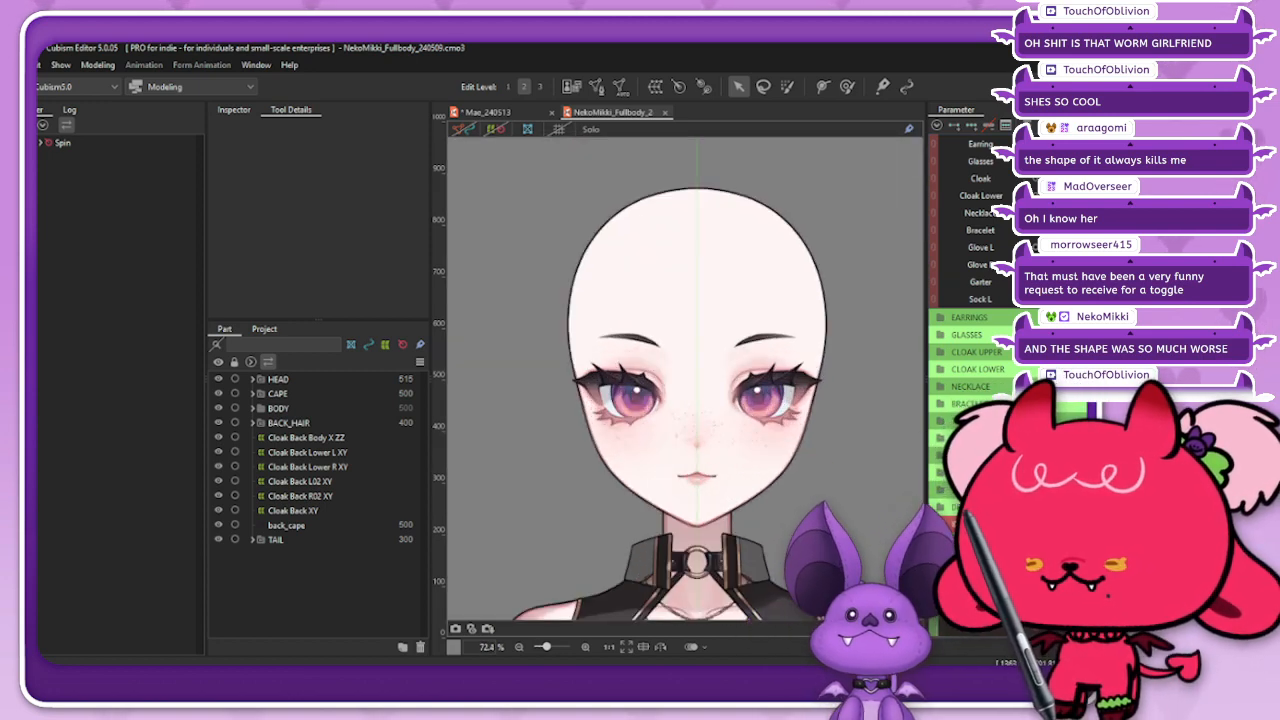
pyautogui.rightClick(771, 481)
pyautogui.click(826, 522)
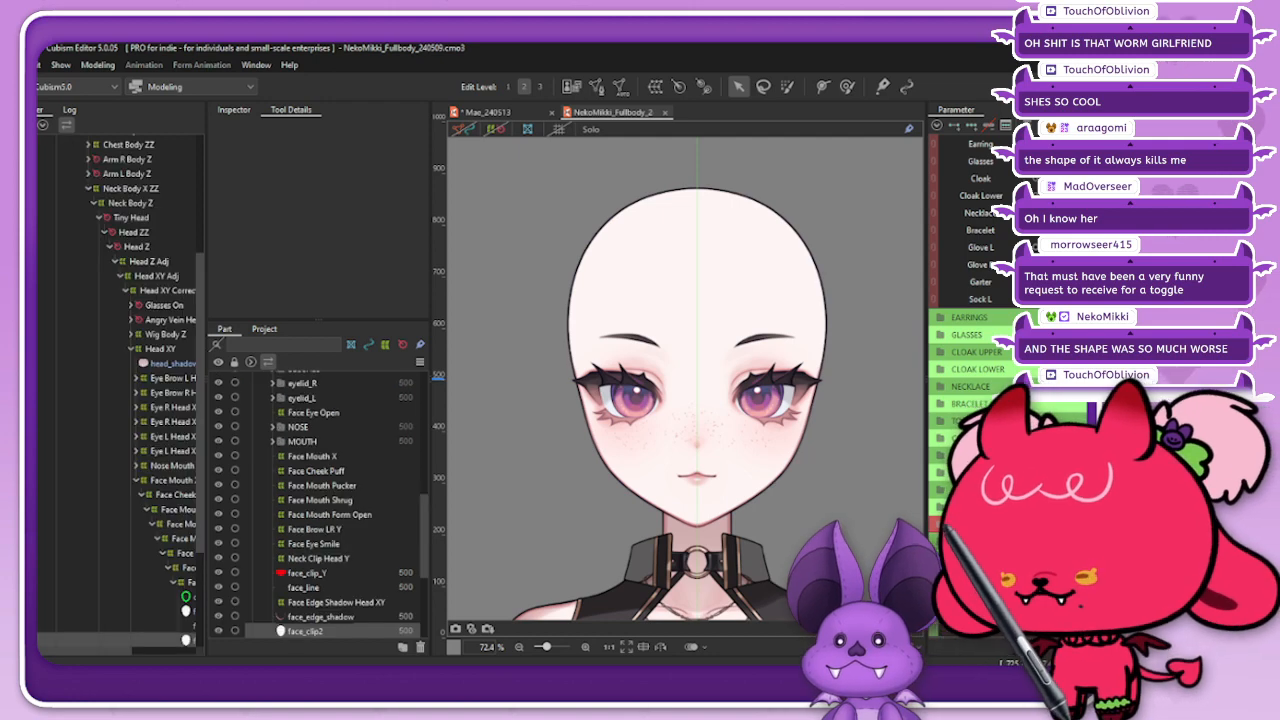
pyautogui.click(133, 232)
pyautogui.click(104, 232)
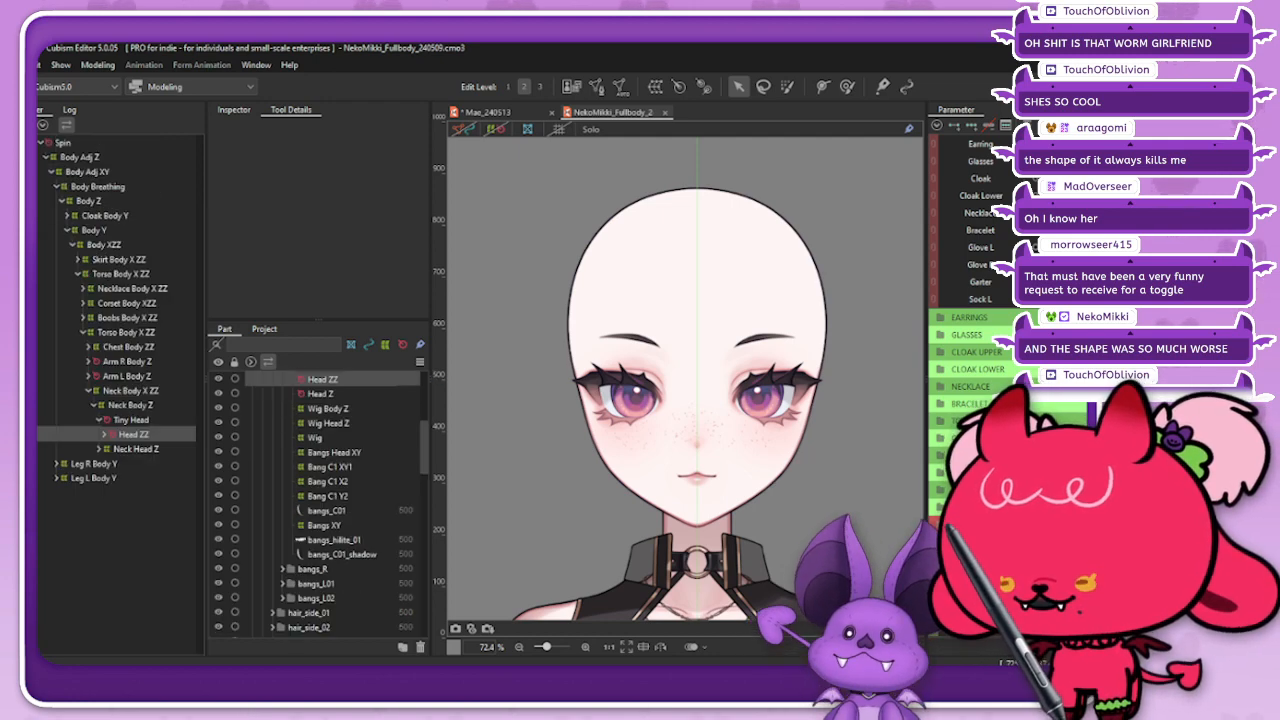
pyautogui.click(234, 110)
pyautogui.moveTo(305, 254); pyautogui.dragTo(215, 254)
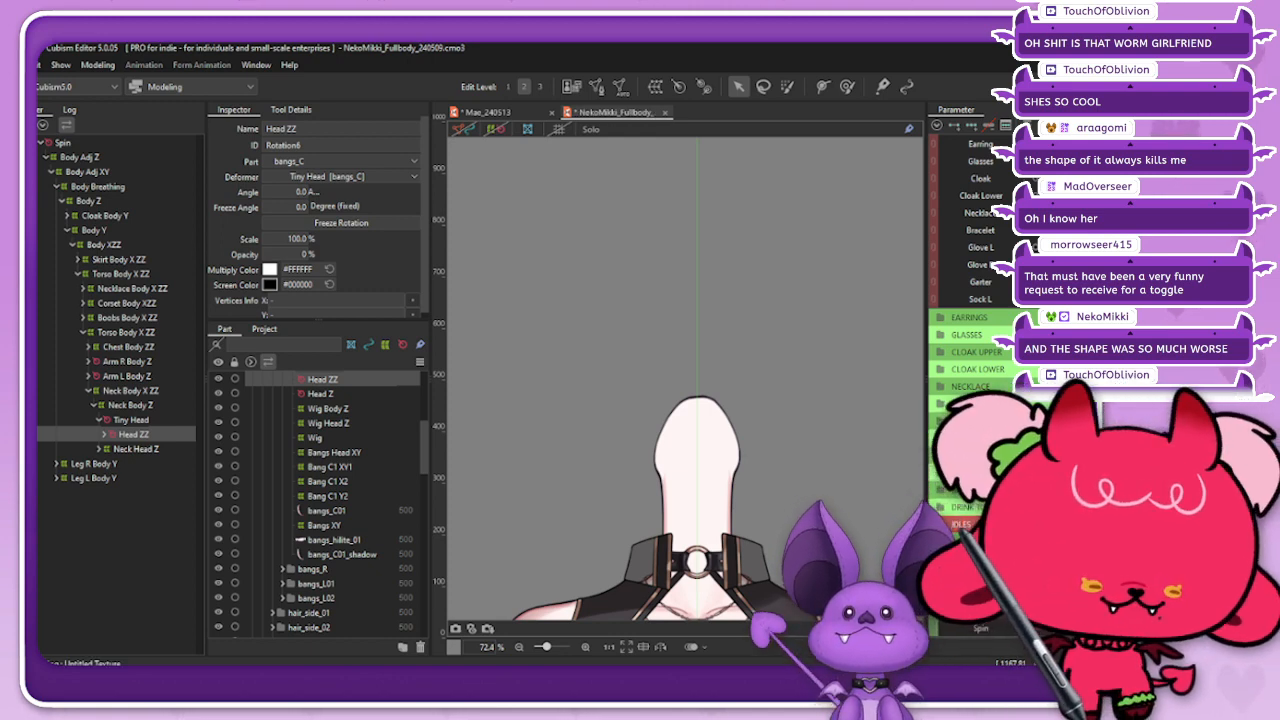
pyautogui.scroll(-2, 670, 375)
pyautogui.scroll(2, 672, 570)
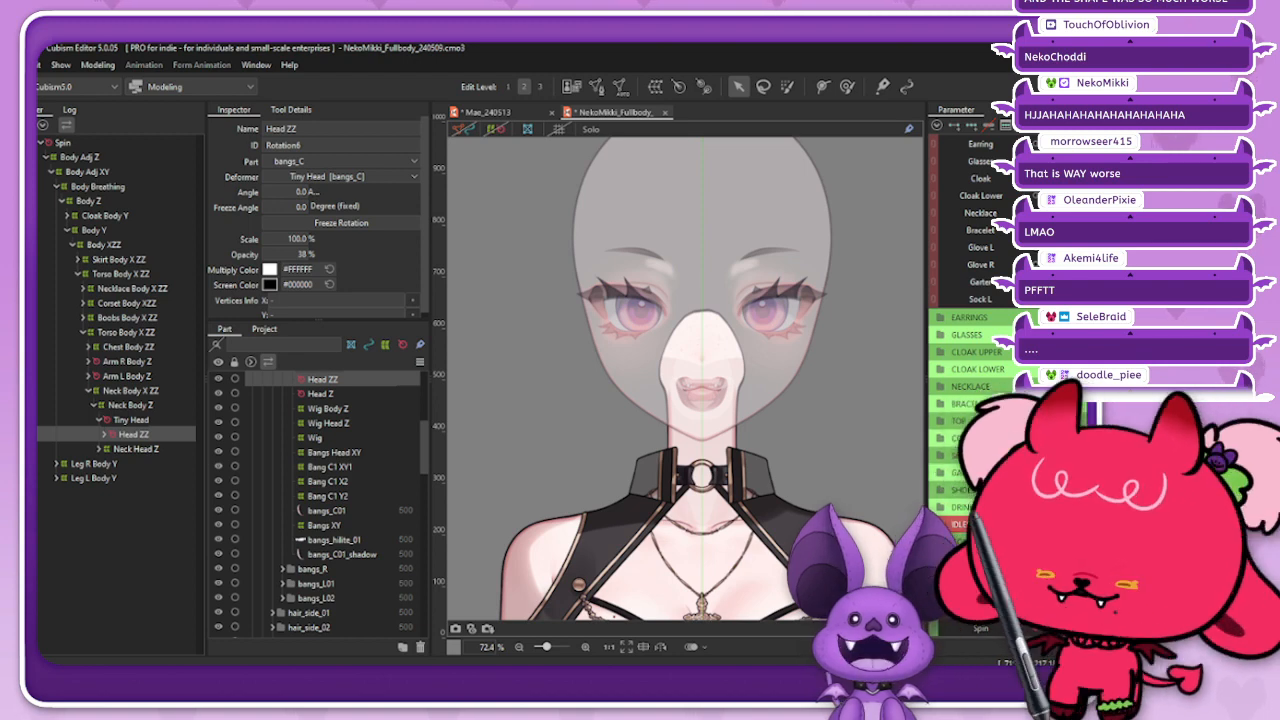
# Step: Undo the Head ZZ opacity change and close NekoMikki_Fullbody_240509 without saving
pyautogui.hotkey('ctrl', 'z')
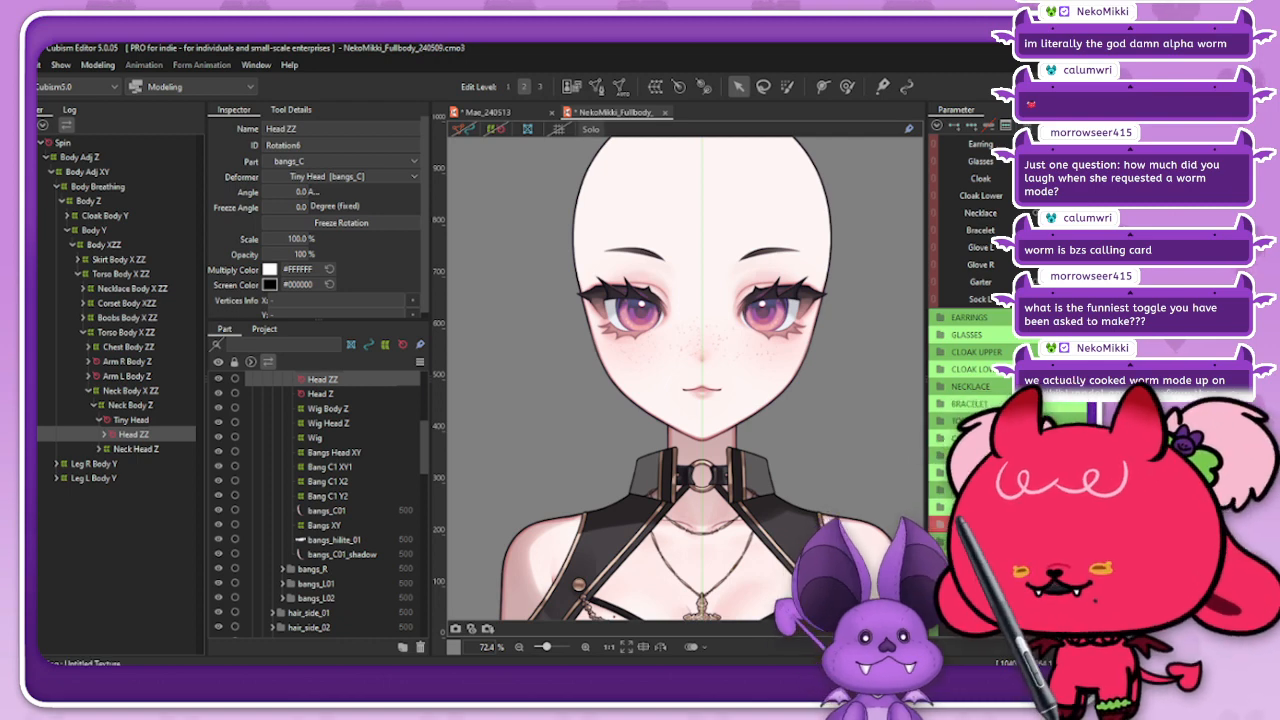
pyautogui.hotkey('ctrl', 'w')
pyautogui.click(590, 378)
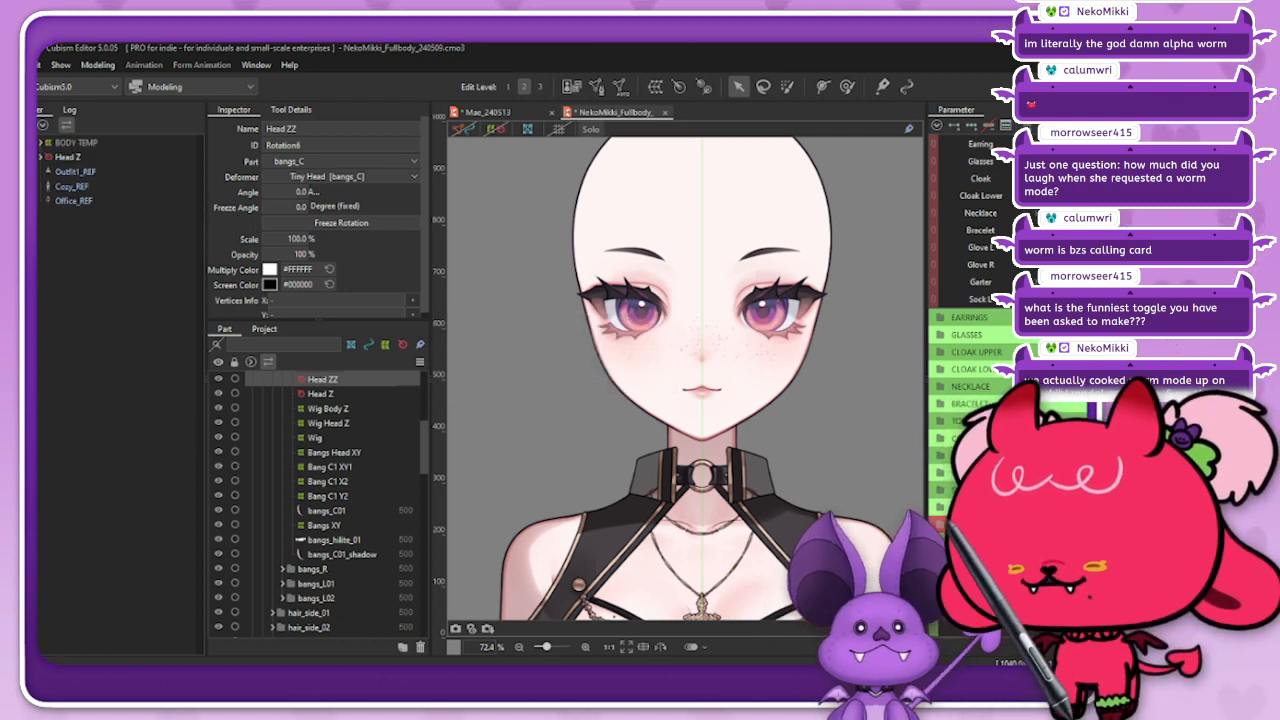
pyautogui.click(12, 65)
pyautogui.moveTo(100, 126)
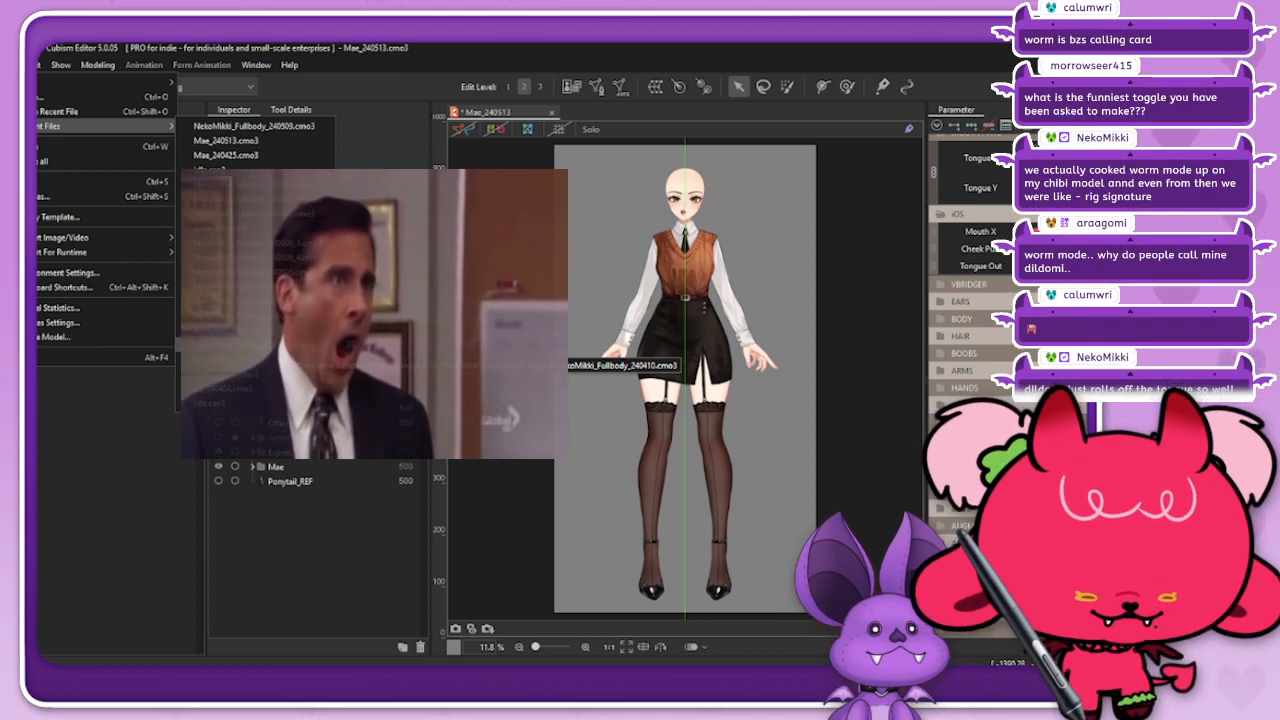
pyautogui.moveTo(110, 83)
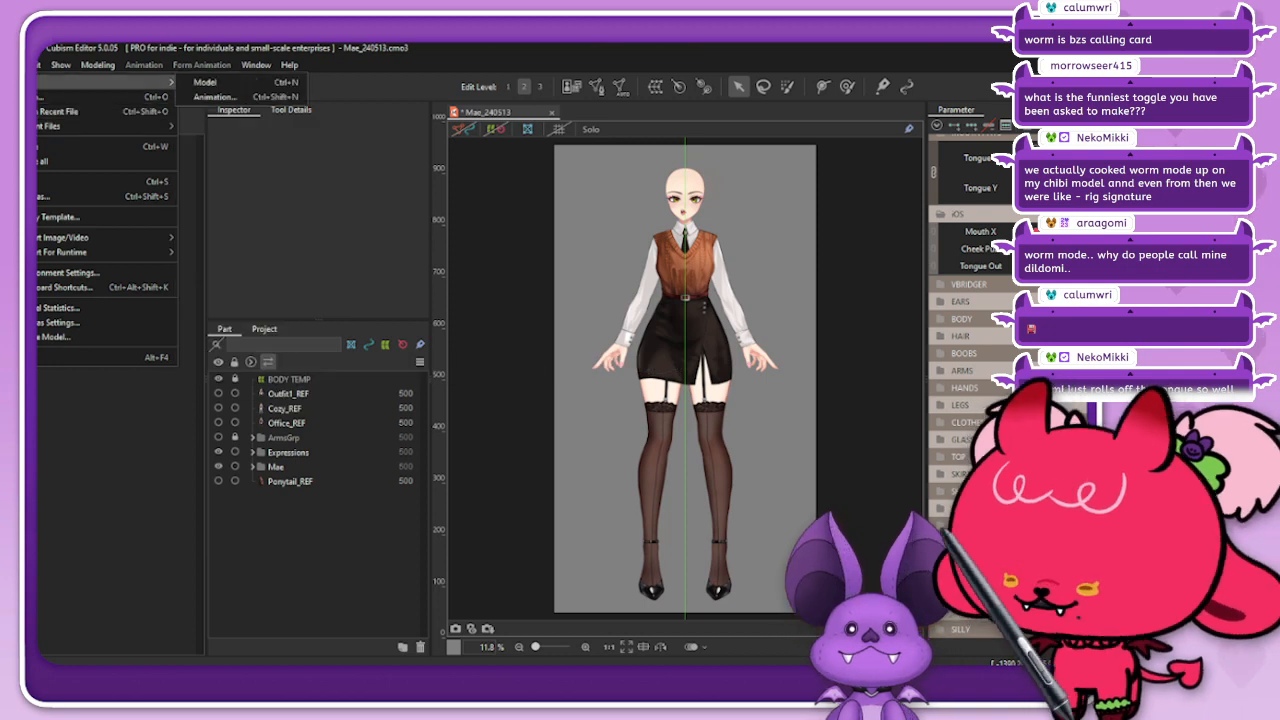
pyautogui.click(205, 83)
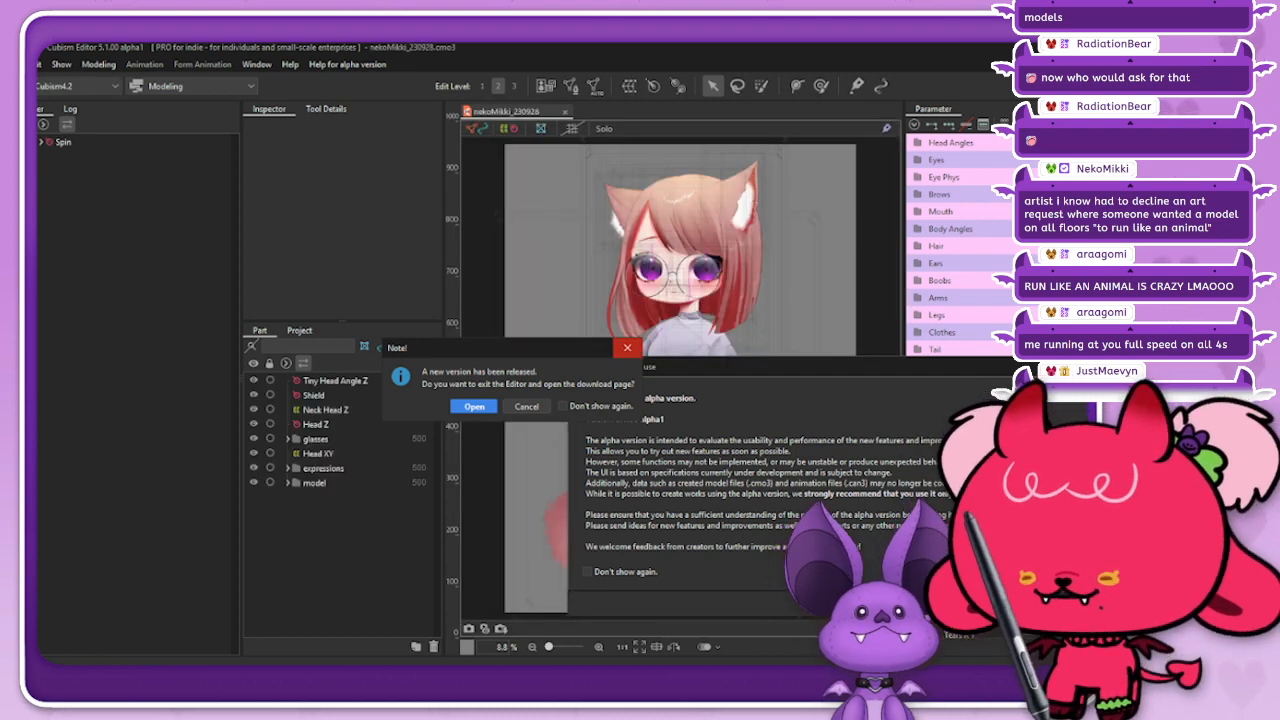
# Step: Dismiss the new-version and alpha-version notices and hide the mesh and deformer outlines on the nekoMikki_230928 canvas
pyautogui.click(627, 348)
pyautogui.moveTo(932, 368); pyautogui.dragTo(610, 368)
pyautogui.click(595, 598)
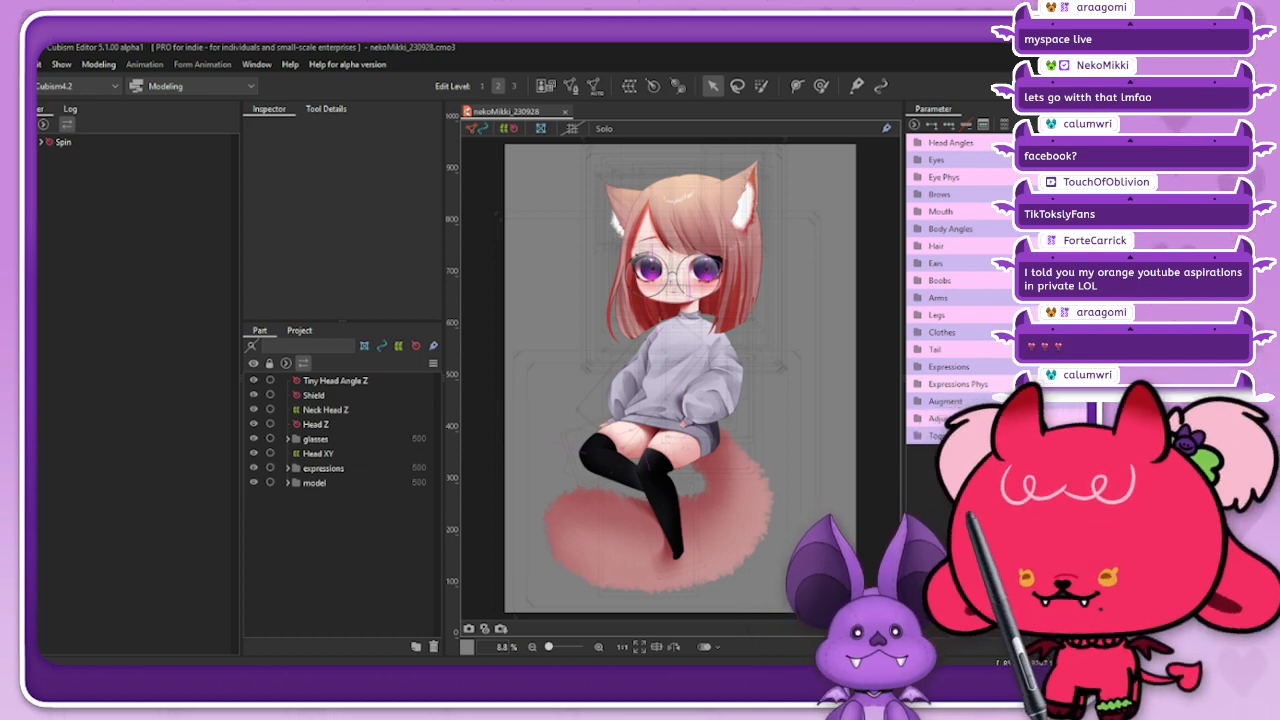
pyautogui.click(477, 128)
pyautogui.click(509, 128)
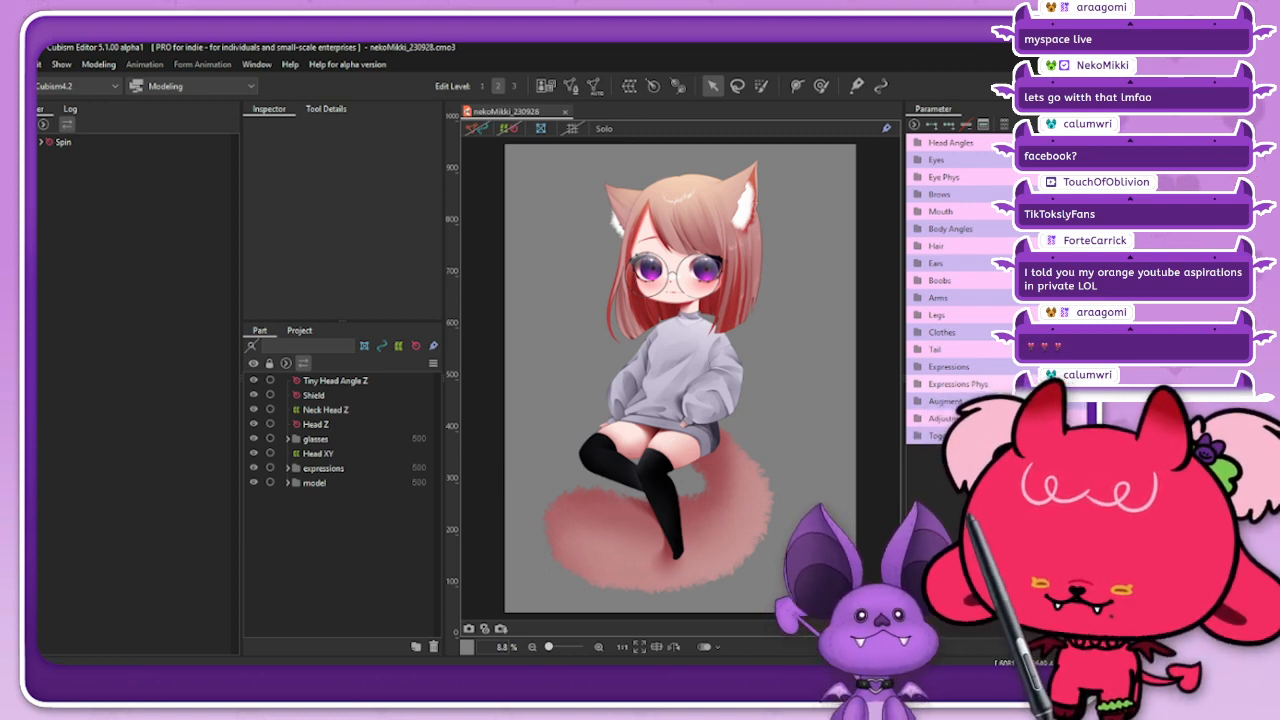
# Step: Switch Tiny Head fully on among the Toggles parameters and examine the shrunken head and long neck up close
pyautogui.moveTo(1030, 470); pyautogui.dragTo(1120, 470)
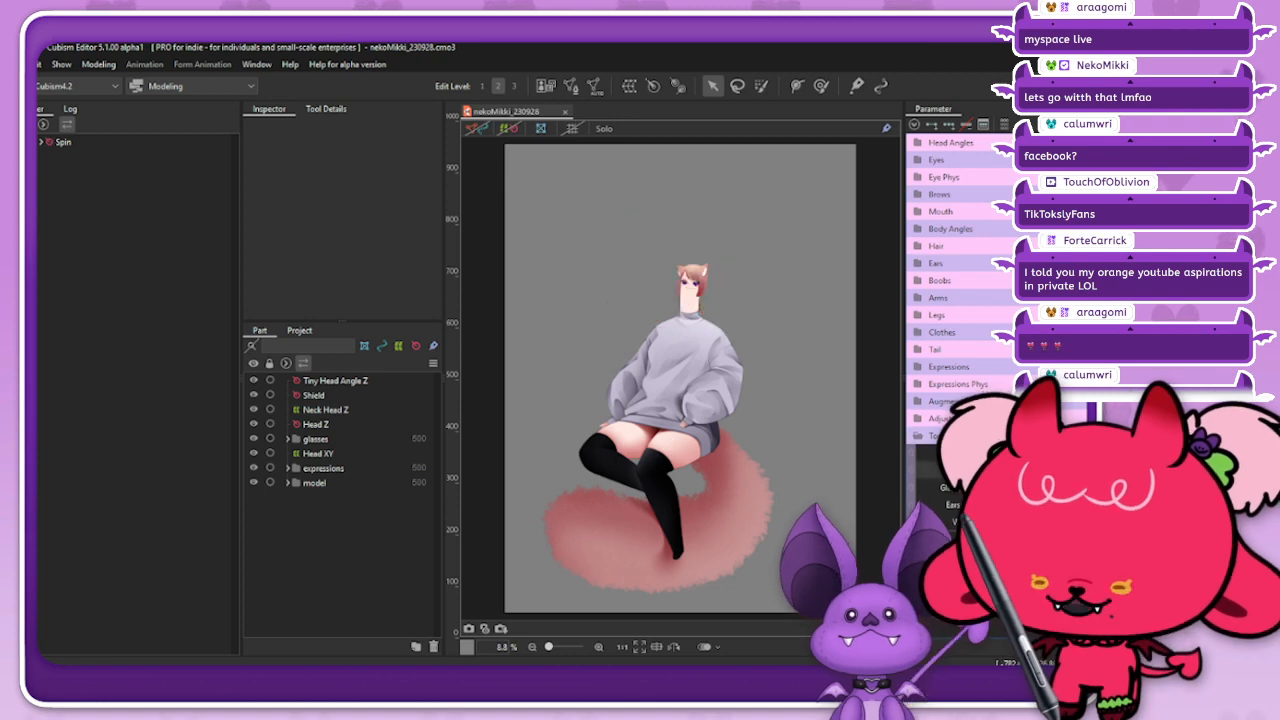
pyautogui.scroll(4, 700, 266)
pyautogui.scroll(4, 690, 278)
pyautogui.scroll(-2, 779, 384)
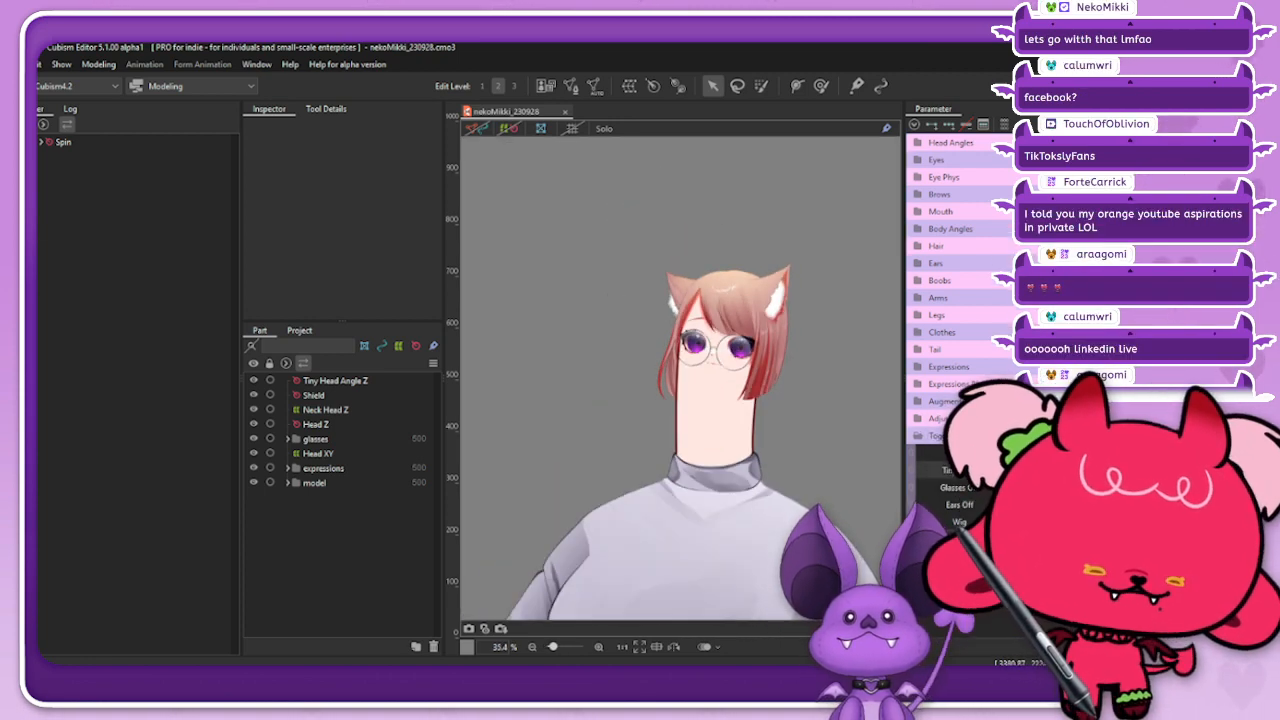
pyautogui.scroll(-1, 735, 346)
pyautogui.scroll(1, 784, 312)
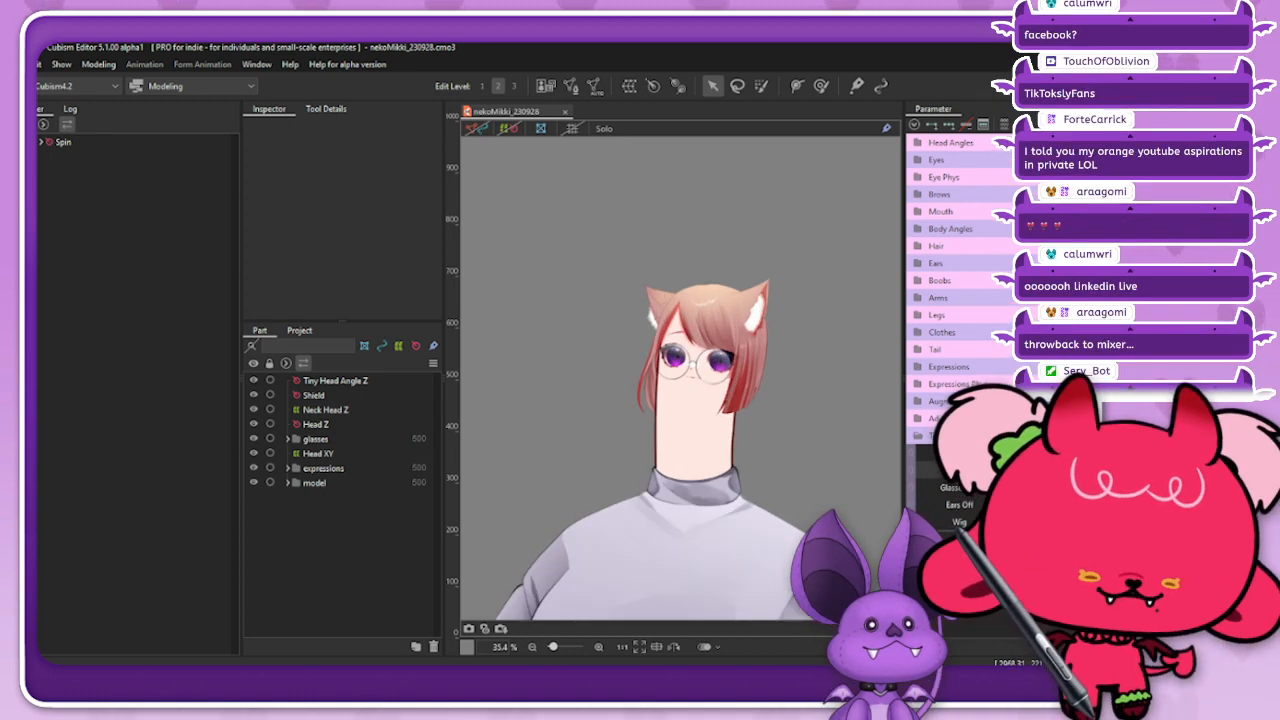
pyautogui.scroll(-1, 685, 352)
pyautogui.scroll(1, 656, 356)
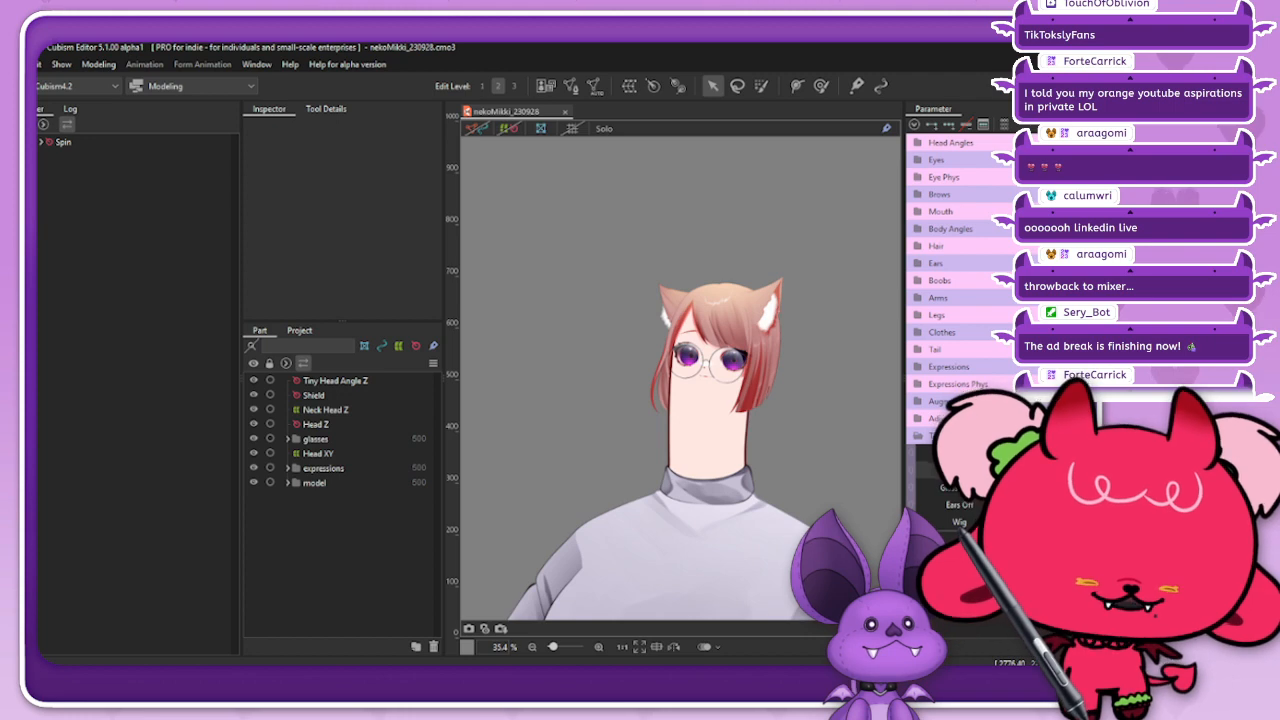
pyautogui.scroll(1, 700, 360)
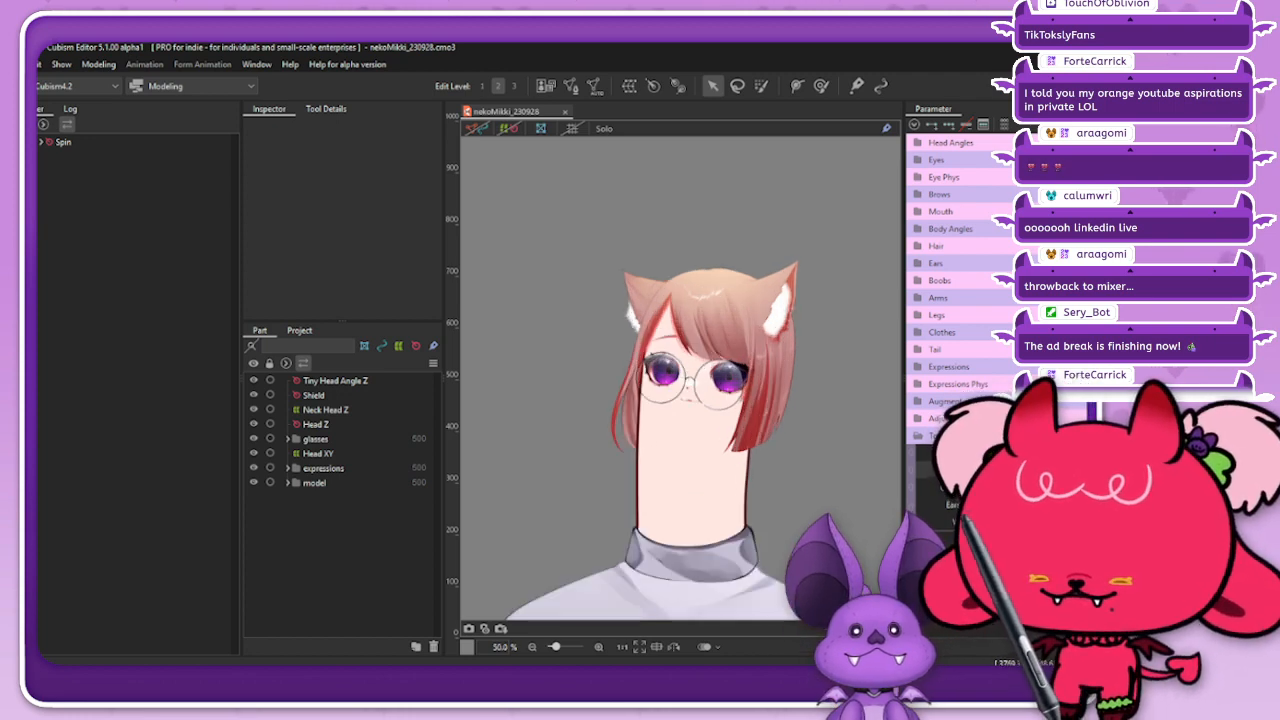
pyautogui.scroll(4, 700, 360)
pyautogui.scroll(-4, 700, 360)
# Step: Switch Tiny Head between off and on to compare the normal and shrunken heads at different view sizes
pyautogui.moveTo(1040, 480)
pyautogui.mouseDown()
pyautogui.moveTo(1025, 480)
pyautogui.moveTo(1100, 480)
pyautogui.moveTo(1025, 480)
pyautogui.mouseUp()
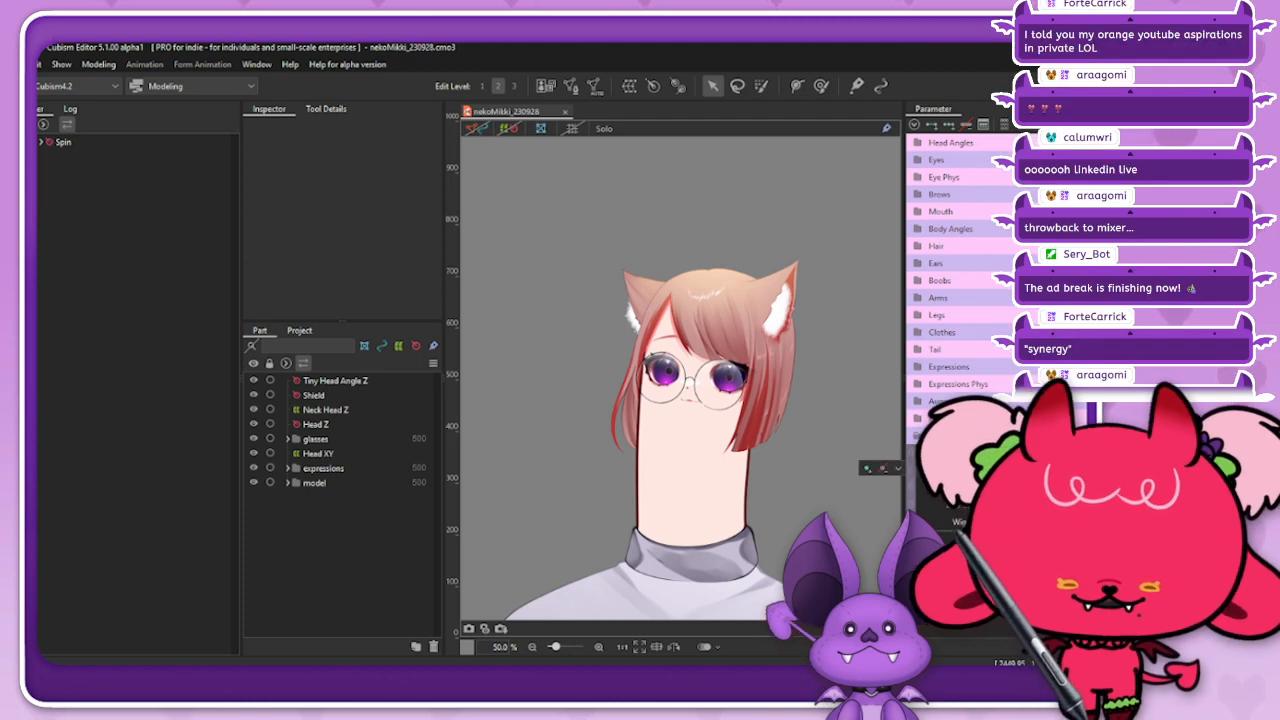
pyautogui.scroll(-3, 766, 368)
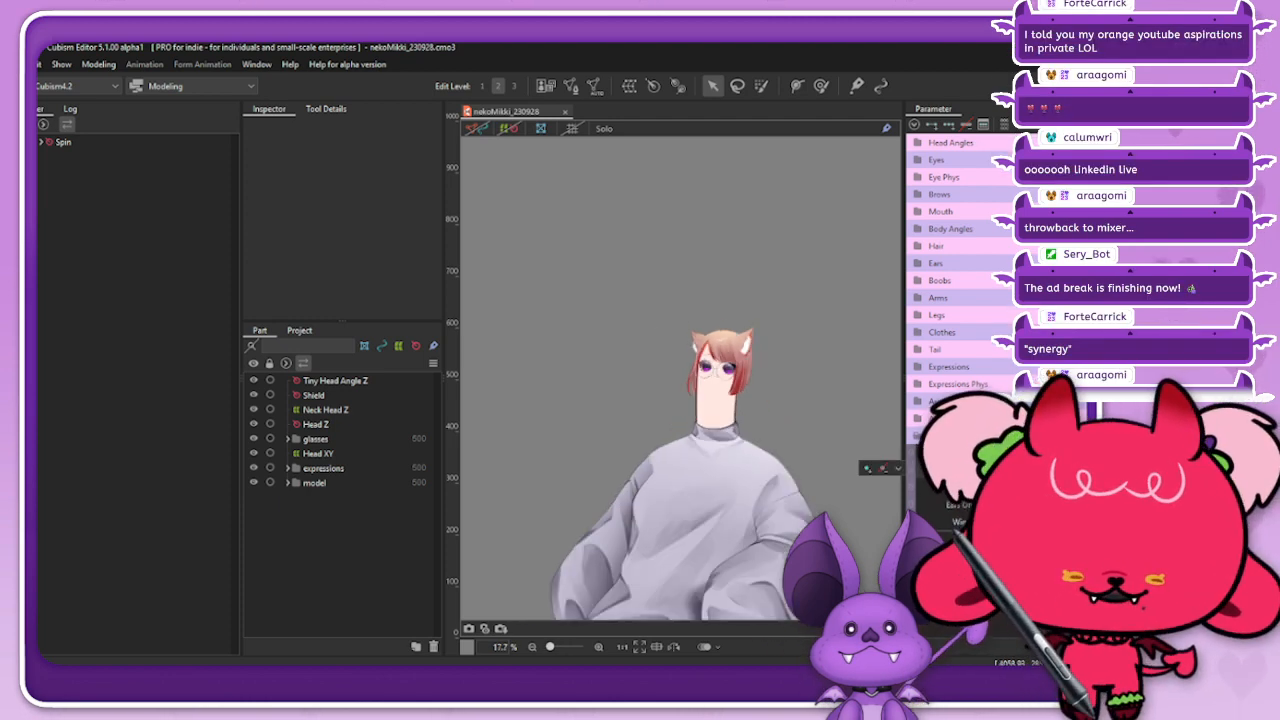
pyautogui.scroll(1, 800, 430)
pyautogui.scroll(2, 630, 385)
pyautogui.scroll(3, 690, 340)
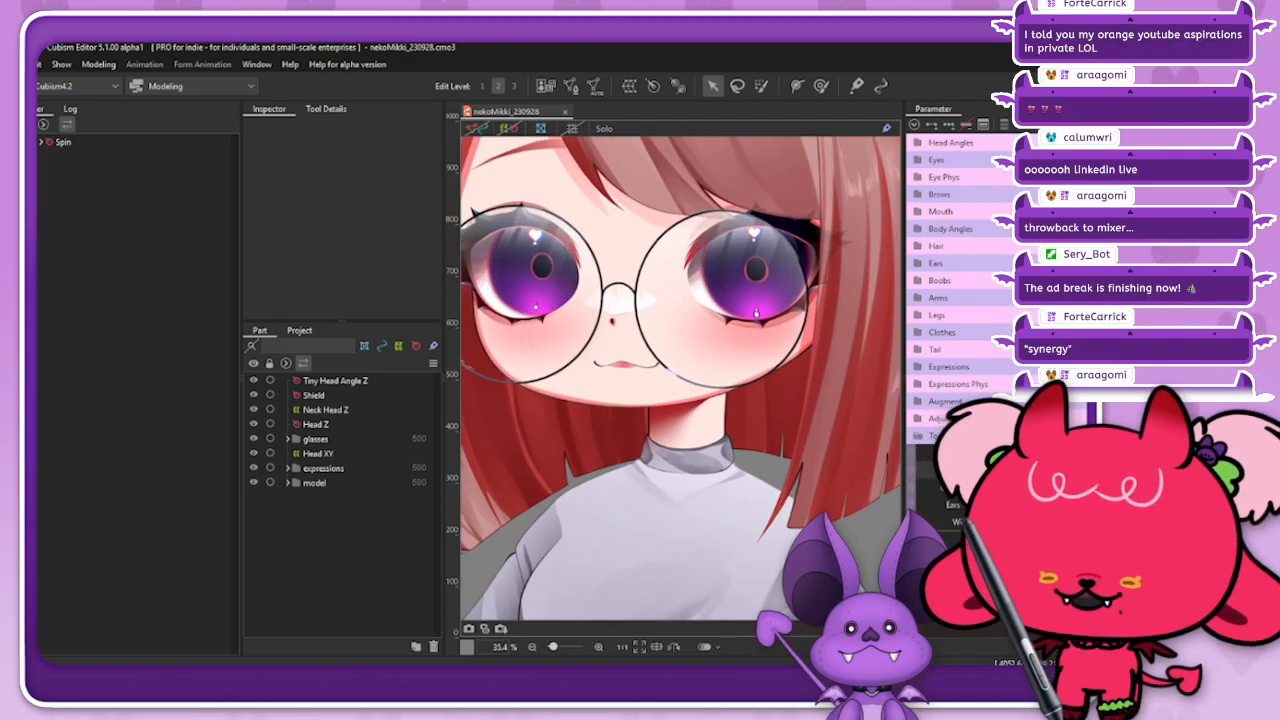
pyautogui.scroll(-6, 690, 340)
pyautogui.scroll(4, 685, 380)
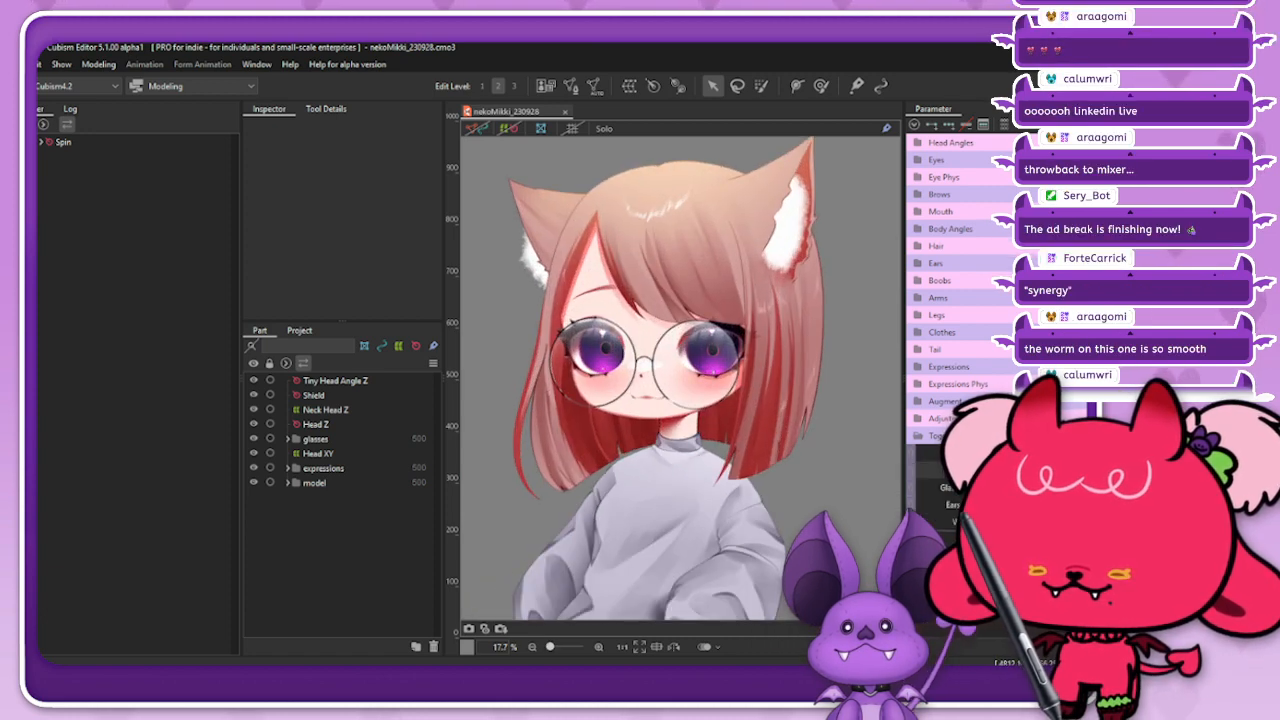
pyautogui.scroll(-4, 685, 380)
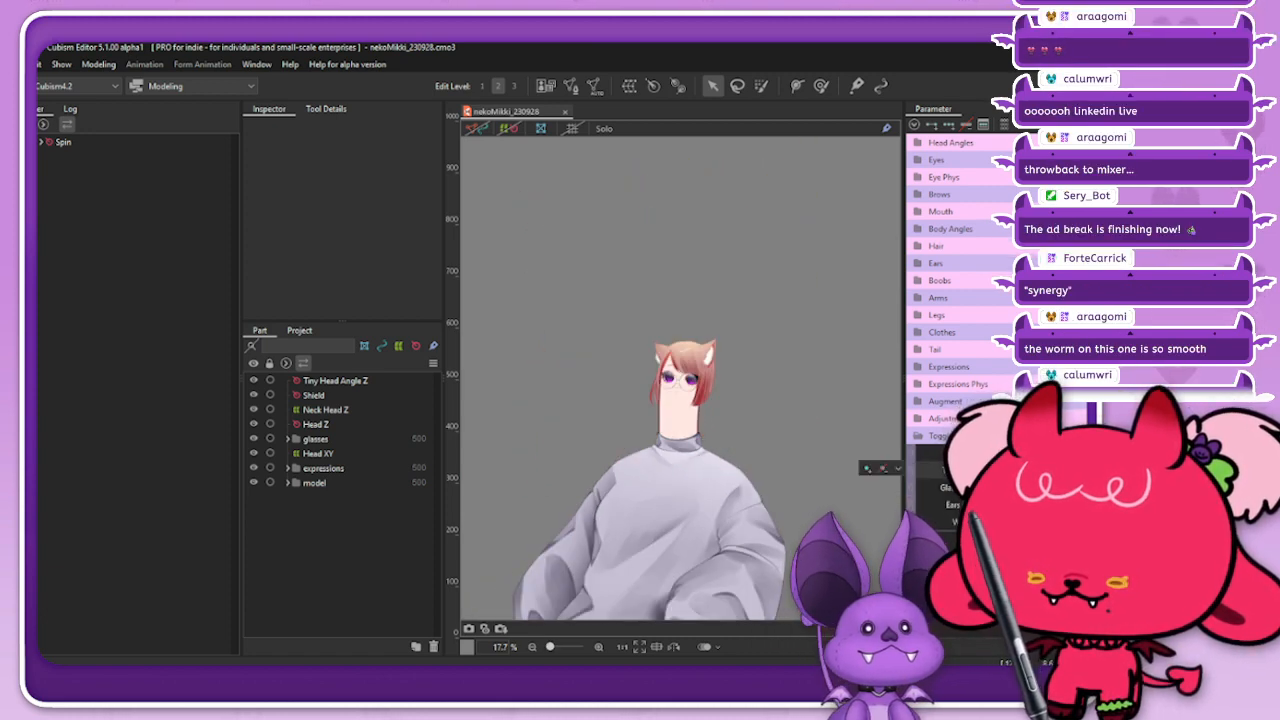
# Step: Set Tiny Head to an in-between value and select all objects keyed to it, revealing them in the deformer tree
pyautogui.moveTo(1050, 470)
pyautogui.mouseDown()
pyautogui.moveTo(1160, 470)
pyautogui.moveTo(1050, 470)
pyautogui.moveTo(1070, 470)
pyautogui.mouseUp()
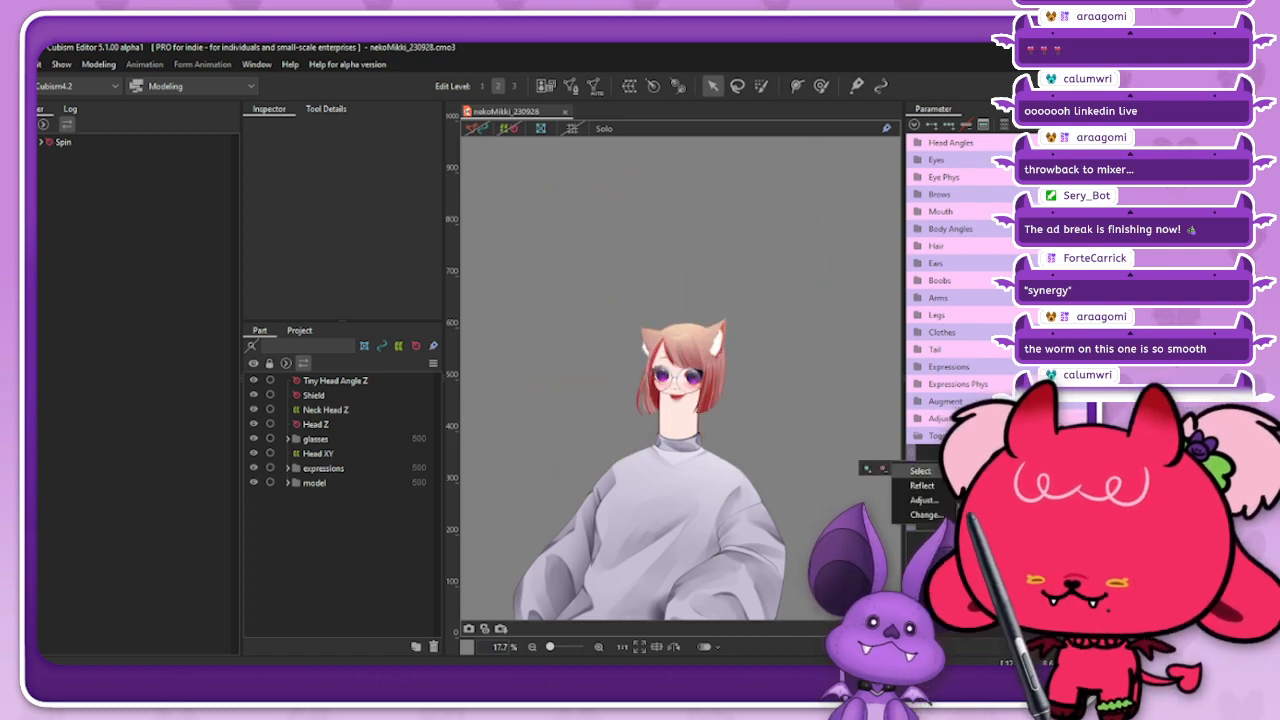
pyautogui.click(920, 470)
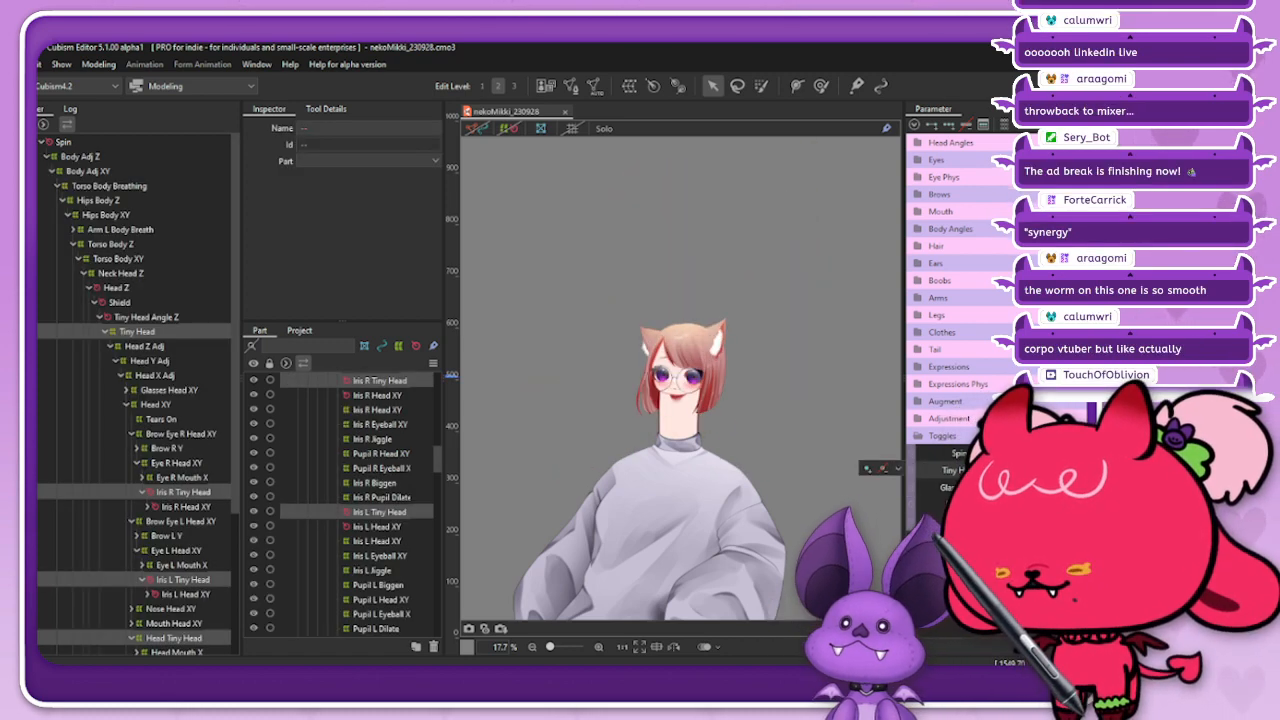
pyautogui.scroll(-2, 137, 400)
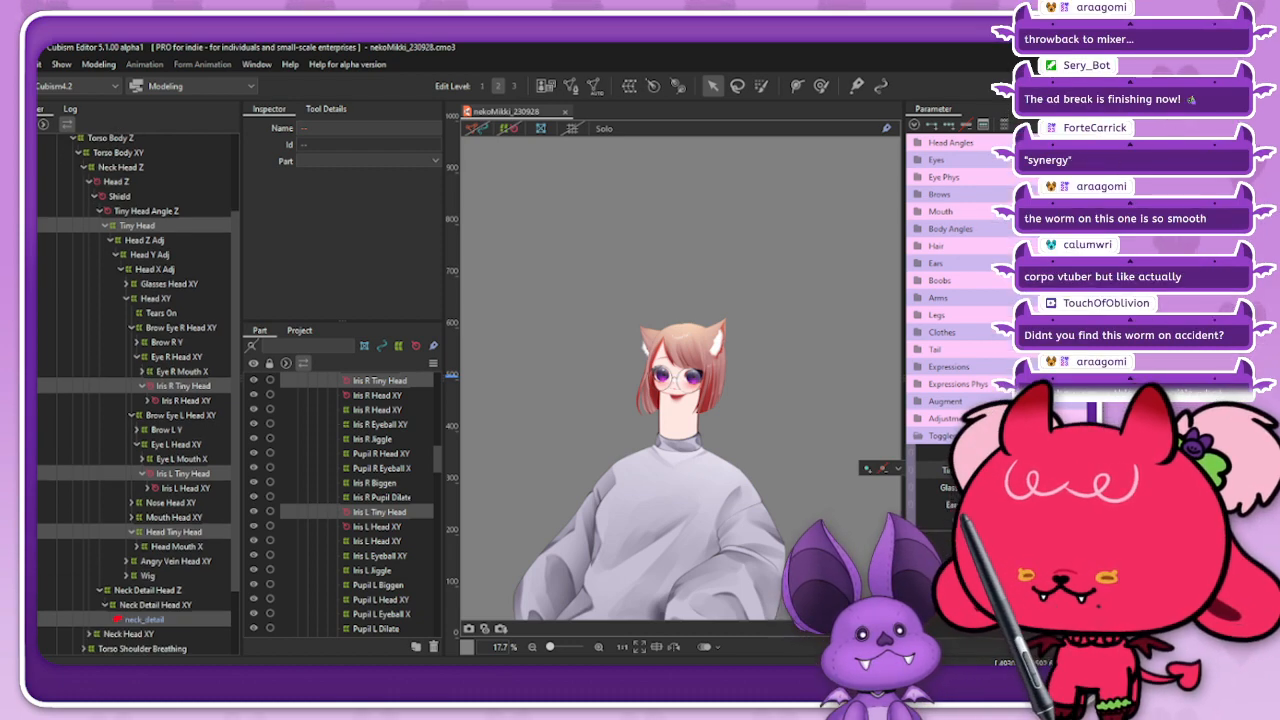
# Step: Return Tiny Head to fully on, then turn and tilt the head with the Augment head parameters and examine the face
pyautogui.moveTo(1075, 470)
pyautogui.mouseDown()
pyautogui.moveTo(1010, 470)
pyautogui.moveTo(1075, 470)
pyautogui.mouseUp()
pyautogui.scroll(2, 675, 367)
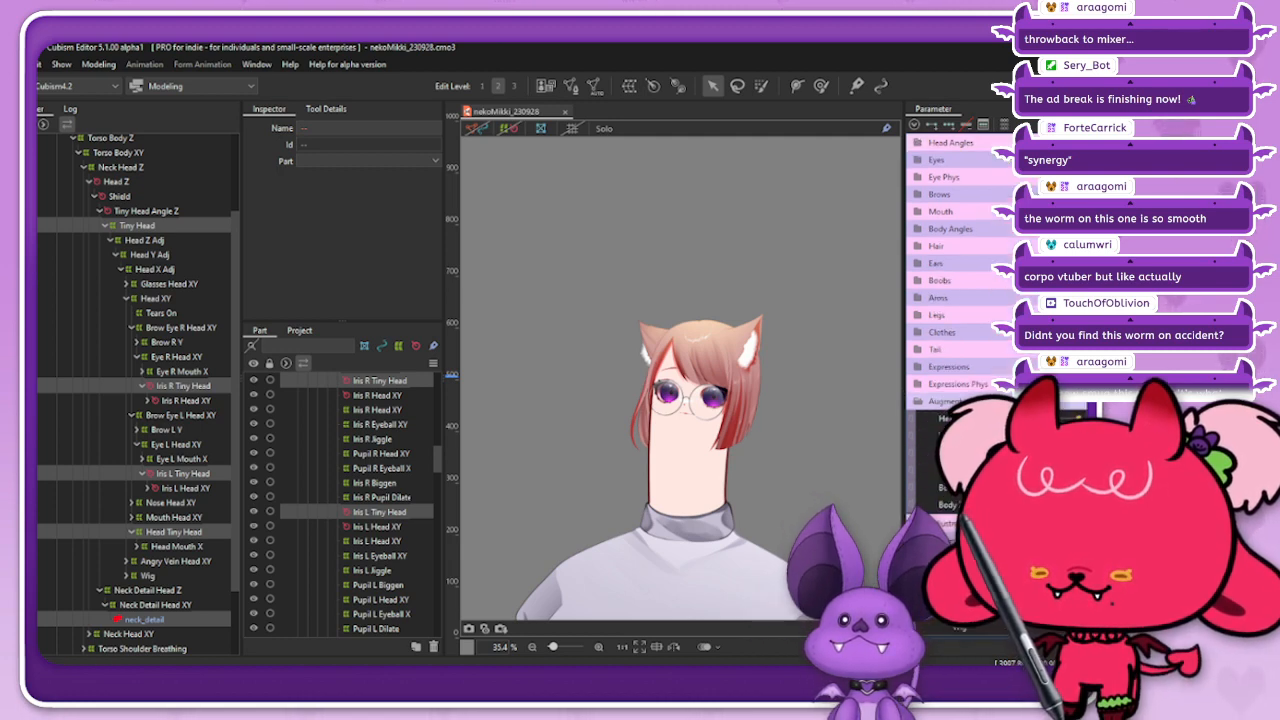
pyautogui.moveTo(1050, 445)
pyautogui.mouseDown()
pyautogui.moveTo(1045, 455)
pyautogui.moveTo(1060, 440)
pyautogui.moveTo(1050, 460)
pyautogui.moveTo(1055, 435)
pyautogui.moveTo(1050, 460)
pyautogui.mouseUp()
pyautogui.scroll(10, 680, 420)
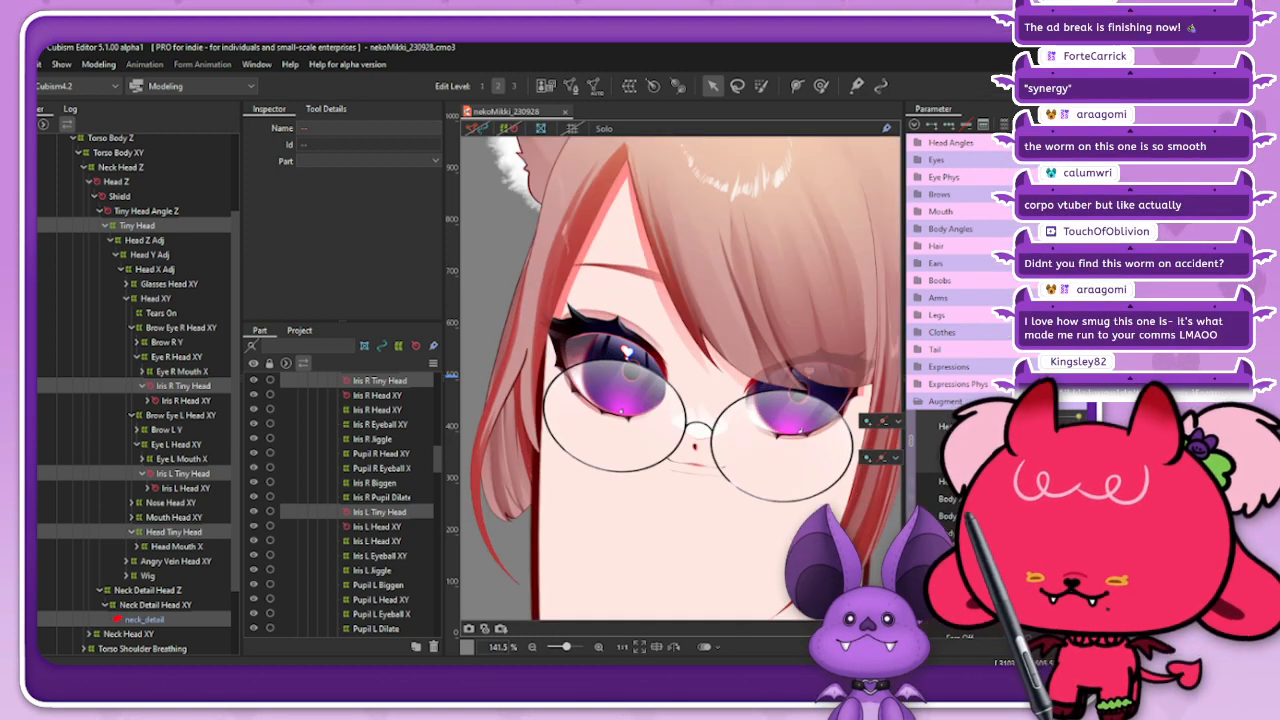
pyautogui.scroll(-6, 544, 347)
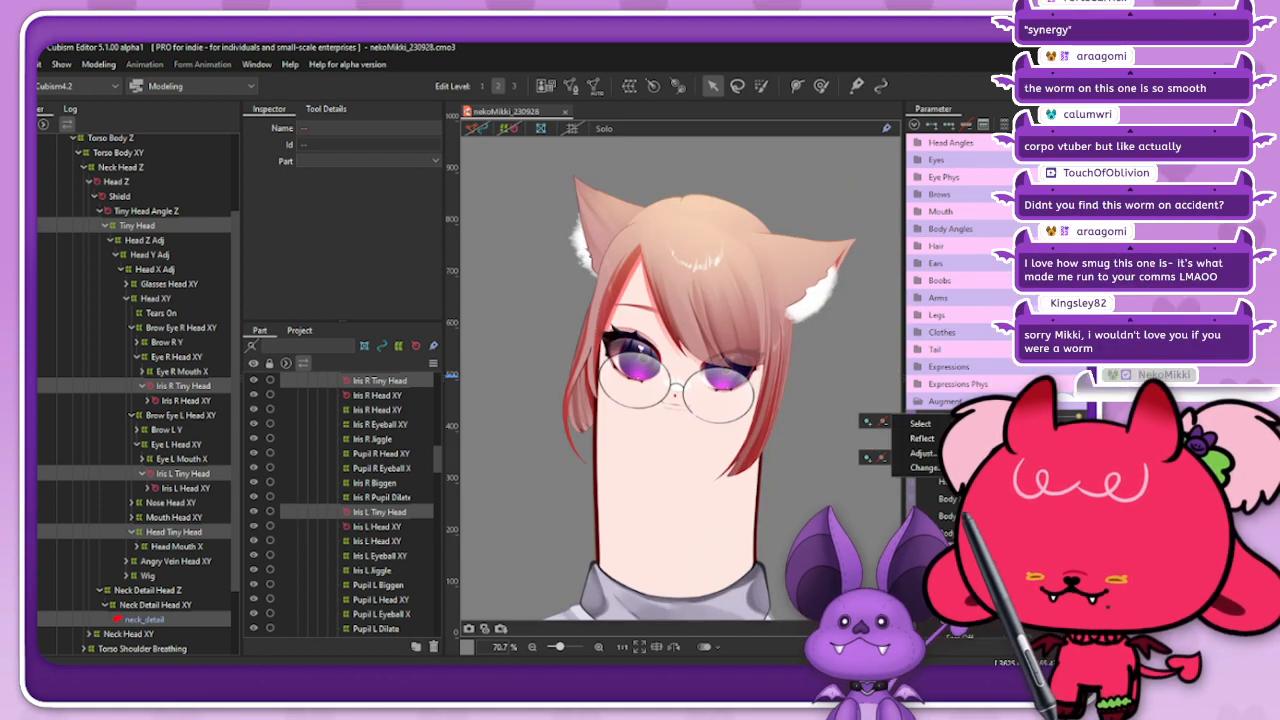
pyautogui.moveTo(1045, 450)
pyautogui.mouseDown()
pyautogui.moveTo(1010, 450)
pyautogui.moveTo(1038, 460)
pyautogui.moveTo(1045, 442)
pyautogui.moveTo(1020, 432)
pyautogui.moveTo(1016, 458)
pyautogui.moveTo(1035, 458)
pyautogui.mouseUp()
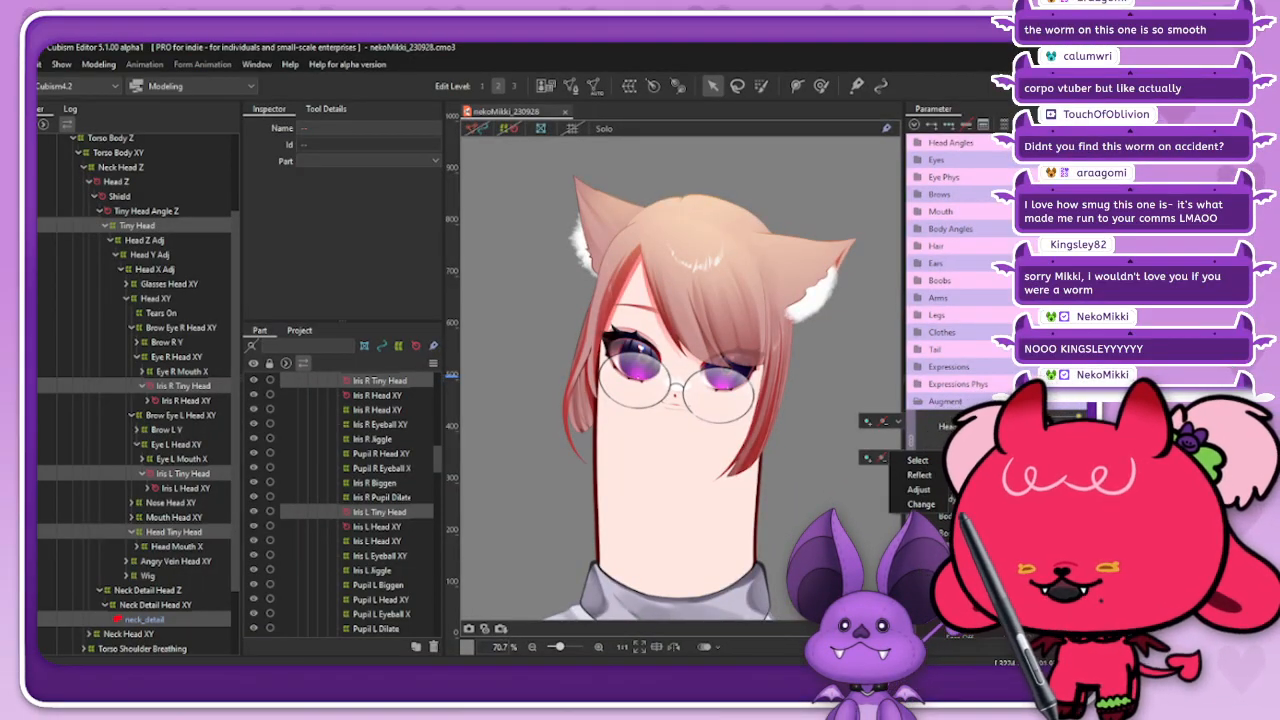
pyautogui.scroll(5, 684, 374)
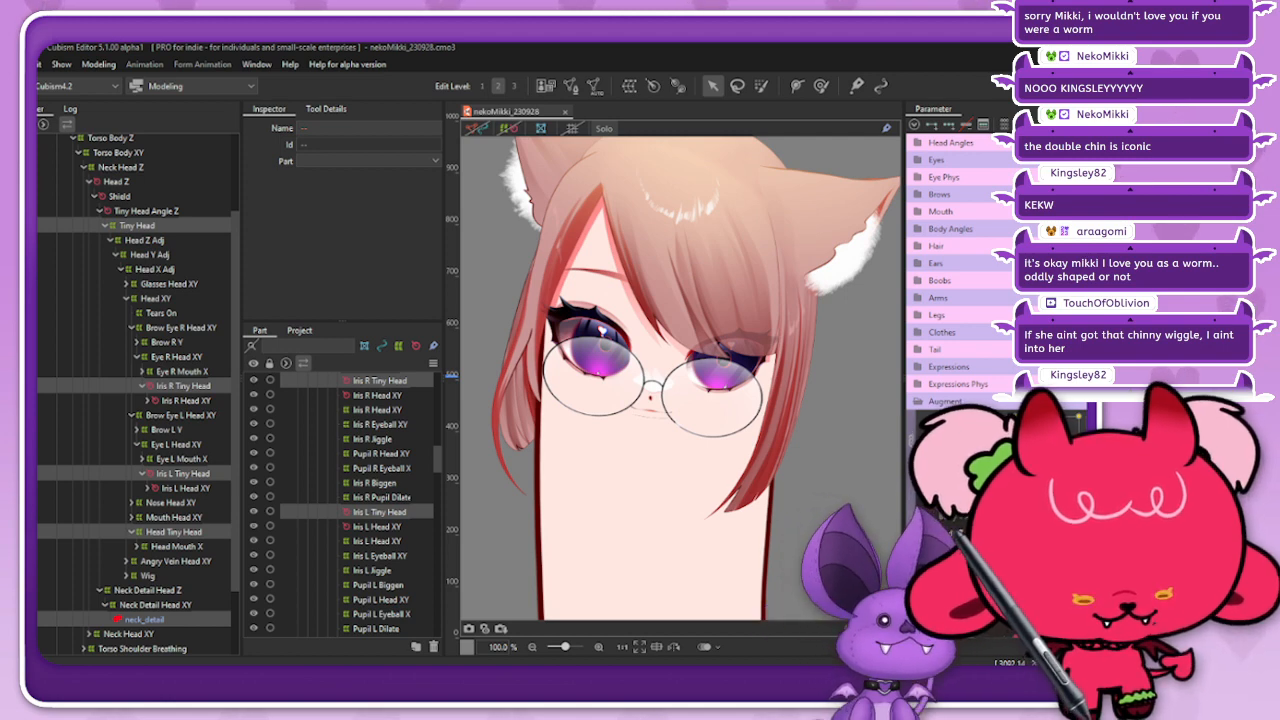
# Step: Bring the browser window with the Dugesia_subtentaculata_1.jpg worm photo over the editor, view it and put it away
pyautogui.moveTo(950, 712); pyautogui.dragTo(815, 56)
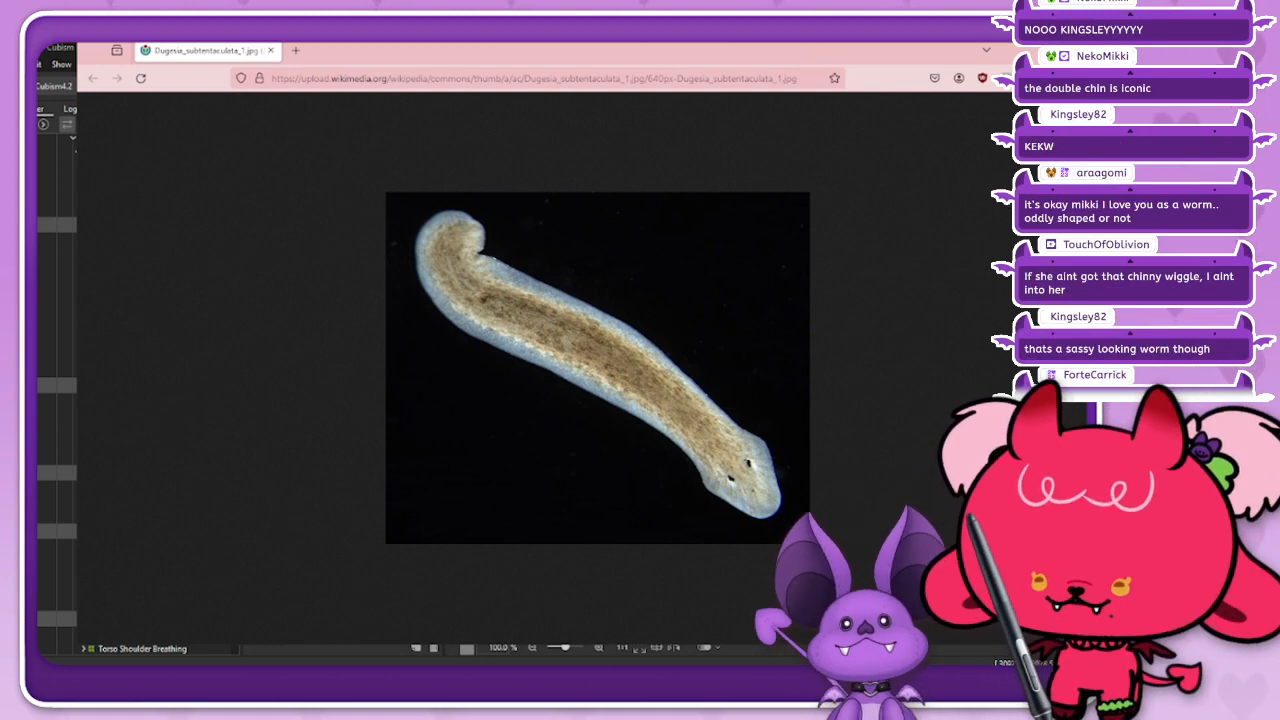
pyautogui.moveTo(799, 61); pyautogui.dragTo(736, 76)
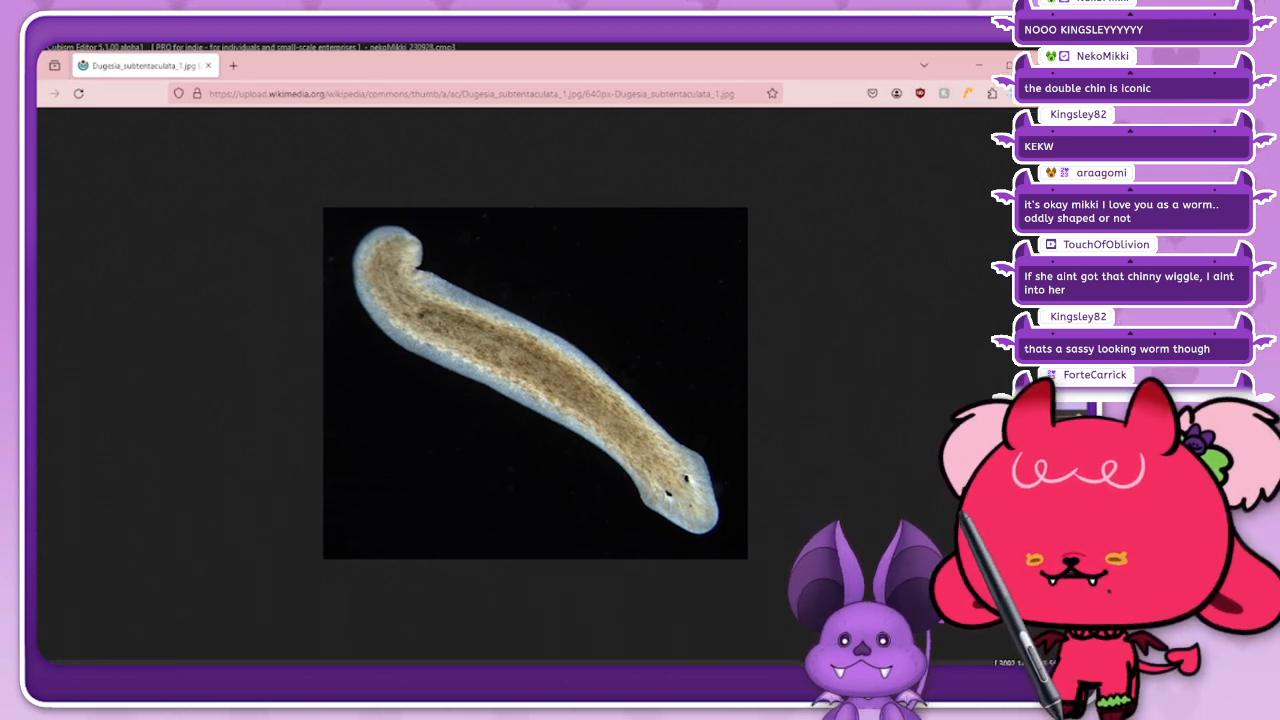
pyautogui.click(1038, 64)
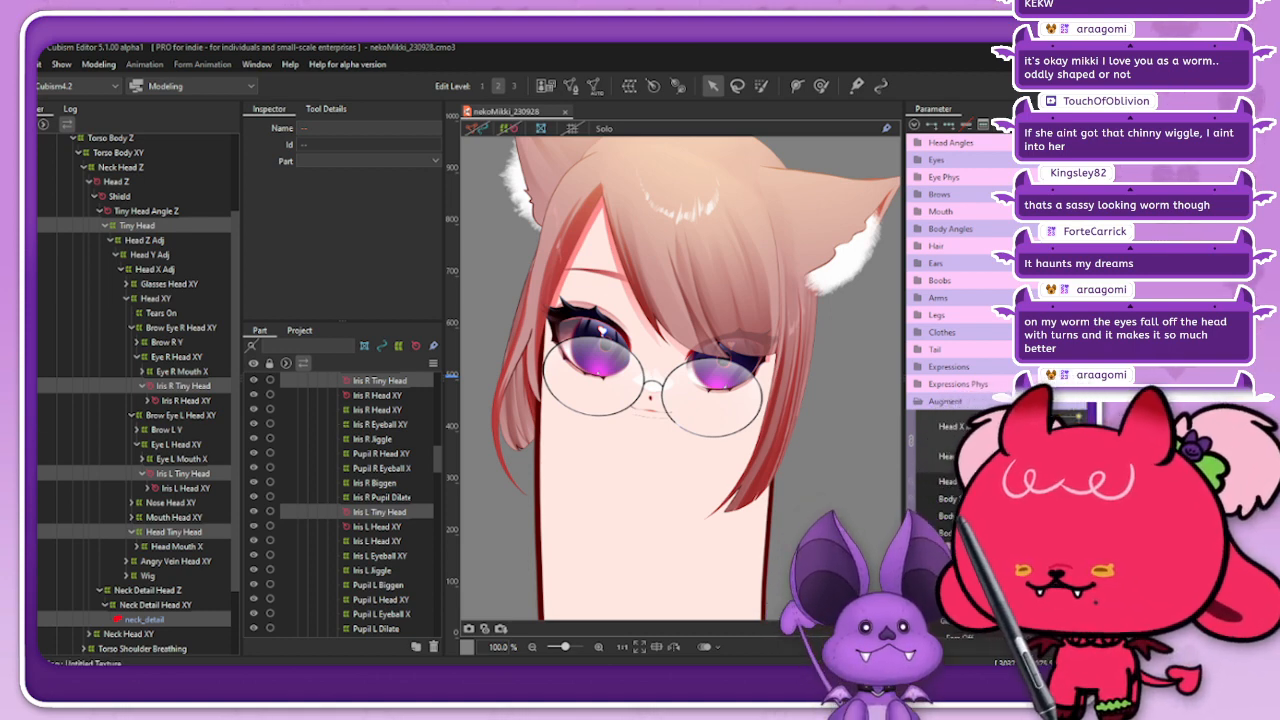
# Step: Turn the shrunken head to different angles with the Augment head parameters and check it from afar and up close
pyautogui.scroll(-4, 747, 333)
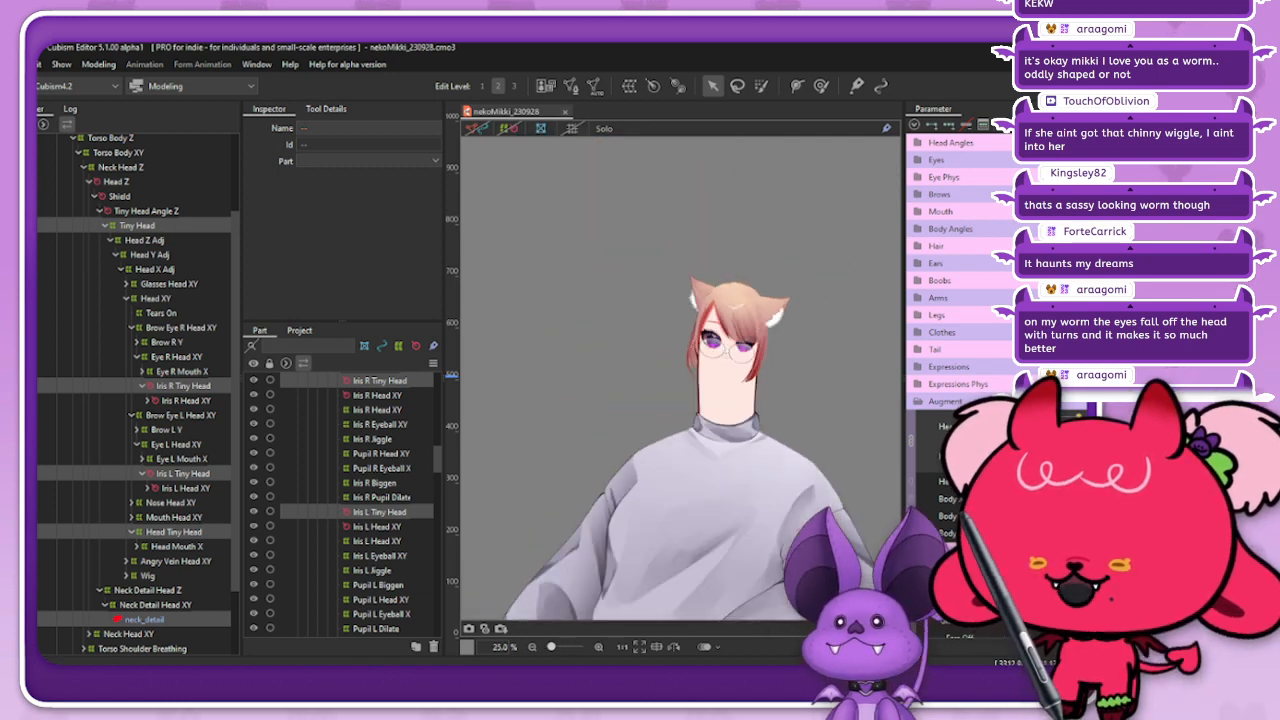
pyautogui.scroll(-2, 745, 335)
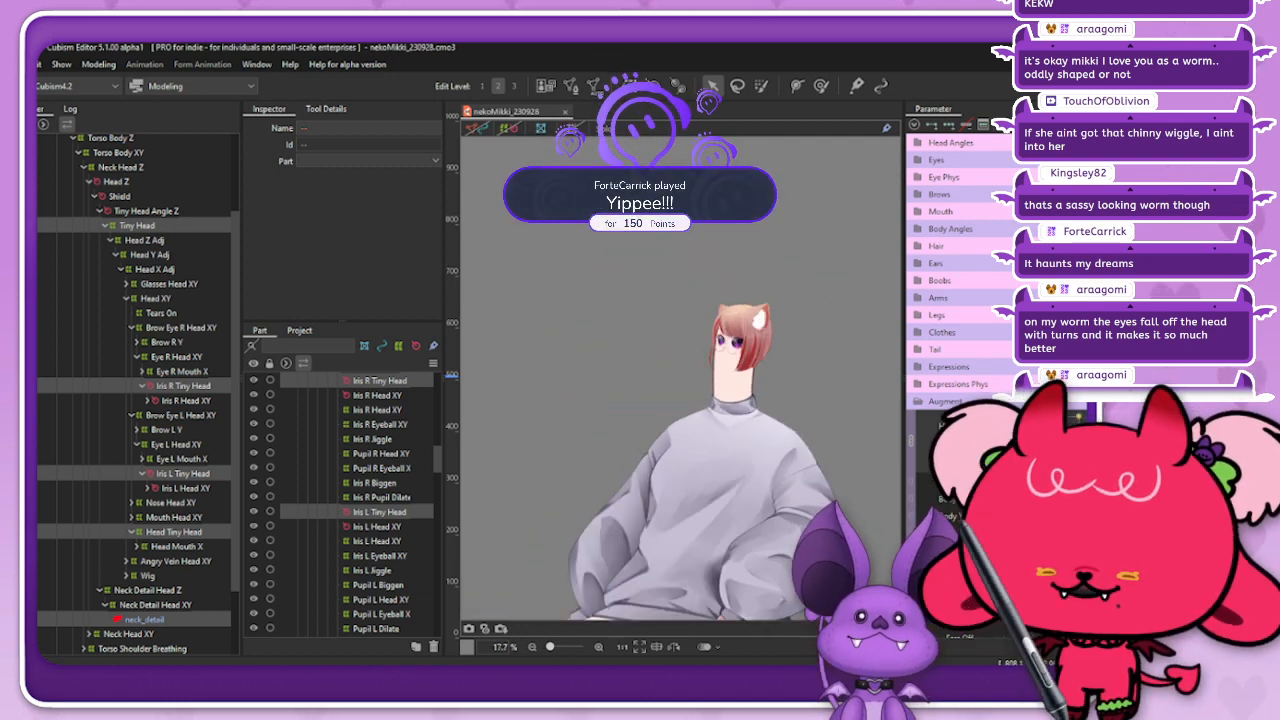
pyautogui.moveTo(1079, 417); pyautogui.dragTo(1045, 430)
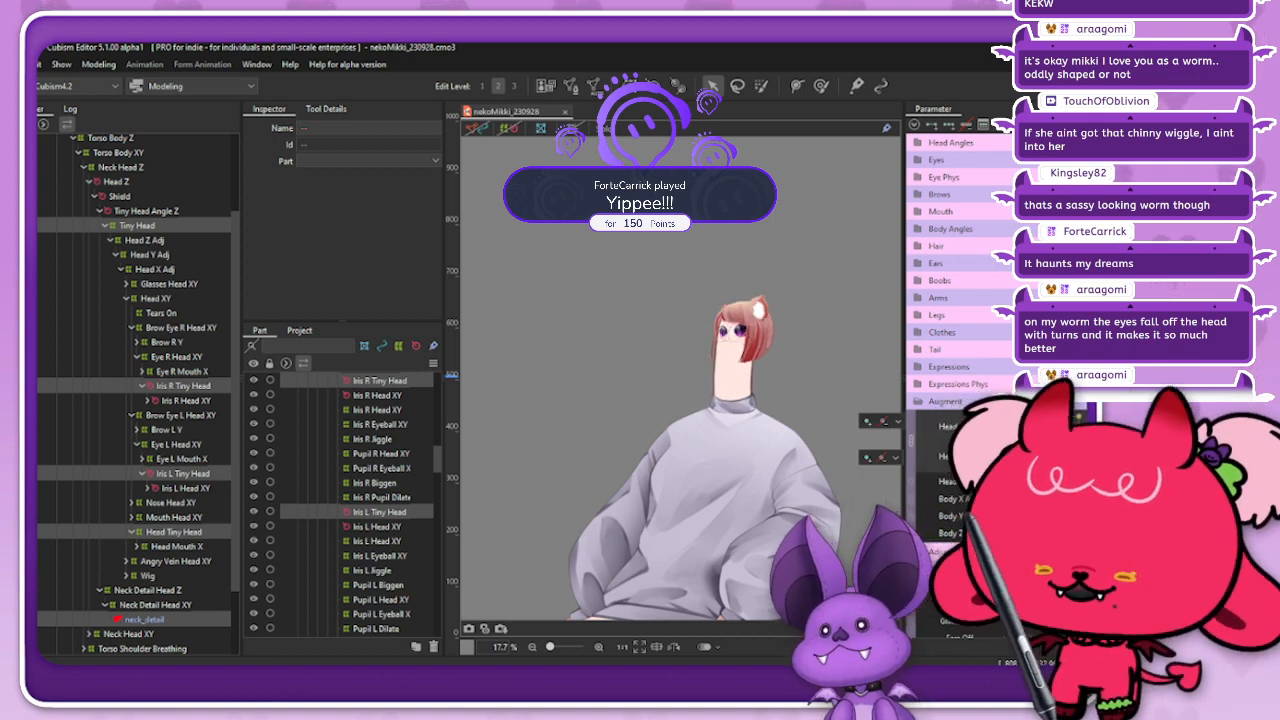
pyautogui.scroll(2, 764, 360)
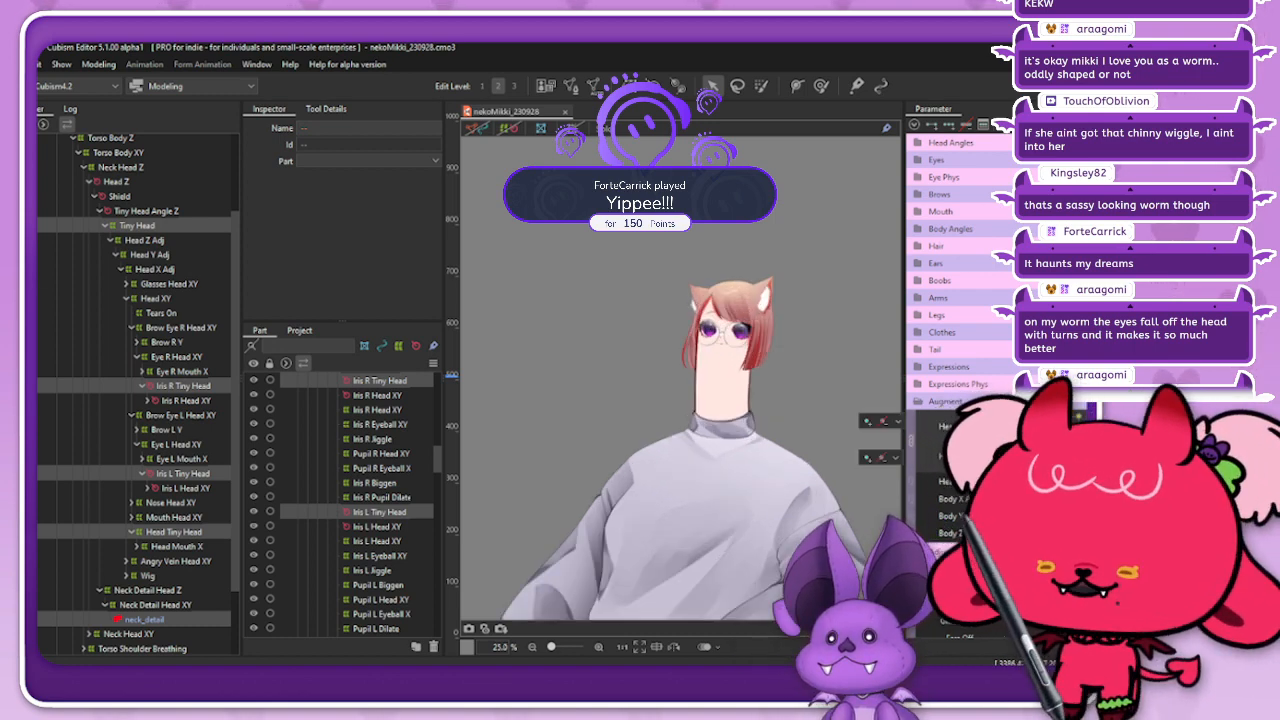
pyautogui.scroll(3, 730, 305)
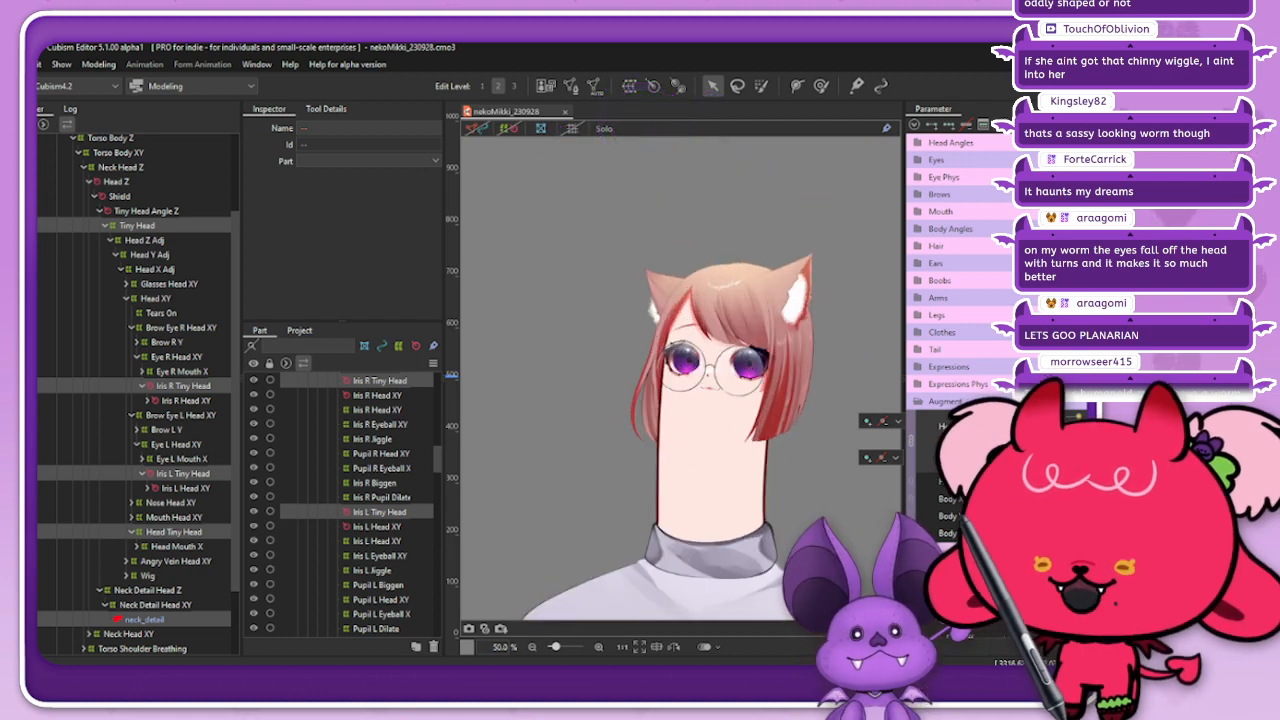
pyautogui.moveTo(1045, 430); pyautogui.dragTo(1037, 429)
# Step: Open the model's Physics Settings, collapse all parameter groups and fit the whole model in the preview
pyautogui.click(98, 64)
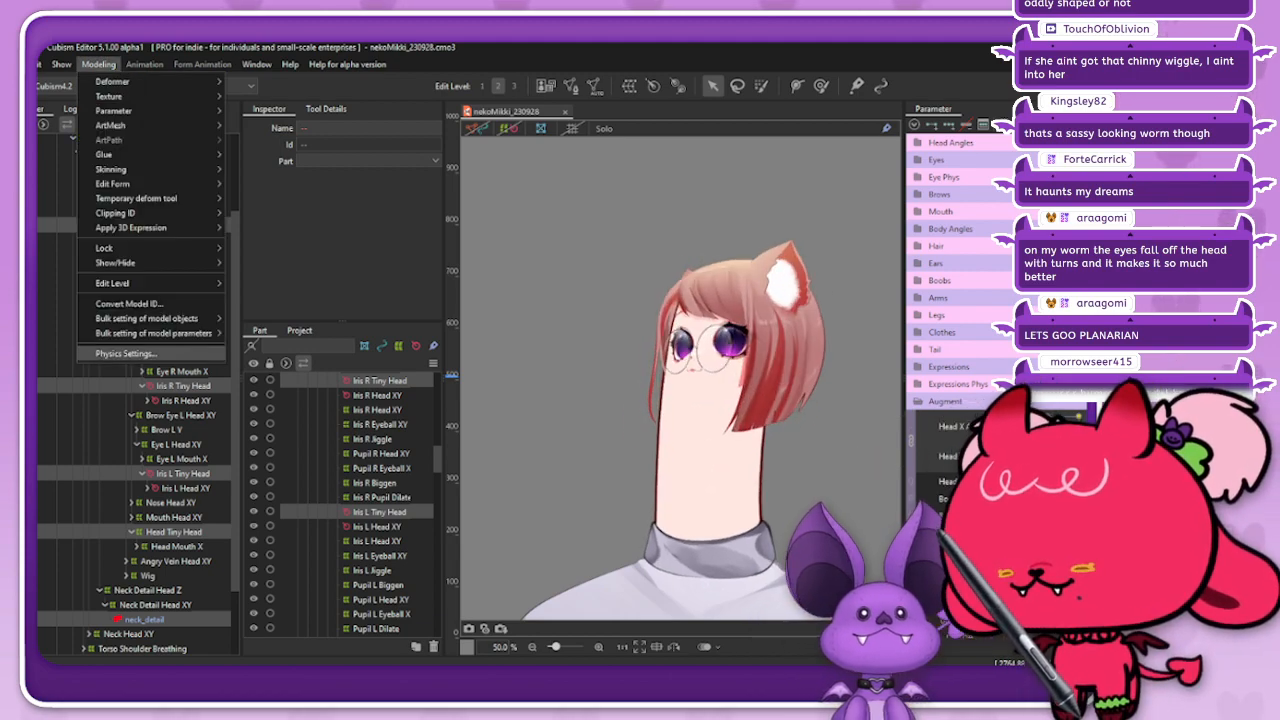
pyautogui.click(125, 353)
pyautogui.scroll(-2, 629, 517)
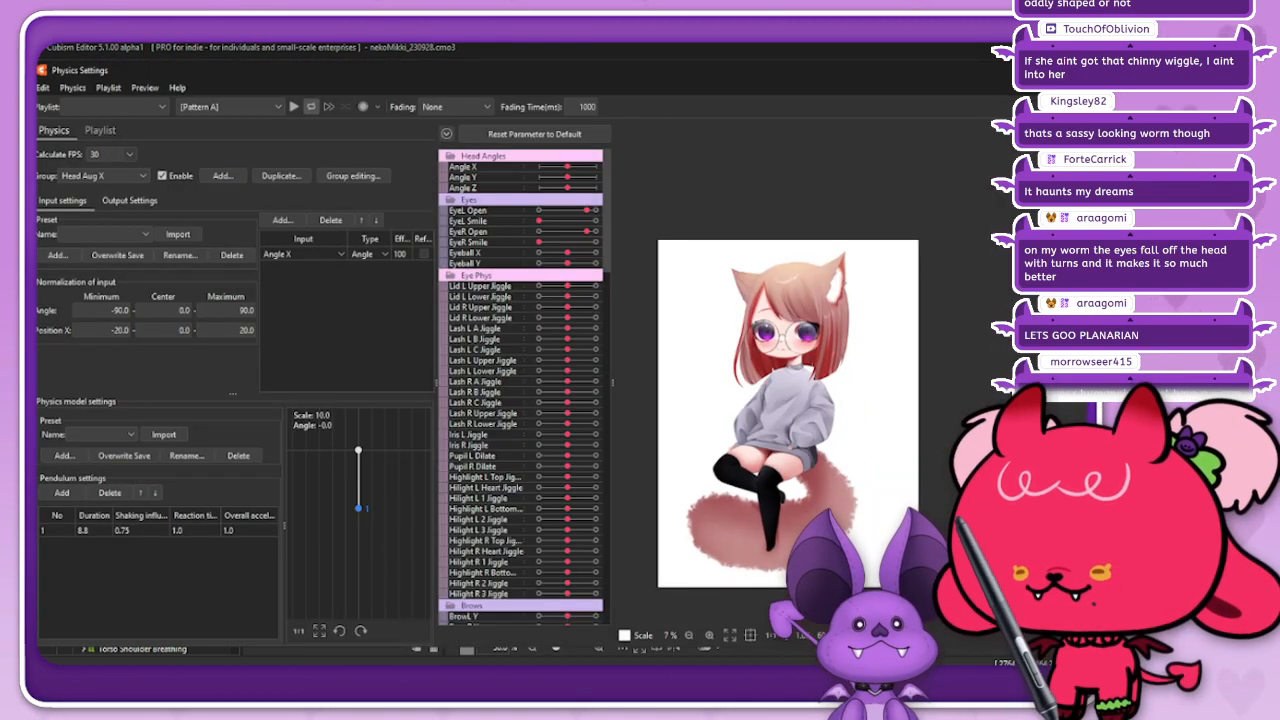
pyautogui.click(447, 134)
pyautogui.click(730, 635)
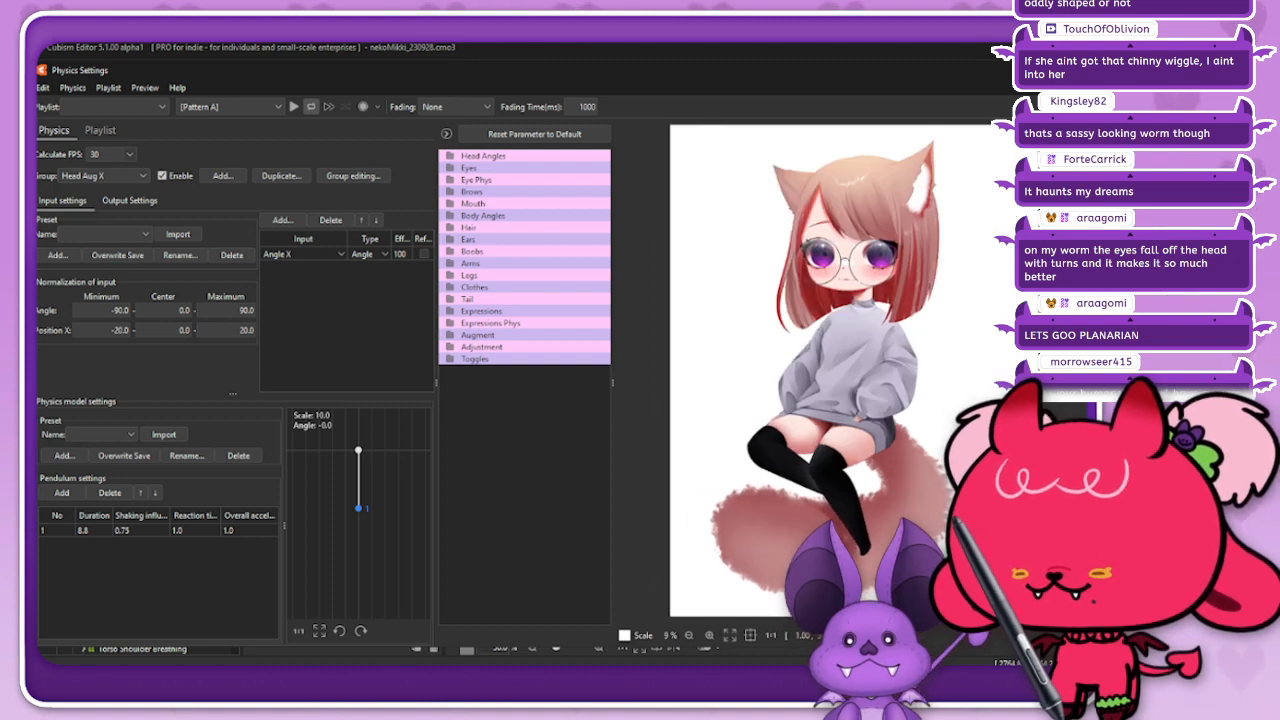
# Step: Expand the Toggles group and move Spin repeatedly between its minimum and maximum to test the model's spin
pyautogui.click(450, 359)
pyautogui.click(604, 370)
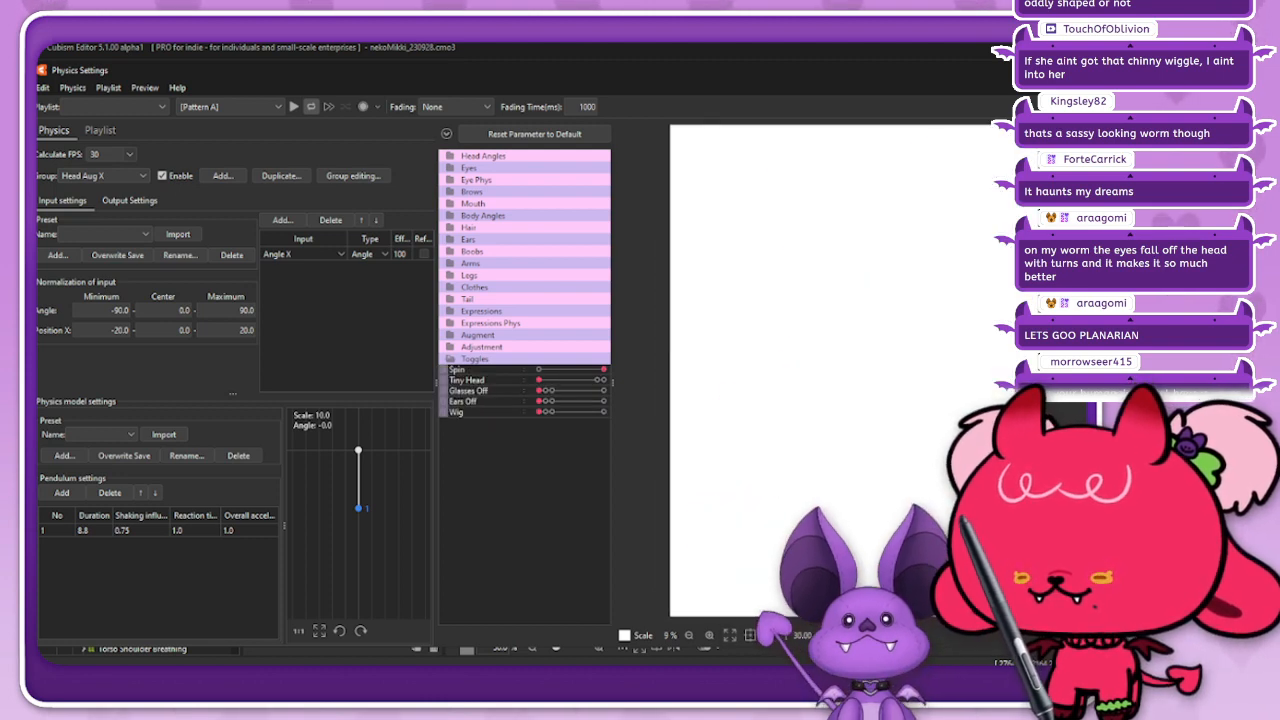
pyautogui.click(539, 370)
pyautogui.moveTo(539, 370); pyautogui.dragTo(604, 370)
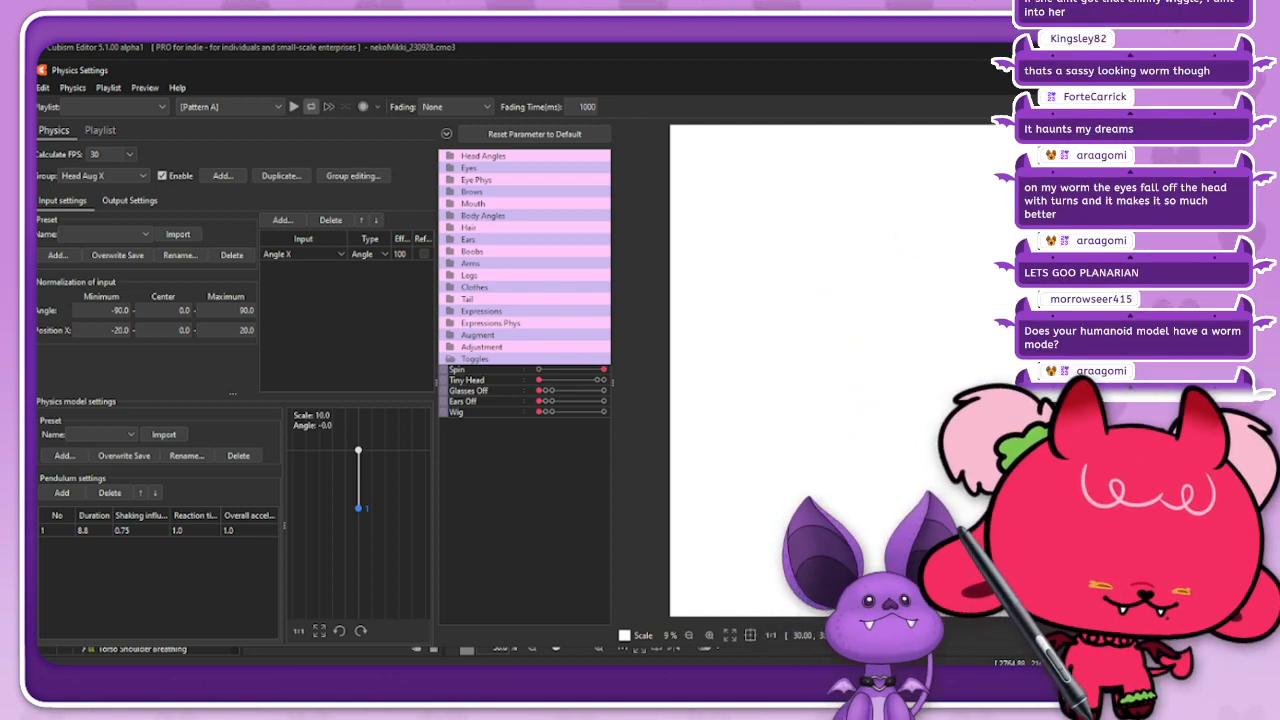
pyautogui.moveTo(604, 370); pyautogui.dragTo(539, 370)
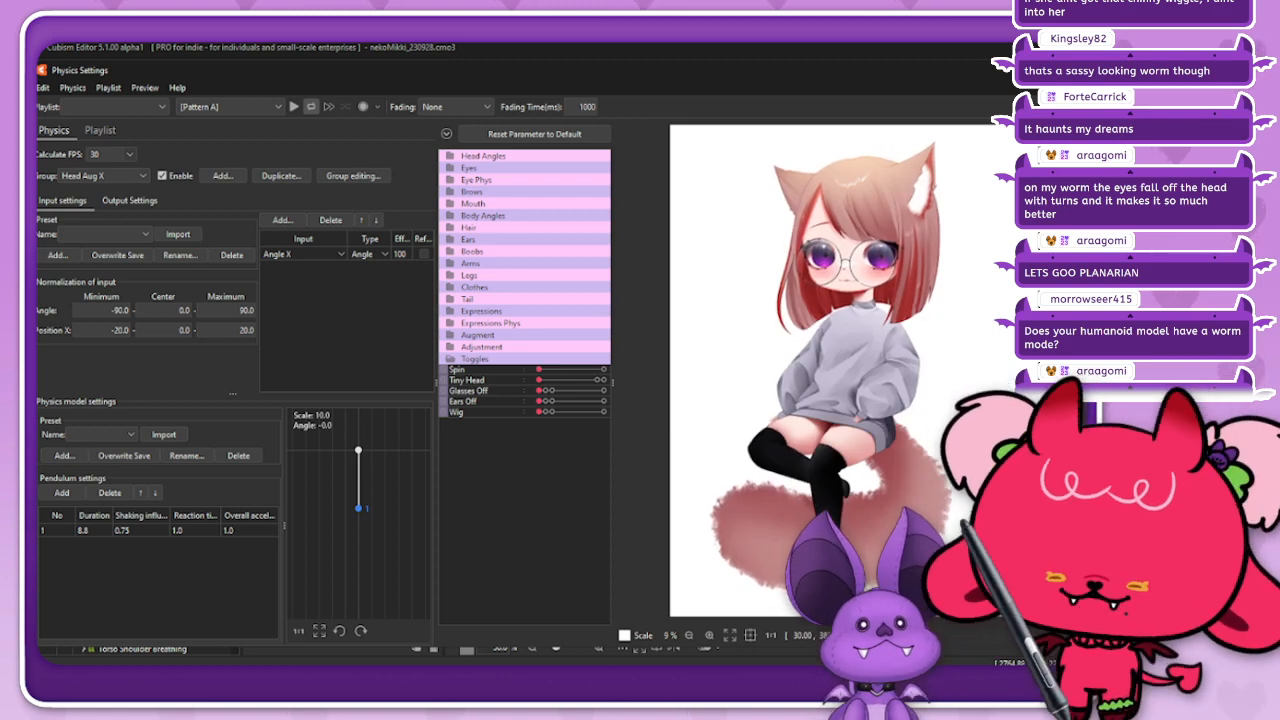
pyautogui.moveTo(539, 370); pyautogui.dragTo(604, 370)
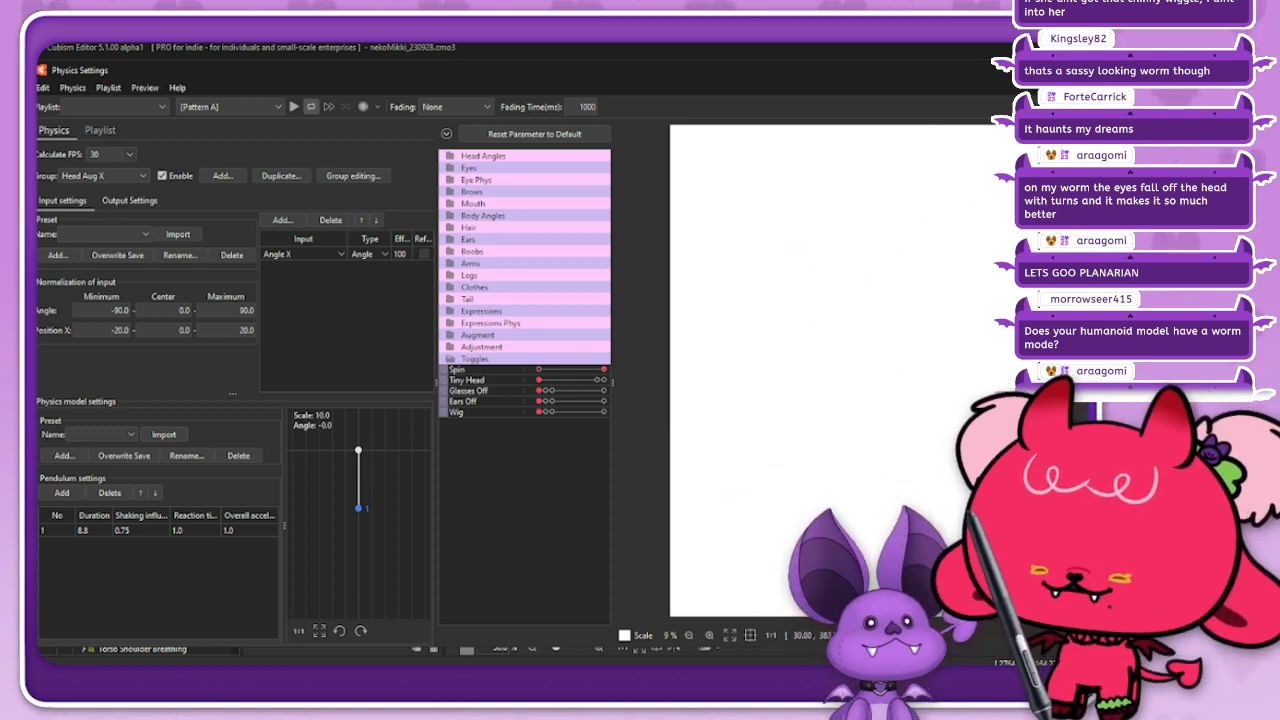
# Step: Return Spin to its minimum, raise Tiny Head to its maximum and view the shrunken head up close and from afar
pyautogui.moveTo(604, 370); pyautogui.dragTo(539, 370)
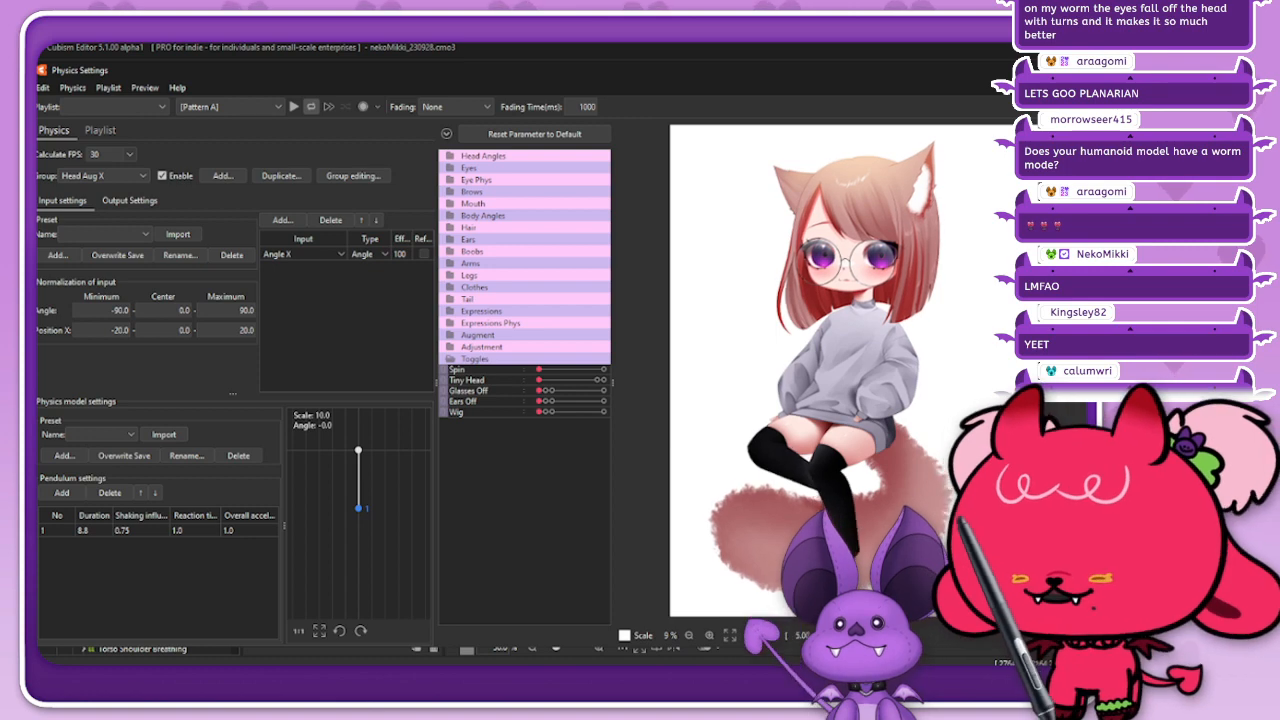
pyautogui.moveTo(539, 380); pyautogui.dragTo(604, 380)
pyautogui.scroll(5, 866, 262)
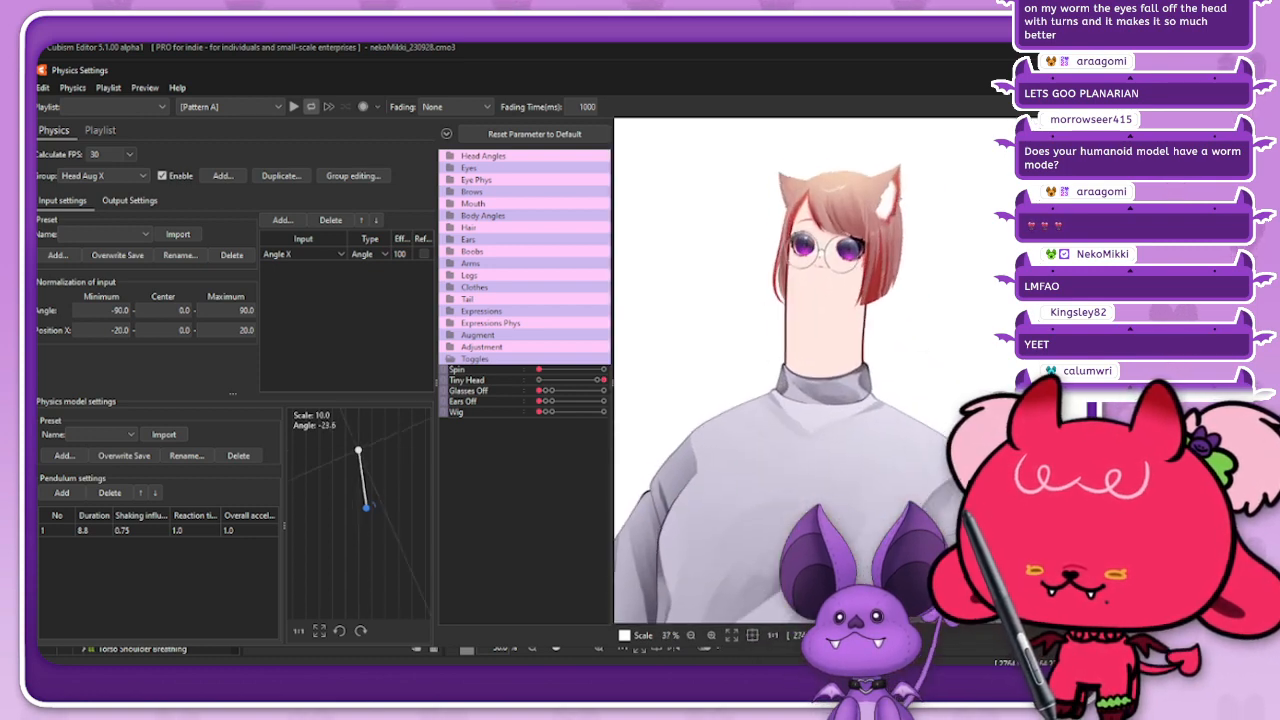
pyautogui.scroll(-4, 866, 262)
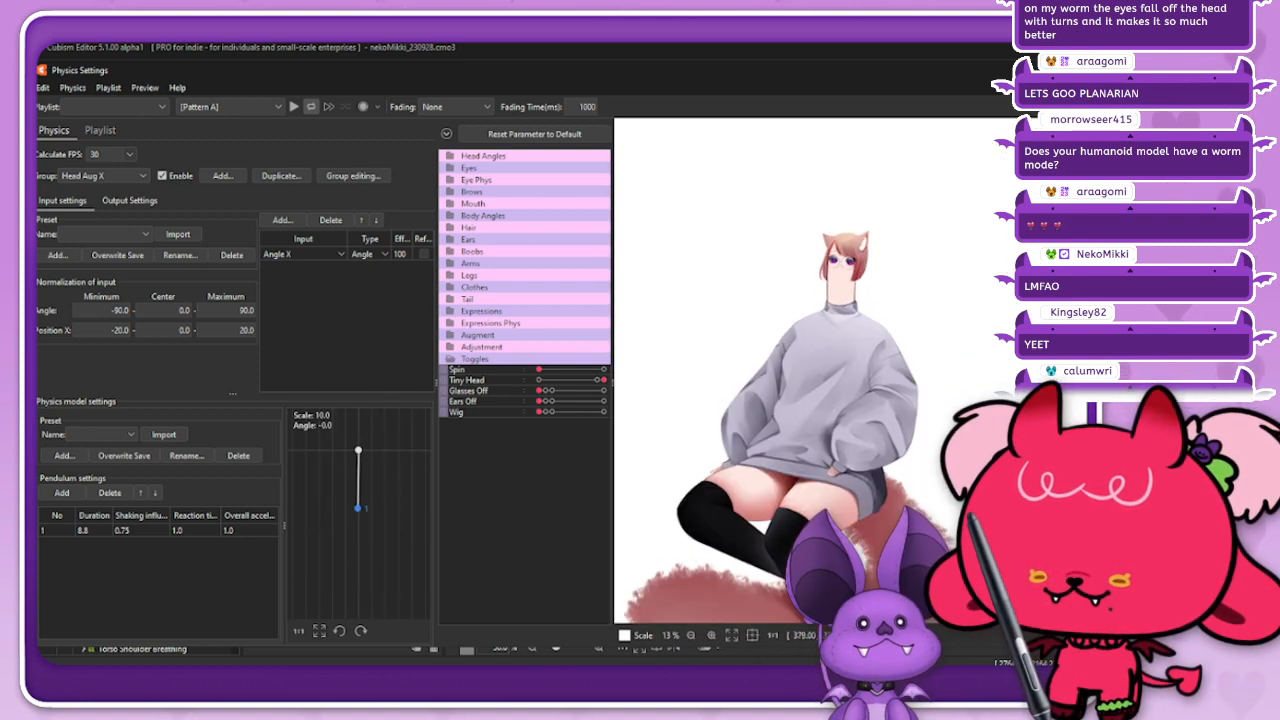
pyautogui.moveTo(780, 290)
pyautogui.mouseDown()
pyautogui.moveTo(950, 285)
pyautogui.moveTo(730, 290)
pyautogui.moveTo(780, 290)
pyautogui.mouseUp()
# Step: Expand the Head Angles group, turn the tiny head with Angle X and Angle Y, and go back to the Mae_240513 model
pyautogui.click(451, 156)
pyautogui.click(444, 172)
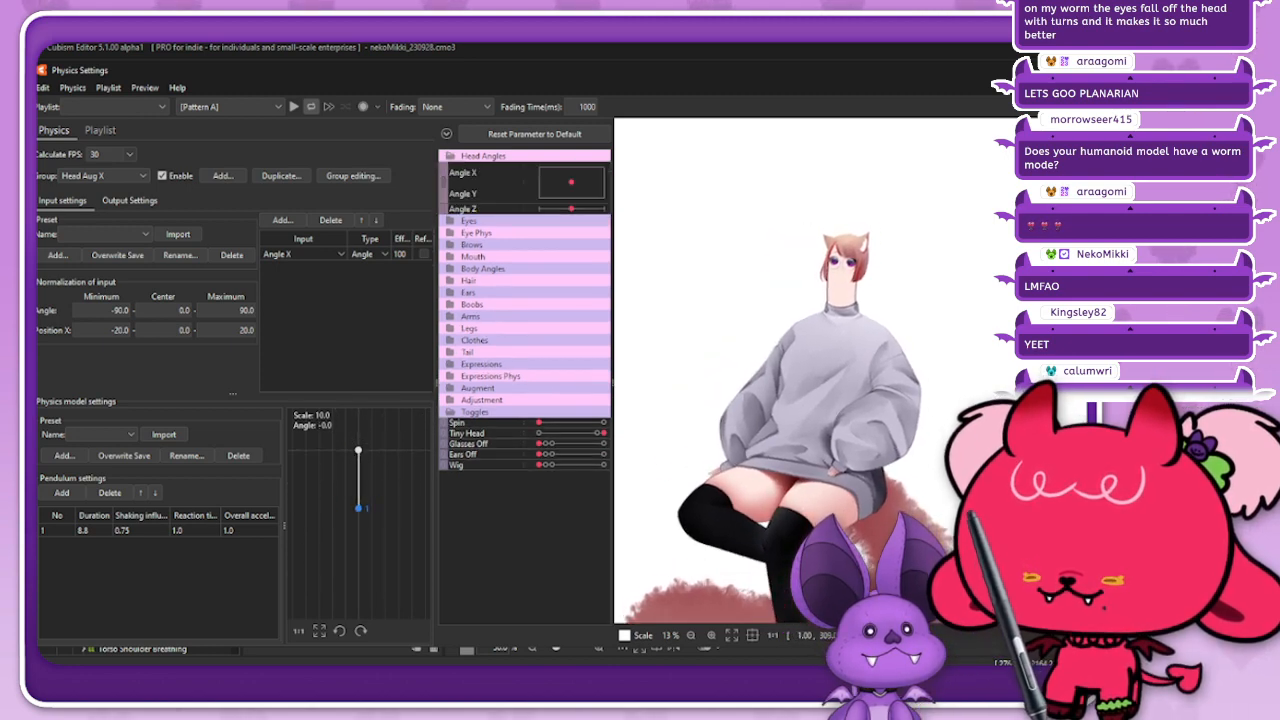
pyautogui.moveTo(571, 182)
pyautogui.mouseDown()
pyautogui.moveTo(603, 168)
pyautogui.moveTo(555, 197)
pyautogui.moveTo(603, 197)
pyautogui.moveTo(540, 197)
pyautogui.moveTo(603, 198)
pyautogui.moveTo(553, 197)
pyautogui.moveTo(572, 168)
pyautogui.moveTo(560, 179)
pyautogui.moveTo(591, 188)
pyautogui.mouseUp()
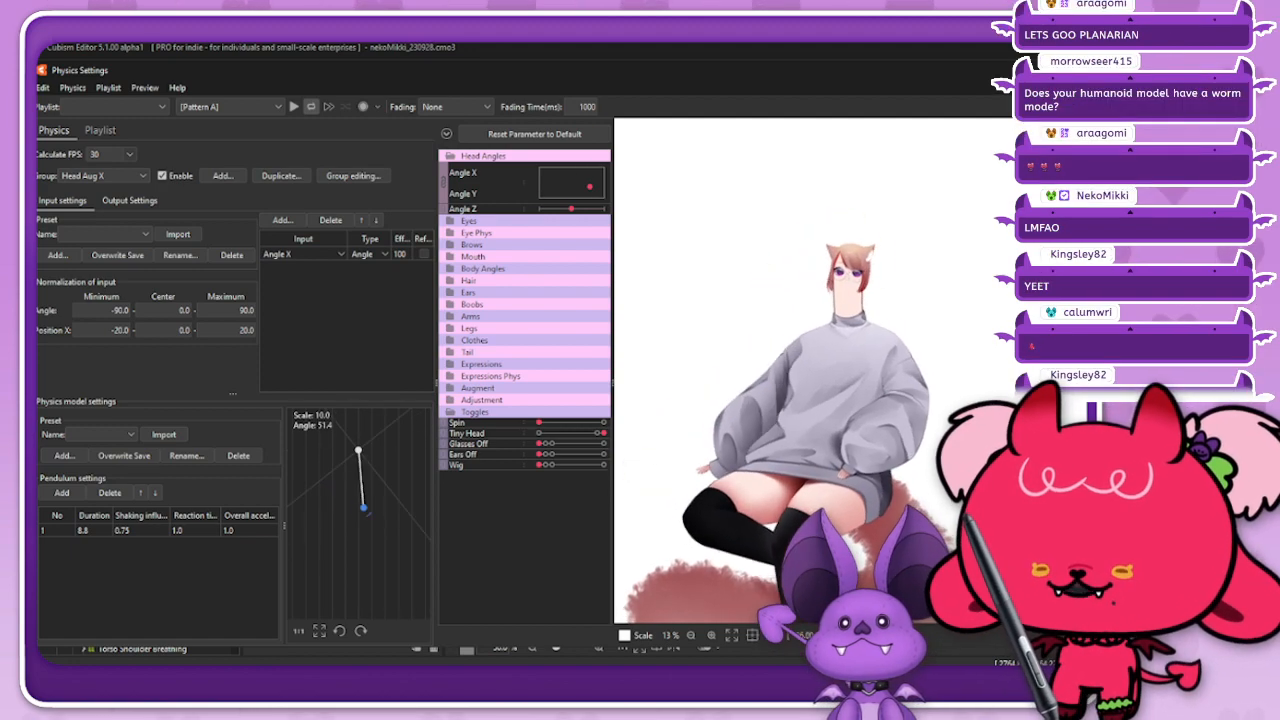
pyautogui.click(1078, 70)
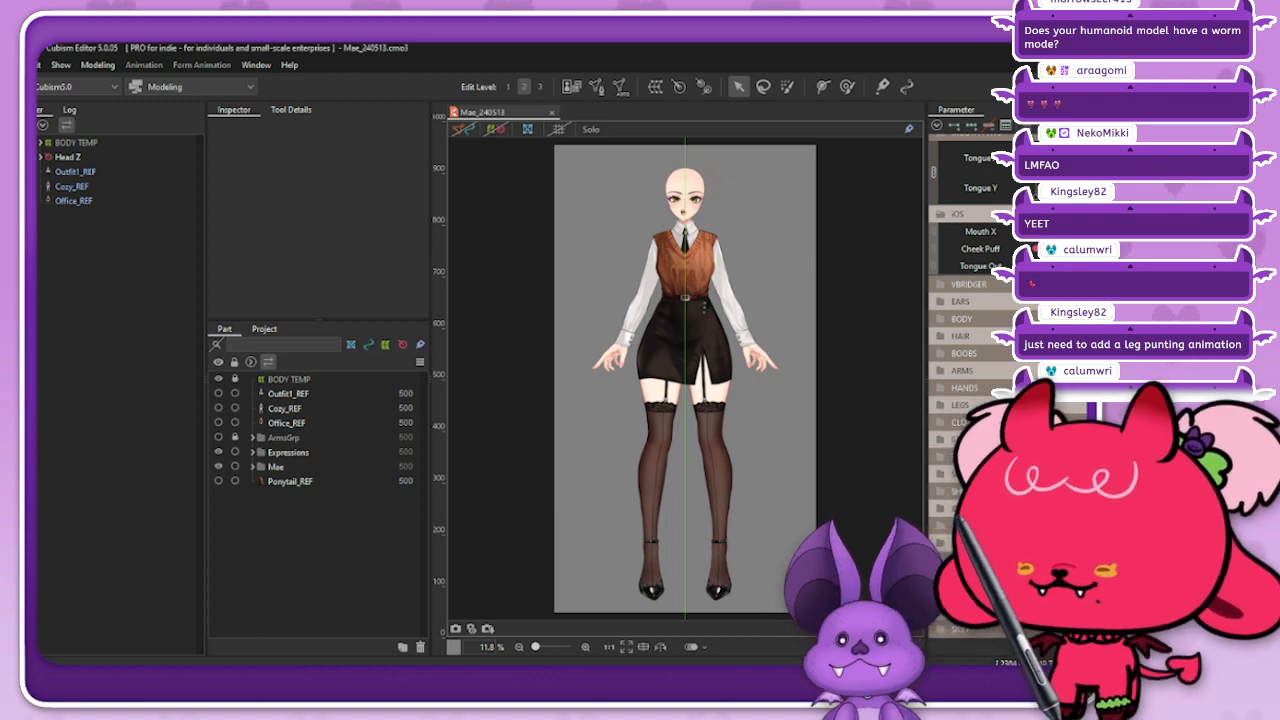
# Step: Examine Mae's face and sideways open mouth up close and from farther away
pyautogui.scroll(8, 683, 160)
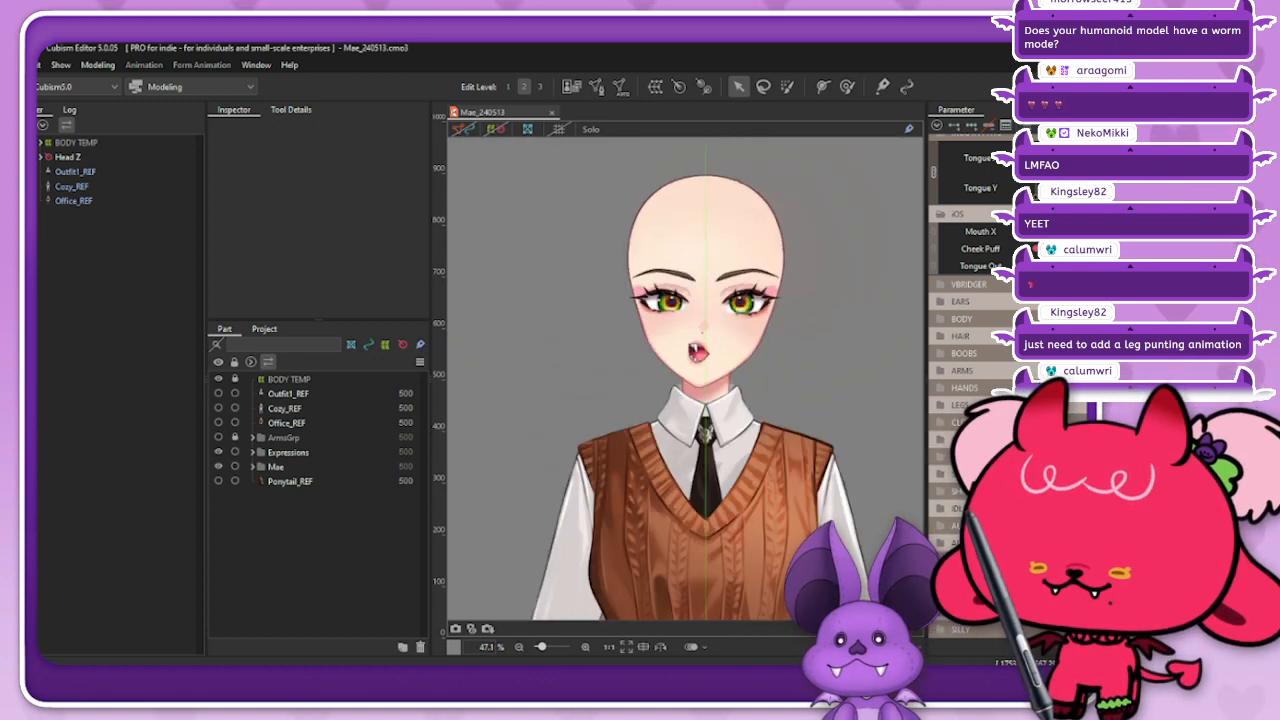
pyautogui.scroll(4, 722, 268)
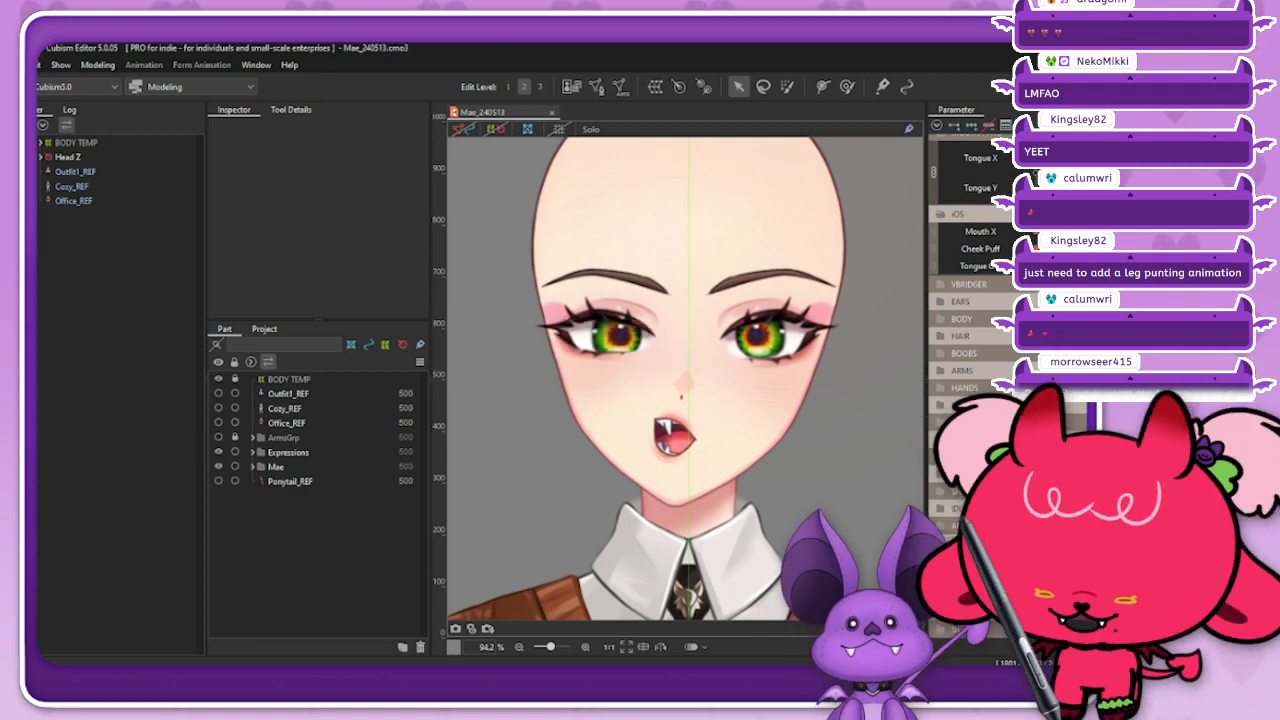
pyautogui.scroll(-1, 735, 255)
pyautogui.scroll(1, 715, 190)
pyautogui.scroll(-1, 730, 385)
pyautogui.scroll(1, 718, 250)
pyautogui.scroll(-1, 714, 302)
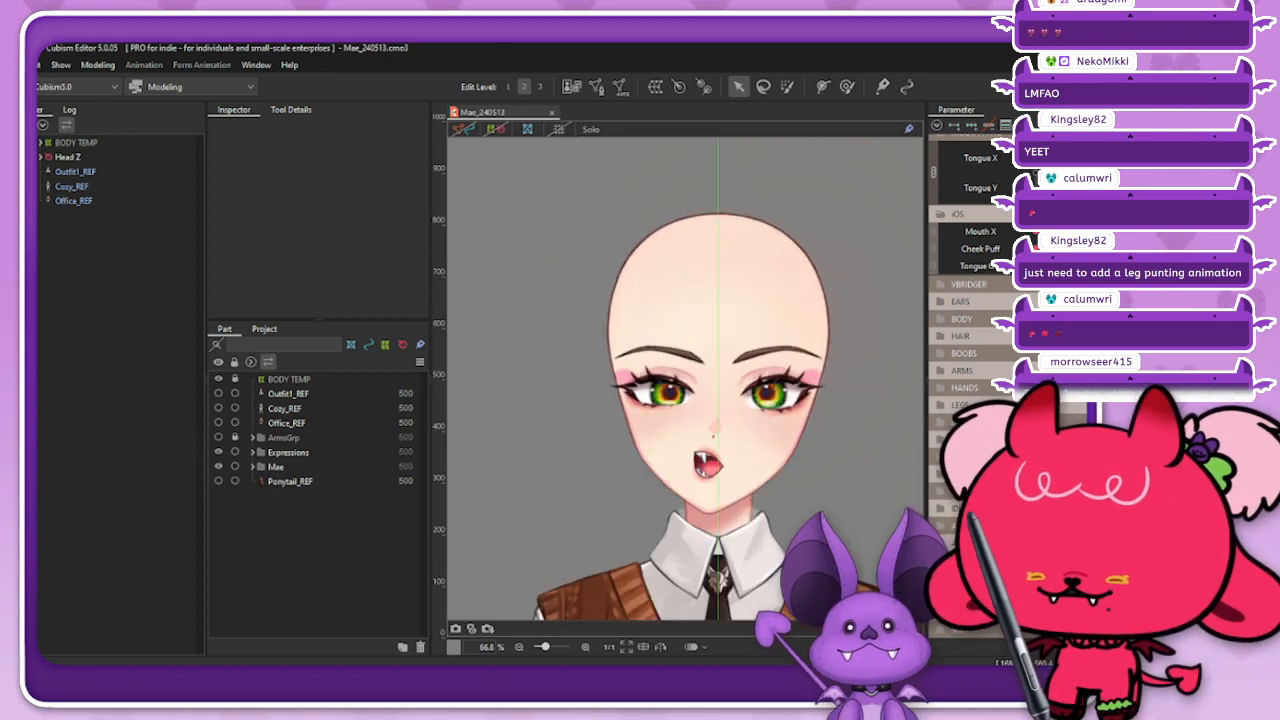
pyautogui.scroll(1, 750, 420)
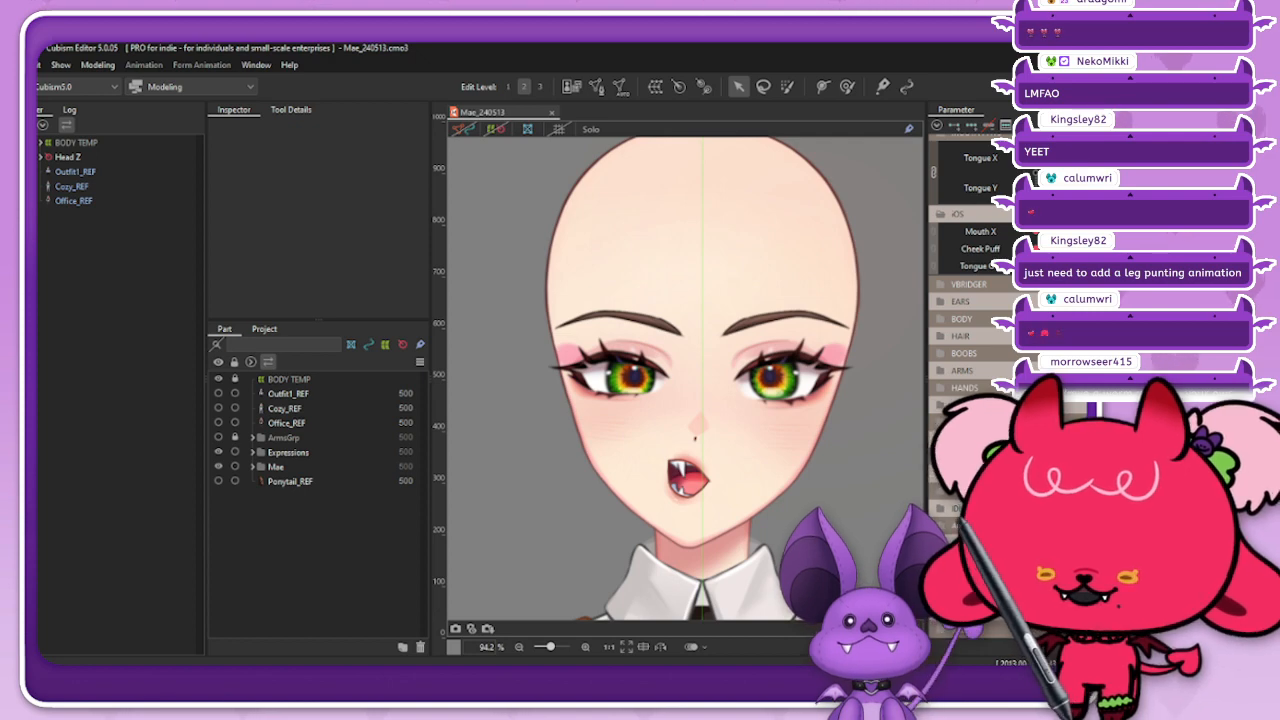
# Step: Extend Mae's tongue with the Tongue Out parameter and centre the mouth with Mouth X
pyautogui.click(1068, 266)
pyautogui.click(1068, 231)
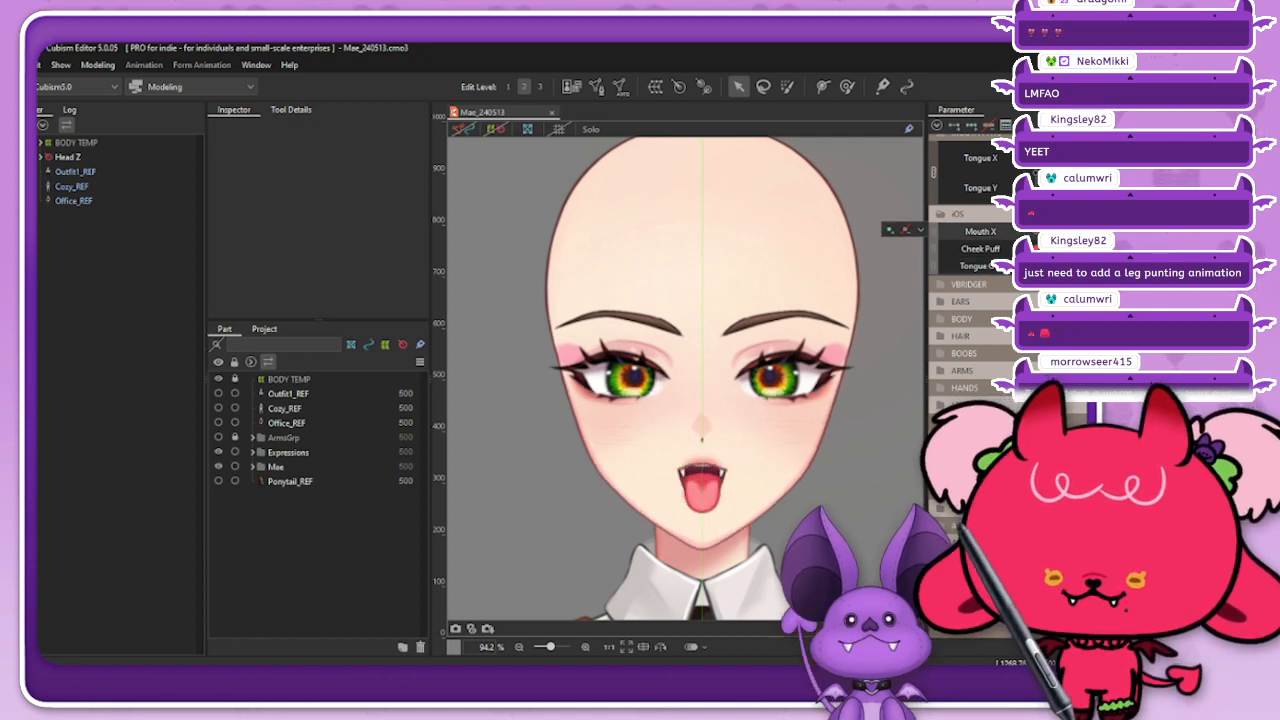
pyautogui.click(921, 231)
pyautogui.moveTo(680, 435); pyautogui.dragTo(686, 345)
pyautogui.scroll(2, 686, 345)
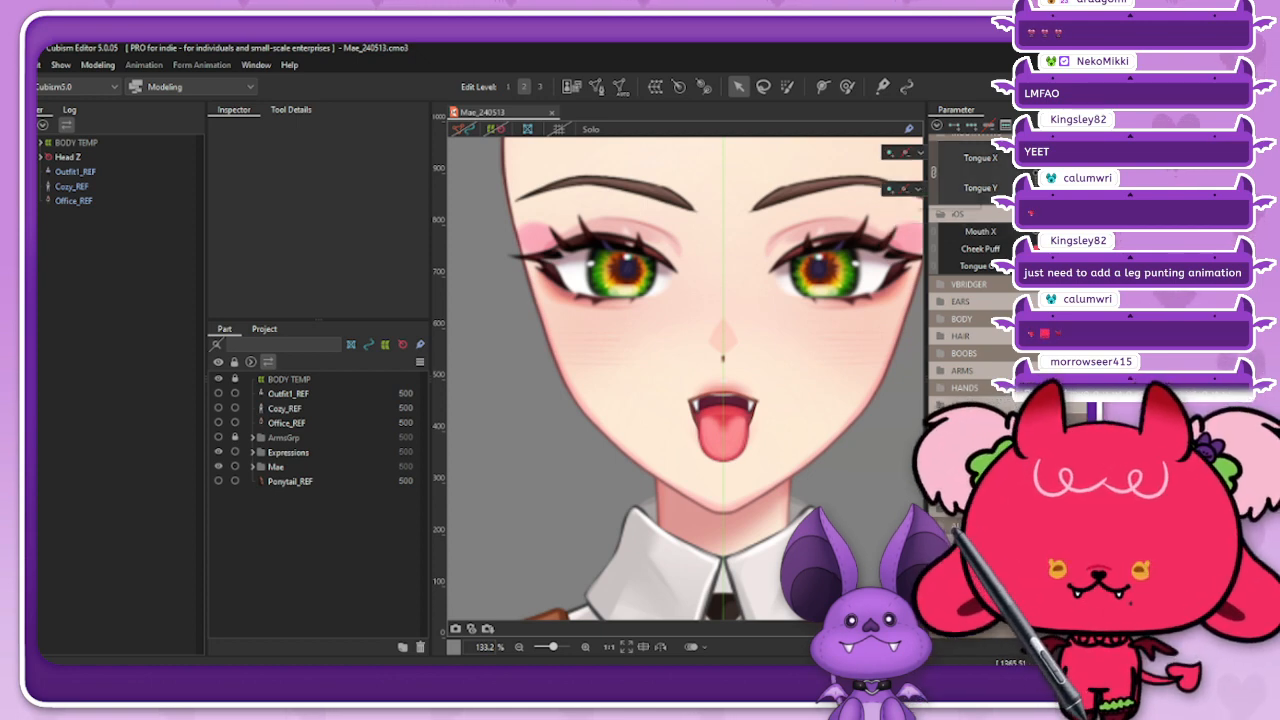
# Step: Select the Tongue Out Mouth Form warp deformer and display its grid over the mouth
pyautogui.click(920, 153)
pyautogui.click(942, 156)
pyautogui.click(115, 478)
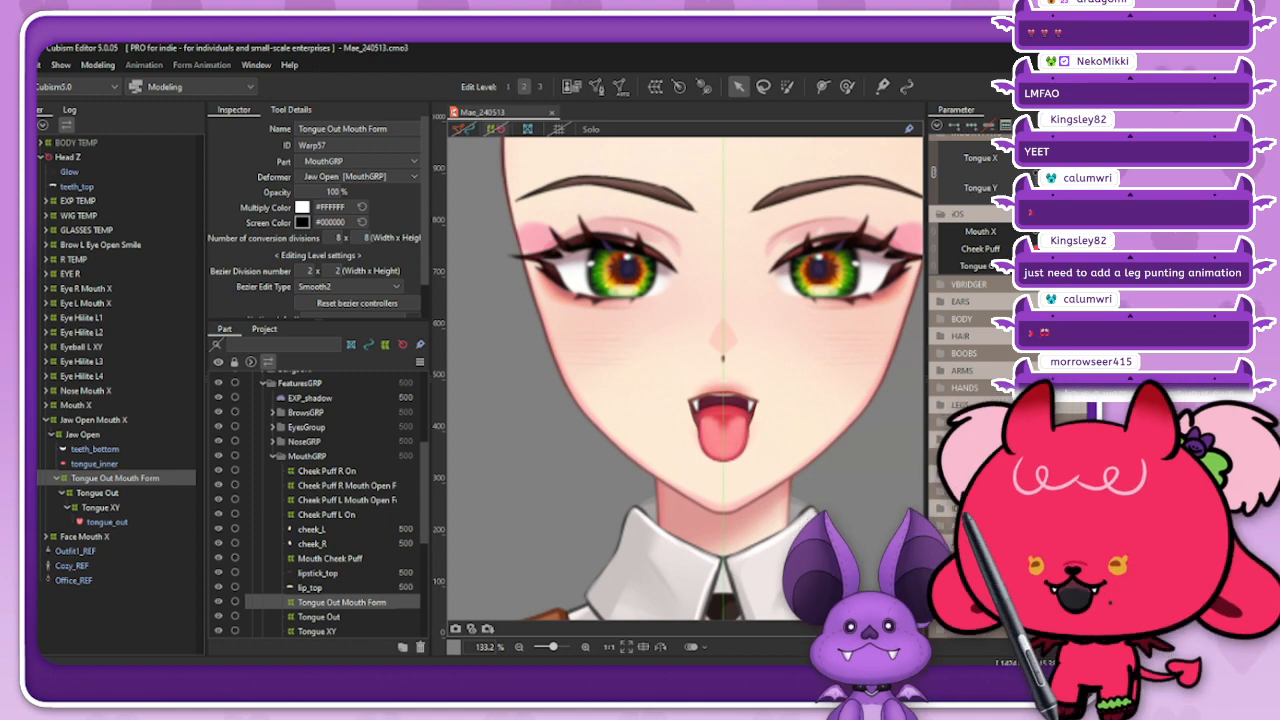
pyautogui.click(496, 129)
pyautogui.scroll(6, 728, 455)
pyautogui.scroll(3, 975, 250)
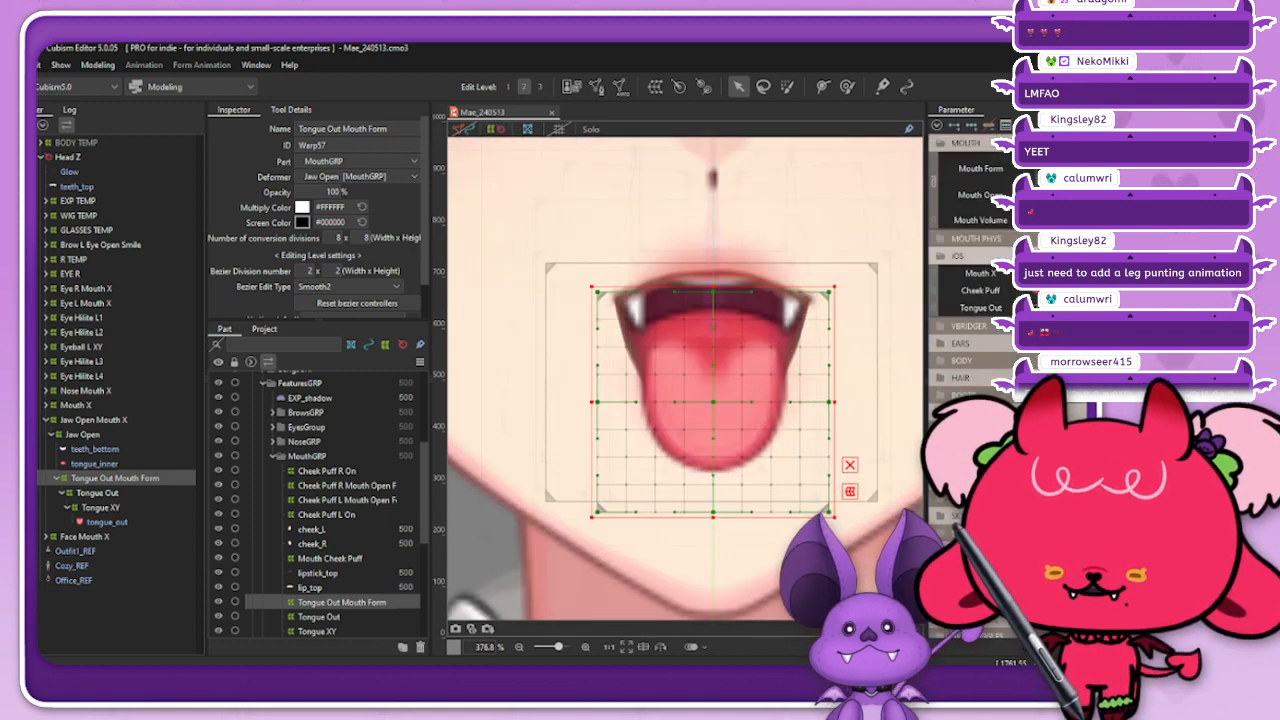
# Step: Add three keys on Mouth Form for the Tongue Out Mouth Form deformer and set Mouth Form to its minimum
pyautogui.click(942, 256)
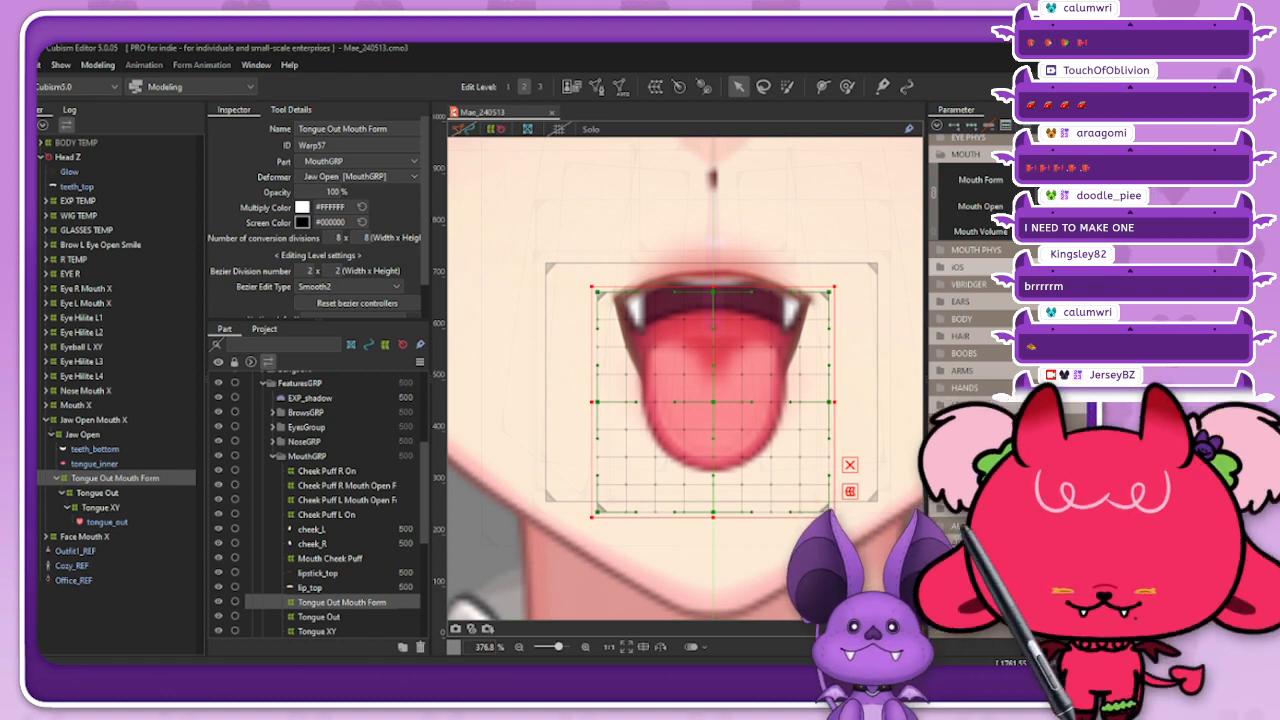
pyautogui.moveTo(1062, 178); pyautogui.dragTo(1121, 180)
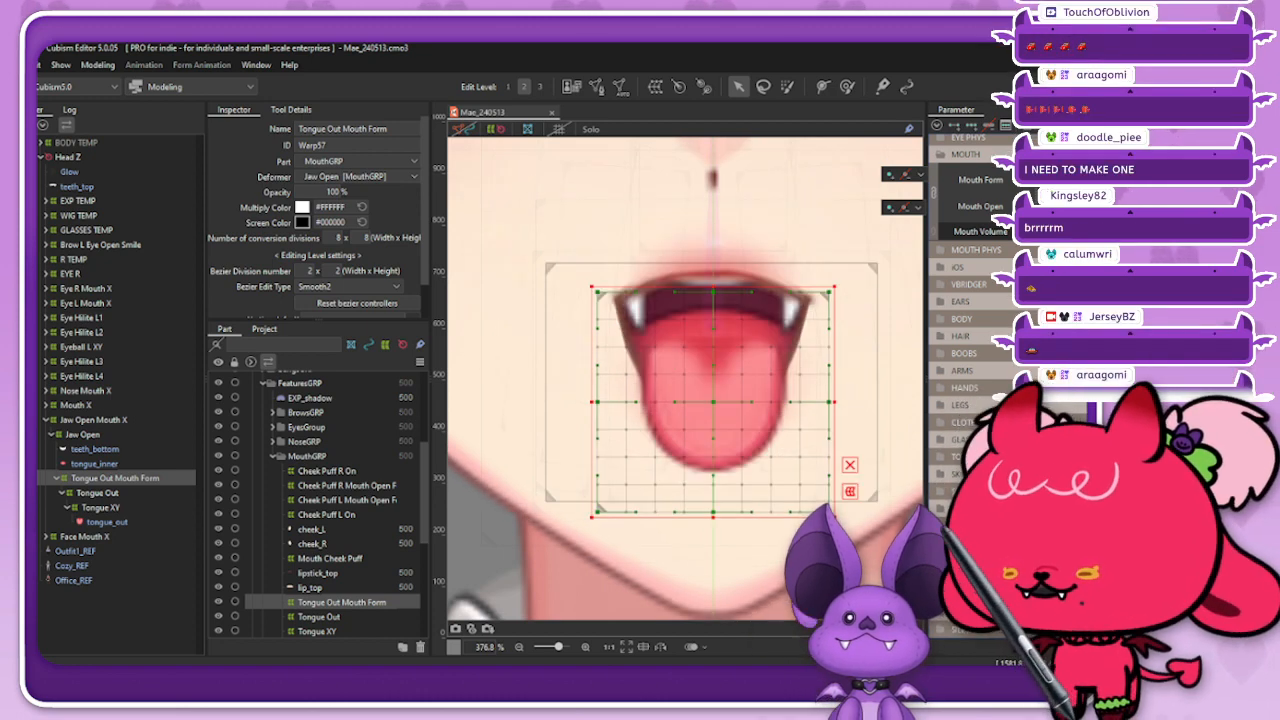
pyautogui.scroll(1, 965, 230)
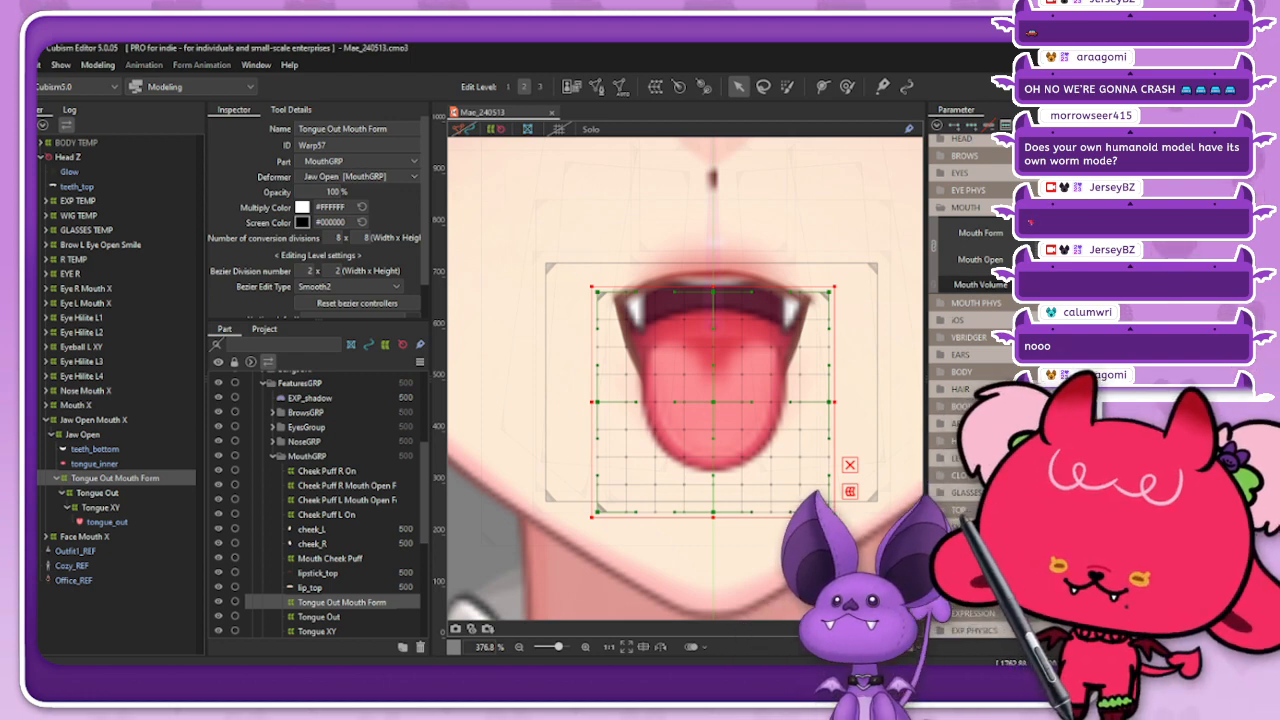
pyautogui.click(934, 246)
pyautogui.click(980, 225)
pyautogui.click(971, 125)
pyautogui.click(1037, 225)
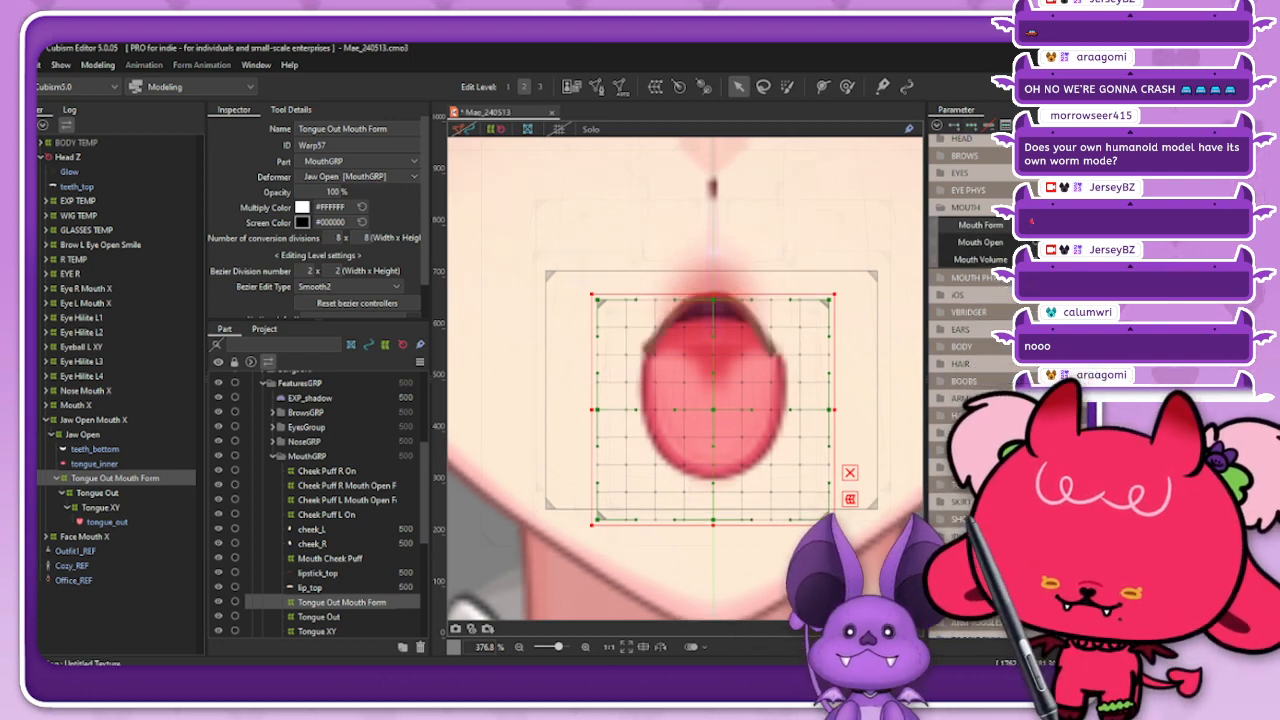
# Step: Narrow the Tongue Out Mouth Form warp at its sides and upper corners and lengthen its lower edge to fit the tongue to the pursed mouth
pyautogui.moveTo(829, 410); pyautogui.dragTo(801, 410)
pyautogui.moveTo(594, 410); pyautogui.dragTo(617, 410)
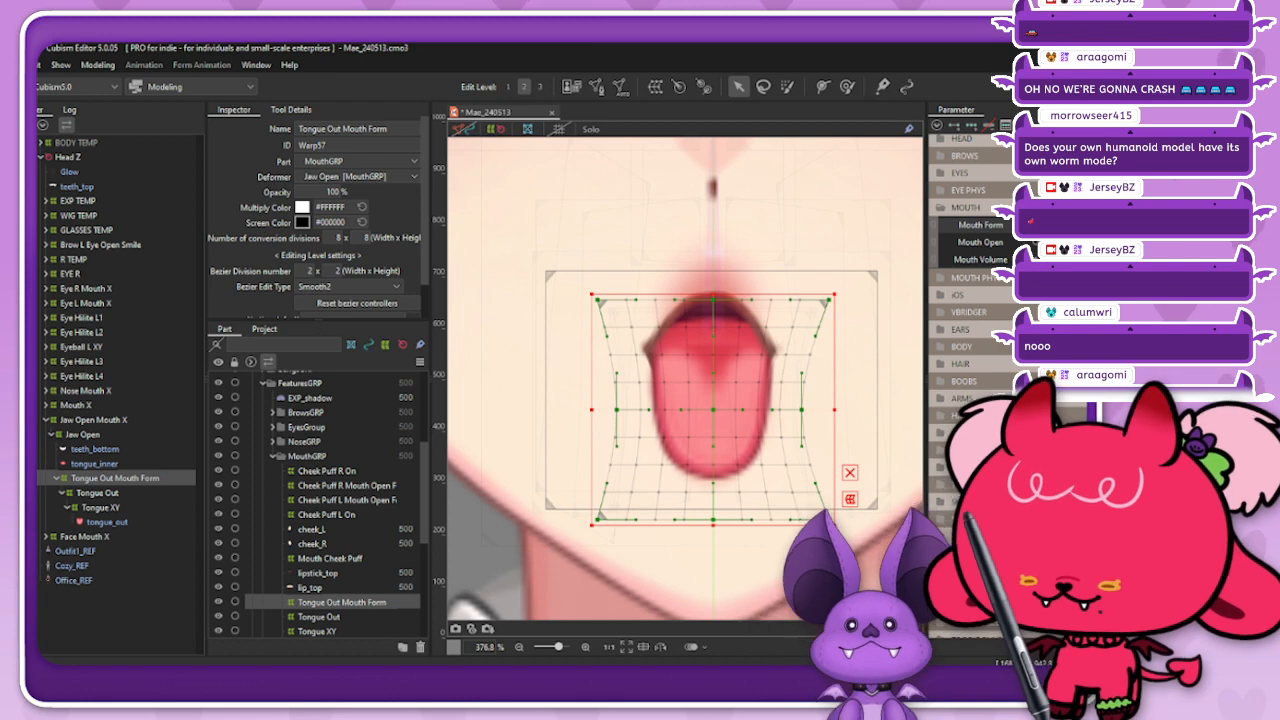
pyautogui.moveTo(713, 520); pyautogui.dragTo(713, 537)
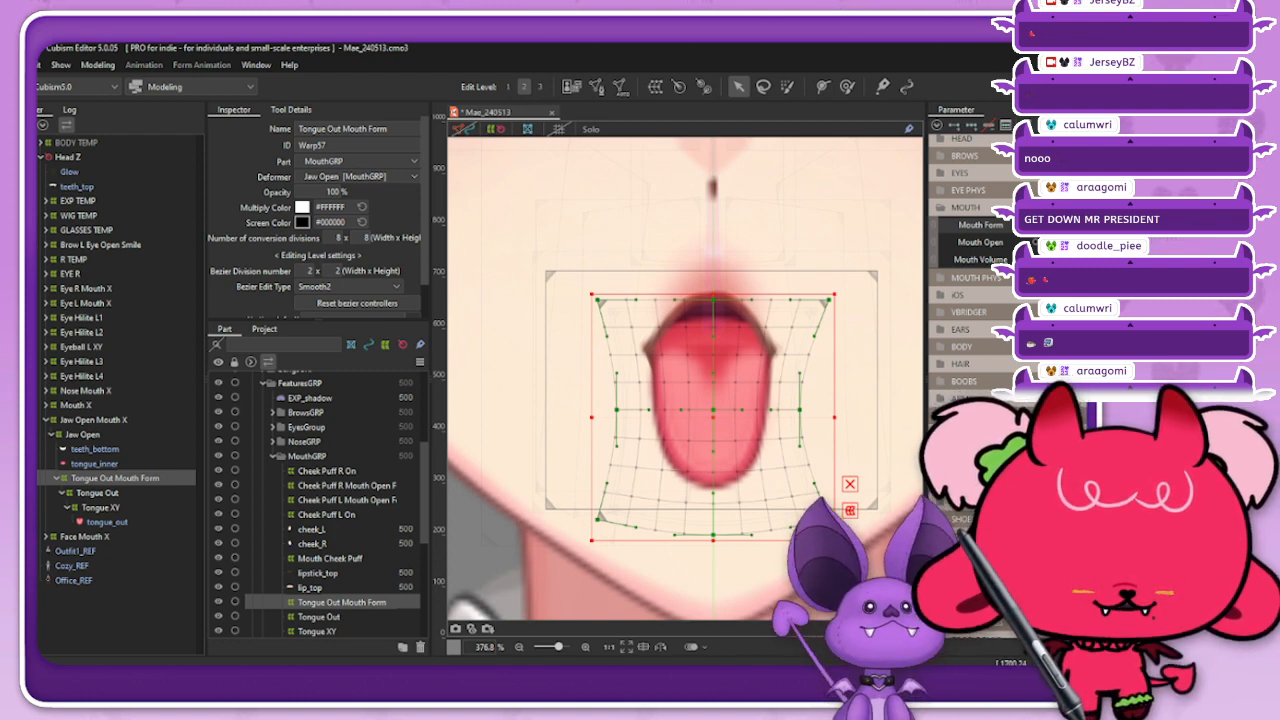
pyautogui.moveTo(598, 300); pyautogui.dragTo(605, 300)
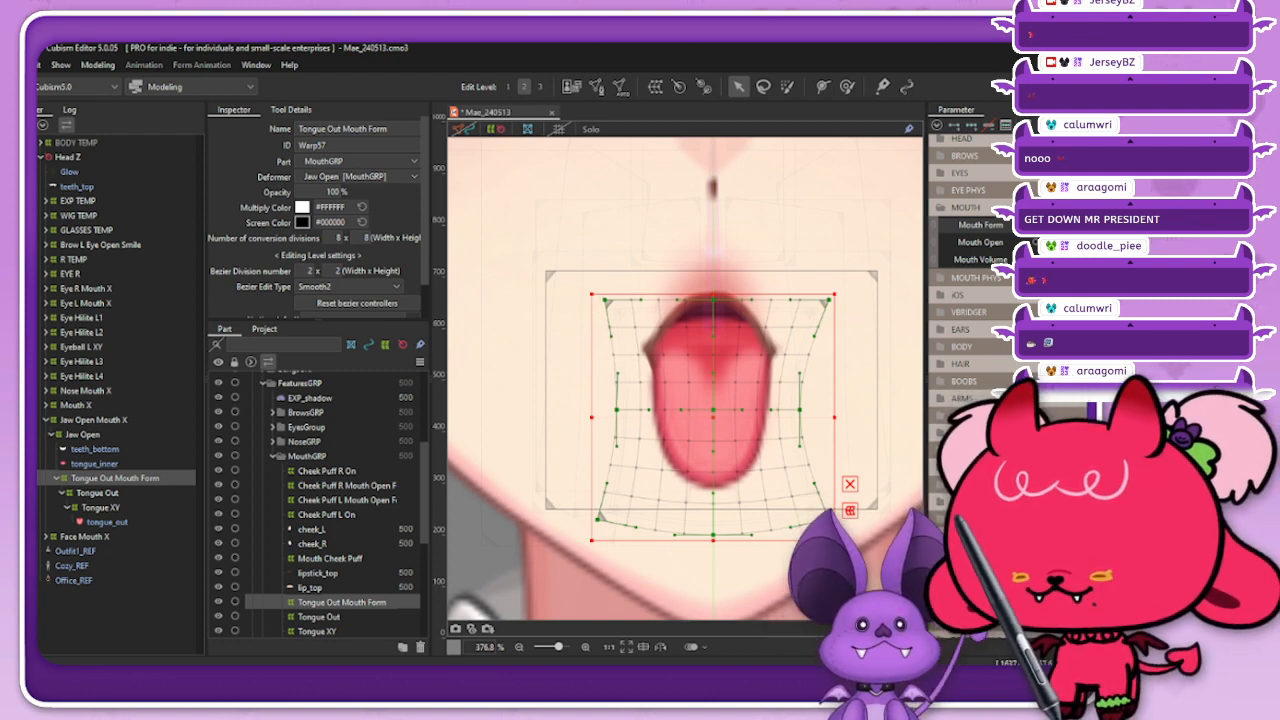
pyautogui.moveTo(828, 300); pyautogui.dragTo(820, 300)
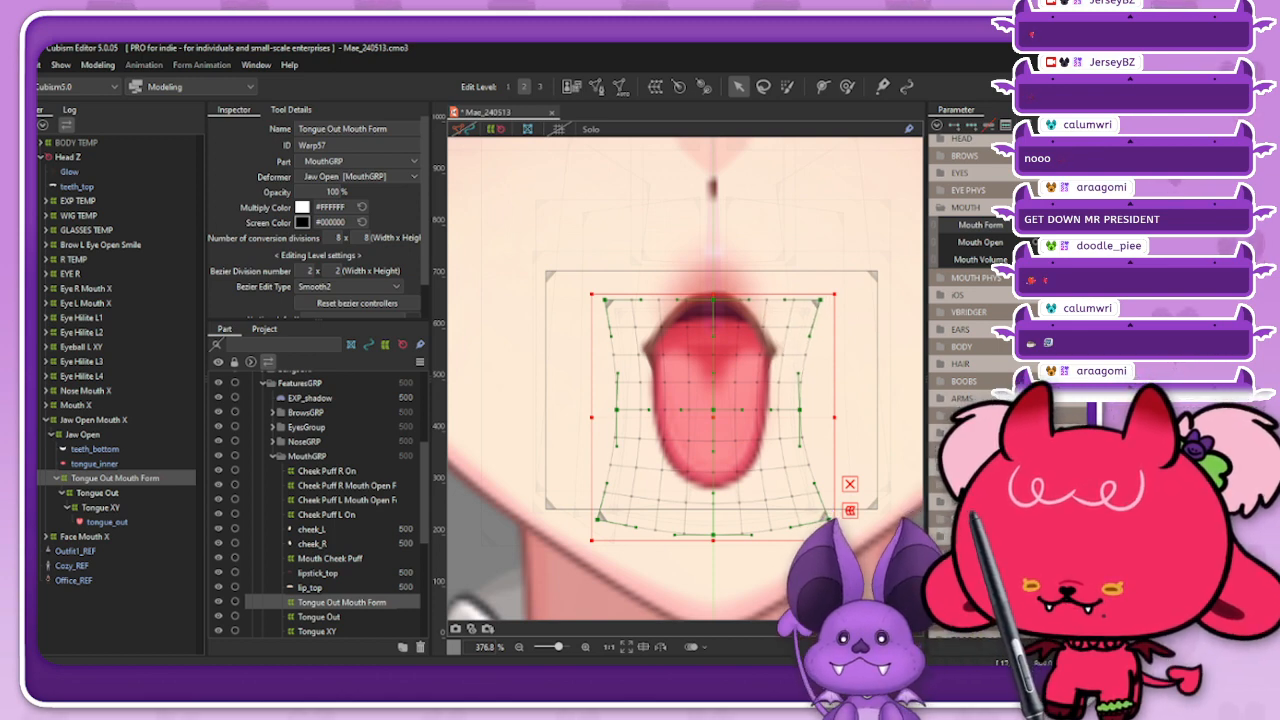
pyautogui.moveTo(617, 409); pyautogui.dragTo(619, 409)
pyautogui.moveTo(713, 534); pyautogui.dragTo(713, 537)
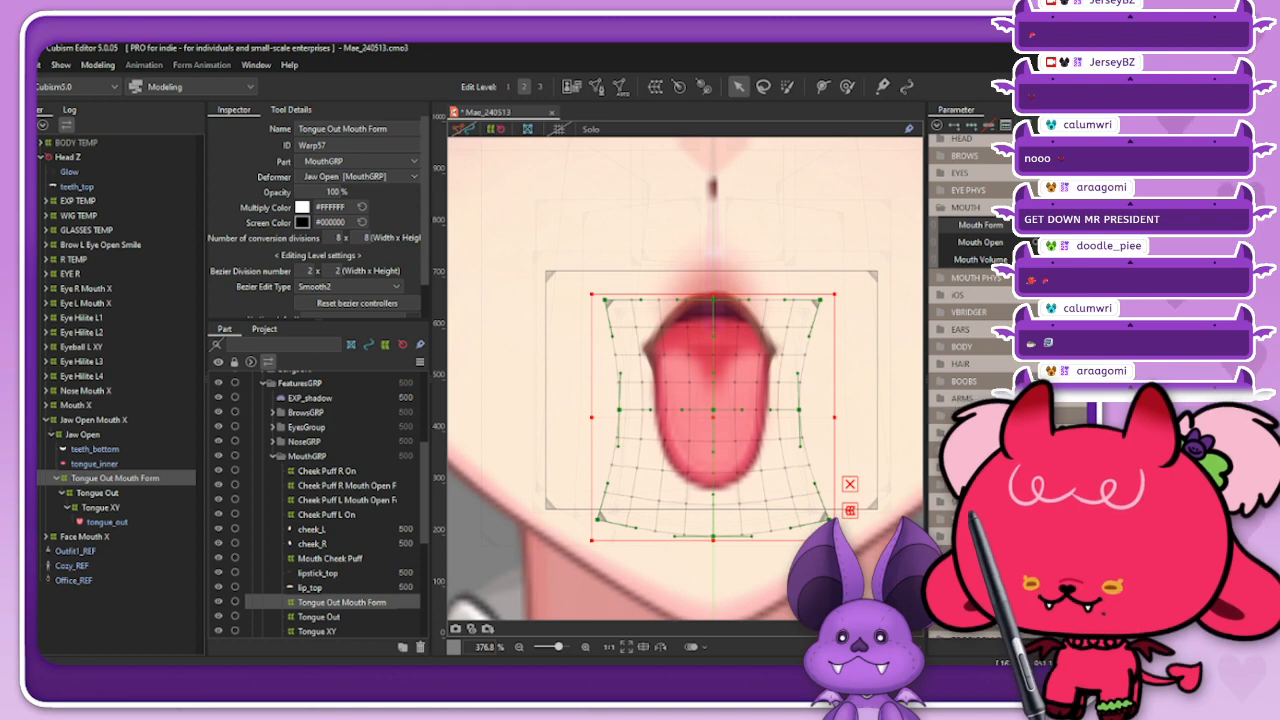
# Step: Hide the deformers and check the pursed mouth with the extended tongue
pyautogui.click(496, 129)
pyautogui.scroll(-4, 705, 325)
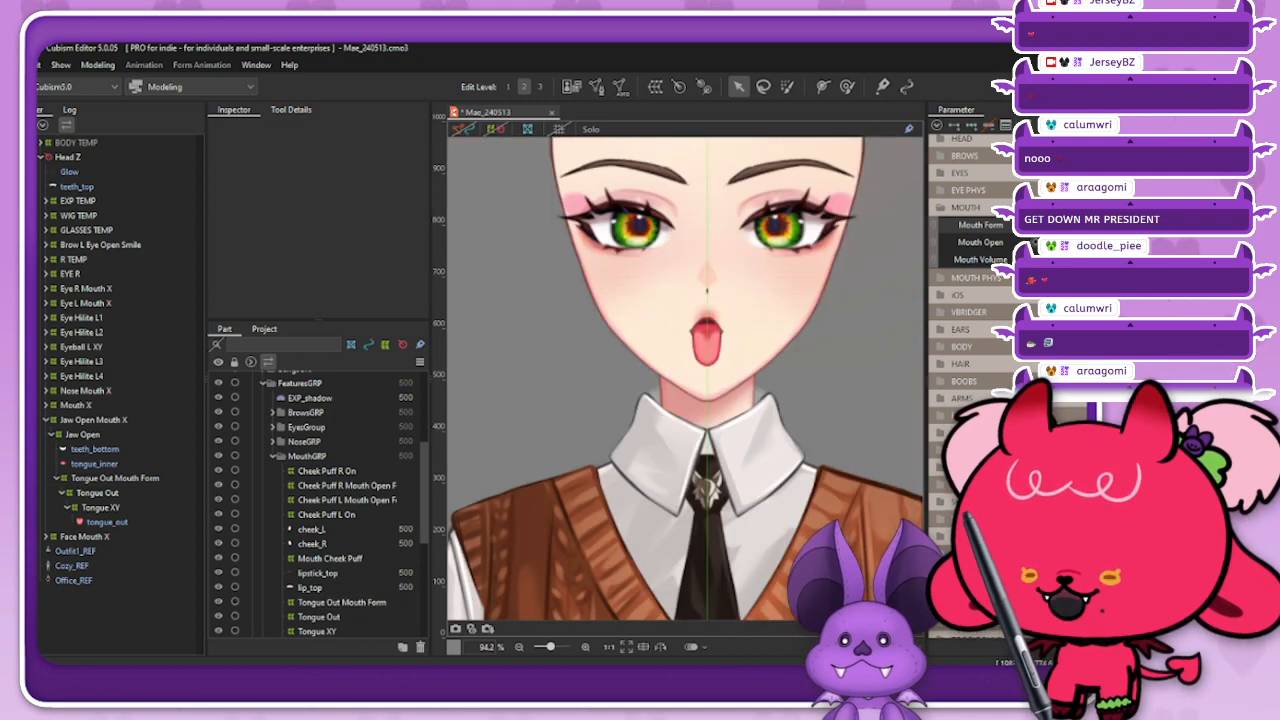
pyautogui.moveTo(1040, 225)
pyautogui.mouseDown()
pyautogui.moveTo(1150, 225)
pyautogui.moveTo(1040, 225)
pyautogui.mouseUp()
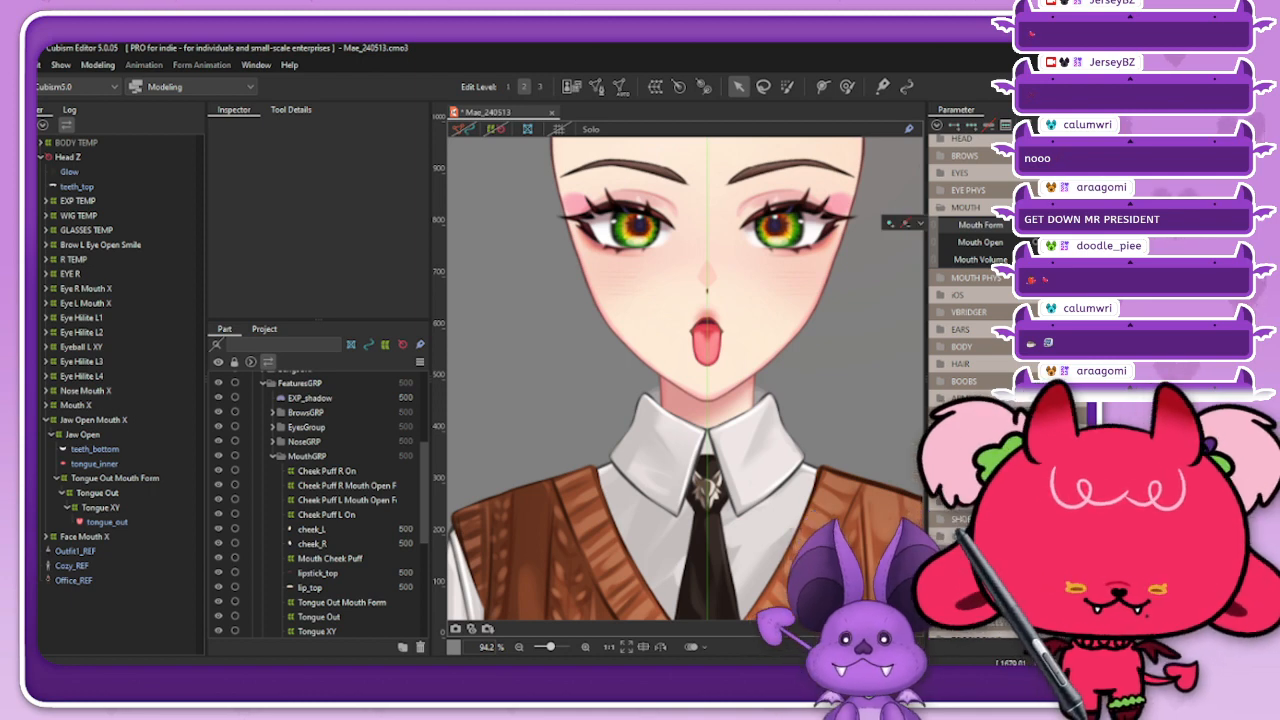
pyautogui.scroll(1, 692, 324)
# Step: Reselect the Tongue Out Mouth Form deformer and blend its shape with a Compatibility of -10
pyautogui.click(115, 478)
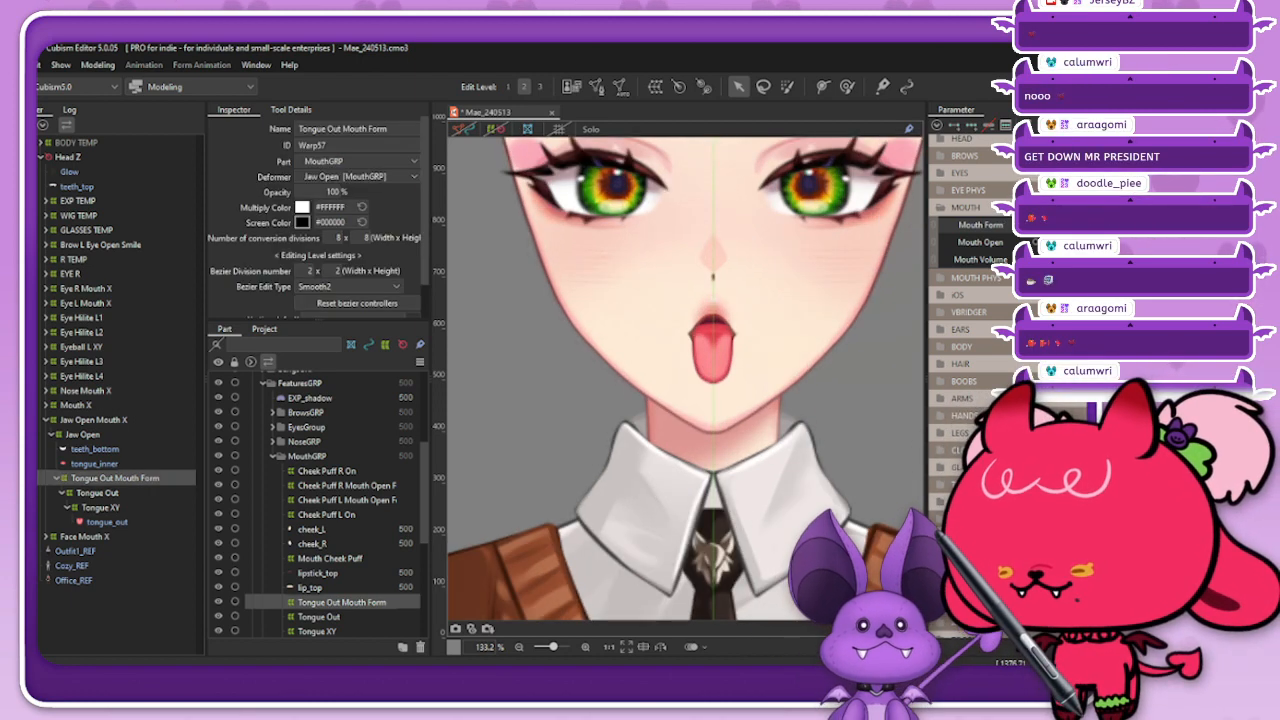
pyautogui.scroll(2, 698, 308)
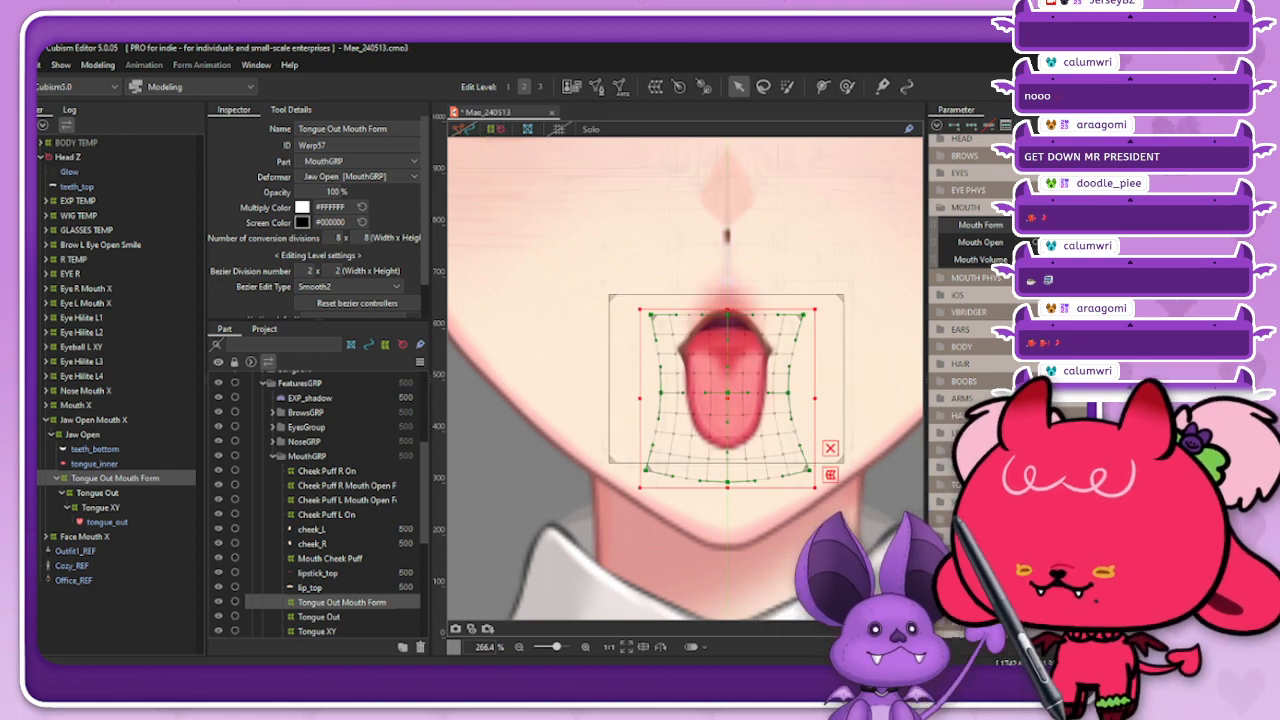
pyautogui.click(1100, 225)
pyautogui.moveTo(1100, 225); pyautogui.dragTo(1037, 225)
pyautogui.hotkey('ctrl', 'shift', 'b')
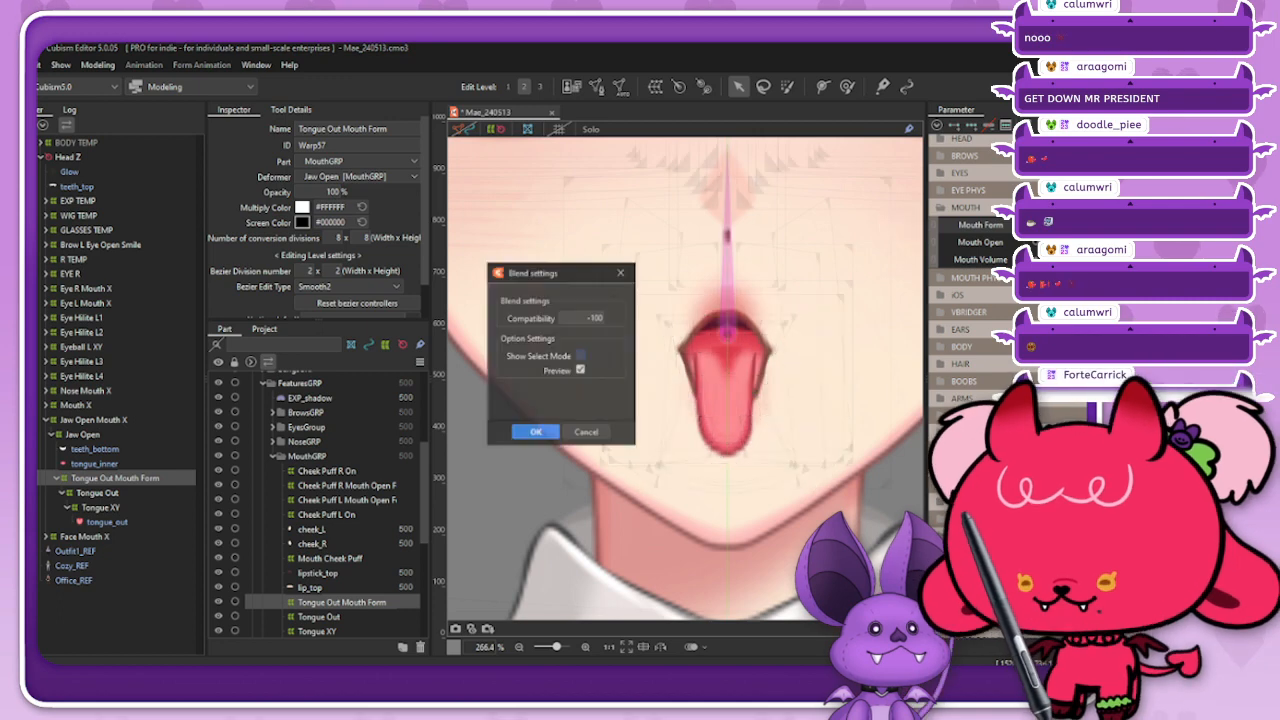
pyautogui.click(594, 318)
pyautogui.write('-10')
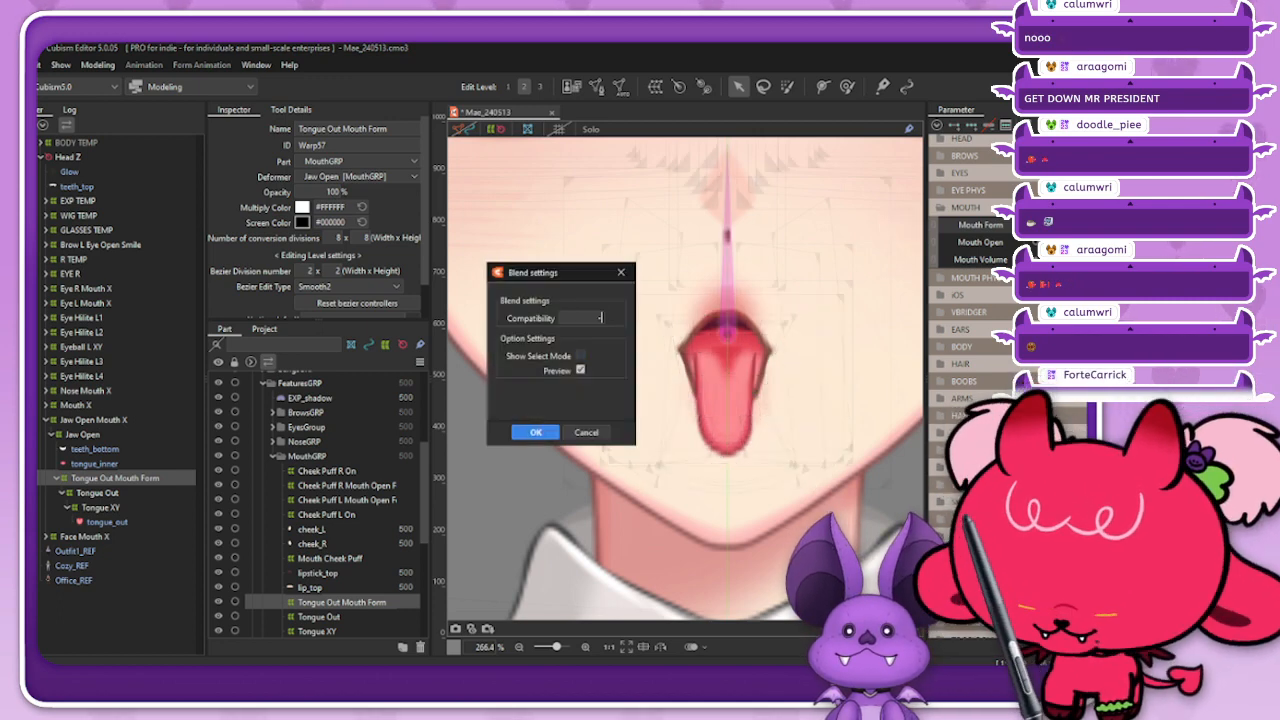
pyautogui.press('Tab')
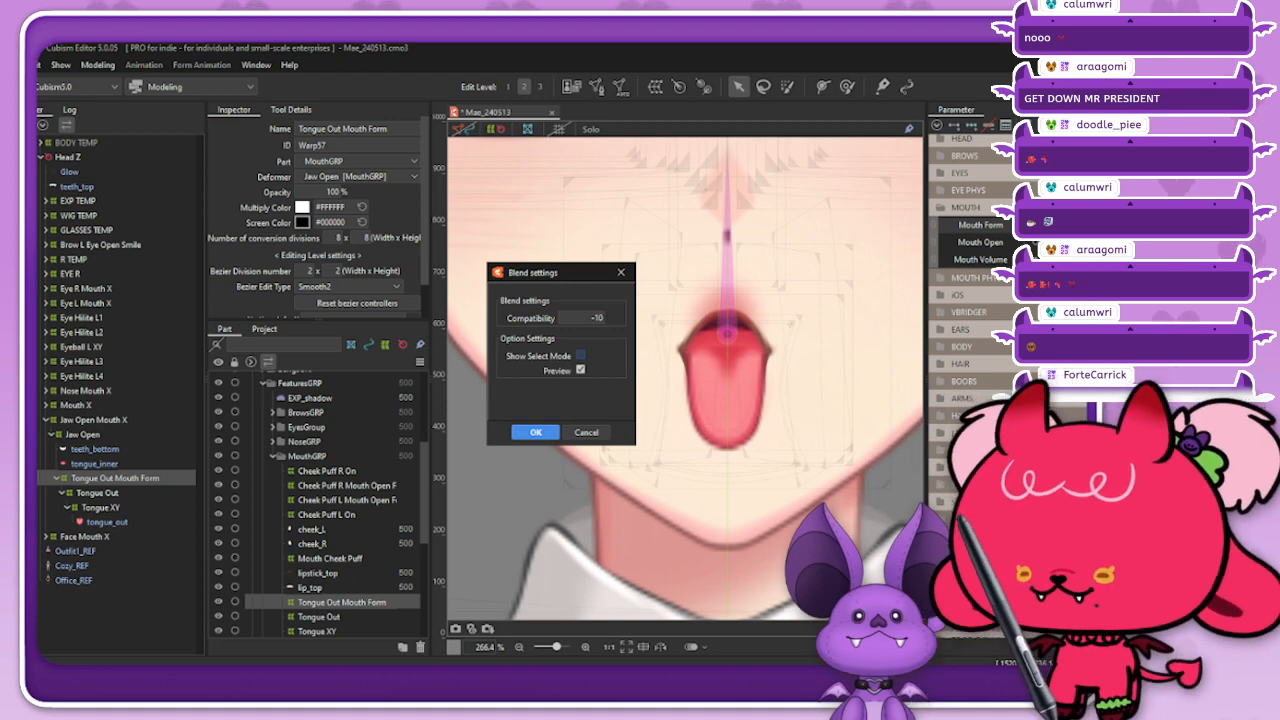
pyautogui.click(535, 432)
# Step: Close the mouth into a smile with the Mouth Form and Mouth Open parameters, hide the deformers and inspect the lips and nose
pyautogui.moveTo(1062, 225)
pyautogui.mouseDown()
pyautogui.moveTo(1150, 225)
pyautogui.moveTo(1062, 225)
pyautogui.moveTo(1150, 225)
pyautogui.moveTo(1062, 225)
pyautogui.moveTo(1150, 225)
pyautogui.moveTo(1062, 225)
pyautogui.moveTo(1150, 225)
pyautogui.moveTo(1062, 225)
pyautogui.moveTo(1150, 225)
pyautogui.moveTo(1062, 242)
pyautogui.mouseUp()
pyautogui.scroll(-2, 716, 293)
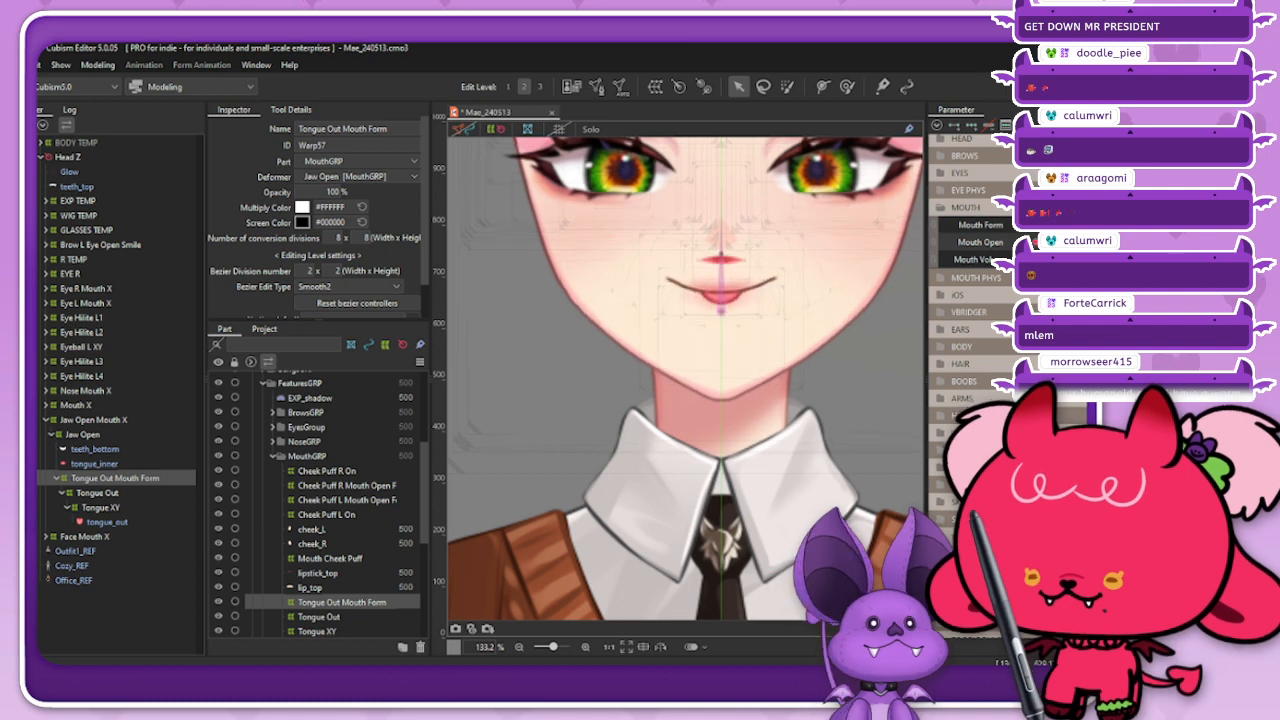
pyautogui.click(496, 129)
pyautogui.scroll(-2, 717, 295)
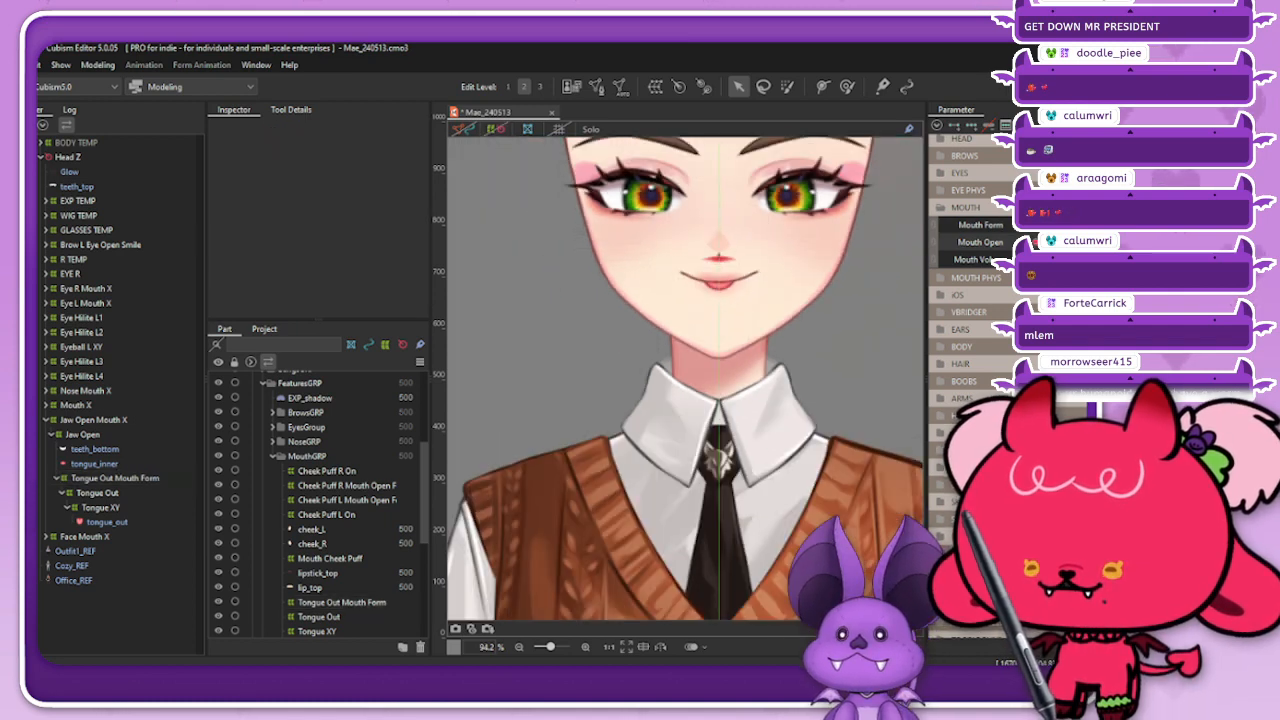
pyautogui.scroll(1, 717, 295)
pyautogui.scroll(-1, 717, 295)
pyautogui.scroll(1, 717, 295)
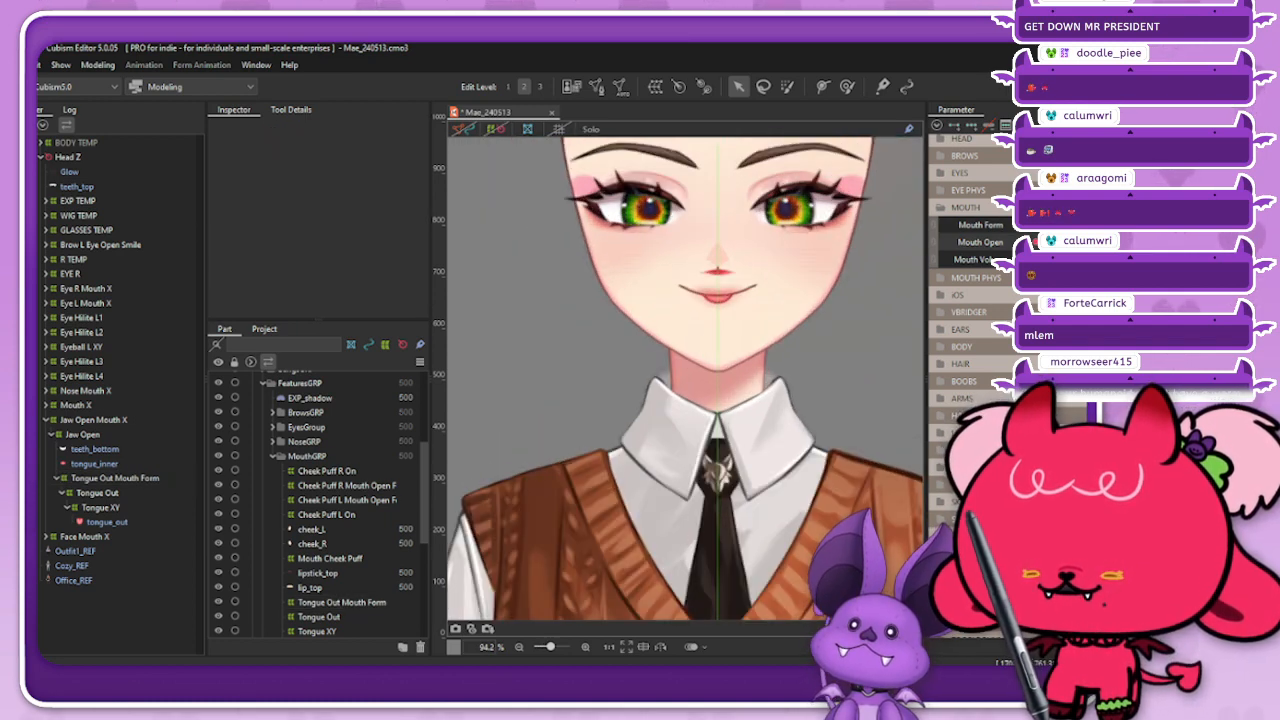
# Step: Select the lip_top mesh and raise the three upper points of its deform path toward the nose
pyautogui.rightClick(747, 297)
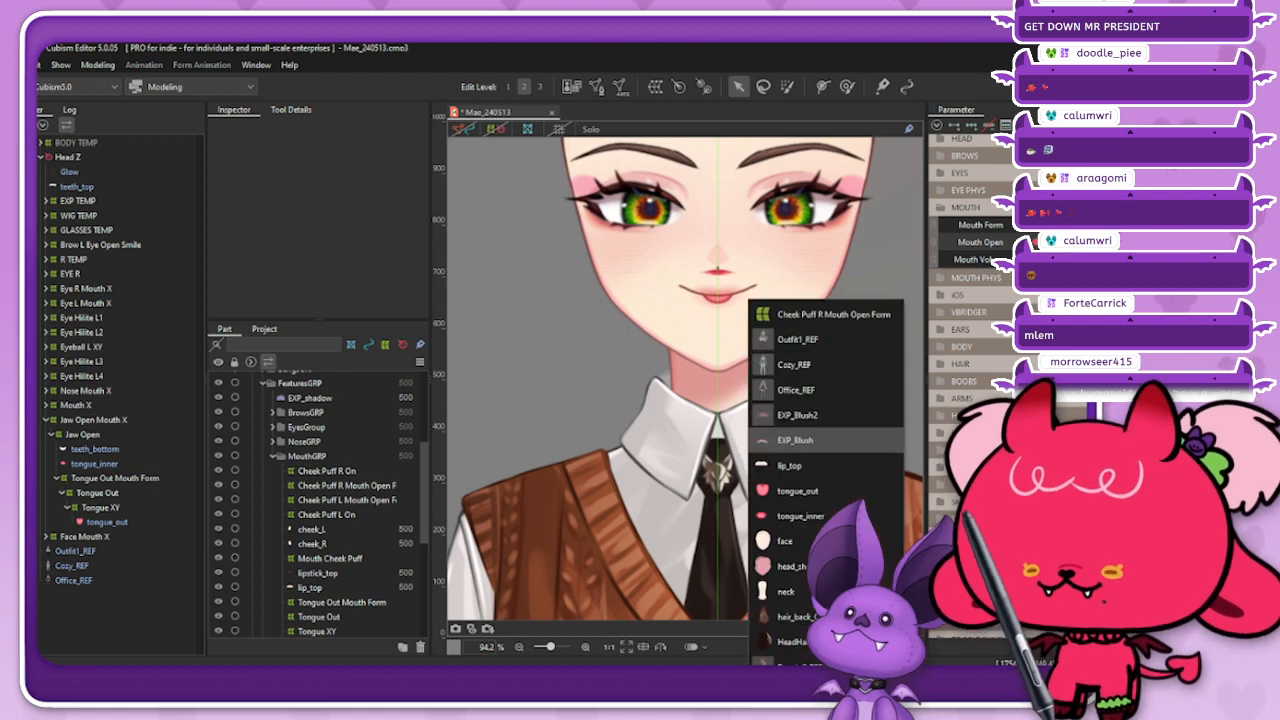
pyautogui.click(790, 466)
pyautogui.scroll(4, 717, 275)
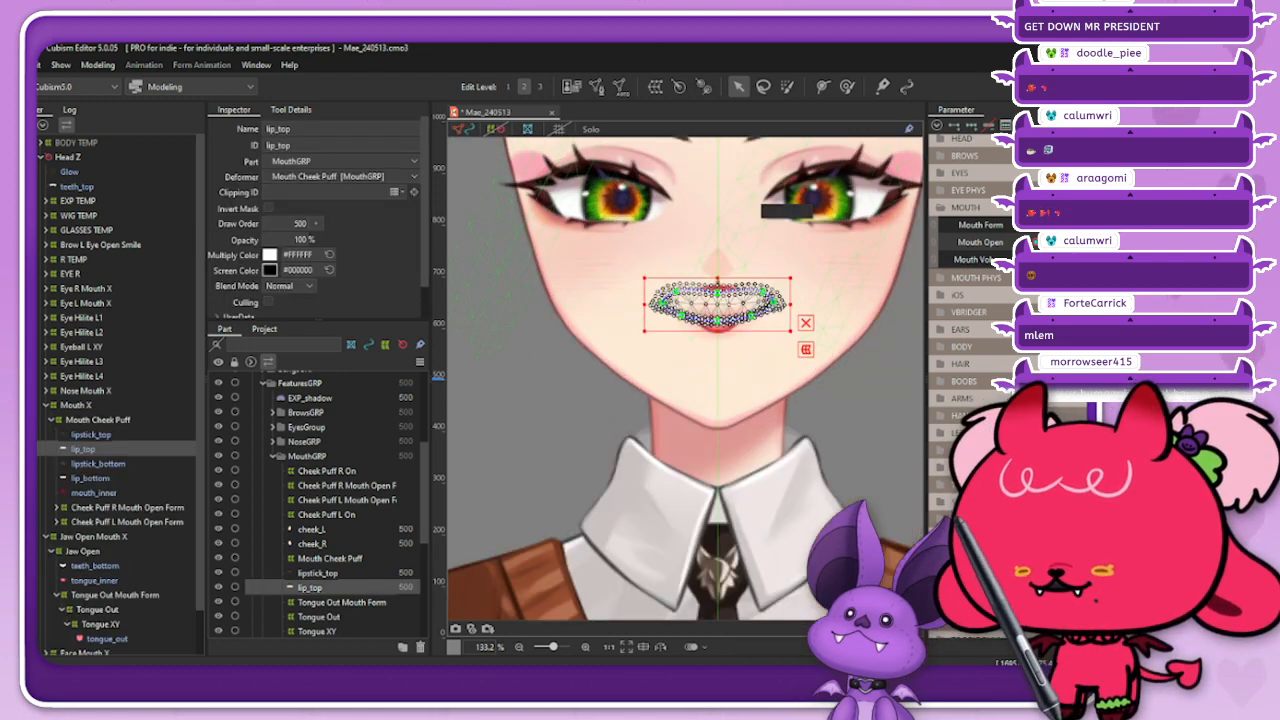
pyautogui.moveTo(716, 306); pyautogui.dragTo(716, 280)
pyautogui.moveTo(807, 306); pyautogui.dragTo(806, 300)
pyautogui.moveTo(634, 304); pyautogui.dragTo(632, 293)
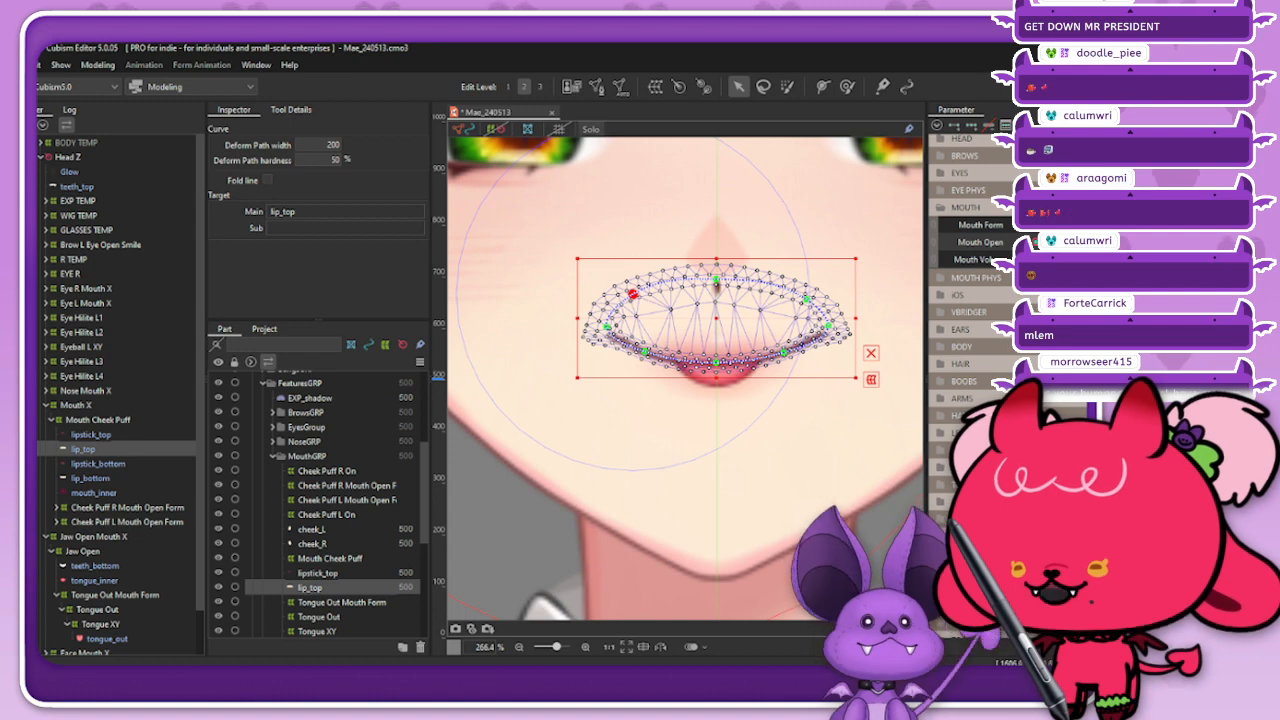
# Step: Inspect the reshaped lip_top in Solo mode, then check the closed smile without mesh outlines and reselect lip_top
pyautogui.click(591, 129)
pyautogui.scroll(2, 801, 292)
pyautogui.scroll(2, 742, 333)
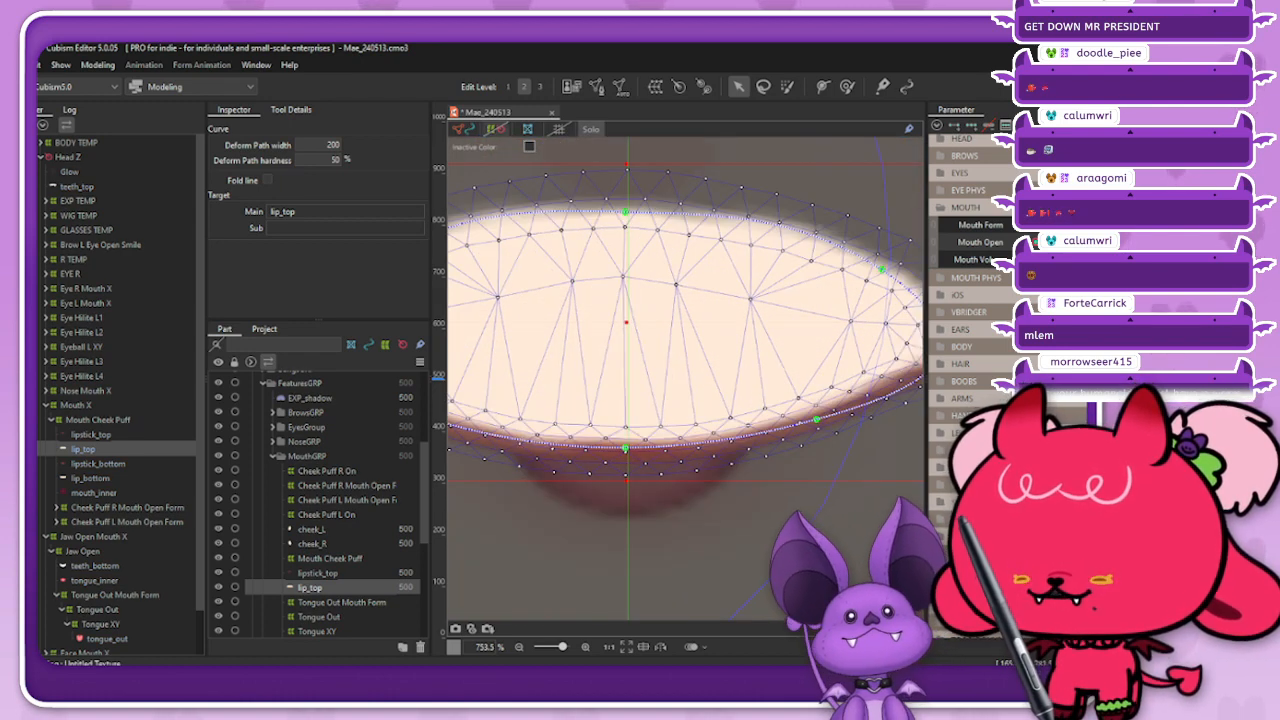
pyautogui.click(463, 129)
pyautogui.scroll(-3, 742, 276)
pyautogui.click(591, 129)
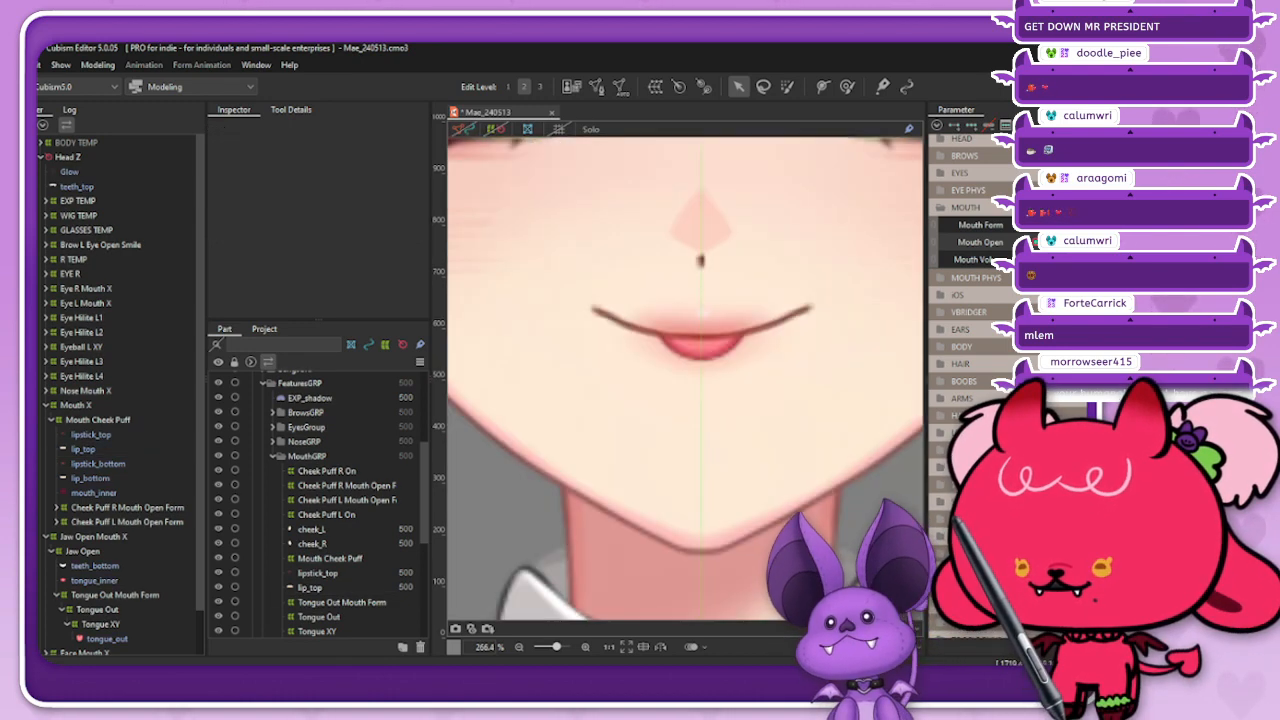
pyautogui.click(83, 449)
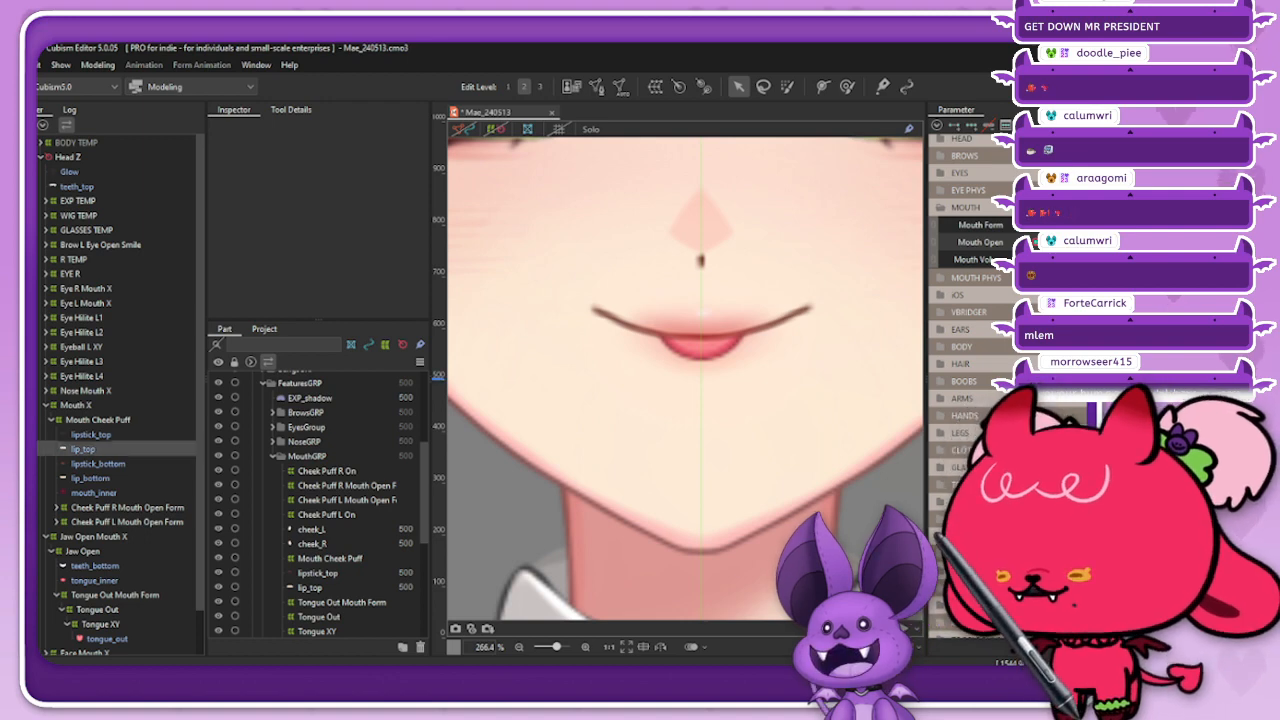
pyautogui.scroll(-3, 715, 405)
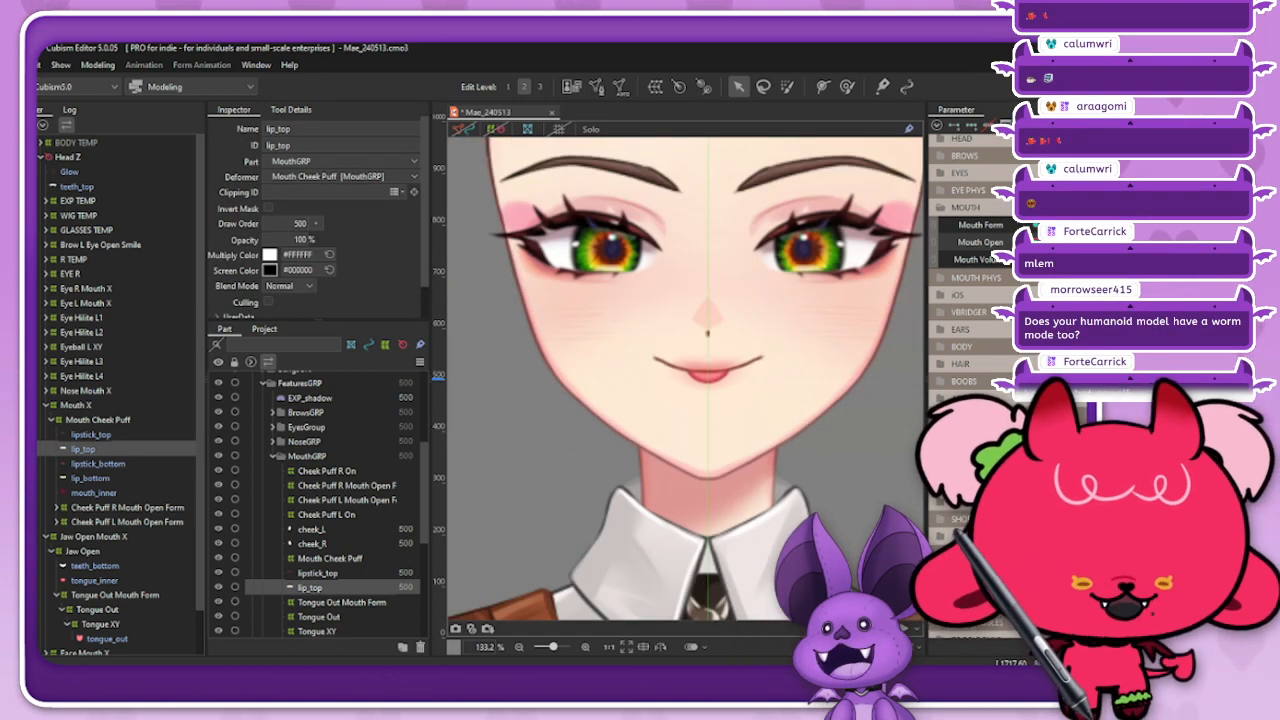
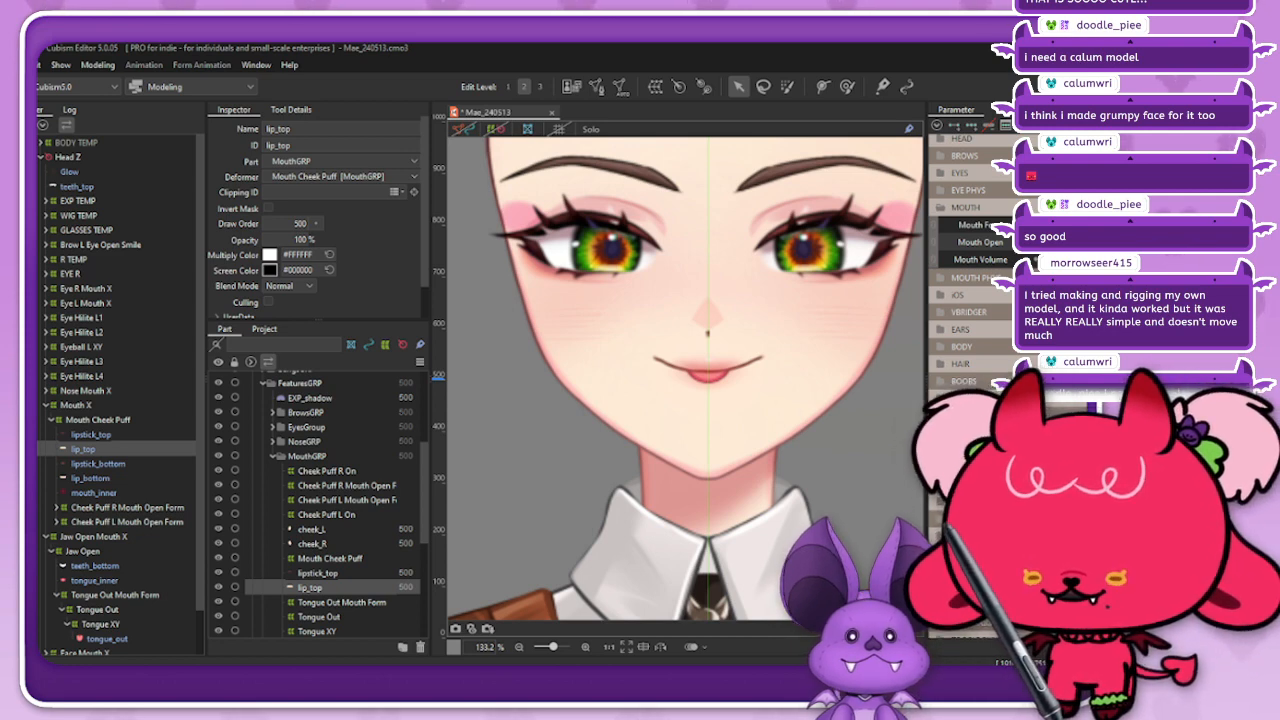
# Step: With the mouth closed at neutral Mouth Form, raise the three upper points of lip_top's deform path toward the nose and hide the outlines
pyautogui.moveTo(1078, 242)
pyautogui.mouseDown()
pyautogui.moveTo(1190, 242)
pyautogui.moveTo(1076, 242)
pyautogui.mouseUp()
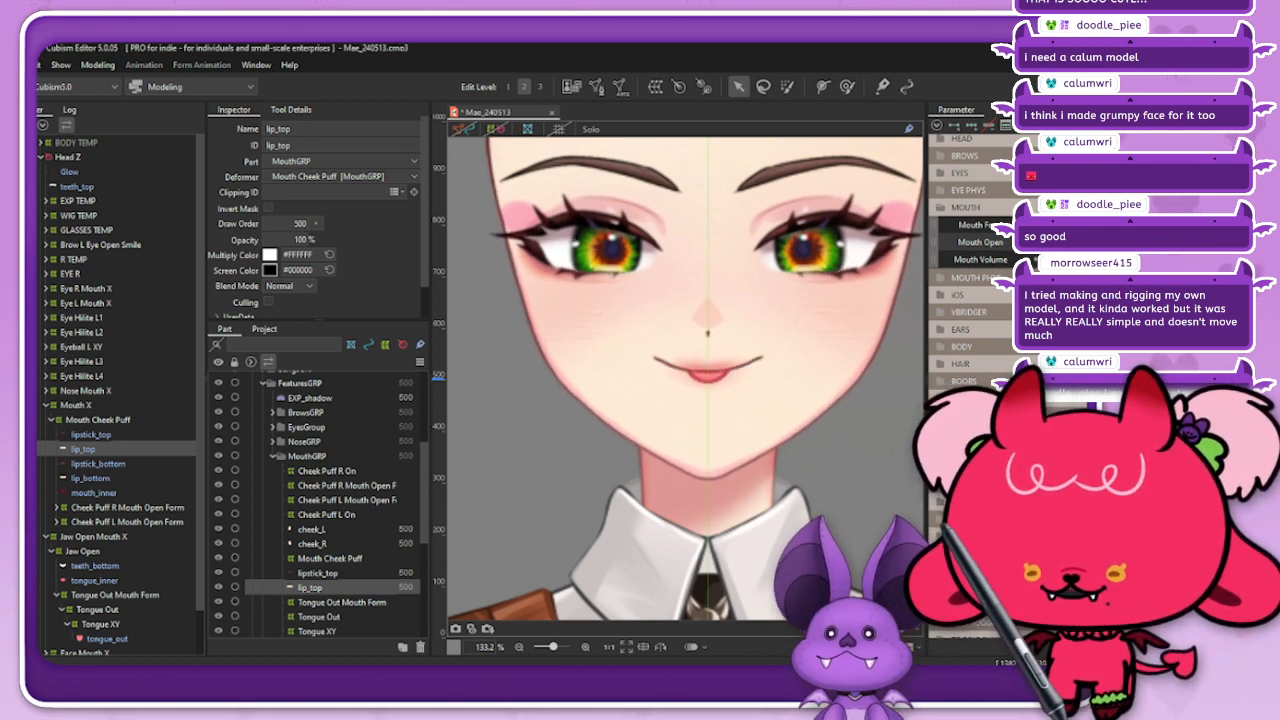
pyautogui.click(1130, 225)
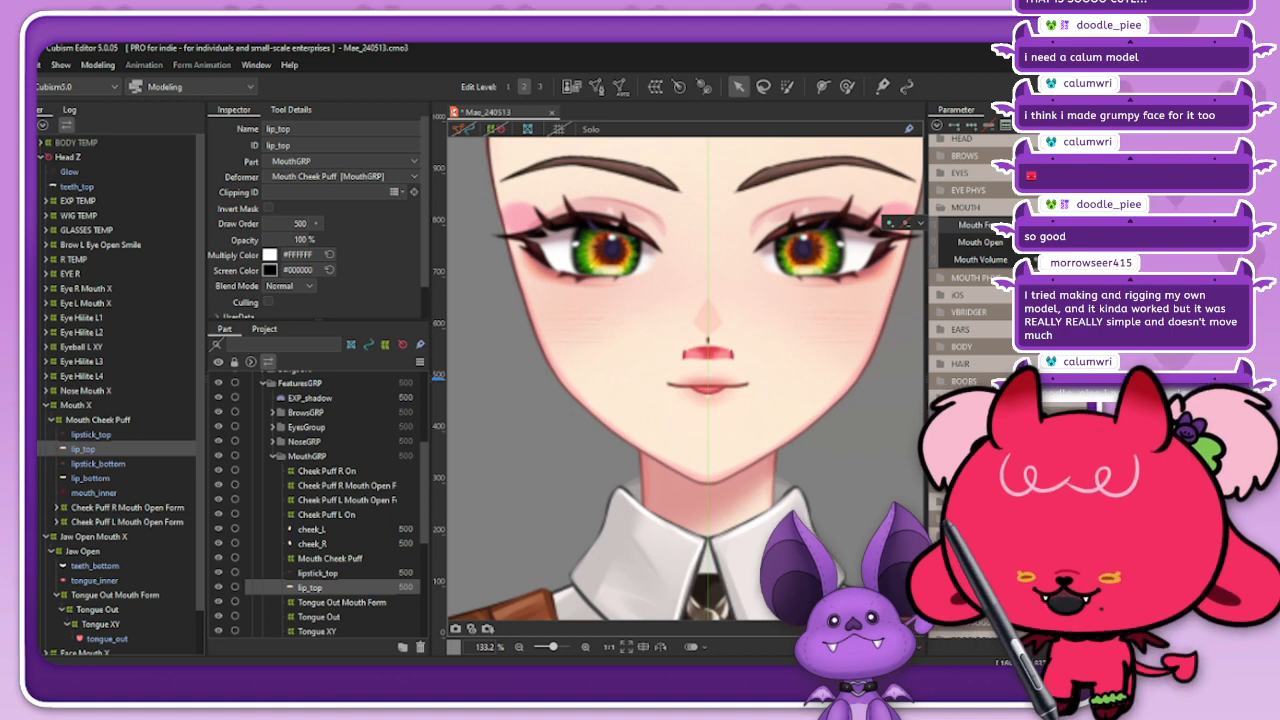
pyautogui.click(870, 400)
pyautogui.rightClick(748, 384)
pyautogui.click(790, 470)
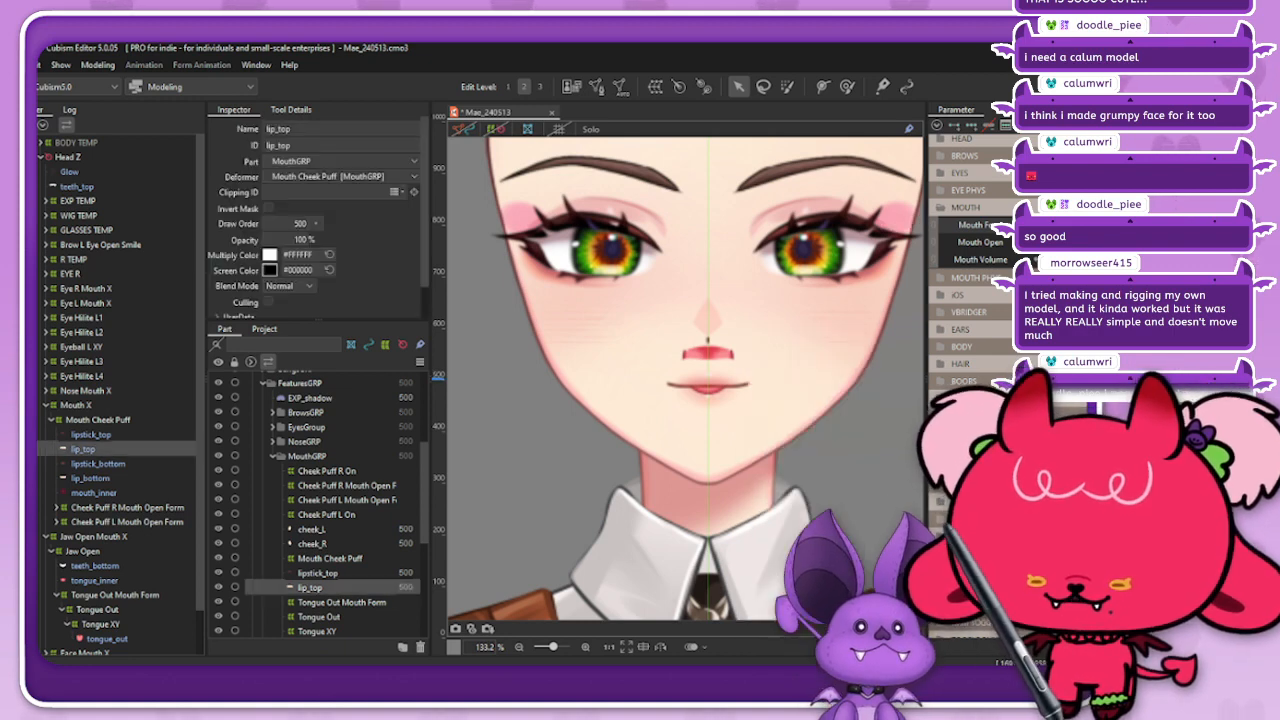
pyautogui.click(463, 129)
pyautogui.scroll(3, 633, 346)
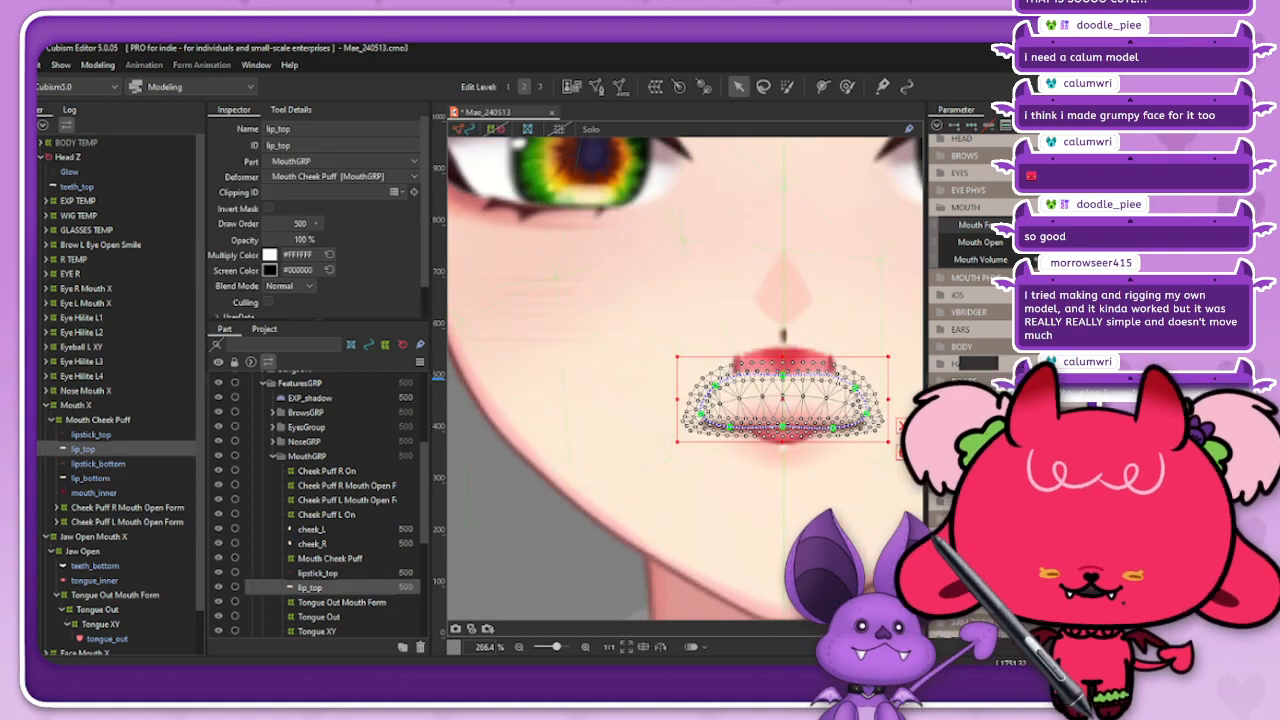
pyautogui.scroll(-1, 640, 380)
pyautogui.scroll(2, 775, 374)
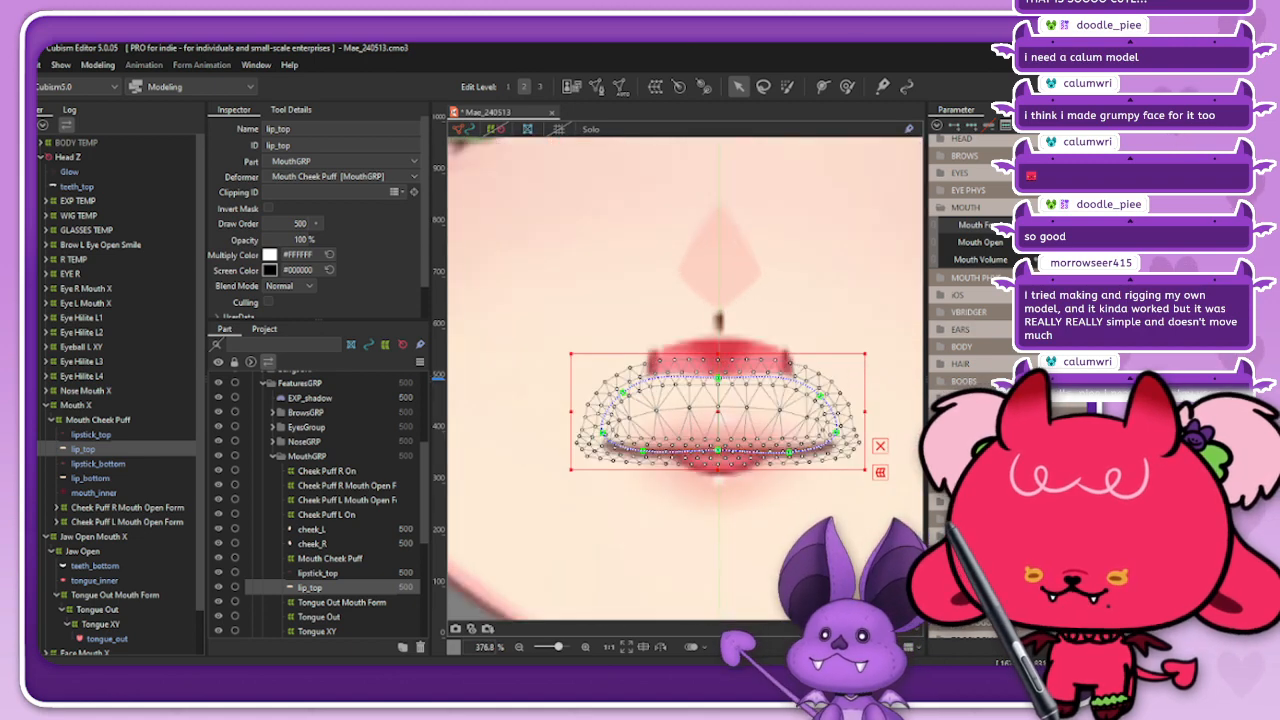
pyautogui.moveTo(718, 378); pyautogui.dragTo(718, 318)
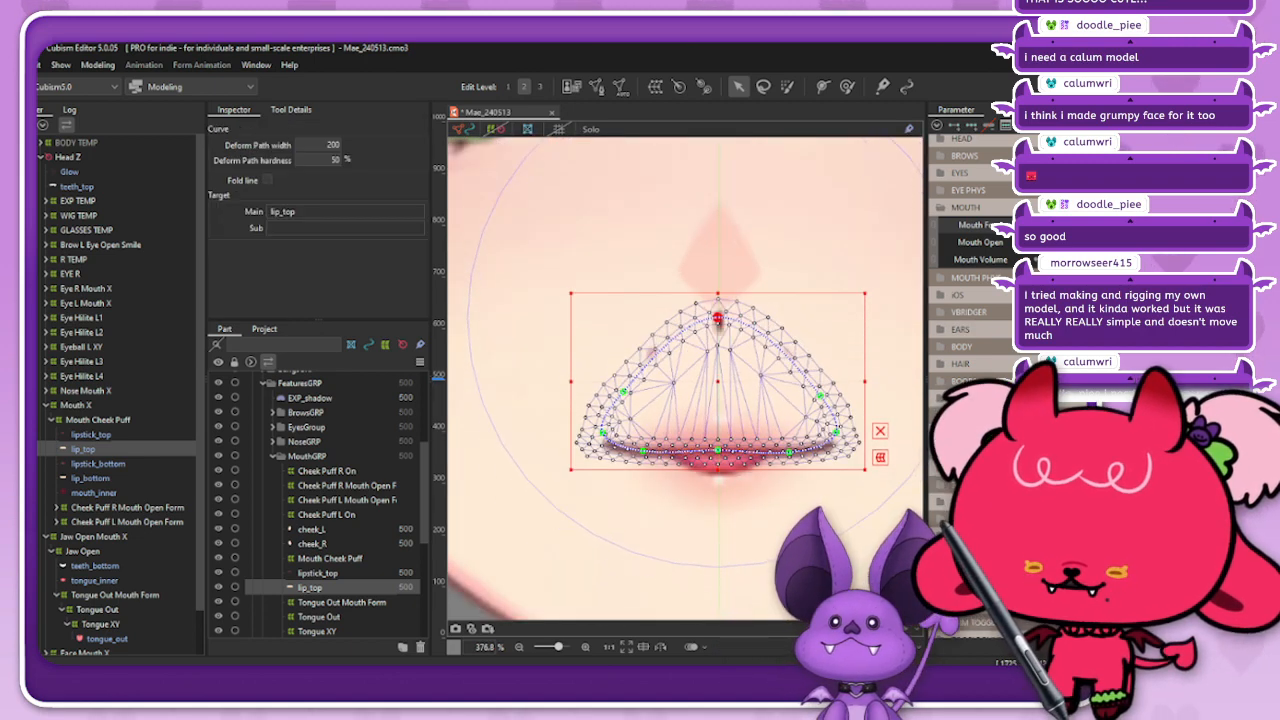
pyautogui.moveTo(820, 395); pyautogui.dragTo(820, 368)
pyautogui.moveTo(623, 391); pyautogui.dragTo(623, 361)
pyautogui.press('Escape')
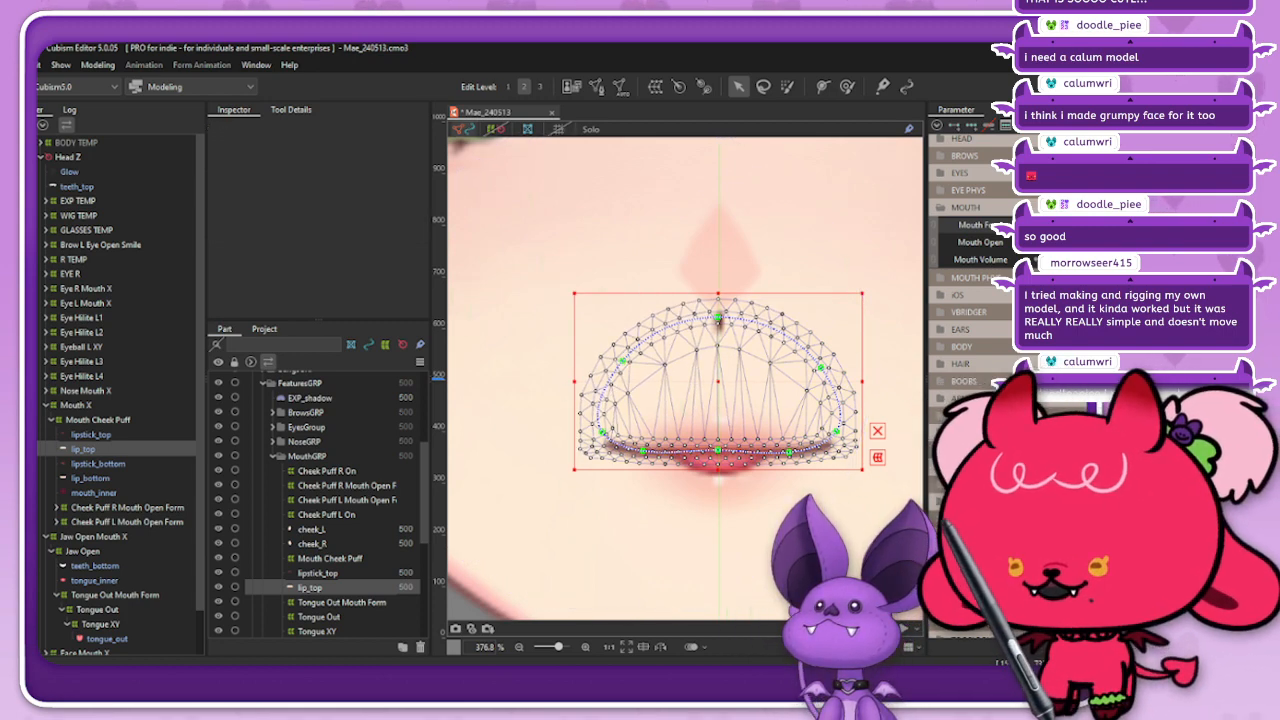
pyautogui.click(464, 129)
pyautogui.scroll(-2, 646, 364)
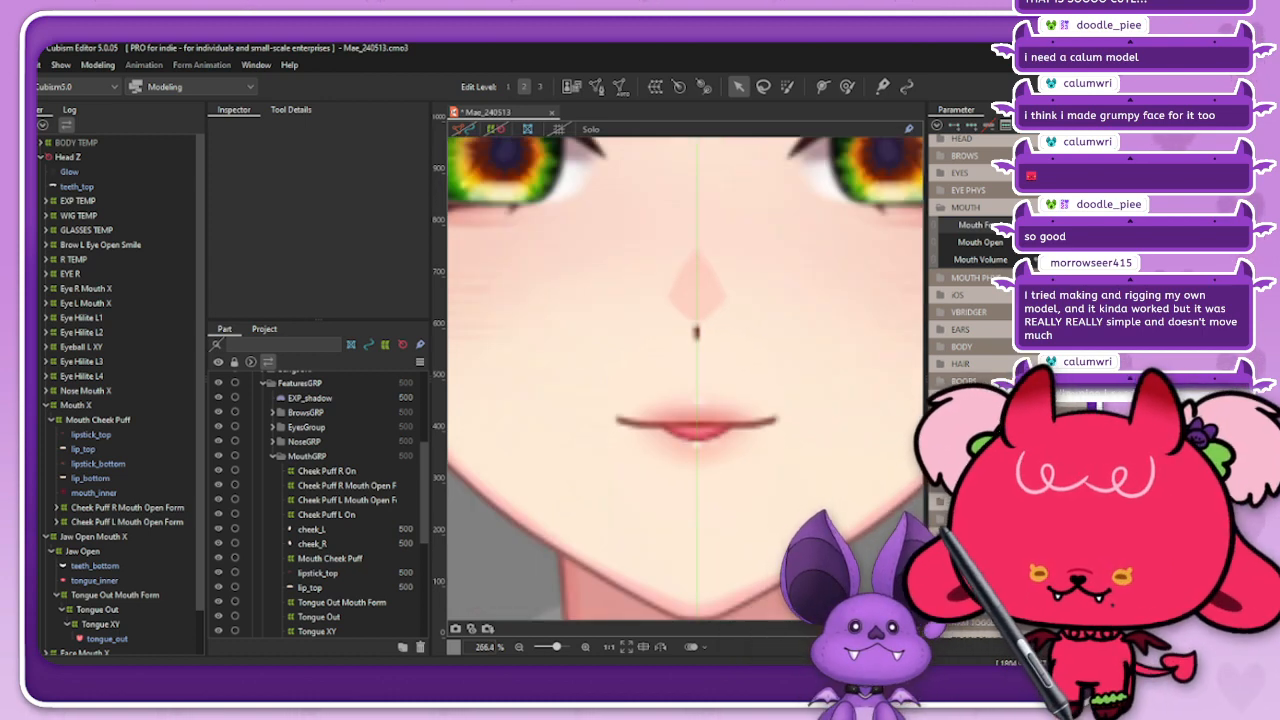
# Step: Set Mouth Form to the frown and raise the three upper points of lip_top's deform path into an arch just below the nose
pyautogui.moveTo(1083, 225); pyautogui.dragTo(1027, 225)
pyautogui.click(697, 378)
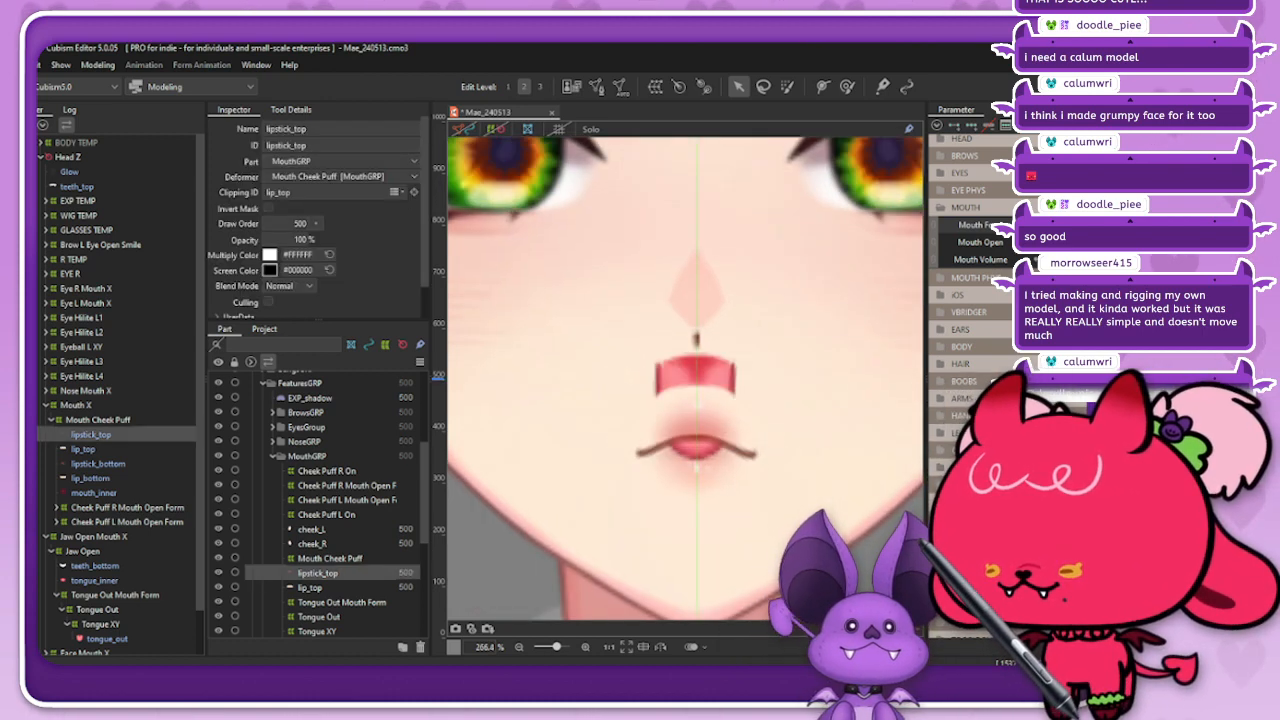
pyautogui.click(310, 588)
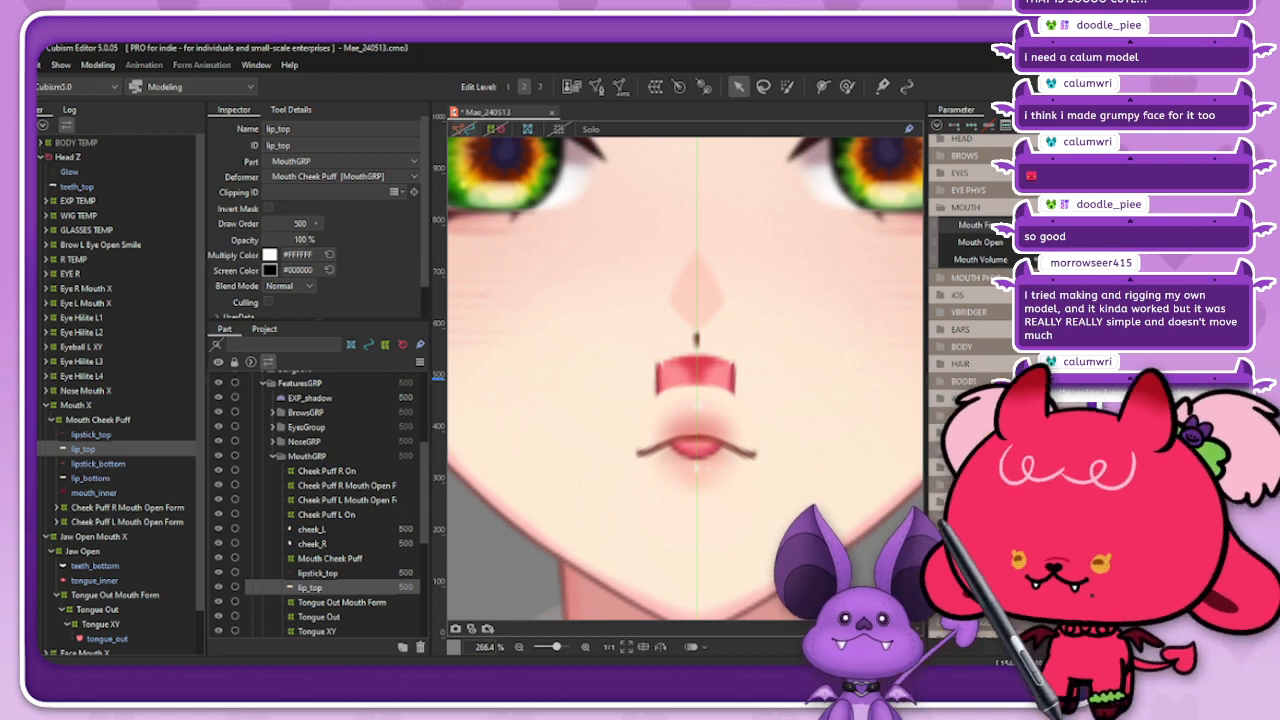
pyautogui.click(463, 129)
pyautogui.scroll(2, 681, 413)
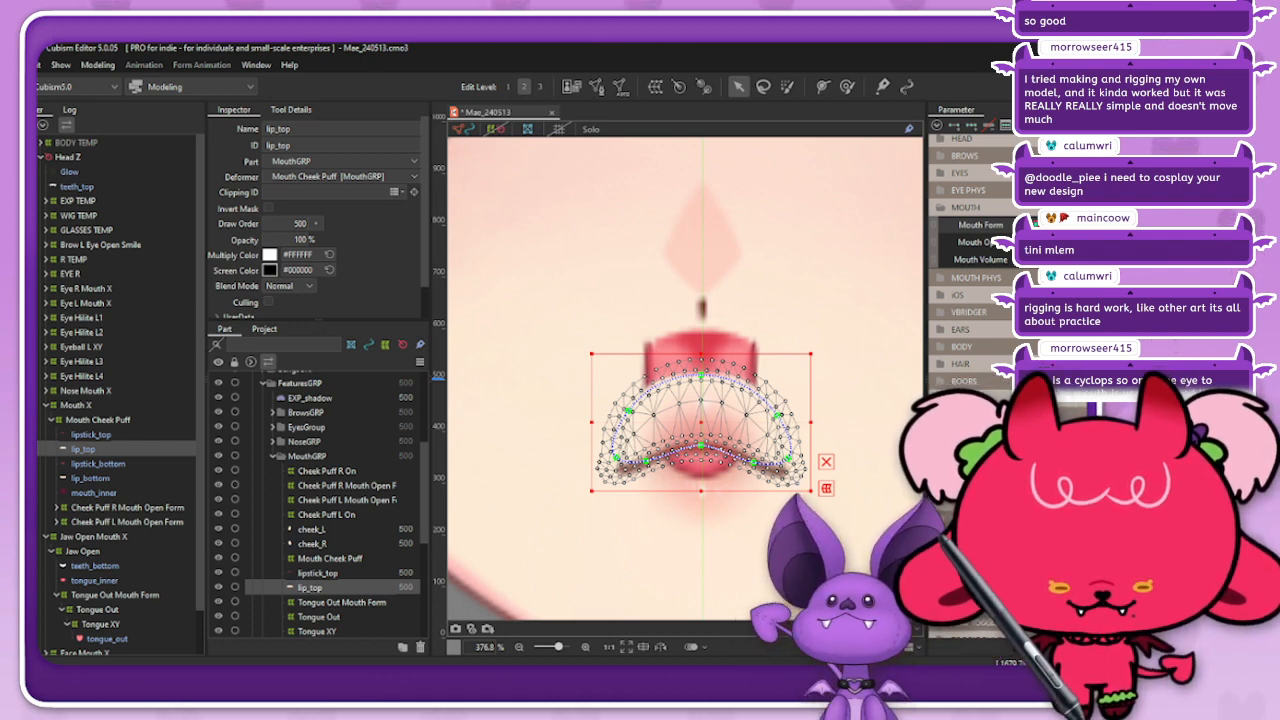
pyautogui.moveTo(701, 362); pyautogui.dragTo(701, 318)
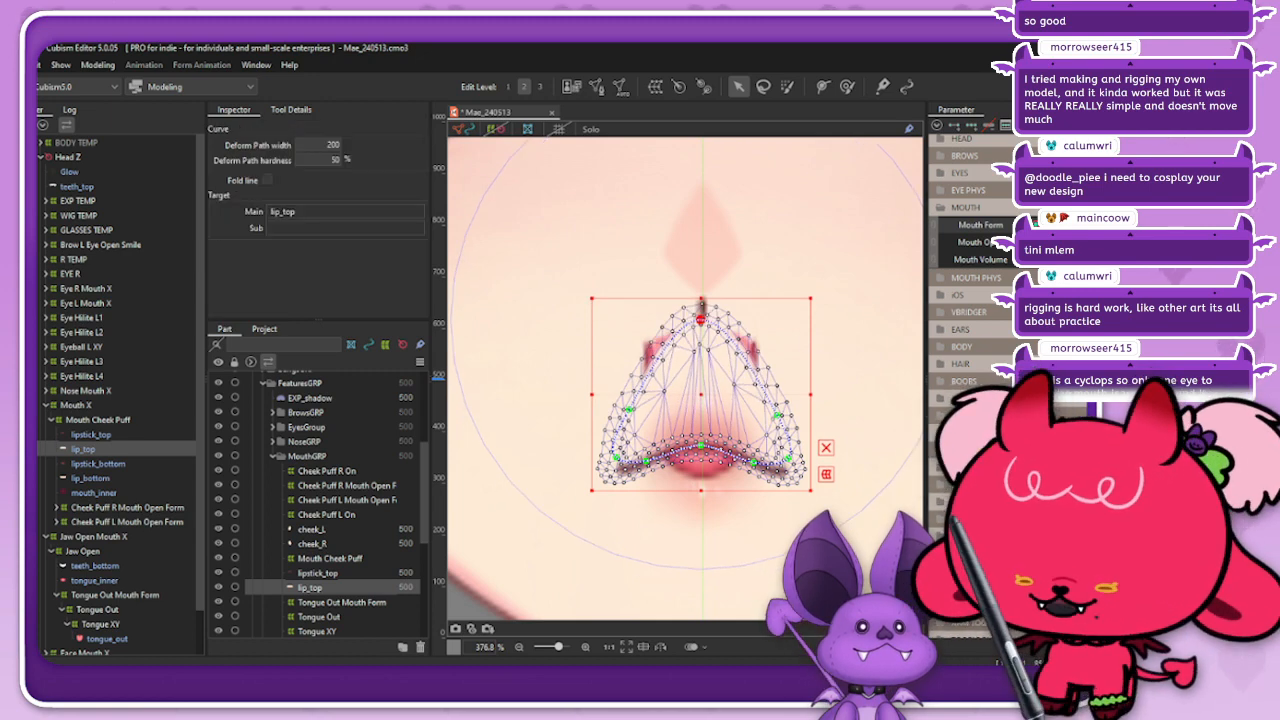
pyautogui.moveTo(777, 415); pyautogui.dragTo(778, 363)
pyautogui.moveTo(629, 409); pyautogui.dragTo(627, 358)
pyautogui.keyDown('shift'); pyautogui.click(778, 363); pyautogui.keyUp('shift')
pyautogui.moveTo(778, 363); pyautogui.dragTo(778, 359)
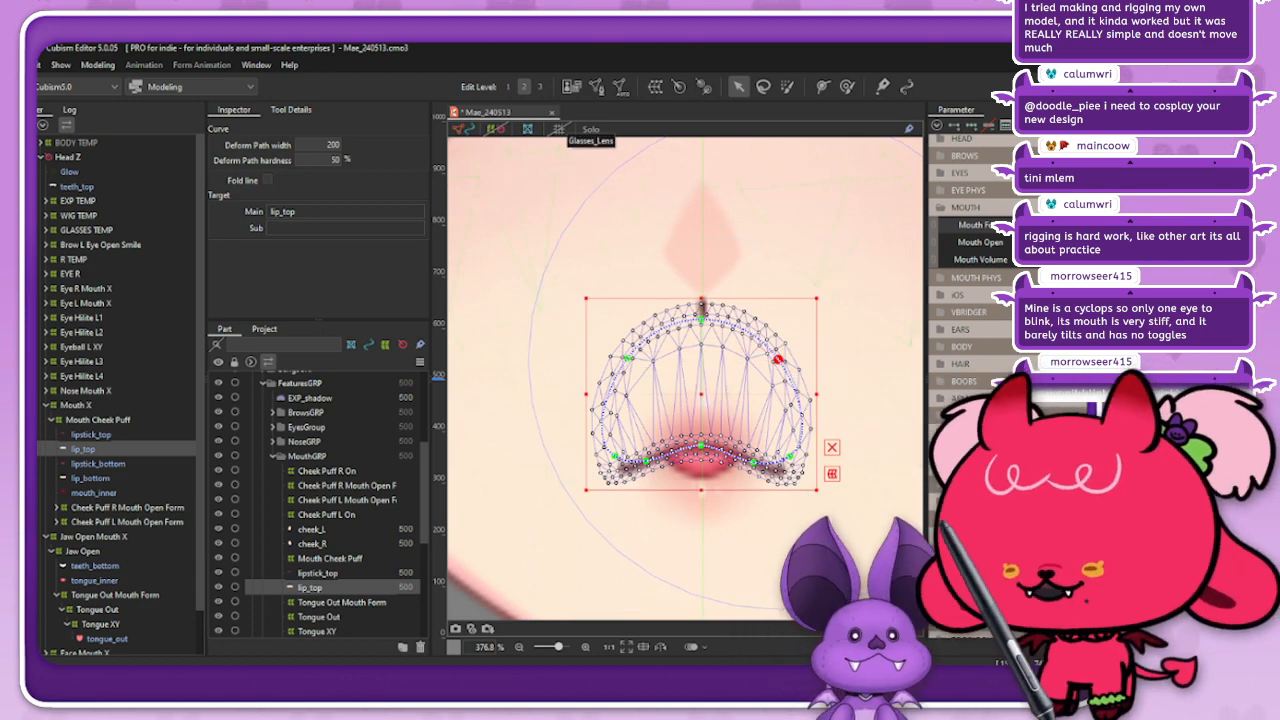
# Step: Hide the mesh outlines and check the reshaped upper lip across Mouth Form and Mouth Open, from the frown to the smile
pyautogui.click(464, 129)
pyautogui.press('Escape')
pyautogui.scroll(-3, 702, 337)
pyautogui.scroll(2, 731, 327)
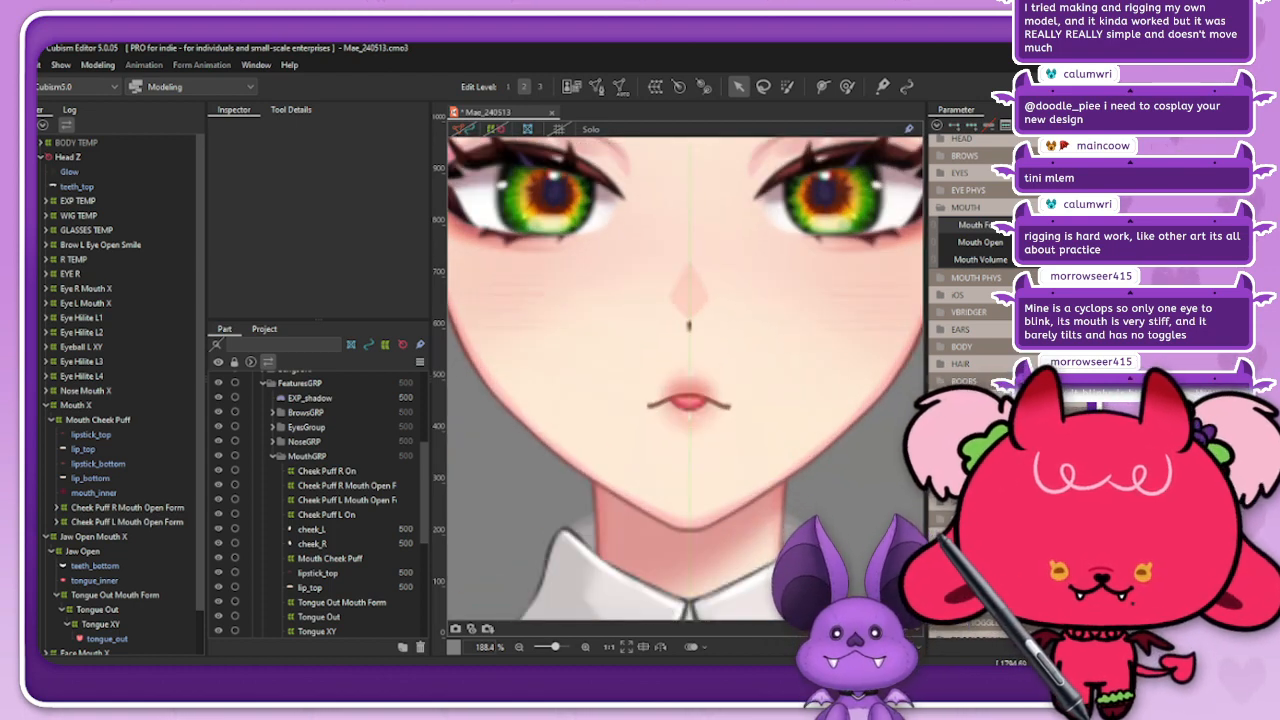
pyautogui.moveTo(1040, 242); pyautogui.dragTo(1150, 242)
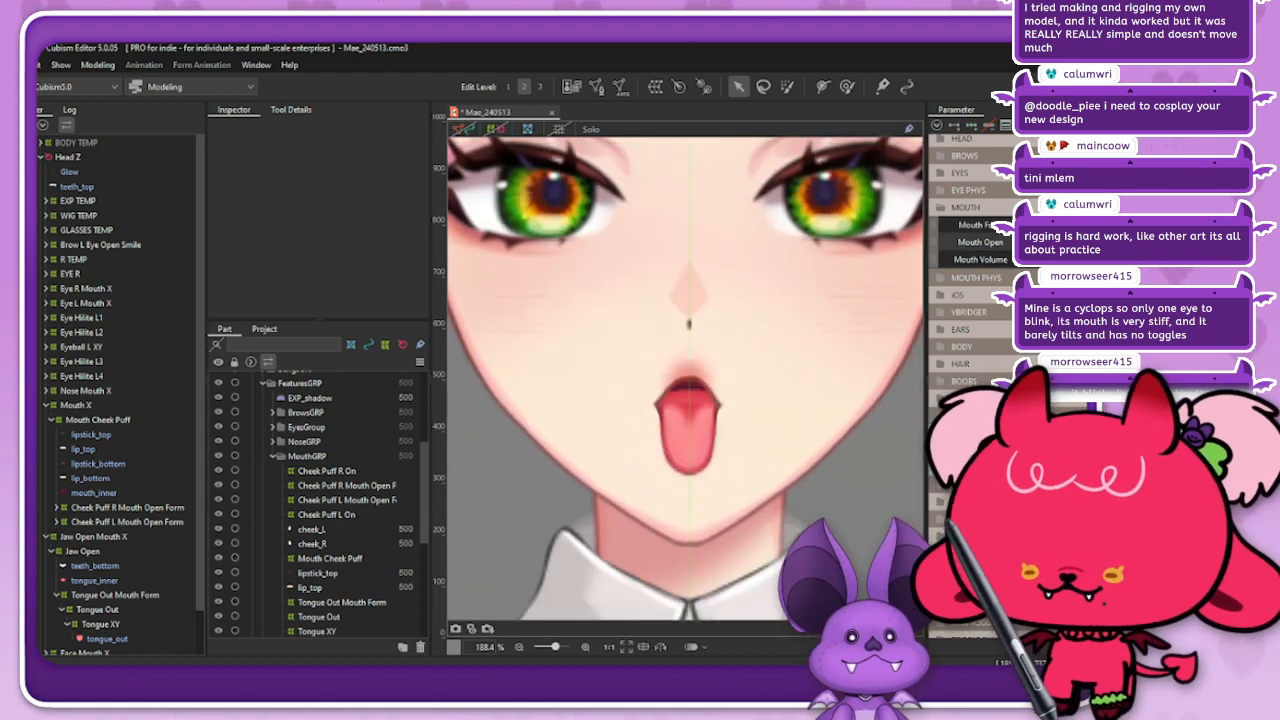
pyautogui.moveTo(1040, 225)
pyautogui.mouseDown()
pyautogui.moveTo(1150, 225)
pyautogui.moveTo(1040, 225)
pyautogui.mouseUp()
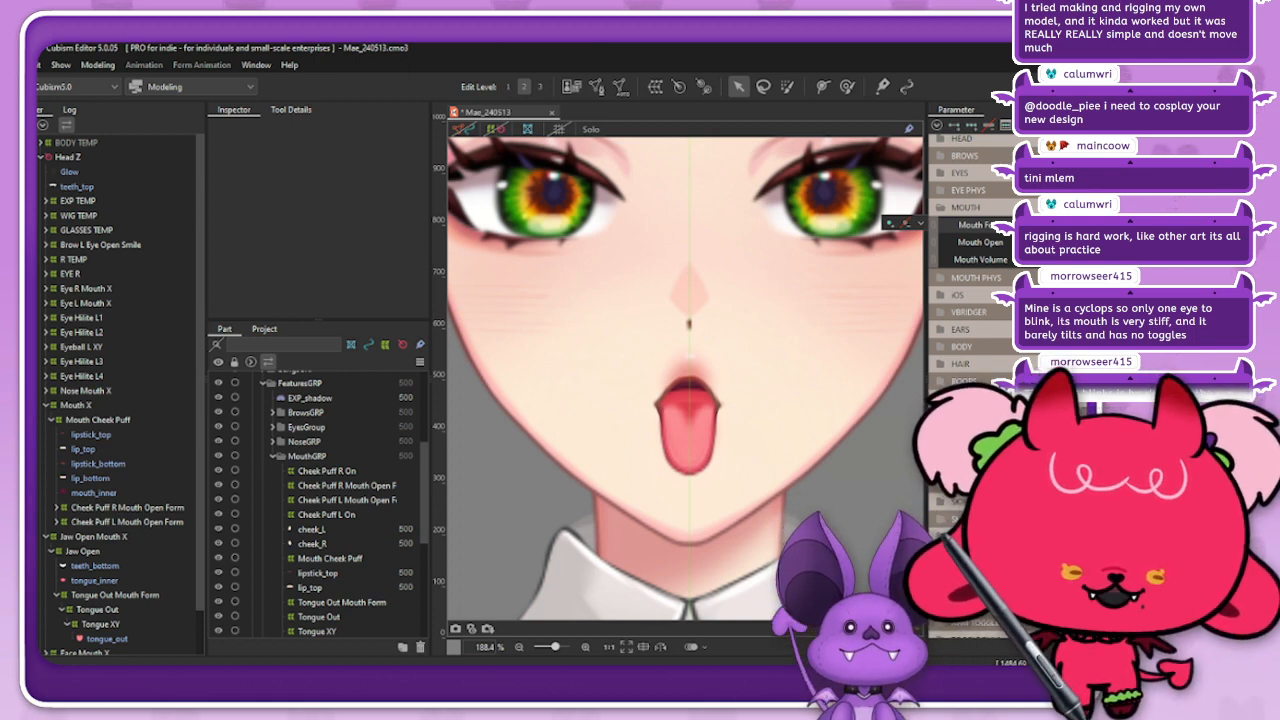
pyautogui.moveTo(1040, 225)
pyautogui.mouseDown()
pyautogui.moveTo(1150, 225)
pyautogui.moveTo(1040, 242)
pyautogui.moveTo(1130, 242)
pyautogui.moveTo(1040, 242)
pyautogui.mouseUp()
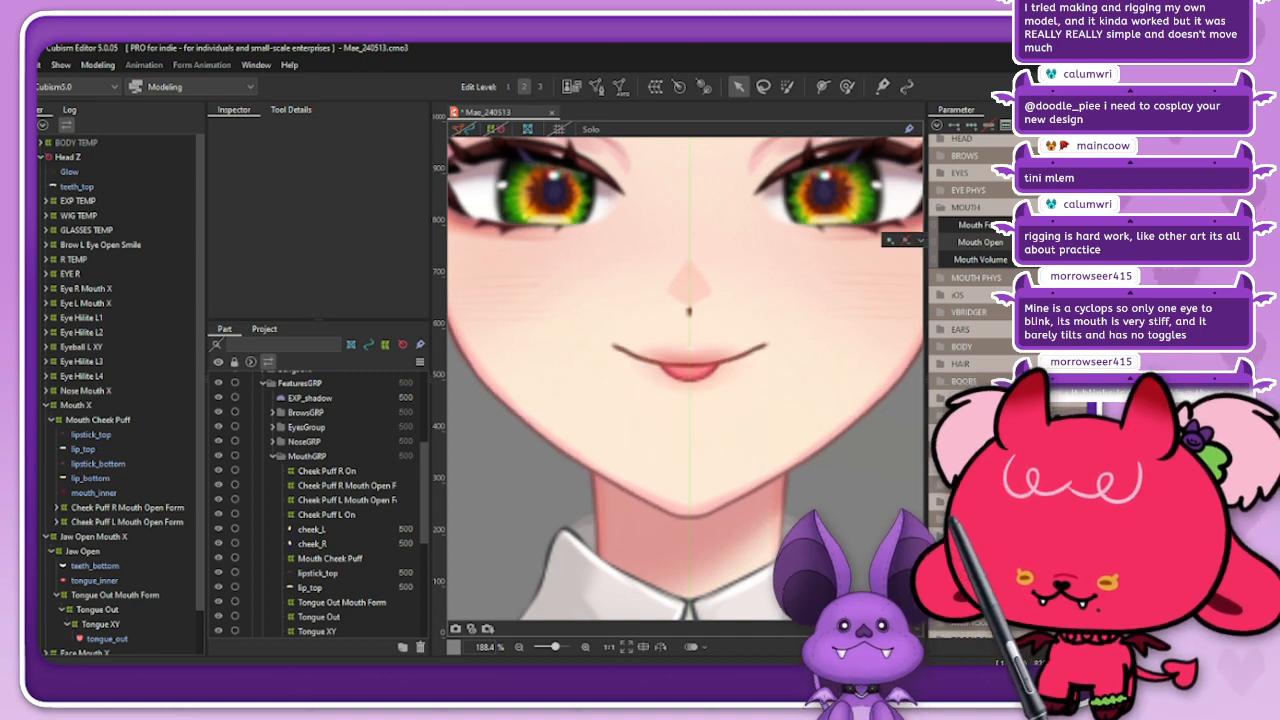
pyautogui.scroll(-5, 766, 340)
pyautogui.scroll(3, 766, 340)
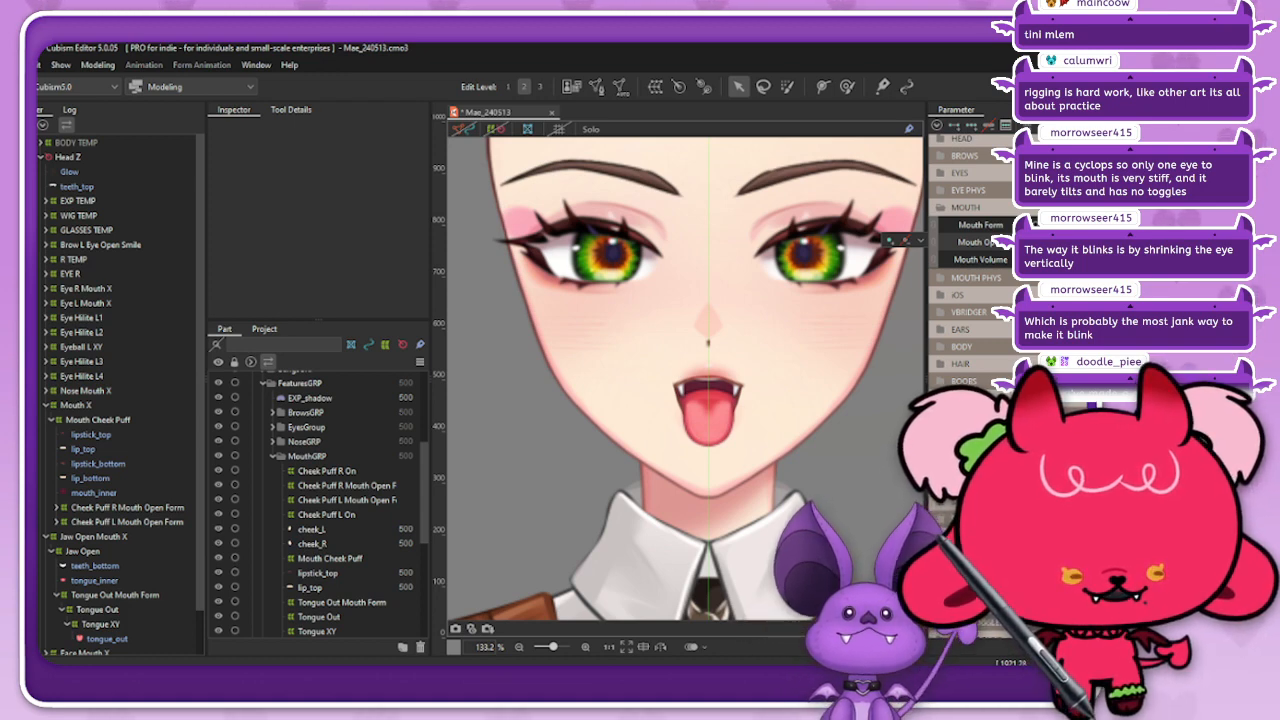
# Step: Test the open mouth and extended tongue with Mouth Open, then expand the iOS parameters and try Mouth X
pyautogui.moveTo(1082, 242)
pyautogui.mouseDown()
pyautogui.moveTo(1032, 242)
pyautogui.moveTo(1082, 242)
pyautogui.mouseUp()
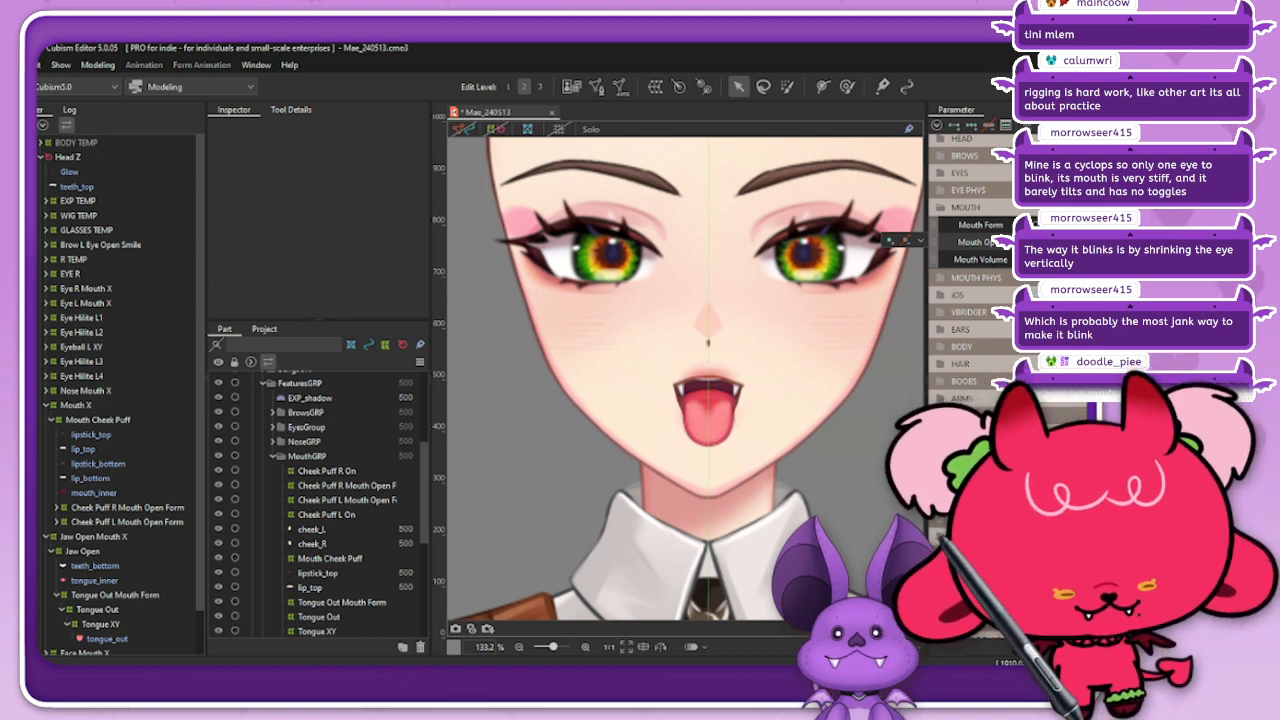
pyautogui.moveTo(1150, 242)
pyautogui.mouseDown()
pyautogui.moveTo(1060, 242)
pyautogui.moveTo(1150, 242)
pyautogui.mouseUp()
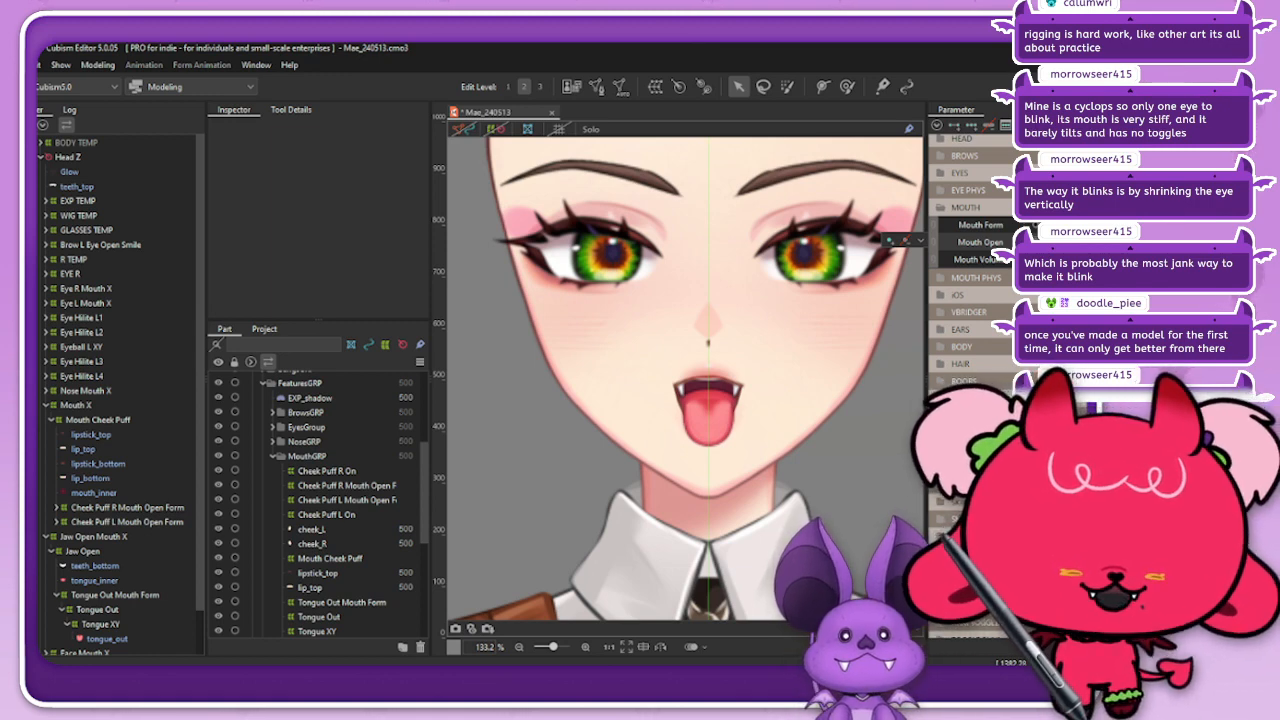
pyautogui.moveTo(1075, 242)
pyautogui.mouseDown()
pyautogui.moveTo(1020, 242)
pyautogui.moveTo(1075, 242)
pyautogui.mouseUp()
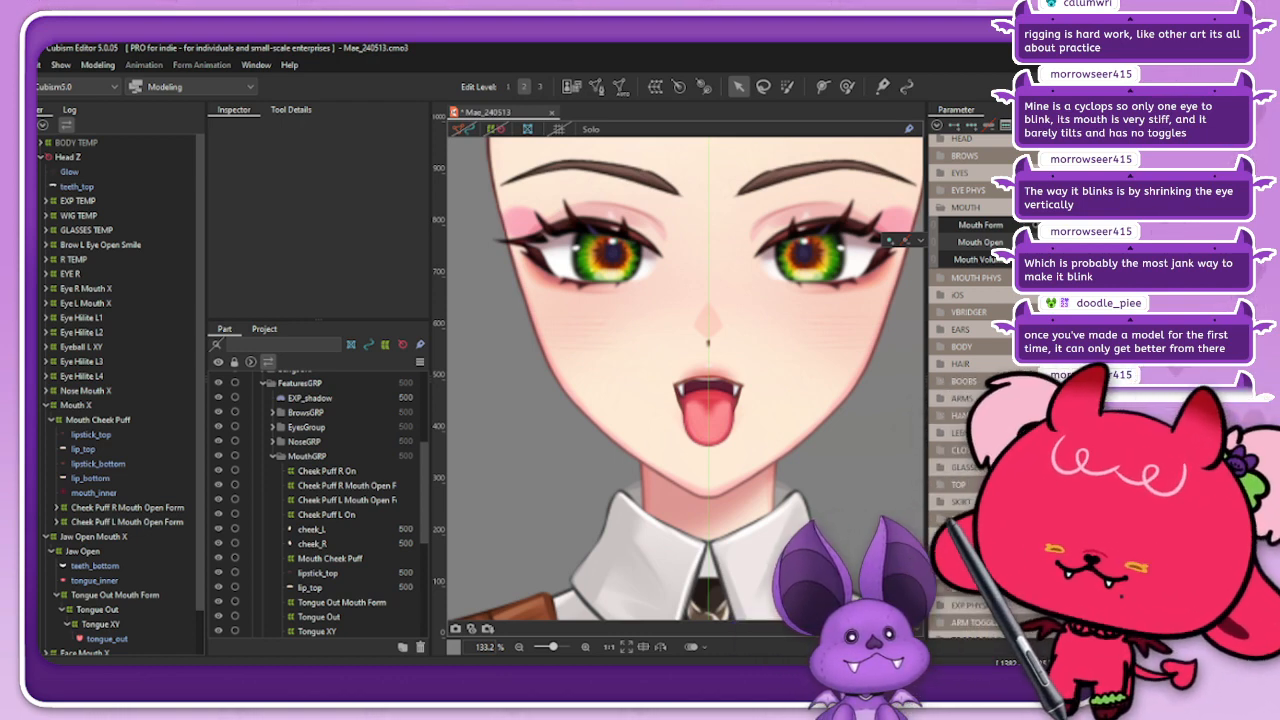
pyautogui.click(941, 295)
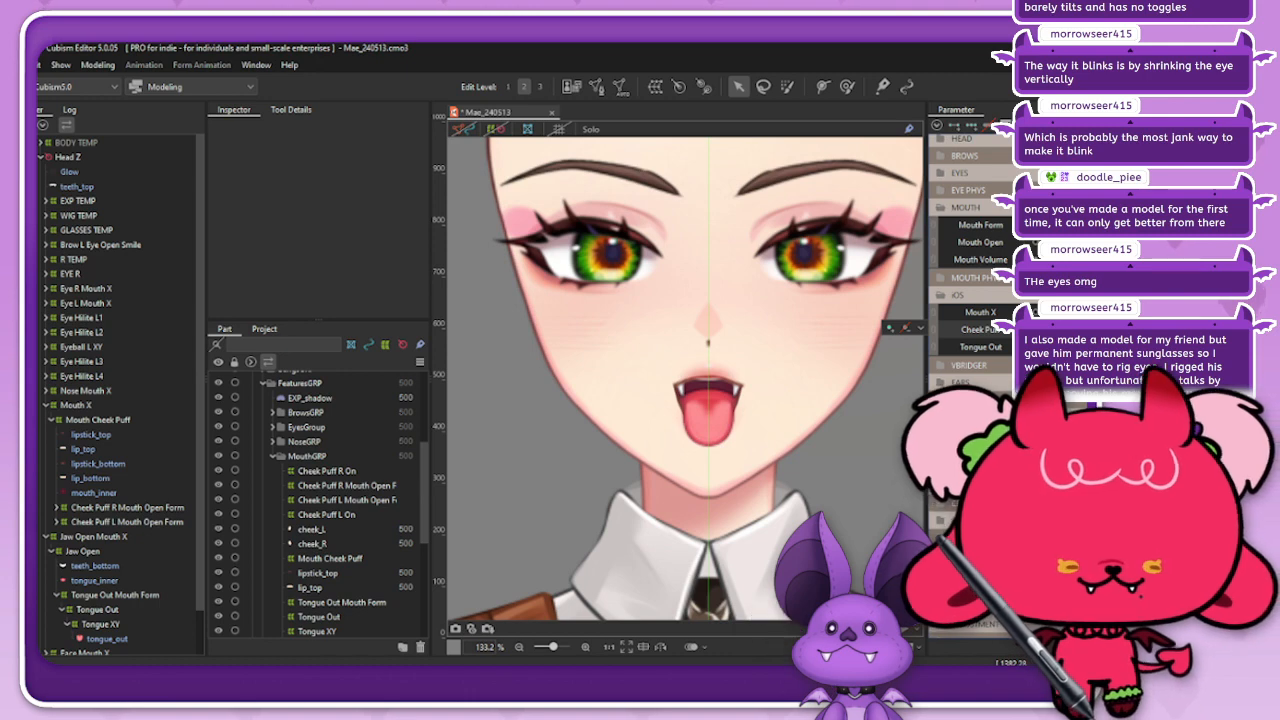
pyautogui.moveTo(1082, 312)
pyautogui.mouseDown()
pyautogui.moveTo(1134, 312)
pyautogui.moveTo(1082, 312)
pyautogui.mouseUp()
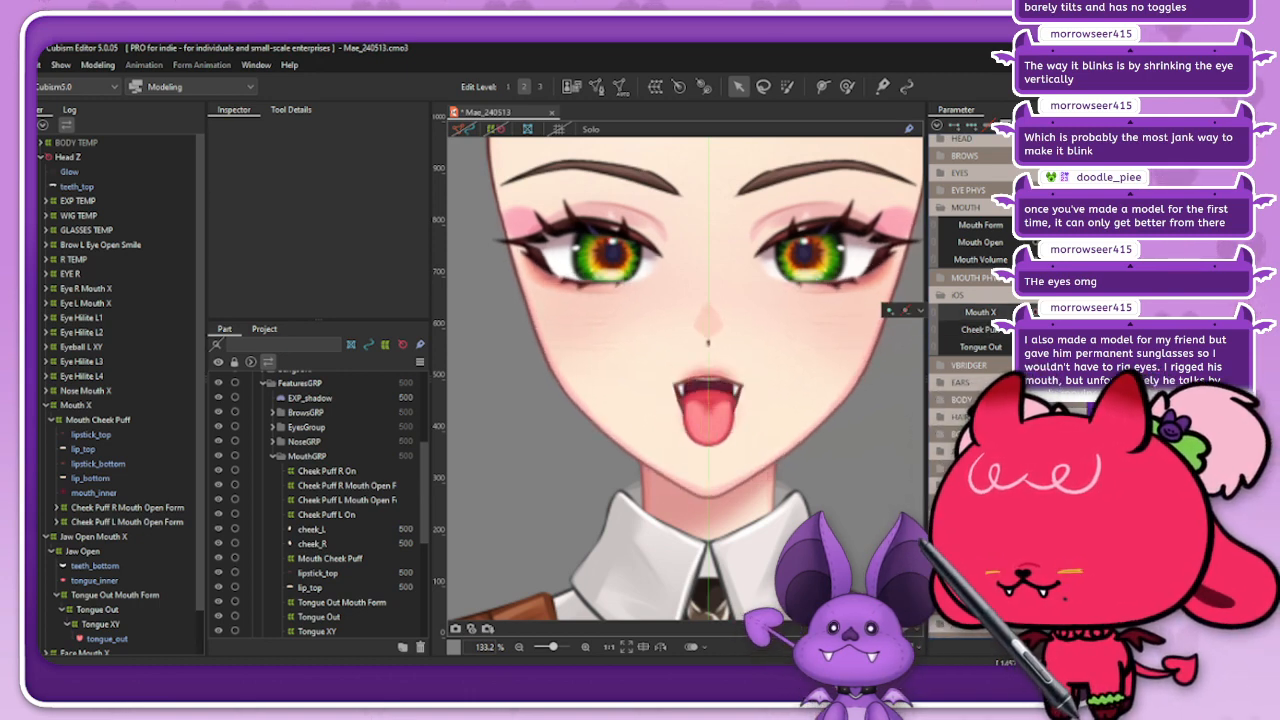
# Step: Select the Tongue Out Mouth Form deformer and check it with the Mouth Open and Mouth X parameters
pyautogui.click(100, 624)
pyautogui.click(115, 595)
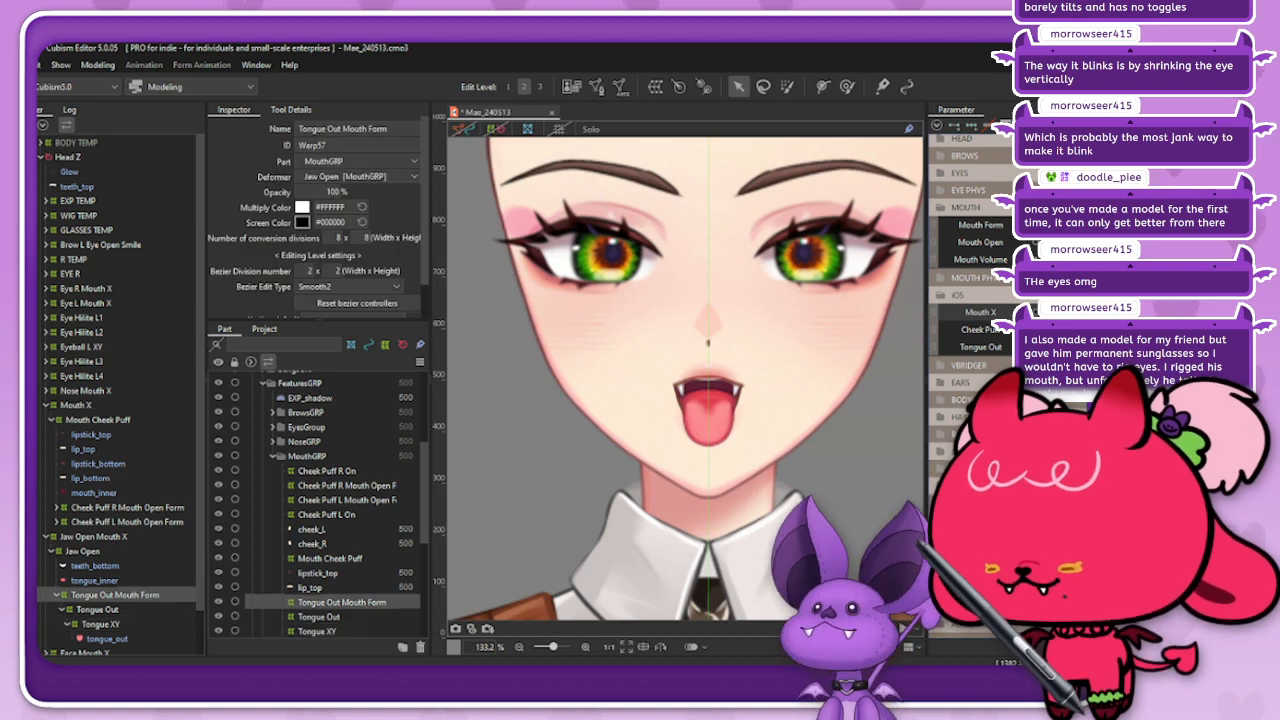
pyautogui.moveTo(1134, 242)
pyautogui.mouseDown()
pyautogui.moveTo(1030, 242)
pyautogui.moveTo(1134, 242)
pyautogui.mouseUp()
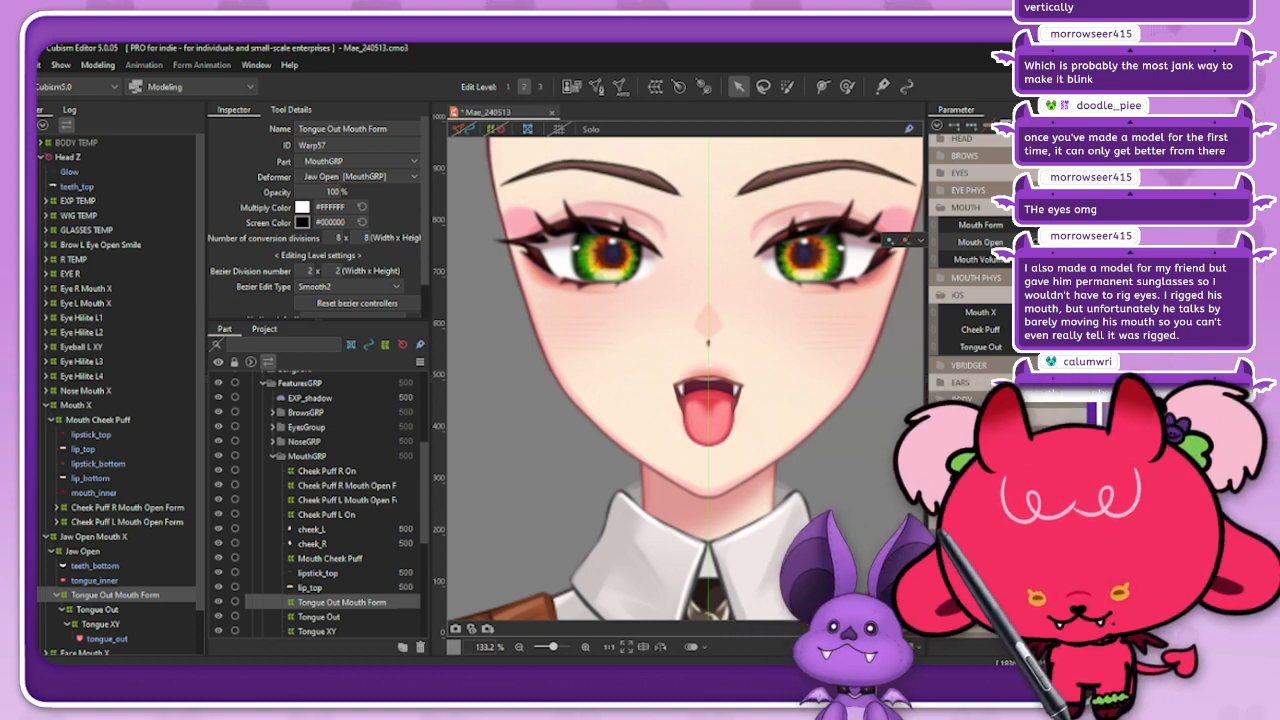
pyautogui.click(98, 610)
pyautogui.click(114, 595)
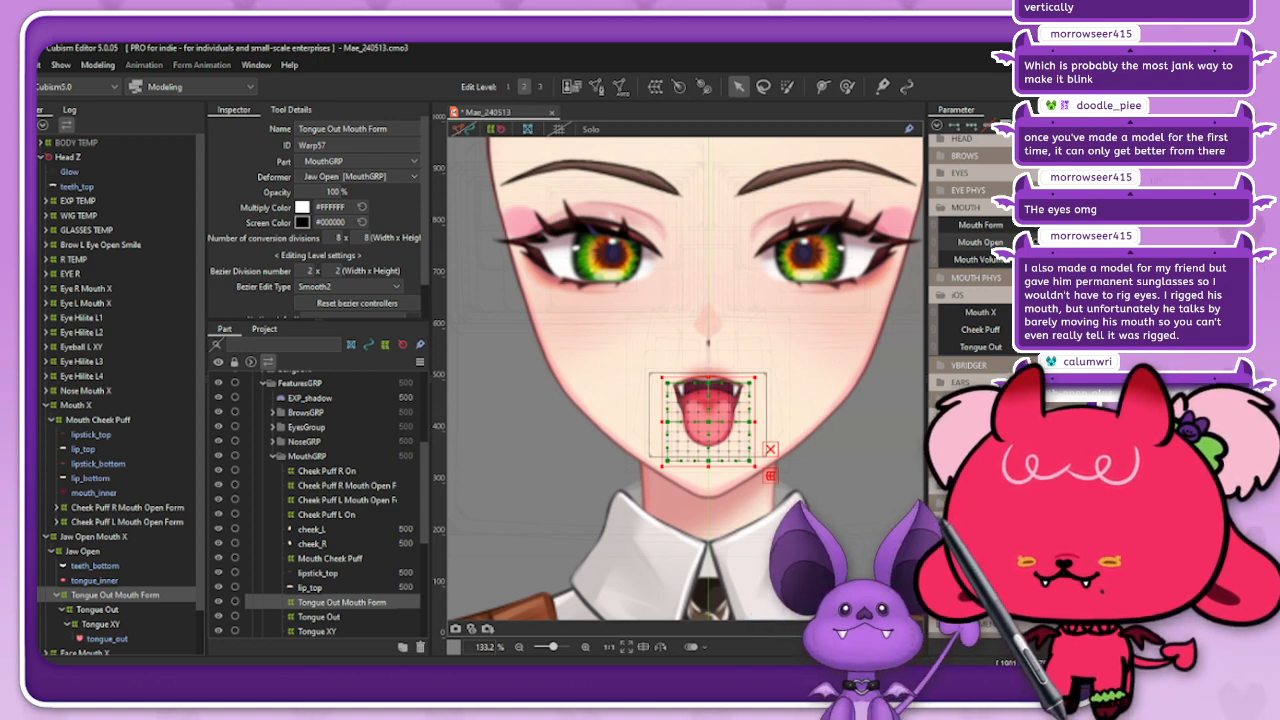
pyautogui.click(943, 366)
pyautogui.click(943, 366)
pyautogui.moveTo(1104, 312); pyautogui.dragTo(1058, 312)
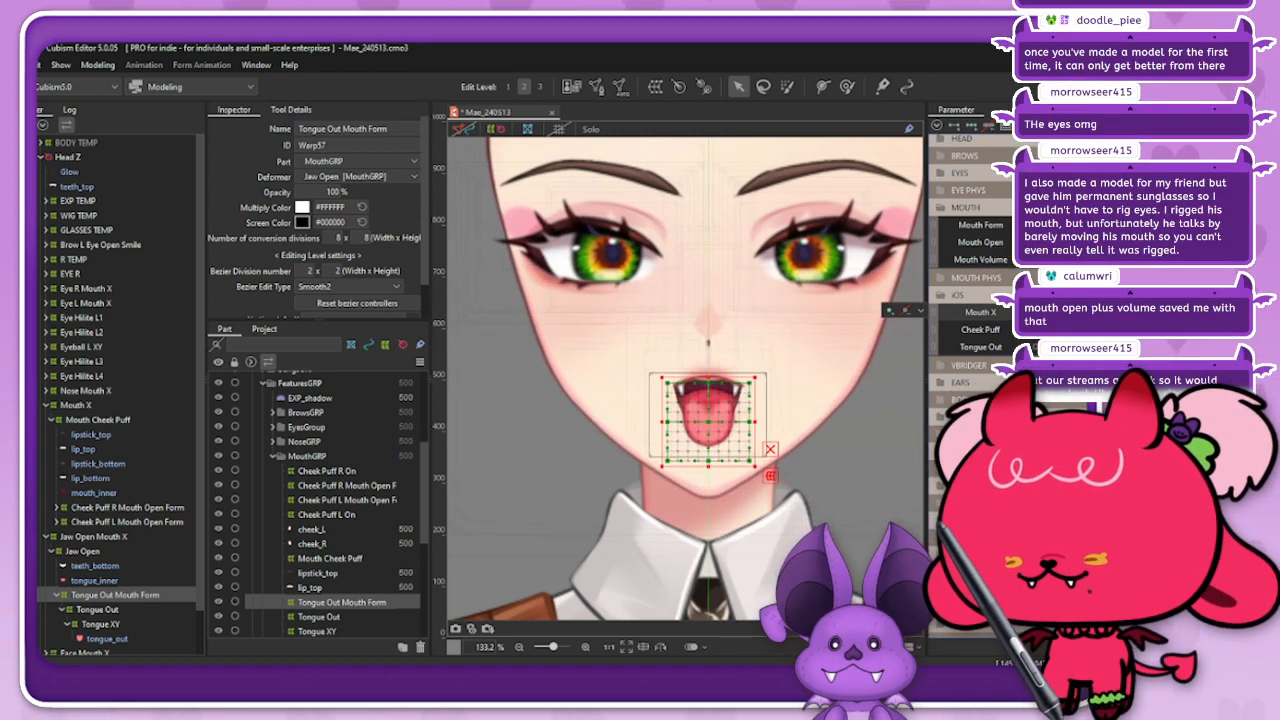
# Step: Examine the Jaw Open, Mouth X, Mouth Cheek Puff and Cheek Puff Mouth Open Form deformers around the open mouth
pyautogui.click(83, 551)
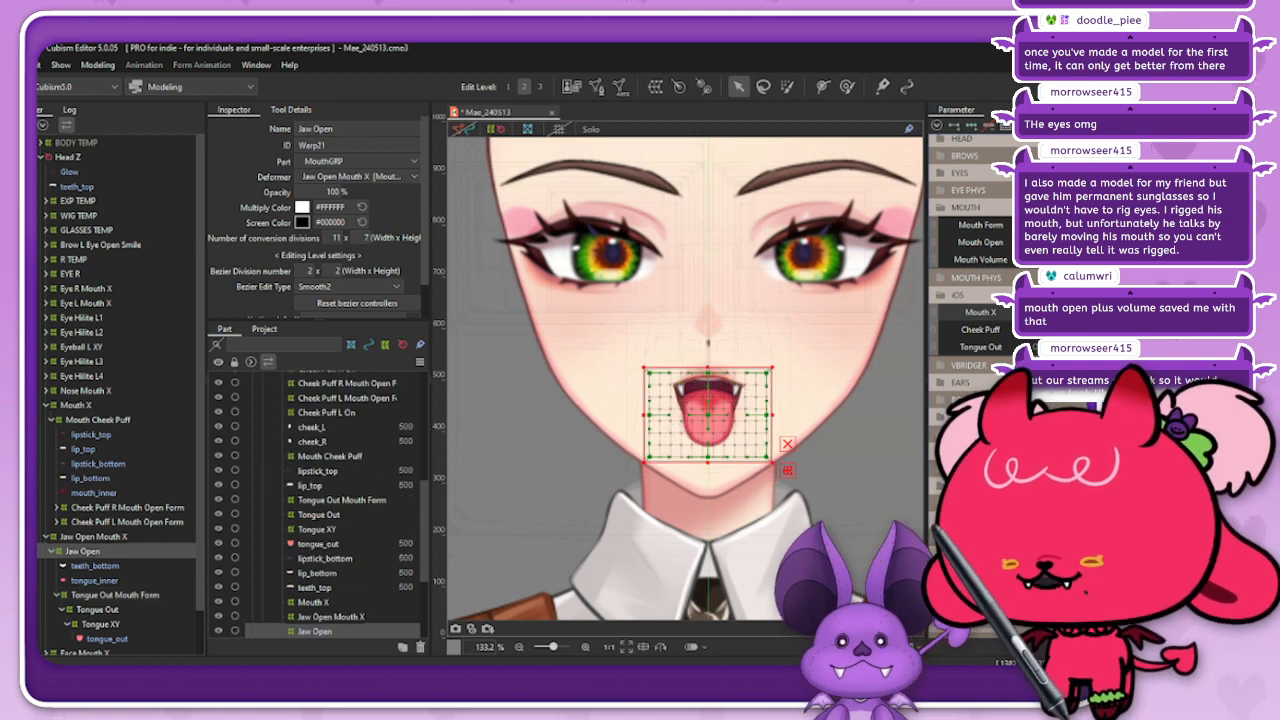
pyautogui.click(98, 420)
pyautogui.click(76, 405)
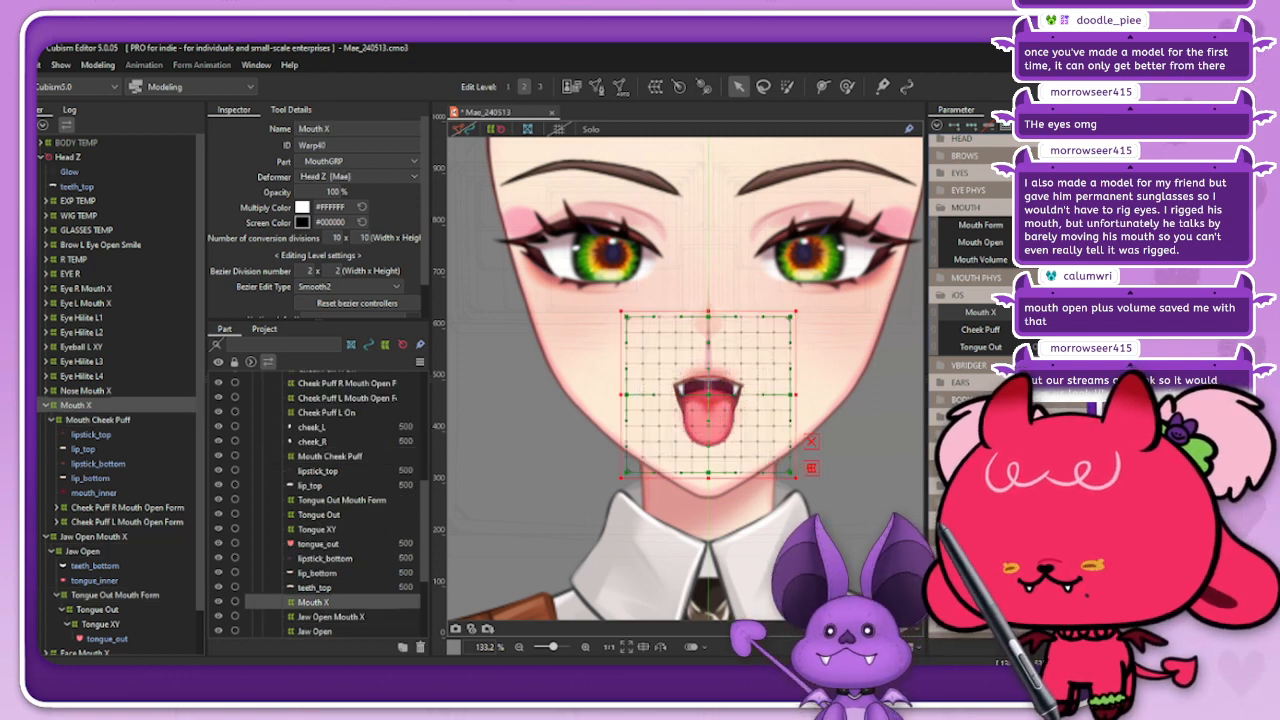
pyautogui.click(98, 420)
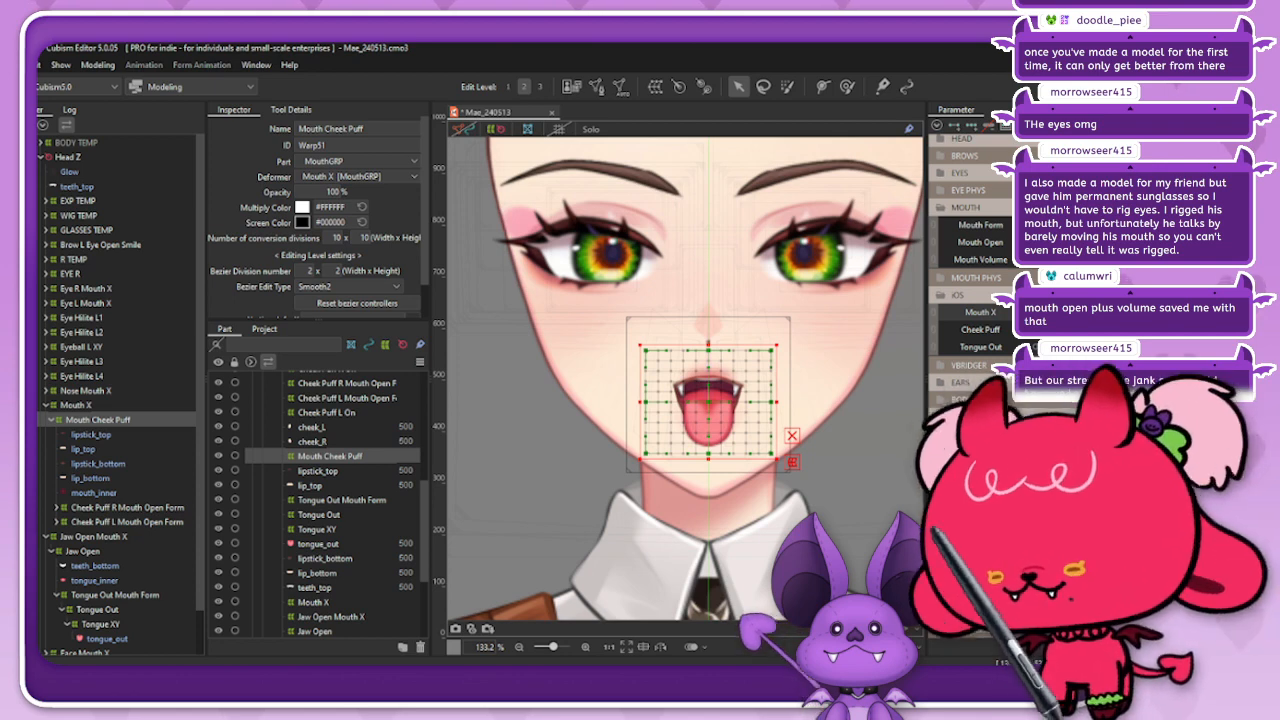
pyautogui.click(127, 507)
pyautogui.click(127, 522)
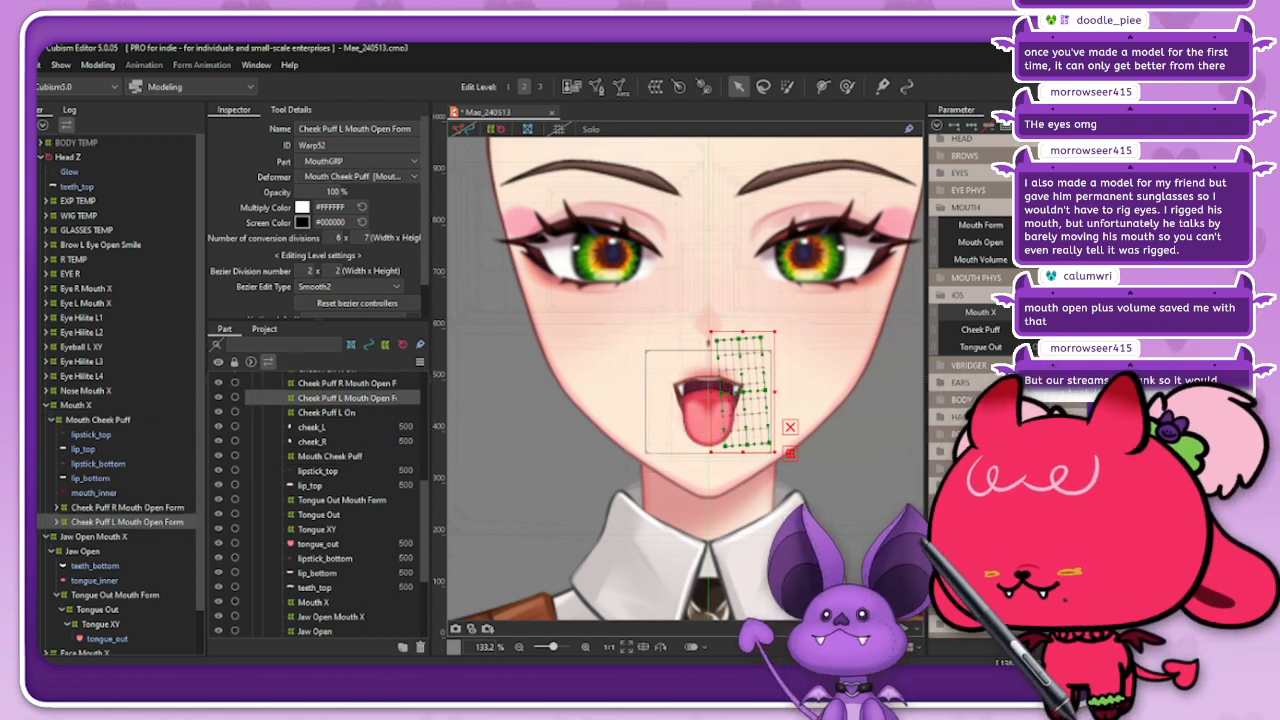
pyautogui.click(76, 405)
pyautogui.click(98, 420)
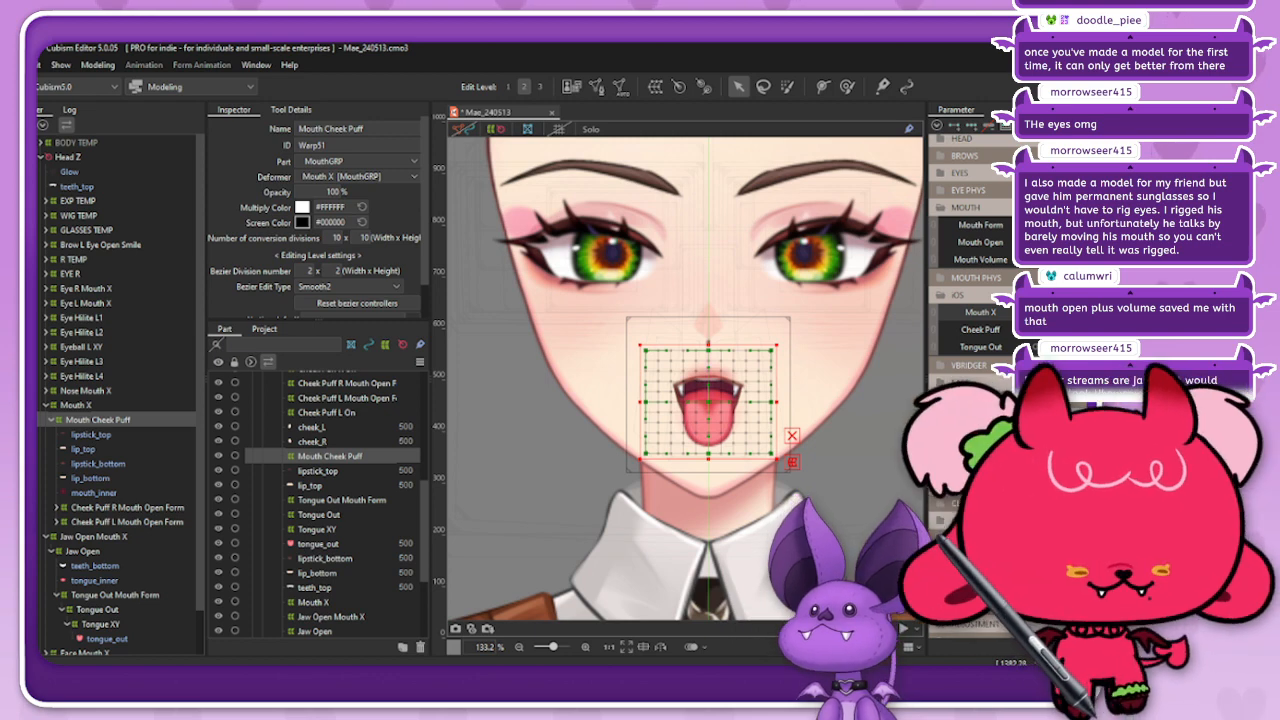
# Step: Save the model, run Select for the Cheek Puff parameter and select the Mouth X deformer
pyautogui.hotkey('ctrl', 's')
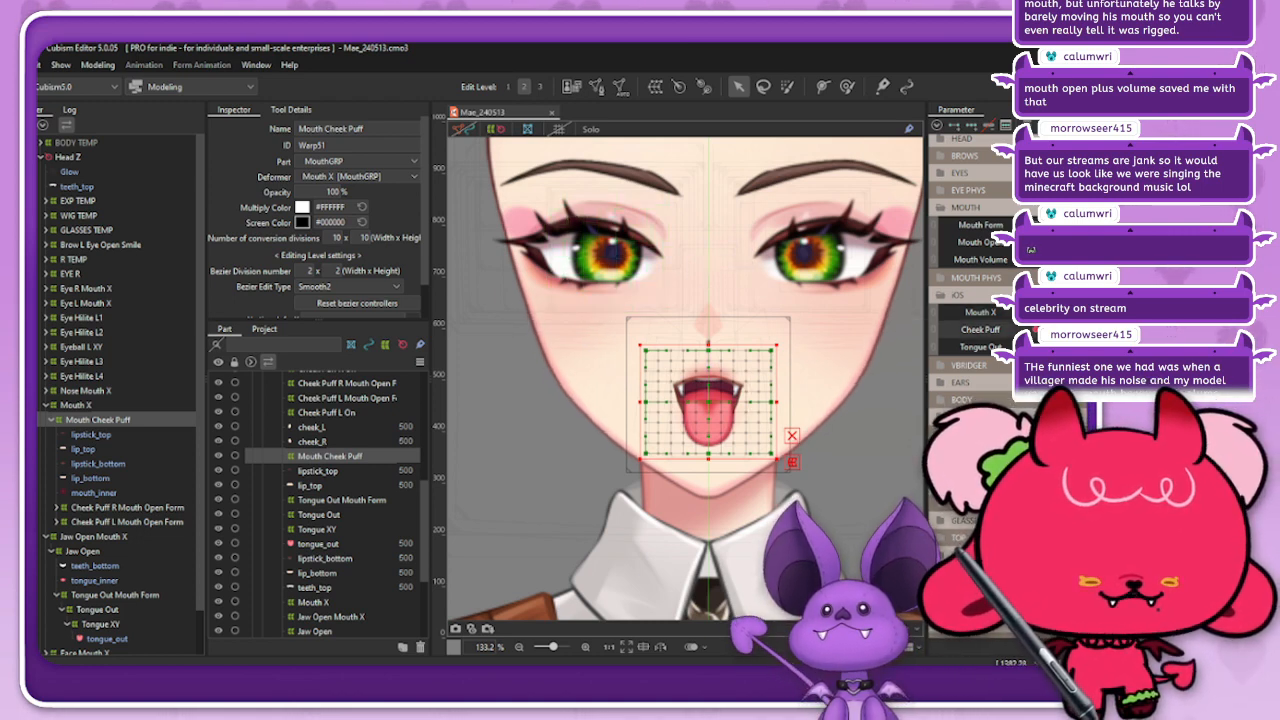
pyautogui.click(921, 328)
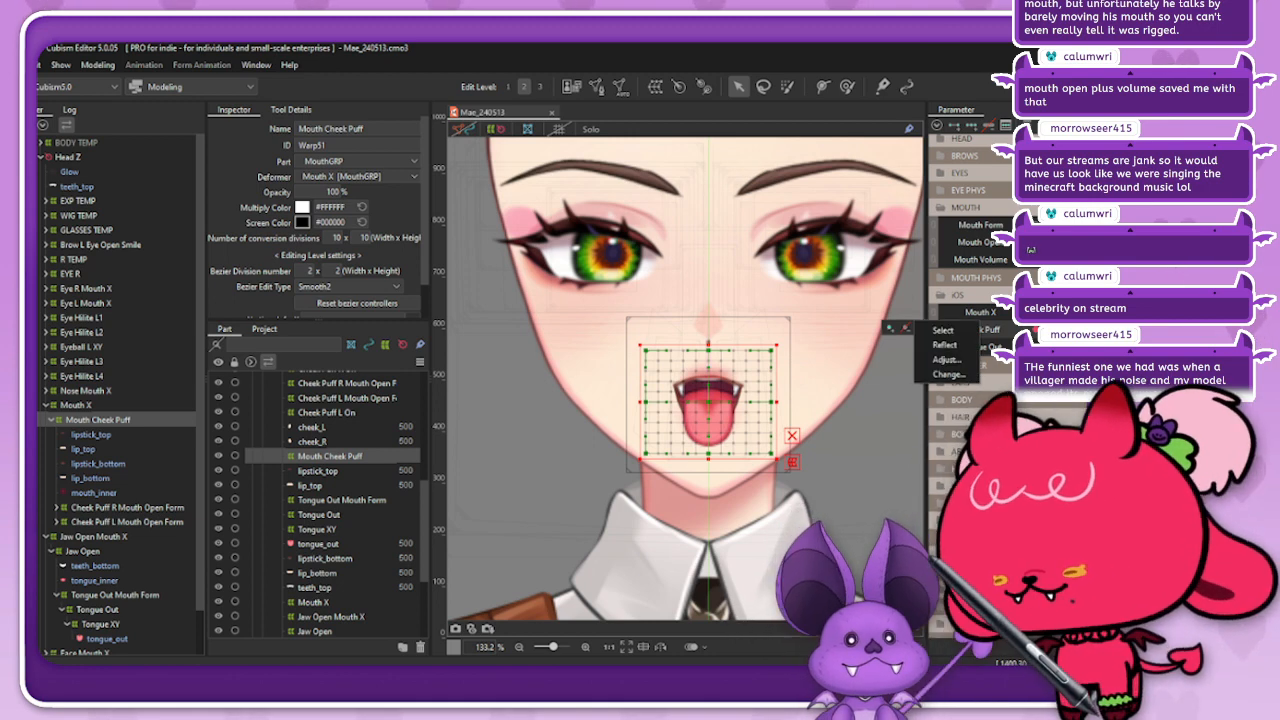
pyautogui.click(943, 330)
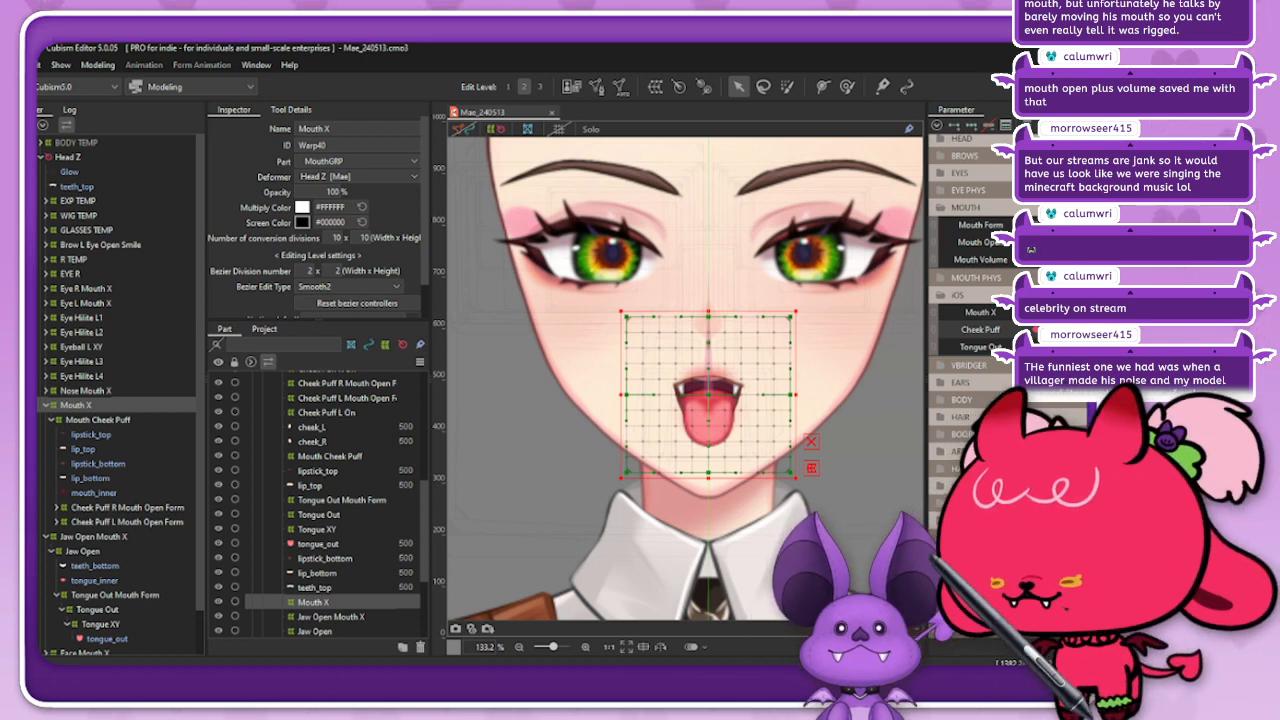
# Step: Compare the deformer grids of Mouth Cheek Puff, Mouth X and Cheek Puff L Mouth Open Form around the open mouth
pyautogui.click(98, 420)
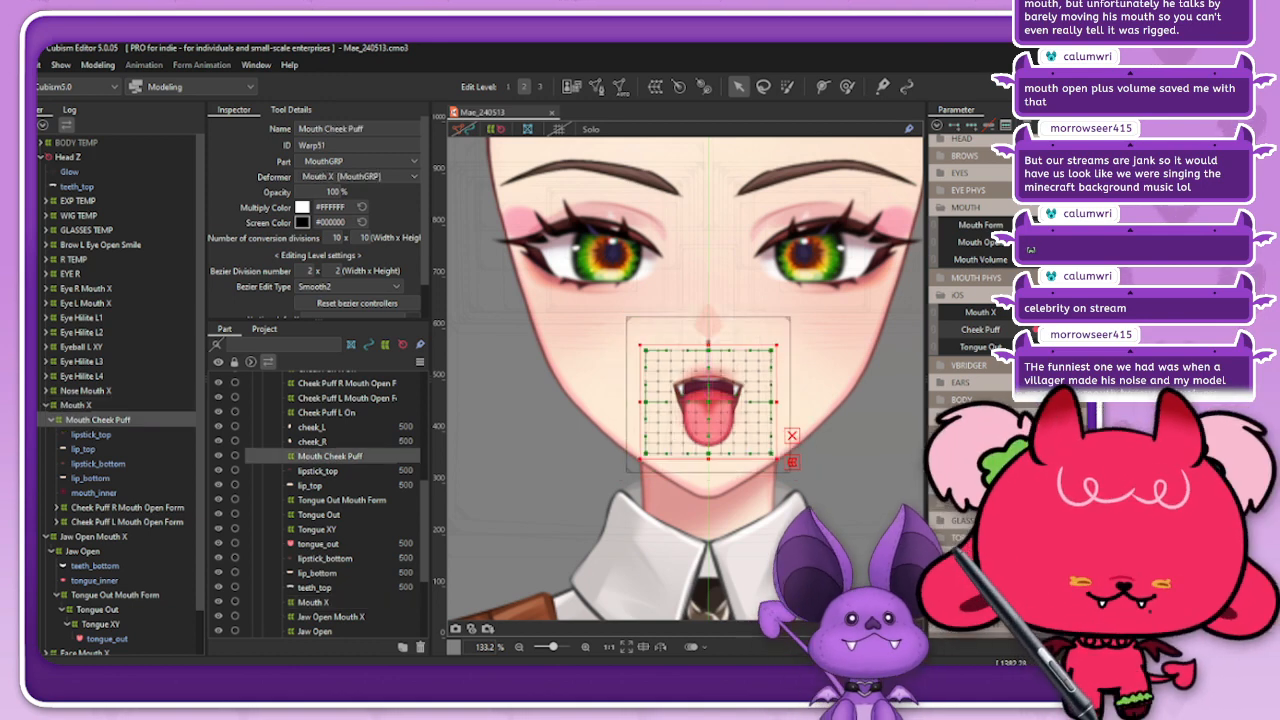
pyautogui.click(76, 405)
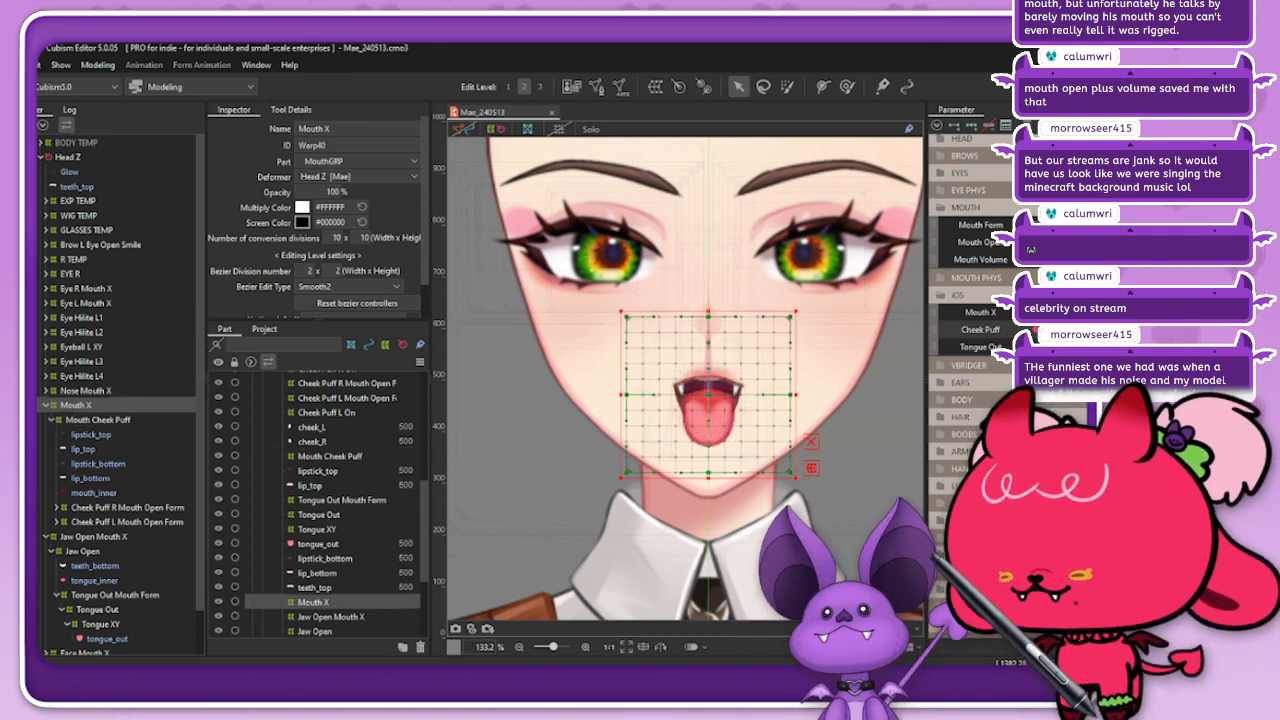
pyautogui.click(127, 522)
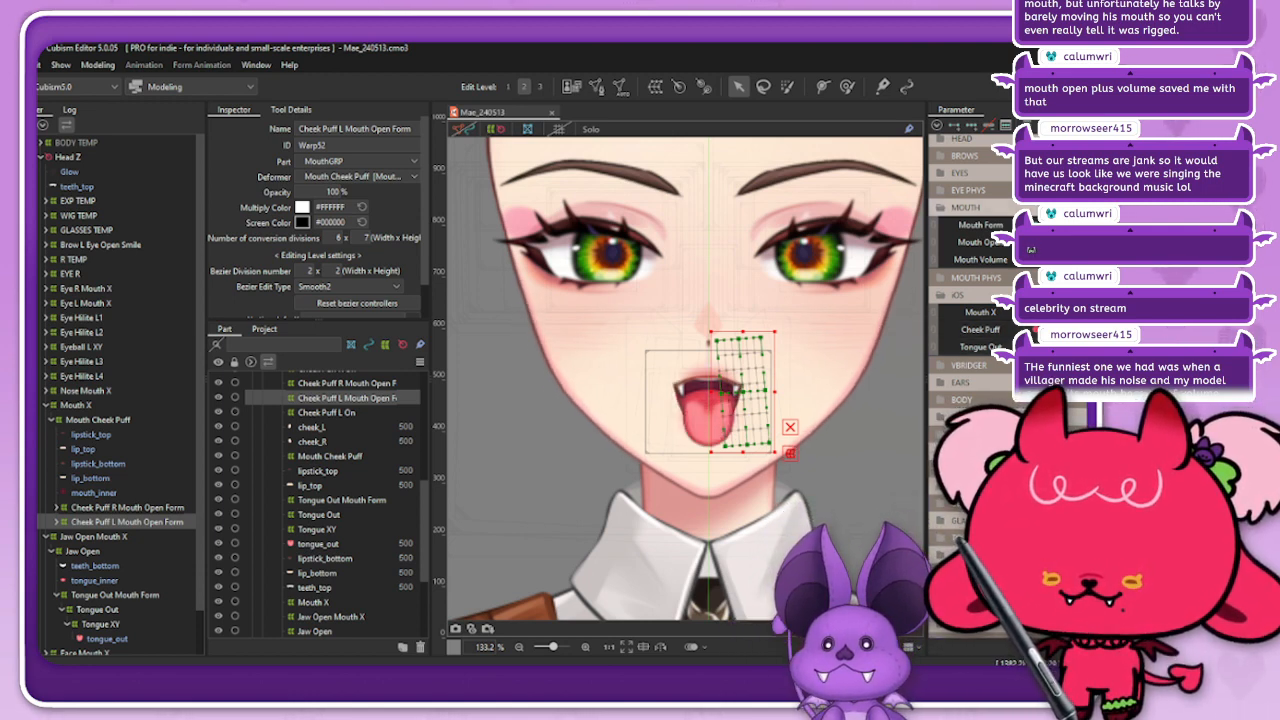
# Step: Review the MOUTH PHYS tongue parameters, retract the tongue, and test the iOS mouth parameters on the open mouth
pyautogui.click(941, 207)
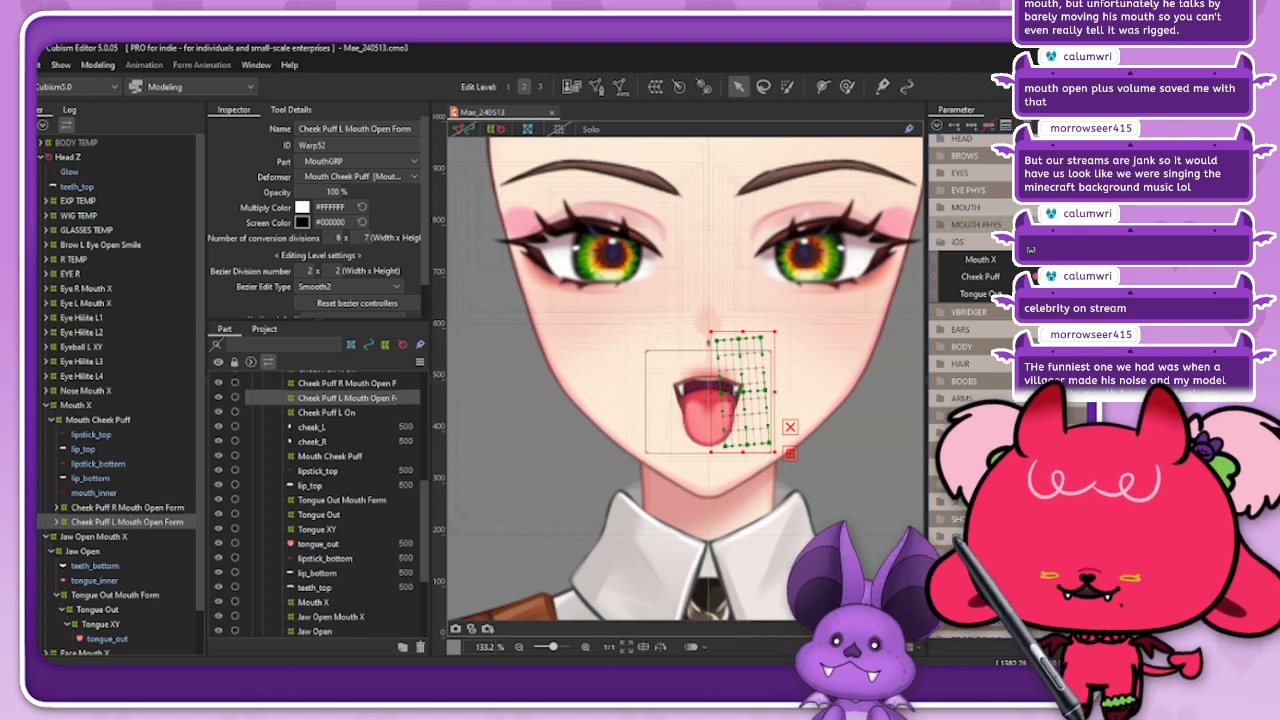
pyautogui.click(941, 224)
pyautogui.moveTo(1092, 286)
pyautogui.mouseDown()
pyautogui.moveTo(1070, 264)
pyautogui.moveTo(1094, 284)
pyautogui.moveTo(1094, 256)
pyautogui.moveTo(1082, 288)
pyautogui.moveTo(1086, 262)
pyautogui.moveTo(1068, 278)
pyautogui.mouseUp()
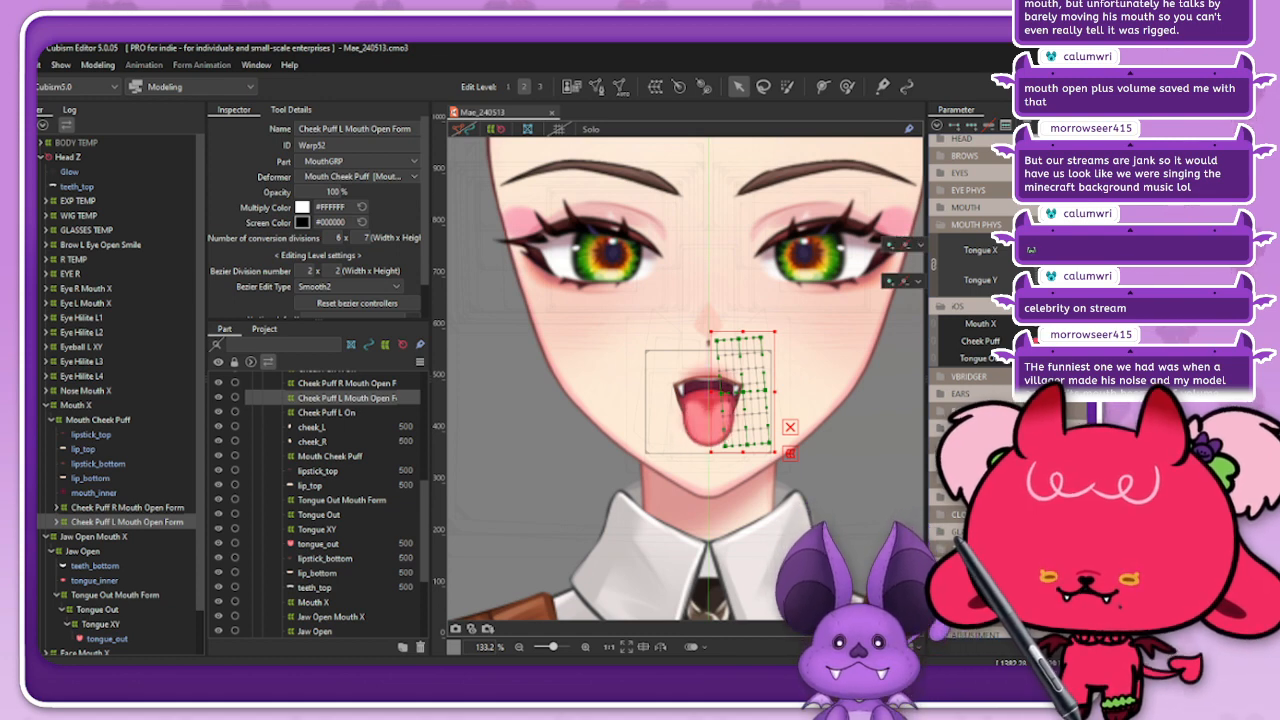
pyautogui.click(941, 224)
pyautogui.click(1040, 294)
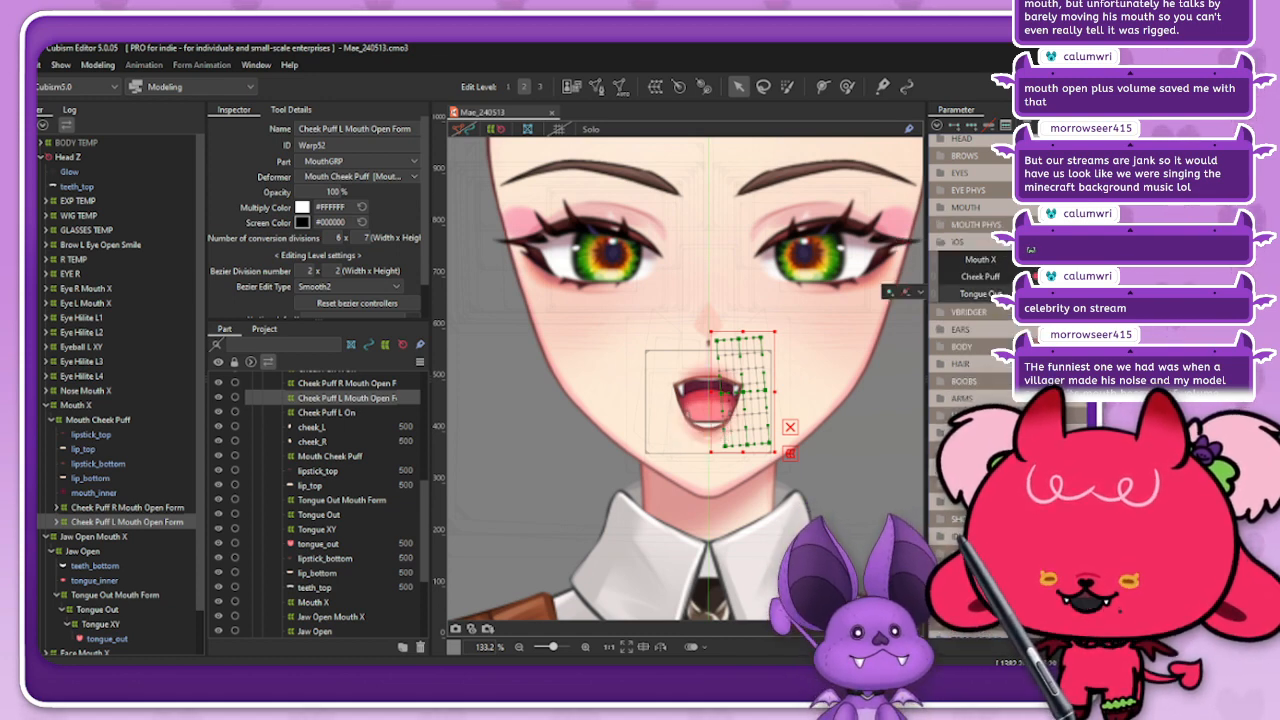
pyautogui.moveTo(1083, 260); pyautogui.dragTo(1125, 260)
pyautogui.click(1083, 260)
pyautogui.moveTo(1042, 277)
pyautogui.mouseDown()
pyautogui.moveTo(1125, 277)
pyautogui.moveTo(1042, 277)
pyautogui.mouseUp()
# Step: Collapse the iOS group, look over the VBRIDGER parameters, then deselect everything and reset the model to its default pose
pyautogui.click(941, 242)
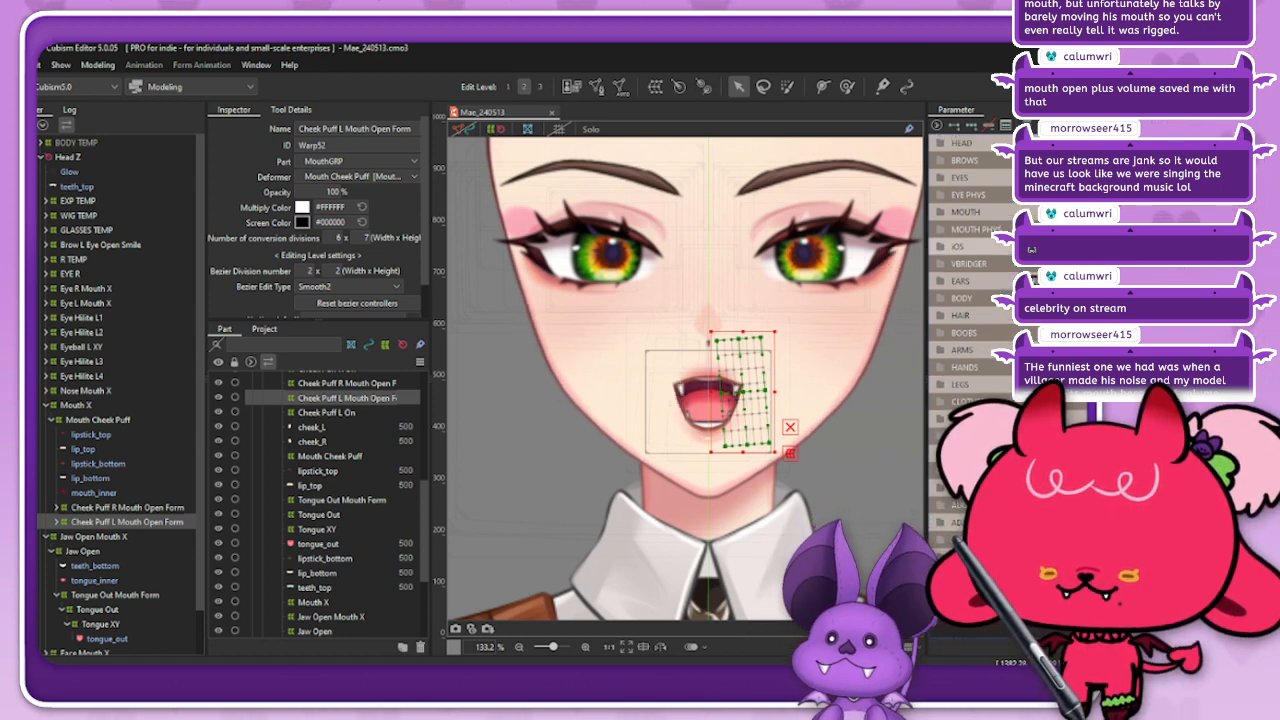
pyautogui.click(941, 264)
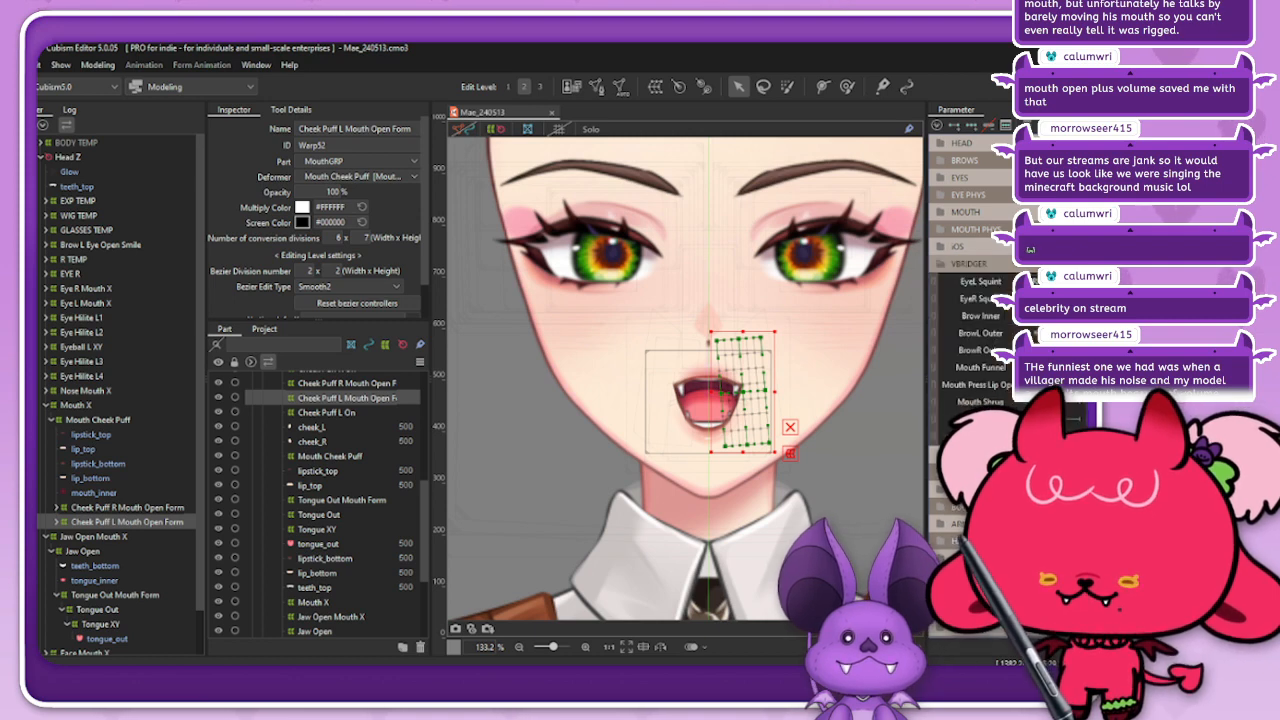
pyautogui.click(941, 264)
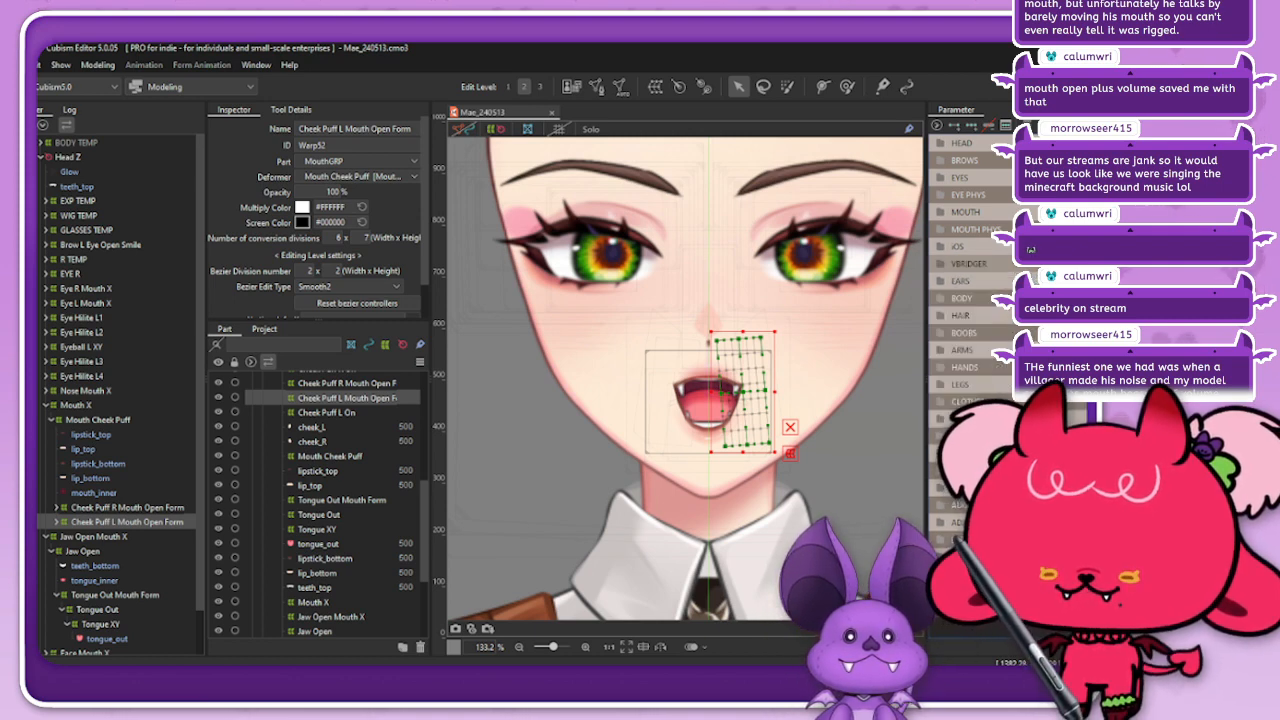
pyautogui.click(848, 470)
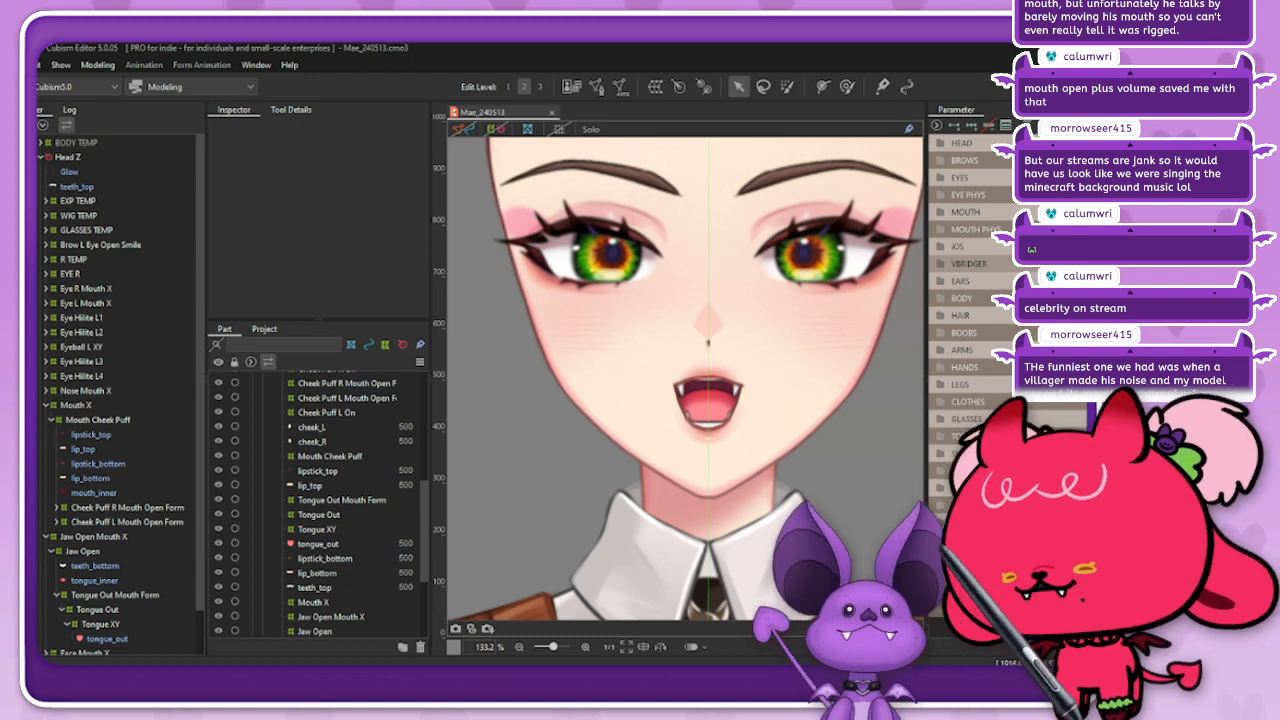
pyautogui.click(1118, 125)
pyautogui.click(1020, 263)
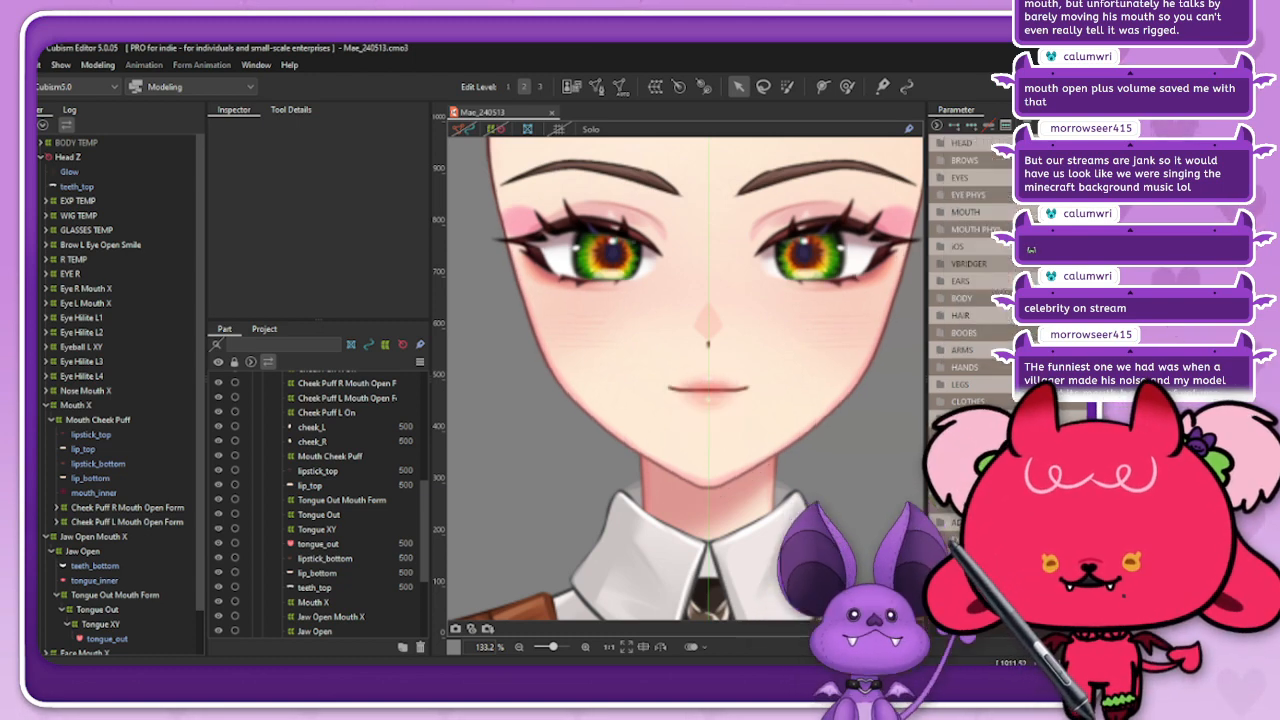
# Step: Select the eye_hilite_L2 mesh and check how the eye highlights behave across Eyeball X
pyautogui.rightClick(862, 256)
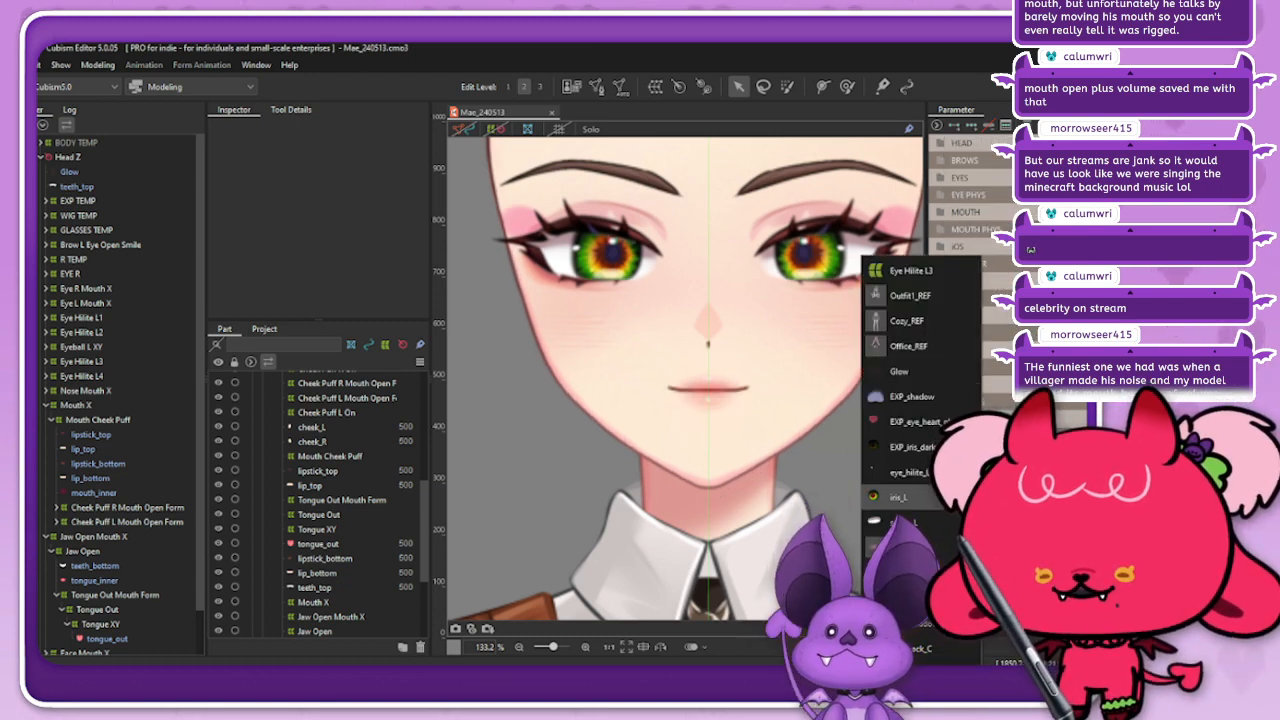
pyautogui.click(906, 471)
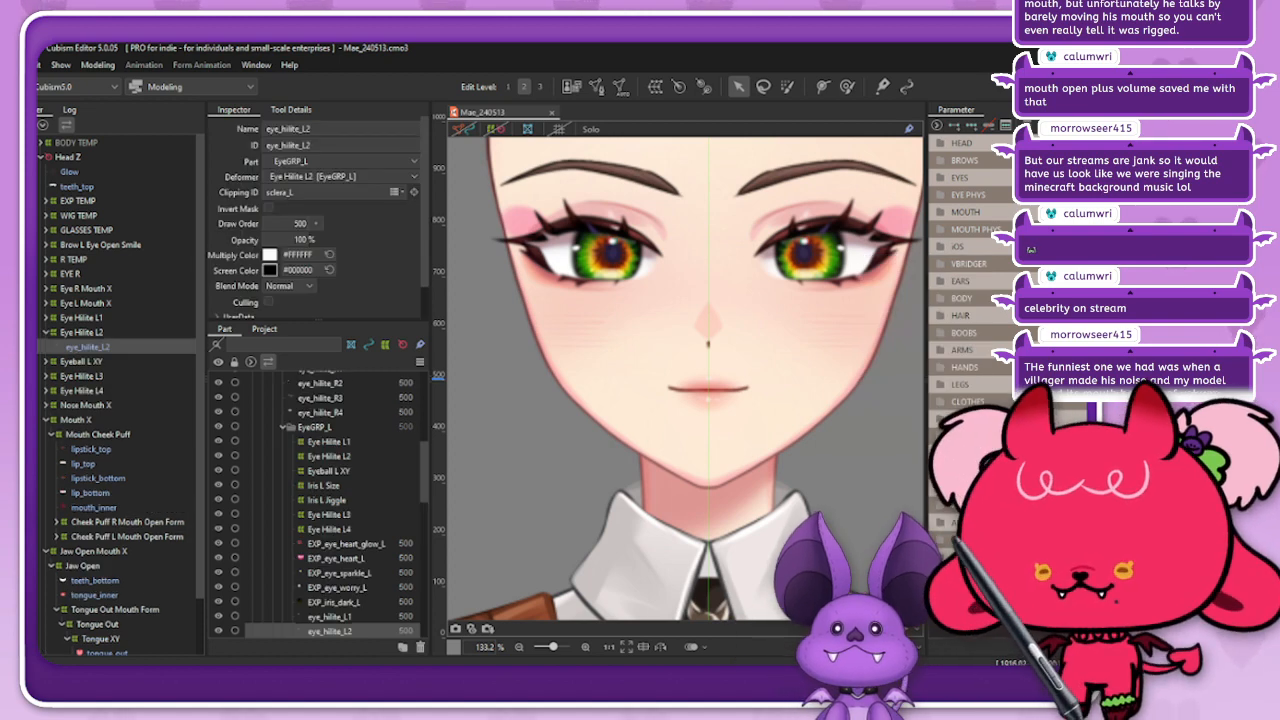
pyautogui.click(941, 178)
pyautogui.click(1108, 195)
pyautogui.click(1108, 230)
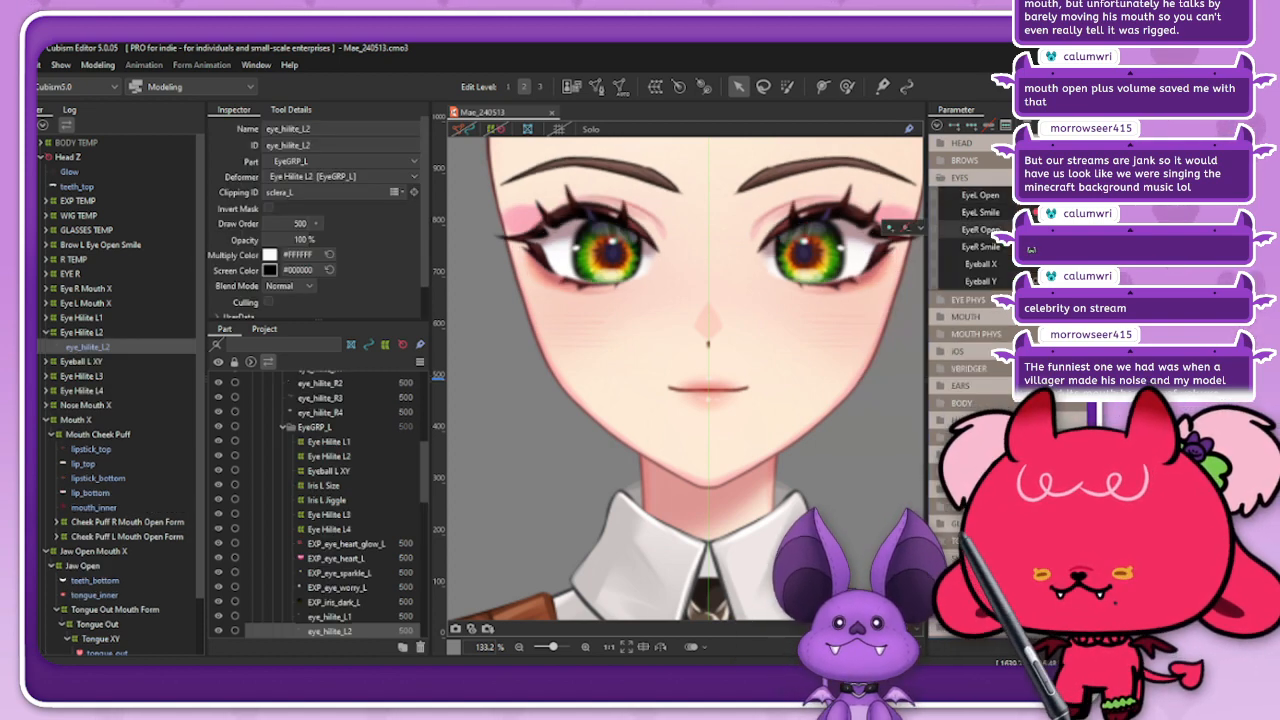
pyautogui.moveTo(1108, 264)
pyautogui.mouseDown()
pyautogui.moveTo(1020, 264)
pyautogui.moveTo(1108, 264)
pyautogui.mouseUp()
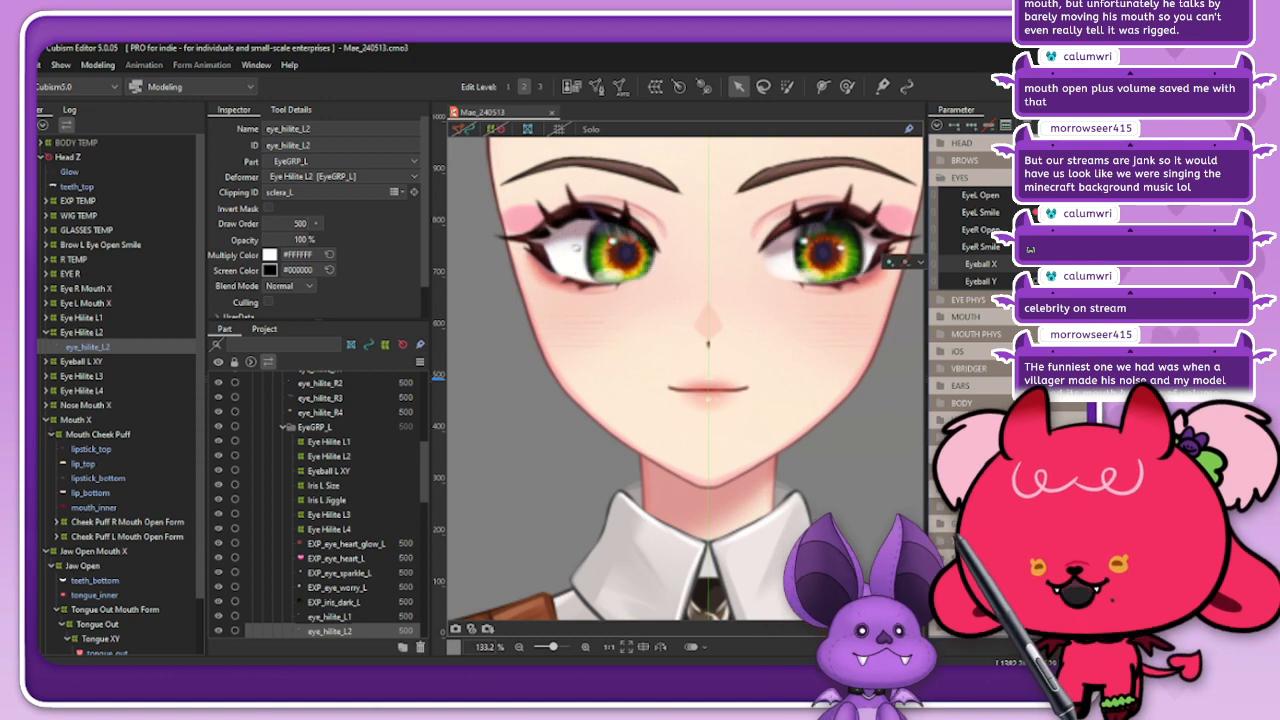
pyautogui.click(1063, 264)
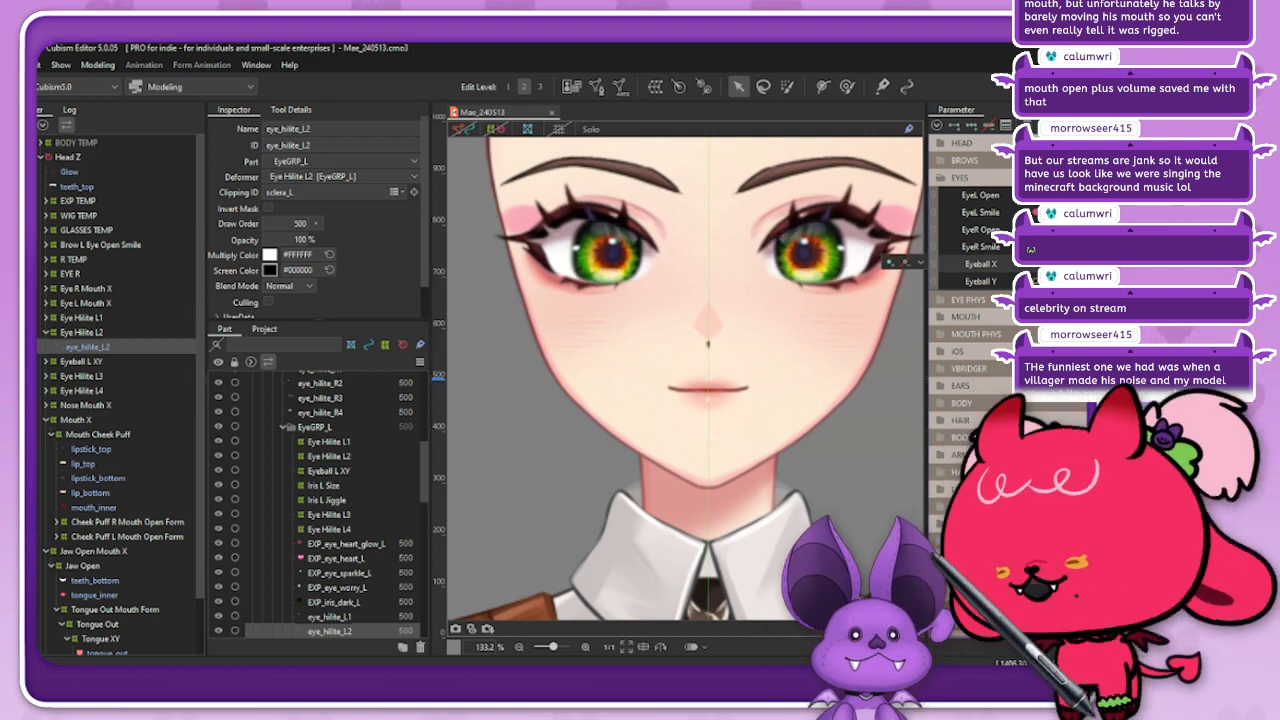
# Step: Create a parent warp deformer named Eye Hilites L Eyeball XY for the Eye Hilite L1, L2, L3 and L4 deformers
pyautogui.click(46, 332)
pyautogui.click(82, 317)
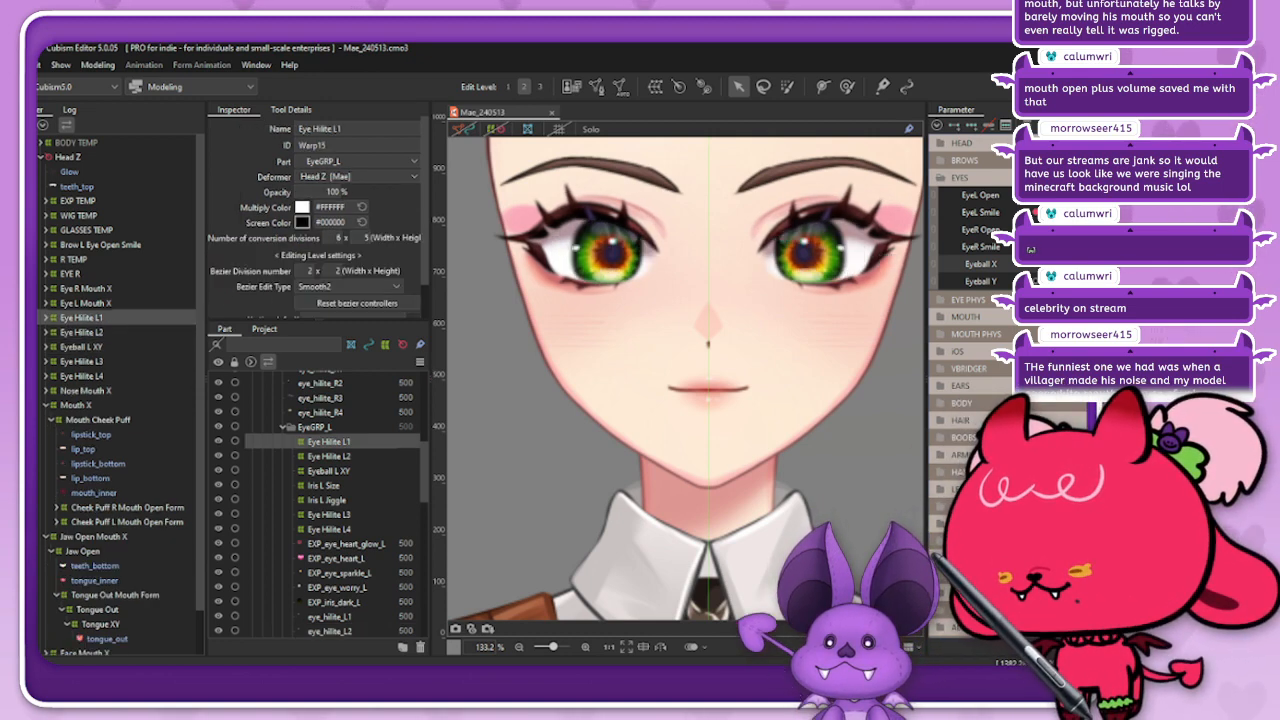
pyautogui.keyDown('ctrl'); pyautogui.click(82, 332); pyautogui.keyUp('ctrl')
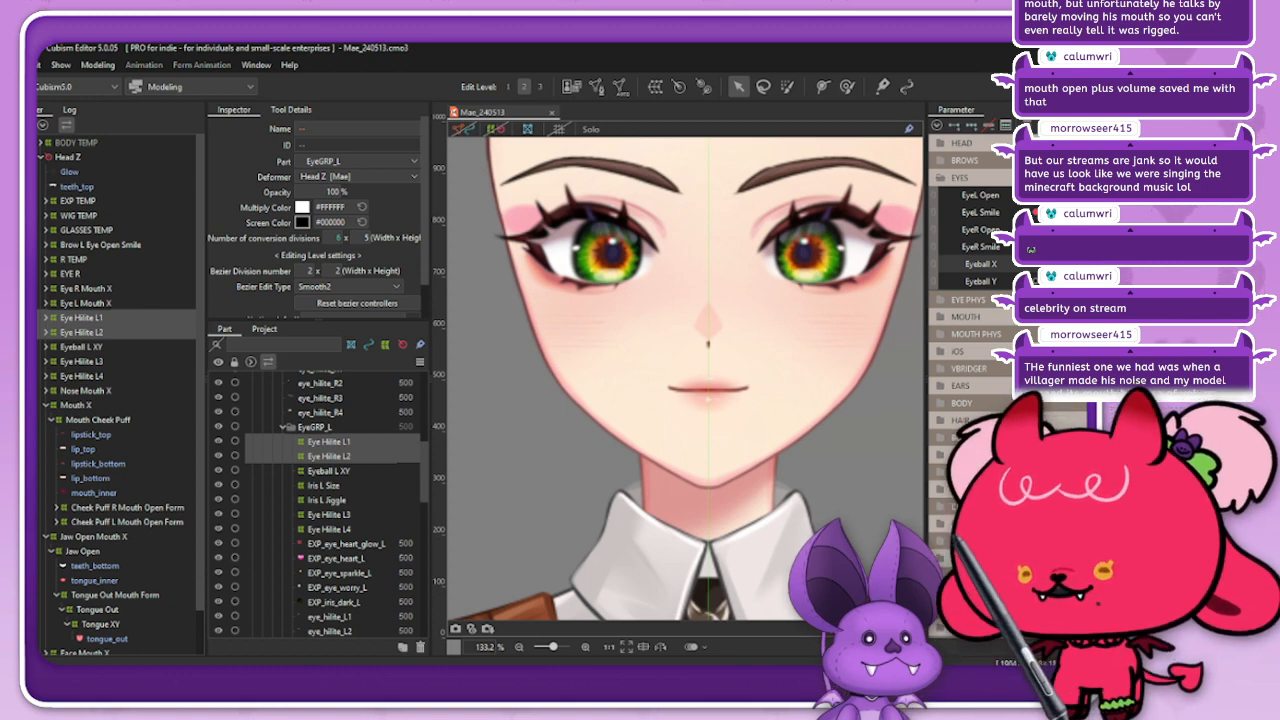
pyautogui.moveTo(1036, 247); pyautogui.dragTo(1042, 212)
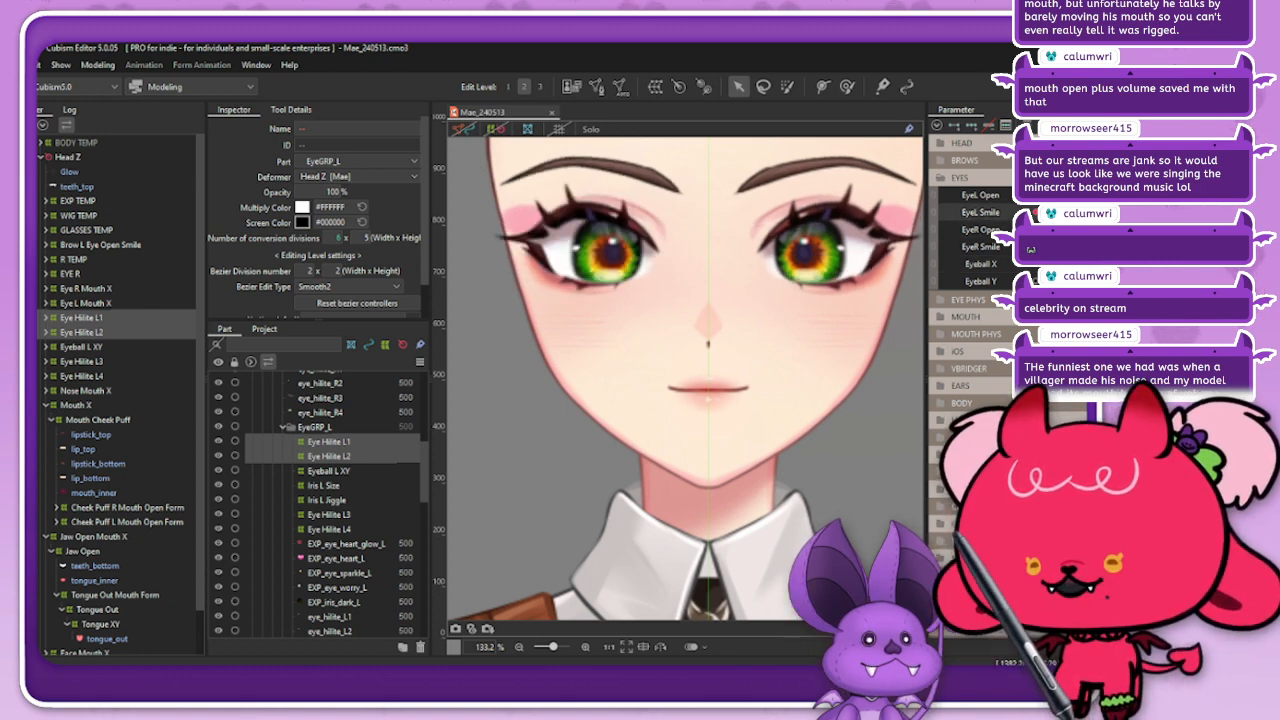
pyautogui.moveTo(1075, 264)
pyautogui.mouseDown()
pyautogui.moveTo(1108, 264)
pyautogui.moveTo(1040, 264)
pyautogui.moveTo(1075, 264)
pyautogui.mouseUp()
pyautogui.keyDown('ctrl'); pyautogui.click(82, 361); pyautogui.keyUp('ctrl')
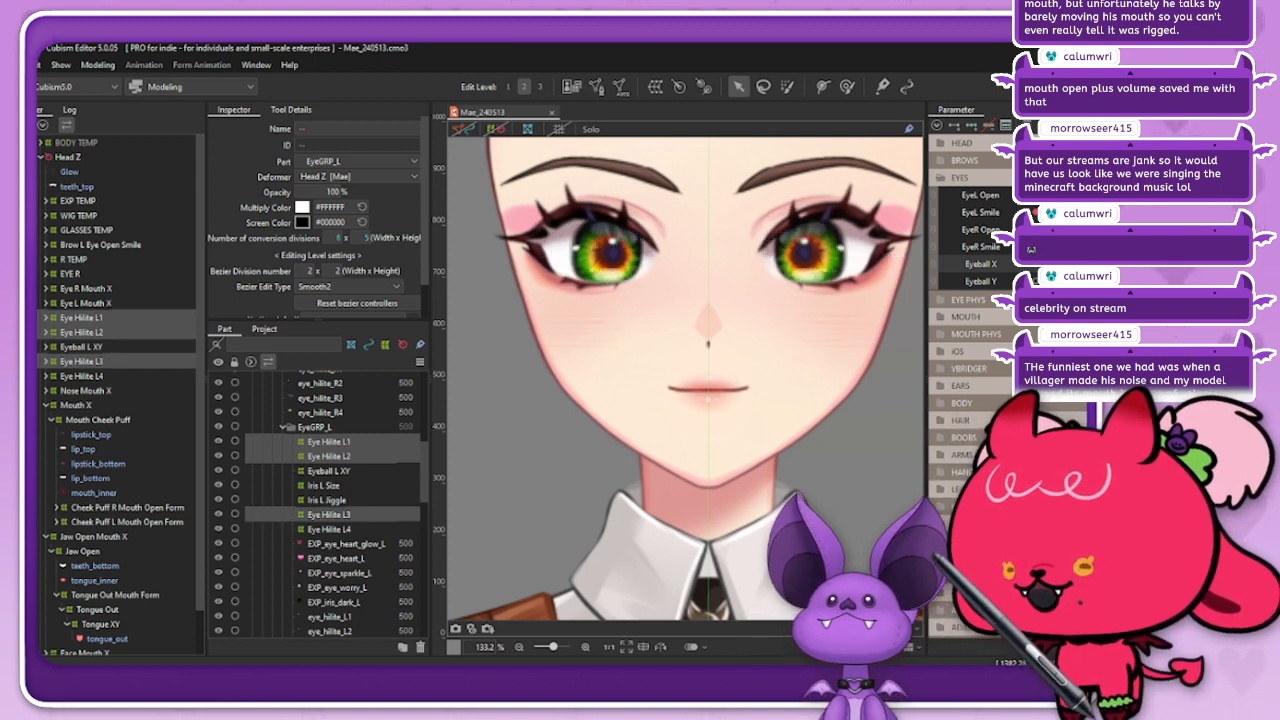
pyautogui.keyDown('ctrl'); pyautogui.click(82, 376); pyautogui.keyUp('ctrl')
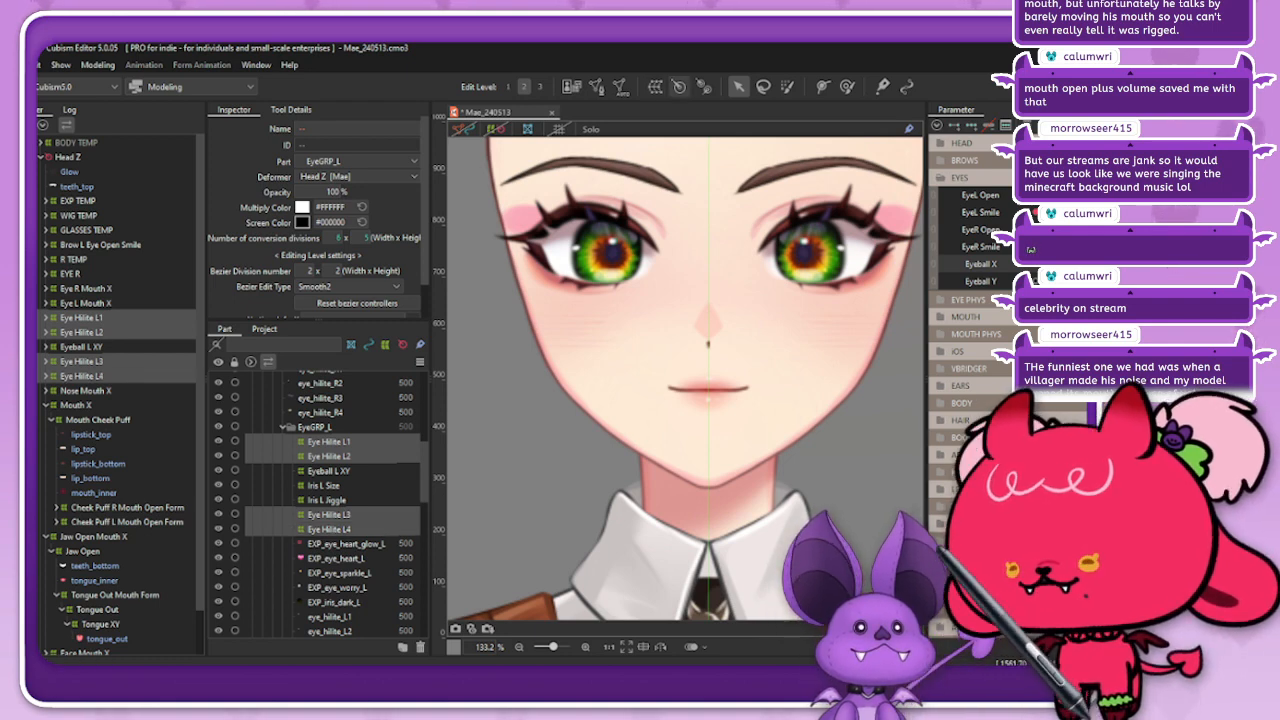
pyautogui.click(655, 86)
pyautogui.hotkey('ctrl', 'a')
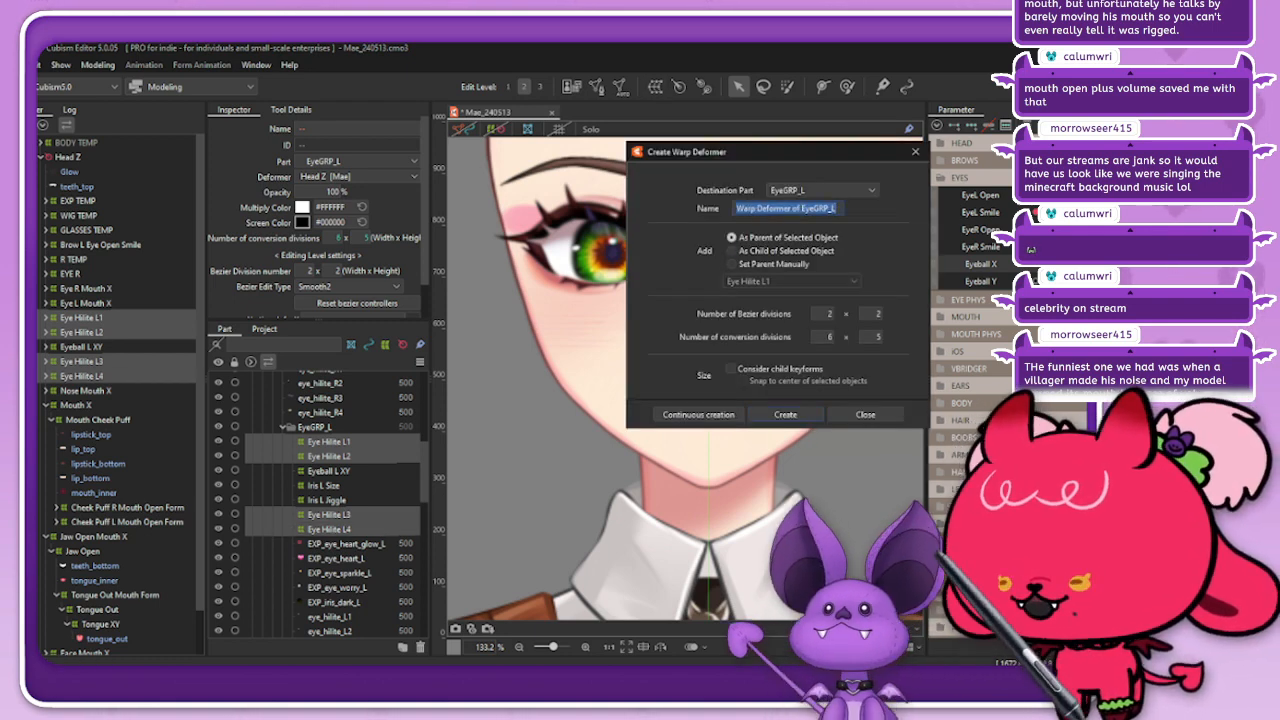
pyautogui.write('Eye Hilites L')
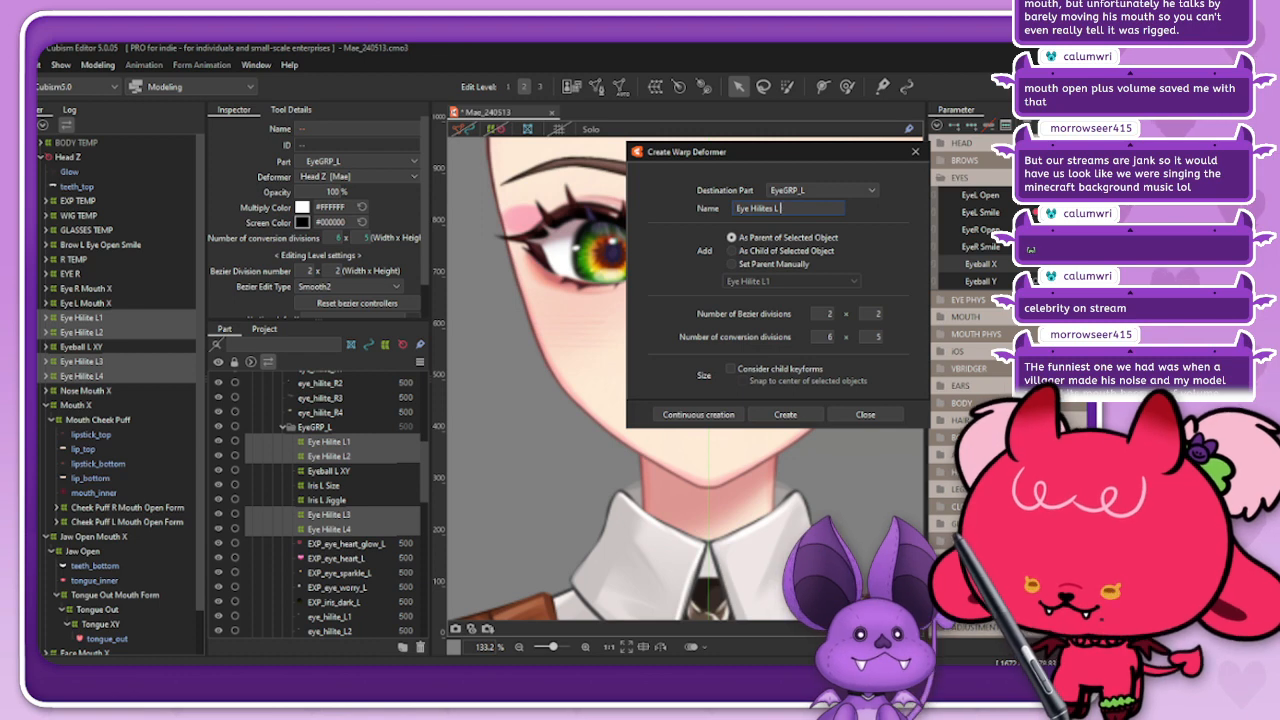
pyautogui.write('Eyeball')
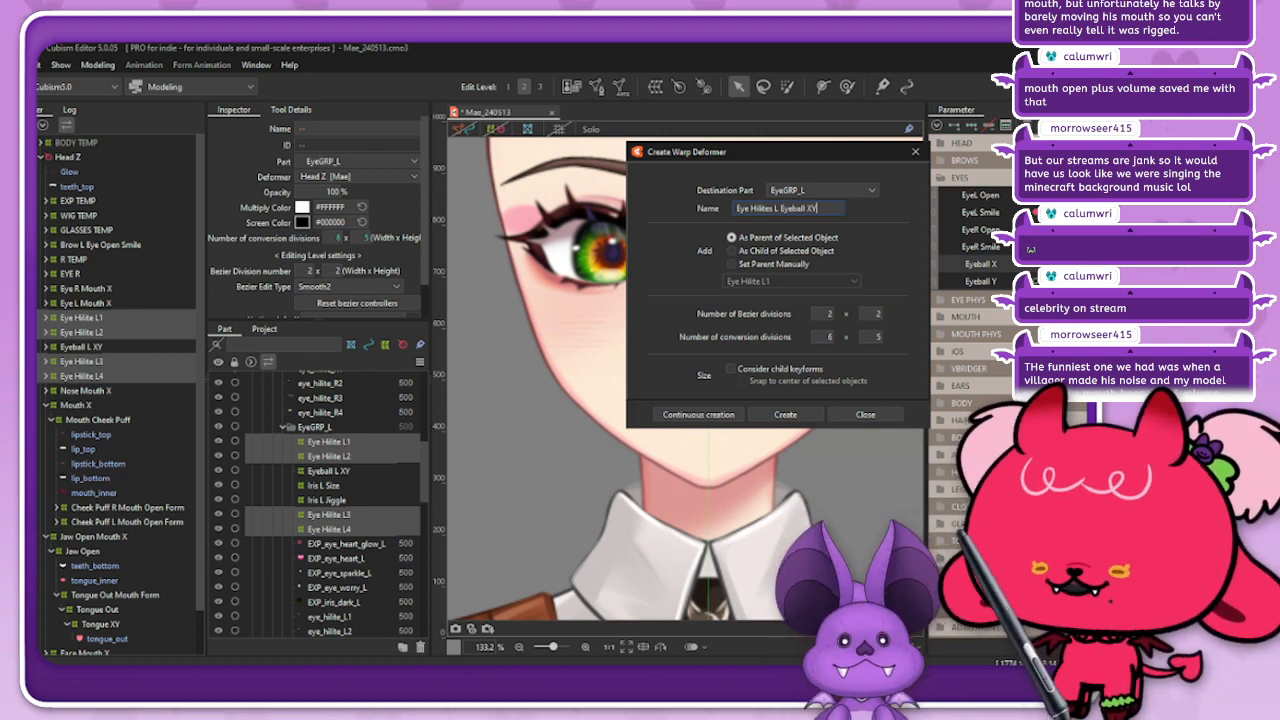
pyautogui.write(' XY')
pyautogui.press('Return')
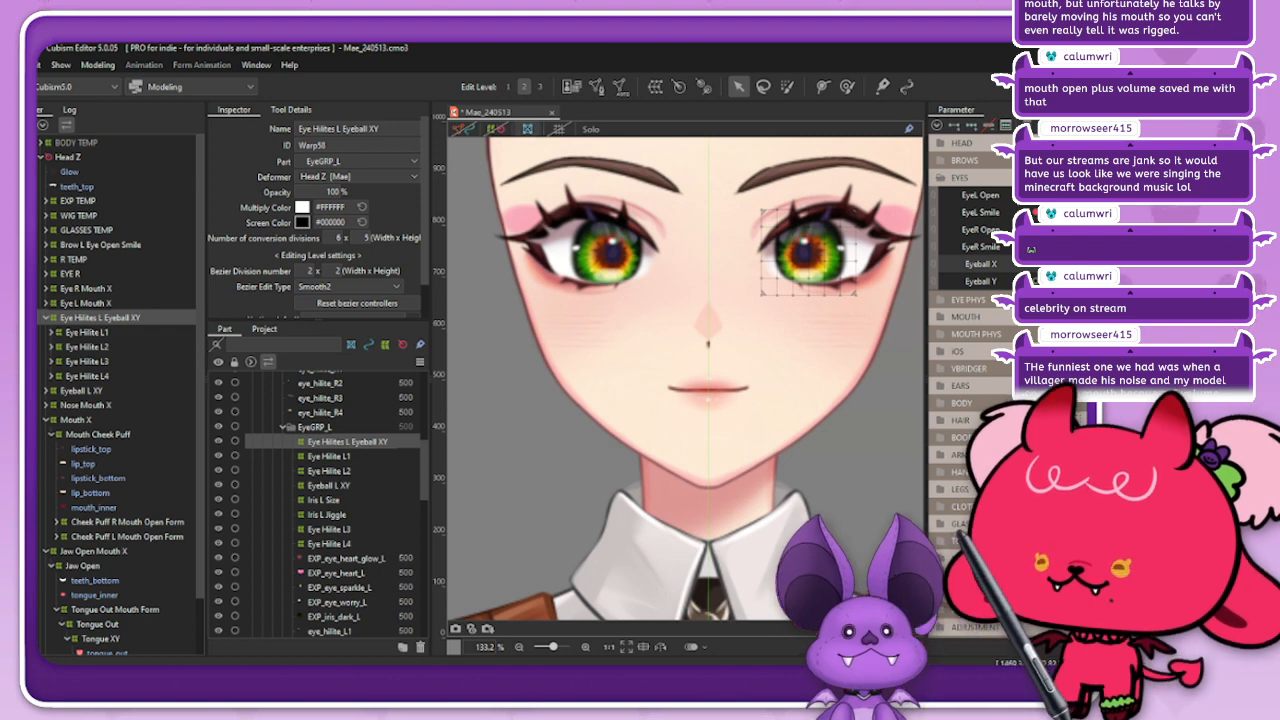
# Step: Set the Eye Hilites L Eyeball XY deformer's conversion divisions to 8 x 7
pyautogui.scroll(3, 845, 211)
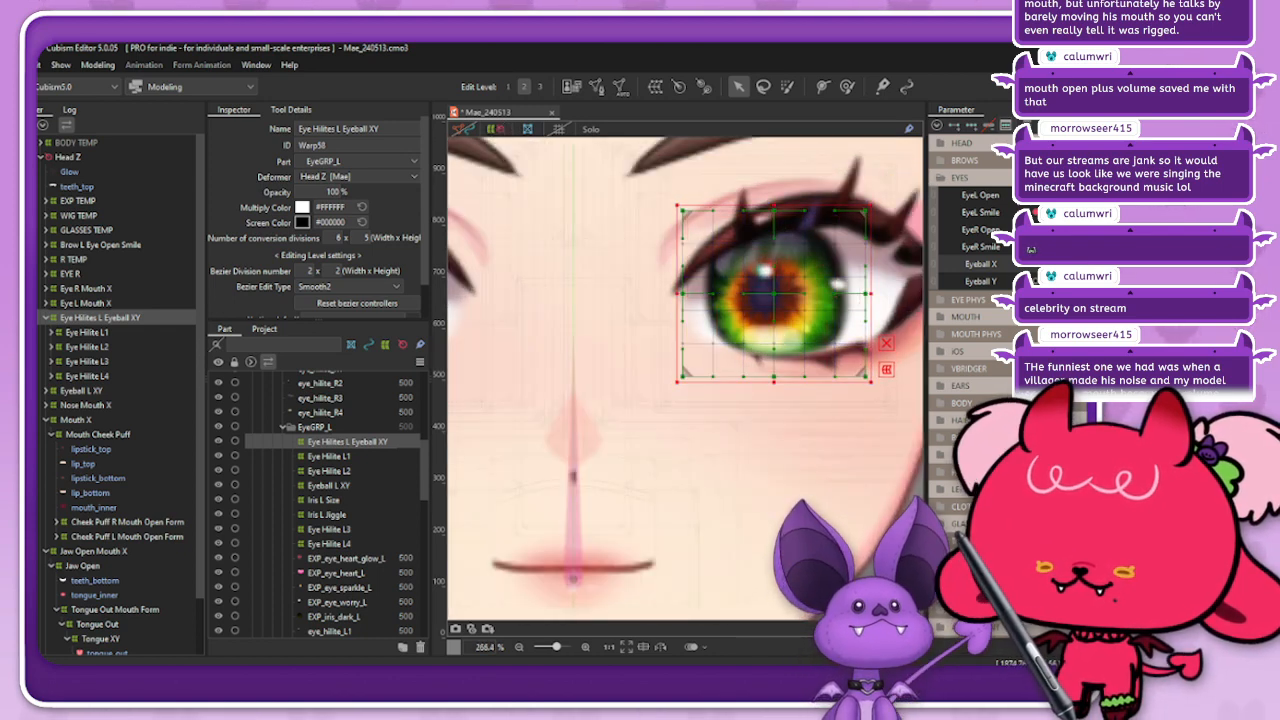
pyautogui.write('6')
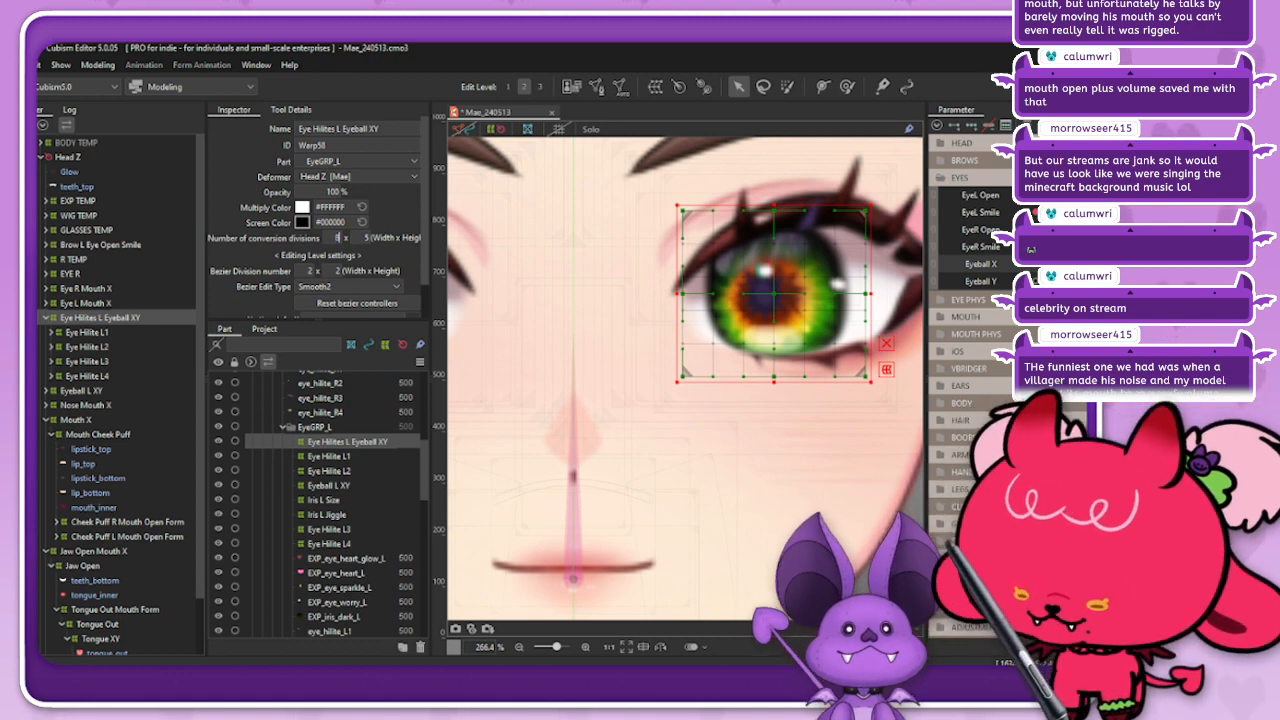
pyautogui.press('Return')
pyautogui.write('7')
pyautogui.press('Return')
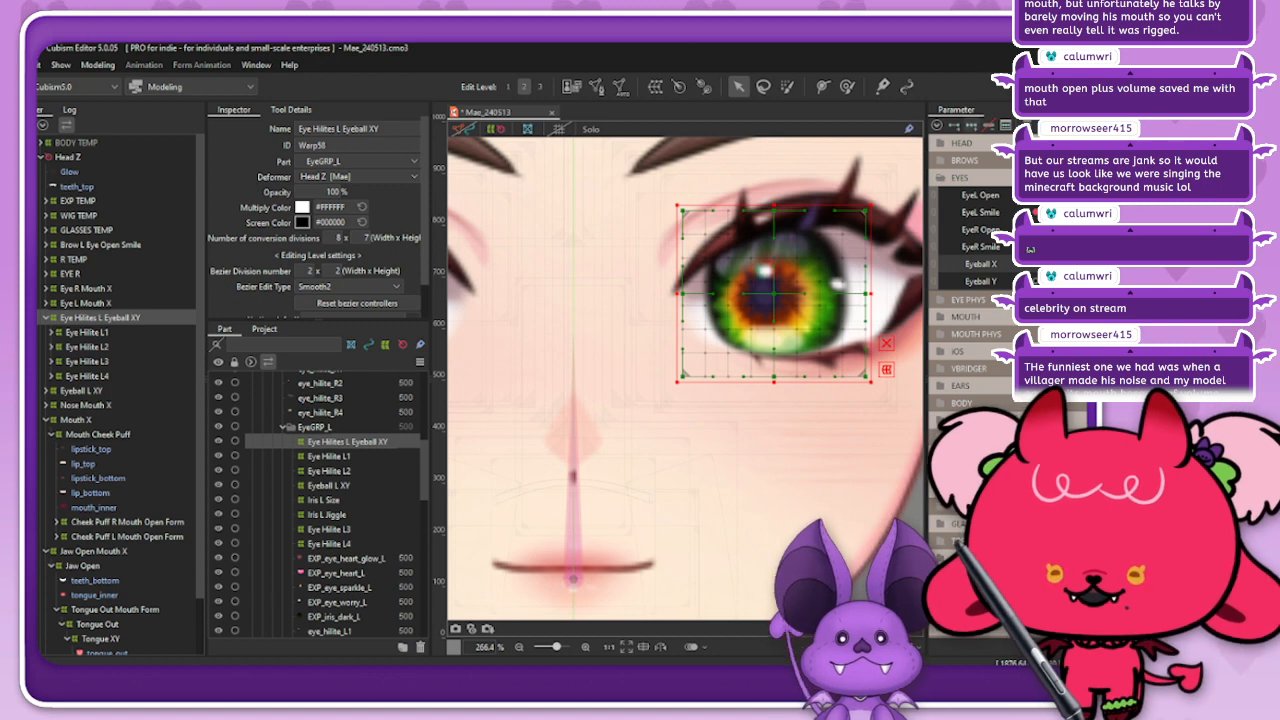
# Step: Shift the Eye Hilites L Eyeball XY deformer sideways to follow the iris at the Eyeball X extreme and test the movement
pyautogui.click(1085, 264)
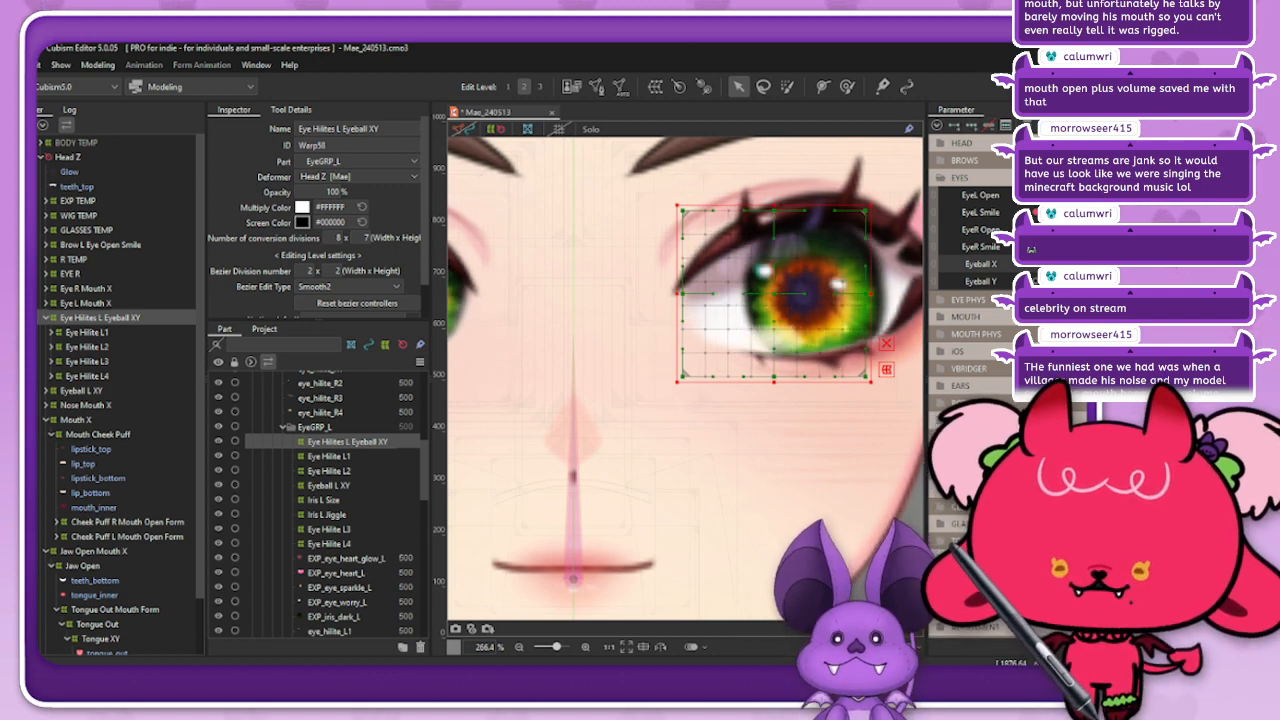
pyautogui.moveTo(774, 293); pyautogui.dragTo(809, 293)
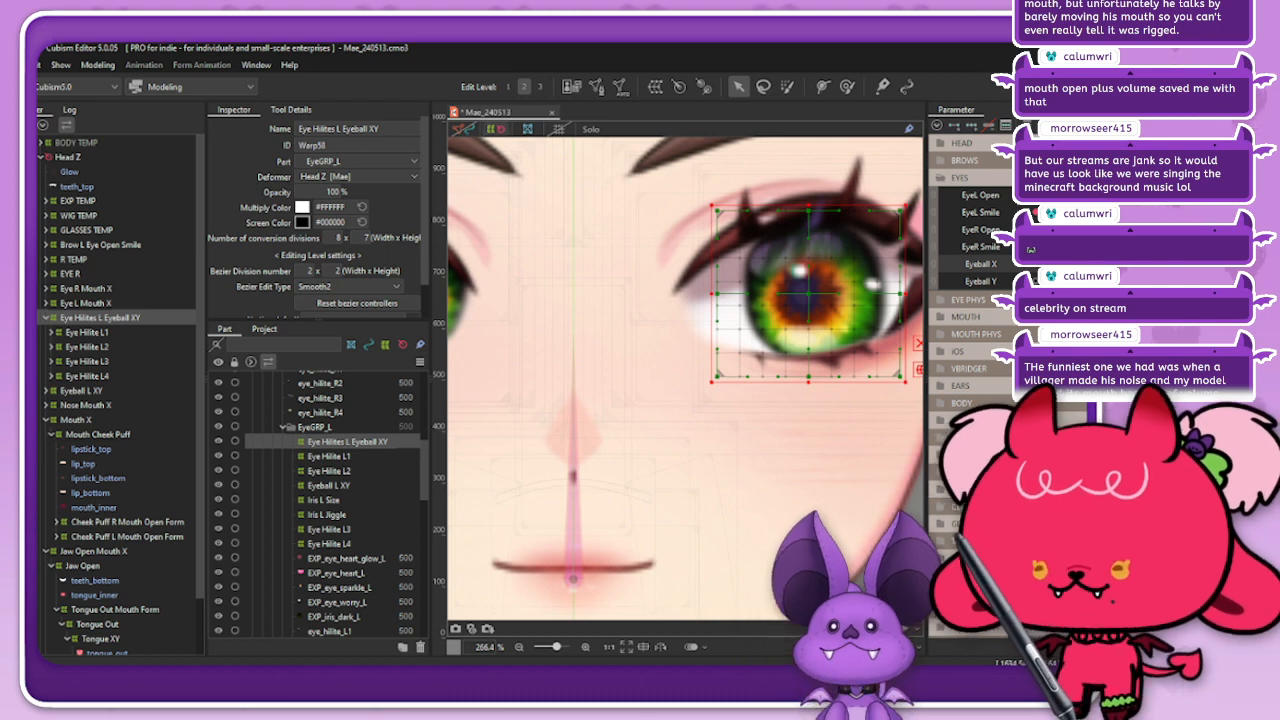
pyautogui.press('Escape')
pyautogui.scroll(-4, 794, 253)
pyautogui.moveTo(1085, 264)
pyautogui.mouseDown()
pyautogui.moveTo(1060, 264)
pyautogui.moveTo(1085, 264)
pyautogui.mouseUp()
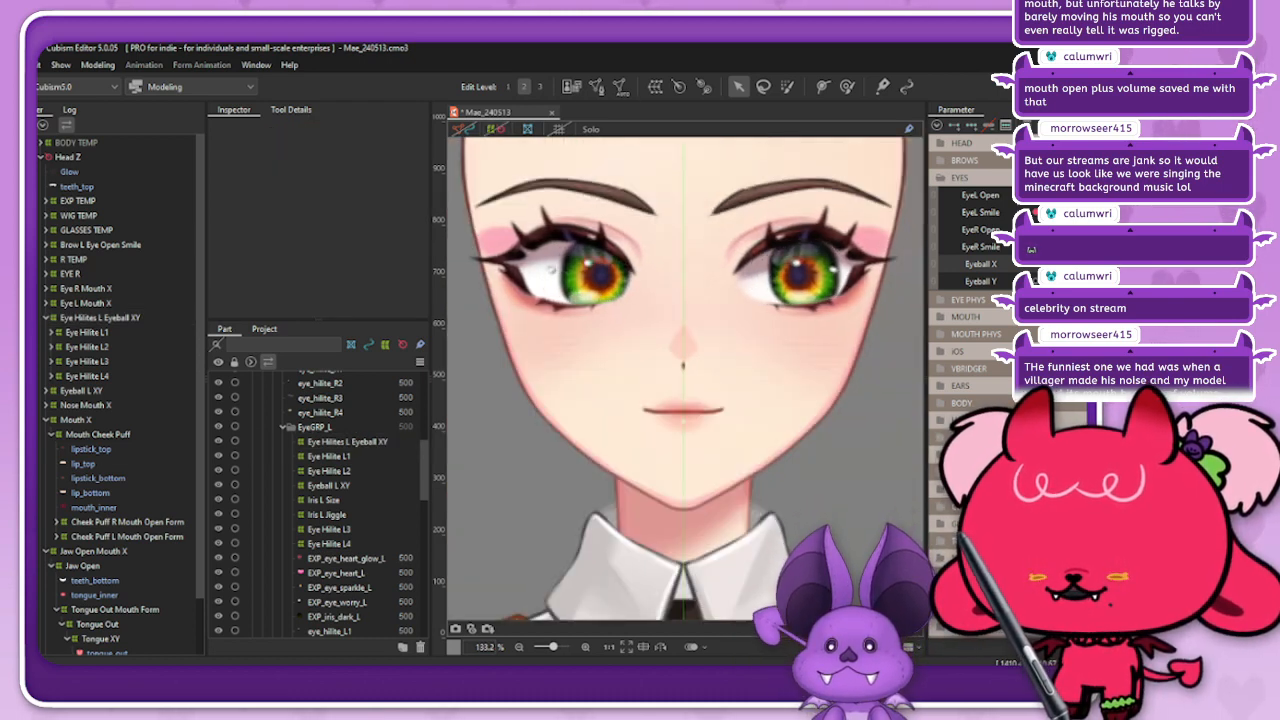
# Step: Reselect the Eye Hilites L Eyeball XY deformer and check the highlights against the iris as Eyeball X moves the other way
pyautogui.click(981, 264)
pyautogui.click(896, 262)
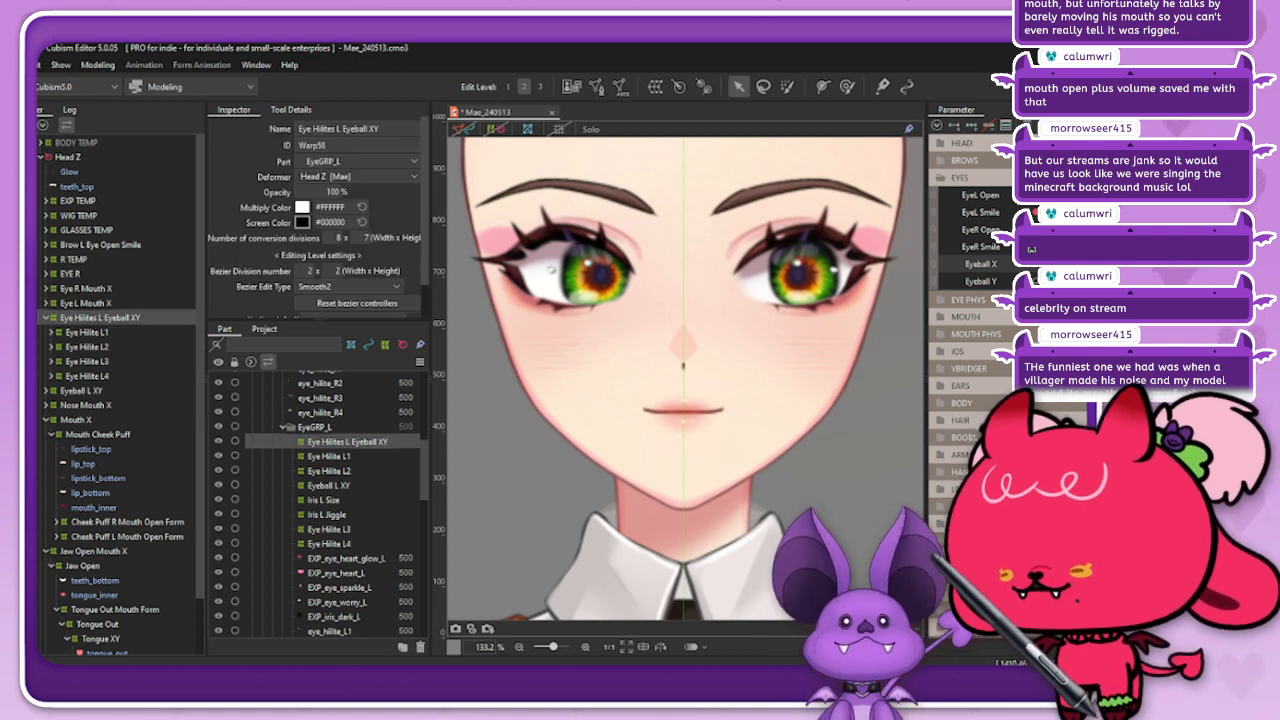
pyautogui.moveTo(1085, 264); pyautogui.dragTo(1079, 264)
pyautogui.moveTo(936, 264)
pyautogui.moveTo(1079, 264)
pyautogui.mouseDown()
pyautogui.moveTo(1092, 264)
pyautogui.moveTo(1060, 264)
pyautogui.mouseUp()
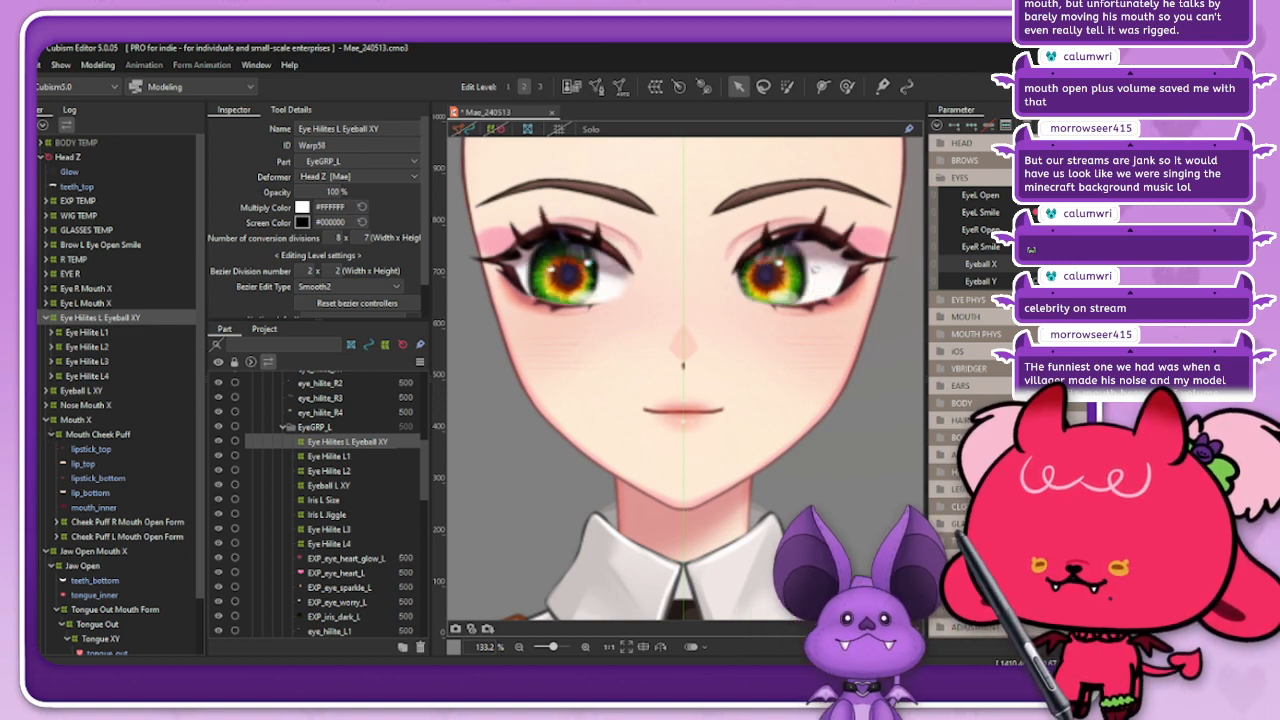
pyautogui.click(921, 262)
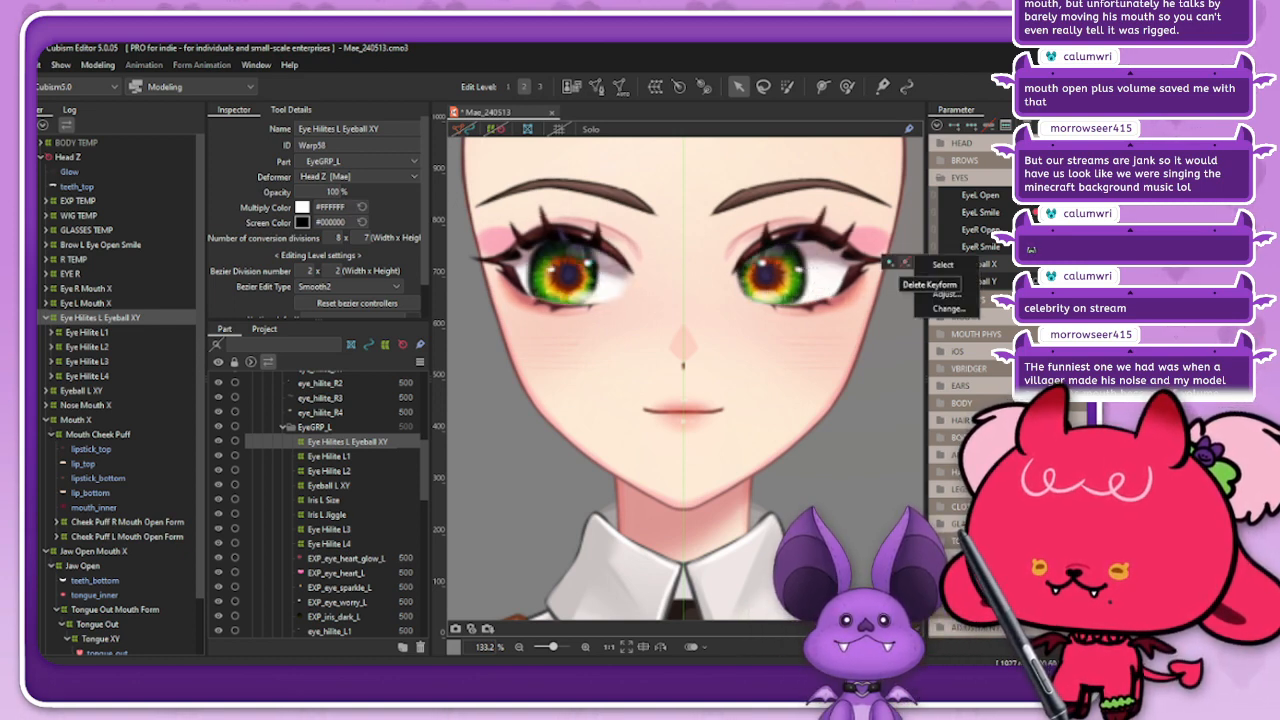
pyautogui.click(945, 280)
pyautogui.moveTo(1060, 264)
pyautogui.mouseDown()
pyautogui.moveTo(1091, 264)
pyautogui.moveTo(1060, 264)
pyautogui.moveTo(1091, 264)
pyautogui.moveTo(1062, 264)
pyautogui.moveTo(1090, 264)
pyautogui.moveTo(1062, 264)
pyautogui.moveTo(1077, 264)
pyautogui.mouseUp()
pyautogui.click(1077, 281)
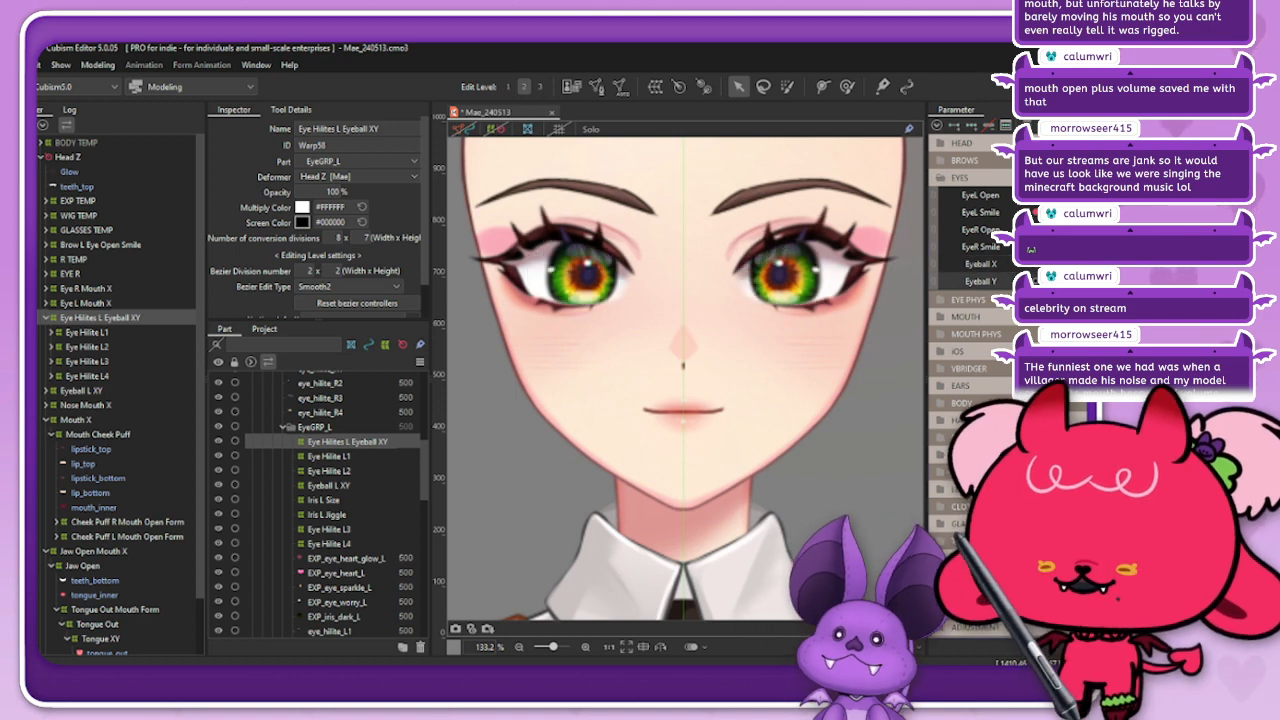
# Step: Set Eyeball Y to its upward extreme and nudge the Eye Hilites L Eyeball XY deformer vertically for that key
pyautogui.click(81, 391)
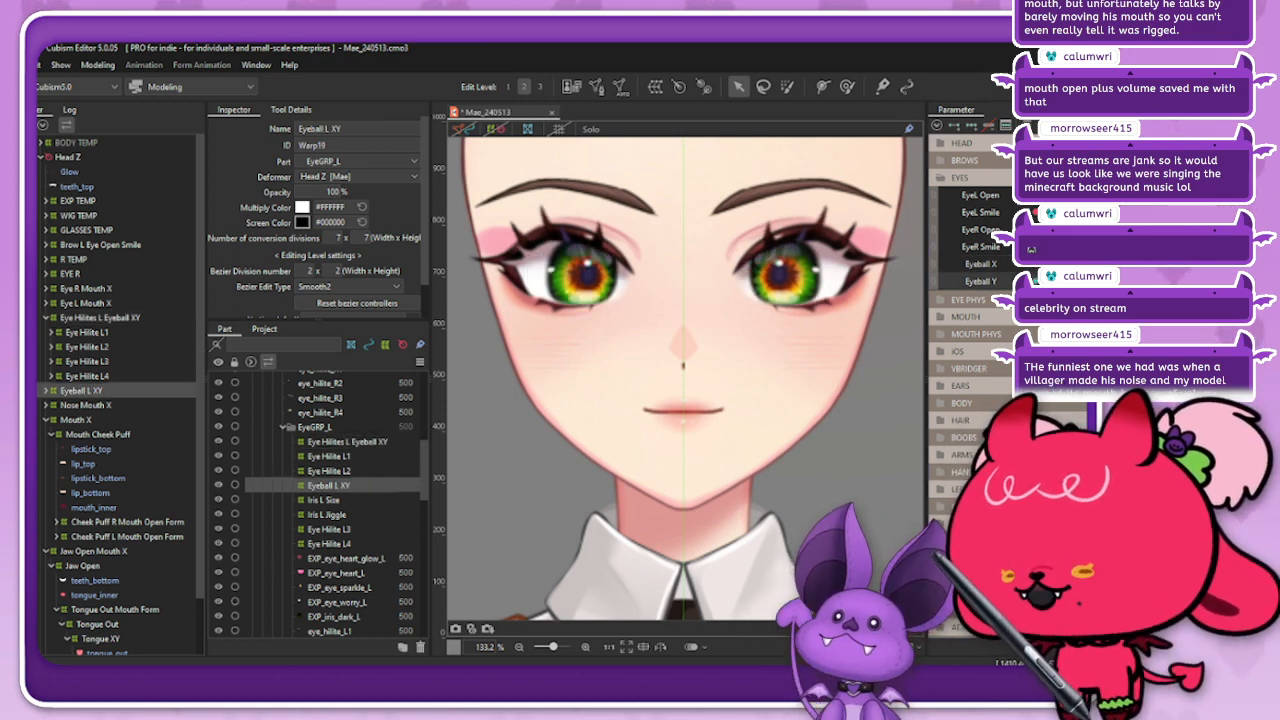
pyautogui.click(100, 318)
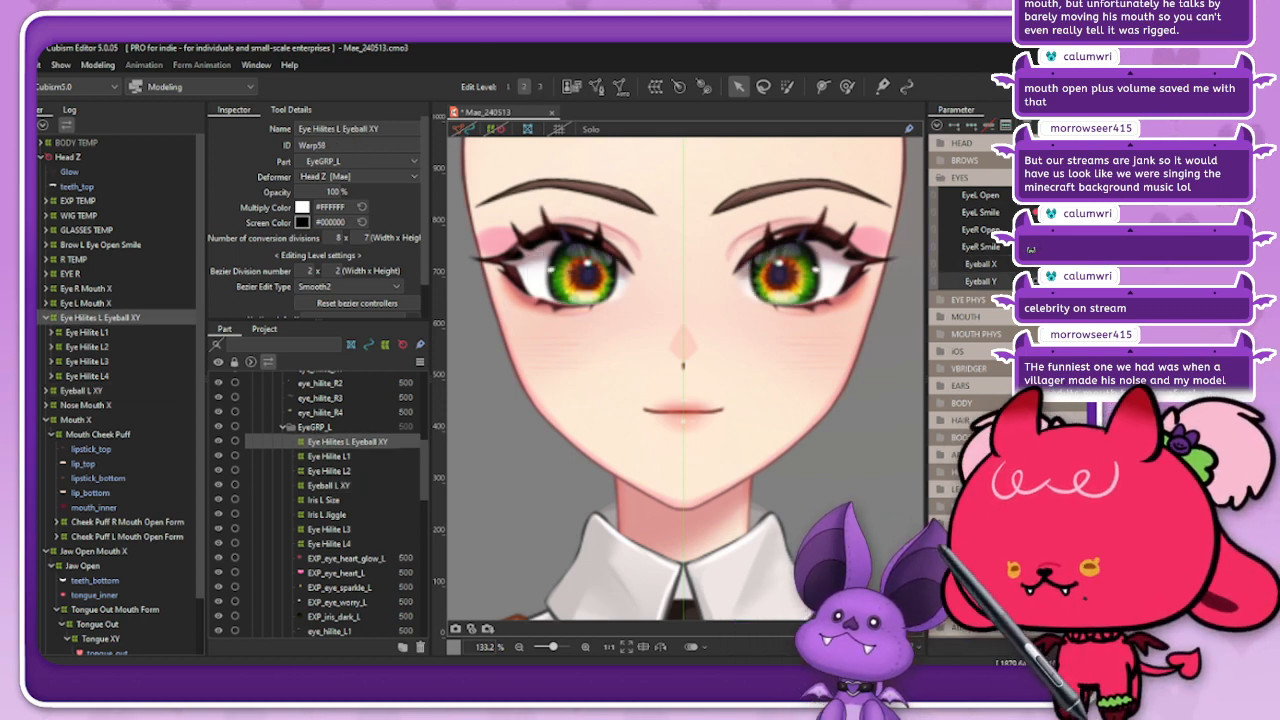
pyautogui.click(1077, 281)
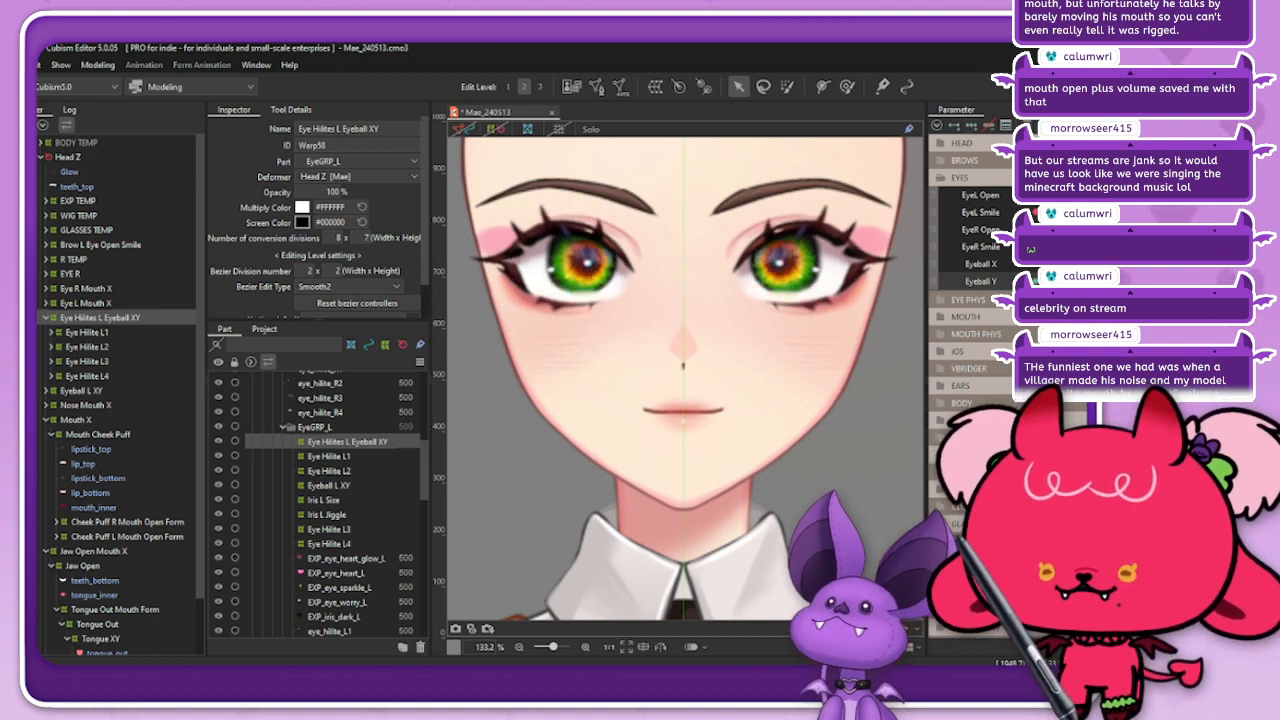
pyautogui.press('Down')
pyautogui.press('Down')
pyautogui.press('Down')
pyautogui.press('Down')
pyautogui.press('Down')
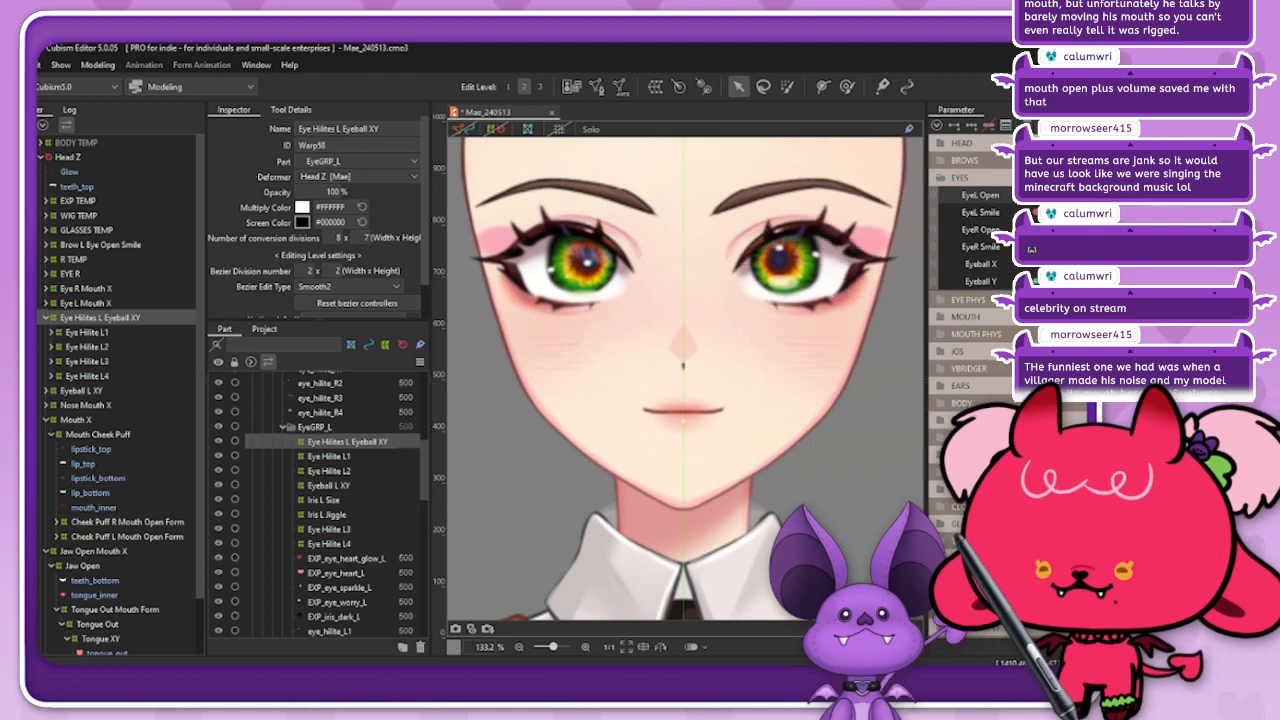
# Step: Set Eyeball Y to its downward extreme and nudge the left eye highlights deformer vertically to suit the lowered iris
pyautogui.click(1036, 281)
pyautogui.moveTo(1036, 281); pyautogui.dragTo(1077, 281)
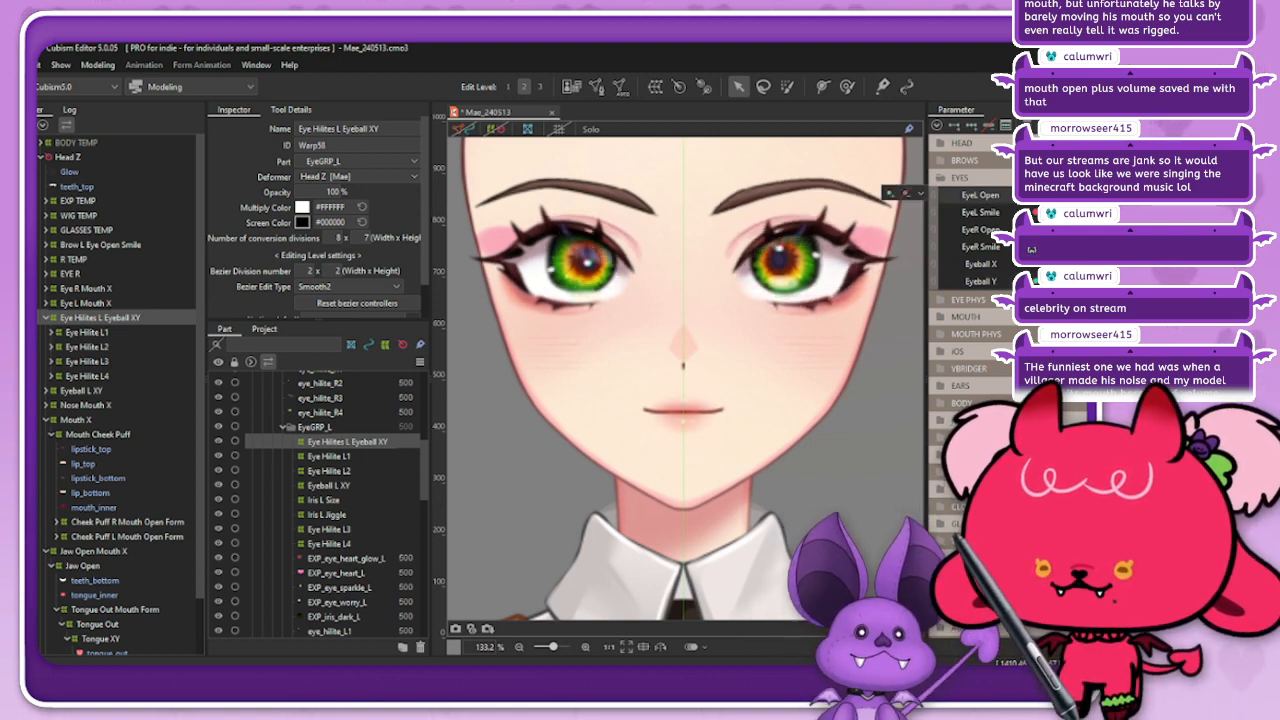
pyautogui.moveTo(1077, 281); pyautogui.dragTo(1040, 281)
pyautogui.press('Down')
pyautogui.press('Down')
pyautogui.press('Down')
pyautogui.press('Down')
pyautogui.press('Down')
pyautogui.press('Down')
pyautogui.press('Down')
pyautogui.press('Down')
pyautogui.press('Down')
pyautogui.press('Down')
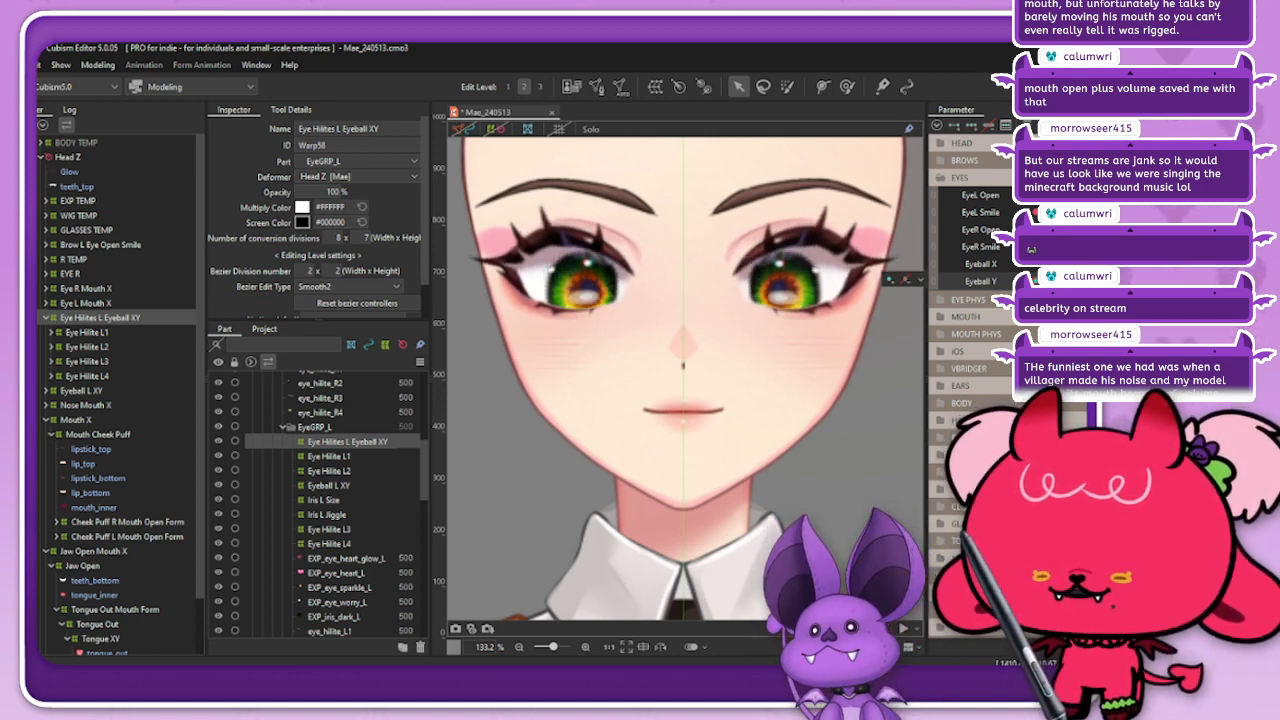
pyautogui.press('Down')
pyautogui.press('Down')
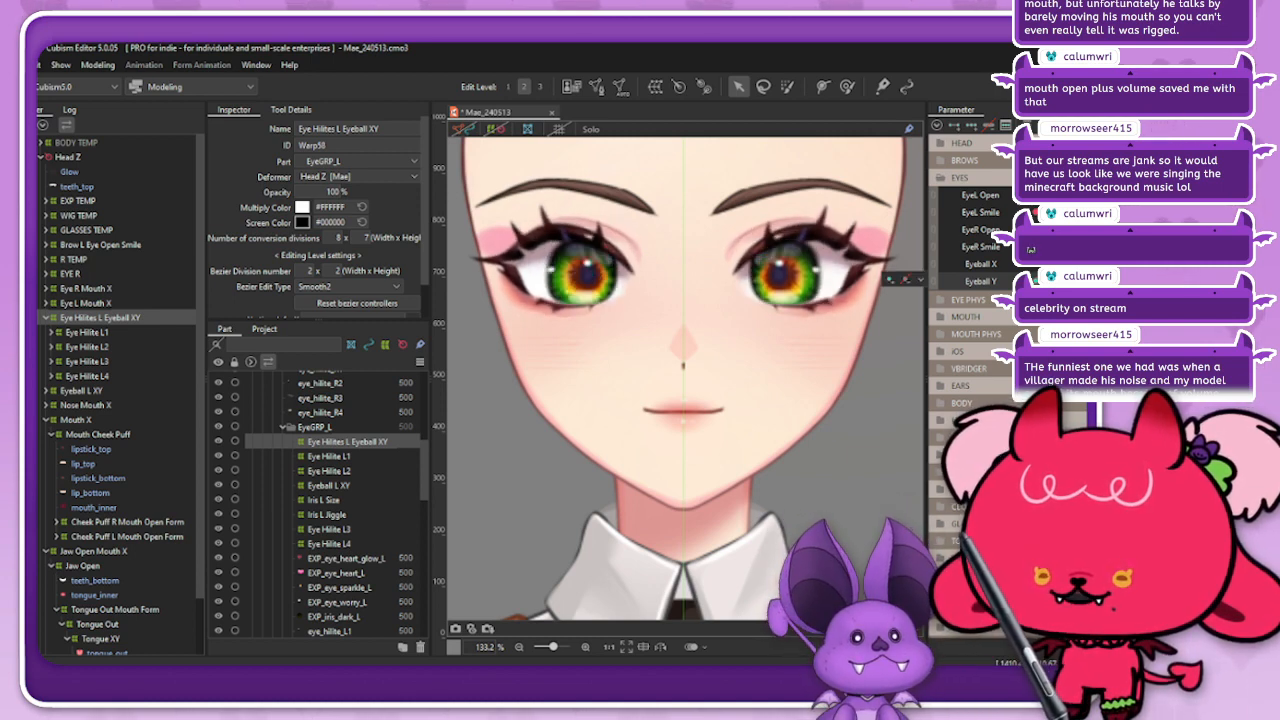
# Step: Synthesize the corner keys of the Eye Hilites L Eyeball XY deformer for Eyeball X and Eyeball Y
pyautogui.click(937, 125)
pyautogui.click(985, 260)
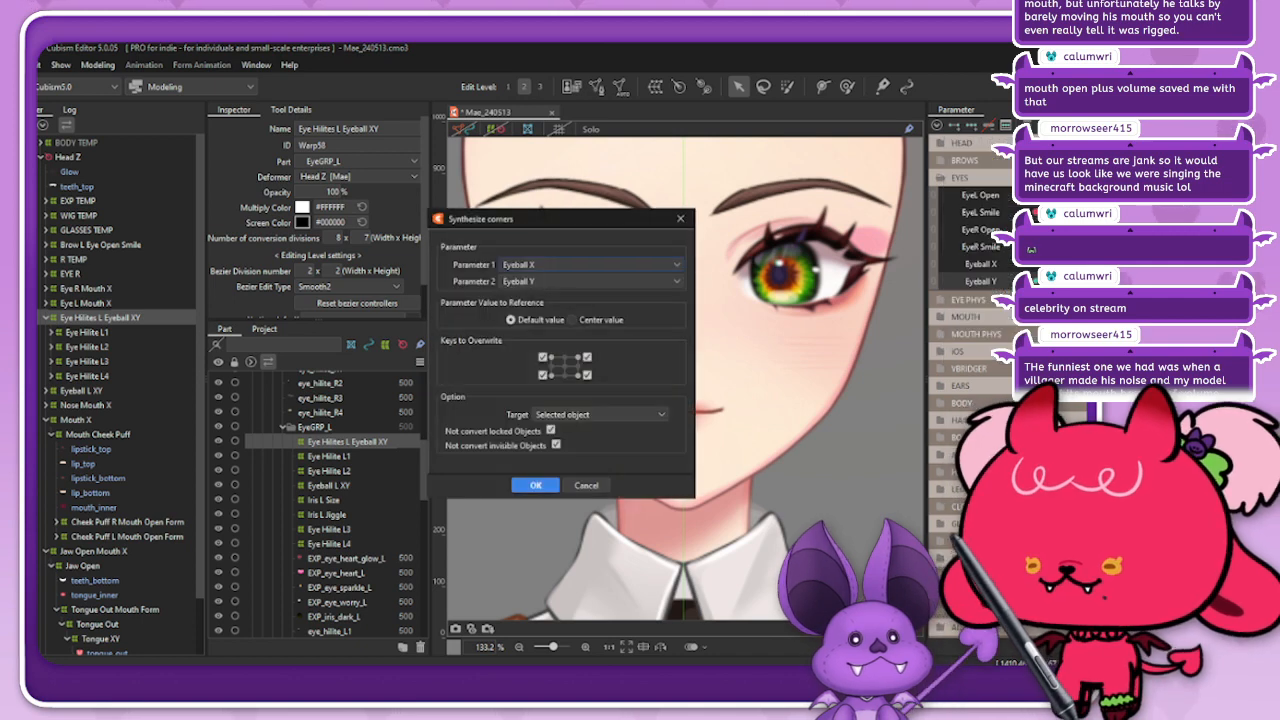
pyautogui.click(536, 485)
# Step: Preview an expression with the eyes turned sideways, the brows raised and the mouth open
pyautogui.moveTo(1130, 195); pyautogui.dragTo(1175, 195)
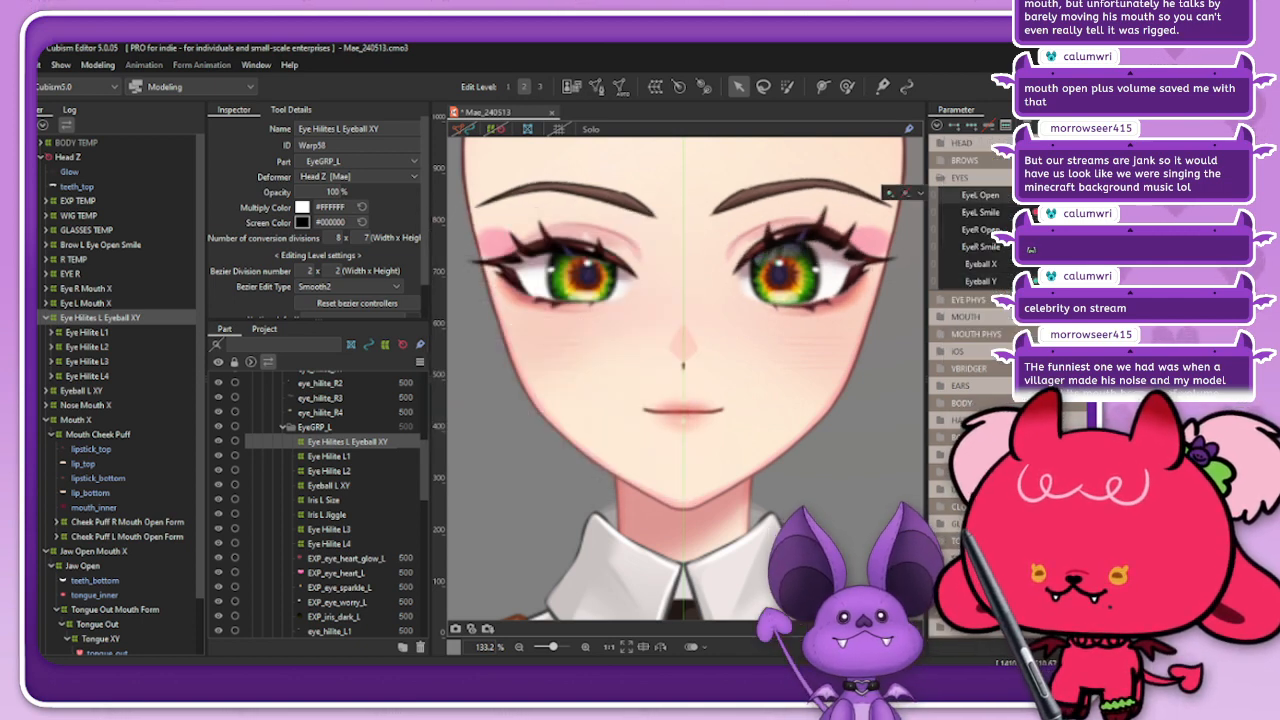
pyautogui.moveTo(1100, 264); pyautogui.dragTo(1160, 264)
pyautogui.click(941, 160)
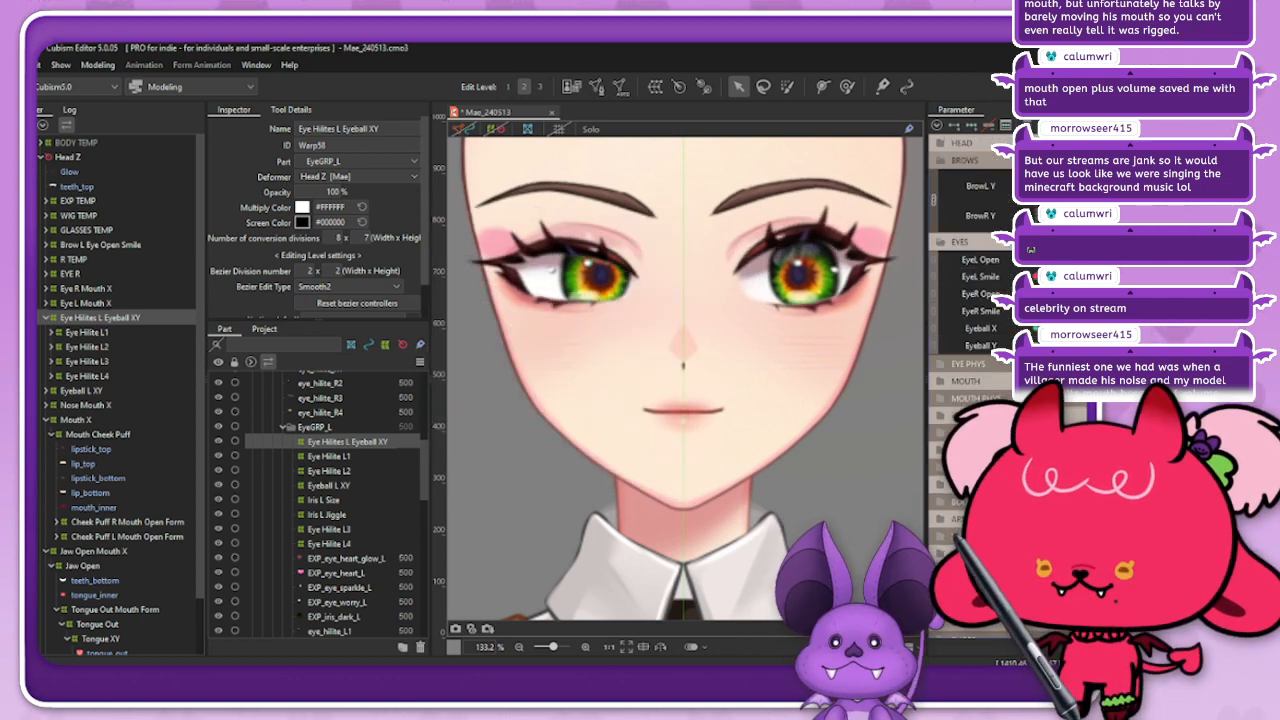
pyautogui.moveTo(1110, 201); pyautogui.dragTo(1160, 180)
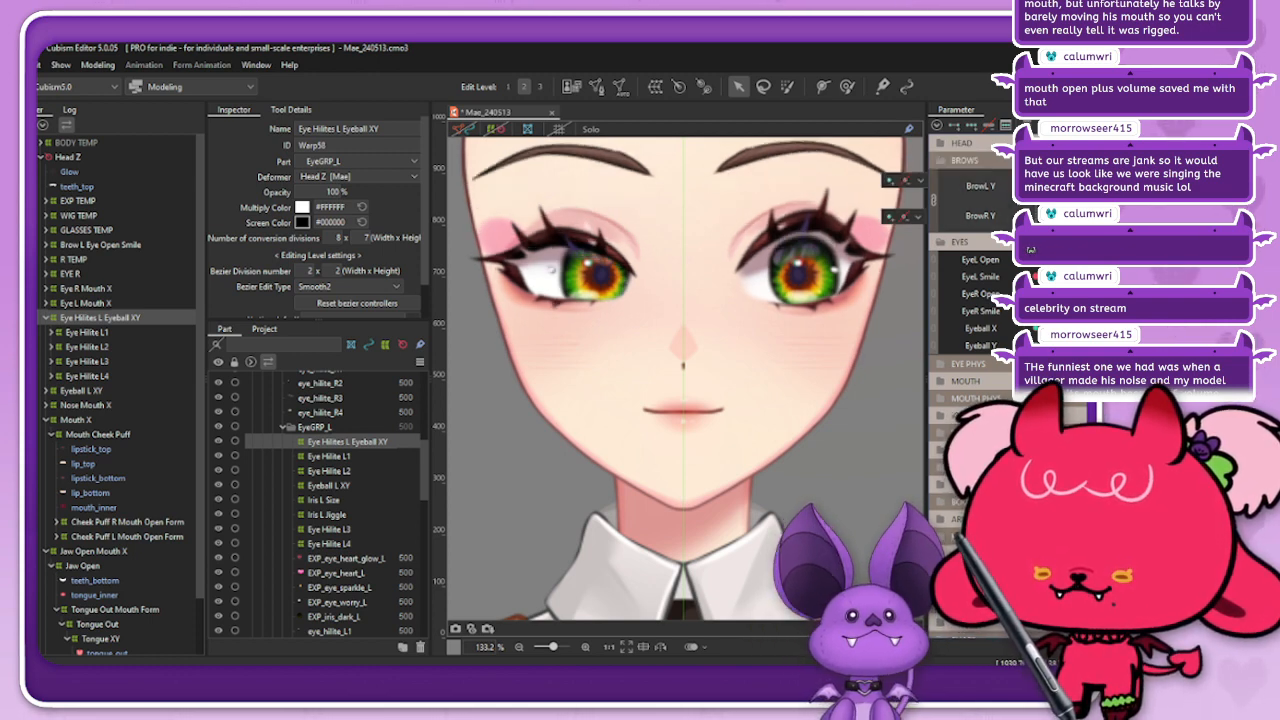
pyautogui.click(941, 381)
pyautogui.click(1079, 415)
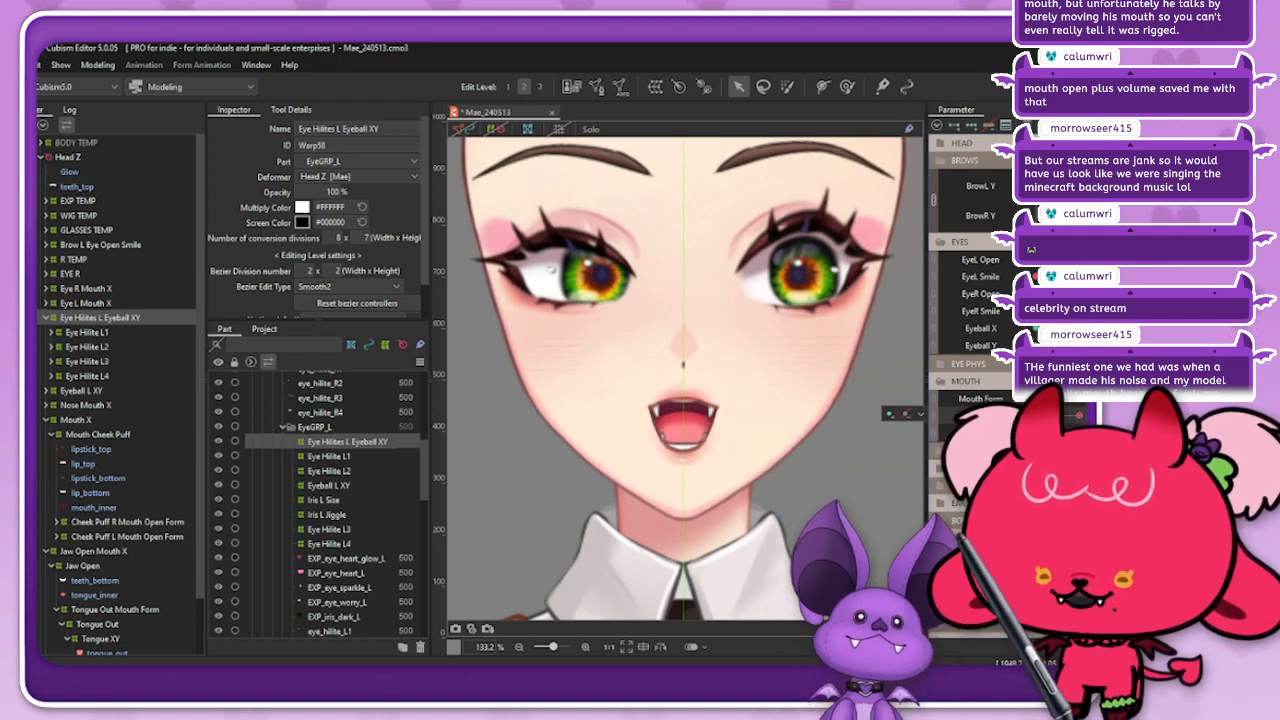
# Step: Open the eyes wide, change Mouth Form to a rounded shape and check the highlights with an upward gaze
pyautogui.moveTo(1044, 328); pyautogui.dragTo(1060, 328)
pyautogui.click(1076, 294)
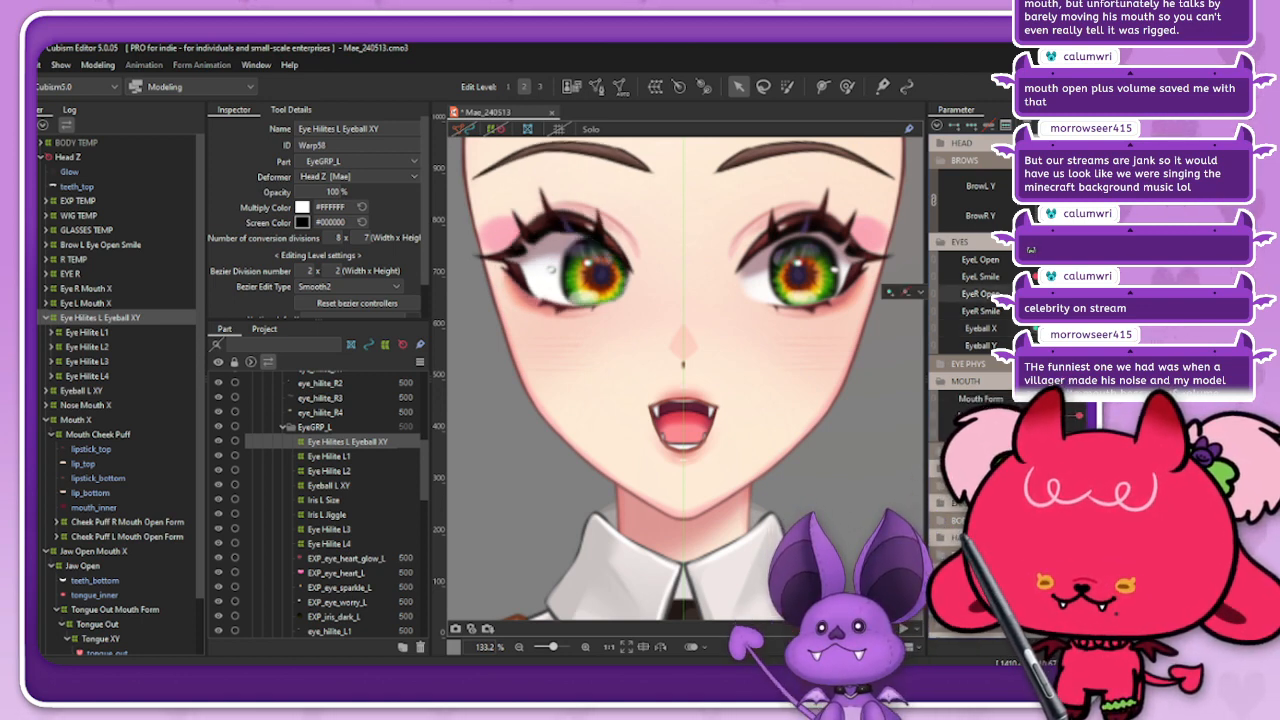
pyautogui.moveTo(1060, 398); pyautogui.dragTo(1040, 398)
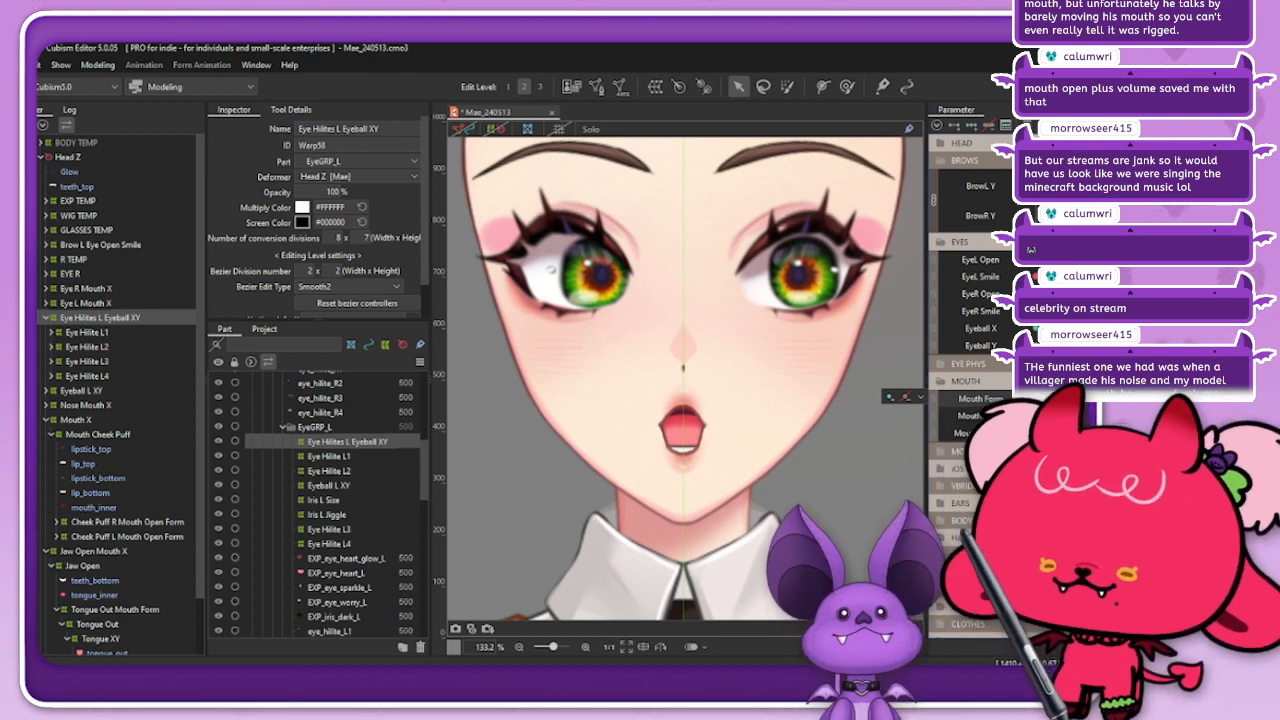
pyautogui.moveTo(1079, 328); pyautogui.dragTo(1058, 345)
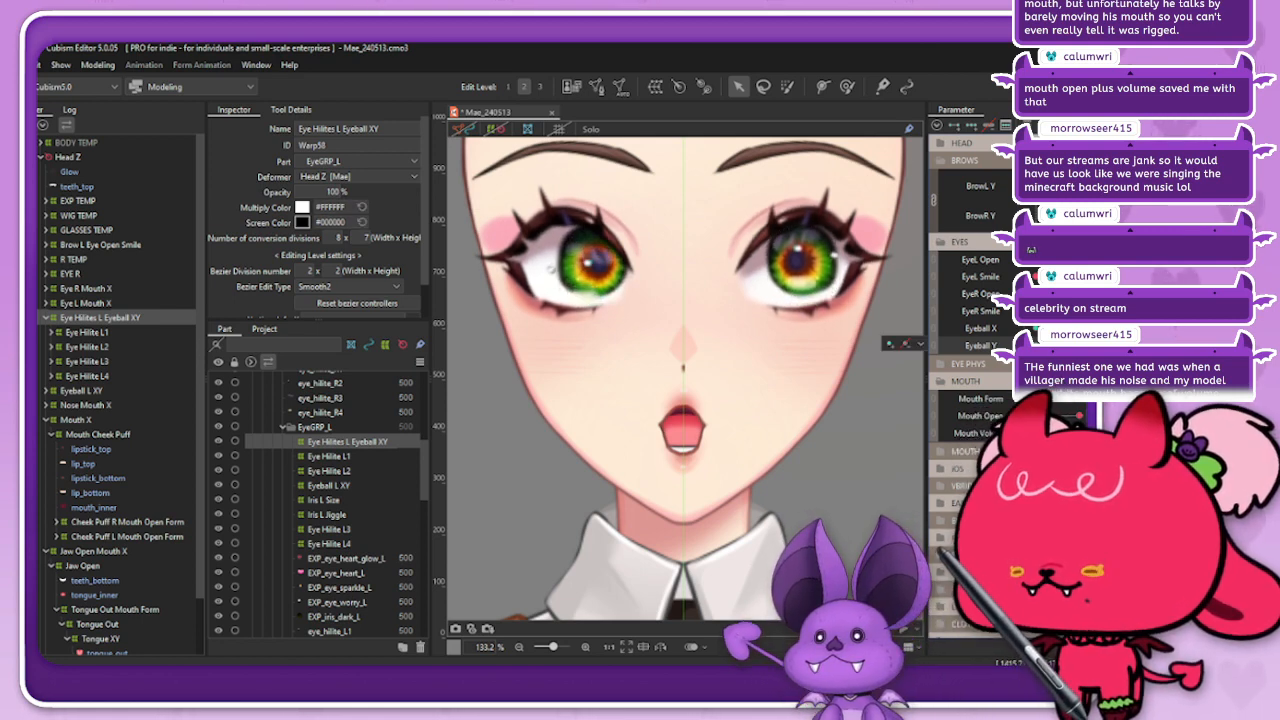
# Step: Reselect the Eye Hilites L Eyeball XY deformer and sweep Eyeball X and Y through their extremes to examine the highlights
pyautogui.click(86, 288)
pyautogui.click(100, 317)
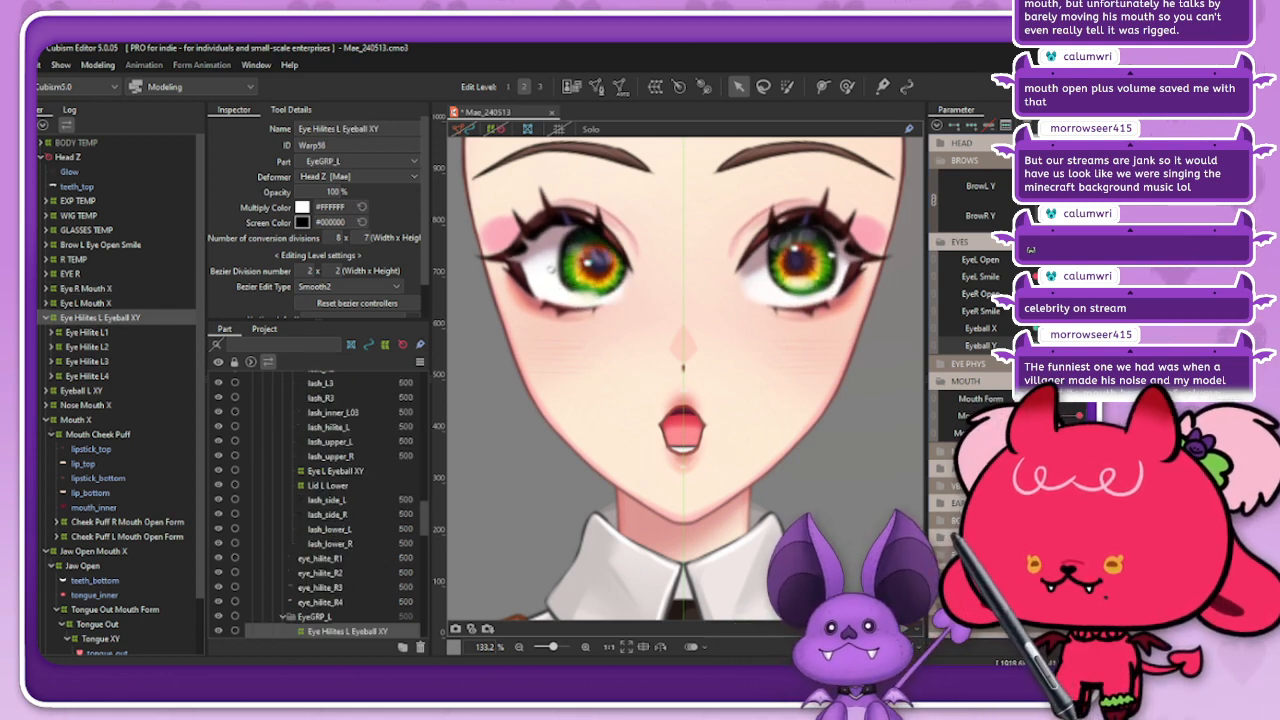
pyautogui.moveTo(1061, 328)
pyautogui.mouseDown()
pyautogui.moveTo(1041, 328)
pyautogui.moveTo(1061, 328)
pyautogui.mouseUp()
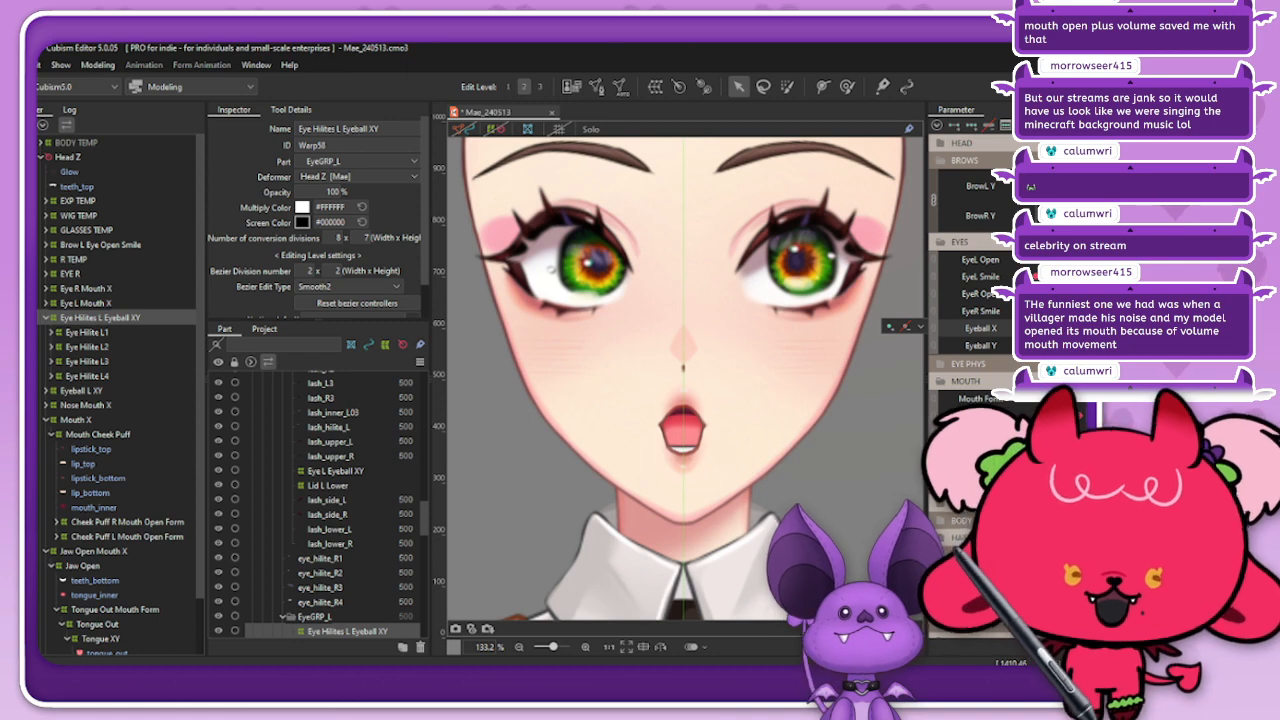
pyautogui.moveTo(1061, 328); pyautogui.dragTo(1041, 328)
pyautogui.moveTo(1041, 328); pyautogui.dragTo(1061, 328)
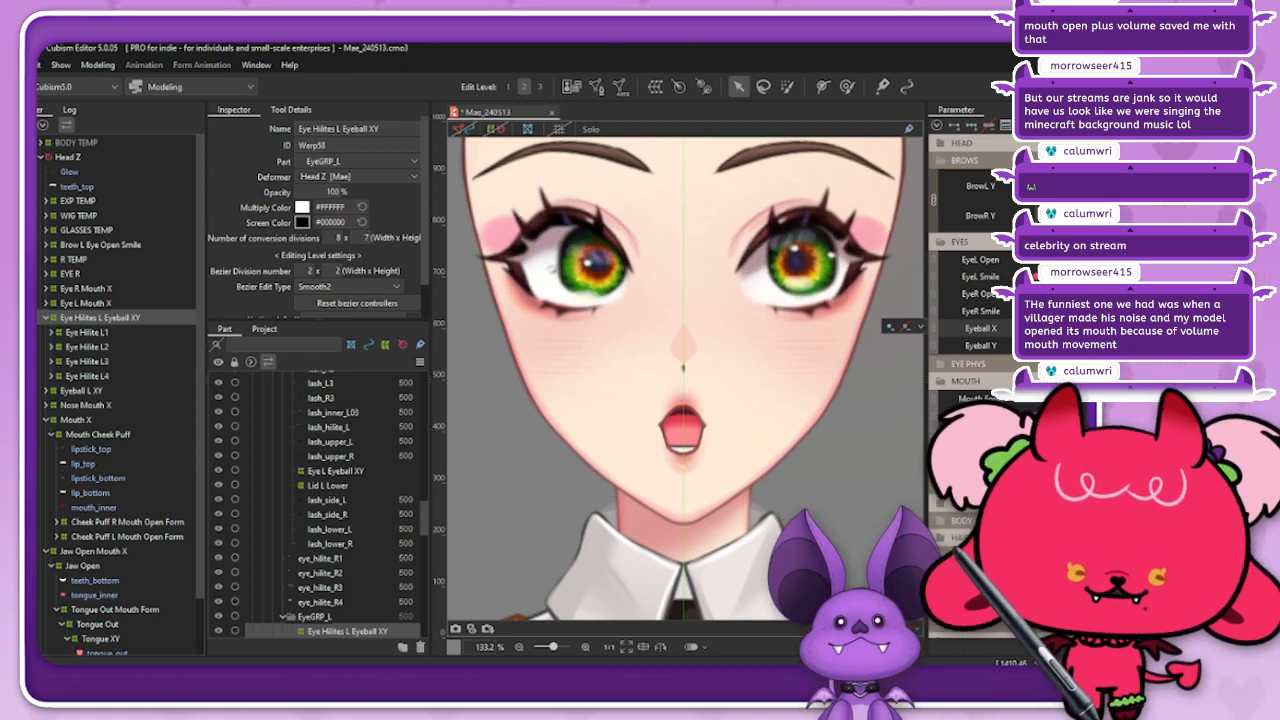
pyautogui.moveTo(1061, 328); pyautogui.dragTo(1061, 345)
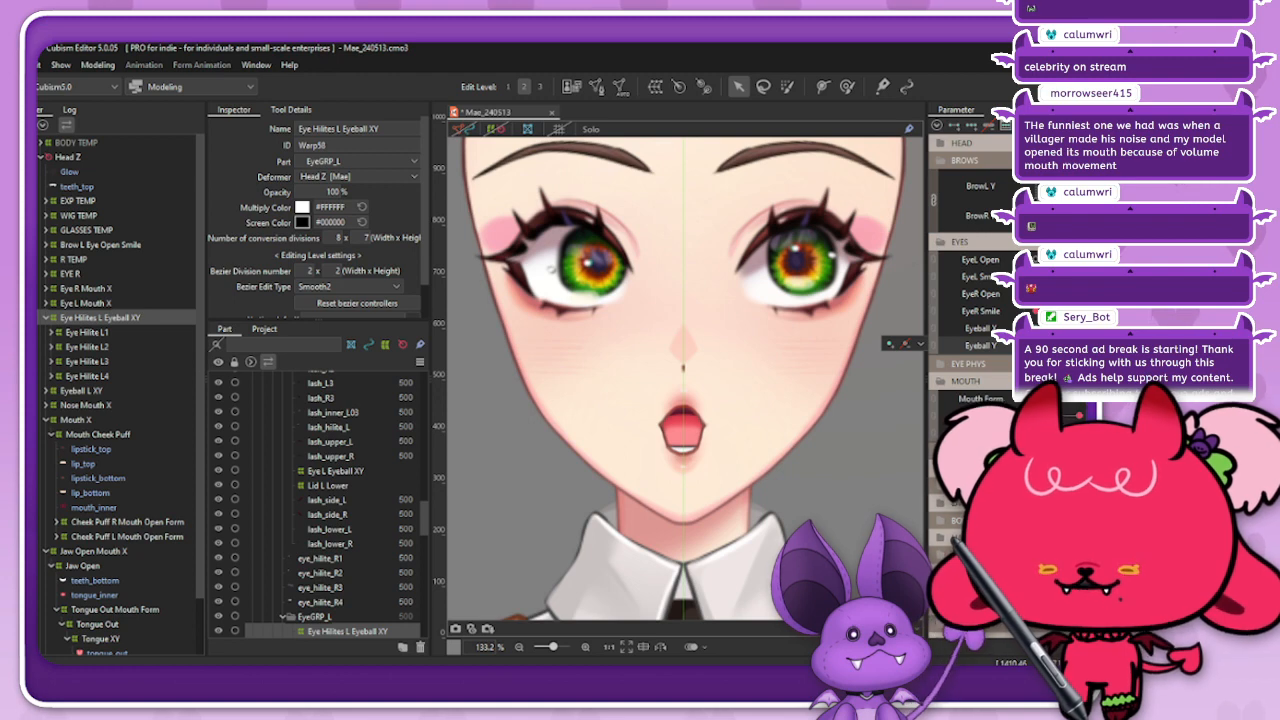
pyautogui.moveTo(1046, 346); pyautogui.dragTo(1080, 329)
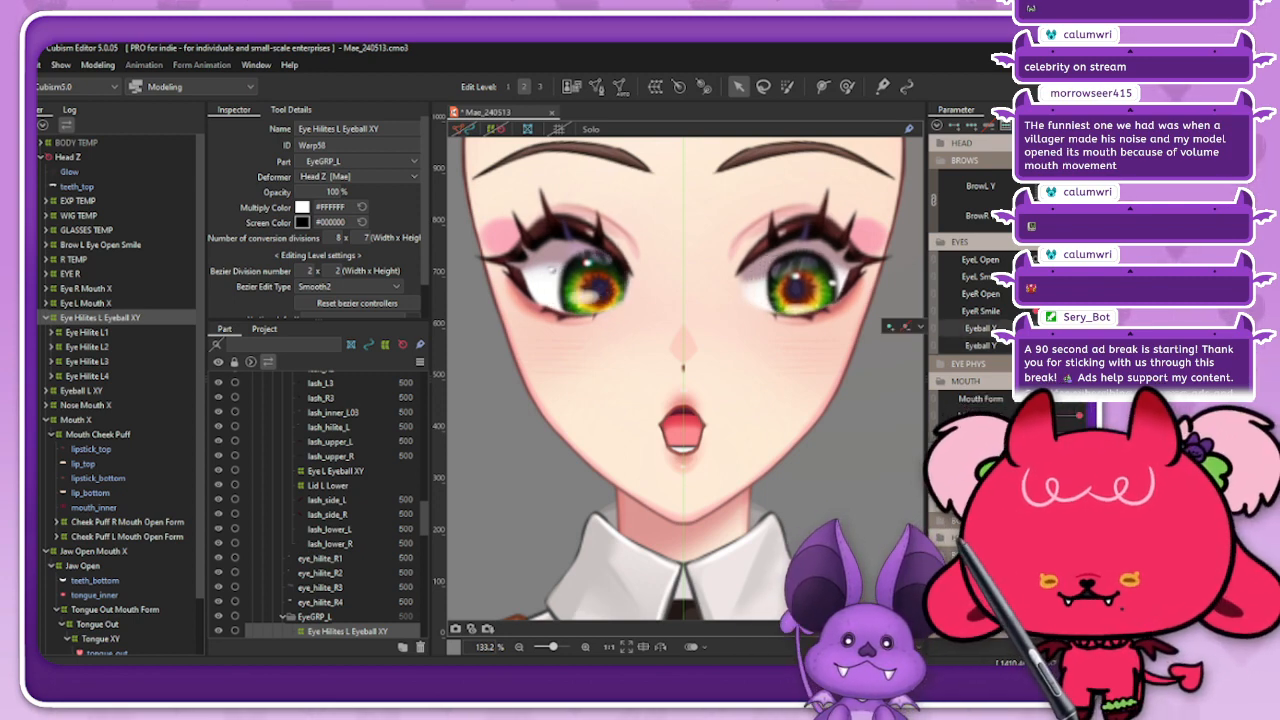
pyautogui.moveTo(1080, 329)
pyautogui.mouseDown()
pyautogui.moveTo(1092, 329)
pyautogui.moveTo(1080, 329)
pyautogui.moveTo(1090, 346)
pyautogui.moveTo(1072, 346)
pyautogui.moveTo(1092, 346)
pyautogui.moveTo(1068, 346)
pyautogui.moveTo(1064, 329)
pyautogui.moveTo(1084, 329)
pyautogui.moveTo(1064, 329)
pyautogui.mouseUp()
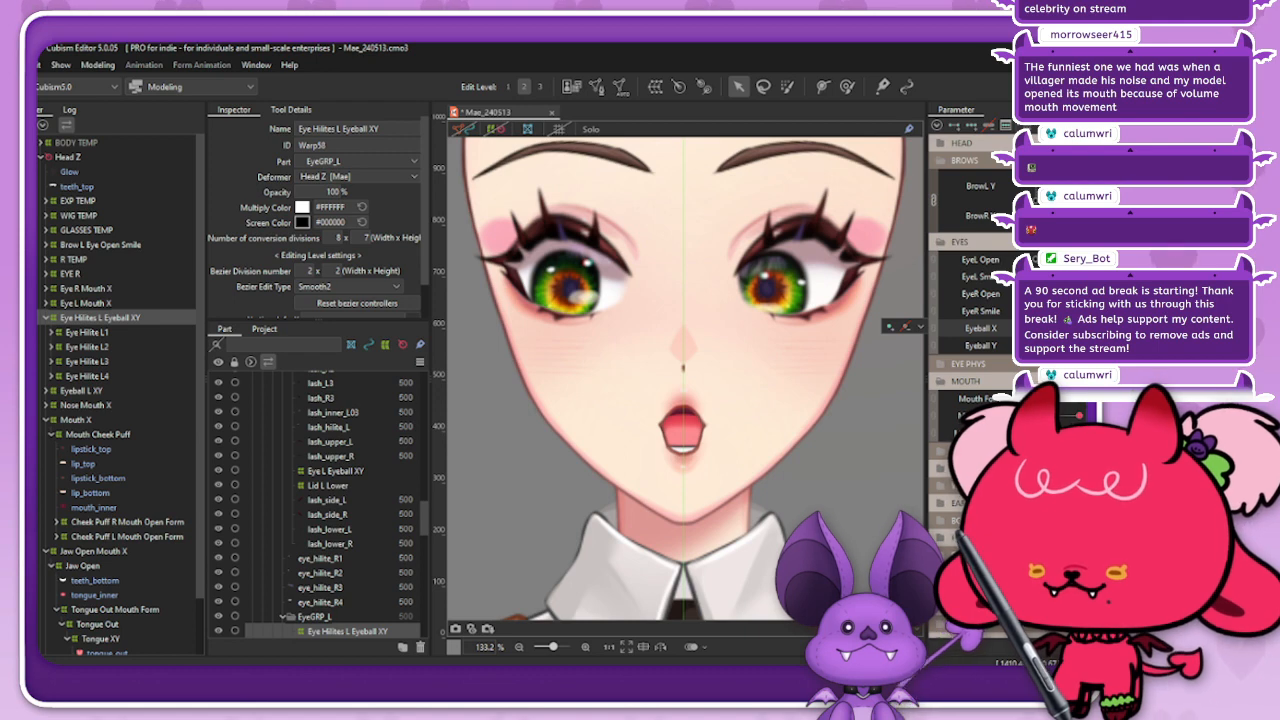
pyautogui.moveTo(1064, 329)
pyautogui.mouseDown()
pyautogui.moveTo(1079, 329)
pyautogui.moveTo(1064, 329)
pyautogui.mouseUp()
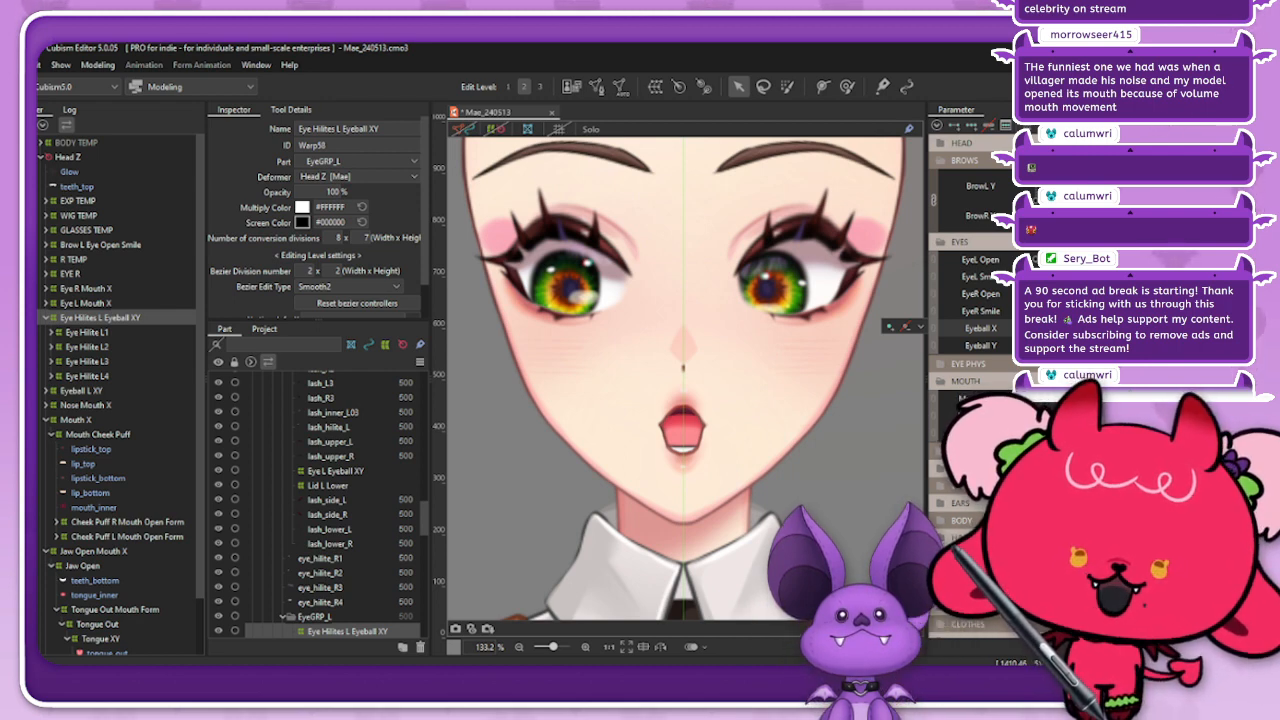
pyautogui.moveTo(1090, 345)
pyautogui.mouseDown()
pyautogui.moveTo(1118, 345)
pyautogui.moveTo(1095, 345)
pyautogui.mouseUp()
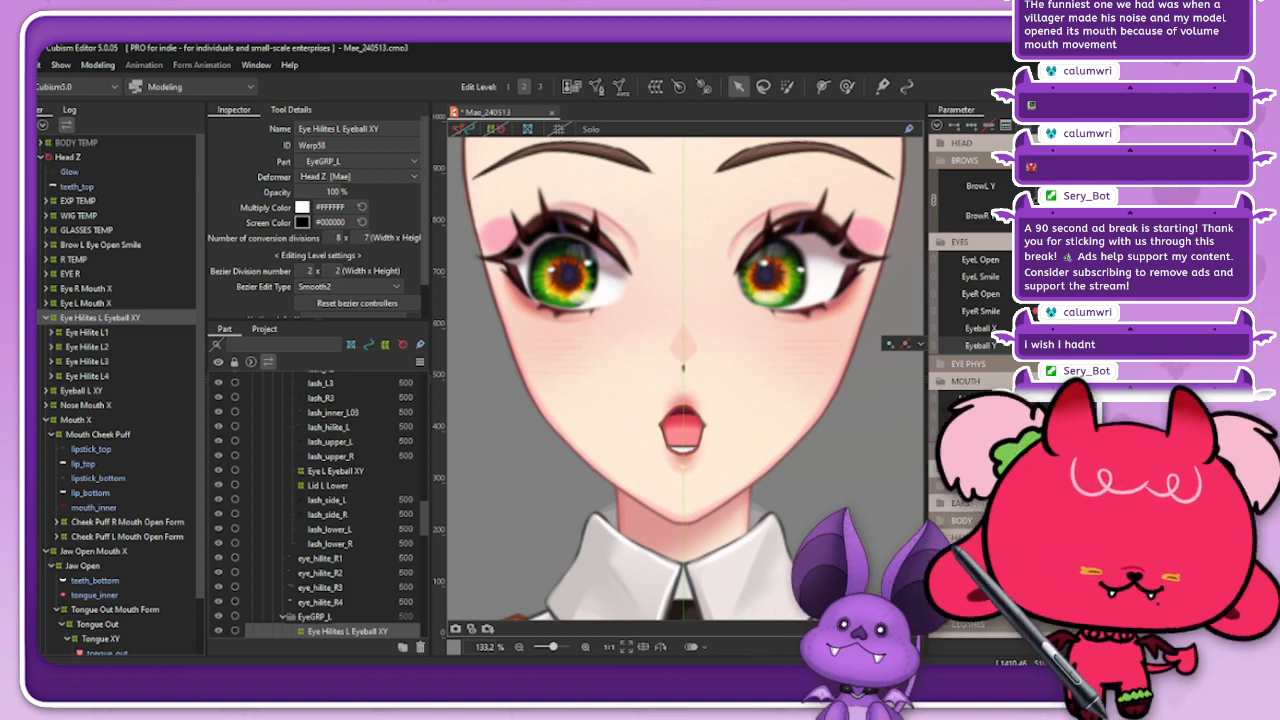
pyautogui.moveTo(1036, 328)
pyautogui.mouseDown()
pyautogui.moveTo(1052, 328)
pyautogui.moveTo(1022, 345)
pyautogui.moveTo(1052, 345)
pyautogui.moveTo(1022, 328)
pyautogui.moveTo(1052, 328)
pyautogui.moveTo(1016, 328)
pyautogui.moveTo(1050, 328)
pyautogui.moveTo(1016, 328)
pyautogui.moveTo(1034, 345)
pyautogui.mouseUp()
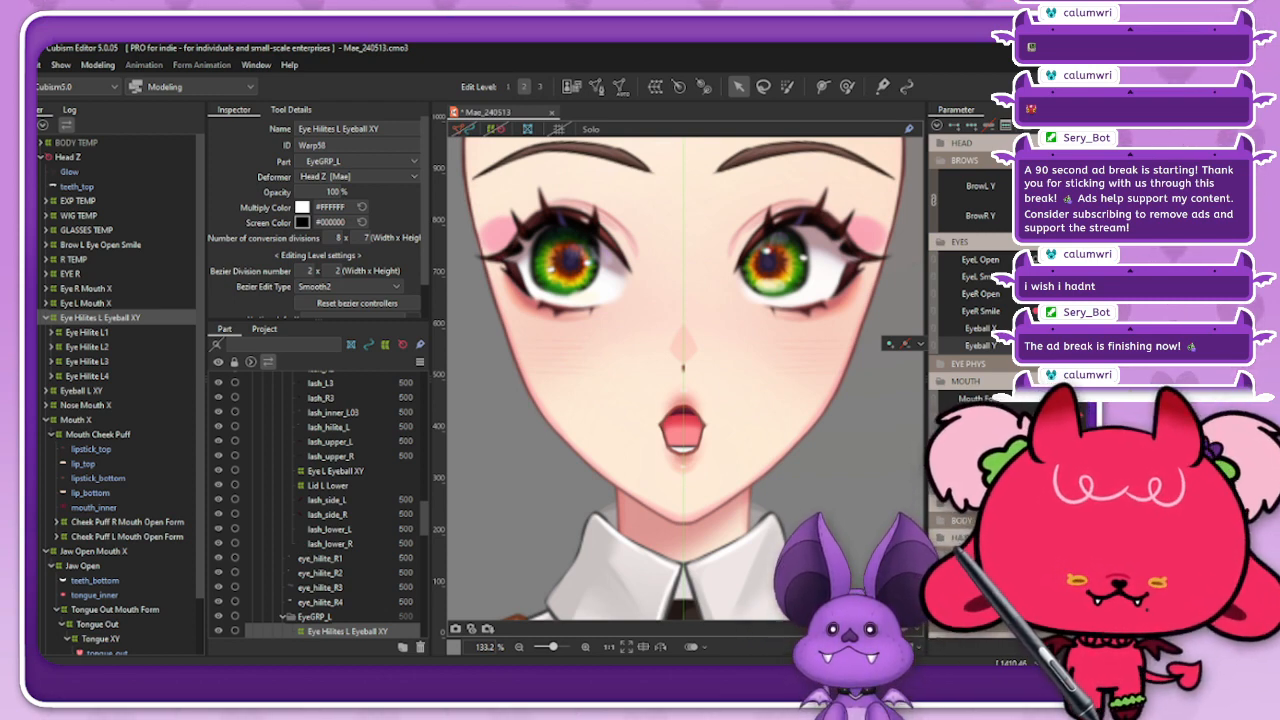
pyautogui.click(1050, 345)
pyautogui.click(1050, 328)
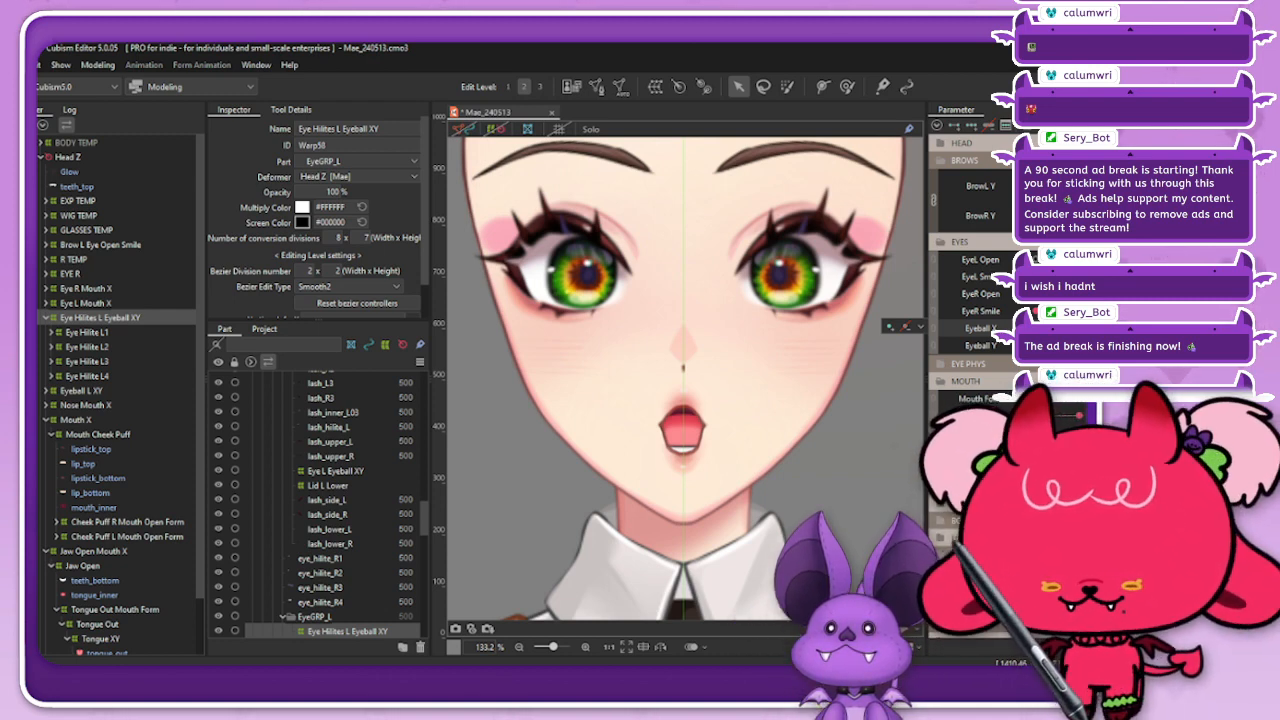
# Step: Combine the Eyeball X and Eyeball Y parameters, try the joint control, and separate them again
pyautogui.click(934, 329)
pyautogui.moveTo(1058, 351)
pyautogui.mouseDown()
pyautogui.moveTo(1073, 341)
pyautogui.moveTo(1042, 352)
pyautogui.moveTo(1061, 355)
pyautogui.mouseUp()
pyautogui.click(1058, 351)
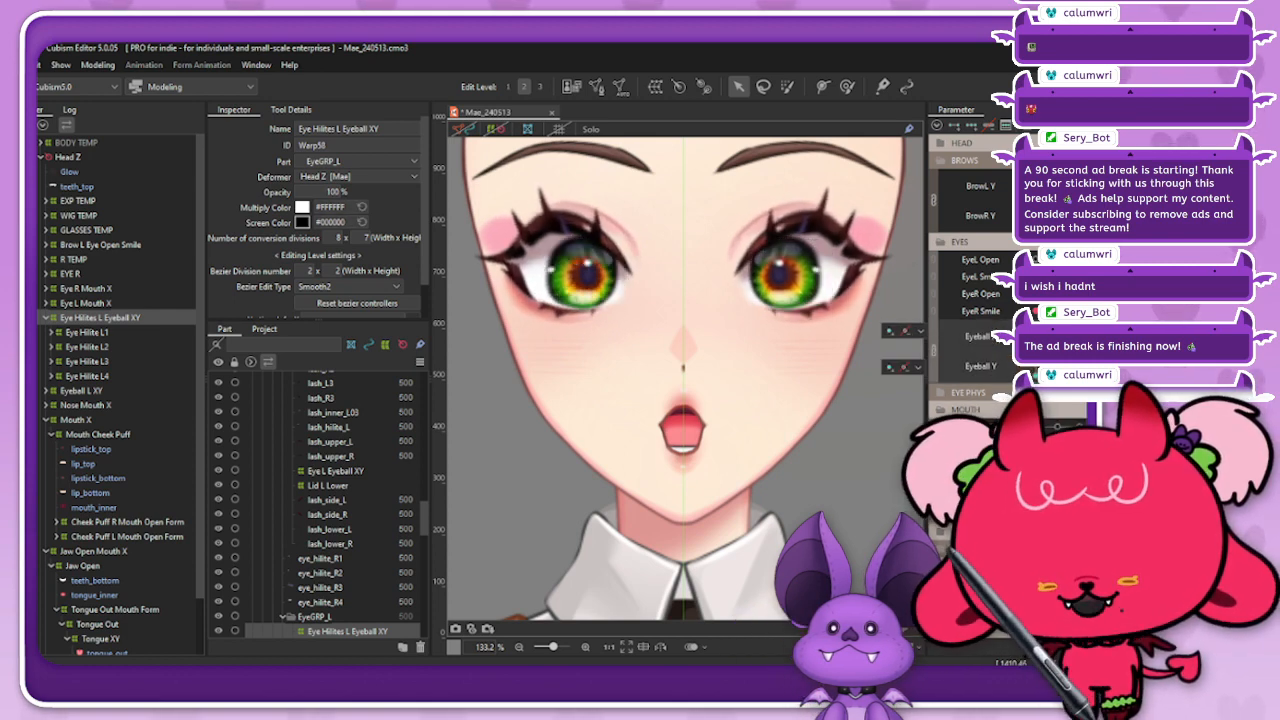
pyautogui.click(934, 350)
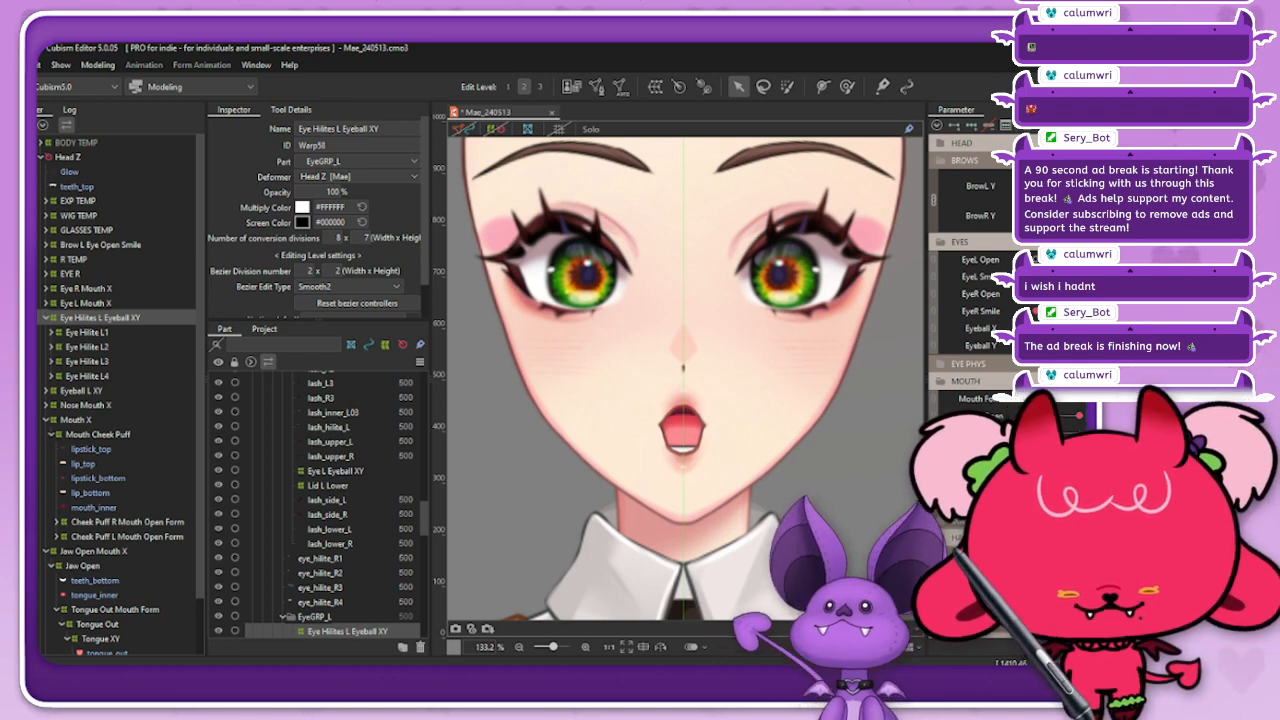
# Step: Test eye movement with a smiling open mouth, then reset all parameters to default and deselect the highlights deformer
pyautogui.moveTo(1024, 398); pyautogui.dragTo(1079, 415)
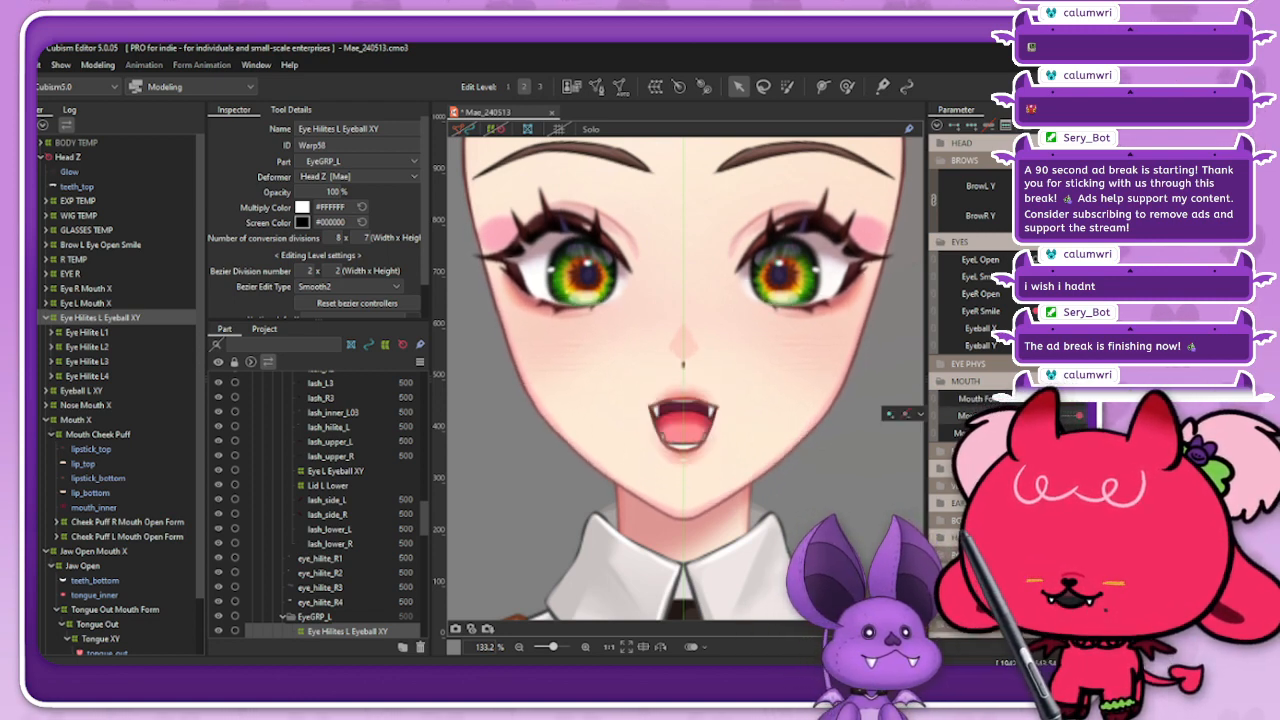
pyautogui.moveTo(1057, 328)
pyautogui.mouseDown()
pyautogui.moveTo(1077, 328)
pyautogui.moveTo(1036, 328)
pyautogui.moveTo(1076, 328)
pyautogui.mouseUp()
pyautogui.moveTo(1076, 328)
pyautogui.mouseDown()
pyautogui.moveTo(1036, 328)
pyautogui.moveTo(1057, 328)
pyautogui.mouseUp()
pyautogui.click(1084, 125)
pyautogui.click(990, 146)
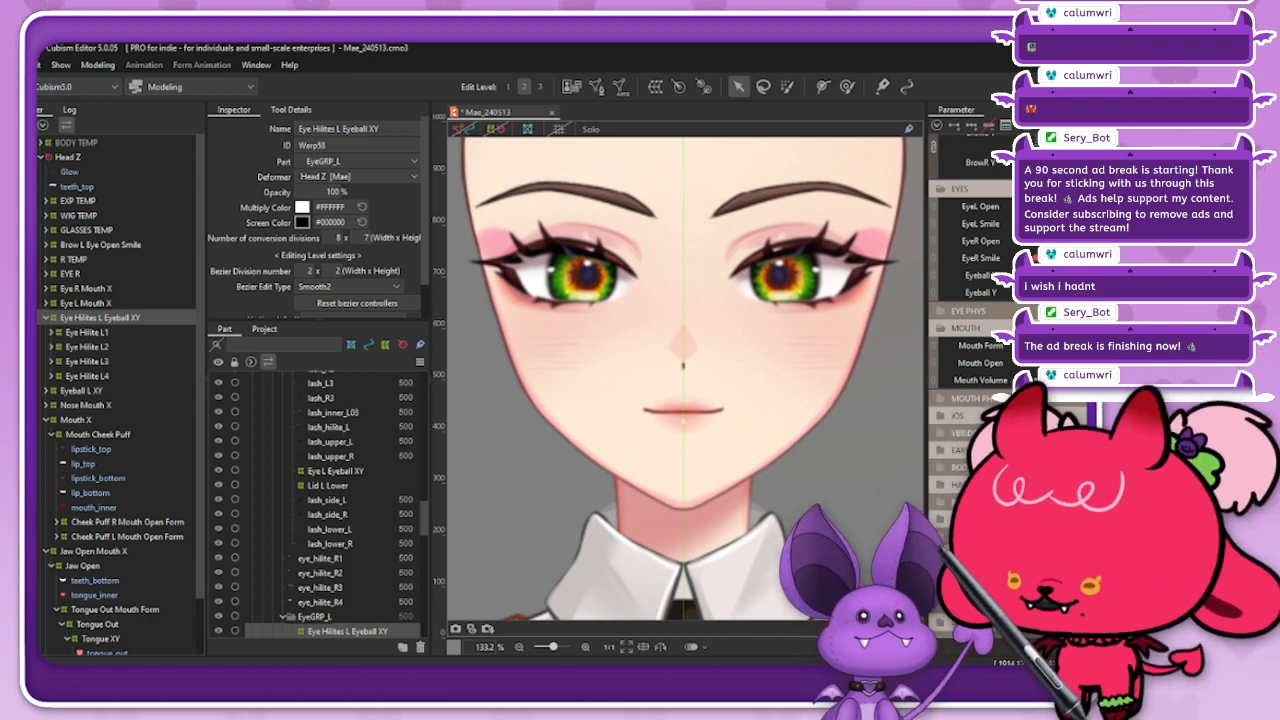
pyautogui.rightClick(614, 376)
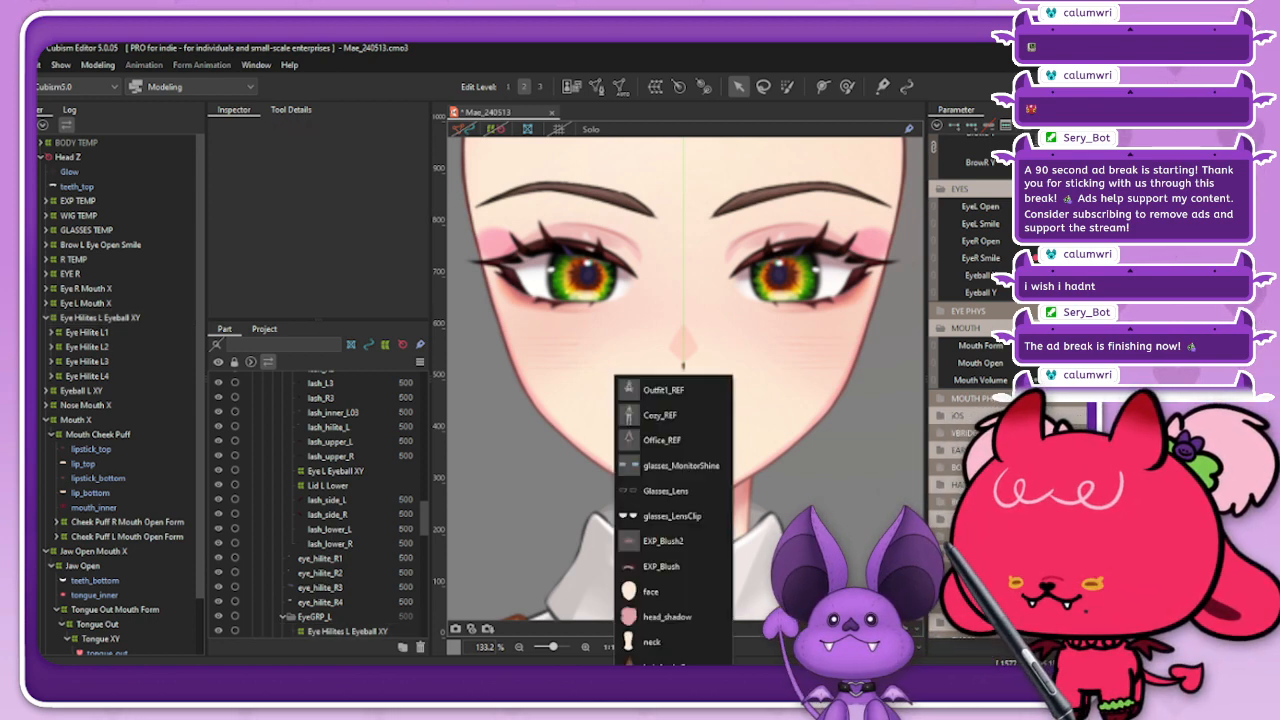
# Step: Open the physics settings and add a new physics group named Blush
pyautogui.click(98, 64)
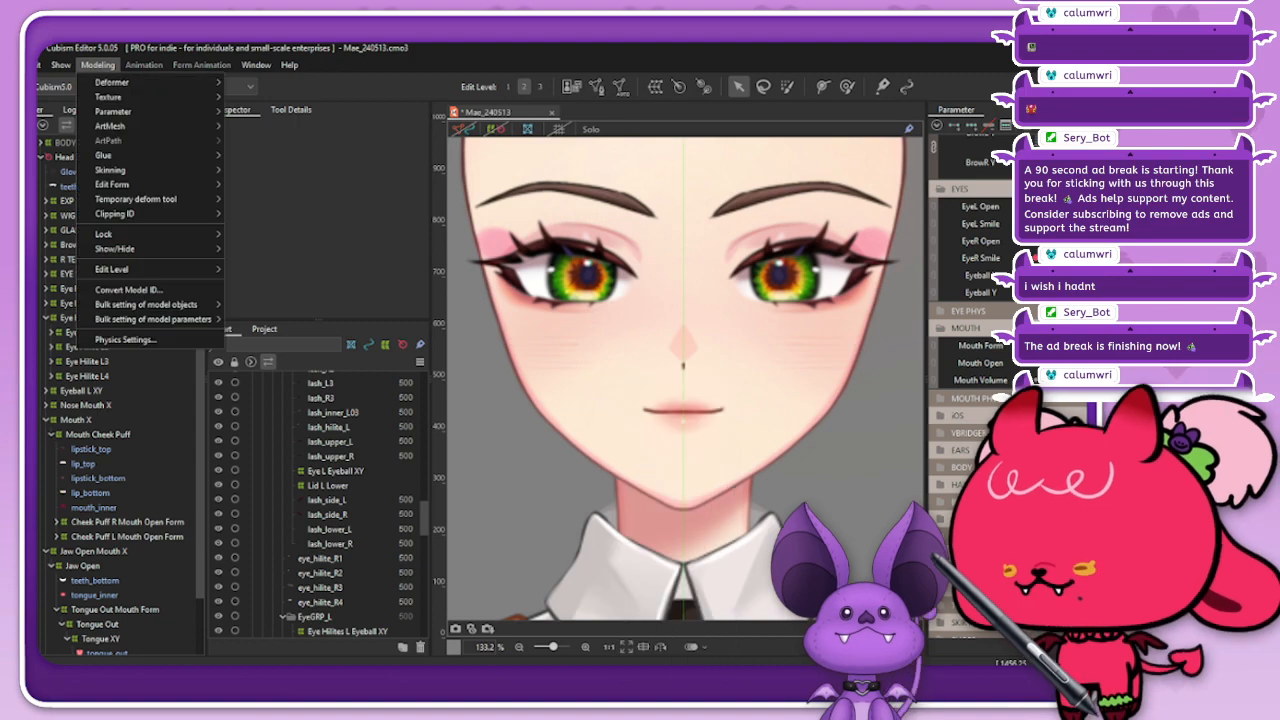
pyautogui.click(150, 340)
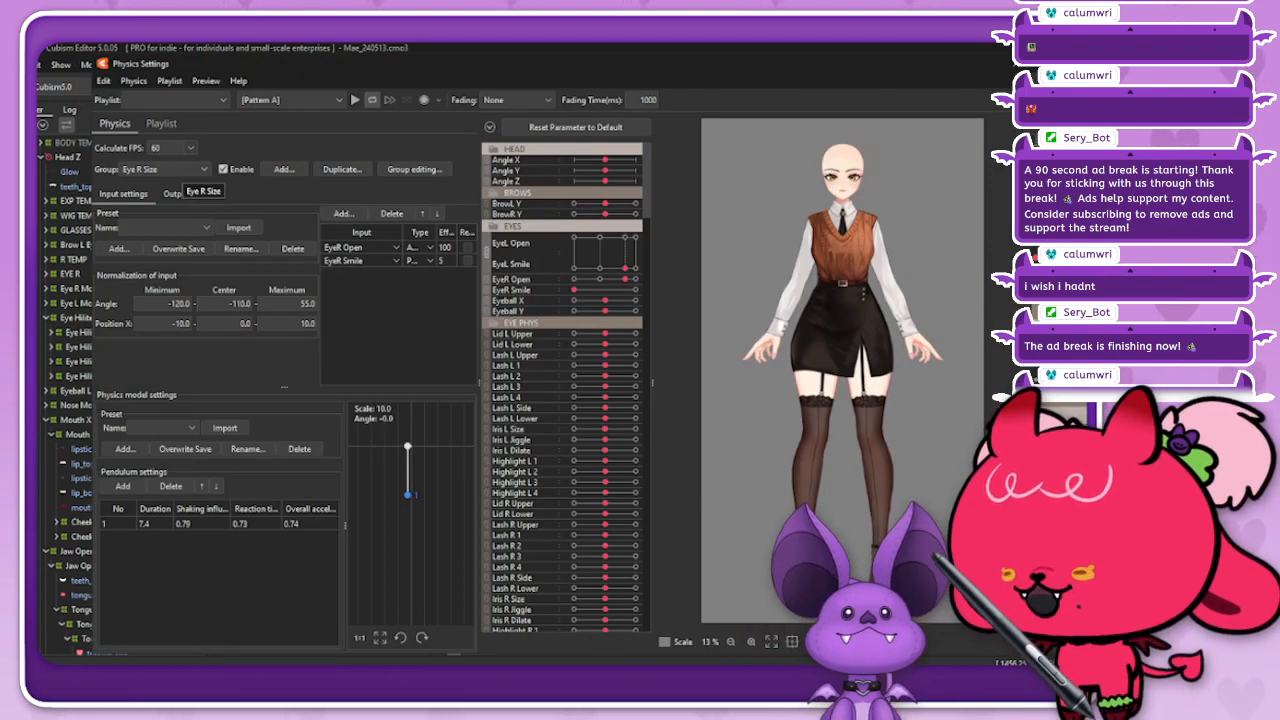
pyautogui.click(186, 169)
pyautogui.click(186, 169)
pyautogui.click(284, 169)
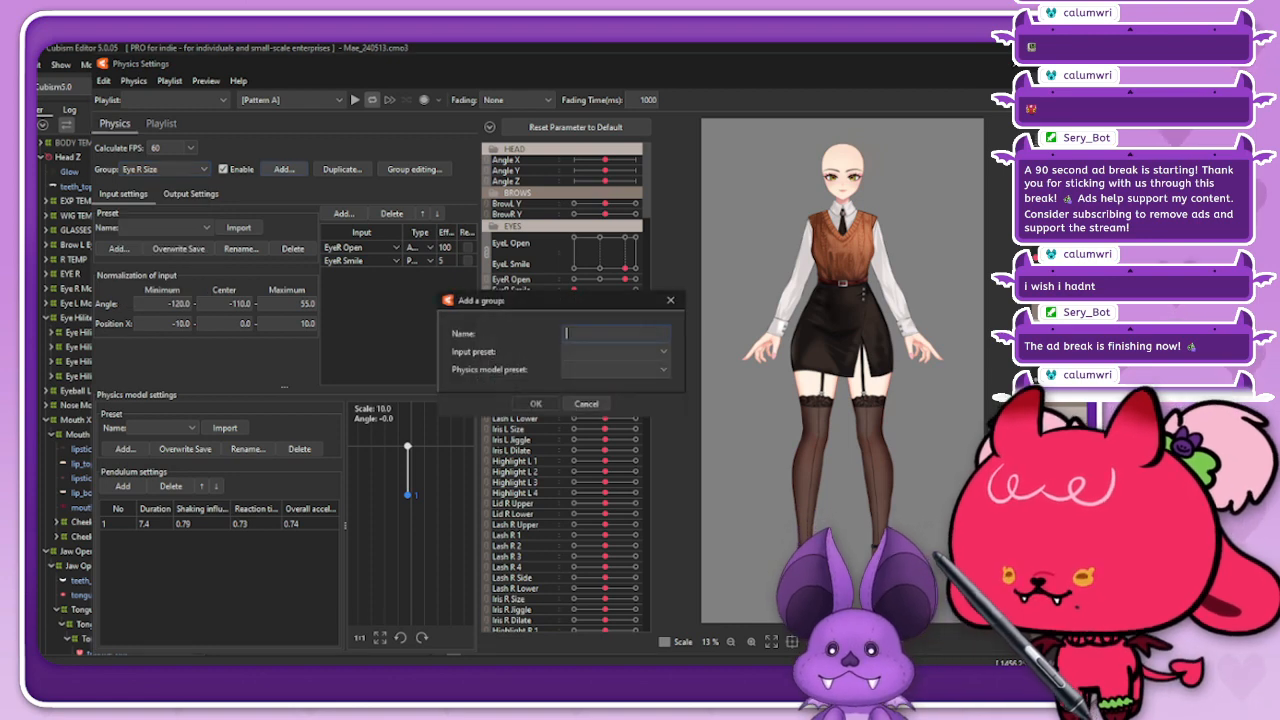
pyautogui.write('Bl')
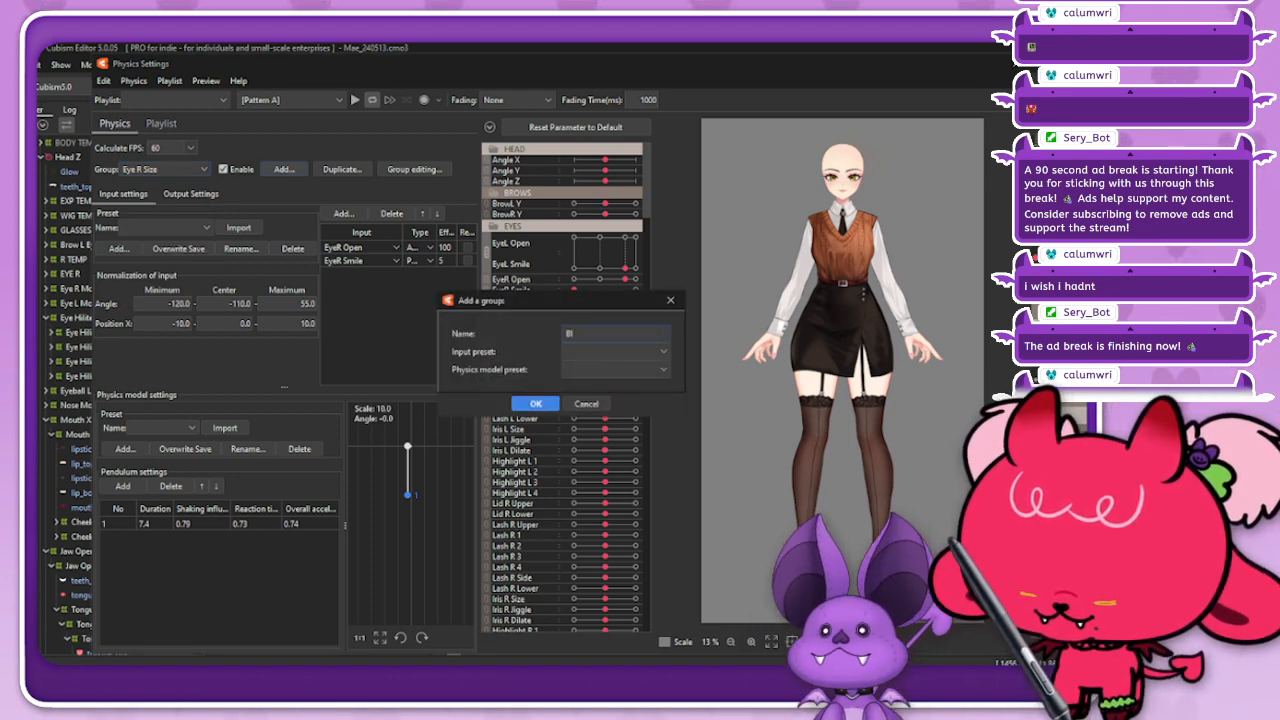
pyautogui.write('ushush')
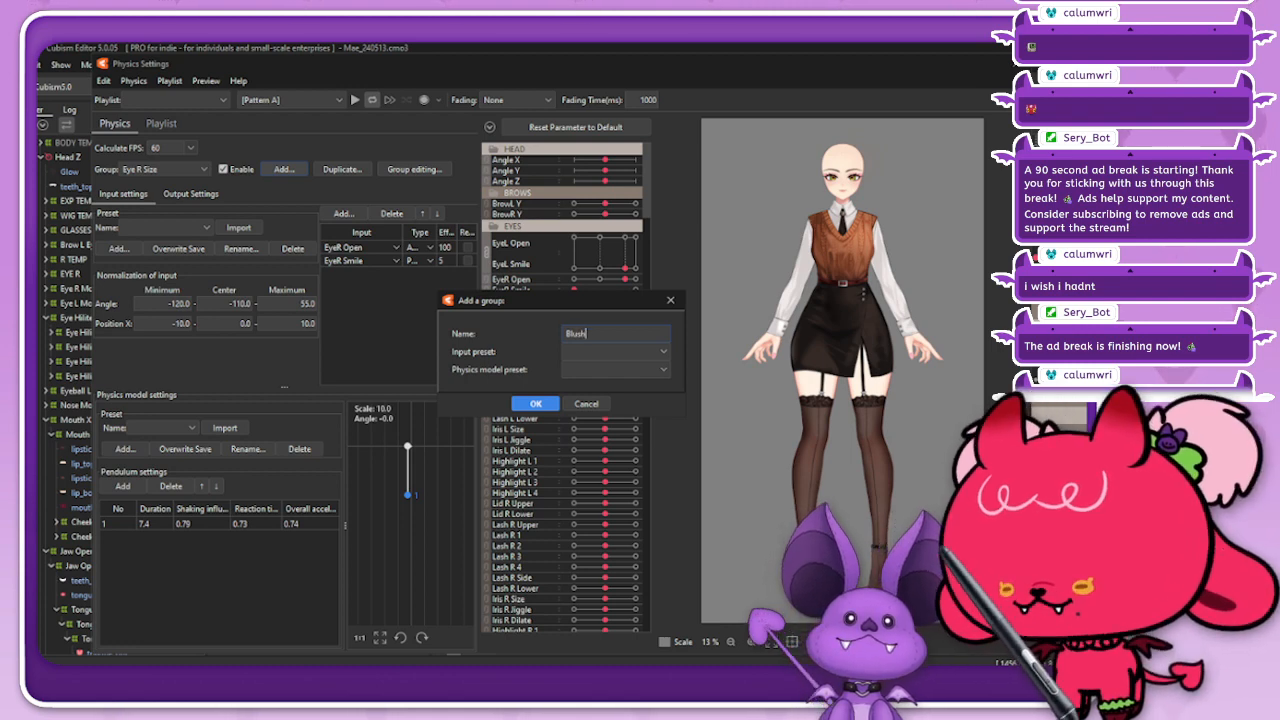
pyautogui.press('Return')
# Step: Add EyeL Smile from the EYES parameters as an input of the Blush group
pyautogui.click(343, 213)
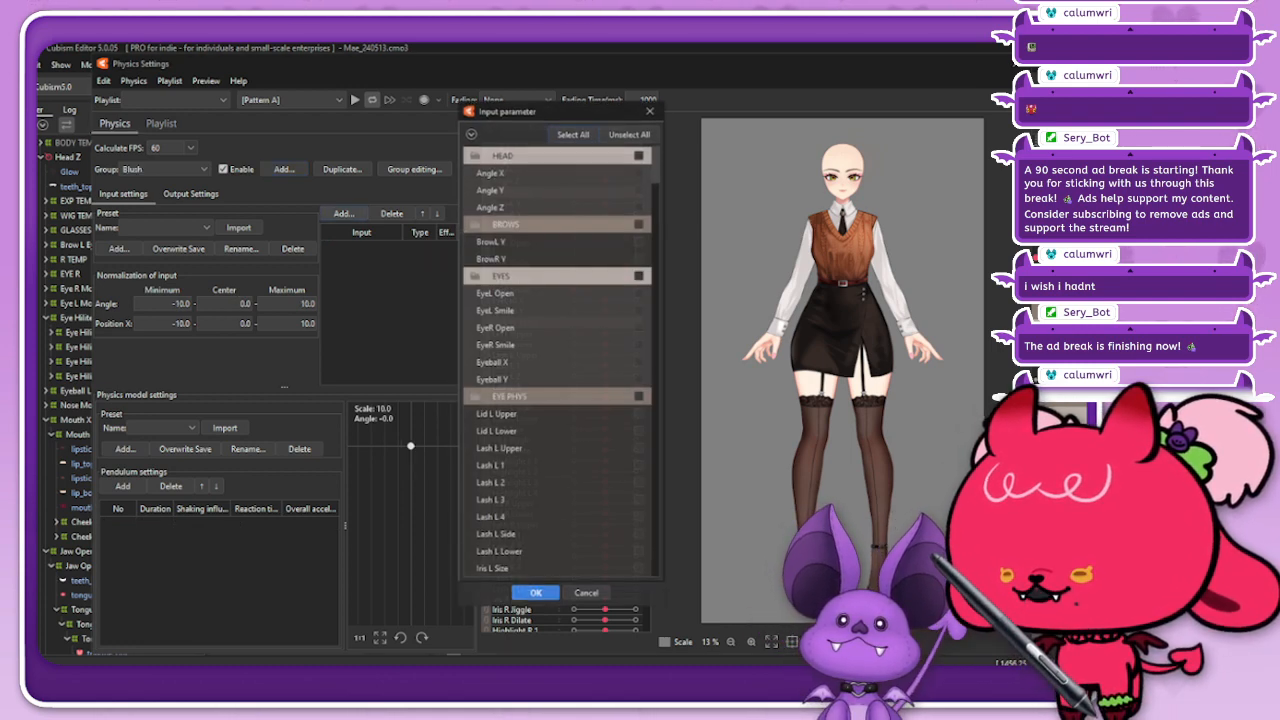
pyautogui.click(475, 224)
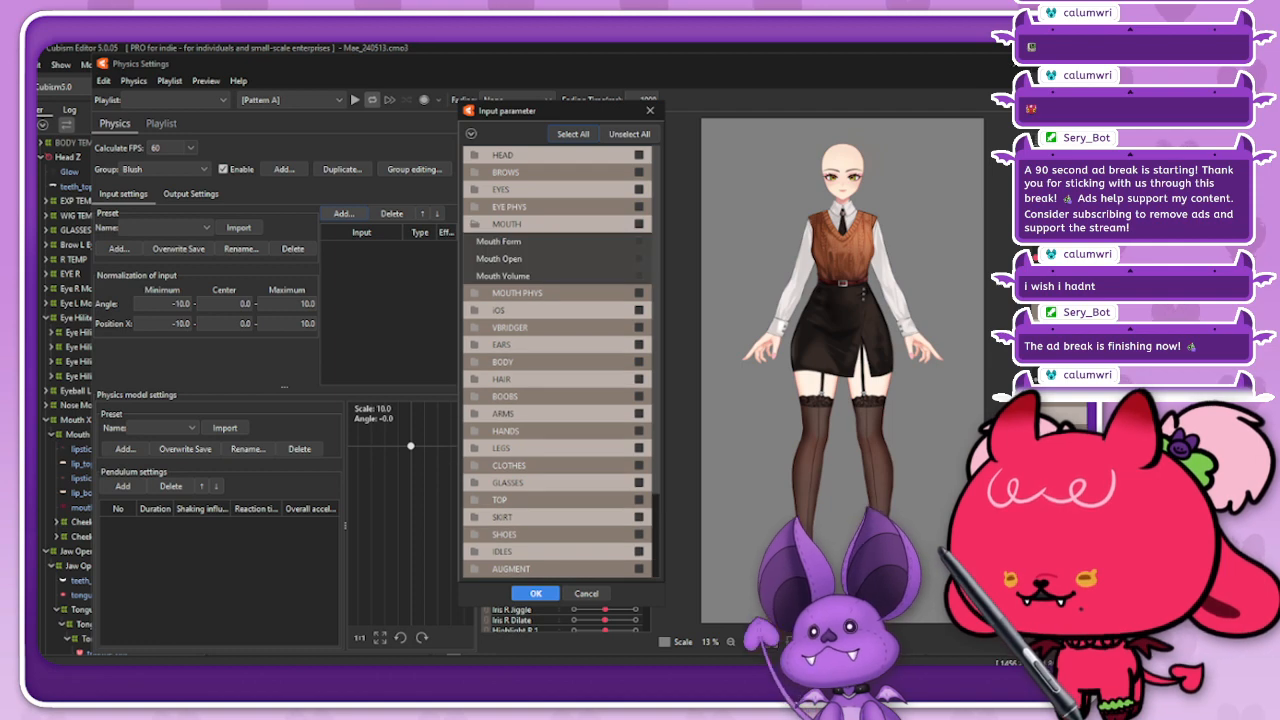
pyautogui.click(475, 224)
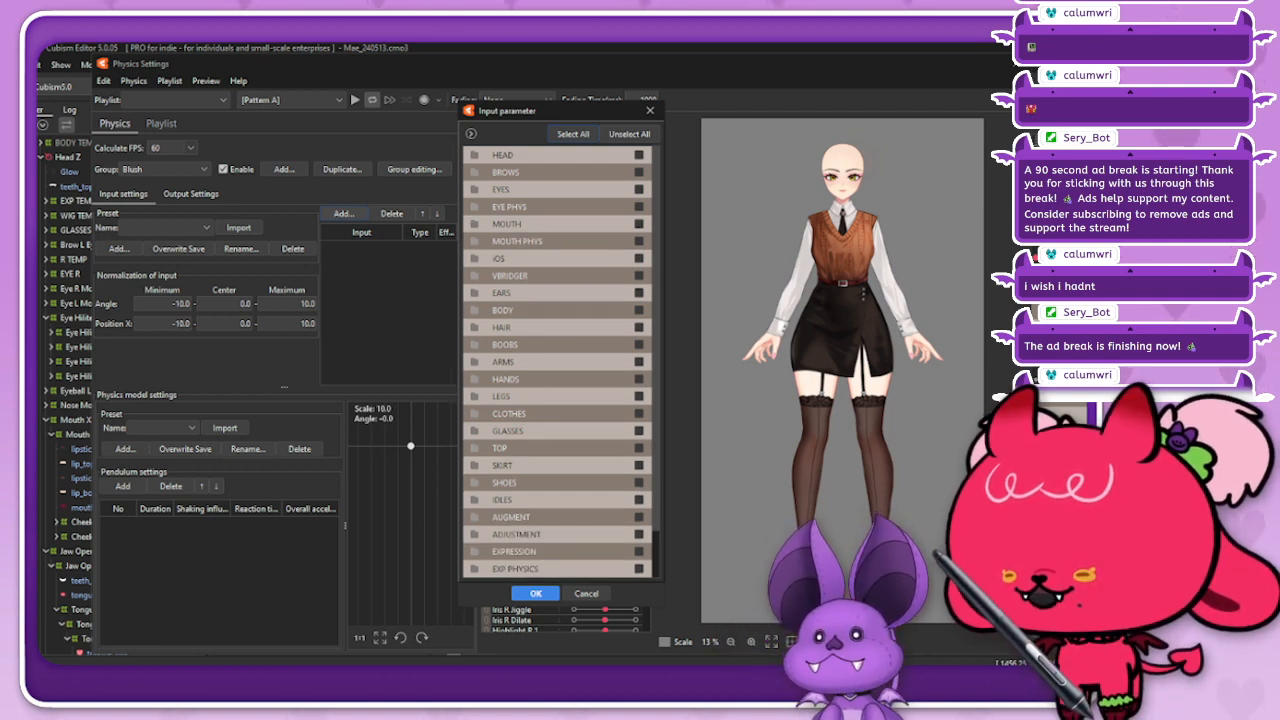
pyautogui.click(475, 190)
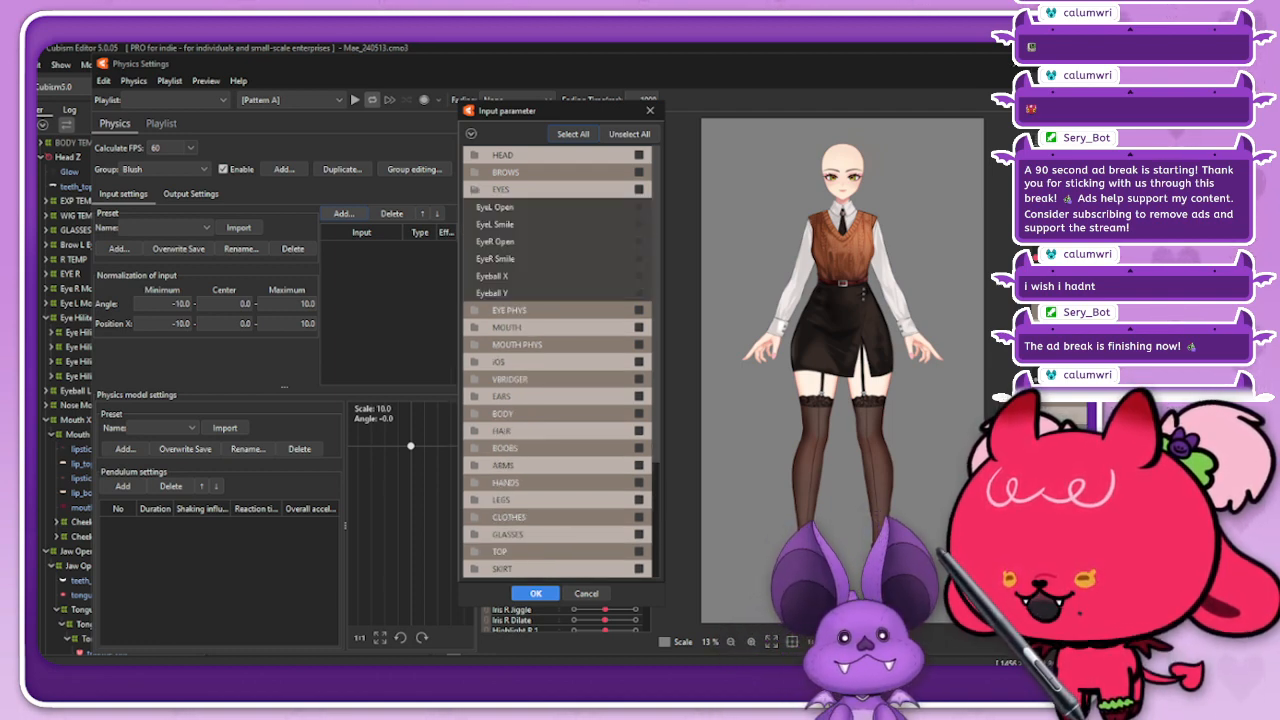
pyautogui.click(639, 224)
pyautogui.press('Return')
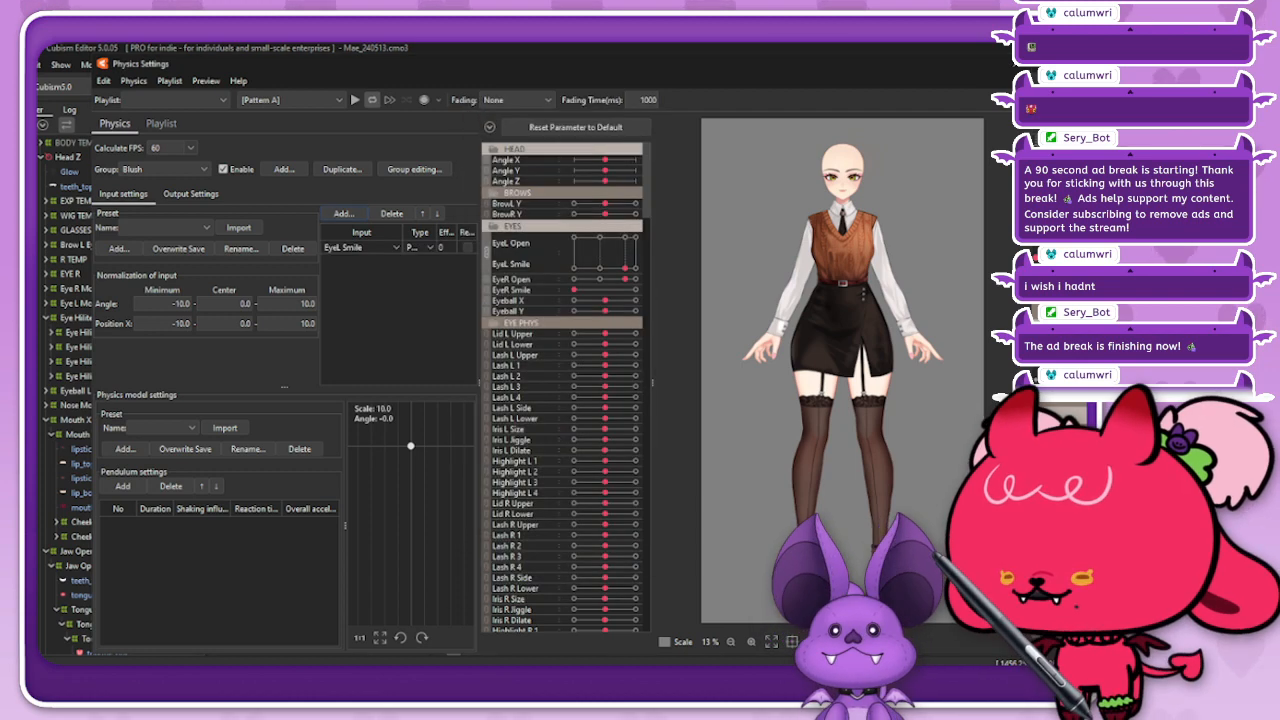
# Step: Change the EyeL Smile input type to Angle and set its effectiveness to 100
pyautogui.click(420, 247)
pyautogui.click(418, 275)
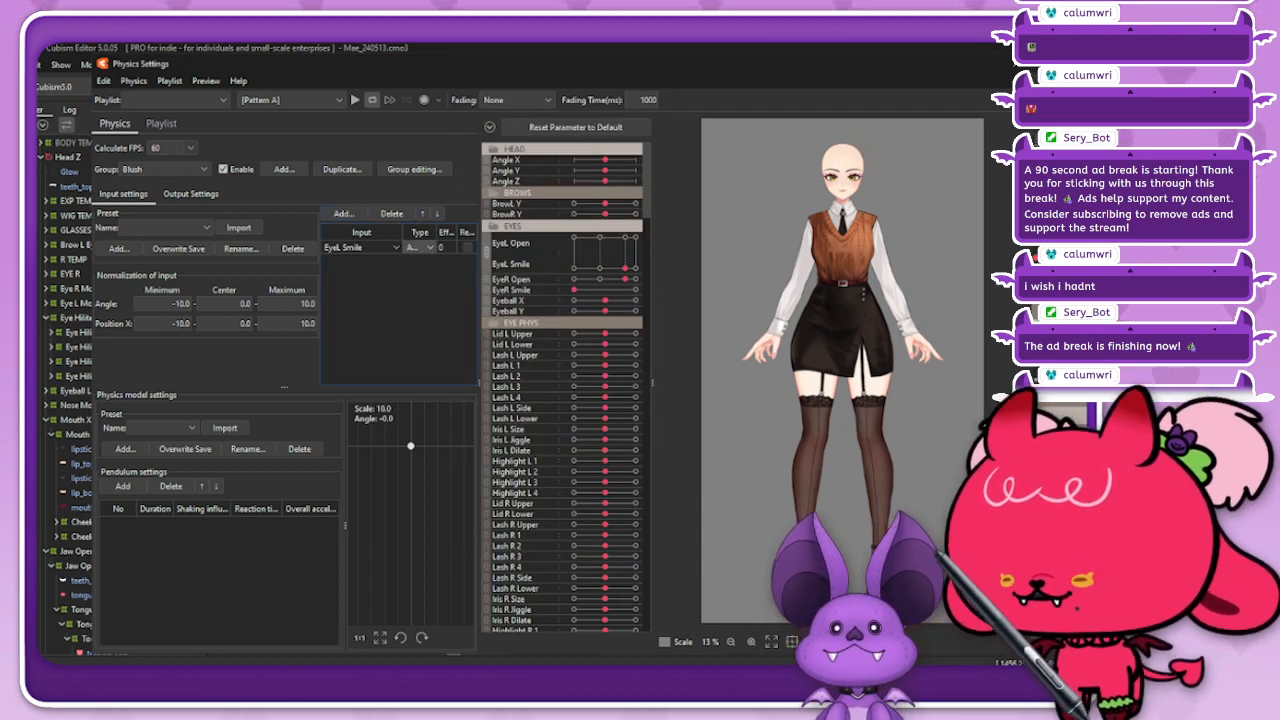
pyautogui.doubleClick(443, 247)
pyautogui.write('100')
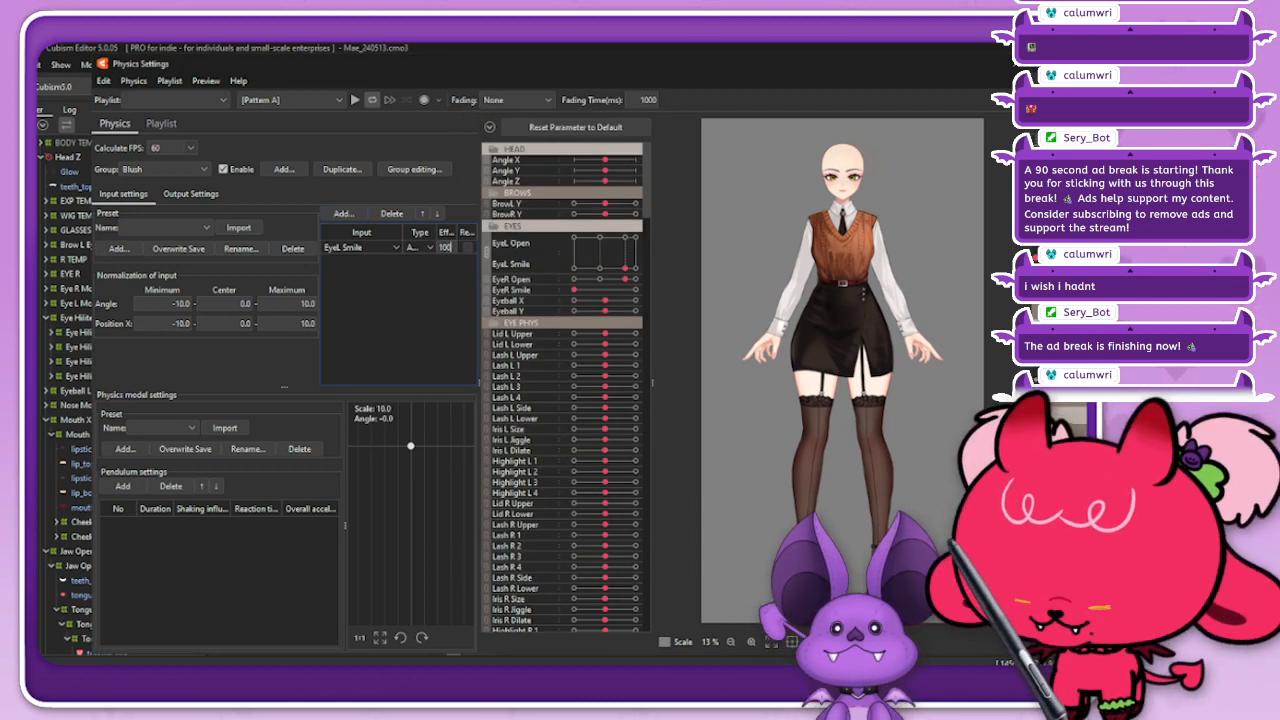
# Step: Add a pendulum to the Blush group's physics model and set its shaking influence to 0.8
pyautogui.click(191, 194)
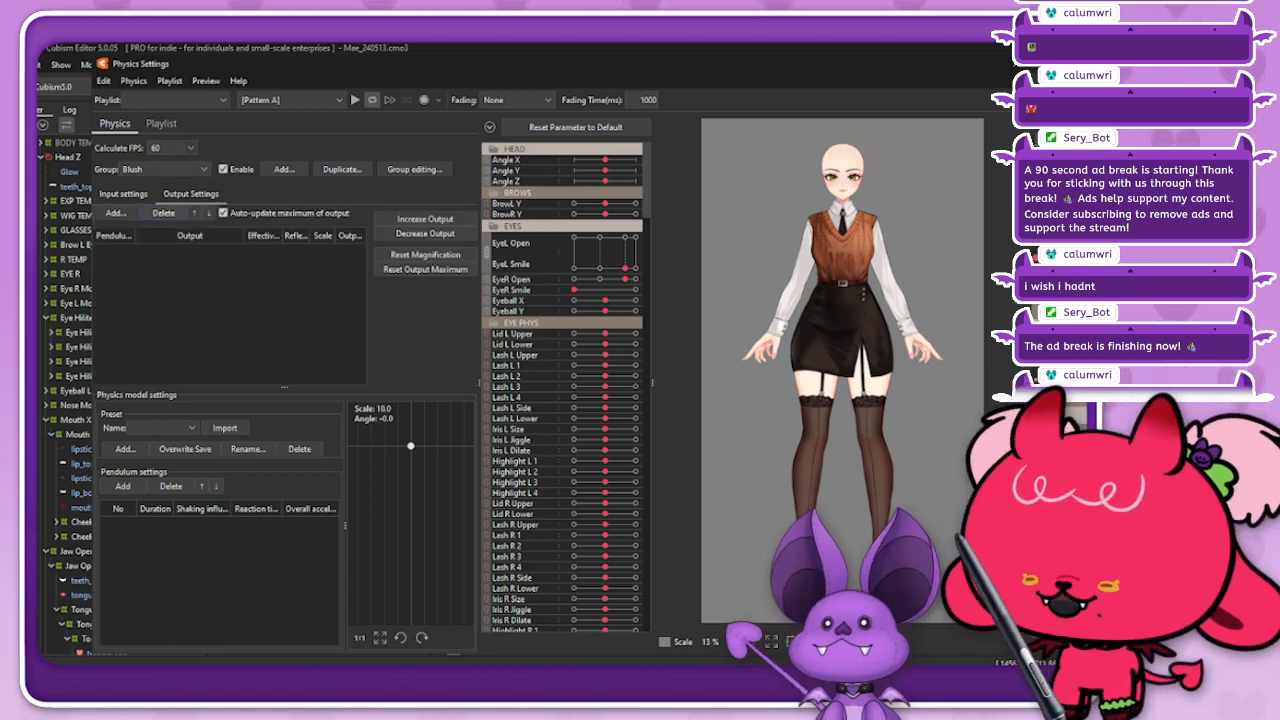
pyautogui.click(116, 213)
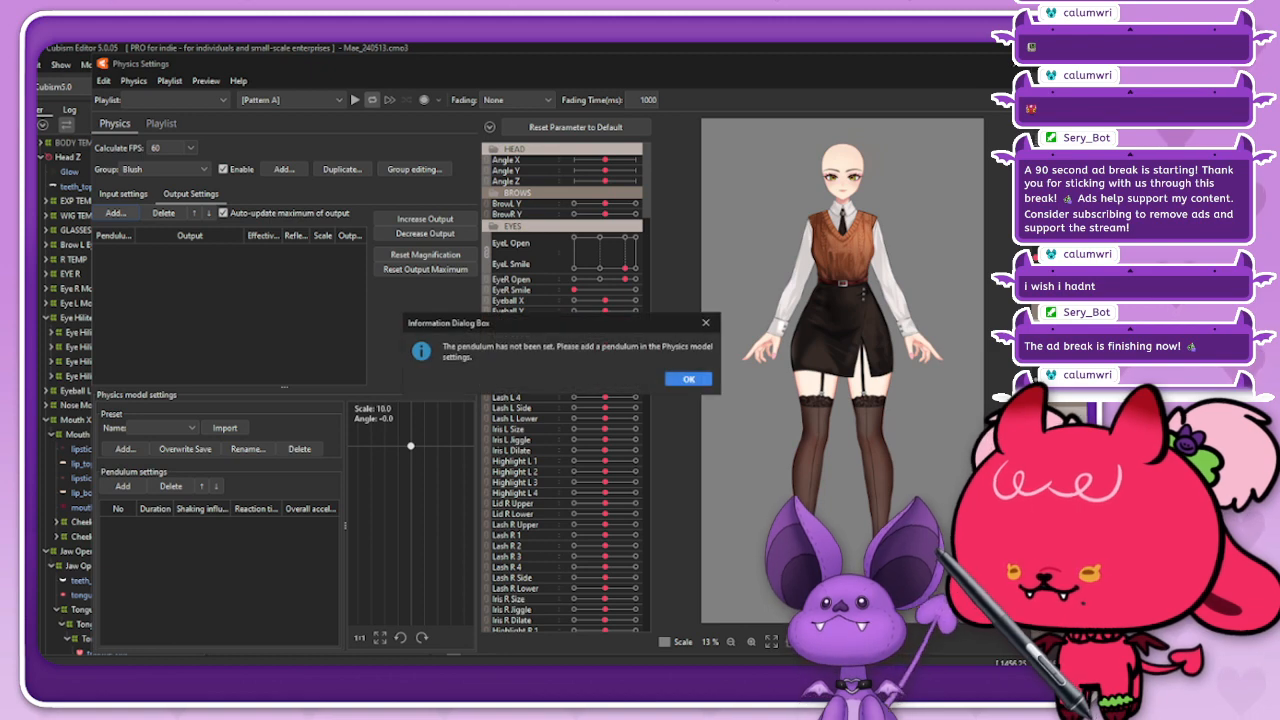
pyautogui.click(707, 323)
pyautogui.click(123, 486)
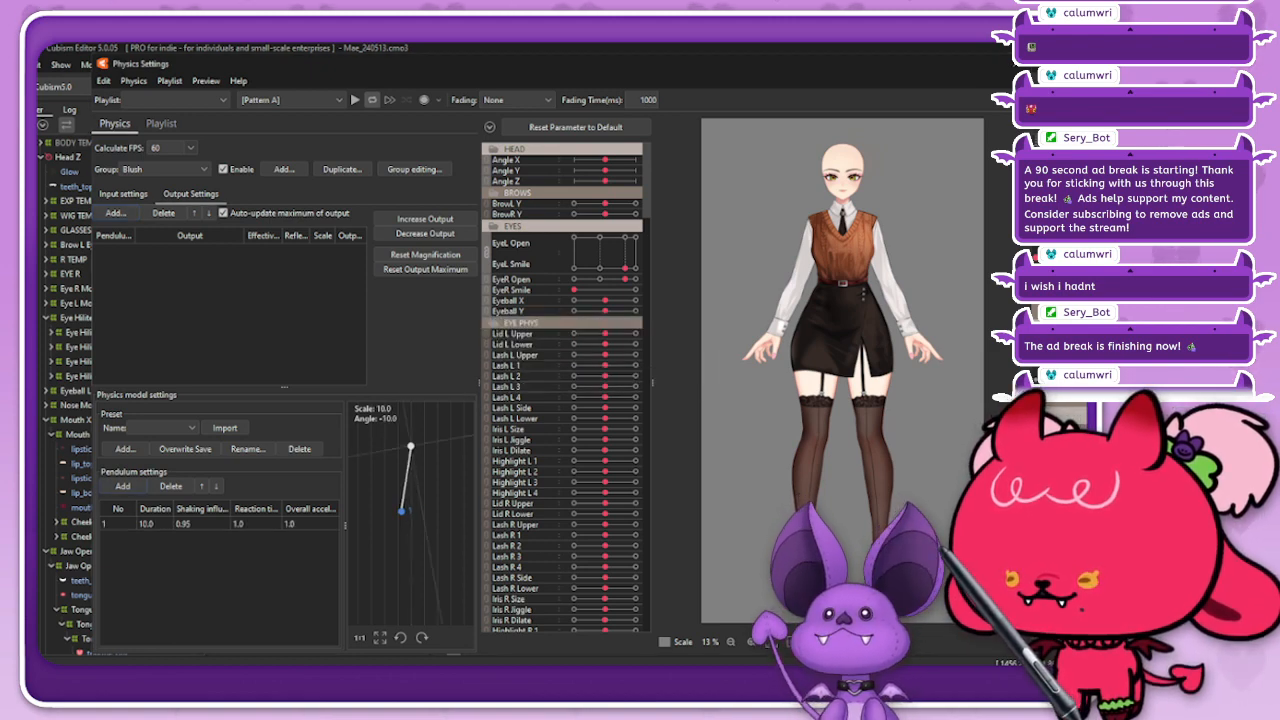
pyautogui.doubleClick(201, 524)
pyautogui.write('.8')
pyautogui.press('Return')
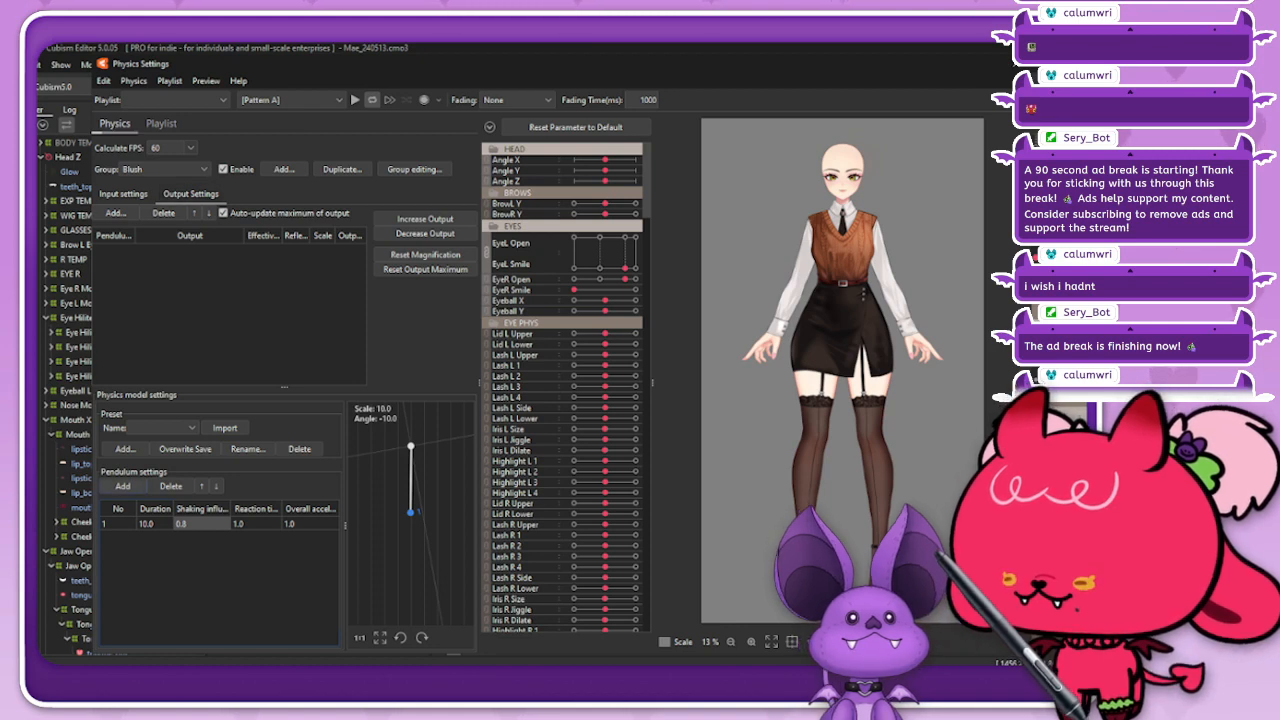
pyautogui.click(163, 428)
pyautogui.scroll(-9, 174, 495)
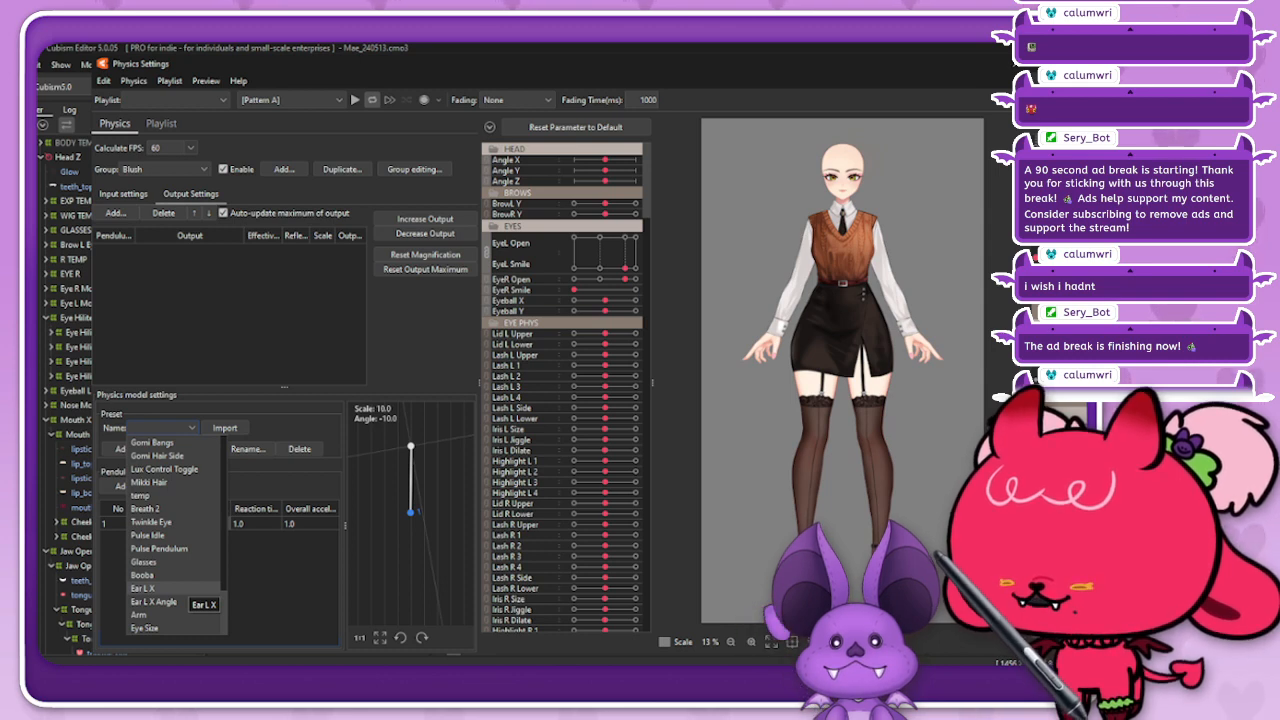
pyautogui.click(236, 586)
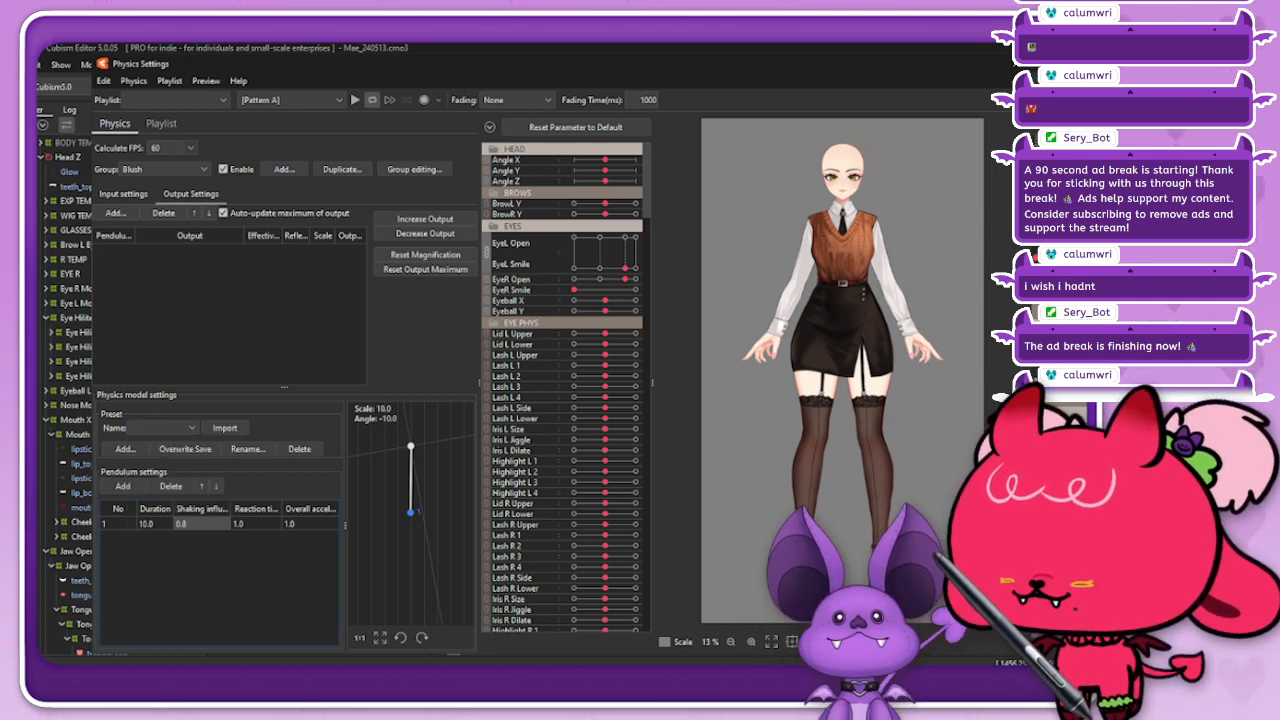
# Step: Add the Blush parameter from the EXPRESSION folder as the output of the Blush physics group
pyautogui.click(116, 213)
pyautogui.click(471, 134)
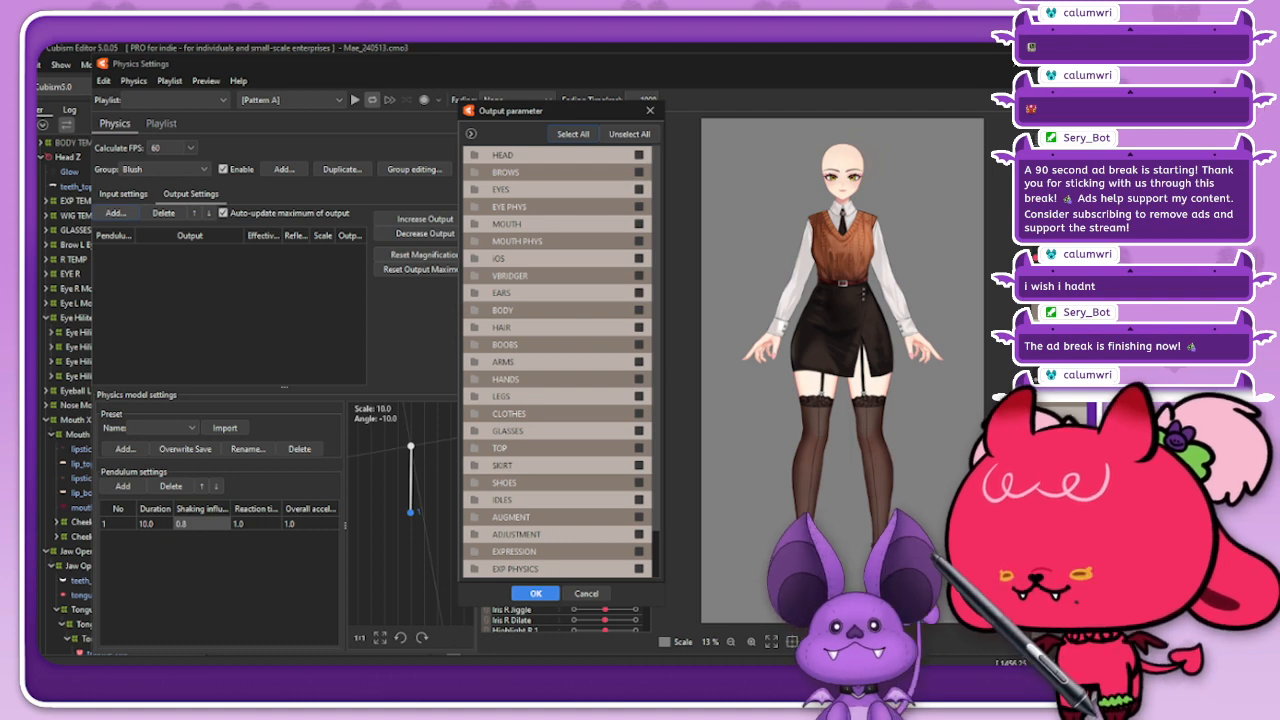
pyautogui.click(475, 552)
pyautogui.scroll(-4, 557, 450)
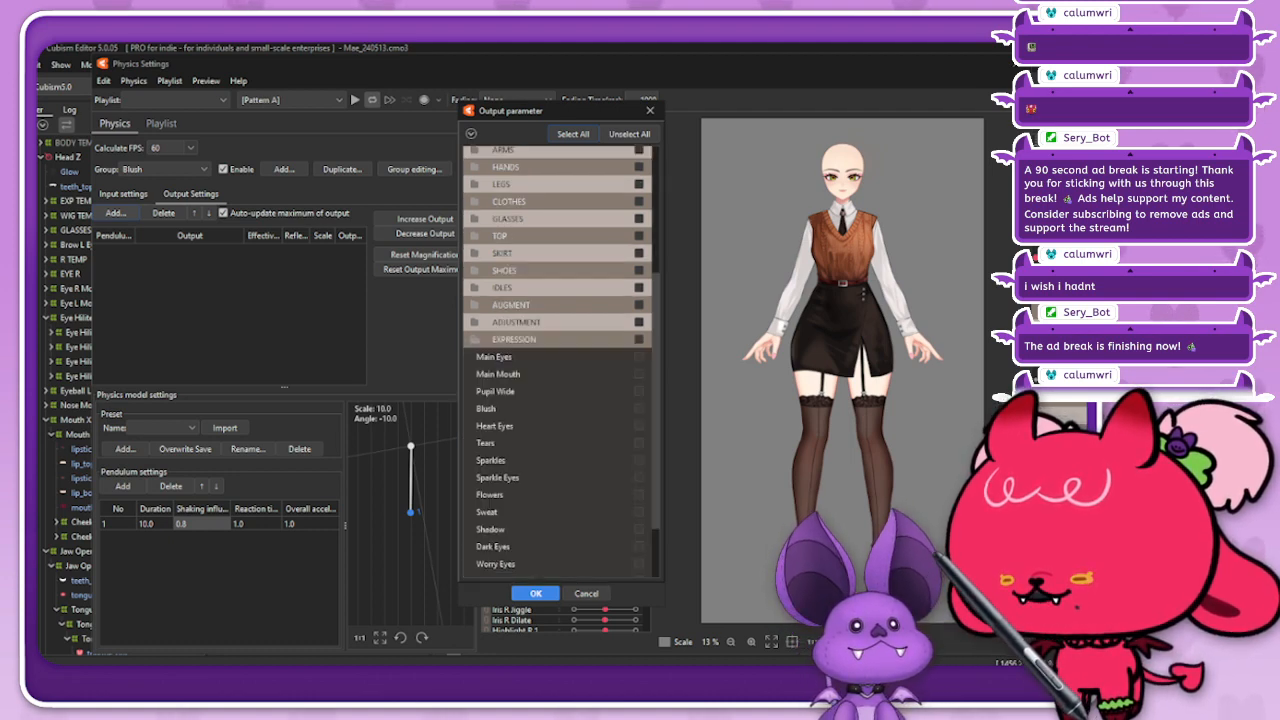
pyautogui.scroll(-1, 557, 360)
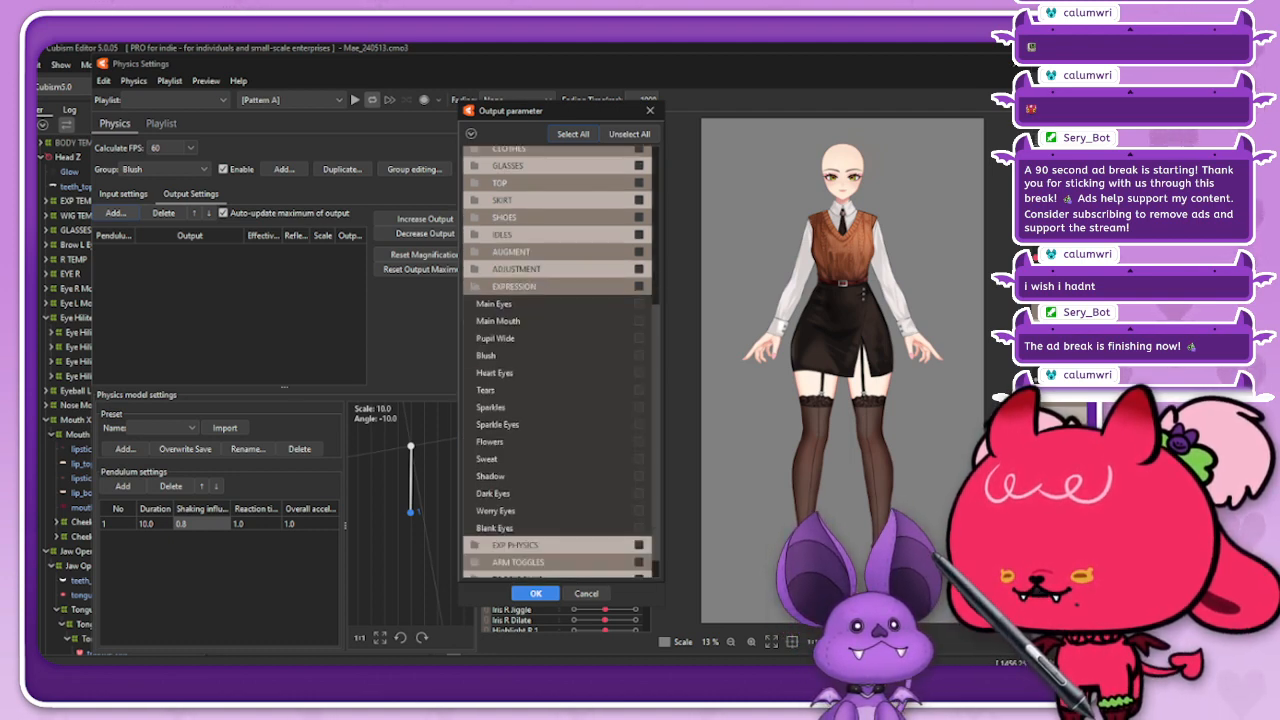
pyautogui.click(639, 355)
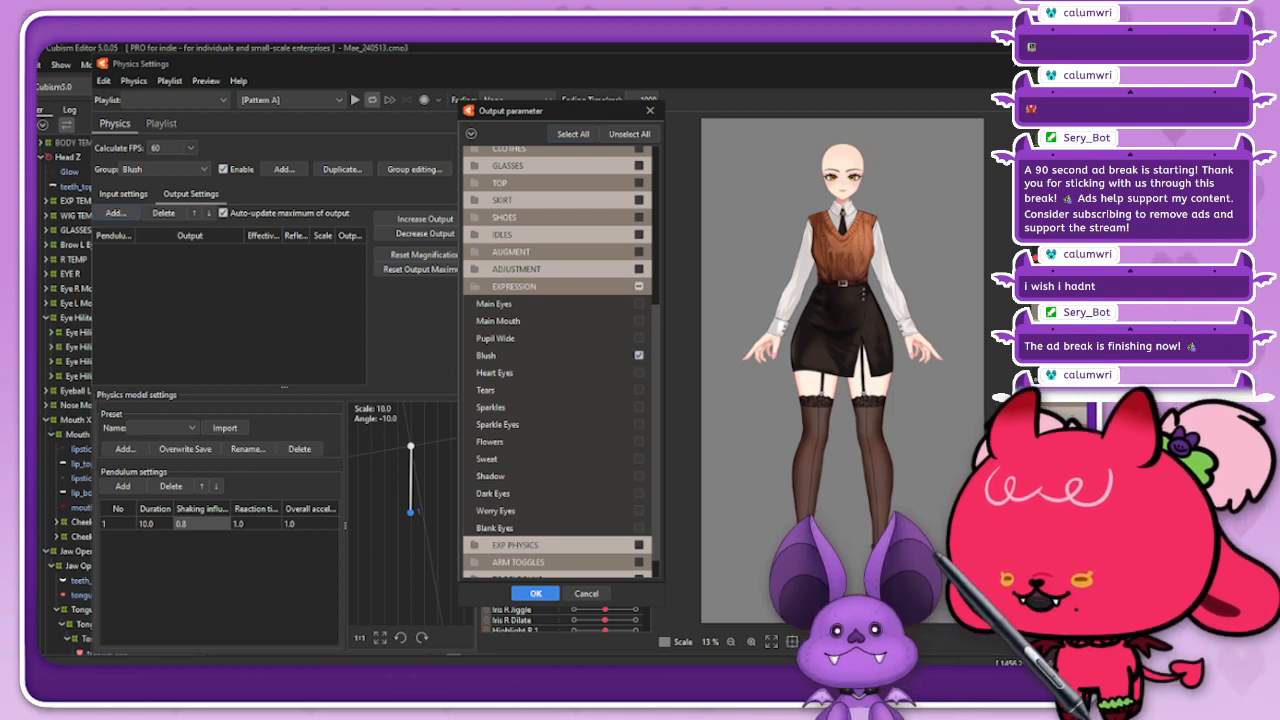
pyautogui.click(536, 593)
# Step: Collapse the physics parameter folders, expand only EXPRESSION, and close the physics settings
pyautogui.click(489, 126)
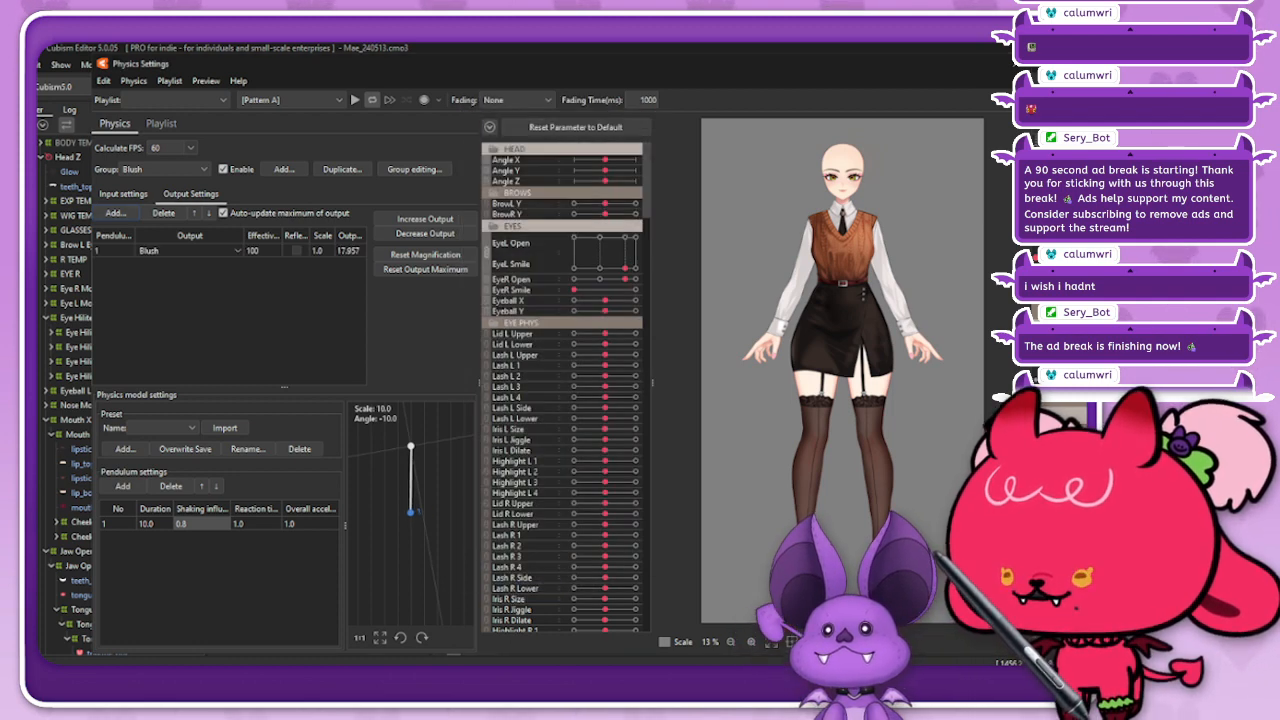
pyautogui.click(525, 424)
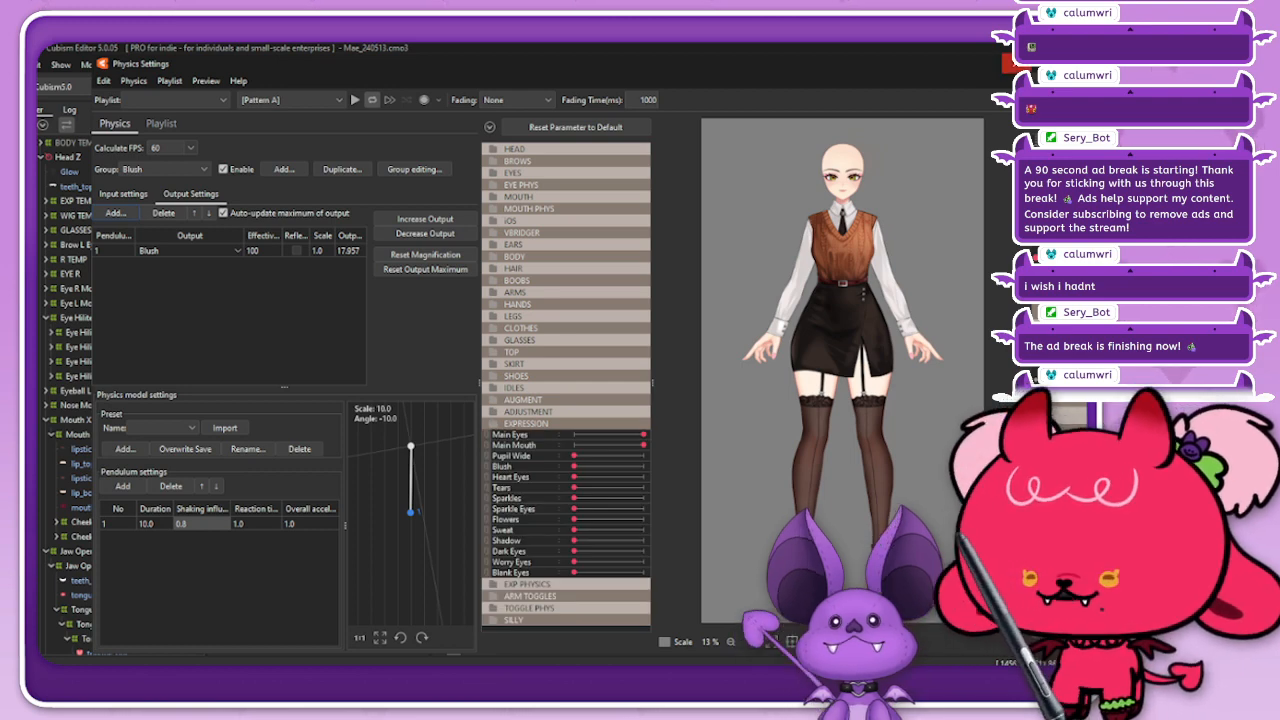
pyautogui.click(1017, 63)
# Step: Select the EXP_Blush artmesh, regenerate its mesh automatically with the Set_06 preset, and leave mesh editing
pyautogui.rightClick(766, 347)
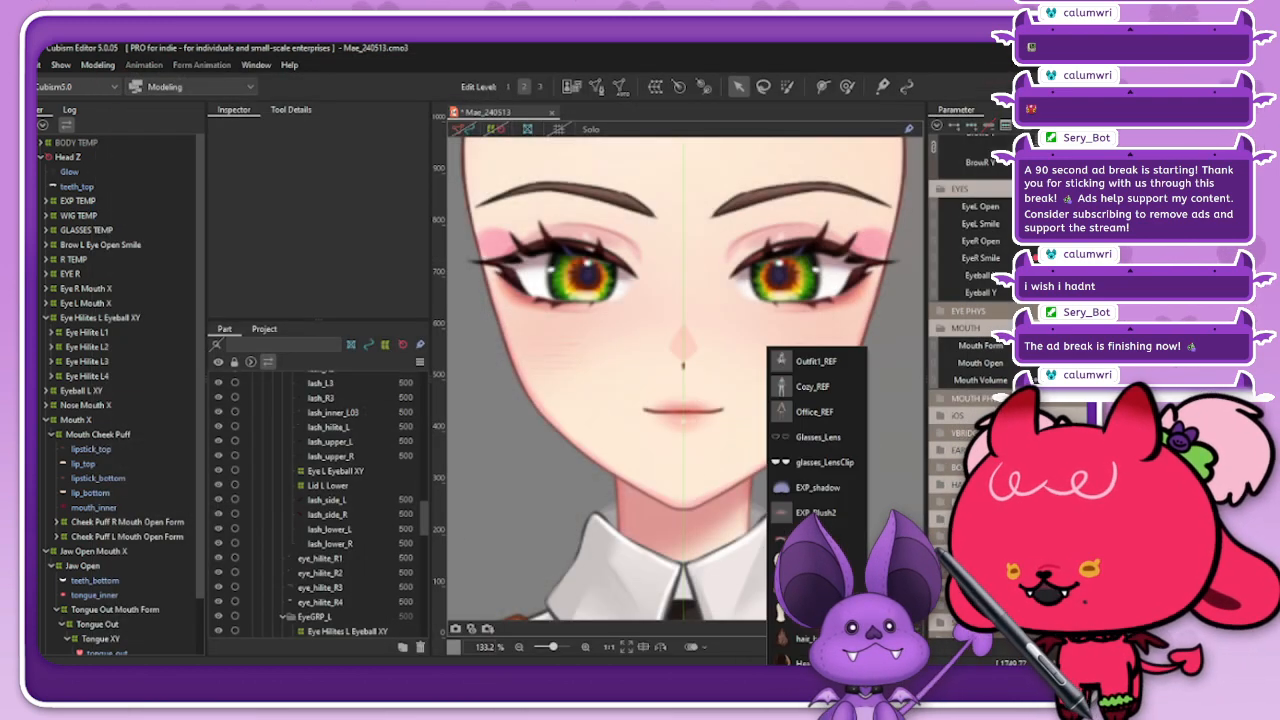
pyautogui.click(815, 538)
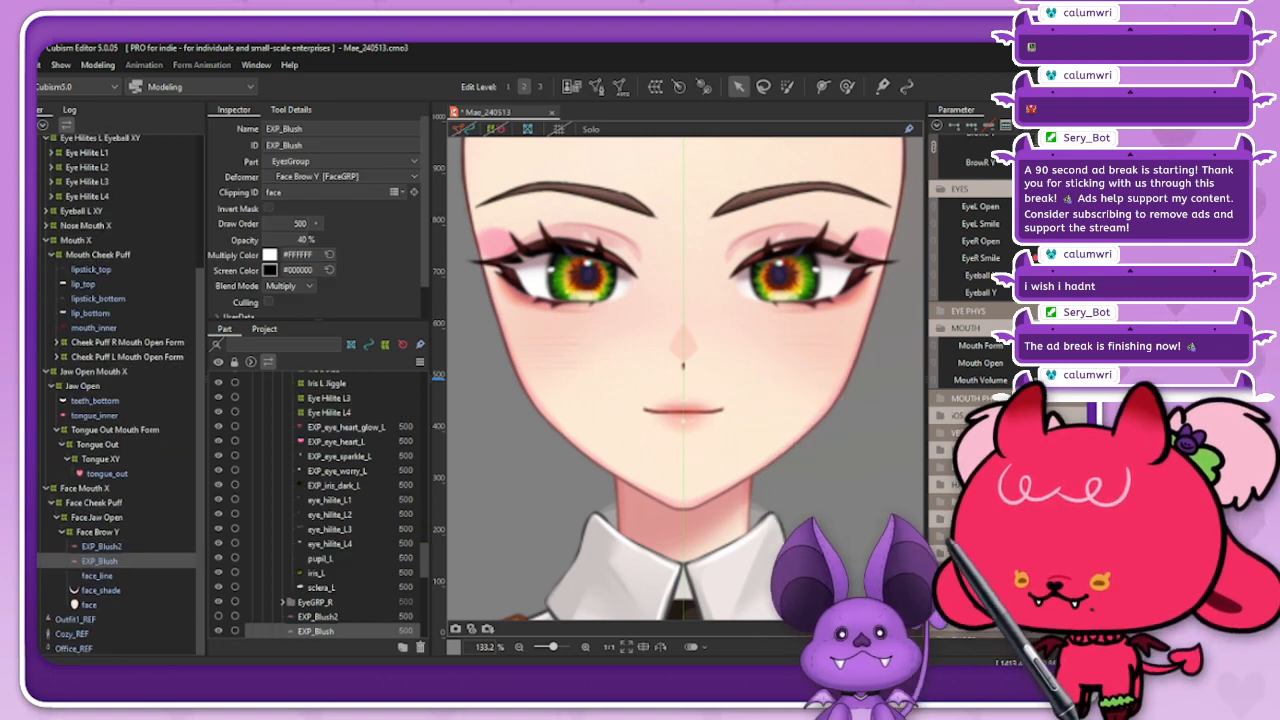
pyautogui.click(459, 129)
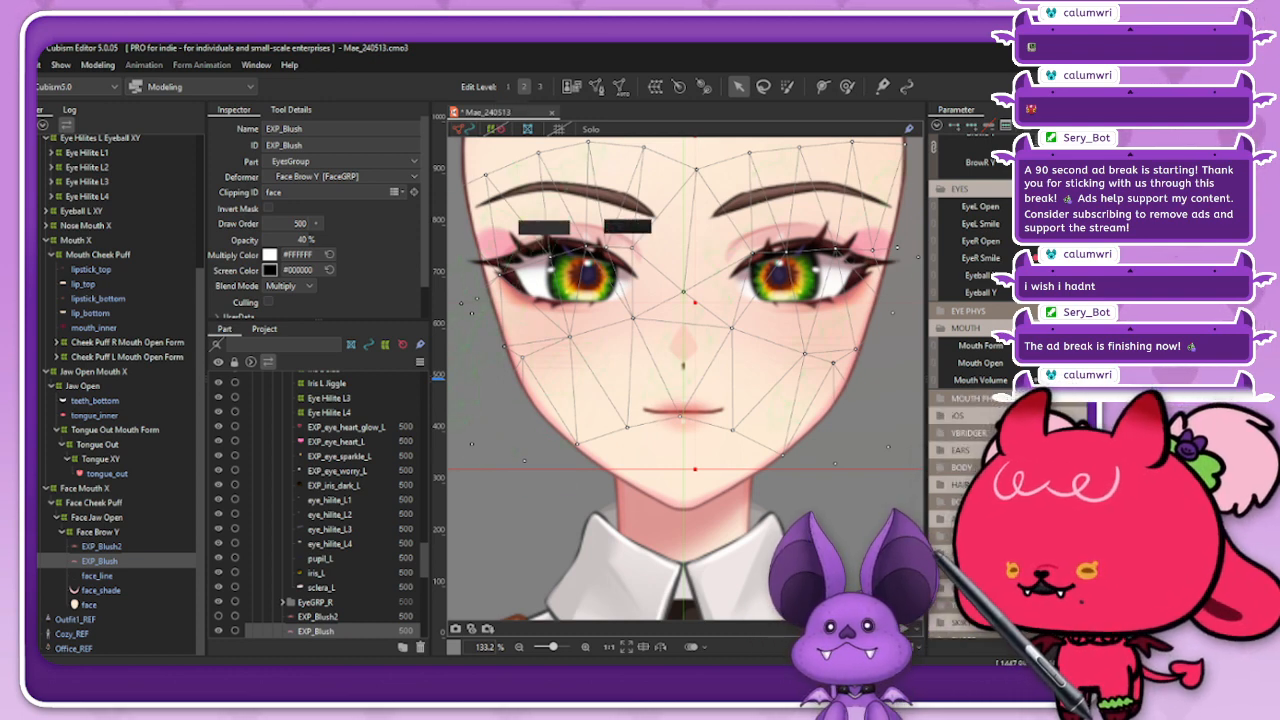
pyautogui.click(621, 87)
pyautogui.click(383, 325)
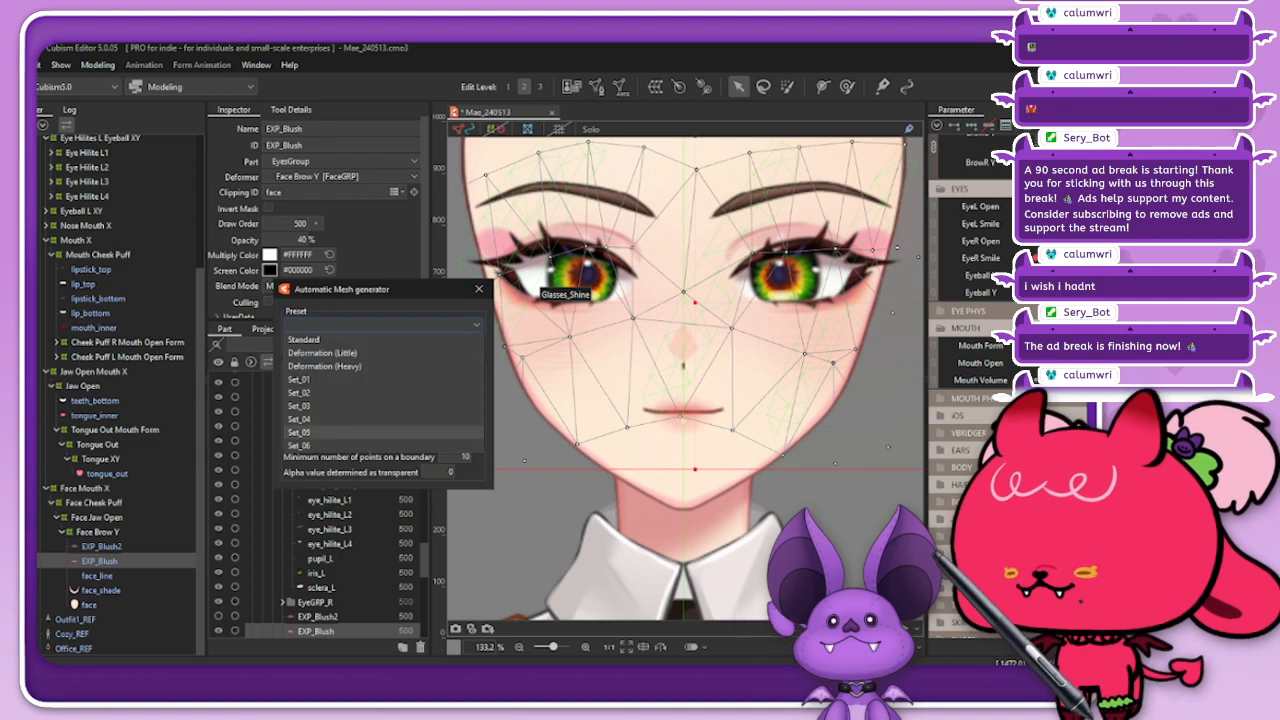
pyautogui.click(370, 446)
pyautogui.click(479, 289)
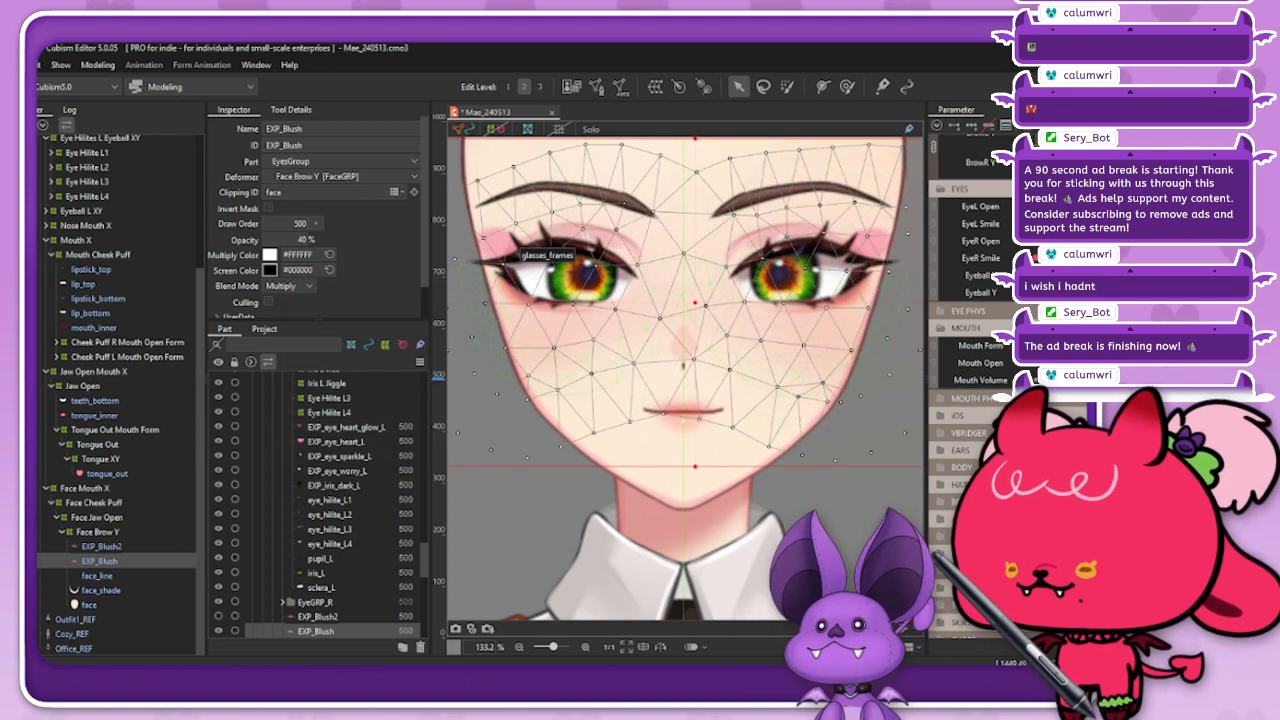
pyautogui.moveTo(660, 330); pyautogui.dragTo(647, 304)
pyautogui.hotkey('ctrl', 'z')
pyautogui.click(463, 129)
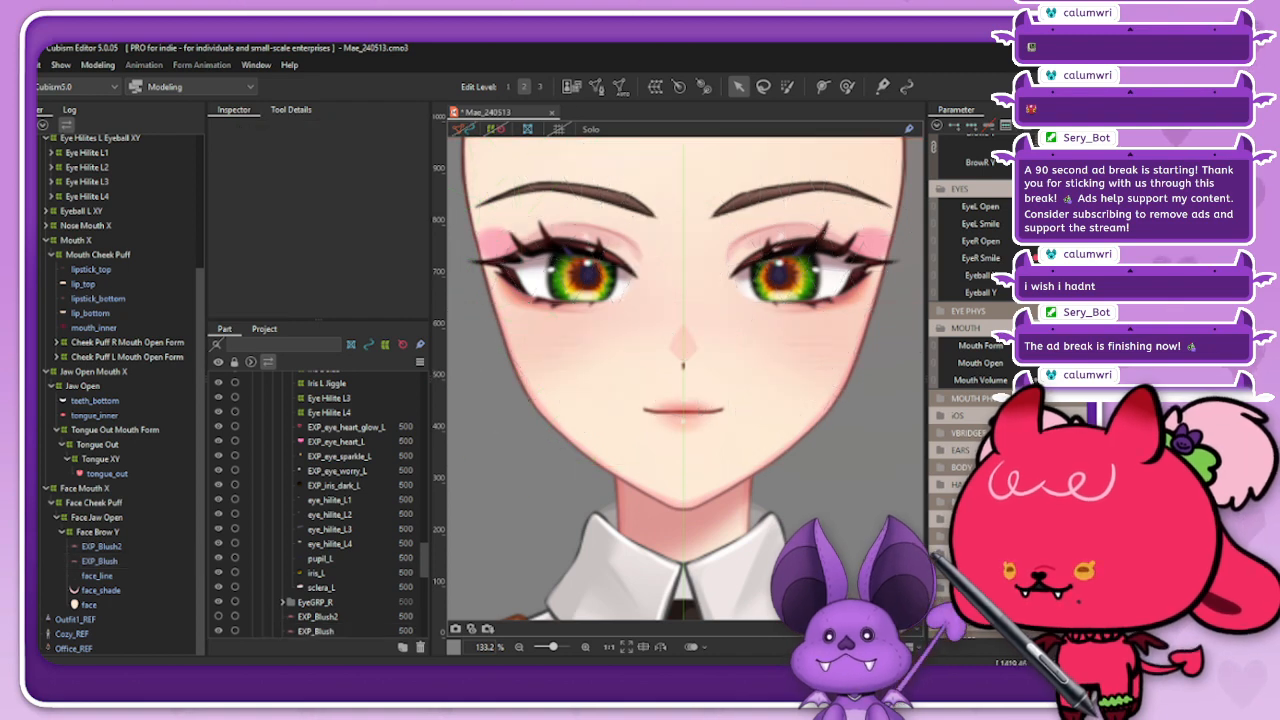
# Step: Toggle the visibility of EXP_Blush2 to compare the two blush layers, leaving it hidden and EXP_Blush selected
pyautogui.click(317, 617)
pyautogui.click(218, 617)
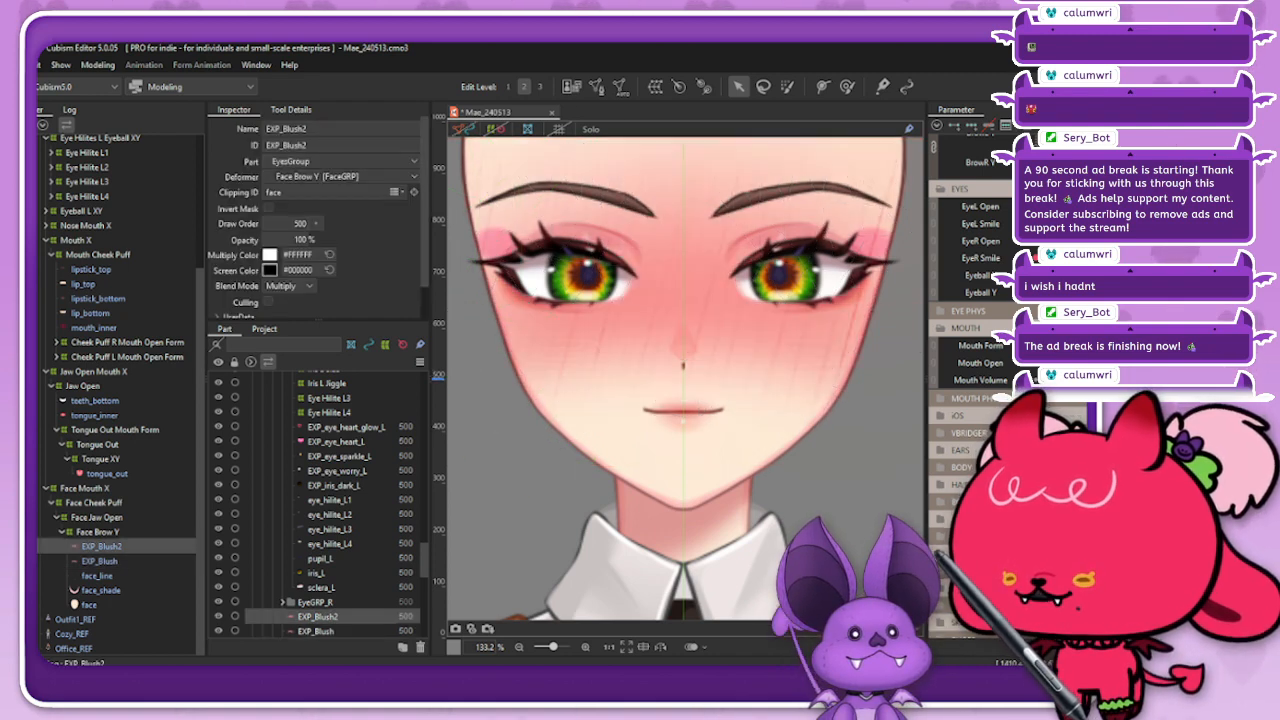
pyautogui.click(218, 617)
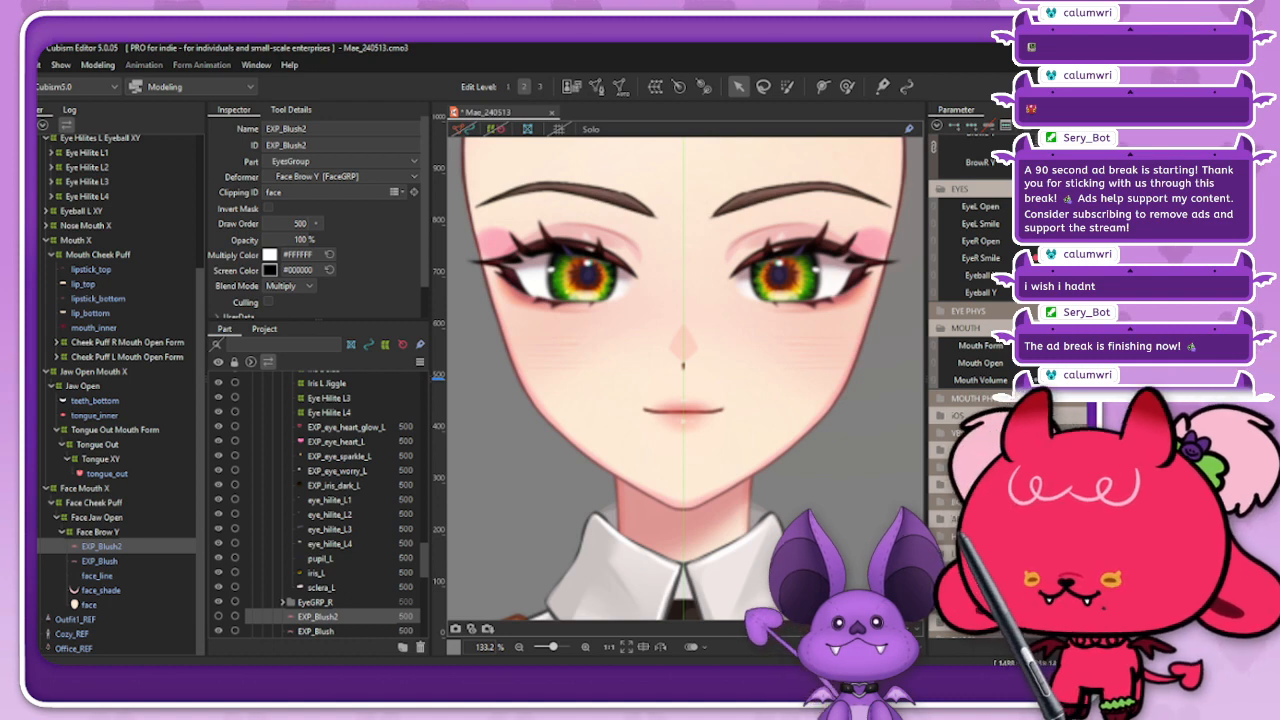
pyautogui.click(316, 631)
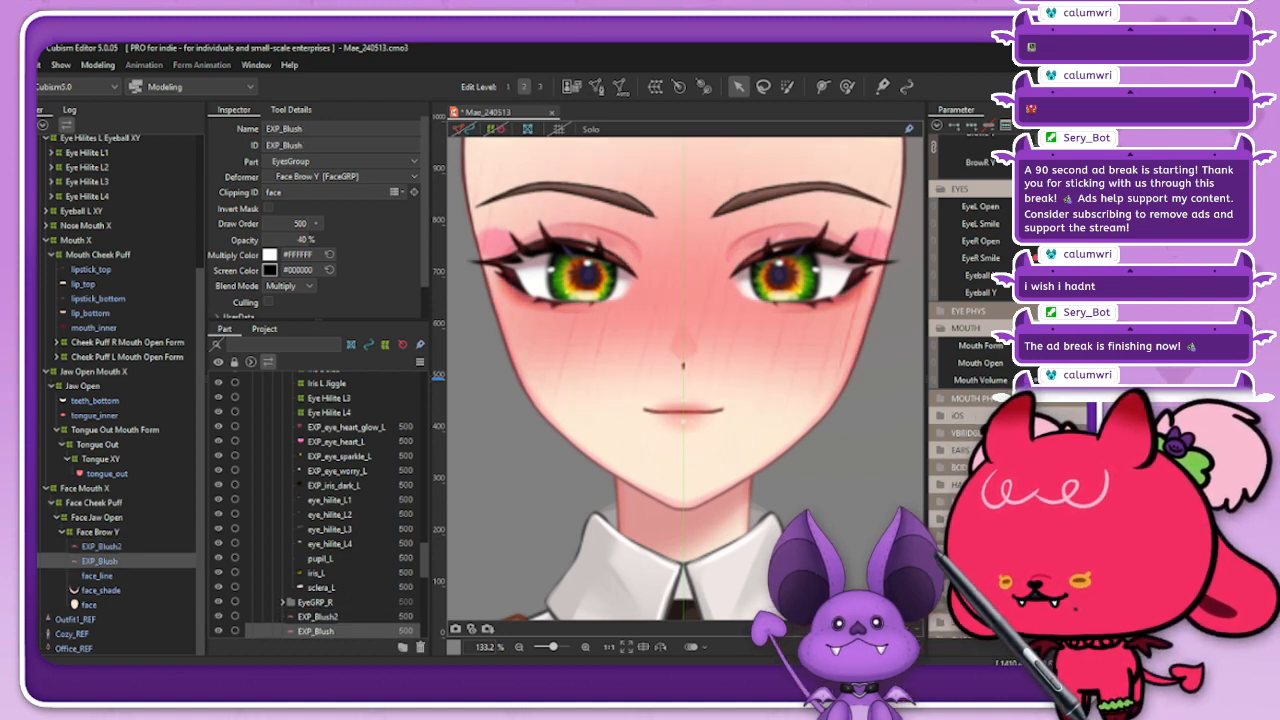
pyautogui.click(218, 616)
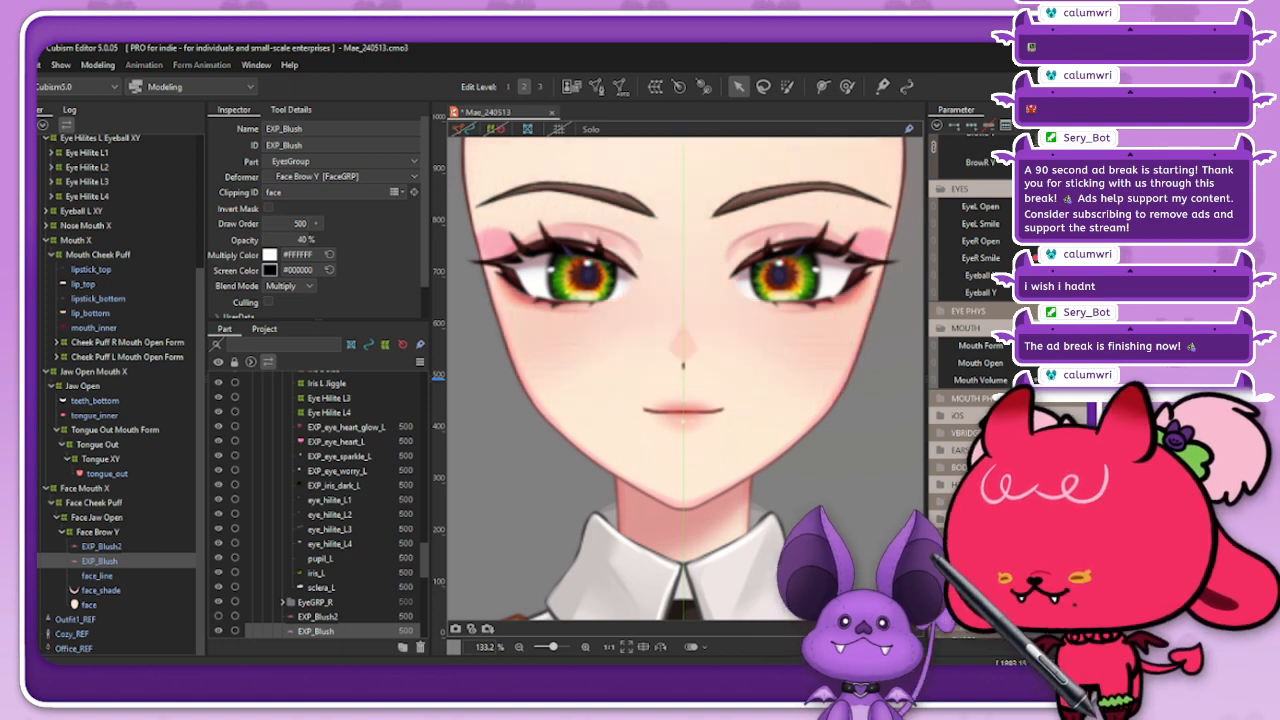
pyautogui.scroll(-3, 970, 300)
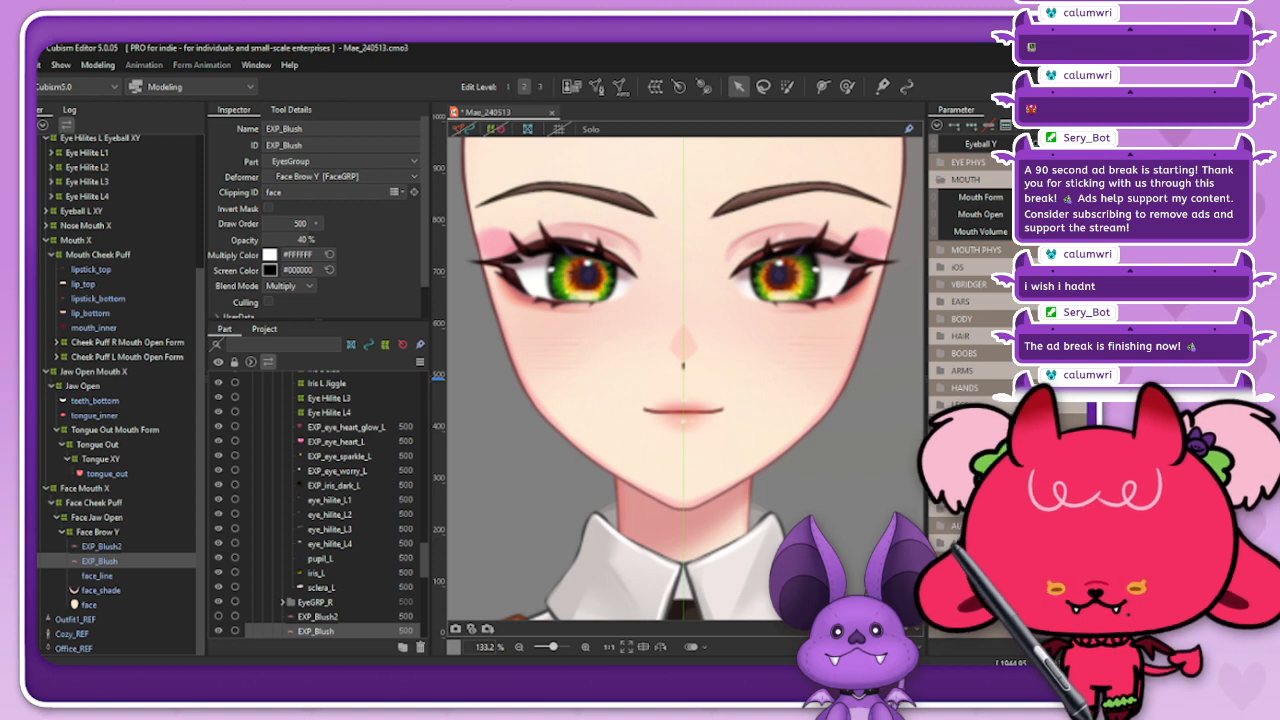
# Step: Move the Blush parameter in the EXPRESSION folder to its maximum and set EXP_Blush's opacity there to 70 %
pyautogui.scroll(-4, 970, 280)
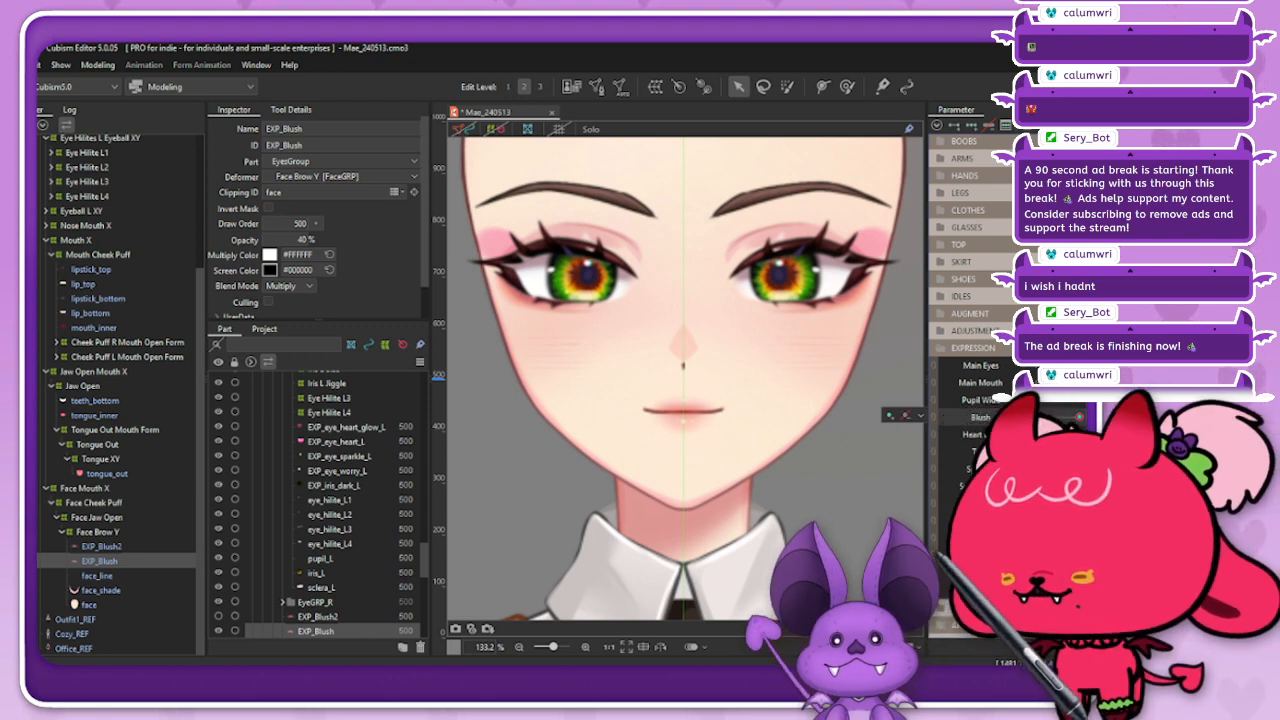
pyautogui.moveTo(1079, 417)
pyautogui.mouseDown()
pyautogui.moveTo(1060, 417)
pyautogui.moveTo(1080, 417)
pyautogui.mouseUp()
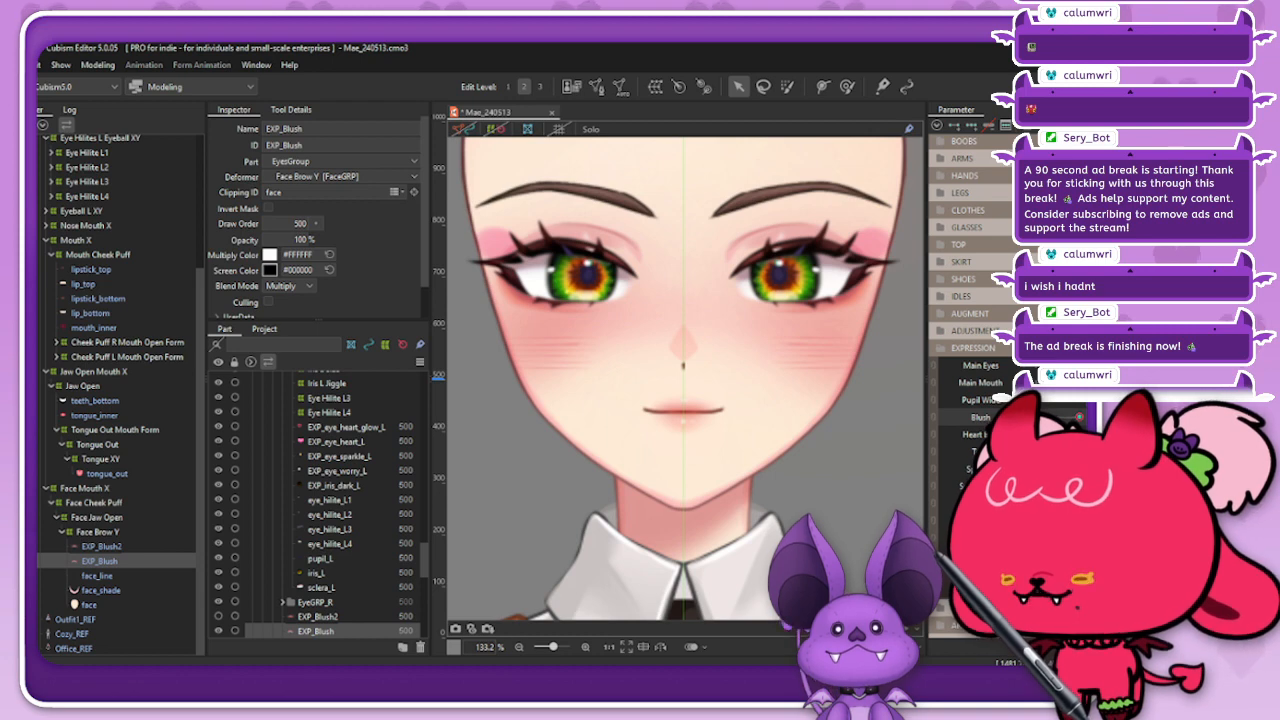
pyautogui.moveTo(304, 240); pyautogui.dragTo(285, 240)
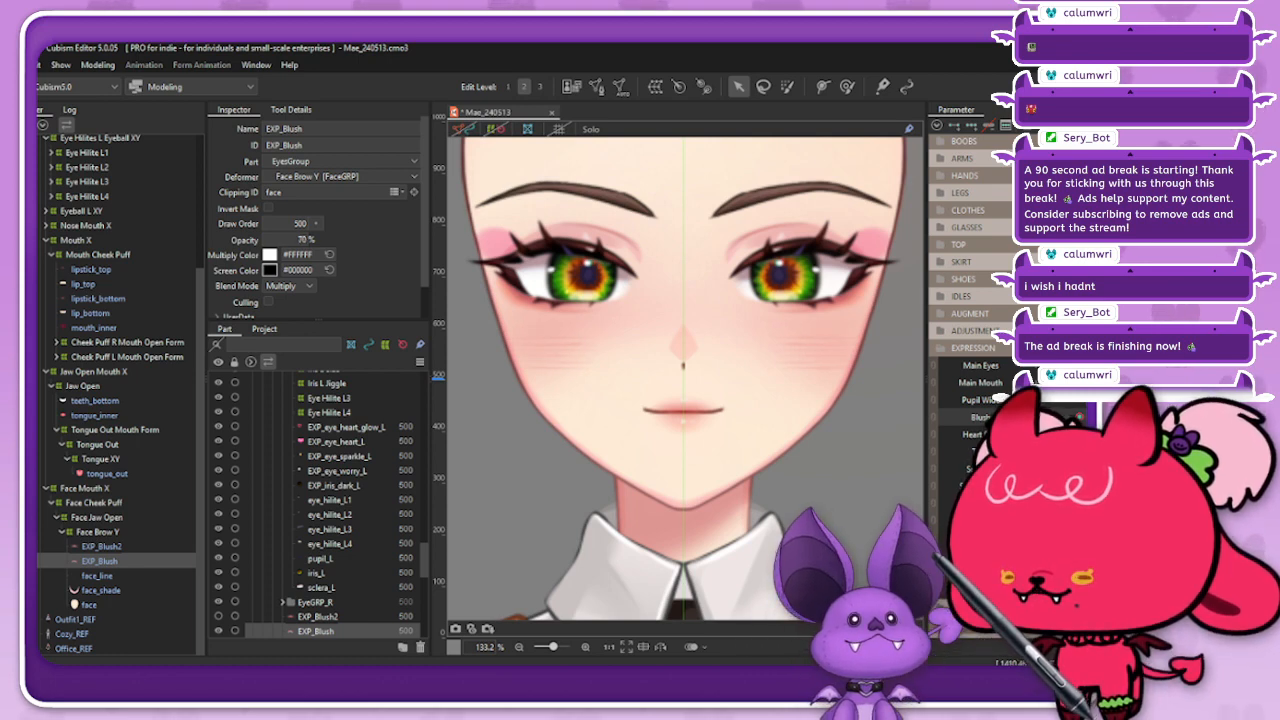
# Step: Check the blush on the face with EXP_Blush deselected, reselect it, and set its opacity at the Blush maximum to 75 %
pyautogui.click(496, 129)
pyautogui.click(478, 330)
pyautogui.scroll(-3, 642, 316)
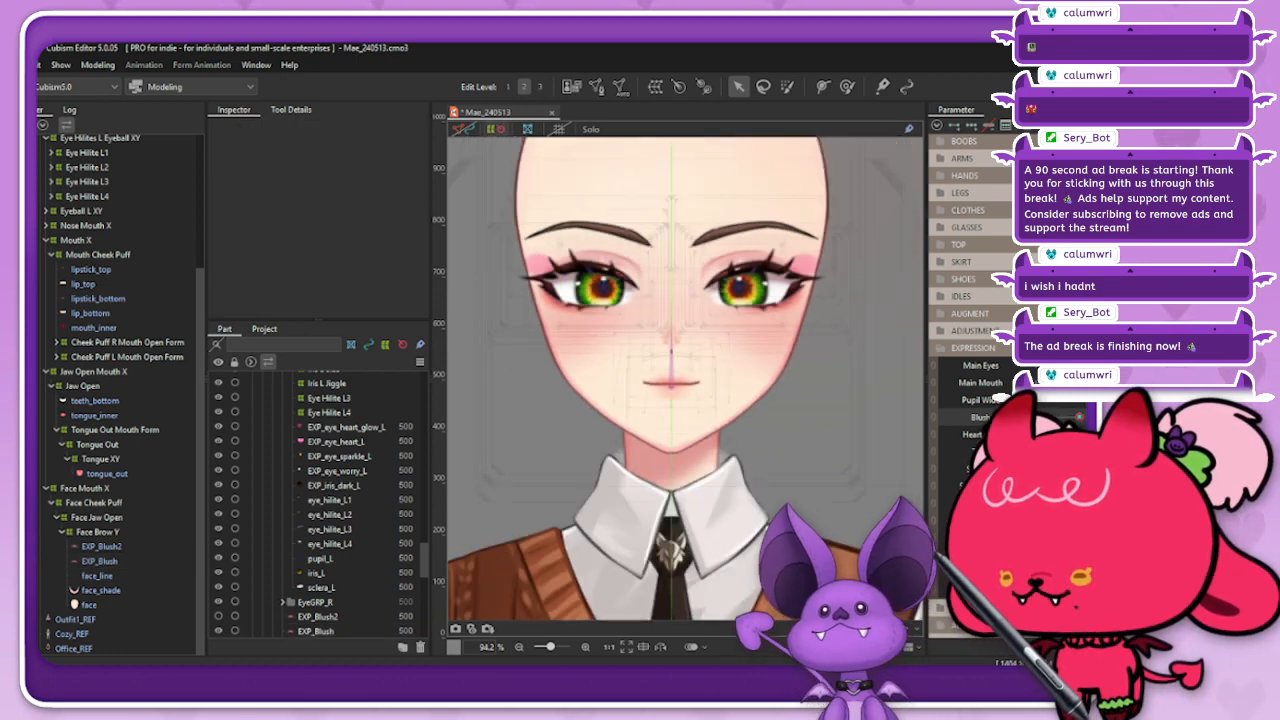
pyautogui.scroll(-4, 756, 310)
pyautogui.moveTo(1079, 417)
pyautogui.mouseDown()
pyautogui.moveTo(1012, 417)
pyautogui.moveTo(1079, 417)
pyautogui.mouseUp()
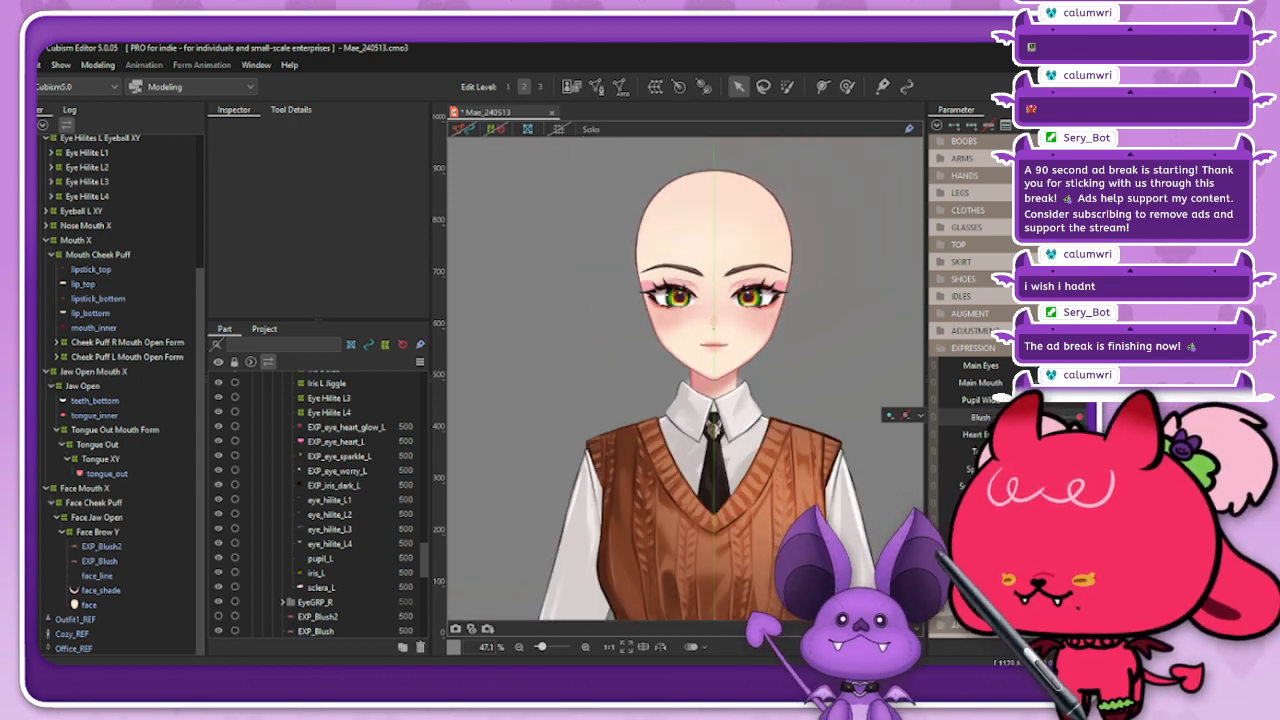
pyautogui.click(99, 561)
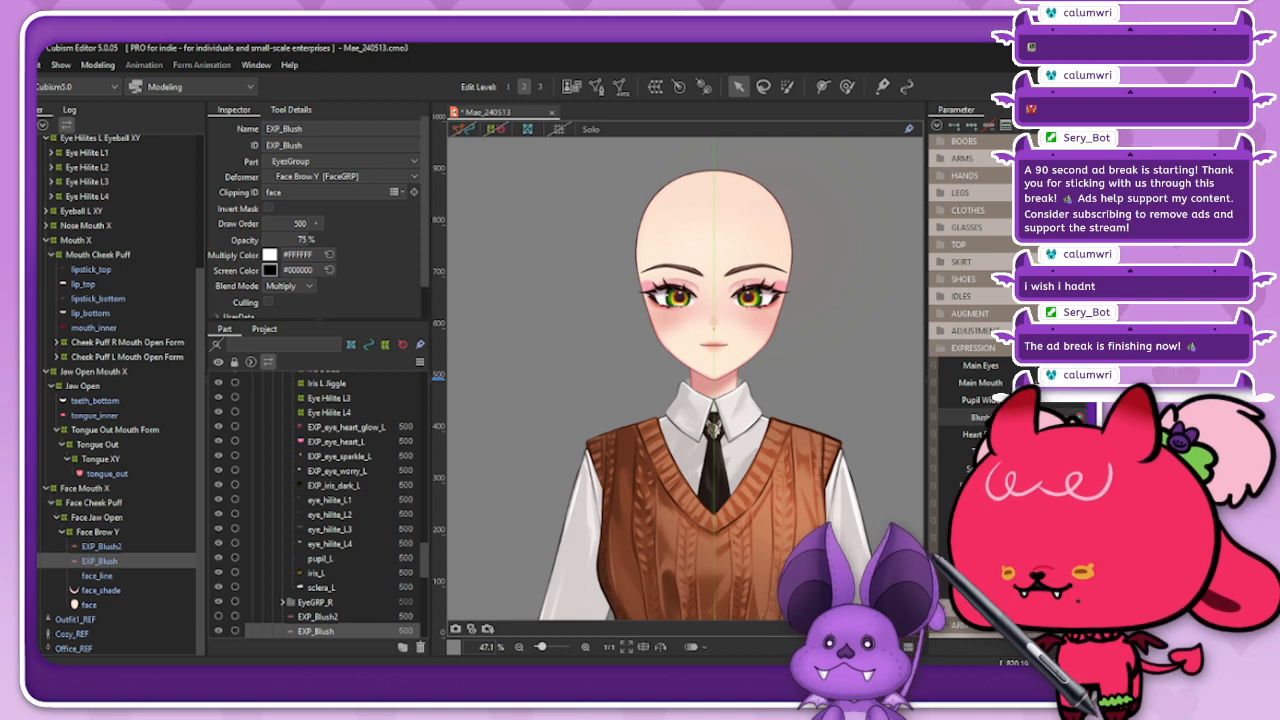
# Step: Move the Blush parameter to its minimum and set EXP_Blush's opacity there to 30 %
pyautogui.moveTo(1079, 417); pyautogui.dragTo(1036, 417)
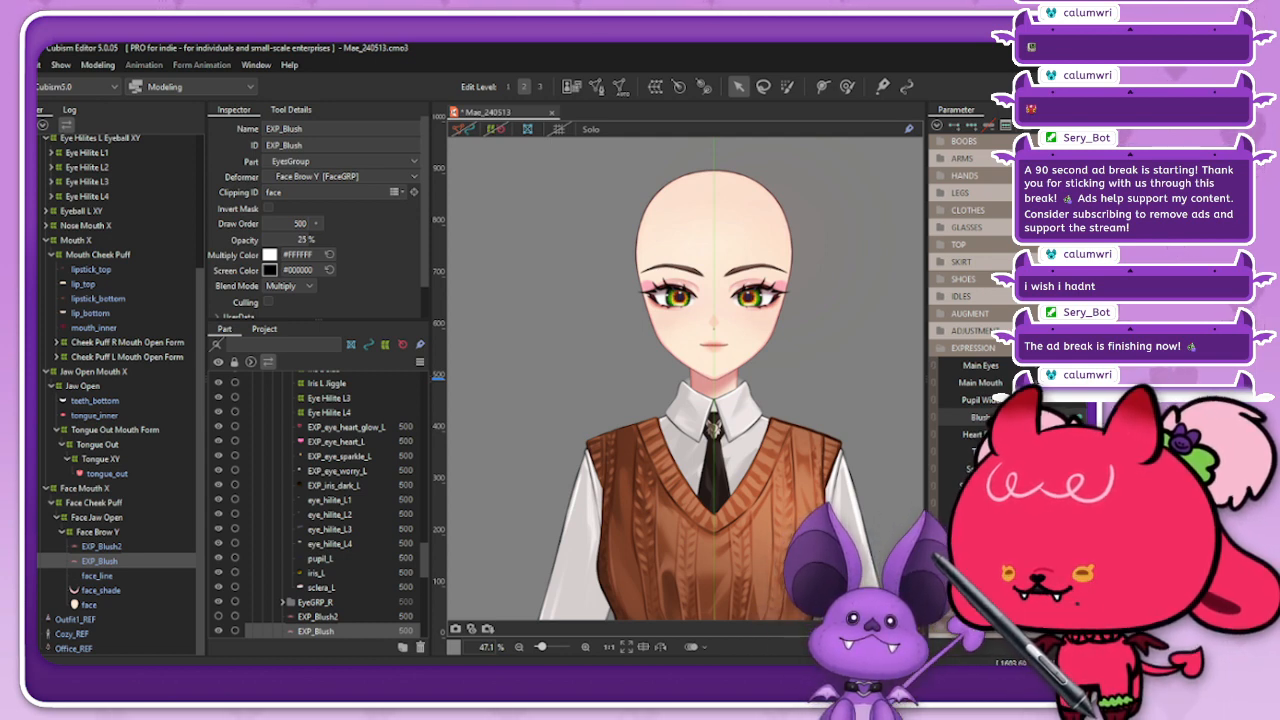
pyautogui.scroll(5, 717, 320)
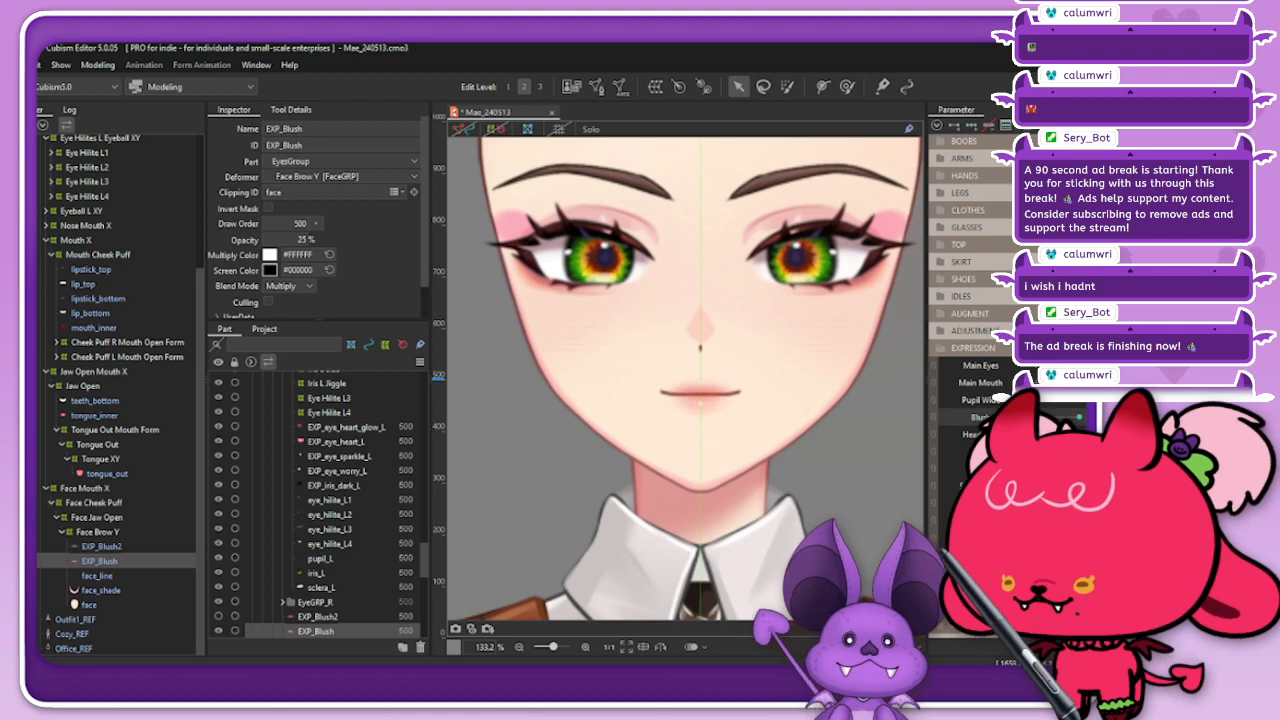
pyautogui.scroll(-3, 700, 330)
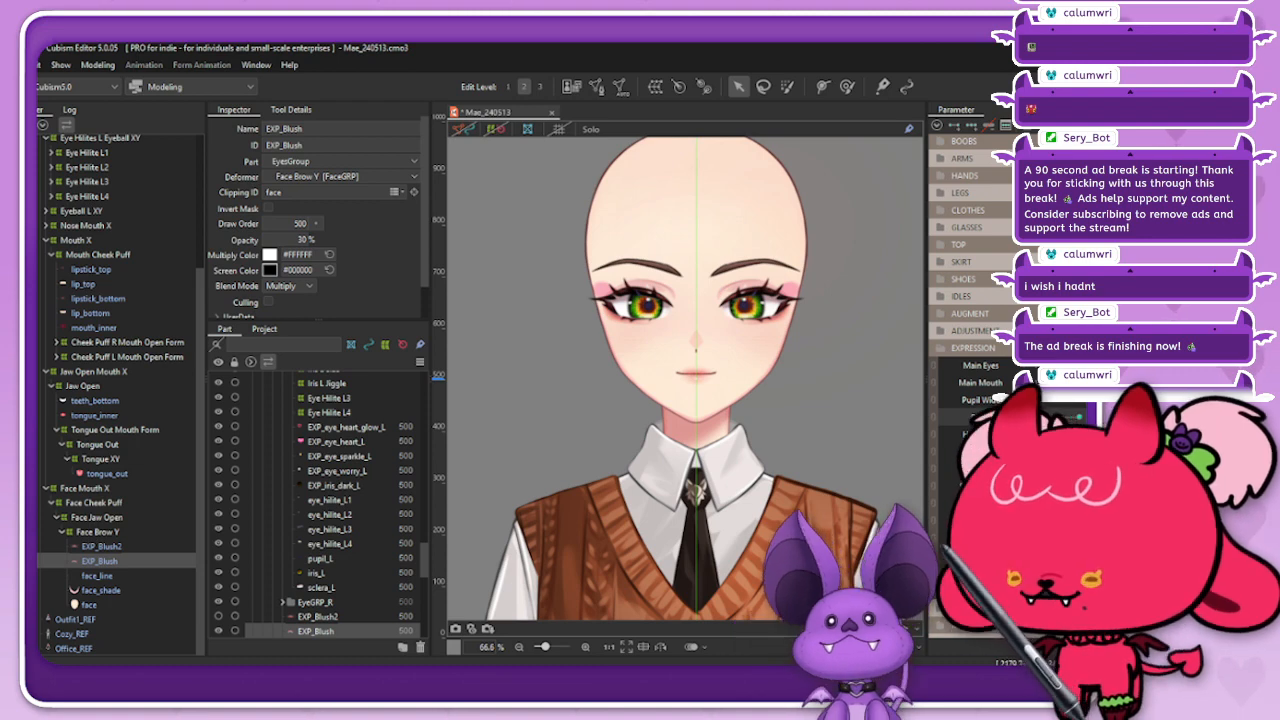
# Step: Compare both ends of the Blush parameter, set EXP_Blush's opacity at the maximum to 70 %, and return Blush to its minimum
pyautogui.moveTo(1045, 416); pyautogui.dragTo(1079, 416)
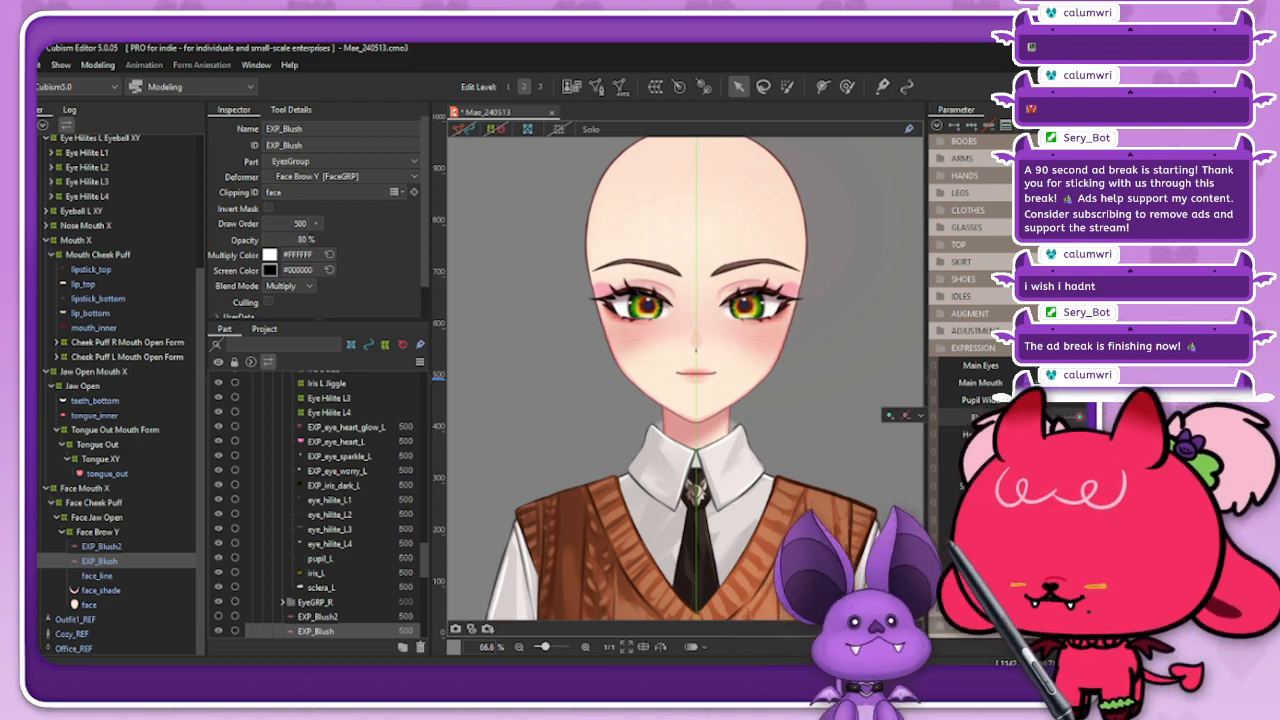
pyautogui.scroll(-4, 664, 300)
pyautogui.scroll(2, 664, 300)
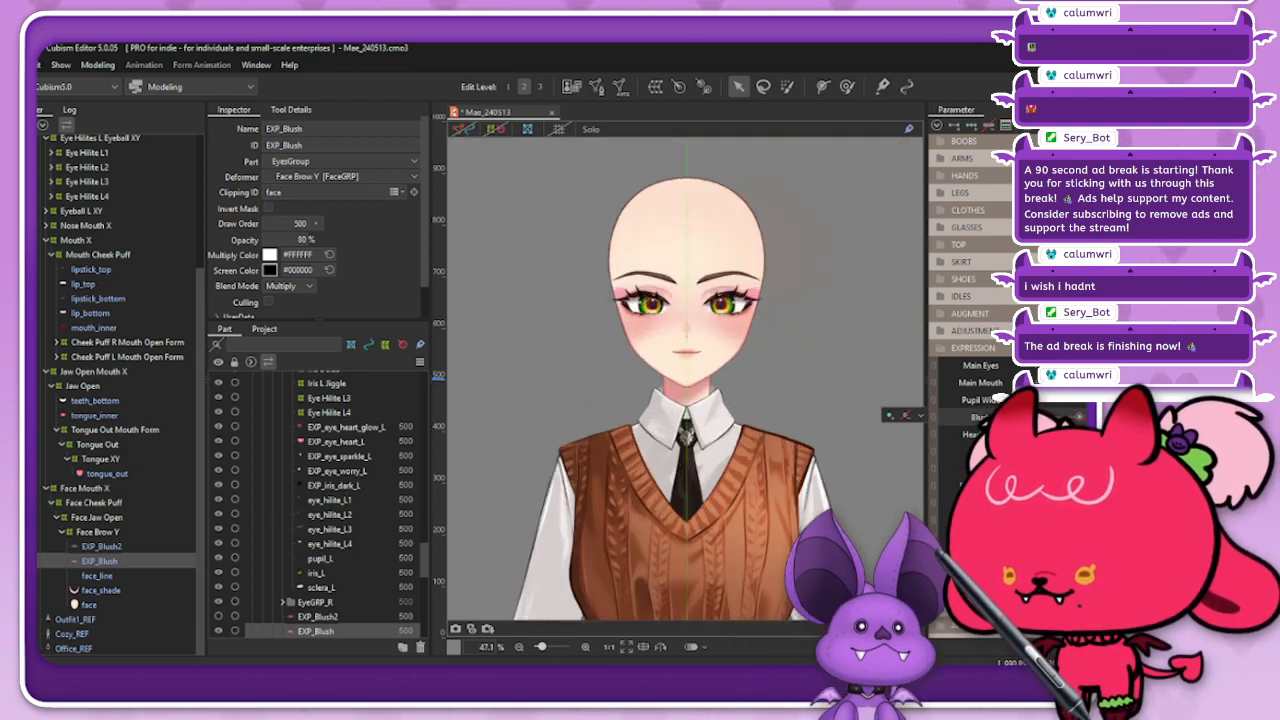
pyautogui.moveTo(1079, 416); pyautogui.dragTo(1073, 416)
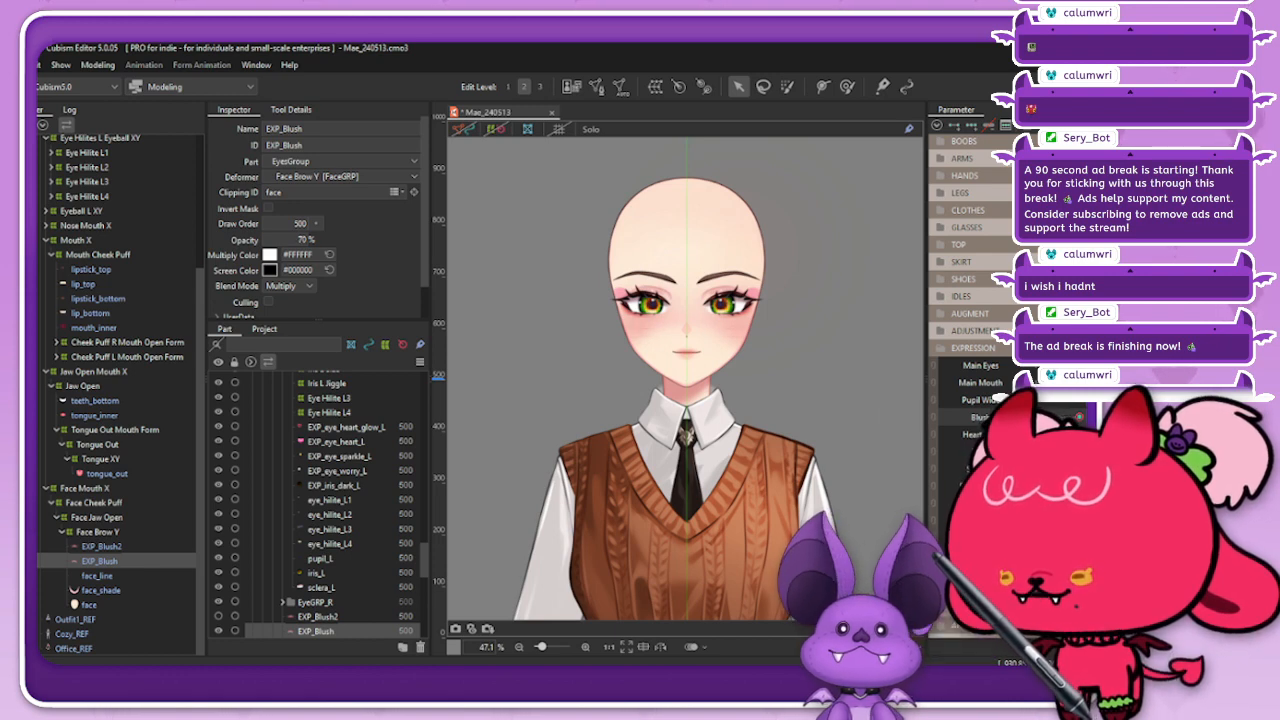
pyautogui.moveTo(306, 240); pyautogui.dragTo(304, 240)
pyautogui.moveTo(1079, 416); pyautogui.dragTo(1052, 416)
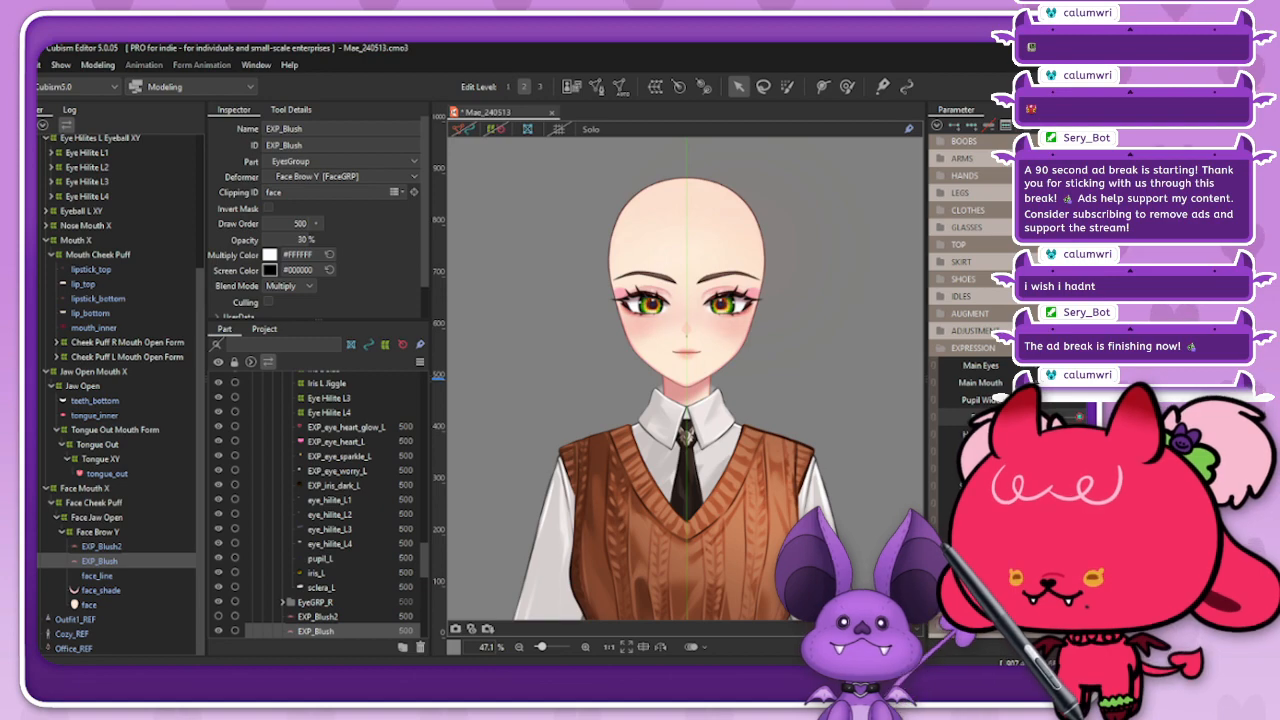
# Step: Open the model's physics settings, frame the preview on the face, and move the window so the whole preview is in view
pyautogui.click(98, 64)
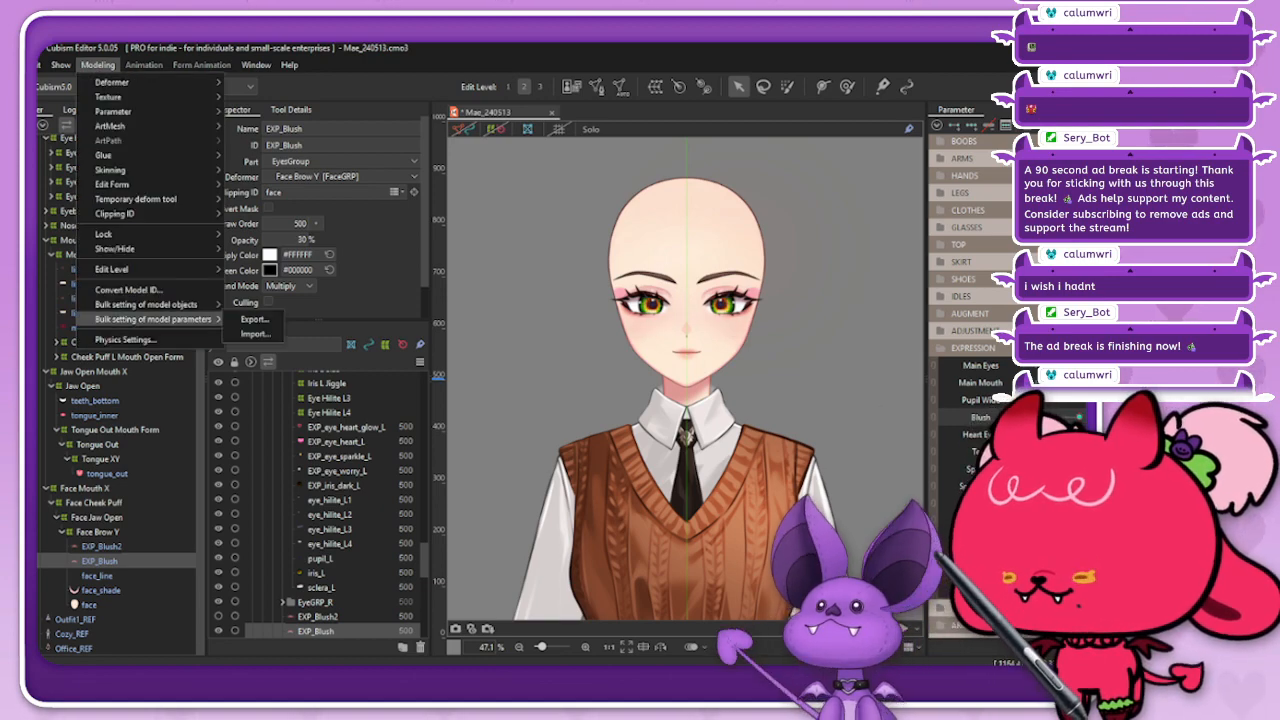
pyautogui.click(150, 317)
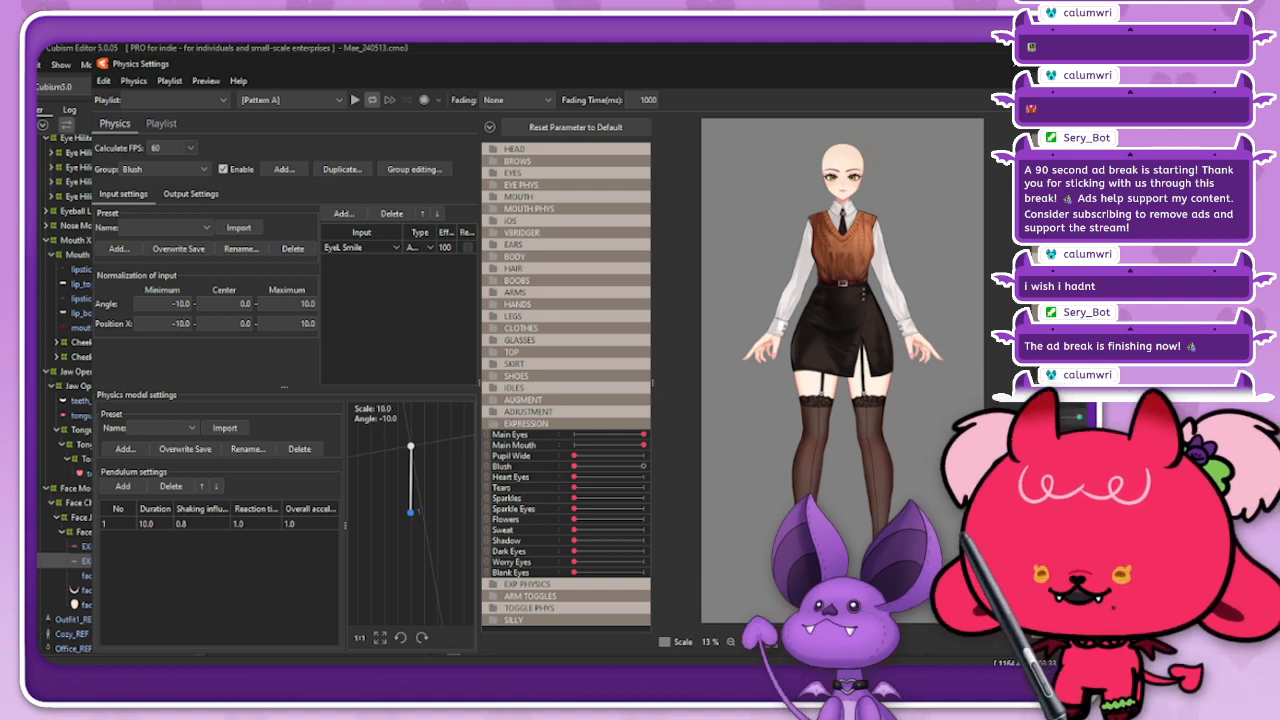
pyautogui.scroll(5, 845, 150)
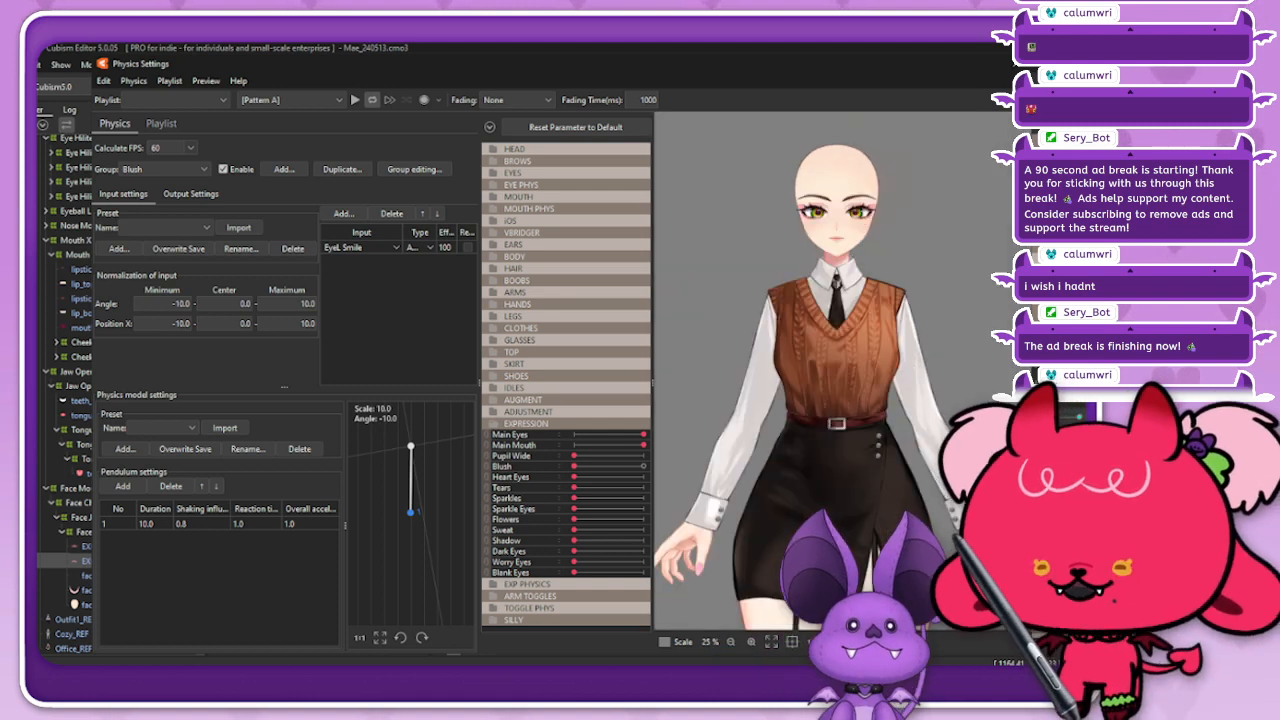
pyautogui.scroll(-2, 845, 150)
pyautogui.scroll(3, 845, 150)
pyautogui.scroll(2, 868, 140)
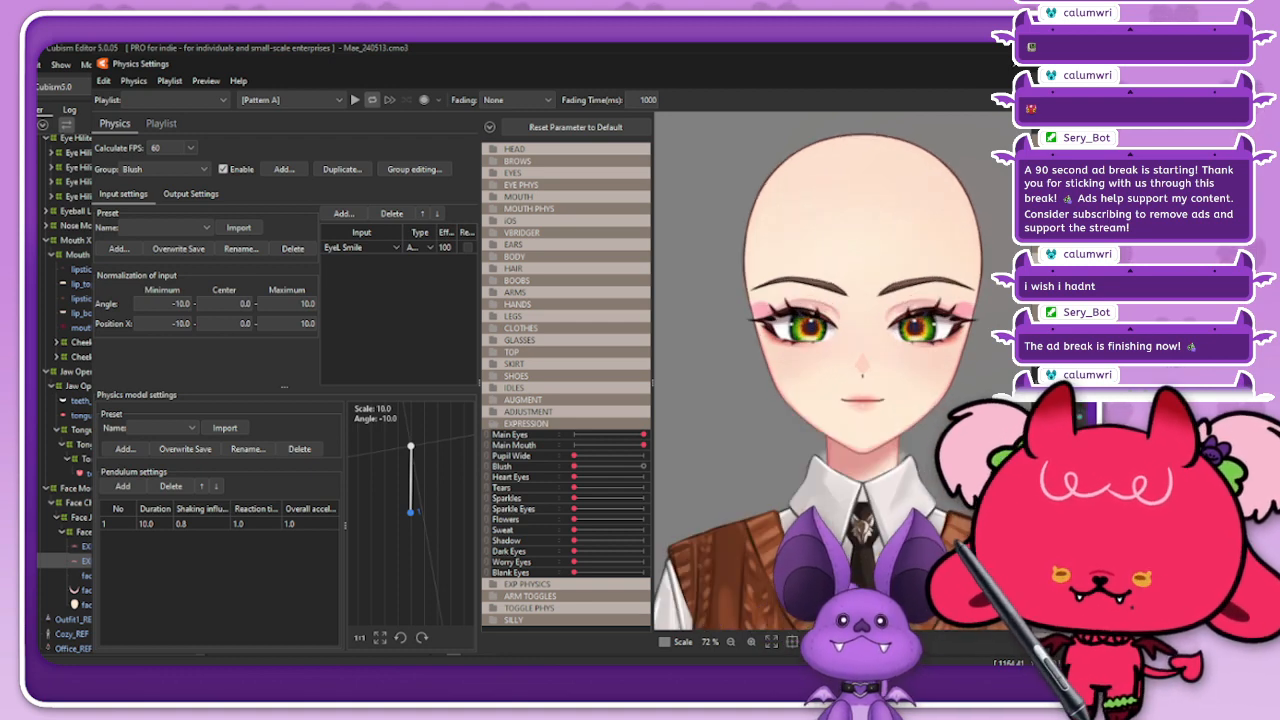
pyautogui.moveTo(863, 60); pyautogui.dragTo(776, 61)
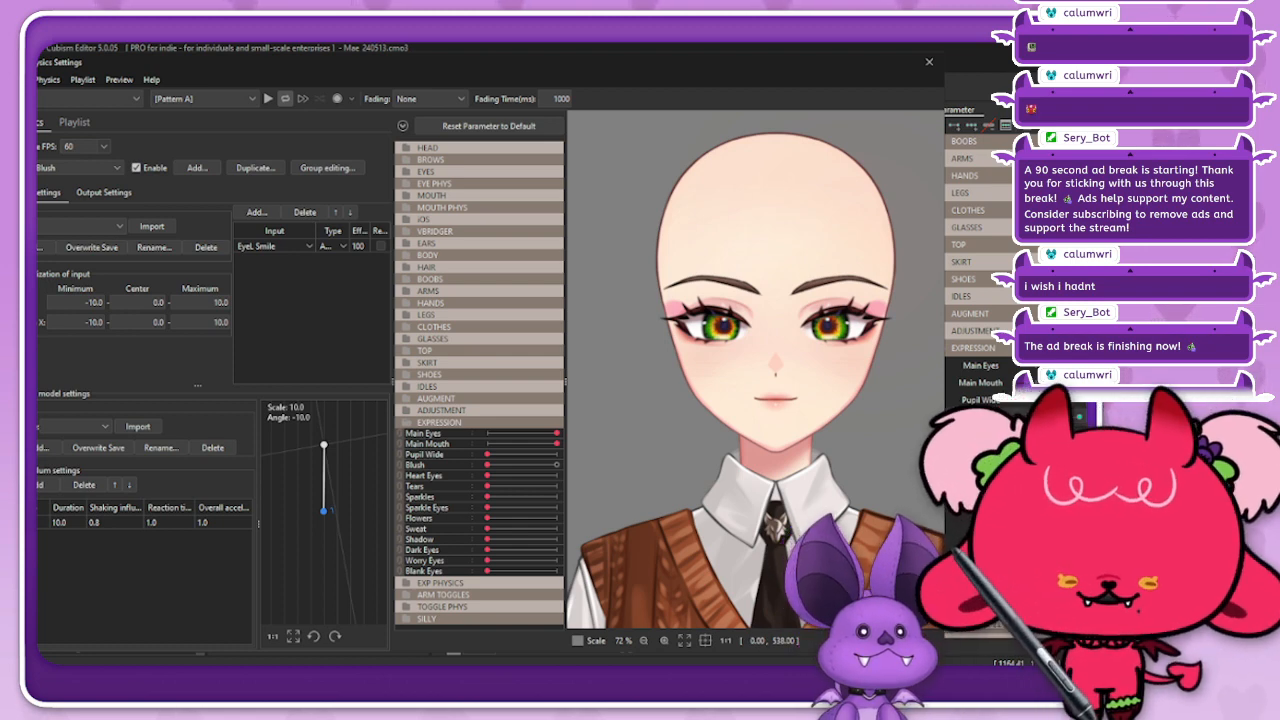
# Step: Expand the EYES parameter folder, unlink EyeL Open from EyeL Smile, and set EyeL Smile to its maximum to test the Blush physics
pyautogui.moveTo(487, 465); pyautogui.dragTo(529, 465)
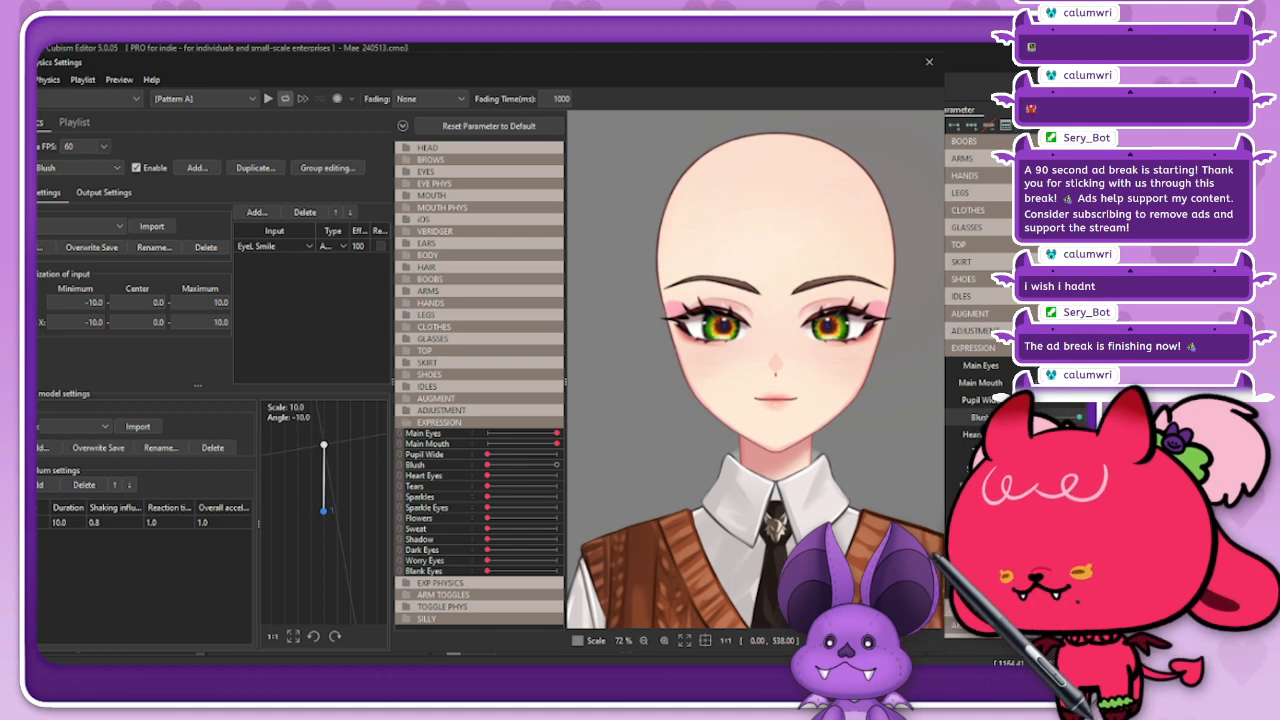
pyautogui.click(407, 172)
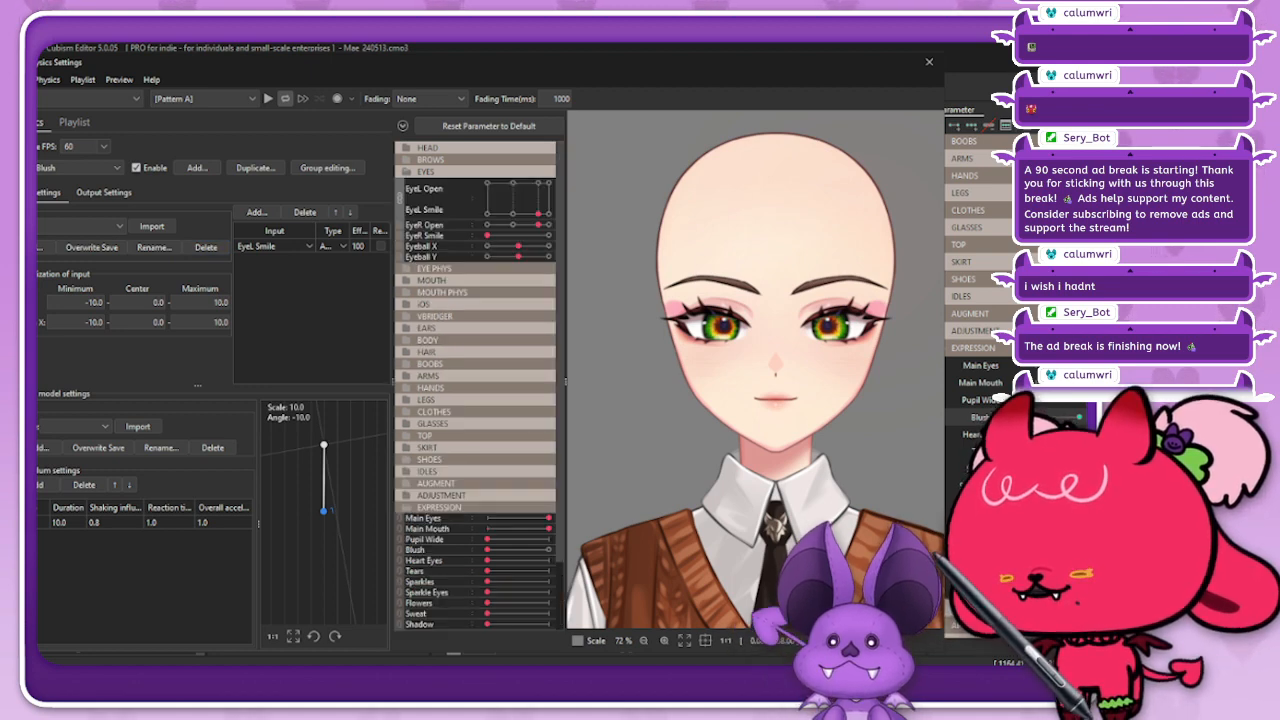
pyautogui.click(400, 198)
pyautogui.moveTo(538, 183)
pyautogui.mouseDown()
pyautogui.moveTo(488, 183)
pyautogui.moveTo(538, 183)
pyautogui.mouseUp()
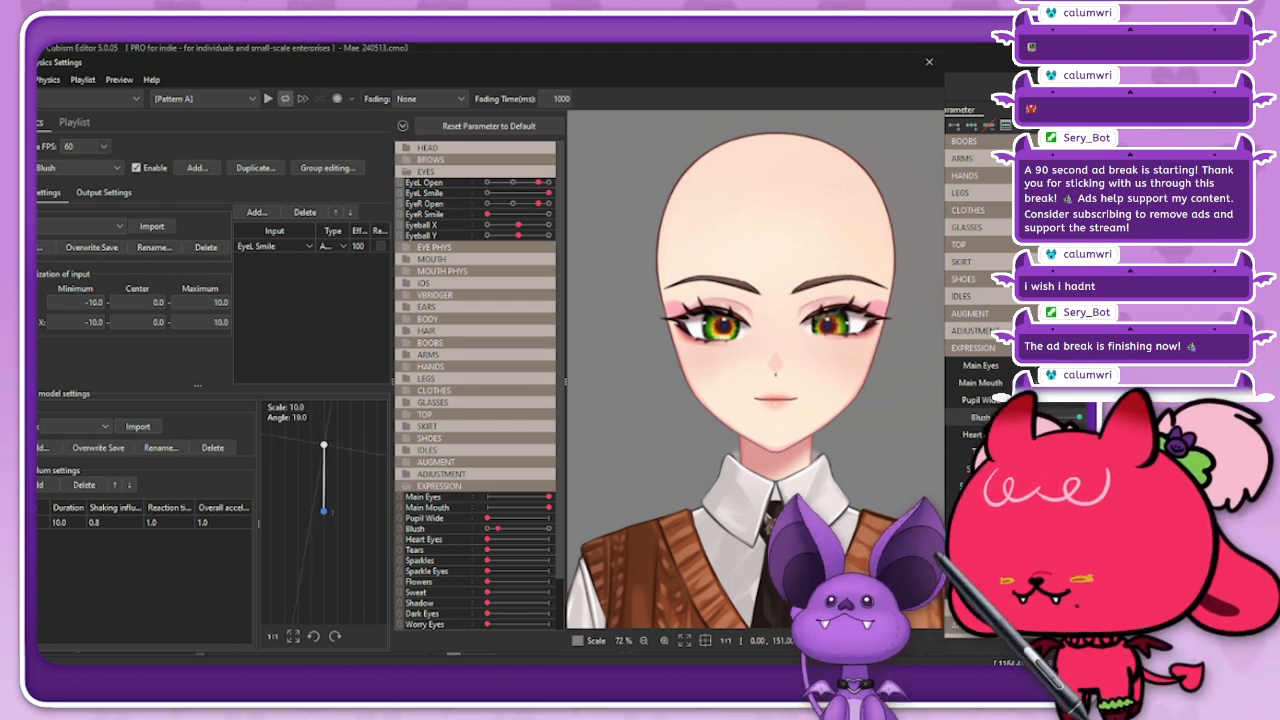
# Step: Increase the Blush physics output, bringing its scale to 4.382
pyautogui.click(104, 192)
pyautogui.click(338, 217)
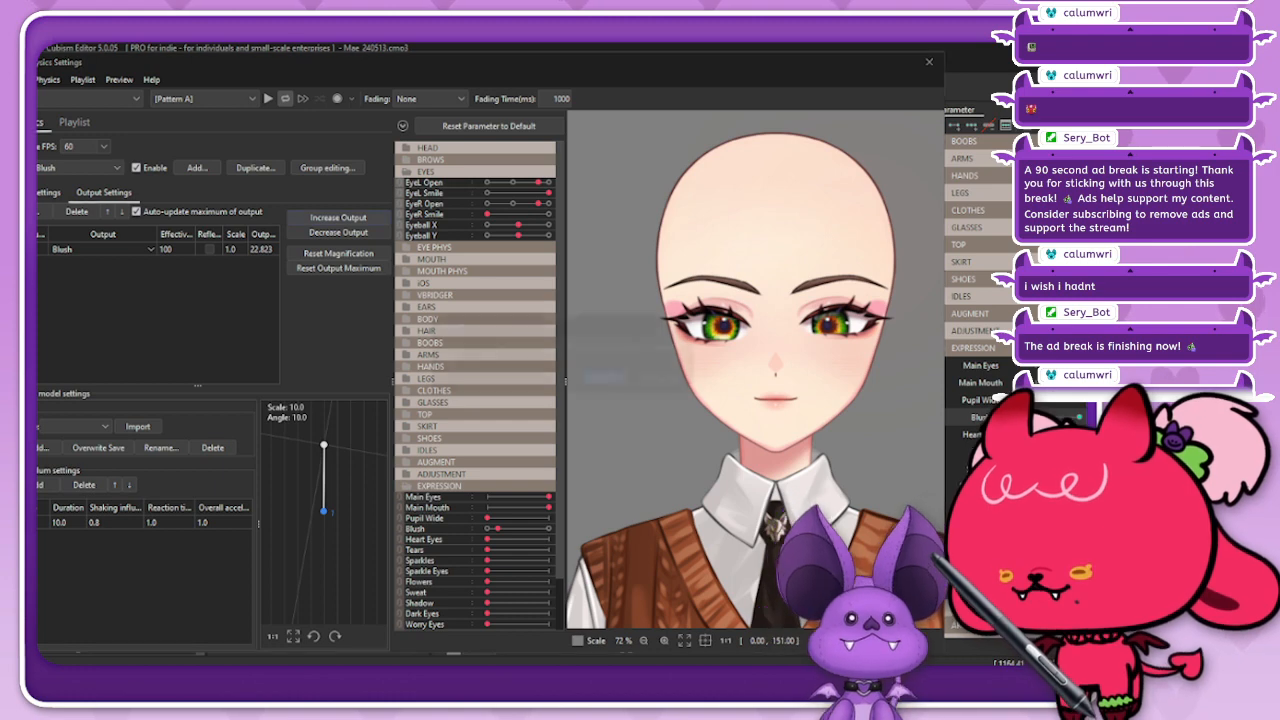
pyautogui.press('Return')
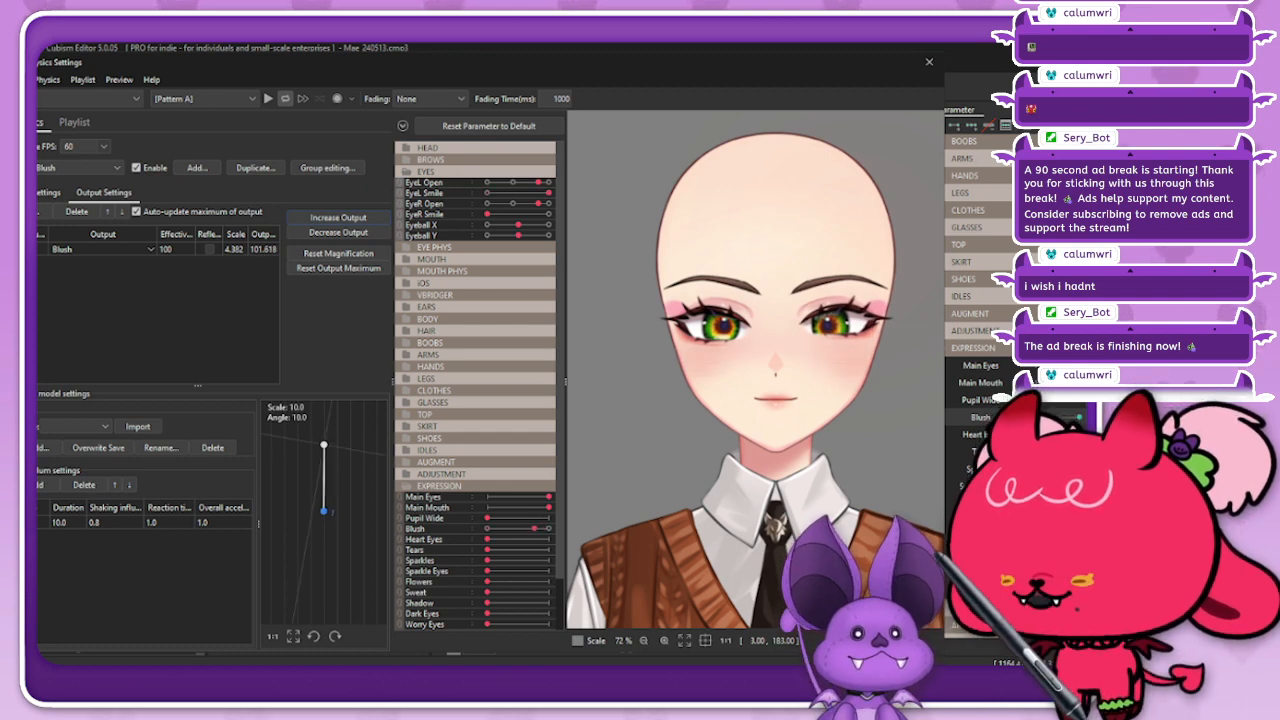
# Step: Set the Blush pendulum's shaking influence to 0.75, reaction time to 0.66 and overall acceleration to 0.61, and test with EyeL Smile
pyautogui.moveTo(115, 523); pyautogui.dragTo(113, 523)
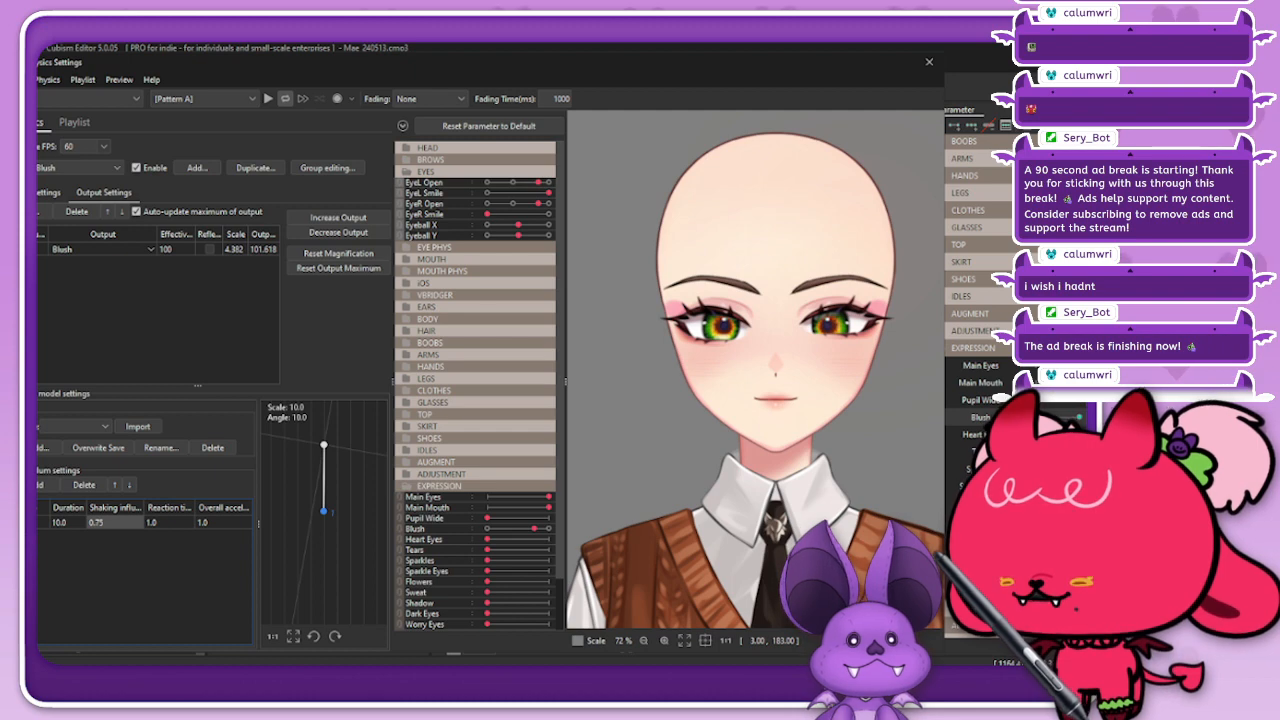
pyautogui.moveTo(168, 523); pyautogui.dragTo(205, 523)
pyautogui.moveTo(548, 193)
pyautogui.mouseDown()
pyautogui.moveTo(518, 193)
pyautogui.moveTo(549, 193)
pyautogui.mouseUp()
# Step: Set the Blush input's angle normalization range to a minimum of -30 and a maximum of 30
pyautogui.click(50, 193)
pyautogui.click(89, 303)
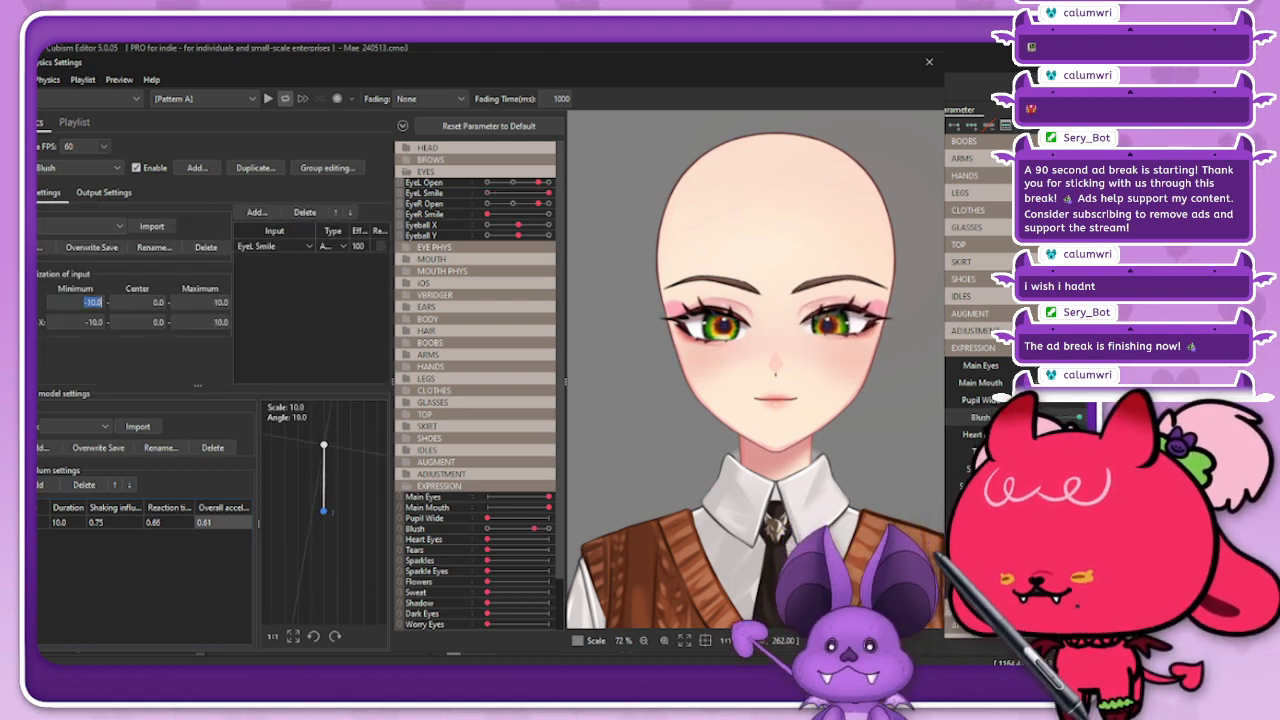
pyautogui.click(89, 303)
pyautogui.doubleClick(89, 303)
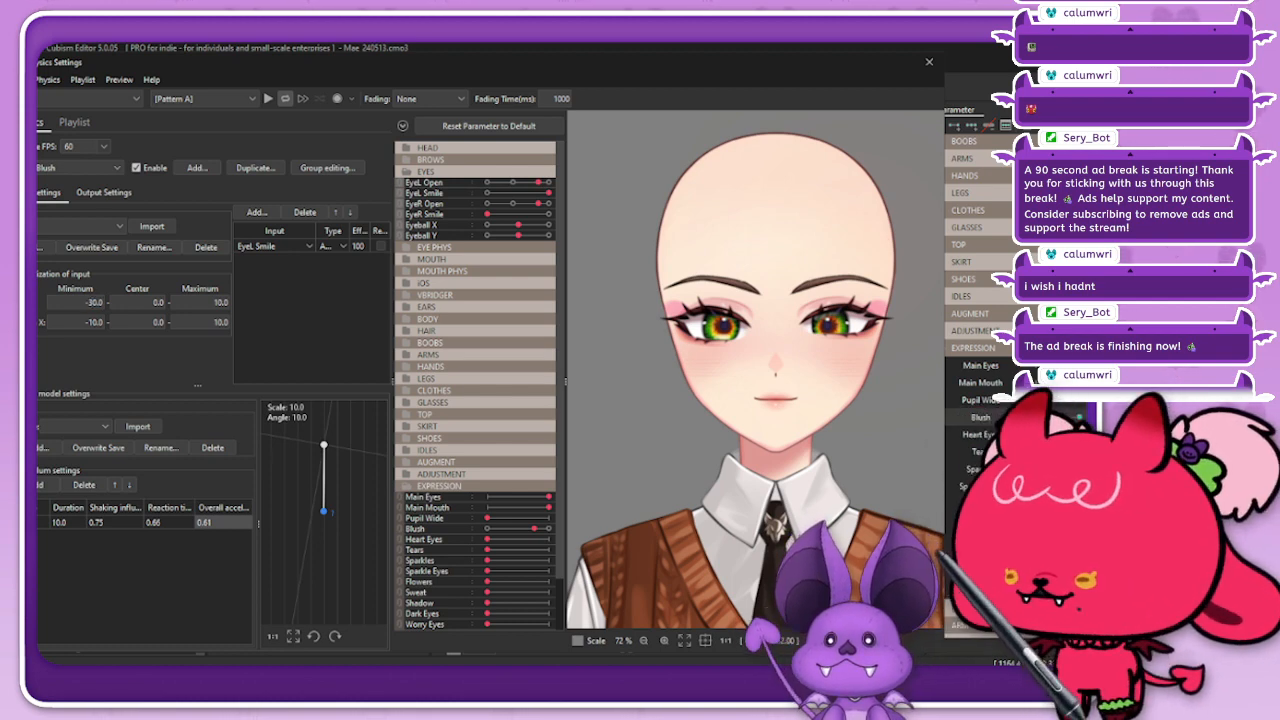
pyautogui.doubleClick(218, 303)
pyautogui.write('30')
pyautogui.press('Return')
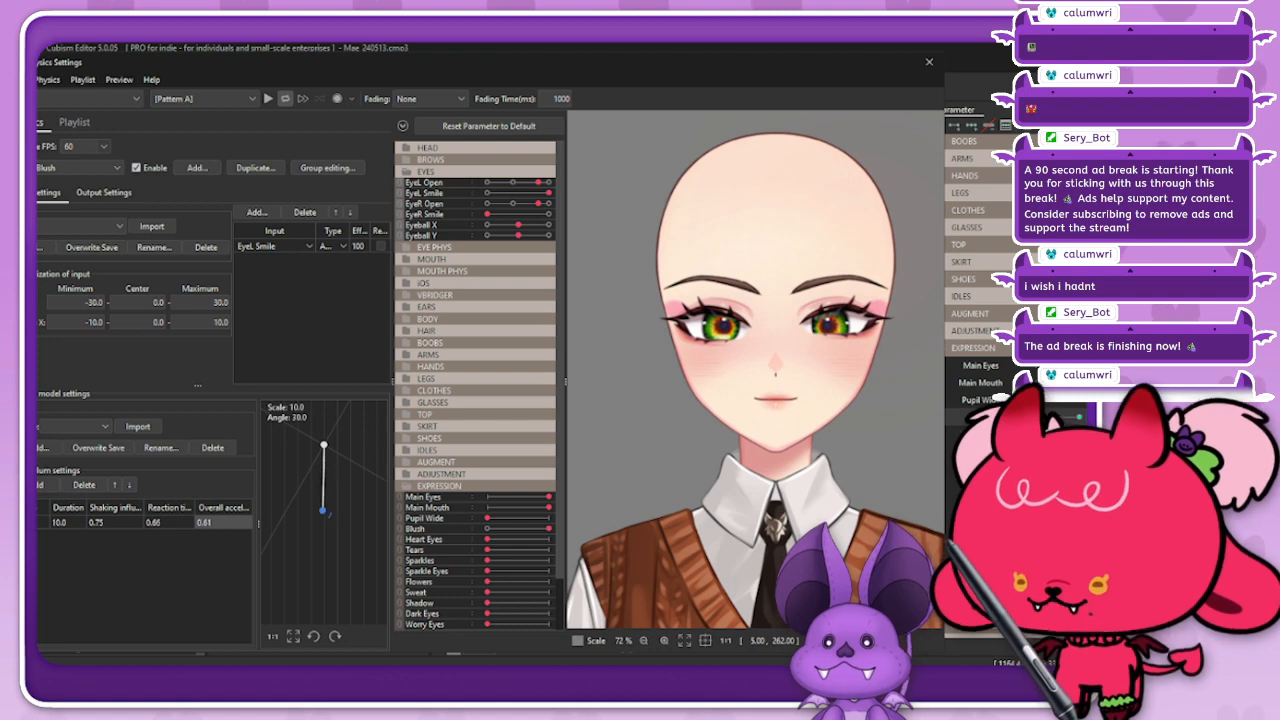
# Step: Decrease the Blush physics output, bringing its scale to 1.91
pyautogui.click(103, 192)
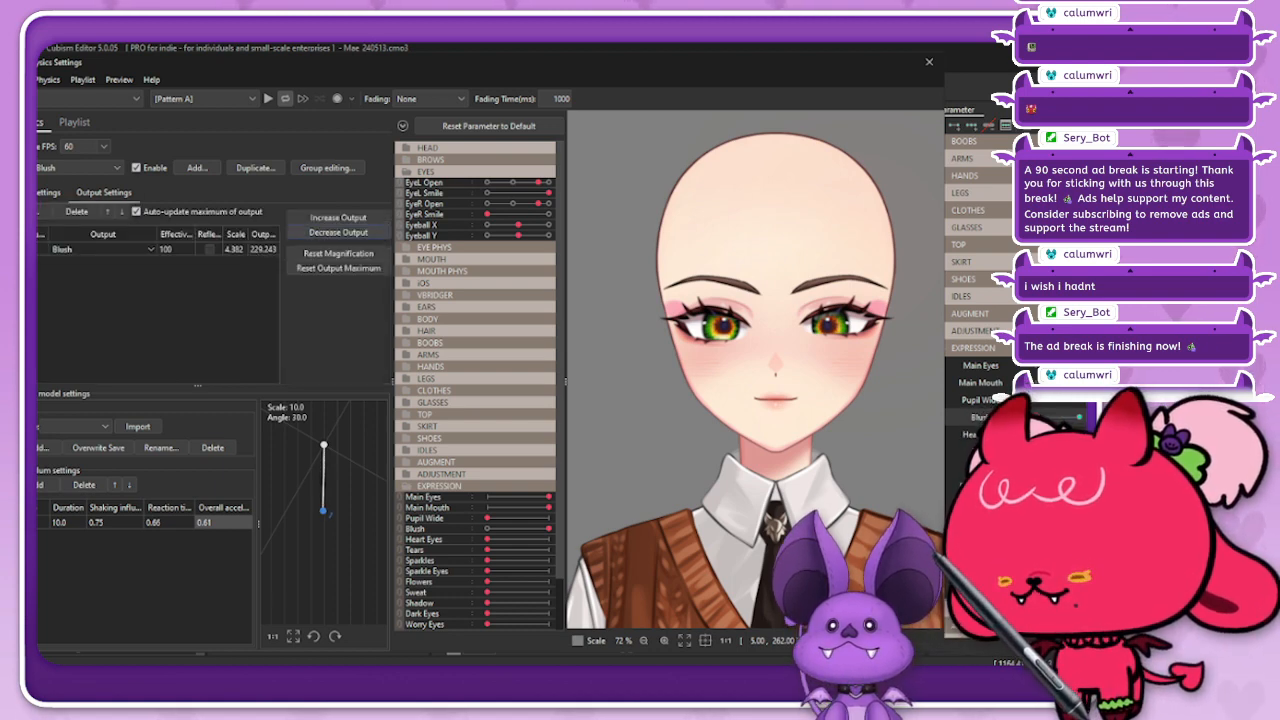
pyautogui.click(338, 232)
pyautogui.click(607, 378)
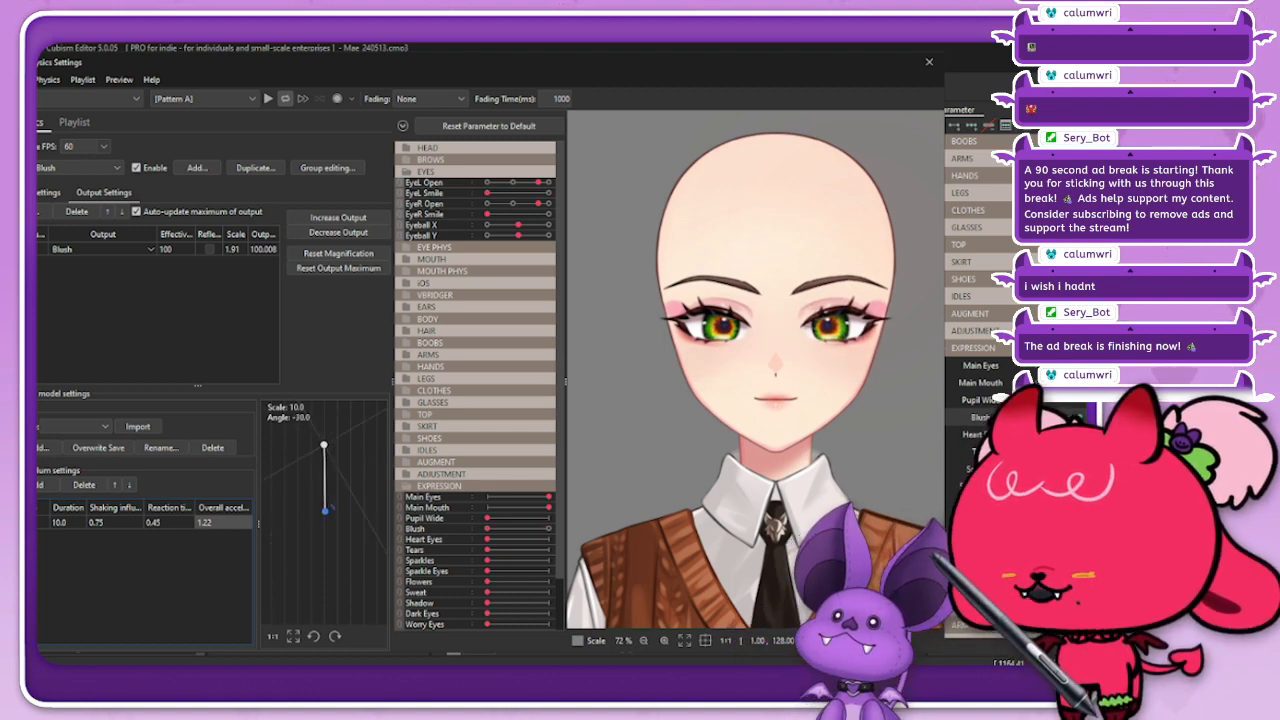
# Step: Tune the Blush pendulum to a duration of 15.4, a reaction time of 1.03 and an overall acceleration of 0.14
pyautogui.moveTo(158, 522); pyautogui.dragTo(171, 522)
pyautogui.moveTo(220, 522); pyautogui.dragTo(161, 522)
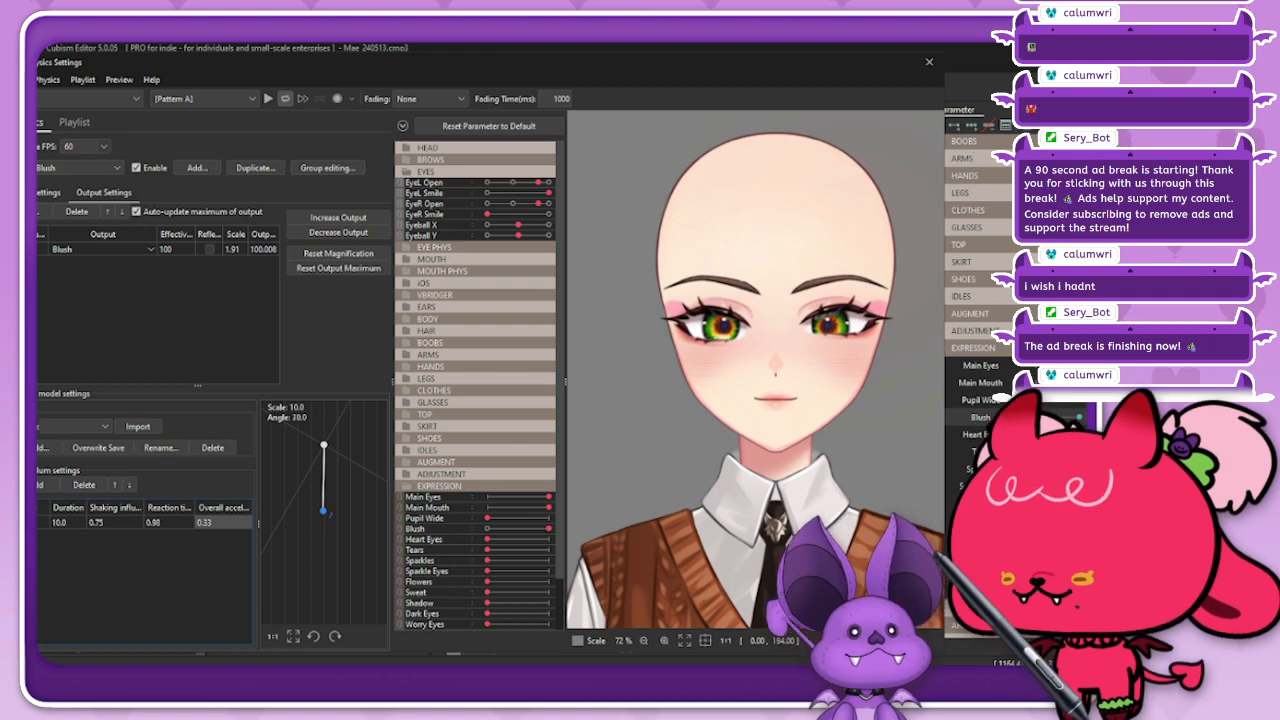
pyautogui.write('0.23')
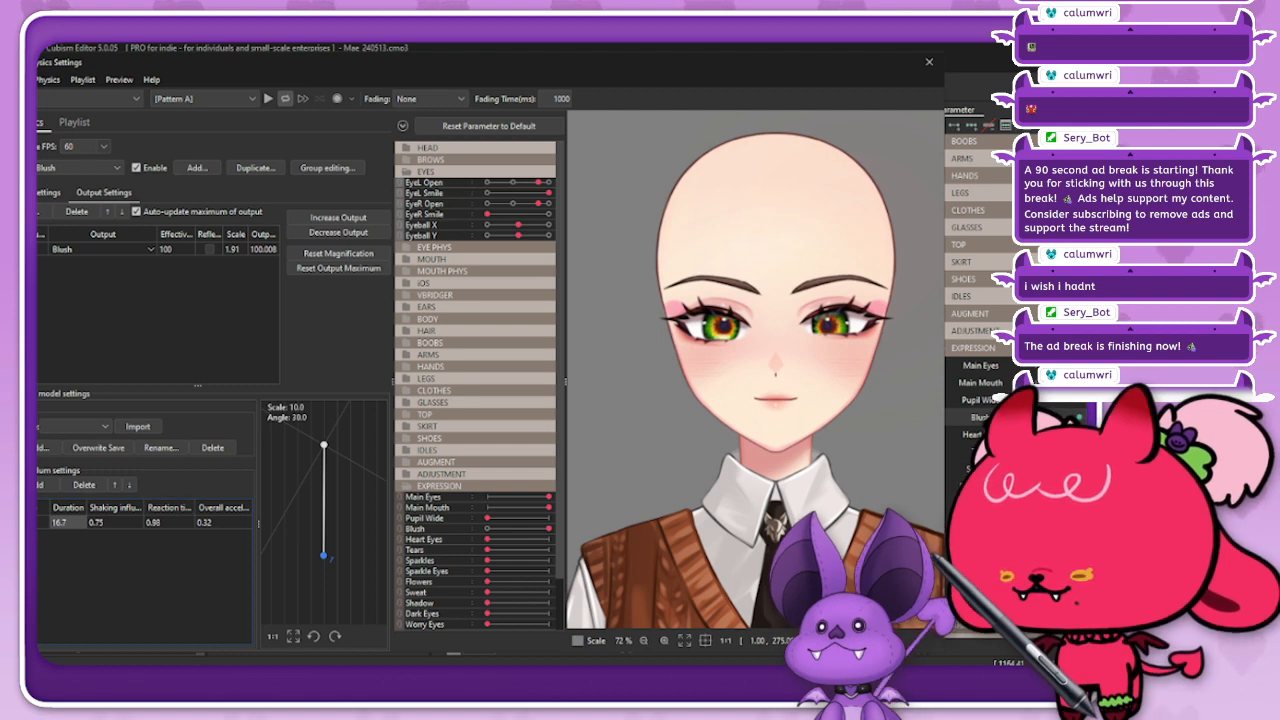
pyautogui.click(160, 522)
pyautogui.moveTo(154, 522); pyautogui.dragTo(167, 522)
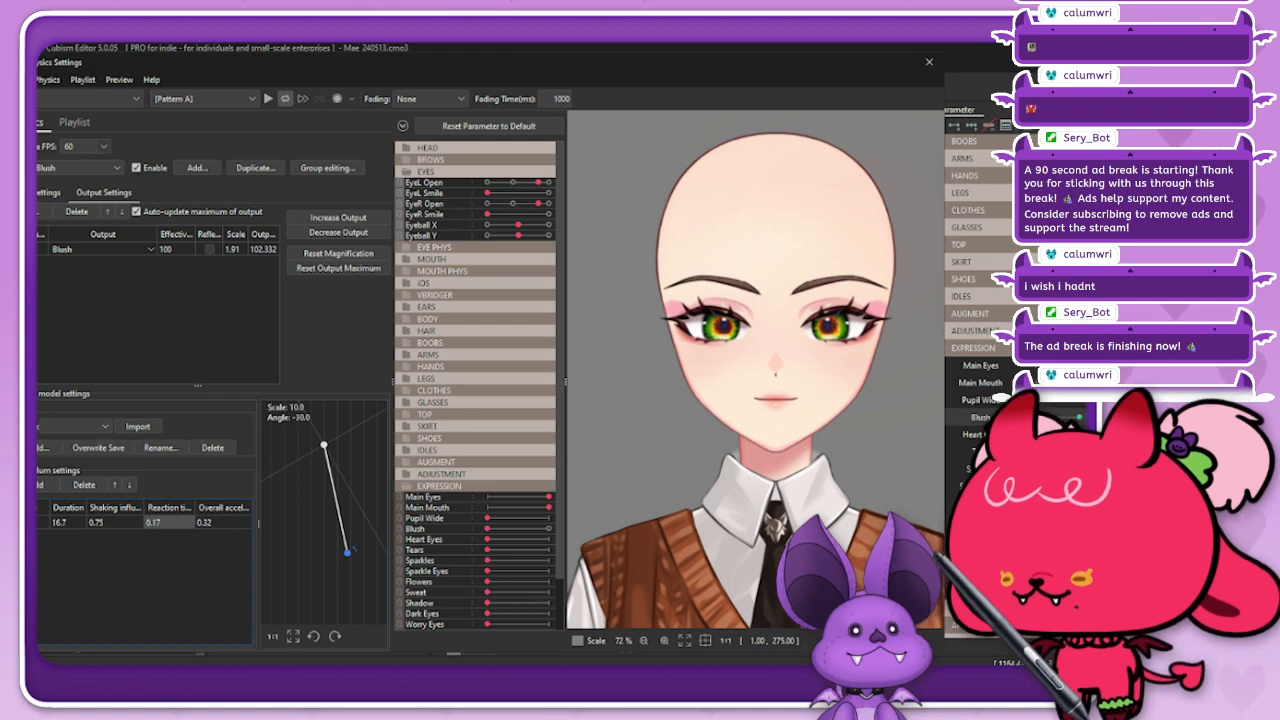
pyautogui.moveTo(168, 522); pyautogui.dragTo(254, 522)
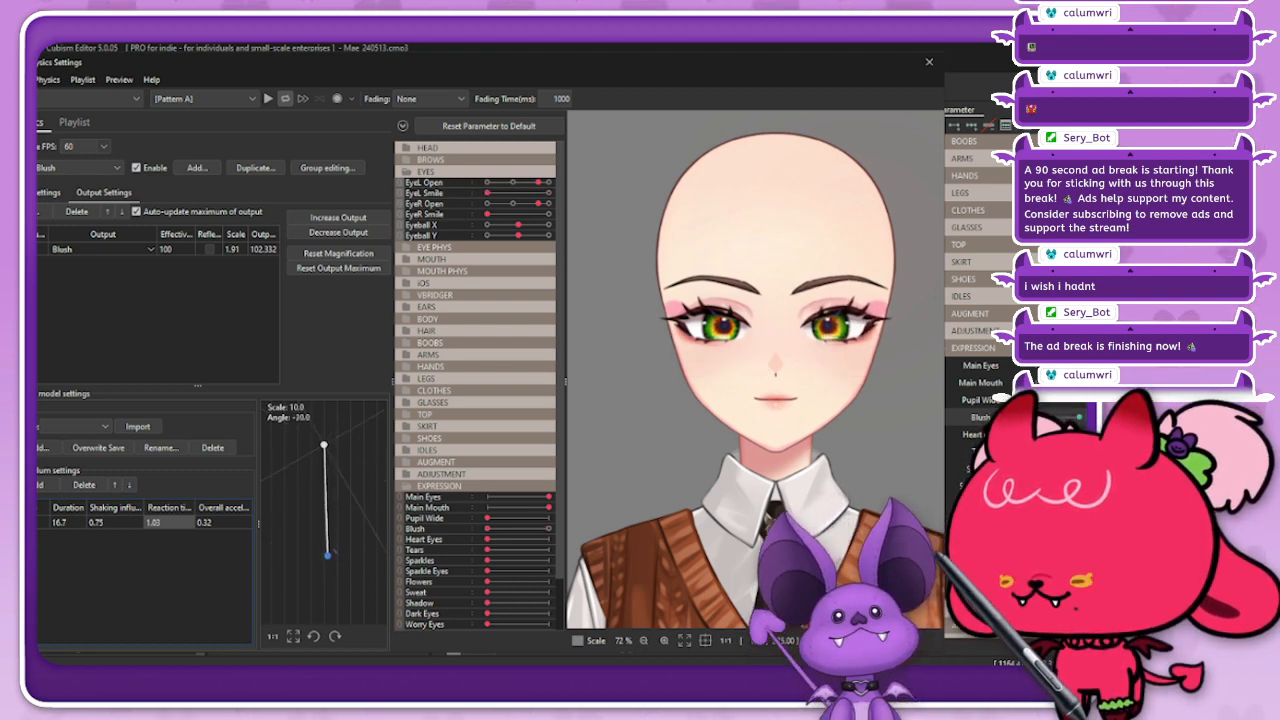
pyautogui.moveTo(222, 522); pyautogui.dragTo(214, 522)
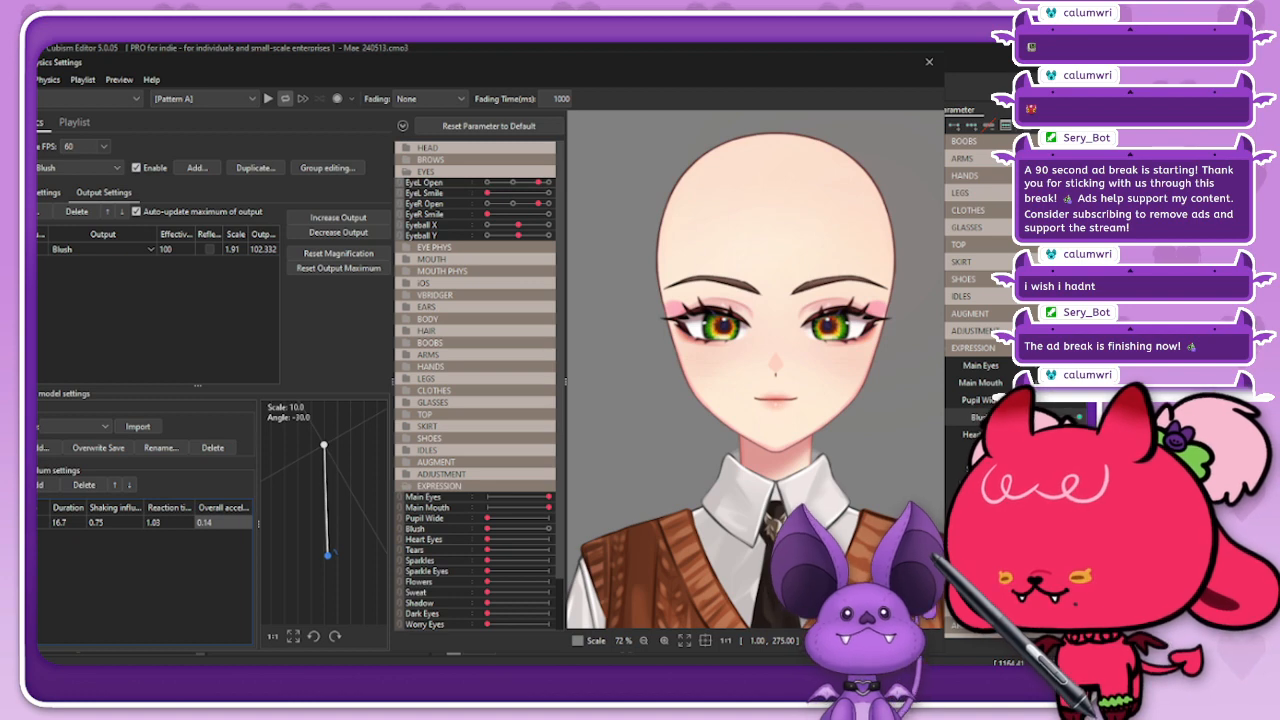
pyautogui.moveTo(68, 522); pyautogui.dragTo(56, 522)
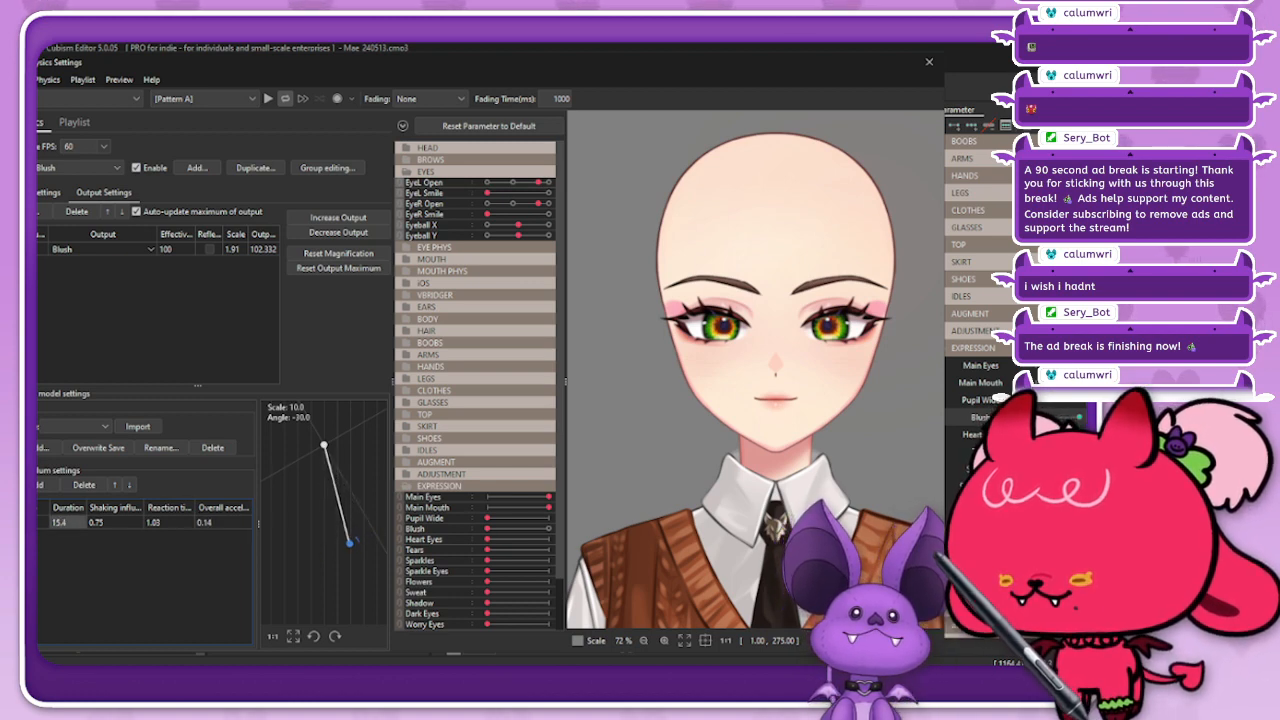
# Step: Tune the Blush pendulum to a reaction time of 4.75 and an overall acceleration of 0.67
pyautogui.moveTo(168, 522); pyautogui.dragTo(146, 522)
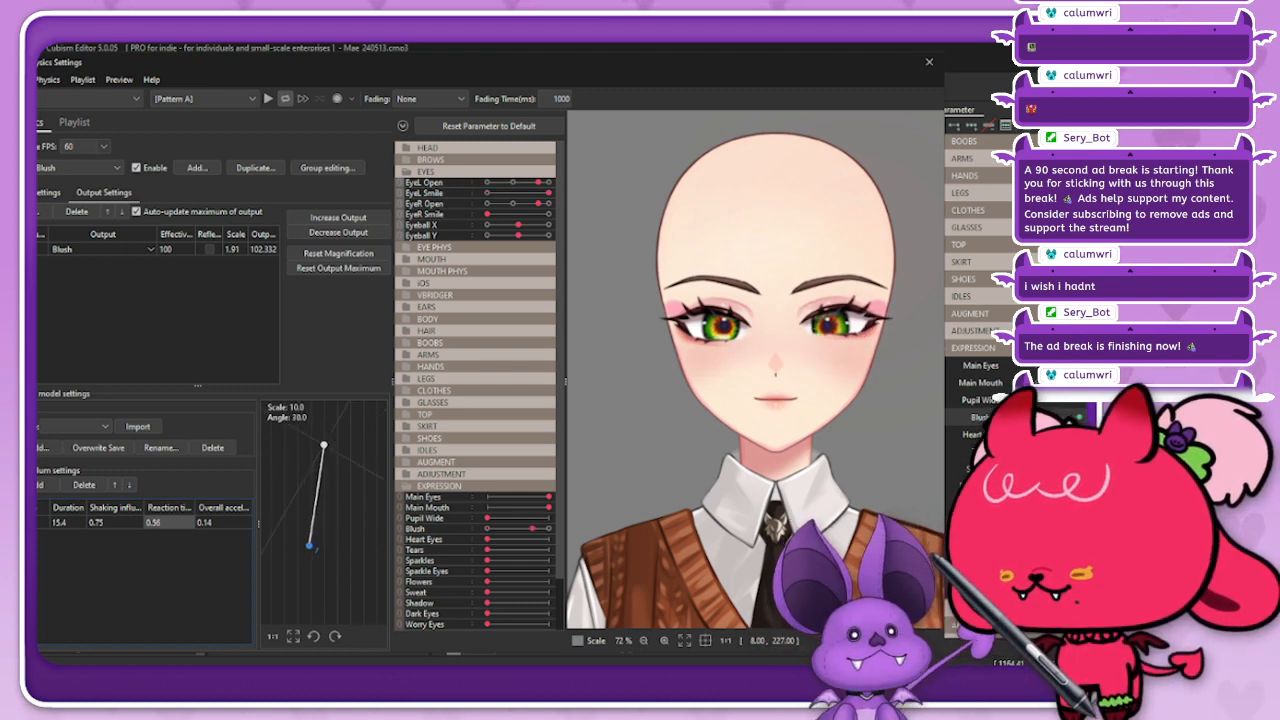
pyautogui.moveTo(153, 522); pyautogui.dragTo(120, 522)
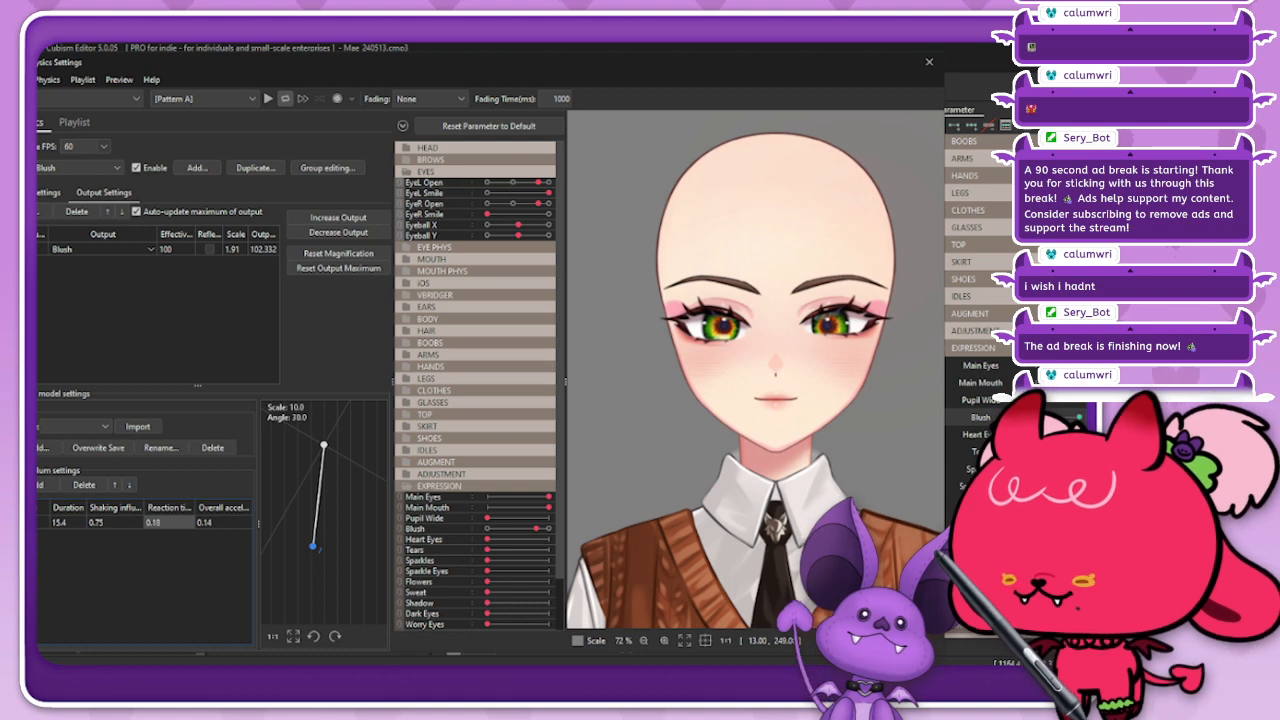
pyautogui.moveTo(205, 522); pyautogui.dragTo(300, 522)
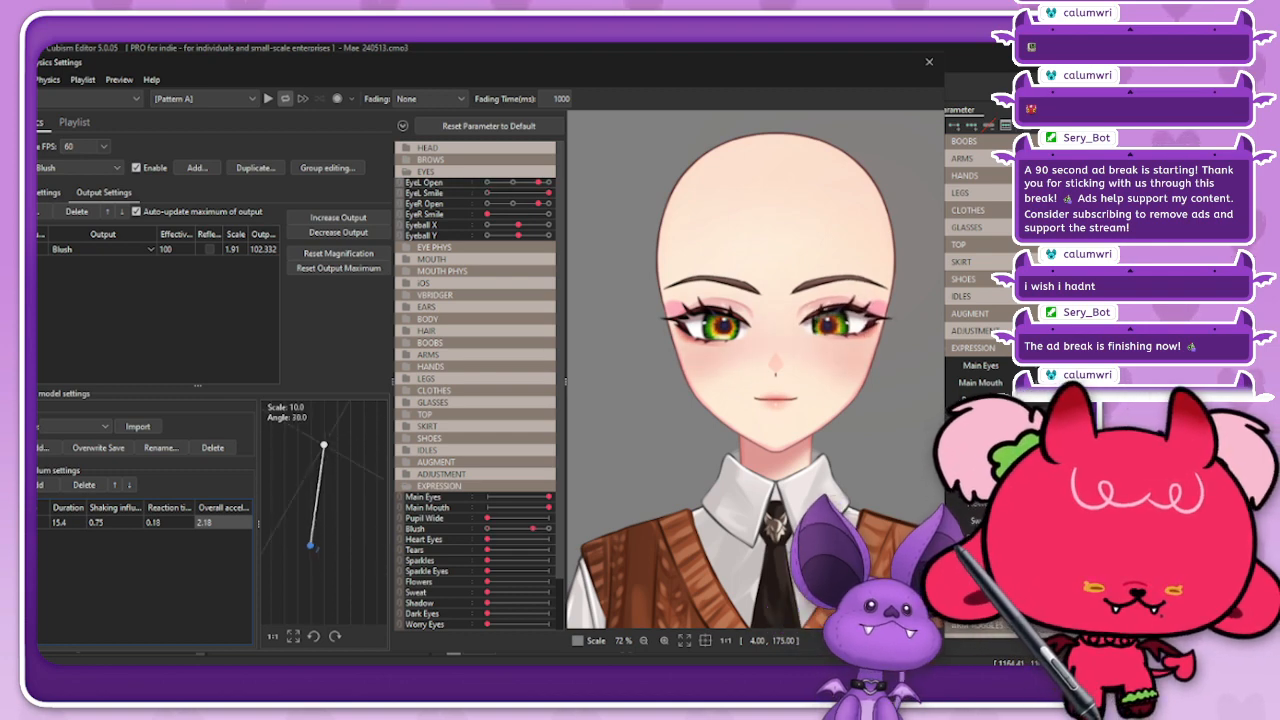
pyautogui.moveTo(168, 522); pyautogui.dragTo(320, 522)
pyautogui.moveTo(222, 522)
pyautogui.mouseDown()
pyautogui.moveTo(160, 522)
pyautogui.moveTo(212, 522)
pyautogui.moveTo(200, 522)
pyautogui.mouseUp()
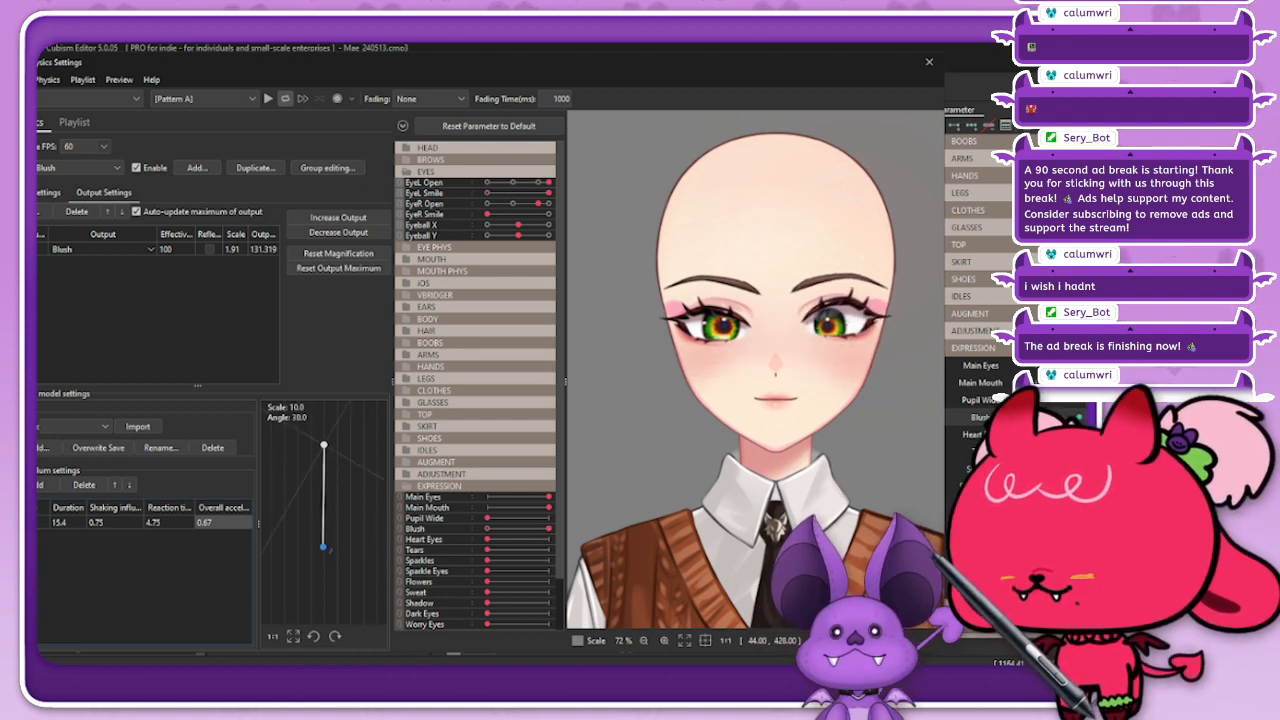
# Step: Save the current Blush pendulum settings as a physics model preset named "what is this"
pyautogui.click(45, 448)
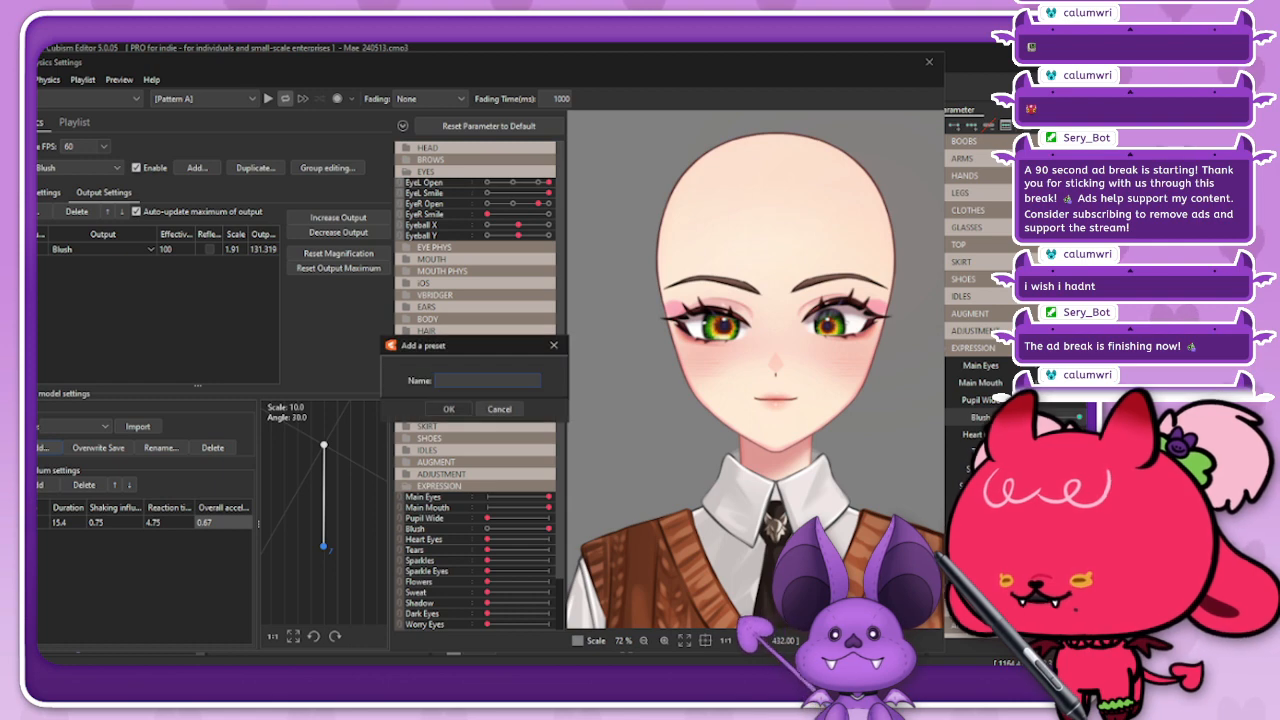
pyautogui.write('what')
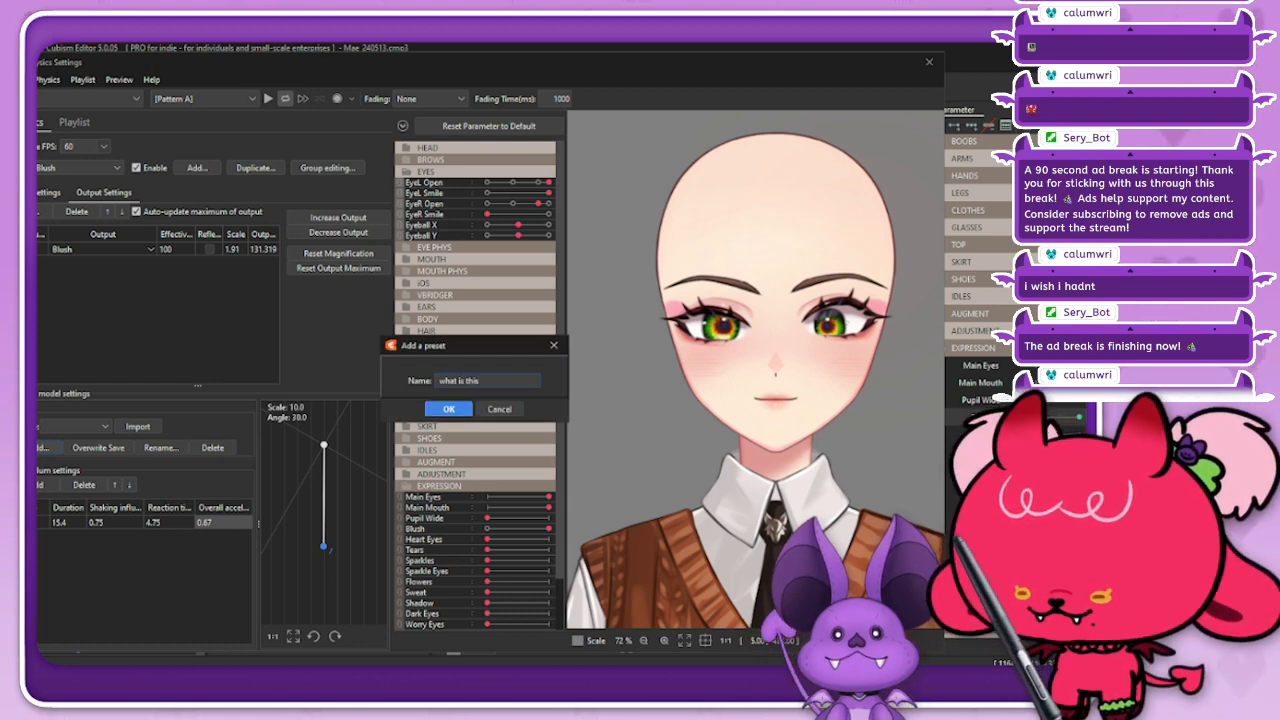
pyautogui.write(' is this')
pyautogui.press('Return')
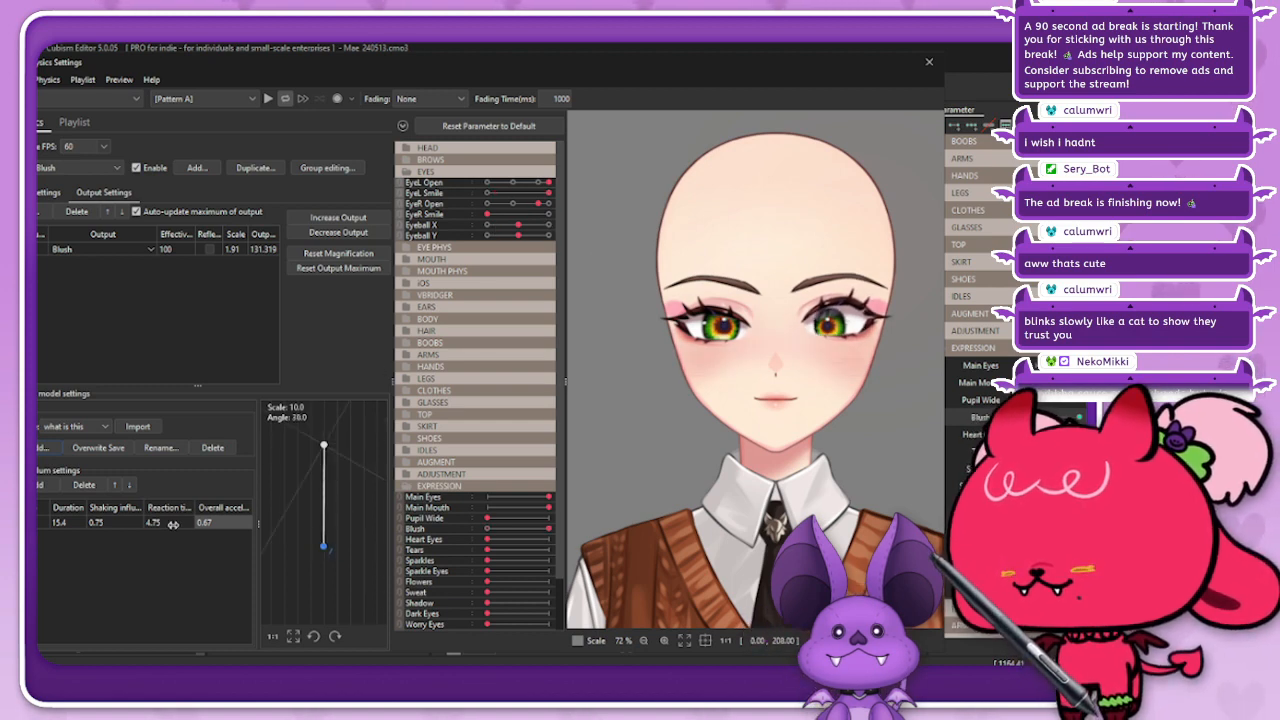
# Step: Lower the Blush pendulum's reaction time to 0.91 and test the blush response with EyeL Smile
pyautogui.moveTo(173, 524)
pyautogui.mouseDown()
pyautogui.moveTo(150, 524)
pyautogui.moveTo(168, 523)
pyautogui.mouseUp()
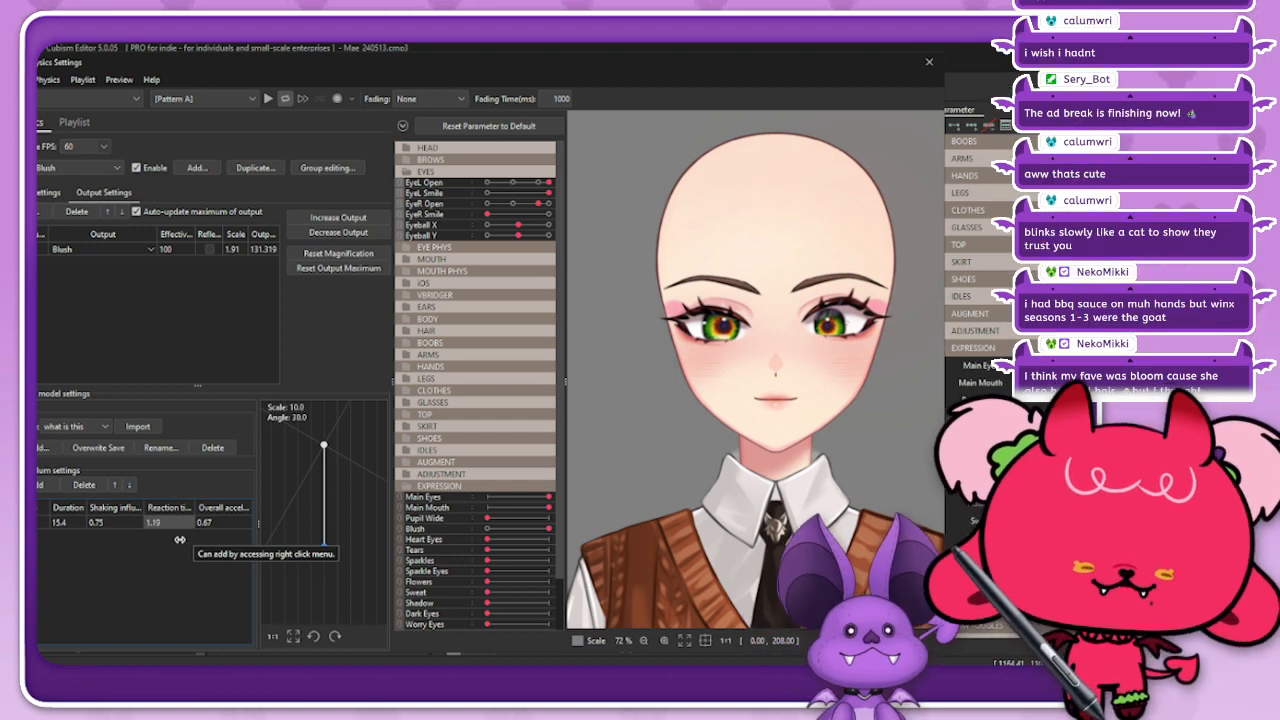
pyautogui.moveTo(160, 525); pyautogui.dragTo(166, 523)
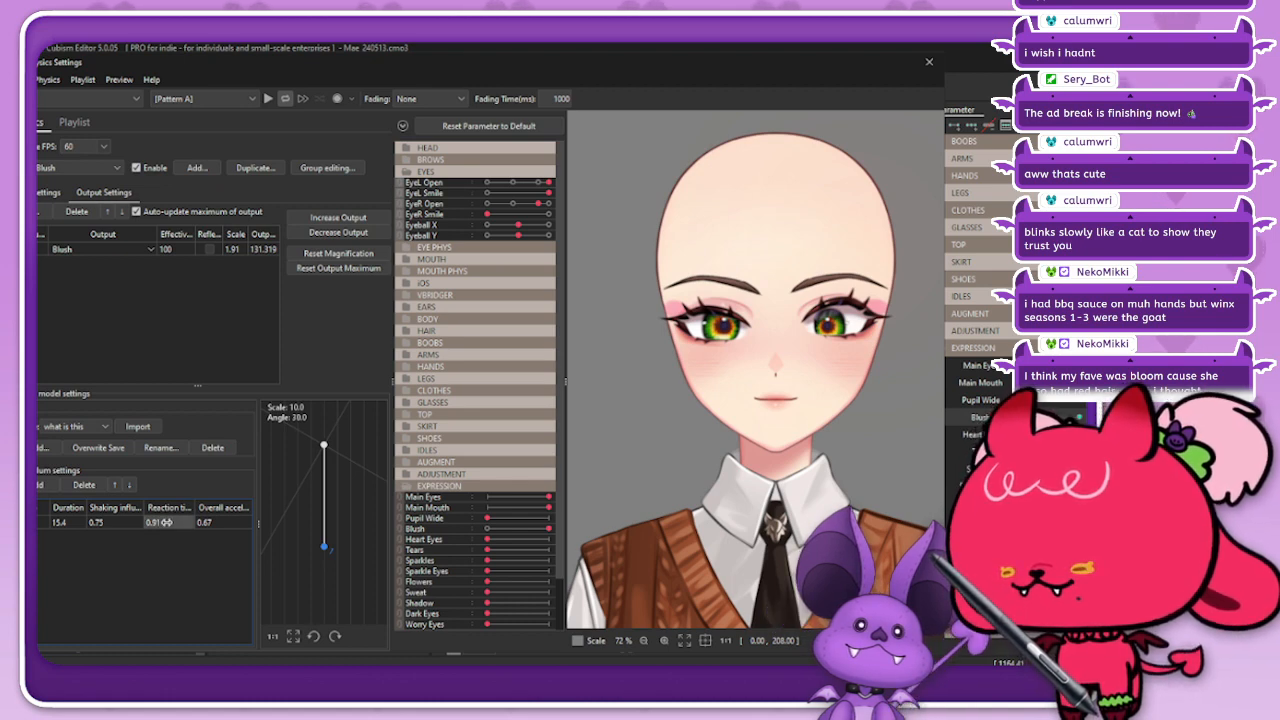
pyautogui.moveTo(549, 194); pyautogui.dragTo(424, 210)
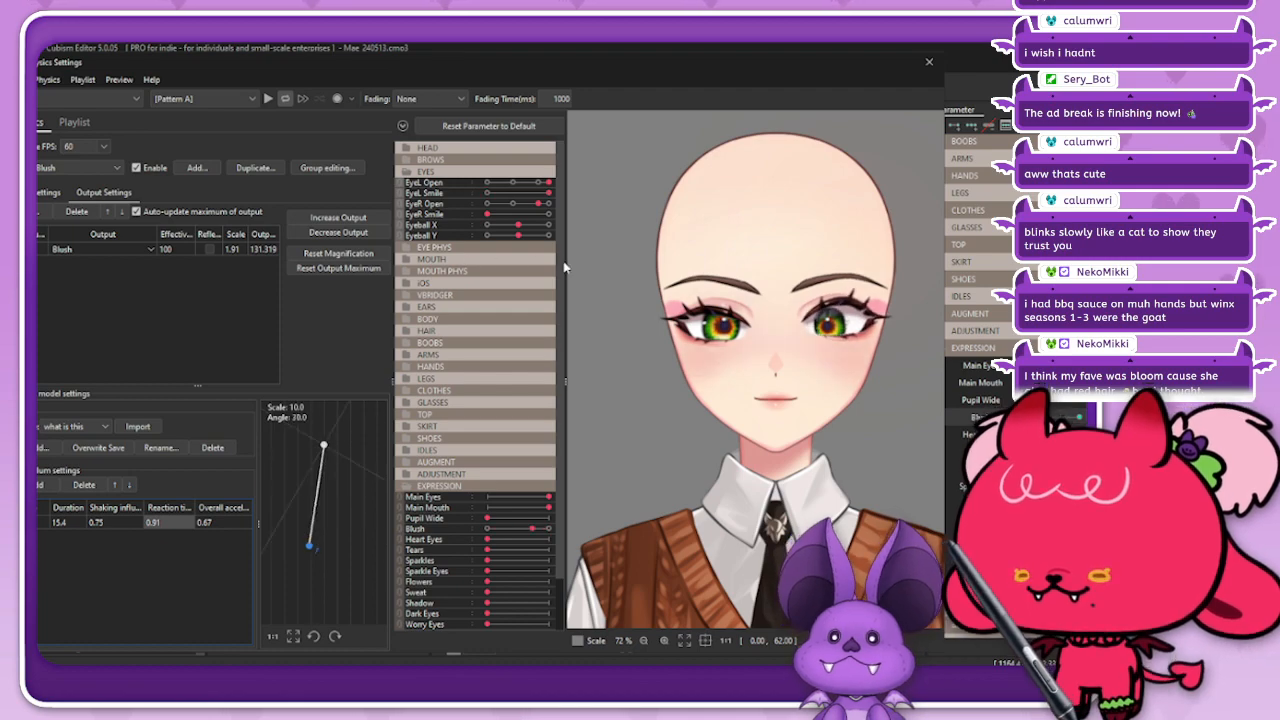
# Step: Close the physics settings and return to the BROWS and EYES parameter groups of the model
pyautogui.click(926, 64)
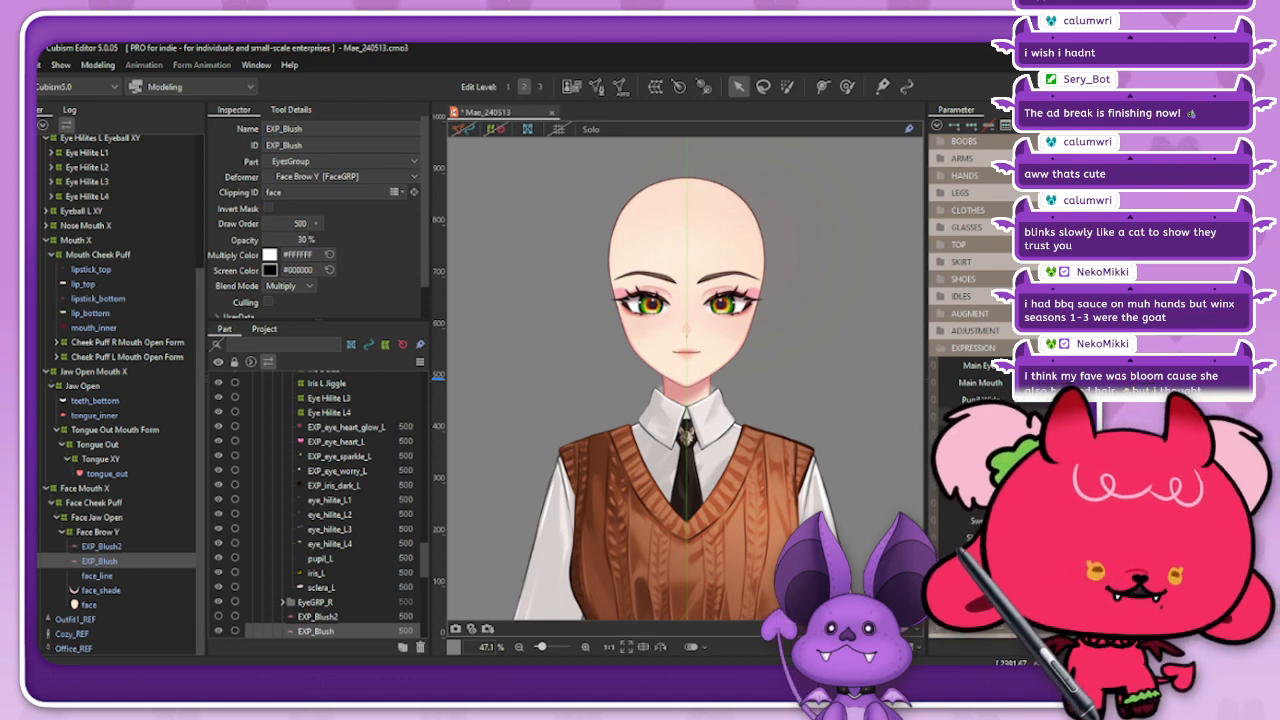
pyautogui.scroll(5, 970, 300)
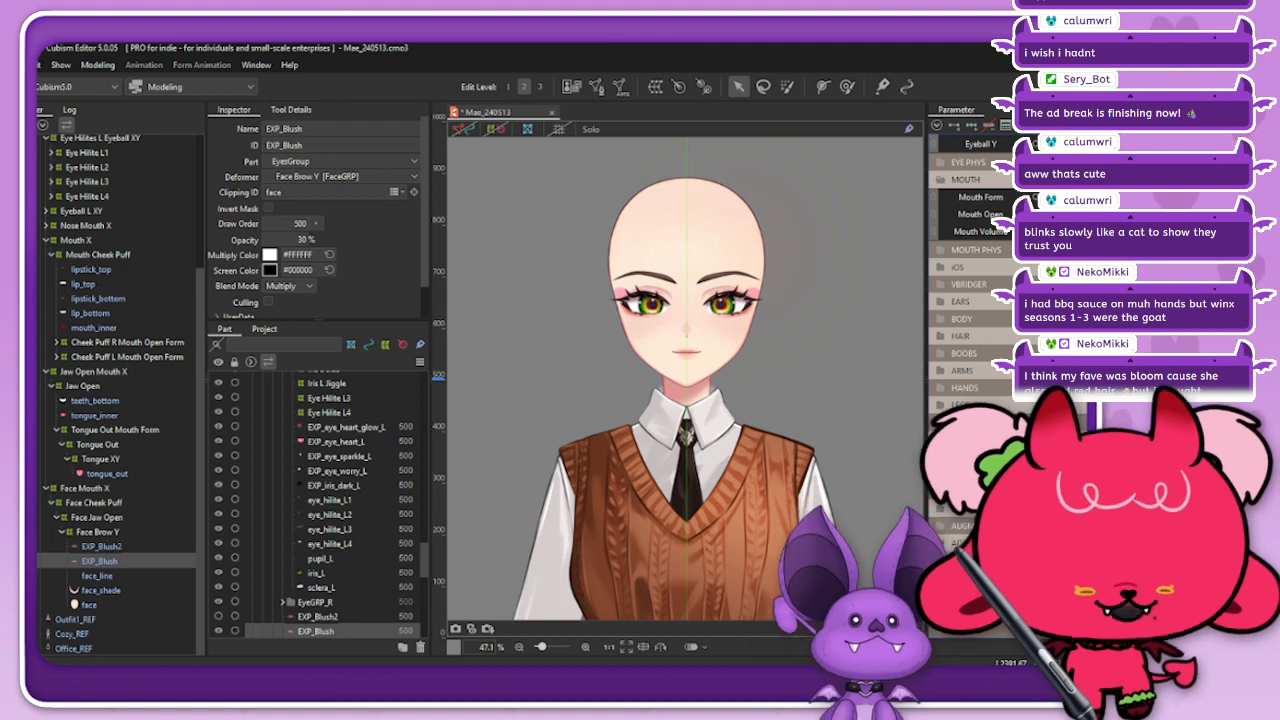
pyautogui.scroll(1, 970, 270)
pyautogui.scroll(1, 970, 260)
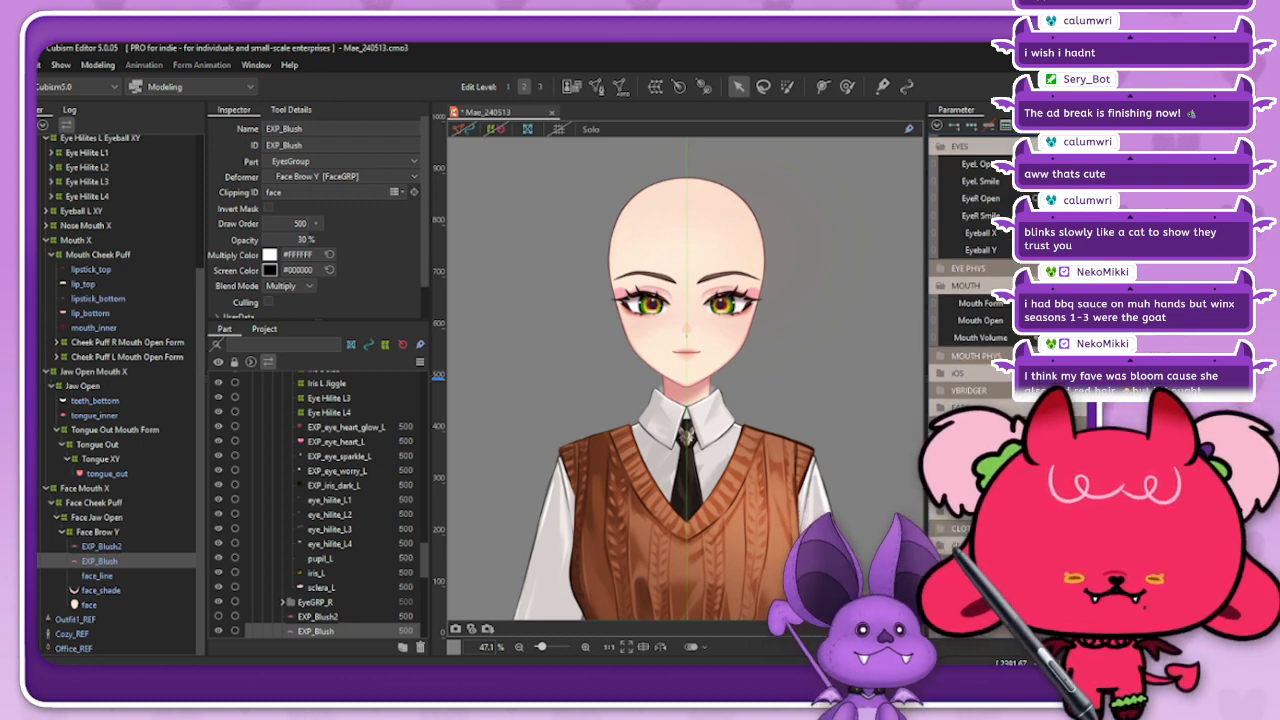
pyautogui.scroll(2, 970, 250)
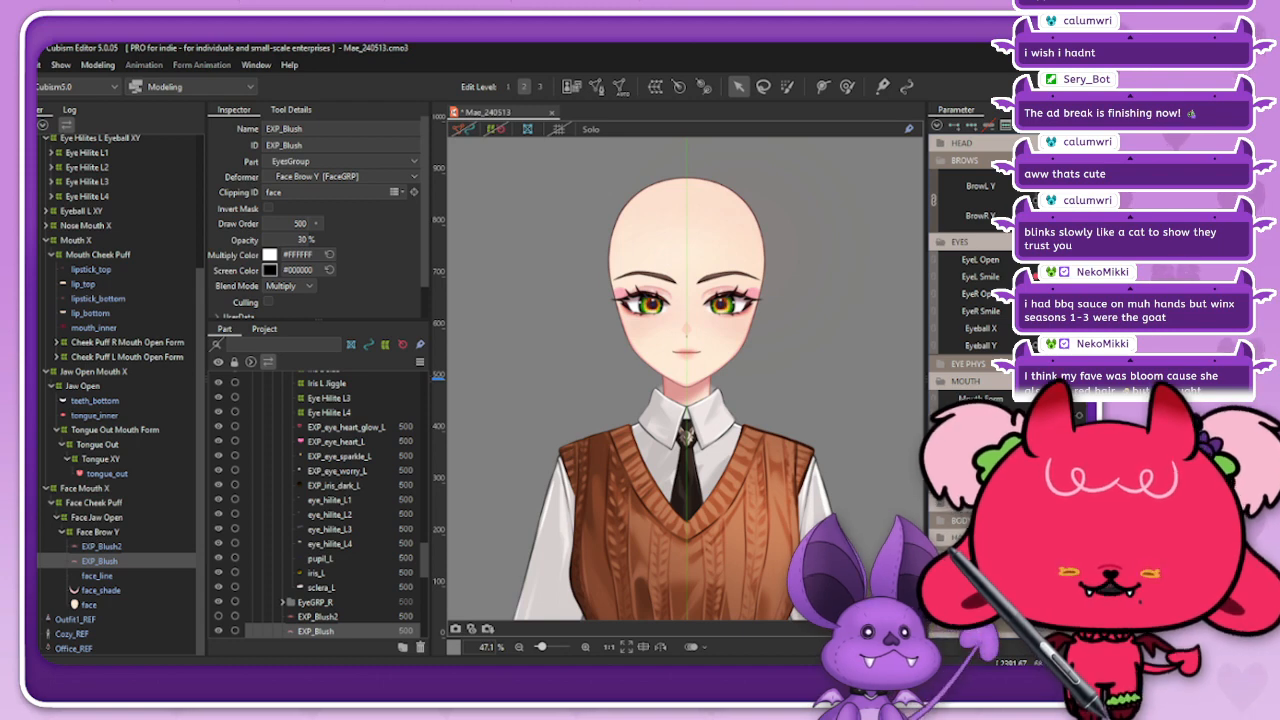
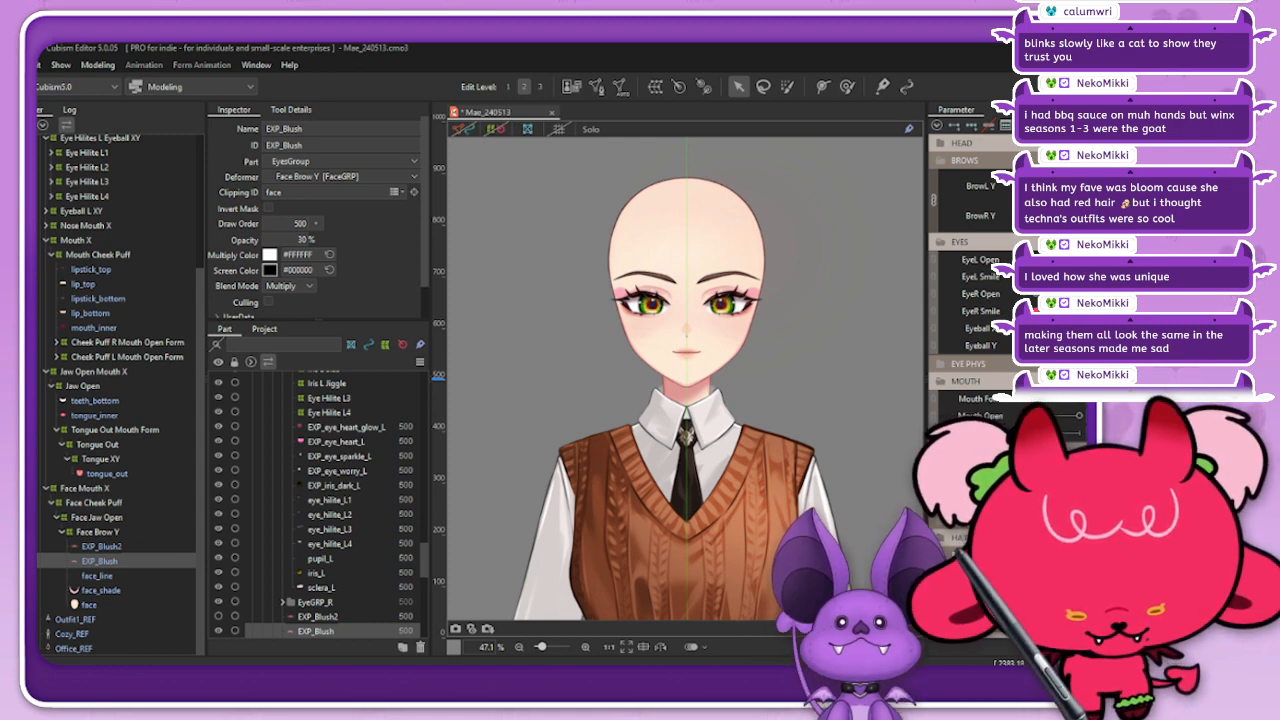
# Step: View the Winx-lookalike image in the browser at 120% zoom, then return to the Mae_240513 model in Cubism Editor
pyautogui.moveTo(445, 655); pyautogui.dragTo(881, 56)
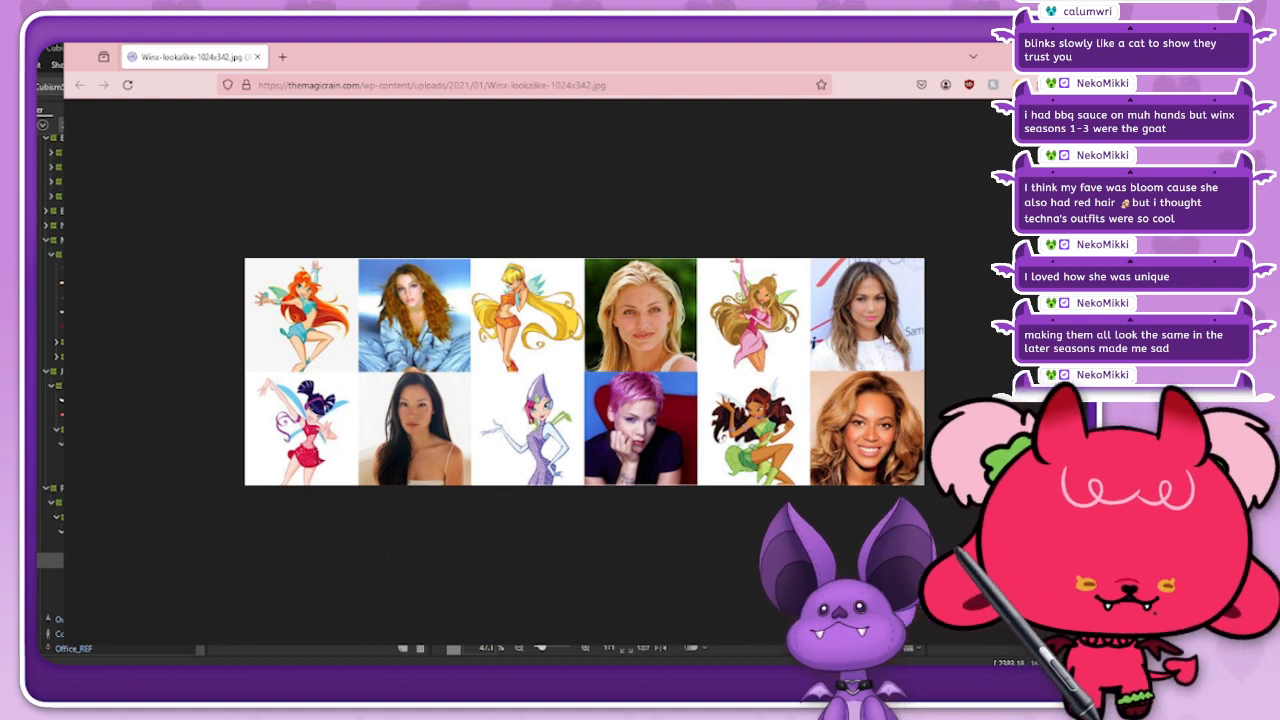
pyautogui.moveTo(799, 64); pyautogui.dragTo(772, 70)
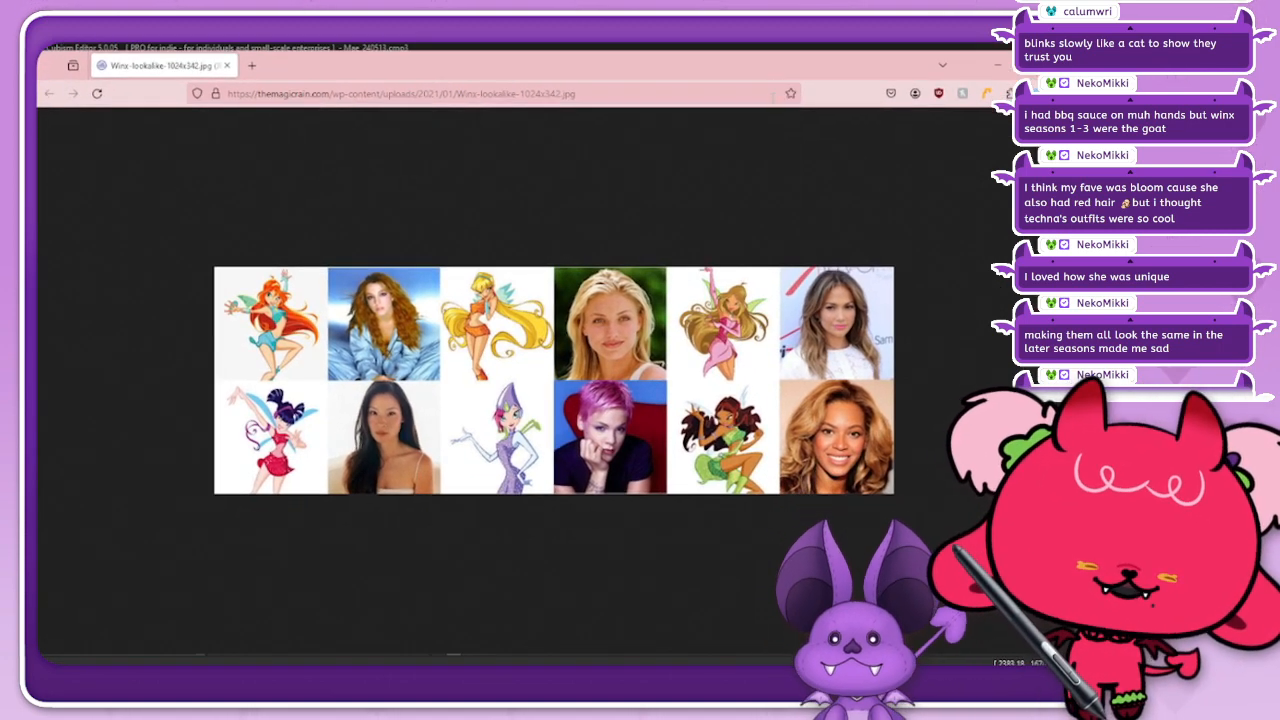
pyautogui.hotkey('ctrl', '+')
pyautogui.hotkey('ctrl', '+')
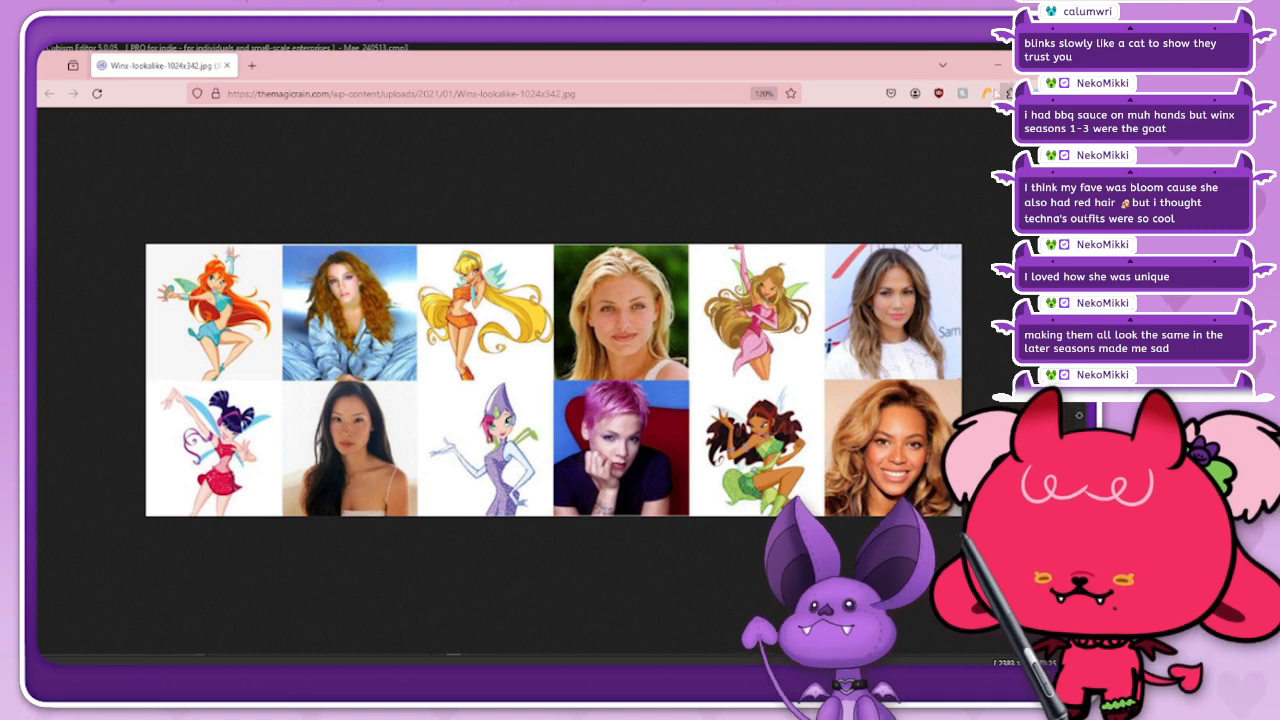
pyautogui.moveTo(620, 68); pyautogui.dragTo(606, 70)
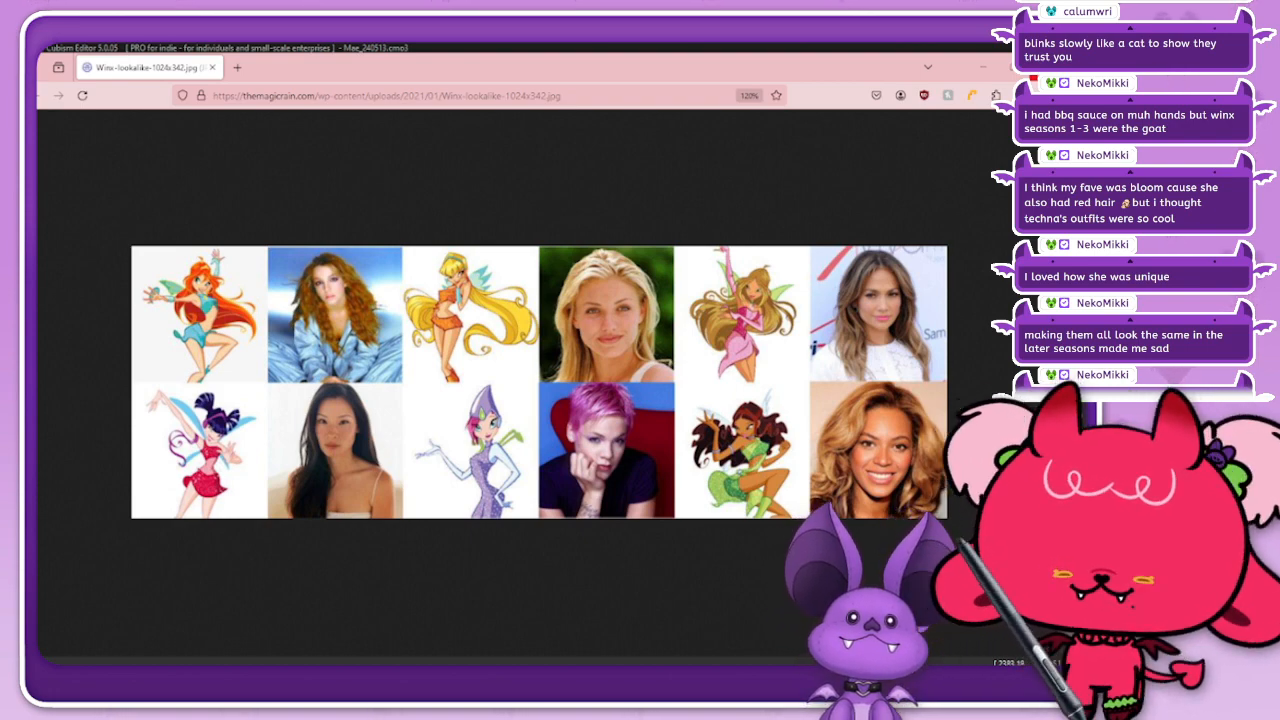
pyautogui.click(1039, 68)
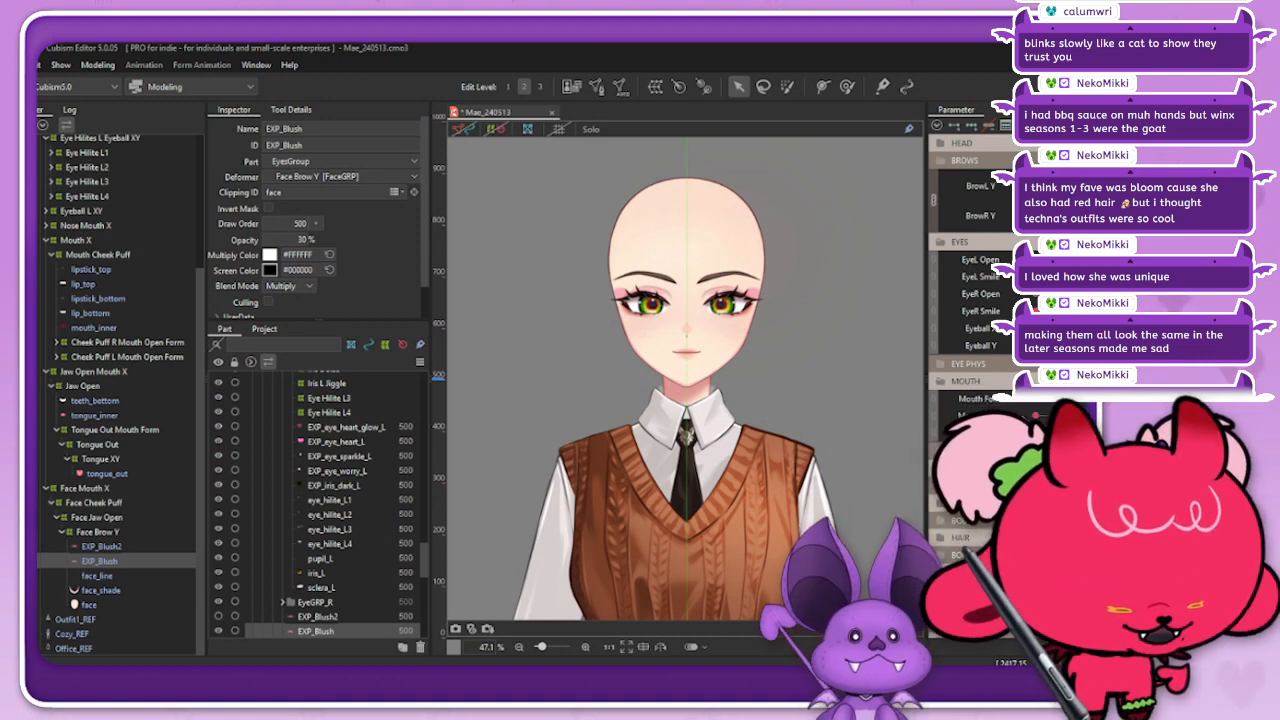
# Step: Collapse the EYES, BROWS and MOUTH parameter groups and expand the VBRIDGER group
pyautogui.click(103, 238)
pyautogui.click(964, 242)
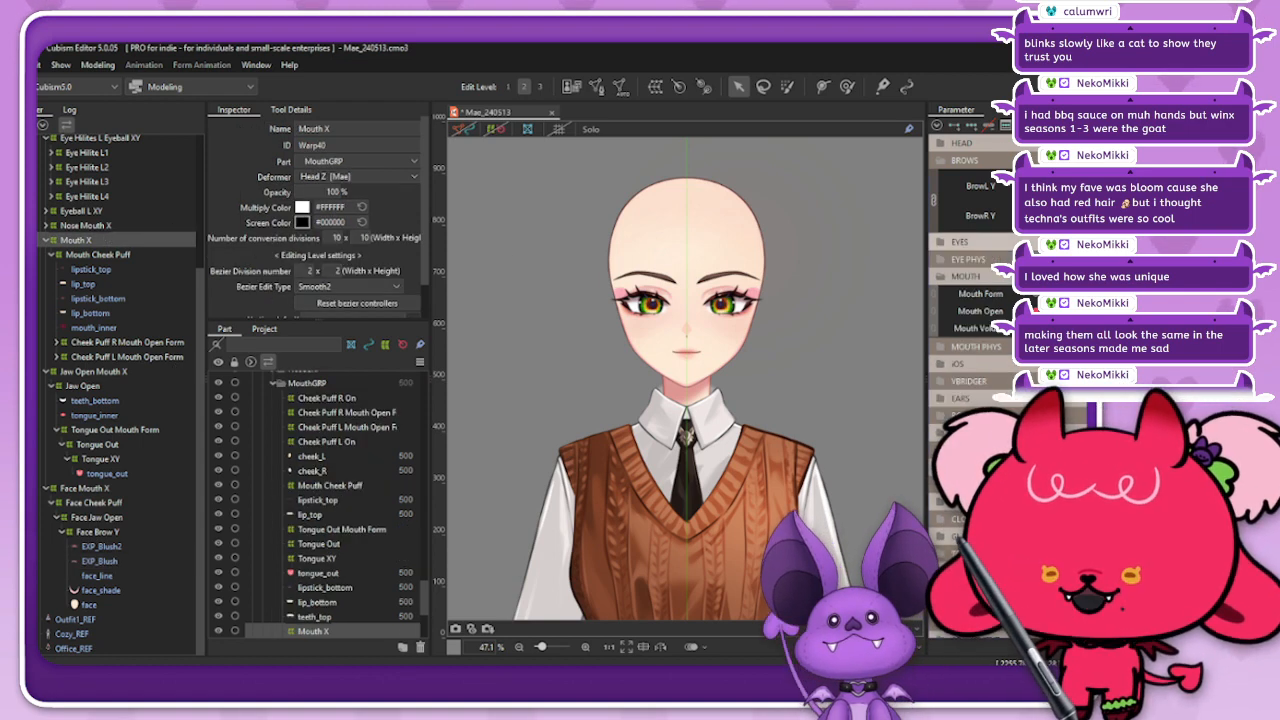
pyautogui.click(966, 160)
pyautogui.click(966, 212)
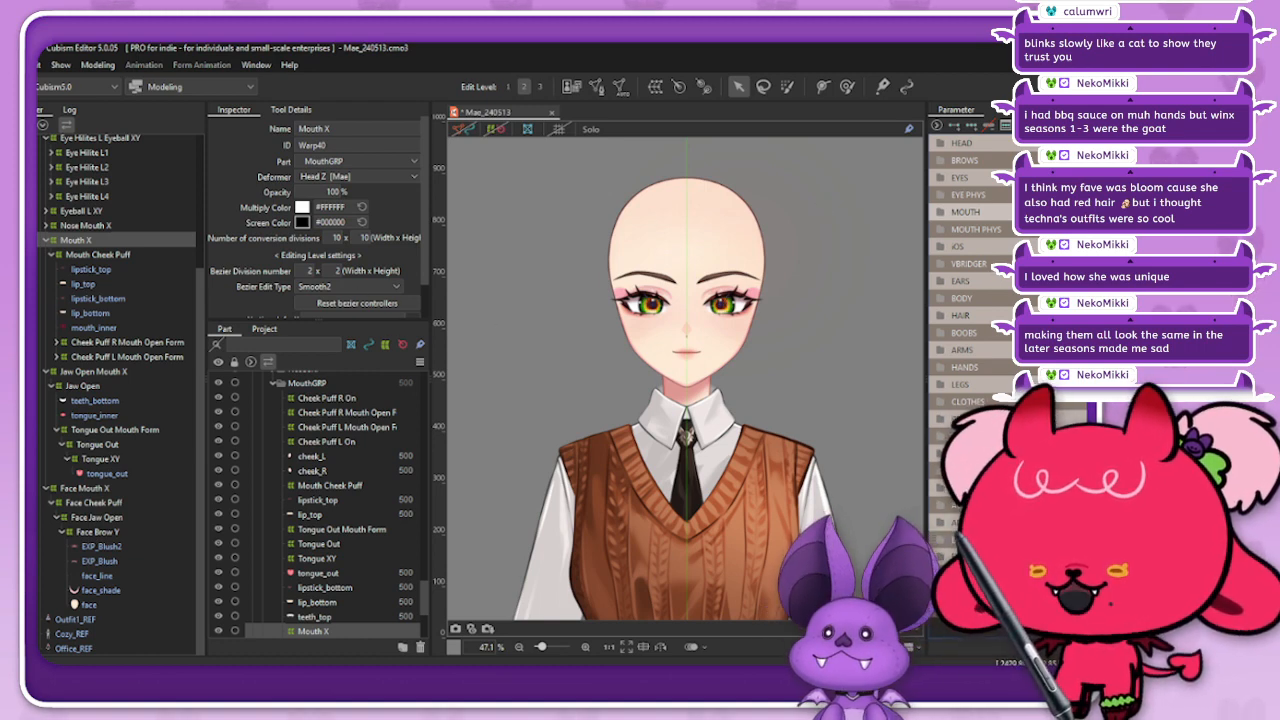
pyautogui.click(966, 263)
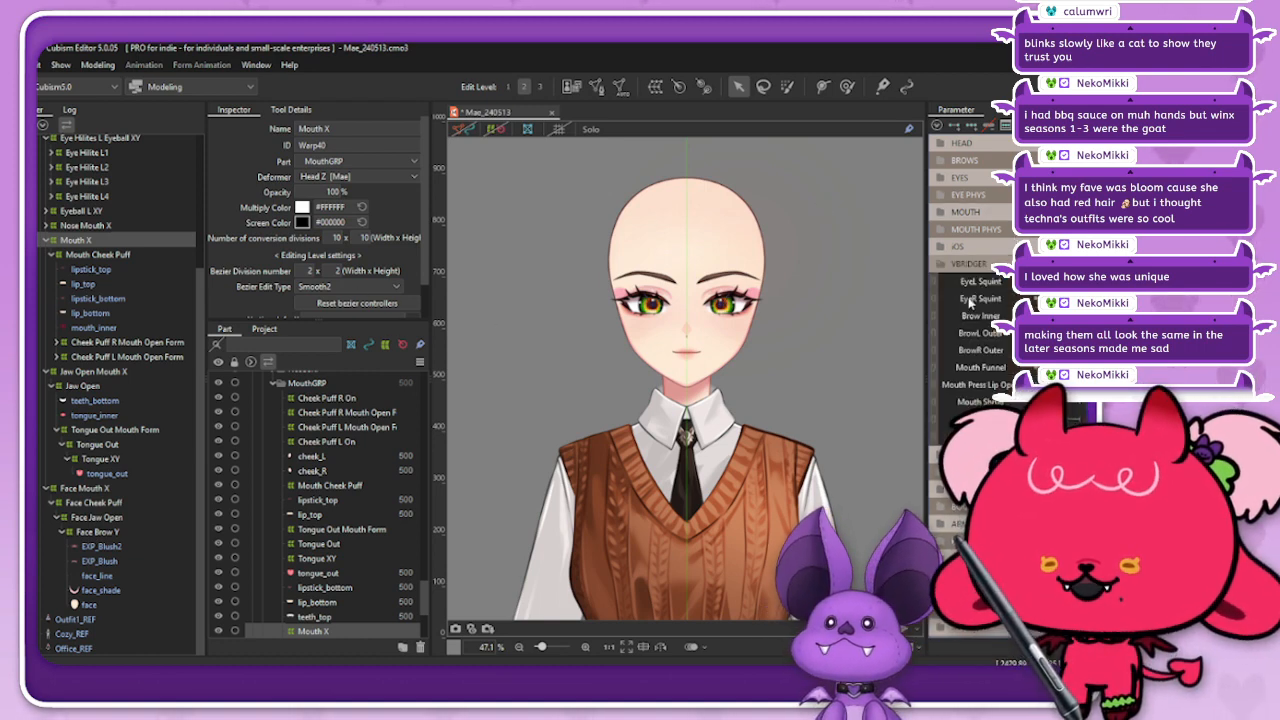
# Step: Select the eyebrow_L art mesh from the overlapping objects on the face and display its mesh close up
pyautogui.rightClick(729, 297)
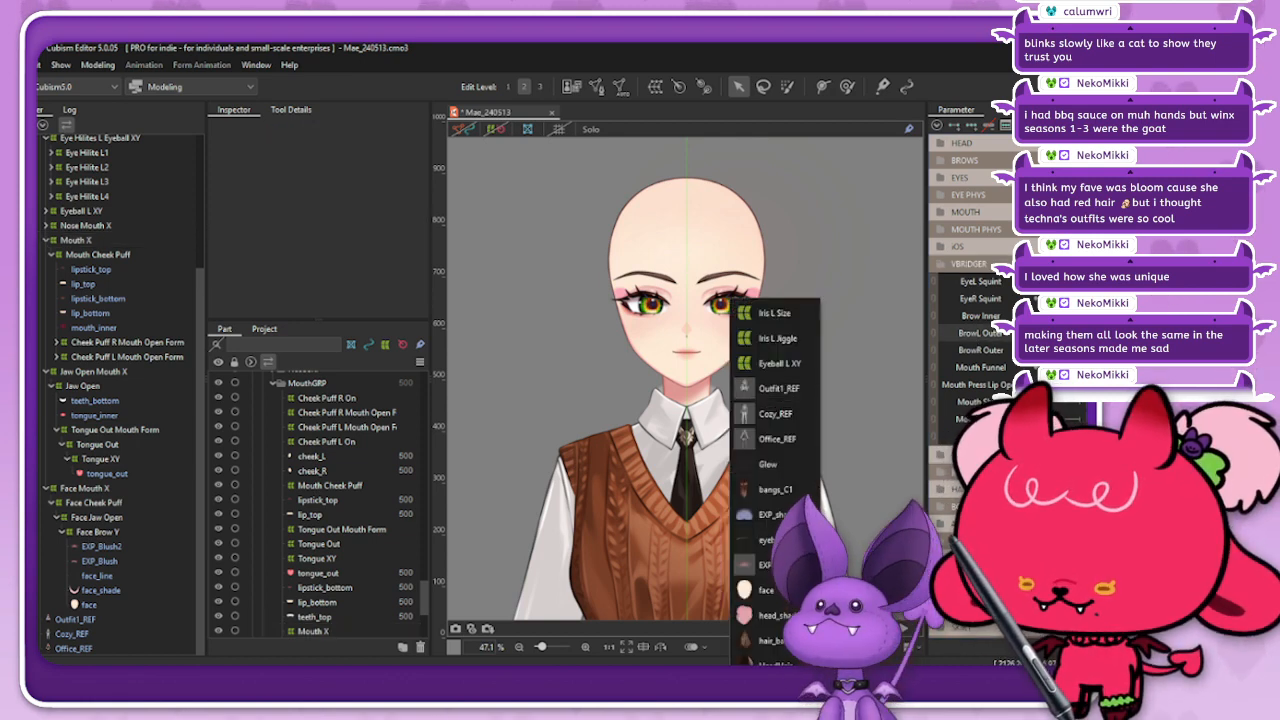
pyautogui.click(762, 540)
pyautogui.scroll(3, 176, 292)
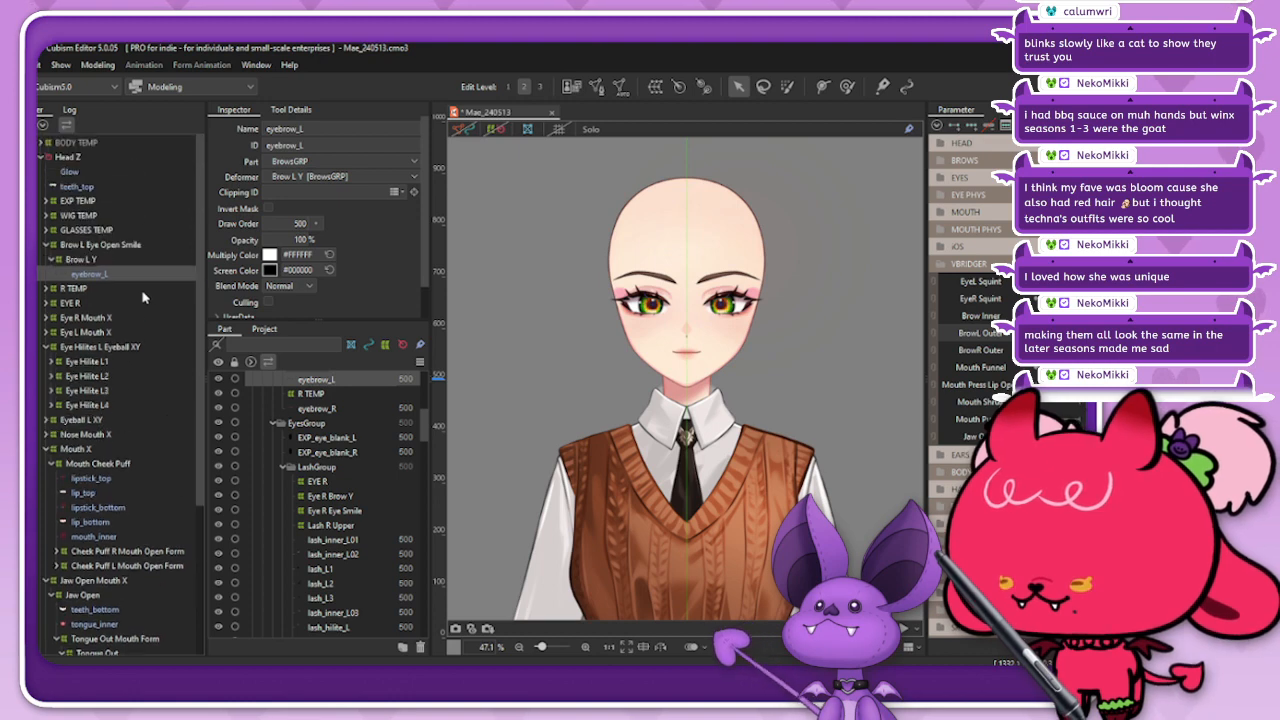
pyautogui.click(463, 130)
pyautogui.scroll(4, 704, 280)
pyautogui.scroll(4, 706, 286)
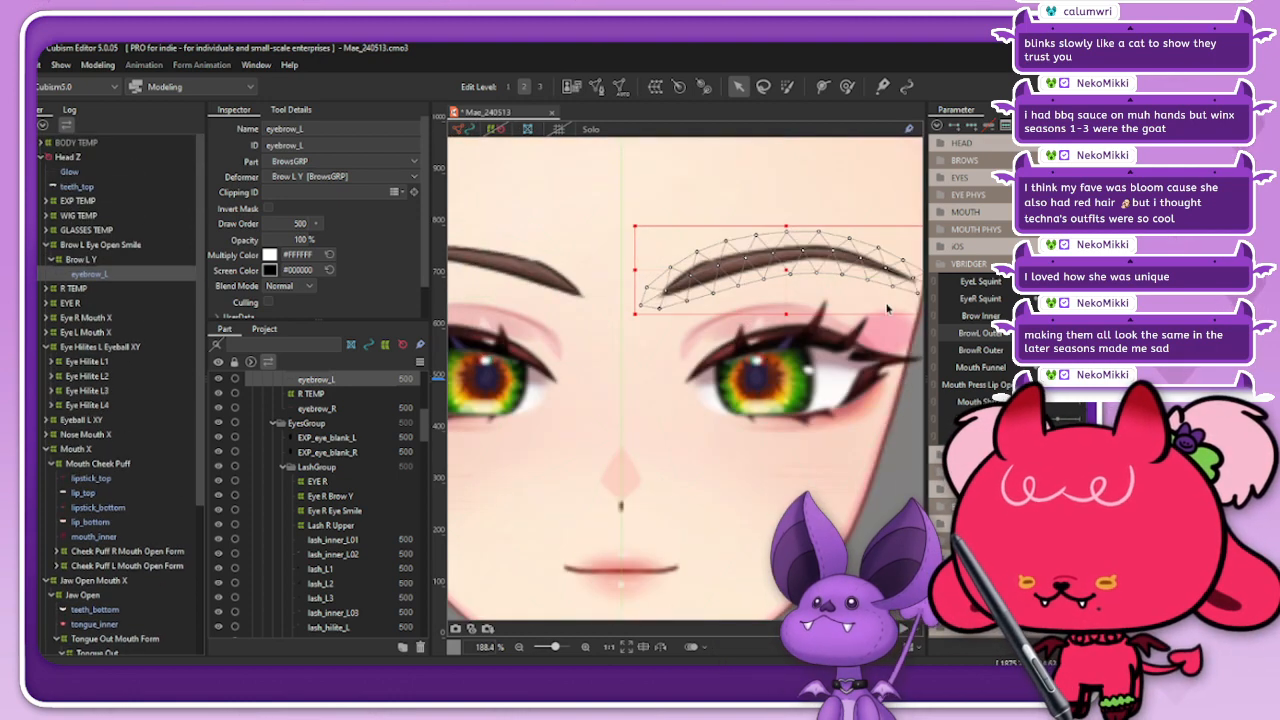
pyautogui.scroll(-4, 804, 356)
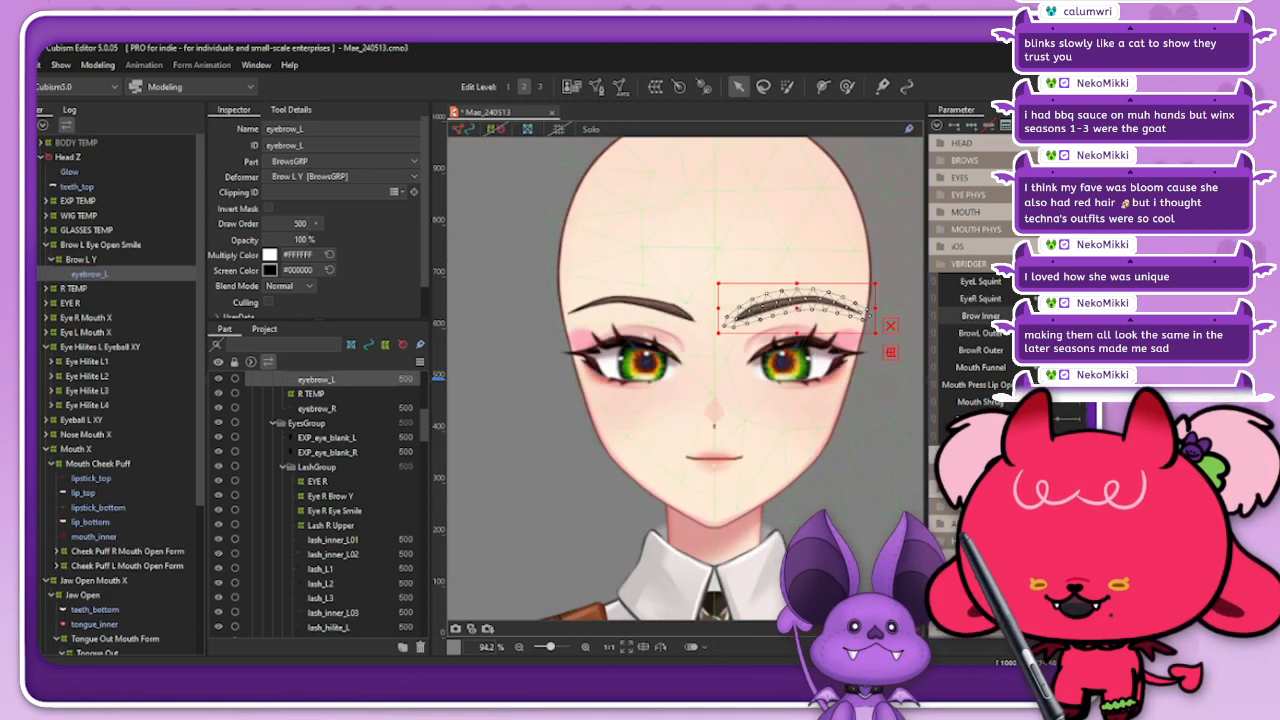
# Step: Open the recent model NekoMikki_Fullbody_240509 as a reference and expand its VBRIDGER parameters instead of EYES
pyautogui.click(6, 65)
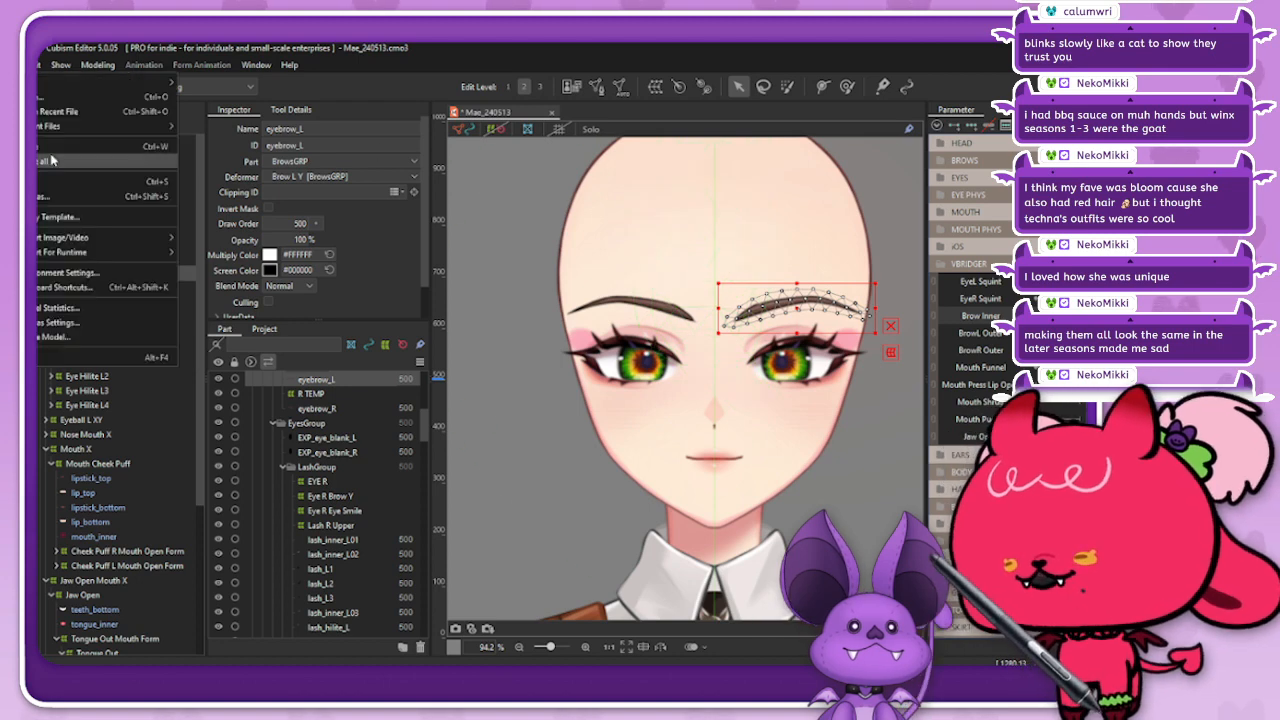
pyautogui.moveTo(100, 127)
pyautogui.click(218, 144)
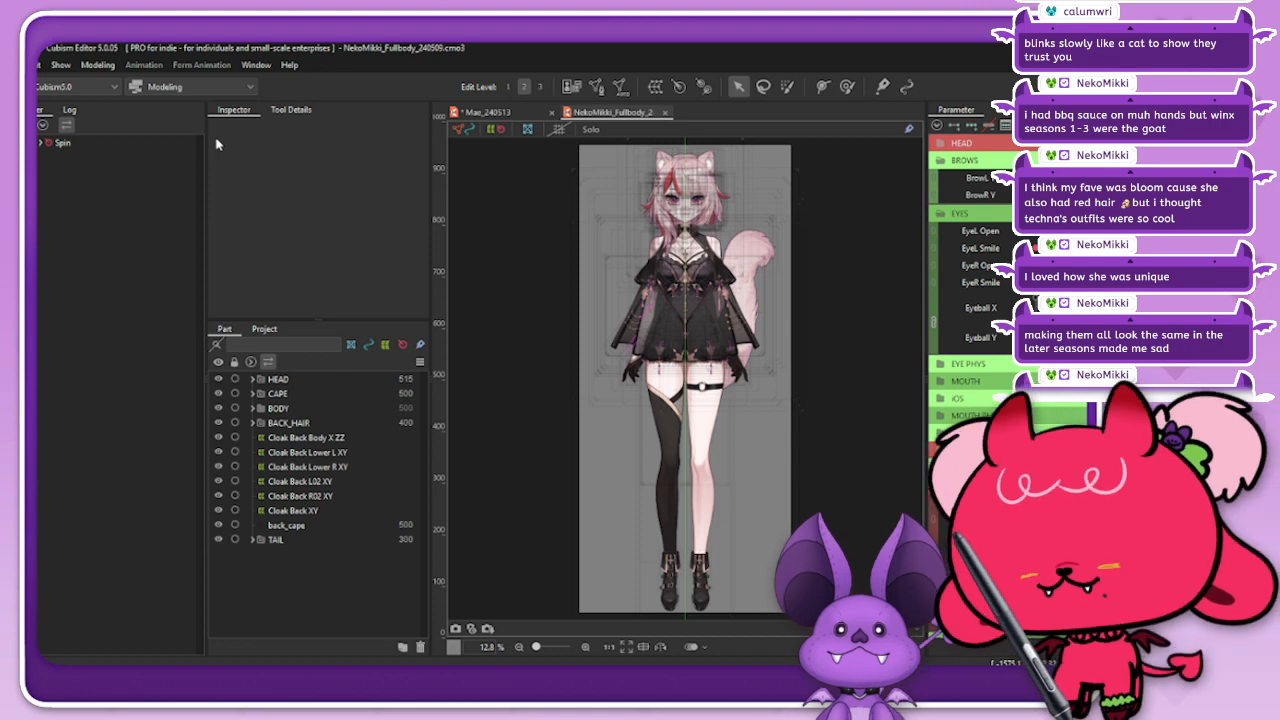
pyautogui.scroll(5, 729, 180)
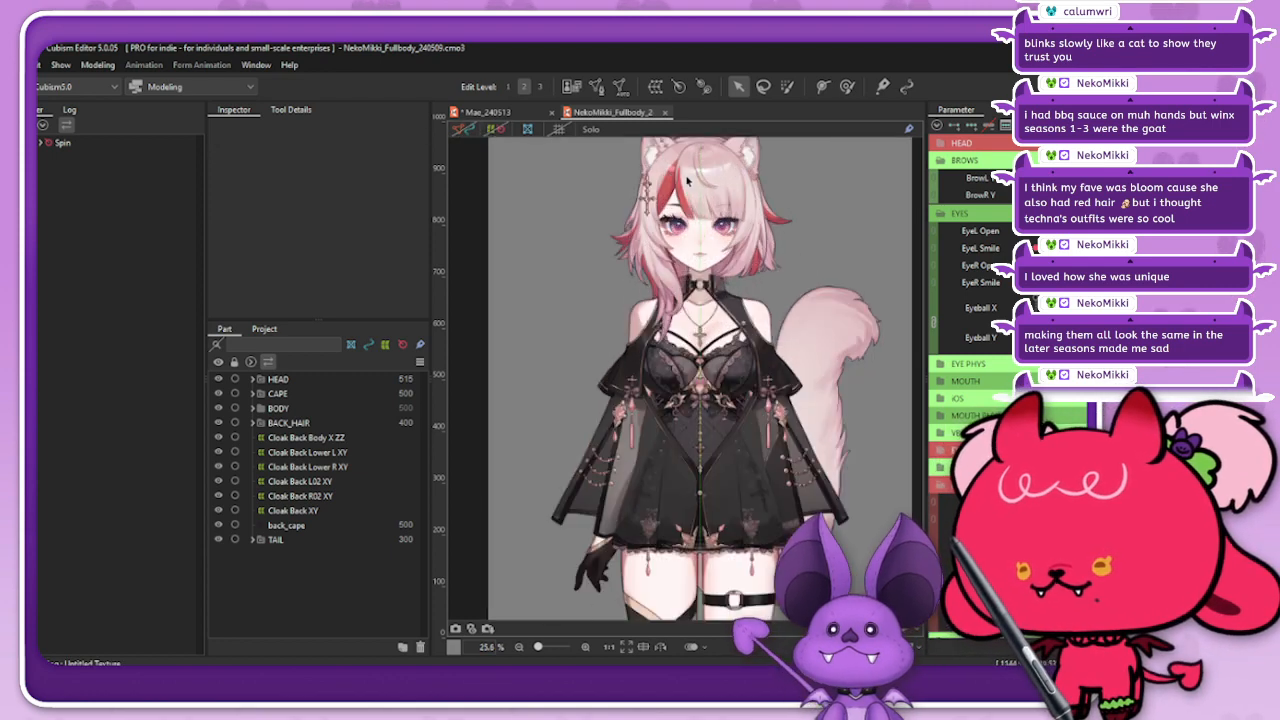
pyautogui.scroll(2, 729, 178)
pyautogui.click(941, 213)
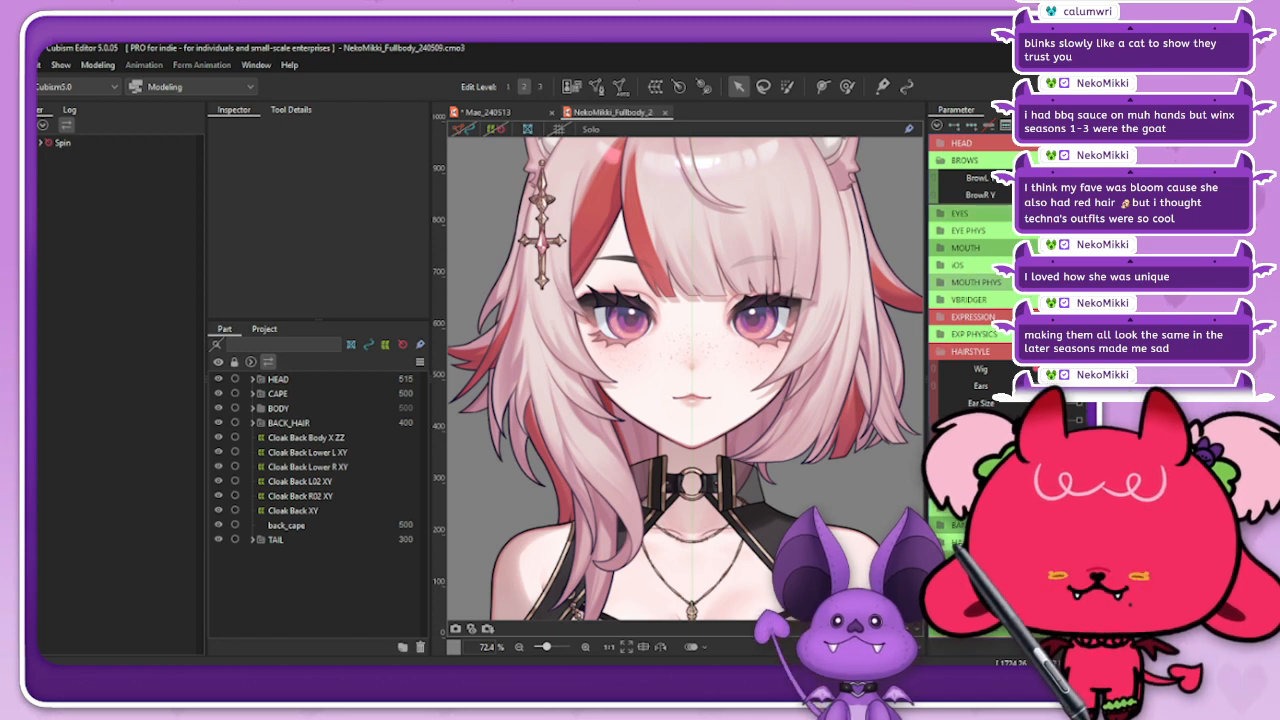
pyautogui.click(941, 299)
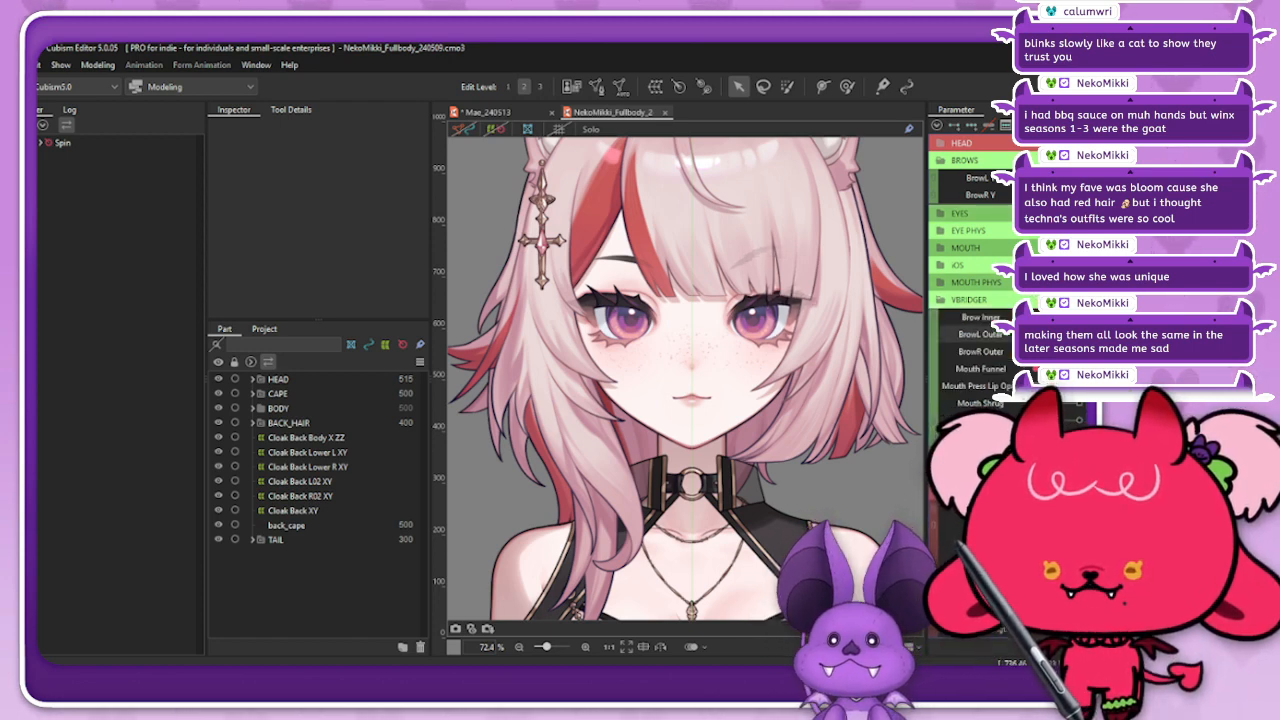
# Step: Test the reference model's Brow Inner parameter, select the objects keyed to it, and close the reference model
pyautogui.moveTo(1050, 351)
pyautogui.mouseDown()
pyautogui.moveTo(1062, 351)
pyautogui.moveTo(1036, 351)
pyautogui.moveTo(1074, 351)
pyautogui.moveTo(1048, 351)
pyautogui.mouseUp()
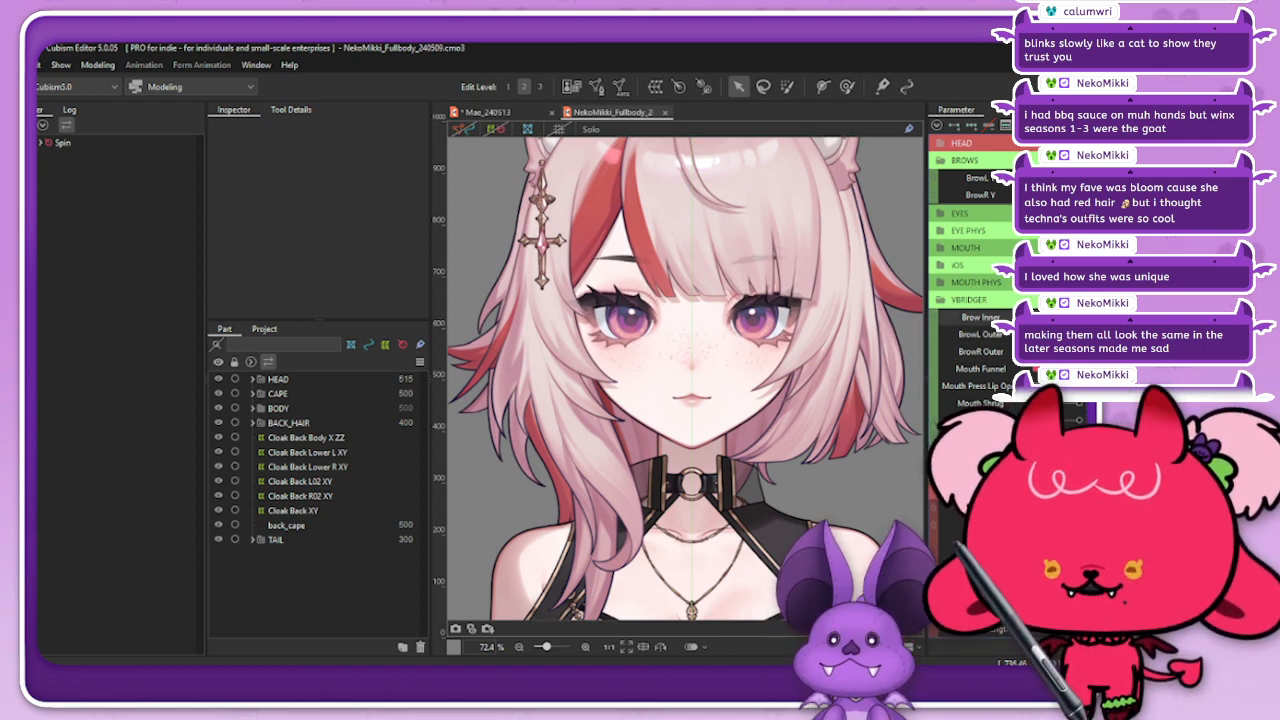
pyautogui.click(935, 317)
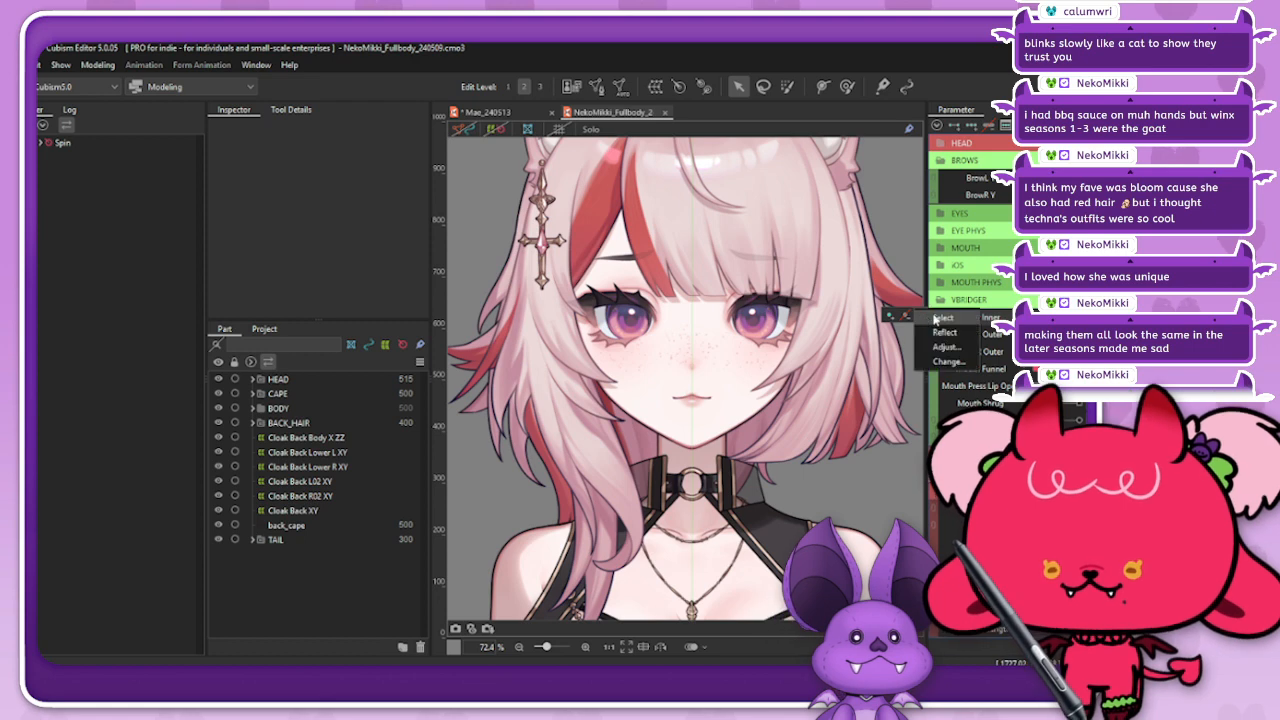
pyautogui.click(936, 318)
pyautogui.click(935, 317)
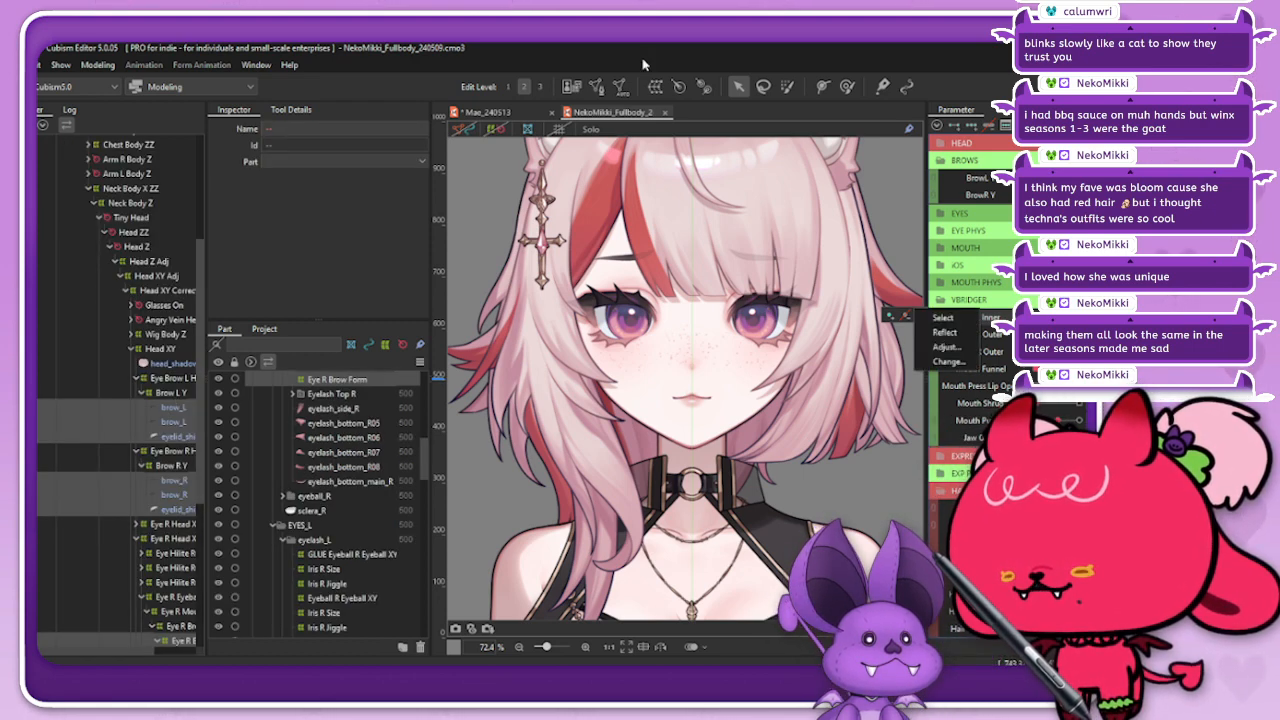
pyautogui.click(665, 112)
pyautogui.click(665, 112)
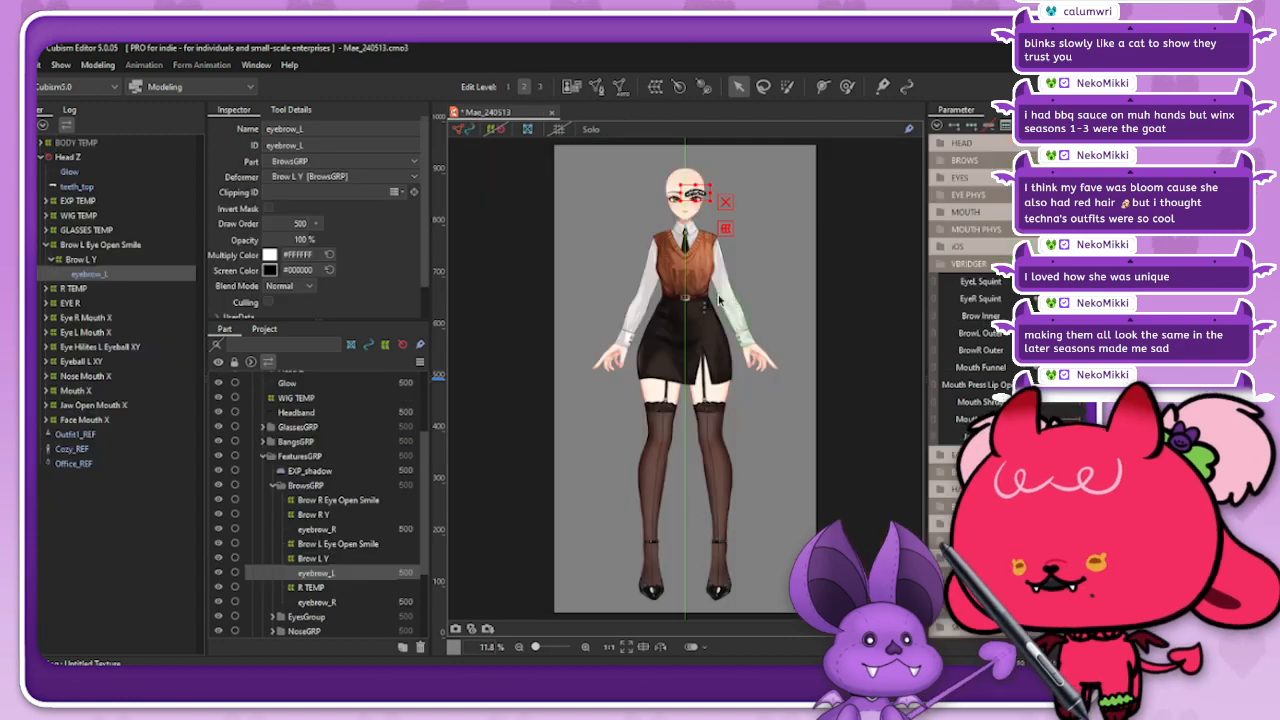
# Step: Enable Blend Shape for the BrowL Outer and BrowR Outer parameters in Mae's VBRIDGER group
pyautogui.scroll(3, 778, 210)
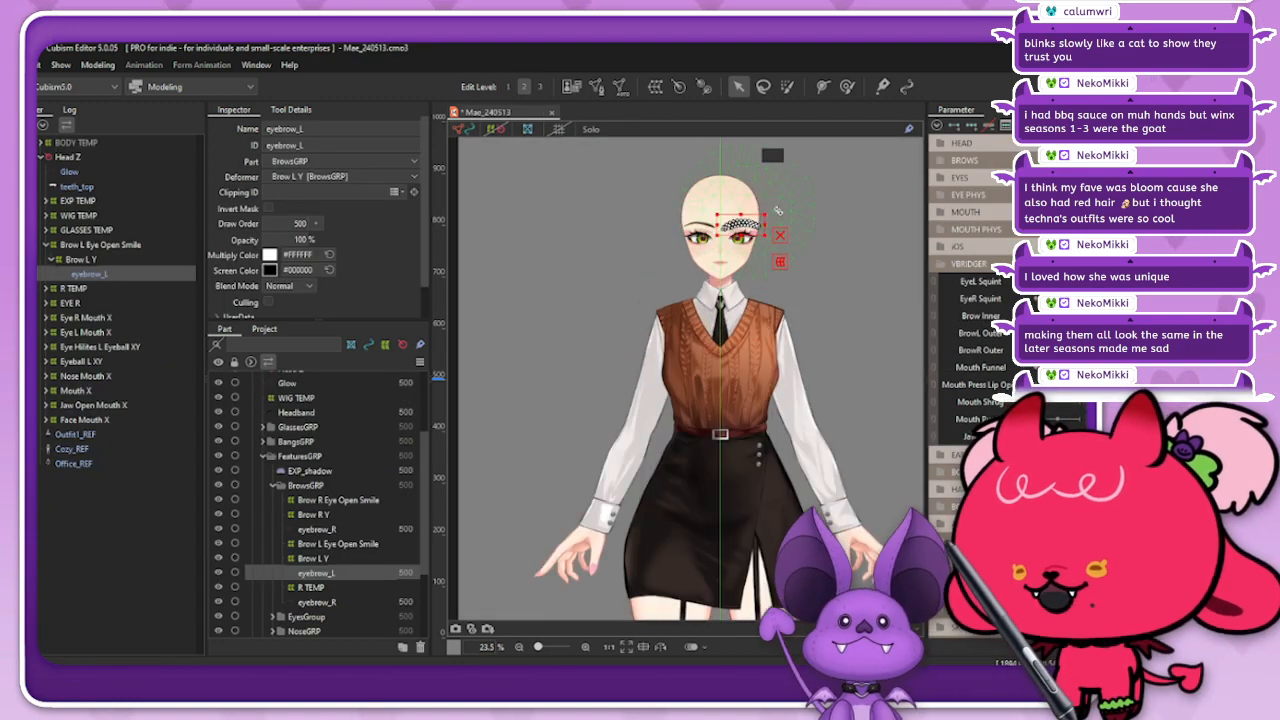
pyautogui.scroll(6, 777, 209)
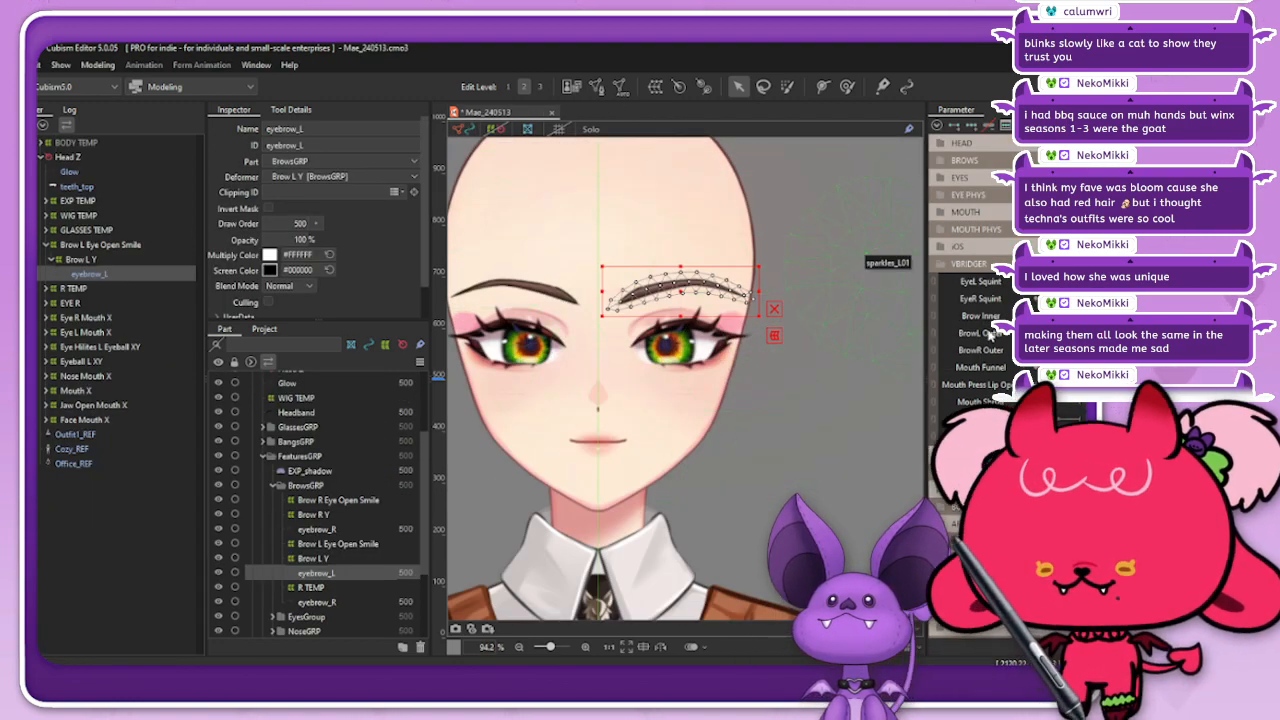
pyautogui.click(990, 338)
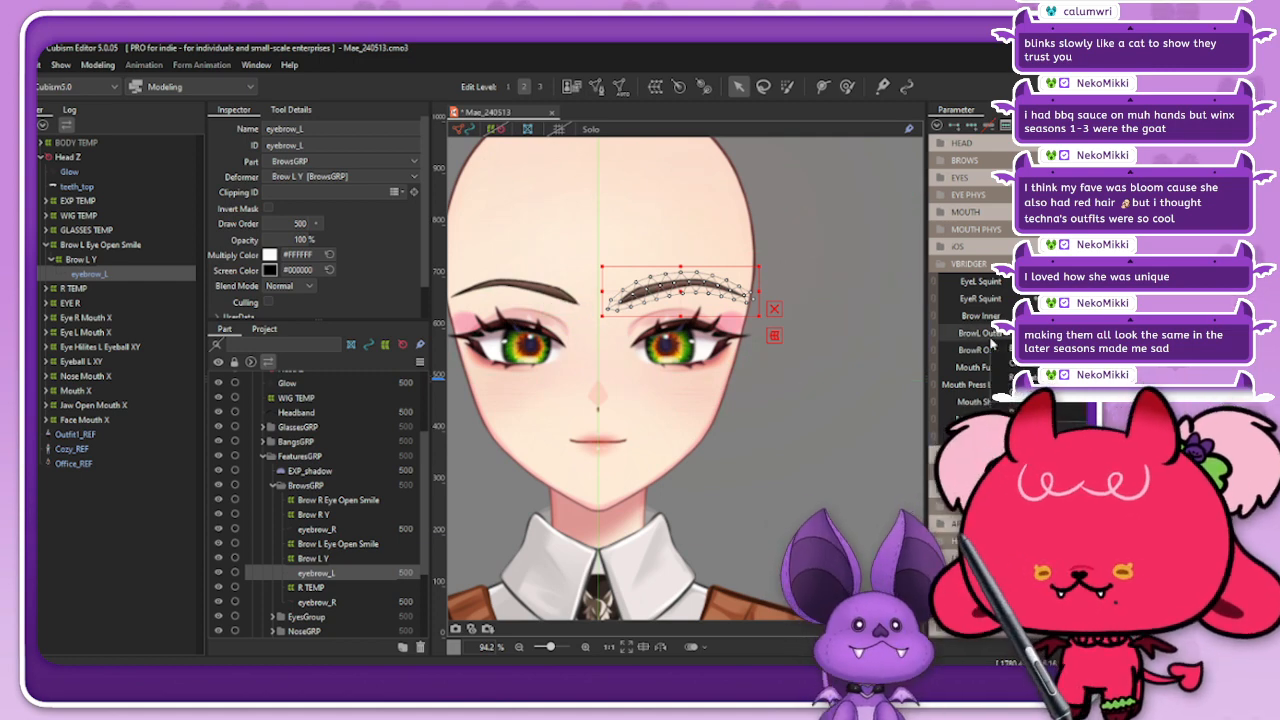
pyautogui.click(1045, 647)
pyautogui.click(675, 260)
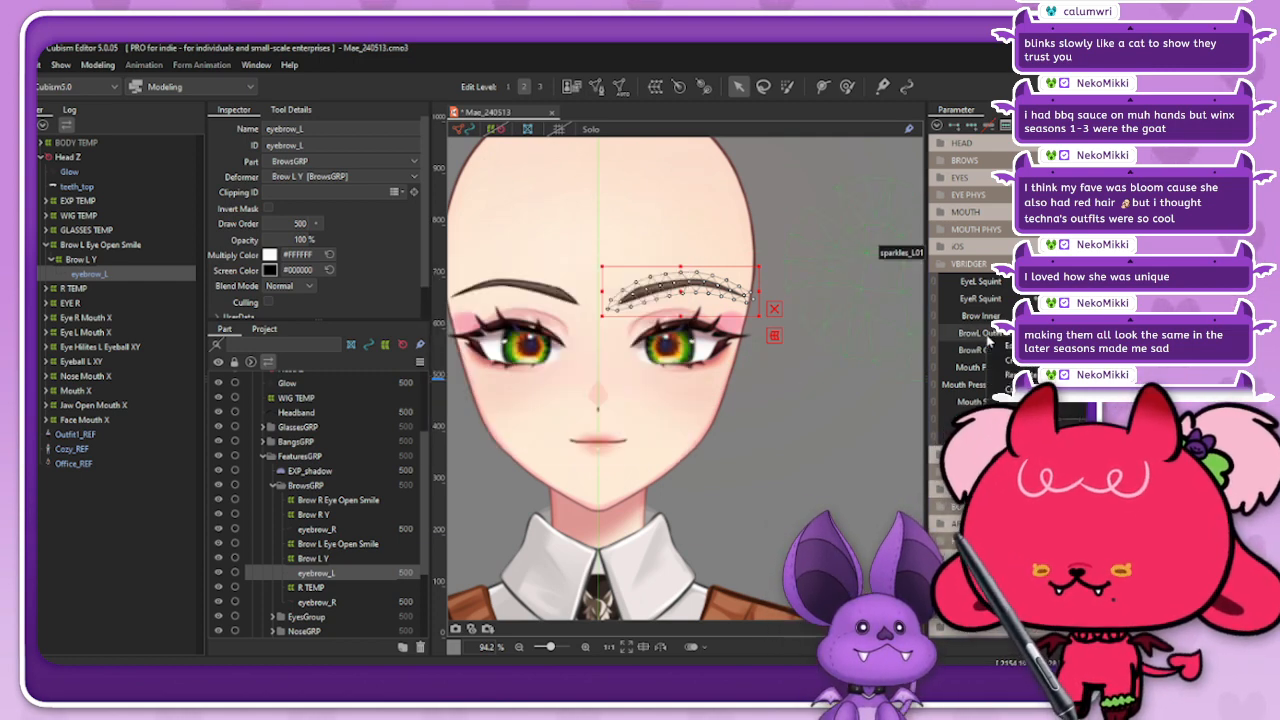
pyautogui.doubleClick(990, 336)
pyautogui.click(511, 375)
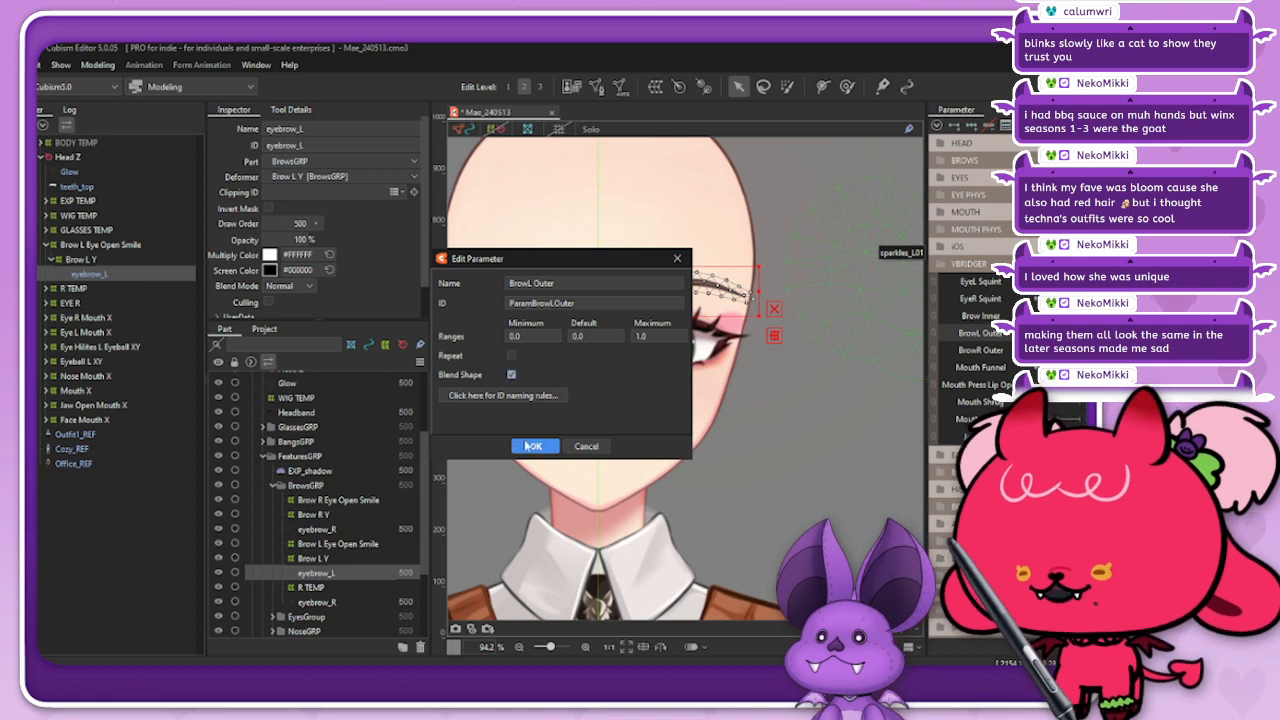
pyautogui.click(531, 446)
pyautogui.doubleClick(980, 350)
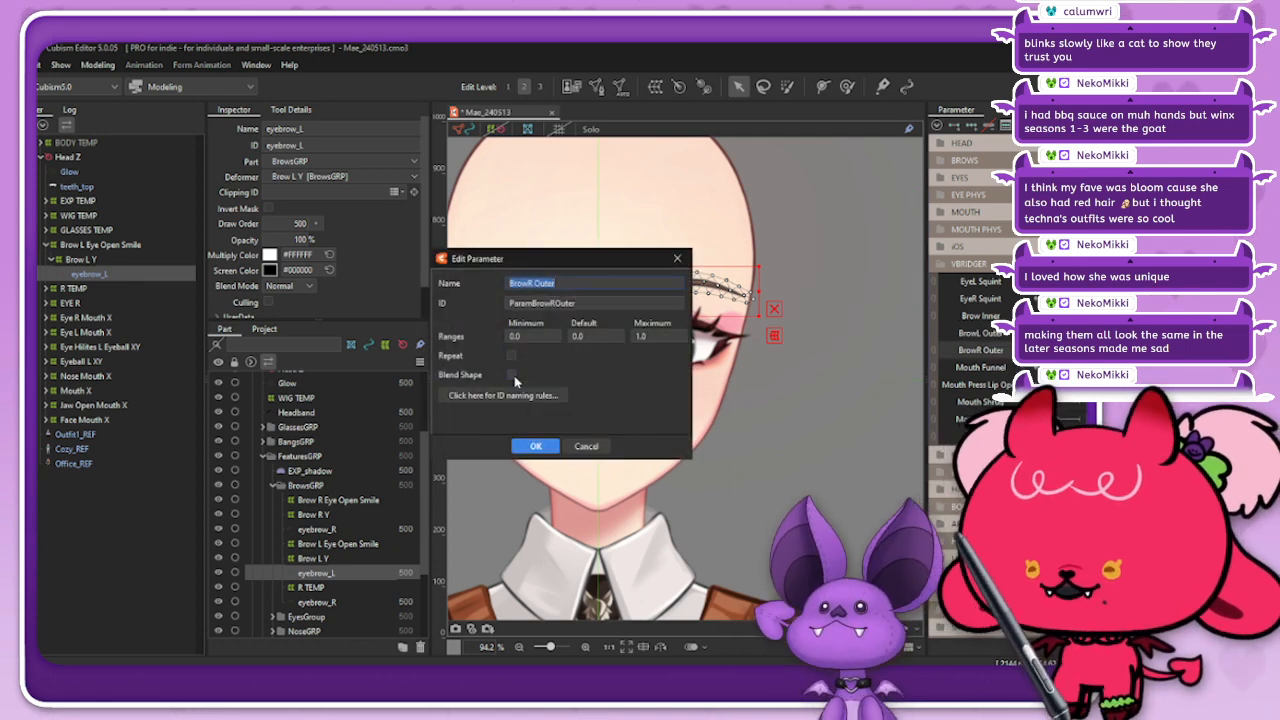
pyautogui.click(511, 375)
pyautogui.click(535, 446)
# Step: Create a four-point deform path along eyebrow_L, with points at both ends and two along the arch
pyautogui.scroll(3, 690, 290)
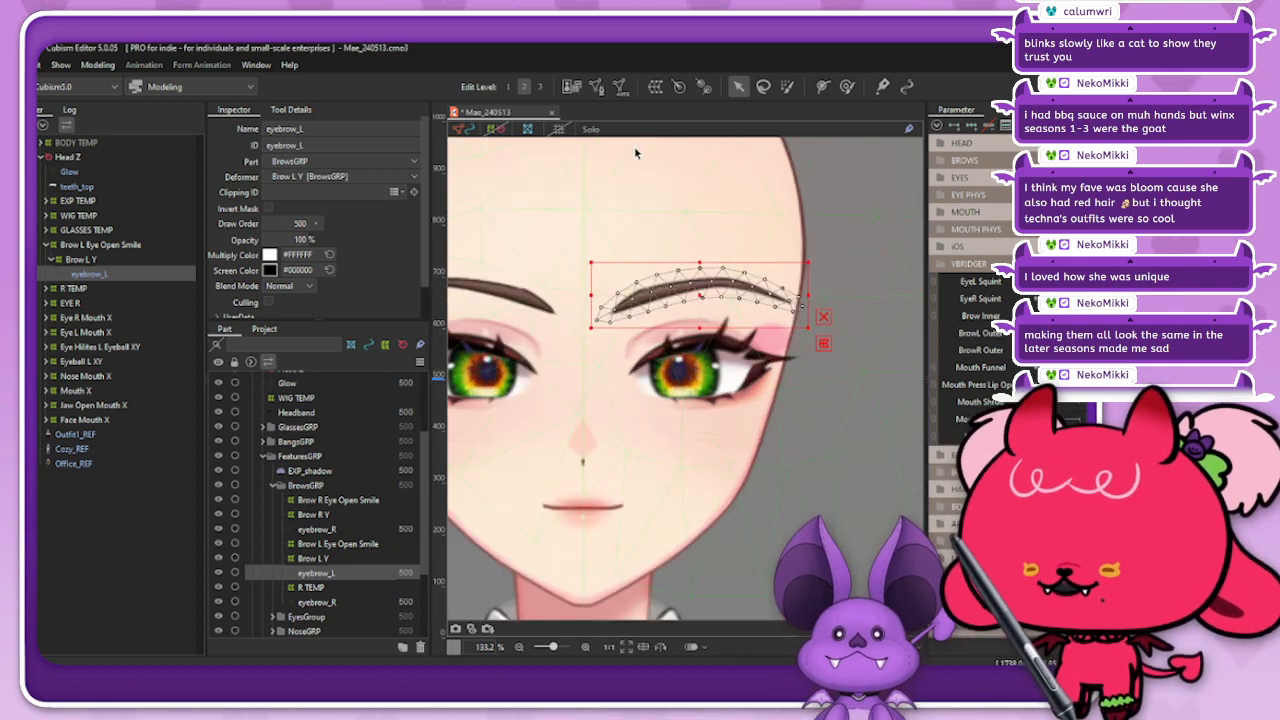
pyautogui.click(822, 86)
pyautogui.scroll(3, 612, 312)
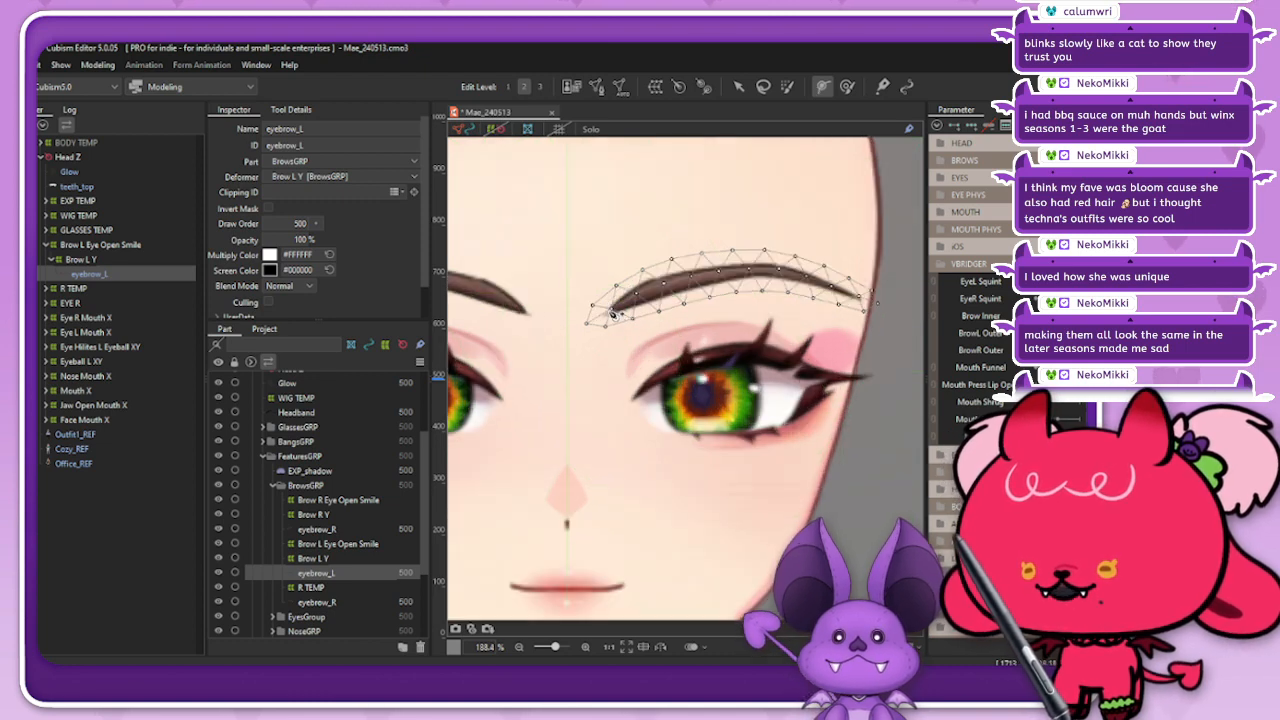
pyautogui.click(607, 311)
pyautogui.click(866, 299)
pyautogui.click(662, 287)
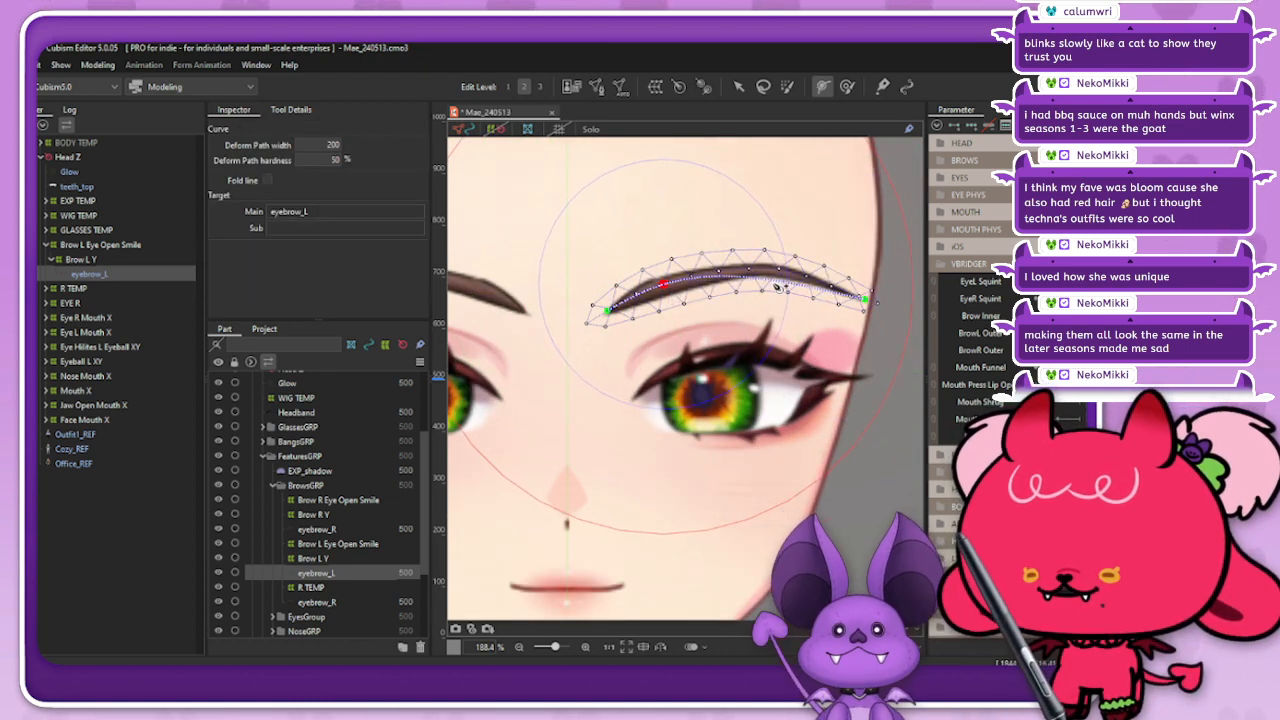
pyautogui.click(779, 272)
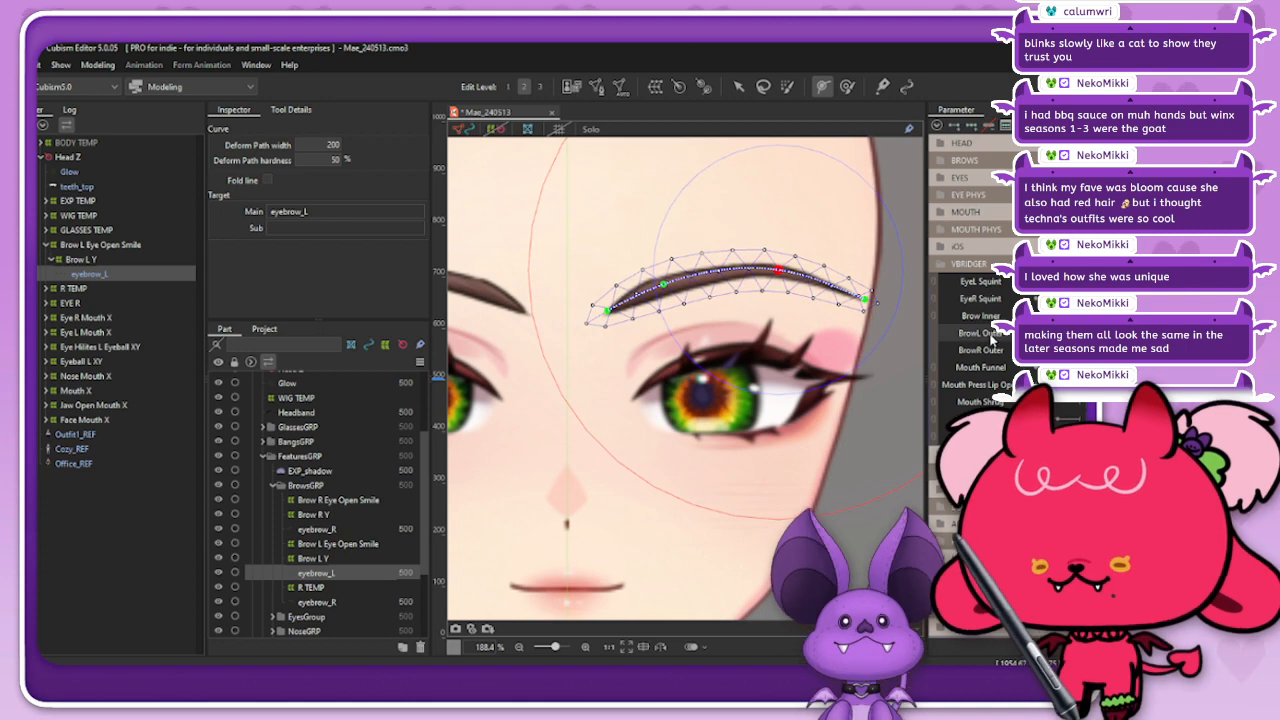
# Step: With Brow Inner active, raise the inner end of eyebrow_L using its deform path and check the shape with the path hidden
pyautogui.click(938, 127)
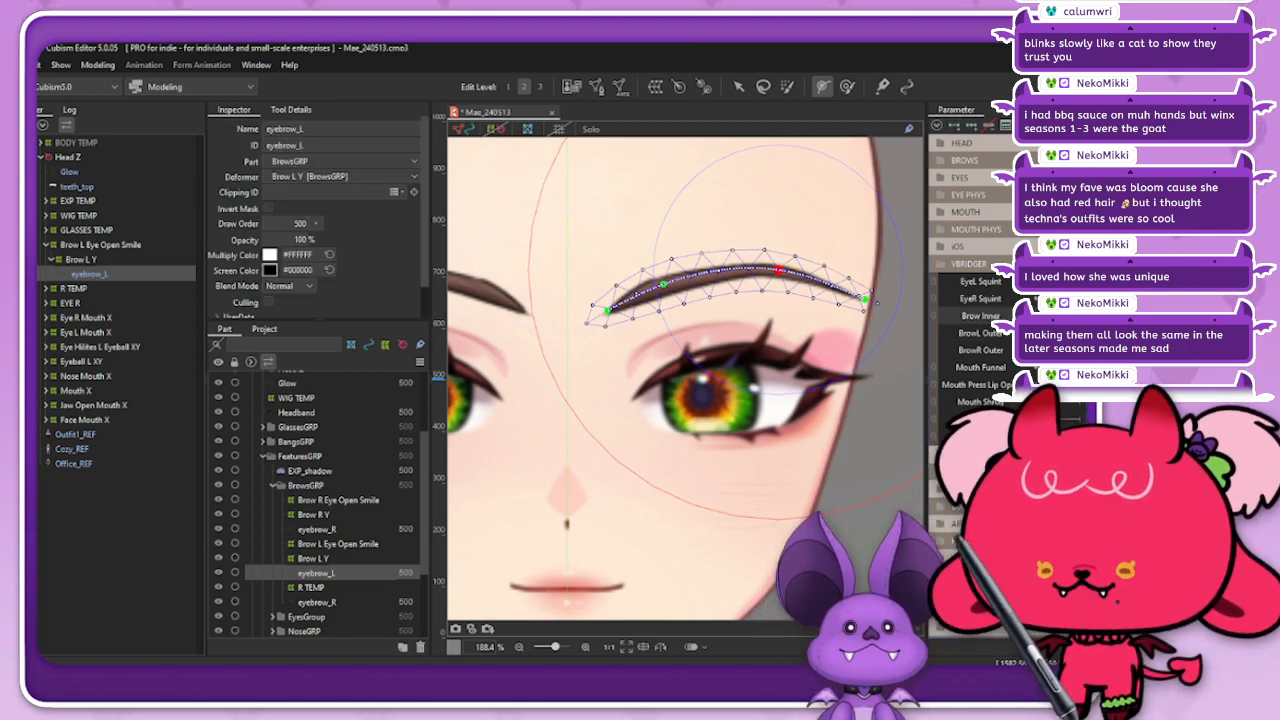
pyautogui.click(980, 316)
pyautogui.click(739, 87)
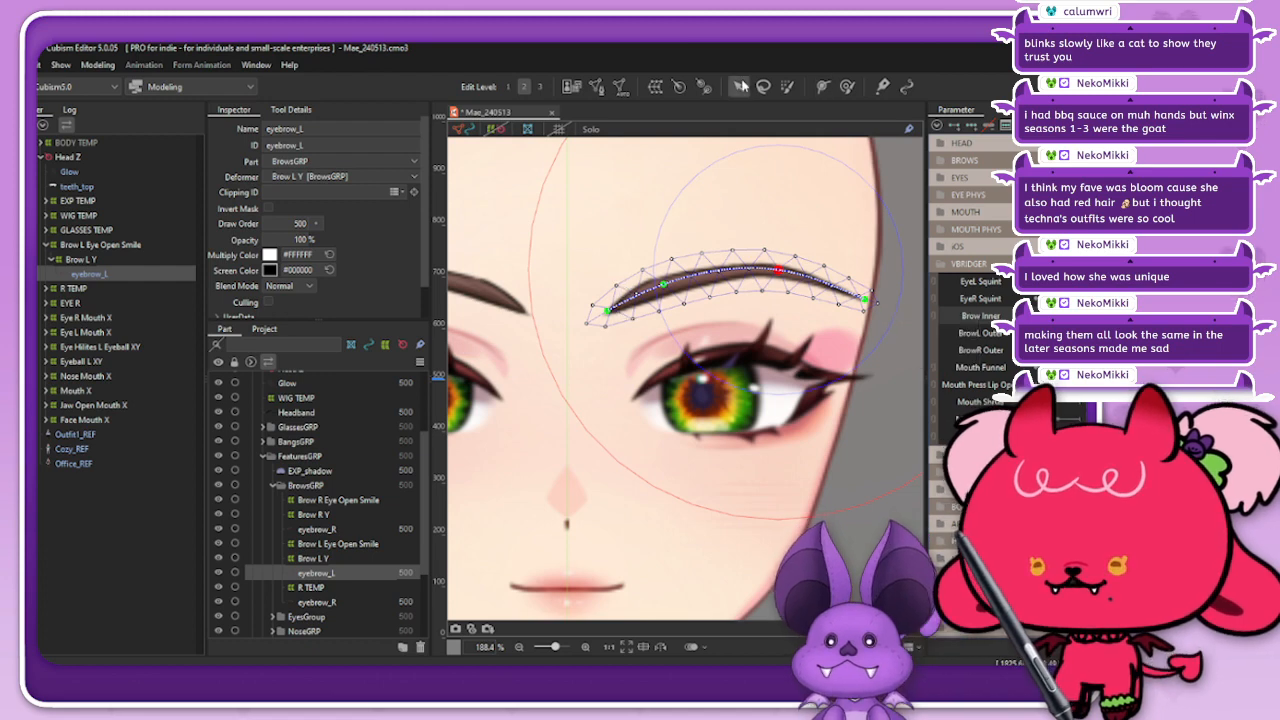
pyautogui.moveTo(607, 311); pyautogui.dragTo(607, 256)
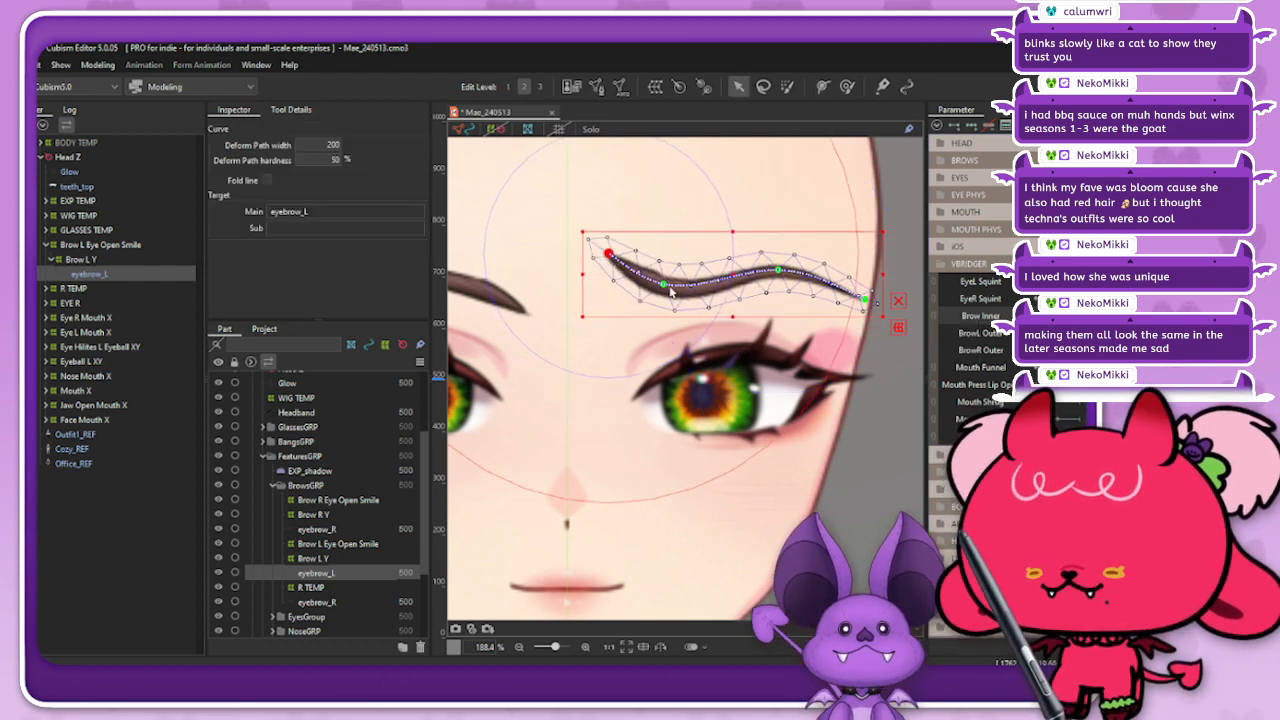
pyautogui.click(662, 281)
pyautogui.click(470, 129)
pyautogui.scroll(-3, 649, 264)
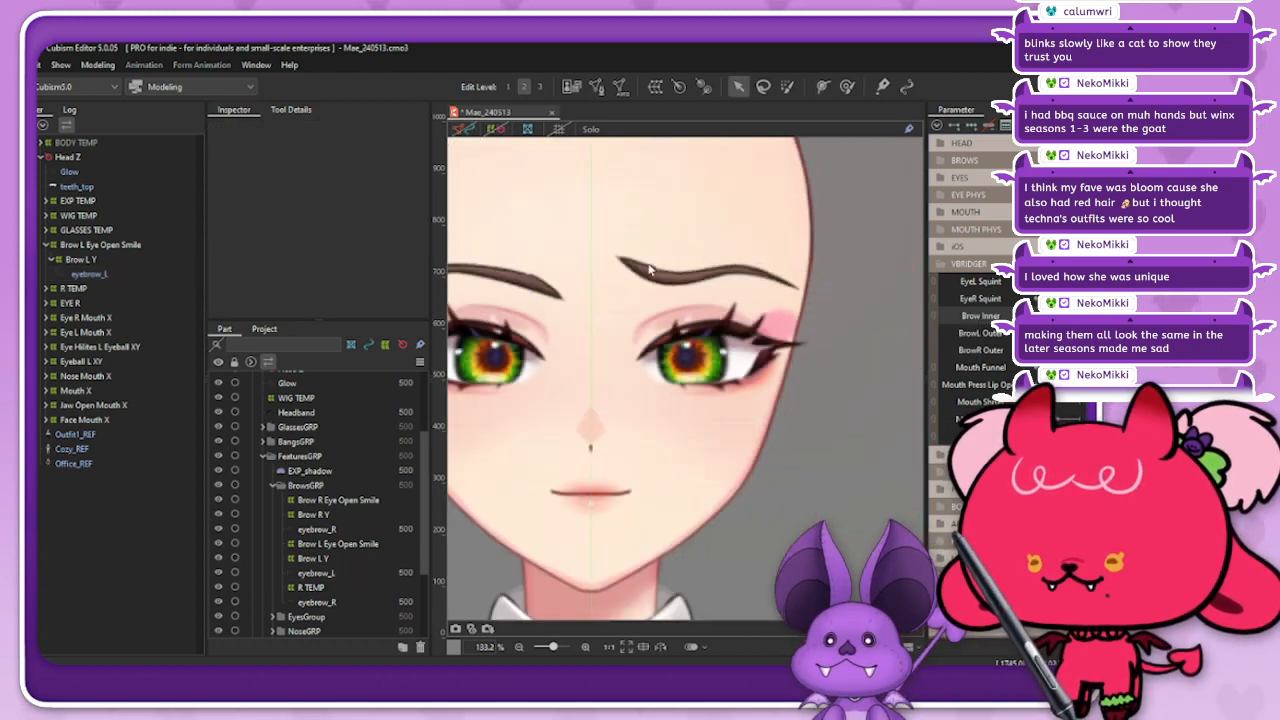
# Step: Try a different raised shape for eyebrow_L's inner end under Brow Inner using its deform path, and view it with the path hidden
pyautogui.moveTo(1090, 316)
pyautogui.mouseDown()
pyautogui.moveTo(1045, 316)
pyautogui.moveTo(1090, 316)
pyautogui.mouseUp()
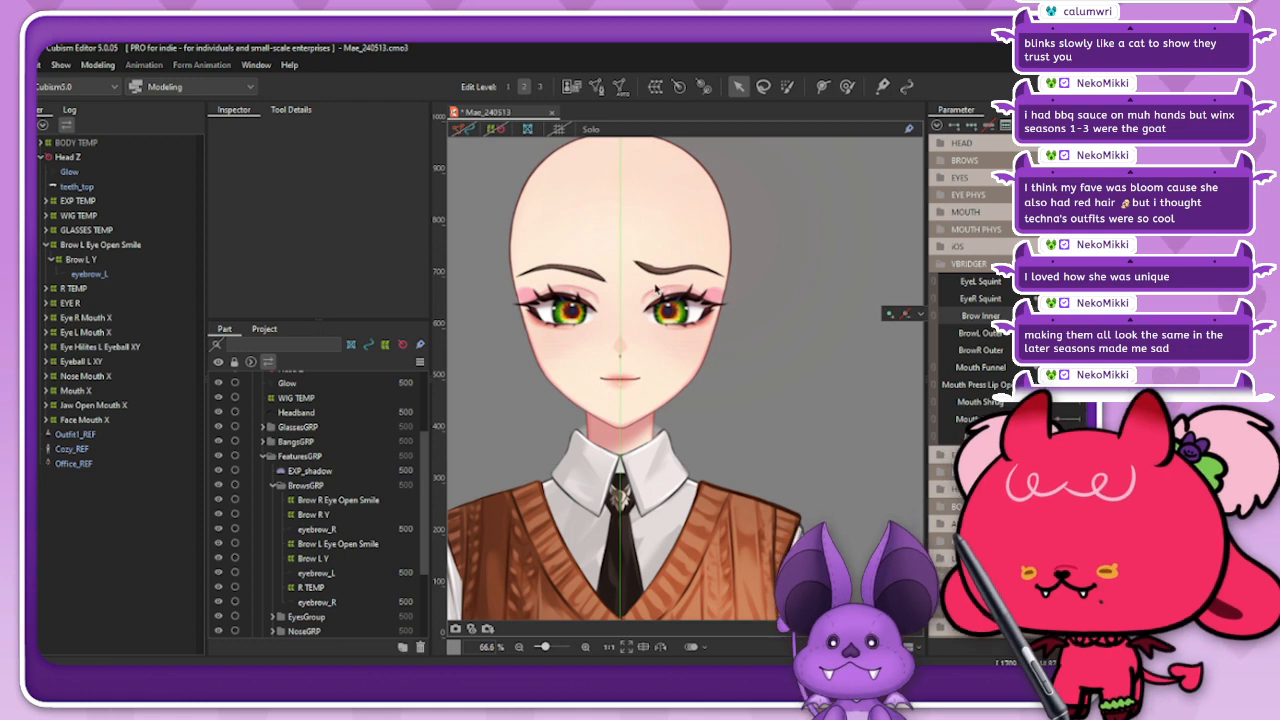
pyautogui.click(655, 285)
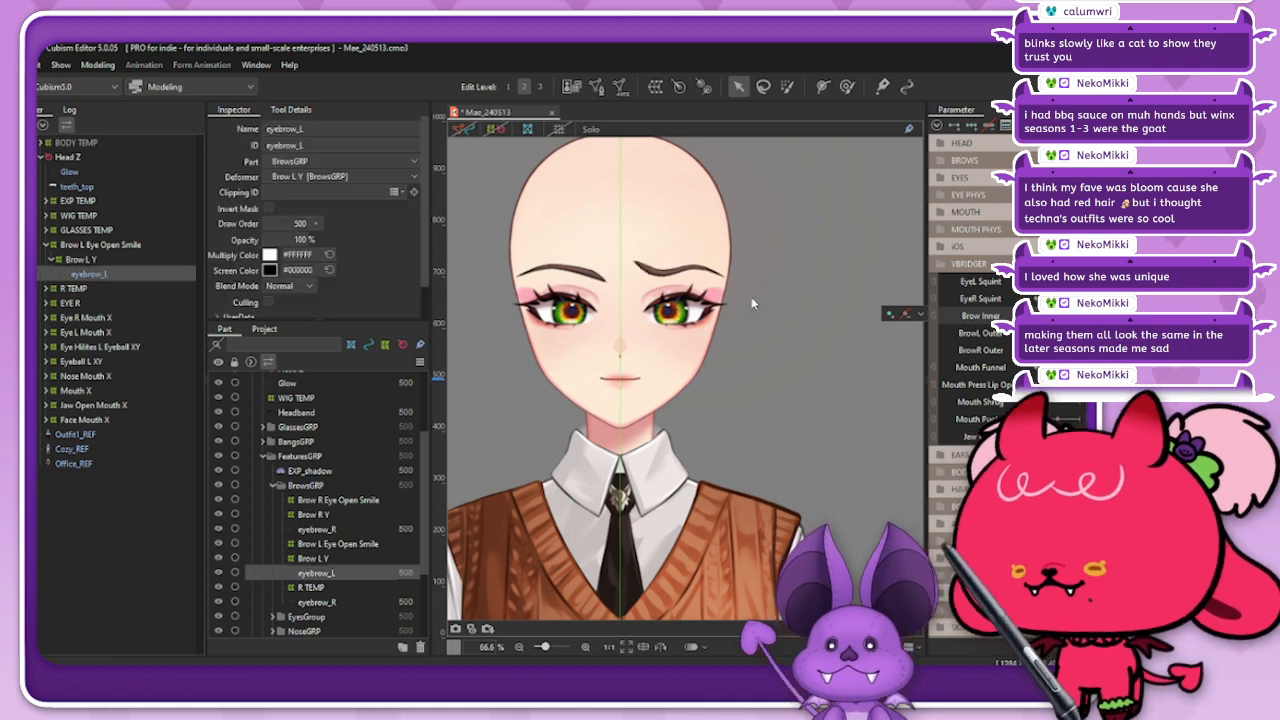
pyautogui.click(463, 129)
pyautogui.scroll(6, 670, 255)
pyautogui.moveTo(624, 308); pyautogui.dragTo(568, 303)
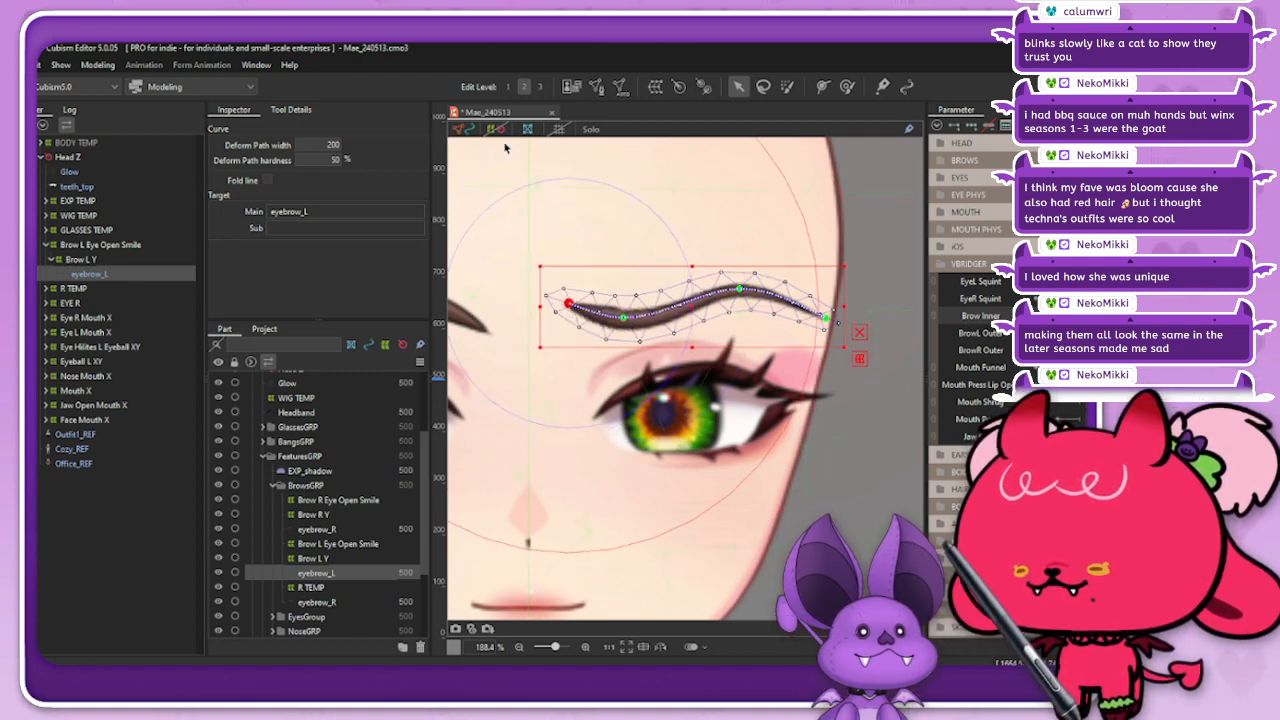
pyautogui.click(468, 128)
pyautogui.scroll(-4, 667, 248)
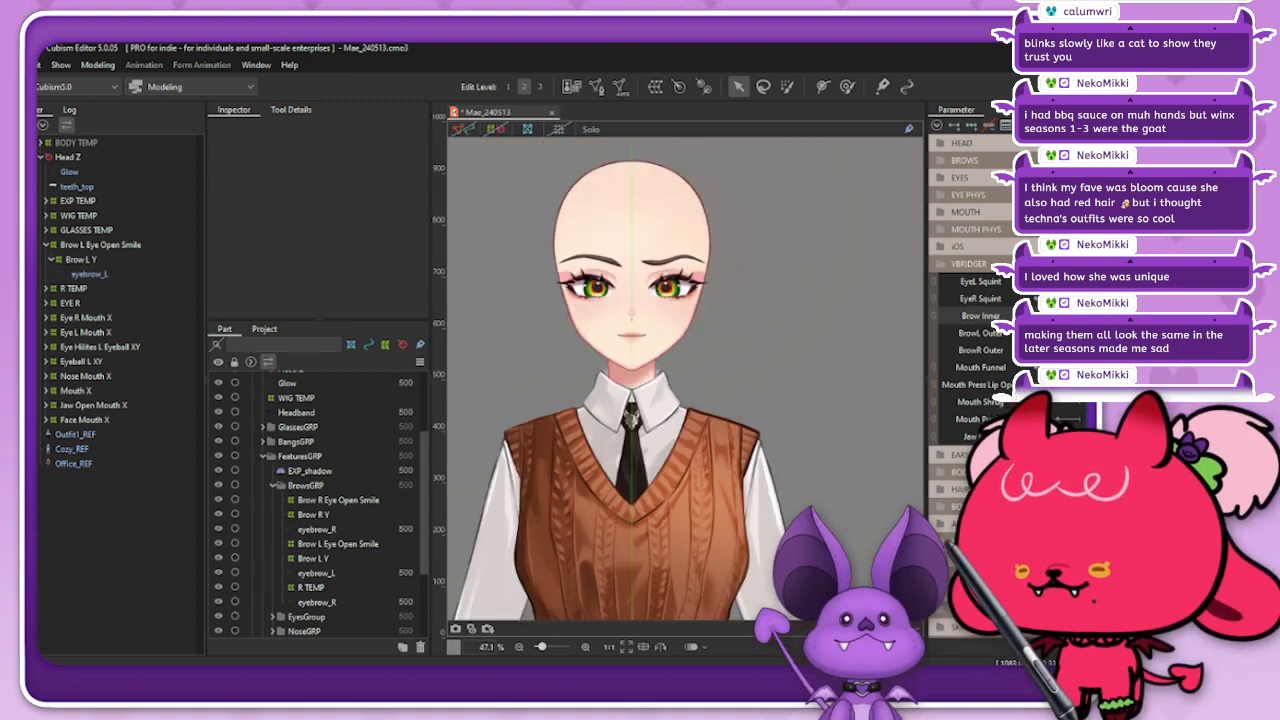
# Step: Open the NekoMikki_Fullbody reference model and examine how its brows move with the VBRIDGER Brow Inner parameter
pyautogui.click(14, 65)
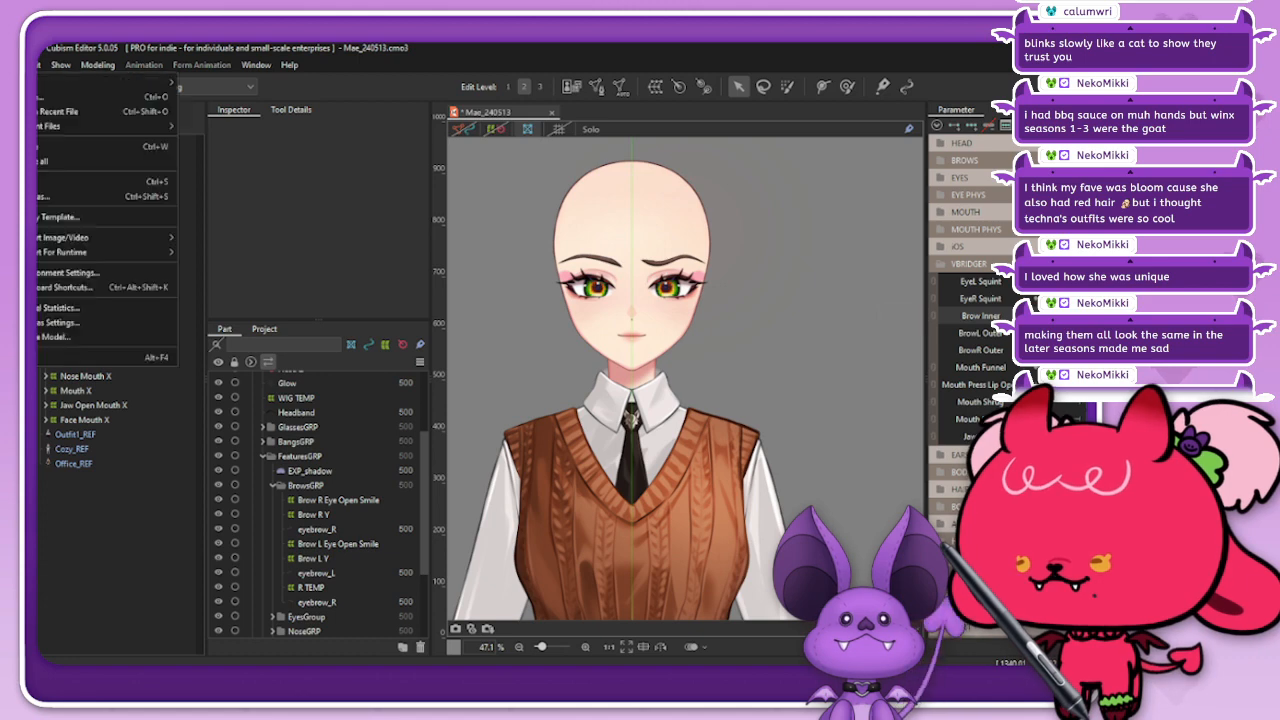
pyautogui.moveTo(46, 127)
pyautogui.click(232, 125)
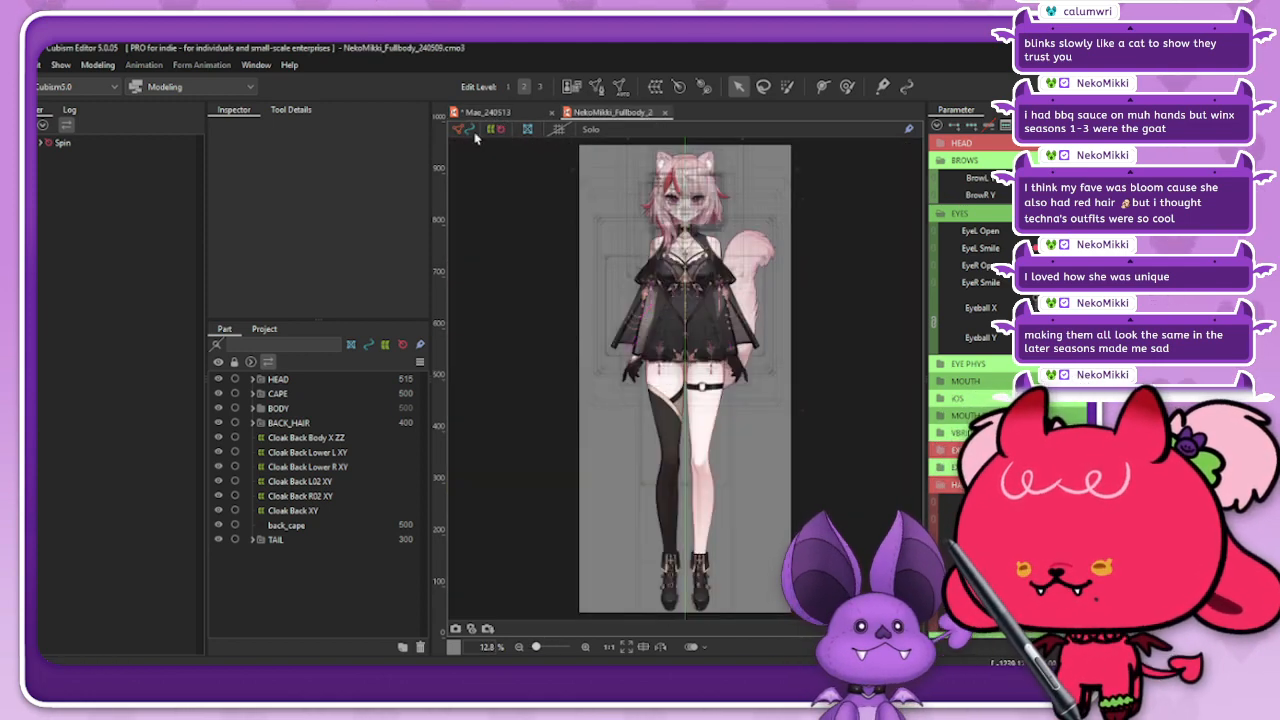
pyautogui.scroll(5, 650, 250)
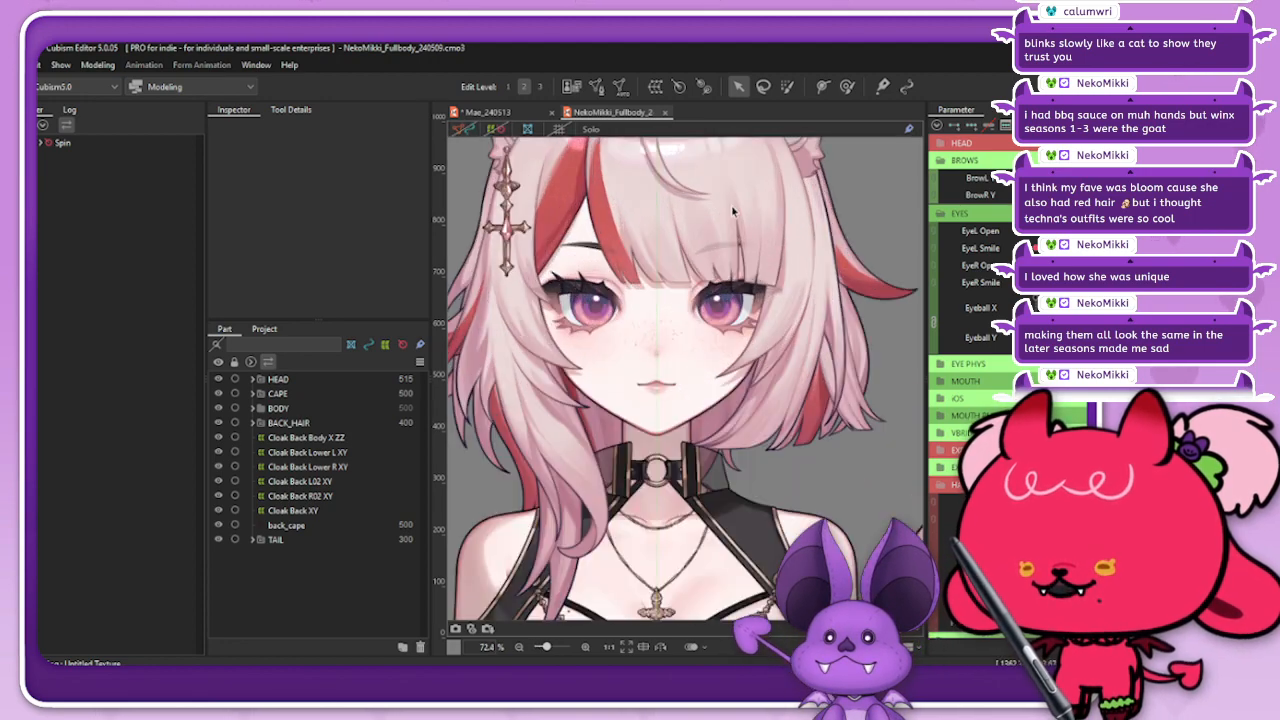
pyautogui.scroll(-2, 850, 380)
pyautogui.scroll(2, 895, 381)
pyautogui.scroll(3, 895, 376)
pyautogui.scroll(-3, 880, 370)
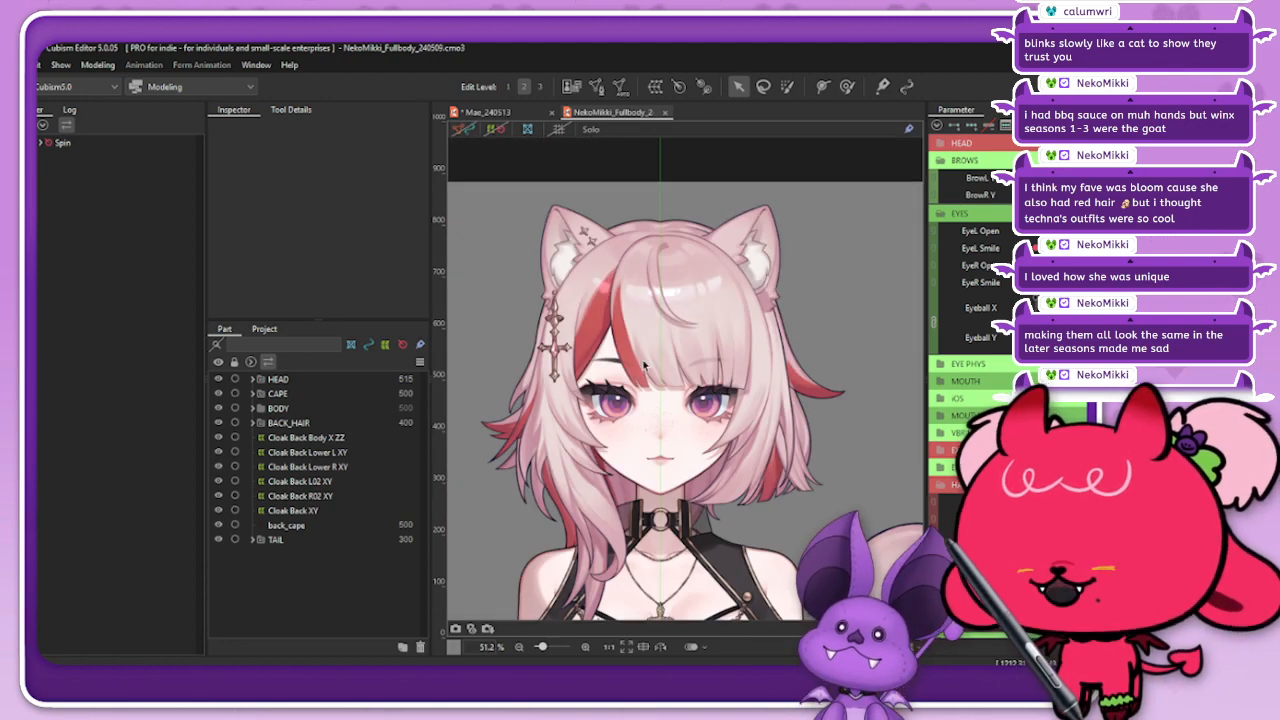
pyautogui.scroll(3, 845, 352)
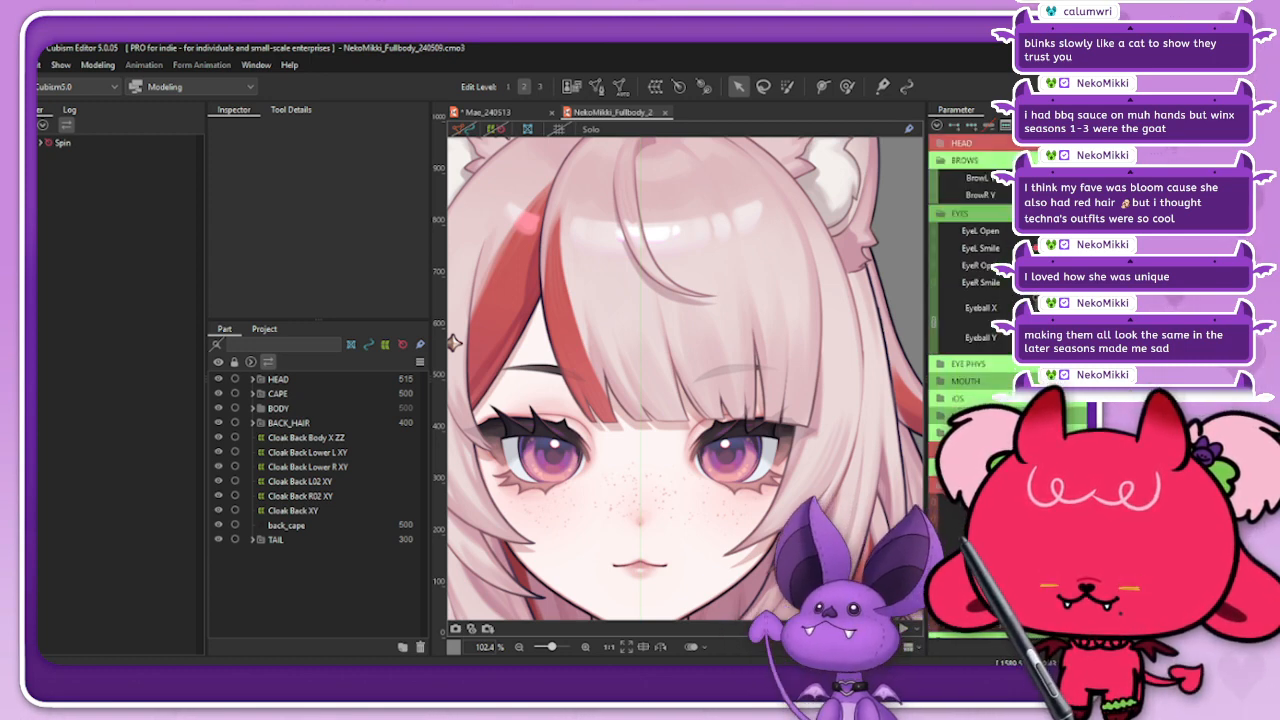
pyautogui.scroll(-5, 975, 290)
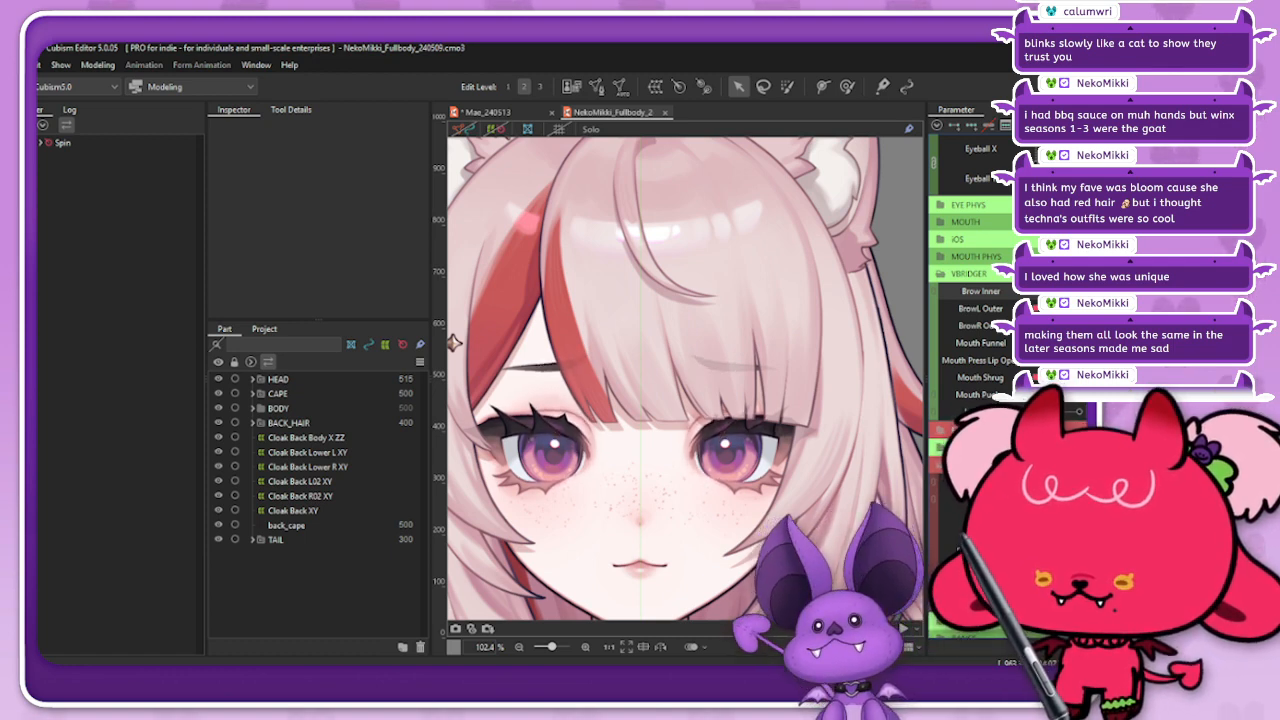
# Step: Back in Mae_240513, raise eyebrow_L's inner end with its deform path for Brow Inner and check the motion with the path hidden
pyautogui.click(488, 112)
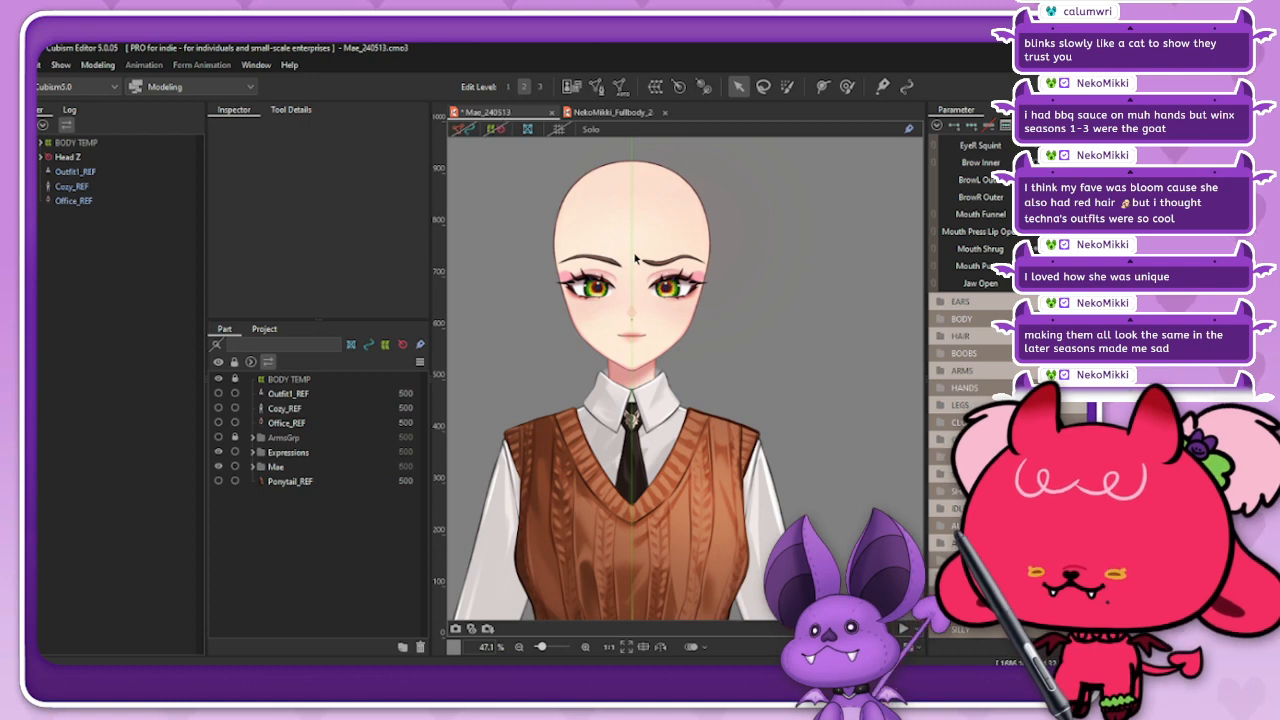
pyautogui.scroll(5, 700, 256)
pyautogui.click(702, 256)
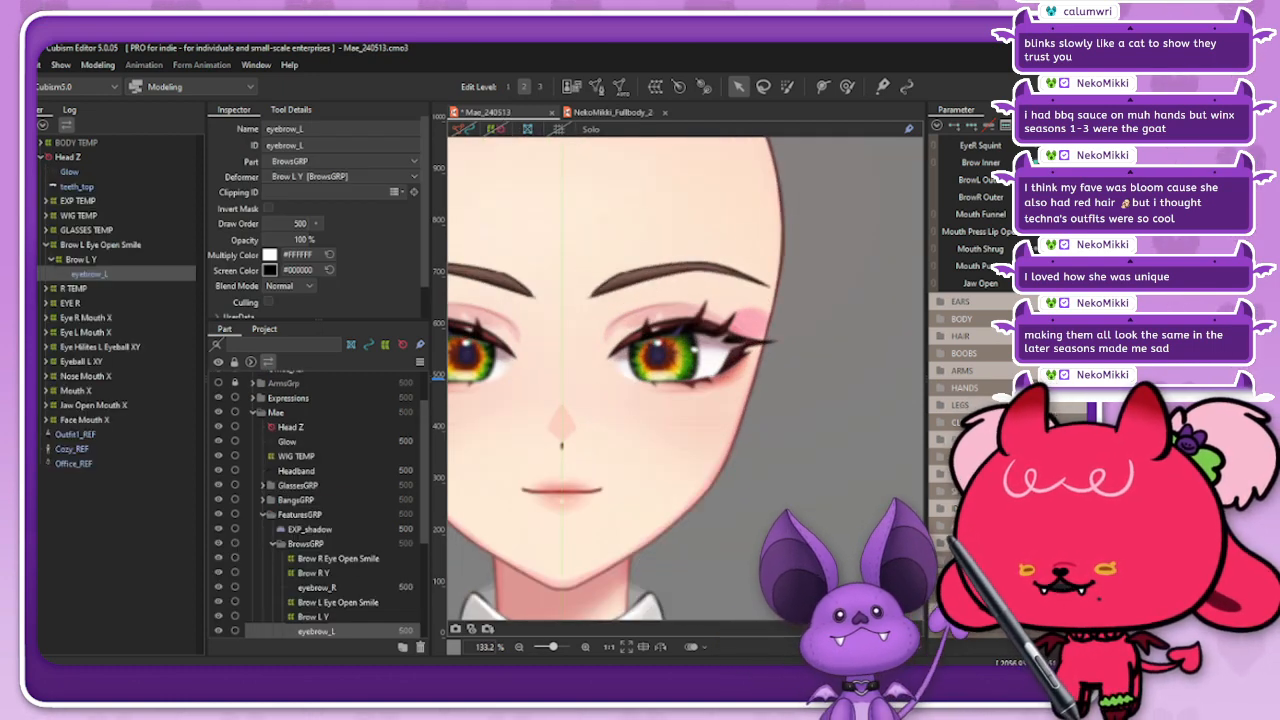
pyautogui.click(459, 130)
pyautogui.moveTo(592, 297); pyautogui.dragTo(589, 267)
pyautogui.click(461, 130)
pyautogui.scroll(-2, 724, 283)
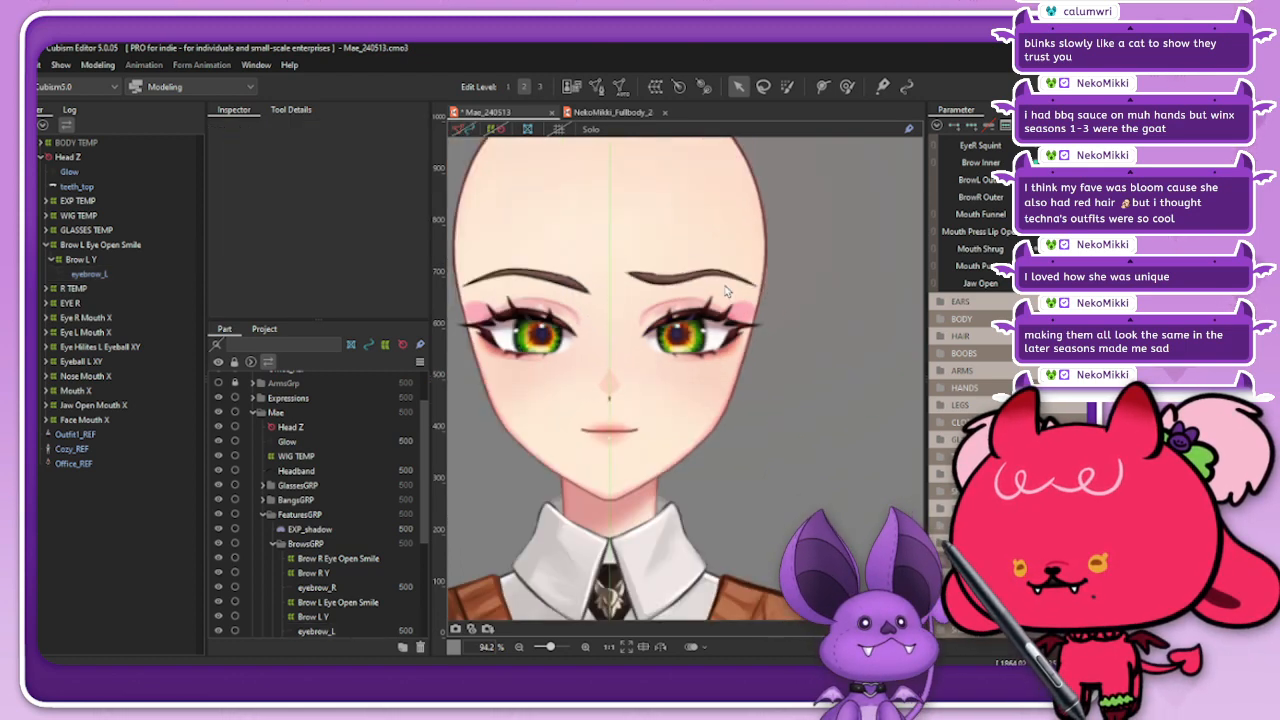
pyautogui.moveTo(1050, 162)
pyautogui.mouseDown()
pyautogui.moveTo(1085, 162)
pyautogui.moveTo(1055, 162)
pyautogui.moveTo(1073, 162)
pyautogui.mouseUp()
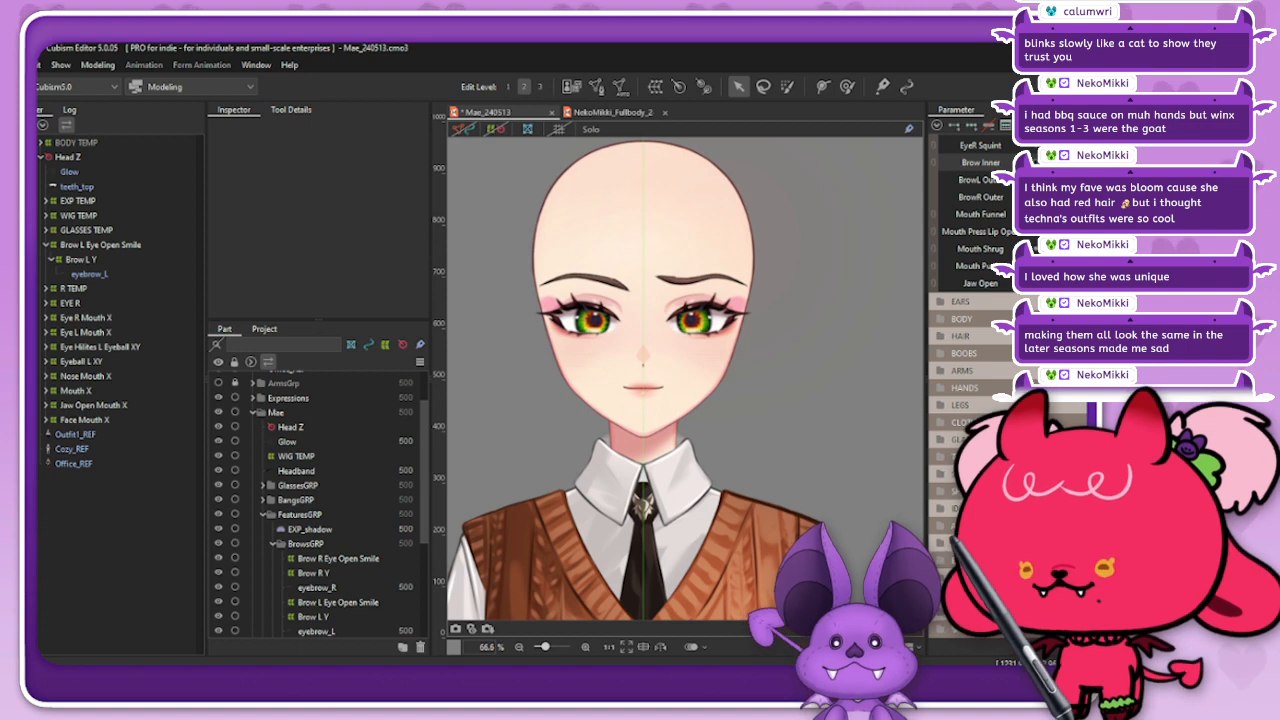
# Step: Nudge the second deform path point of eyebrow_L slightly outward to smooth the Brow Inner curve, and test the parameter
pyautogui.click(106, 270)
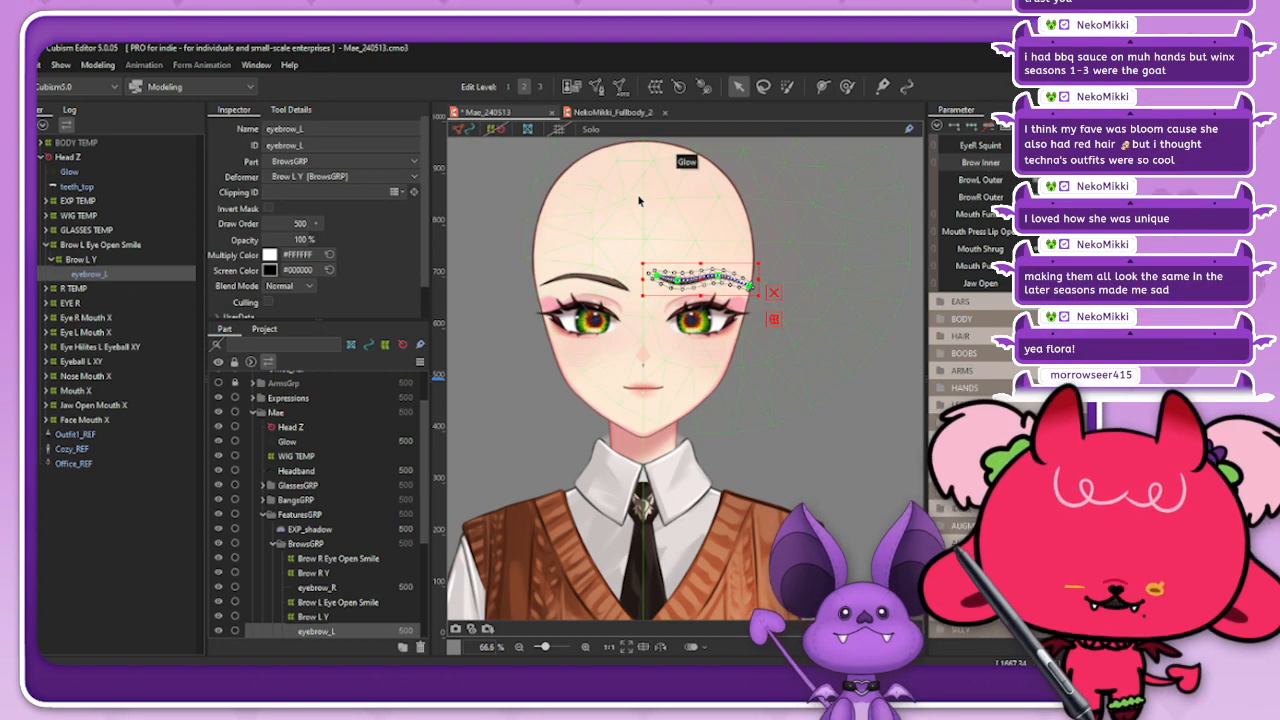
pyautogui.scroll(5, 665, 275)
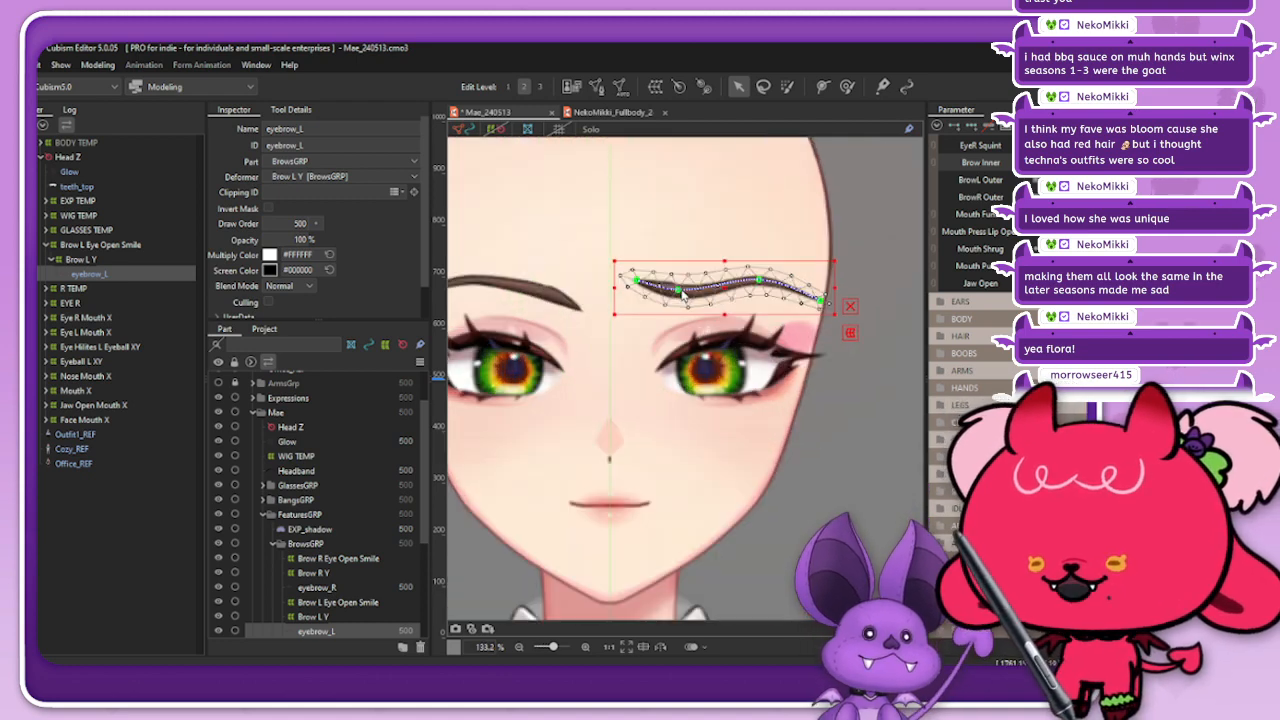
pyautogui.click(678, 291)
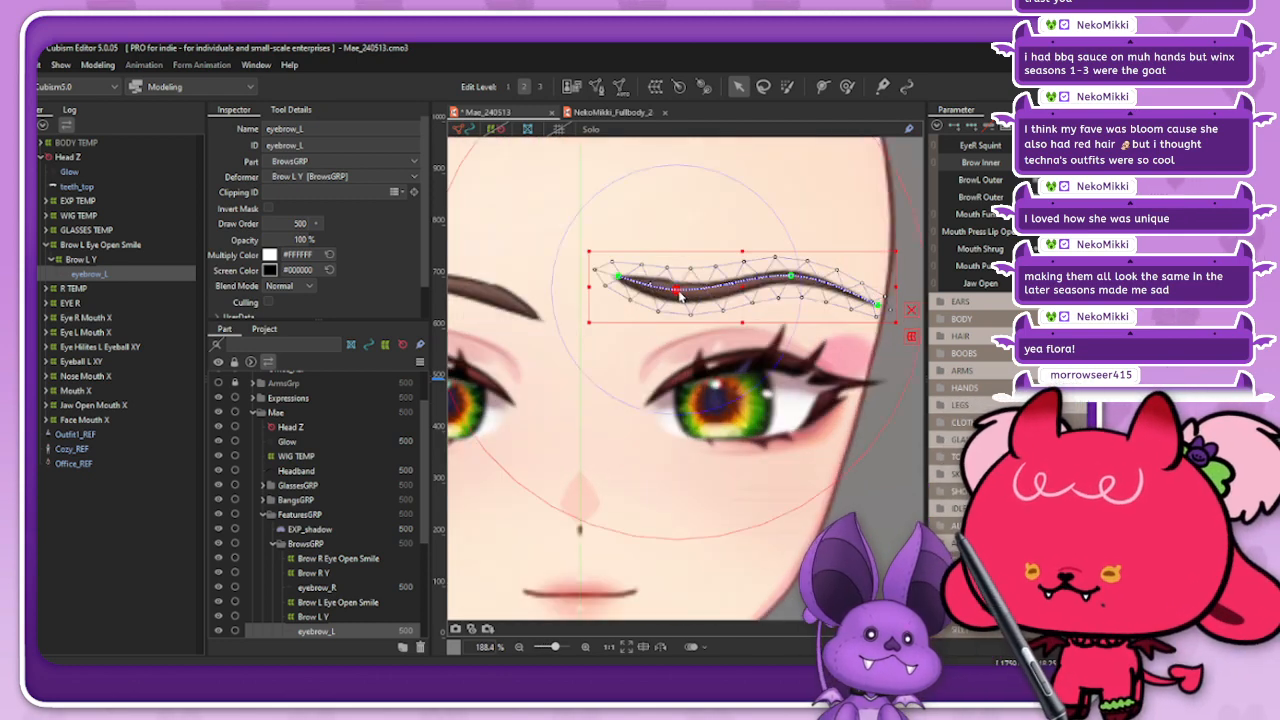
pyautogui.moveTo(680, 292); pyautogui.dragTo(683, 293)
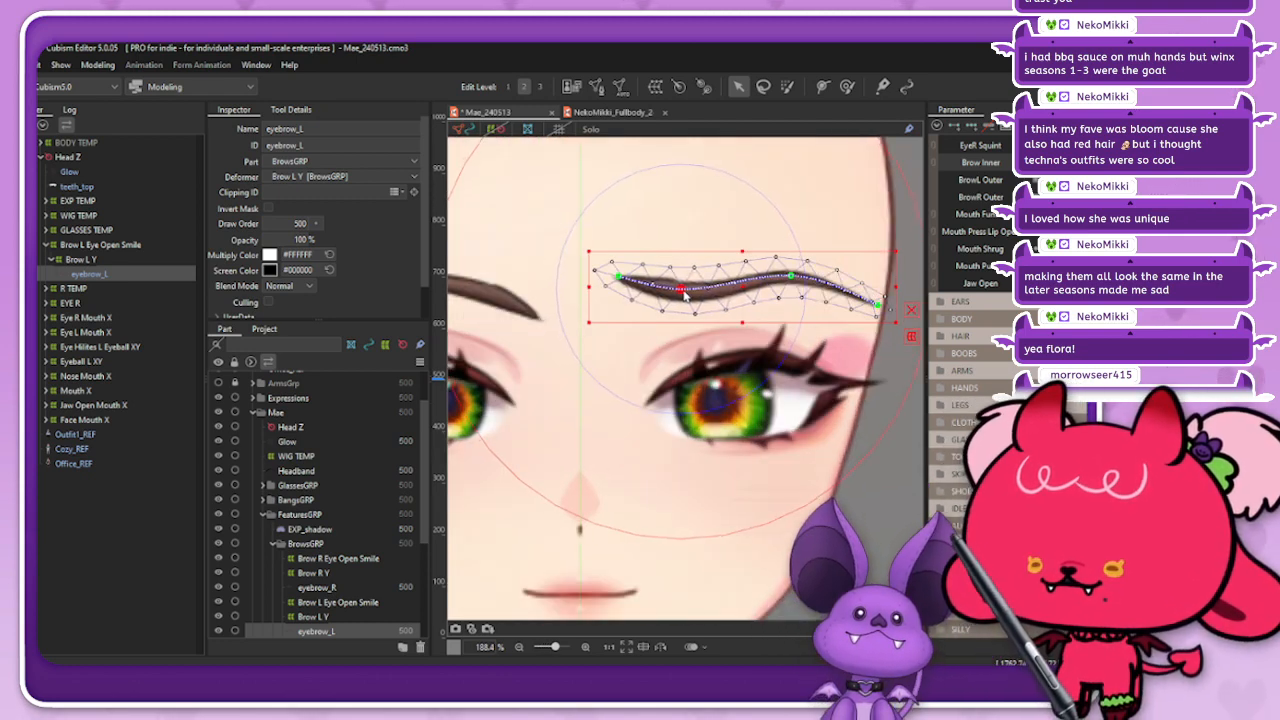
pyautogui.click(467, 131)
pyautogui.scroll(-3, 708, 270)
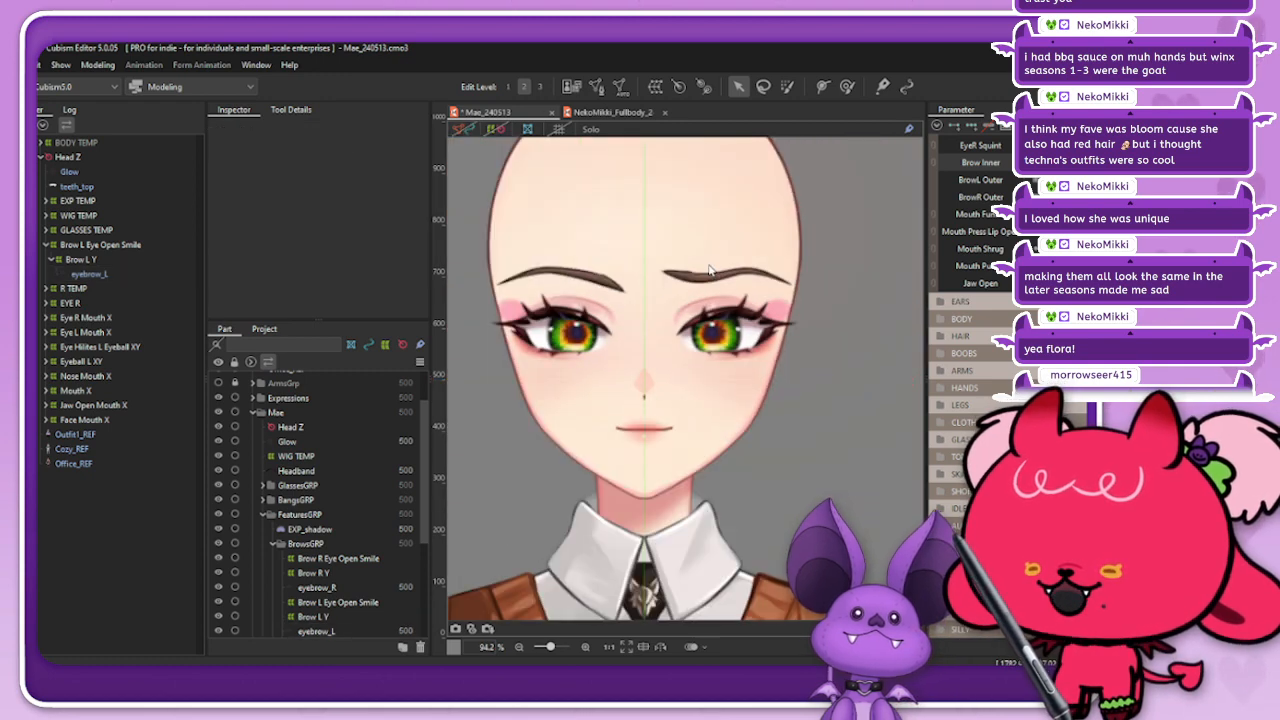
pyautogui.moveTo(1110, 163)
pyautogui.mouseDown()
pyautogui.moveTo(1060, 163)
pyautogui.moveTo(1110, 163)
pyautogui.moveTo(1060, 163)
pyautogui.moveTo(1110, 163)
pyautogui.moveTo(1085, 163)
pyautogui.mouseUp()
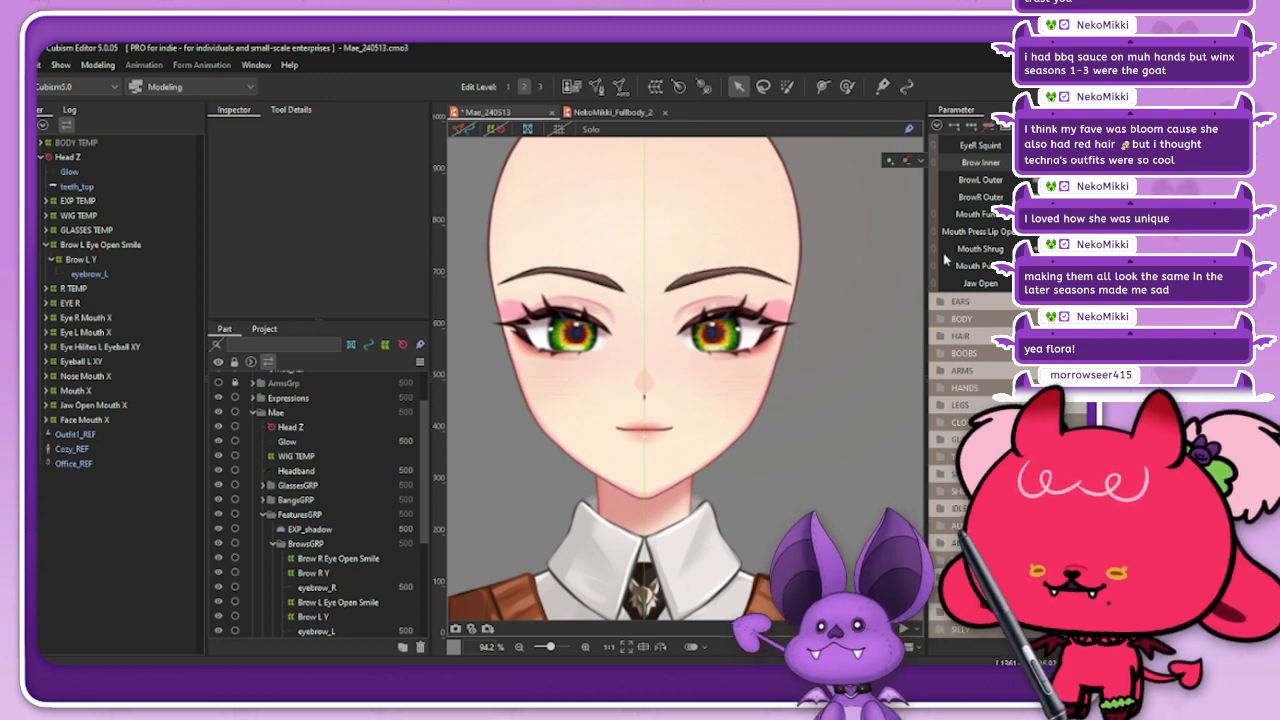
# Step: Key eyebrow_L to BrowL Outer and raise its arch and outer end with the deform path
pyautogui.click(89, 273)
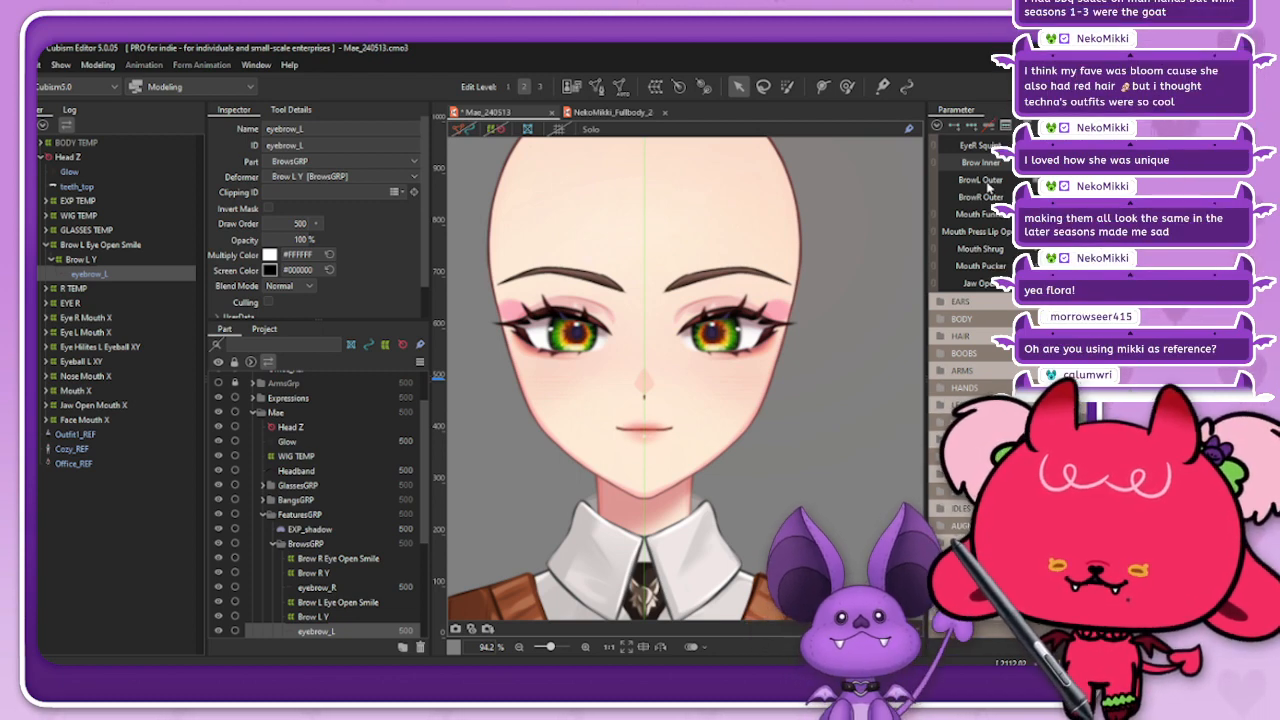
pyautogui.click(968, 129)
pyautogui.click(975, 180)
pyautogui.click(463, 129)
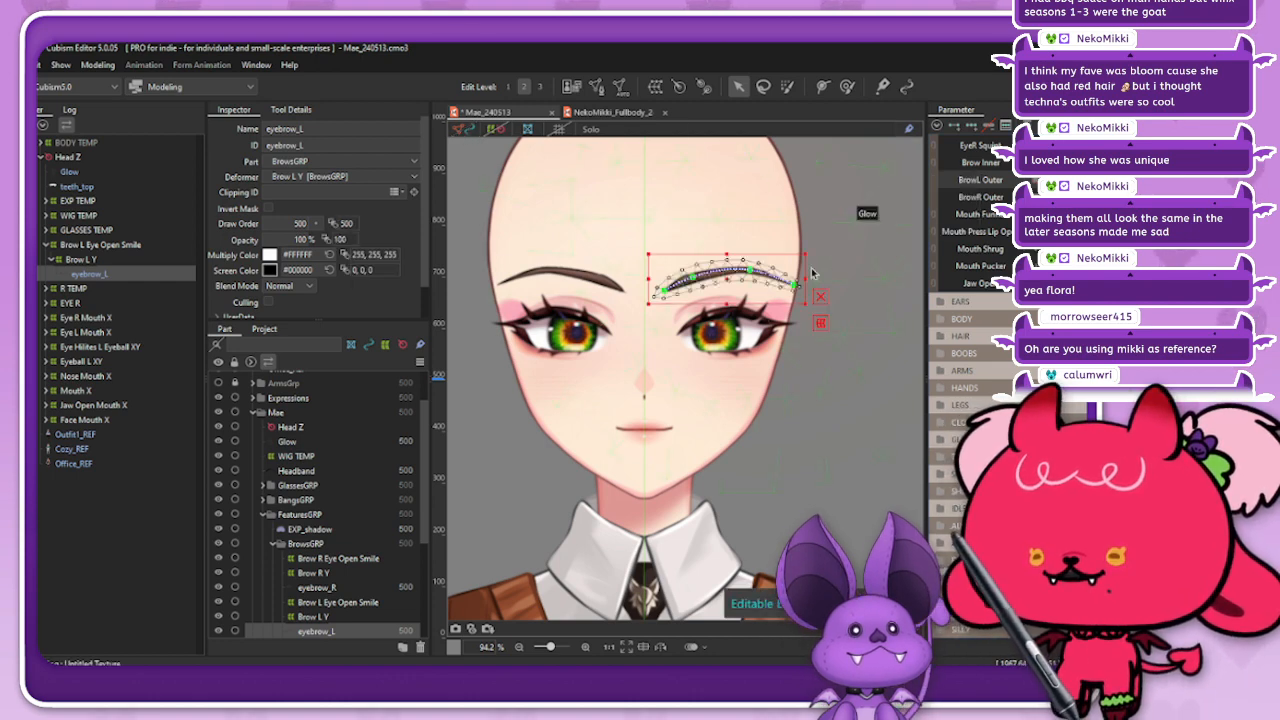
pyautogui.moveTo(750, 270); pyautogui.dragTo(791, 272)
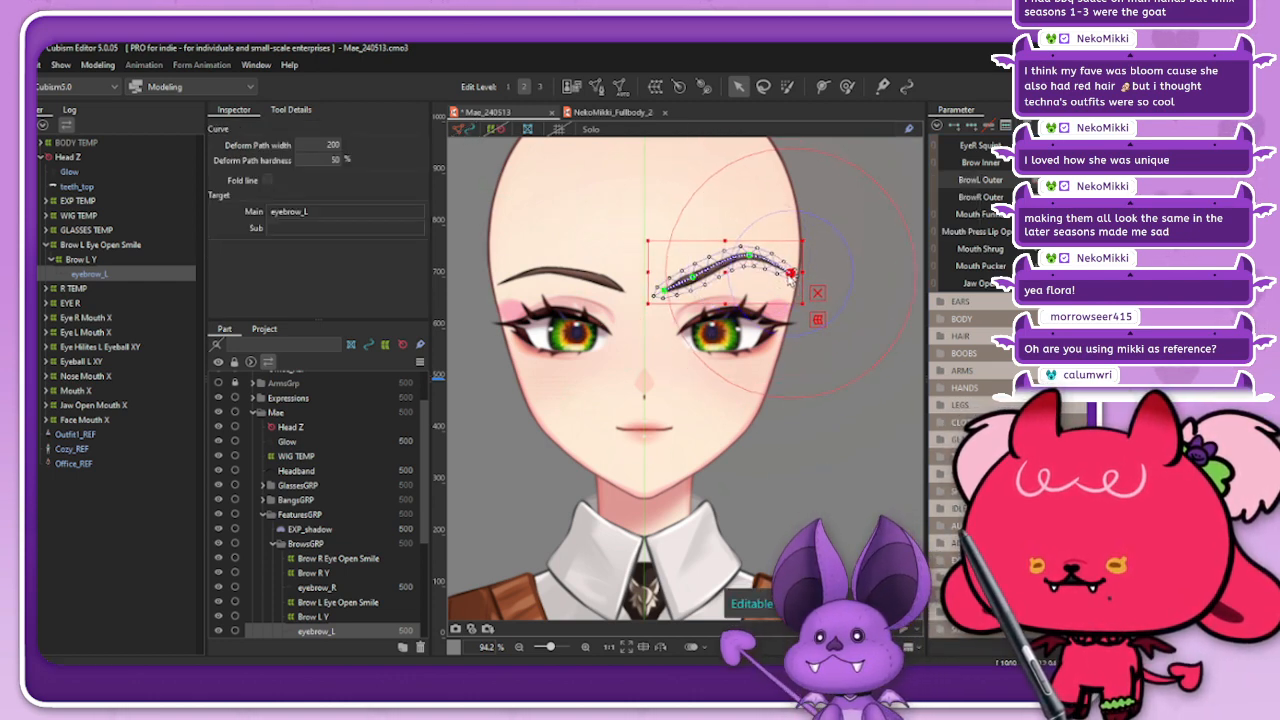
pyautogui.click(463, 129)
# Step: Test the BrowL Outer shape on the face by moving its parameter between neutral and the raised key
pyautogui.moveTo(1160, 181); pyautogui.dragTo(1130, 163)
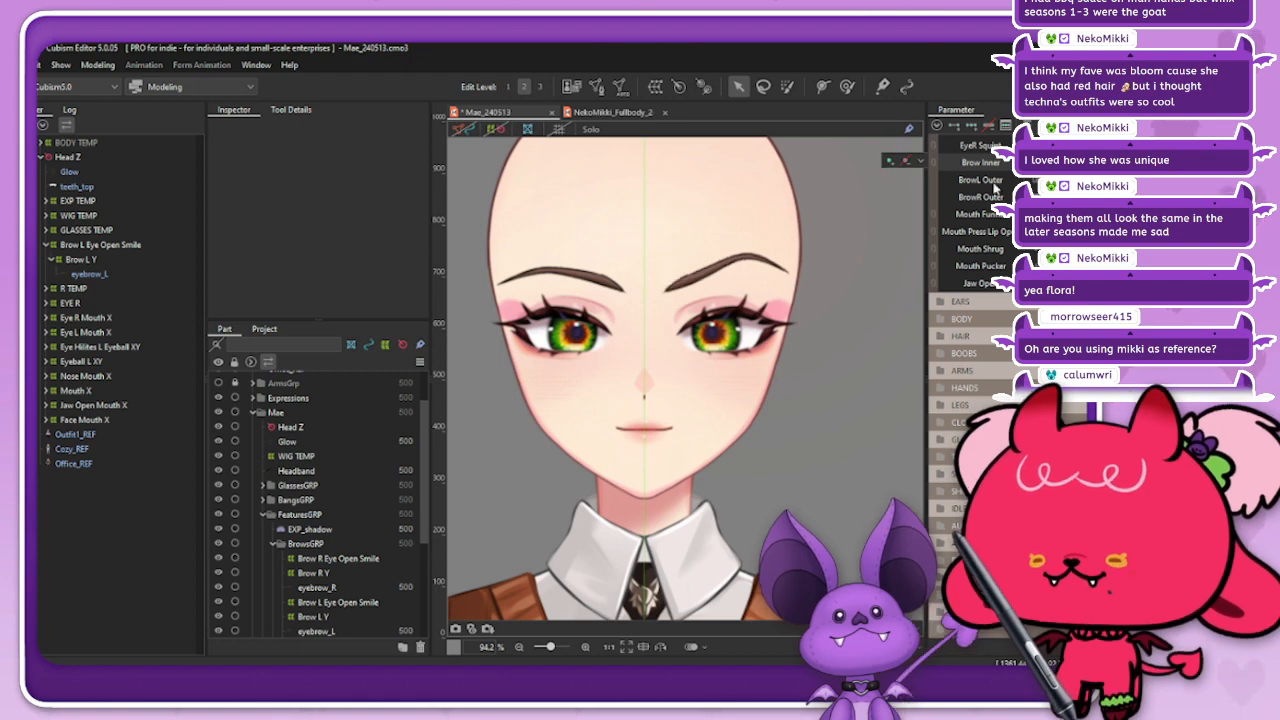
pyautogui.scroll(-3, 746, 240)
pyautogui.scroll(3, 731, 240)
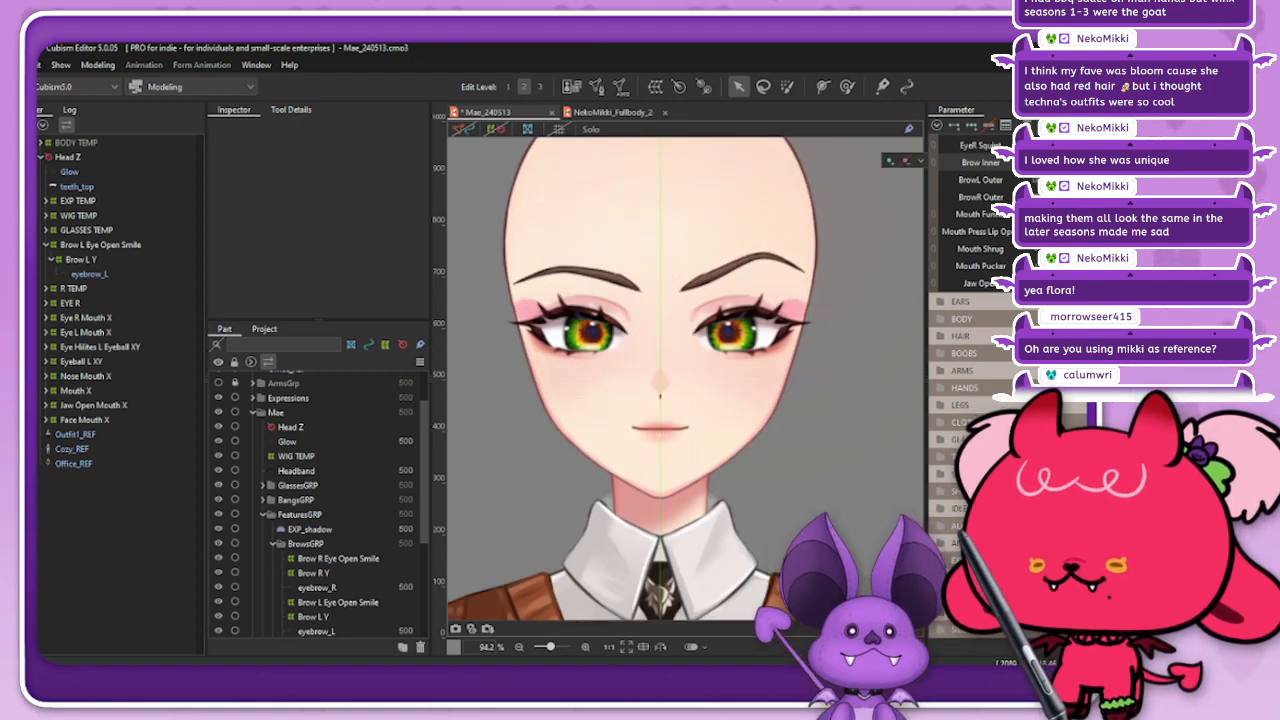
pyautogui.moveTo(1160, 181)
pyautogui.mouseDown()
pyautogui.moveTo(1110, 181)
pyautogui.moveTo(1160, 181)
pyautogui.mouseUp()
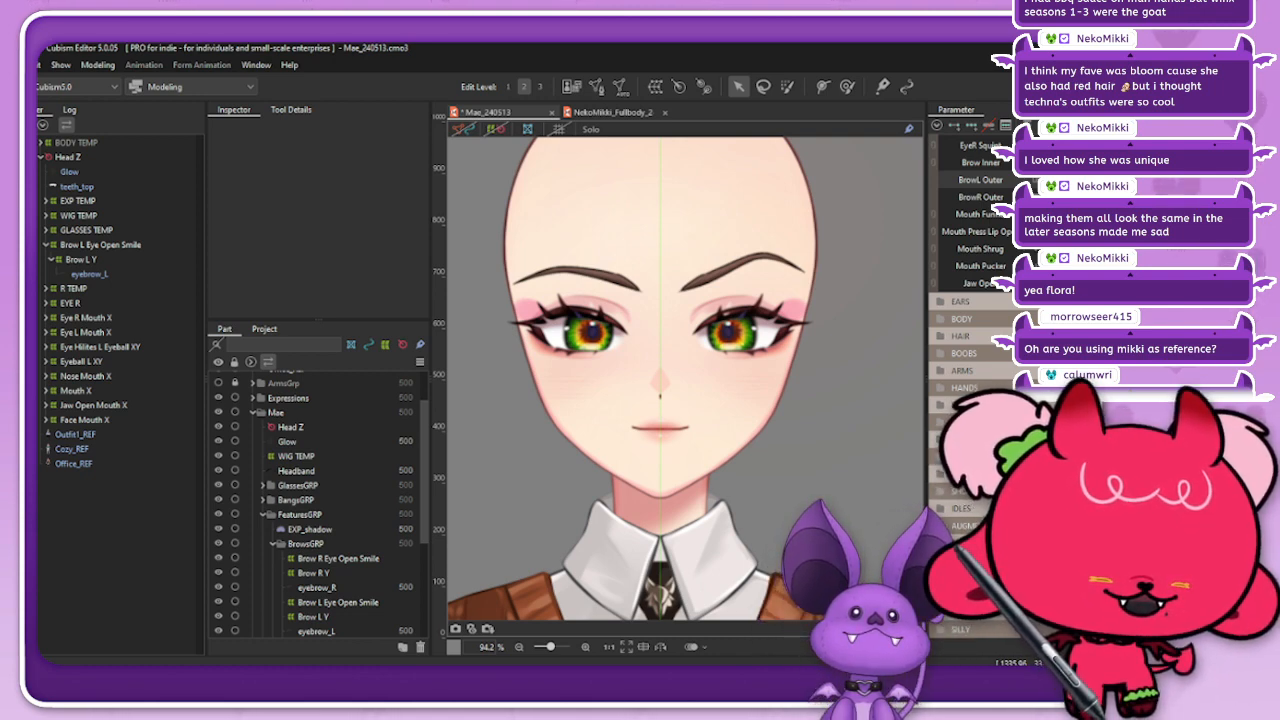
pyautogui.moveTo(1160, 181); pyautogui.dragTo(1110, 181)
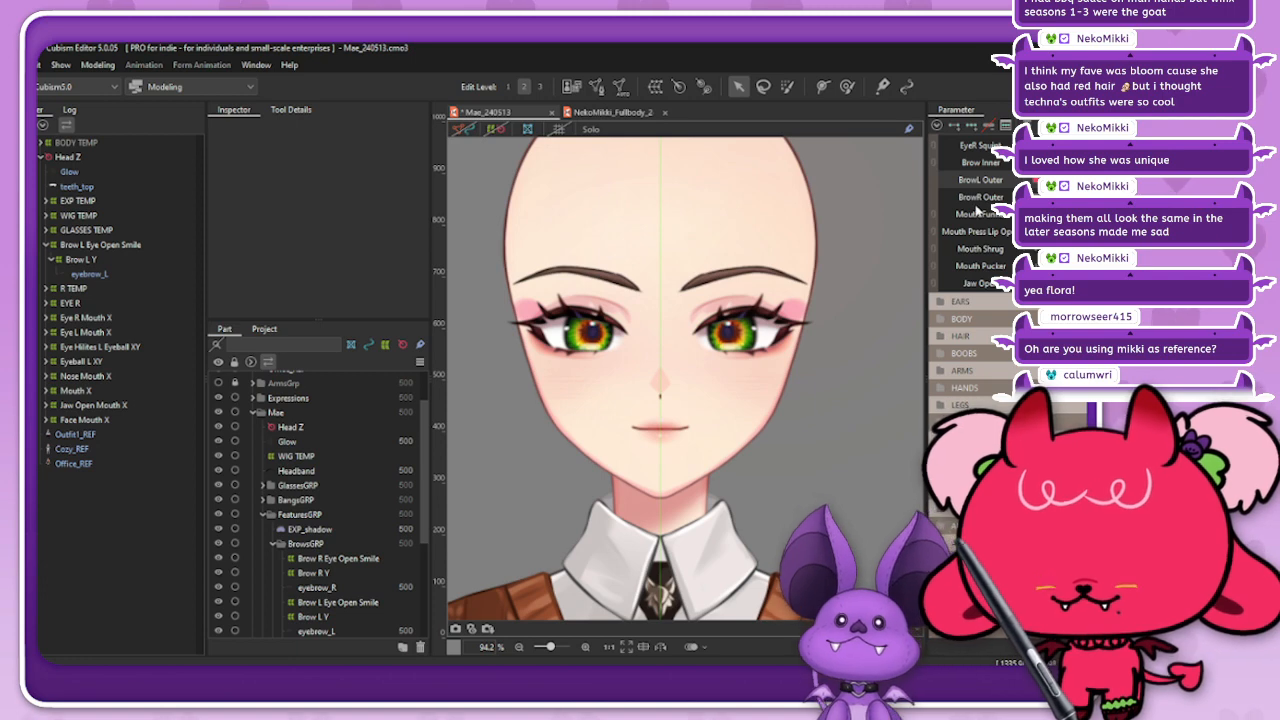
pyautogui.moveTo(991, 211); pyautogui.dragTo(1150, 195)
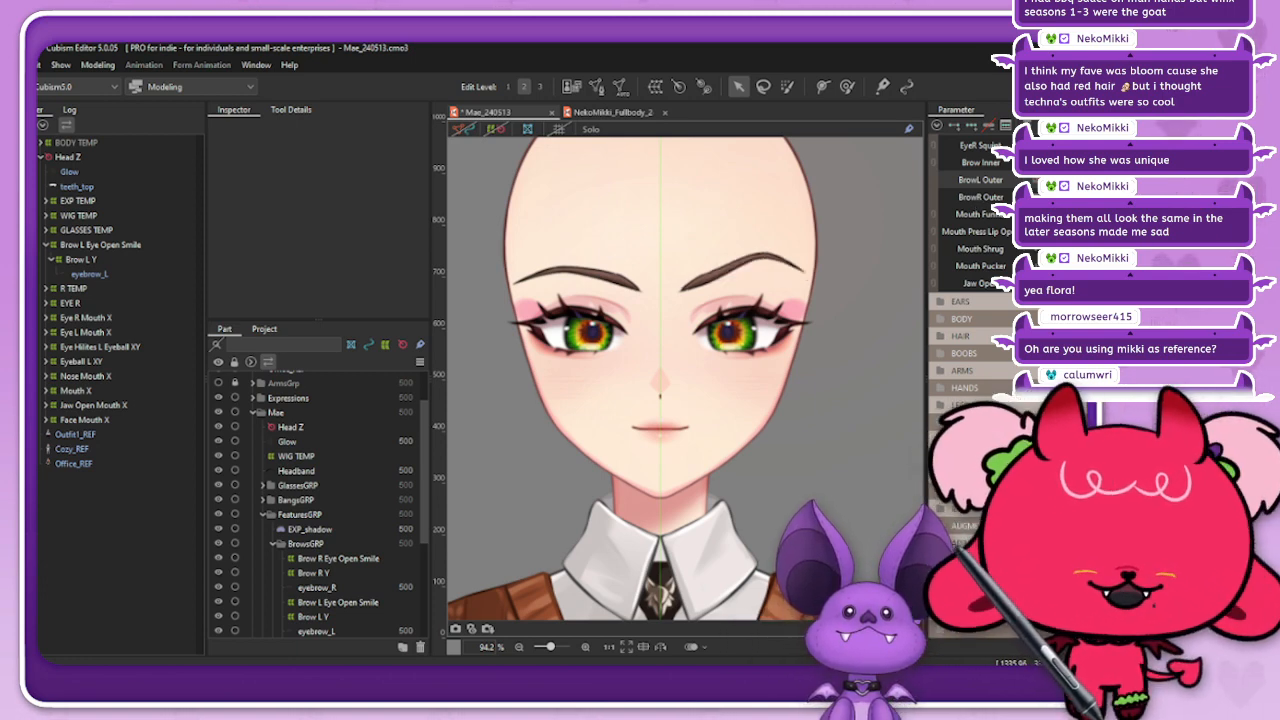
pyautogui.moveTo(1150, 181)
pyautogui.mouseDown()
pyautogui.moveTo(1125, 181)
pyautogui.moveTo(1150, 181)
pyautogui.mouseUp()
# Step: Expand the BROWS parameter group and separate the combined BrowL Y and BrowR Y parameters
pyautogui.scroll(3, 965, 250)
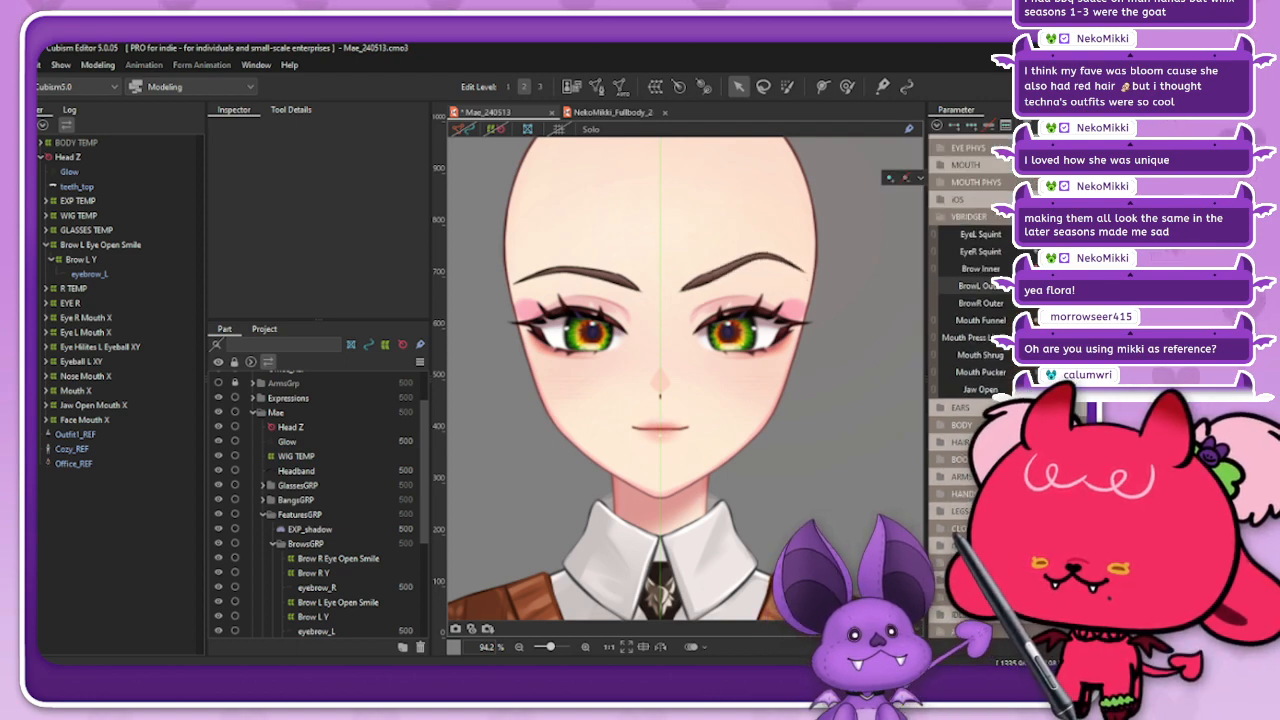
pyautogui.click(950, 160)
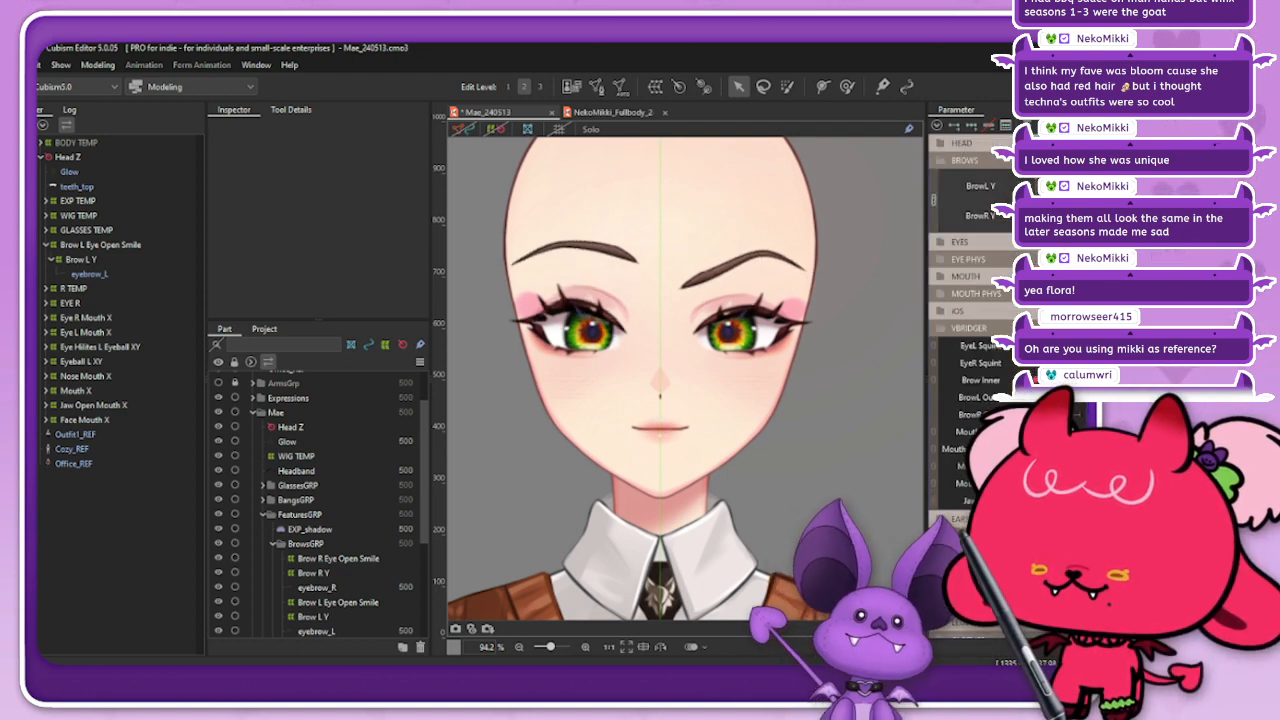
pyautogui.click(921, 212)
pyautogui.click(933, 201)
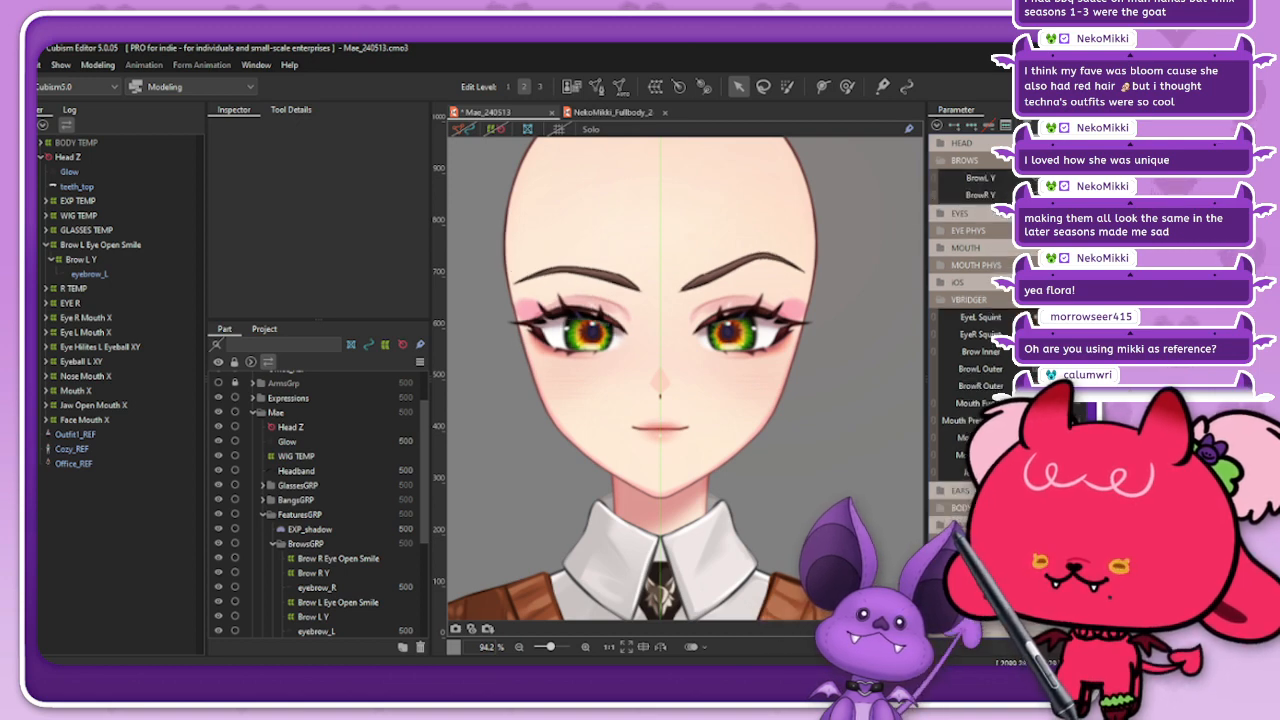
# Step: Test BrowL Y in combination with Brow Inner and BrowL Outer to check eyebrow_L's lowered and raised expressions
pyautogui.moveTo(1125, 178)
pyautogui.mouseDown()
pyautogui.moveTo(1095, 178)
pyautogui.moveTo(1110, 178)
pyautogui.mouseUp()
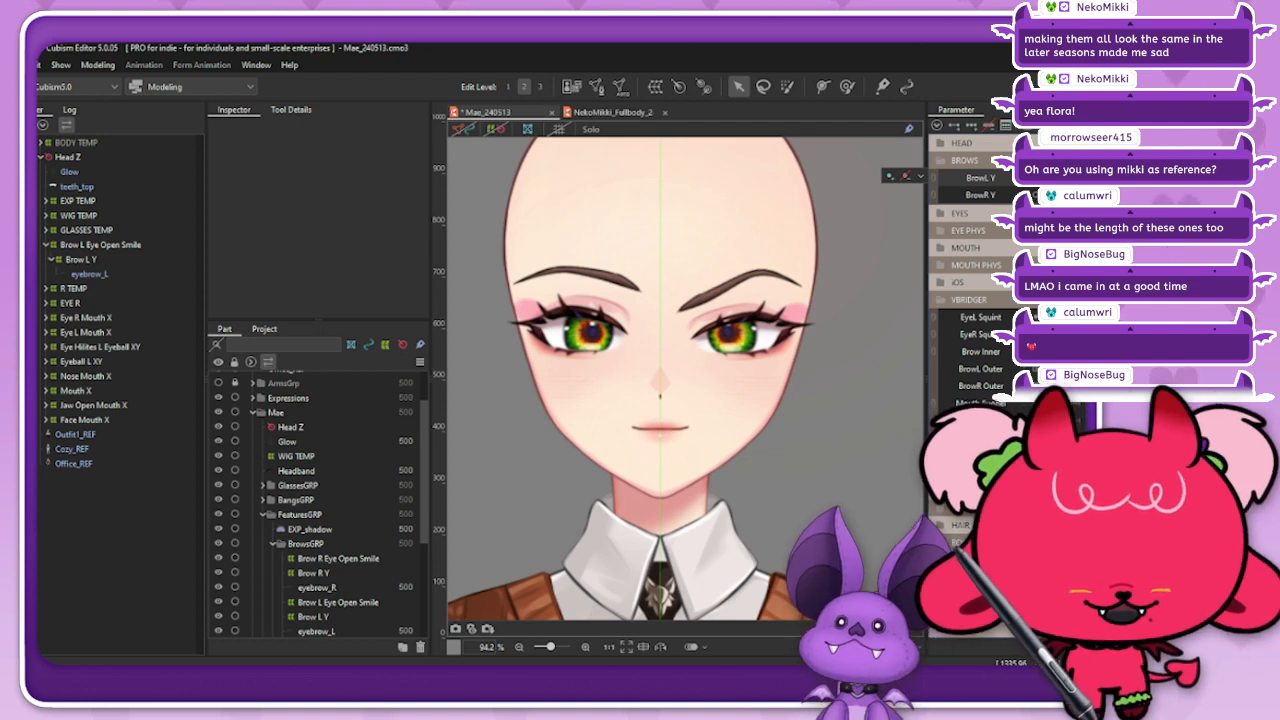
pyautogui.moveTo(1048, 369)
pyautogui.mouseDown()
pyautogui.moveTo(1068, 369)
pyautogui.moveTo(1048, 369)
pyautogui.moveTo(1068, 352)
pyautogui.moveTo(1048, 352)
pyautogui.mouseUp()
pyautogui.moveTo(1048, 178); pyautogui.dragTo(1090, 178)
pyautogui.moveTo(1048, 369)
pyautogui.mouseDown()
pyautogui.moveTo(1068, 369)
pyautogui.moveTo(1028, 369)
pyautogui.moveTo(1068, 352)
pyautogui.moveTo(1036, 369)
pyautogui.mouseUp()
pyautogui.scroll(-3, 834, 328)
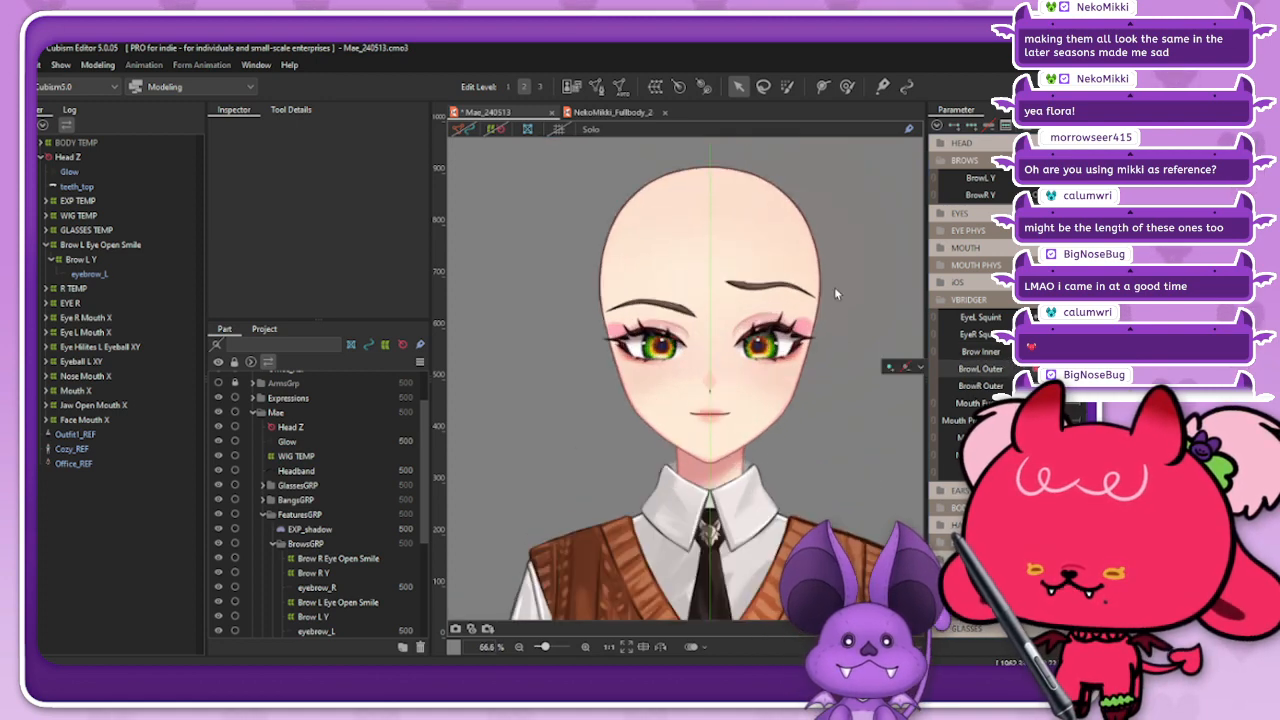
pyautogui.scroll(3, 808, 288)
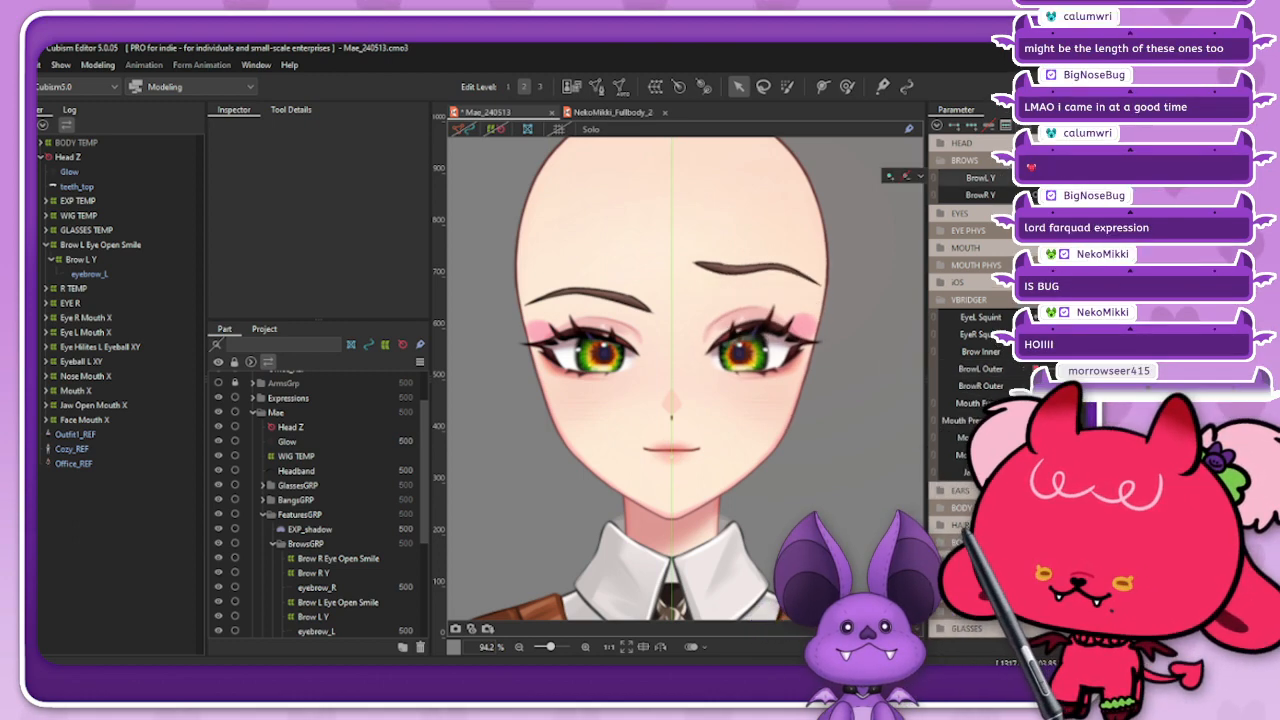
pyautogui.moveTo(1110, 178)
pyautogui.mouseDown()
pyautogui.moveTo(1075, 178)
pyautogui.moveTo(1108, 178)
pyautogui.mouseUp()
pyautogui.moveTo(1092, 352)
pyautogui.mouseDown()
pyautogui.moveTo(1110, 352)
pyautogui.moveTo(1075, 352)
pyautogui.mouseUp()
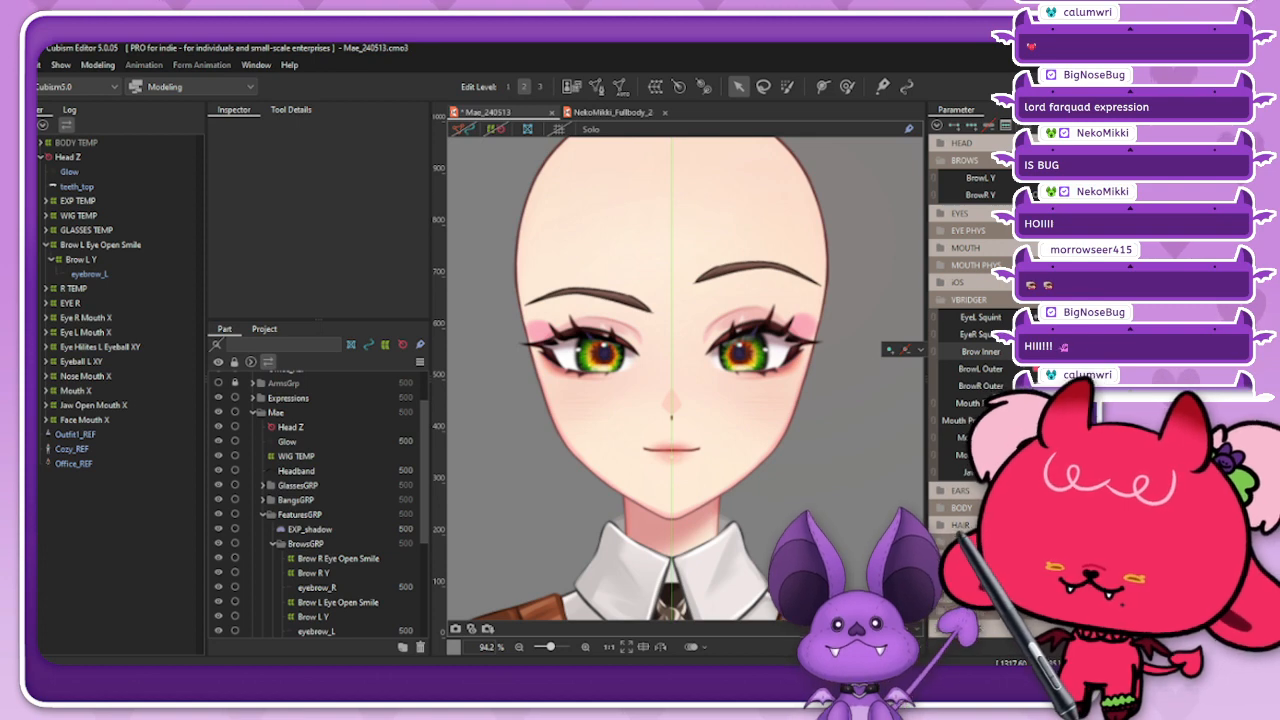
# Step: Test the single-brow expression by combining BrowL Y, BrowR Y, Brow Inner and BrowL Outer at lowered and raised positions
pyautogui.moveTo(1075, 178); pyautogui.dragTo(971, 190)
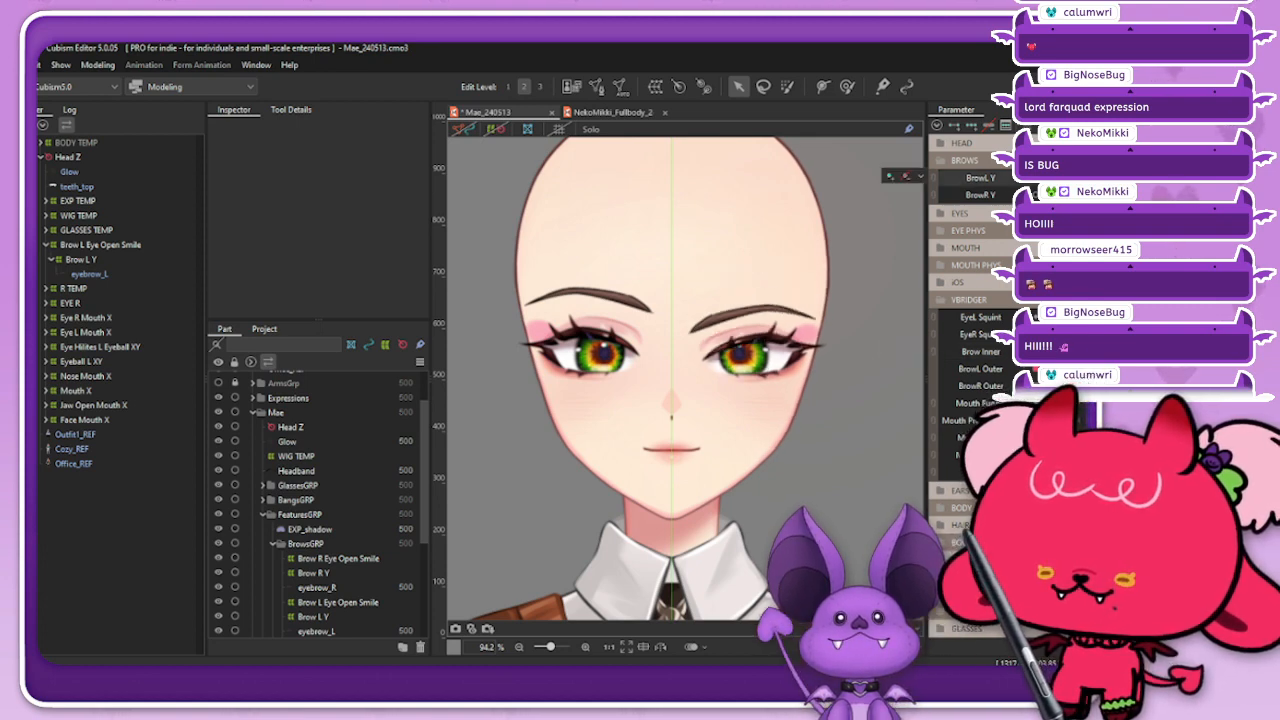
pyautogui.moveTo(1075, 369); pyautogui.dragTo(1110, 369)
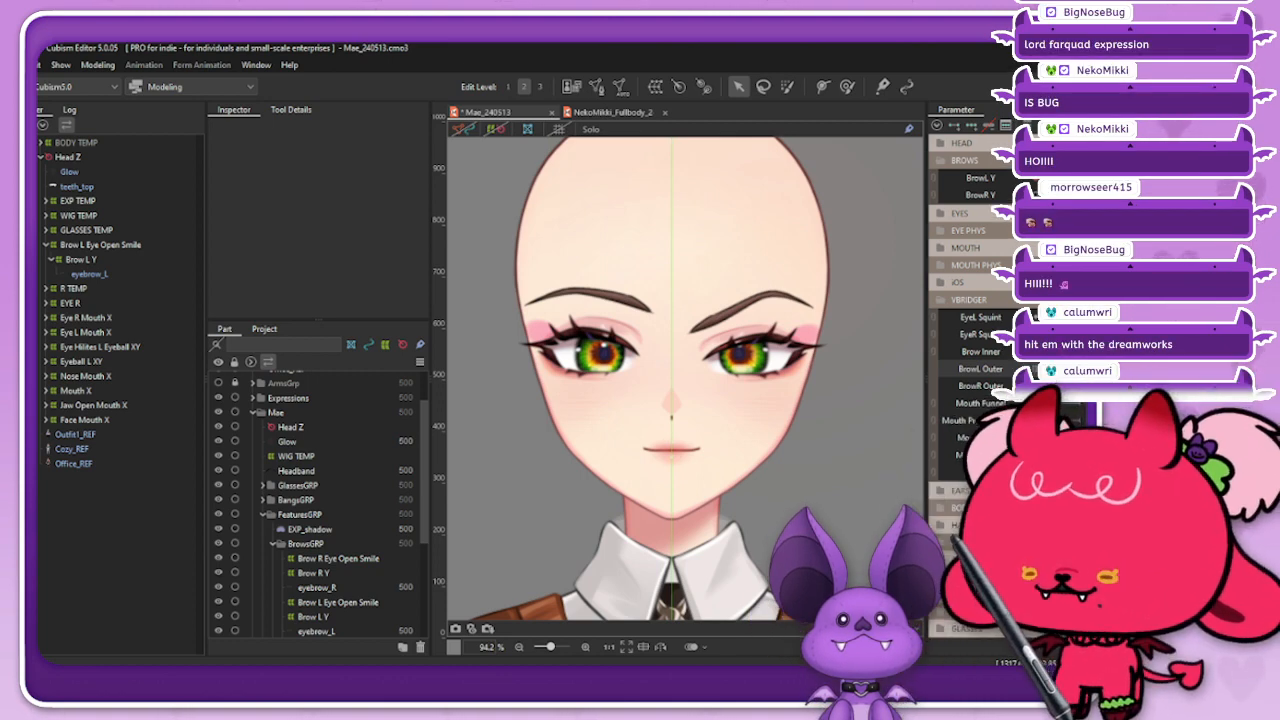
pyautogui.moveTo(1042, 195); pyautogui.dragTo(1020, 195)
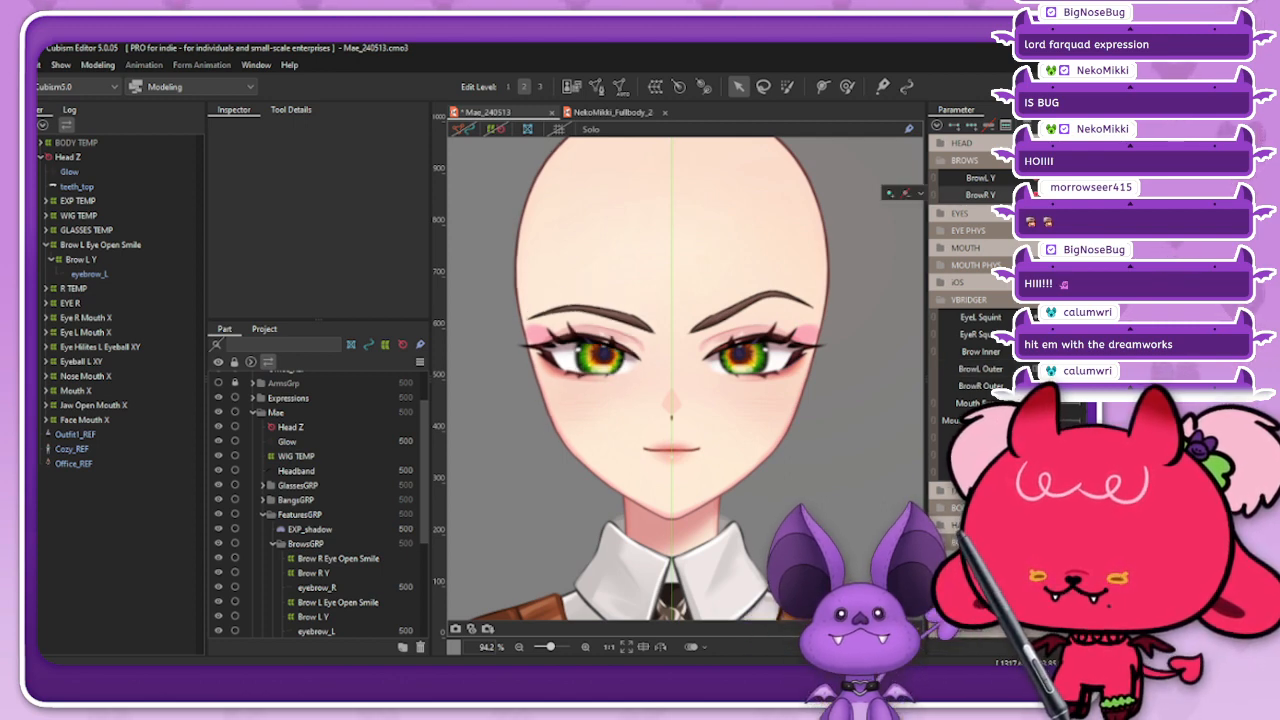
pyautogui.moveTo(1048, 352); pyautogui.dragTo(1070, 352)
pyautogui.moveTo(1048, 178)
pyautogui.mouseDown()
pyautogui.moveTo(1070, 178)
pyautogui.moveTo(1053, 178)
pyautogui.mouseUp()
pyautogui.moveTo(1070, 352); pyautogui.dragTo(1048, 352)
pyautogui.moveTo(1053, 178); pyautogui.dragTo(1068, 178)
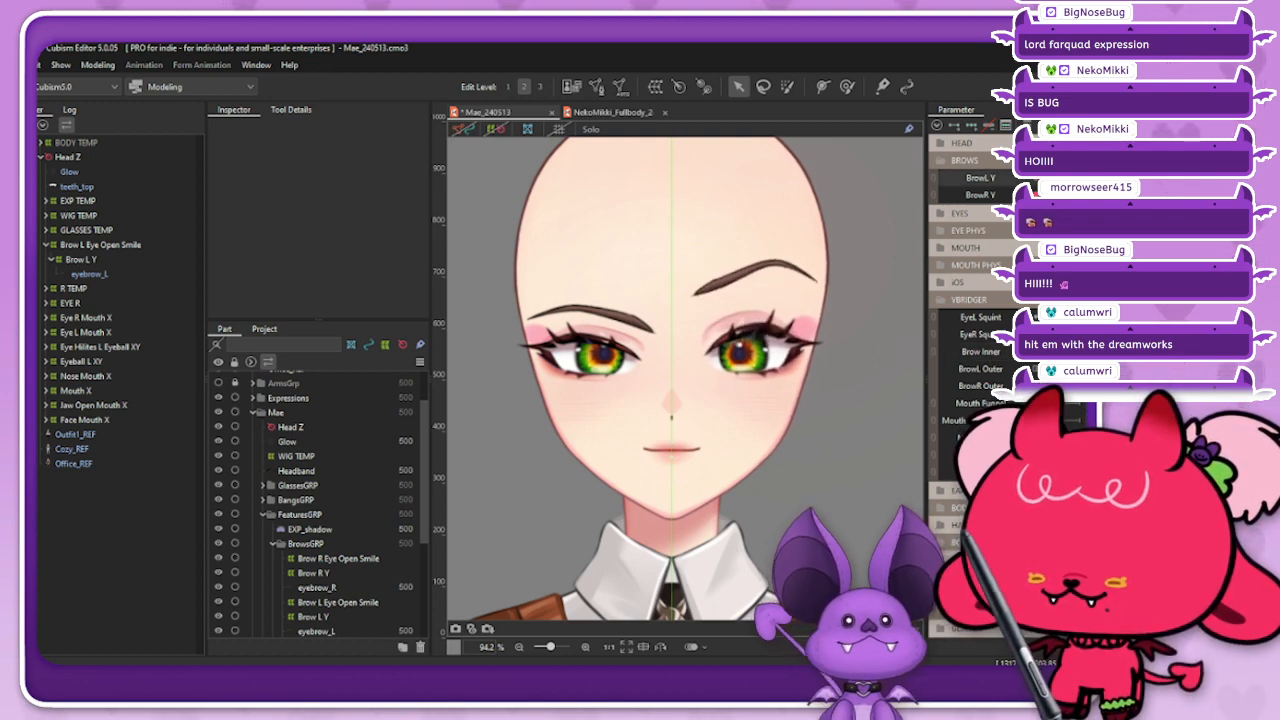
# Step: Expand the MOUTH and iOS parameter groups and test Mouth Form with Cheek Puff alongside the brow expression
pyautogui.click(1000, 248)
pyautogui.click(1000, 335)
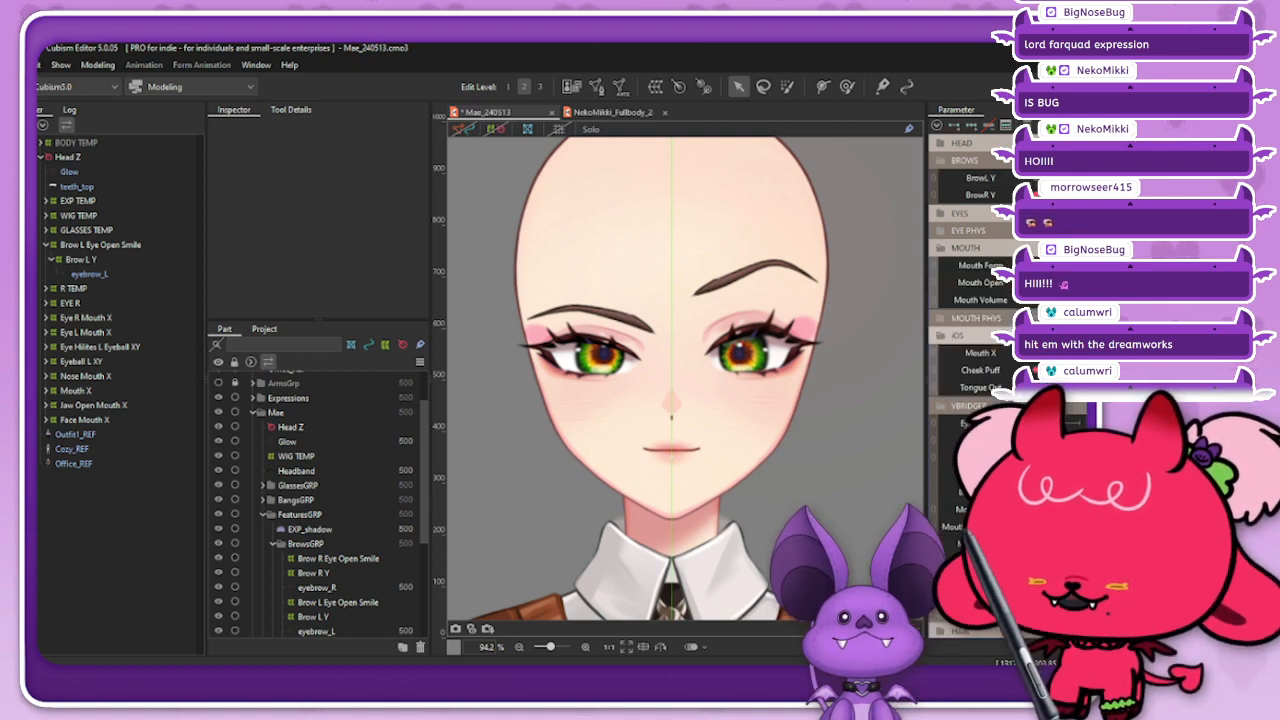
pyautogui.moveTo(1058, 353)
pyautogui.mouseDown()
pyautogui.moveTo(1080, 353)
pyautogui.moveTo(1036, 353)
pyautogui.moveTo(1058, 353)
pyautogui.mouseUp()
pyautogui.moveTo(1058, 265); pyautogui.dragTo(1080, 265)
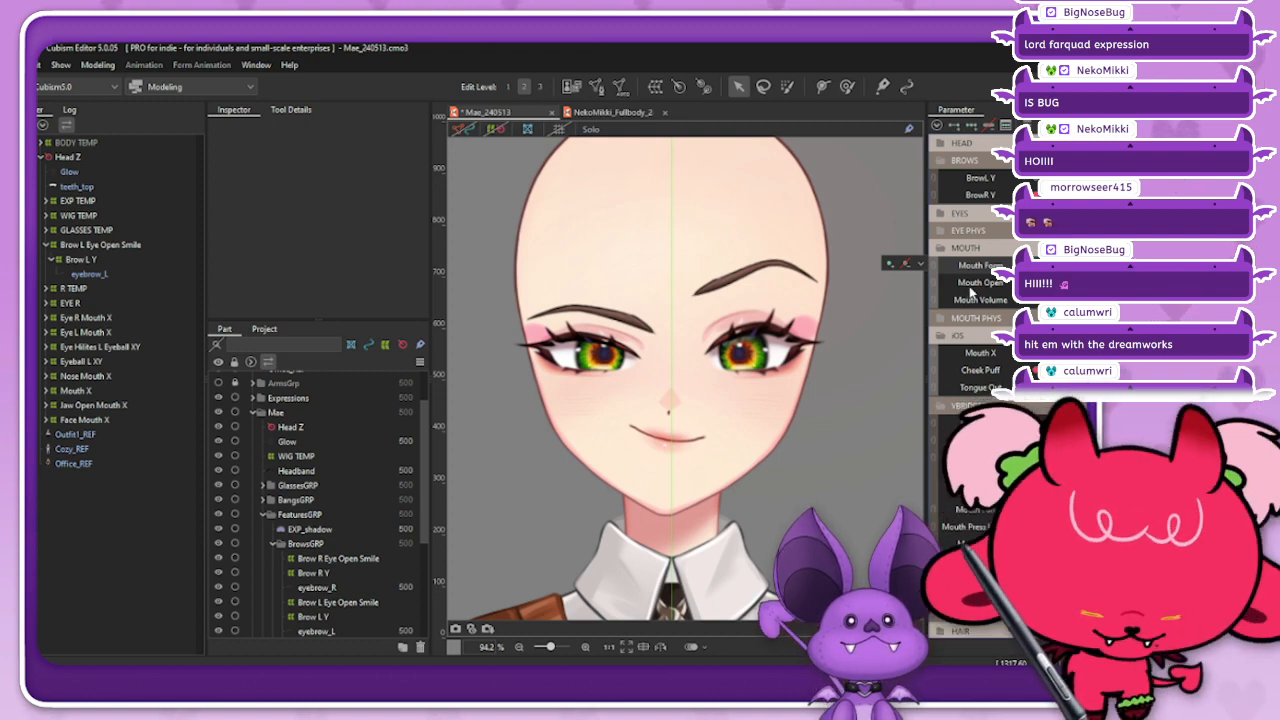
pyautogui.moveTo(1036, 370)
pyautogui.mouseDown()
pyautogui.moveTo(1078, 370)
pyautogui.moveTo(1036, 370)
pyautogui.mouseUp()
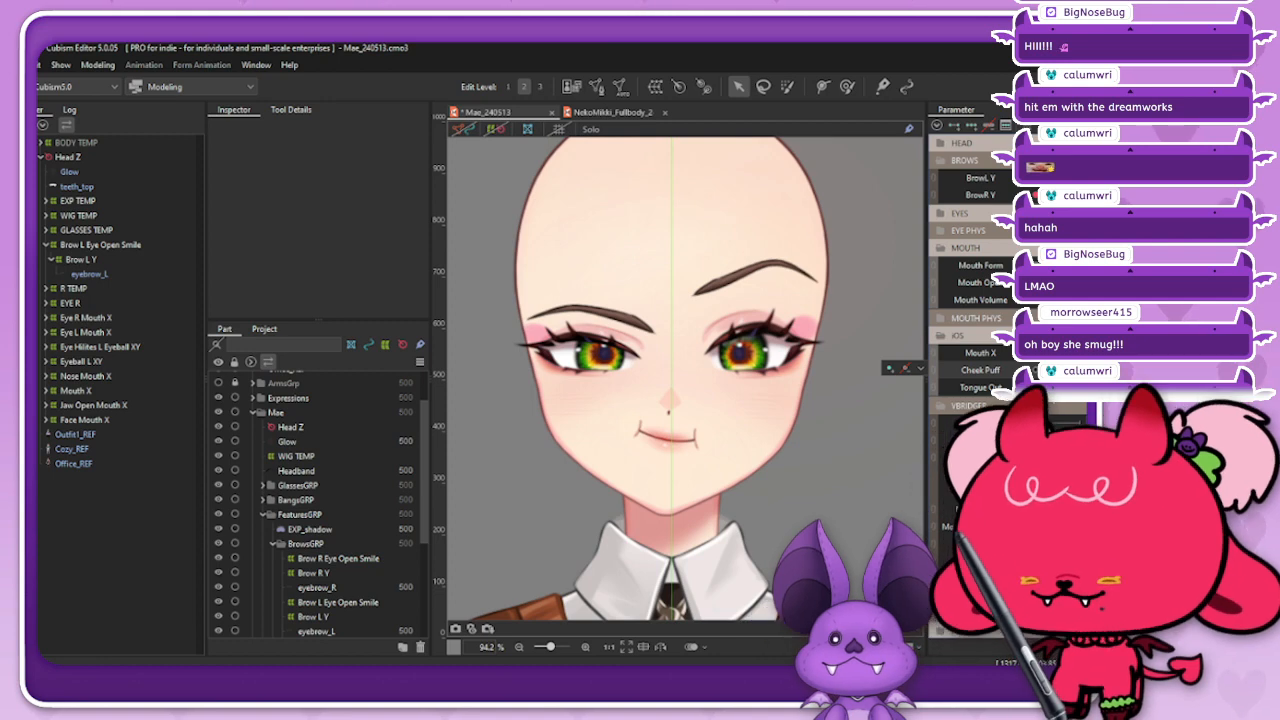
# Step: Test Tongue Out on the smug face, and check Mouth X, Mouth Open and Cheek Puff in combination
pyautogui.click(1078, 387)
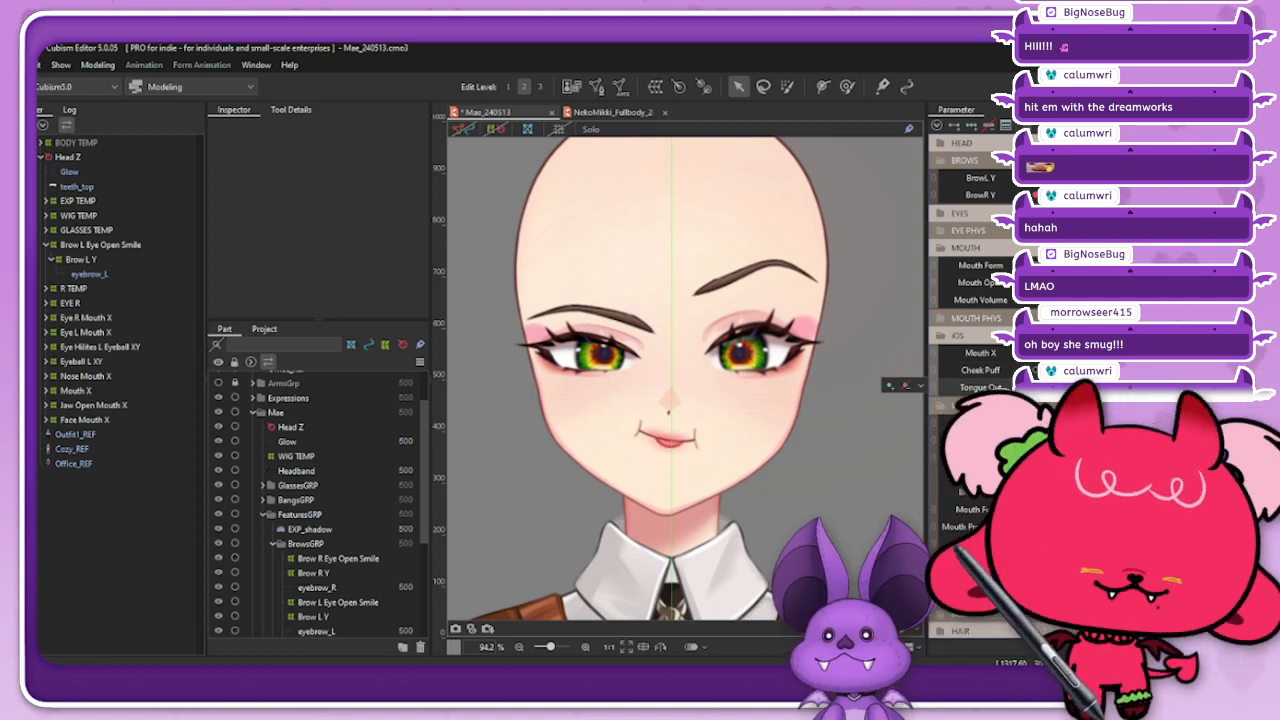
pyautogui.click(984, 390)
pyautogui.moveTo(985, 392)
pyautogui.mouseDown()
pyautogui.moveTo(1076, 388)
pyautogui.moveTo(990, 389)
pyautogui.mouseUp()
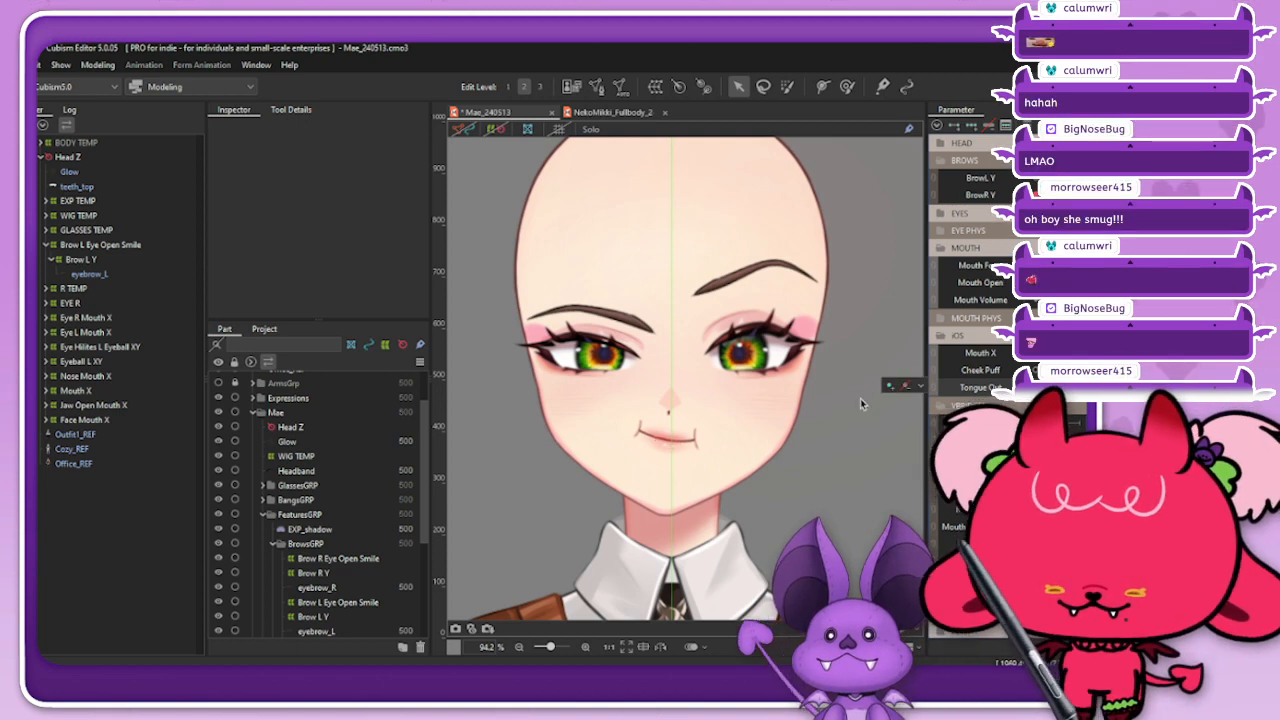
pyautogui.click(920, 386)
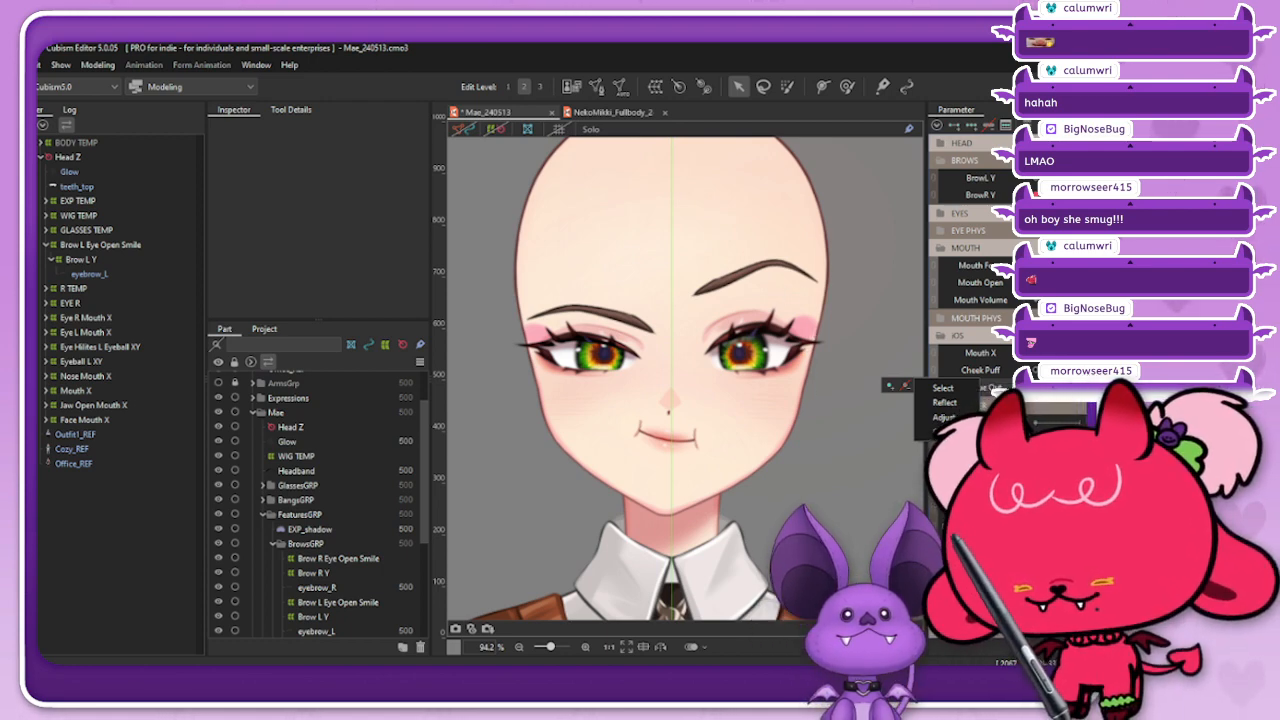
pyautogui.moveTo(1050, 353)
pyautogui.mouseDown()
pyautogui.moveTo(1036, 353)
pyautogui.moveTo(1072, 353)
pyautogui.moveTo(1034, 353)
pyautogui.moveTo(1050, 353)
pyautogui.mouseUp()
pyautogui.moveTo(1026, 283)
pyautogui.mouseDown()
pyautogui.moveTo(1072, 283)
pyautogui.moveTo(1026, 283)
pyautogui.mouseUp()
pyautogui.moveTo(1026, 370)
pyautogui.mouseDown()
pyautogui.moveTo(1068, 370)
pyautogui.moveTo(1034, 373)
pyautogui.mouseUp()
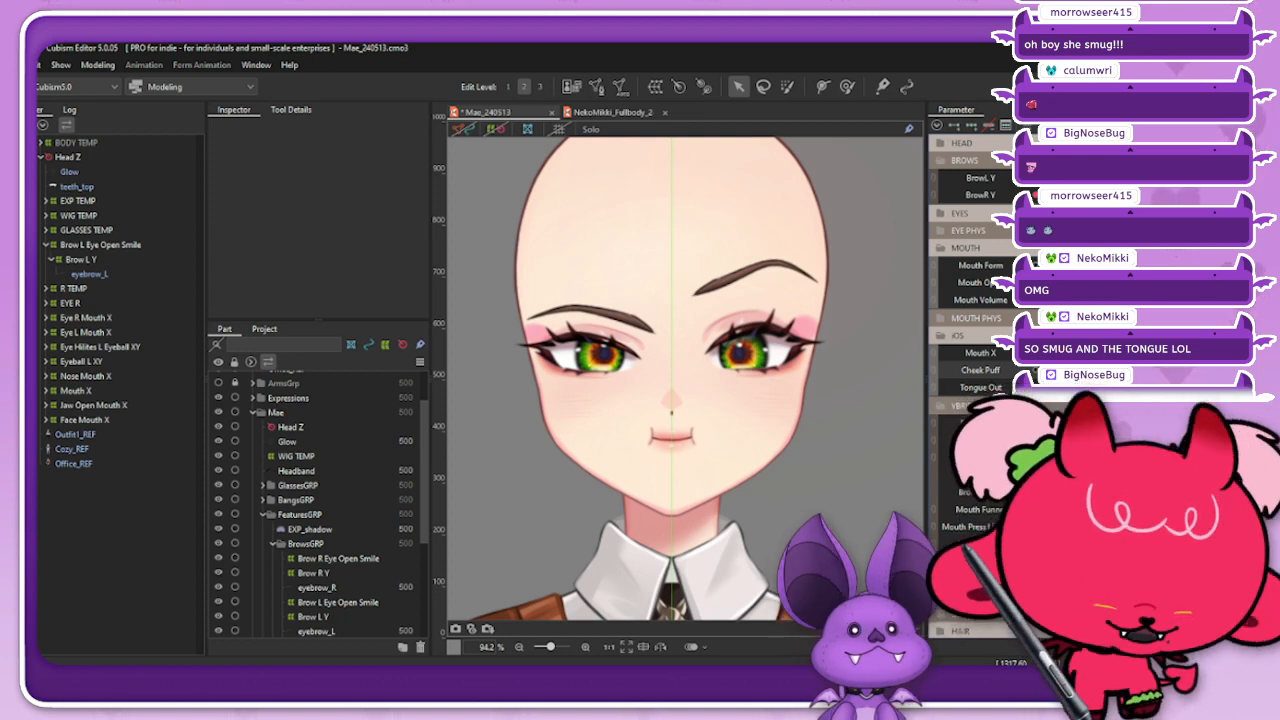
# Step: Reset all parameters to default and test Mouth X on both sides with Mouth Form, Cheek Puff and Mouth Open
pyautogui.click(937, 126)
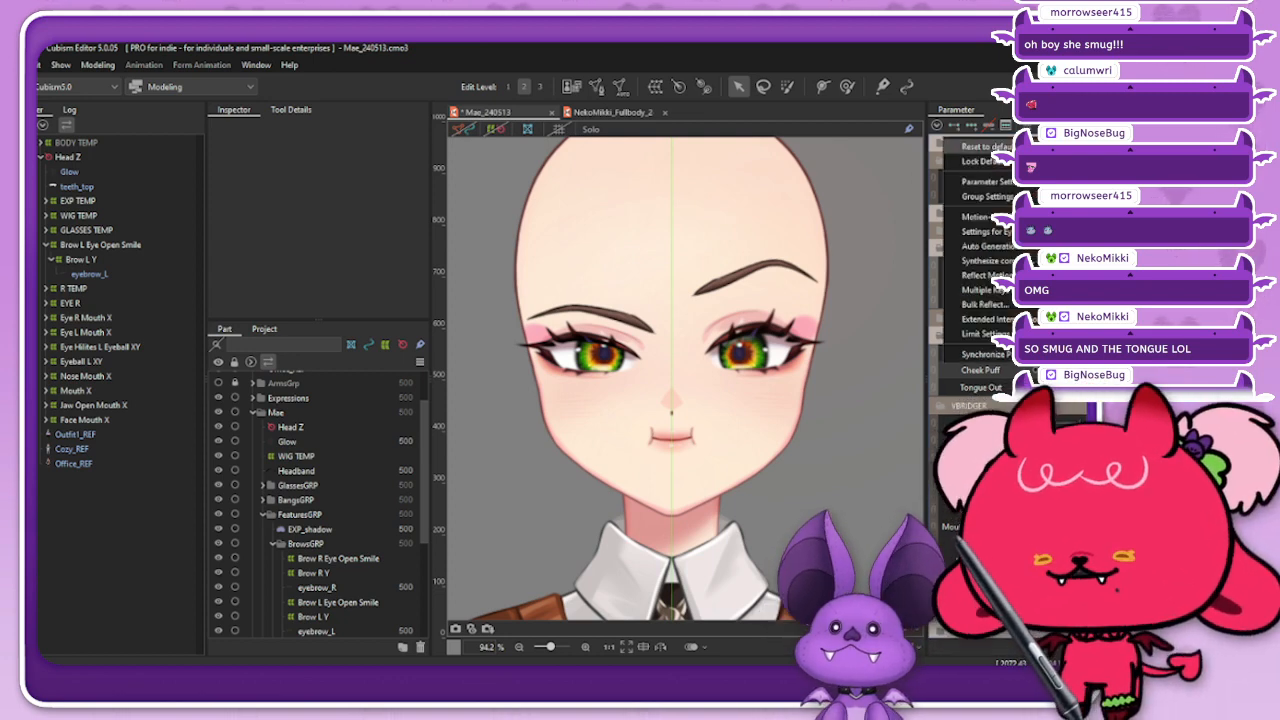
pyautogui.click(968, 146)
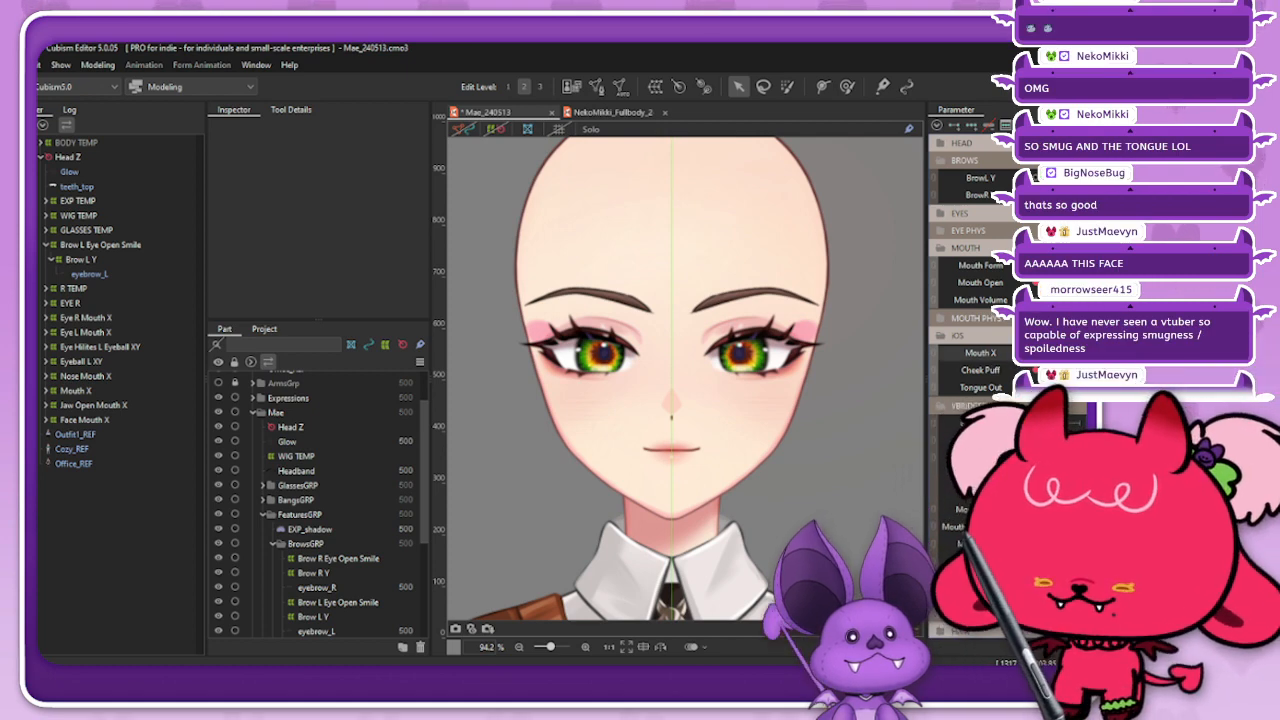
pyautogui.moveTo(1047, 353); pyautogui.dragTo(1080, 353)
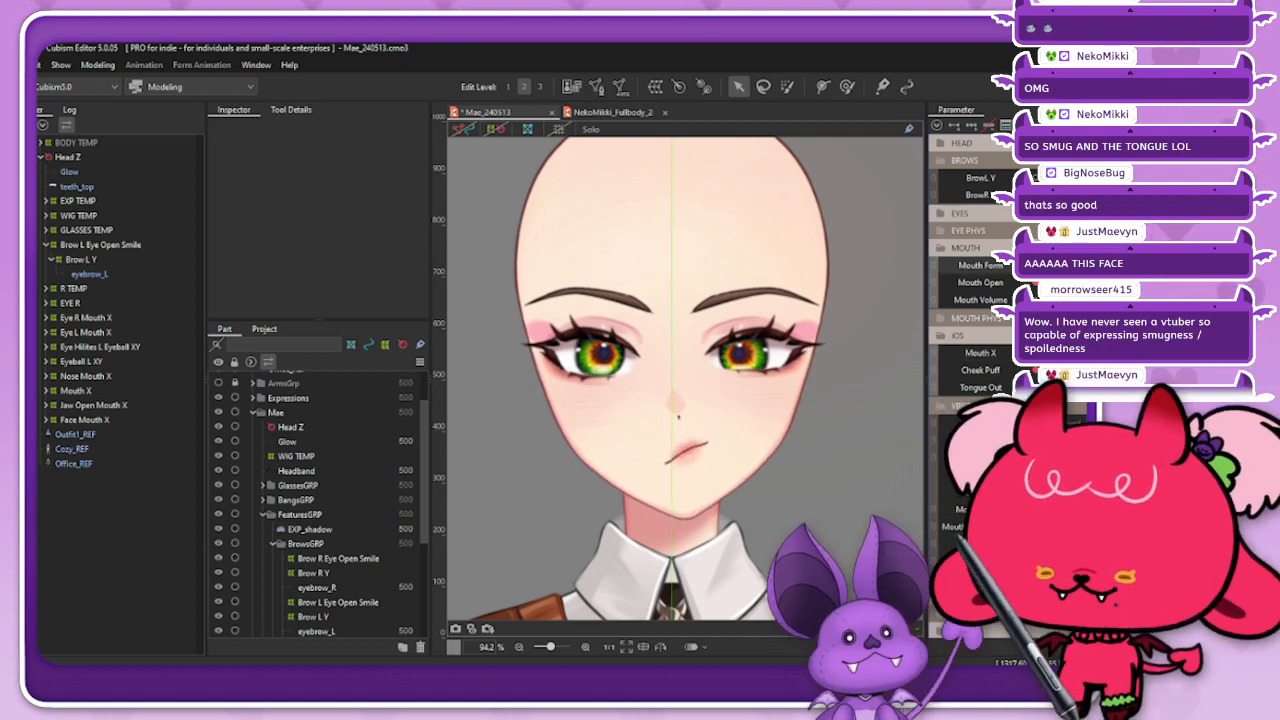
pyautogui.moveTo(1050, 267); pyautogui.dragTo(1004, 272)
pyautogui.moveTo(1035, 370)
pyautogui.mouseDown()
pyautogui.moveTo(1080, 370)
pyautogui.moveTo(1035, 370)
pyautogui.mouseUp()
pyautogui.moveTo(1035, 283); pyautogui.dragTo(1080, 283)
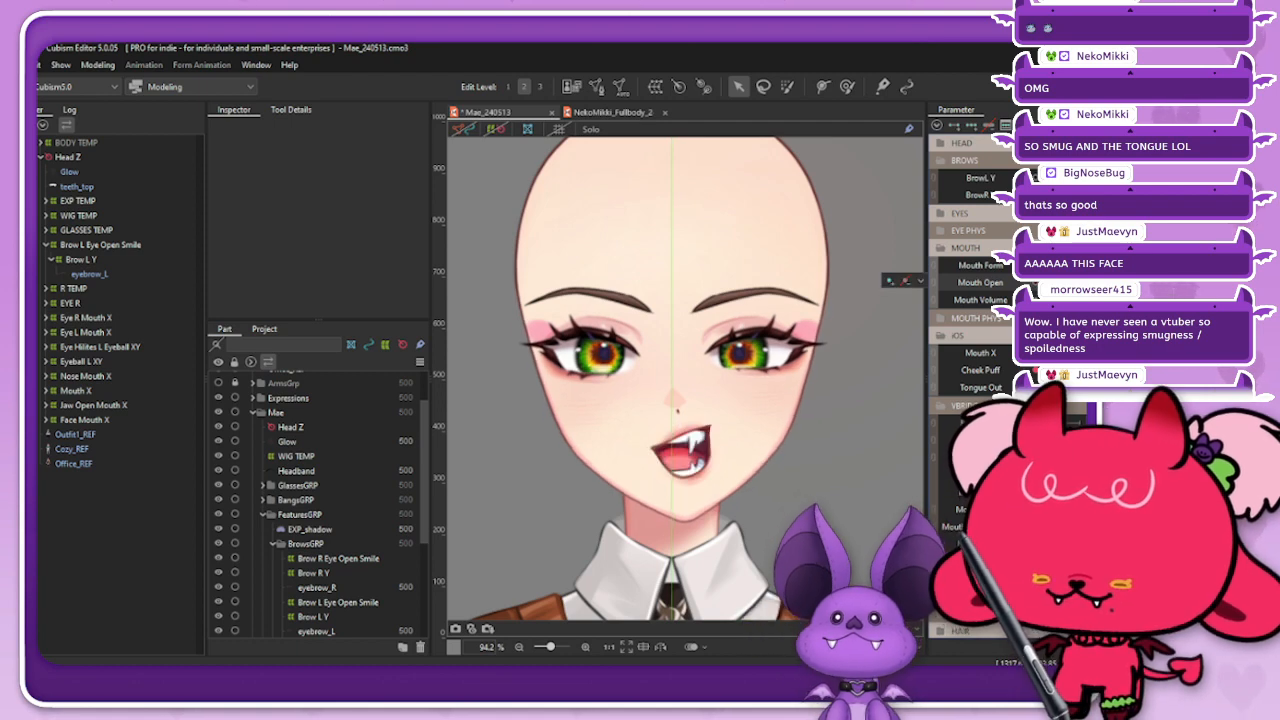
pyautogui.moveTo(1080, 354); pyautogui.dragTo(1000, 362)
pyautogui.moveTo(992, 358); pyautogui.dragTo(1041, 355)
# Step: Select the teeth_top art mesh inside the open mouth
pyautogui.rightClick(663, 445)
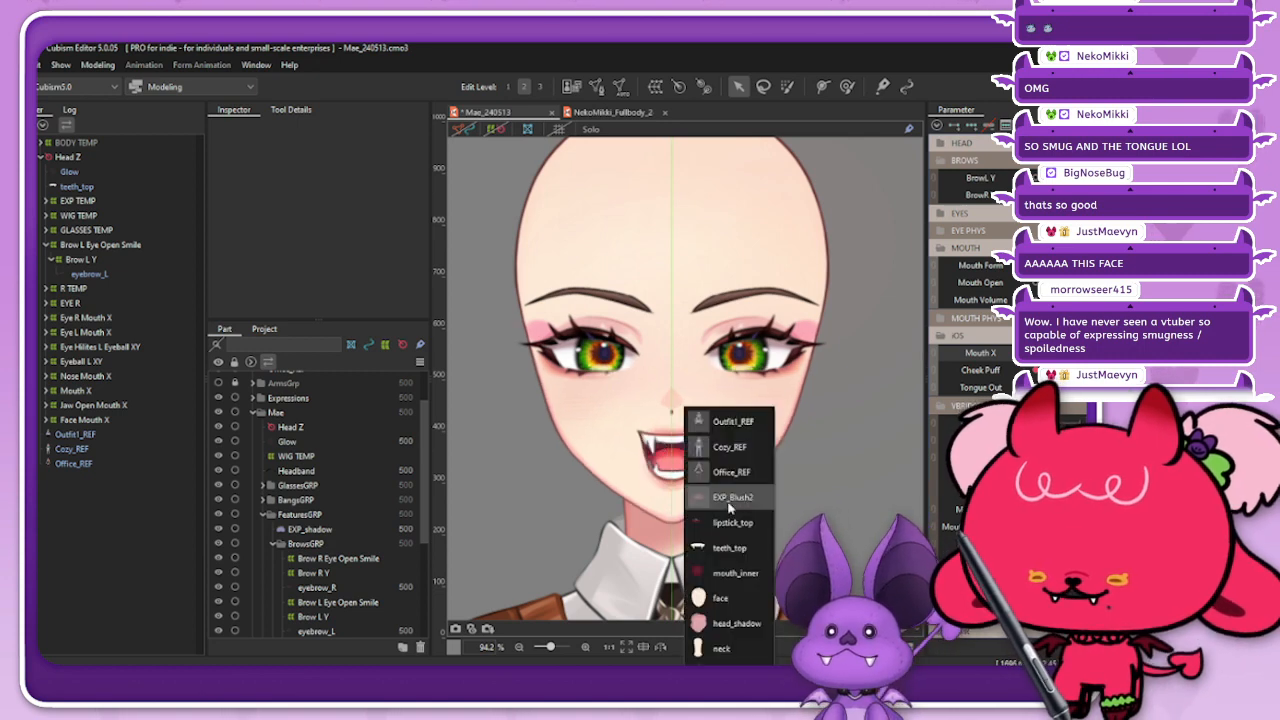
pyautogui.click(712, 547)
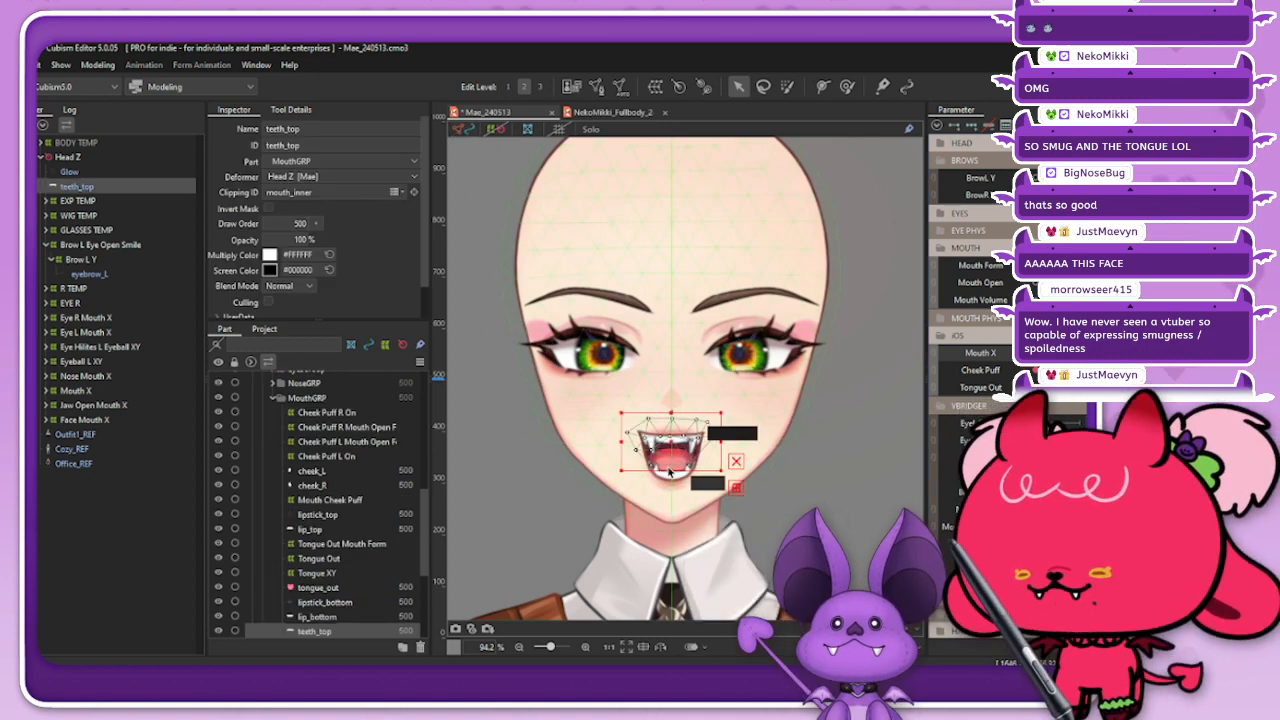
pyautogui.scroll(2, 677, 455)
# Step: Try the Set_06, Set_05 and Set_03 presets of the Automatic Mesh generator on teeth_top
pyautogui.click(620, 88)
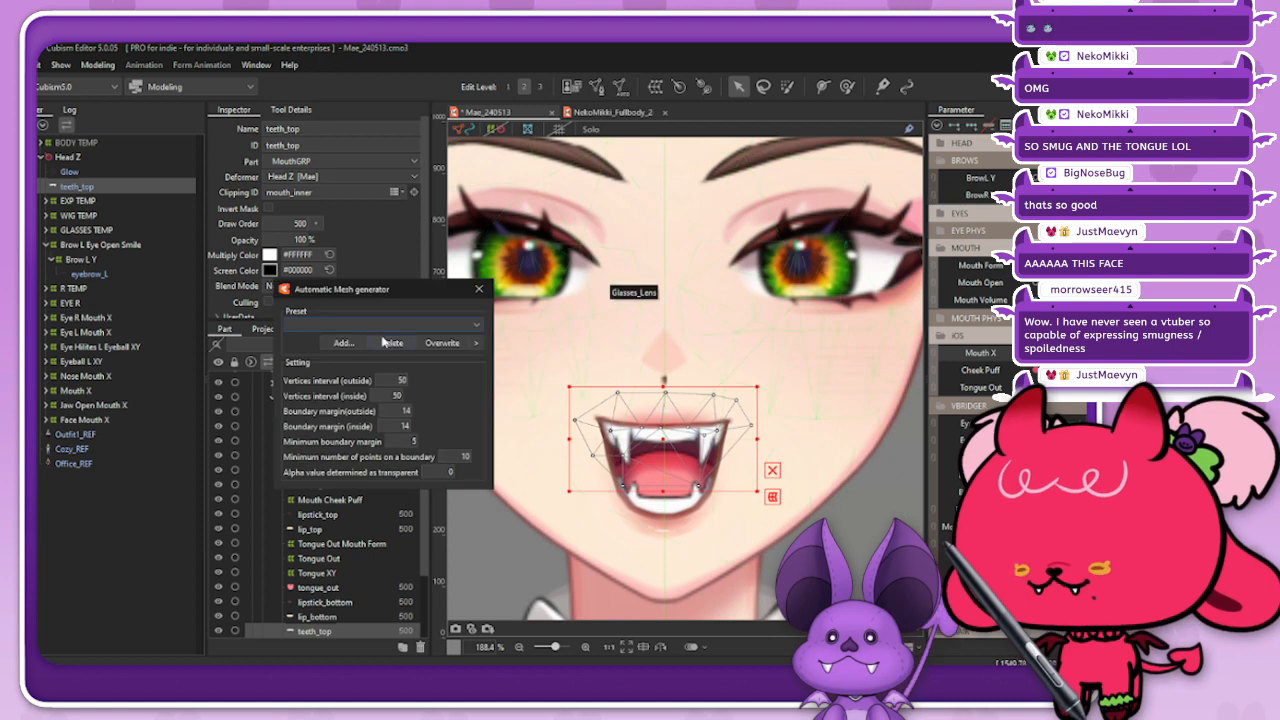
pyautogui.click(345, 324)
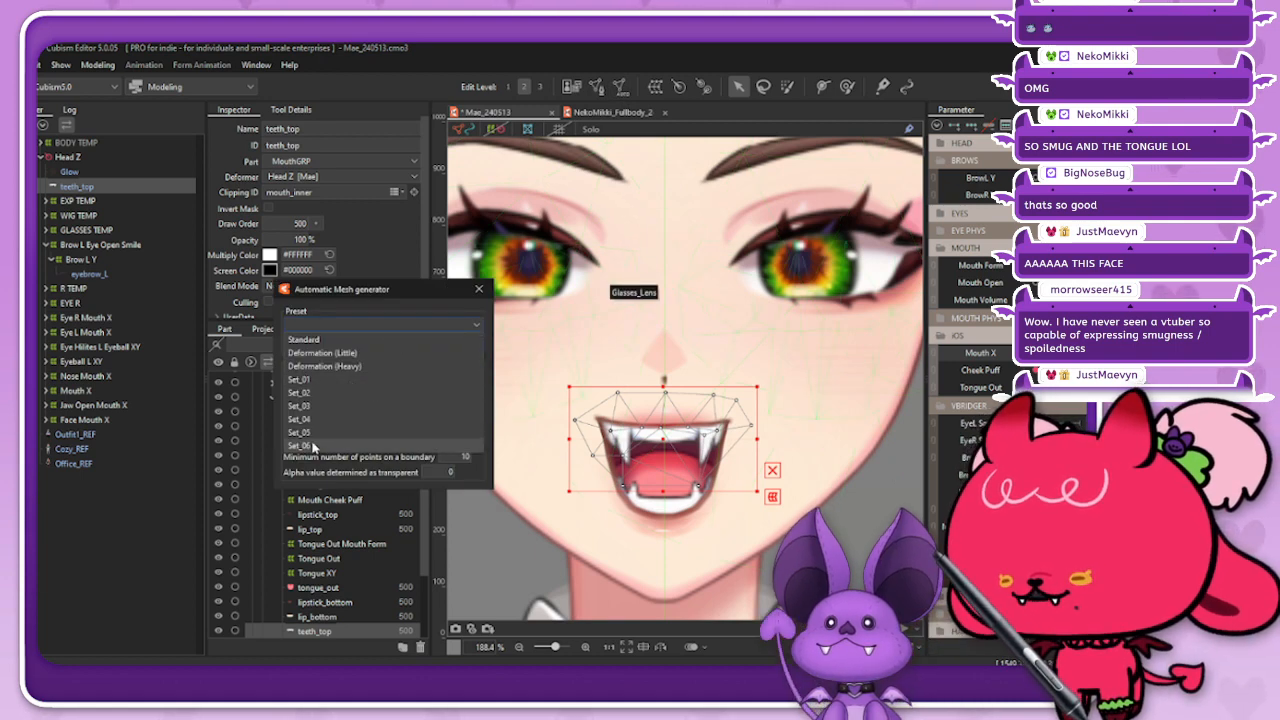
pyautogui.click(315, 446)
pyautogui.click(357, 325)
pyautogui.click(317, 433)
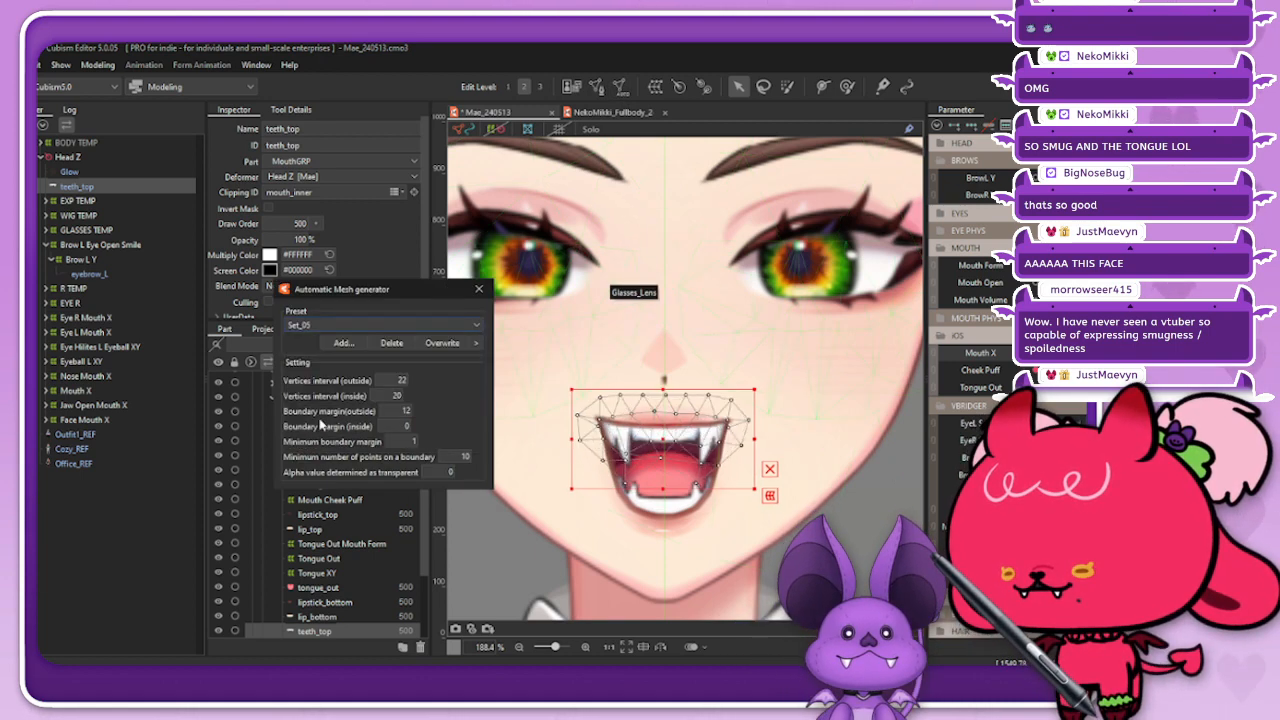
pyautogui.click(358, 324)
pyautogui.click(303, 406)
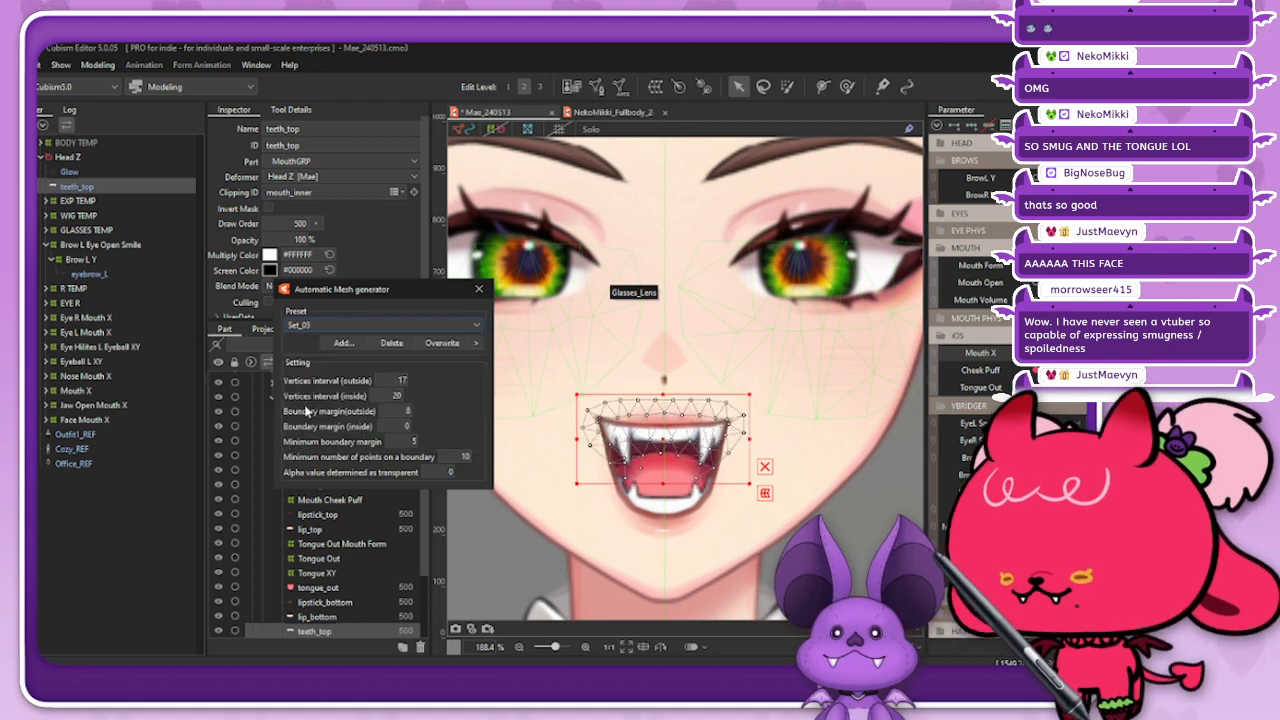
pyautogui.click(478, 288)
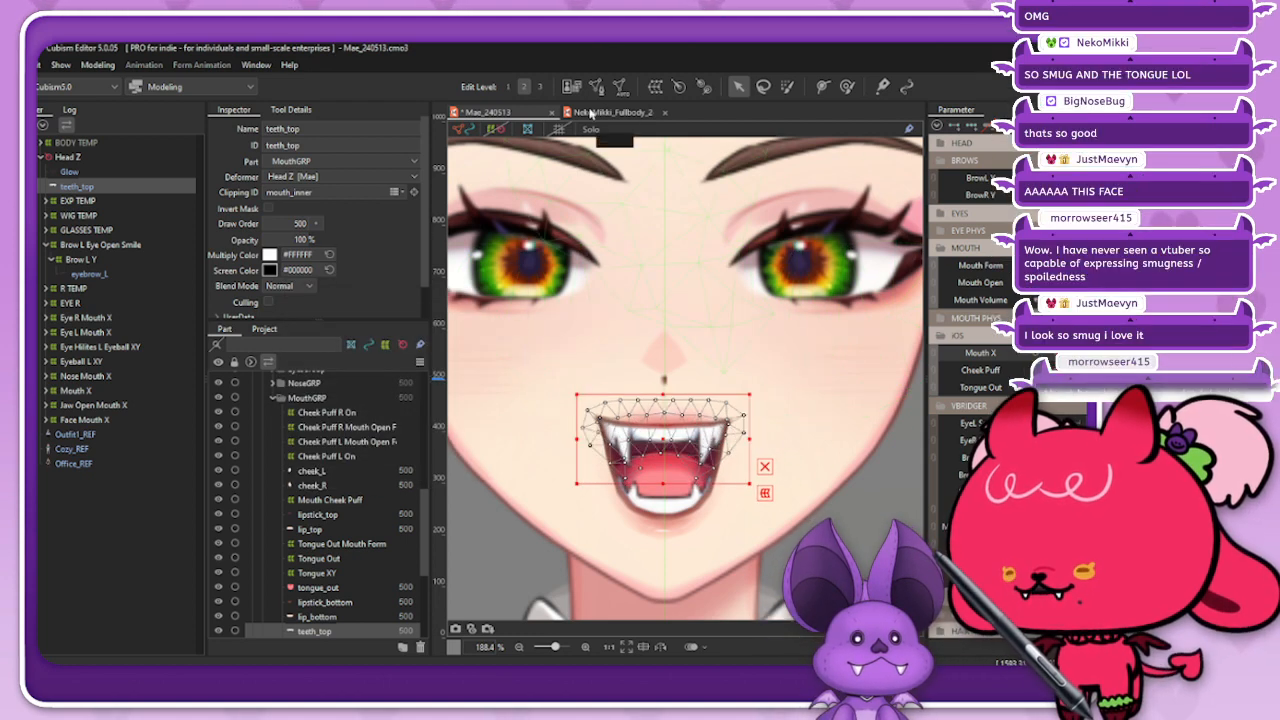
# Step: Edit the teeth_top mesh manually and erase the vertices around both fangs and the upper corners
pyautogui.click(597, 86)
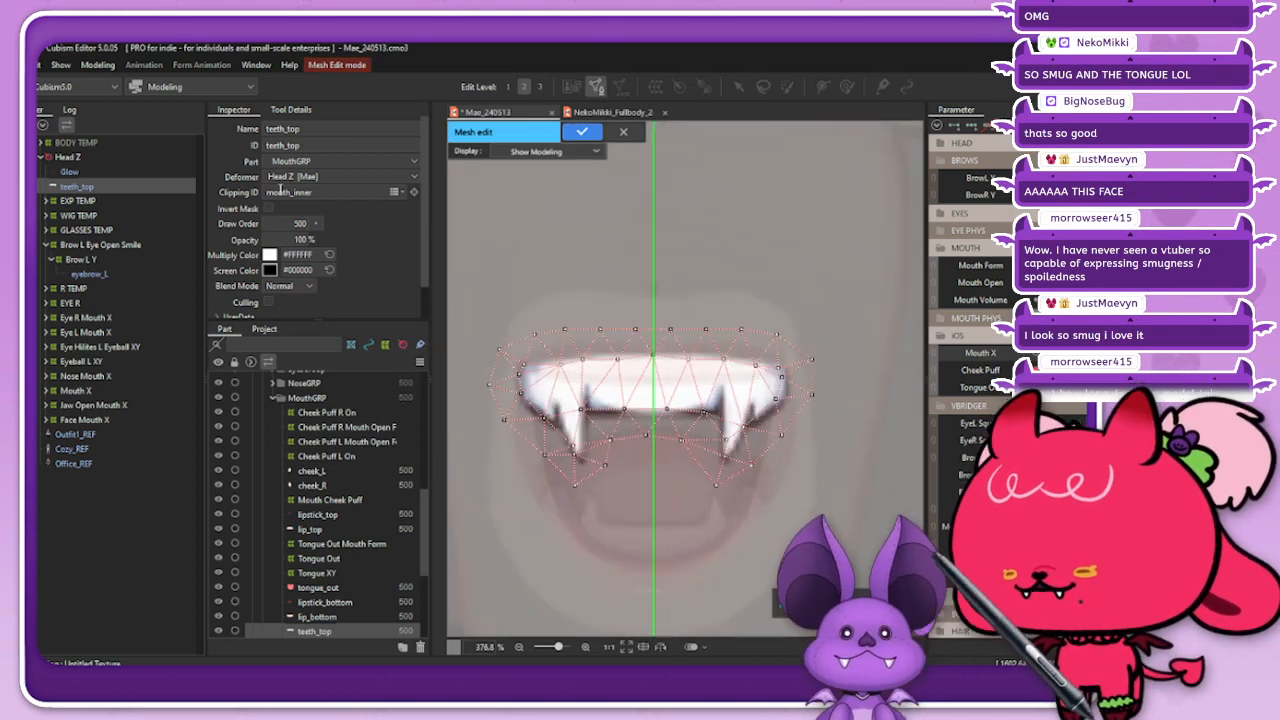
pyautogui.click(291, 109)
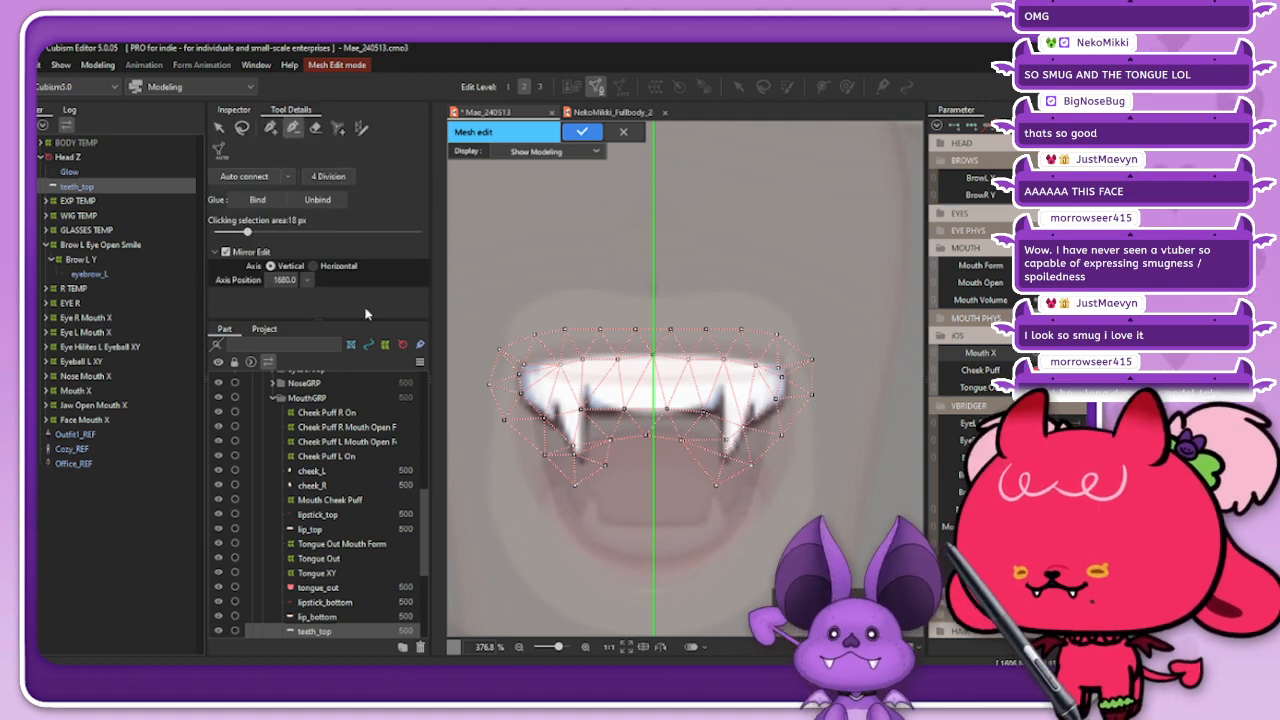
pyautogui.click(315, 127)
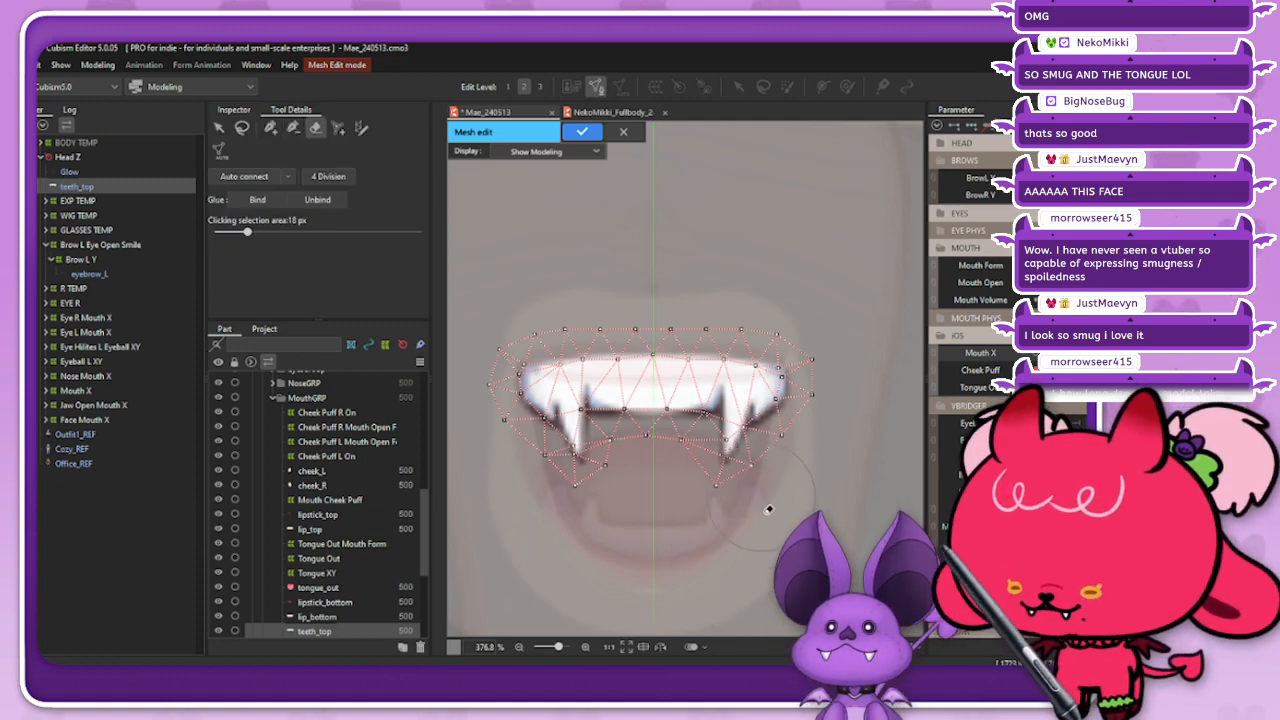
pyautogui.moveTo(737, 443)
pyautogui.mouseDown()
pyautogui.moveTo(784, 318)
pyautogui.moveTo(809, 377)
pyautogui.moveTo(777, 435)
pyautogui.moveTo(807, 424)
pyautogui.mouseUp()
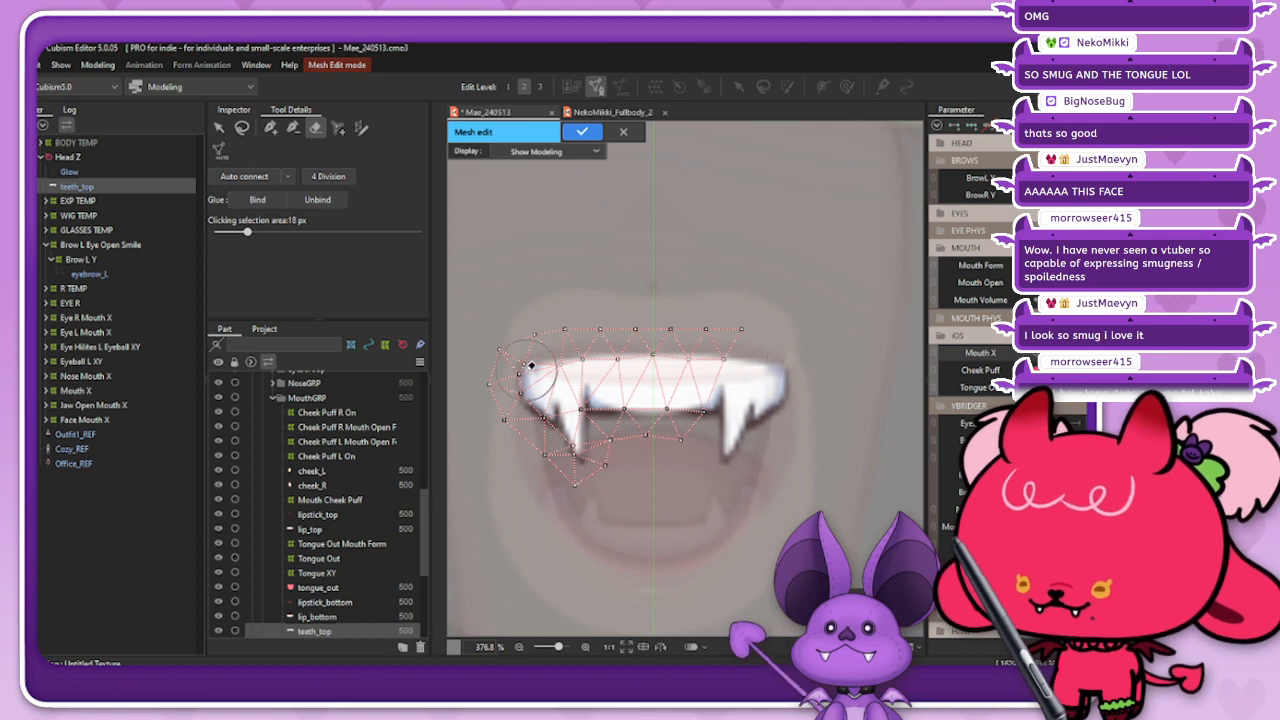
pyautogui.moveTo(531, 366)
pyautogui.mouseDown()
pyautogui.moveTo(549, 505)
pyautogui.moveTo(557, 457)
pyautogui.moveTo(589, 491)
pyautogui.mouseUp()
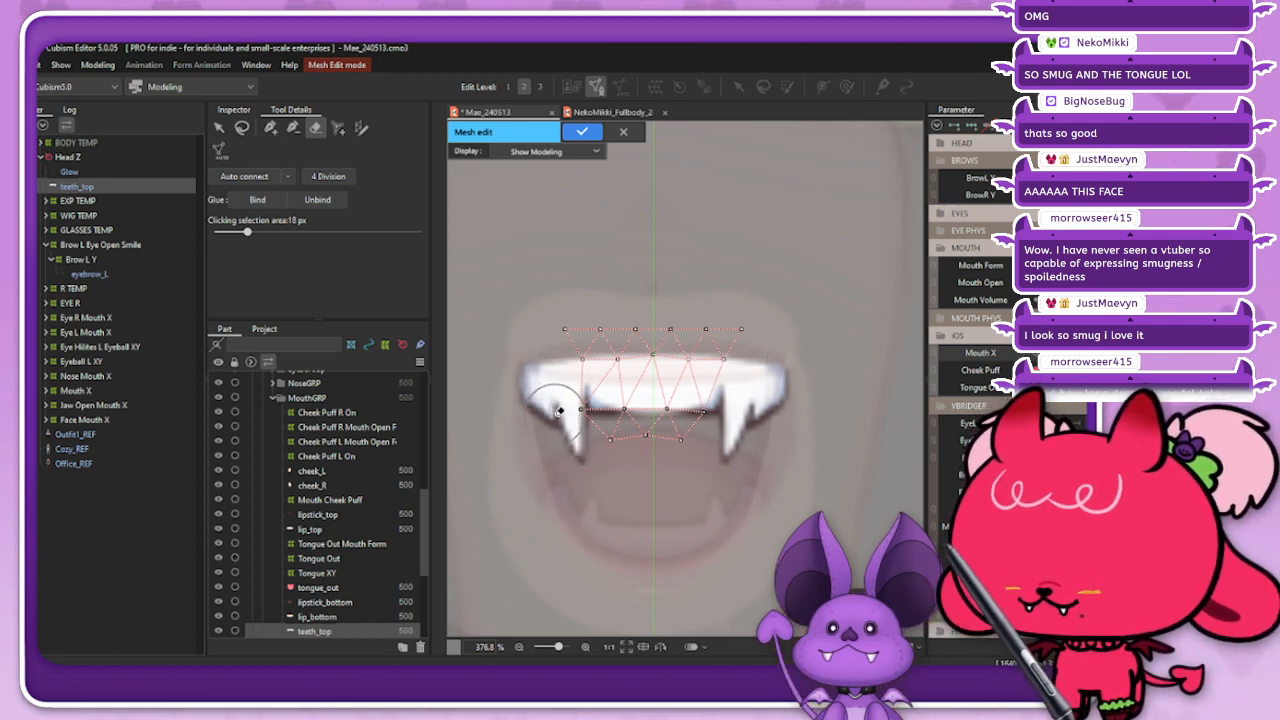
pyautogui.moveTo(551, 320); pyautogui.dragTo(583, 300)
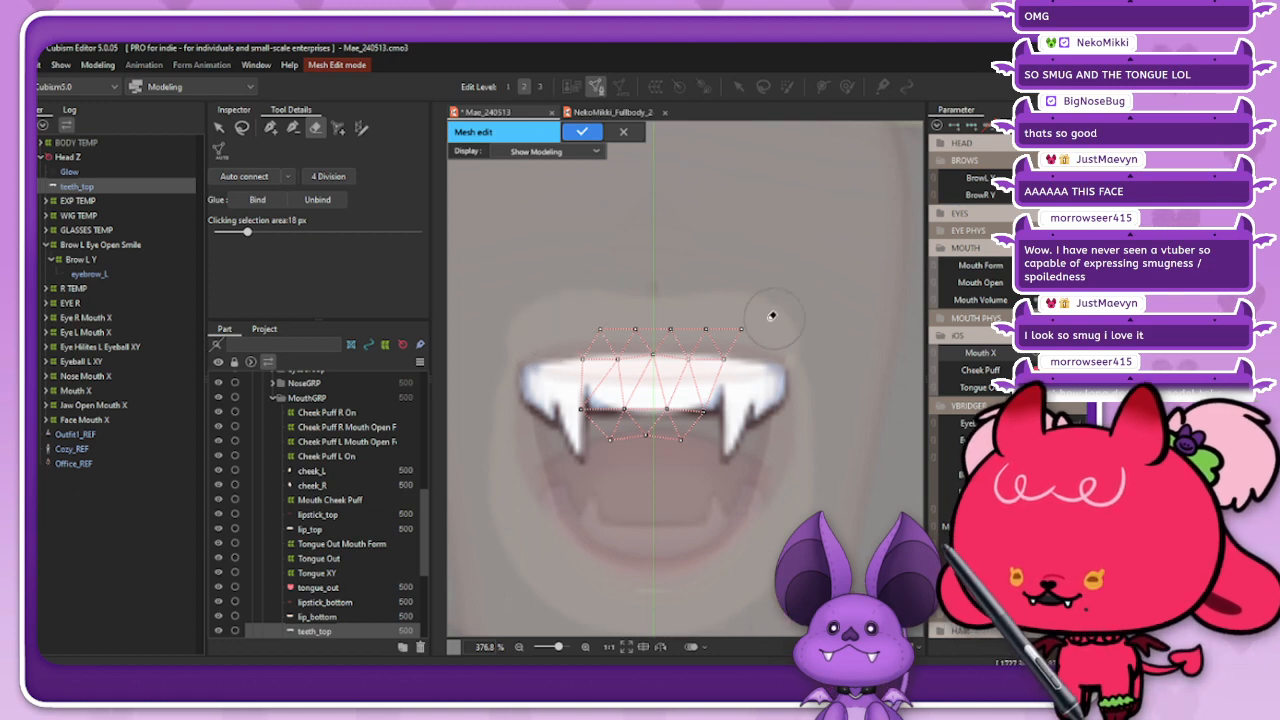
# Step: Try to extend the remaining teeth_top mesh with mirrored points below the teeth between the fangs
pyautogui.click(271, 127)
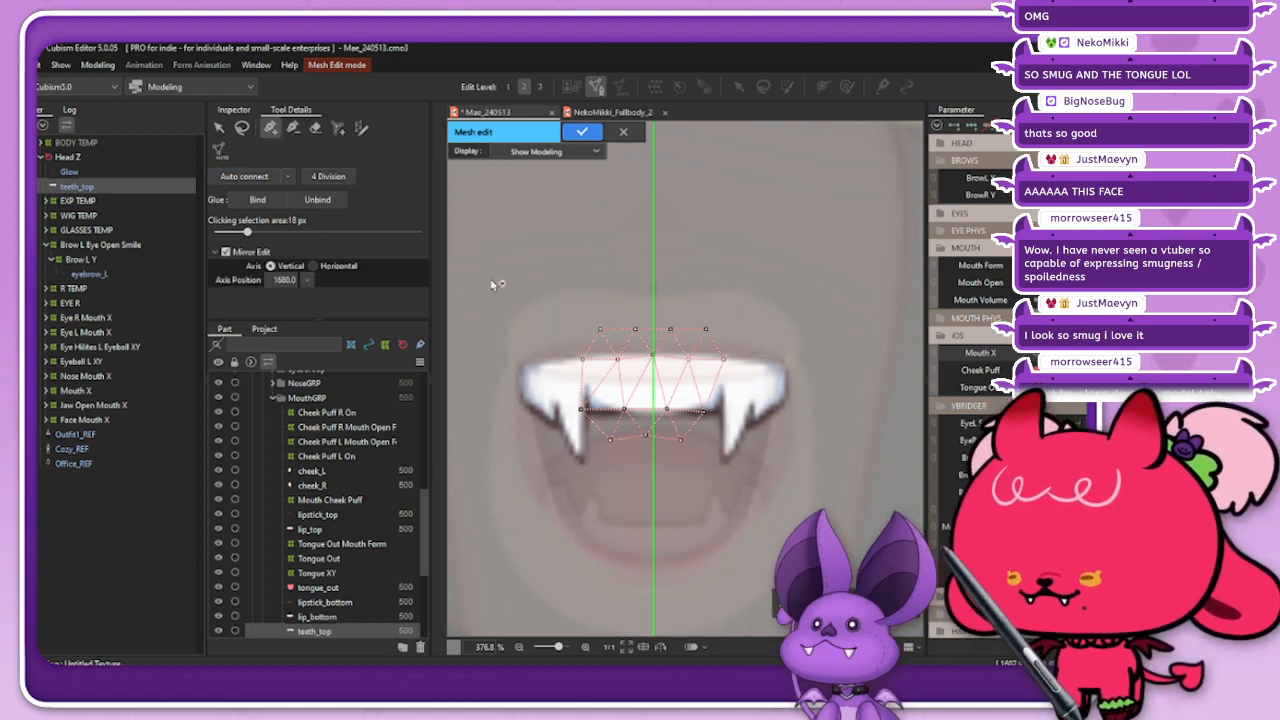
pyautogui.click(692, 441)
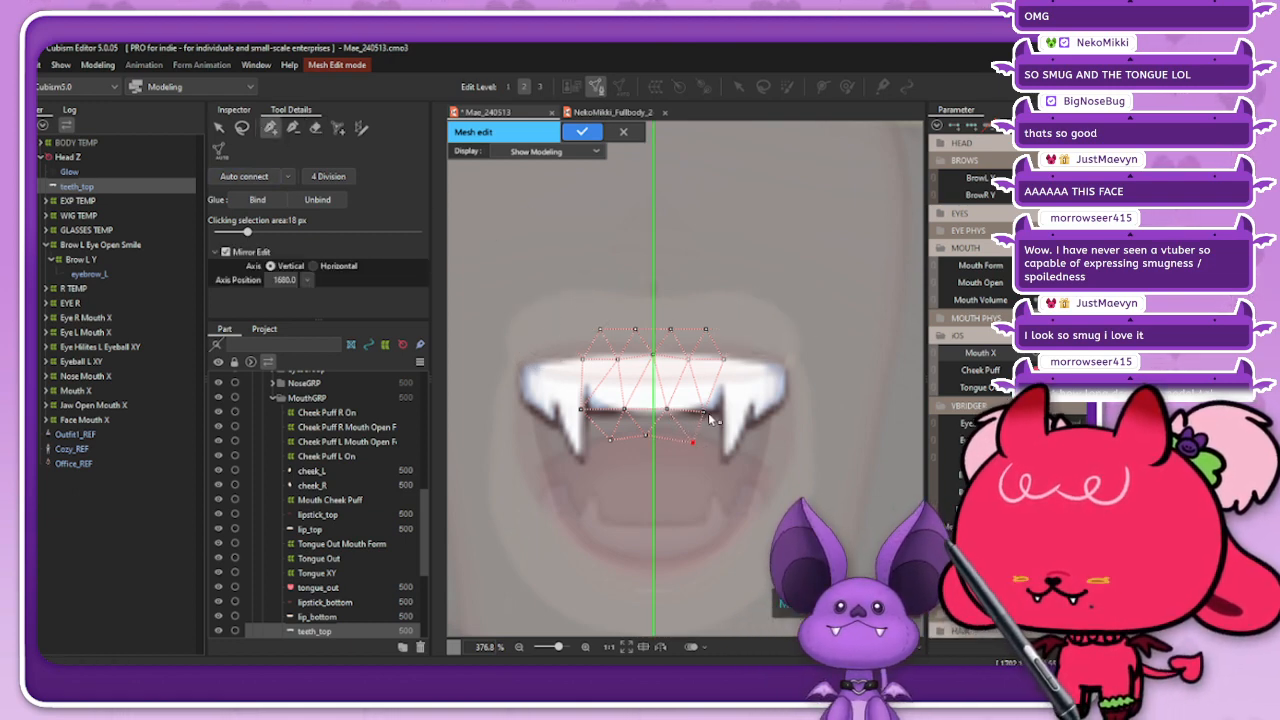
pyautogui.moveTo(692, 441); pyautogui.dragTo(681, 440)
pyautogui.click(718, 440)
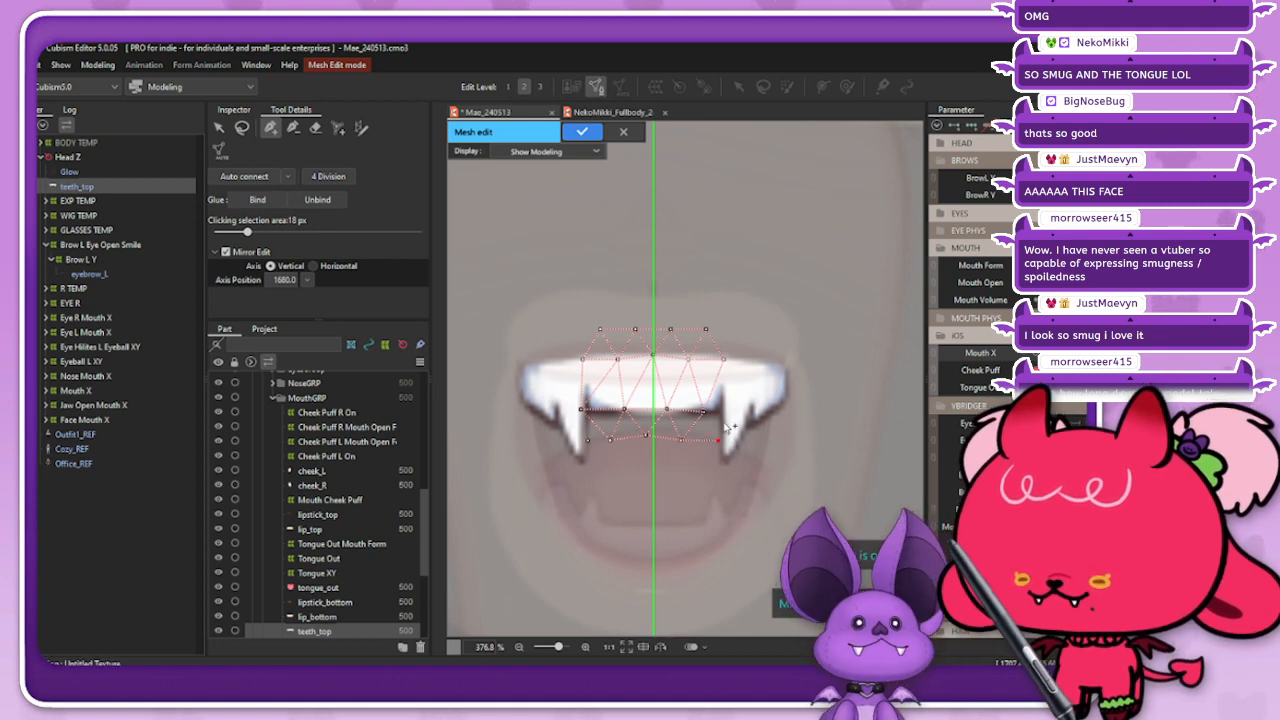
pyautogui.click(292, 127)
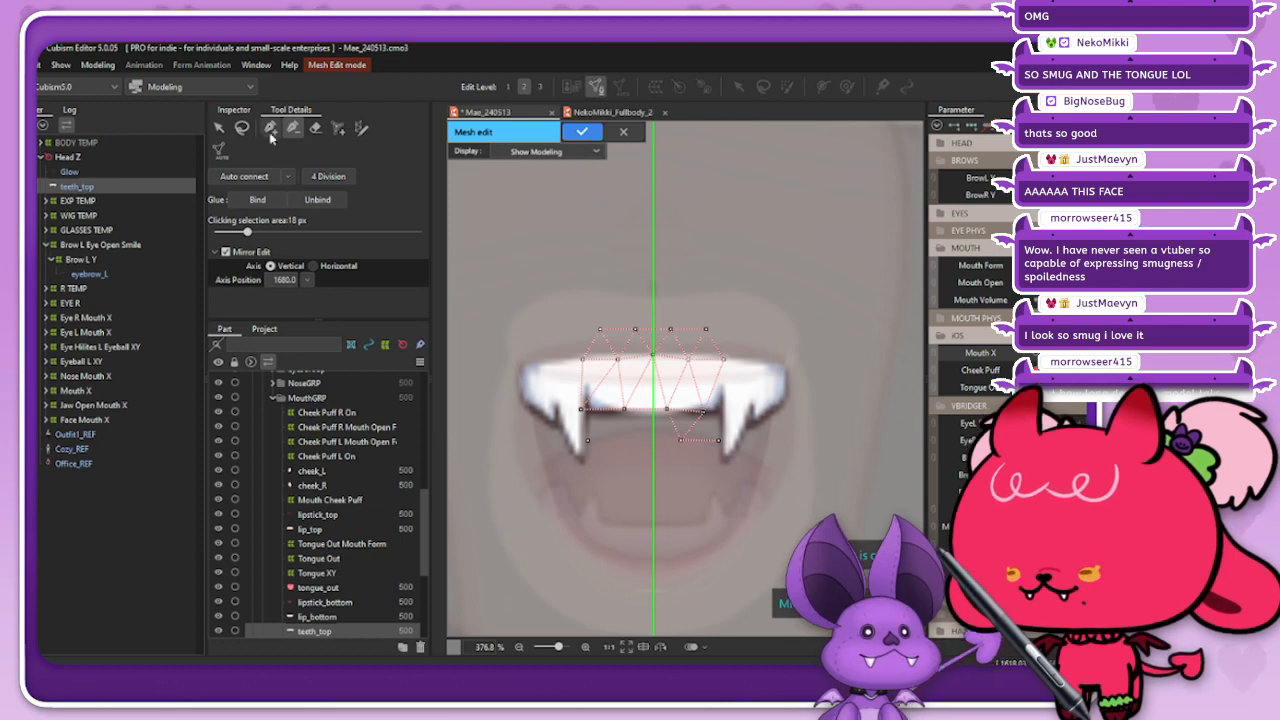
# Step: Erase the remaining teeth_top mesh and draw a mirrored rectangular outline of vertices around the teeth between the fangs
pyautogui.click(315, 127)
pyautogui.moveTo(778, 385)
pyautogui.mouseDown()
pyautogui.moveTo(546, 388)
pyautogui.moveTo(597, 417)
pyautogui.moveTo(654, 383)
pyautogui.mouseUp()
pyautogui.click(271, 128)
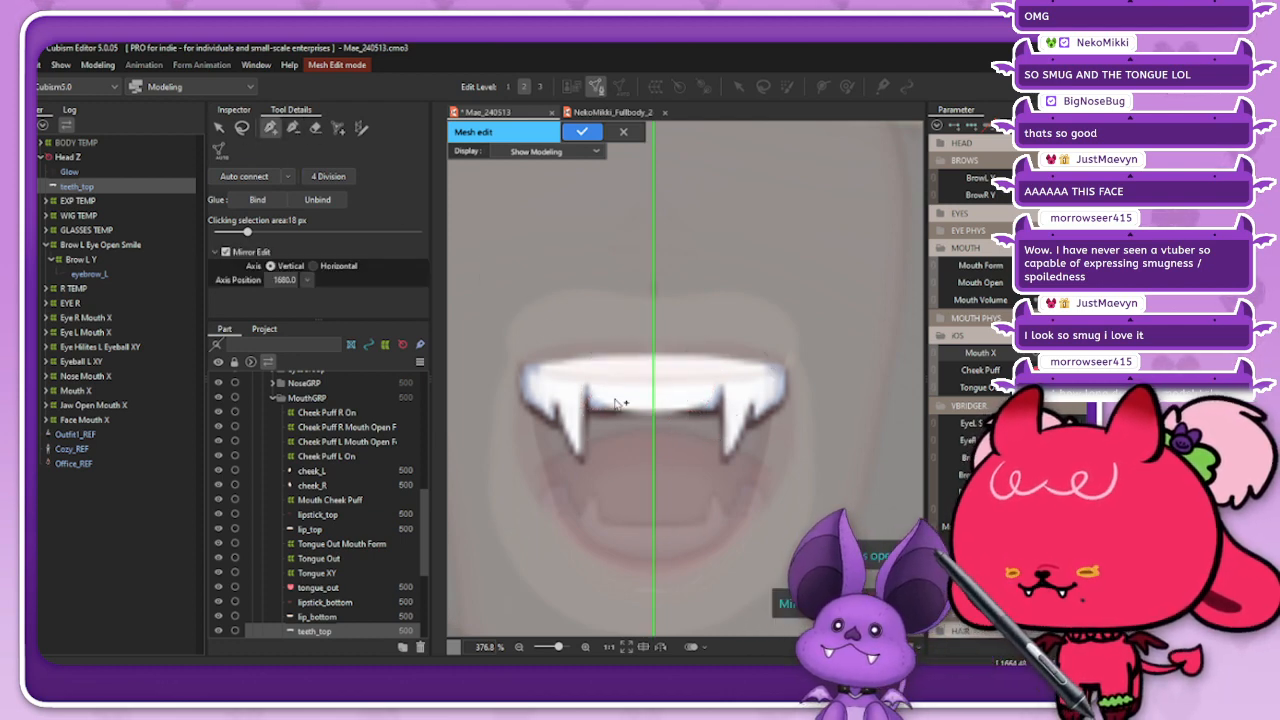
pyautogui.click(655, 437)
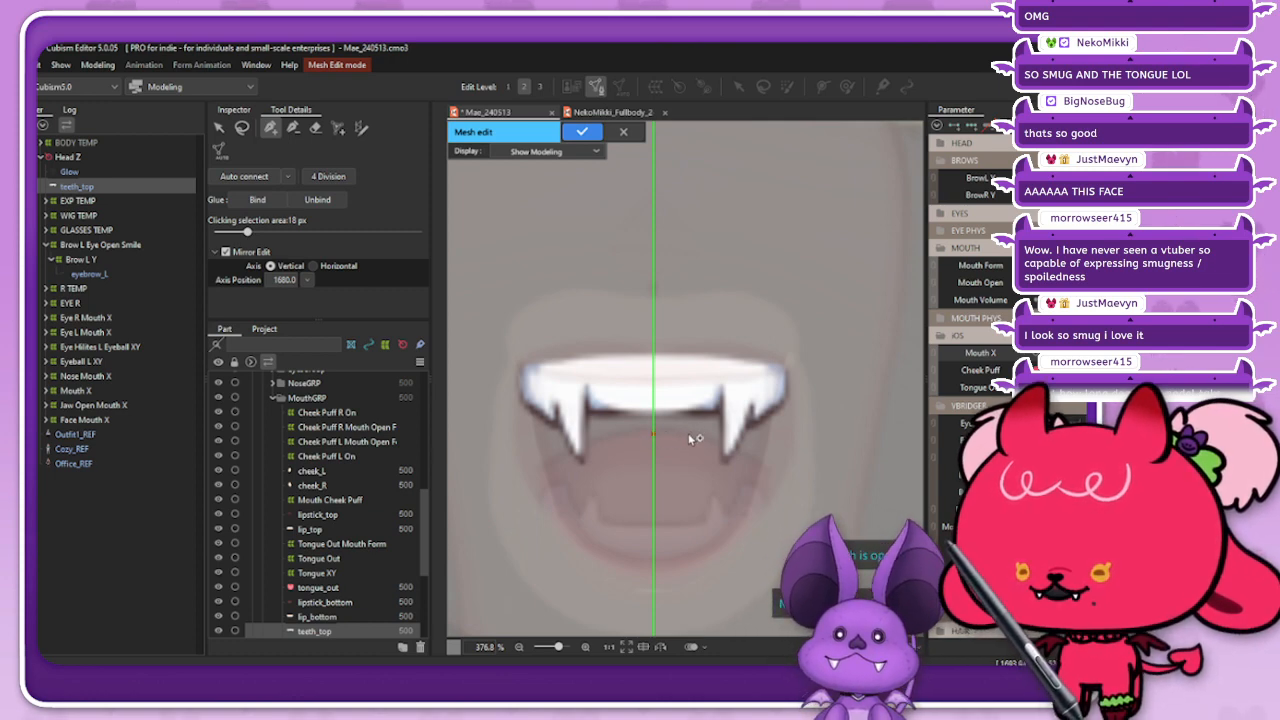
pyautogui.click(688, 434)
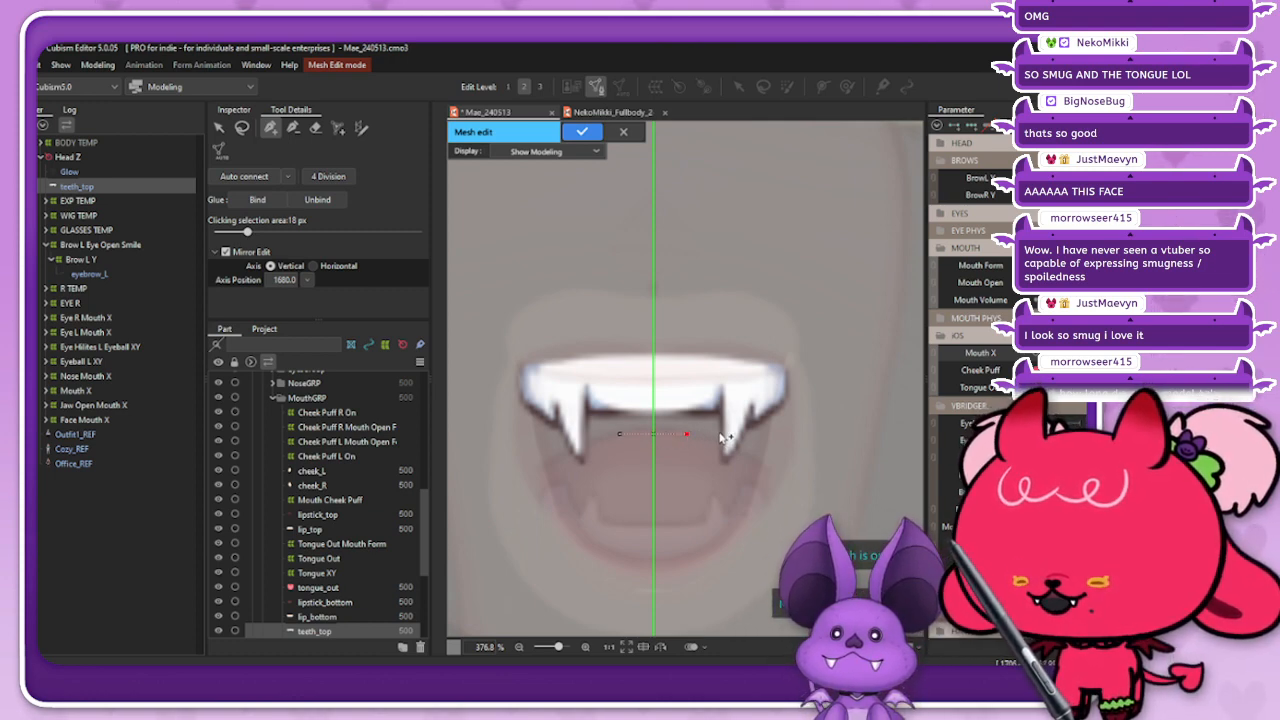
pyautogui.click(720, 434)
pyautogui.click(723, 397)
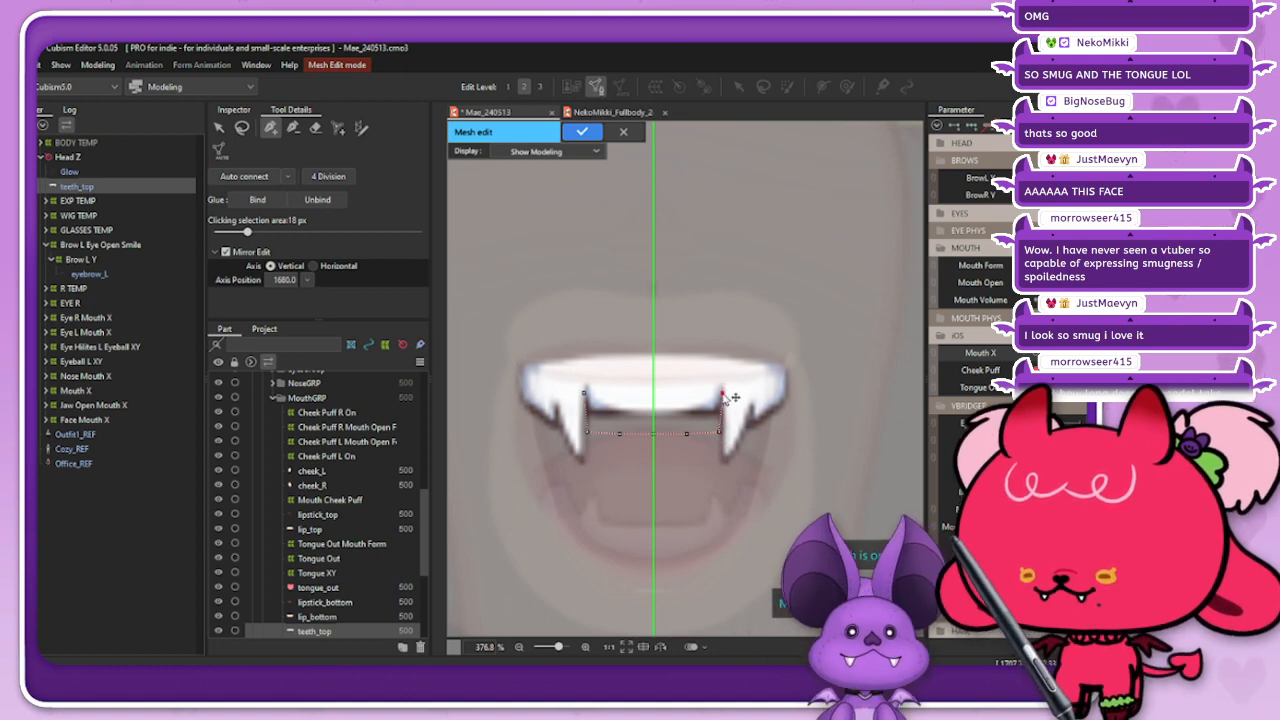
pyautogui.click(721, 339)
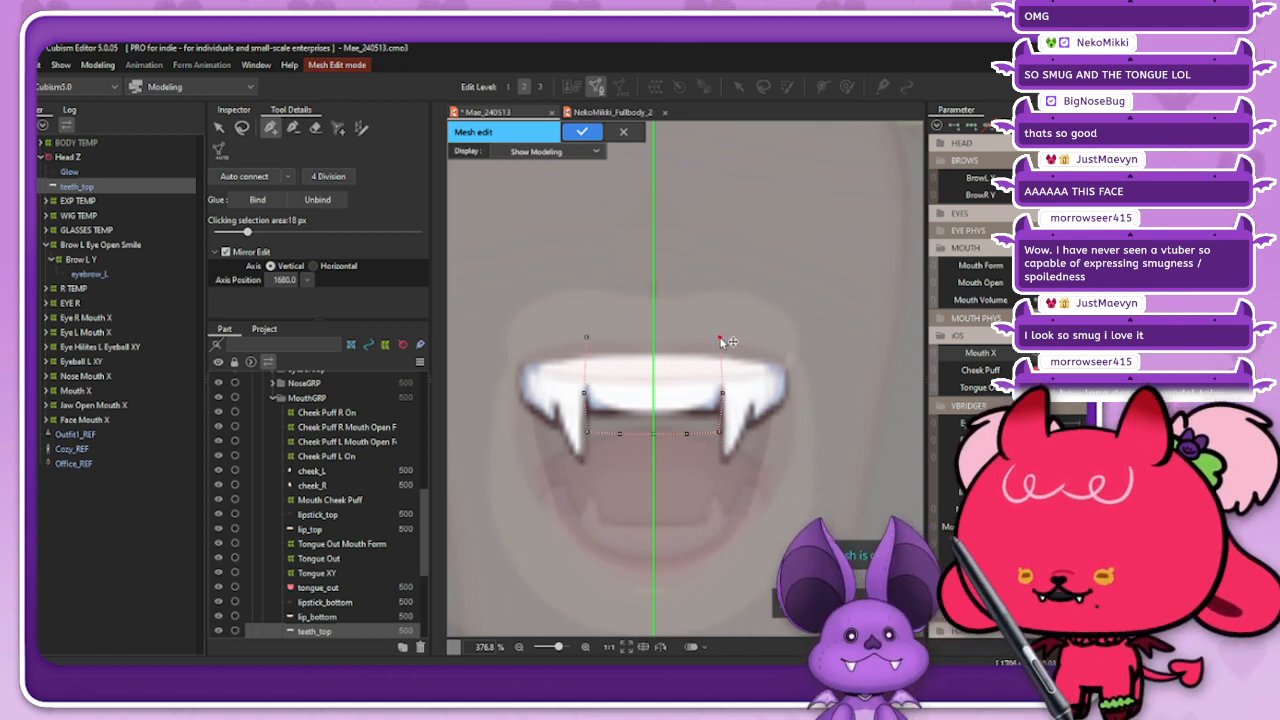
pyautogui.click(684, 337)
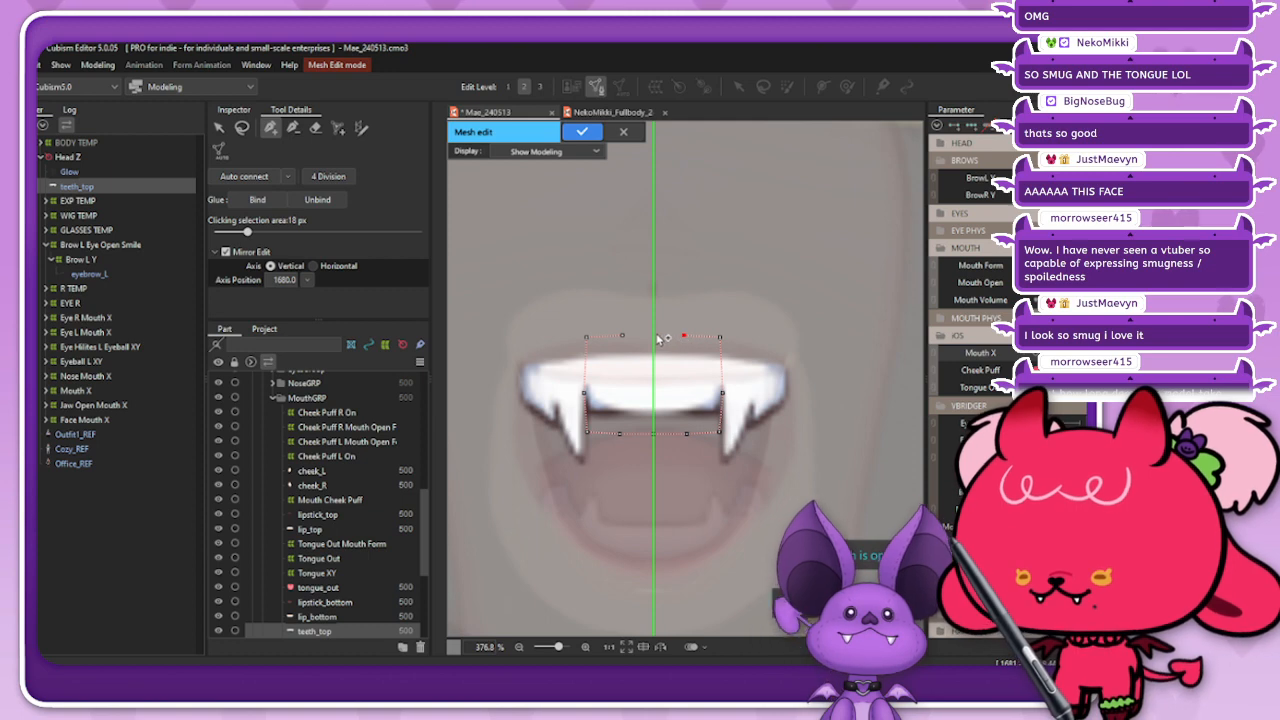
pyautogui.click(654, 335)
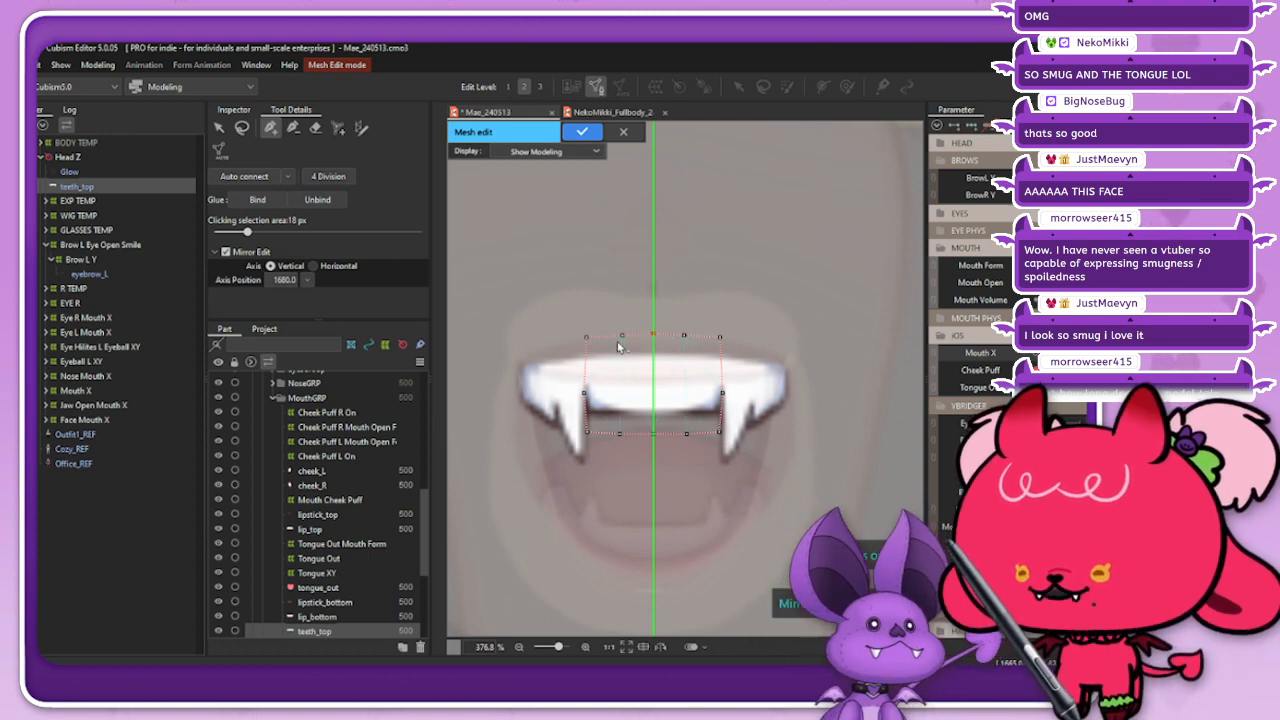
# Step: Shift the outline's side vertices slightly up and spread the inner vertices of its upper edge farther apart
pyautogui.click(241, 127)
pyautogui.moveTo(758, 374)
pyautogui.mouseDown()
pyautogui.moveTo(651, 368)
pyautogui.moveTo(568, 408)
pyautogui.moveTo(733, 406)
pyautogui.moveTo(756, 376)
pyautogui.mouseUp()
pyautogui.moveTo(652, 391); pyautogui.dragTo(652, 381)
pyautogui.click(466, 269)
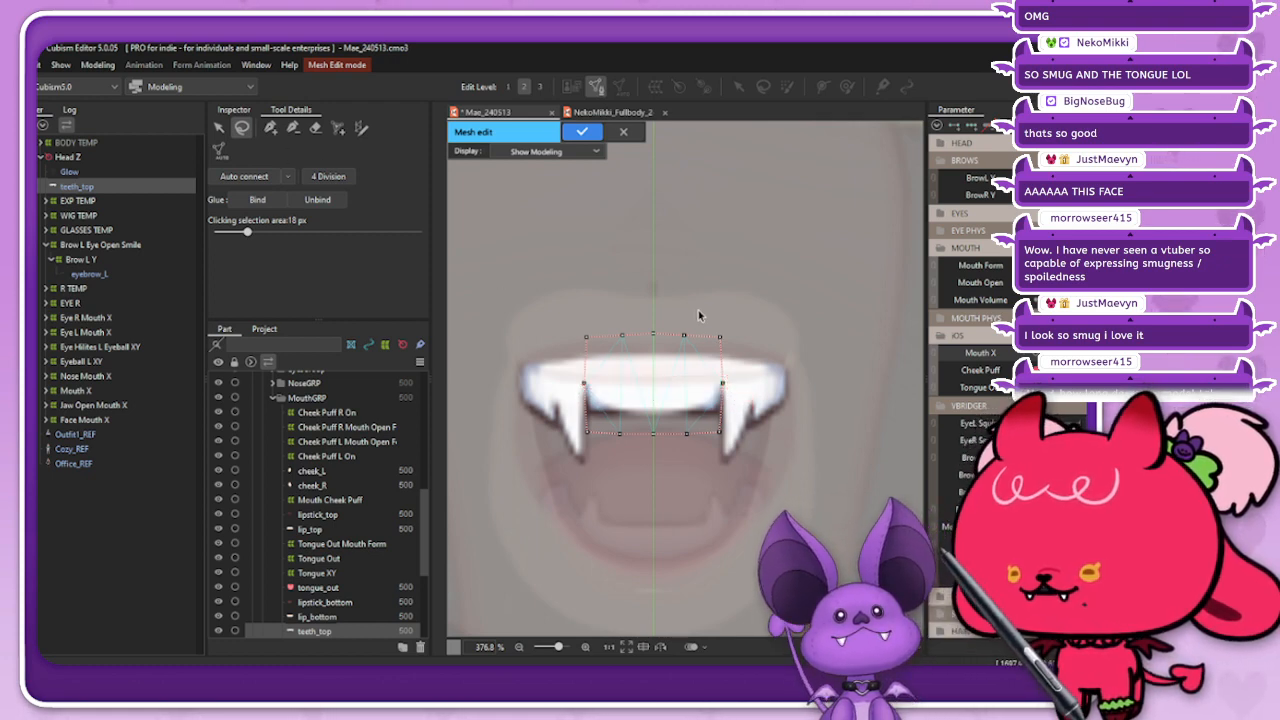
pyautogui.moveTo(611, 292)
pyautogui.mouseDown()
pyautogui.moveTo(633, 336)
pyautogui.moveTo(672, 305)
pyautogui.moveTo(682, 318)
pyautogui.moveTo(652, 337)
pyautogui.mouseUp()
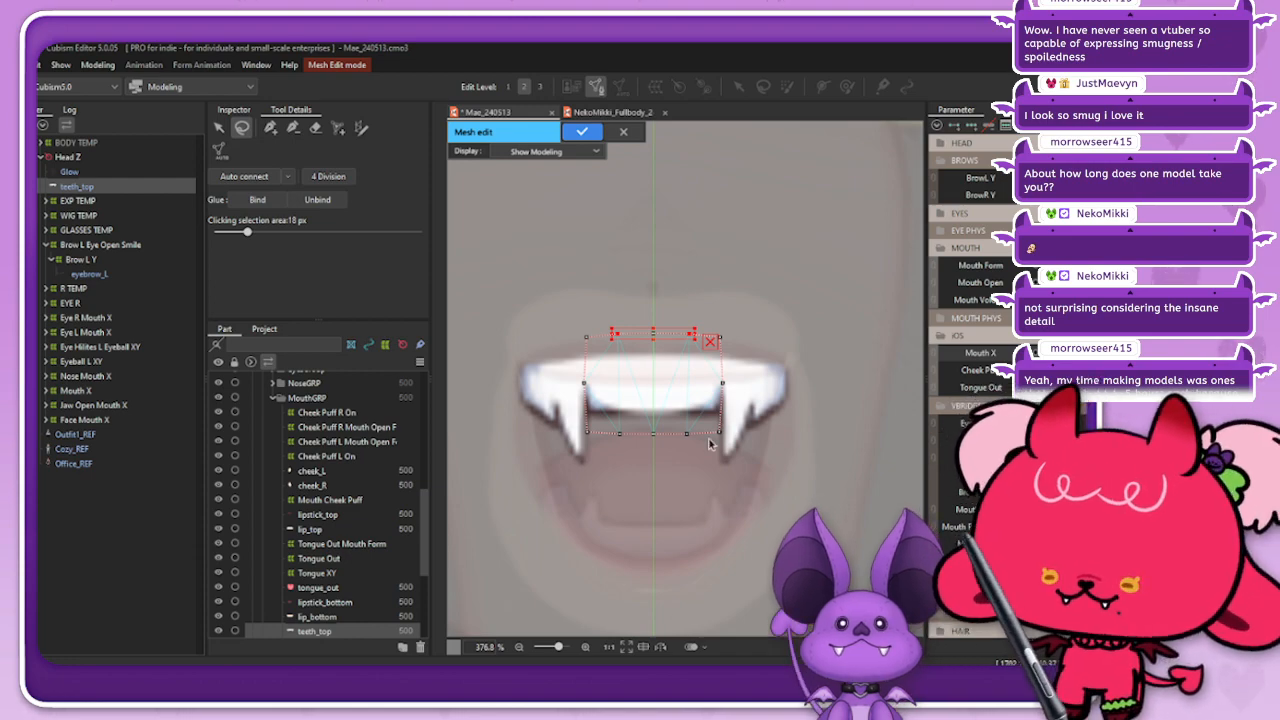
pyautogui.click(662, 245)
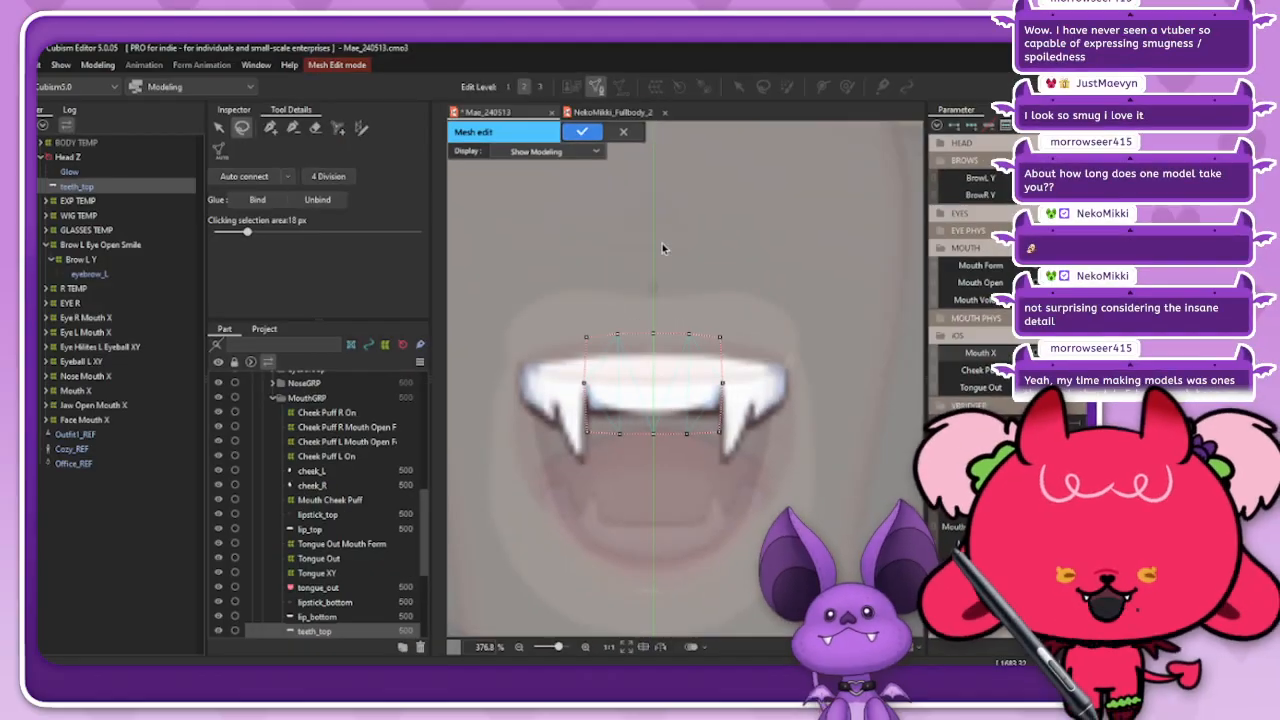
# Step: Add a mirrored row of vertices through the middle of the teeth_top mesh, joining both side vertices across the axis
pyautogui.click(270, 128)
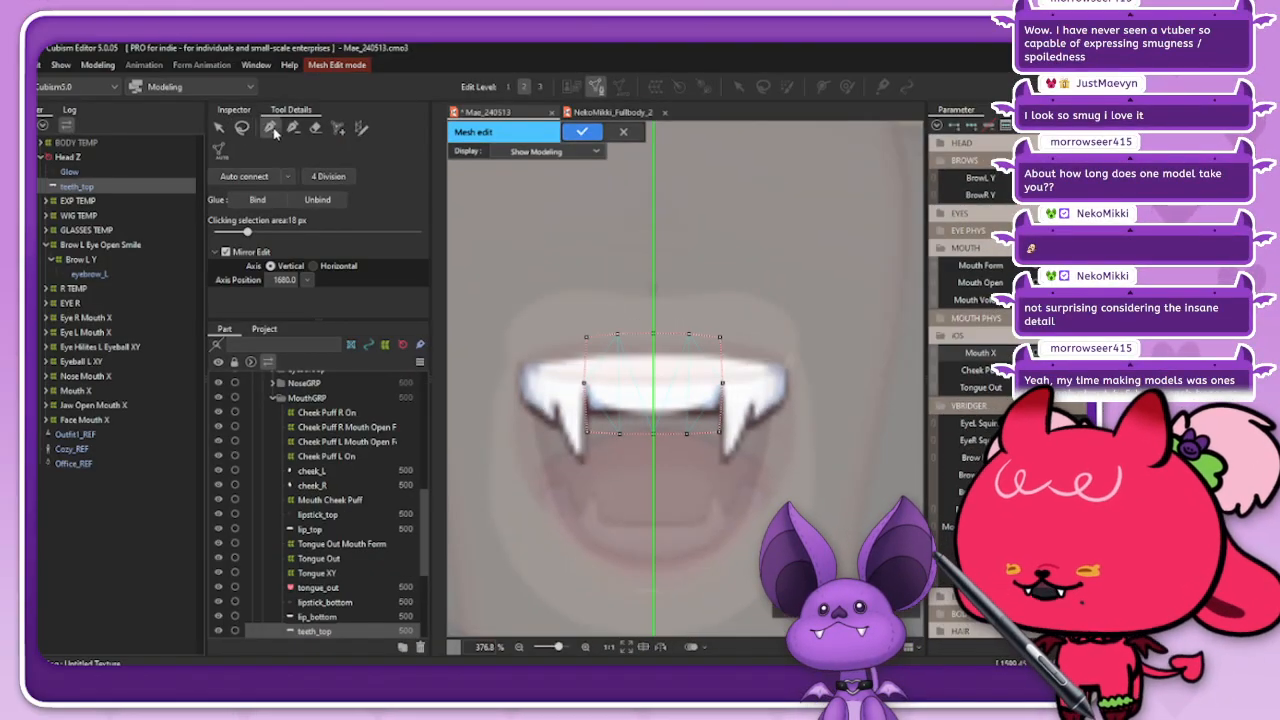
pyautogui.scroll(2, 606, 391)
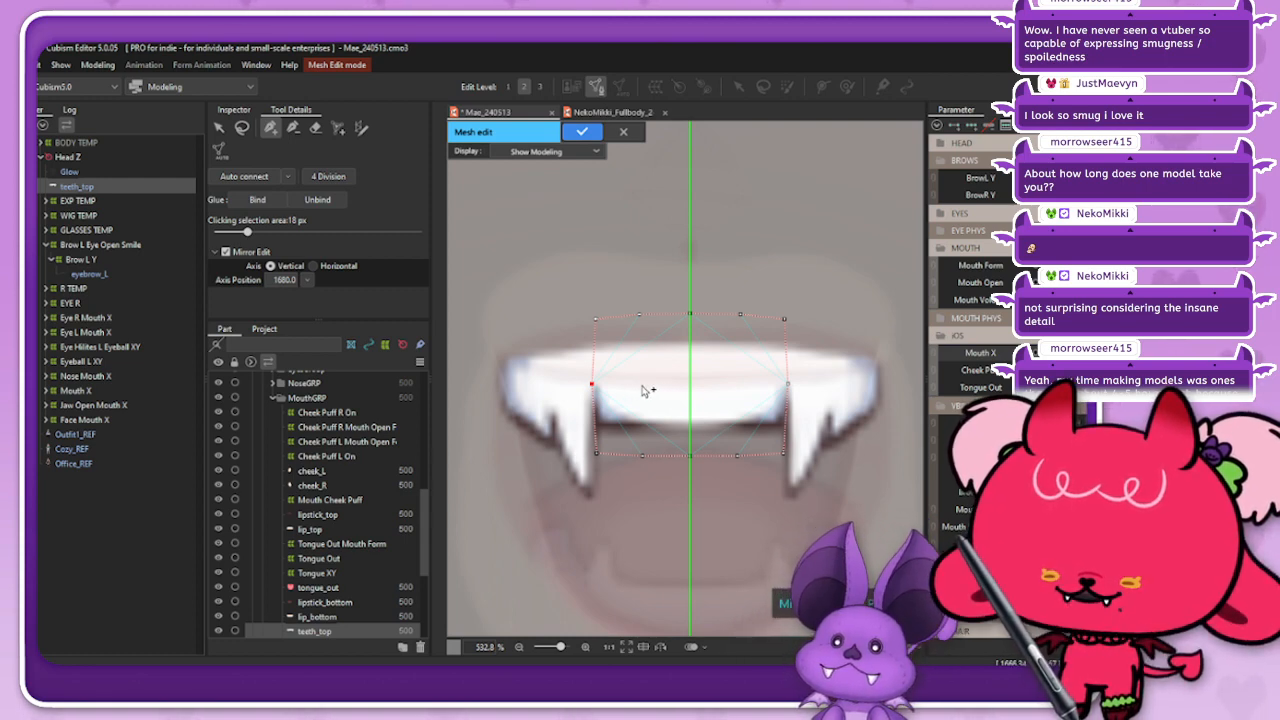
pyautogui.click(642, 386)
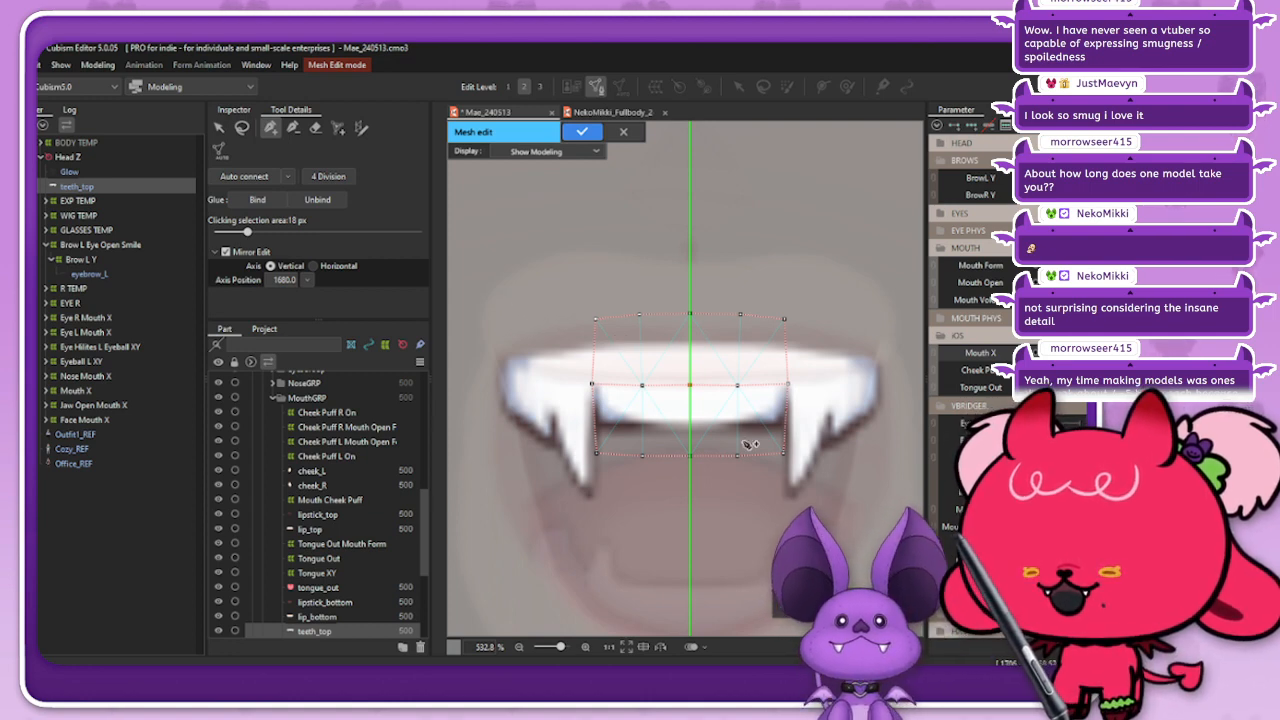
# Step: Curve the teeth_top outline by moving its bottom corner vertices slightly up and its top corner vertices slightly down
pyautogui.click(242, 129)
pyautogui.moveTo(622, 450)
pyautogui.mouseDown()
pyautogui.moveTo(609, 475)
pyautogui.moveTo(623, 455)
pyautogui.mouseUp()
pyautogui.moveTo(803, 437); pyautogui.dragTo(802, 439)
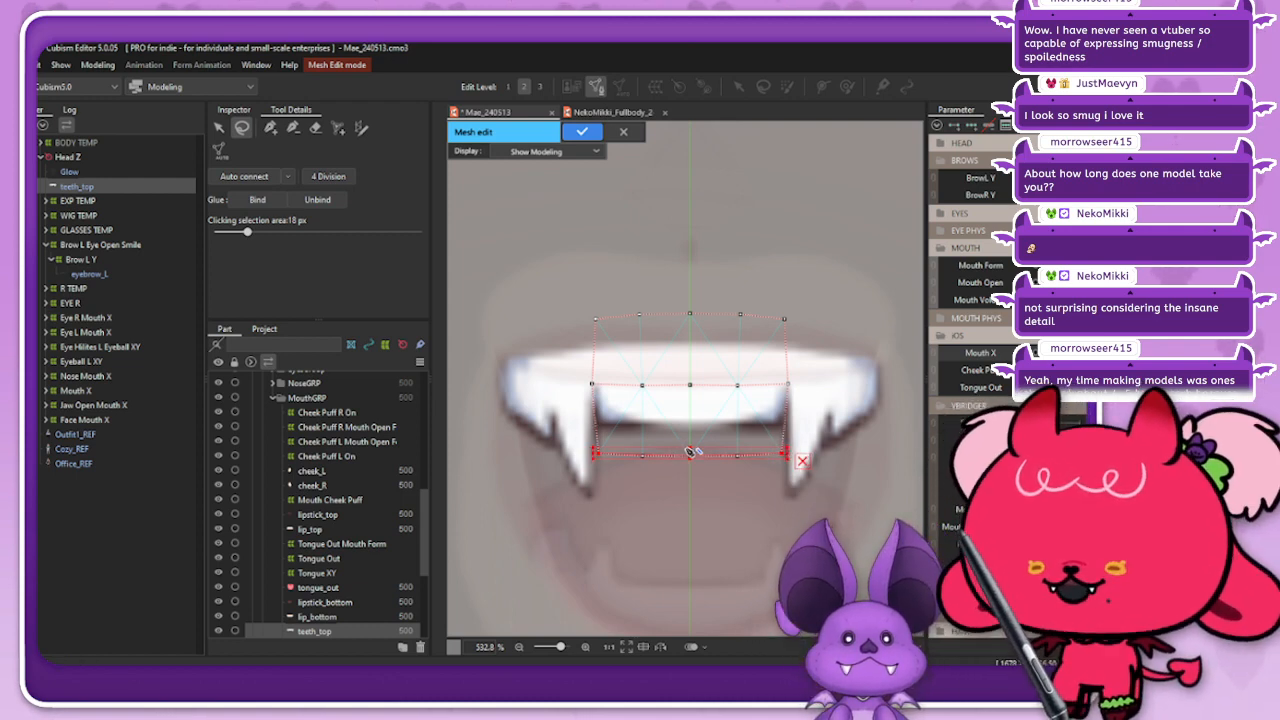
pyautogui.moveTo(690, 455); pyautogui.dragTo(689, 446)
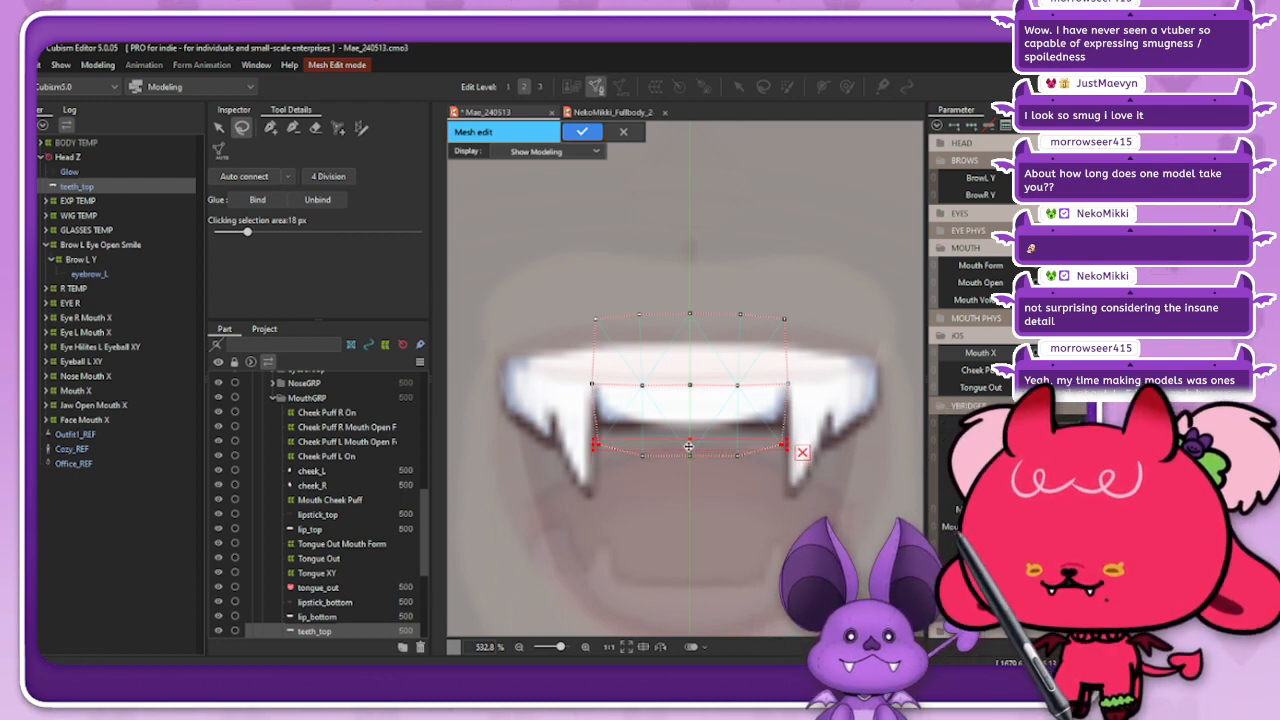
pyautogui.moveTo(597, 338)
pyautogui.mouseDown()
pyautogui.moveTo(740, 335)
pyautogui.moveTo(790, 300)
pyautogui.mouseUp()
pyautogui.moveTo(689, 318); pyautogui.dragTo(689, 323)
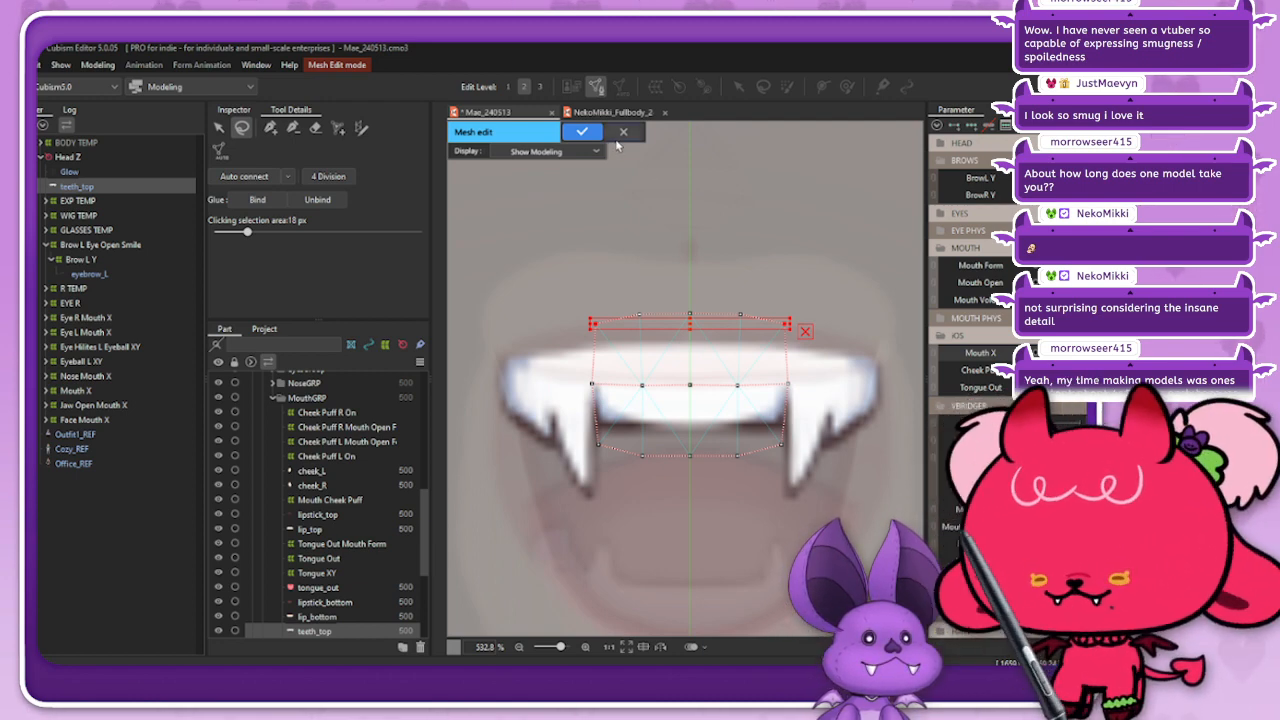
# Step: Auto connect the teeth_top vertices and apply the mesh edit
pyautogui.click(245, 179)
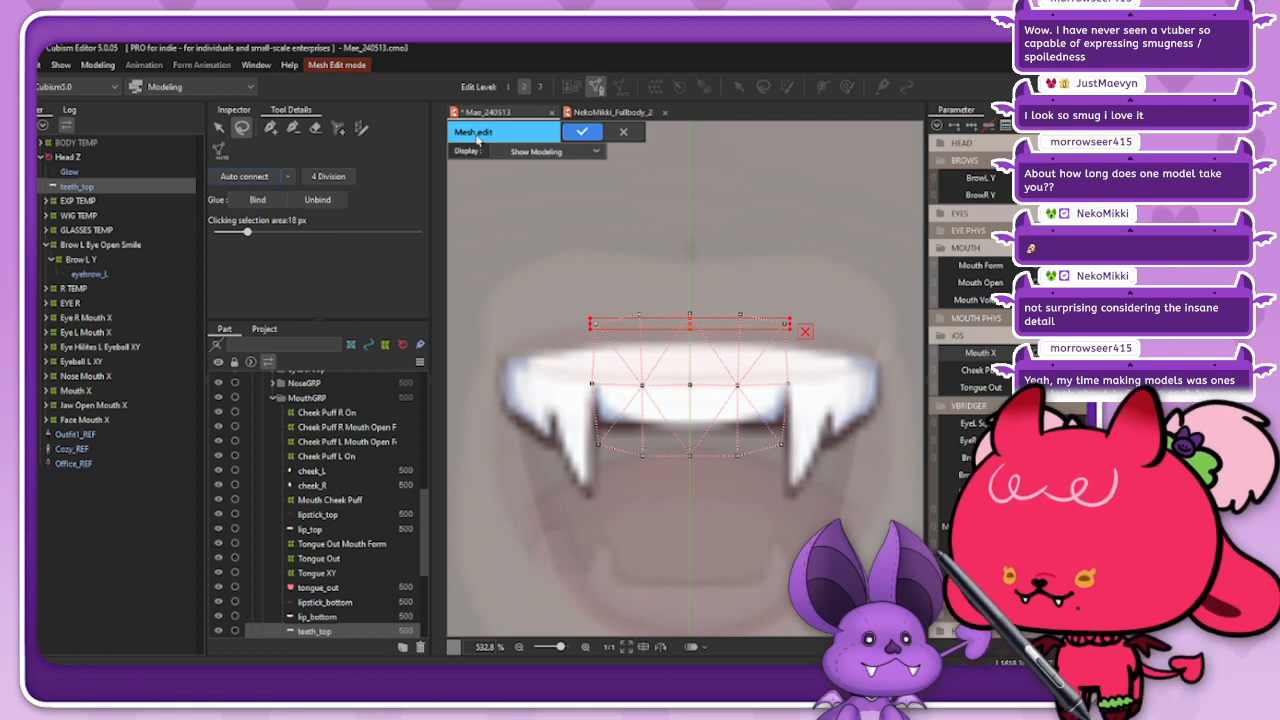
pyautogui.click(583, 133)
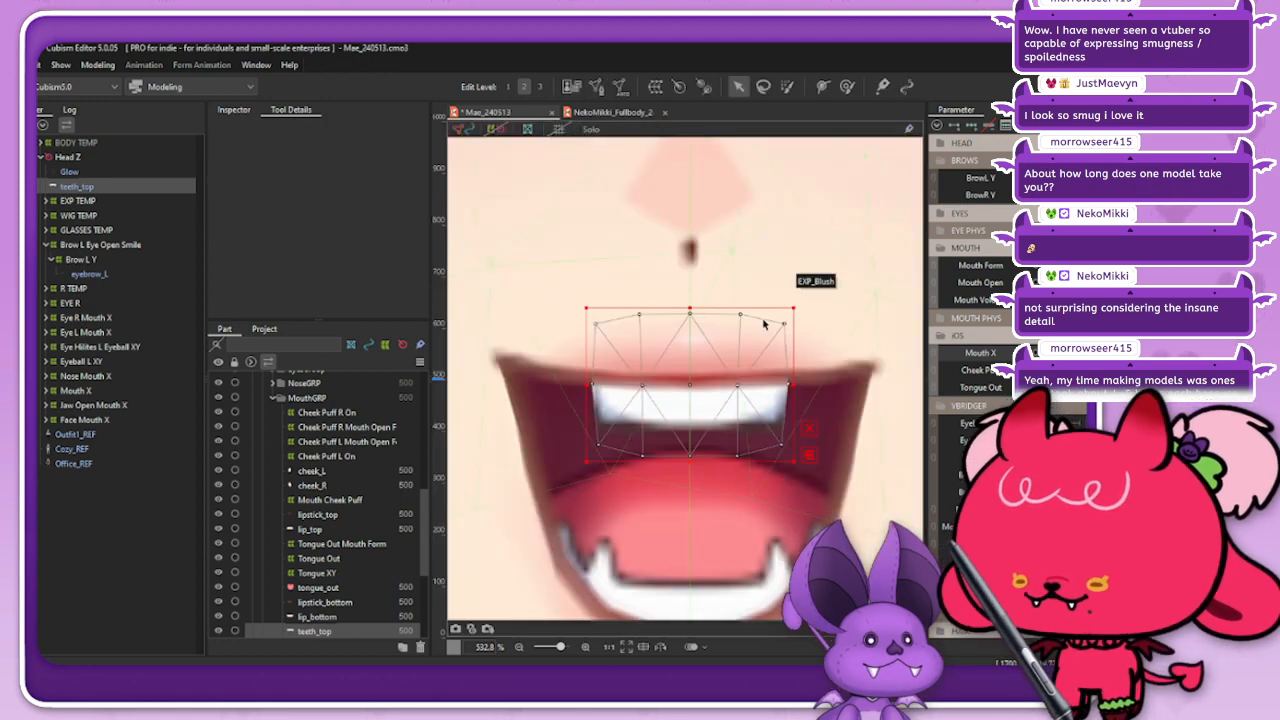
pyautogui.scroll(-2, 745, 342)
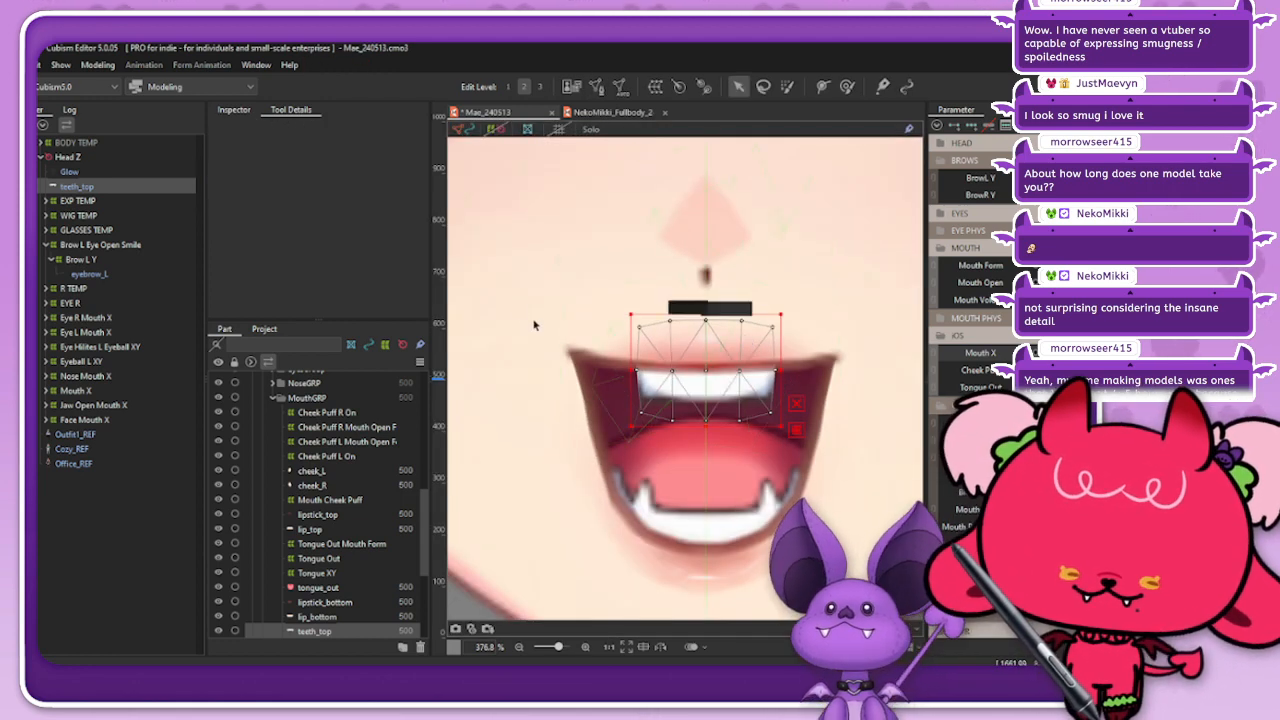
# Step: Duplicate the teeth_top art mesh under Head Z and hide the upper copy in the list
pyautogui.click(93, 205)
pyautogui.click(131, 185)
pyautogui.hotkey('ctrl', 'v')
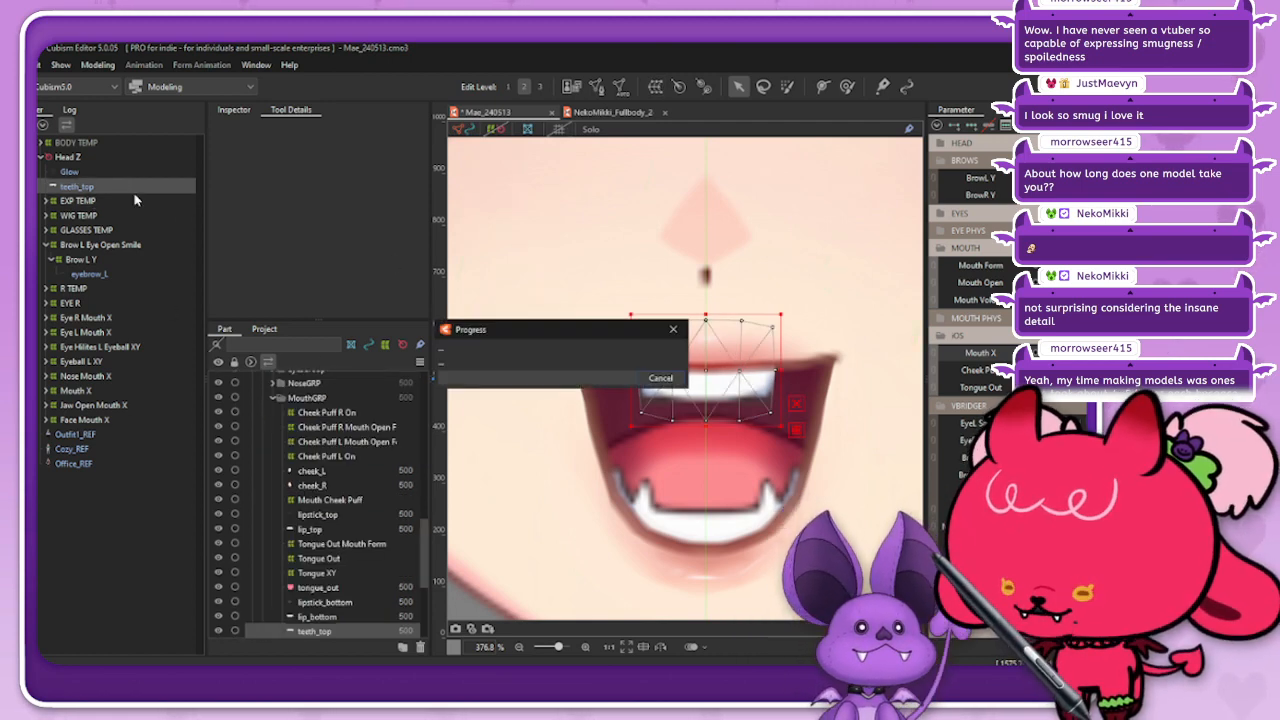
pyautogui.click(80, 203)
pyautogui.click(77, 186)
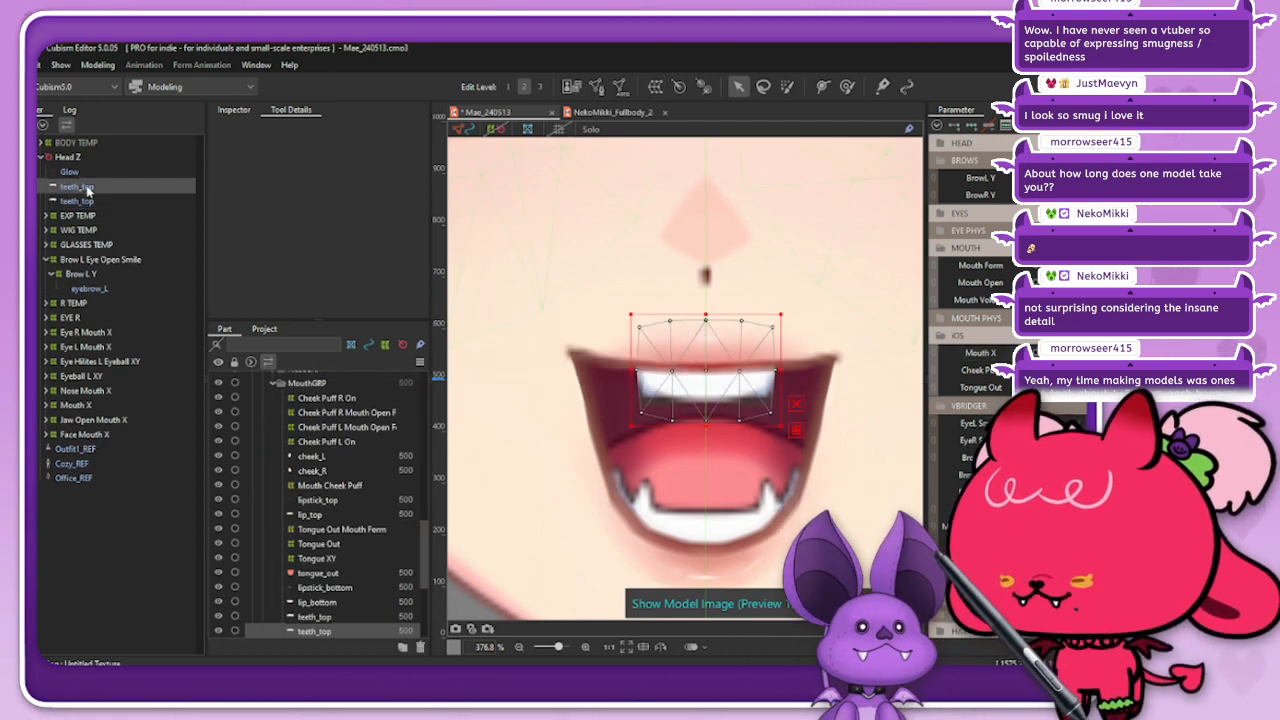
pyautogui.hotkey('ctrl', 'h')
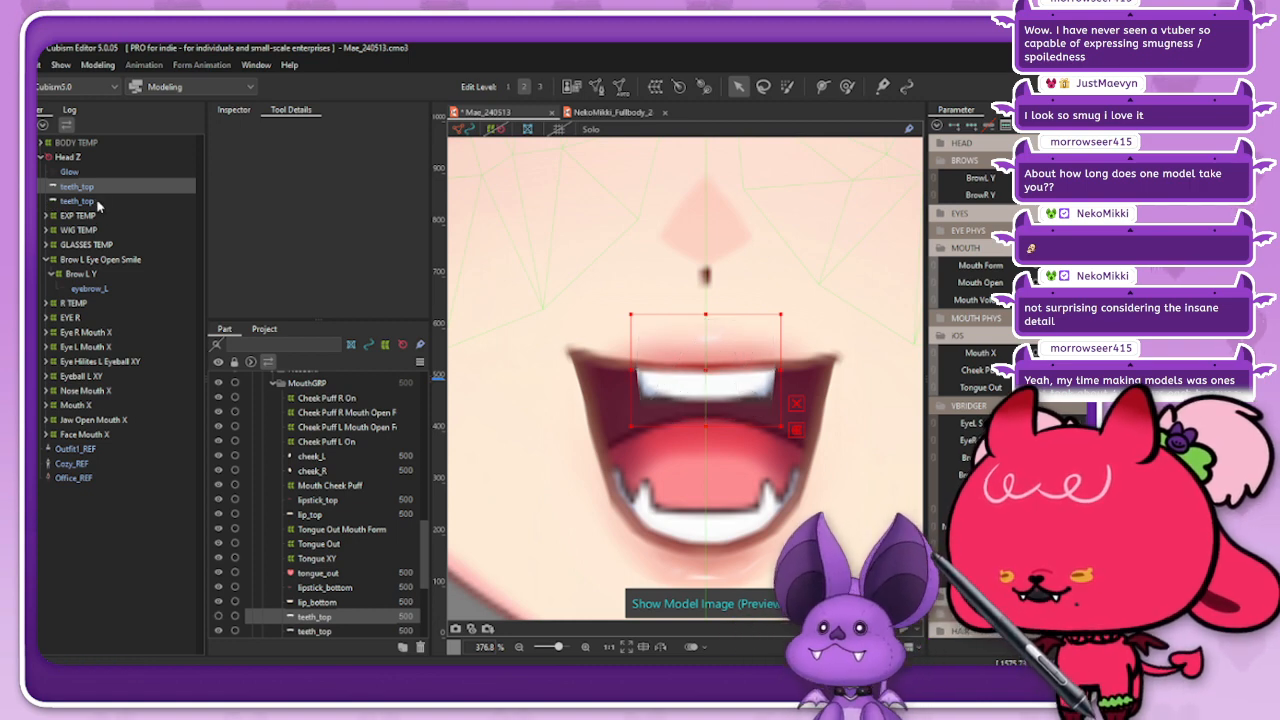
# Step: Select the visible teeth_top copy and stretch it horizontally about the centre to span the upper lip
pyautogui.click(90, 201)
pyautogui.click(468, 132)
pyautogui.click(557, 169)
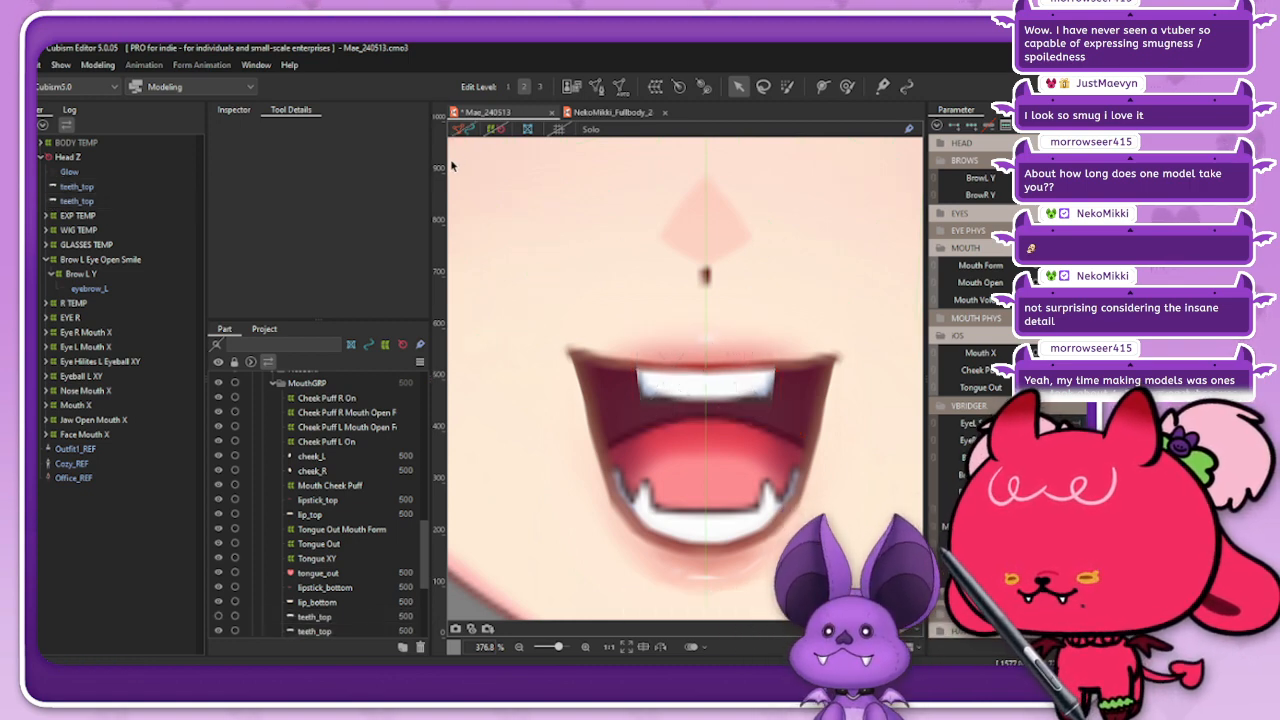
pyautogui.click(467, 132)
pyautogui.click(134, 202)
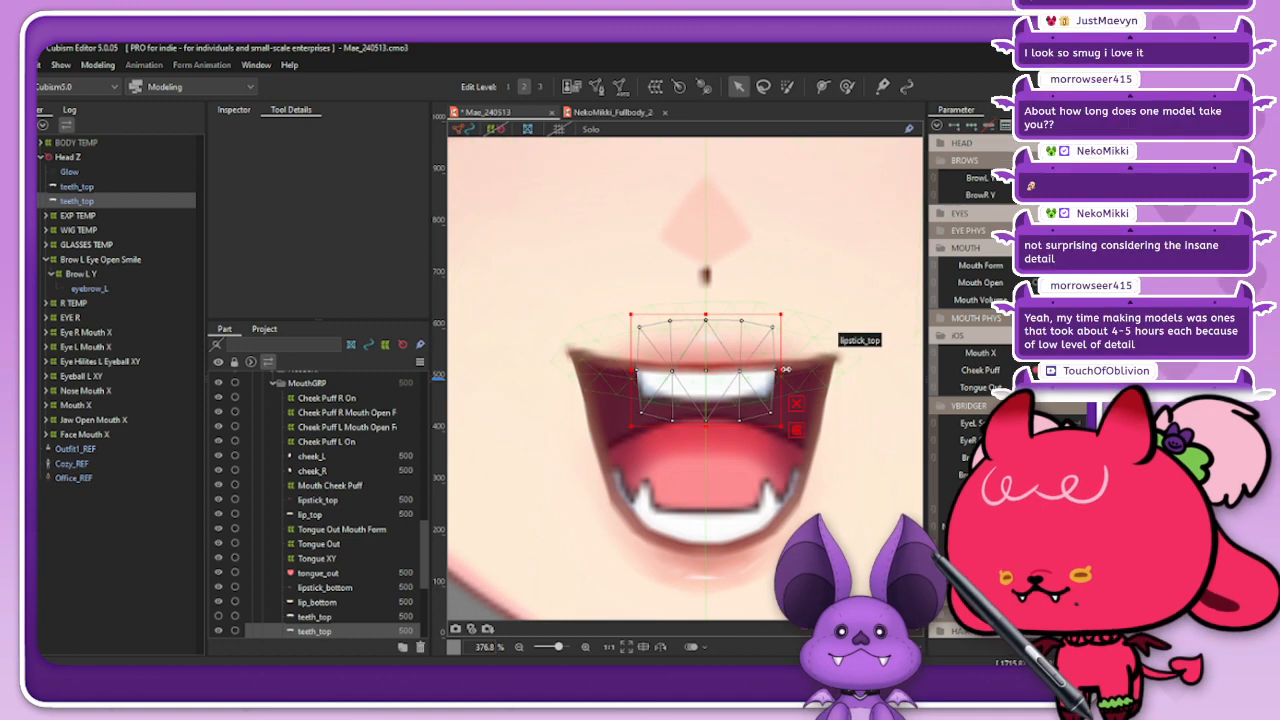
pyautogui.moveTo(786, 369); pyautogui.dragTo(830, 368)
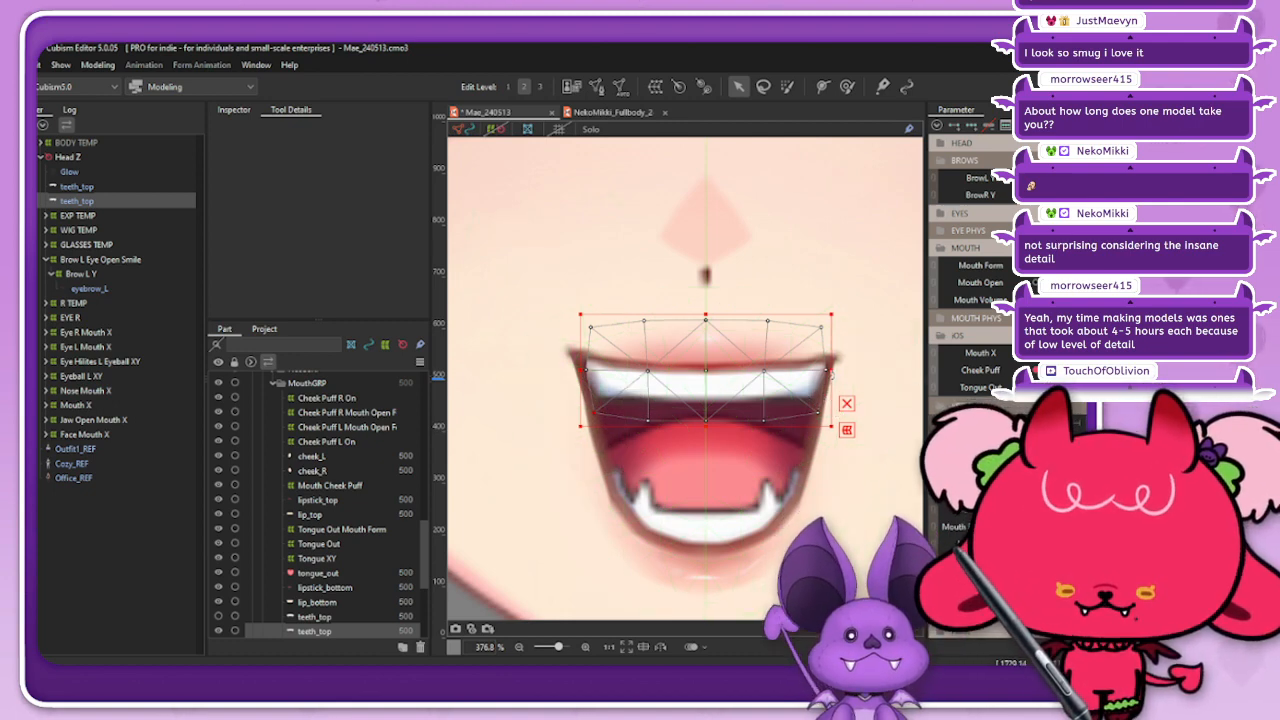
pyautogui.moveTo(831, 373); pyautogui.dragTo(844, 369)
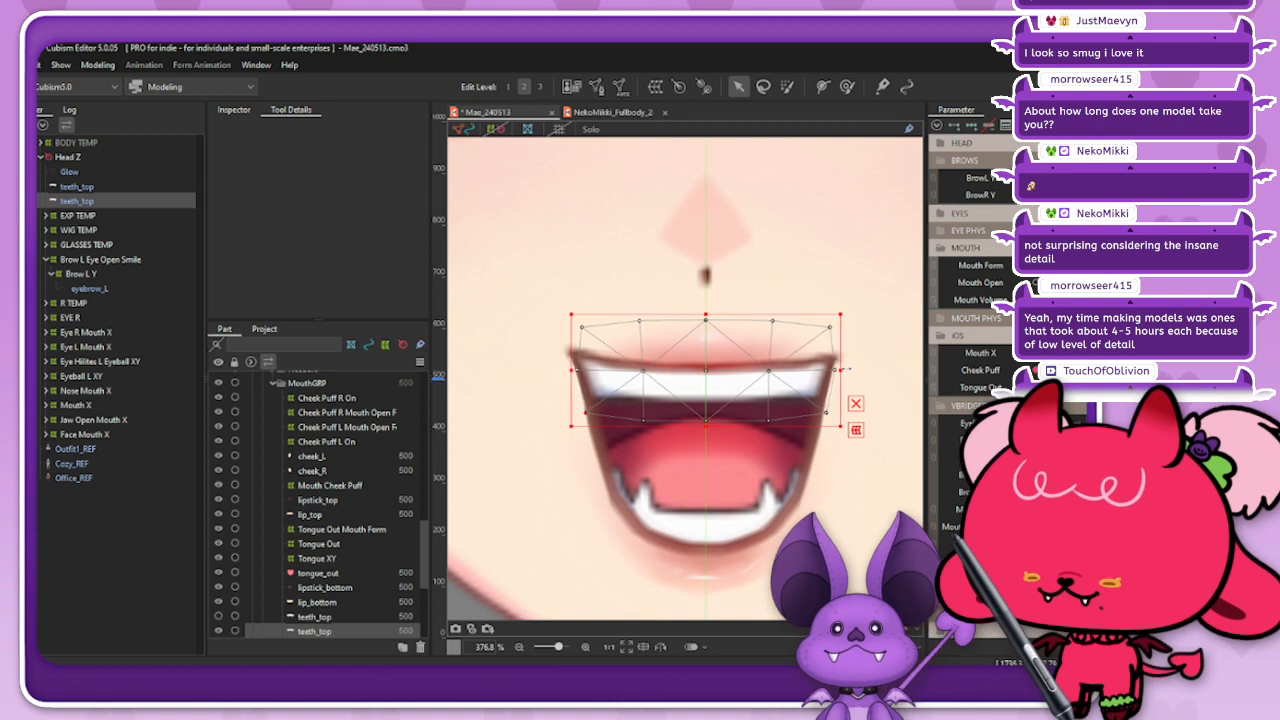
# Step: Subdivide the widened teeth_top mesh with 4 Division and apply the mesh edit
pyautogui.click(596, 86)
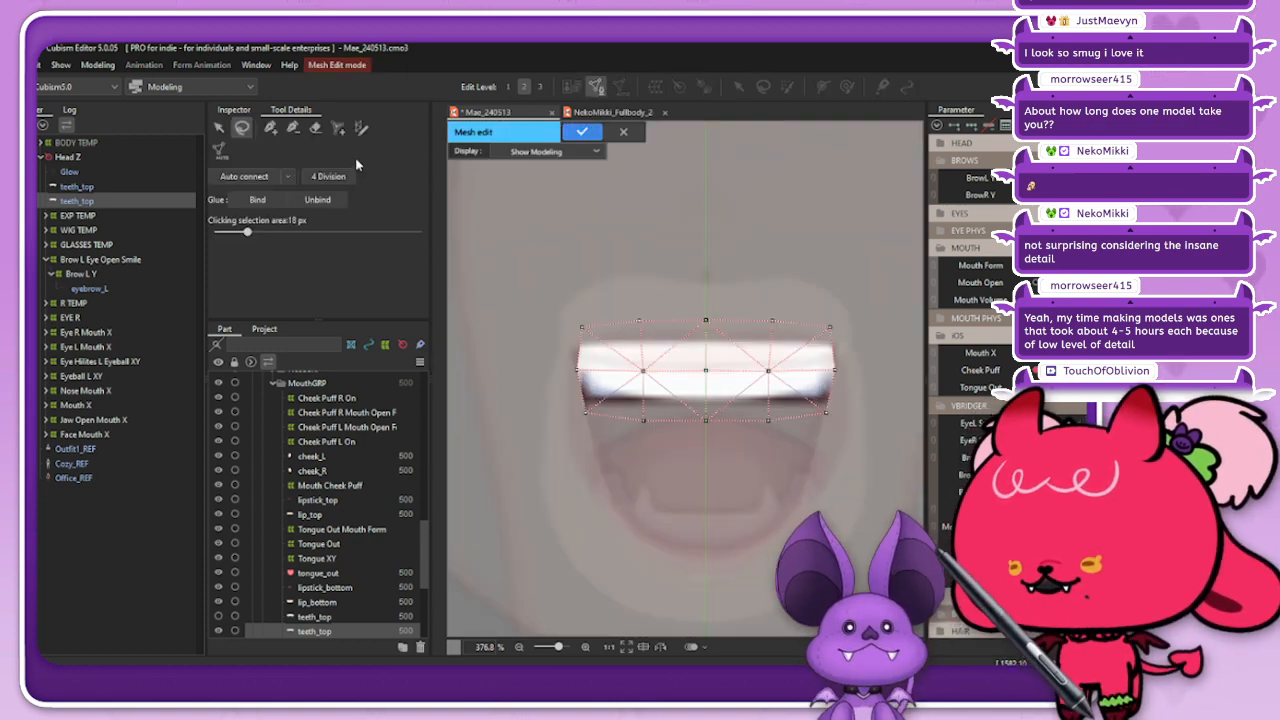
pyautogui.click(328, 176)
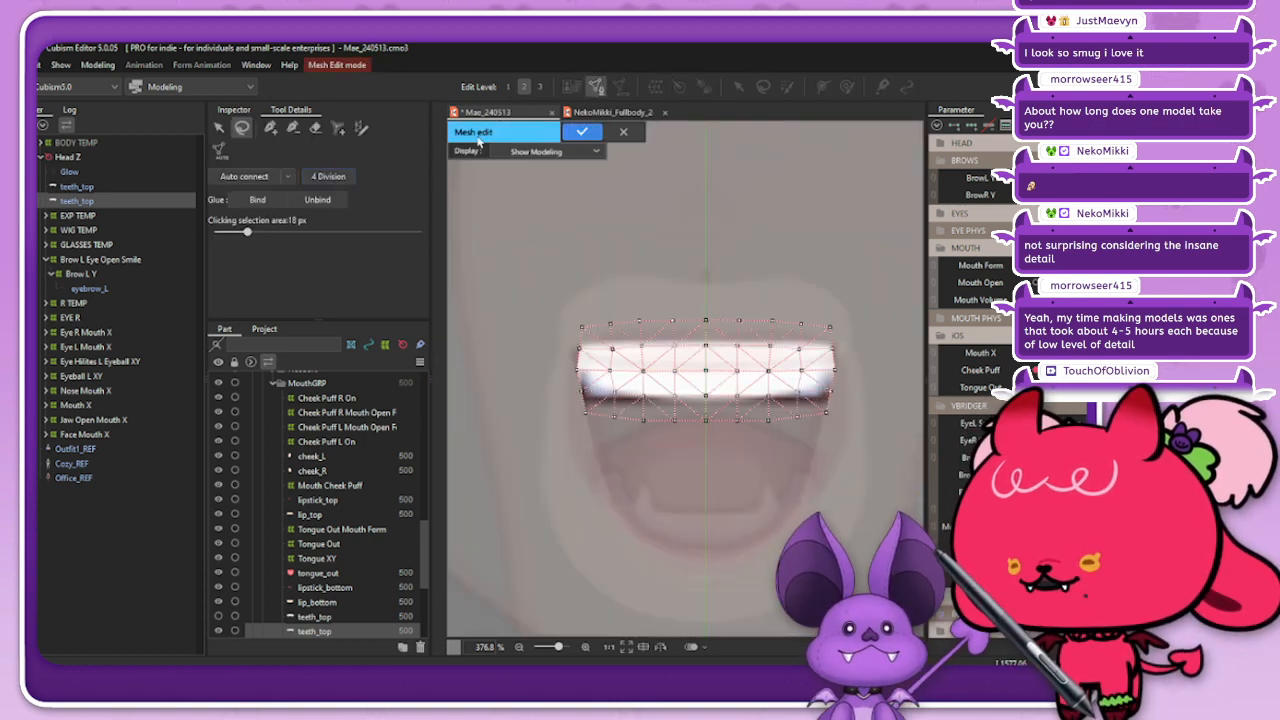
pyautogui.click(582, 131)
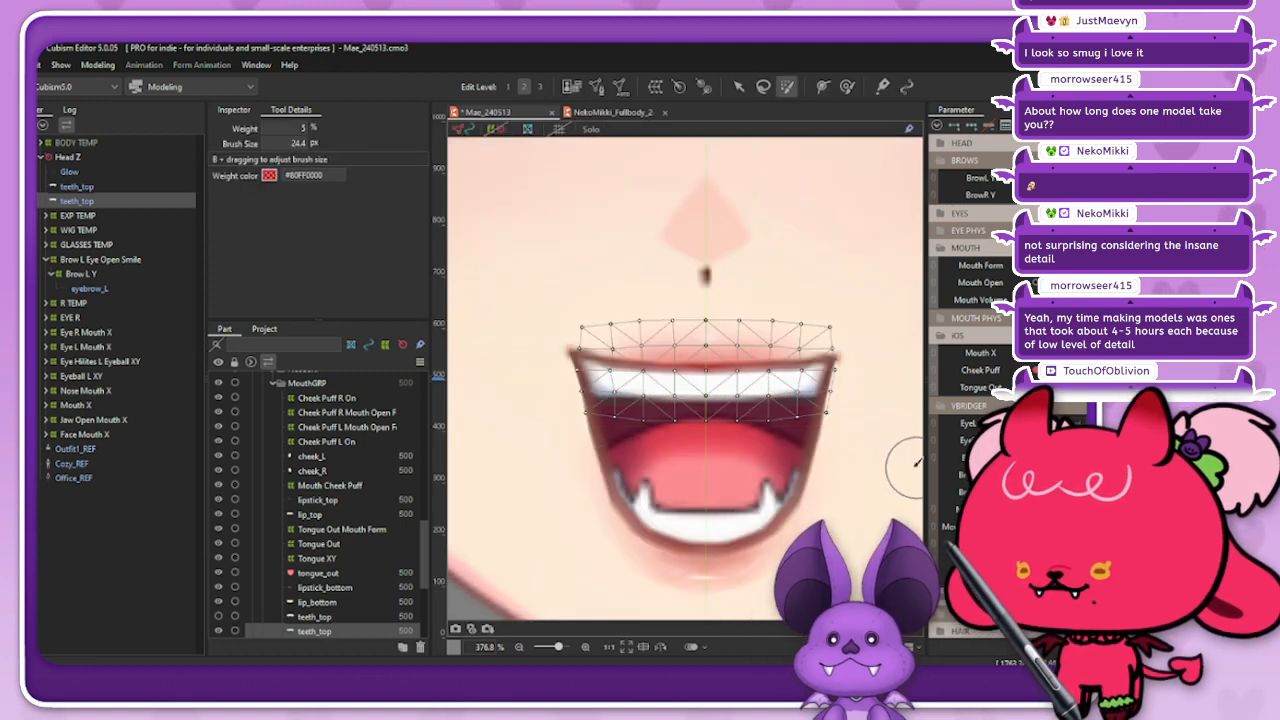
# Step: Enlarge the selection brush to about 92.6 px and switch to the Deform Brush for the teeth_top mesh
pyautogui.press('b')
pyautogui.moveTo(832, 430)
pyautogui.mouseDown()
pyautogui.moveTo(864, 449)
pyautogui.moveTo(890, 430)
pyautogui.mouseUp()
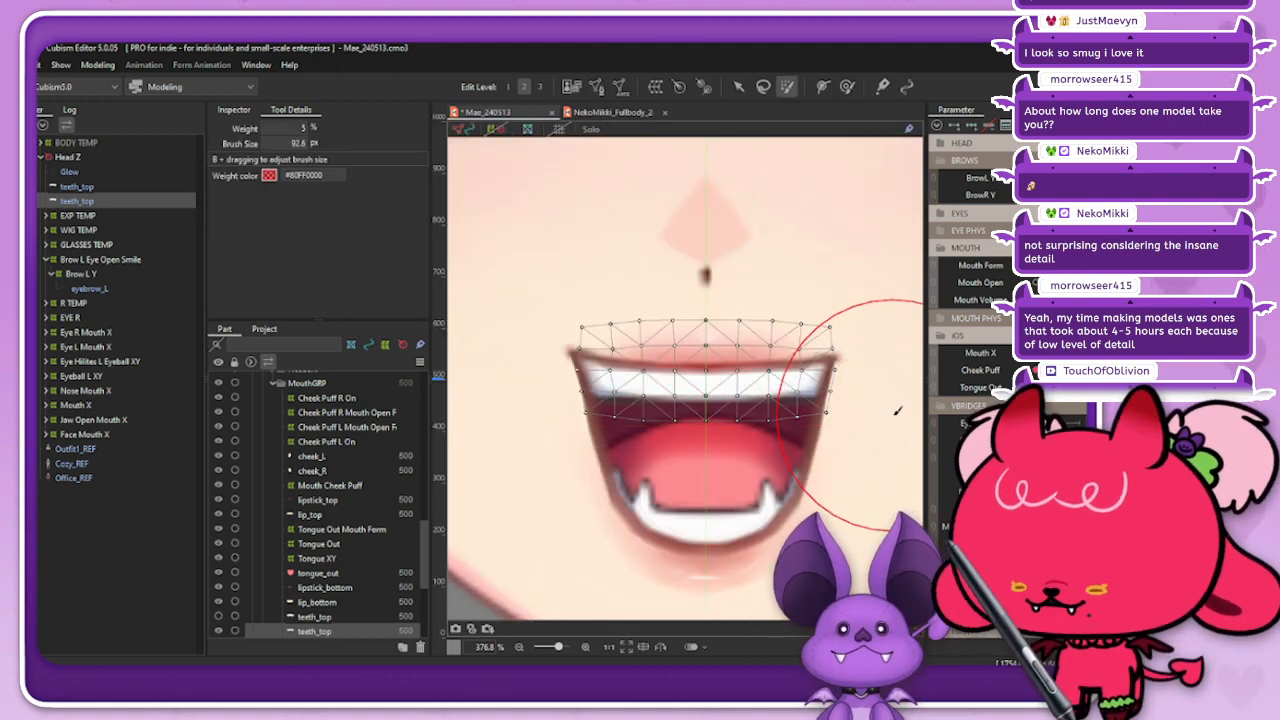
pyautogui.click(847, 87)
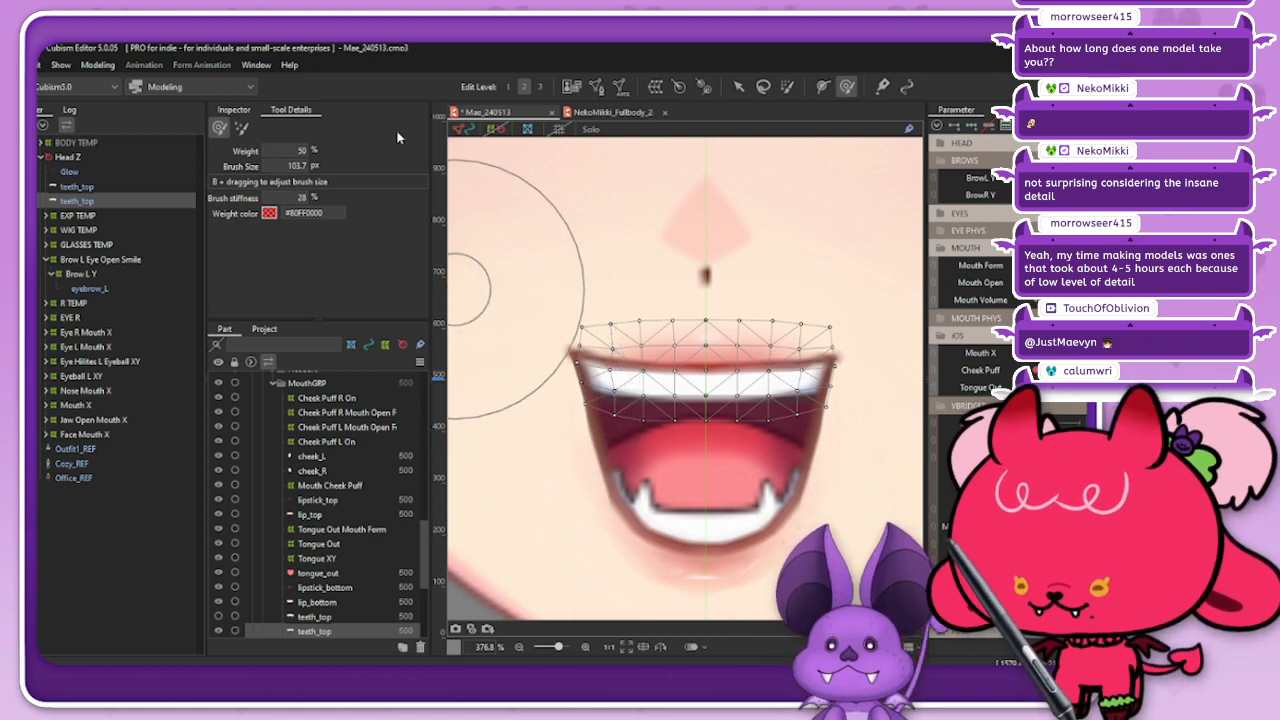
# Step: Deselect the teeth_top mesh and examine the widened upper teeth up close and against the whole face
pyautogui.press('Escape')
pyautogui.scroll(-6, 648, 362)
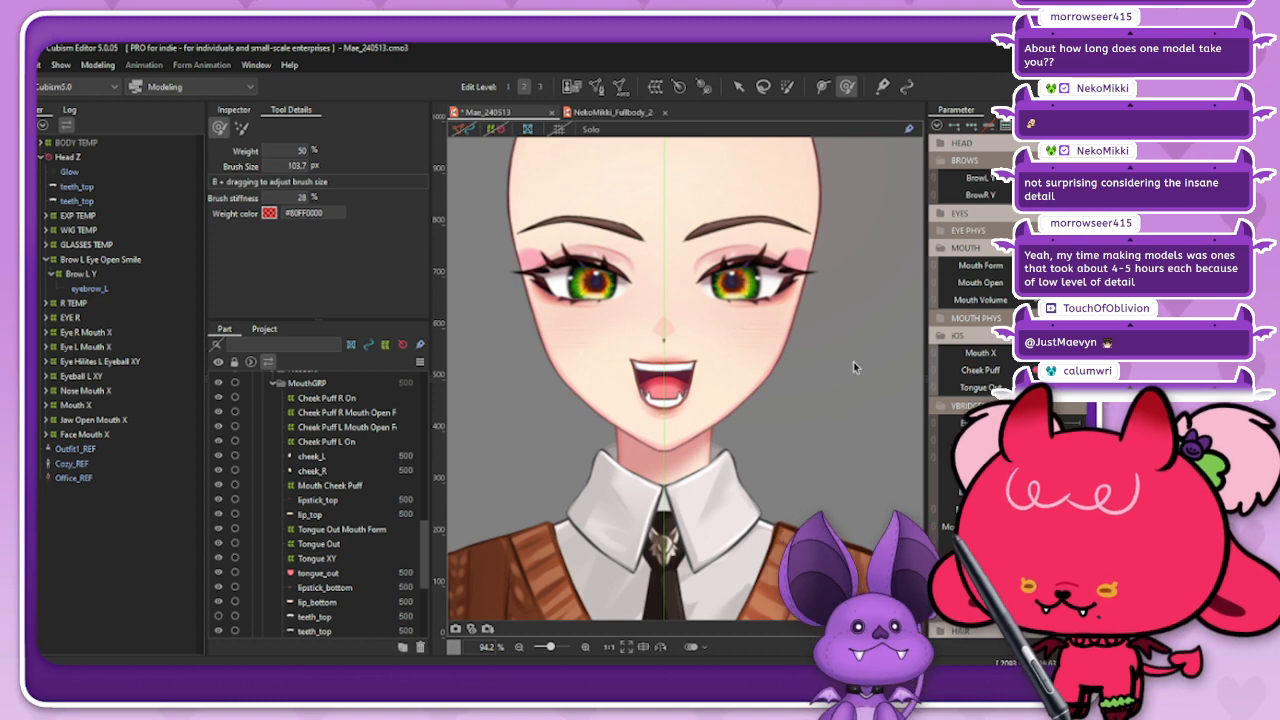
pyautogui.scroll(3, 660, 418)
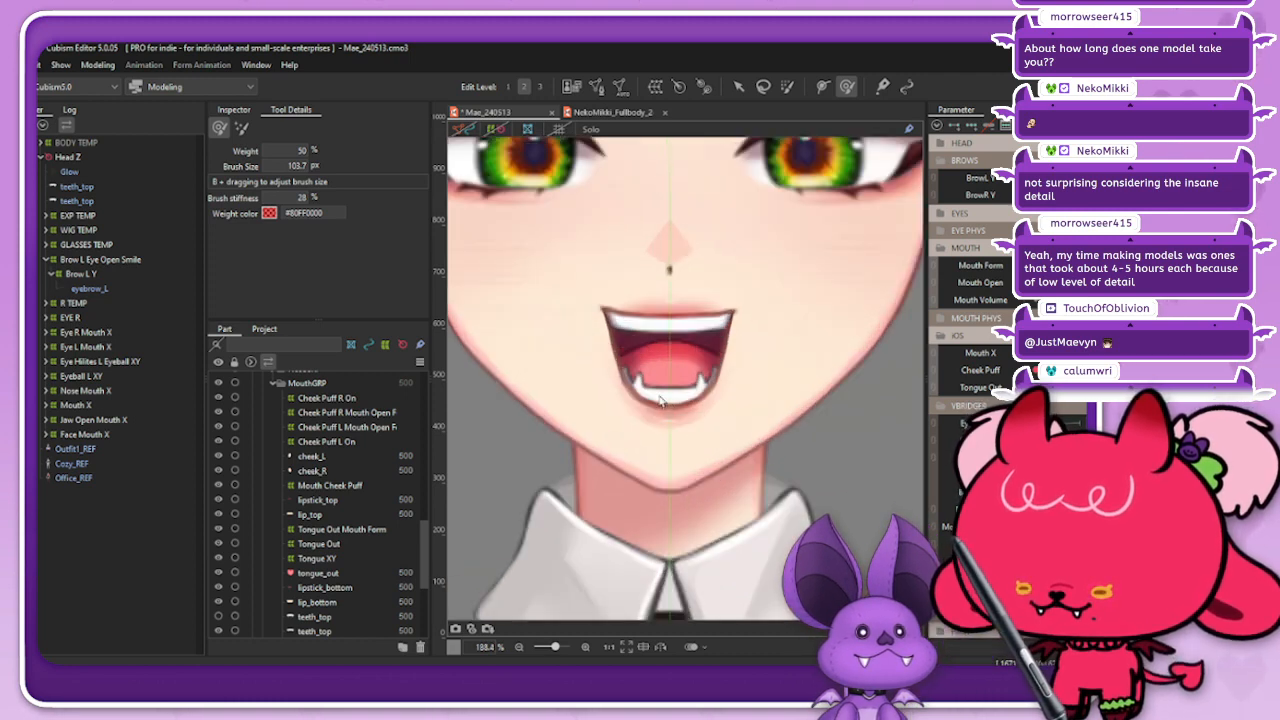
pyautogui.scroll(3, 660, 400)
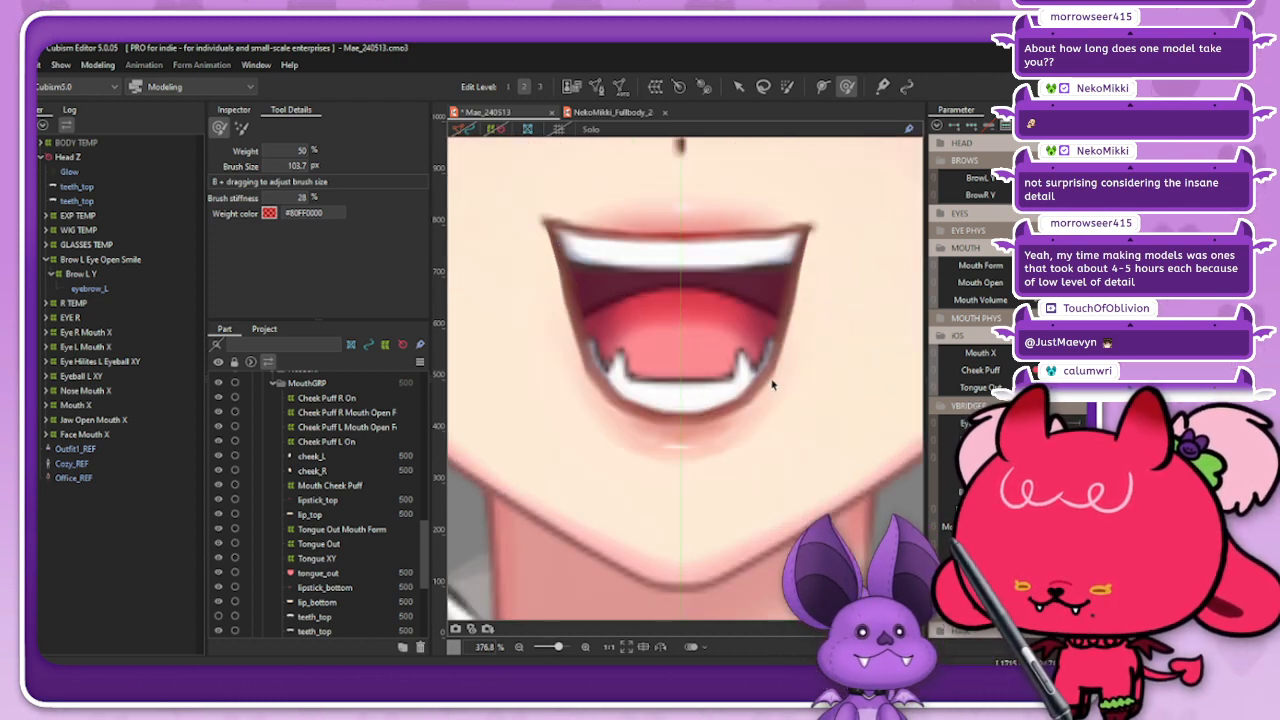
pyautogui.scroll(-6, 771, 384)
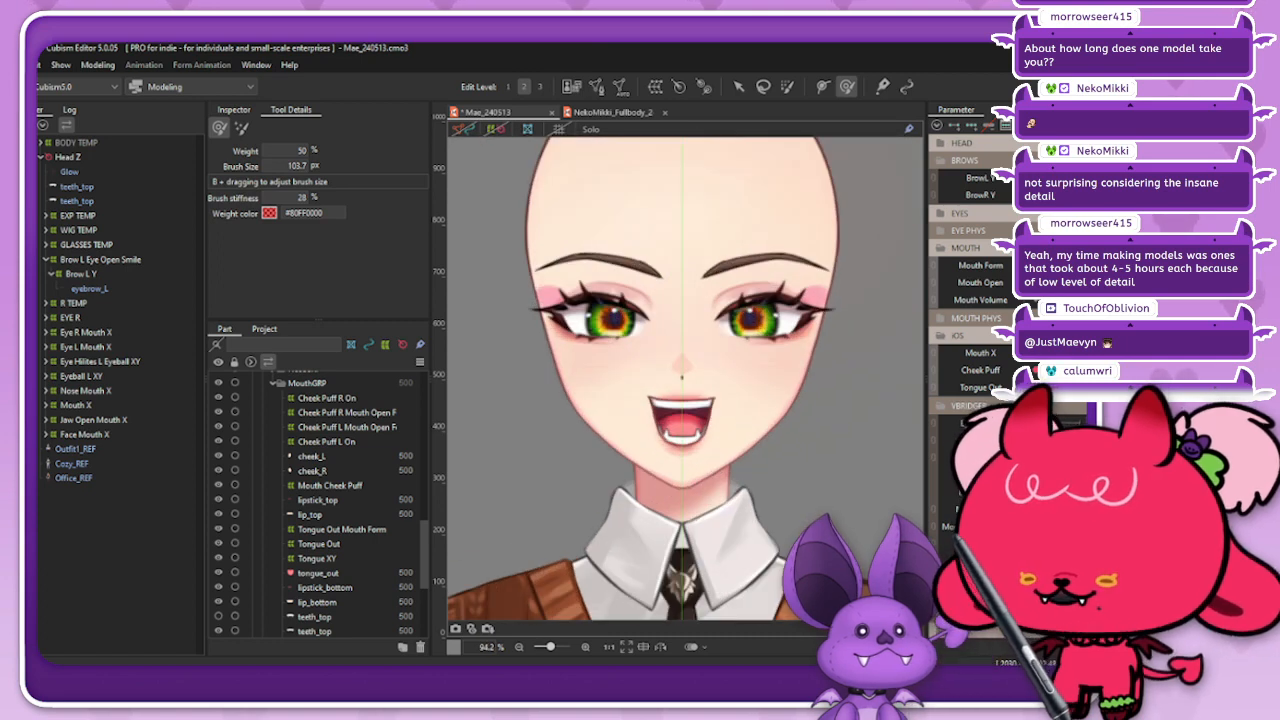
# Step: Link the Mouth Form and Mouth Open parameters and preview closed, puckered and open mouth shapes with the combined control
pyautogui.moveTo(1058, 266); pyautogui.dragTo(1074, 286)
pyautogui.click(932, 268)
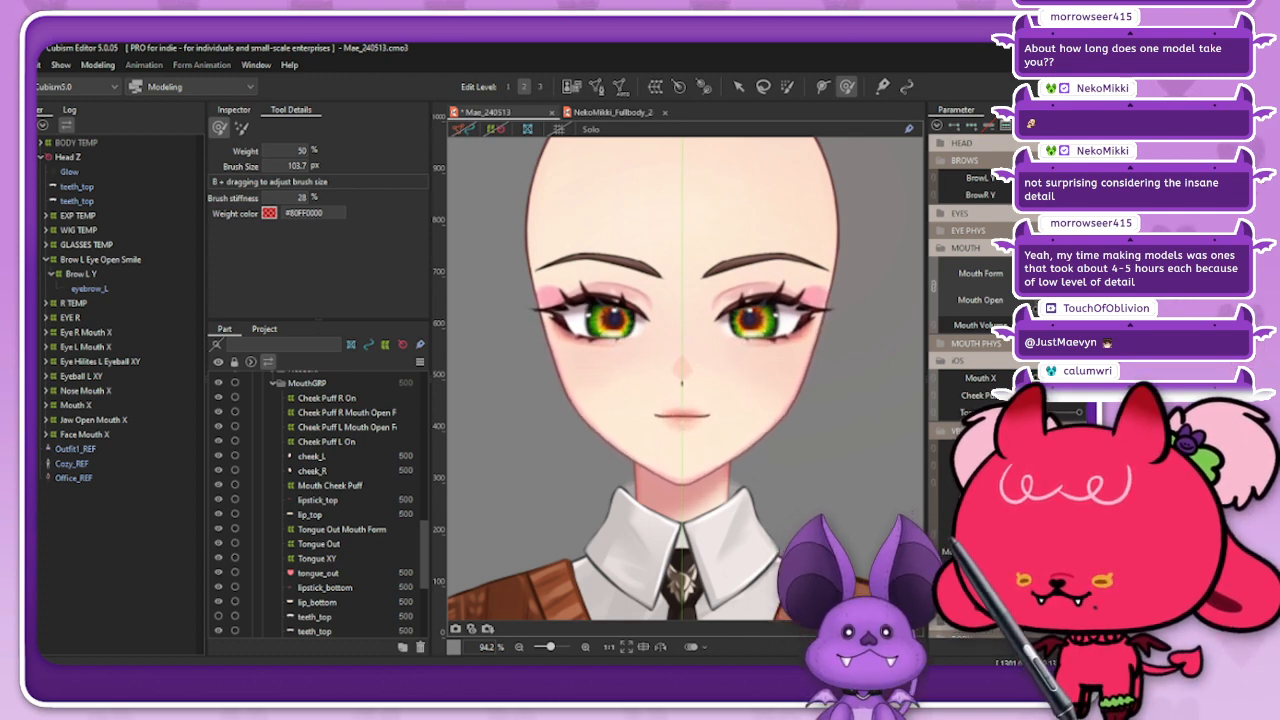
pyautogui.moveTo(1072, 278); pyautogui.dragTo(1026, 280)
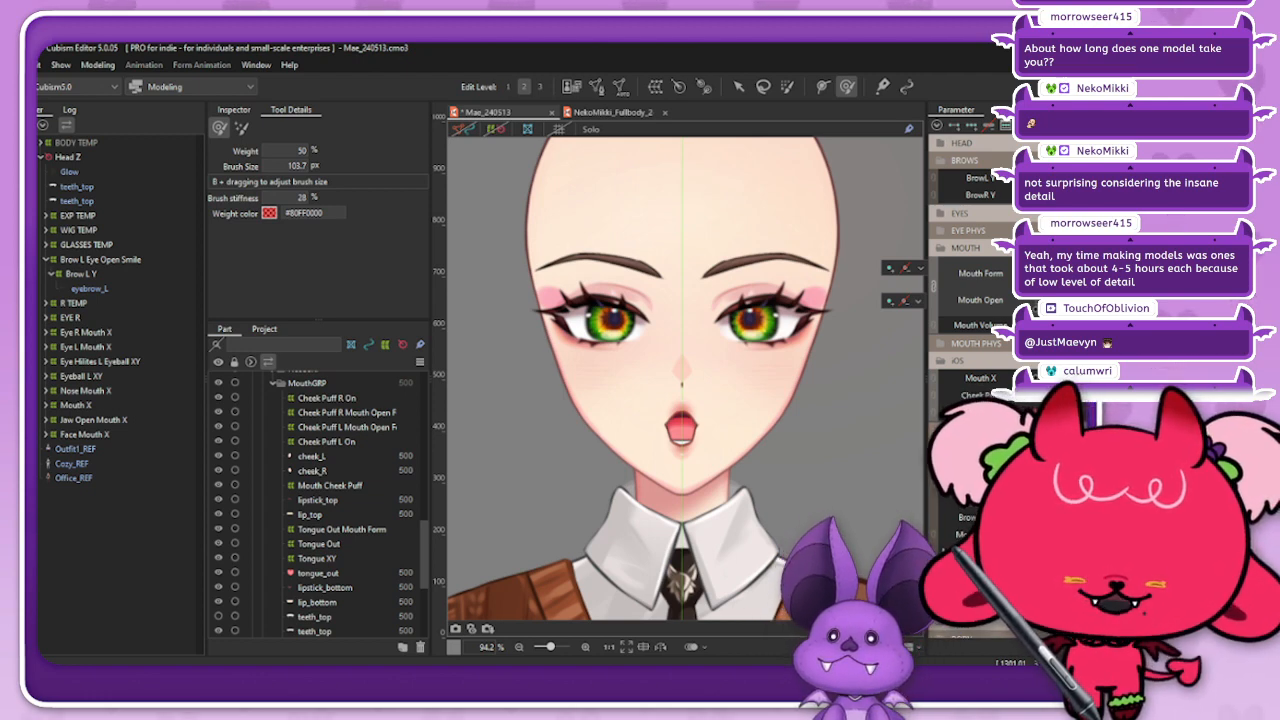
pyautogui.moveTo(1026, 280)
pyautogui.mouseDown()
pyautogui.moveTo(1048, 300)
pyautogui.moveTo(1070, 282)
pyautogui.moveTo(1028, 286)
pyautogui.moveTo(1052, 300)
pyautogui.moveTo(1030, 274)
pyautogui.moveTo(1070, 276)
pyautogui.moveTo(1028, 290)
pyautogui.moveTo(1064, 275)
pyautogui.moveTo(1068, 292)
pyautogui.moveTo(1066, 273)
pyautogui.moveTo(1030, 288)
pyautogui.moveTo(1064, 279)
pyautogui.moveTo(1034, 276)
pyautogui.moveTo(1031, 291)
pyautogui.moveTo(1036, 276)
pyautogui.mouseUp()
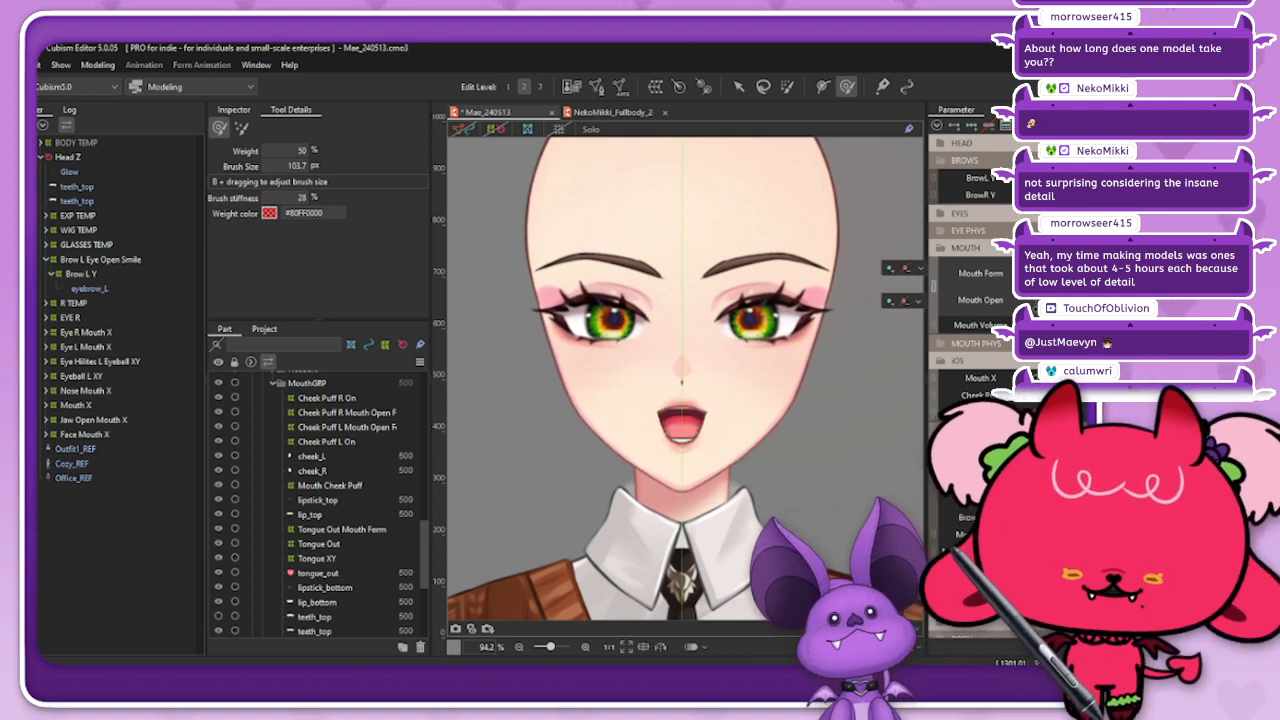
# Step: Test the Mouth X and brow parameters and collapse the MOUTH, iOS, VBRIDGER and BROWS parameter groups
pyautogui.click(968, 248)
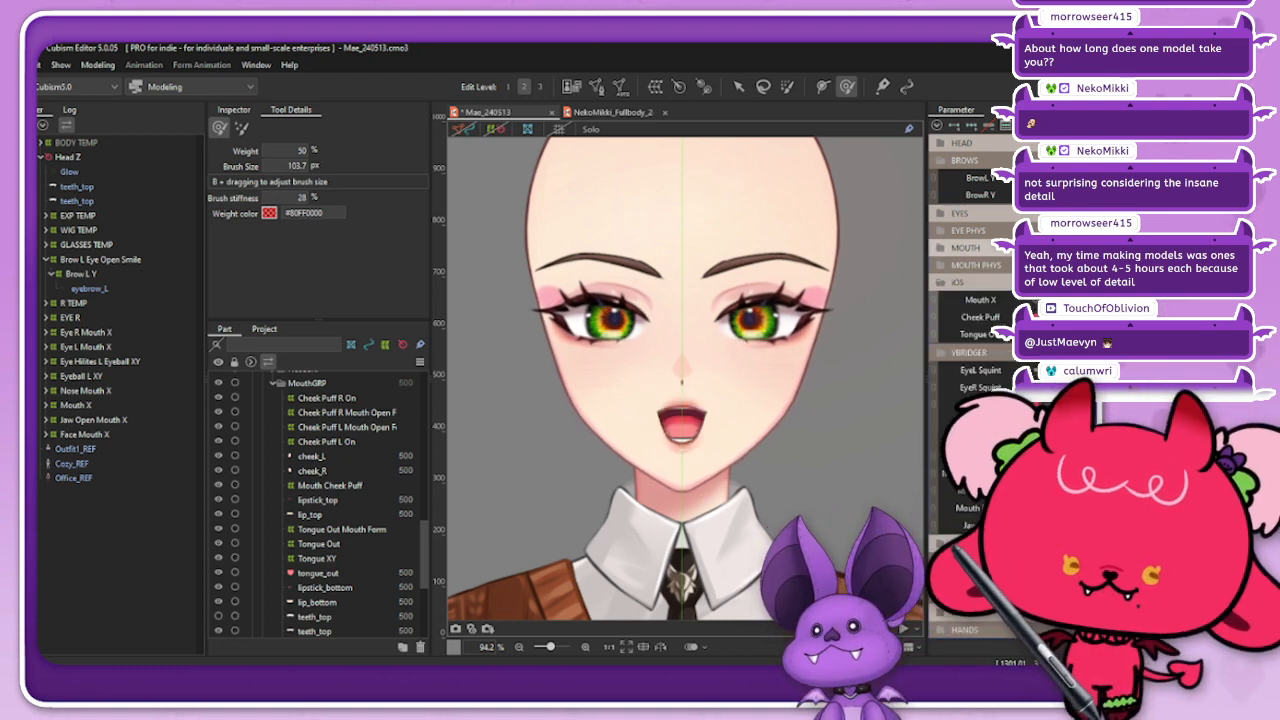
pyautogui.moveTo(1032, 317); pyautogui.dragTo(1056, 300)
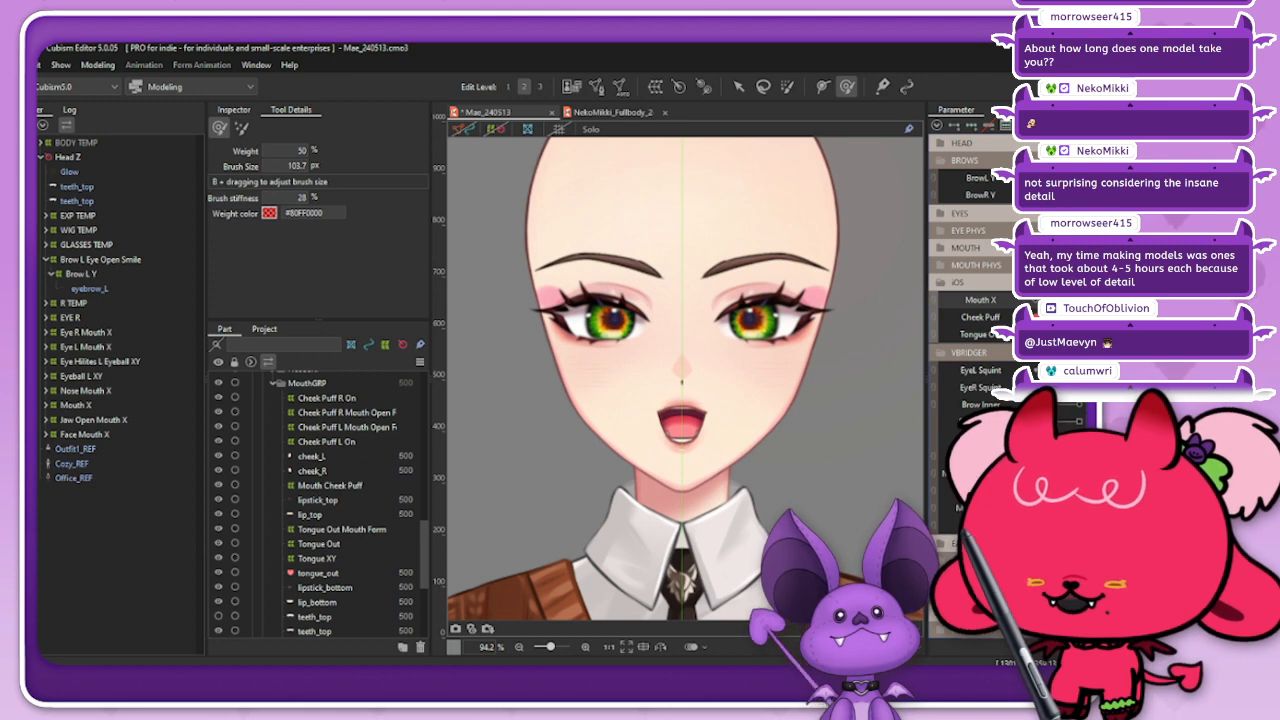
pyautogui.click(941, 283)
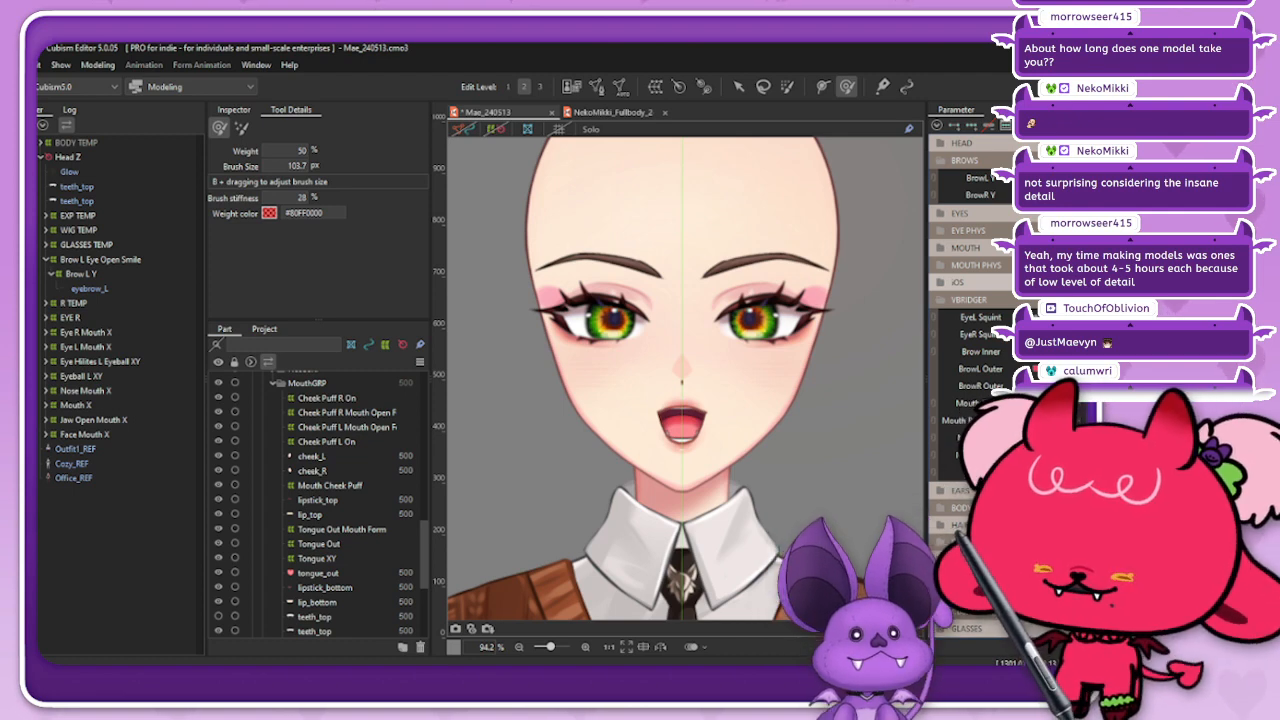
pyautogui.moveTo(1076, 352); pyautogui.dragTo(1055, 352)
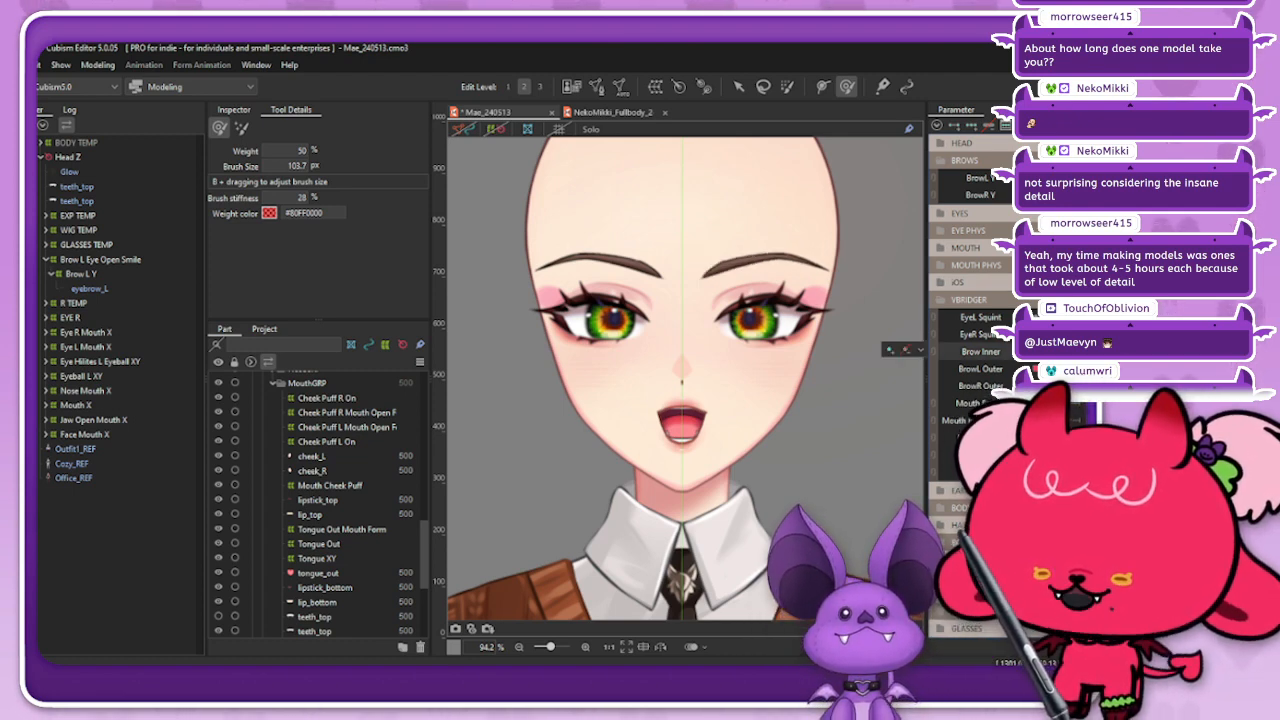
pyautogui.moveTo(1076, 178)
pyautogui.mouseDown()
pyautogui.moveTo(1098, 178)
pyautogui.moveTo(1055, 178)
pyautogui.moveTo(1098, 195)
pyautogui.moveTo(1076, 195)
pyautogui.mouseUp()
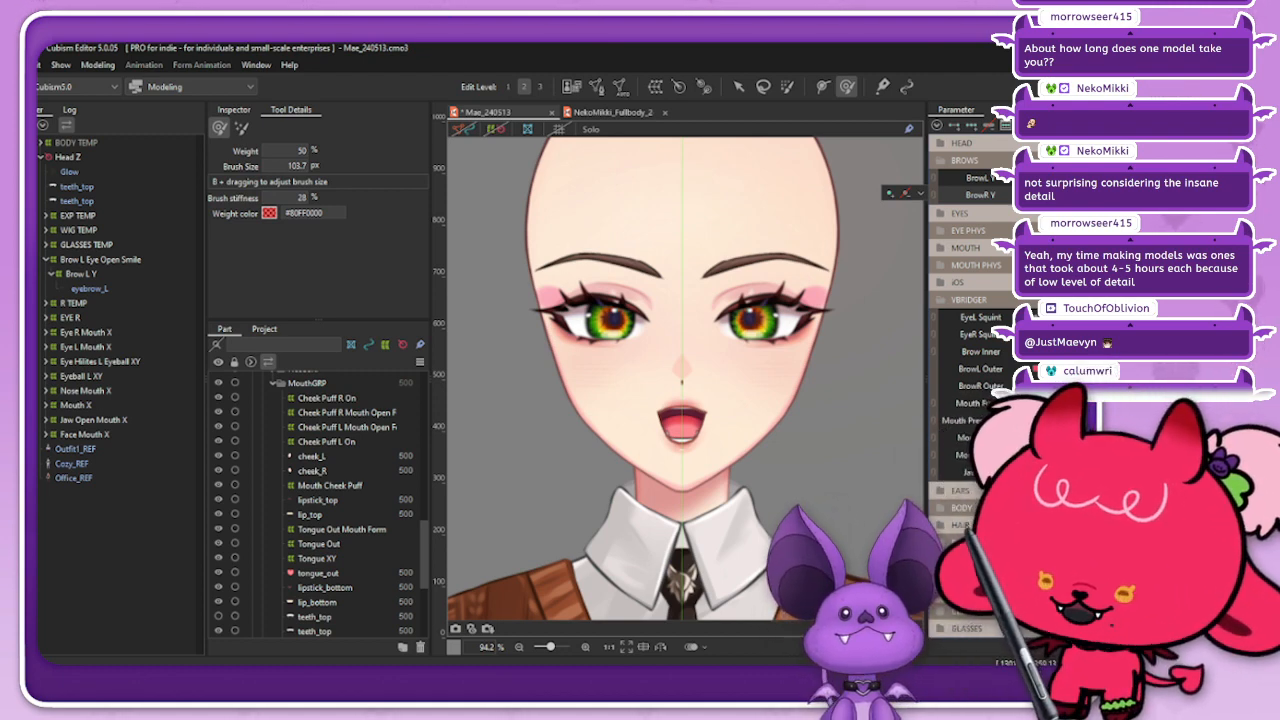
pyautogui.click(942, 300)
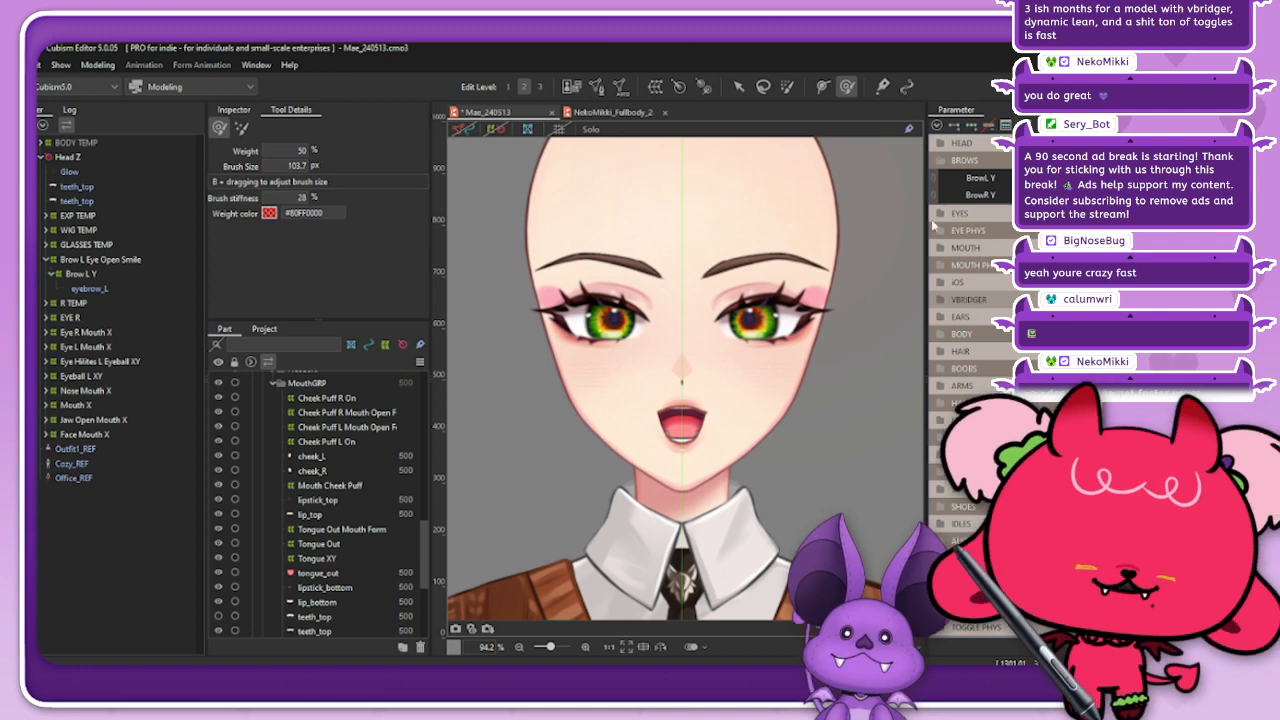
pyautogui.click(941, 160)
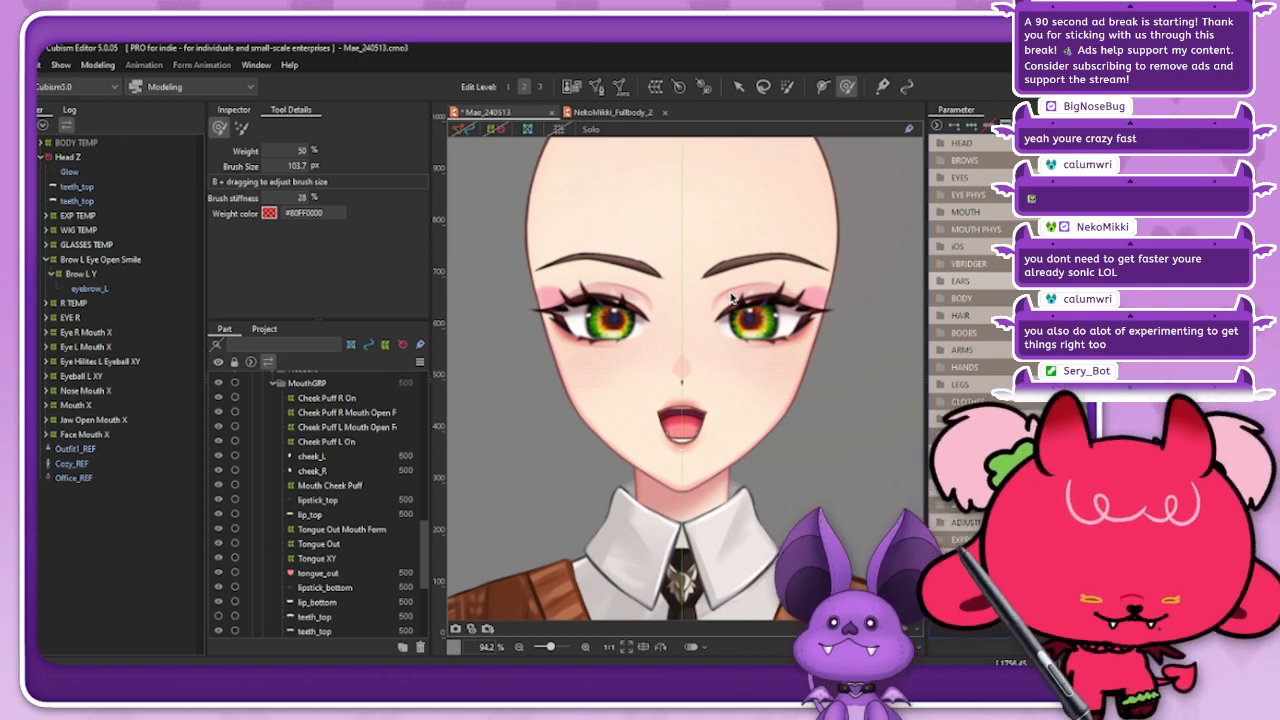
# Step: Collapse the Brow L Eye Open Smile branch in the deformer hierarchy
pyautogui.click(80, 274)
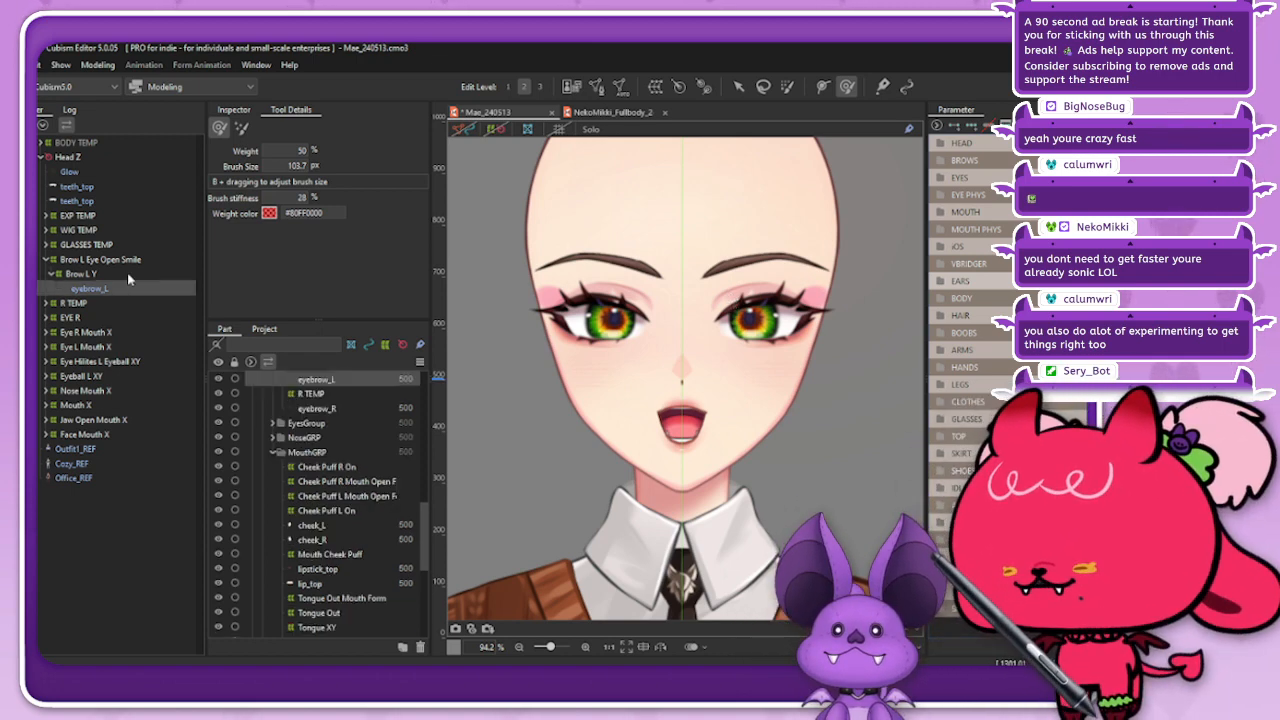
pyautogui.click(46, 262)
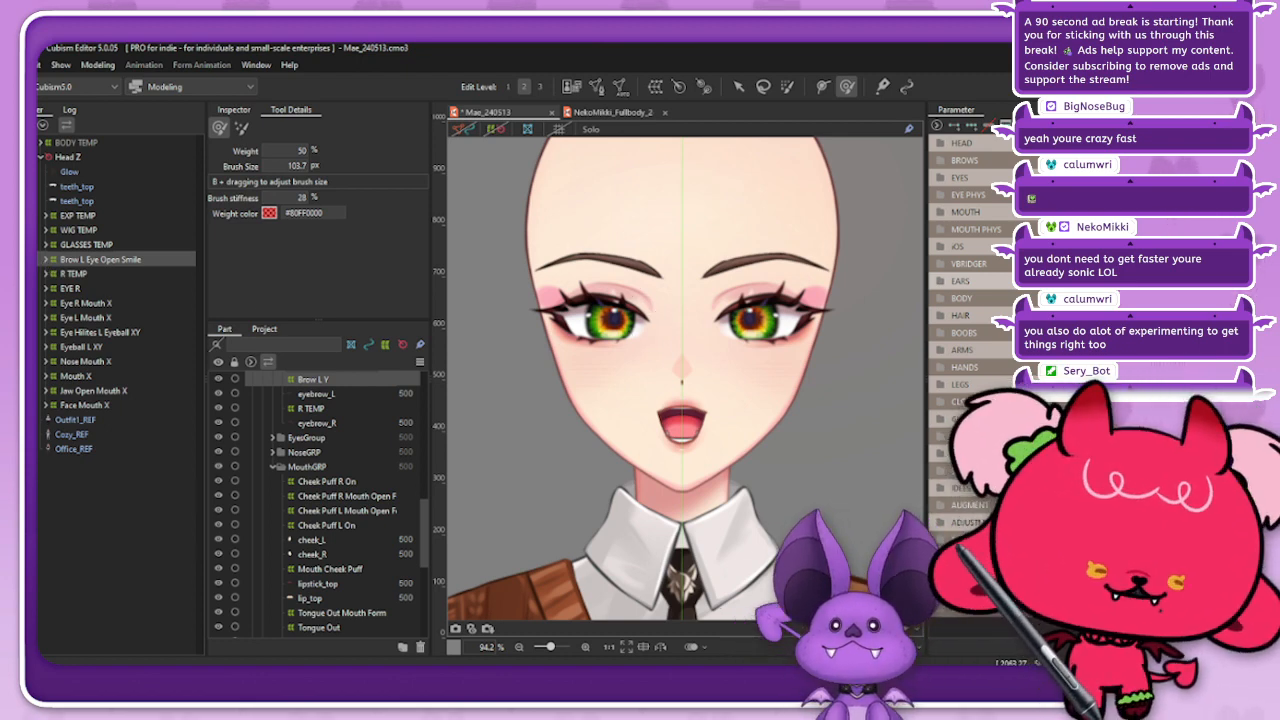
pyautogui.scroll(-4, 843, 316)
pyautogui.scroll(4, 828, 260)
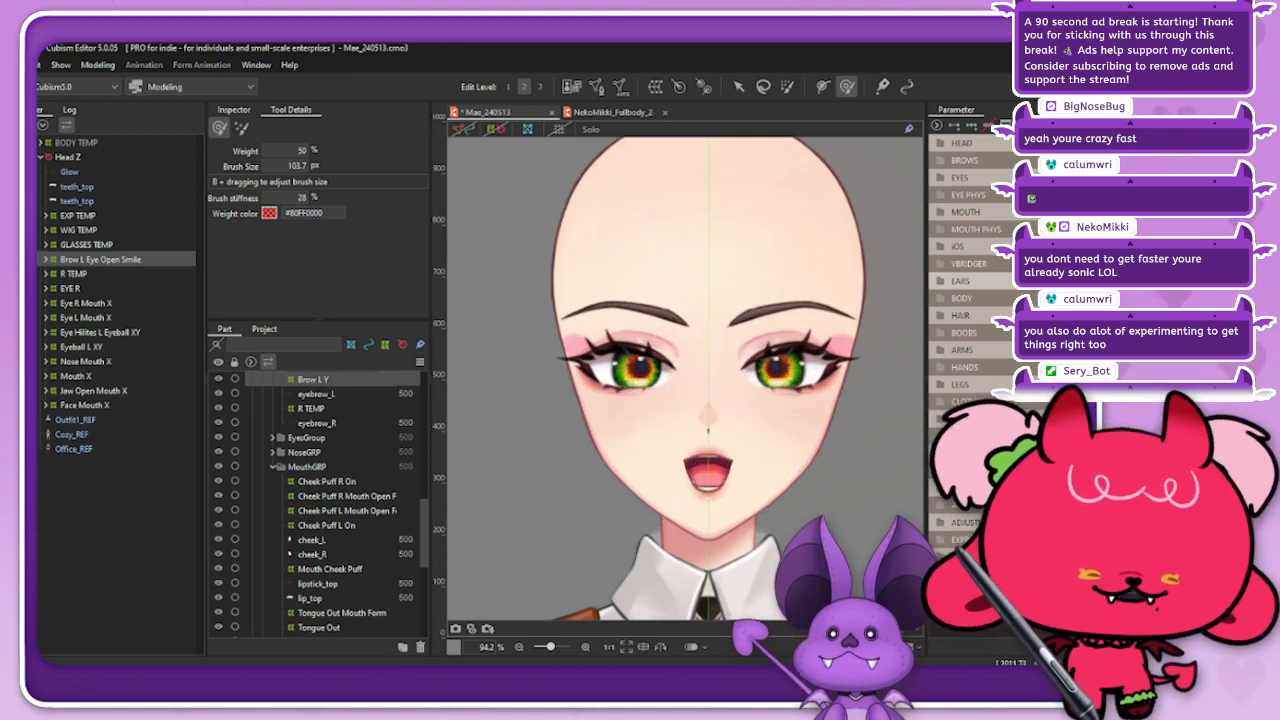
pyautogui.scroll(-2, 752, 318)
pyautogui.scroll(2, 839, 297)
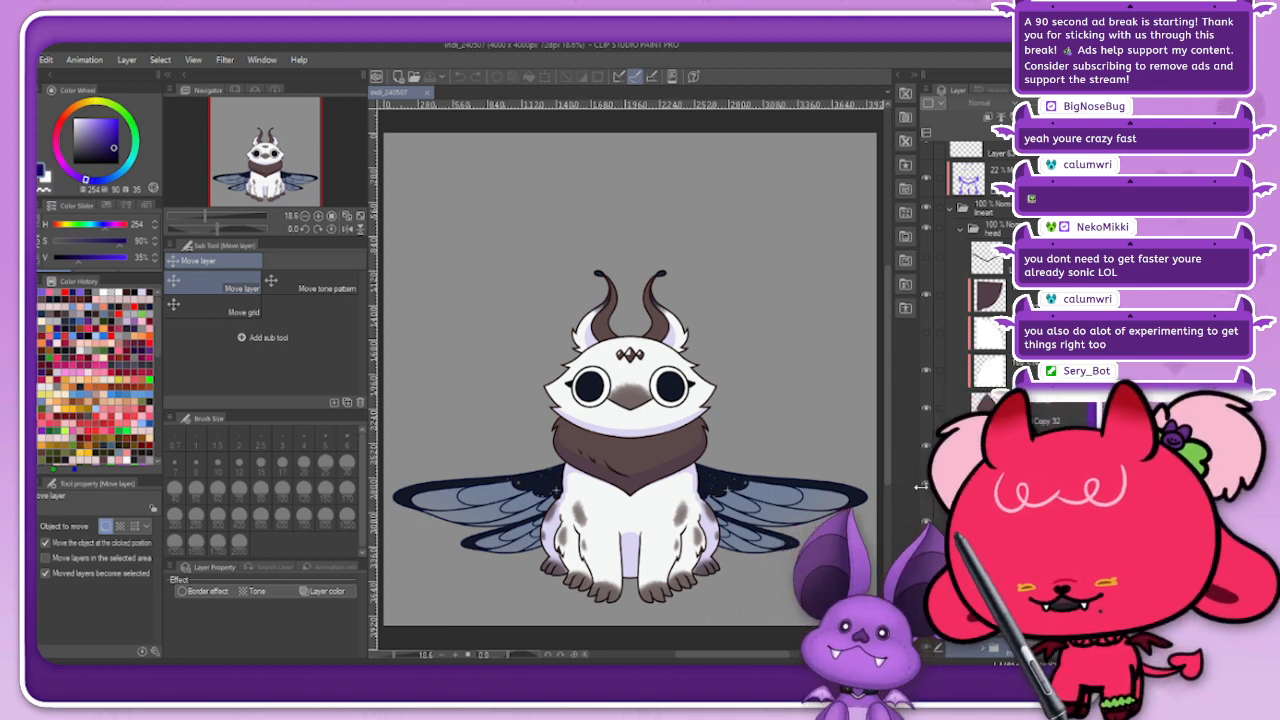
# Step: Switch to Clip Studio Paint and collapse the lineart layer folder of the winged creature drawing
pyautogui.click(949, 210)
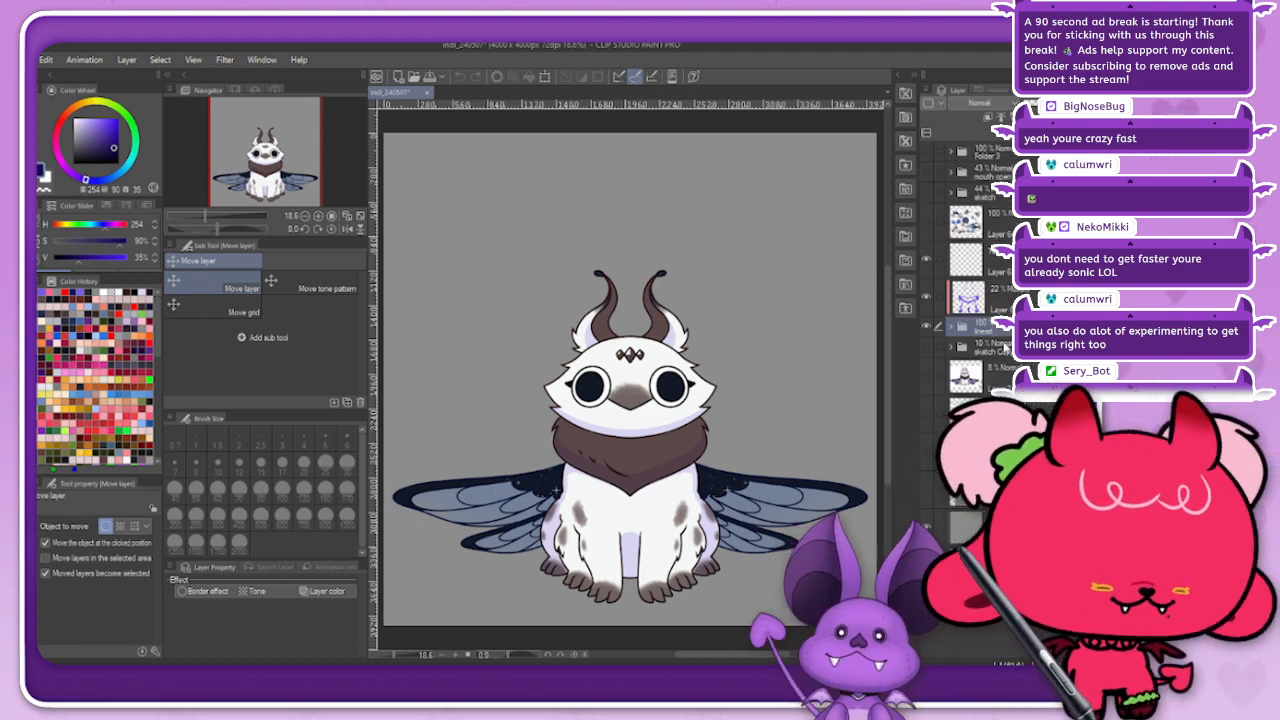
pyautogui.scroll(1, 729, 338)
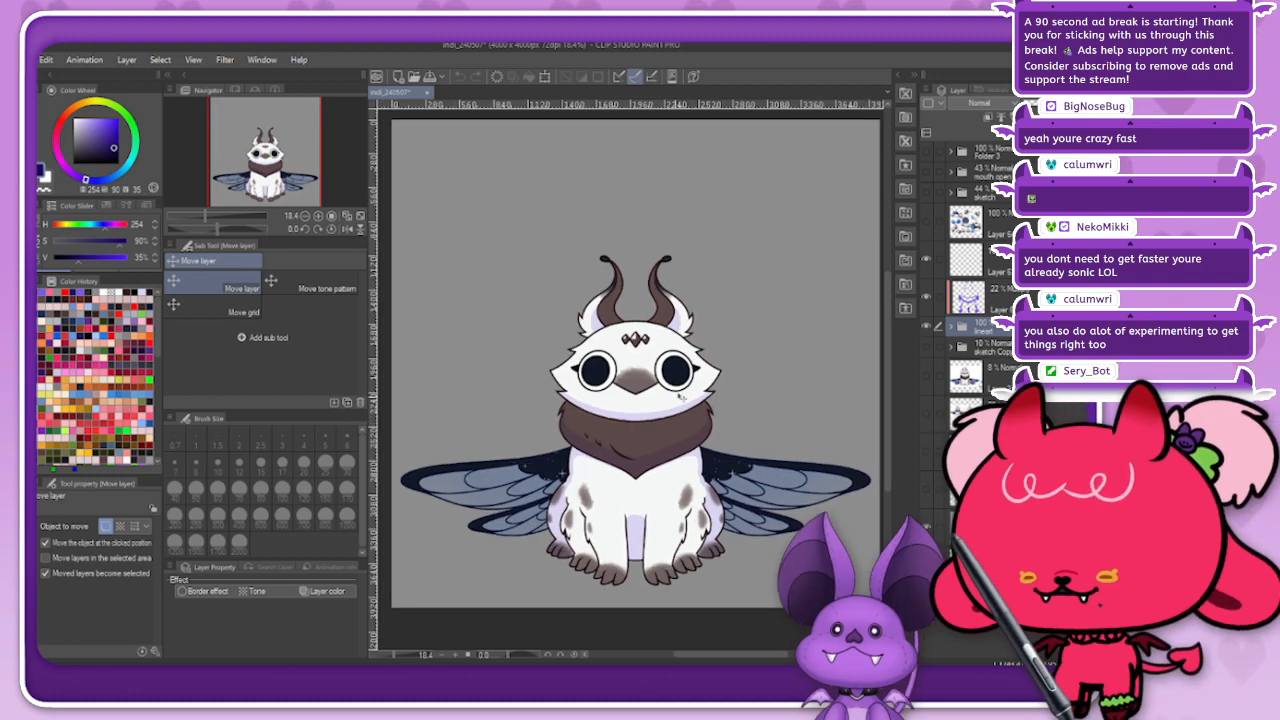
pyautogui.scroll(-1, 706, 388)
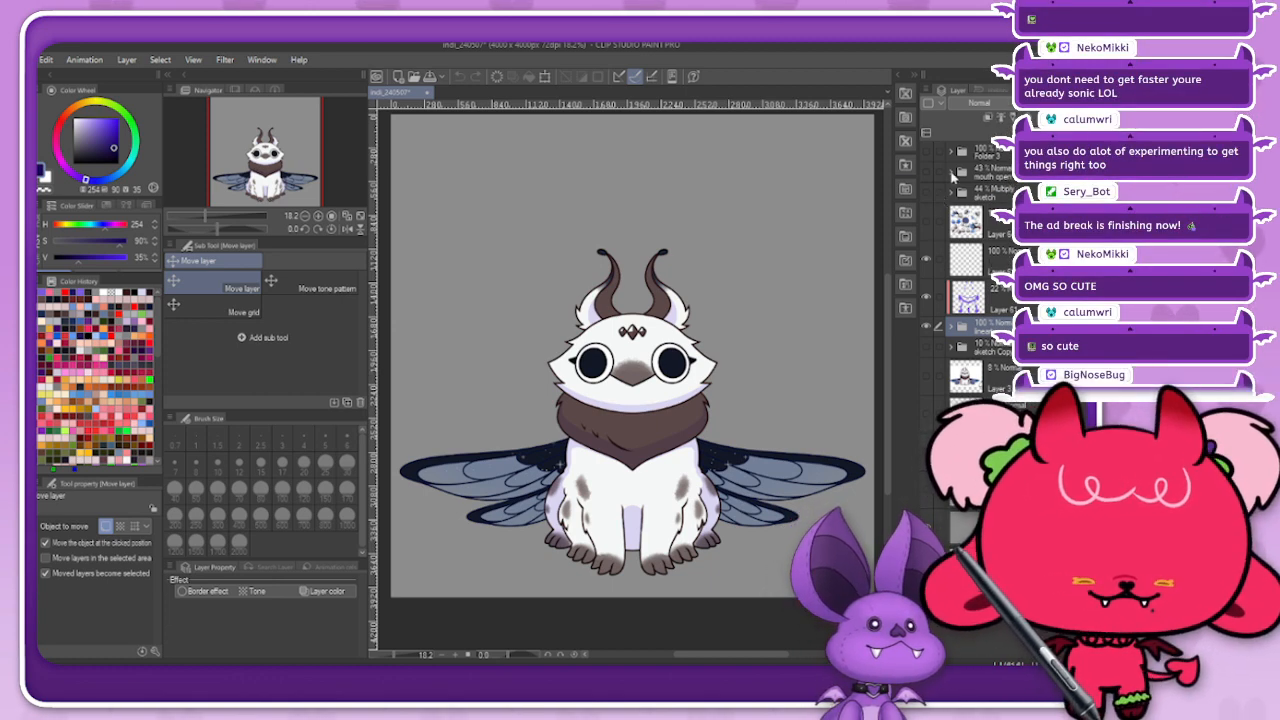
# Step: Show the reference sheet layer, examine its creature poses up close against the drawing, and hide the layer again
pyautogui.click(924, 224)
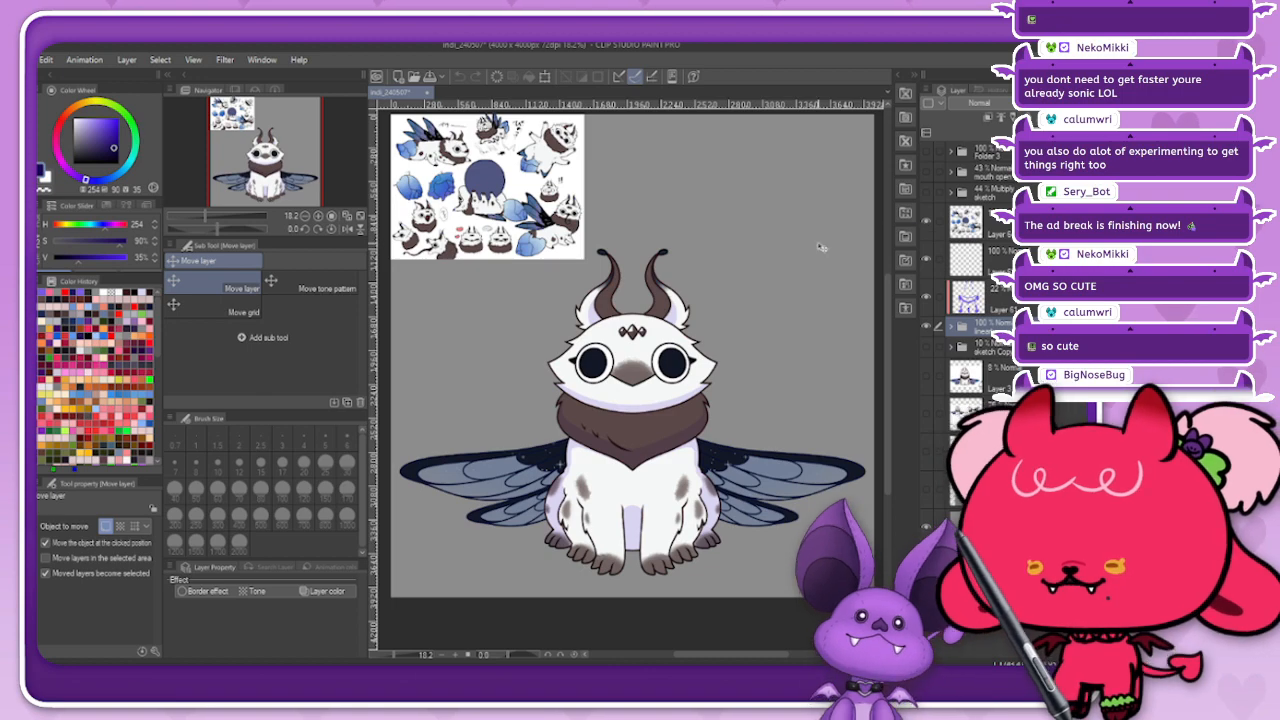
pyautogui.scroll(-2, 403, 155)
pyautogui.scroll(5, 456, 178)
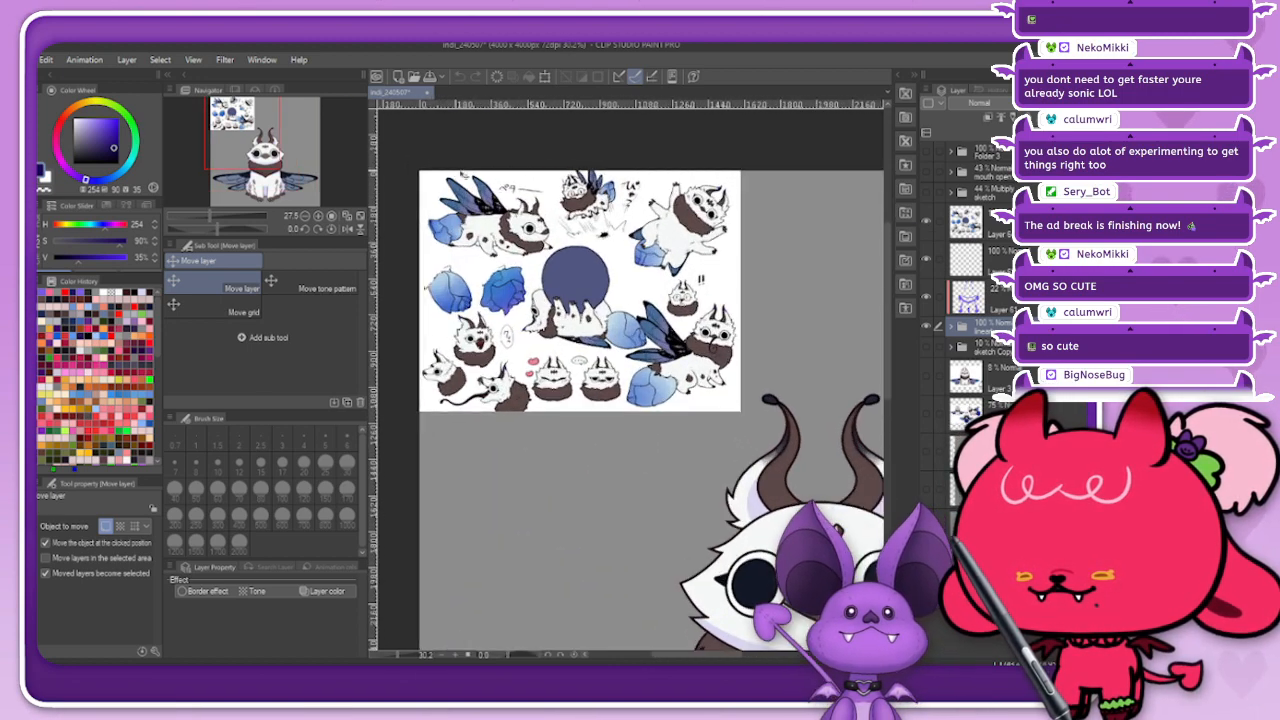
pyautogui.scroll(2, 491, 170)
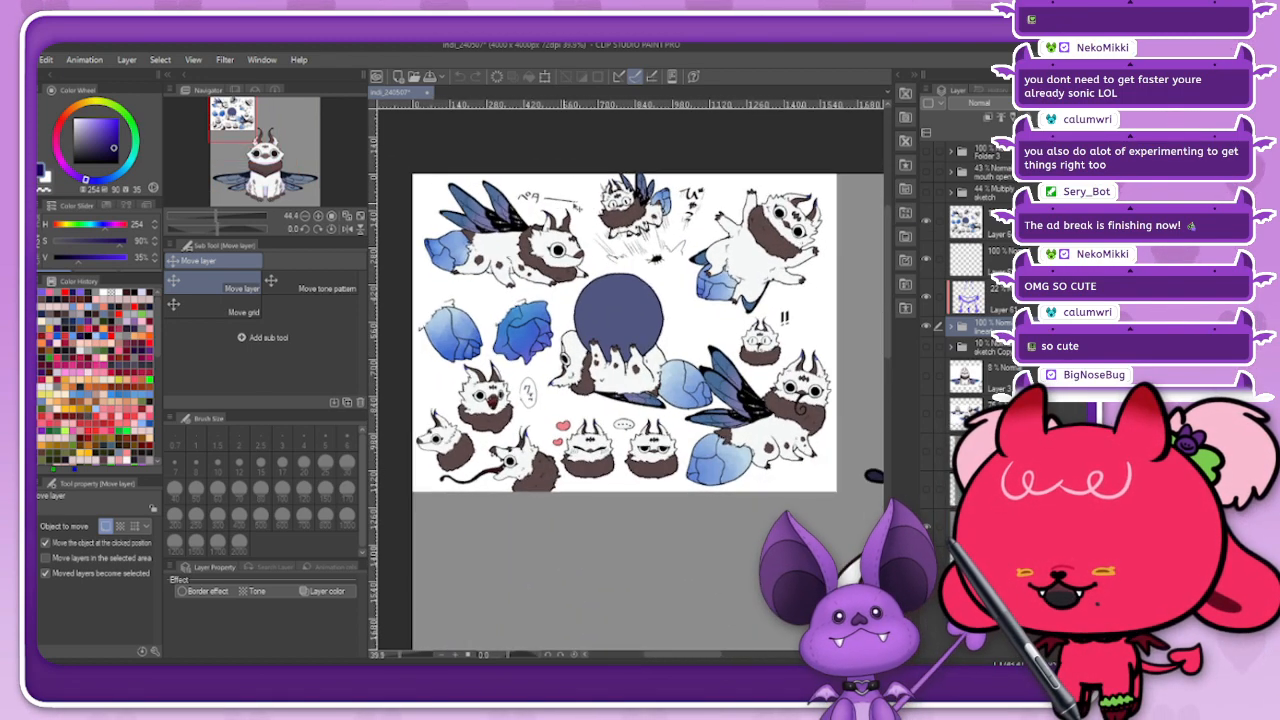
pyautogui.scroll(1, 505, 217)
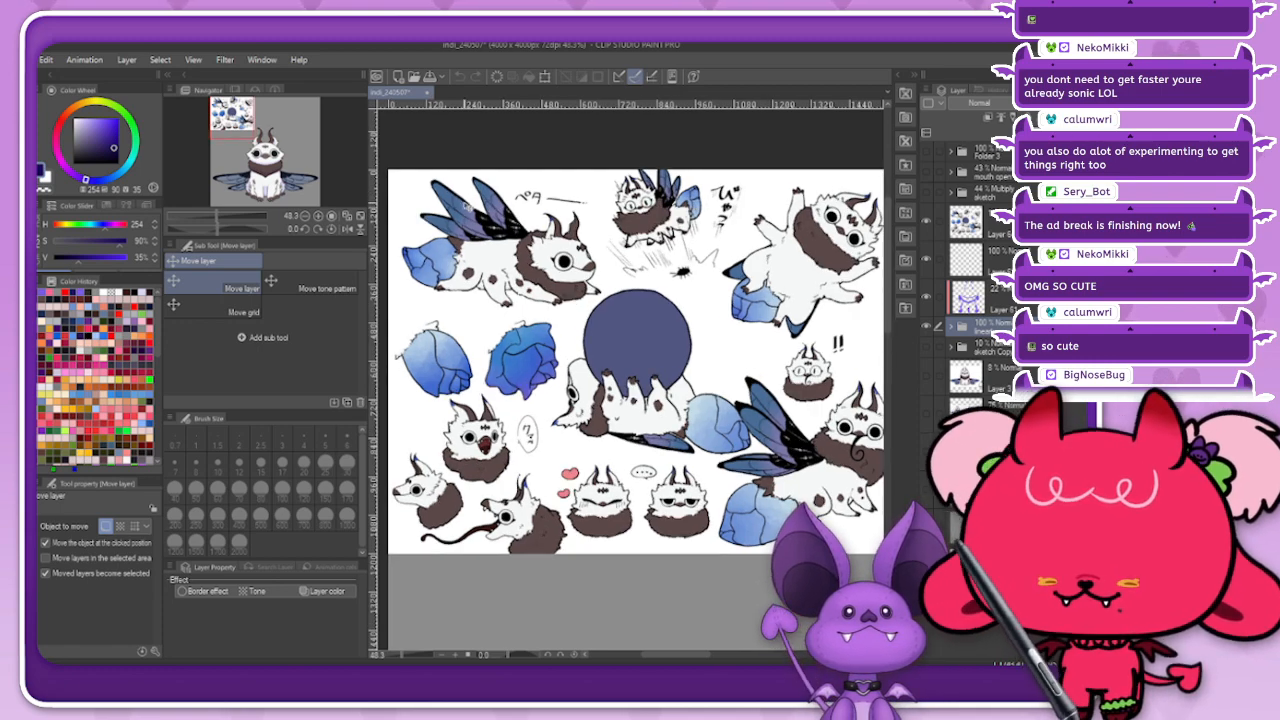
pyautogui.scroll(-1, 467, 206)
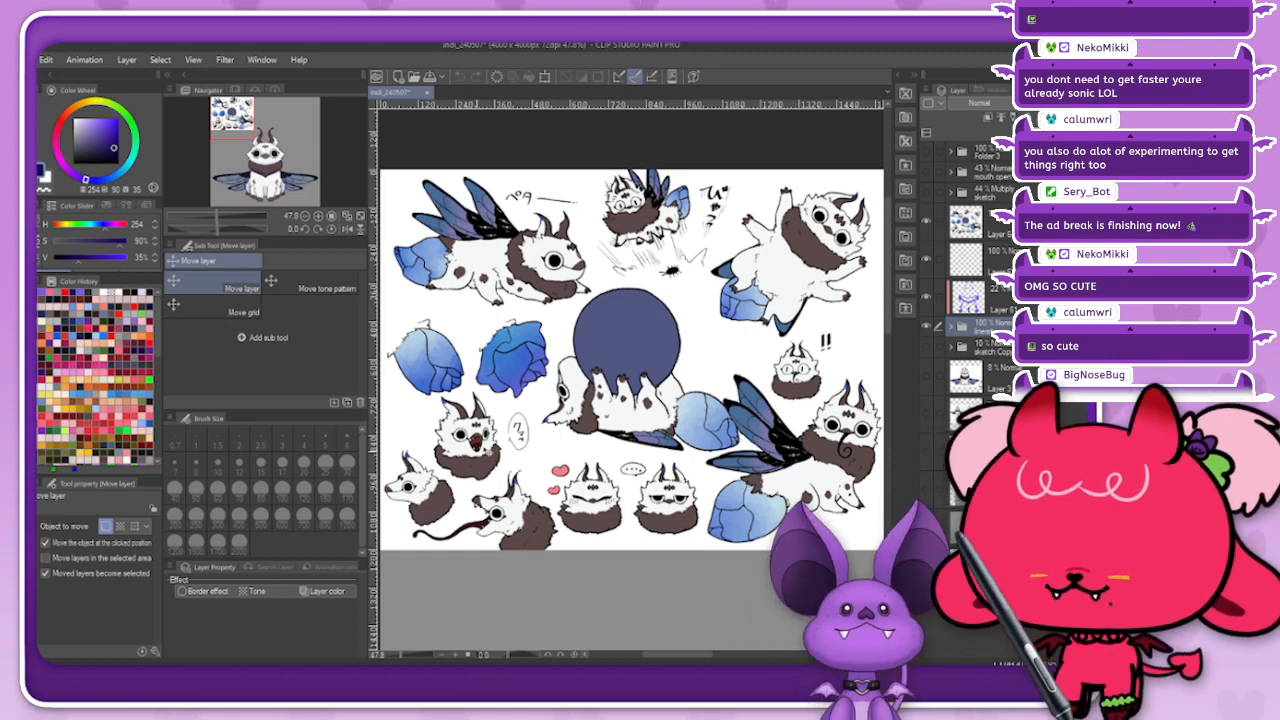
pyautogui.scroll(-6, 679, 419)
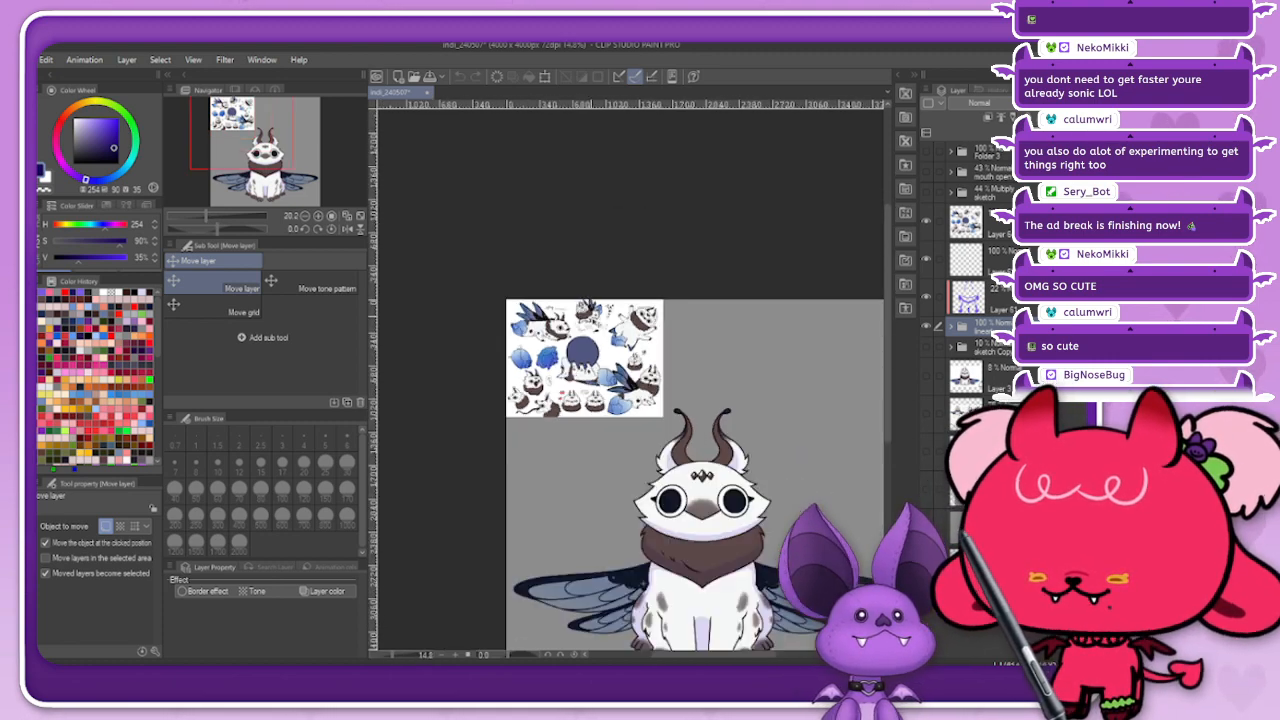
pyautogui.scroll(3, 679, 419)
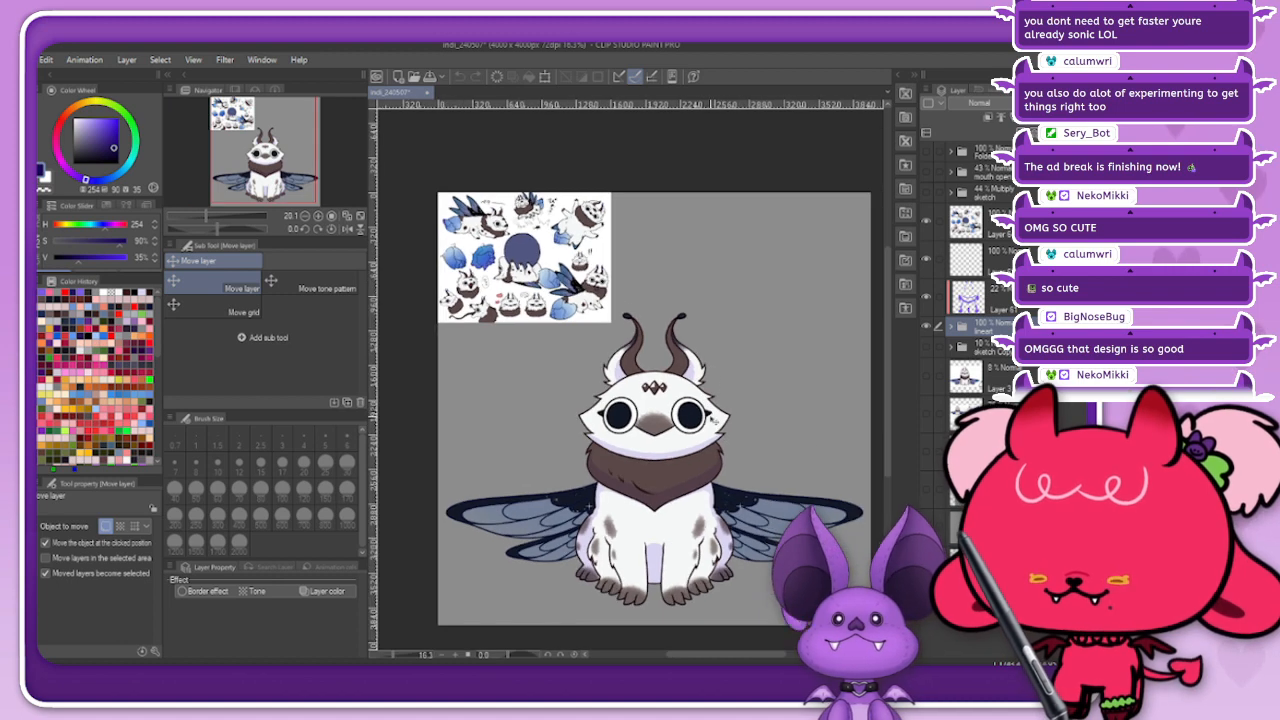
pyautogui.scroll(-1, 800, 510)
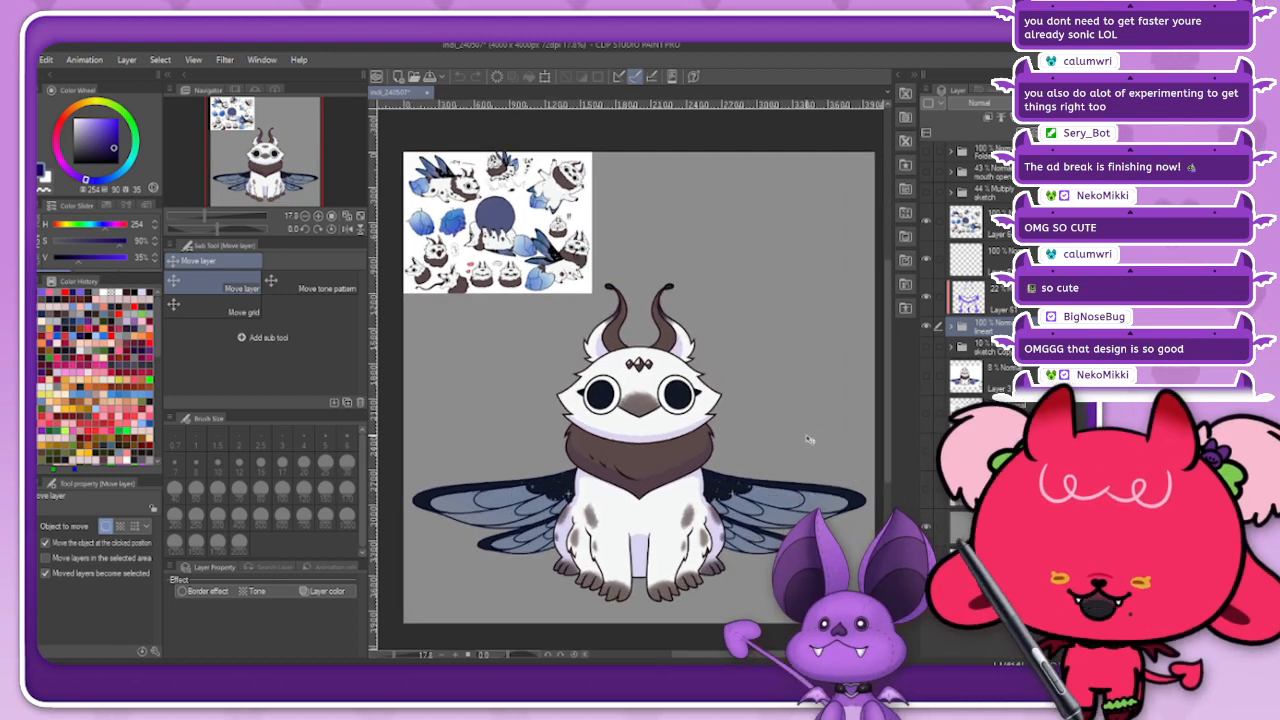
pyautogui.click(924, 220)
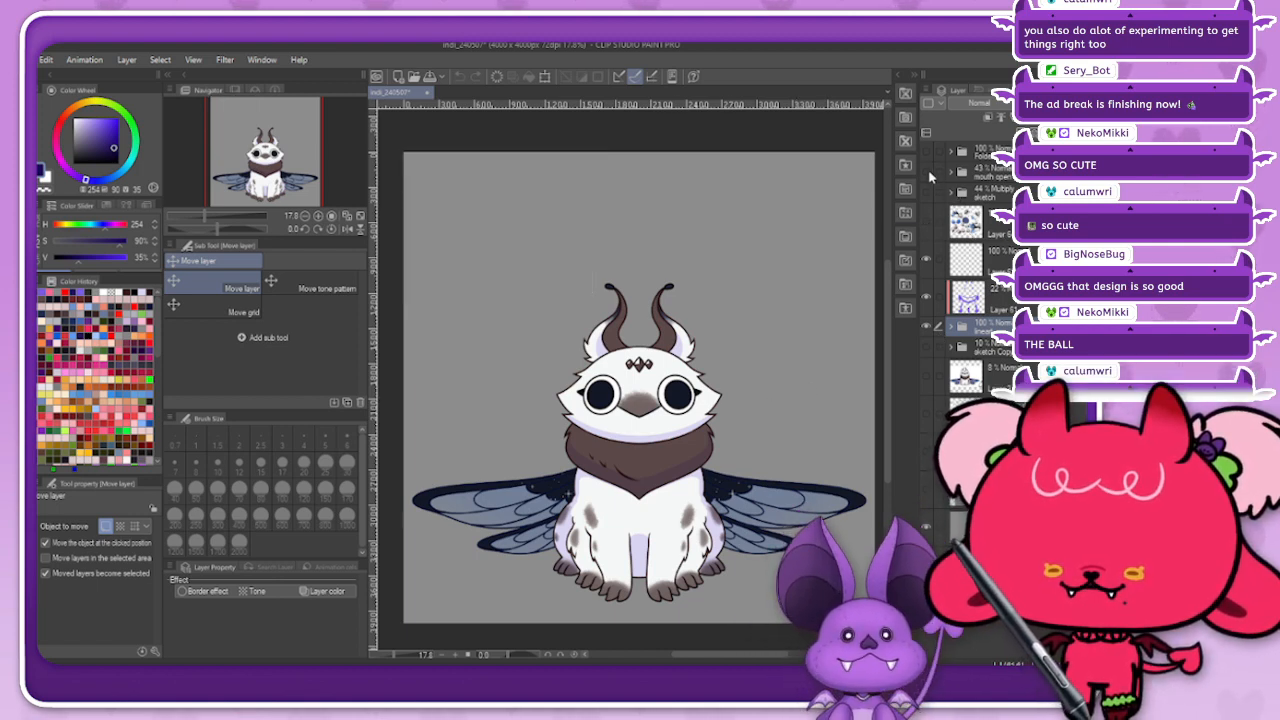
# Step: Expand the lineart folder and toggle the creature's open-mouth artwork on and off to compare both mouth states
pyautogui.click(951, 327)
pyautogui.scroll(-3, 957, 392)
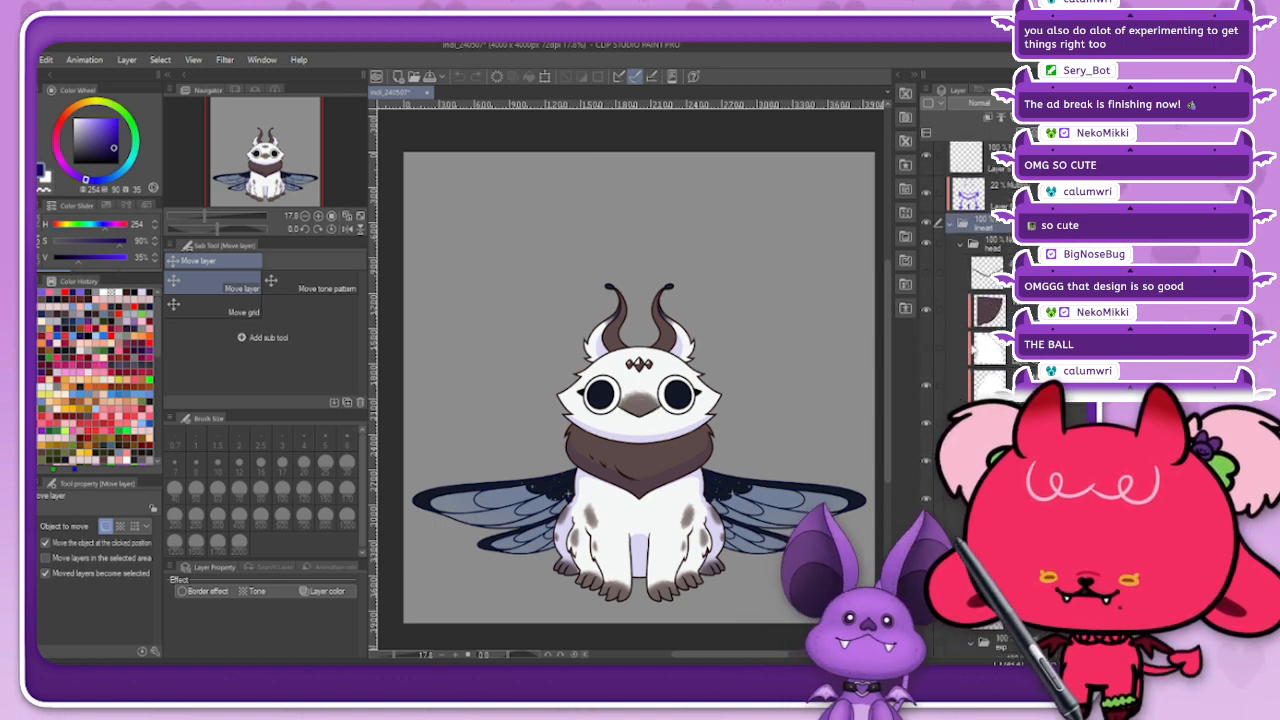
pyautogui.scroll(-5, 957, 392)
pyautogui.scroll(-5, 957, 392)
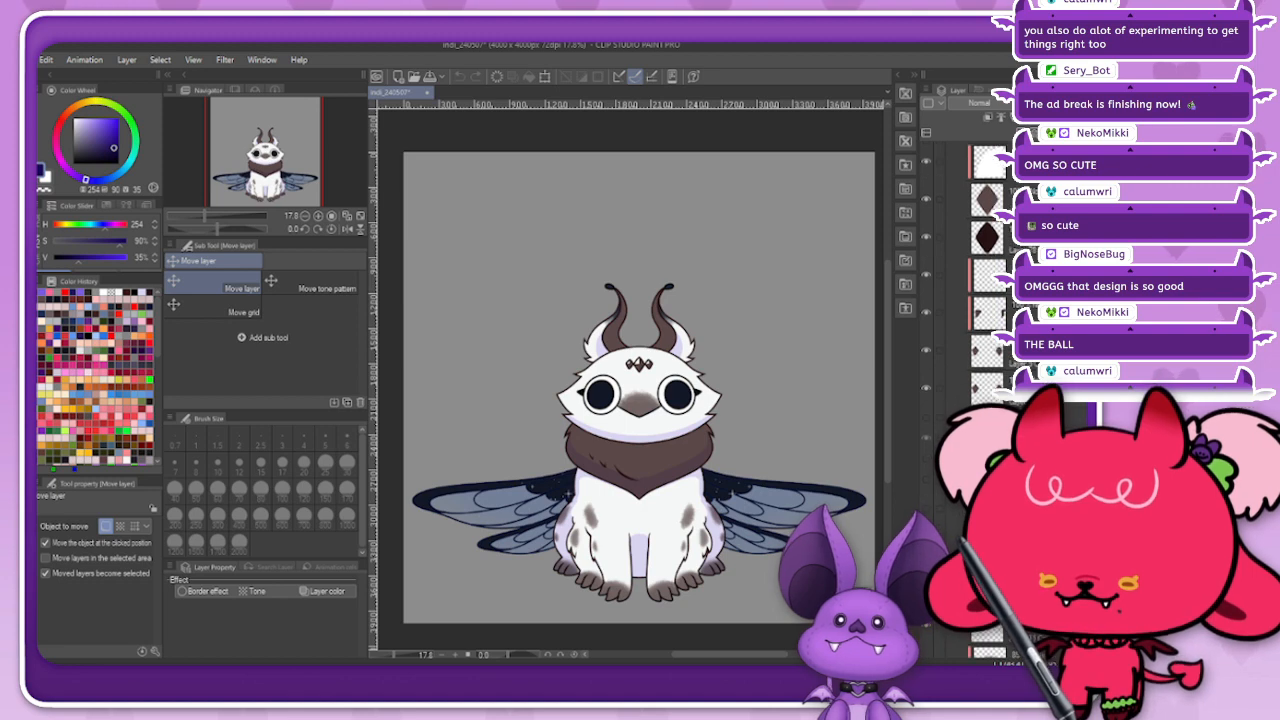
pyautogui.click(928, 477)
pyautogui.click(928, 477)
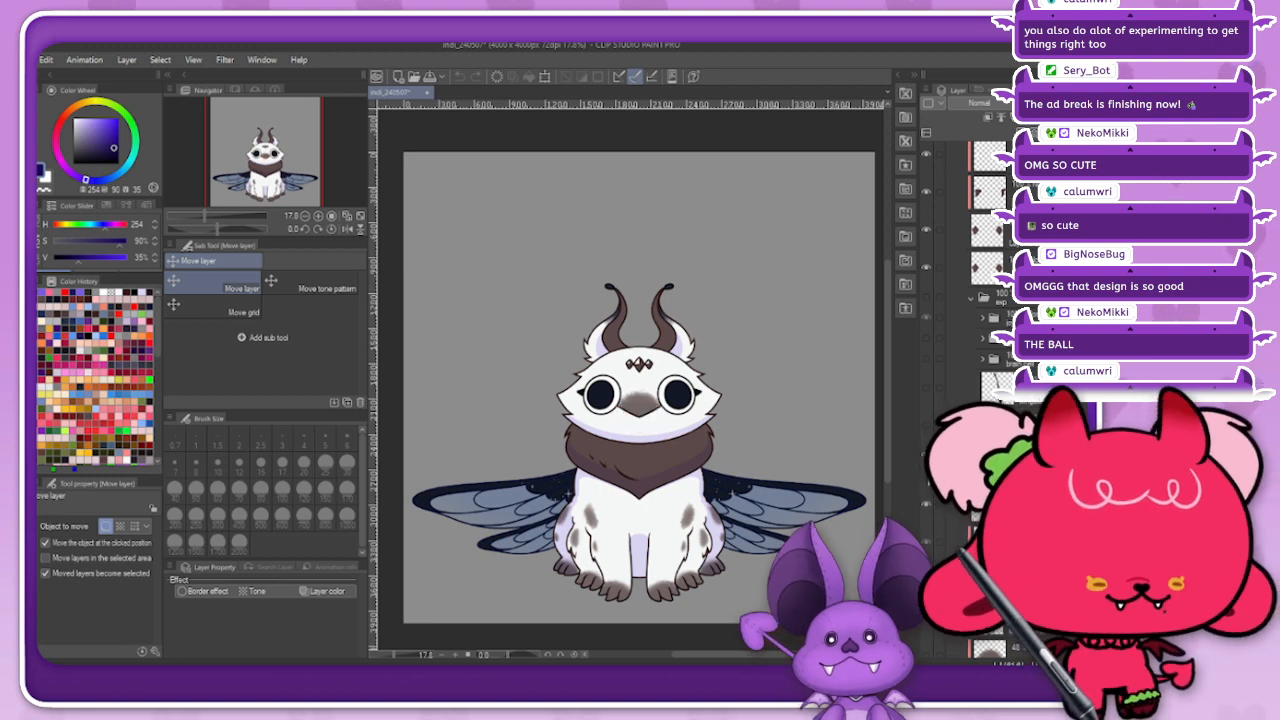
pyautogui.click(928, 477)
pyautogui.click(928, 477)
pyautogui.click(928, 477)
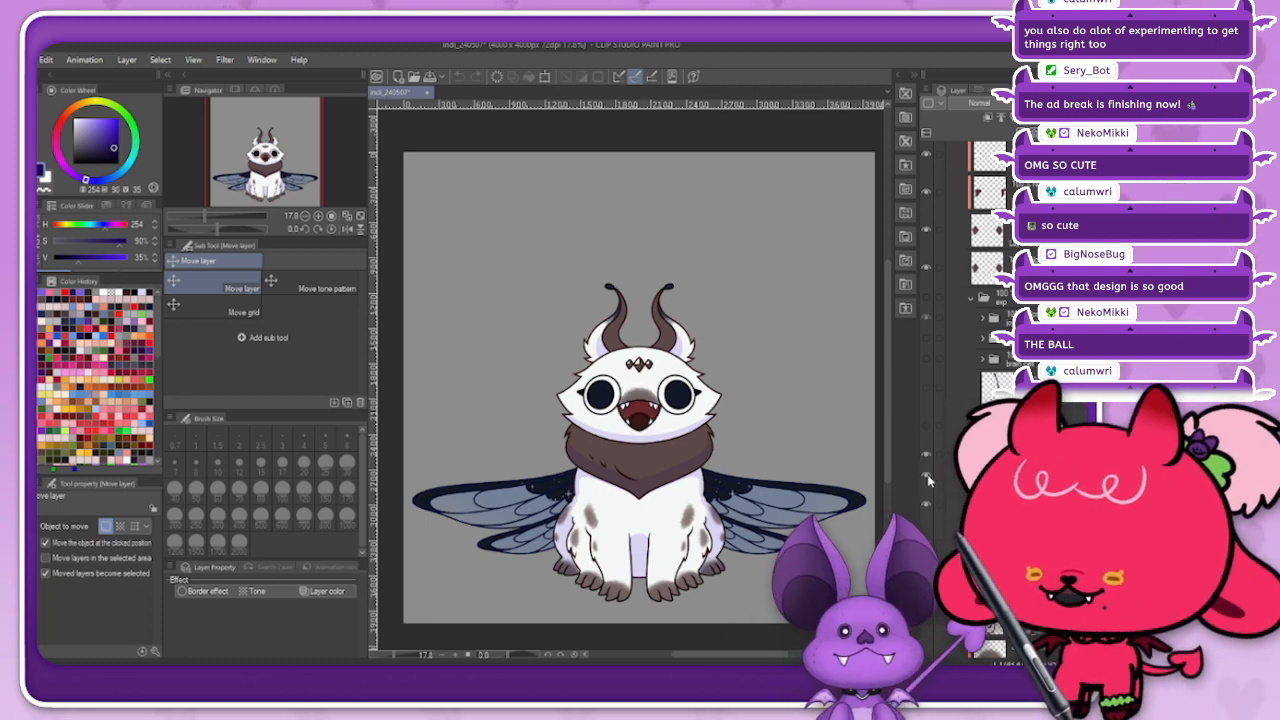
pyautogui.click(928, 478)
pyautogui.click(928, 478)
pyautogui.click(928, 478)
pyautogui.click(928, 477)
pyautogui.click(928, 477)
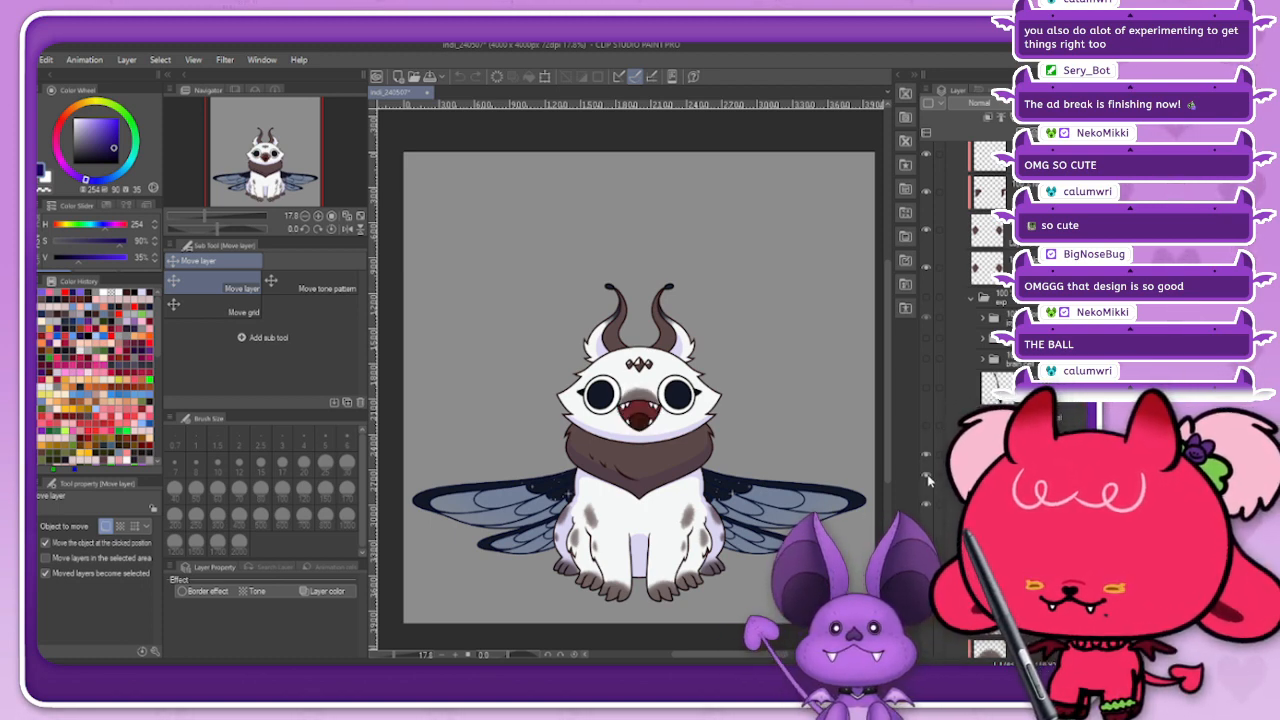
pyautogui.click(928, 477)
# Step: Toggle the creature's smiling closed-eye expression and its open mouth on and off to preview both
pyautogui.click(928, 301)
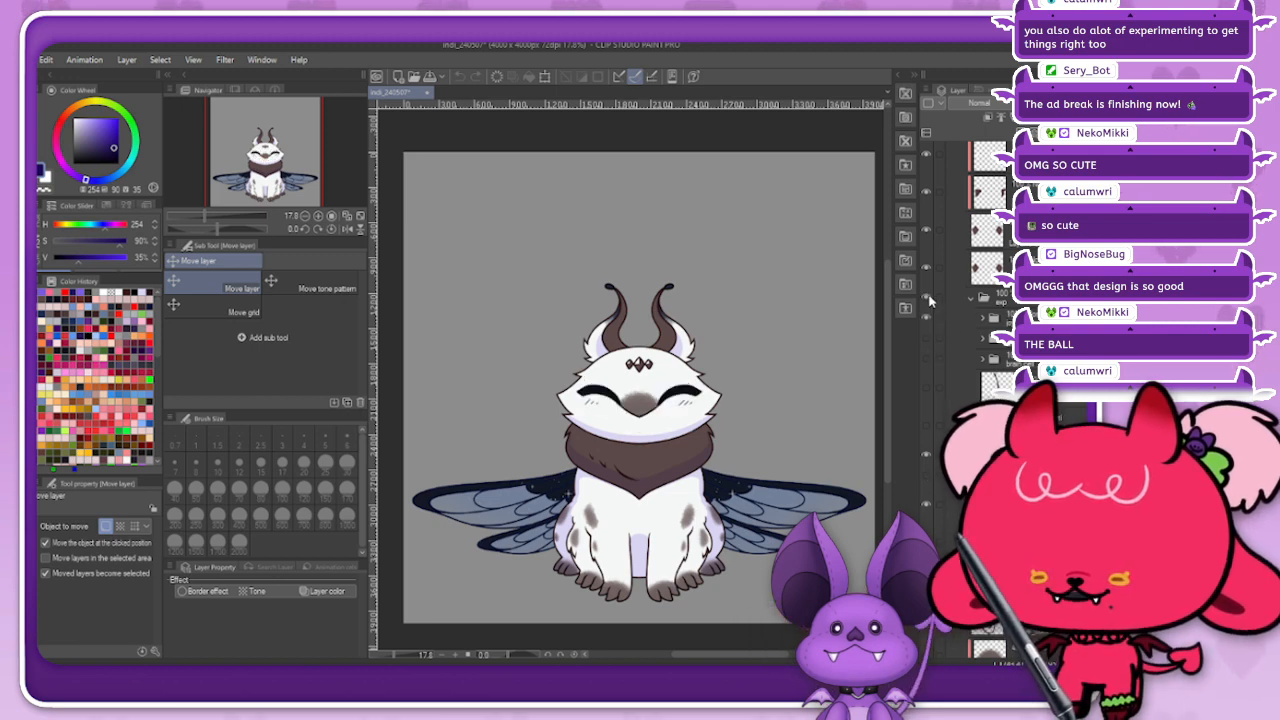
pyautogui.click(928, 301)
pyautogui.click(928, 301)
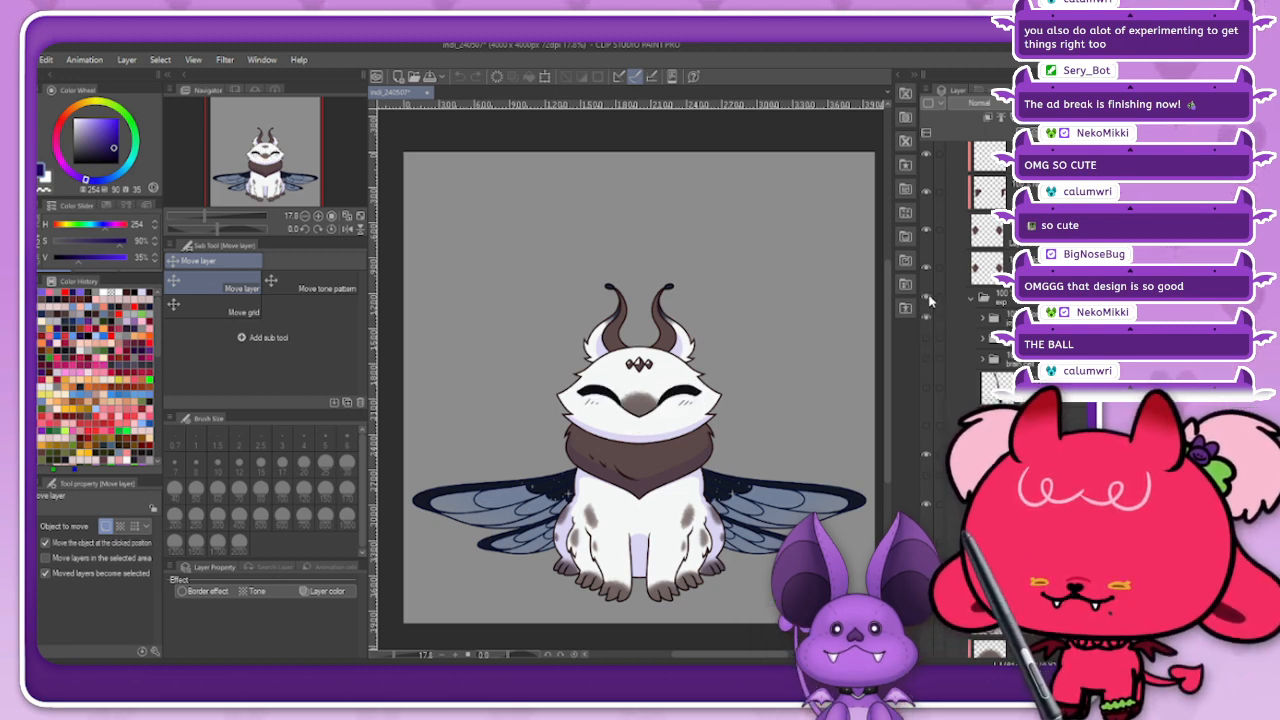
pyautogui.click(928, 301)
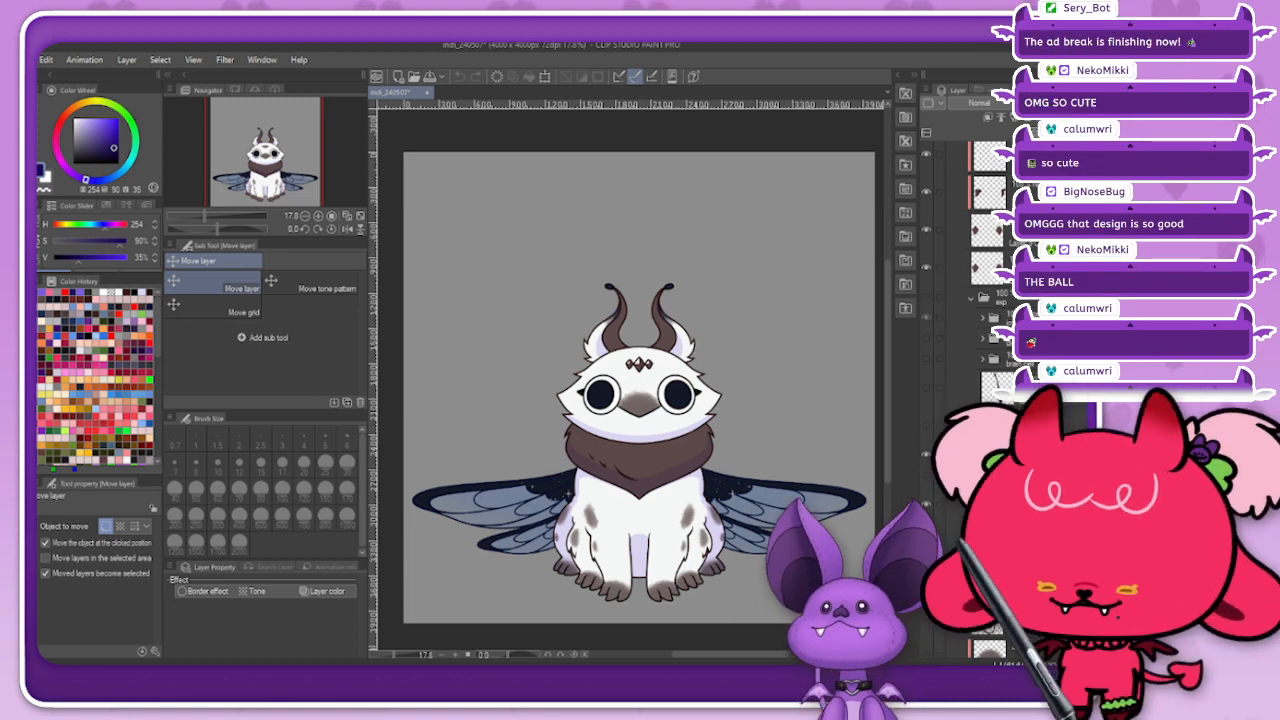
pyautogui.click(926, 479)
pyautogui.click(926, 479)
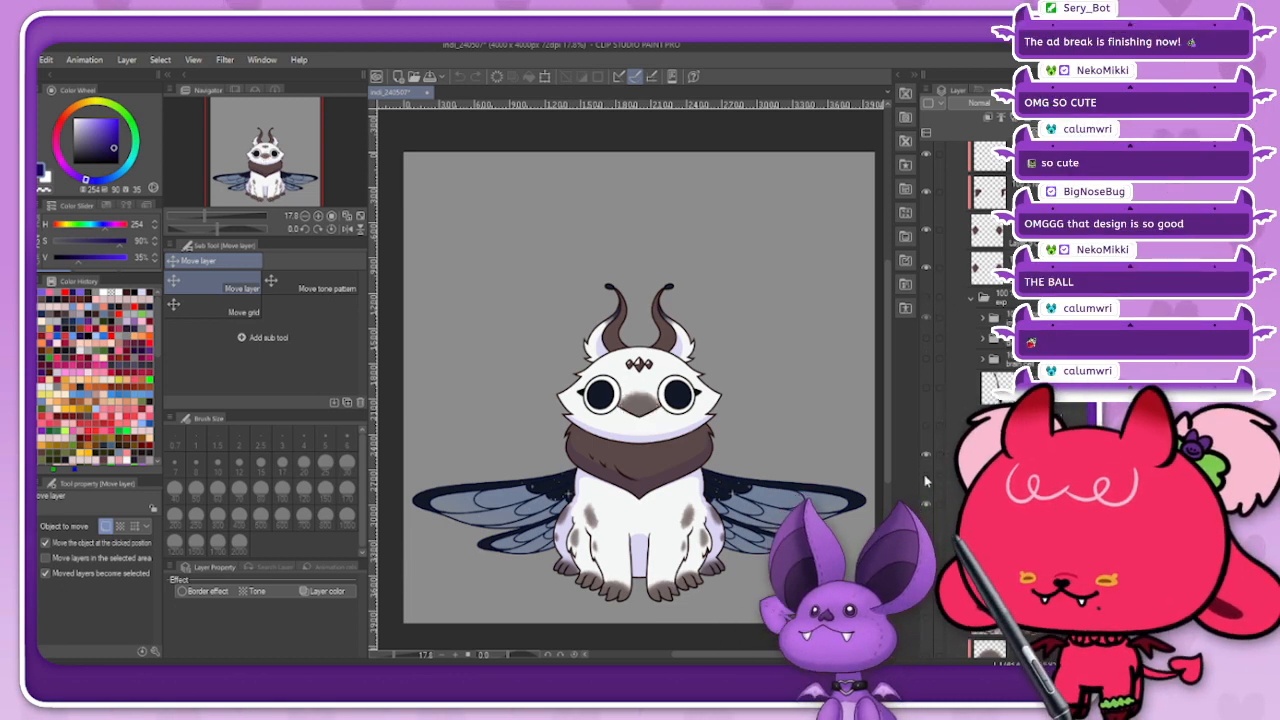
# Step: Close the winged creature drawing without saving its changes
pyautogui.click(926, 479)
pyautogui.click(926, 479)
pyautogui.click(926, 479)
pyautogui.click(926, 479)
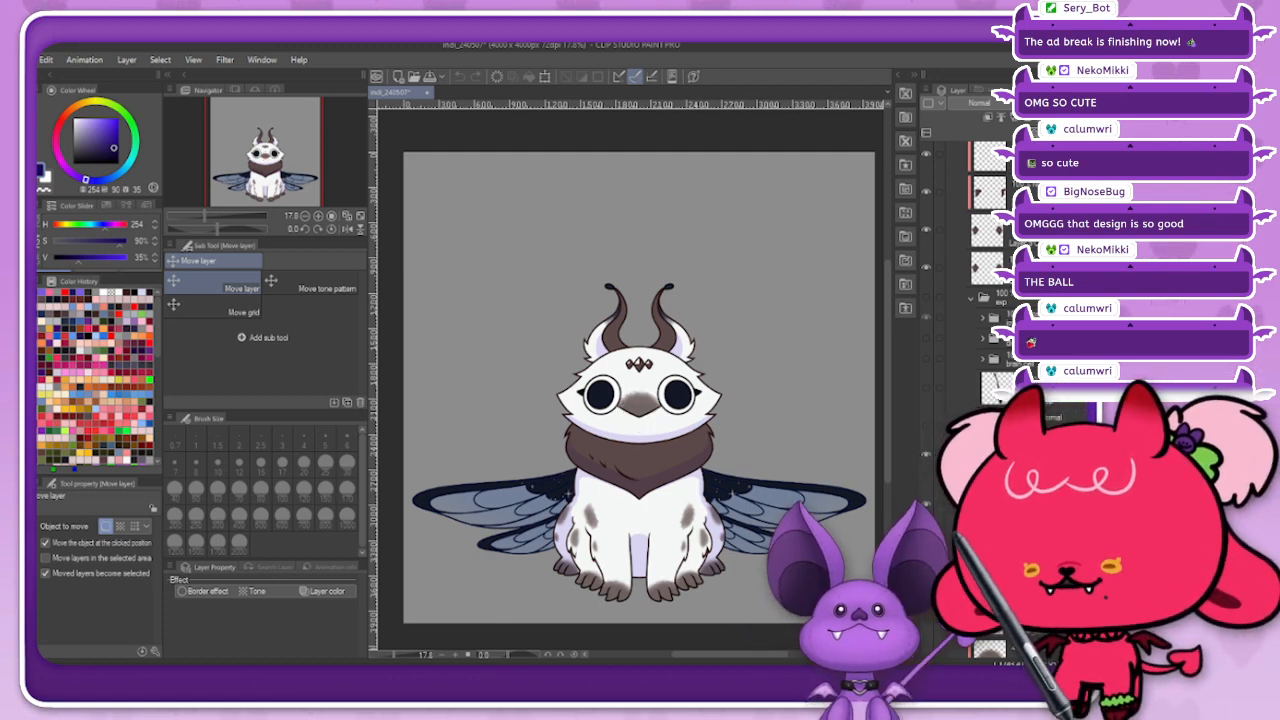
pyautogui.hotkey('ctrl', 'w')
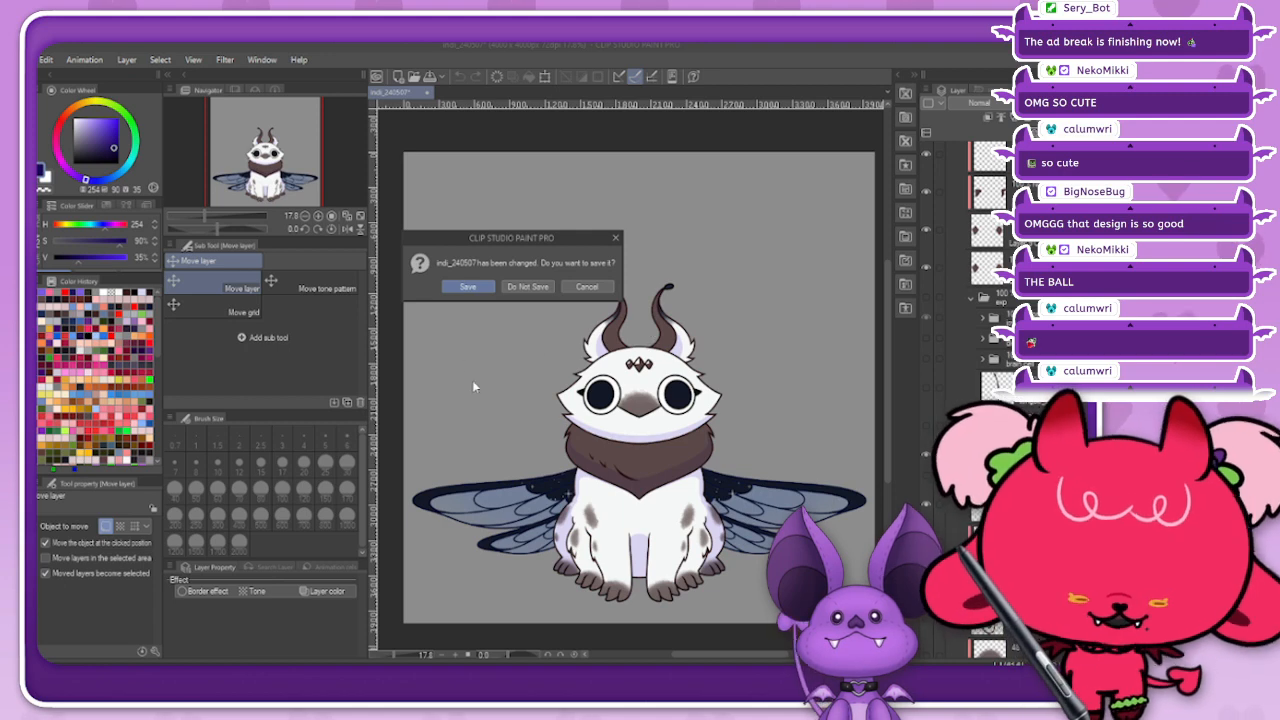
pyautogui.moveTo(525, 243); pyautogui.dragTo(505, 243)
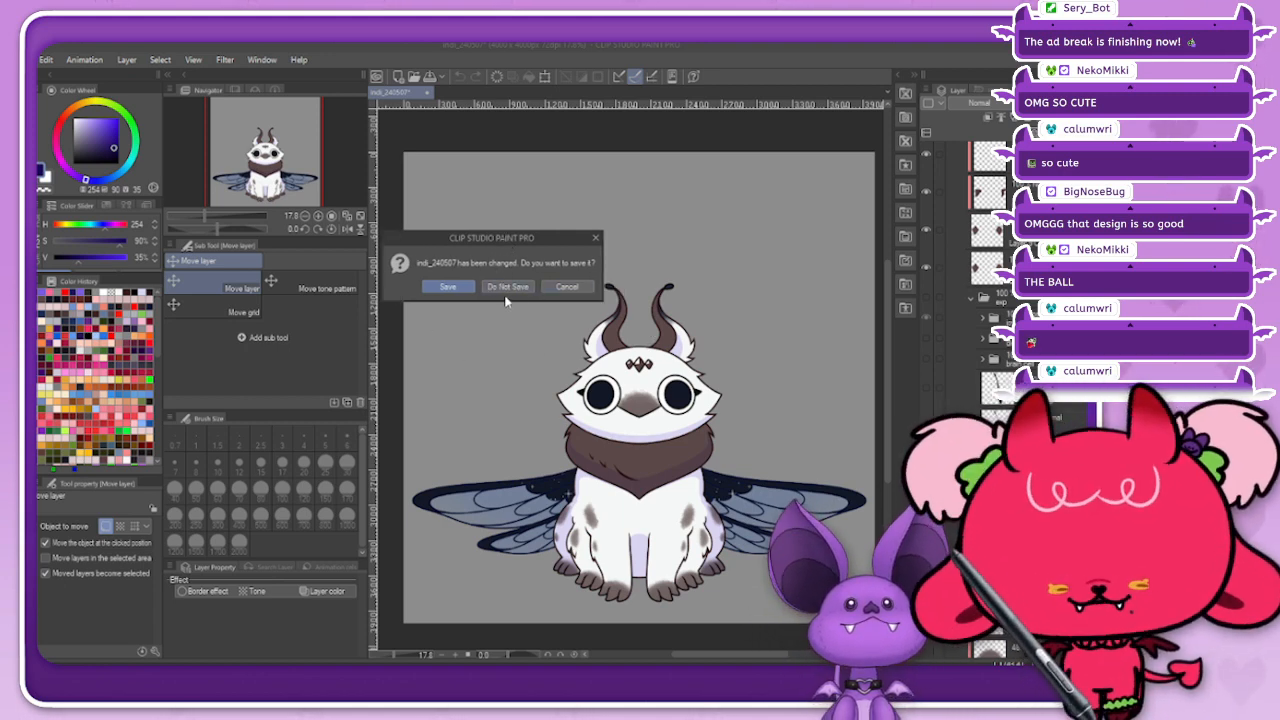
pyautogui.click(507, 286)
# Step: Switch to Cubism Editor, close the second full-body model, and save Mae_240513
pyautogui.hotkey('alt', 'Tab')
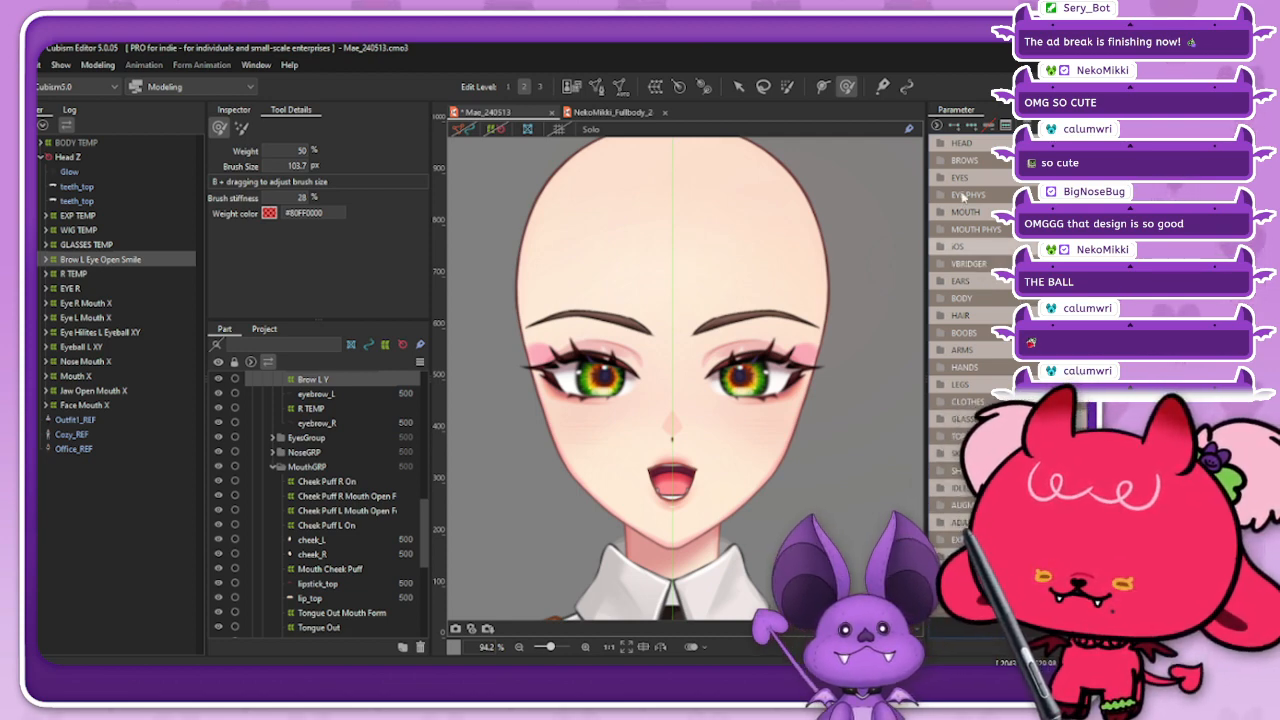
pyautogui.click(632, 116)
pyautogui.click(665, 114)
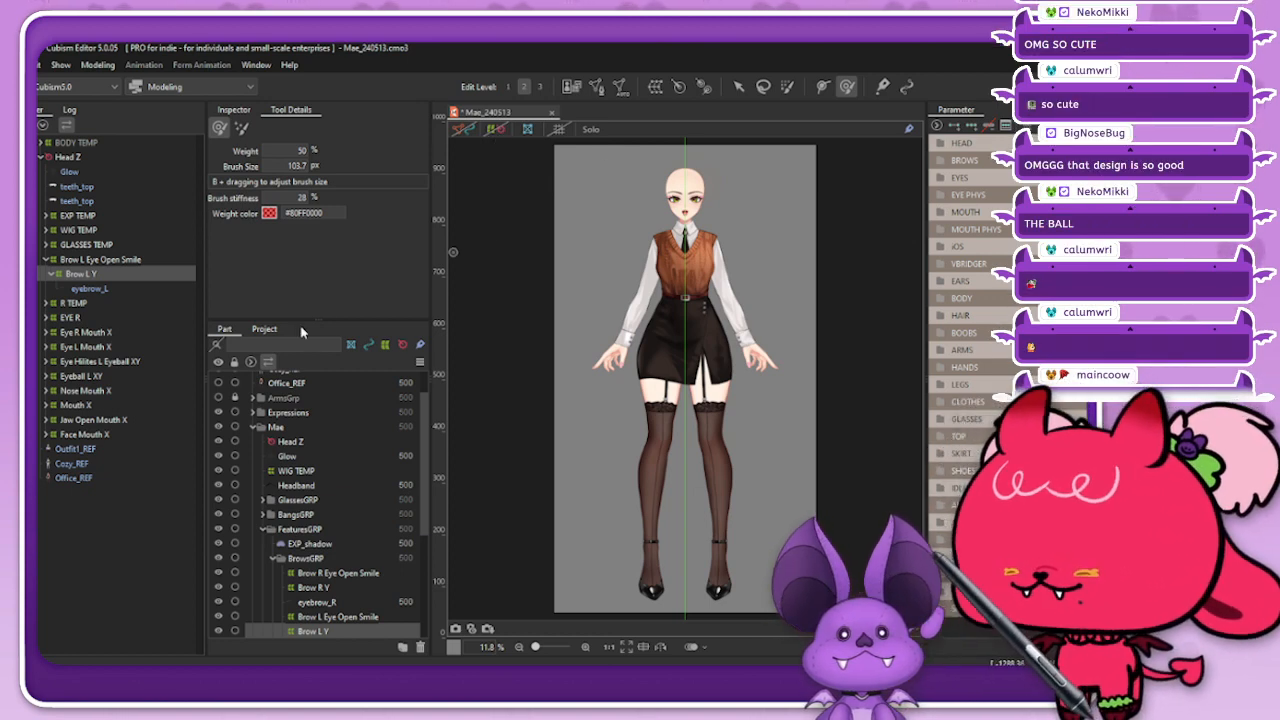
pyautogui.hotkey('ctrl', 's')
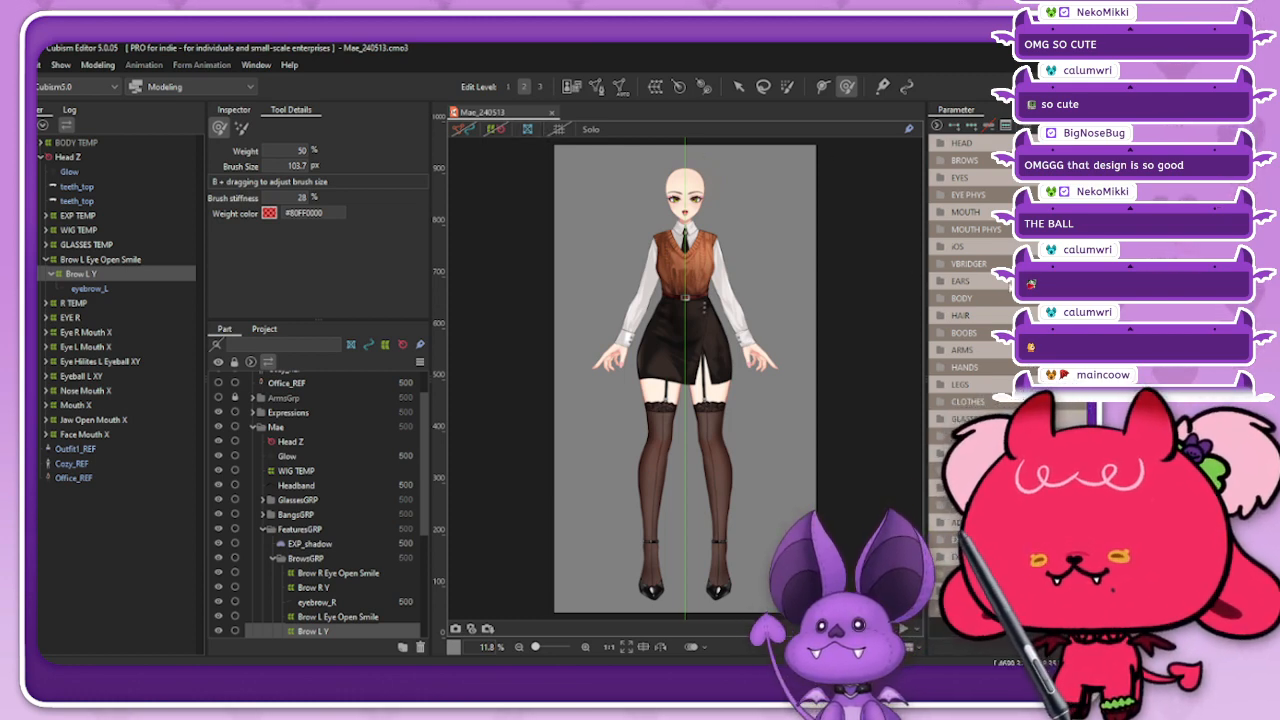
# Step: Check Mae's model in solo view and look through the iOS and EARS parameter groups
pyautogui.click(590, 130)
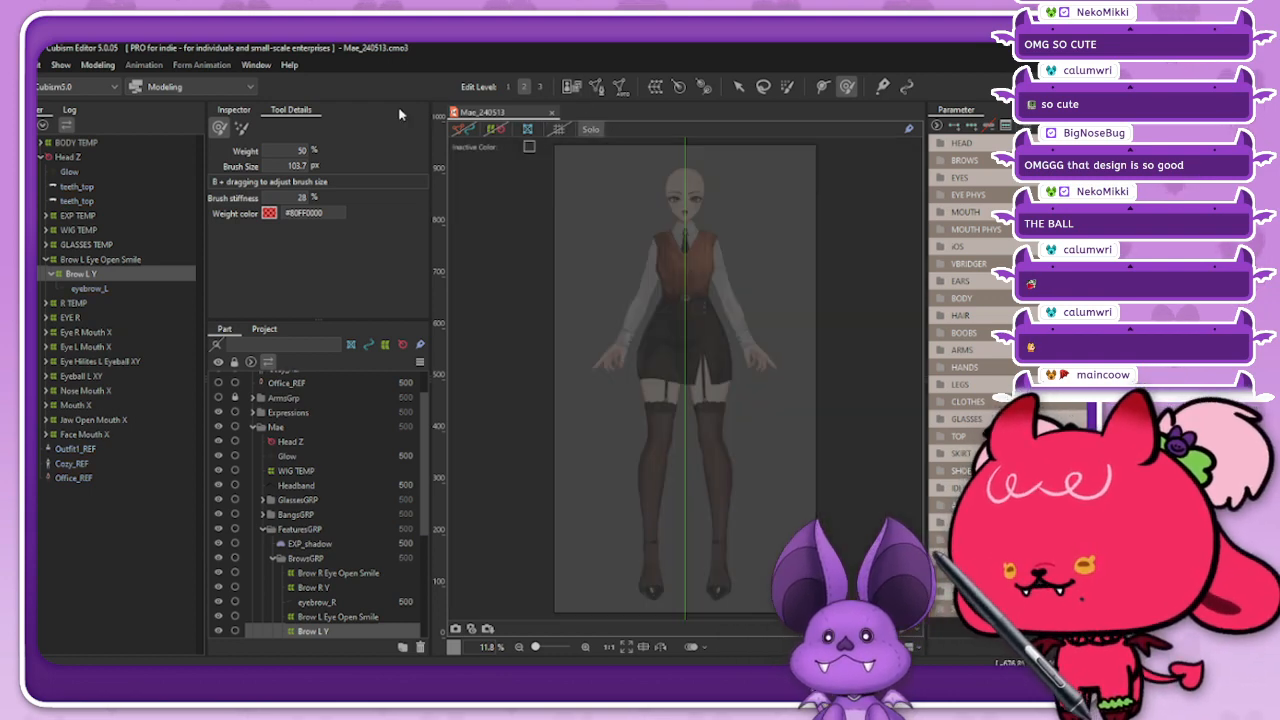
pyautogui.click(590, 130)
pyautogui.scroll(4, 682, 152)
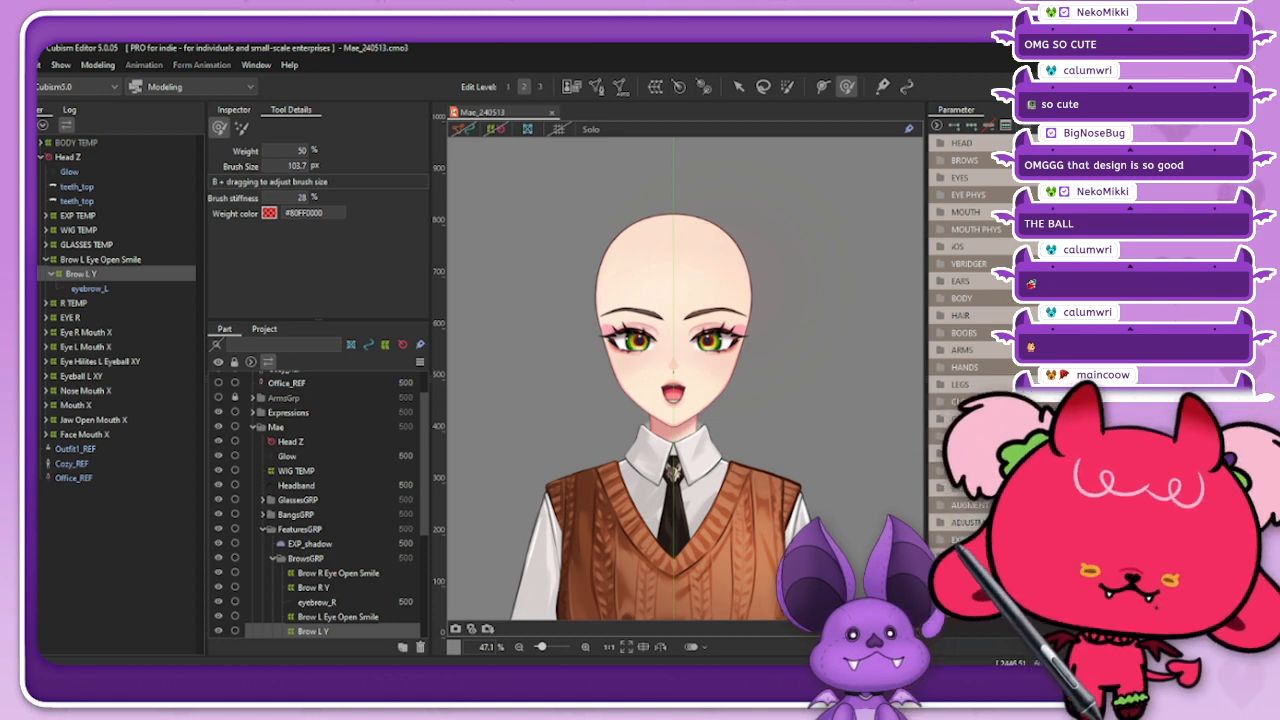
pyautogui.click(943, 247)
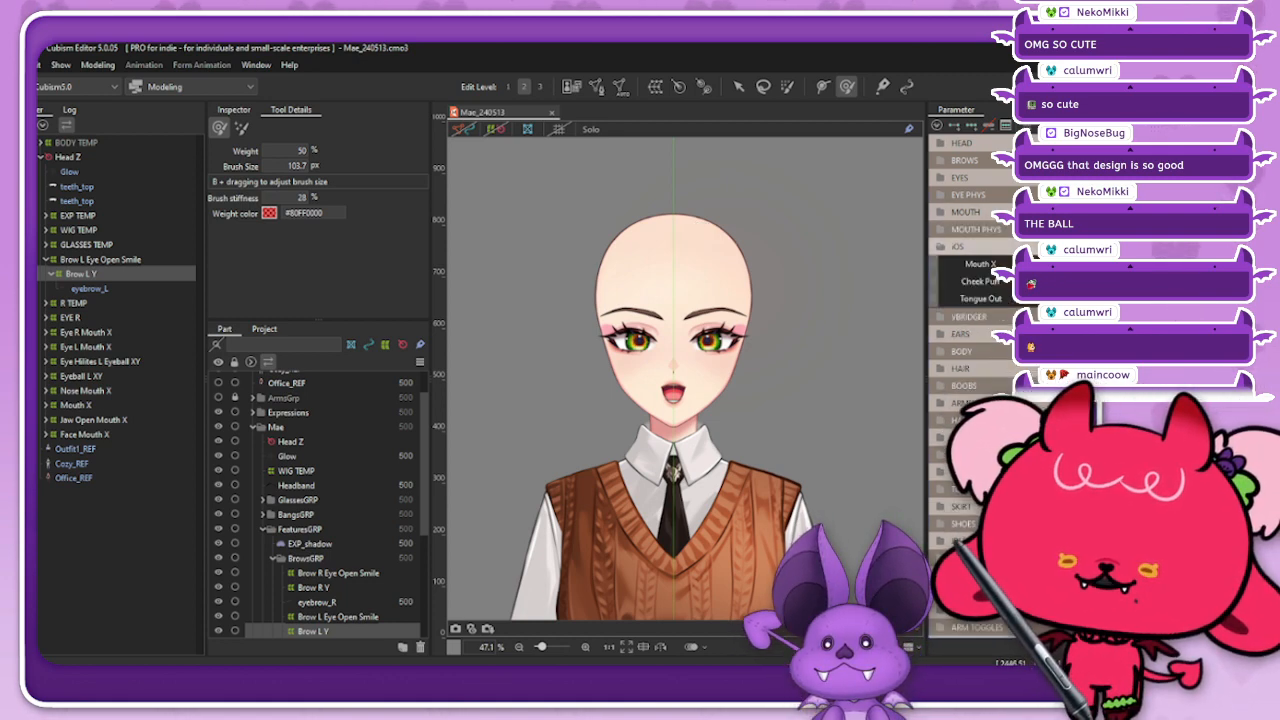
pyautogui.click(943, 247)
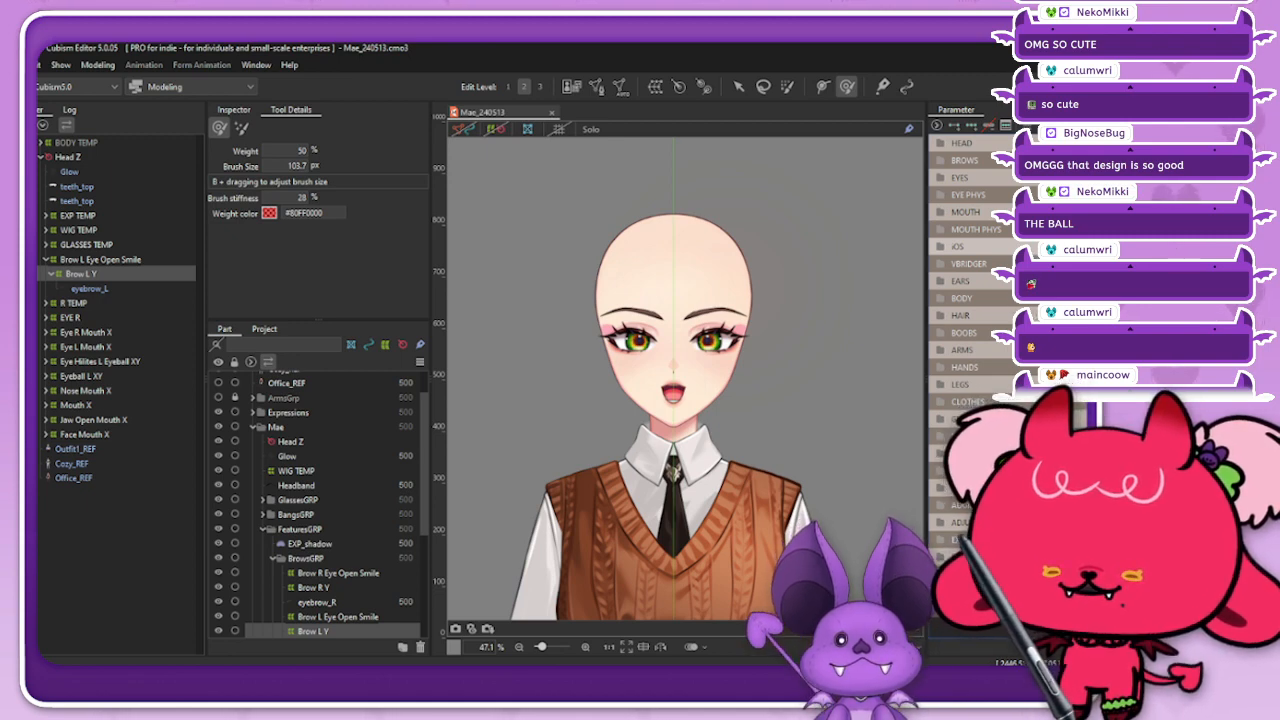
pyautogui.click(943, 281)
pyautogui.click(943, 281)
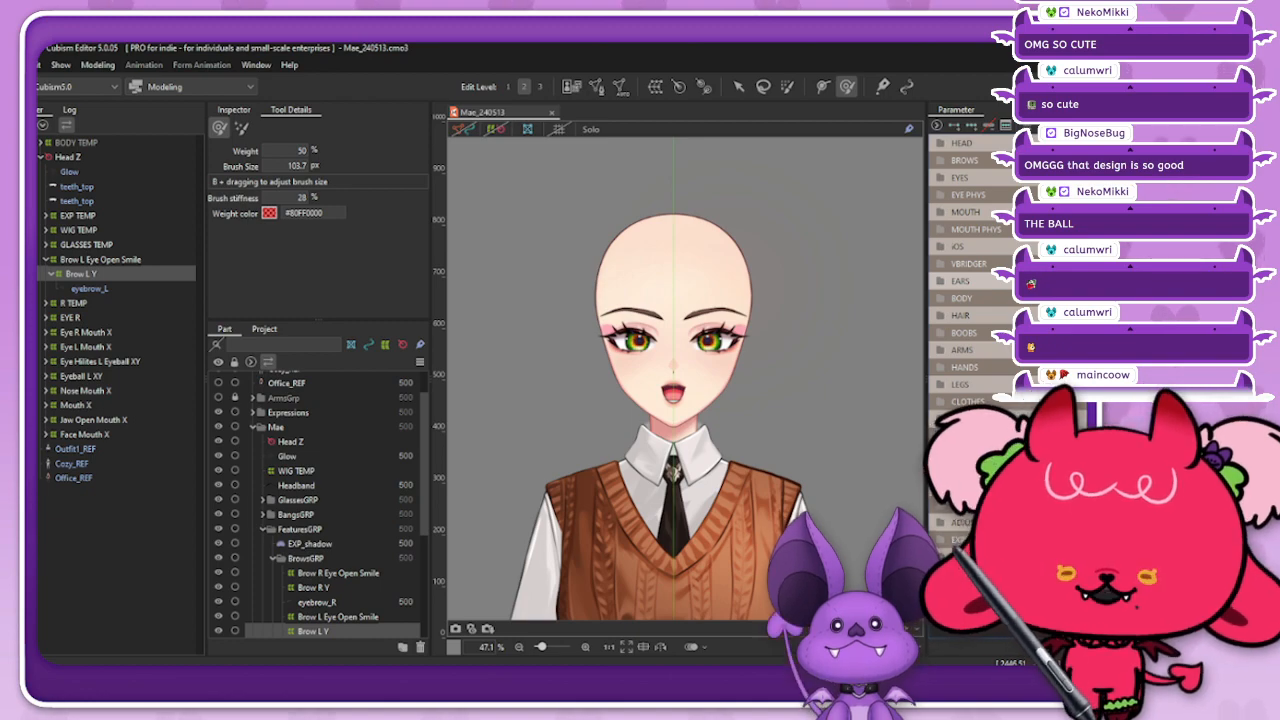
pyautogui.click(943, 281)
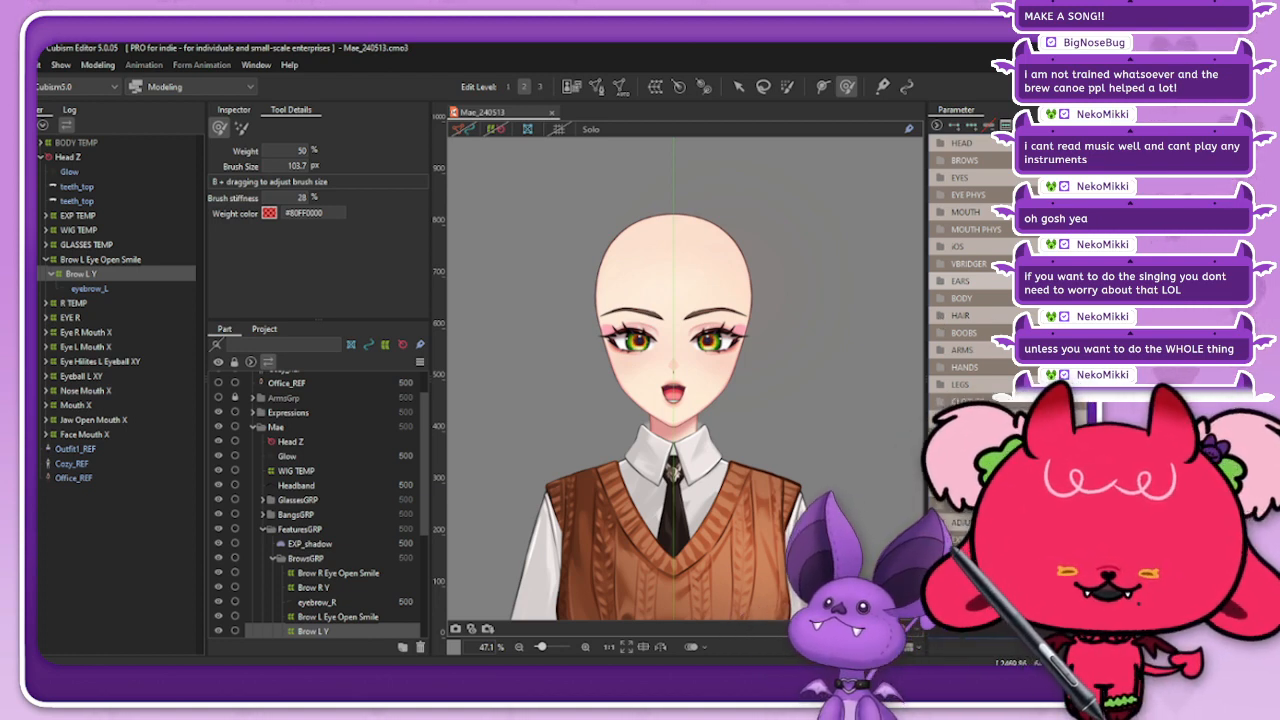
pyautogui.click(960, 281)
pyautogui.click(937, 125)
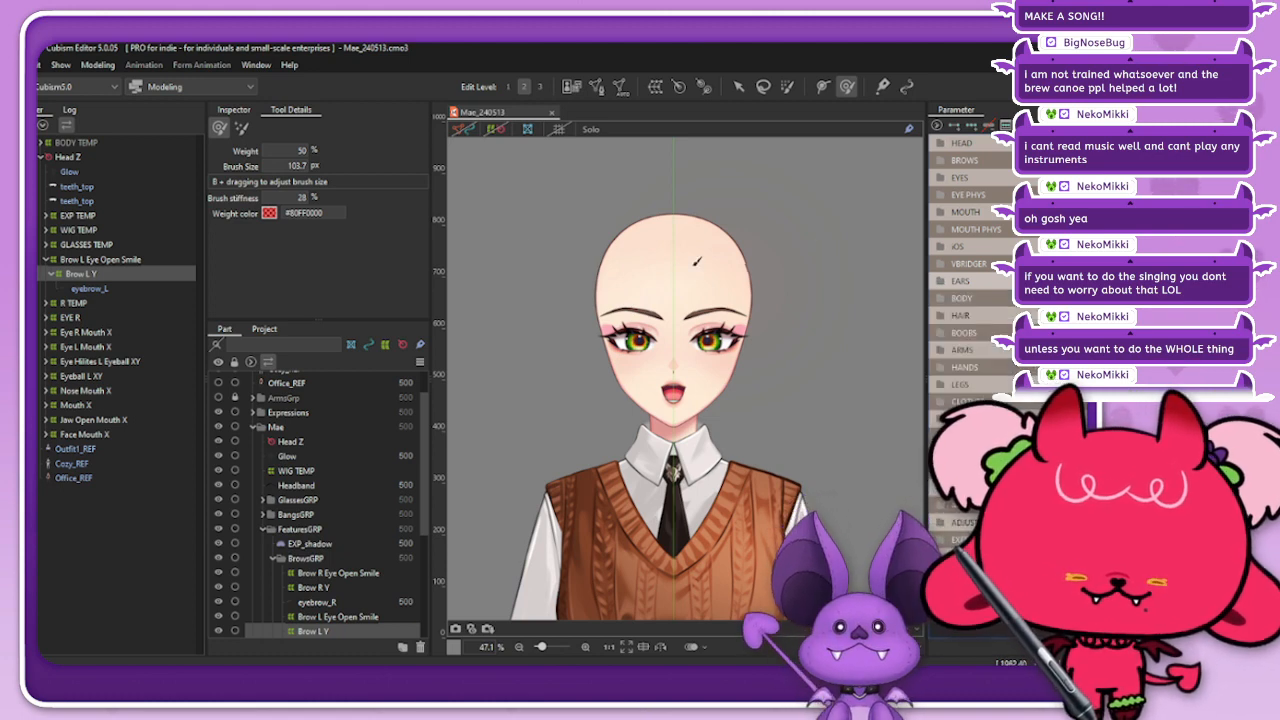
pyautogui.click(498, 129)
pyautogui.click(591, 149)
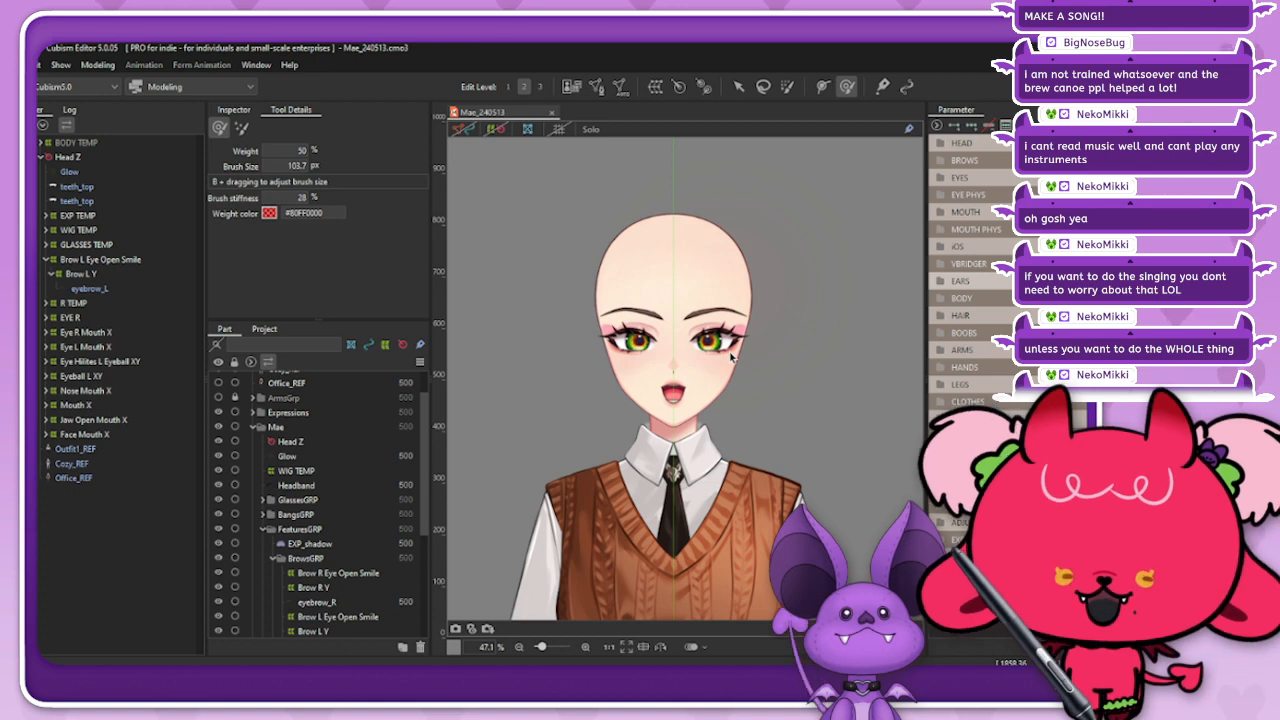
pyautogui.scroll(5, 668, 340)
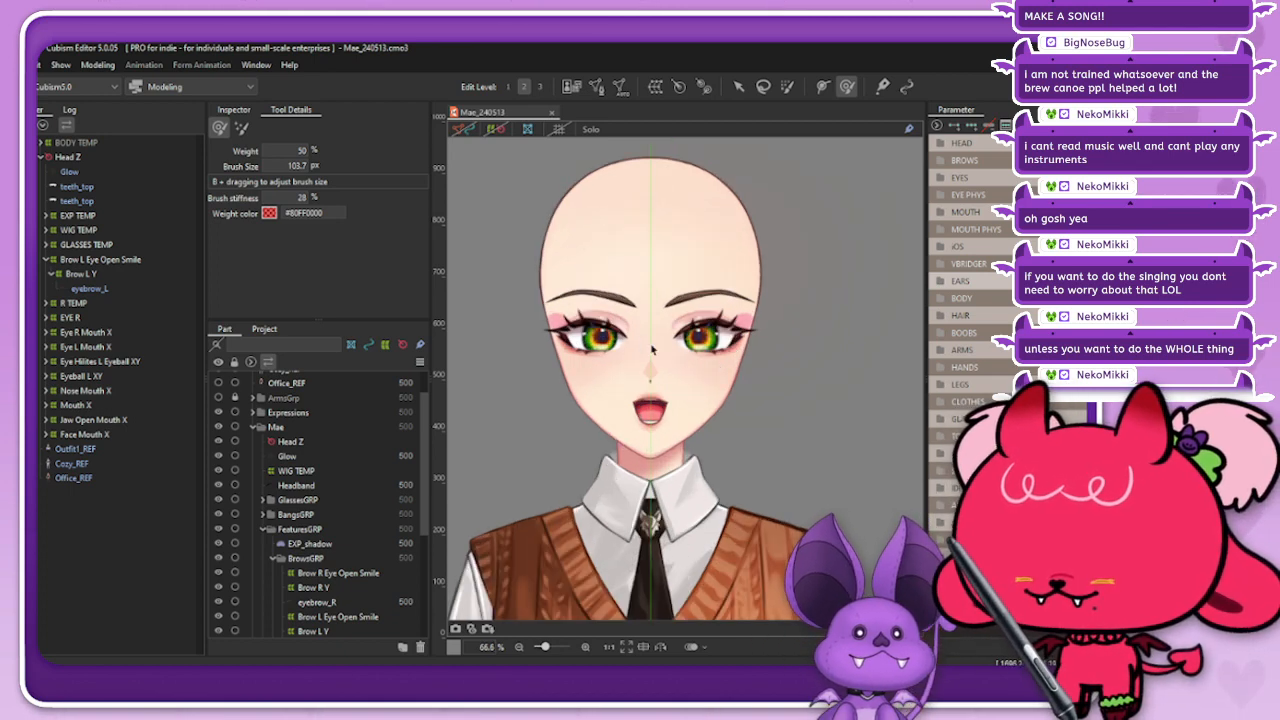
pyautogui.scroll(-5, 659, 311)
pyautogui.scroll(1, 700, 355)
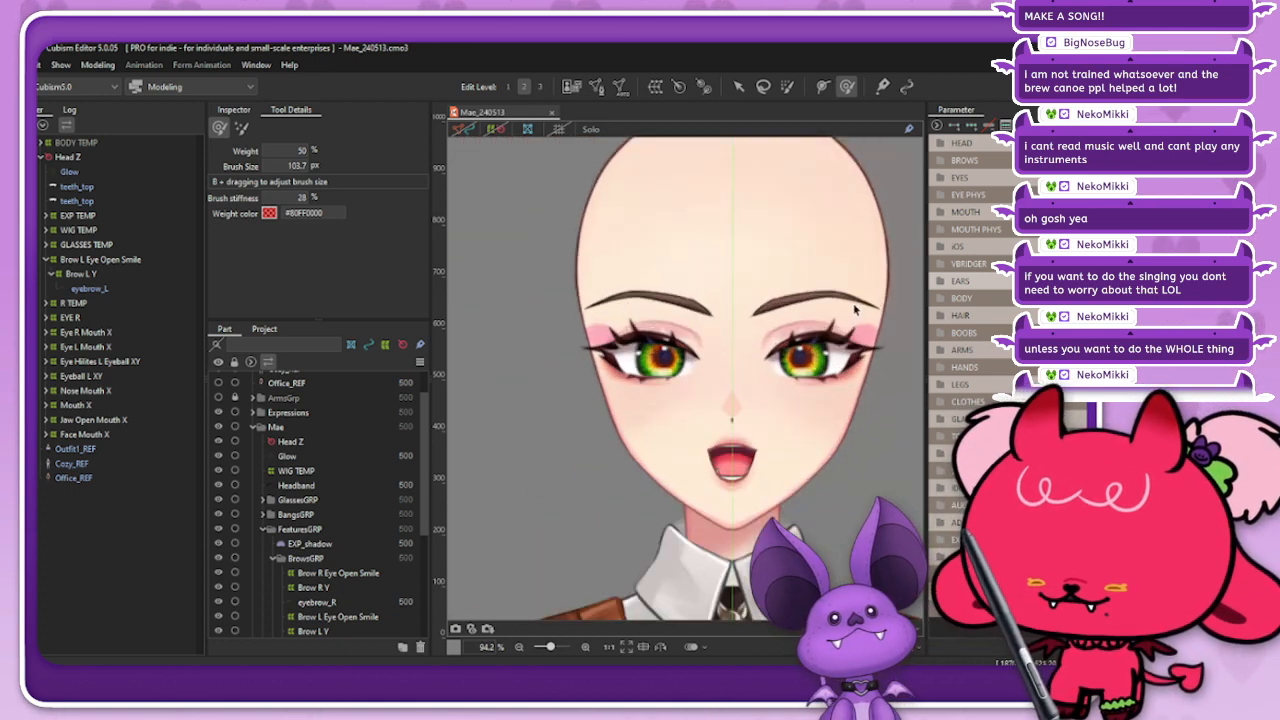
pyautogui.scroll(-1, 701, 357)
pyautogui.scroll(6, 702, 357)
pyautogui.scroll(-3, 686, 393)
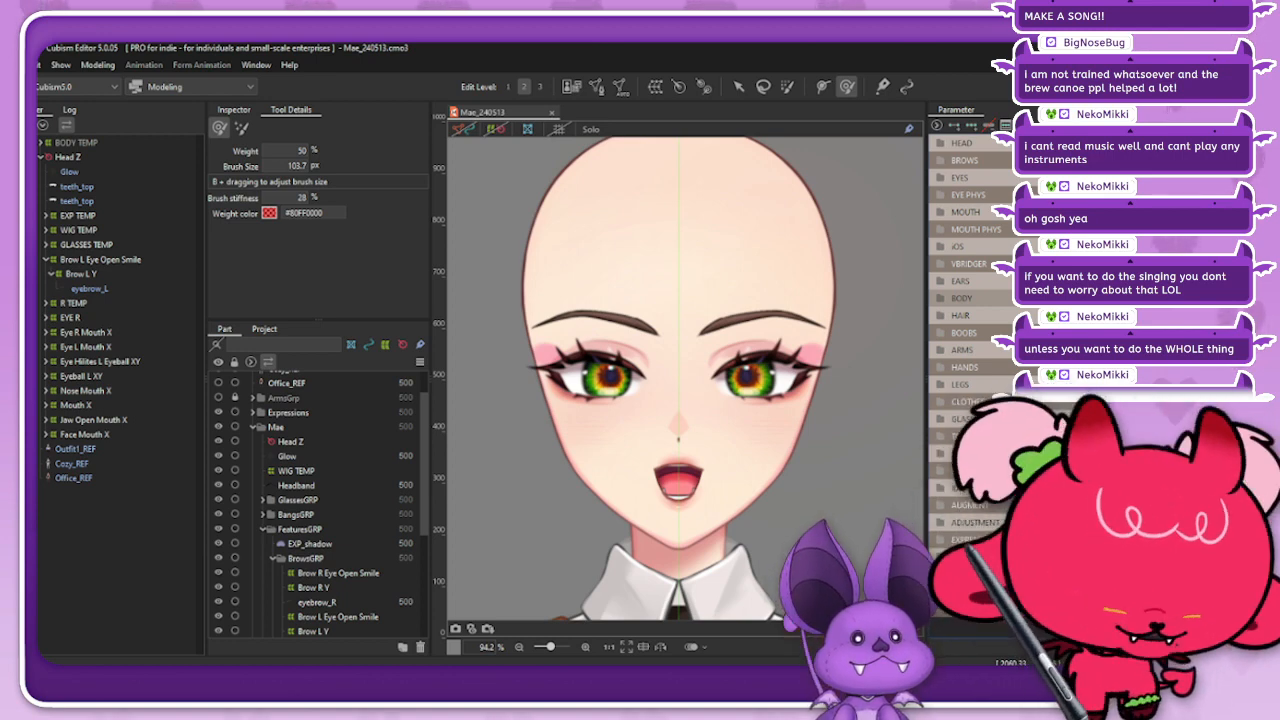
# Step: Set the opacity of the WIG TEMP deformer to 100% to show Mae's hair
pyautogui.click(38, 229)
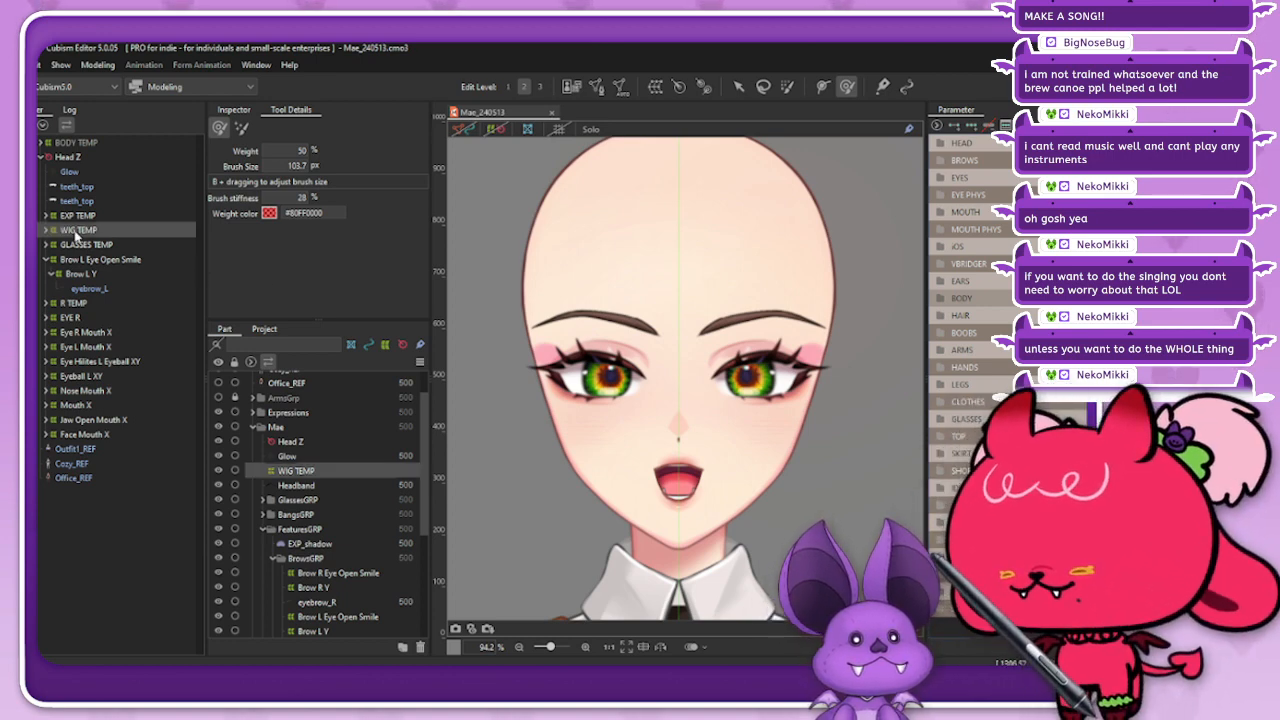
pyautogui.click(234, 110)
pyautogui.moveTo(345, 192); pyautogui.dragTo(410, 192)
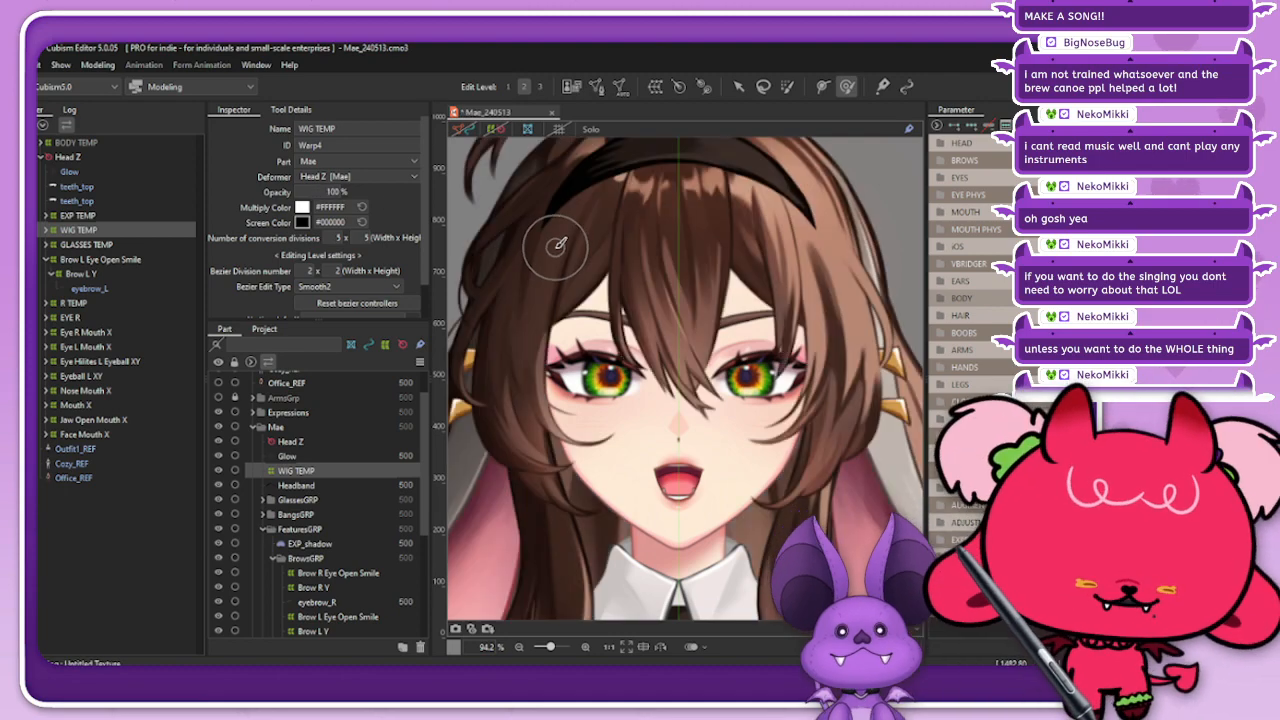
pyautogui.scroll(-5, 556, 245)
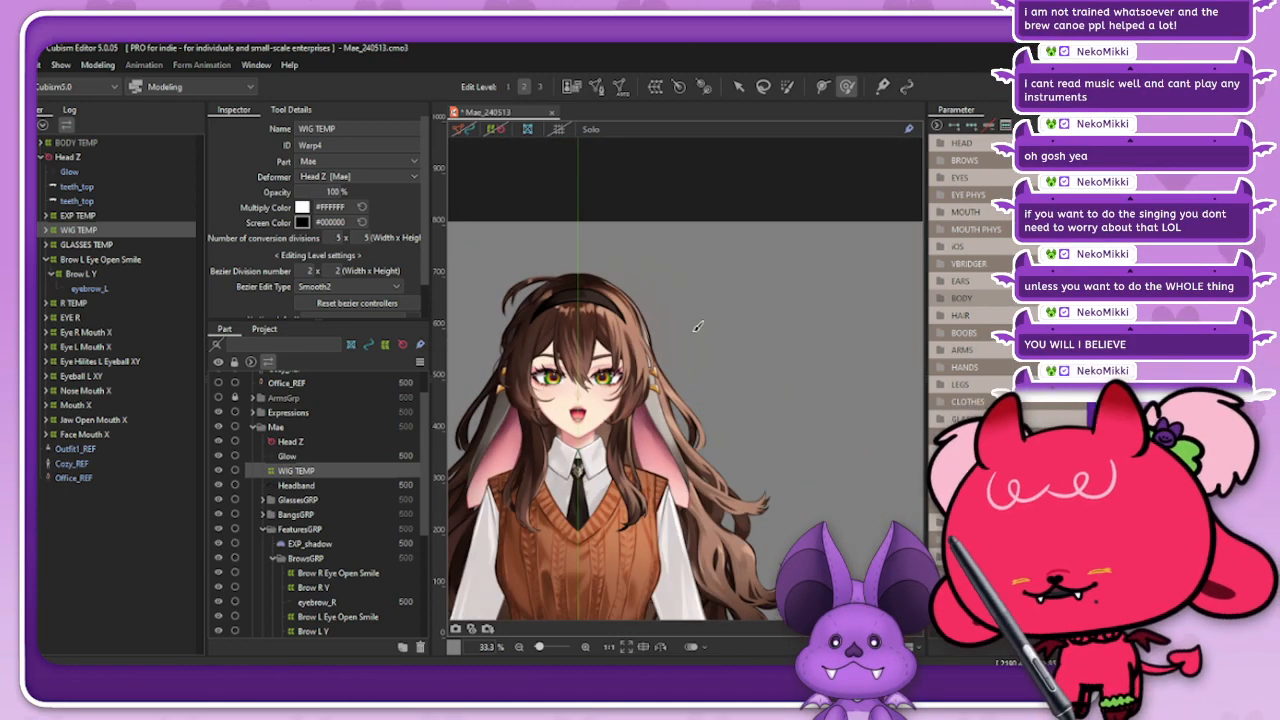
pyautogui.scroll(2, 620, 321)
# Step: Select the ahoge strand on top of Mae's head and generate its mesh automatically with the Set_06 preset
pyautogui.click(738, 86)
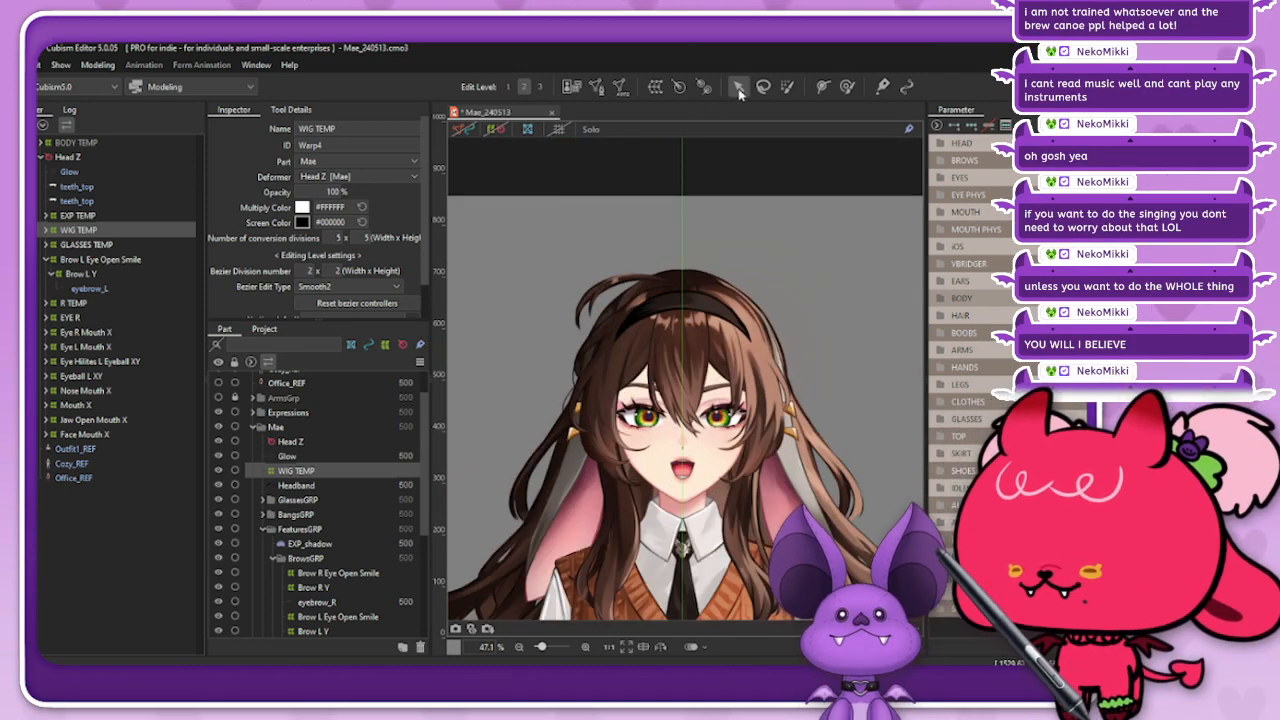
pyautogui.click(609, 287)
pyautogui.rightClick(612, 288)
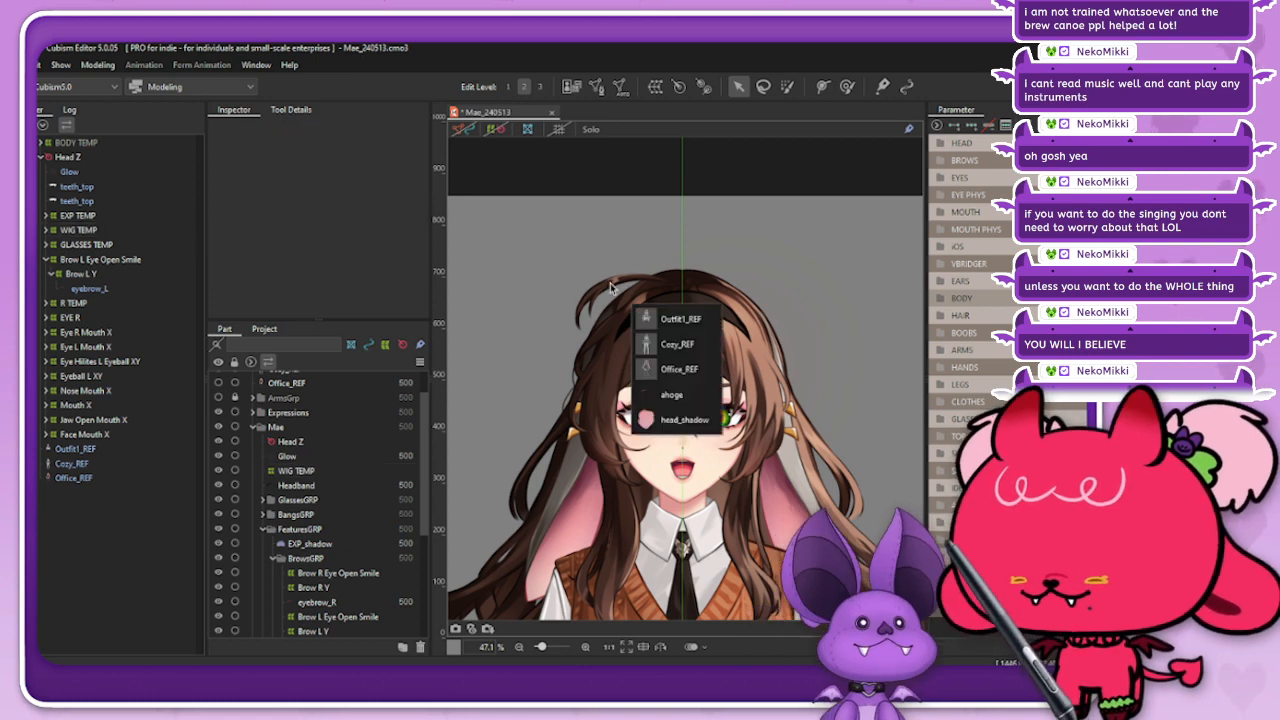
pyautogui.click(673, 397)
pyautogui.scroll(2, 592, 271)
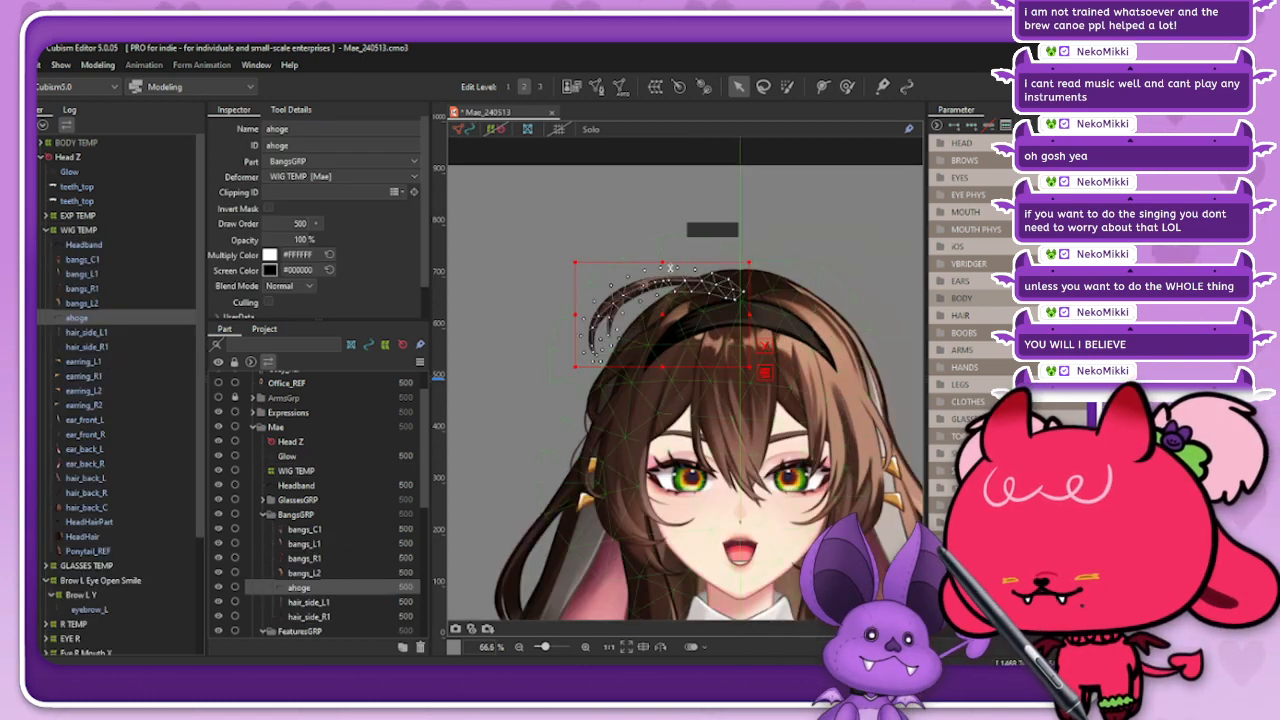
pyautogui.click(620, 86)
pyautogui.click(349, 324)
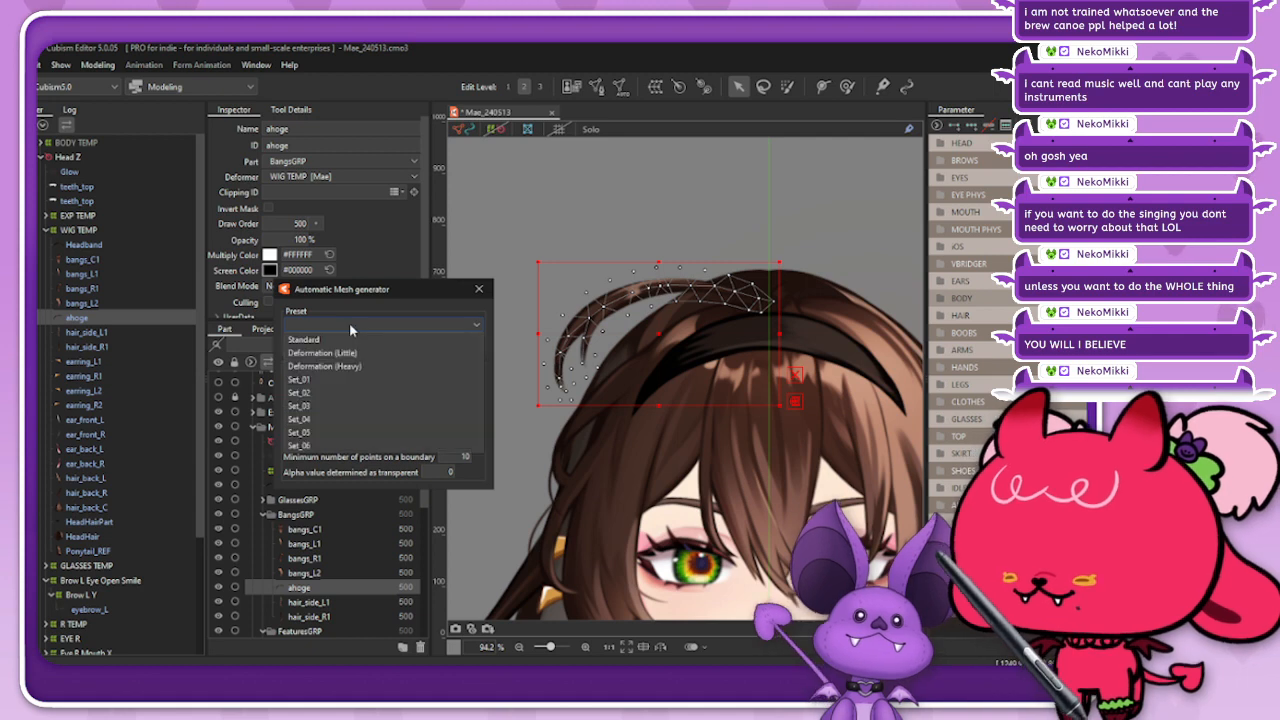
pyautogui.click(316, 446)
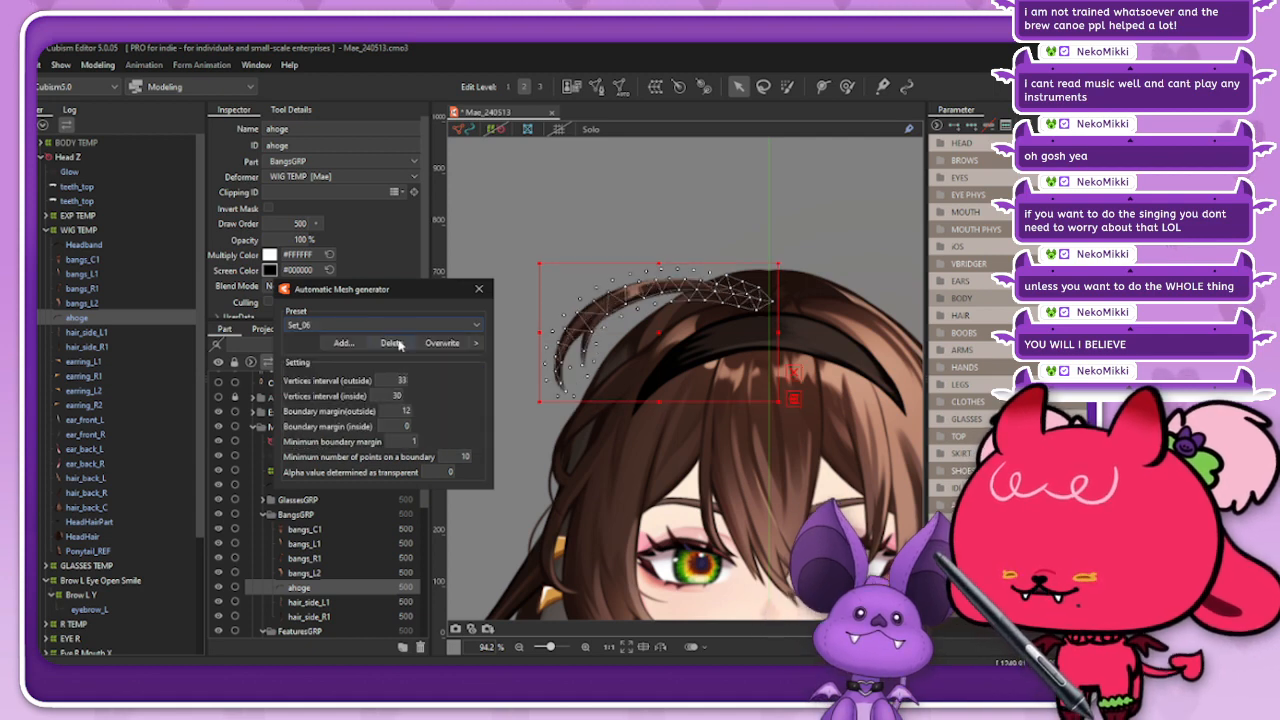
pyautogui.click(346, 327)
pyautogui.click(479, 289)
# Step: Start a new warp deformer as parent of the ahoge and prepare its default name for replacement
pyautogui.click(655, 87)
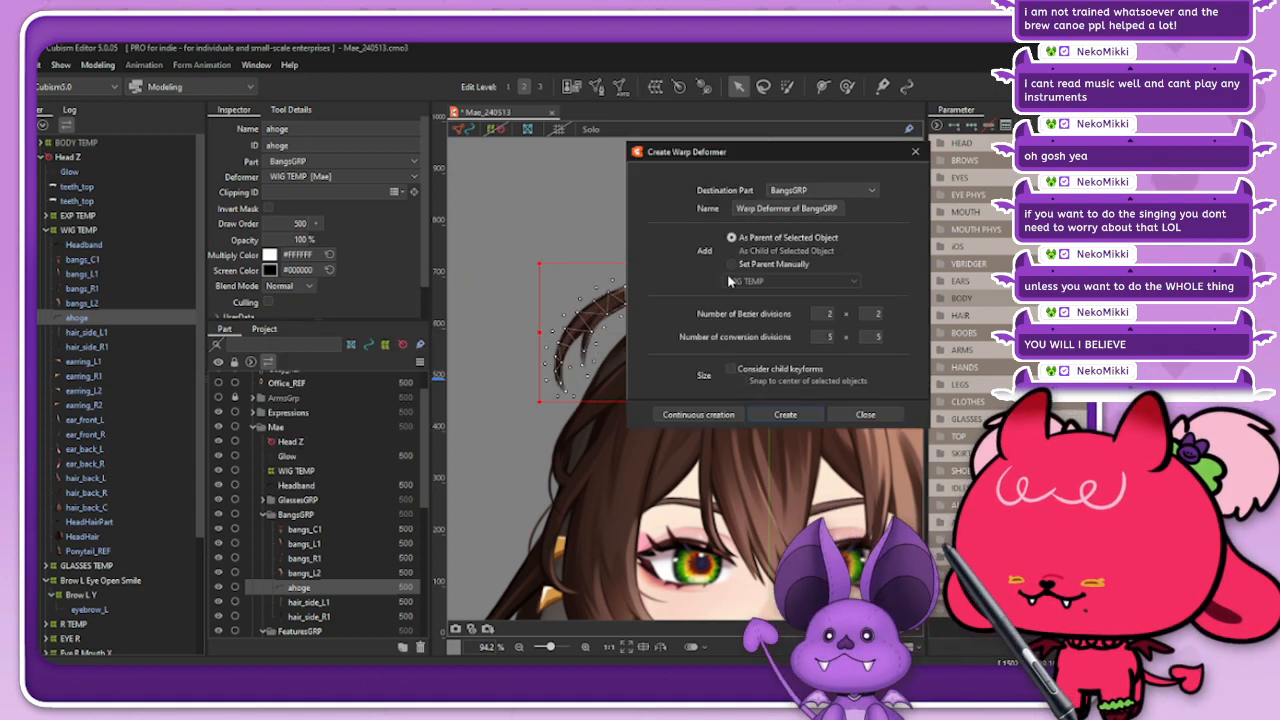
pyautogui.tripleClick(787, 207)
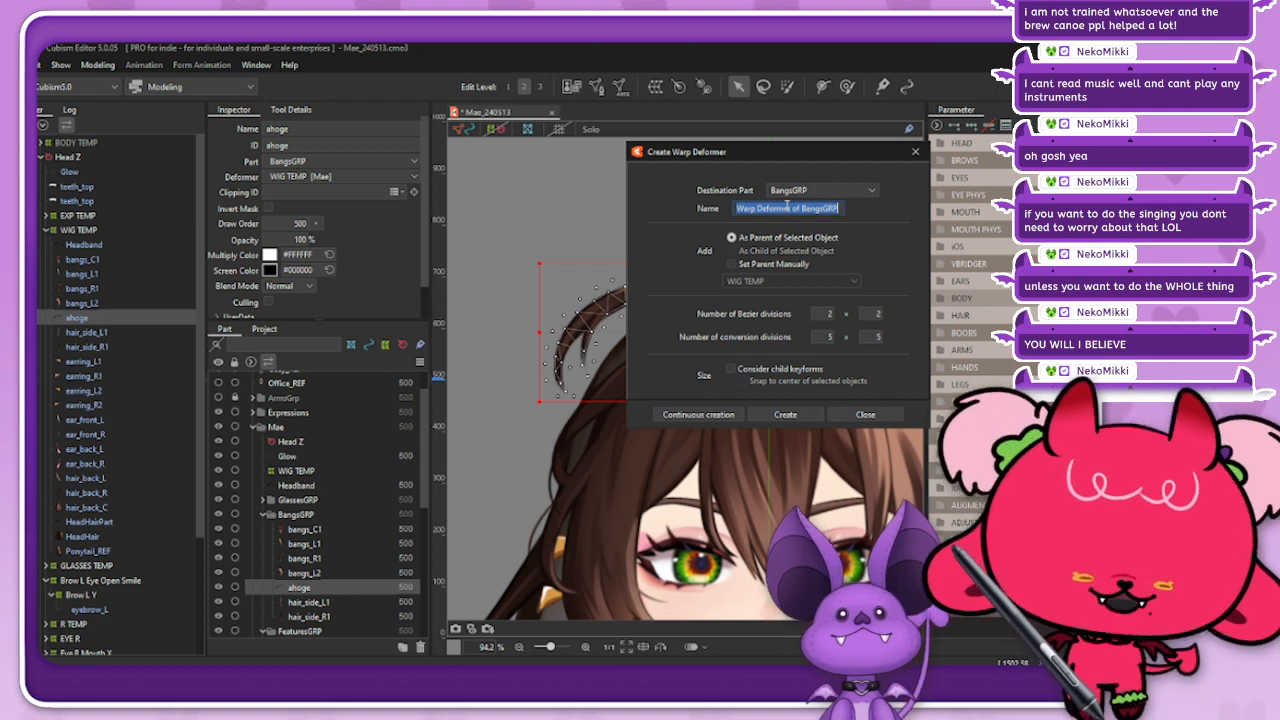
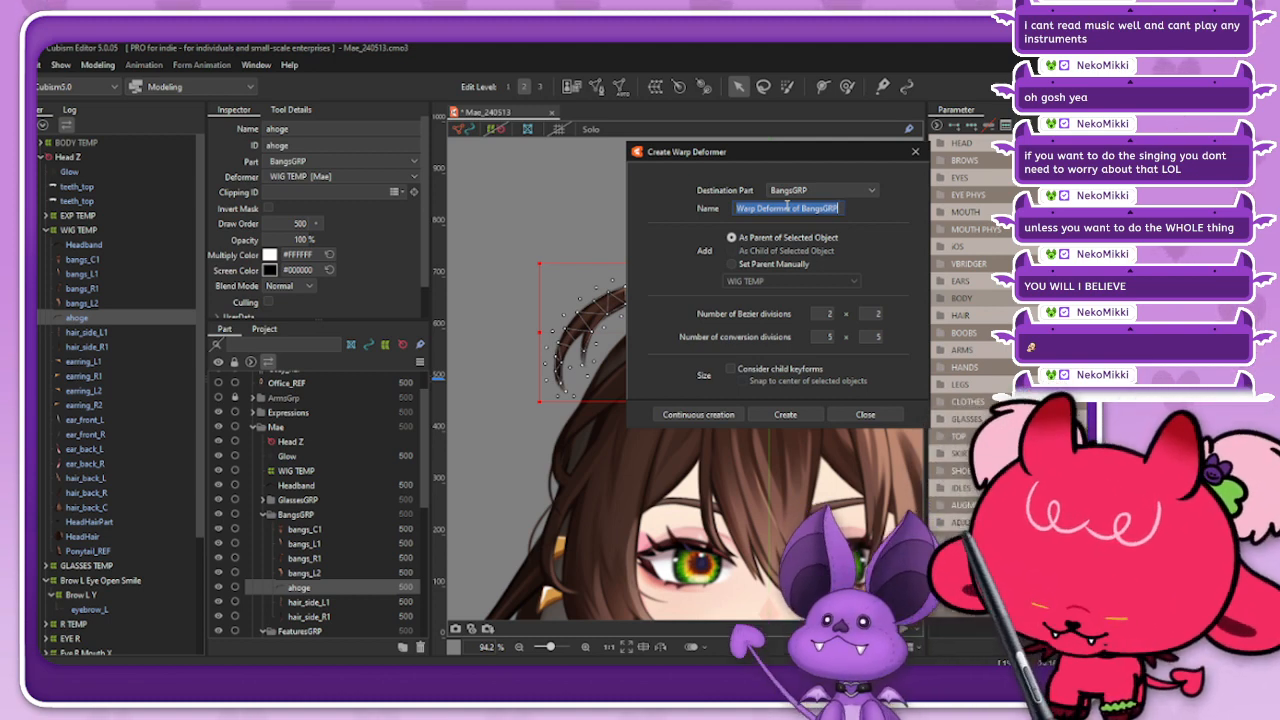
# Step: Create a warp deformer named Ahoge XY as parent of the ahoge mesh
pyautogui.write('Ahoge XY')
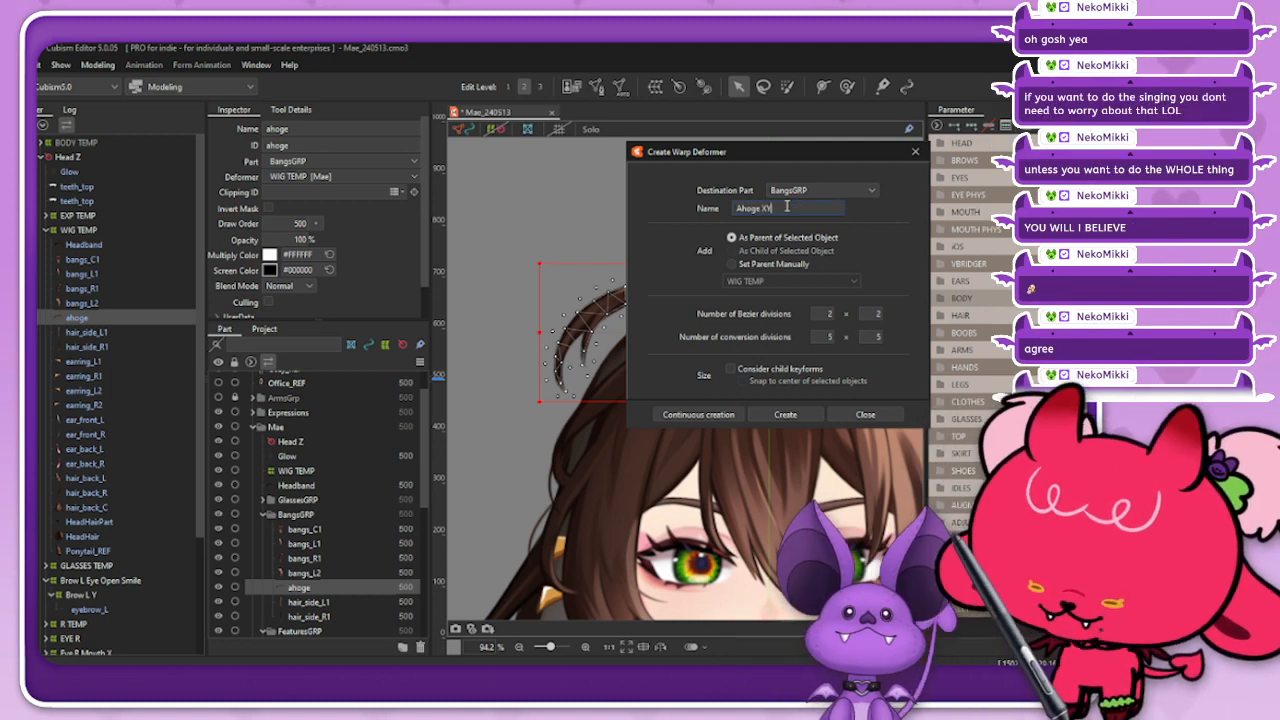
pyautogui.click(772, 416)
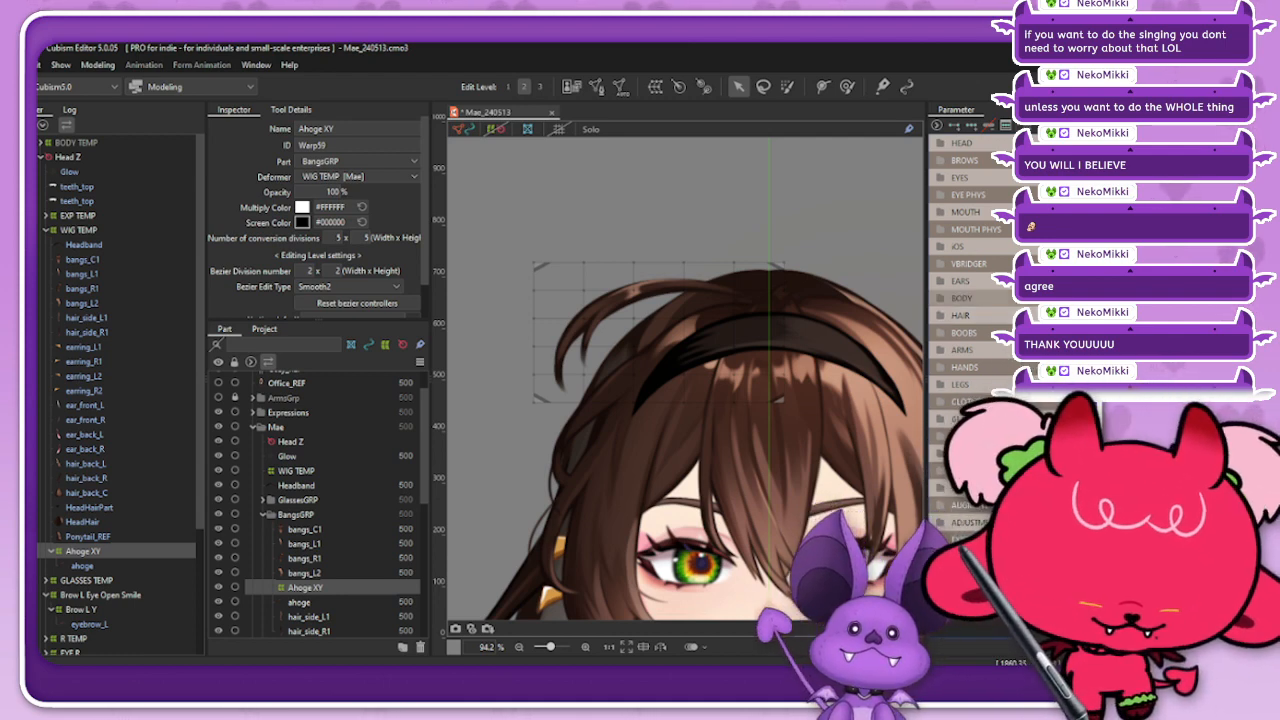
# Step: Expand the HAIR parameter group and tighten the new warp deformer's frame slightly around the ahoge strand
pyautogui.click(1000, 316)
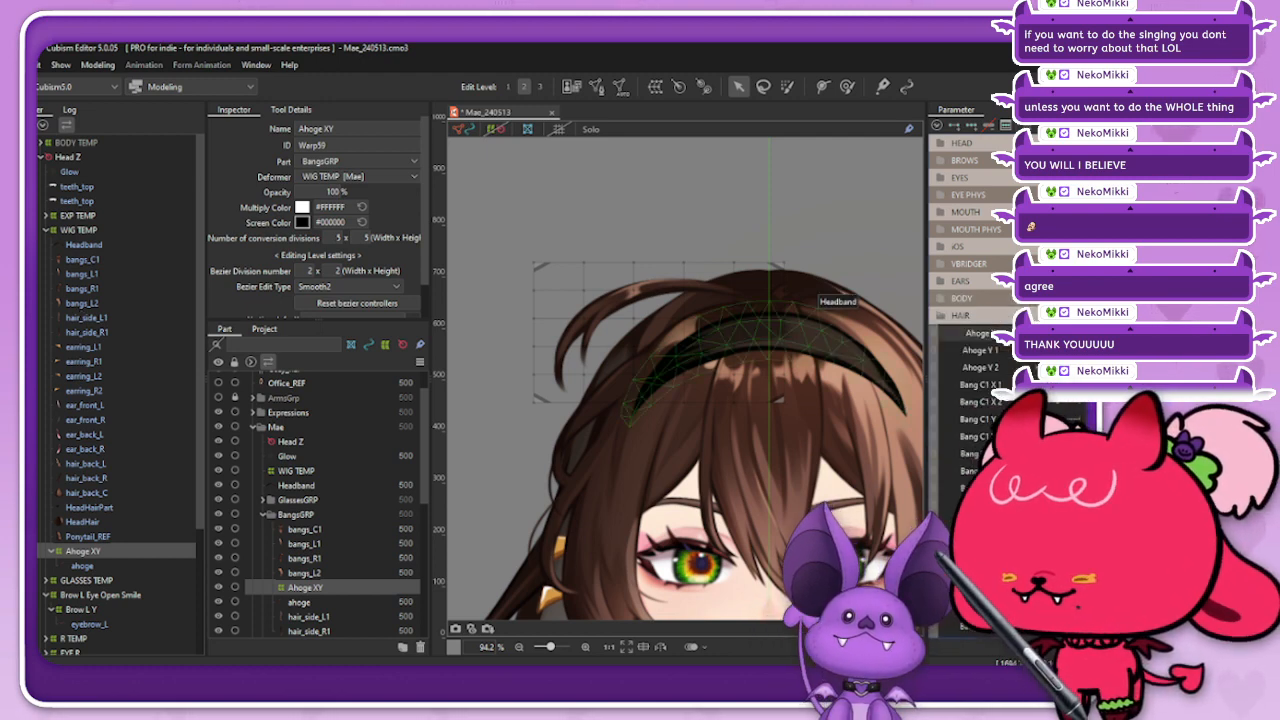
pyautogui.click(98, 566)
pyautogui.click(84, 551)
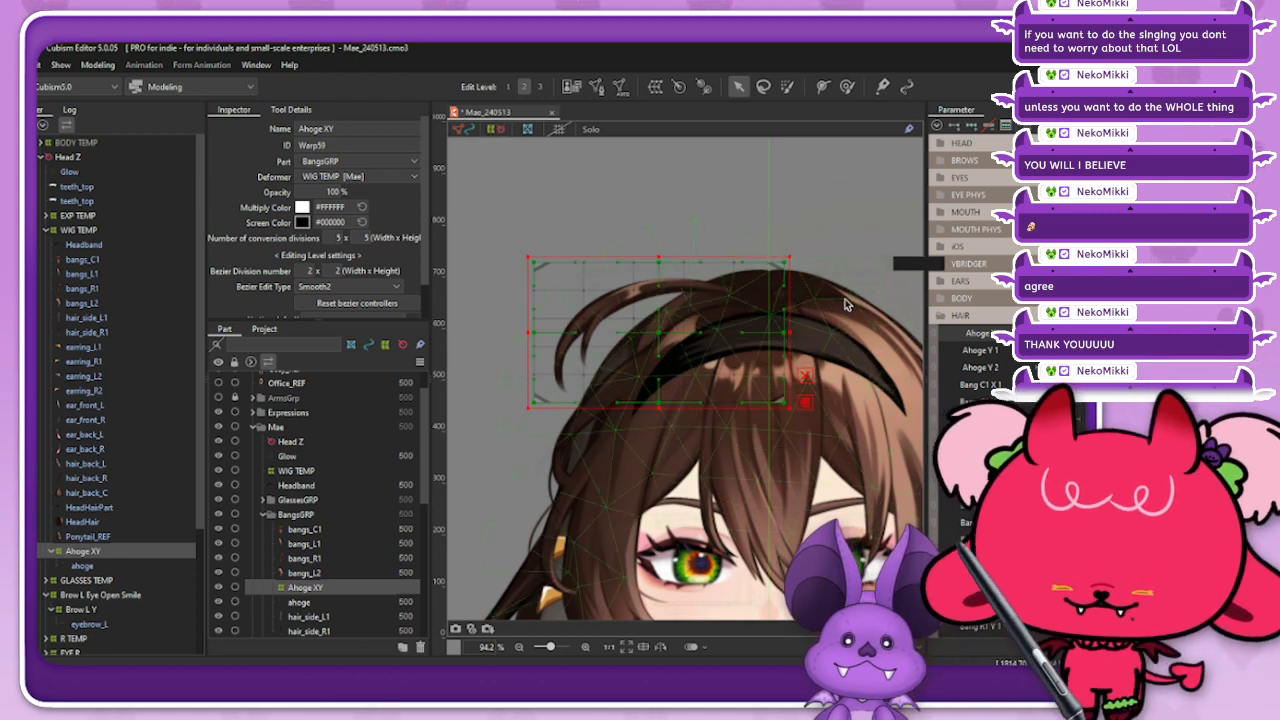
pyautogui.click(782, 262)
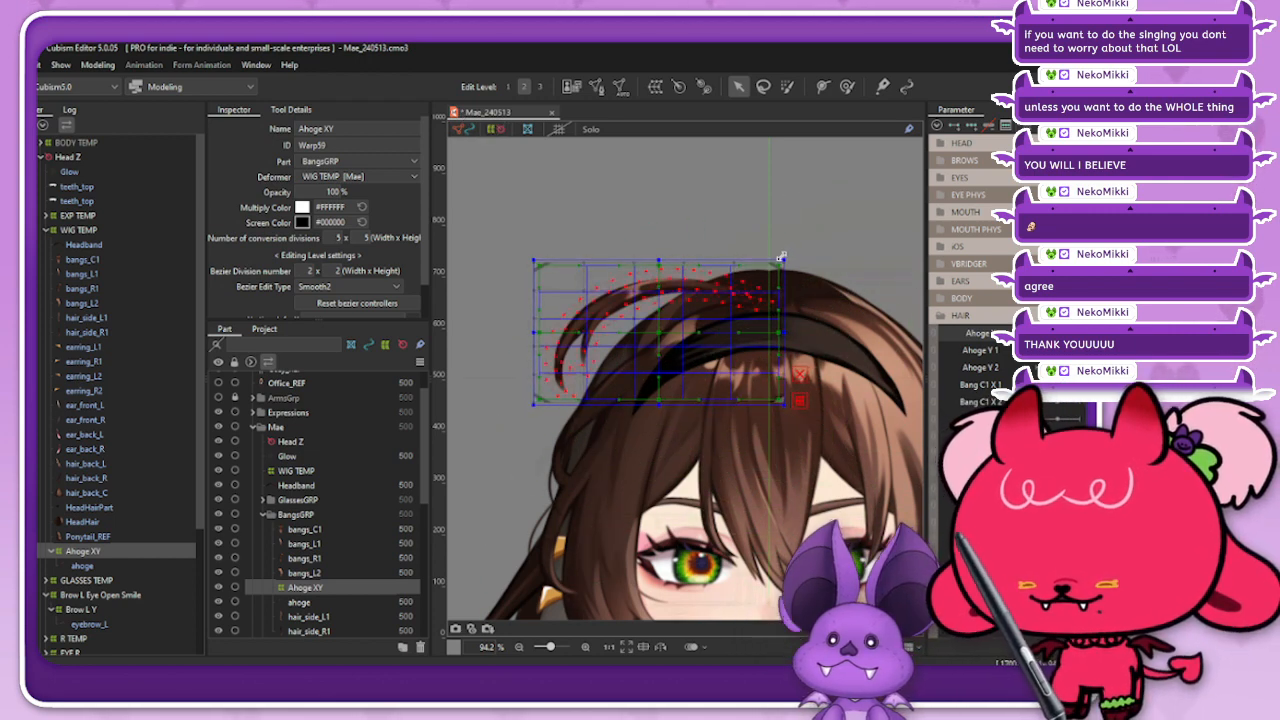
pyautogui.moveTo(783, 257); pyautogui.dragTo(781, 259)
pyautogui.moveTo(785, 332); pyautogui.dragTo(783, 334)
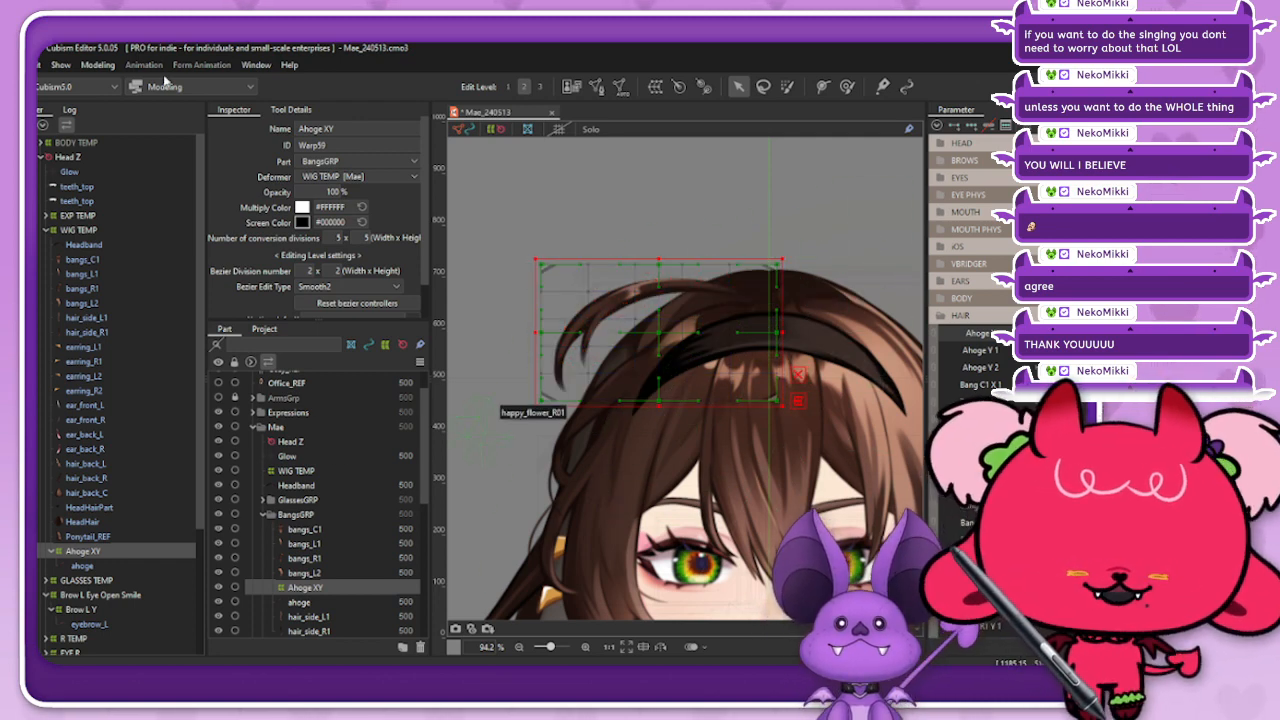
# Step: Rename the selected warp deformer as Ahoge Y2
pyautogui.click(353, 124)
pyautogui.click(357, 129)
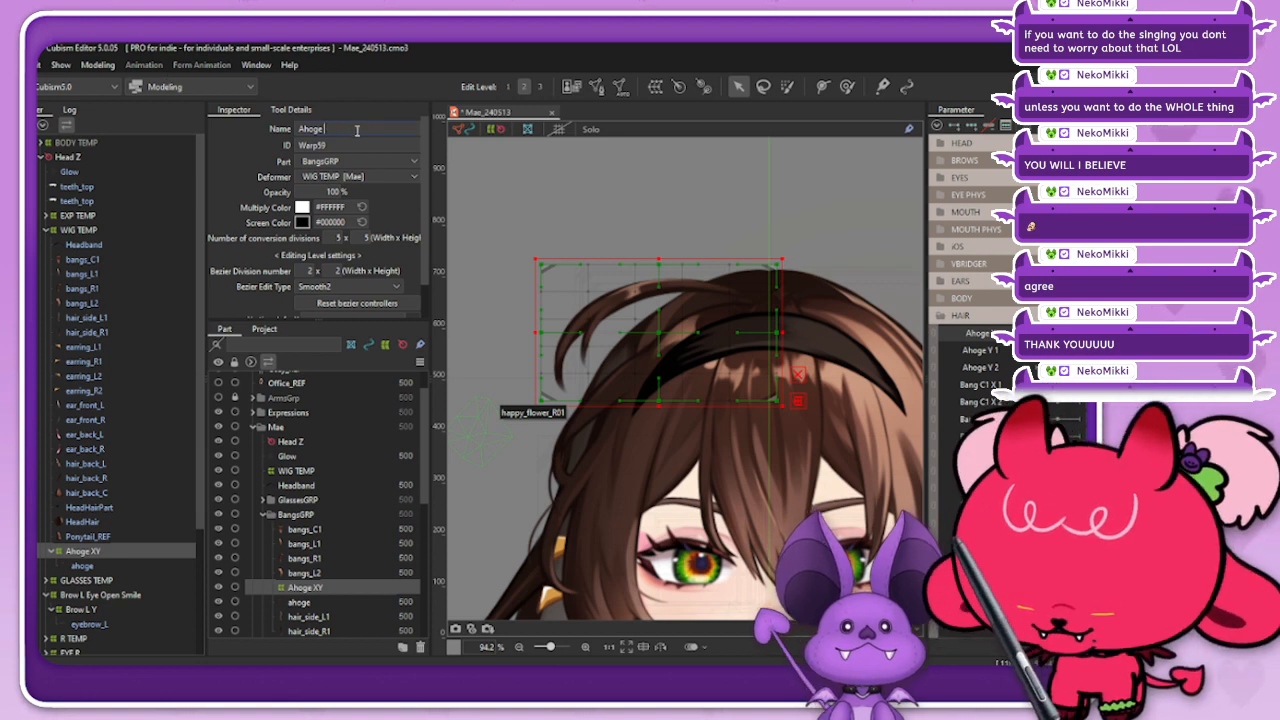
pyautogui.write('Y2')
pyautogui.press('Return')
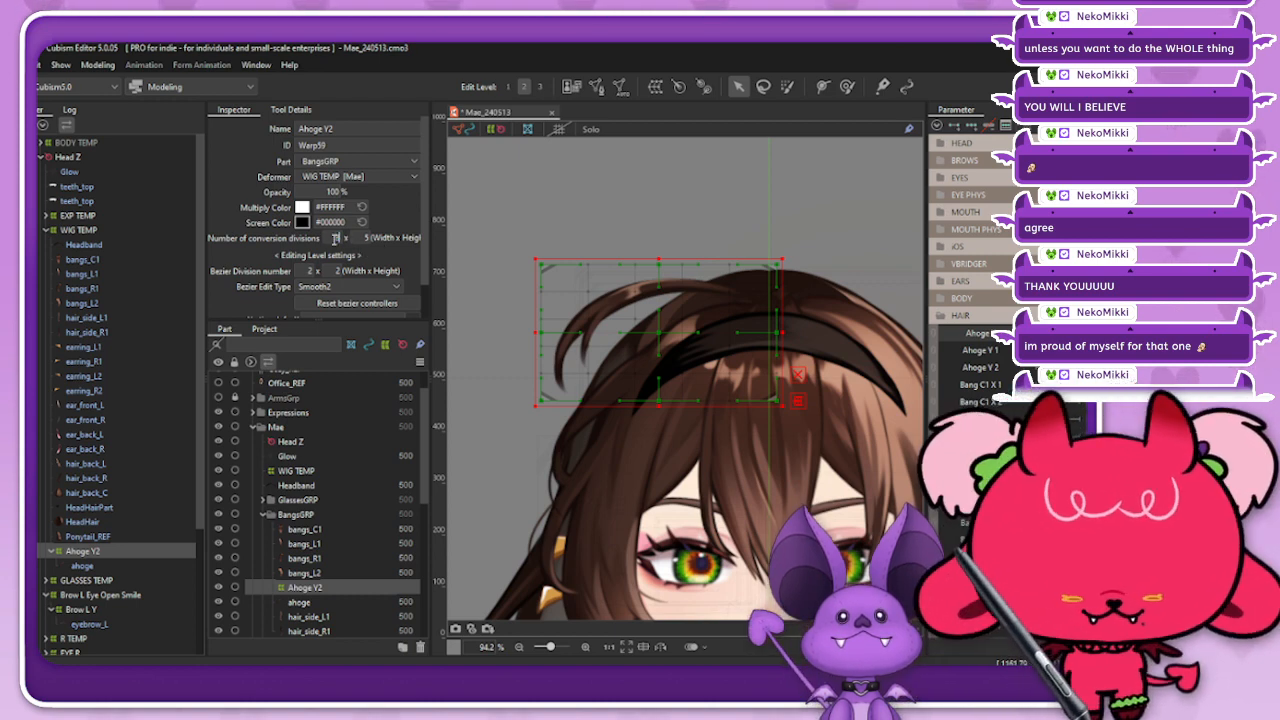
# Step: Set the Ahoge Y2 deformer's conversion divisions to 10 by 6
pyautogui.write('8')
pyautogui.press('Return')
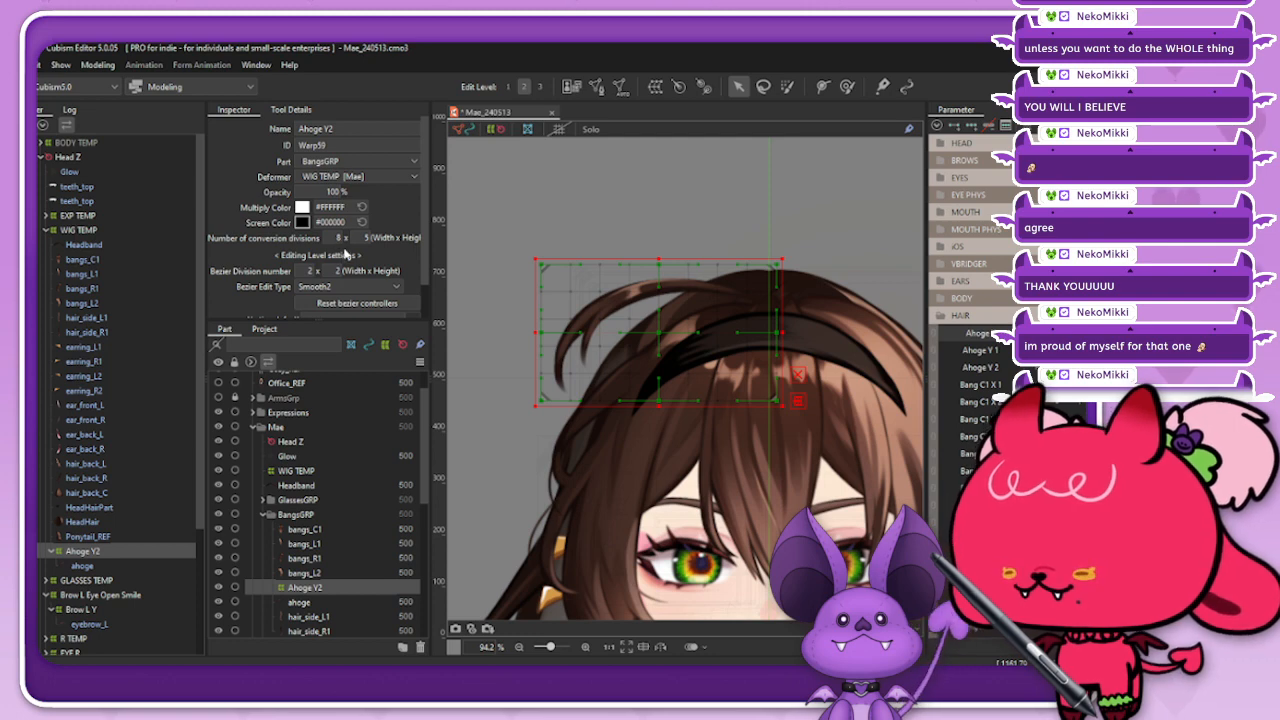
pyautogui.write('9')
pyautogui.press('Return')
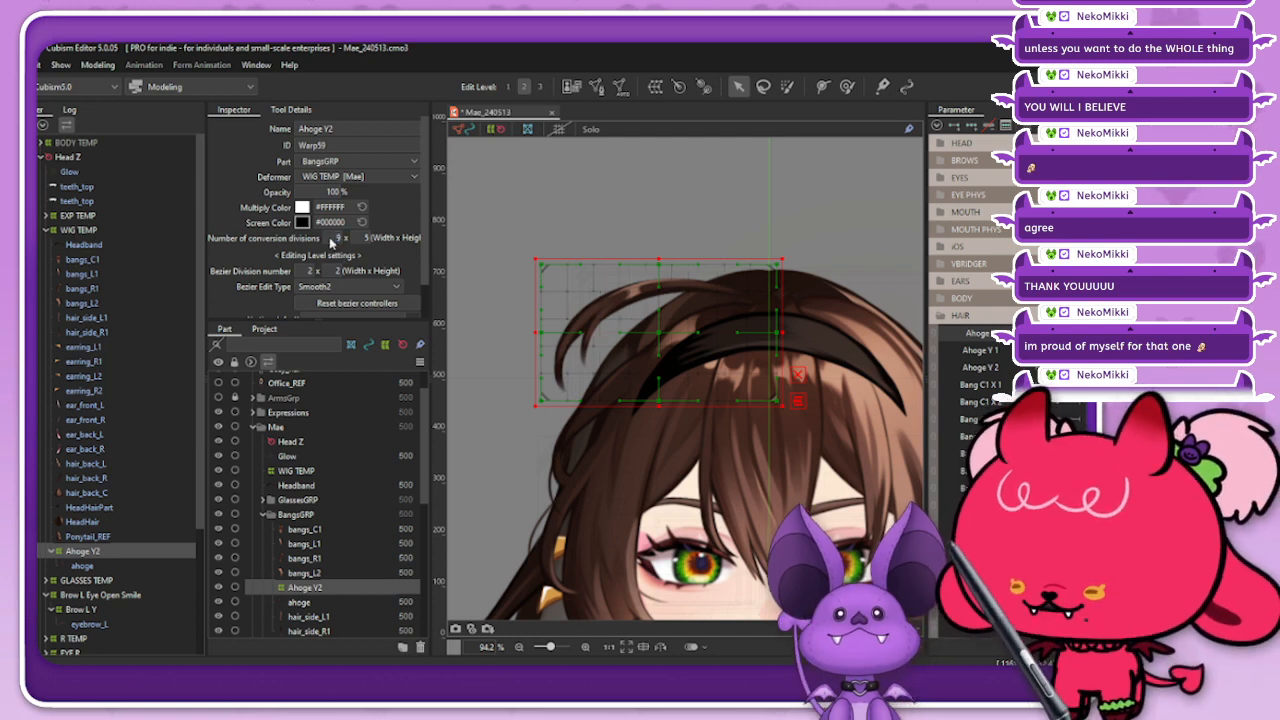
pyautogui.click(358, 239)
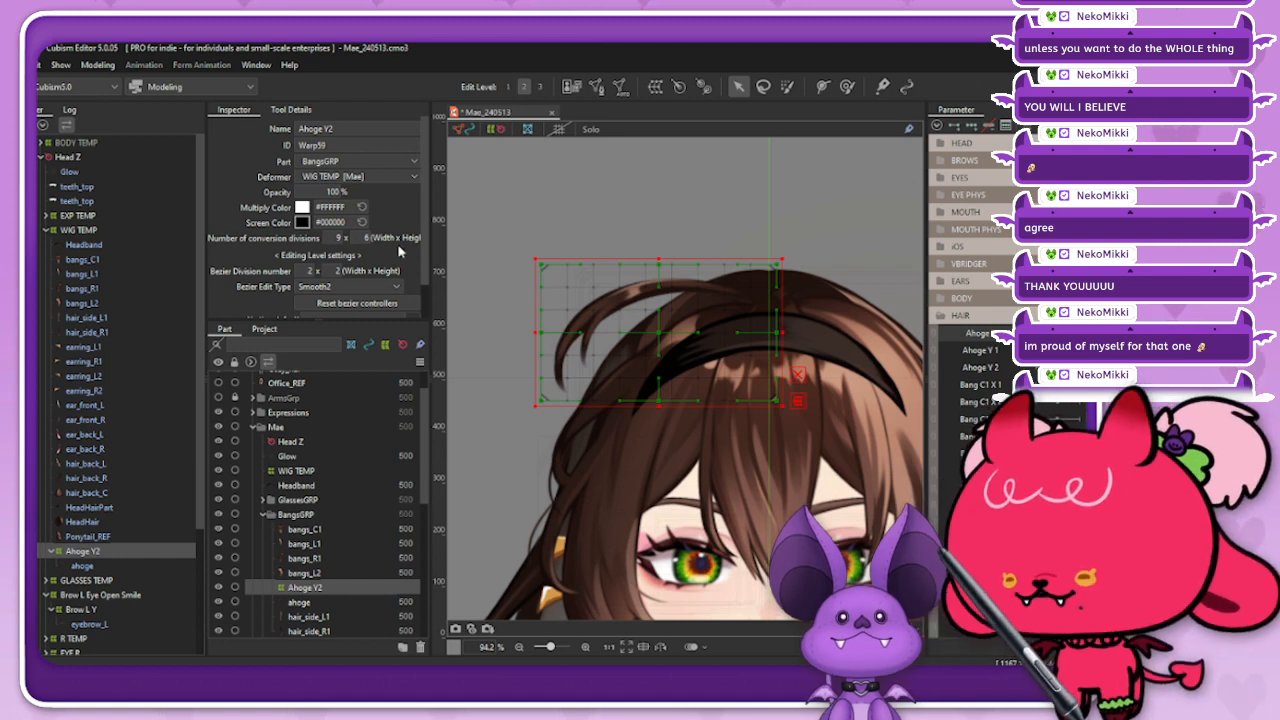
pyautogui.click(332, 238)
pyautogui.write('10')
pyautogui.press('Return')
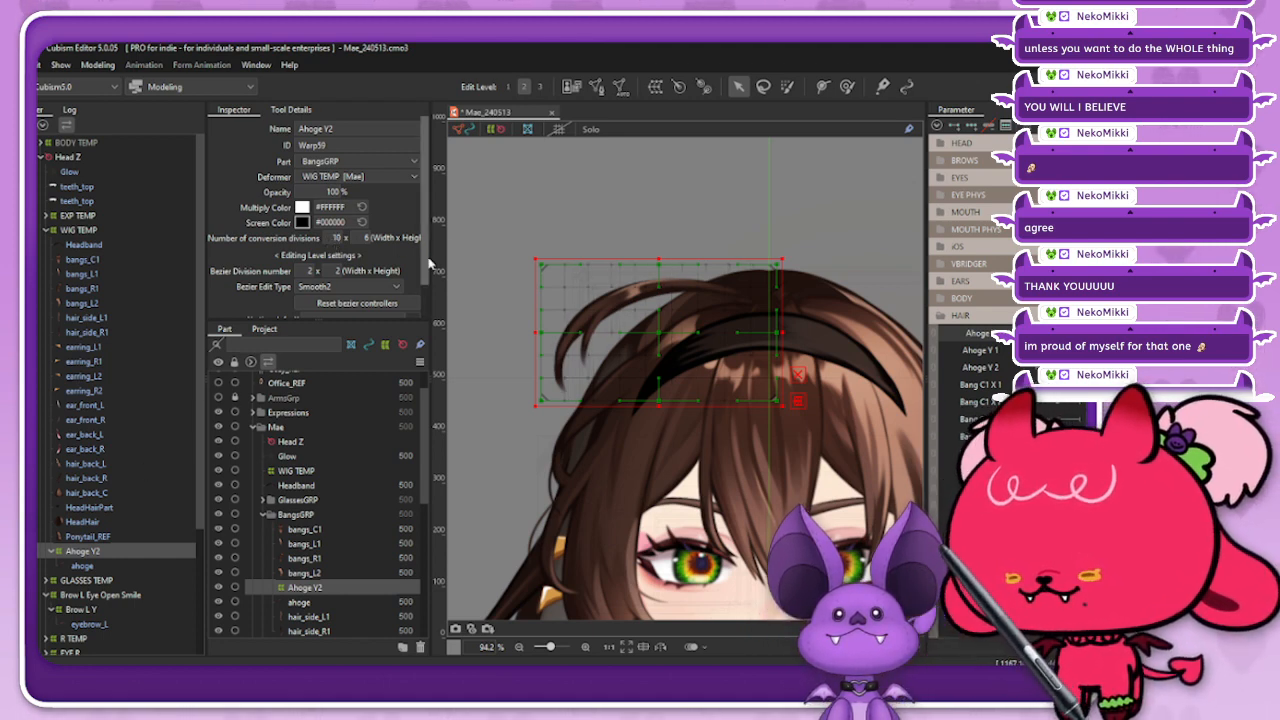
# Step: Create a second warp deformer named Ahoge XY as parent of Ahoge Y2, with 10 by 6 conversion divisions
pyautogui.click(655, 86)
pyautogui.tripleClick(830, 209)
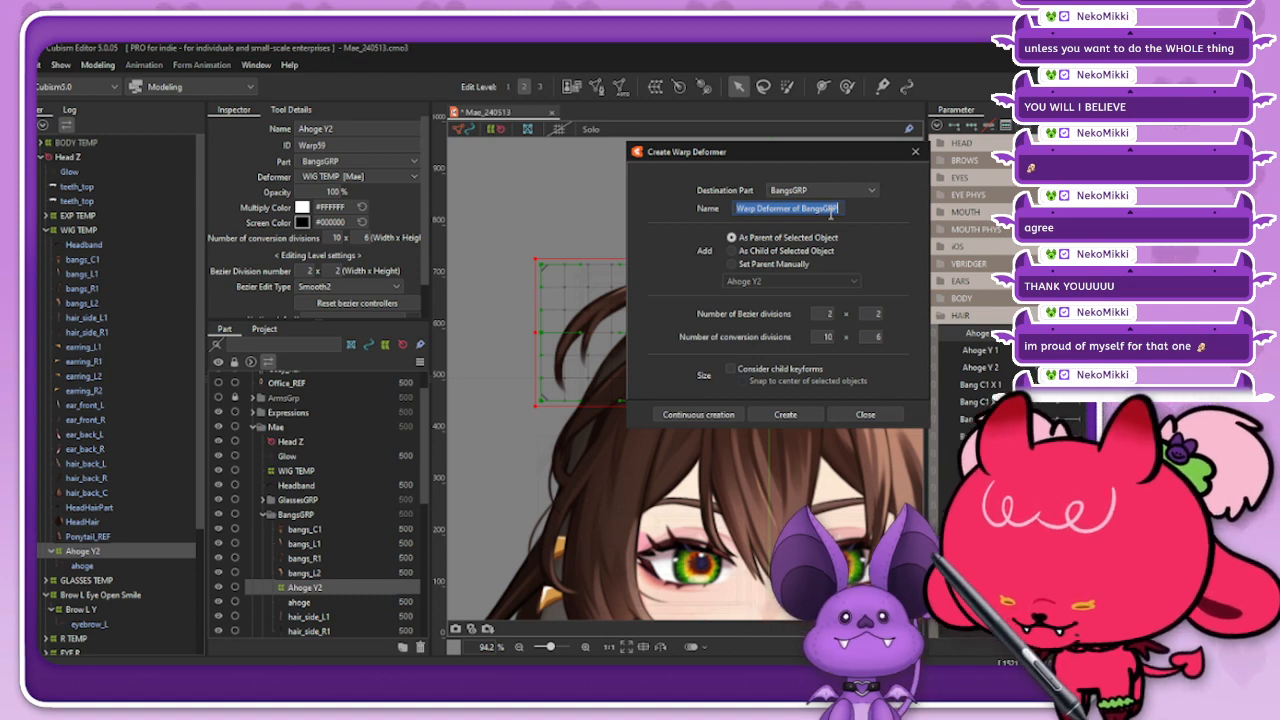
pyautogui.write('Ahoge XY')
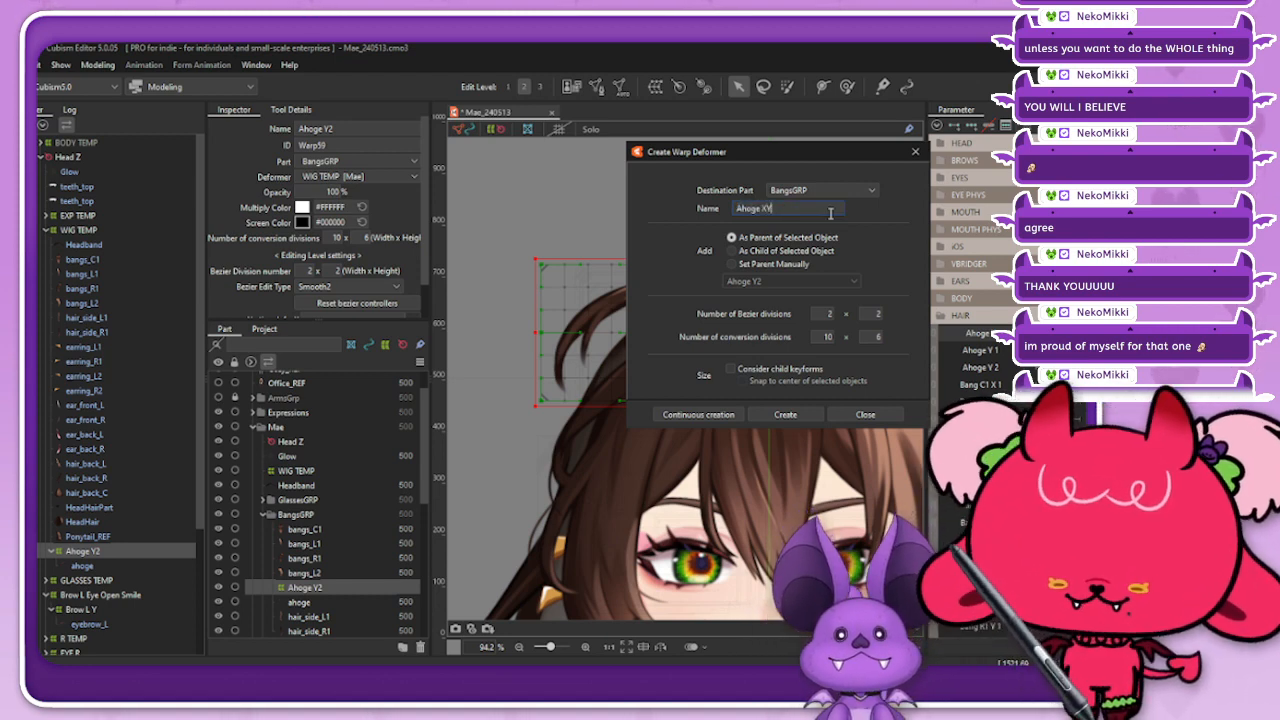
pyautogui.click(785, 414)
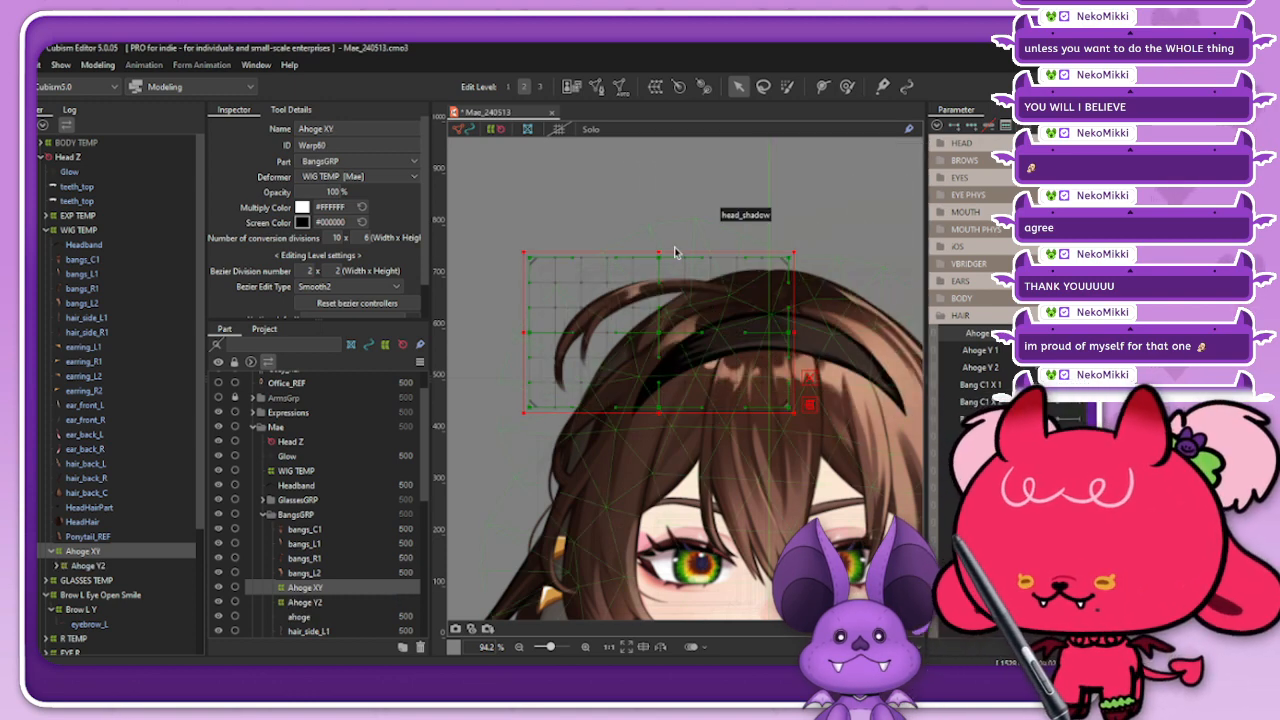
# Step: Shrink the Ahoge XY deformer's frame so it sits just outside the Ahoge Y2 grid
pyautogui.moveTo(795, 333); pyautogui.dragTo(788, 334)
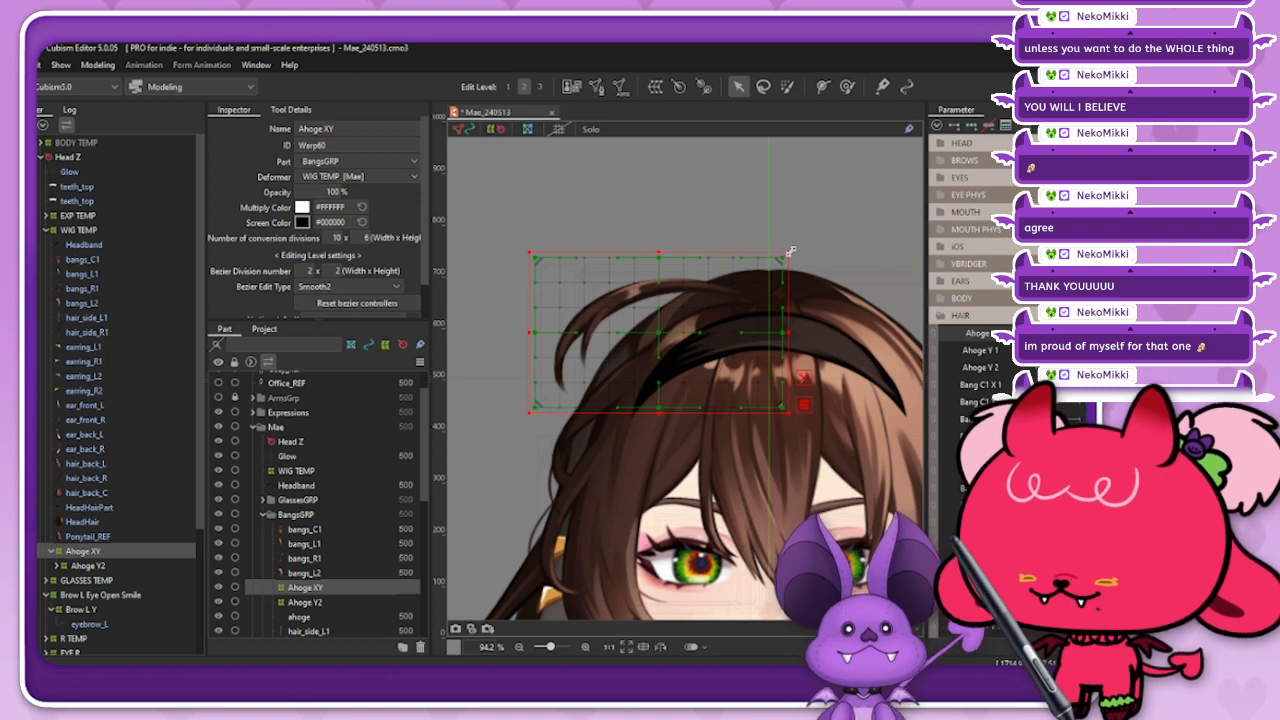
pyautogui.moveTo(791, 252); pyautogui.dragTo(788, 254)
pyautogui.moveTo(657, 253)
pyautogui.mouseDown()
pyautogui.moveTo(644, 259)
pyautogui.moveTo(656, 255)
pyautogui.mouseUp()
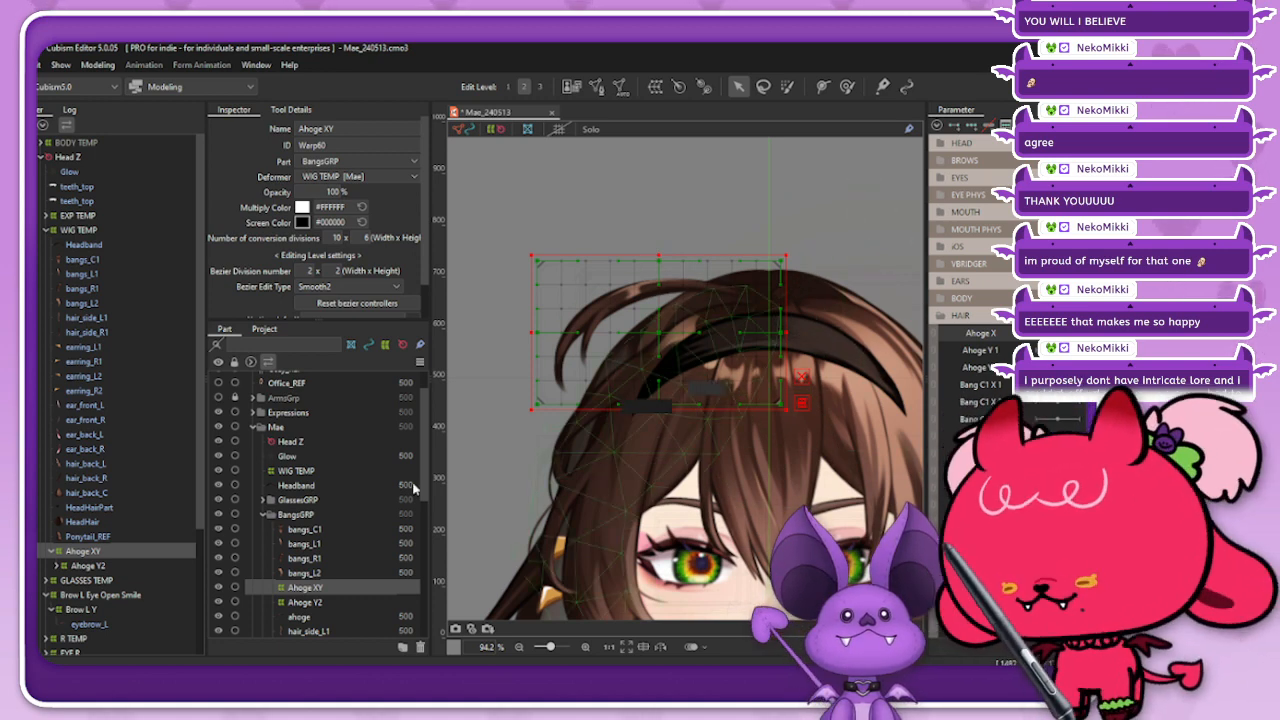
# Step: Ready the deform brush on the Ahoge Y2 deformer and set its Bezier division width to 3
pyautogui.click(118, 568)
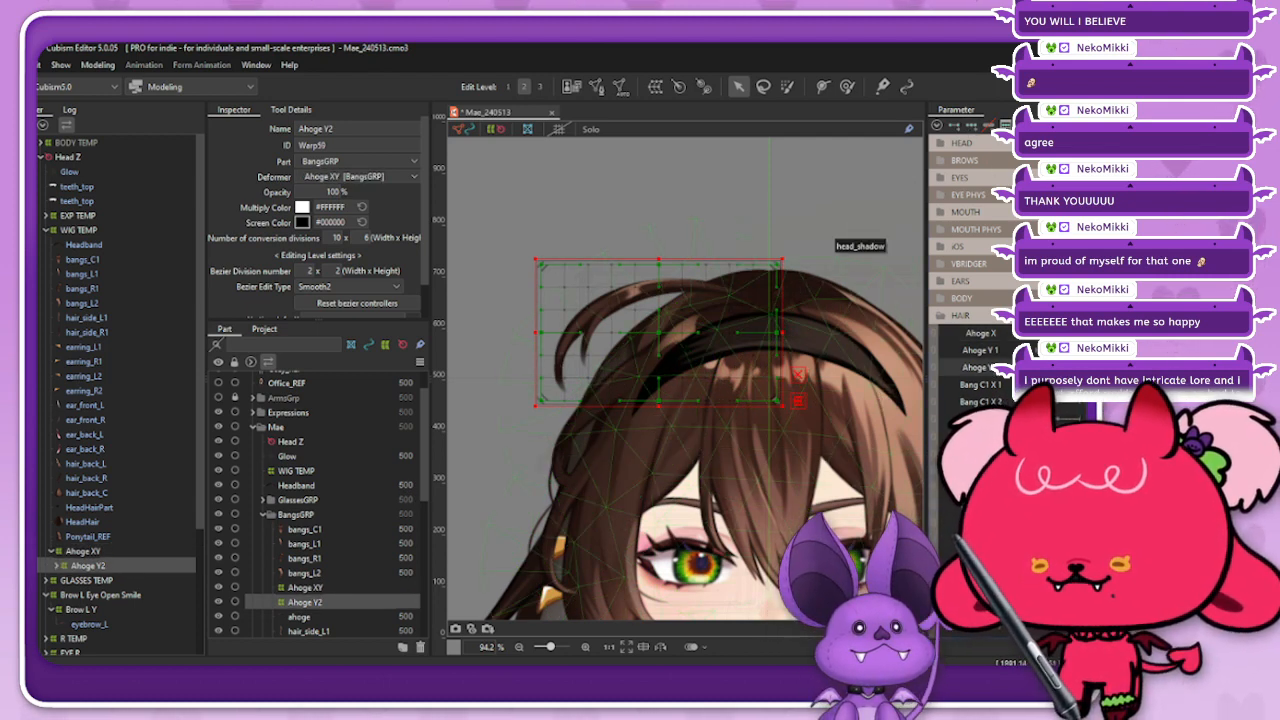
pyautogui.click(848, 87)
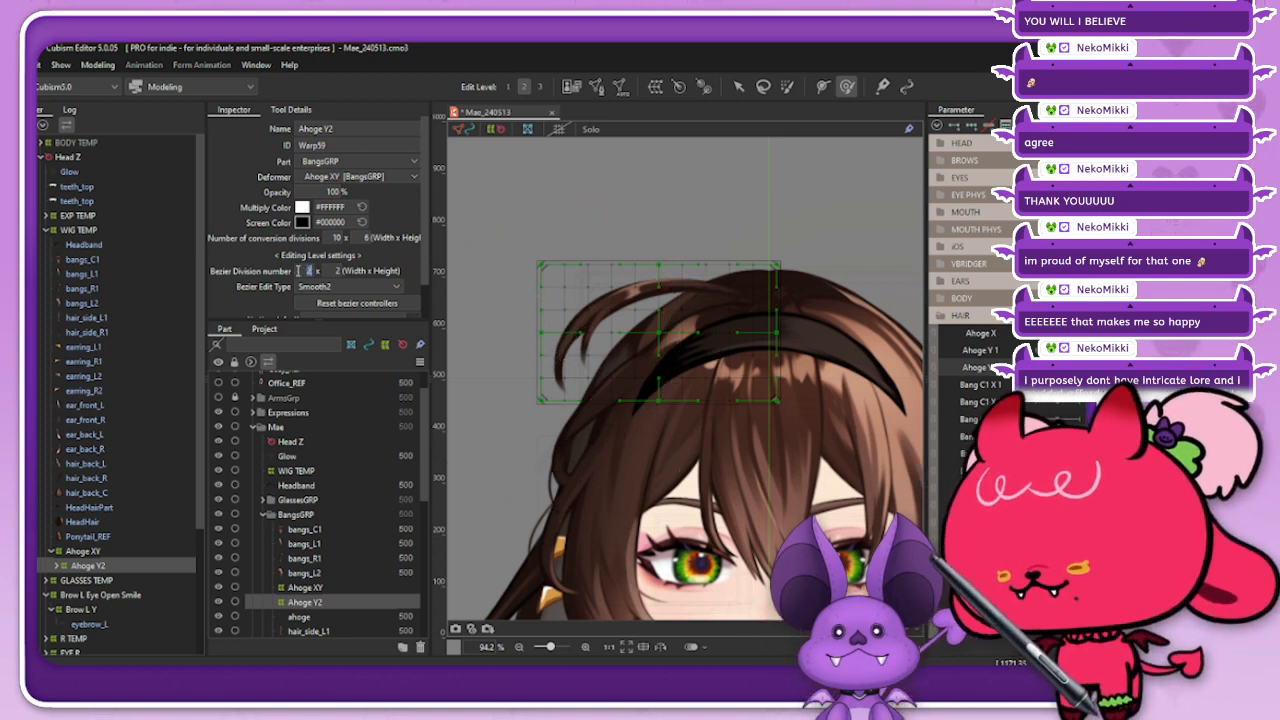
pyautogui.doubleClick(312, 271)
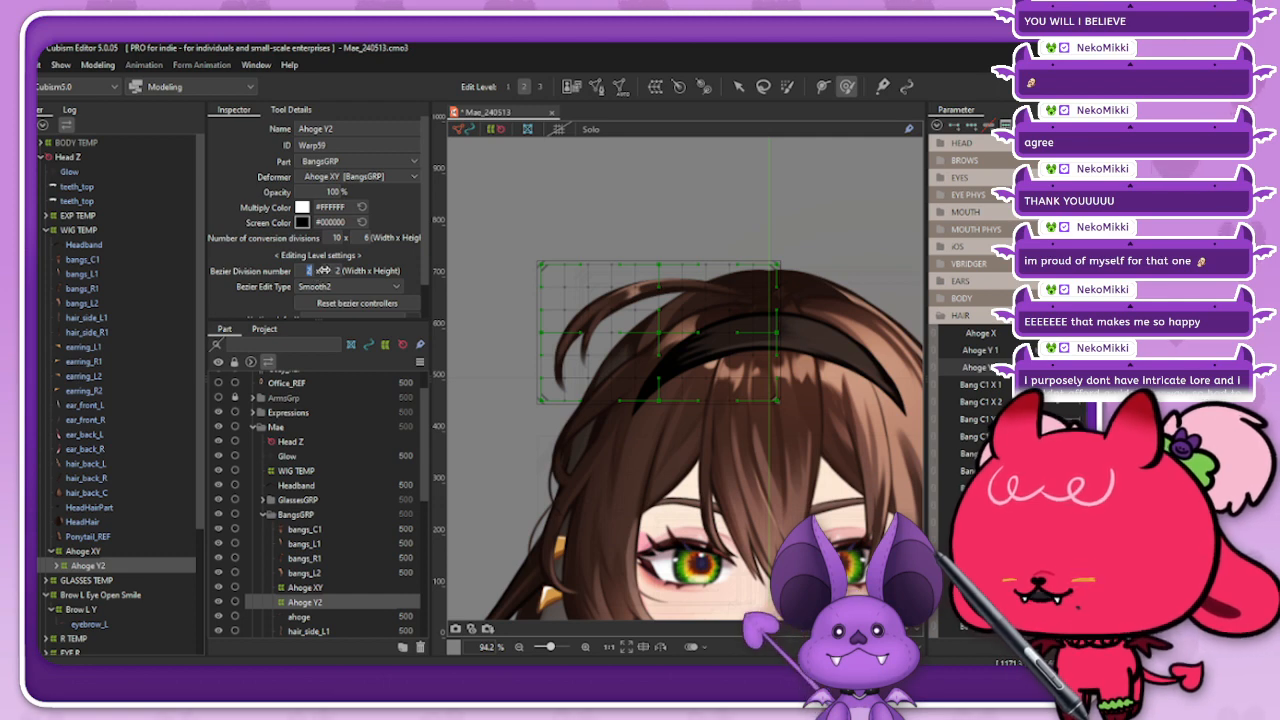
pyautogui.write('3')
pyautogui.press('Return')
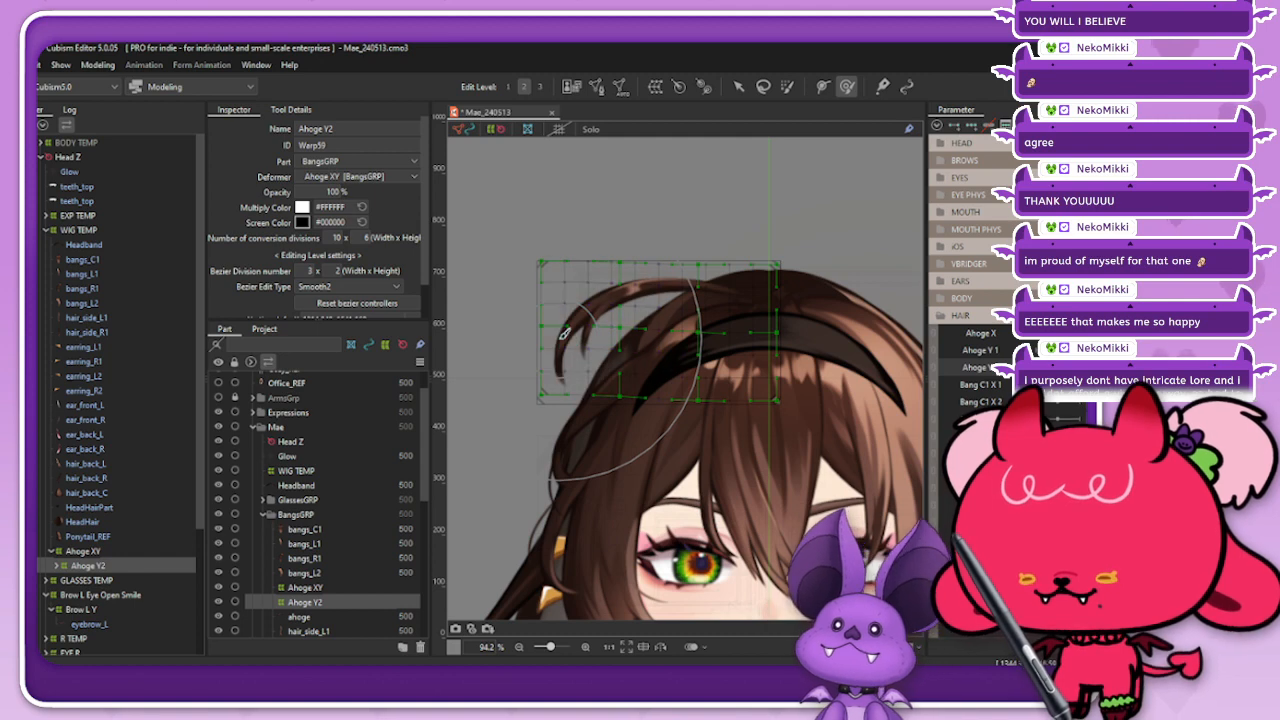
# Step: Brush the free end of the Ahoge Y2 grid upward to lift the ahoge's tip, and scrub the Ahoge Y 2 parameter to check it
pyautogui.moveTo(567, 344); pyautogui.dragTo(565, 279)
pyautogui.moveTo(575, 377); pyautogui.dragTo(574, 335)
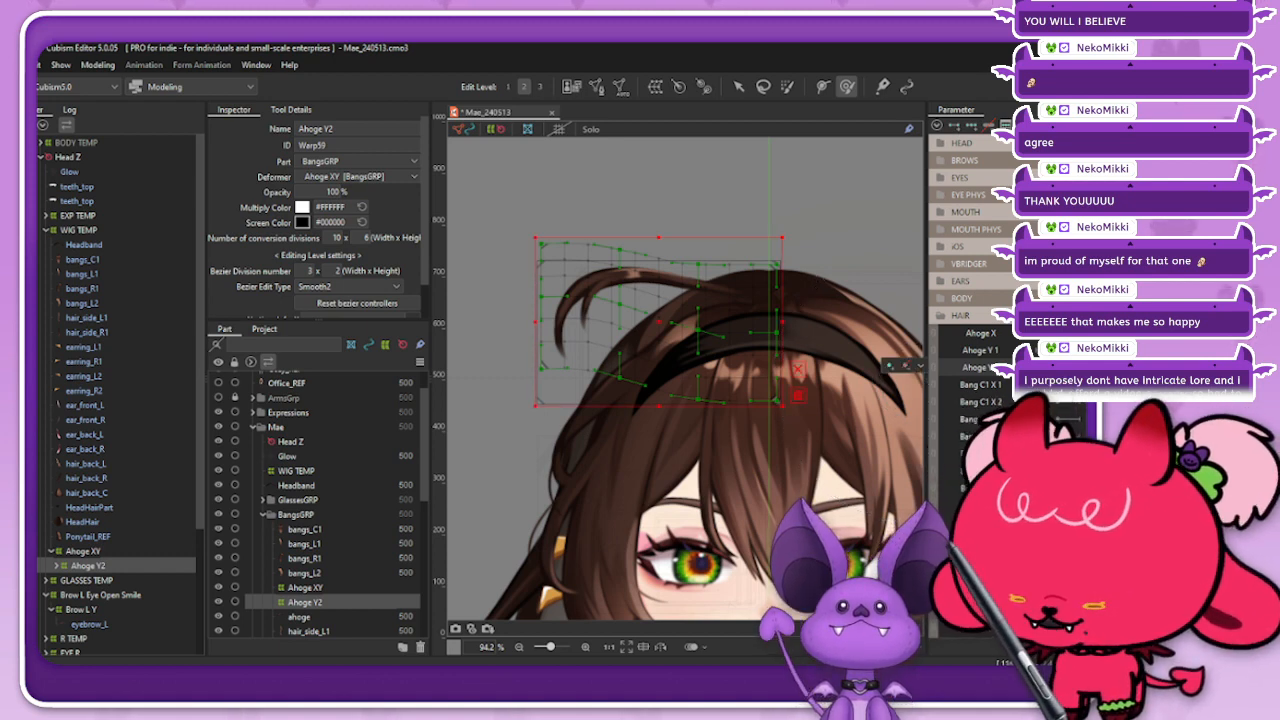
pyautogui.moveTo(1083, 367); pyautogui.dragTo(1055, 367)
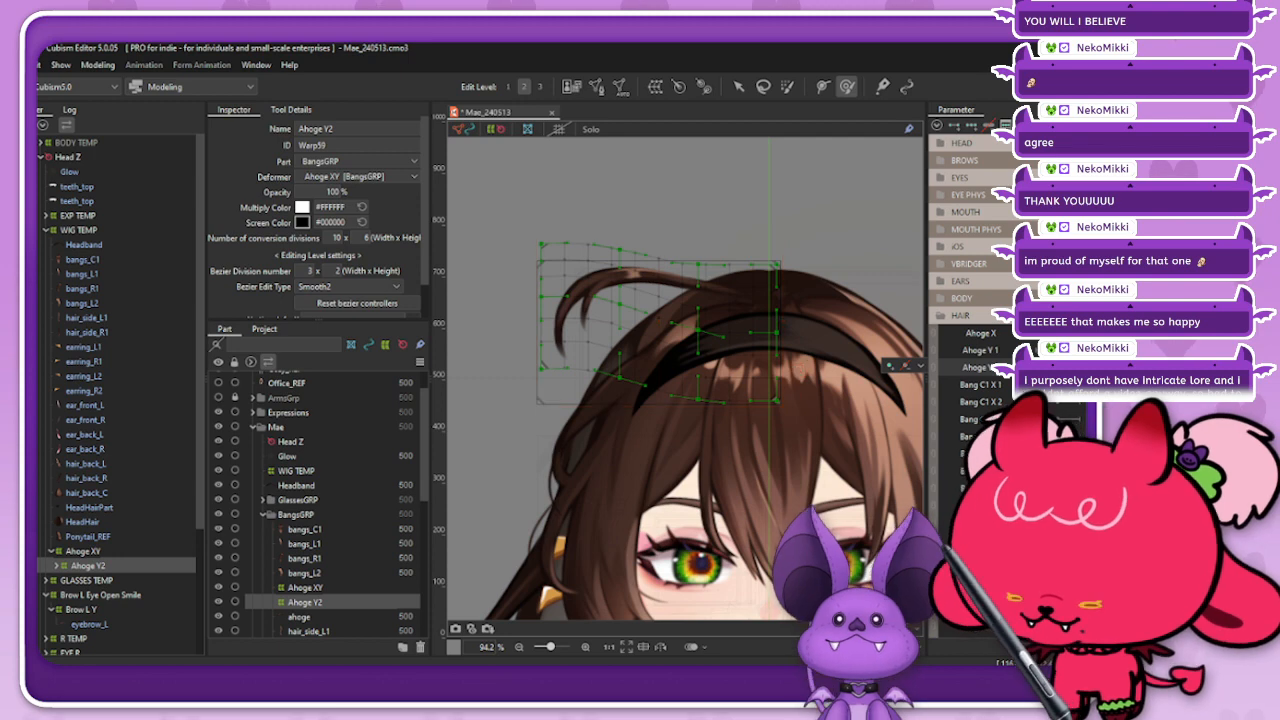
pyautogui.moveTo(556, 354); pyautogui.dragTo(556, 316)
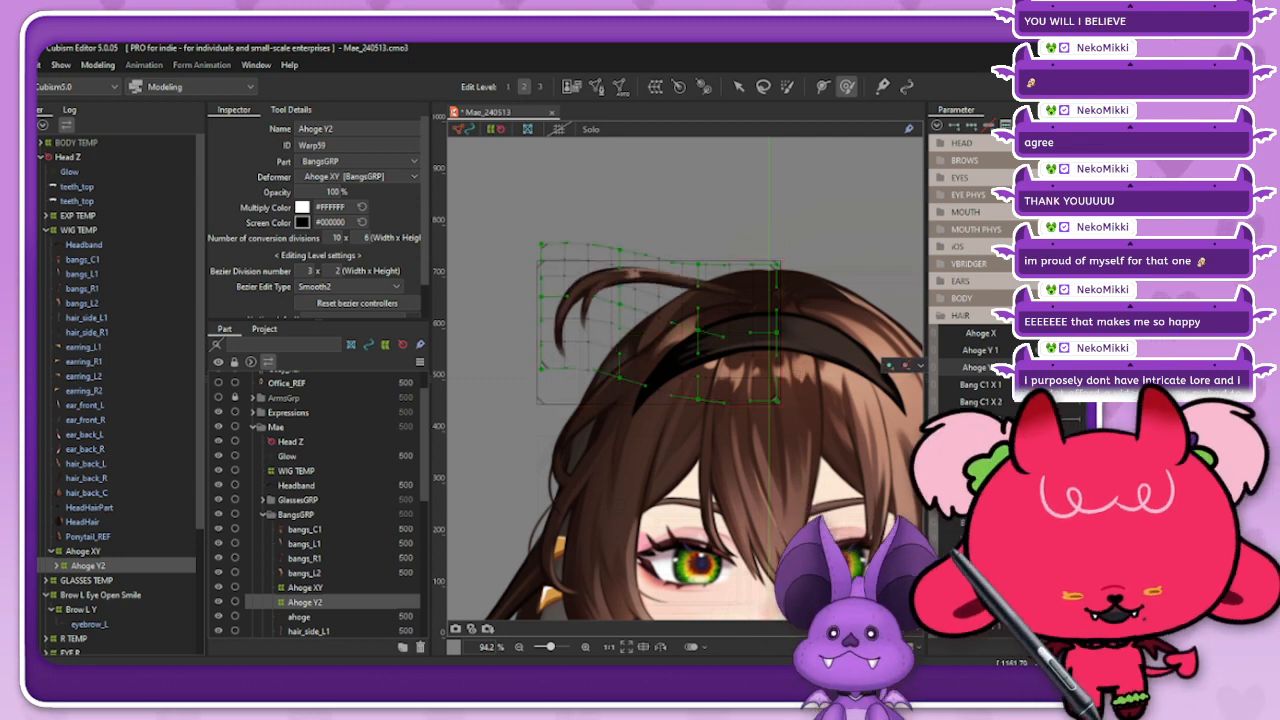
pyautogui.moveTo(1077, 367); pyautogui.dragTo(1057, 367)
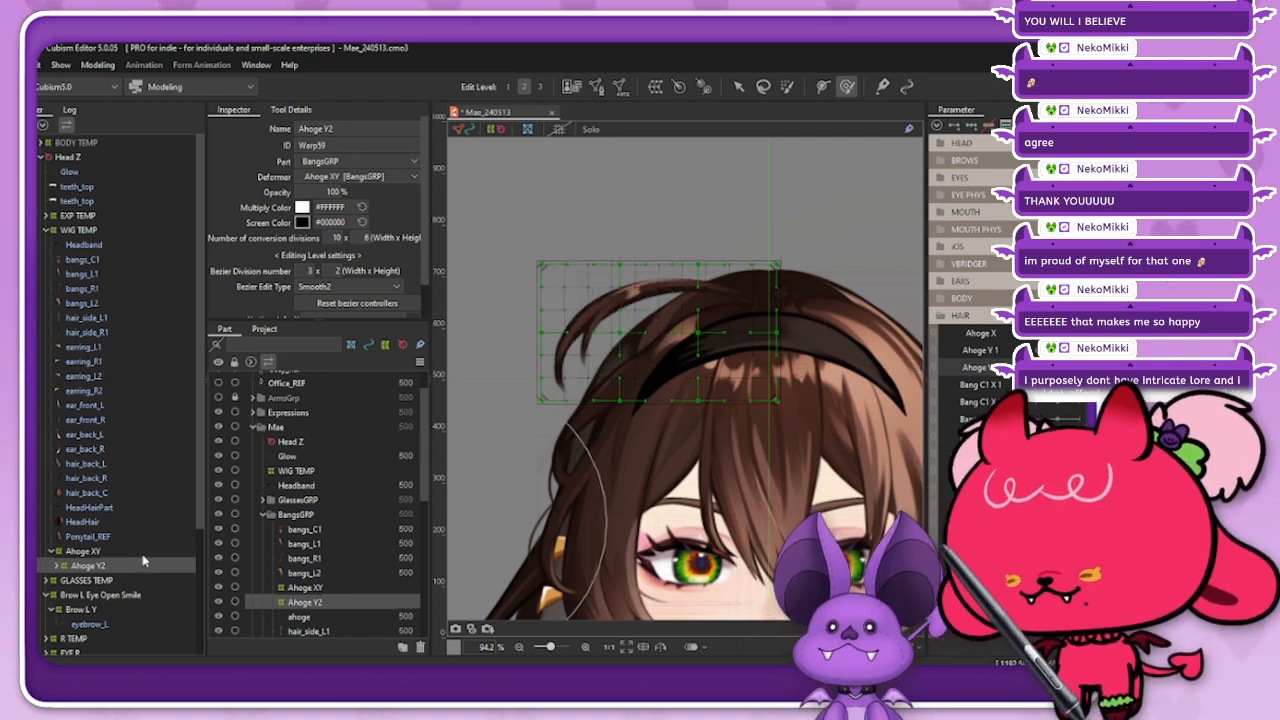
# Step: Blend the lifted ahoge form into the opposite keyform of the Ahoge Y 2 parameter with a compatibility of -100
pyautogui.click(1077, 367)
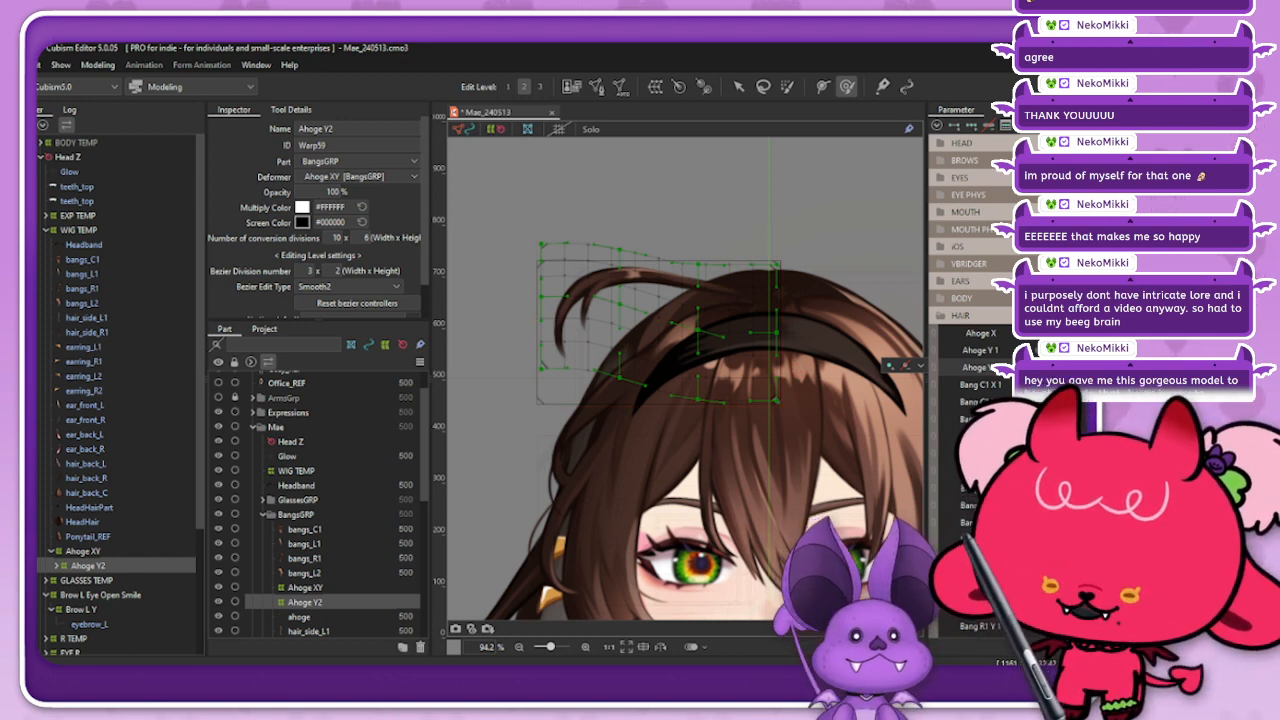
pyautogui.click(1057, 367)
pyautogui.hotkey('ctrl', 'a')
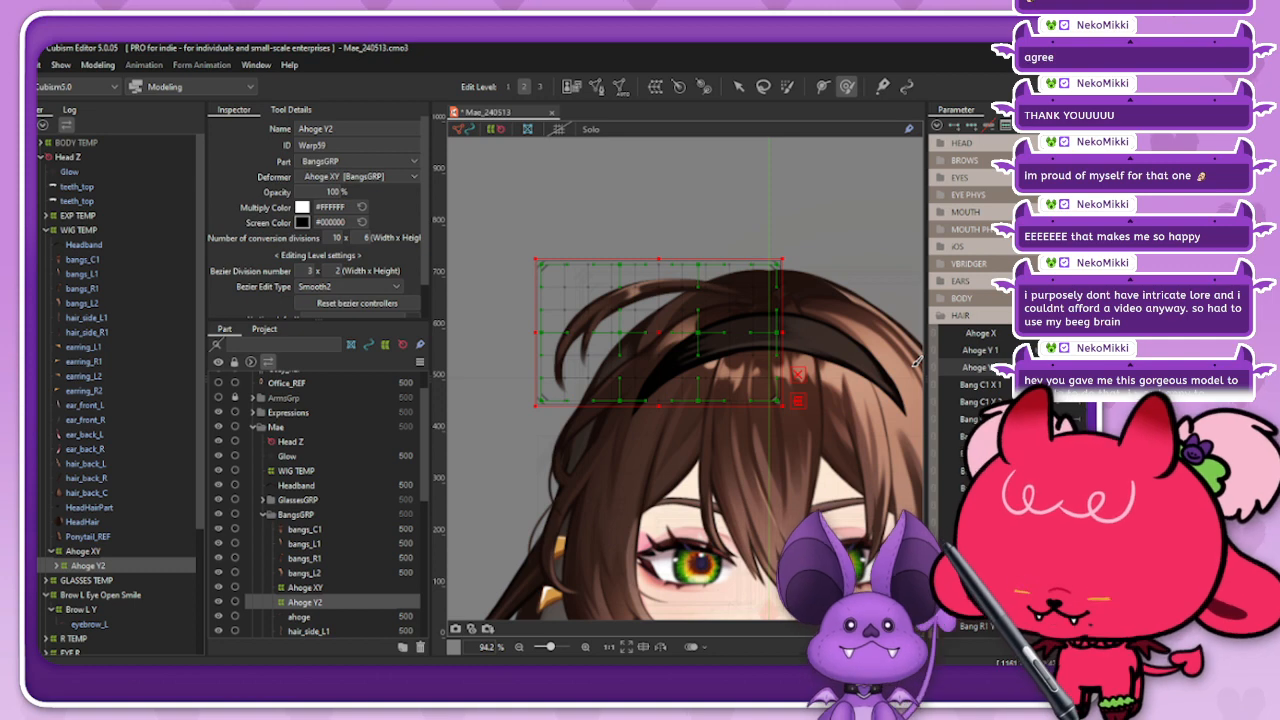
pyautogui.hotkey('ctrl', 'b')
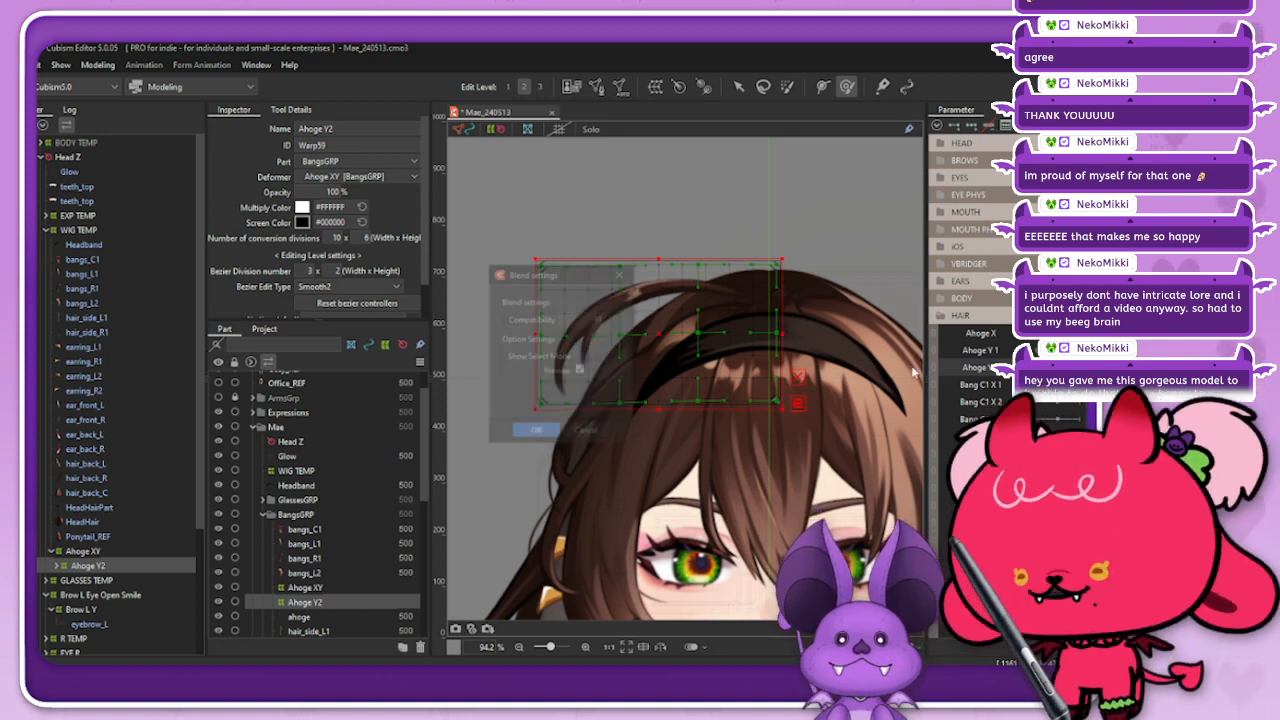
pyautogui.doubleClick(597, 318)
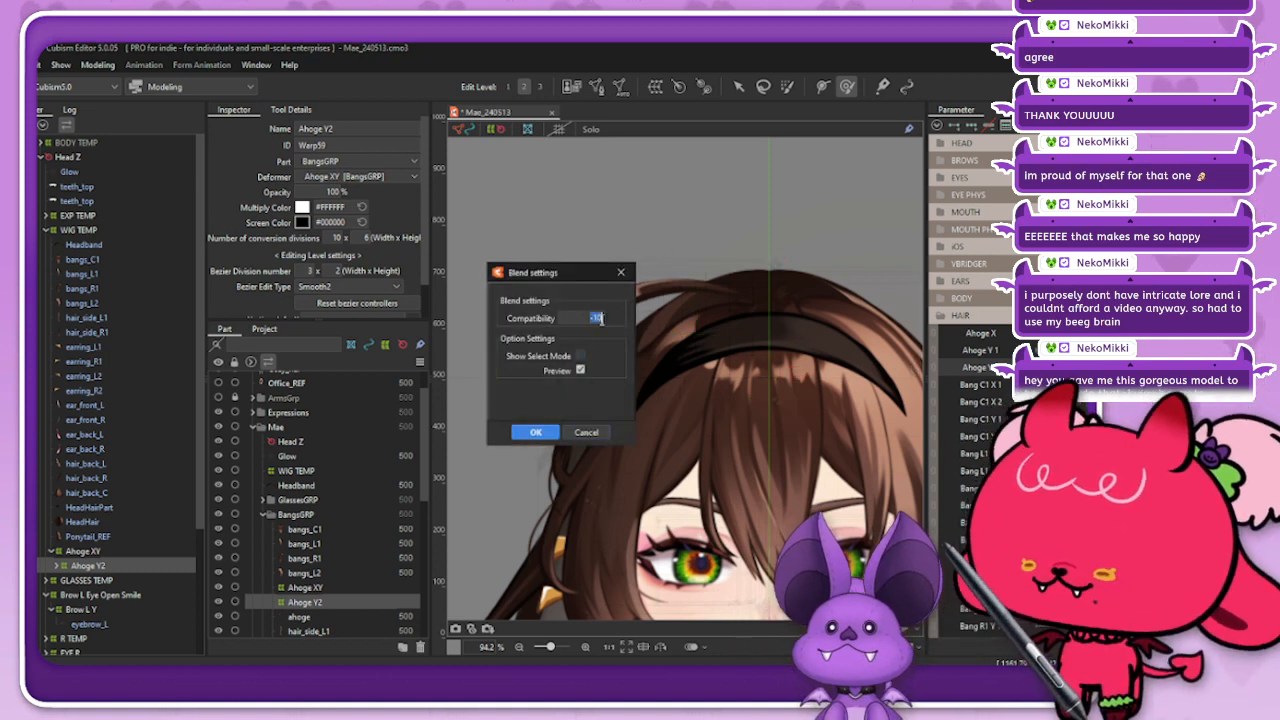
pyautogui.write('-100')
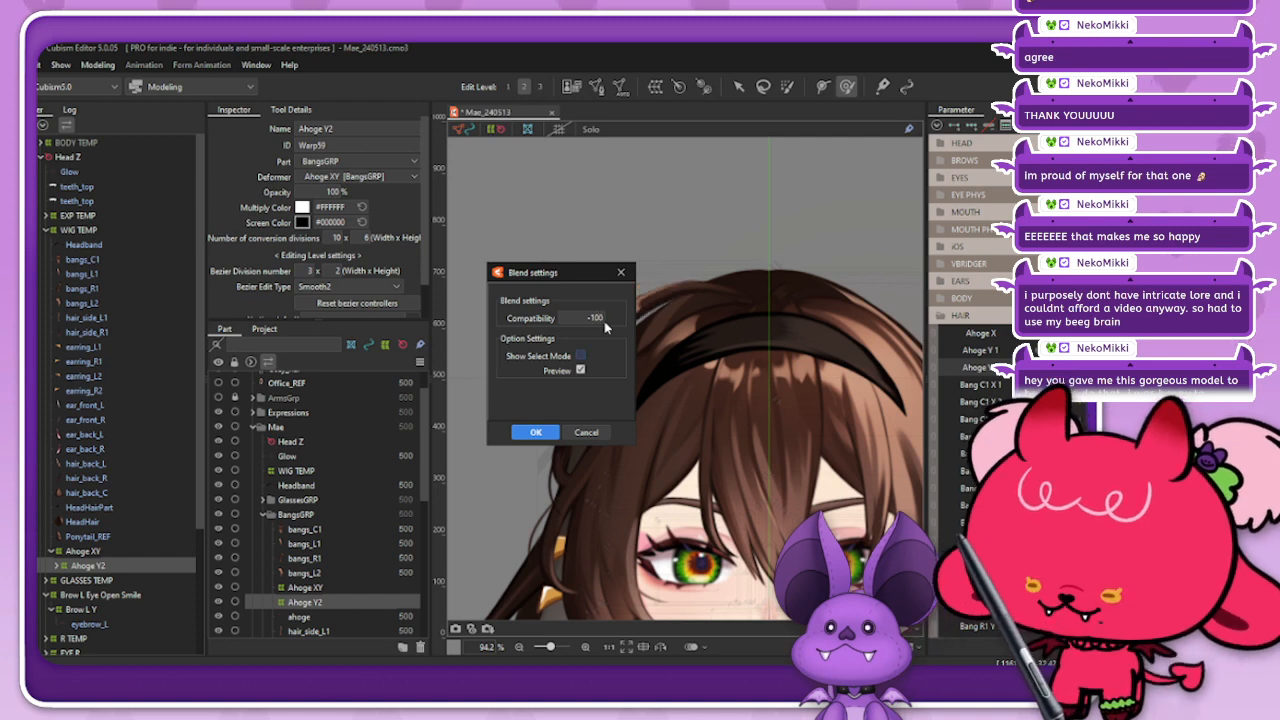
pyautogui.click(535, 432)
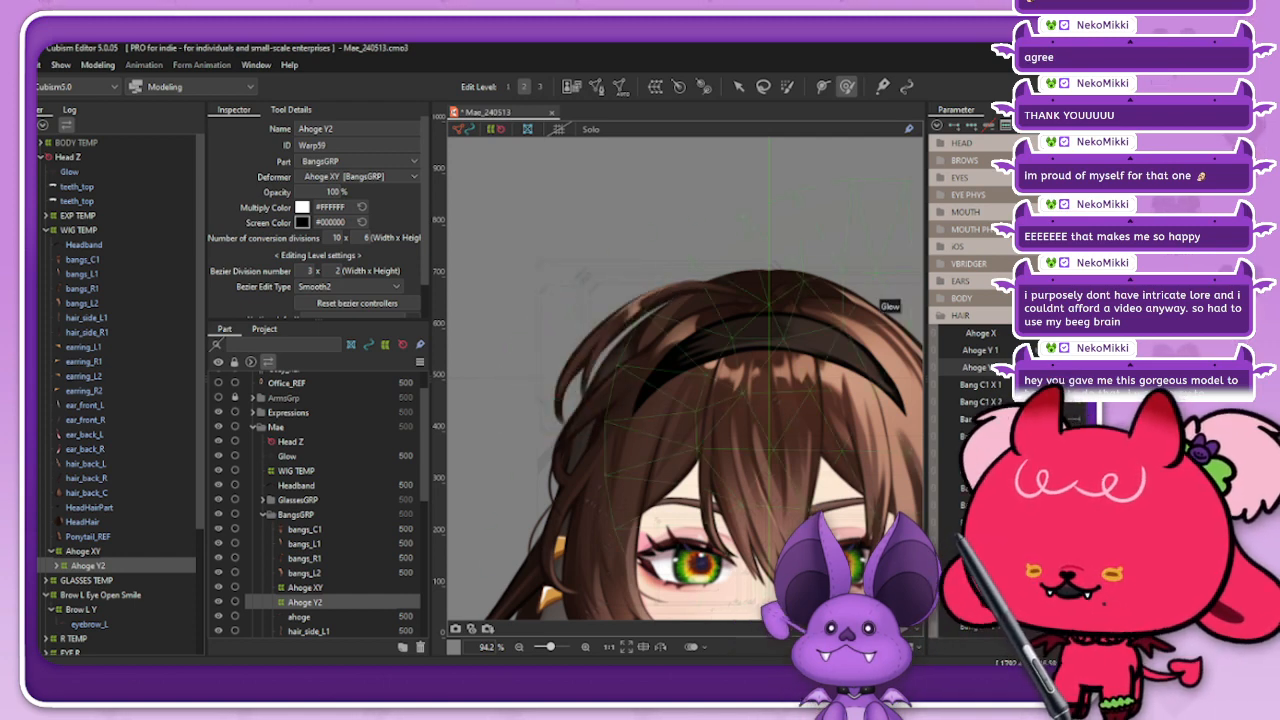
# Step: Scrub the Ahoge Y 2 parameter to examine the ahoge's vertical swing, and check the Ahoge XY and Ahoge Y2 deformers
pyautogui.moveTo(1050, 368)
pyautogui.mouseDown()
pyautogui.moveTo(1072, 368)
pyautogui.moveTo(1030, 368)
pyautogui.mouseUp()
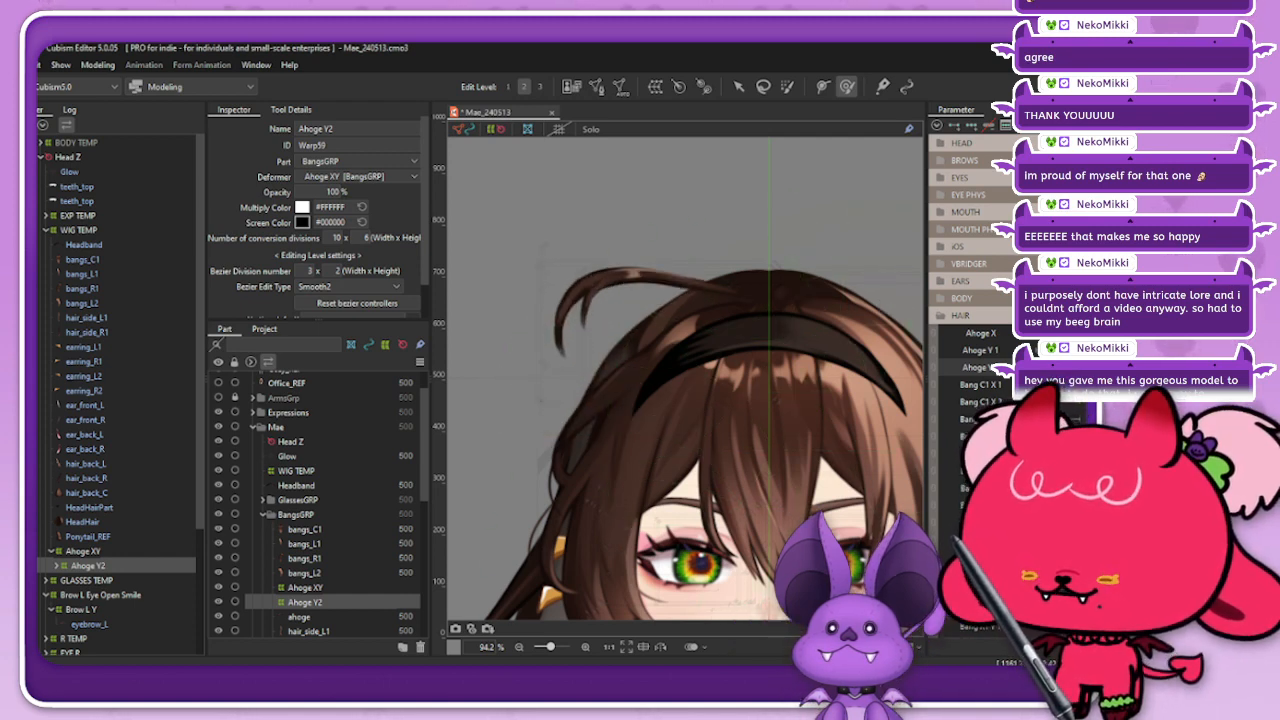
pyautogui.click(1050, 368)
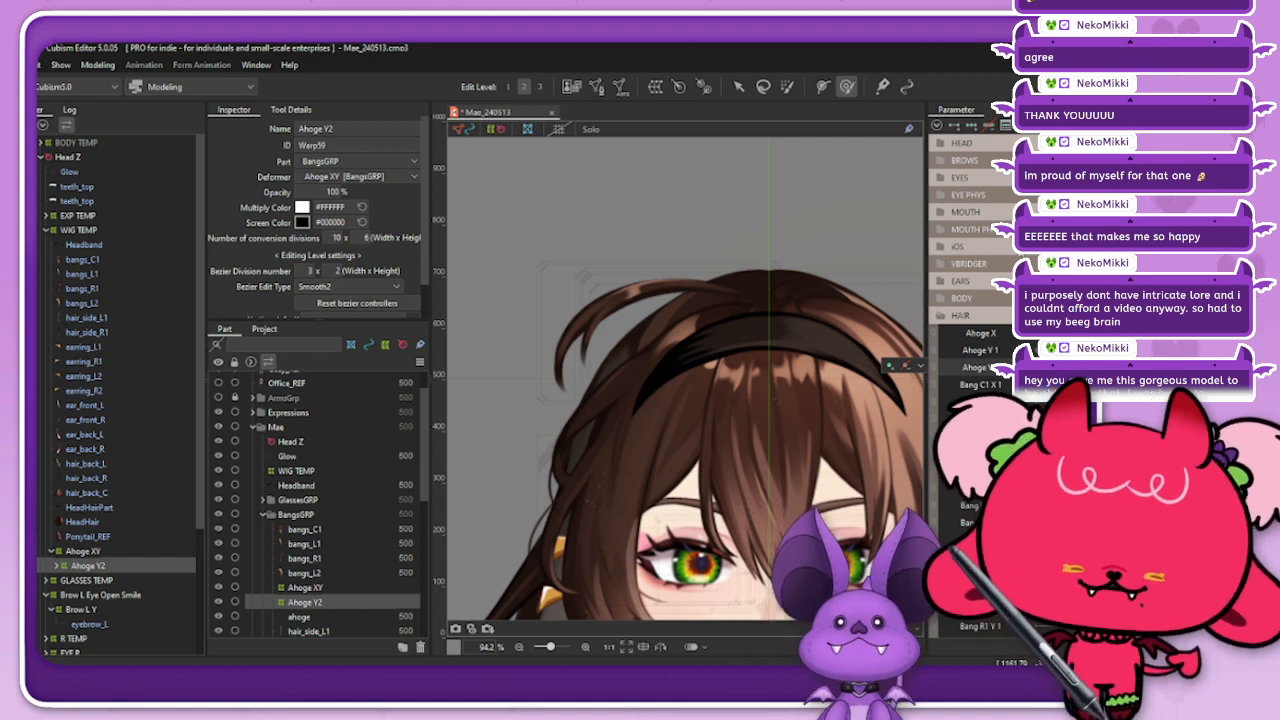
pyautogui.click(104, 552)
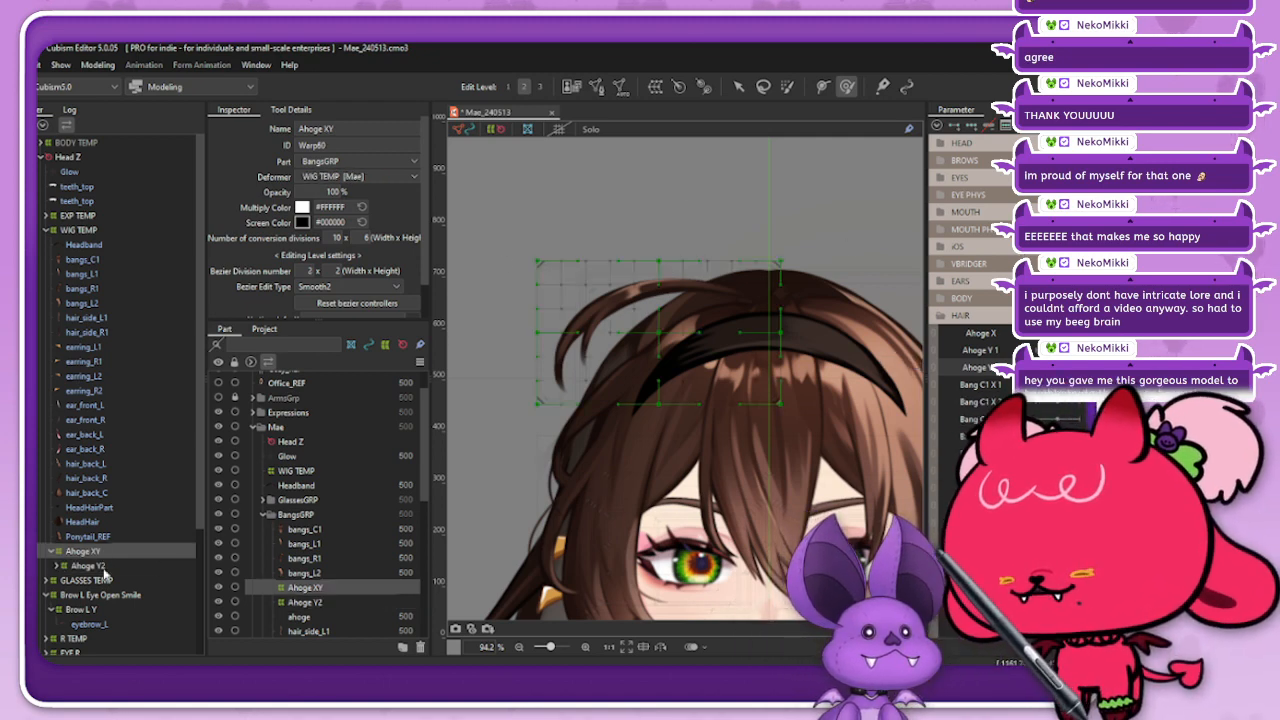
pyautogui.click(103, 569)
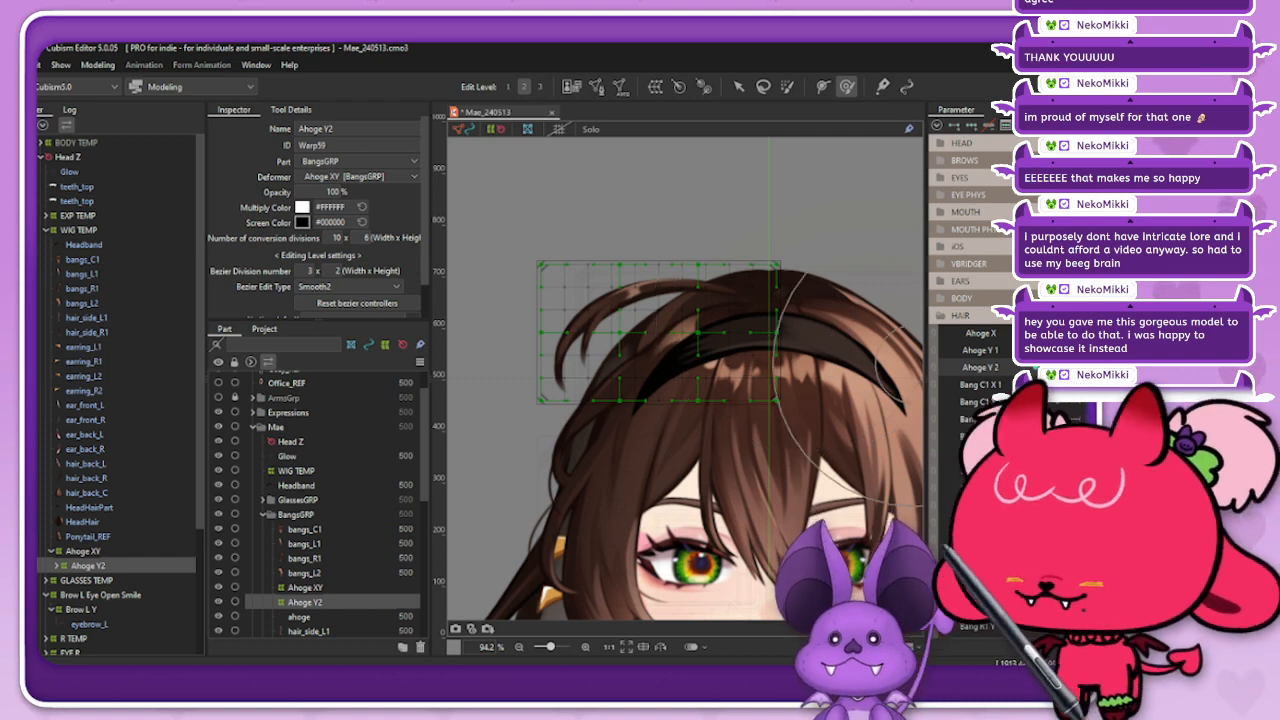
# Step: Nudge the ahoge's tip upward on the Ahoge Y2 grid and scrub the Ahoge Y 2 parameter to check it
pyautogui.moveTo(562, 346); pyautogui.dragTo(563, 333)
pyautogui.moveTo(1058, 367)
pyautogui.mouseDown()
pyautogui.moveTo(1026, 367)
pyautogui.moveTo(1076, 367)
pyautogui.moveTo(1052, 367)
pyautogui.mouseUp()
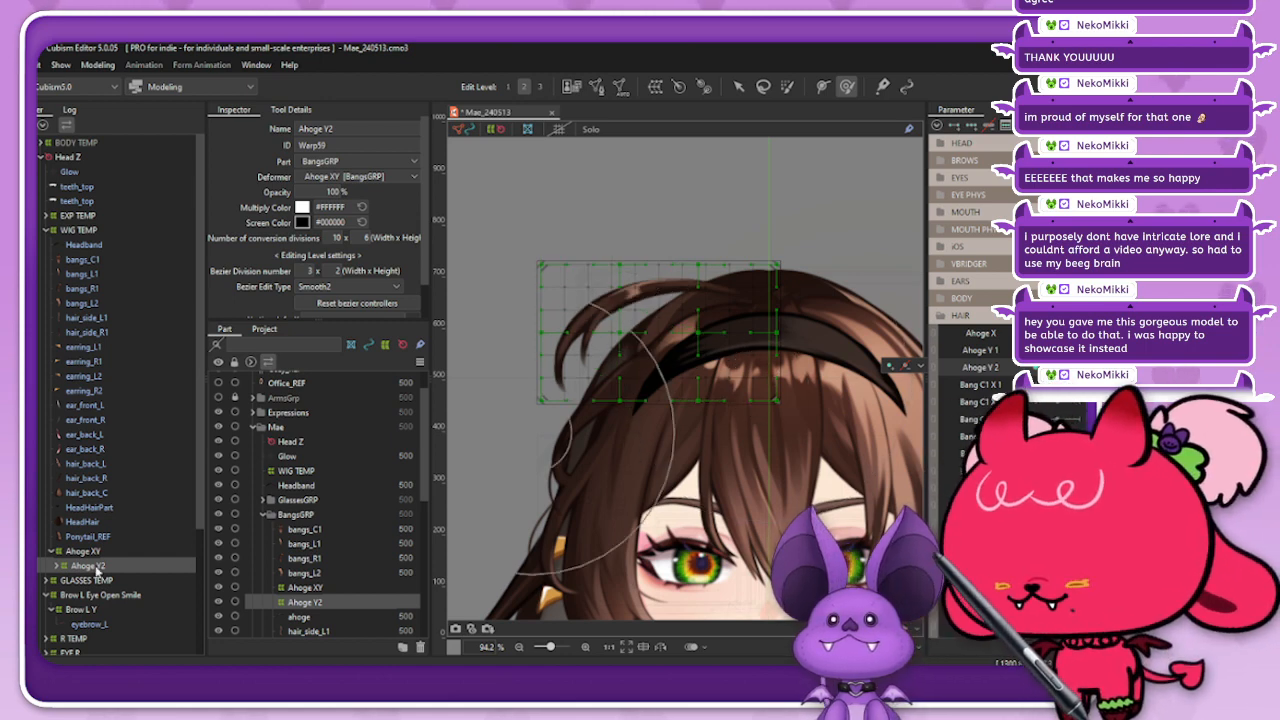
# Step: Brush the free end of the Ahoge XY deformer's grid upward to lift the whole ahoge for the Ahoge Y 1 keyform
pyautogui.click(83, 551)
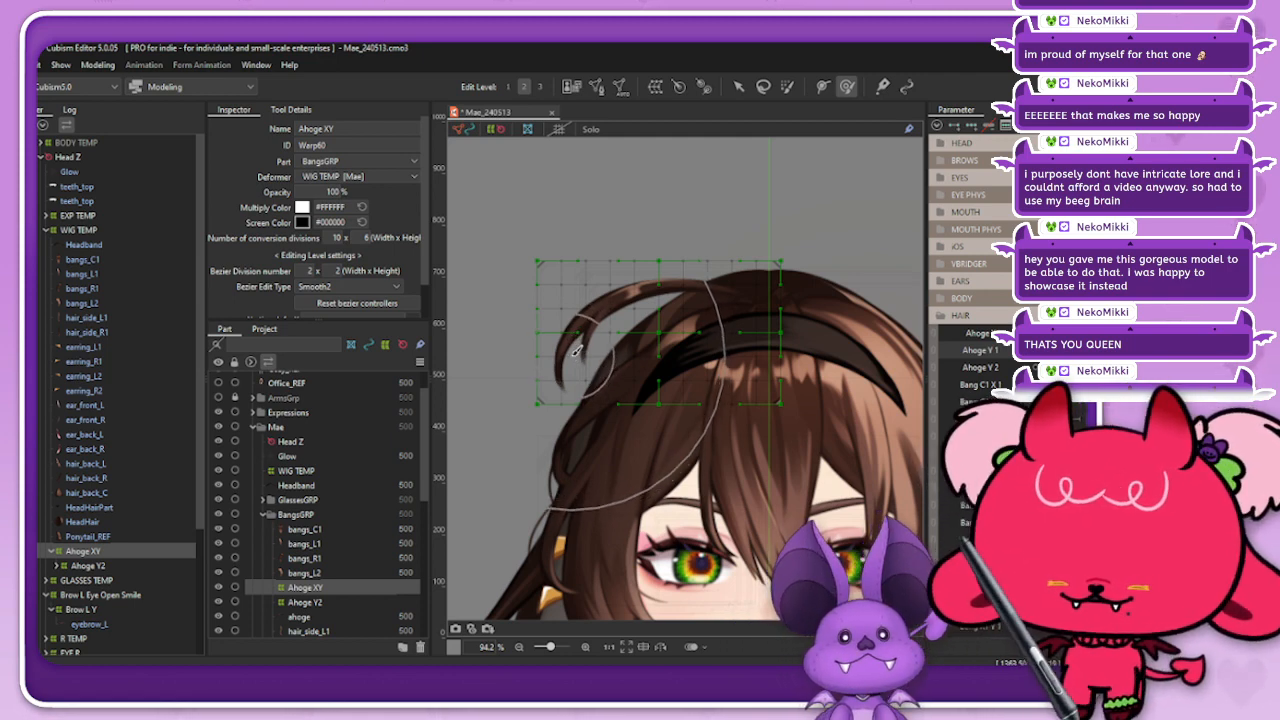
pyautogui.moveTo(580, 352); pyautogui.dragTo(587, 266)
pyautogui.hotkey('ctrl', 'z')
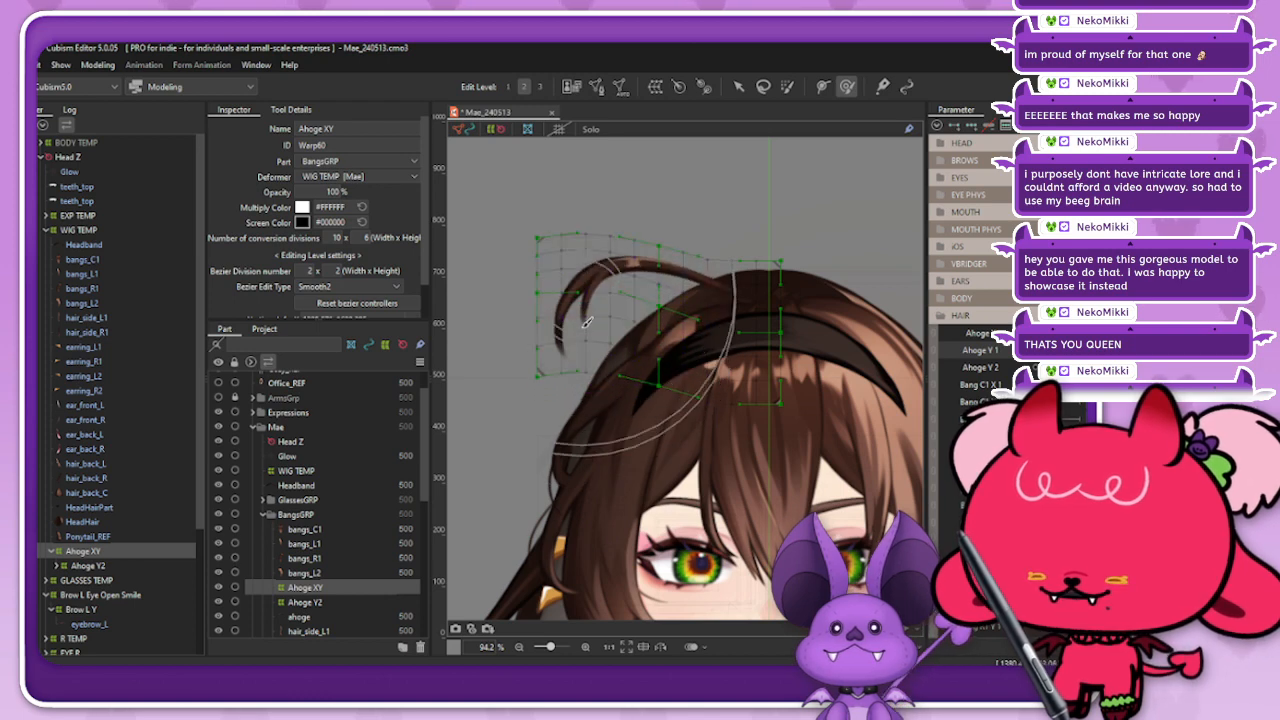
pyautogui.moveTo(586, 318); pyautogui.dragTo(585, 303)
pyautogui.moveTo(576, 384)
pyautogui.mouseDown()
pyautogui.moveTo(575, 370)
pyautogui.moveTo(570, 380)
pyautogui.mouseUp()
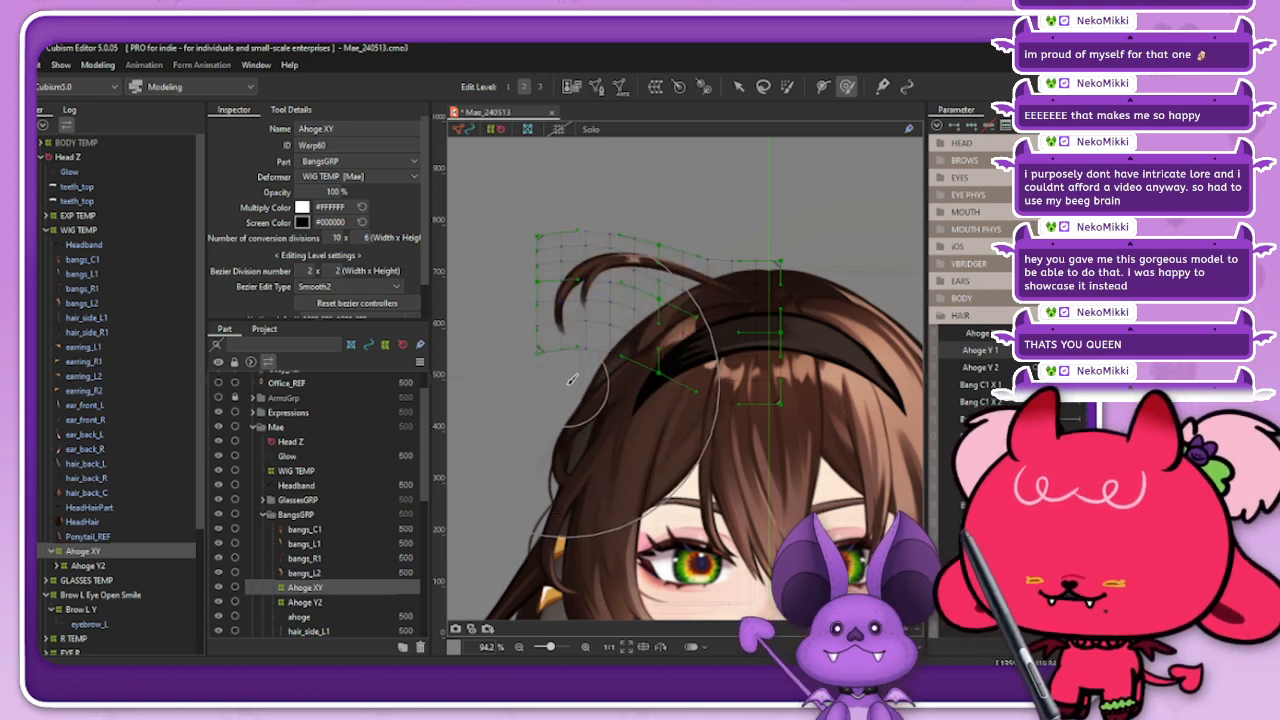
pyautogui.moveTo(577, 267); pyautogui.dragTo(592, 274)
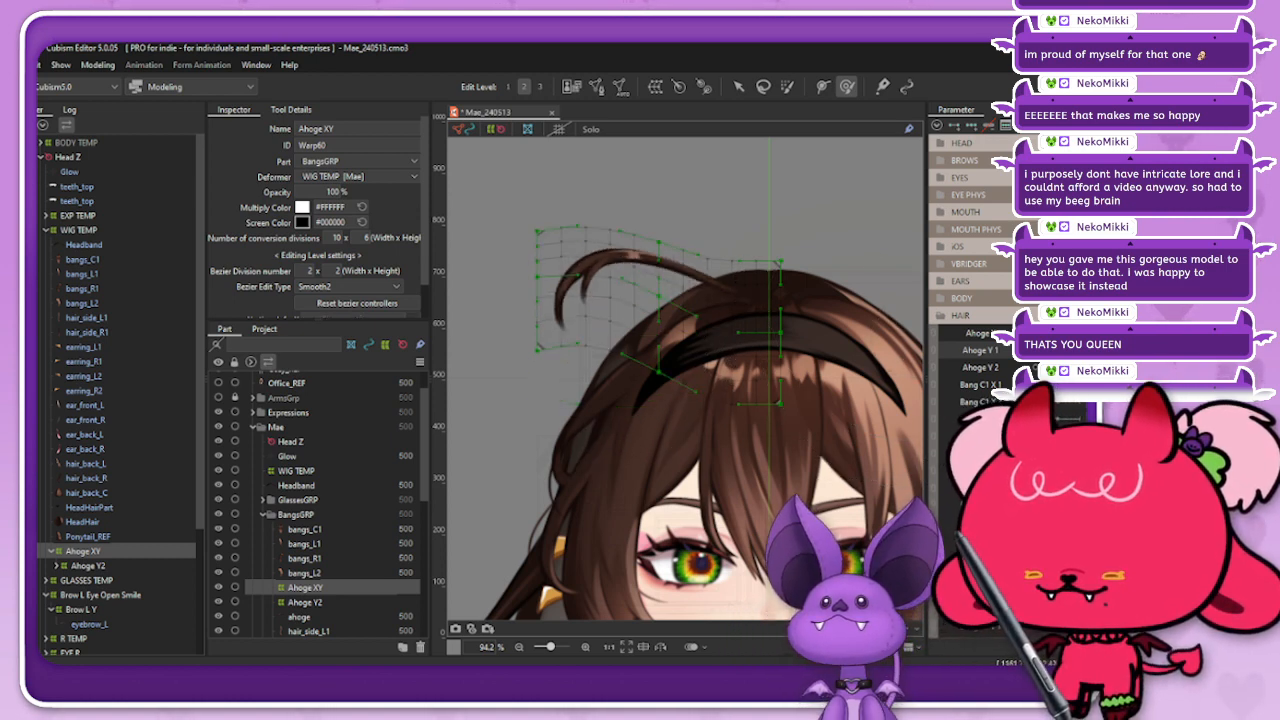
# Step: Smooth the lifted Ahoge XY grid with the deform brush, raising its upper edge and lower outer corner slightly
pyautogui.moveTo(603, 229); pyautogui.dragTo(606, 224)
pyautogui.moveTo(572, 289)
pyautogui.mouseDown()
pyautogui.moveTo(577, 240)
pyautogui.moveTo(590, 256)
pyautogui.mouseUp()
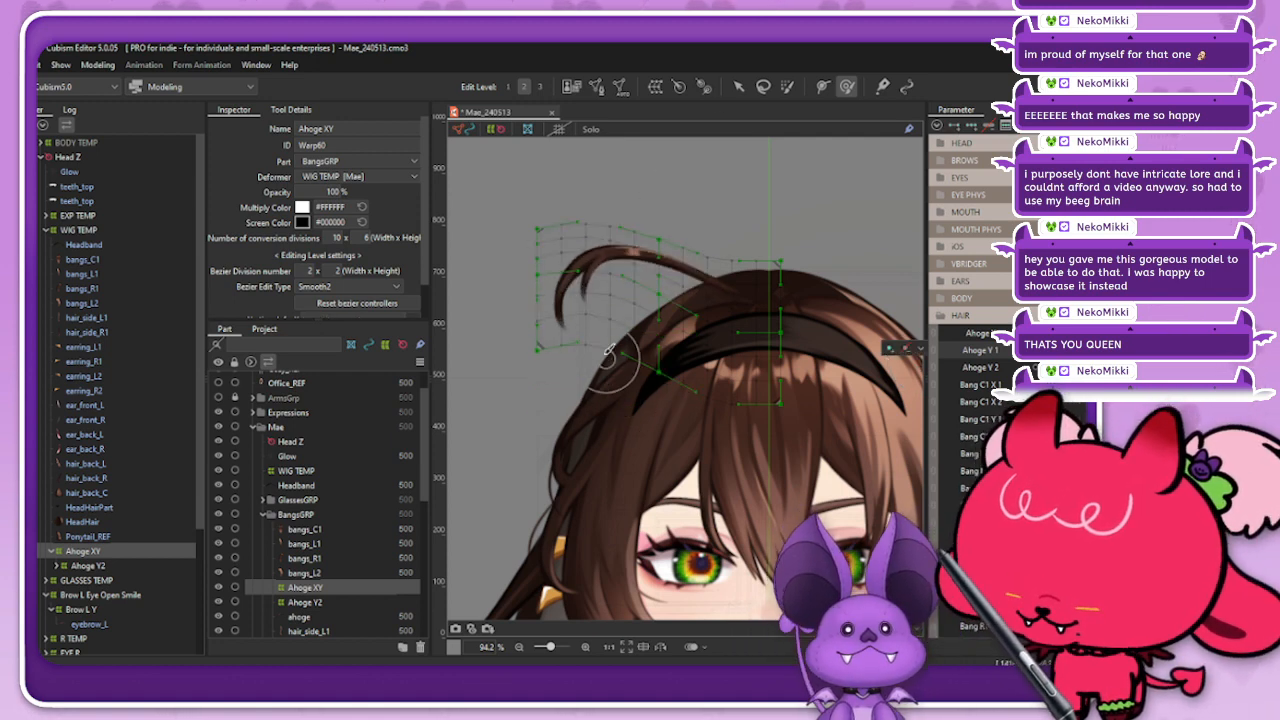
pyautogui.moveTo(591, 374); pyautogui.dragTo(572, 355)
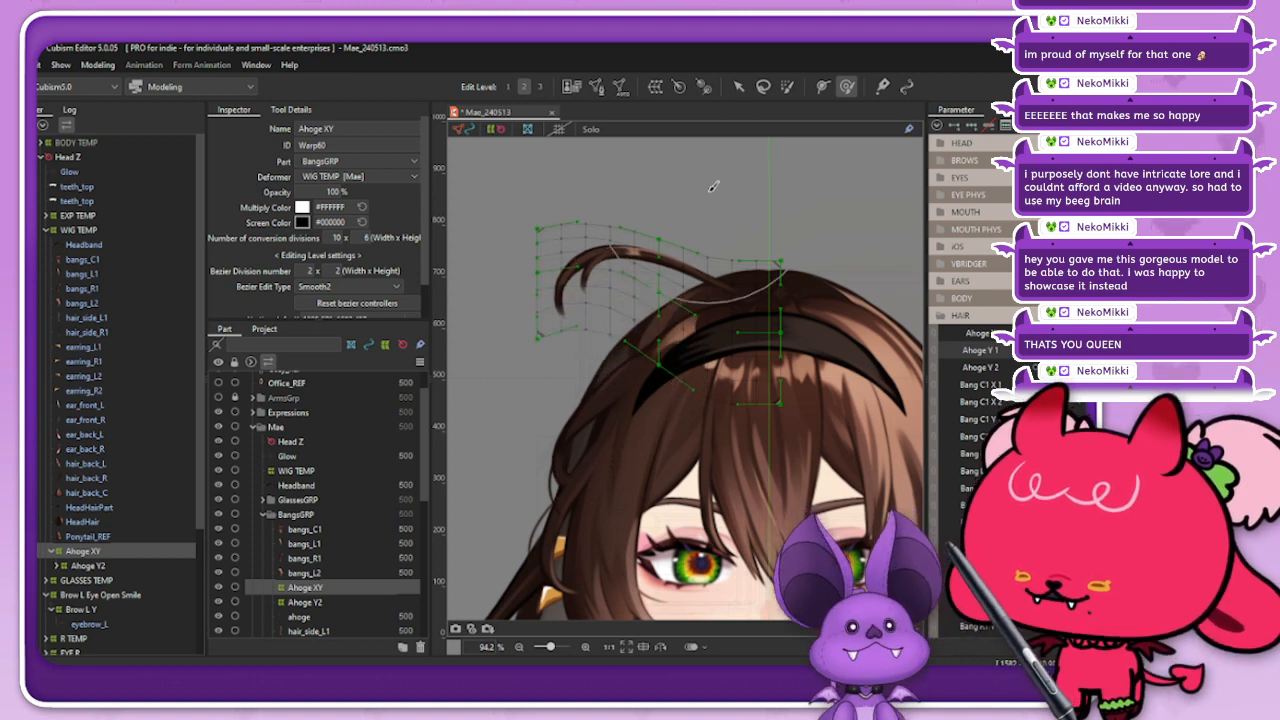
pyautogui.click(738, 86)
pyautogui.scroll(2, 511, 282)
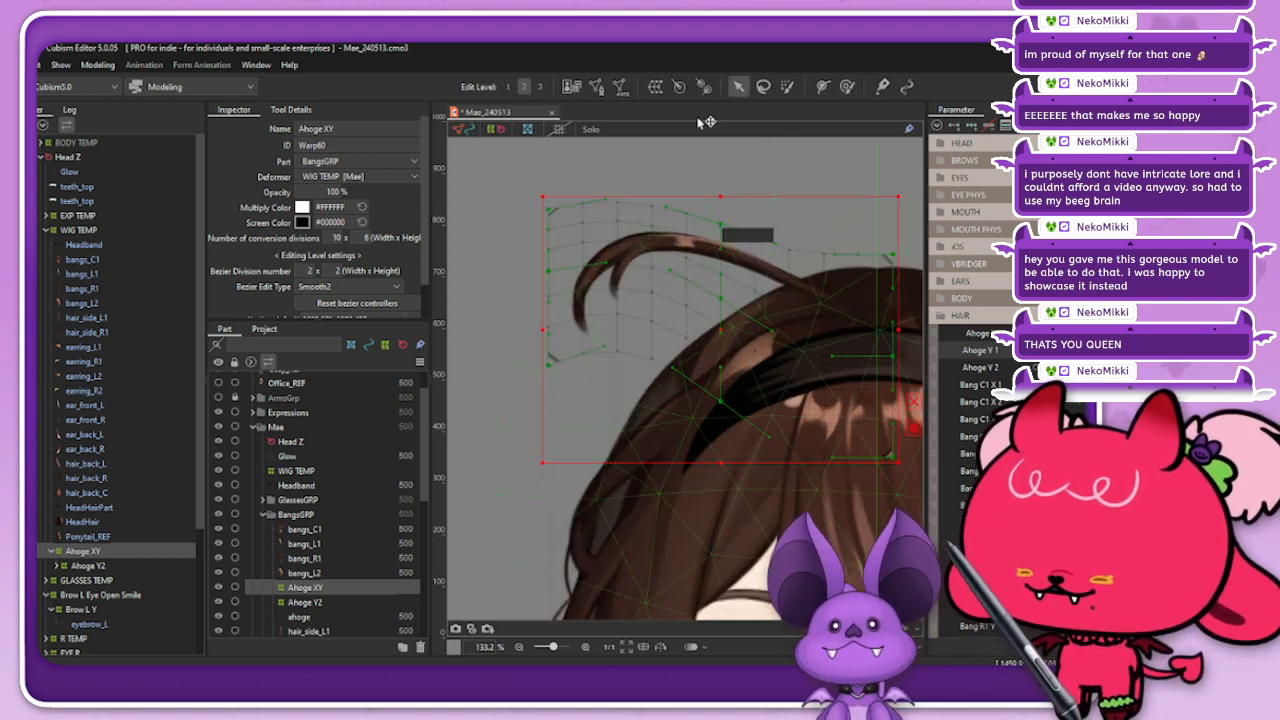
pyautogui.click(846, 86)
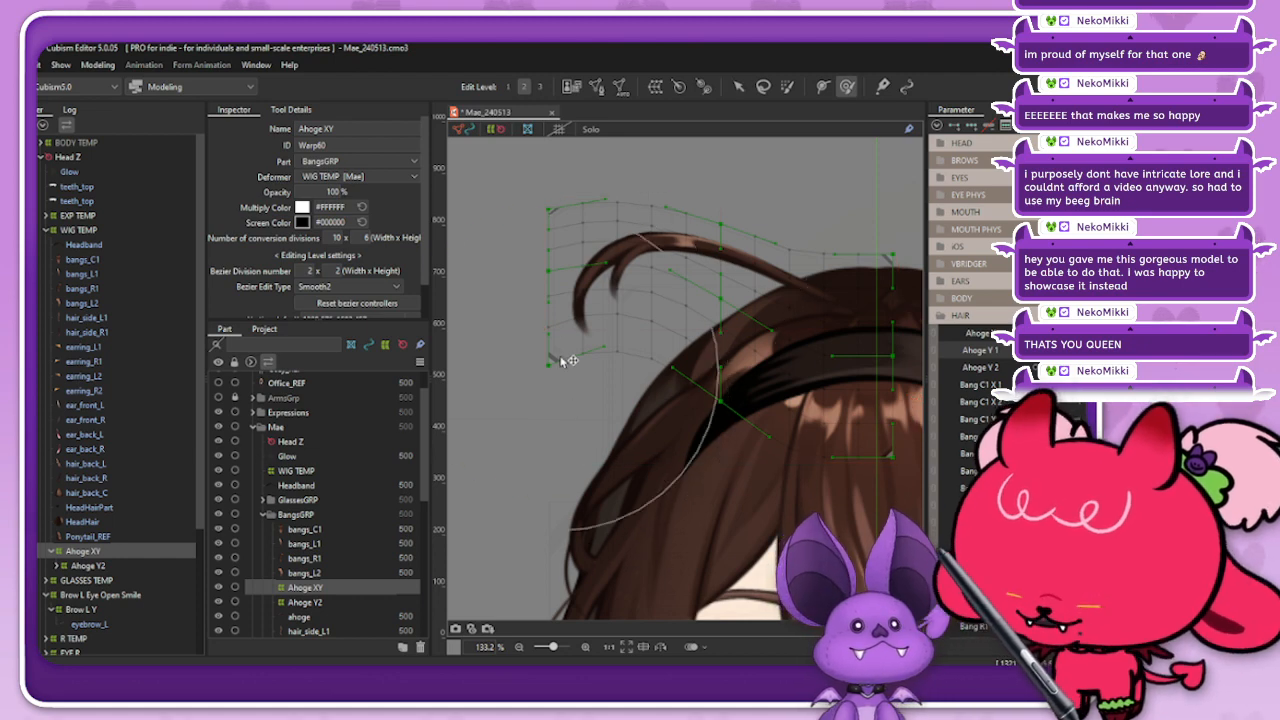
pyautogui.moveTo(558, 357); pyautogui.dragTo(620, 240)
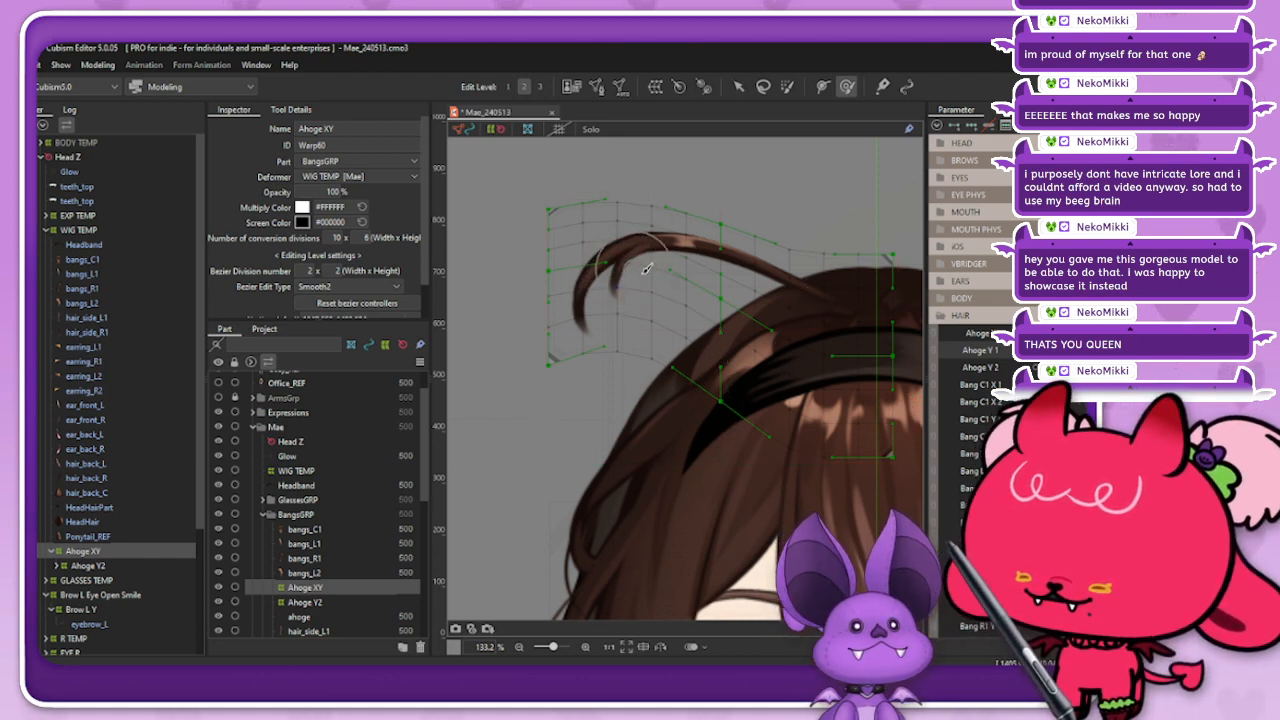
# Step: Set the Ahoge XY deformer's Bezier division width to 4 and pull the control points on its free edge outward
pyautogui.click(738, 87)
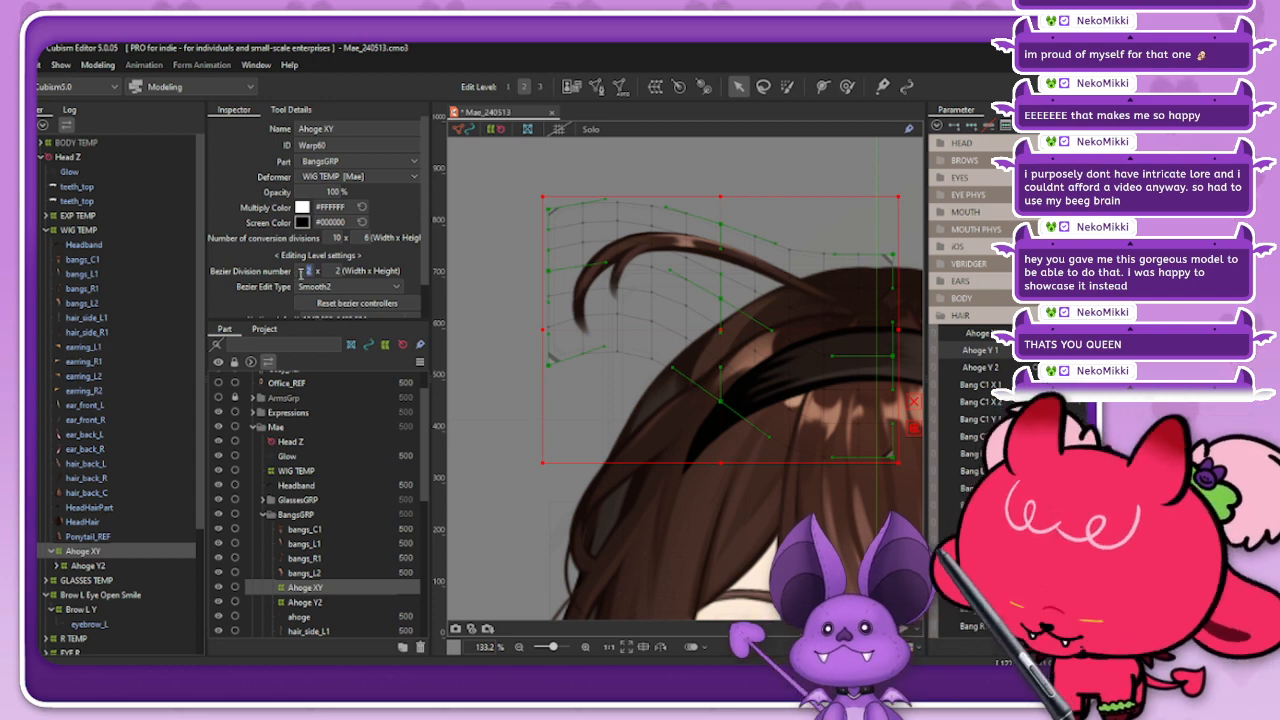
pyautogui.press('Return')
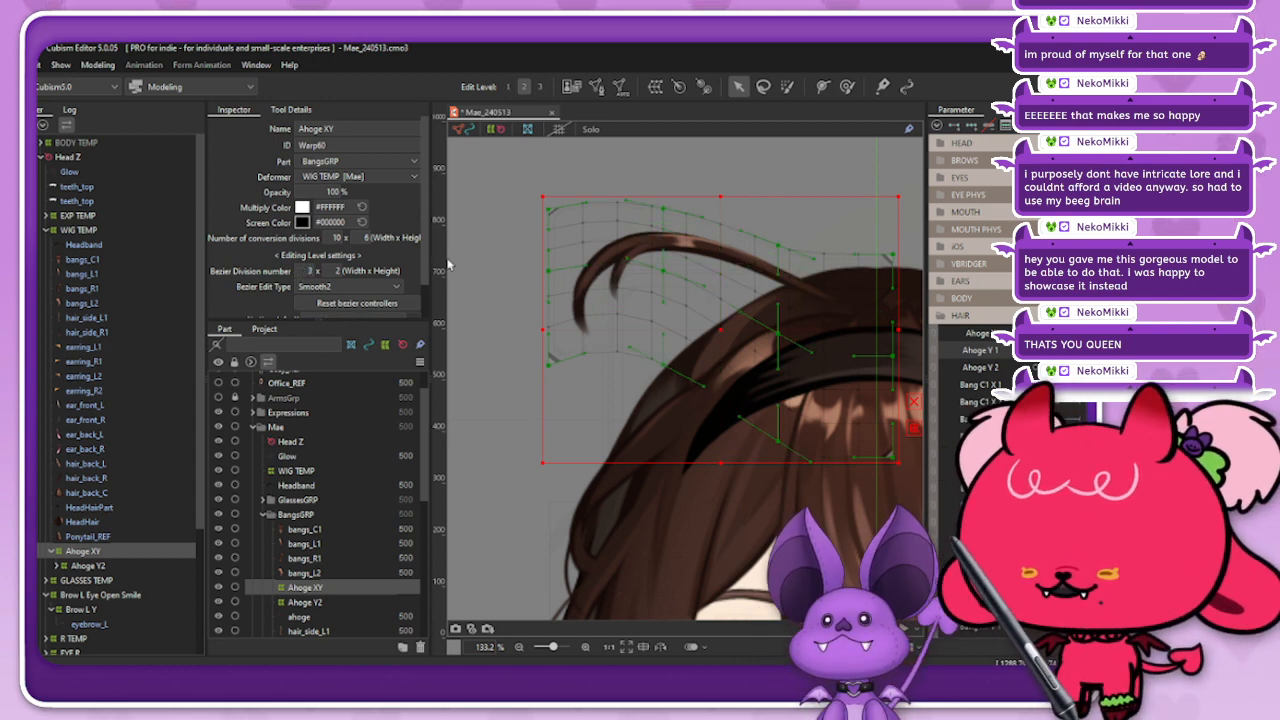
pyautogui.write('4')
pyautogui.press('Return')
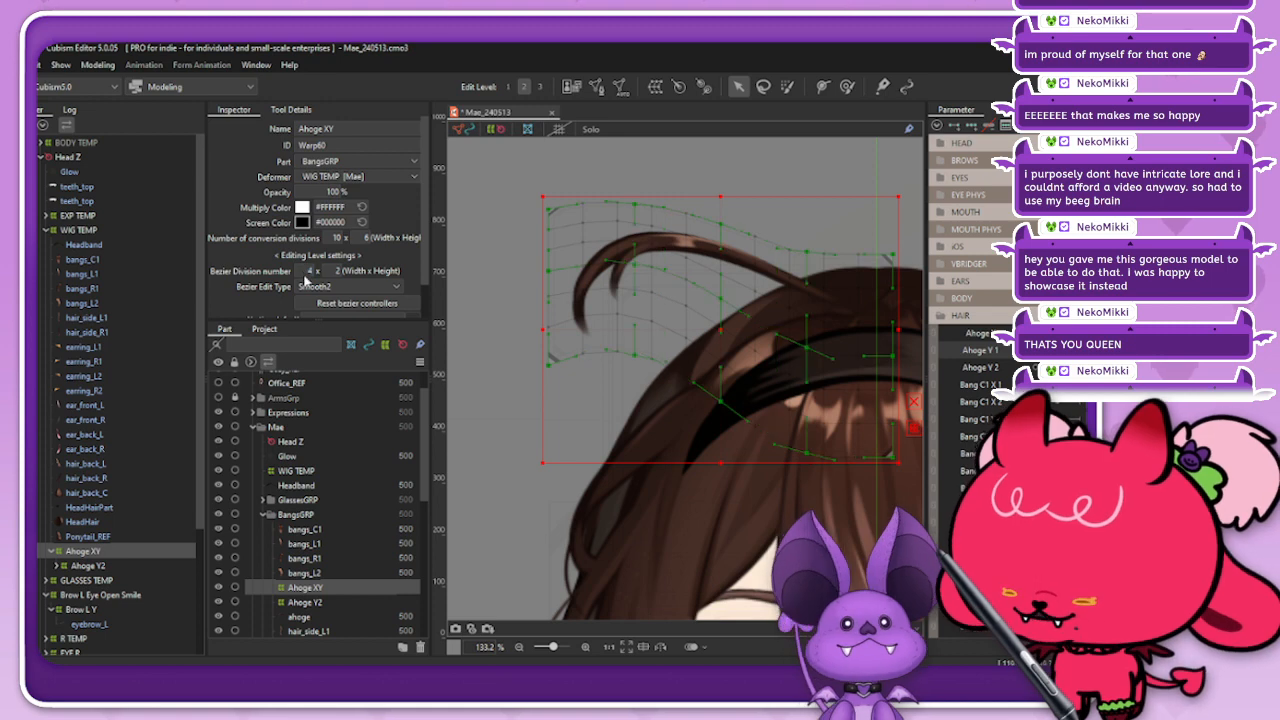
pyautogui.moveTo(552, 277); pyautogui.dragTo(534, 274)
pyautogui.moveTo(548, 365); pyautogui.dragTo(541, 366)
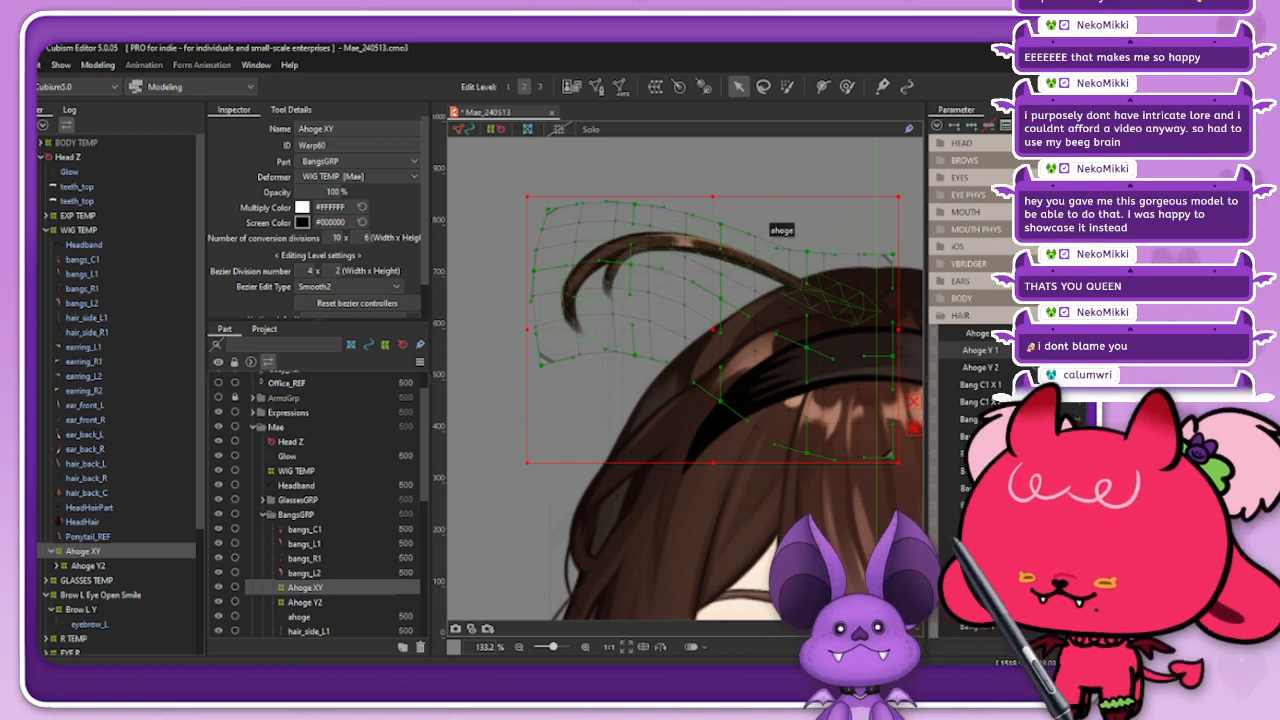
# Step: Blend the lifted Ahoge XY form into the opposite keyform of the Ahoge Y 1 parameter with a compatibility of -100
pyautogui.click(1055, 350)
pyautogui.moveTo(1055, 350)
pyautogui.mouseDown()
pyautogui.moveTo(1082, 350)
pyautogui.moveTo(1055, 350)
pyautogui.mouseUp()
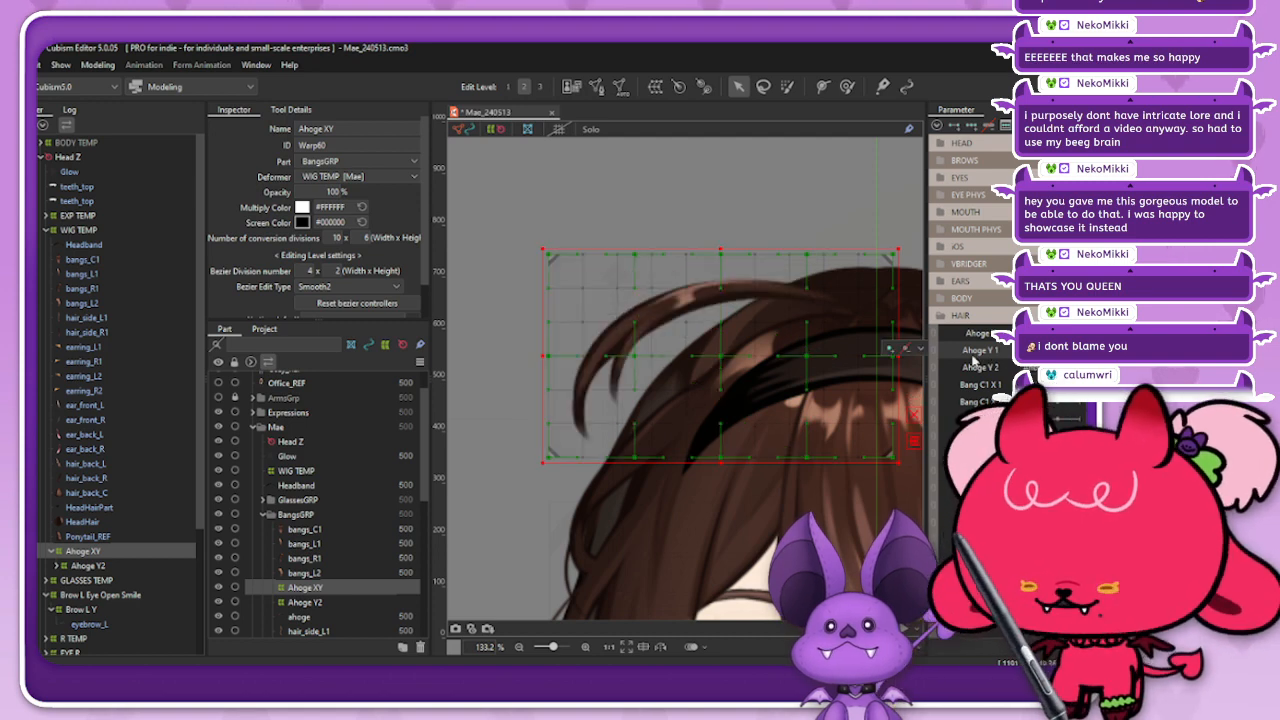
pyautogui.hotkey('ctrl', 'b')
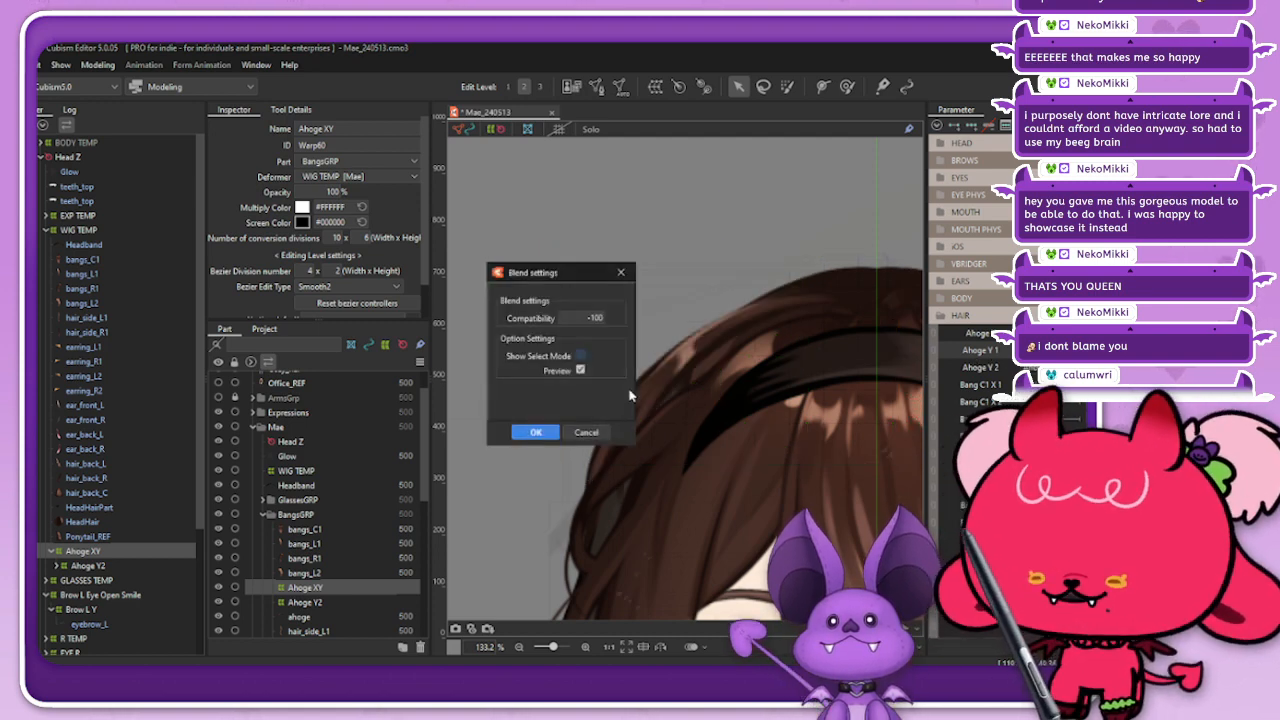
pyautogui.moveTo(561, 279); pyautogui.dragTo(462, 281)
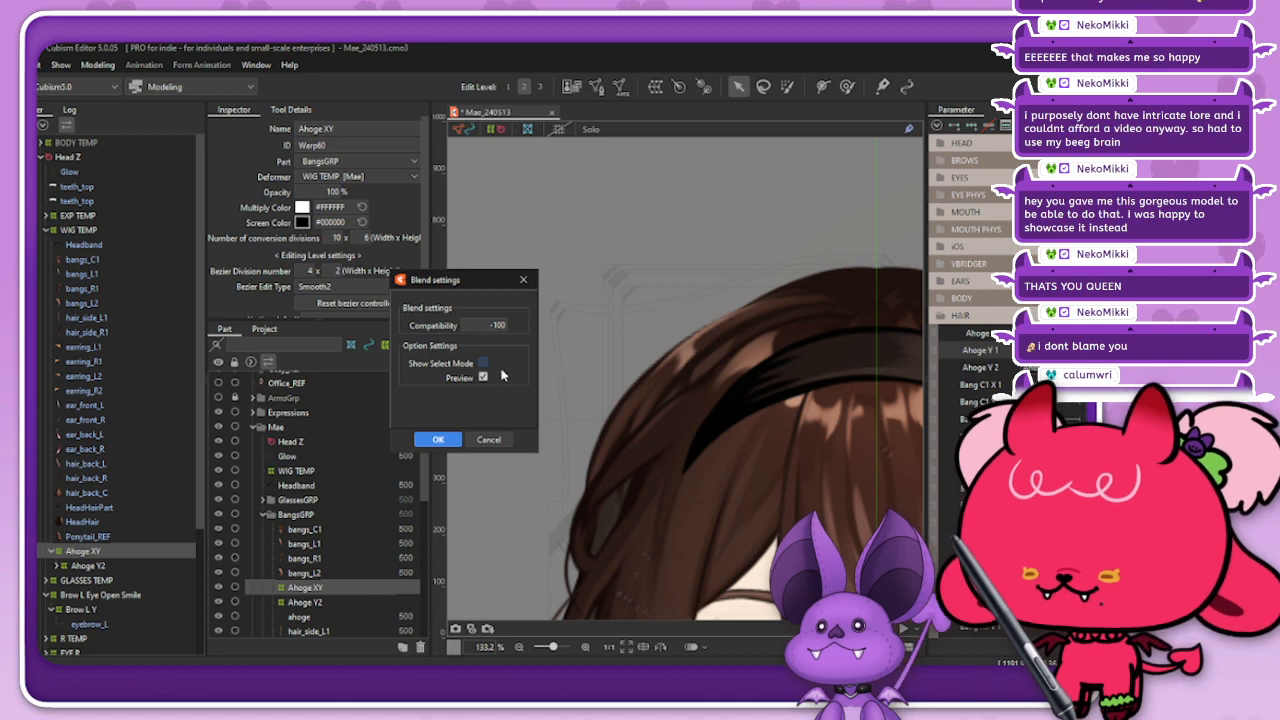
pyautogui.click(441, 440)
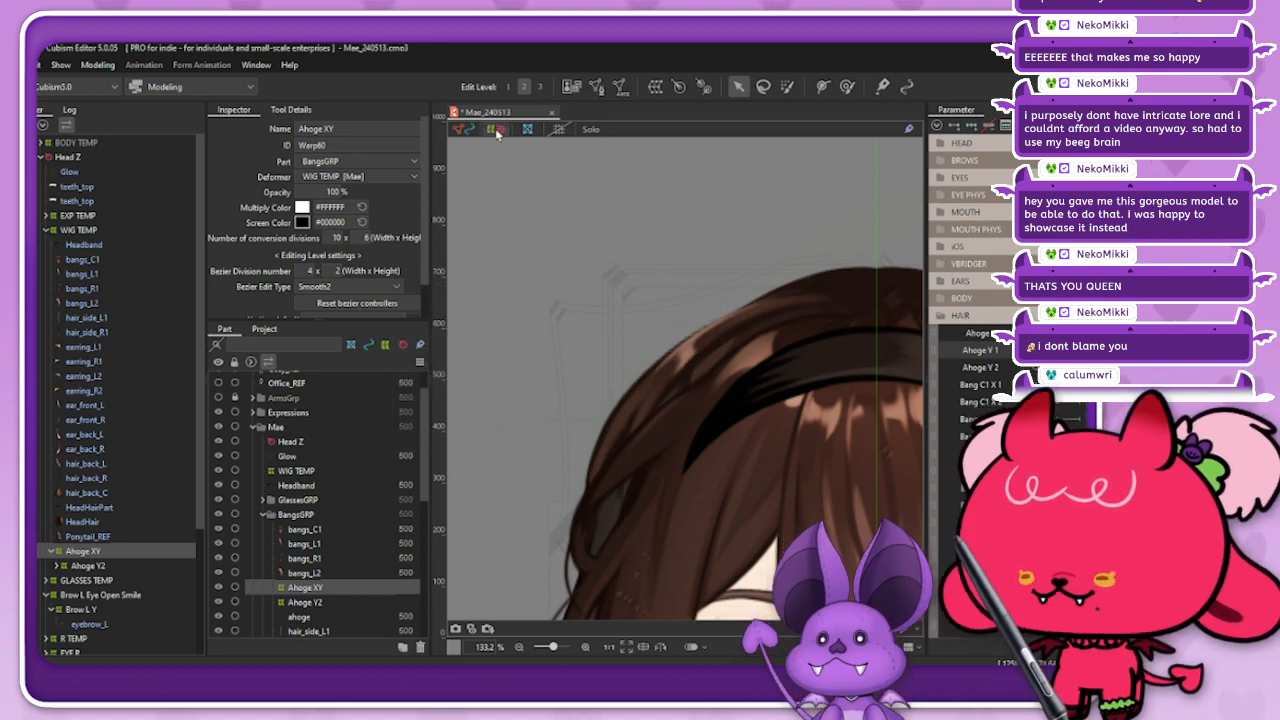
pyautogui.press('Escape')
pyautogui.click(85, 551)
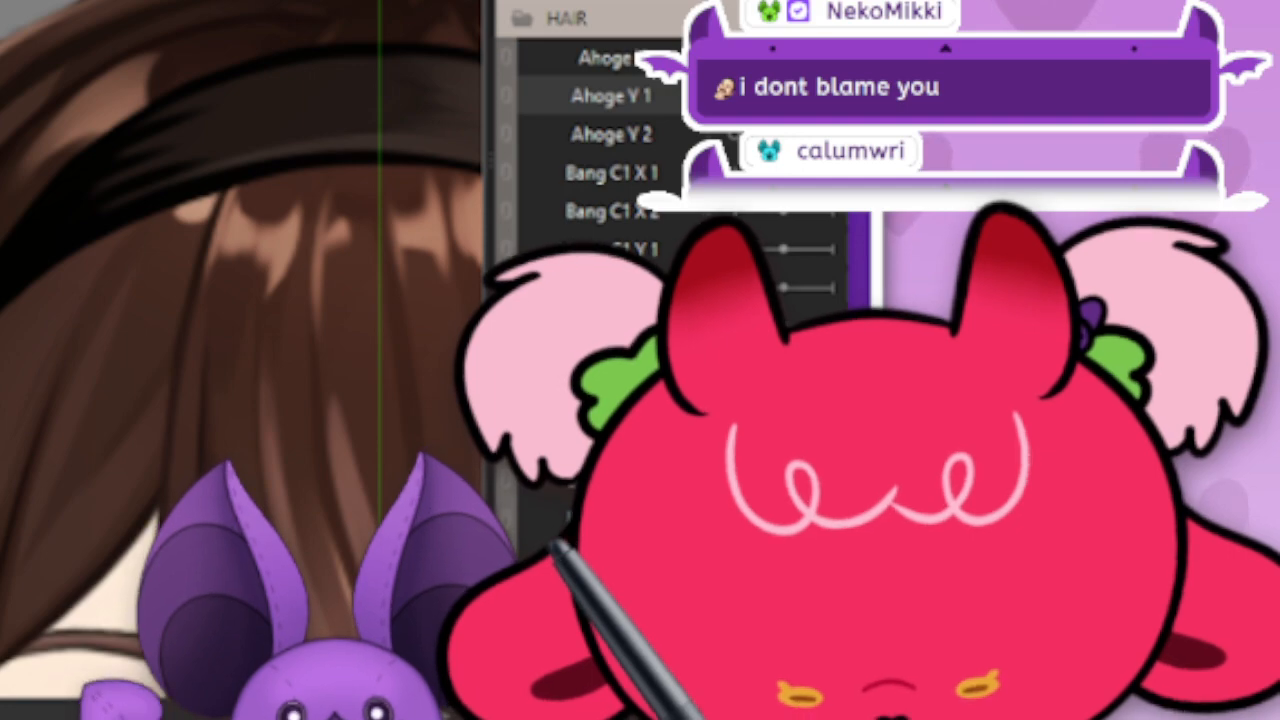
pyautogui.hotkey('alt', 'Tab')
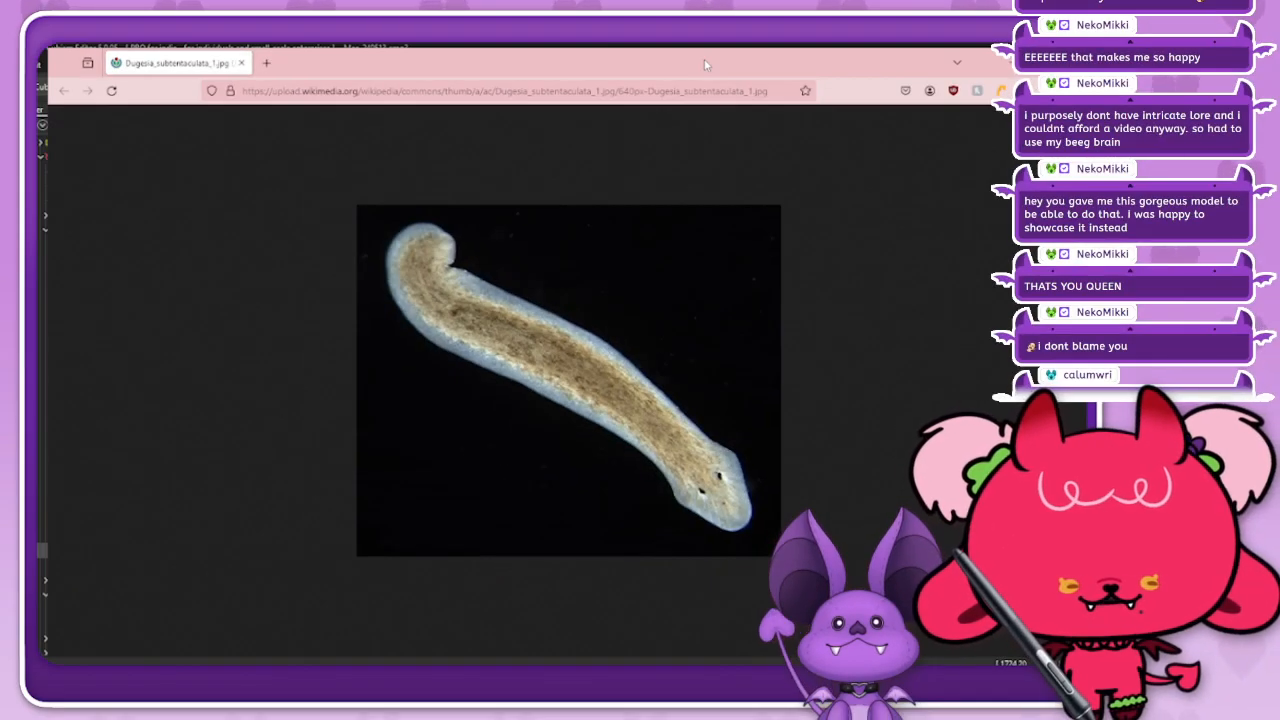
pyautogui.hotkey('alt', 'Tab')
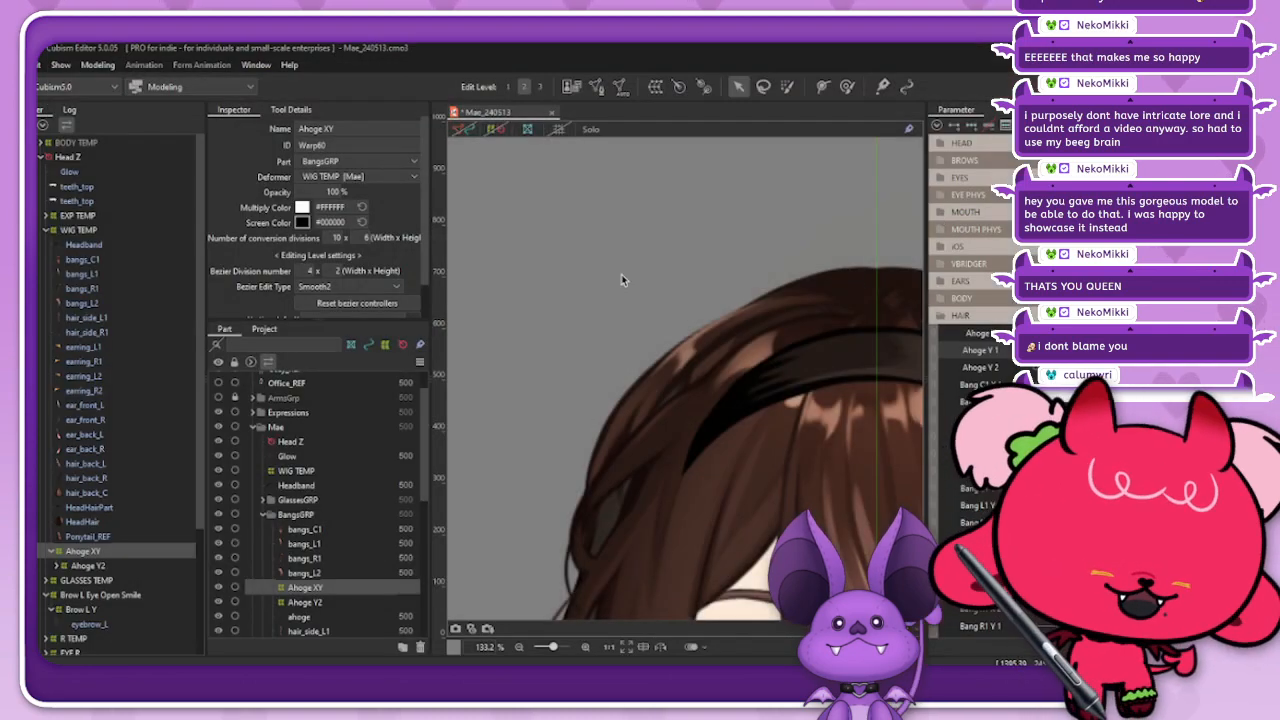
pyautogui.scroll(-5, 606, 312)
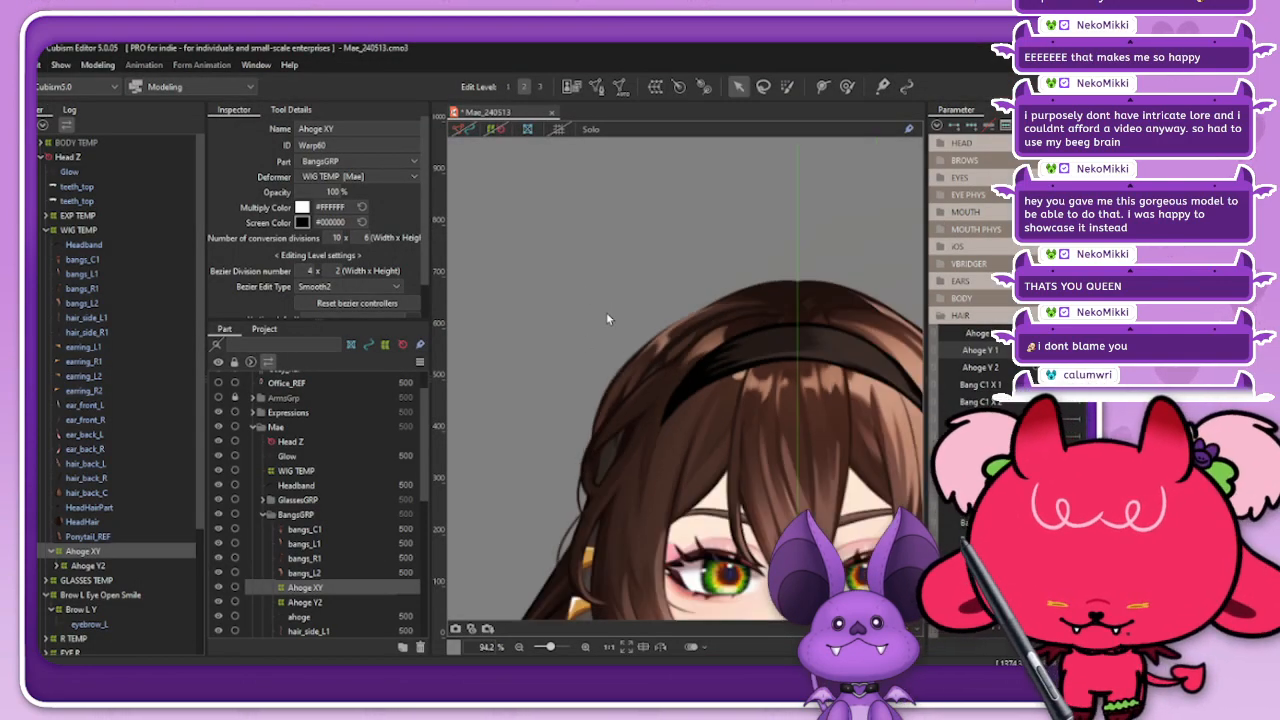
pyautogui.scroll(2, 595, 318)
pyautogui.moveTo(1038, 350)
pyautogui.mouseDown()
pyautogui.moveTo(1078, 350)
pyautogui.moveTo(1038, 350)
pyautogui.mouseUp()
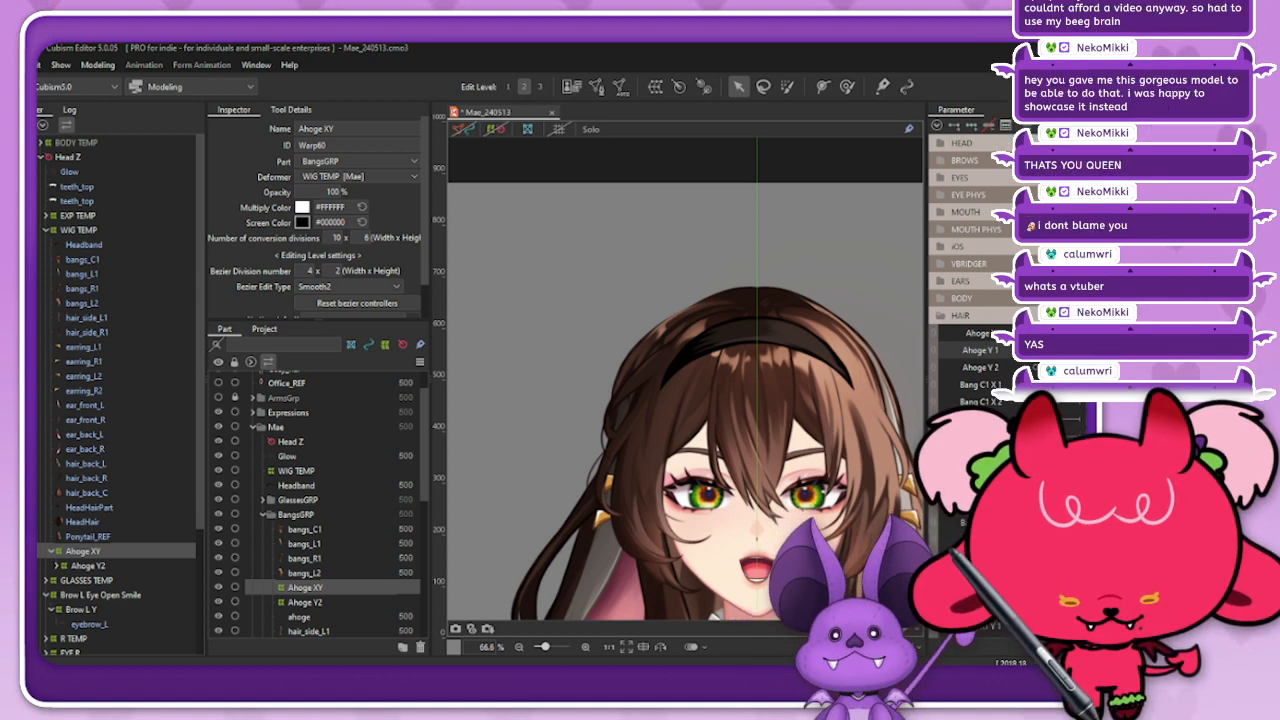
pyautogui.moveTo(676, 655); pyautogui.dragTo(704, 65)
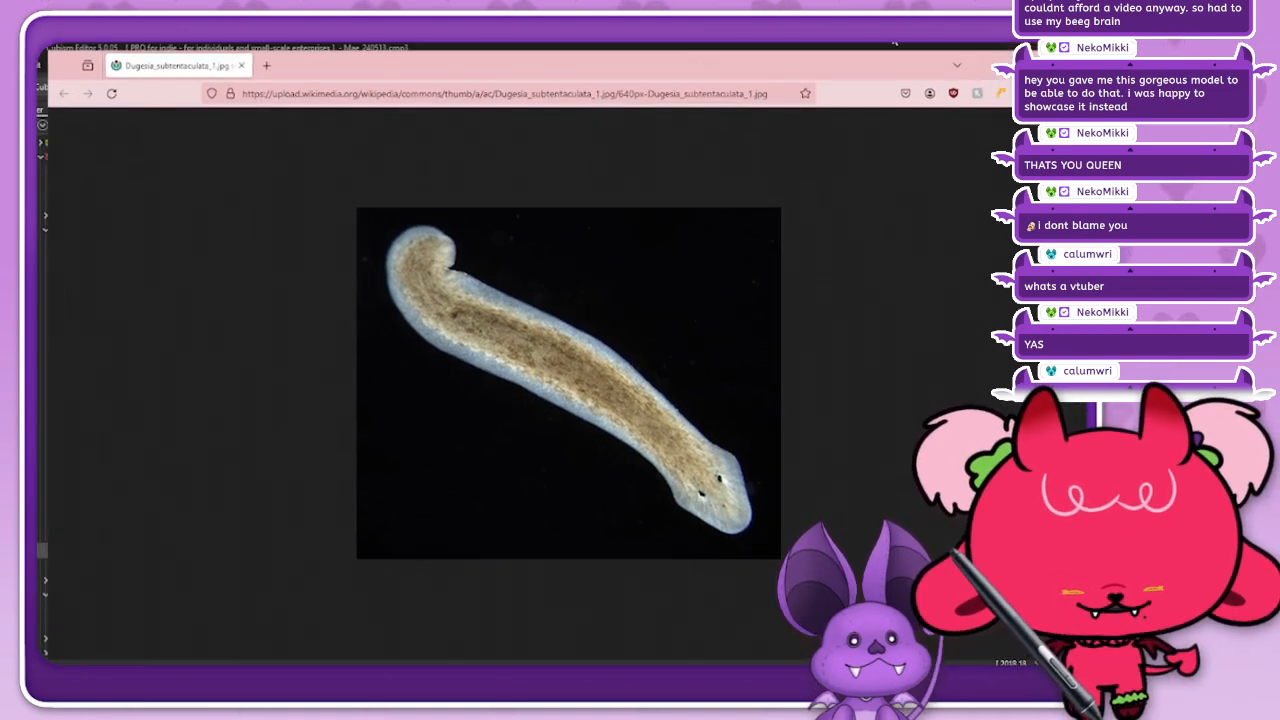
pyautogui.click(1075, 65)
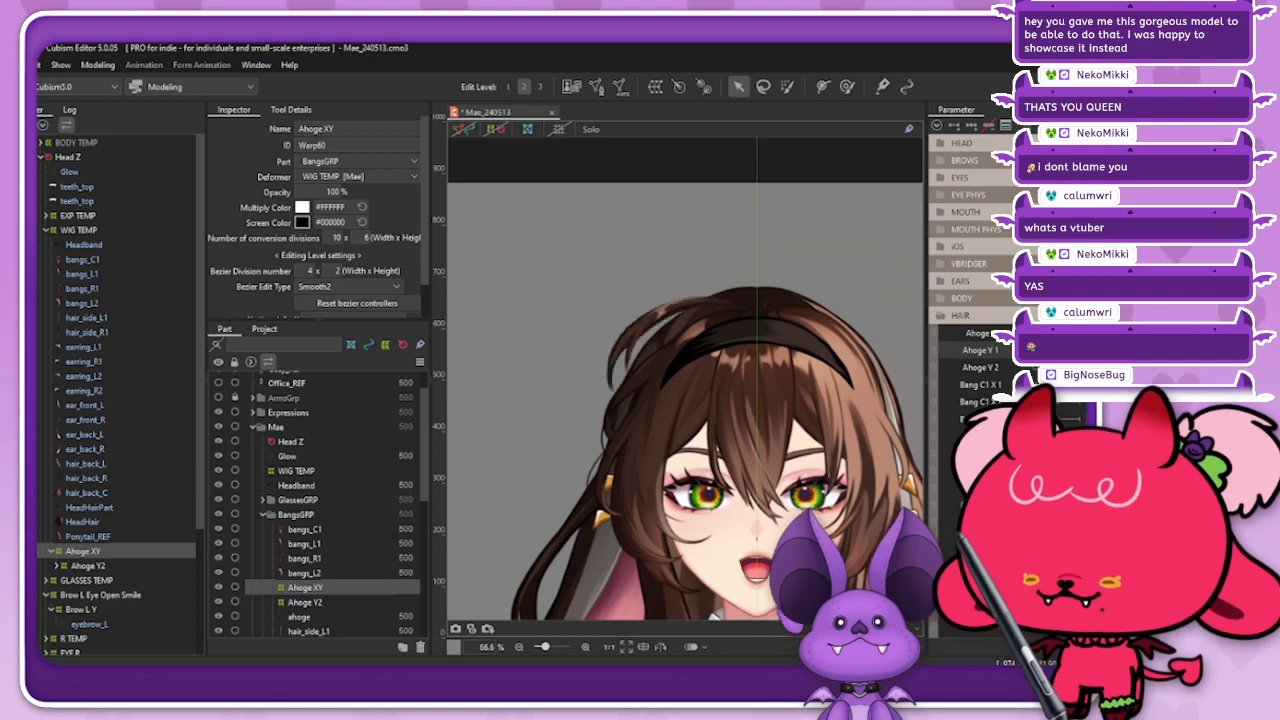
# Step: Scrub the Ahoge Y 1 parameter with the deformers hidden, and link it with Ahoge Y 2 to examine their combined swing
pyautogui.moveTo(992, 361); pyautogui.dragTo(1020, 354)
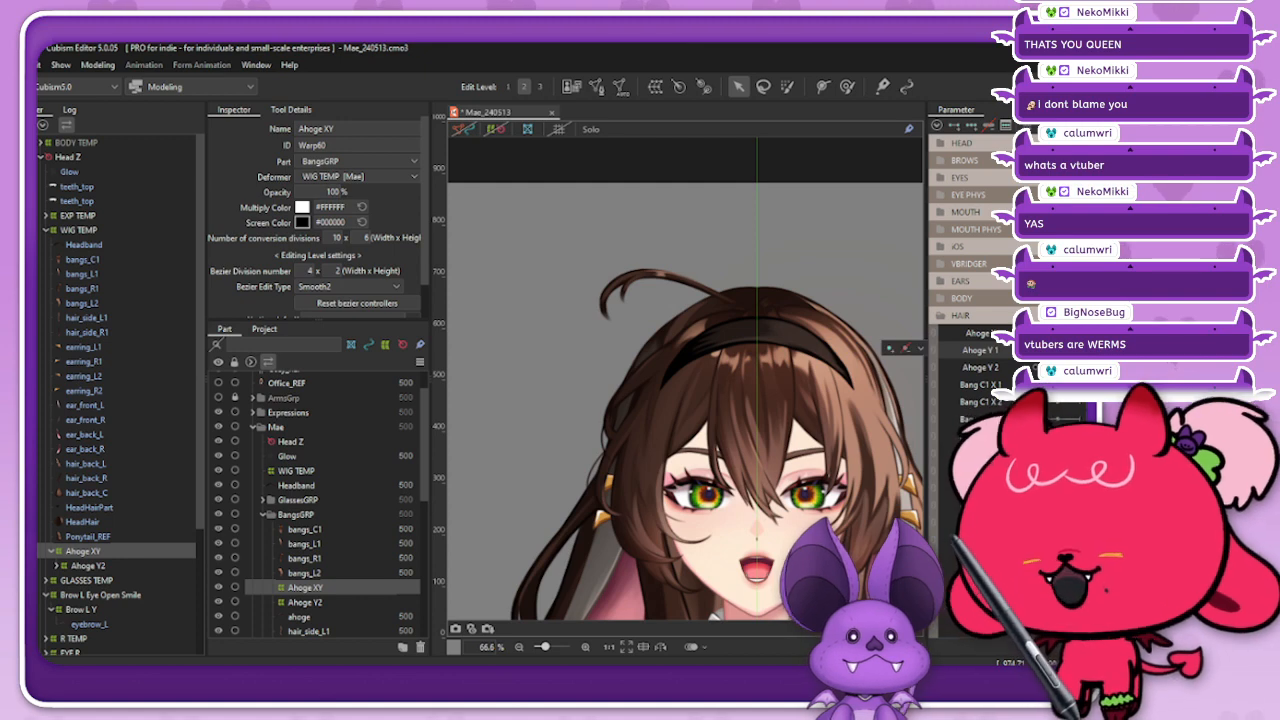
pyautogui.moveTo(1050, 350); pyautogui.dragTo(1018, 350)
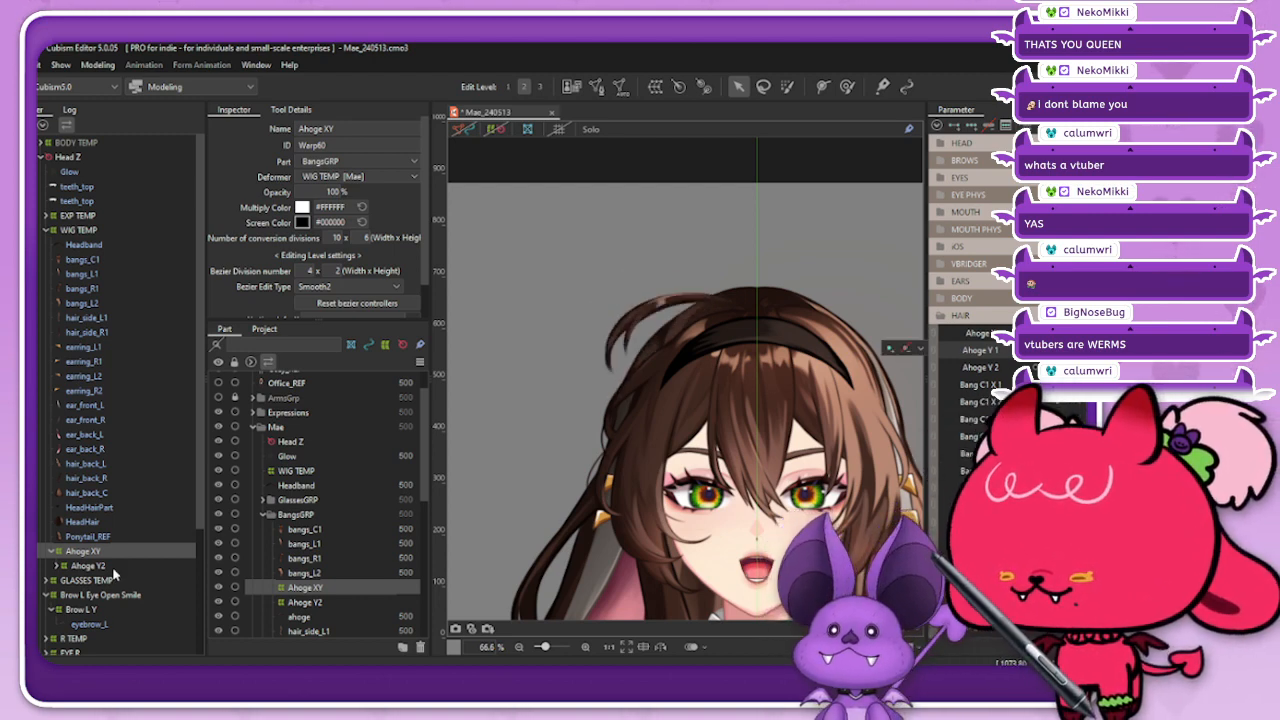
pyautogui.click(498, 129)
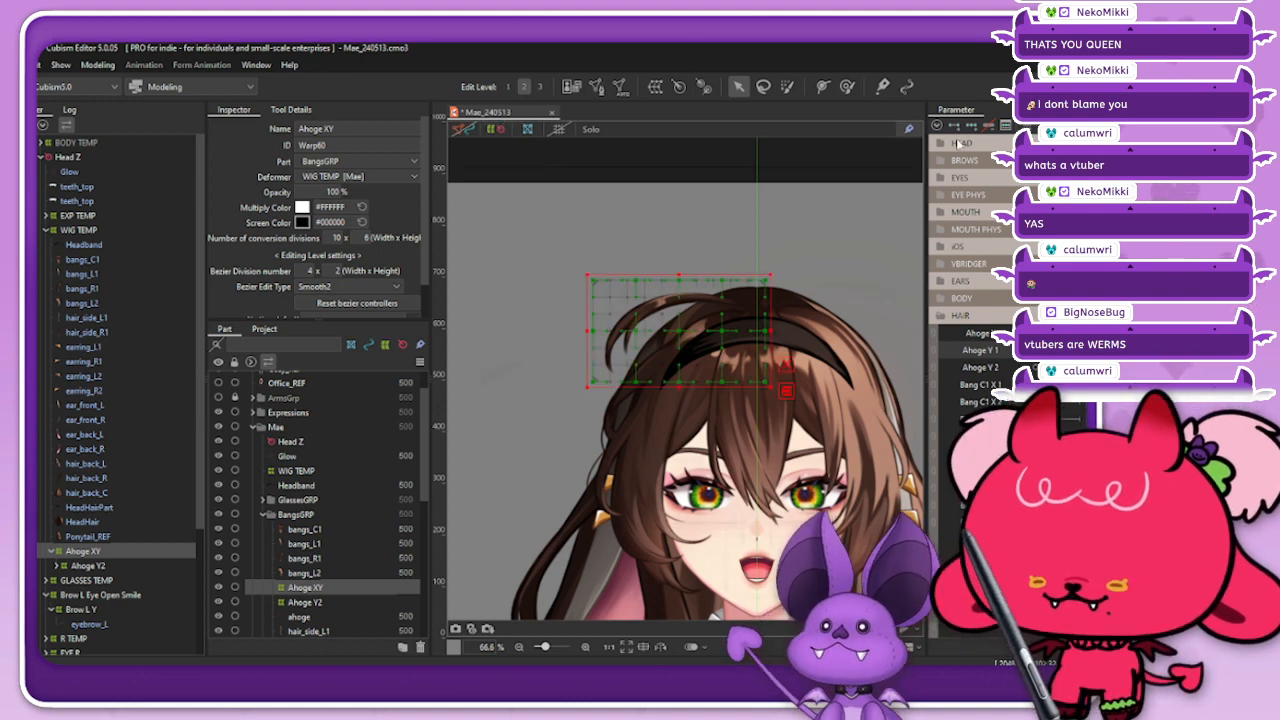
pyautogui.click(497, 131)
pyautogui.click(933, 349)
pyautogui.moveTo(1050, 373)
pyautogui.mouseDown()
pyautogui.moveTo(968, 373)
pyautogui.moveTo(1040, 373)
pyautogui.moveTo(1026, 373)
pyautogui.mouseUp()
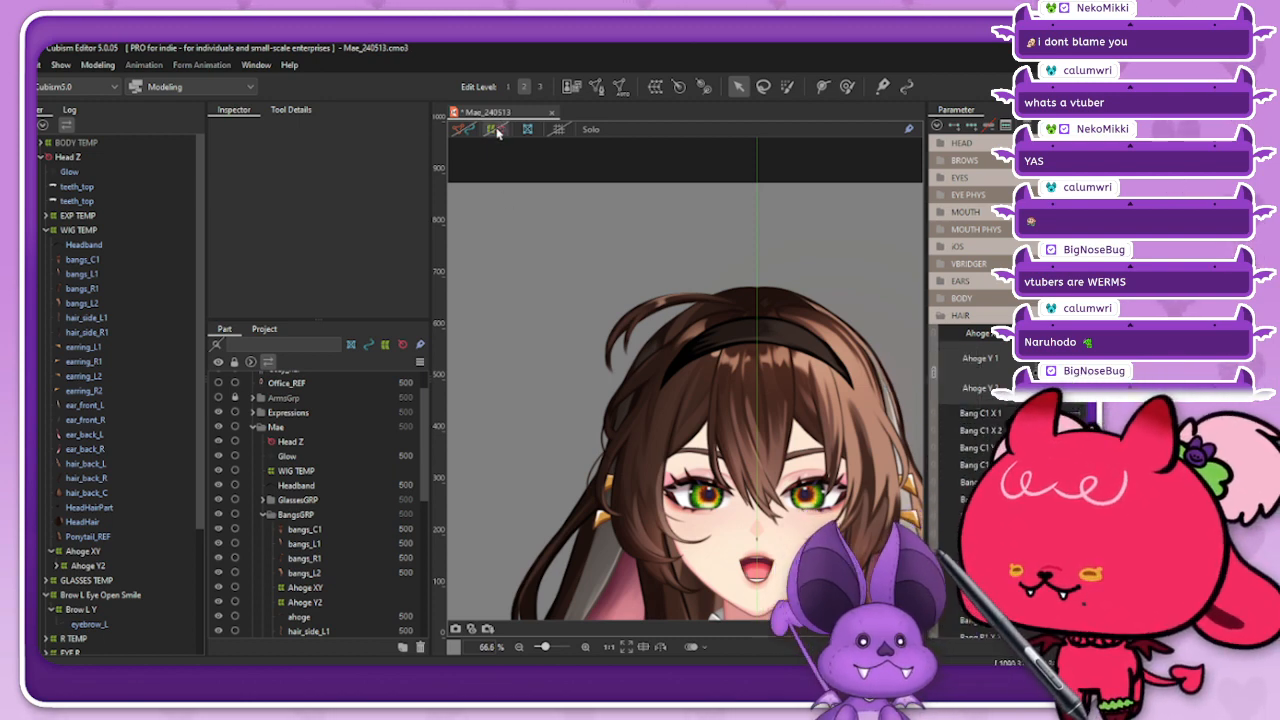
# Step: Reselect the Ahoge XY deformer under WIG TEMP and turn the deformer display back on
pyautogui.click(100, 552)
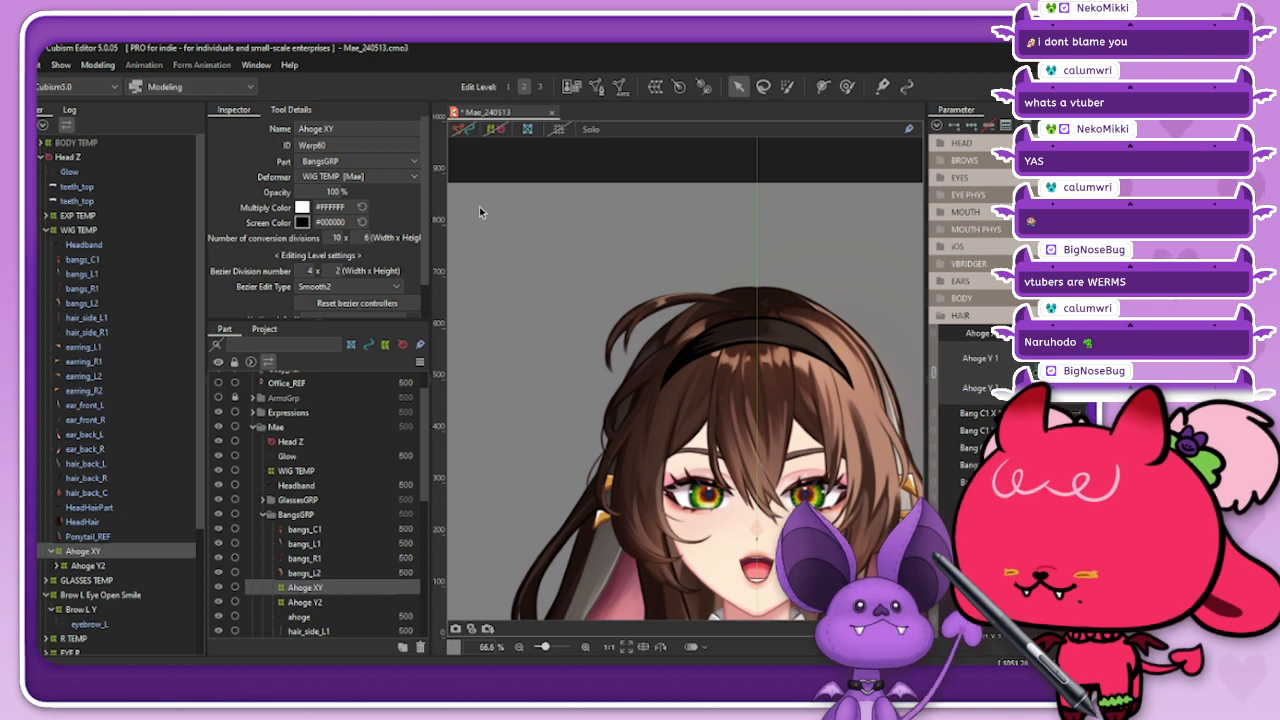
pyautogui.click(103, 232)
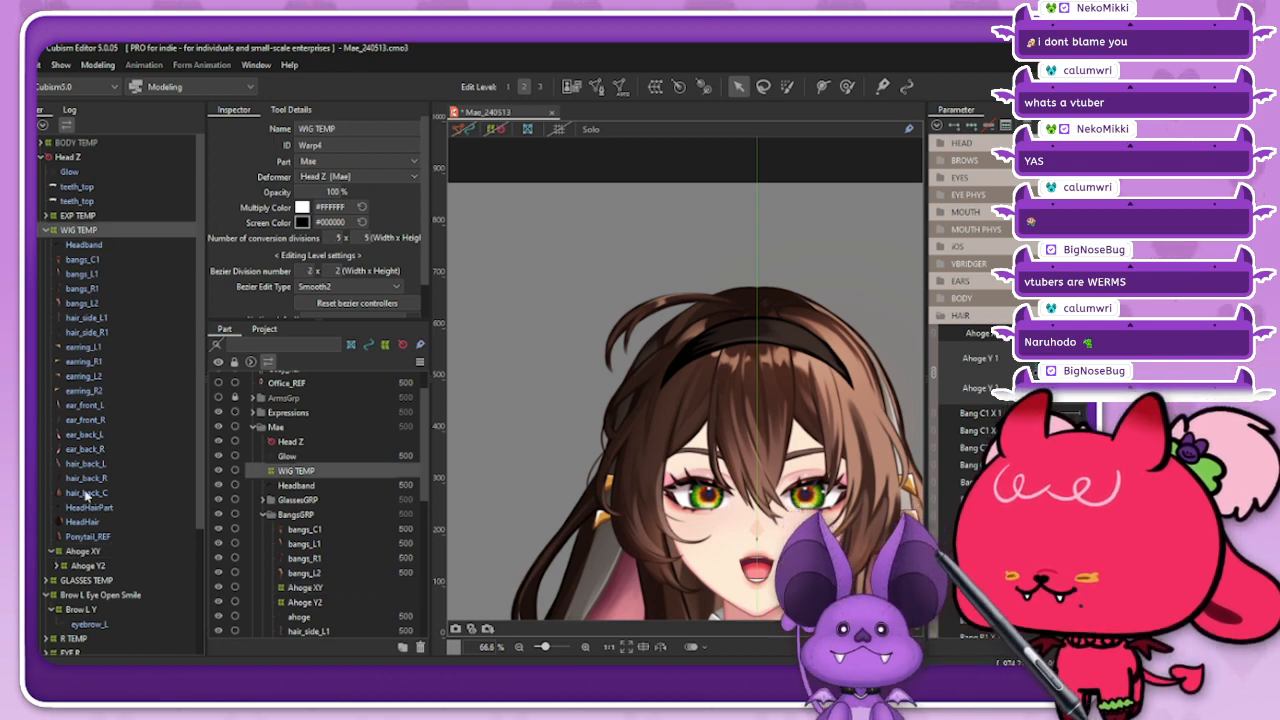
pyautogui.click(100, 553)
pyautogui.rightClick(466, 224)
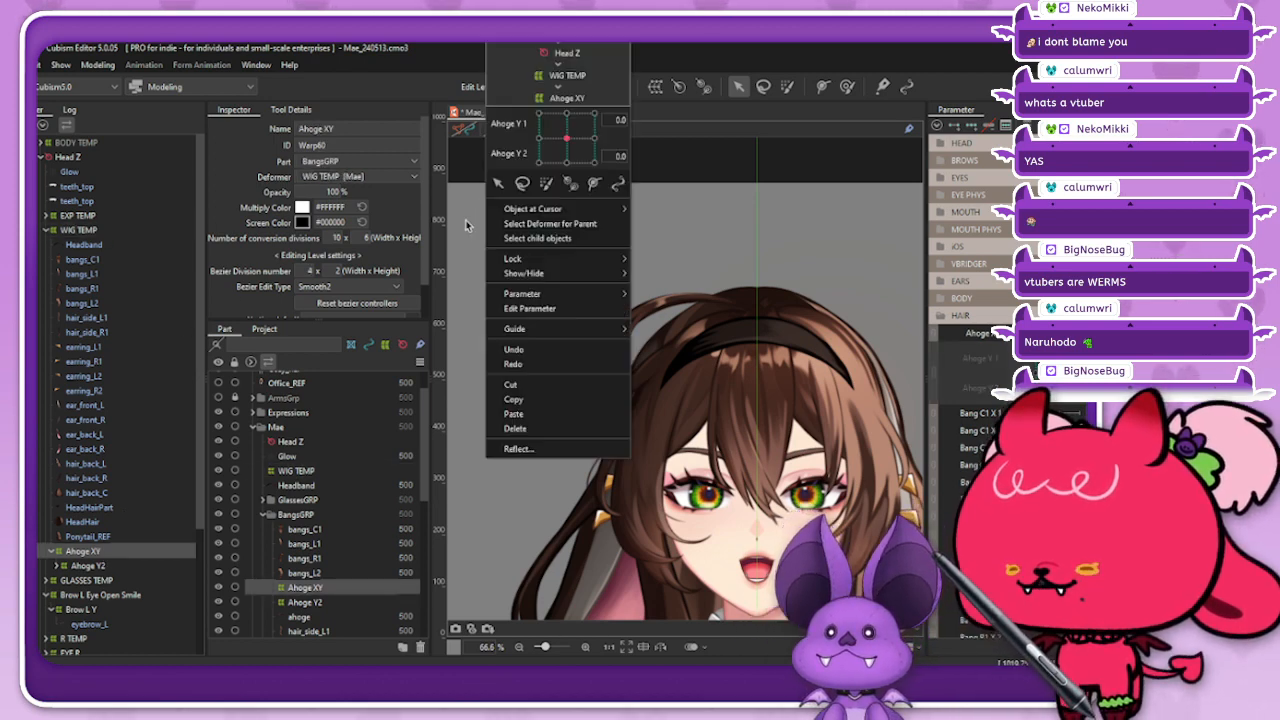
pyautogui.click(481, 144)
pyautogui.click(105, 553)
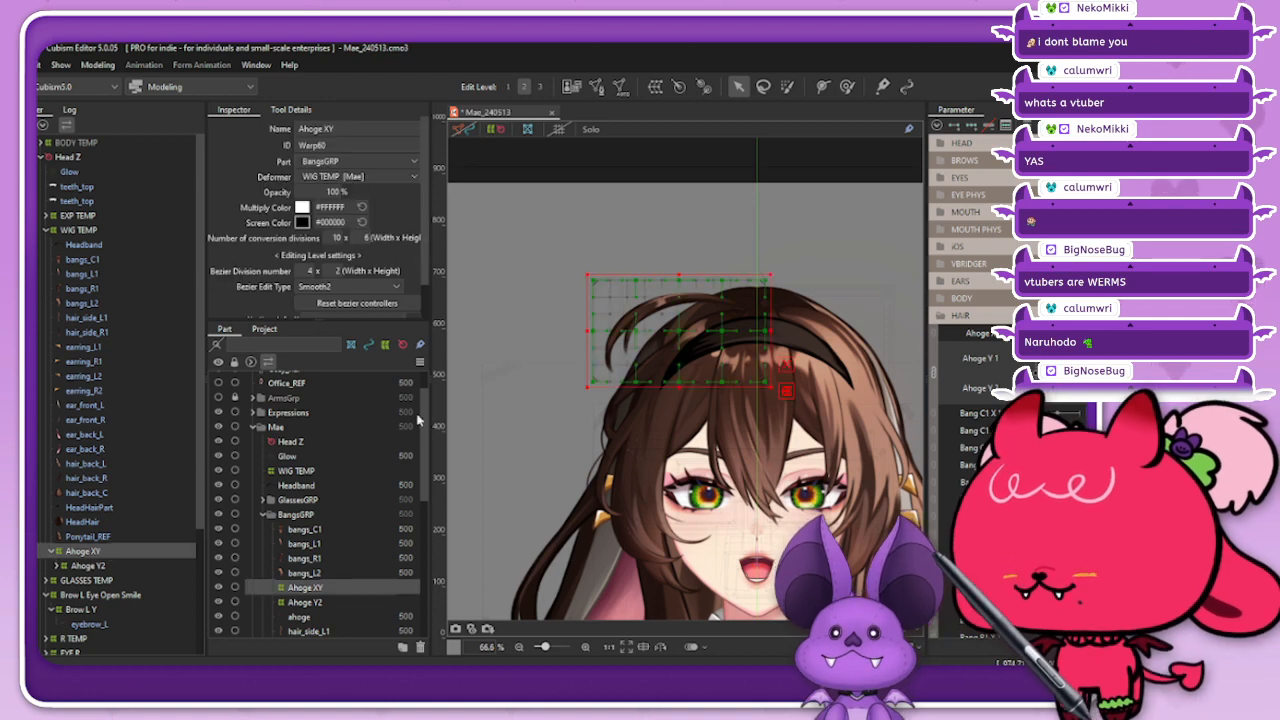
# Step: With the deform brush, push the Ahoge XY deformer's free end inward and bulge its upper and lower edges outward for the Ahoge X keyform
pyautogui.scroll(4, 630, 319)
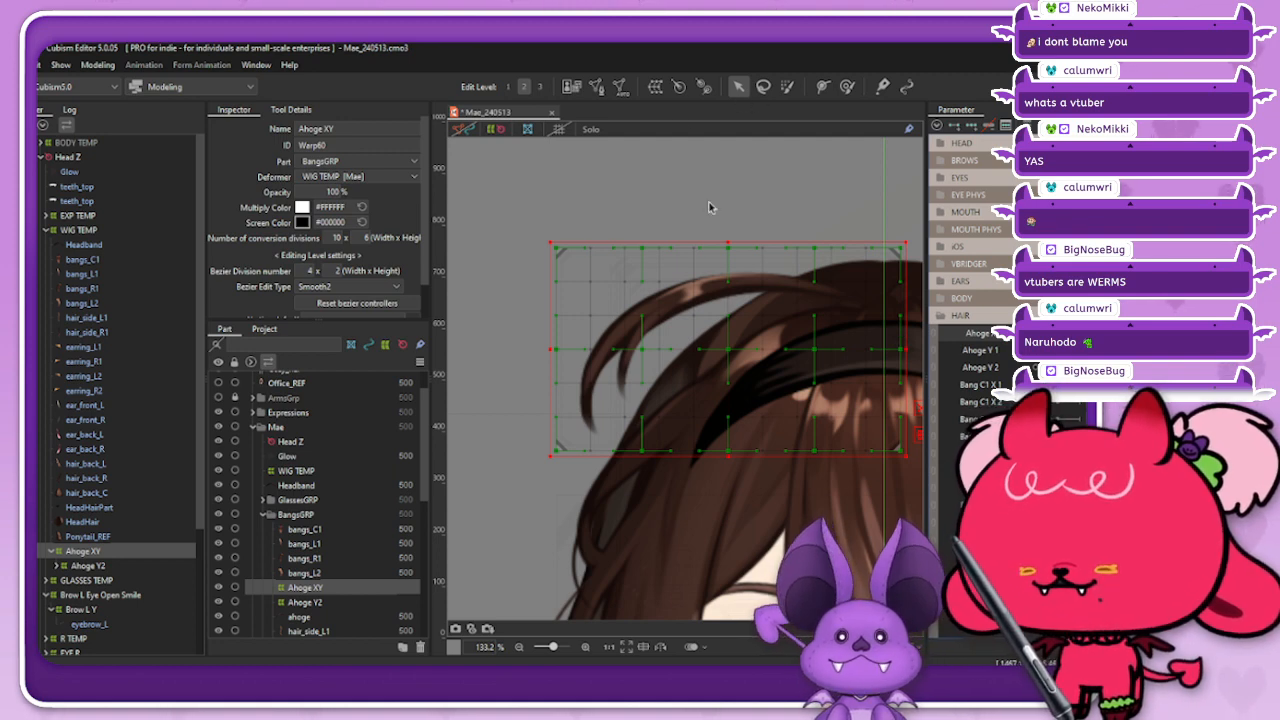
pyautogui.press('b')
pyautogui.moveTo(574, 410); pyautogui.dragTo(697, 410)
pyautogui.moveTo(591, 346); pyautogui.dragTo(678, 347)
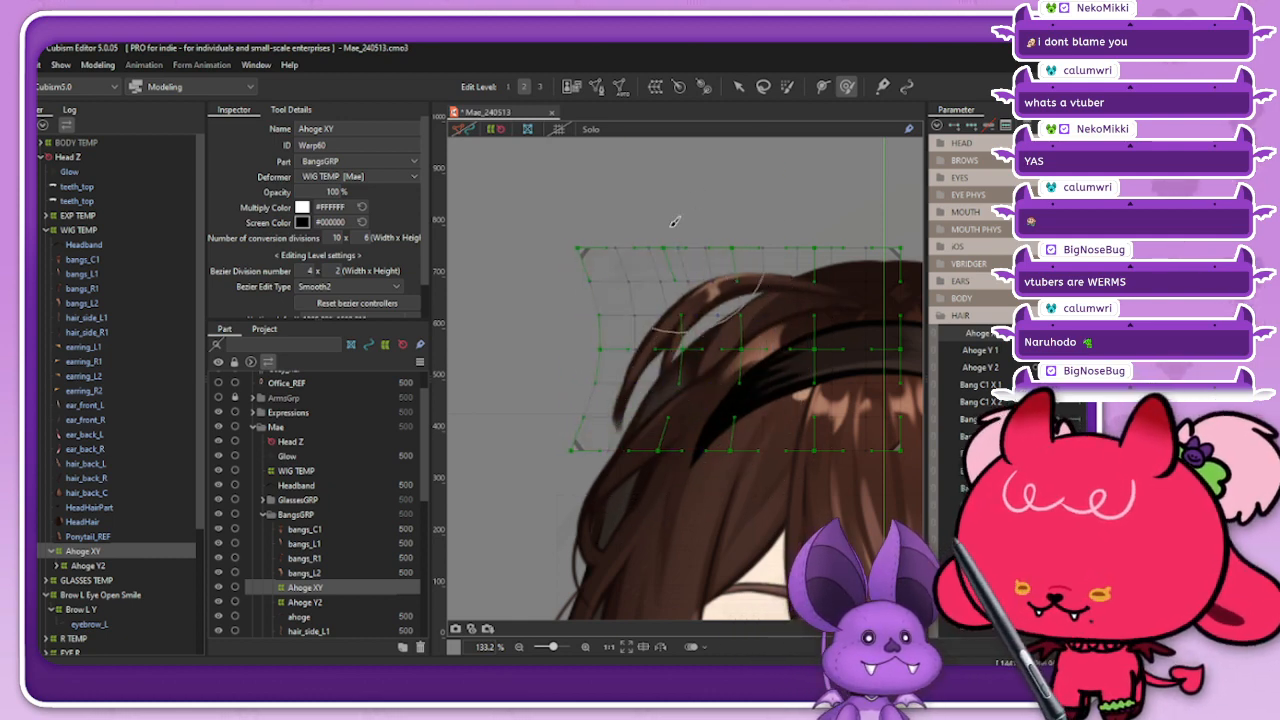
pyautogui.moveTo(686, 230); pyautogui.dragTo(689, 209)
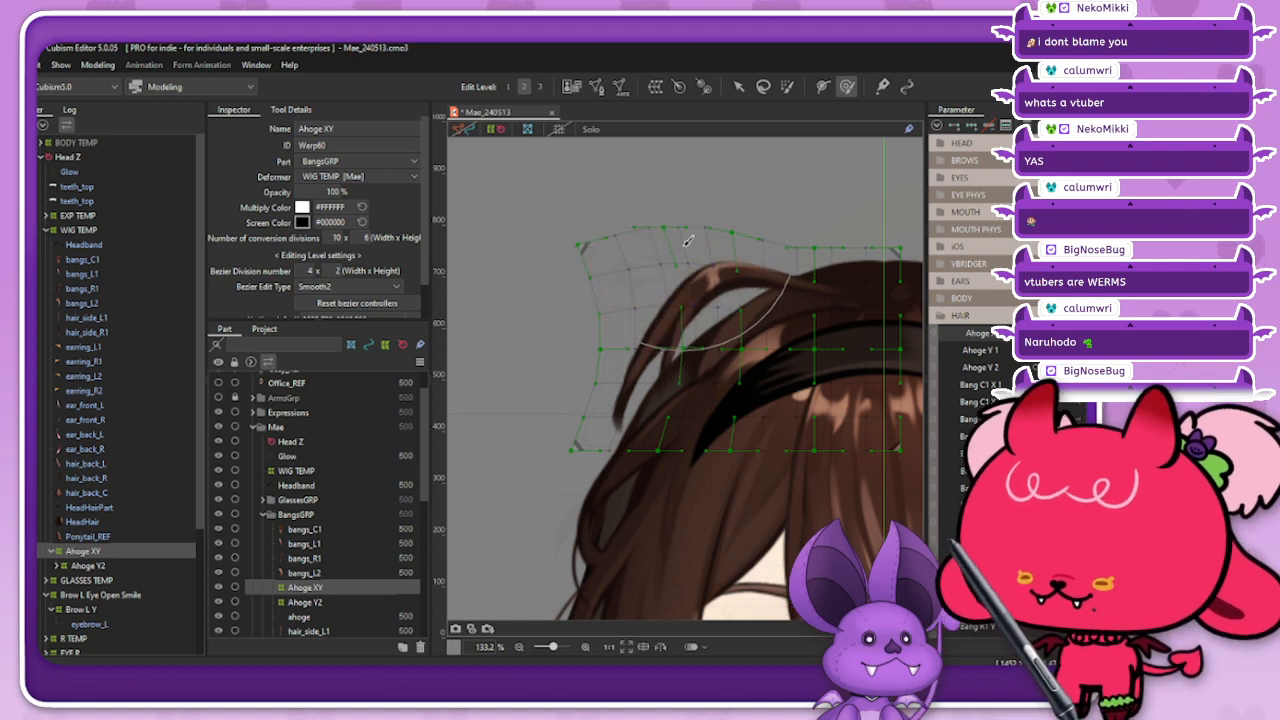
pyautogui.moveTo(686, 457); pyautogui.dragTo(694, 502)
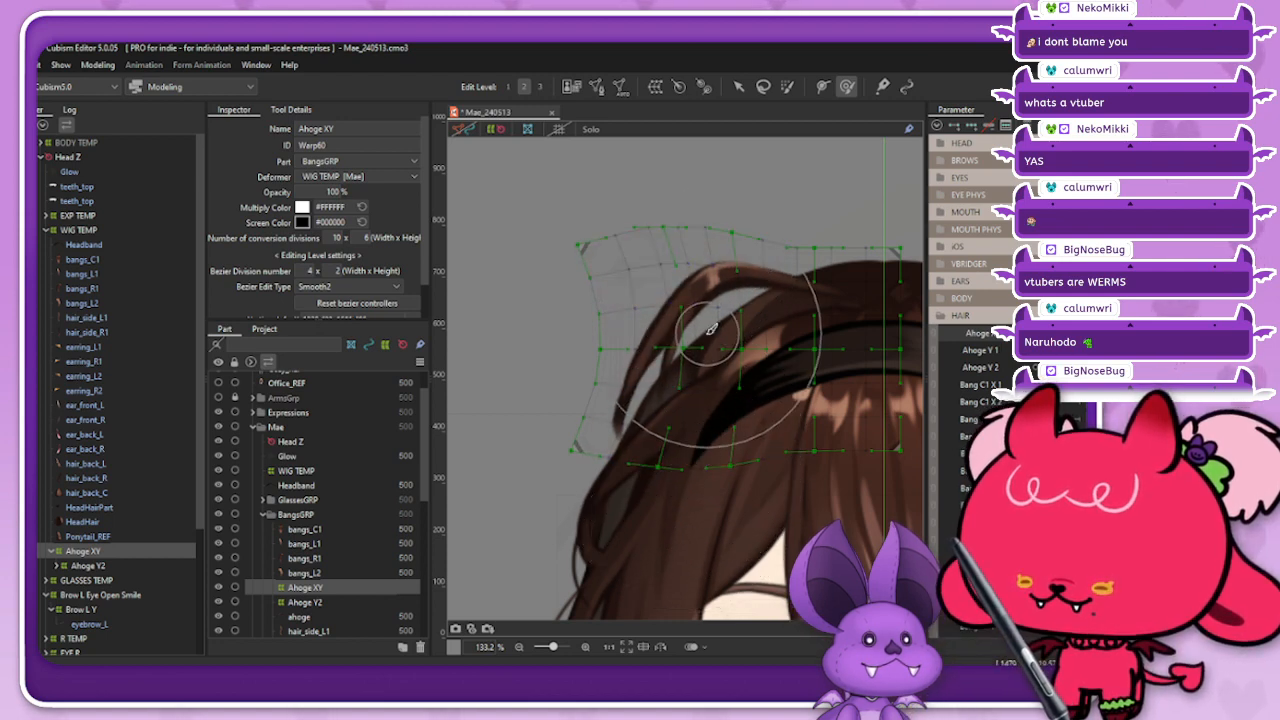
pyautogui.press('v')
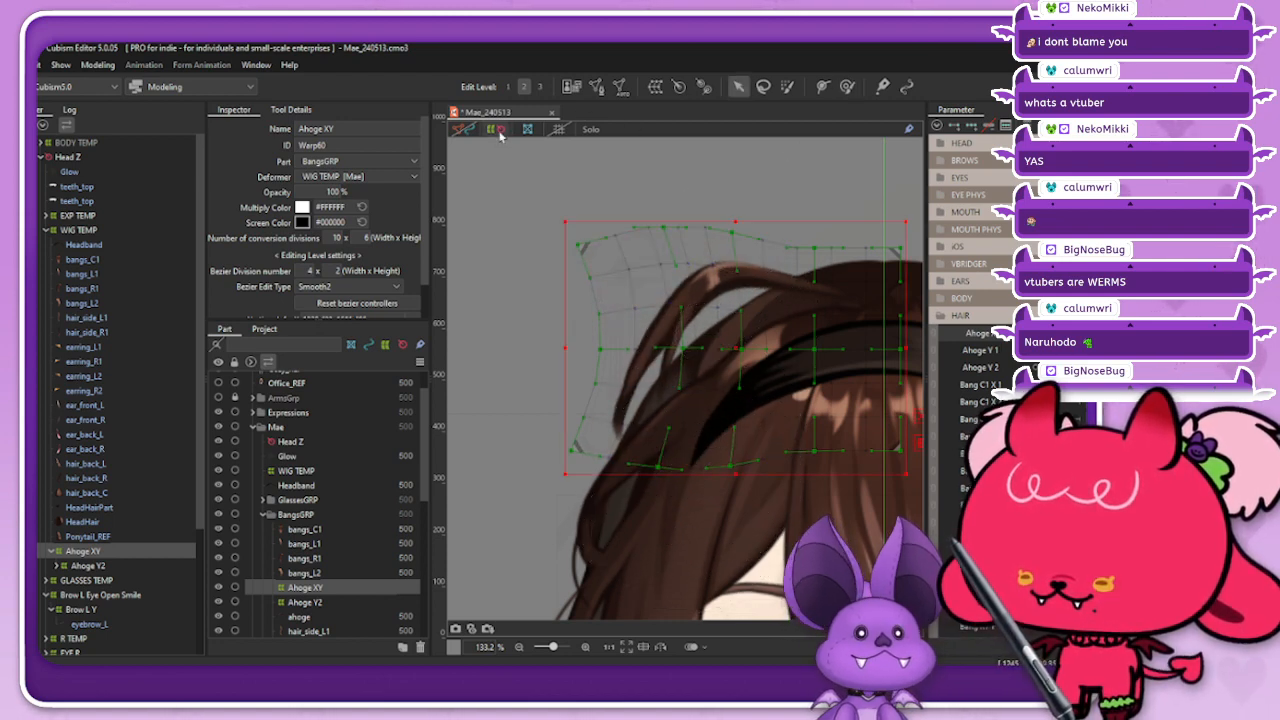
# Step: Hide the deformers and blend the Ahoge XY form into the opposite keyform of Ahoge X with a compatibility of -100
pyautogui.click(500, 131)
pyautogui.scroll(-6, 654, 290)
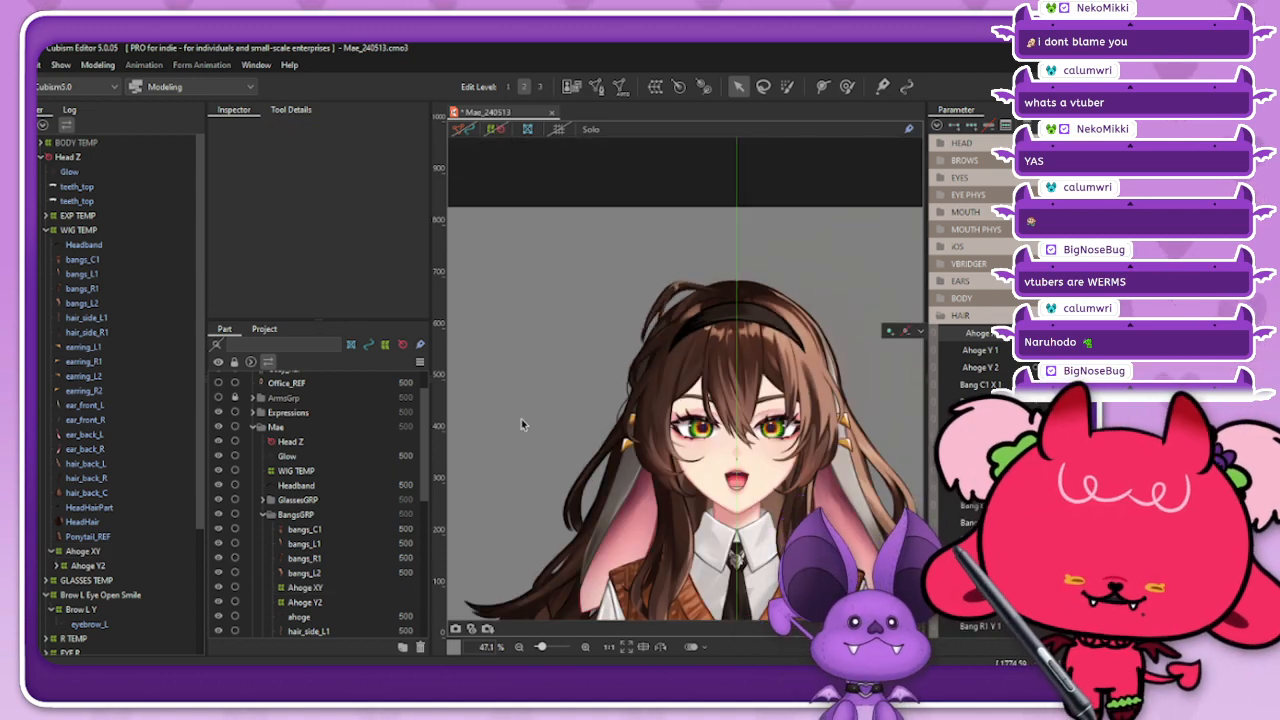
pyautogui.click(109, 551)
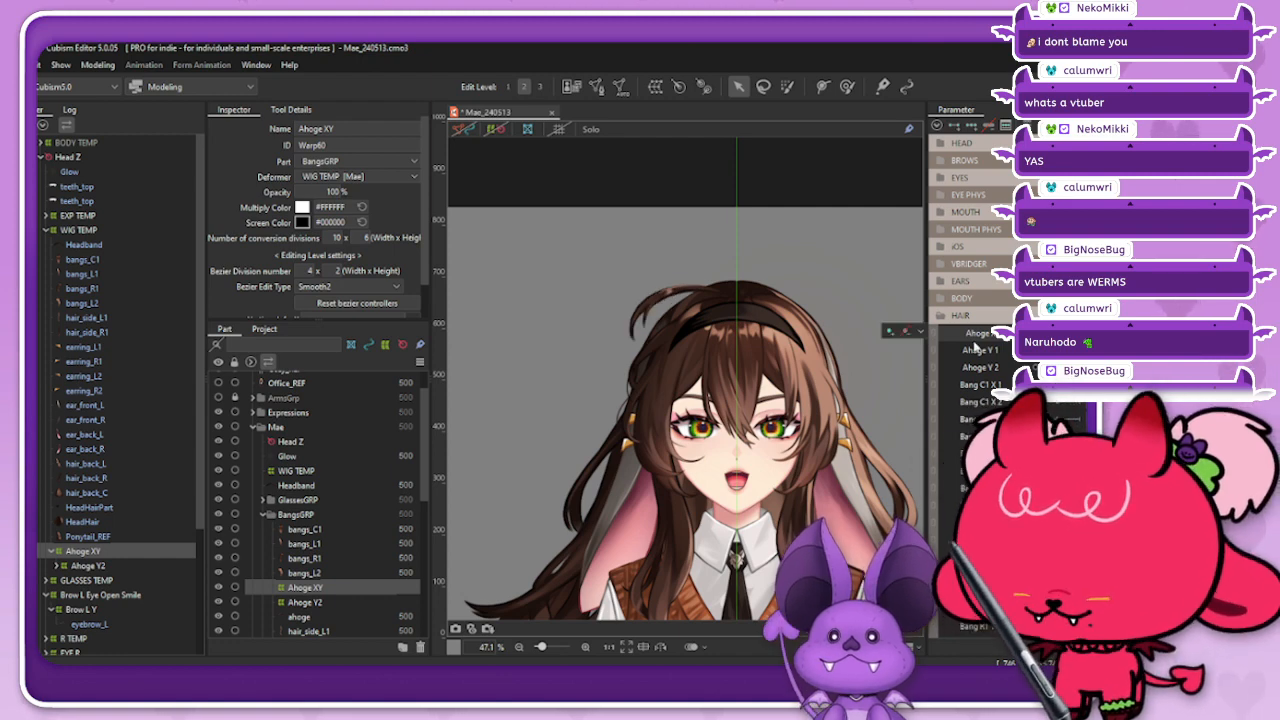
pyautogui.hotkey('ctrl', 'shift', 'f')
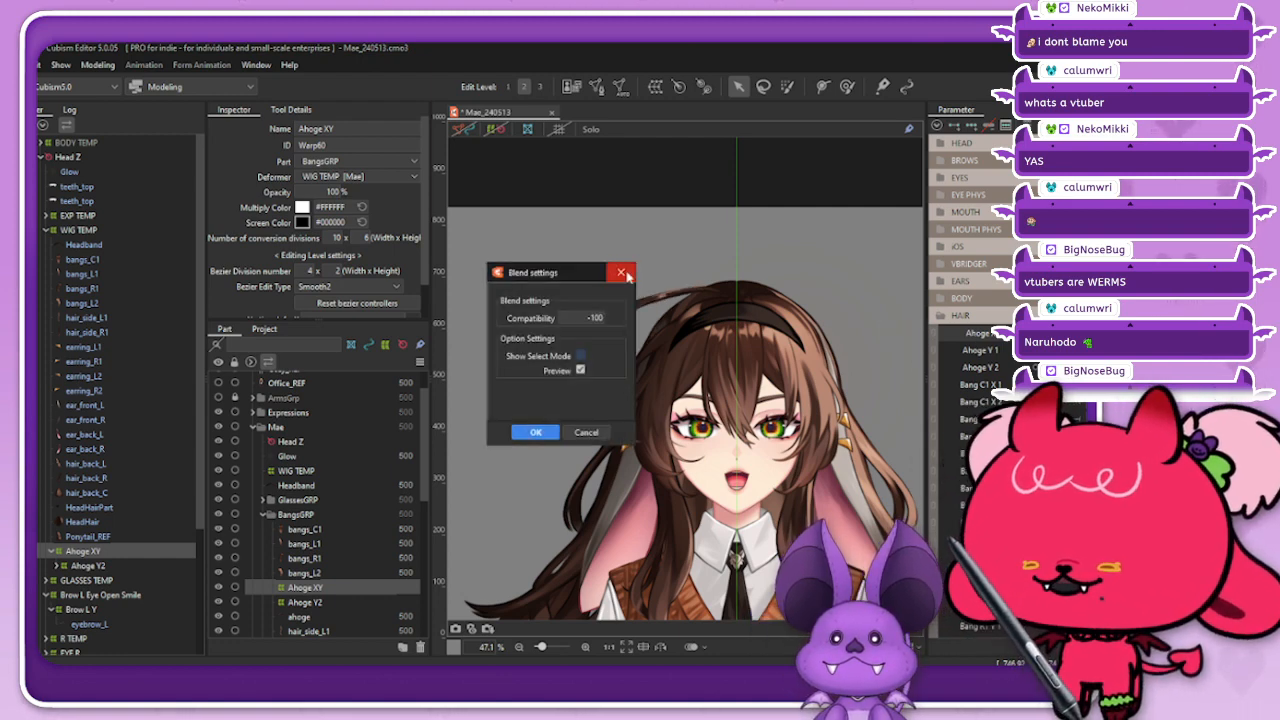
pyautogui.click(533, 431)
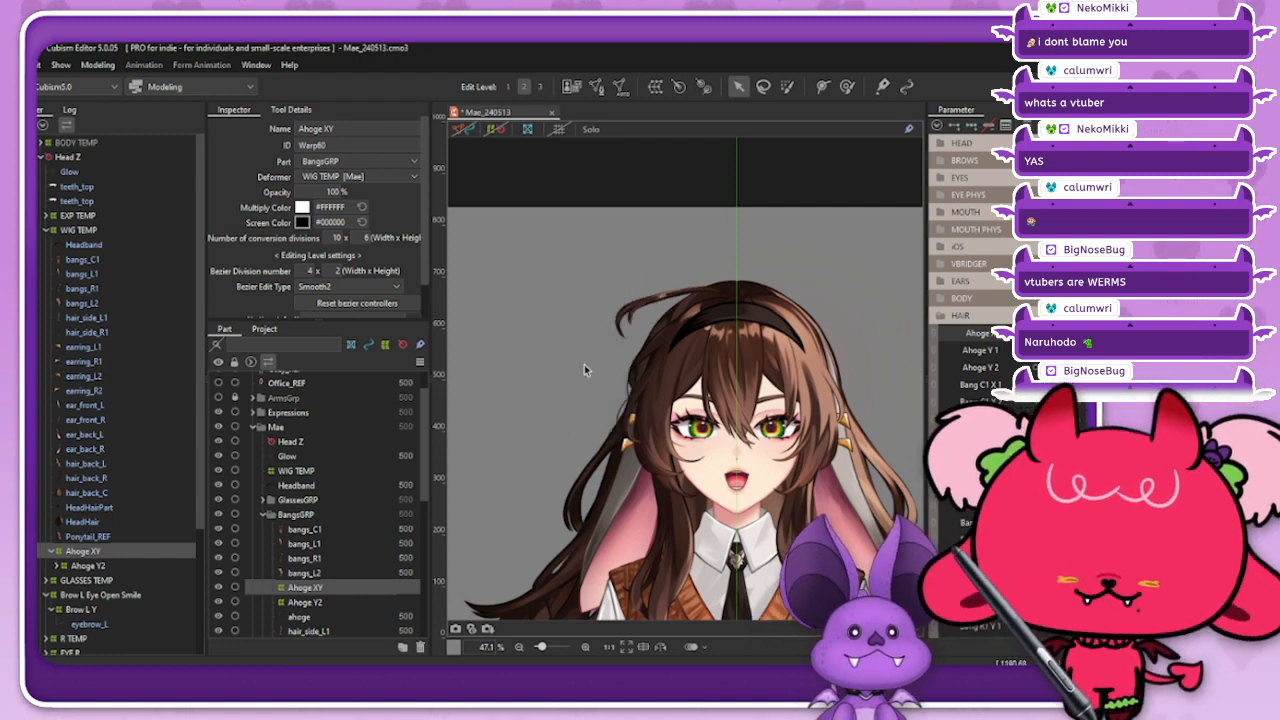
# Step: Clear the selection and scrub the Ahoge X parameter to examine the strand's sideways swing
pyautogui.click(497, 137)
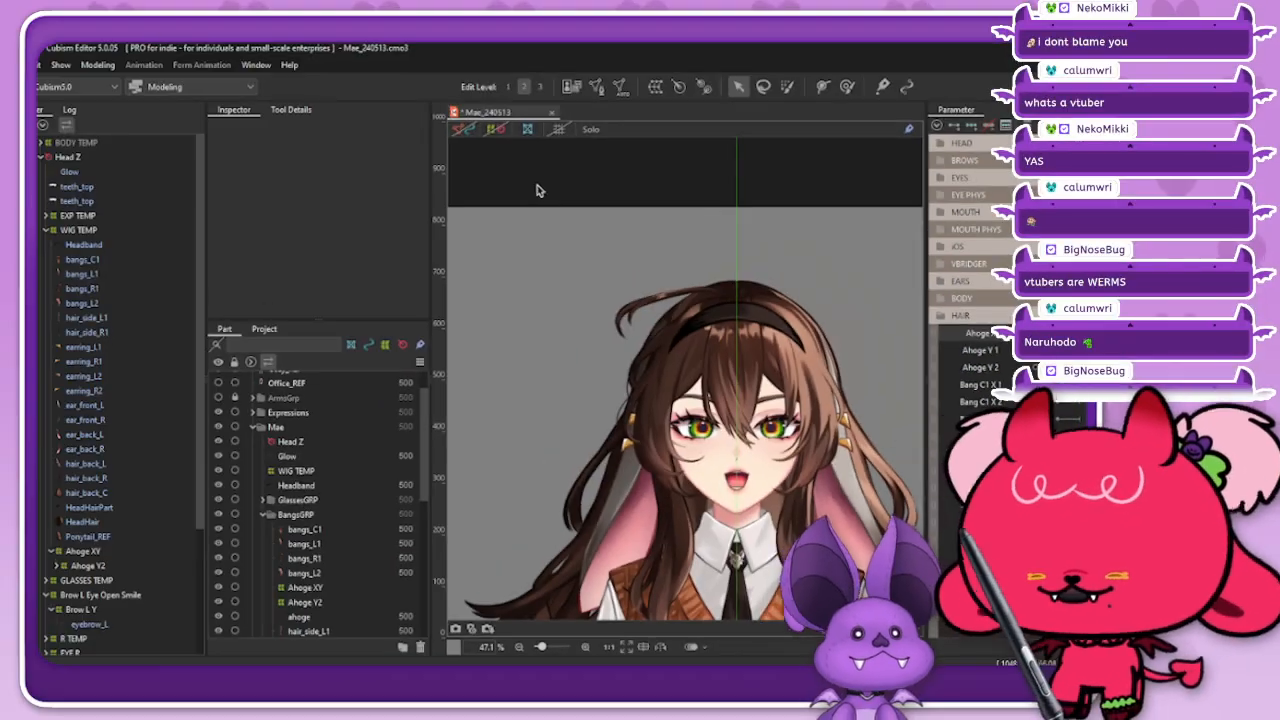
pyautogui.moveTo(1057, 333)
pyautogui.mouseDown()
pyautogui.moveTo(1082, 333)
pyautogui.moveTo(1048, 333)
pyautogui.mouseUp()
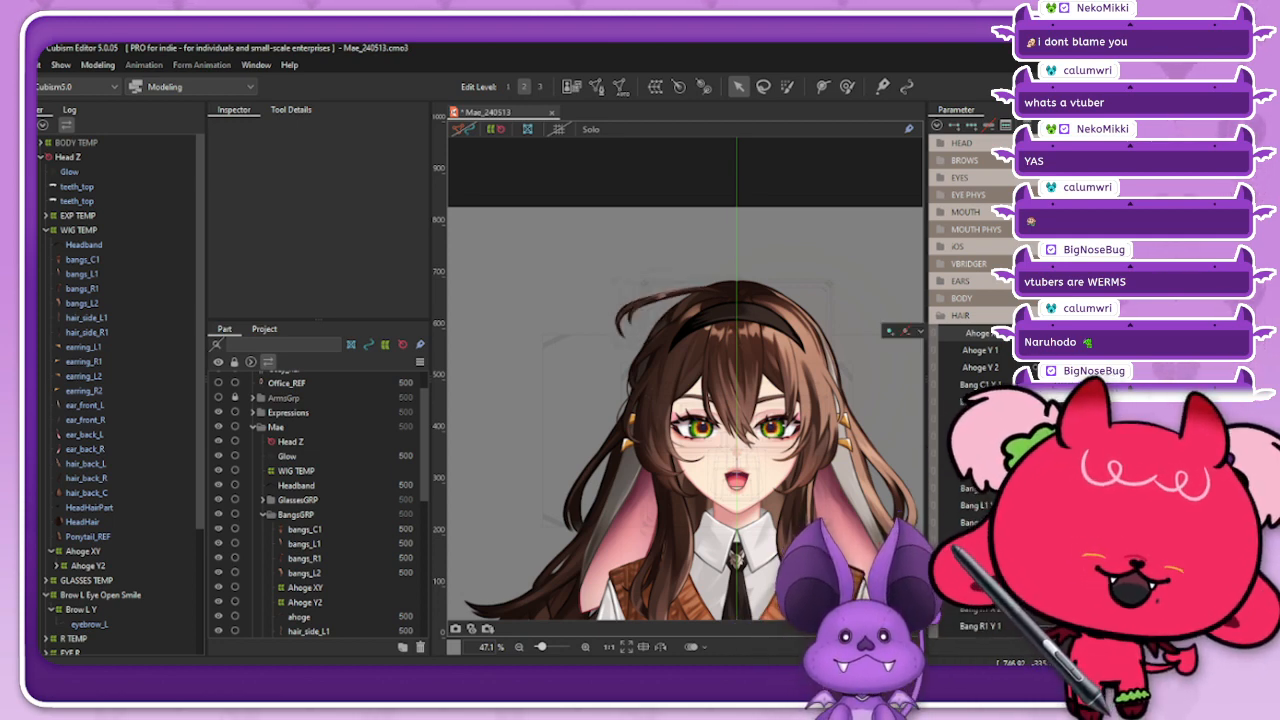
pyautogui.click(920, 330)
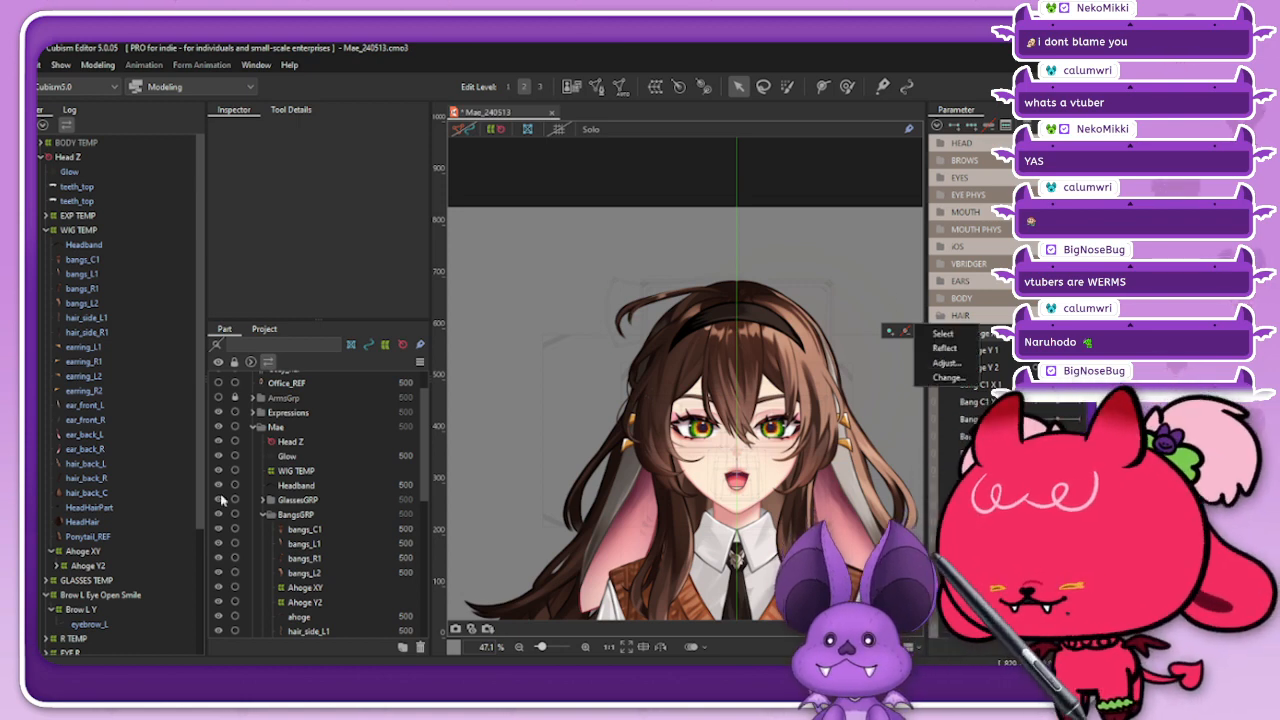
# Step: Synthesize the corner keyforms of the Ahoge XY deformer for Ahoge X and Ahoge Y 1, using the default value as reference
pyautogui.click(84, 551)
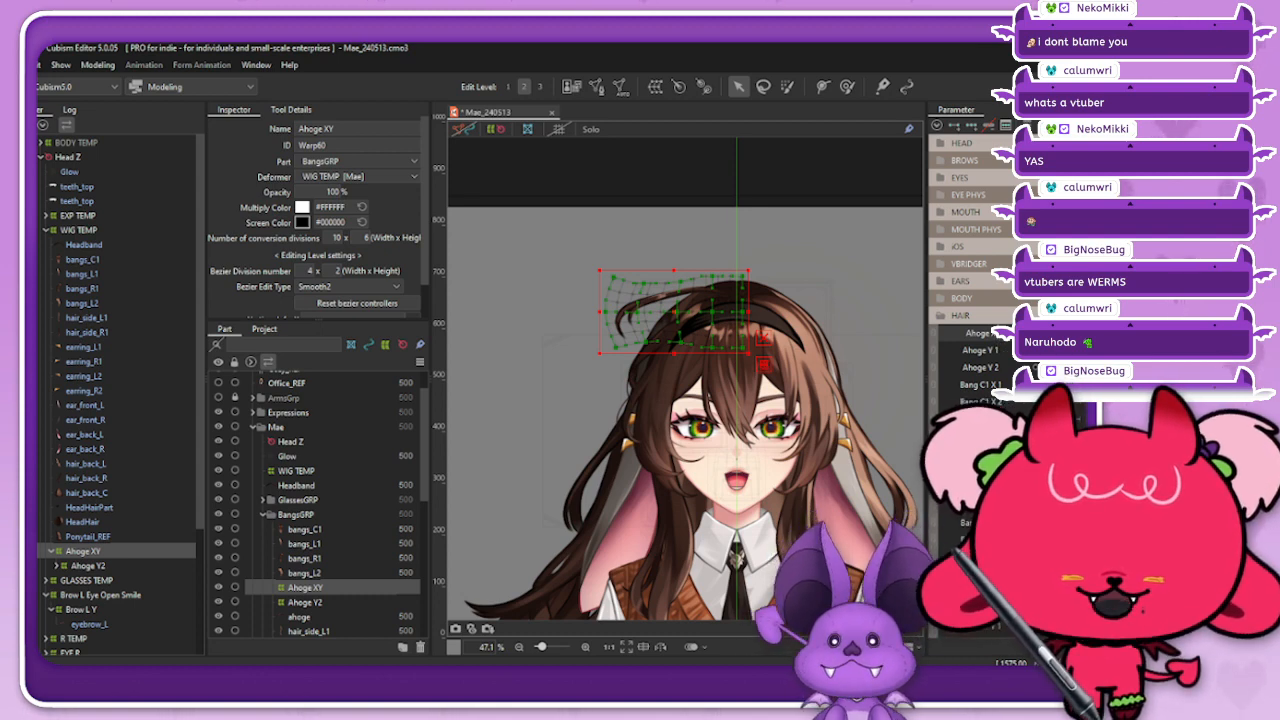
pyautogui.click(937, 125)
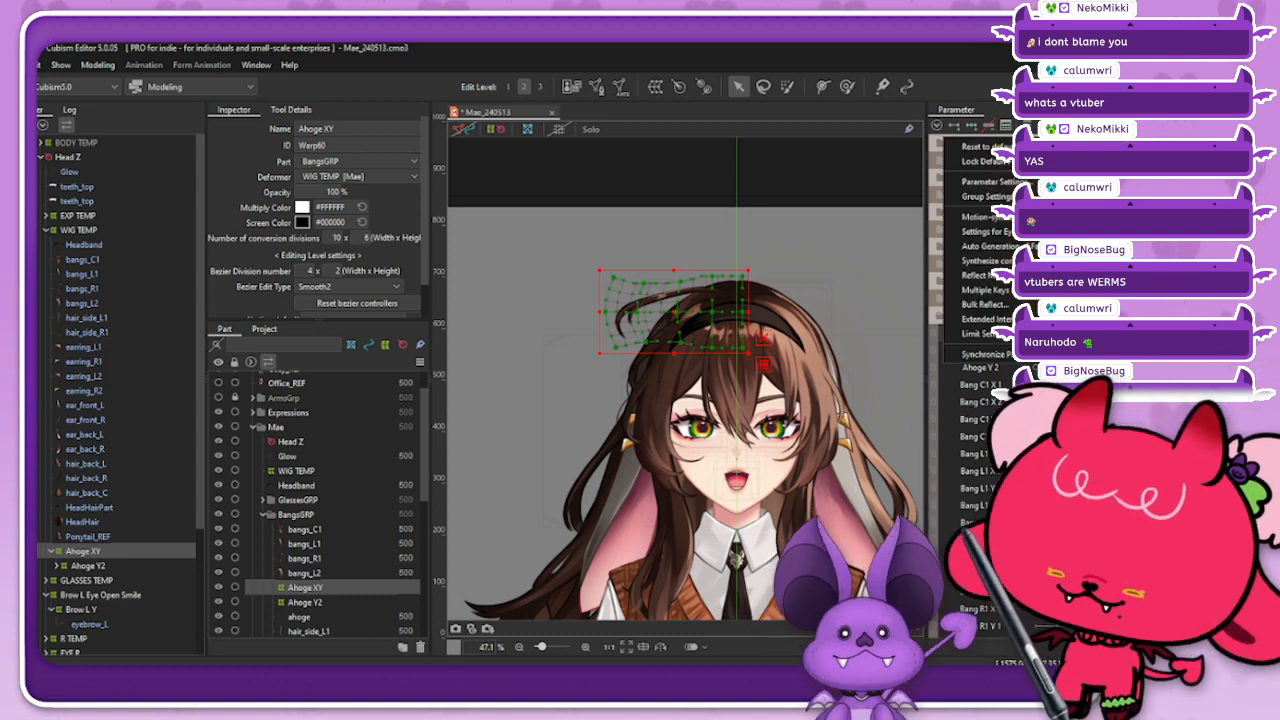
pyautogui.click(985, 260)
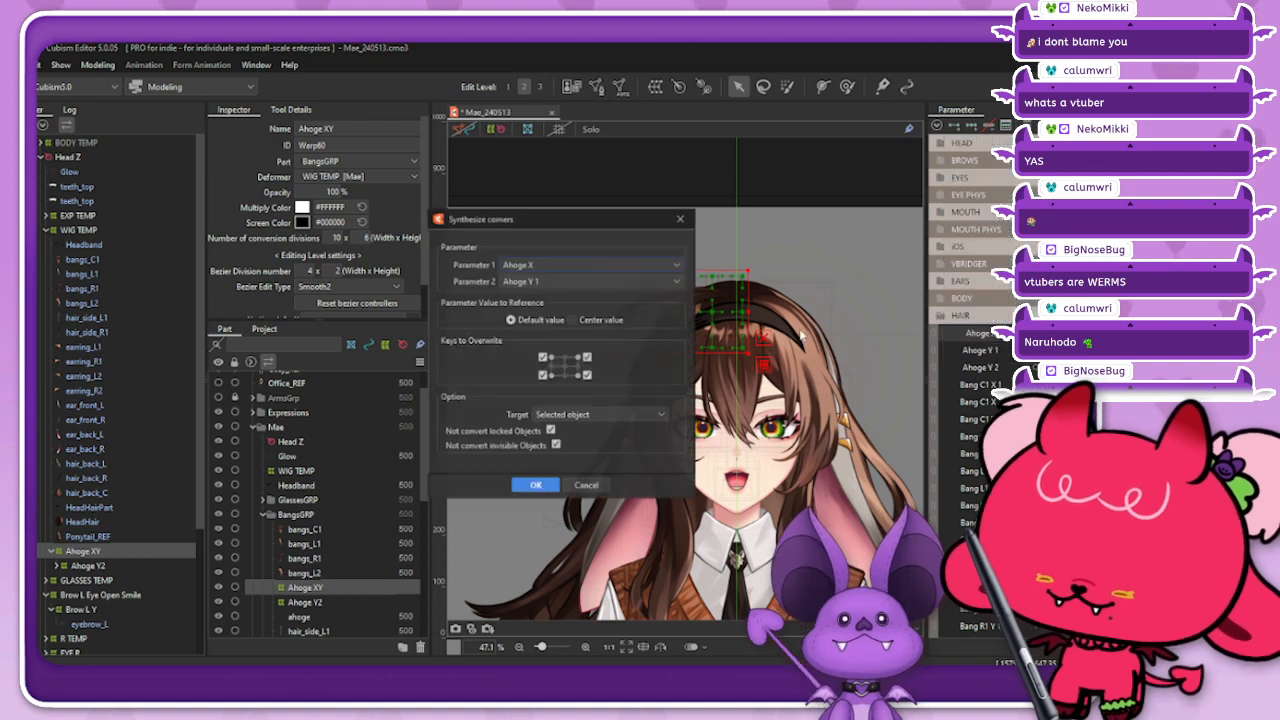
pyautogui.click(537, 484)
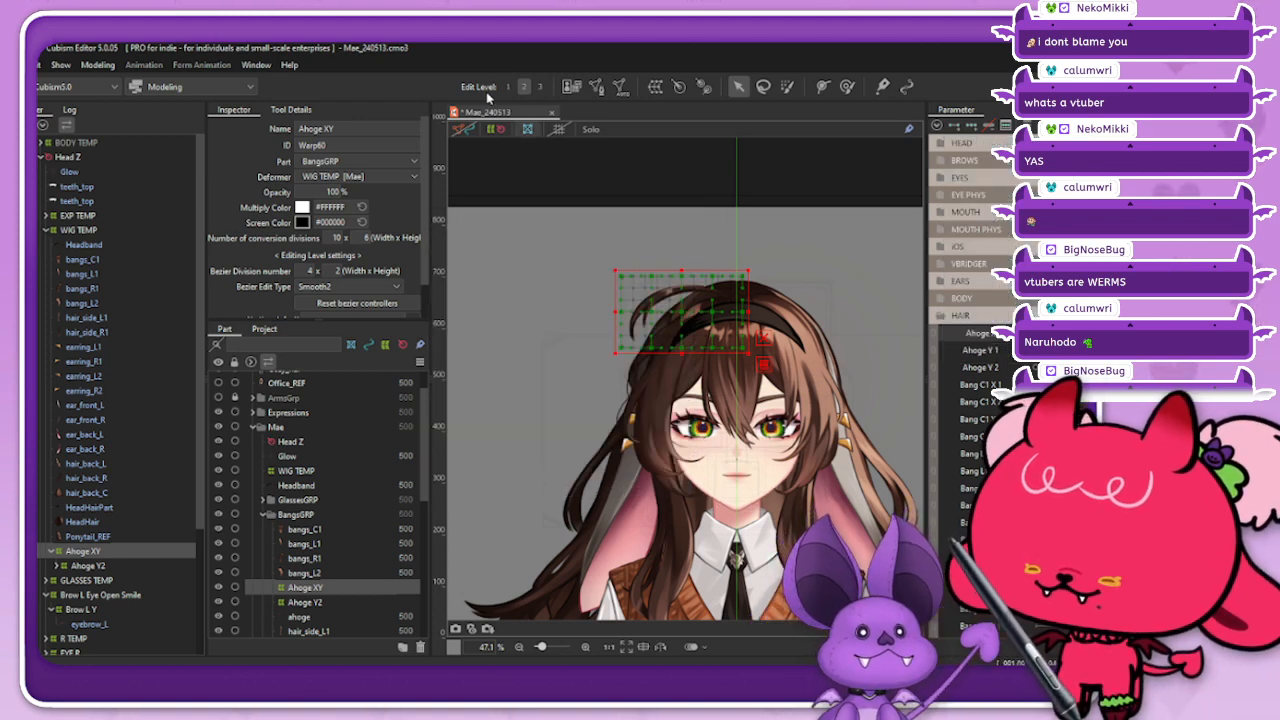
# Step: Hide the deformers, link Ahoge X with Ahoge Y 1, and scrub the ahoge parameters to examine their combined motion
pyautogui.click(503, 130)
pyautogui.click(935, 341)
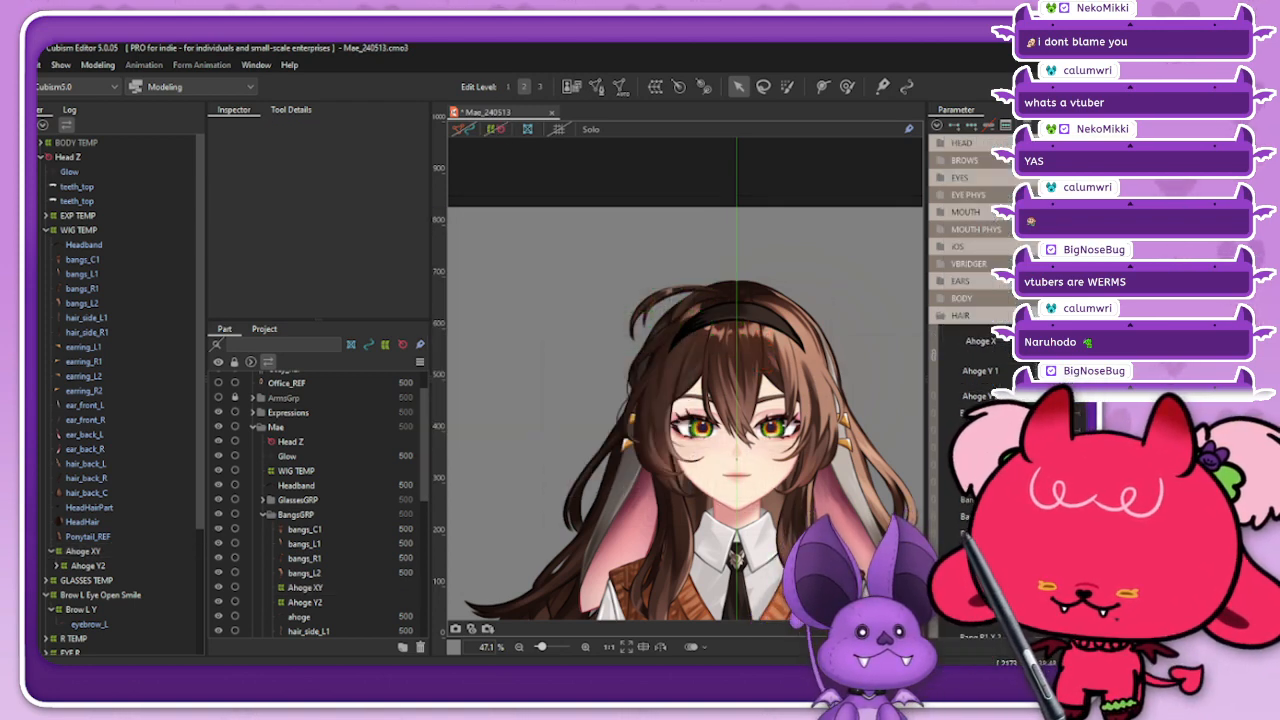
pyautogui.moveTo(1052, 356); pyautogui.dragTo(1038, 396)
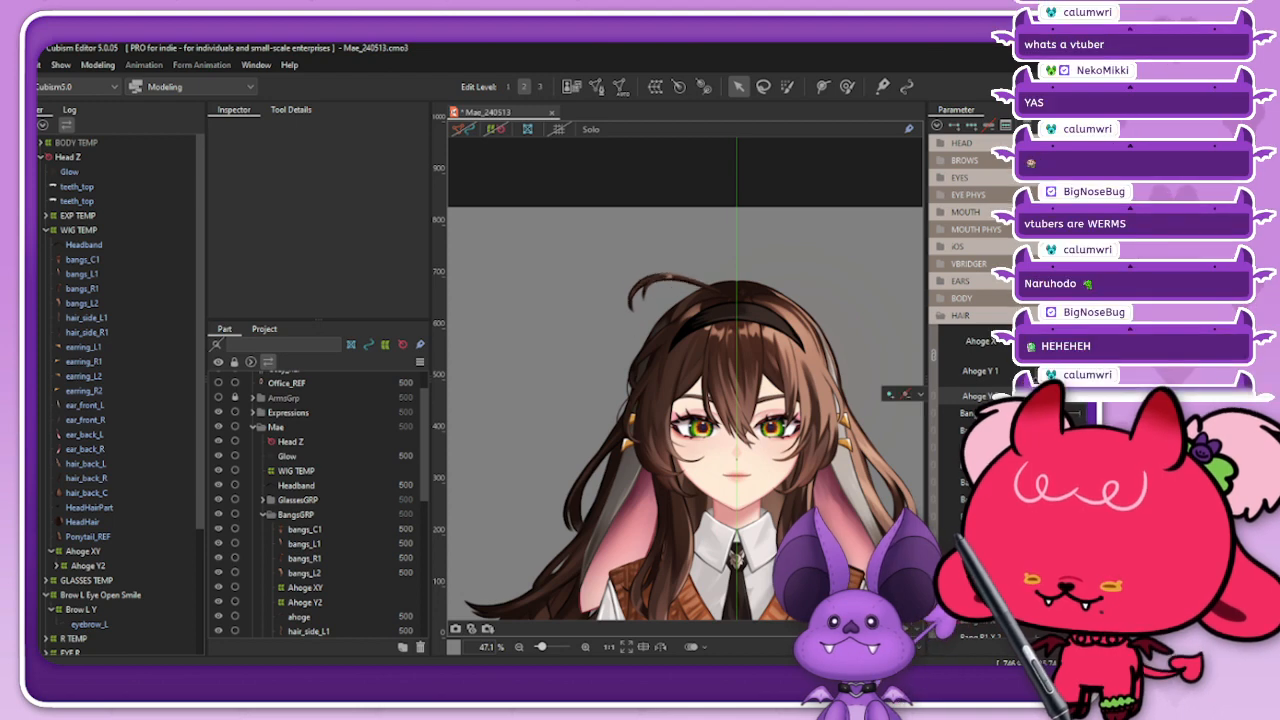
pyautogui.click(1042, 356)
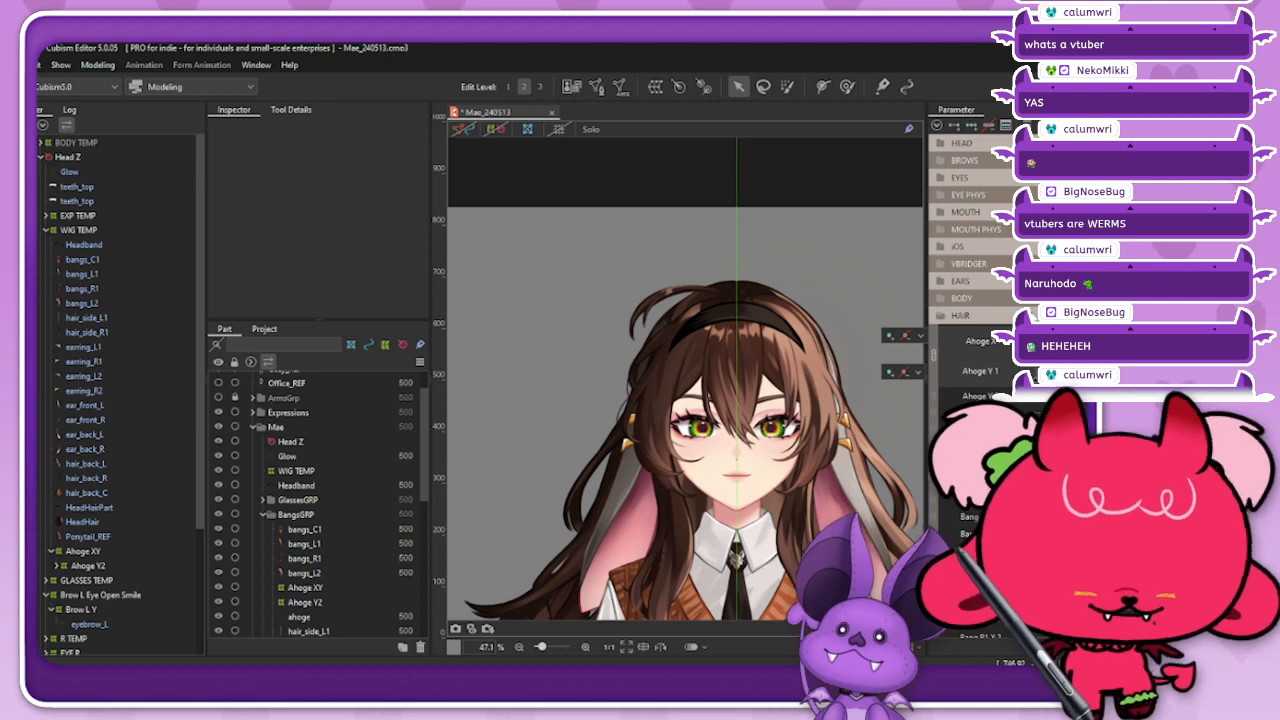
# Step: Collapse the HAIR parameter group and the Ahoge XY branch under the WIG TEMP deformer
pyautogui.click(937, 125)
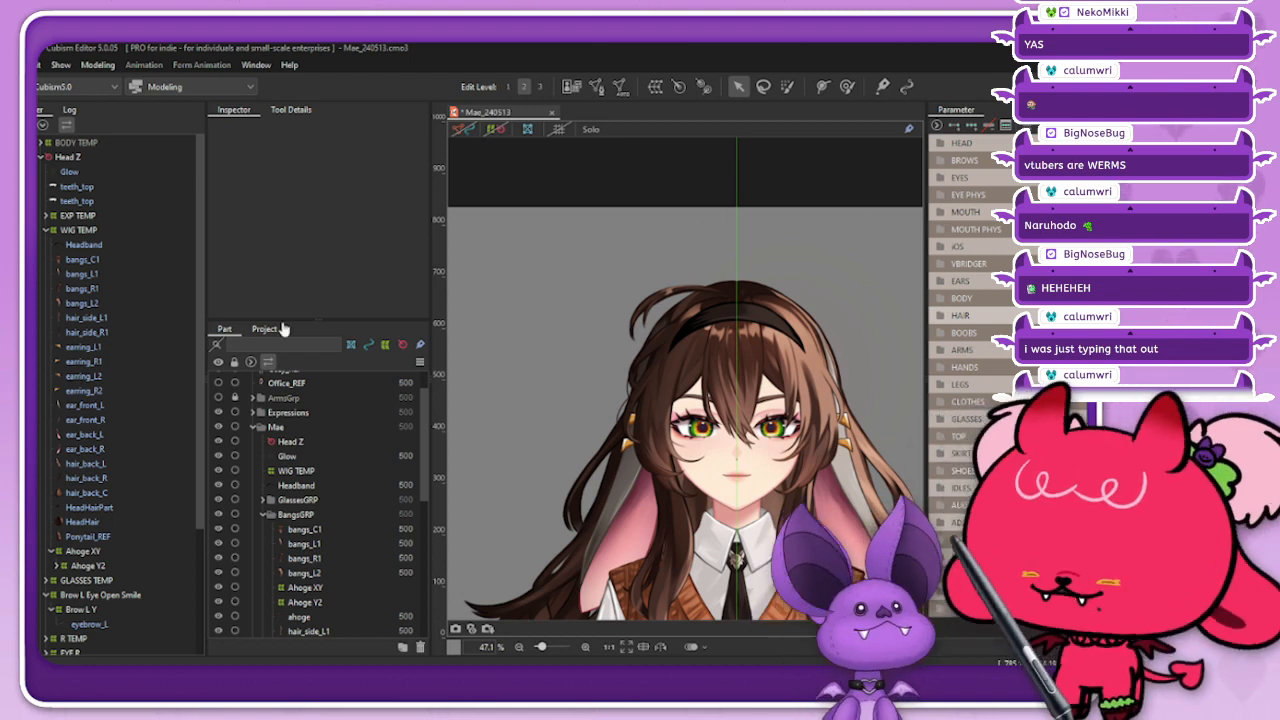
pyautogui.click(110, 231)
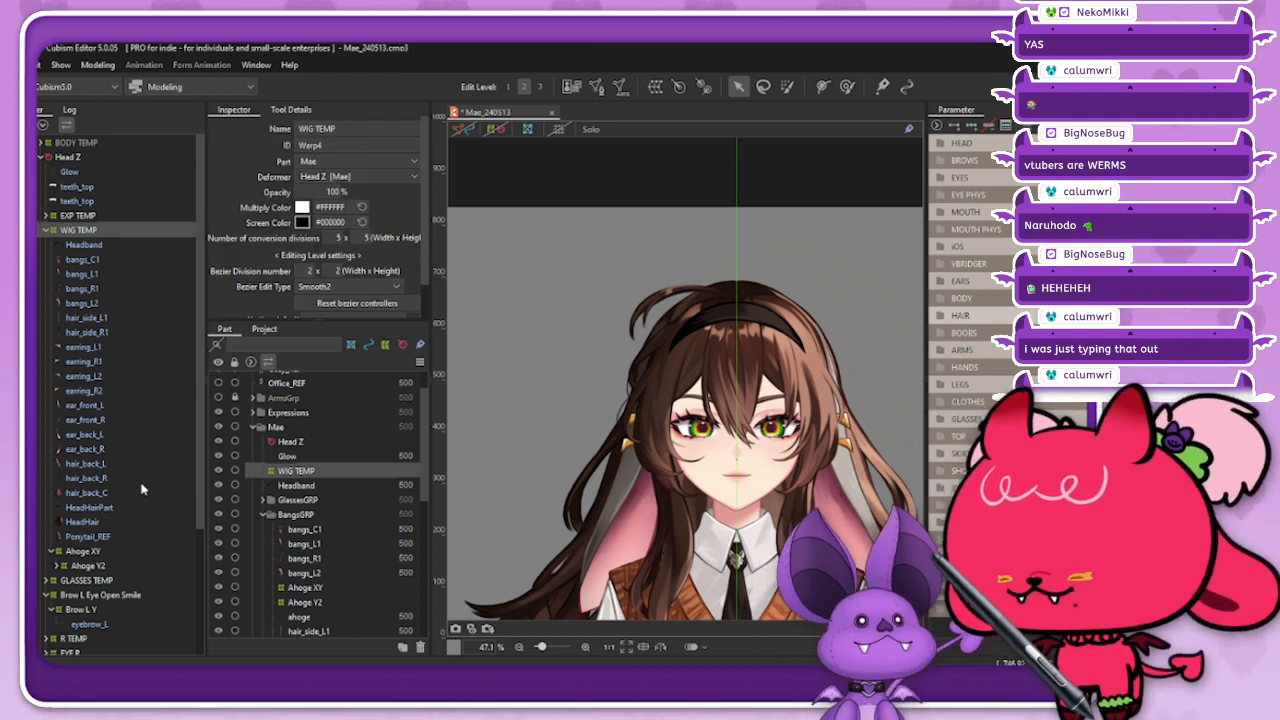
pyautogui.scroll(-2, 141, 489)
pyautogui.click(52, 498)
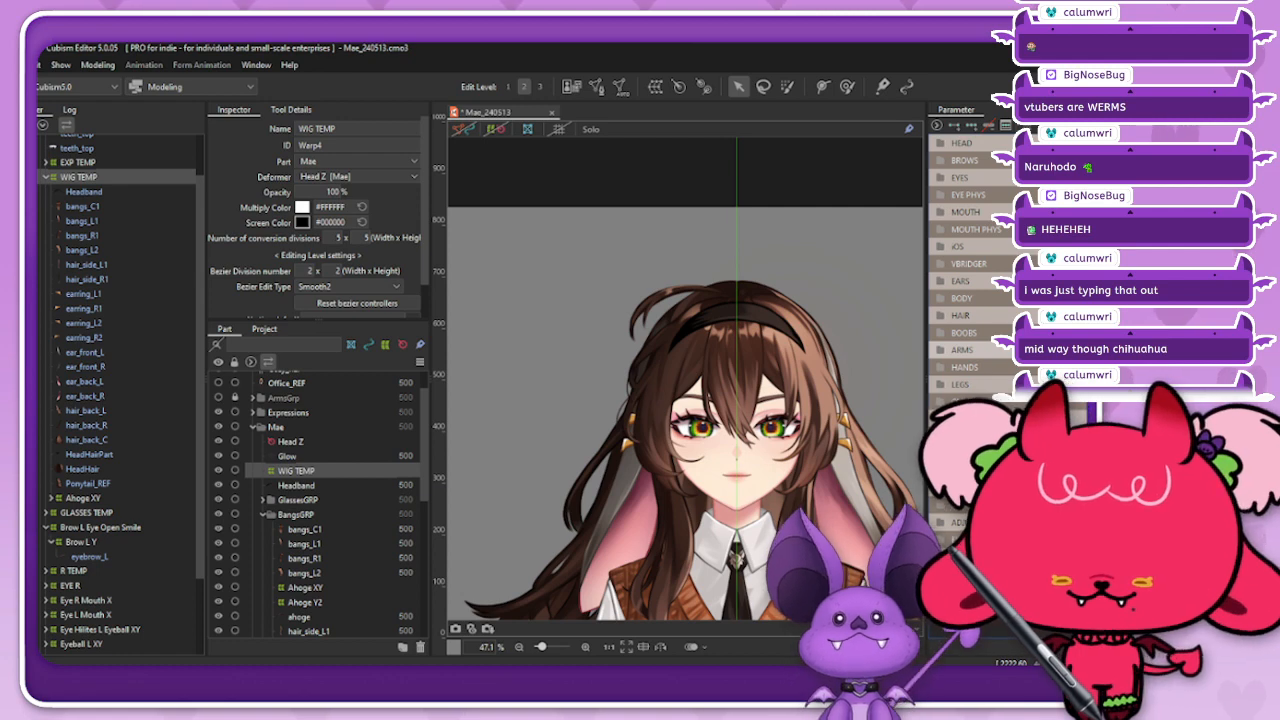
pyautogui.click(963, 333)
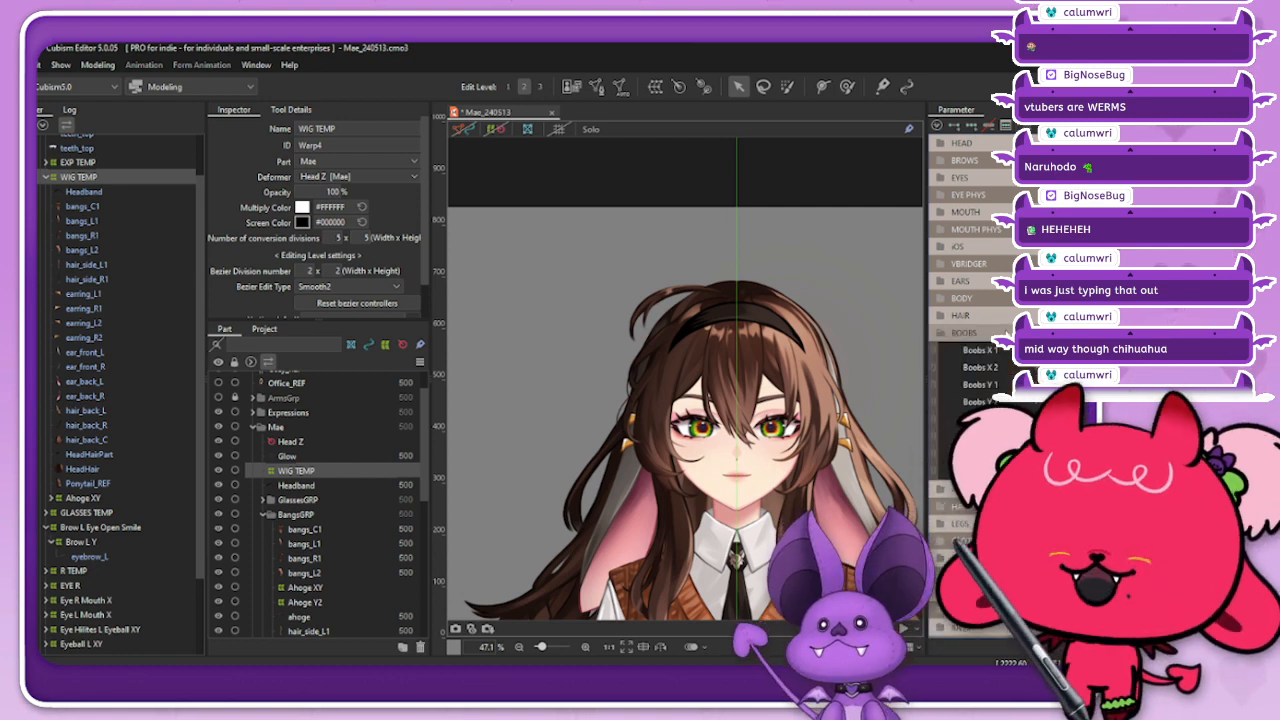
pyautogui.click(1006, 332)
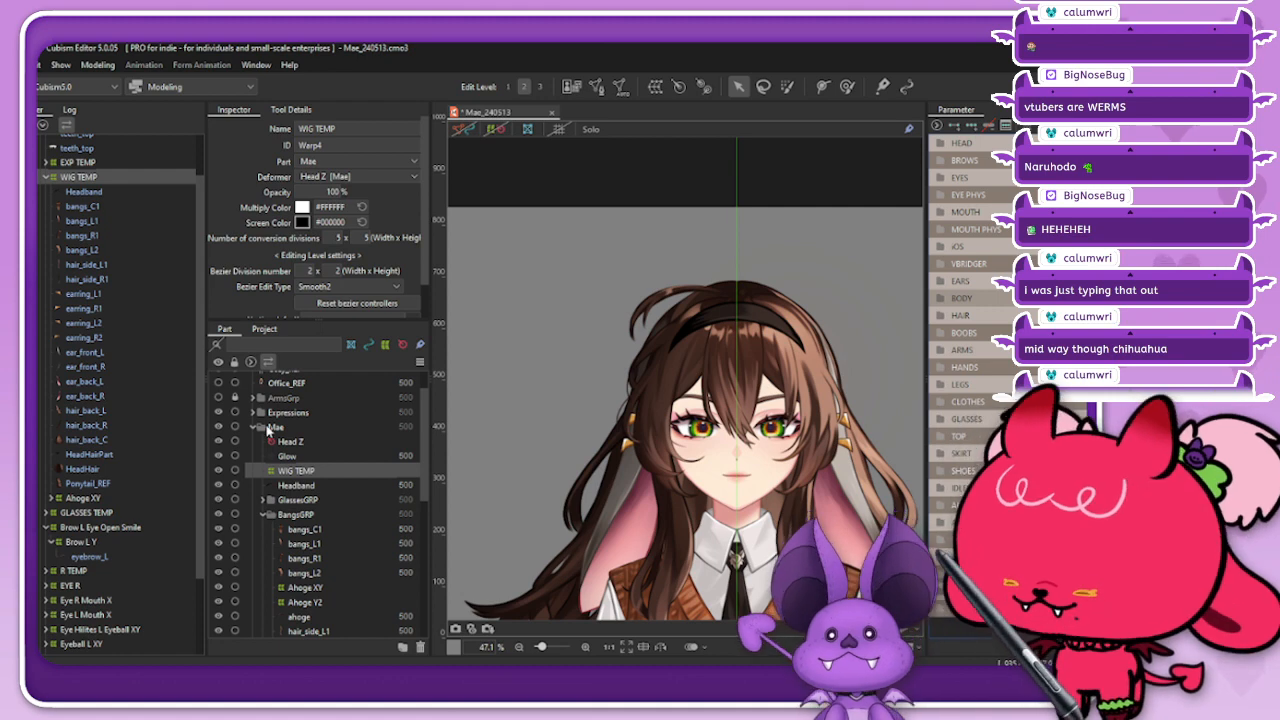
# Step: Show the Ponytail_REF mesh to examine the ponytail on the full figure, and hide it again
pyautogui.click(127, 497)
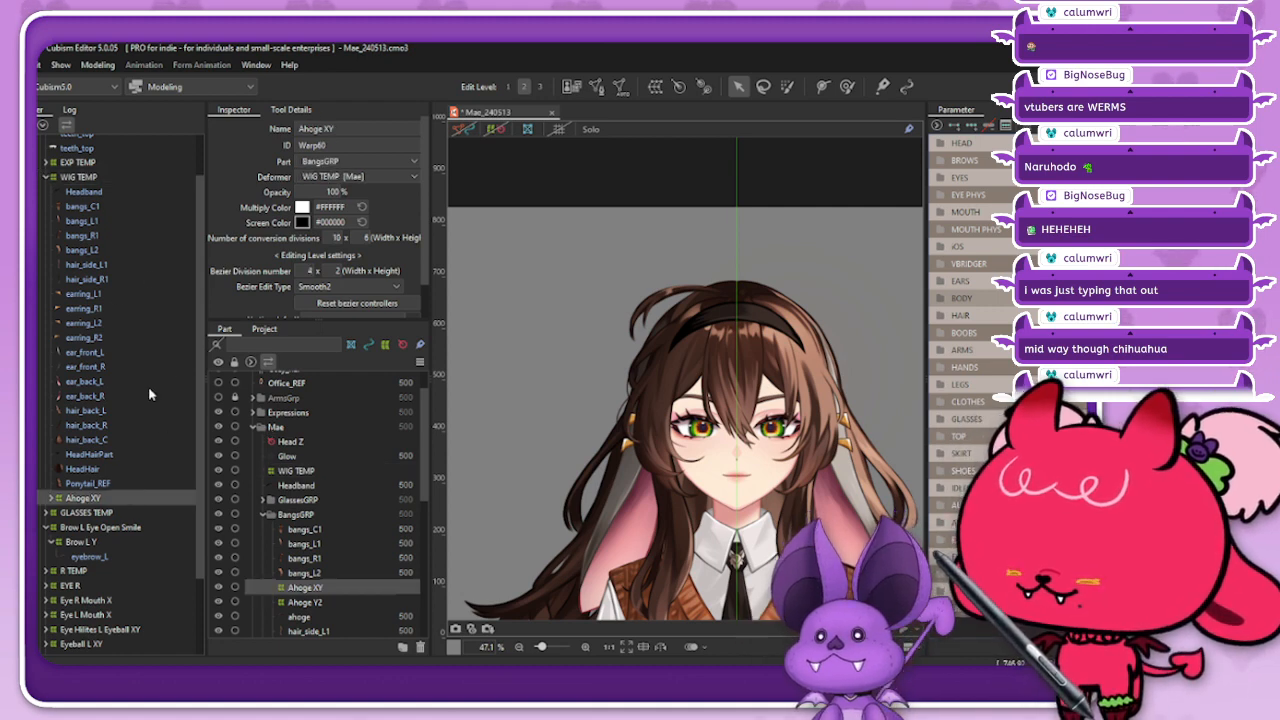
pyautogui.click(150, 482)
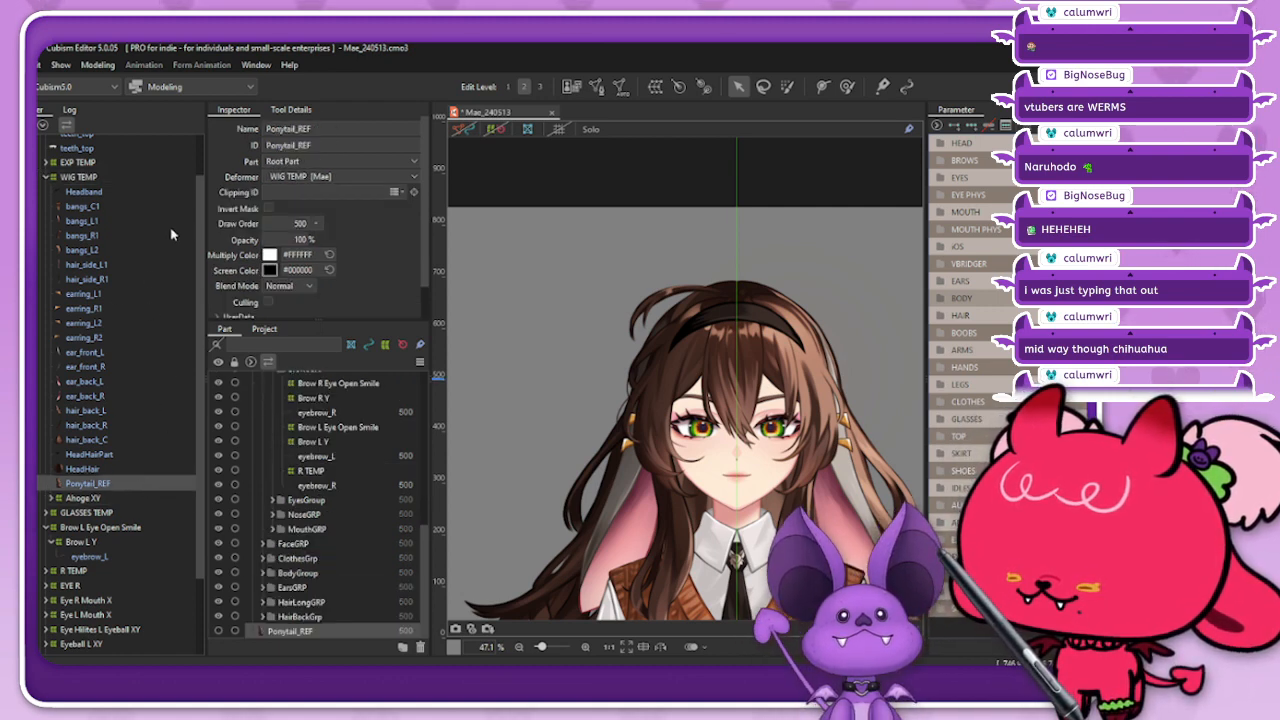
pyautogui.click(218, 631)
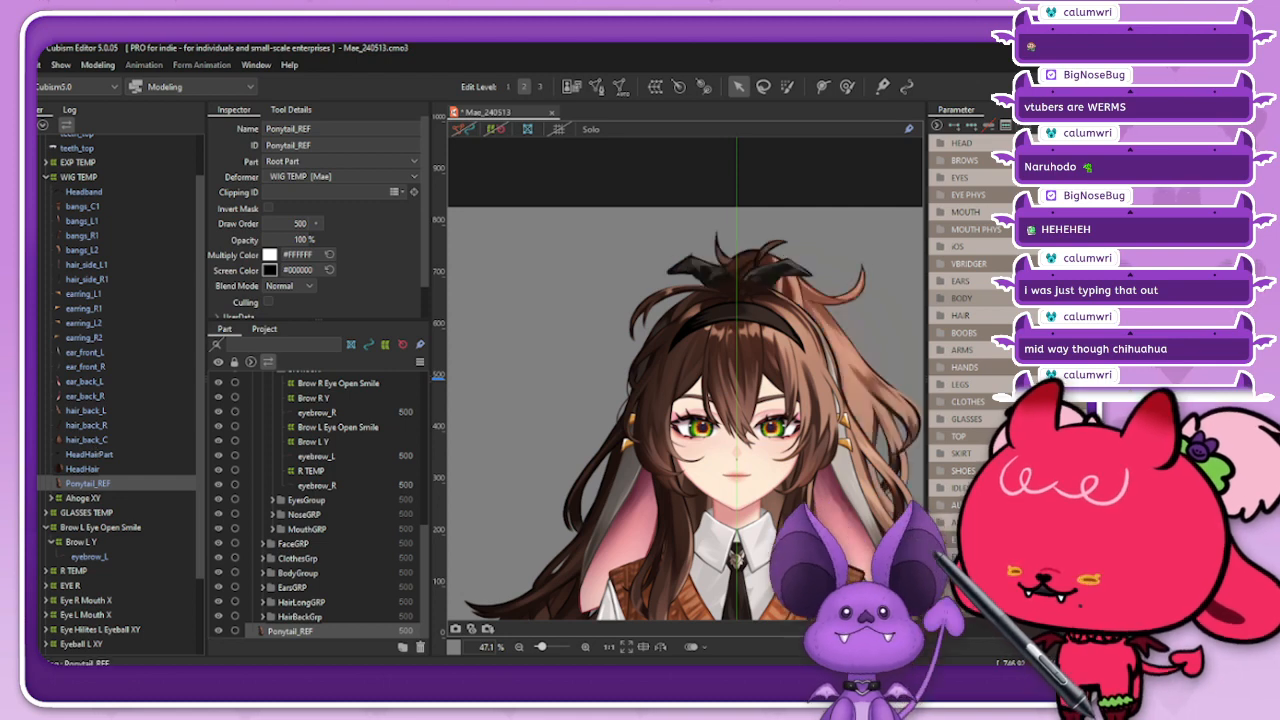
pyautogui.scroll(-3, 723, 306)
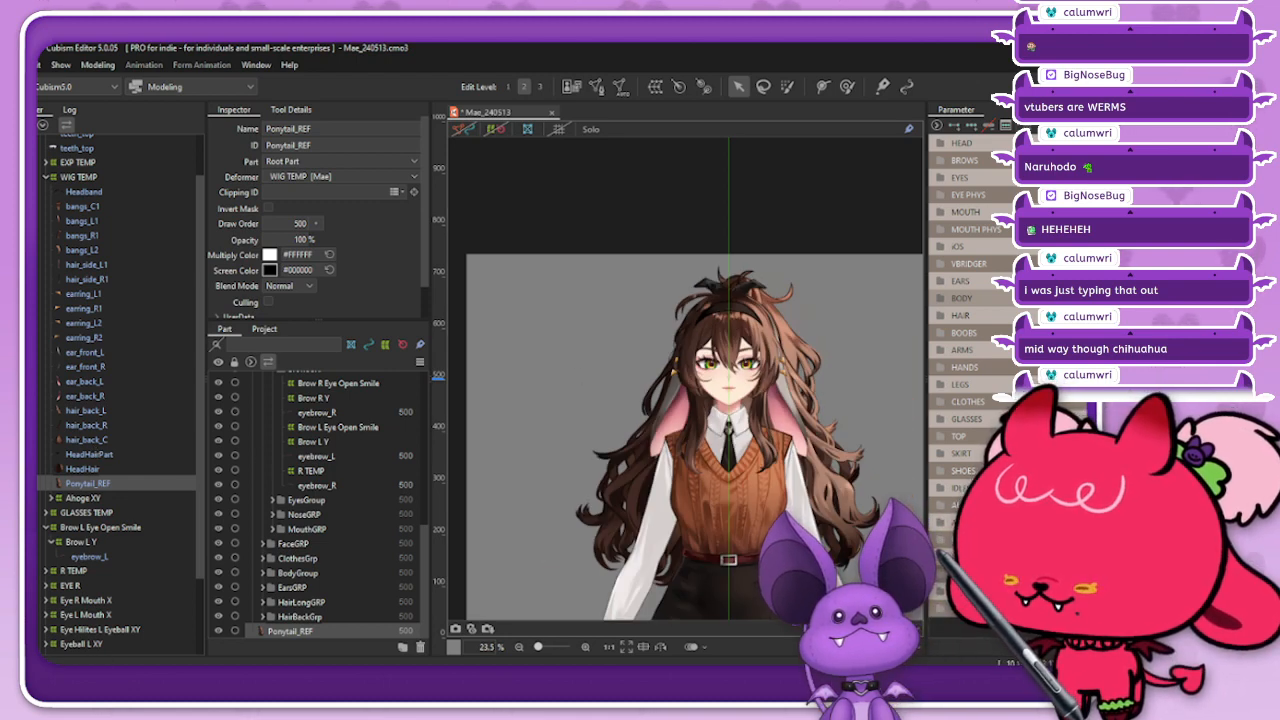
pyautogui.click(218, 631)
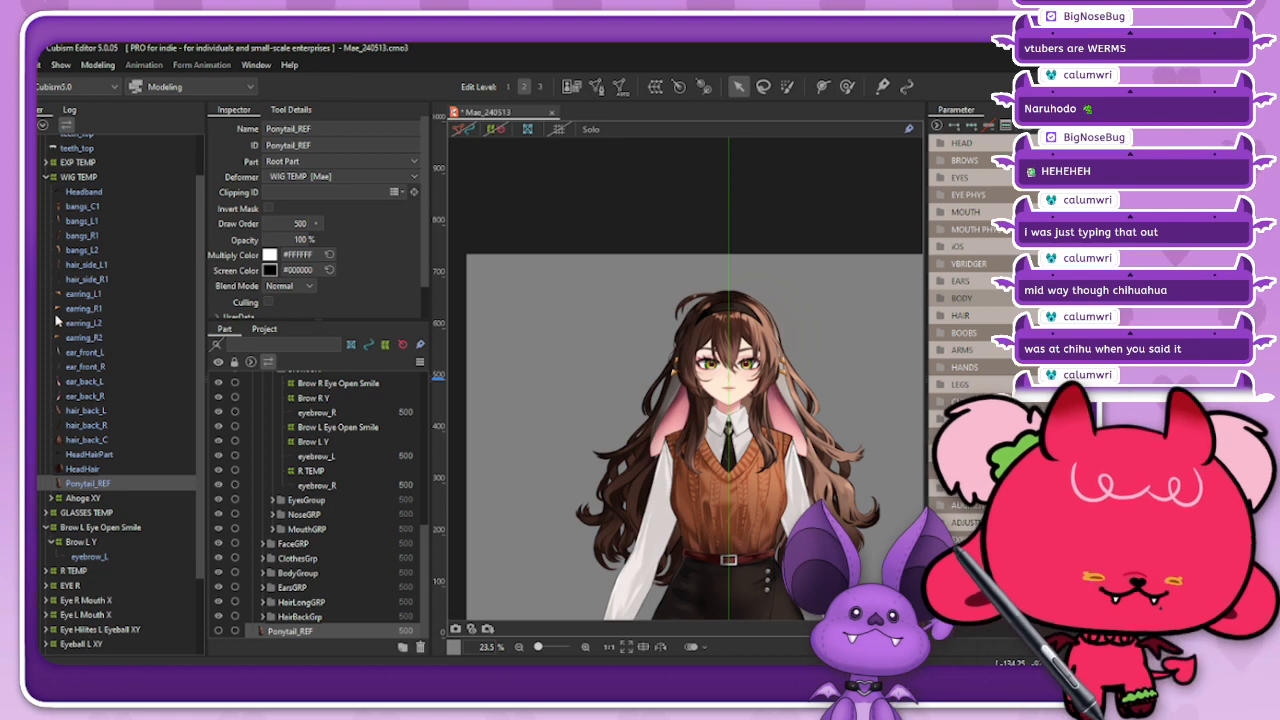
# Step: Set the opacity of the GLASSES TEMP deformer to 100%
pyautogui.click(109, 190)
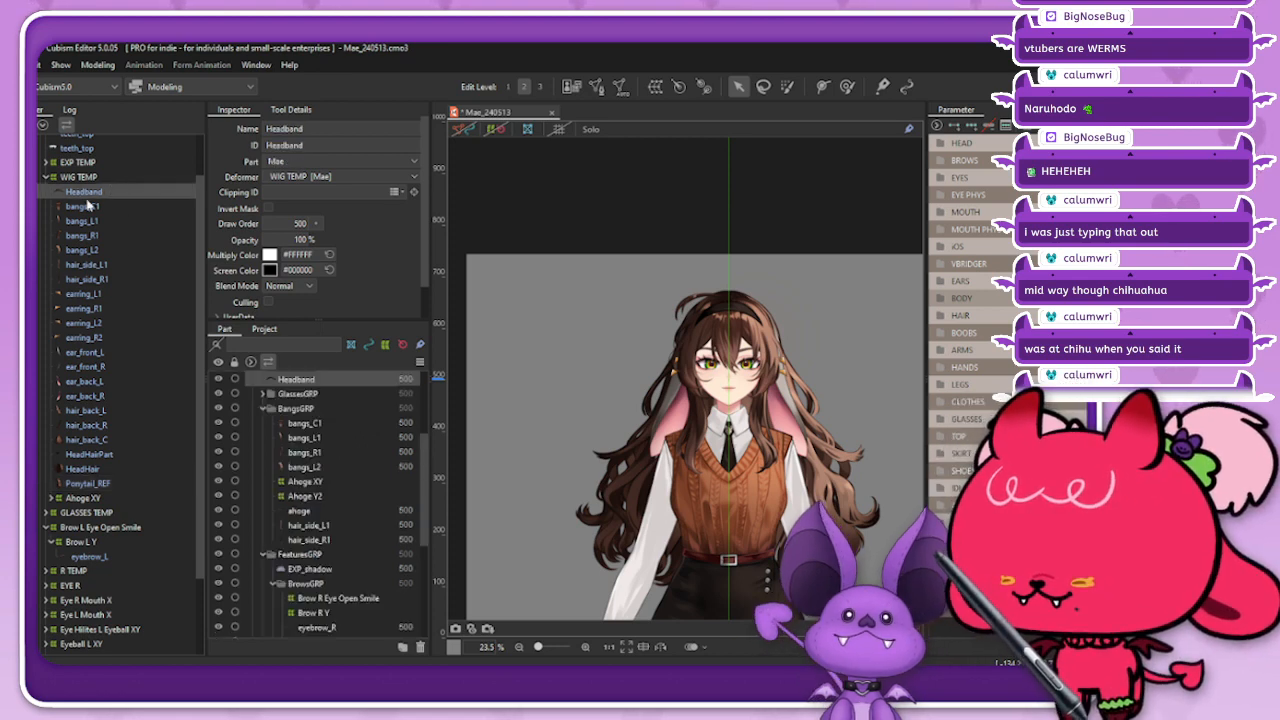
pyautogui.click(84, 178)
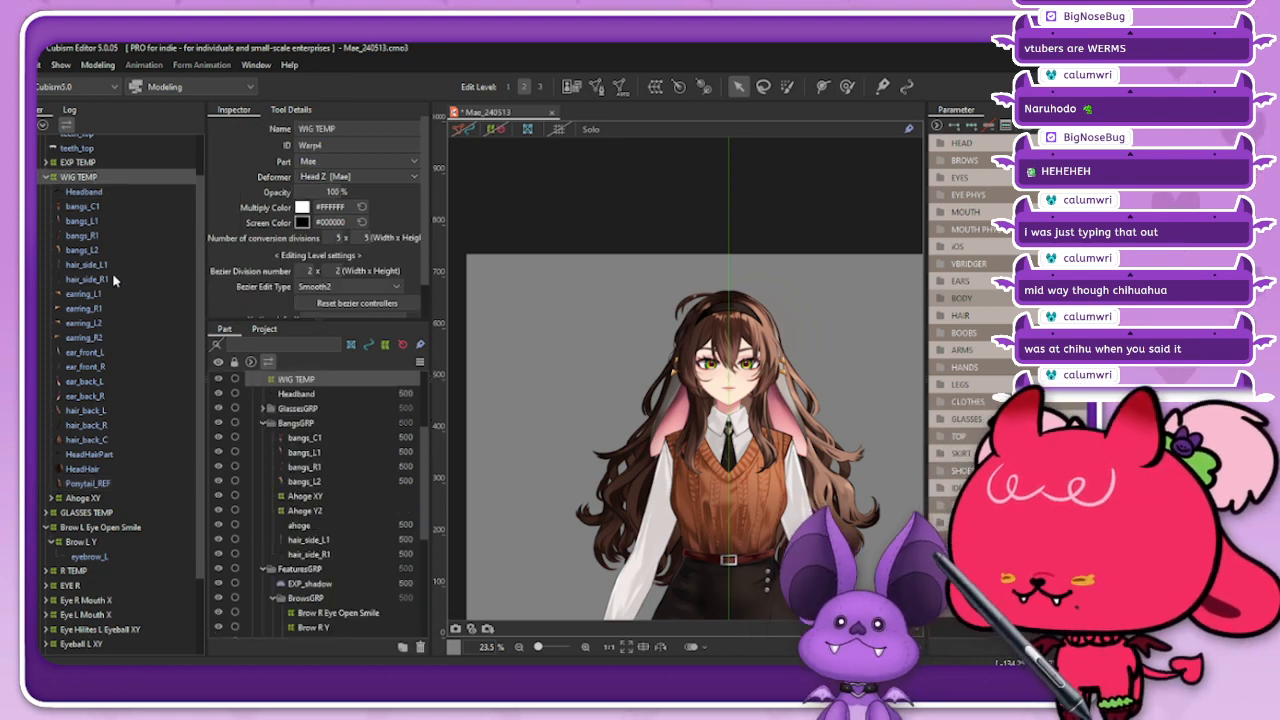
pyautogui.click(70, 513)
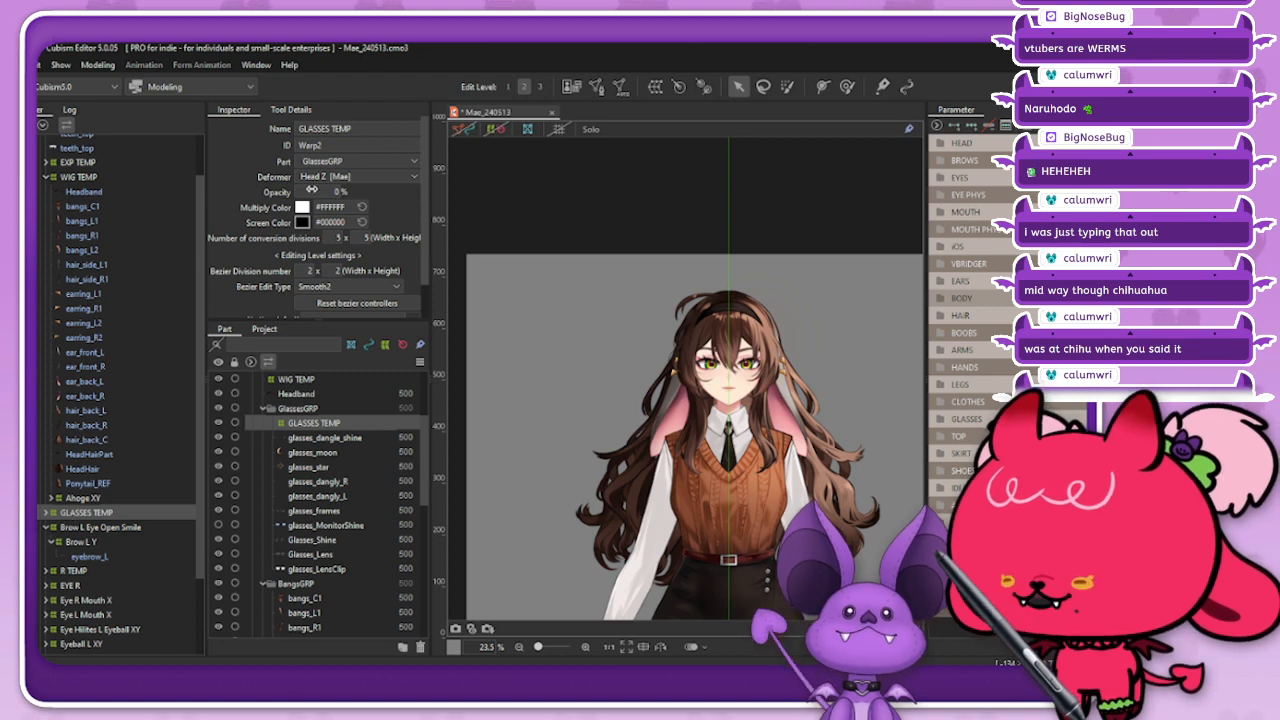
pyautogui.moveTo(312, 189); pyautogui.dragTo(360, 189)
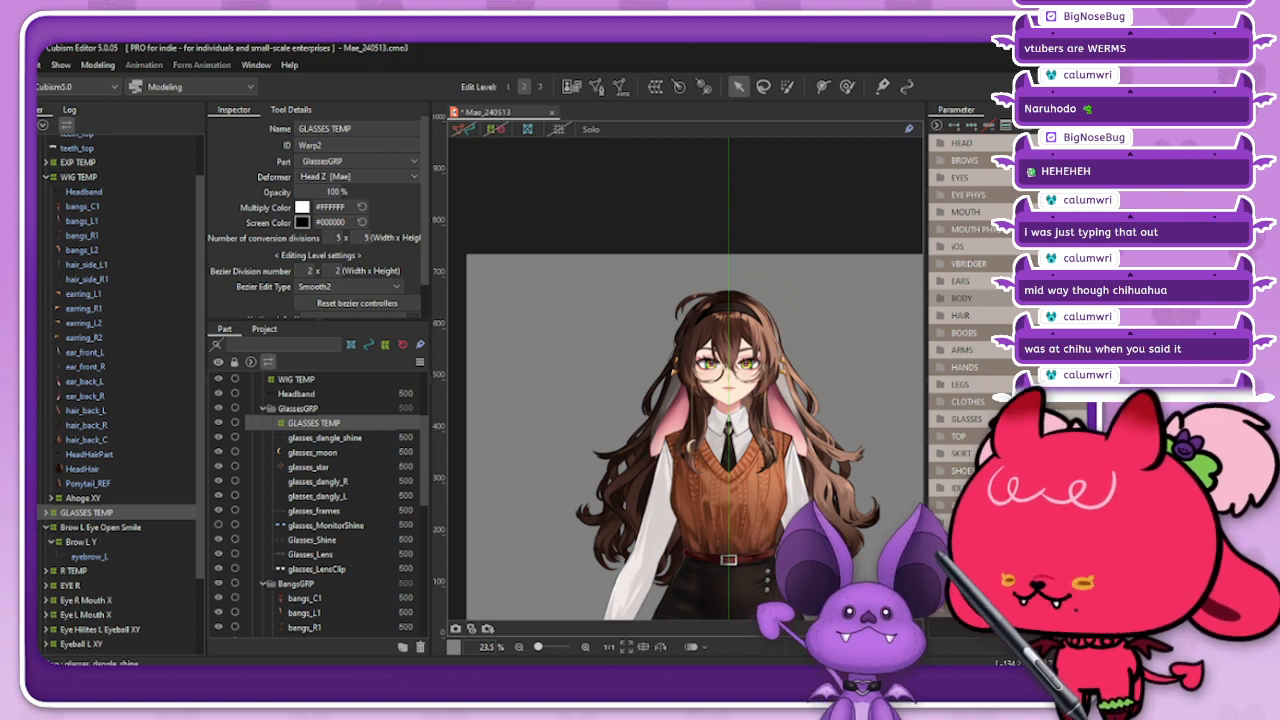
# Step: Select the glasses_star mesh at the end of the dangling glasses chain
pyautogui.scroll(5, 768, 473)
pyautogui.click(764, 440)
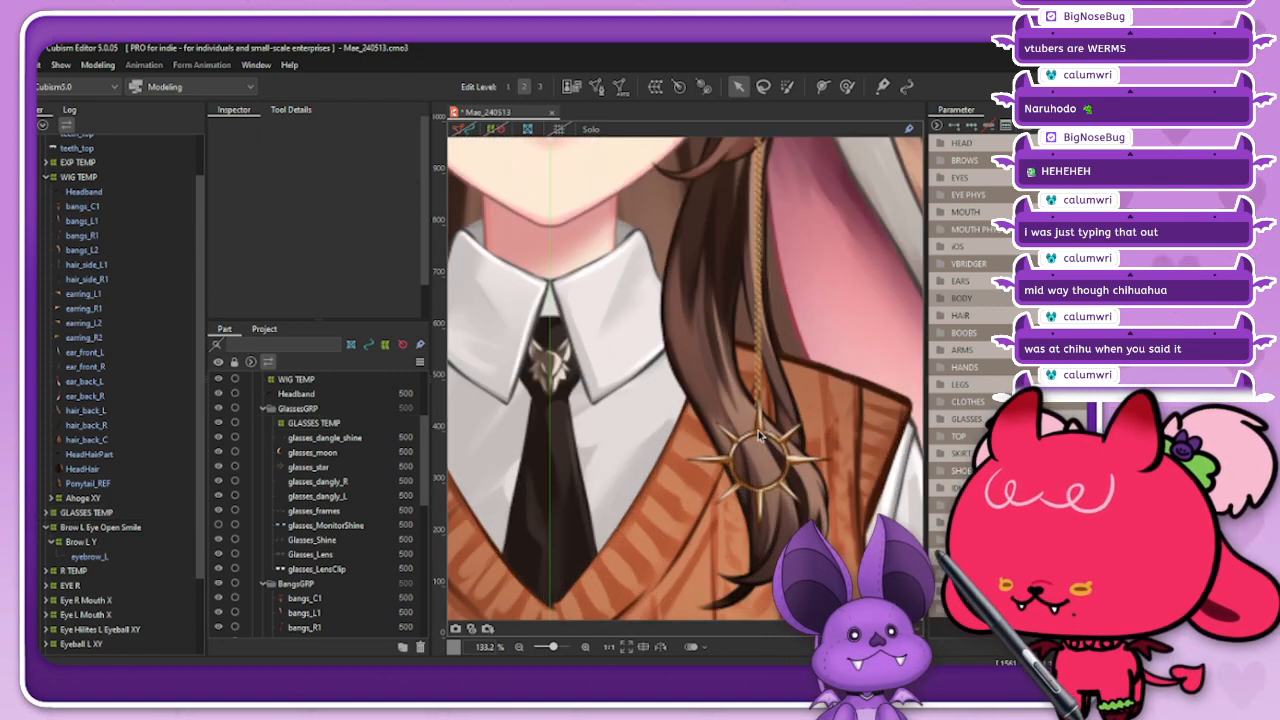
pyautogui.rightClick(774, 449)
pyautogui.click(816, 572)
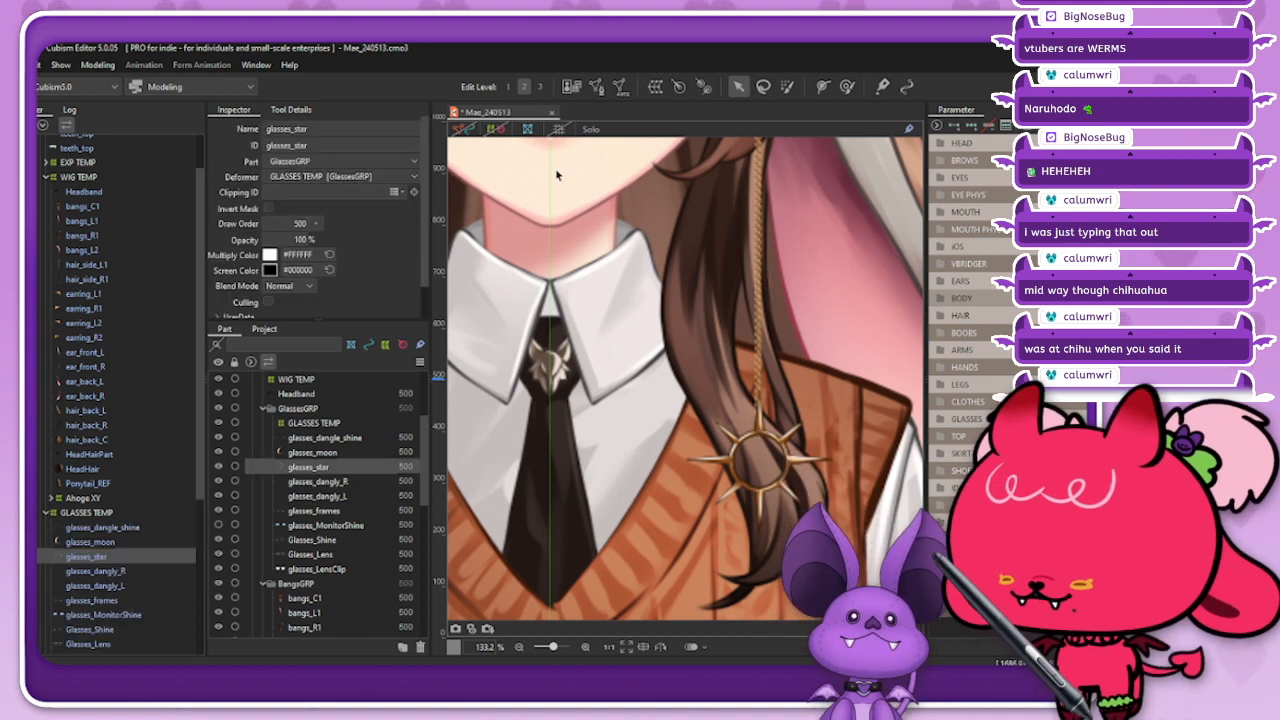
# Step: Open the glasses_star mesh for manual mesh editing and delete all its existing vertices
pyautogui.click(596, 86)
pyautogui.scroll(1, 802, 533)
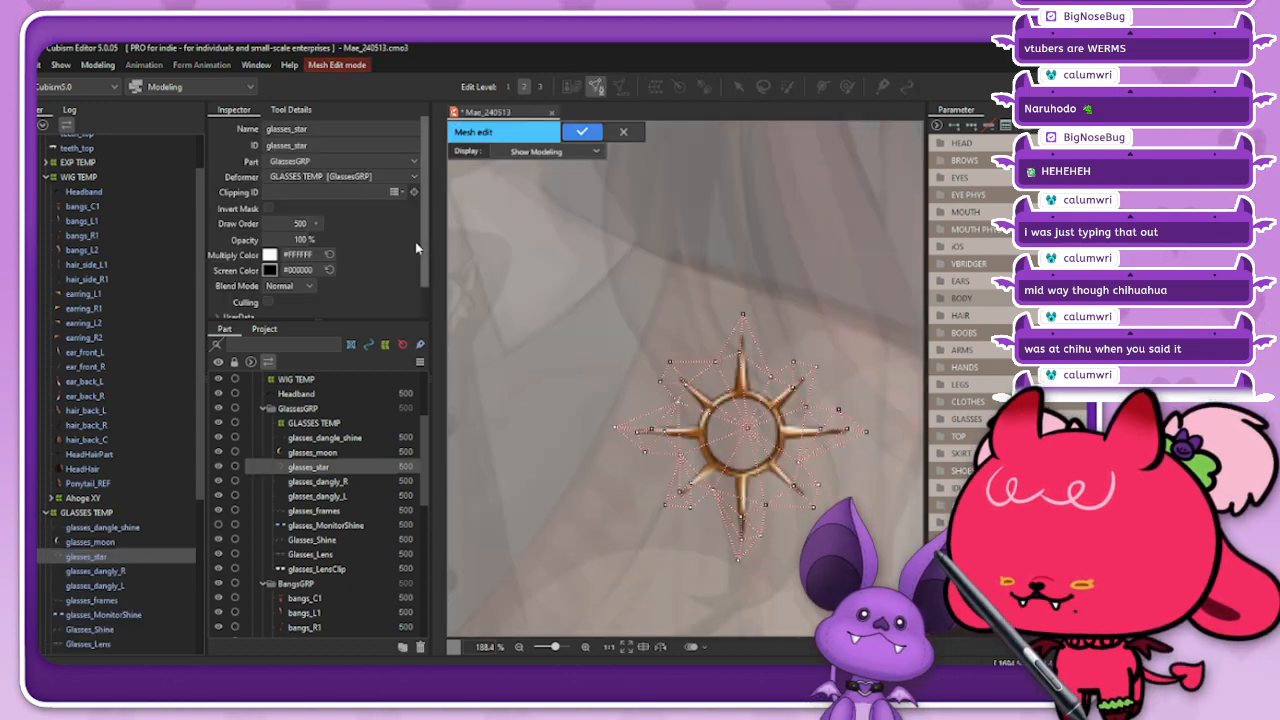
pyautogui.click(291, 109)
pyautogui.moveTo(534, 238); pyautogui.dragTo(897, 631)
pyautogui.press('Delete')
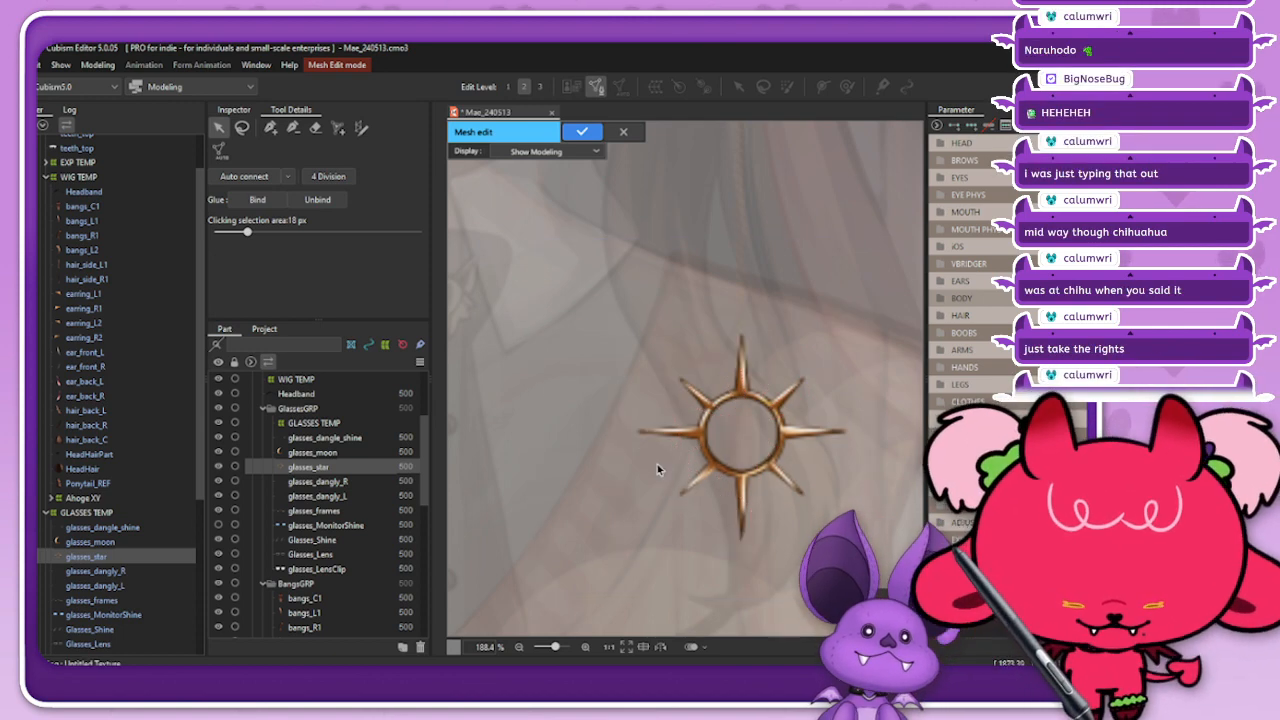
# Step: Turn off Mirror Edit and draw a vertical guide edge through the star's centre, from above its upper ray to below its lower ray
pyautogui.press('p')
pyautogui.scroll(-2, 735, 325)
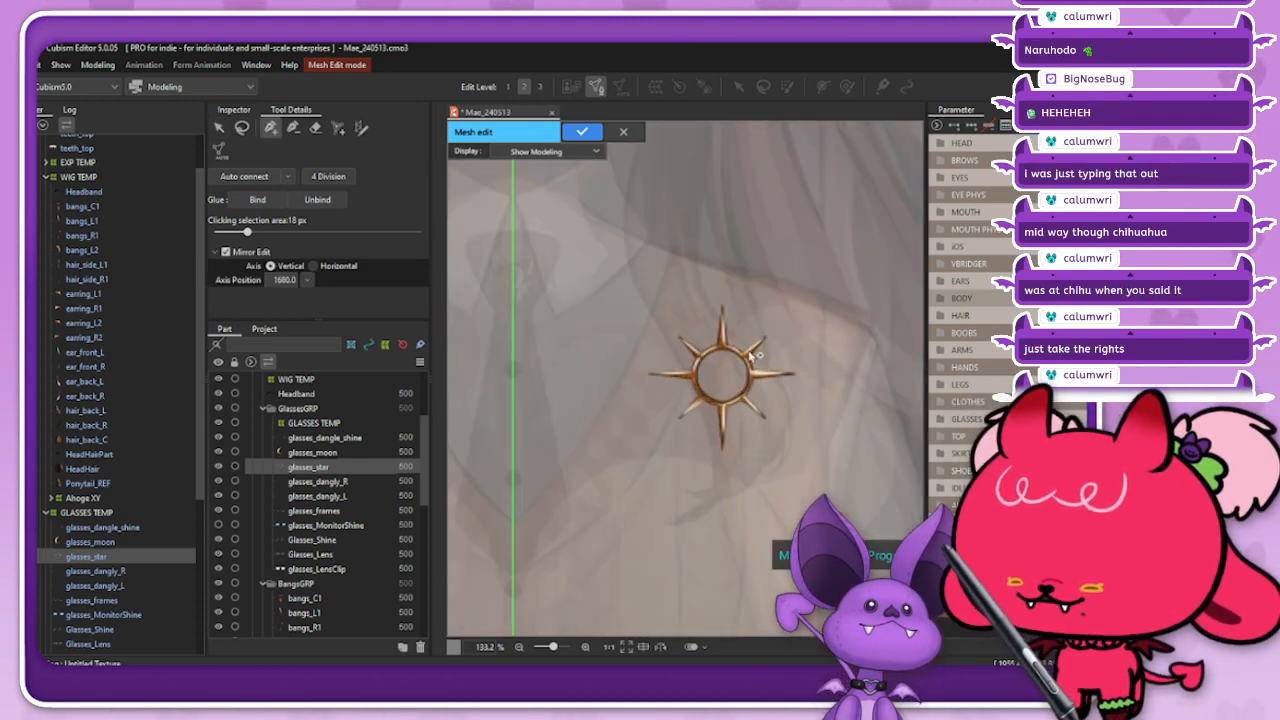
pyautogui.scroll(2, 727, 342)
pyautogui.click(226, 253)
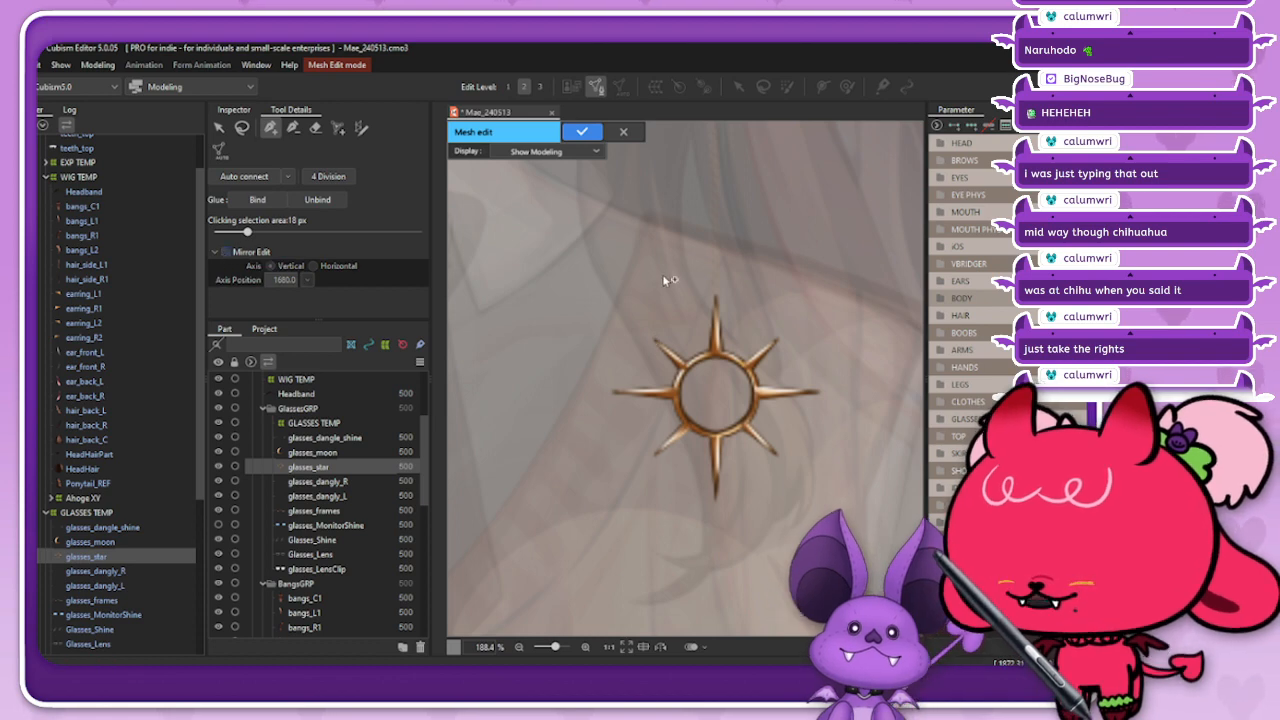
pyautogui.scroll(2, 714, 285)
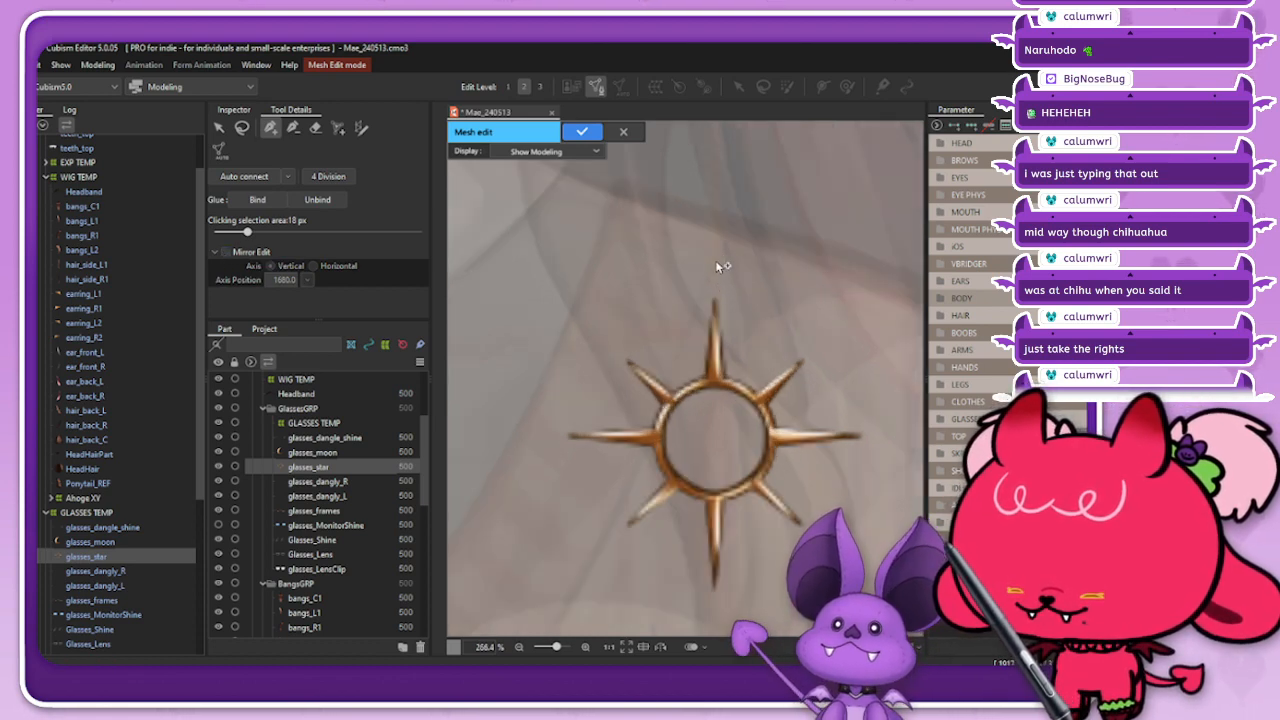
pyautogui.click(714, 260)
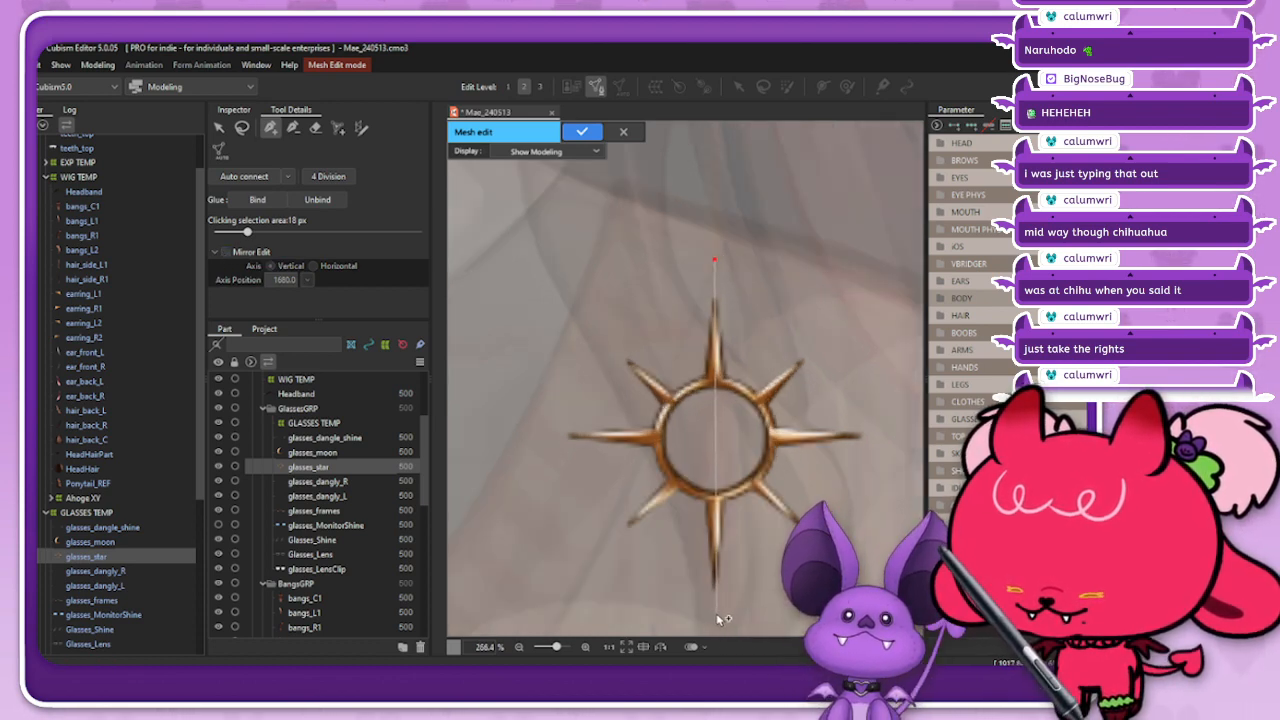
pyautogui.click(715, 622)
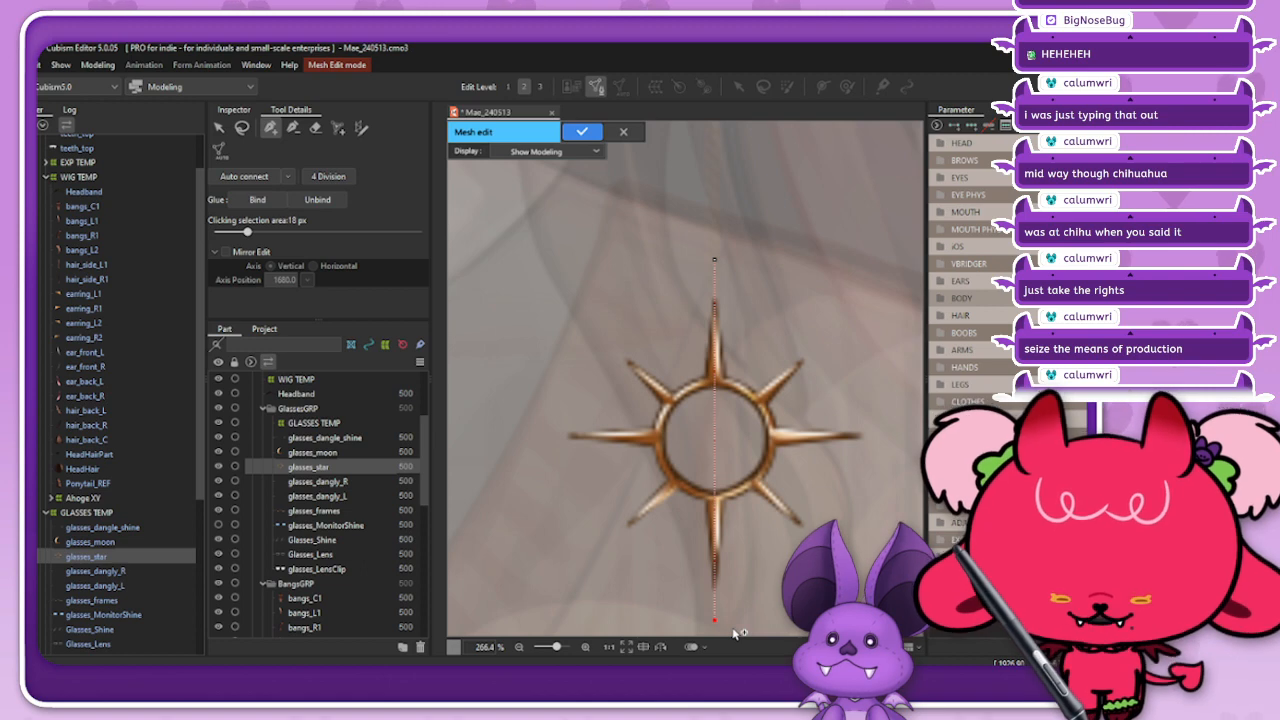
pyautogui.scroll(-2, 668, 521)
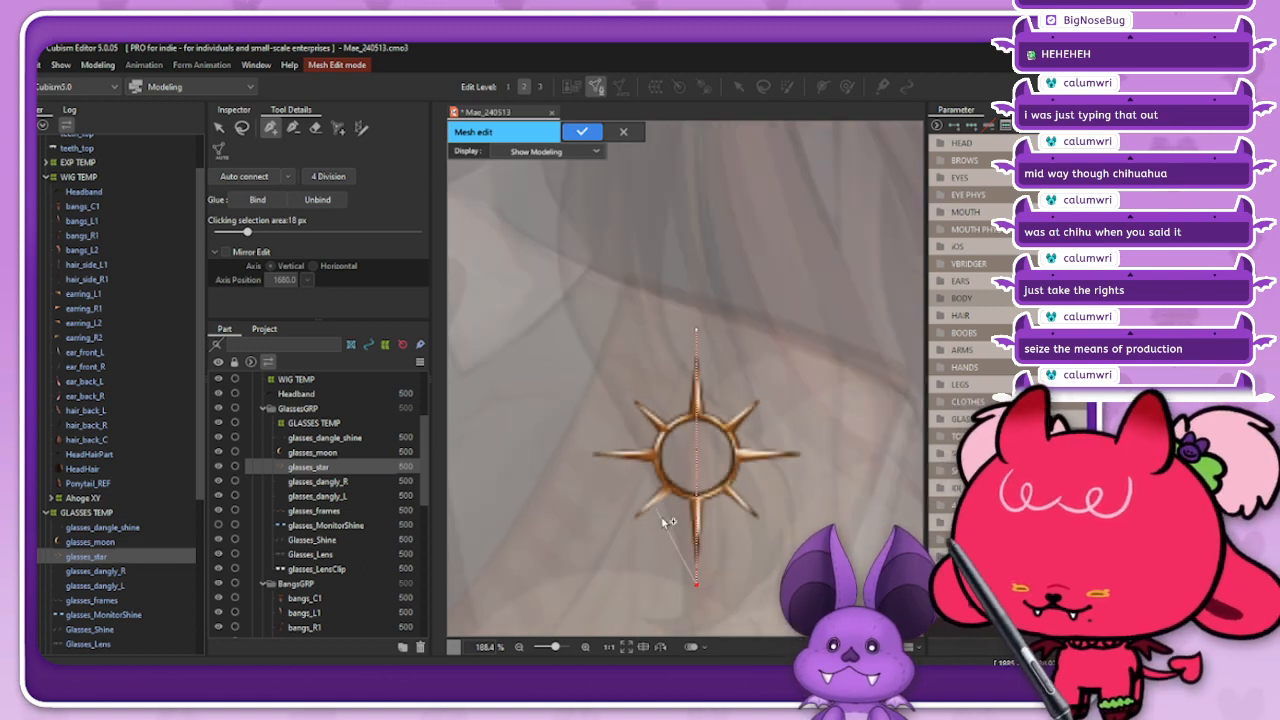
pyautogui.scroll(2, 729, 576)
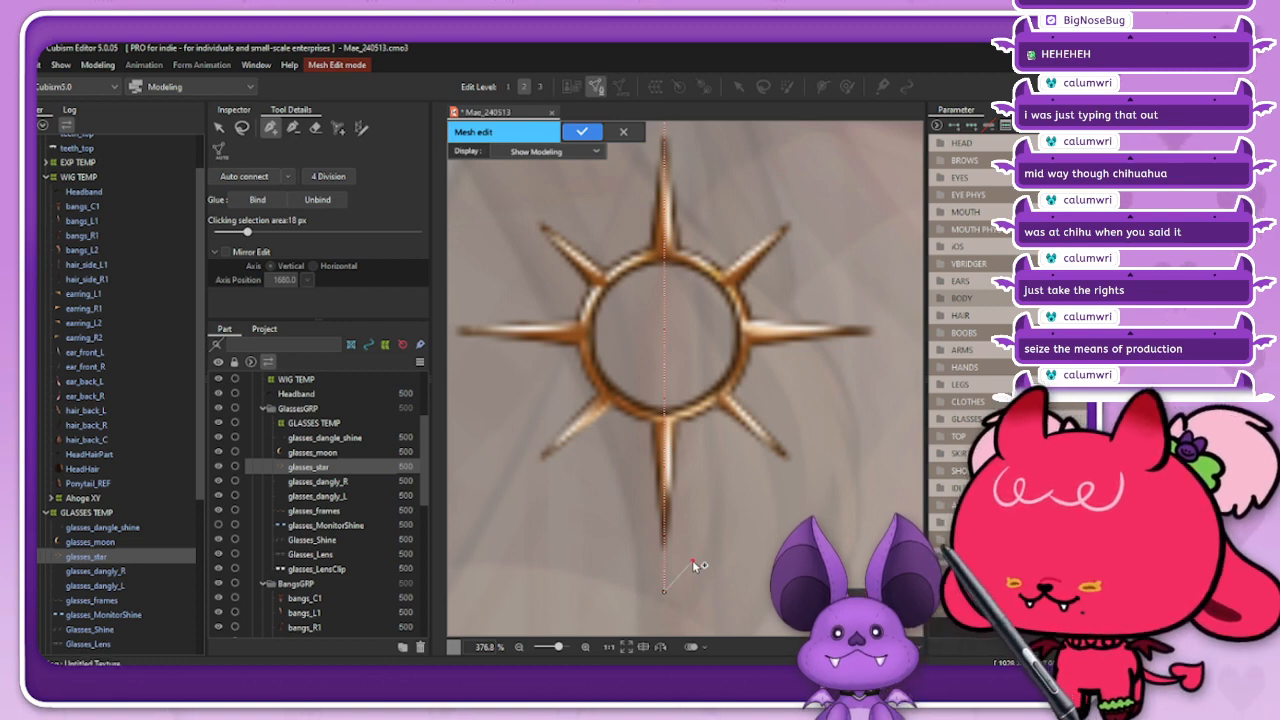
pyautogui.click(692, 560)
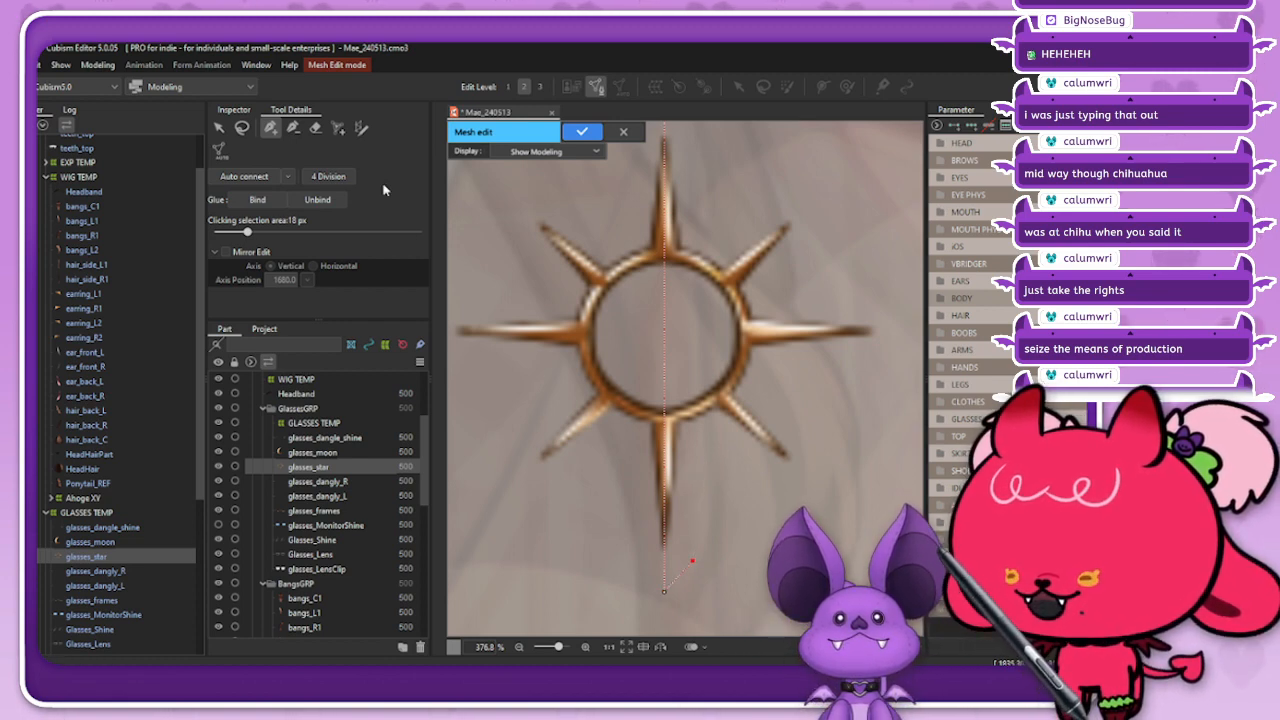
pyautogui.click(298, 132)
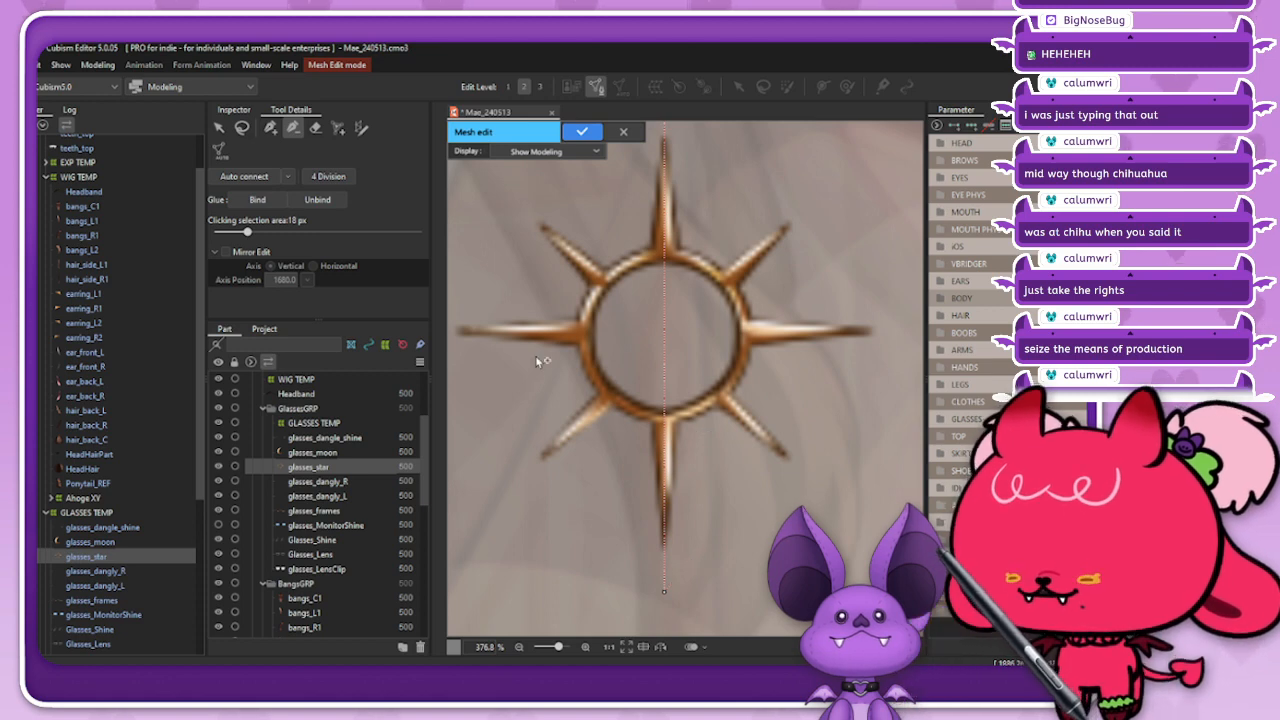
pyautogui.click(270, 128)
# Step: Turn on Mirror Edit with a vertical axis and try axis positions 1800 and 1900
pyautogui.scroll(-2, 607, 322)
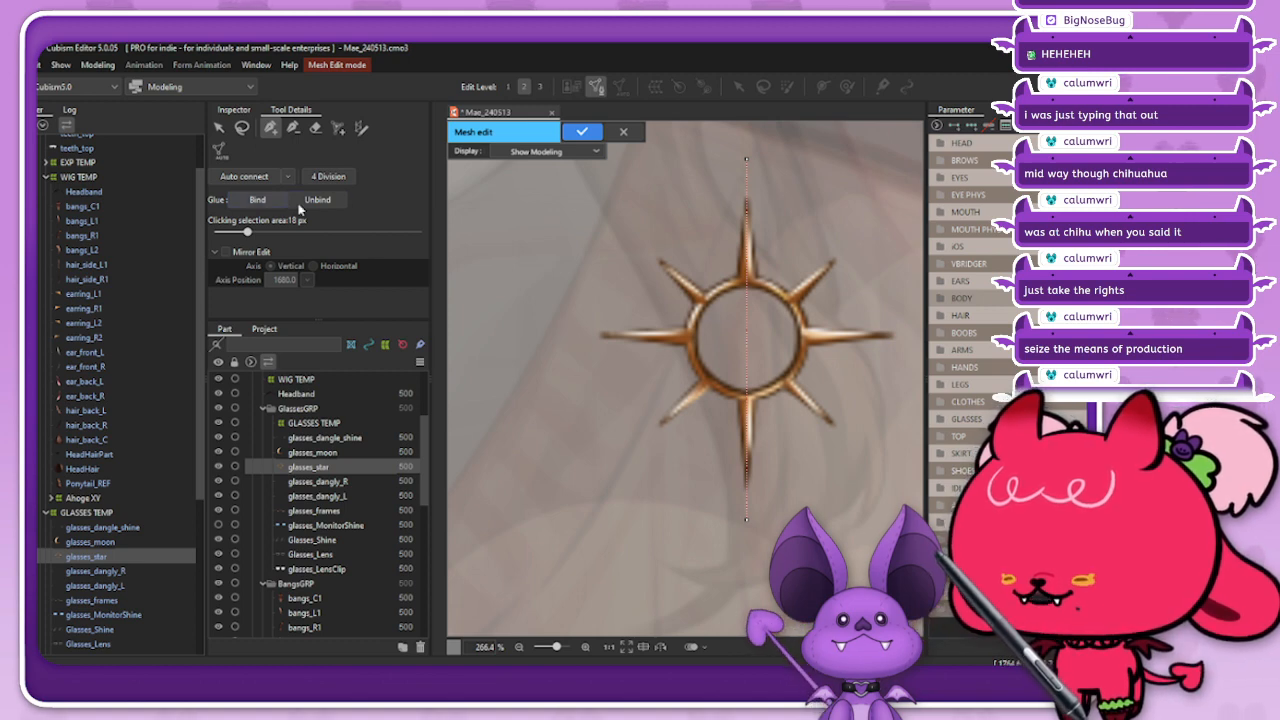
pyautogui.click(226, 251)
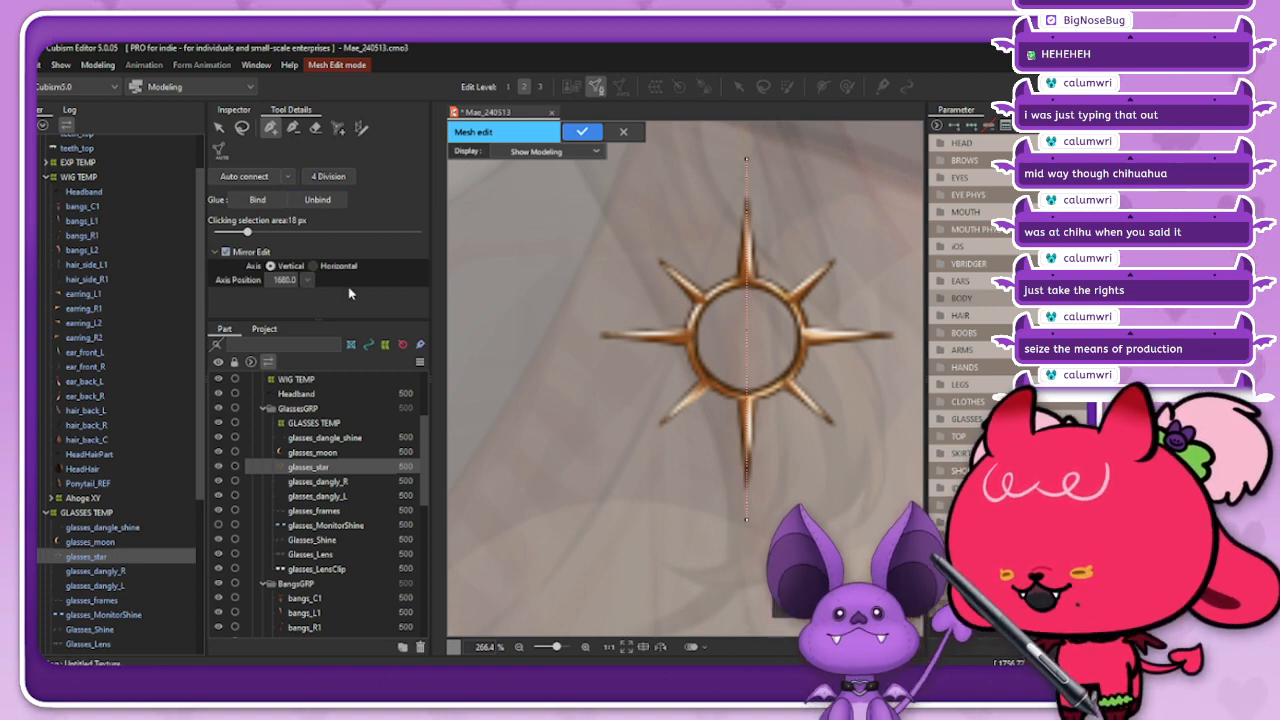
pyautogui.doubleClick(284, 280)
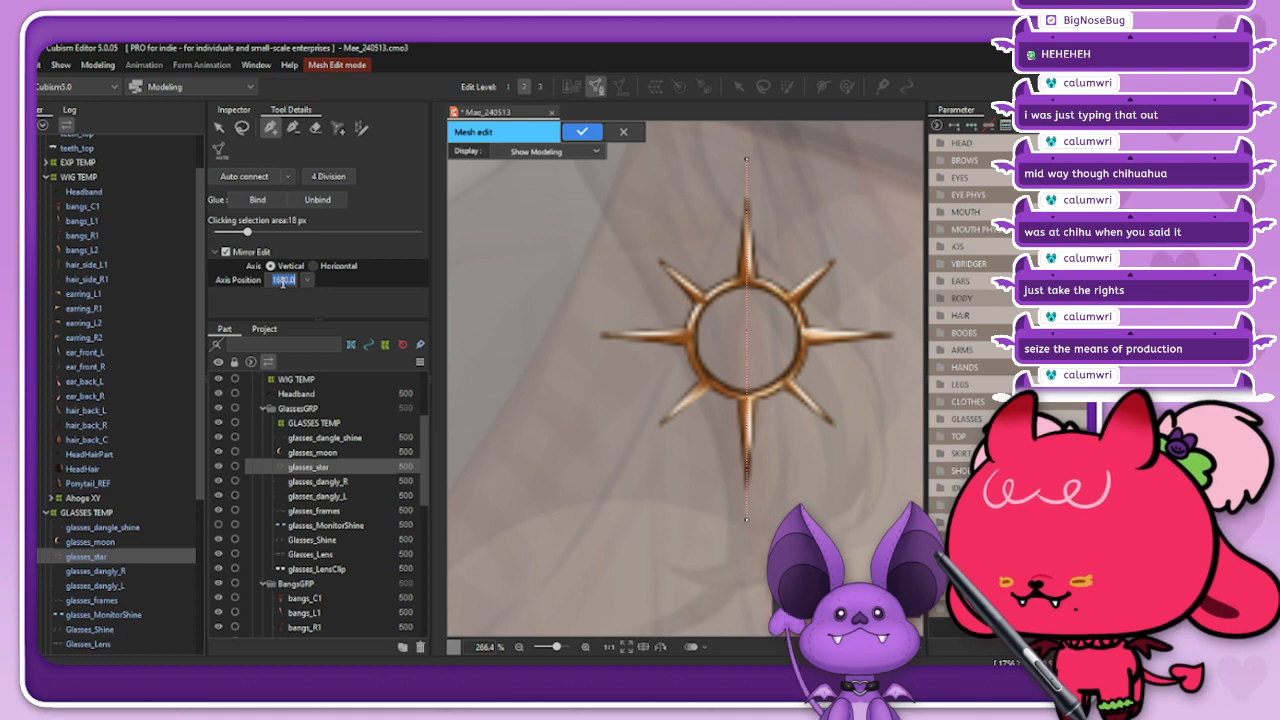
pyautogui.write('100')
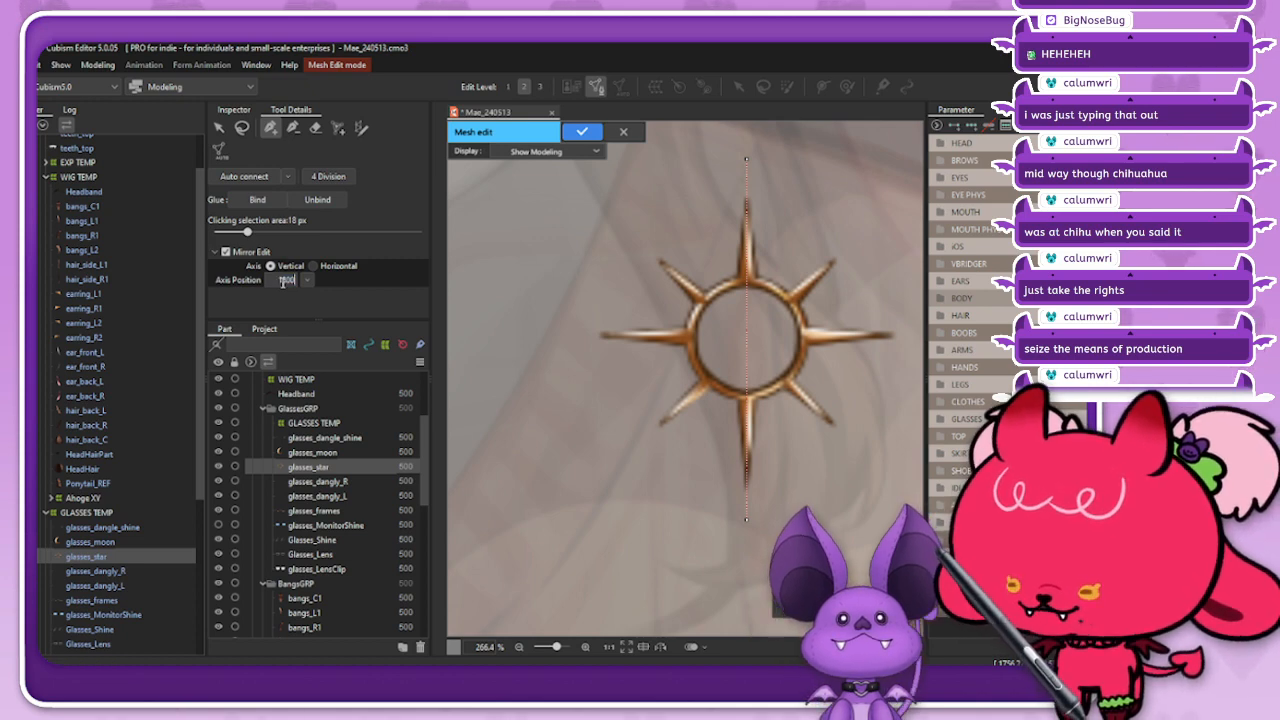
pyautogui.press('Return')
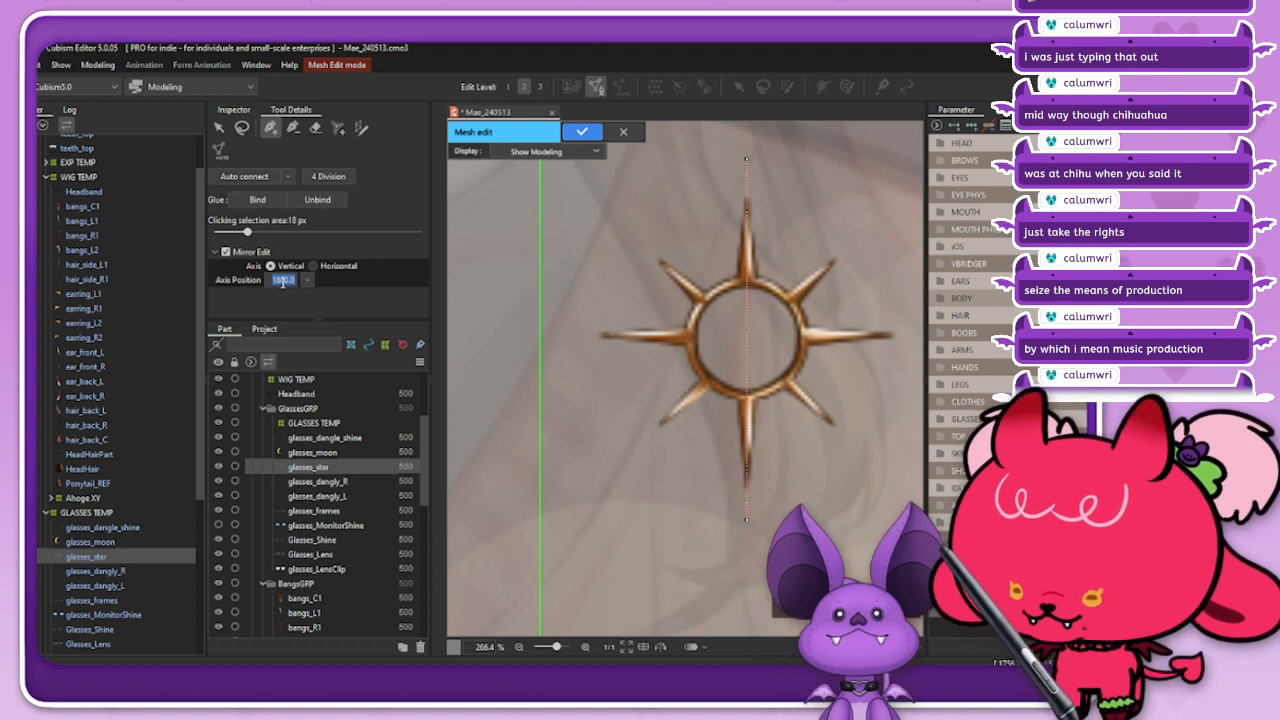
pyautogui.press('BackSpace')
pyautogui.write('1900')
pyautogui.press('Return')
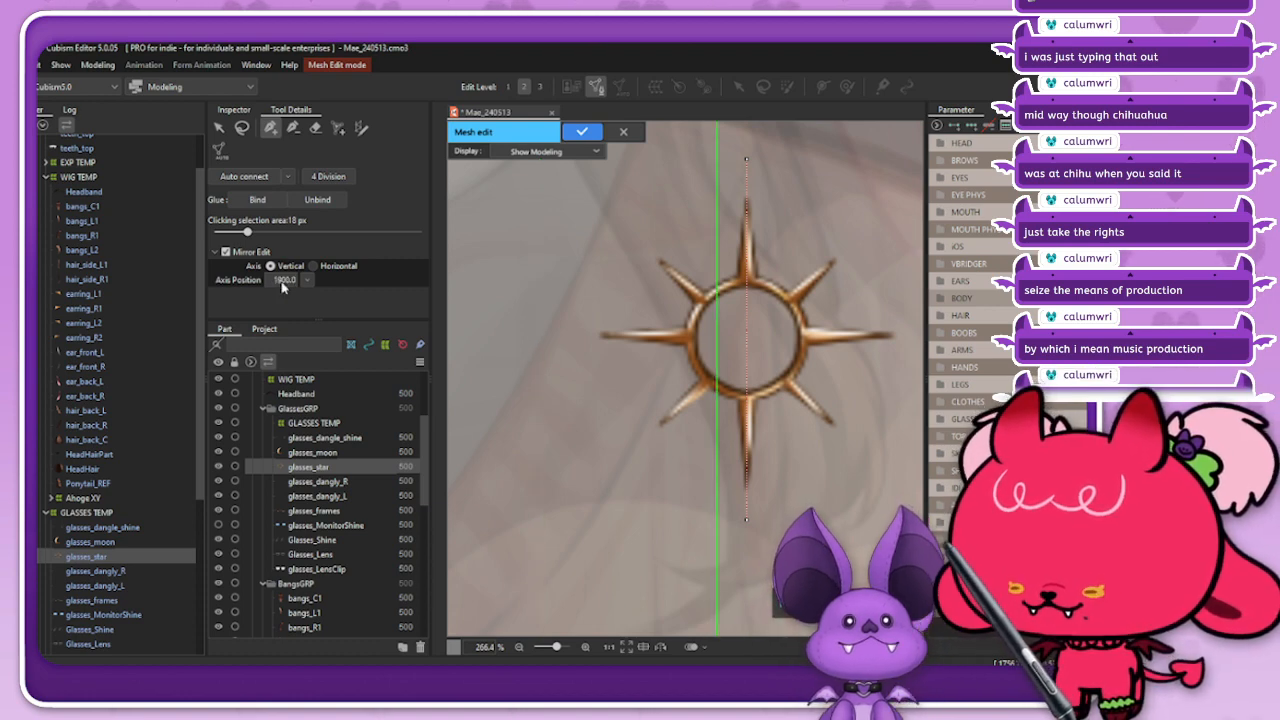
# Step: Try mirror axis positions 1950 and 1920 to bring the axis closer to the star's centre
pyautogui.click(283, 282)
pyautogui.write('19')
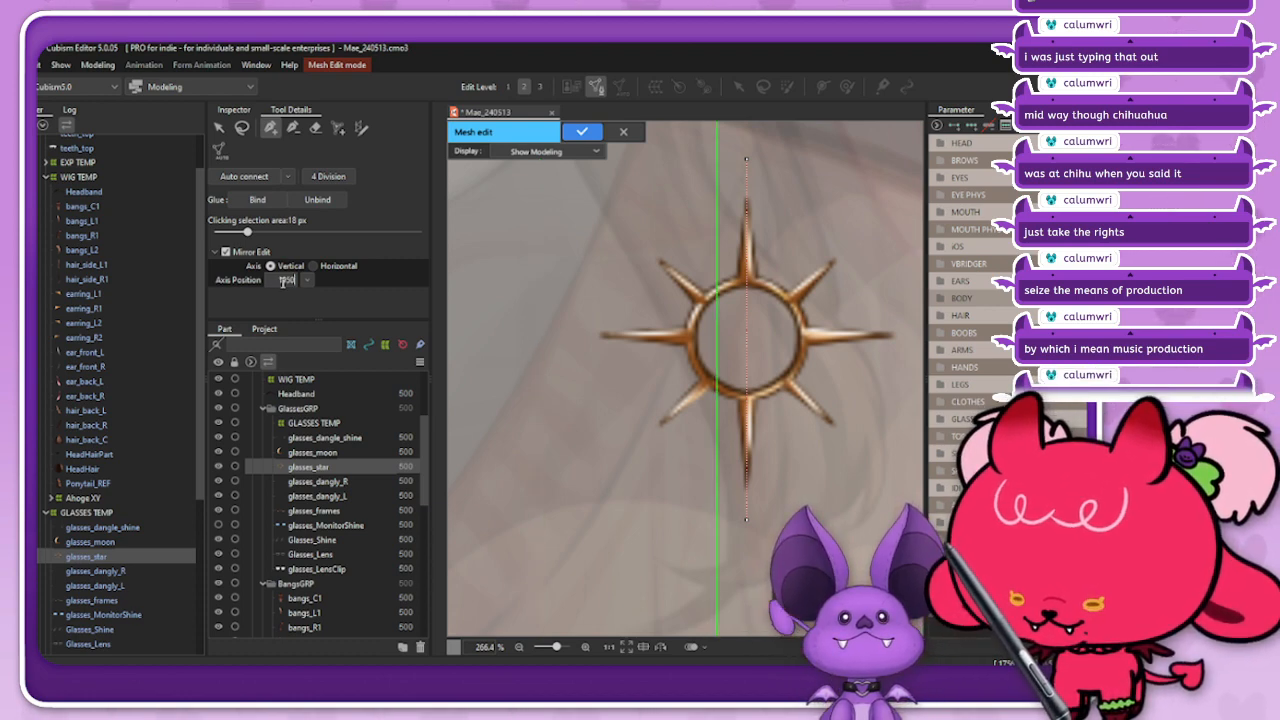
pyautogui.write('50')
pyautogui.press('Return')
pyautogui.click(283, 282)
pyautogui.write('12')
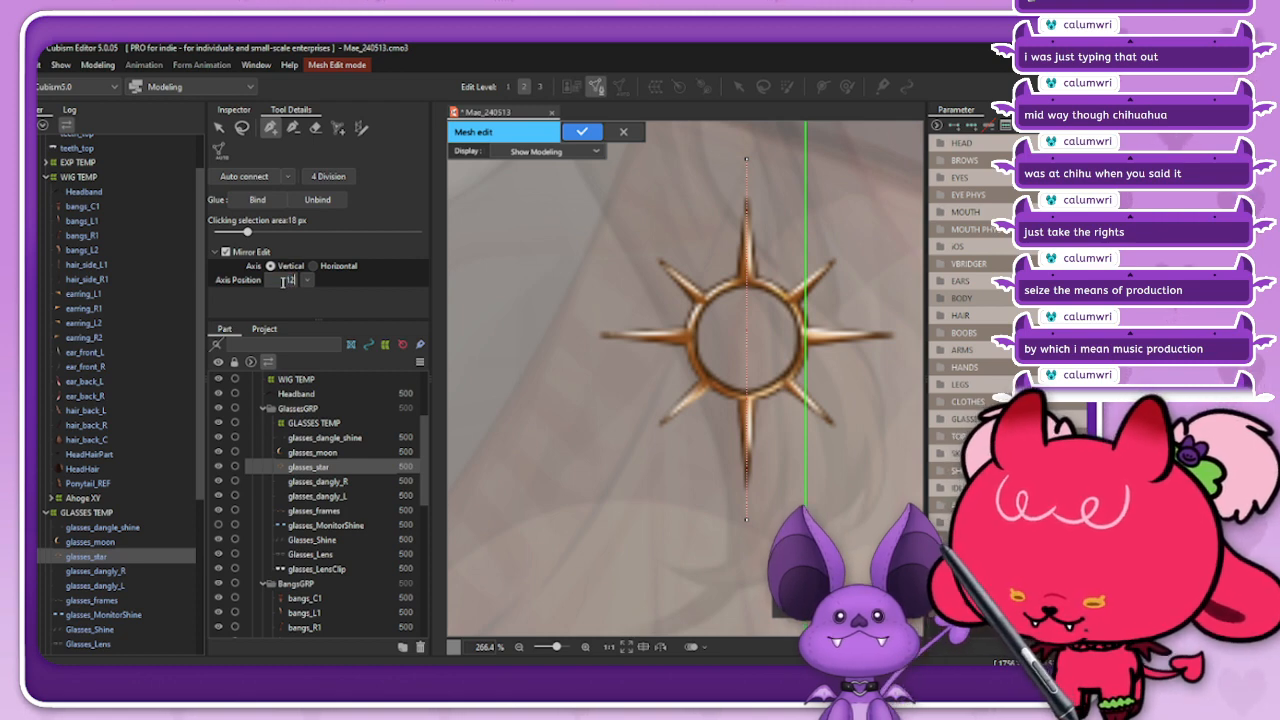
pyautogui.write('920')
pyautogui.press('Return')
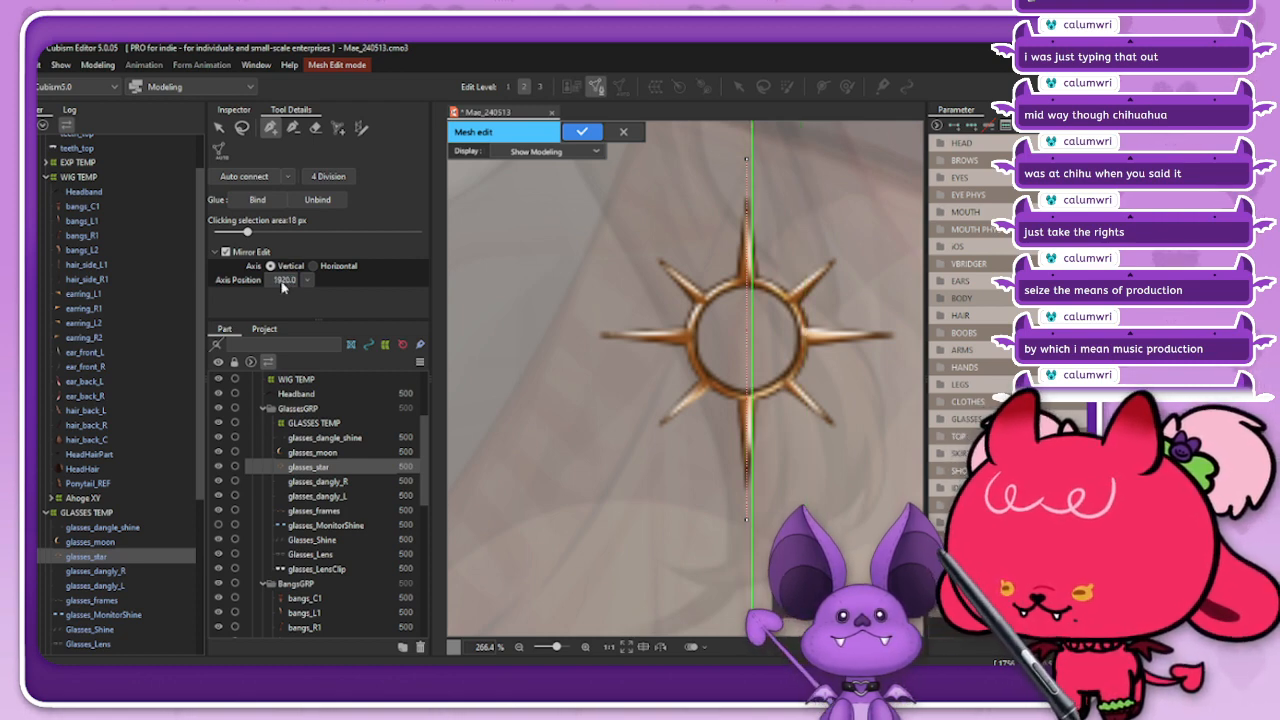
# Step: Fine-tune the mirror axis onto the vertical guide edge, ending with an axis position of 1917
pyautogui.moveTo(282, 284); pyautogui.dragTo(260, 284)
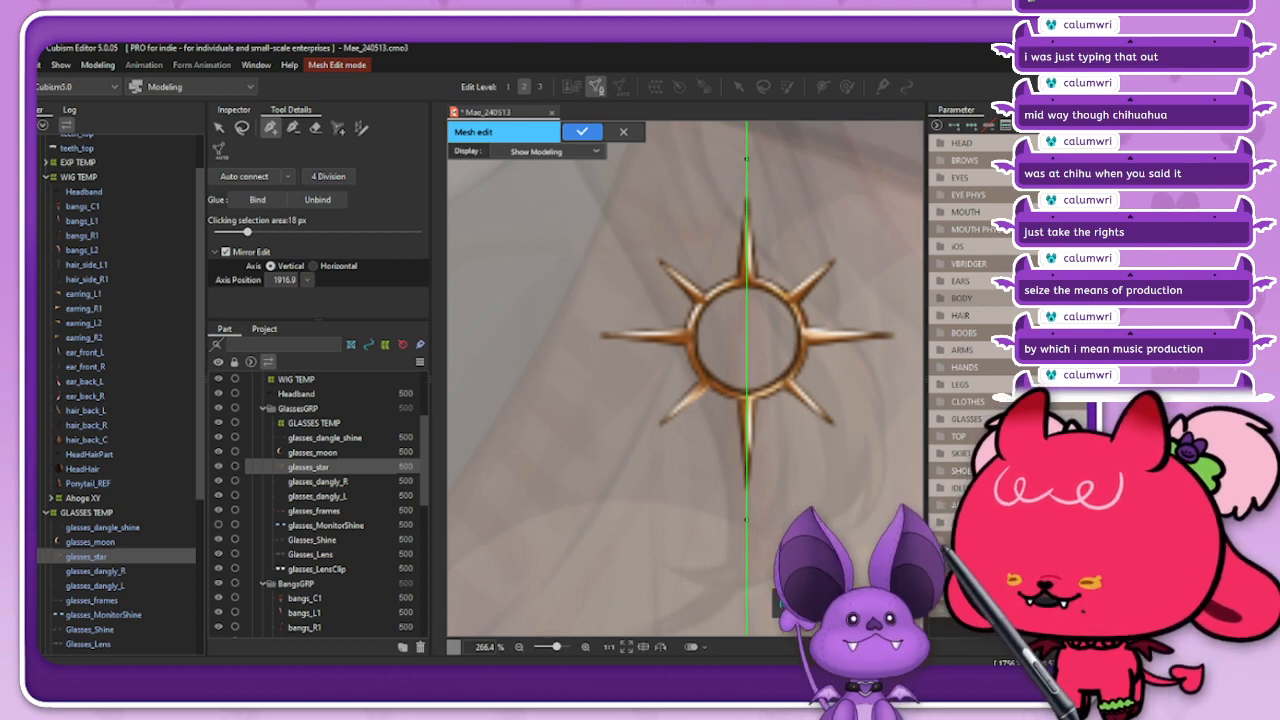
pyautogui.click(283, 281)
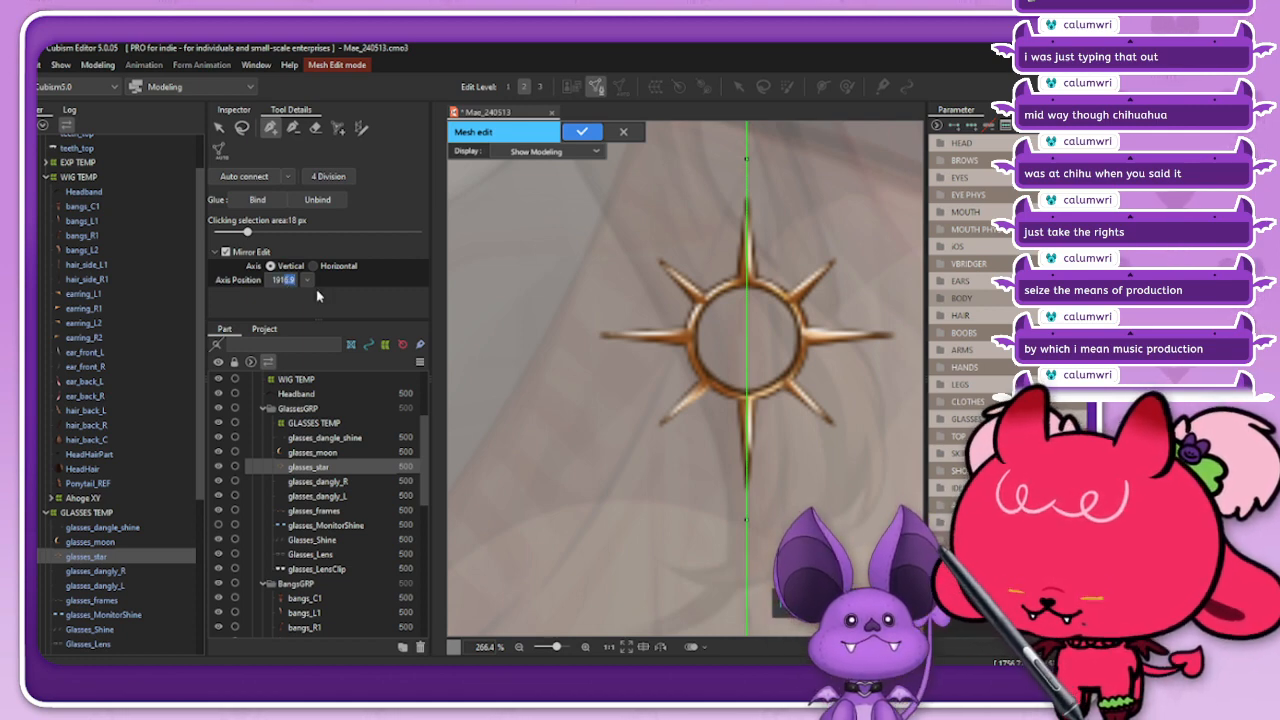
pyautogui.write('1916')
pyautogui.press('Return')
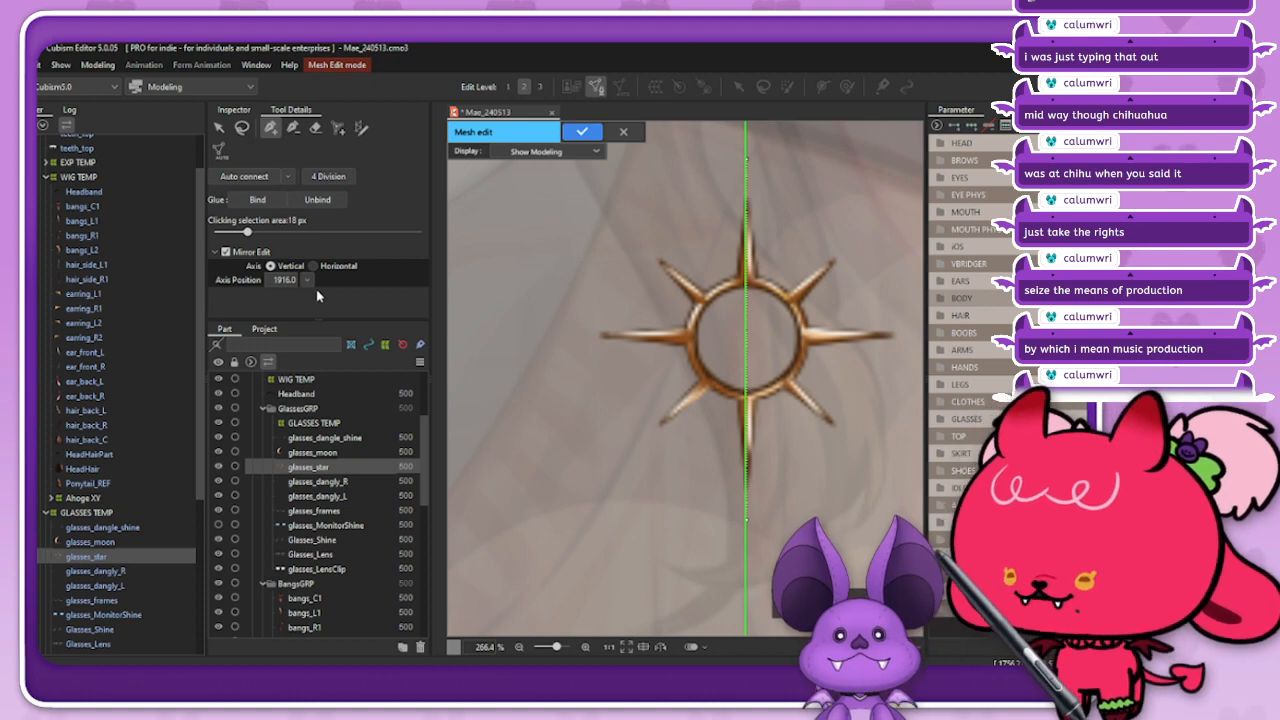
pyautogui.click(286, 280)
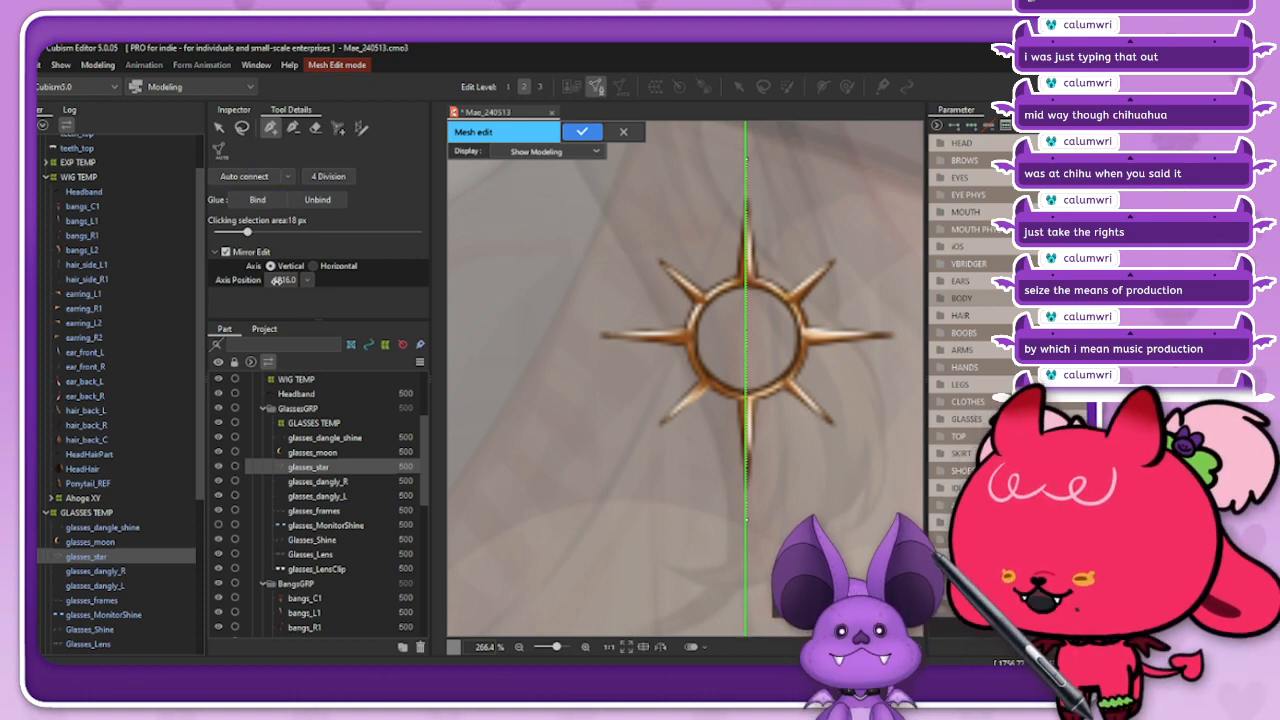
pyautogui.write('1917')
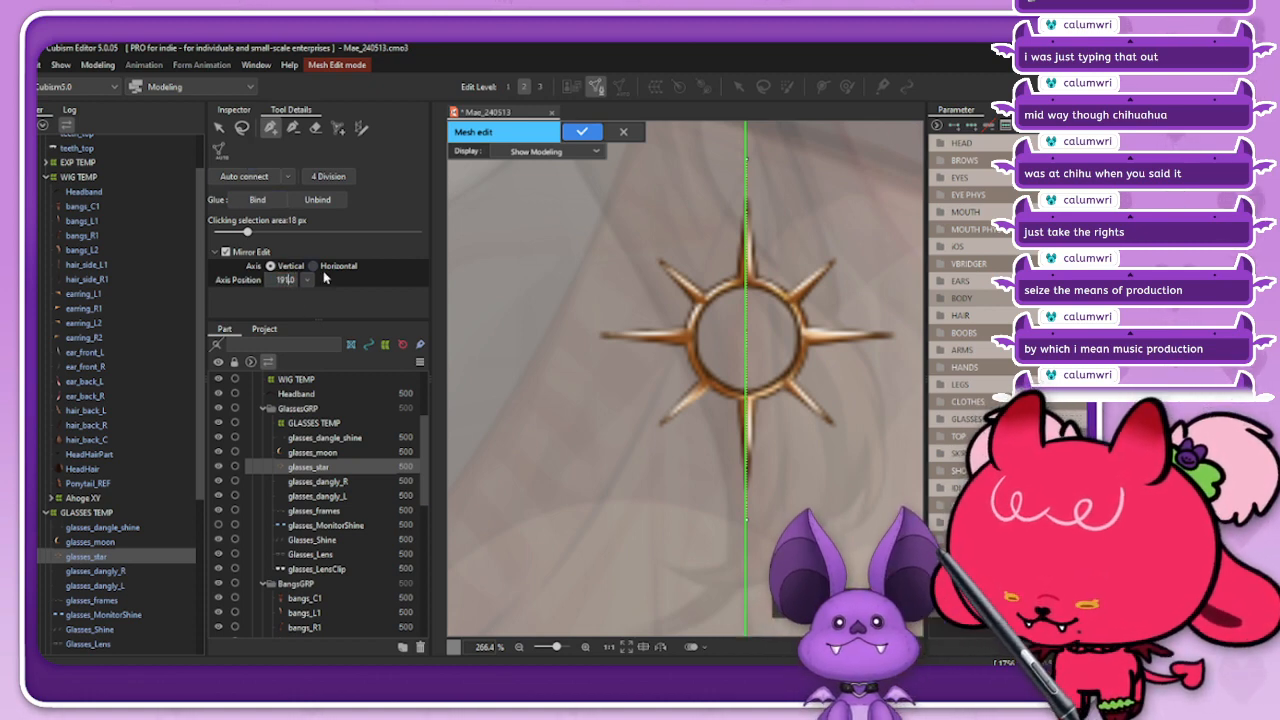
pyautogui.press('Return')
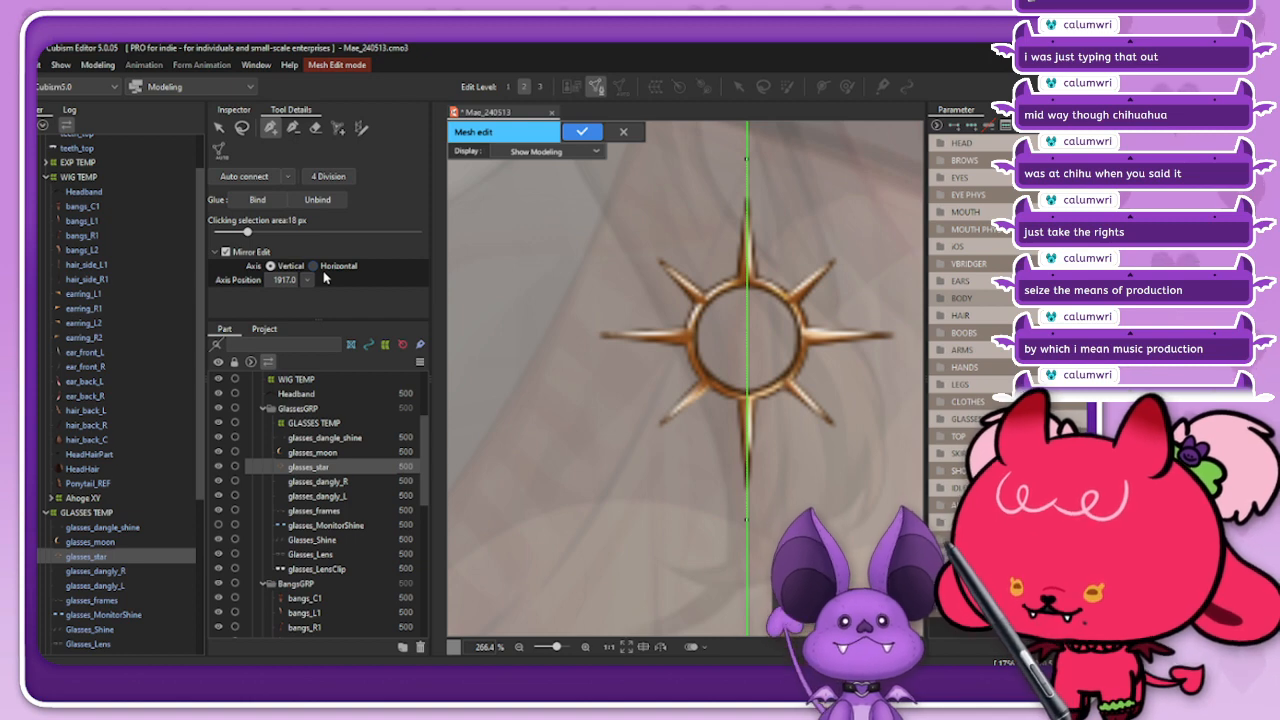
# Step: Delete the vertical guide edge and its vertices from the star mesh
pyautogui.click(219, 130)
pyautogui.moveTo(727, 141); pyautogui.dragTo(779, 595)
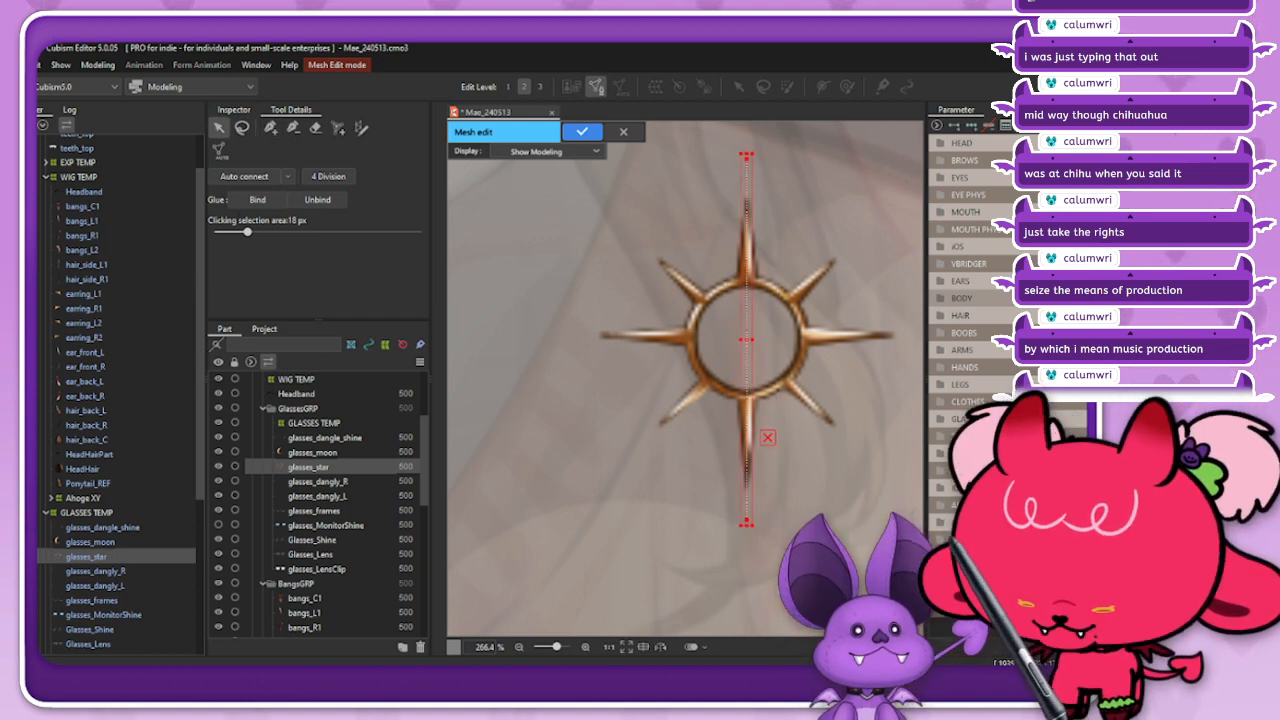
pyautogui.press('Delete')
# Step: Add mesh vertices on the mirror axis just beyond the tips of the star's upper and lower rays
pyautogui.click(270, 127)
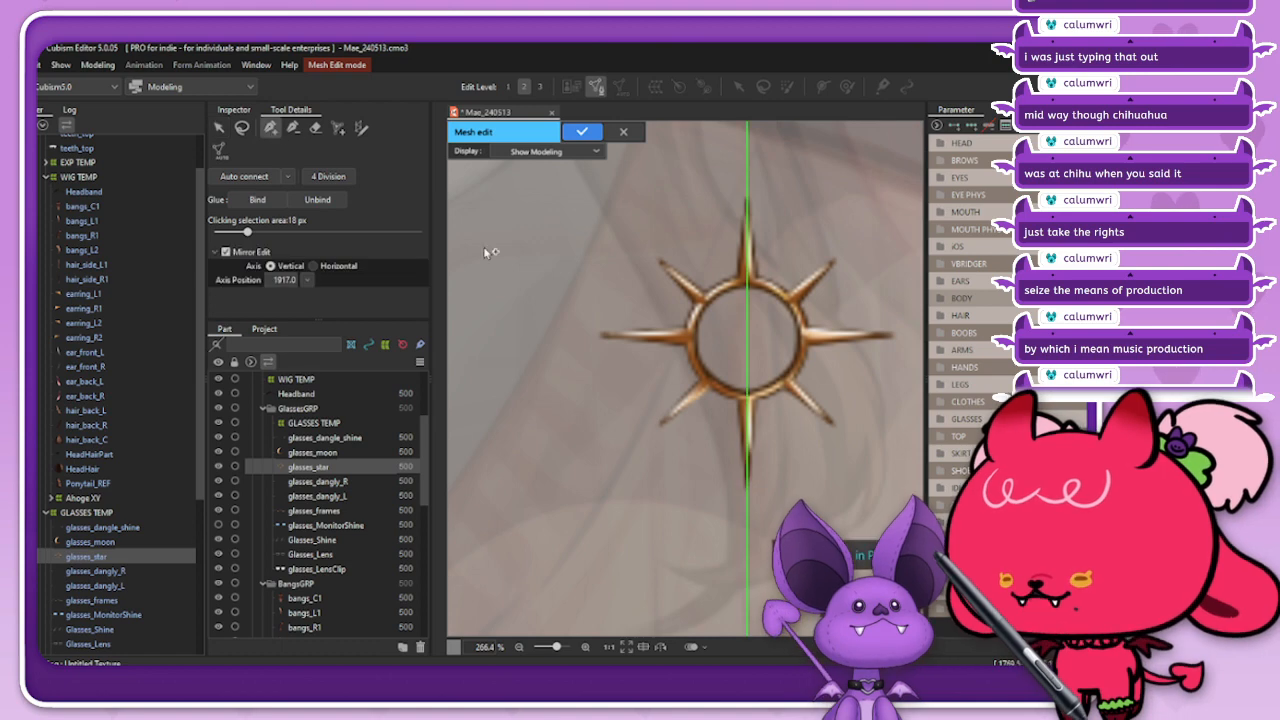
pyautogui.scroll(-3, 720, 405)
pyautogui.scroll(4, 745, 326)
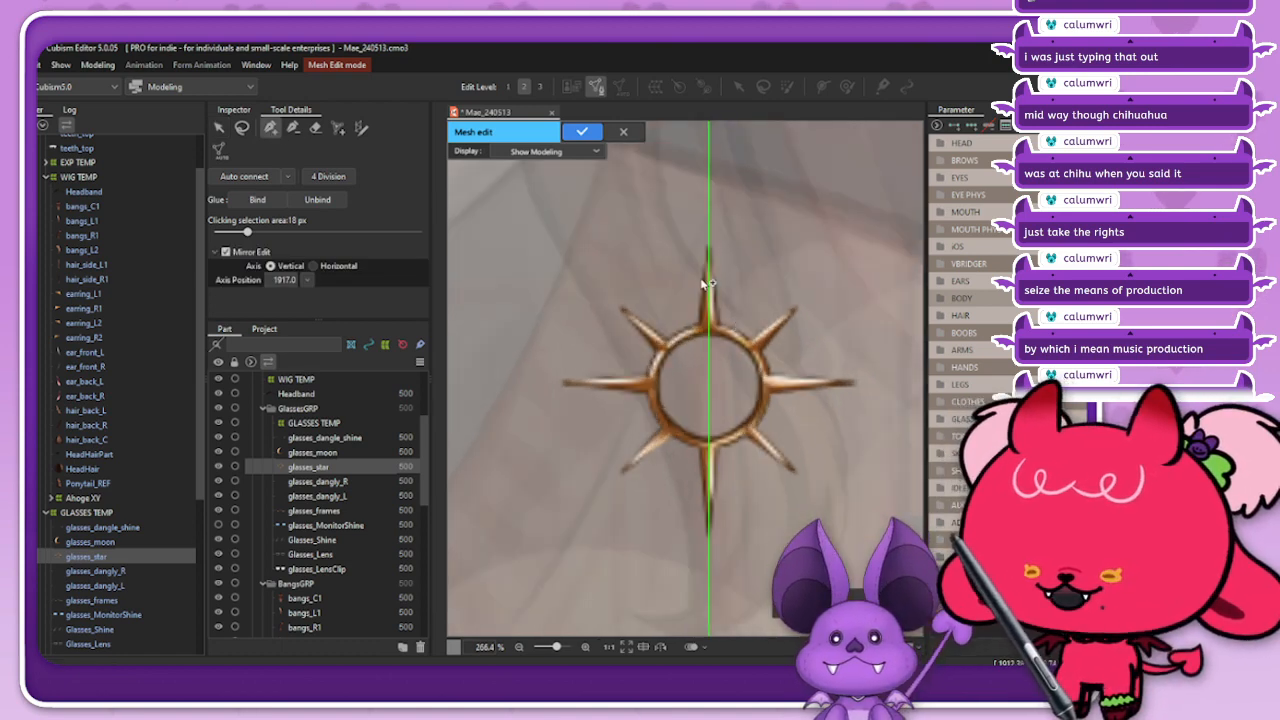
pyautogui.scroll(-2, 748, 325)
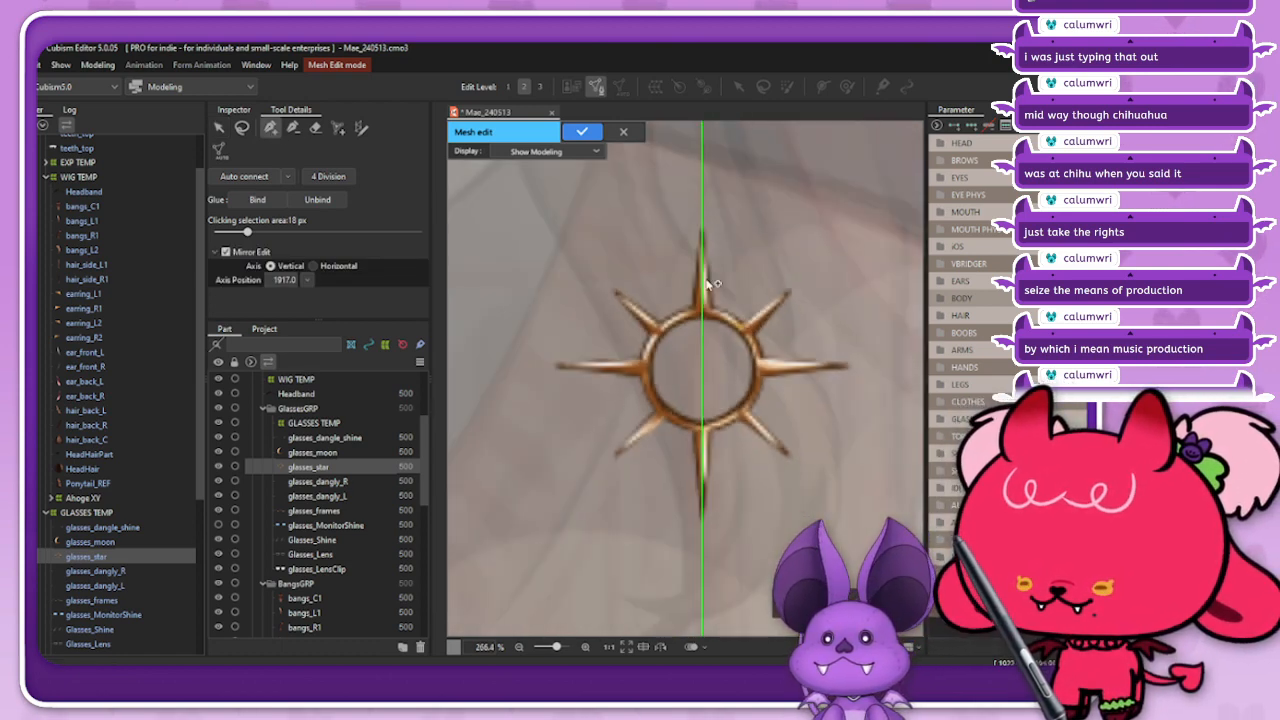
pyautogui.click(702, 203)
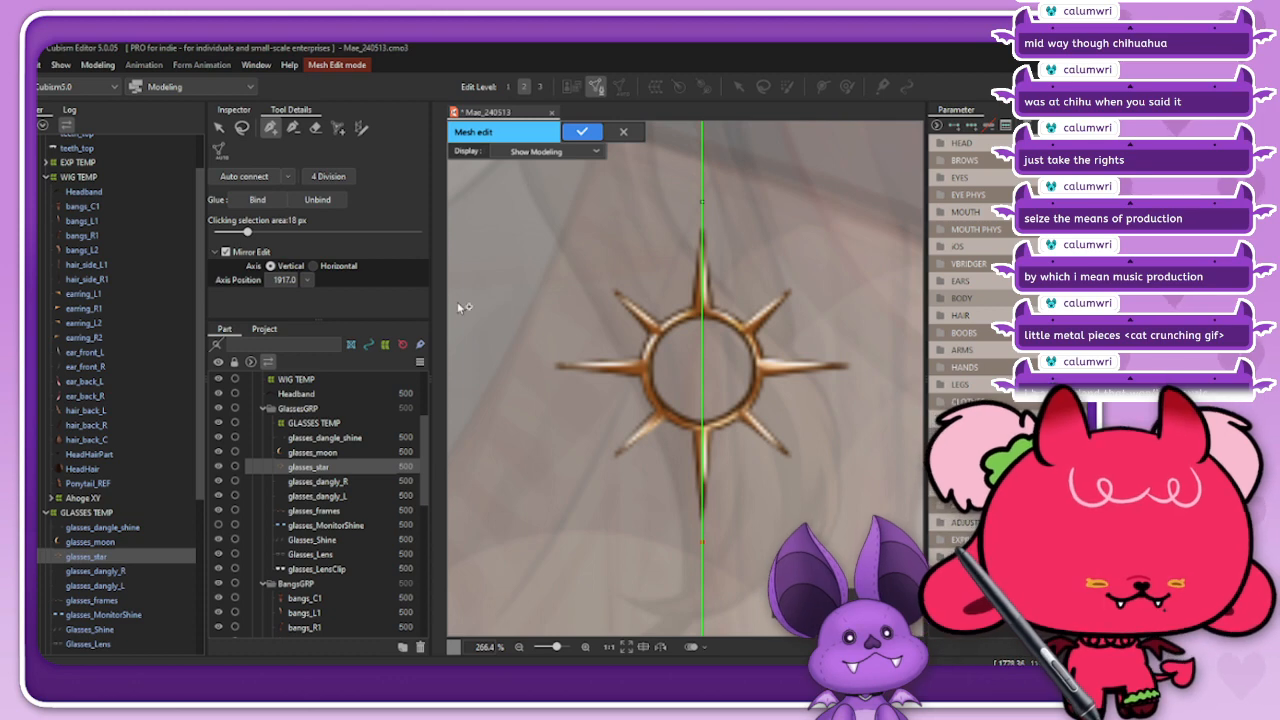
pyautogui.click(242, 128)
pyautogui.click(270, 128)
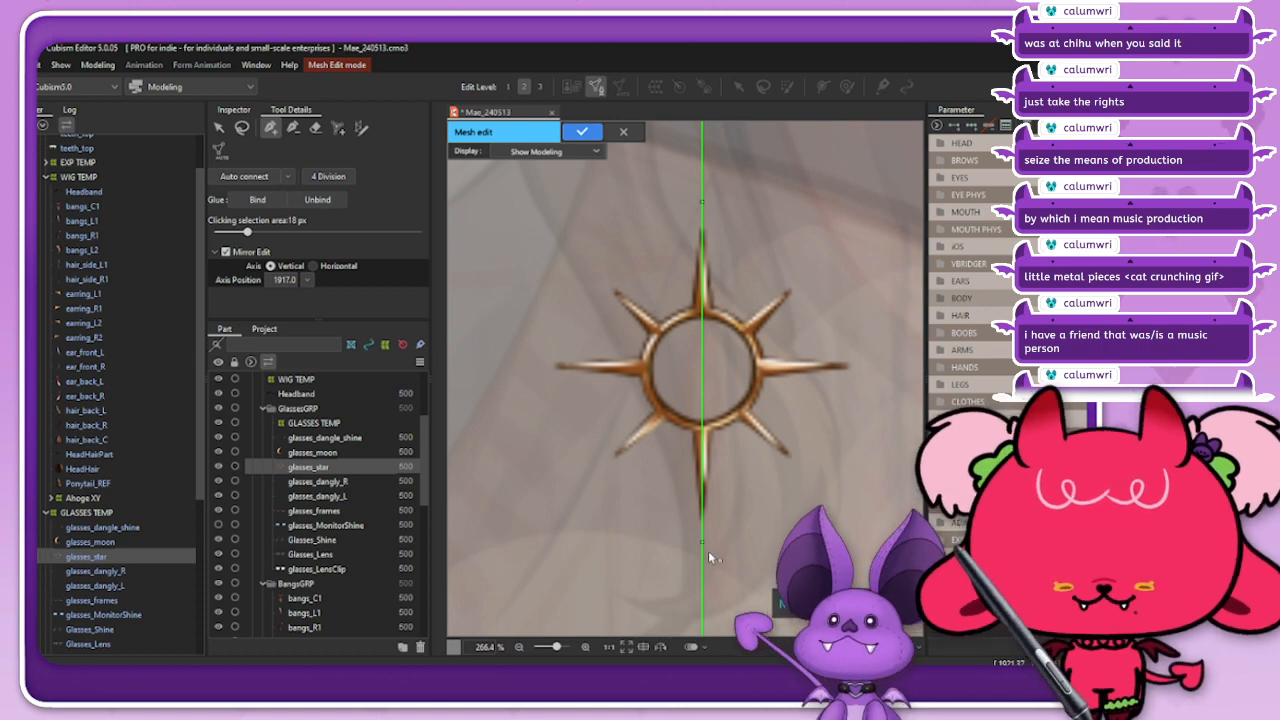
# Step: Place a mirrored pair of vertices just beyond the tips of the star's horizontal rays, undoing and redoing the first placement
pyautogui.click(526, 364)
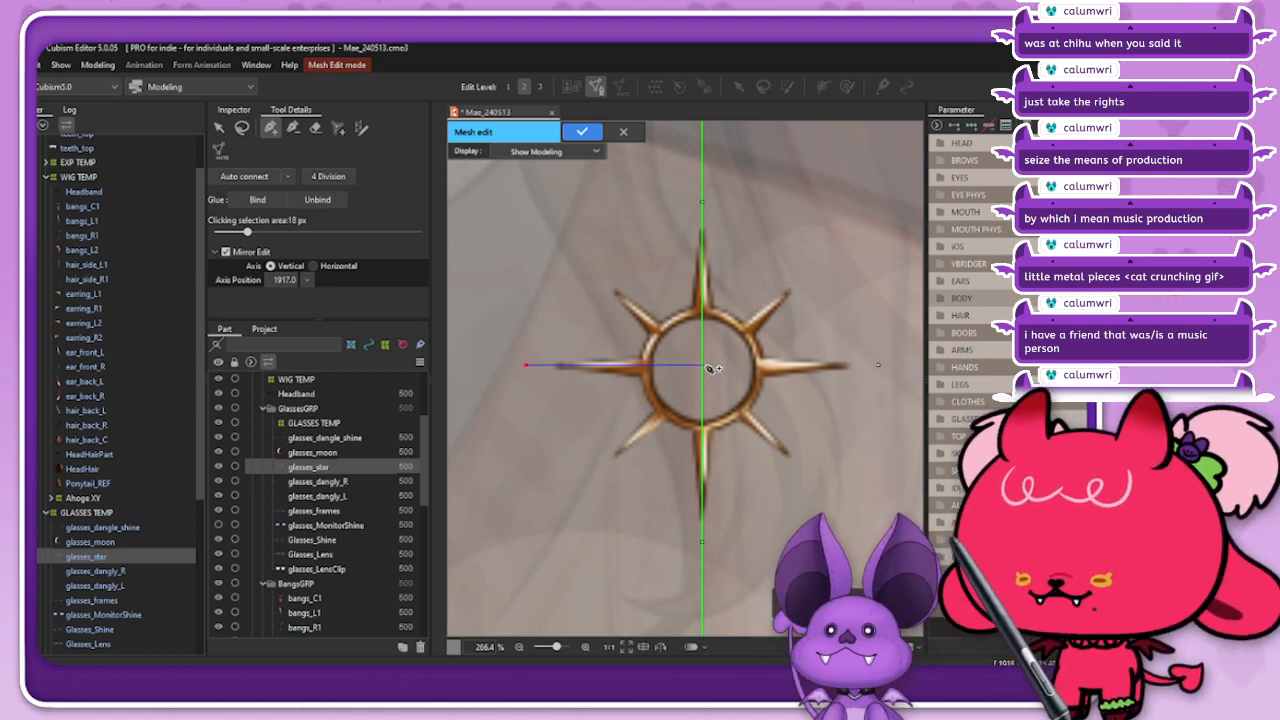
pyautogui.hotkey('ctrl', 'z')
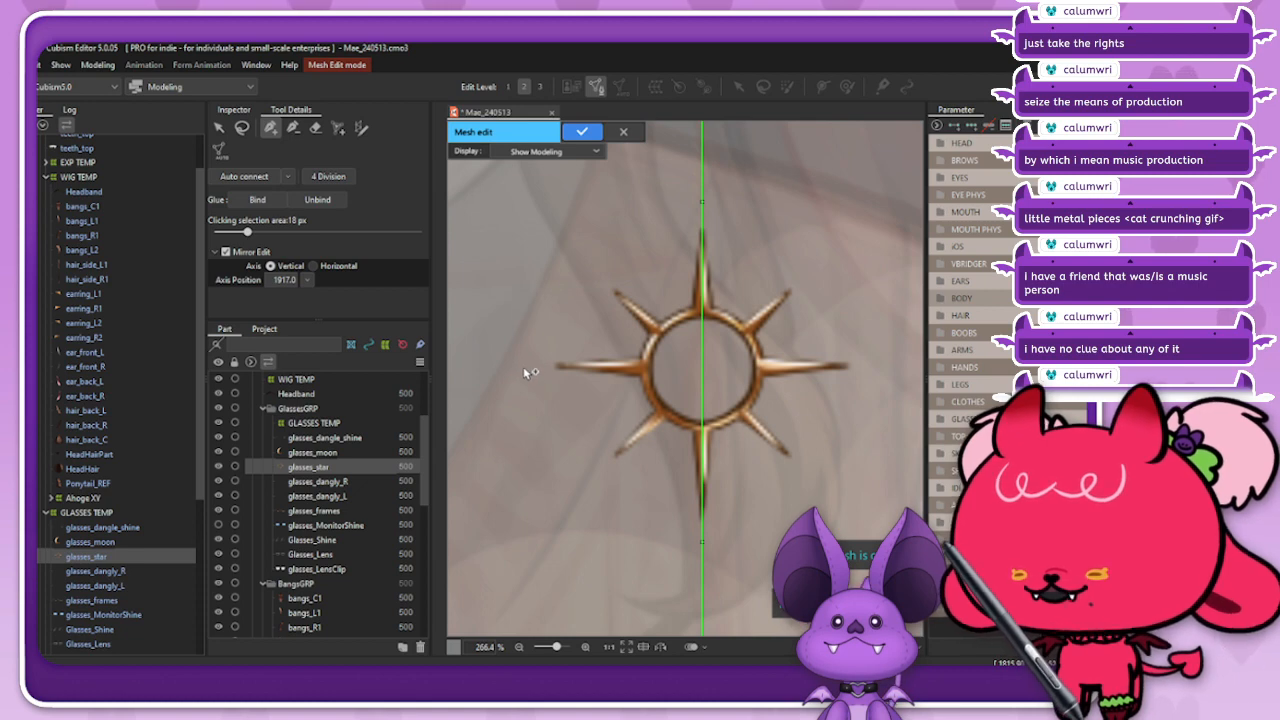
pyautogui.click(528, 365)
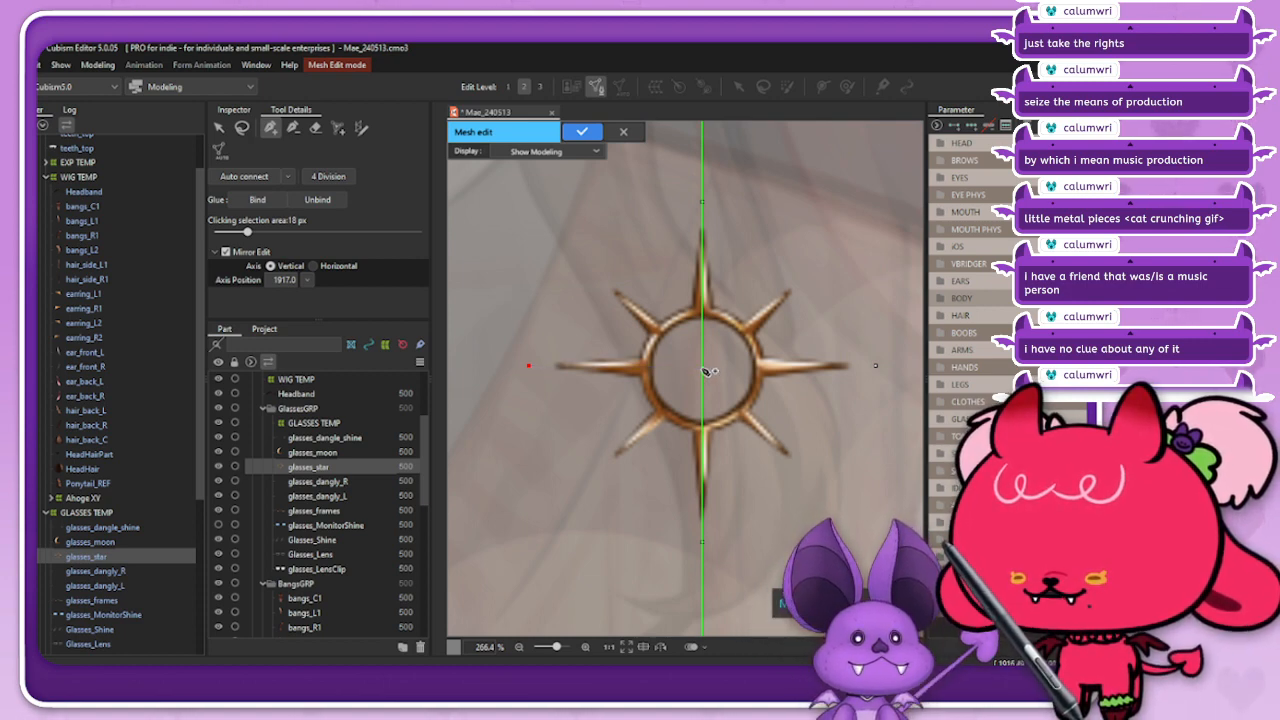
# Step: Place a vertex at the star's centre and mirrored vertices along the upper half of the ring's inner edge, ending on the mirror axis
pyautogui.click(702, 368)
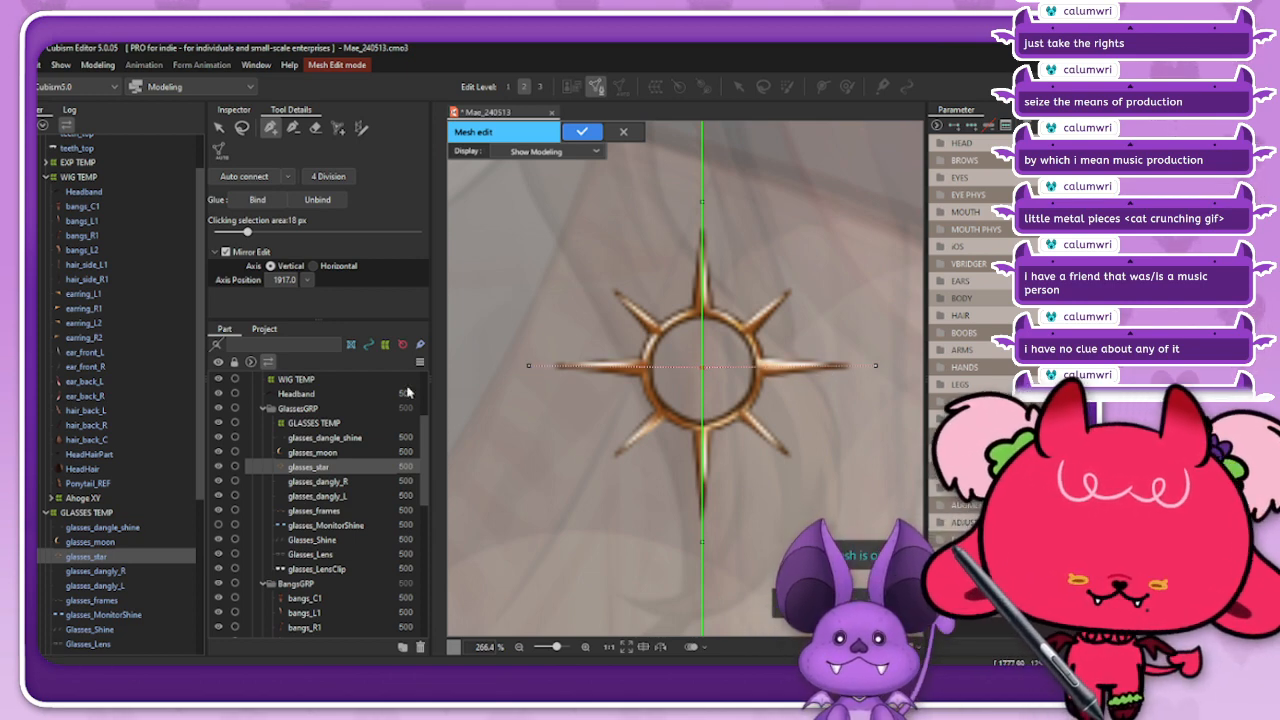
pyautogui.click(656, 348)
pyautogui.click(675, 324)
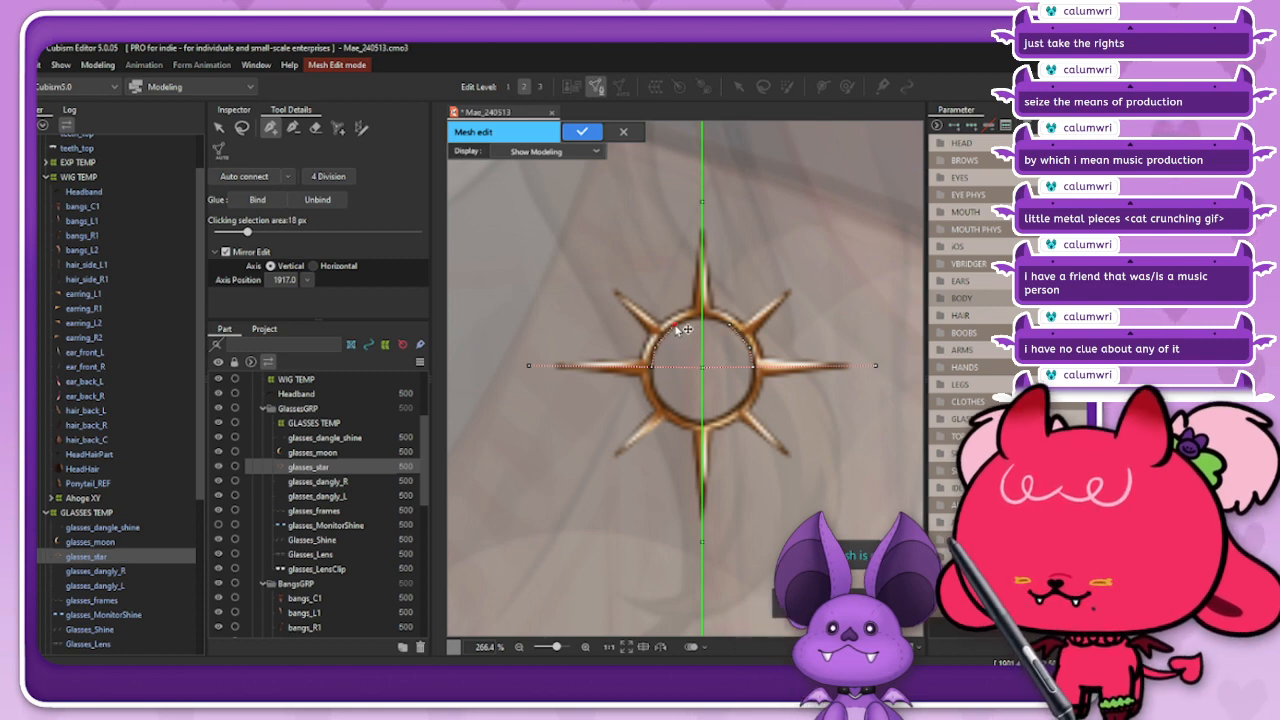
pyautogui.click(705, 319)
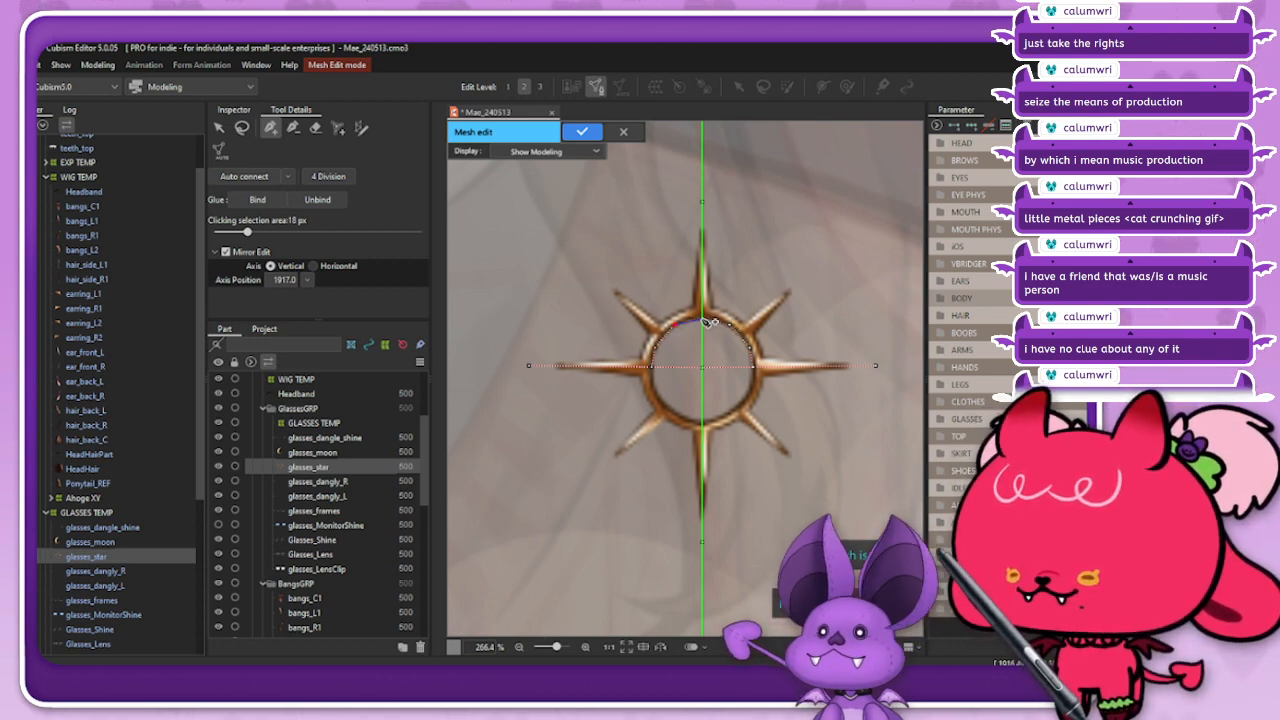
# Step: Continue the mirrored vertices along the lower half of the ring's inner edge, closing the loop on the mirror axis
pyautogui.click(242, 129)
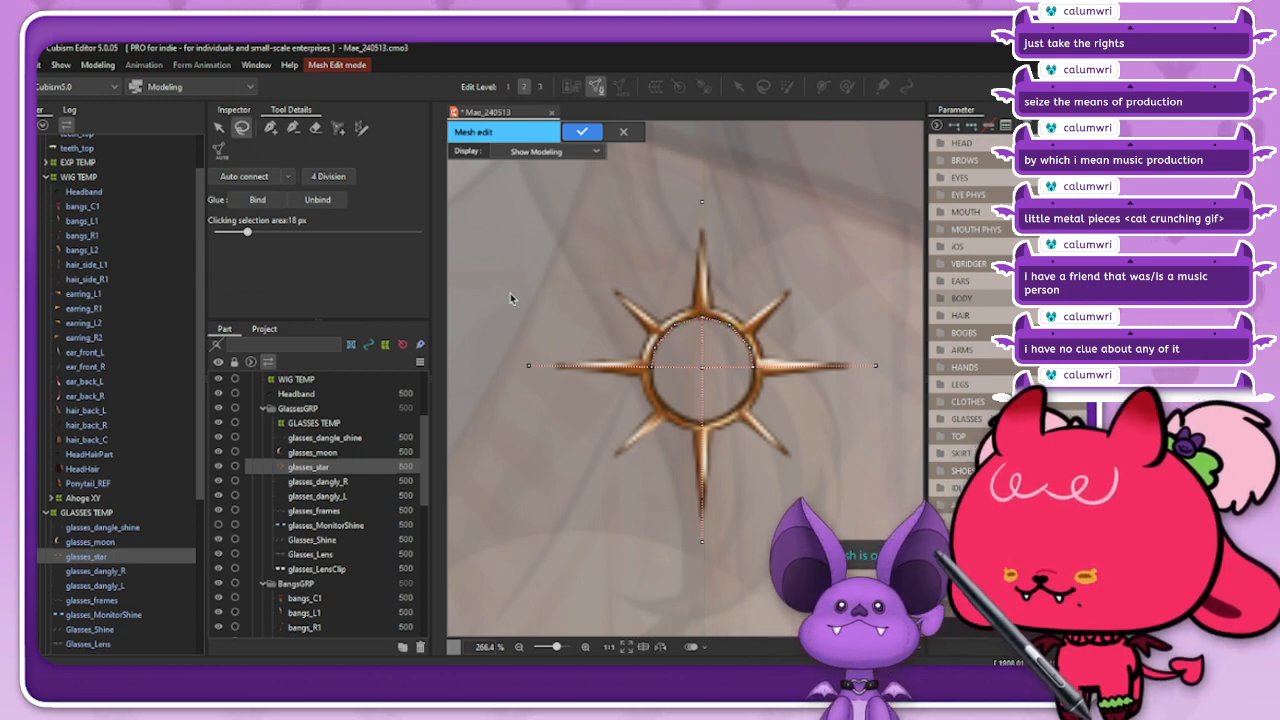
pyautogui.click(270, 128)
pyautogui.click(651, 366)
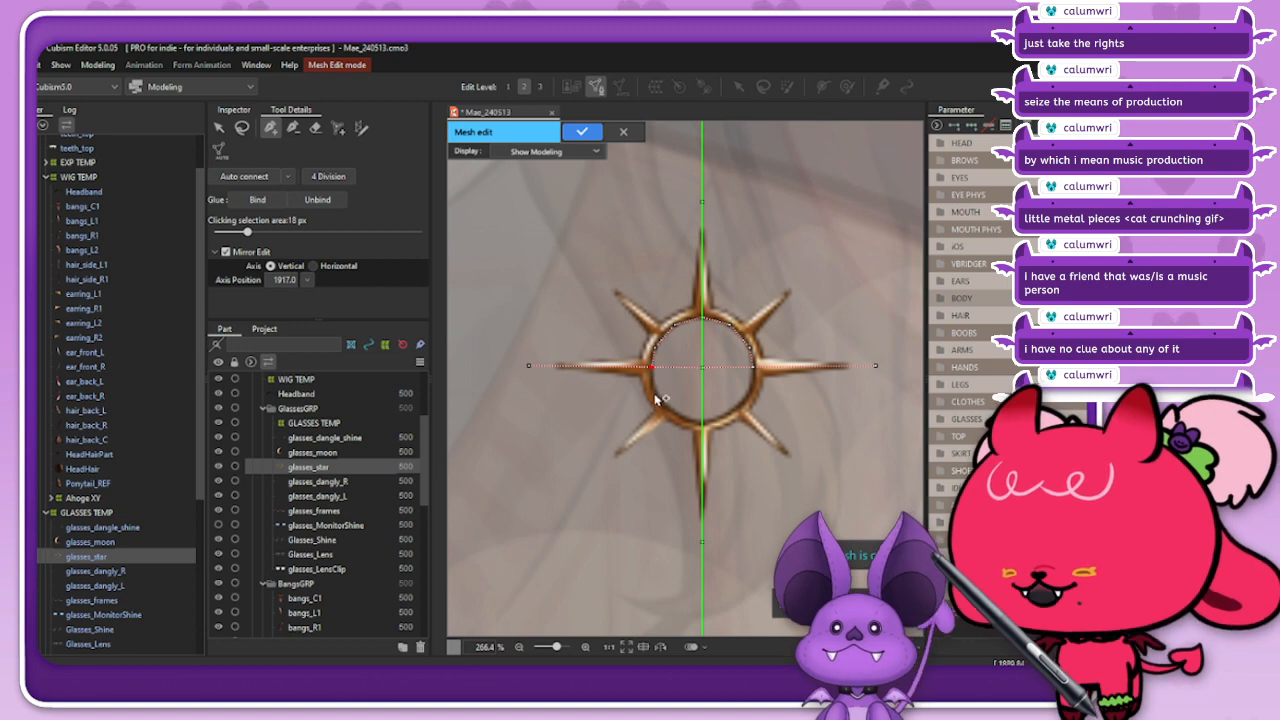
pyautogui.click(655, 390)
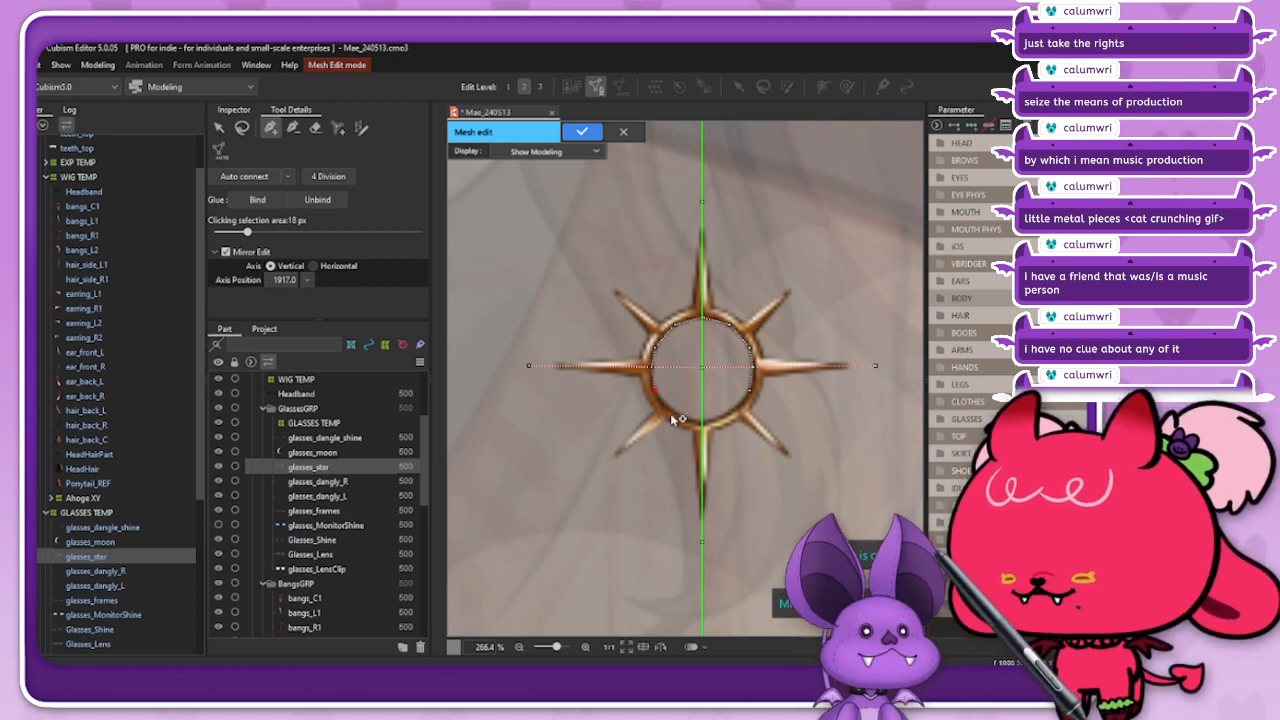
pyautogui.click(679, 415)
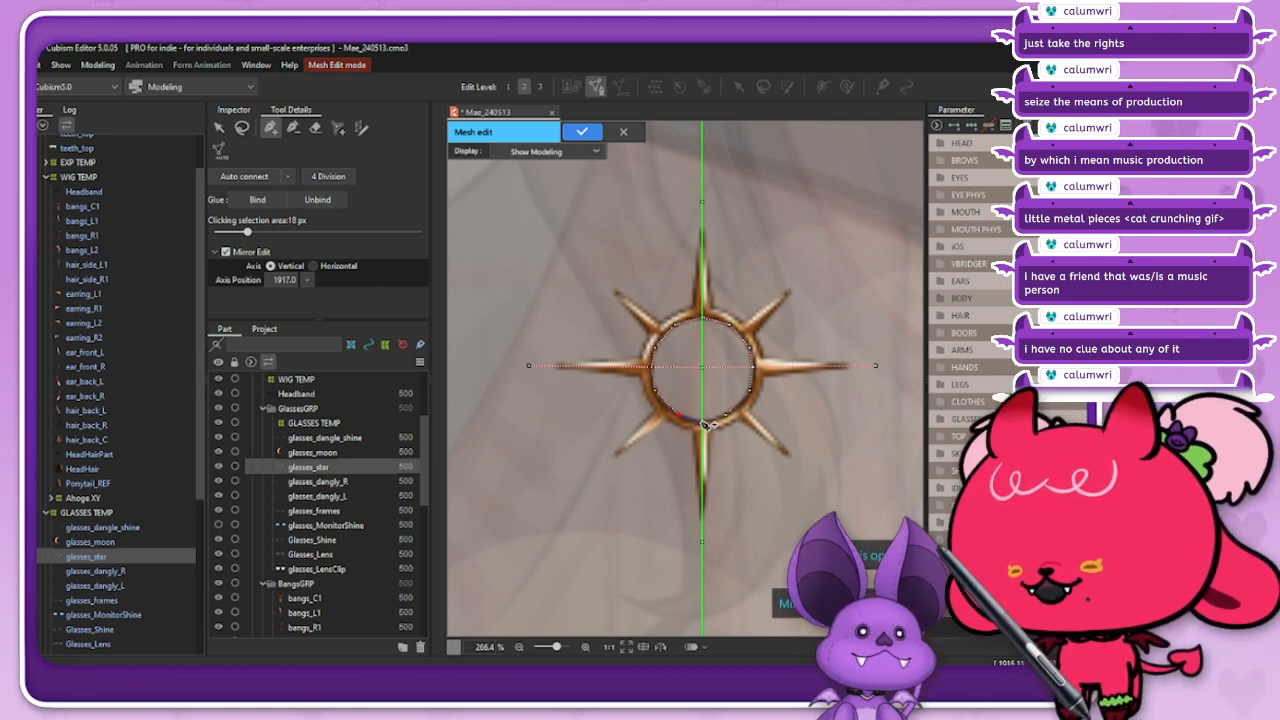
pyautogui.click(702, 423)
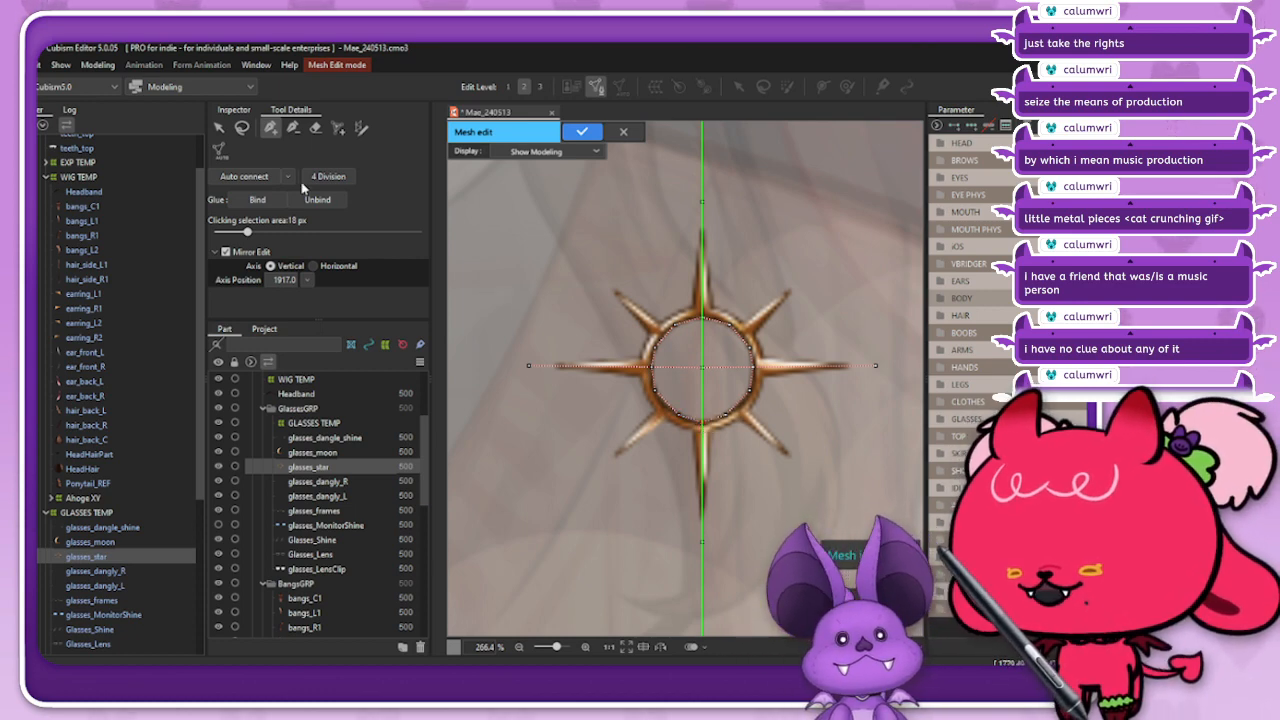
pyautogui.click(242, 128)
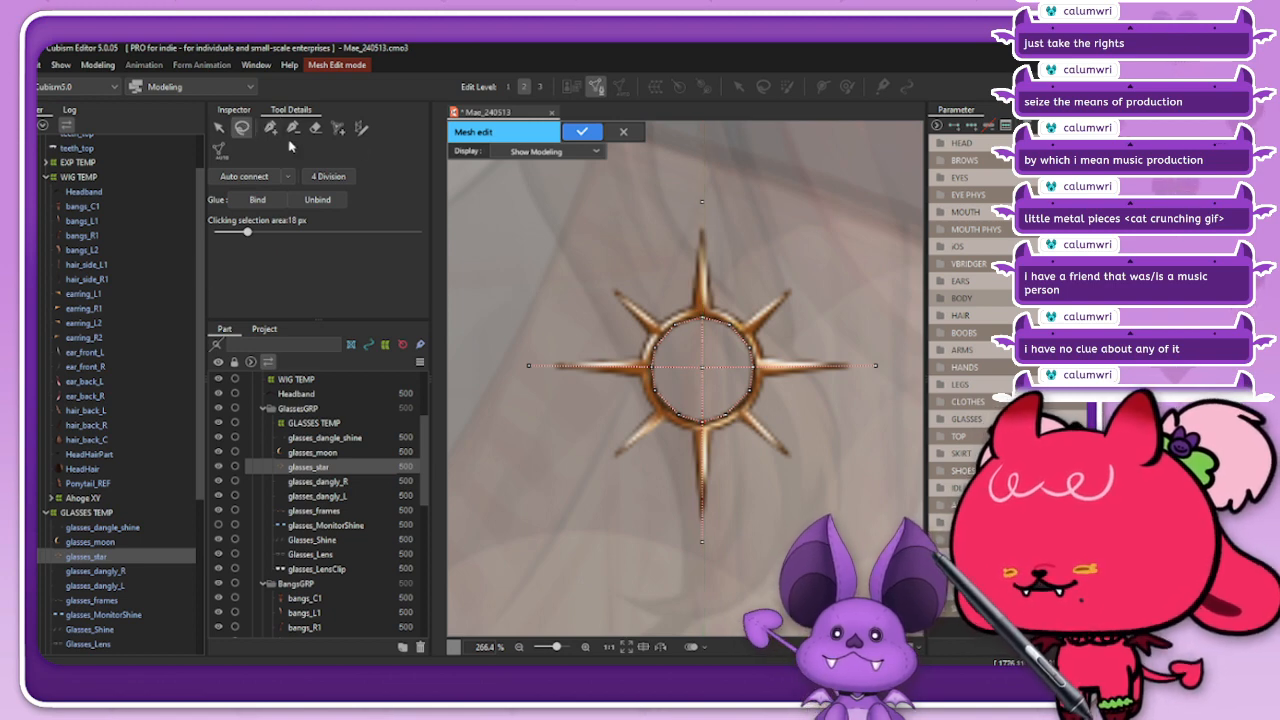
pyautogui.click(269, 129)
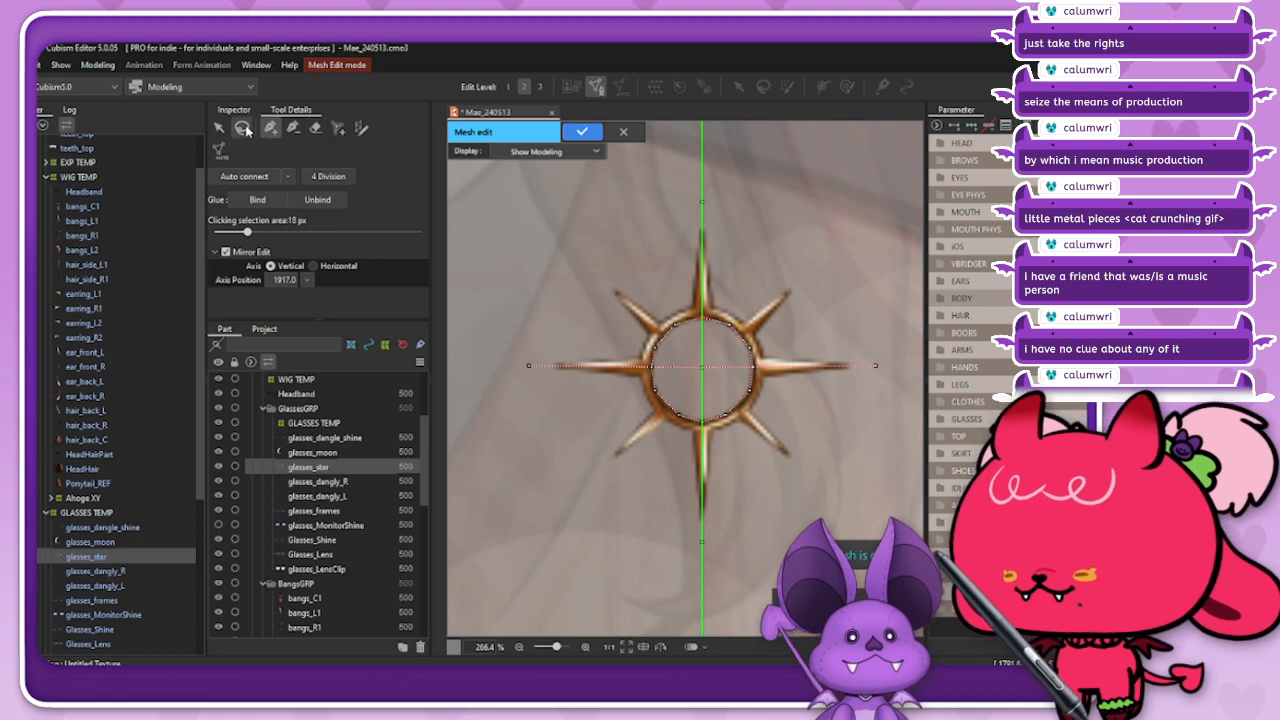
pyautogui.click(240, 128)
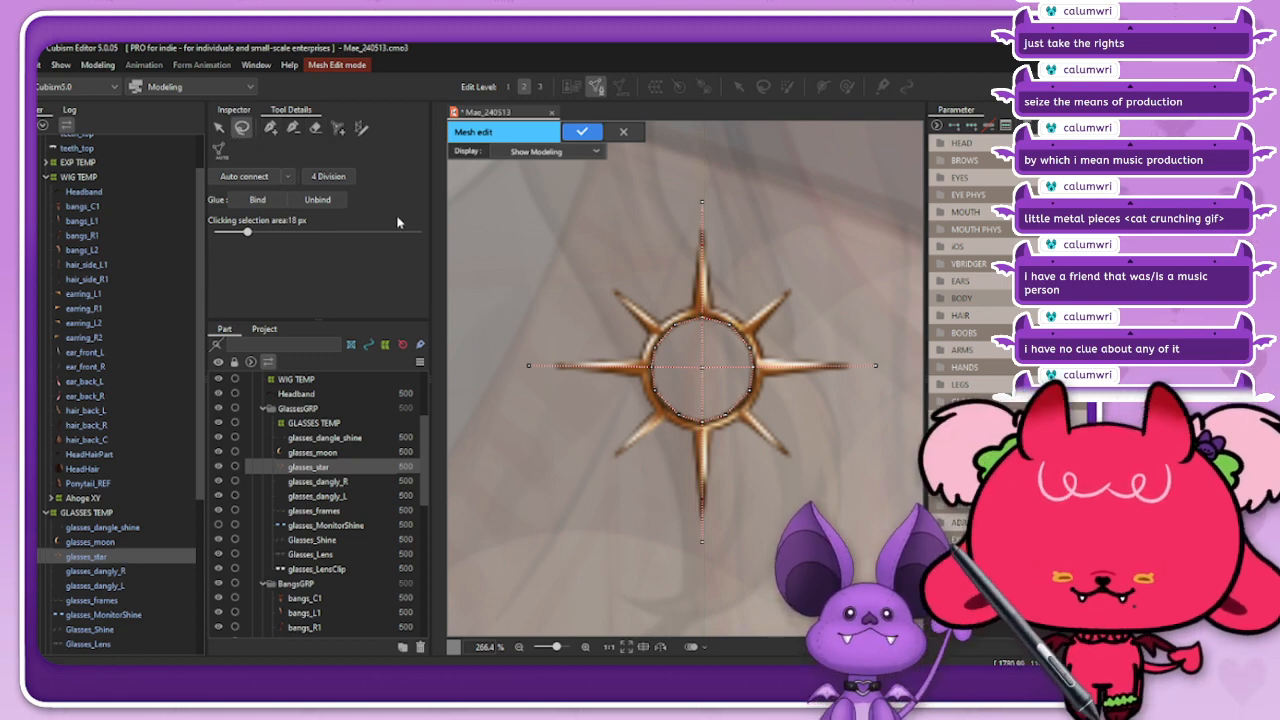
pyautogui.click(269, 128)
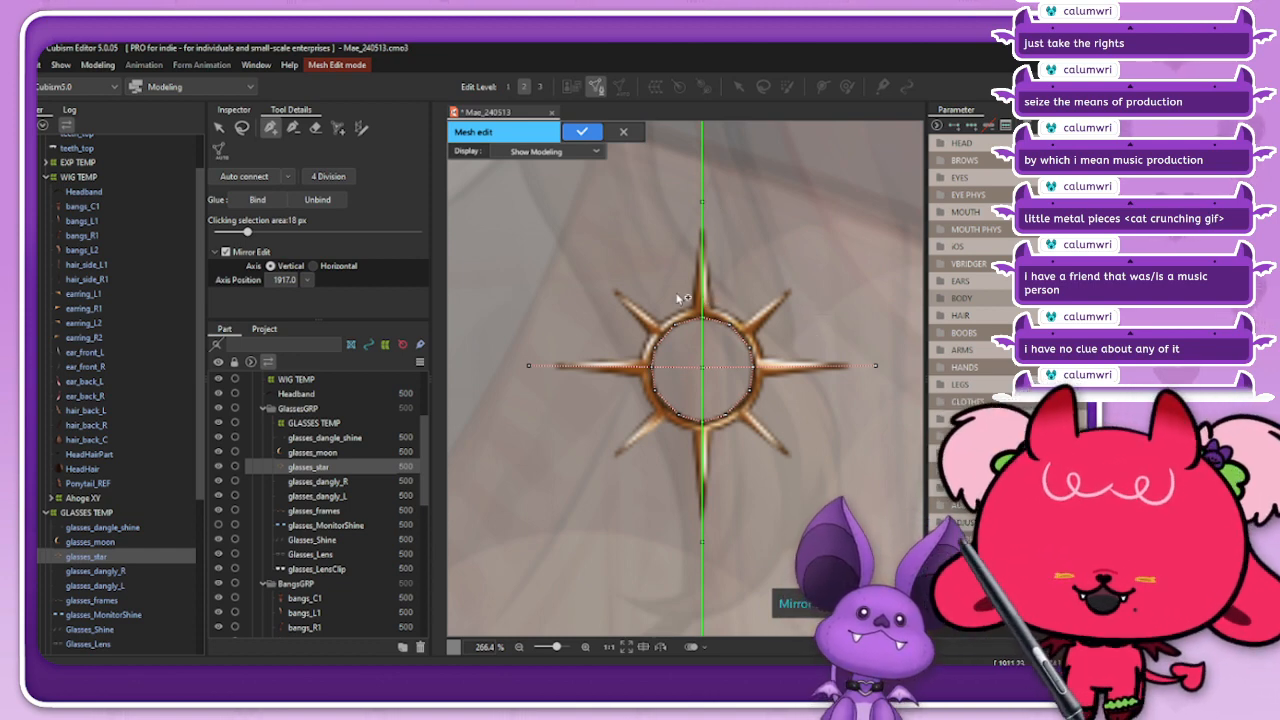
# Step: Move the vertex above the star slightly up and the vertex below the star slightly down, away from the ray tips
pyautogui.click(243, 129)
pyautogui.moveTo(687, 181); pyautogui.dragTo(703, 156)
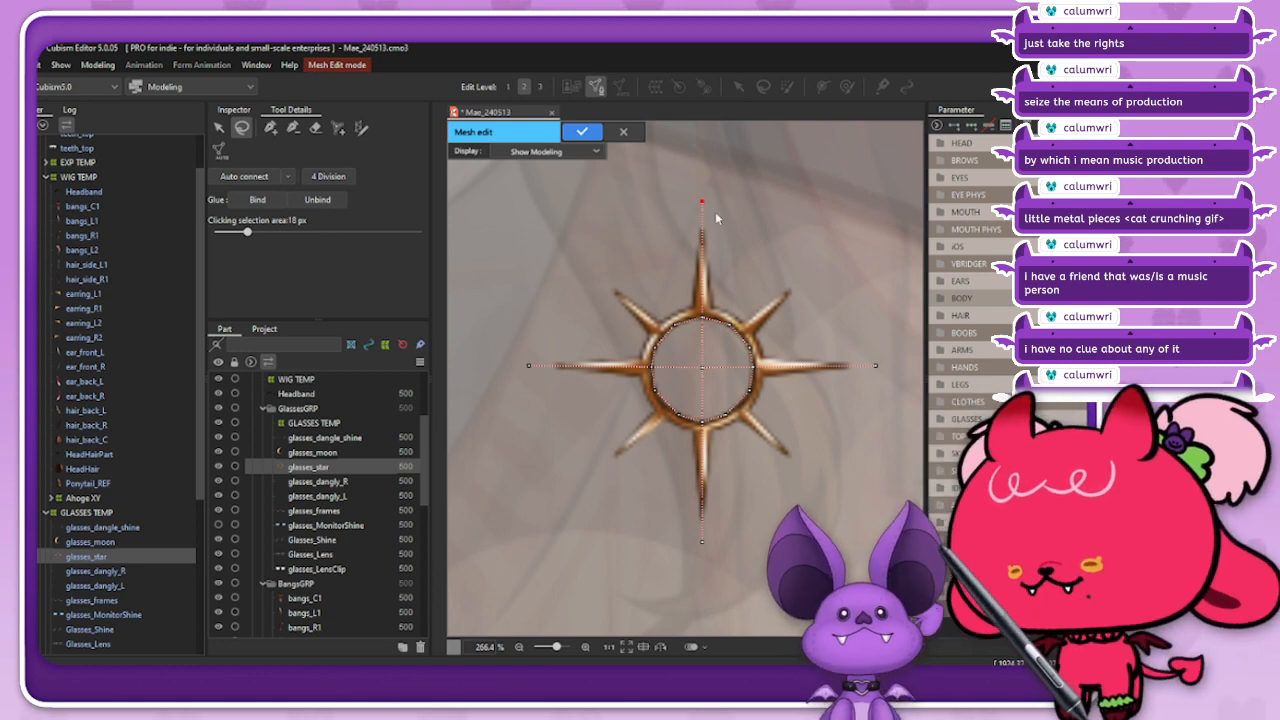
pyautogui.press('Up')
pyautogui.press('Up')
pyautogui.press('Up')
pyautogui.click(594, 235)
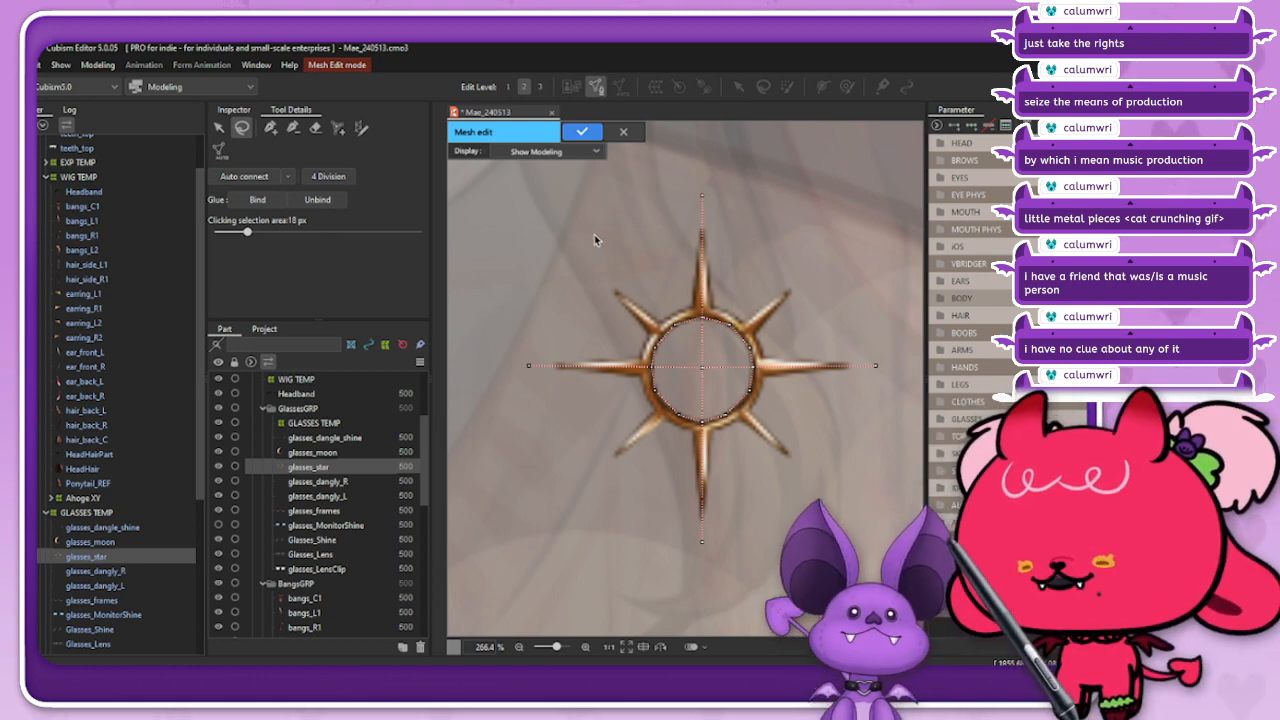
pyautogui.moveTo(736, 508)
pyautogui.mouseDown()
pyautogui.moveTo(640, 600)
pyautogui.moveTo(730, 510)
pyautogui.mouseUp()
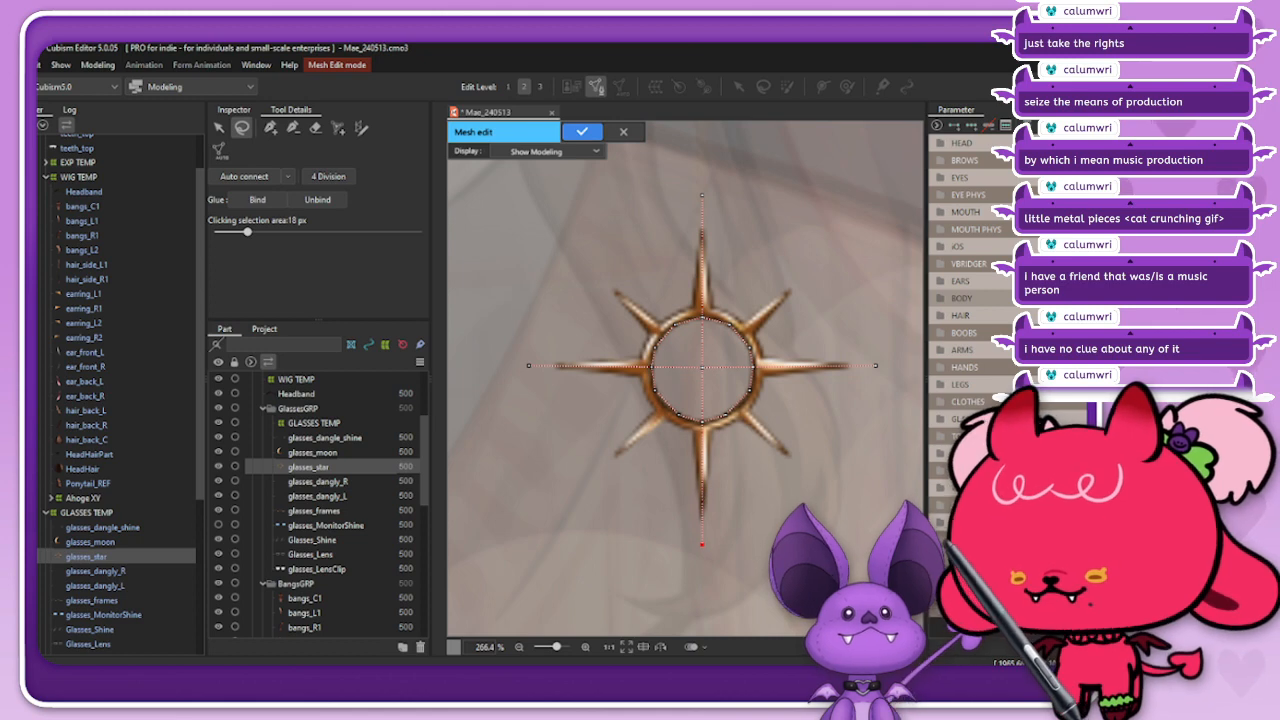
pyautogui.click(837, 263)
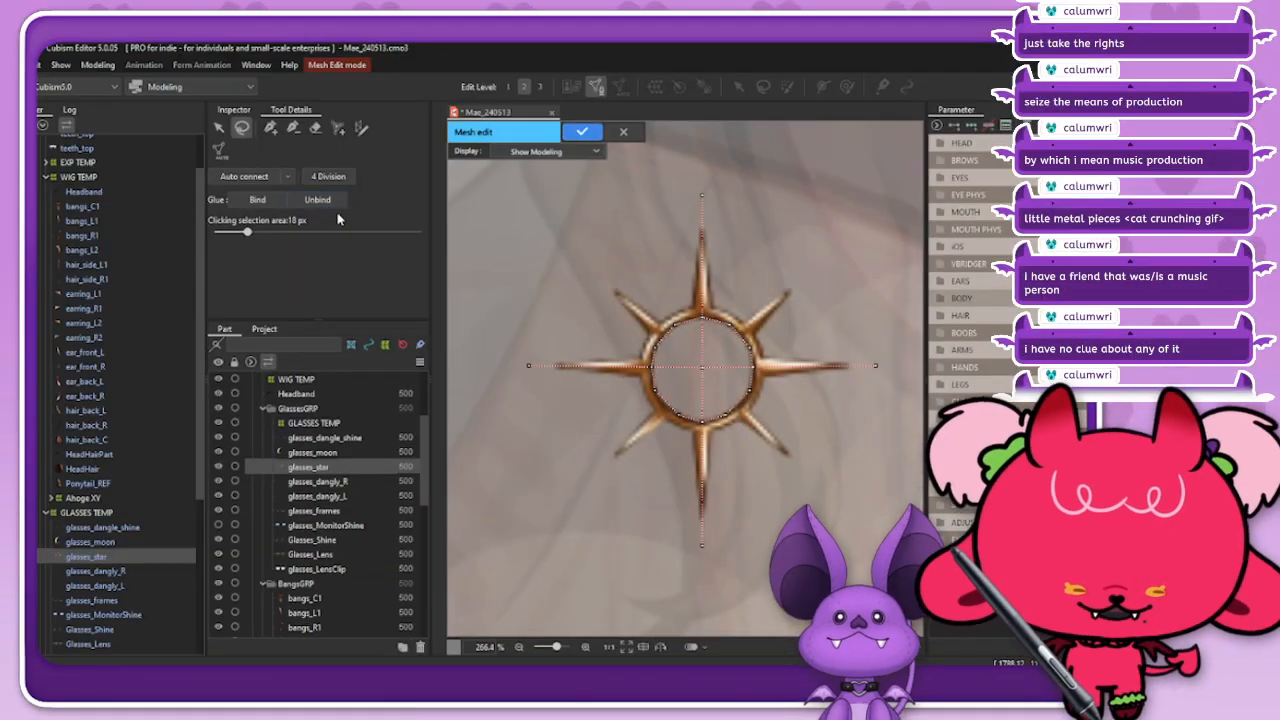
# Step: Trace a mirrored mesh outline around the star's upper rays to the horizontal tip vertices, undoing and redoing the first vertex pair closer to the tip
pyautogui.click(270, 127)
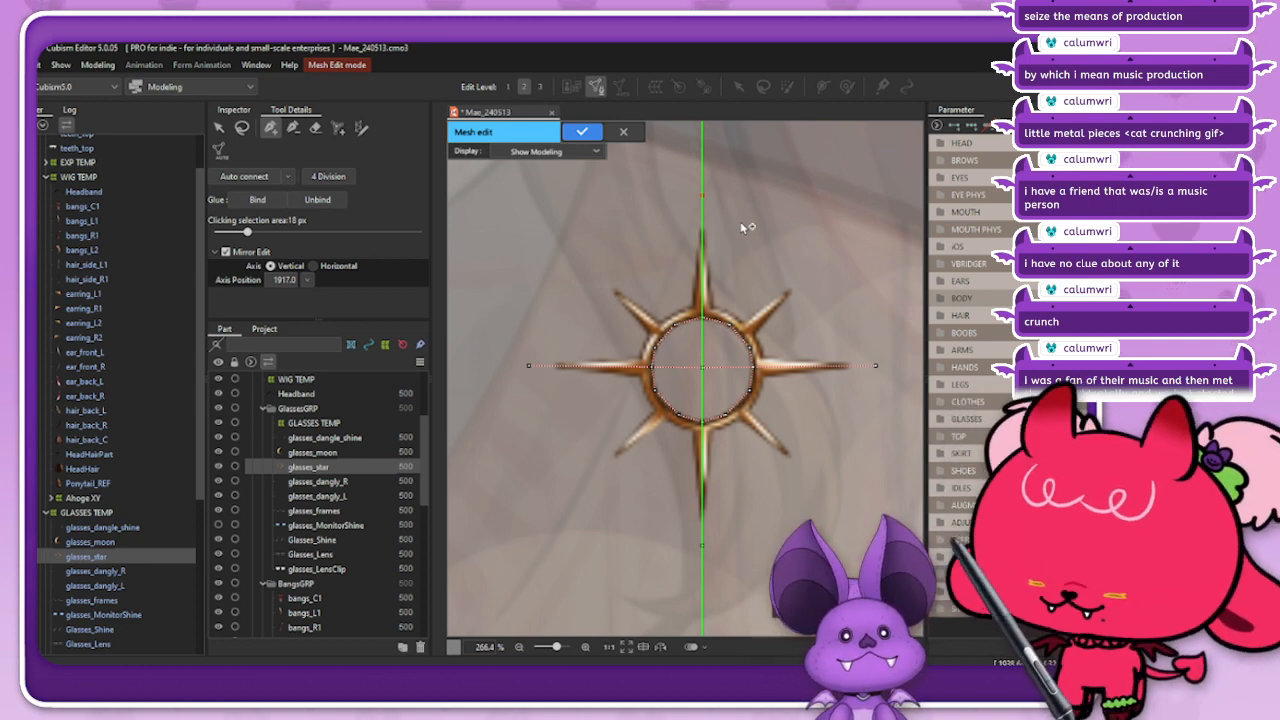
pyautogui.click(733, 291)
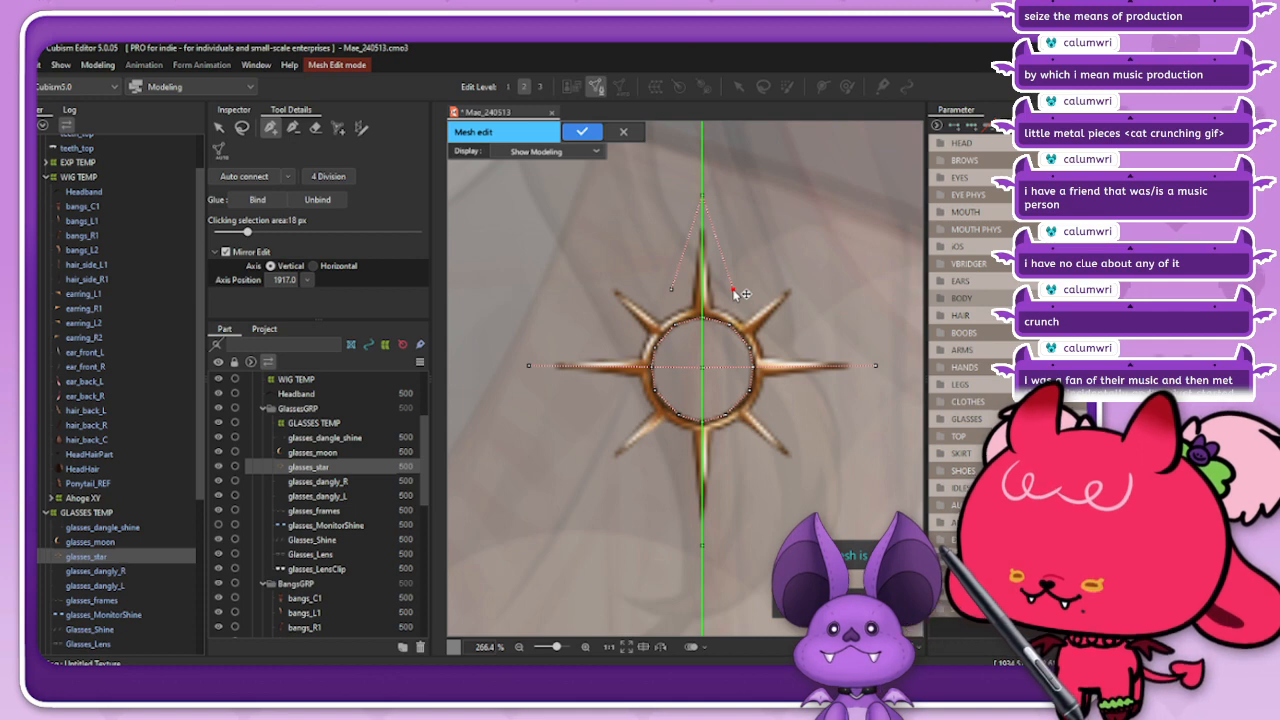
pyautogui.hotkey('ctrl', 'z')
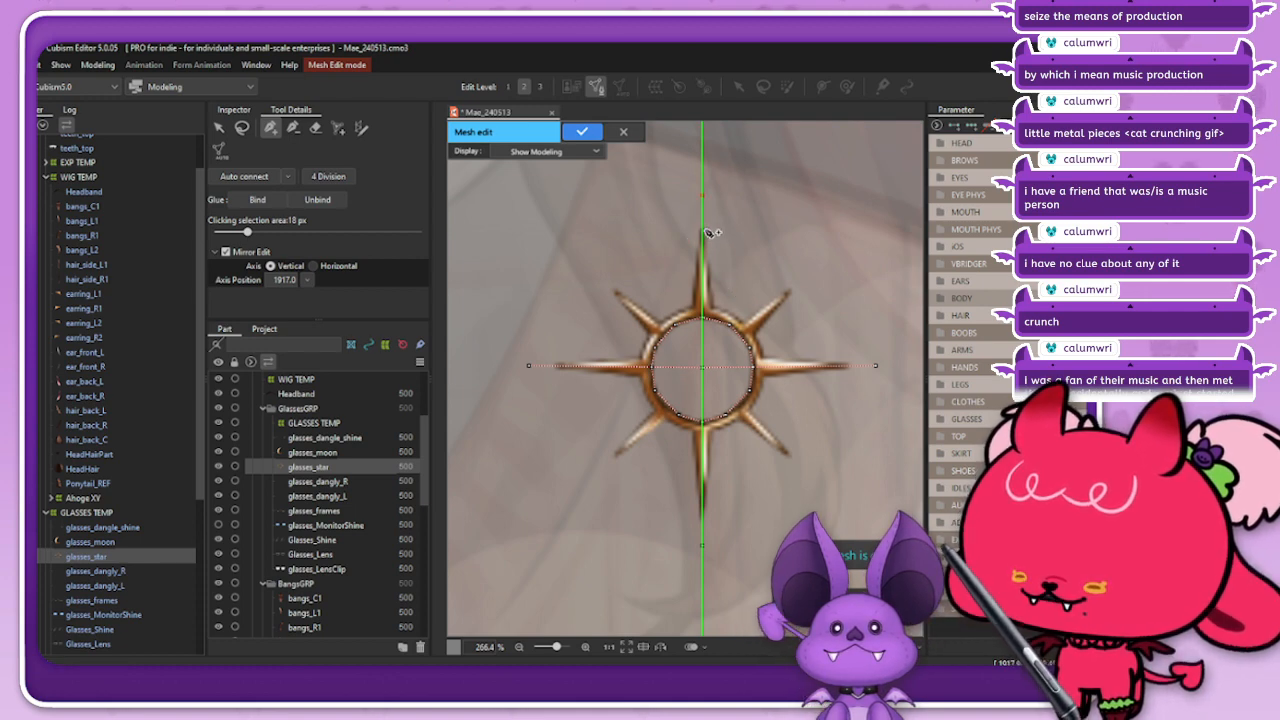
pyautogui.click(739, 296)
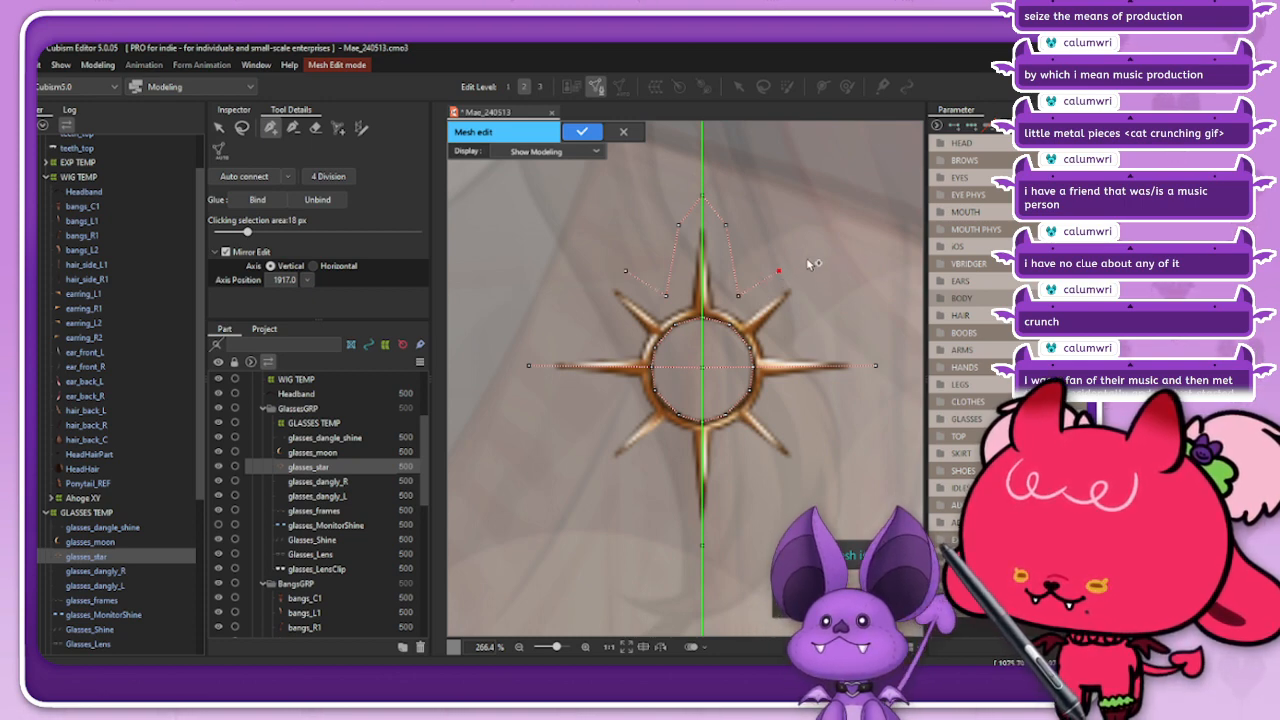
pyautogui.click(809, 265)
pyautogui.click(810, 302)
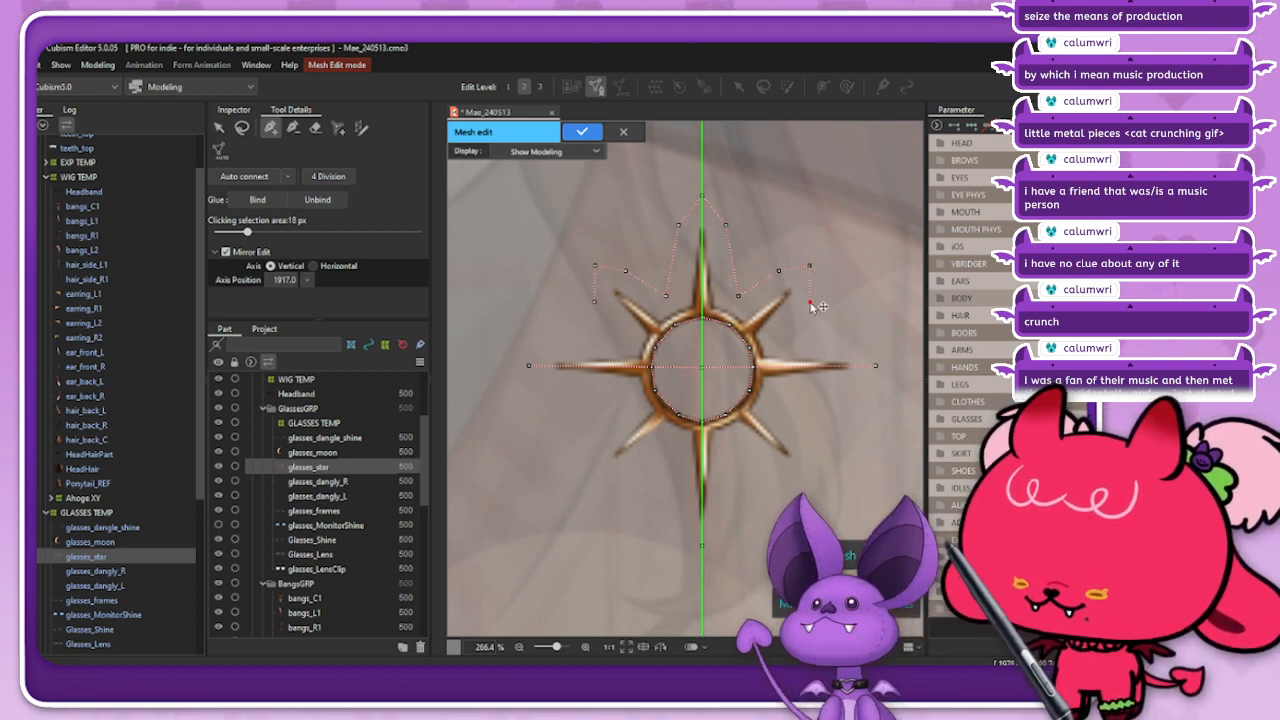
pyautogui.click(781, 342)
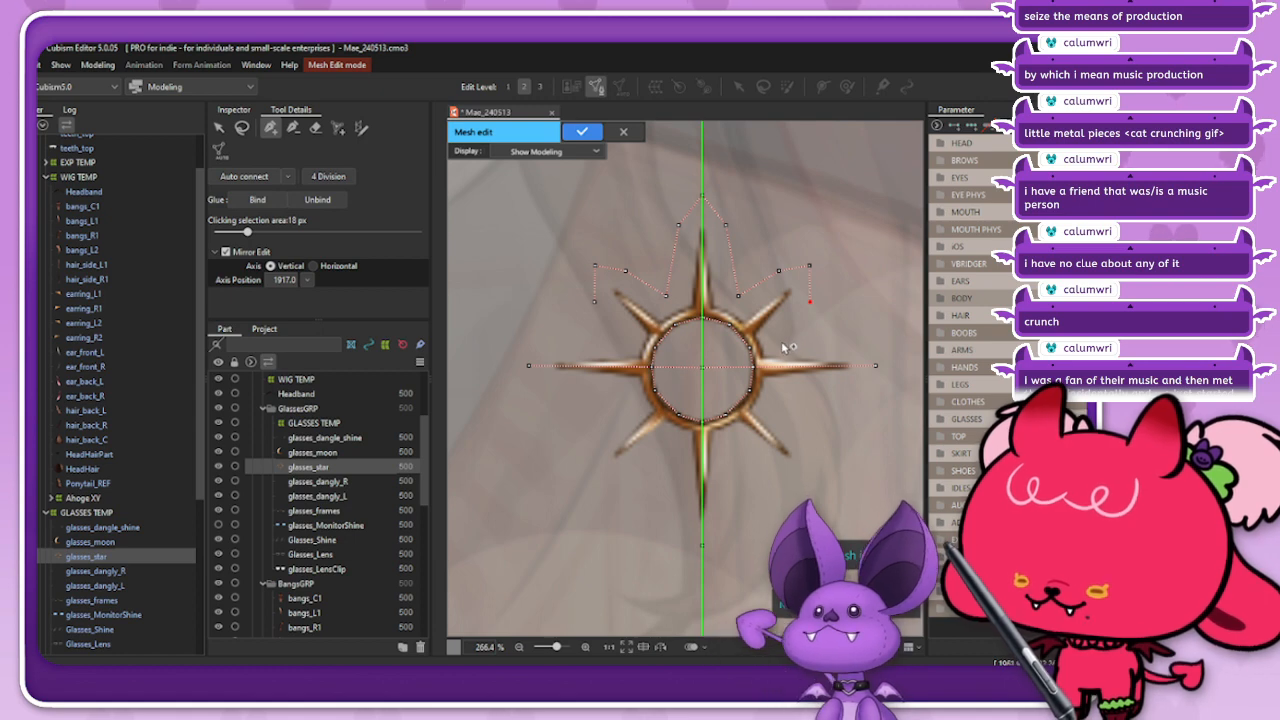
pyautogui.click(877, 366)
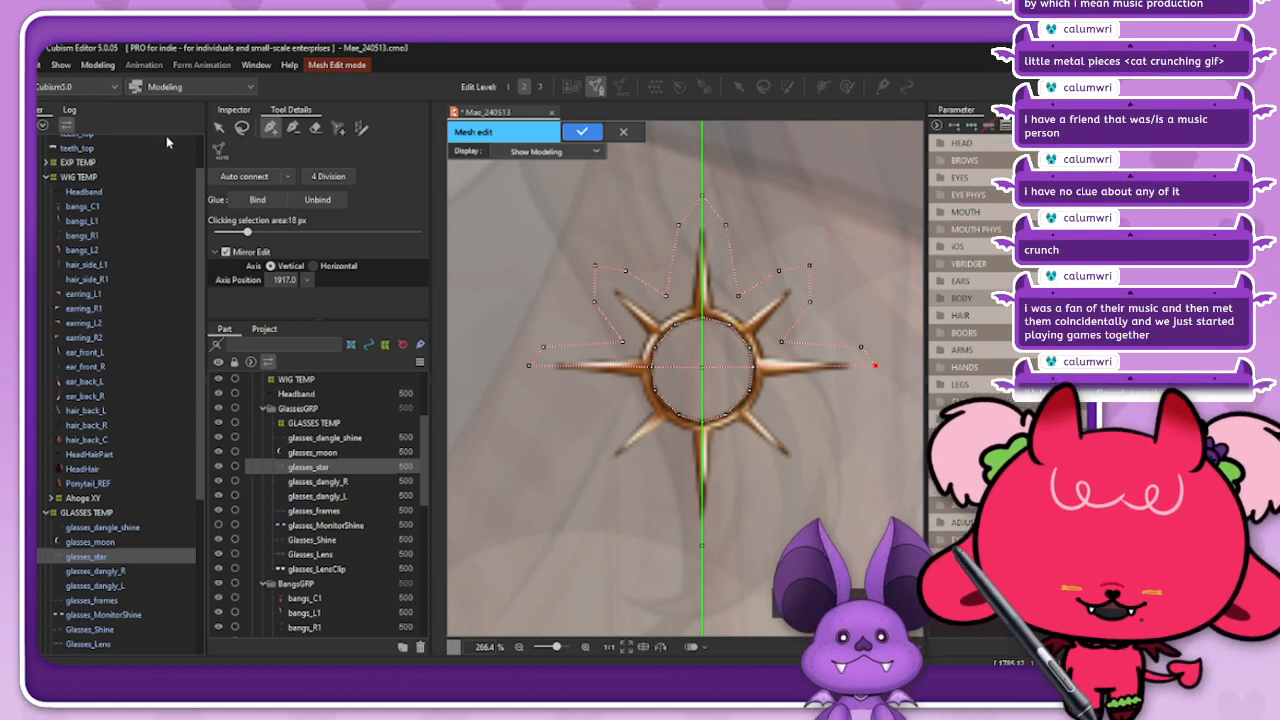
# Step: Scale the mirrored vertex pair just above the horizontal ray tips inward, slightly closer to the star's centre
pyautogui.click(244, 128)
pyautogui.moveTo(571, 325)
pyautogui.mouseDown()
pyautogui.moveTo(534, 349)
pyautogui.moveTo(558, 334)
pyautogui.mouseUp()
pyautogui.moveTo(843, 352); pyautogui.dragTo(875, 358)
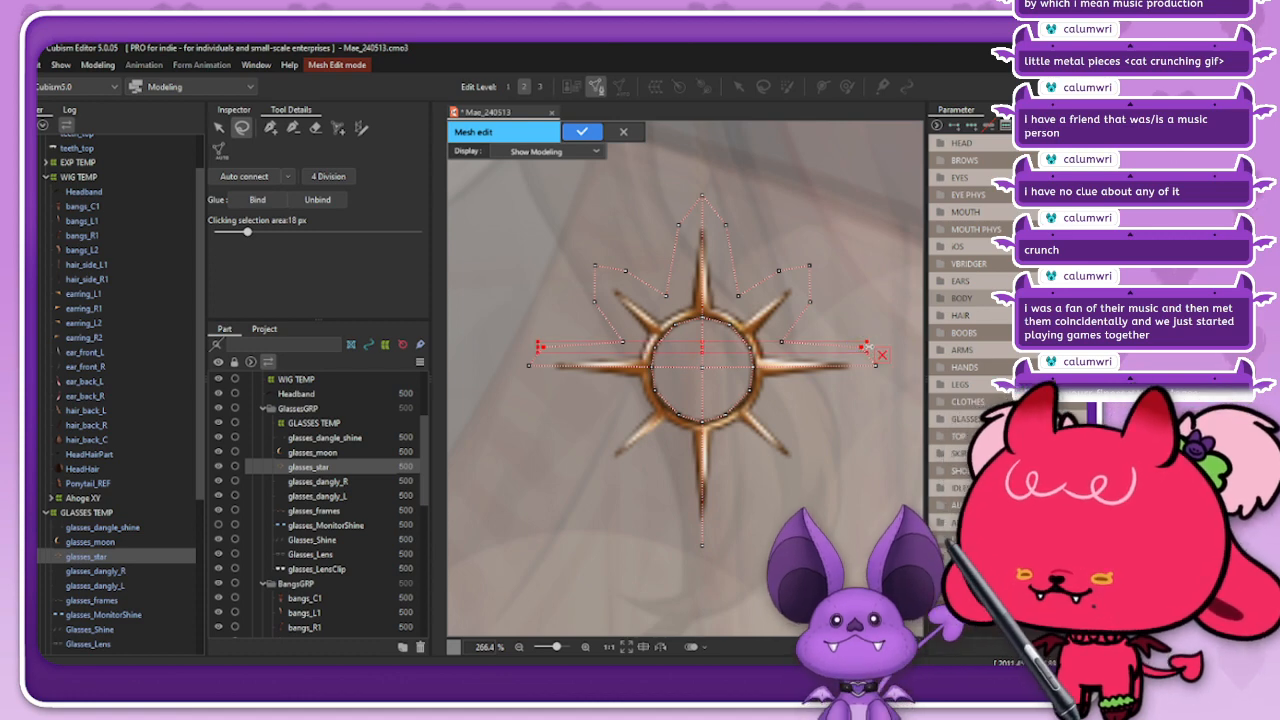
pyautogui.click(878, 290)
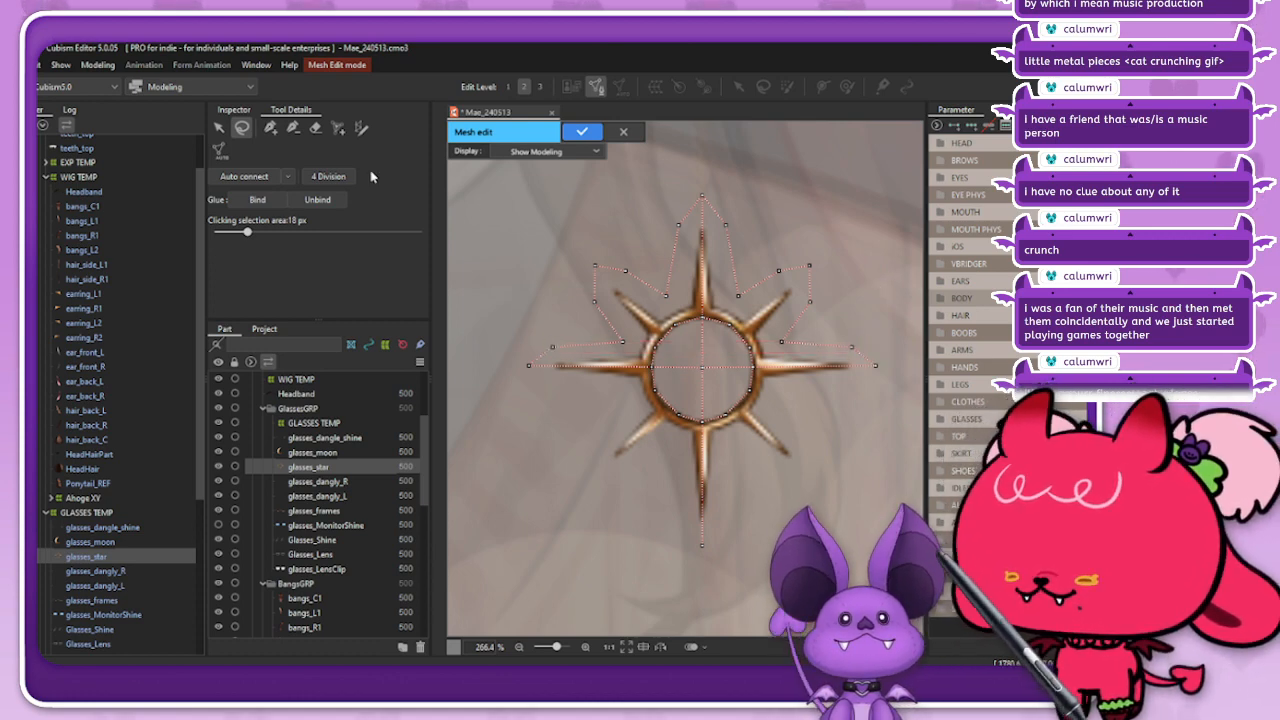
# Step: Trace the mirrored mesh outline around the star's lower rays, close it at the vertex below the star, and auto-connect the mesh
pyautogui.click(270, 127)
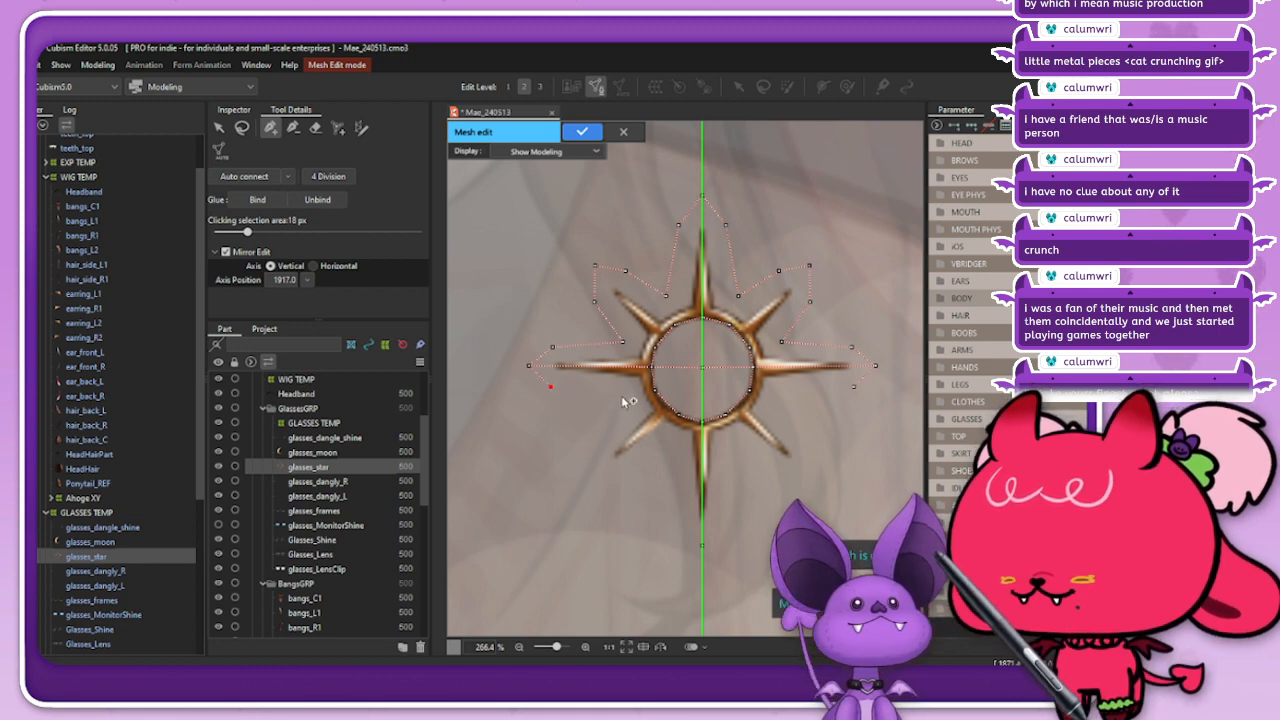
pyautogui.click(595, 447)
pyautogui.click(593, 470)
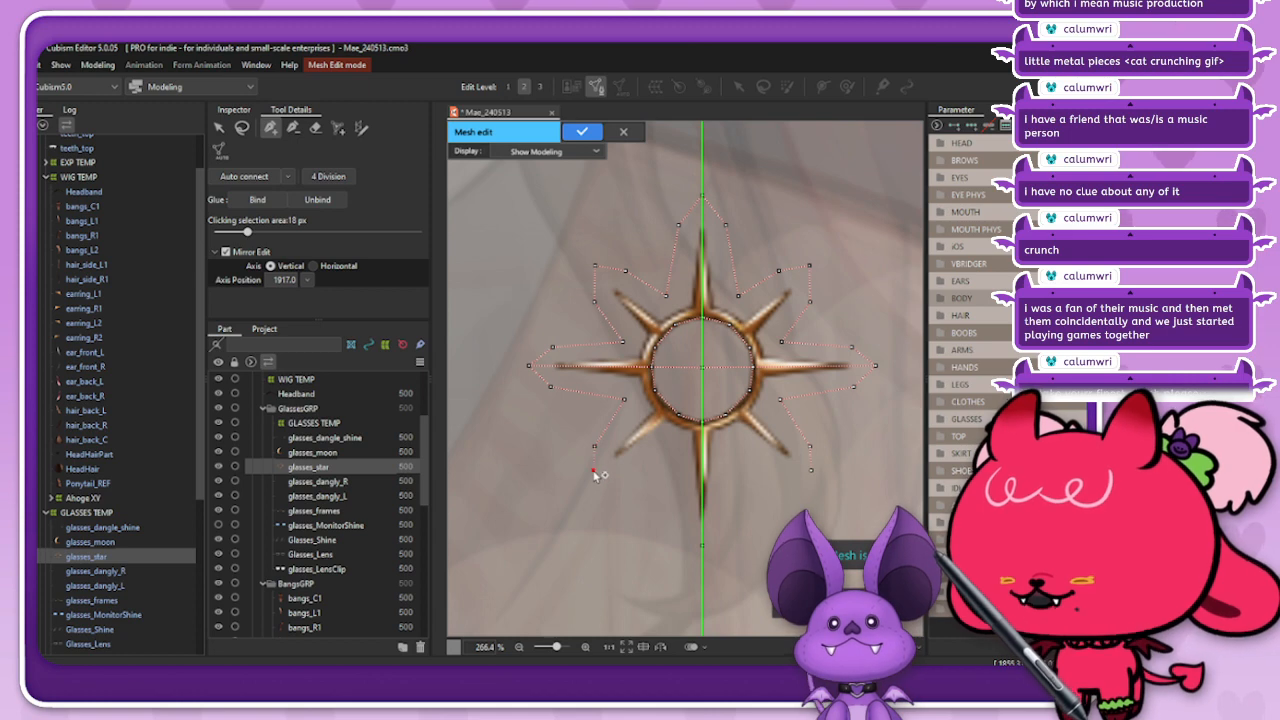
pyautogui.click(636, 470)
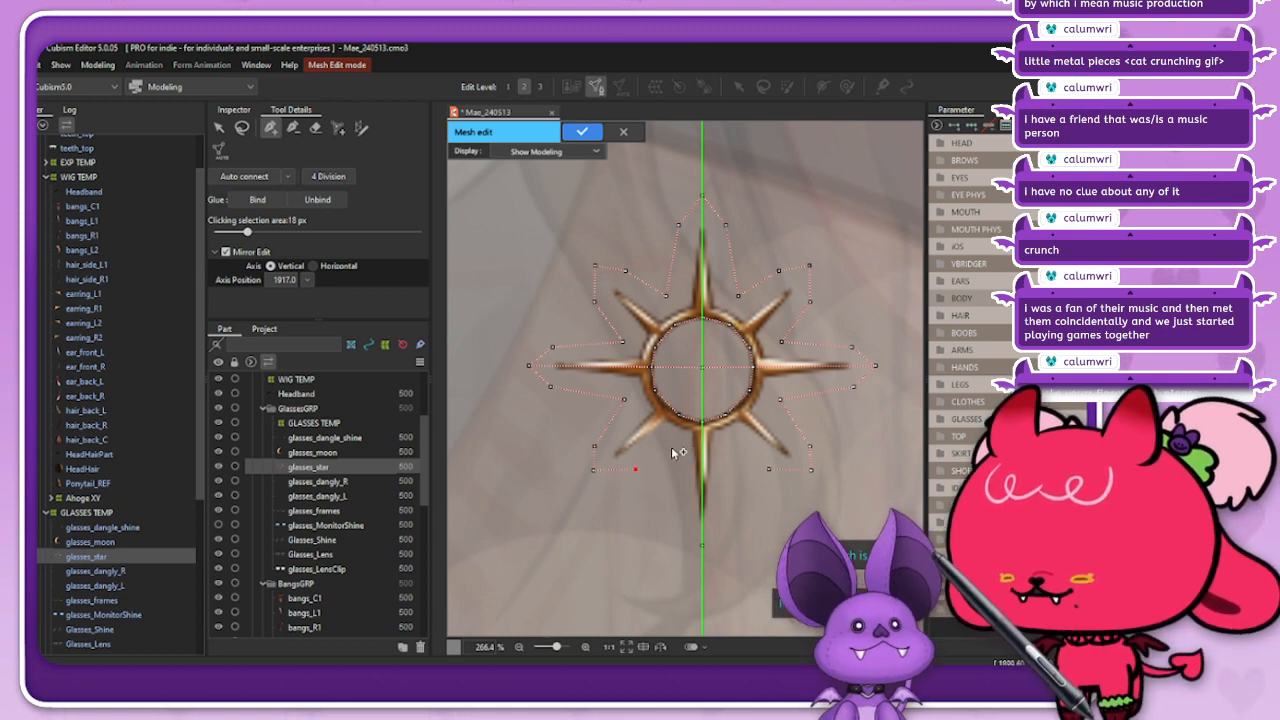
pyautogui.click(680, 516)
pyautogui.click(702, 545)
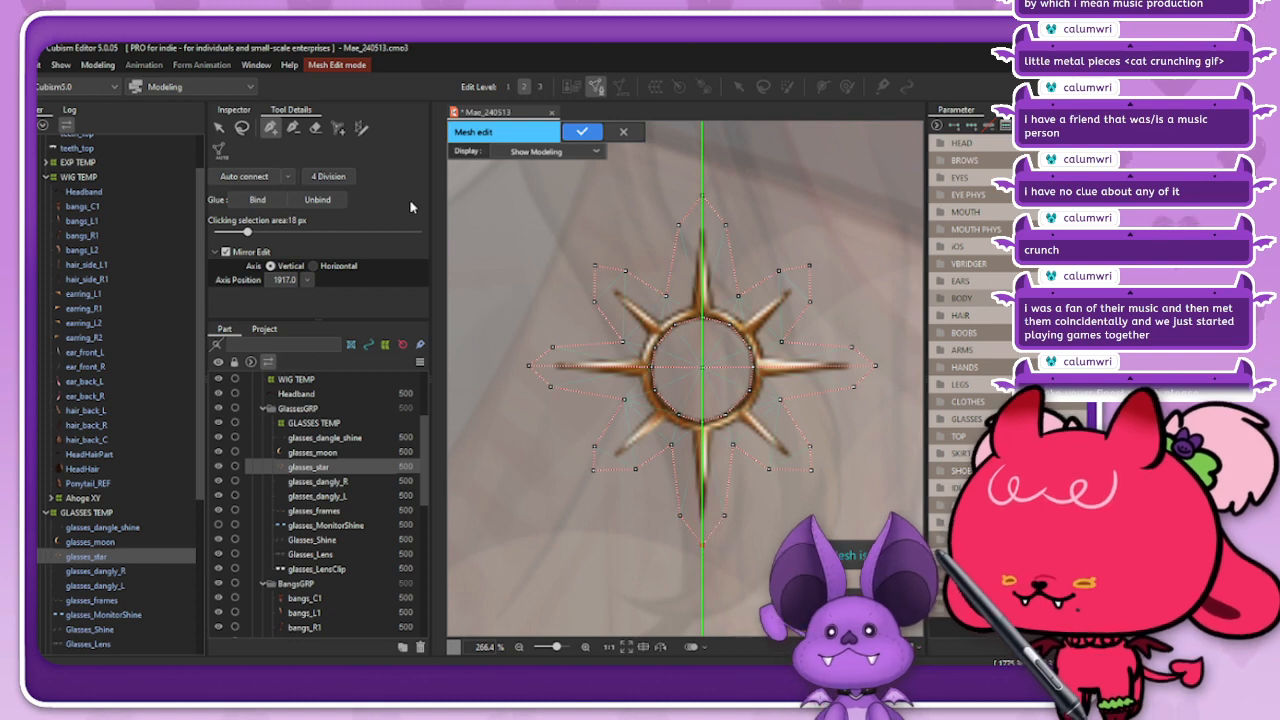
pyautogui.click(242, 128)
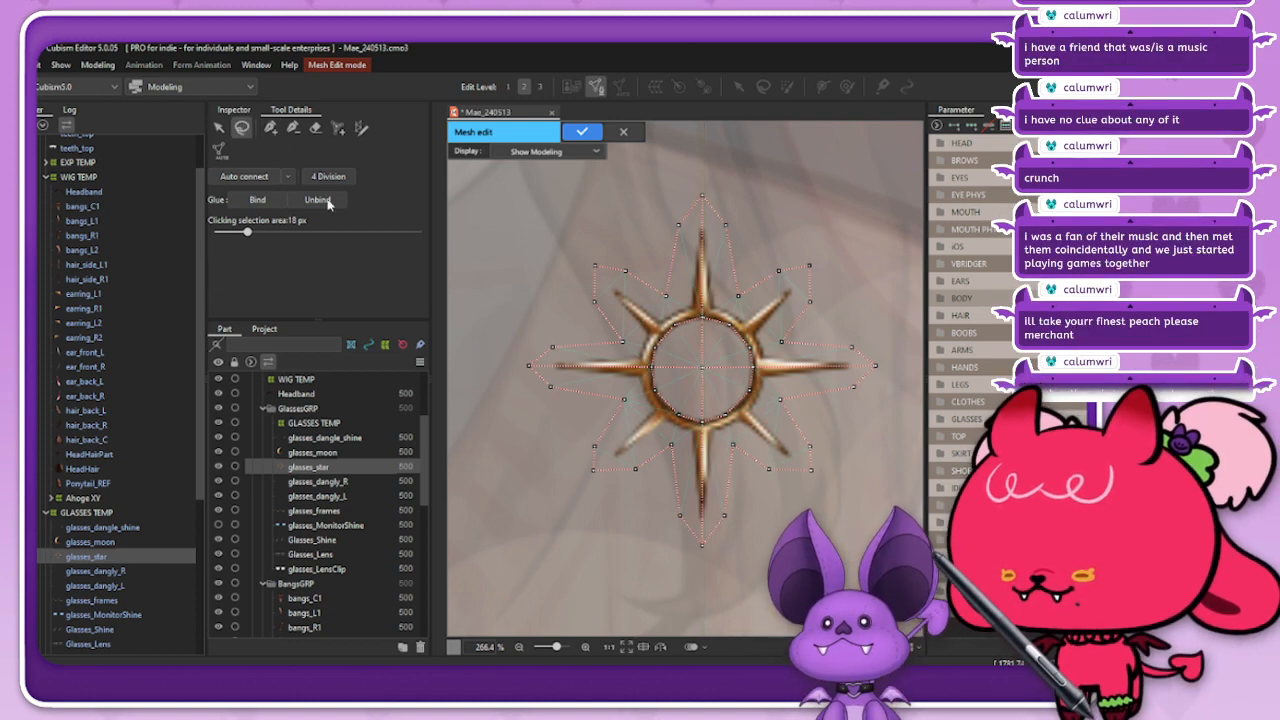
pyautogui.click(271, 129)
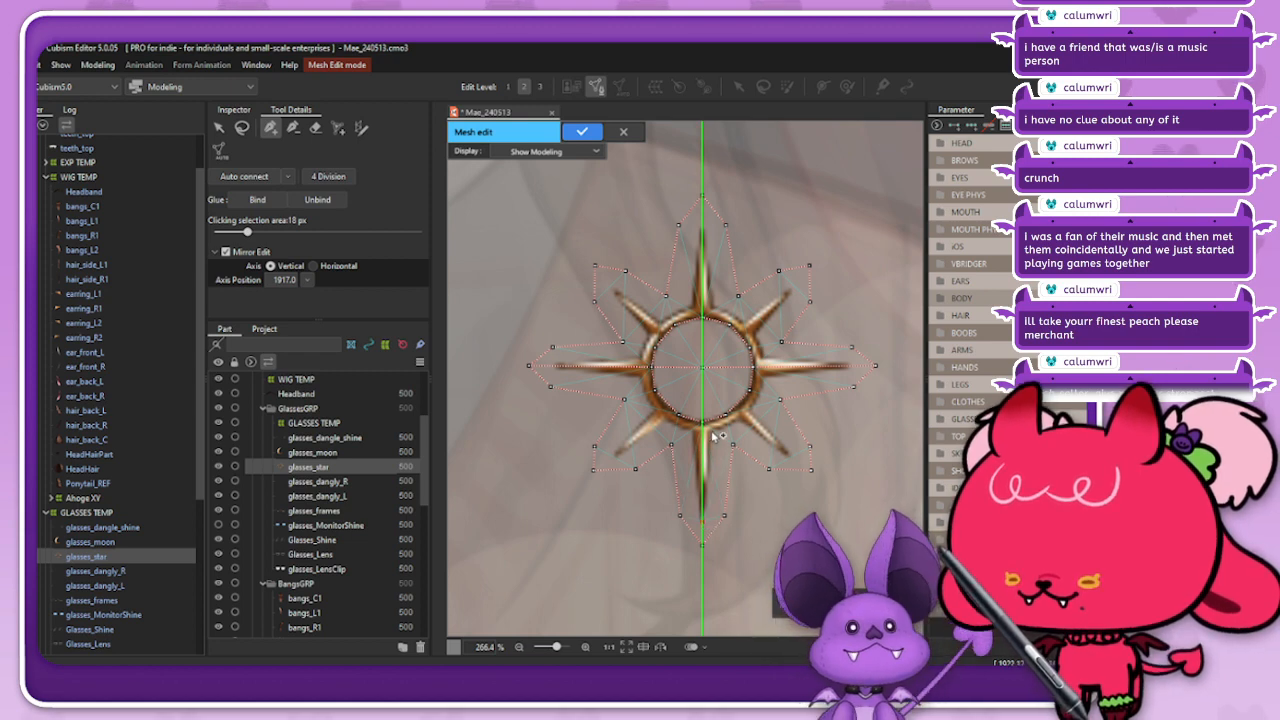
# Step: Add mirrored mesh vertices along the star ring's outer edge and out to the tips of the horizontal, upper diagonal and top rays
pyautogui.scroll(2, 713, 437)
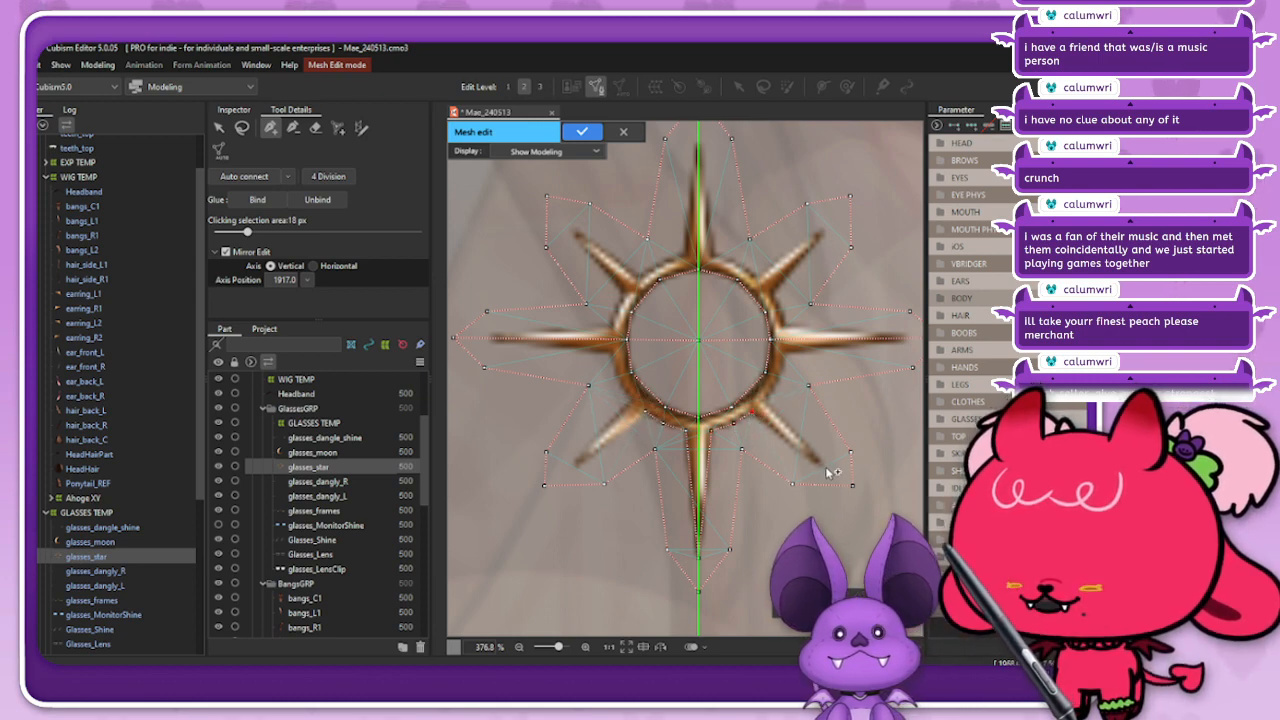
pyautogui.click(785, 351)
pyautogui.scroll(-2, 868, 349)
pyautogui.scroll(2, 889, 345)
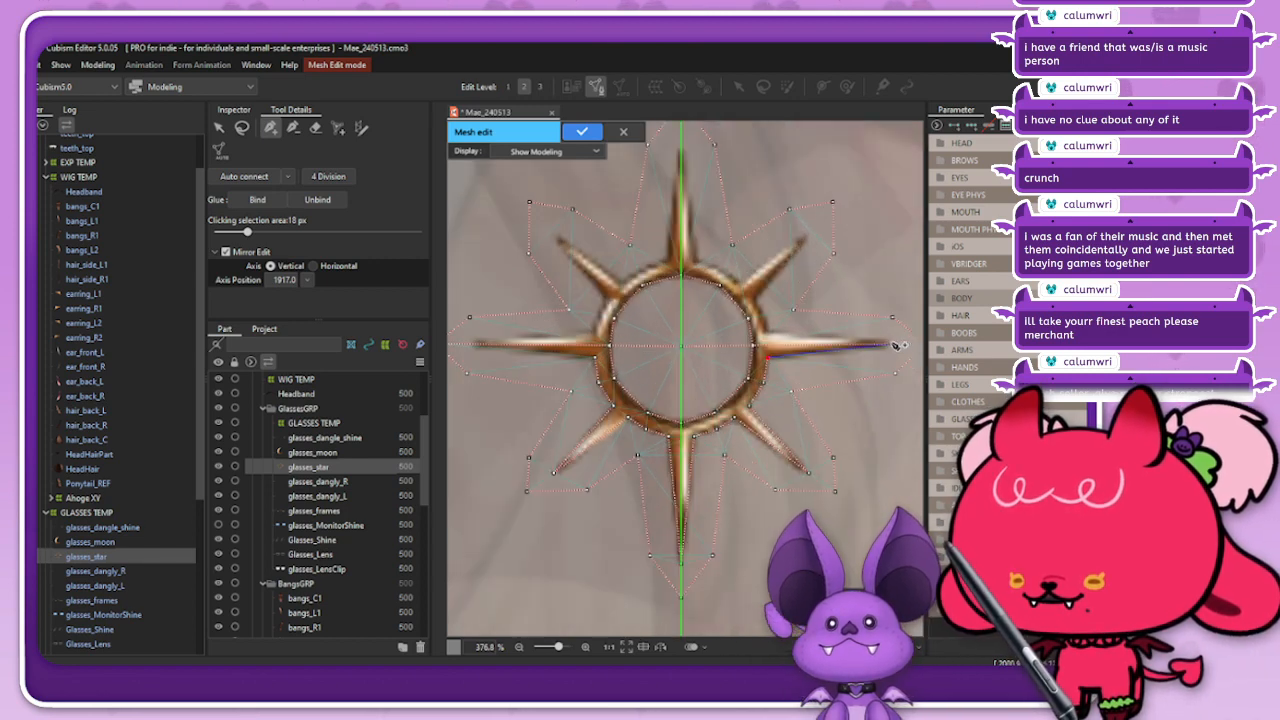
pyautogui.click(891, 345)
pyautogui.scroll(2, 773, 337)
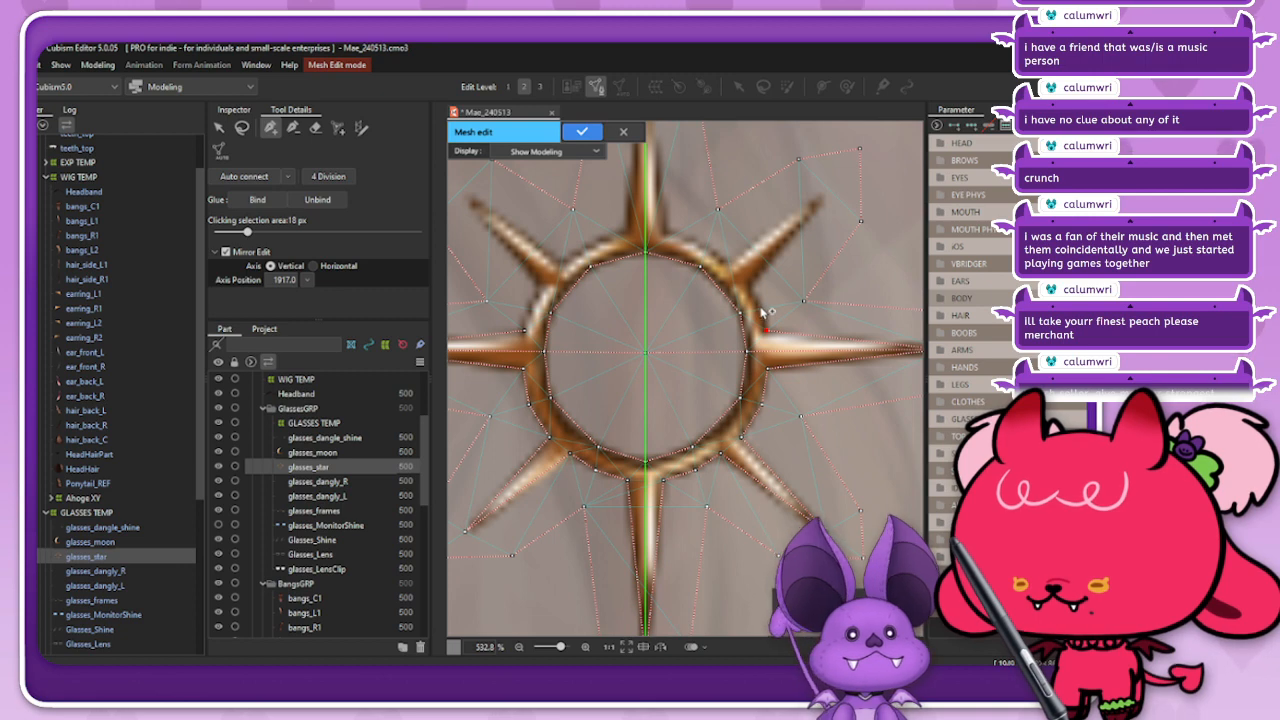
pyautogui.click(825, 198)
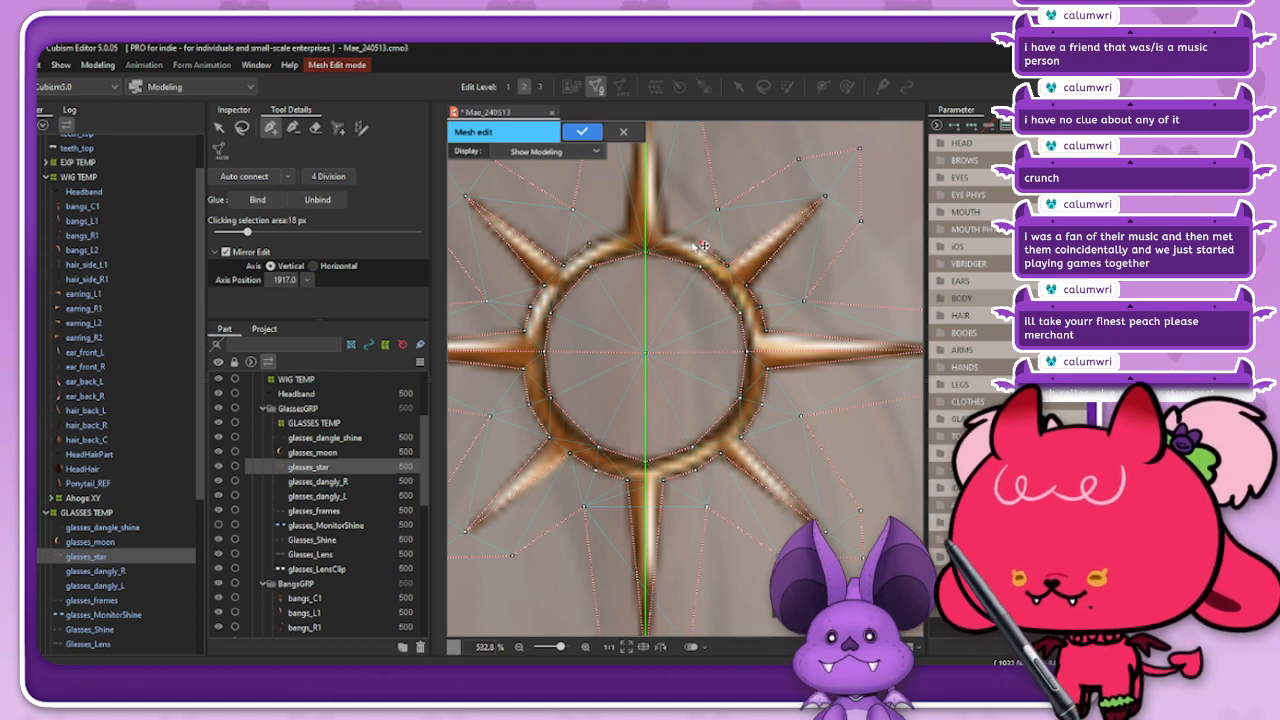
pyautogui.scroll(-5, 720, 286)
pyautogui.scroll(7, 682, 290)
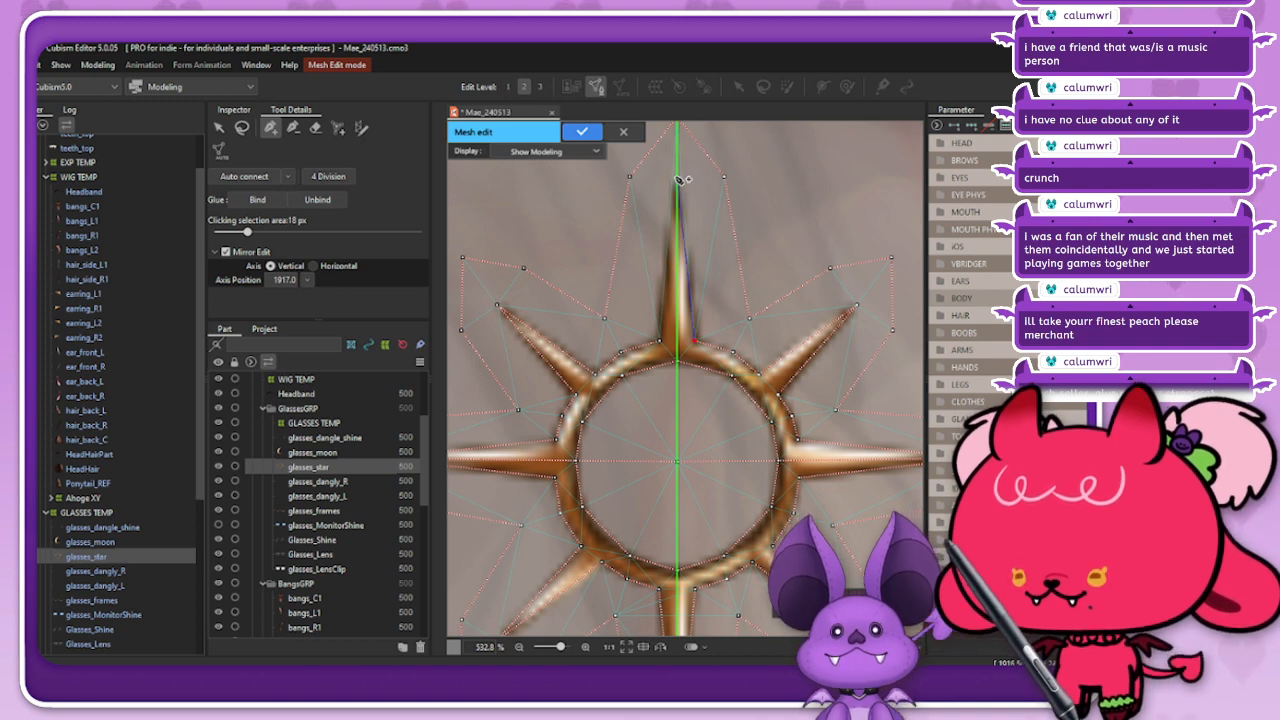
pyautogui.scroll(-3, 724, 210)
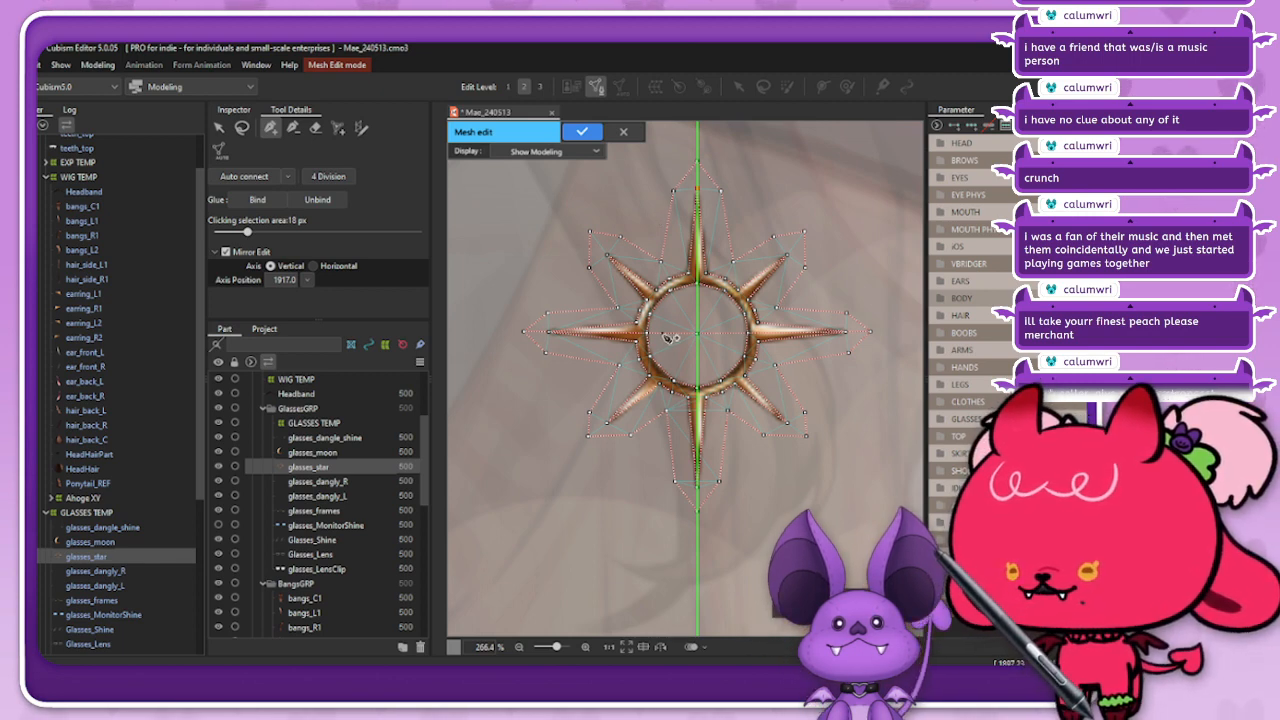
pyautogui.scroll(1, 662, 334)
# Step: Connect the mirrored mesh vertices along the ring's inner edge, from the horizontal ray up towards the top ray
pyautogui.click(291, 129)
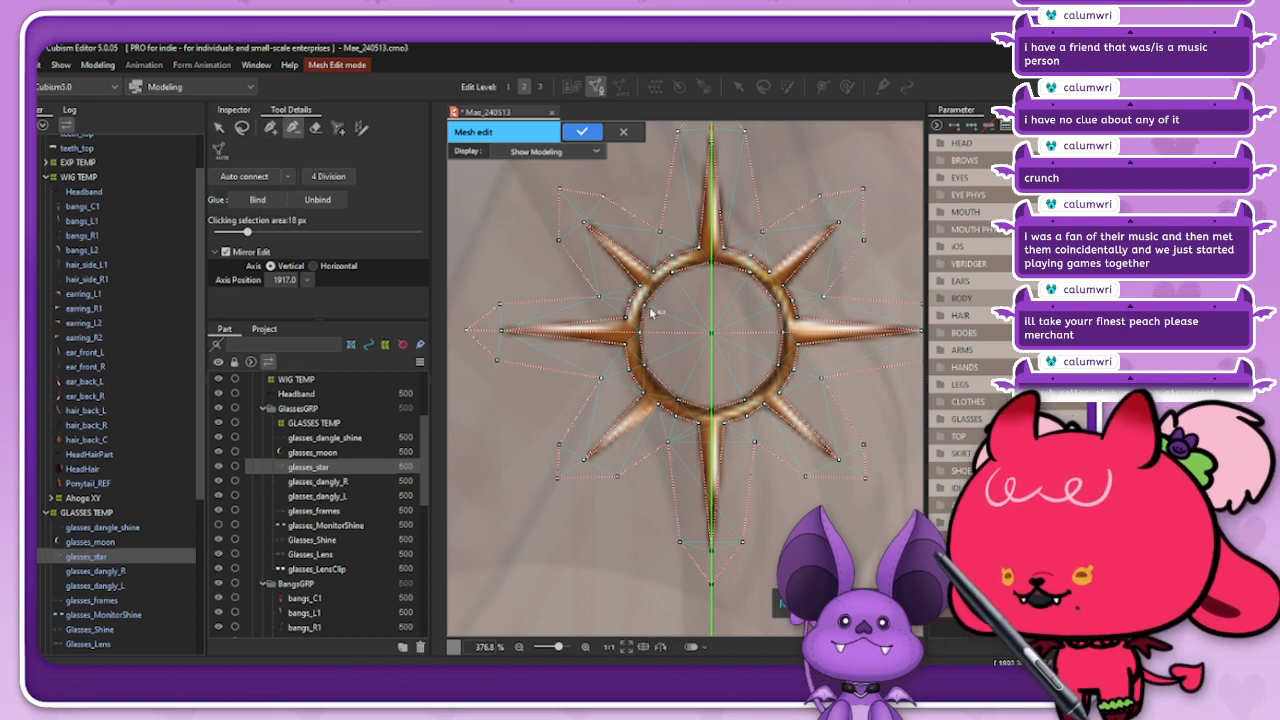
pyautogui.click(270, 127)
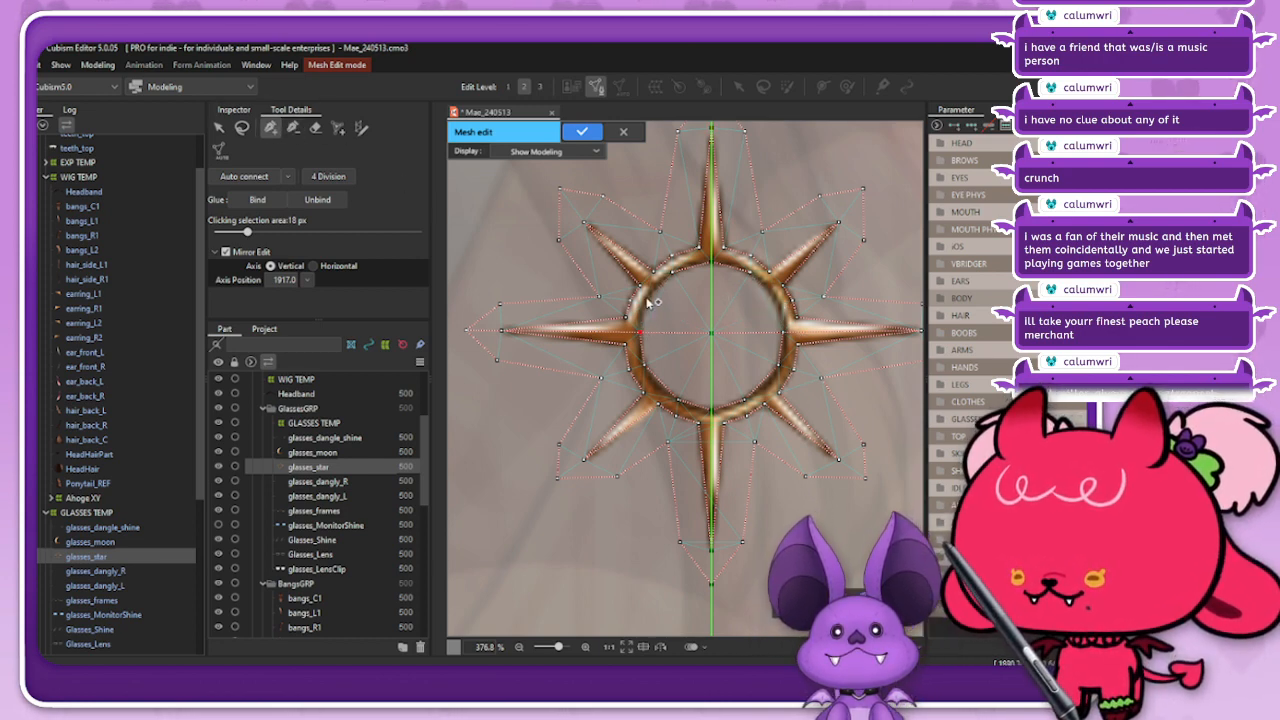
pyautogui.click(647, 300)
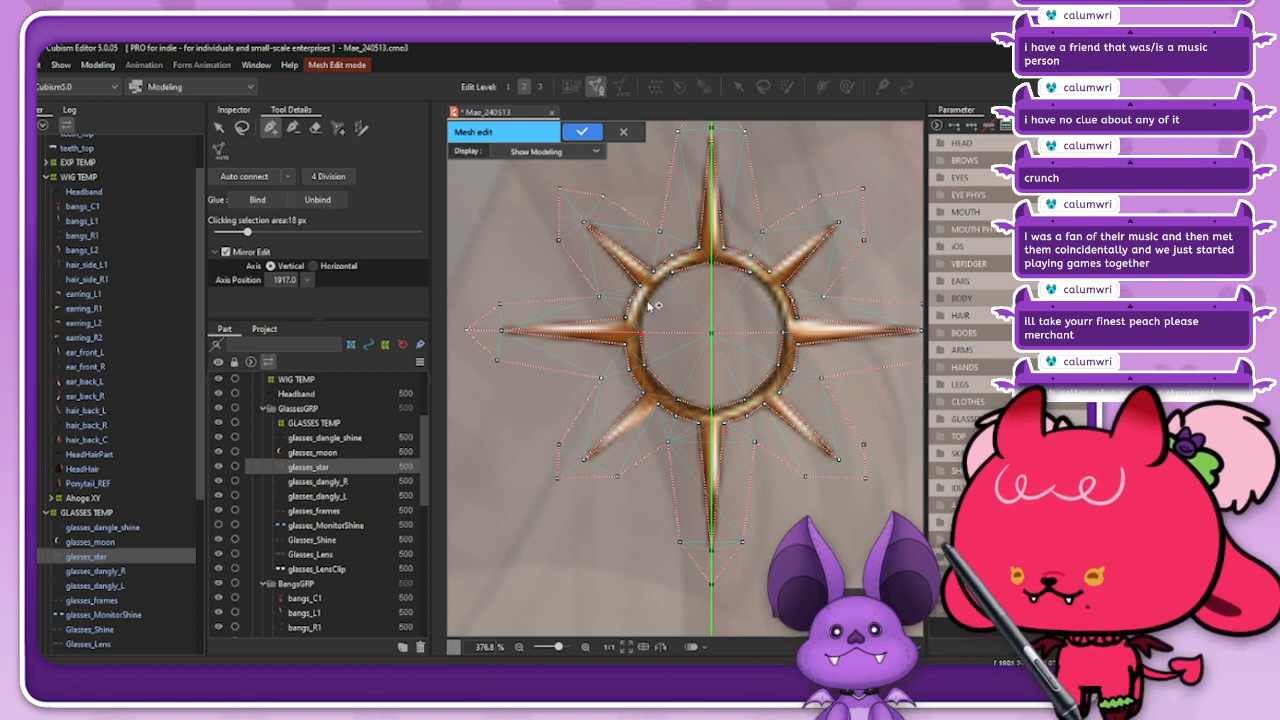
pyautogui.click(674, 272)
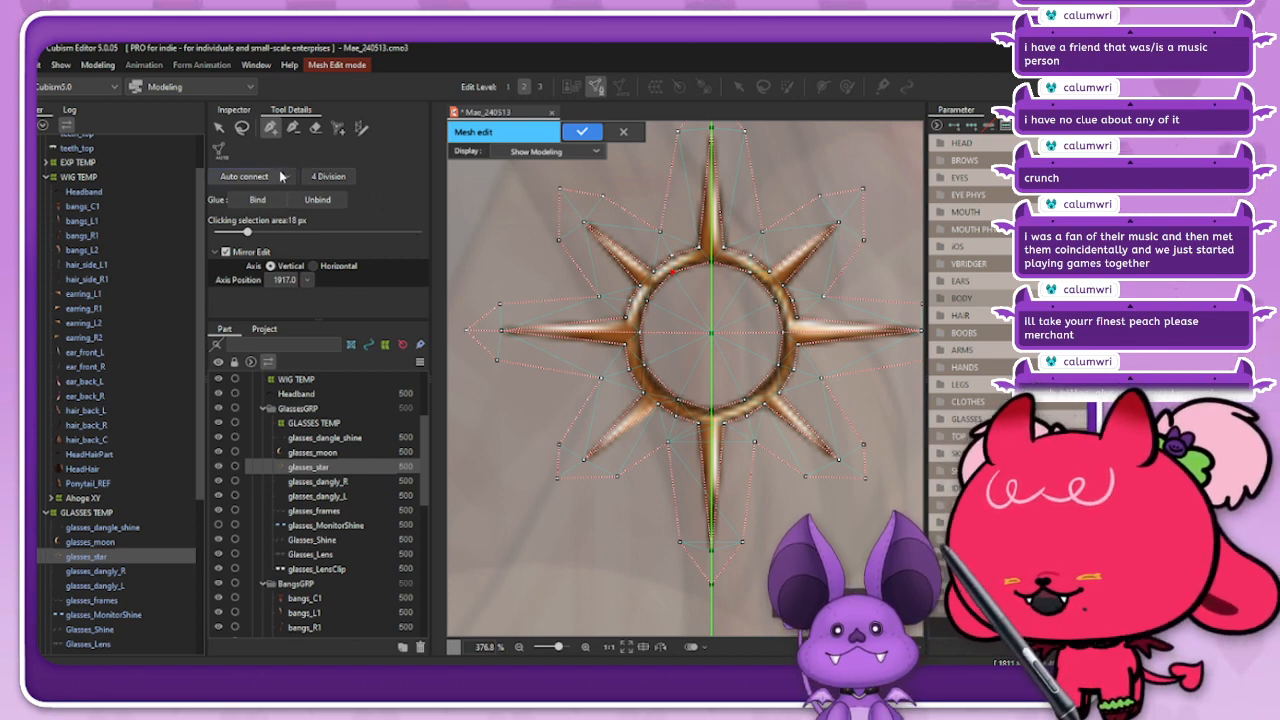
pyautogui.click(241, 127)
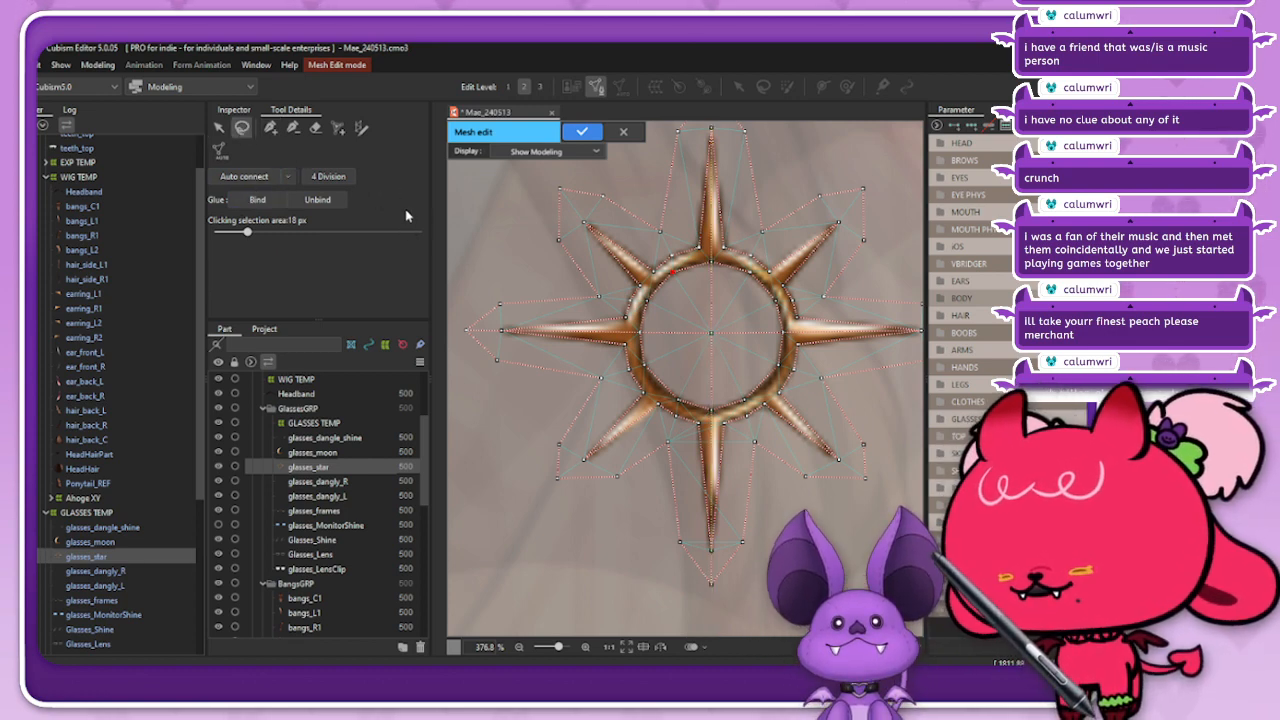
pyautogui.click(271, 128)
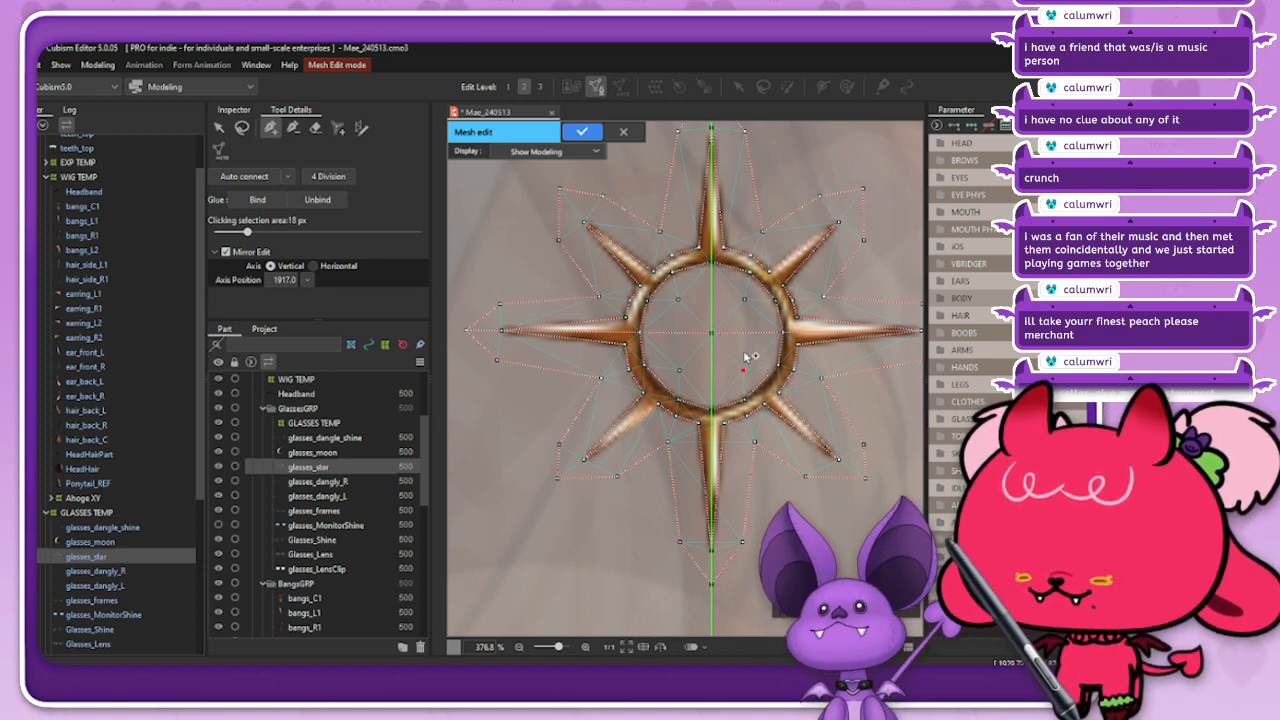
# Step: Trace a smaller mirrored ring of vertices inside the star's circle, auto-connect the mesh and apply the mesh edit
pyautogui.click(757, 333)
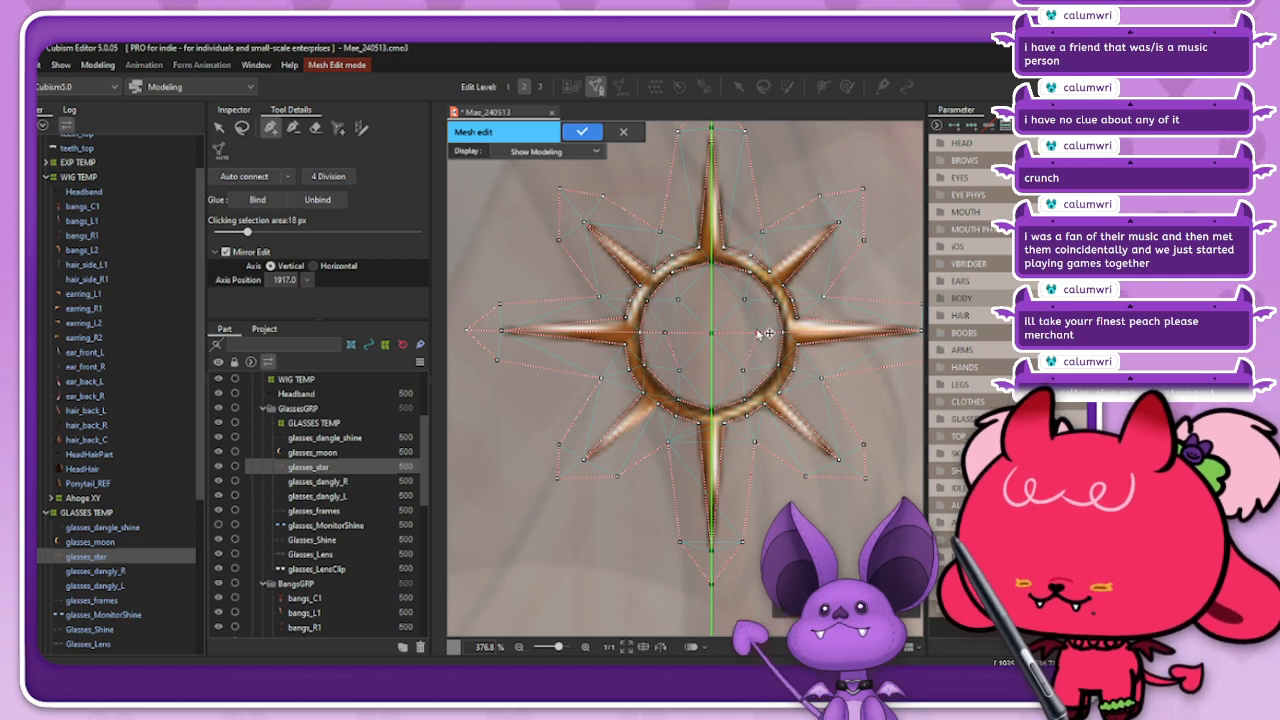
pyautogui.click(745, 299)
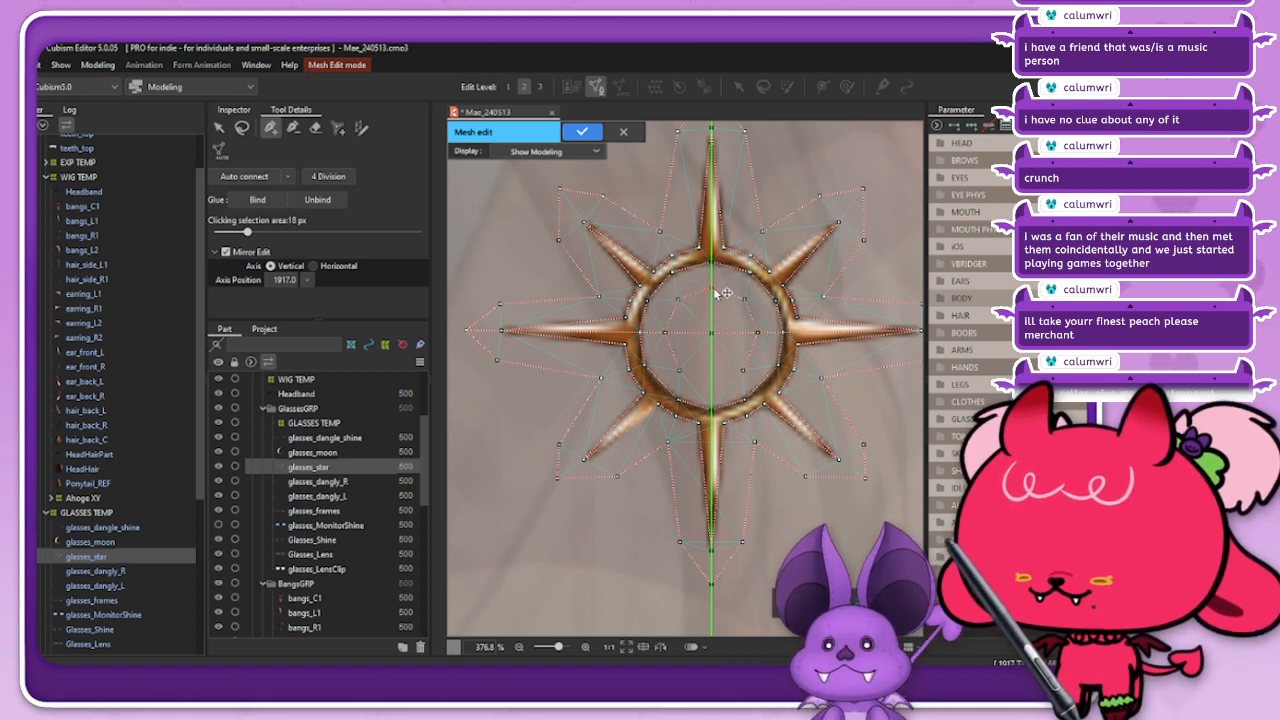
pyautogui.click(744, 371)
pyautogui.click(713, 382)
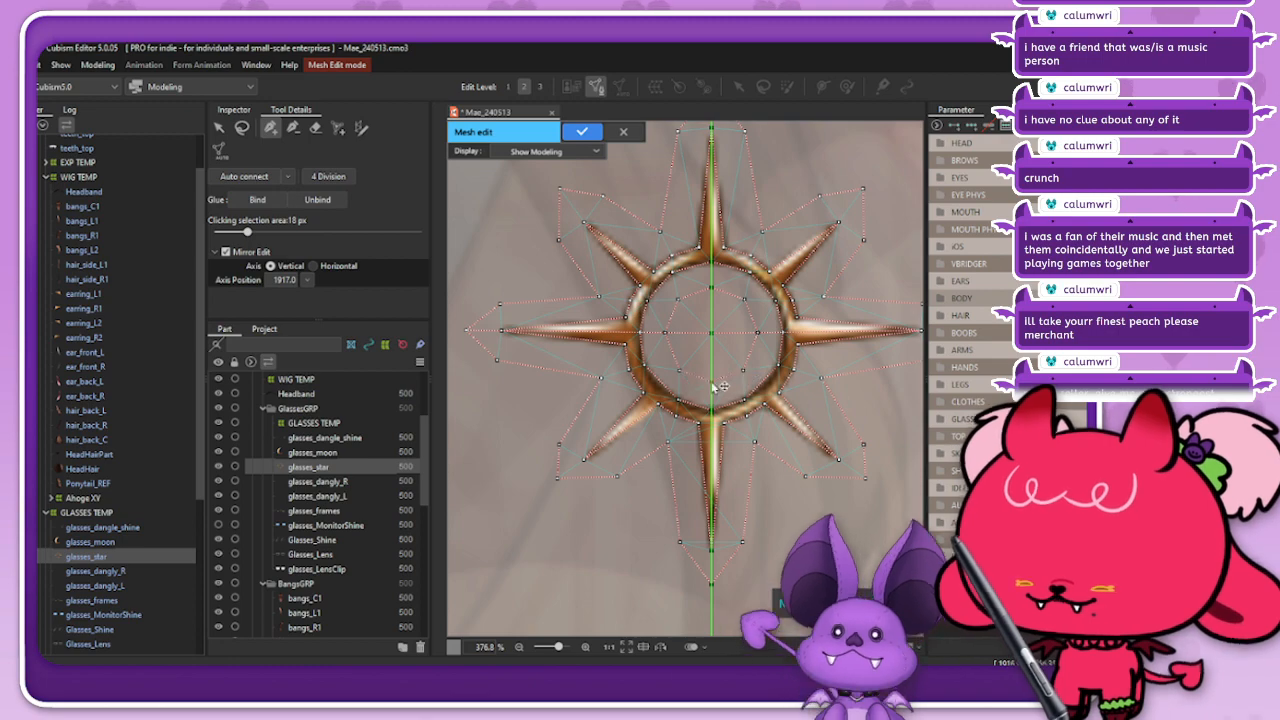
pyautogui.click(261, 176)
pyautogui.scroll(-5, 615, 395)
pyautogui.click(582, 131)
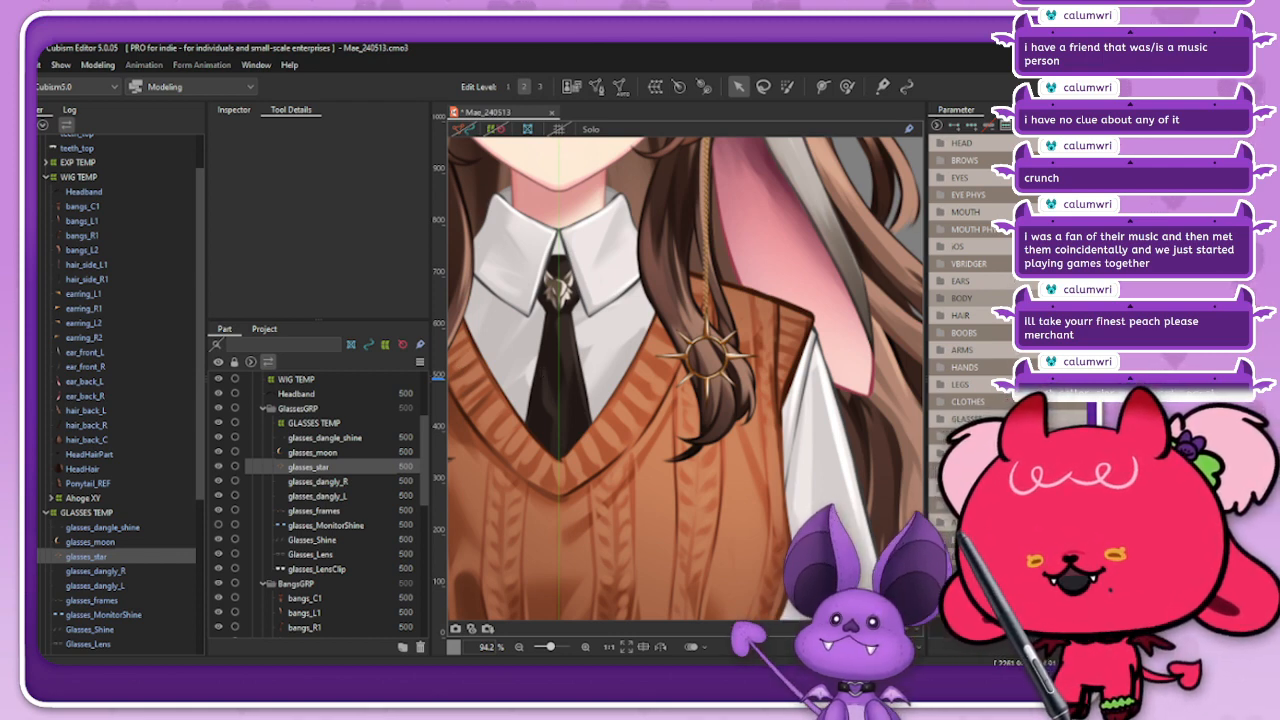
# Step: Expand the GLASSES parameter group to show its Glasses Dangly parameters
pyautogui.scroll(-3, 966, 297)
pyautogui.click(966, 260)
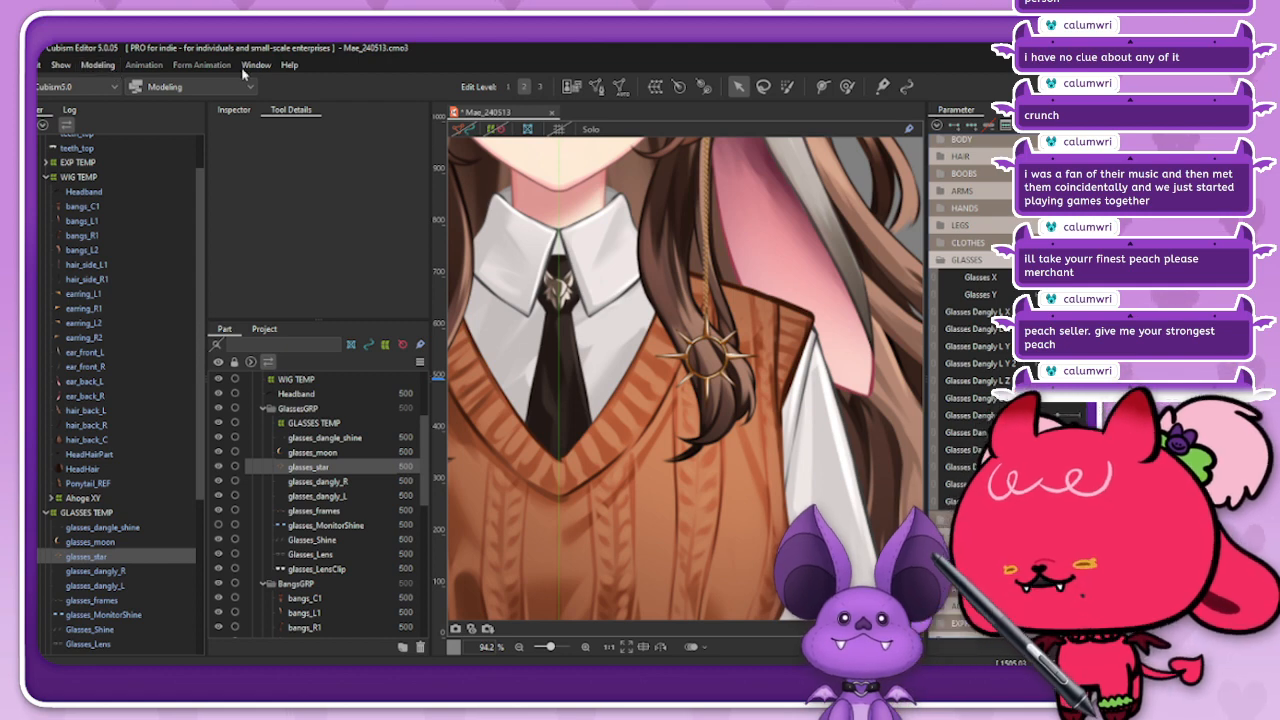
pyautogui.scroll(3, 657, 315)
pyautogui.scroll(3, 658, 315)
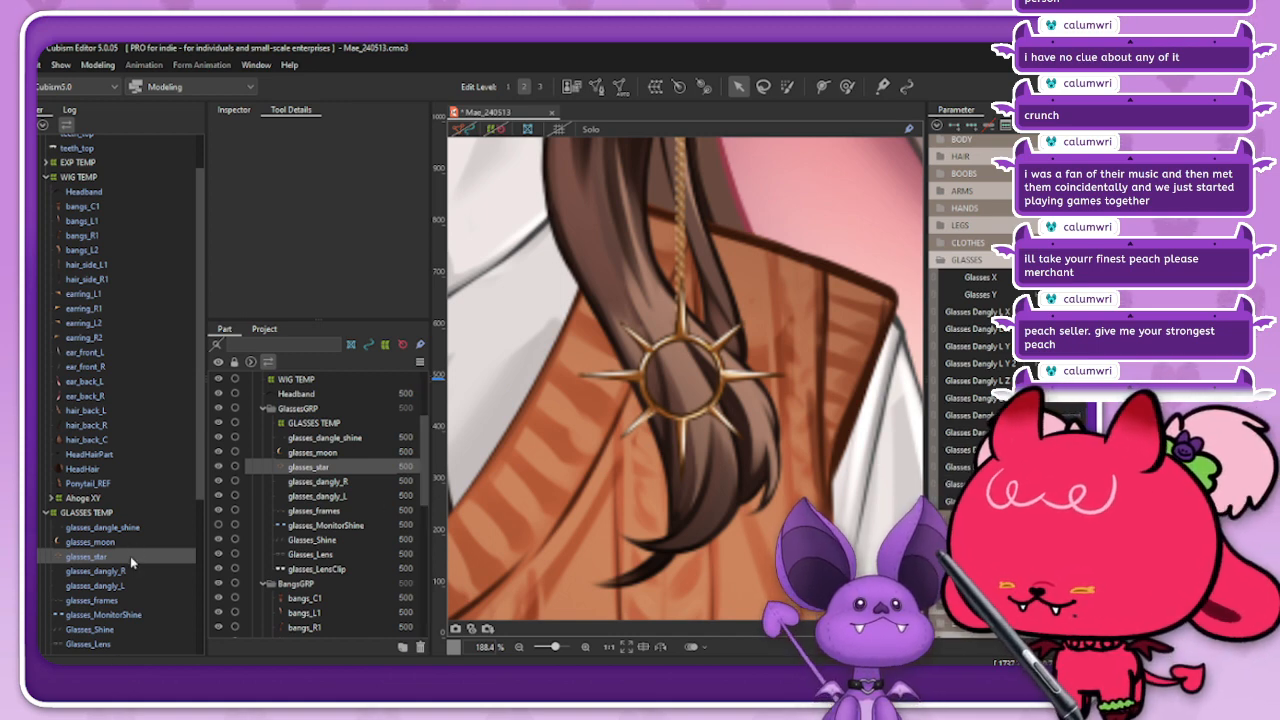
# Step: Duplicate the glasses_star mesh and set the copy's name and ID to glasses_star_BACK
pyautogui.hotkey('ctrl', 'v')
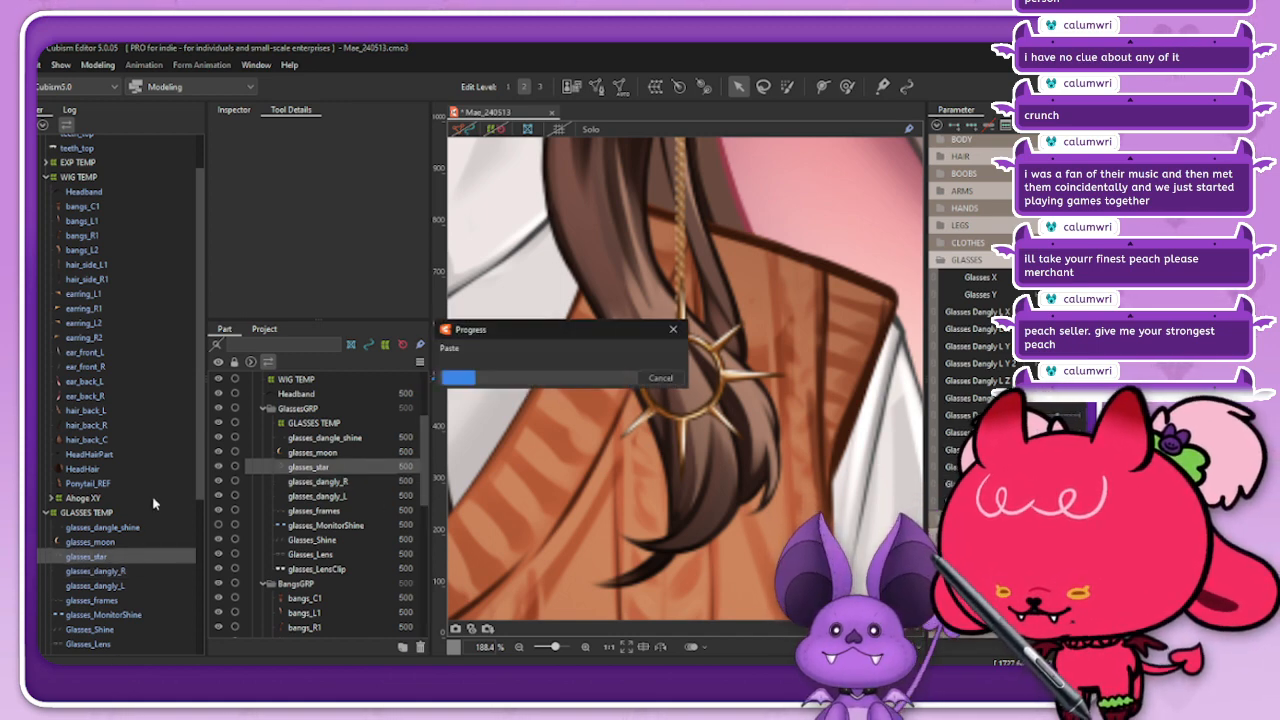
pyautogui.click(233, 109)
pyautogui.click(369, 131)
pyautogui.write('_')
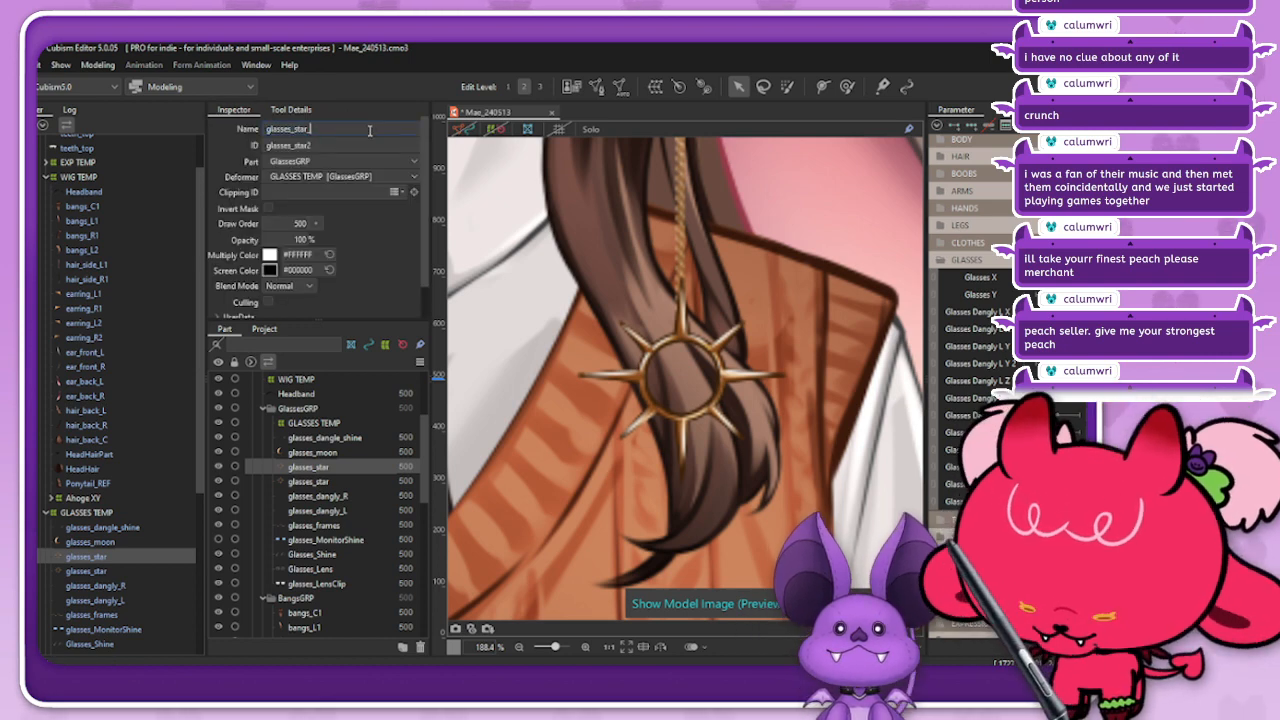
pyautogui.write('NACK')
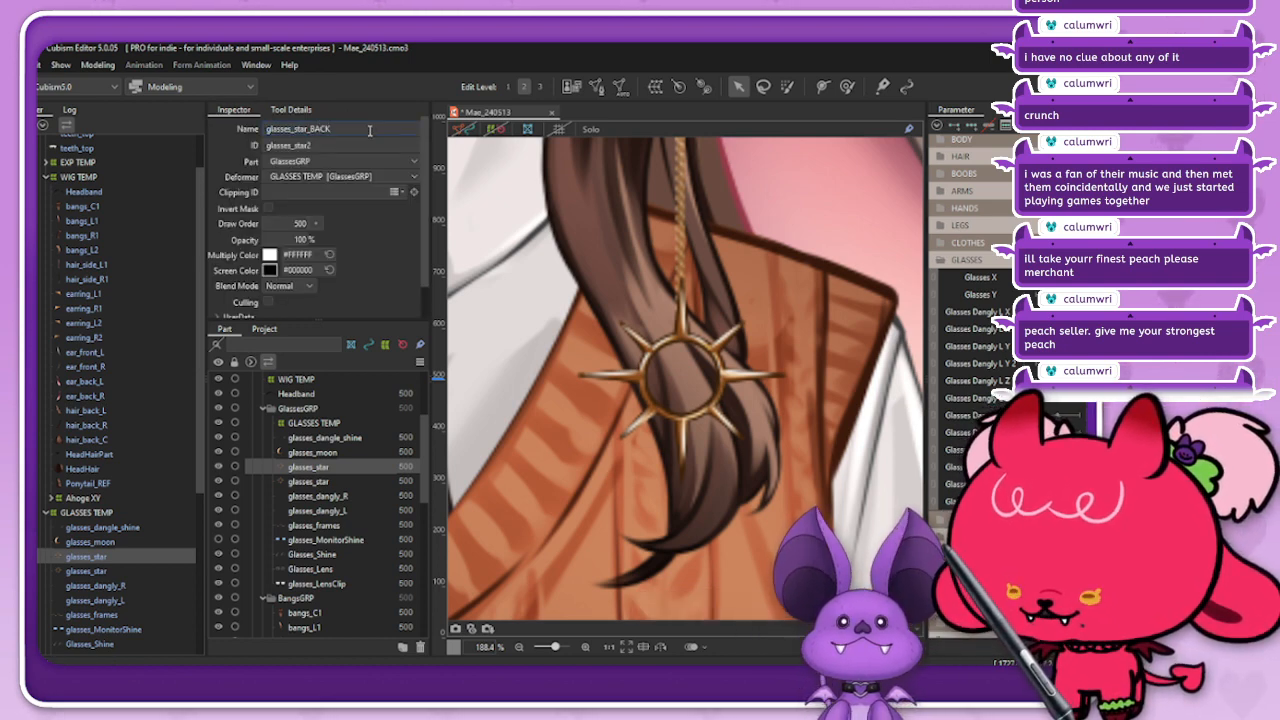
pyautogui.press('Return')
pyautogui.hotkey('ctrl', 'c')
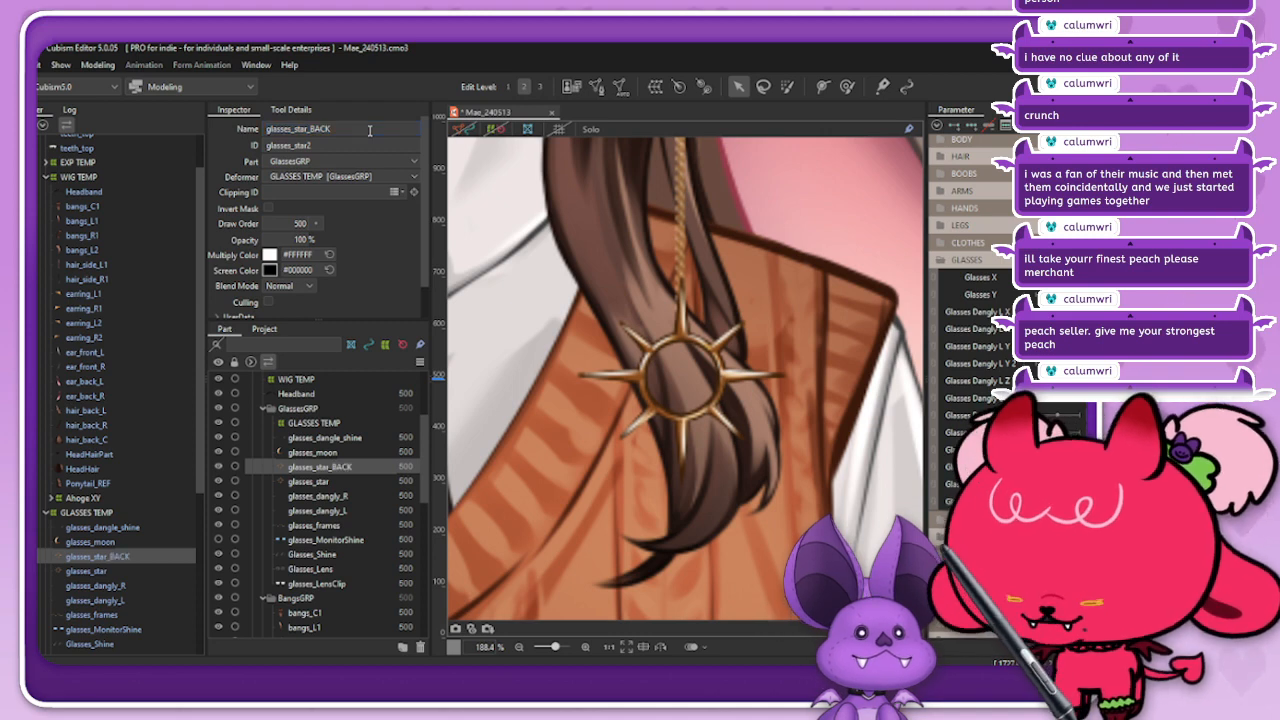
pyautogui.doubleClick(354, 144)
pyautogui.hotkey('ctrl', 'v')
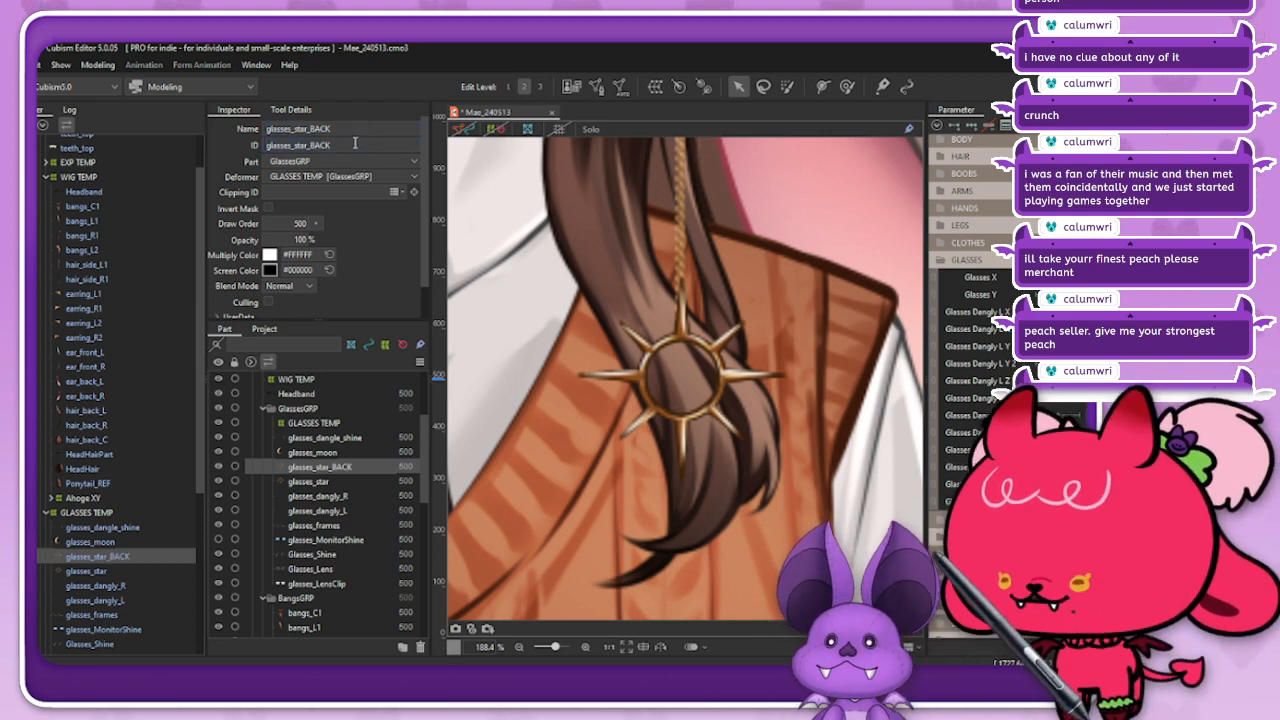
# Step: Set the multiply color of glasses_star_BACK to #C39D73 and order it below glasses_star in GlassesGRP
pyautogui.scroll(-3, 852, 407)
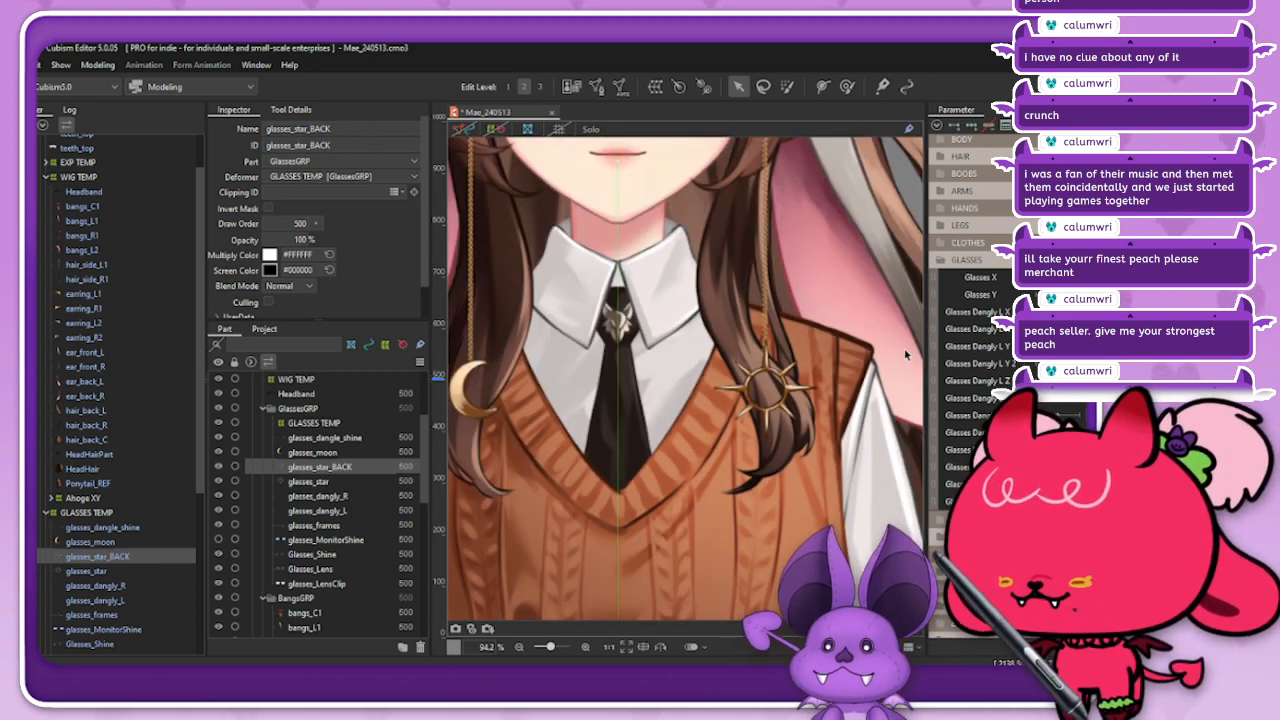
pyautogui.scroll(3, 852, 350)
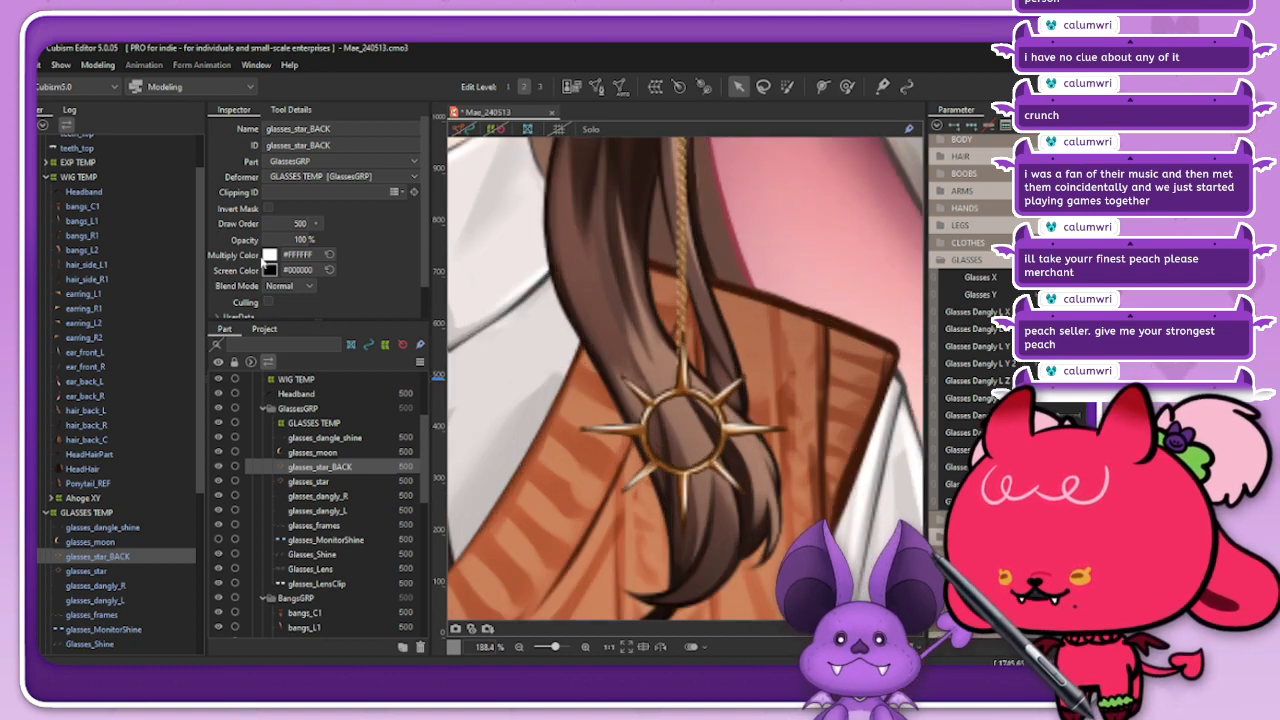
pyautogui.click(270, 255)
pyautogui.moveTo(364, 291); pyautogui.dragTo(685, 153)
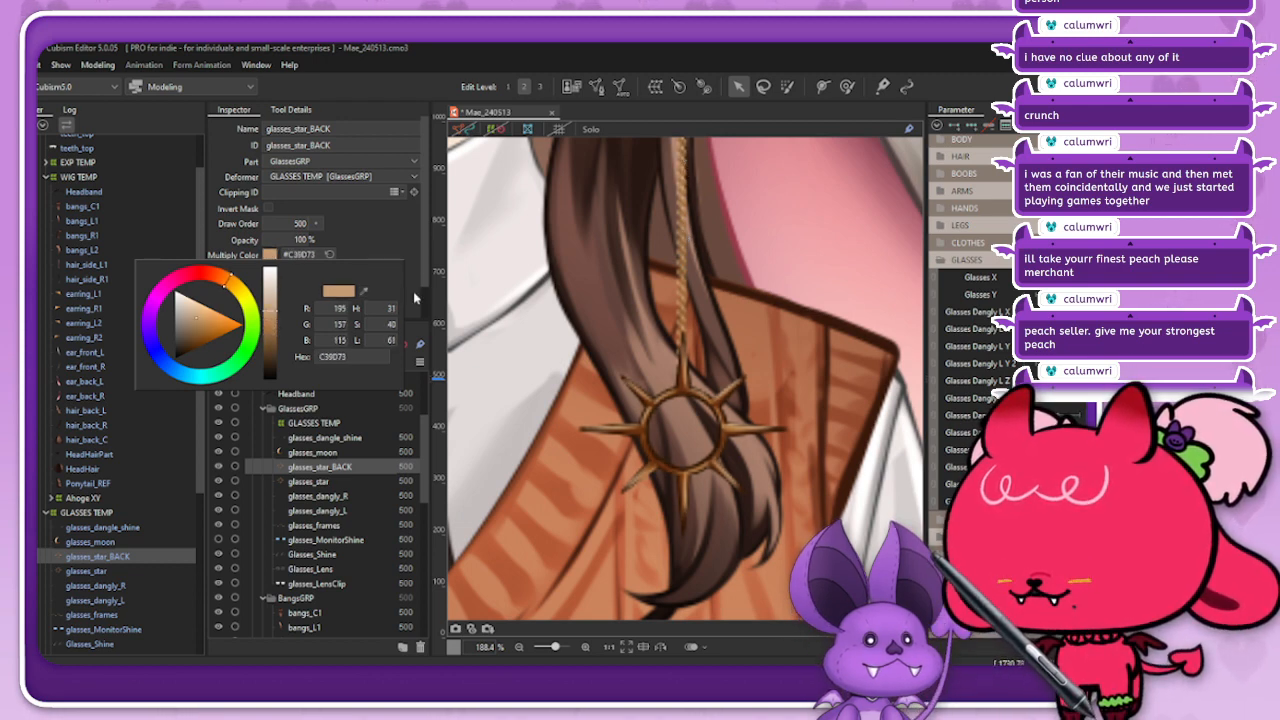
pyautogui.click(399, 229)
pyautogui.click(313, 481)
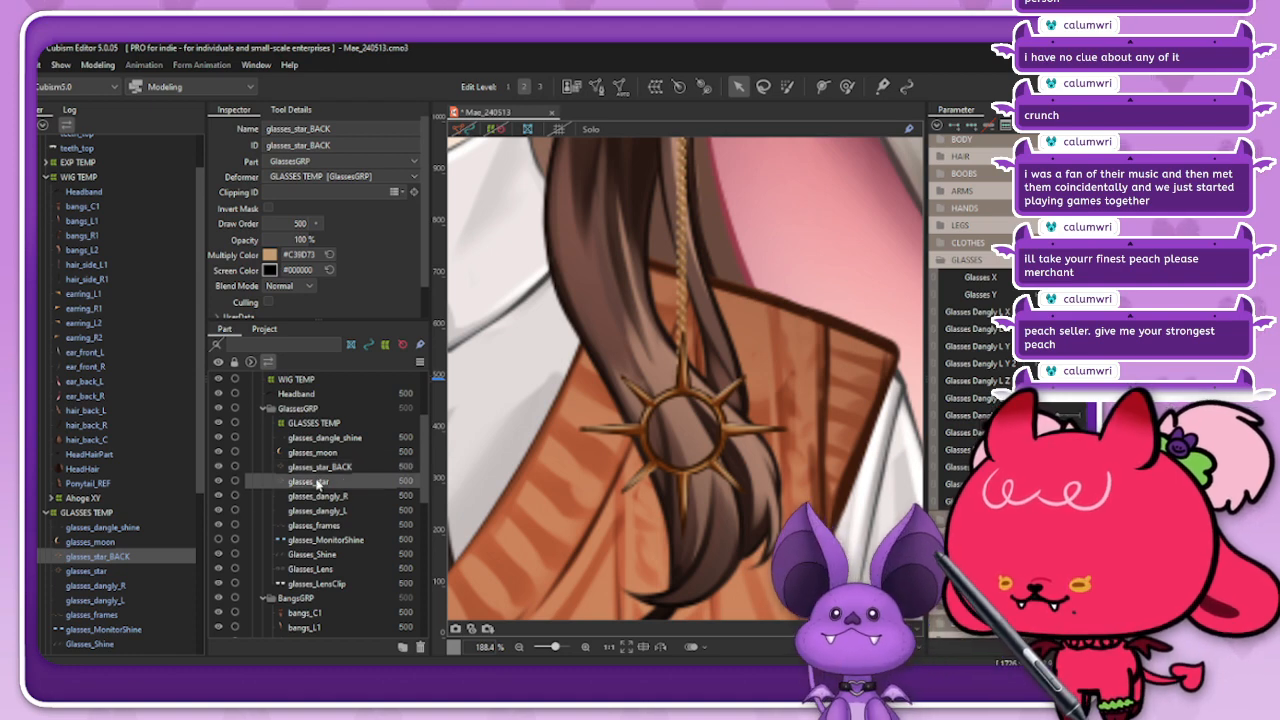
pyautogui.moveTo(320, 467); pyautogui.dragTo(313, 463)
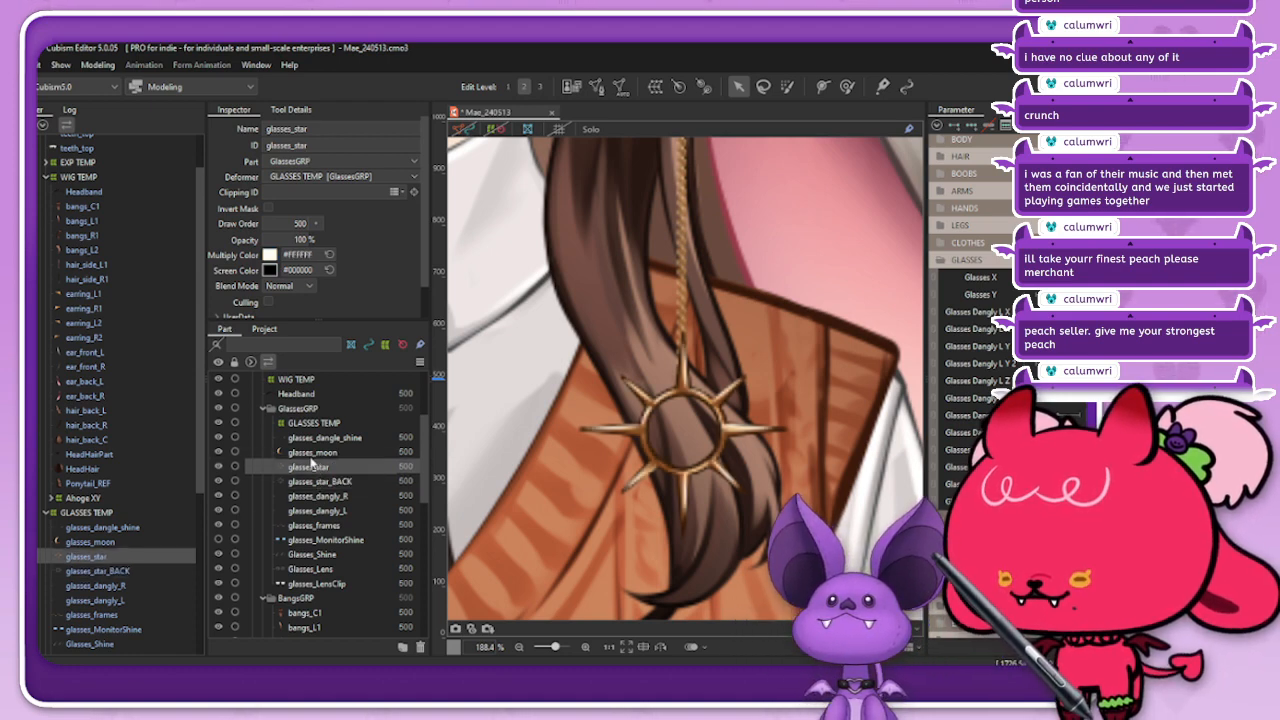
# Step: Create a warp deformer named Glasses Dangly L XY 2 as the parent of glasses_star and glasses_star_BACK
pyautogui.keyDown('ctrl'); pyautogui.click(109, 571); pyautogui.keyUp('ctrl')
pyautogui.rightClick(644, 99)
pyautogui.click(633, 66)
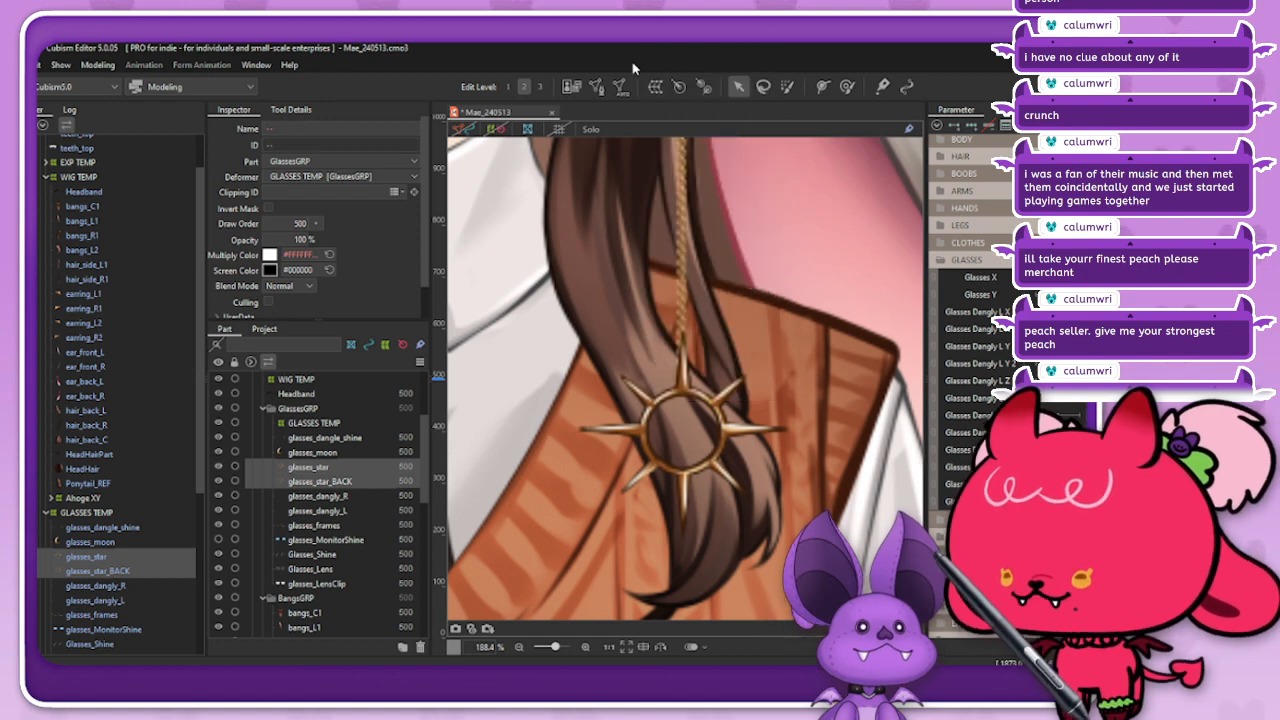
pyautogui.click(656, 87)
pyautogui.tripleClick(784, 208)
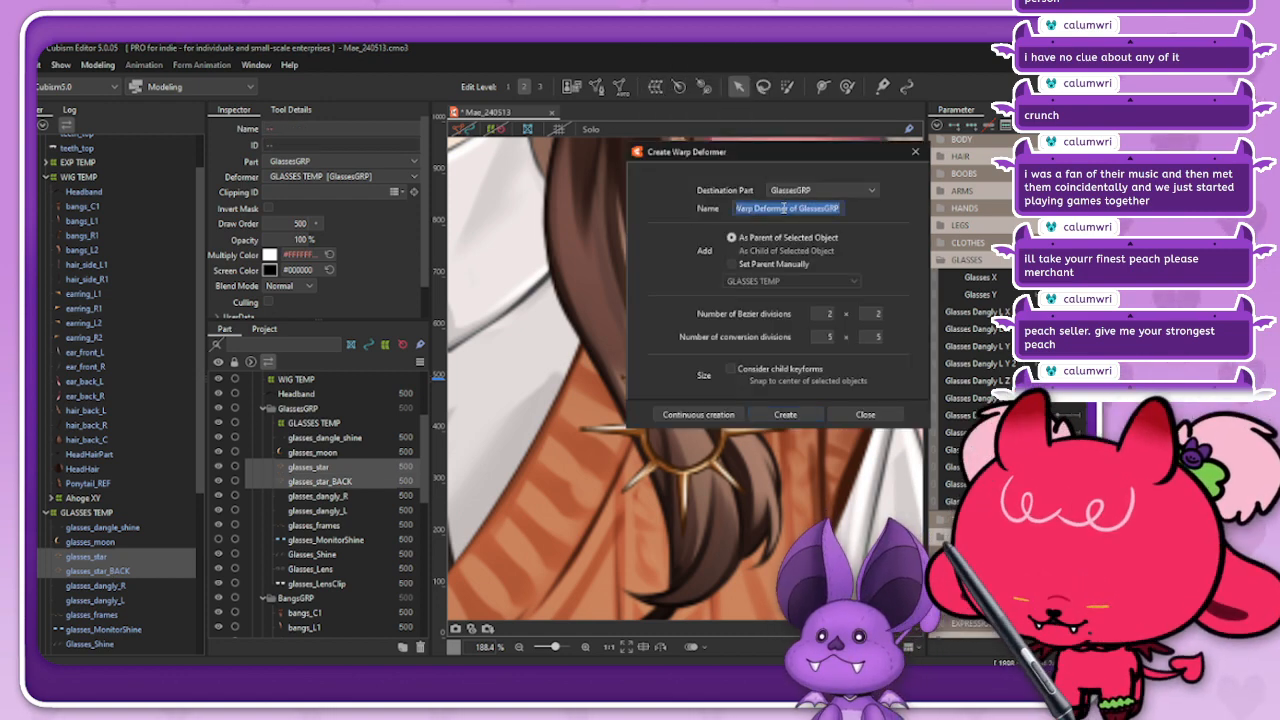
pyautogui.write('Glasses')
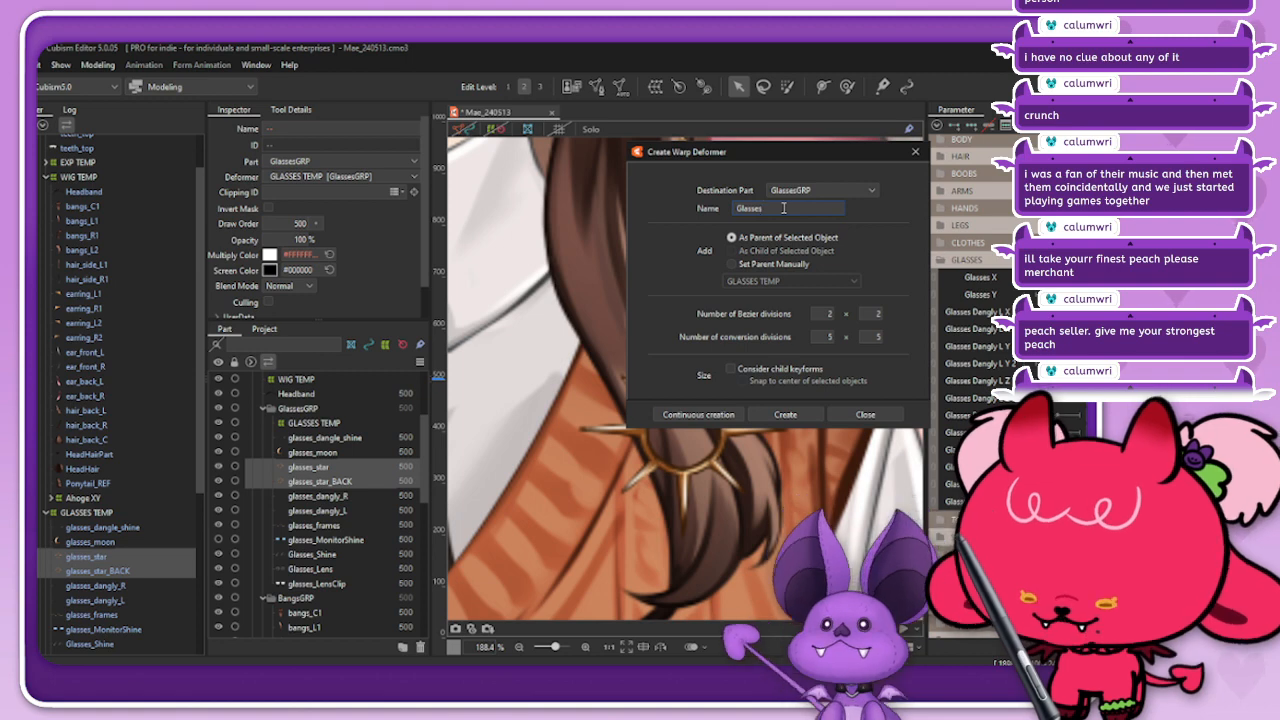
pyautogui.write(' Dangly L')
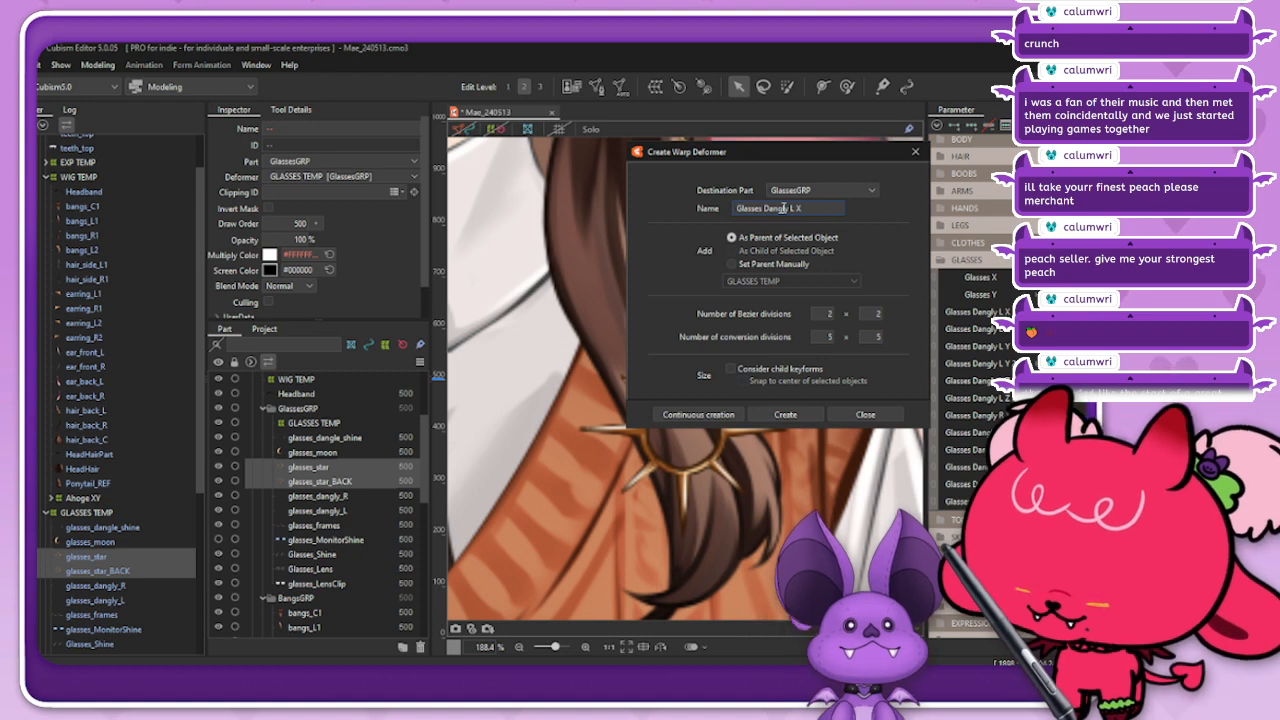
pyautogui.write('X')
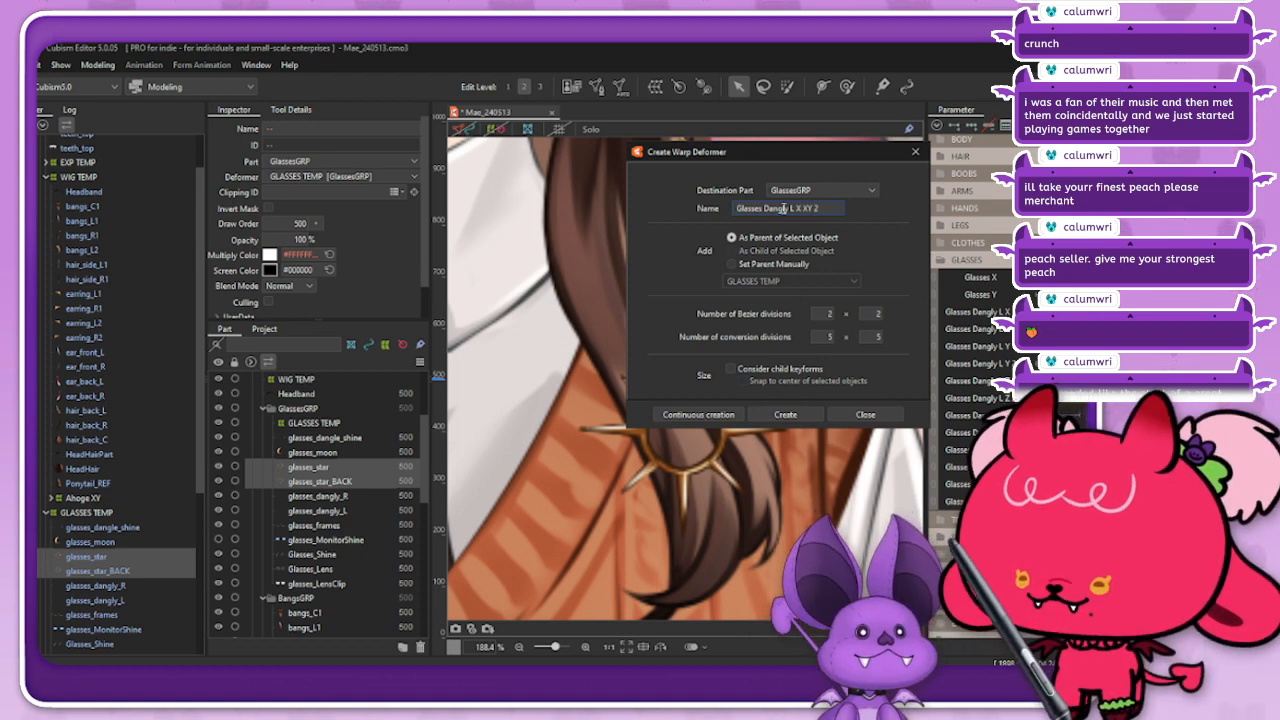
pyautogui.press('BackSpace')
pyautogui.press('BackSpace')
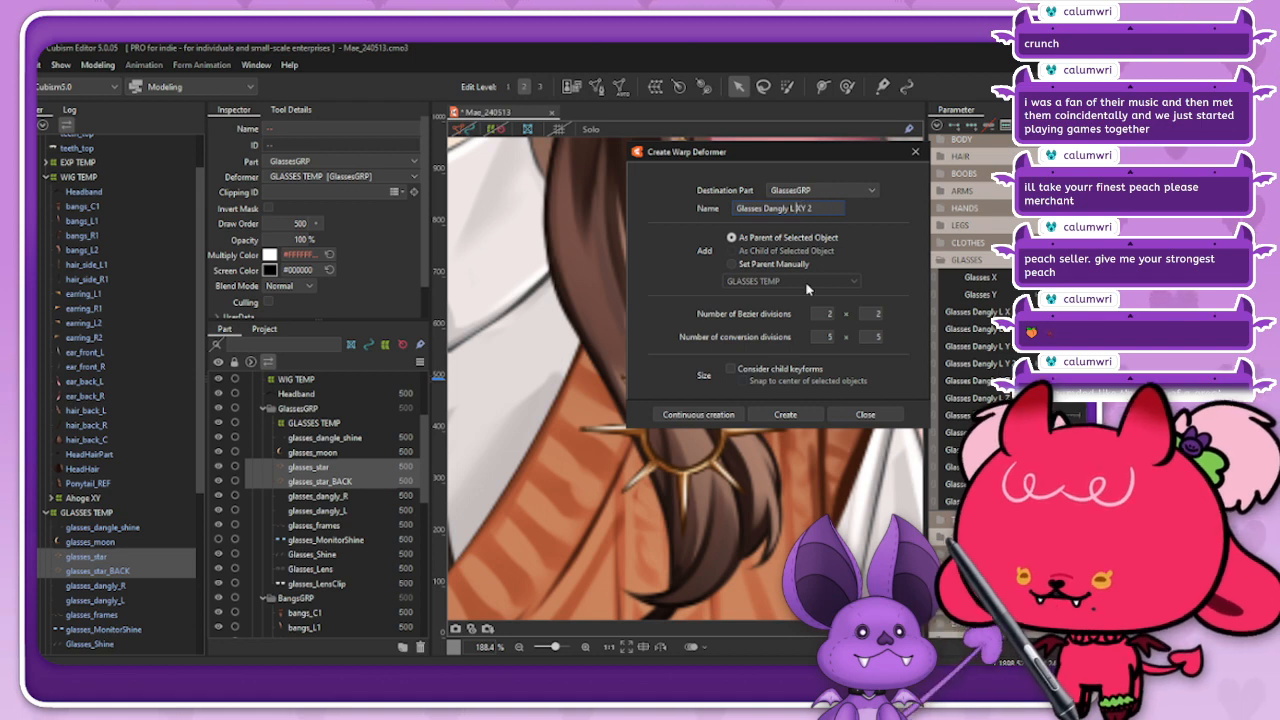
pyautogui.click(790, 414)
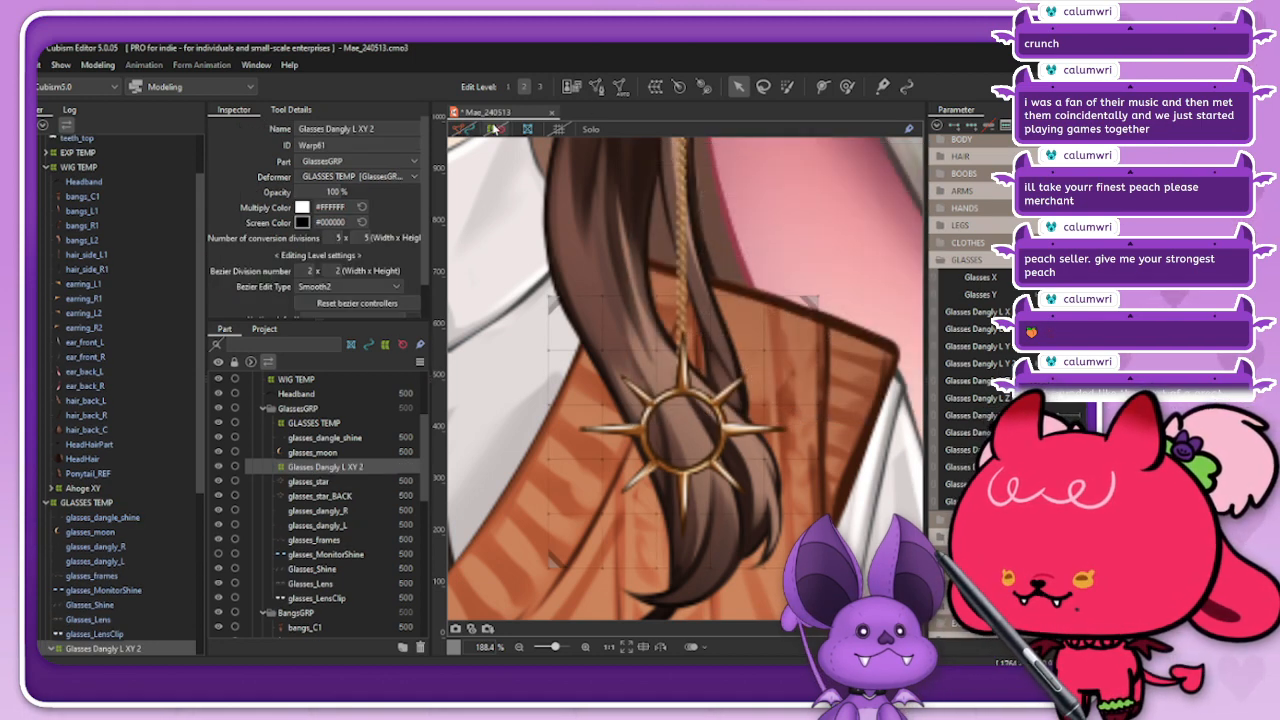
# Step: Shrink the Glasses Dangly L XY 2 warp deformer slightly and set its conversion divisions to 7 x 7
pyautogui.moveTo(823, 292); pyautogui.dragTo(820, 294)
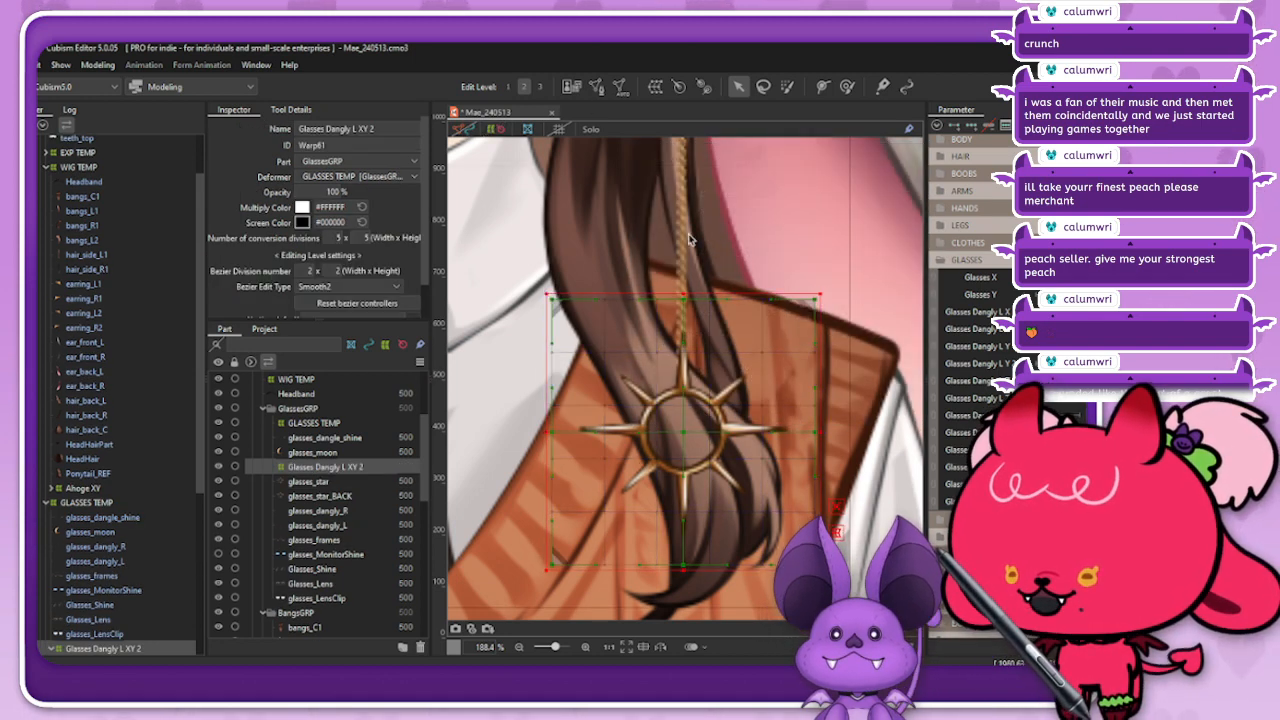
pyautogui.click(462, 130)
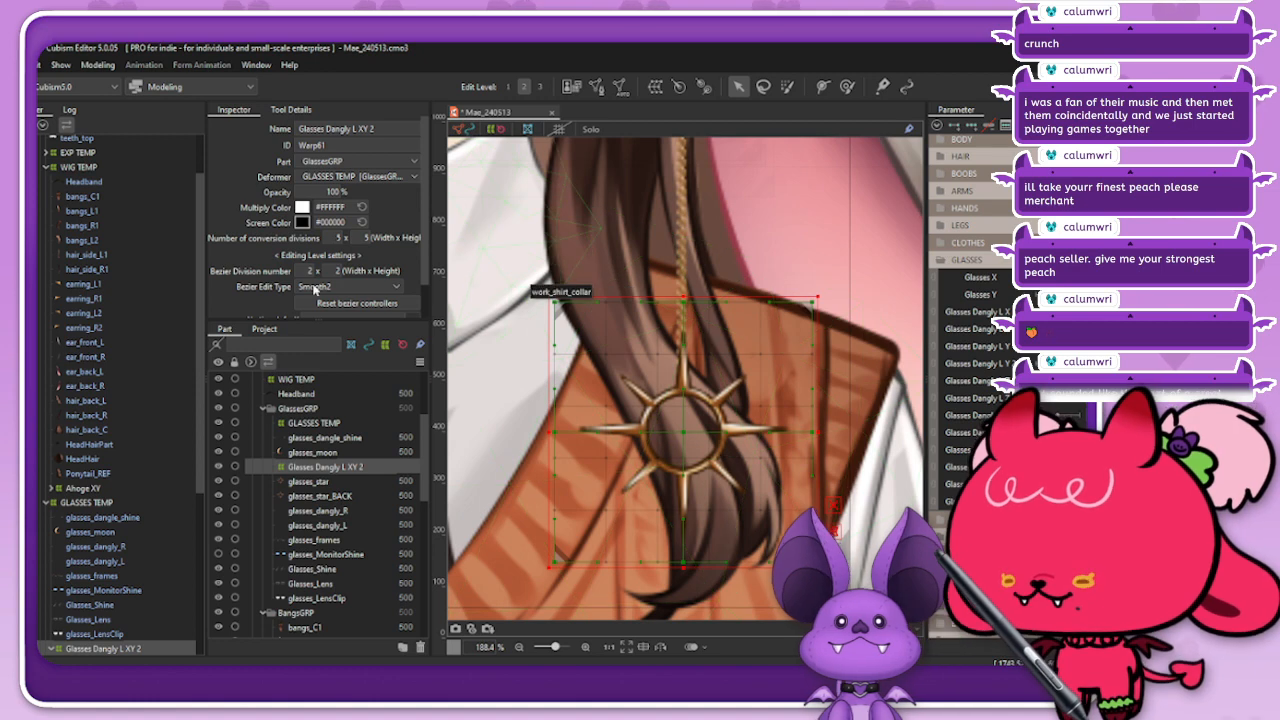
pyautogui.click(336, 238)
pyautogui.write('7')
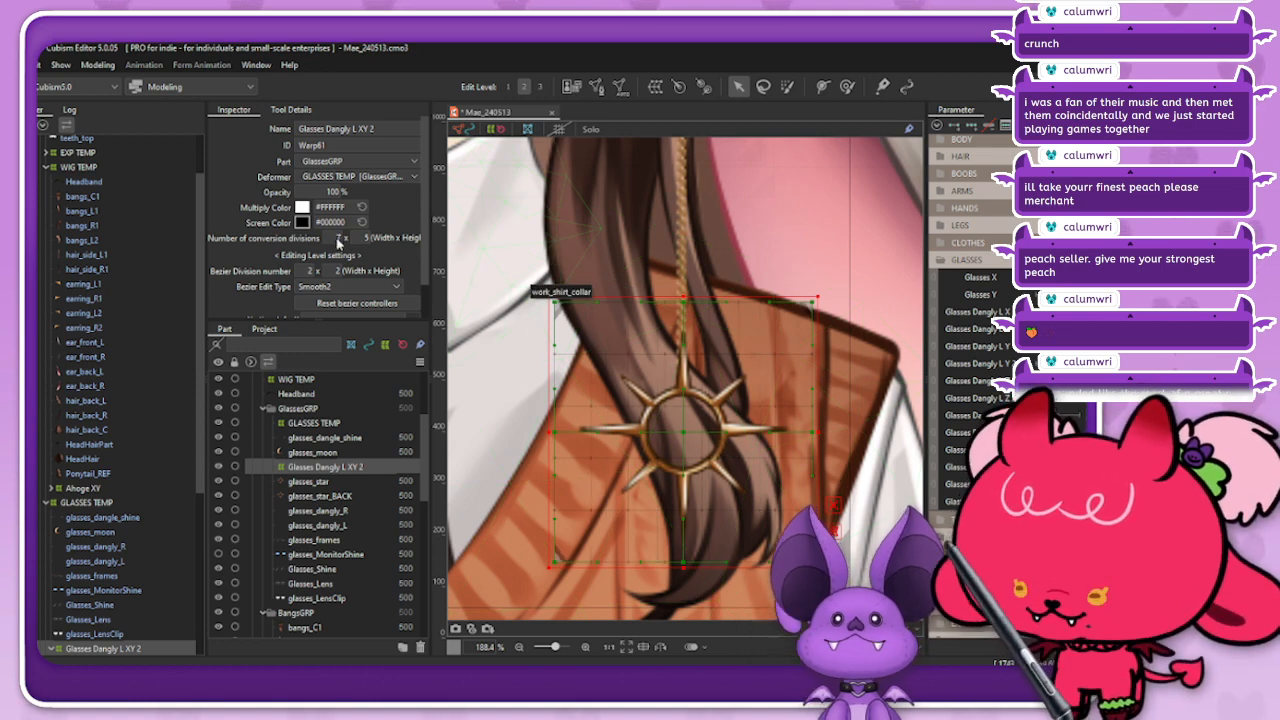
pyautogui.click(366, 238)
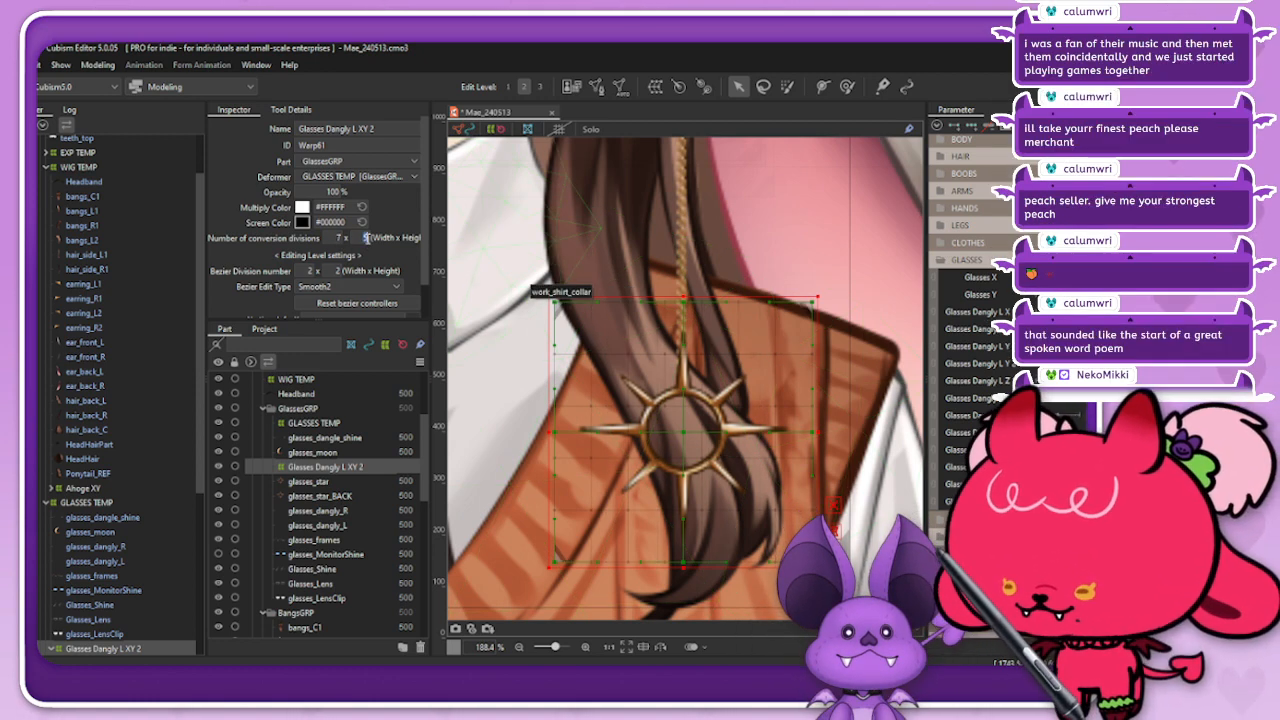
pyautogui.write('7')
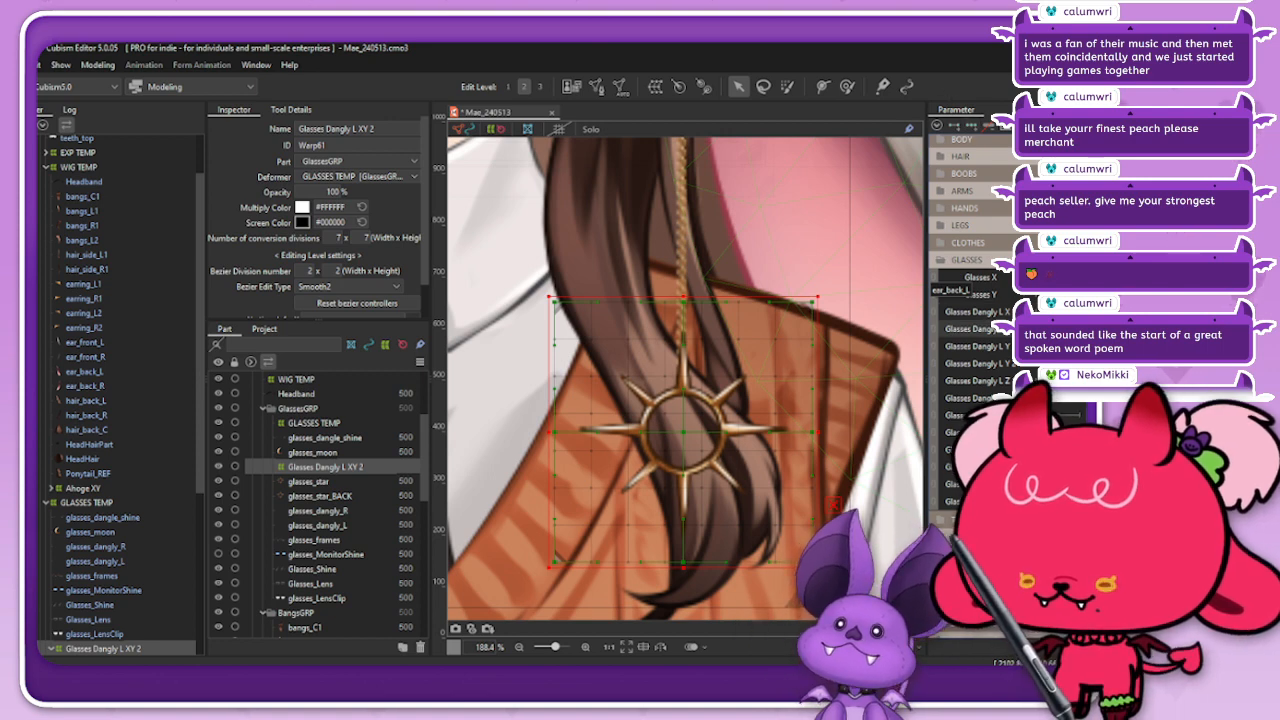
# Step: Try narrowing the star charm horizontally by brush-selecting the Glasses Dangly L XY 2 lattice points and pulling their right edge inward
pyautogui.scroll(-2, 690, 276)
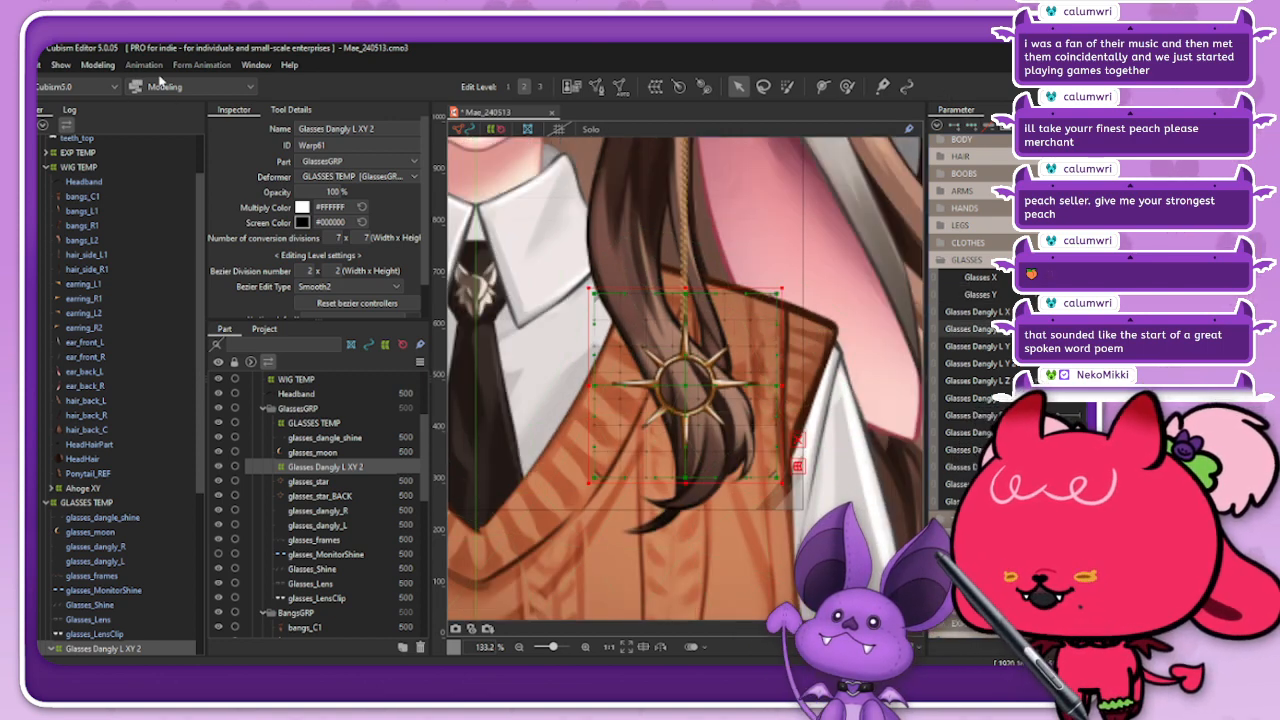
pyautogui.click(786, 87)
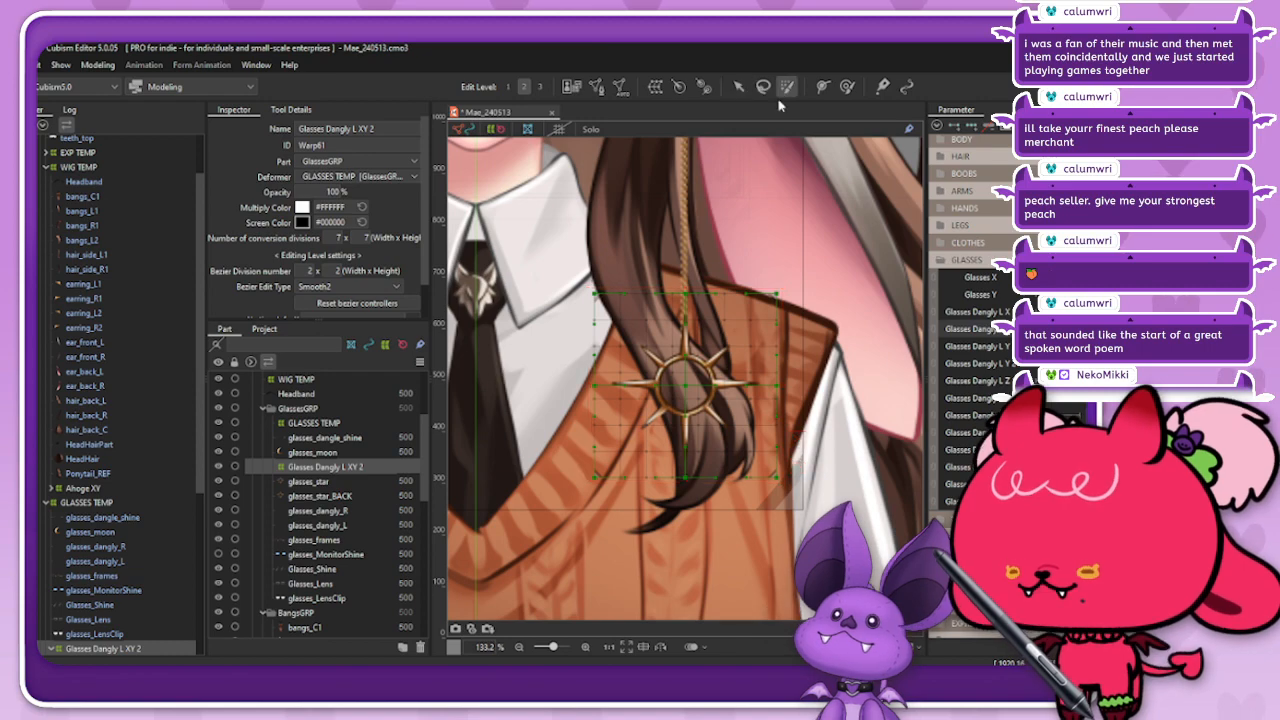
pyautogui.scroll(-3, 660, 372)
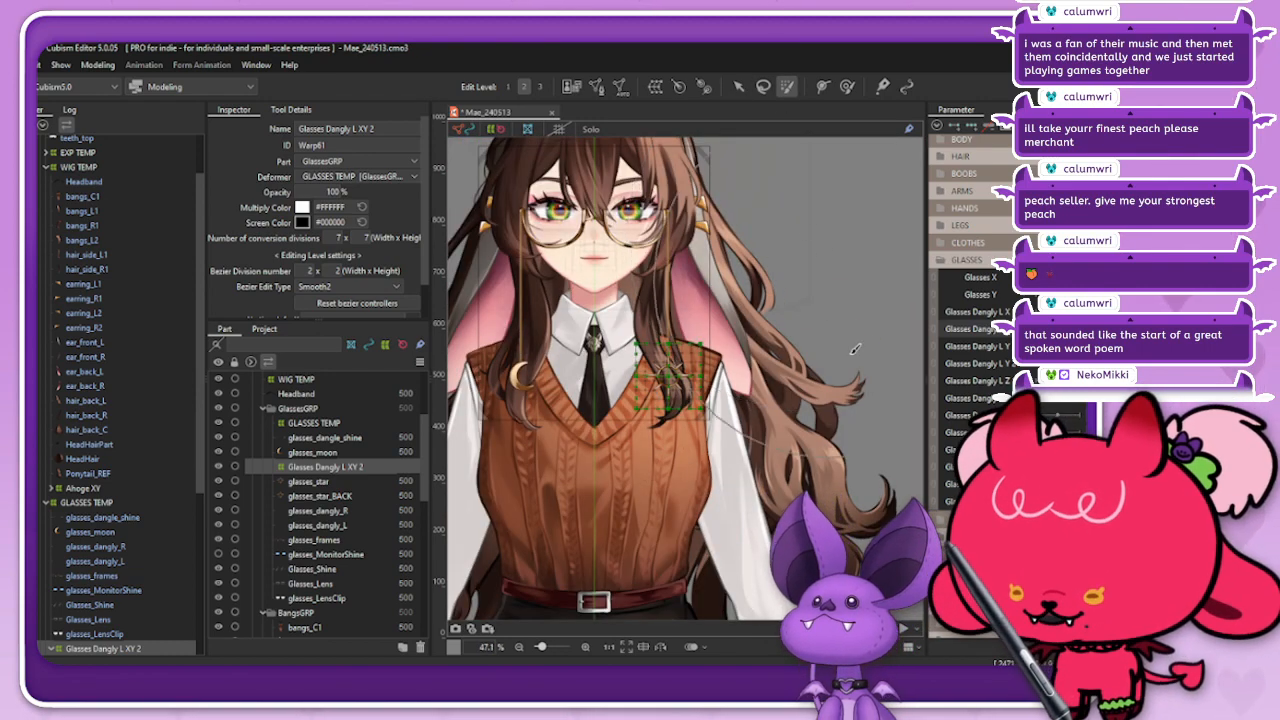
pyautogui.scroll(-2, 855, 349)
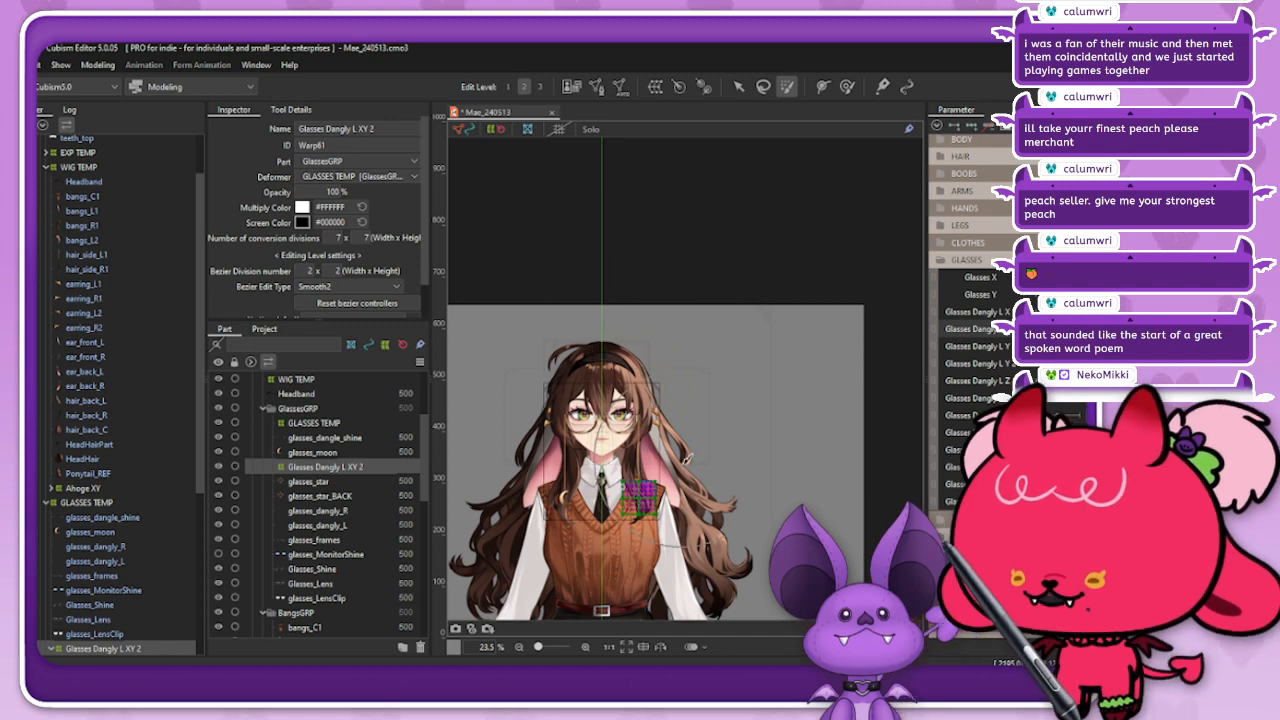
pyautogui.click(738, 87)
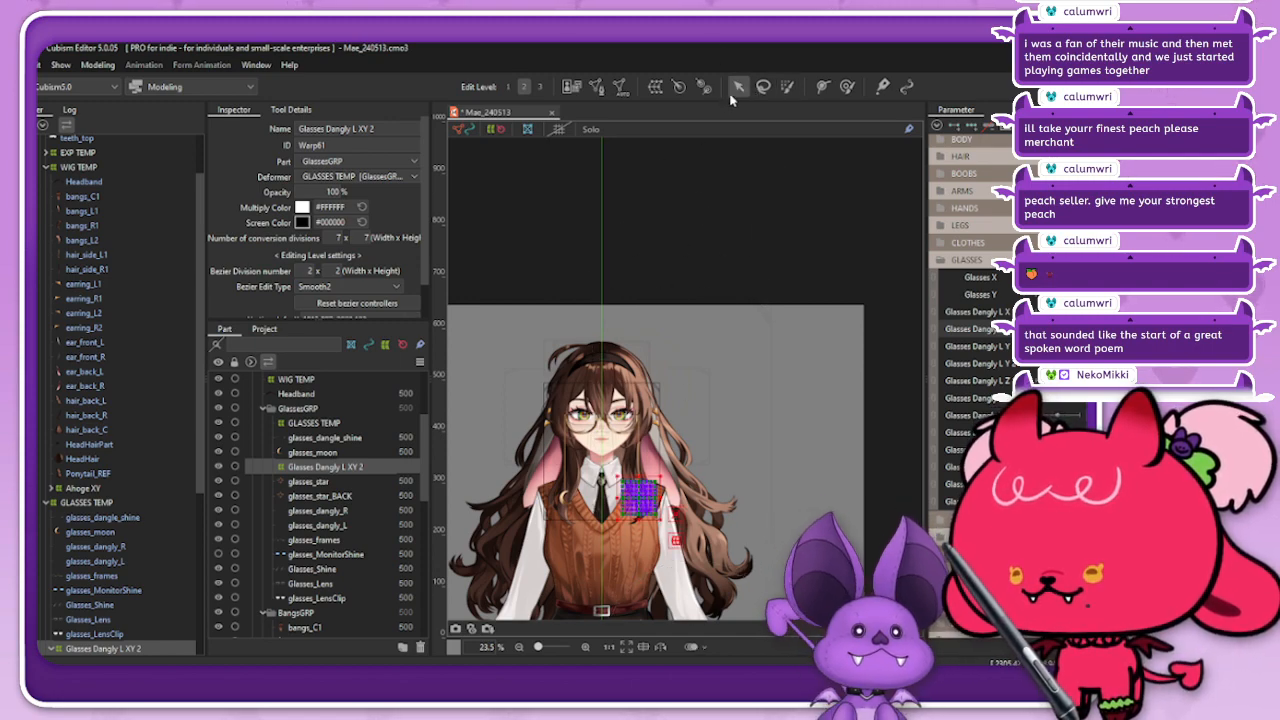
pyautogui.scroll(4, 645, 473)
pyautogui.scroll(-3, 675, 352)
pyautogui.scroll(2, 662, 500)
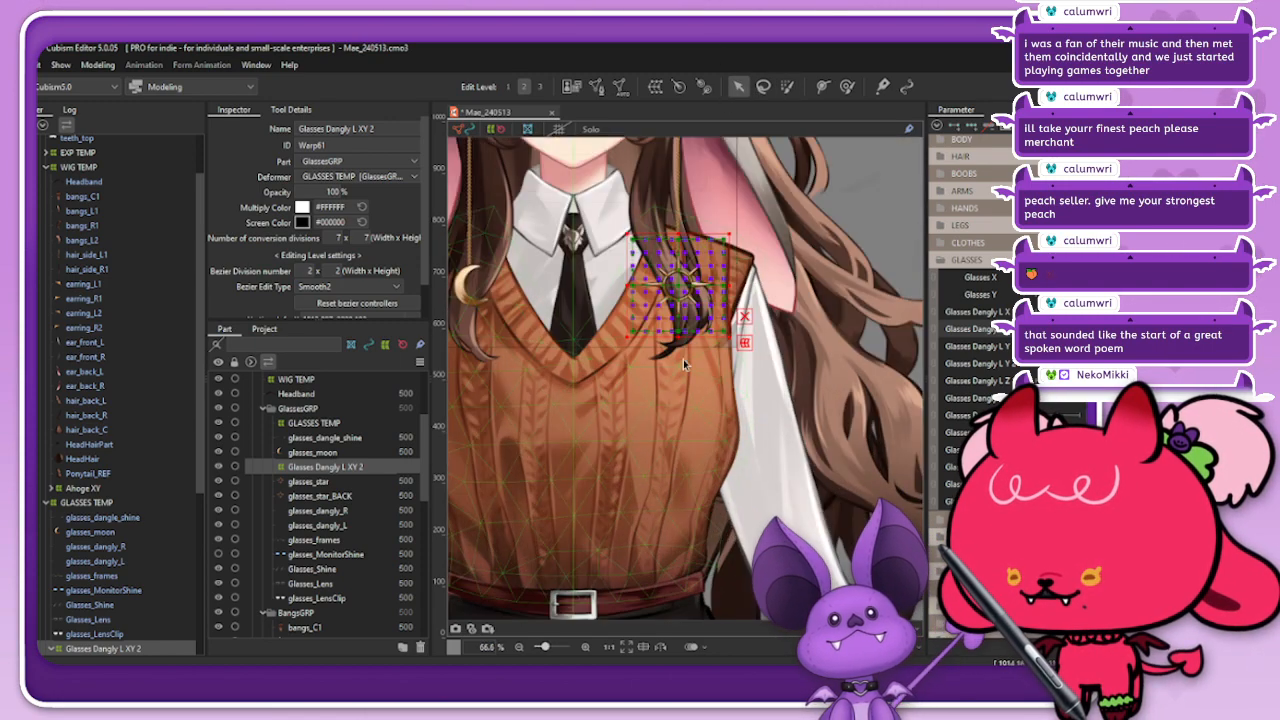
pyautogui.scroll(2, 694, 236)
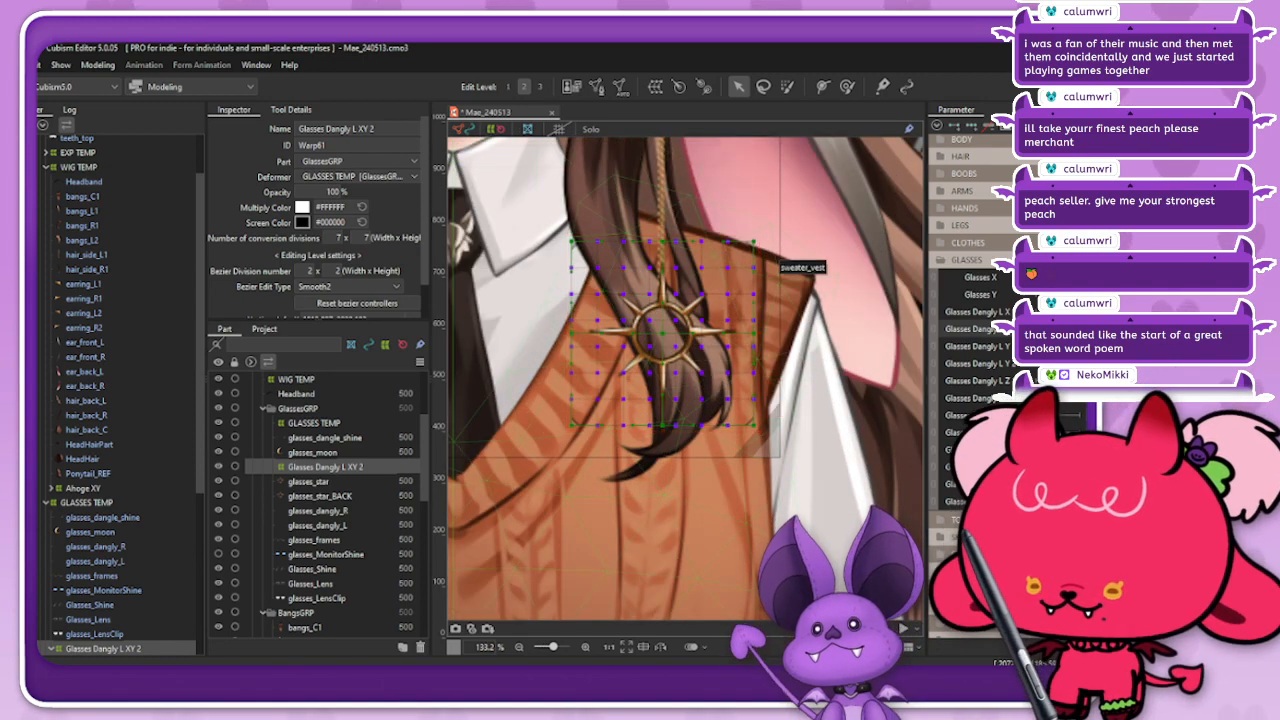
pyautogui.moveTo(759, 336); pyautogui.dragTo(692, 340)
pyautogui.moveTo(674, 338); pyautogui.dragTo(696, 340)
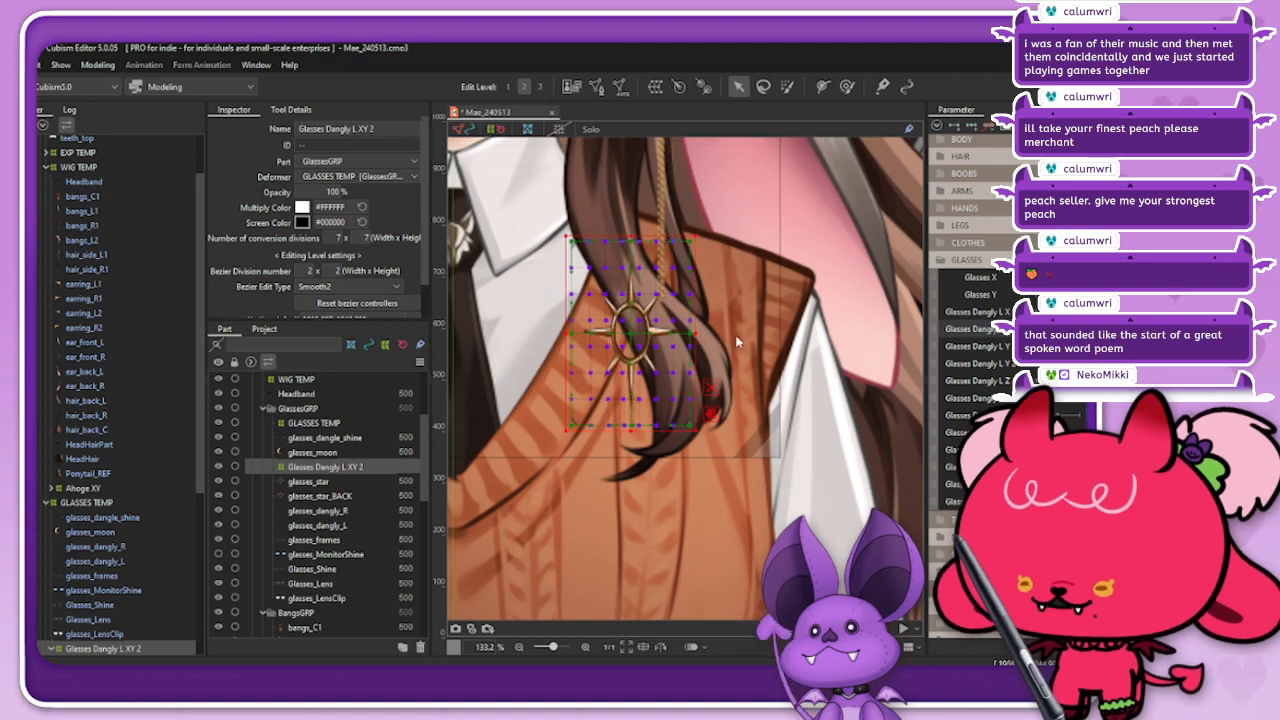
pyautogui.hotkey('ctrl', 'z')
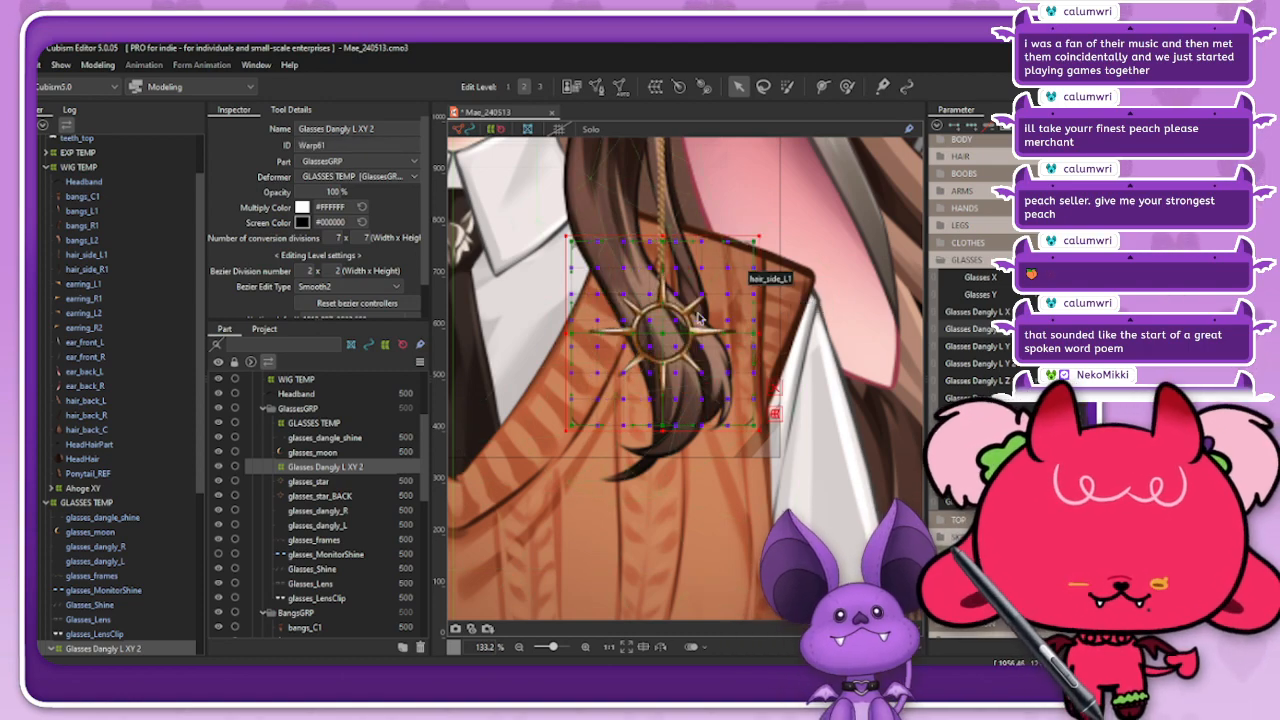
# Step: Try compressing the star's right side more than its left with a softly weighted brush selection of the warp points
pyautogui.scroll(-3, 698, 318)
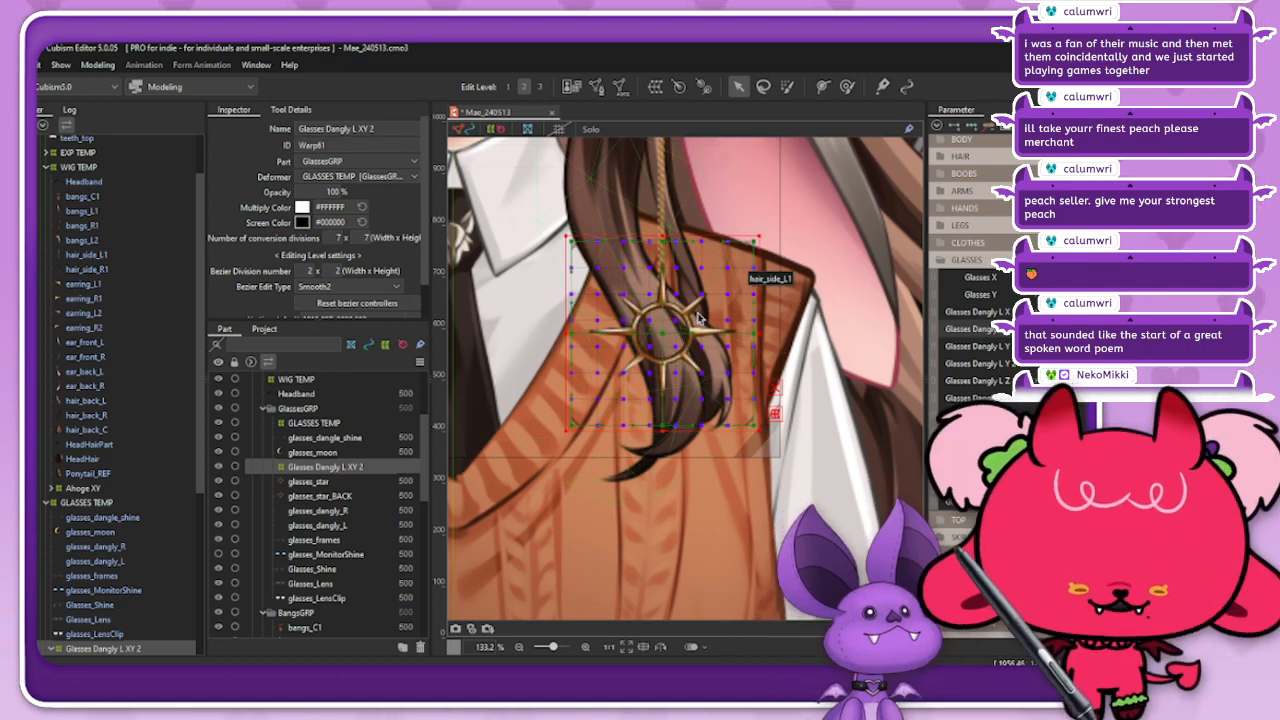
pyautogui.scroll(-2, 734, 332)
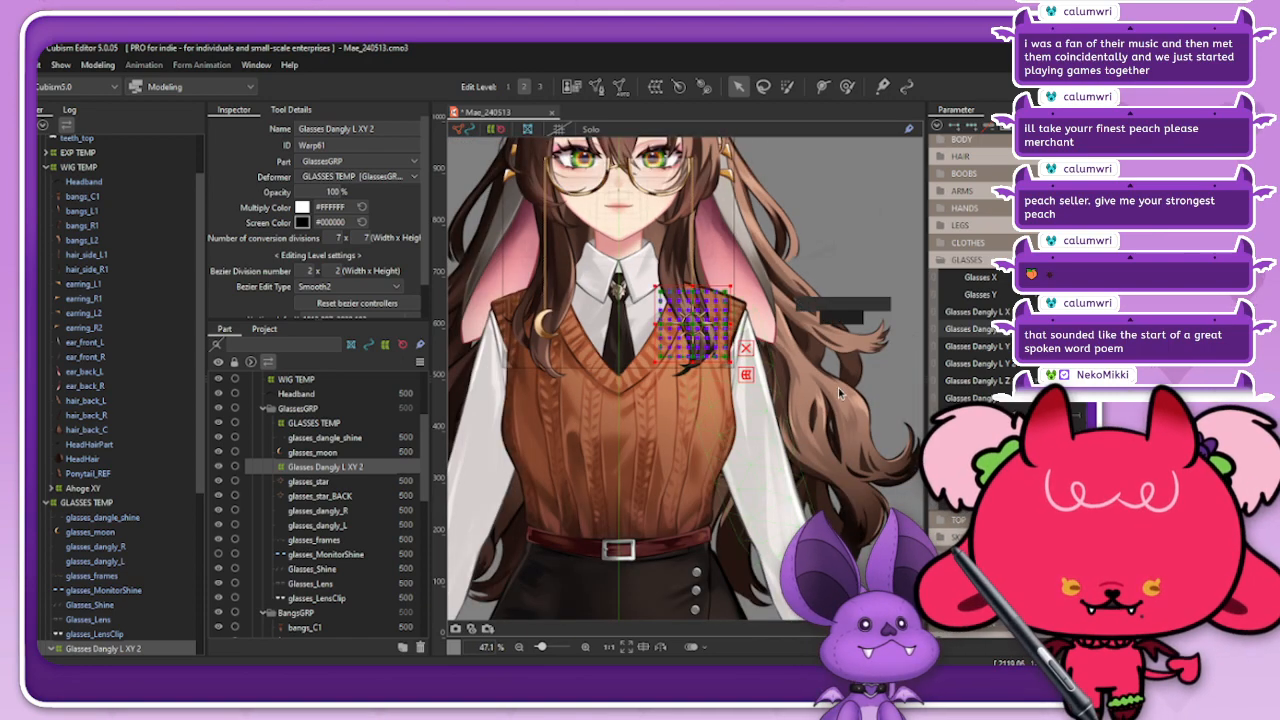
pyautogui.scroll(1, 700, 330)
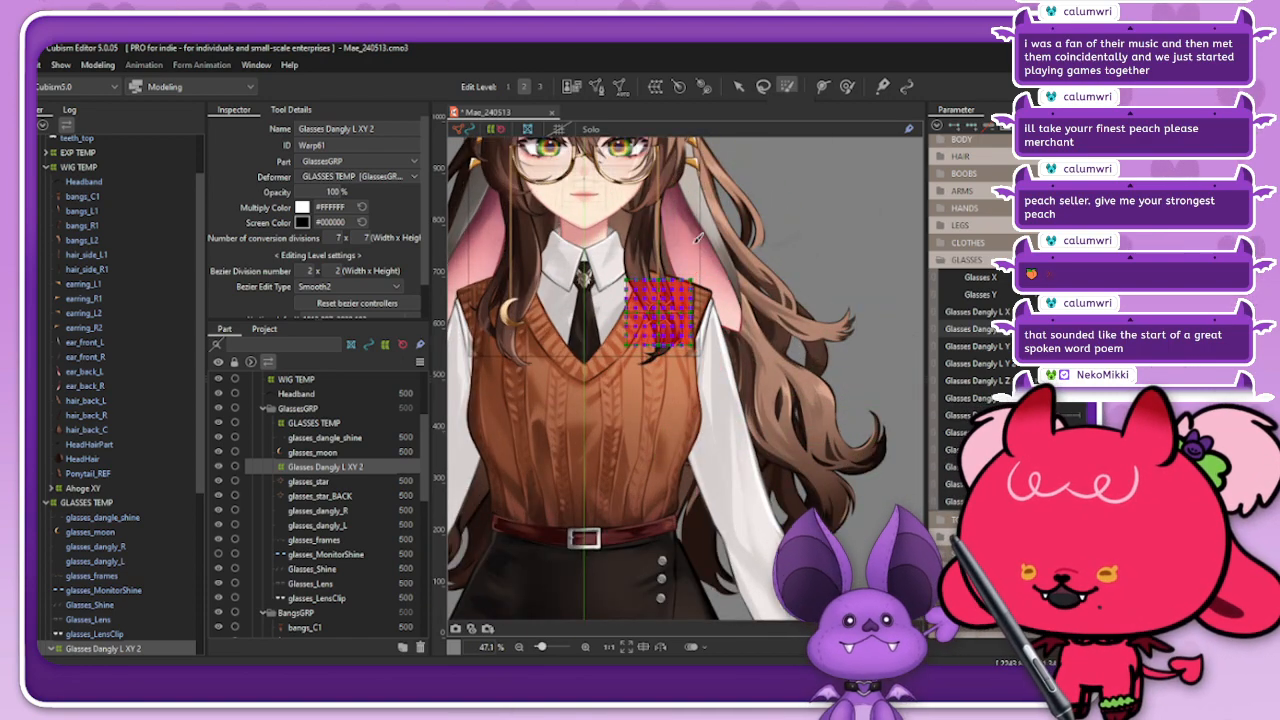
pyautogui.scroll(-2, 754, 177)
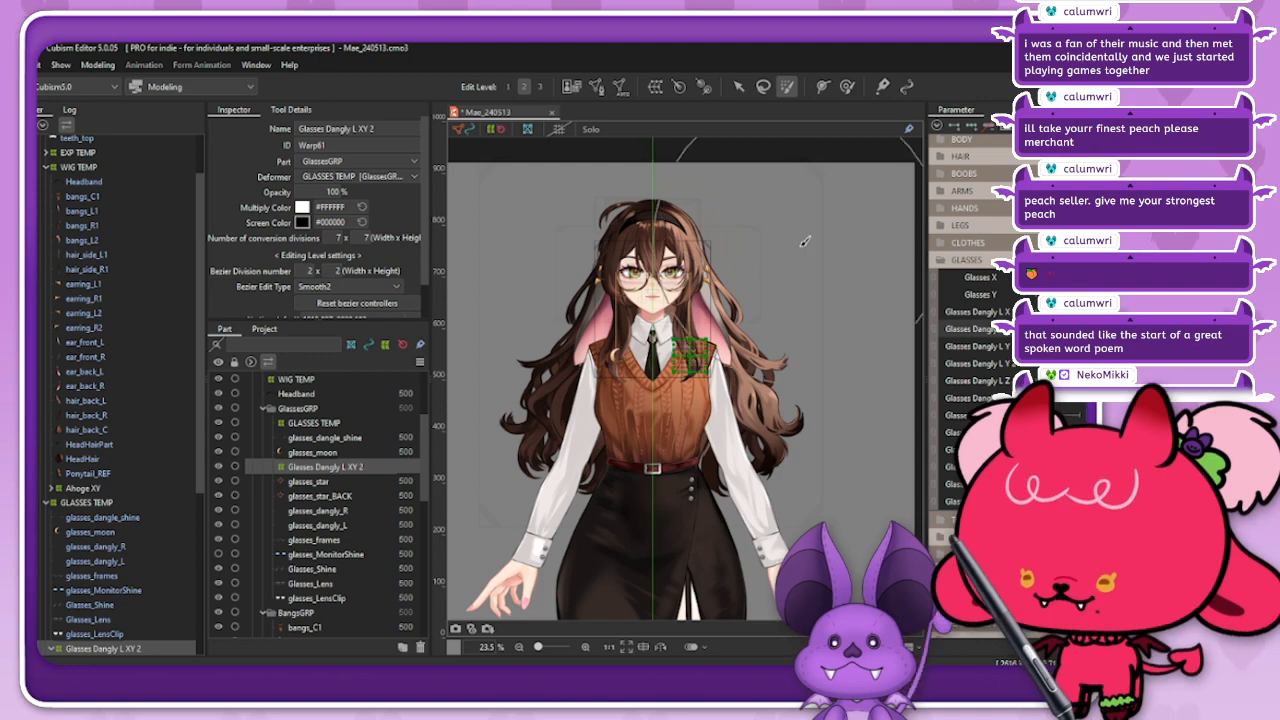
pyautogui.click(739, 87)
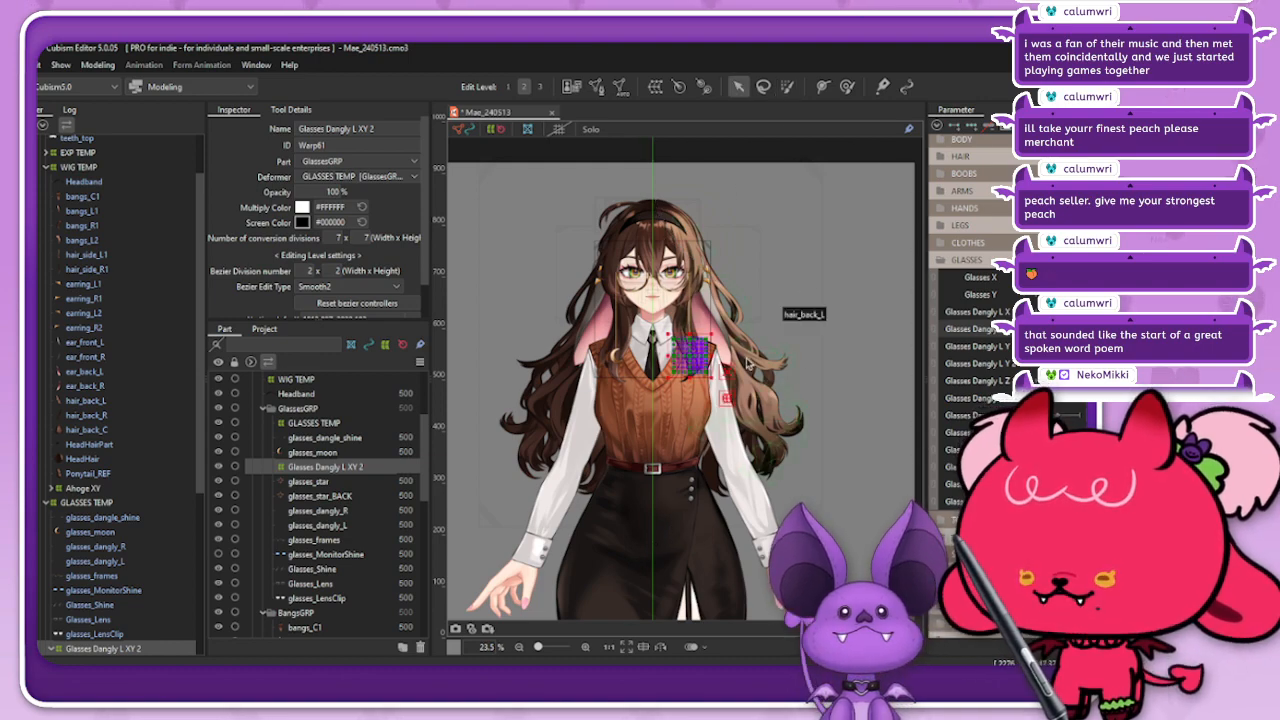
pyautogui.scroll(4, 790, 320)
pyautogui.scroll(6, 750, 355)
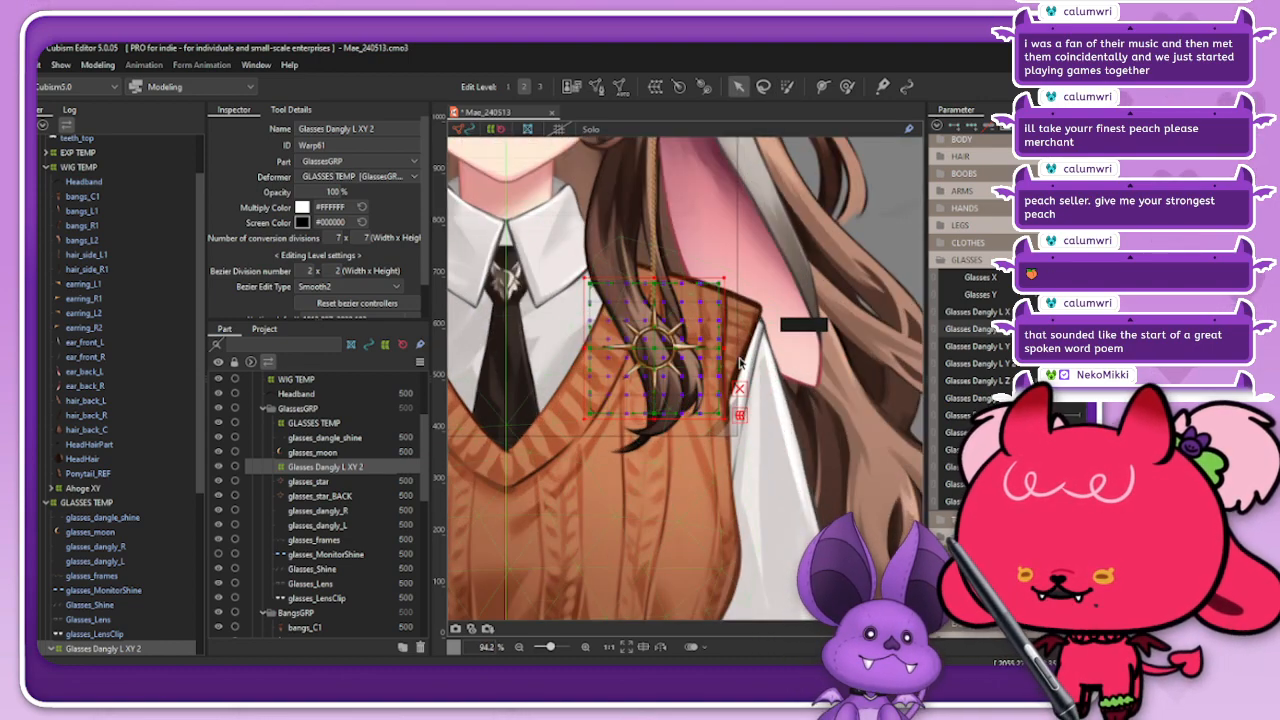
pyautogui.moveTo(690, 348)
pyautogui.mouseDown()
pyautogui.moveTo(658, 352)
pyautogui.moveTo(669, 357)
pyautogui.mouseUp()
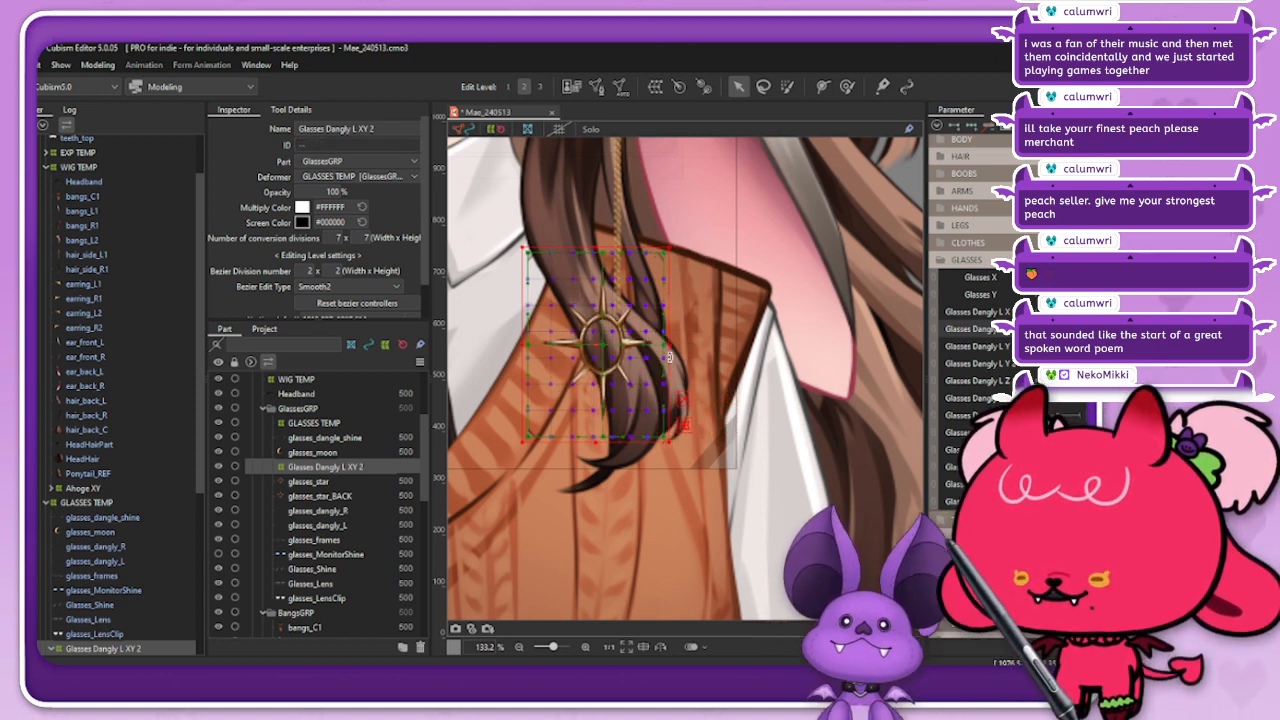
pyautogui.moveTo(668, 356); pyautogui.dragTo(666, 355)
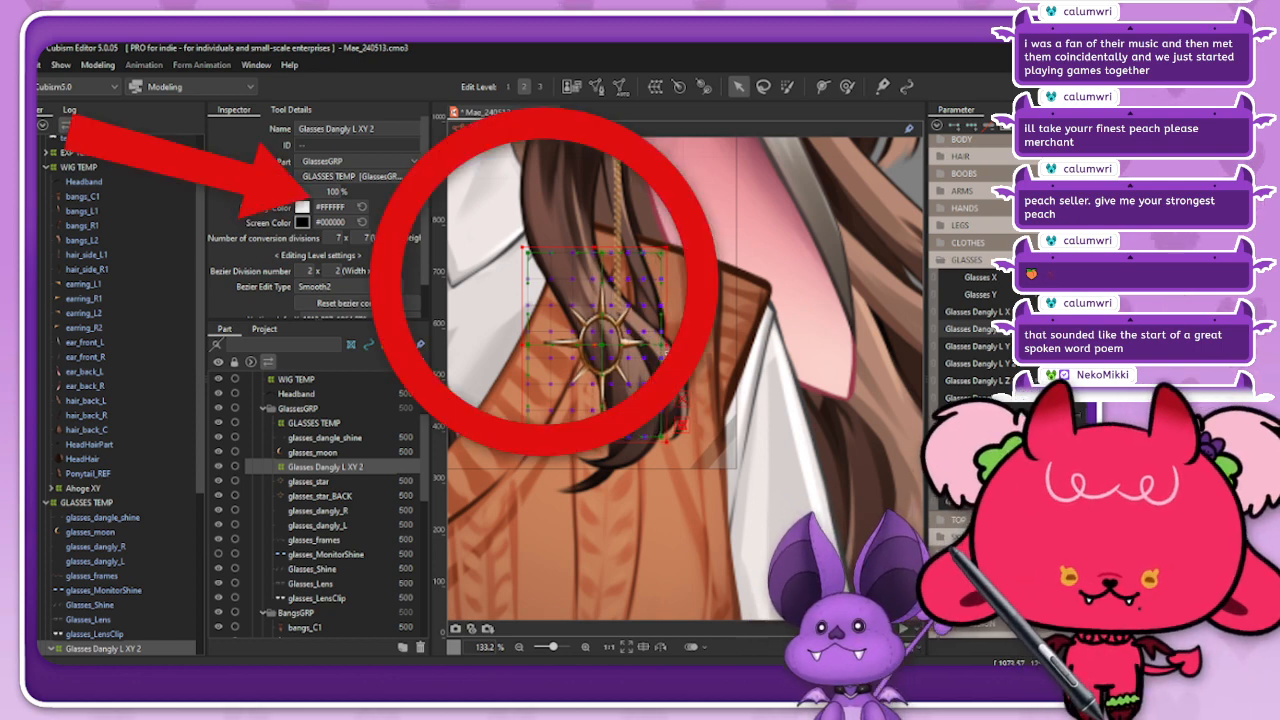
pyautogui.moveTo(666, 355)
pyautogui.mouseDown()
pyautogui.moveTo(580, 350)
pyautogui.moveTo(686, 357)
pyautogui.mouseUp()
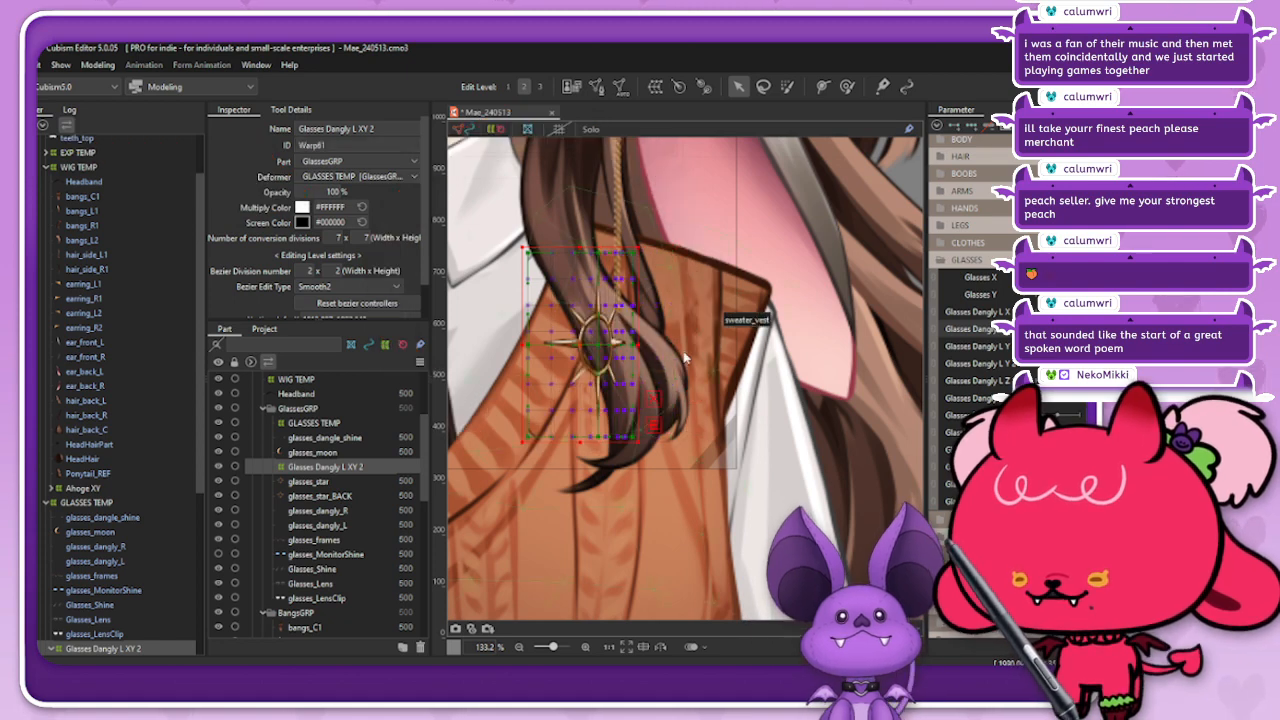
pyautogui.hotkey('ctrl', 'z')
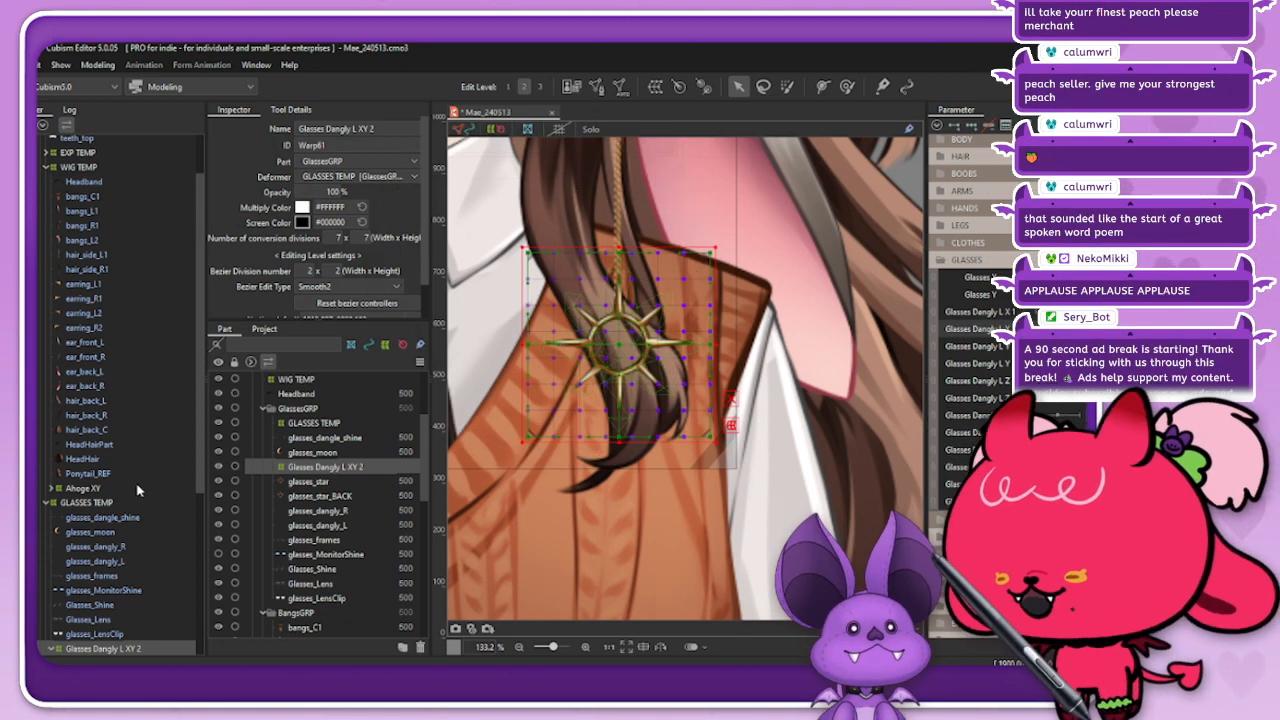
# Step: Try squashing the whole Glasses Dangly L XY 2 deformer horizontally without any brush-selected points
pyautogui.scroll(-1, 113, 605)
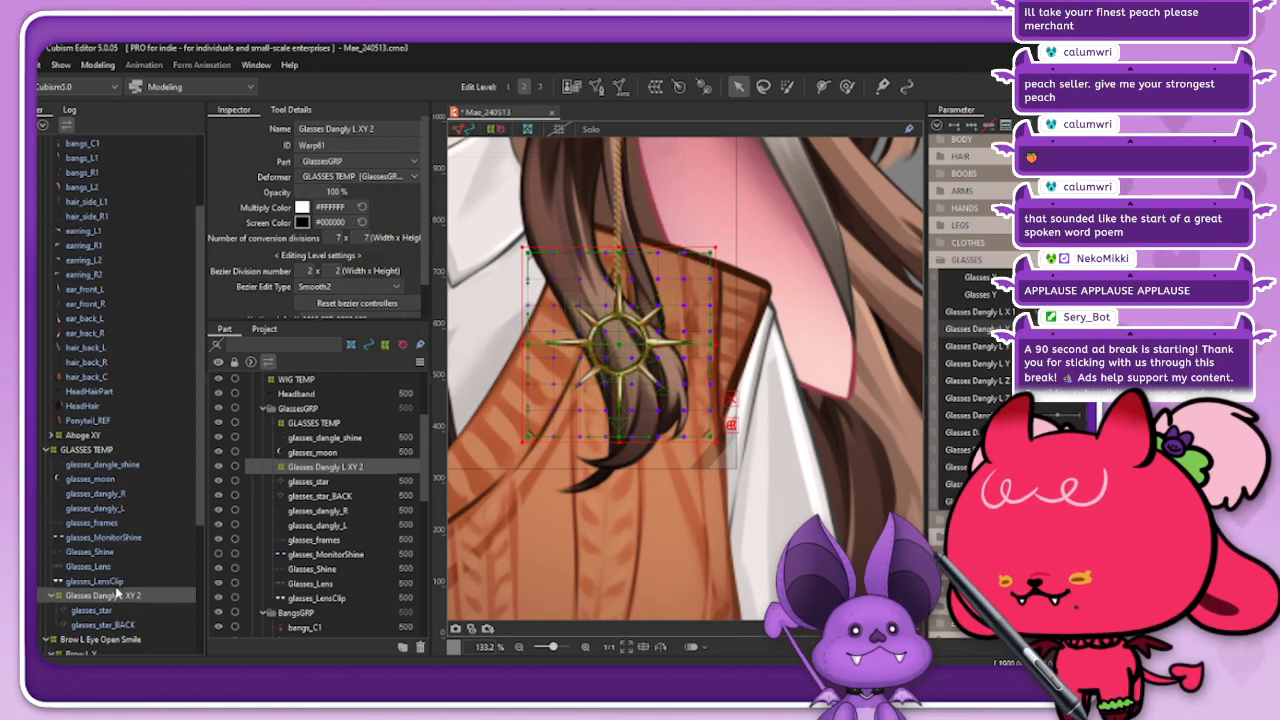
pyautogui.click(97, 64)
pyautogui.moveTo(112, 184)
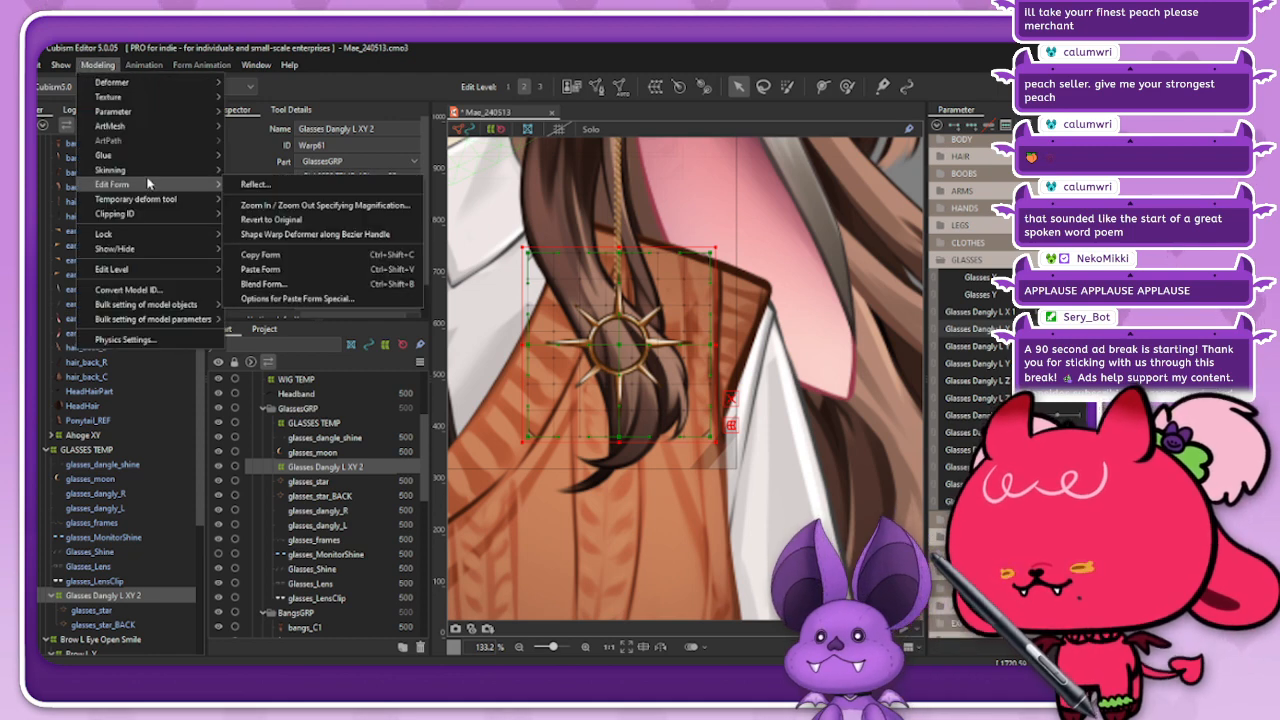
pyautogui.click(122, 596)
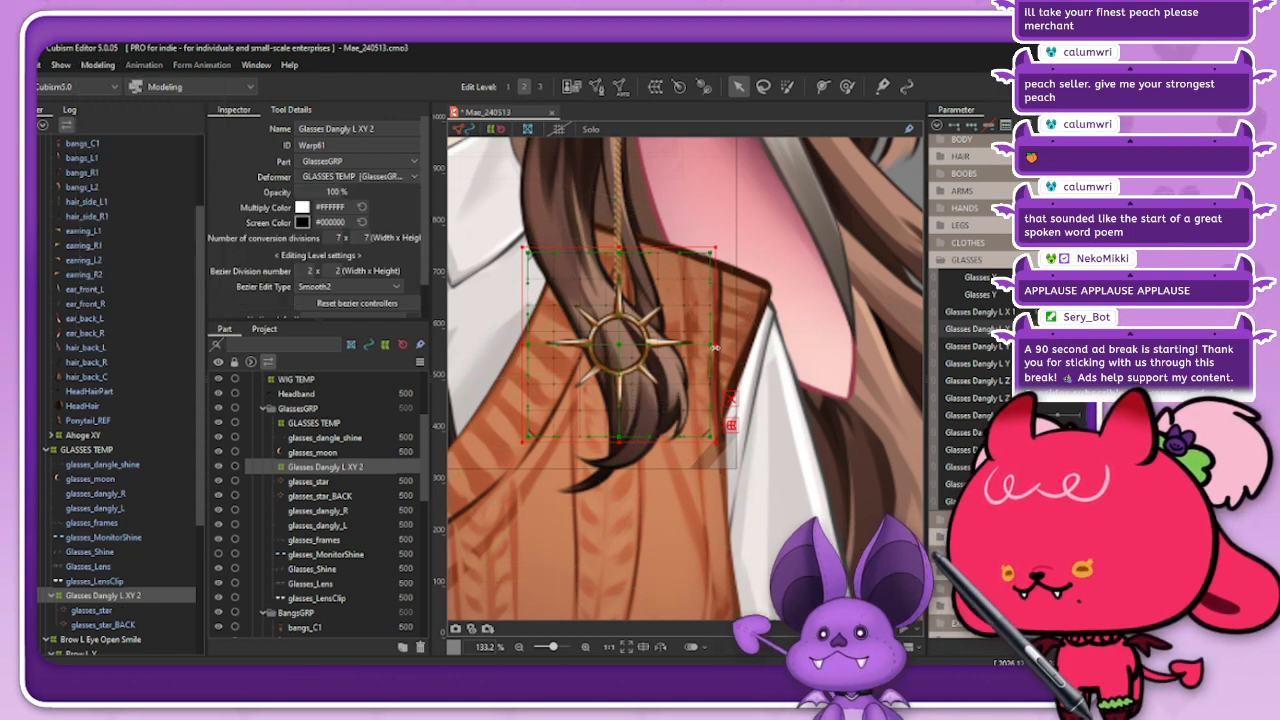
pyautogui.moveTo(716, 345); pyautogui.dragTo(684, 345)
pyautogui.hotkey('ctrl', 'z')
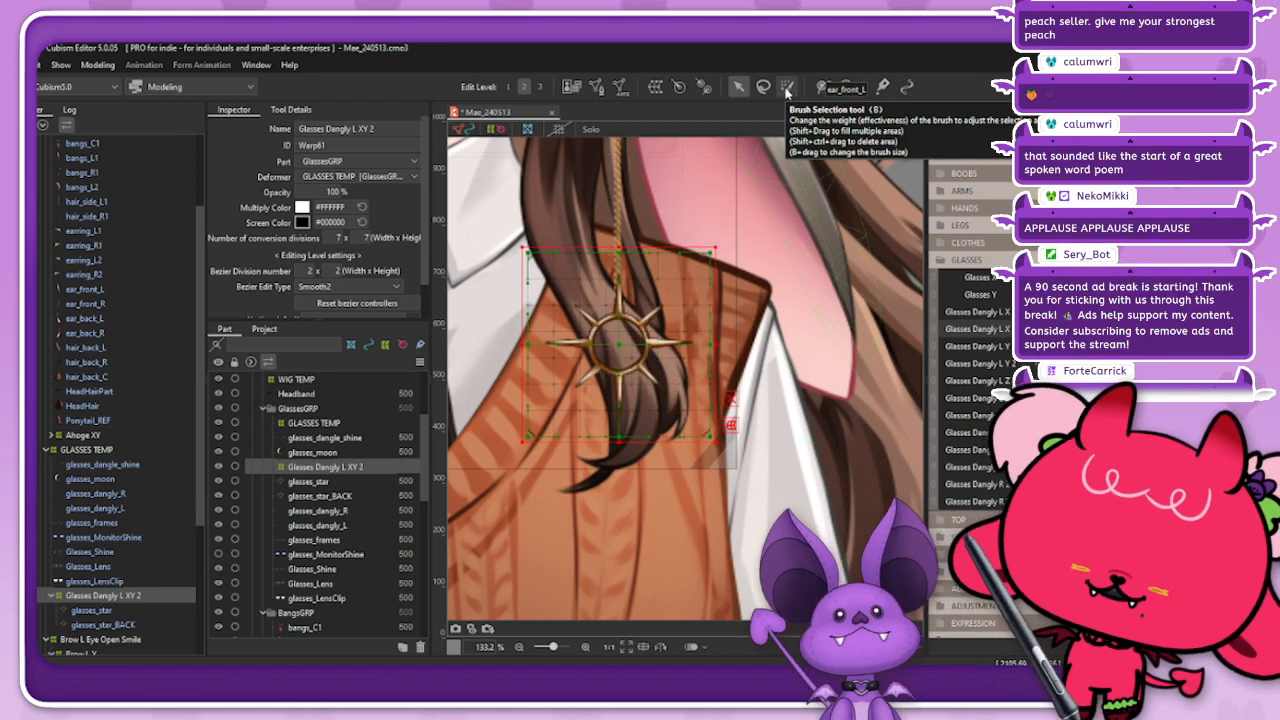
# Step: Brush-select the lattice points of Glasses Dangly L XY 2 from a distance and narrow the star by pulling their right edge inward
pyautogui.click(786, 88)
pyautogui.scroll(-5, 795, 387)
pyautogui.scroll(-3, 795, 387)
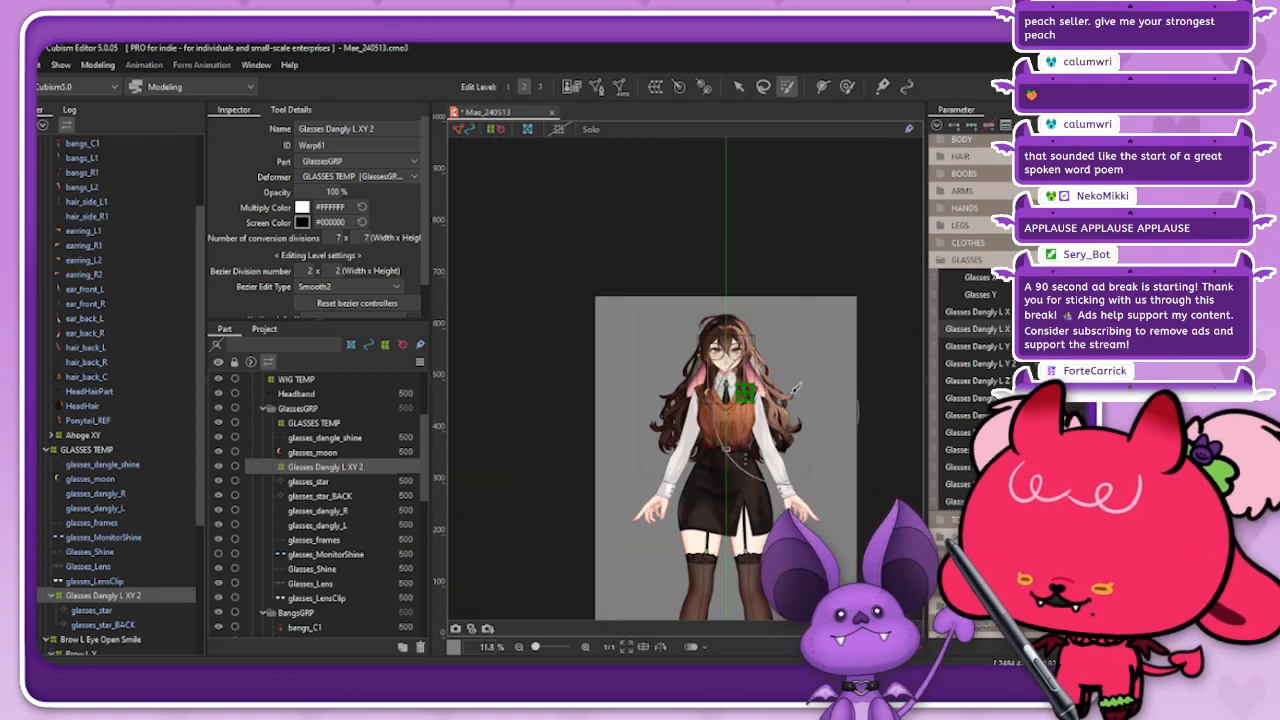
pyautogui.scroll(2, 805, 300)
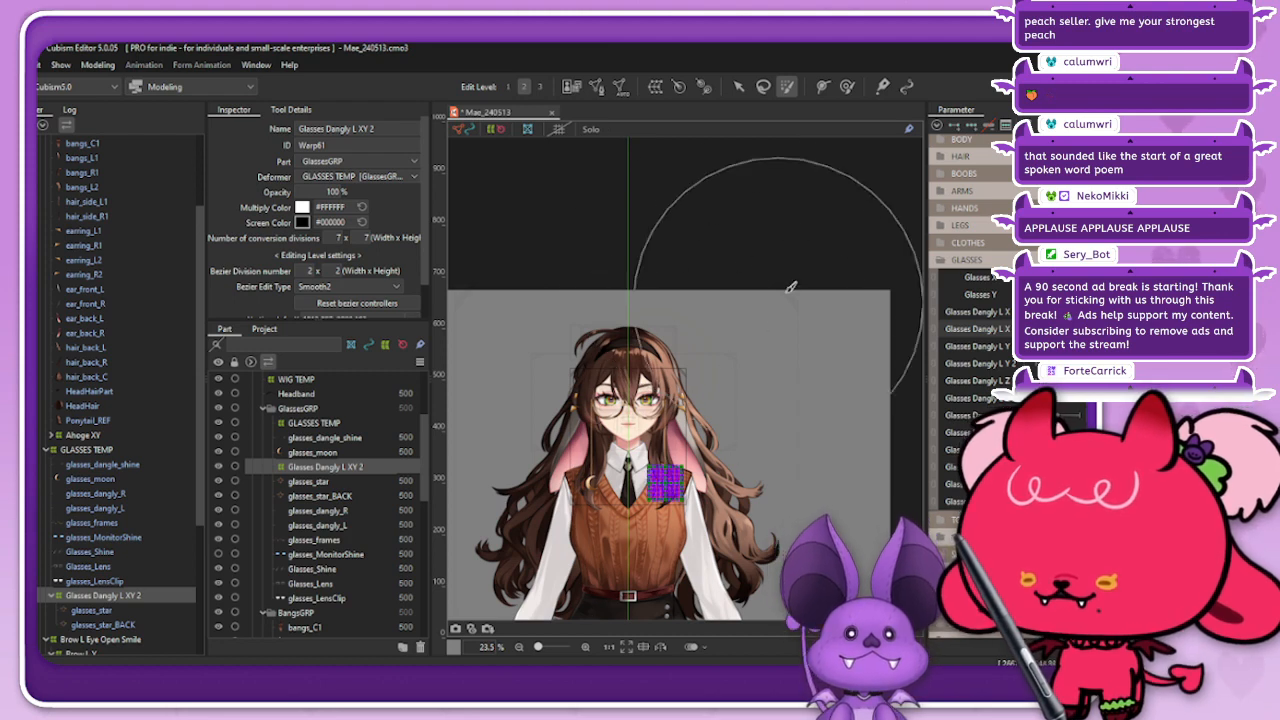
pyautogui.click(756, 312)
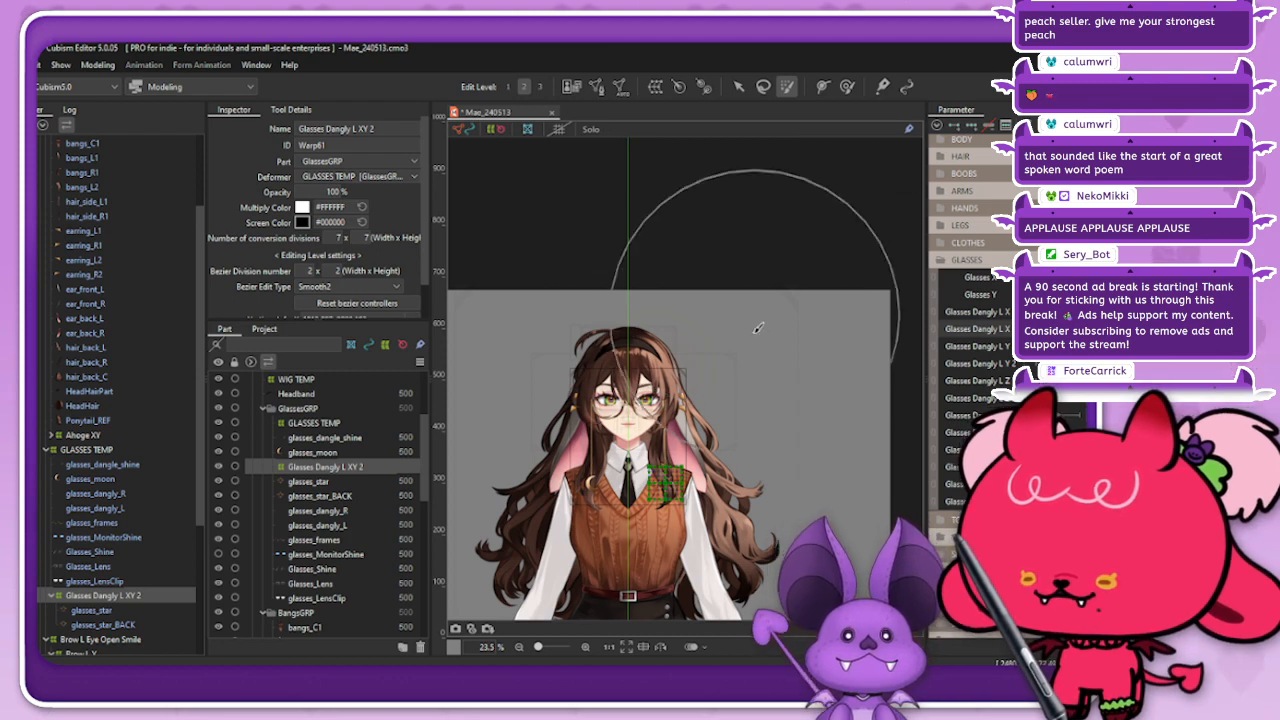
pyautogui.click(738, 87)
pyautogui.scroll(4, 670, 490)
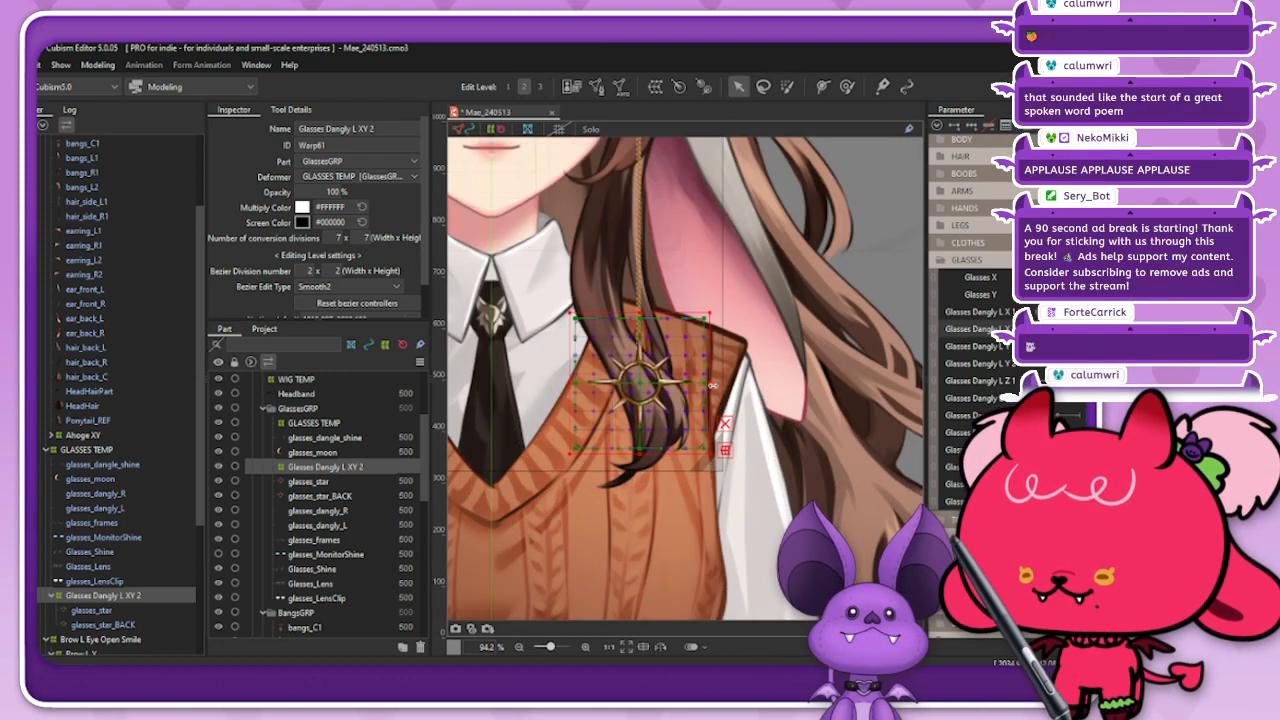
pyautogui.moveTo(712, 385); pyautogui.dragTo(669, 399)
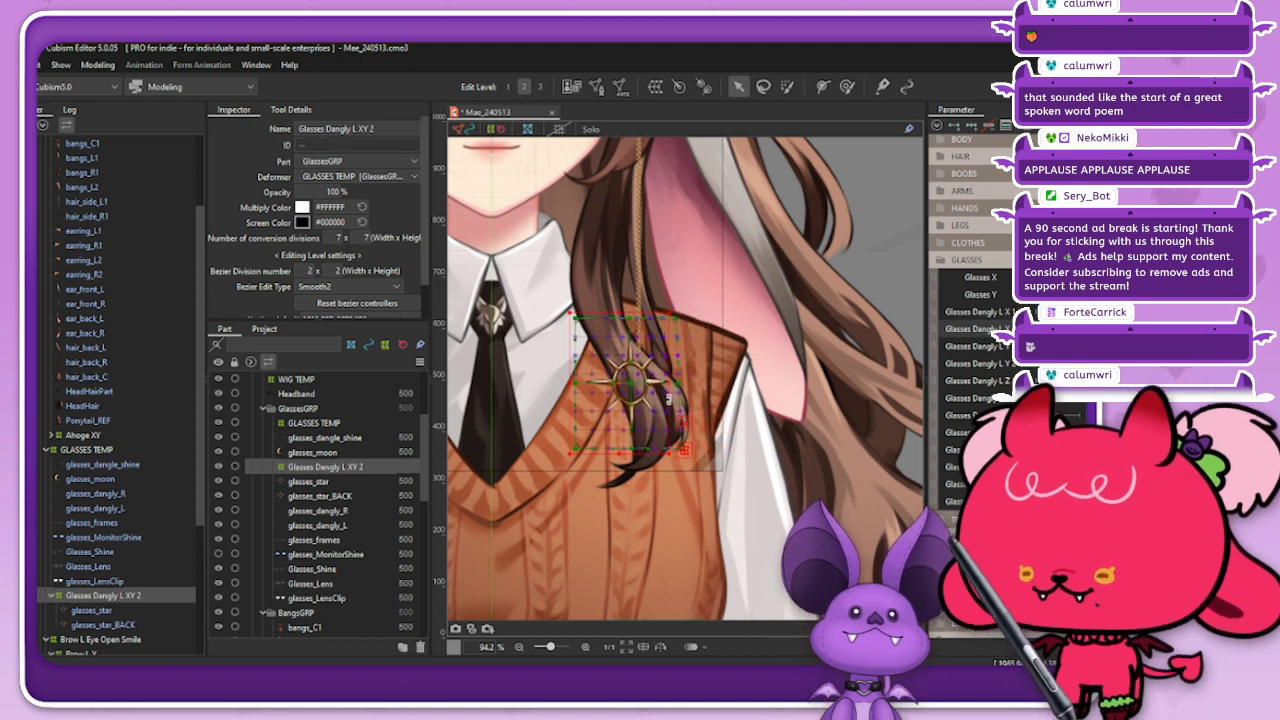
pyautogui.scroll(1, 690, 399)
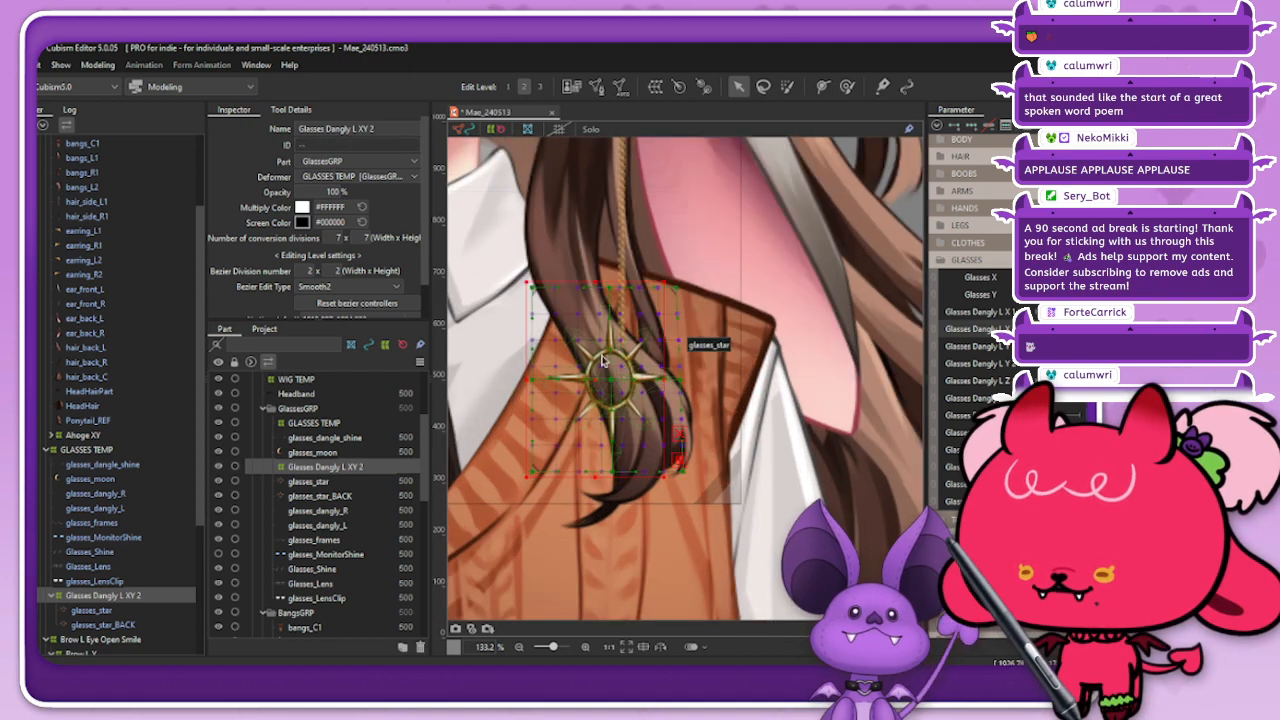
pyautogui.click(111, 596)
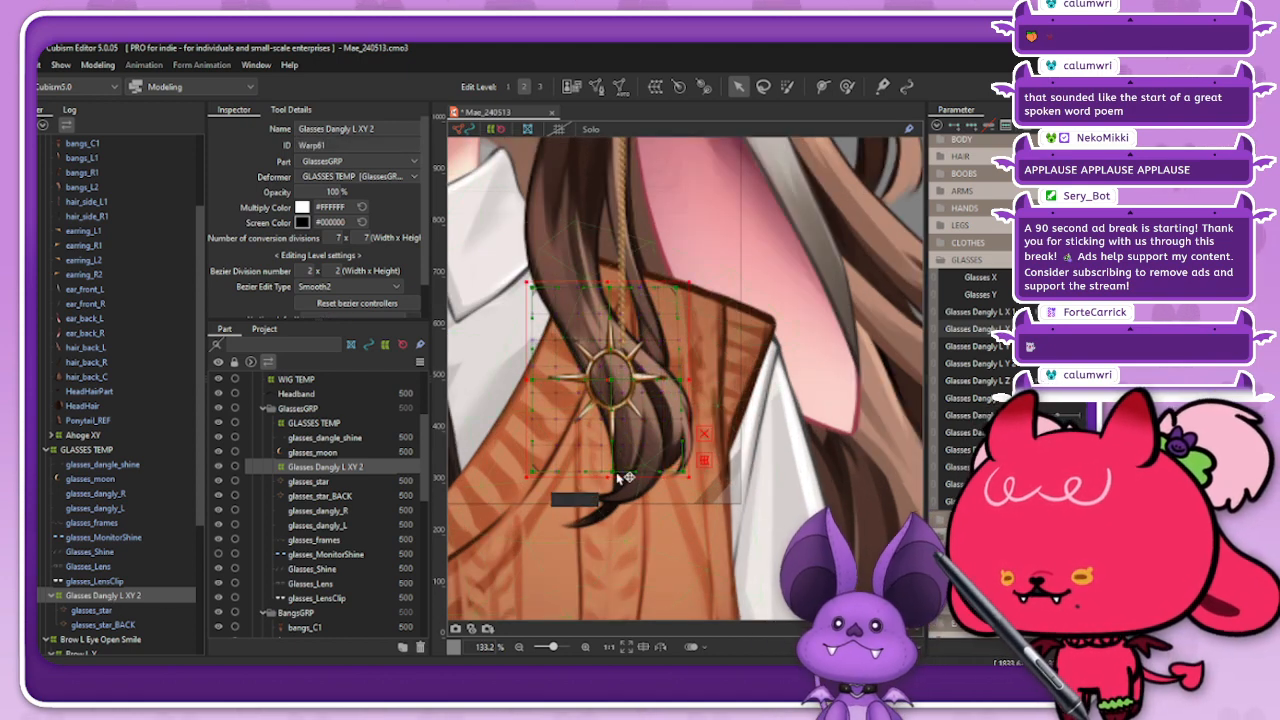
# Step: Set the Bezier edit type of Glasses Dangly L XY 2 to Retain Control structure and nudge its right-edge control points slightly inward
pyautogui.click(365, 288)
pyautogui.click(360, 367)
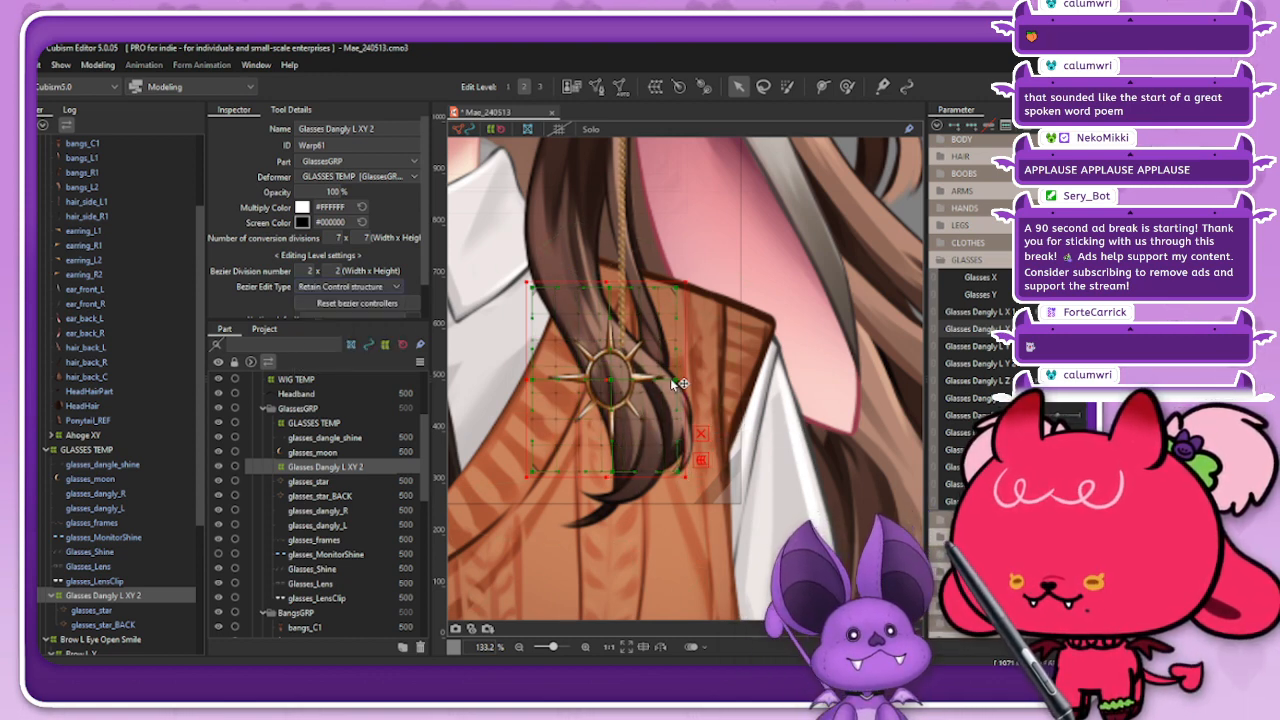
pyautogui.moveTo(672, 379); pyautogui.dragTo(670, 379)
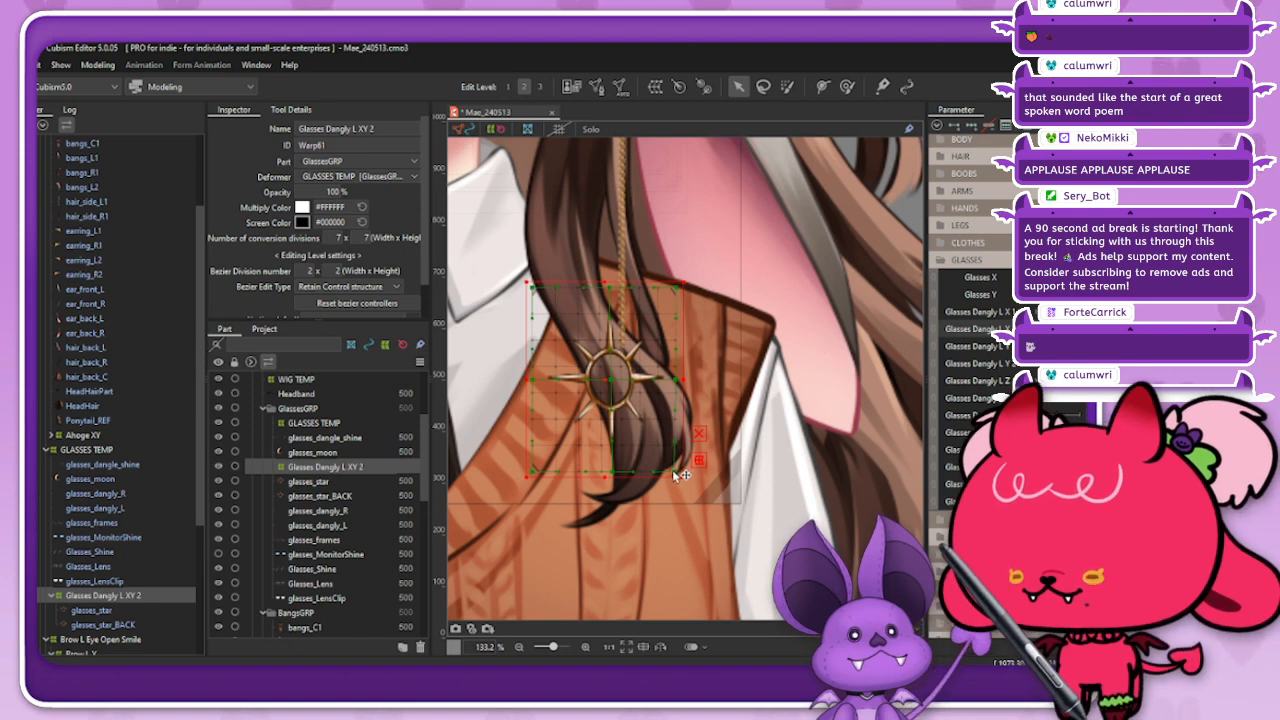
pyautogui.moveTo(676, 473); pyautogui.dragTo(675, 473)
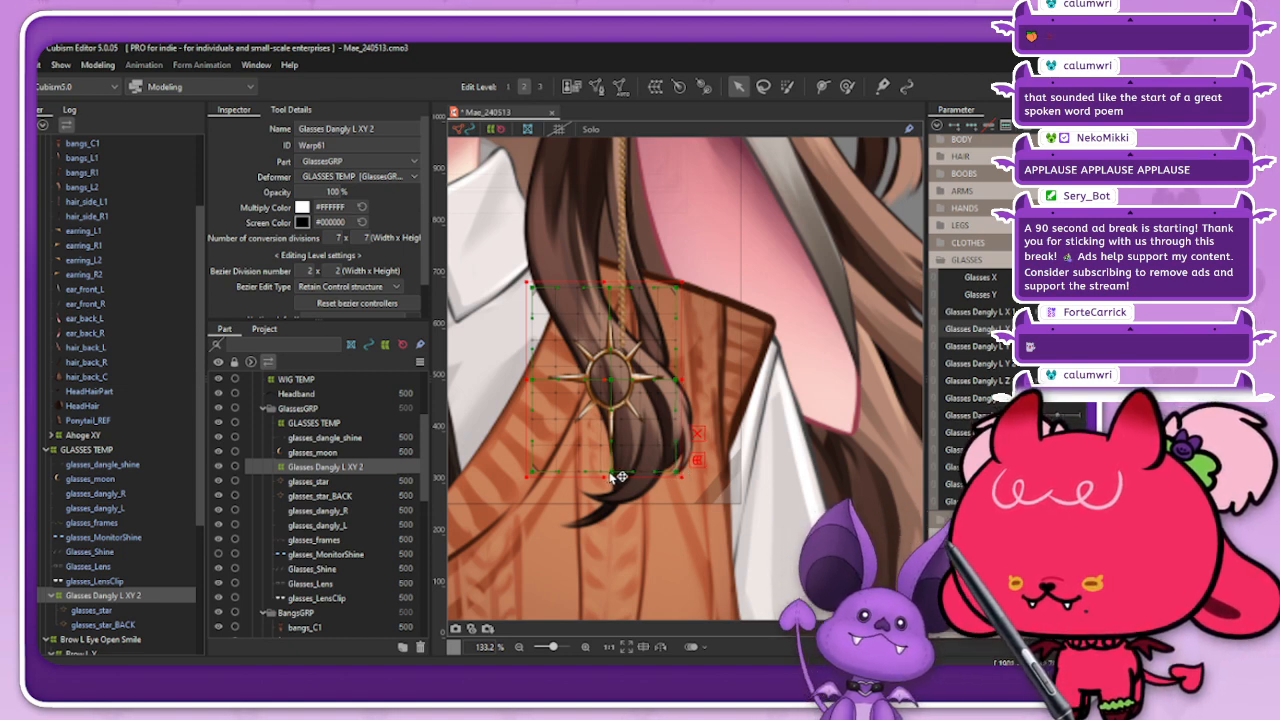
pyautogui.click(760, 390)
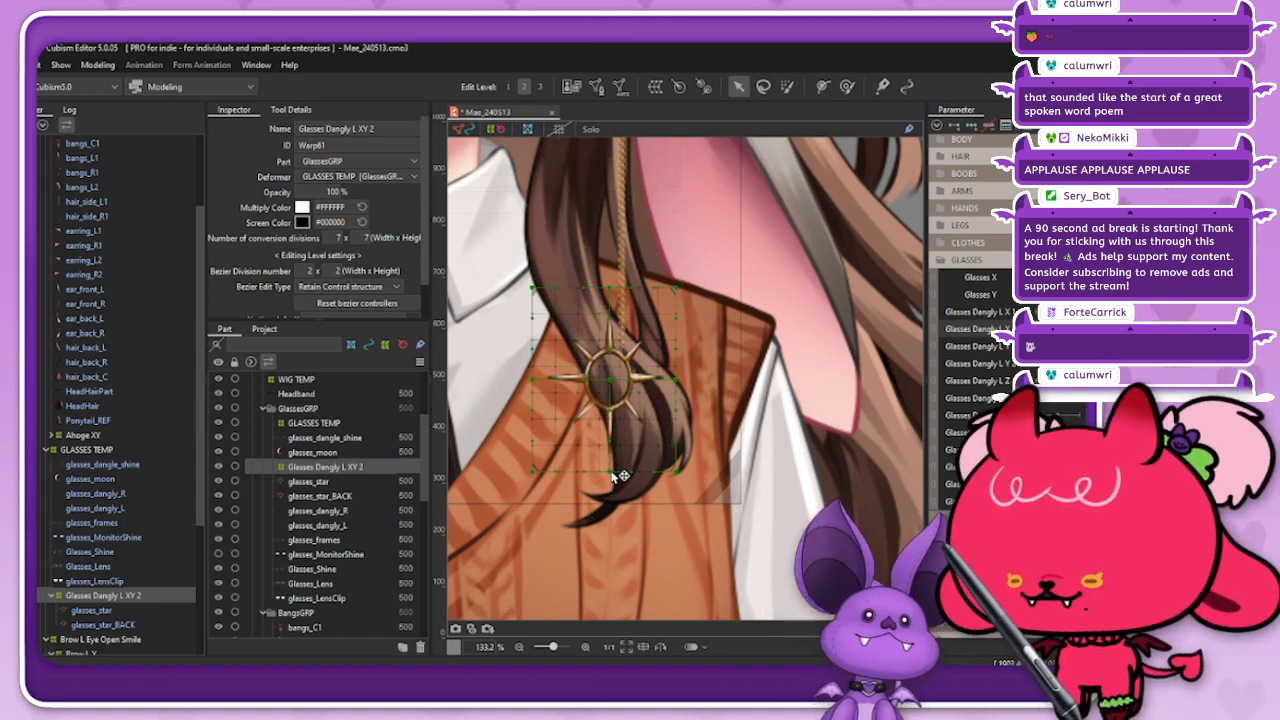
# Step: Narrow the Glasses Dangly L XY 2 deformer by pulling its left edge inward, and hide the deformer outlines to check the star
pyautogui.click(125, 449)
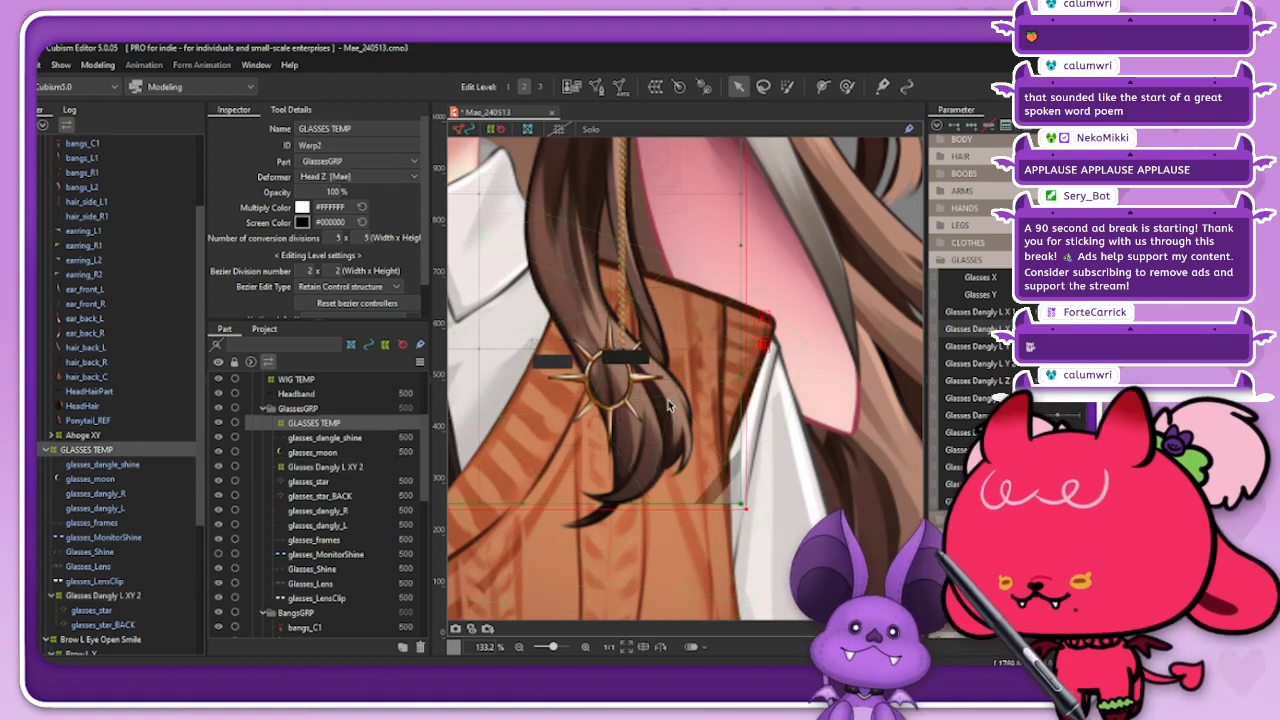
pyautogui.click(116, 597)
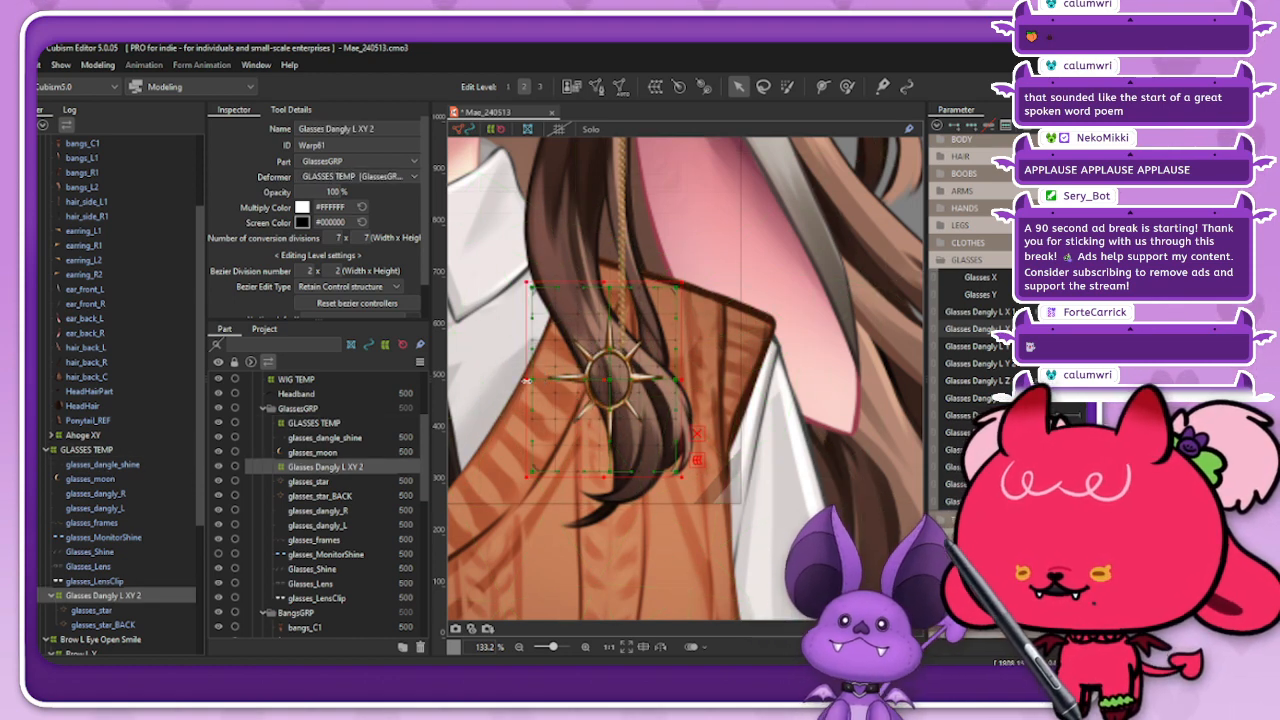
pyautogui.moveTo(527, 381); pyautogui.dragTo(559, 386)
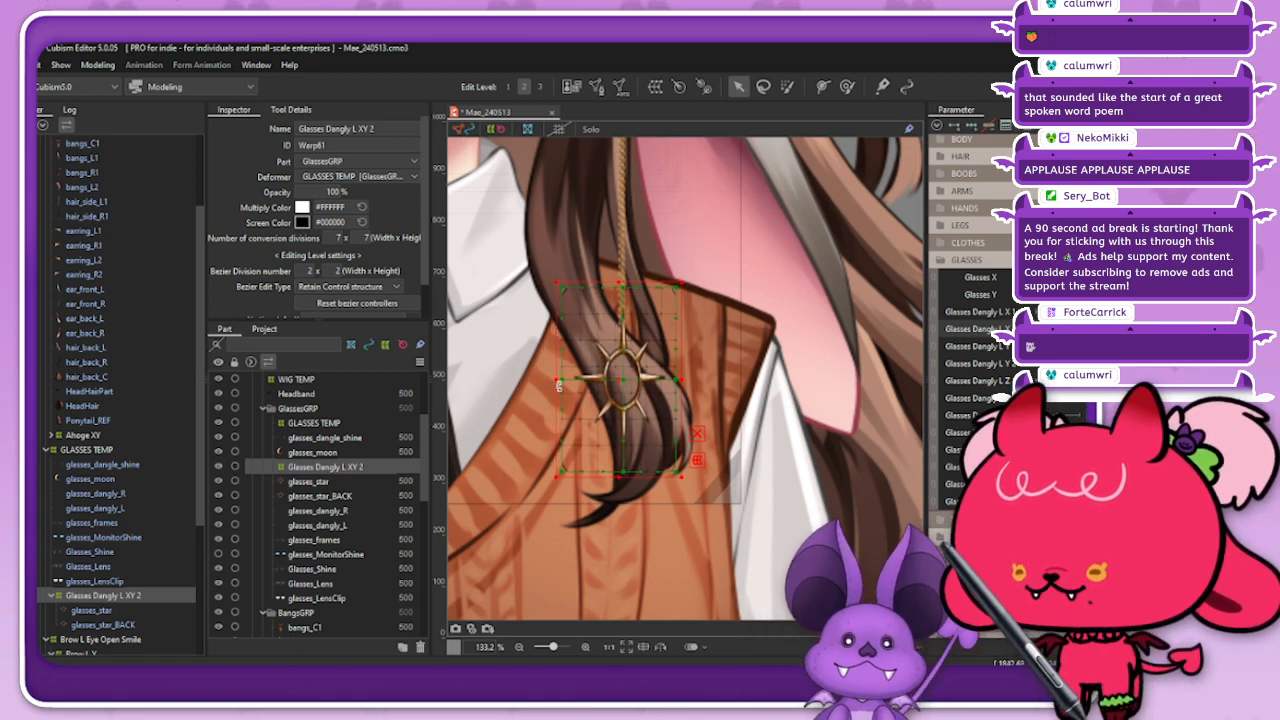
pyautogui.click(493, 130)
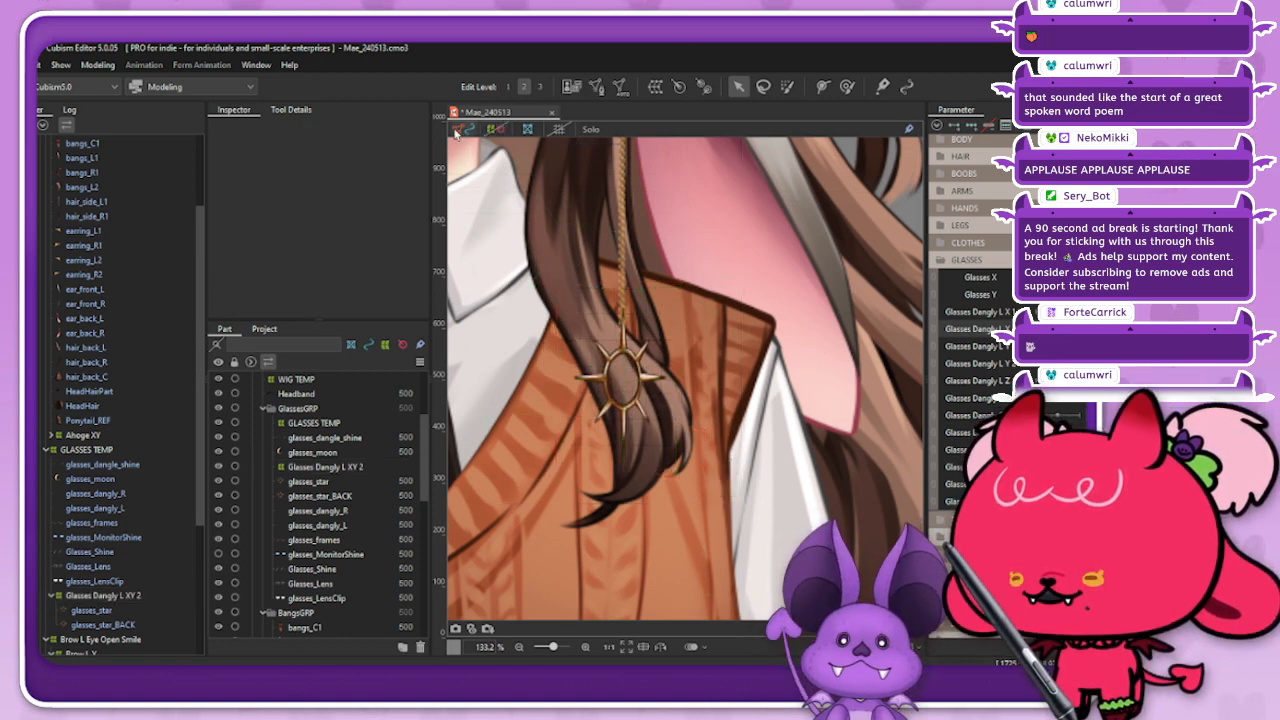
pyautogui.click(461, 130)
pyautogui.scroll(-3, 613, 307)
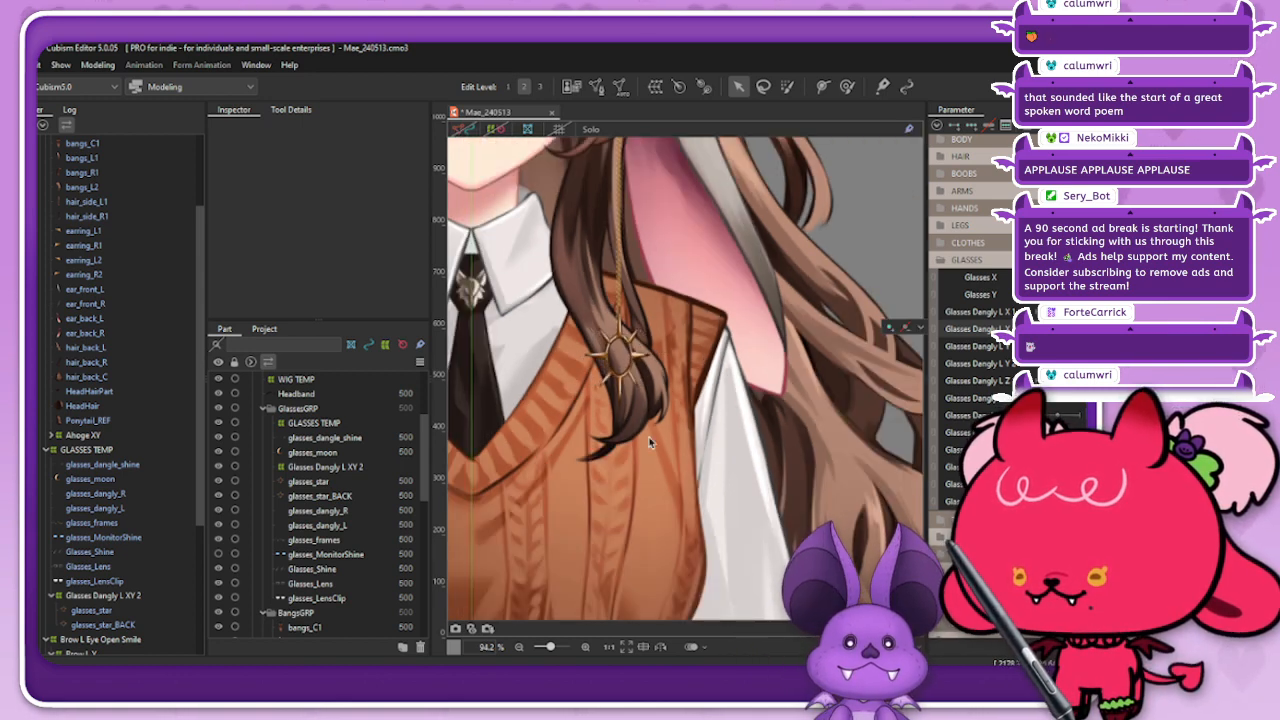
# Step: Blend the form of the Glasses Dangly L XY 2 deformer with an adjusted compatibility value, previewing the narrowed star
pyautogui.click(148, 600)
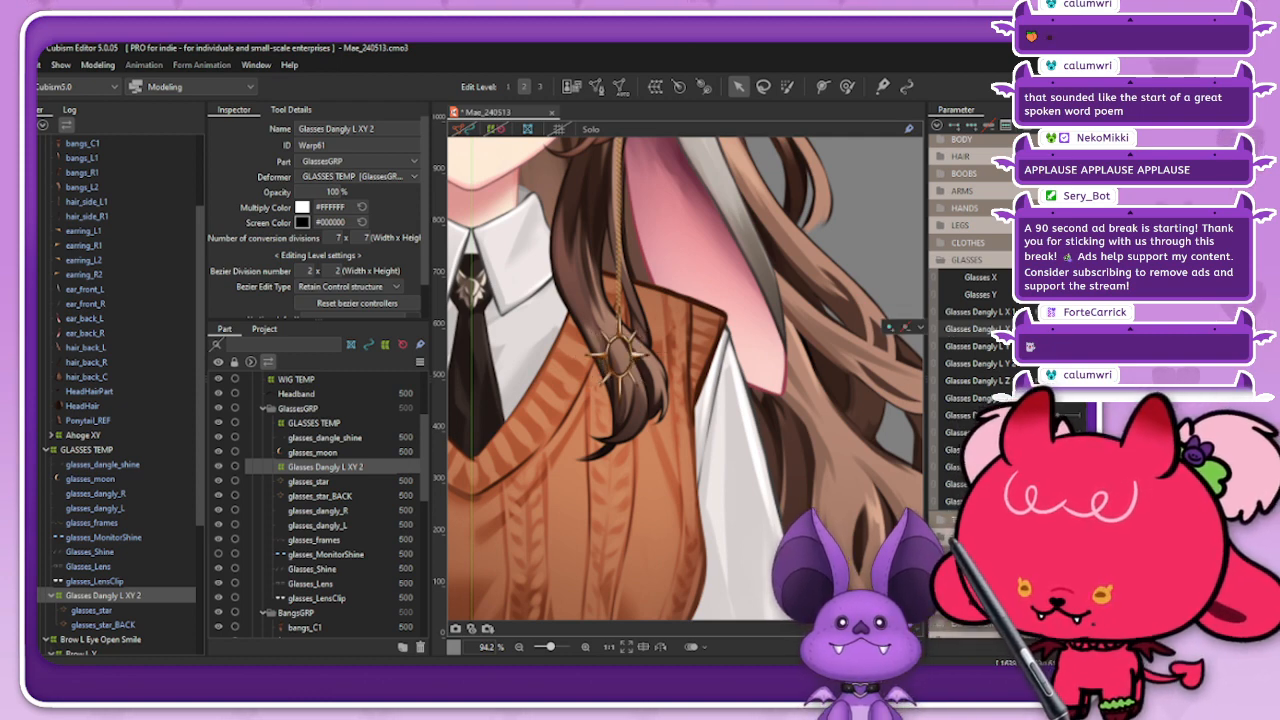
pyautogui.hotkey('ctrl', 'shift', 'v')
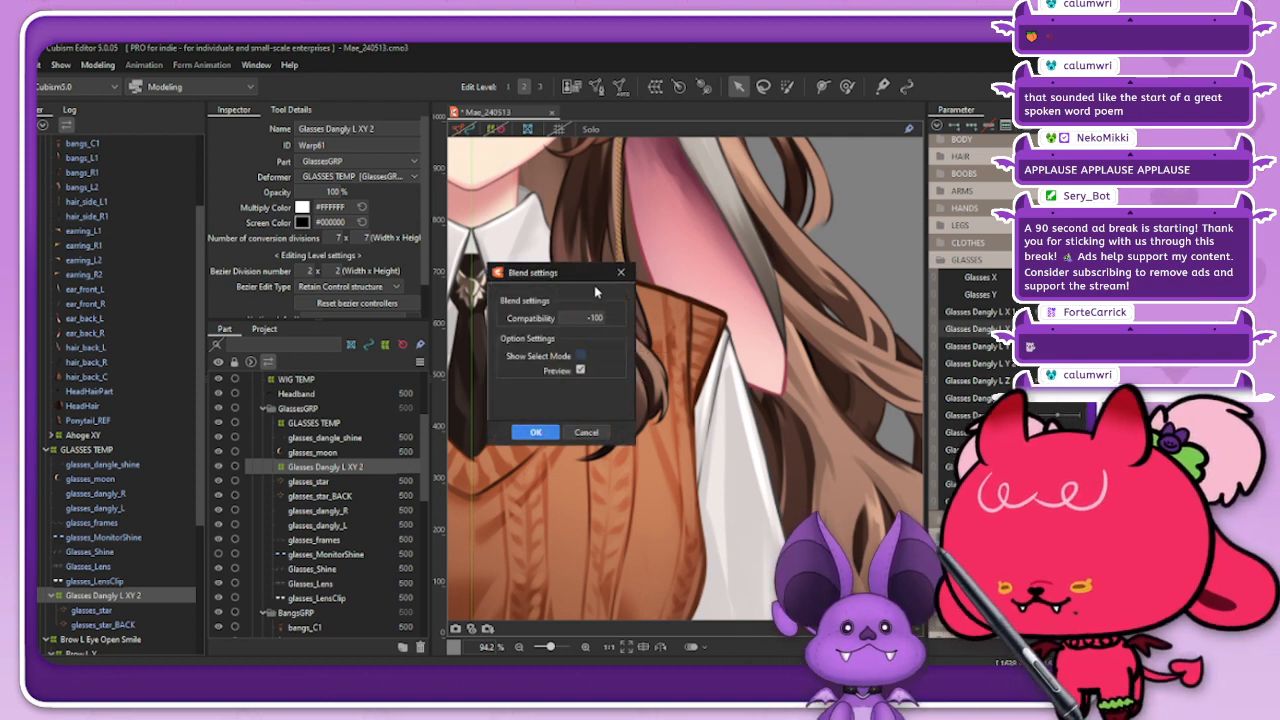
pyautogui.moveTo(596, 291); pyautogui.dragTo(521, 297)
pyautogui.doubleClick(521, 322)
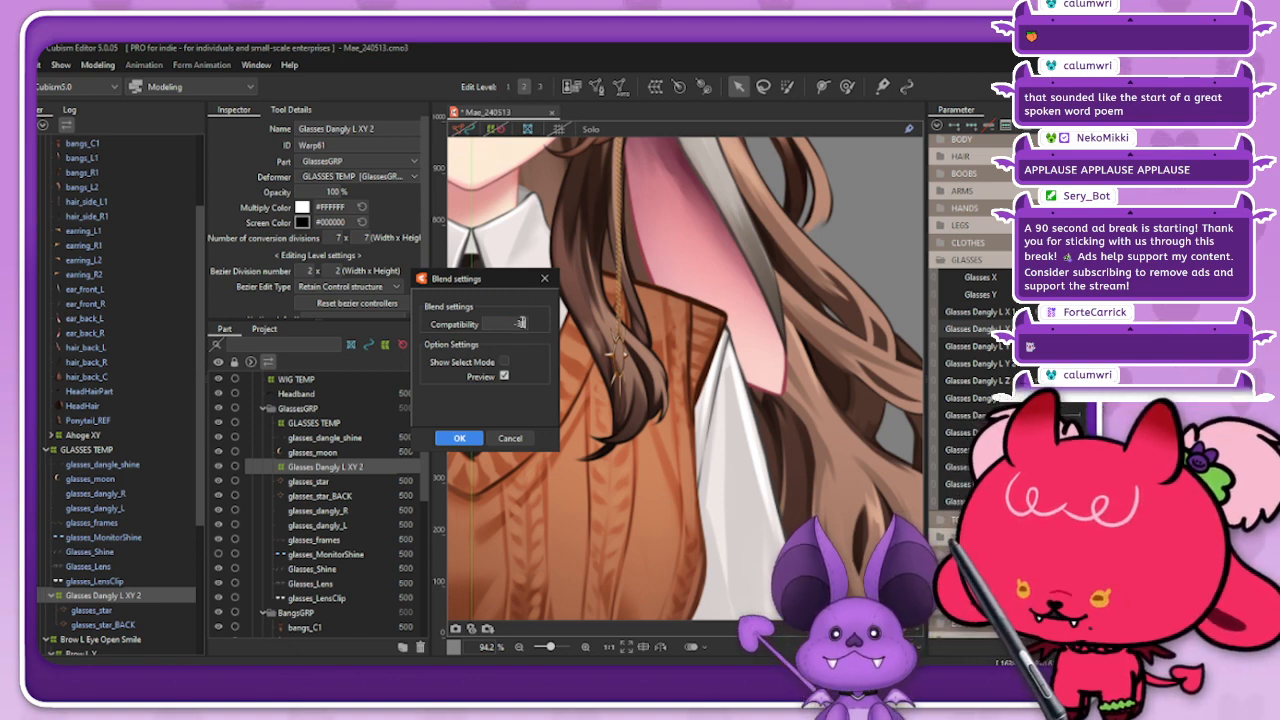
pyautogui.press('Tab')
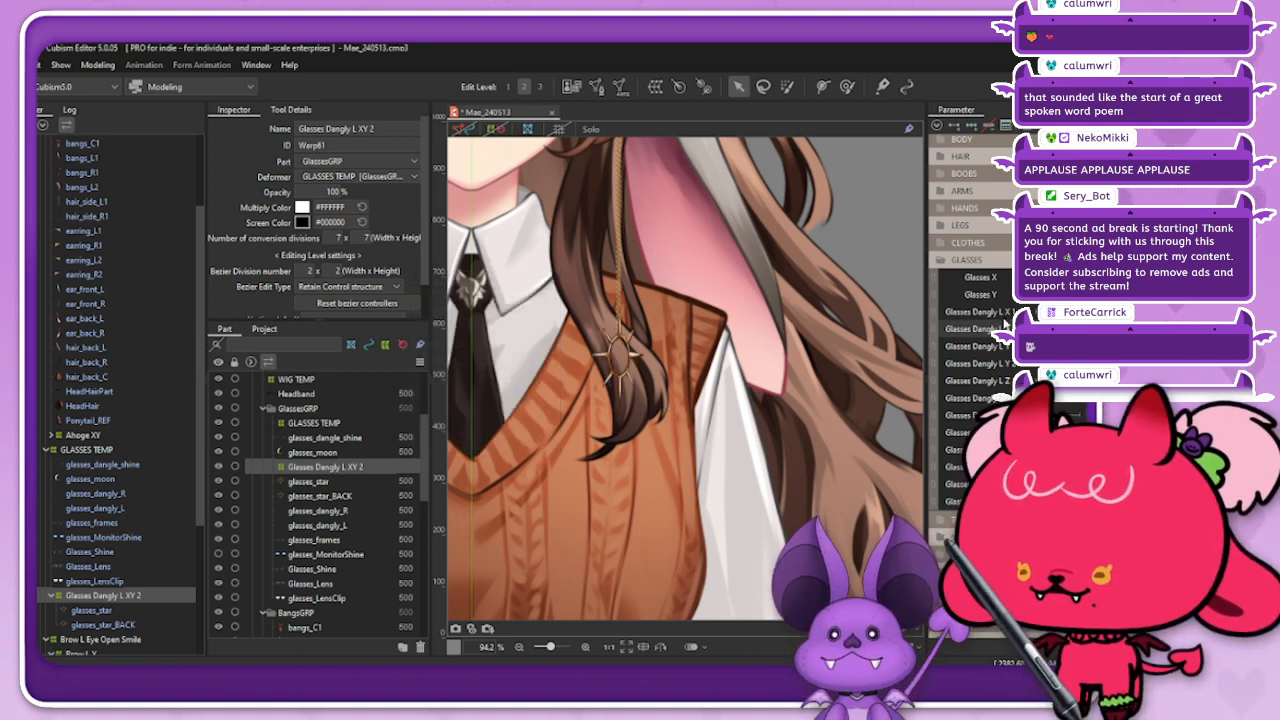
pyautogui.click(459, 438)
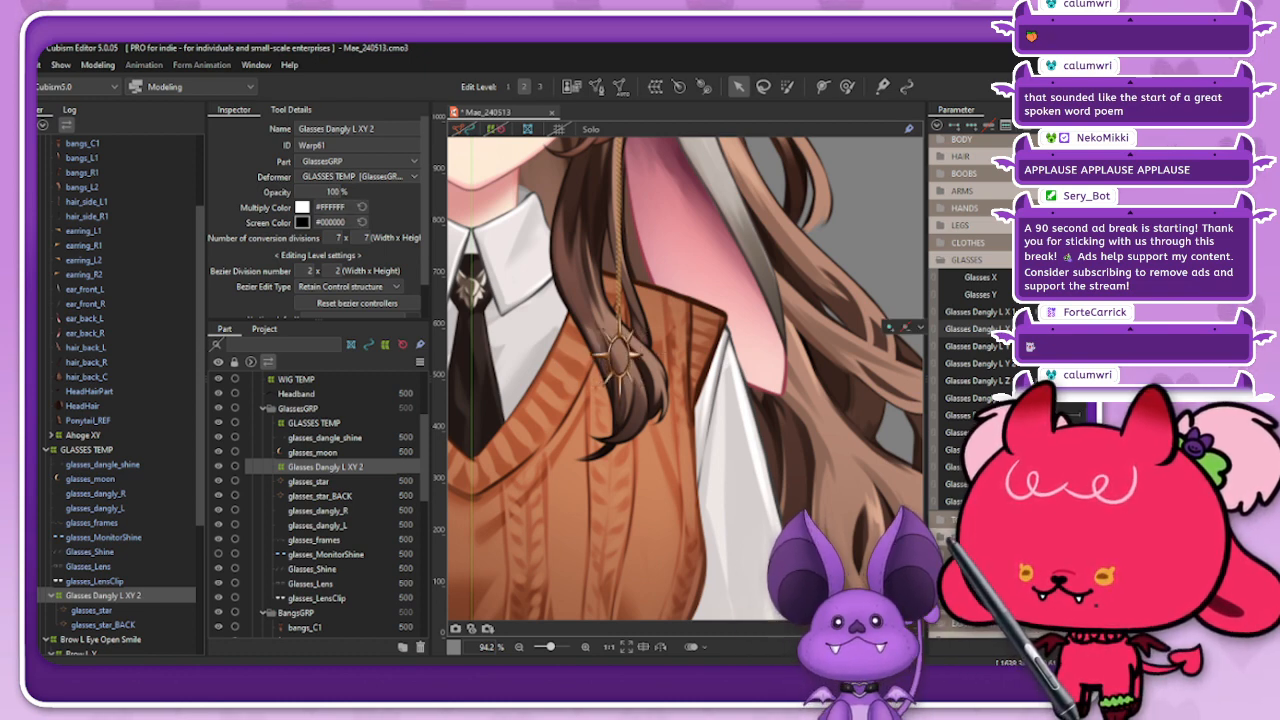
# Step: Reselect Glasses Dangly L XY 2 and apply another form blend with the compatibility set to -50
pyautogui.click(604, 498)
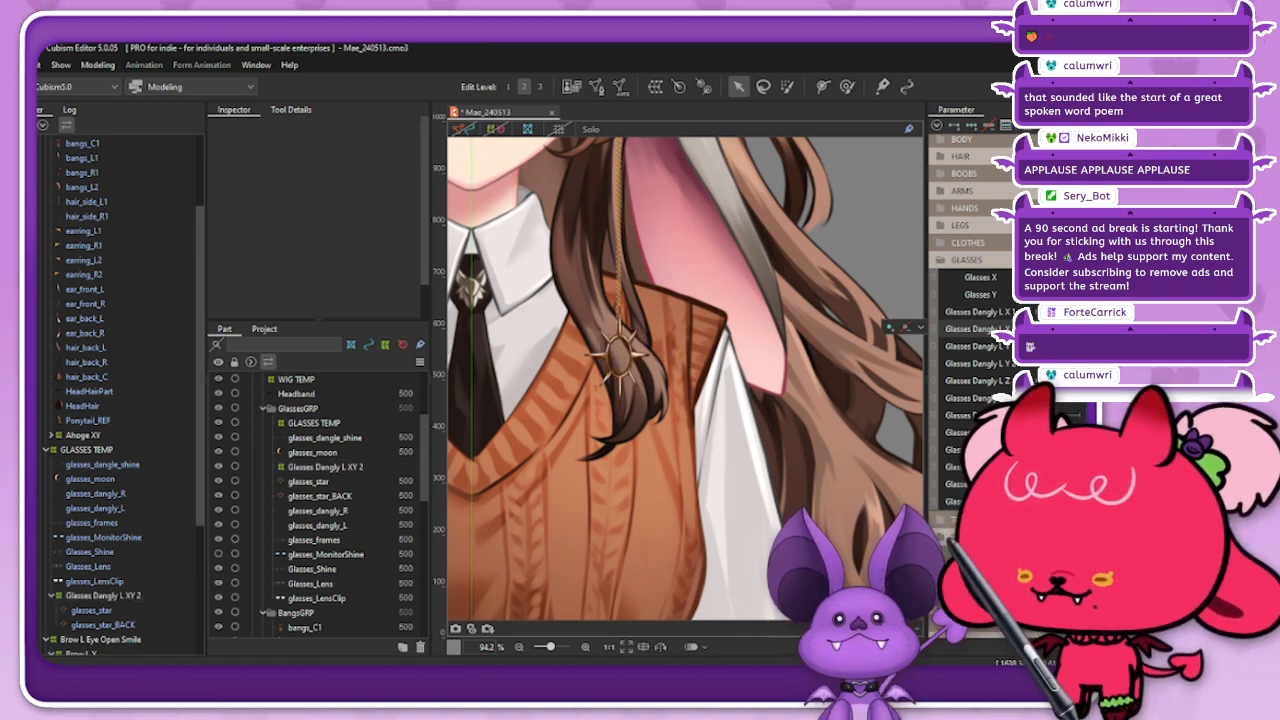
pyautogui.click(118, 594)
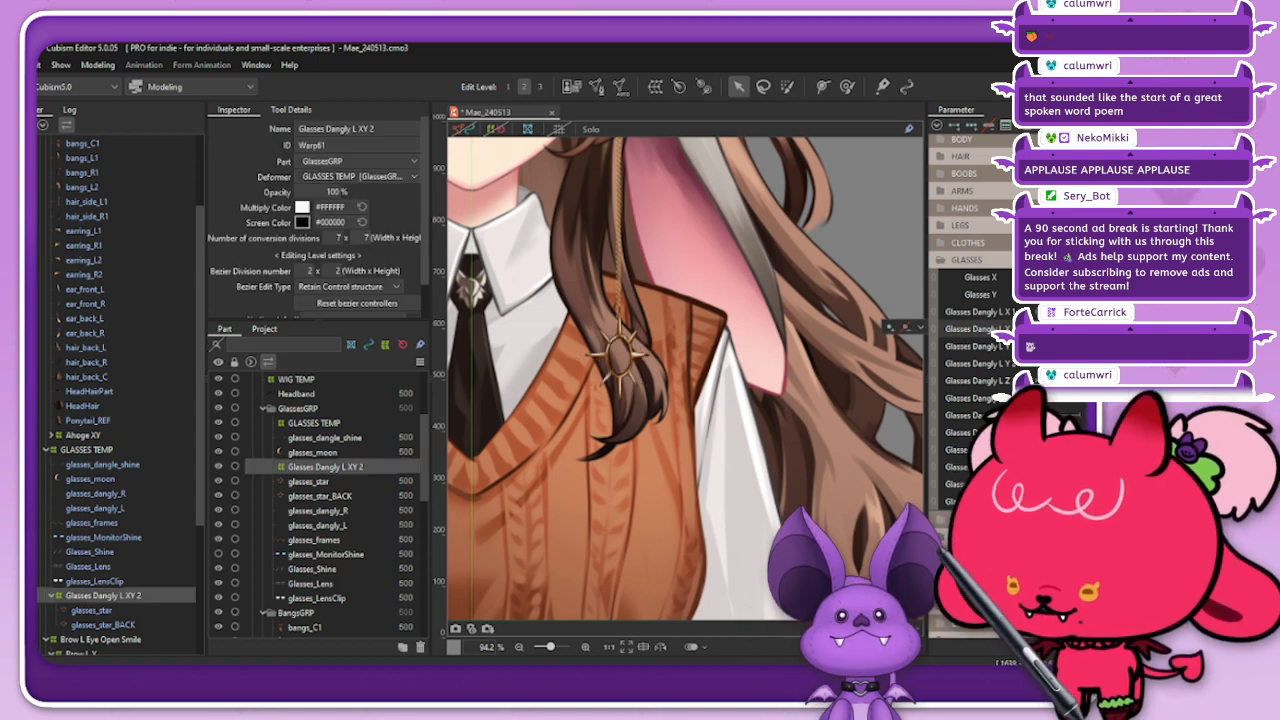
pyautogui.hotkey('ctrl', 'b')
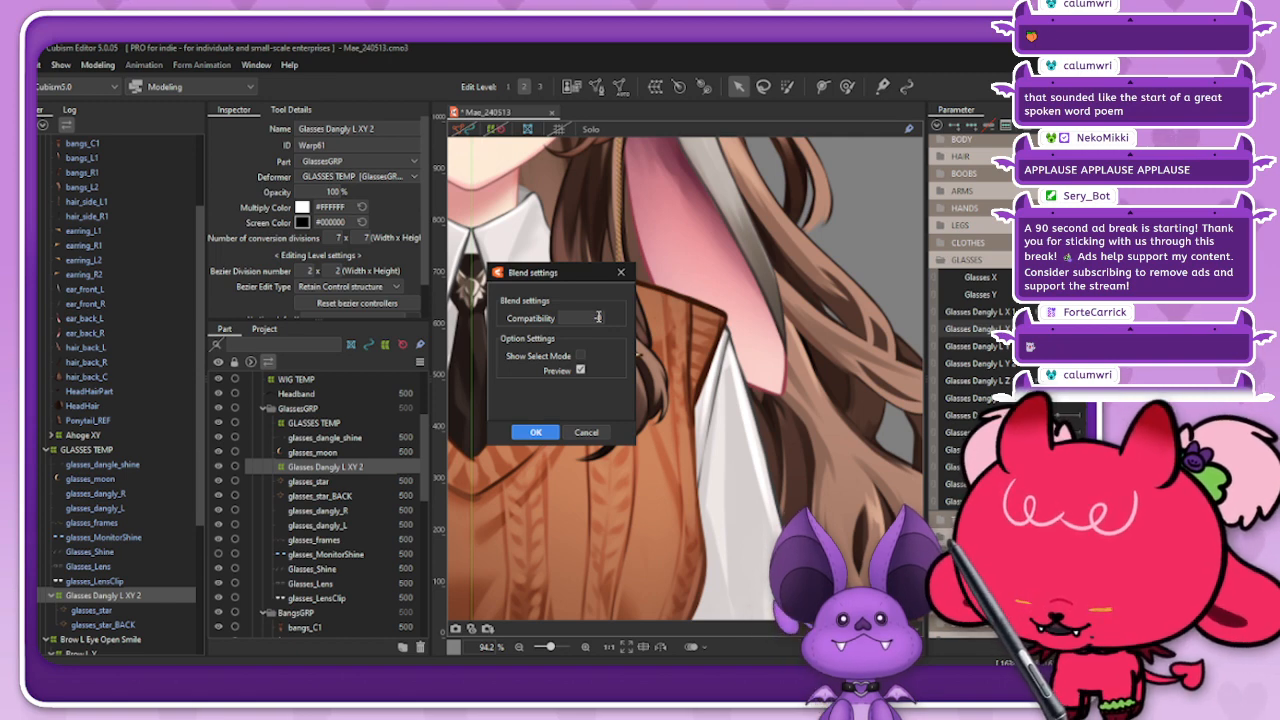
pyautogui.moveTo(584, 284); pyautogui.dragTo(537, 276)
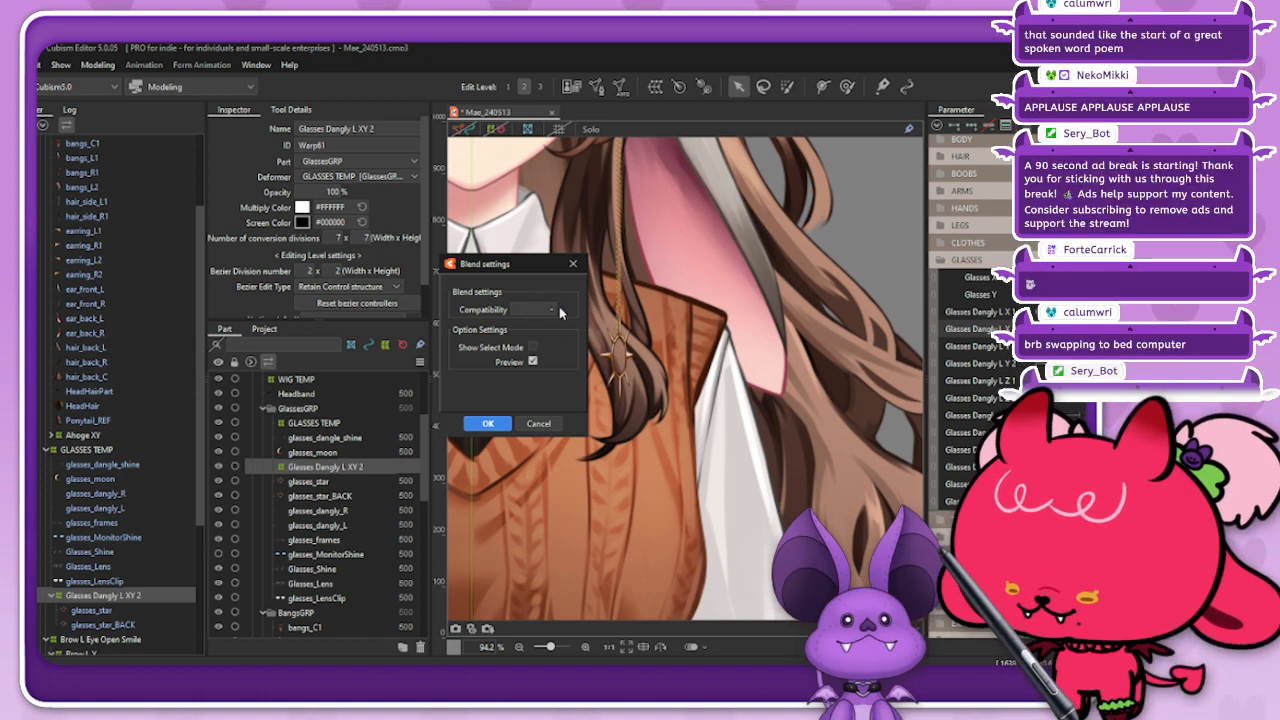
pyautogui.click(500, 424)
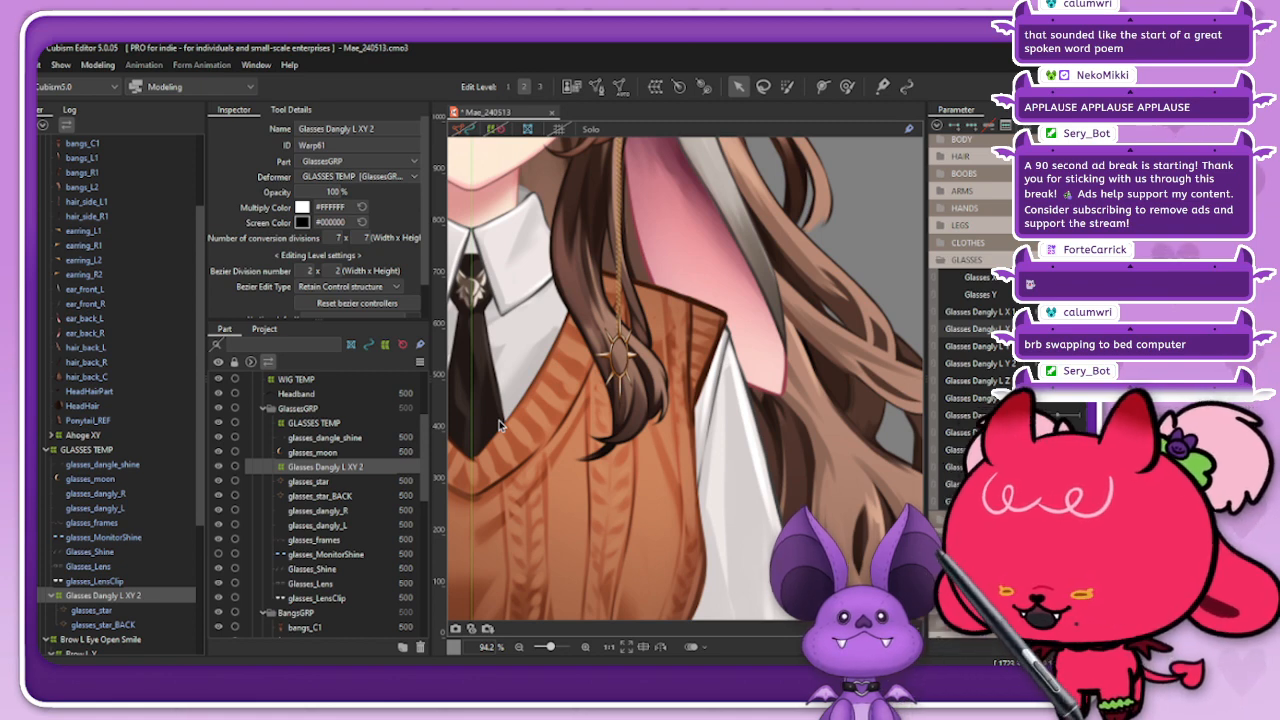
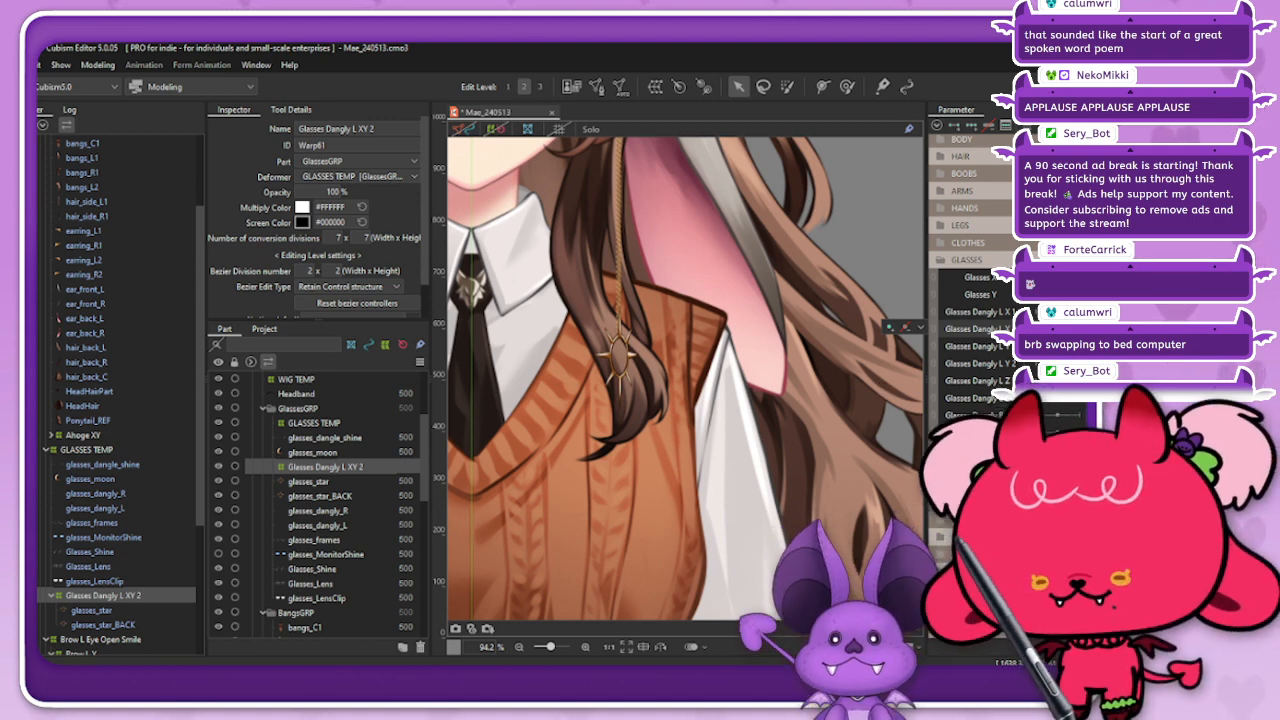
# Step: Reflect the form of the Glasses Dangly L XY 2 warp deformer horizontally for the Glasses Dangly L X 2 value 1.0
pyautogui.click(1078, 125)
pyautogui.click(1020, 275)
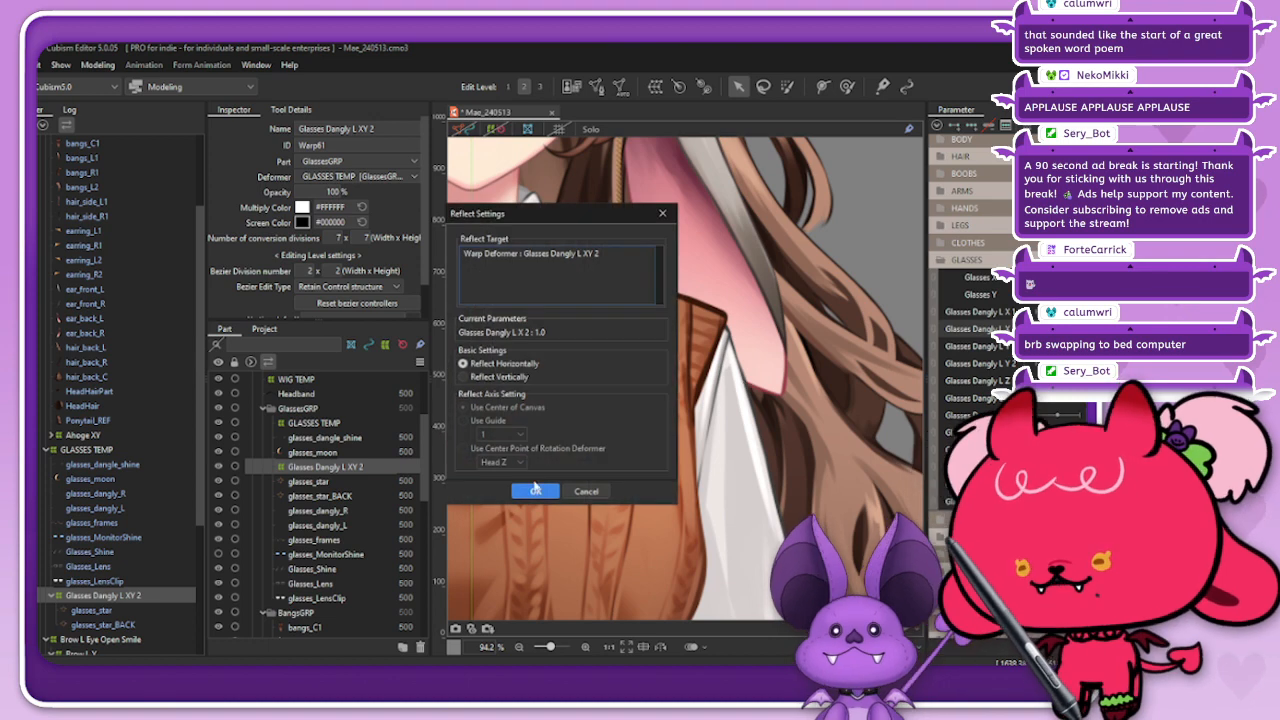
pyautogui.click(536, 490)
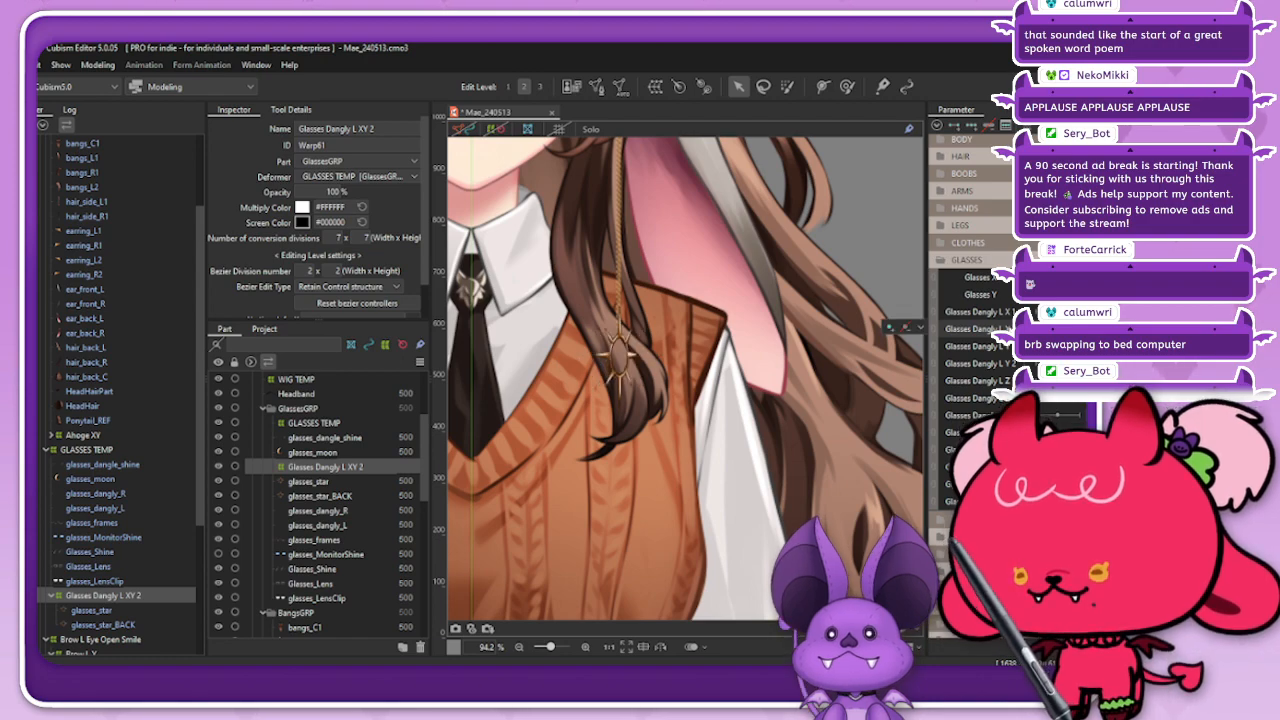
# Step: Narrow the Glasses Dangly L XY 2 deformer slightly further around the star charm and check the star with nothing selected
pyautogui.scroll(3, 605, 355)
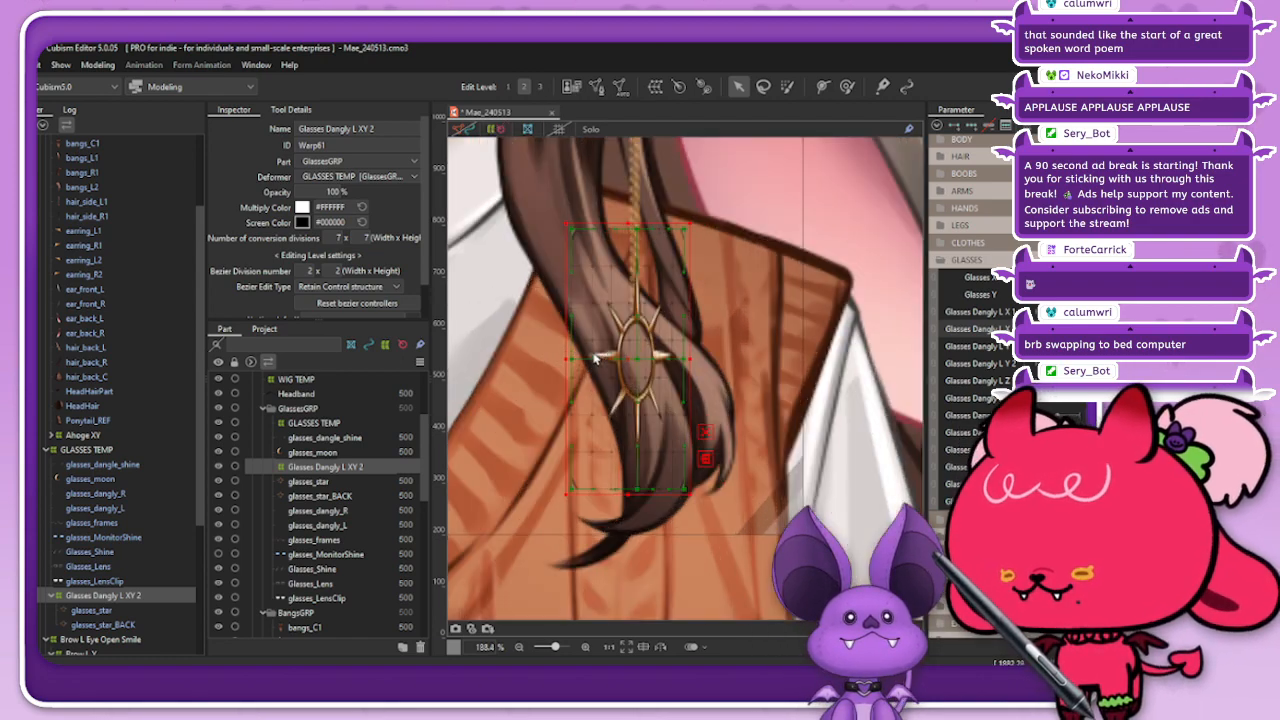
pyautogui.moveTo(566, 362); pyautogui.dragTo(637, 357)
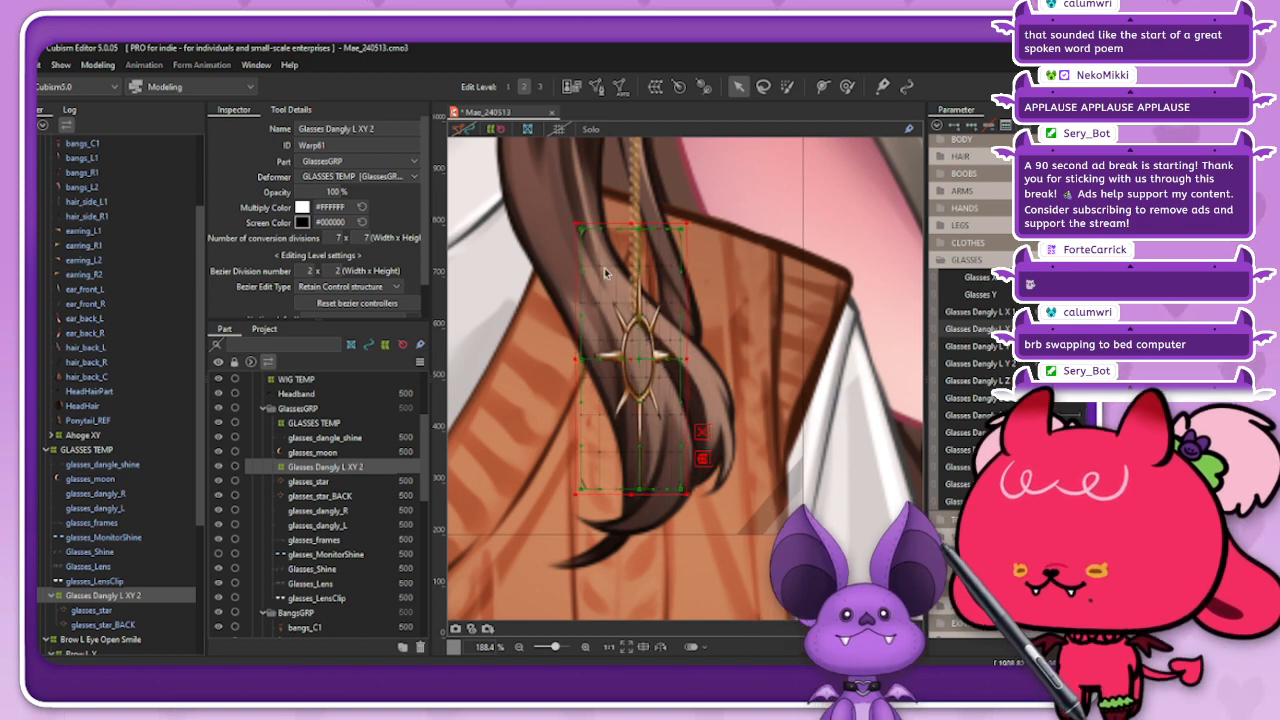
pyautogui.click(500, 133)
pyautogui.scroll(-3, 649, 323)
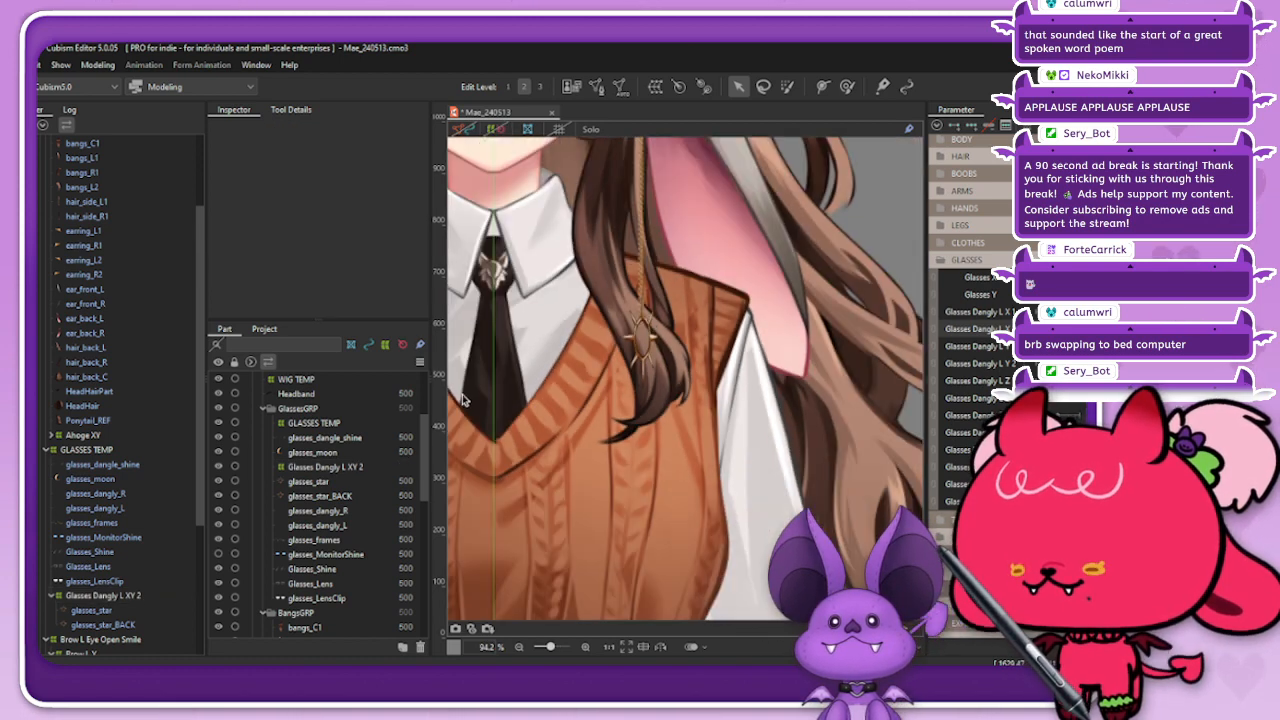
# Step: Reselect Glasses Dangly L XY 2 and reflect its newly narrowed form horizontally to the opposite parameter side
pyautogui.click(140, 597)
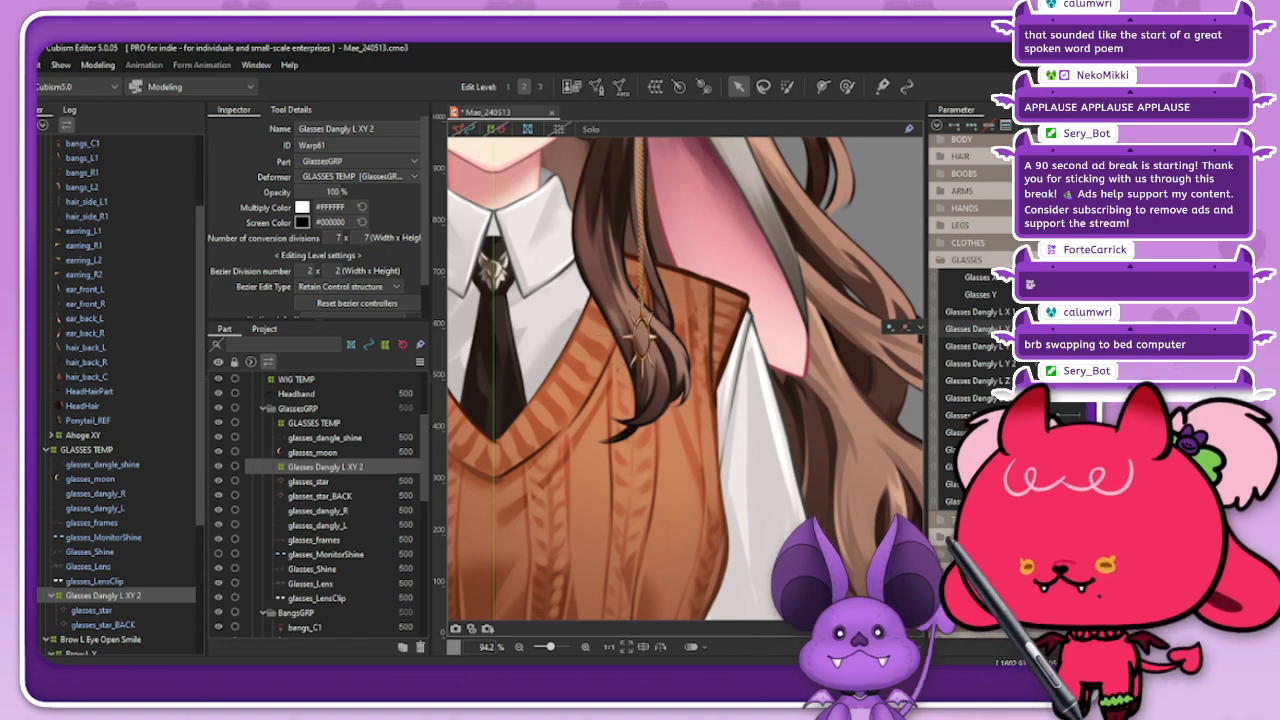
pyautogui.click(937, 125)
pyautogui.click(975, 275)
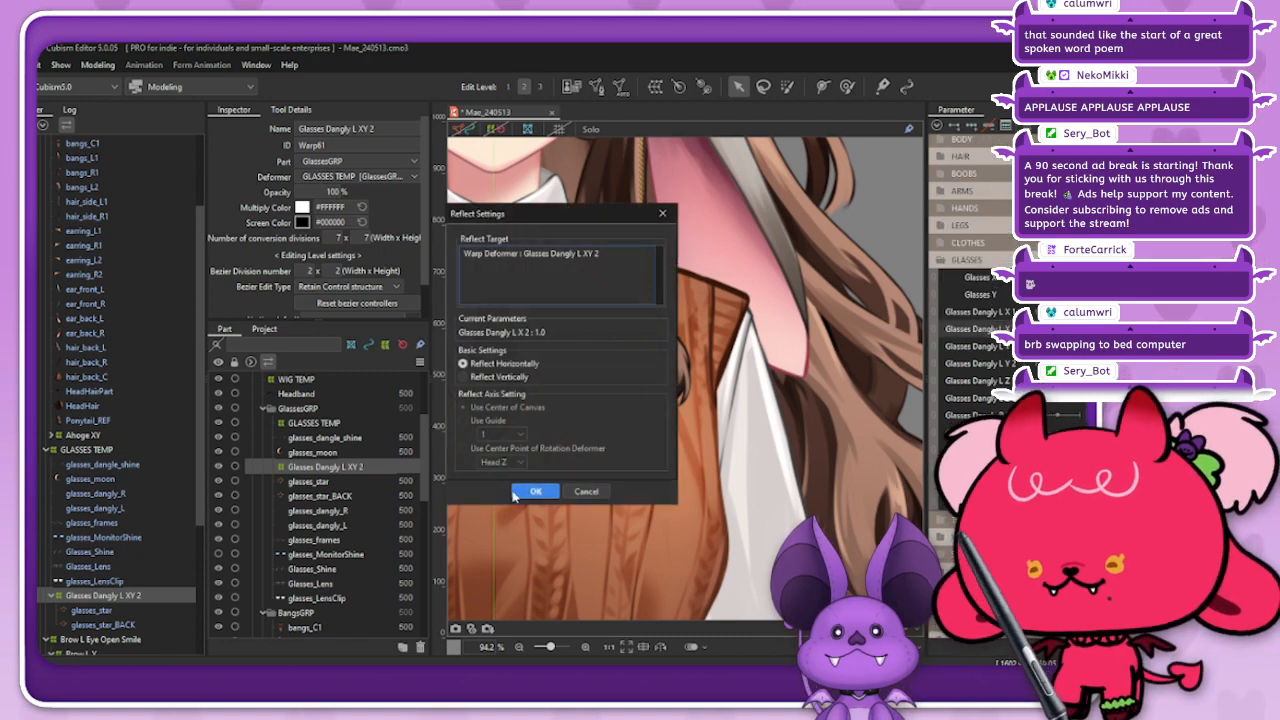
pyautogui.click(533, 492)
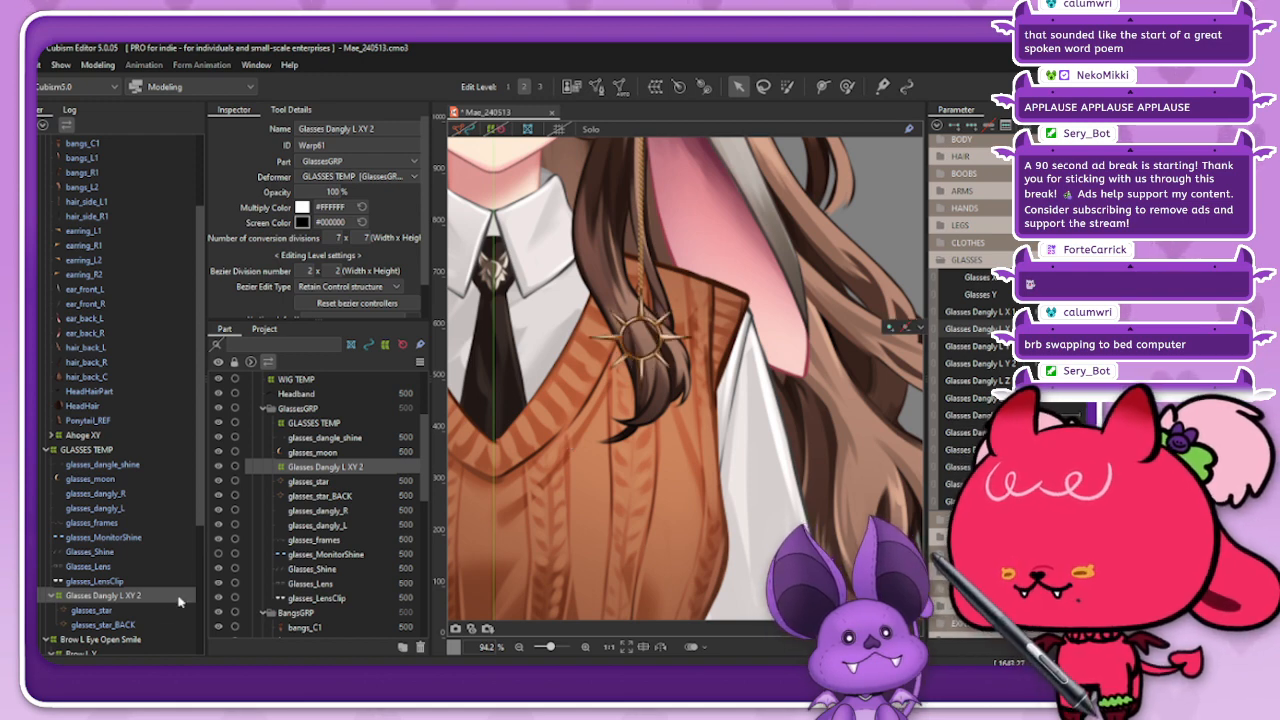
# Step: Create a parent warp deformer for glasses_star_BACK with 2 x 2 Bezier and 7 x 7 conversion divisions, and check its fit around the star
pyautogui.click(103, 624)
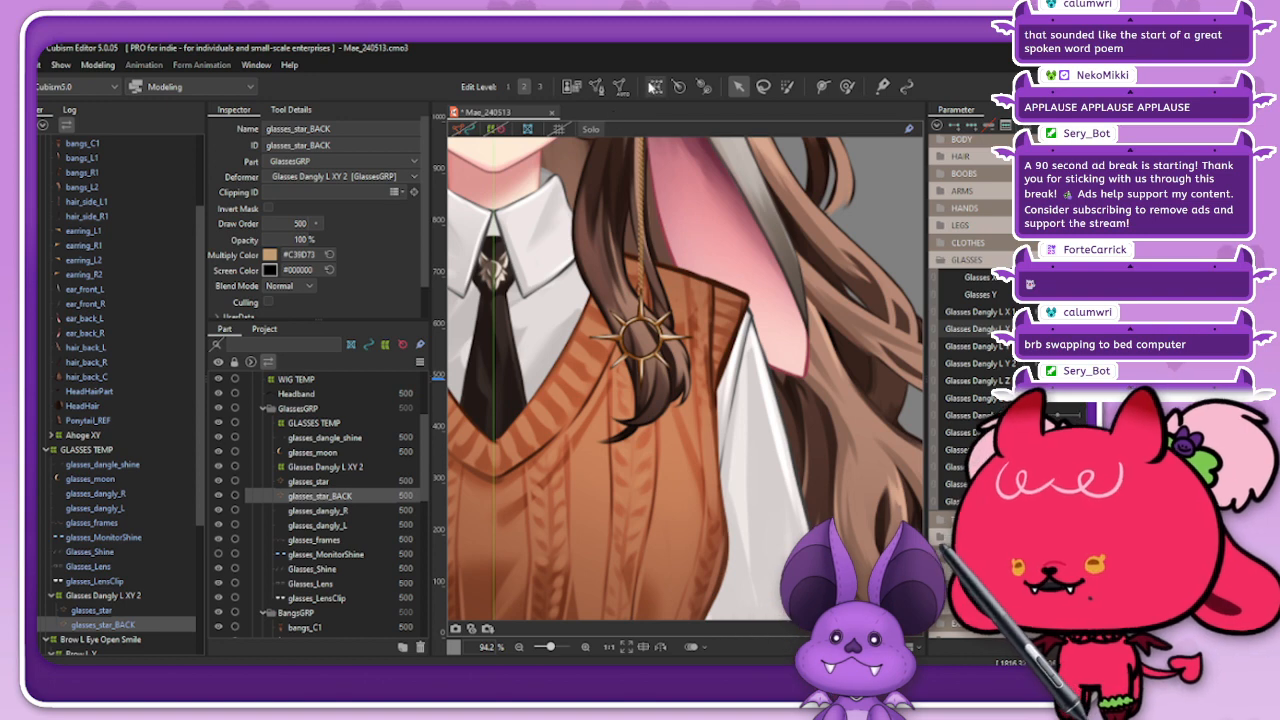
pyautogui.click(655, 88)
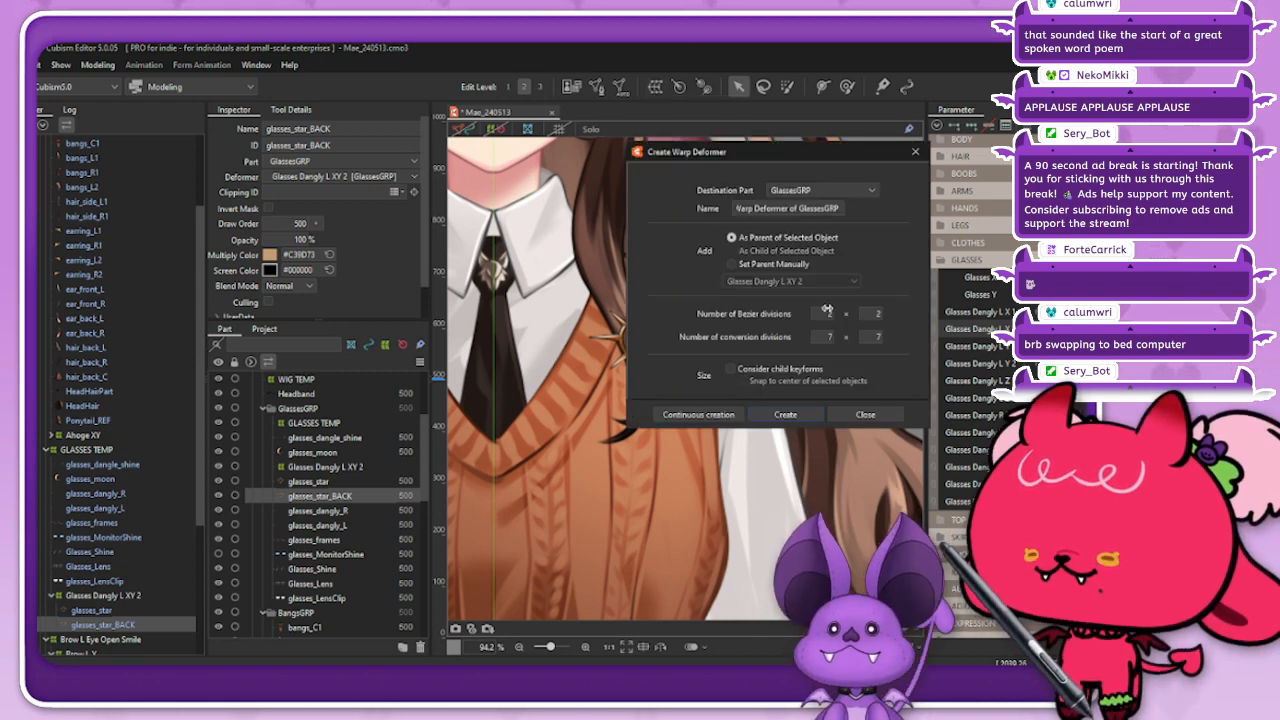
pyautogui.click(785, 414)
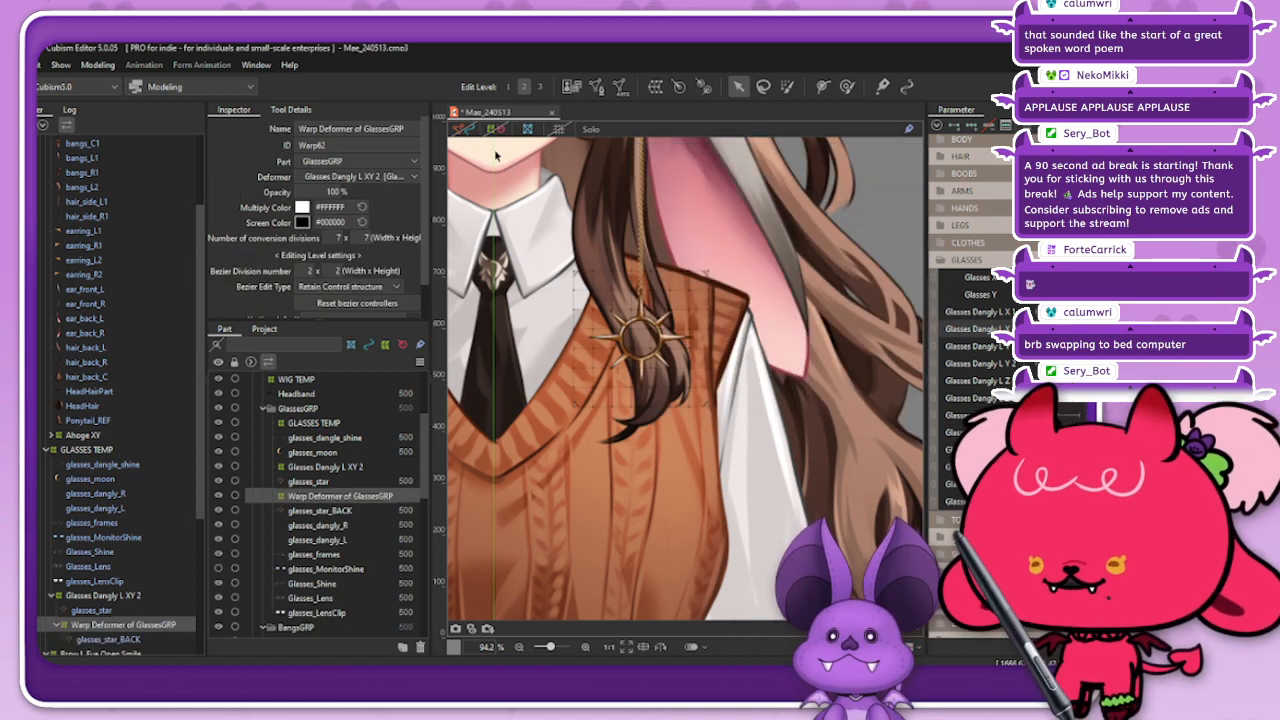
pyautogui.scroll(2, 642, 338)
pyautogui.moveTo(743, 237); pyautogui.dragTo(738, 240)
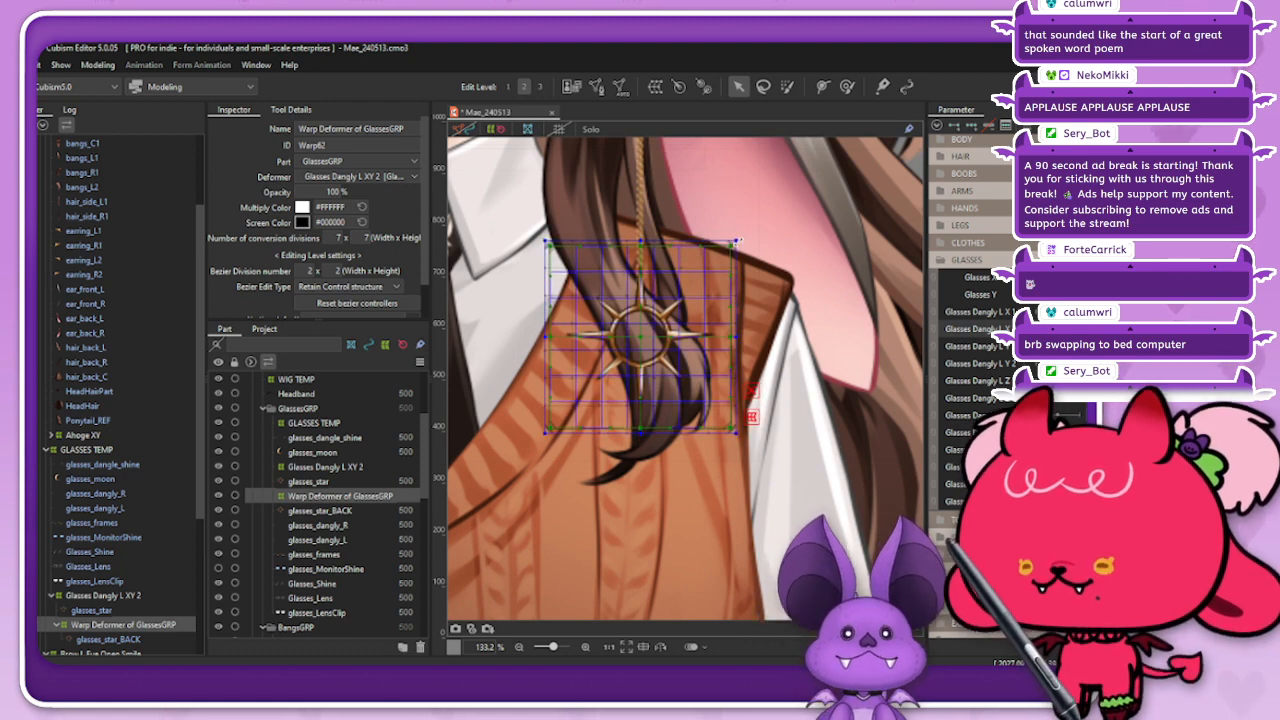
pyautogui.click(517, 176)
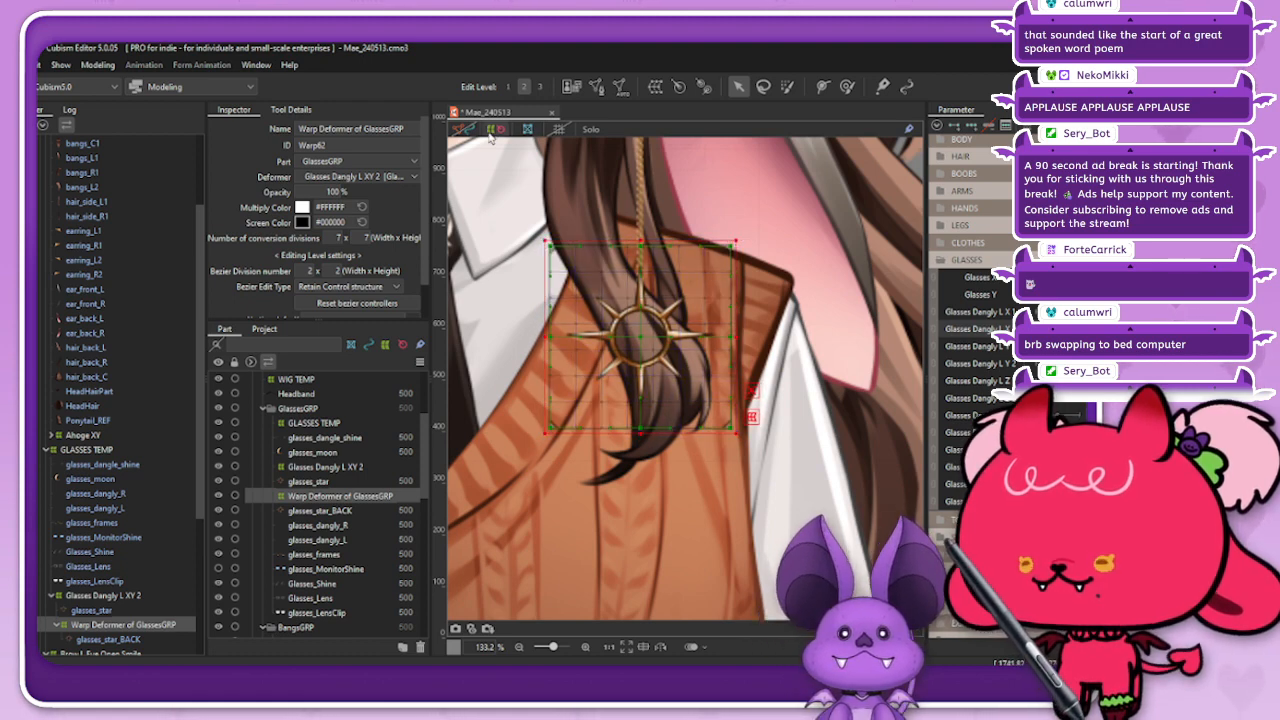
# Step: Add keyforms to the new star-back warp deformer and try offsetting the star back while the charm is turned sideways
pyautogui.click(172, 624)
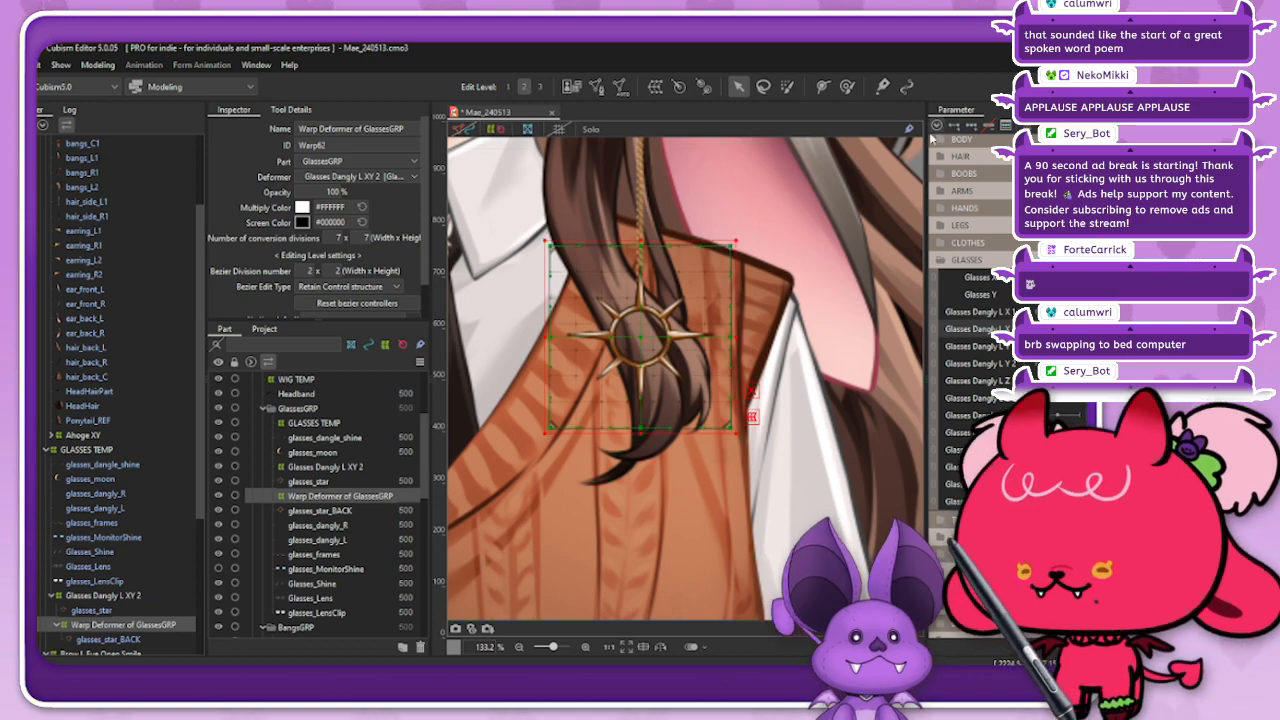
pyautogui.click(971, 125)
pyautogui.moveTo(1053, 329); pyautogui.dragTo(1081, 329)
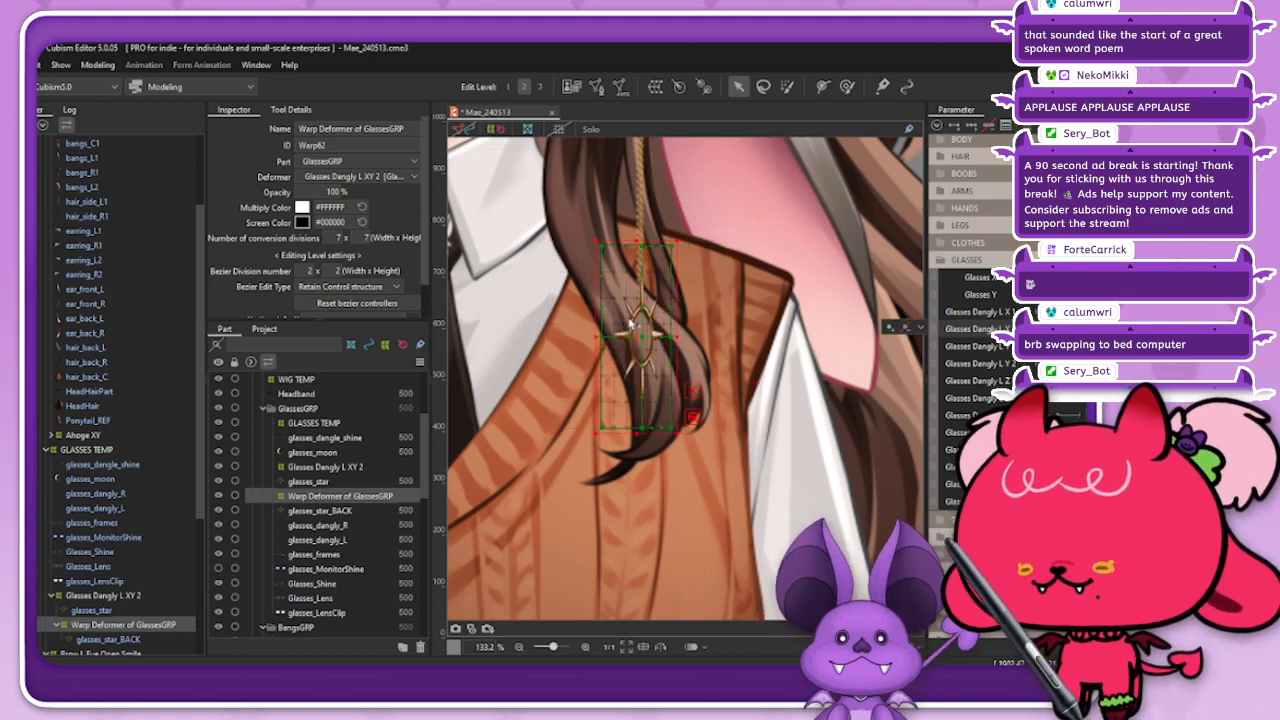
pyautogui.scroll(4, 632, 323)
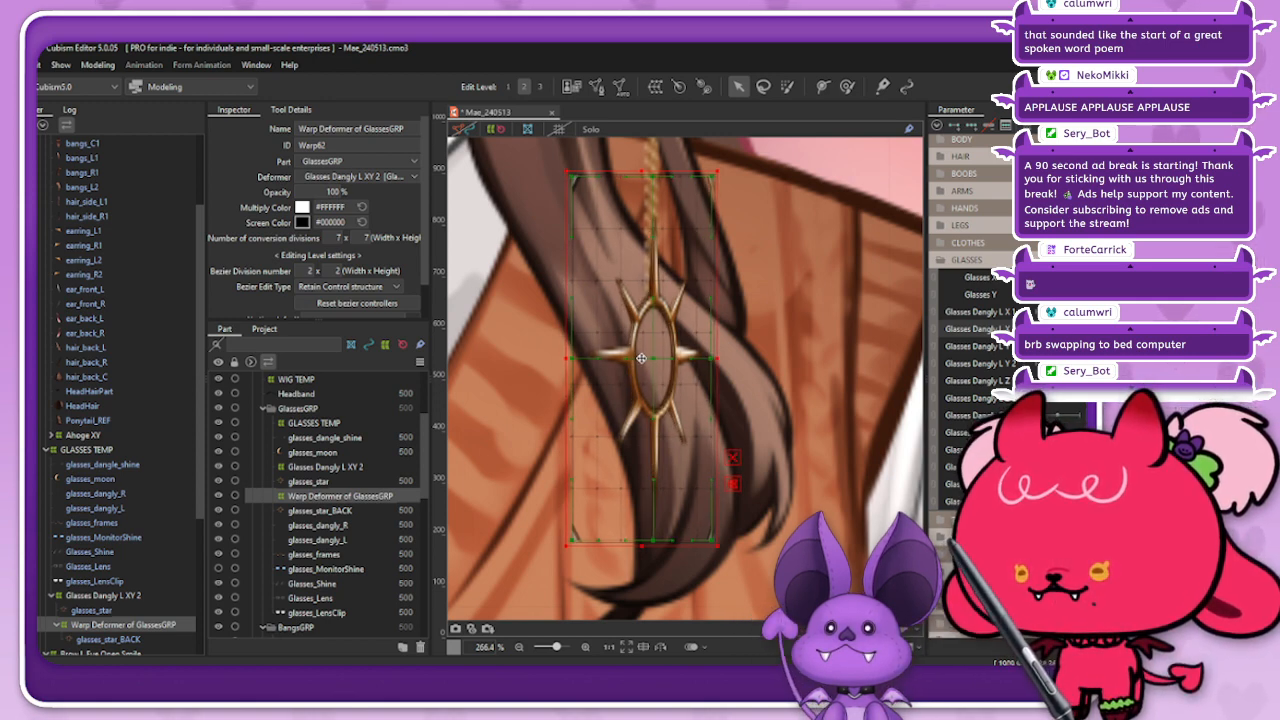
pyautogui.scroll(-2, 672, 368)
pyautogui.scroll(2, 645, 296)
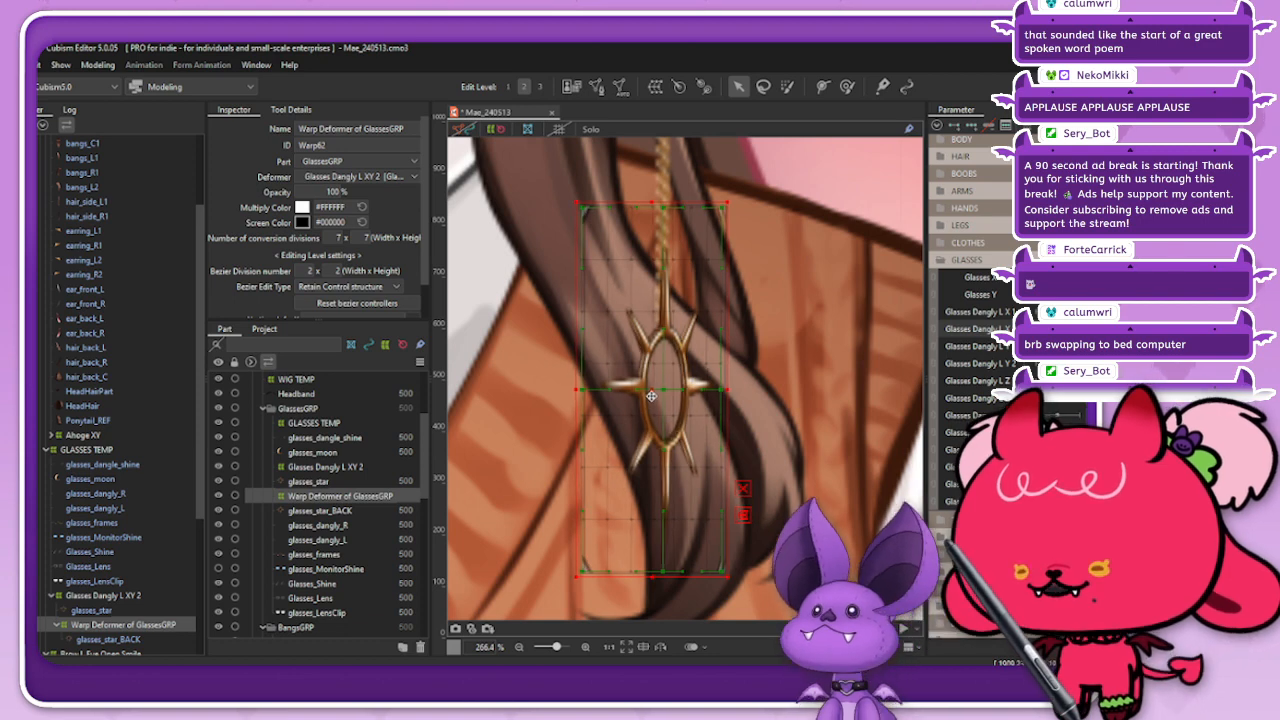
pyautogui.scroll(3, 651, 396)
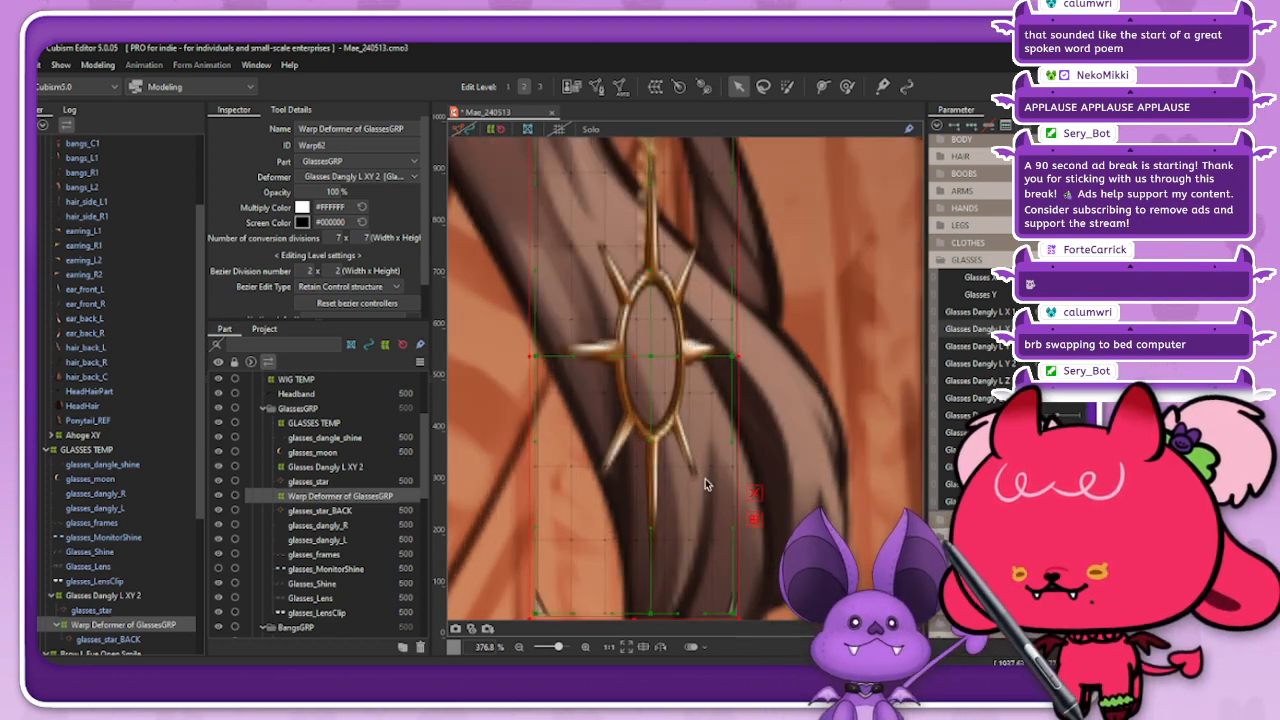
pyautogui.scroll(-3, 700, 472)
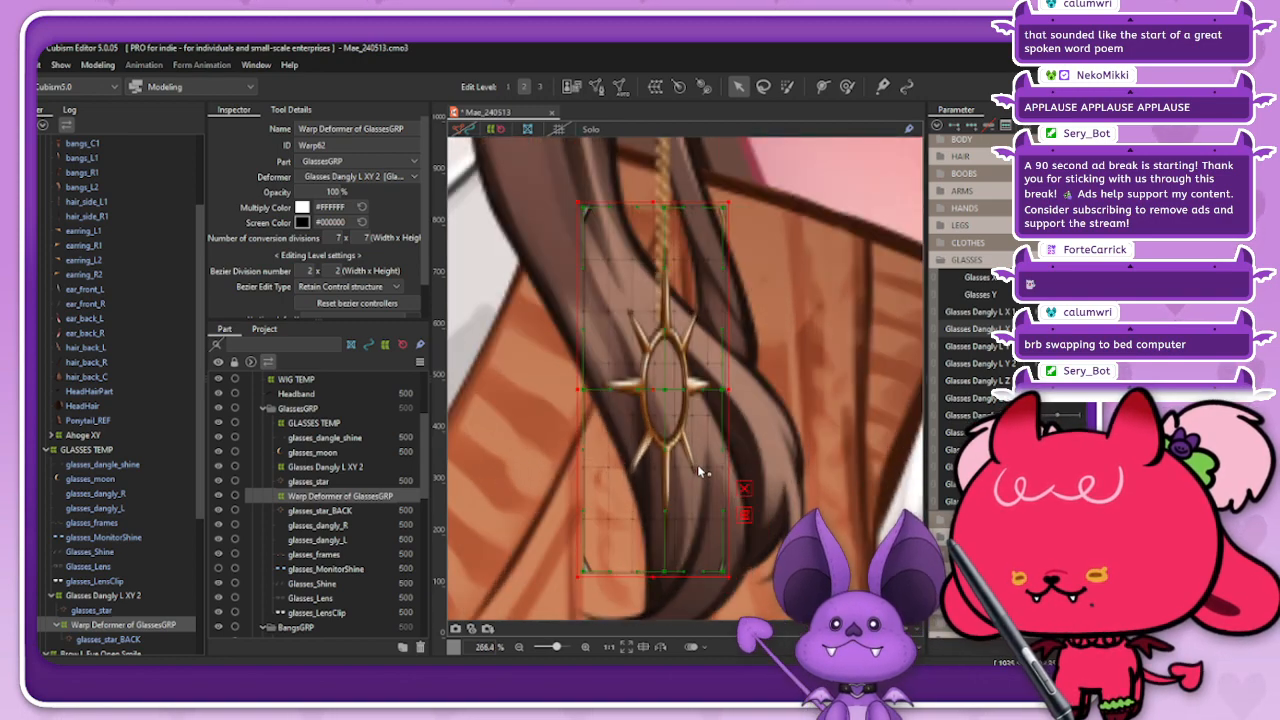
pyautogui.click(556, 186)
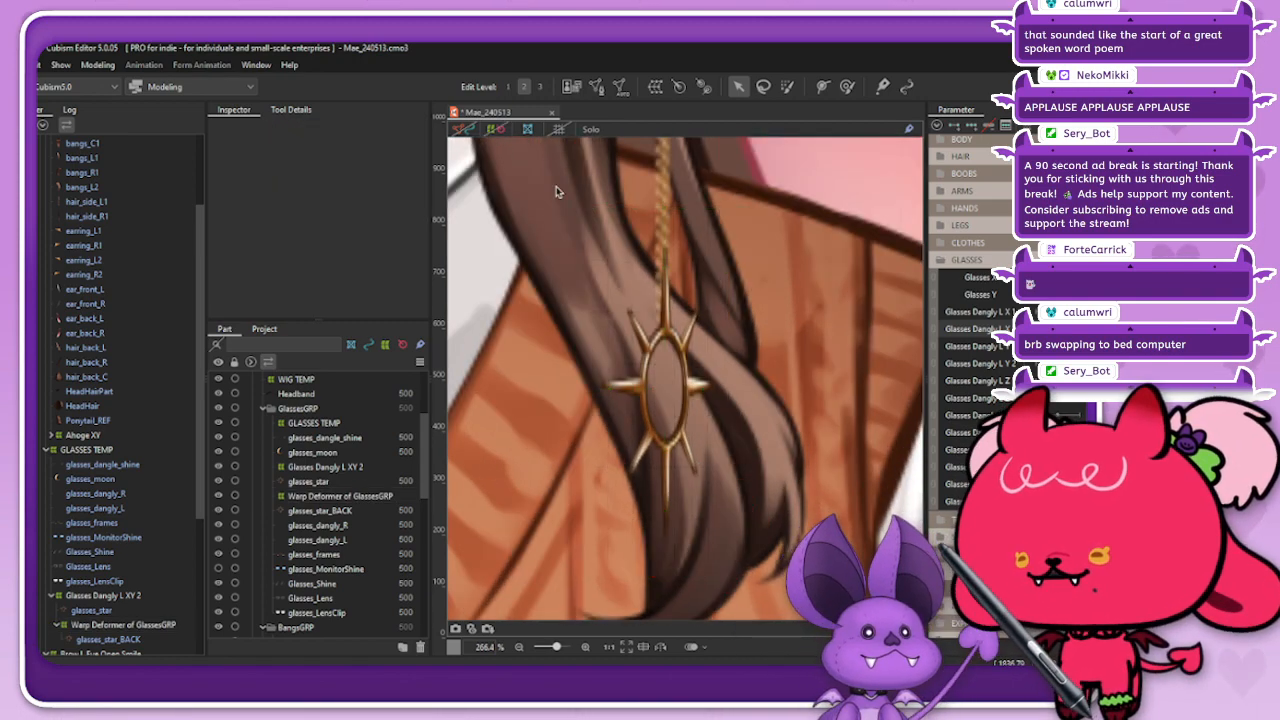
pyautogui.scroll(-4, 716, 350)
pyautogui.scroll(4, 731, 381)
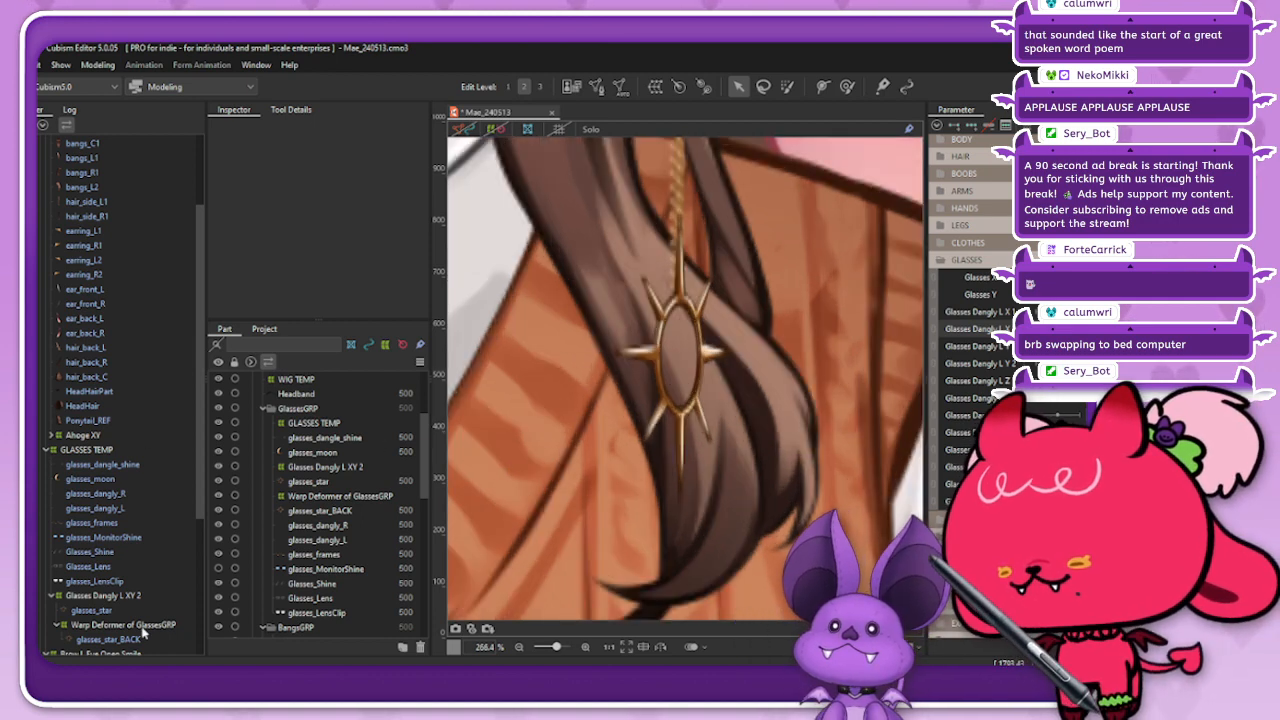
# Step: Return the charm to its front-facing pose and delete the extra warp deformer above glasses_star_BACK
pyautogui.click(142, 627)
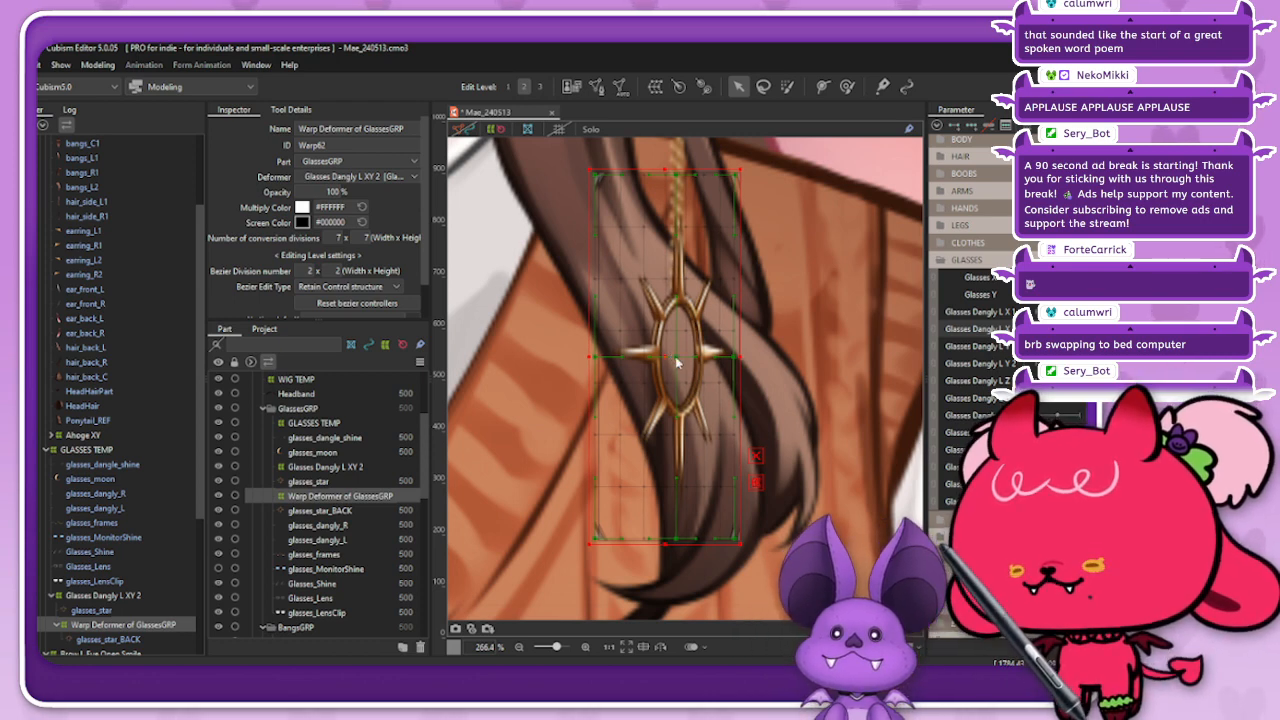
pyautogui.click(1062, 381)
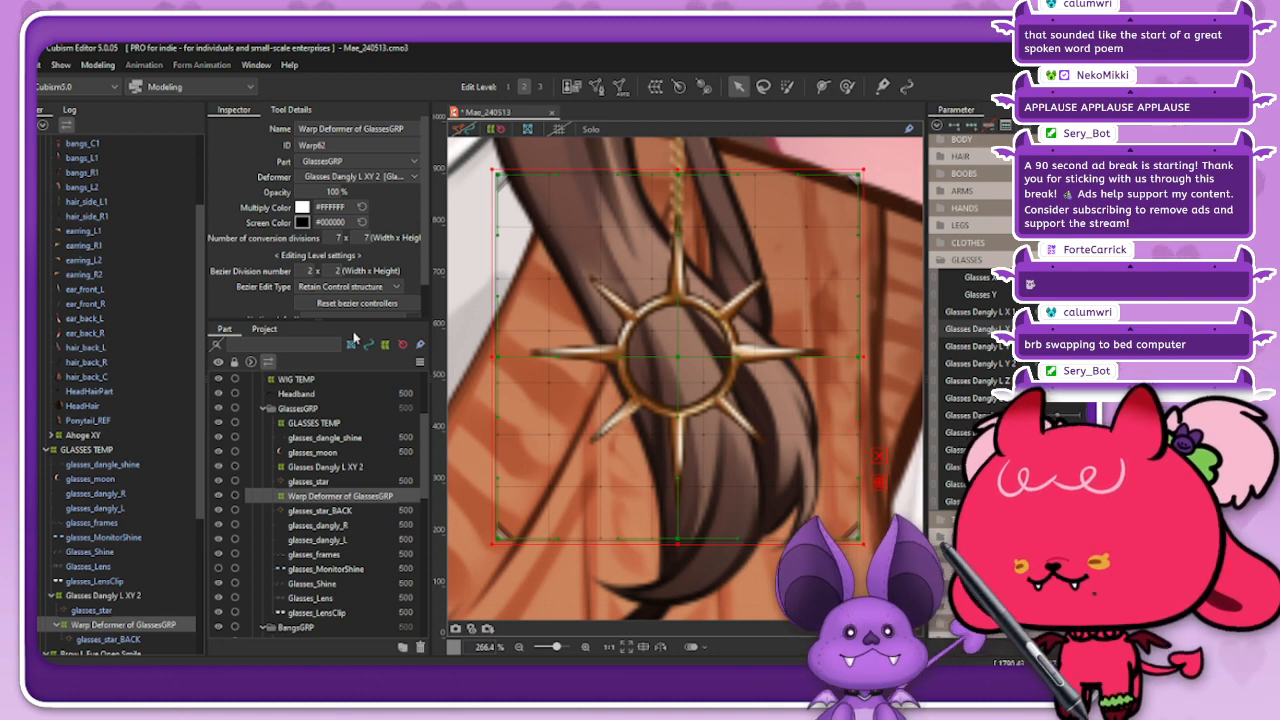
pyautogui.click(143, 640)
pyautogui.click(163, 624)
pyautogui.press('Delete')
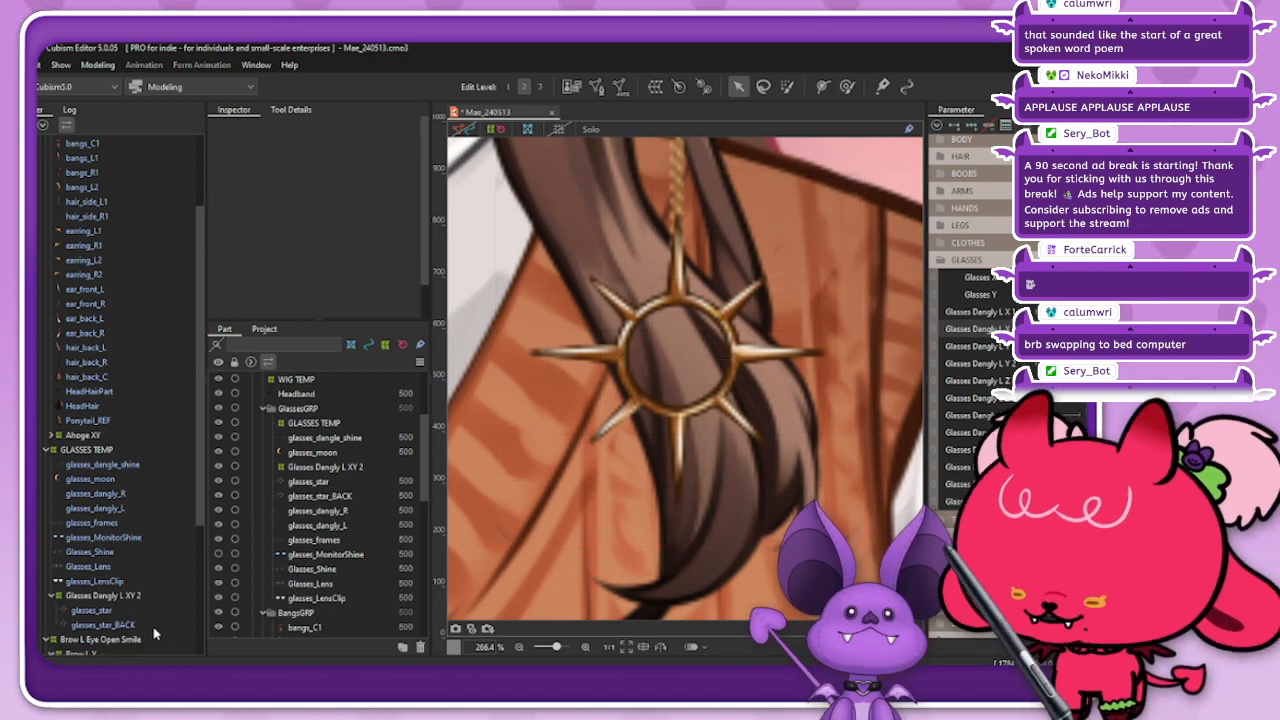
# Step: Show the glasses_star_BACK mesh with the charm turned sideways and shift the whole mesh slightly left of the front star
pyautogui.click(158, 626)
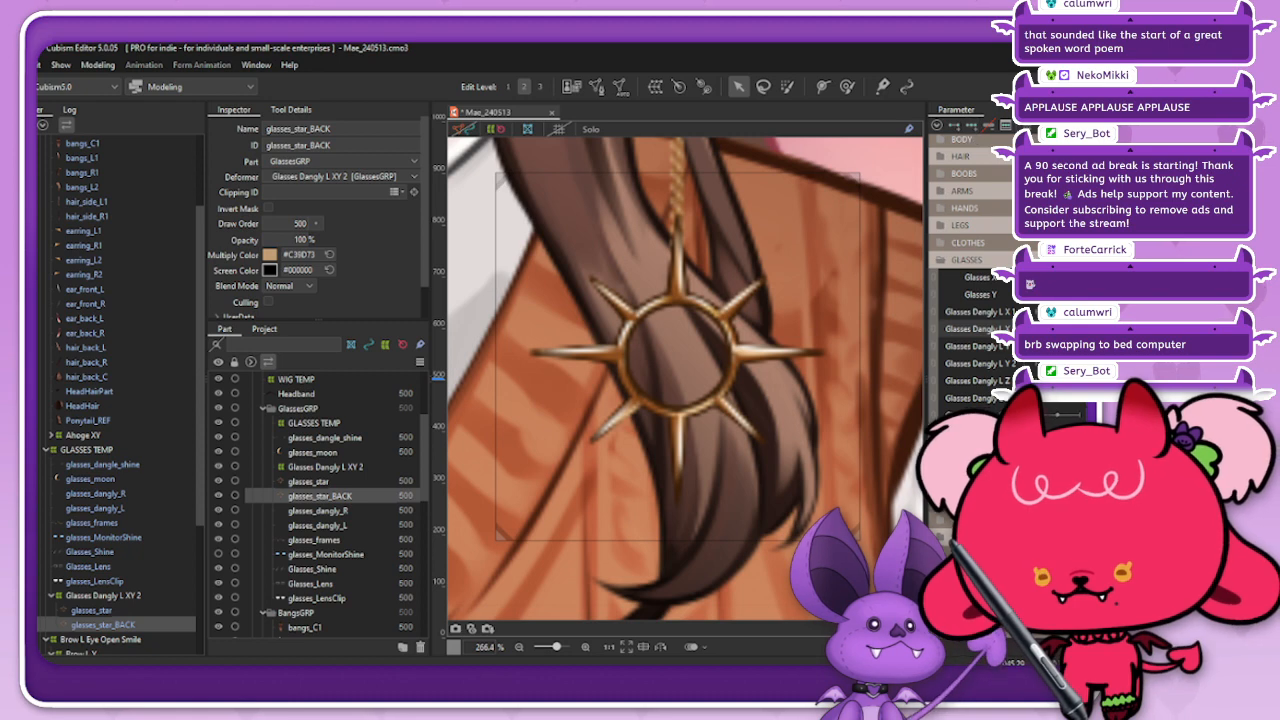
pyautogui.click(1042, 329)
pyautogui.click(471, 130)
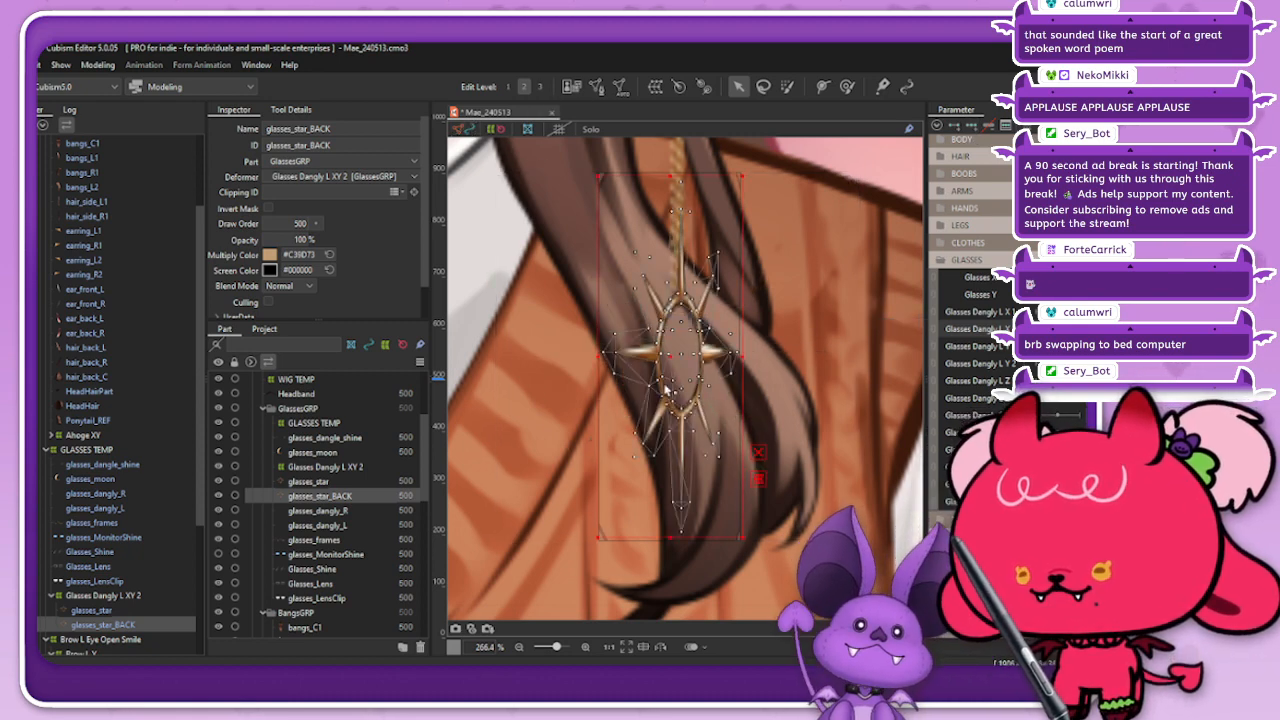
pyautogui.moveTo(677, 357); pyautogui.dragTo(668, 356)
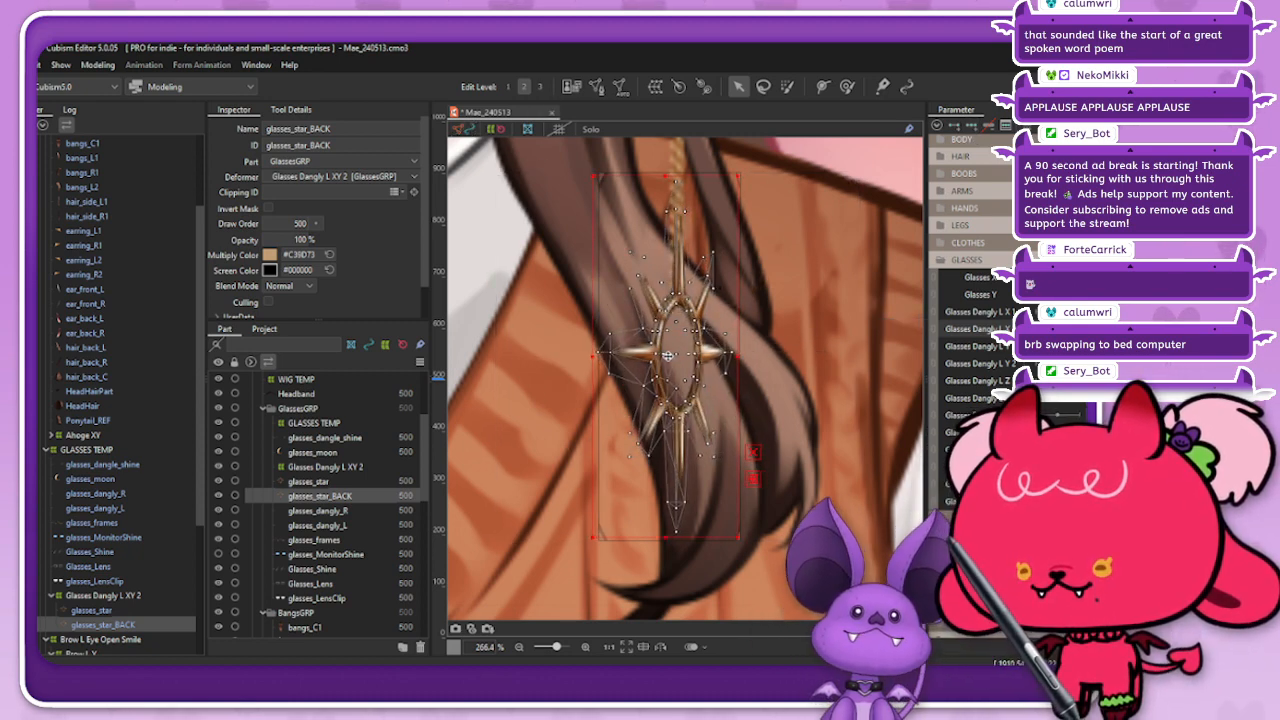
# Step: Nudge the mesh vertices at the upper spikes of glasses_star_BACK to line them up with the front star
pyautogui.scroll(2, 668, 174)
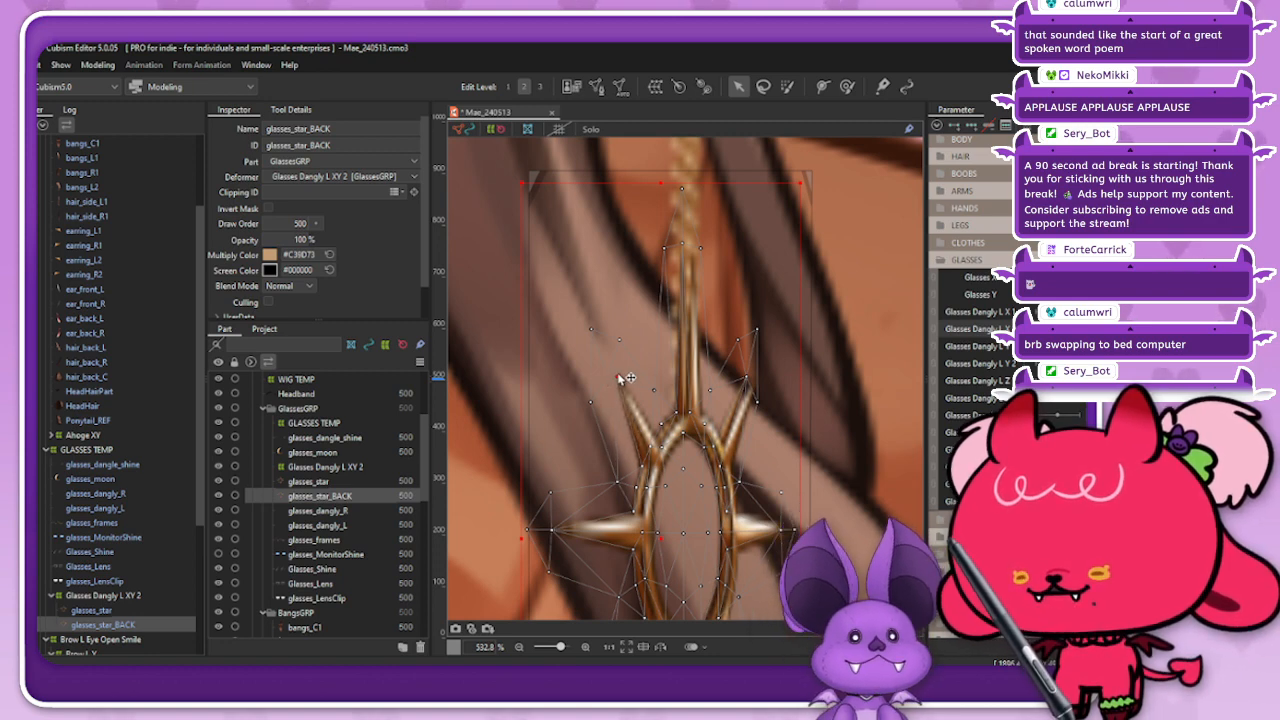
pyautogui.keyDown('shift'); pyautogui.click(683, 245); pyautogui.keyUp('shift')
pyautogui.moveTo(747, 379); pyautogui.dragTo(756, 381)
pyautogui.click(695, 245)
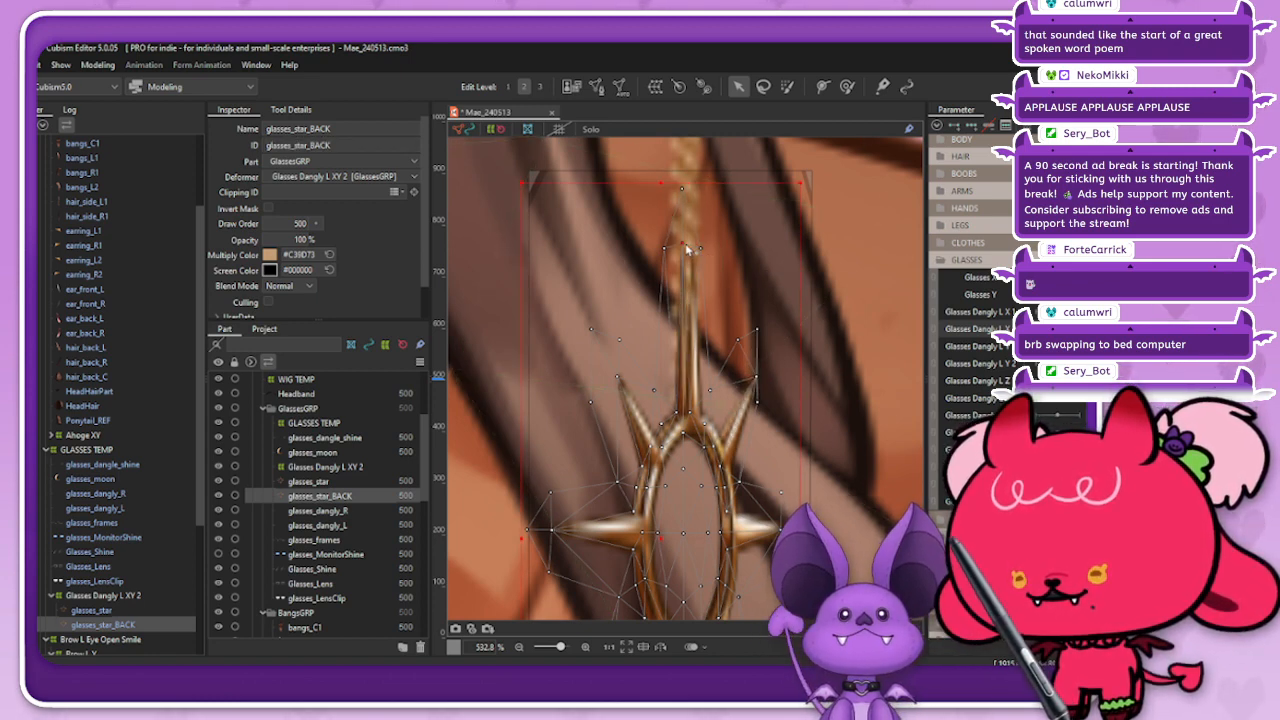
pyautogui.scroll(-1, 699, 251)
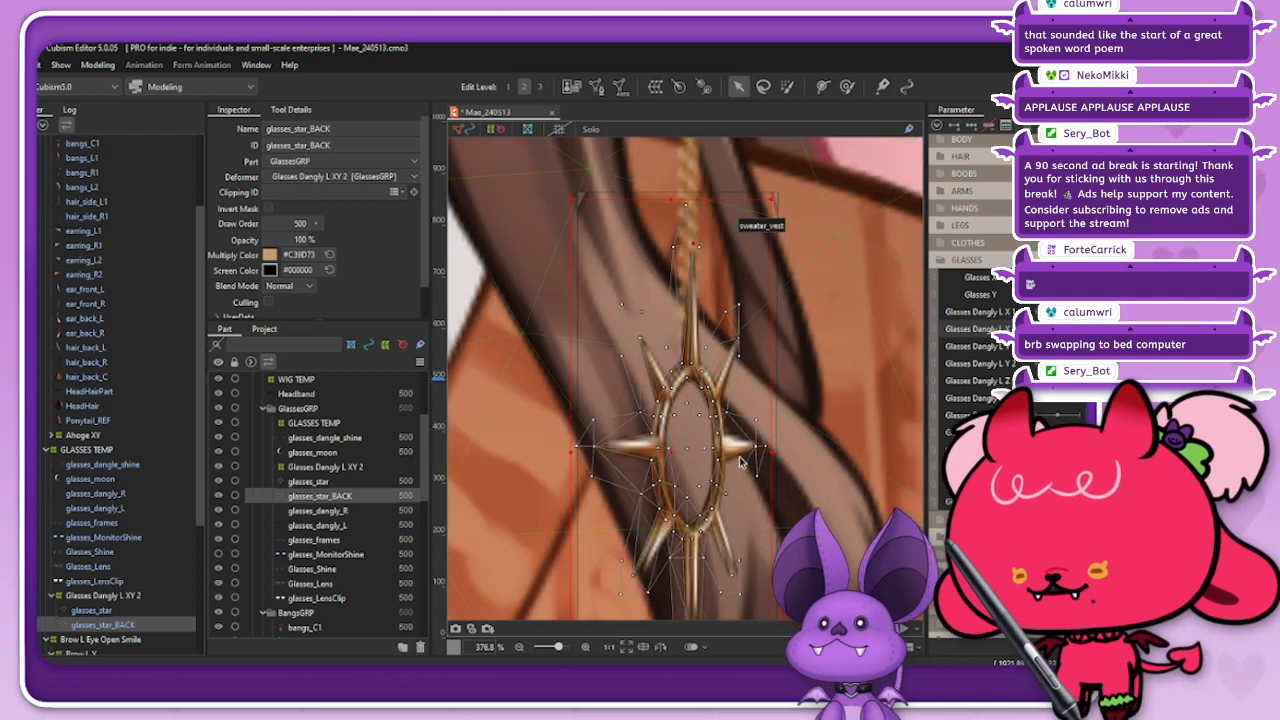
pyautogui.scroll(1, 745, 453)
pyautogui.scroll(-2, 771, 449)
pyautogui.scroll(2, 728, 569)
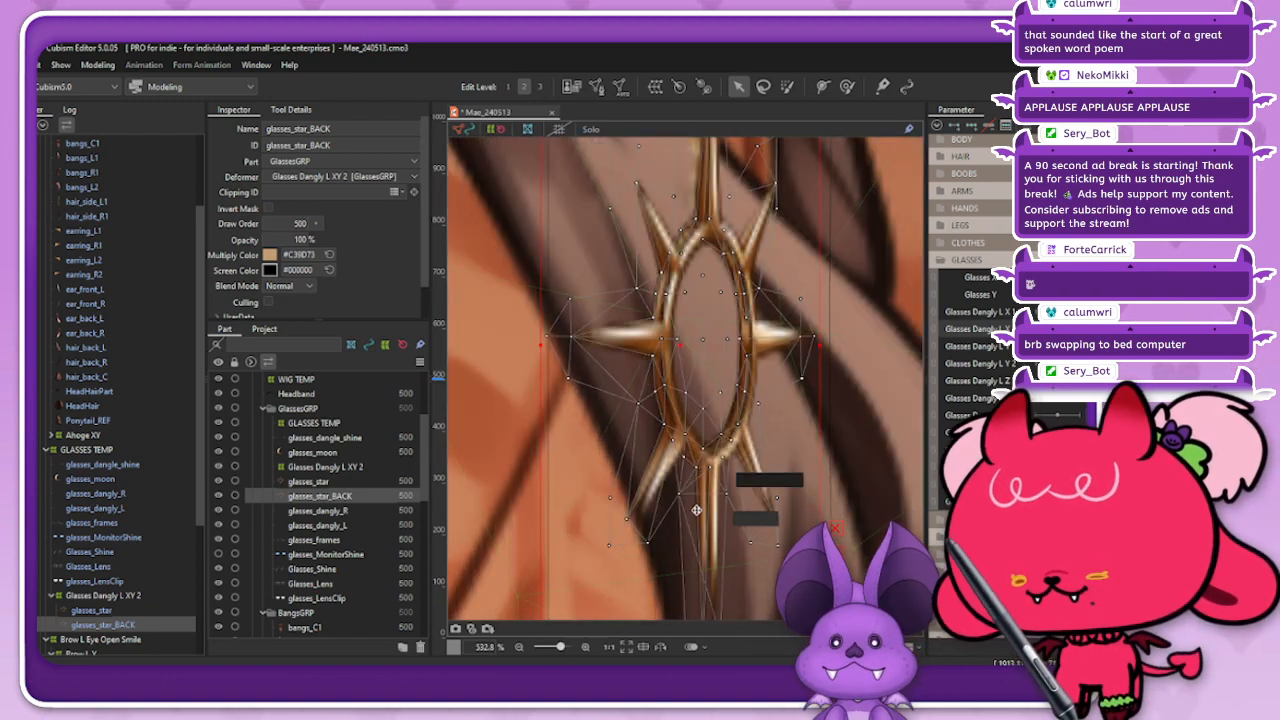
# Step: Open the glasses_star_BACK mesh for editing and remove the edges that cut across its lower spike
pyautogui.scroll(-3, 704, 537)
pyautogui.scroll(3, 705, 576)
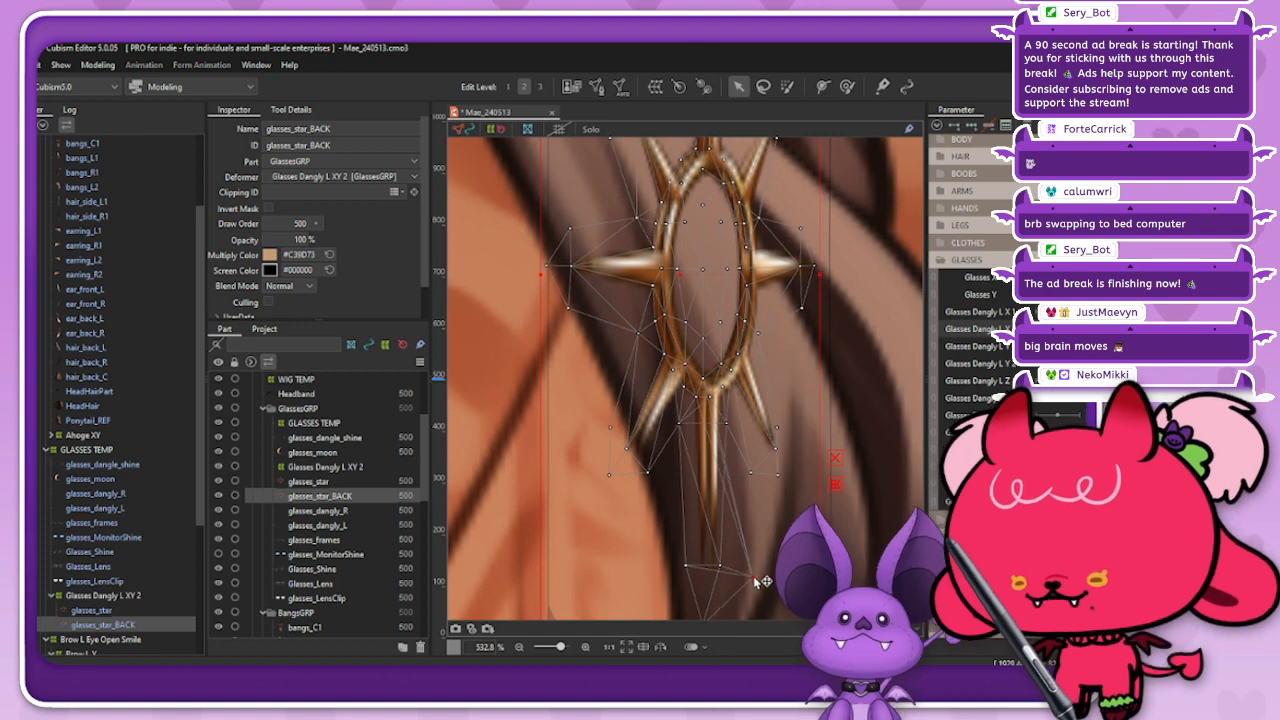
pyautogui.click(596, 86)
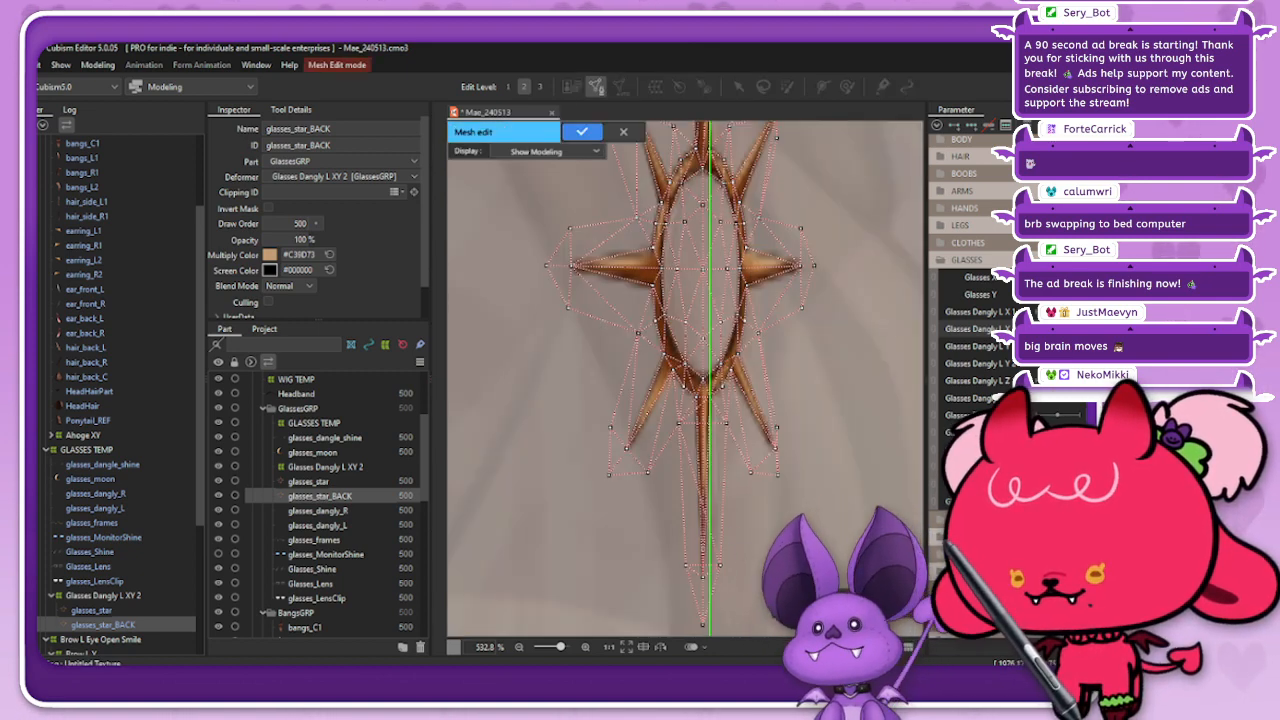
pyautogui.scroll(-2, 798, 318)
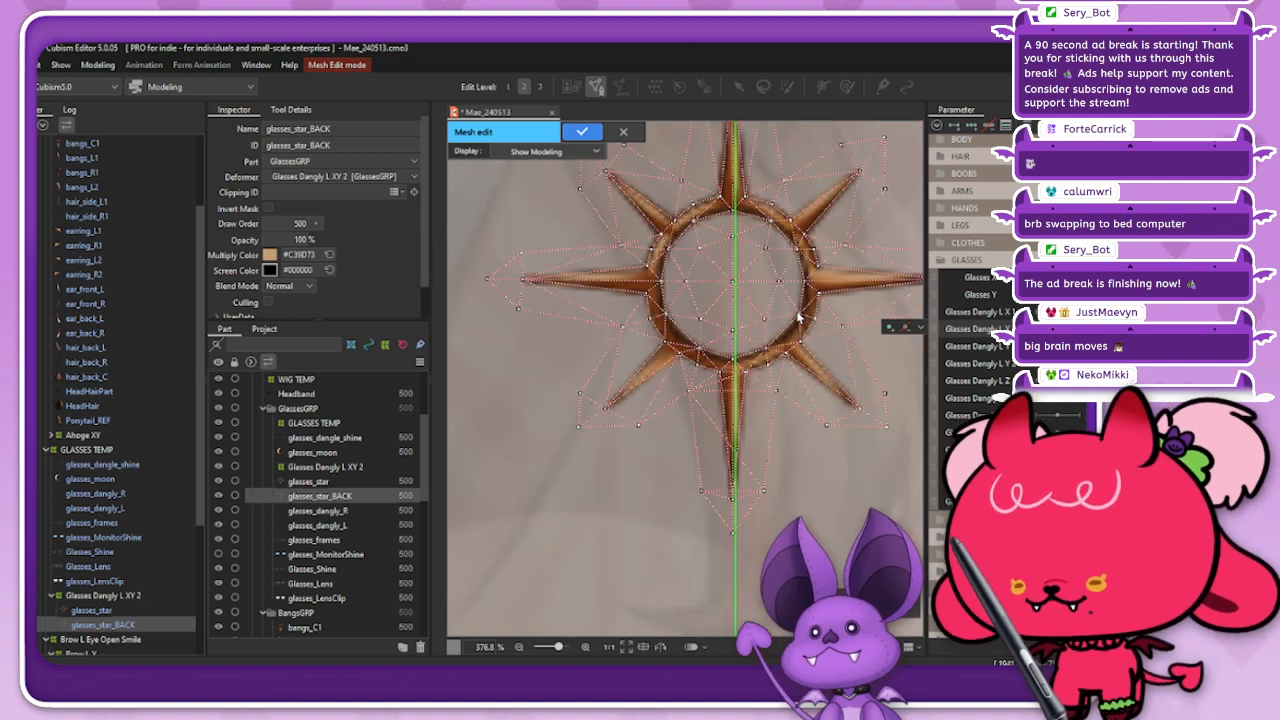
pyautogui.click(303, 112)
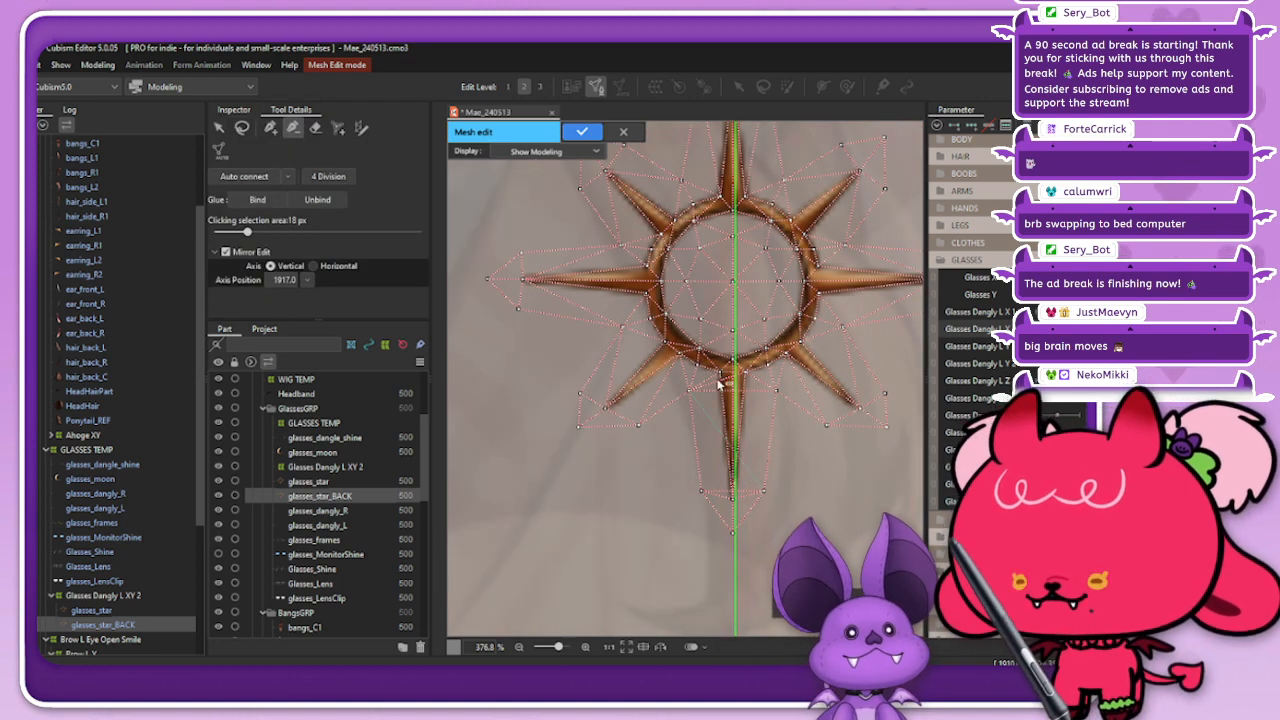
pyautogui.scroll(4, 728, 380)
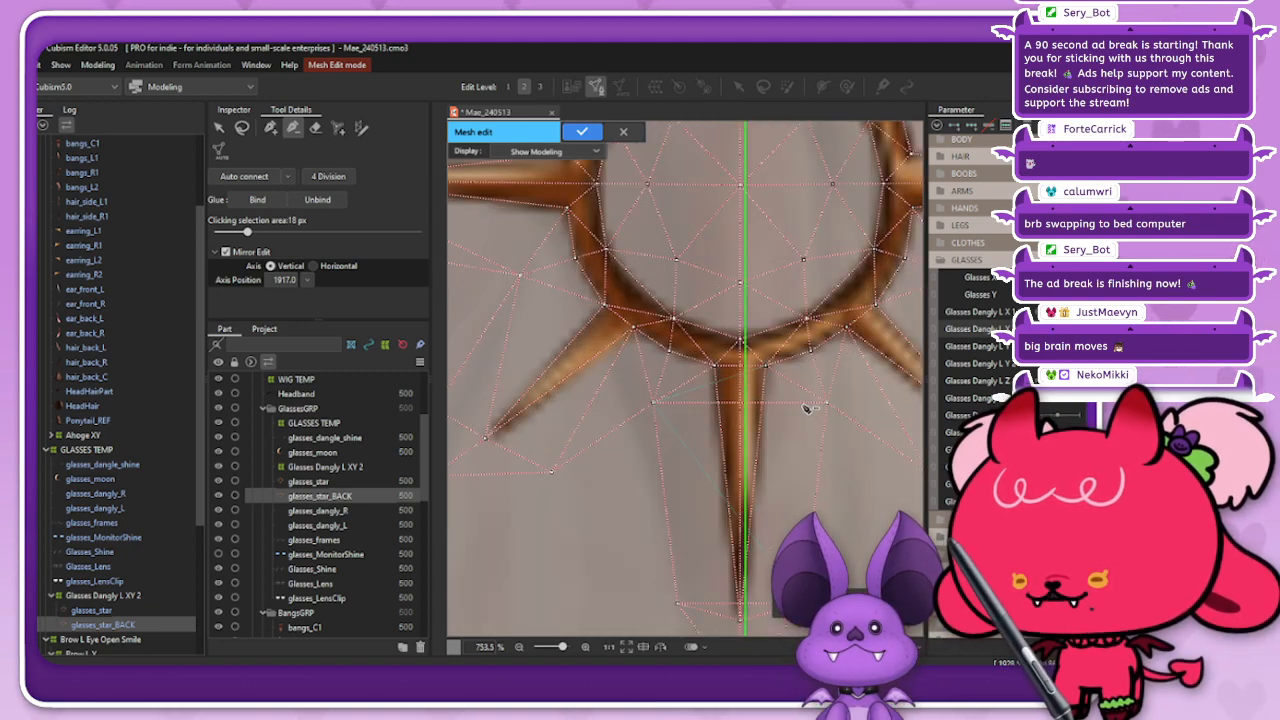
pyautogui.scroll(-2, 755, 346)
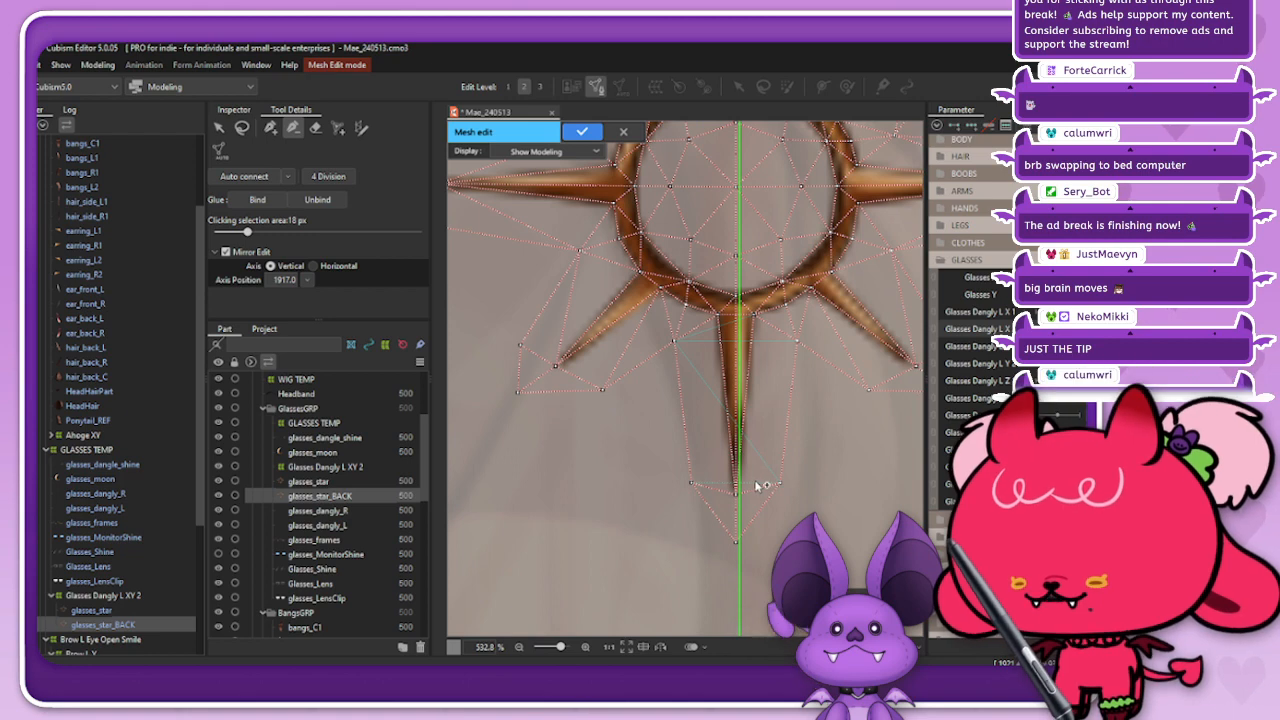
pyautogui.scroll(-2, 760, 520)
pyautogui.scroll(1, 766, 390)
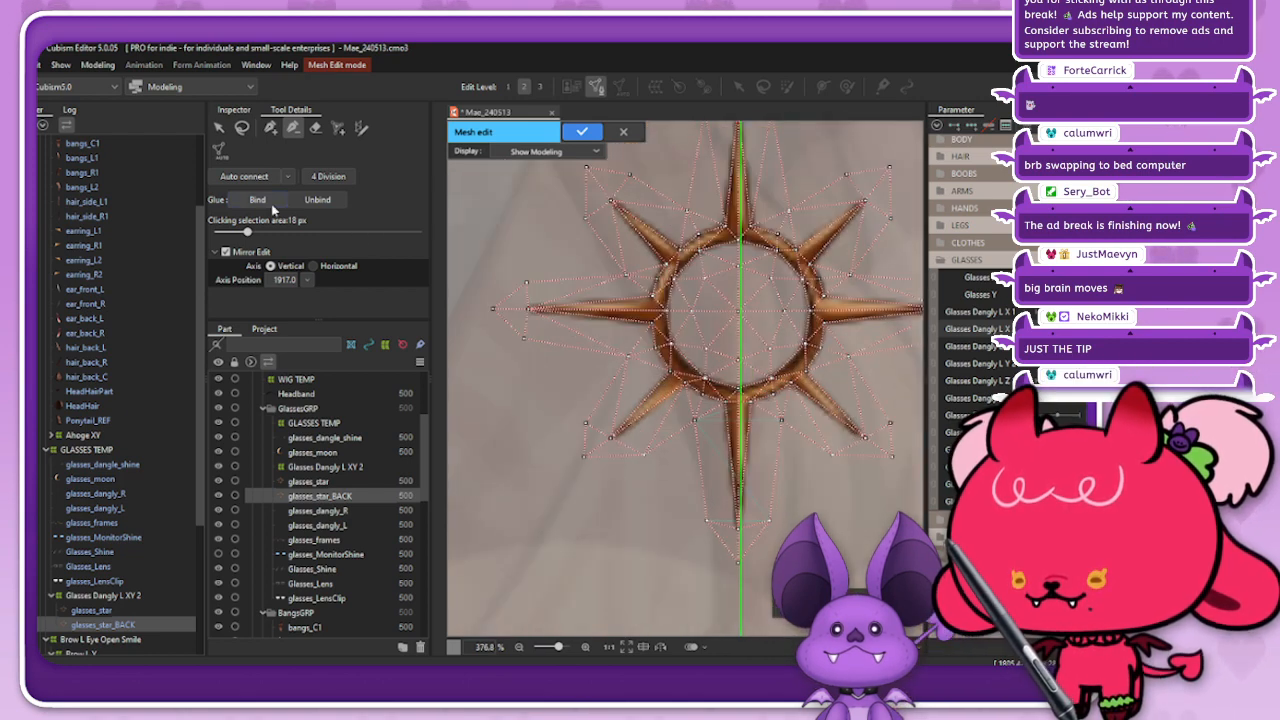
# Step: Connect new mesh edges between the tip and side vertices of the lower spike on glasses_star_BACK and apply the mesh
pyautogui.click(270, 127)
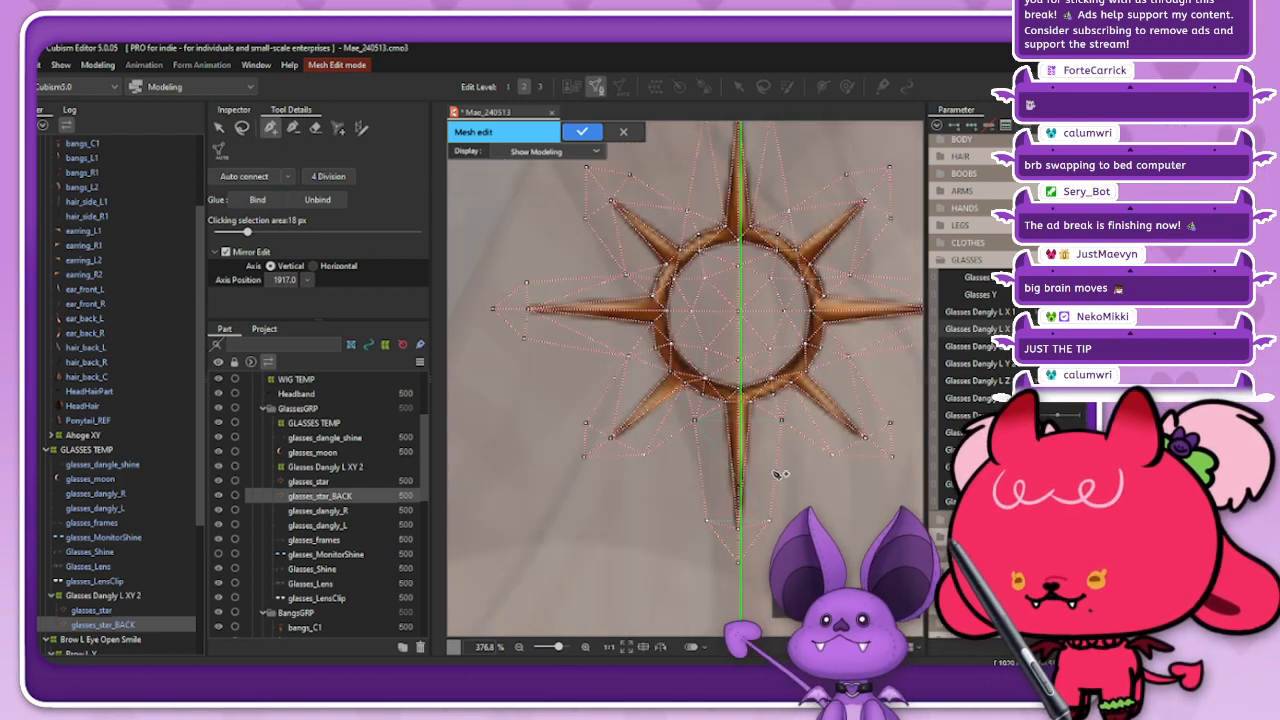
pyautogui.click(738, 534)
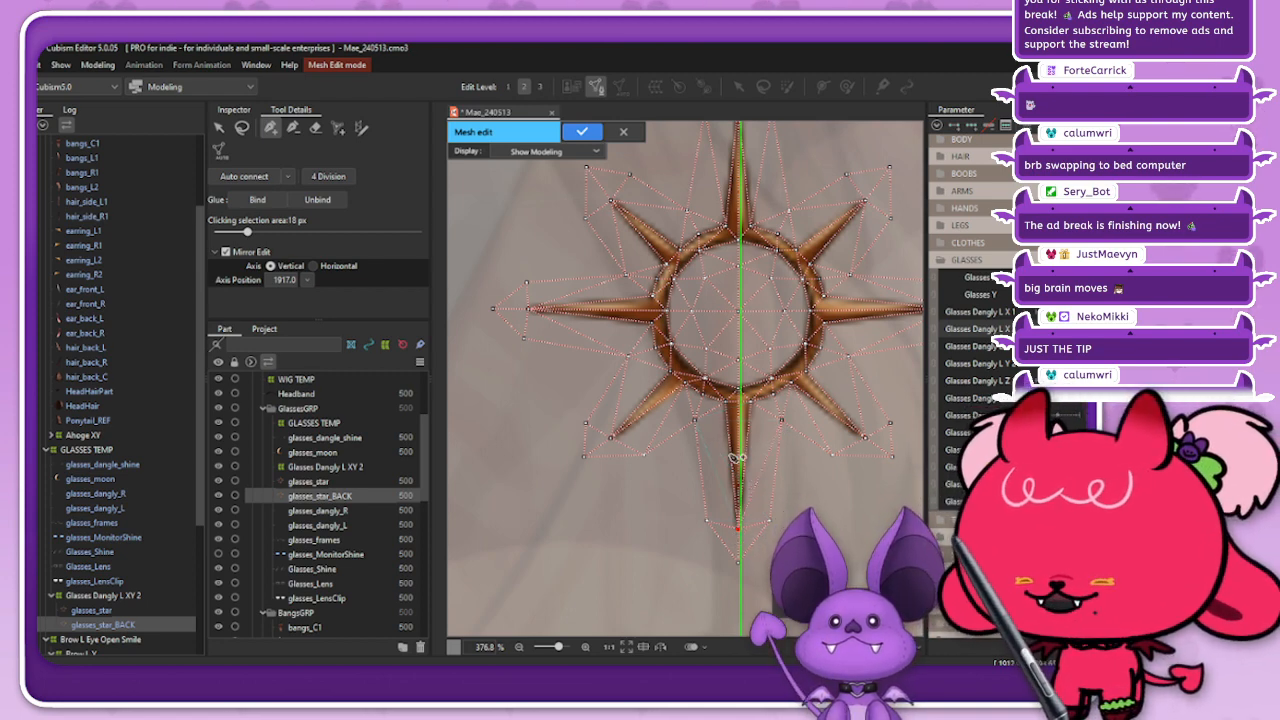
pyautogui.click(695, 423)
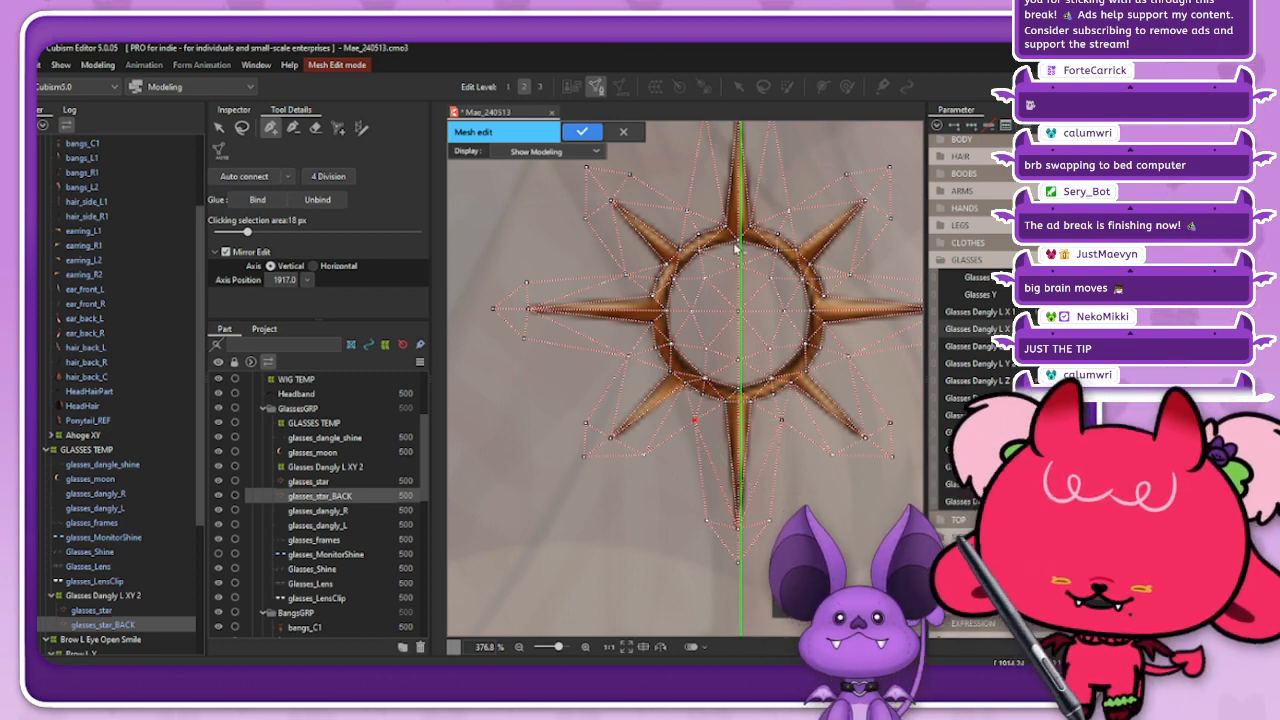
pyautogui.scroll(-3, 690, 155)
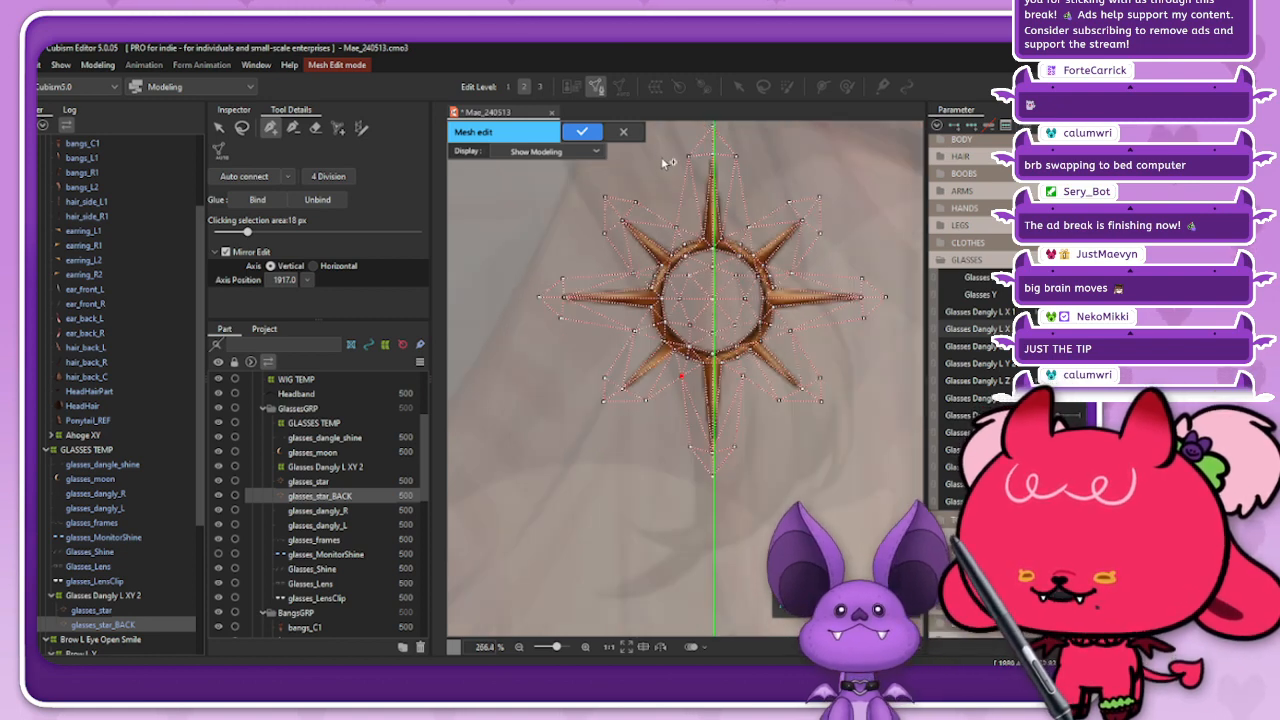
pyautogui.click(584, 131)
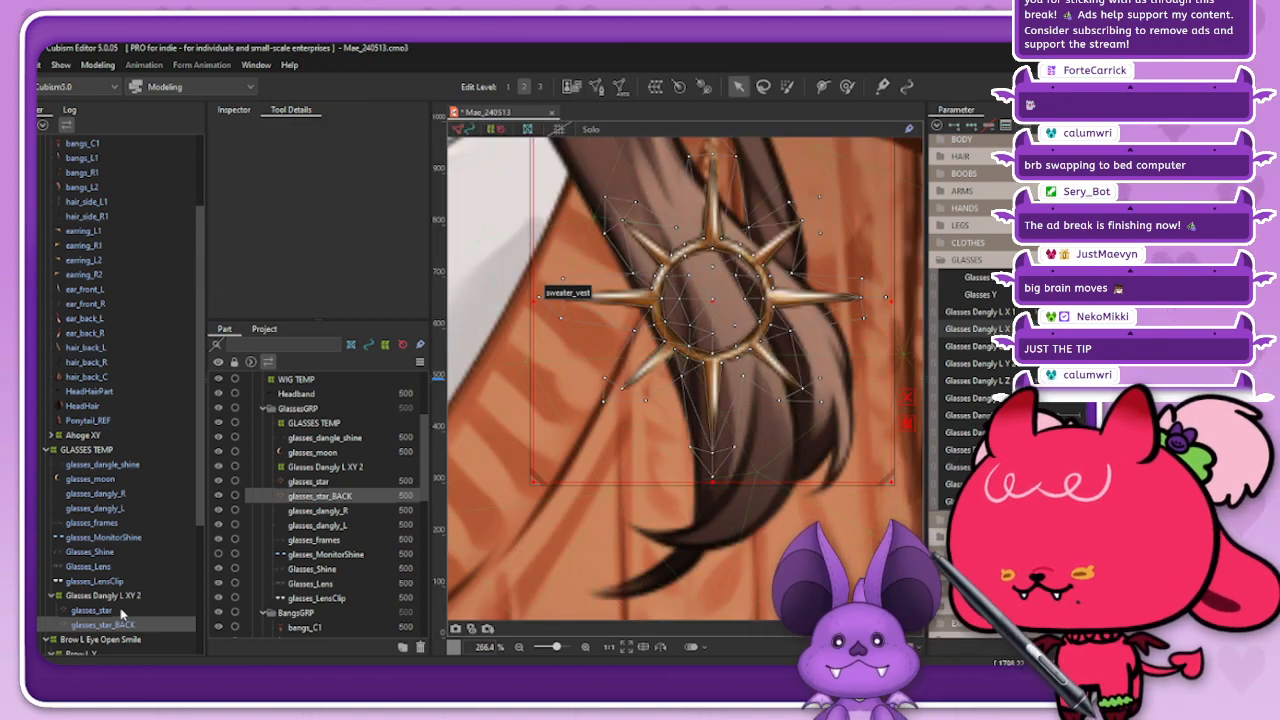
# Step: Open the glasses_star mesh for editing and remove the edges crossing its lower spike
pyautogui.click(92, 610)
pyautogui.click(597, 87)
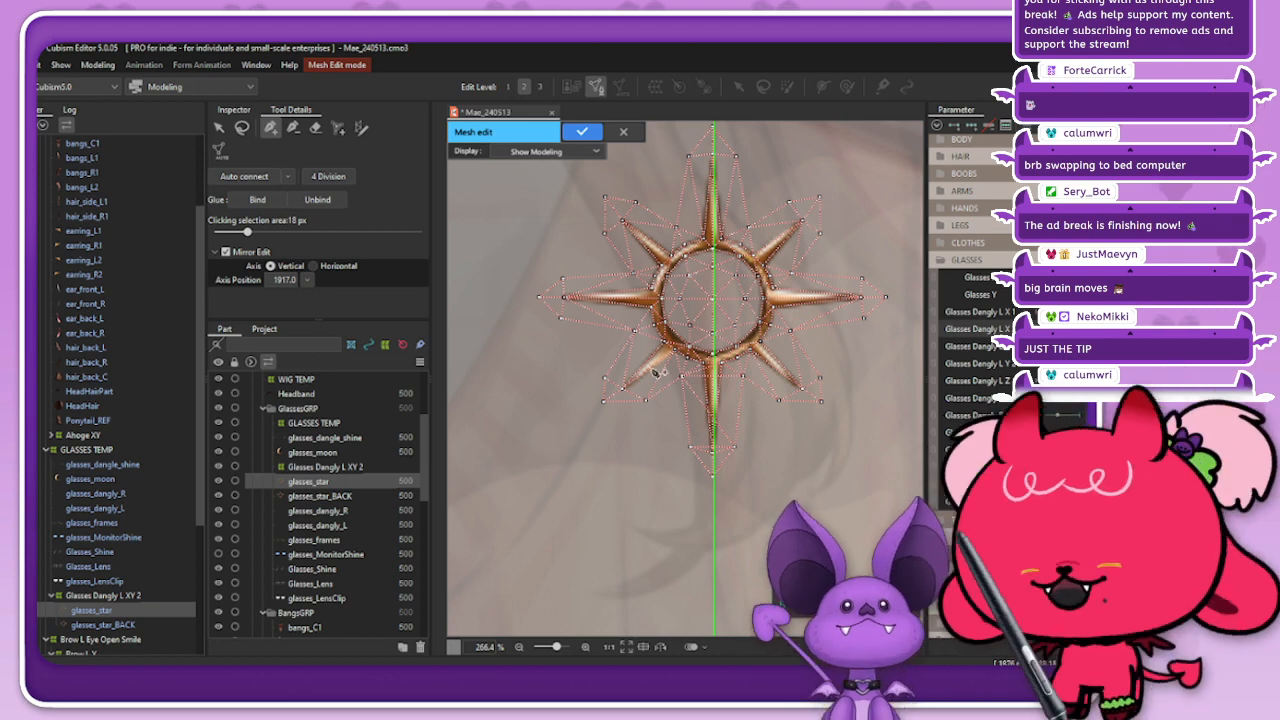
pyautogui.scroll(5, 783, 417)
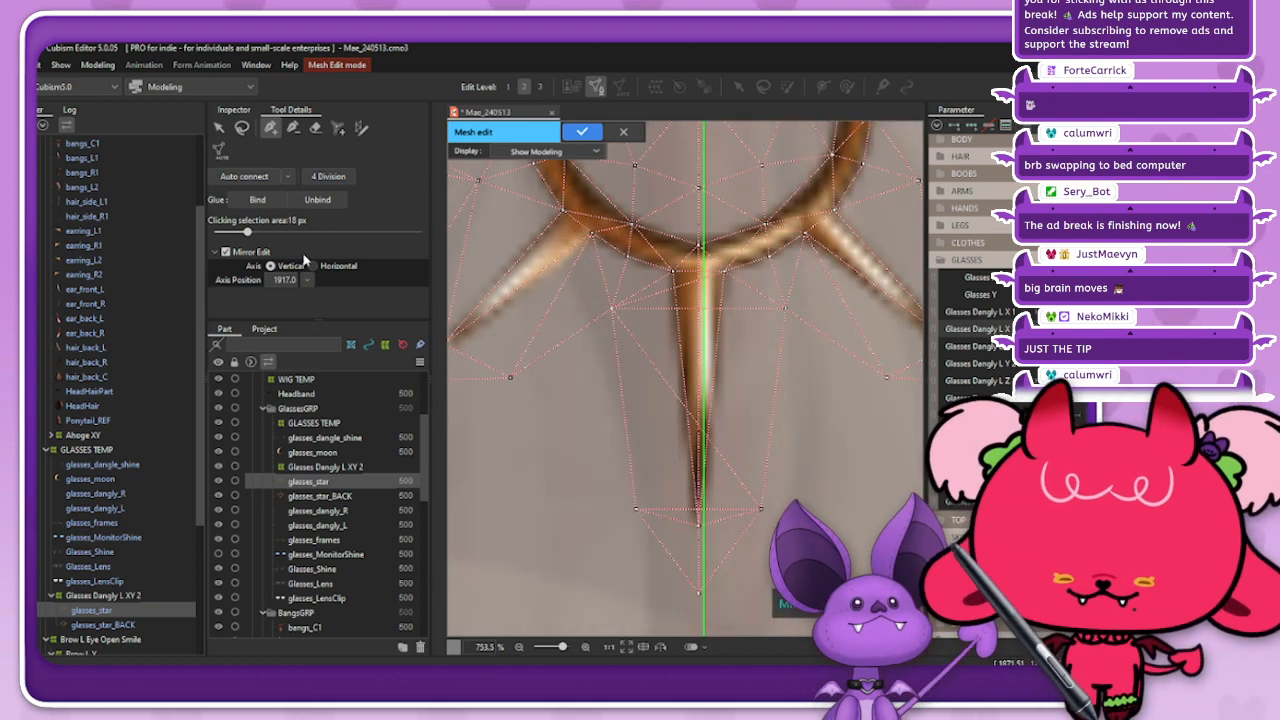
pyautogui.click(293, 129)
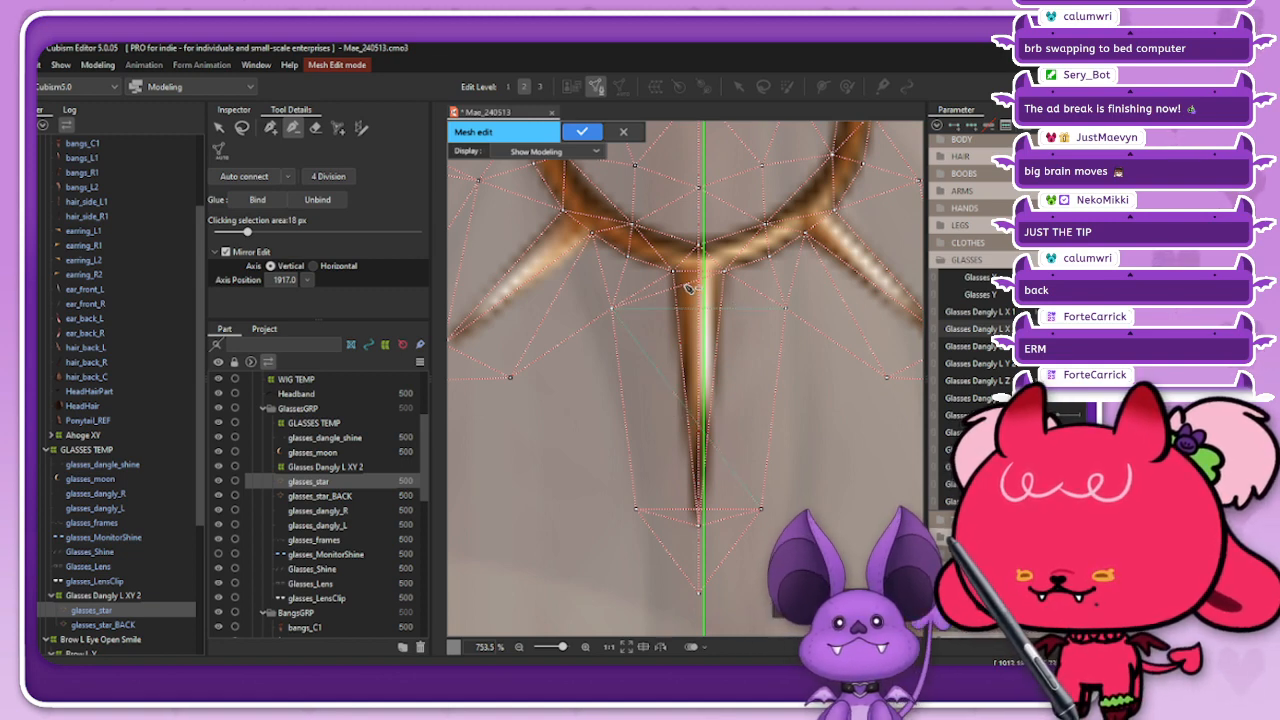
pyautogui.click(270, 128)
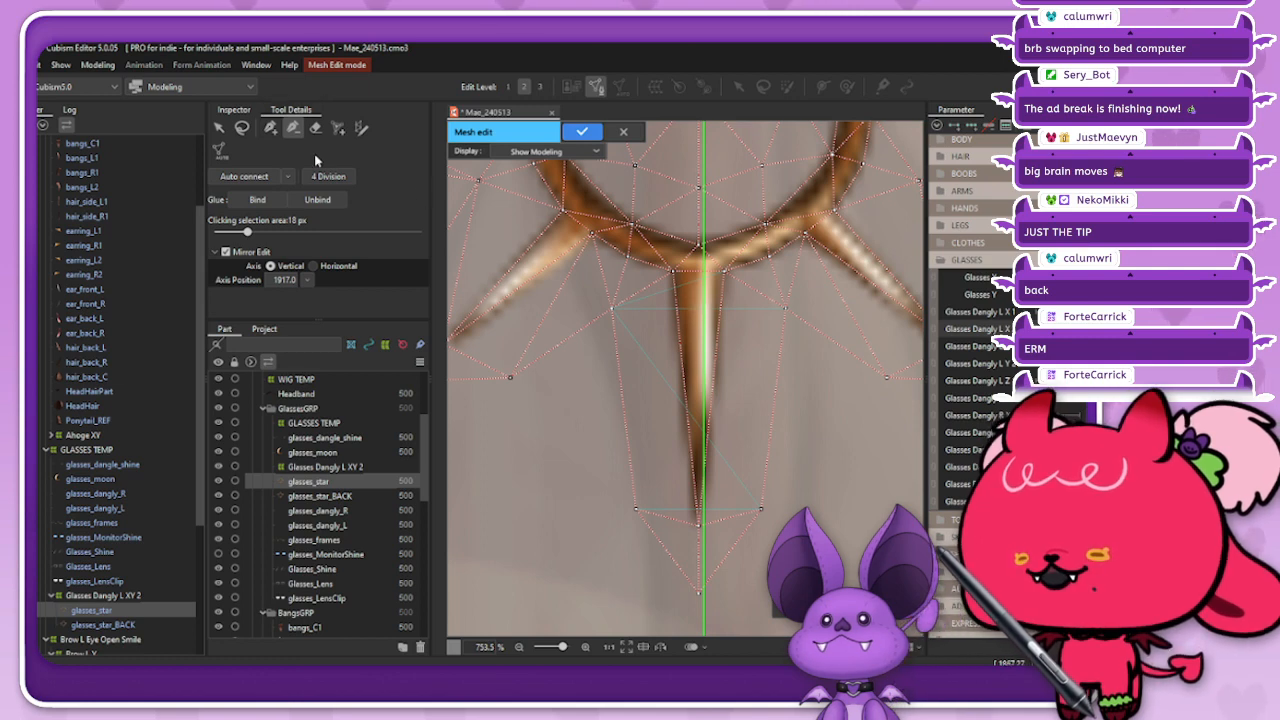
# Step: Connect the ring, tip and side vertices along the lower spike of glasses_star with new edges and apply the mesh
pyautogui.click(271, 128)
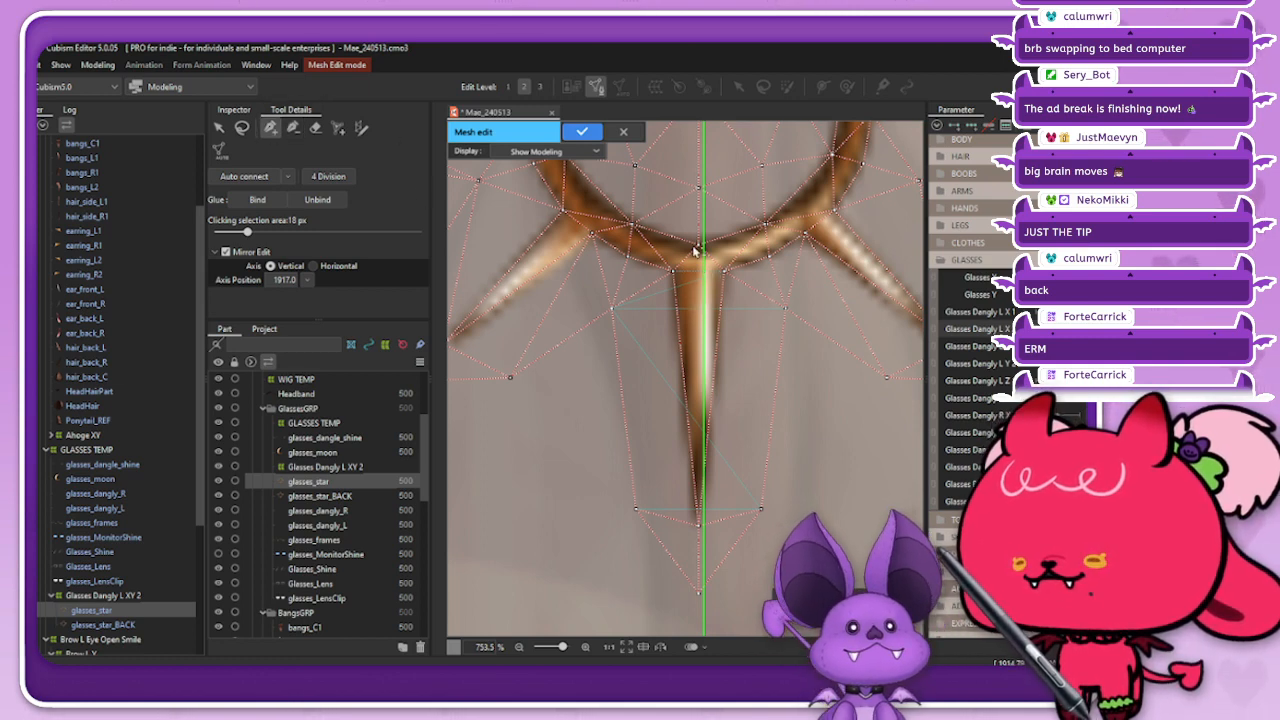
pyautogui.click(698, 246)
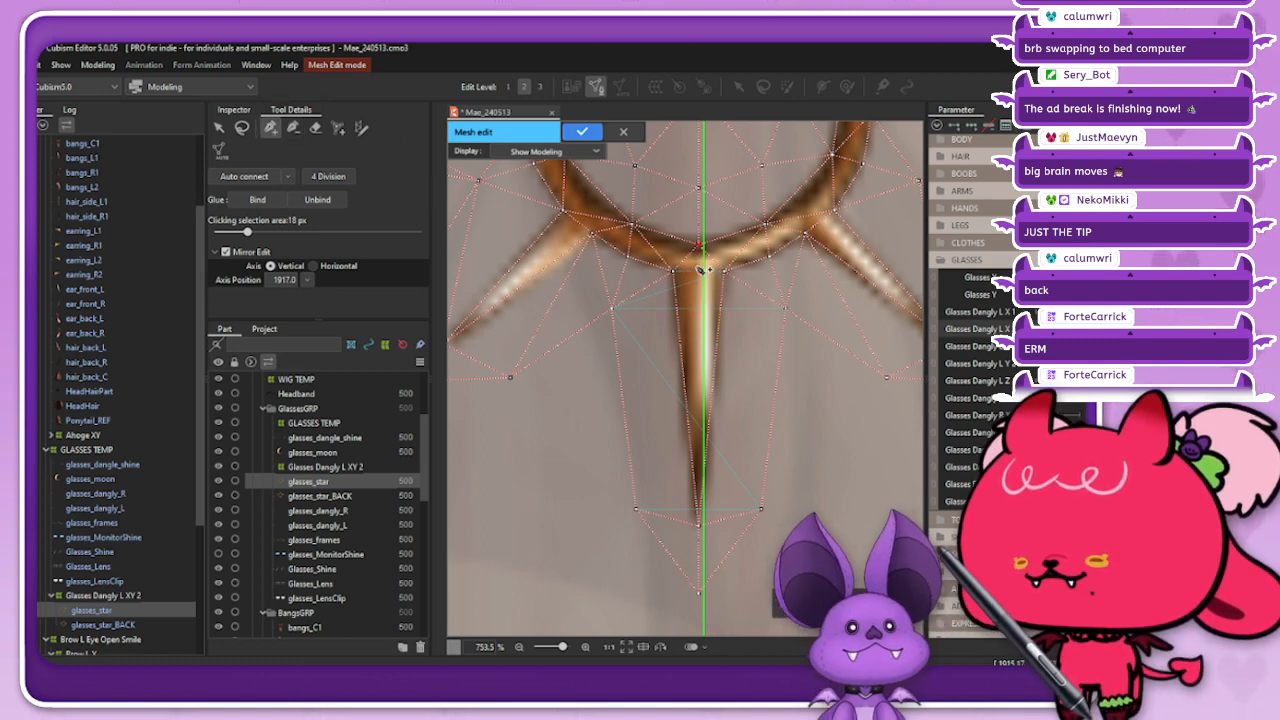
pyautogui.click(785, 308)
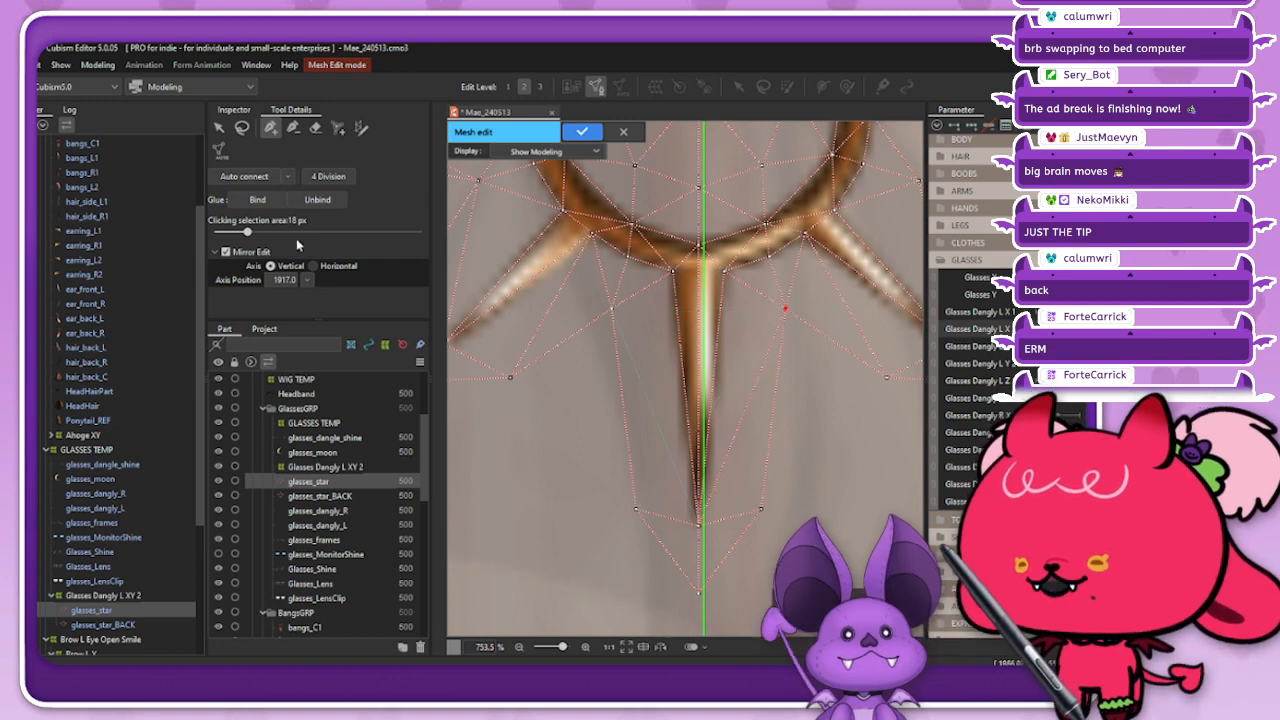
pyautogui.scroll(-3, 622, 366)
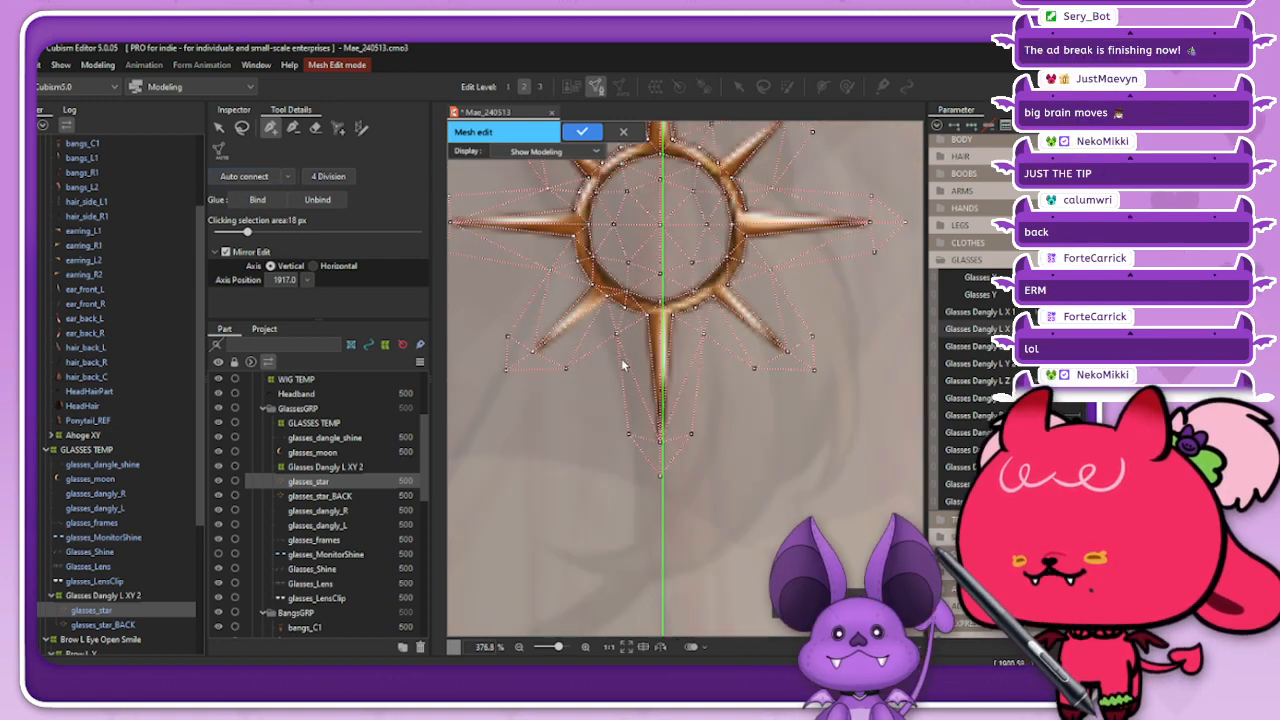
pyautogui.scroll(-1, 621, 358)
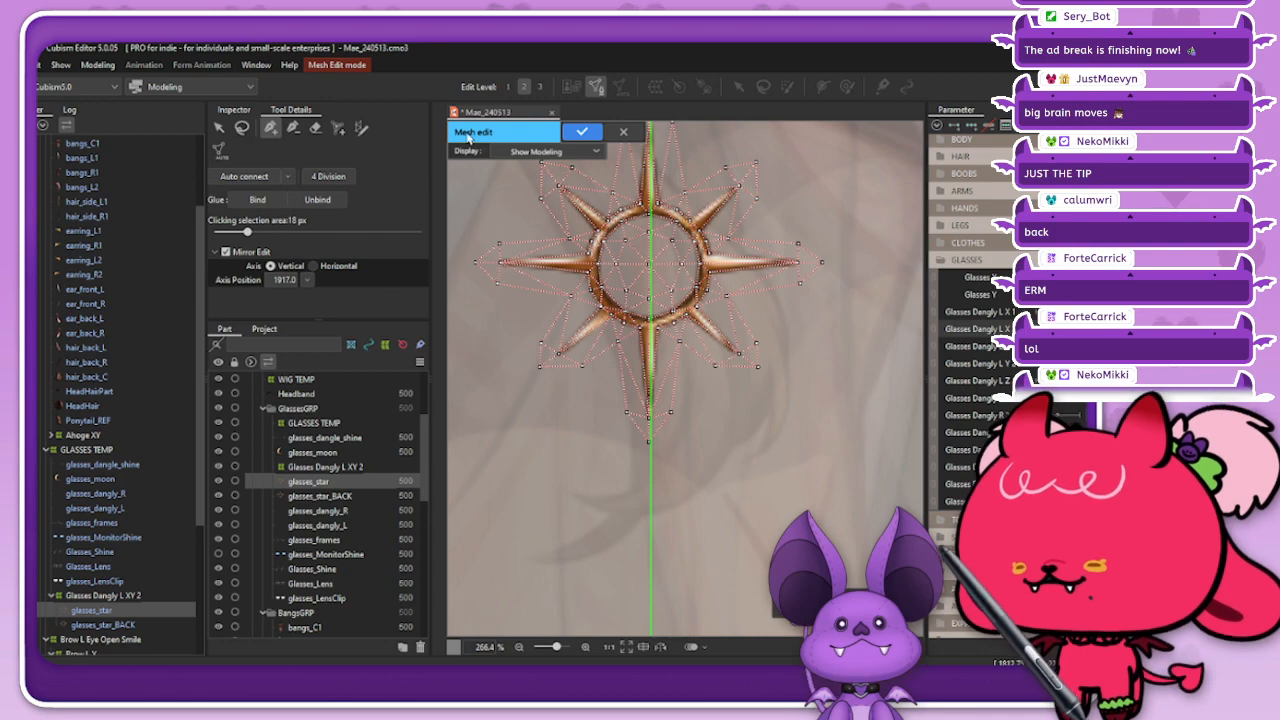
pyautogui.click(583, 133)
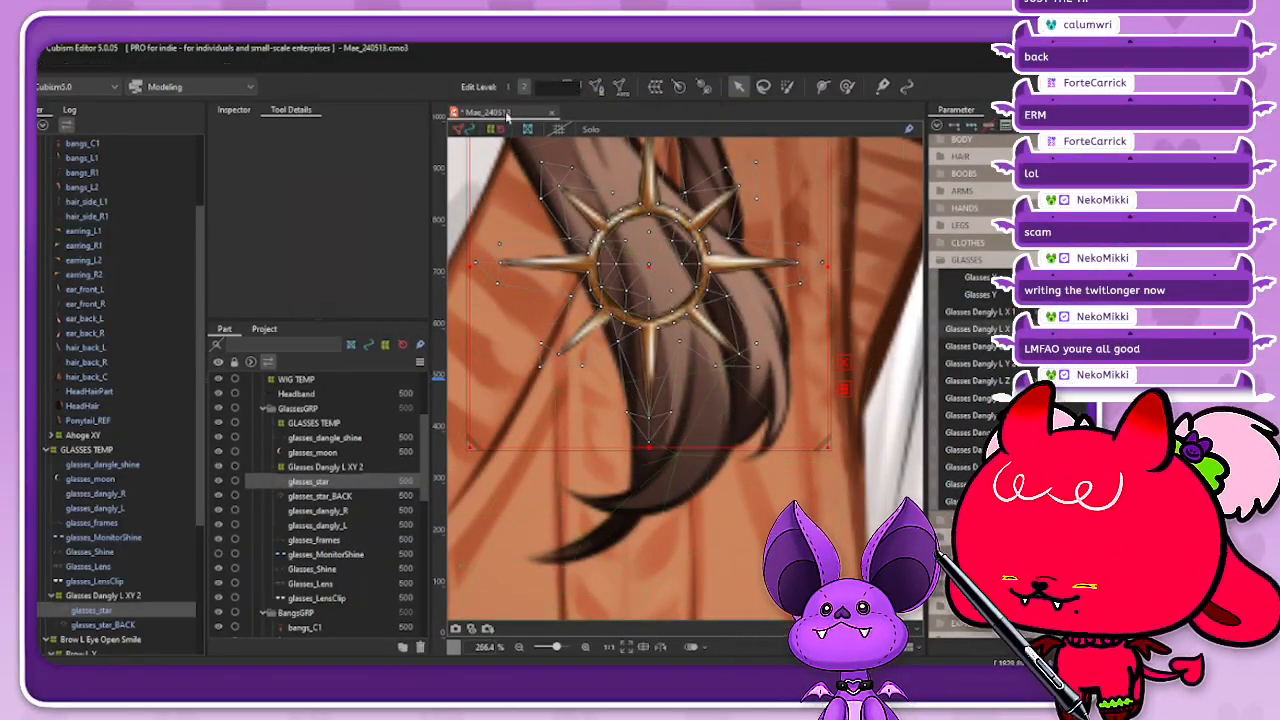
# Step: Reopen the glasses_star_BACK mesh, clean up the edges at the base of its lower spike, and apply the mesh
pyautogui.scroll(-2, 672, 571)
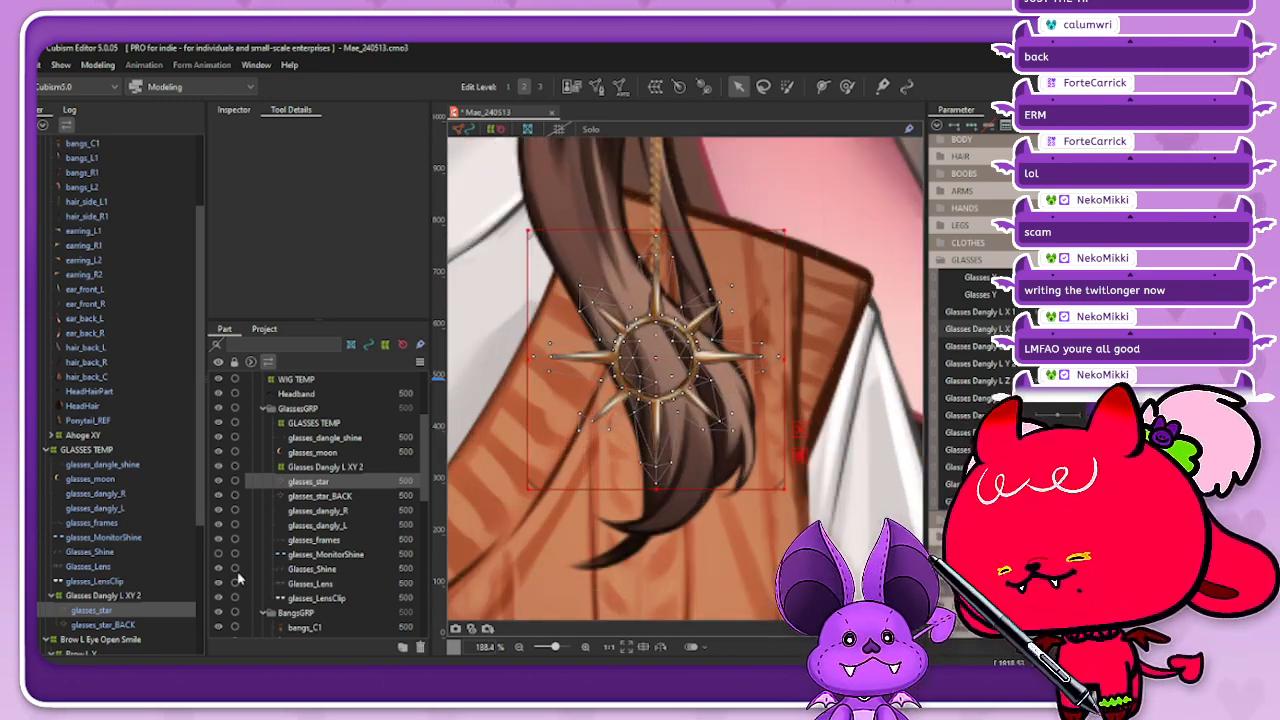
pyautogui.click(128, 626)
pyautogui.click(597, 86)
pyautogui.scroll(5, 688, 400)
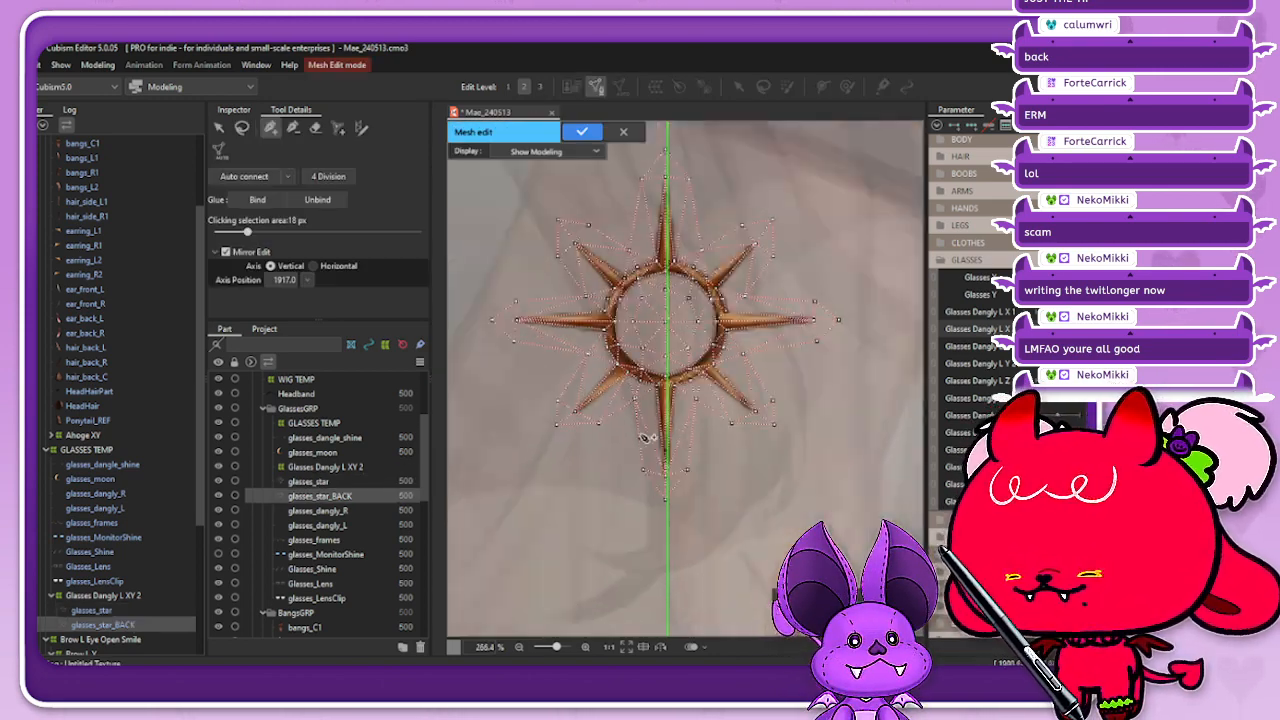
pyautogui.click(292, 128)
pyautogui.scroll(2, 700, 377)
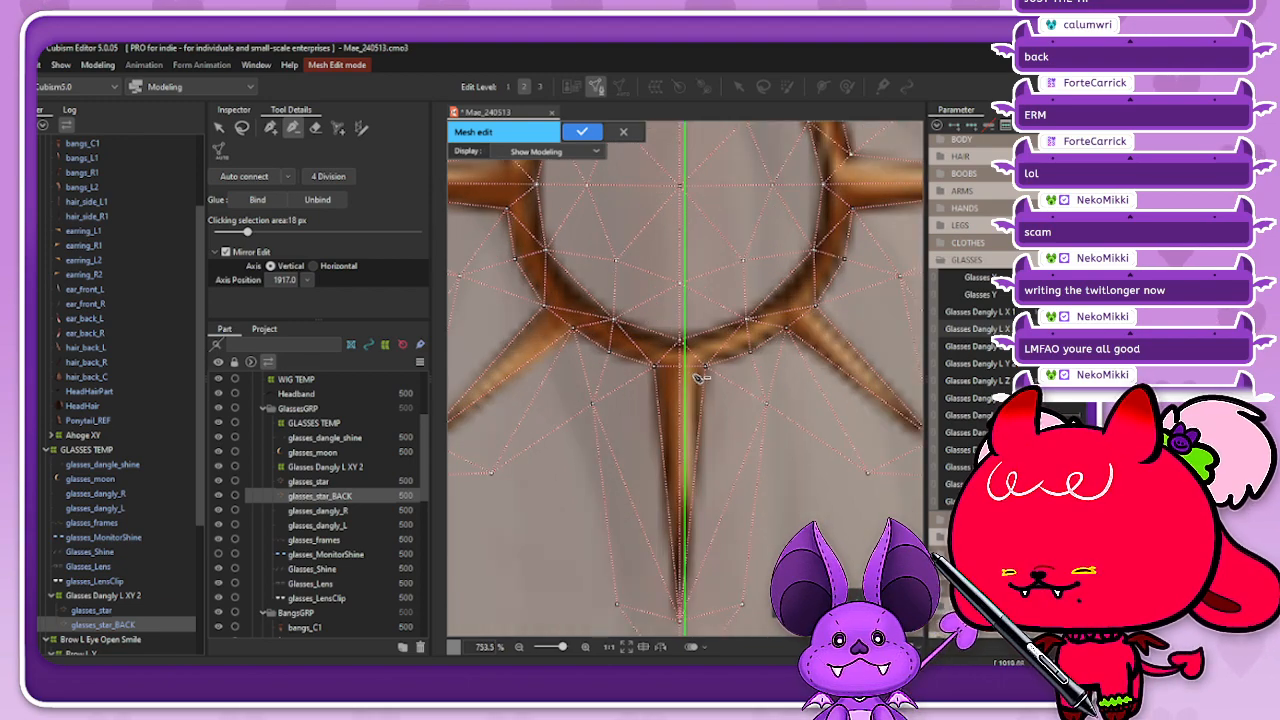
pyautogui.scroll(-2, 693, 374)
pyautogui.scroll(2, 685, 374)
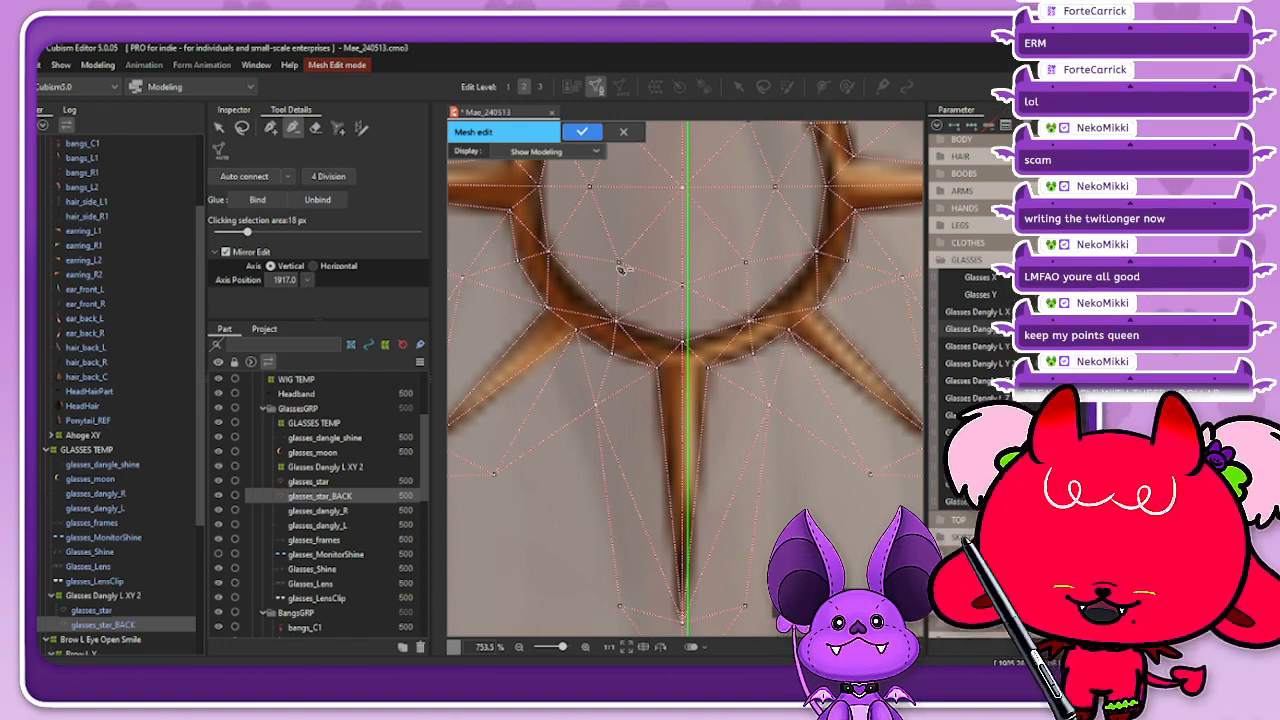
pyautogui.click(582, 132)
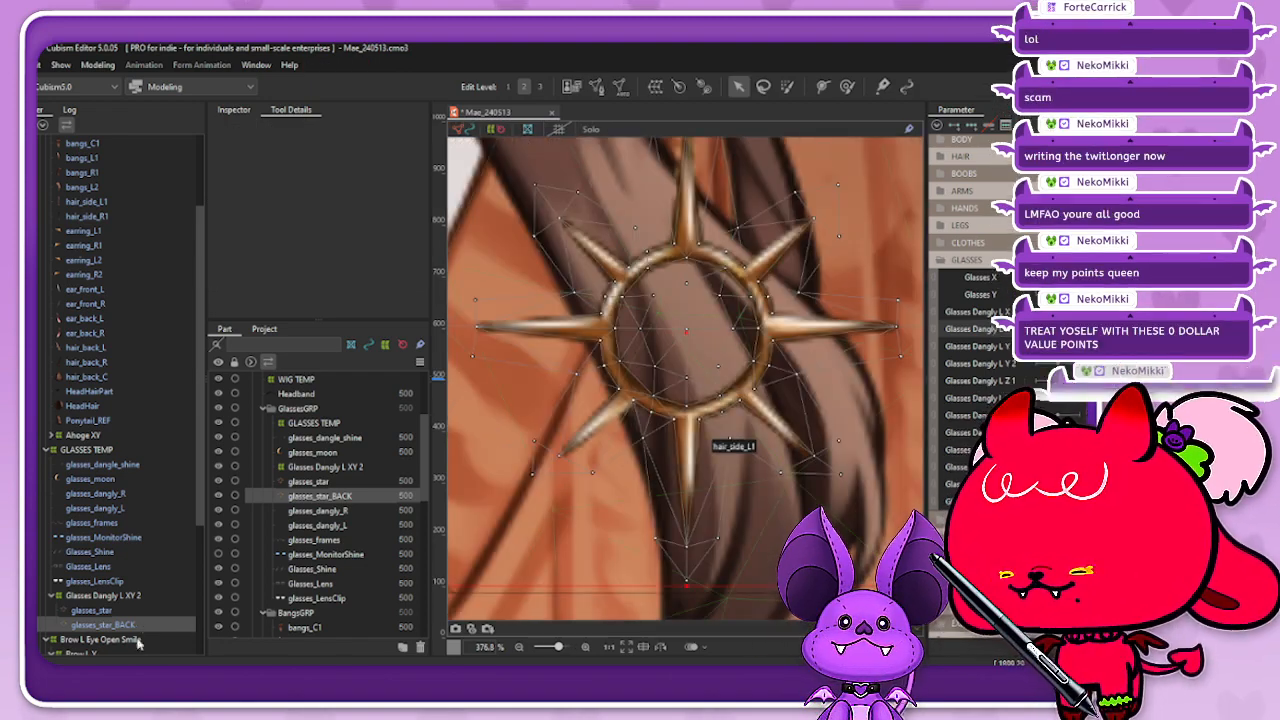
# Step: Turn the charm sideways, shift the lower spike's tip vertex on glasses_star_BACK slightly right, and check the alignment with the mesh hidden
pyautogui.click(1072, 329)
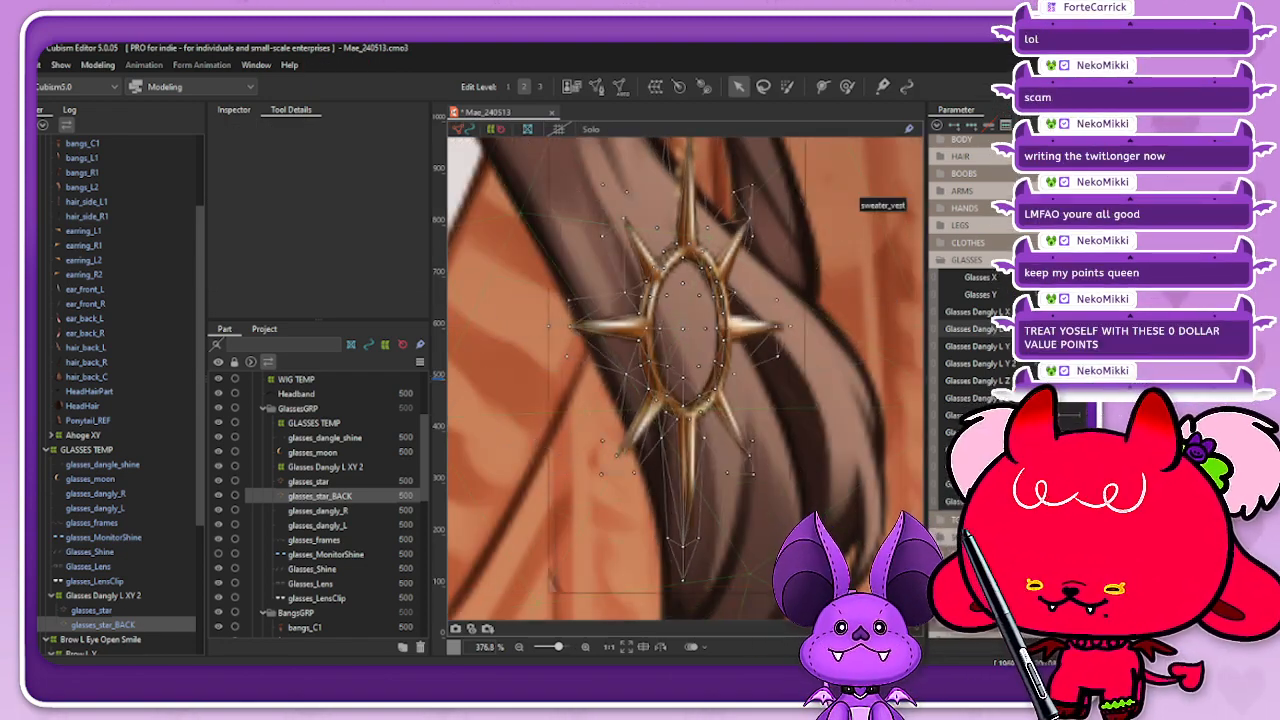
pyautogui.scroll(2, 672, 559)
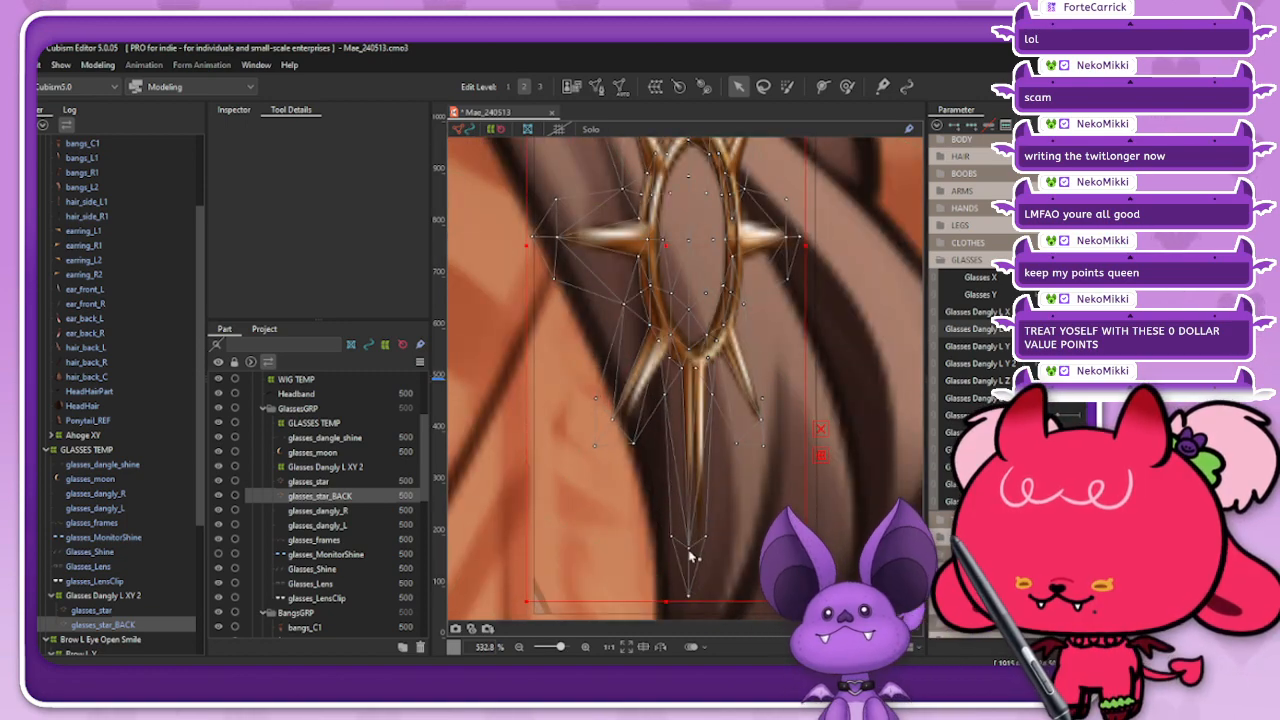
pyautogui.moveTo(689, 550); pyautogui.dragTo(699, 550)
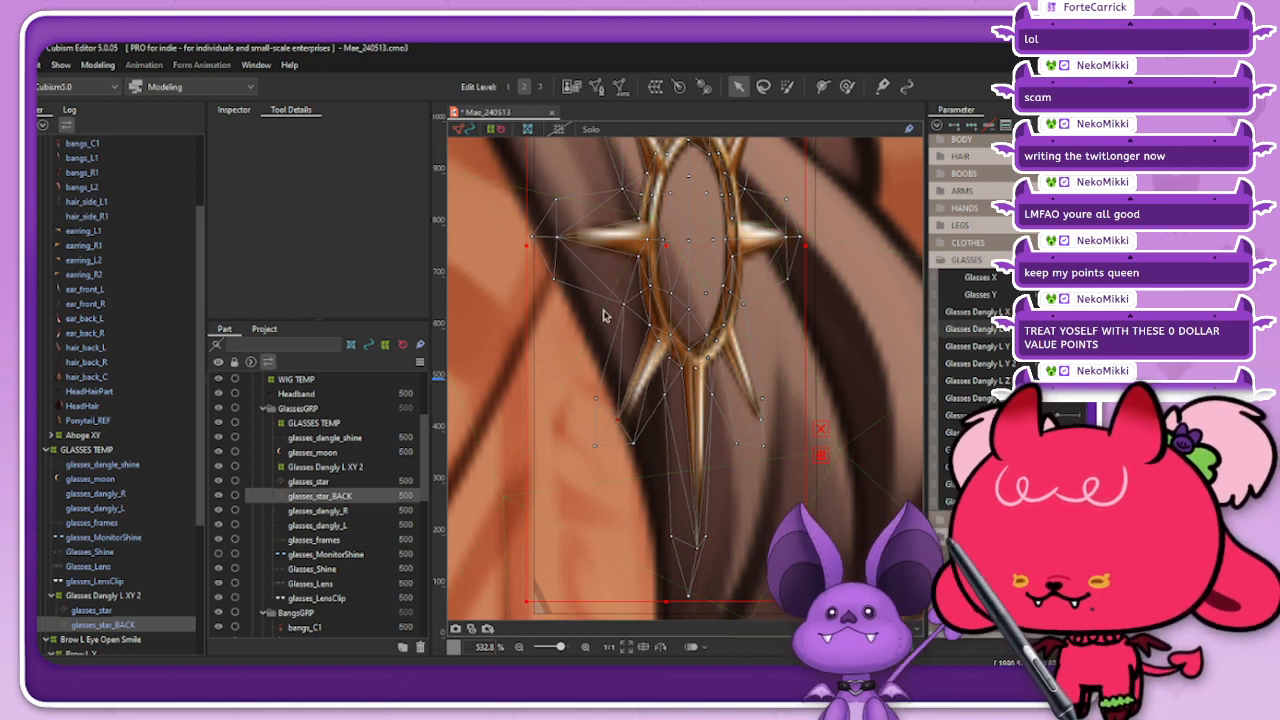
pyautogui.click(463, 131)
pyautogui.scroll(-3, 608, 255)
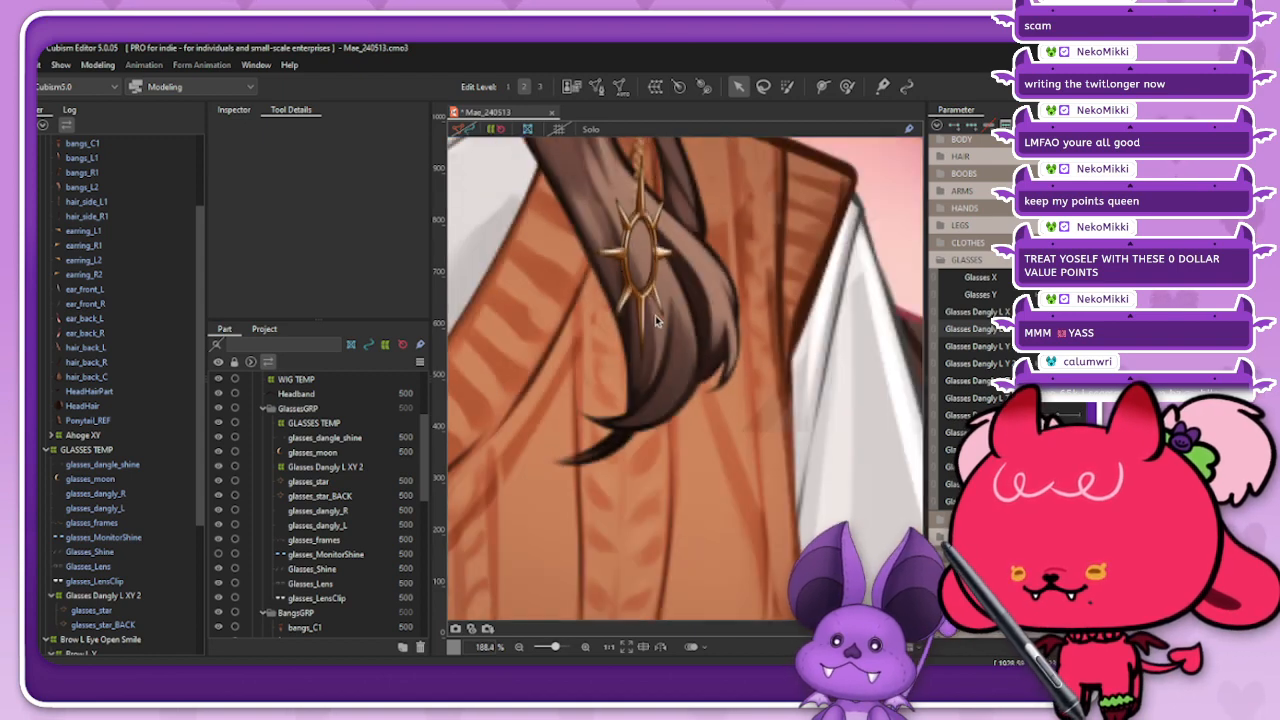
pyautogui.scroll(1, 644, 225)
pyautogui.scroll(2, 645, 228)
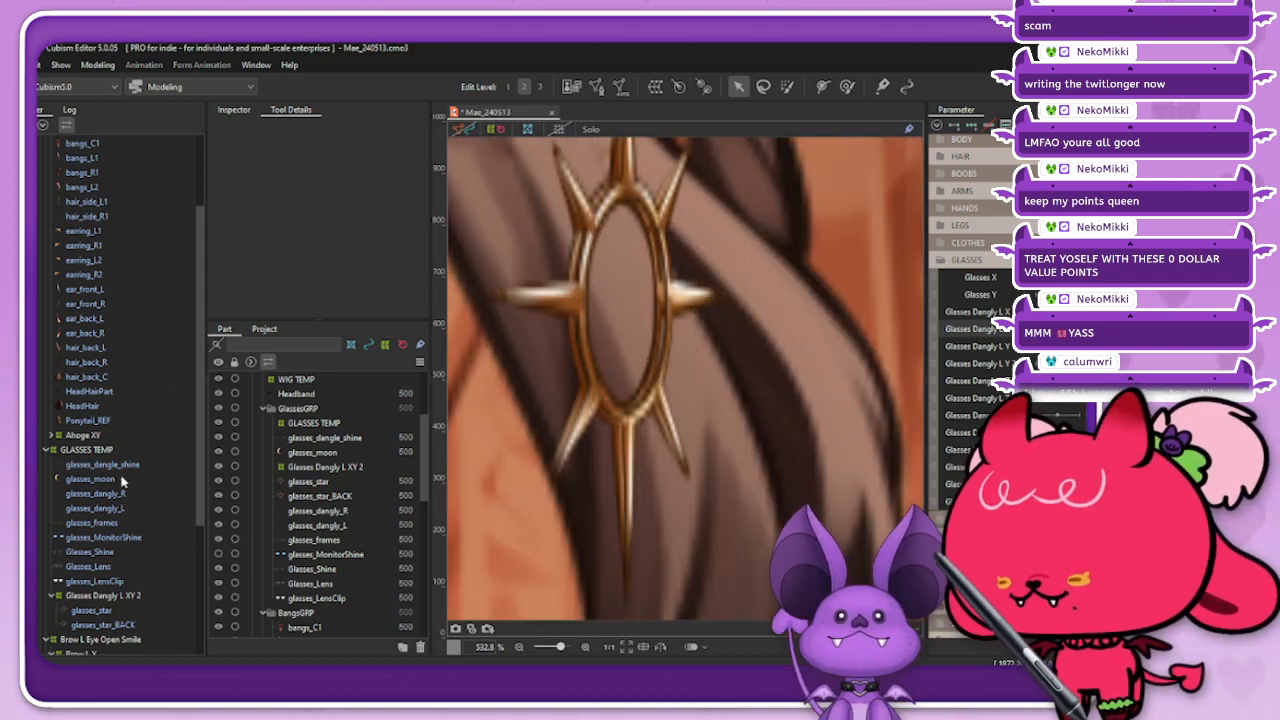
# Step: Examine the glasses_star_BACK mesh around the ring and right side spike, and check the charm with the mesh hidden
pyautogui.click(104, 624)
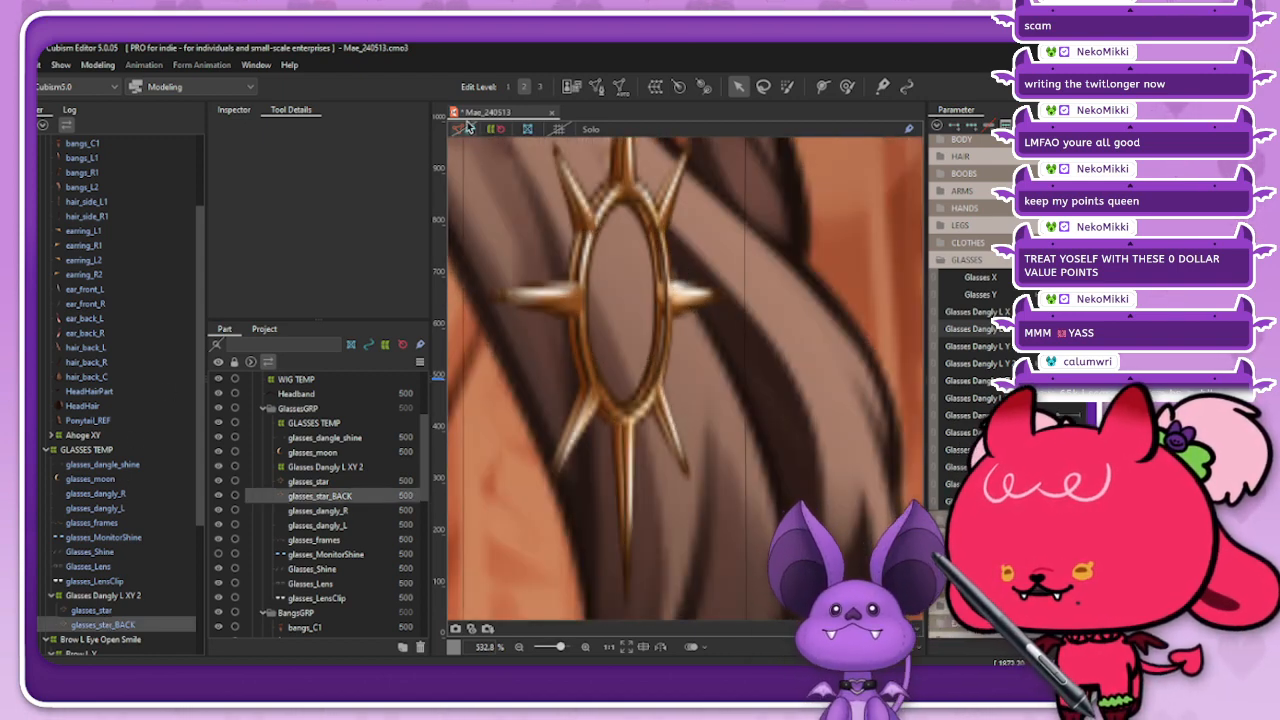
pyautogui.click(466, 128)
pyautogui.scroll(2, 676, 318)
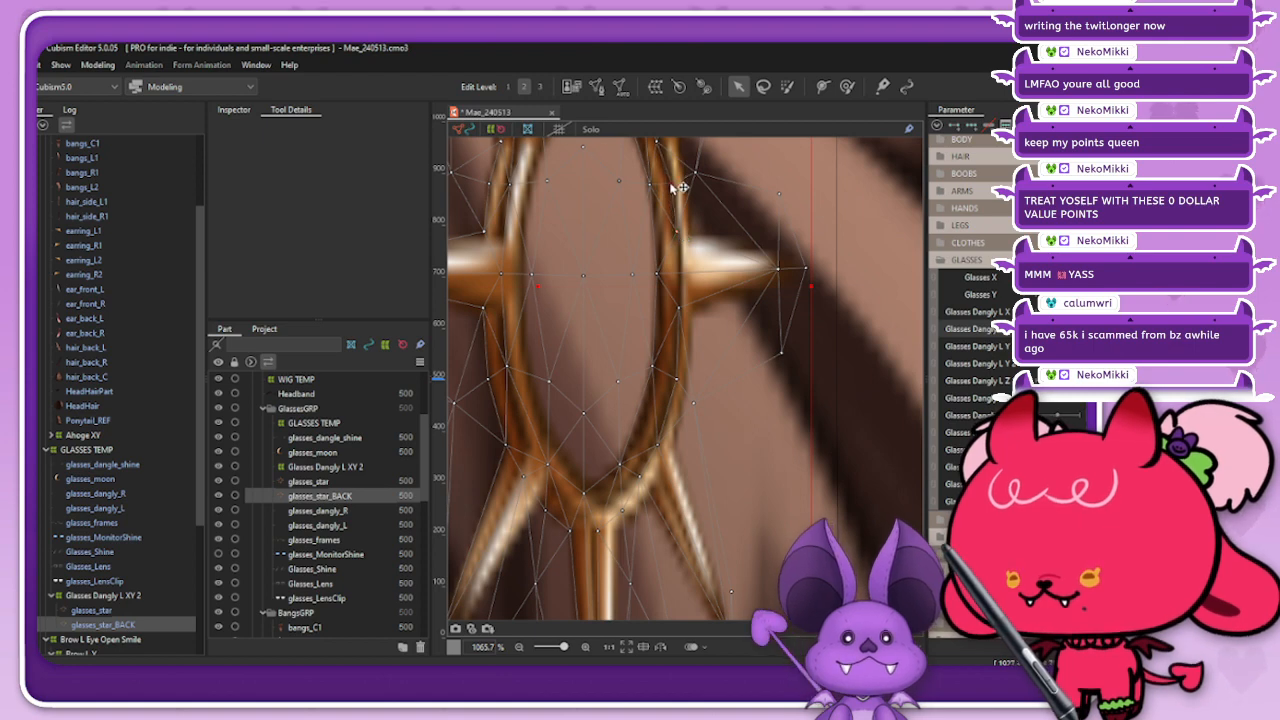
pyautogui.scroll(-3, 672, 200)
pyautogui.scroll(4, 678, 207)
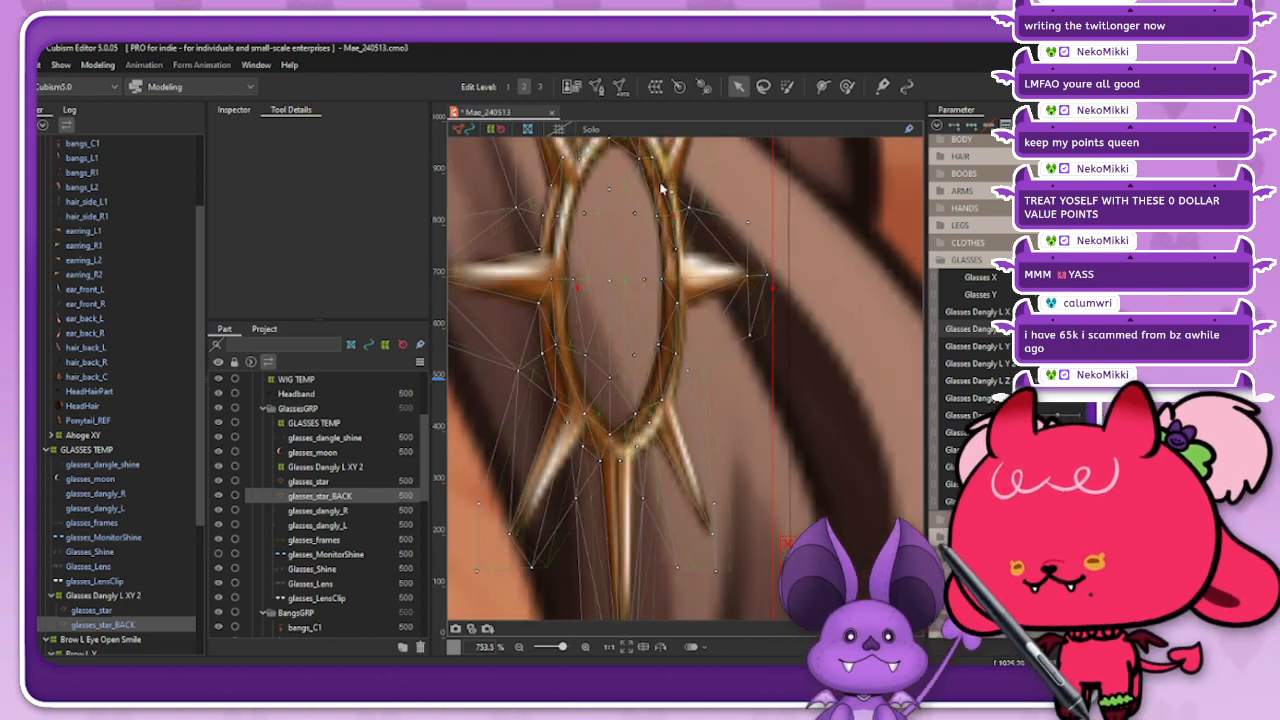
pyautogui.scroll(-9, 642, 349)
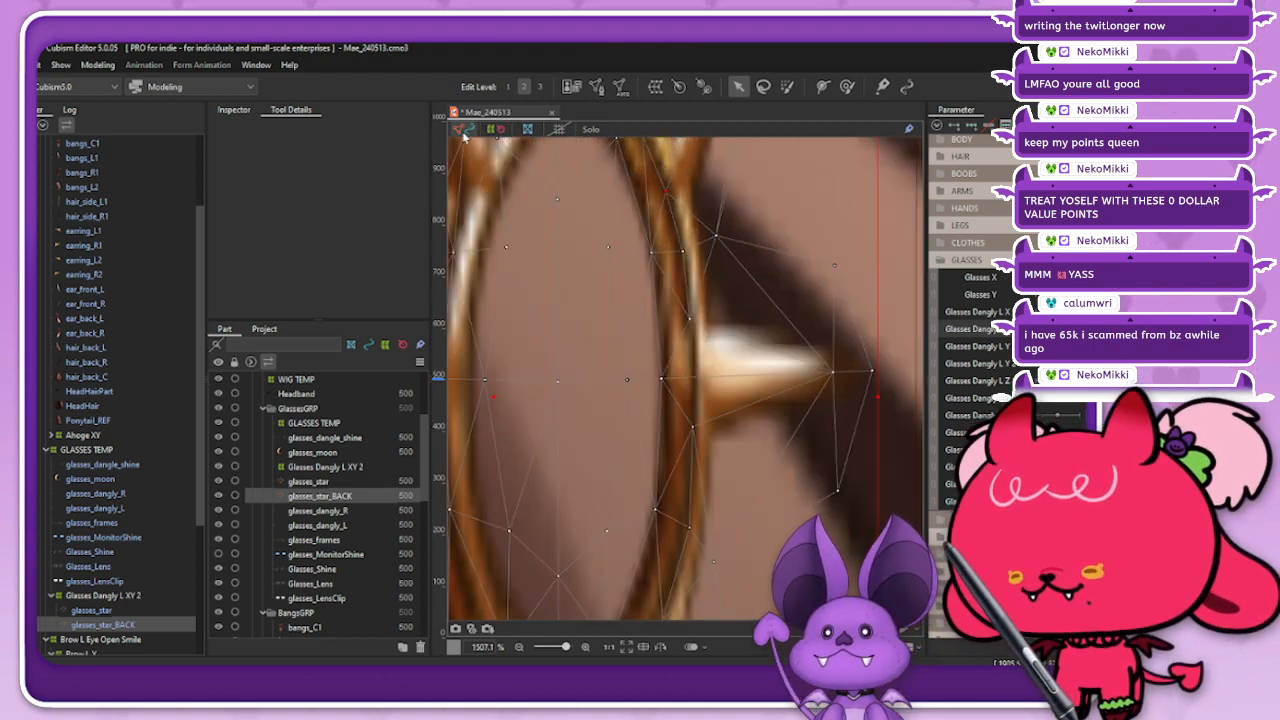
pyautogui.scroll(1, 692, 342)
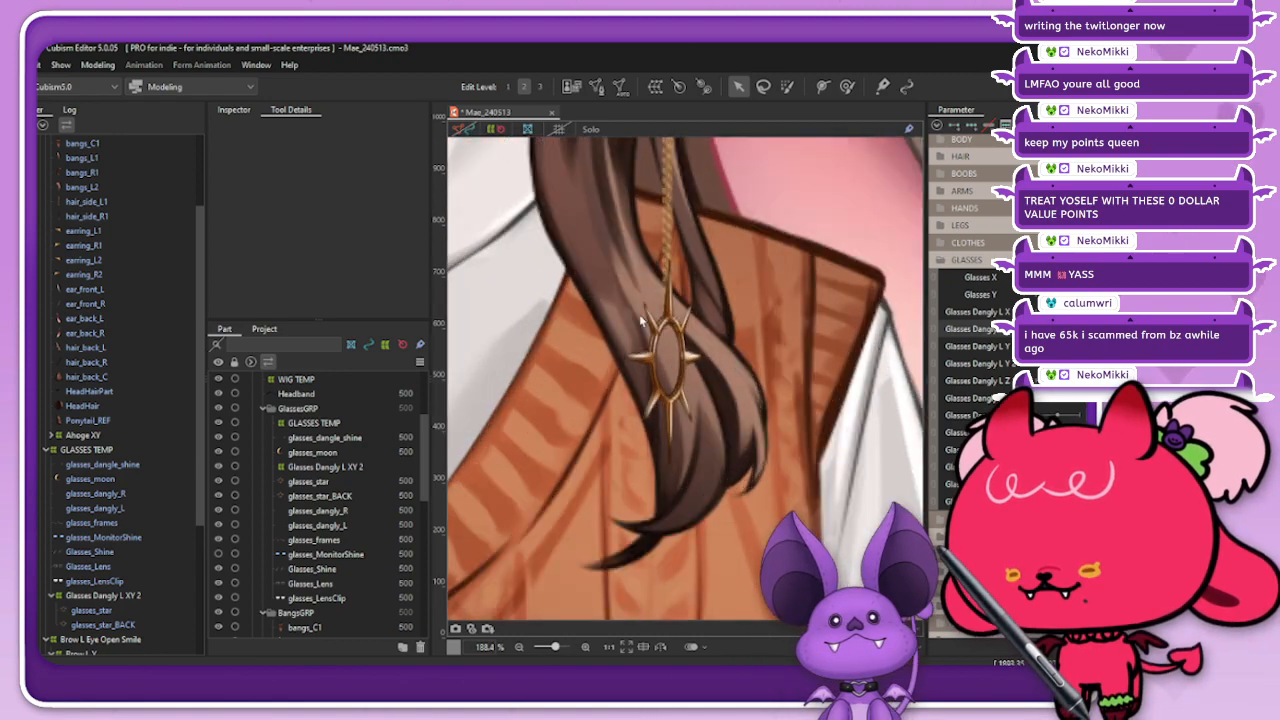
pyautogui.scroll(1, 731, 341)
pyautogui.scroll(-3, 731, 341)
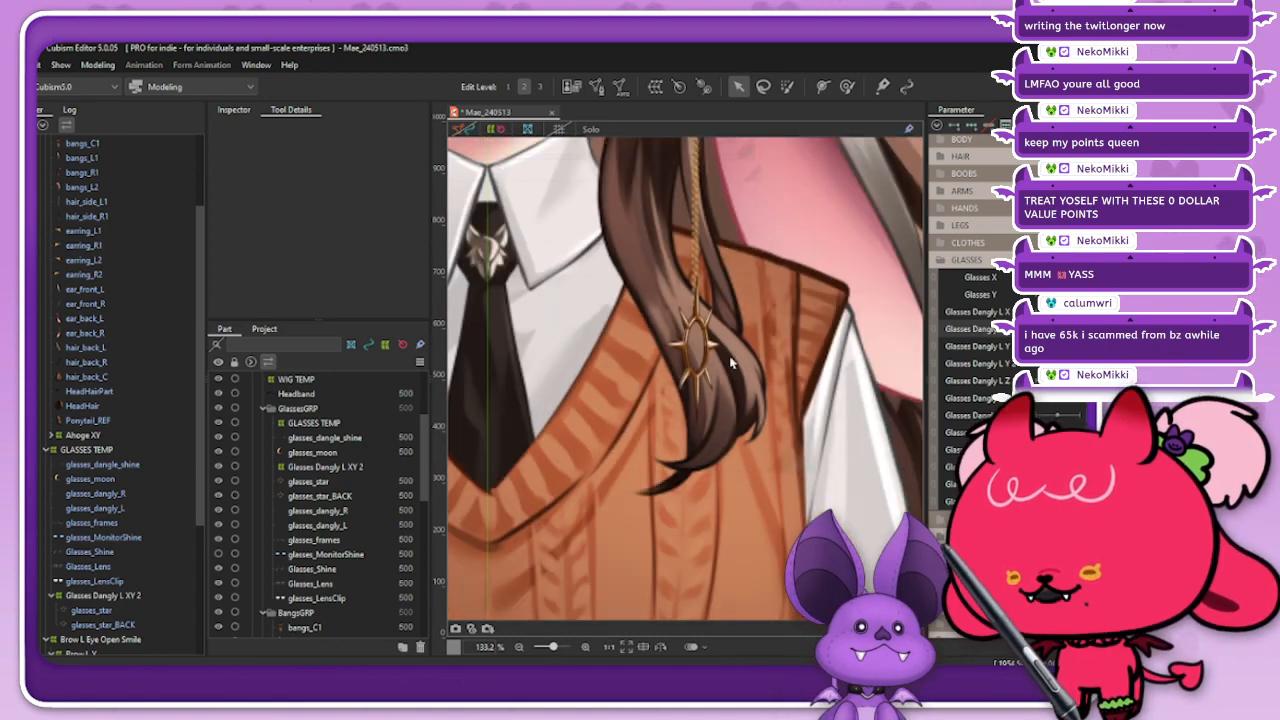
pyautogui.scroll(2, 707, 345)
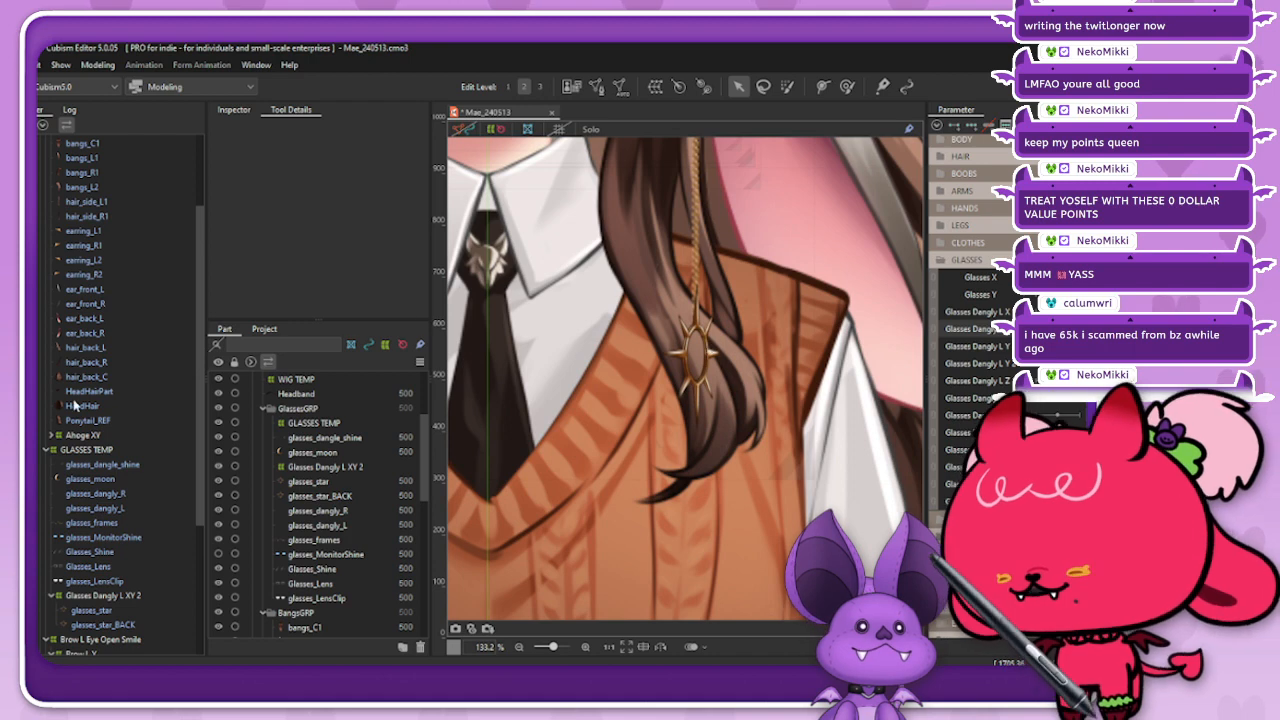
# Step: Darken the multiply color of glasses_star_BACK to the brown #9E6E39 at the current sideways pose
pyautogui.click(122, 612)
pyautogui.click(136, 624)
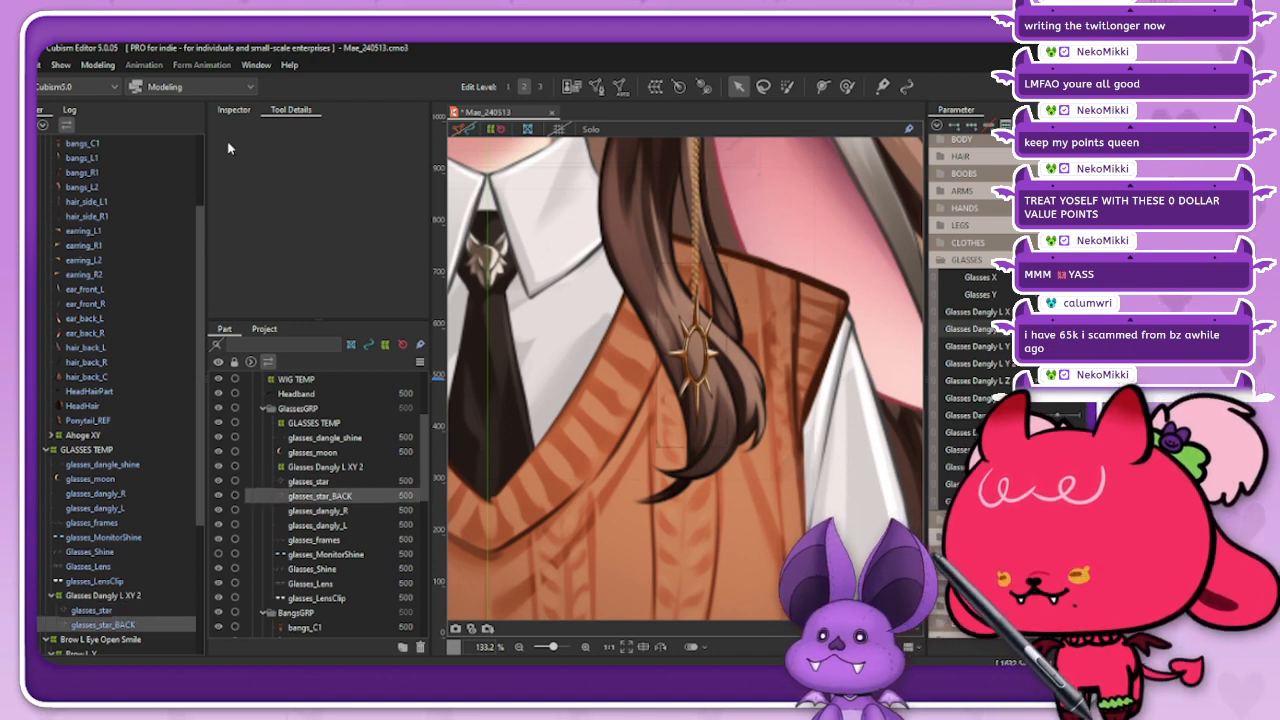
pyautogui.click(235, 112)
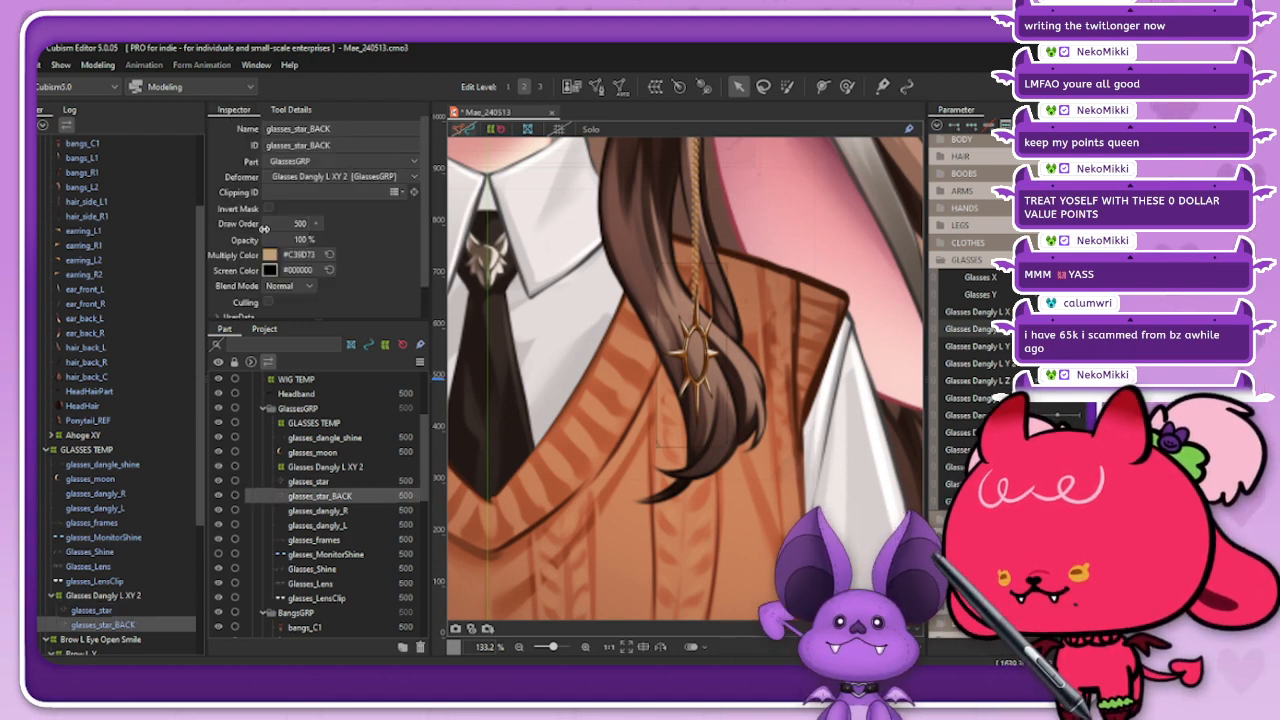
pyautogui.click(274, 255)
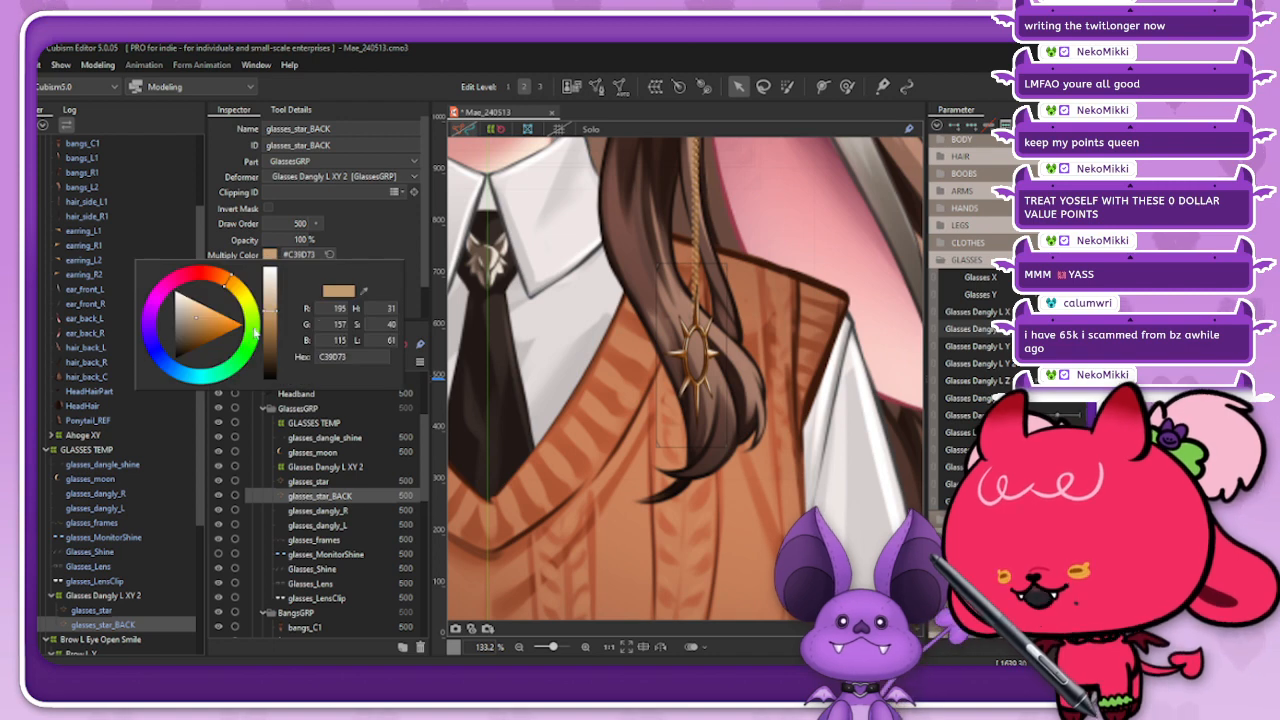
pyautogui.moveTo(270, 311); pyautogui.dragTo(270, 333)
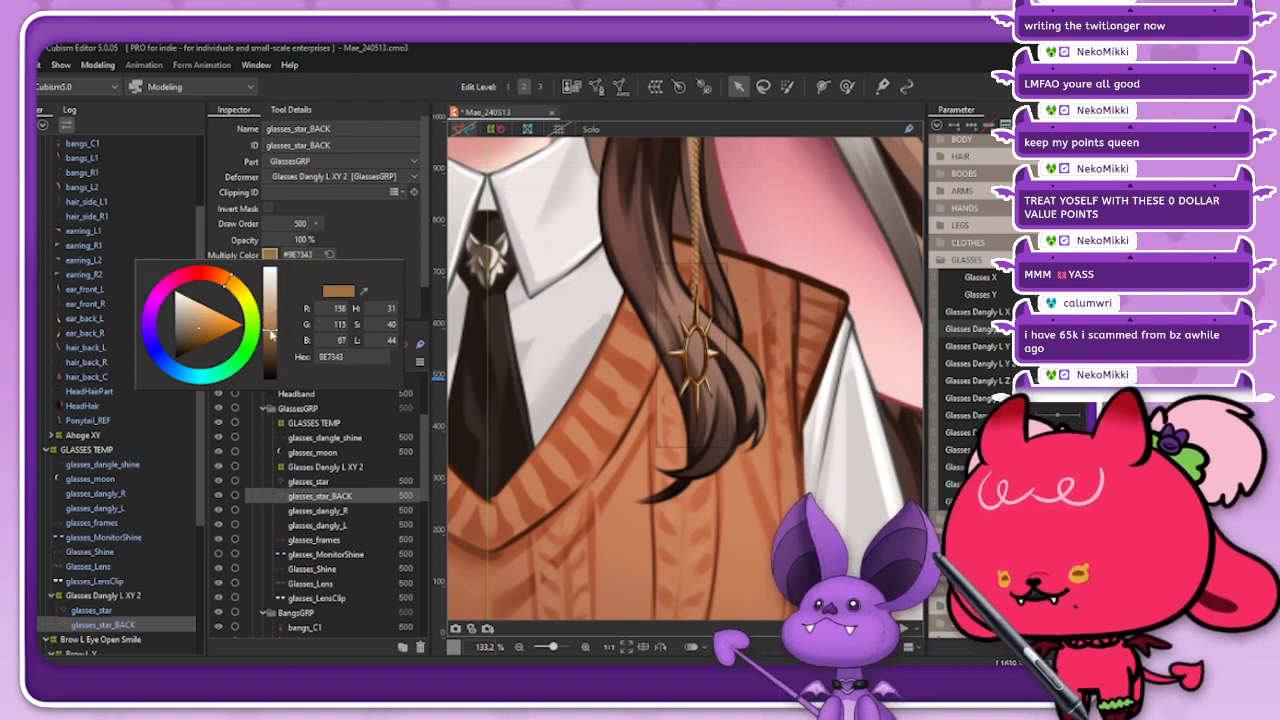
pyautogui.click(202, 337)
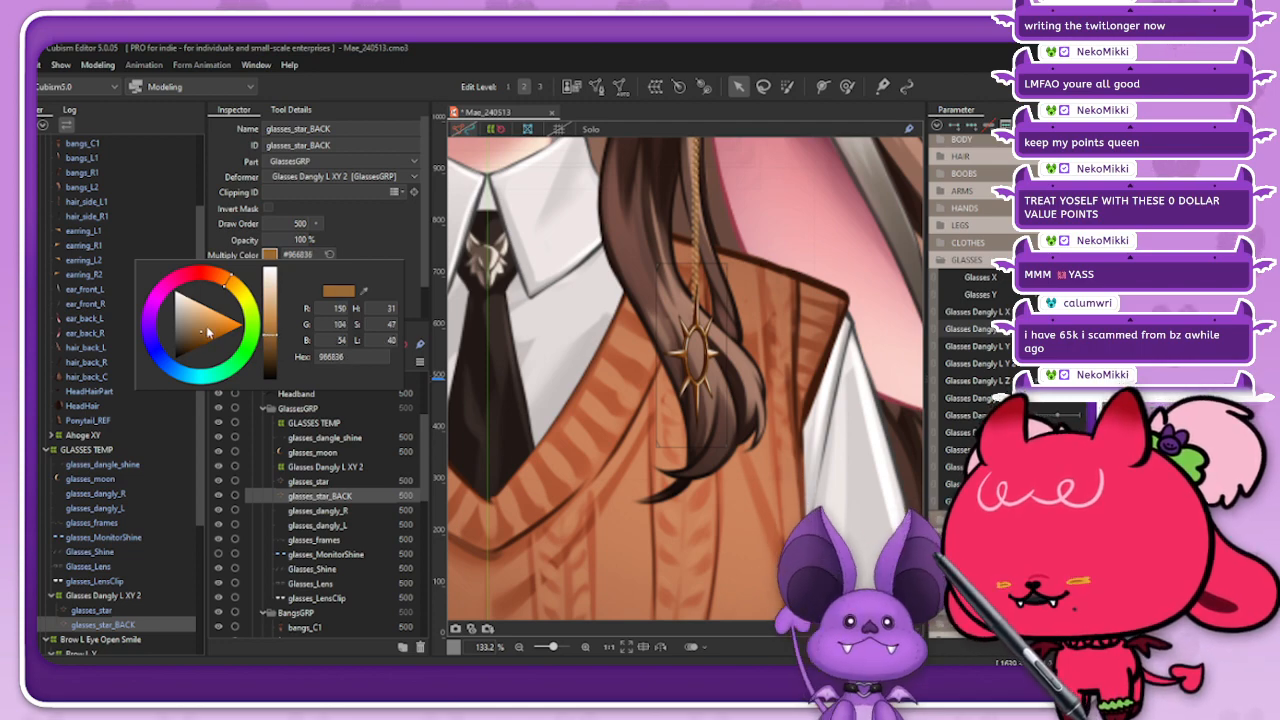
pyautogui.click(203, 331)
pyautogui.click(282, 254)
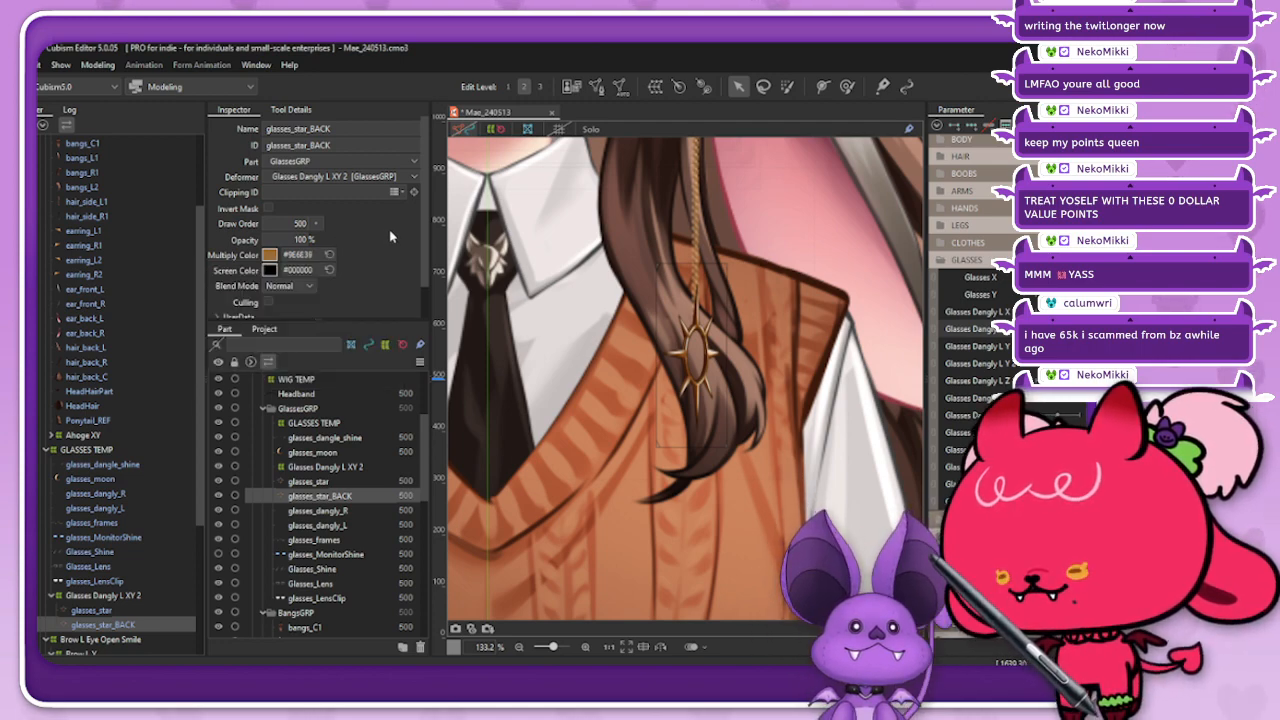
# Step: Turn the charm to the front and to both sides to compare the shape and color of glasses_star_BACK
pyautogui.scroll(-5, 764, 313)
pyautogui.scroll(5, 669, 349)
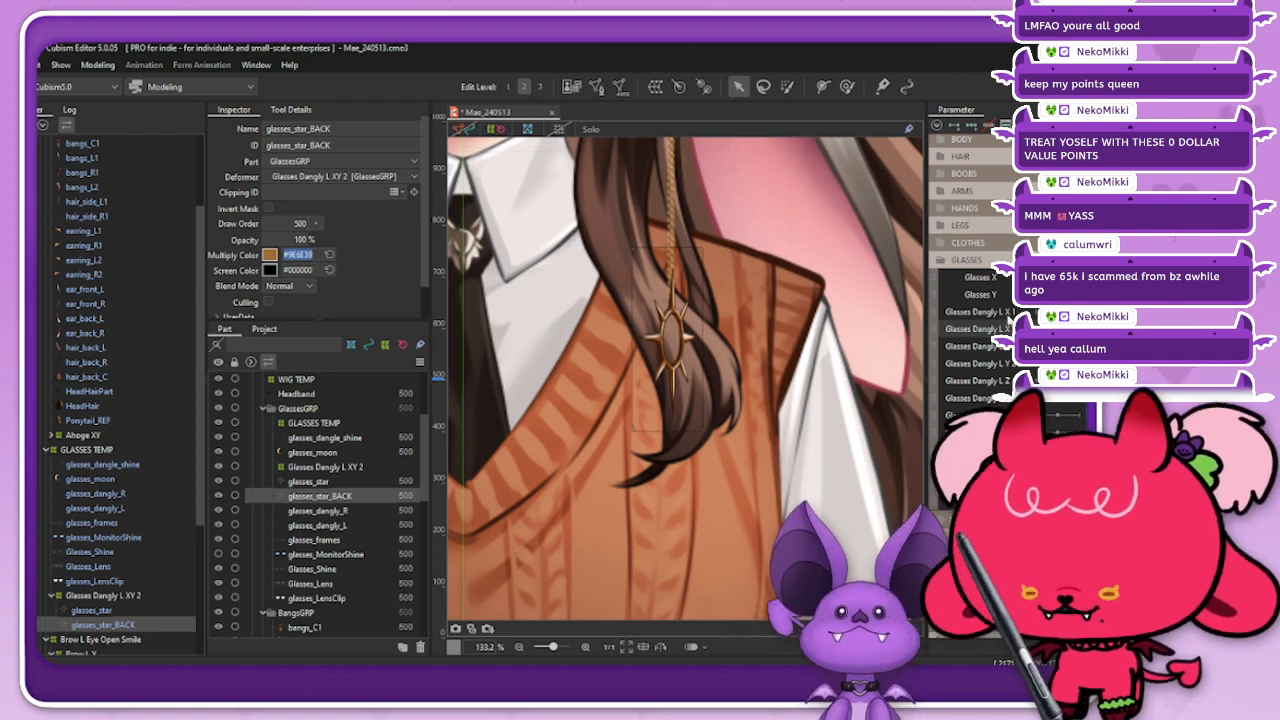
pyautogui.click(1064, 329)
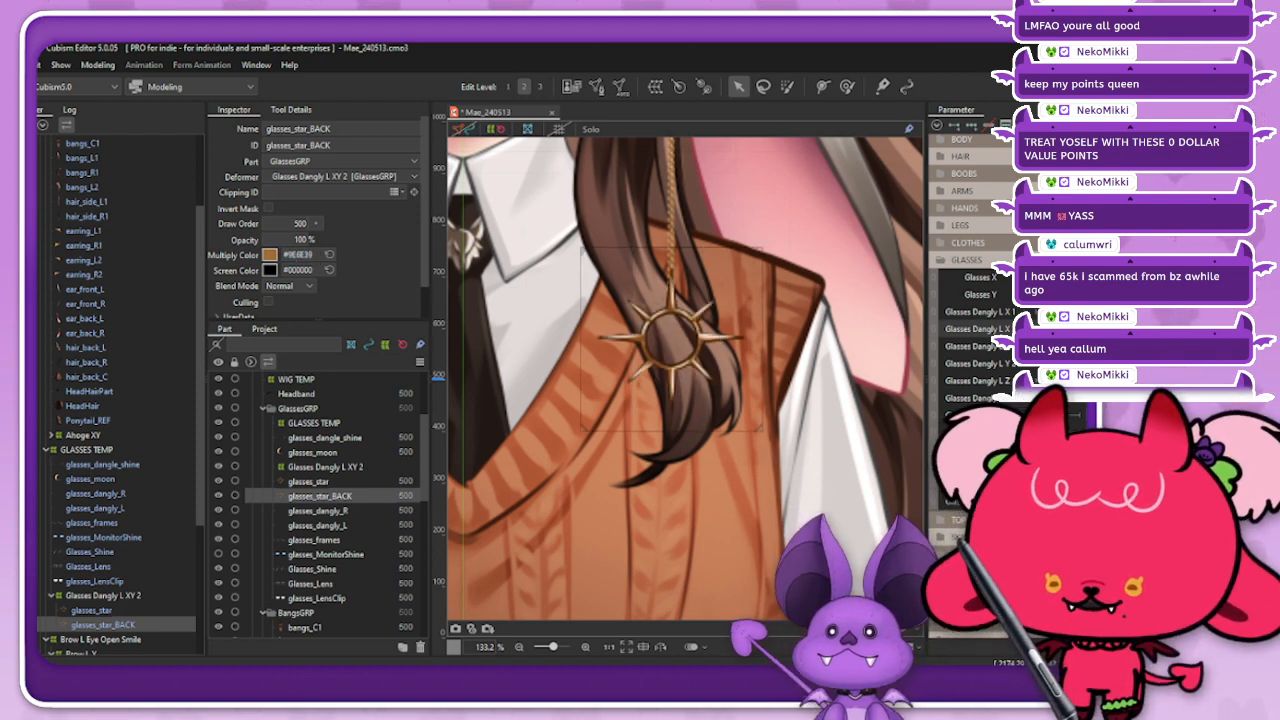
pyautogui.moveTo(1064, 329); pyautogui.dragTo(921, 344)
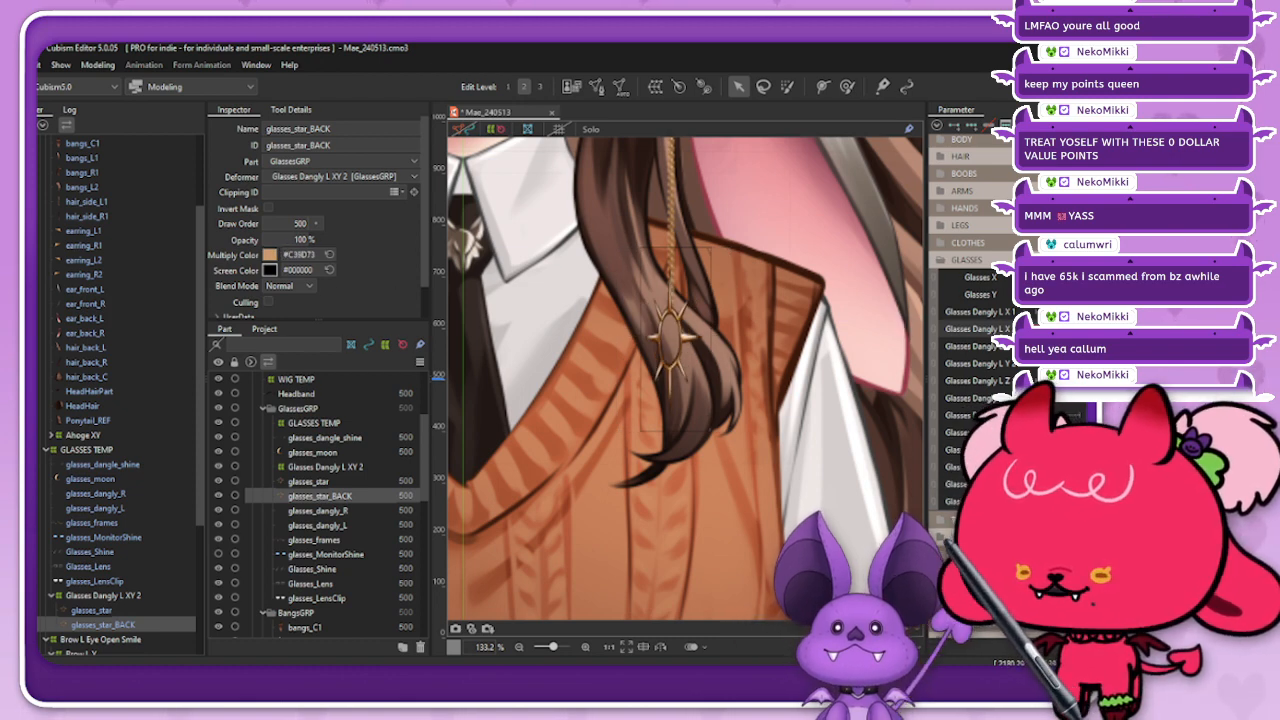
pyautogui.click(1064, 329)
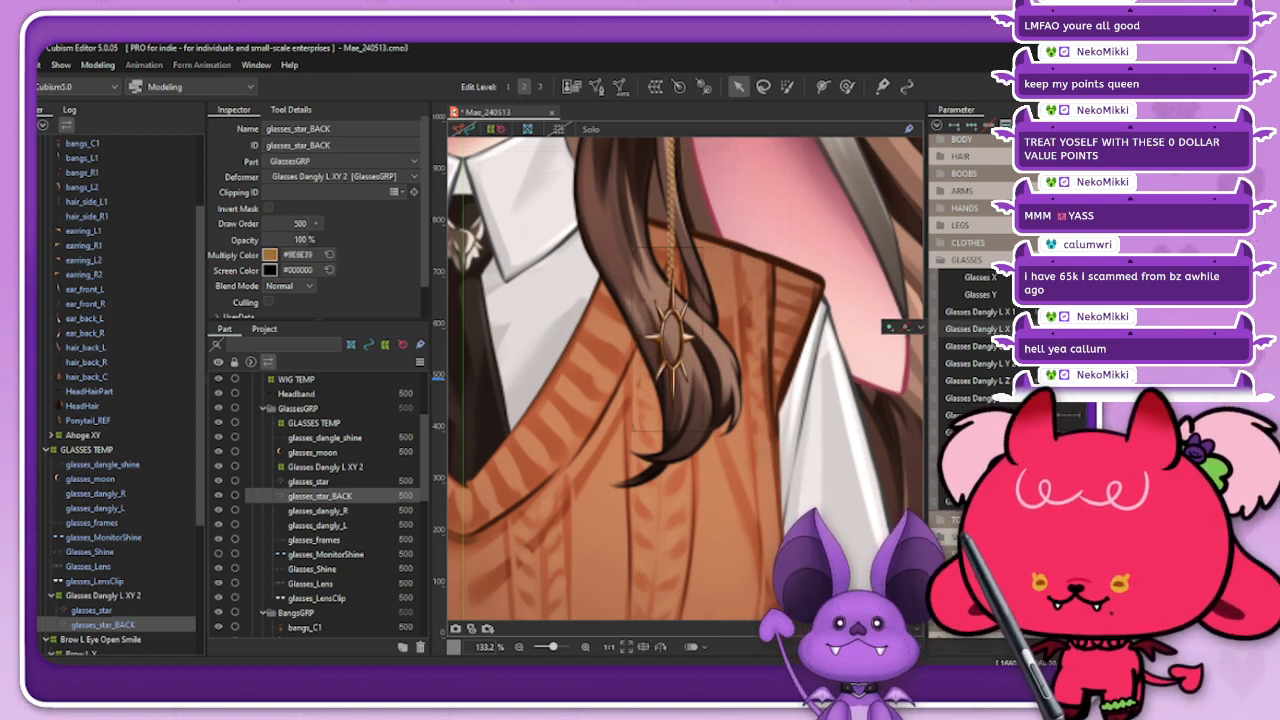
# Step: Try to reflect the motion of glasses_star_BACK onto the opposite sideways pose
pyautogui.click(937, 125)
pyautogui.click(978, 275)
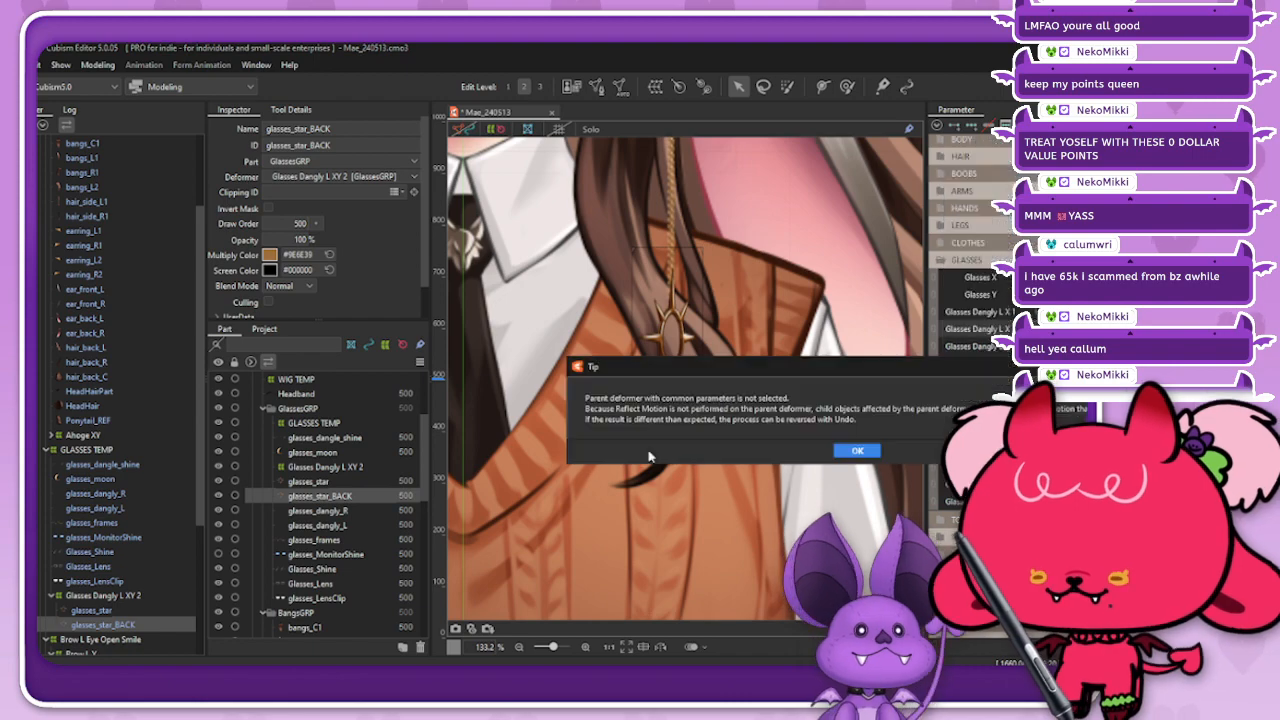
pyautogui.click(859, 451)
pyautogui.click(526, 494)
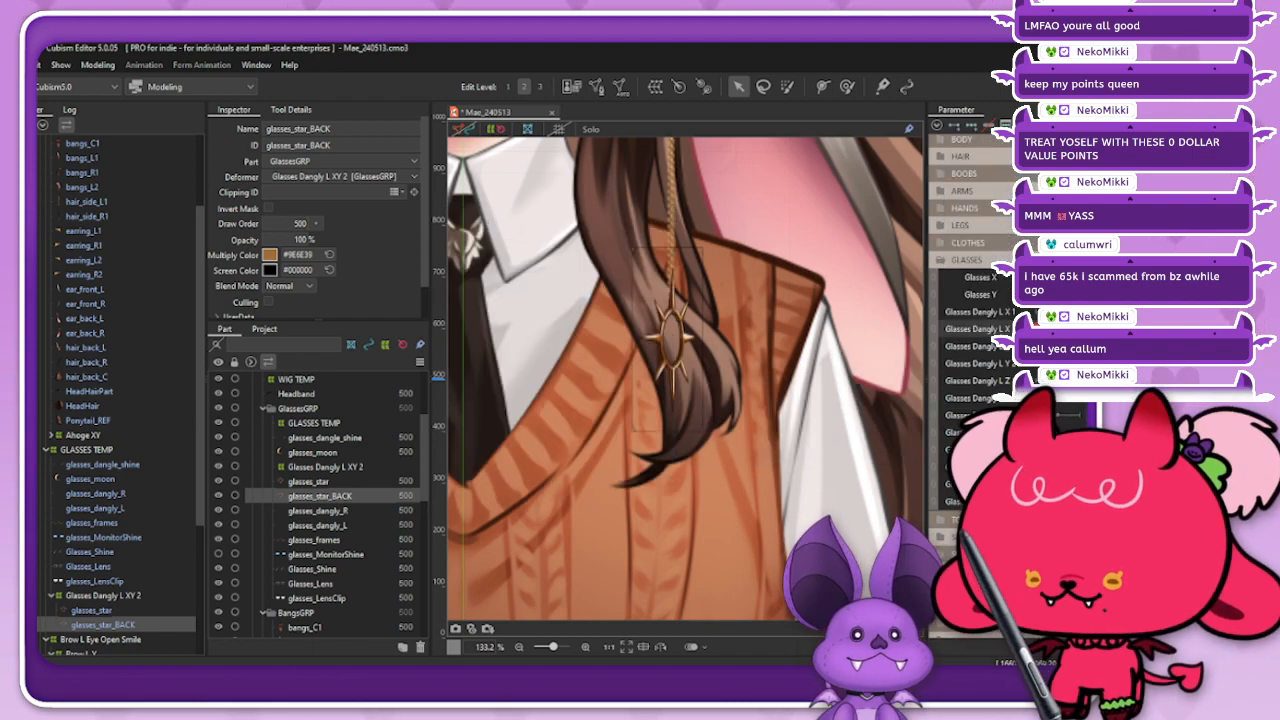
# Step: Turn the charm to the opposite side and blend the glasses_star_BACK shape there with a compatibility of -100
pyautogui.moveTo(1052, 329); pyautogui.dragTo(1007, 353)
pyautogui.click(1064, 329)
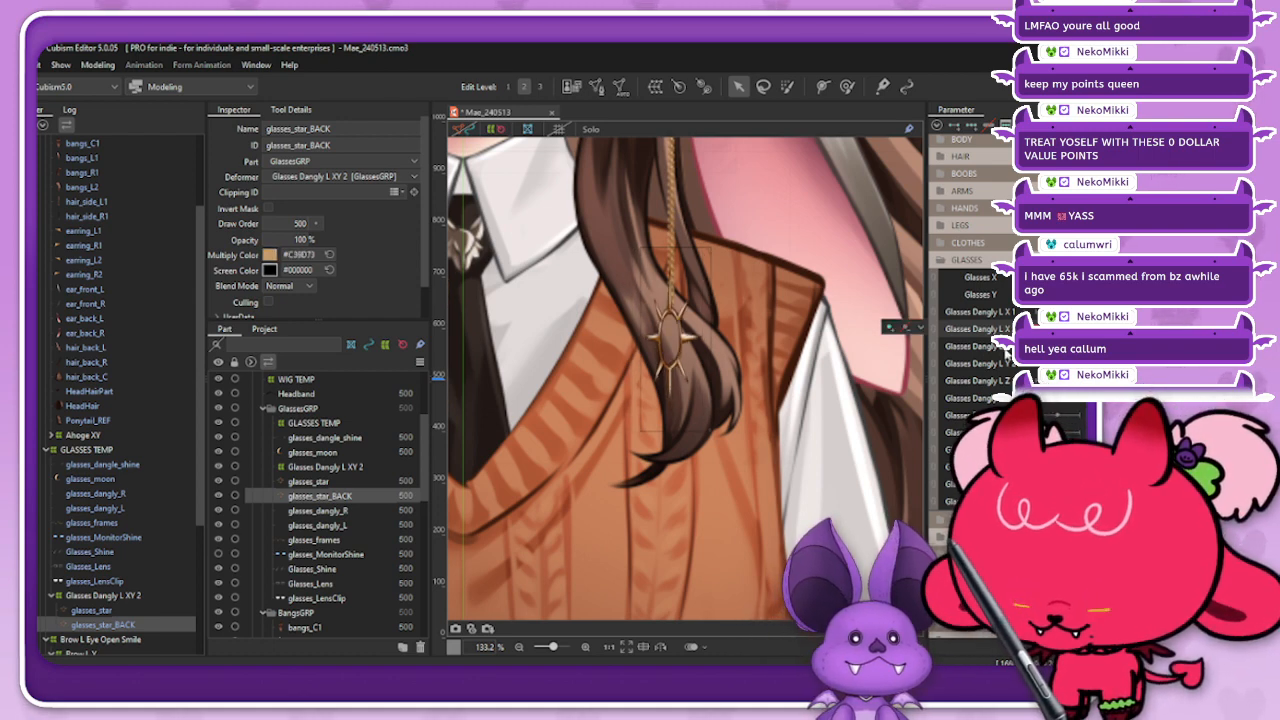
pyautogui.hotkey('ctrl', 'b')
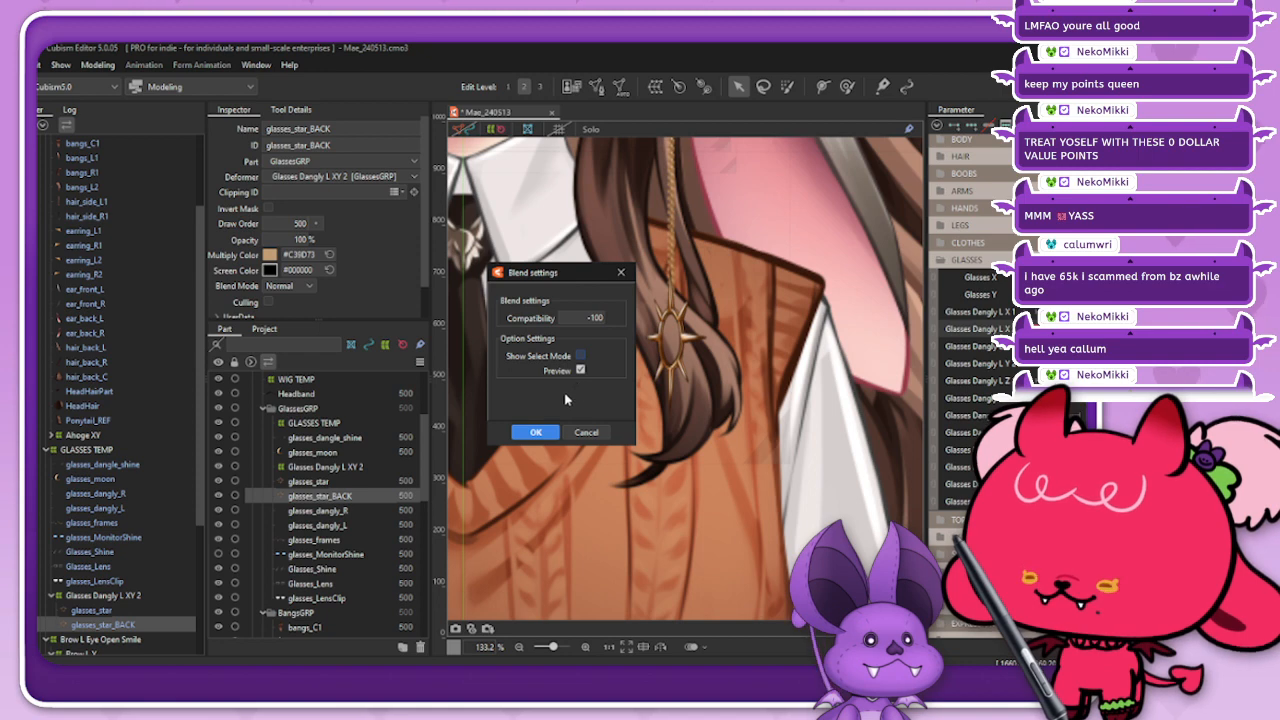
pyautogui.click(535, 432)
# Step: Examine the glasses_star_BACK mesh along the spikes at the opposite sideways pose, and compare it with the mesh hidden
pyautogui.scroll(5, 697, 305)
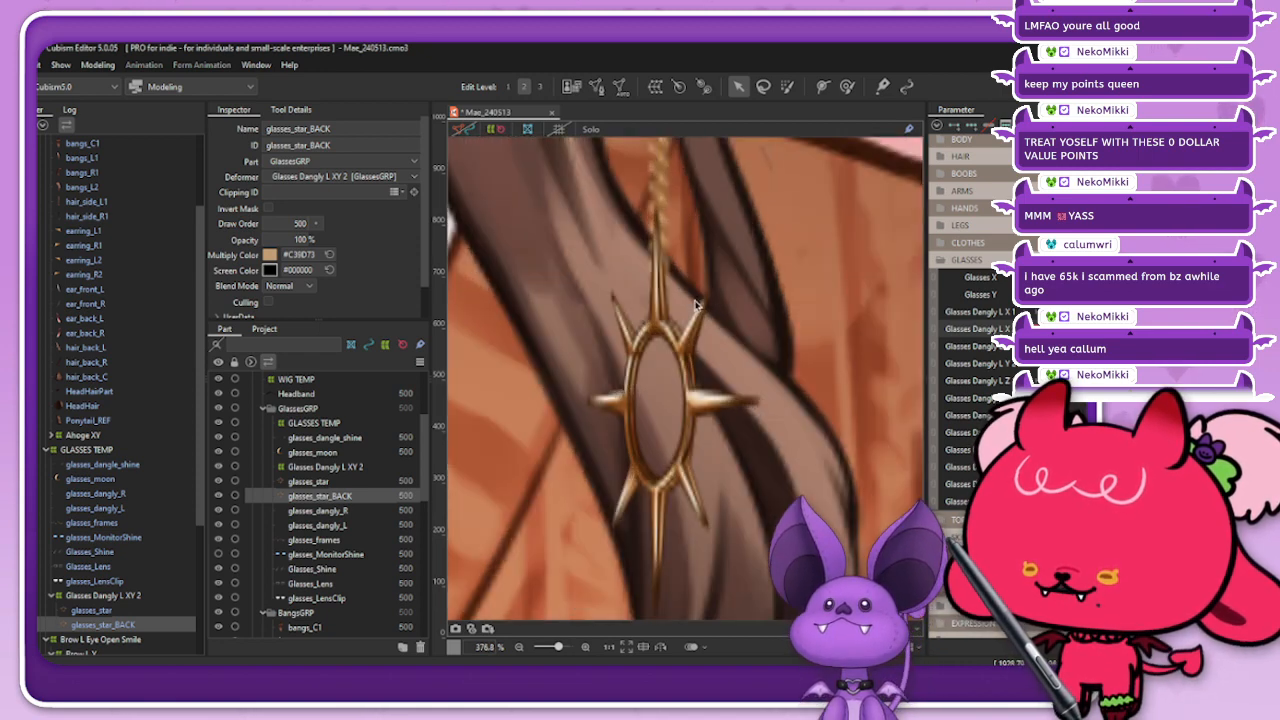
pyautogui.click(466, 131)
pyautogui.click(676, 165)
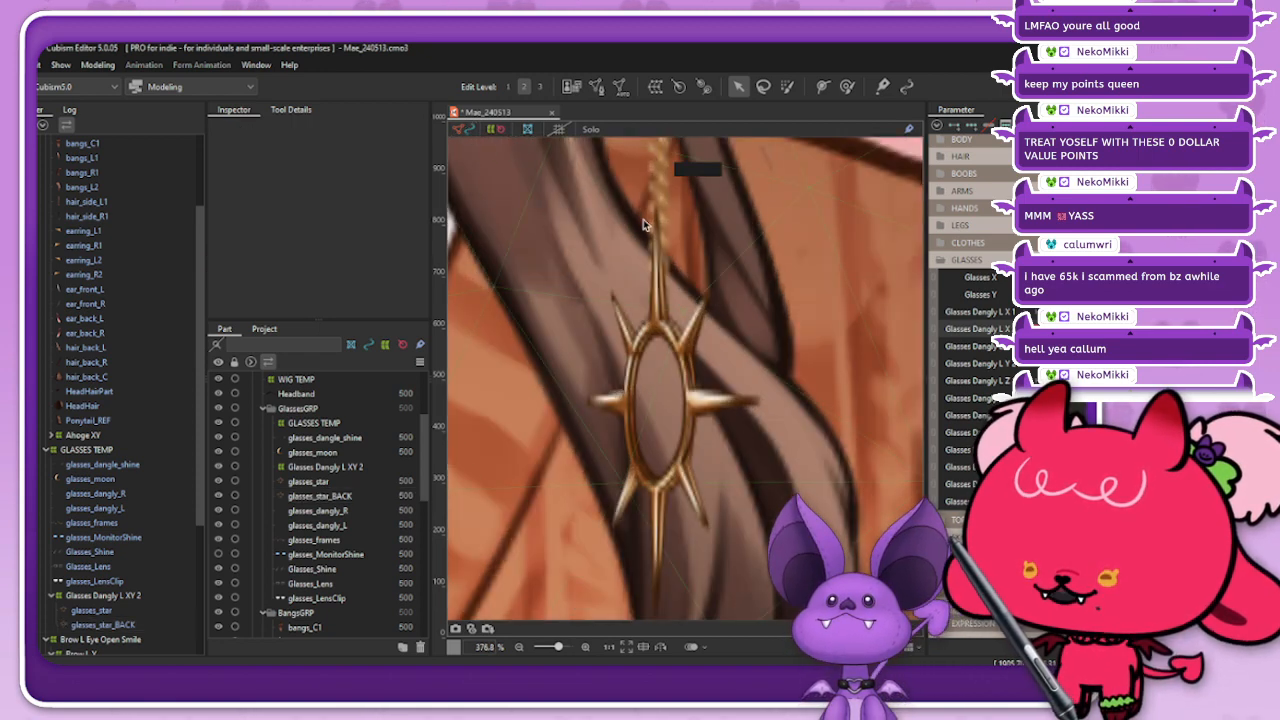
pyautogui.click(113, 625)
pyautogui.scroll(2, 712, 244)
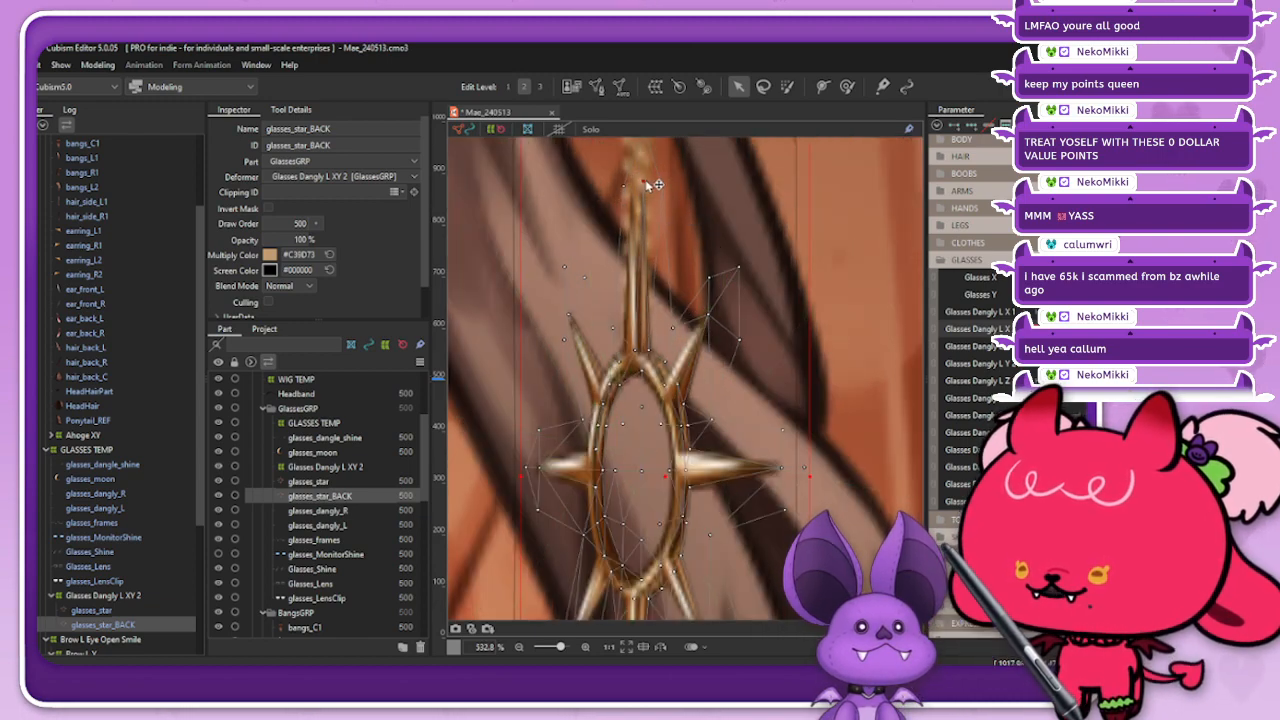
pyautogui.scroll(1, 645, 233)
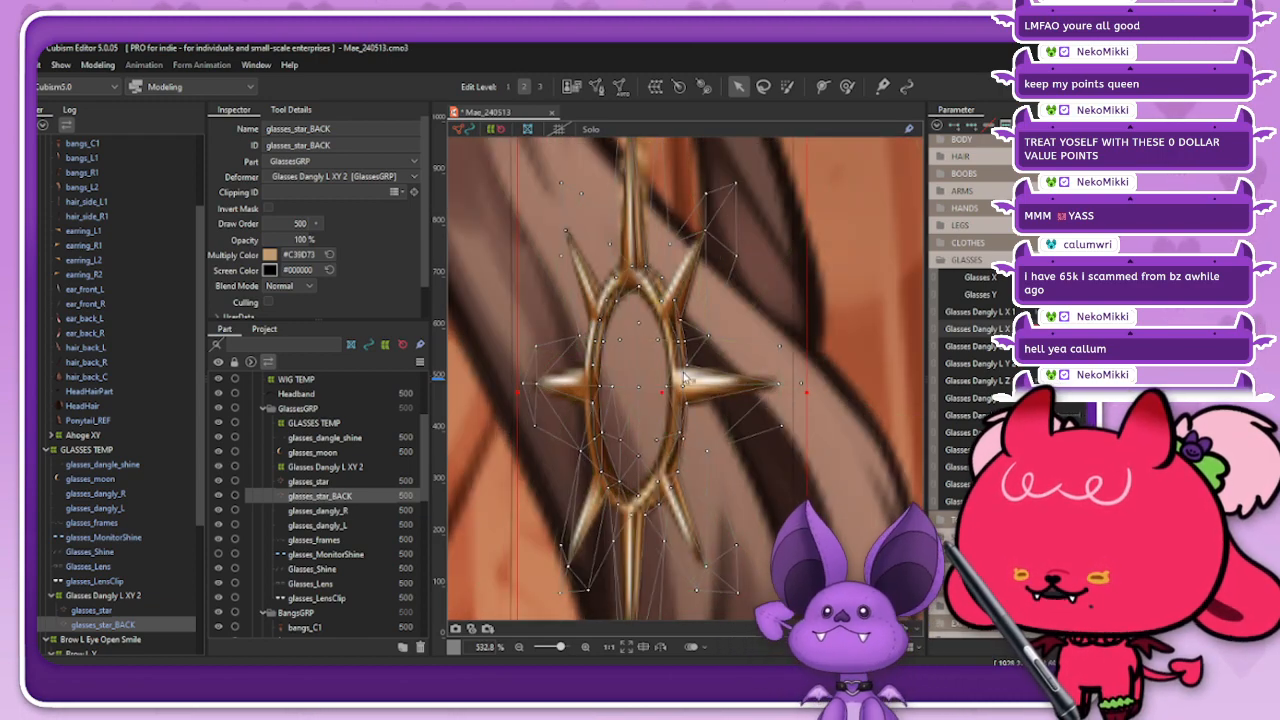
pyautogui.scroll(1, 682, 343)
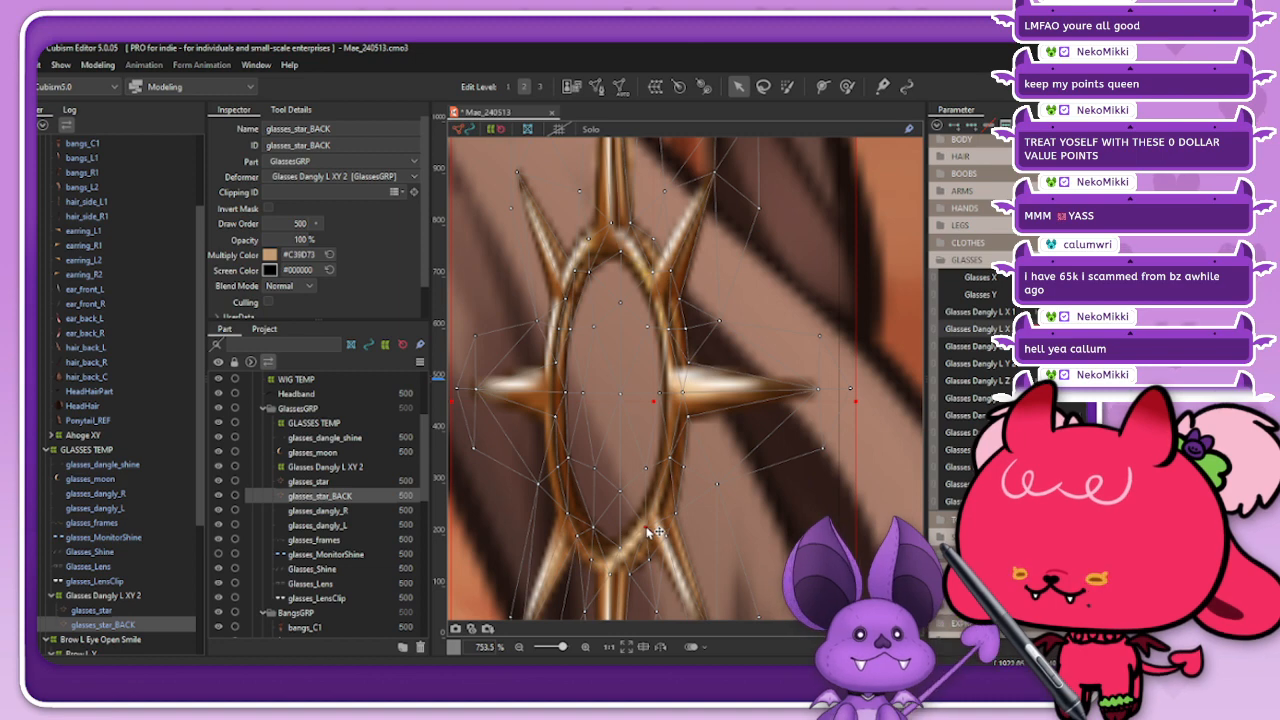
pyautogui.keyDown('shift'); pyautogui.click(687, 470); pyautogui.keyUp('shift')
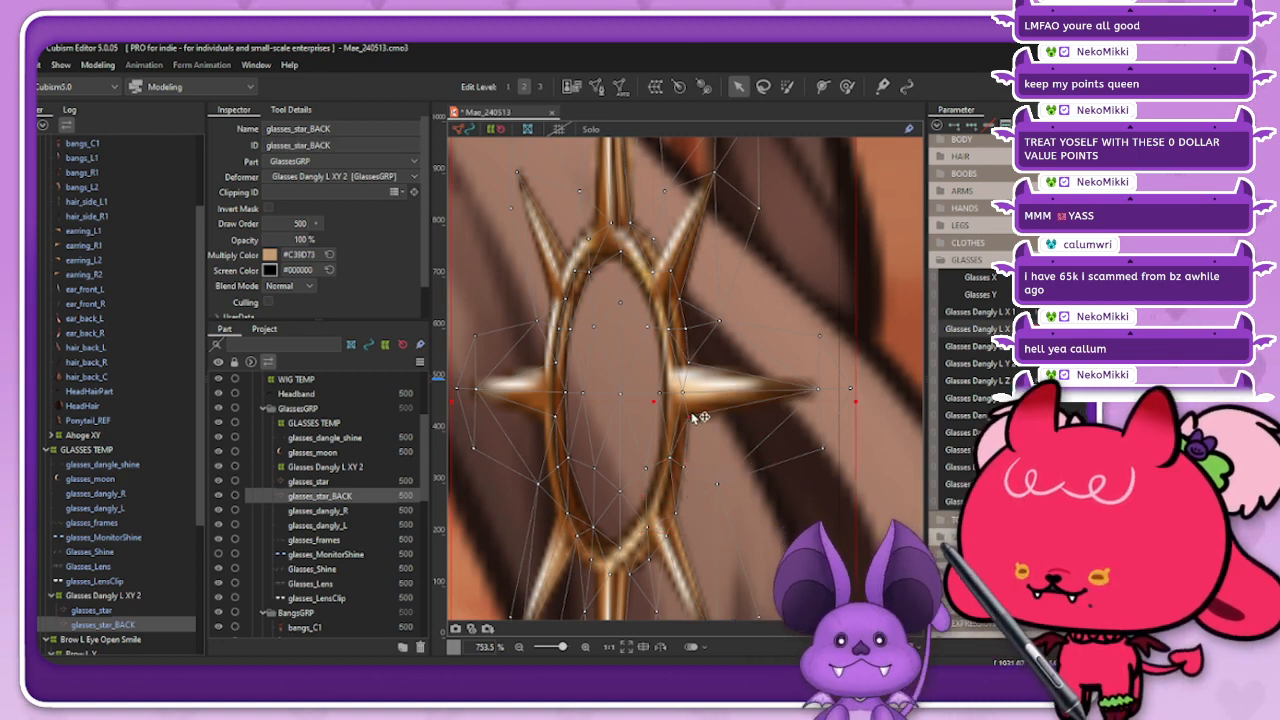
pyautogui.click(463, 129)
pyautogui.scroll(-2, 638, 334)
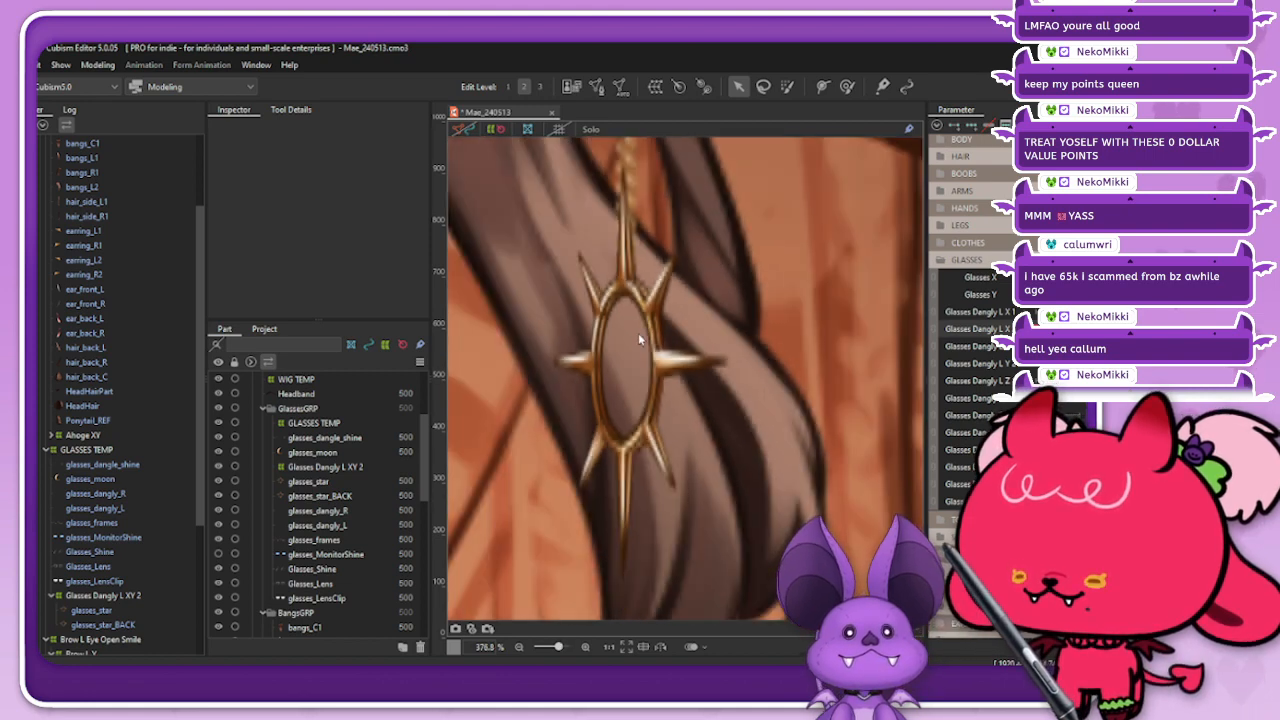
# Step: Shift the center vertex at the base of the right side spike on glasses_star_BACK slightly left and check the charm unmeshed
pyautogui.scroll(2, 686, 370)
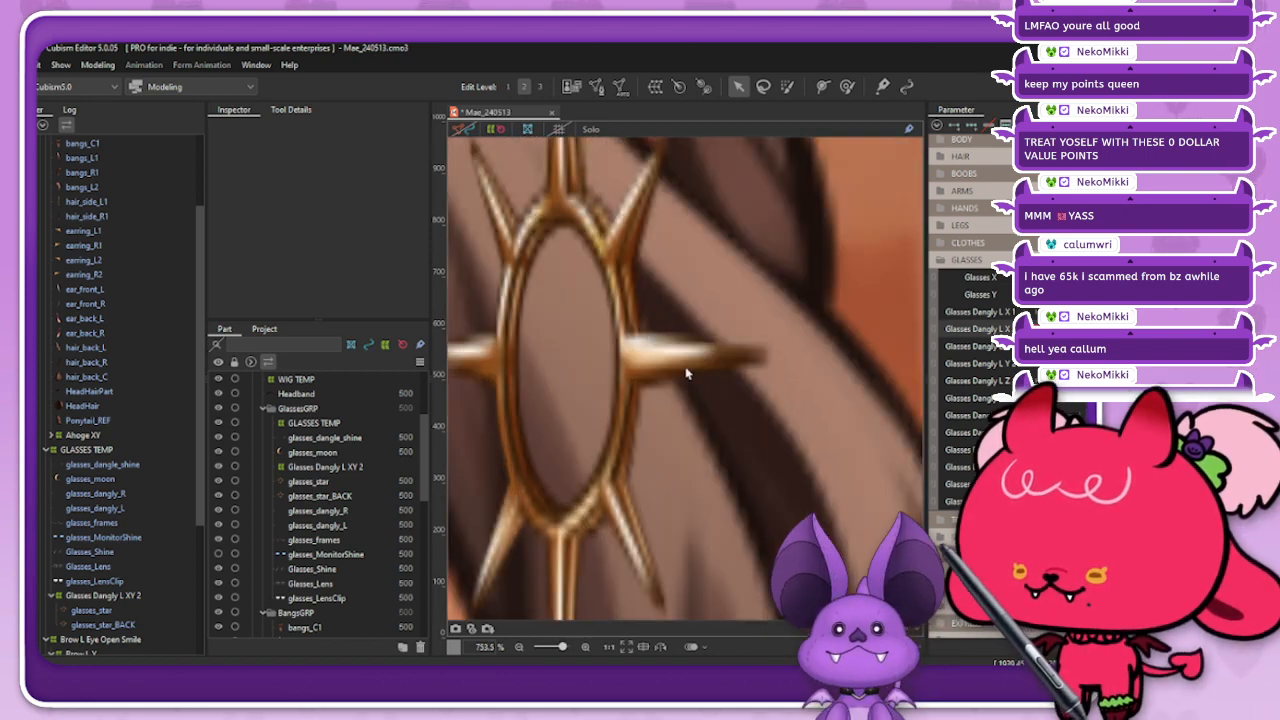
pyautogui.click(140, 623)
pyautogui.click(637, 402)
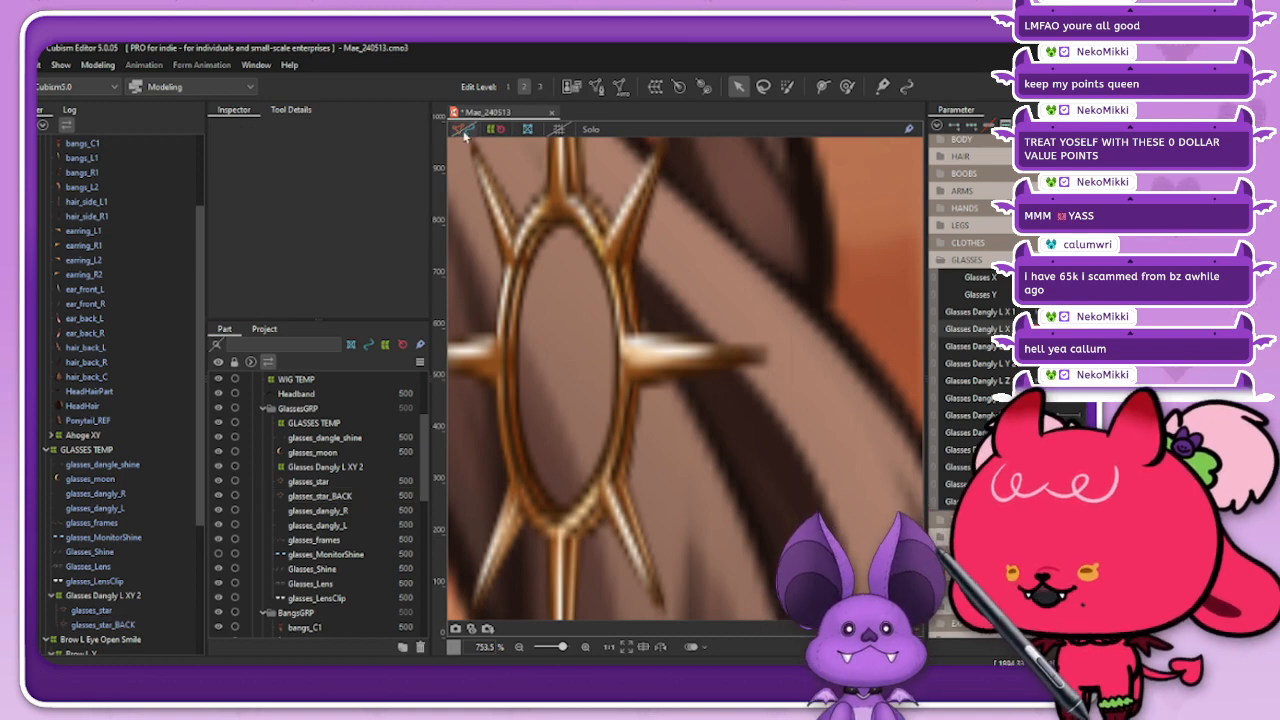
pyautogui.click(161, 618)
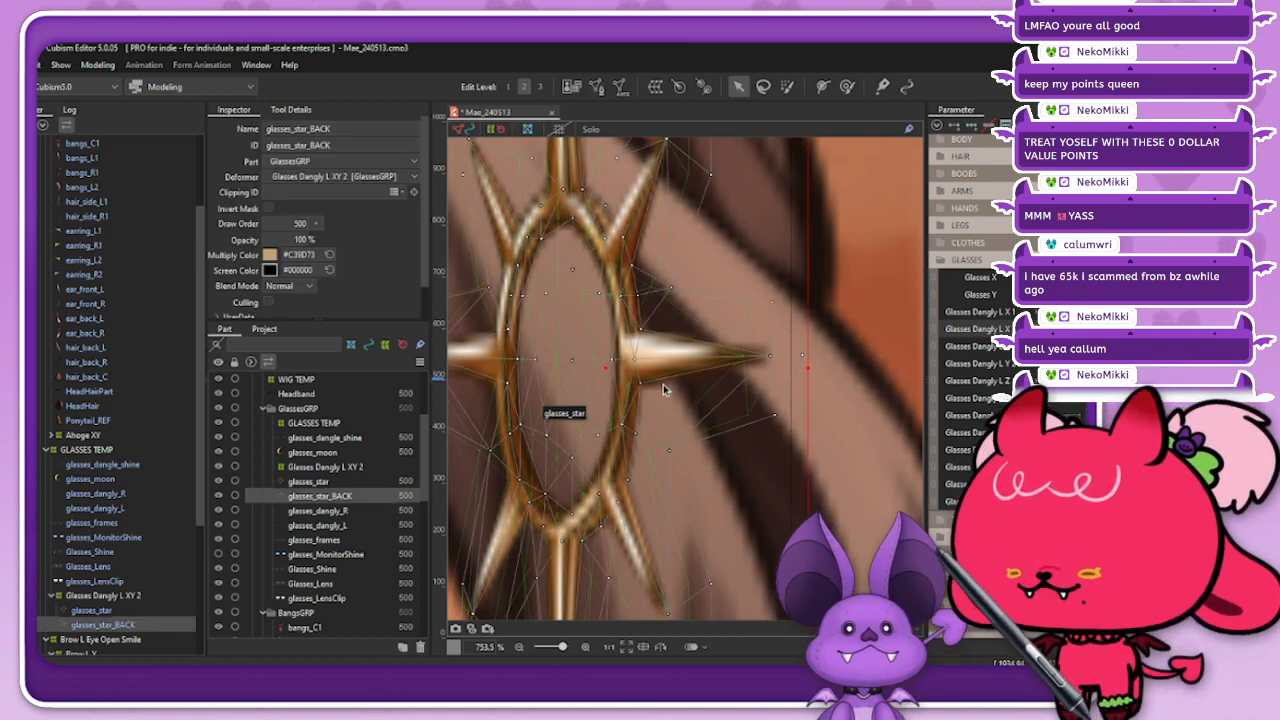
pyautogui.scroll(2, 663, 389)
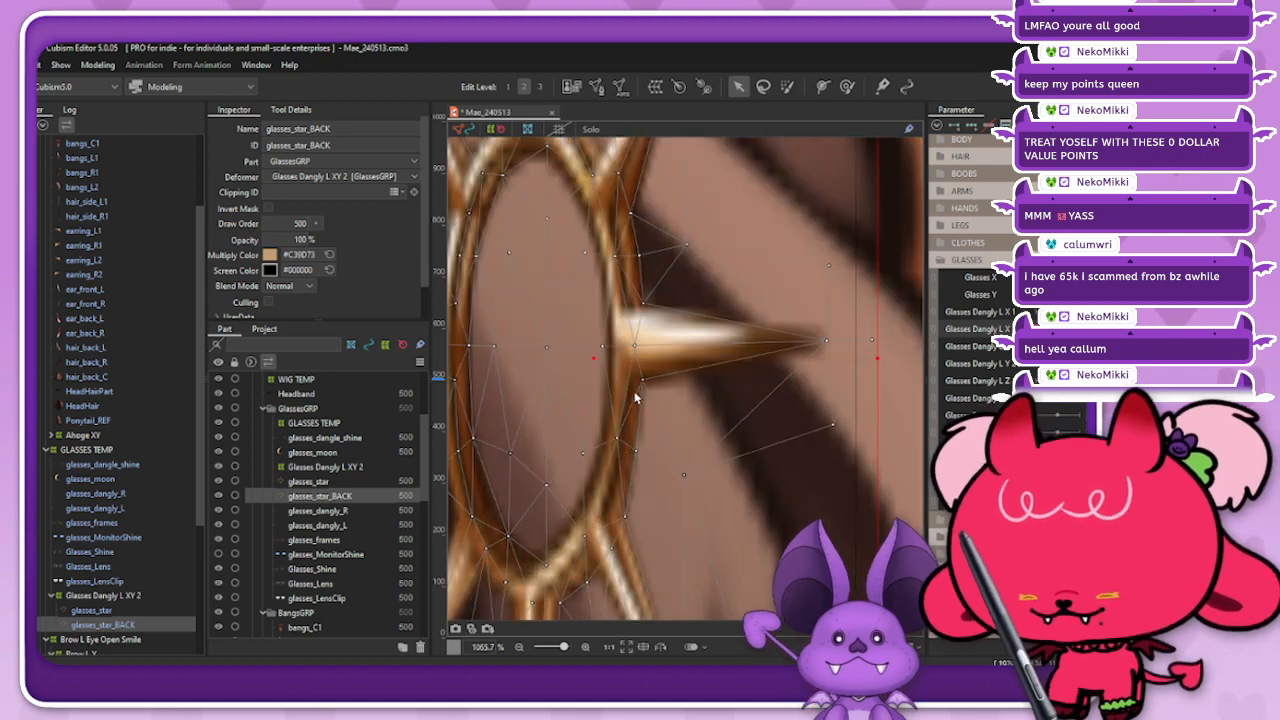
pyautogui.click(627, 333)
pyautogui.moveTo(626, 333); pyautogui.dragTo(619, 334)
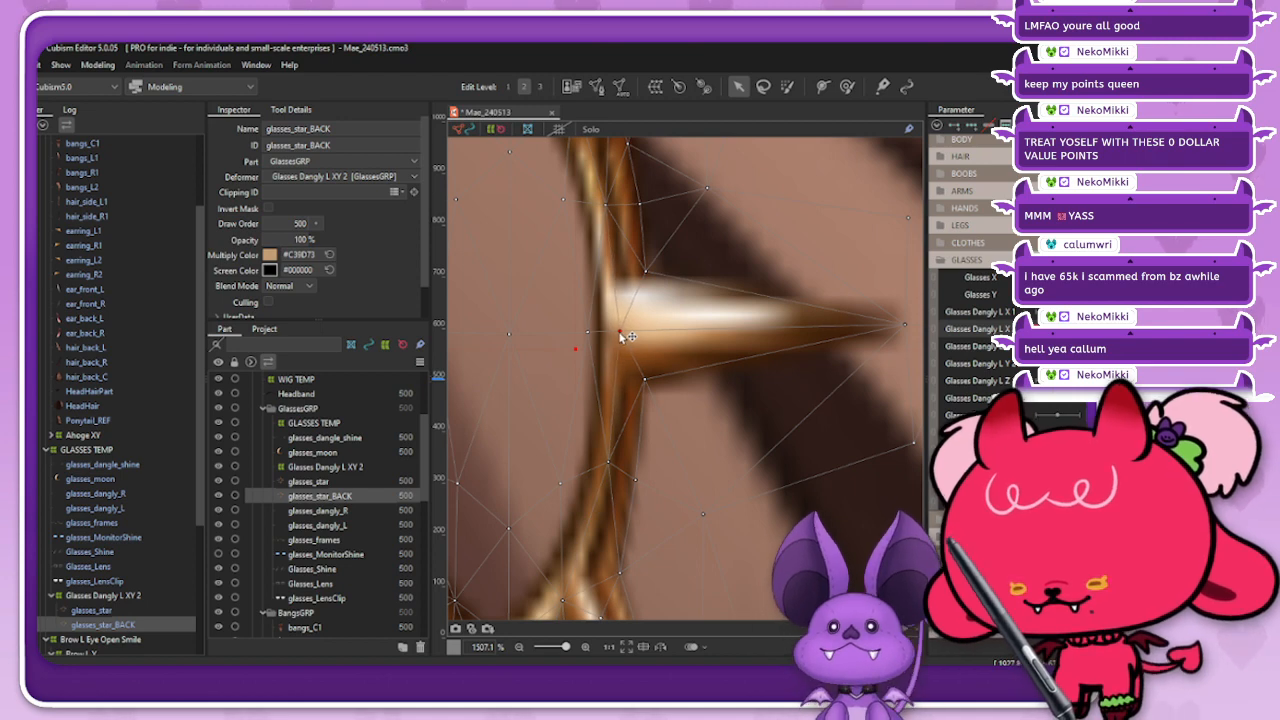
pyautogui.click(463, 129)
pyautogui.click(491, 129)
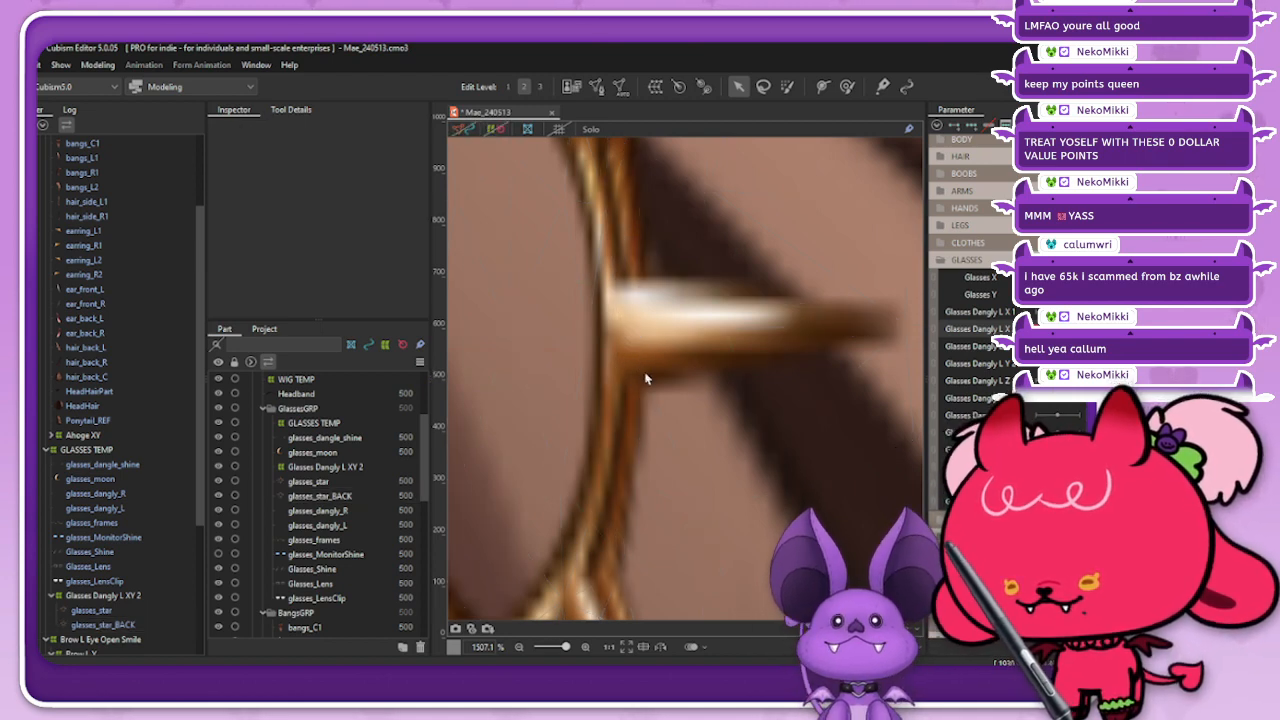
pyautogui.scroll(-6, 645, 374)
pyautogui.scroll(1, 596, 364)
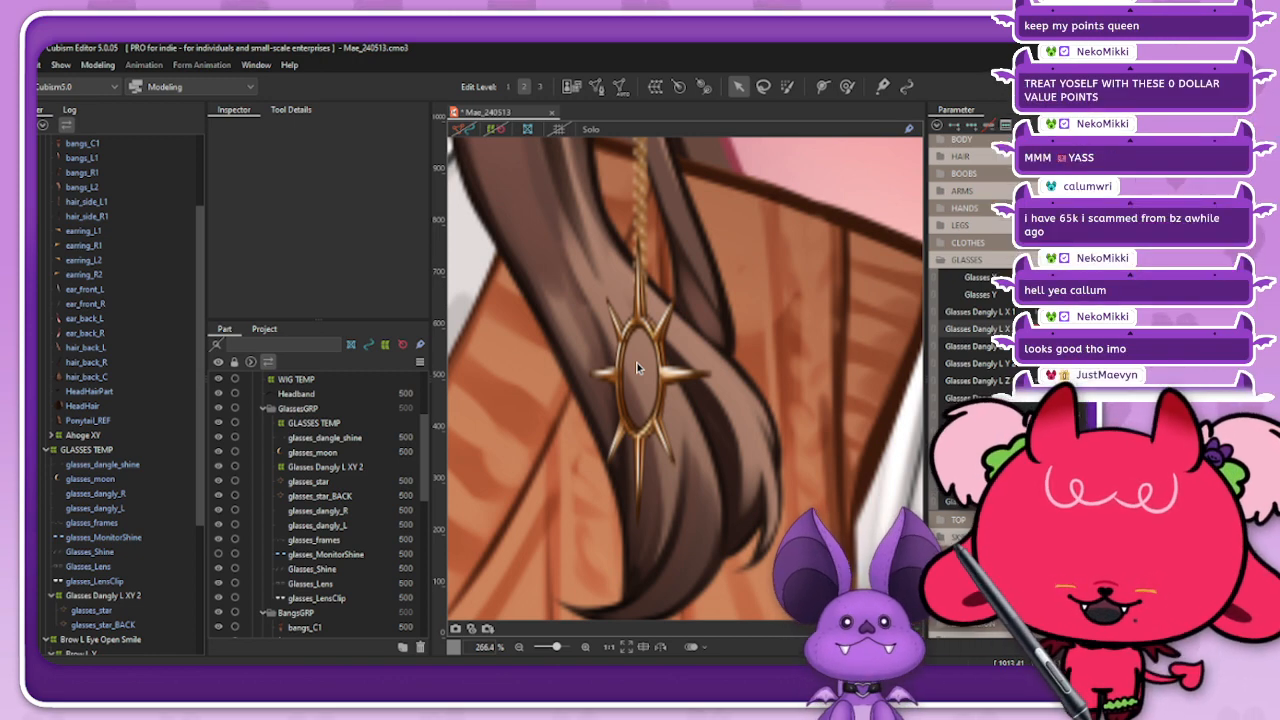
# Step: Copy the darker brown multiply color of glasses_star_BACK from one sideways pose of the star charm onto the opposite one
pyautogui.scroll(-2, 640, 365)
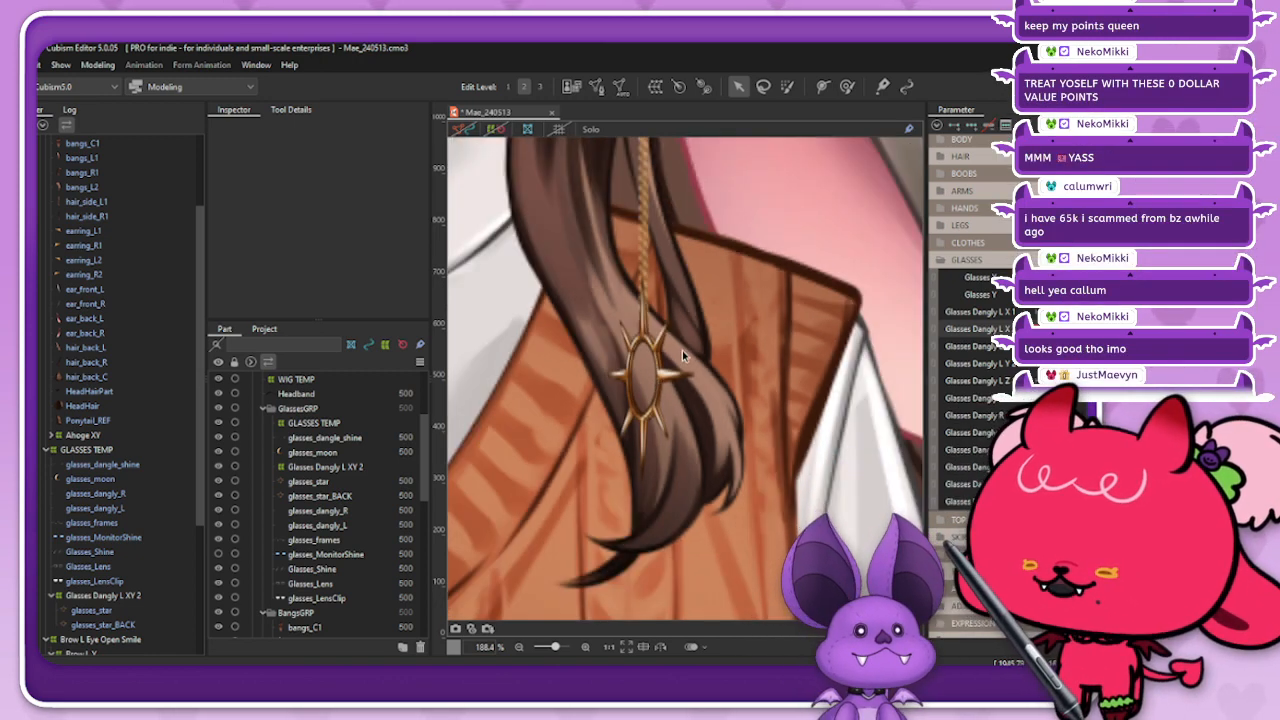
pyautogui.scroll(1, 625, 345)
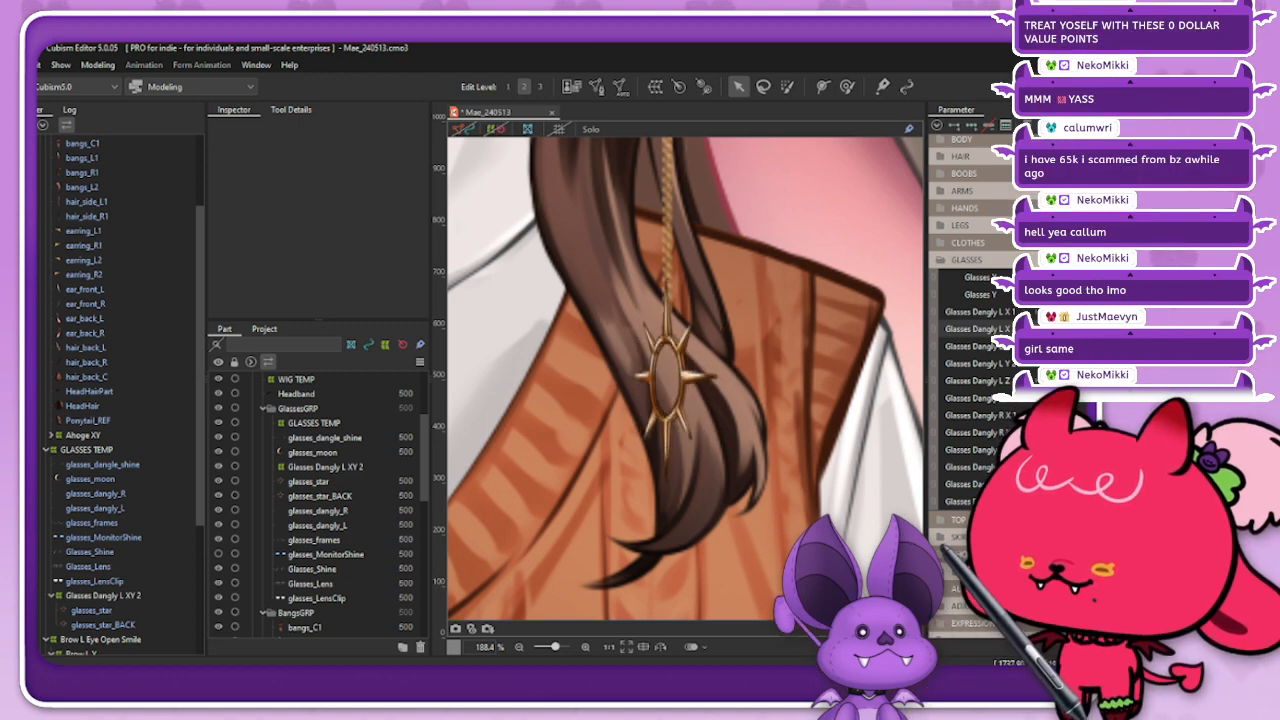
pyautogui.click(320, 495)
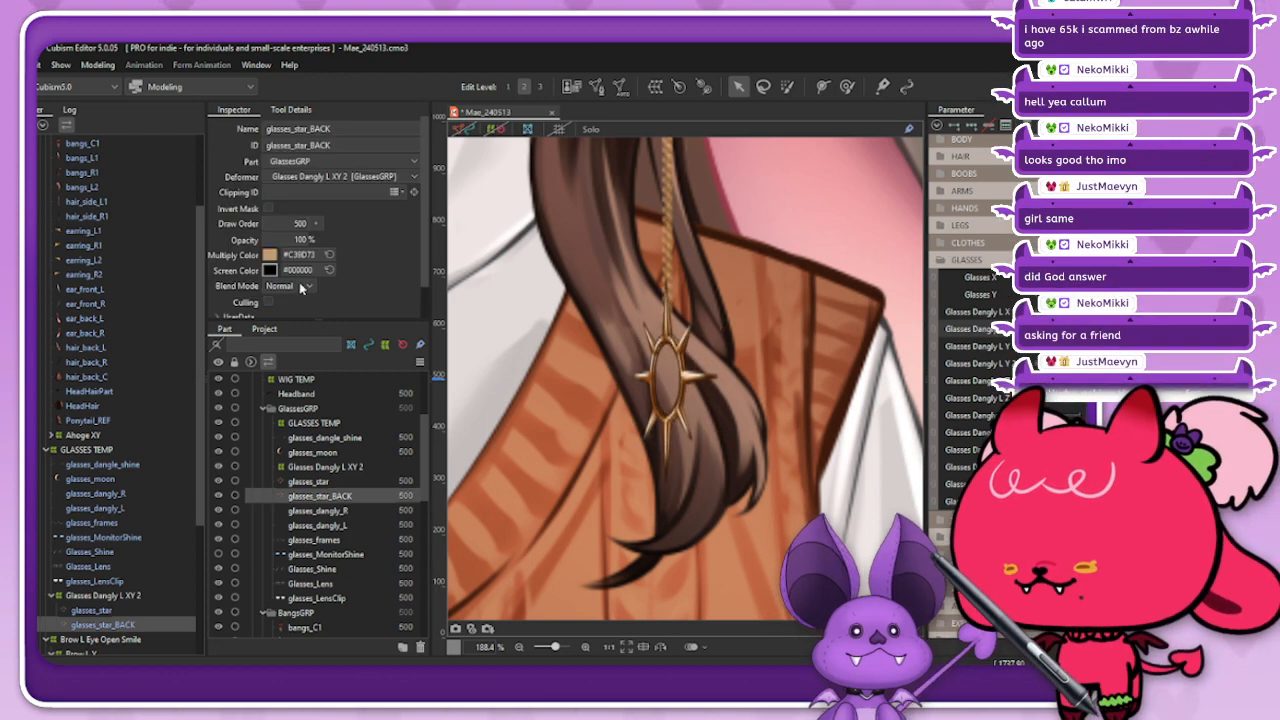
pyautogui.click(300, 255)
pyautogui.click(304, 258)
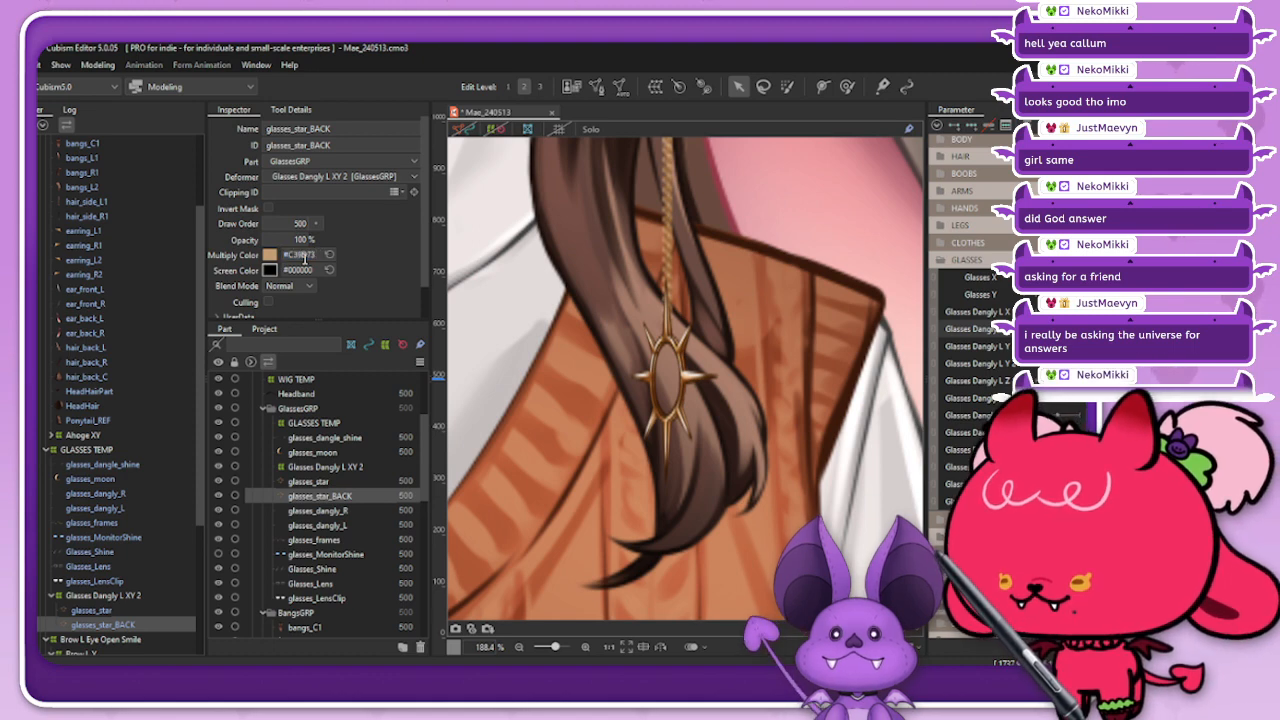
pyautogui.click(1075, 329)
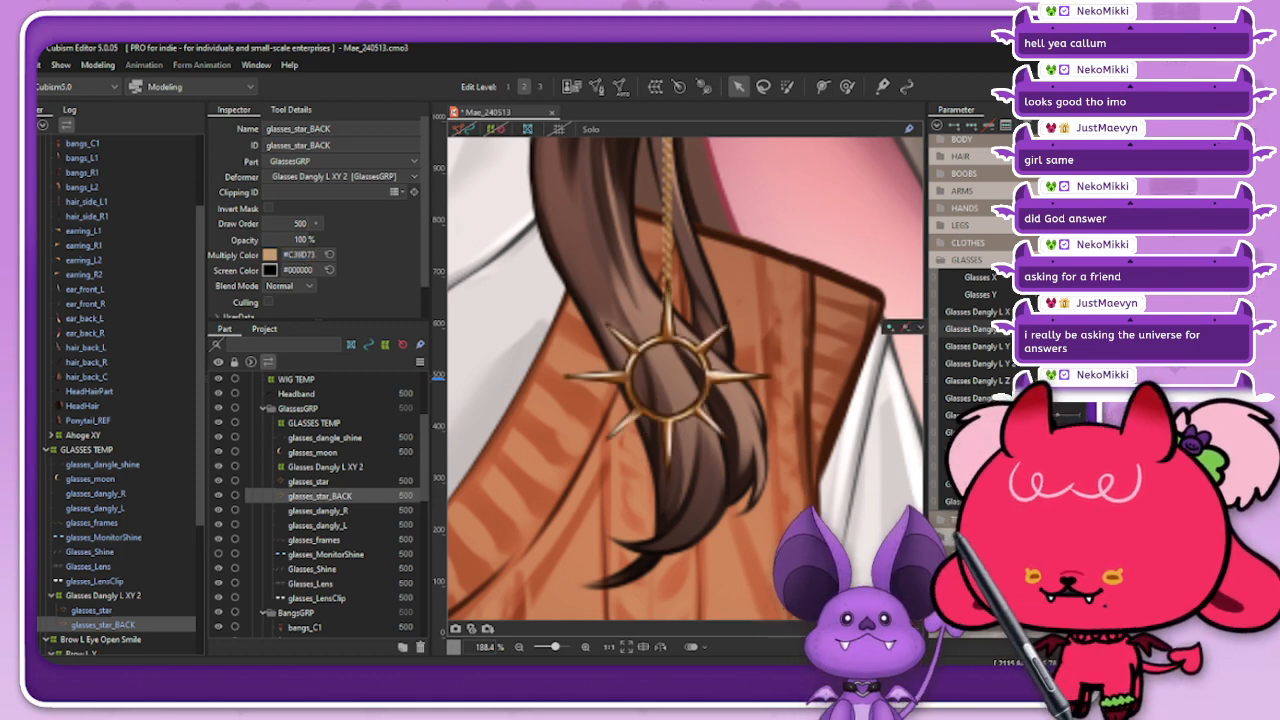
pyautogui.click(307, 255)
pyautogui.moveTo(1075, 329); pyautogui.dragTo(1052, 329)
pyautogui.click(291, 253)
pyautogui.write('#9E6E39')
pyautogui.press('Return')
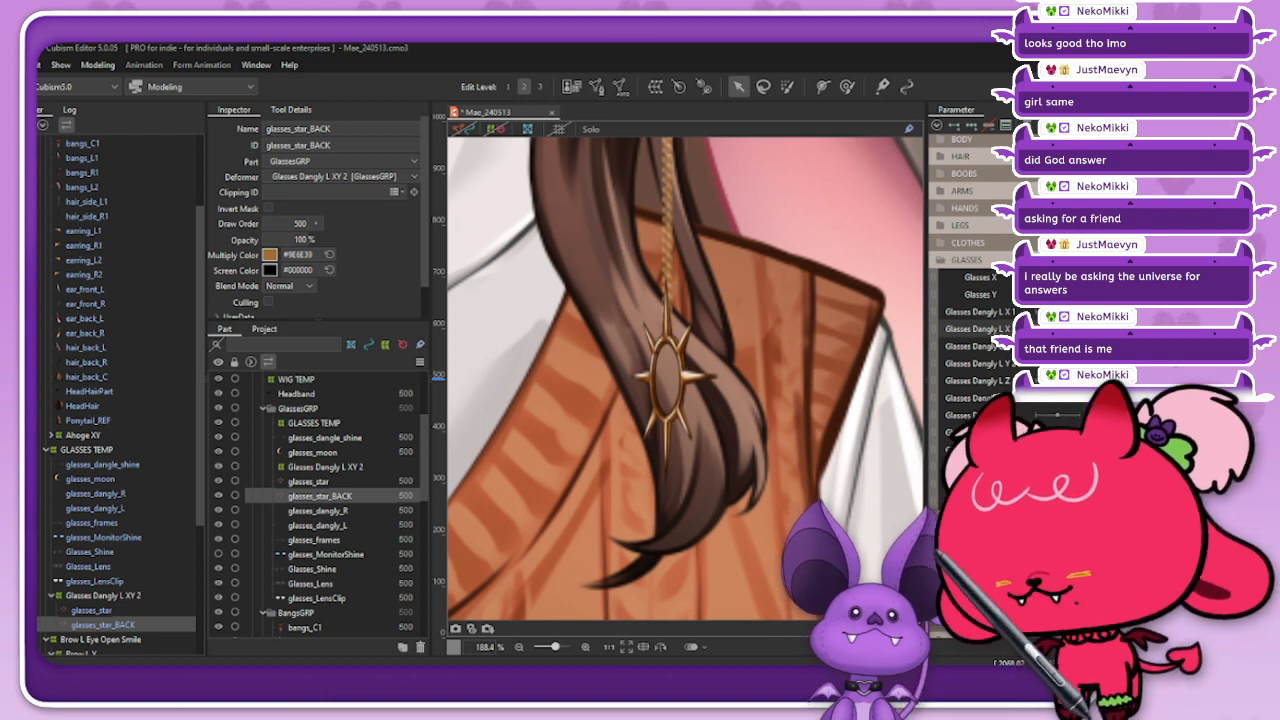
# Step: Turn the star charm through its sideways poses and examine the back shading both from a distance and up close
pyautogui.click(1058, 450)
pyautogui.moveTo(1058, 329); pyautogui.dragTo(1037, 329)
pyautogui.click(1058, 329)
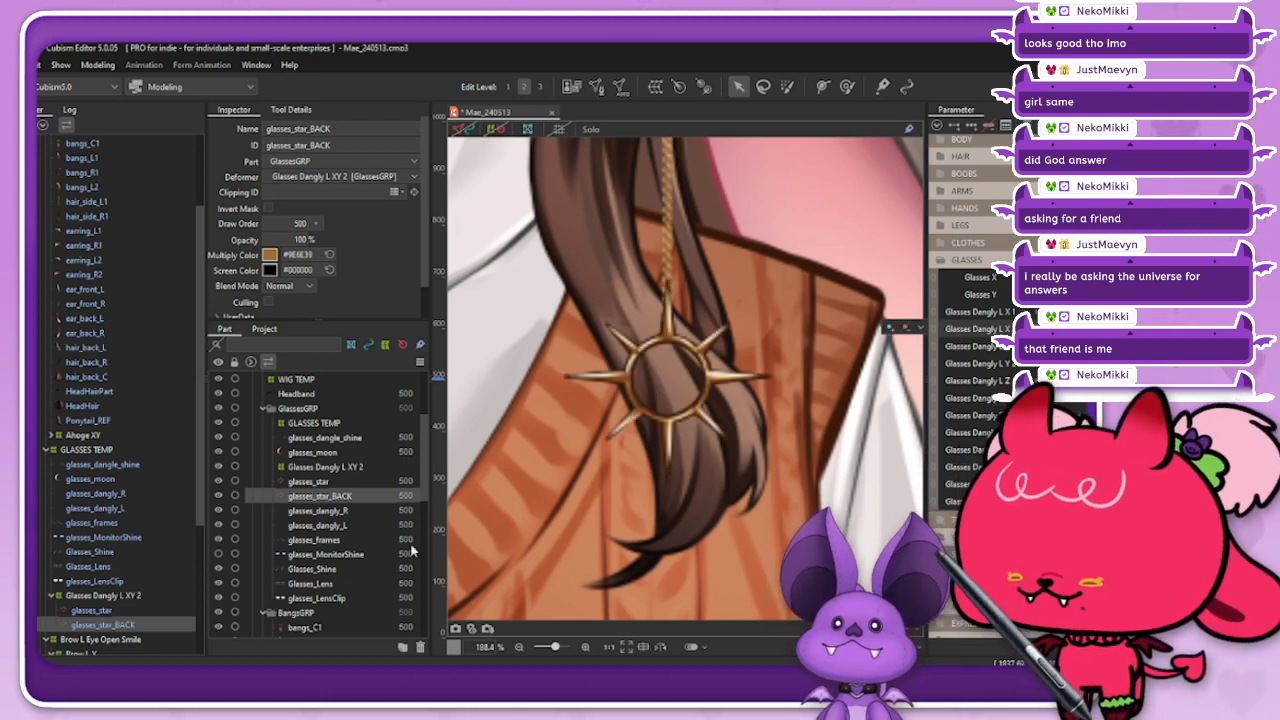
pyautogui.click(121, 596)
pyautogui.scroll(-3, 853, 374)
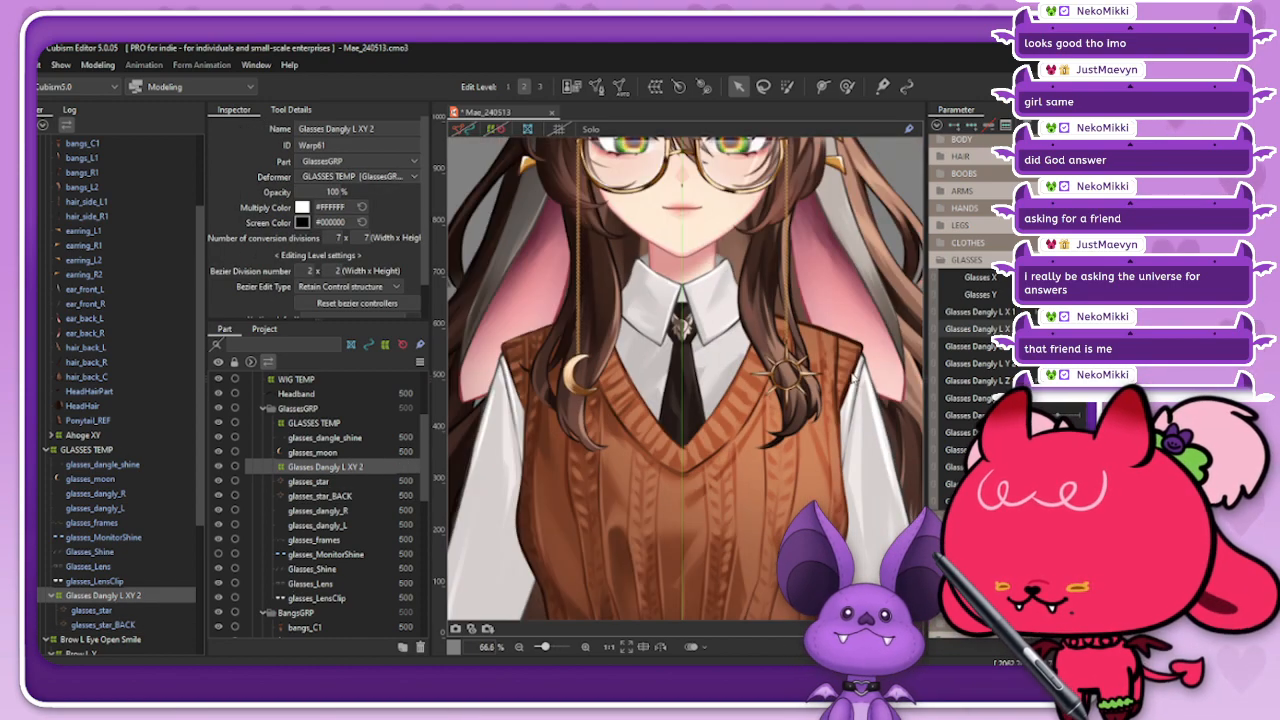
pyautogui.moveTo(1058, 329)
pyautogui.mouseDown()
pyautogui.moveTo(1042, 329)
pyautogui.moveTo(1057, 329)
pyautogui.mouseUp()
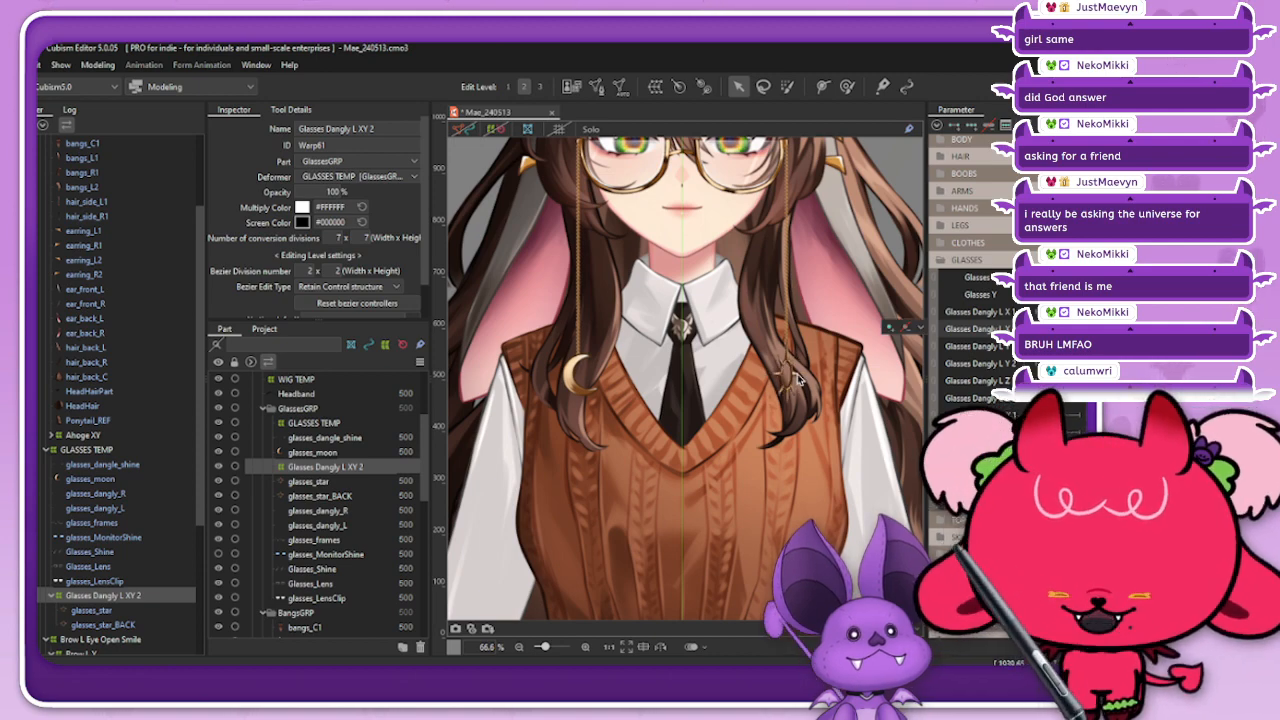
pyautogui.scroll(5, 797, 378)
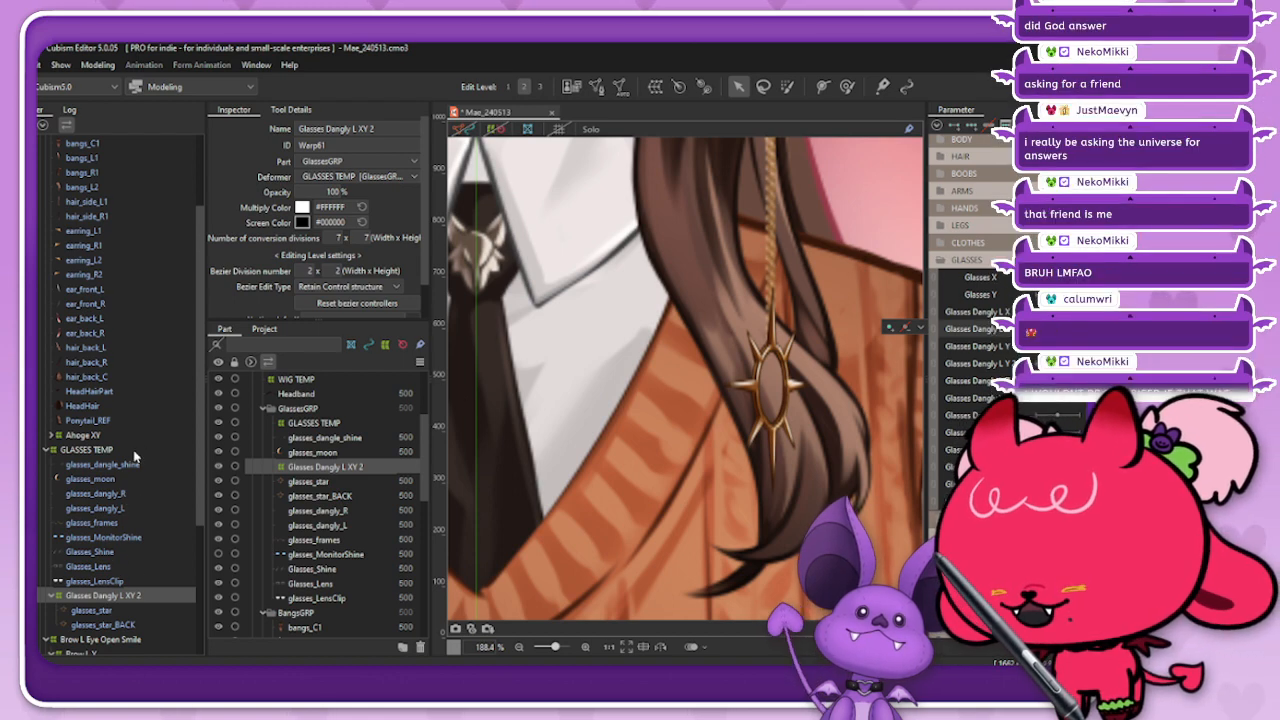
# Step: Reflect the sideways motion of the Glasses Dangly L XY 2 warp deformer horizontally onto the opposite pose
pyautogui.click(127, 452)
pyautogui.click(134, 597)
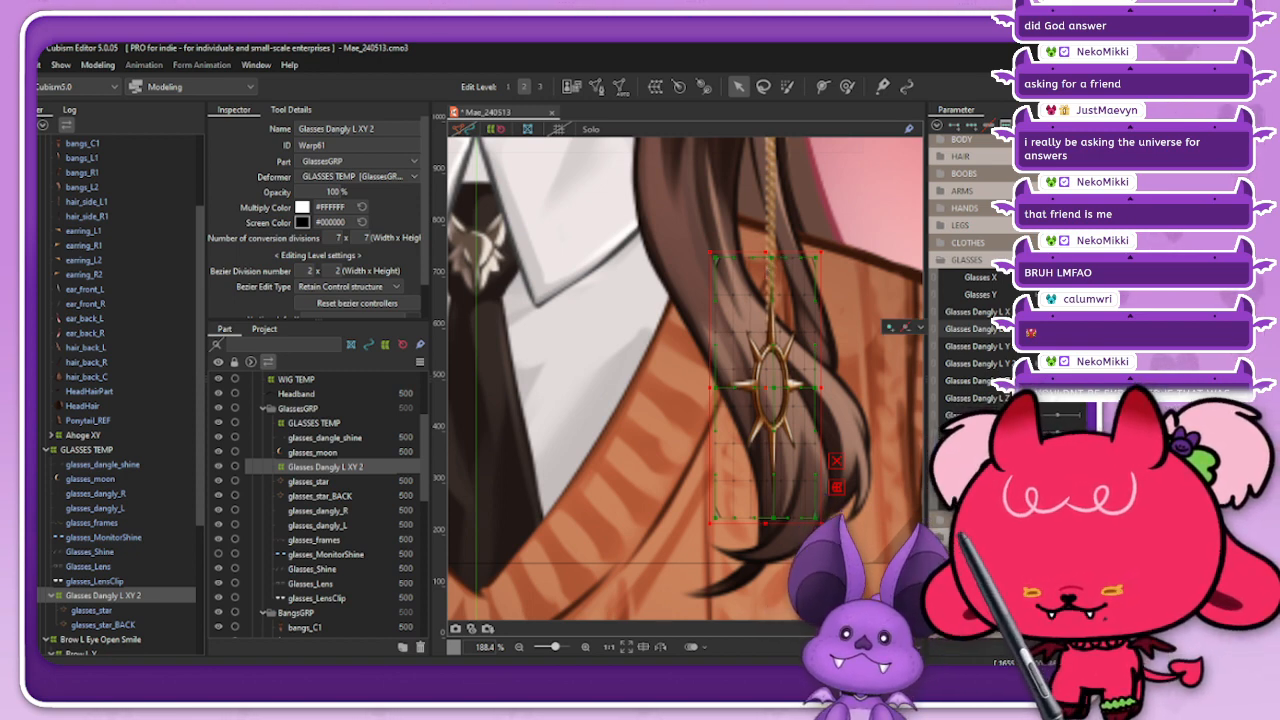
pyautogui.click(1080, 125)
pyautogui.click(968, 274)
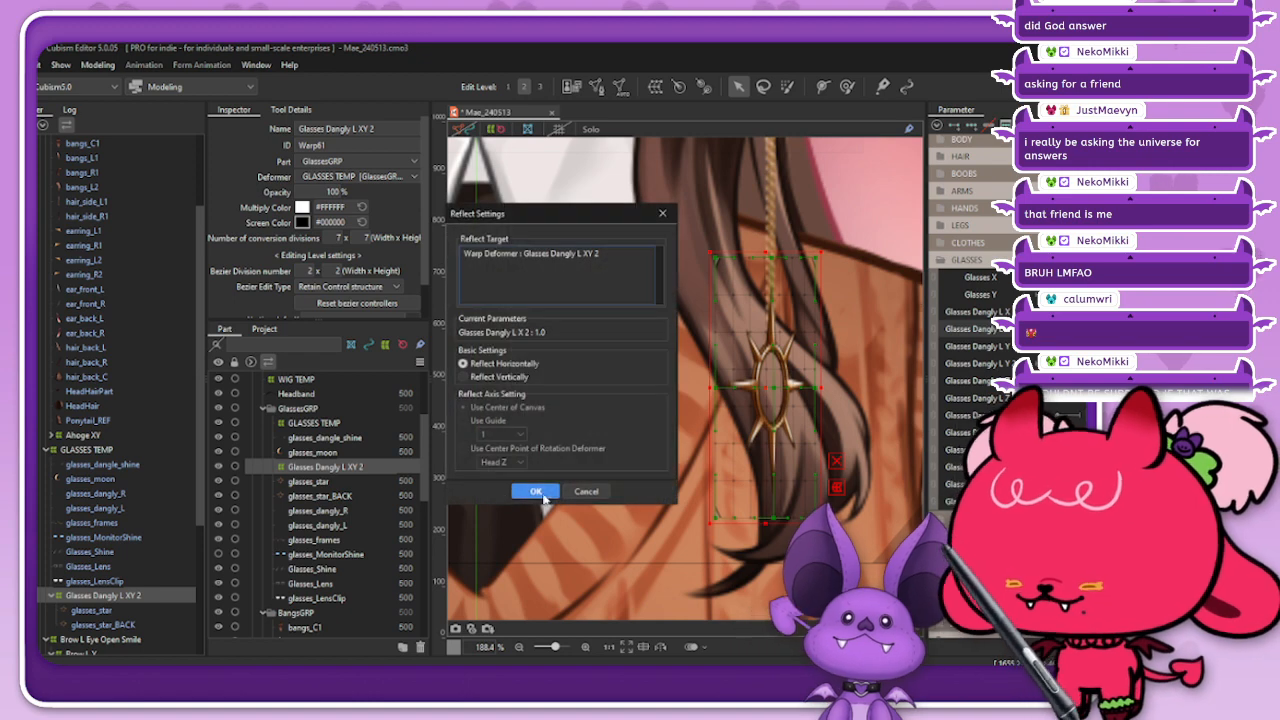
pyautogui.click(536, 488)
pyautogui.click(500, 131)
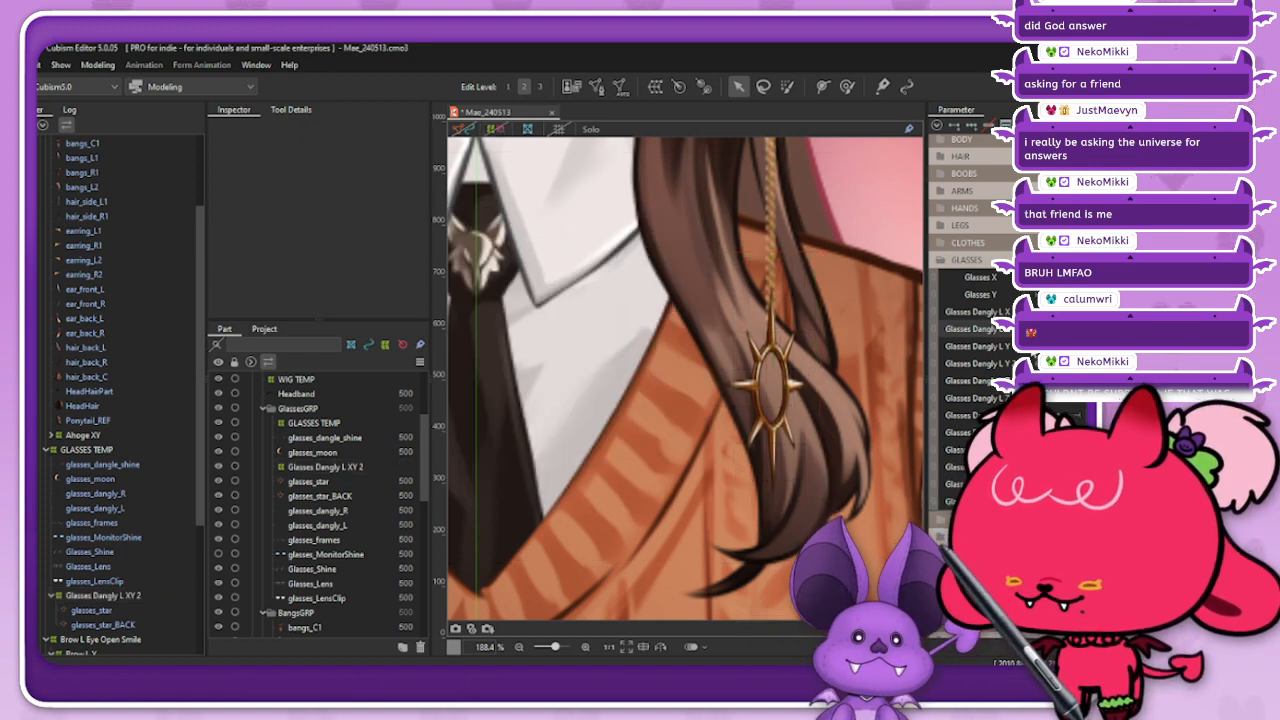
# Step: Sweep the Glasses Dangly L X 2 parameter between its ends to check the charm's turn, with the deformer shown and hidden
pyautogui.moveTo(1067, 329)
pyautogui.mouseDown()
pyautogui.moveTo(1083, 329)
pyautogui.moveTo(1066, 329)
pyautogui.mouseUp()
pyautogui.scroll(-4, 835, 350)
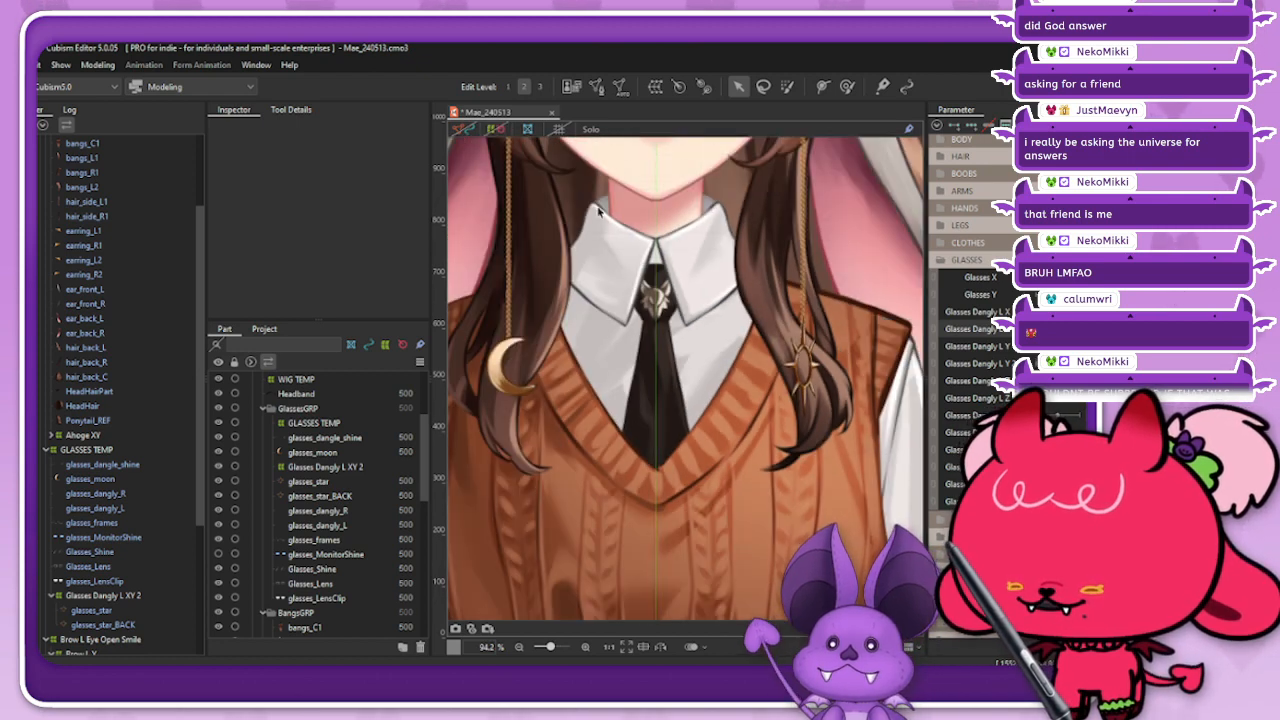
pyautogui.scroll(-2, 734, 378)
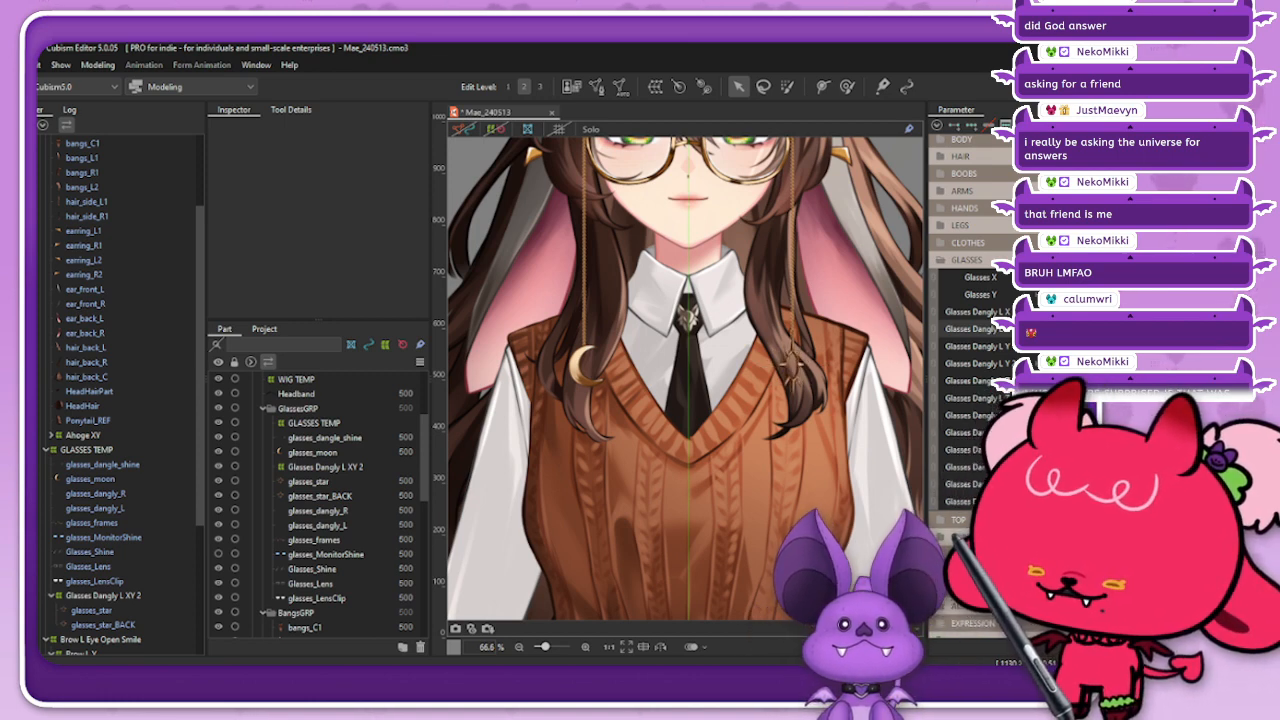
pyautogui.moveTo(1085, 329)
pyautogui.mouseDown()
pyautogui.moveTo(1110, 329)
pyautogui.moveTo(1054, 330)
pyautogui.moveTo(1025, 350)
pyautogui.moveTo(1060, 330)
pyautogui.moveTo(1035, 330)
pyautogui.moveTo(1060, 330)
pyautogui.mouseUp()
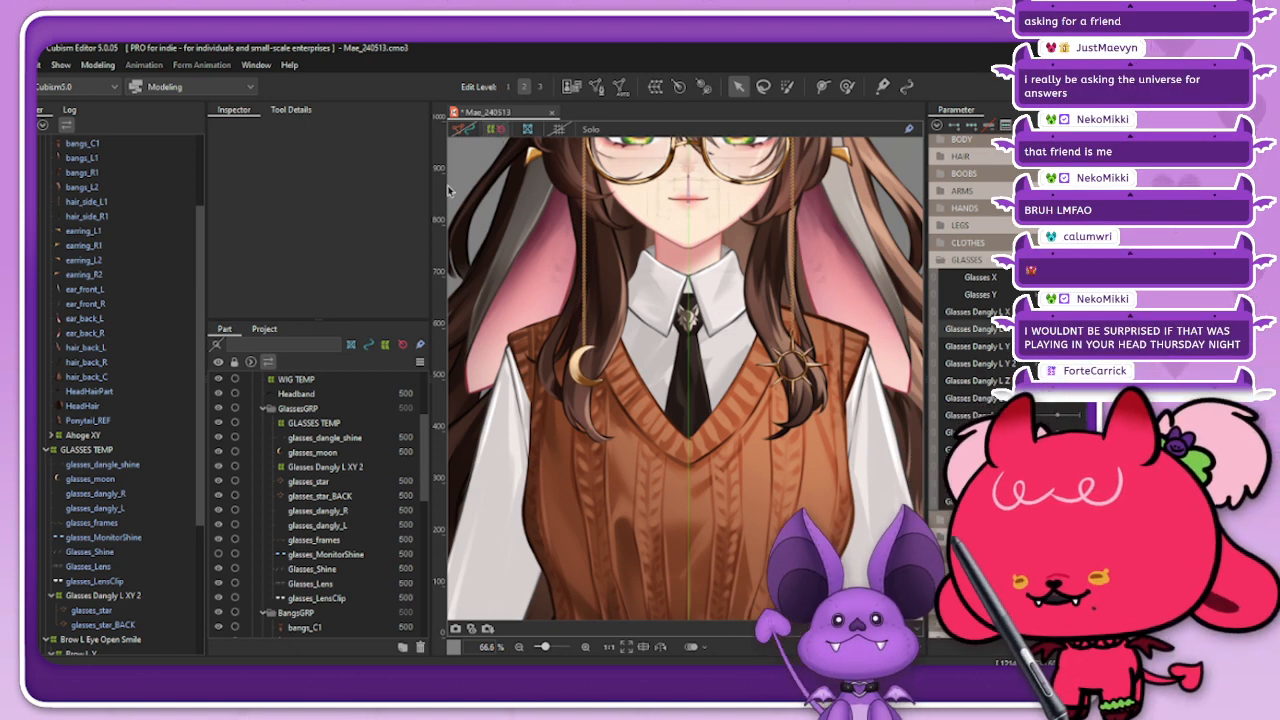
pyautogui.click(120, 595)
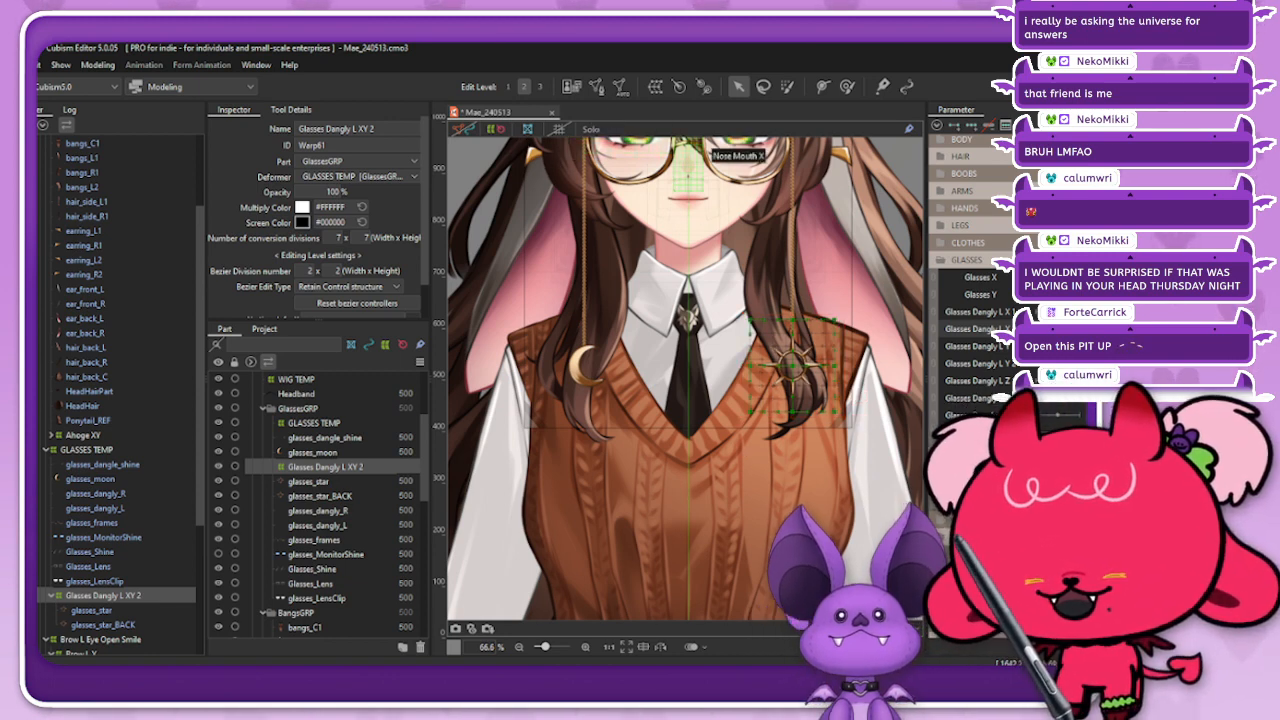
pyautogui.scroll(5, 797, 368)
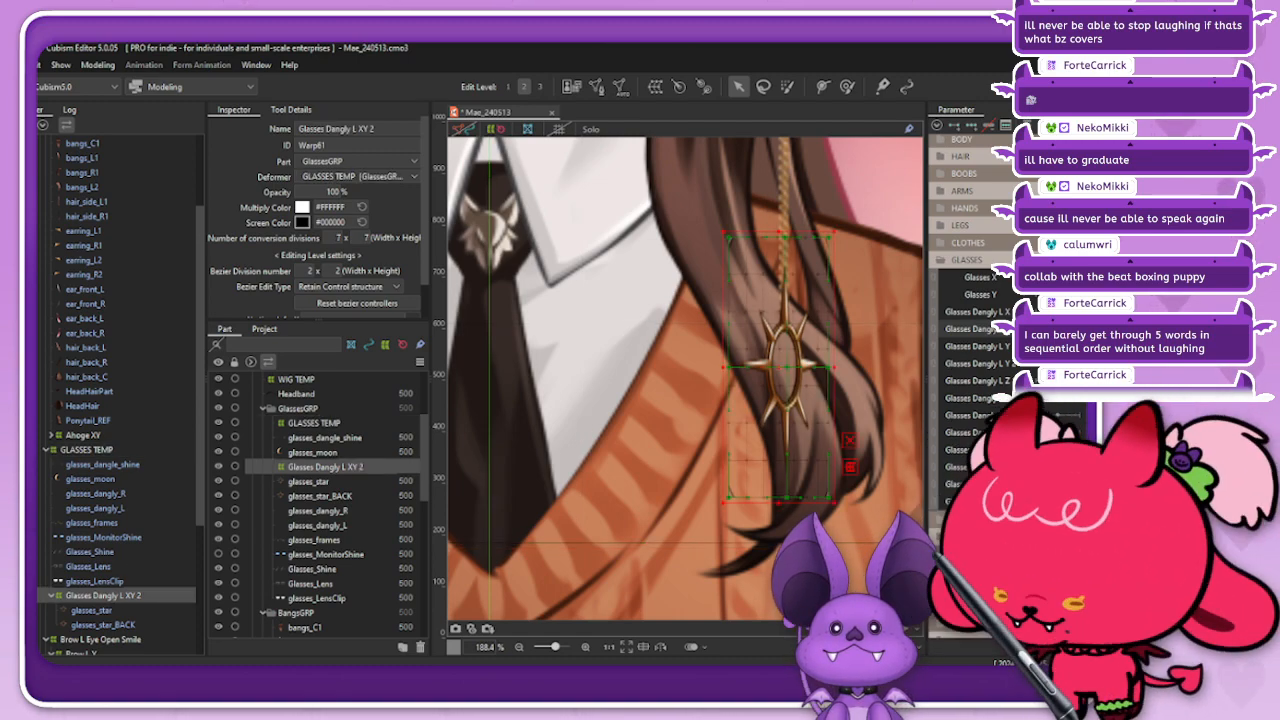
pyautogui.moveTo(1058, 329)
pyautogui.mouseDown()
pyautogui.moveTo(1076, 329)
pyautogui.moveTo(1046, 329)
pyautogui.mouseUp()
pyautogui.click(496, 129)
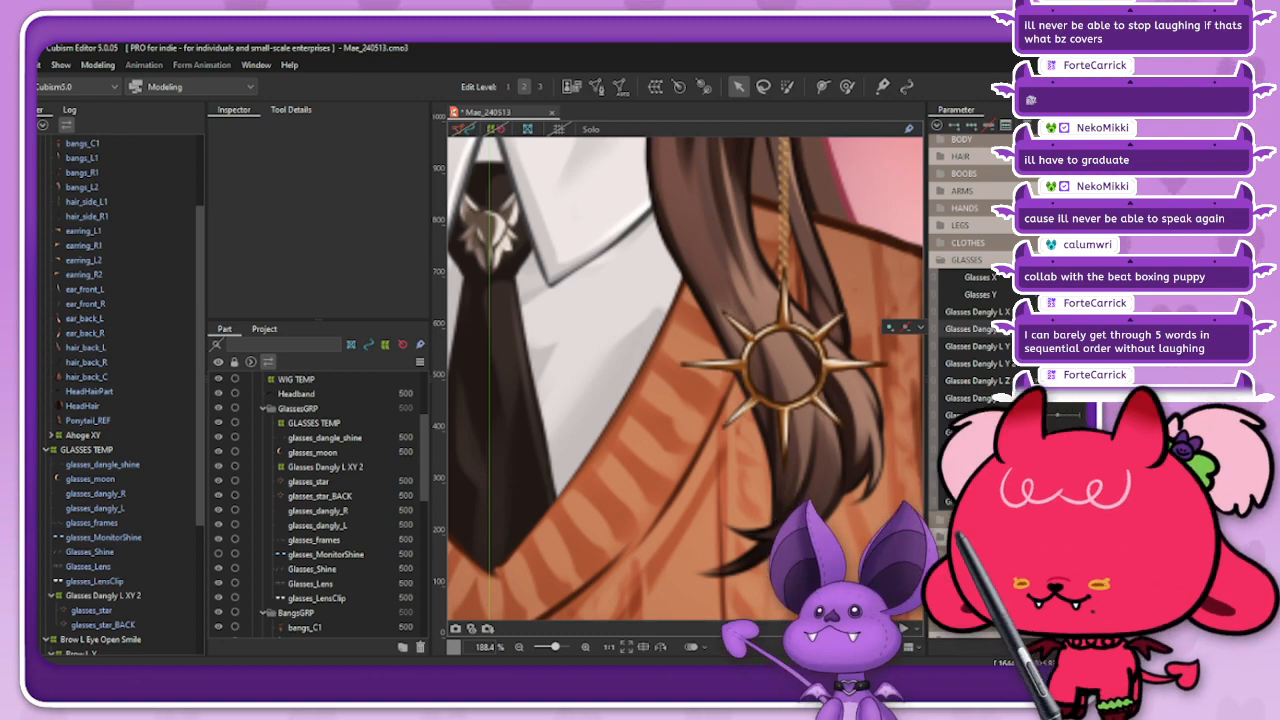
pyautogui.moveTo(1057, 329)
pyautogui.mouseDown()
pyautogui.moveTo(1076, 329)
pyautogui.moveTo(1057, 329)
pyautogui.mouseUp()
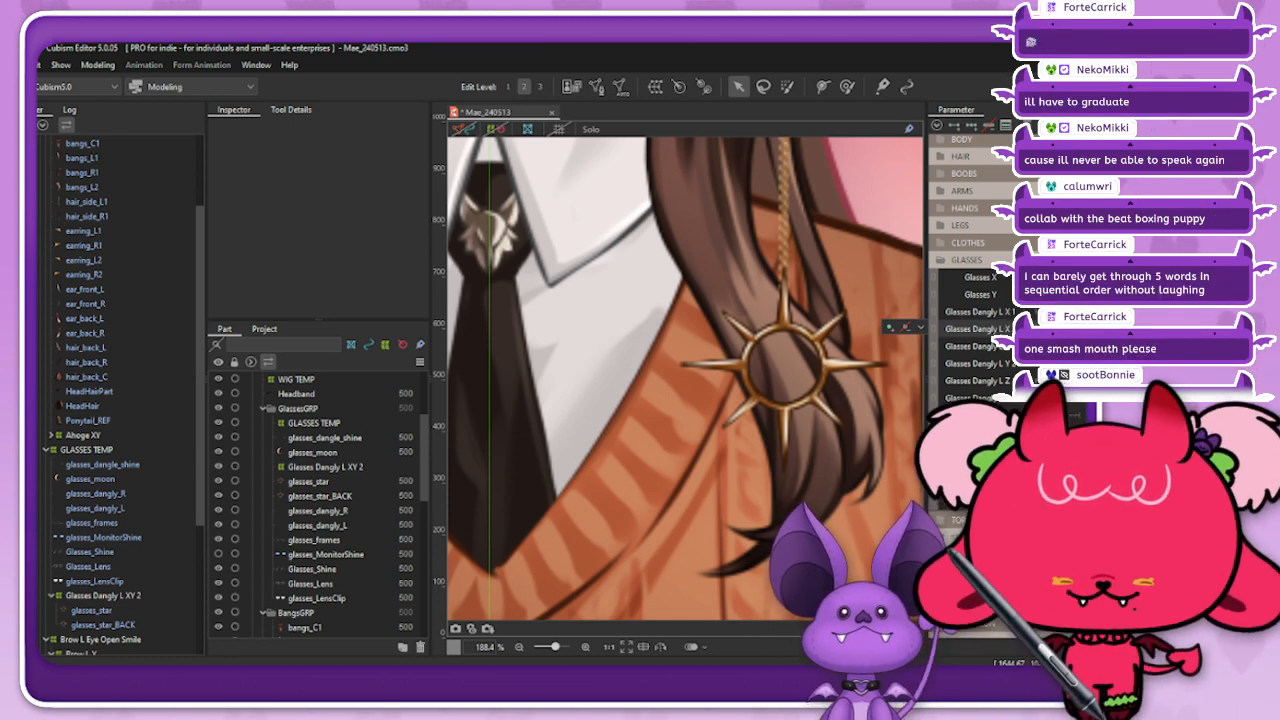
# Step: Duplicate the Glasses Dangly L XY 2 warp deformer under GLASSES TEMP for use on the moon charm
pyautogui.scroll(-4, 761, 466)
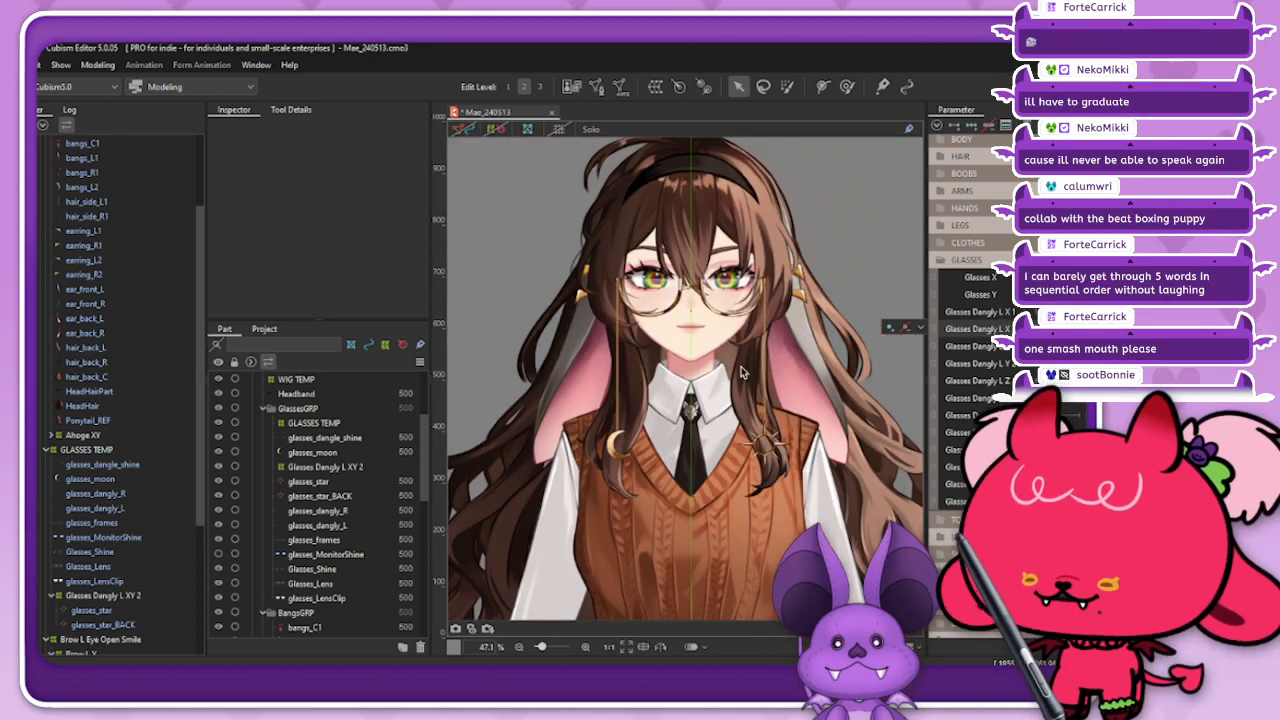
pyautogui.scroll(-1, 683, 288)
pyautogui.scroll(1, 687, 236)
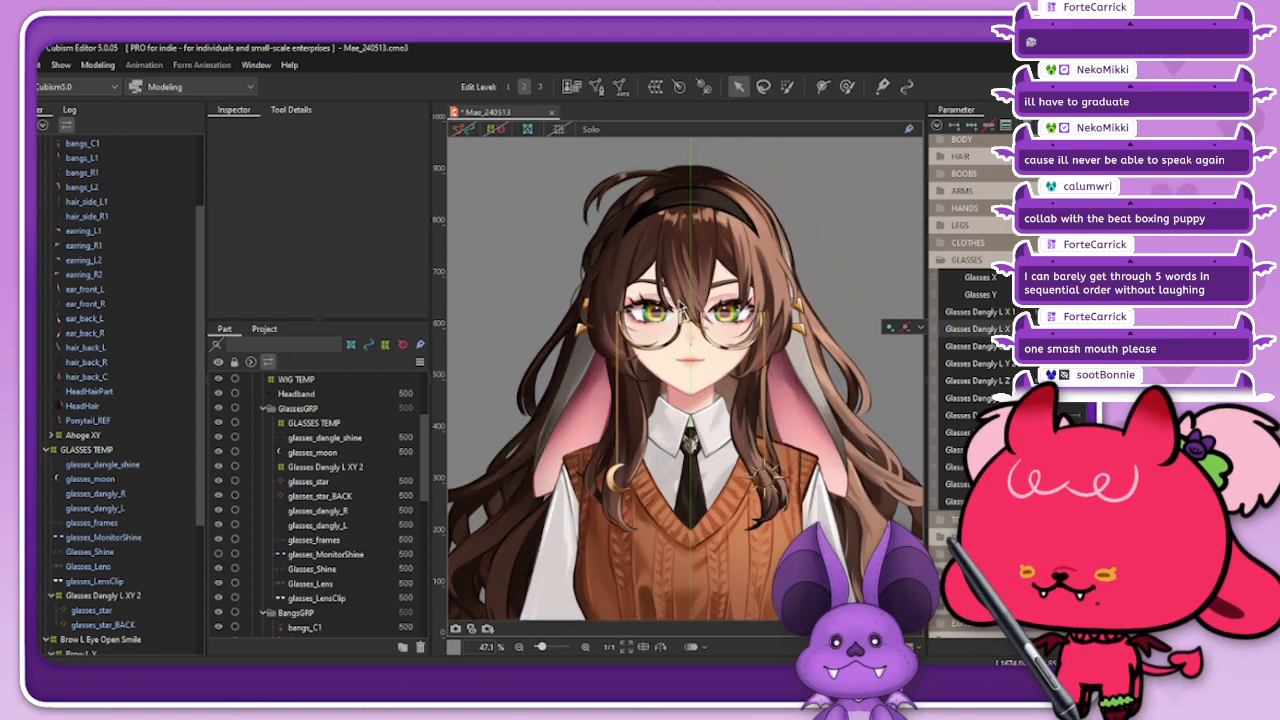
pyautogui.scroll(2, 614, 488)
pyautogui.rightClick(614, 488)
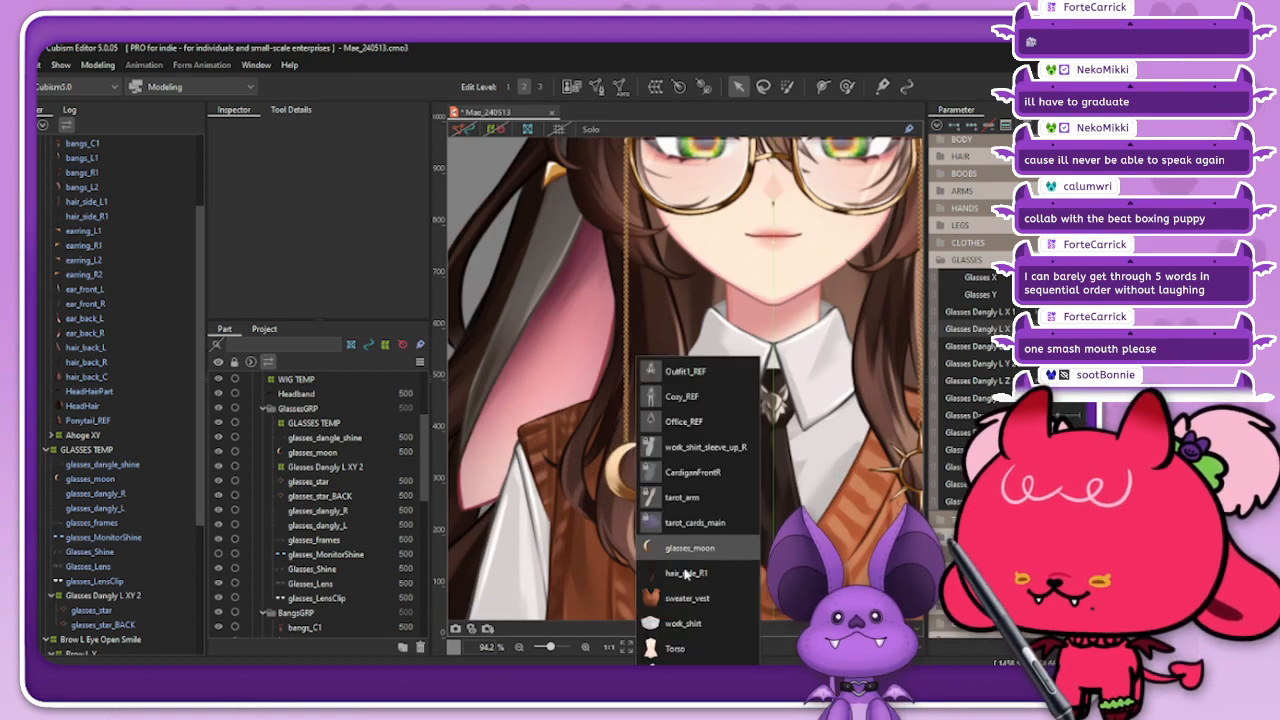
pyautogui.click(122, 451)
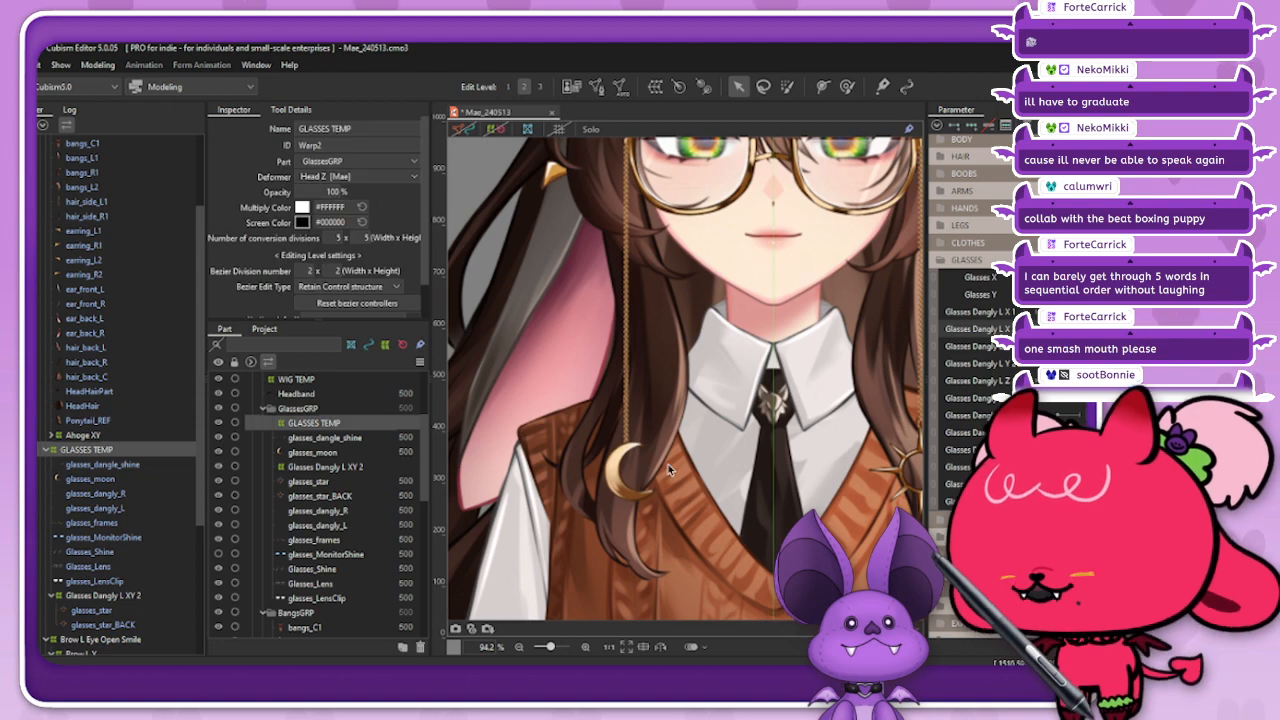
pyautogui.scroll(-1, 668, 464)
pyautogui.click(148, 594)
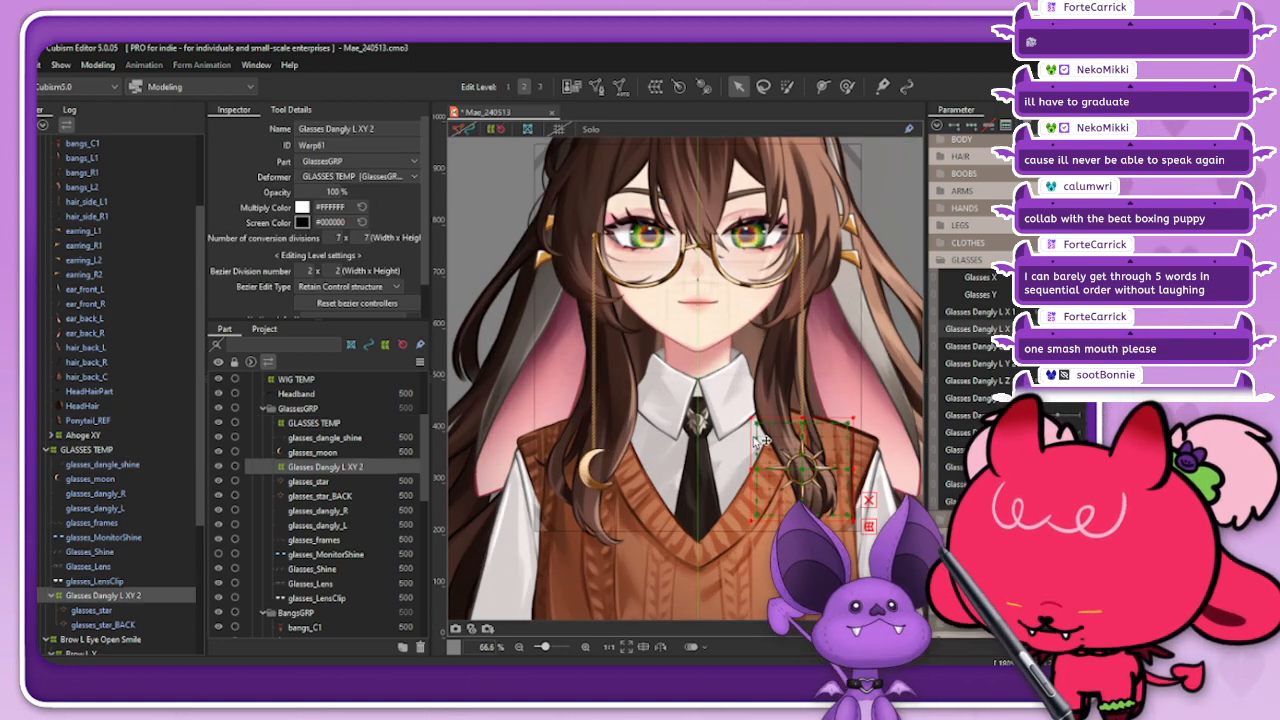
pyautogui.hotkey('ctrl', 'c')
pyautogui.hotkey('ctrl', 'v')
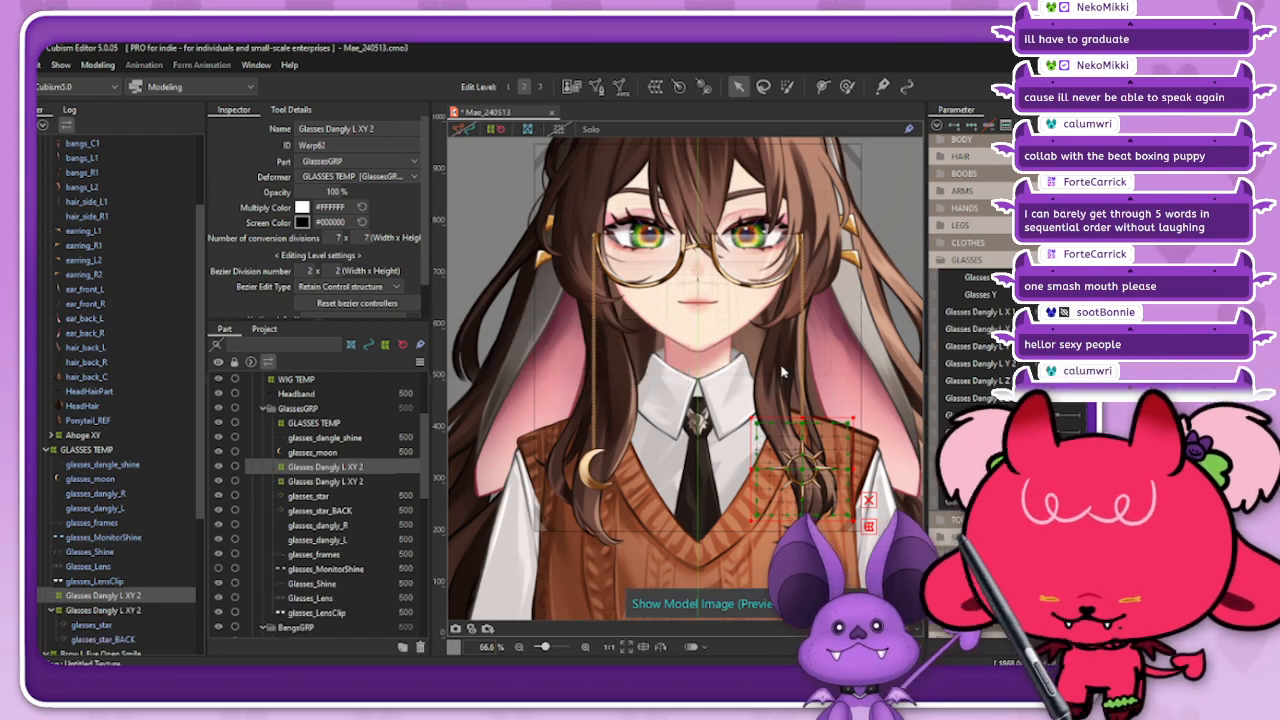
pyautogui.rightClick(755, 440)
pyautogui.click(820, 545)
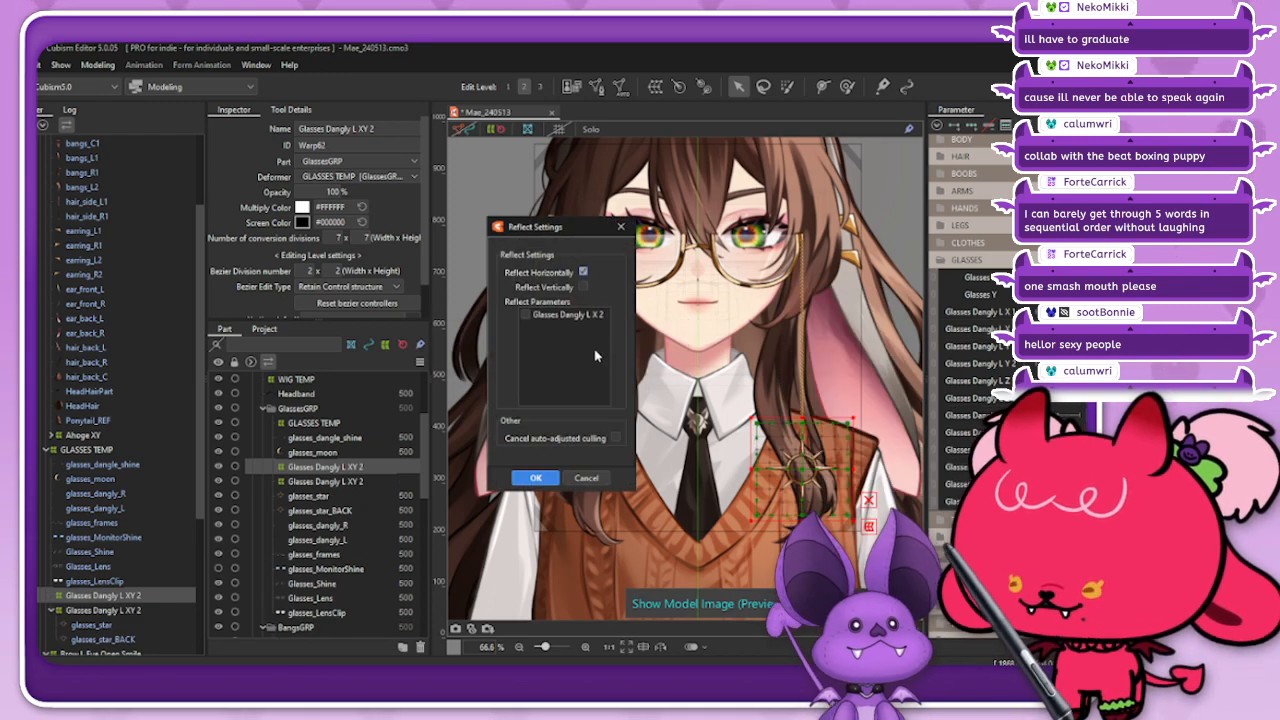
pyautogui.click(600, 479)
pyautogui.click(135, 450)
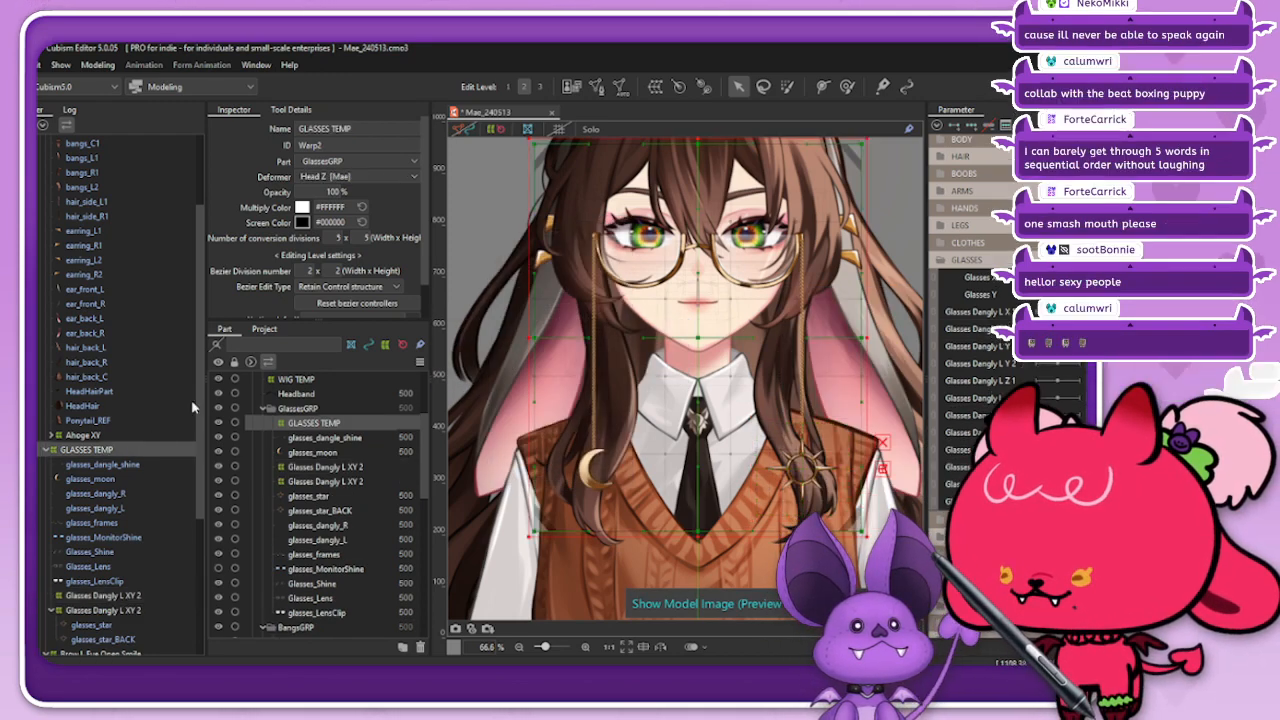
pyautogui.click(493, 129)
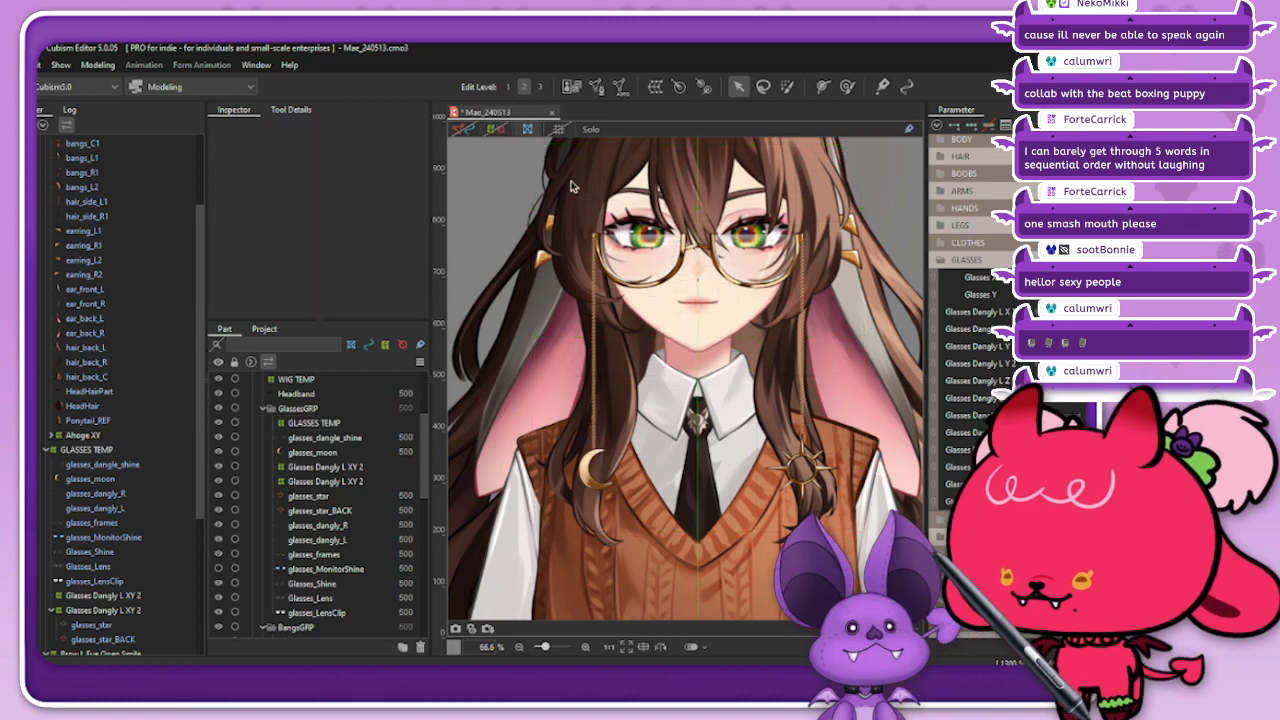
pyautogui.click(100, 450)
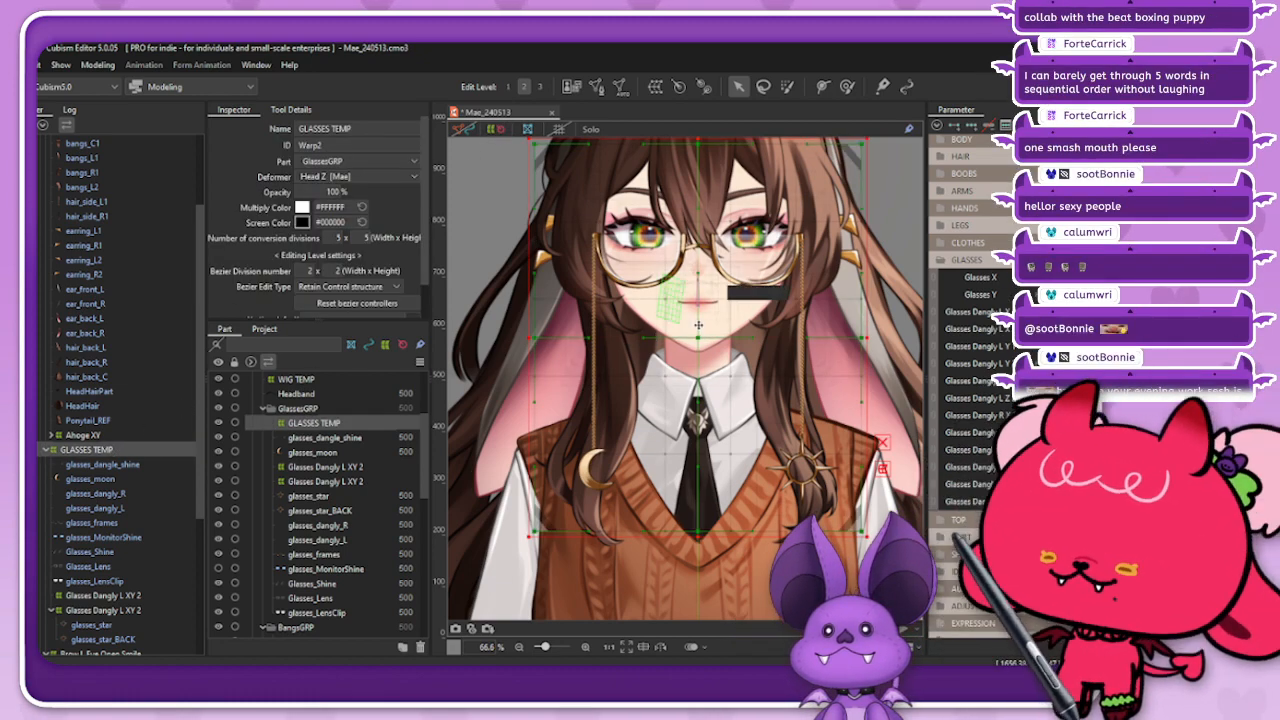
pyautogui.scroll(10, 720, 345)
pyautogui.scroll(-12, 720, 345)
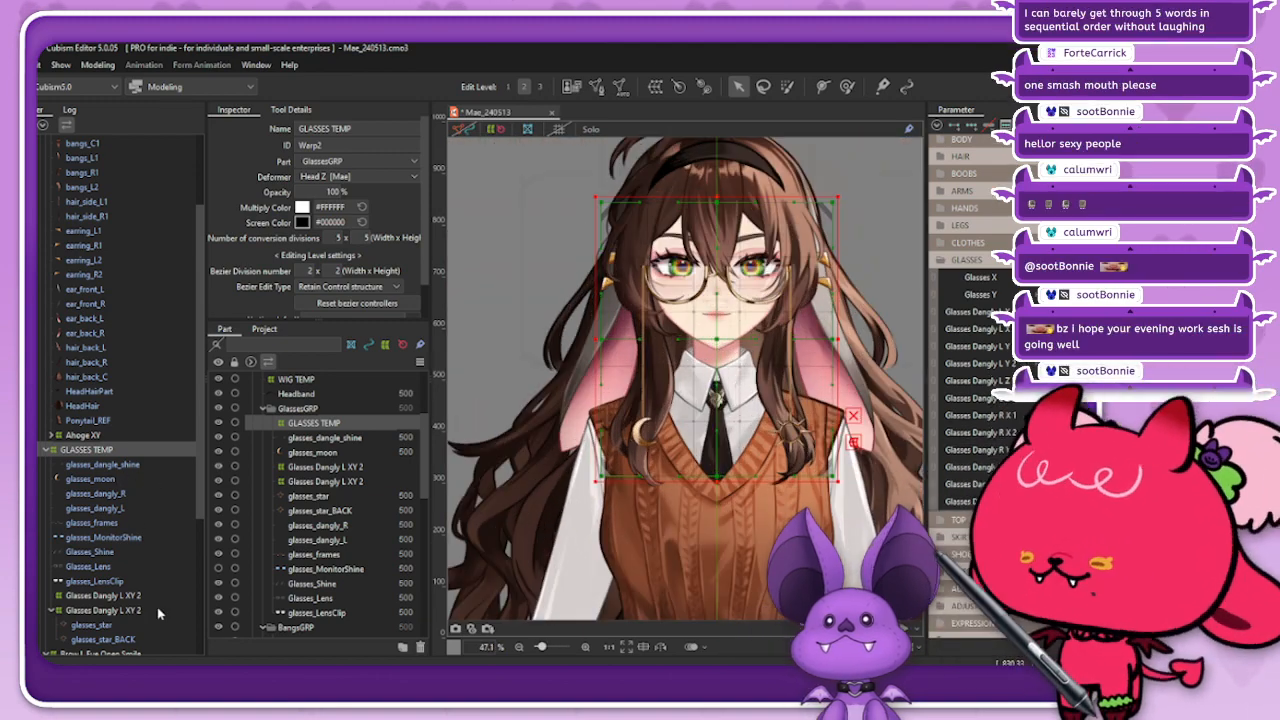
# Step: Reflect the duplicated Glasses Dangly L XY 2 deformer horizontally and place it over the moon charm
pyautogui.click(150, 596)
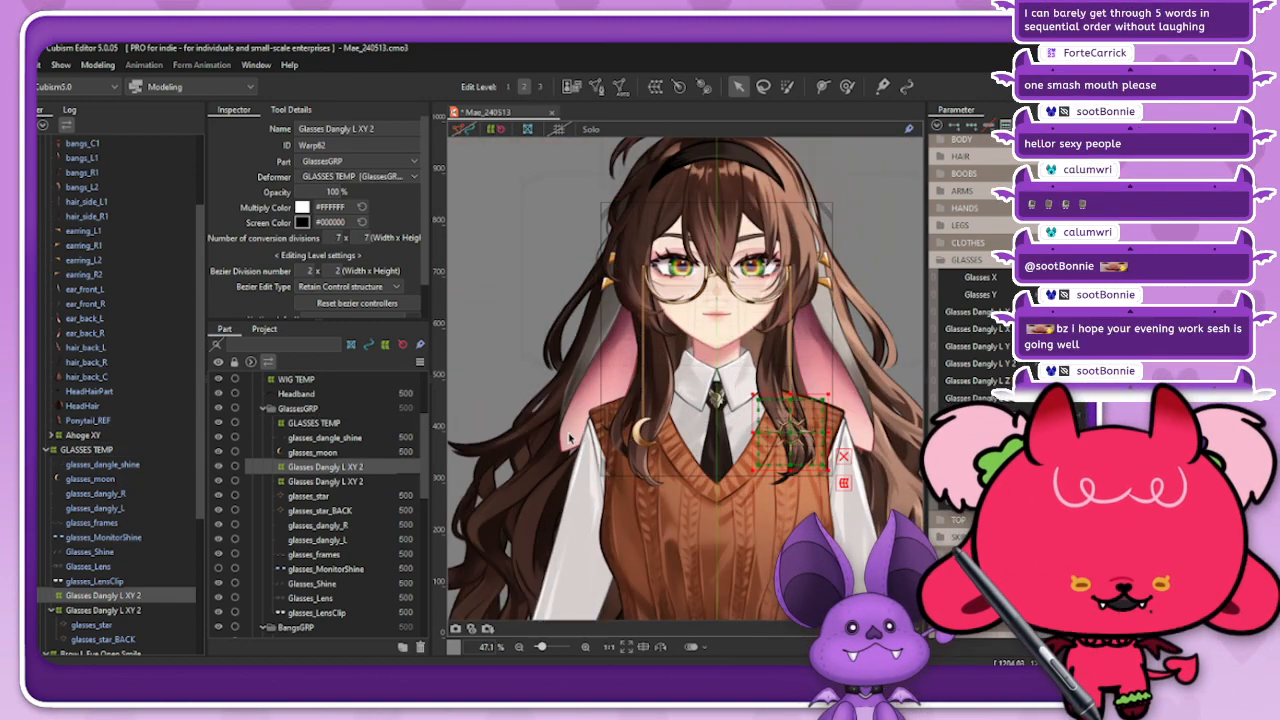
pyautogui.rightClick(833, 358)
pyautogui.click(868, 480)
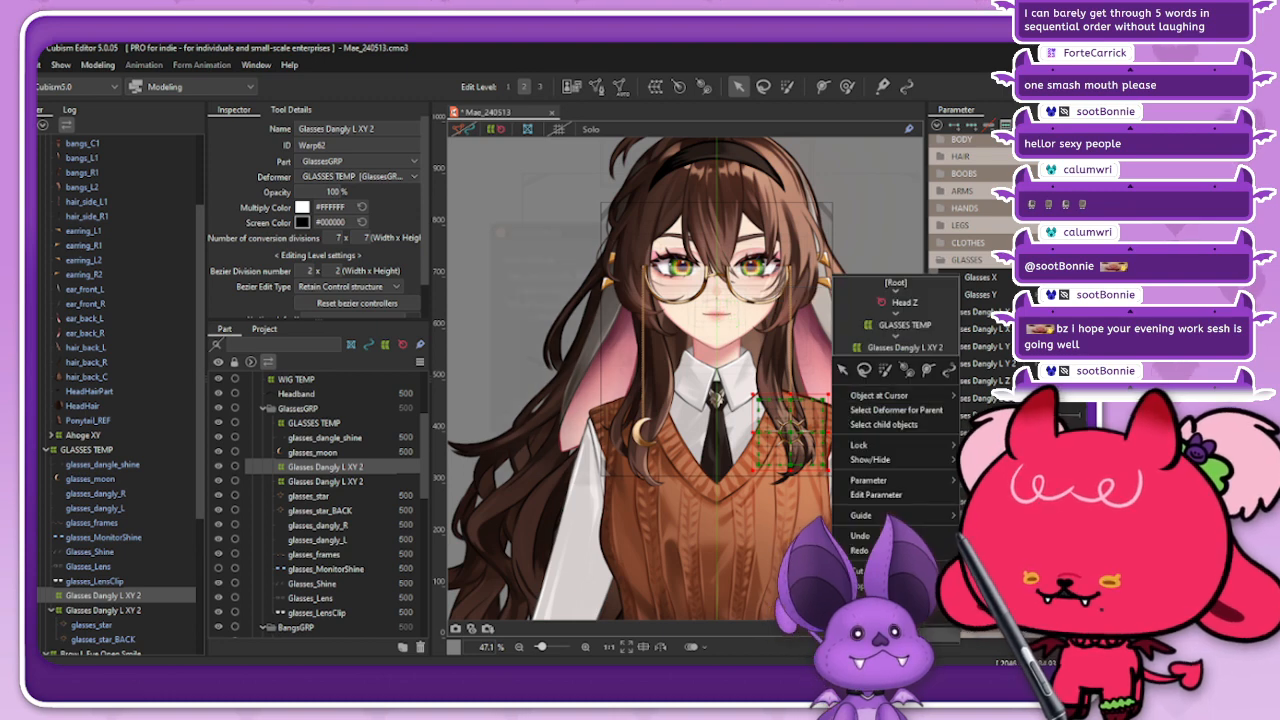
pyautogui.click(577, 316)
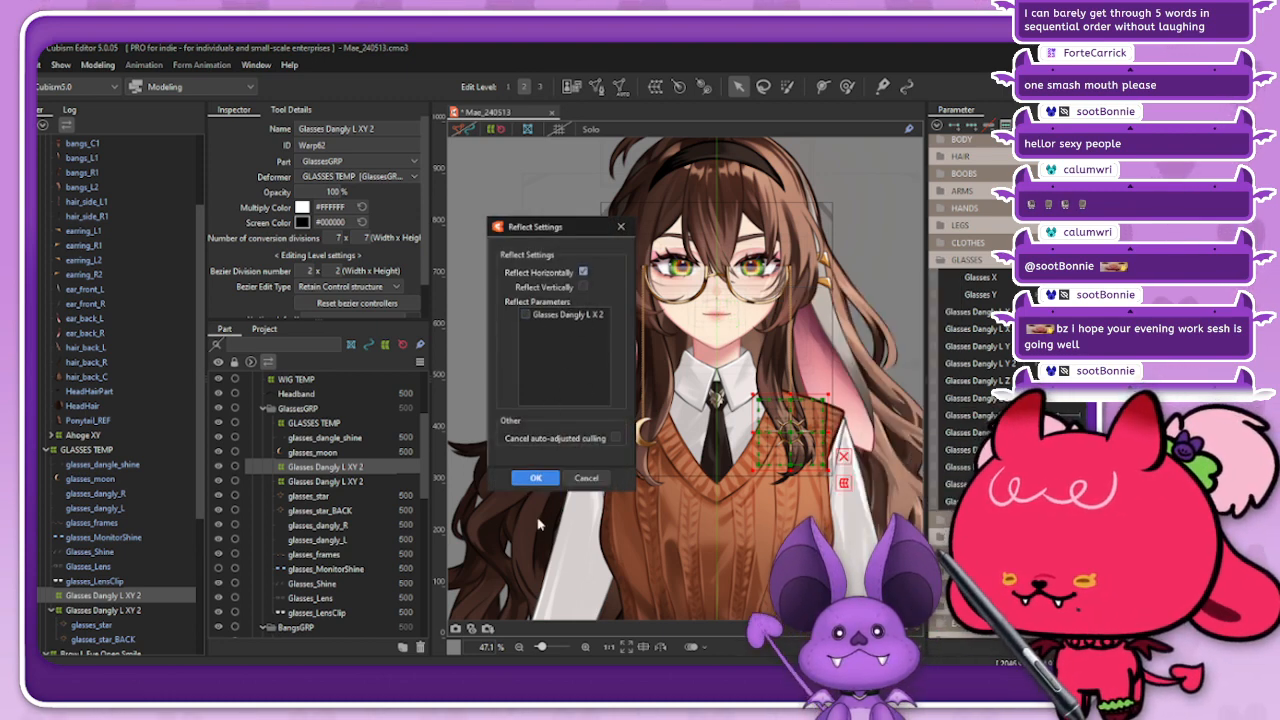
pyautogui.click(535, 478)
pyautogui.scroll(5, 633, 455)
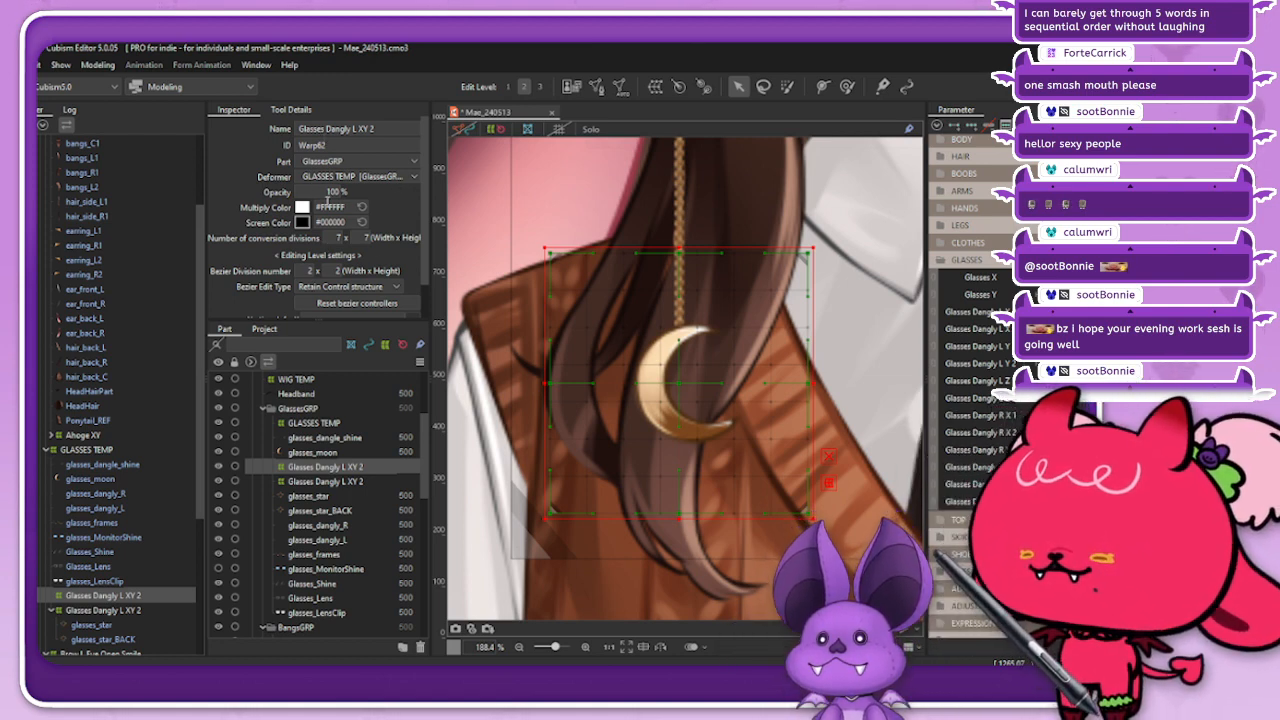
# Step: Rename the mirrored warp deformer over the moon charm as Glasses Dangly R XY 2
pyautogui.click(354, 129)
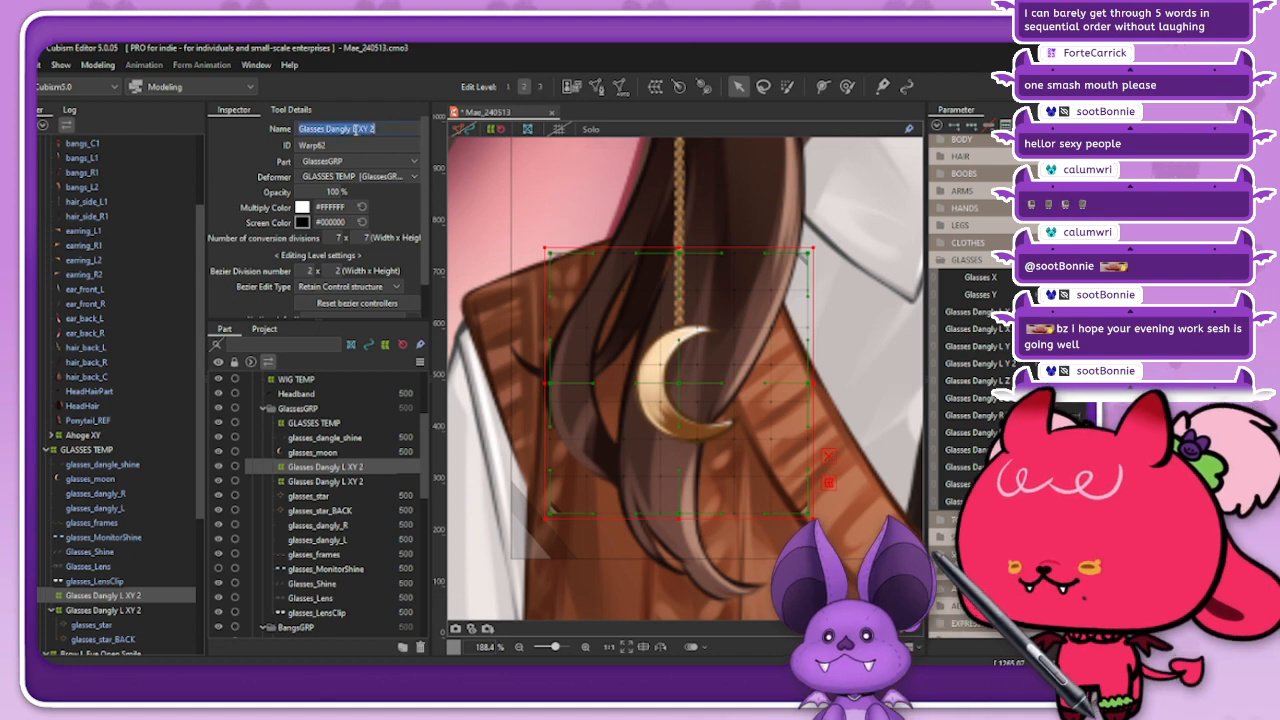
pyautogui.moveTo(353, 129); pyautogui.dragTo(366, 130)
pyautogui.write('R')
pyautogui.press('Return')
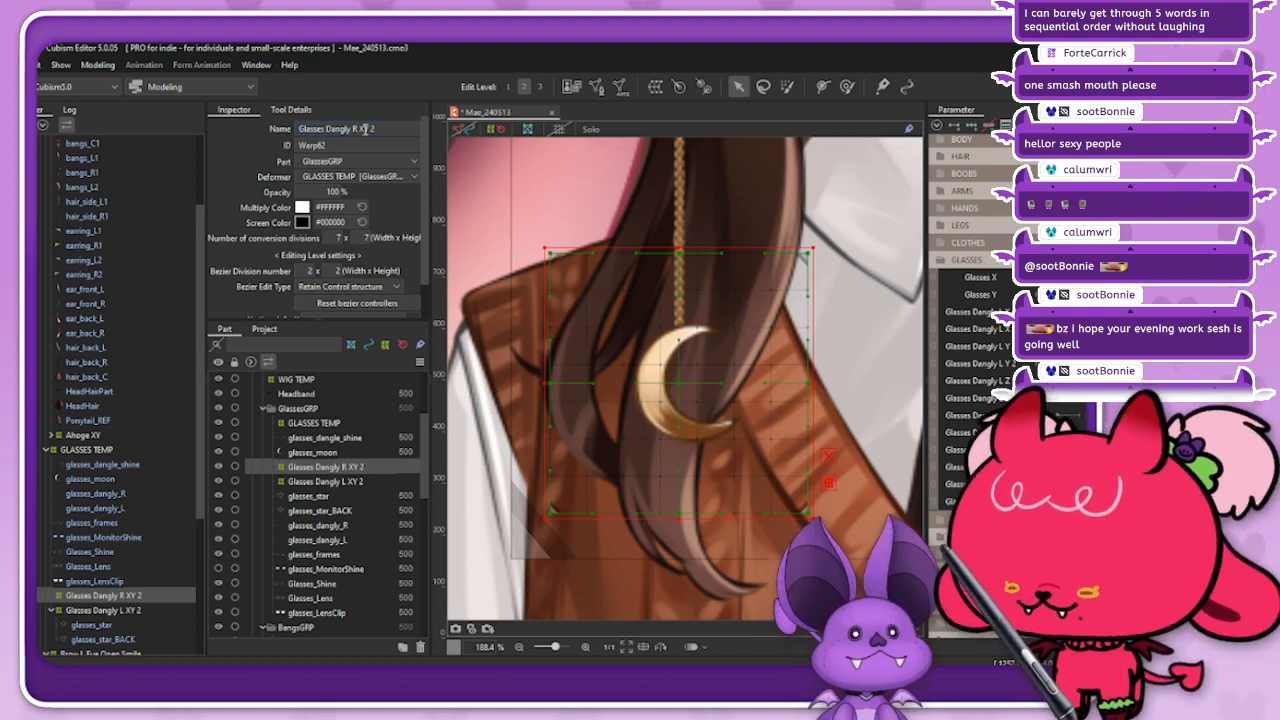
# Step: Nest glasses_moon inside the Glasses Dangly R XY 2 deformer and collapse the Glasses Dangly L XY 2 group
pyautogui.scroll(-1, 72, 587)
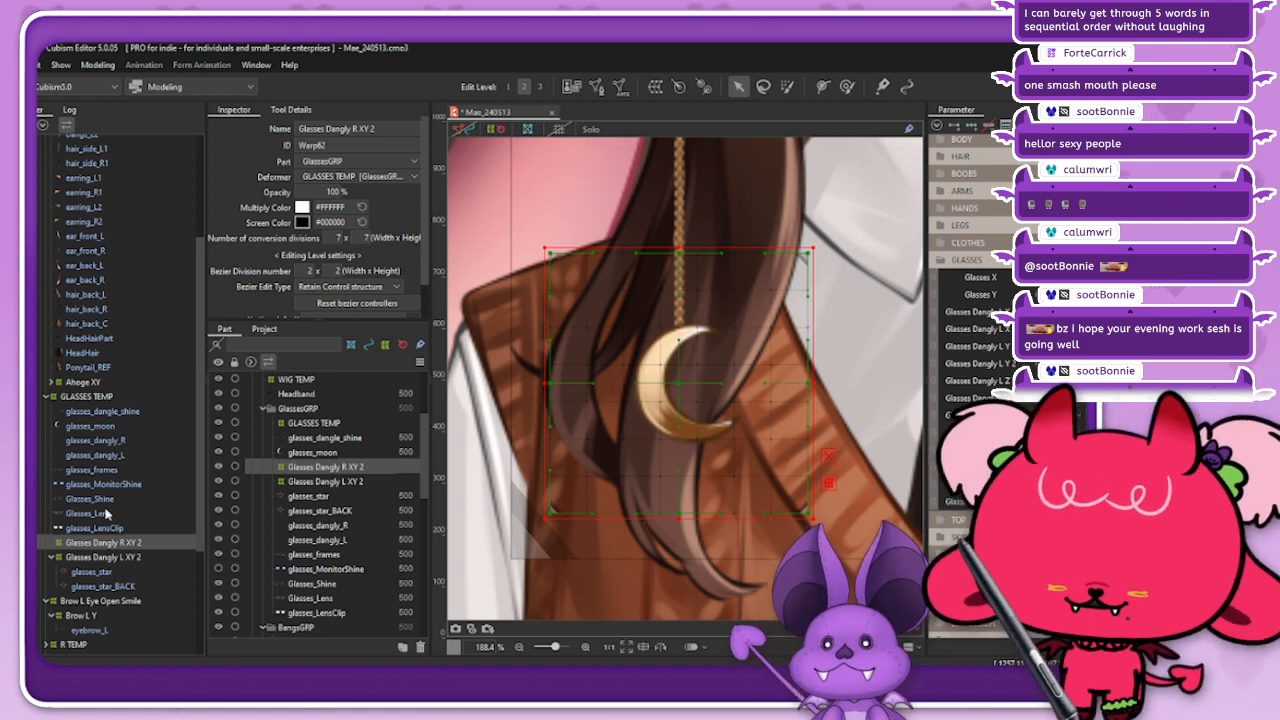
pyautogui.moveTo(96, 428); pyautogui.dragTo(106, 542)
pyautogui.click(100, 528)
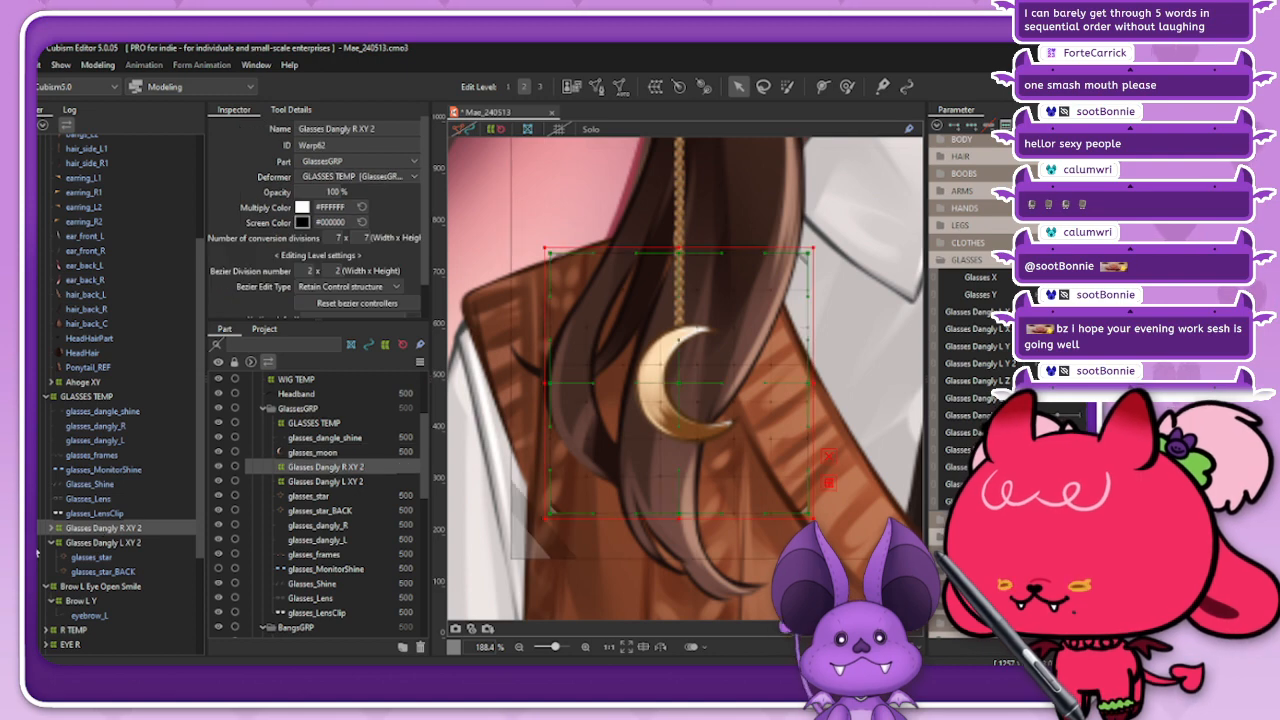
pyautogui.click(54, 543)
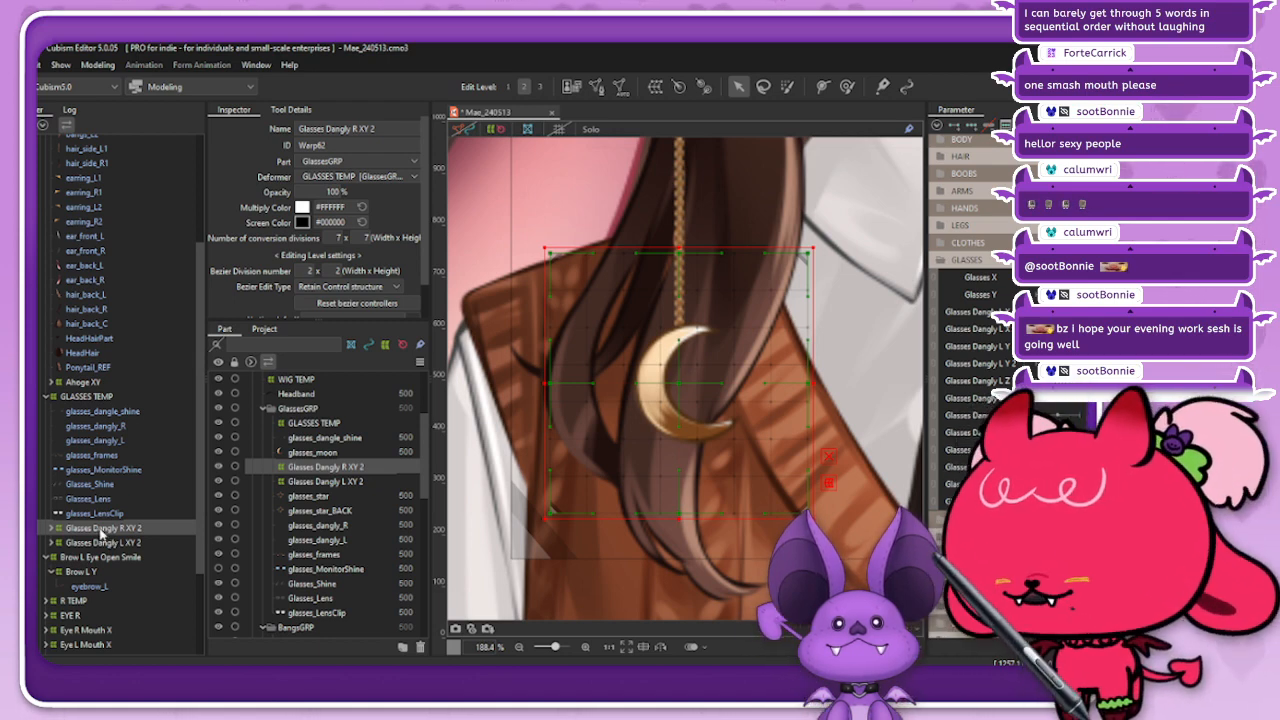
# Step: Hide the deformer display and test the moon charm's turn with the Glasses Dangly L X 2 parameter
pyautogui.click(489, 131)
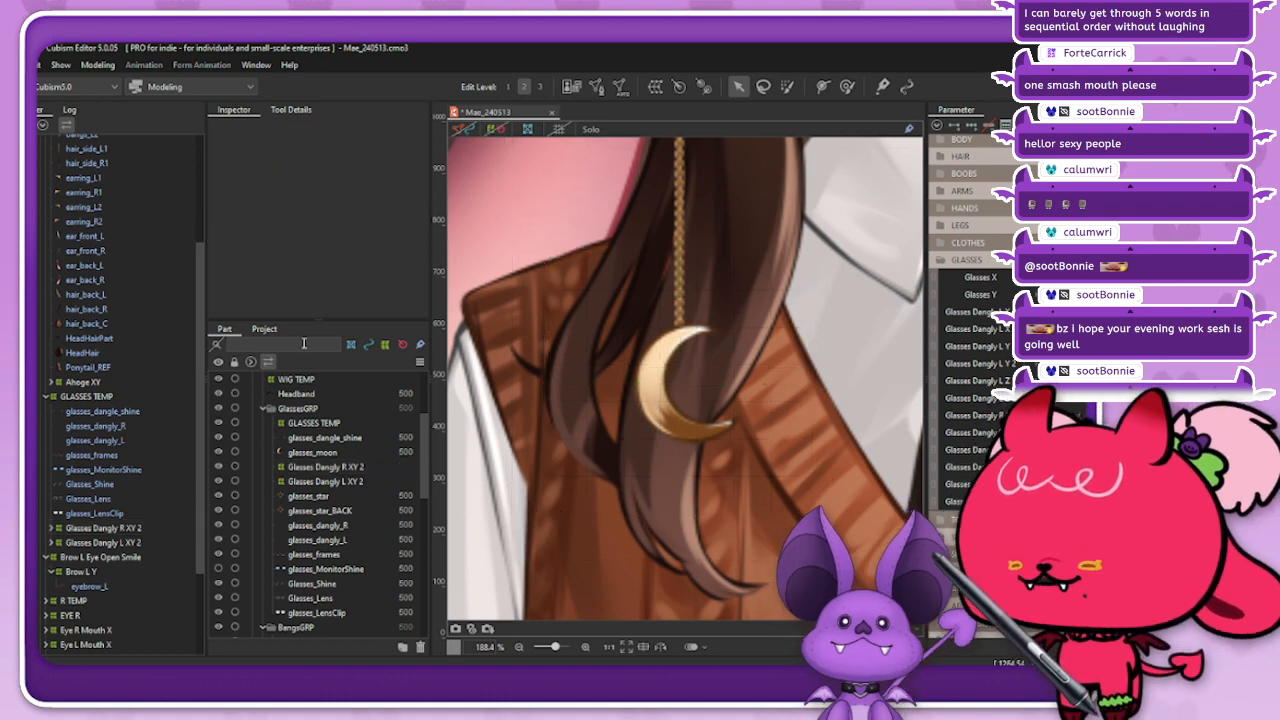
pyautogui.click(140, 527)
pyautogui.scroll(-3, 566, 306)
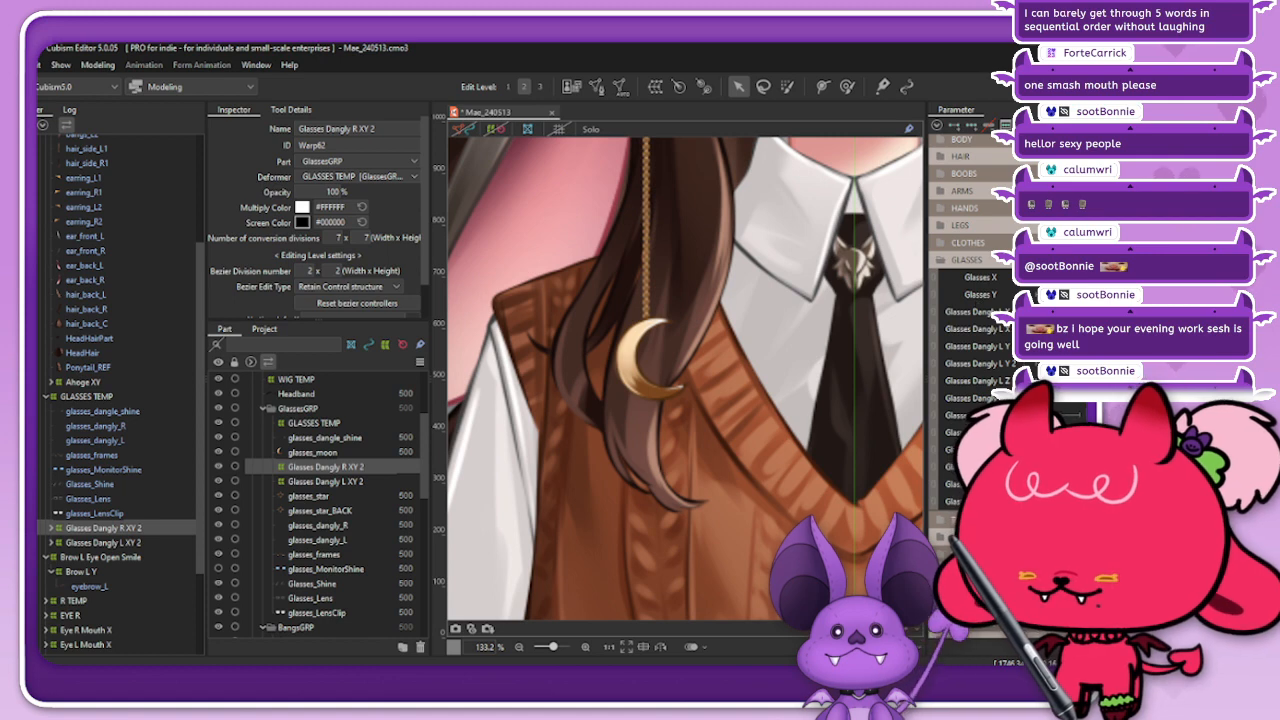
pyautogui.moveTo(1052, 329)
pyautogui.mouseDown()
pyautogui.moveTo(1074, 329)
pyautogui.moveTo(1034, 329)
pyautogui.moveTo(1074, 329)
pyautogui.moveTo(1060, 329)
pyautogui.mouseUp()
# Step: Generate an automatic mesh for glasses_moon with the Set_06 preset
pyautogui.click(52, 527)
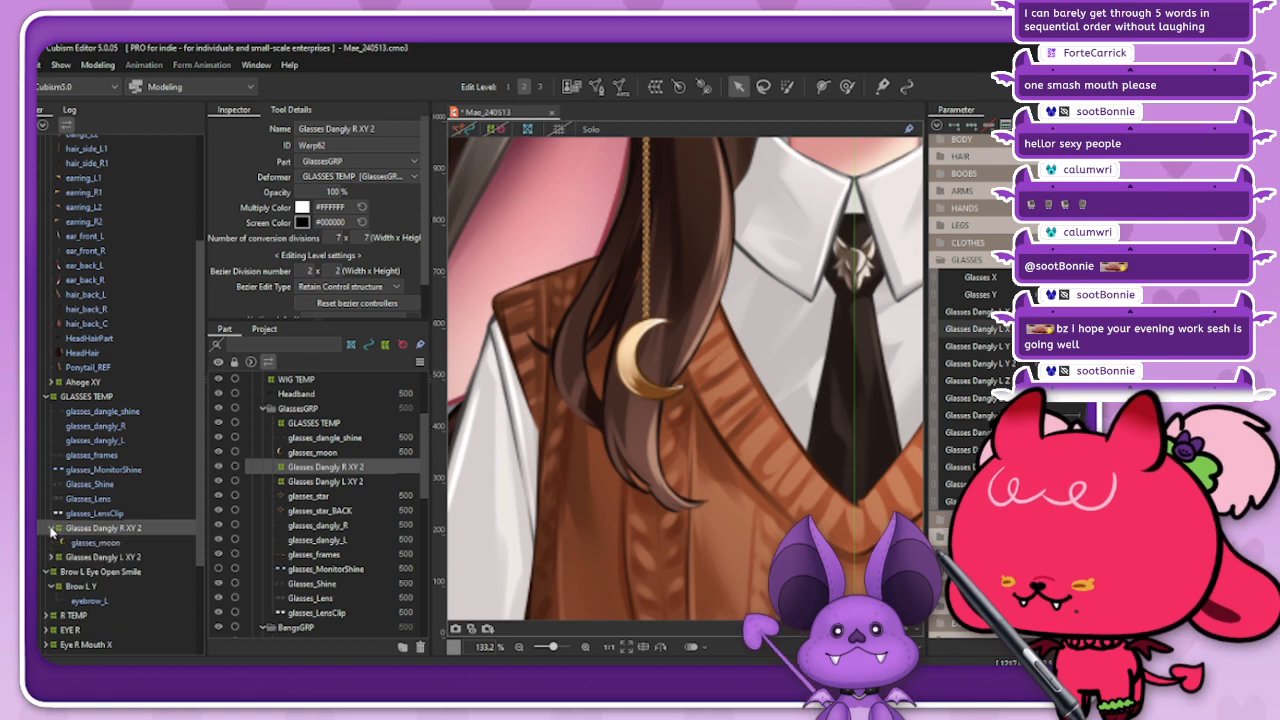
pyautogui.click(100, 543)
pyautogui.click(466, 133)
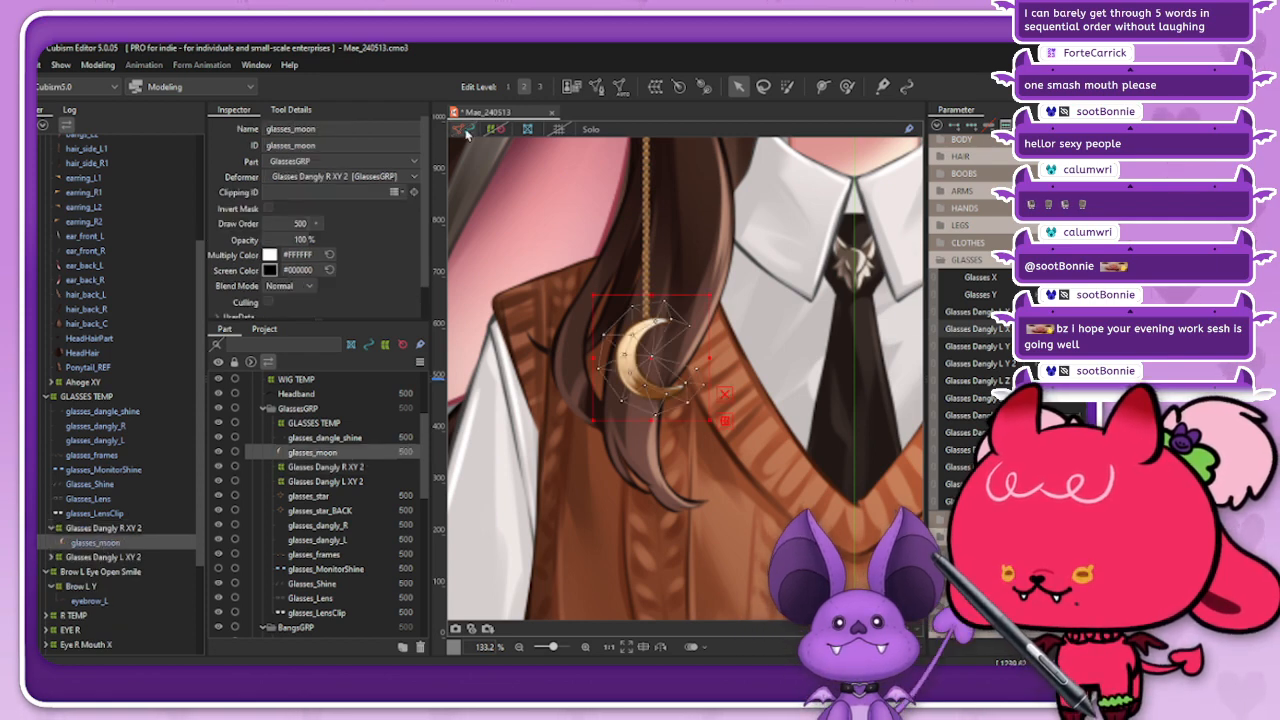
pyautogui.click(620, 86)
pyautogui.click(398, 327)
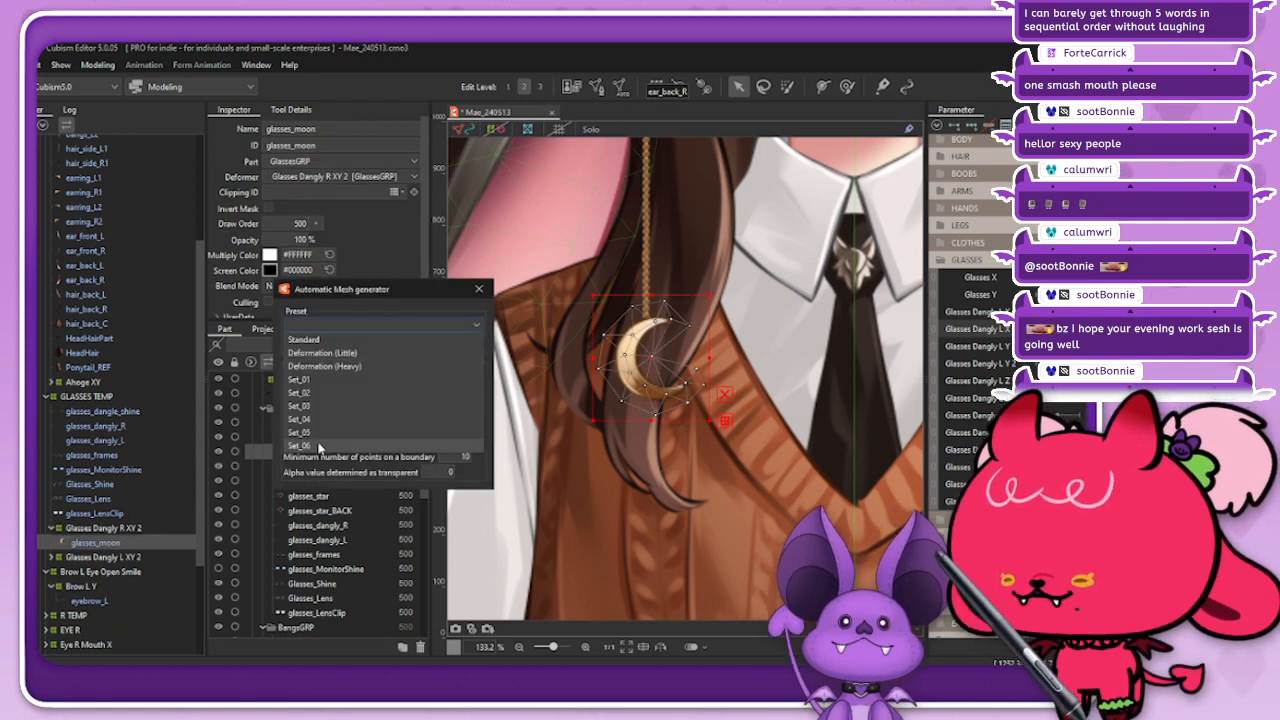
pyautogui.click(318, 446)
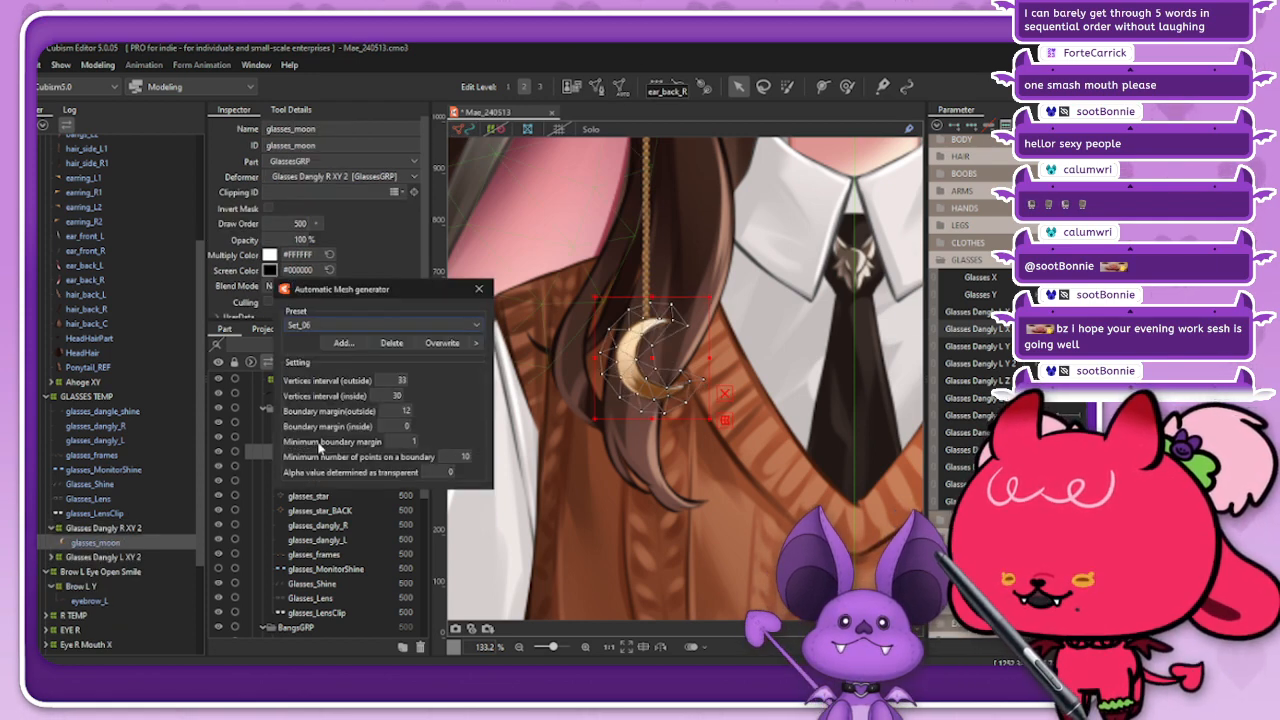
# Step: Try the Set_05 mesh preset on glasses_moon, select its vertices in mesh editing and cancel the edit
pyautogui.click(401, 325)
pyautogui.click(303, 440)
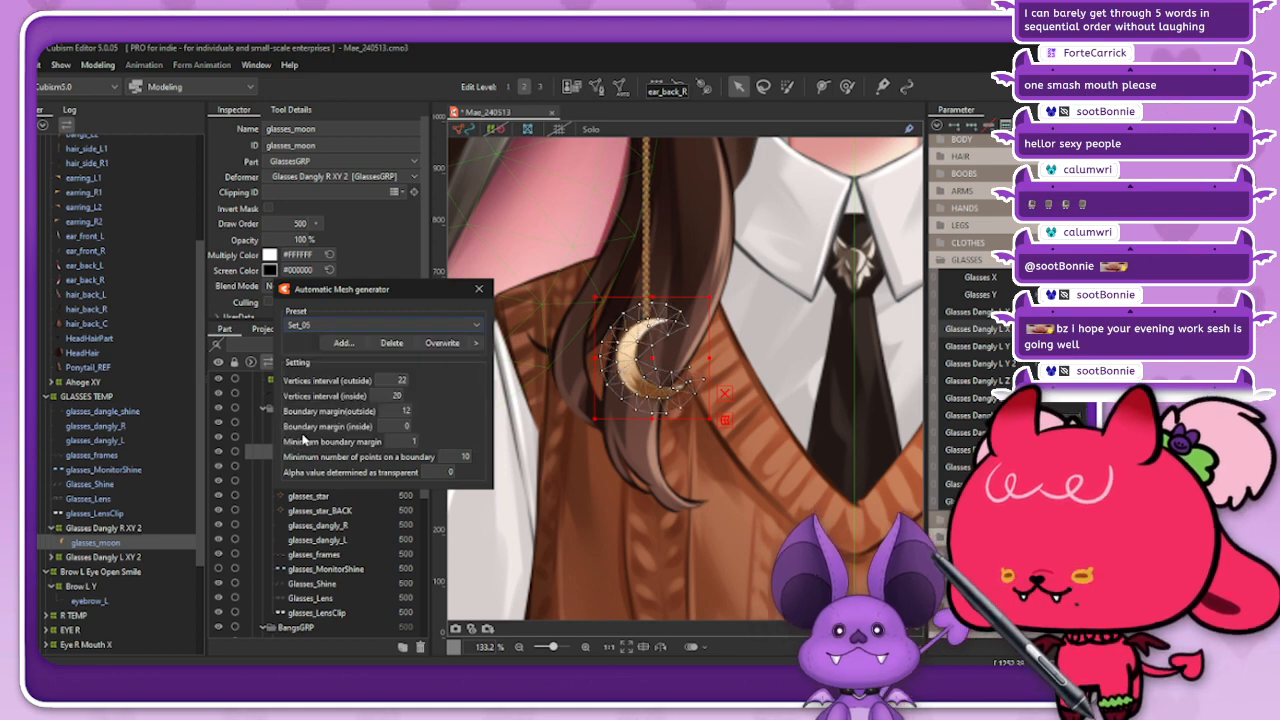
pyautogui.click(478, 289)
pyautogui.click(596, 88)
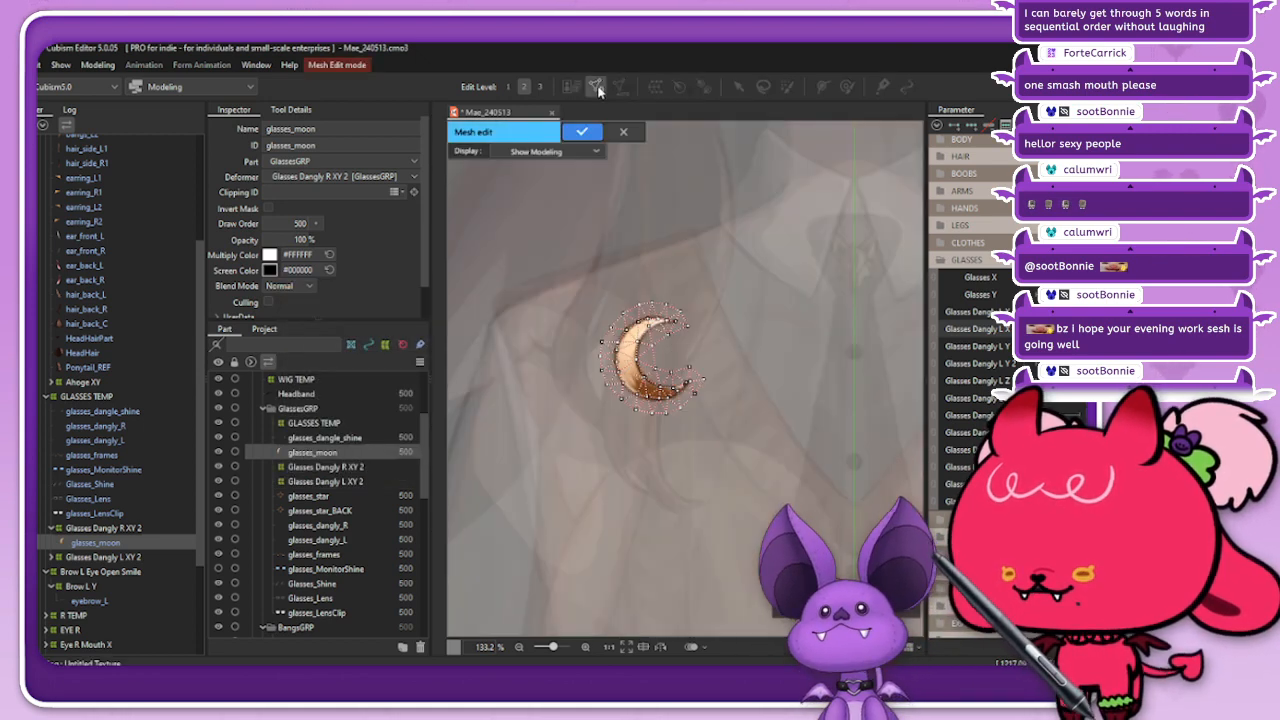
pyautogui.click(218, 128)
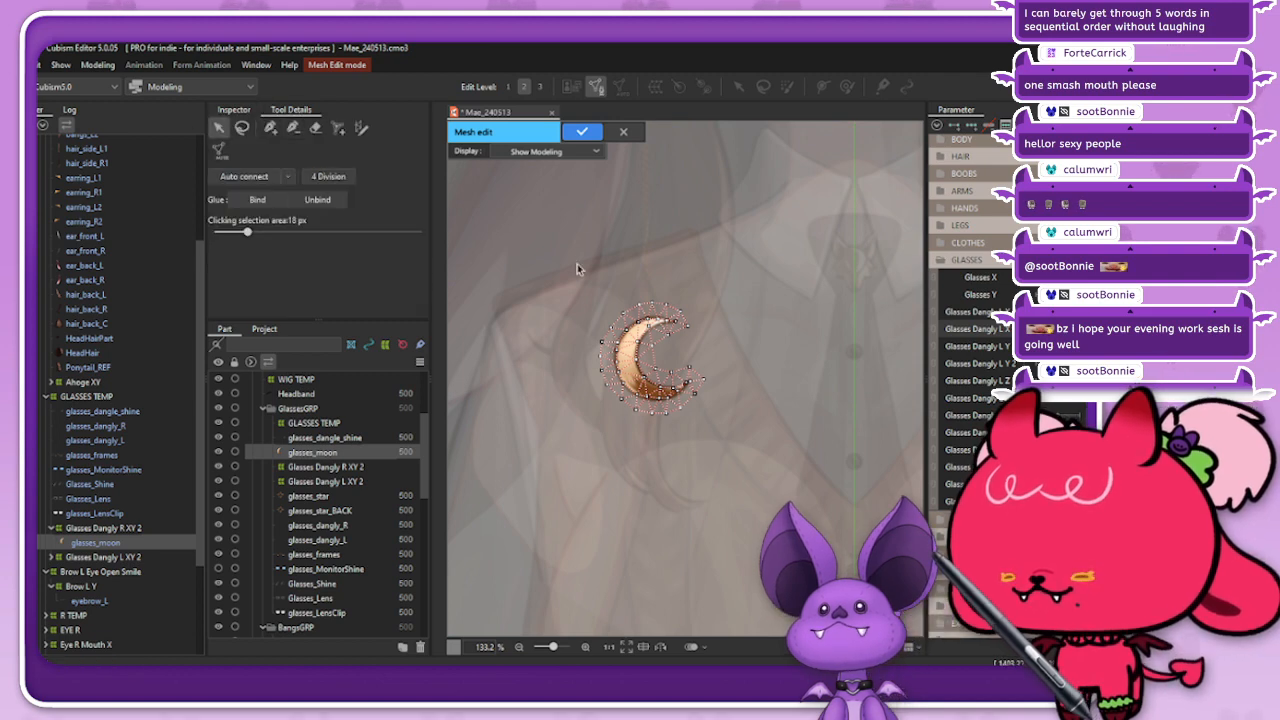
pyautogui.moveTo(508, 238); pyautogui.dragTo(779, 508)
pyautogui.click(624, 134)
# Step: Regenerate the glasses_moon mesh with the Set_06 preset and accept it in mesh editing
pyautogui.click(621, 88)
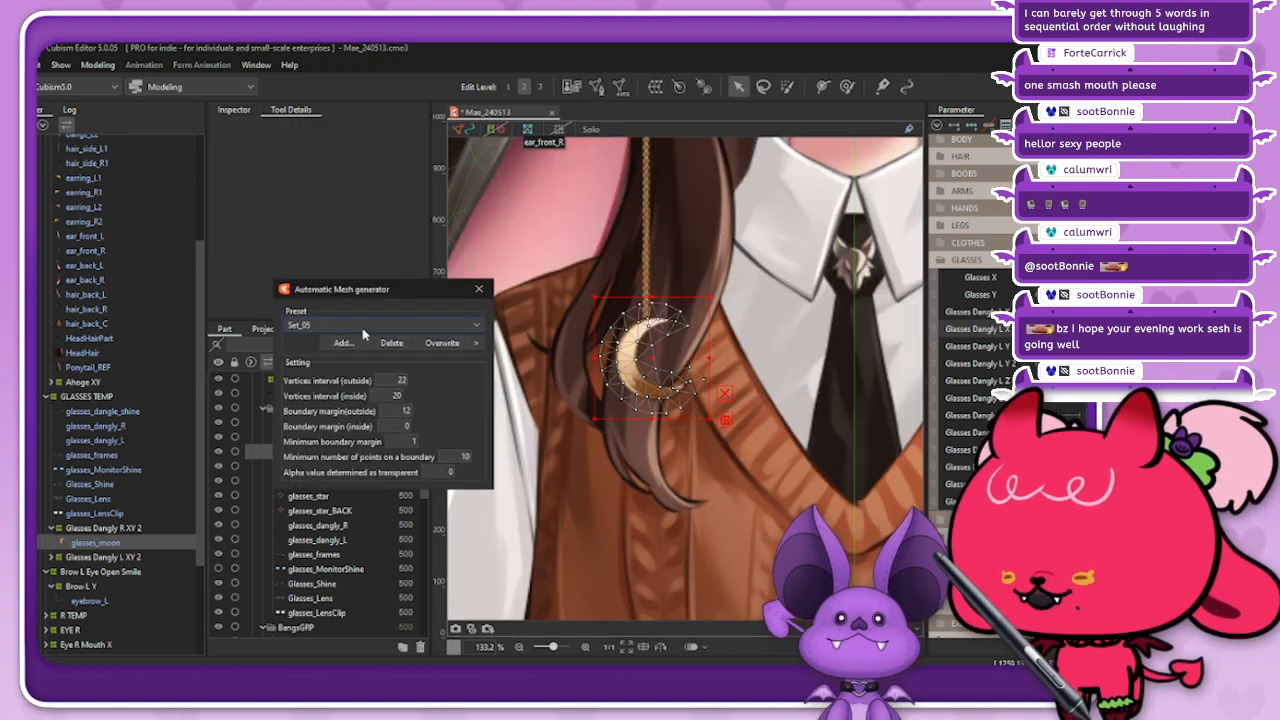
pyautogui.click(359, 326)
pyautogui.click(308, 445)
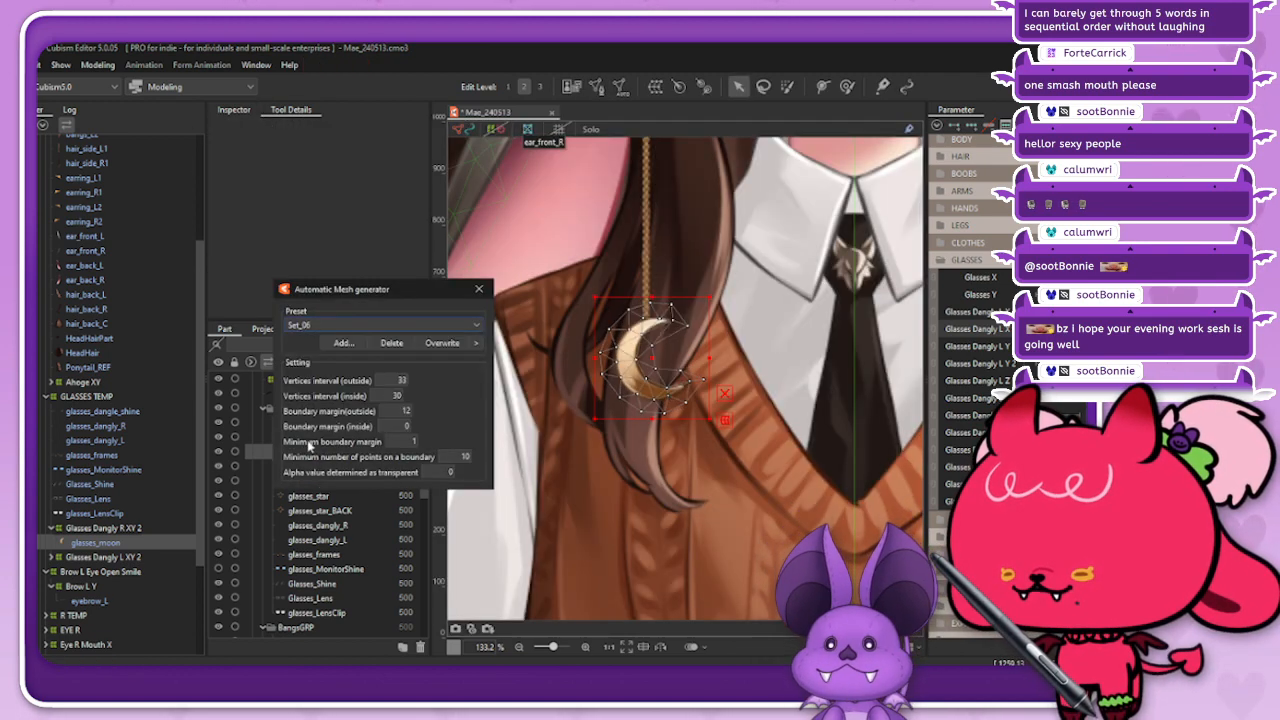
pyautogui.click(480, 290)
pyautogui.click(597, 87)
pyautogui.moveTo(503, 232)
pyautogui.mouseDown()
pyautogui.moveTo(833, 530)
pyautogui.moveTo(502, 231)
pyautogui.mouseUp()
pyautogui.click(582, 131)
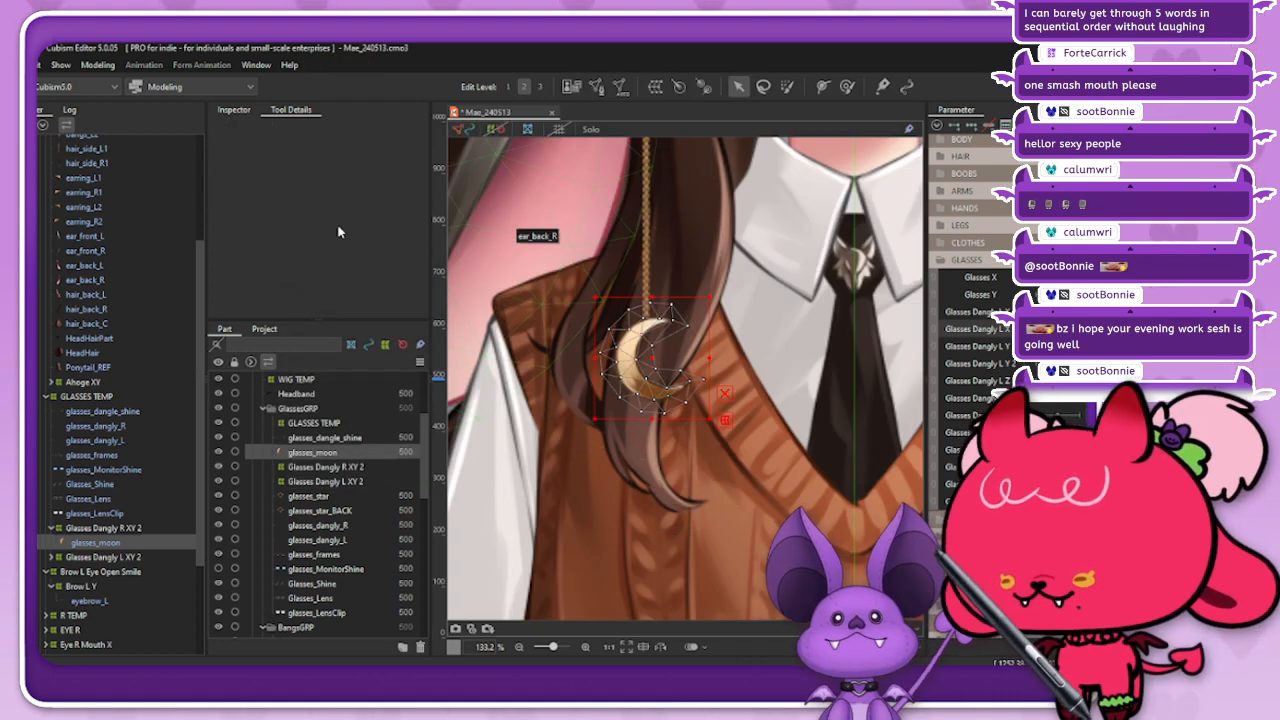
# Step: Duplicate glasses_moon, copy the multiply color of glasses_star_BACK and select the duplicated moon
pyautogui.hotkey('ctrl', 'v')
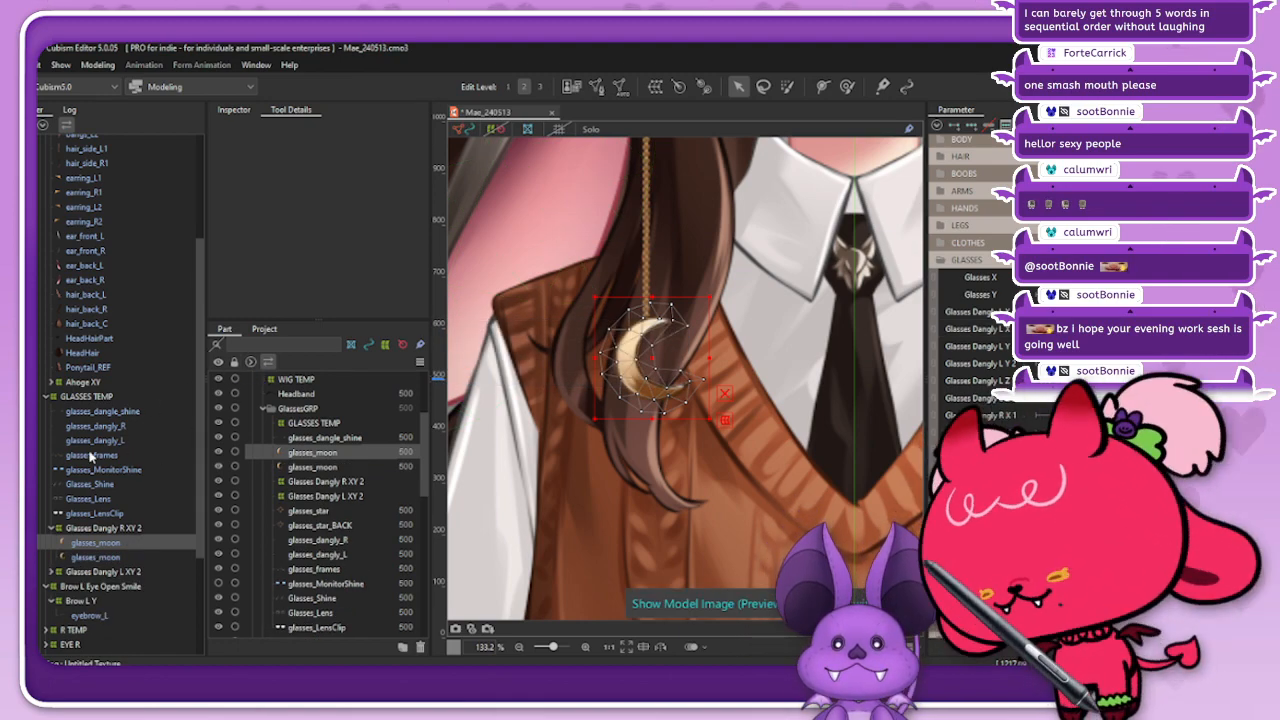
pyautogui.click(340, 525)
pyautogui.click(234, 109)
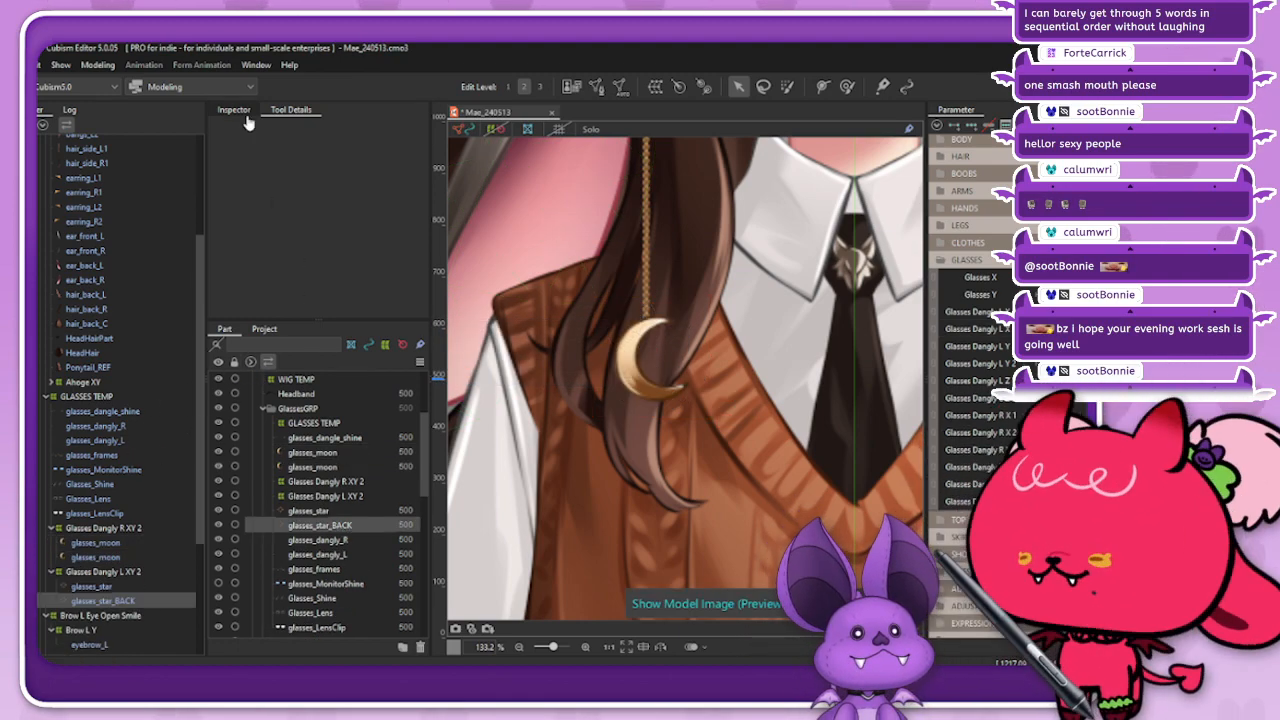
pyautogui.doubleClick(297, 254)
pyautogui.hotkey('ctrl', 'c')
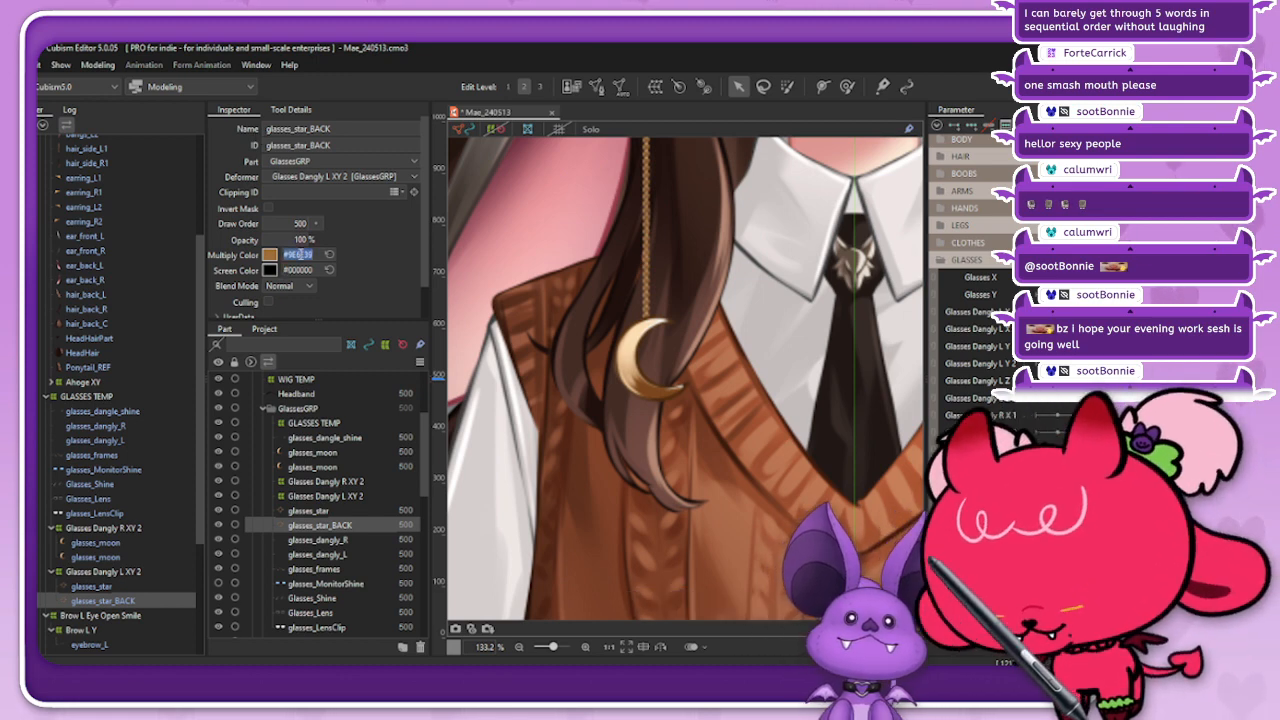
pyautogui.click(133, 588)
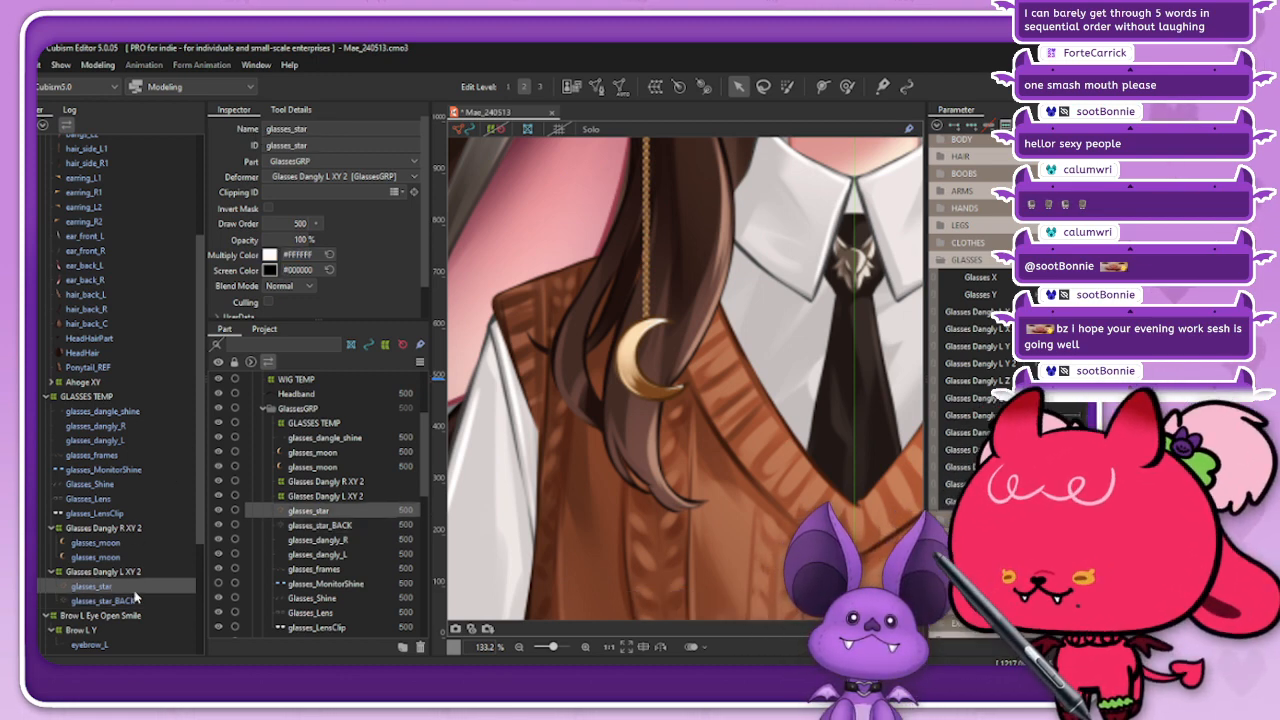
pyautogui.click(153, 558)
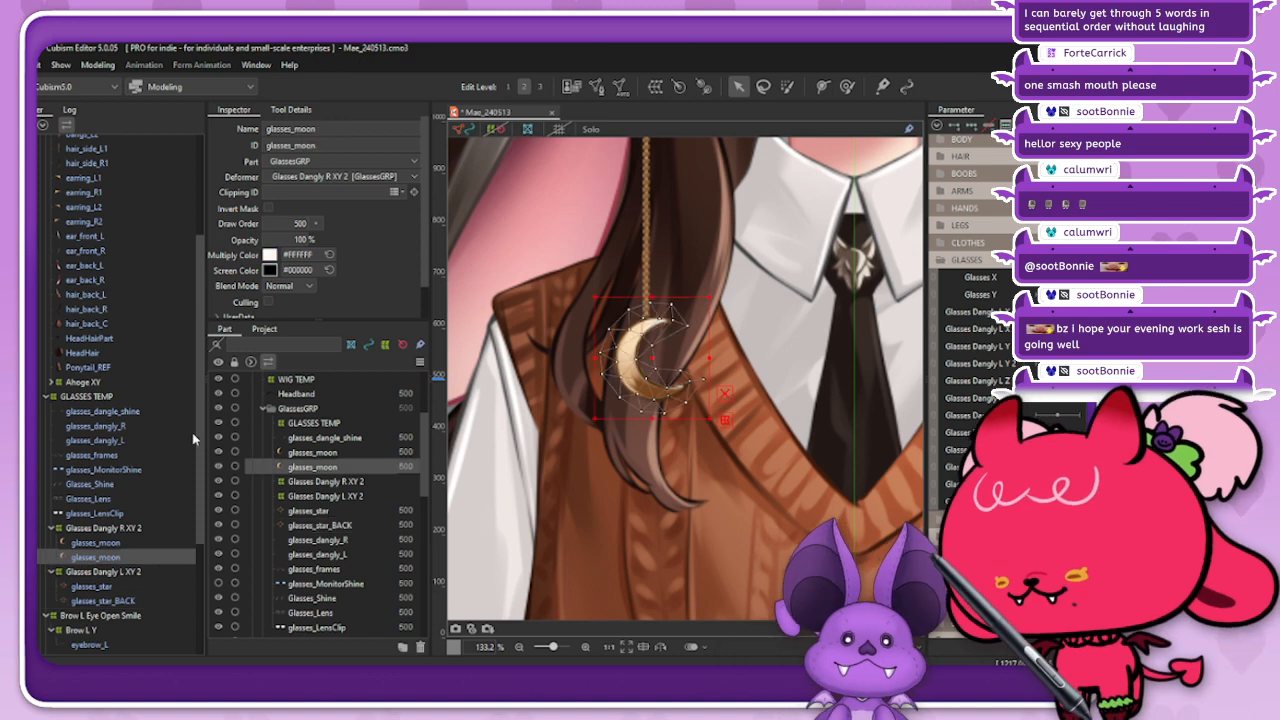
pyautogui.click(159, 543)
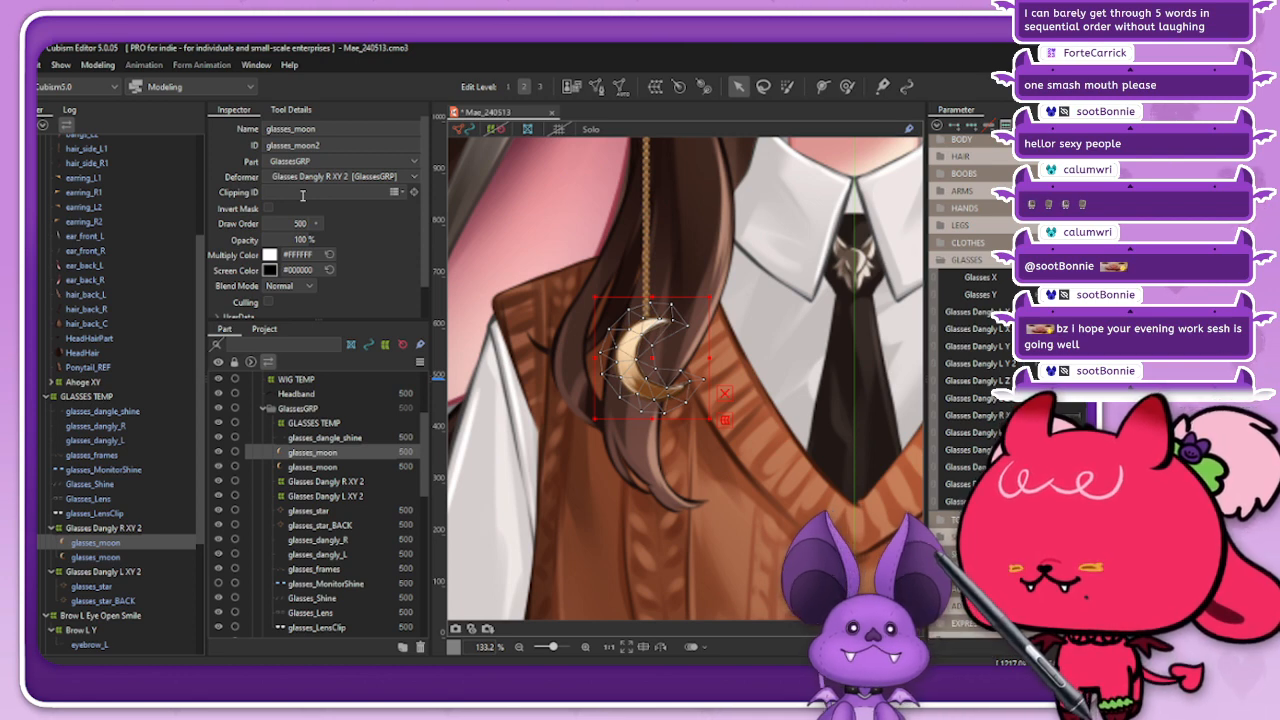
pyautogui.hotkey('ctrl', 'v')
pyautogui.hotkey('ctrl', 'a')
pyautogui.hotkey('ctrl', 'c')
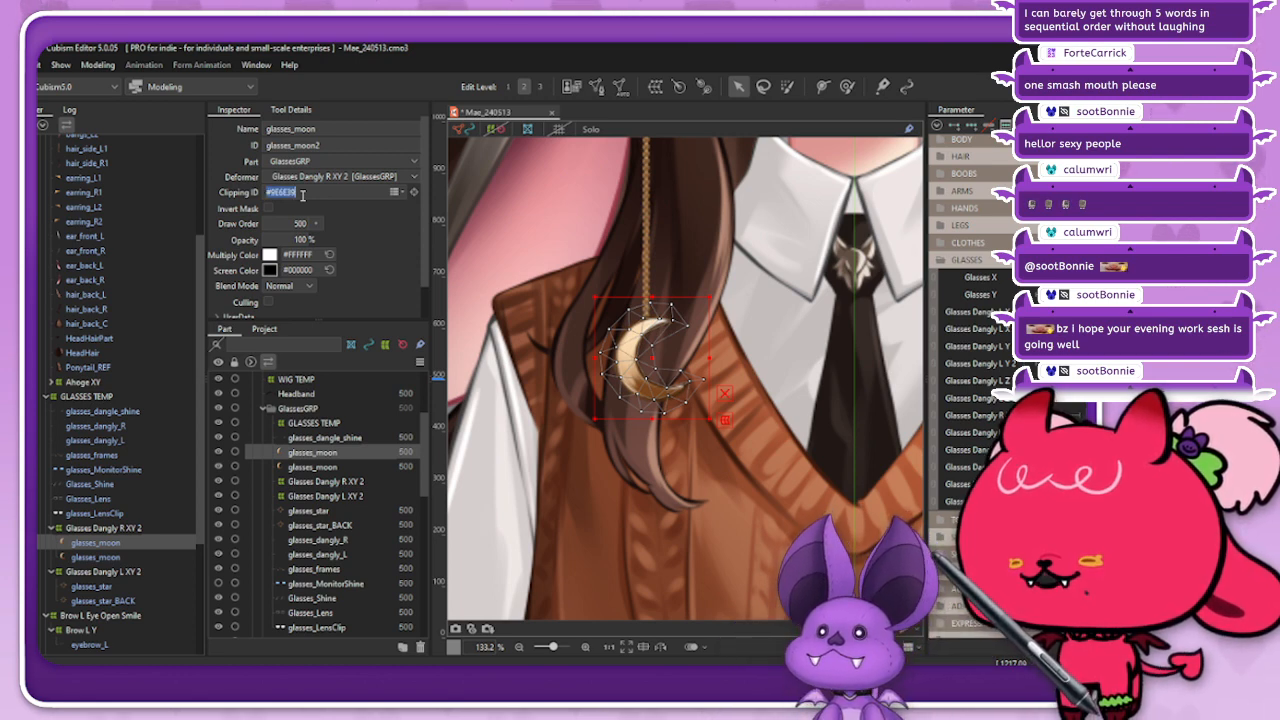
pyautogui.press('BackSpace')
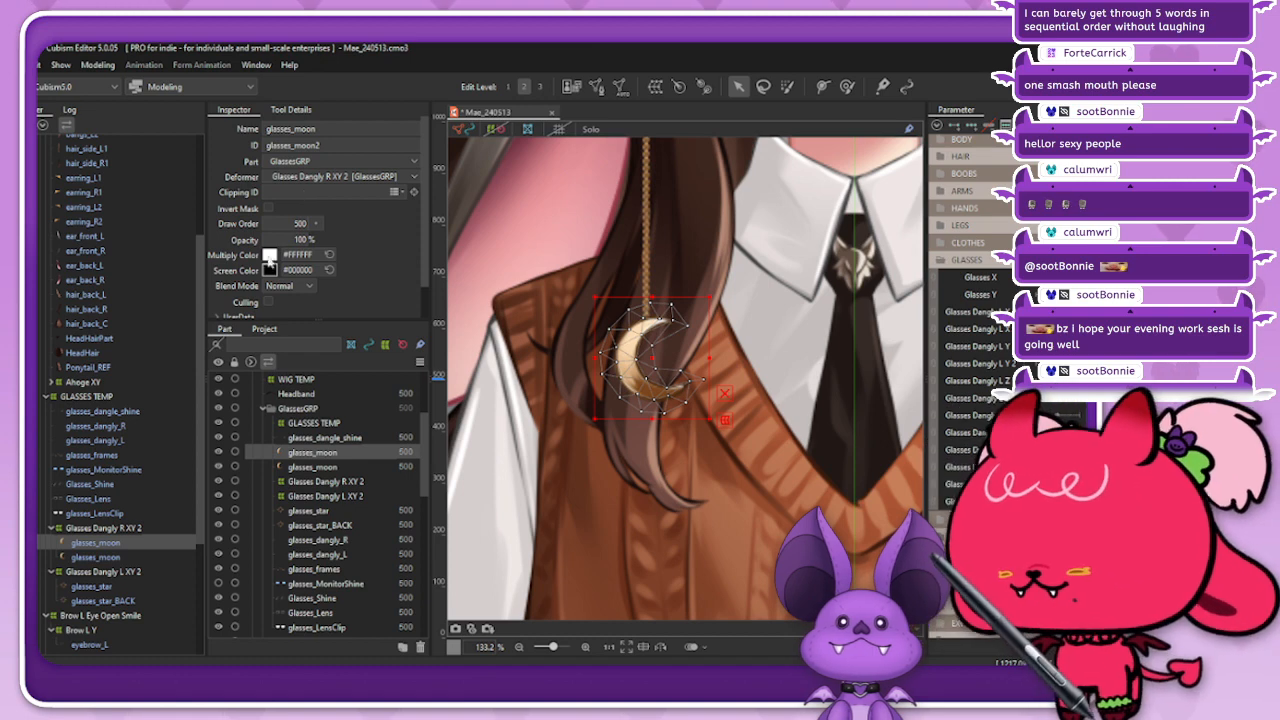
# Step: Set the duplicated moon's multiply color to #9E6E39
pyautogui.click(296, 254)
pyautogui.hotkey('ctrl', 'v')
pyautogui.press('Return')
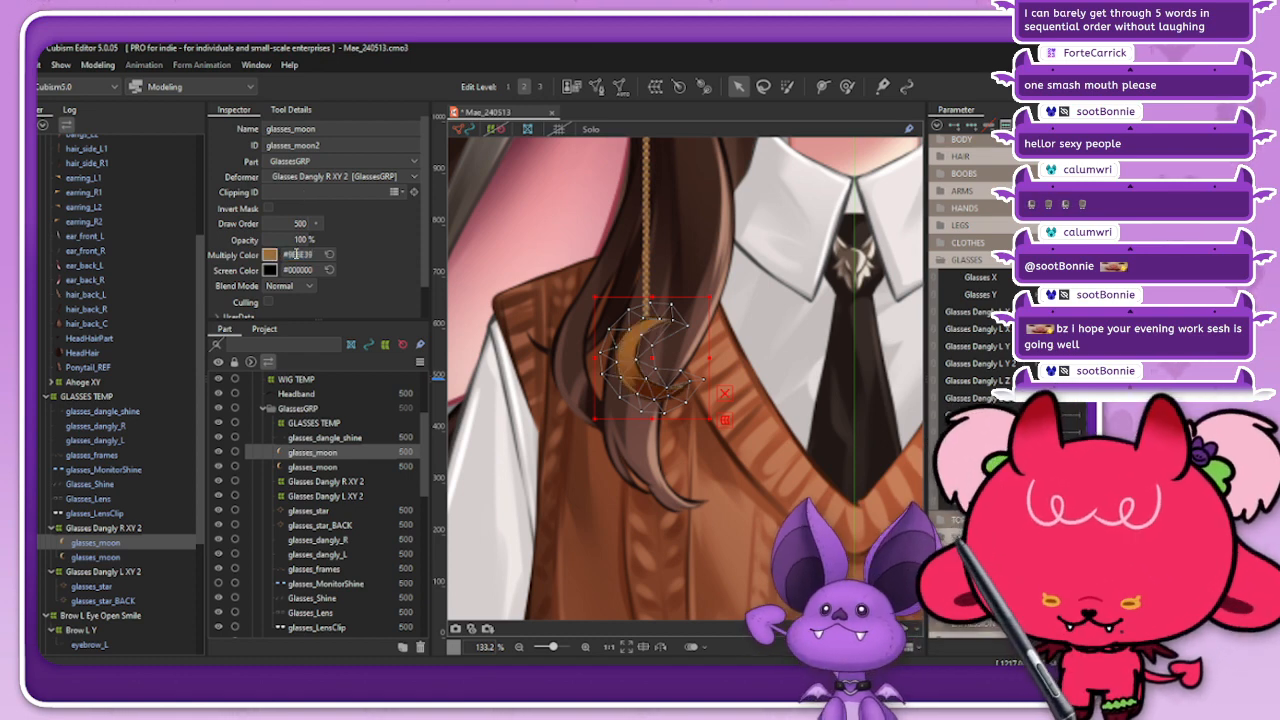
# Step: Change both the name and the ID of the duplicated moon to glasses_moon_BACK
pyautogui.click(344, 129)
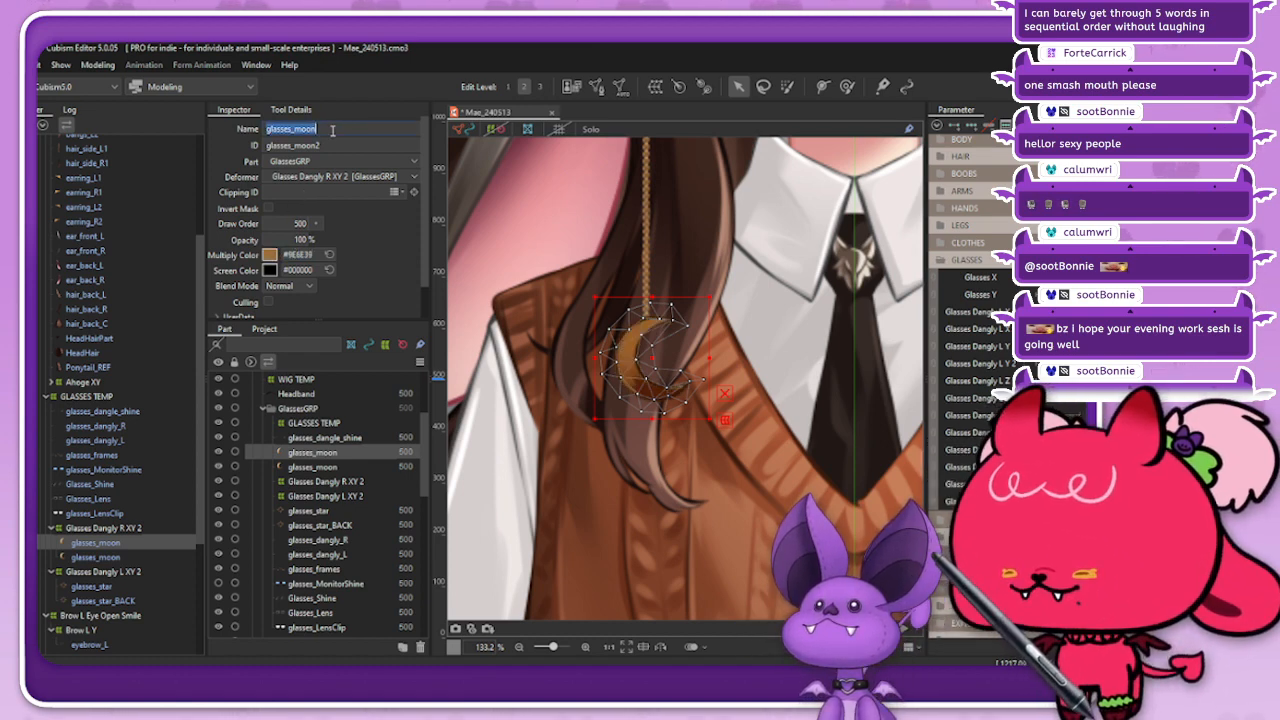
pyautogui.click(344, 129)
pyautogui.write('_BACK')
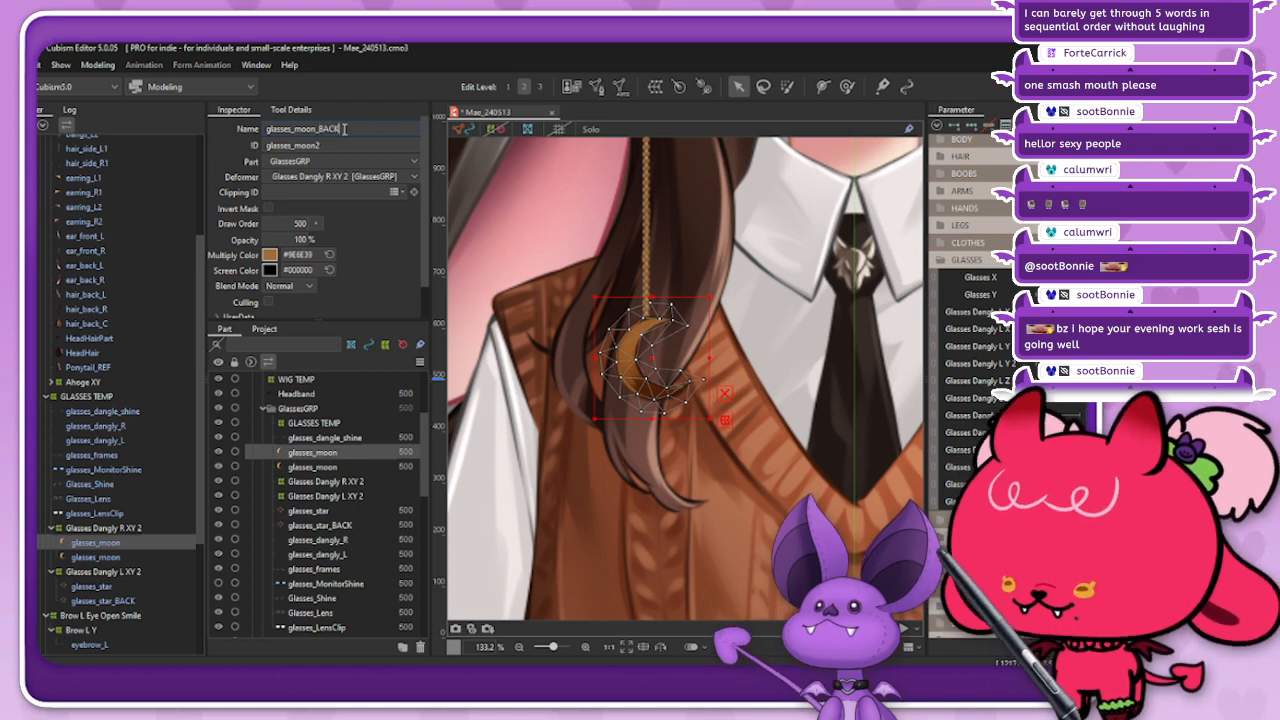
pyautogui.press('Return')
pyautogui.hotkey('ctrl', 'c')
pyautogui.doubleClick(333, 145)
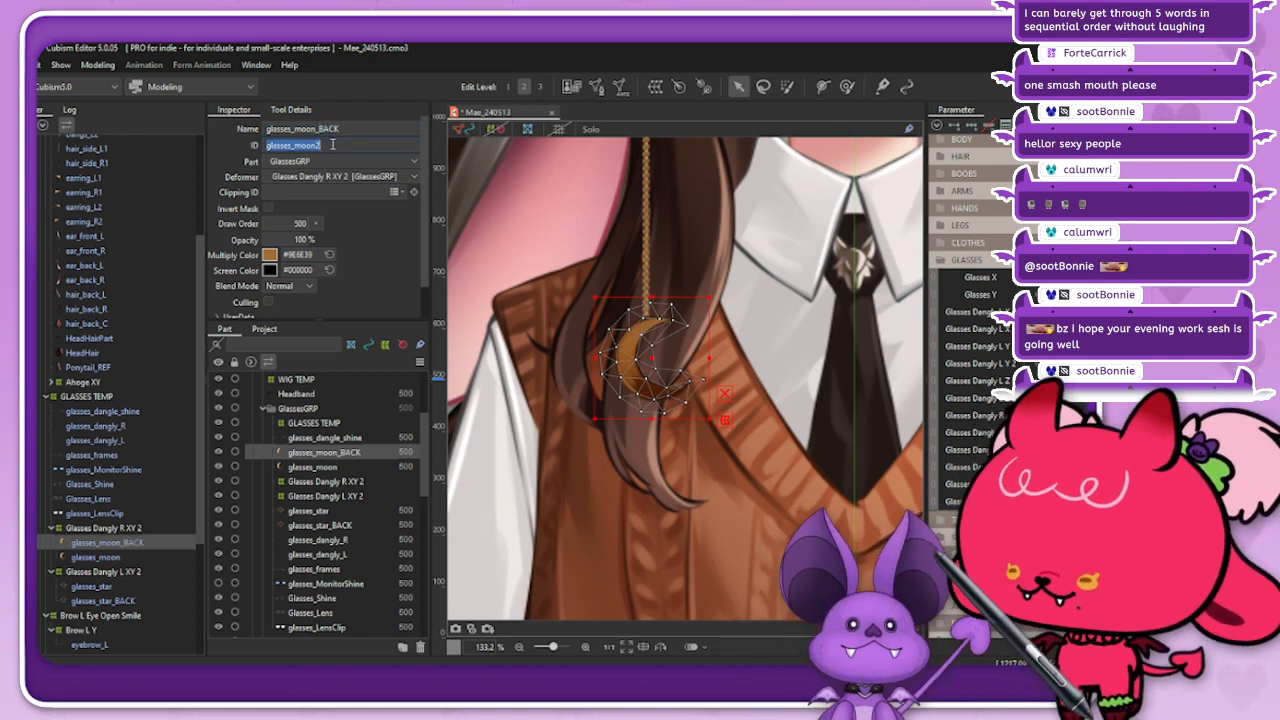
pyautogui.hotkey('ctrl', 'v')
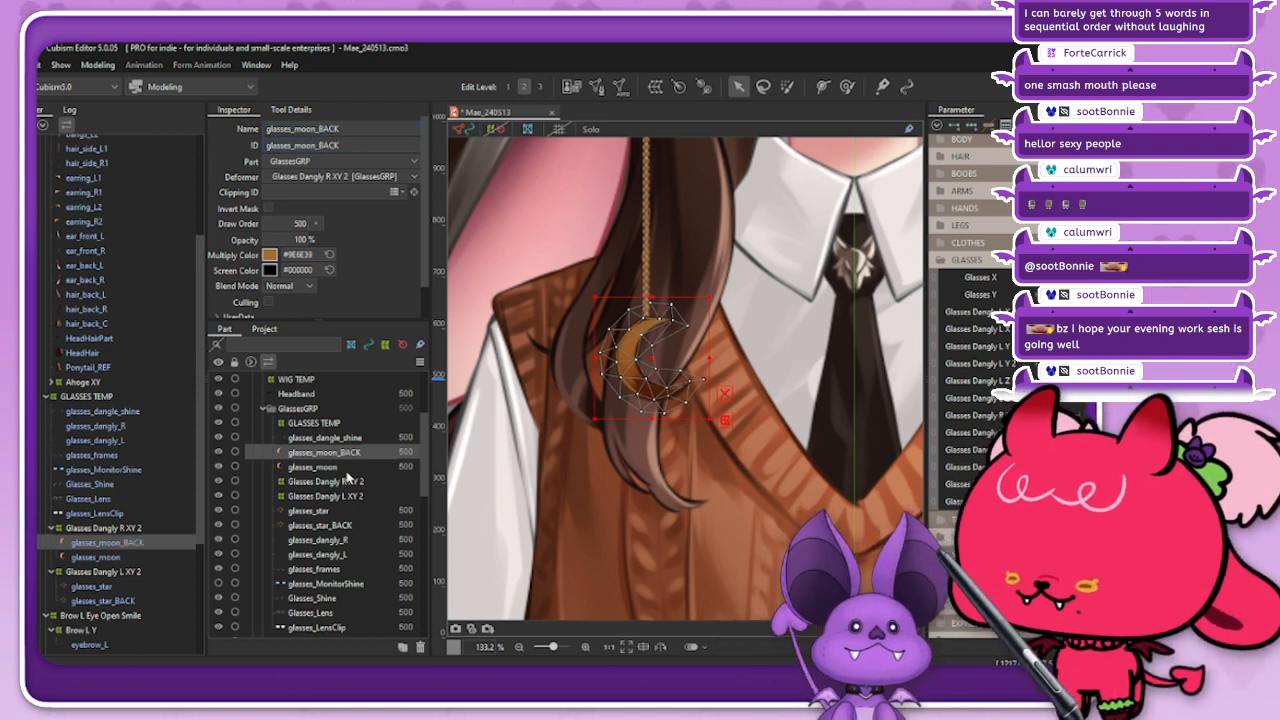
# Step: Reorder the parts so glasses_moon sits directly above glasses_moon_BACK in GlassesGRP
pyautogui.click(332, 466)
pyautogui.moveTo(332, 466); pyautogui.dragTo(312, 452)
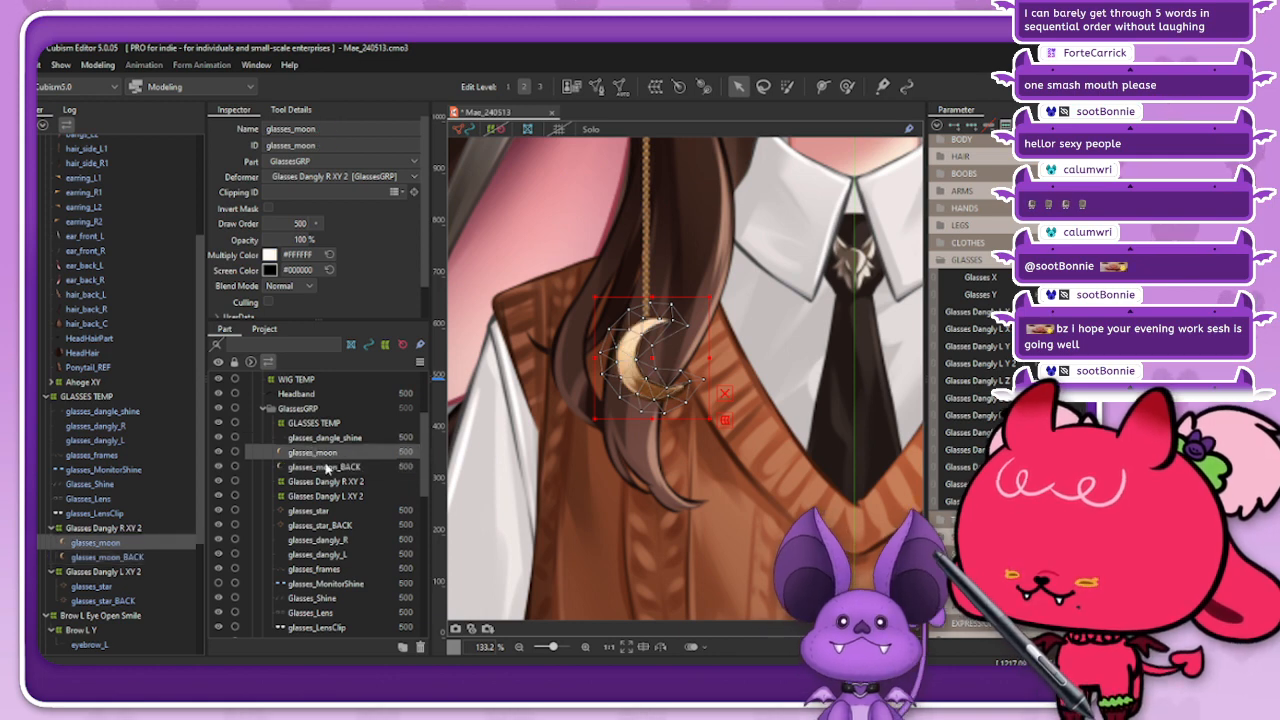
# Step: Offset glasses_moon_BACK slightly to the right of the front moon at the sideways-turned pose to suggest thickness
pyautogui.click(327, 467)
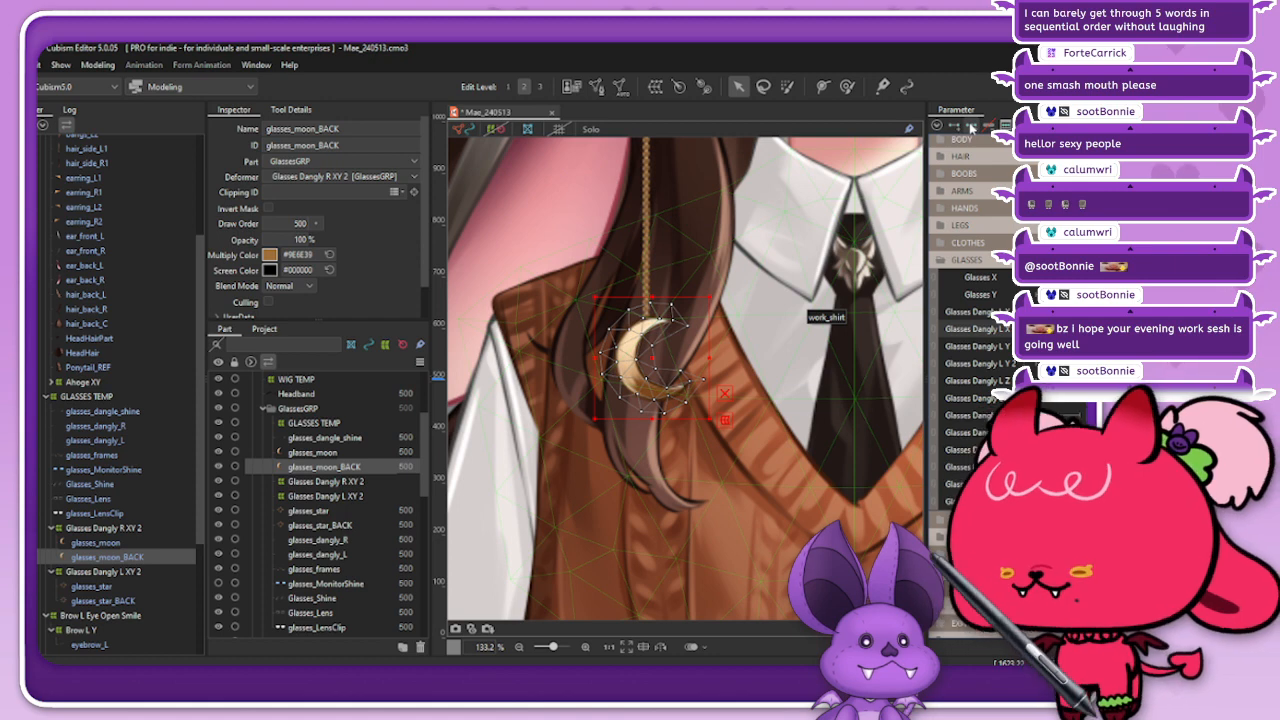
pyautogui.scroll(2, 620, 358)
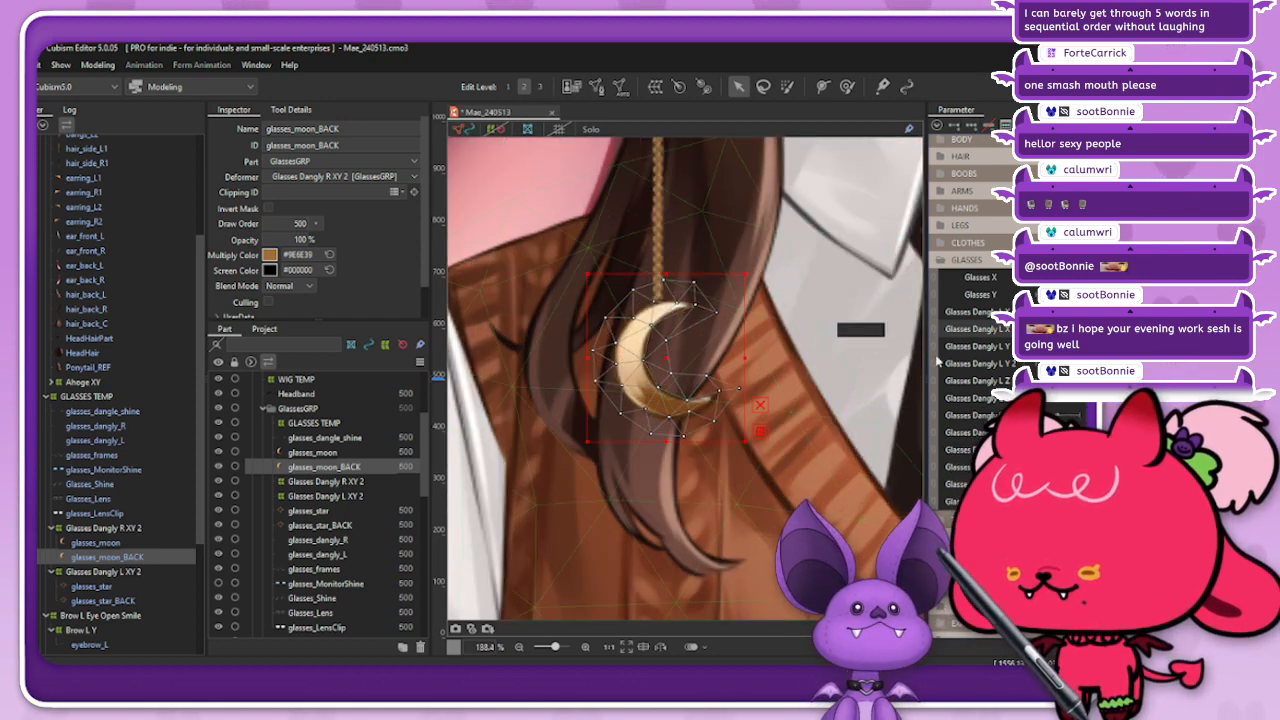
pyautogui.click(1060, 363)
pyautogui.scroll(3, 746, 372)
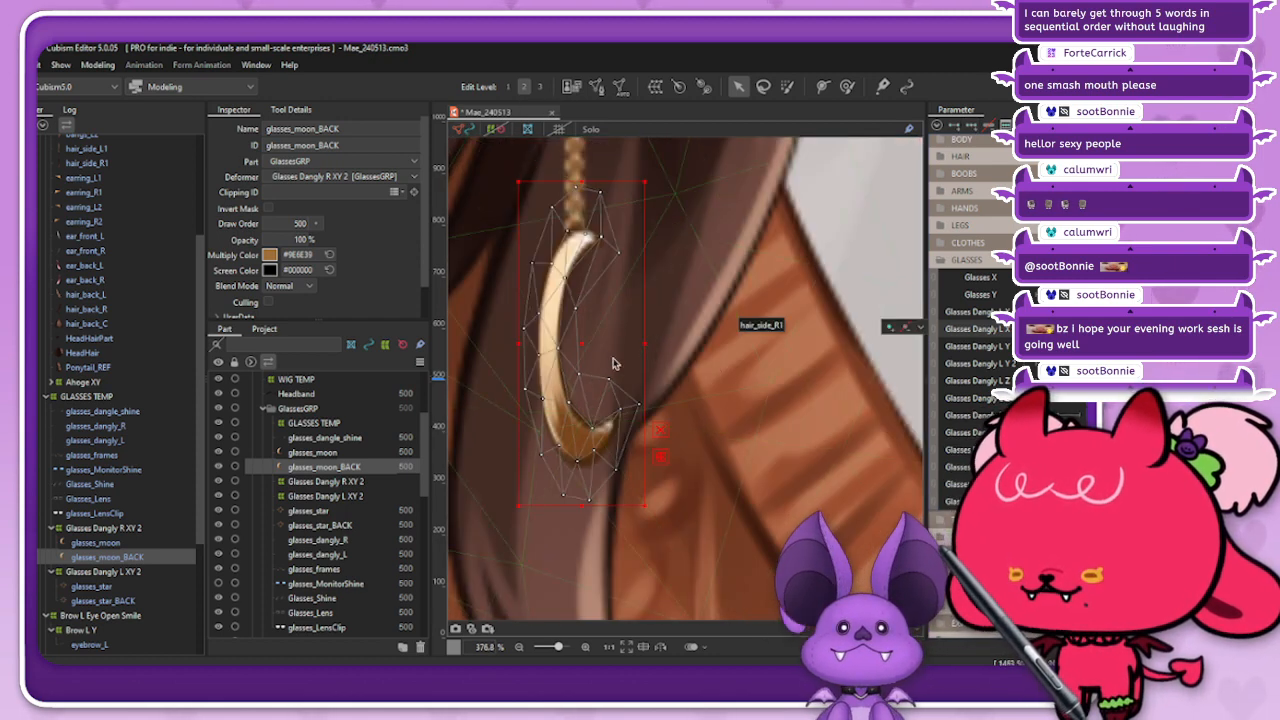
pyautogui.moveTo(578, 349); pyautogui.dragTo(588, 350)
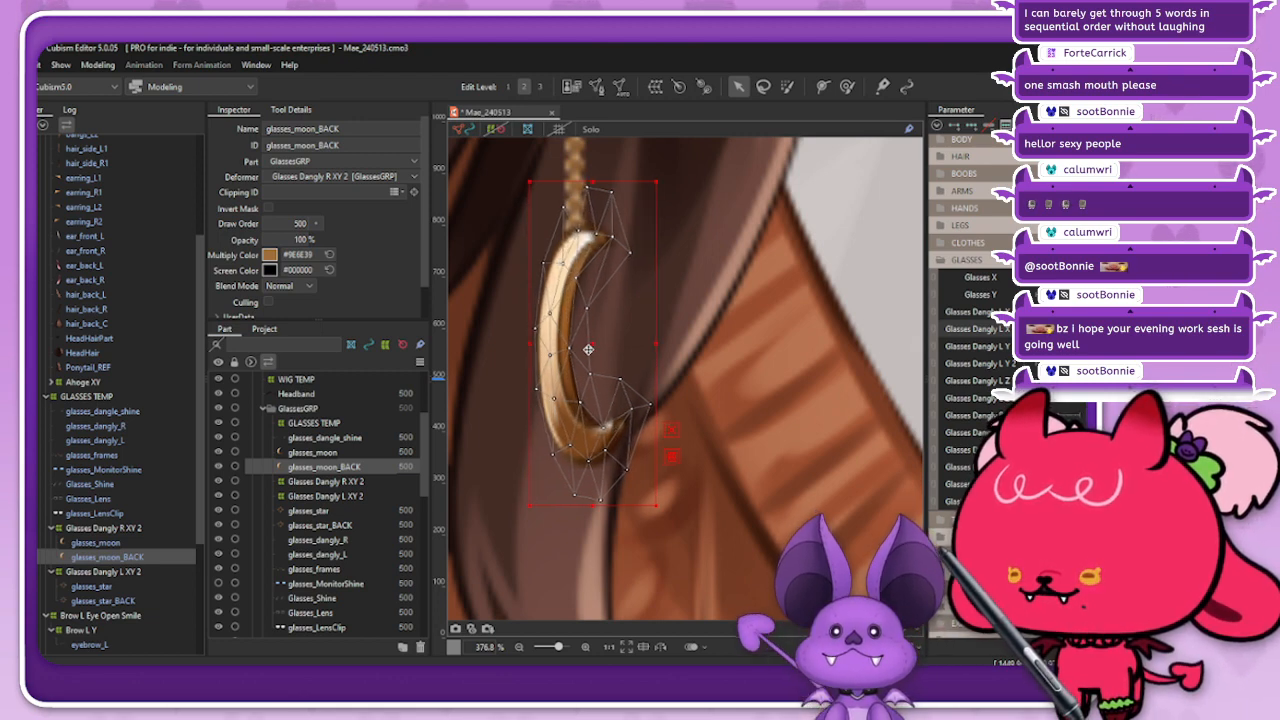
# Step: Nudge glasses_moon_BACK slightly further right behind the front moon and preview the charm at the turned pose
pyautogui.moveTo(588, 349); pyautogui.dragTo(590, 349)
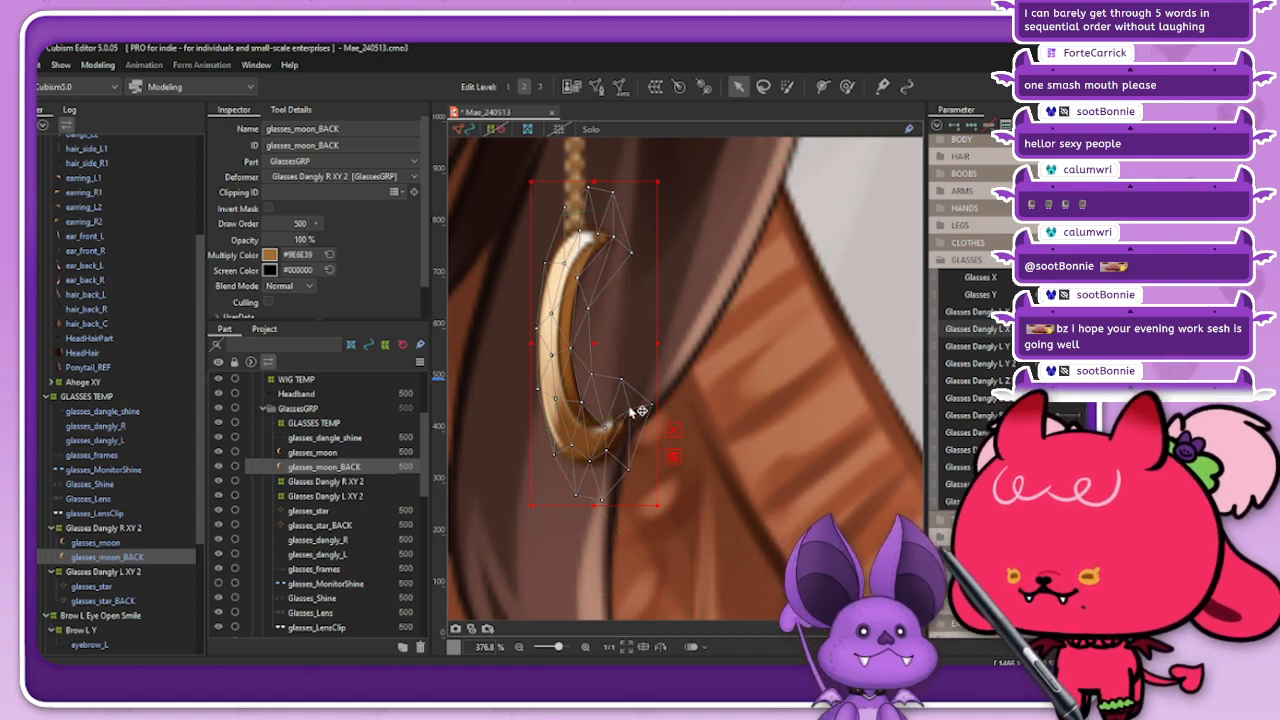
pyautogui.click(474, 148)
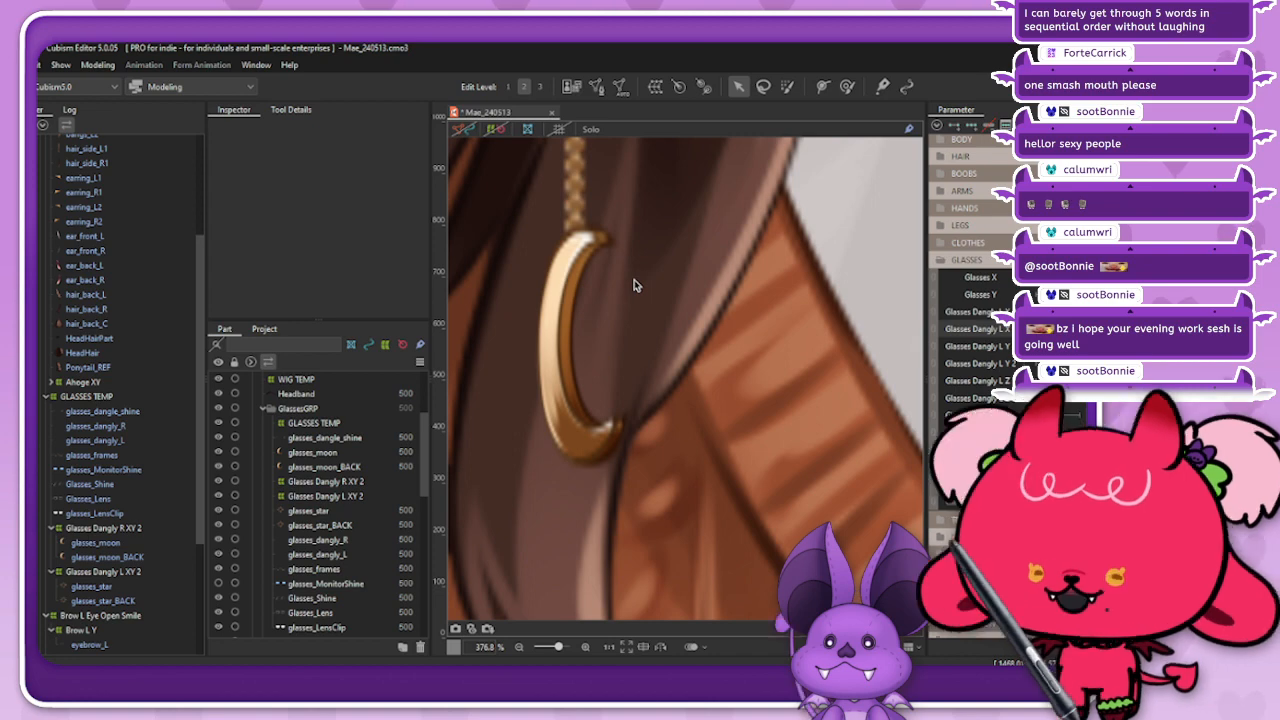
pyautogui.scroll(-6, 604, 320)
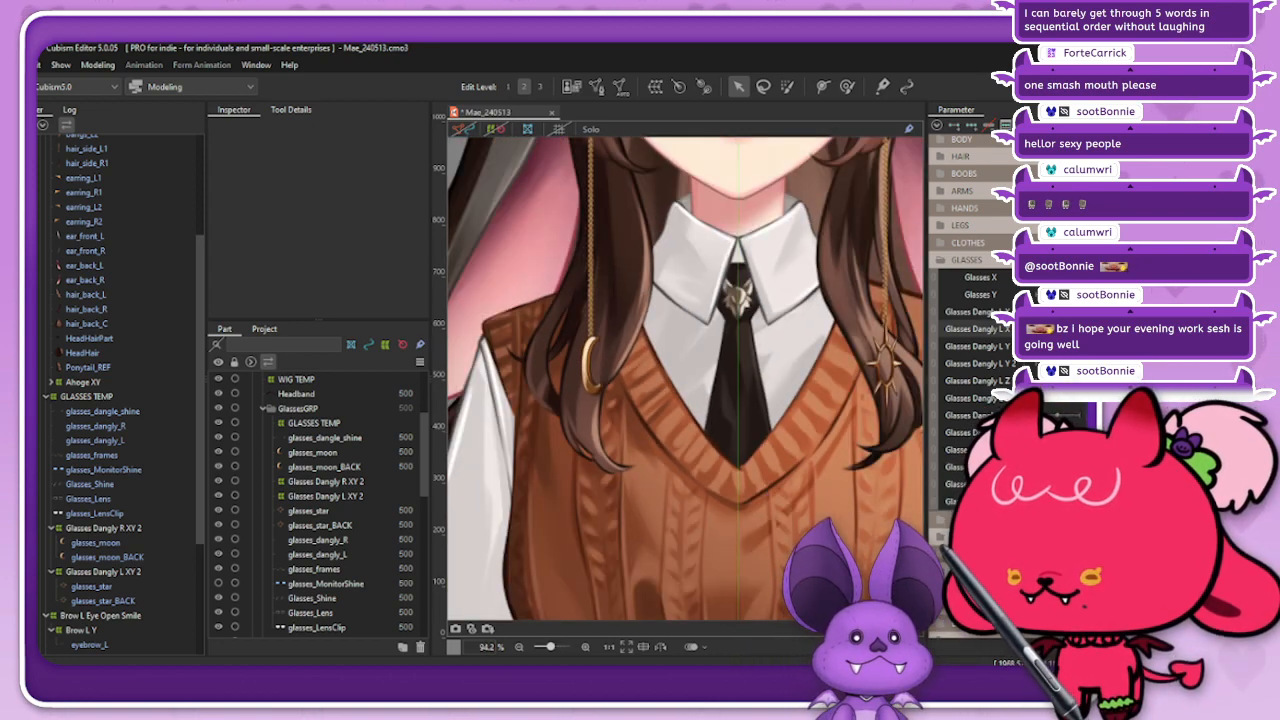
pyautogui.moveTo(1062, 414); pyautogui.dragTo(1070, 414)
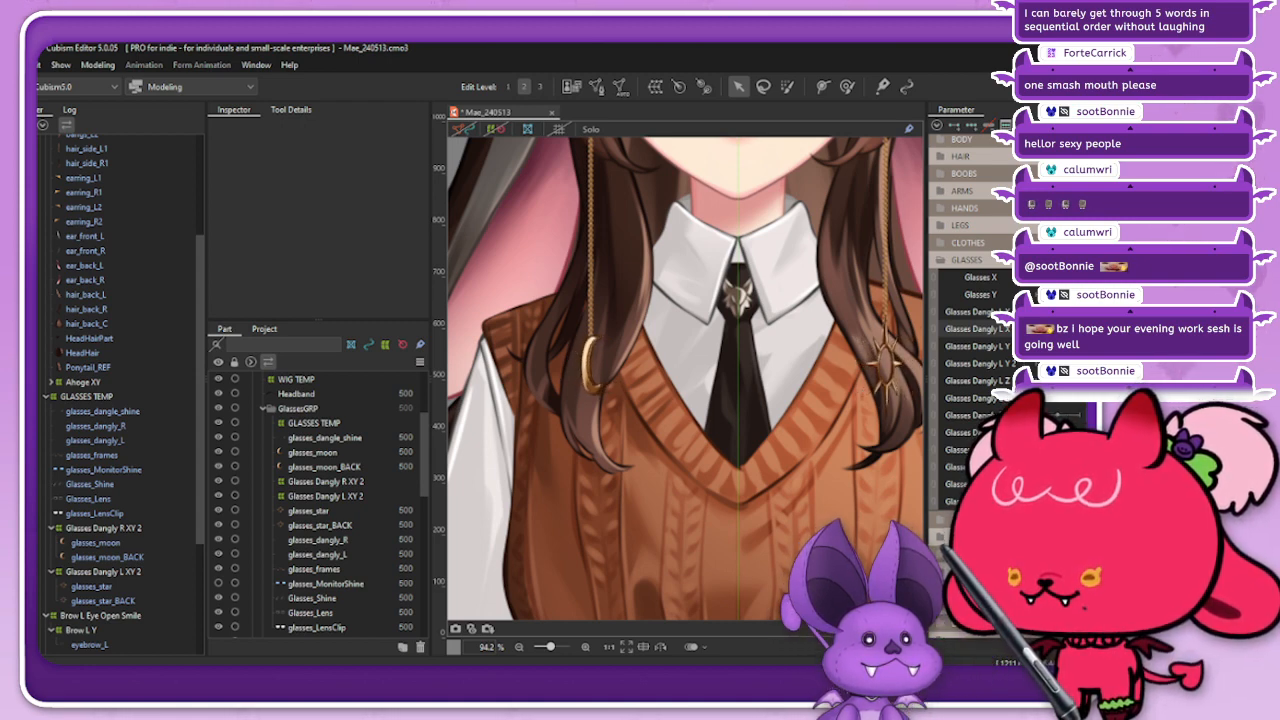
# Step: Pull the outermost mesh point at the lower tip of glasses_moon_BACK slightly inward
pyautogui.scroll(3, 583, 383)
pyautogui.scroll(2, 623, 386)
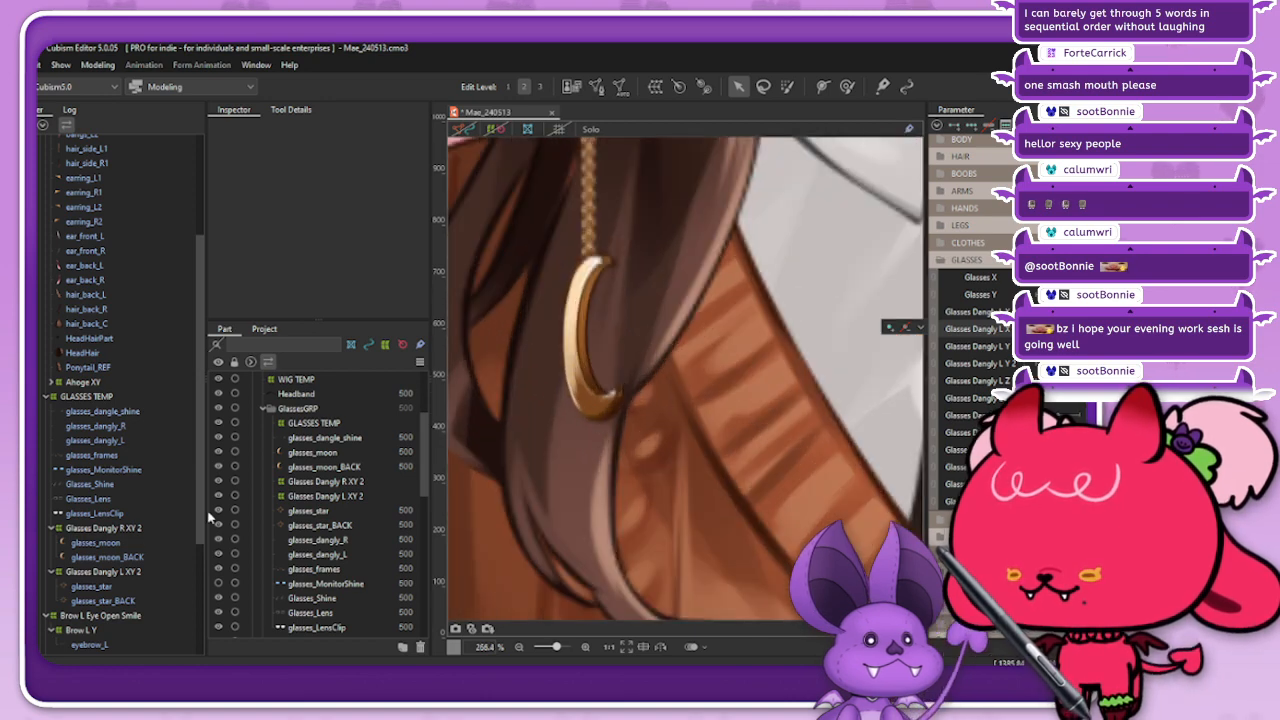
pyautogui.click(118, 559)
pyautogui.scroll(1, 658, 380)
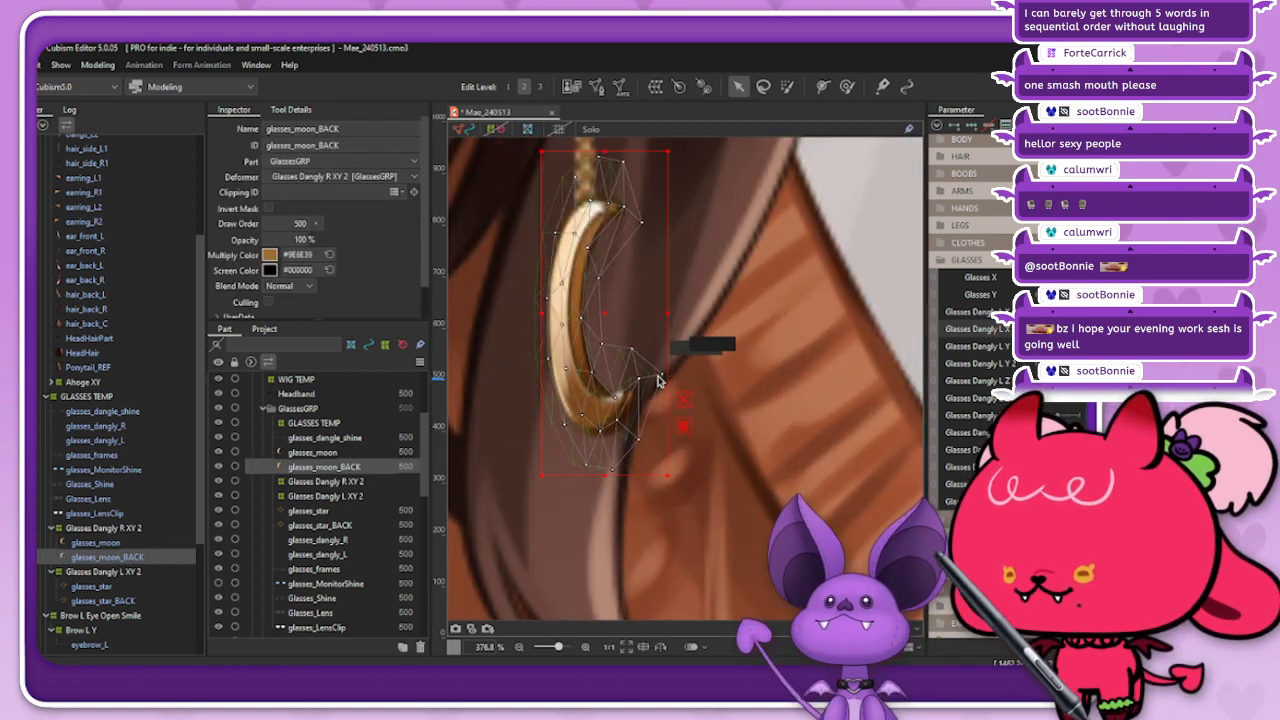
pyautogui.moveTo(662, 377); pyautogui.dragTo(655, 376)
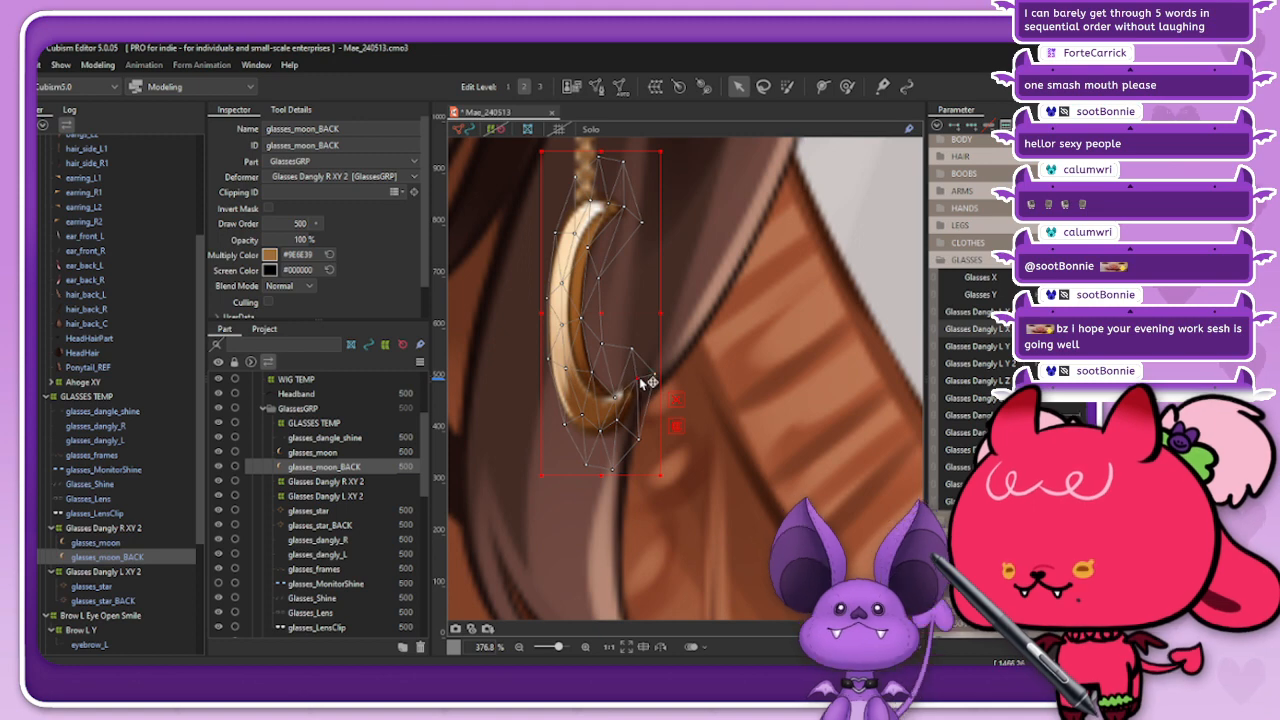
pyautogui.click(464, 130)
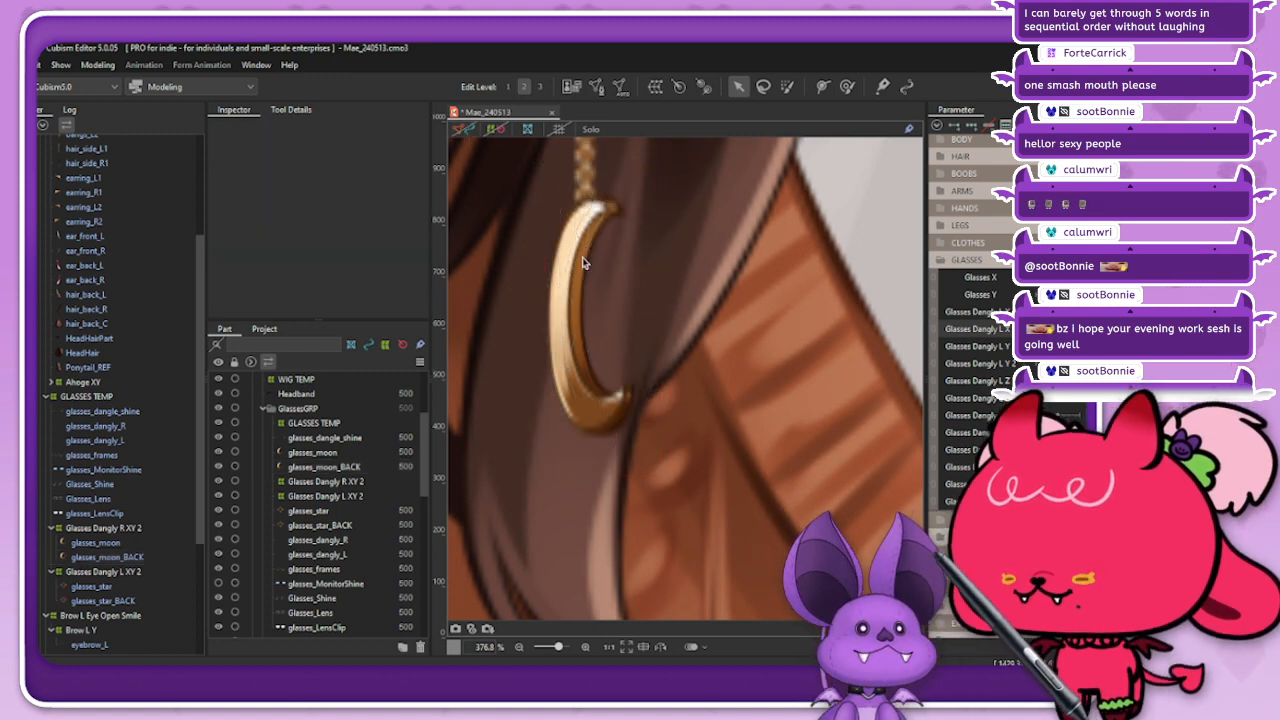
# Step: Blend the glasses_moon_BACK form at the opposite turned pose with a compatibility of -100
pyautogui.scroll(-4, 638, 333)
pyautogui.scroll(1, 634, 313)
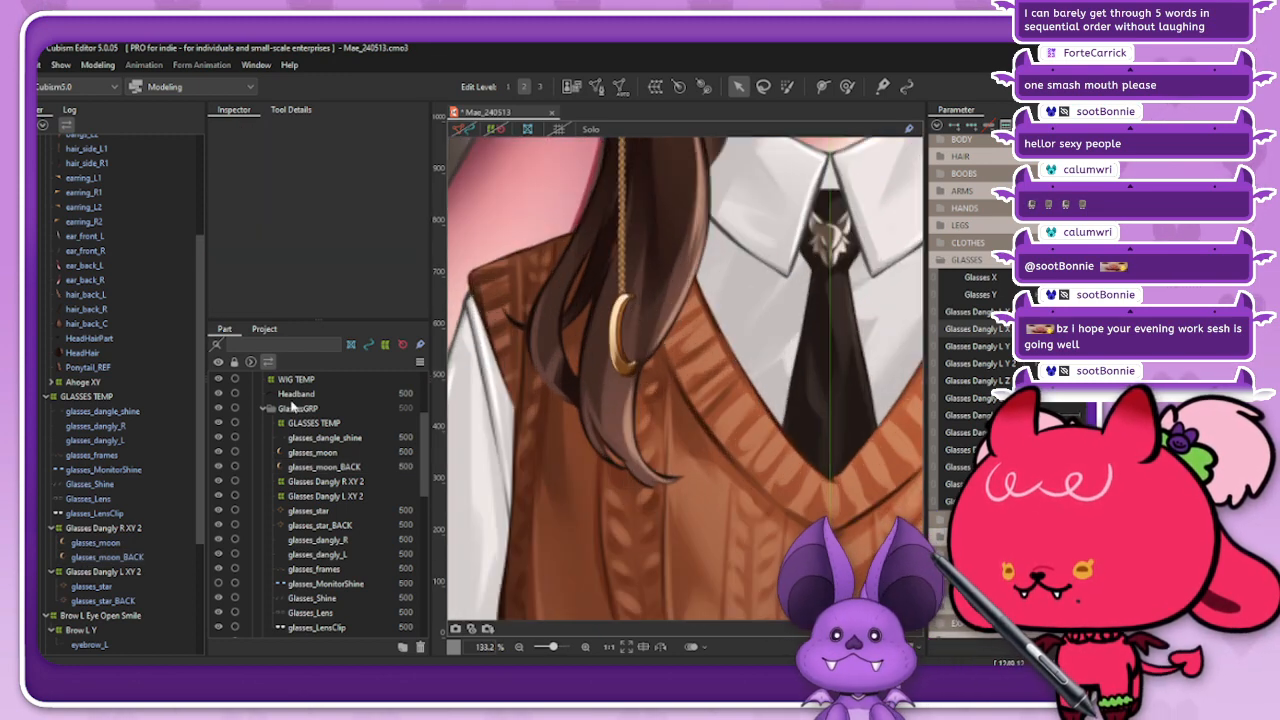
pyautogui.click(115, 557)
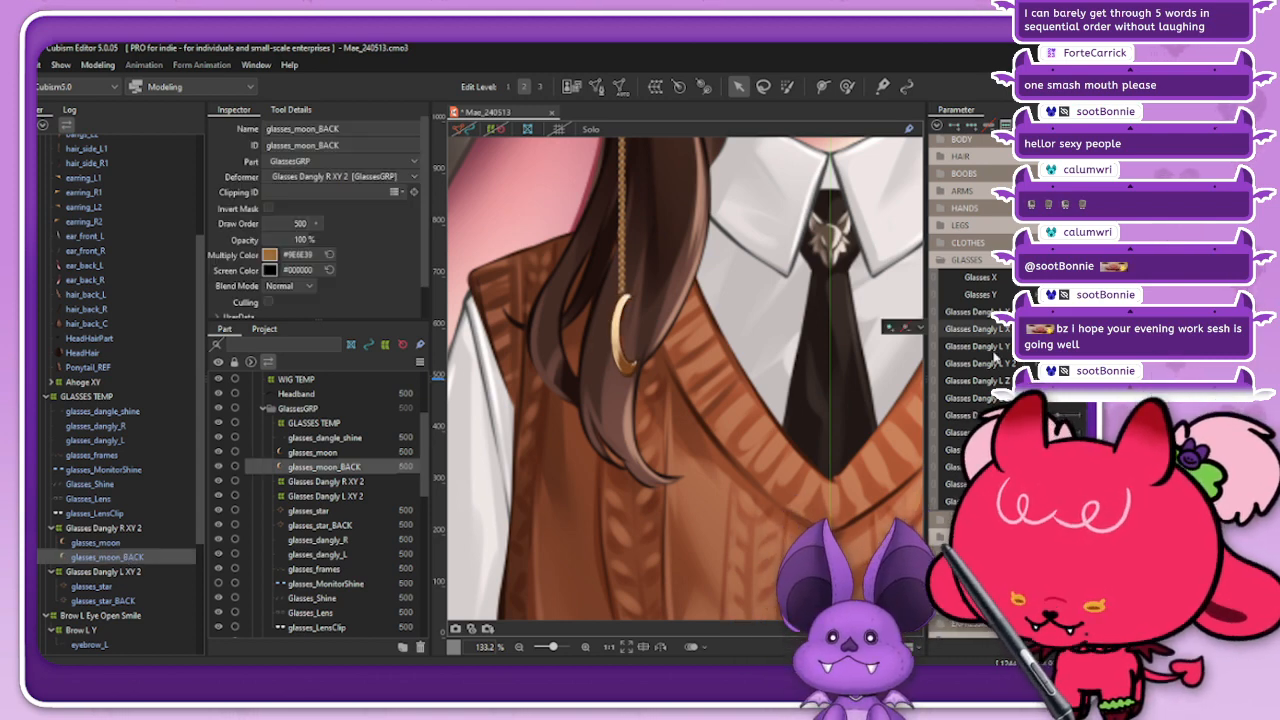
pyautogui.hotkey('ctrl', 'b')
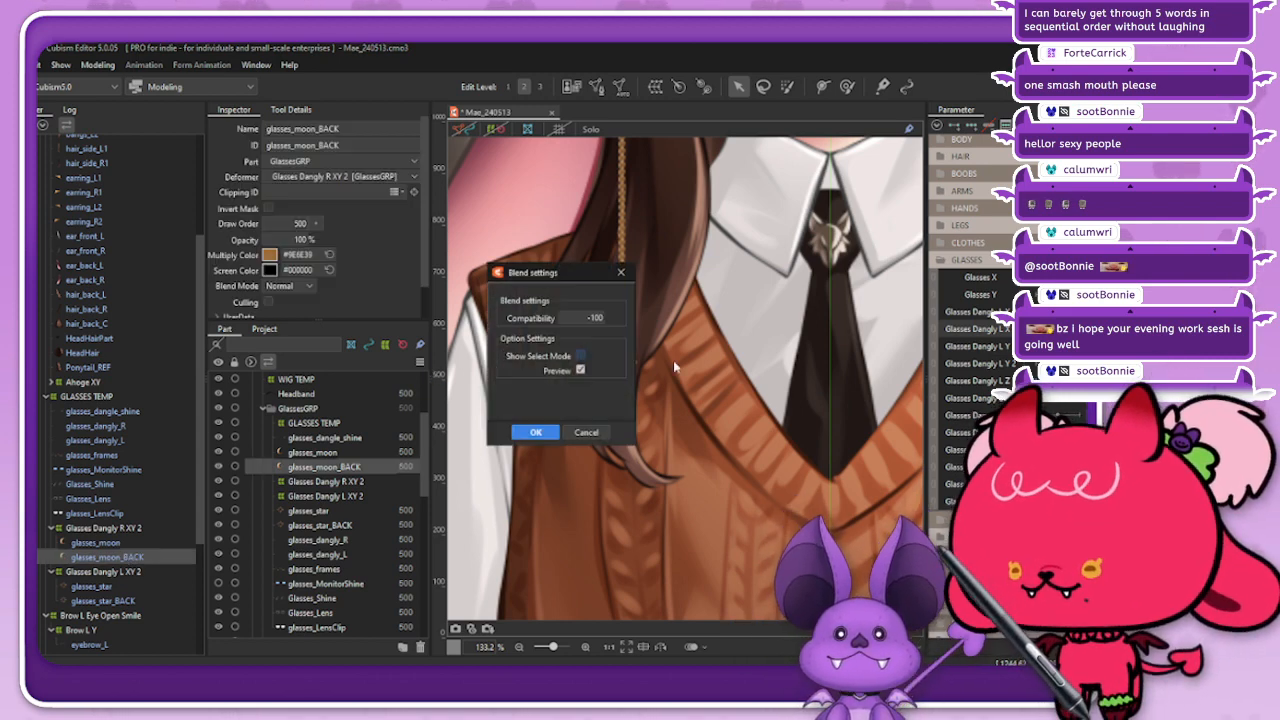
pyautogui.click(535, 433)
pyautogui.click(460, 132)
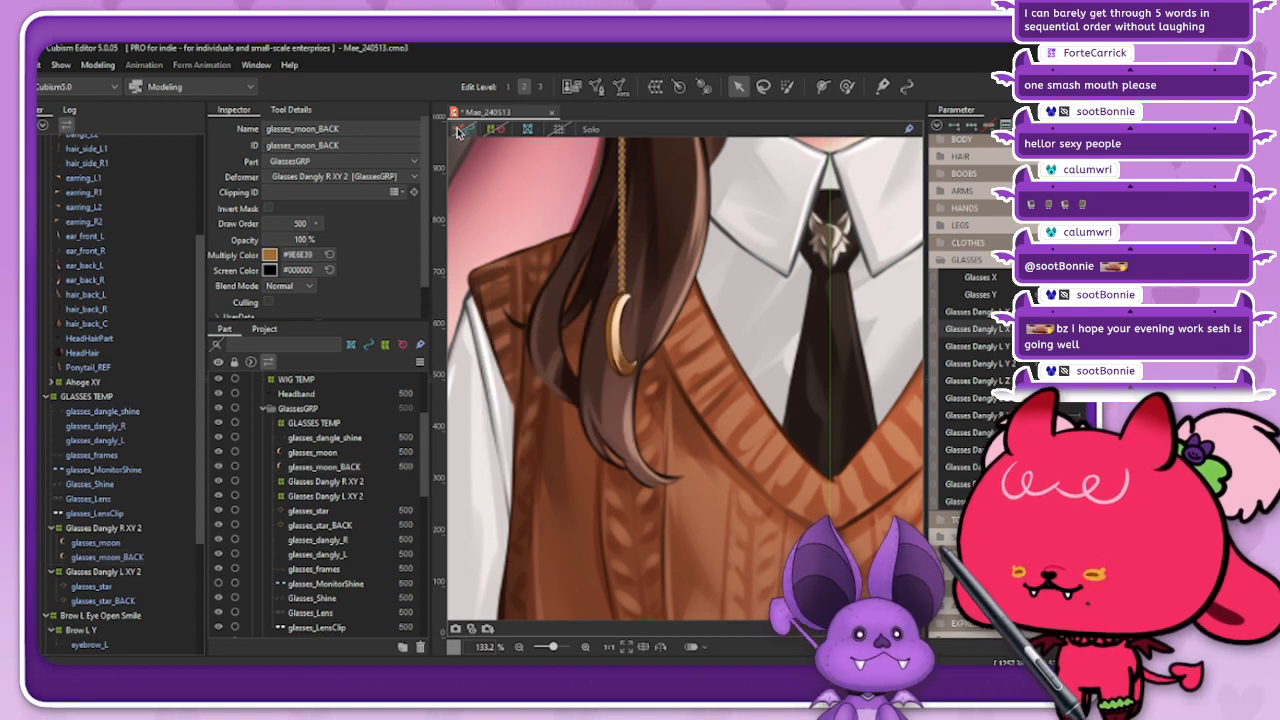
# Step: Examine how the sun and moon charms look as they turn from side to side
pyautogui.scroll(-3, 590, 258)
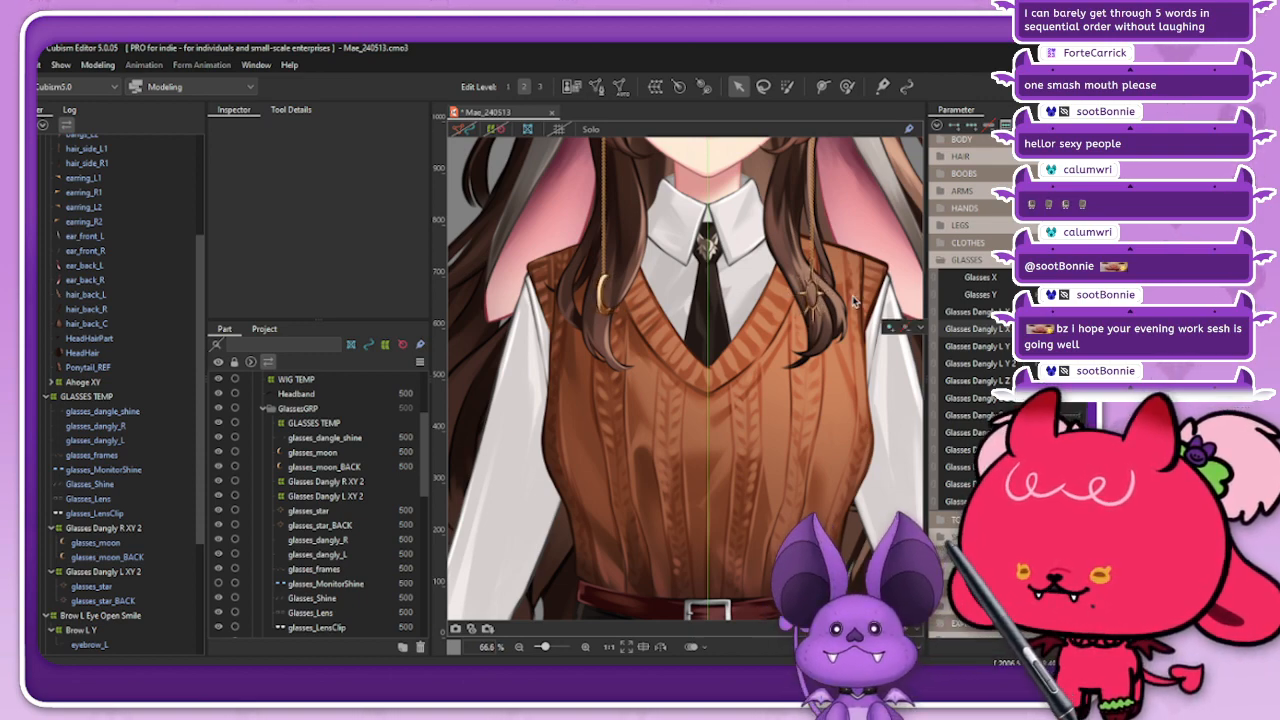
pyautogui.scroll(5, 798, 288)
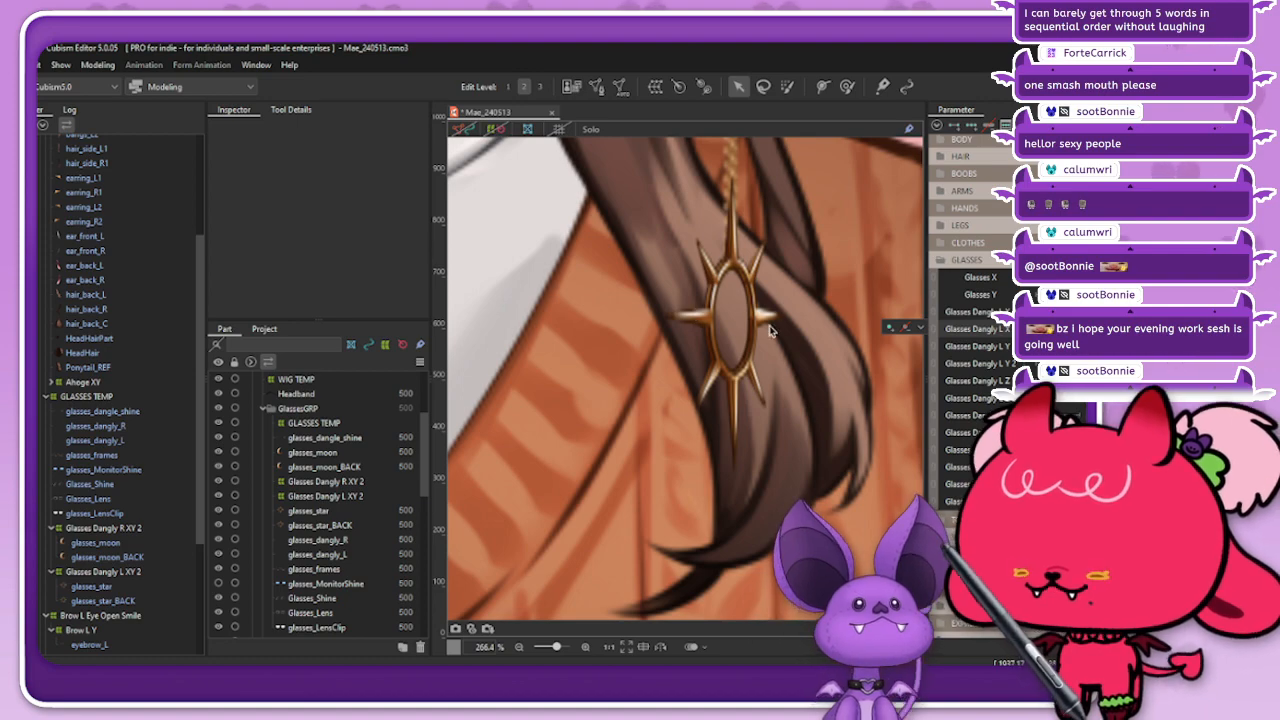
pyautogui.scroll(-5, 763, 313)
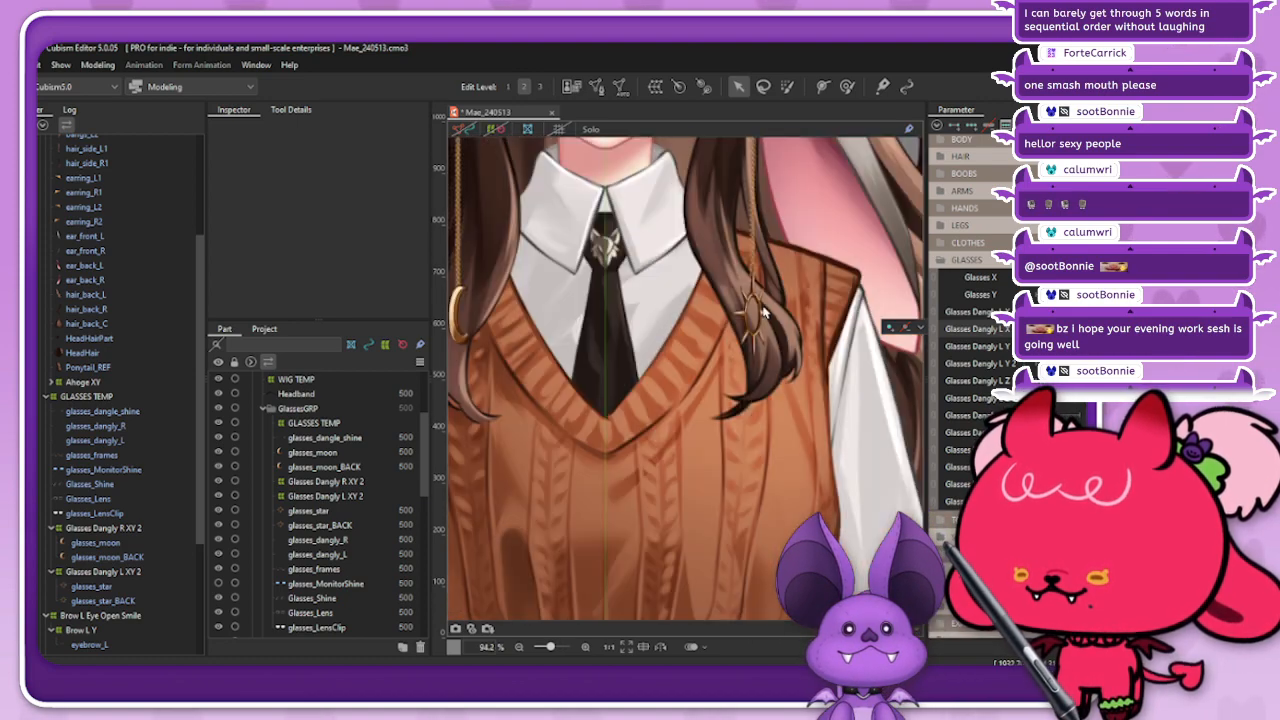
pyautogui.scroll(1, 698, 304)
pyautogui.scroll(-1, 698, 304)
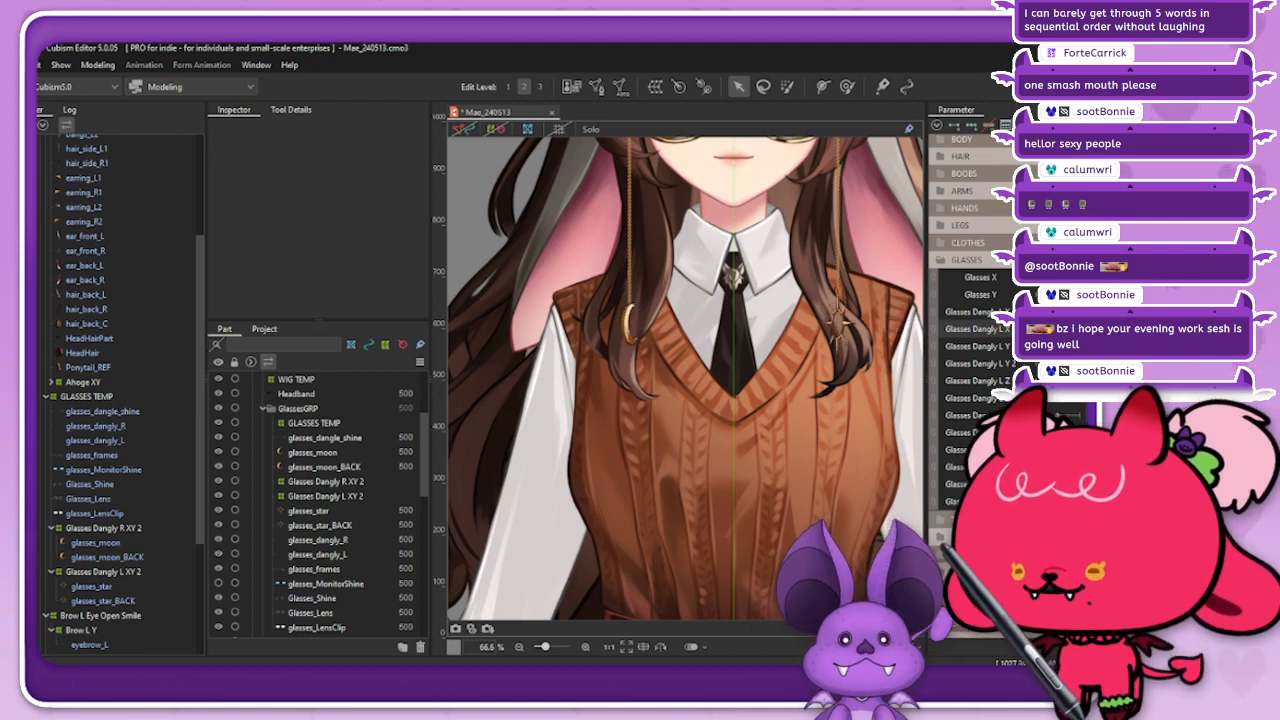
pyautogui.scroll(1, 600, 313)
pyautogui.scroll(1, 600, 313)
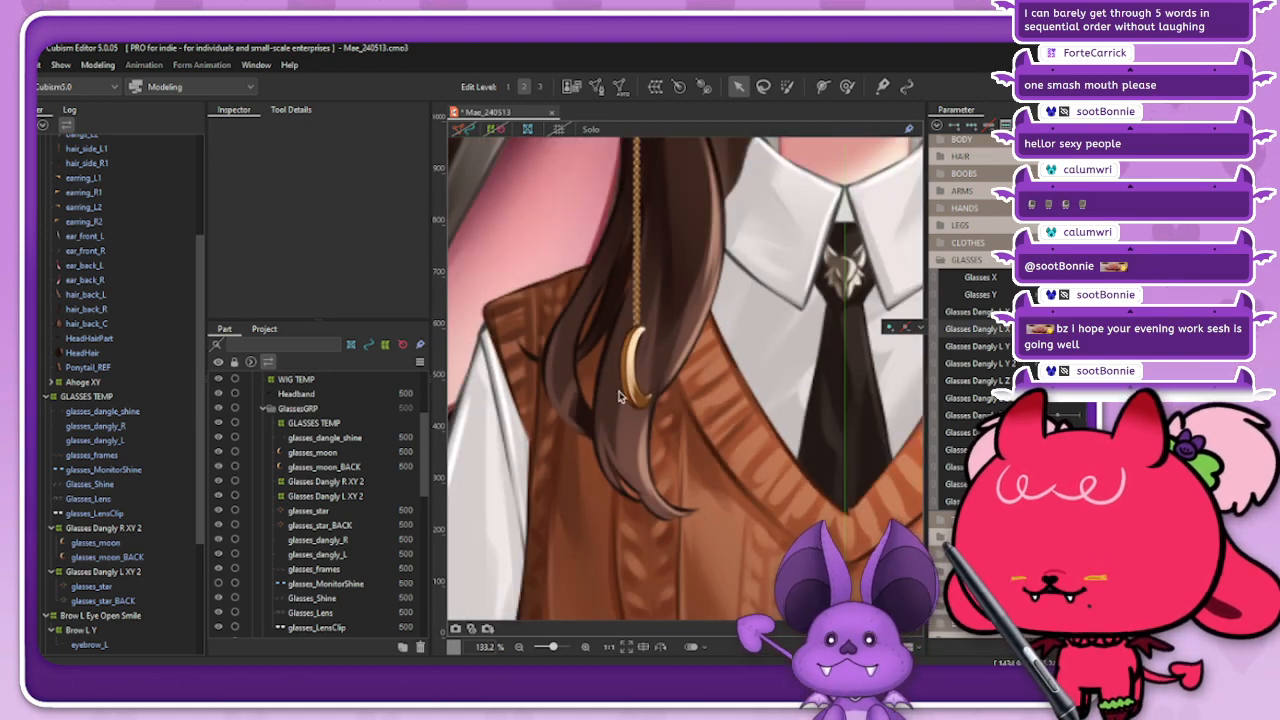
pyautogui.scroll(-3, 620, 365)
pyautogui.scroll(2, 666, 388)
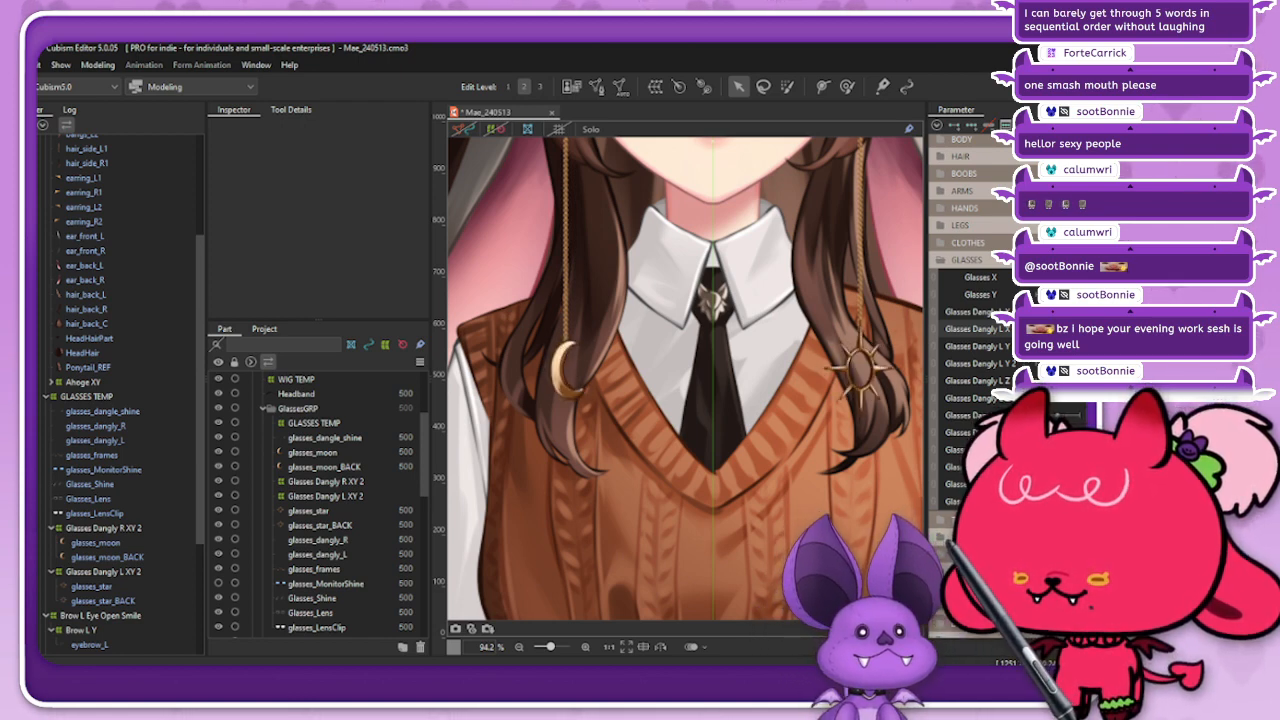
# Step: Collapse the GLASSES TEMP and WIG TEMP deformer branches and the GLASSES parameter group
pyautogui.click(86, 397)
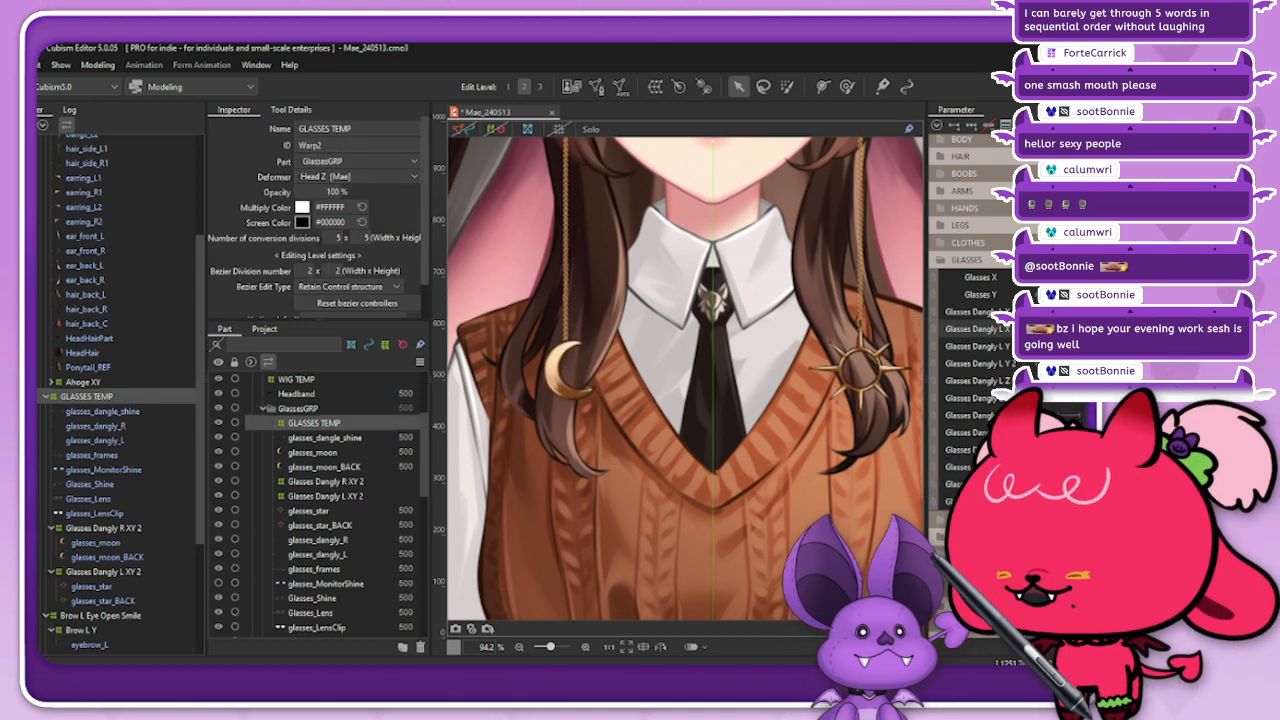
pyautogui.click(48, 397)
pyautogui.click(82, 400)
pyautogui.scroll(3, 80, 400)
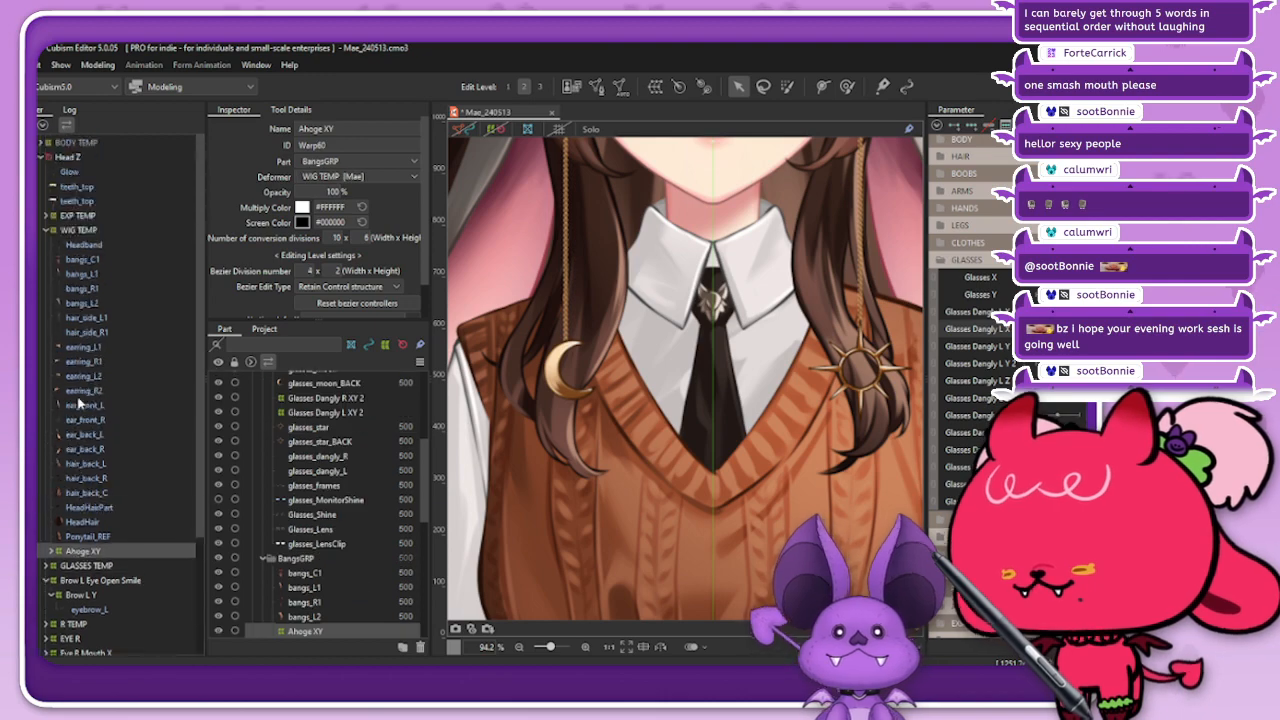
pyautogui.click(48, 232)
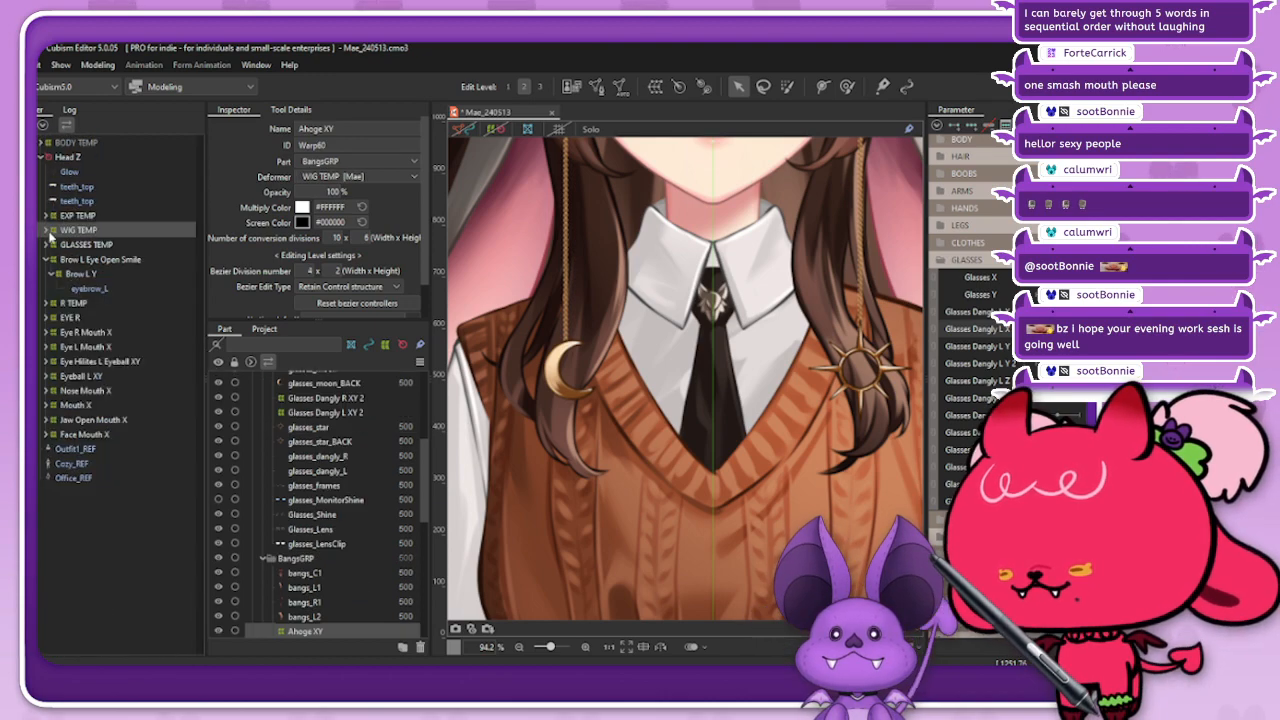
pyautogui.click(104, 187)
pyautogui.scroll(-5, 558, 520)
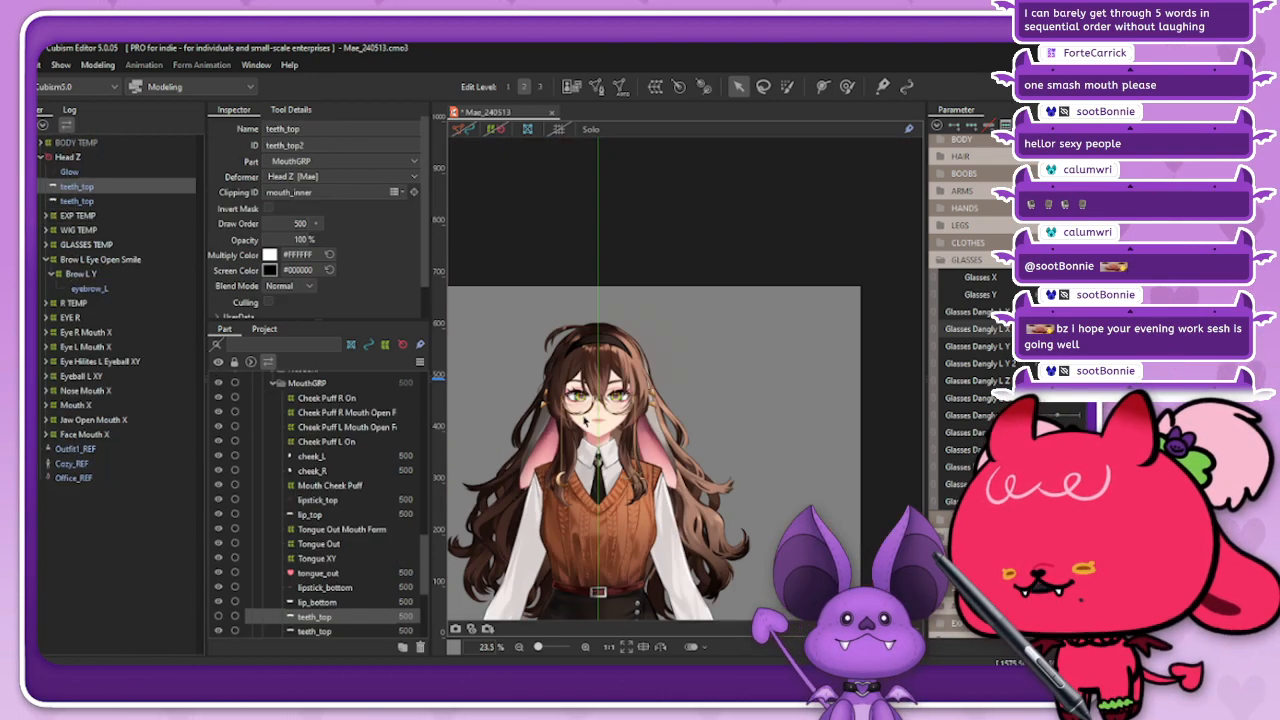
pyautogui.scroll(3, 582, 396)
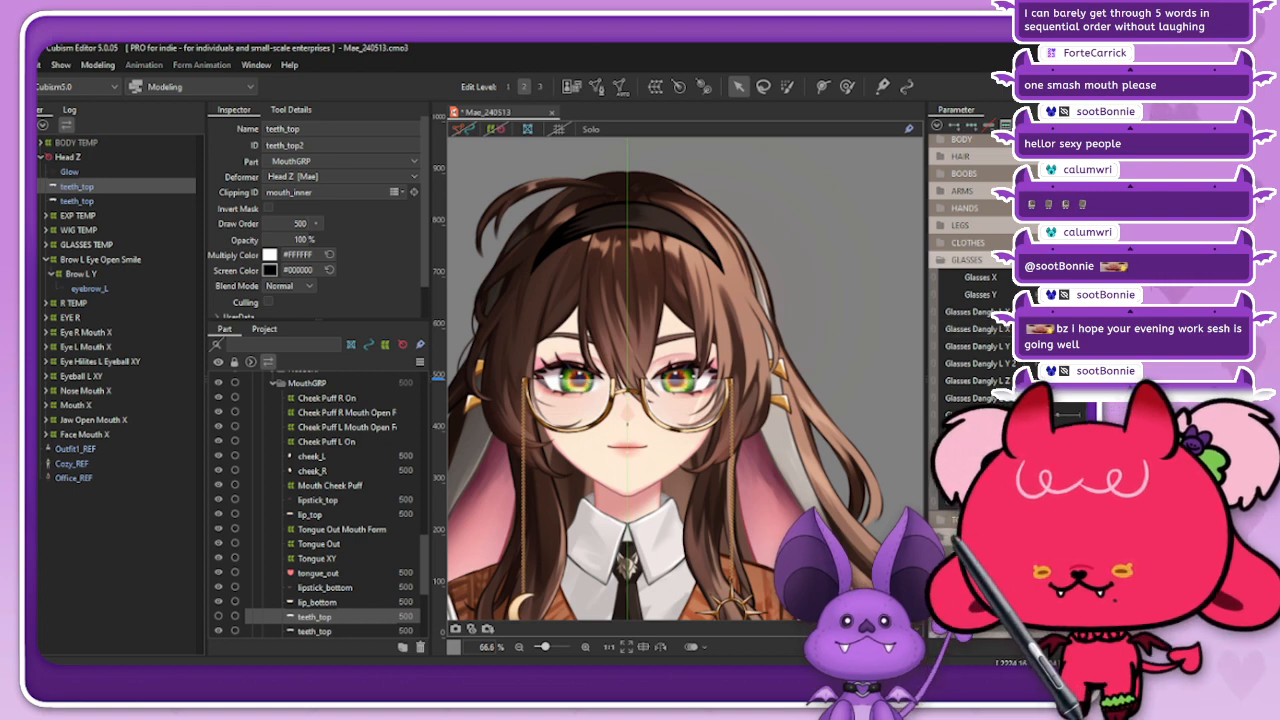
pyautogui.click(950, 260)
# Step: Look through the iOS, VBRIDGER, MOUTH PHYS, MOUTH, EYE PHYS, EYES and BROWS parameter groups, leaving them collapsed
pyautogui.click(943, 247)
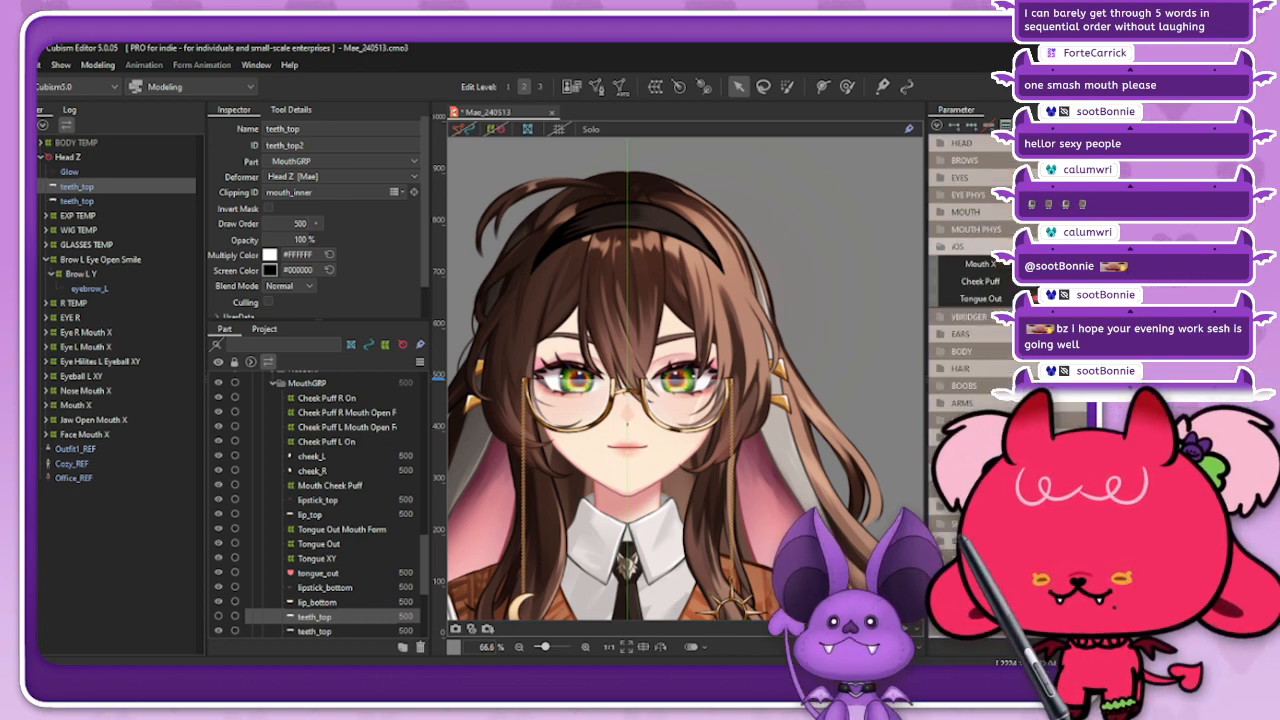
pyautogui.click(943, 247)
pyautogui.click(945, 263)
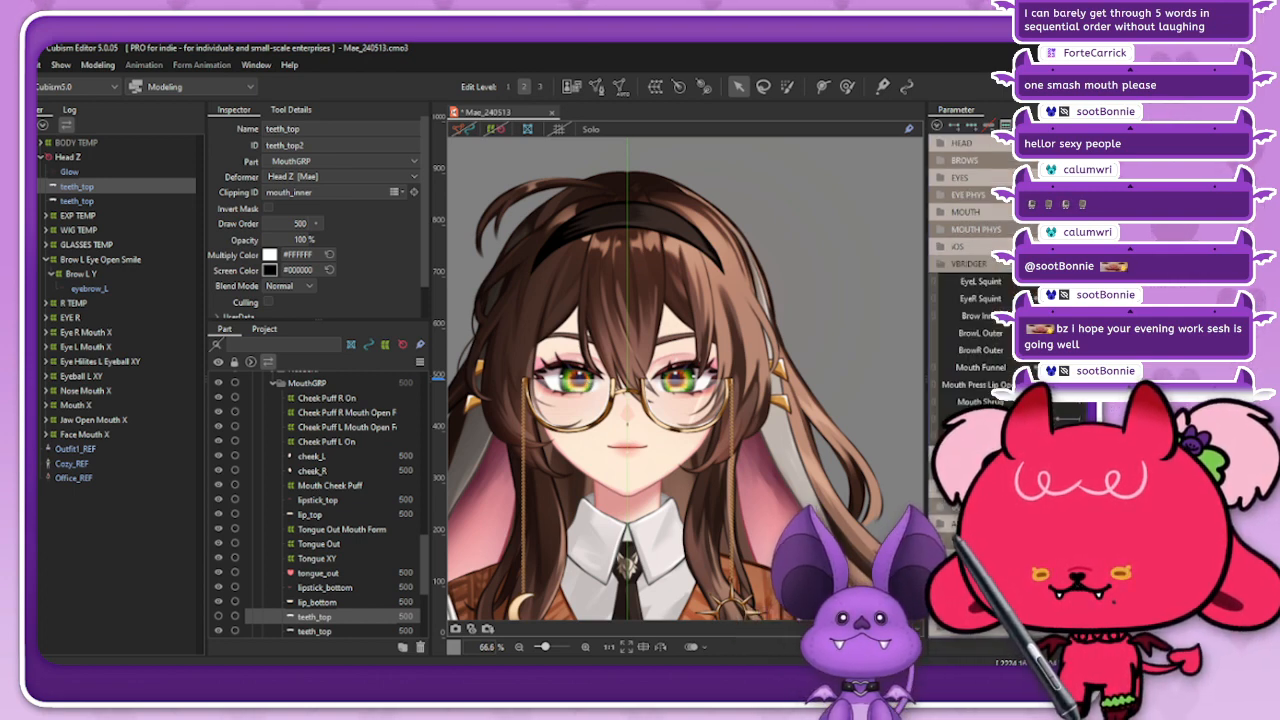
pyautogui.click(943, 264)
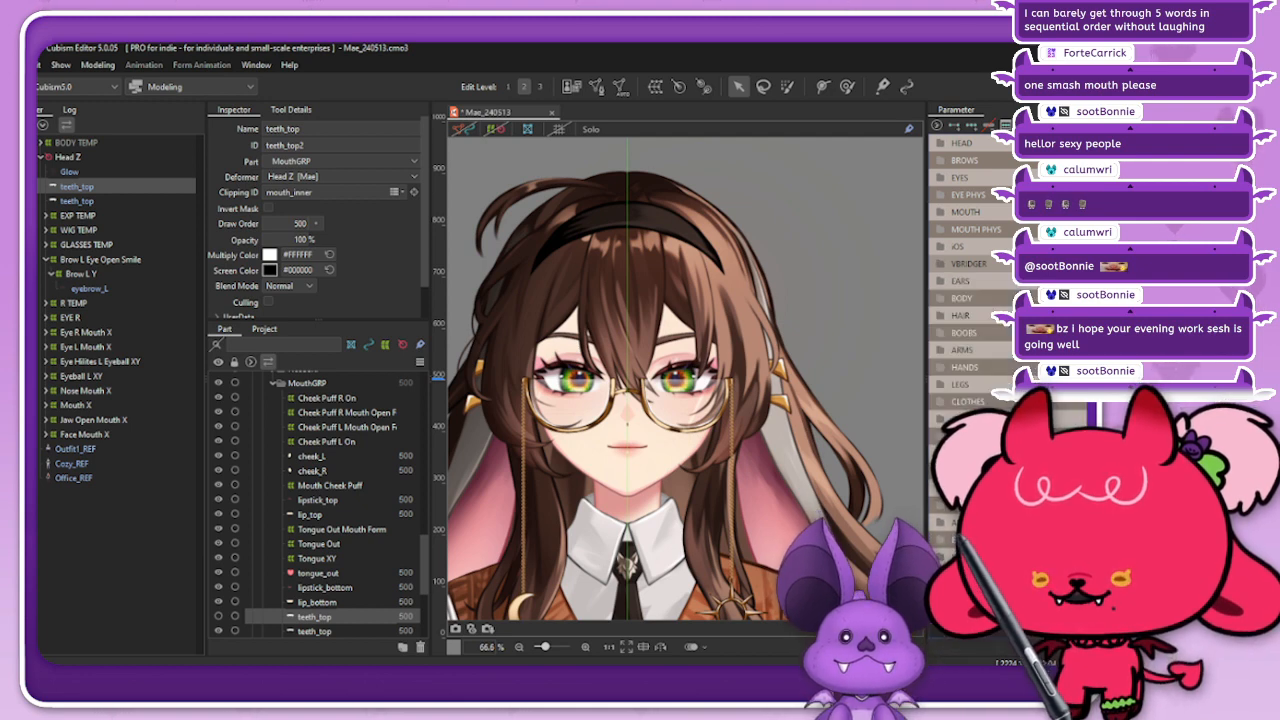
pyautogui.click(943, 247)
pyautogui.click(943, 247)
pyautogui.click(942, 229)
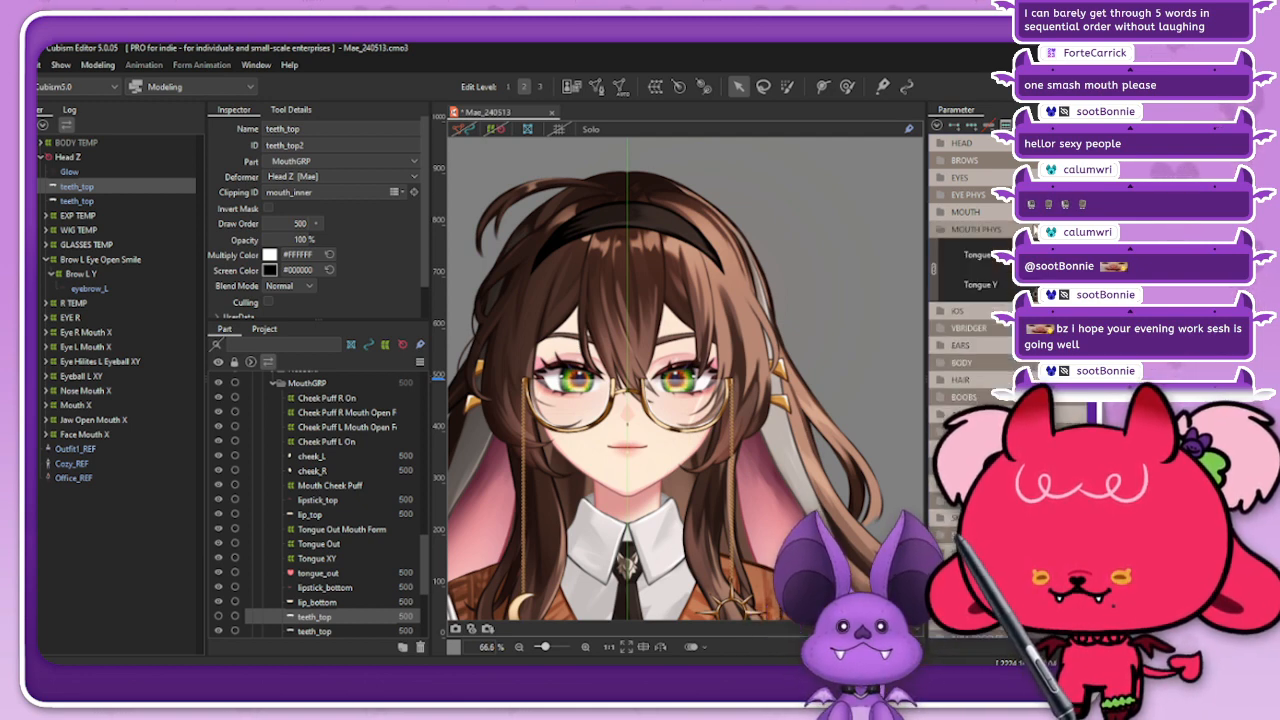
pyautogui.click(942, 229)
pyautogui.click(942, 212)
pyautogui.click(942, 212)
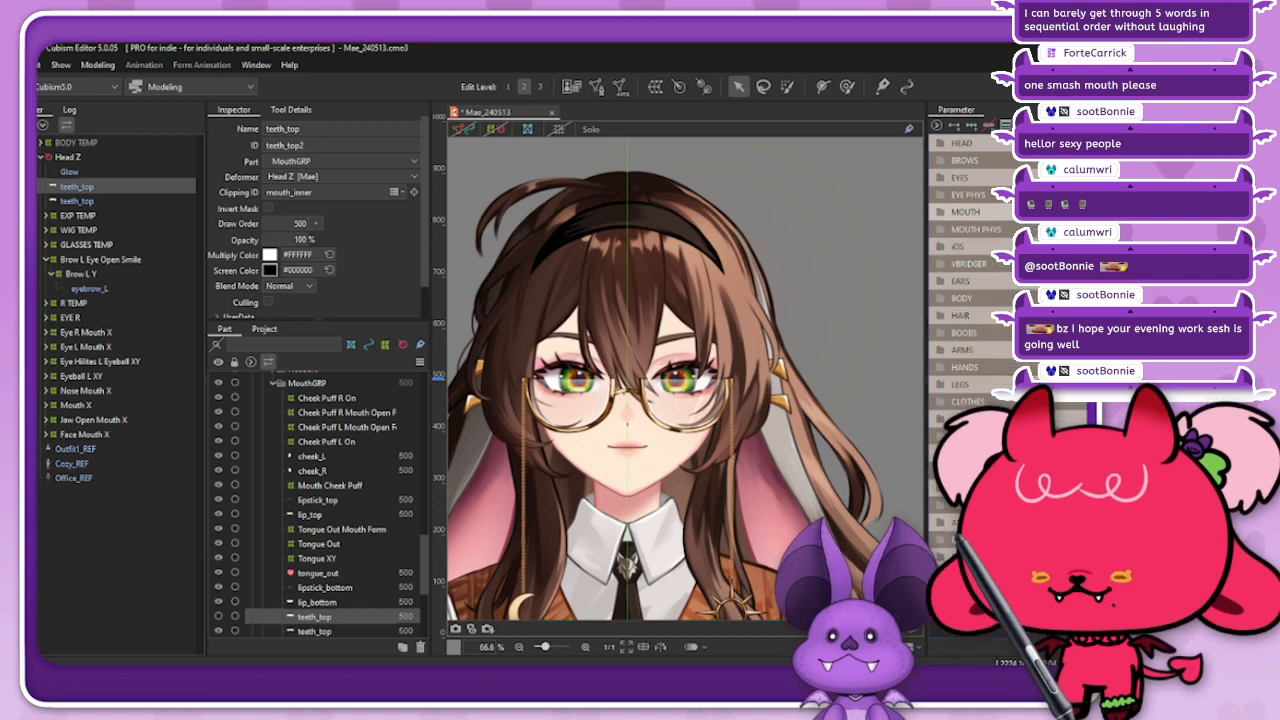
pyautogui.click(942, 195)
pyautogui.click(942, 195)
pyautogui.click(942, 177)
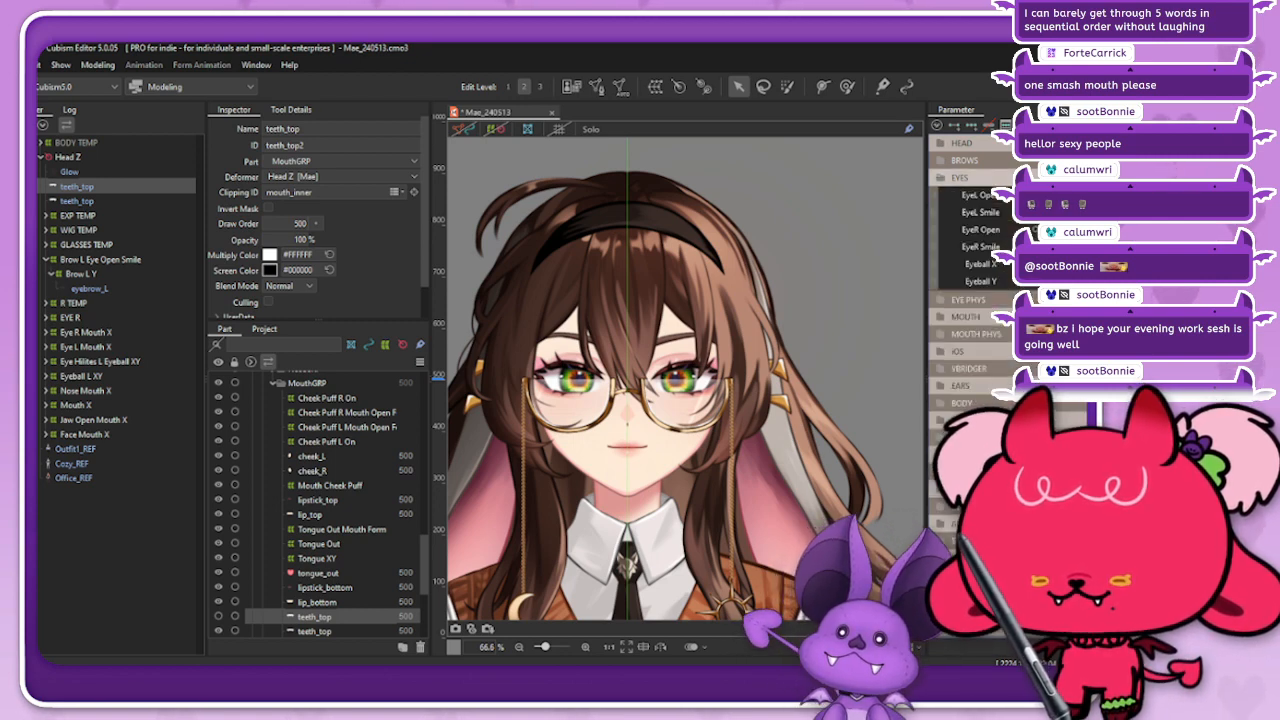
pyautogui.click(942, 177)
pyautogui.click(942, 160)
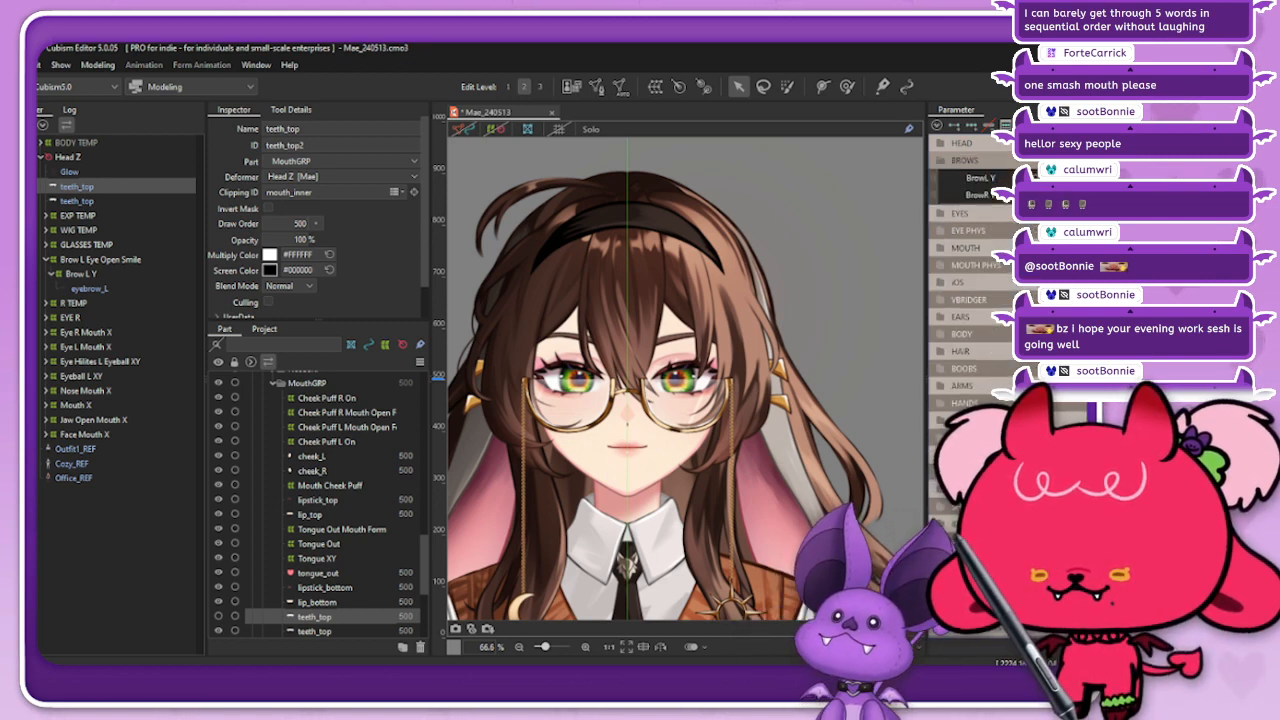
pyautogui.click(942, 160)
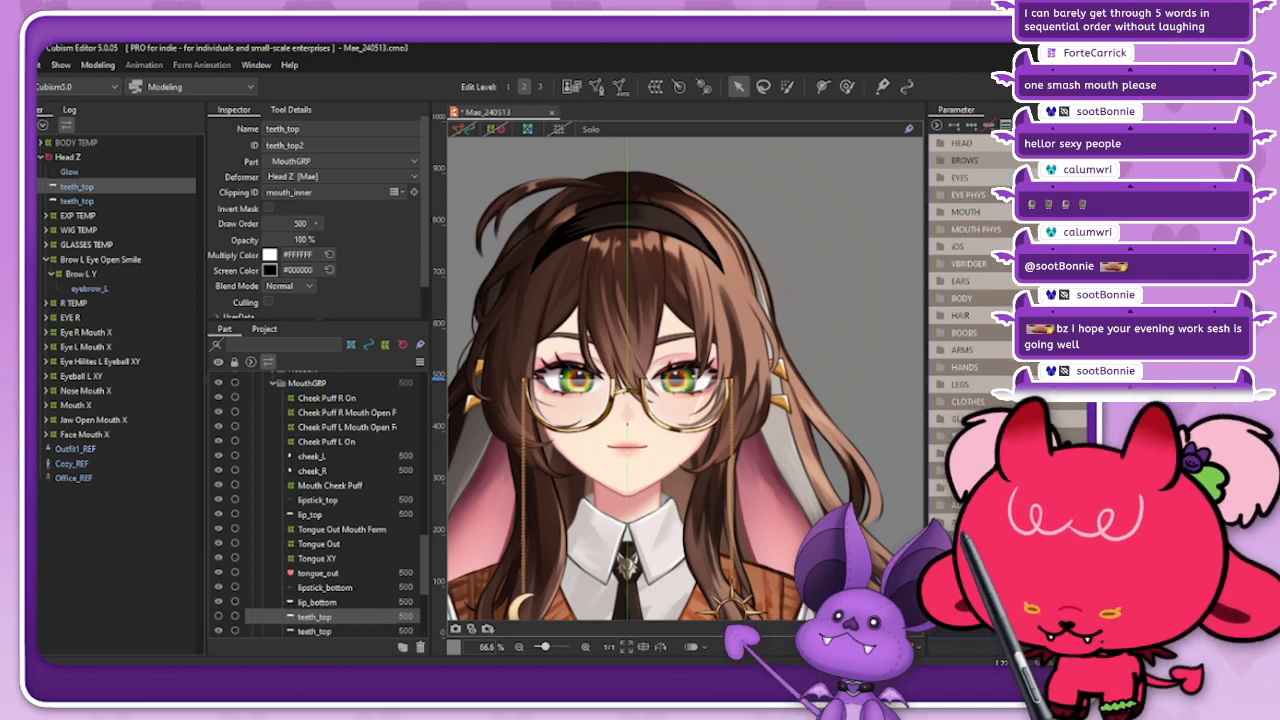
# Step: Expand the GLASSES TEMP deformer branch to expose its glasses parts and dangly deformers
pyautogui.scroll(-3, 767, 356)
pyautogui.scroll(2, 713, 405)
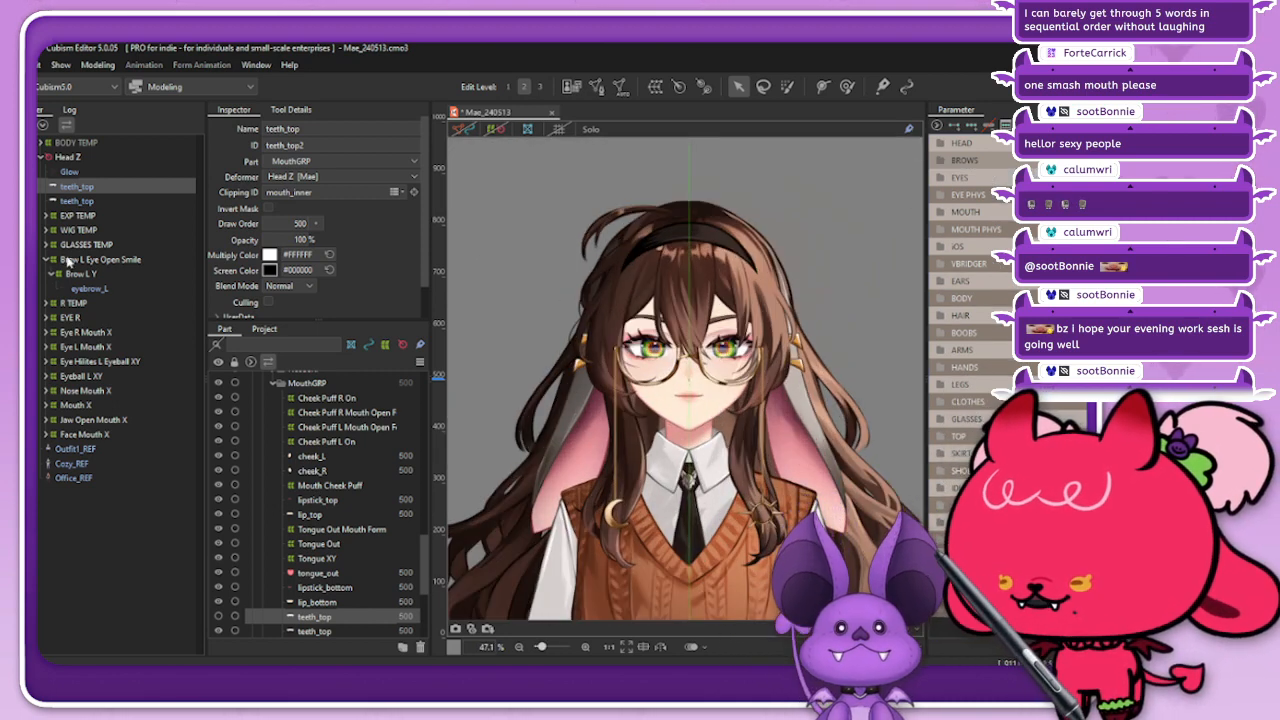
pyautogui.click(46, 245)
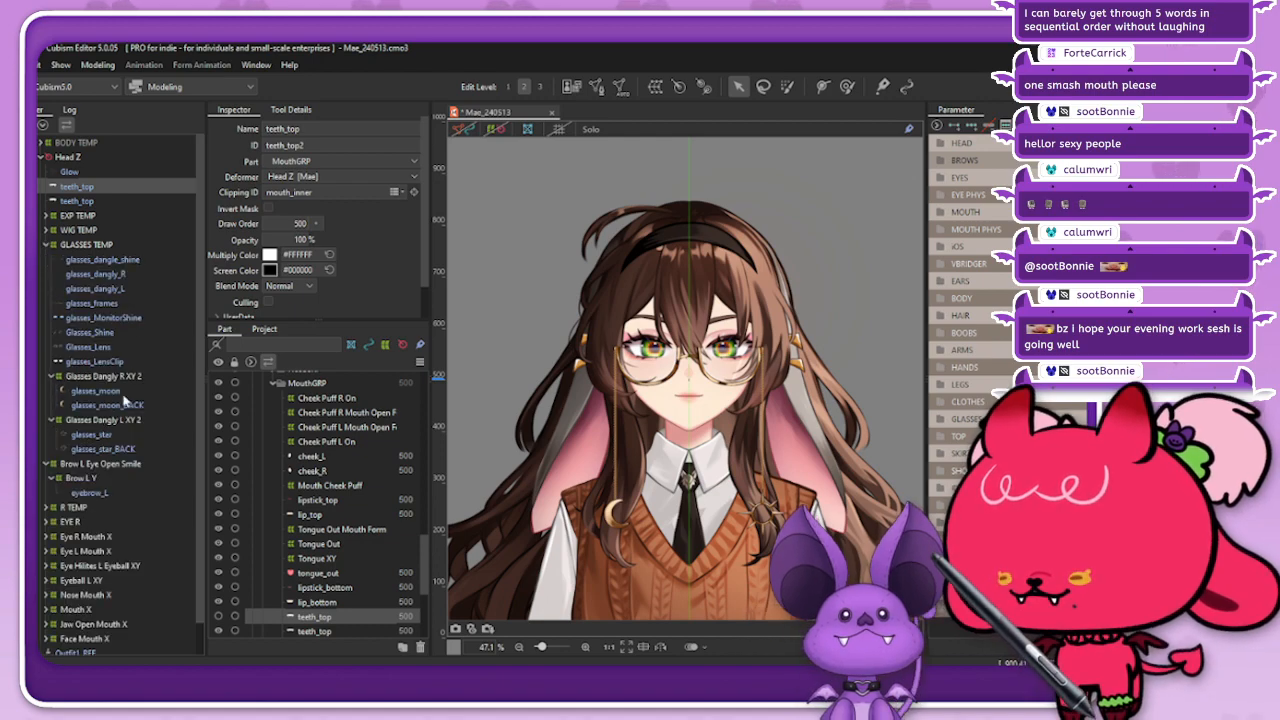
pyautogui.click(124, 378)
pyautogui.scroll(5, 575, 463)
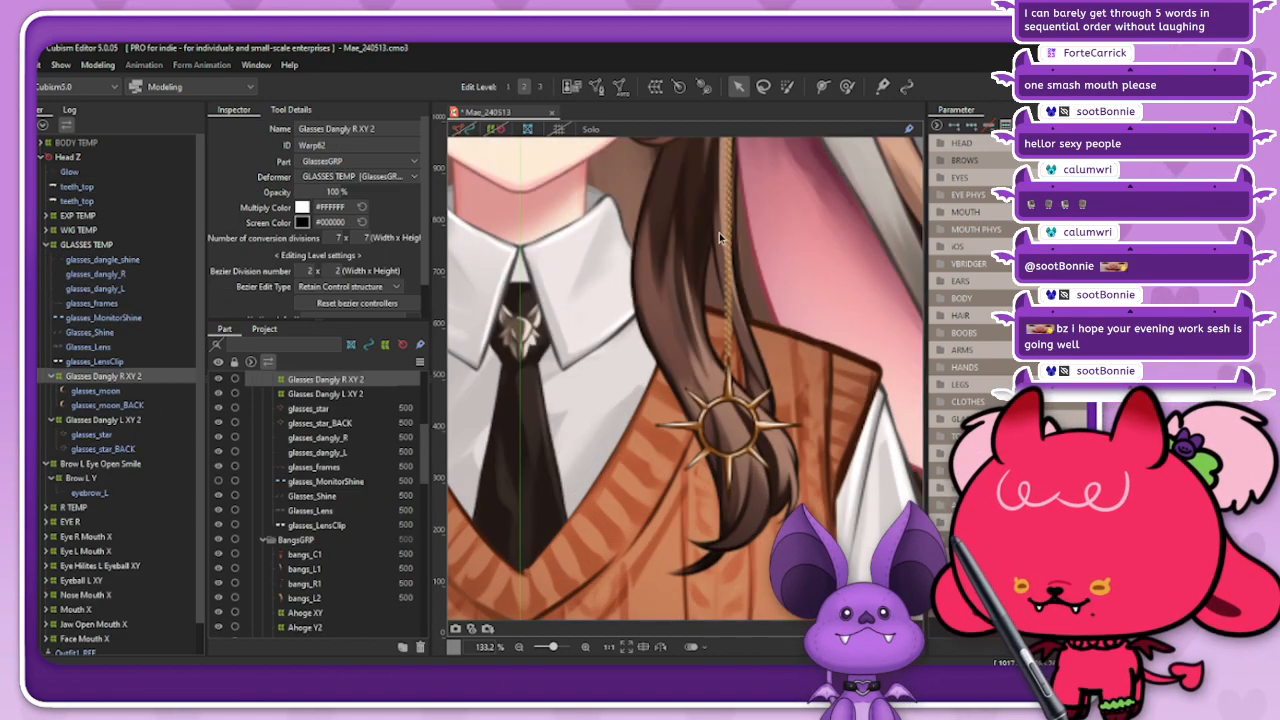
pyautogui.click(680, 88)
pyautogui.moveTo(575, 323); pyautogui.dragTo(397, 305)
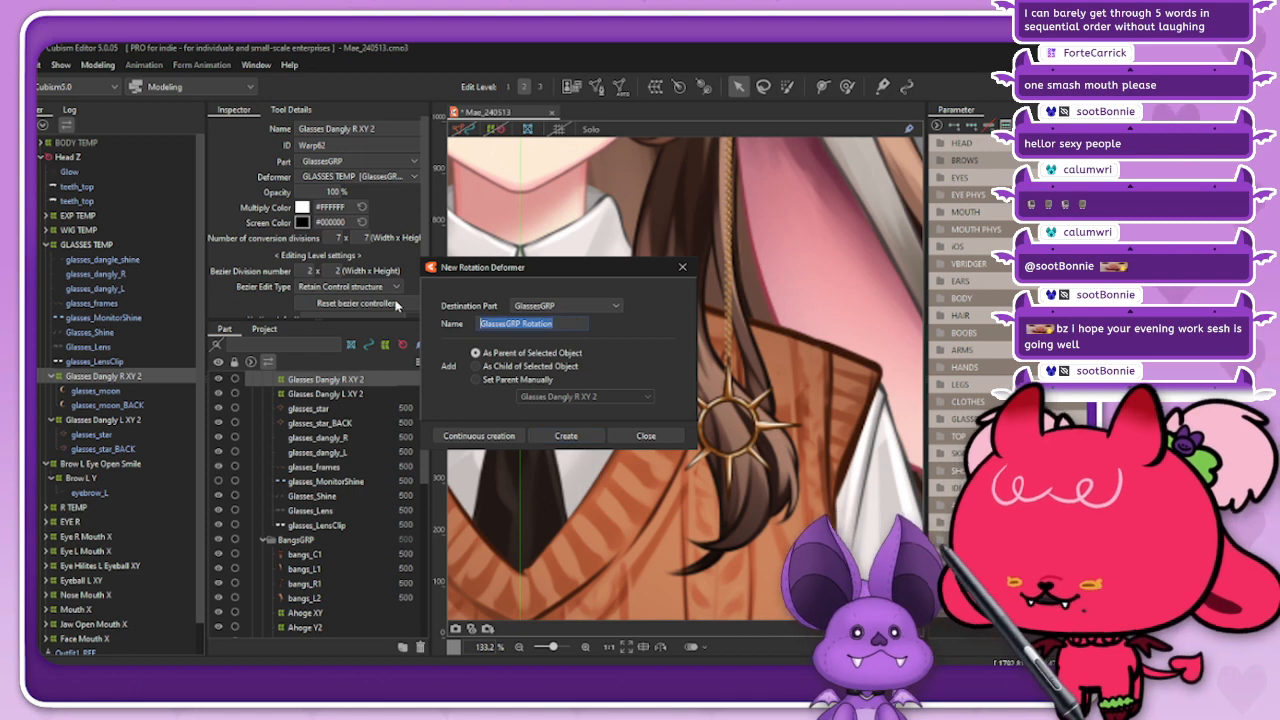
pyautogui.write('Glass')
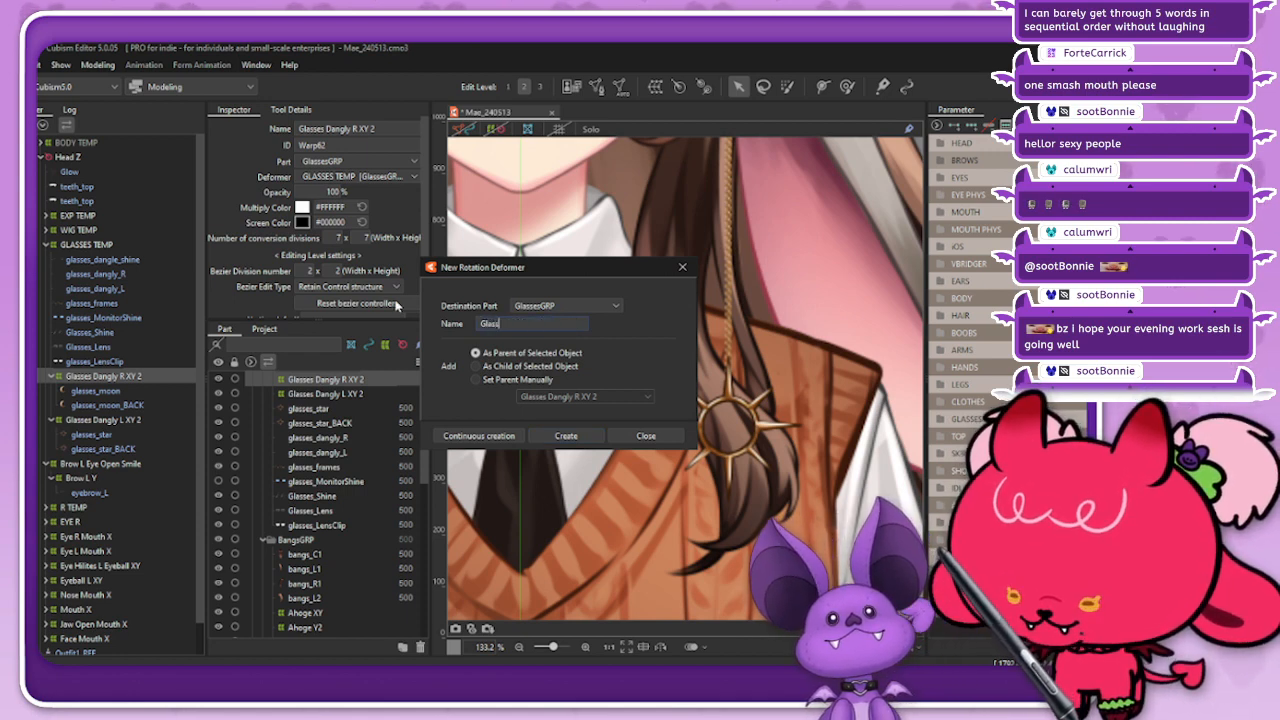
pyautogui.write('es Dangly L')
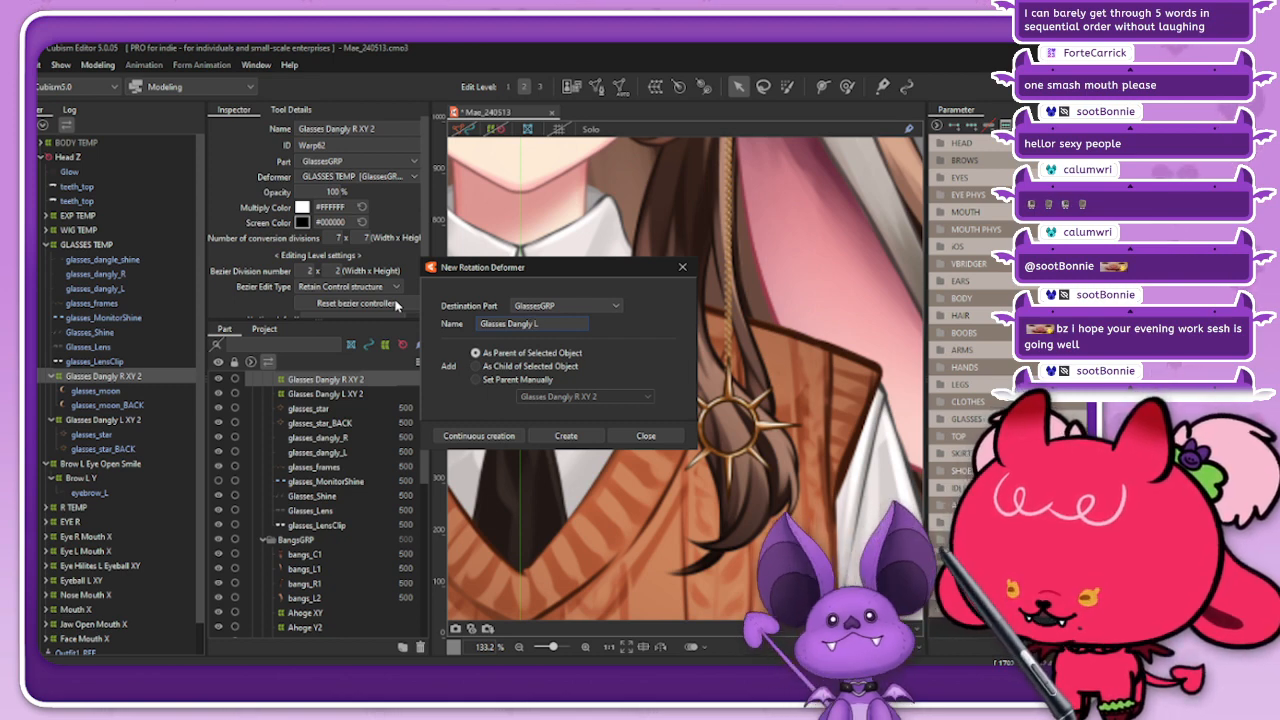
pyautogui.click(682, 267)
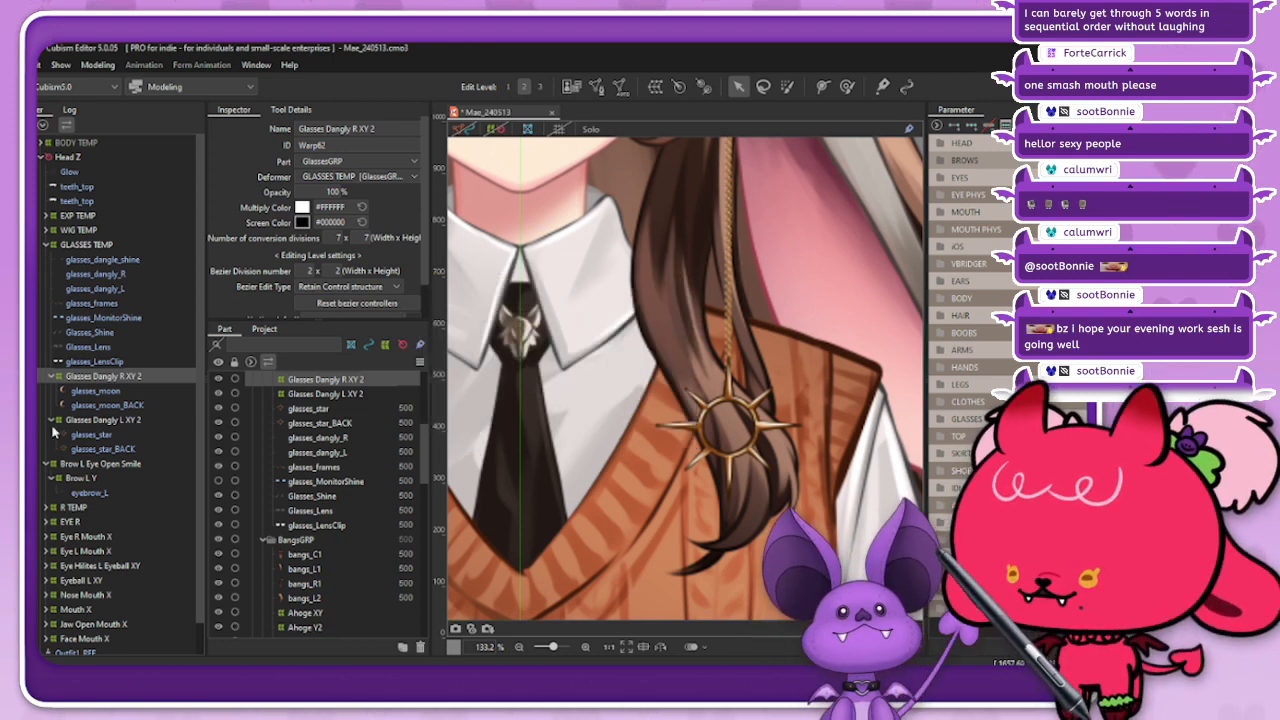
# Step: Create a rotation deformer named Glasses Dangly L Z2 in GlassesGRP as the parent of Glasses Dangly L XY 2
pyautogui.click(97, 420)
pyautogui.click(679, 87)
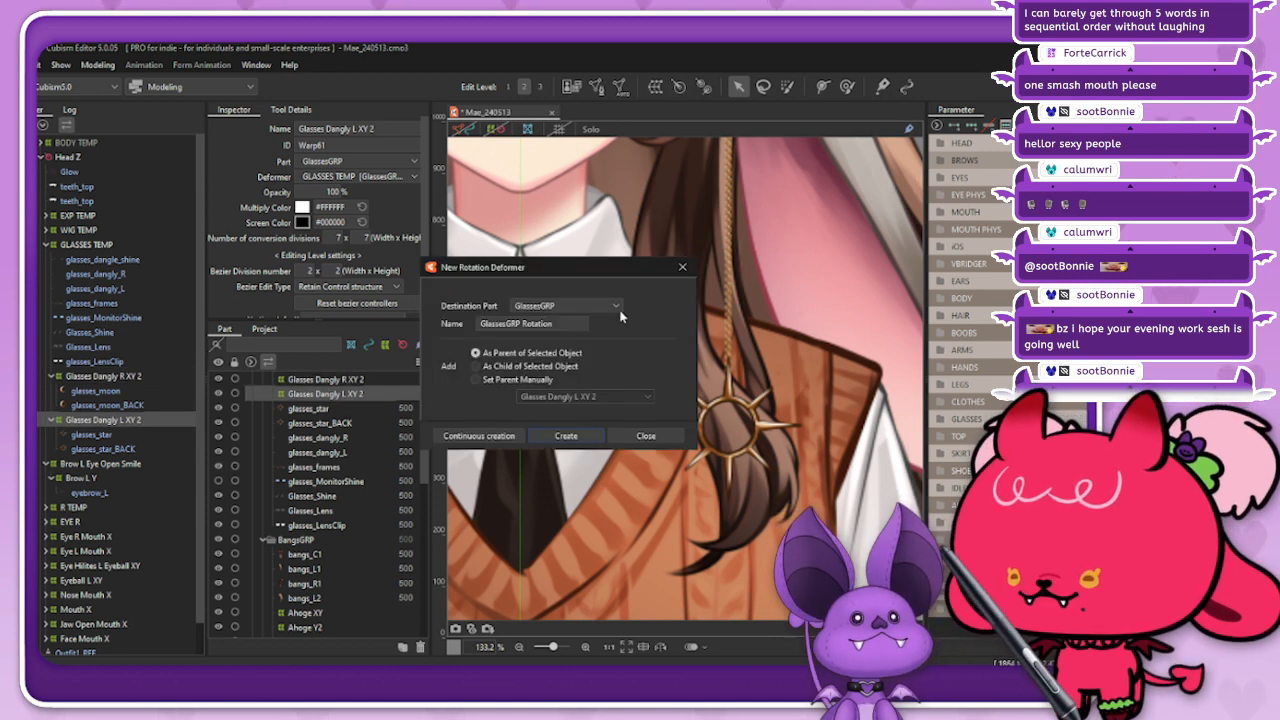
pyautogui.write('Glass')
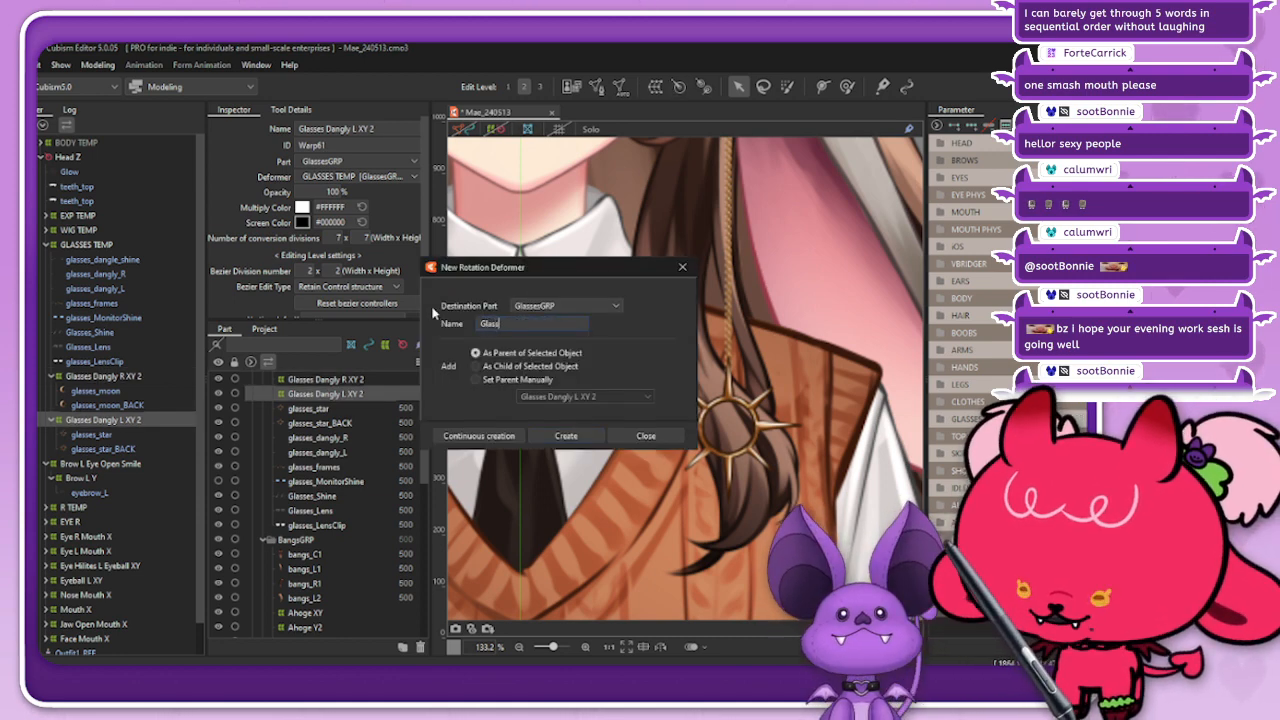
pyautogui.write('es Dangl')
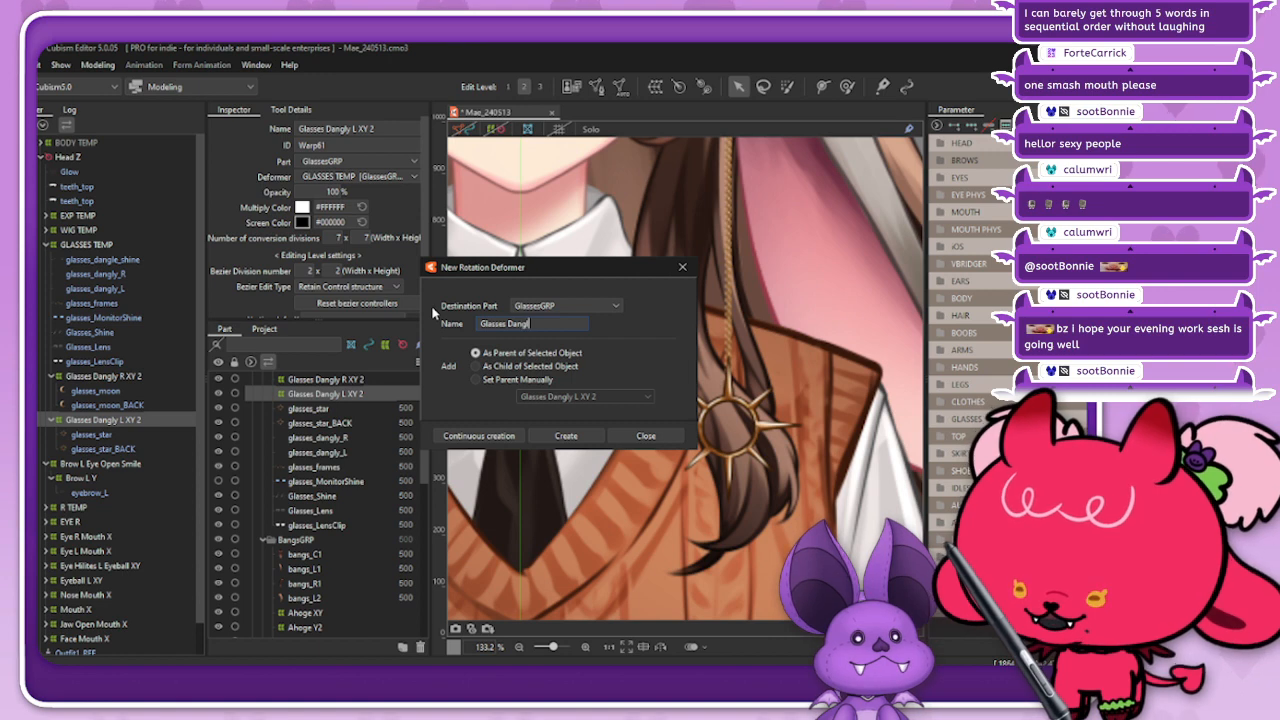
pyautogui.write('y L Z2')
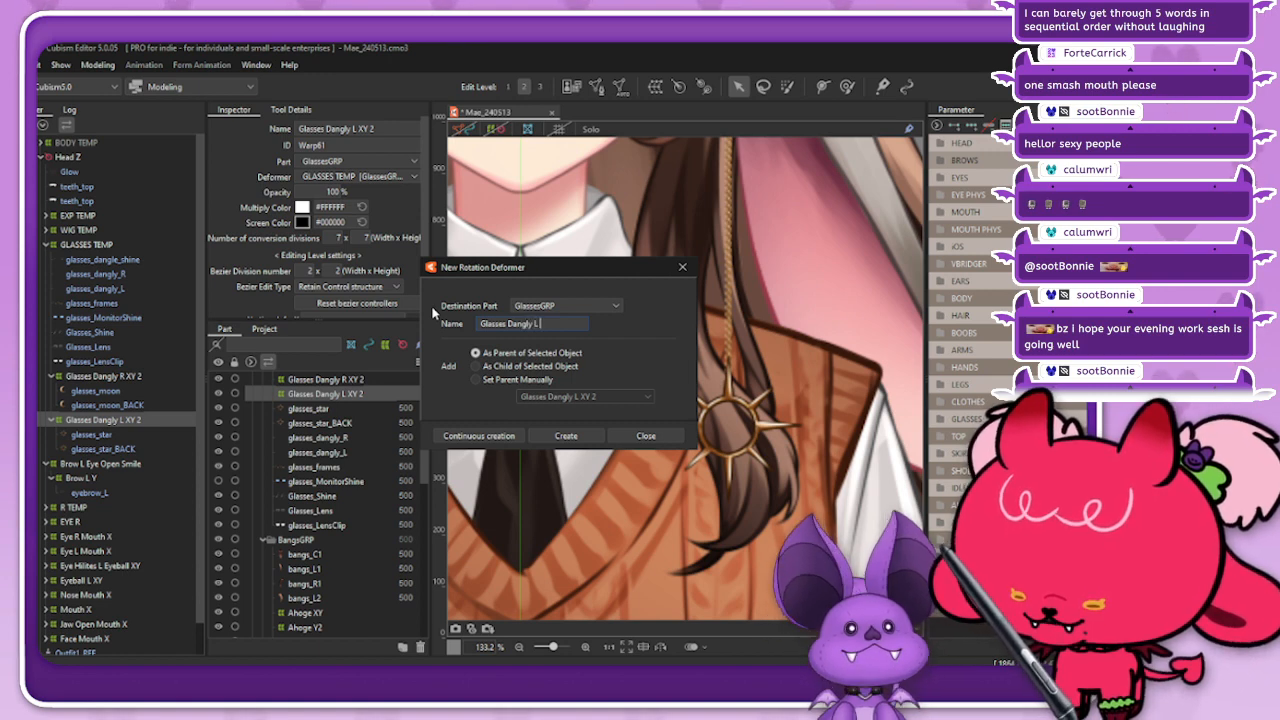
pyautogui.click(570, 437)
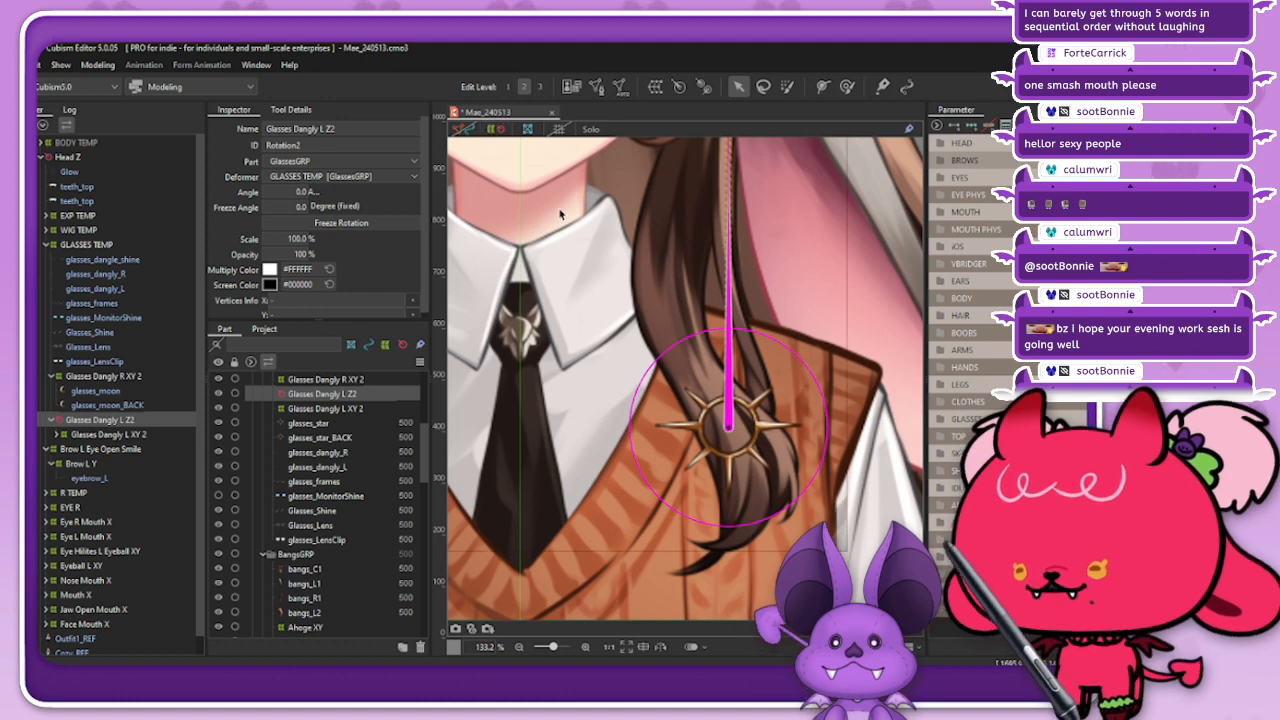
# Step: Move the Glasses Dangly L Z2 pivot to the sun charm's top spike below the chain and shorten the deformer's handle
pyautogui.moveTo(735, 428); pyautogui.dragTo(770, 352)
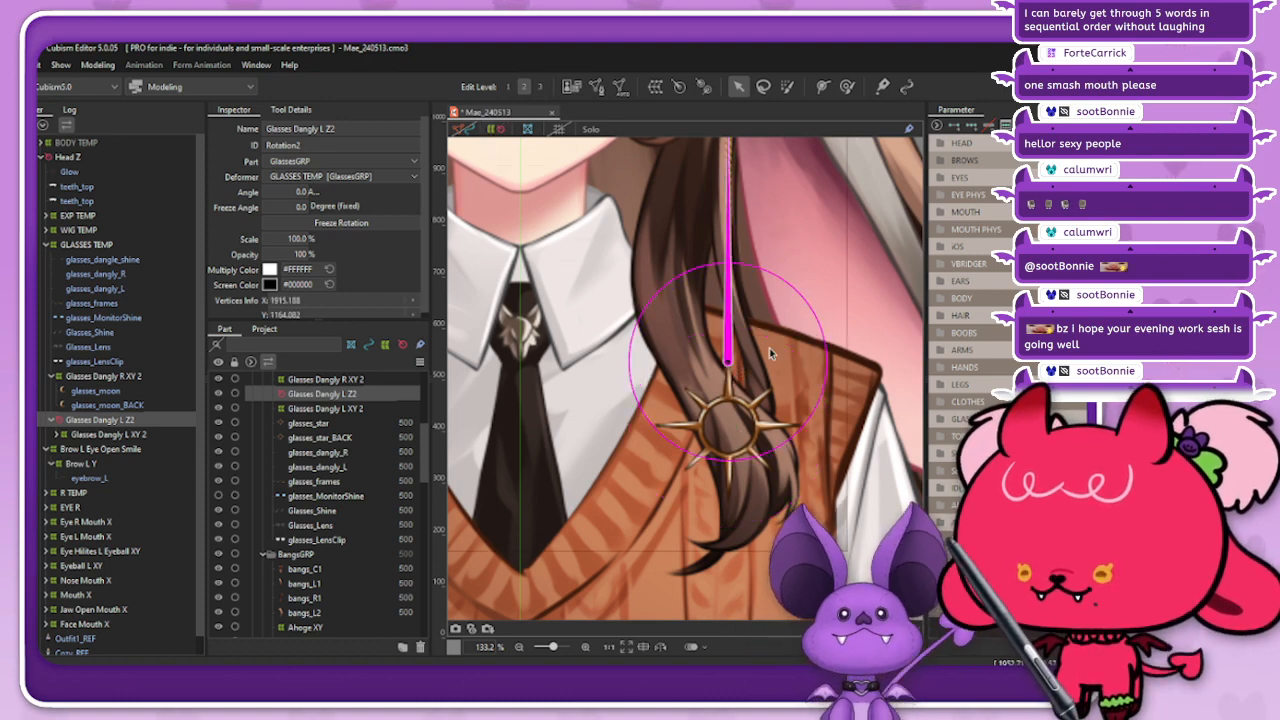
pyautogui.scroll(-3, 749, 251)
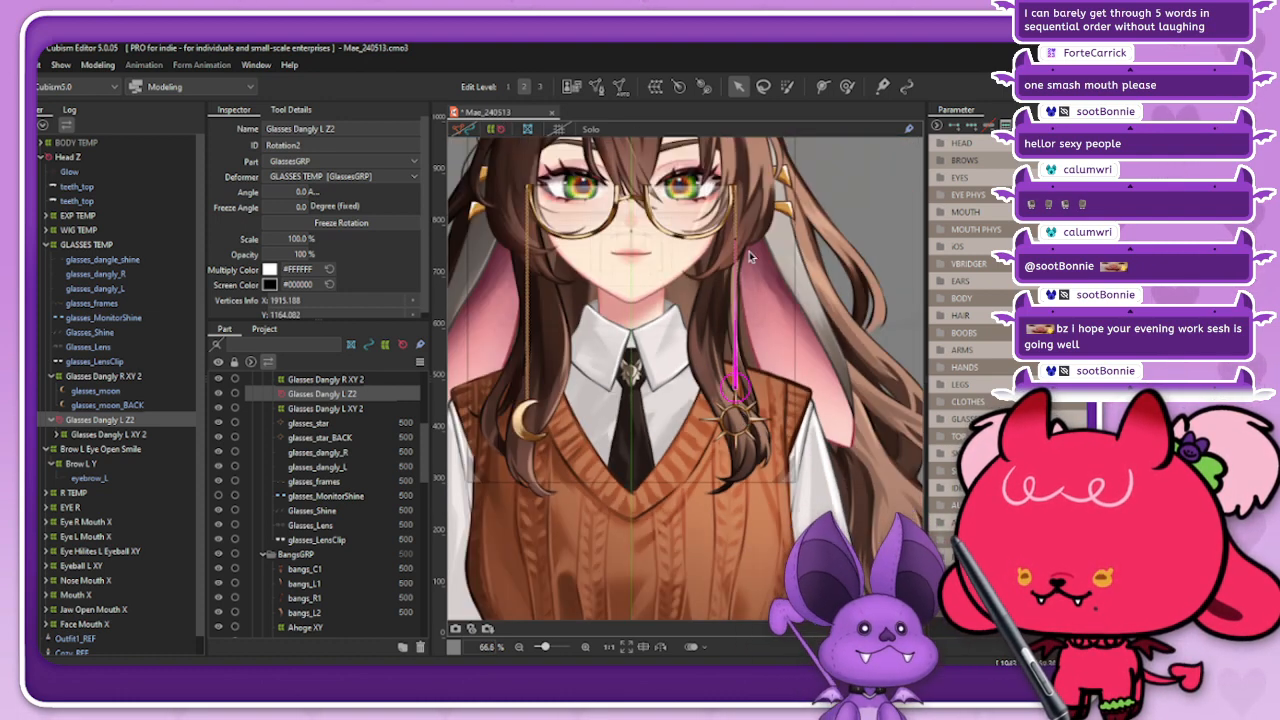
pyautogui.moveTo(737, 240); pyautogui.dragTo(749, 370)
pyautogui.scroll(7, 750, 355)
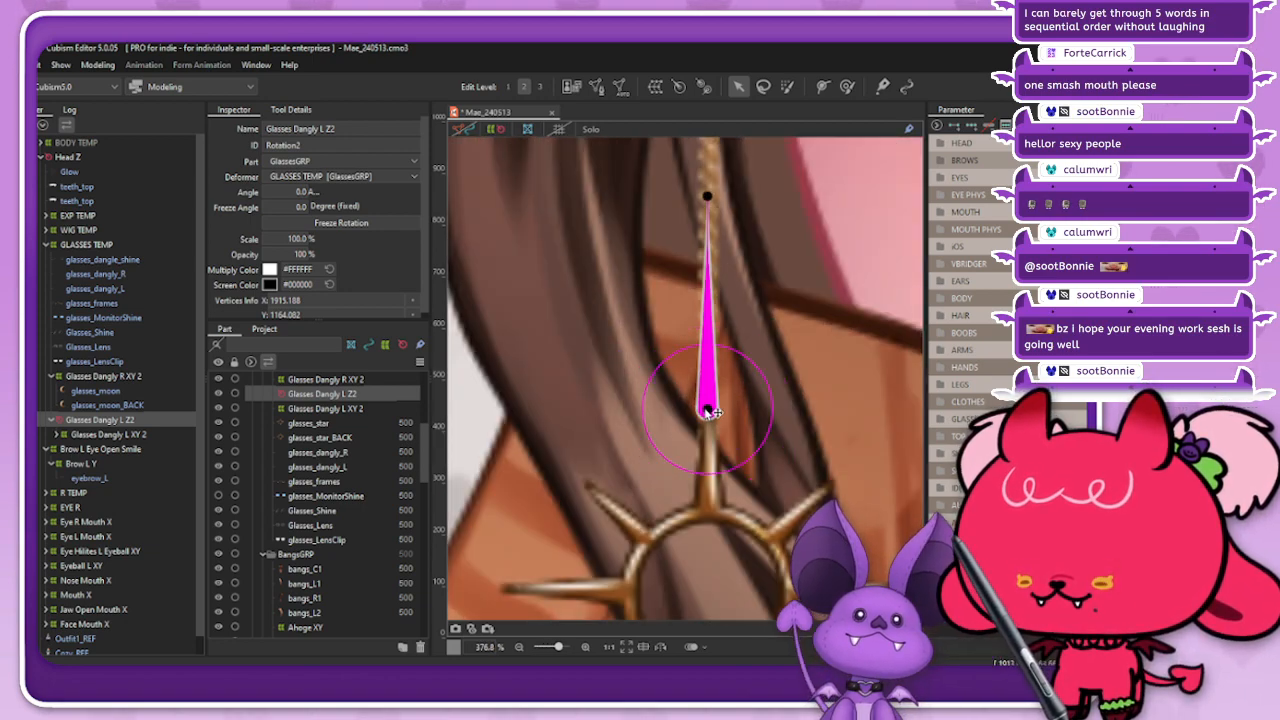
pyautogui.click(716, 328)
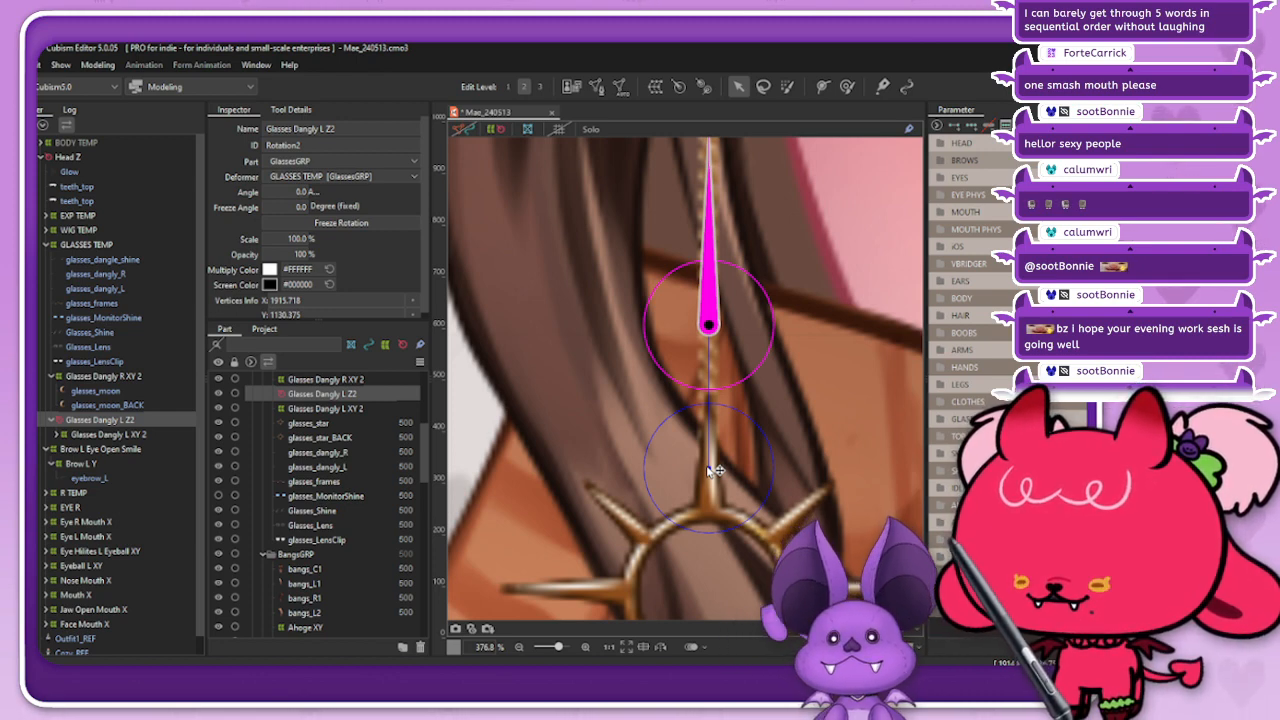
pyautogui.moveTo(712, 470); pyautogui.dragTo(712, 470)
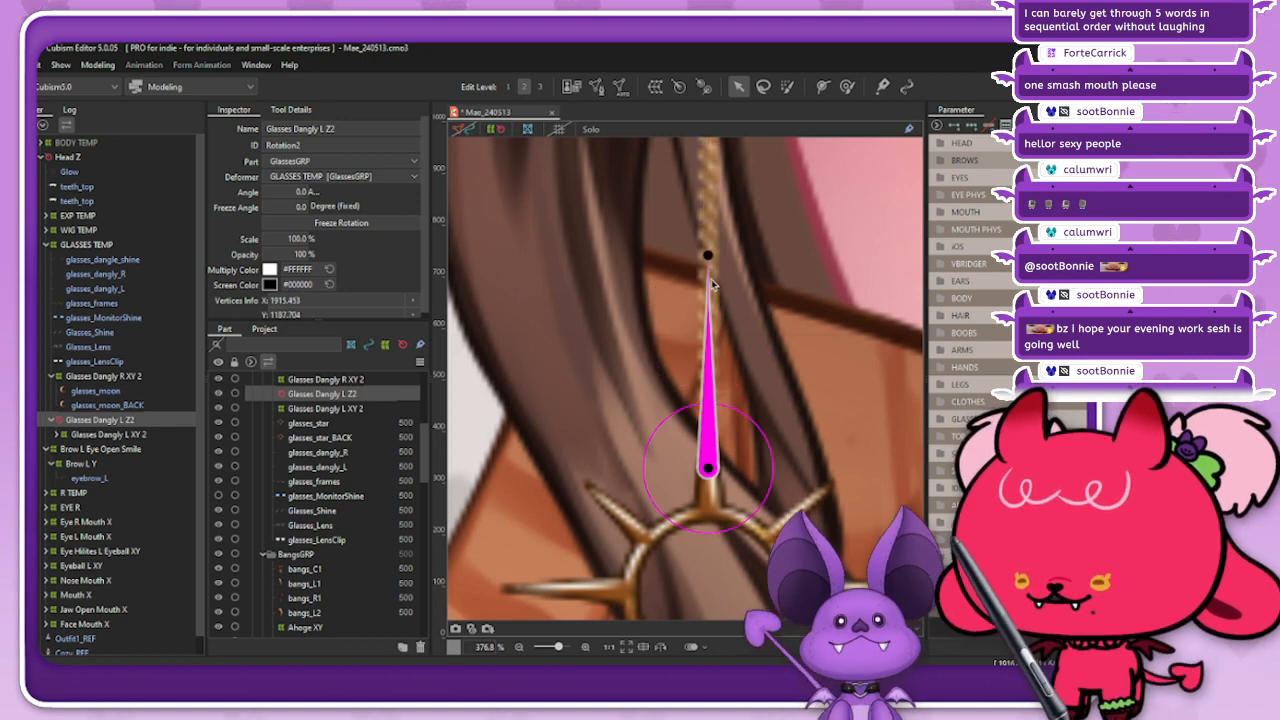
pyautogui.scroll(-3, 711, 280)
# Step: Test the sun charm's swing by rotating Glasses Dangly L Z2 to about 27 degrees, and undo the rotation
pyautogui.moveTo(710, 270); pyautogui.dragTo(755, 277)
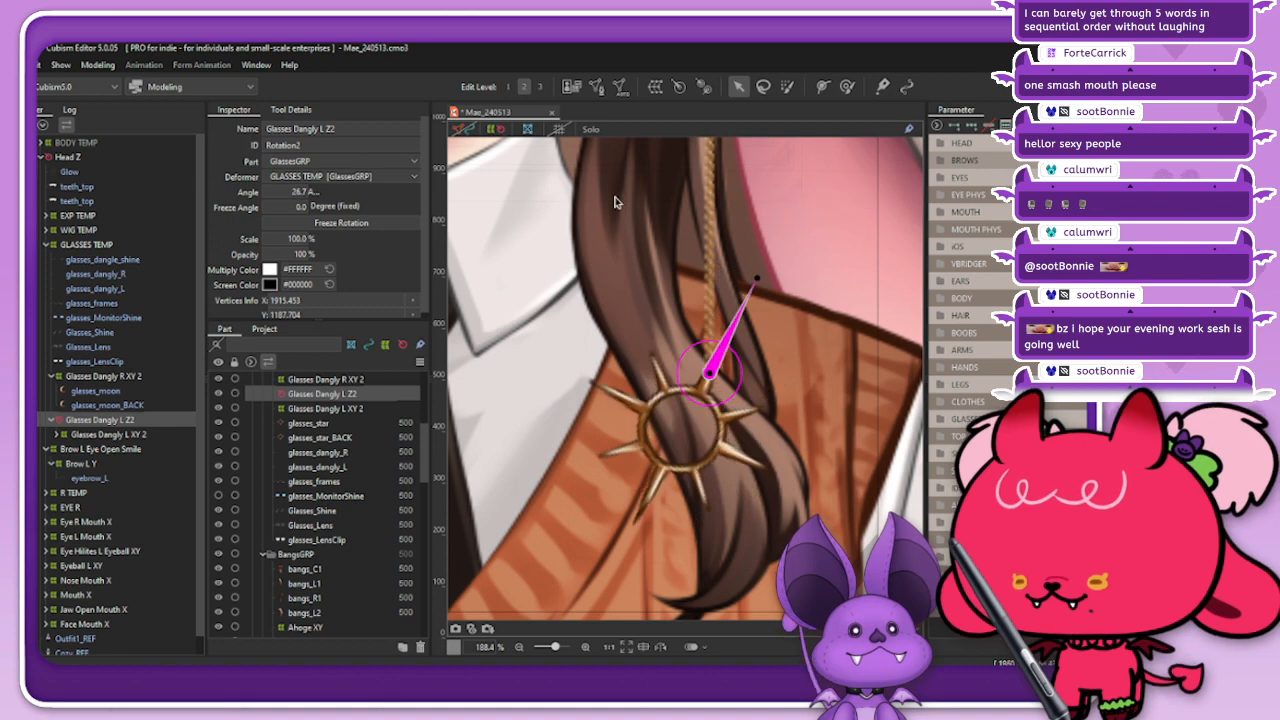
pyautogui.click(493, 133)
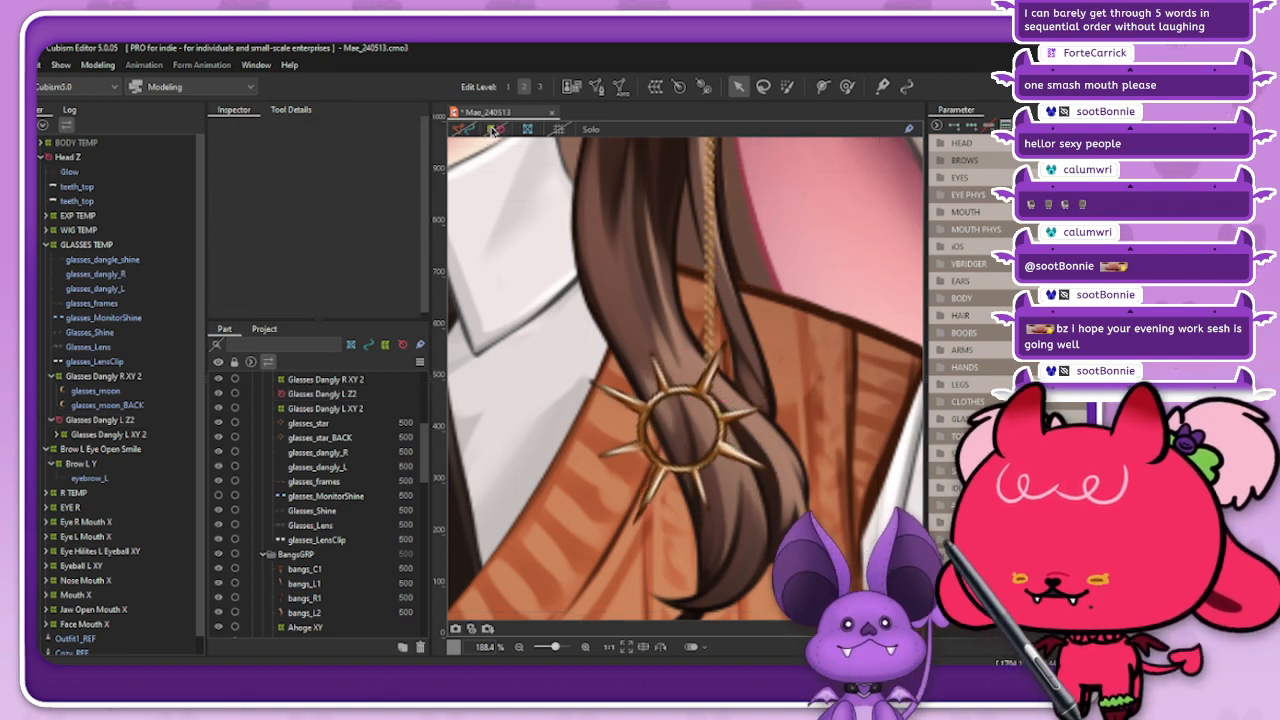
pyautogui.hotkey('ctrl', 'z')
pyautogui.hotkey('ctrl', 'z')
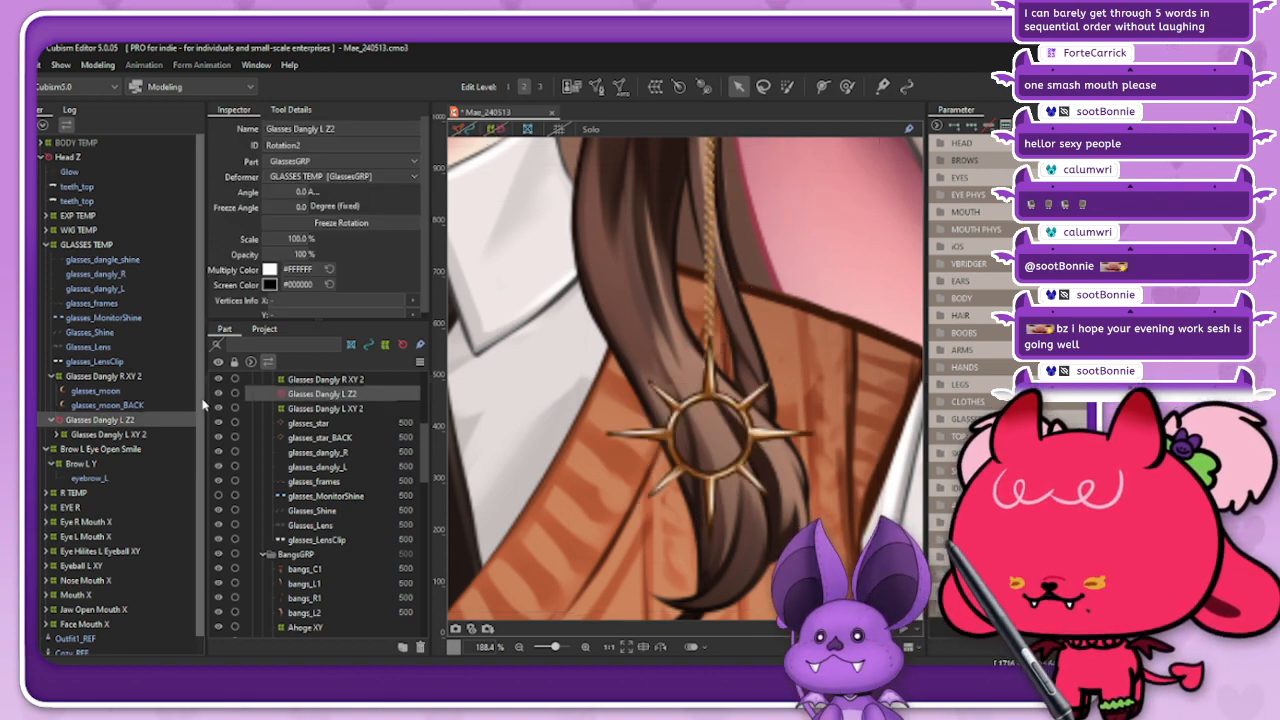
# Step: Refine the Glasses Dangly L Z2 pivot so it sits where the sun's top spike meets the ring
pyautogui.click(496, 131)
pyautogui.scroll(3, 722, 375)
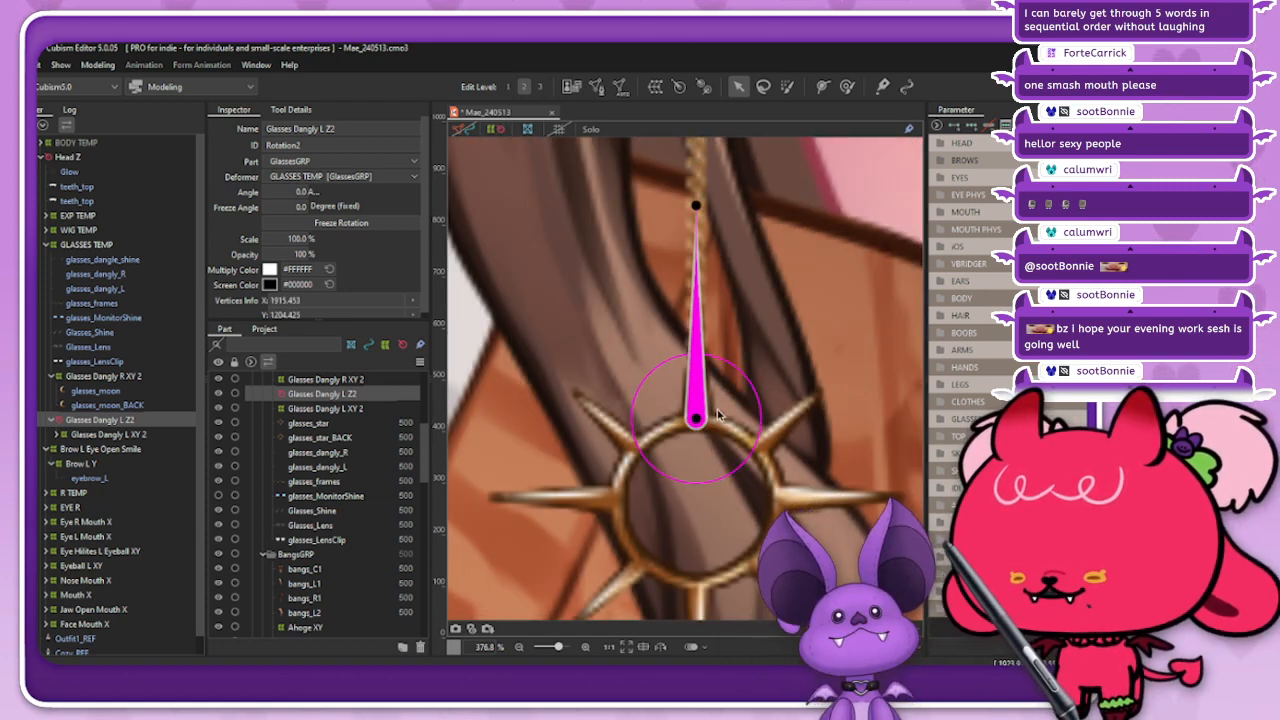
pyautogui.scroll(1, 708, 425)
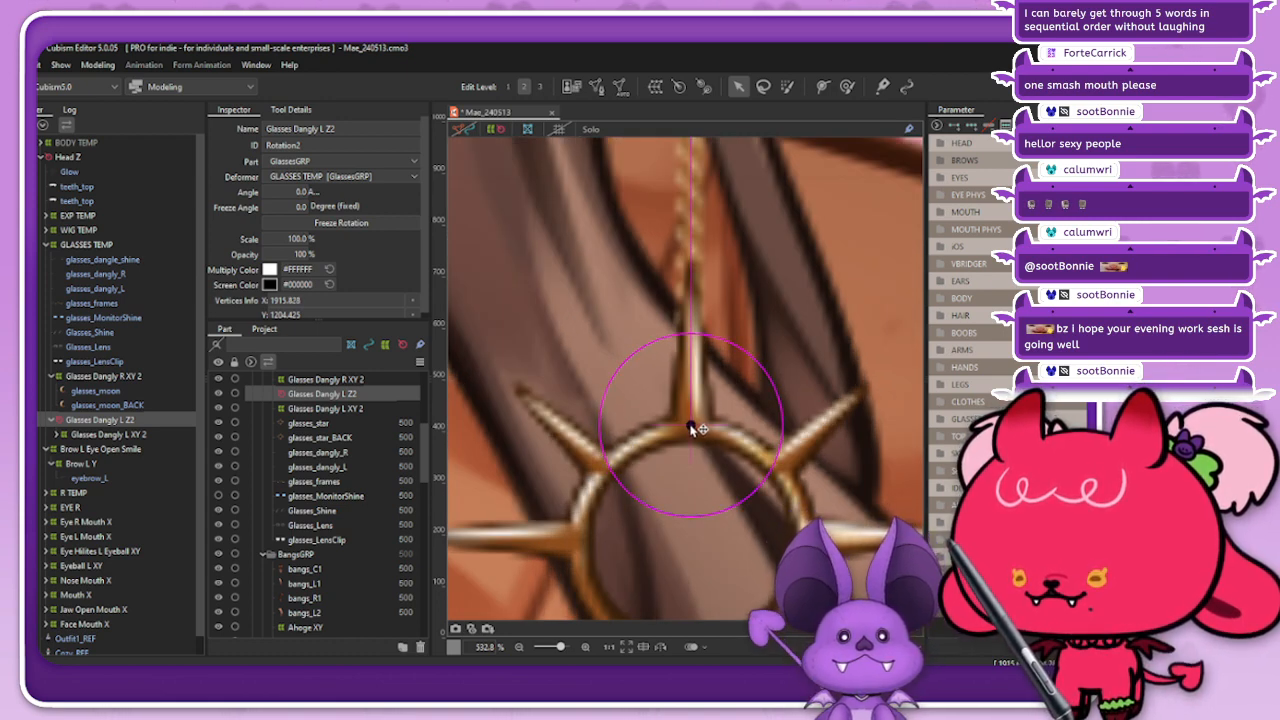
pyautogui.click(634, 329)
pyautogui.scroll(-3, 592, 456)
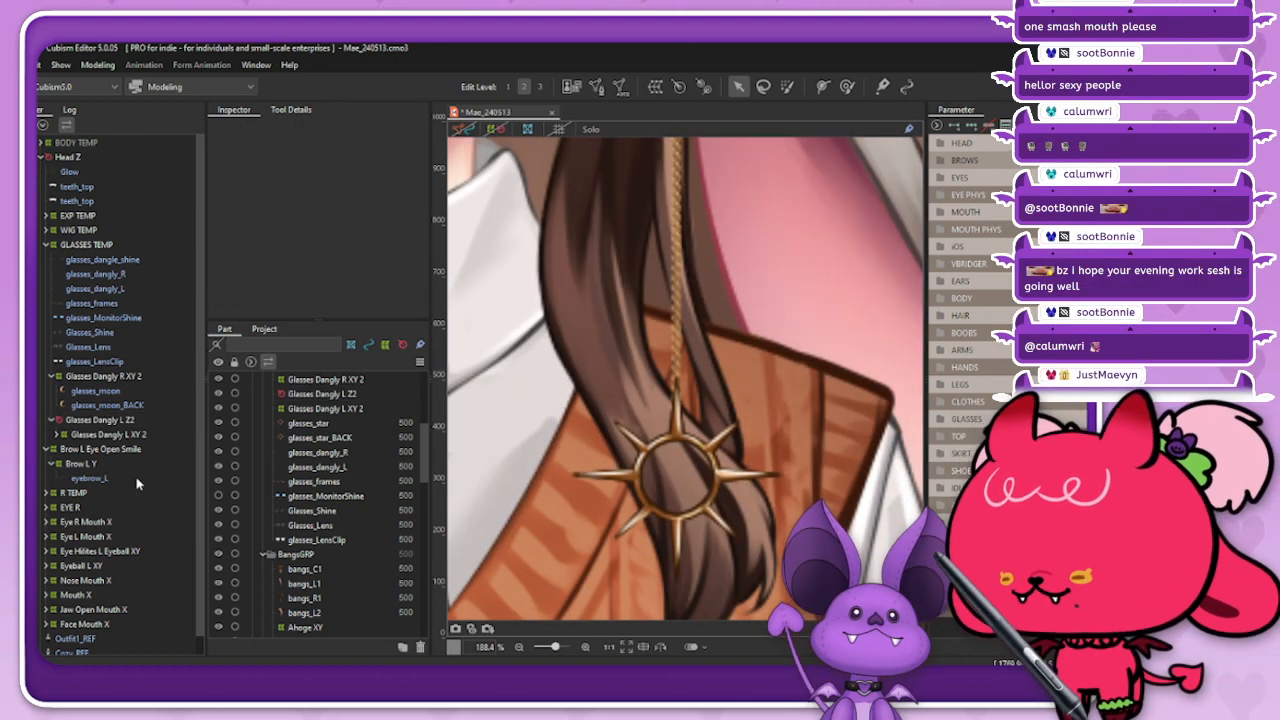
# Step: Test a slight rotation of about -2 degrees on Glasses Dangly L Z2 and undo it
pyautogui.click(105, 419)
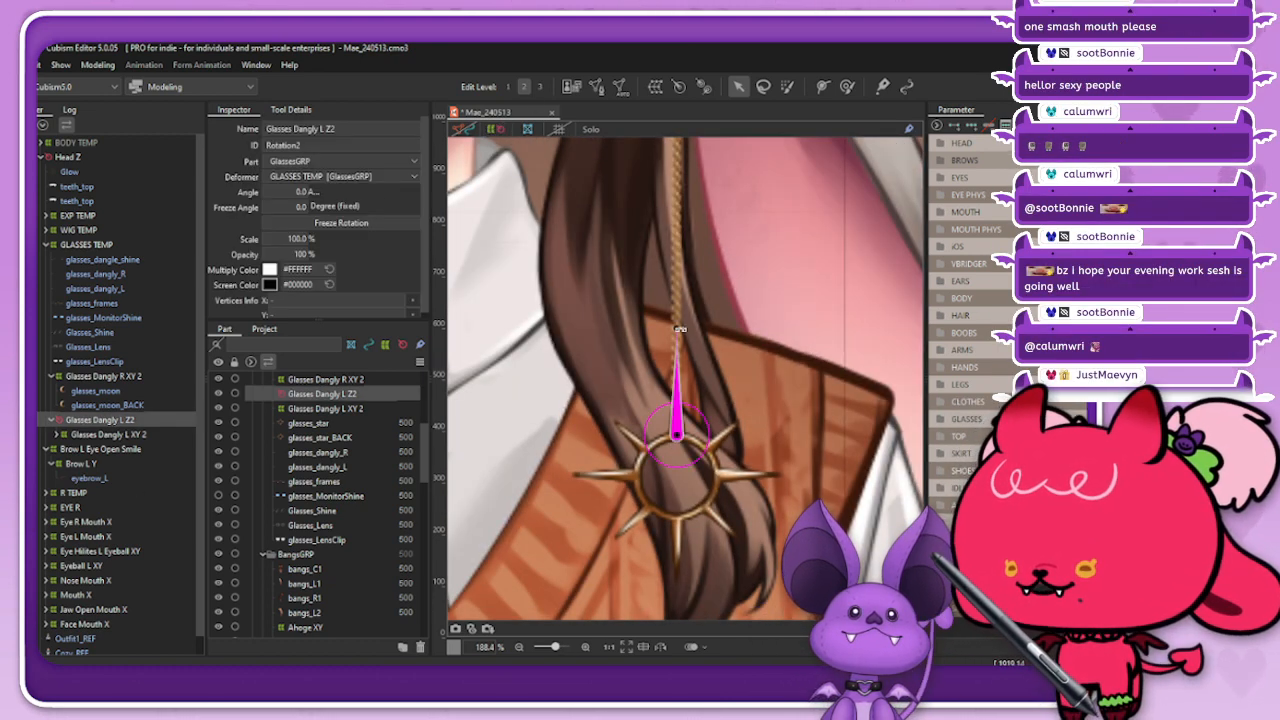
pyautogui.moveTo(676, 330)
pyautogui.mouseDown()
pyautogui.moveTo(720, 325)
pyautogui.moveTo(648, 345)
pyautogui.moveTo(693, 343)
pyautogui.moveTo(674, 351)
pyautogui.mouseUp()
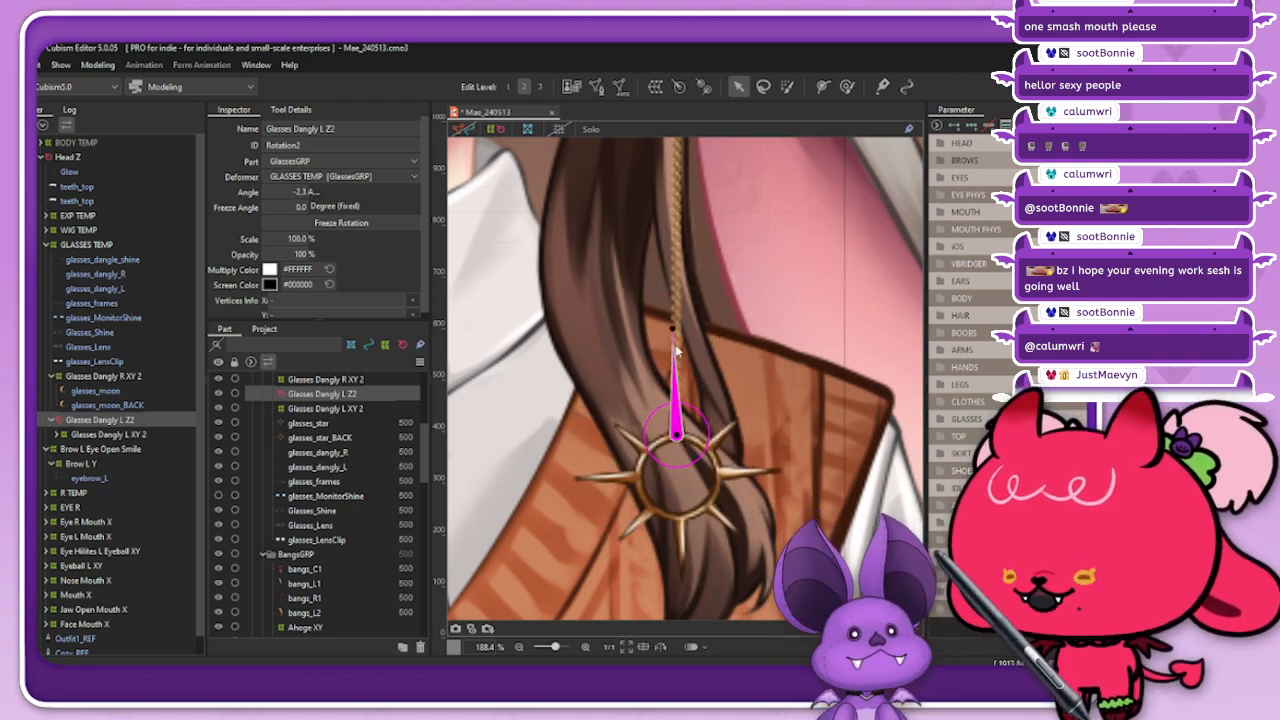
pyautogui.hotkey('ctrl', 'z')
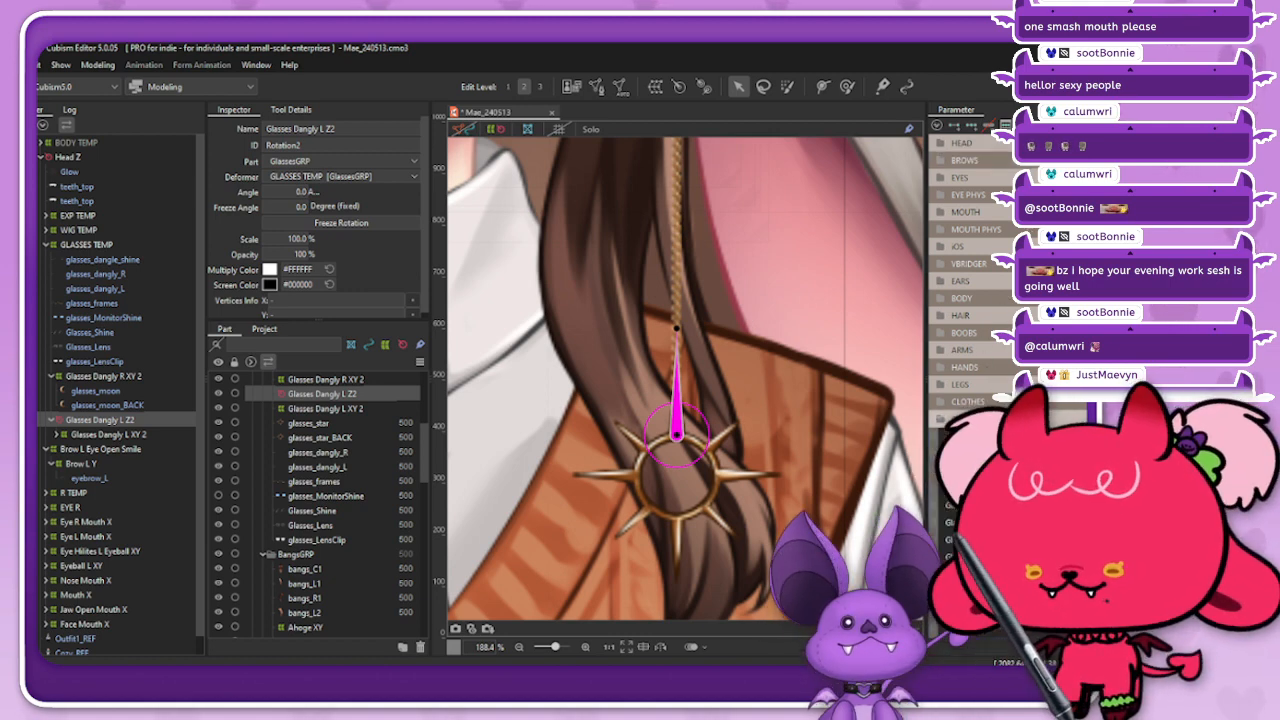
# Step: Key the sun charm's Z swing in the GLASSES parameters, rotating Glasses Dangly L Z2 to about -27 degrees, and return the parameter to neutral
pyautogui.scroll(-3, 965, 300)
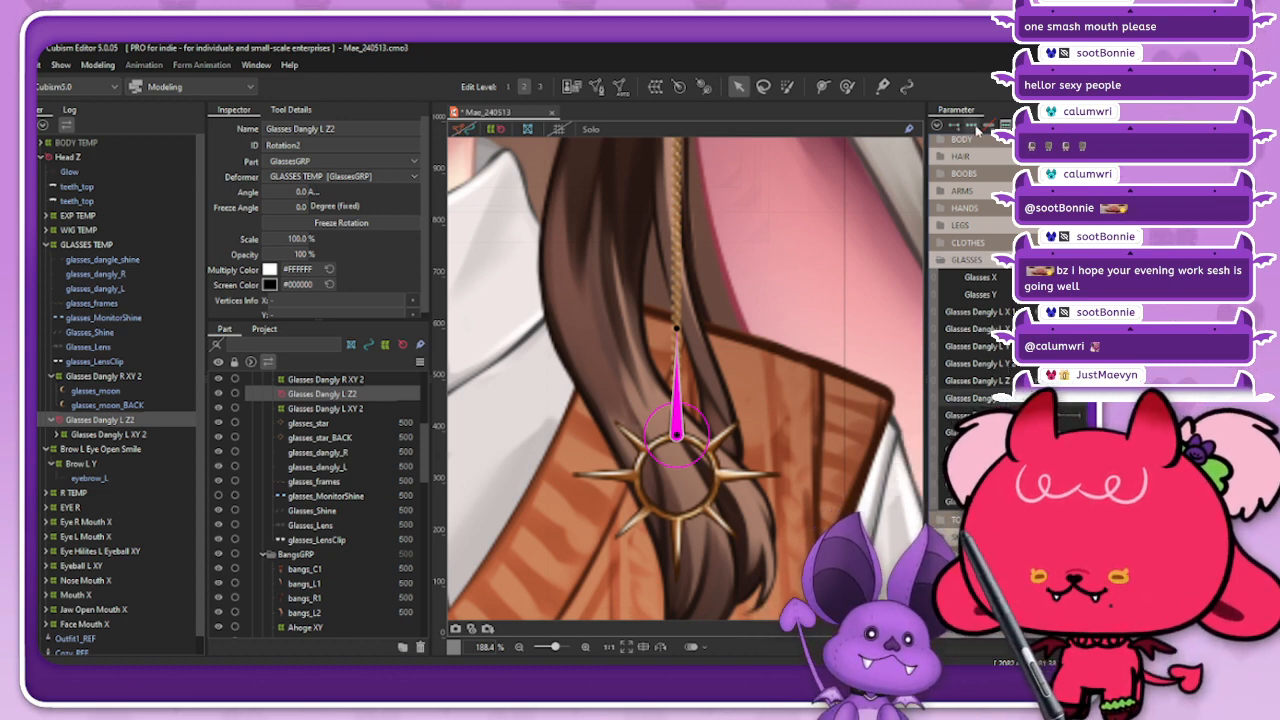
pyautogui.moveTo(679, 330); pyautogui.dragTo(628, 341)
pyautogui.hotkey('ctrl', 'z')
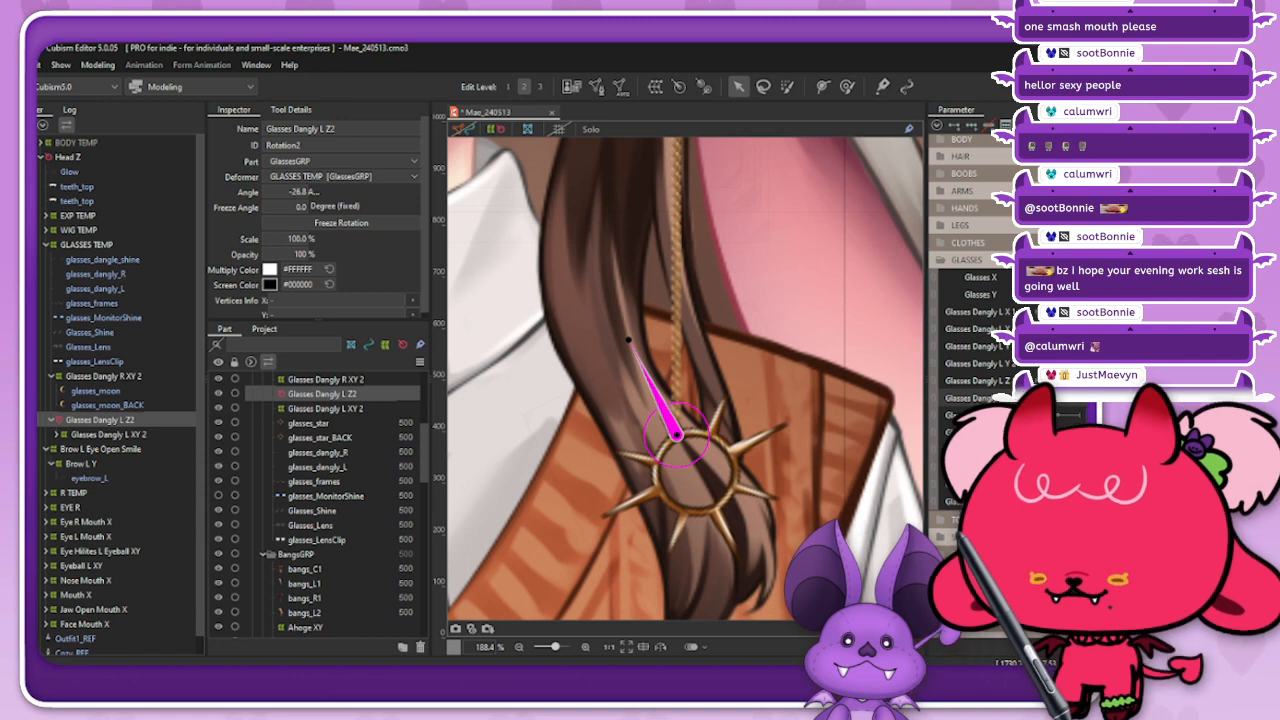
pyautogui.click(1086, 125)
pyautogui.click(985, 275)
pyautogui.press('Return')
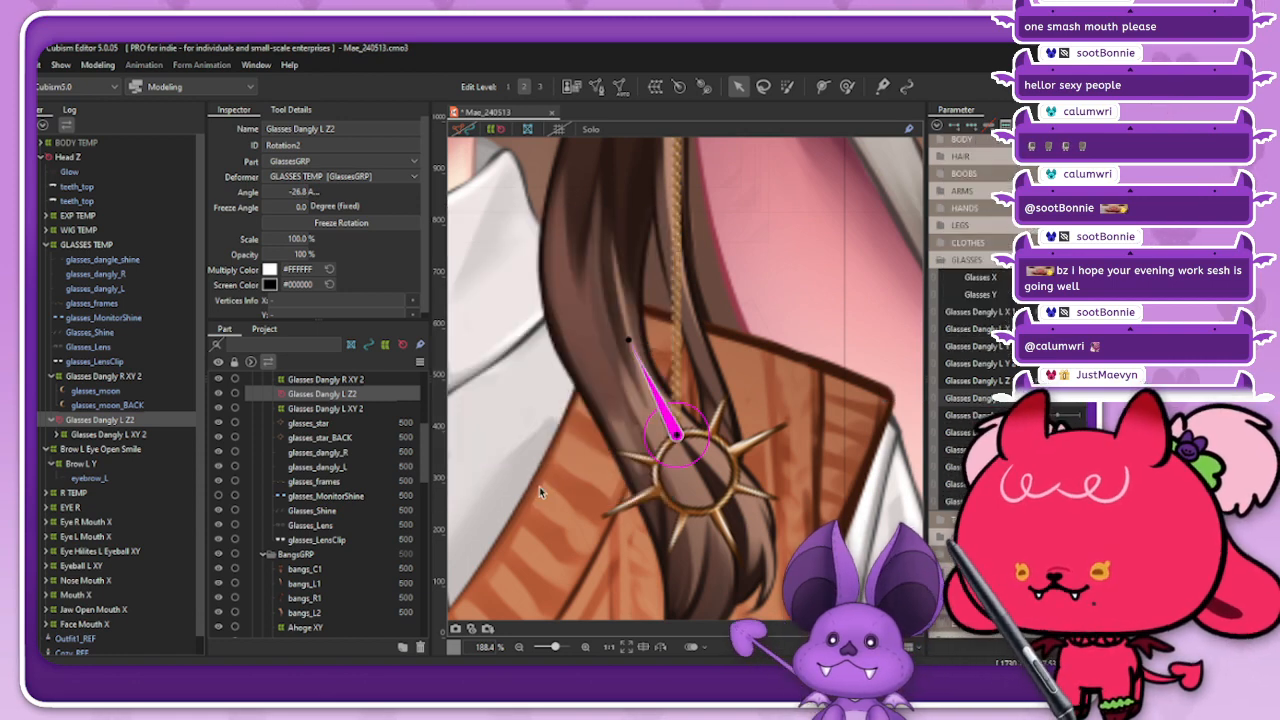
pyautogui.moveTo(1084, 398); pyautogui.dragTo(1026, 398)
pyautogui.moveTo(1026, 398); pyautogui.dragTo(1055, 398)
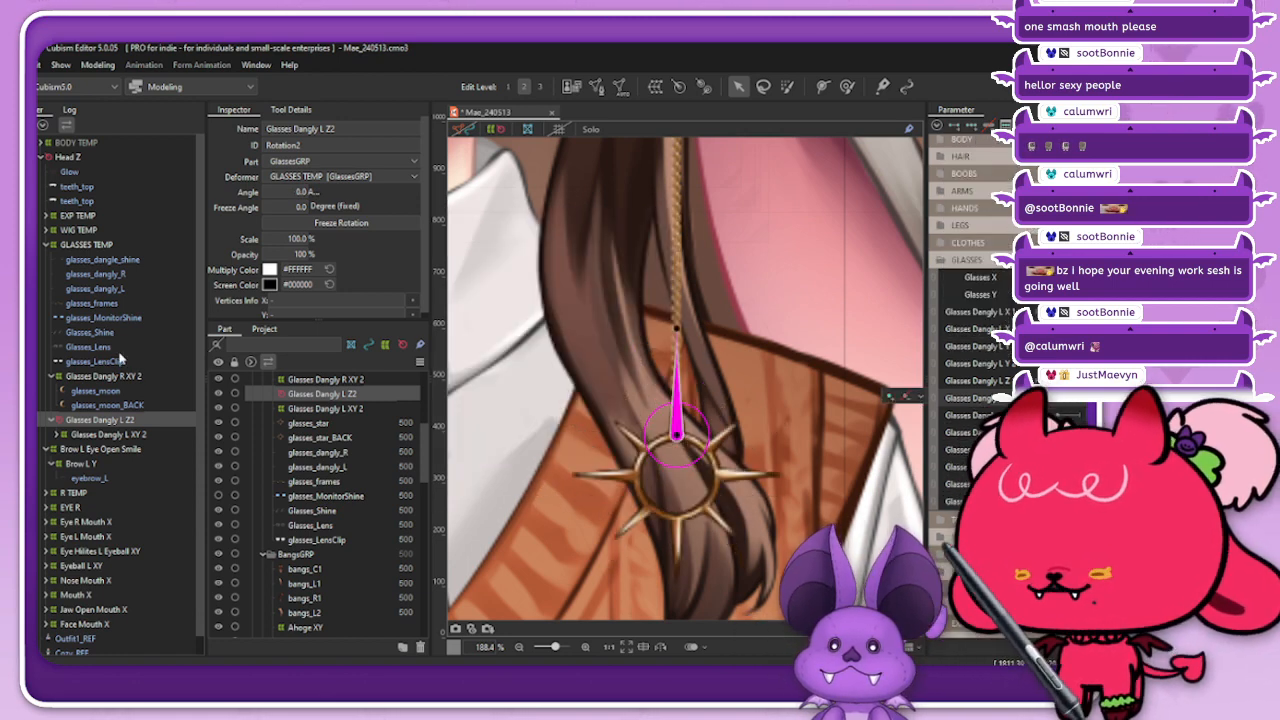
# Step: Create a rotation deformer named Glasses Dangly Z1 in GlassesGRP as parent of glasses_dangly_L and Glasses Dangly L Z2
pyautogui.click(115, 291)
pyautogui.scroll(-5, 528, 449)
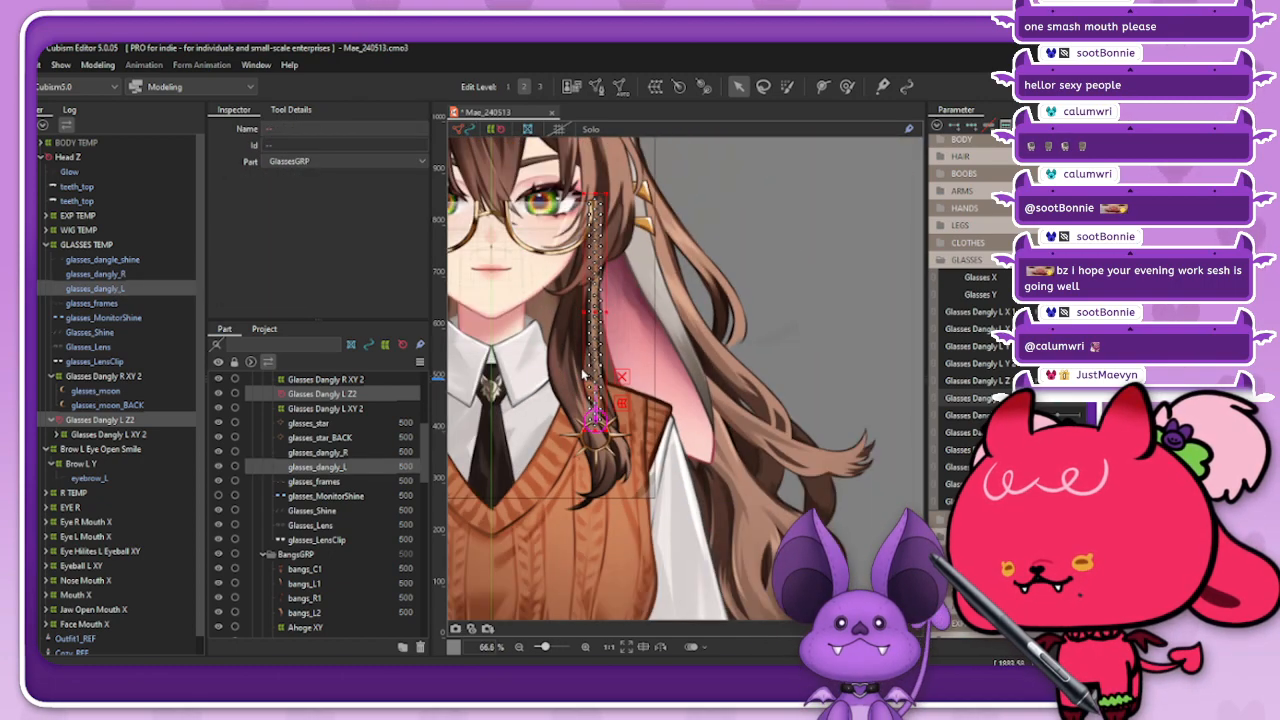
pyautogui.scroll(3, 583, 375)
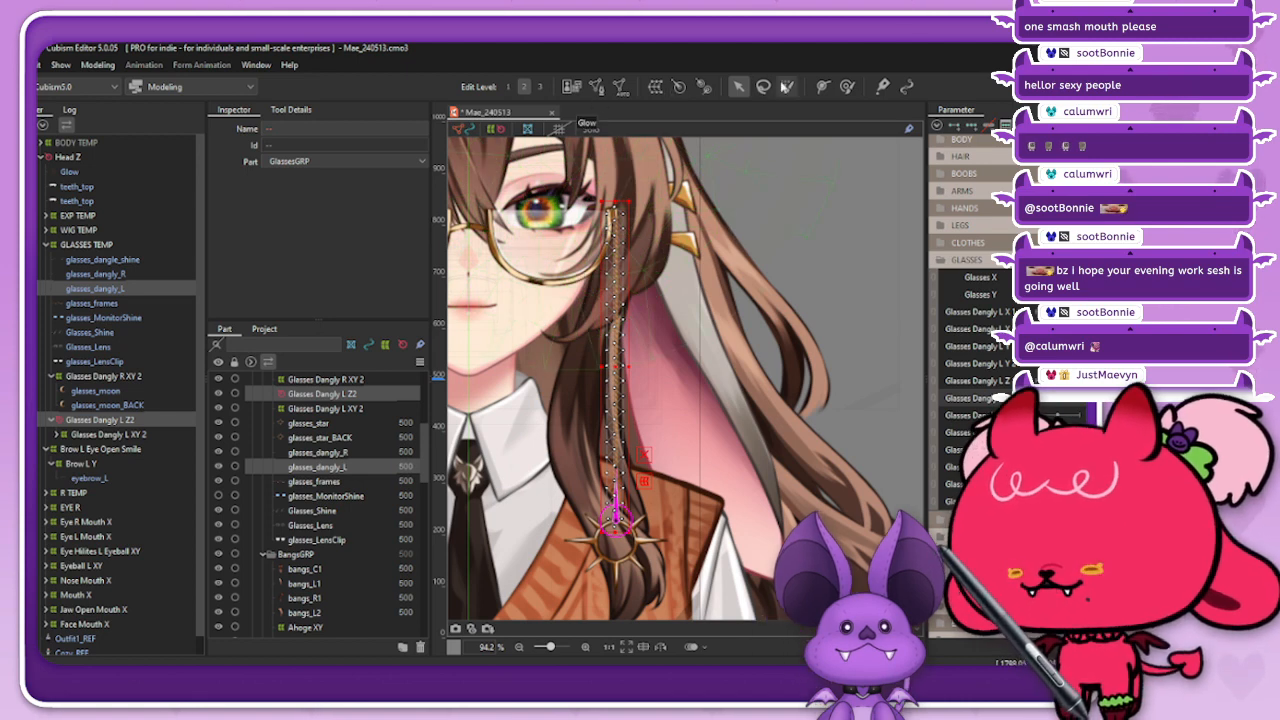
pyautogui.click(684, 89)
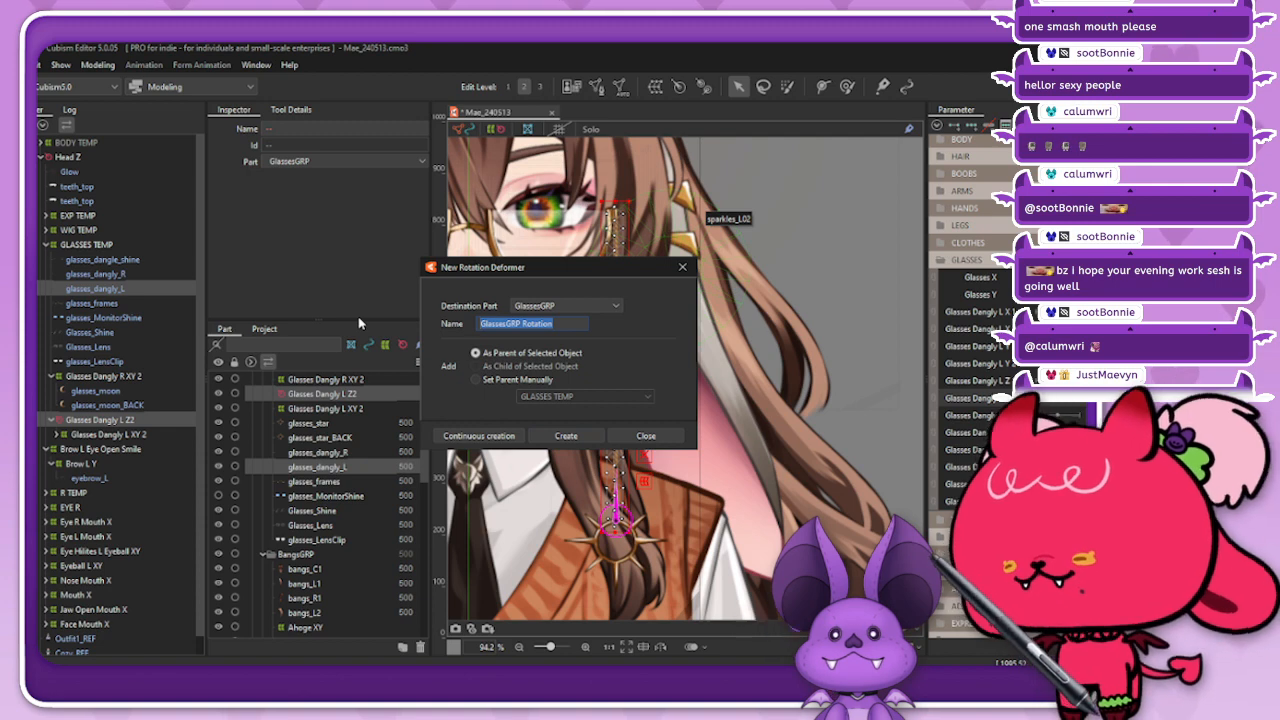
pyautogui.write('Glass')
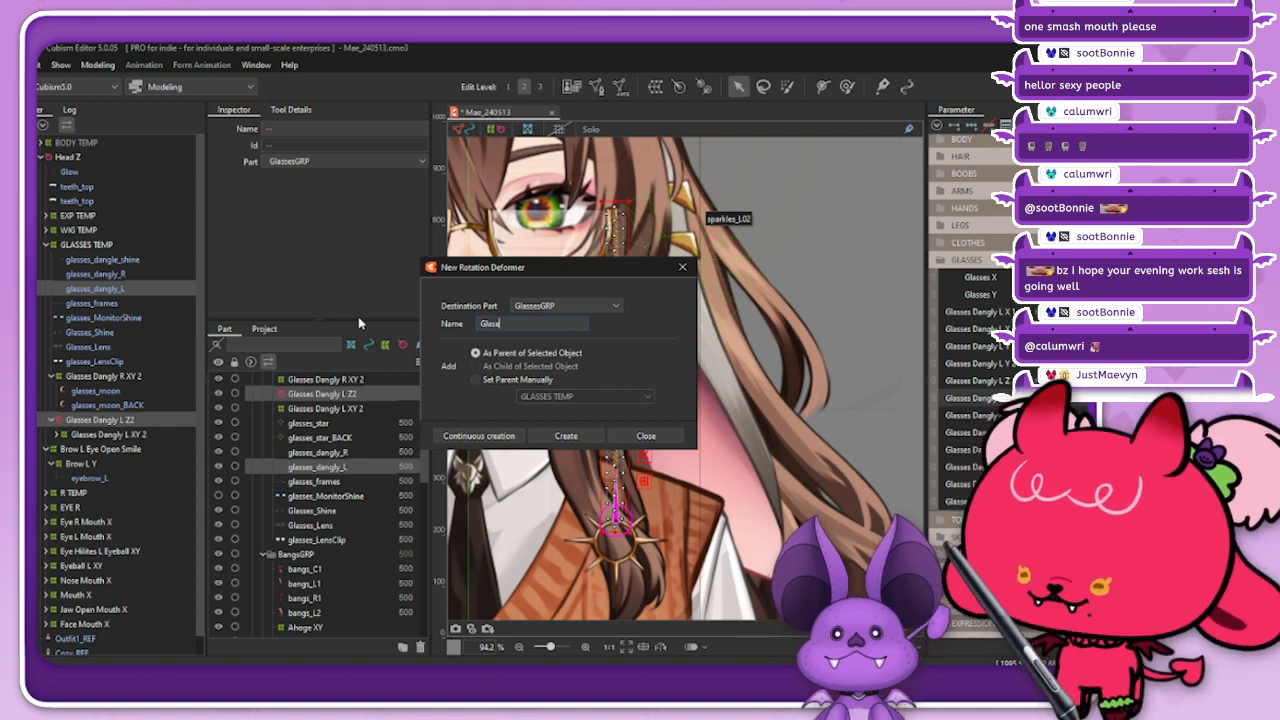
pyautogui.write('es Dangly Z')
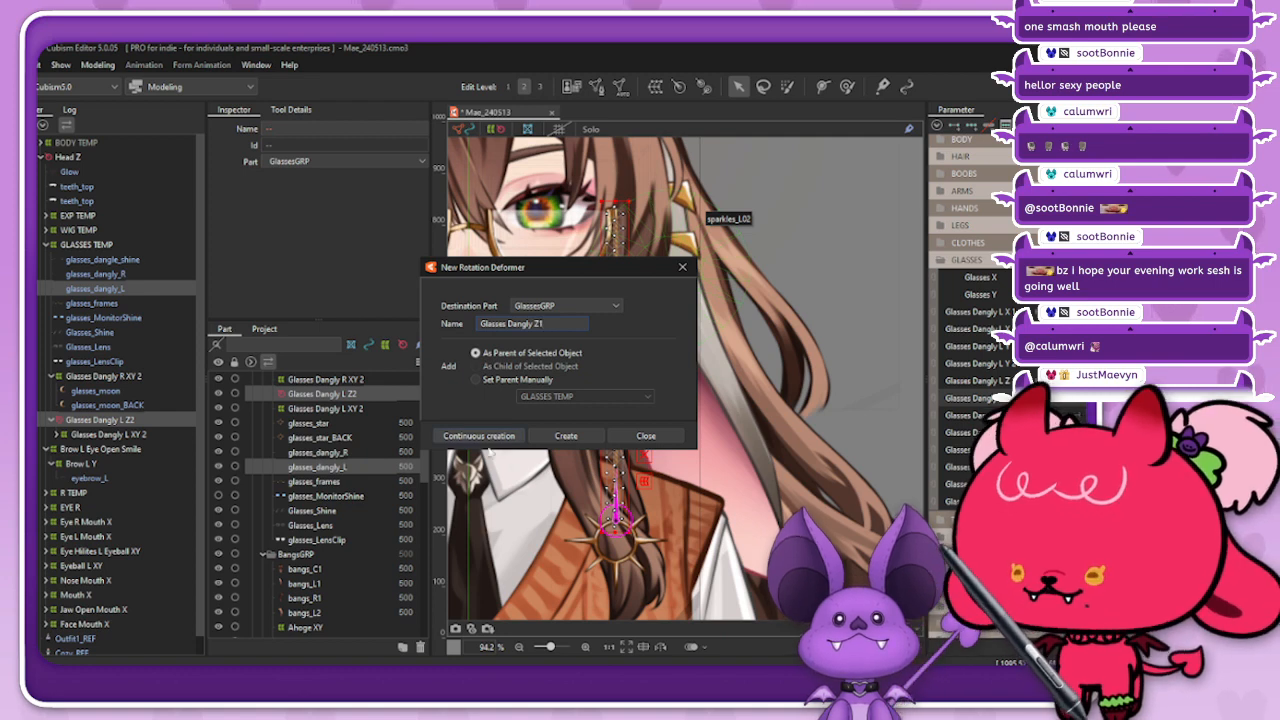
pyautogui.write('1')
pyautogui.click(566, 436)
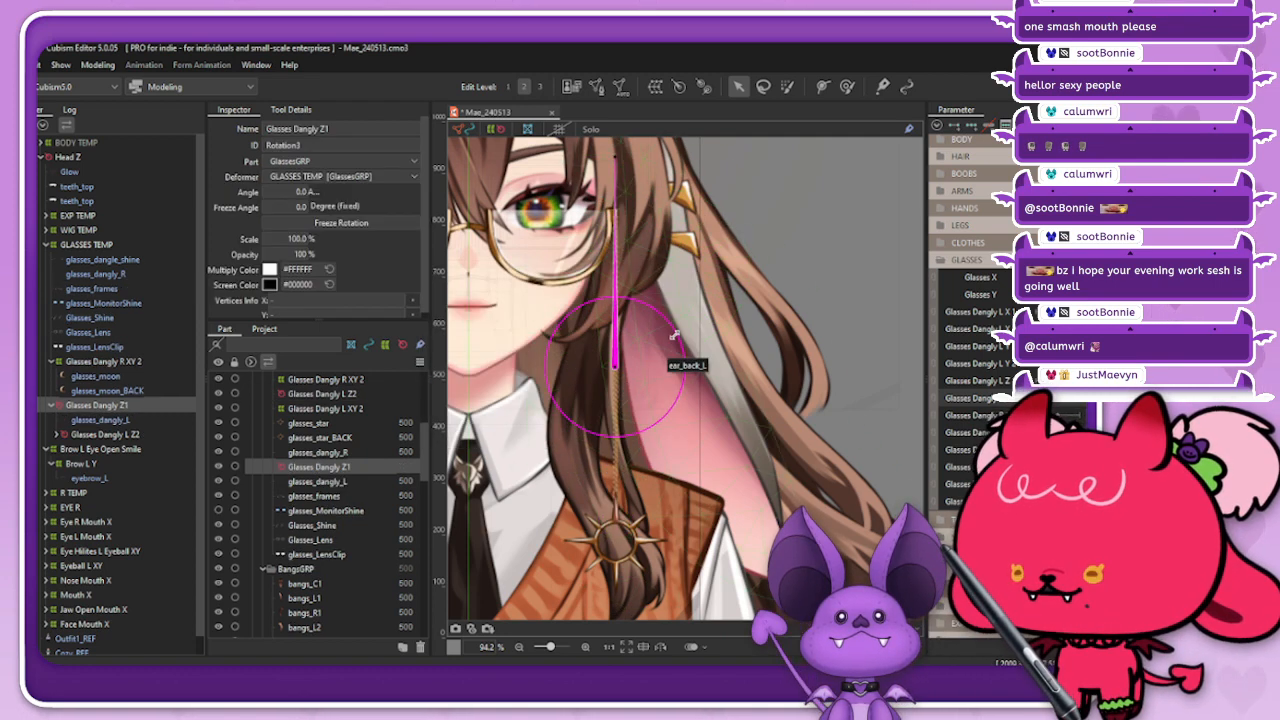
# Step: Place the Glasses Dangly Z1 pivot where the chain meets the glasses frame, and shrink its rotation handle
pyautogui.moveTo(674, 336); pyautogui.dragTo(641, 354)
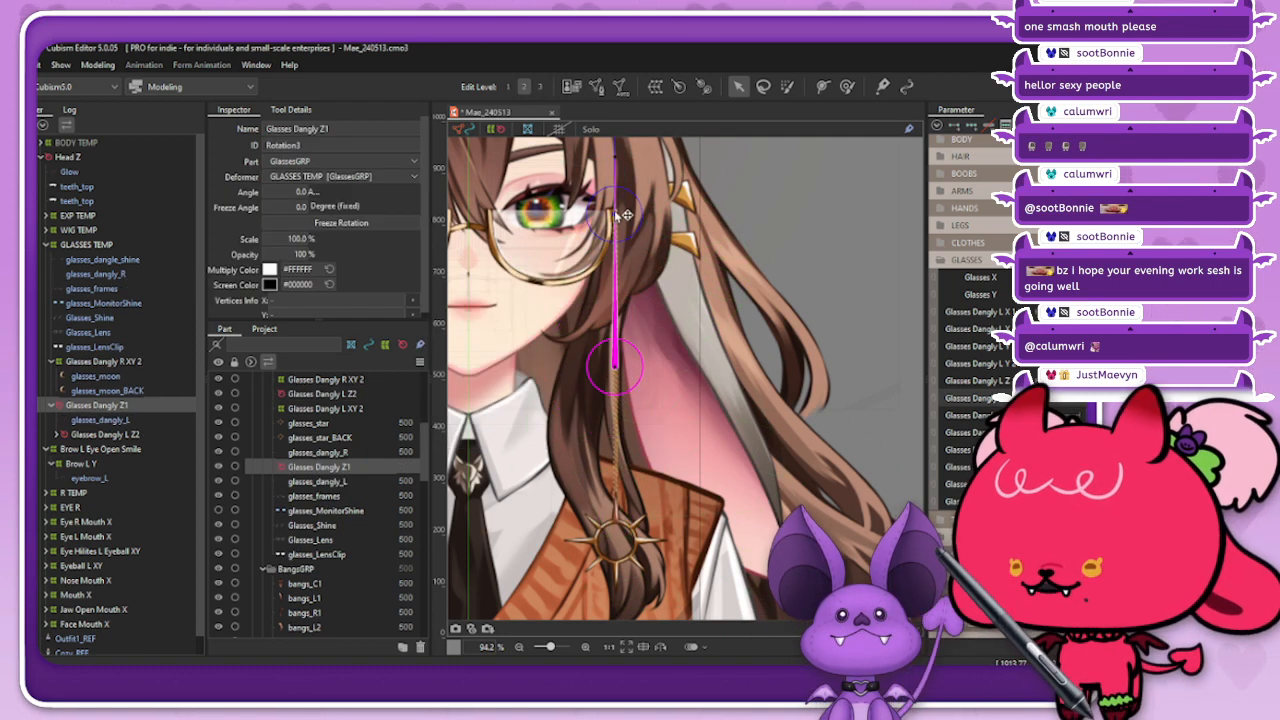
pyautogui.scroll(-5, 640, 215)
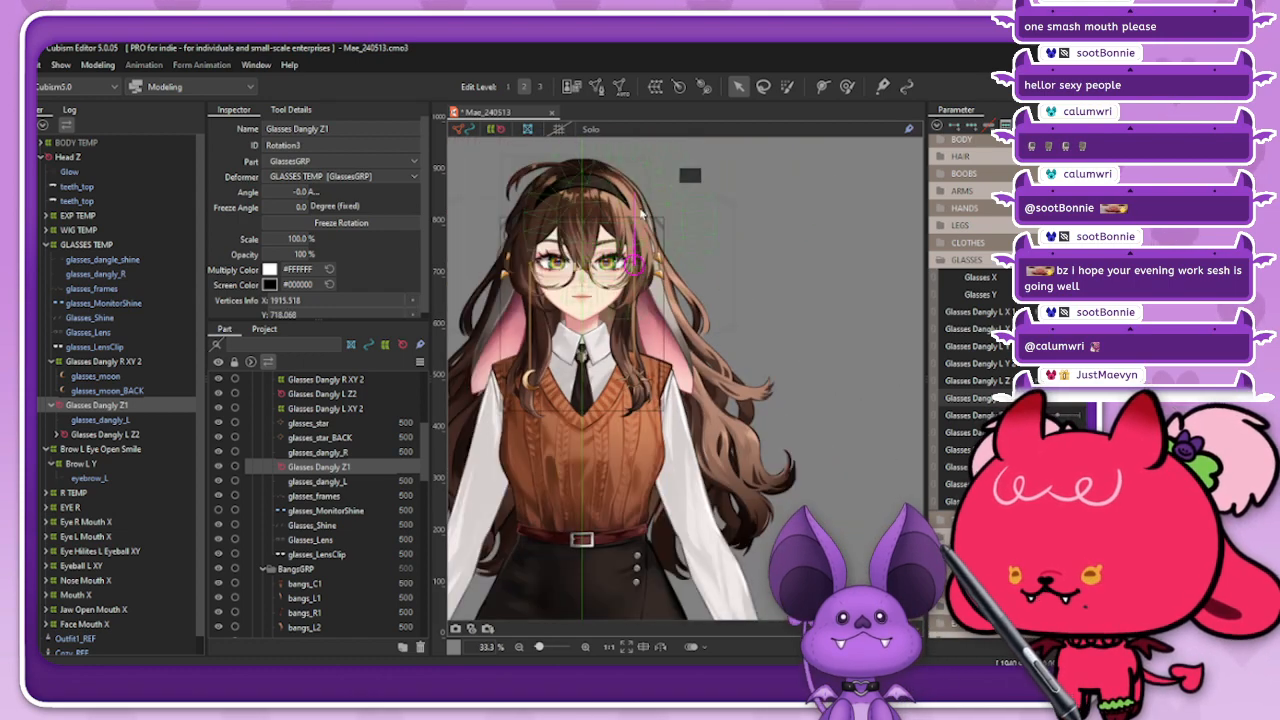
pyautogui.scroll(4, 639, 208)
pyautogui.moveTo(626, 180); pyautogui.dragTo(654, 352)
pyautogui.scroll(2, 633, 438)
pyautogui.moveTo(620, 472); pyautogui.dragTo(623, 426)
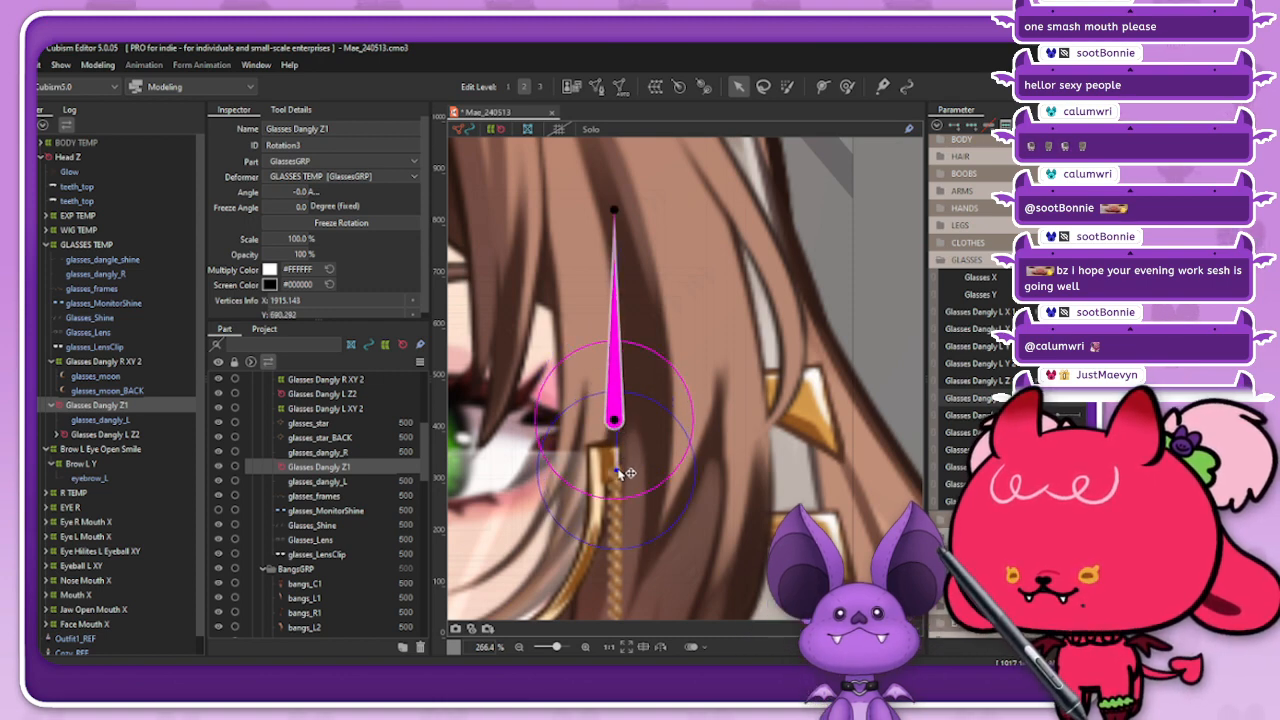
pyautogui.moveTo(618, 474); pyautogui.dragTo(618, 475)
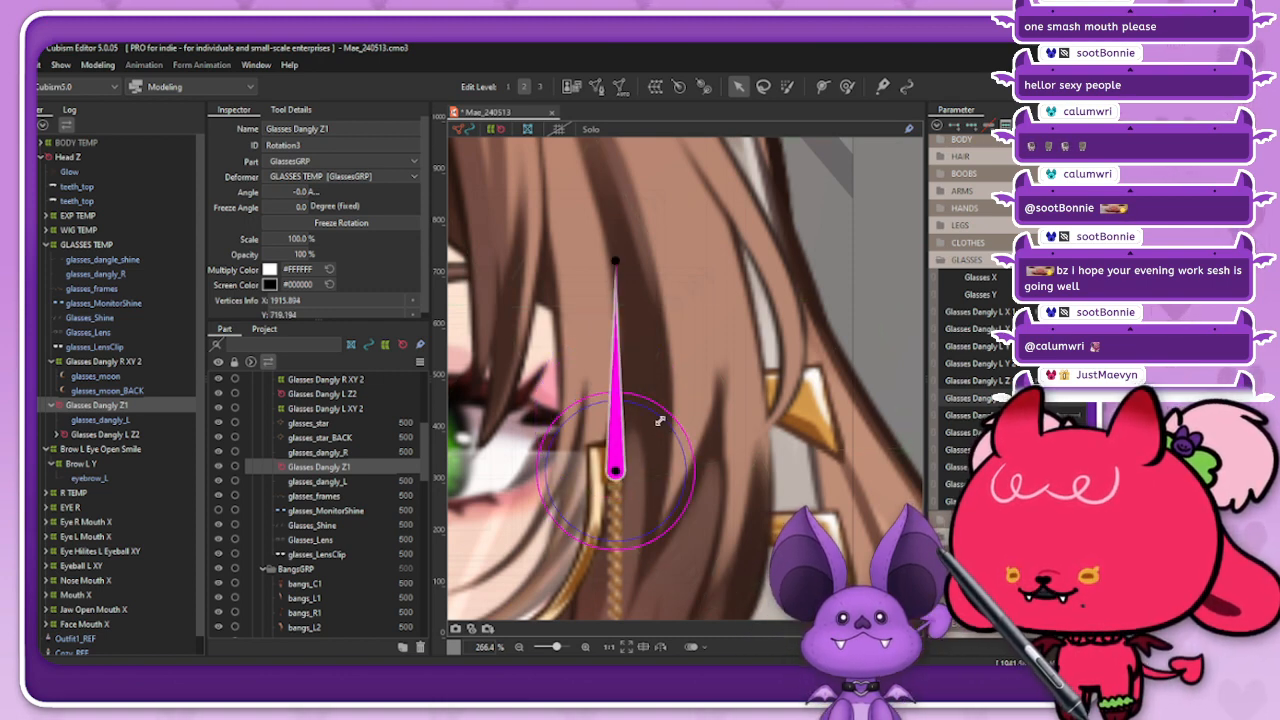
pyautogui.moveTo(615, 262); pyautogui.dragTo(624, 396)
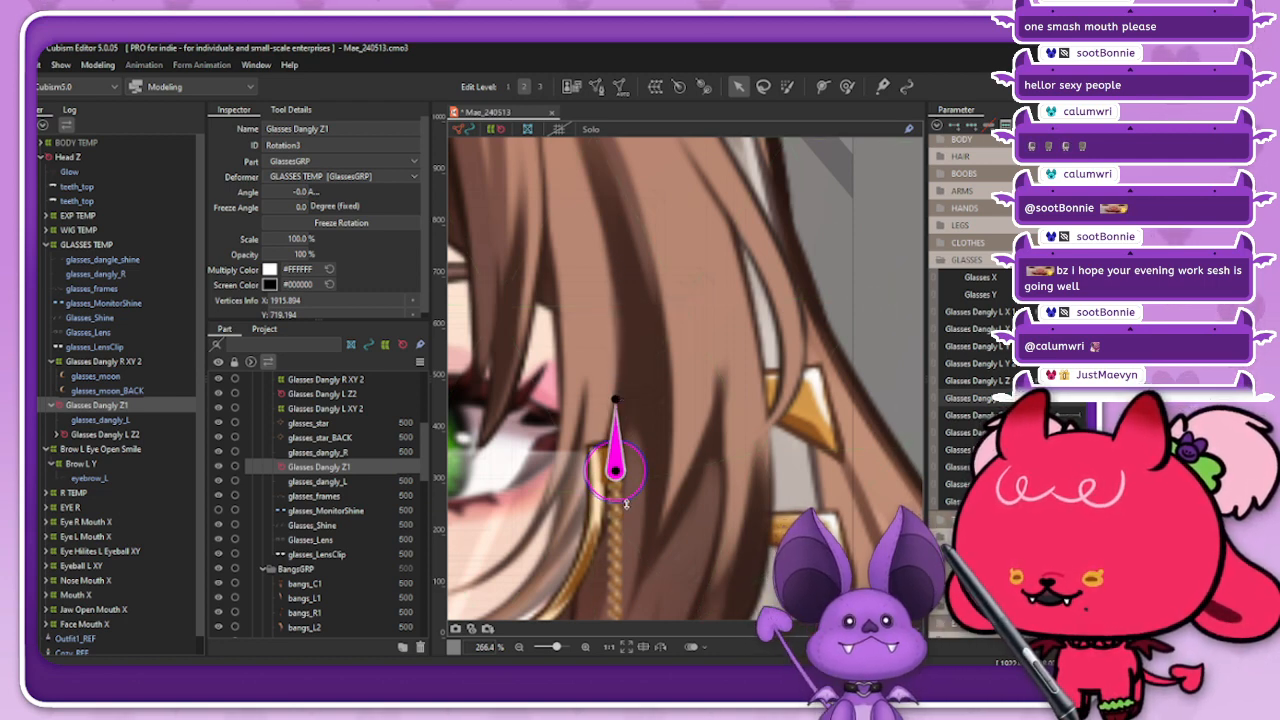
# Step: Test the chain's swing by rotating Glasses Dangly Z1 to about -21 degrees, hide the selection display, and undo the rotations
pyautogui.scroll(2, 627, 486)
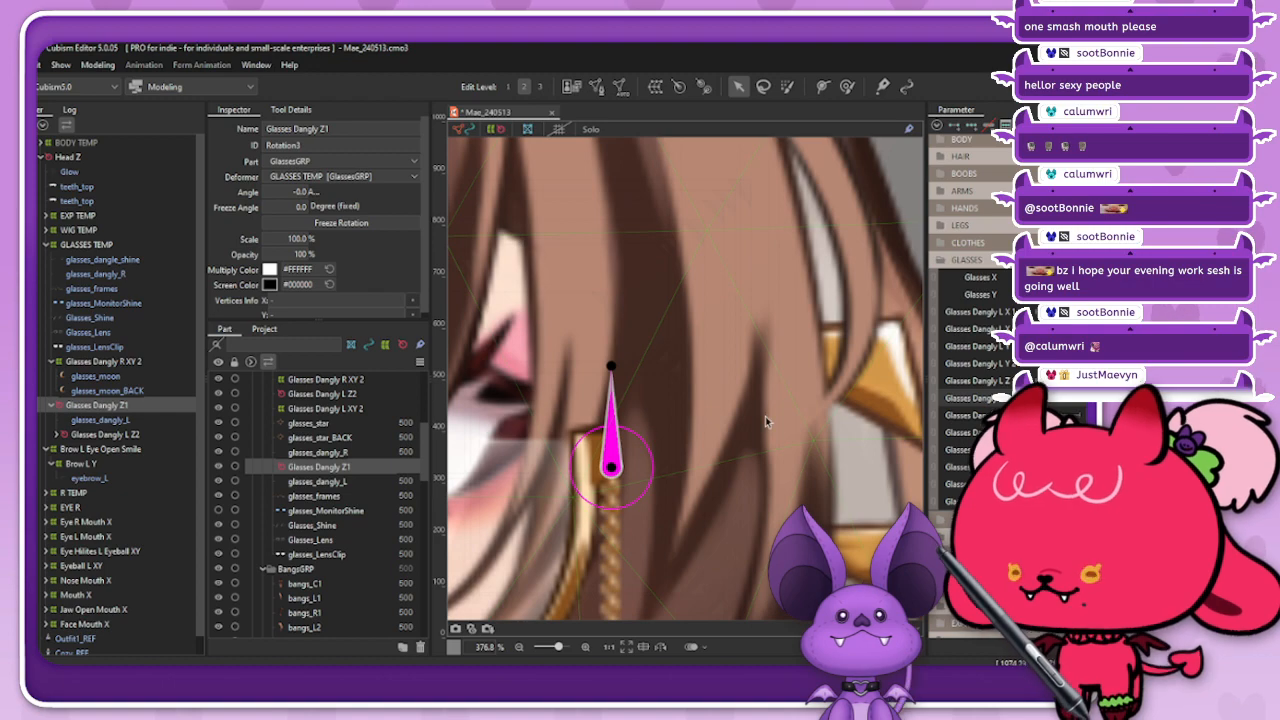
pyautogui.scroll(-8, 755, 431)
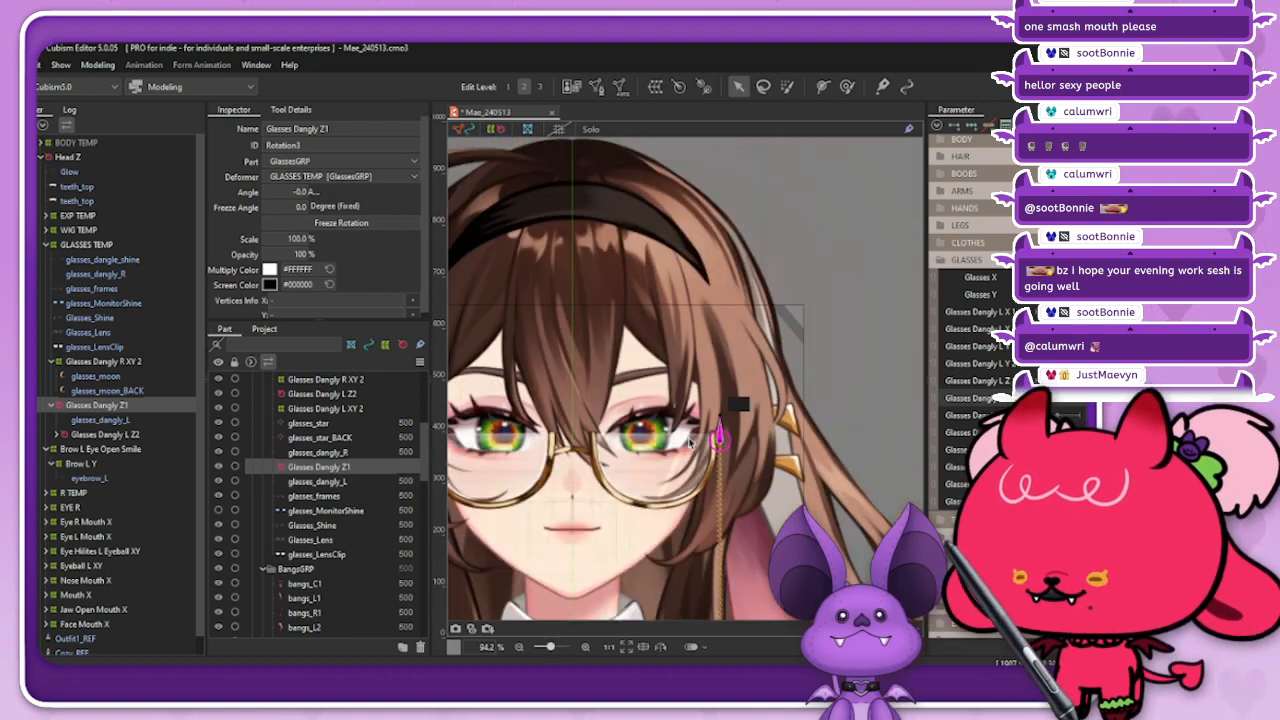
pyautogui.scroll(-3, 689, 443)
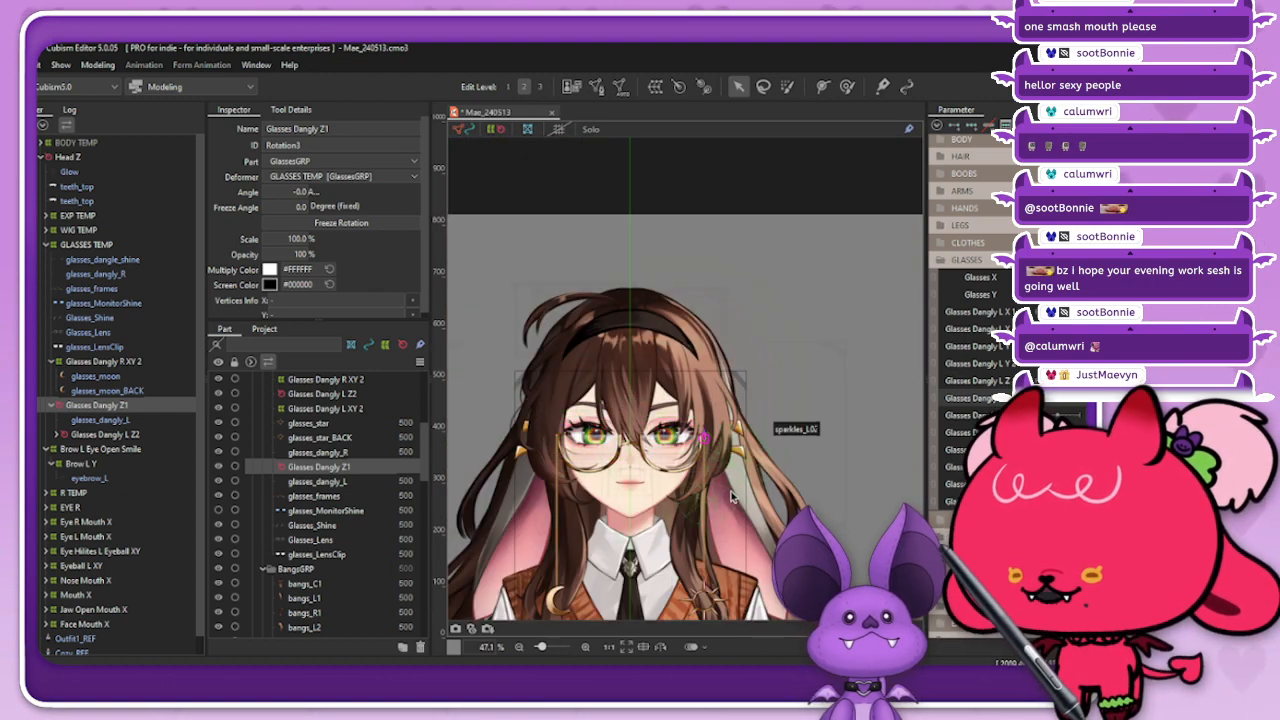
pyautogui.scroll(5, 731, 497)
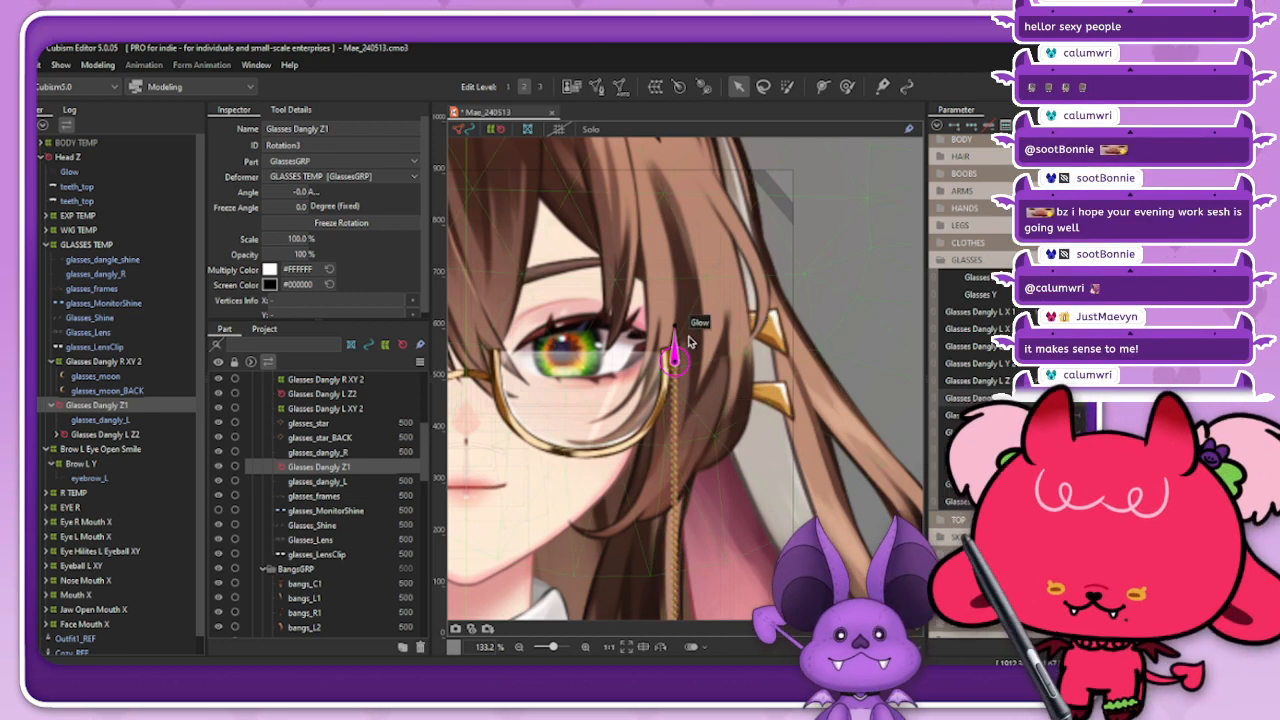
pyautogui.scroll(2, 680, 355)
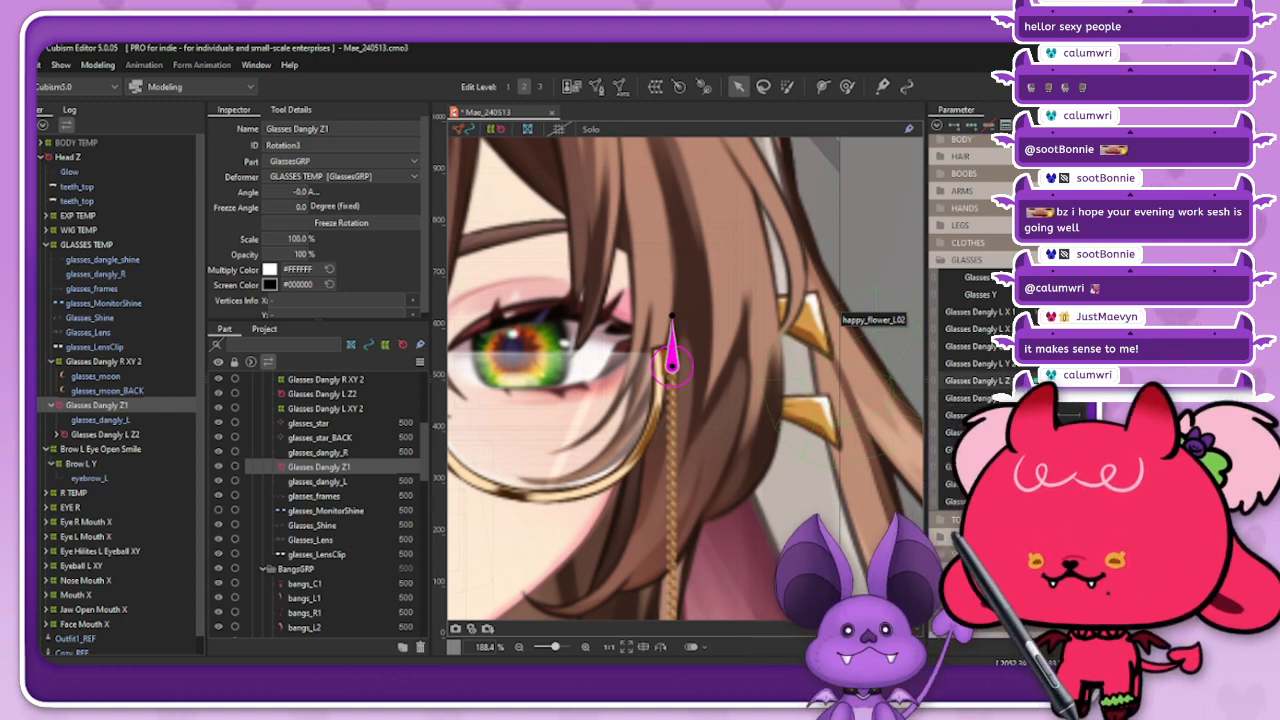
pyautogui.moveTo(672, 318)
pyautogui.mouseDown()
pyautogui.moveTo(656, 304)
pyautogui.moveTo(628, 320)
pyautogui.moveTo(645, 292)
pyautogui.moveTo(672, 326)
pyautogui.moveTo(686, 318)
pyautogui.moveTo(651, 318)
pyautogui.mouseUp()
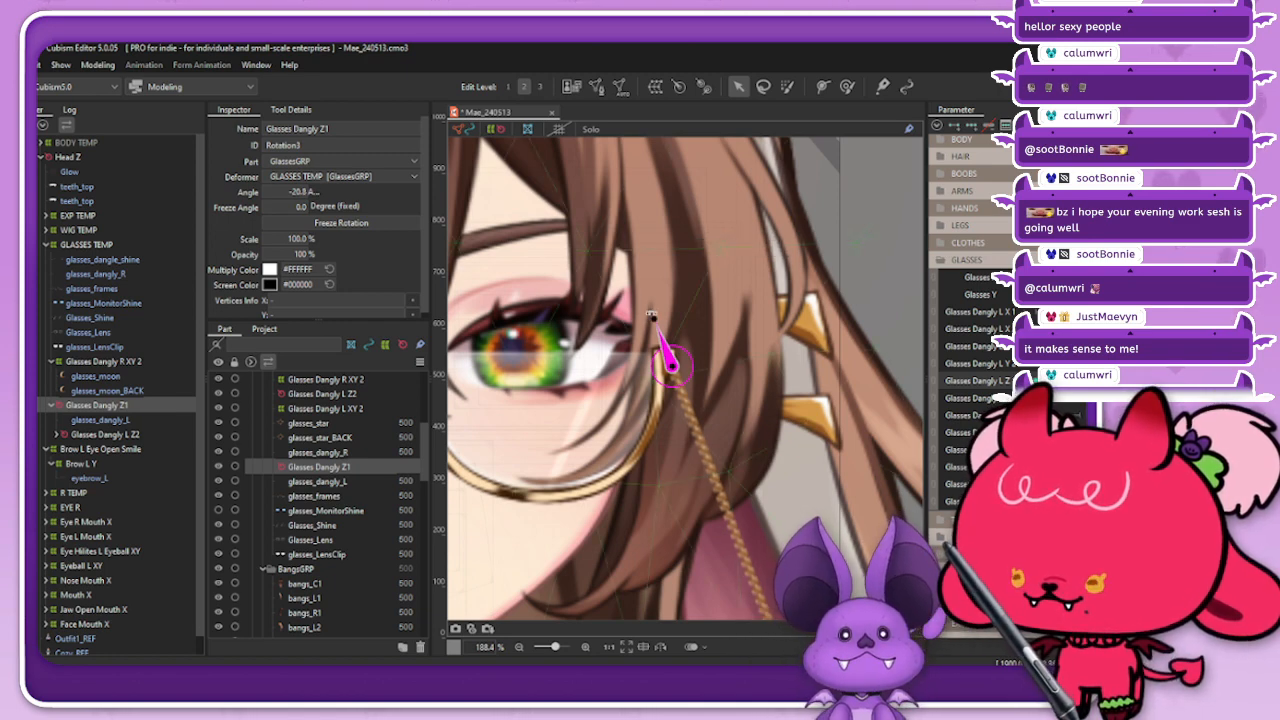
pyautogui.click(491, 133)
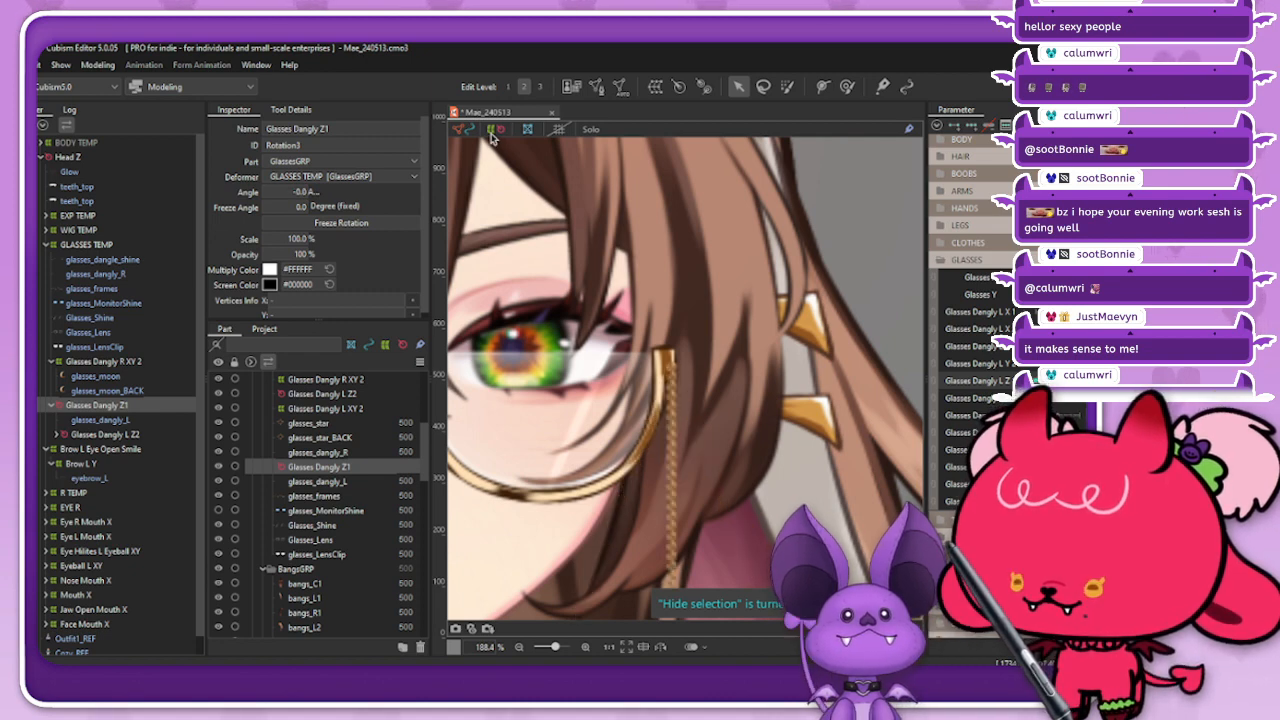
pyautogui.scroll(2, 668, 376)
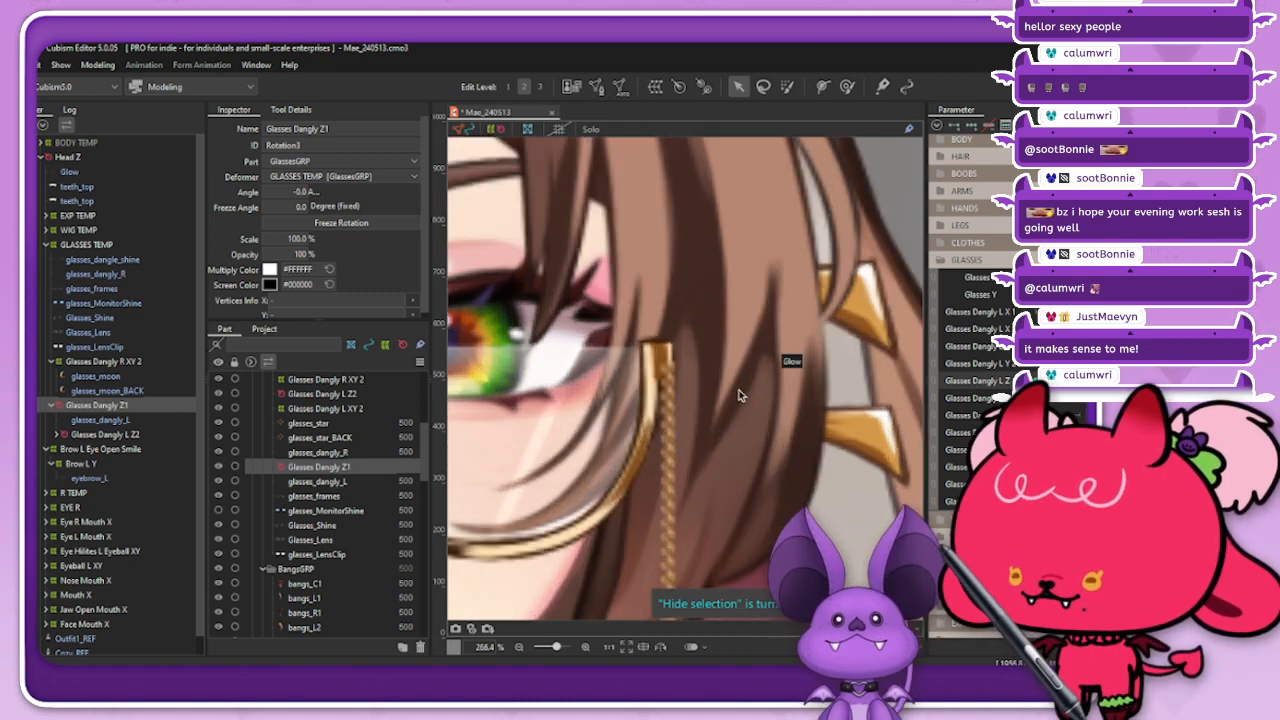
pyautogui.moveTo(302, 192)
pyautogui.mouseDown()
pyautogui.moveTo(284, 192)
pyautogui.moveTo(317, 192)
pyautogui.moveTo(289, 192)
pyautogui.mouseUp()
pyautogui.hotkey('ctrl', 'z')
# Step: Raise the Glasses Dangly Z1 pivot slightly at the chain's top, testing rotations before and after and undoing each one
pyautogui.click(497, 129)
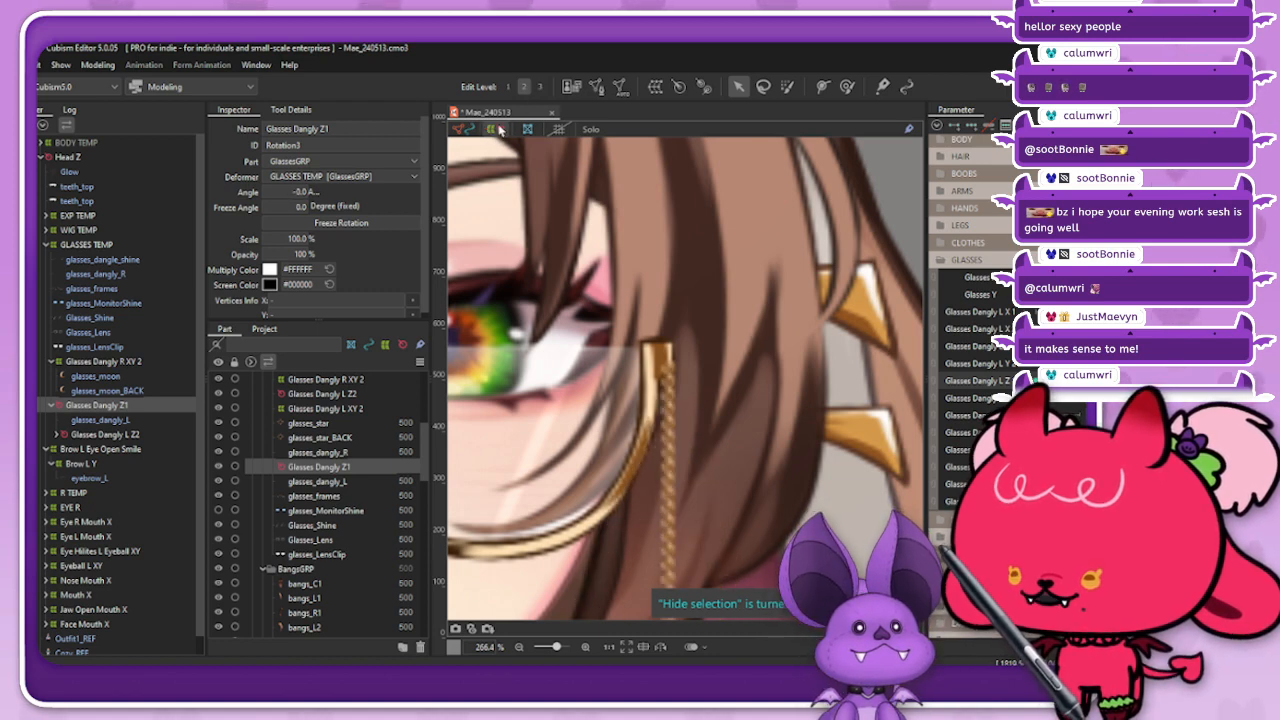
pyautogui.click(626, 306)
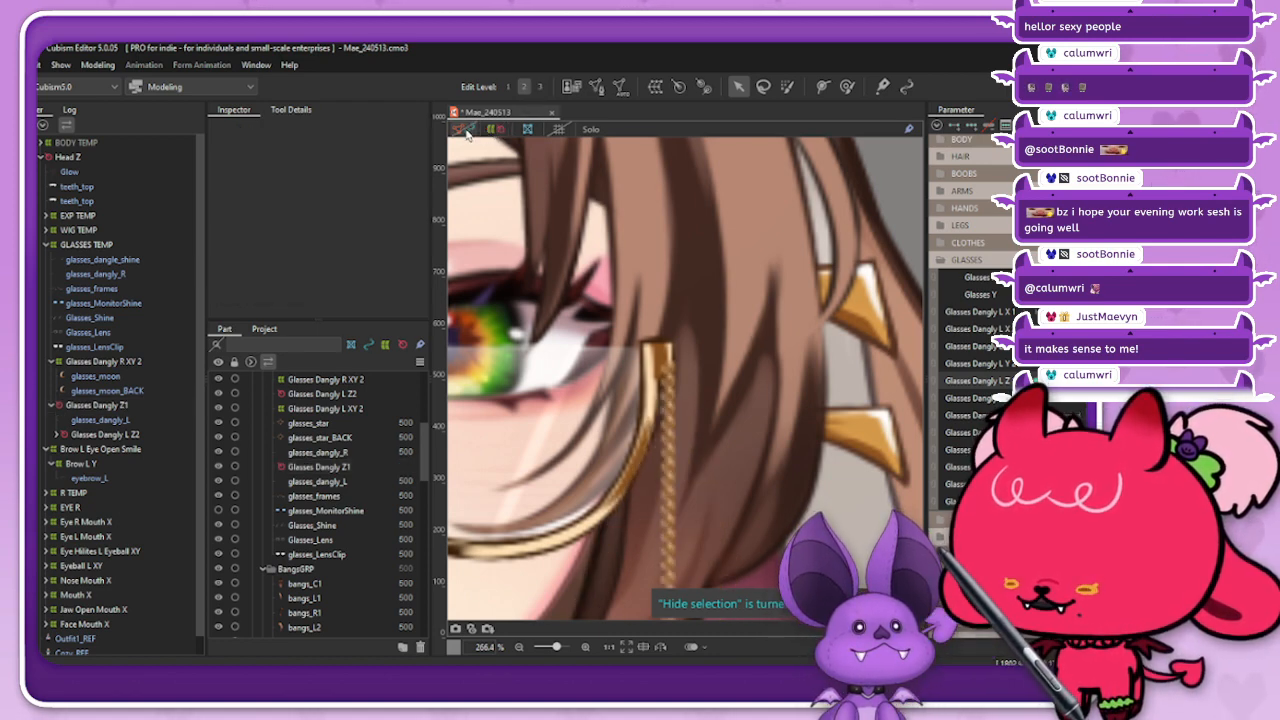
pyautogui.click(105, 405)
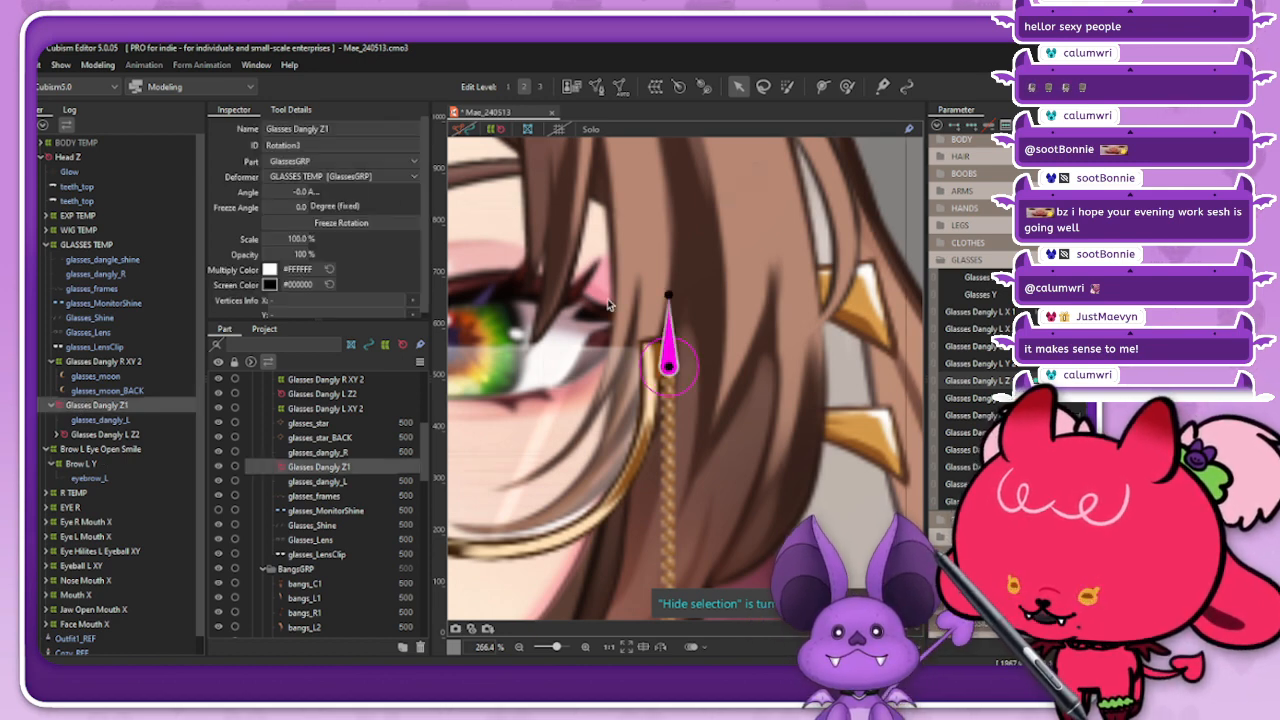
pyautogui.scroll(3, 696, 370)
pyautogui.scroll(1, 696, 370)
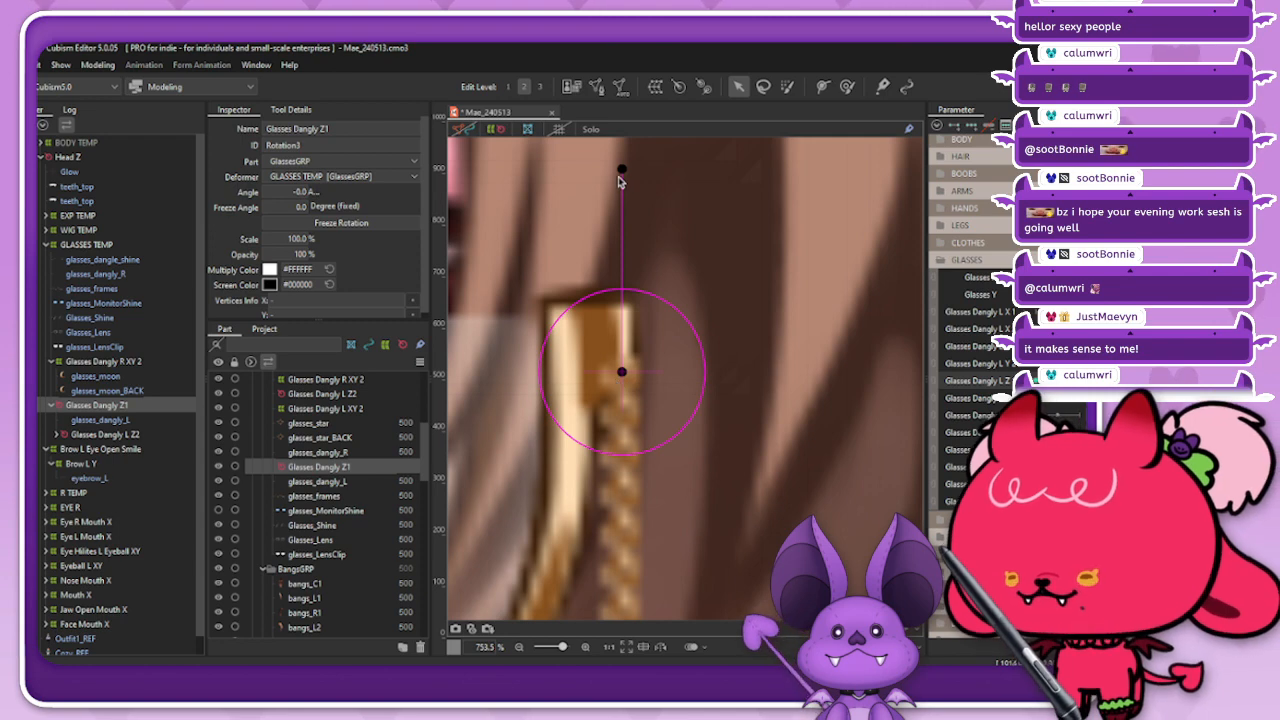
pyautogui.moveTo(621, 169); pyautogui.dragTo(559, 179)
pyautogui.hotkey('ctrl', 'z')
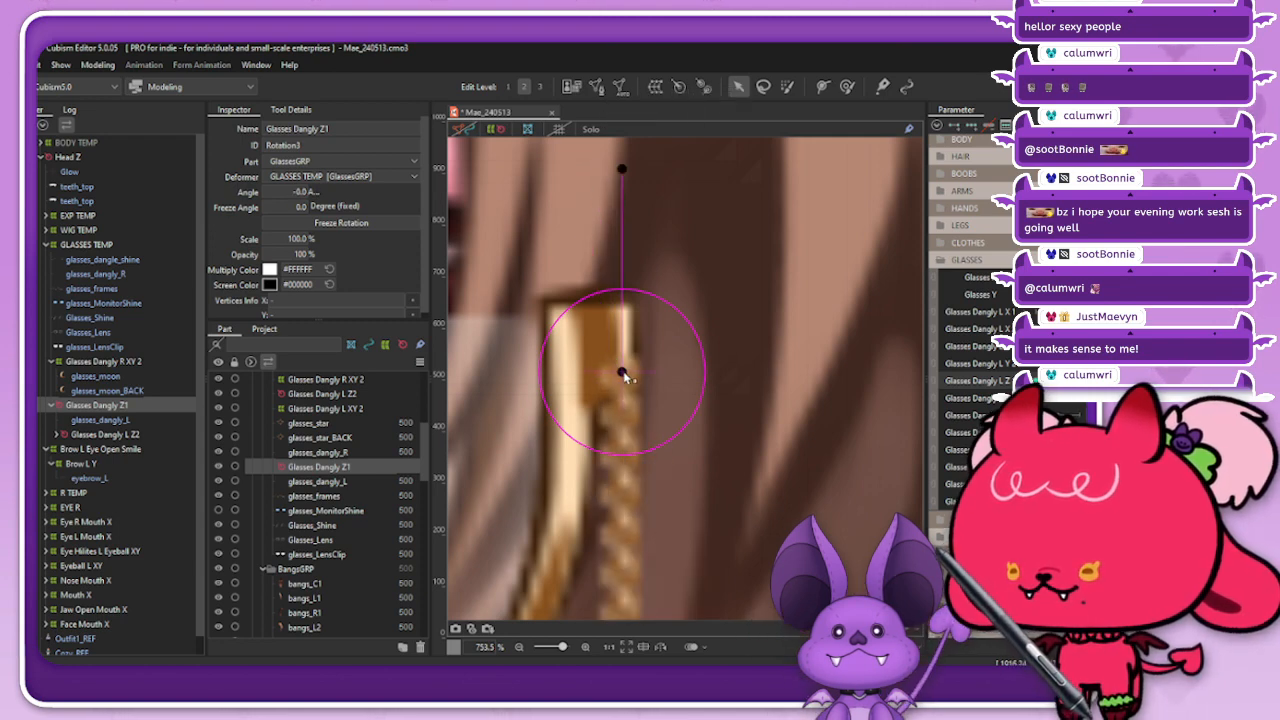
pyautogui.moveTo(622, 374); pyautogui.dragTo(622, 361)
pyautogui.moveTo(620, 158); pyautogui.dragTo(579, 186)
pyautogui.hotkey('ctrl', 'z')
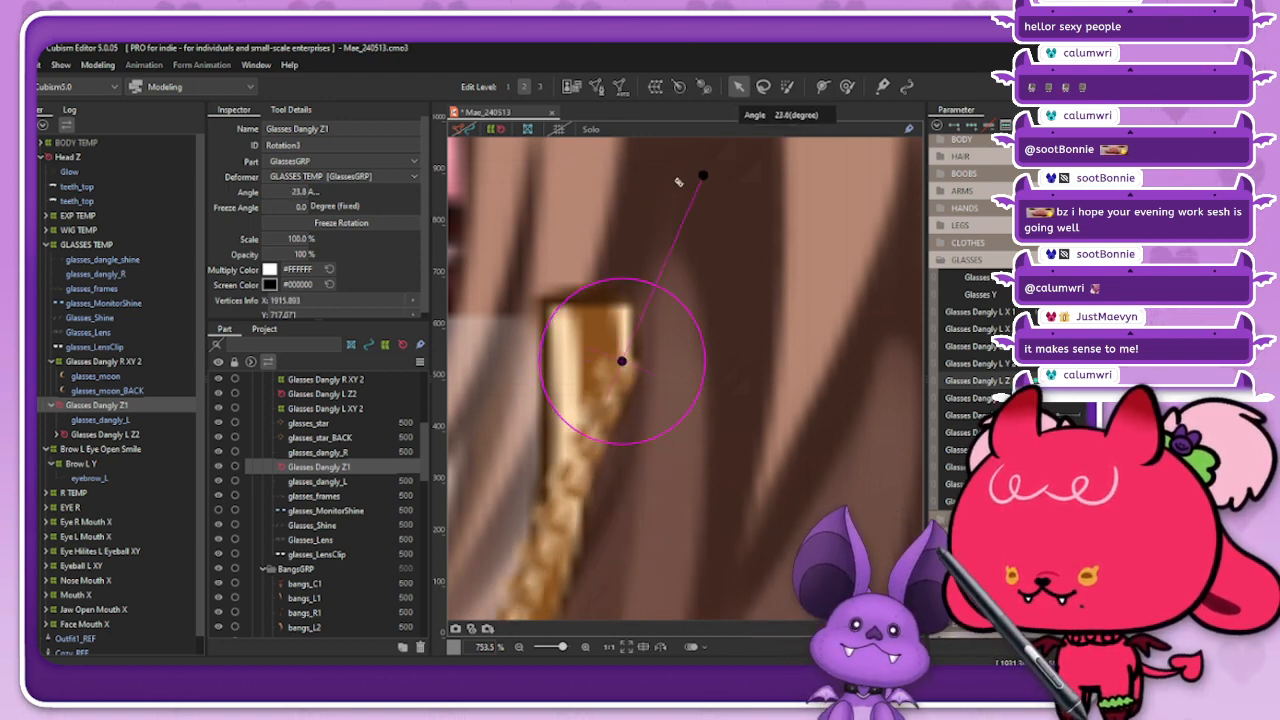
# Step: Key the Glasses Dangly L Z 1 parameter by rotating Glasses Dangly Z1 to about -17.5 degrees, and reflect the pose horizontally
pyautogui.scroll(-10, 670, 283)
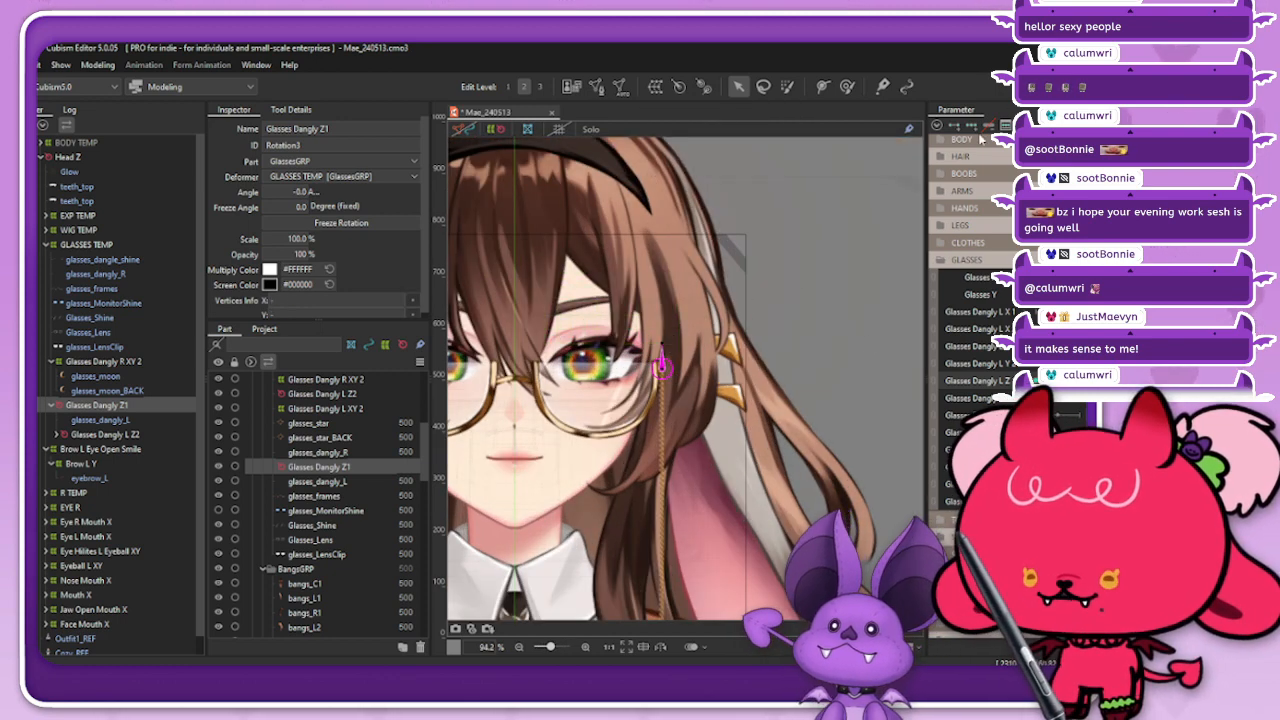
pyautogui.scroll(5, 645, 335)
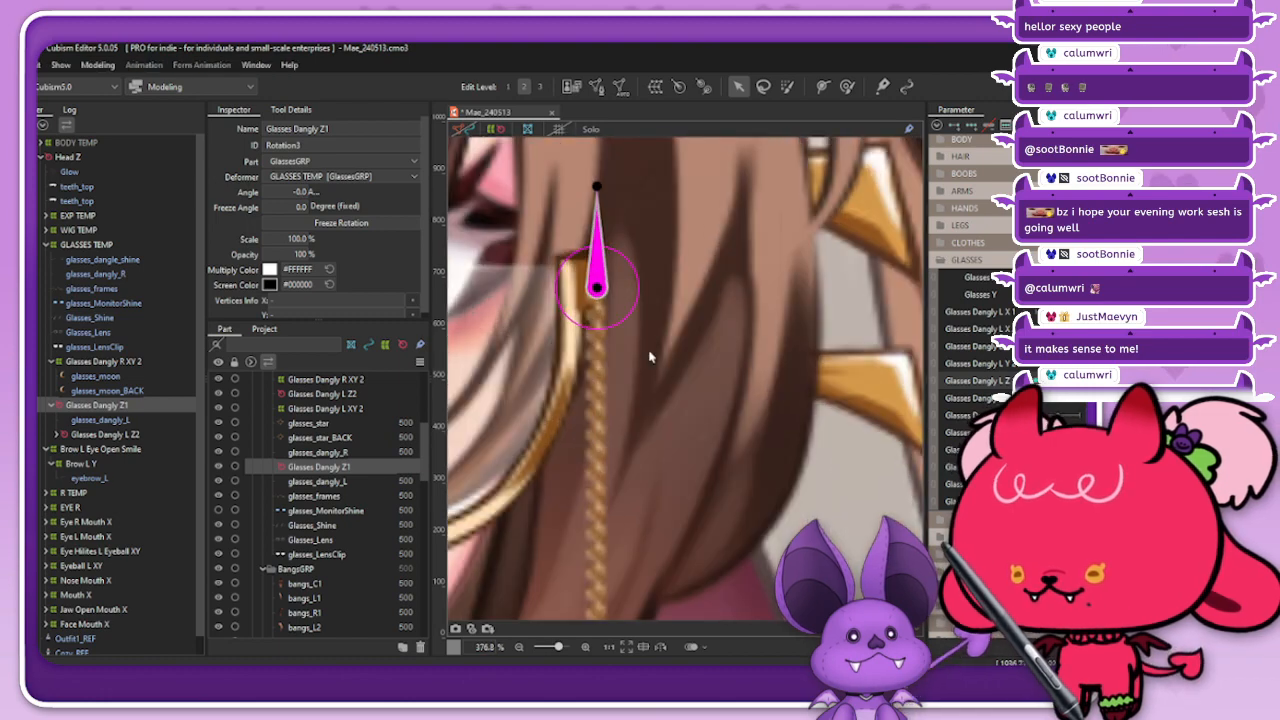
pyautogui.scroll(-2, 641, 324)
pyautogui.moveTo(622, 260); pyautogui.dragTo(608, 262)
pyautogui.scroll(-3, 606, 262)
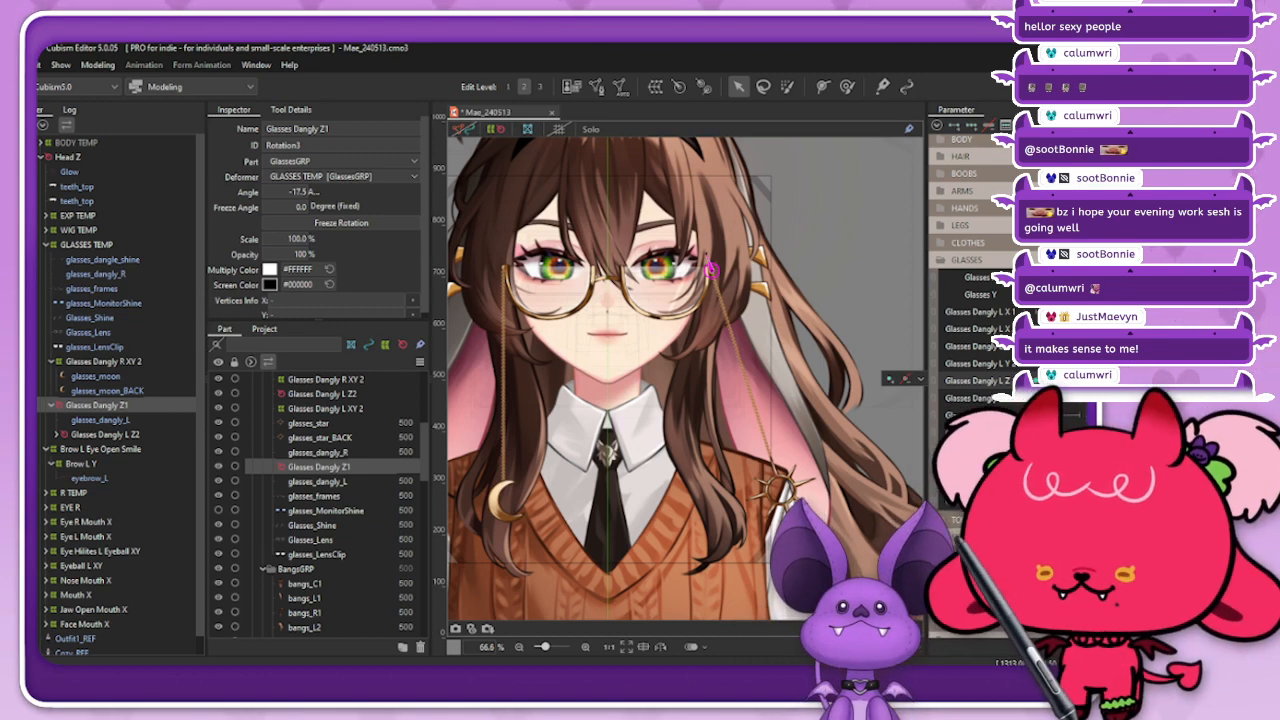
pyautogui.click(937, 126)
pyautogui.click(978, 275)
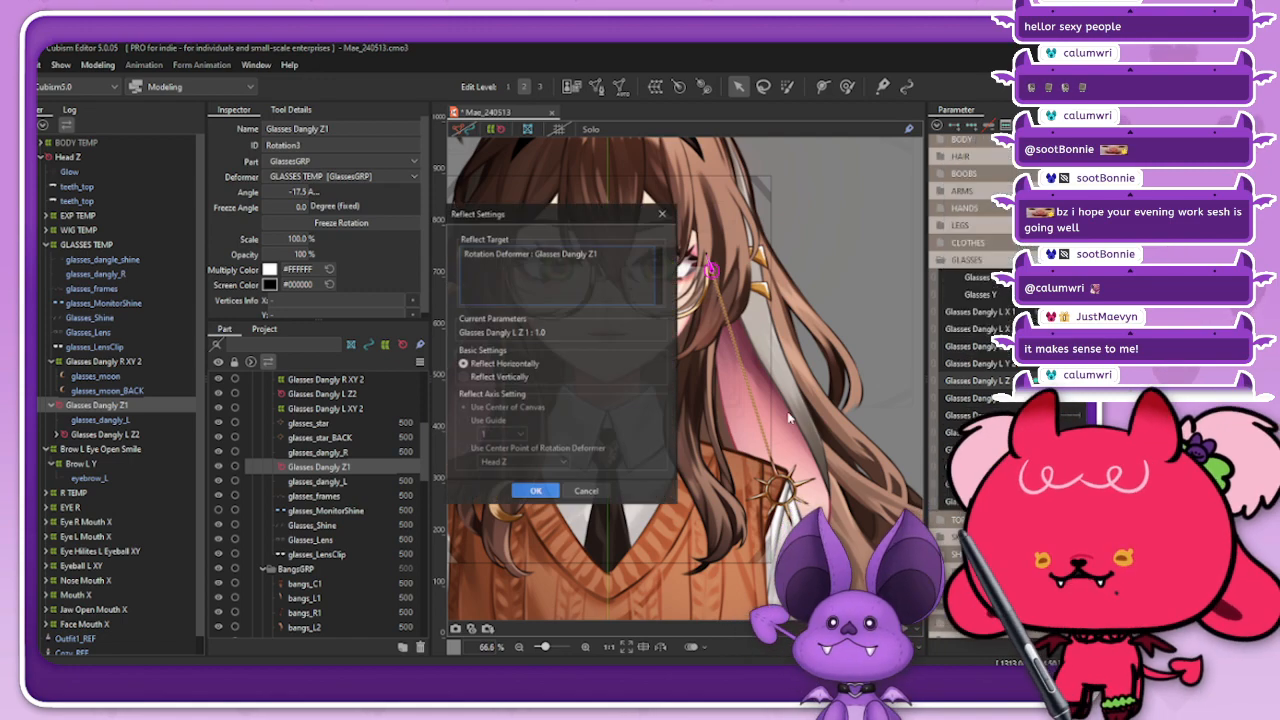
pyautogui.click(531, 491)
# Step: Check the sun chain's swing across the Glasses Dangly L Z parameters and return them to neutral
pyautogui.click(489, 128)
pyautogui.click(812, 286)
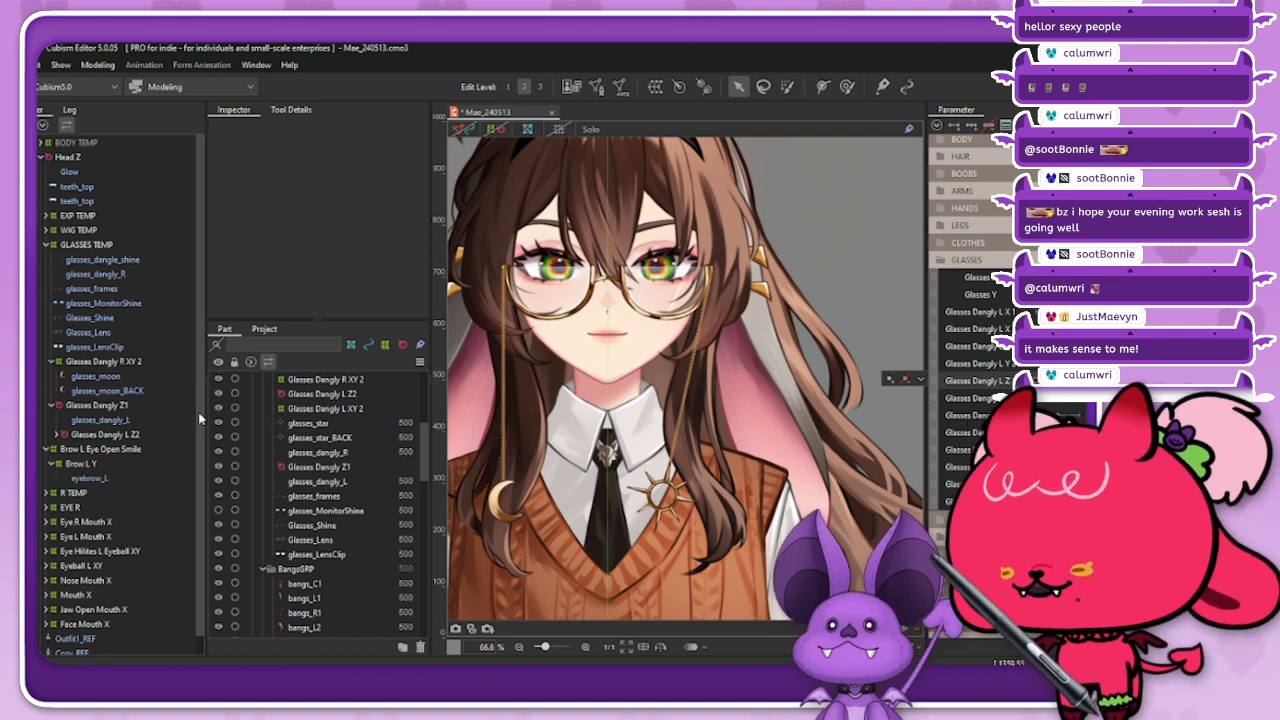
pyautogui.click(101, 406)
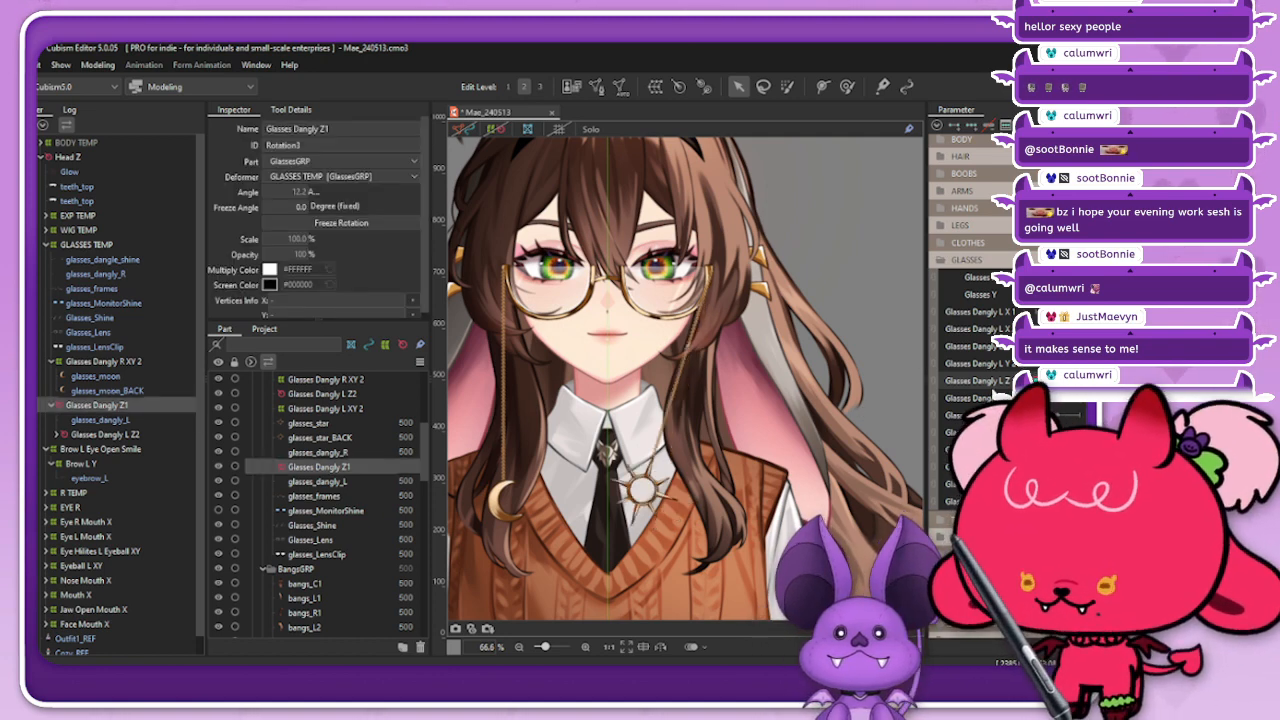
pyautogui.click(1040, 381)
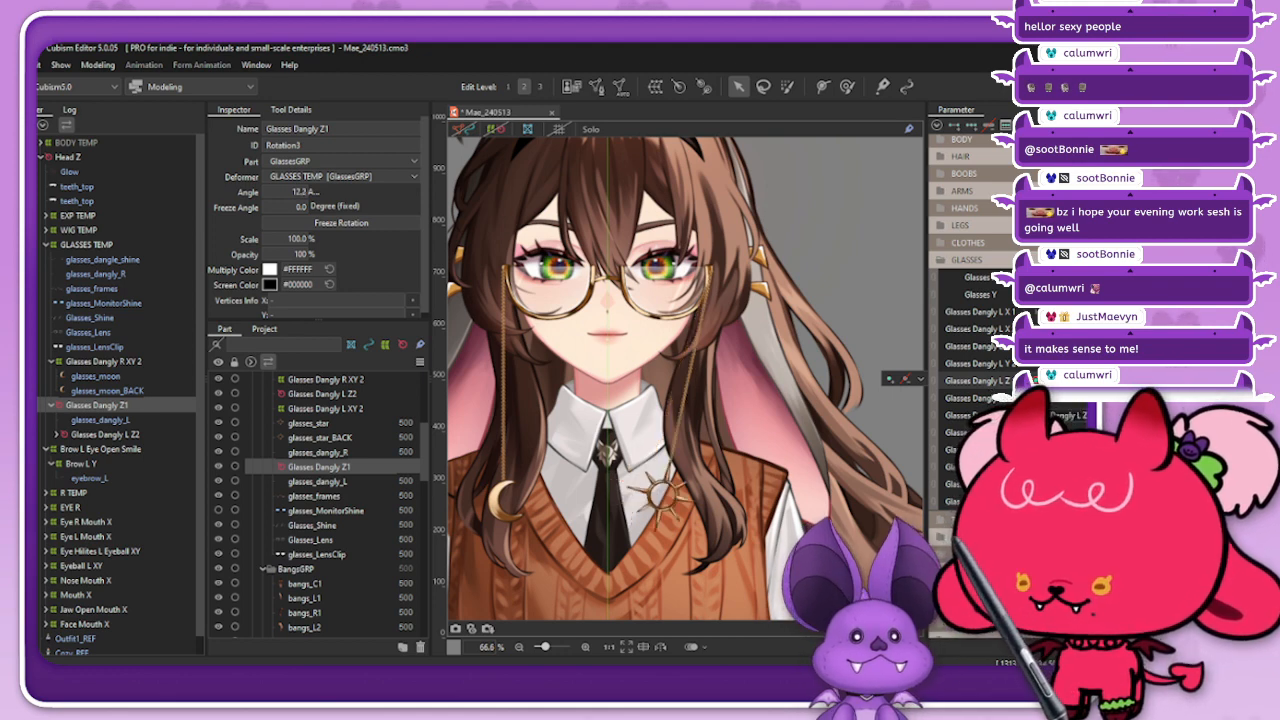
pyautogui.moveTo(1078, 381); pyautogui.dragTo(1060, 406)
pyautogui.click(936, 389)
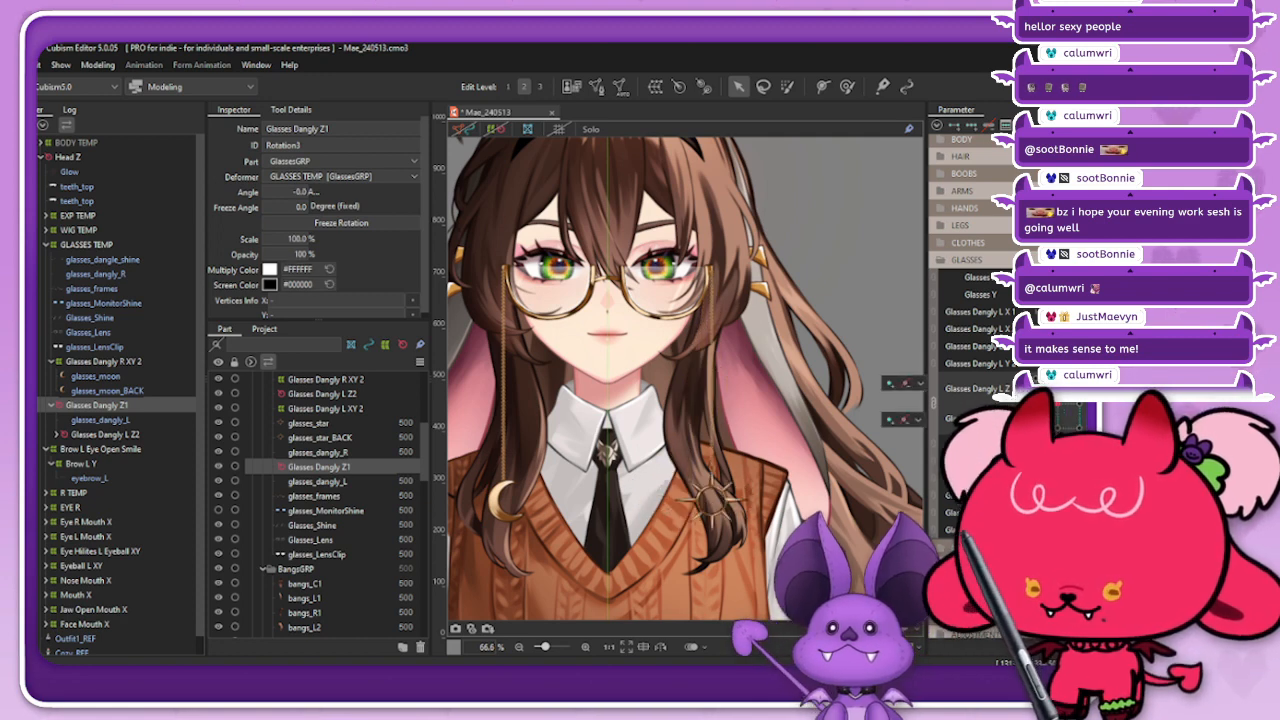
pyautogui.click(935, 405)
# Step: Create a warp deformer named Glasses Dangly XY1 as parent of glasses_dangly_L and Glasses Dangly L Z2, with 2 × 2 Bezier divisions
pyautogui.click(140, 422)
pyautogui.keyDown('ctrl'); pyautogui.click(136, 435); pyautogui.keyUp('ctrl')
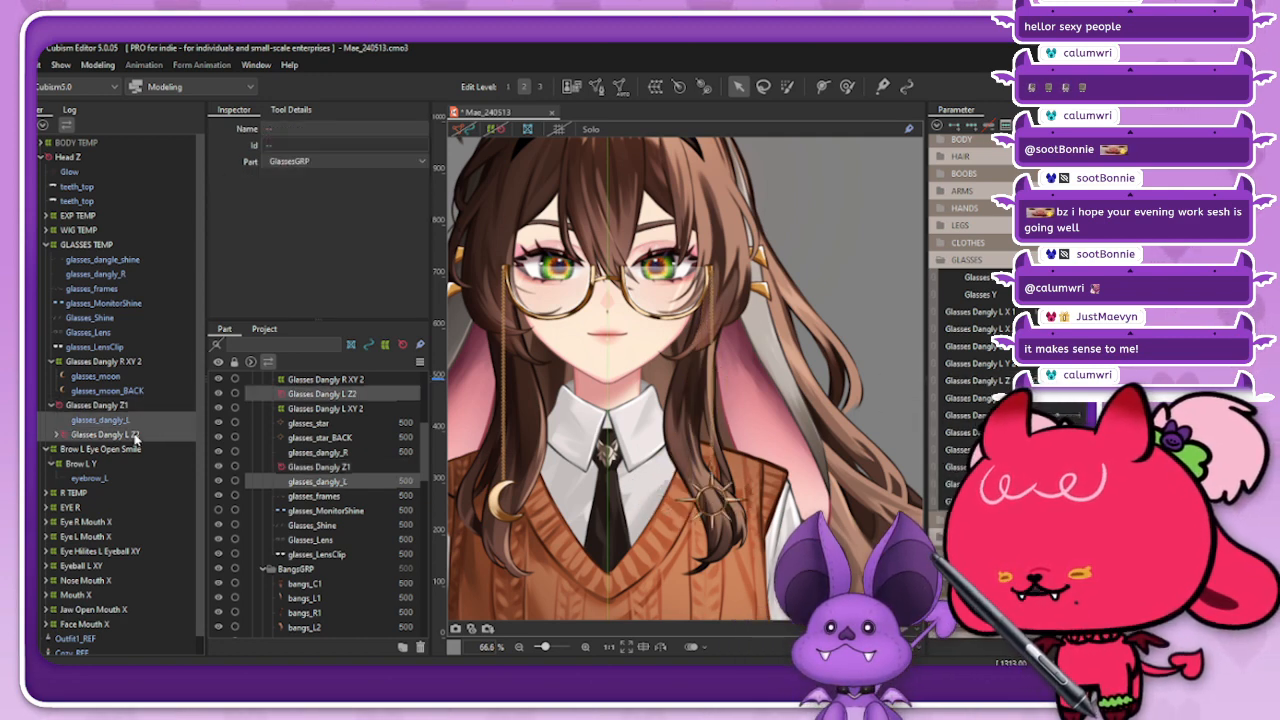
pyautogui.click(655, 87)
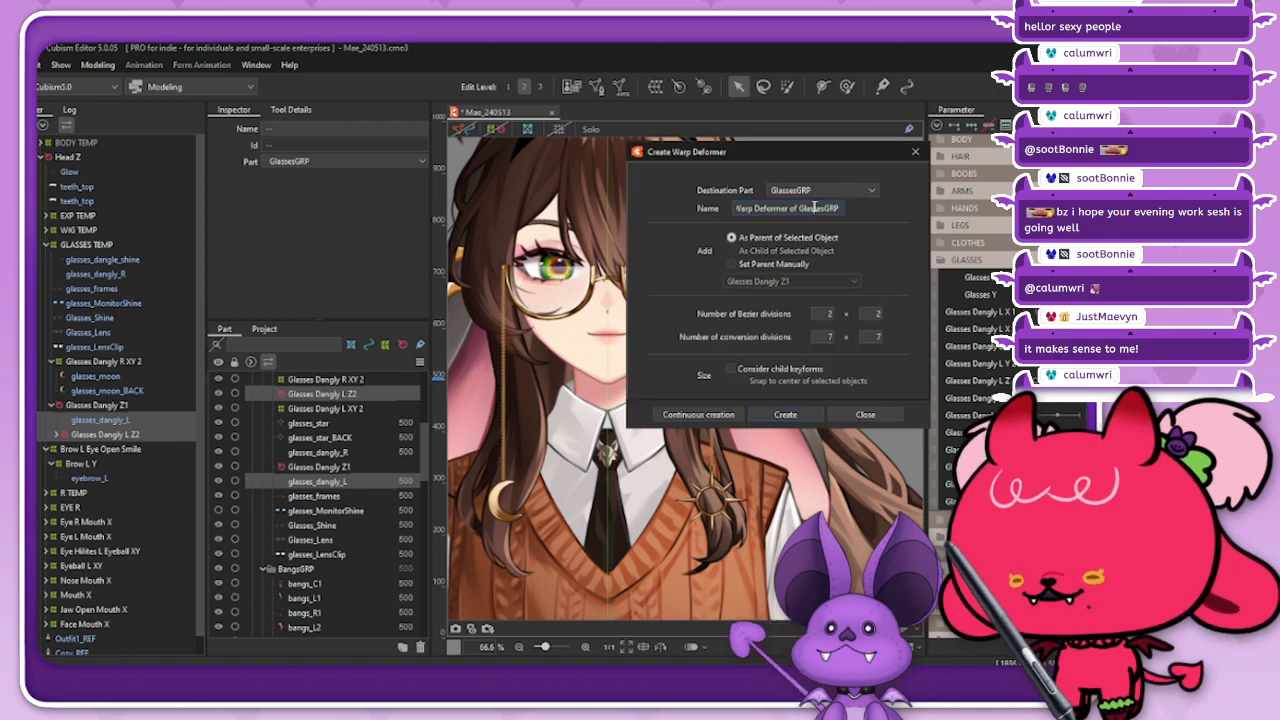
pyautogui.tripleClick(815, 207)
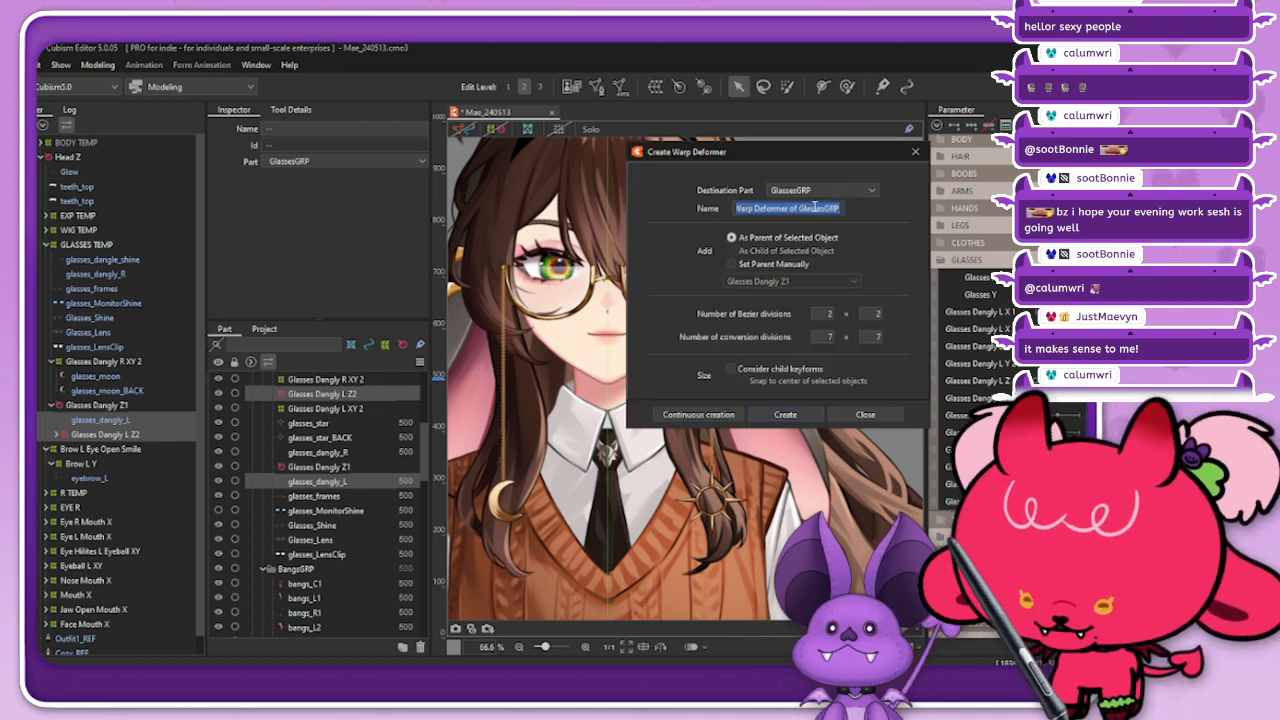
pyautogui.write('Glasses ')
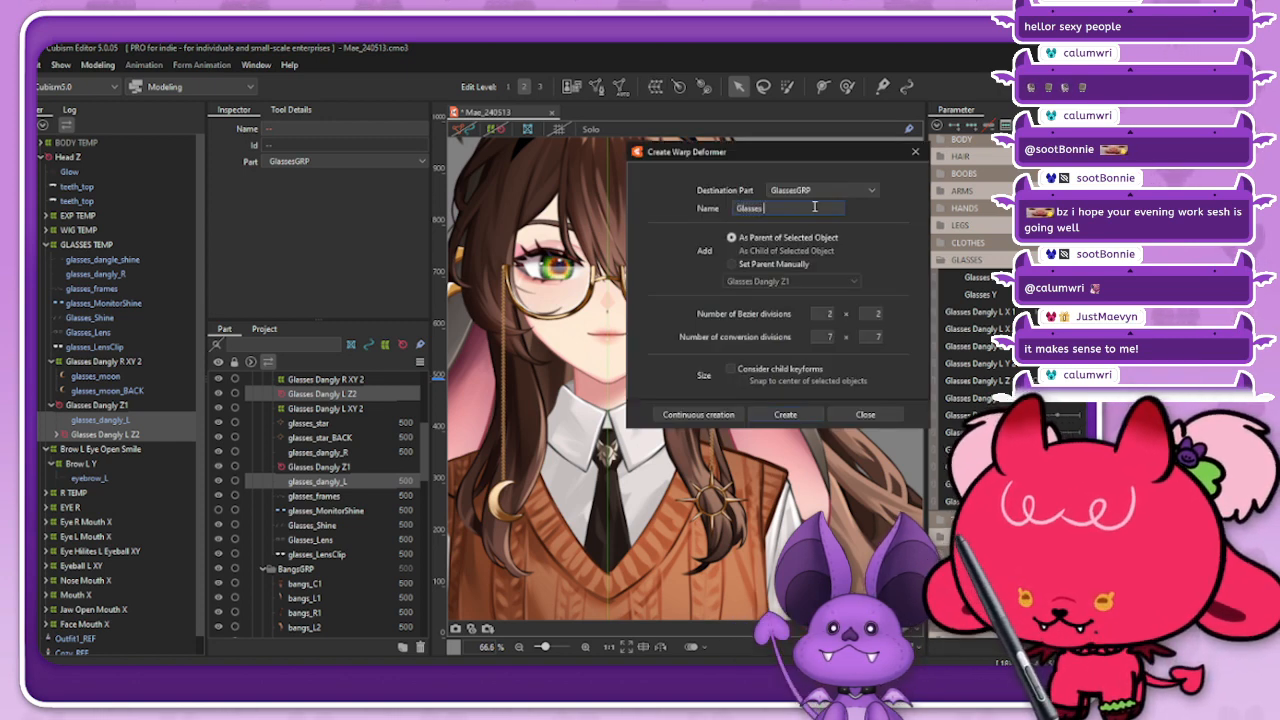
pyautogui.write('Dangly XY1')
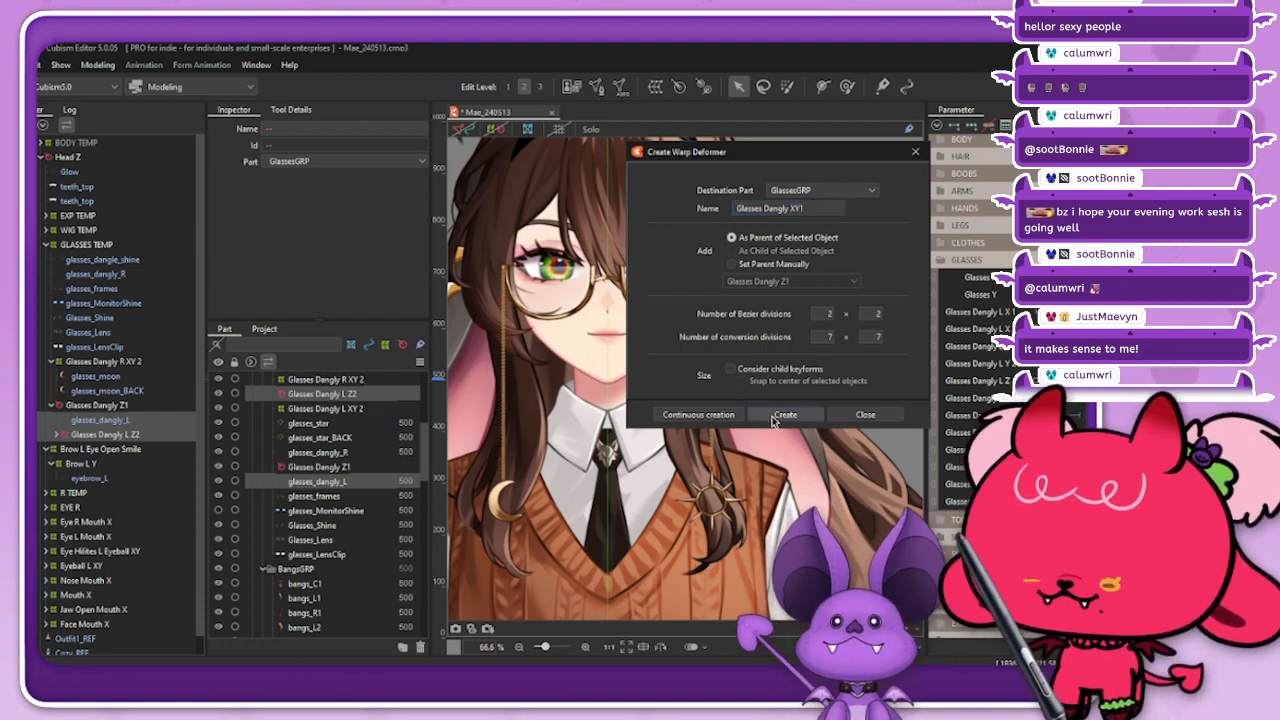
pyautogui.click(784, 414)
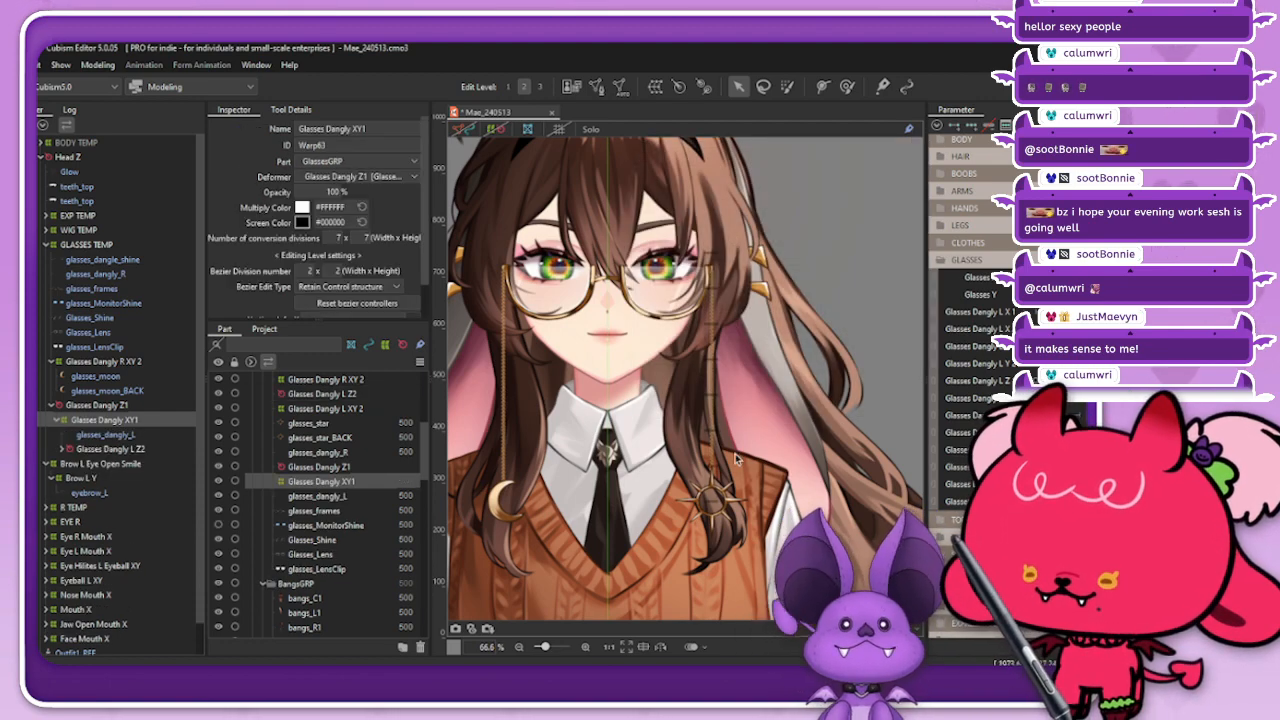
# Step: Lower the upper edge of the Glasses Dangly XY1 warp deformer toward the chain's top and adjust its outer side
pyautogui.scroll(2, 725, 462)
pyautogui.scroll(4, 704, 170)
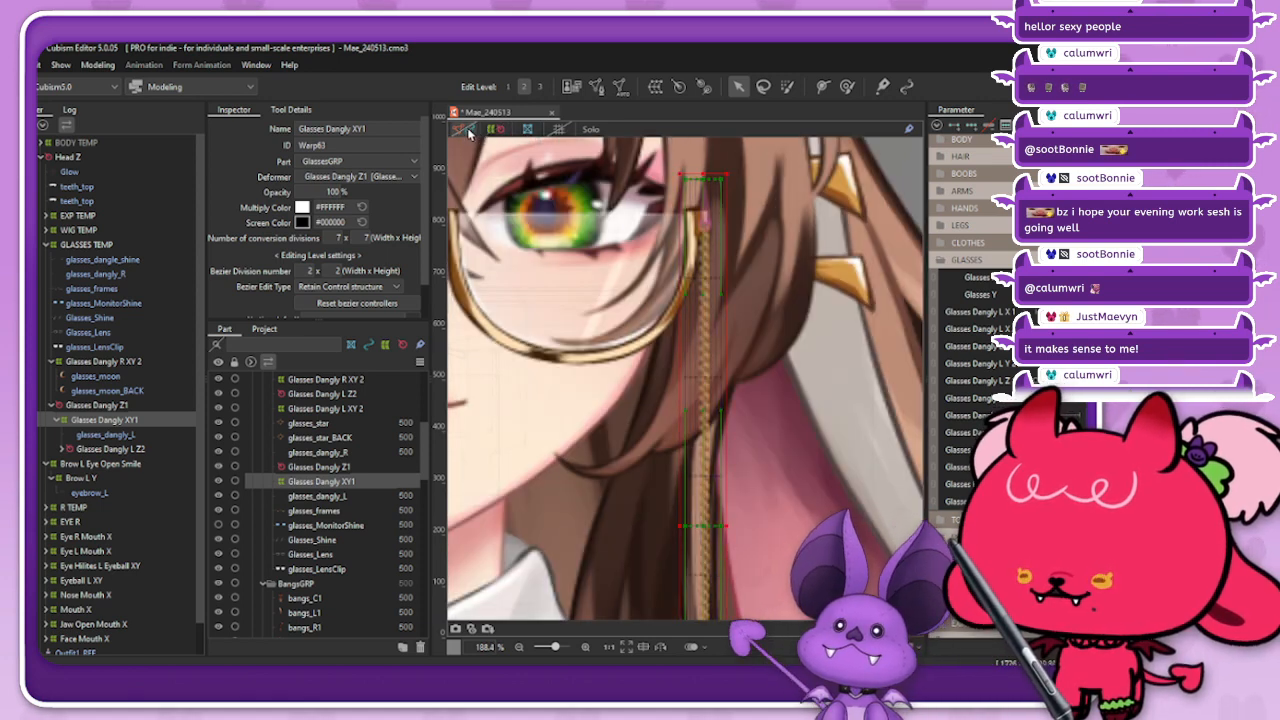
pyautogui.click(705, 174)
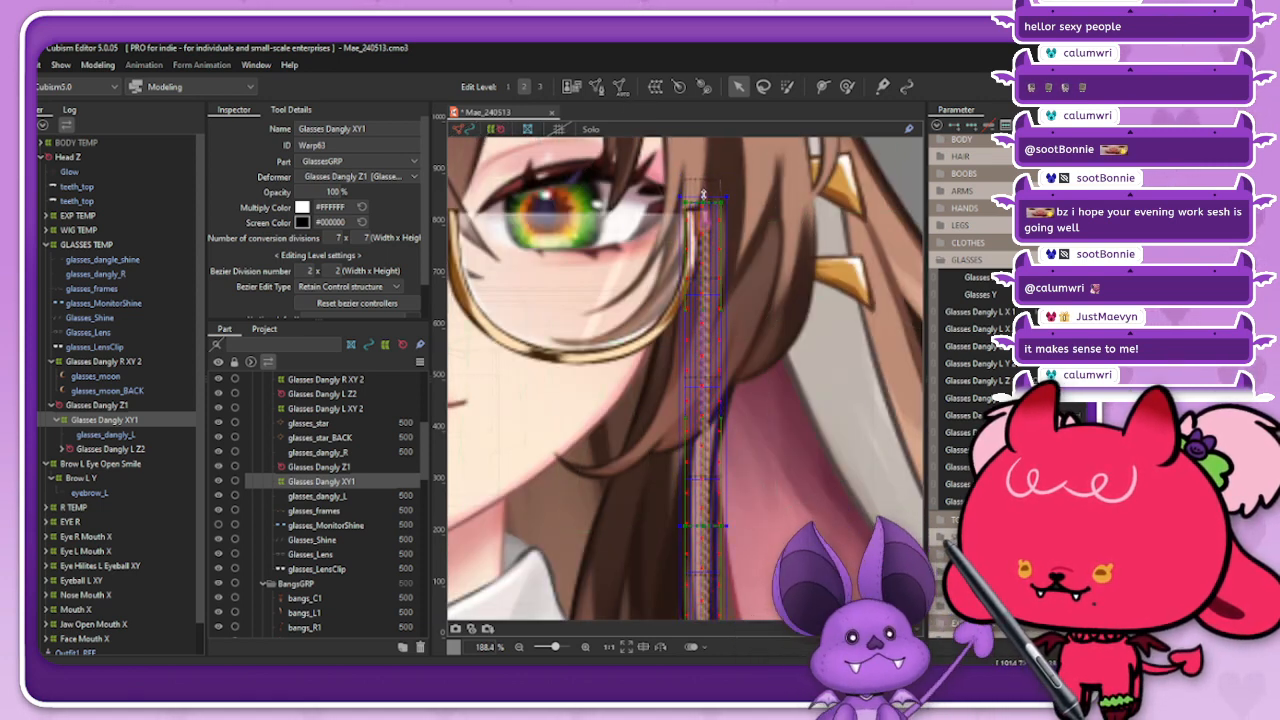
pyautogui.scroll(-2, 704, 196)
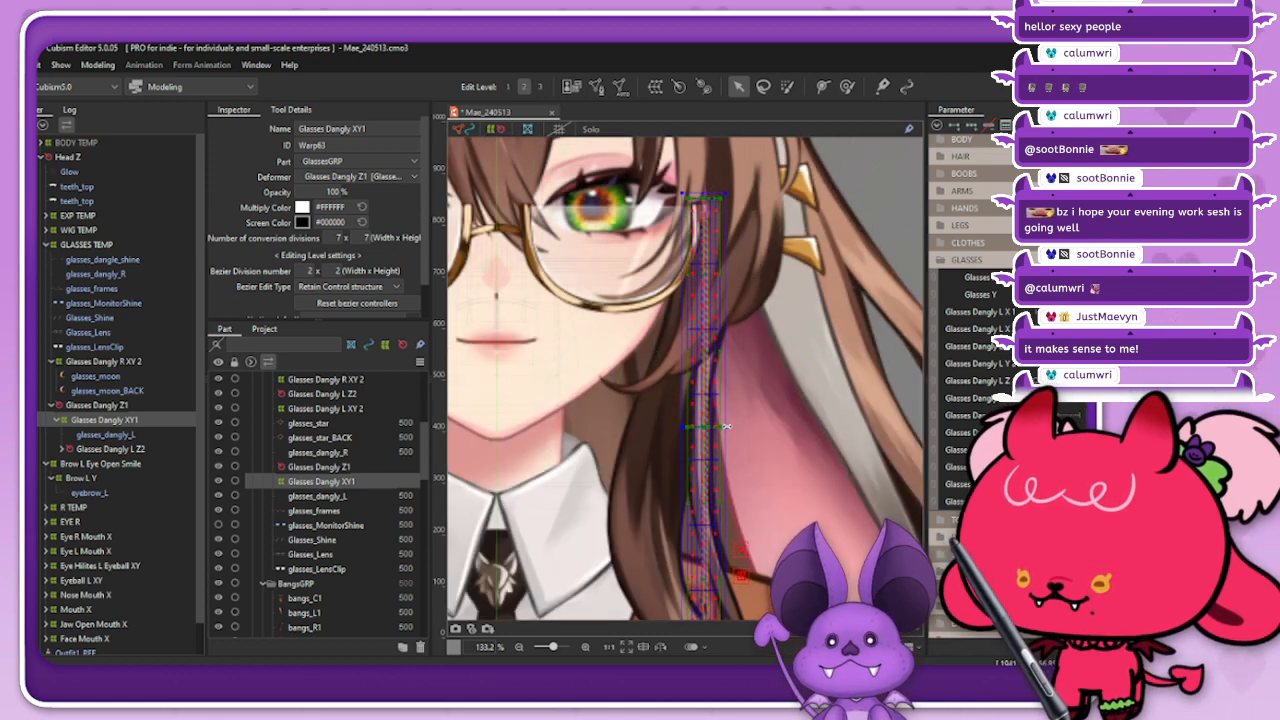
pyautogui.moveTo(728, 427); pyautogui.dragTo(728, 427)
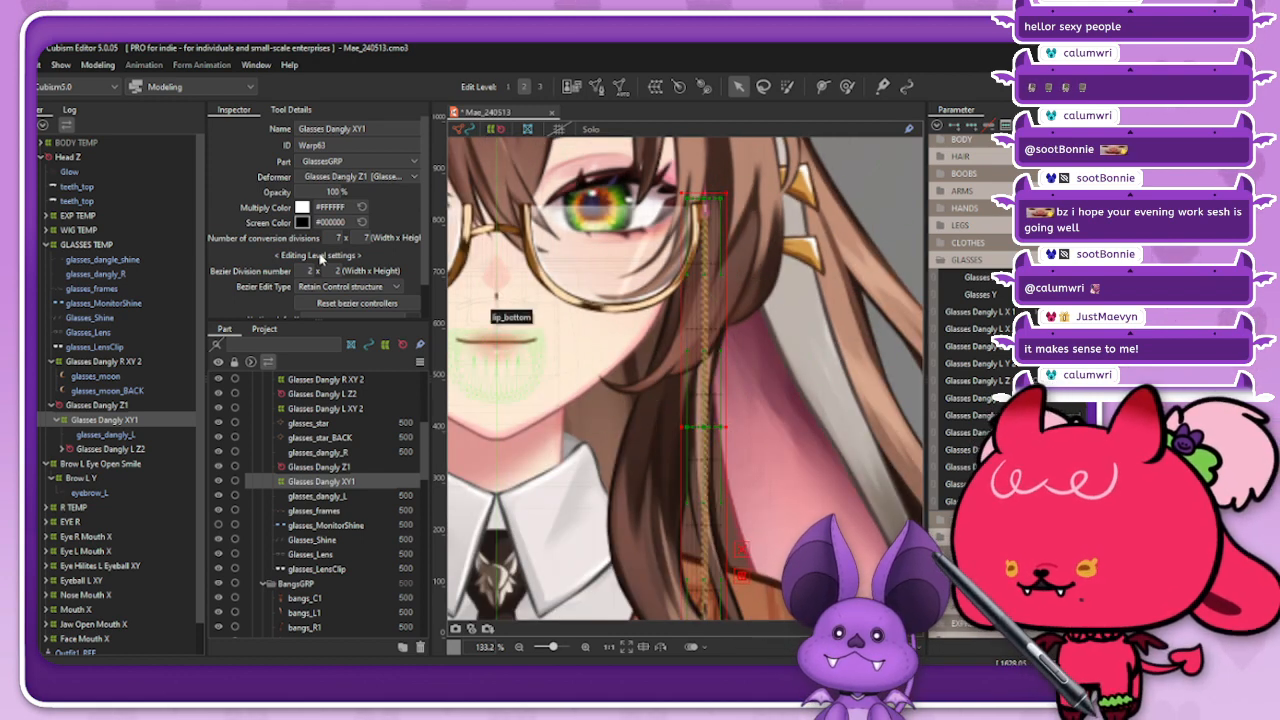
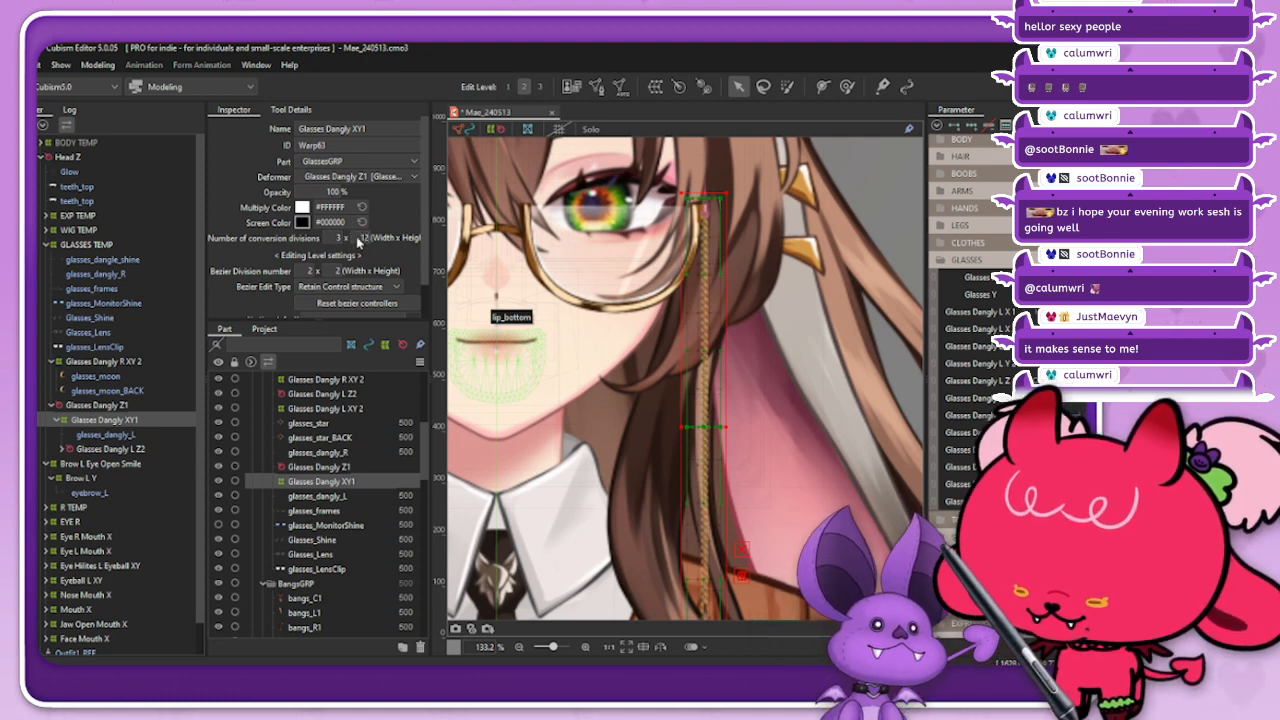
# Step: Set the Glasses Dangly XY1 warp deformer's conversion divisions to 3 × 20 and accept the setting
pyautogui.click(358, 237)
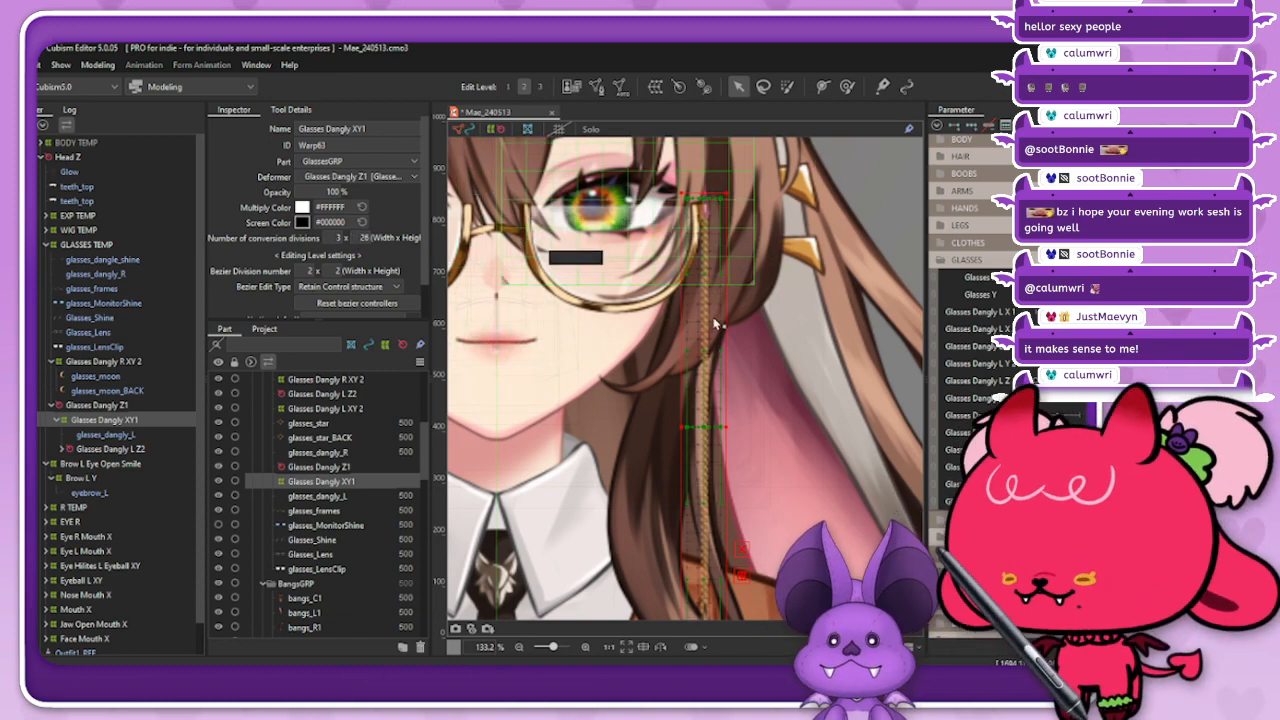
pyautogui.scroll(-2, 705, 320)
pyautogui.scroll(2, 729, 484)
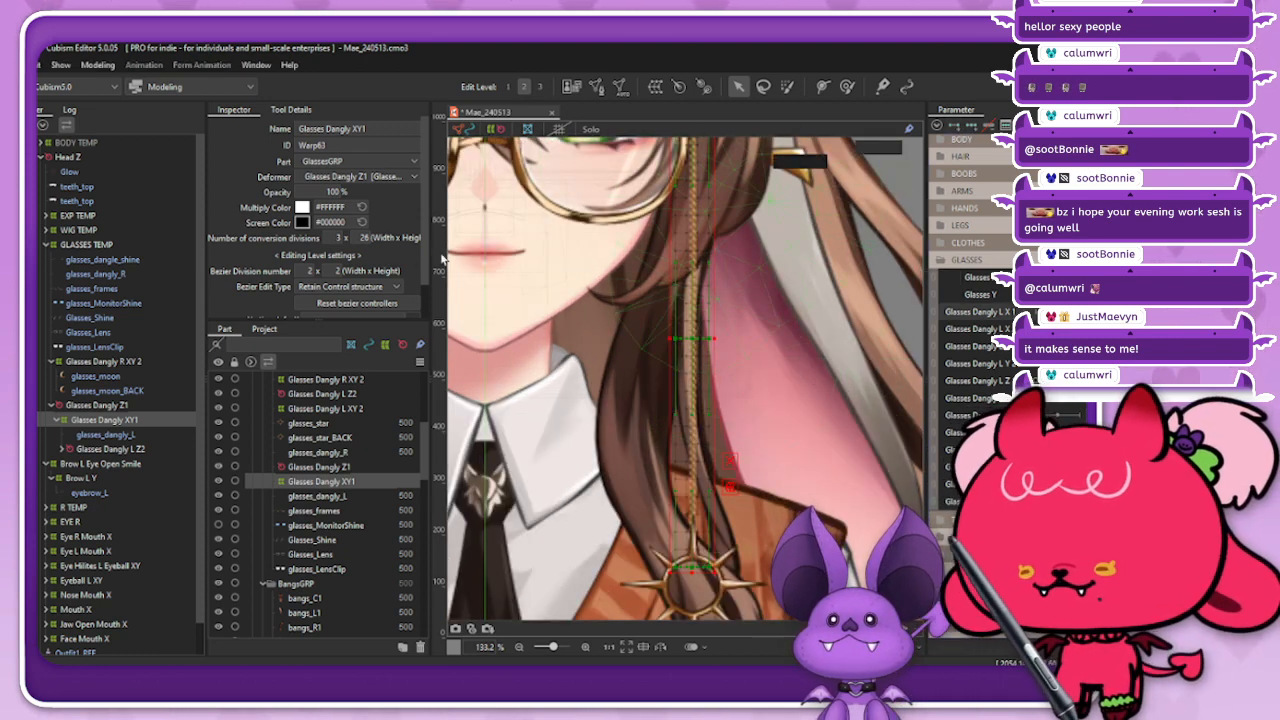
pyautogui.press('Return')
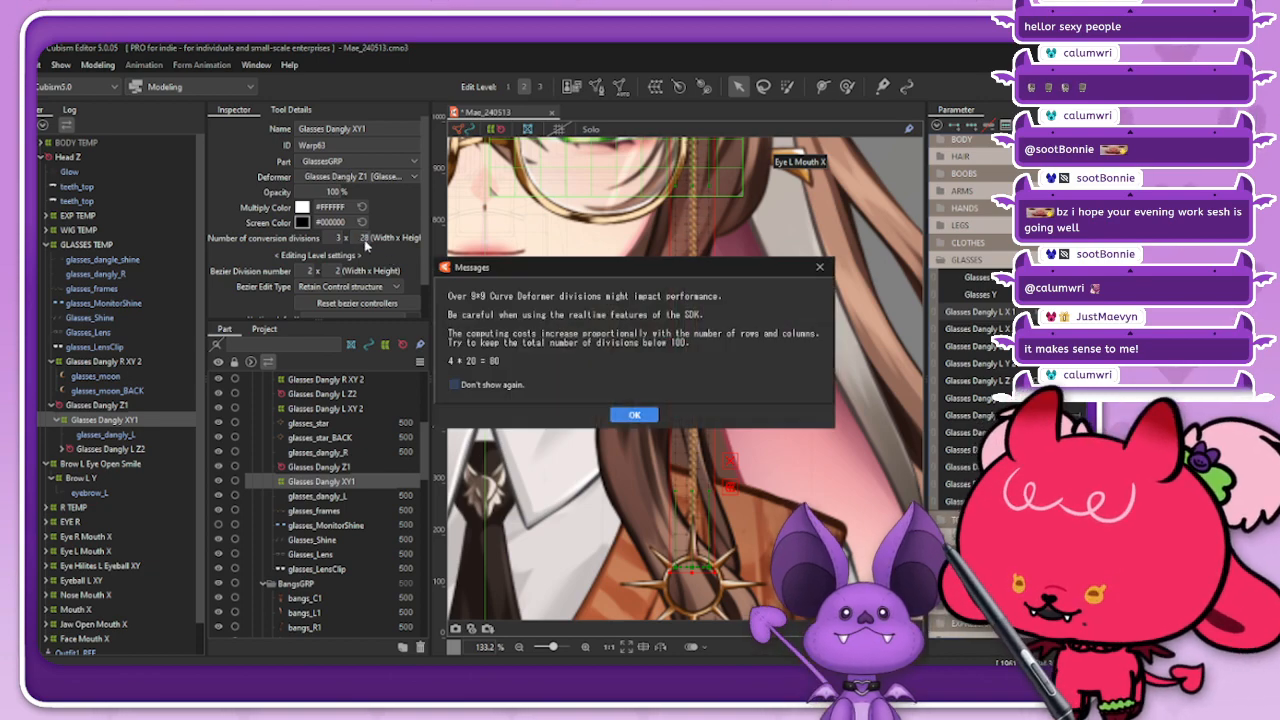
pyautogui.click(633, 415)
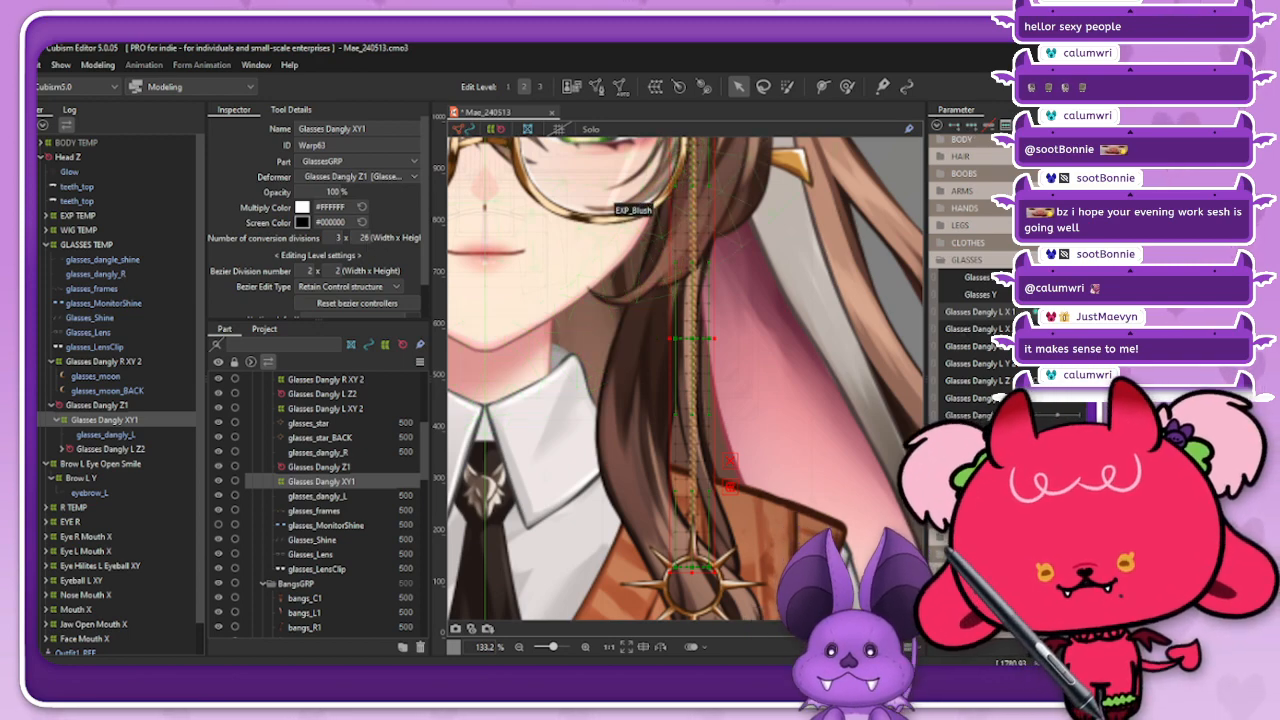
# Step: Bend Glasses Dangly XY1 with a temporary path deformation, curving the lower chain and sun charm outward from the face, and apply it
pyautogui.scroll(-2, 699, 387)
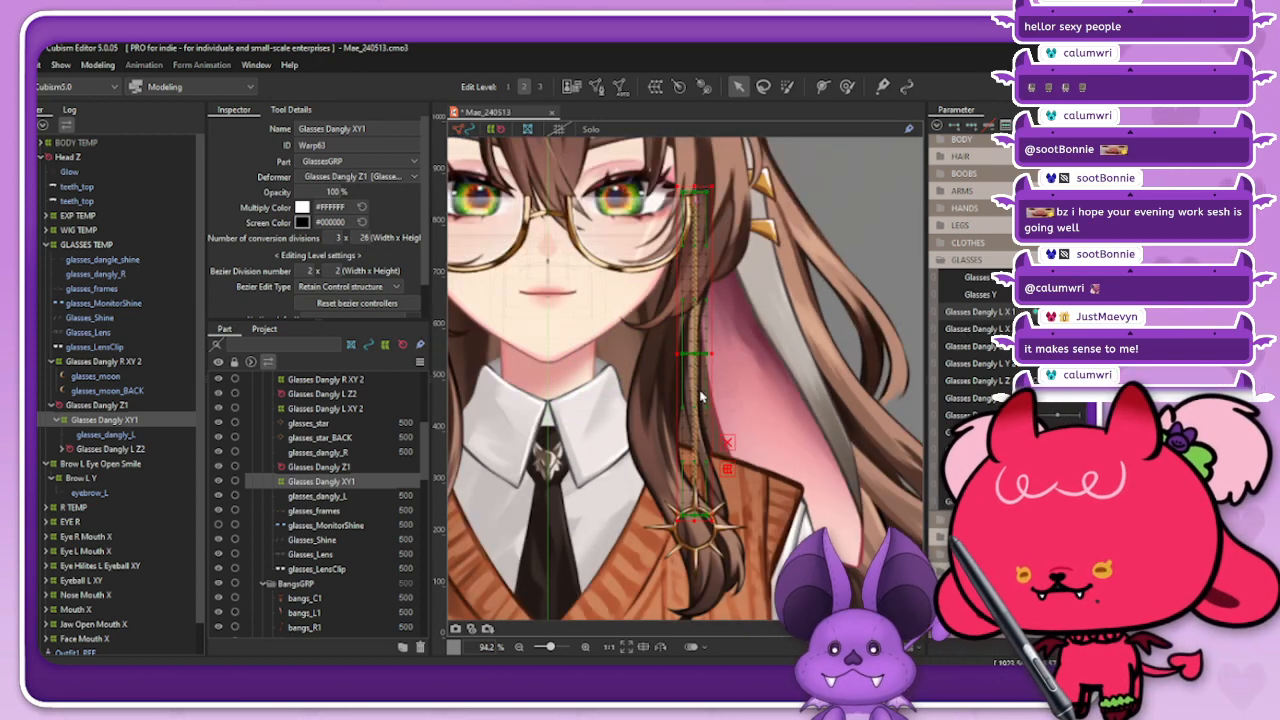
pyautogui.click(114, 69)
pyautogui.moveTo(168, 199)
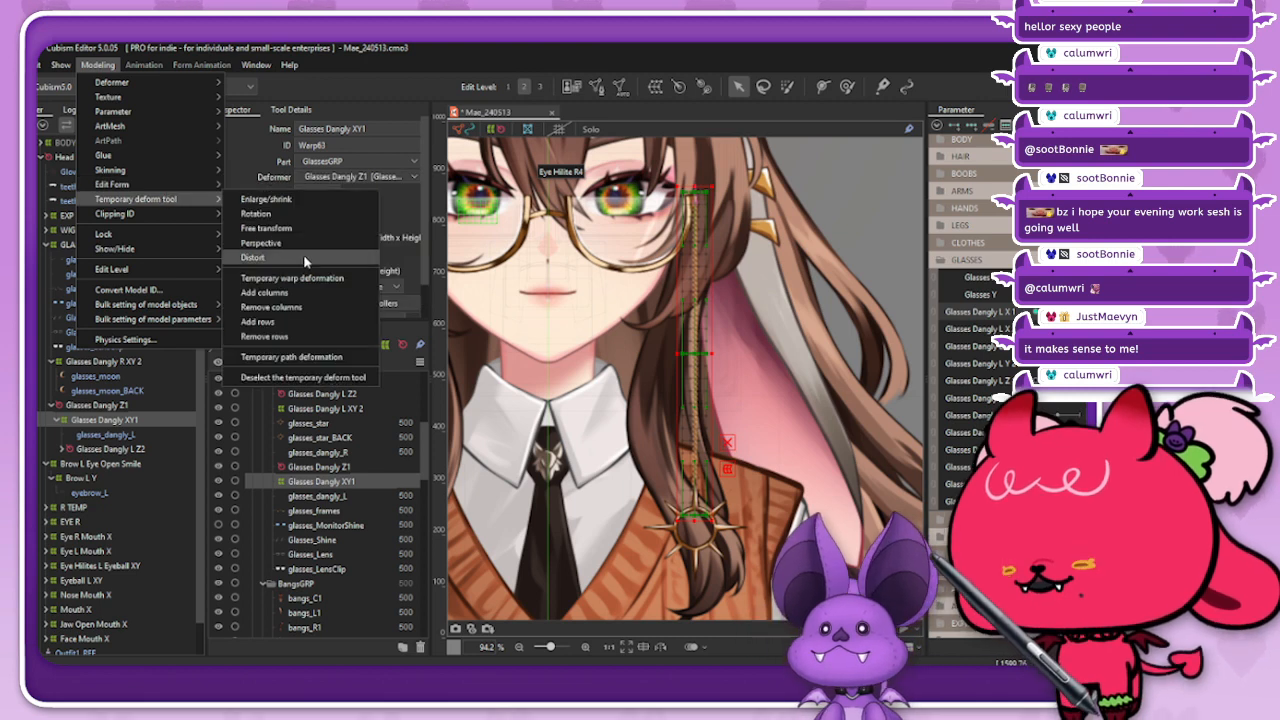
pyautogui.click(310, 356)
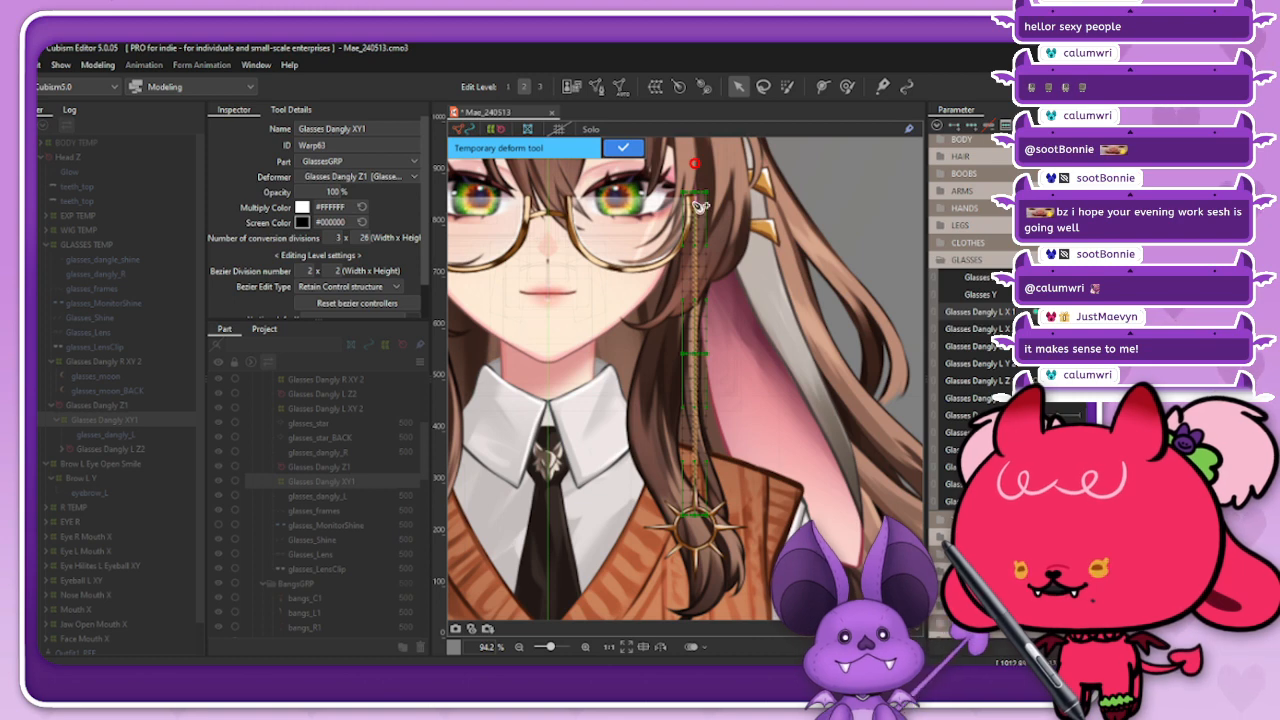
pyautogui.click(706, 366)
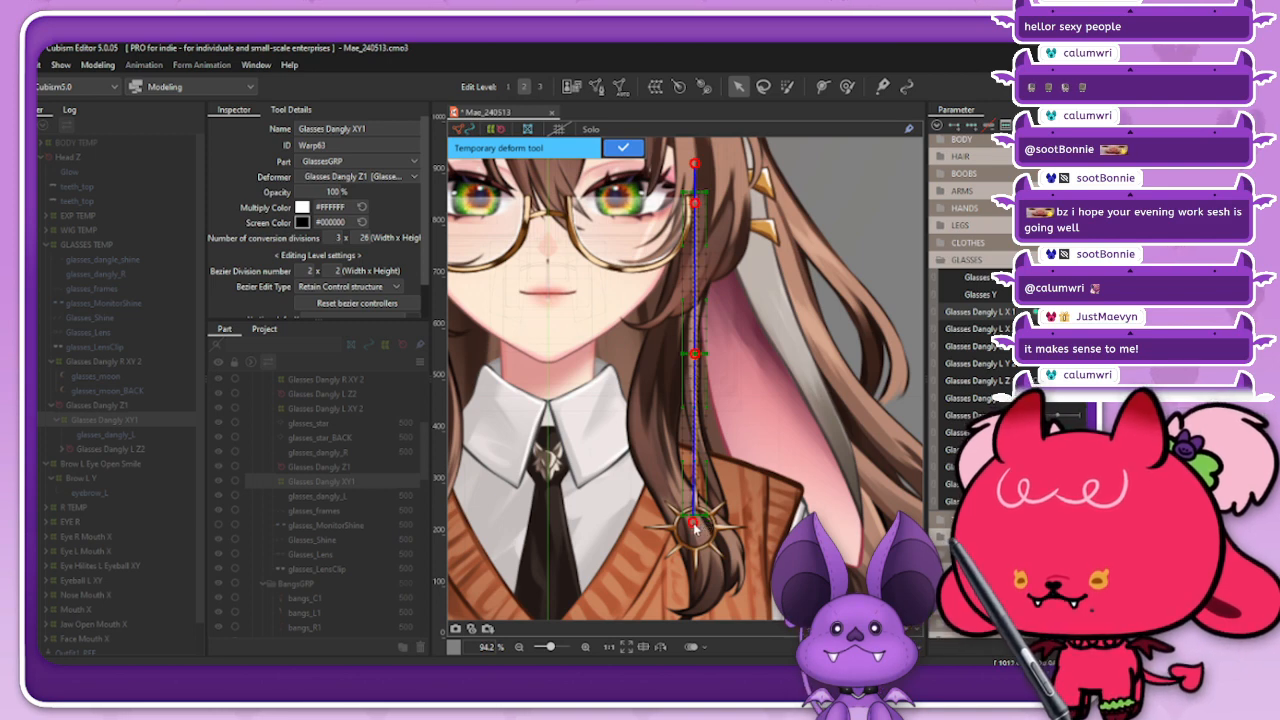
pyautogui.moveTo(700, 527); pyautogui.dragTo(771, 509)
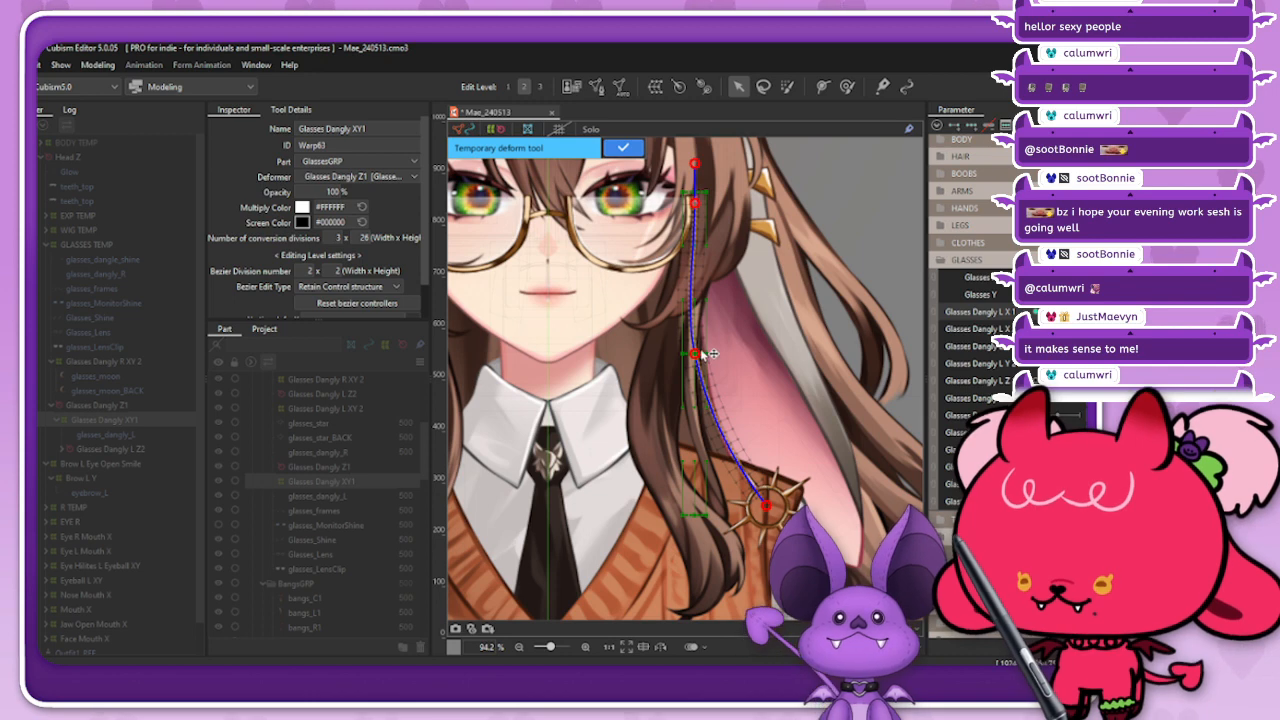
pyautogui.moveTo(705, 353); pyautogui.dragTo(709, 355)
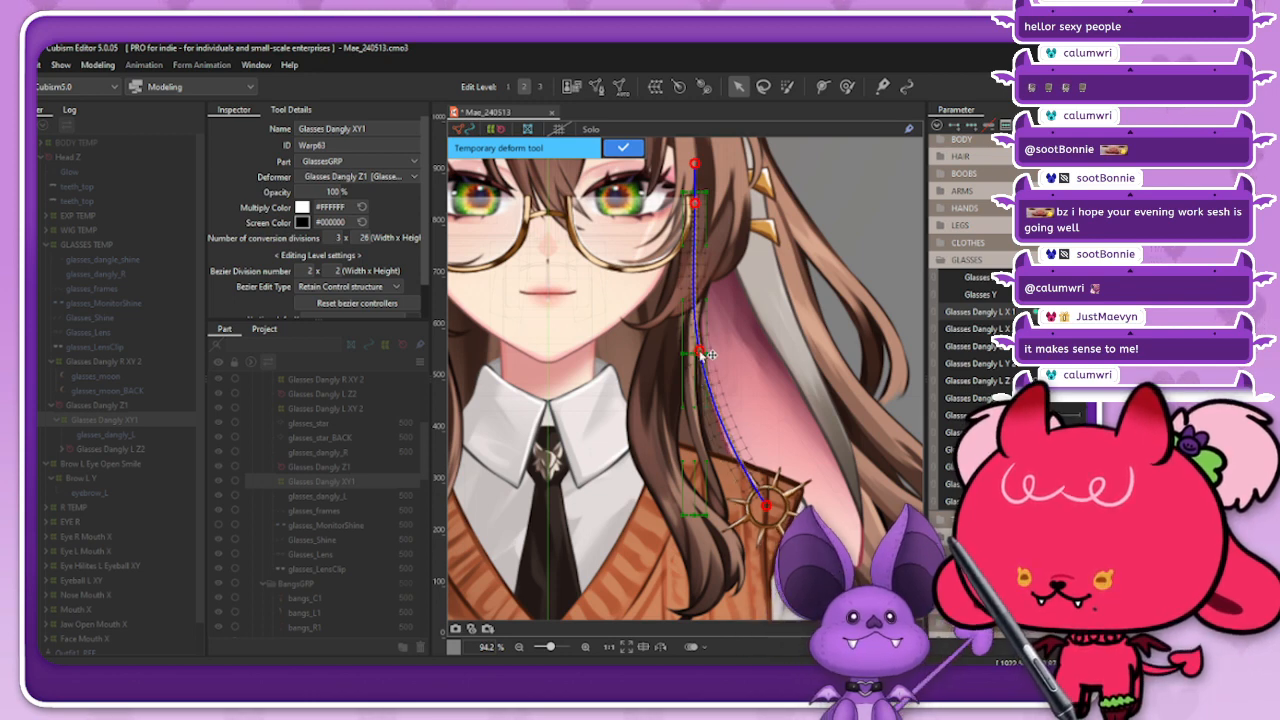
pyautogui.click(623, 147)
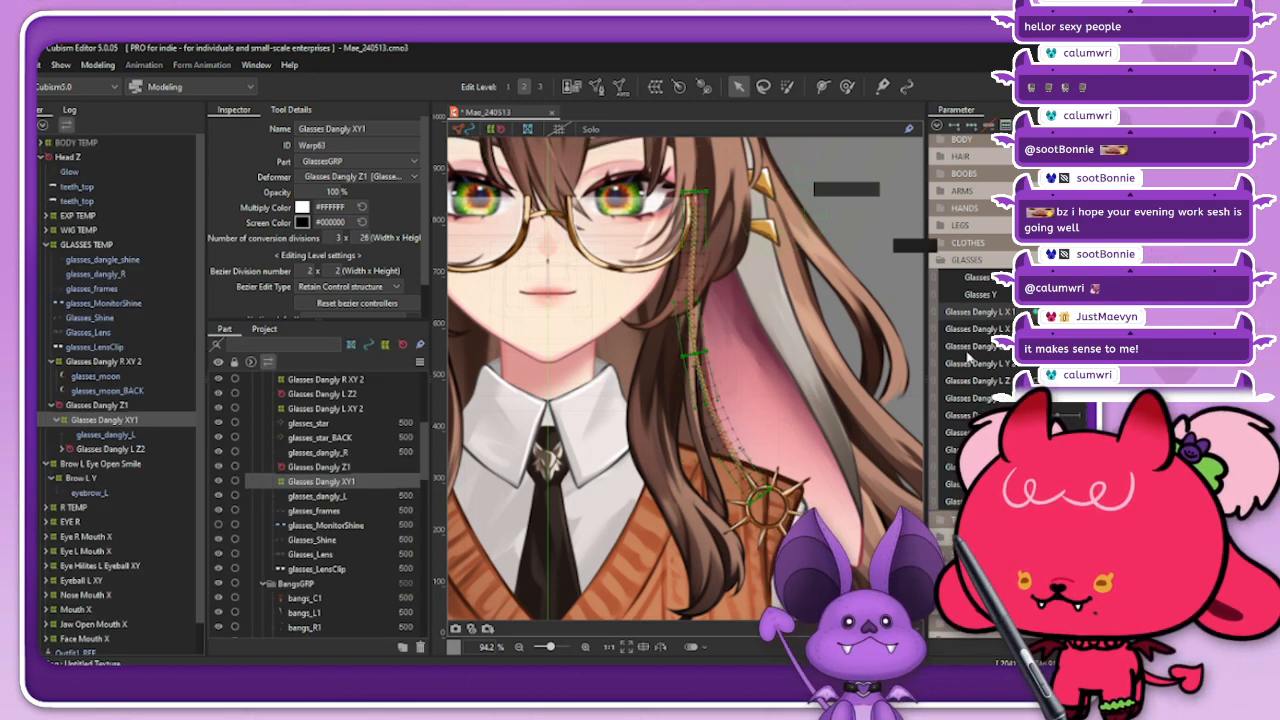
# Step: Compare the sun chain's neutral and bent poses on the Glasses Dangly L X 1 parameter with the selection display hidden
pyautogui.click(1052, 312)
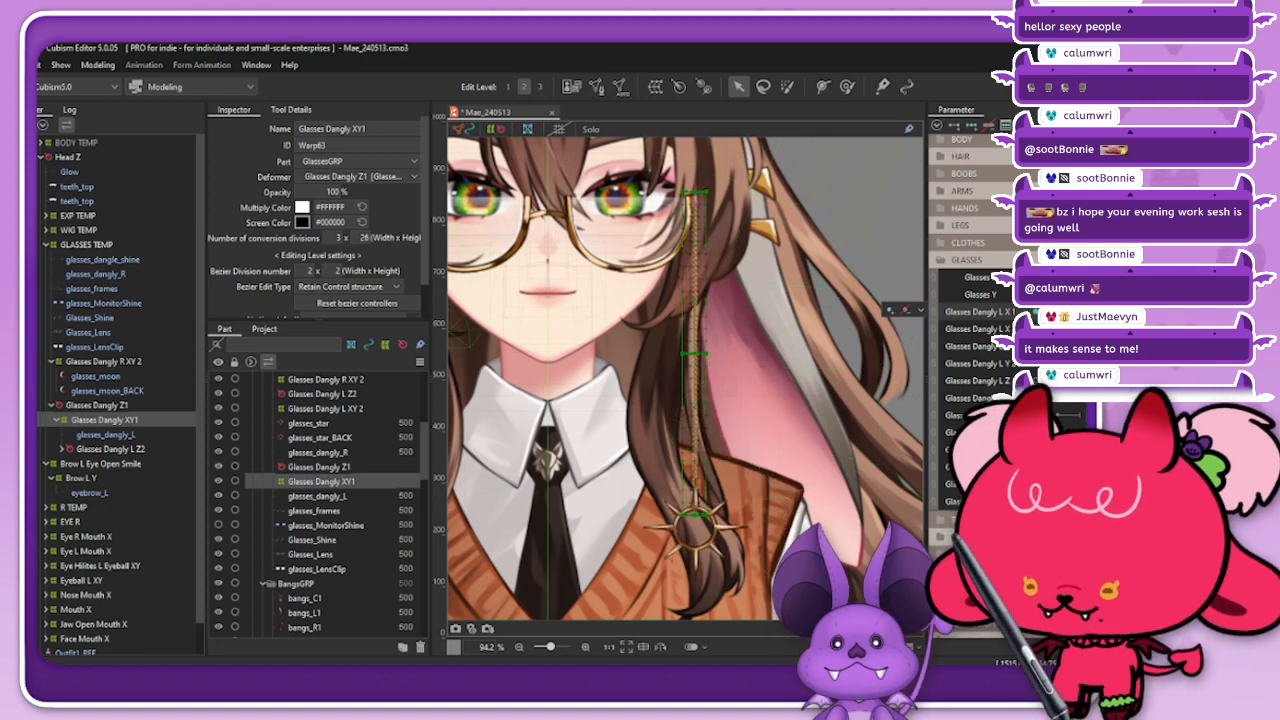
pyautogui.hotkey('ctrl', 'a')
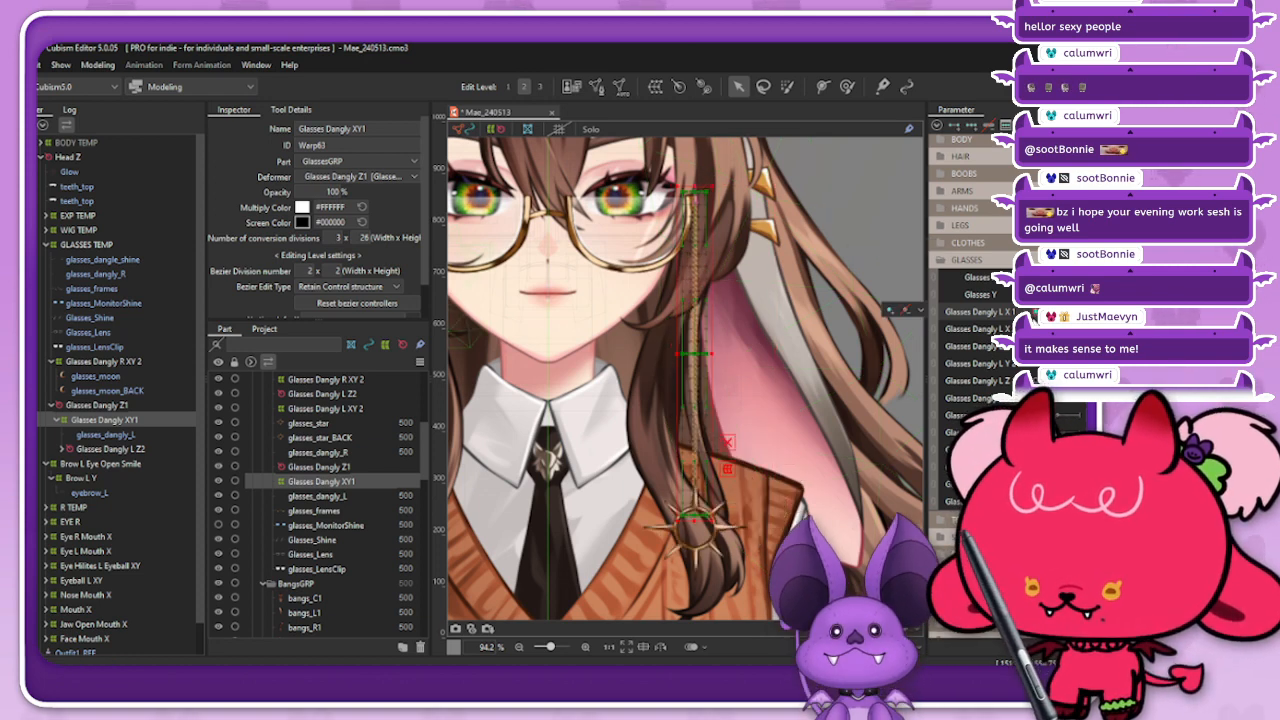
pyautogui.hotkey('ctrl', 'v')
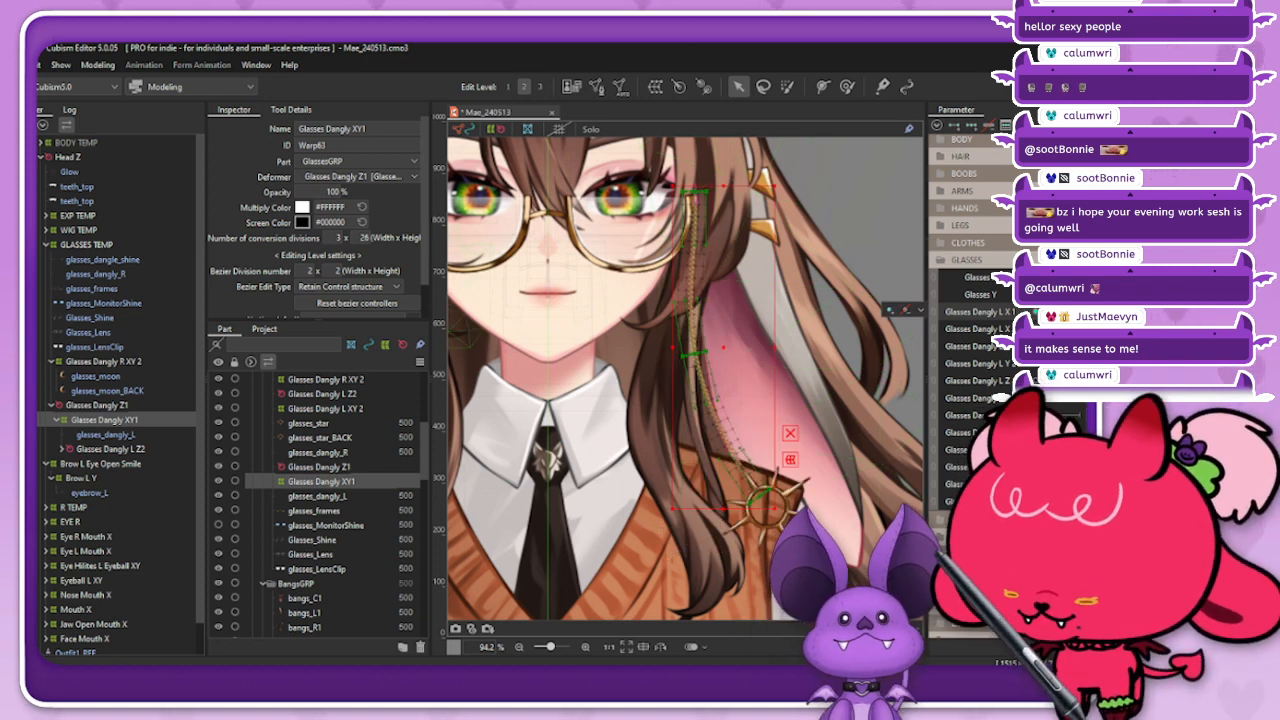
pyautogui.hotkey('ctrl', 'z')
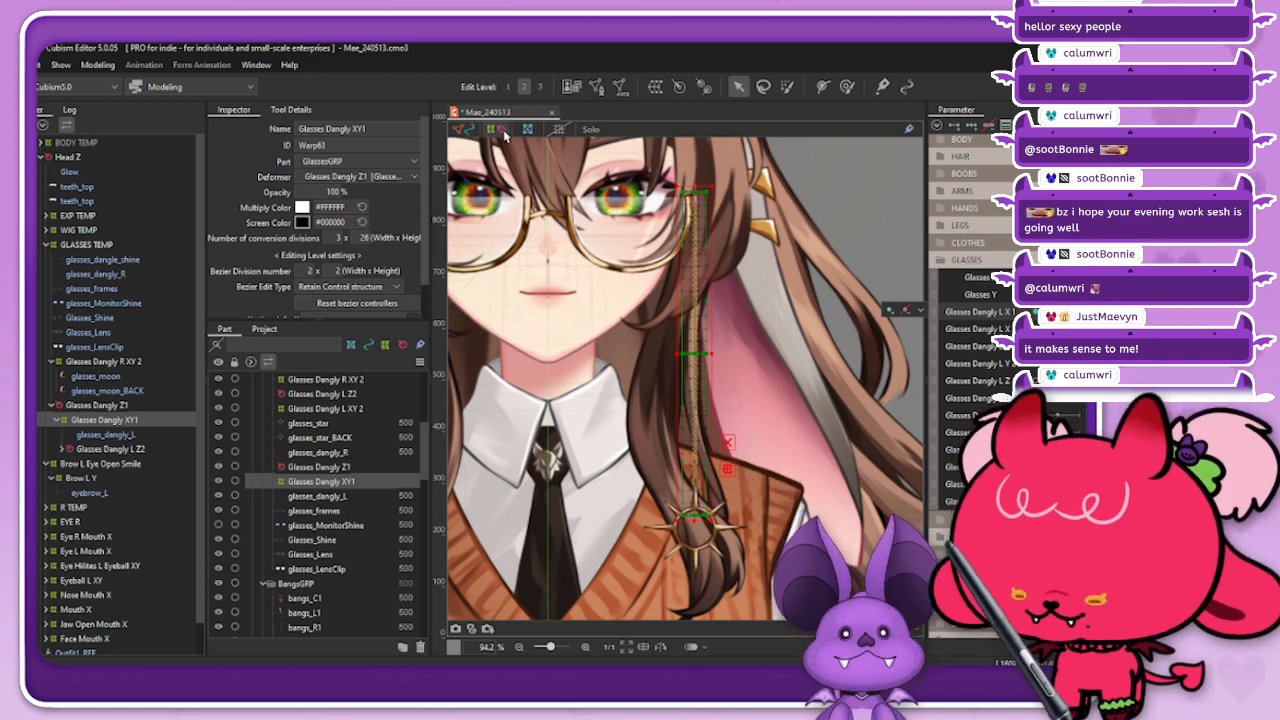
pyautogui.click(559, 129)
pyautogui.moveTo(1058, 312); pyautogui.dragTo(1082, 312)
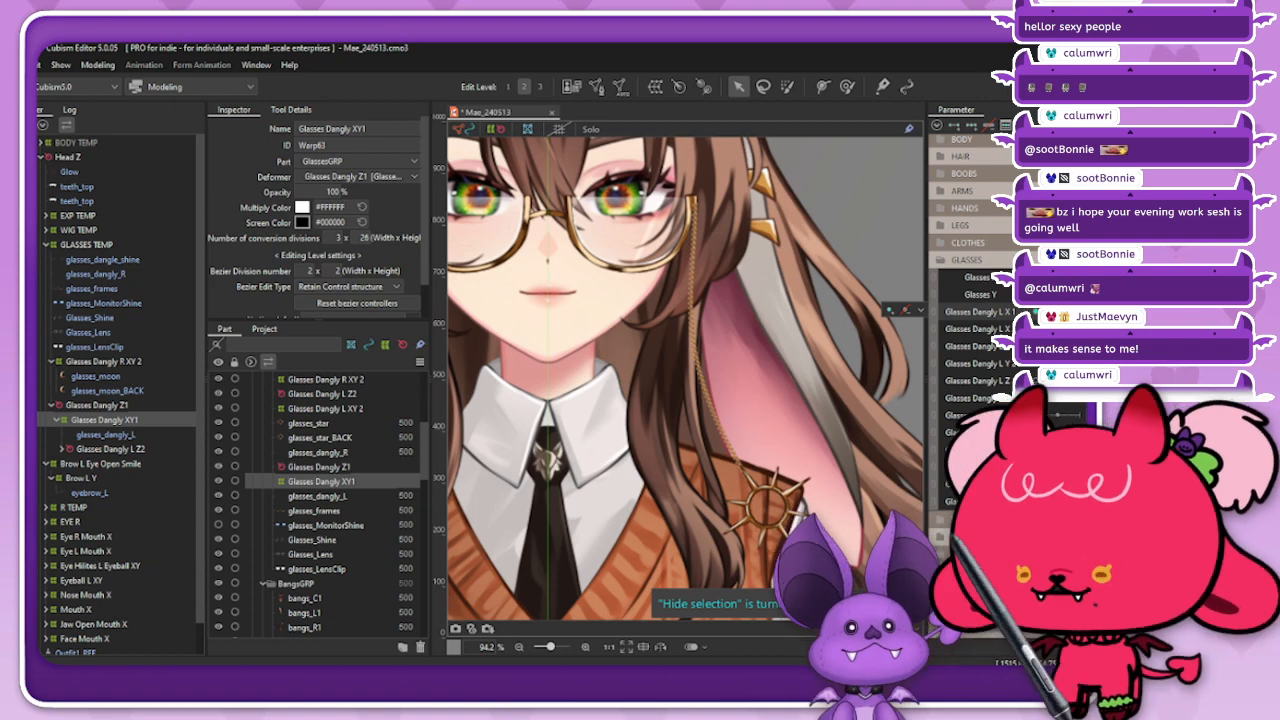
# Step: Reflect the Glasses Dangly XY1 pose at Glasses Dangly L X 1 value 1.0 horizontally
pyautogui.click(938, 126)
pyautogui.click(982, 276)
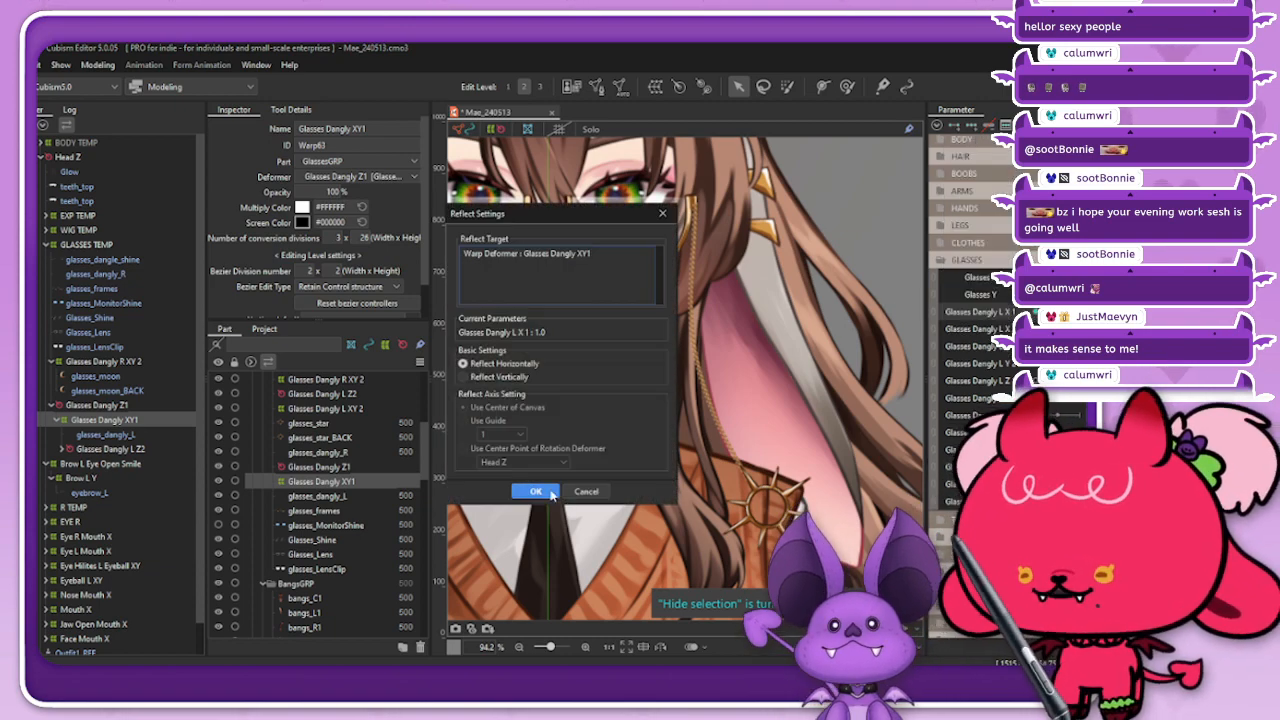
pyautogui.click(536, 491)
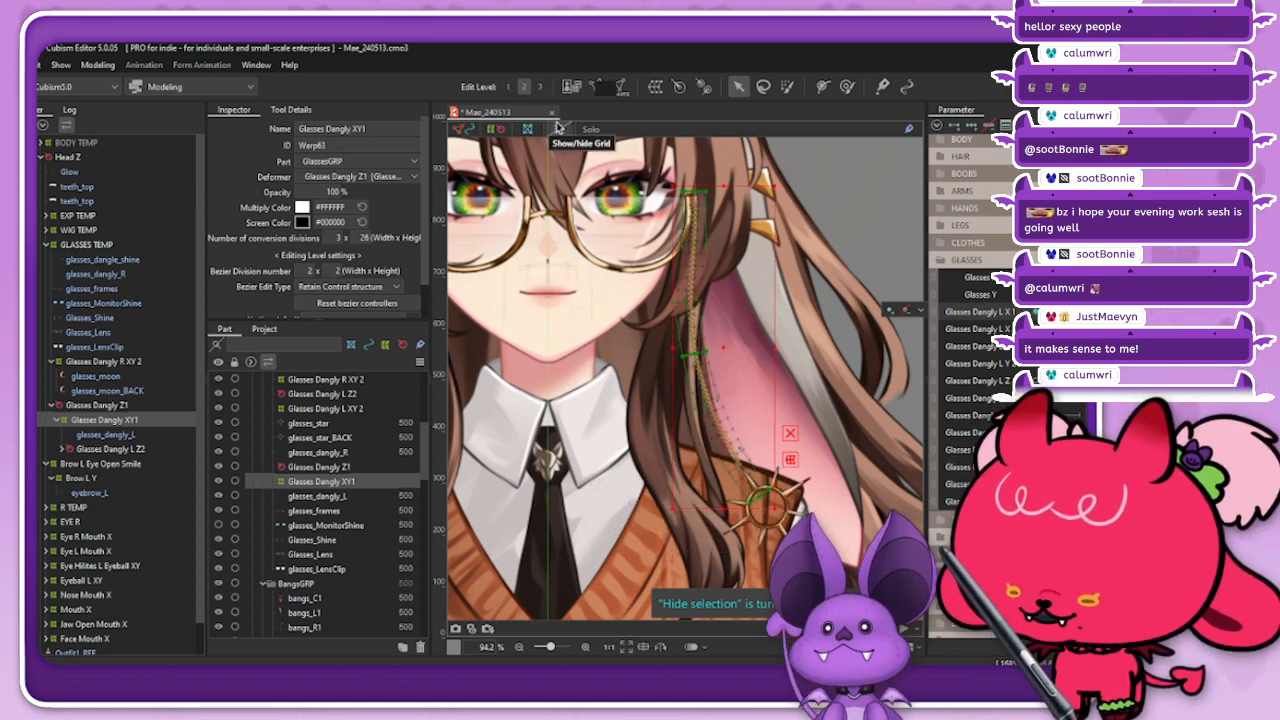
# Step: Brush-select the upper points of Glasses Dangly XY1 and paste their neutral form into the bent Glasses Dangly L X 1 poses
pyautogui.click(787, 86)
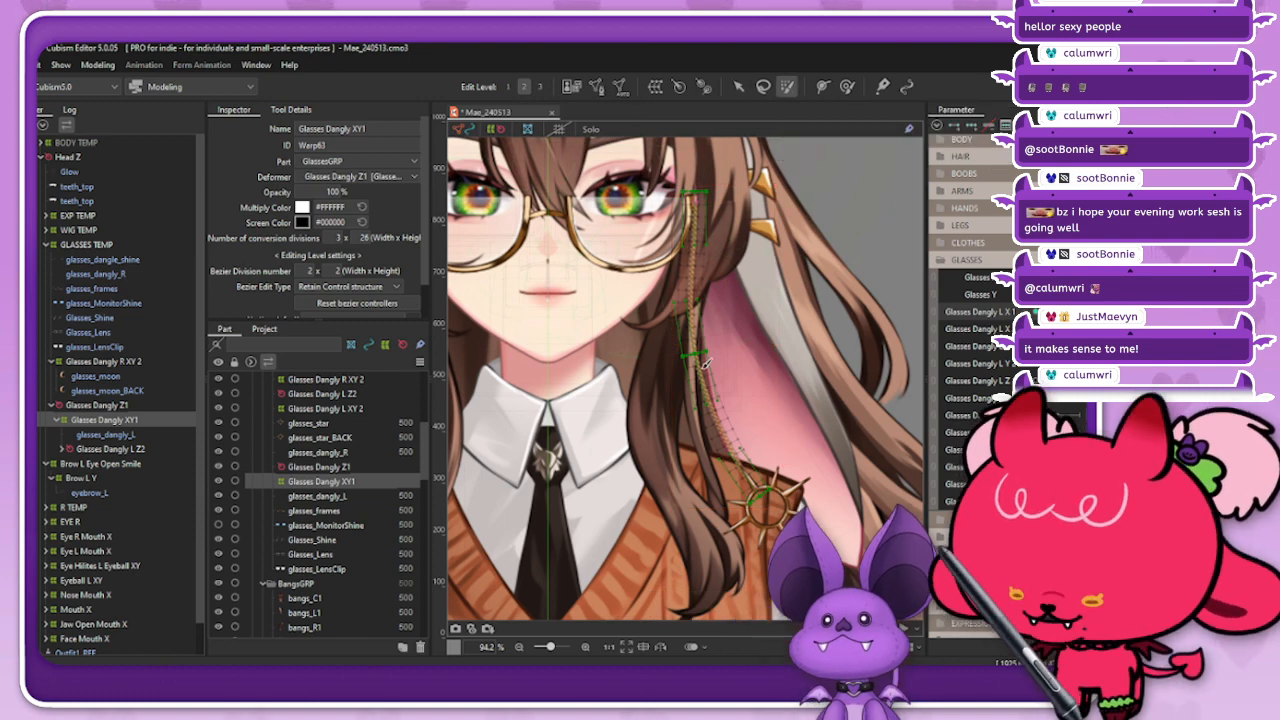
pyautogui.scroll(-3, 730, 243)
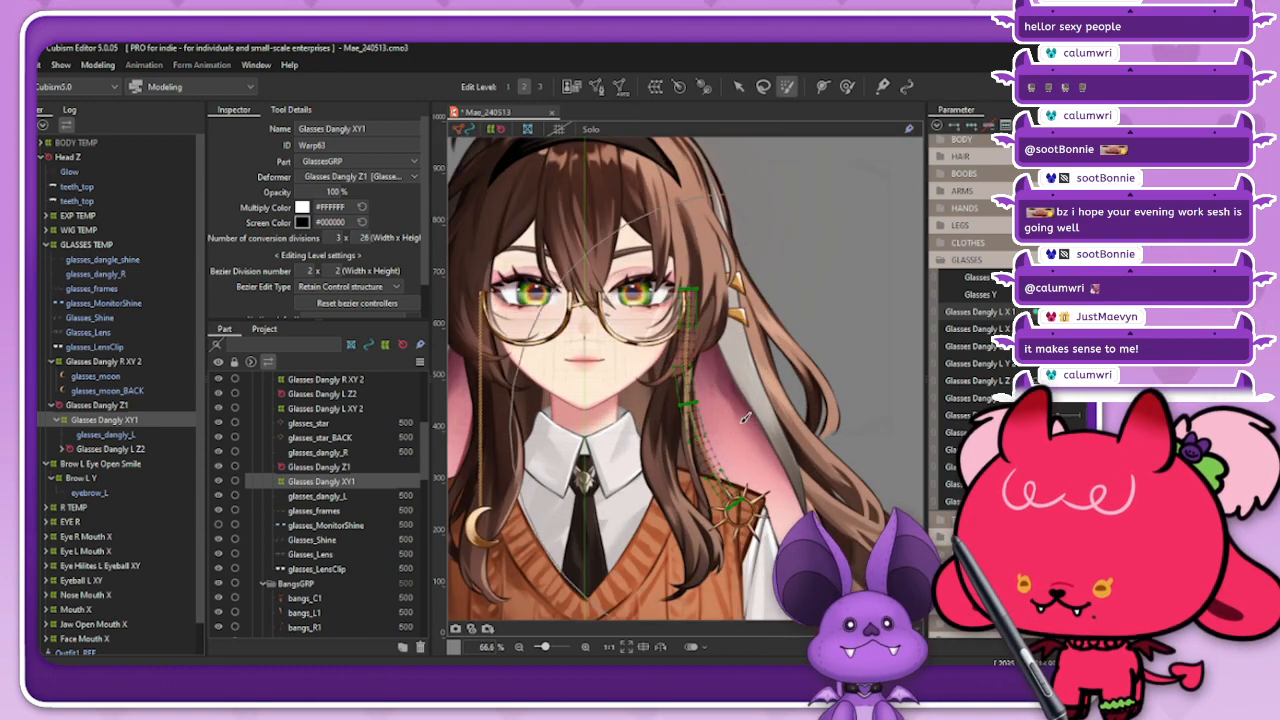
pyautogui.scroll(2, 728, 312)
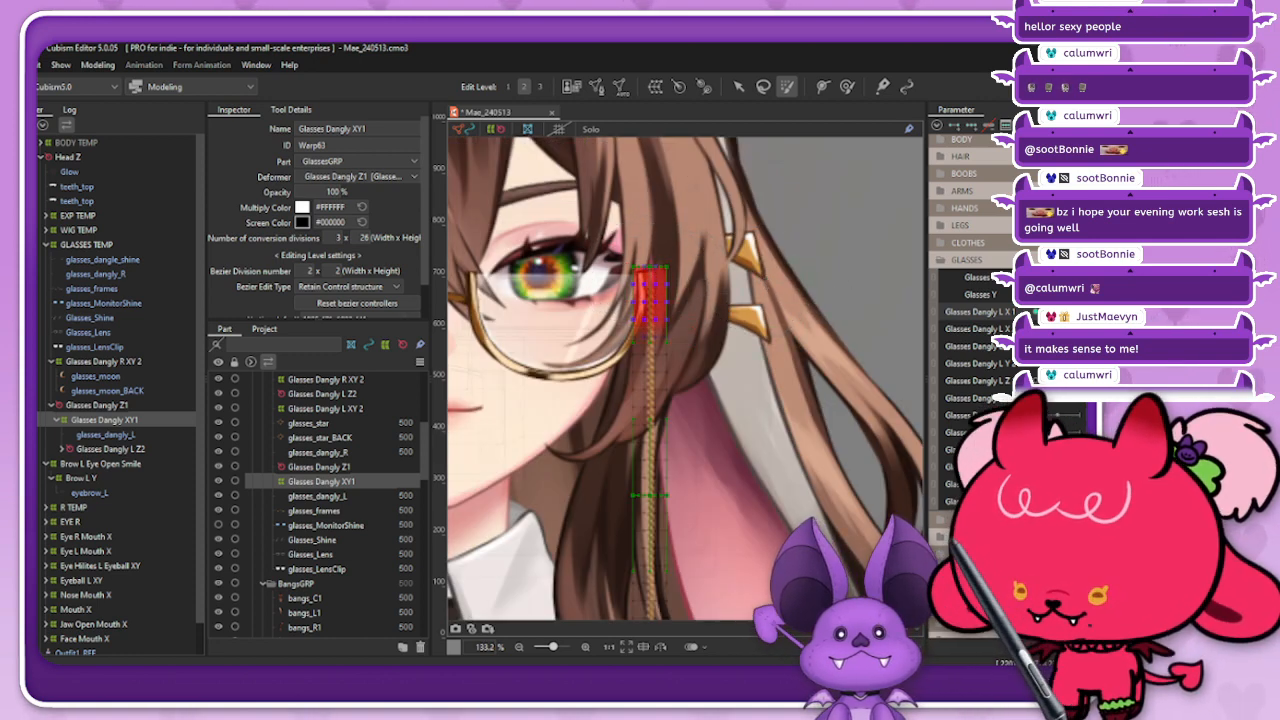
pyautogui.hotkey('ctrl', 'v')
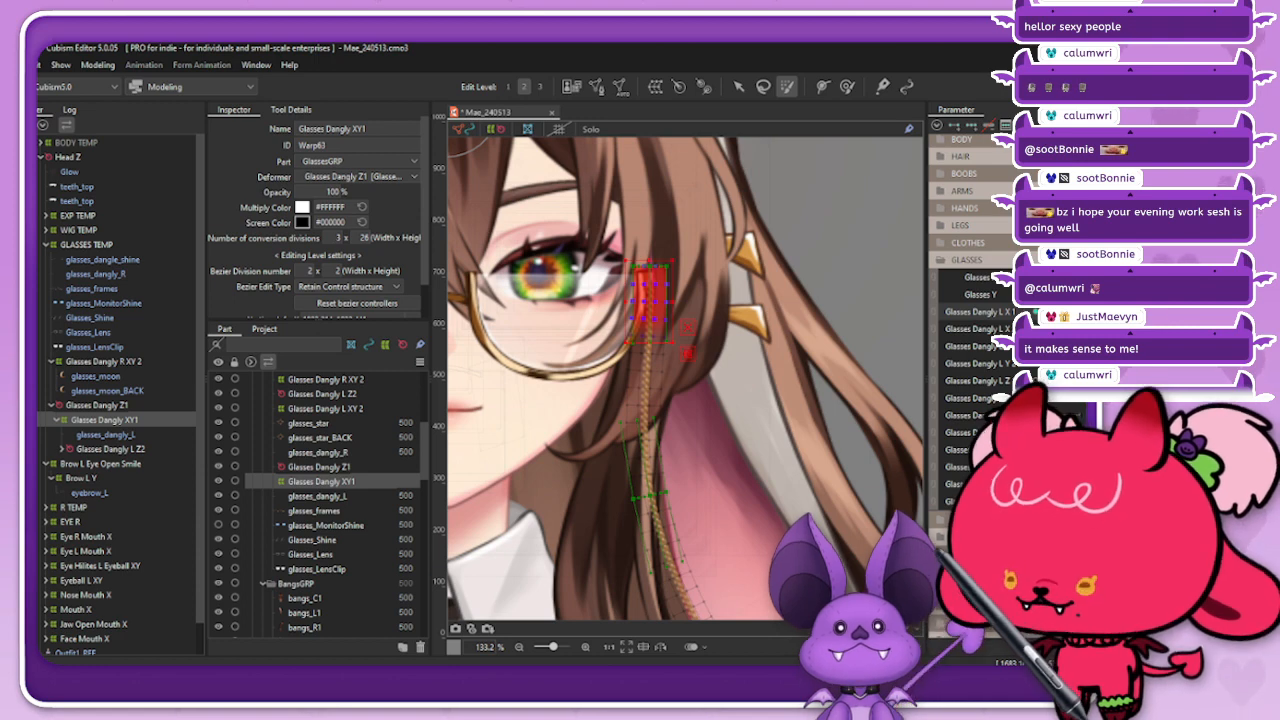
pyautogui.click(1034, 312)
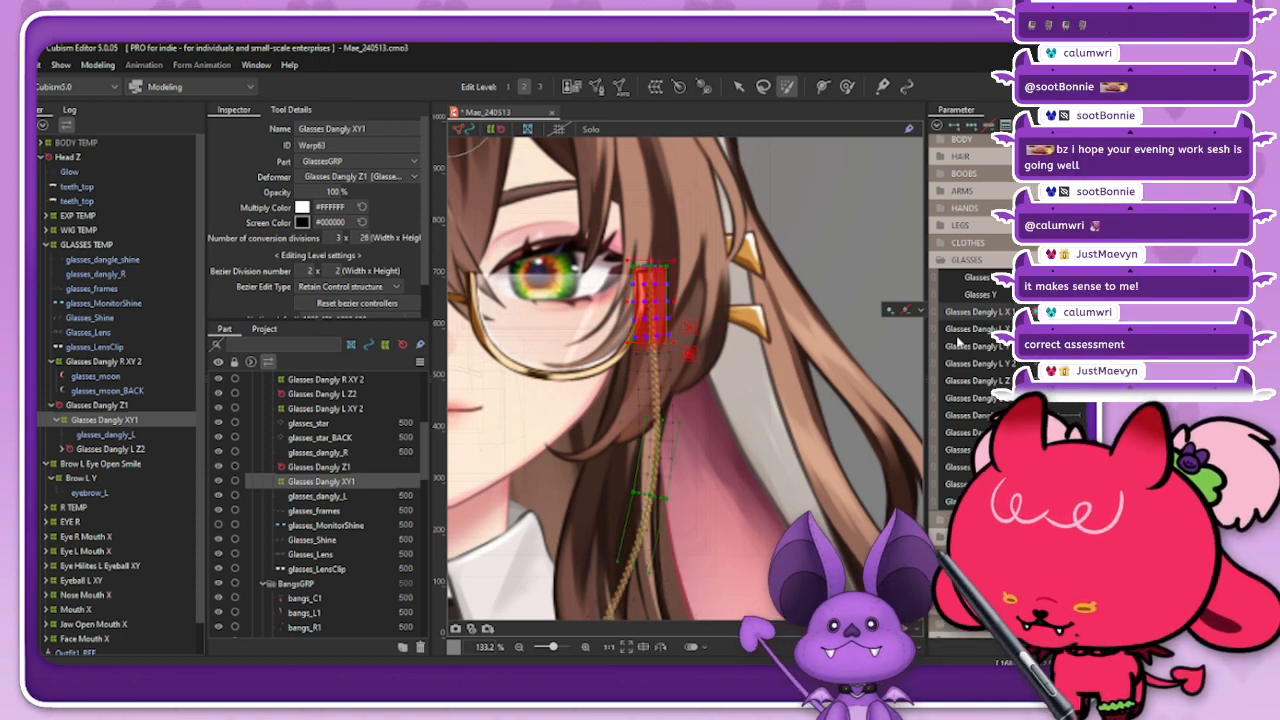
# Step: Check the sun chain's sideways swing across the Glasses Dangly L parameters with the deformers hidden
pyautogui.click(491, 131)
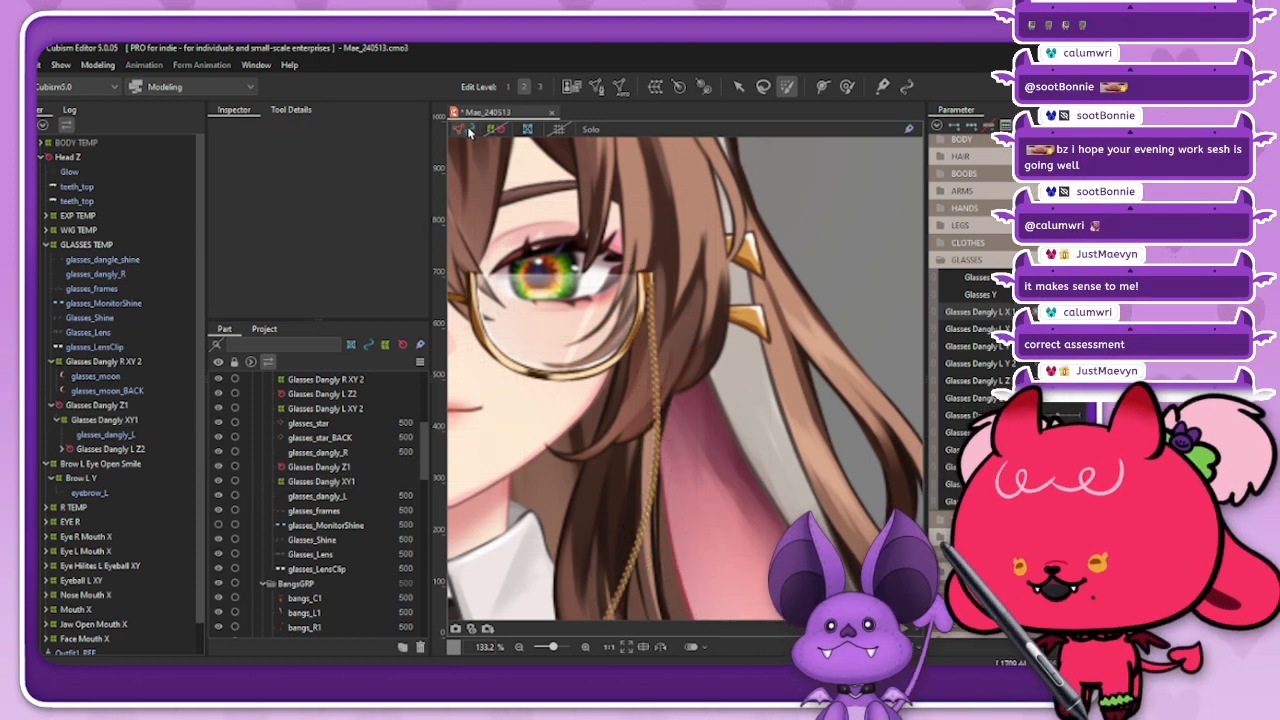
pyautogui.scroll(-4, 745, 240)
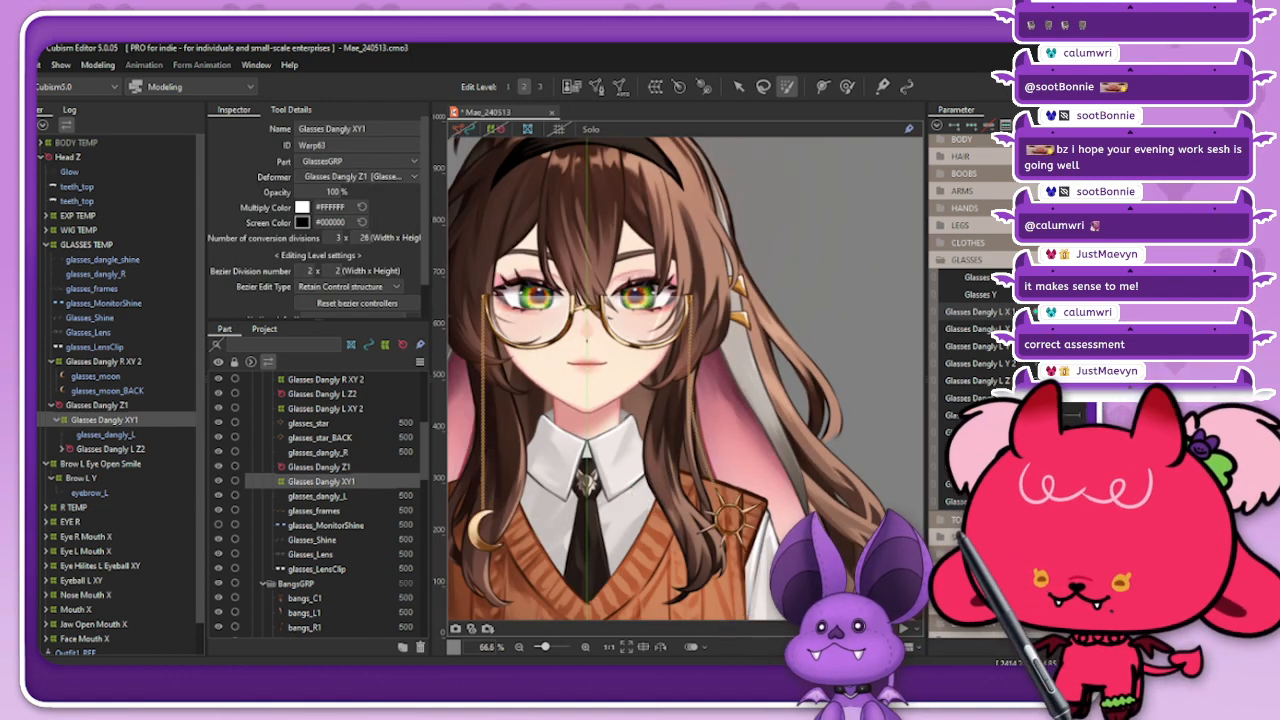
pyautogui.moveTo(1050, 312); pyautogui.dragTo(1000, 348)
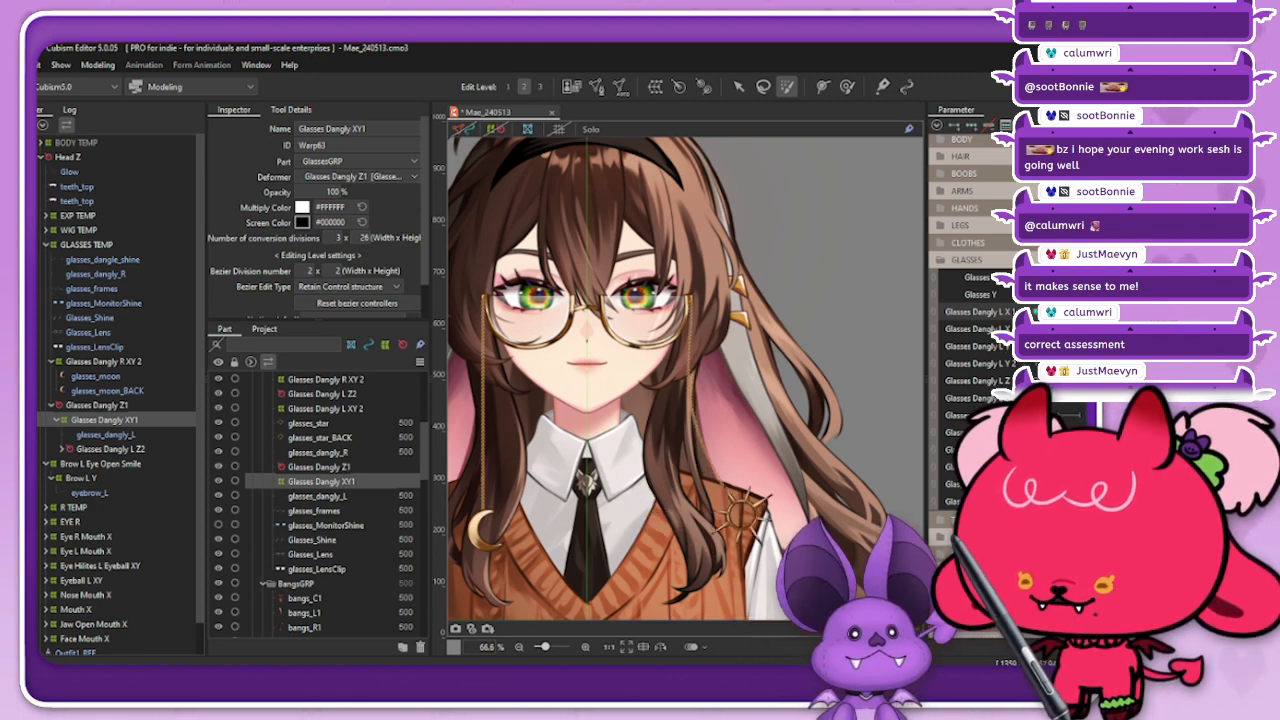
pyautogui.scroll(3, 683, 400)
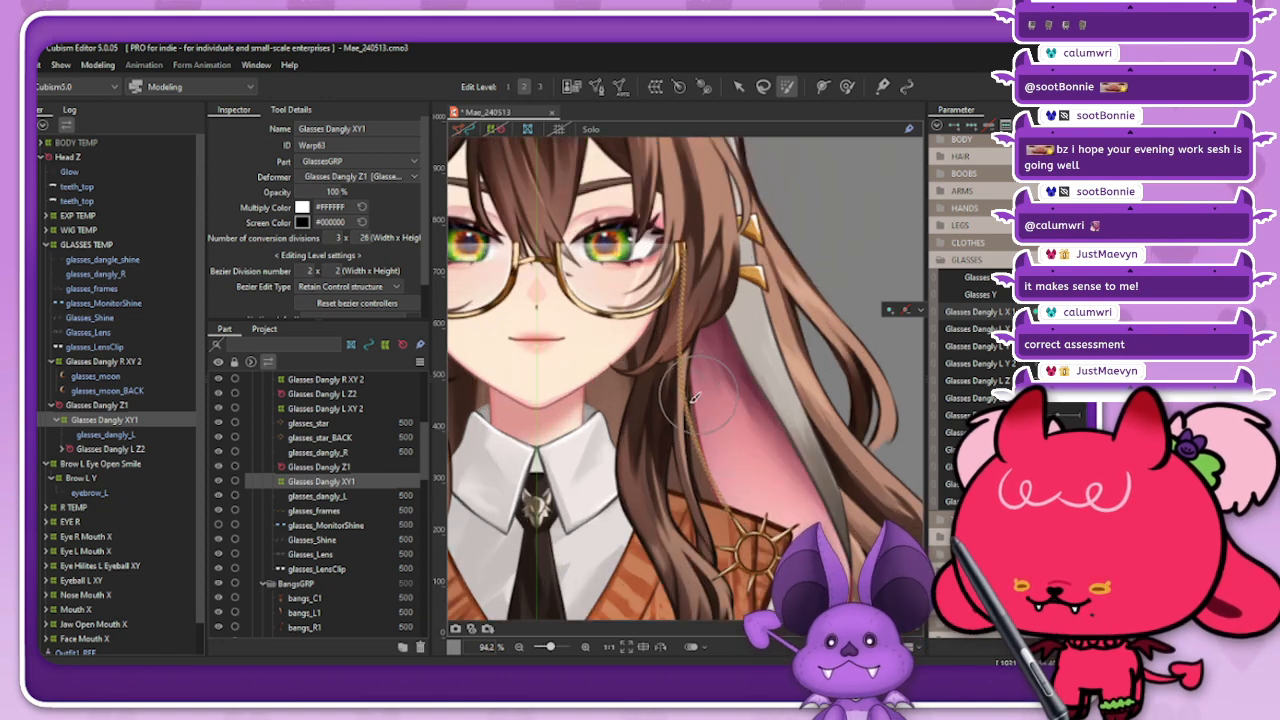
pyautogui.moveTo(1088, 312); pyautogui.dragTo(1020, 312)
pyautogui.moveTo(1020, 415); pyautogui.dragTo(1086, 415)
pyautogui.scroll(-3, 600, 350)
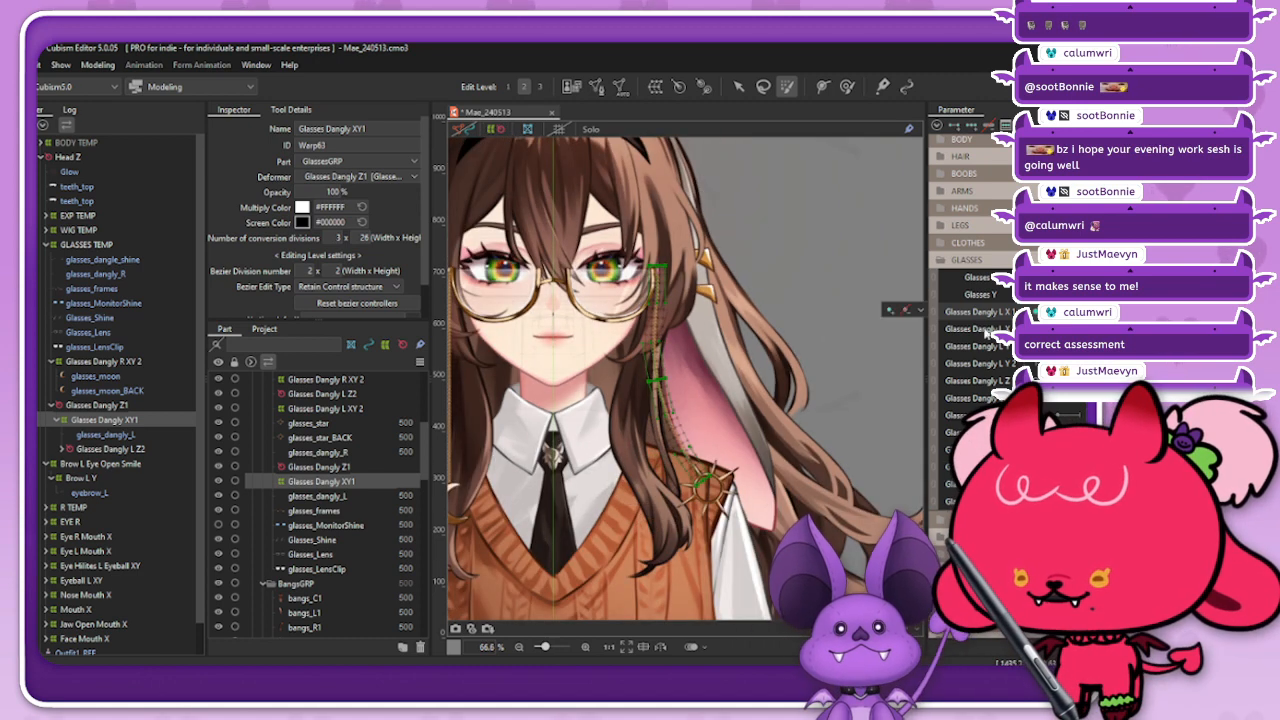
# Step: Push the bent lower chain and sun charm further outward on Glasses Dangly XY1 with the deform brush
pyautogui.click(847, 87)
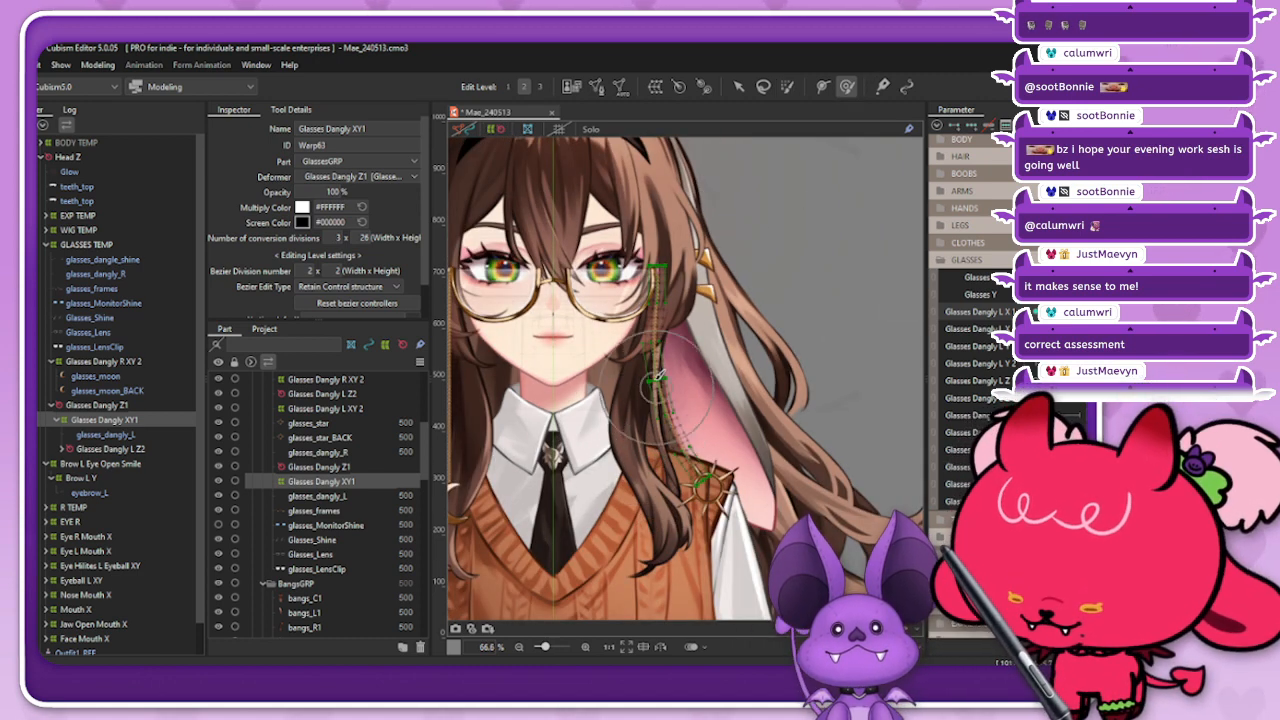
pyautogui.moveTo(710, 412); pyautogui.dragTo(716, 418)
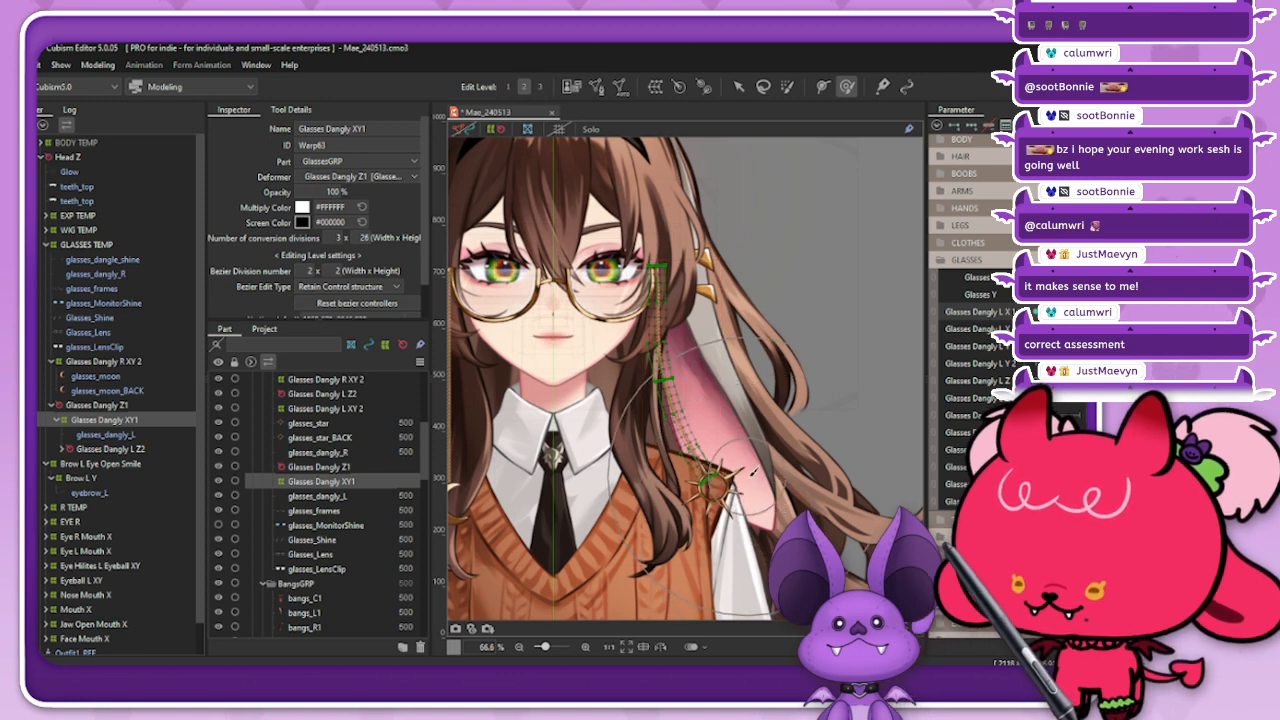
pyautogui.click(501, 129)
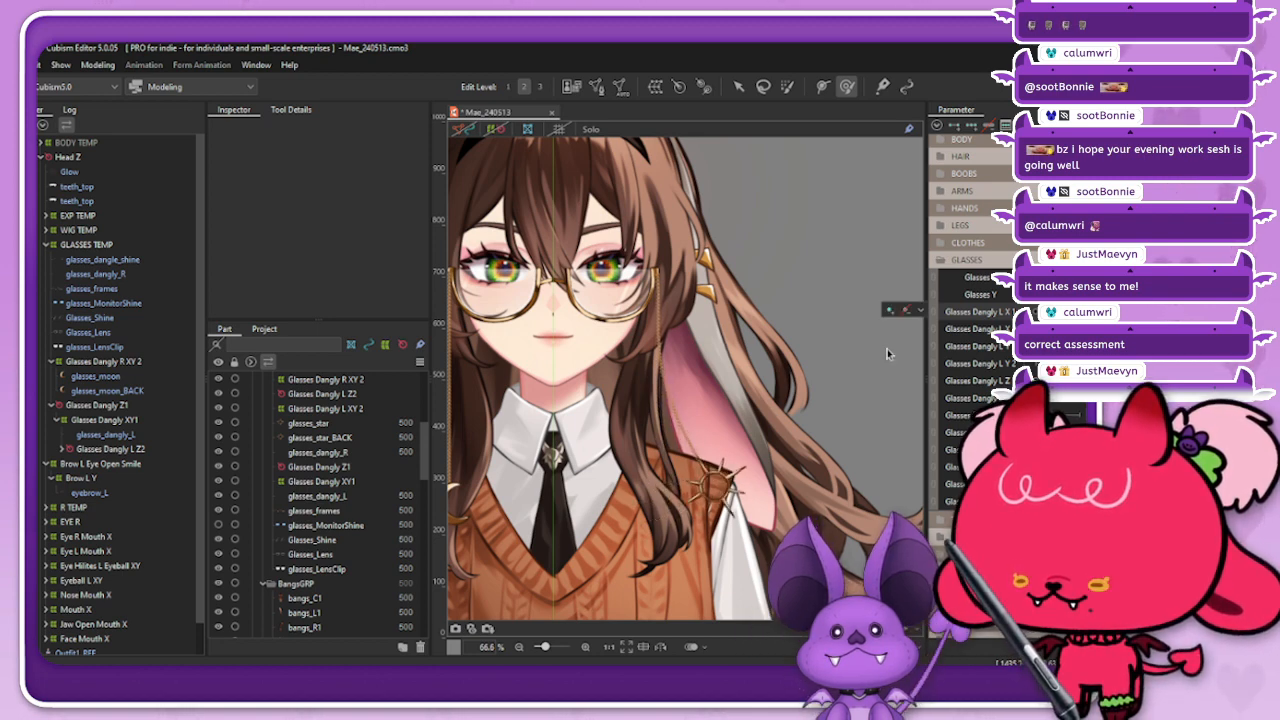
pyautogui.click(664, 350)
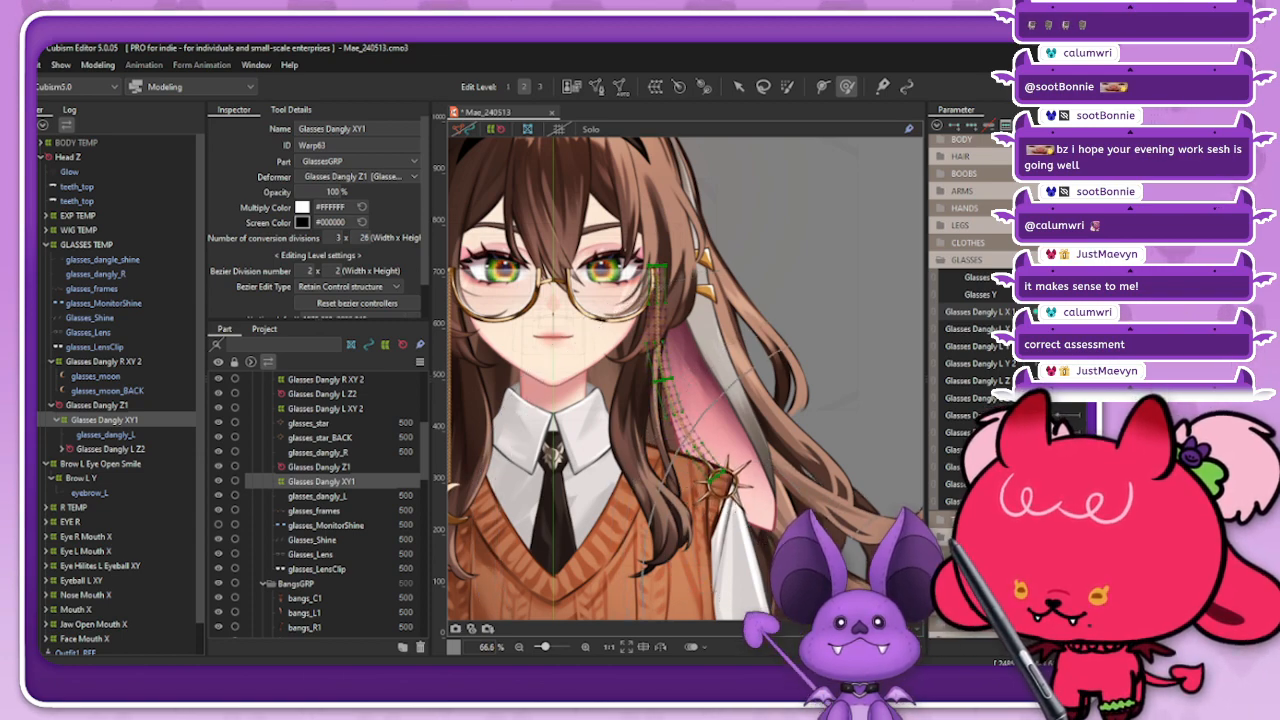
pyautogui.scroll(-2, 649, 416)
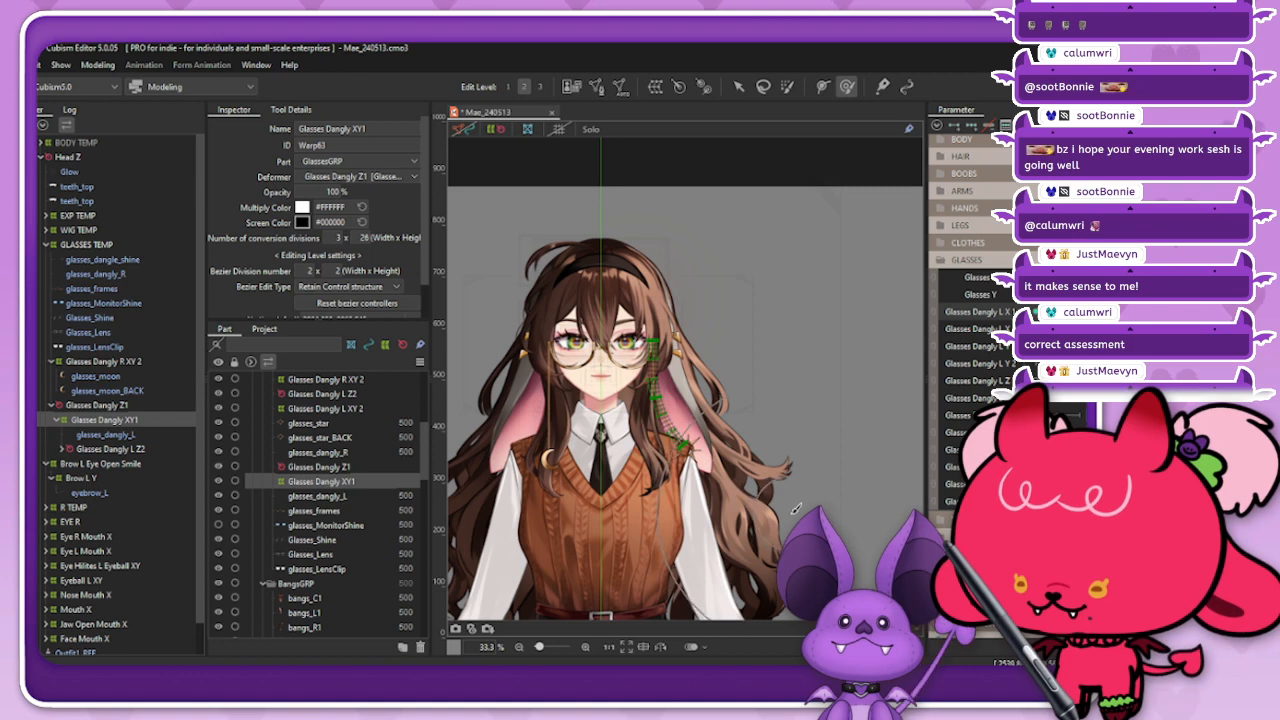
# Step: Check the widened chain swing along Glasses Dangly L X 1 without the deformer overlay and reselect Glasses Dangly XY1
pyautogui.click(497, 130)
pyautogui.scroll(2, 669, 447)
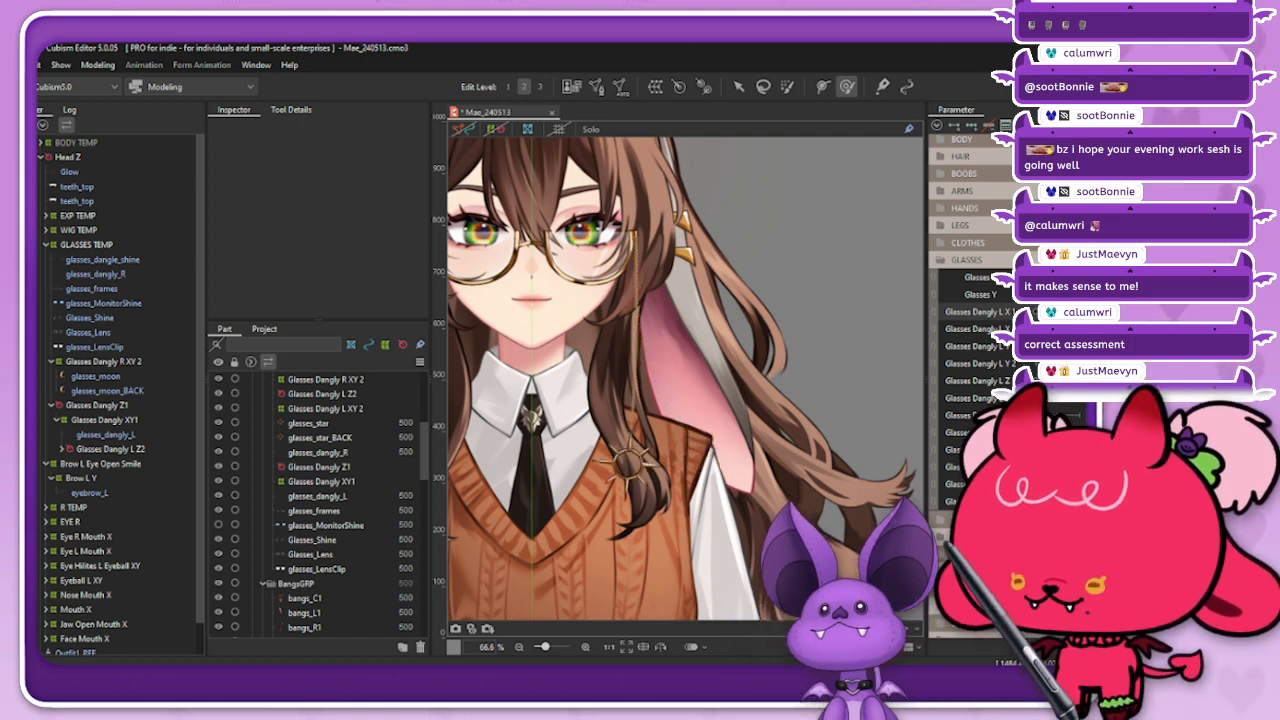
pyautogui.click(115, 421)
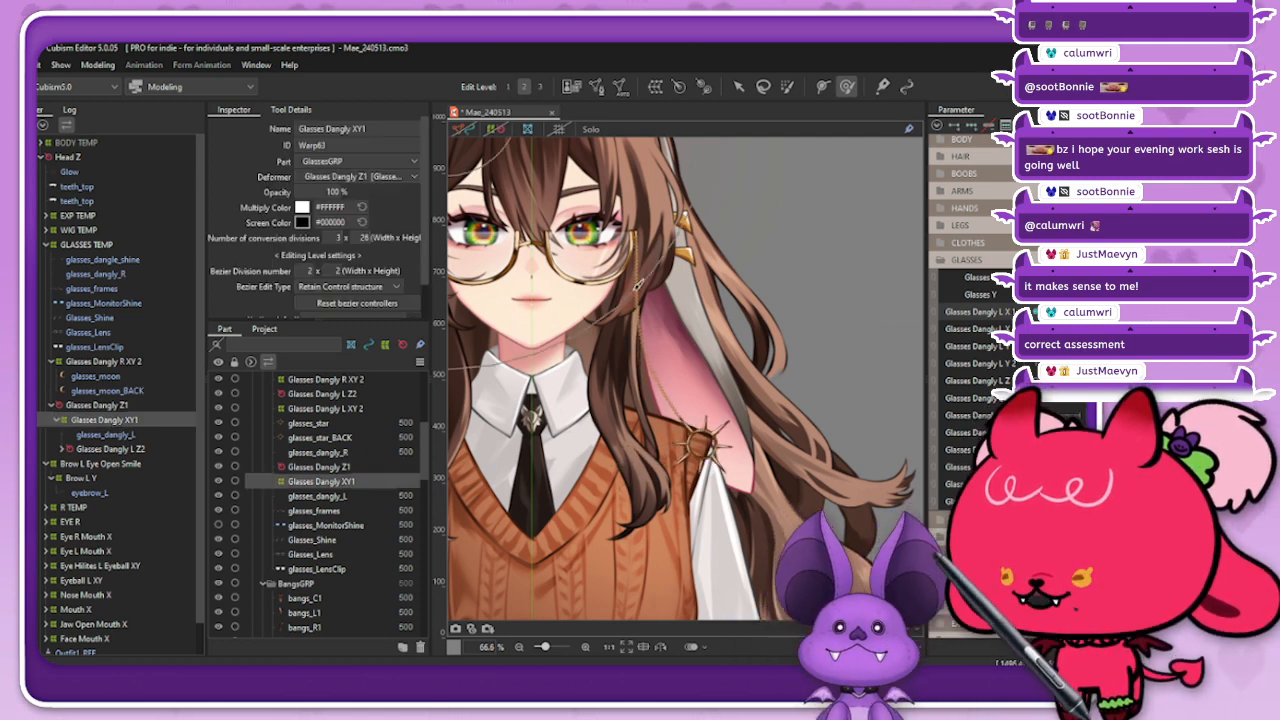
# Step: Reflect the bent Glasses Dangly XY1 form horizontally onto the opposite side of Glasses Dangly L X 1
pyautogui.click(937, 125)
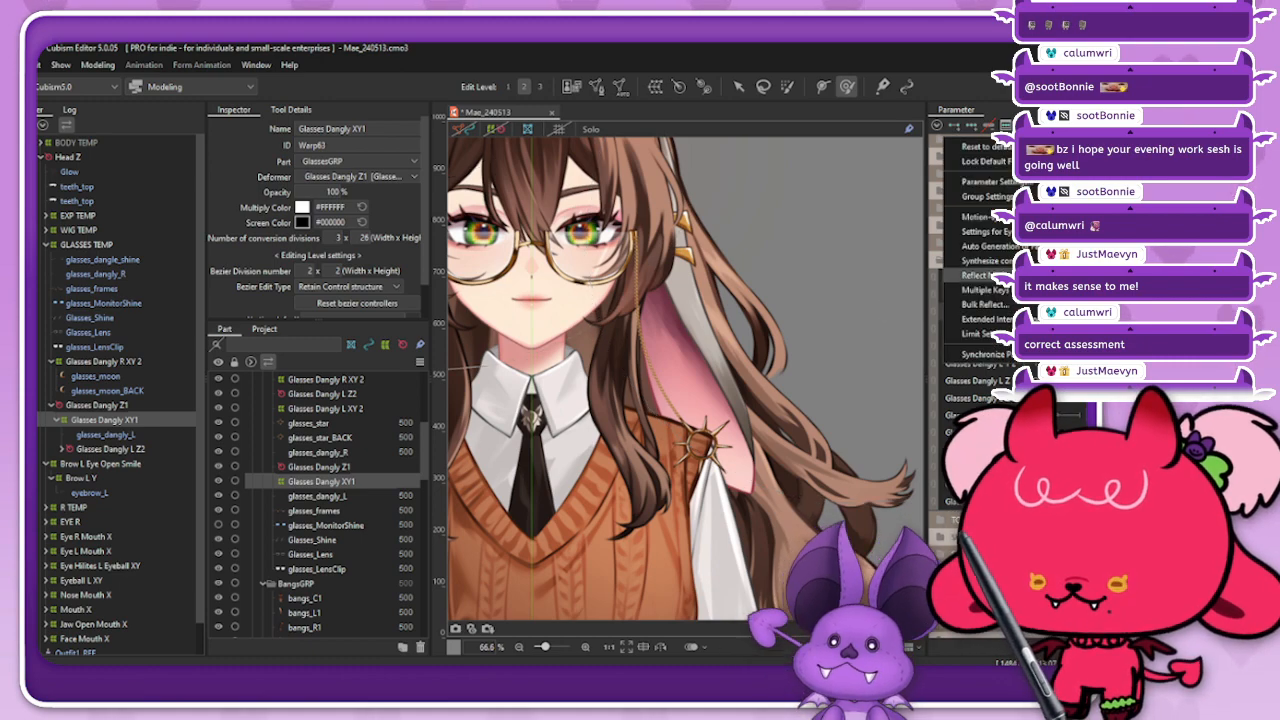
pyautogui.click(976, 272)
pyautogui.click(536, 491)
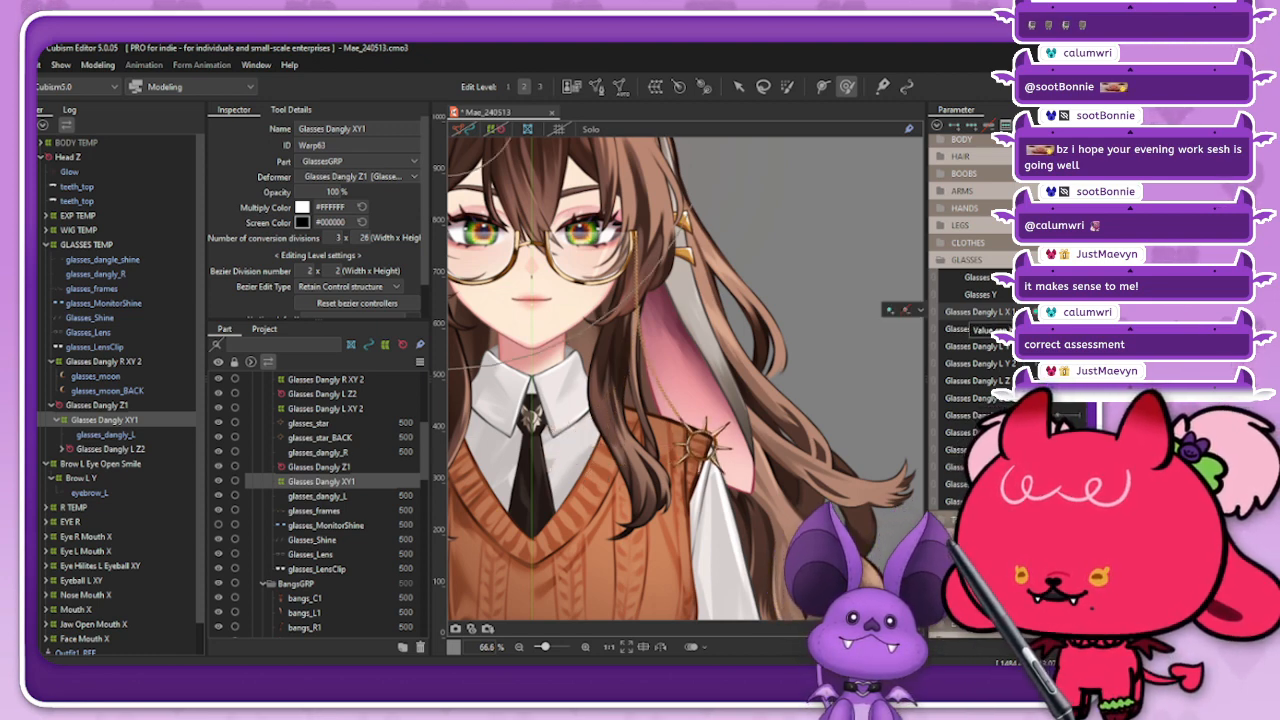
pyautogui.click(920, 311)
pyautogui.click(920, 312)
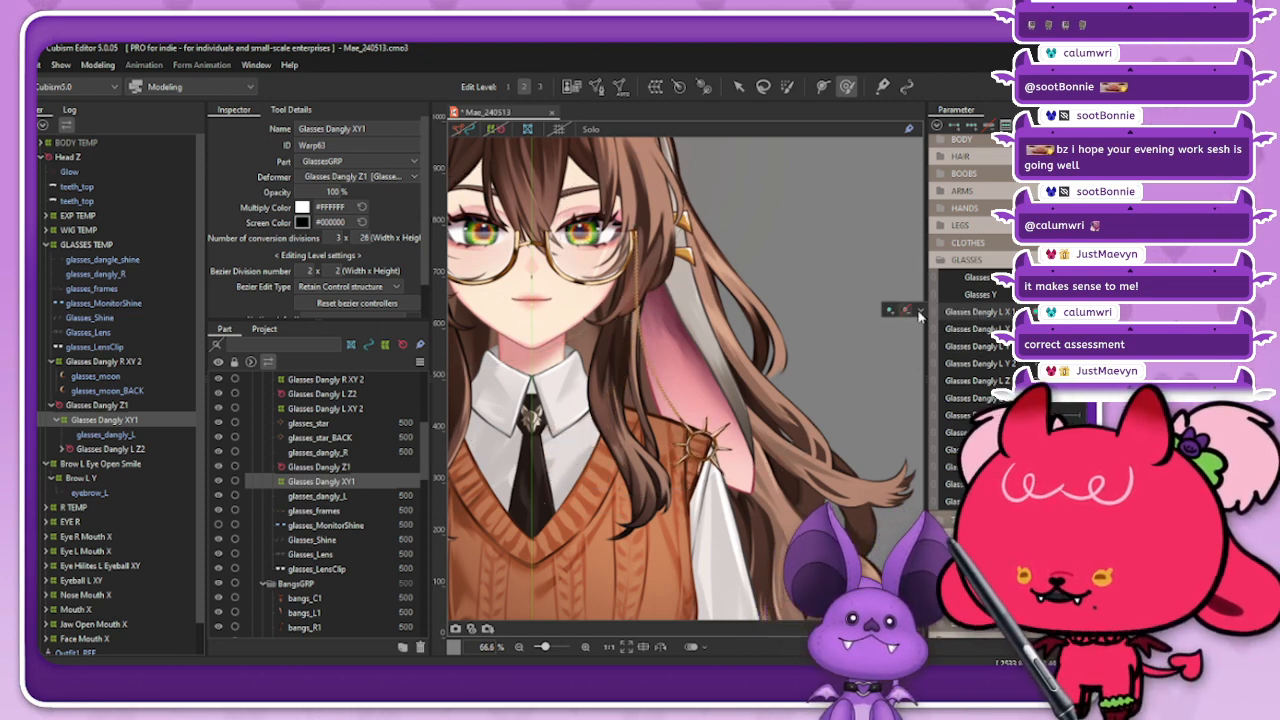
pyautogui.click(920, 315)
pyautogui.click(920, 315)
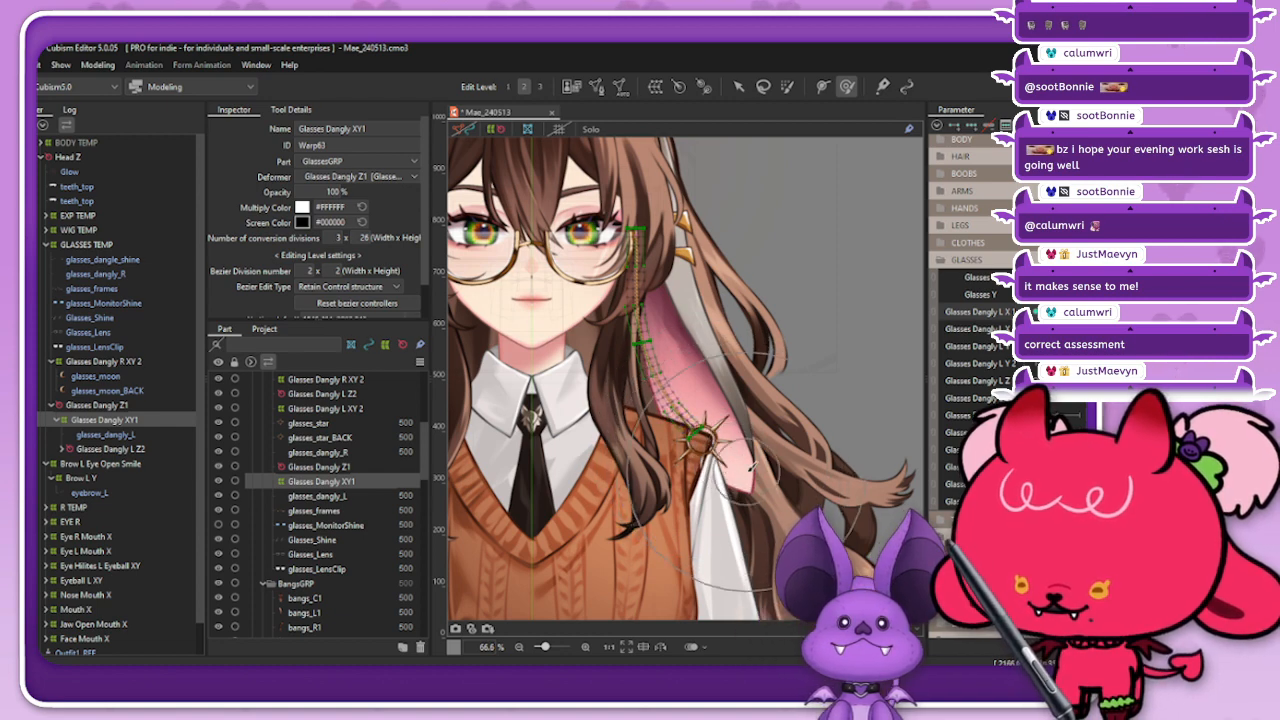
# Step: Brush-select the upper points of Glasses Dangly XY1 in the bent Glasses Dangly L X 1 pose and check the chain without the deformer overlay
pyautogui.click(494, 128)
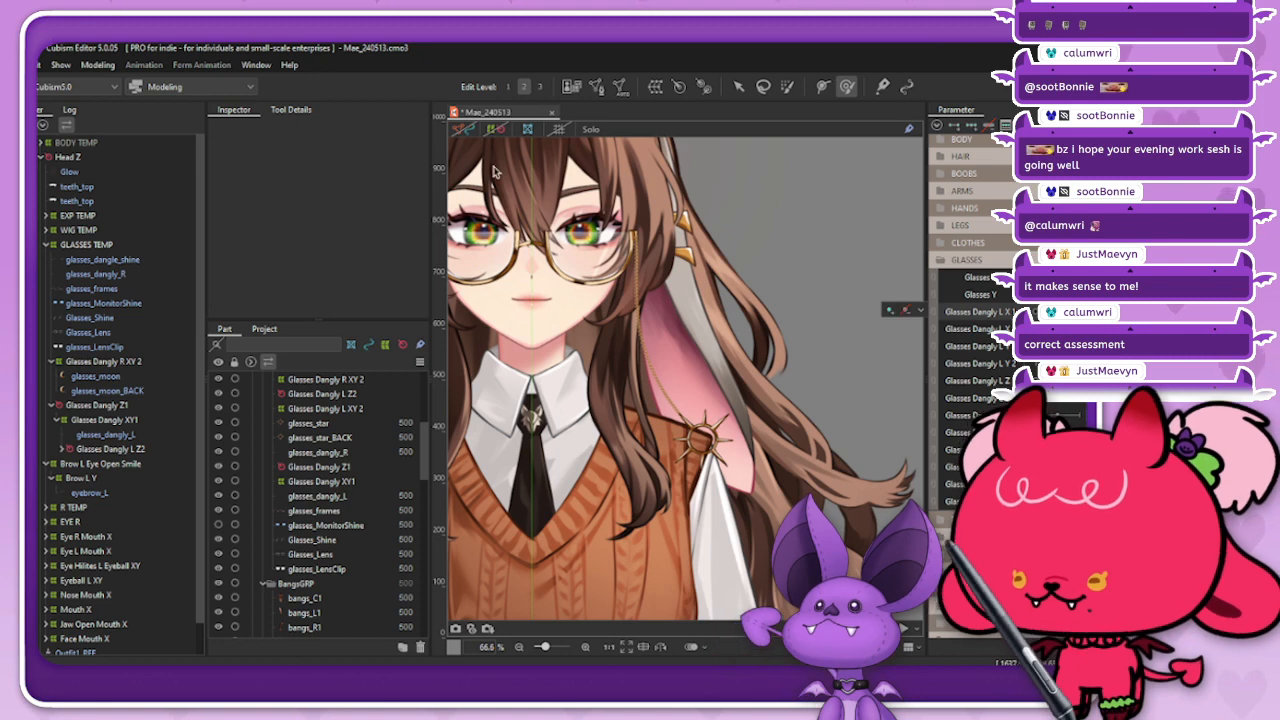
pyautogui.click(140, 421)
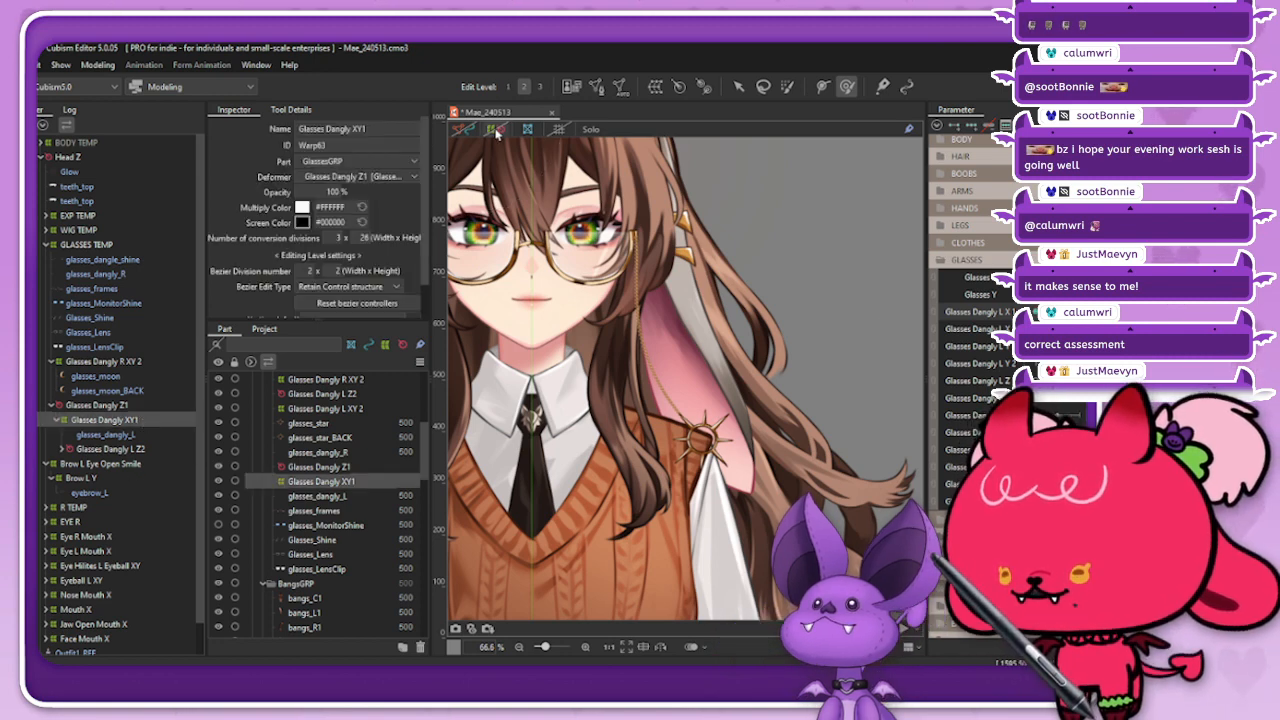
pyautogui.click(495, 130)
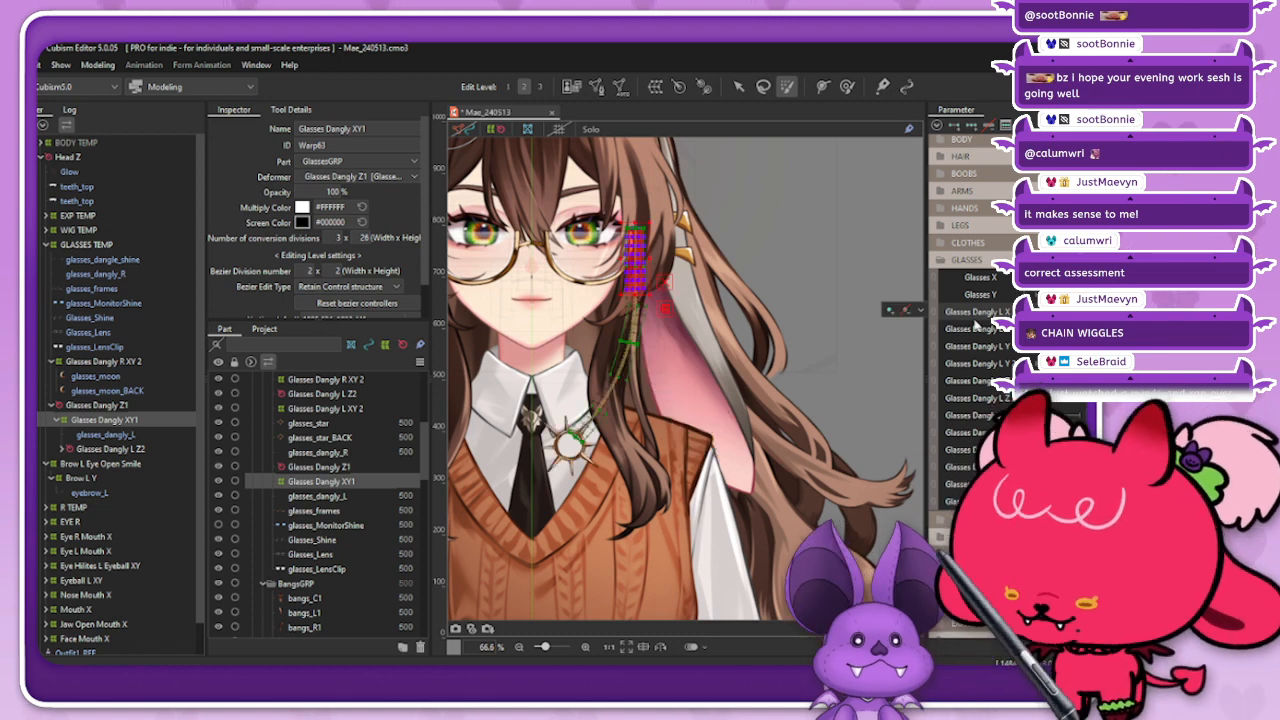
pyautogui.click(495, 129)
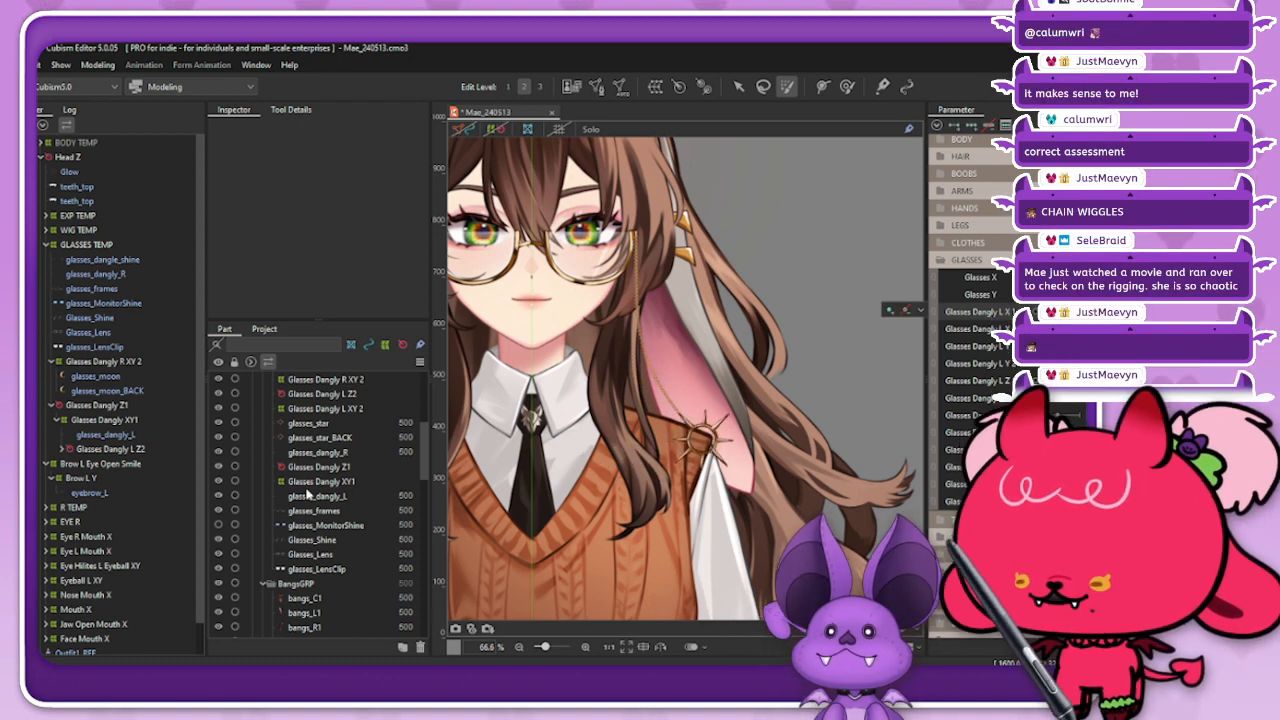
pyautogui.click(108, 421)
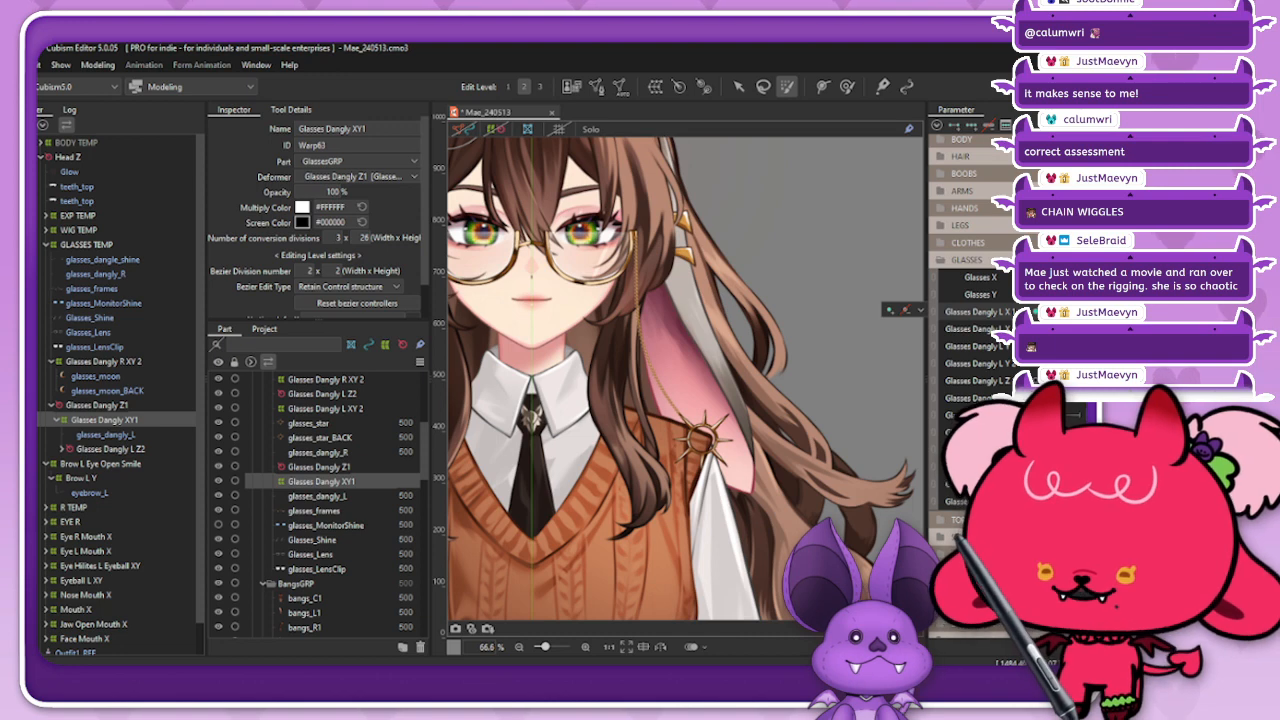
# Step: Reflect the revised Glasses Dangly XY1 bend horizontally across Glasses Dangly L X 1 and check the chain's sideways swing
pyautogui.click(1070, 125)
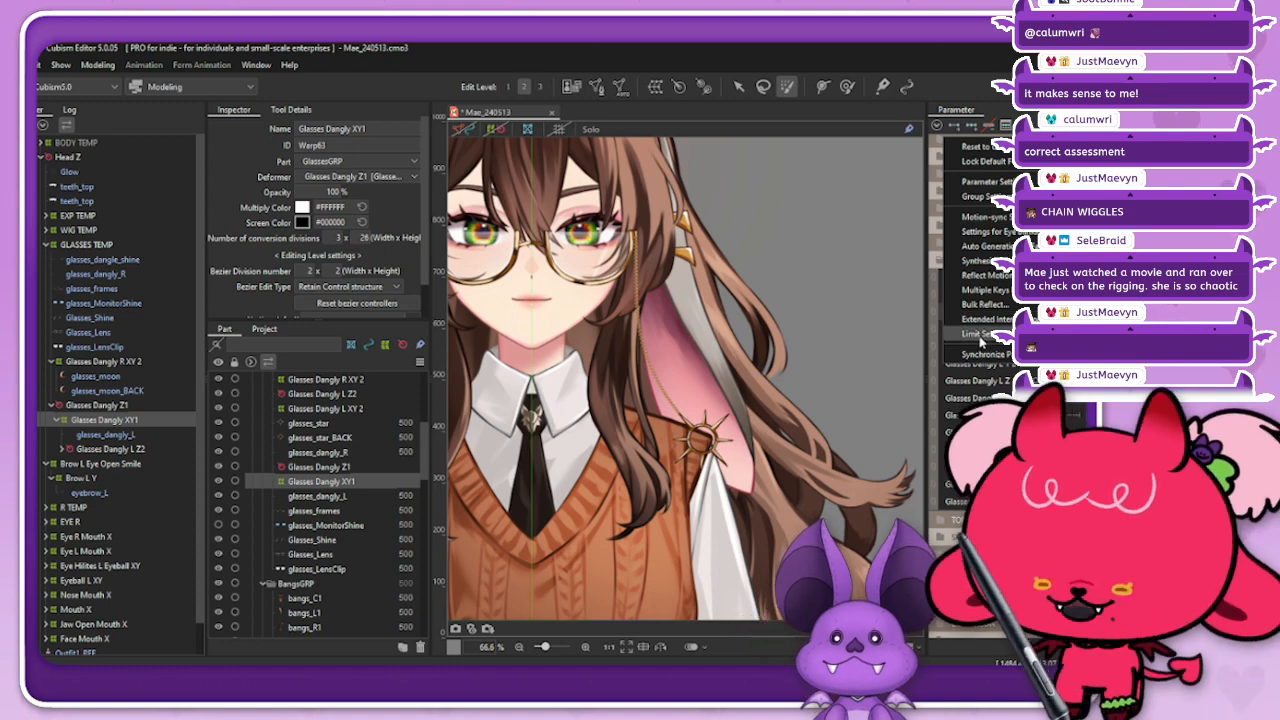
pyautogui.click(985, 275)
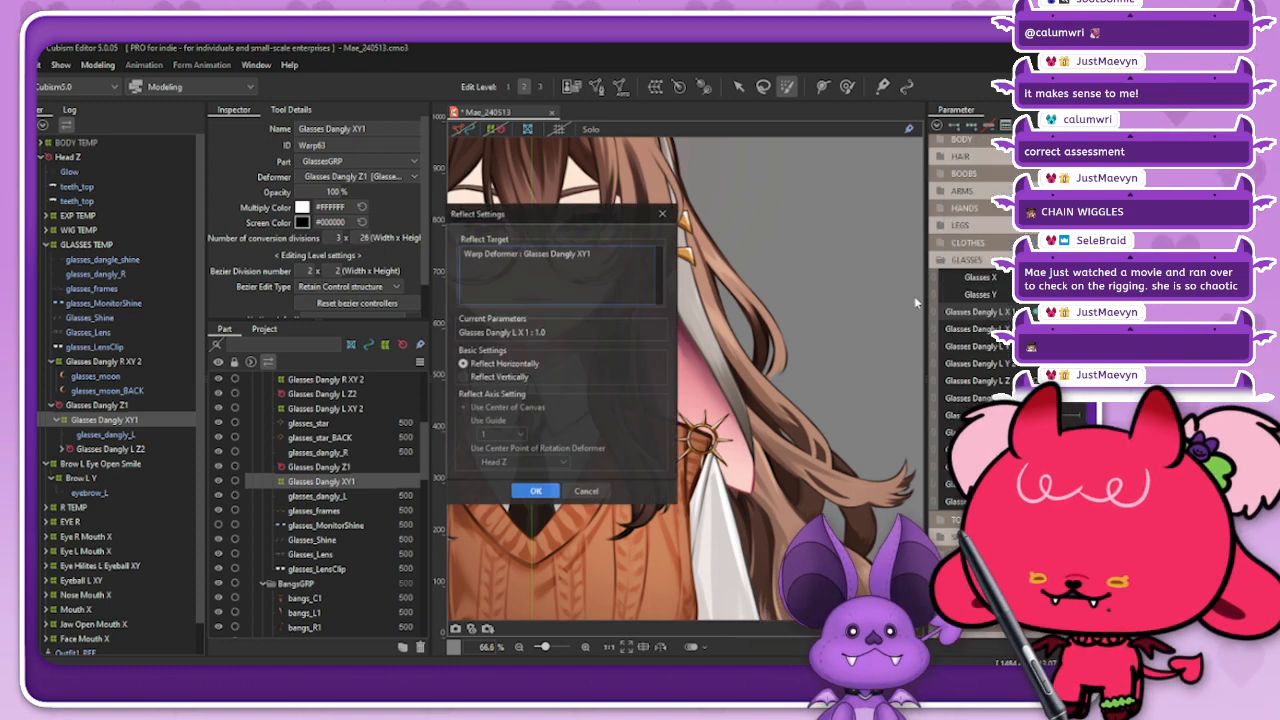
pyautogui.click(520, 492)
pyautogui.moveTo(1081, 312); pyautogui.dragTo(1036, 312)
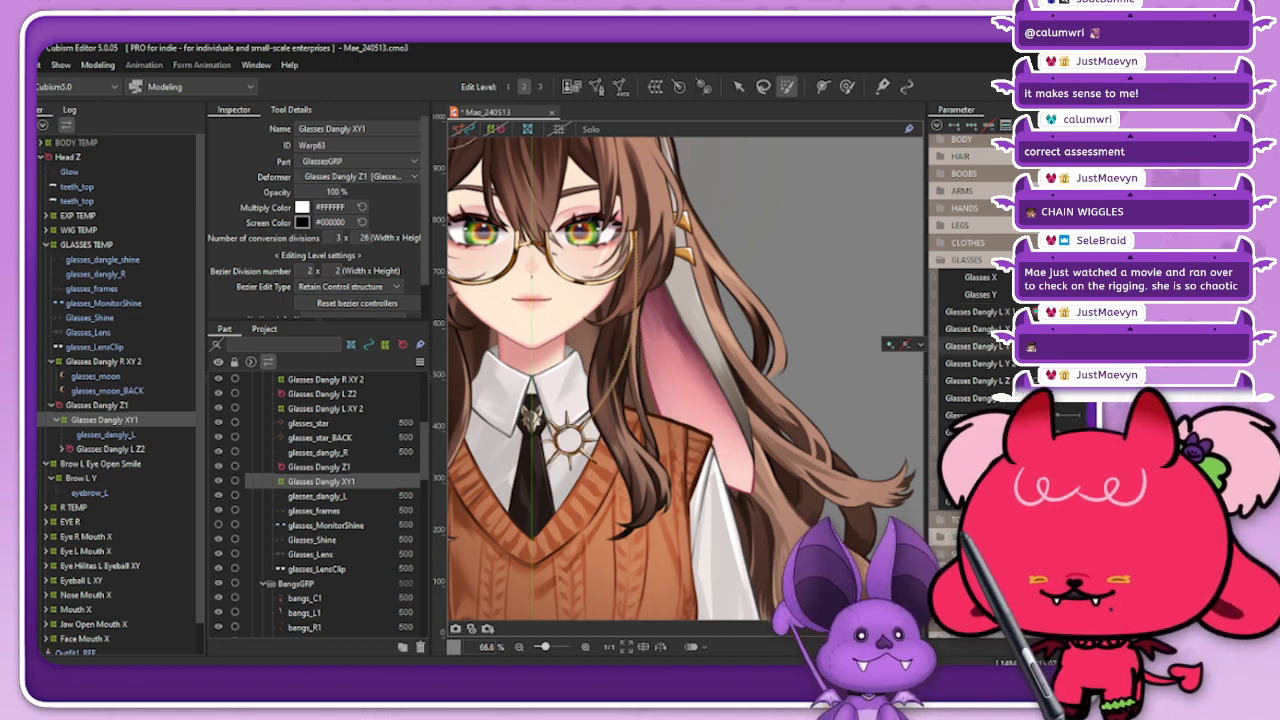
pyautogui.moveTo(1036, 312); pyautogui.dragTo(1081, 312)
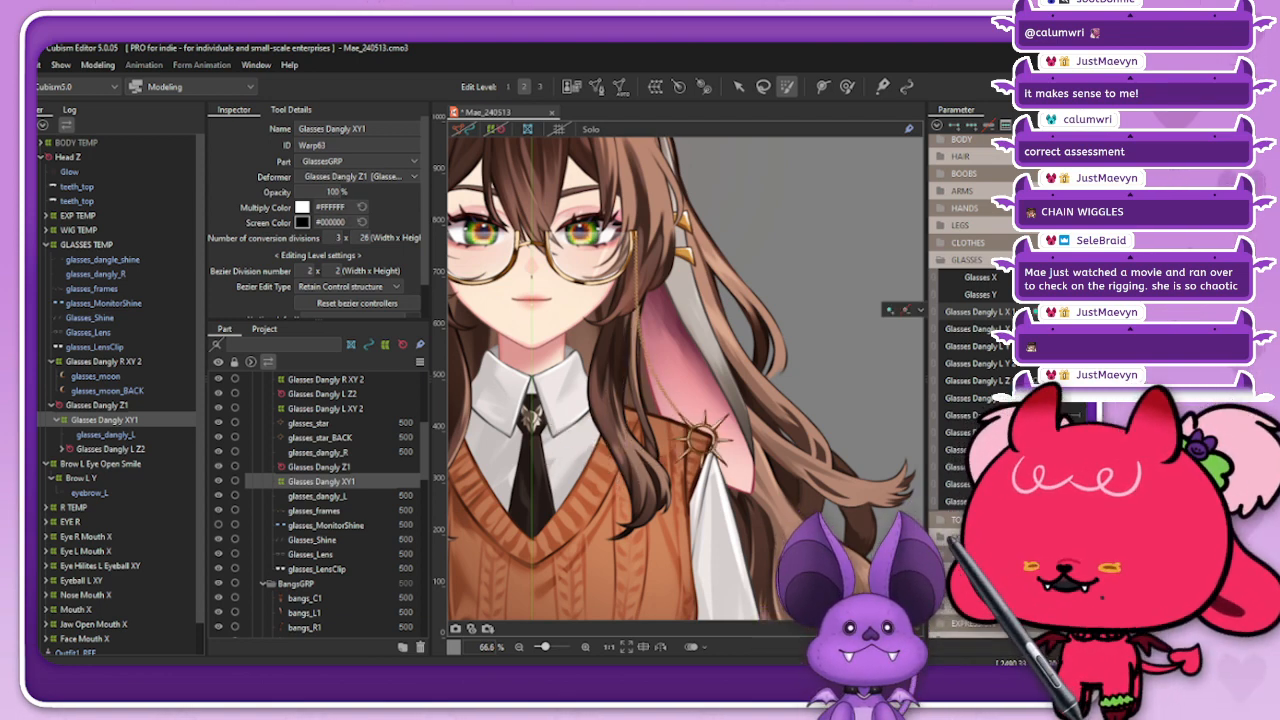
# Step: Apply Ellipse Interpolation with 2 points to Glasses Dangly XY1 on the Glasses Dangly L X 1 parameter
pyautogui.click(937, 125)
pyautogui.click(978, 318)
pyautogui.click(722, 494)
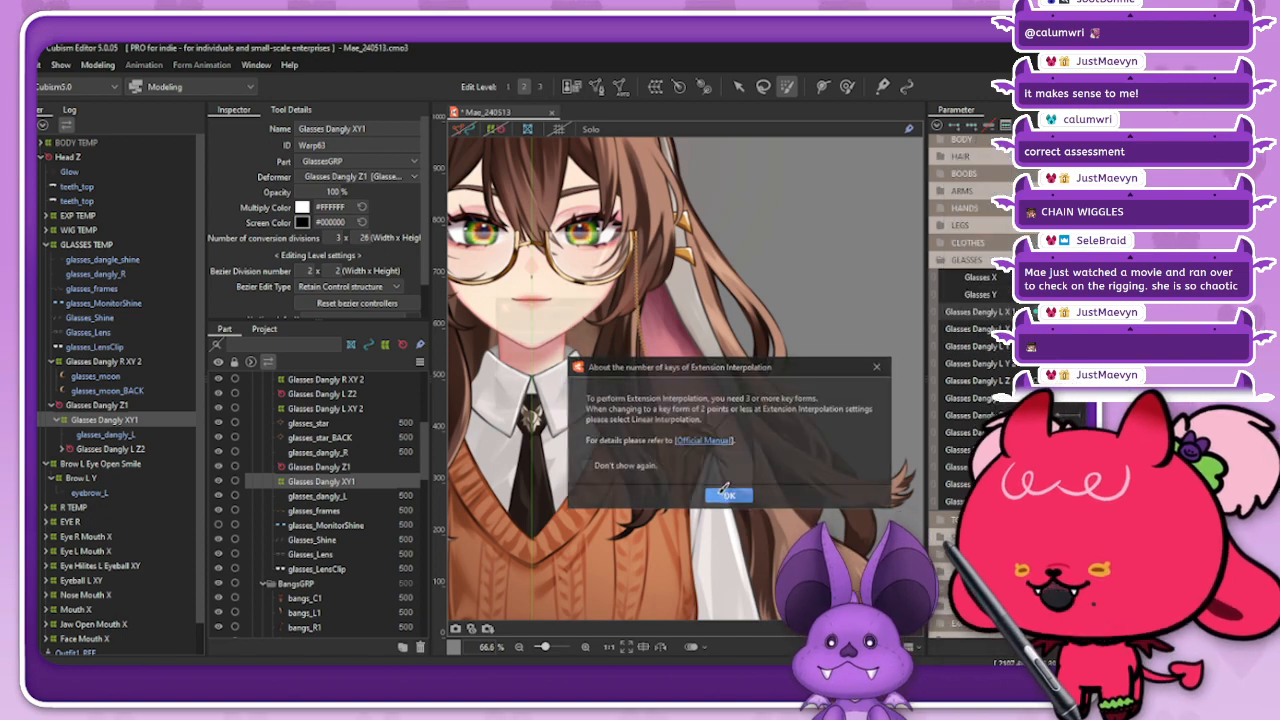
pyautogui.click(563, 346)
pyautogui.click(548, 371)
pyautogui.click(563, 379)
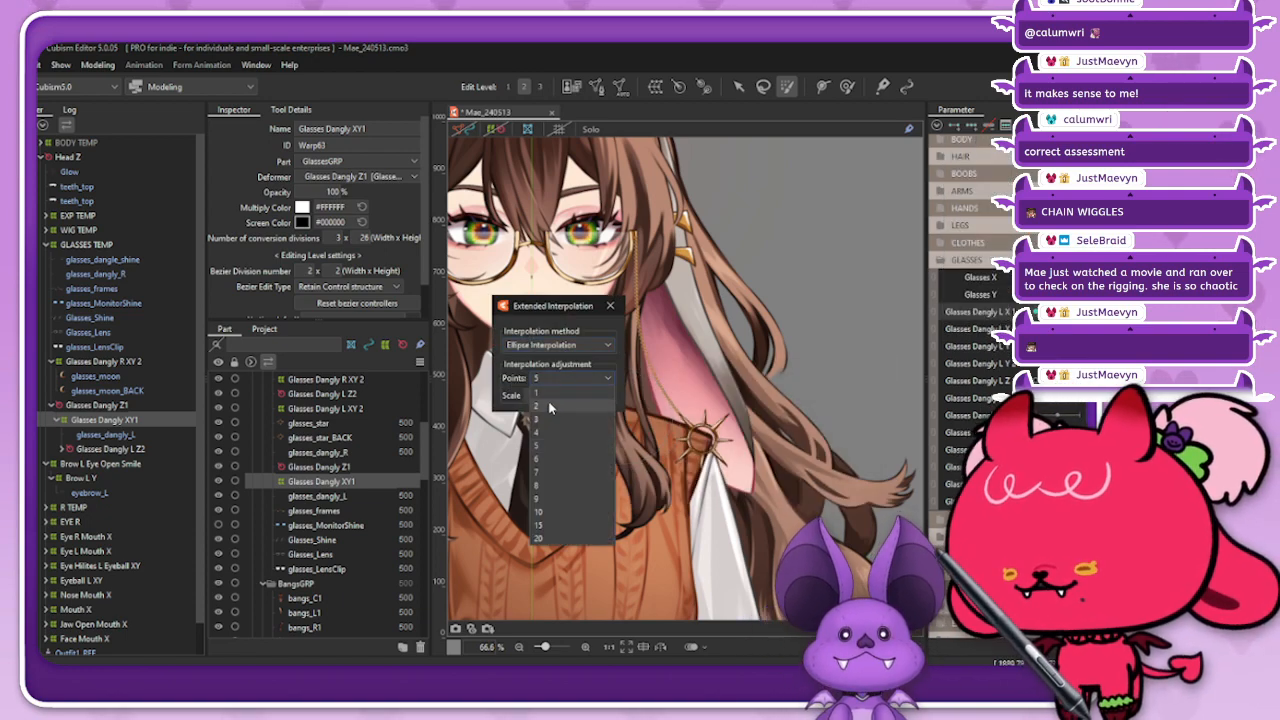
pyautogui.click(549, 407)
pyautogui.click(610, 306)
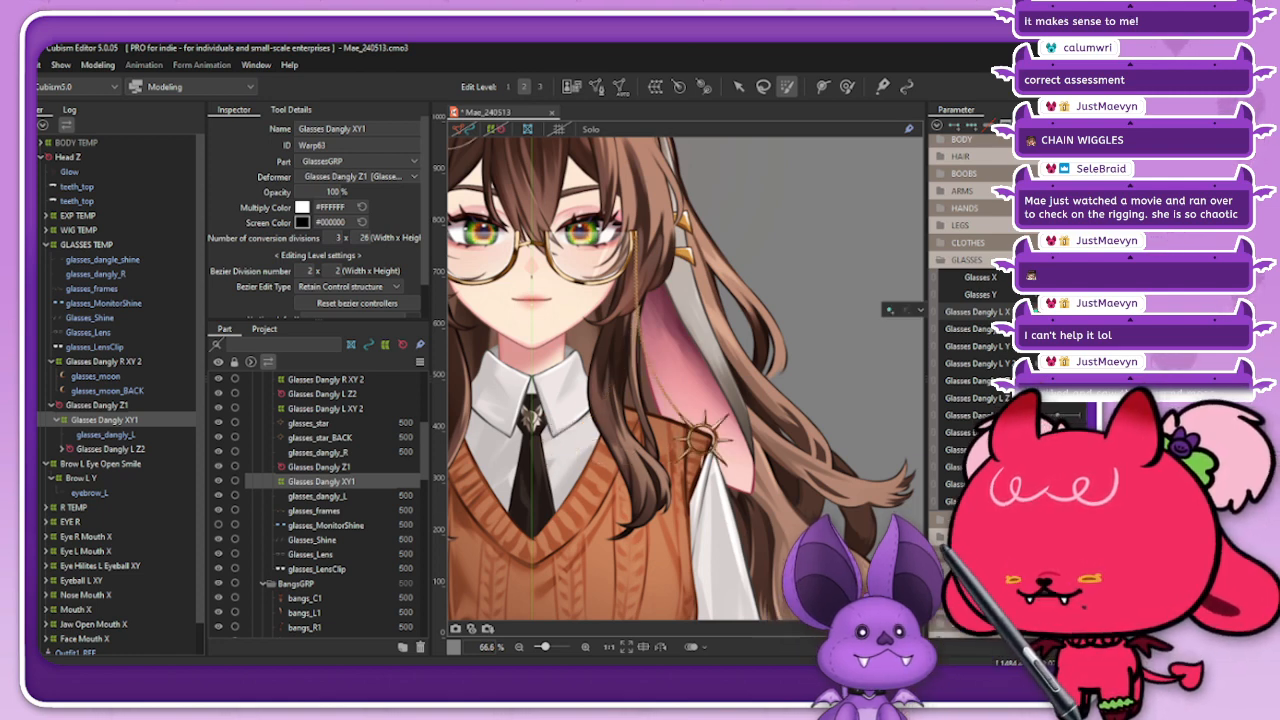
# Step: Set the Ellipse Interpolation of Glasses Dangly XY1 to 3 points and check the chain's swing along Glasses Dangly L X 1
pyautogui.click(937, 125)
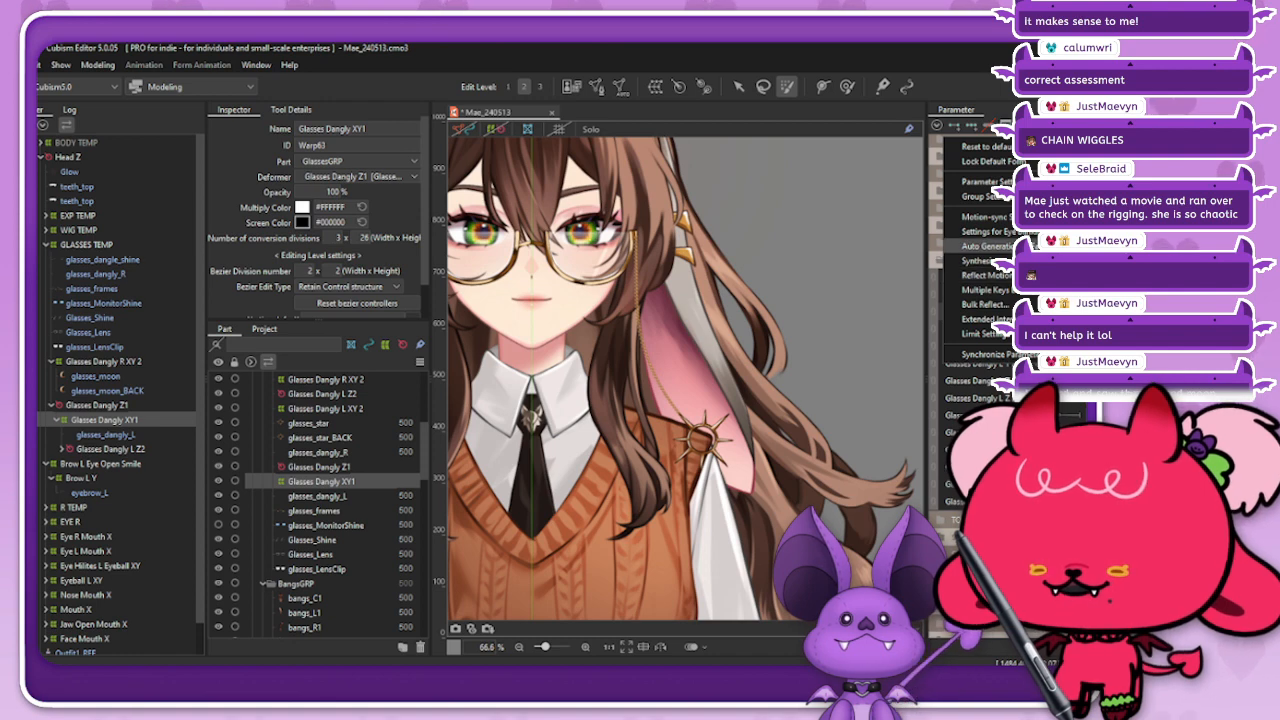
pyautogui.click(990, 319)
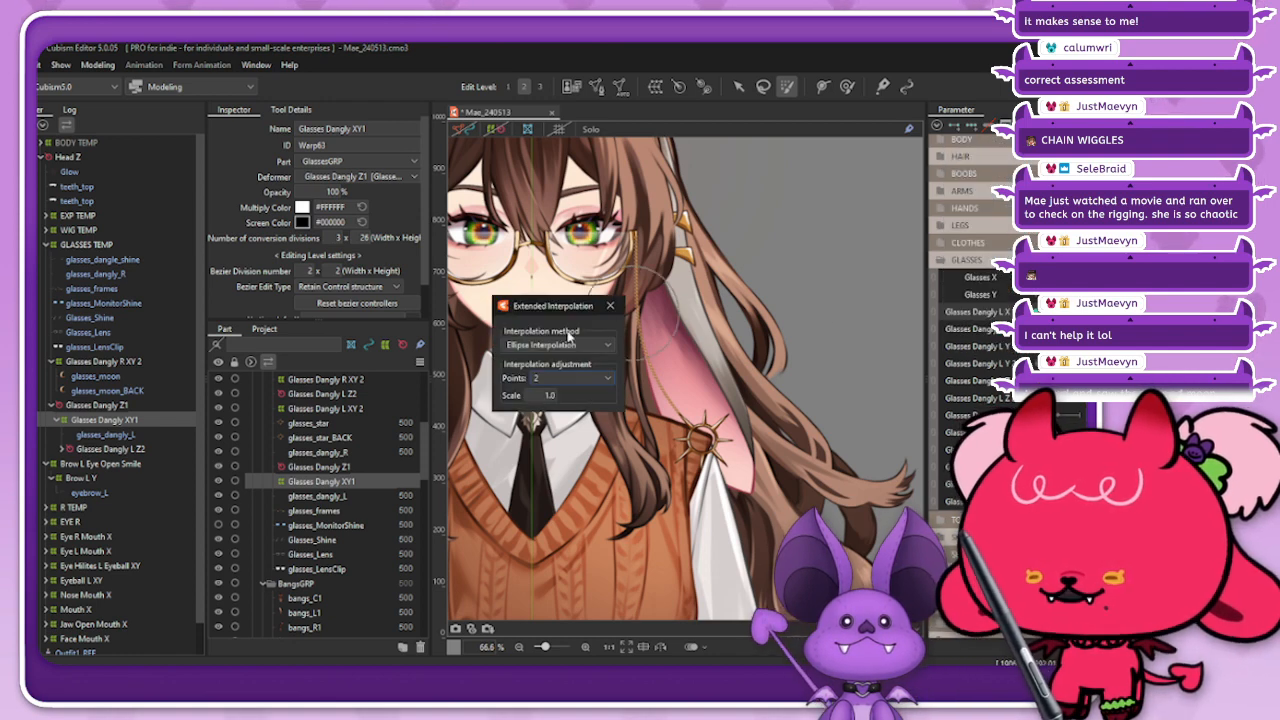
pyautogui.click(565, 378)
pyautogui.click(560, 416)
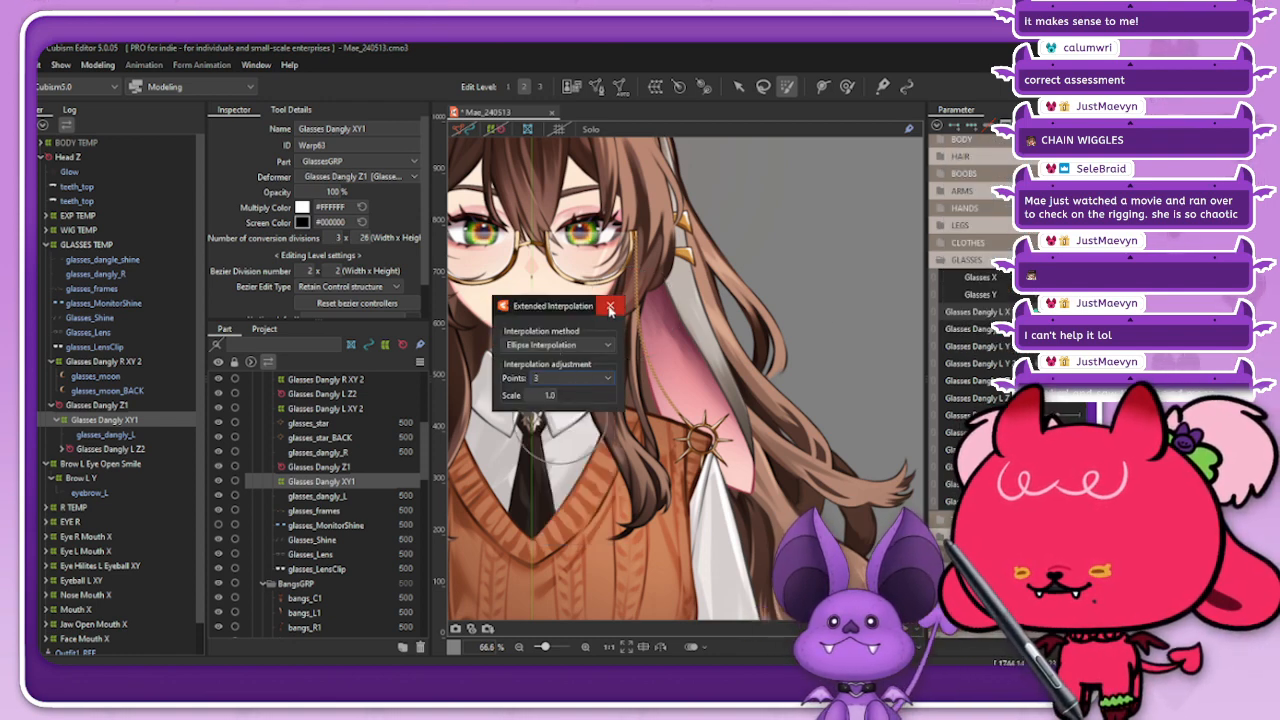
pyautogui.click(610, 307)
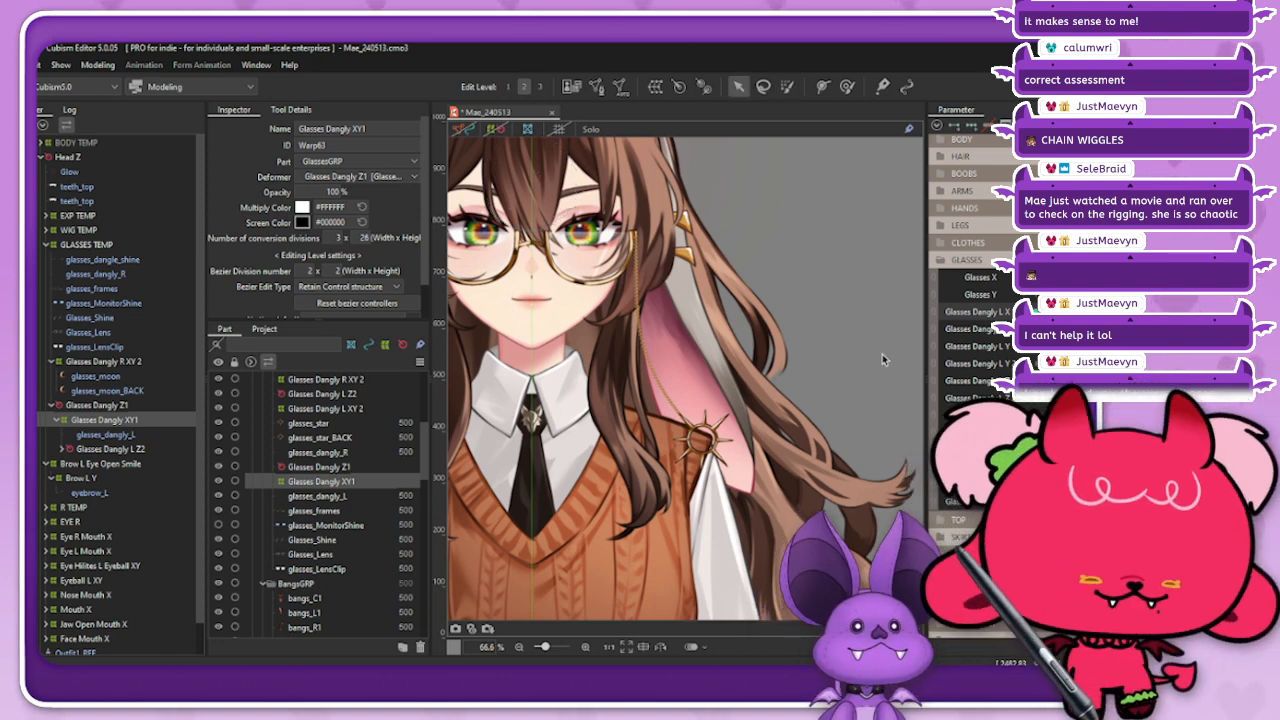
pyautogui.moveTo(1080, 312)
pyautogui.mouseDown()
pyautogui.moveTo(1022, 312)
pyautogui.moveTo(1080, 312)
pyautogui.mouseUp()
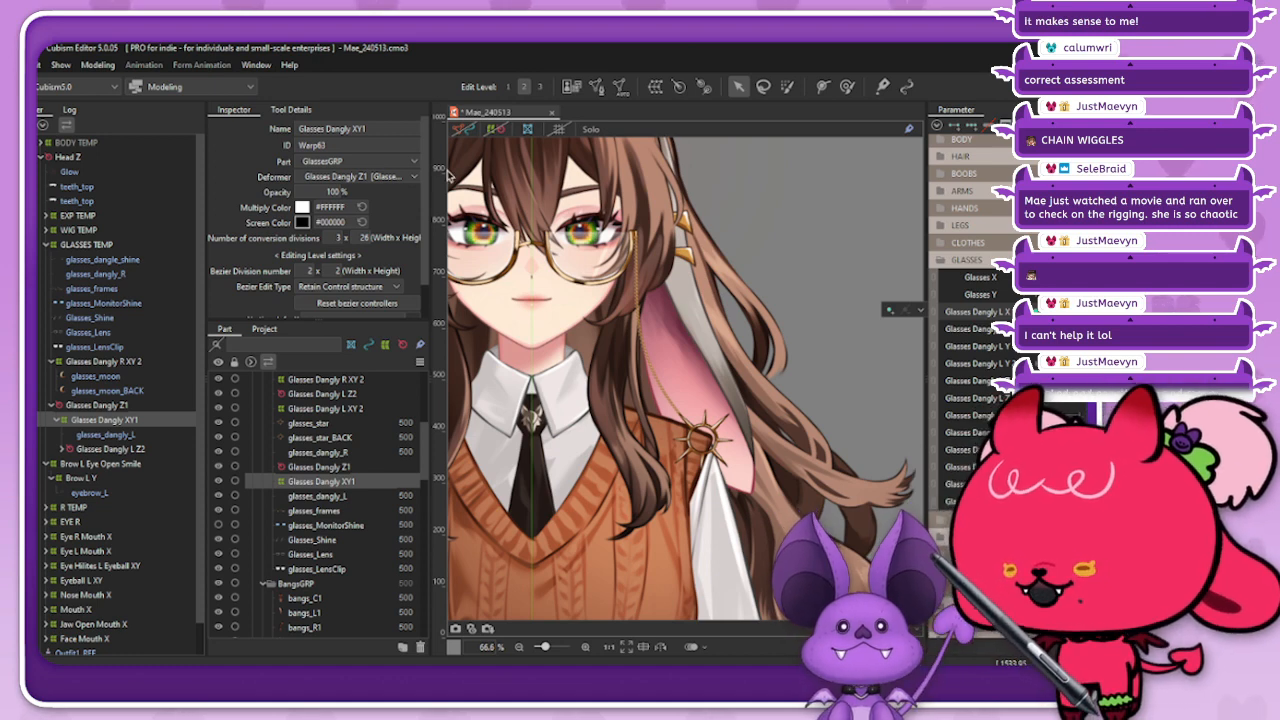
# Step: Push the bent chain on Glasses Dangly XY1 slightly outward with the deform brush and check it with the overlay hidden
pyautogui.click(490, 131)
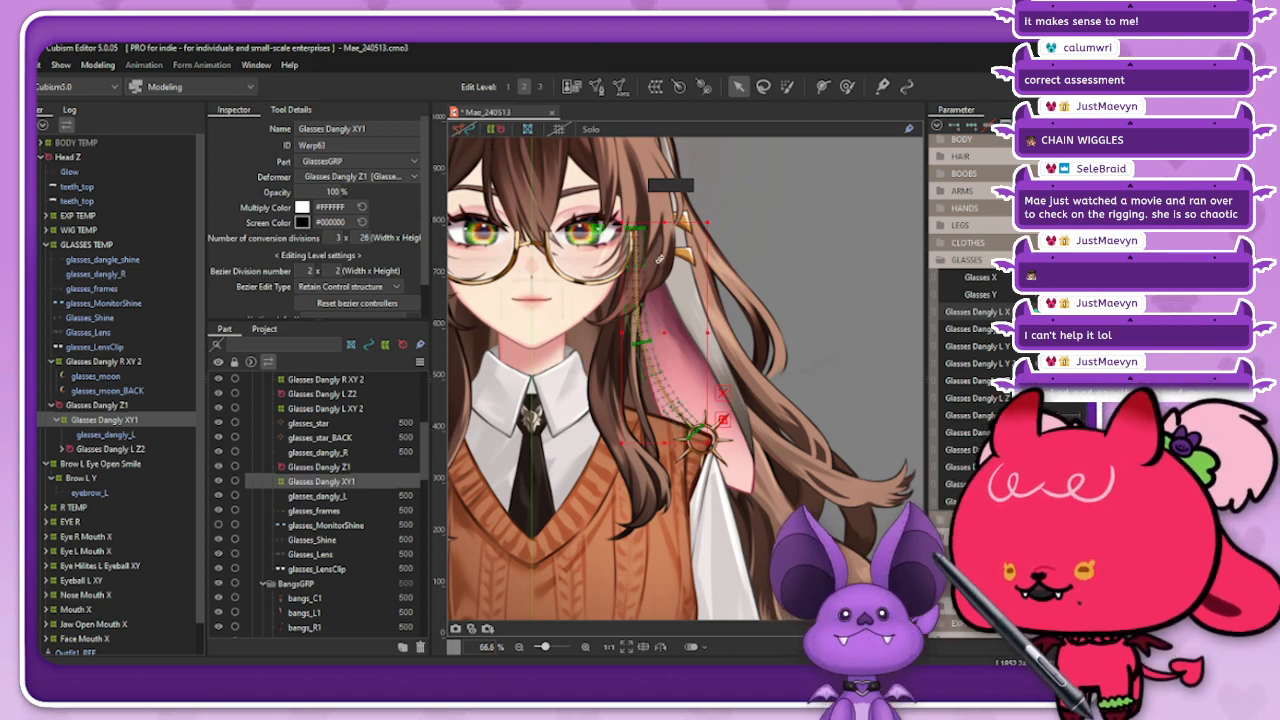
pyautogui.click(847, 86)
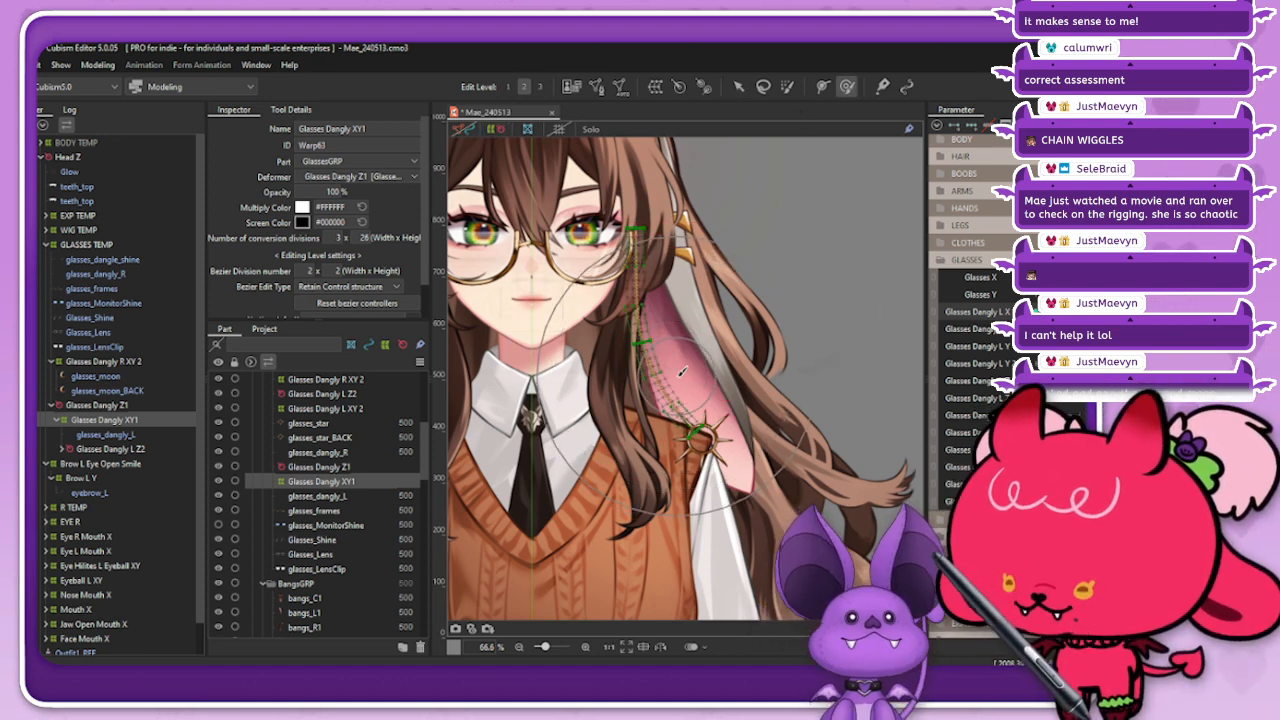
pyautogui.moveTo(682, 372); pyautogui.dragTo(692, 370)
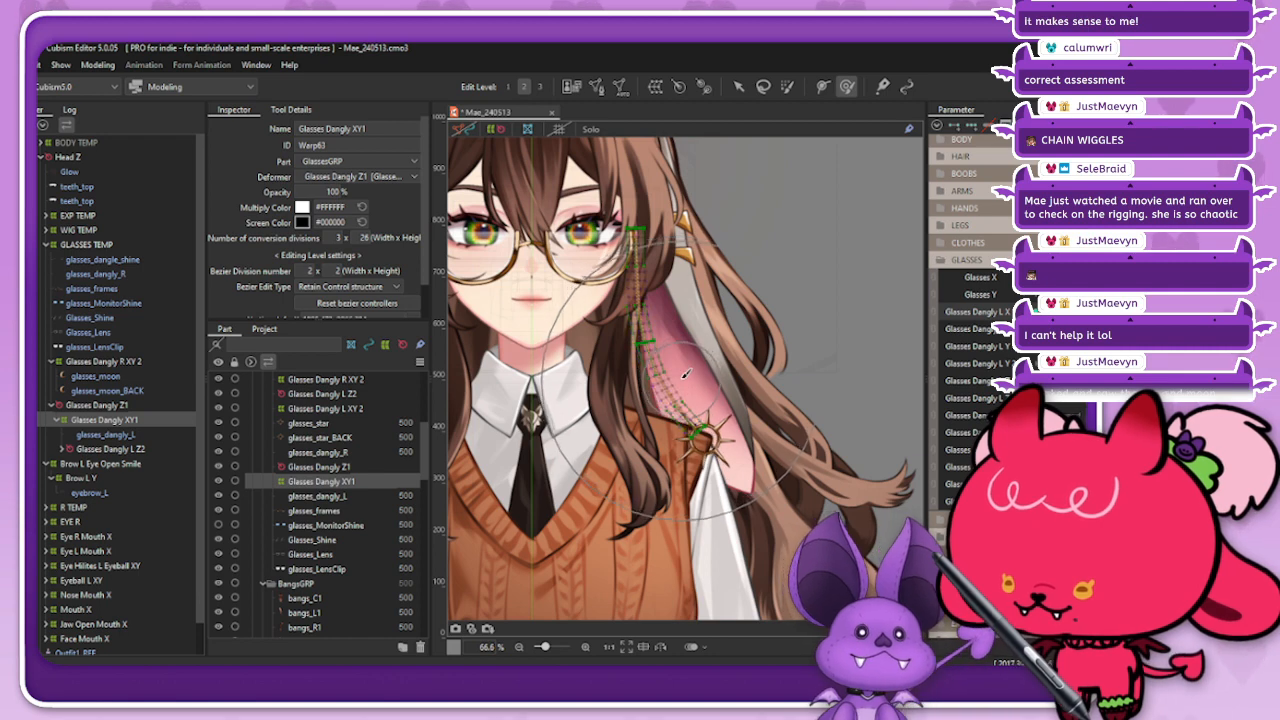
pyautogui.click(497, 131)
pyautogui.moveTo(1110, 312)
pyautogui.mouseDown()
pyautogui.moveTo(1040, 312)
pyautogui.moveTo(1110, 312)
pyautogui.mouseUp()
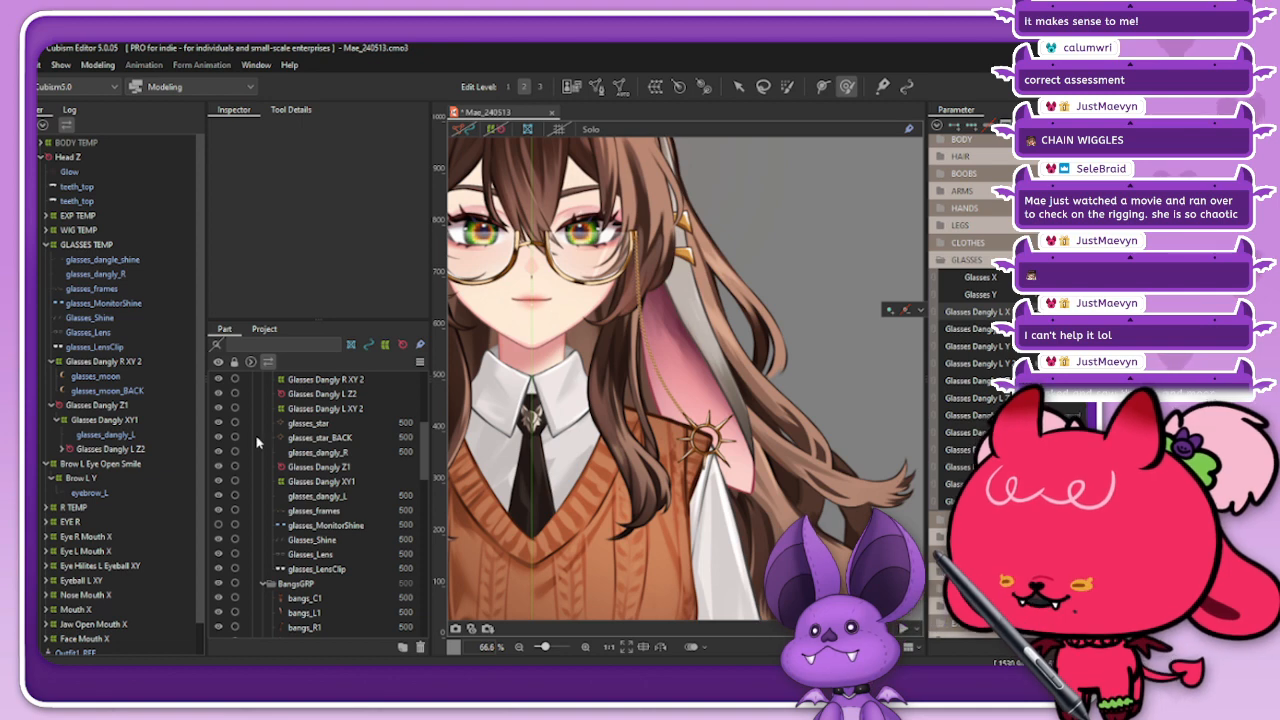
pyautogui.click(111, 422)
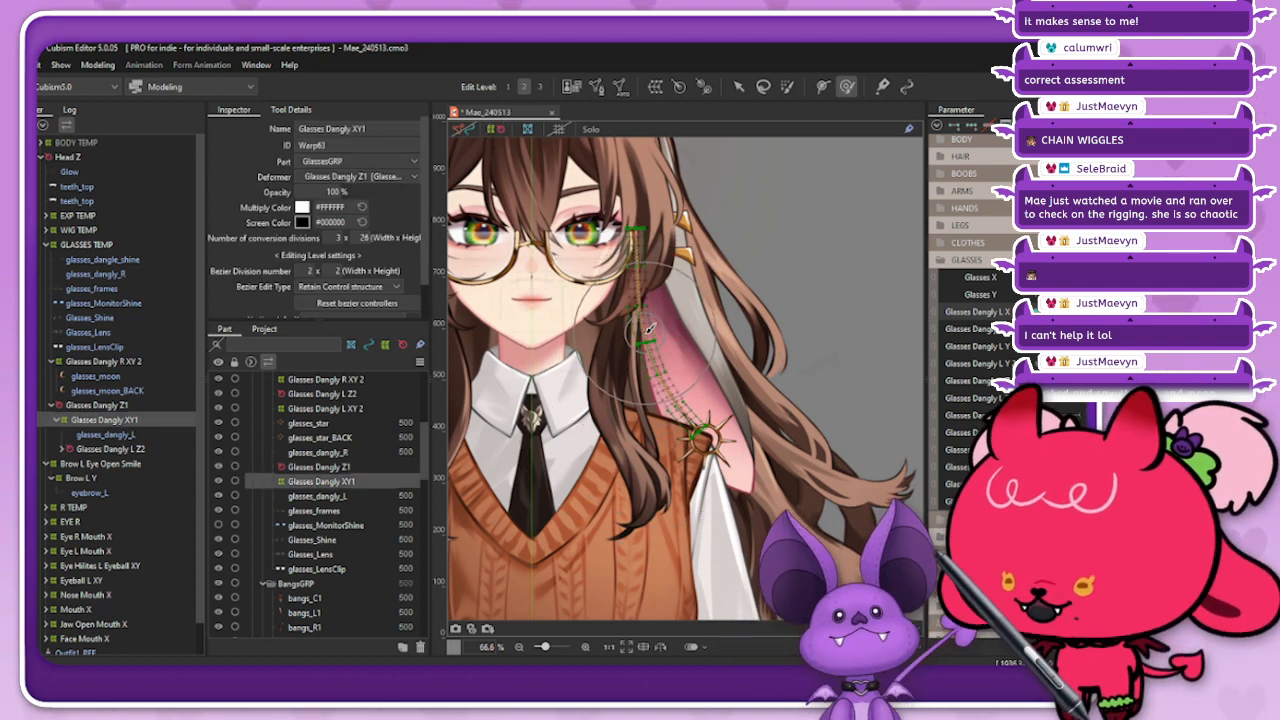
# Step: Nudge the sun charm's end of Glasses Dangly XY1 a little further outward and recheck the bend without the deformer overlay
pyautogui.click(497, 130)
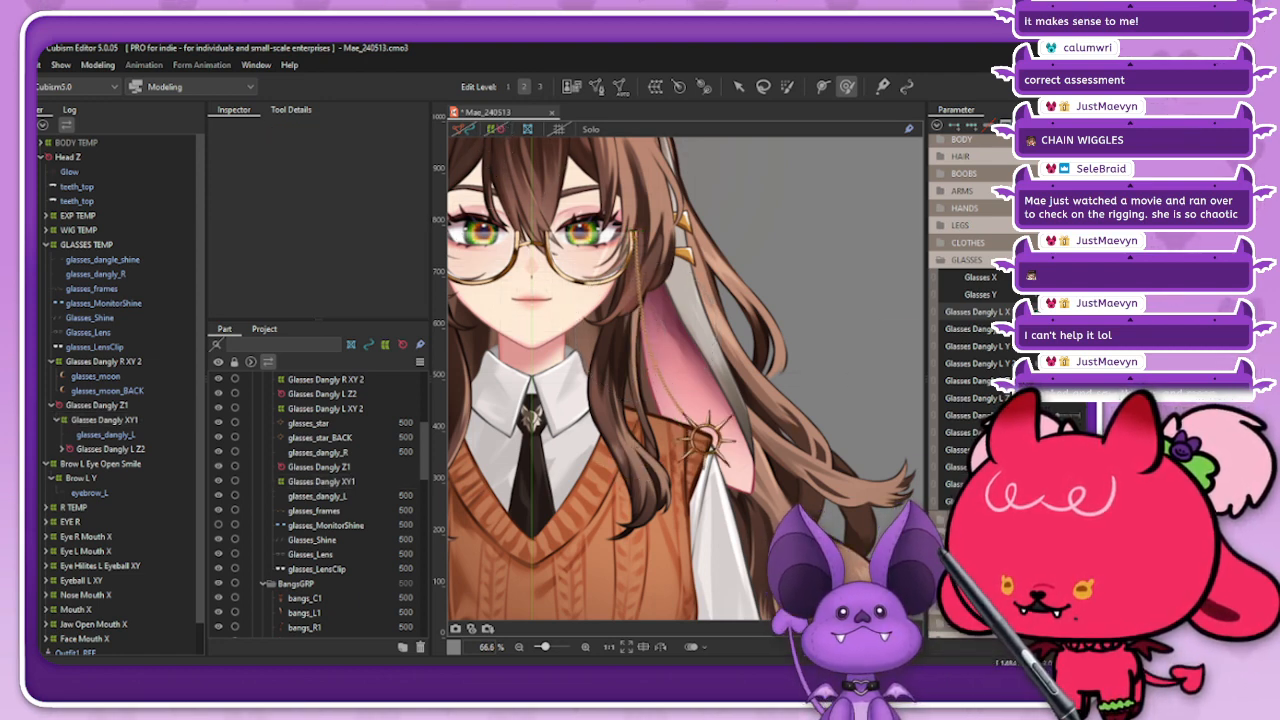
pyautogui.click(106, 420)
pyautogui.click(499, 133)
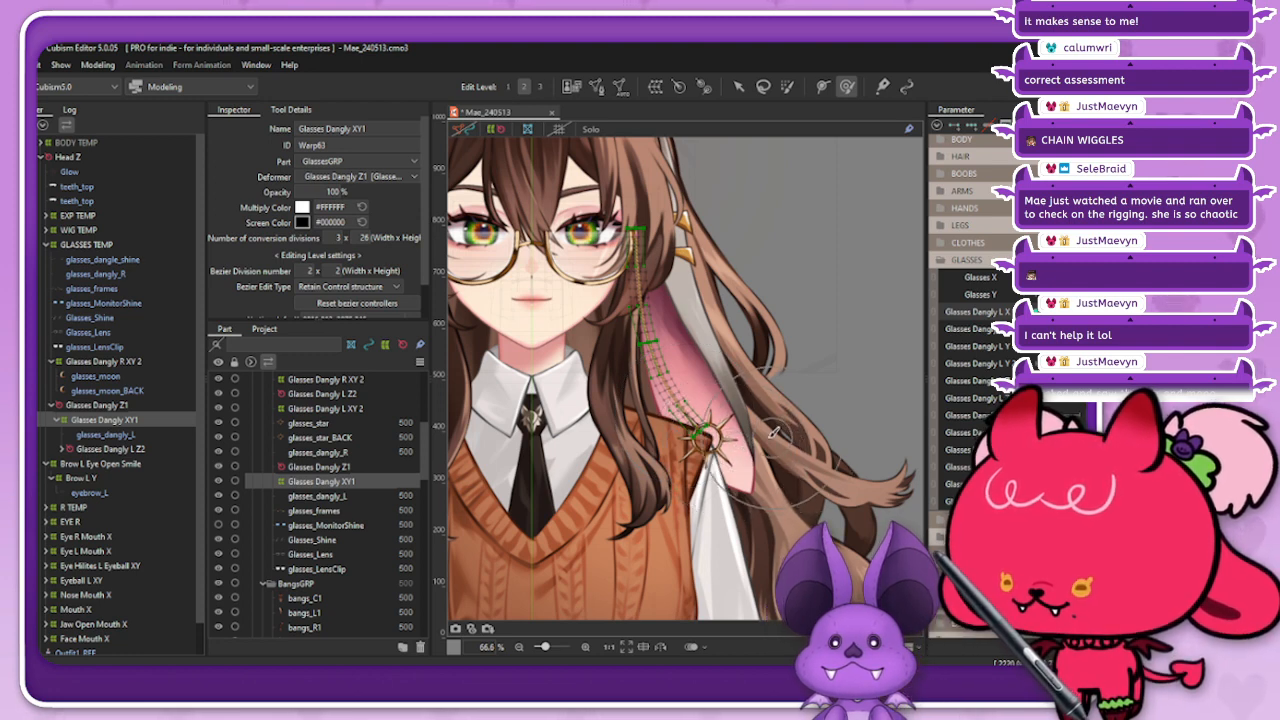
pyautogui.click(488, 131)
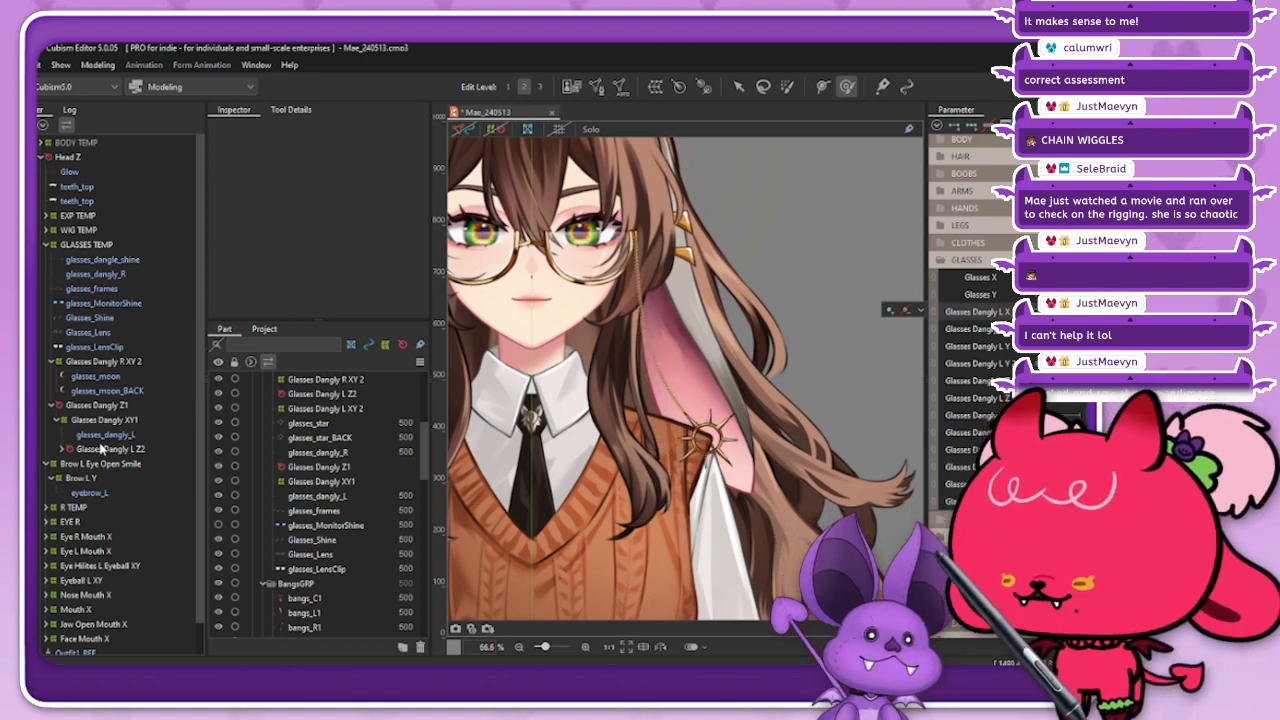
pyautogui.click(133, 418)
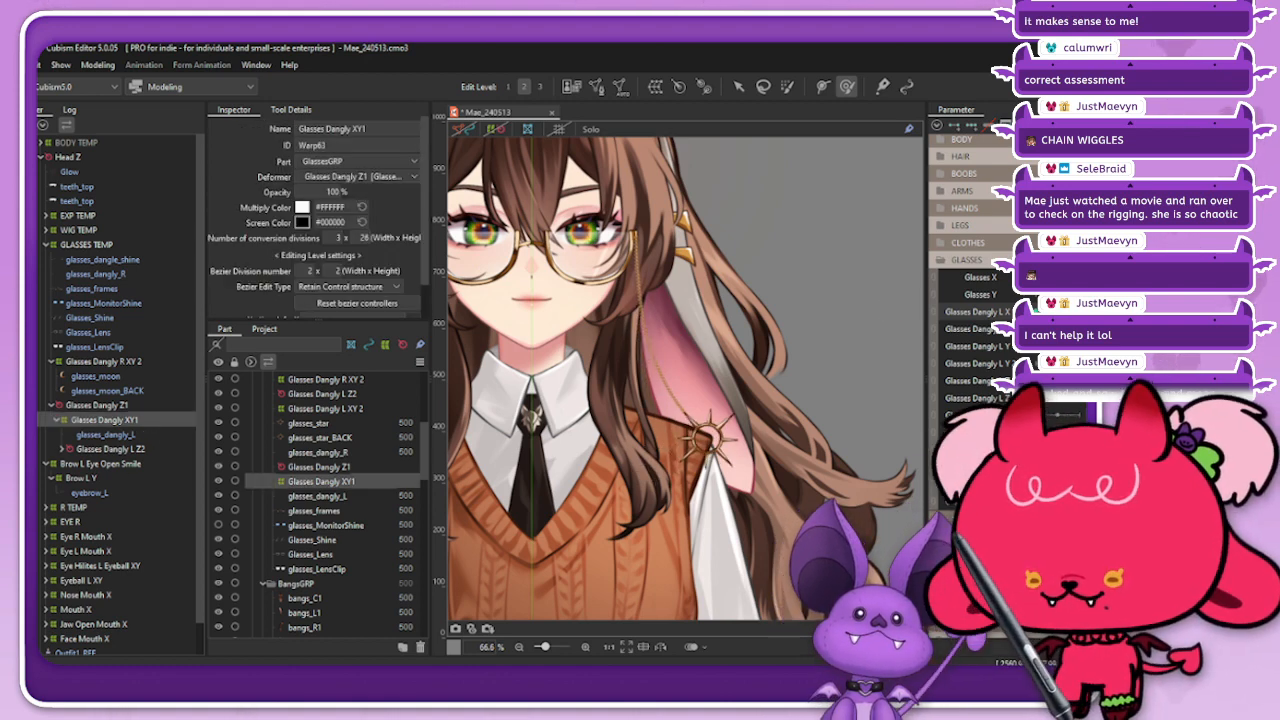
# Step: Reflect the widened Glasses Dangly XY1 bend horizontally to the other end of Glasses Dangly L X 1
pyautogui.click(1082, 125)
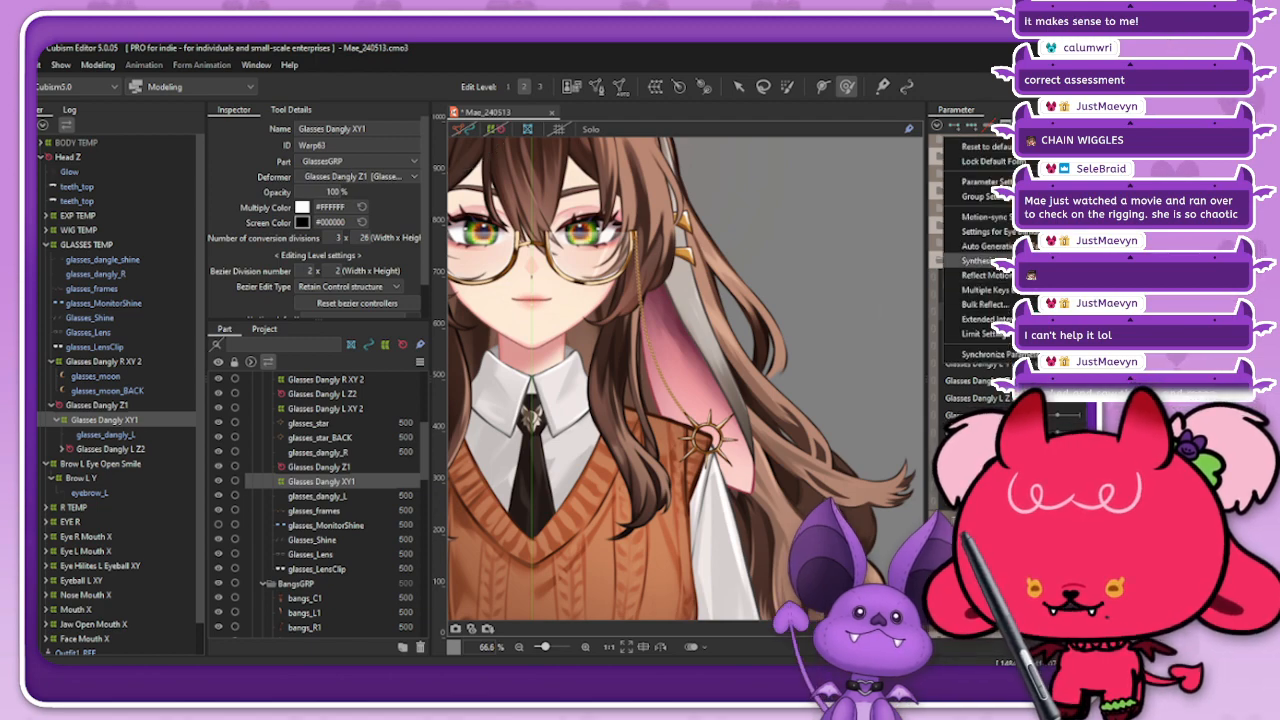
pyautogui.click(980, 260)
pyautogui.click(529, 491)
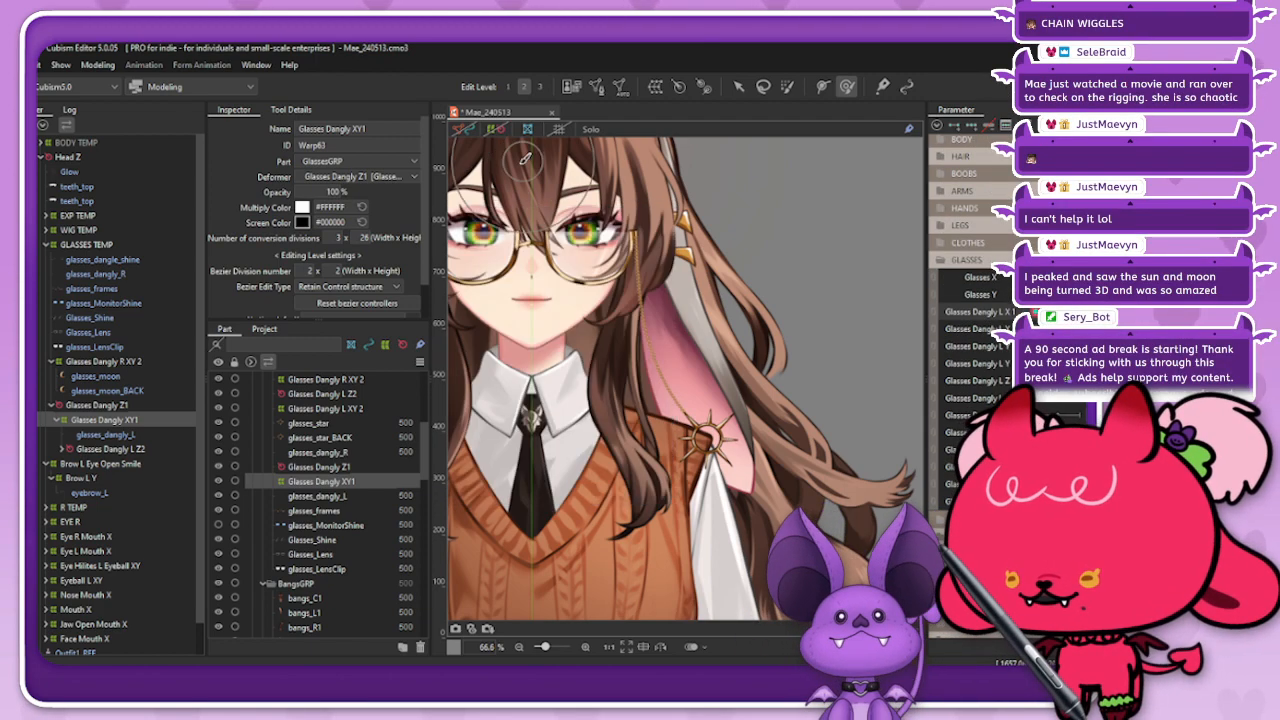
# Step: Inspect the sun charm's chain on Glasses Dangly XY1 up close, with and without the deformer overlay
pyautogui.click(862, 330)
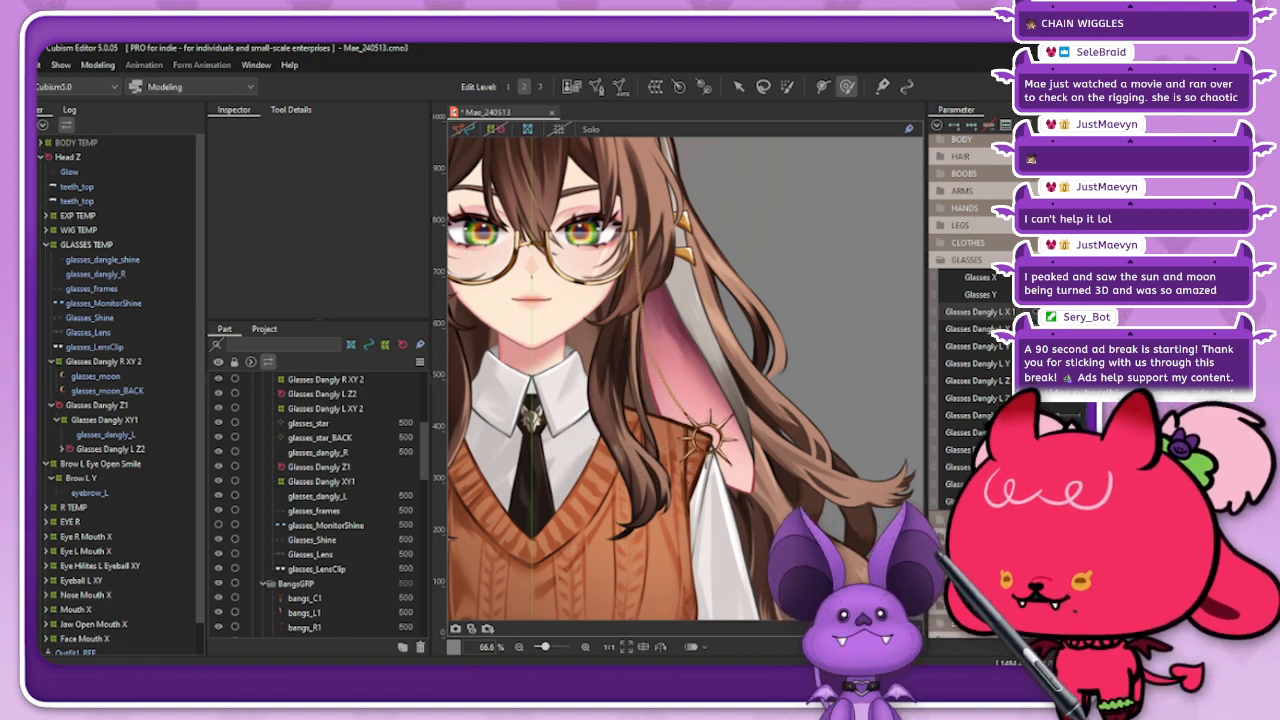
pyautogui.click(130, 420)
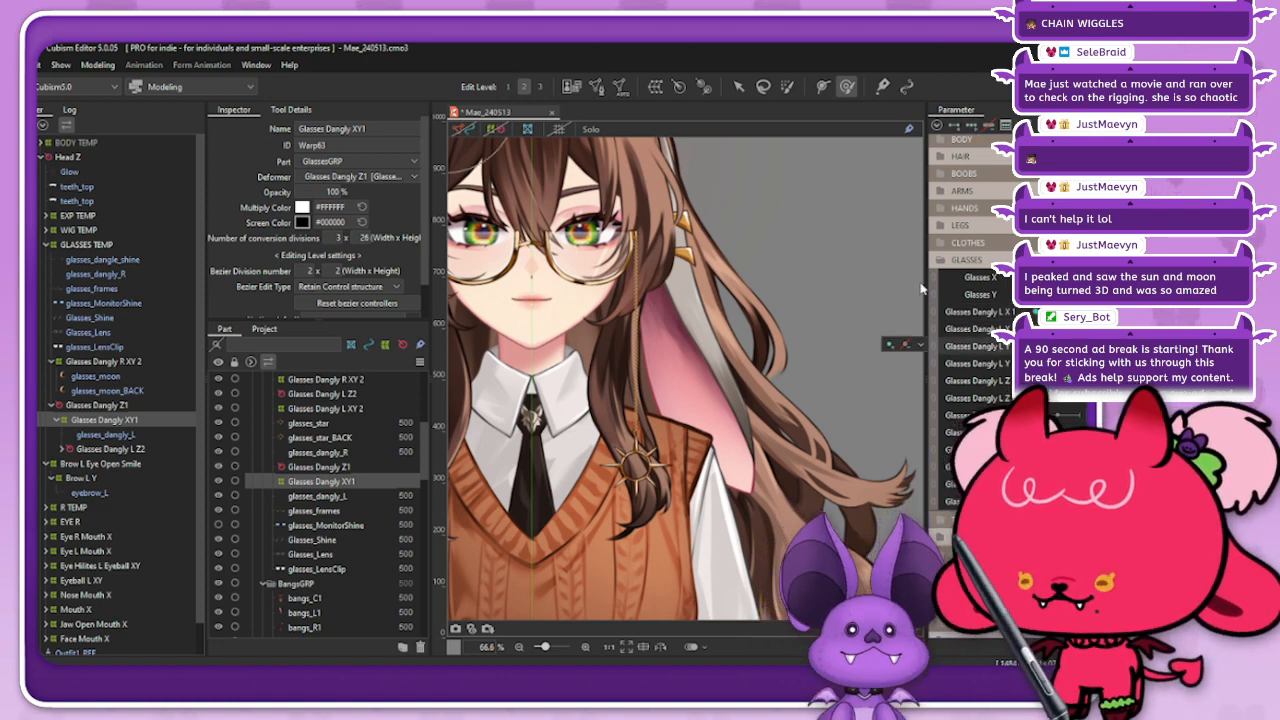
pyautogui.scroll(2, 603, 368)
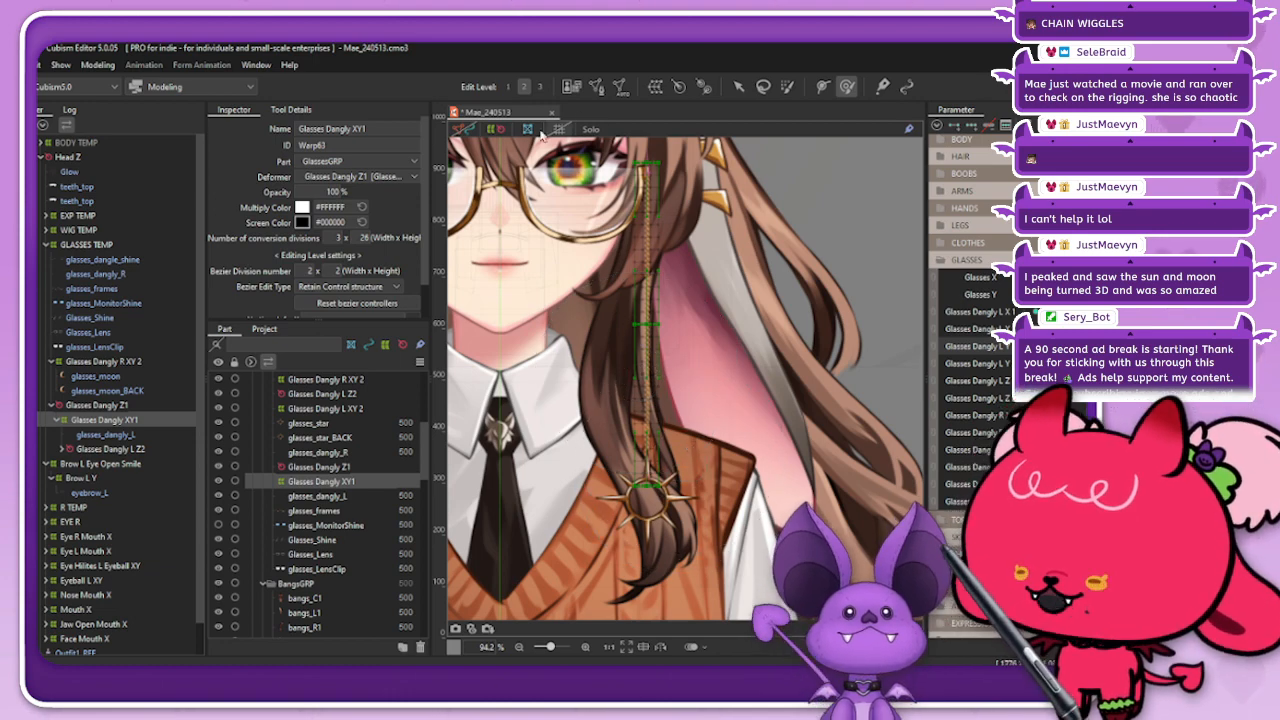
pyautogui.click(492, 131)
pyautogui.scroll(-2, 694, 366)
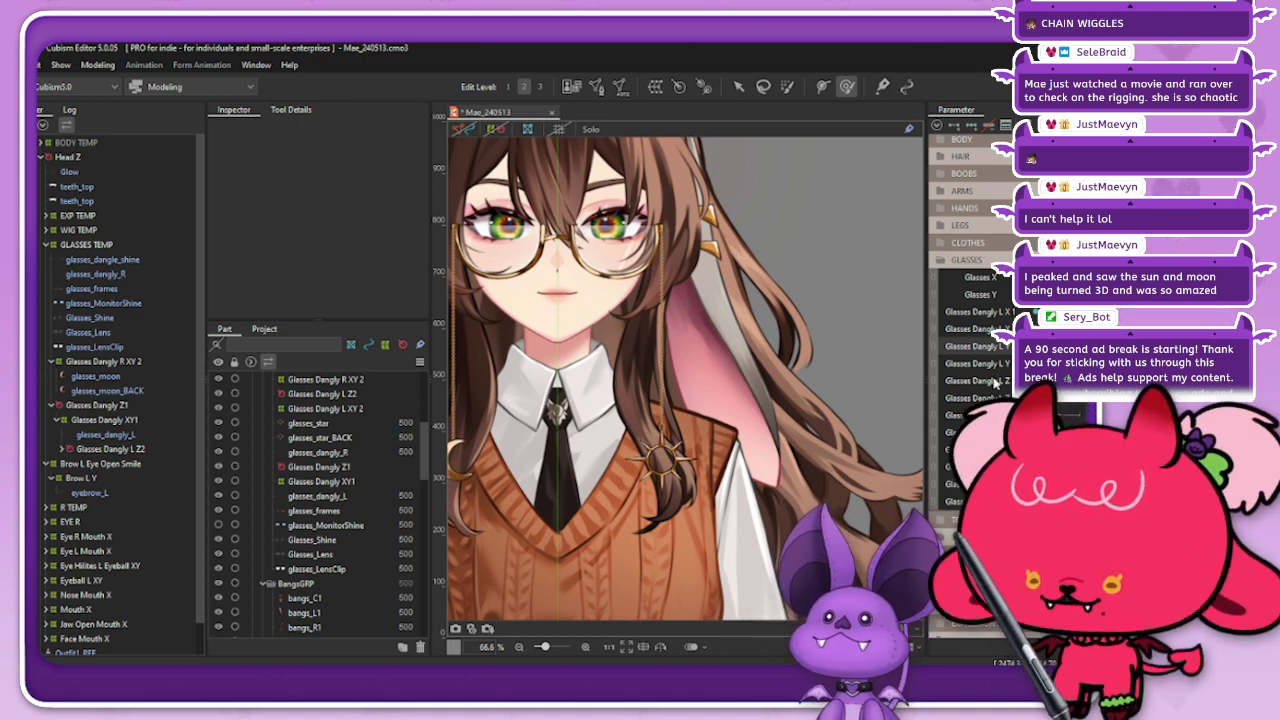
# Step: Temporarily pair Glasses Dangly L Z 1 with Glasses Dangly L X 1 to test the combined chain swing, and restore the parameter order
pyautogui.moveTo(995, 383); pyautogui.dragTo(990, 306)
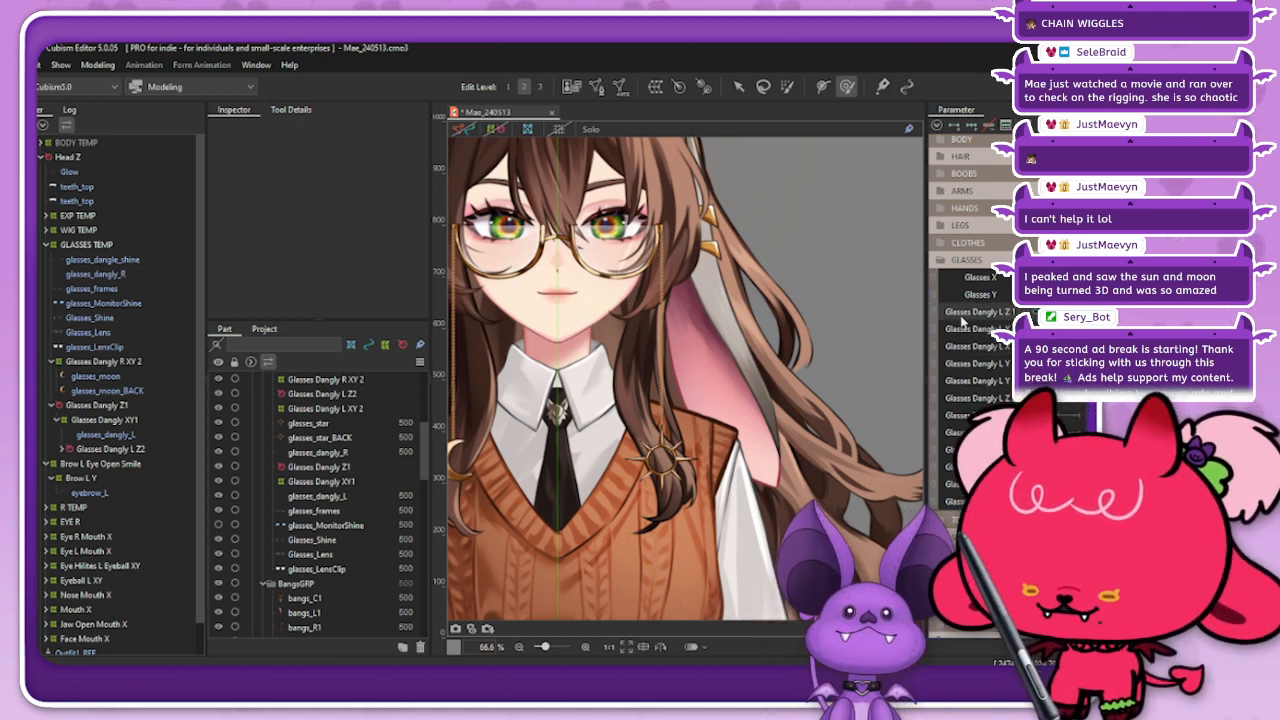
pyautogui.click(934, 319)
pyautogui.moveTo(1050, 335)
pyautogui.mouseDown()
pyautogui.moveTo(1036, 335)
pyautogui.moveTo(1076, 335)
pyautogui.moveTo(1040, 335)
pyautogui.moveTo(1076, 335)
pyautogui.moveTo(1053, 335)
pyautogui.mouseUp()
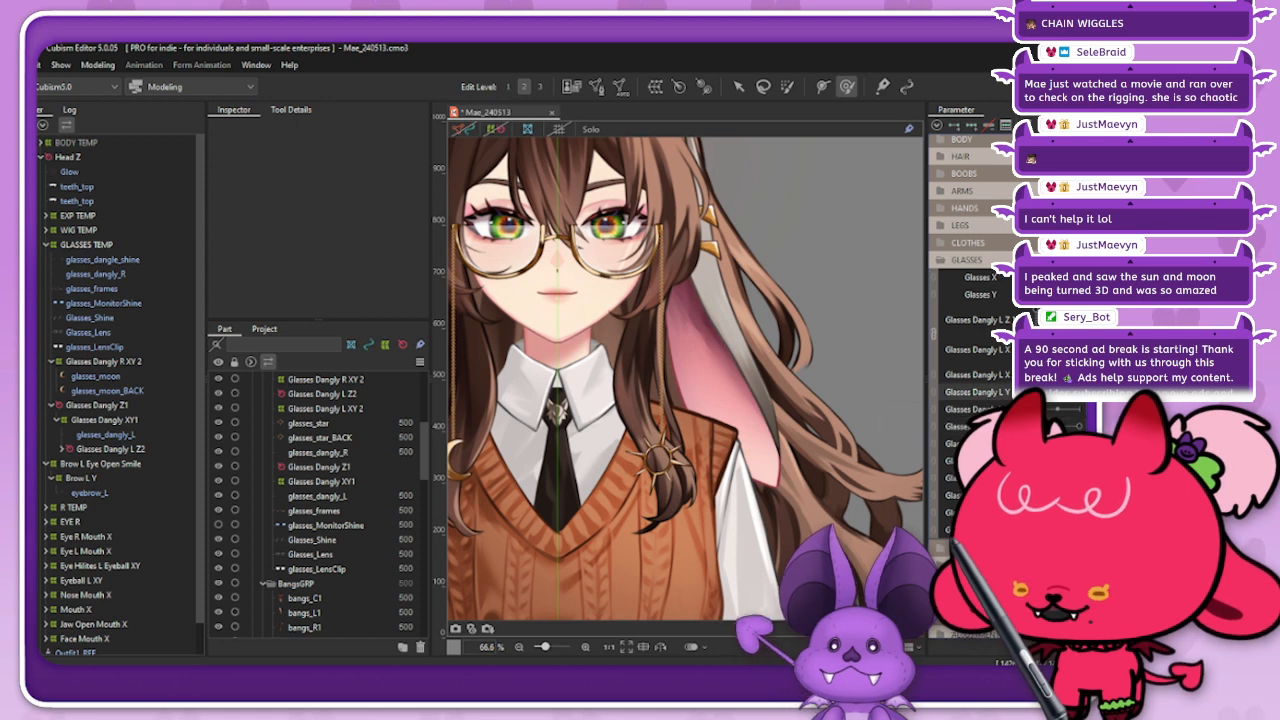
pyautogui.click(934, 334)
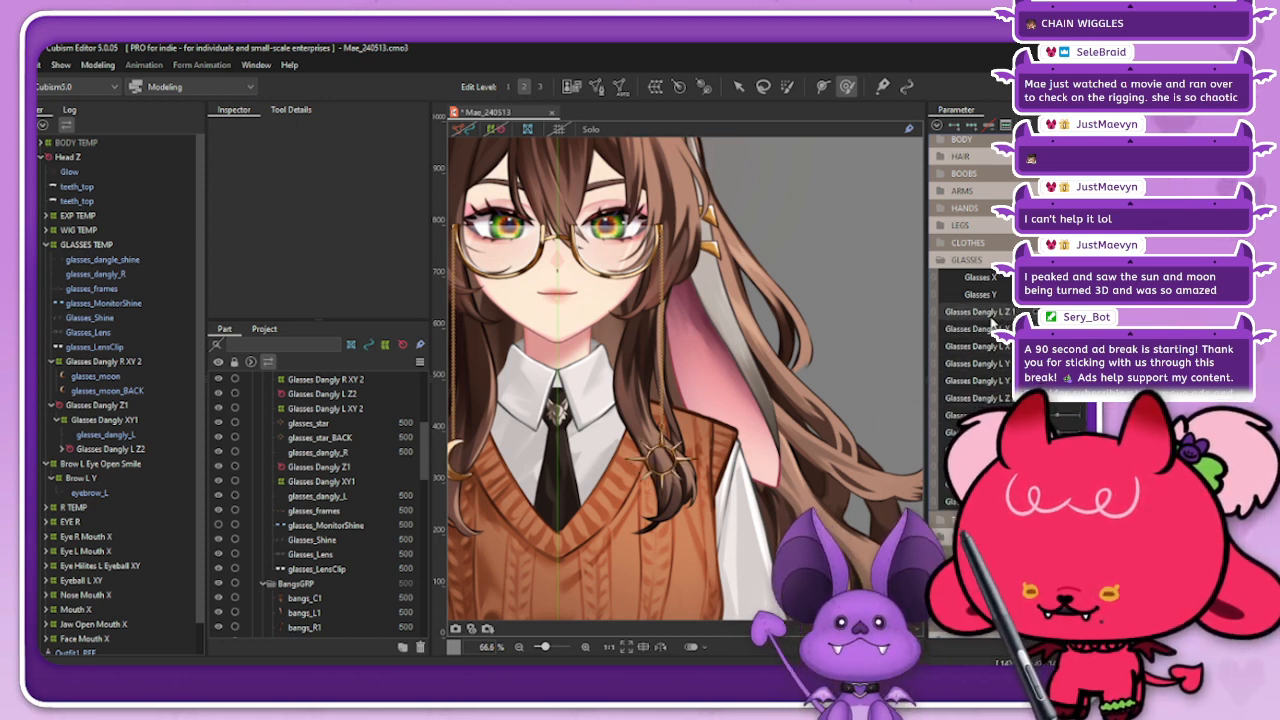
pyautogui.moveTo(996, 316); pyautogui.dragTo(1002, 391)
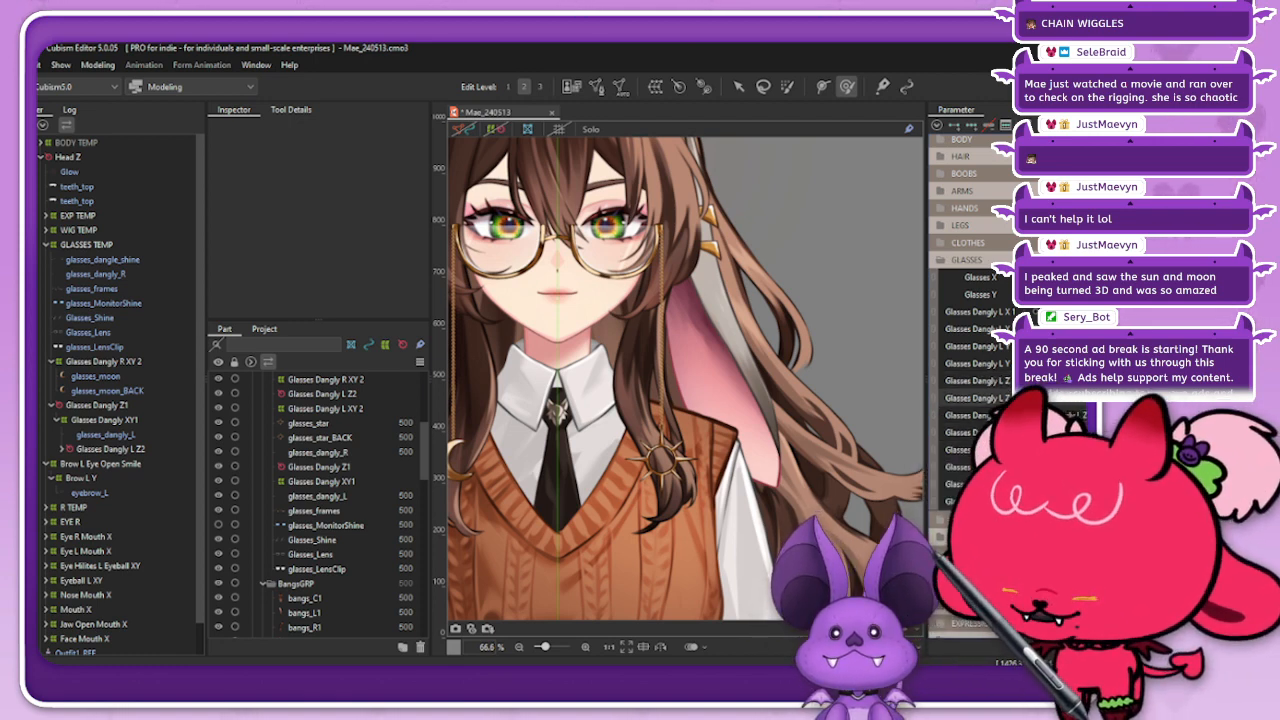
# Step: Save the Mae_240513 model file
pyautogui.hotkey('ctrl', 's')
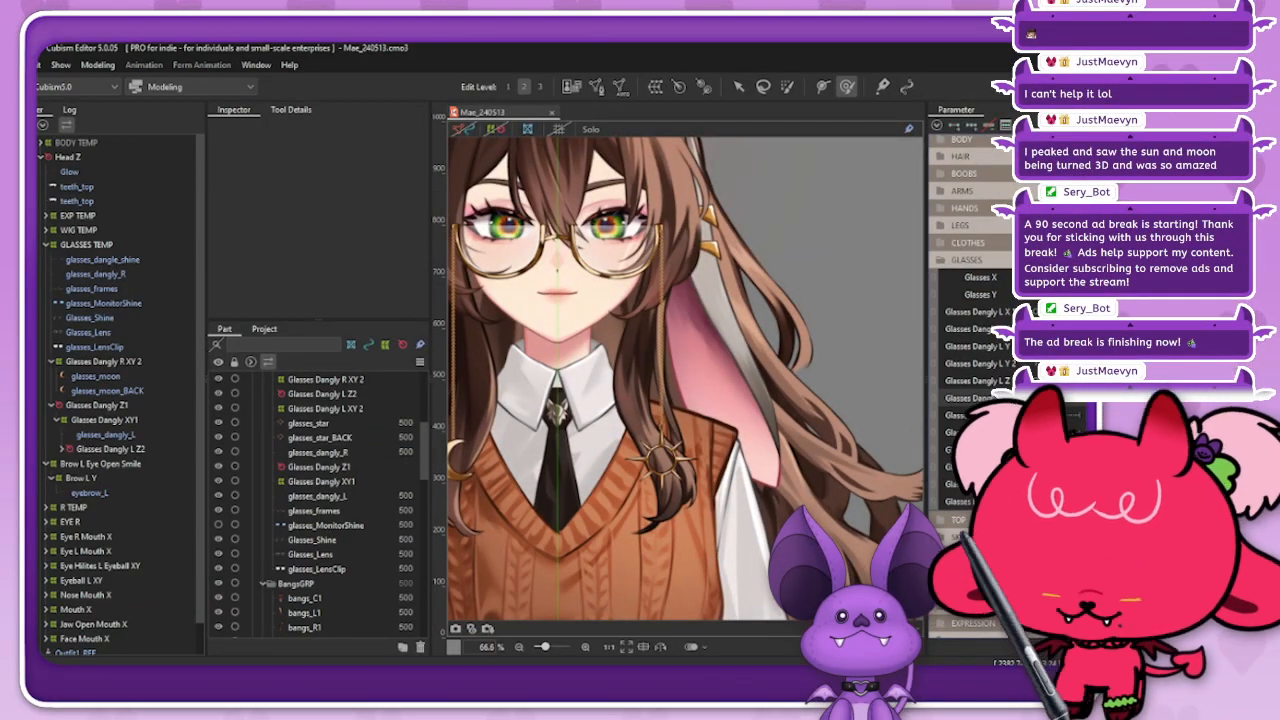
pyautogui.hotkey('ctrl', 's')
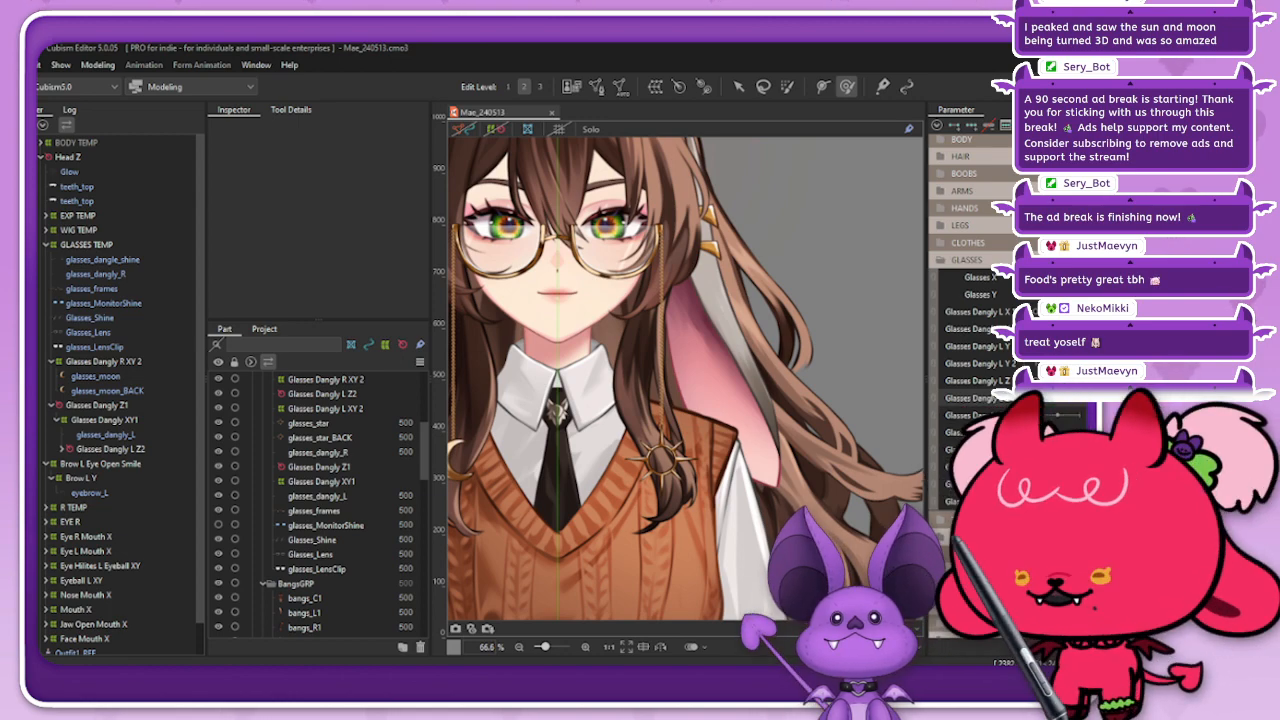
# Step: Check how the sun and moon charms swing and turn across the Glasses Dangly L parameters at several zoom levels
pyautogui.scroll(-3, 845, 497)
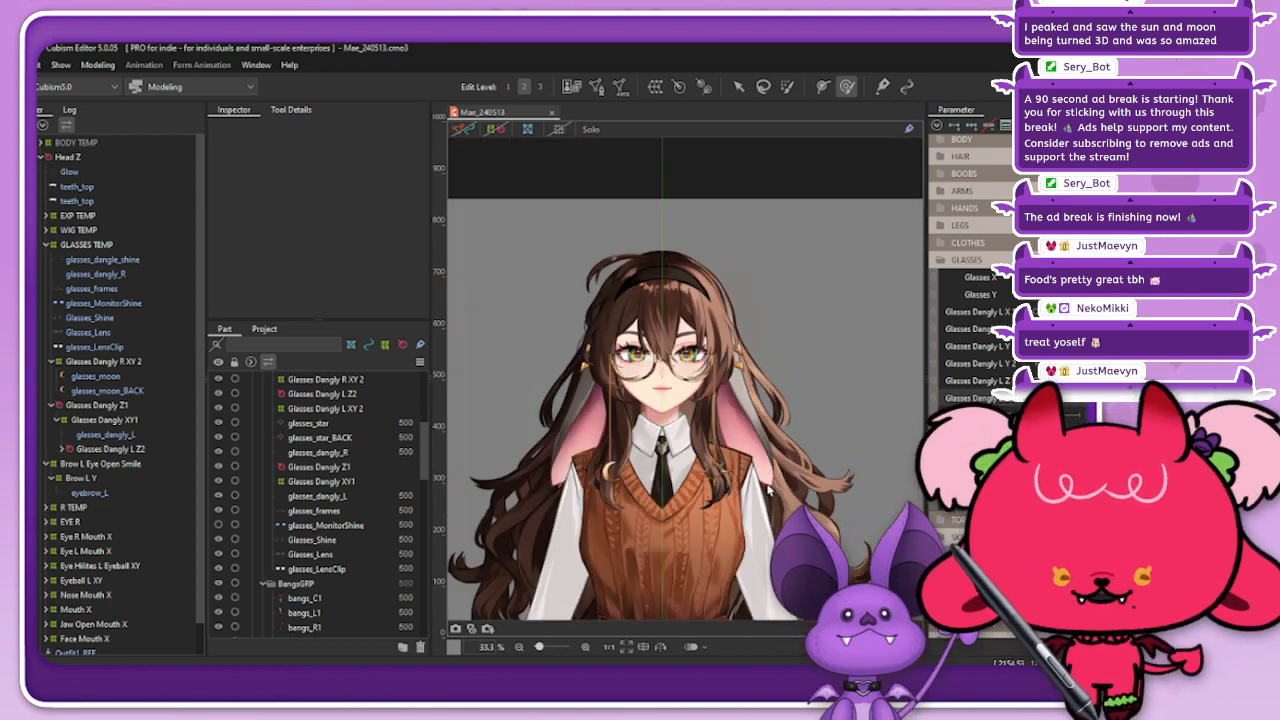
pyautogui.scroll(1, 592, 415)
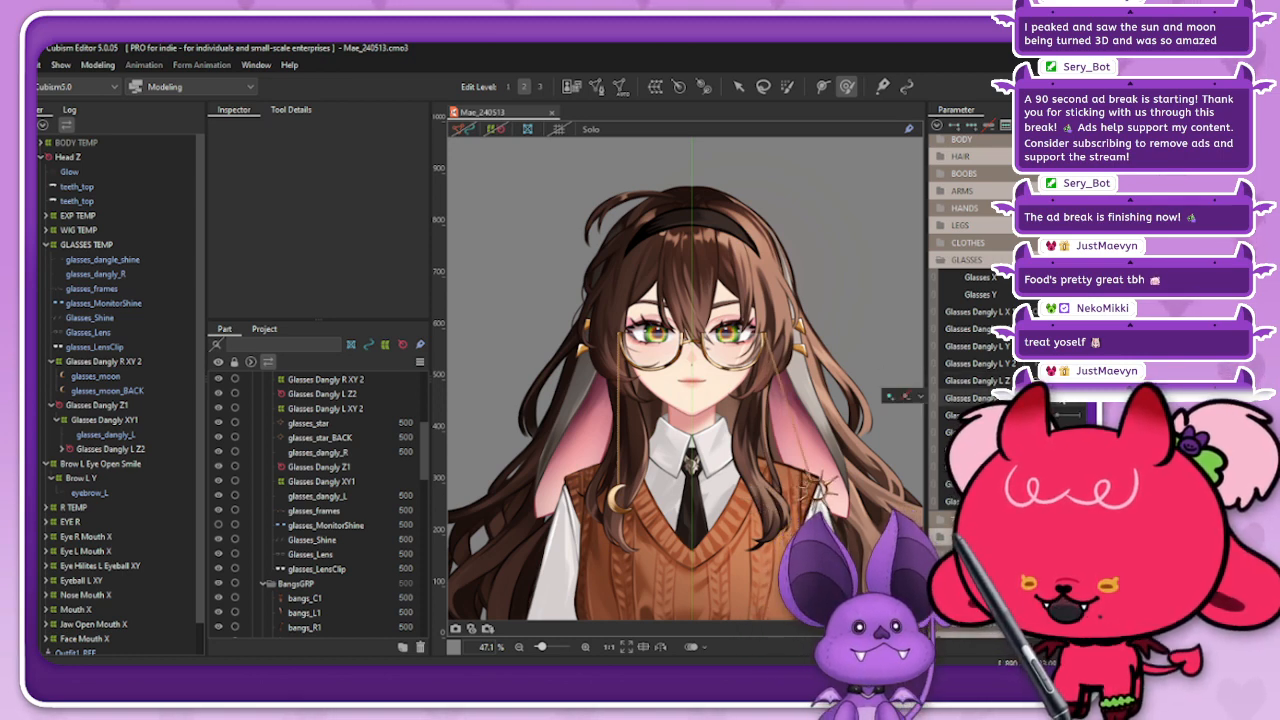
pyautogui.moveTo(1085, 381); pyautogui.dragTo(1067, 381)
pyautogui.moveTo(1067, 312)
pyautogui.mouseDown()
pyautogui.moveTo(1048, 312)
pyautogui.moveTo(1086, 312)
pyautogui.moveTo(1048, 312)
pyautogui.moveTo(1067, 312)
pyautogui.moveTo(1054, 329)
pyautogui.mouseUp()
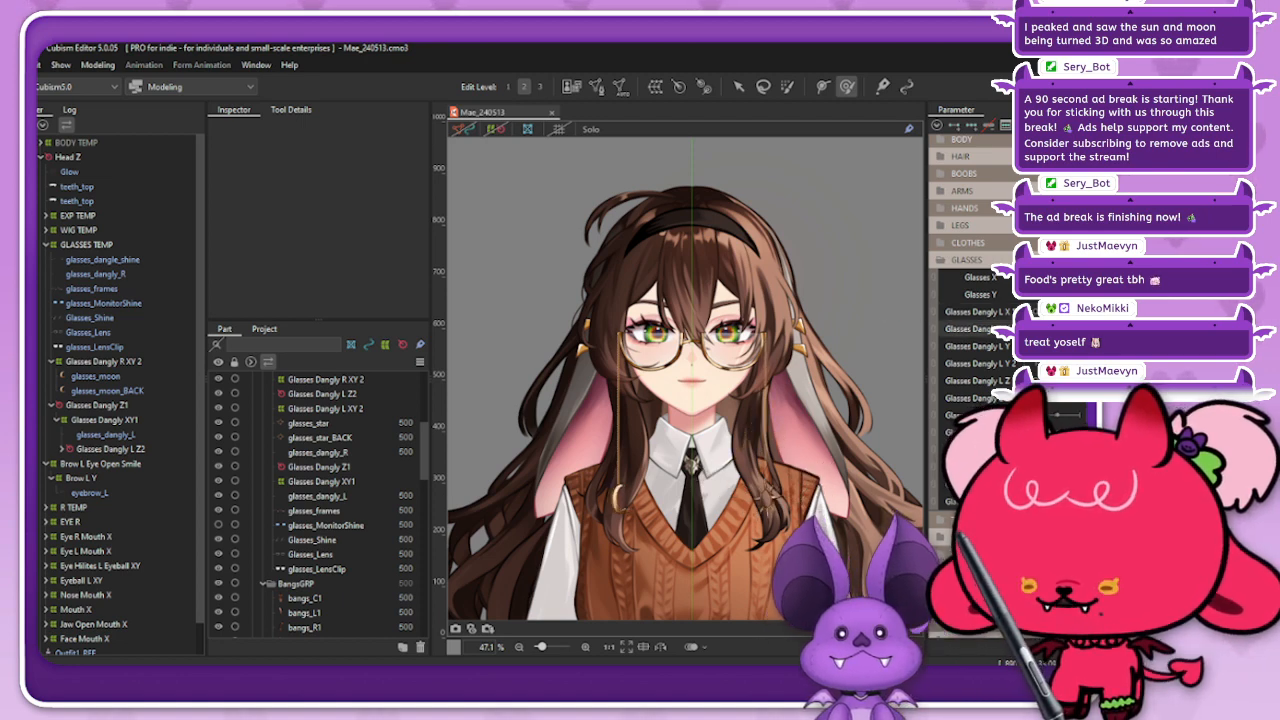
pyautogui.scroll(2, 705, 557)
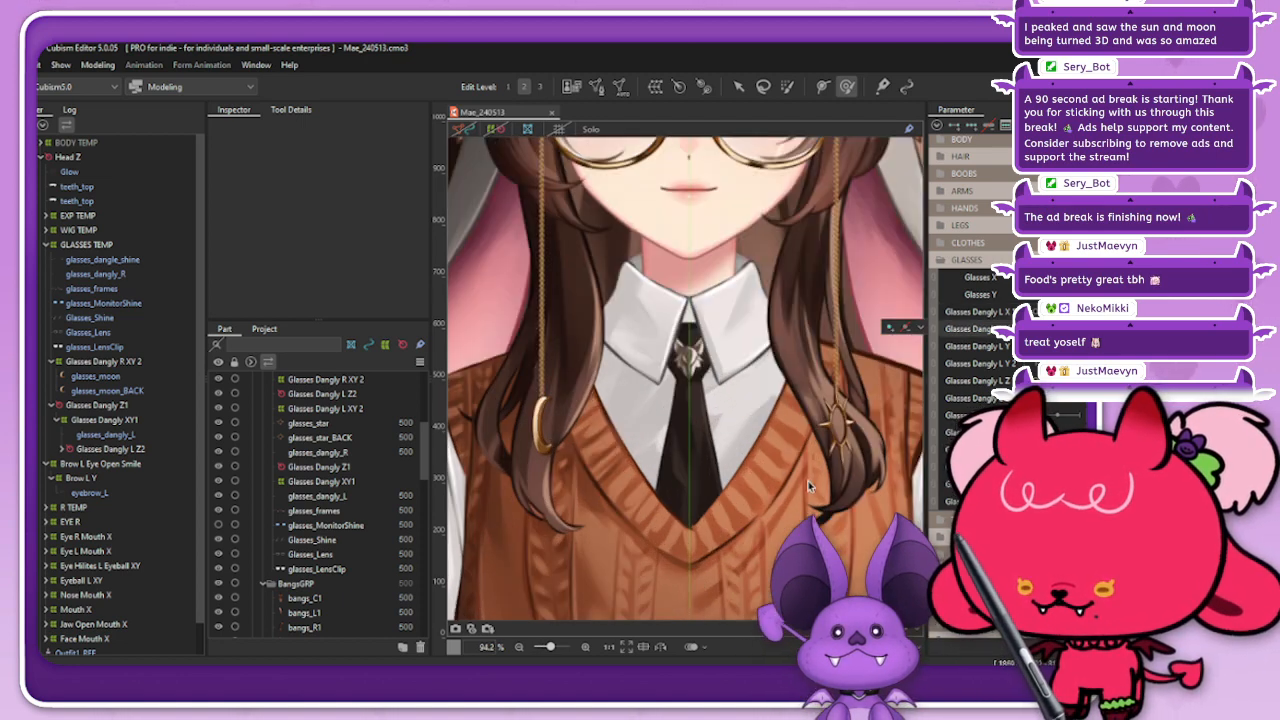
pyautogui.moveTo(1054, 329)
pyautogui.mouseDown()
pyautogui.moveTo(1082, 329)
pyautogui.moveTo(1054, 329)
pyautogui.mouseUp()
pyautogui.click(1067, 398)
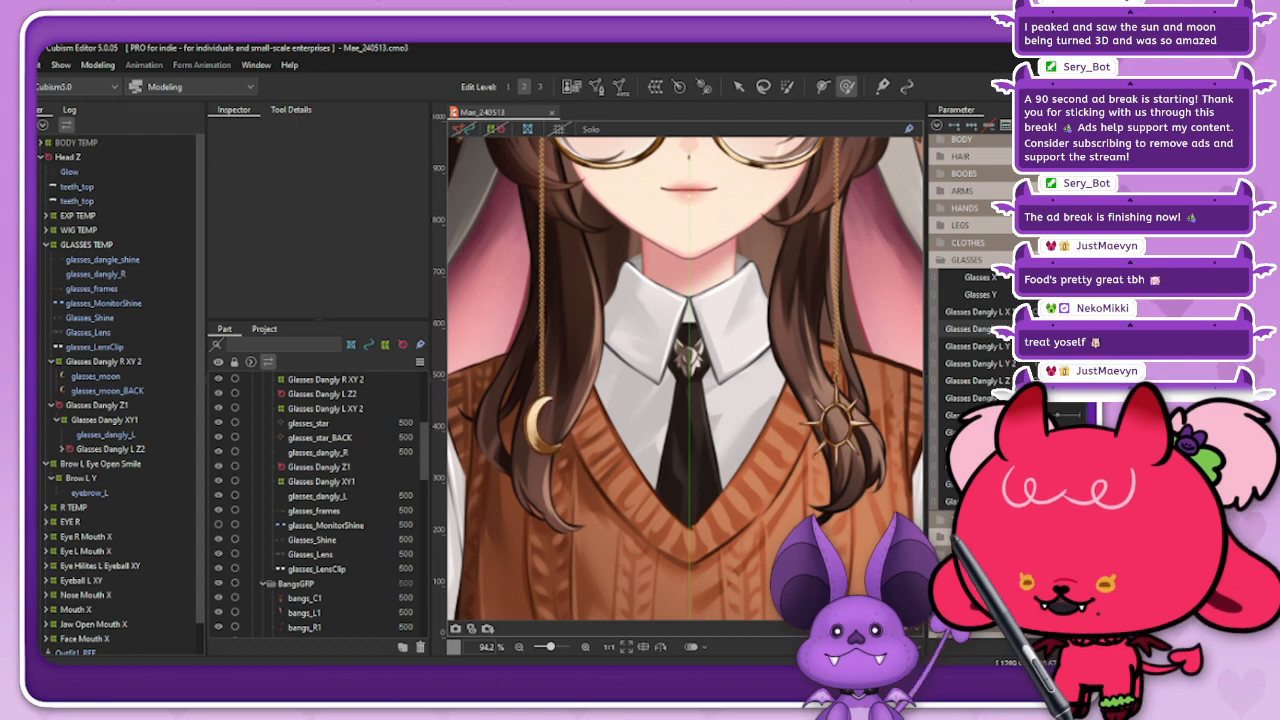
pyautogui.scroll(2, 836, 425)
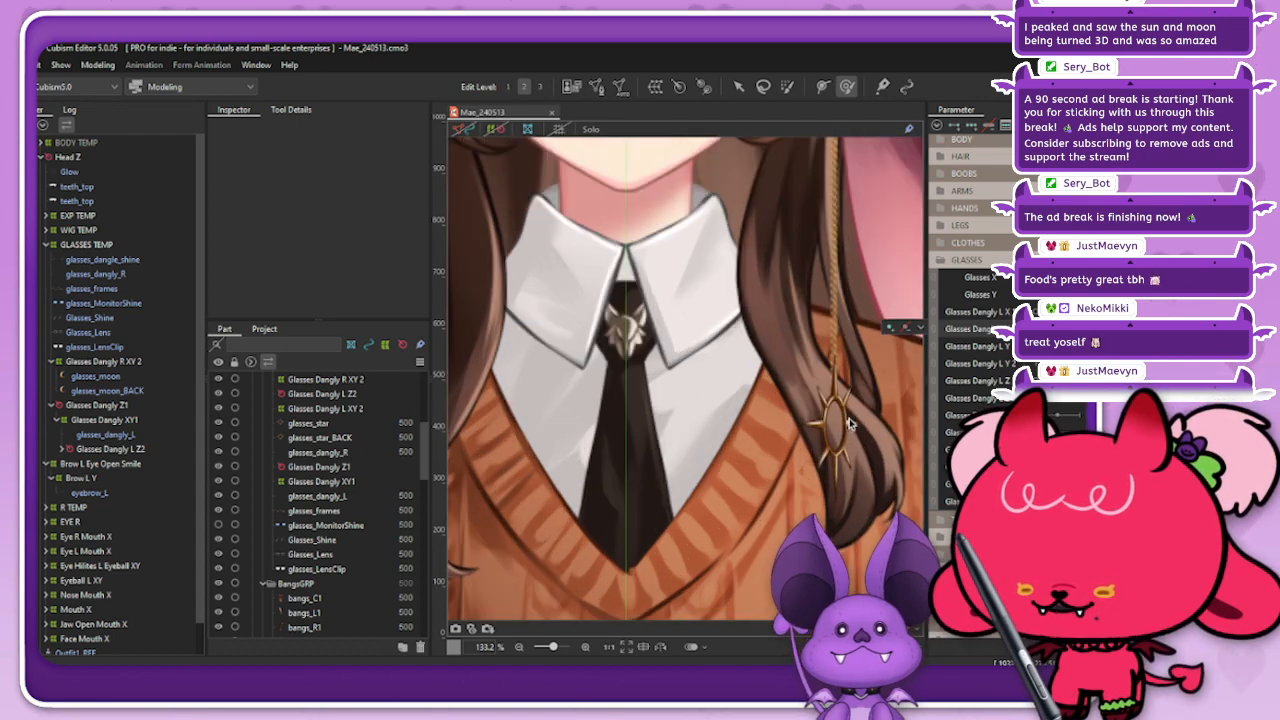
pyautogui.scroll(-1, 831, 412)
pyautogui.scroll(-2, 831, 412)
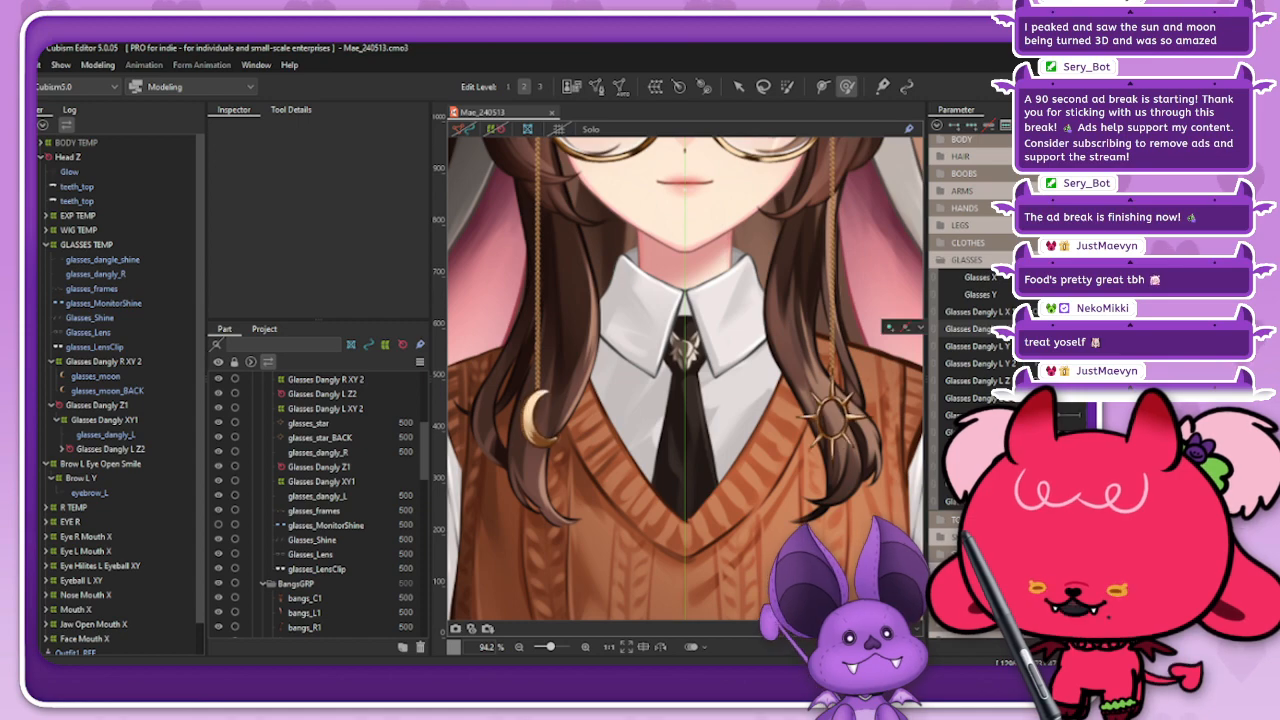
pyautogui.scroll(-4, 837, 446)
pyautogui.moveTo(866, 478); pyautogui.dragTo(837, 446)
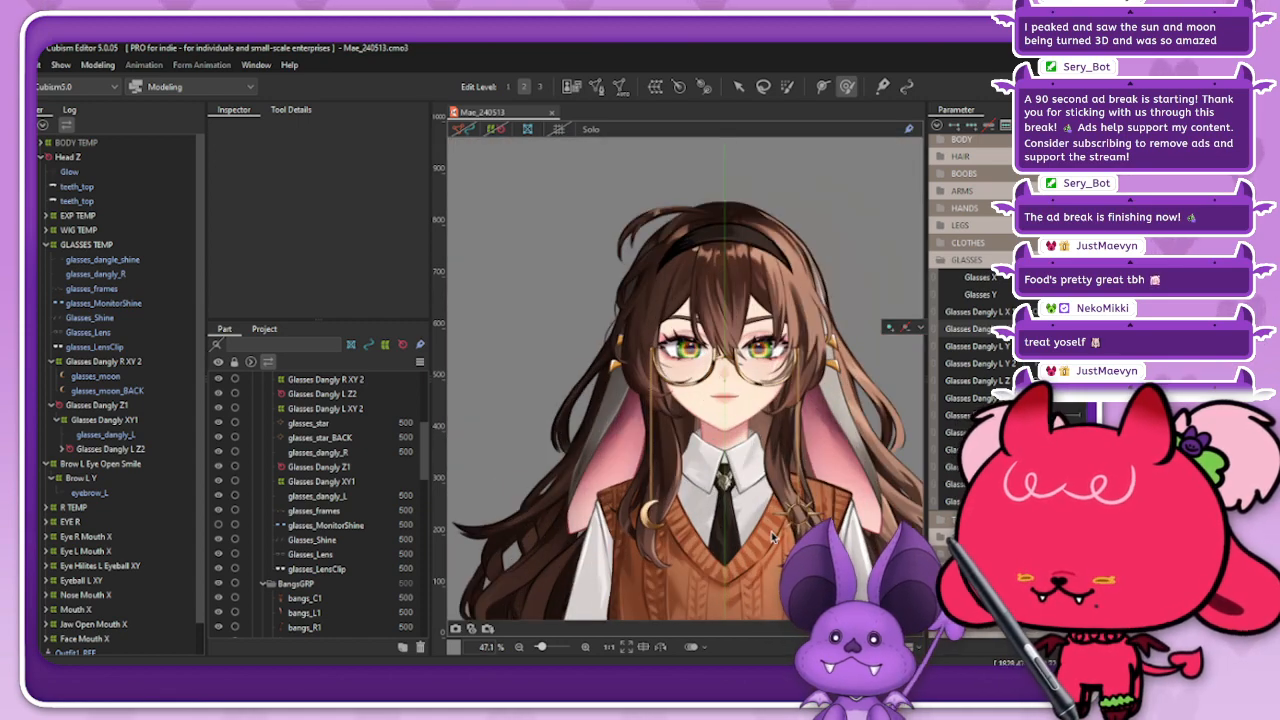
# Step: Test the ahoge's motion in the HAIR group with Ahoge X and Ahoge Y 1 temporarily paired, and separate them again
pyautogui.scroll(2, 1004, 366)
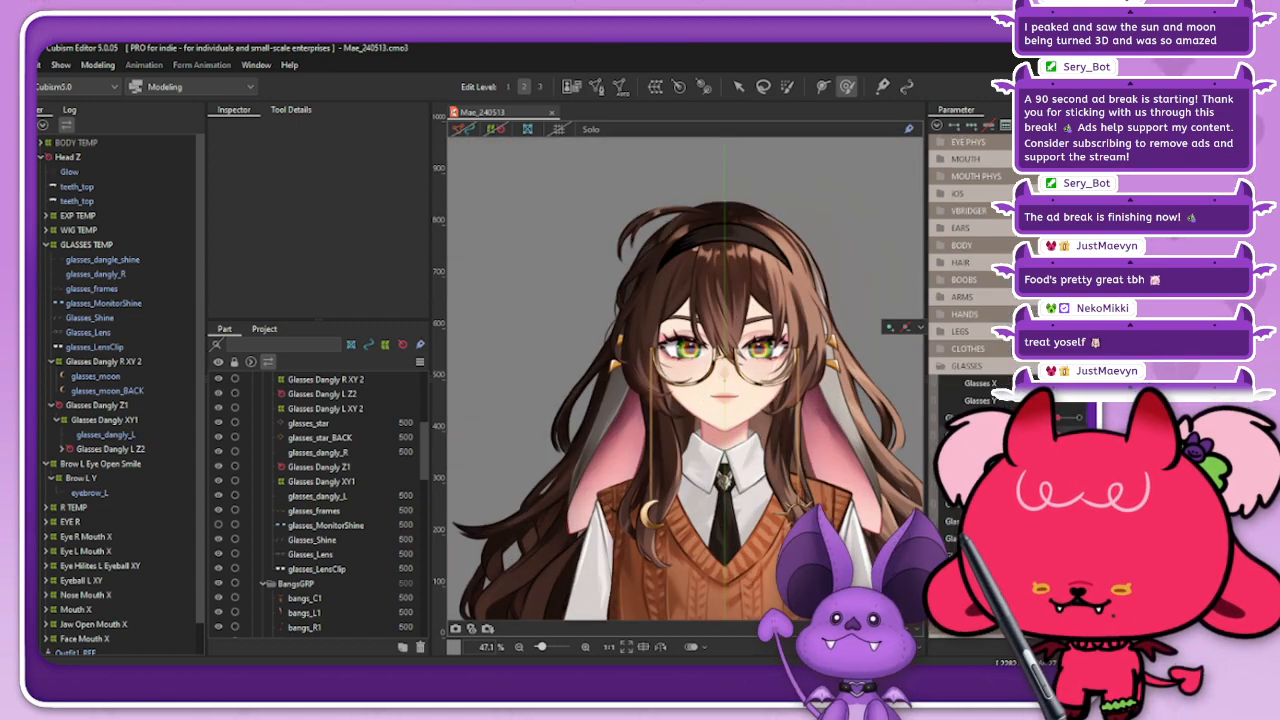
pyautogui.scroll(2, 1004, 366)
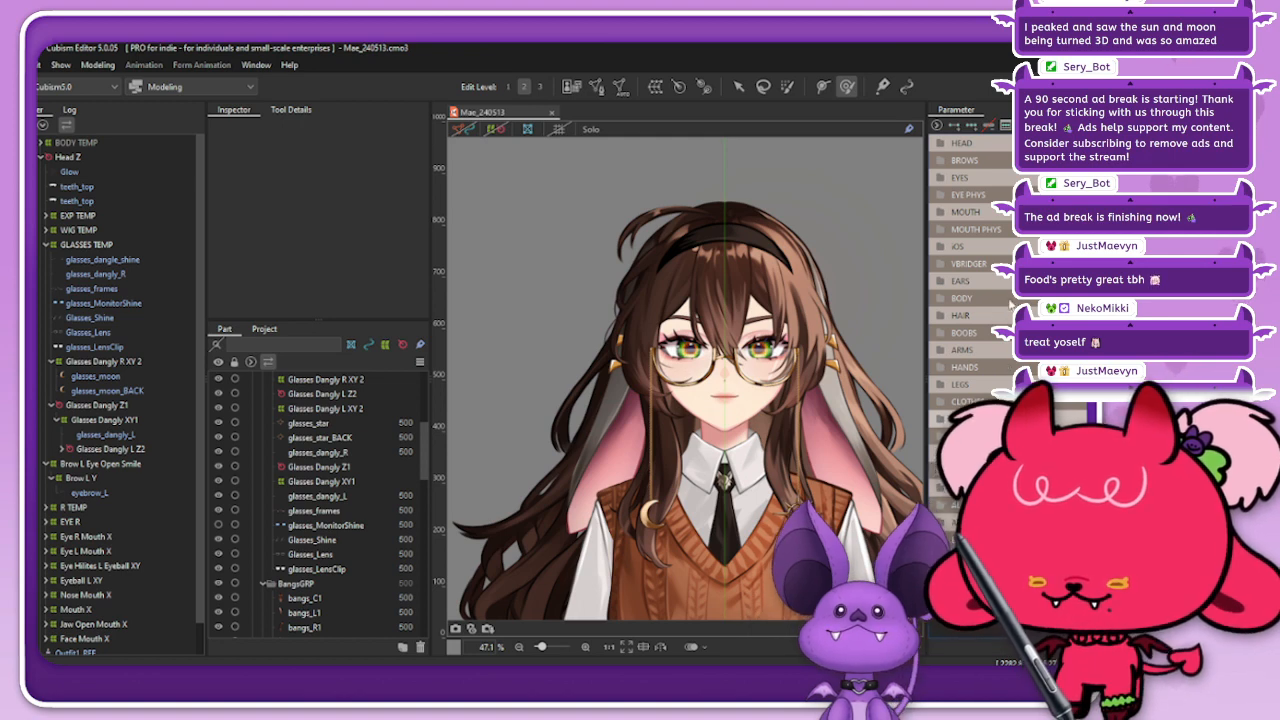
pyautogui.click(961, 315)
pyautogui.moveTo(1052, 356)
pyautogui.mouseDown()
pyautogui.moveTo(1044, 370)
pyautogui.moveTo(1042, 348)
pyautogui.moveTo(1060, 403)
pyautogui.moveTo(1046, 373)
pyautogui.moveTo(1060, 403)
pyautogui.moveTo(1046, 373)
pyautogui.moveTo(1058, 350)
pyautogui.moveTo(1066, 357)
pyautogui.mouseUp()
pyautogui.click(935, 356)
pyautogui.click(936, 359)
pyautogui.click(917, 388)
pyautogui.click(934, 372)
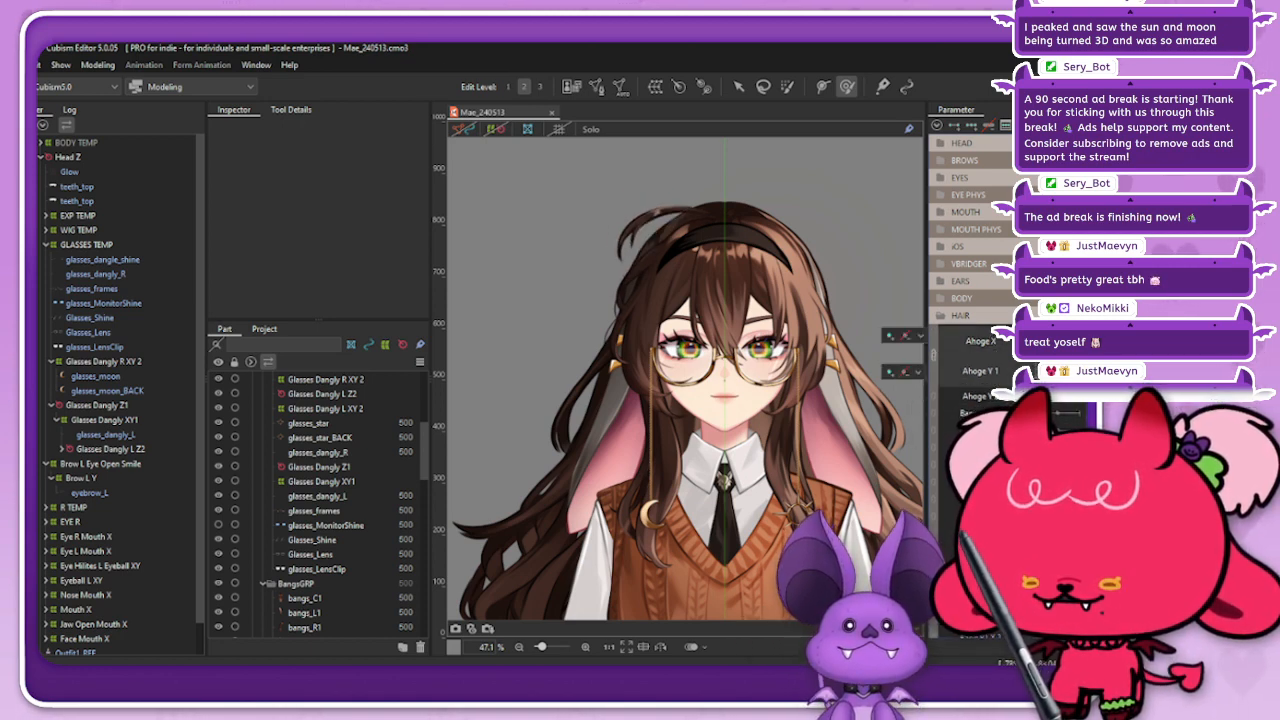
pyautogui.click(933, 354)
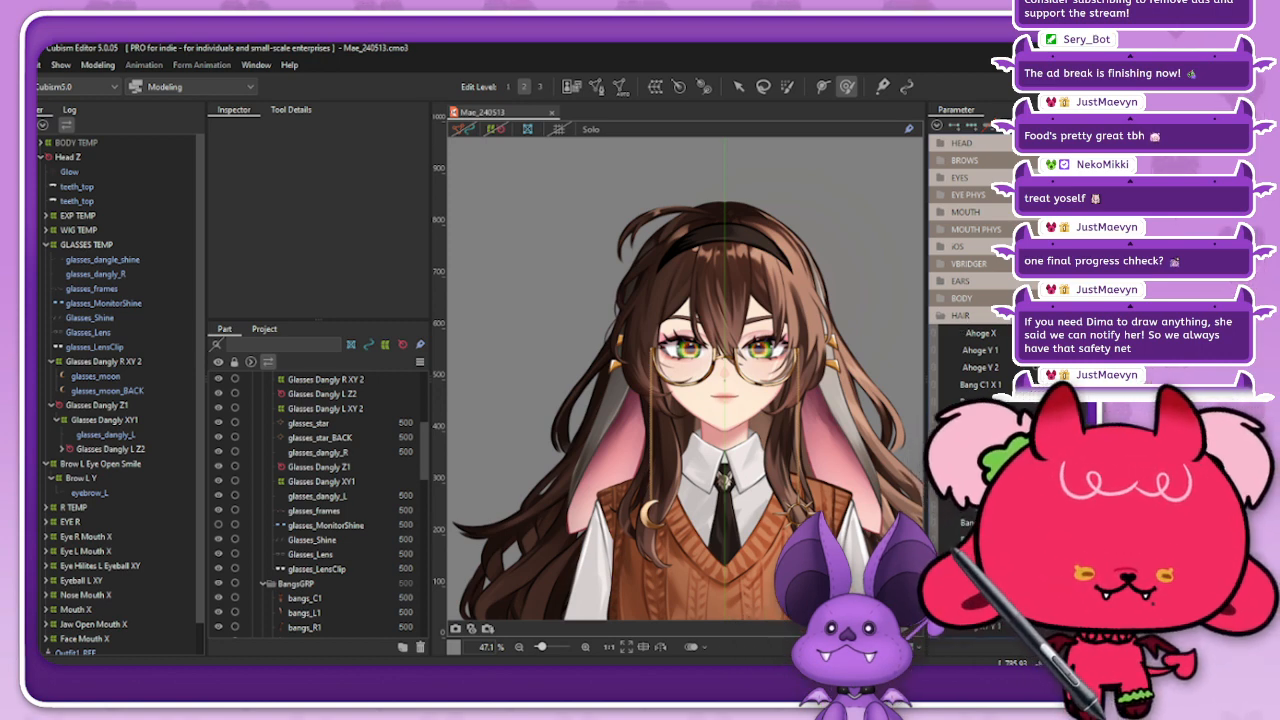
pyautogui.click(1007, 320)
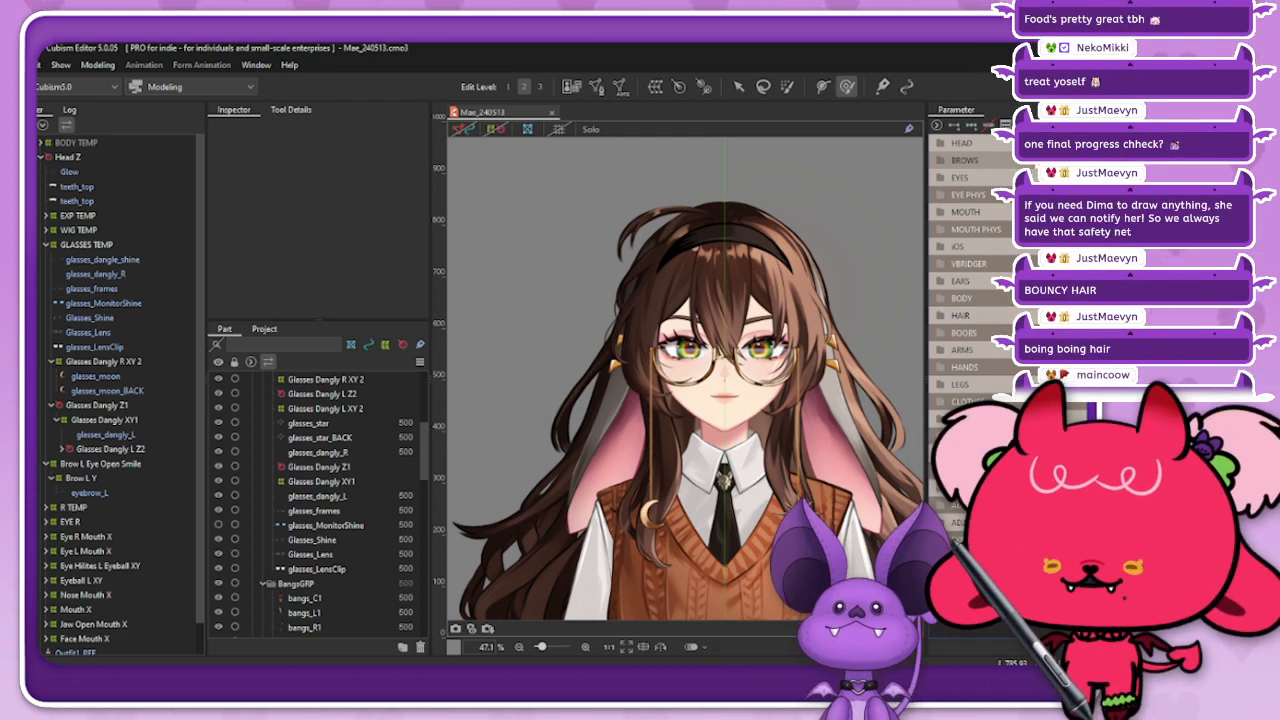
# Step: Hide the hair and glasses by setting the opacity of the WIG TEMP and GLASSES TEMP deformers to 0%
pyautogui.click(941, 160)
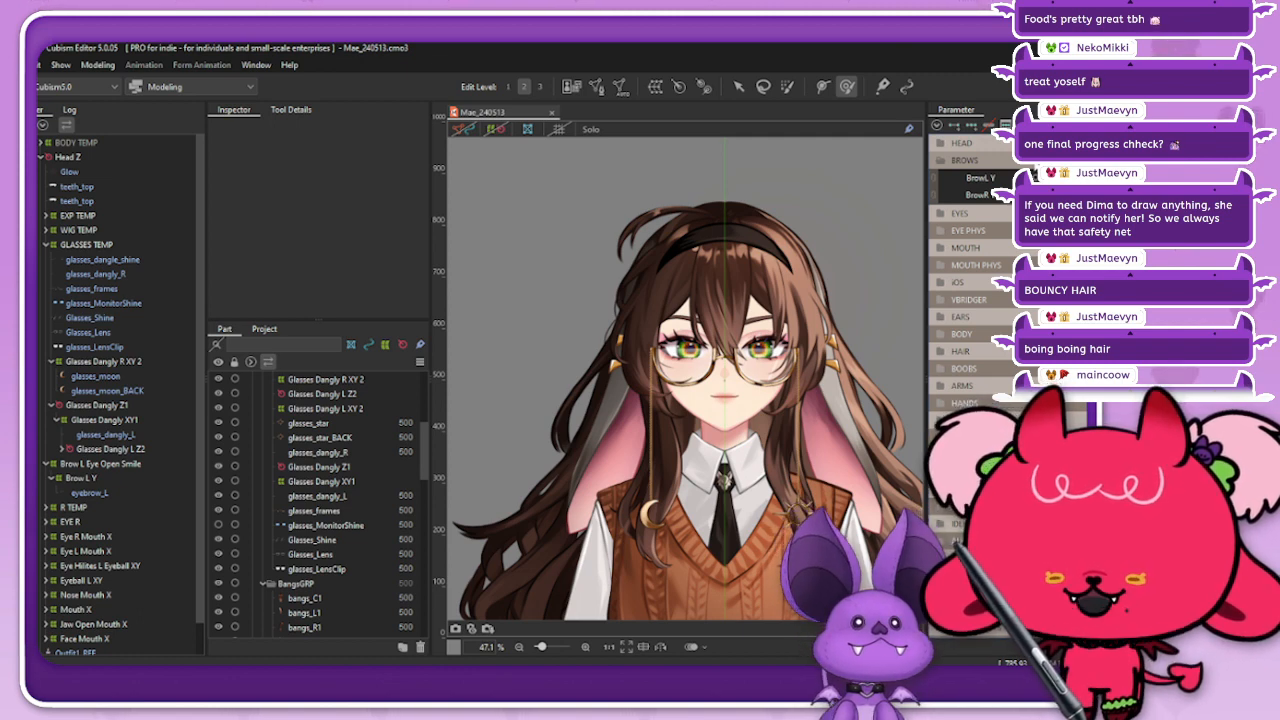
pyautogui.click(941, 160)
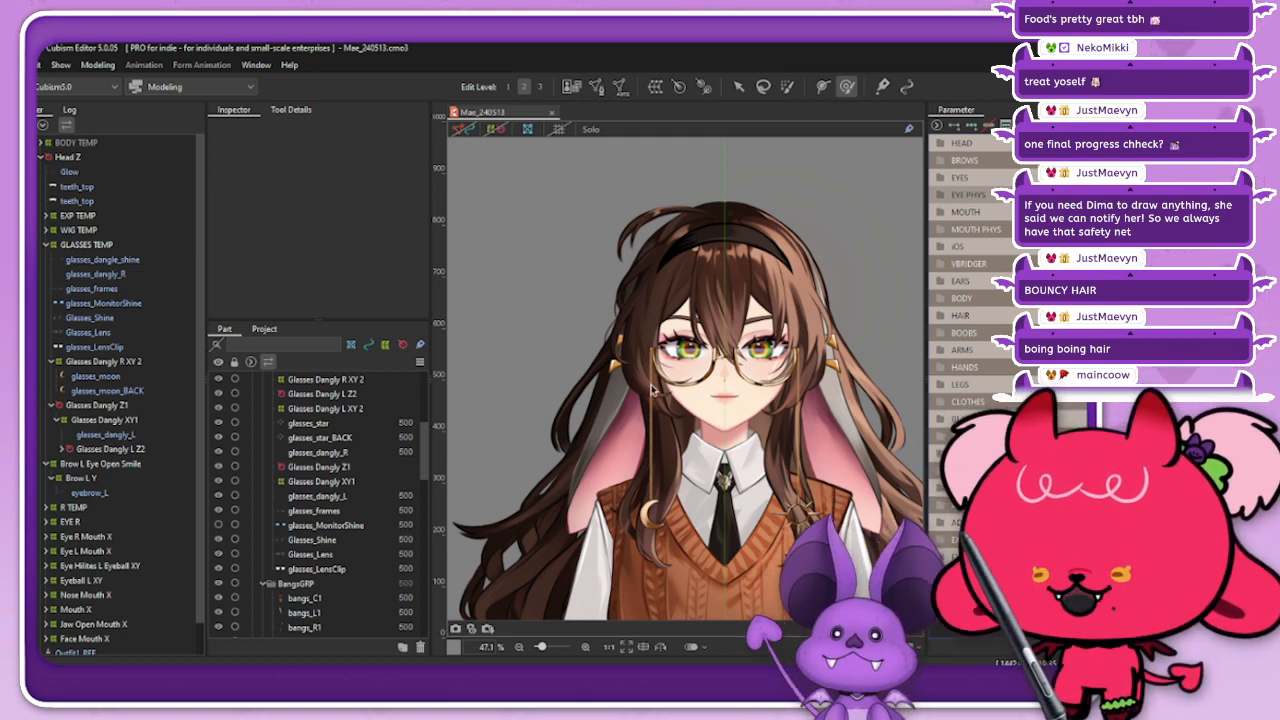
pyautogui.click(76, 244)
pyautogui.click(77, 231)
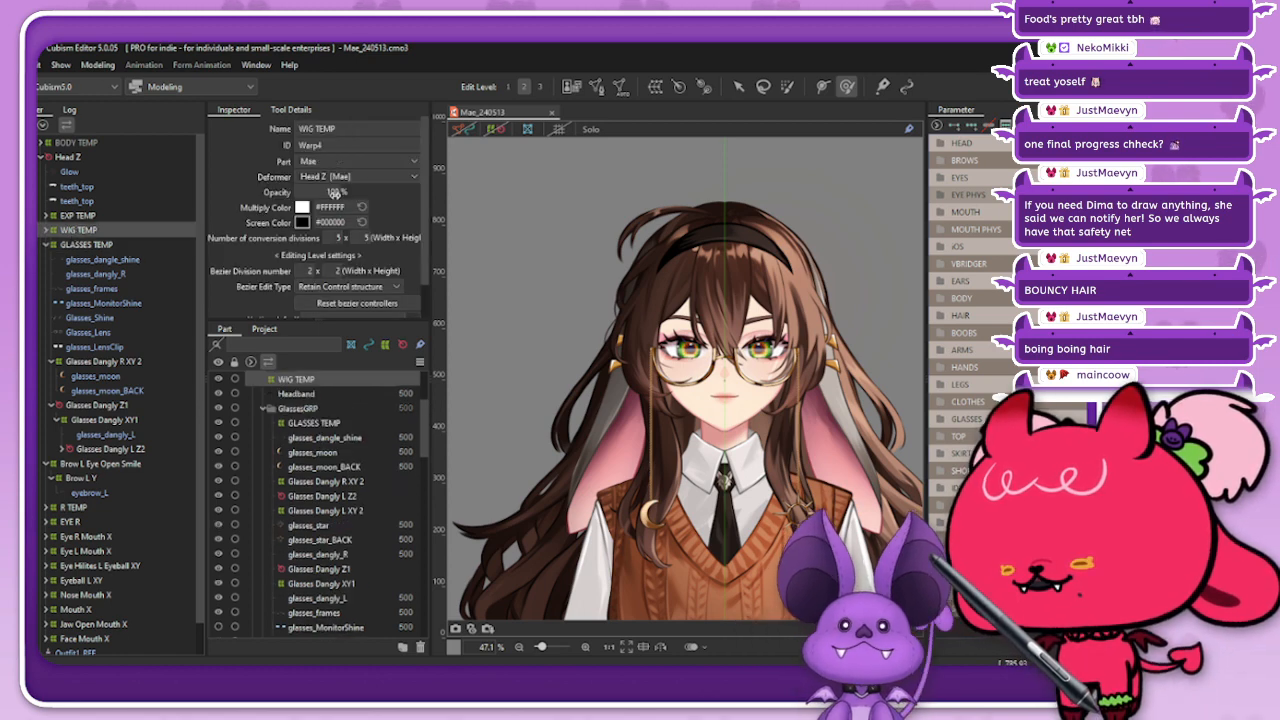
pyautogui.moveTo(336, 192); pyautogui.dragTo(330, 196)
pyautogui.scroll(4, 762, 307)
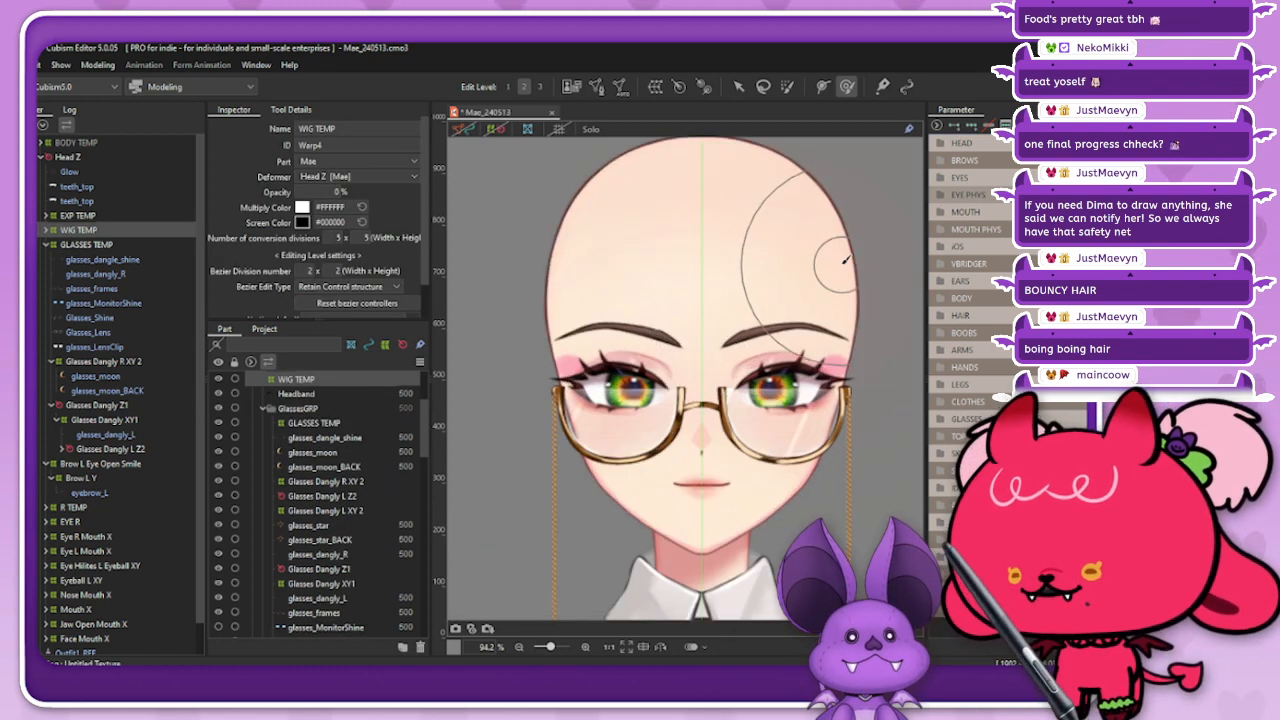
pyautogui.click(70, 245)
pyautogui.moveTo(340, 195); pyautogui.dragTo(245, 195)
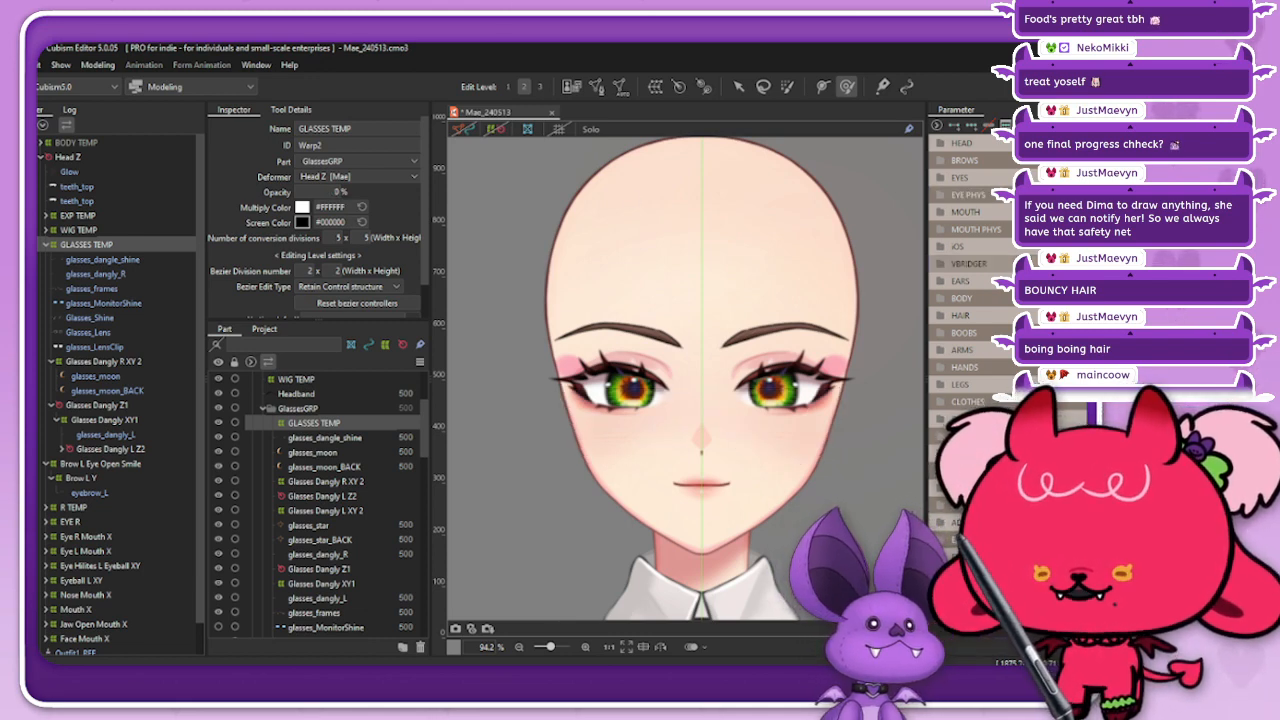
# Step: Examine the left eyebrow's shape while varying Brow Inner in the VBRIDGER group and BrowL Y in the BROWS group
pyautogui.click(968, 264)
pyautogui.click(1080, 316)
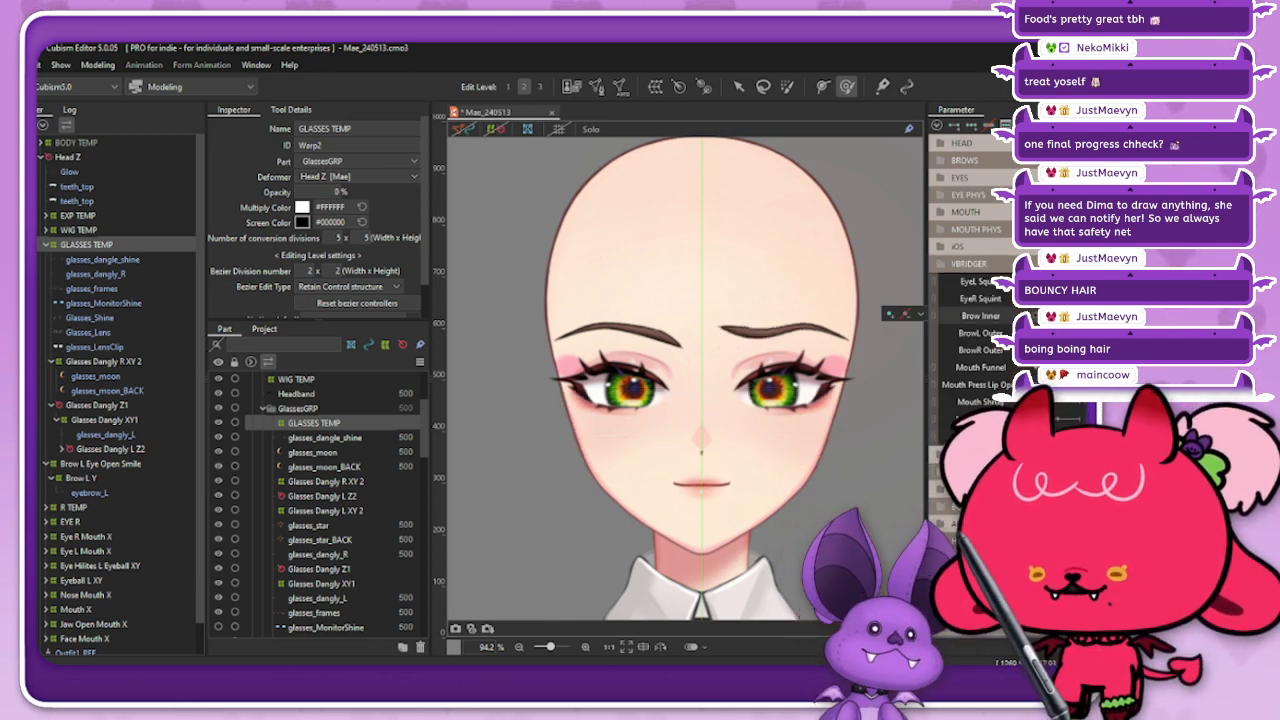
pyautogui.moveTo(1080, 316)
pyautogui.mouseDown()
pyautogui.moveTo(1048, 316)
pyautogui.moveTo(1080, 316)
pyautogui.moveTo(1048, 316)
pyautogui.moveTo(1080, 316)
pyautogui.moveTo(1048, 316)
pyautogui.moveTo(1080, 316)
pyautogui.moveTo(1048, 316)
pyautogui.moveTo(1080, 316)
pyautogui.moveTo(1048, 316)
pyautogui.moveTo(1080, 316)
pyautogui.moveTo(1048, 316)
pyautogui.moveTo(1080, 316)
pyautogui.moveTo(1048, 316)
pyautogui.moveTo(1080, 333)
pyautogui.moveTo(1048, 333)
pyautogui.moveTo(1080, 333)
pyautogui.moveTo(1080, 316)
pyautogui.mouseUp()
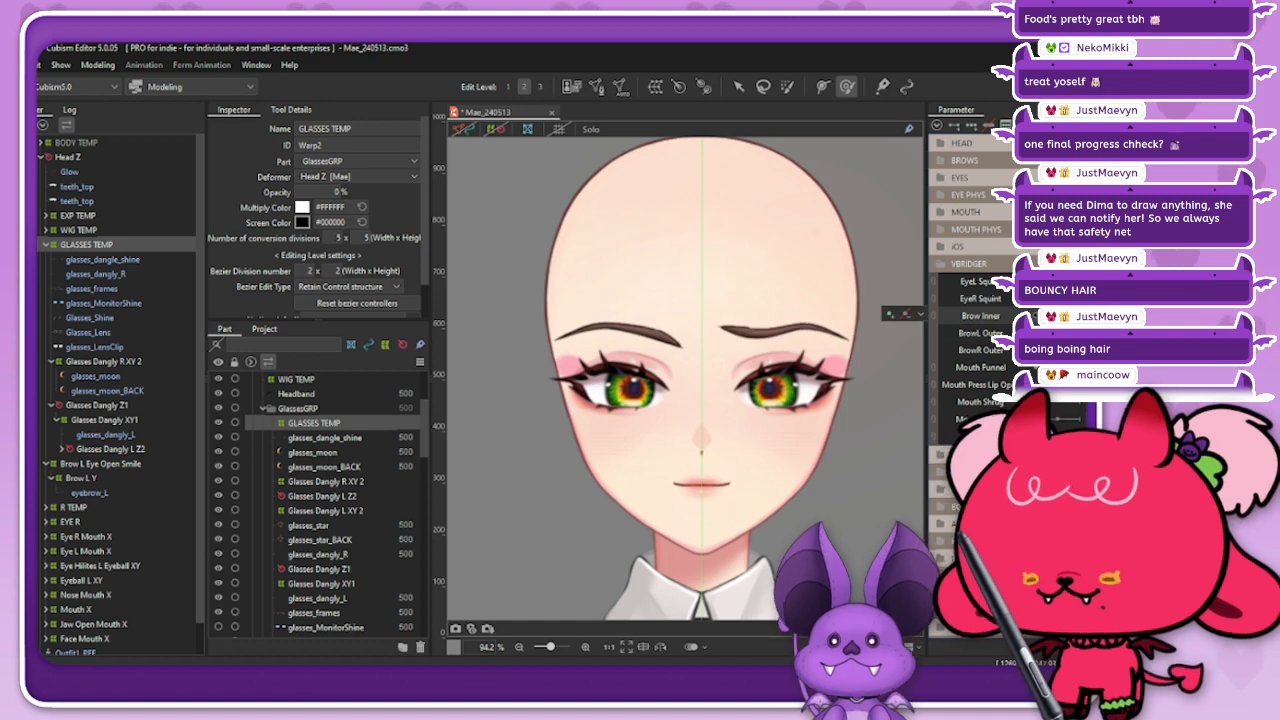
pyautogui.click(982, 161)
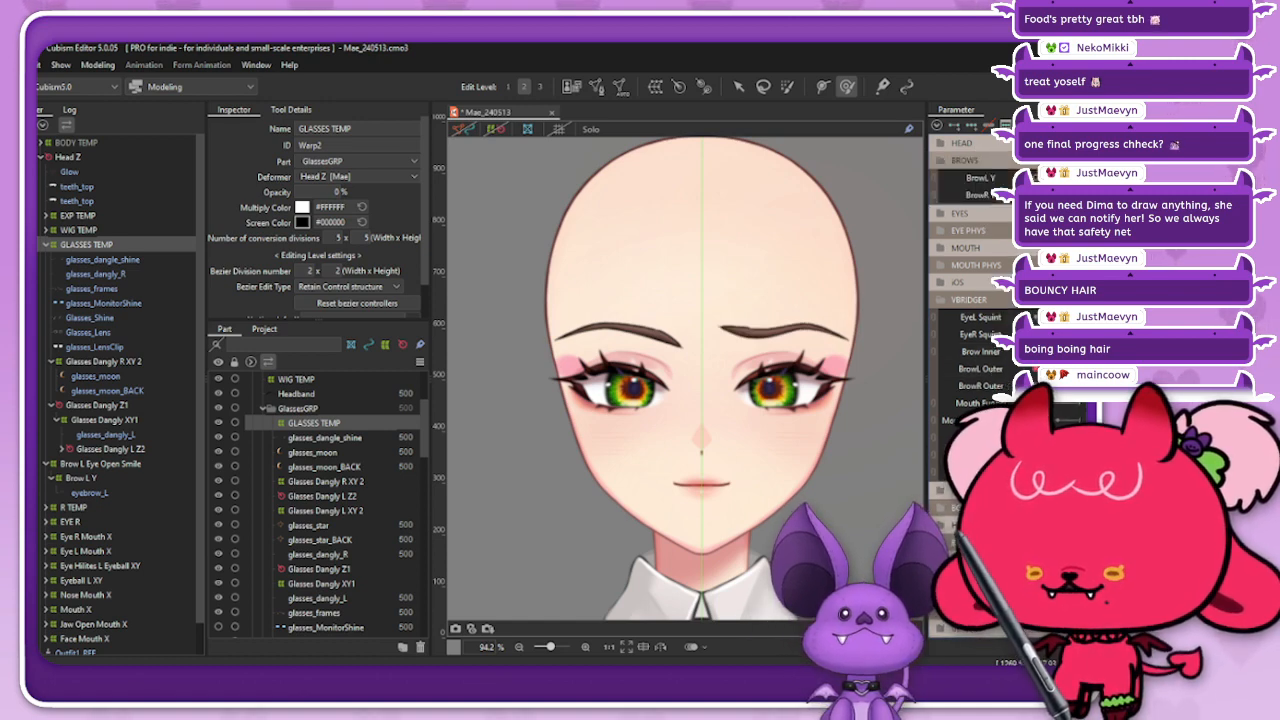
pyautogui.moveTo(1064, 178); pyautogui.dragTo(1080, 178)
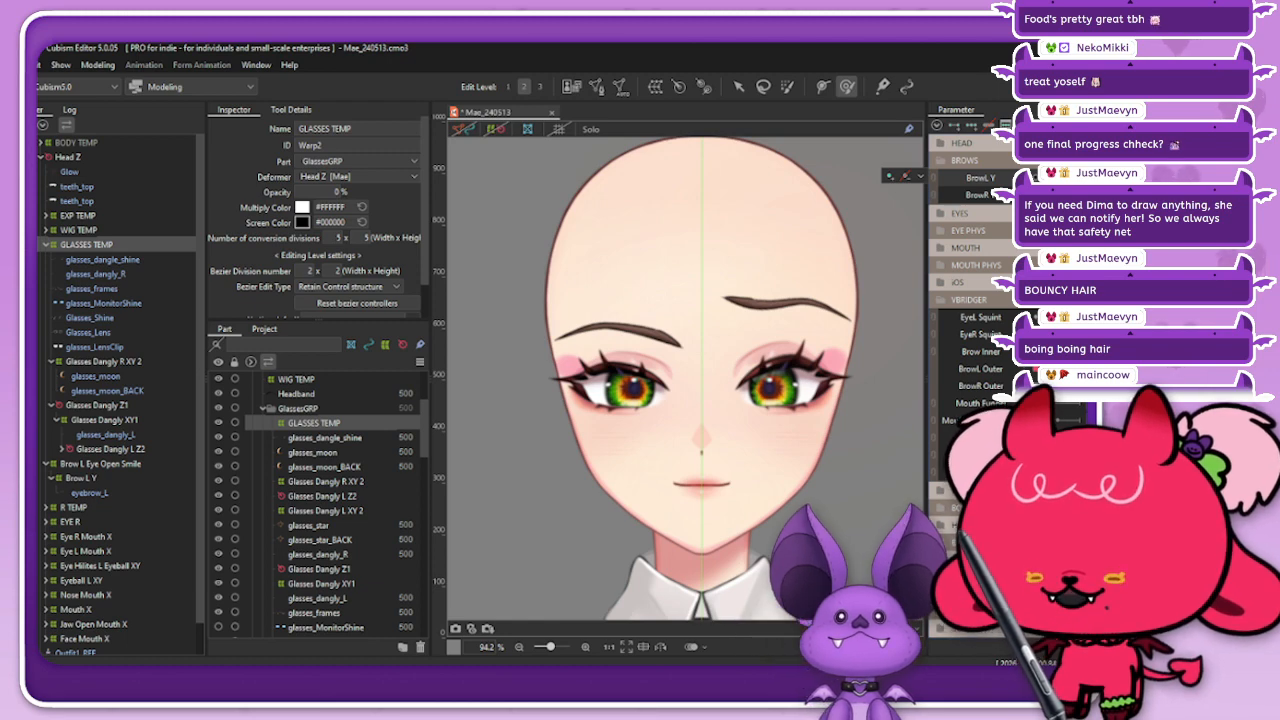
pyautogui.moveTo(1080, 178); pyautogui.dragTo(987, 196)
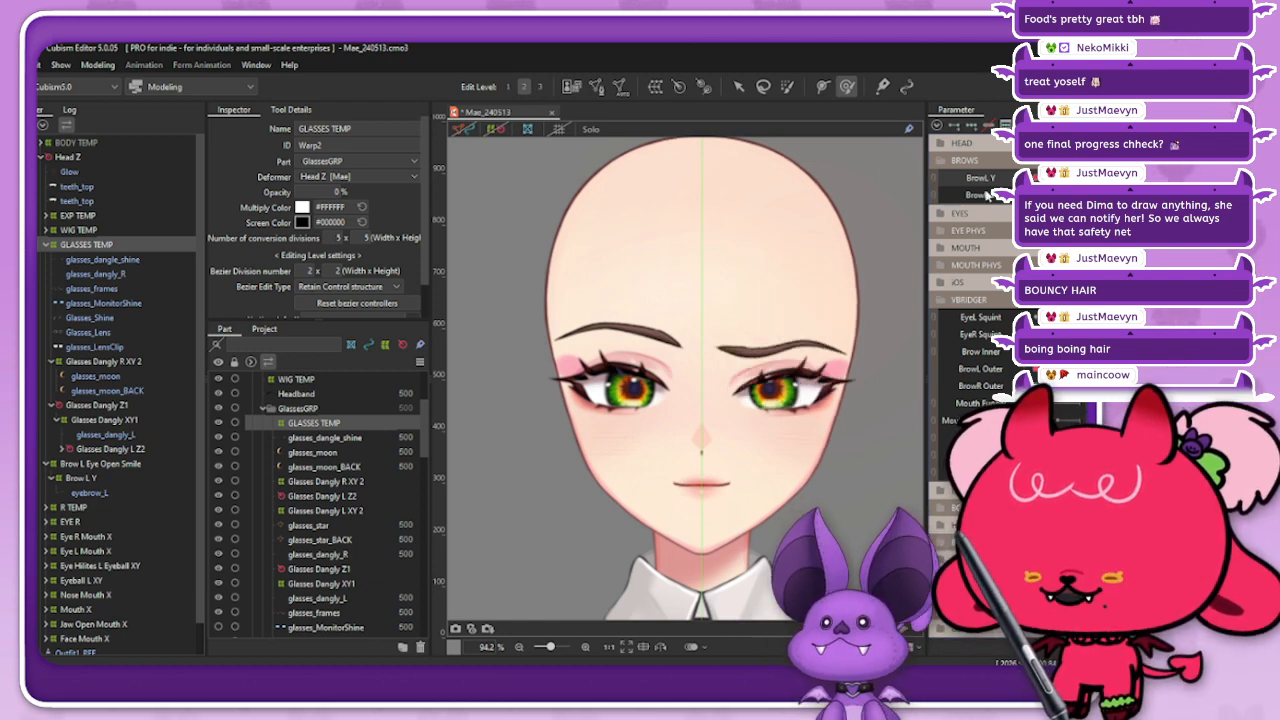
pyautogui.moveTo(1064, 369); pyautogui.dragTo(1010, 352)
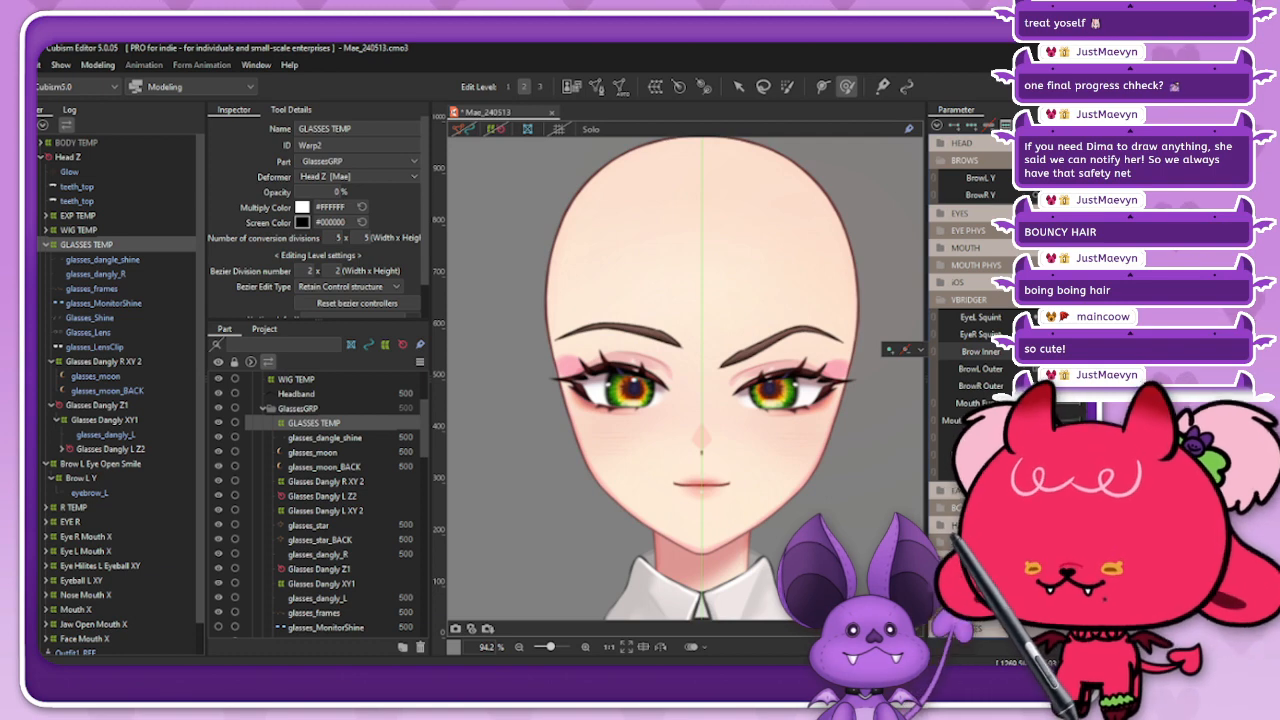
# Step: Examine the mouth and tongue while varying Tongue Out, the MOUTH group's form and opening parameters, and the tongue parameters in MOUTH PHYS
pyautogui.click(910, 347)
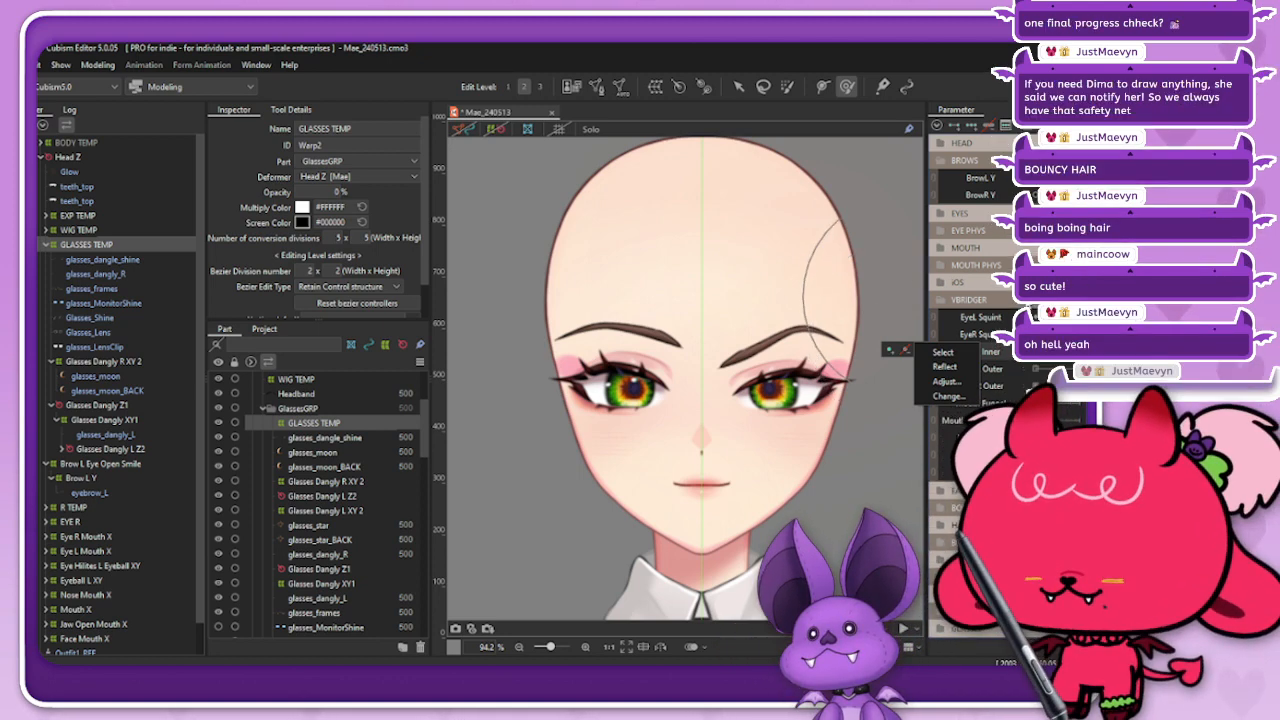
pyautogui.click(970, 282)
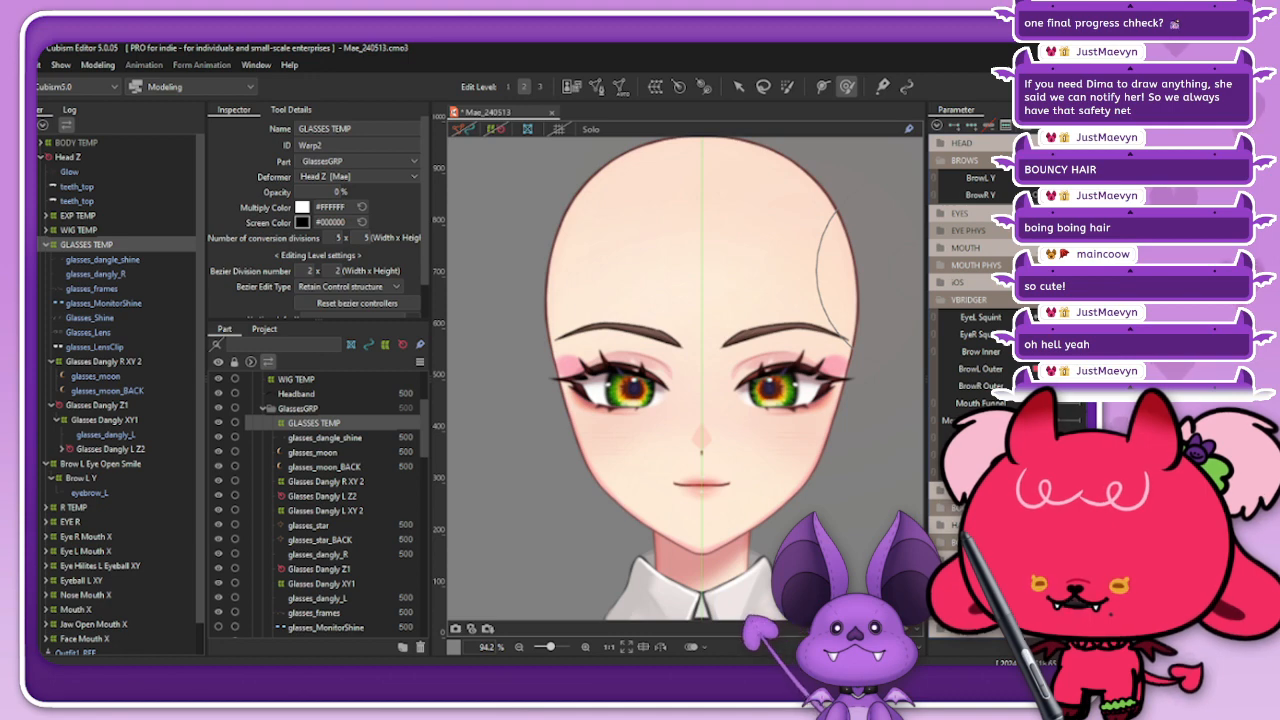
pyautogui.click(962, 248)
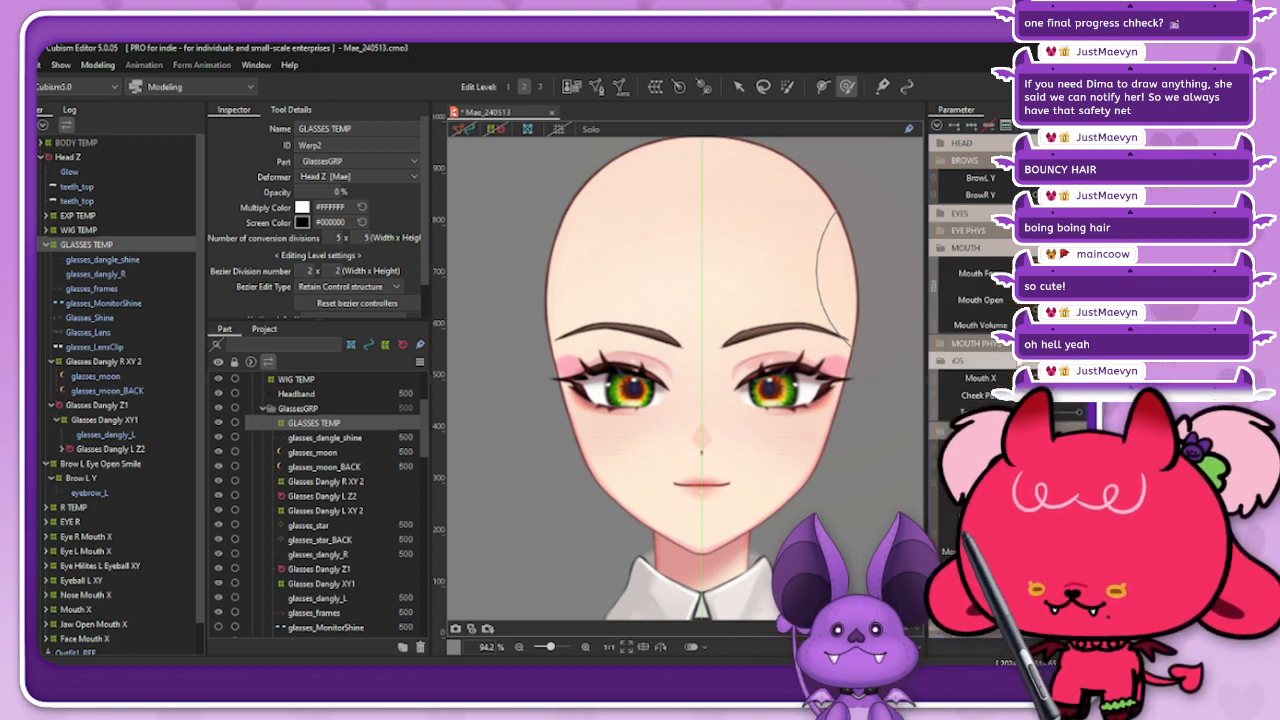
pyautogui.scroll(-2, 960, 252)
pyautogui.click(960, 254)
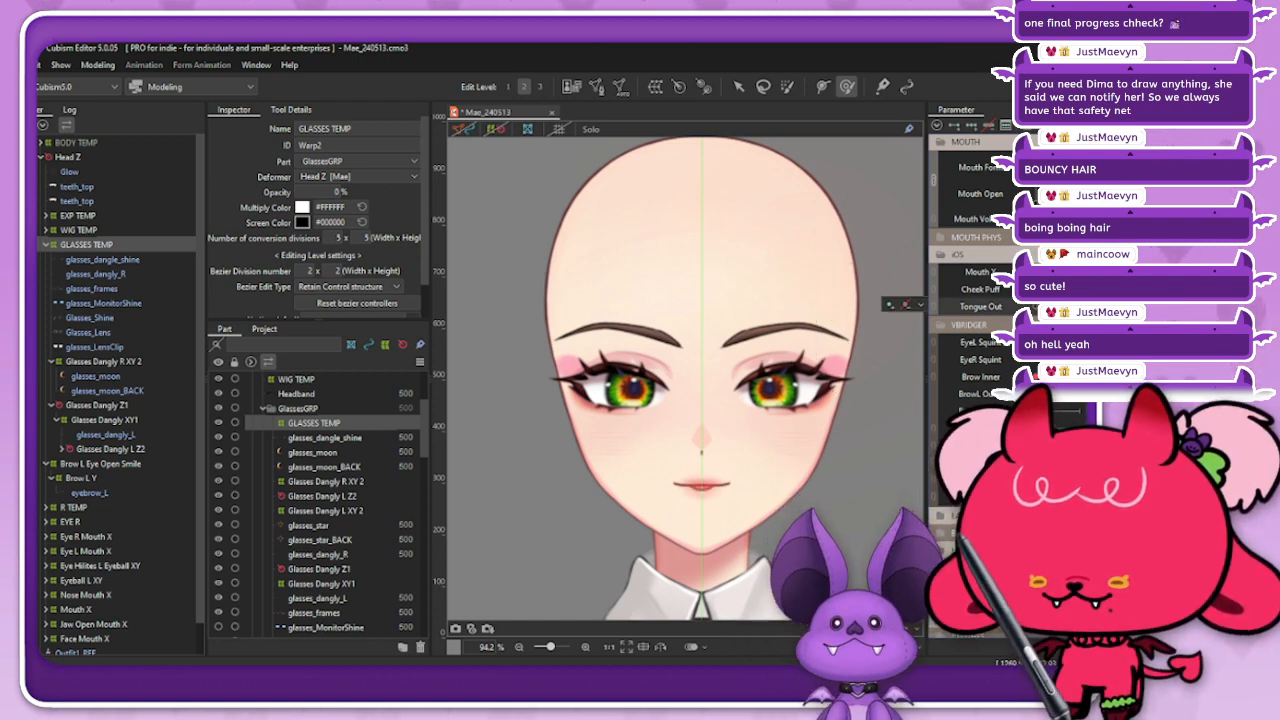
pyautogui.moveTo(1060, 204); pyautogui.dragTo(1042, 168)
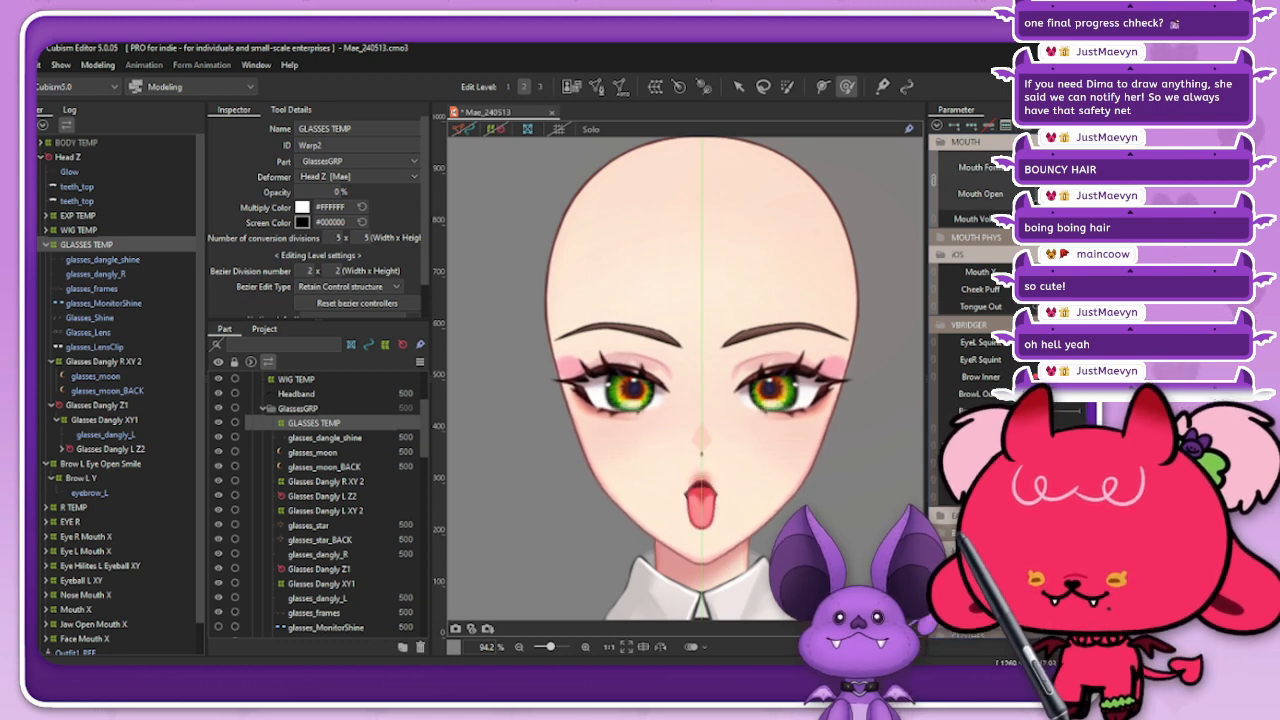
pyautogui.scroll(2, 685, 532)
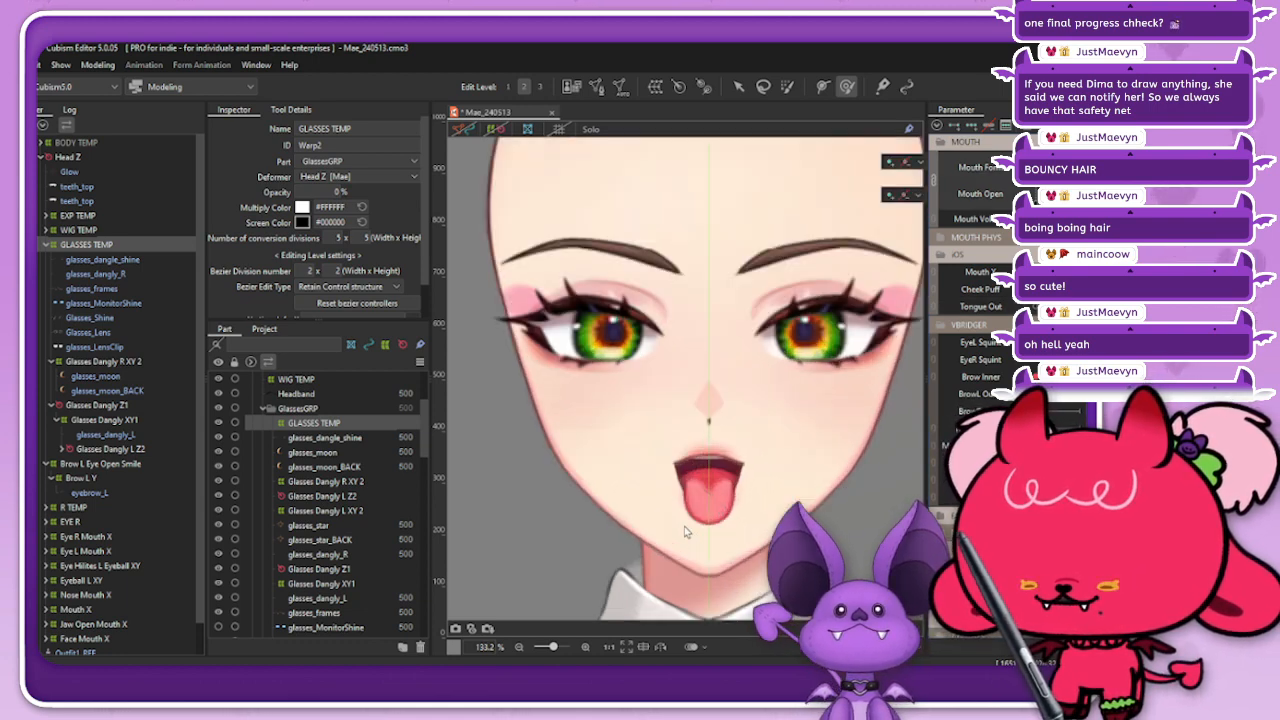
pyautogui.scroll(-2, 711, 322)
pyautogui.scroll(2, 713, 477)
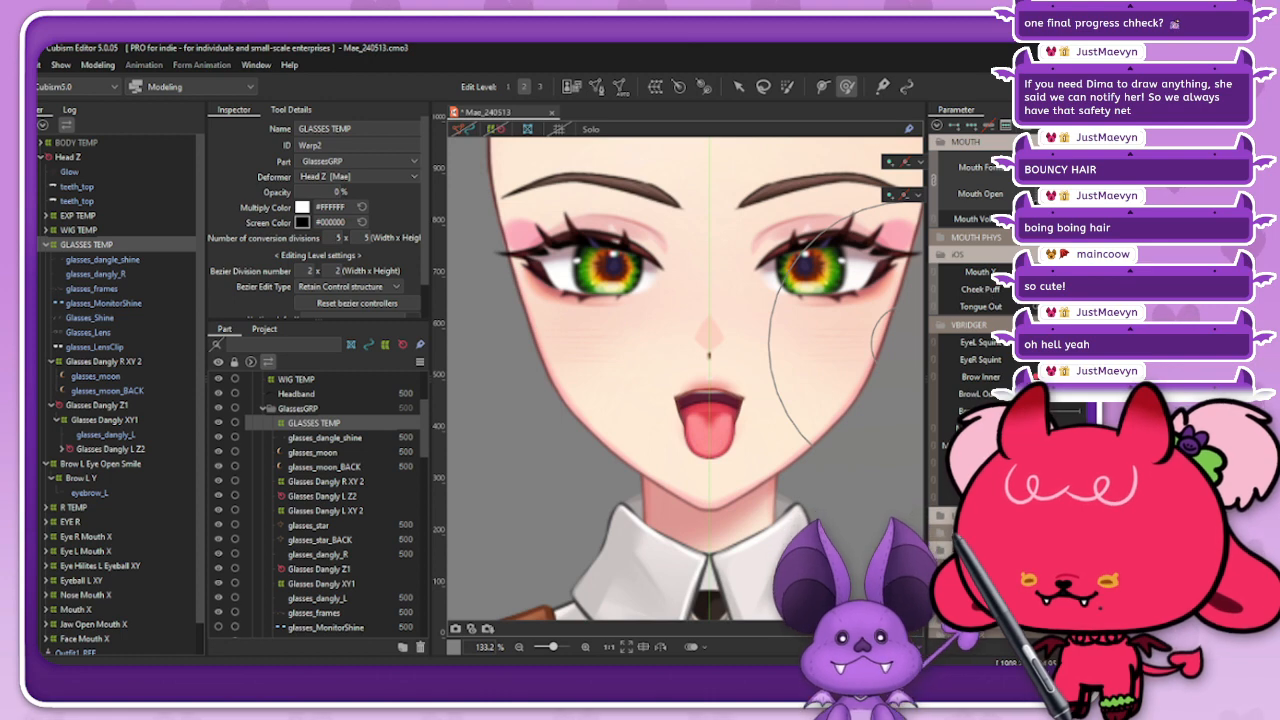
pyautogui.moveTo(1060, 168)
pyautogui.mouseDown()
pyautogui.moveTo(1044, 165)
pyautogui.moveTo(1076, 202)
pyautogui.moveTo(1076, 165)
pyautogui.moveTo(1042, 165)
pyautogui.moveTo(1076, 165)
pyautogui.moveTo(1042, 165)
pyautogui.moveTo(1076, 165)
pyautogui.moveTo(1042, 165)
pyautogui.moveTo(1076, 165)
pyautogui.moveTo(1056, 202)
pyautogui.moveTo(1058, 168)
pyautogui.moveTo(1042, 182)
pyautogui.moveTo(1042, 166)
pyautogui.moveTo(1076, 165)
pyautogui.moveTo(1042, 166)
pyautogui.moveTo(1062, 200)
pyautogui.moveTo(1048, 166)
pyautogui.moveTo(1076, 165)
pyautogui.mouseUp()
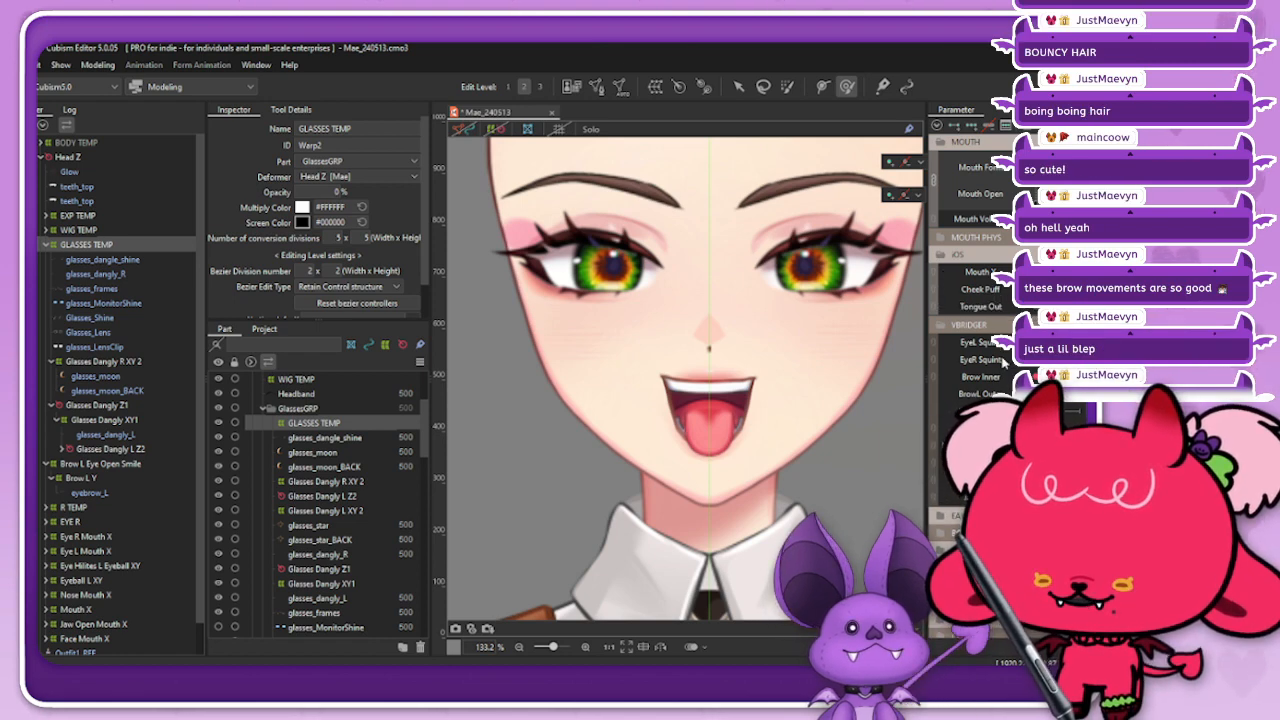
pyautogui.click(968, 238)
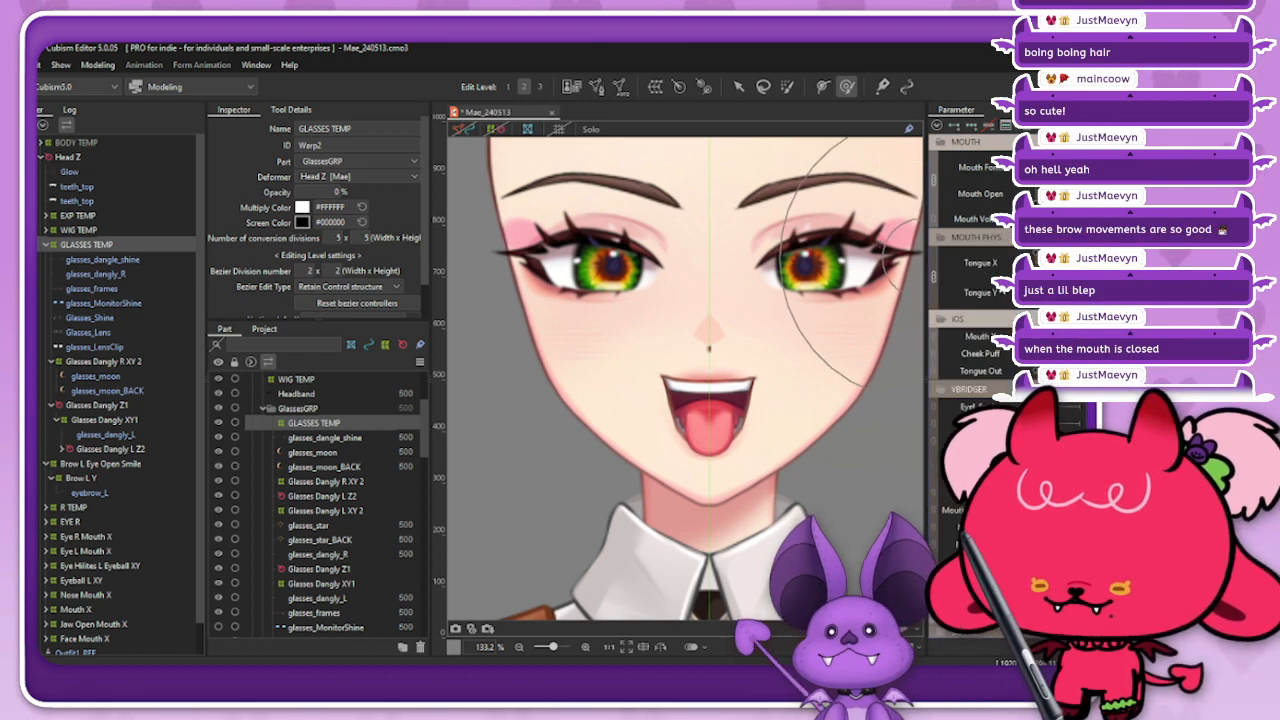
pyautogui.moveTo(1059, 278)
pyautogui.mouseDown()
pyautogui.moveTo(1074, 278)
pyautogui.moveTo(1047, 283)
pyautogui.moveTo(1071, 281)
pyautogui.moveTo(1059, 288)
pyautogui.mouseUp()
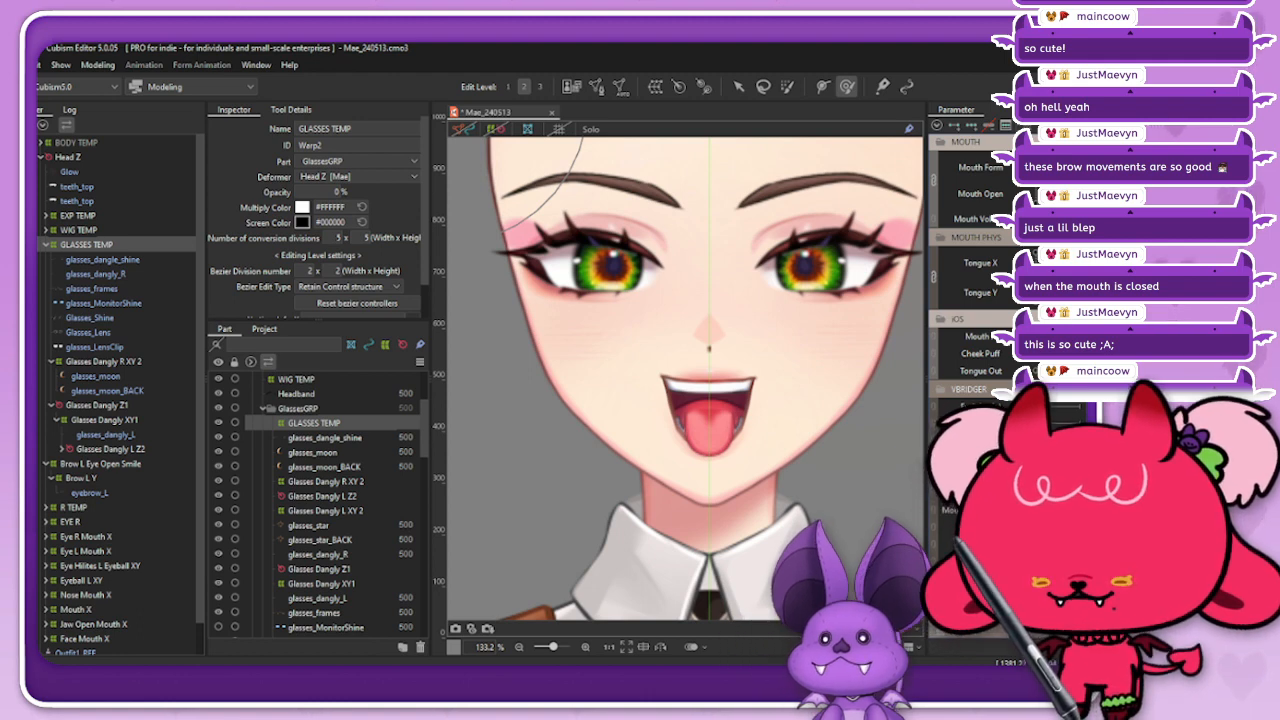
# Step: Collapse all expanded parameter groups, including BROWS, MOUTH, MOUTH PHYS, iOS and VBRIDGER, and save the model
pyautogui.scroll(3, 972, 300)
pyautogui.click(1013, 248)
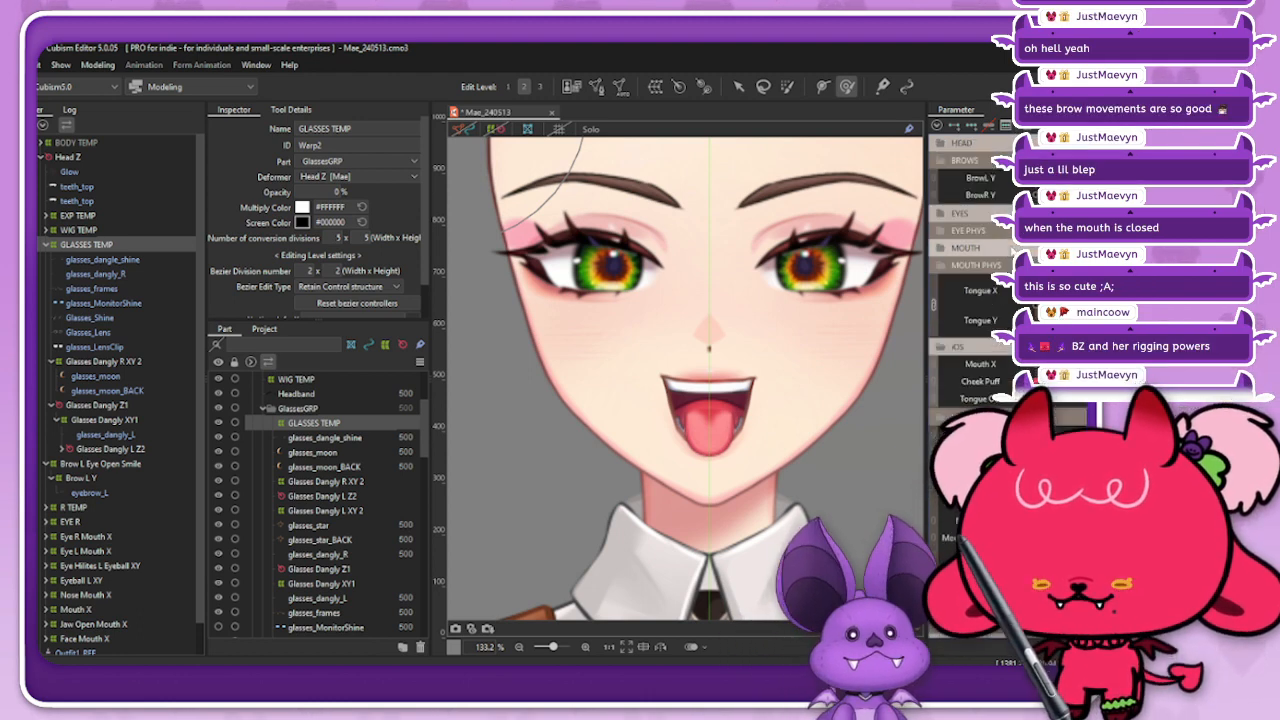
pyautogui.click(1008, 266)
pyautogui.click(1007, 285)
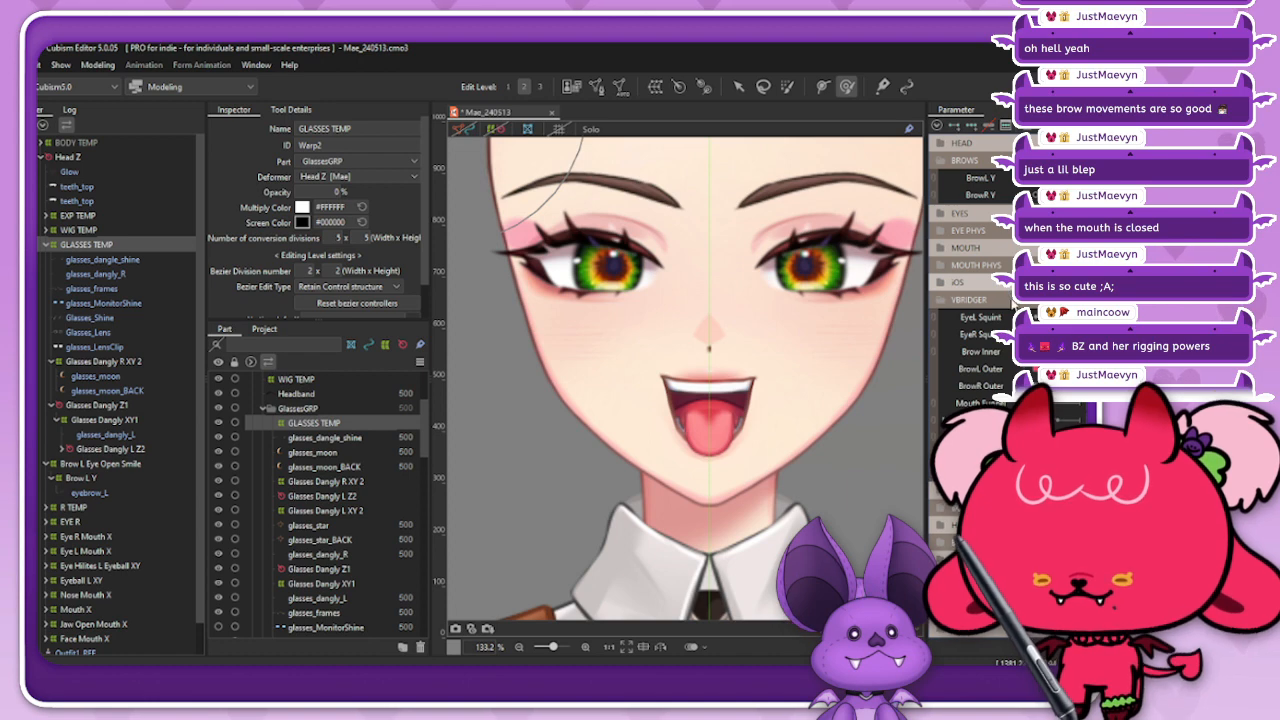
pyautogui.click(1007, 299)
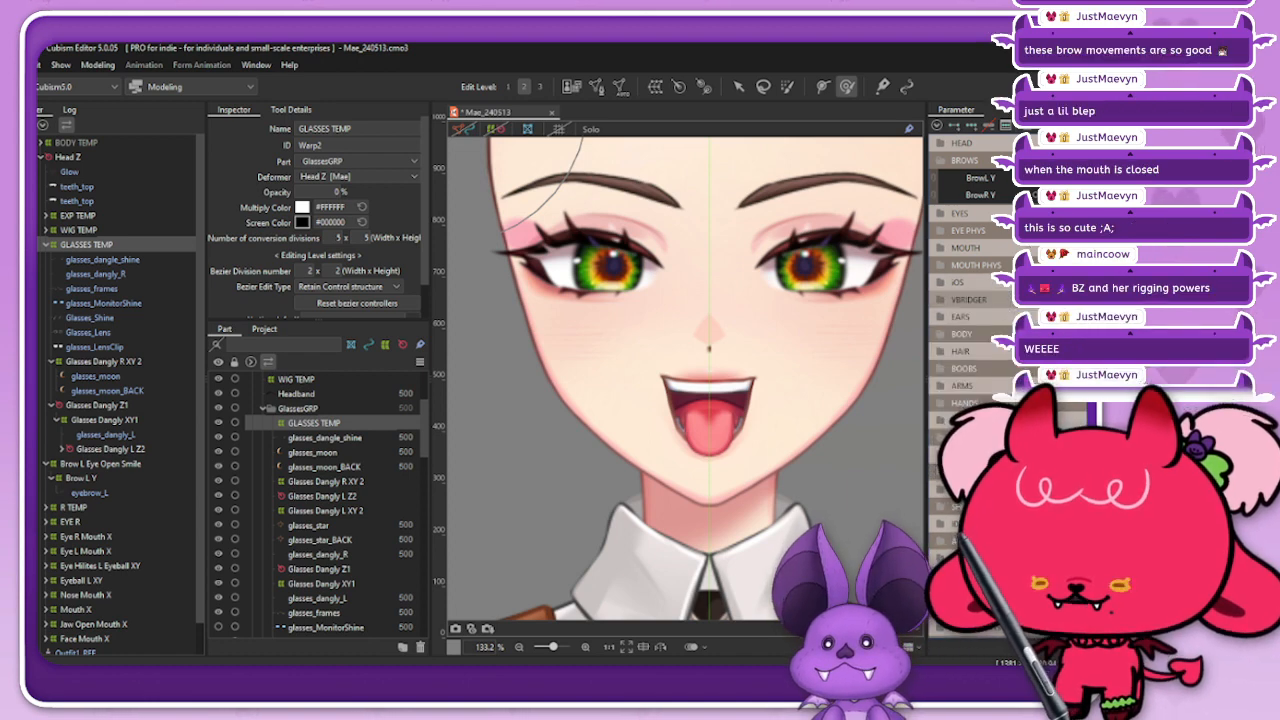
pyautogui.click(985, 161)
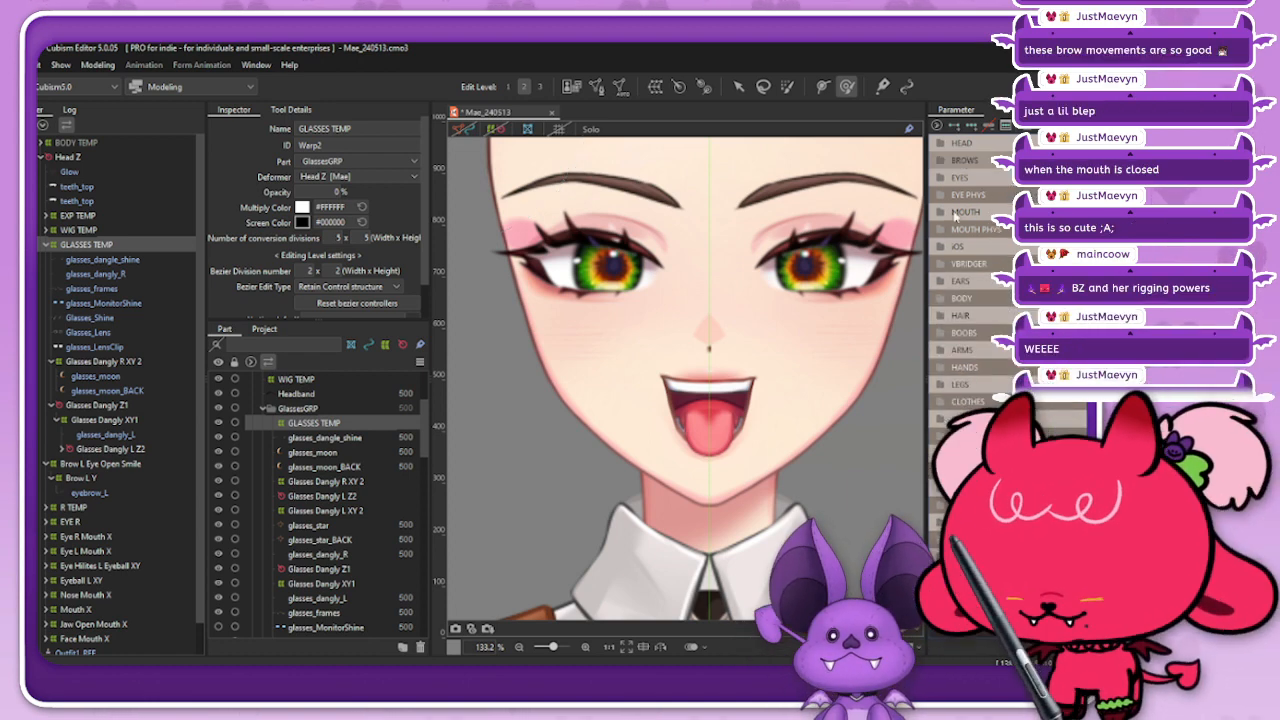
pyautogui.hotkey('ctrl', 's')
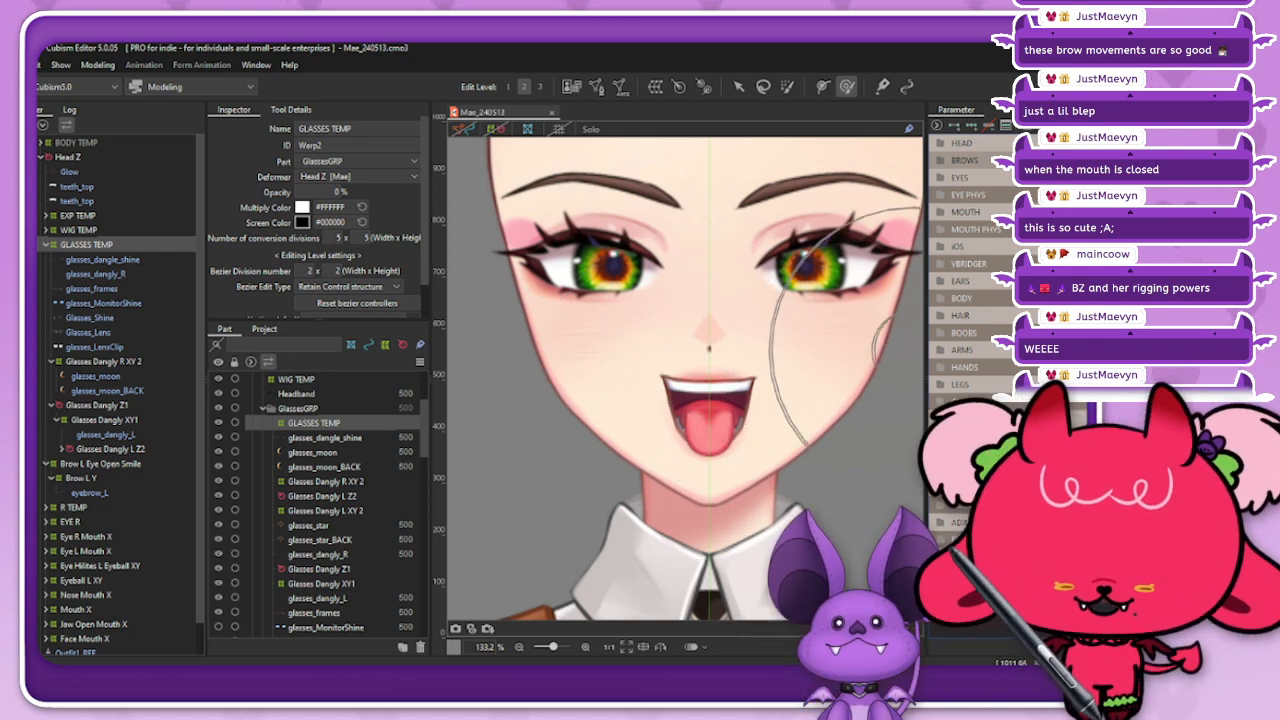
pyautogui.click(941, 264)
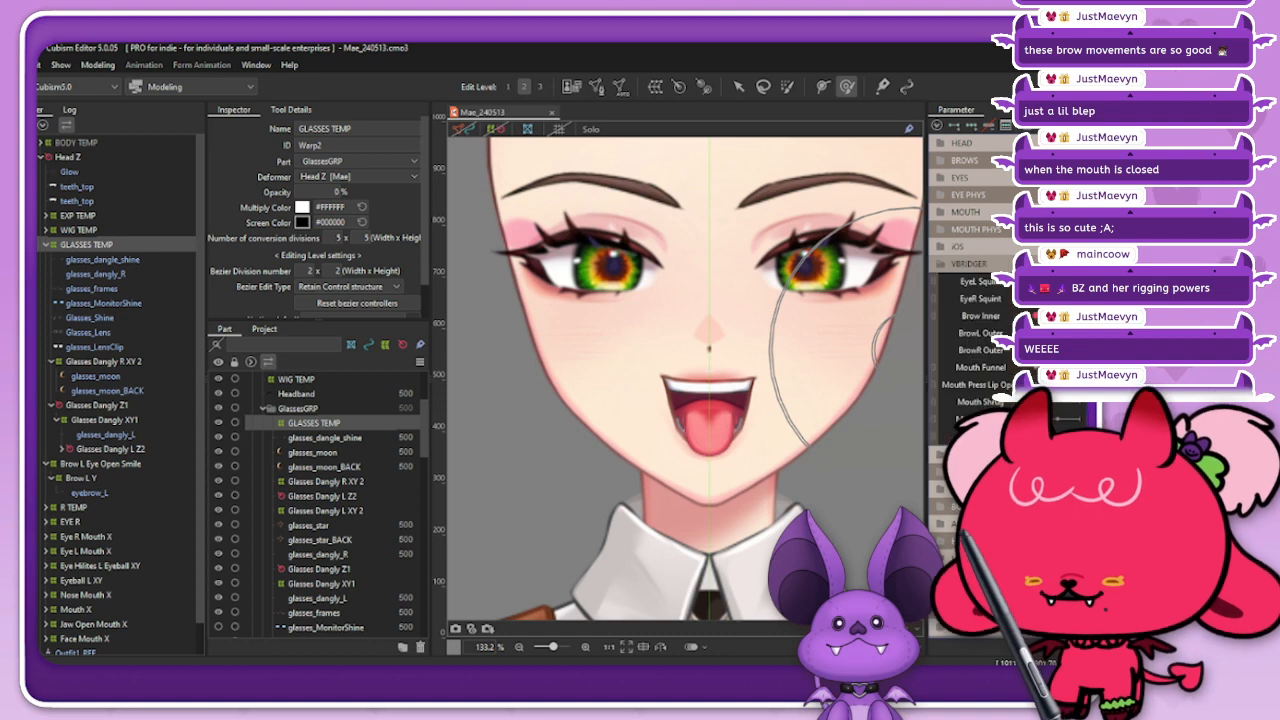
pyautogui.click(941, 264)
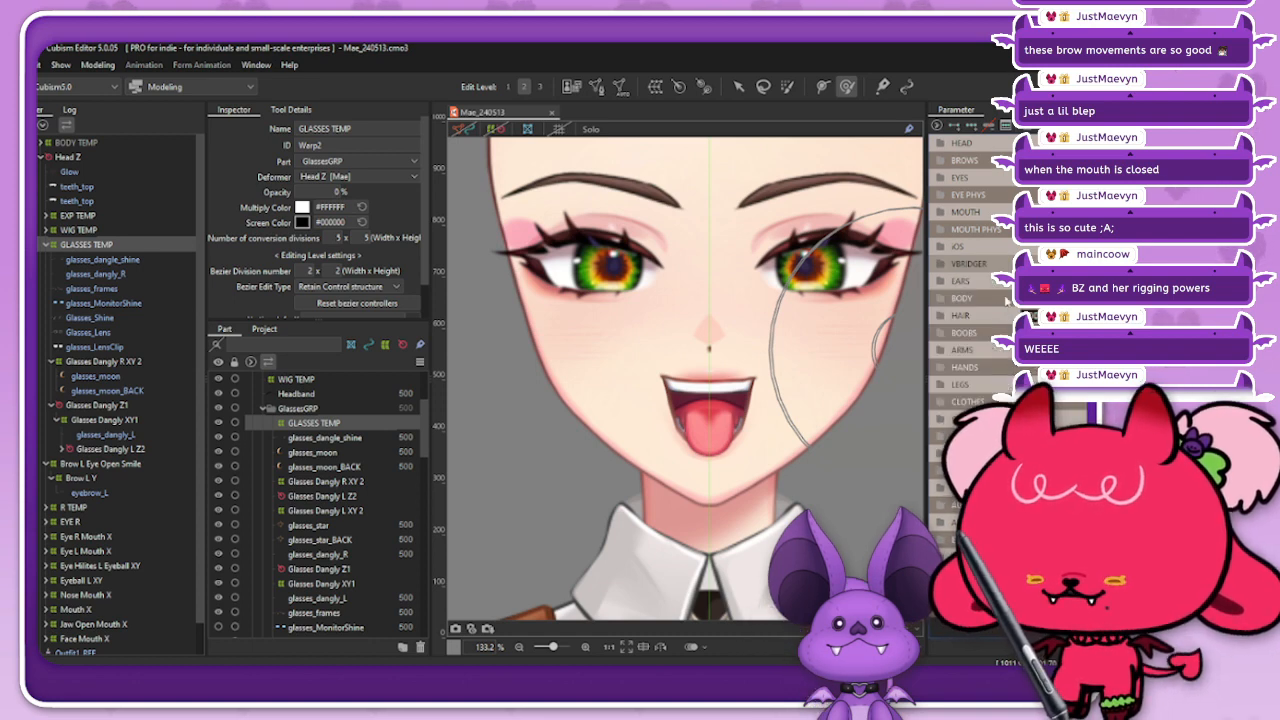
pyautogui.scroll(-5, 718, 378)
pyautogui.scroll(2, 714, 378)
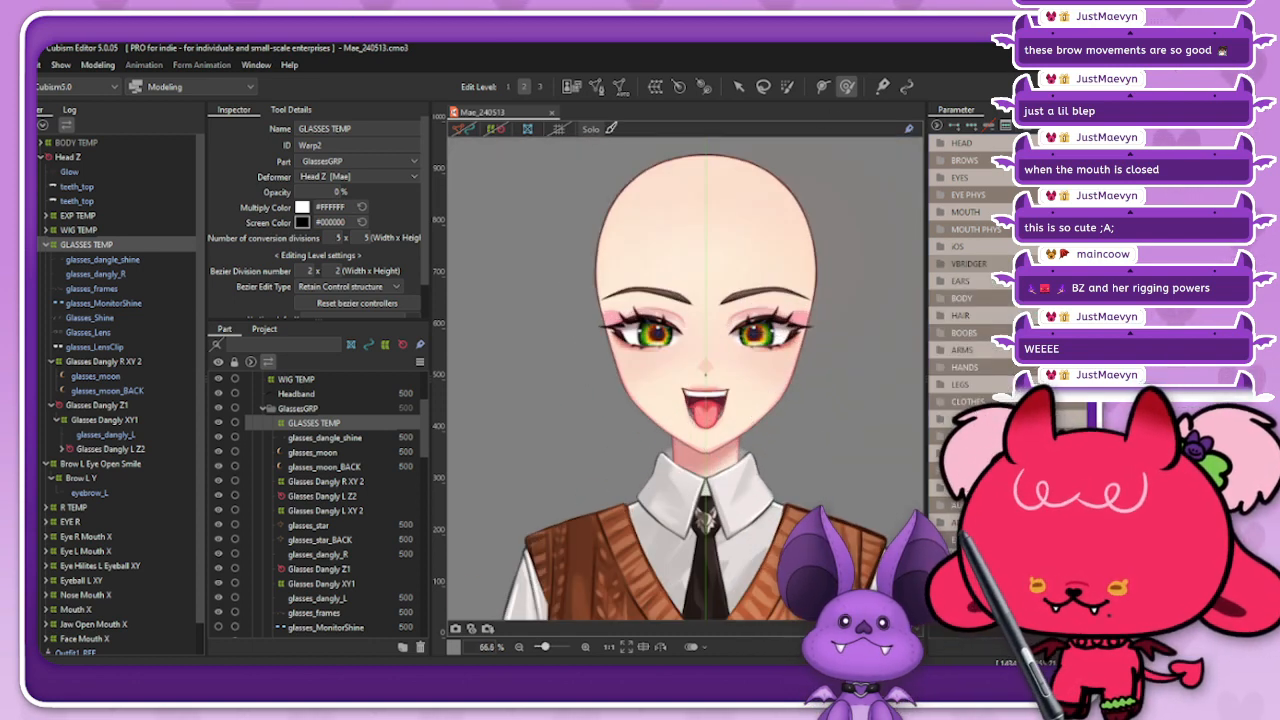
pyautogui.hotkey('ctrl', 's')
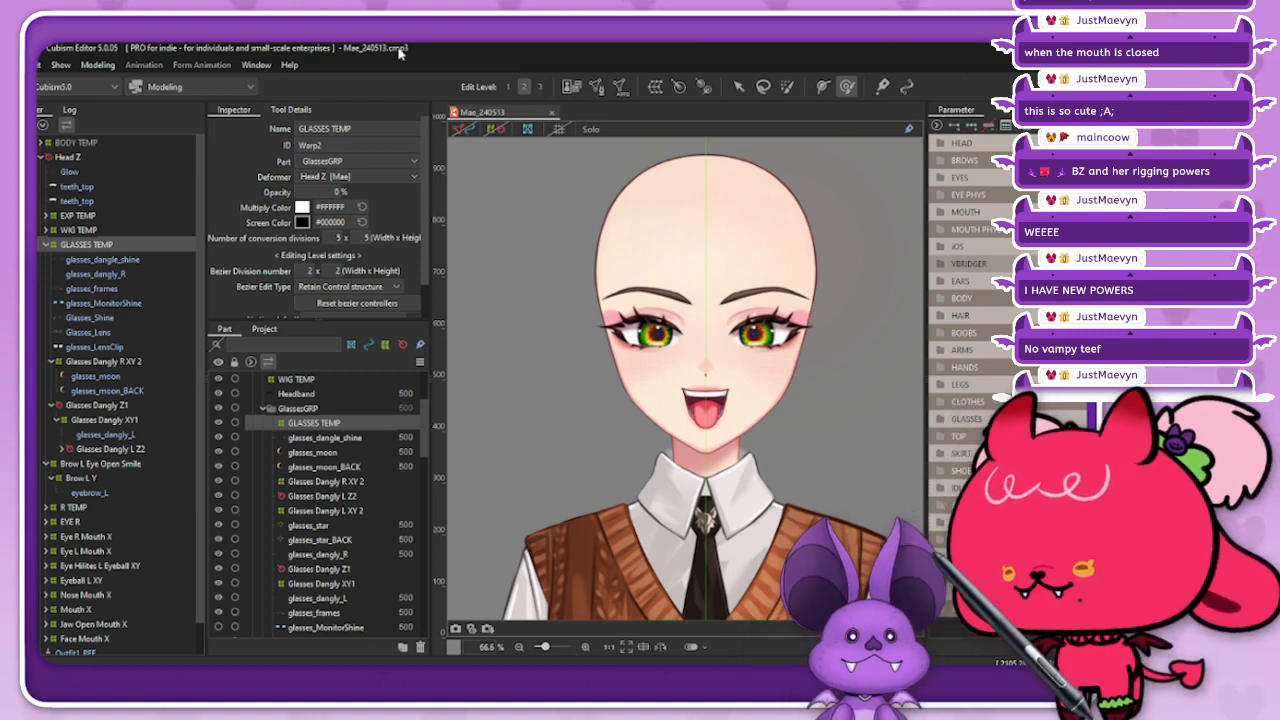
# Step: Turn off Solo display with the Arrow tool active and save the model
pyautogui.moveTo(479, 49); pyautogui.dragTo(475, 52)
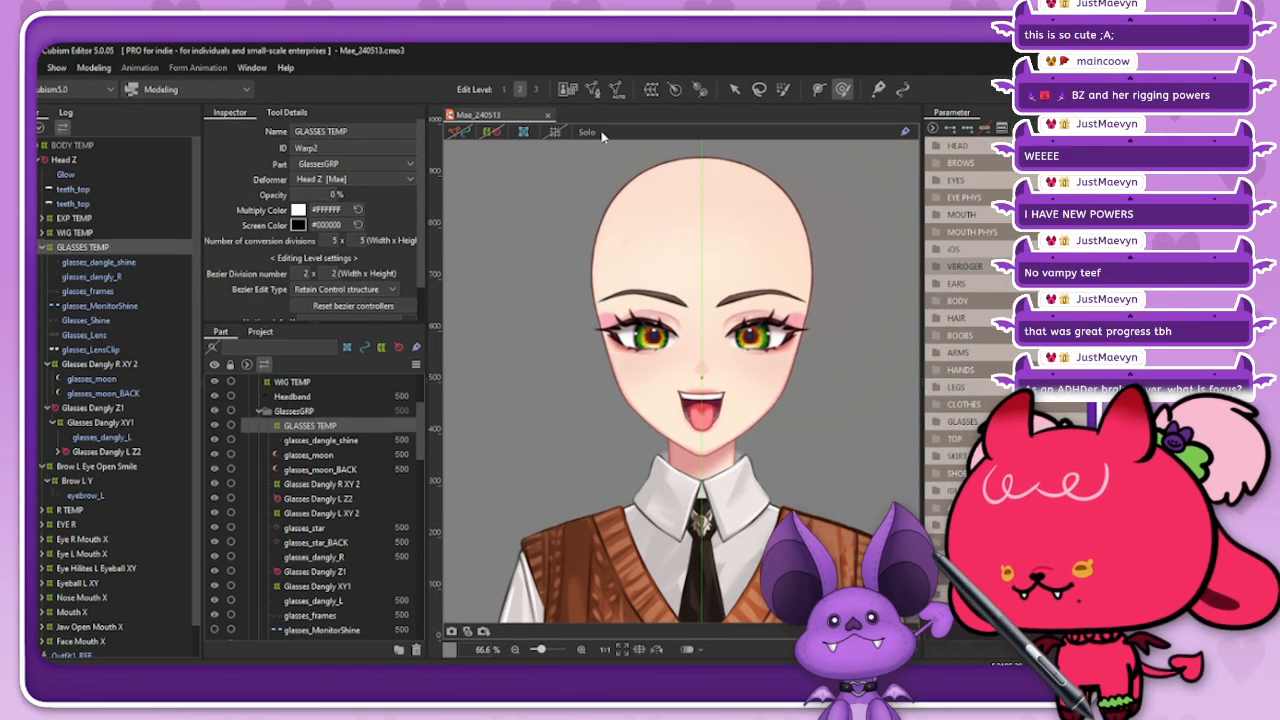
pyautogui.moveTo(542, 53); pyautogui.dragTo(539, 51)
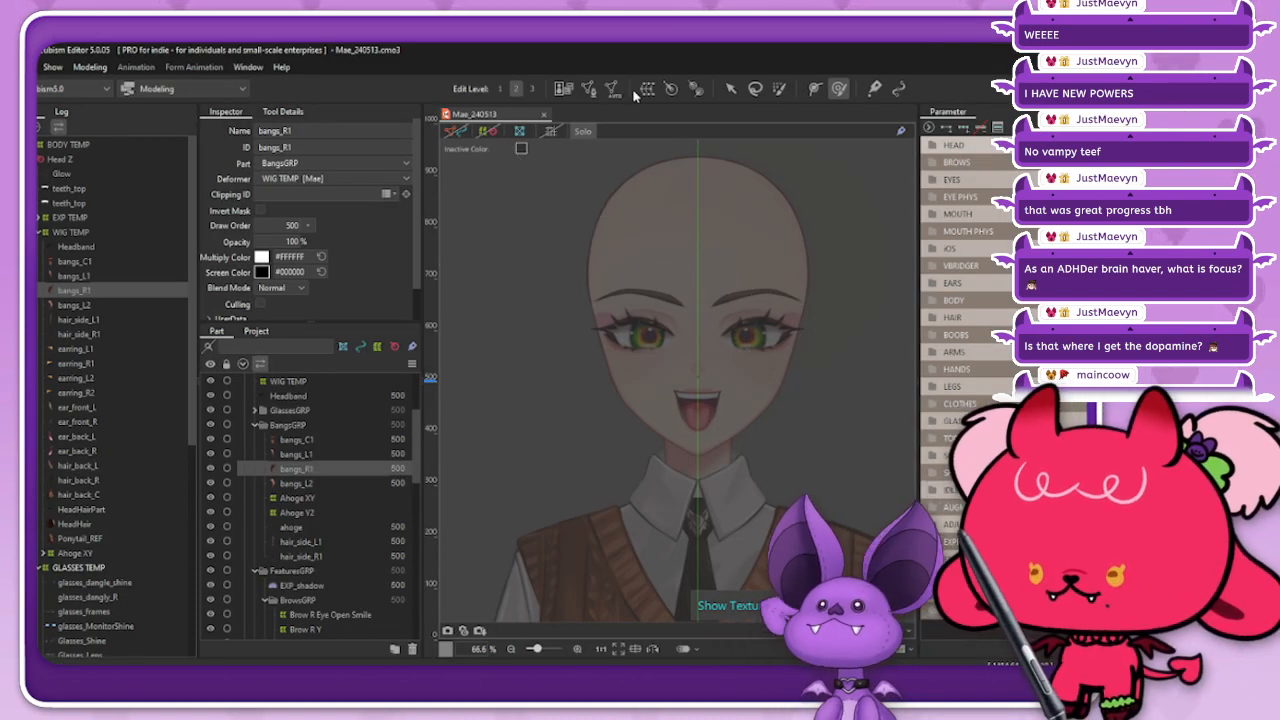
pyautogui.click(731, 89)
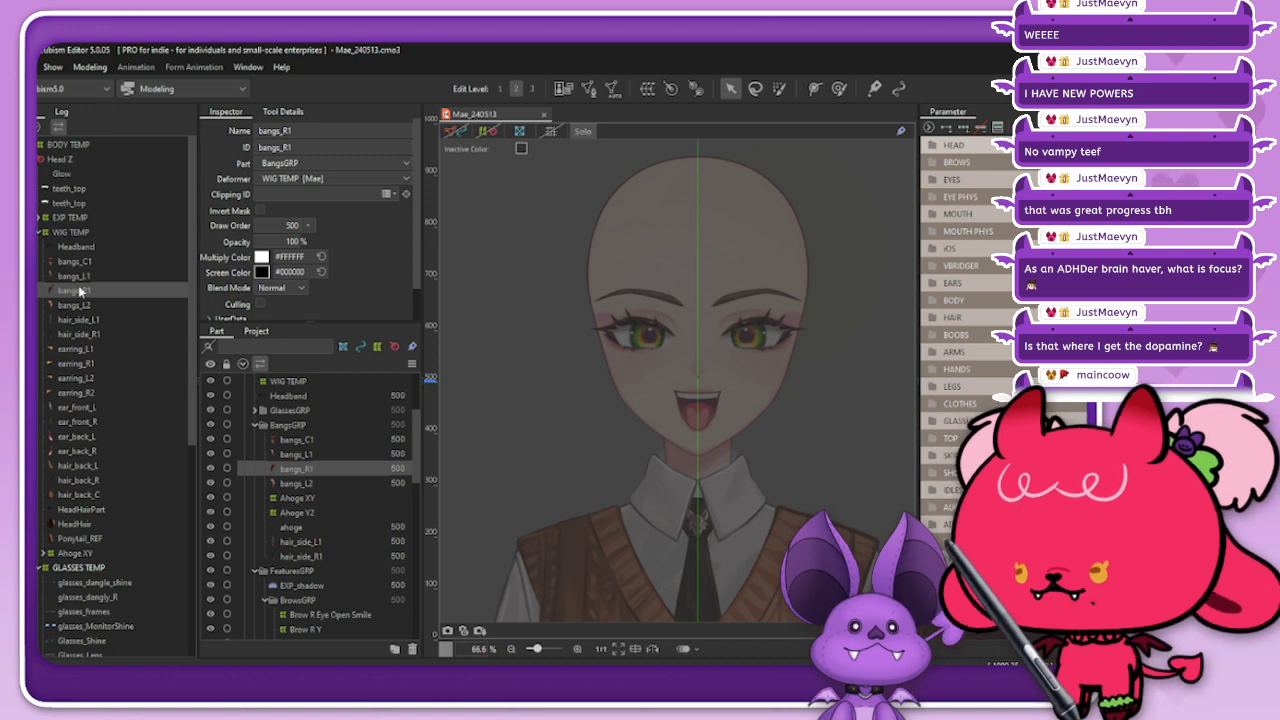
pyautogui.click(580, 131)
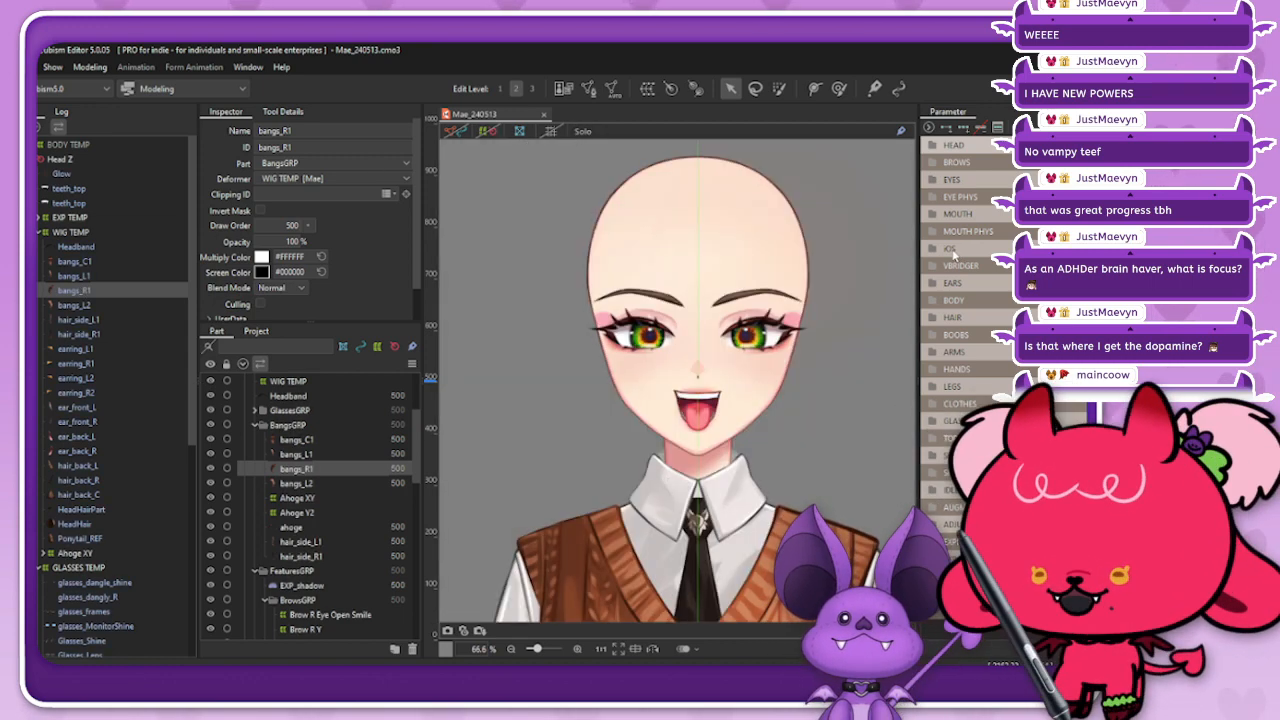
pyautogui.hotkey('ctrl', 's')
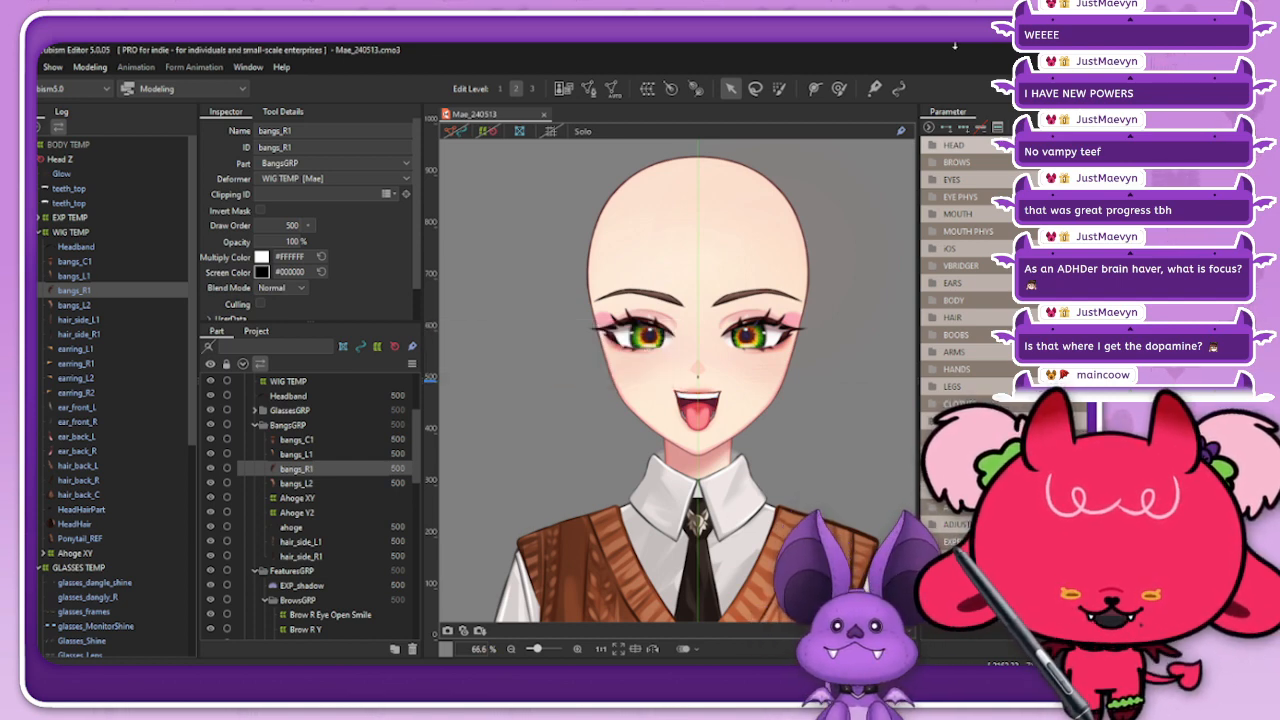
# Step: Switch to the New York Times Connections puzzle in the browser, place its window over the editor and start the game
pyautogui.moveTo(863, 50); pyautogui.dragTo(863, 52)
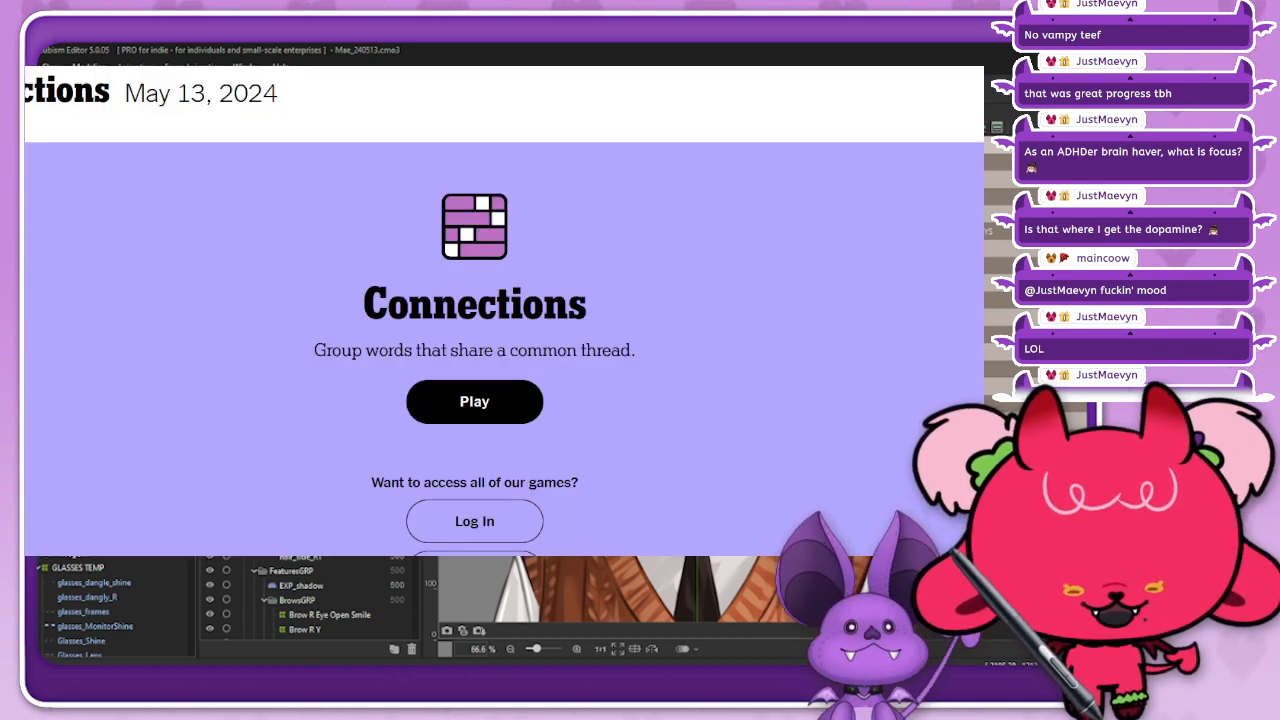
pyautogui.hotkey('alt', 'Tab')
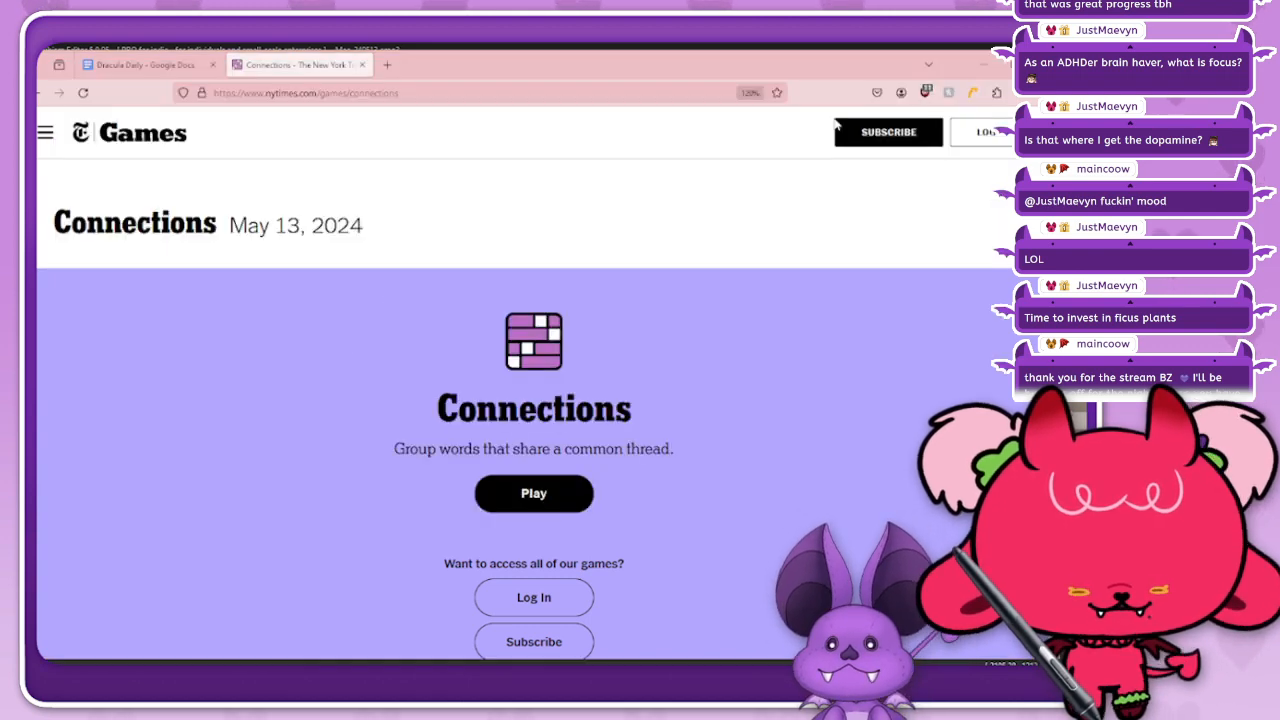
pyautogui.moveTo(672, 61); pyautogui.dragTo(1036, 75)
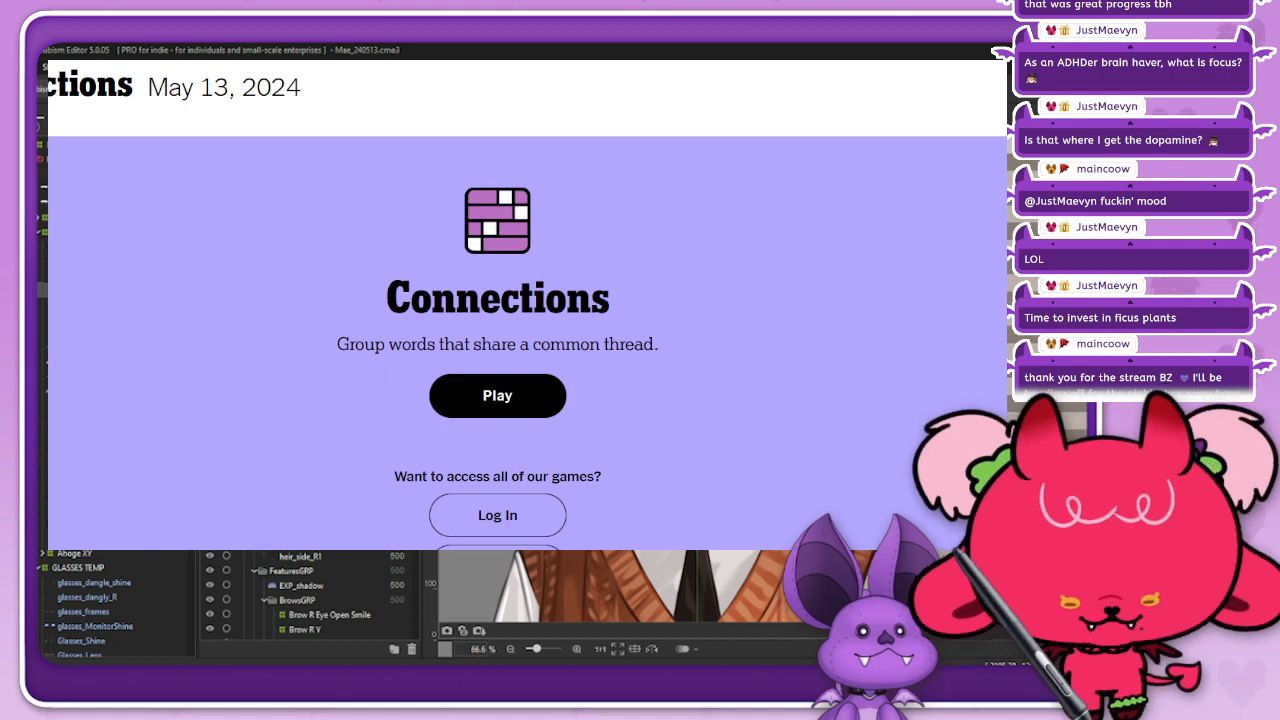
pyautogui.click(503, 403)
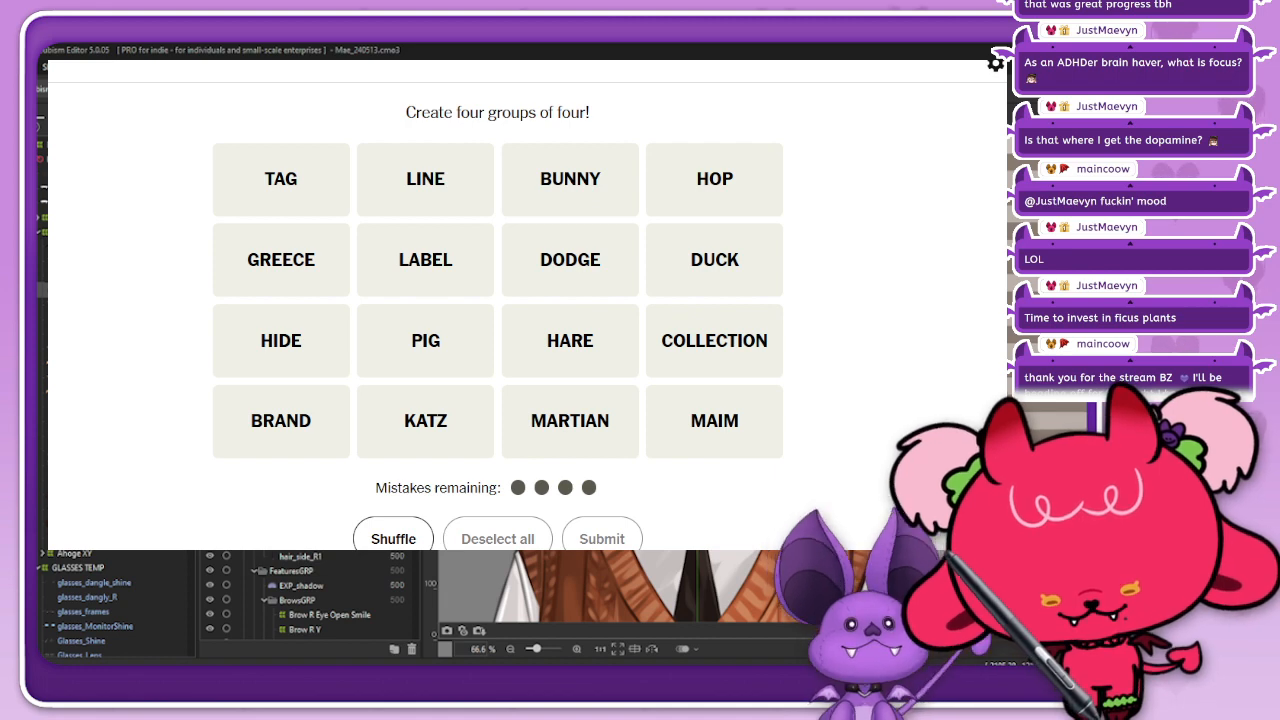
# Step: Submit PIG, MARTIAN, BUNNY and DUCK as a group in the Connections puzzle
pyautogui.click(423, 343)
pyautogui.click(595, 416)
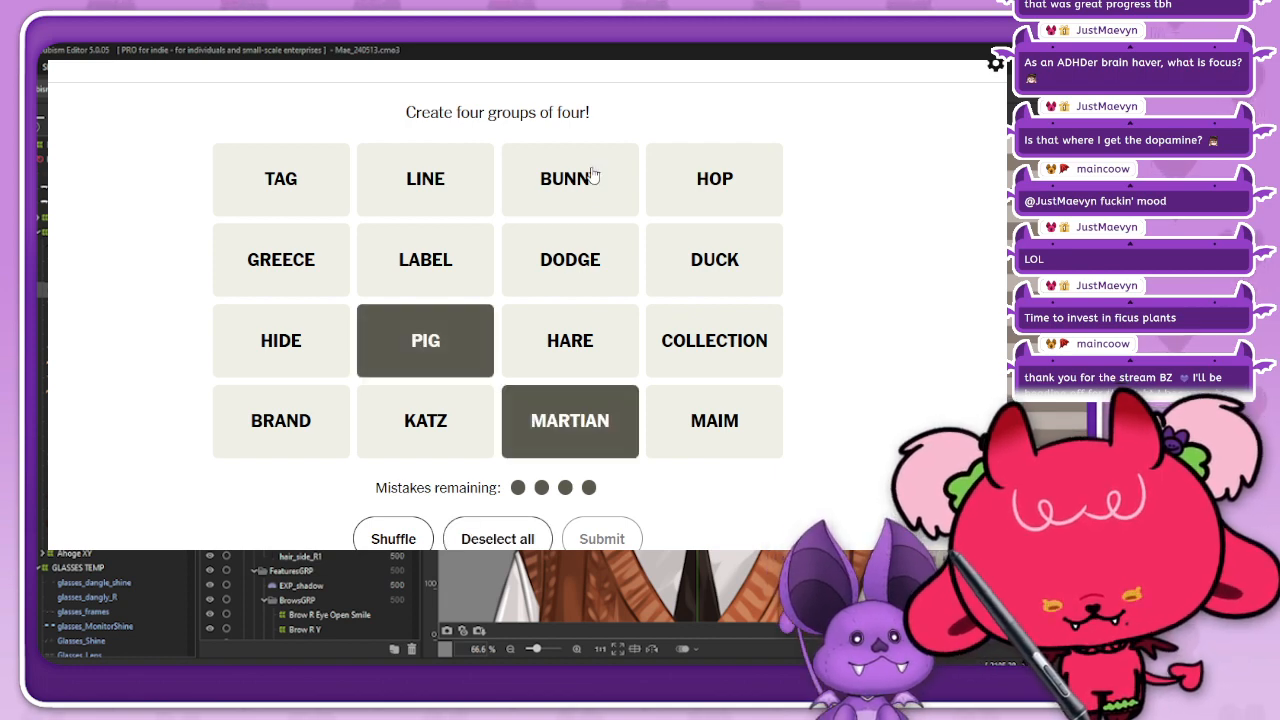
pyautogui.click(591, 176)
pyautogui.click(738, 279)
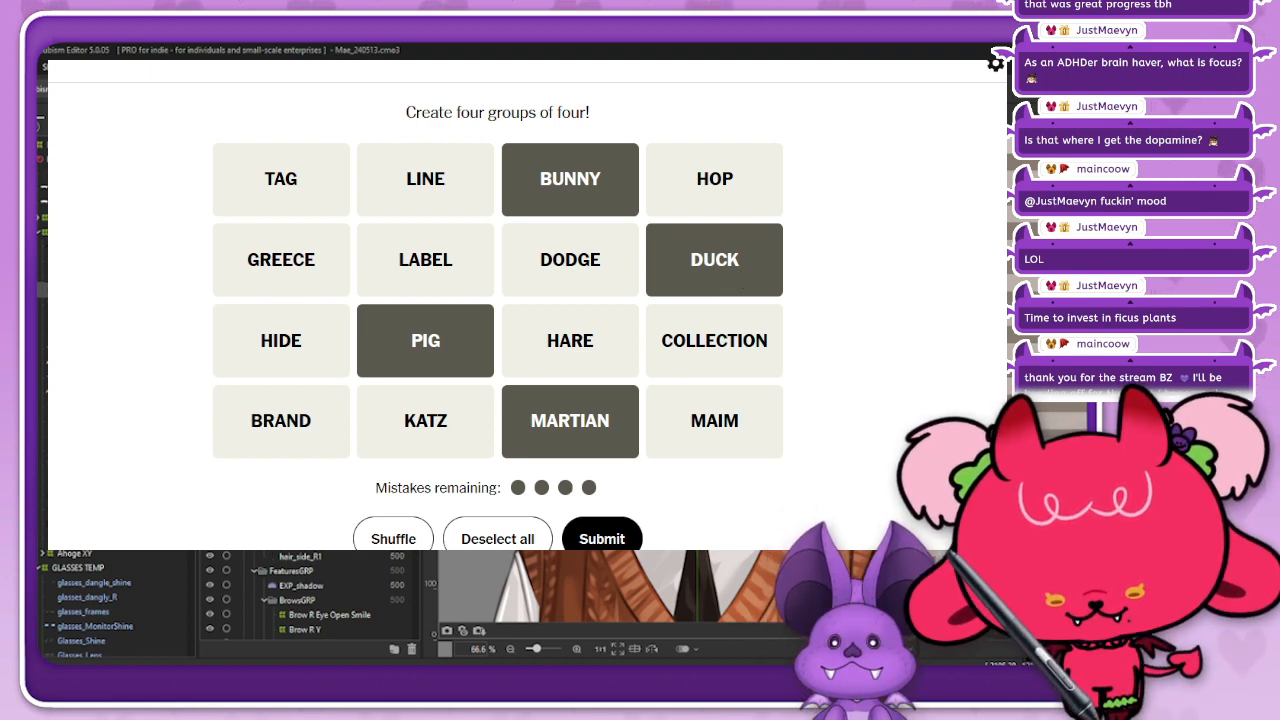
pyautogui.click(606, 541)
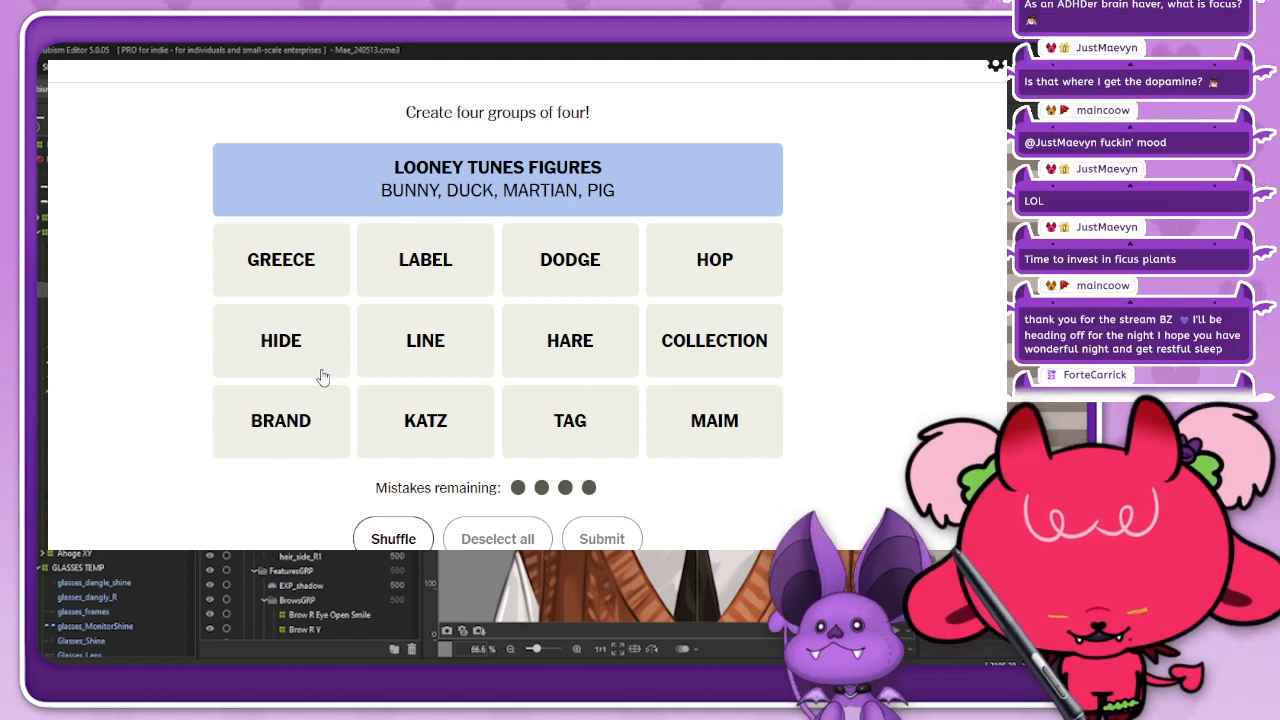
# Step: Submit LABEL, LINE, BRAND and COLLECTION as a group in the Connections puzzle
pyautogui.click(432, 274)
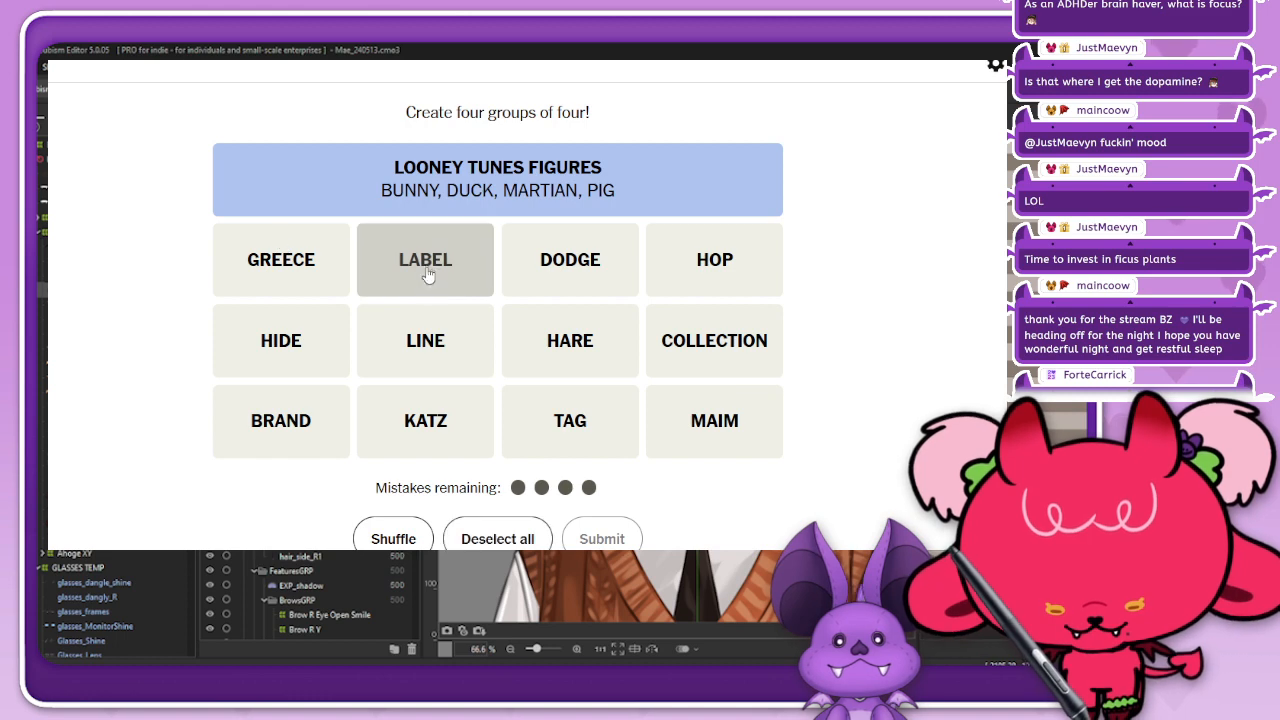
pyautogui.click(432, 340)
pyautogui.click(322, 420)
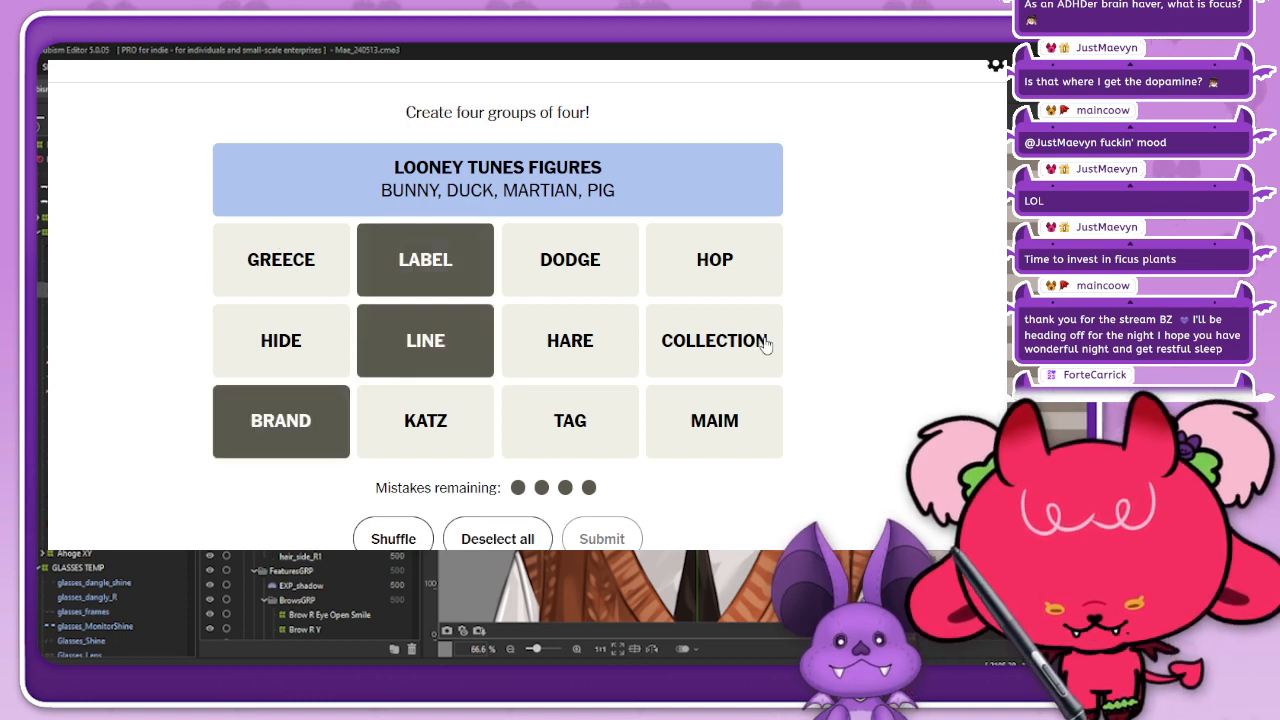
pyautogui.click(760, 340)
pyautogui.click(618, 536)
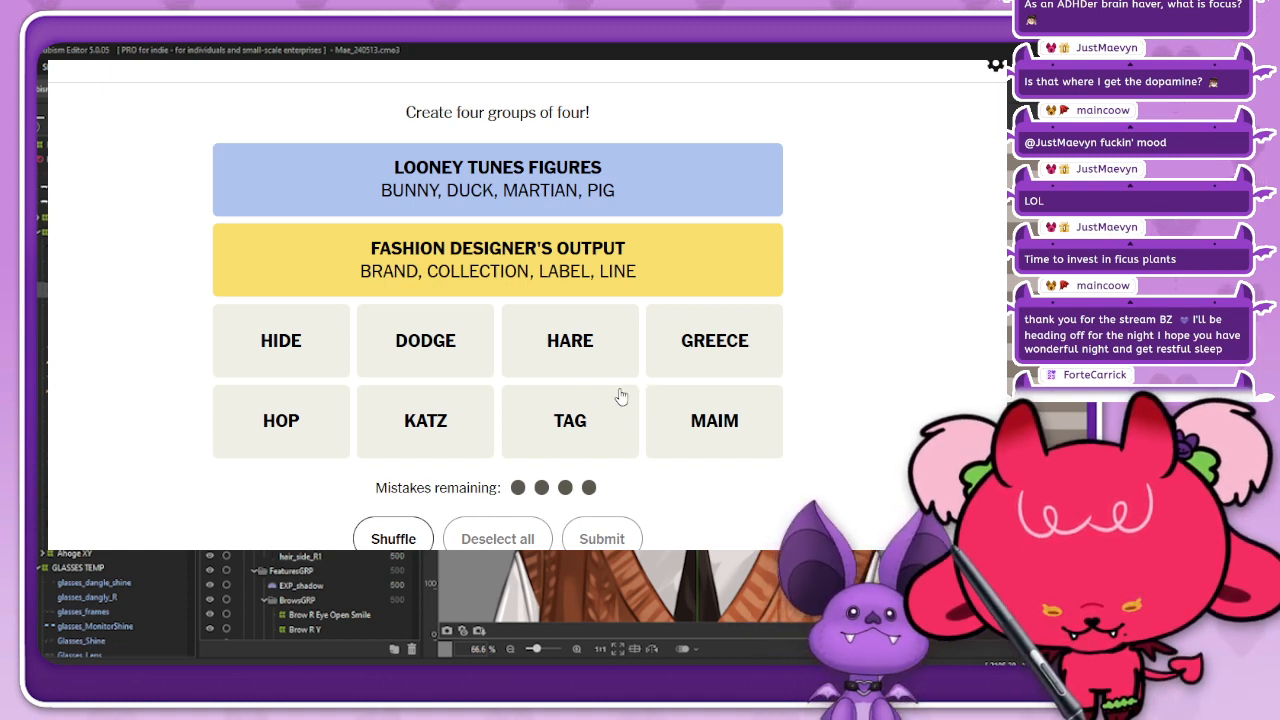
# Step: Submit HIDE, DODGE, HOP and TAG as a group in the Connections puzzle
pyautogui.click(283, 342)
pyautogui.click(434, 349)
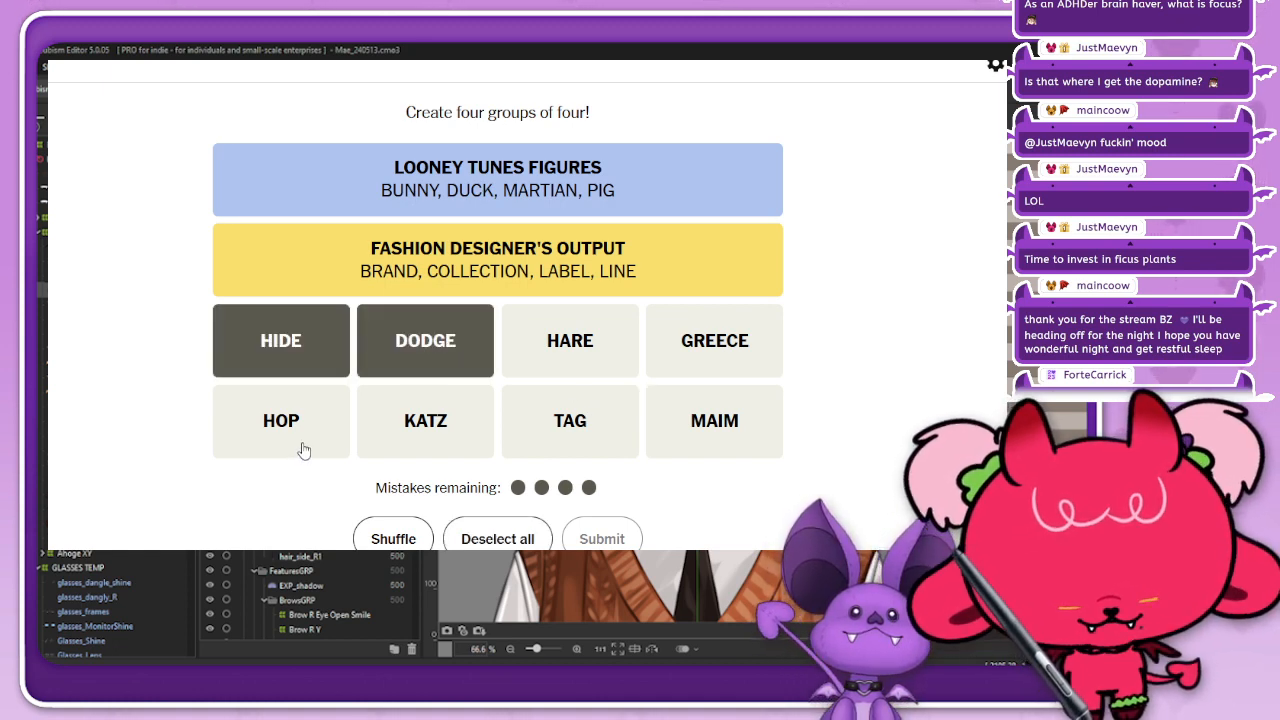
pyautogui.click(301, 450)
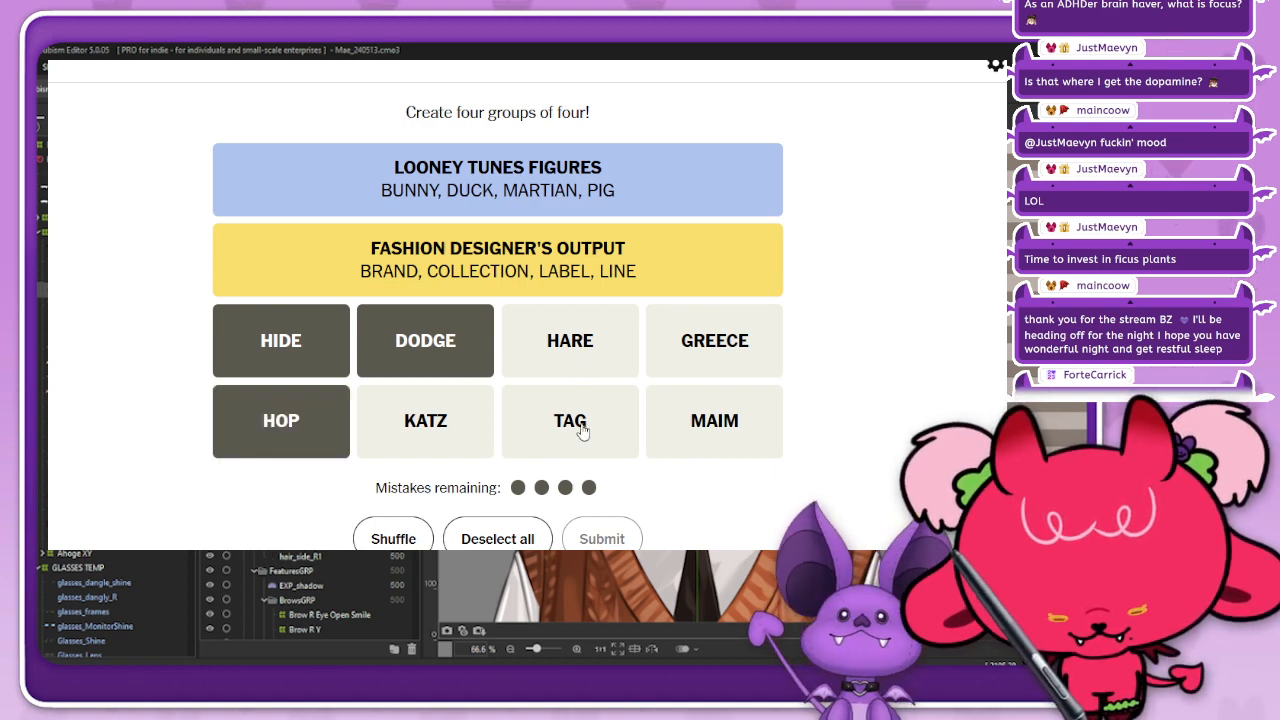
pyautogui.click(580, 430)
pyautogui.click(626, 539)
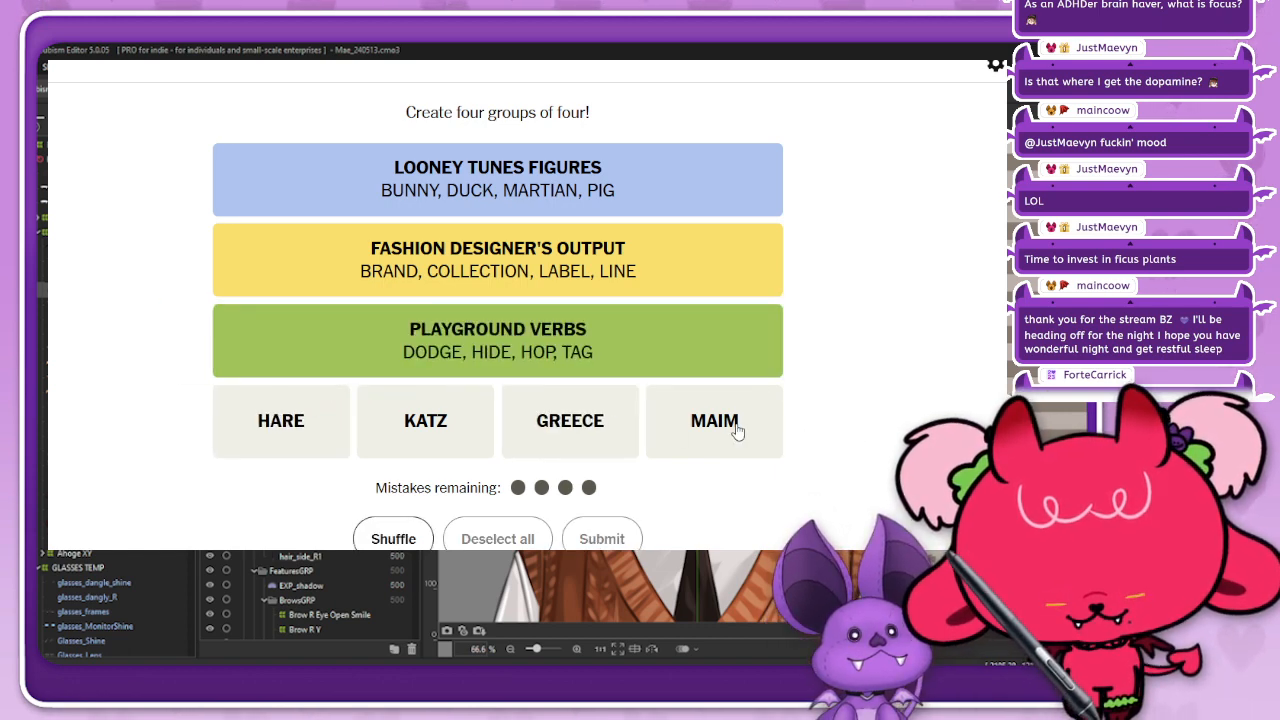
# Step: Submit HARE, KATZ, GREECE and MAIM as the last Connections group and return from the results to the puzzle
pyautogui.click(298, 425)
pyautogui.click(420, 432)
pyautogui.click(574, 440)
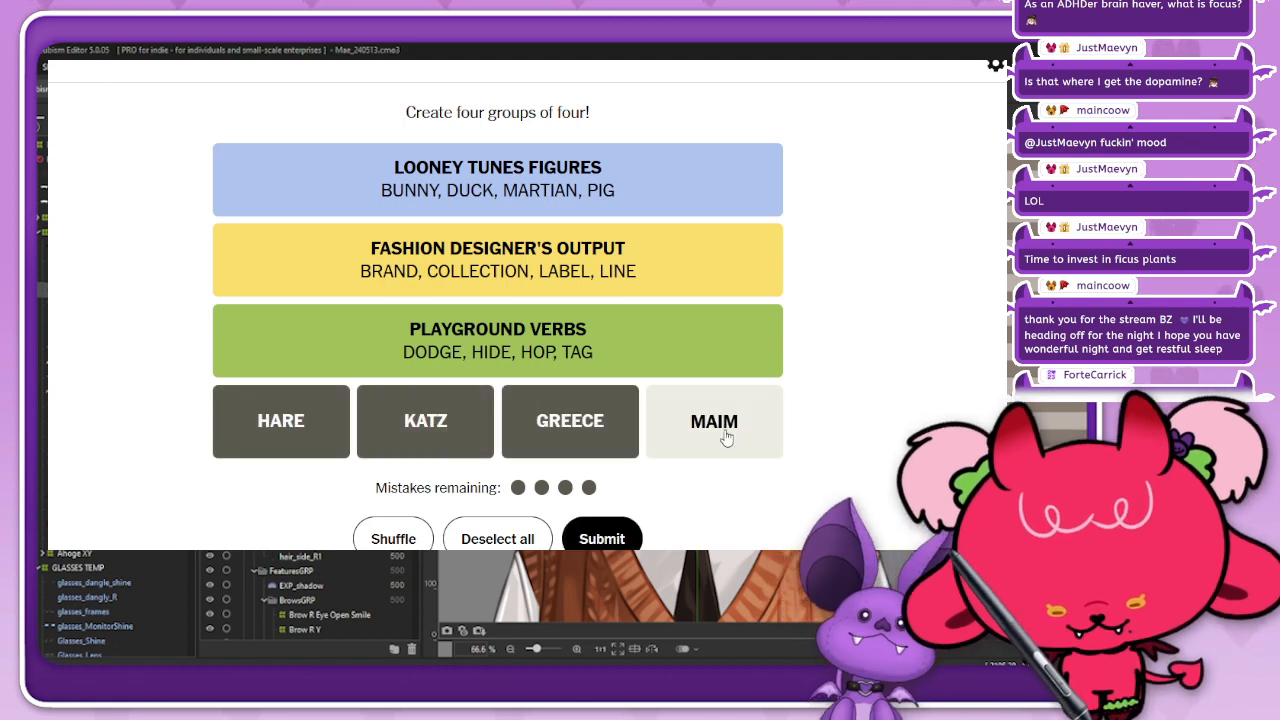
pyautogui.click(728, 434)
pyautogui.click(612, 541)
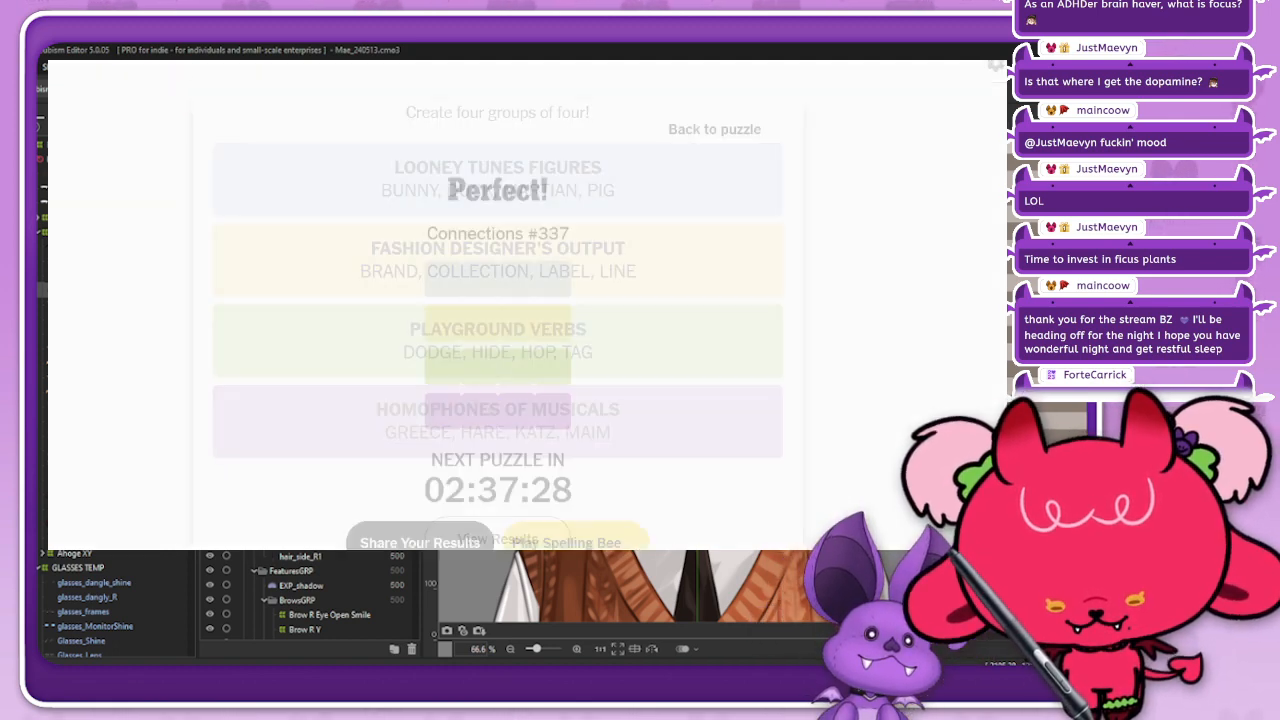
pyautogui.click(778, 112)
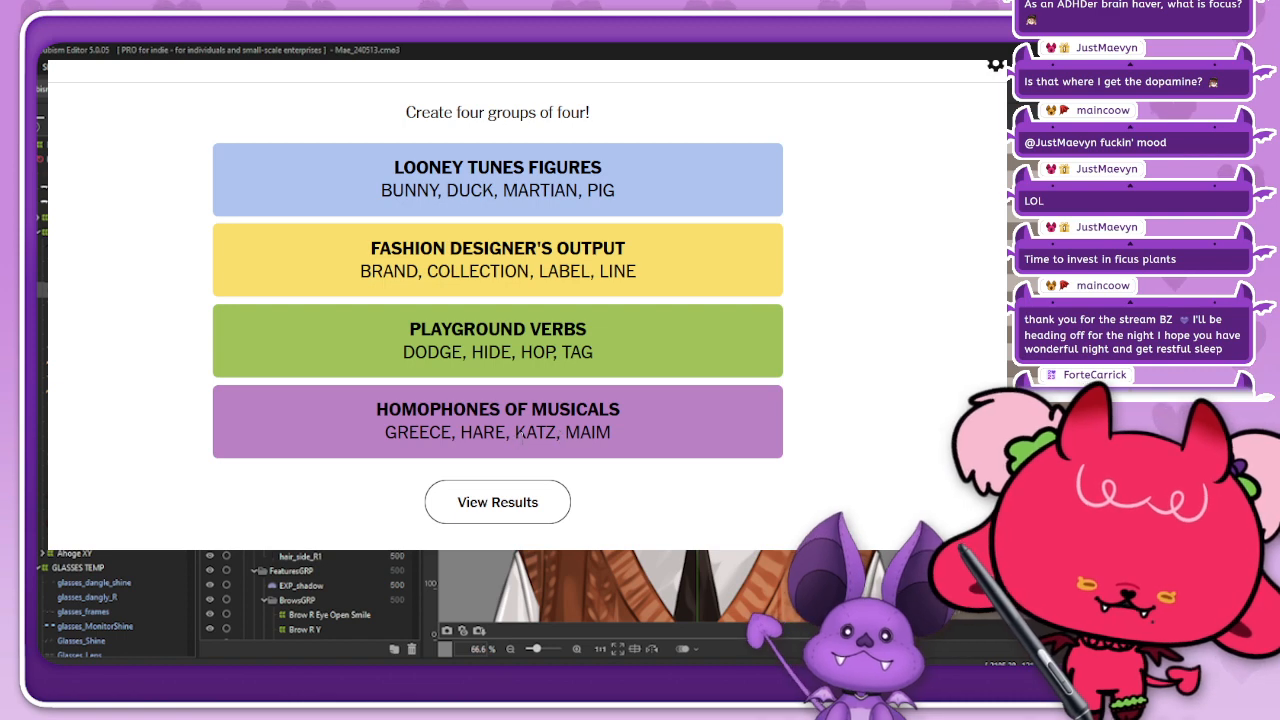
pyautogui.moveTo(527, 435); pyautogui.dragTo(556, 435)
pyautogui.click(529, 434)
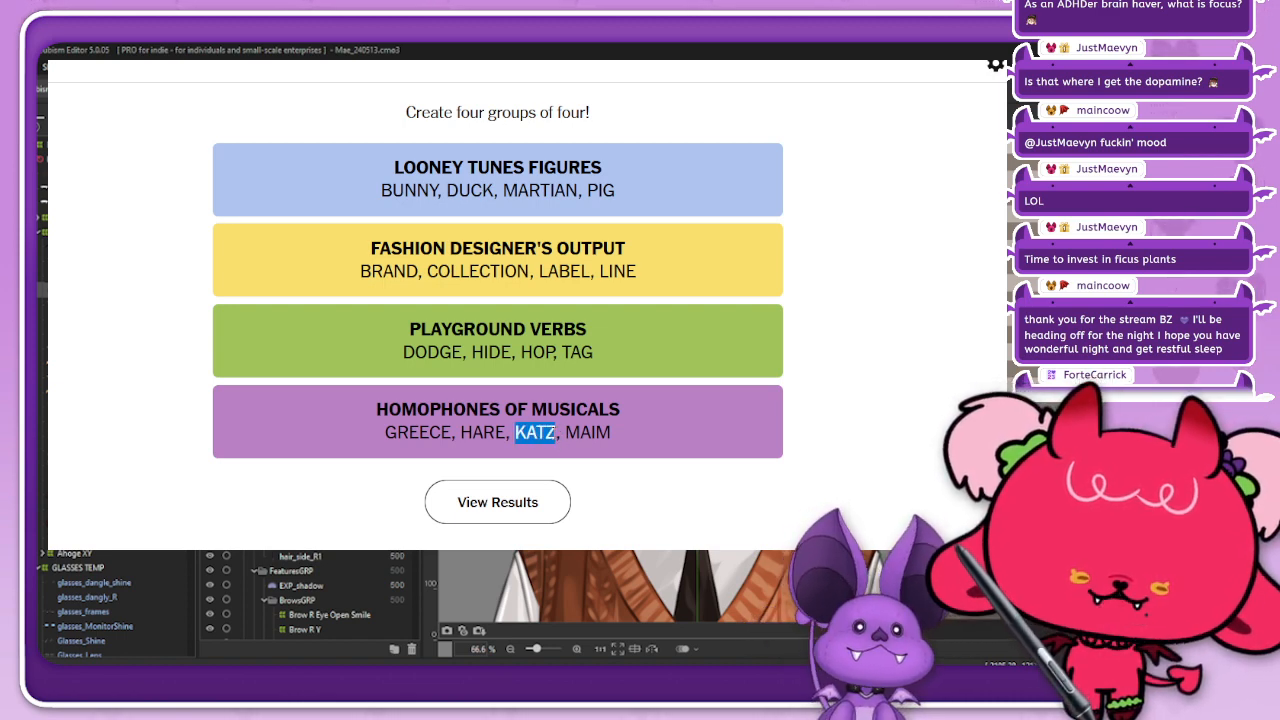
pyautogui.click(644, 414)
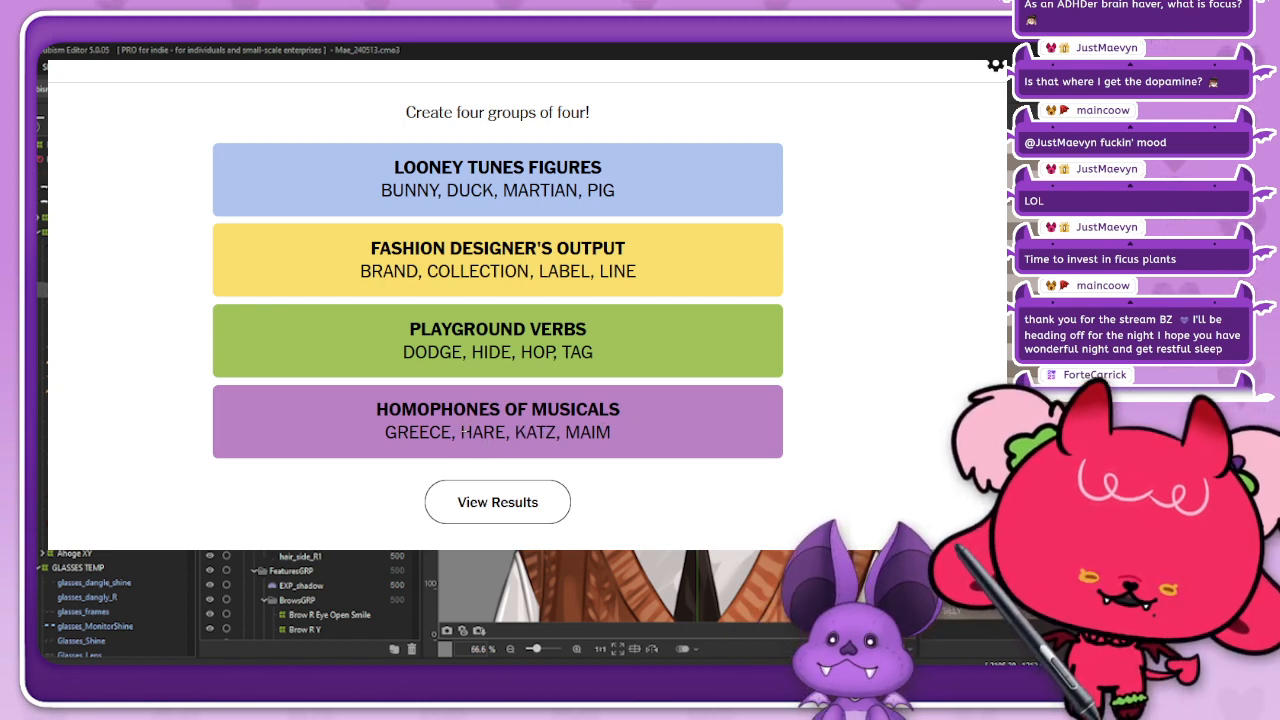
pyautogui.moveTo(462, 432); pyautogui.dragTo(506, 433)
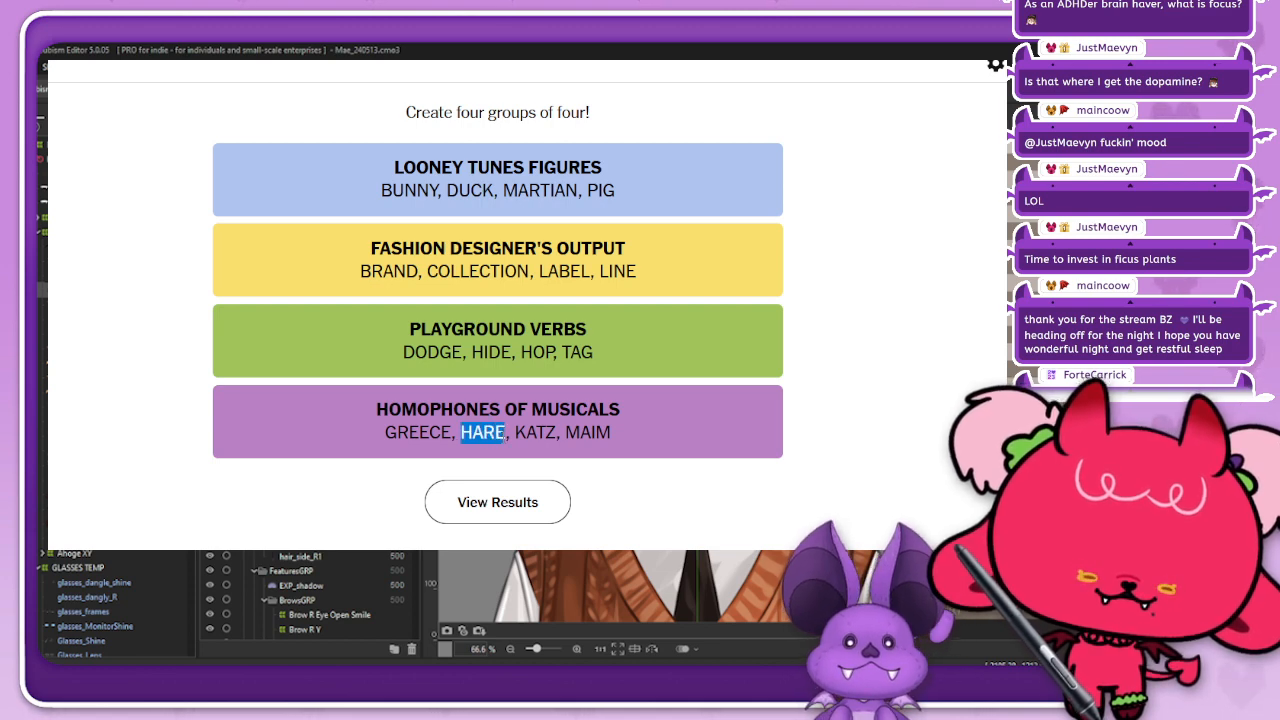
pyautogui.click(659, 433)
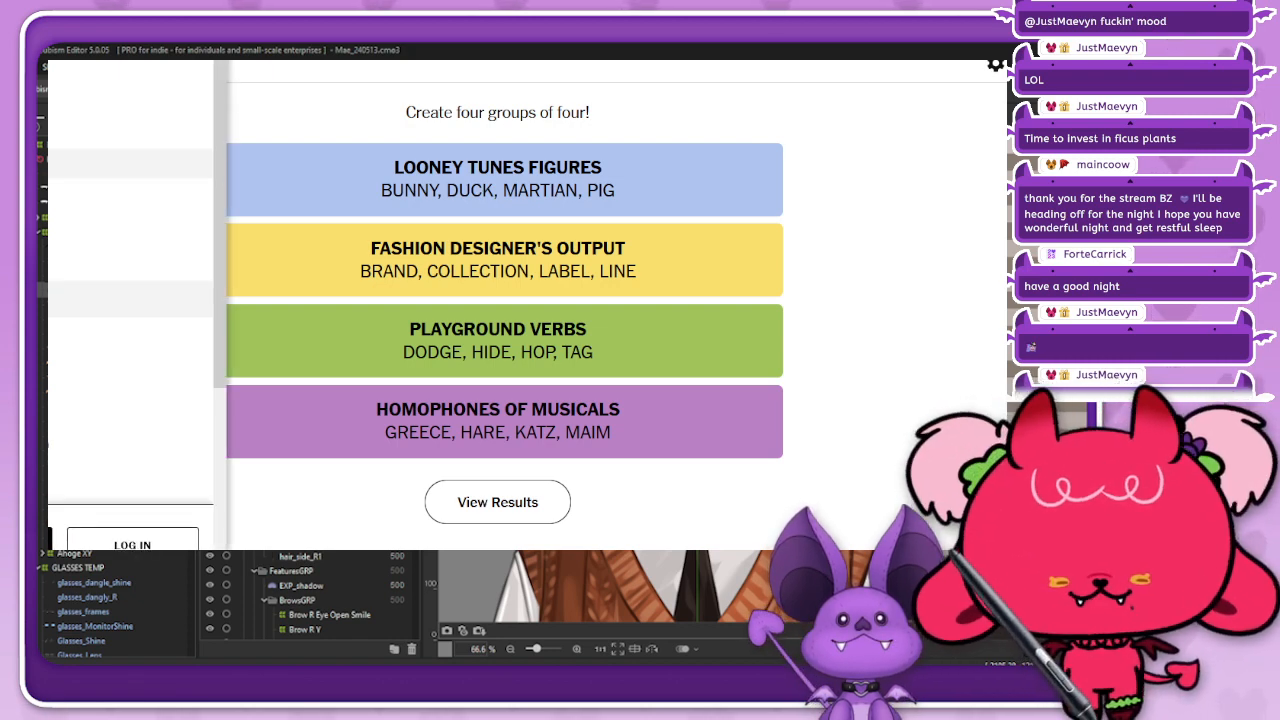
# Step: Open and start the May 13, 2024 Strands puzzle and trace the word COLLIE in the letter grid
pyautogui.click(90, 446)
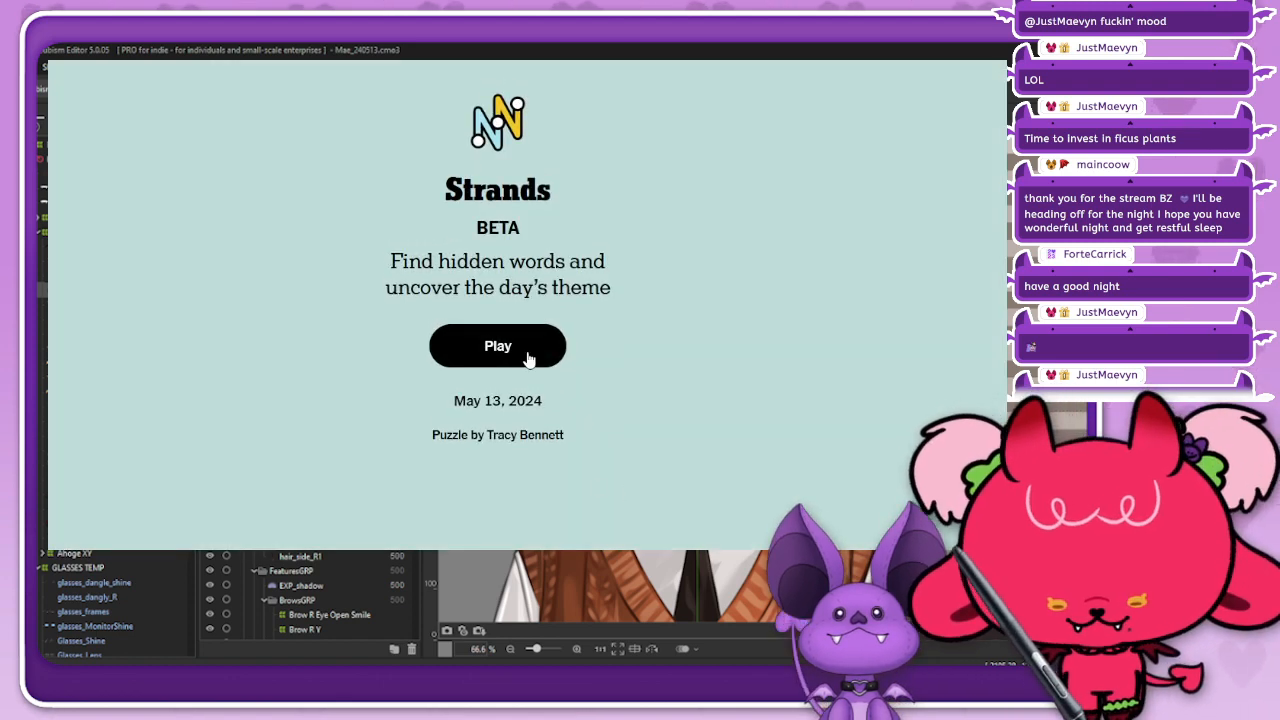
pyautogui.click(527, 354)
pyautogui.scroll(-2, 527, 312)
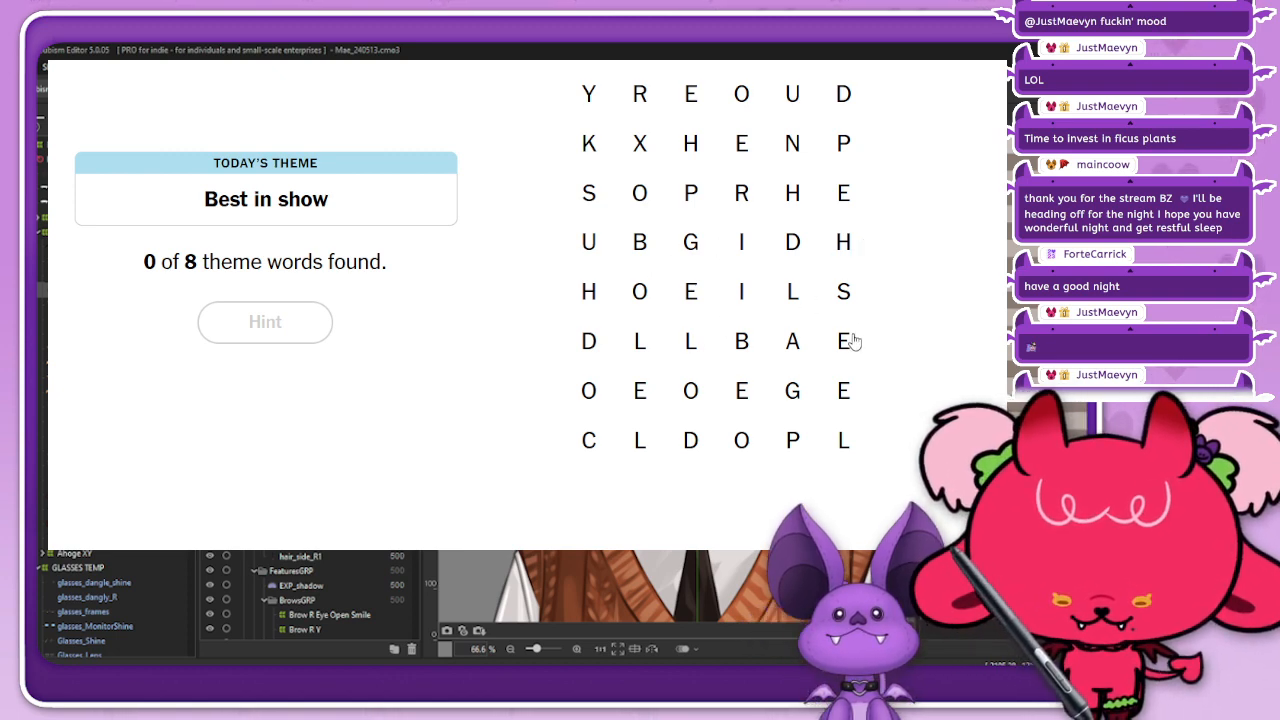
pyautogui.moveTo(590, 440)
pyautogui.mouseDown()
pyautogui.moveTo(596, 393)
pyautogui.moveTo(617, 368)
pyautogui.moveTo(668, 343)
pyautogui.moveTo(707, 347)
pyautogui.moveTo(732, 329)
pyautogui.moveTo(730, 312)
pyautogui.moveTo(694, 351)
pyautogui.moveTo(697, 304)
pyautogui.mouseUp()
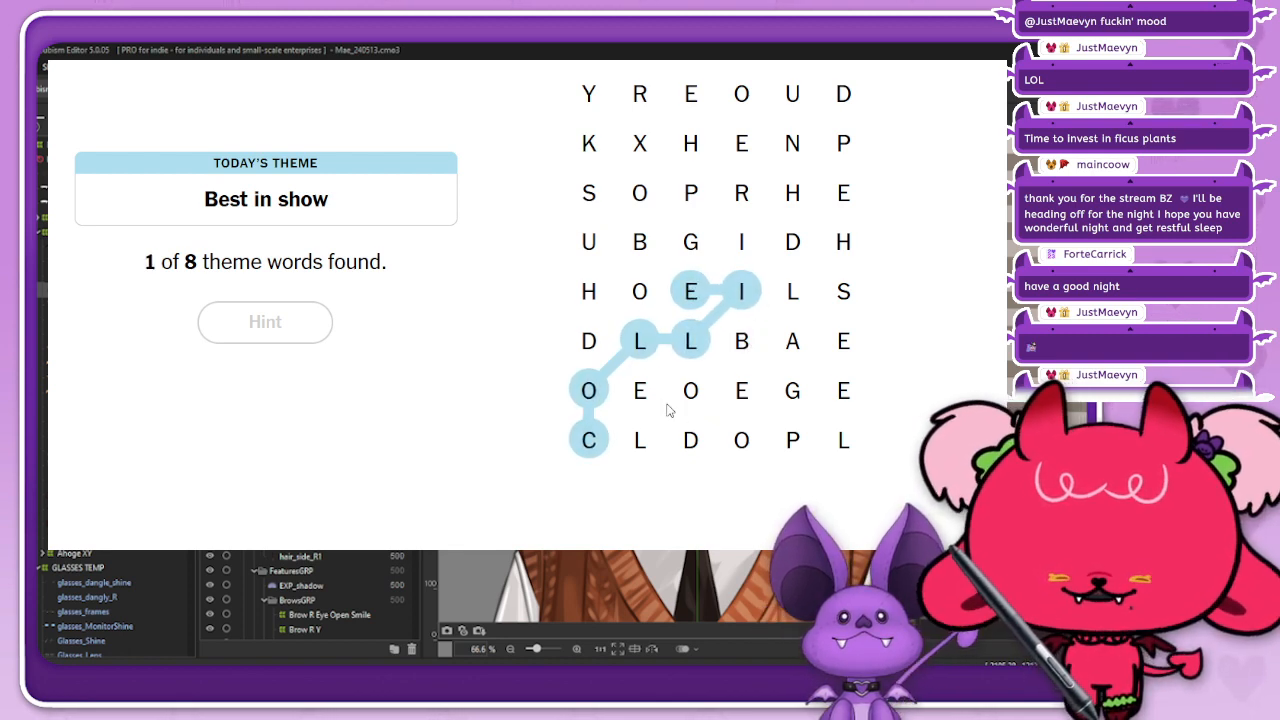
# Step: Trace the word HOUND in the upper rows of the Strands letter grid
pyautogui.scroll(1, 527, 304)
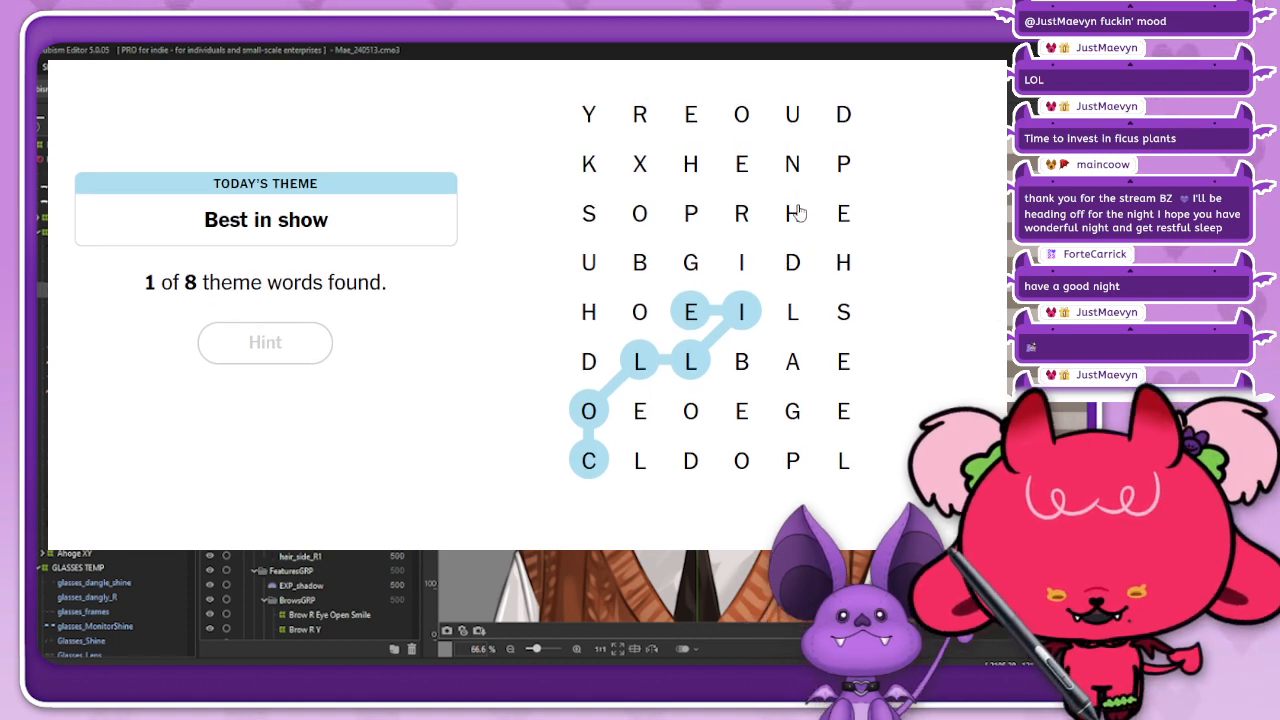
pyautogui.moveTo(694, 165)
pyautogui.mouseDown()
pyautogui.moveTo(736, 120)
pyautogui.moveTo(789, 154)
pyautogui.moveTo(792, 118)
pyautogui.moveTo(843, 114)
pyautogui.mouseUp()
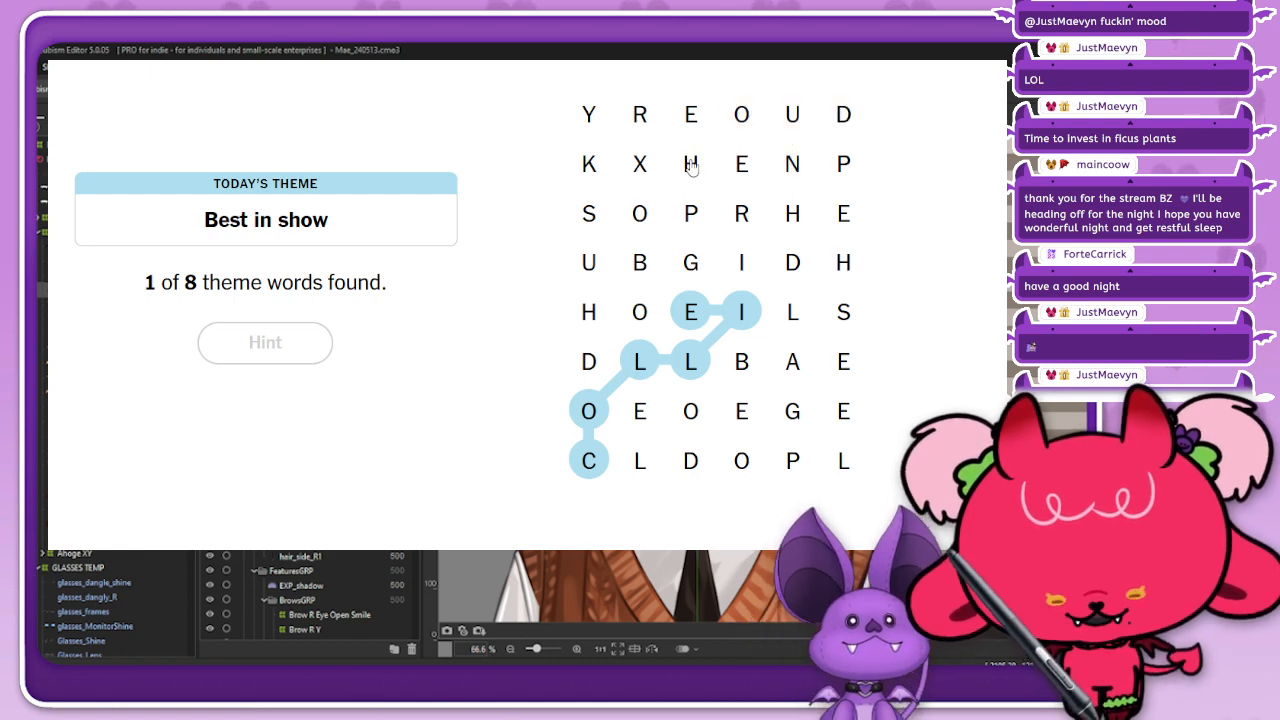
pyautogui.moveTo(690, 164)
pyautogui.mouseDown()
pyautogui.moveTo(737, 112)
pyautogui.moveTo(777, 106)
pyautogui.moveTo(794, 131)
pyautogui.moveTo(837, 120)
pyautogui.mouseUp()
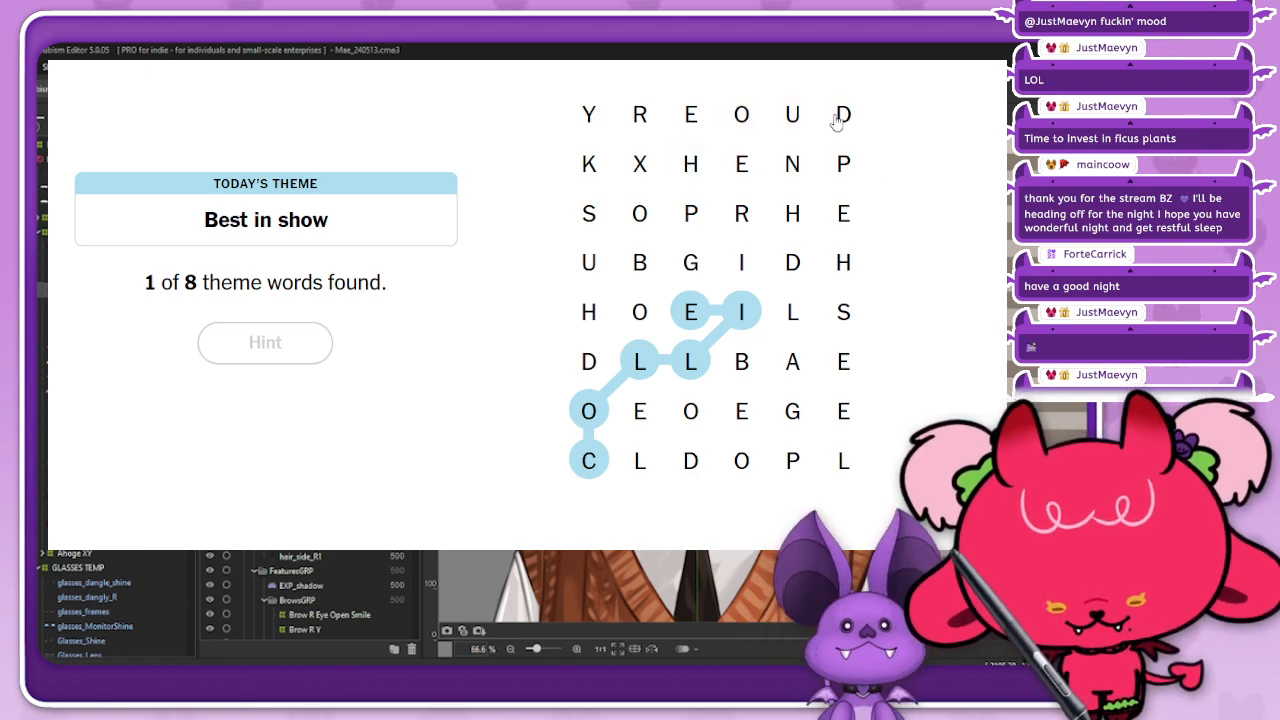
pyautogui.moveTo(682, 168)
pyautogui.mouseDown()
pyautogui.moveTo(758, 105)
pyautogui.moveTo(775, 108)
pyautogui.moveTo(787, 157)
pyautogui.moveTo(843, 114)
pyautogui.mouseUp()
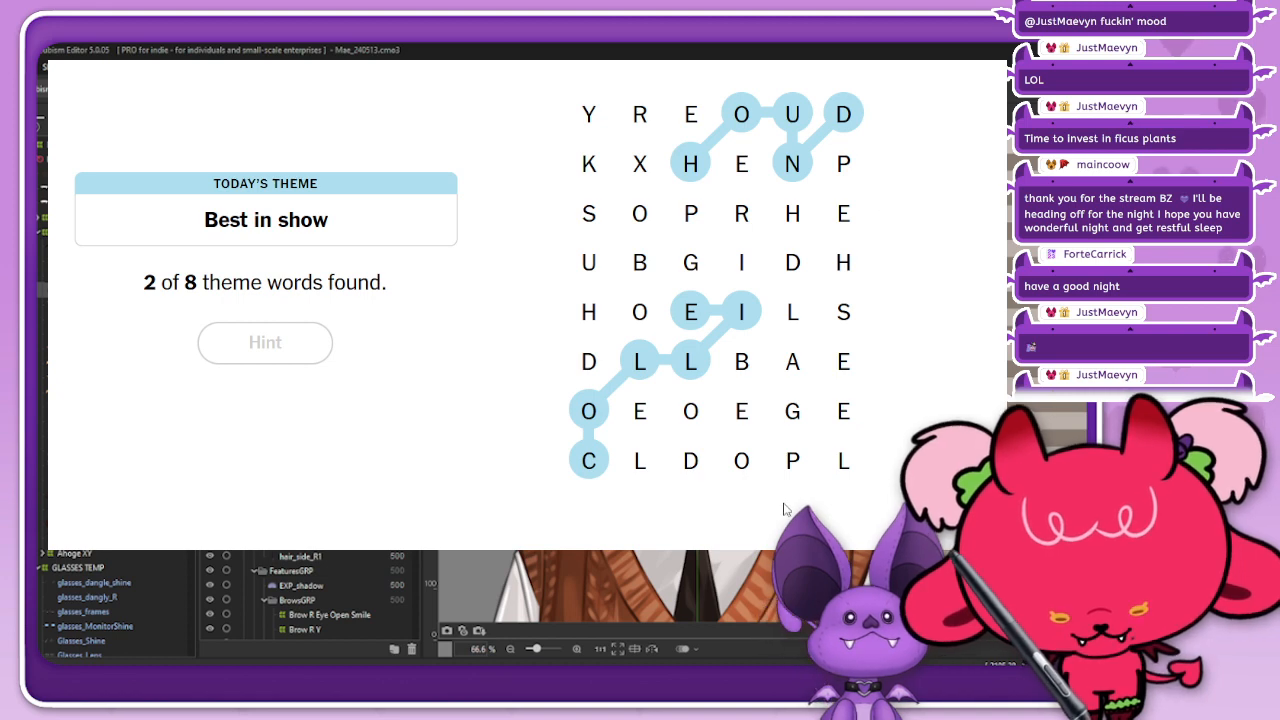
# Step: Trace the dog breeds POODLE, BEAGLE and SHEPHERD in the Strands letter grid
pyautogui.moveTo(792, 465)
pyautogui.mouseDown()
pyautogui.moveTo(711, 447)
pyautogui.moveTo(671, 408)
pyautogui.moveTo(745, 459)
pyautogui.moveTo(690, 414)
pyautogui.moveTo(702, 452)
pyautogui.moveTo(641, 452)
pyautogui.moveTo(640, 411)
pyautogui.mouseUp()
pyautogui.moveTo(749, 363)
pyautogui.mouseDown()
pyautogui.moveTo(739, 397)
pyautogui.moveTo(788, 367)
pyautogui.moveTo(798, 407)
pyautogui.moveTo(846, 454)
pyautogui.moveTo(826, 405)
pyautogui.moveTo(792, 414)
pyautogui.moveTo(853, 459)
pyautogui.moveTo(843, 412)
pyautogui.mouseUp()
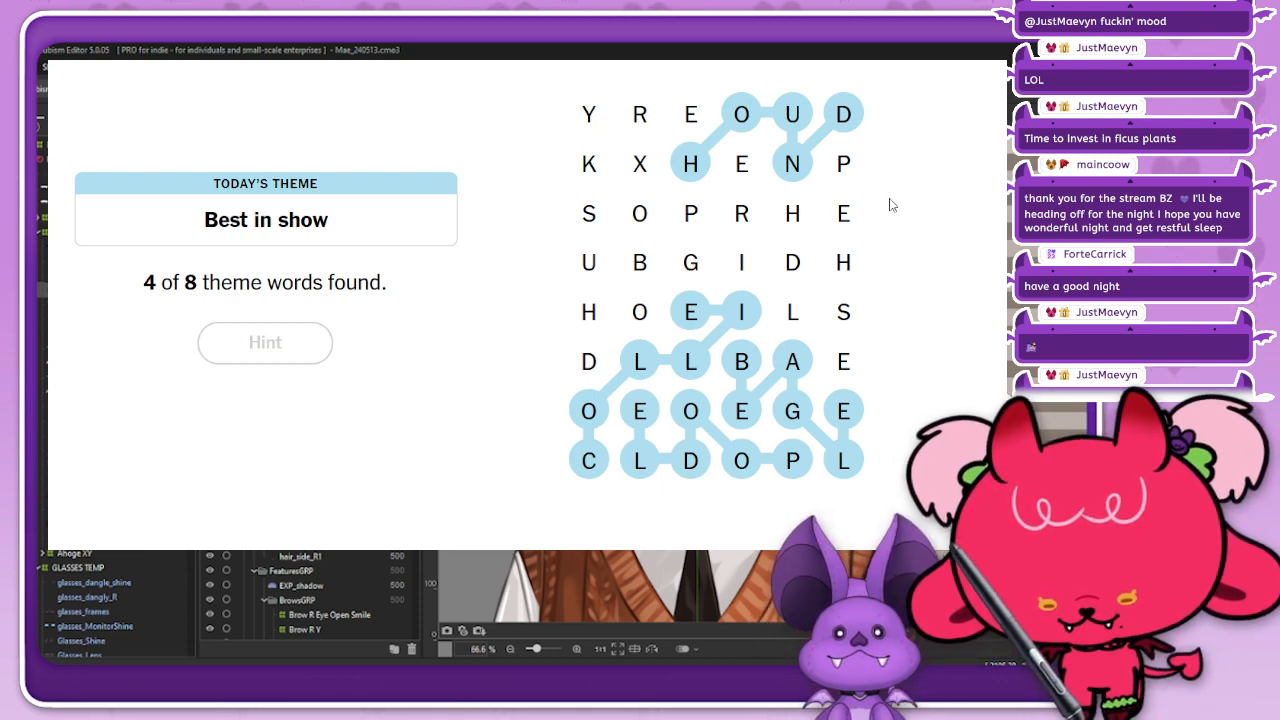
pyautogui.moveTo(848, 312)
pyautogui.mouseDown()
pyautogui.moveTo(844, 171)
pyautogui.moveTo(797, 217)
pyautogui.moveTo(755, 190)
pyautogui.mouseUp()
pyautogui.moveTo(760, 190)
pyautogui.mouseDown()
pyautogui.moveTo(743, 220)
pyautogui.moveTo(797, 266)
pyautogui.mouseUp()
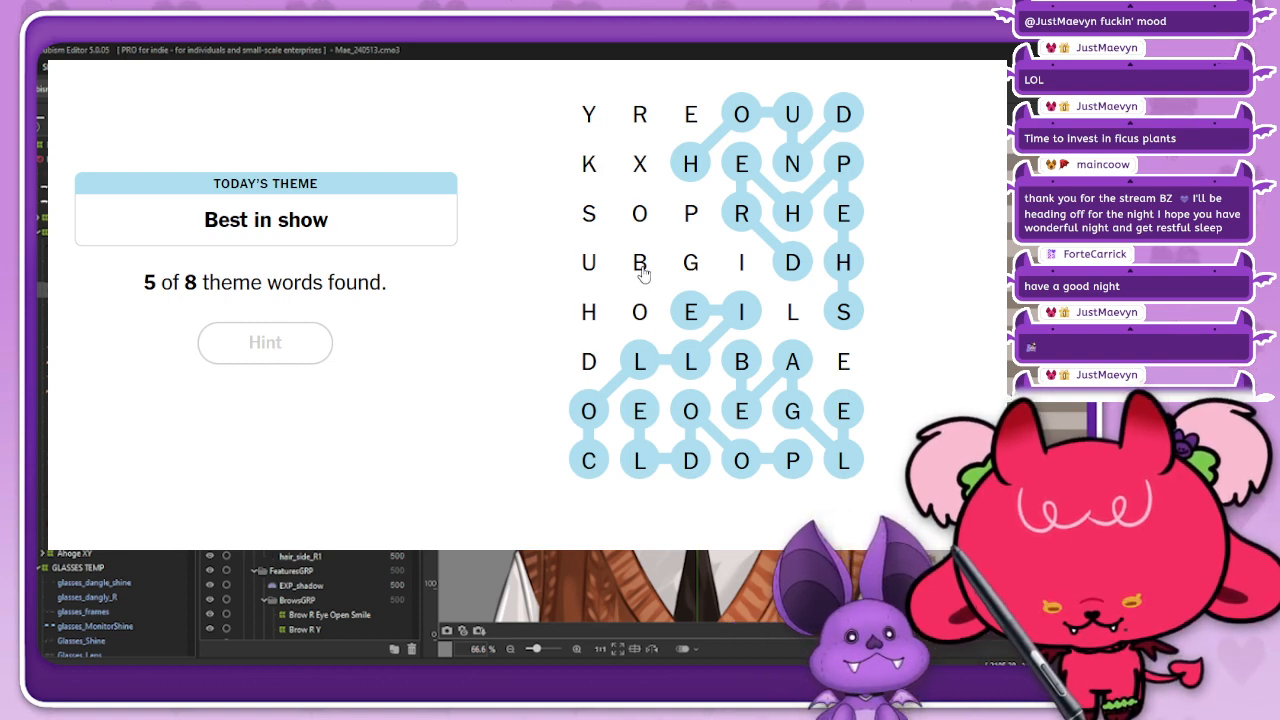
# Step: Trace the spangram DOGPILE and the words BOXER and HUSKY in the Strands grid, and close the results
pyautogui.moveTo(588, 369)
pyautogui.mouseDown()
pyautogui.moveTo(687, 264)
pyautogui.moveTo(699, 227)
pyautogui.moveTo(843, 361)
pyautogui.mouseUp()
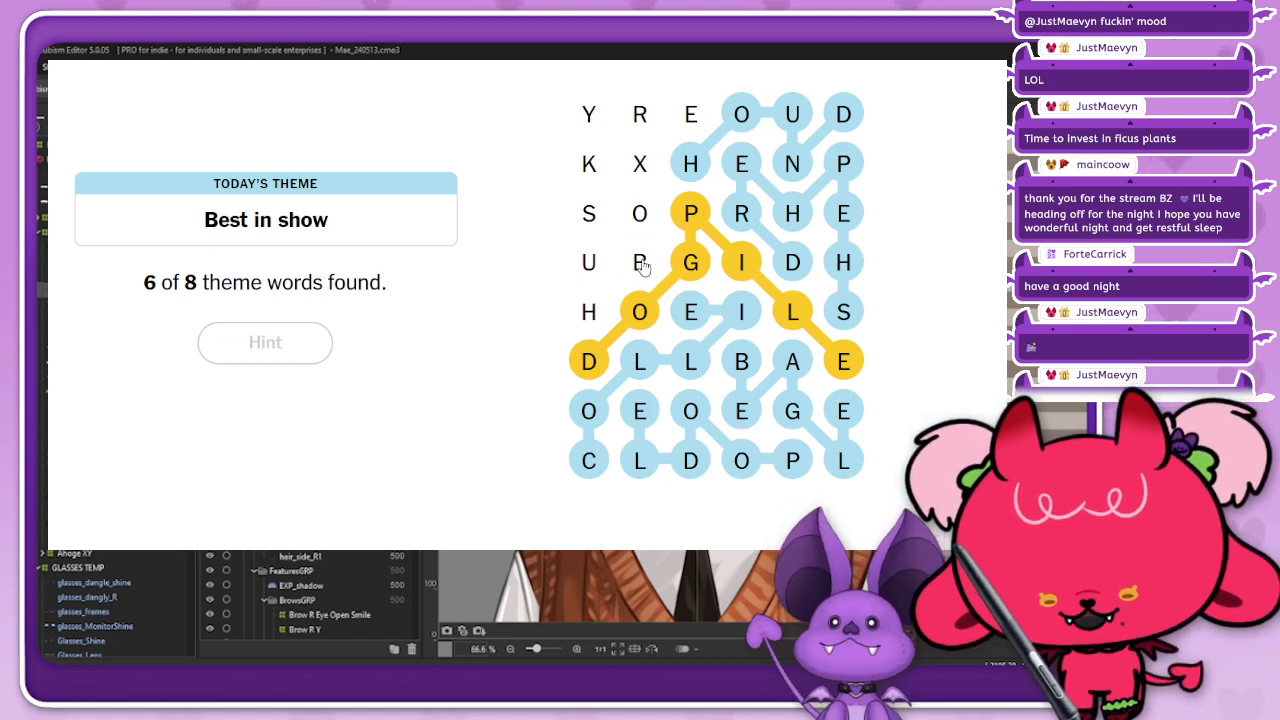
pyautogui.moveTo(642, 265)
pyautogui.mouseDown()
pyautogui.moveTo(647, 166)
pyautogui.moveTo(690, 120)
pyautogui.moveTo(640, 114)
pyautogui.mouseUp()
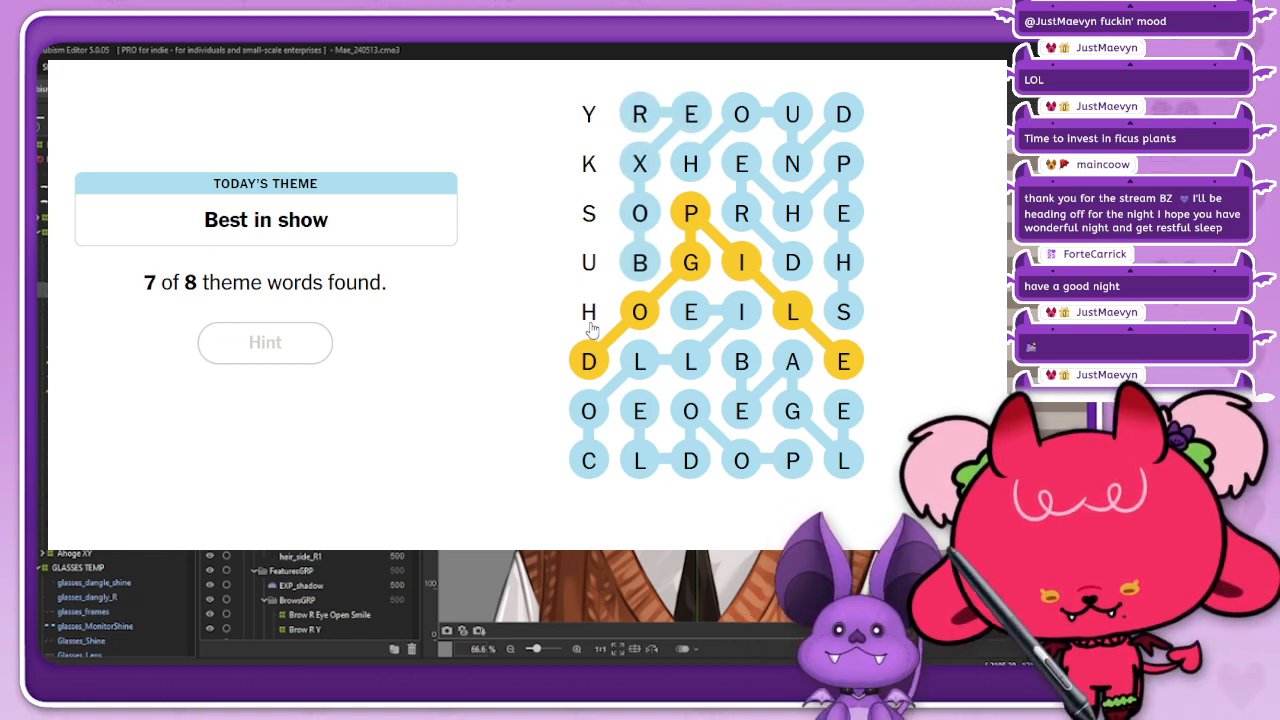
pyautogui.moveTo(590, 328); pyautogui.dragTo(589, 114)
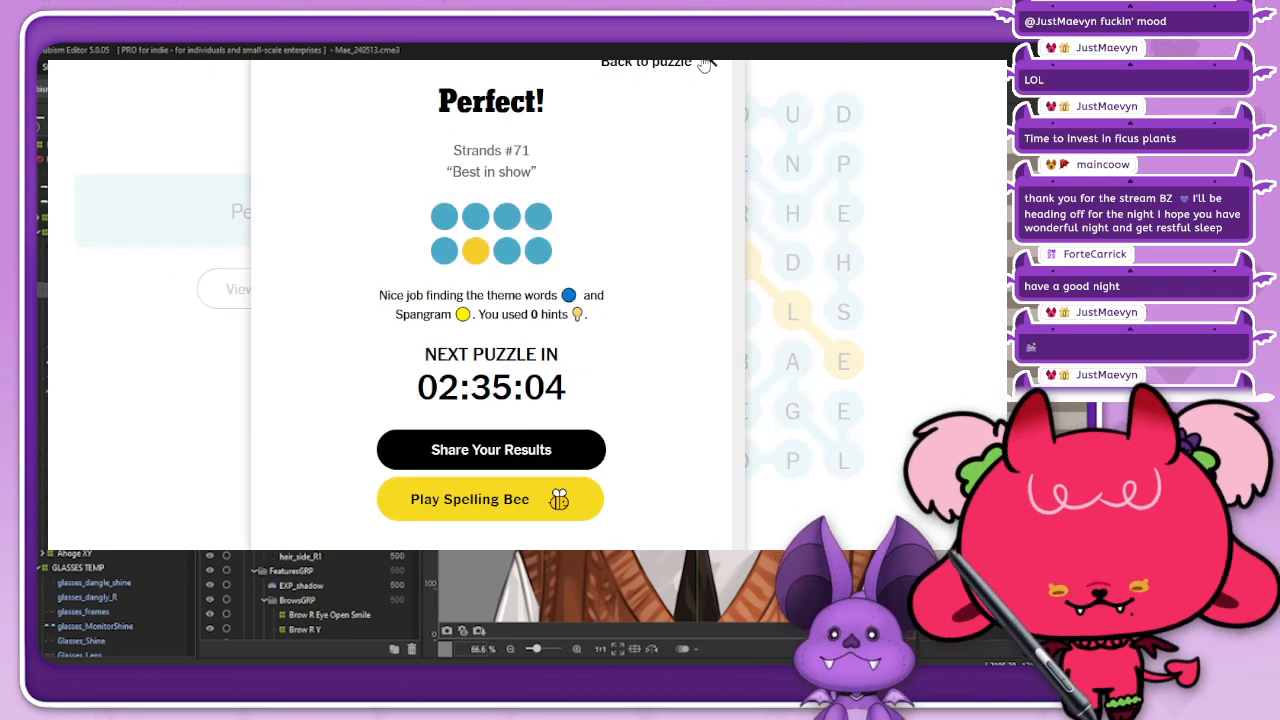
pyautogui.click(706, 63)
# Step: Switch from Strands to the May 13, 2024 Wordle and start the game without logging in
pyautogui.scroll(2, 527, 305)
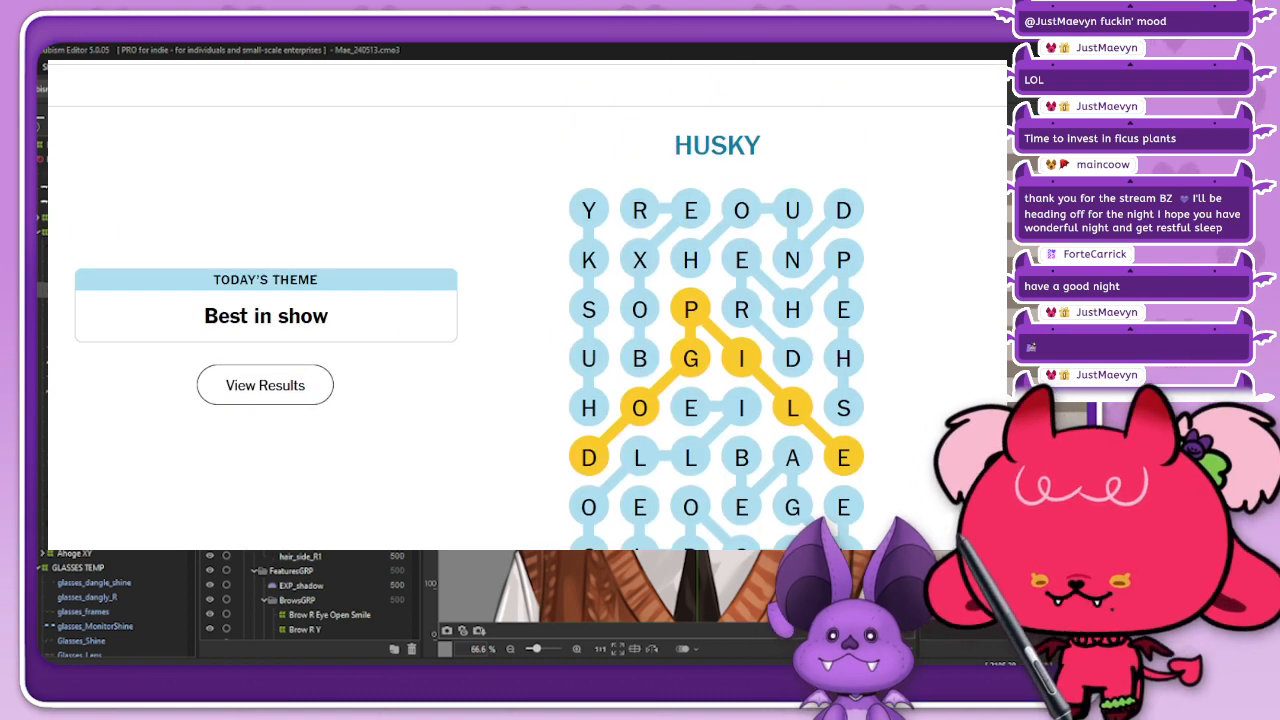
pyautogui.click(54, 63)
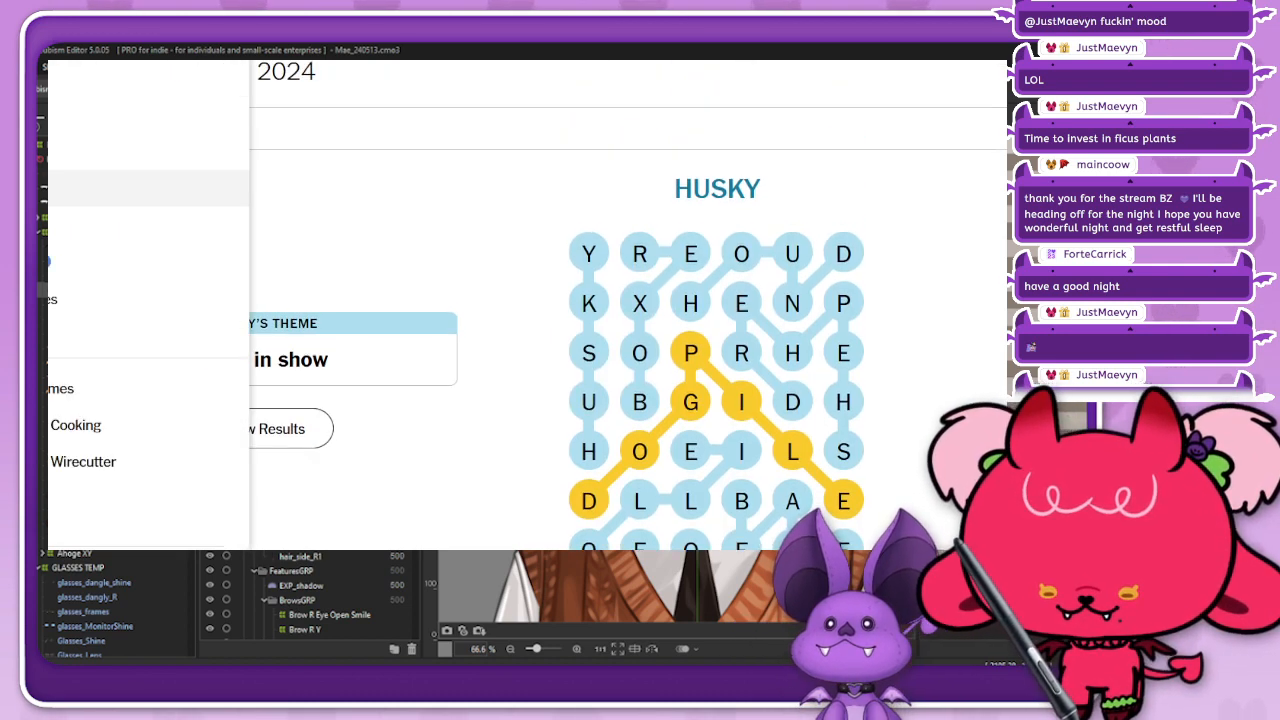
pyautogui.click(94, 188)
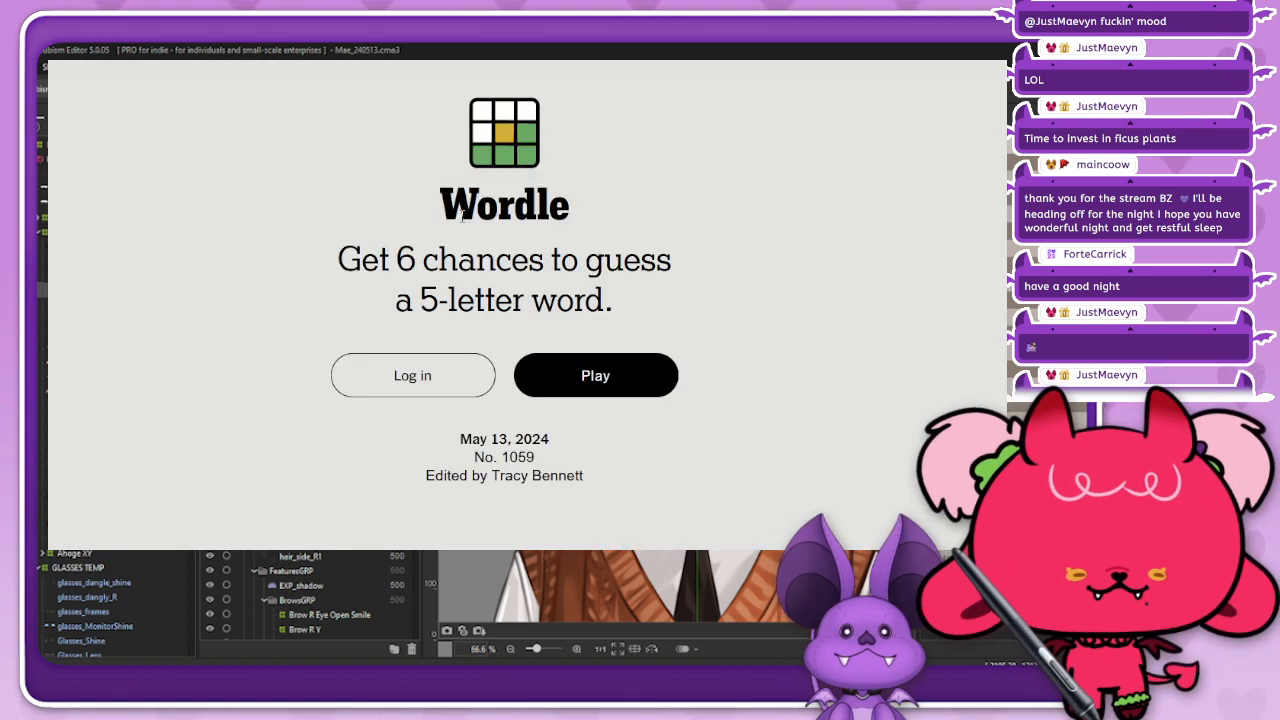
pyautogui.click(630, 370)
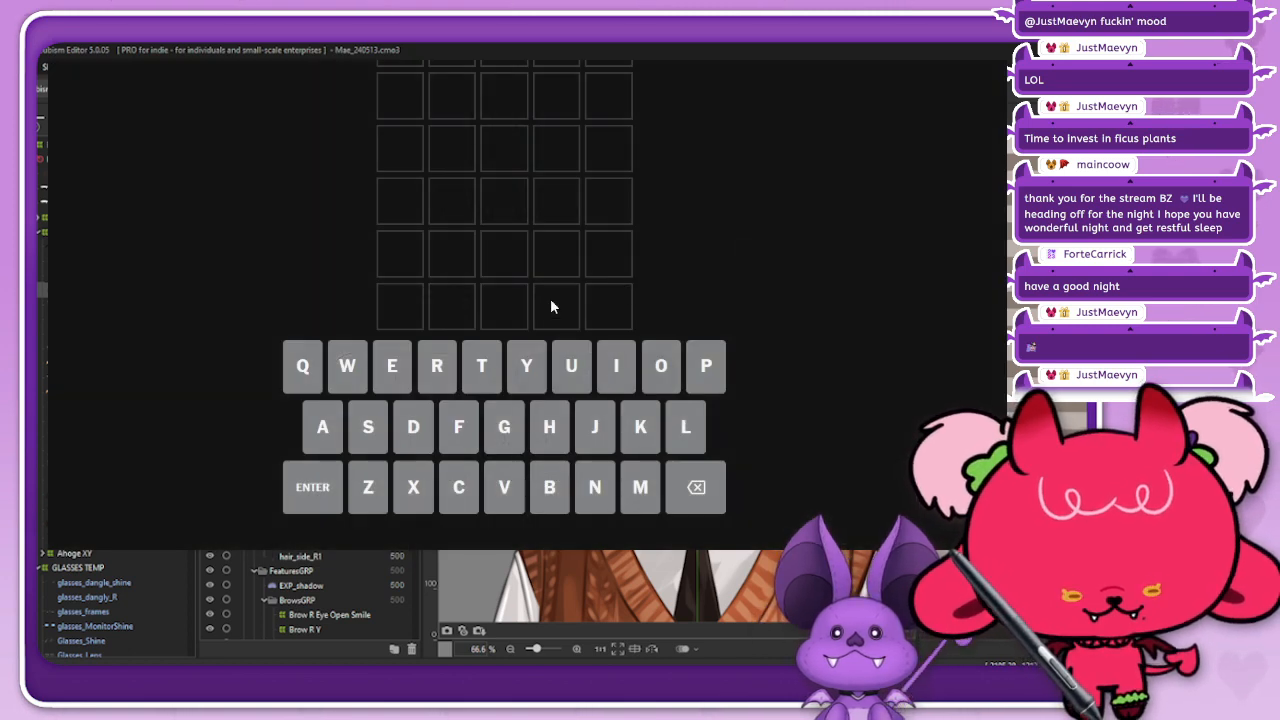
# Step: Submit ANIME as the first Wordle guess
pyautogui.click(306, 428)
pyautogui.click(610, 495)
pyautogui.click(618, 366)
pyautogui.click(640, 487)
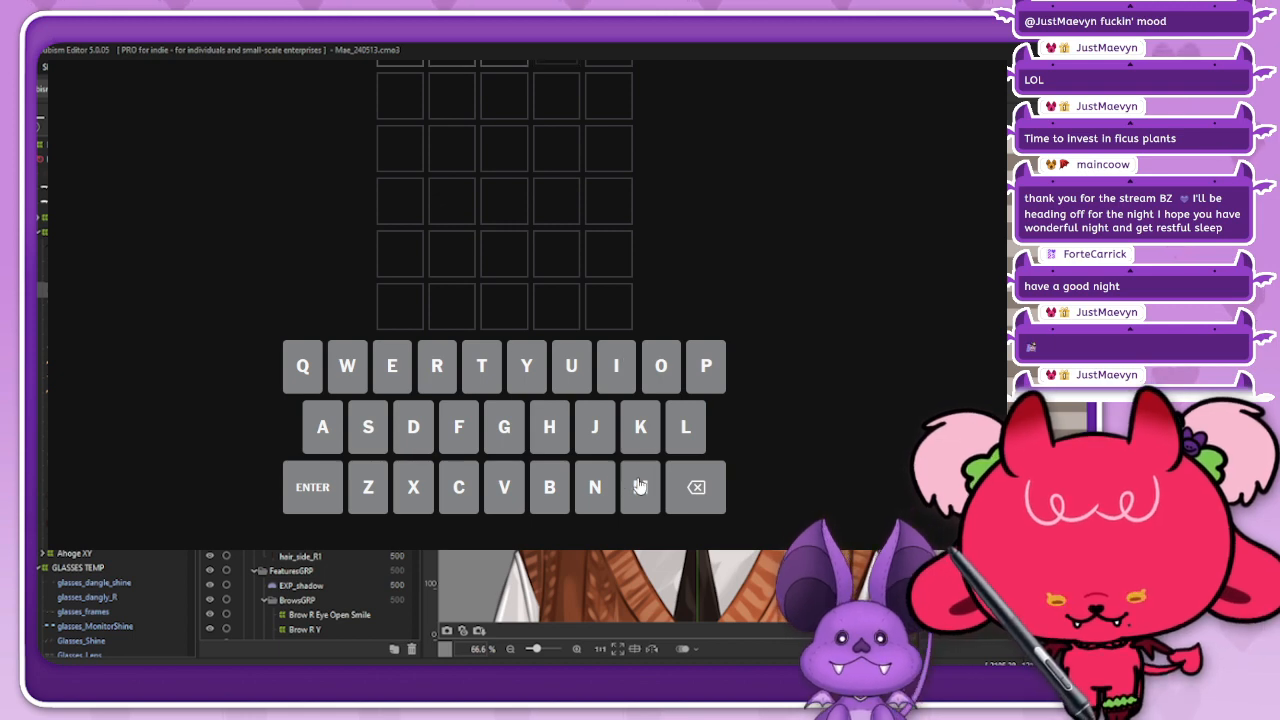
pyautogui.click(400, 366)
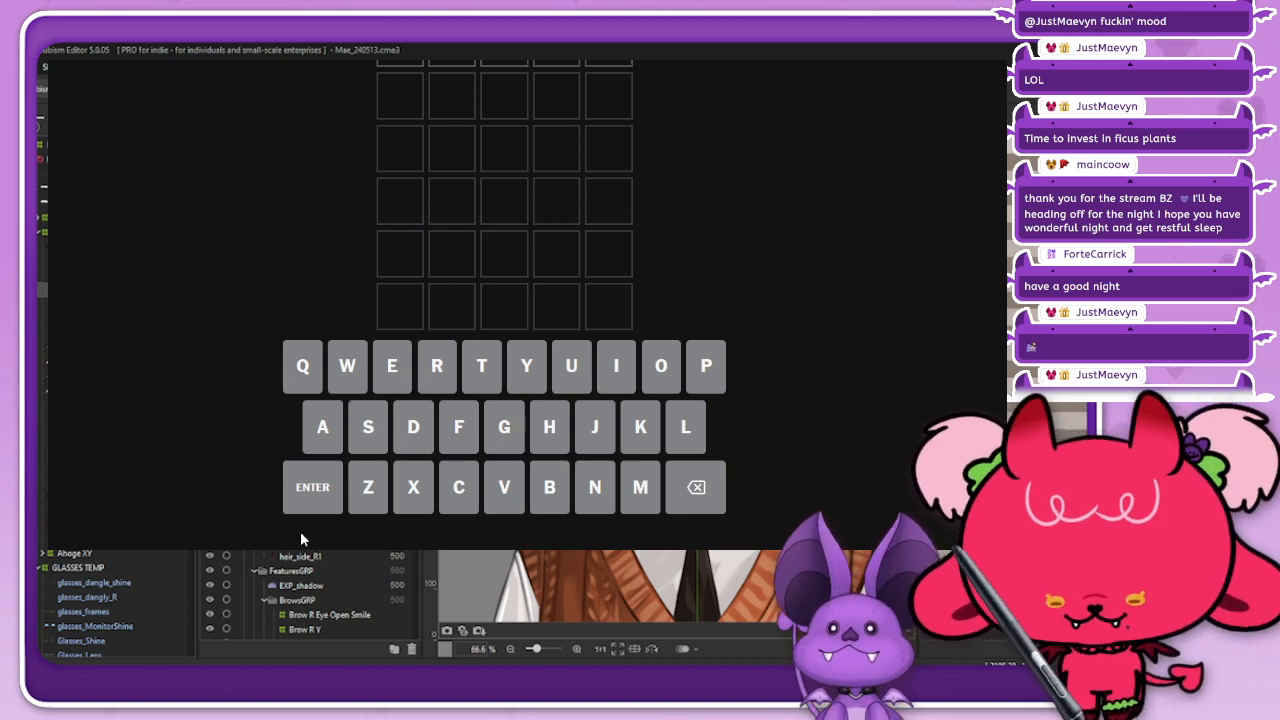
pyautogui.click(308, 500)
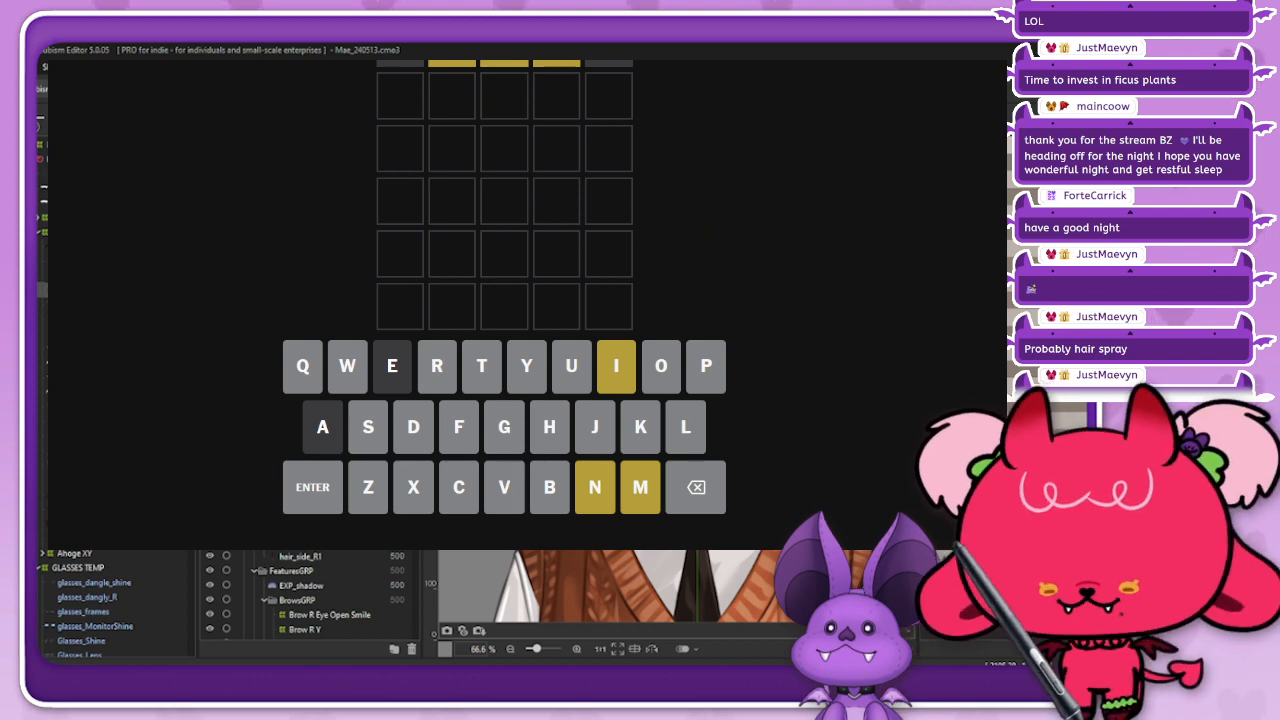
# Step: Submit MINOR as the second Wordle guess
pyautogui.click(643, 490)
pyautogui.click(616, 368)
pyautogui.click(596, 482)
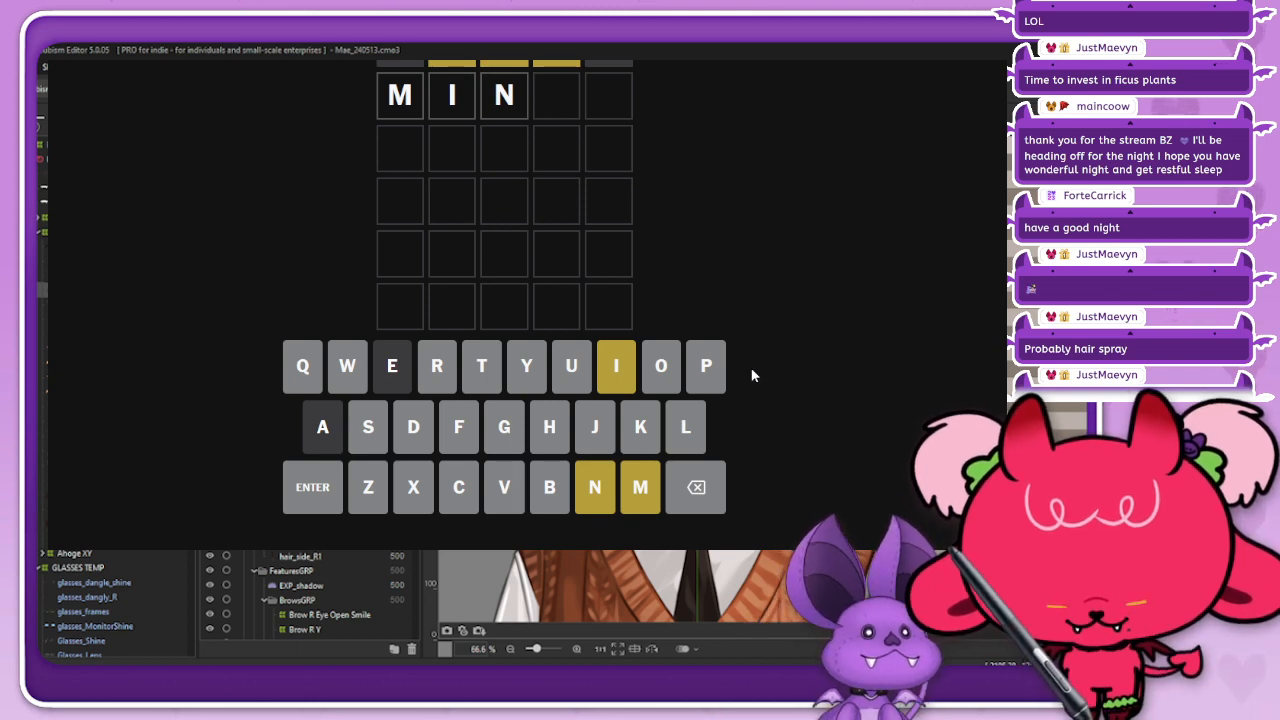
pyautogui.click(660, 366)
pyautogui.click(436, 365)
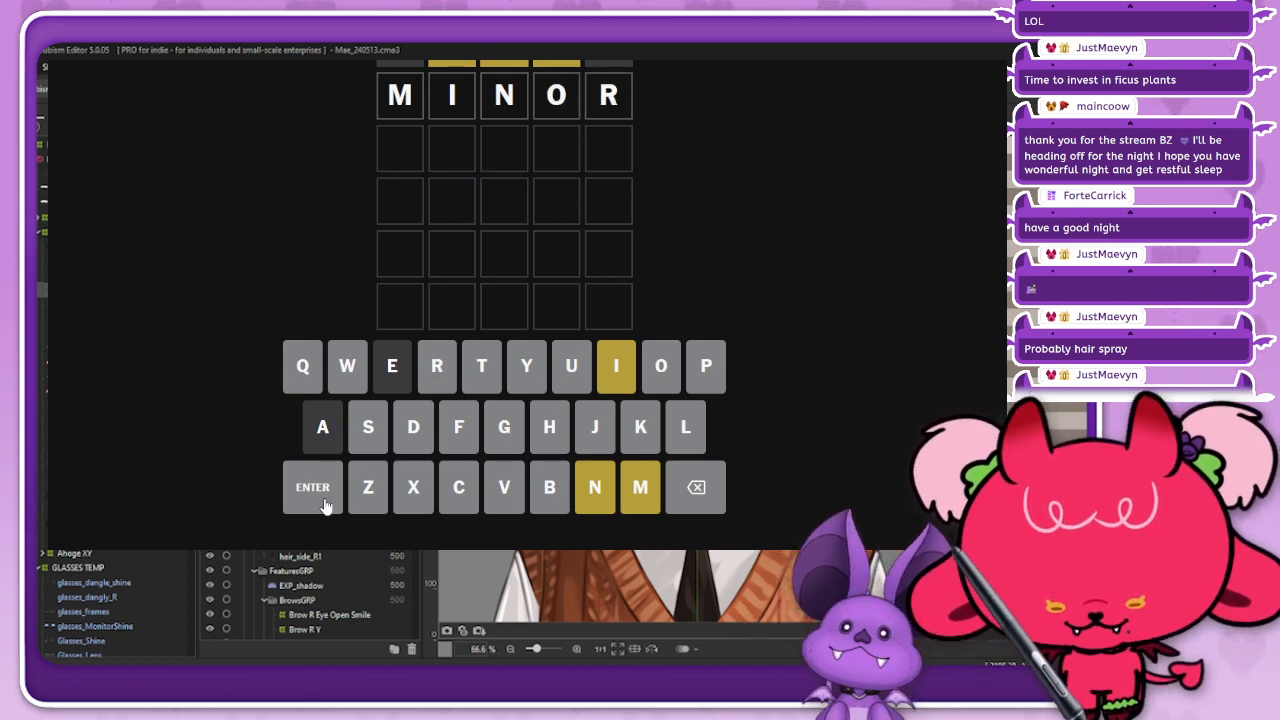
pyautogui.click(324, 505)
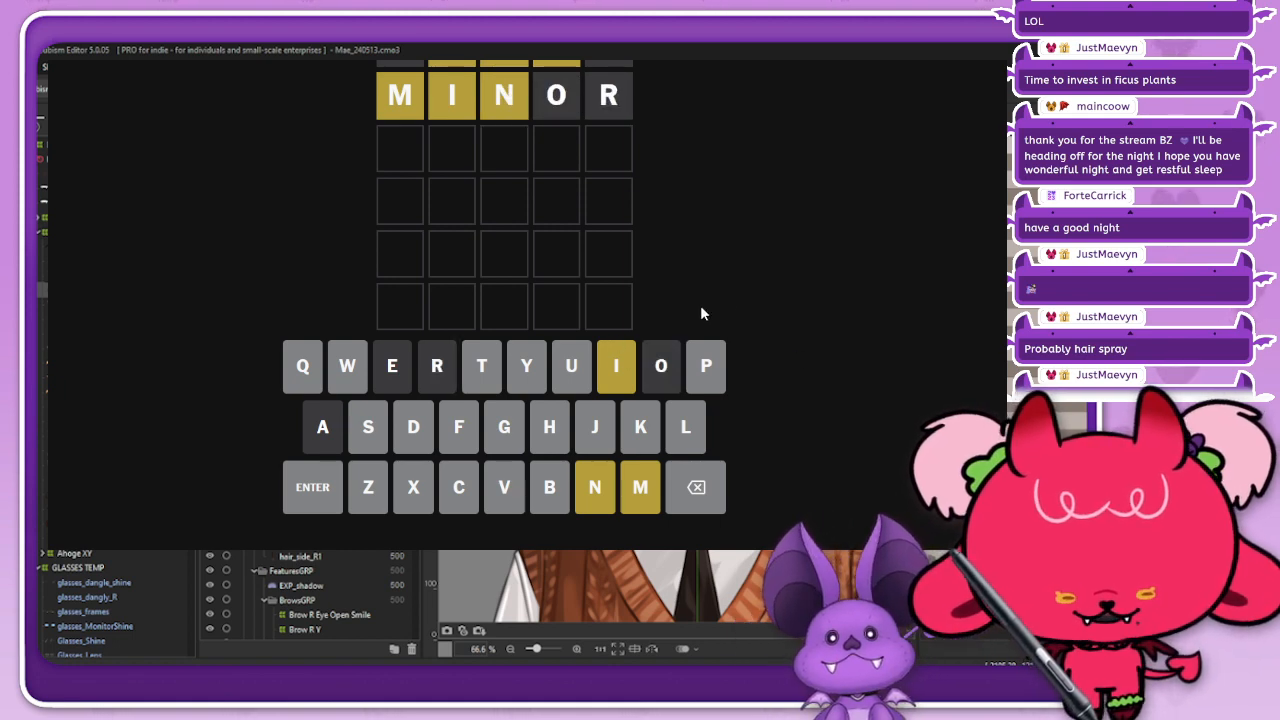
pyautogui.click(598, 499)
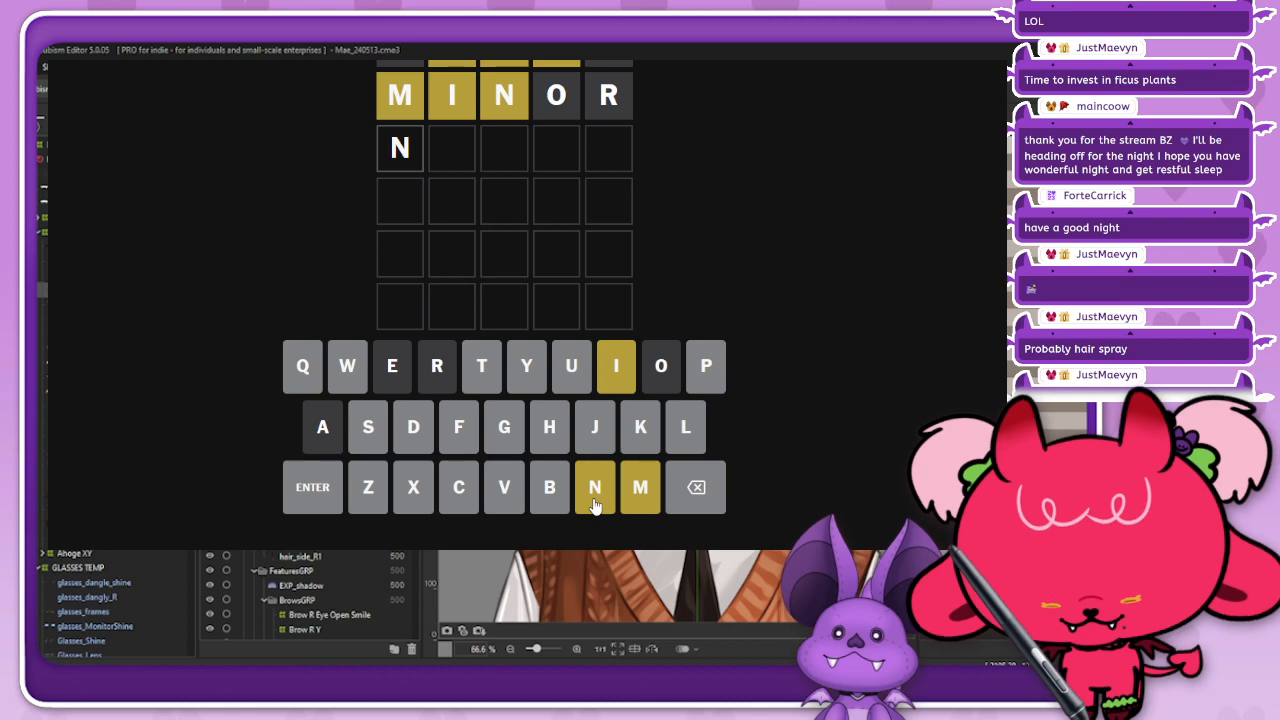
pyautogui.click(694, 490)
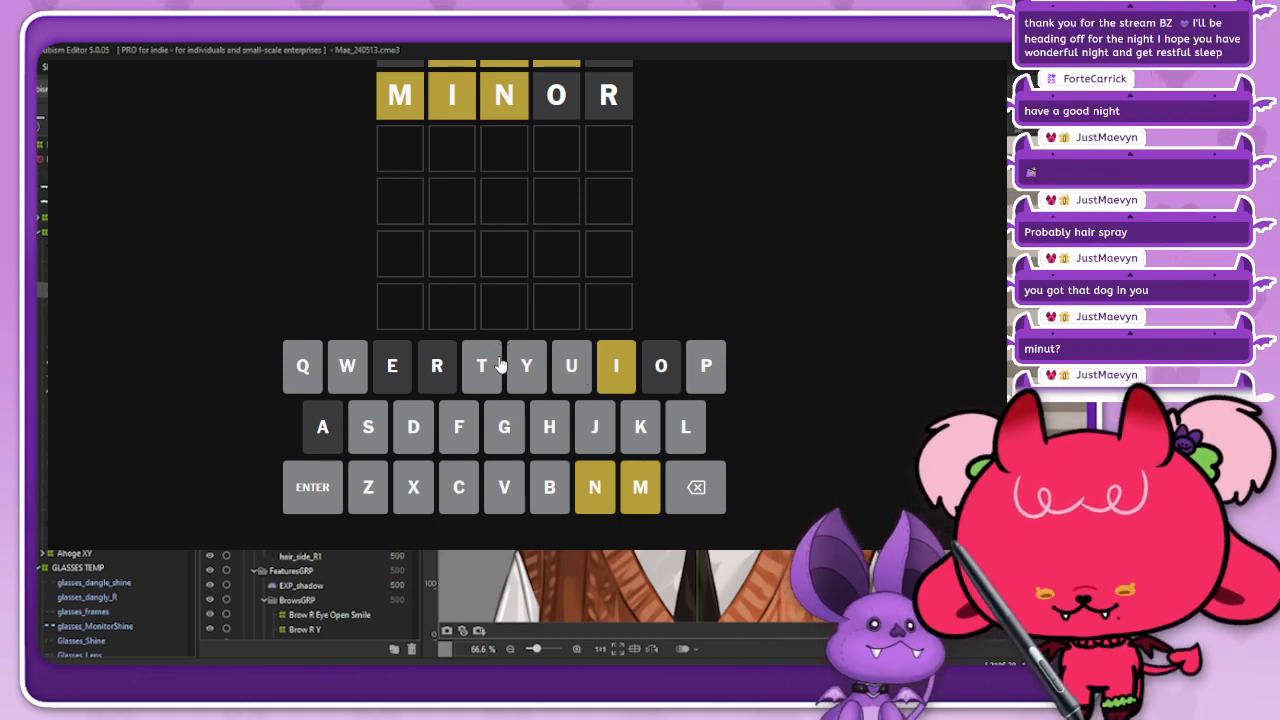
pyautogui.click(616, 378)
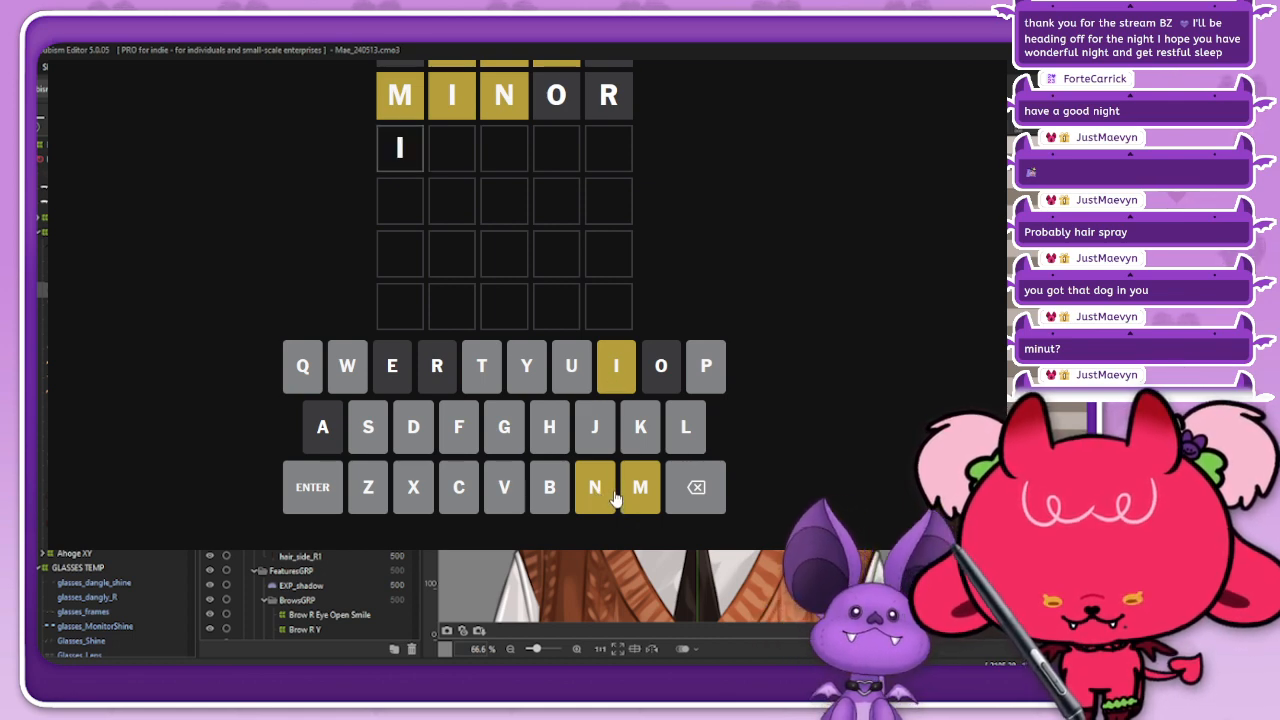
pyautogui.click(630, 497)
pyautogui.click(693, 494)
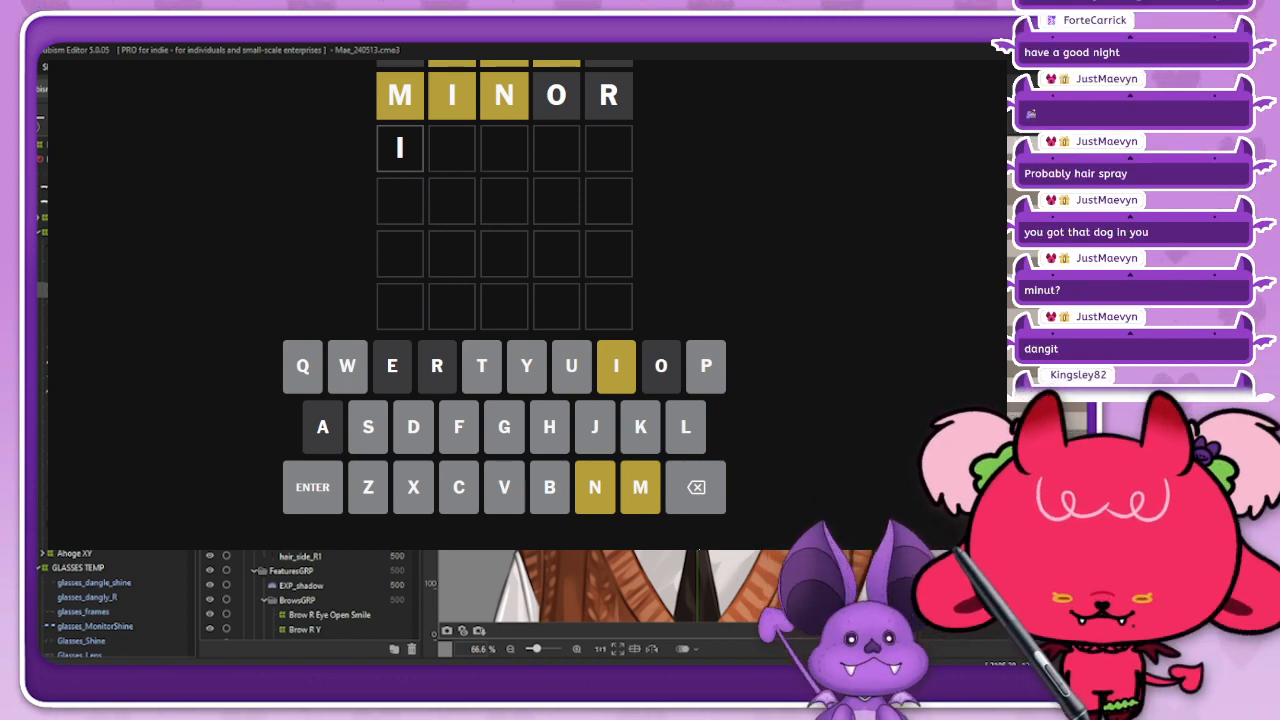
pyautogui.click(632, 489)
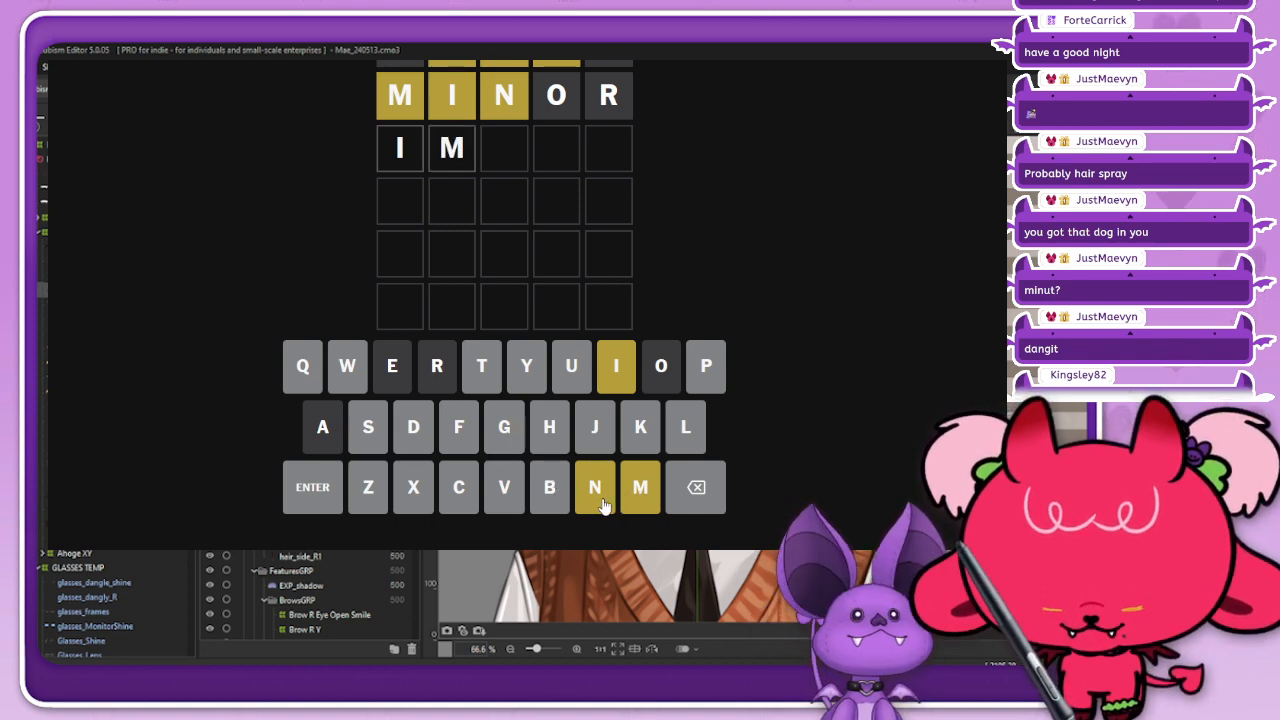
pyautogui.click(694, 493)
pyautogui.click(694, 493)
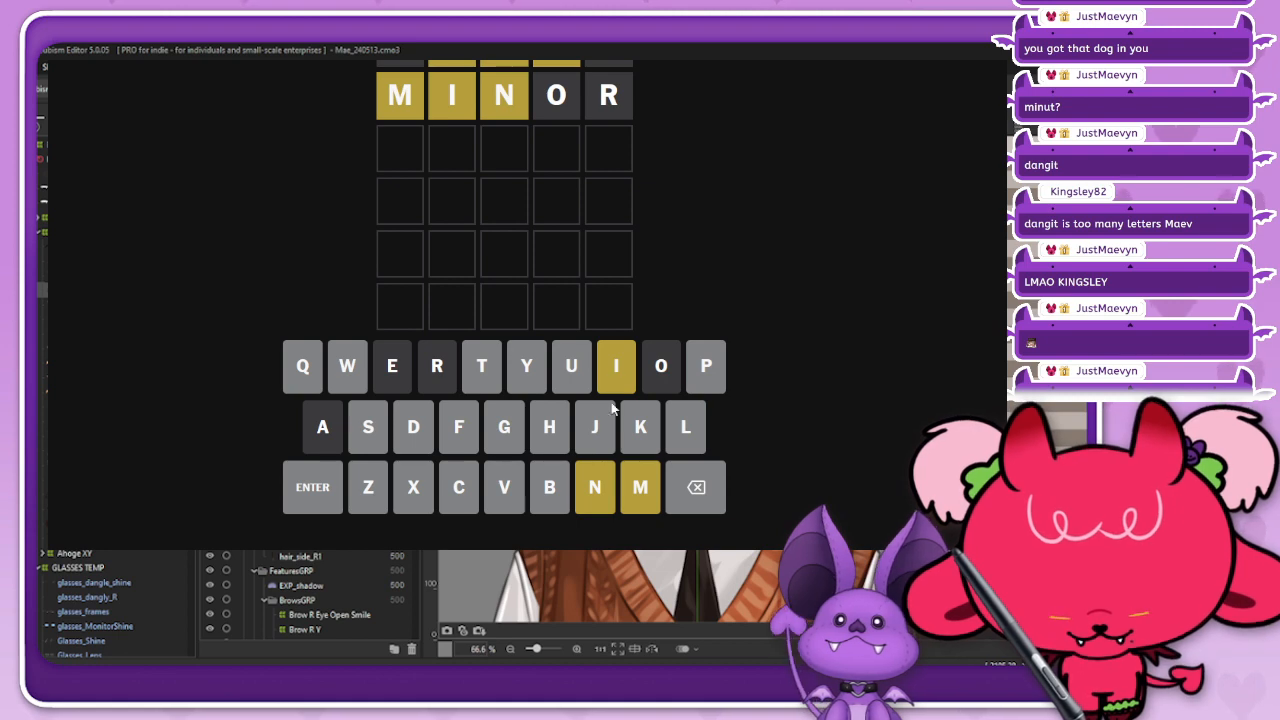
pyautogui.click(594, 500)
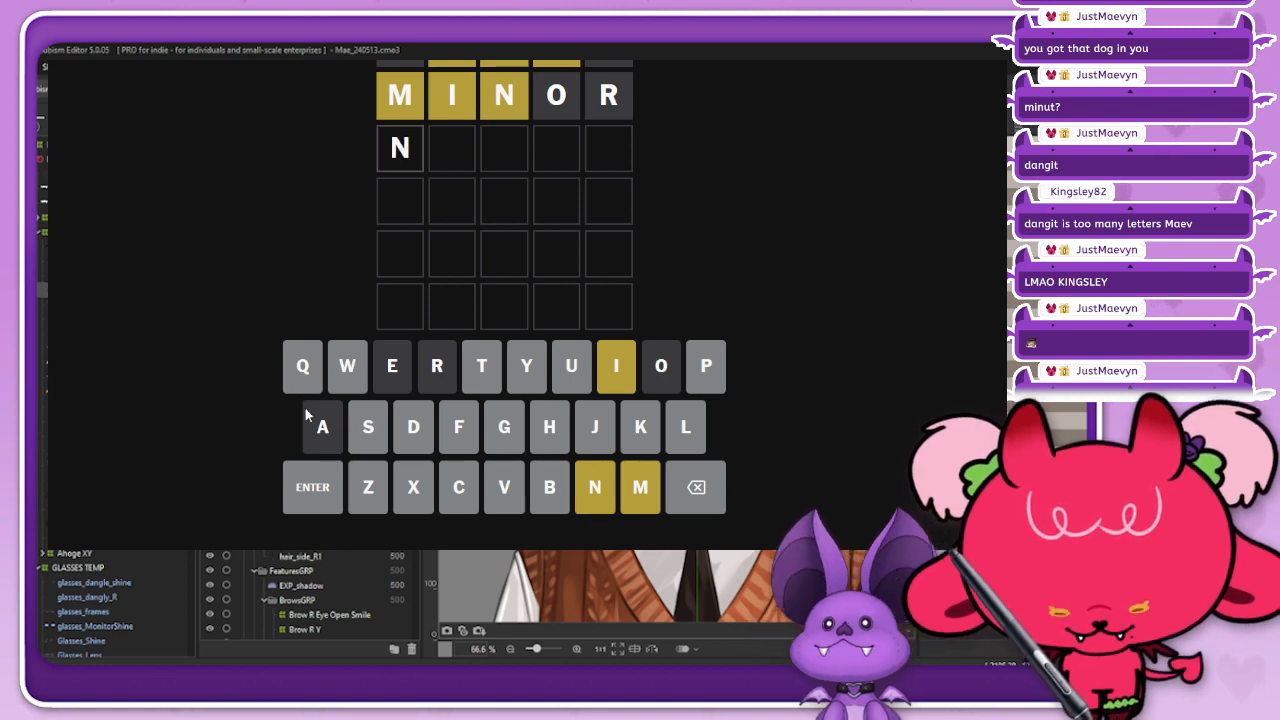
pyautogui.click(710, 498)
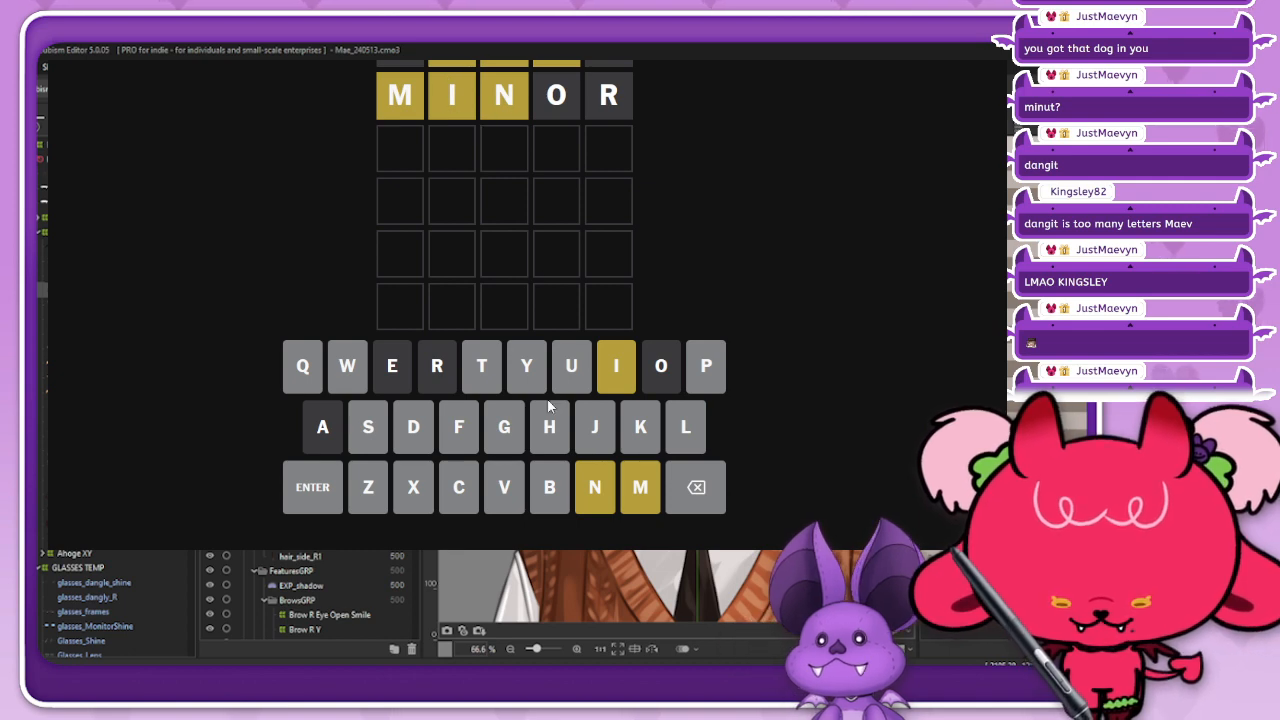
pyautogui.click(600, 505)
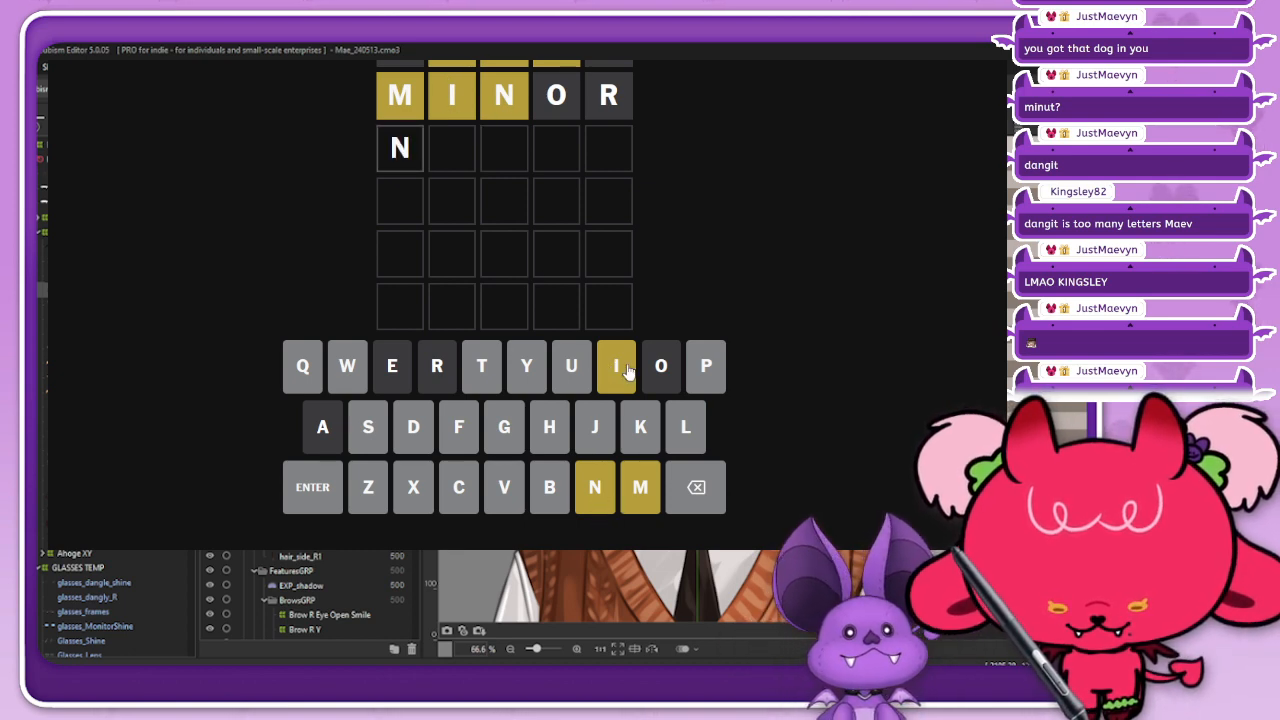
pyautogui.click(578, 370)
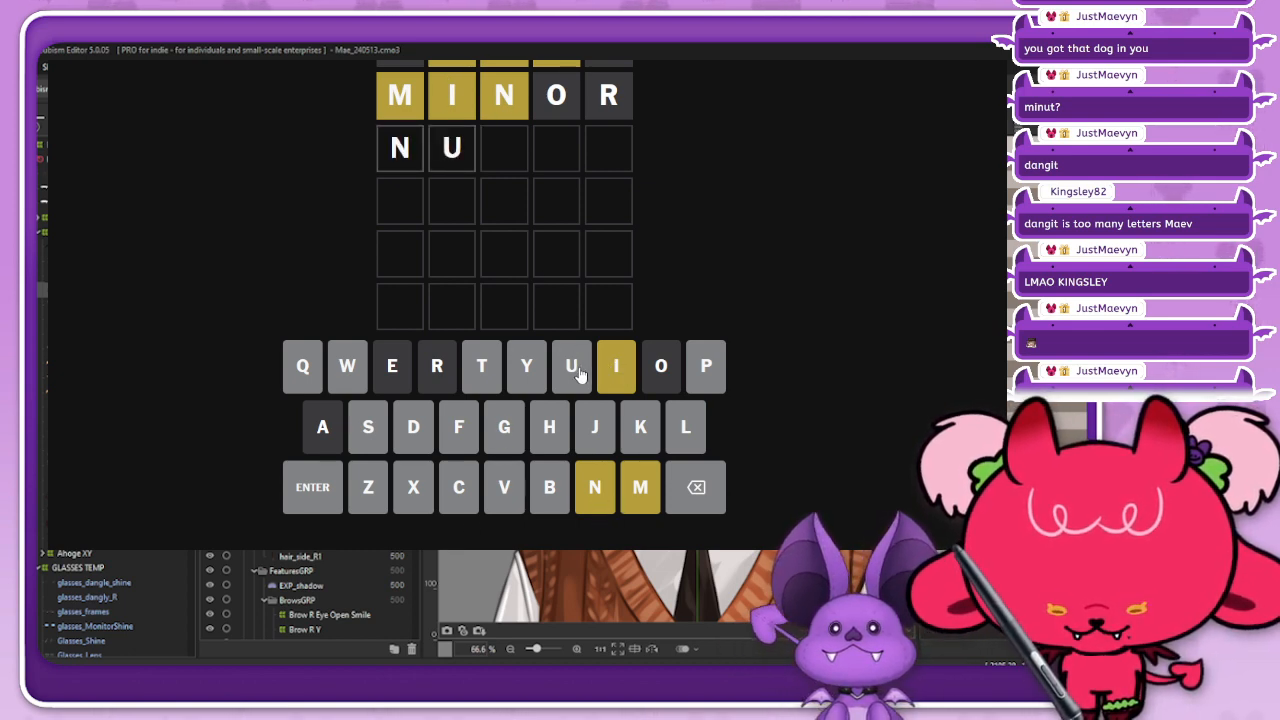
pyautogui.click(694, 489)
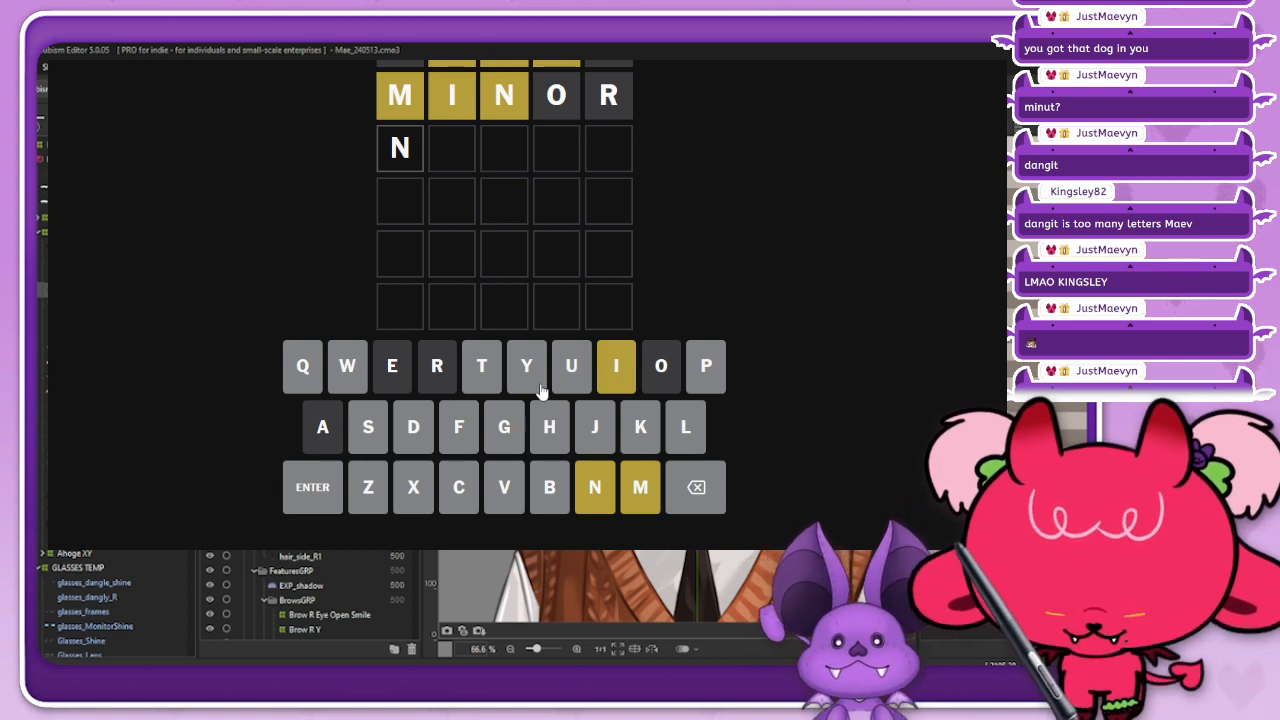
pyautogui.click(692, 495)
pyautogui.click(634, 497)
pyautogui.click(692, 495)
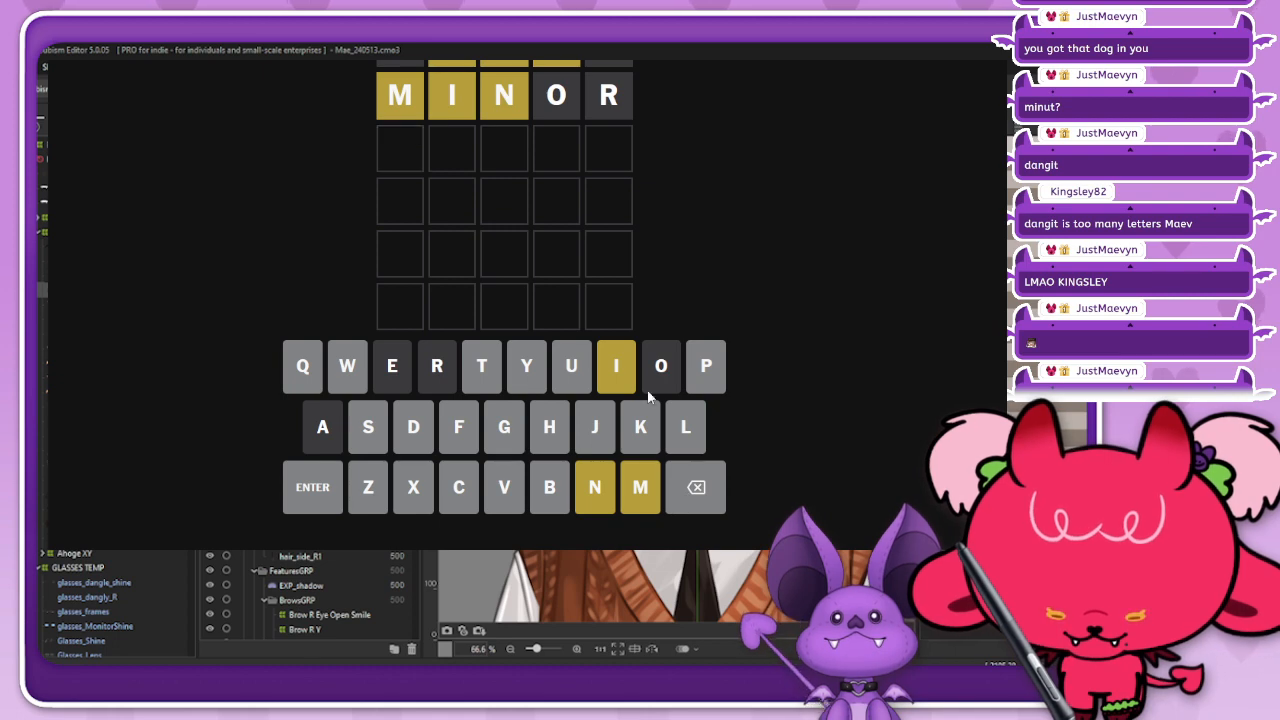
pyautogui.click(620, 370)
pyautogui.click(636, 500)
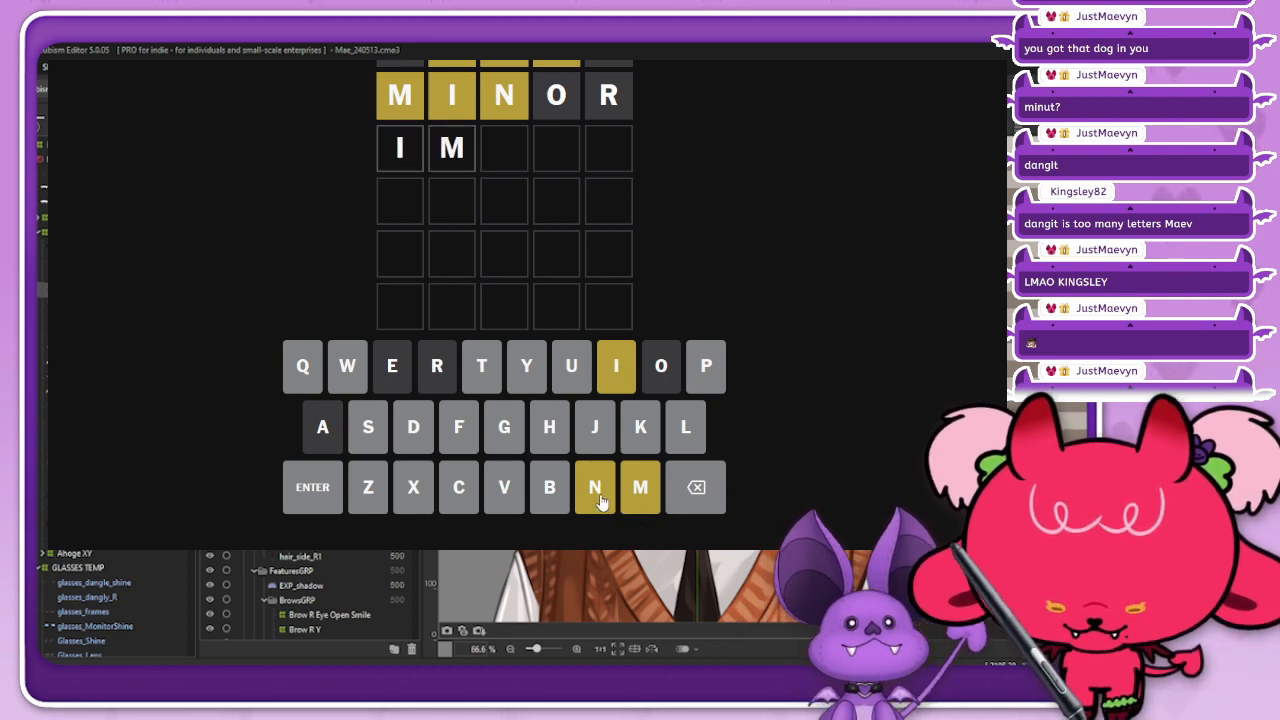
pyautogui.click(565, 378)
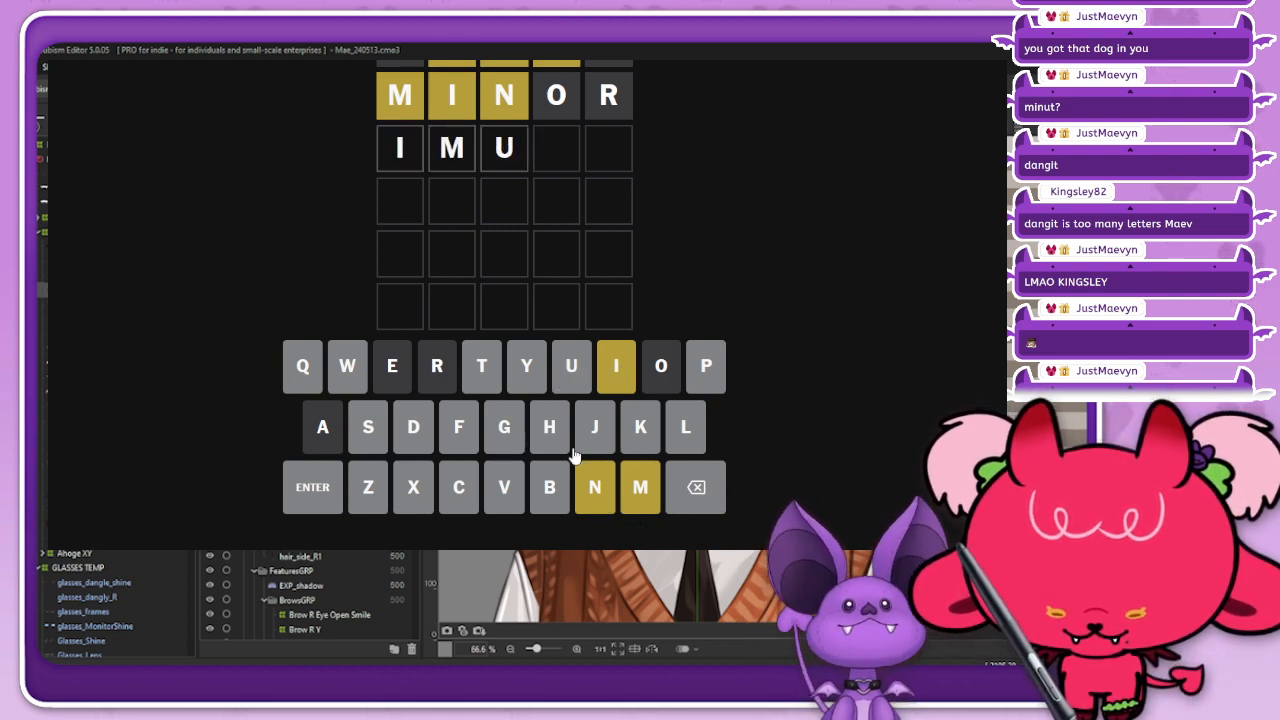
pyautogui.click(694, 487)
pyautogui.click(694, 487)
pyautogui.click(694, 487)
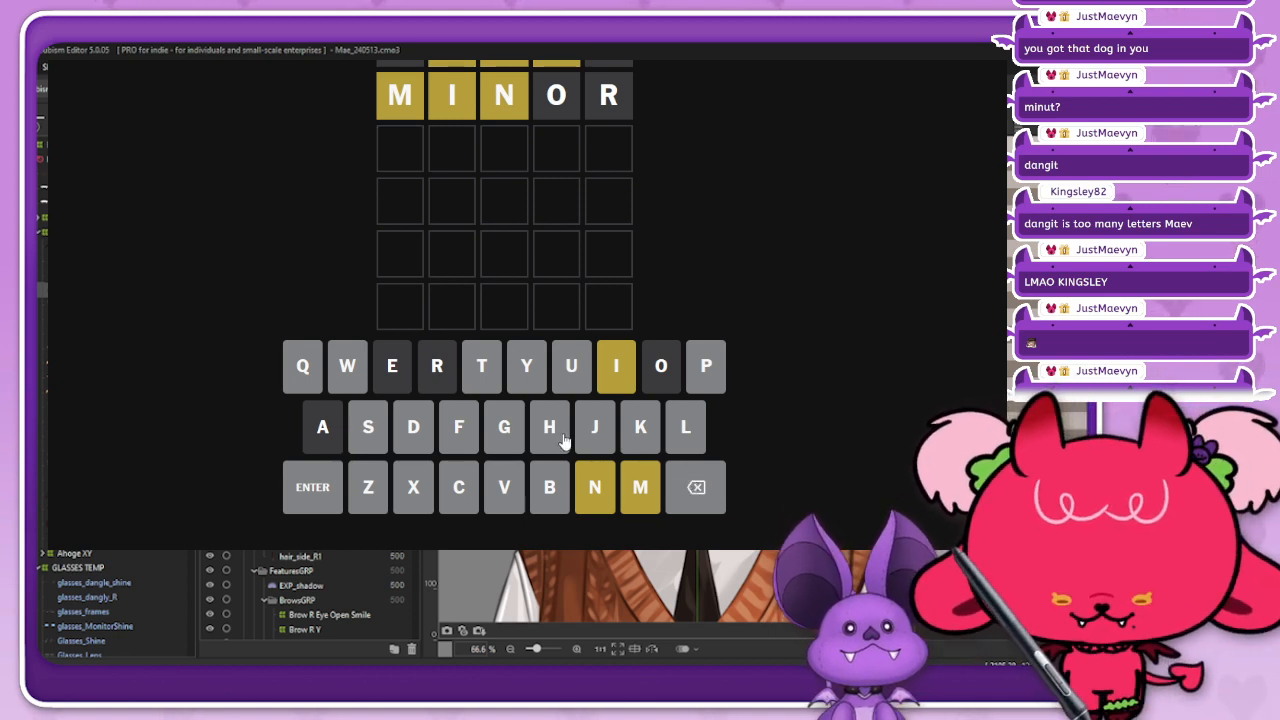
# Step: Try to submit HYMNS as the third Wordle guess, and clear the row
pyautogui.click(540, 410)
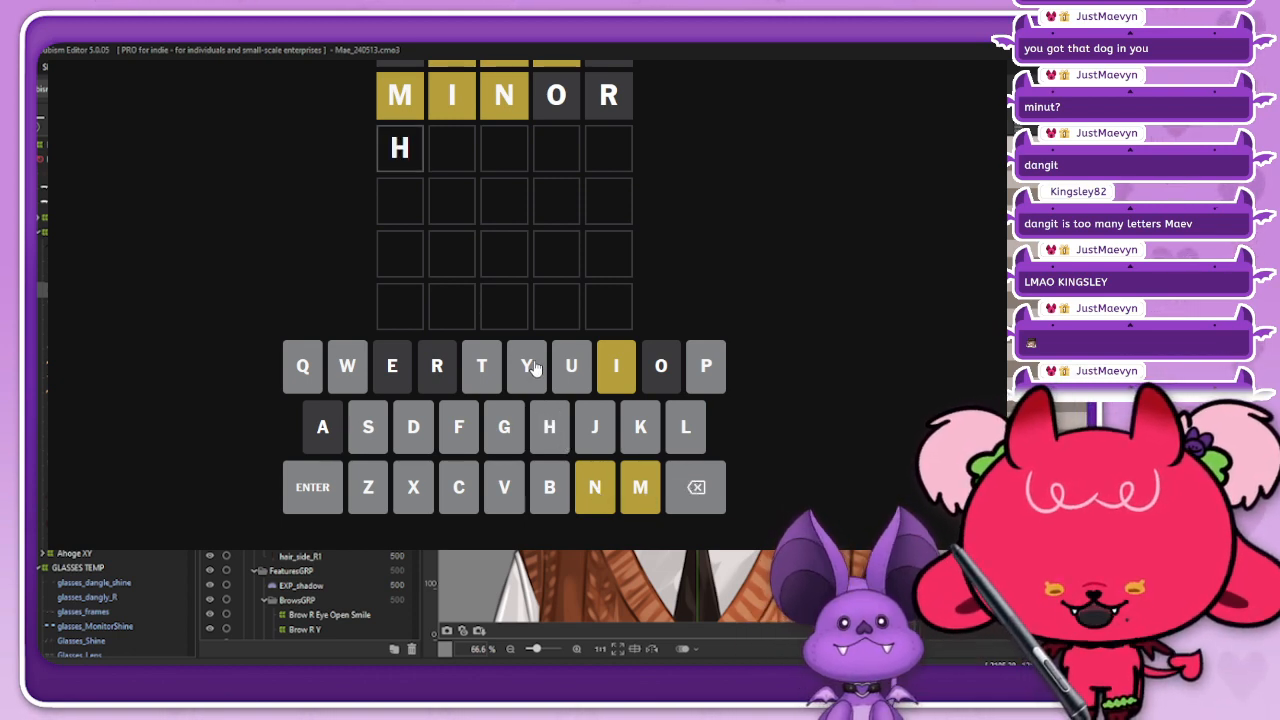
pyautogui.click(540, 368)
pyautogui.click(638, 496)
pyautogui.click(595, 487)
pyautogui.click(368, 427)
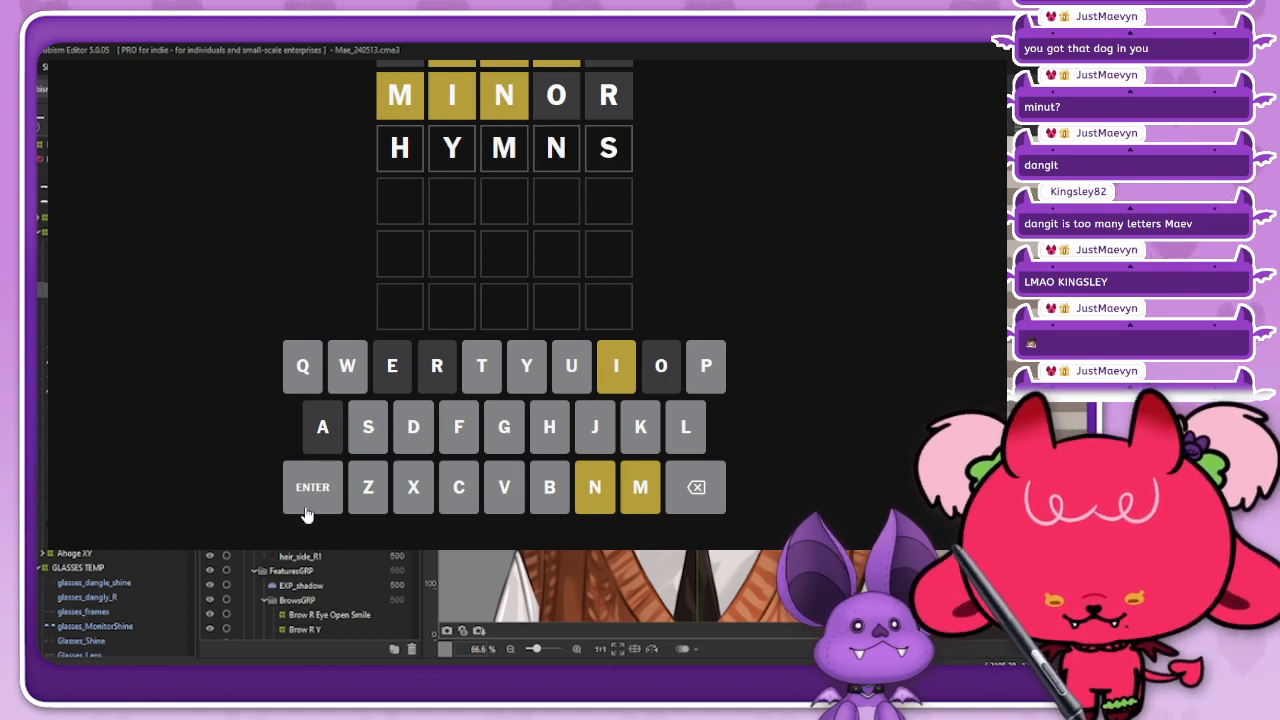
pyautogui.click(310, 490)
pyautogui.click(710, 493)
pyautogui.click(710, 493)
pyautogui.click(714, 497)
pyautogui.click(714, 497)
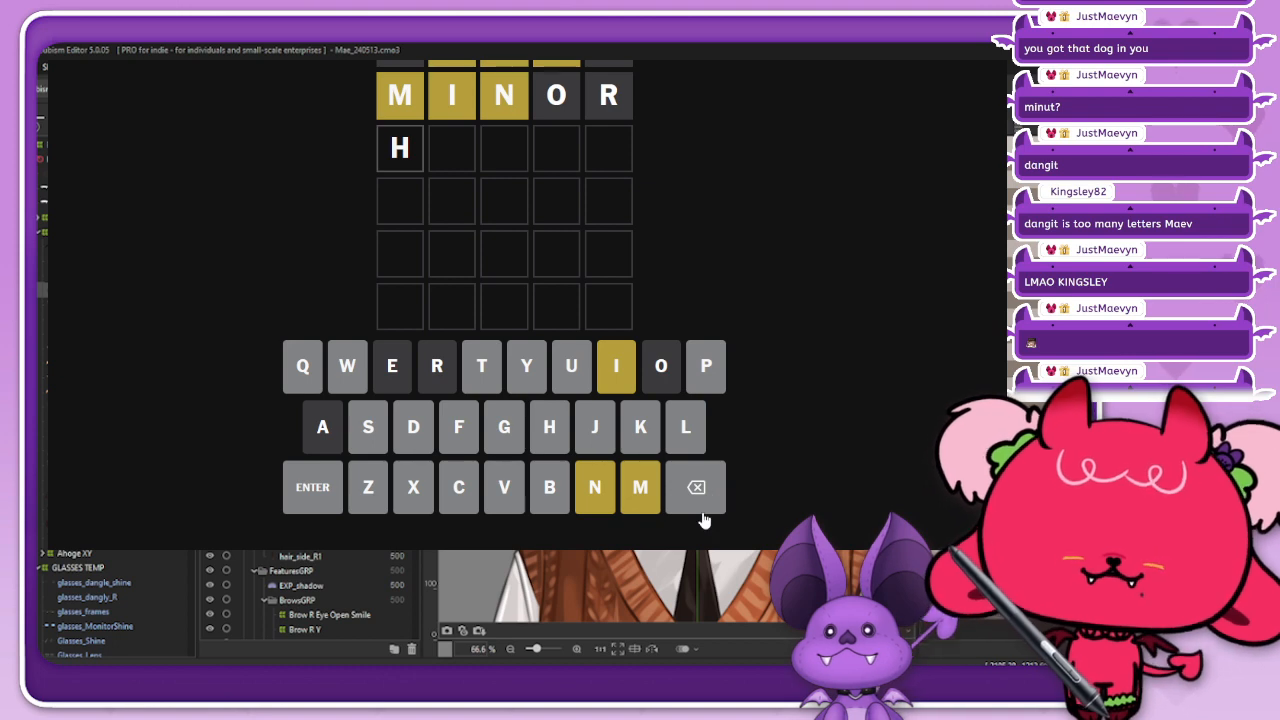
pyautogui.click(700, 490)
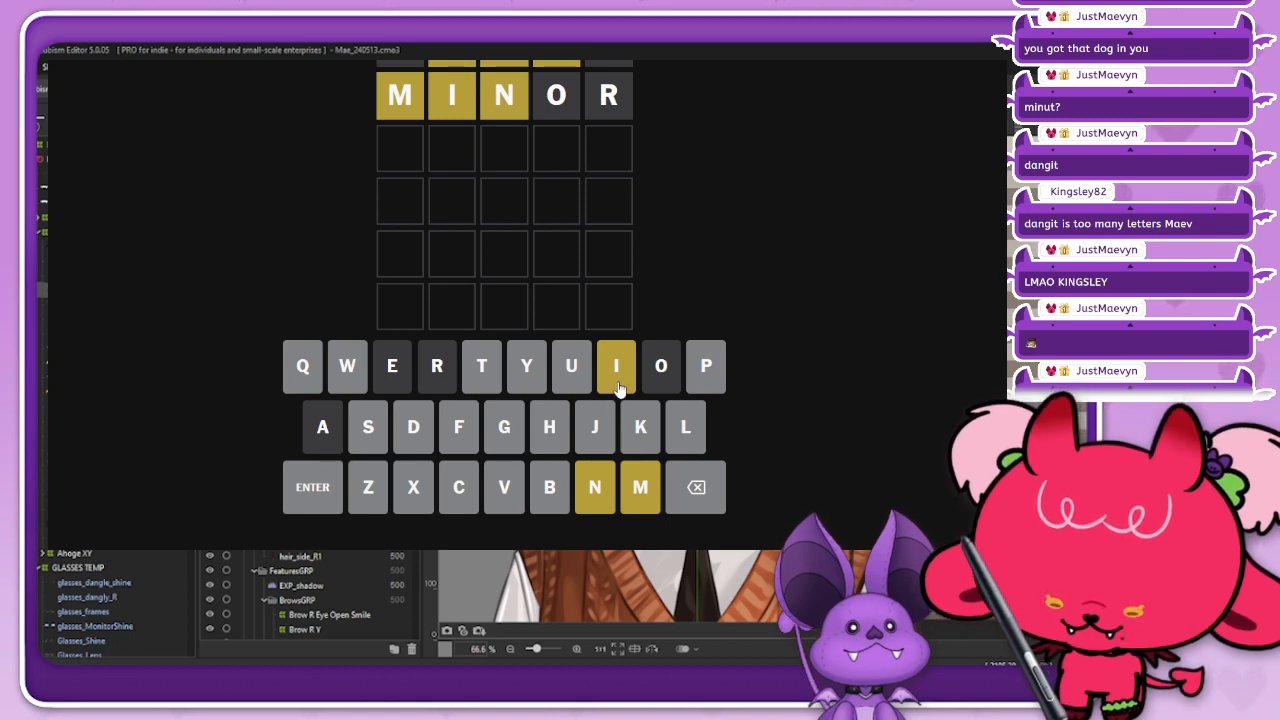
pyautogui.click(600, 500)
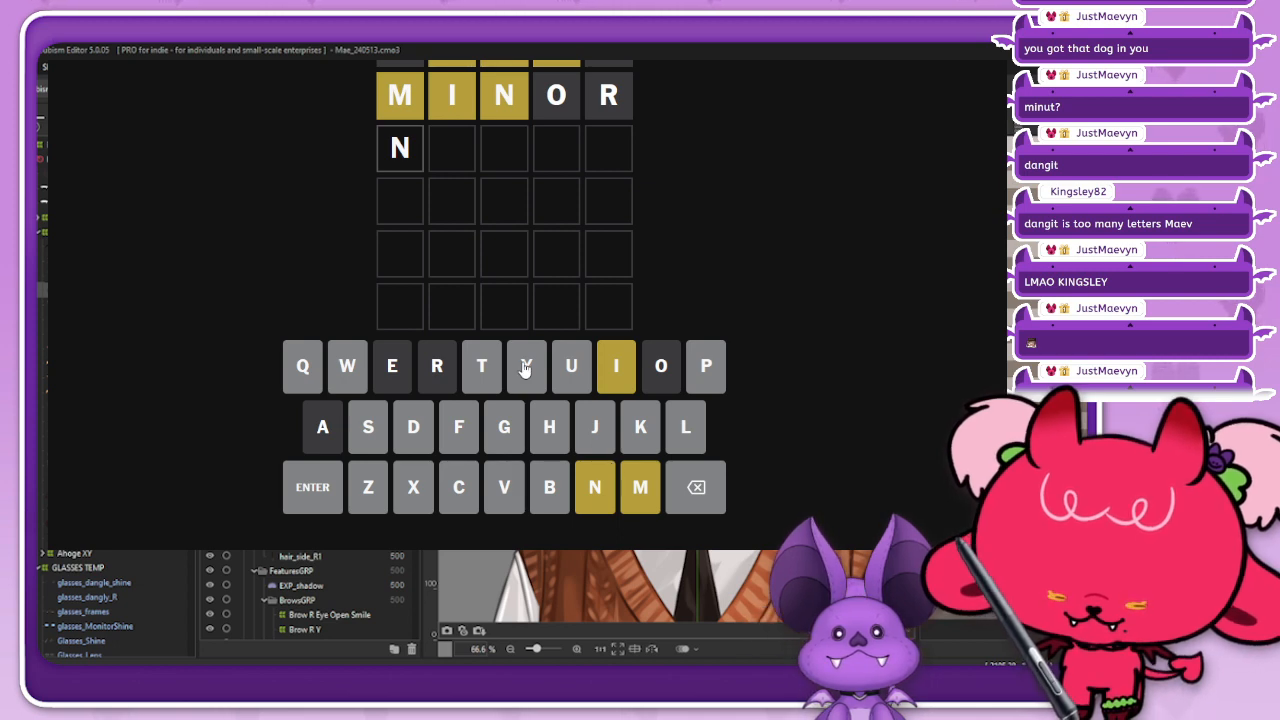
pyautogui.click(698, 490)
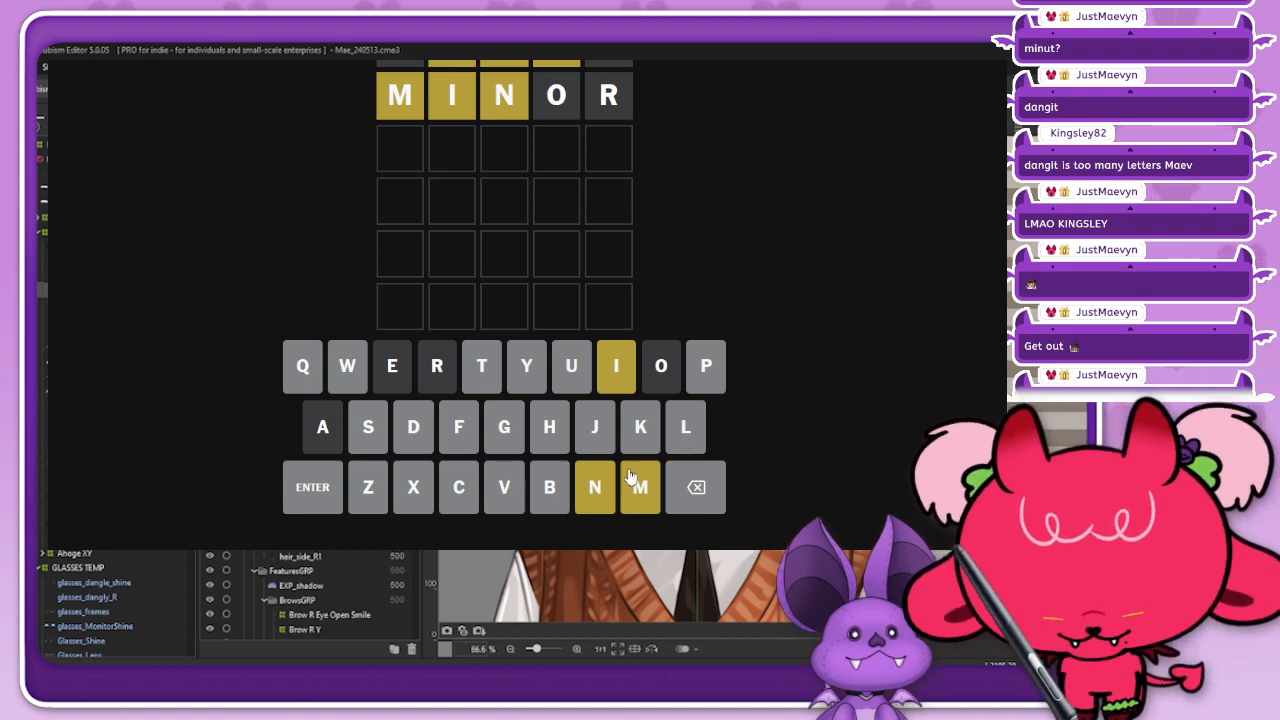
pyautogui.click(596, 500)
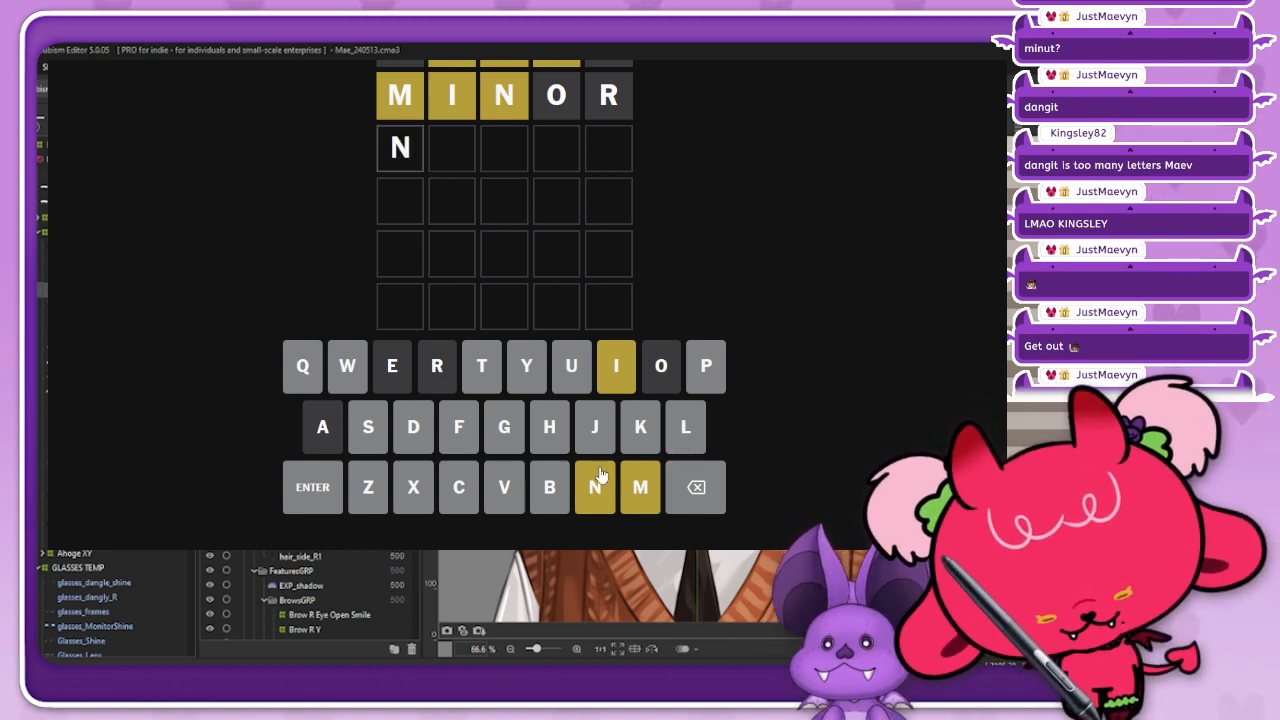
pyautogui.click(700, 490)
pyautogui.click(620, 368)
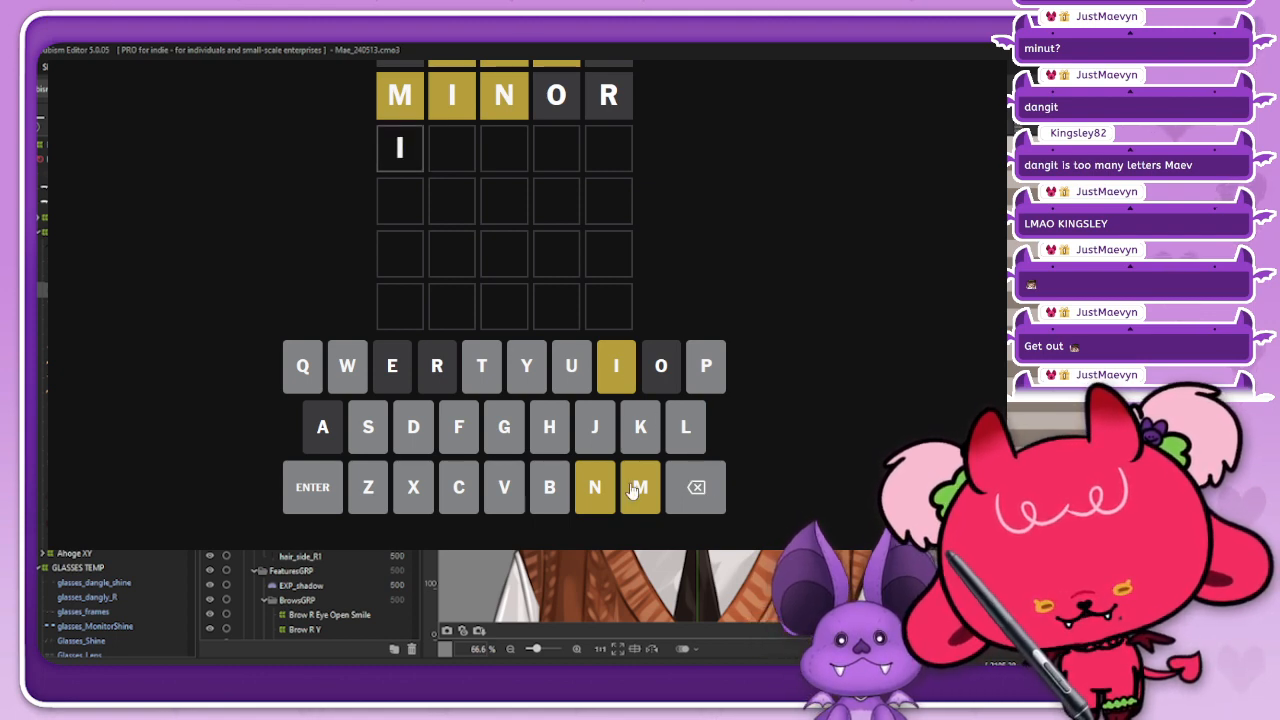
pyautogui.click(704, 509)
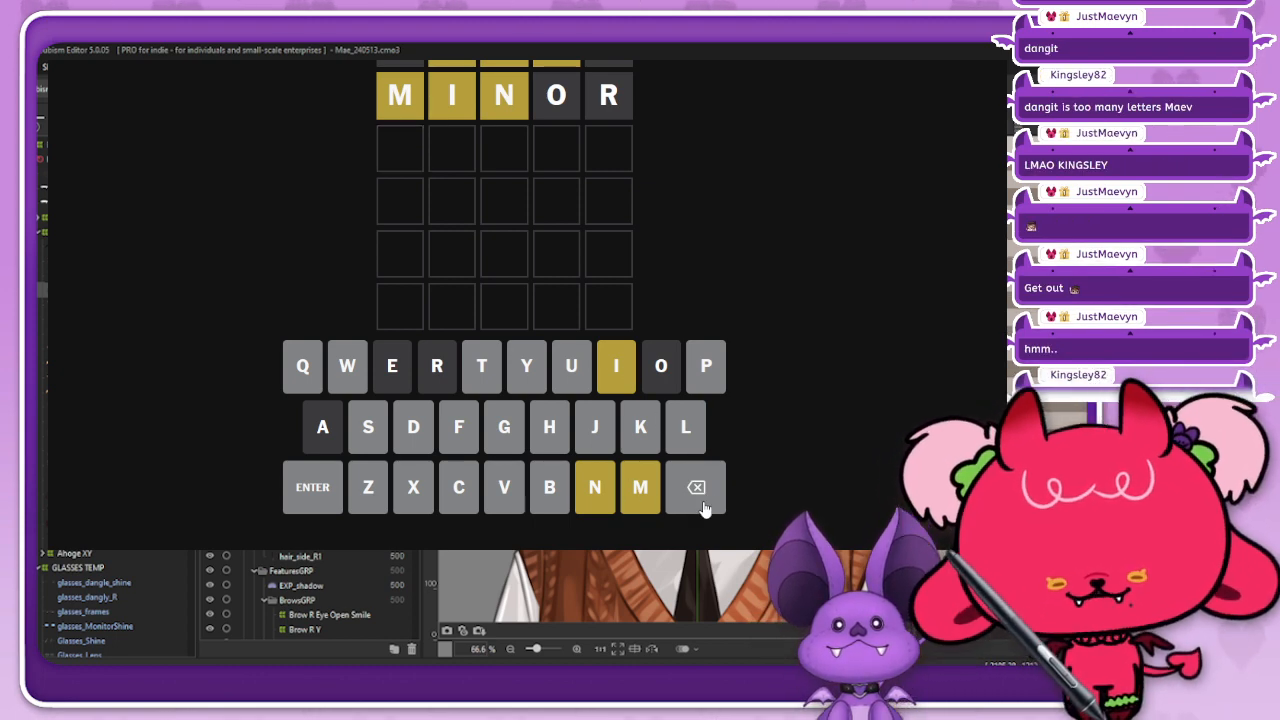
# Step: Submit CUMIN as the third Wordle guess
pyautogui.click(461, 490)
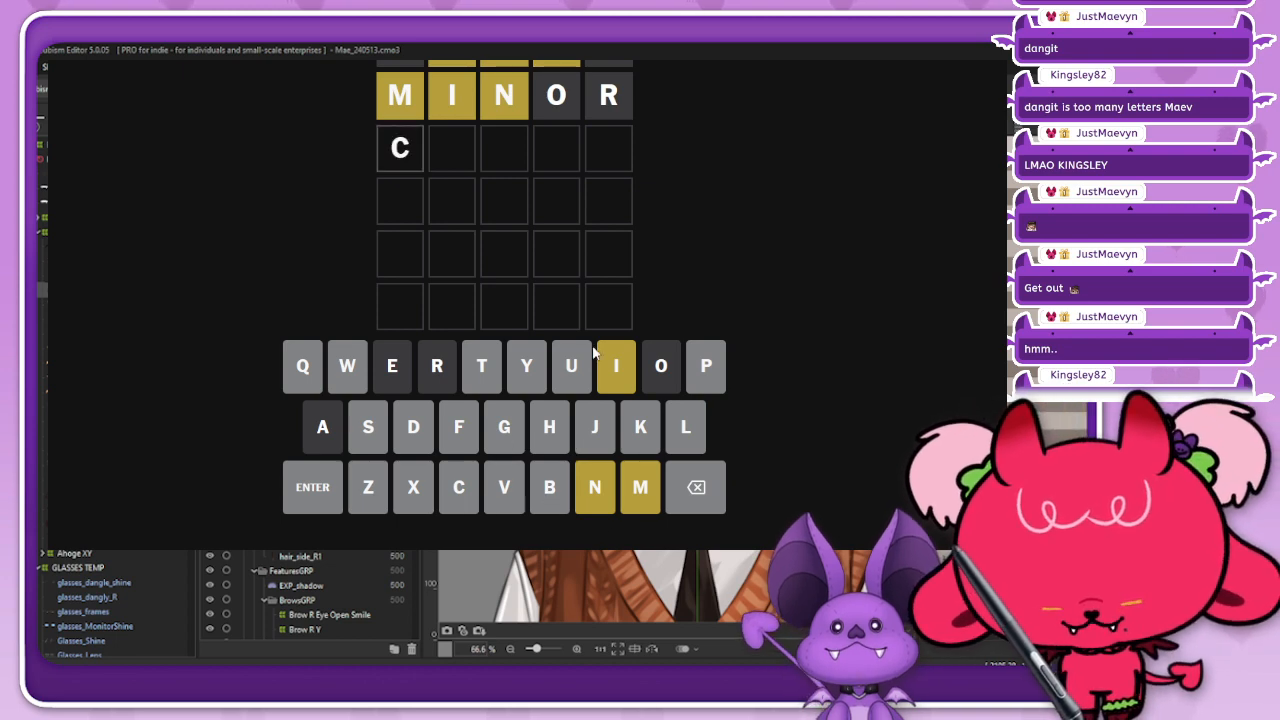
pyautogui.click(582, 370)
pyautogui.click(632, 498)
pyautogui.click(616, 376)
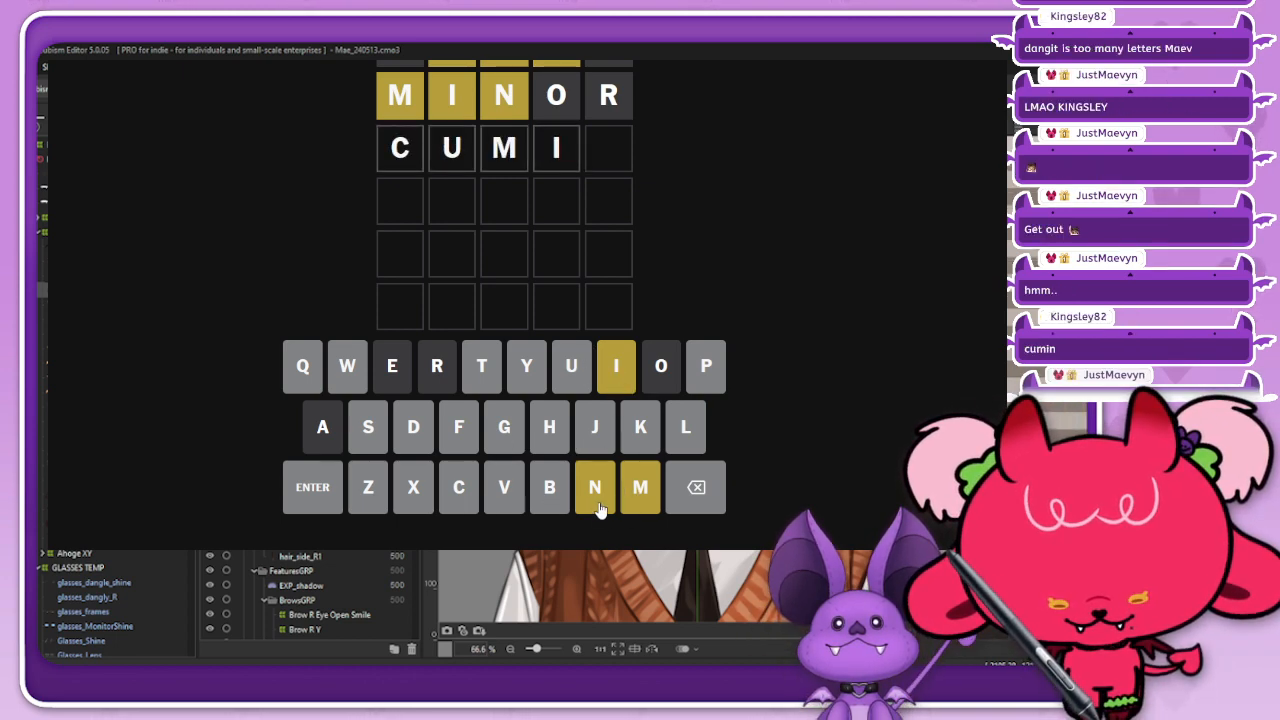
pyautogui.click(598, 505)
pyautogui.click(303, 495)
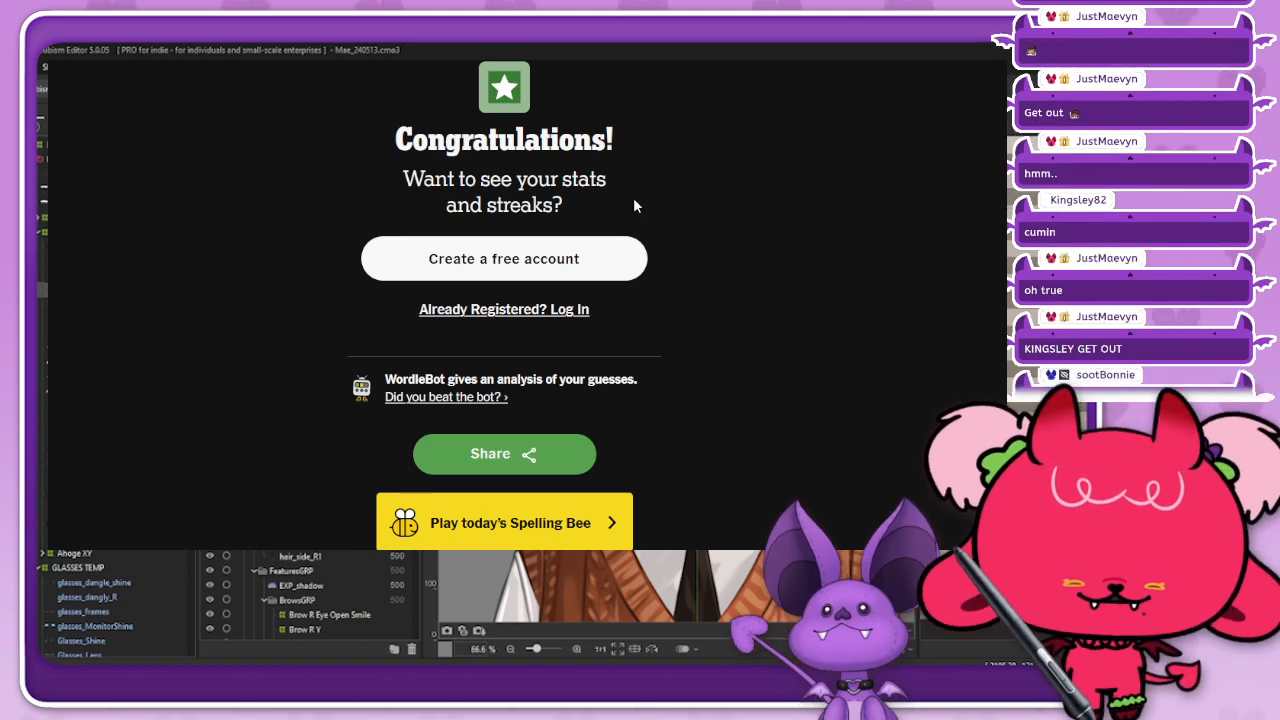
# Step: Leave the finished Wordle, open The Mini Crossword and start it without an account
pyautogui.click(381, 50)
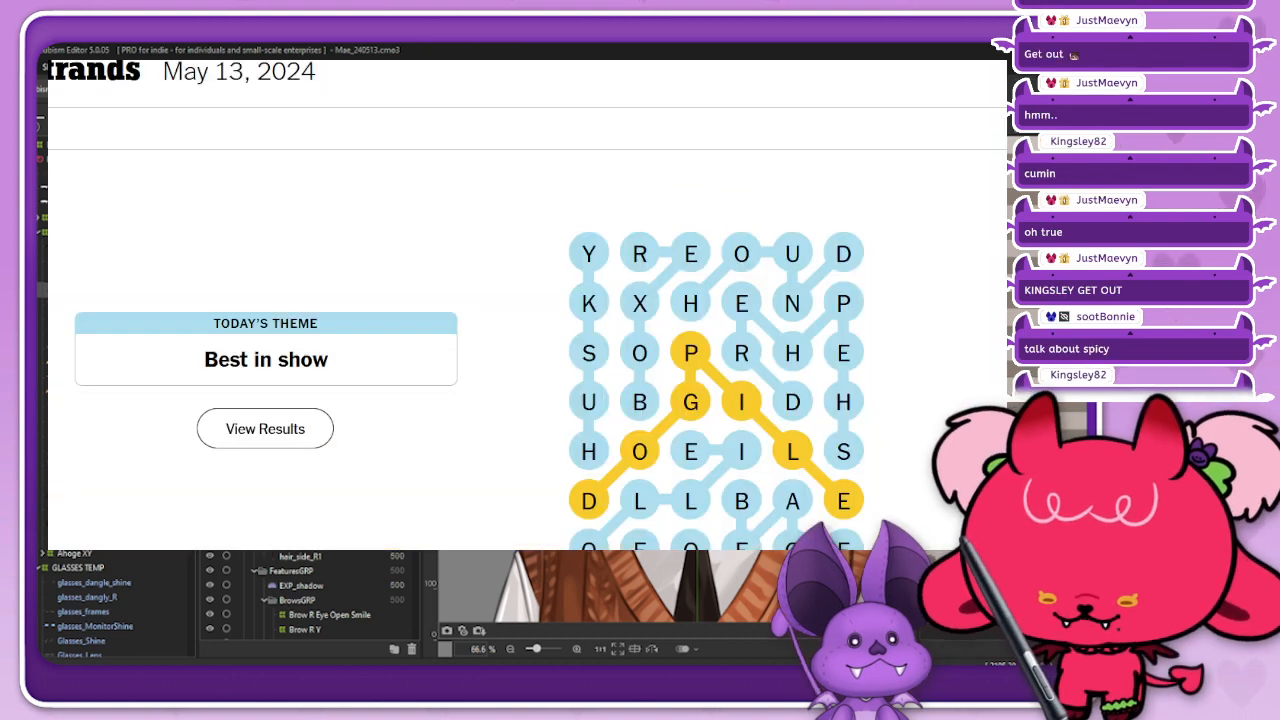
pyautogui.click(48, 70)
pyautogui.click(50, 152)
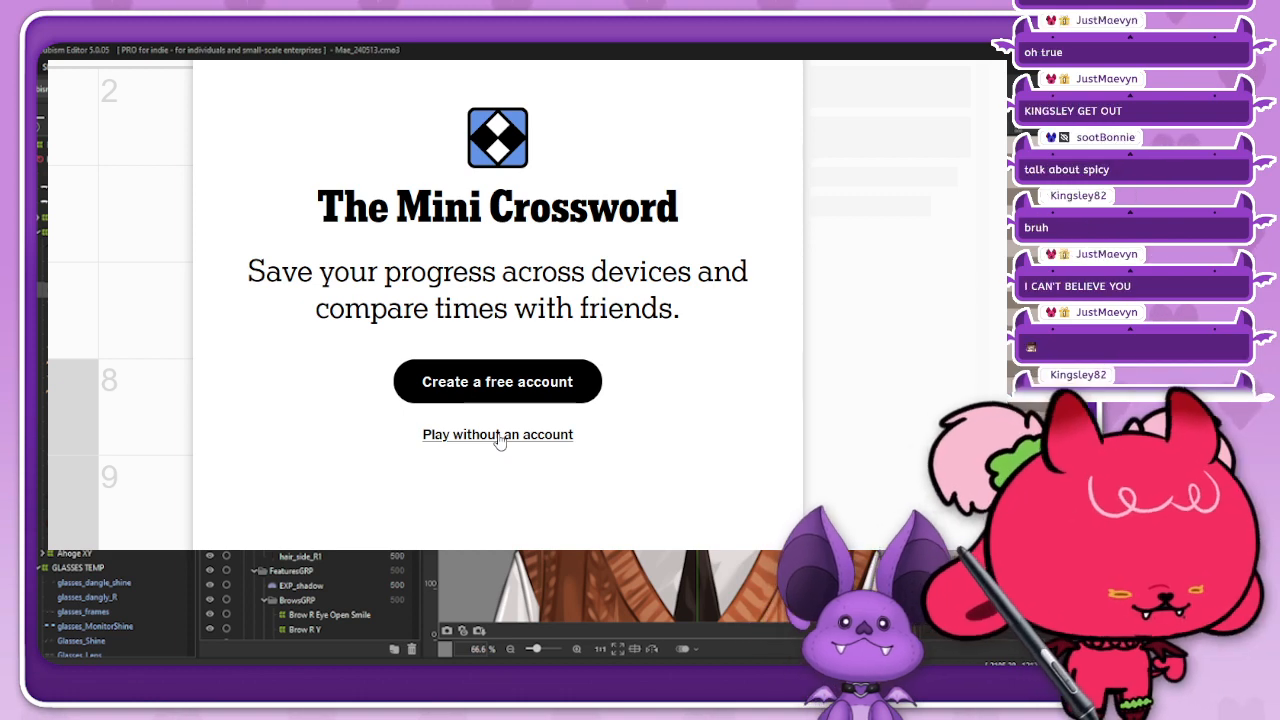
pyautogui.click(499, 436)
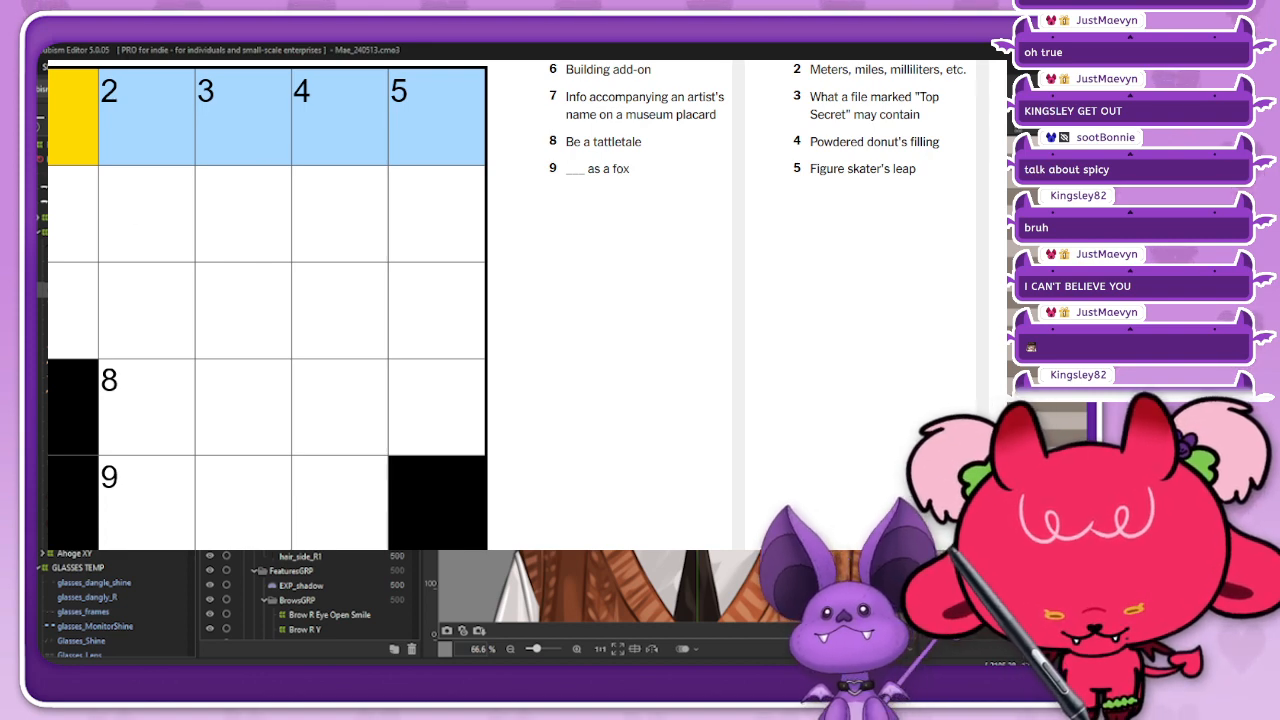
# Step: Fill the first Across row of the Mini Crossword with OUIJA
pyautogui.click(72, 214)
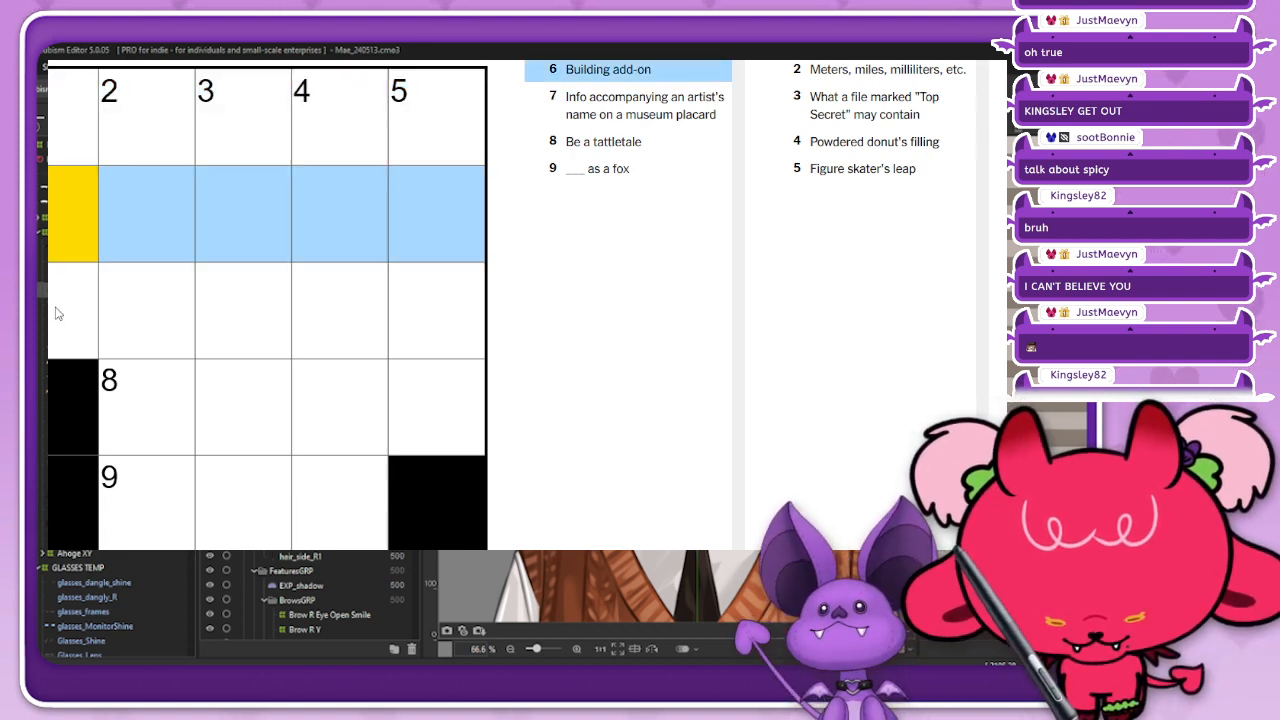
pyautogui.click(79, 122)
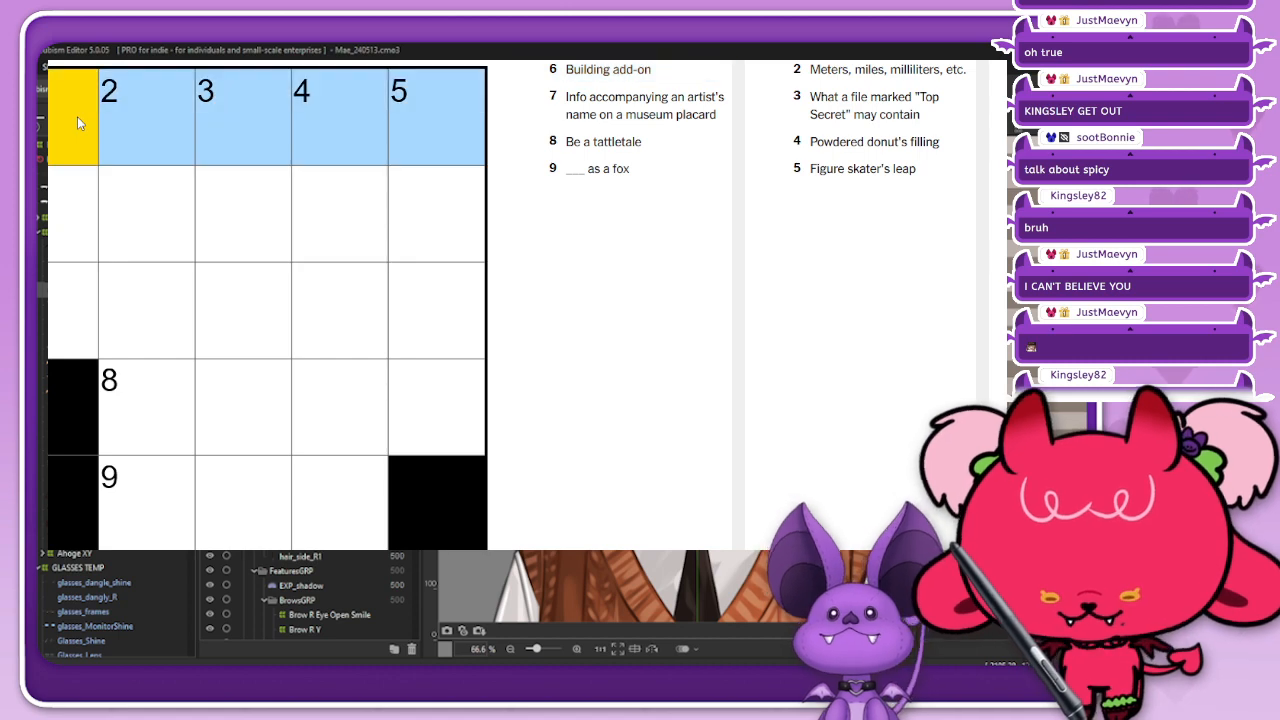
pyautogui.write('ouija')
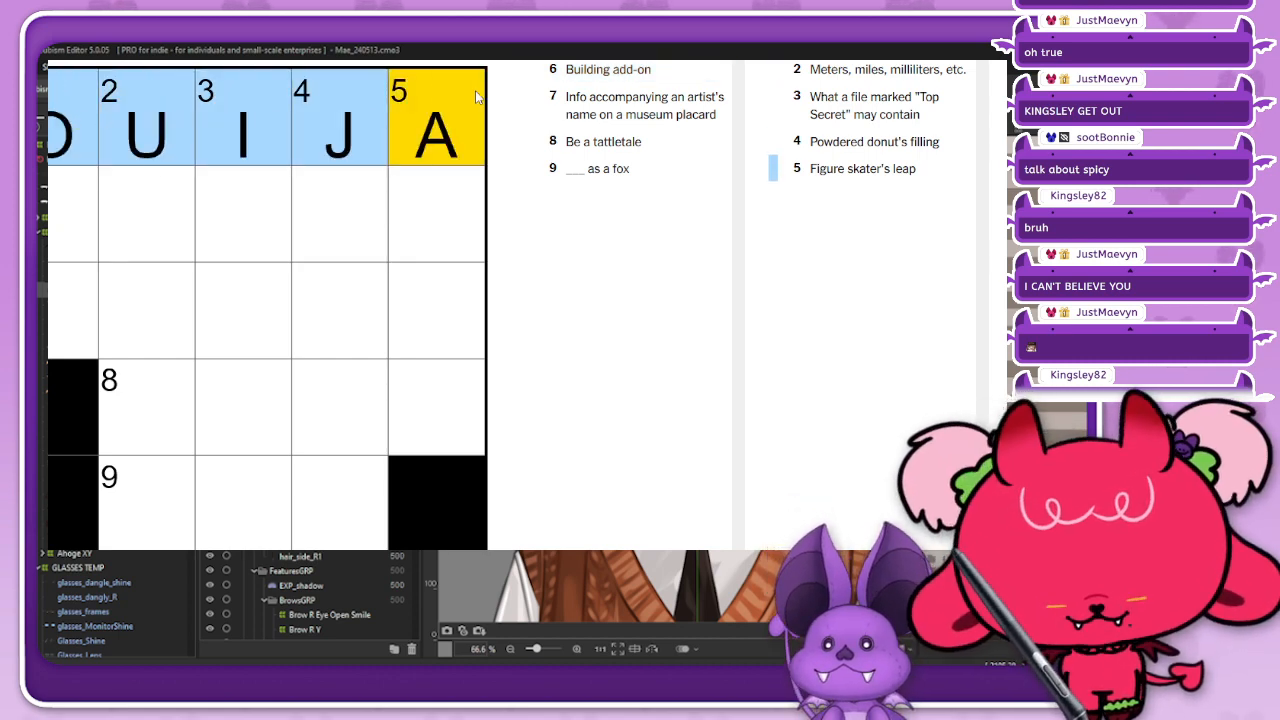
# Step: Fill 9 Across with SLY and complete the first Down word as OAT
pyautogui.click(605, 80)
pyautogui.click(620, 118)
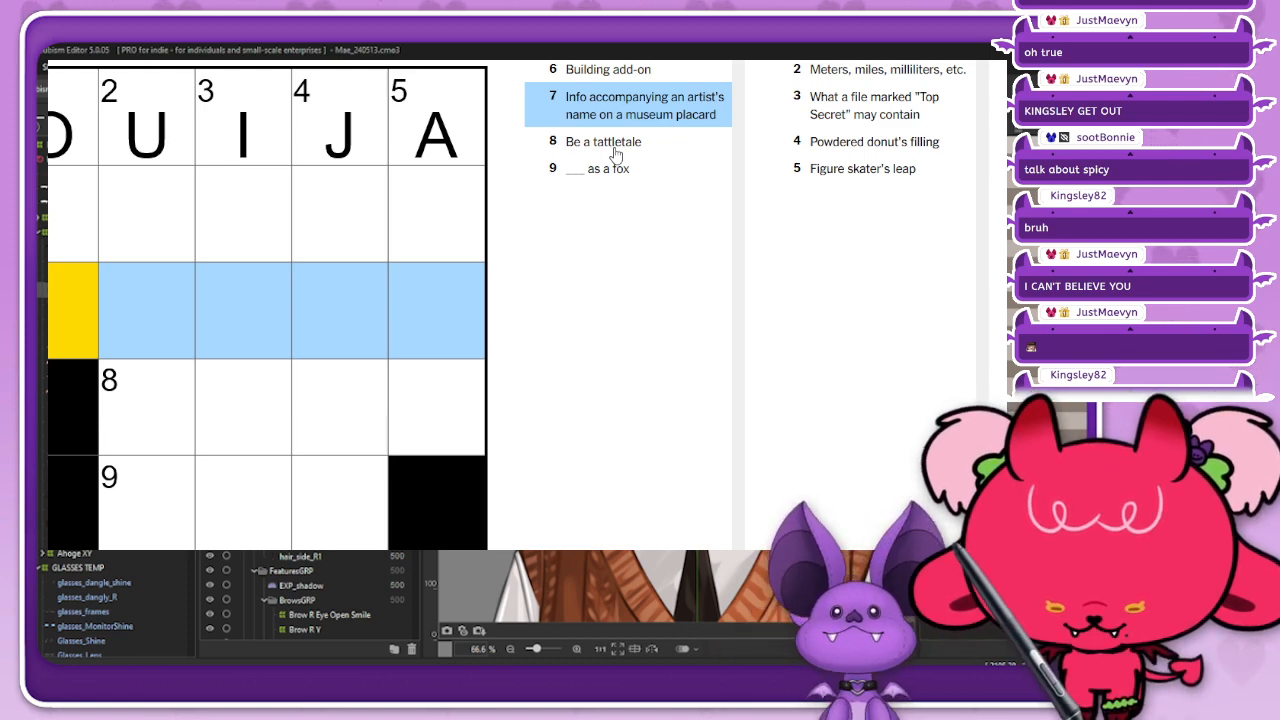
pyautogui.click(620, 183)
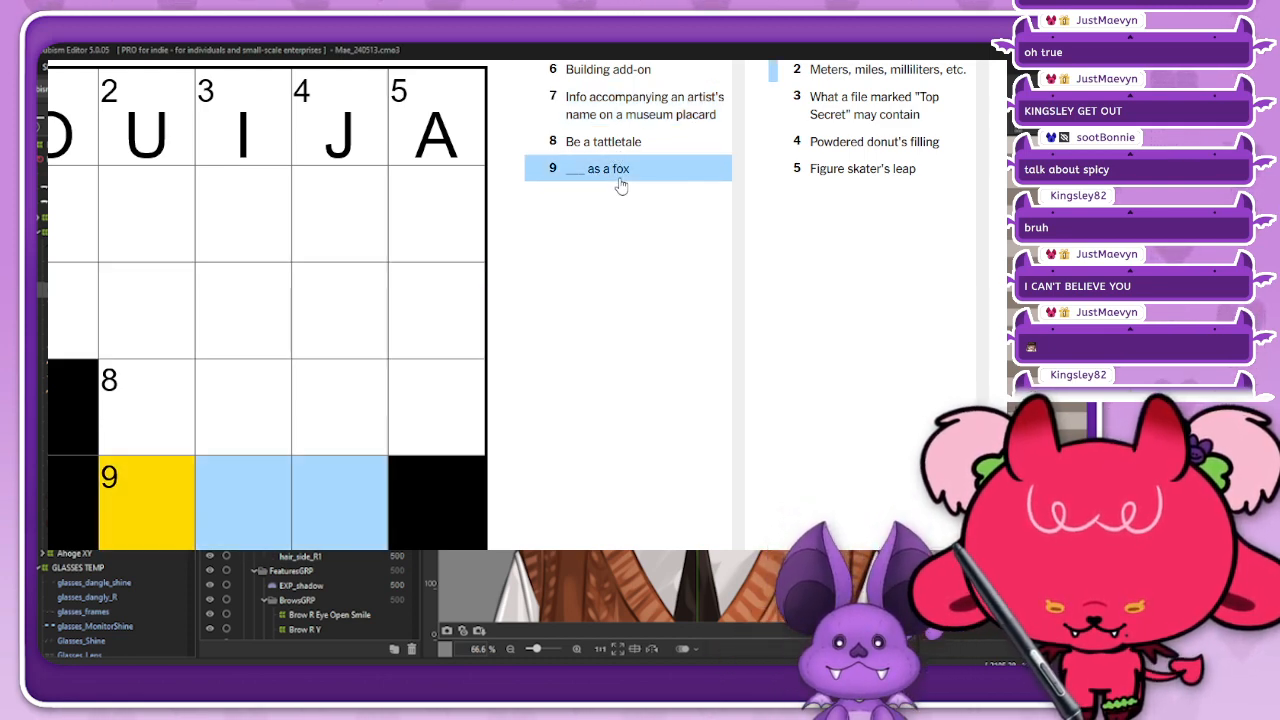
pyautogui.write('sly')
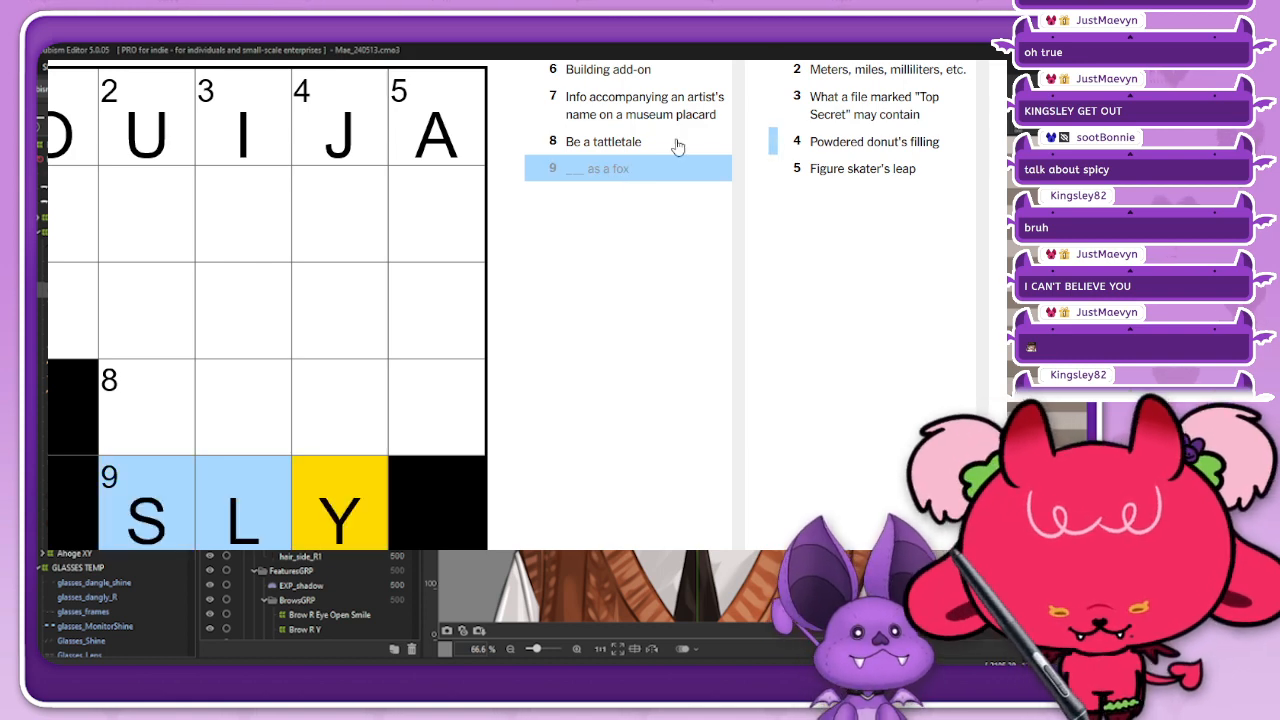
pyautogui.write('at')
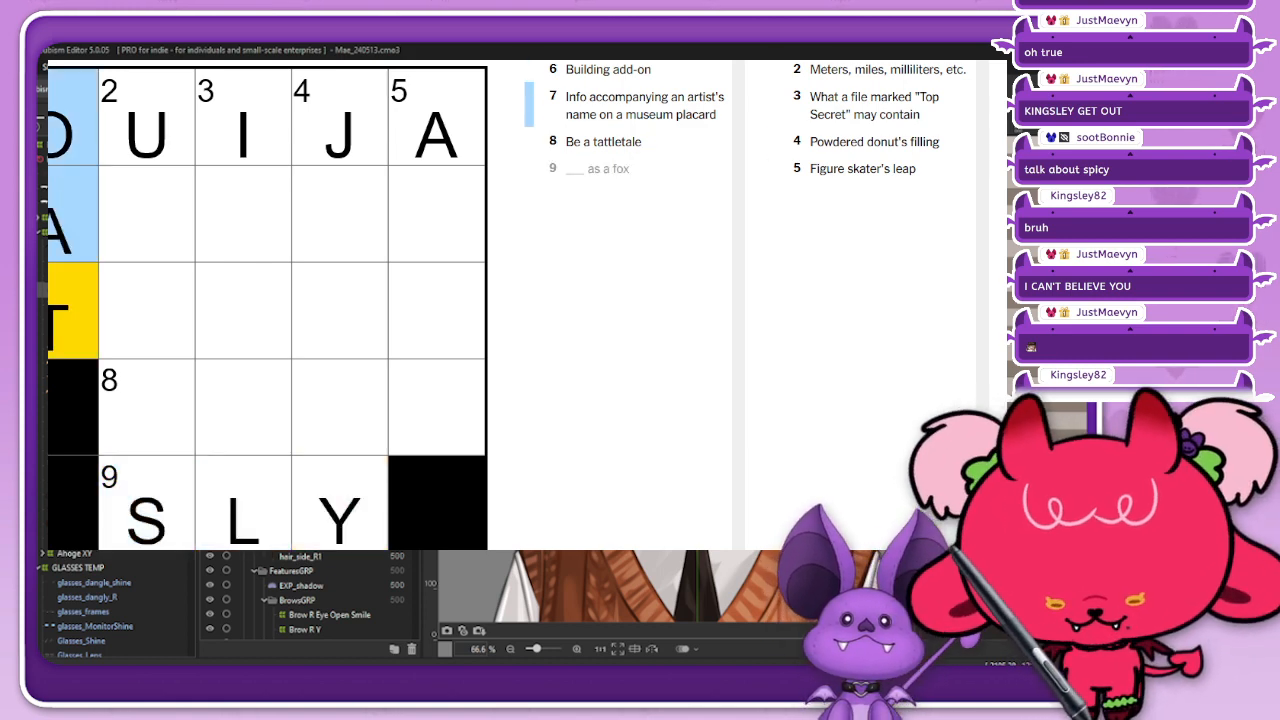
# Step: Complete 2 Down as UNITS and 3 Down as INTEL in the Mini Crossword
pyautogui.click(890, 72)
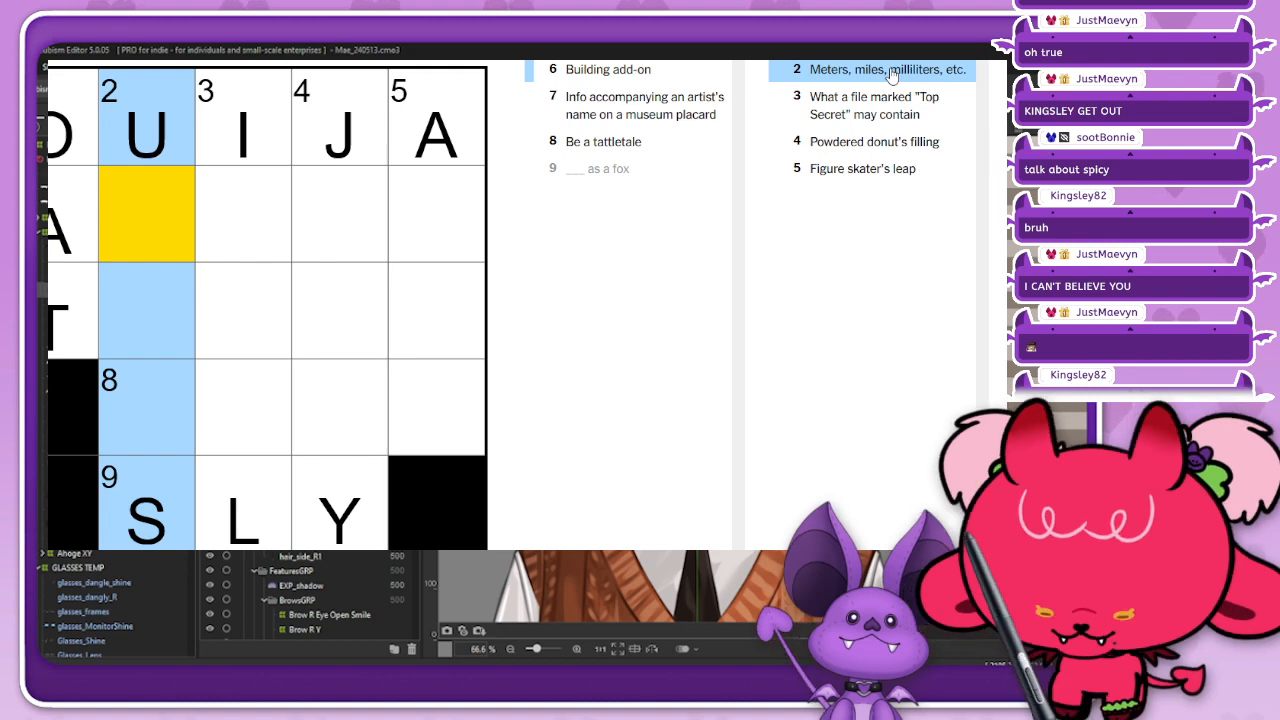
pyautogui.write('nit')
pyautogui.click(906, 103)
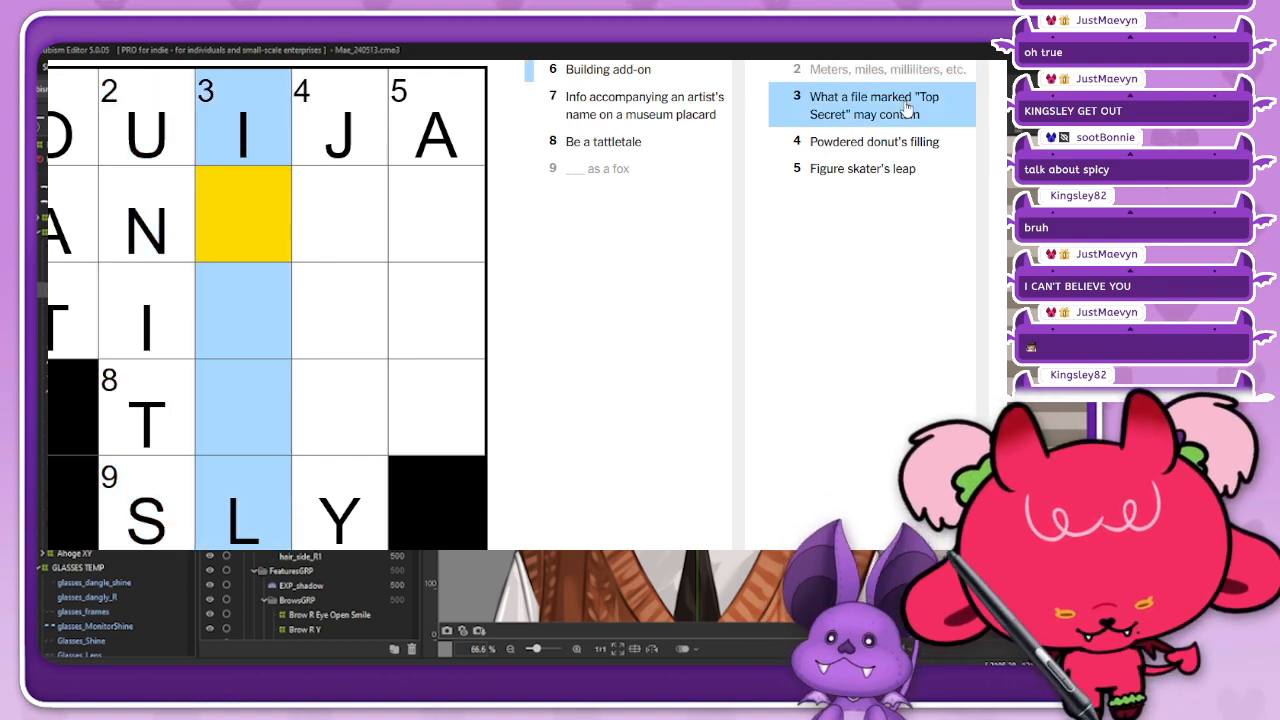
pyautogui.write('nte')
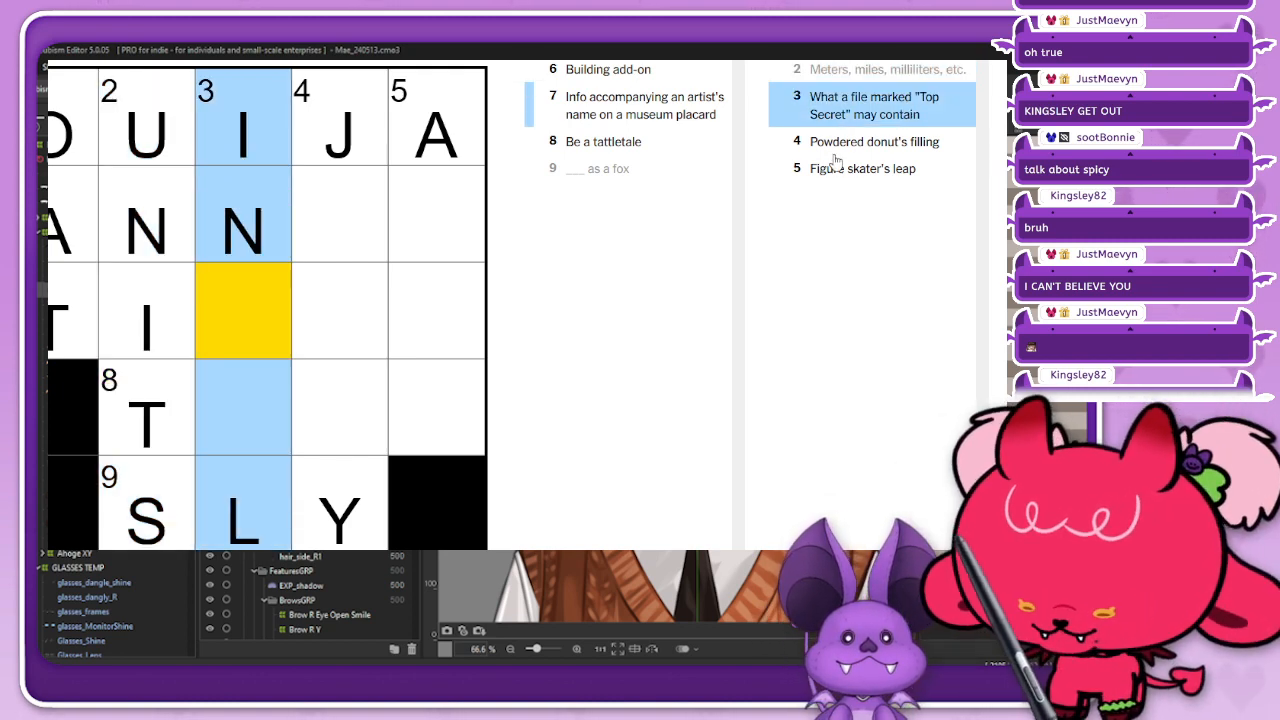
# Step: Complete 4 Down as JELLY and 5 Down as AXEL to finish the Mini Crossword
pyautogui.click(864, 145)
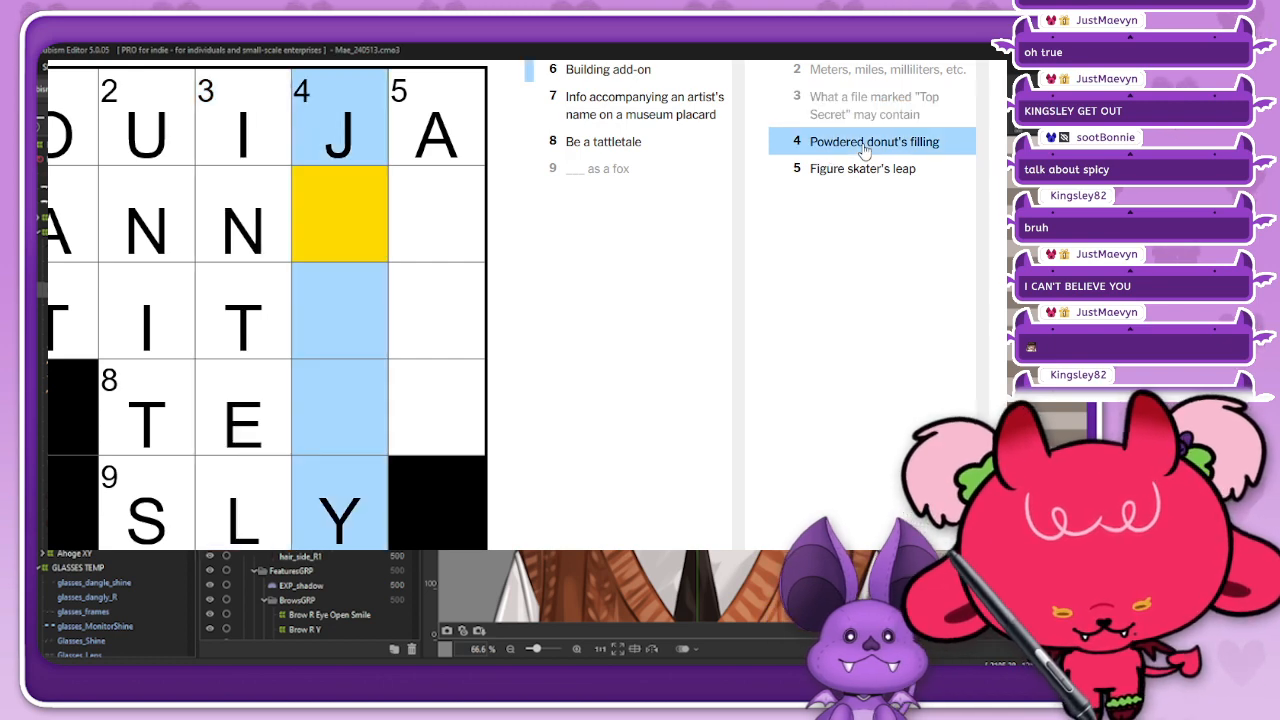
pyautogui.write('ell')
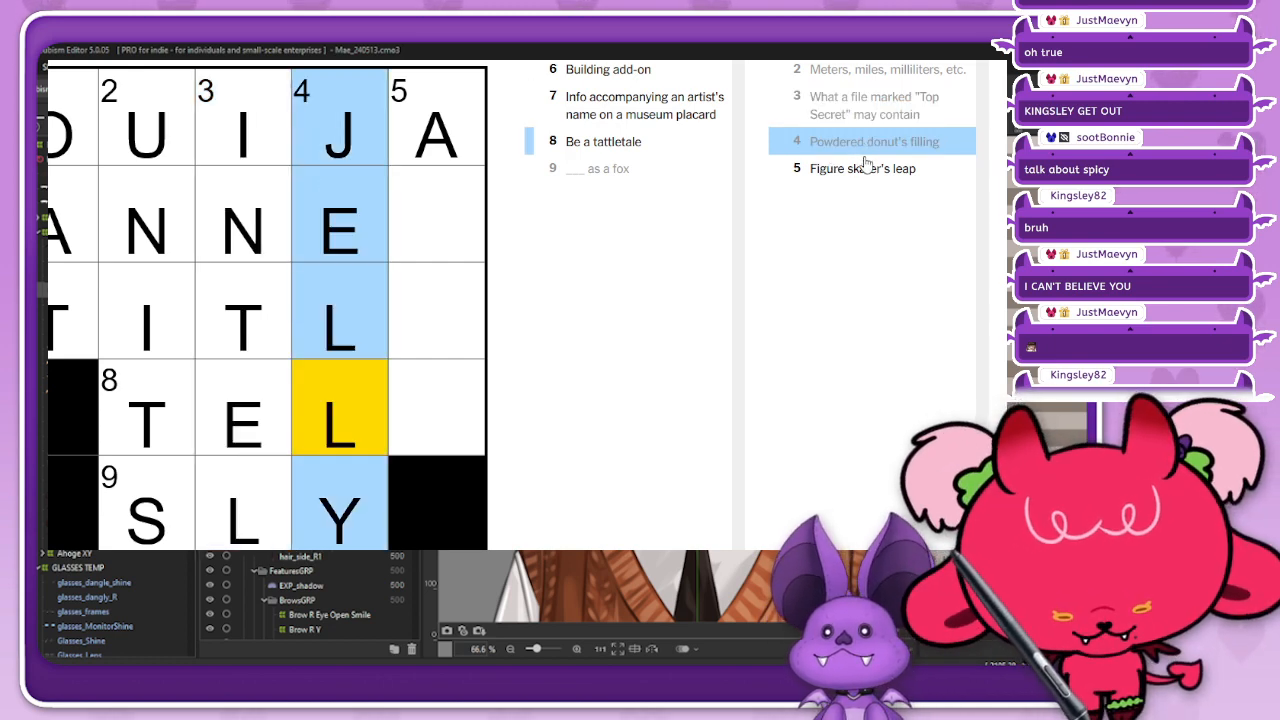
pyautogui.click(876, 170)
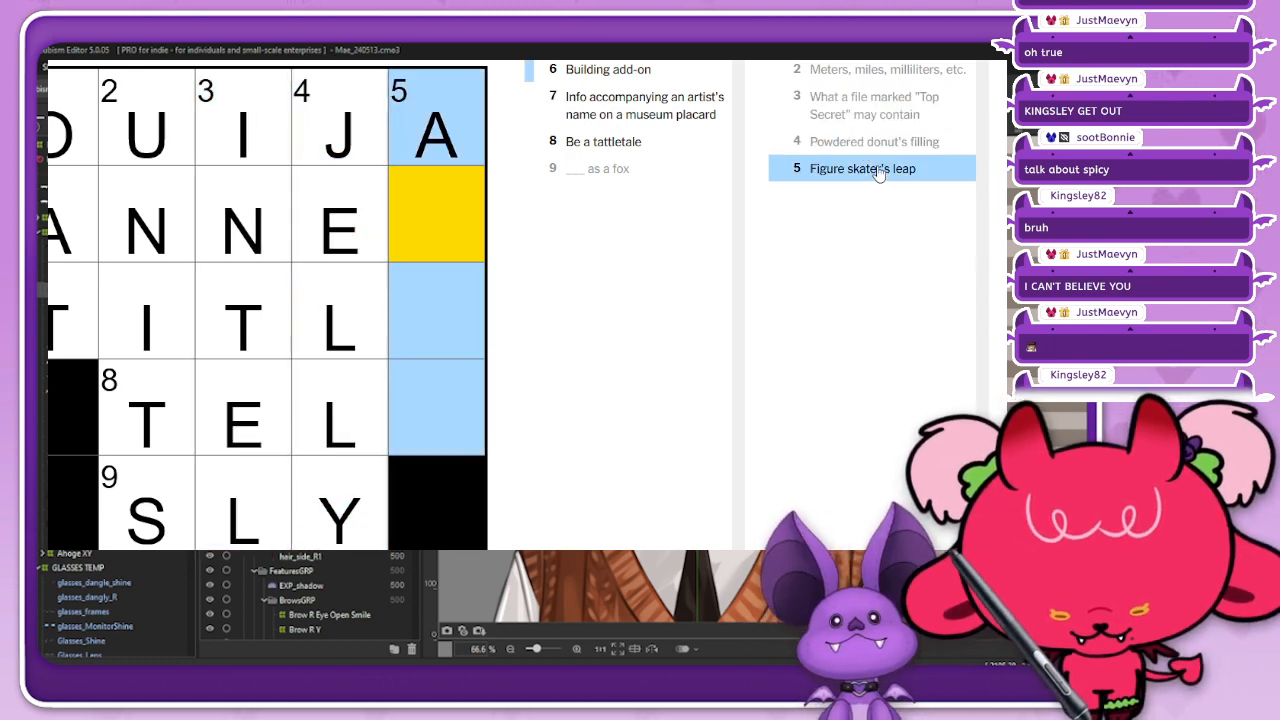
pyautogui.write('x')
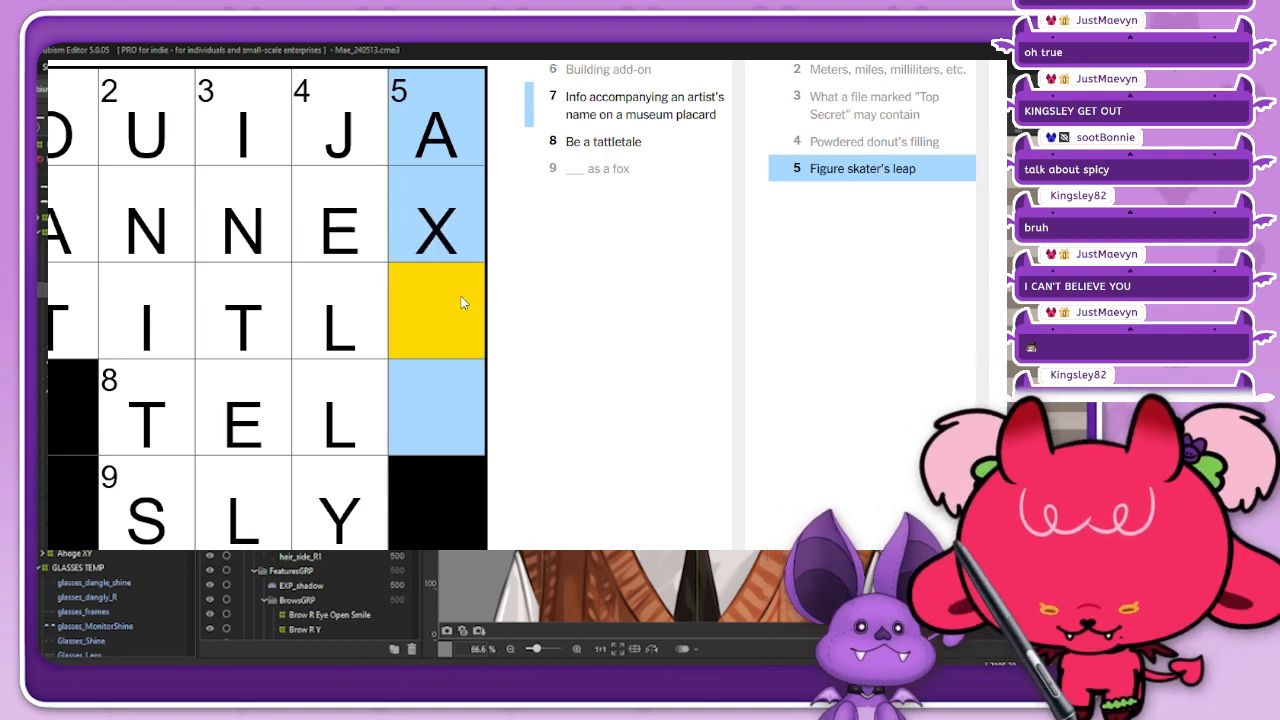
pyautogui.write('e')
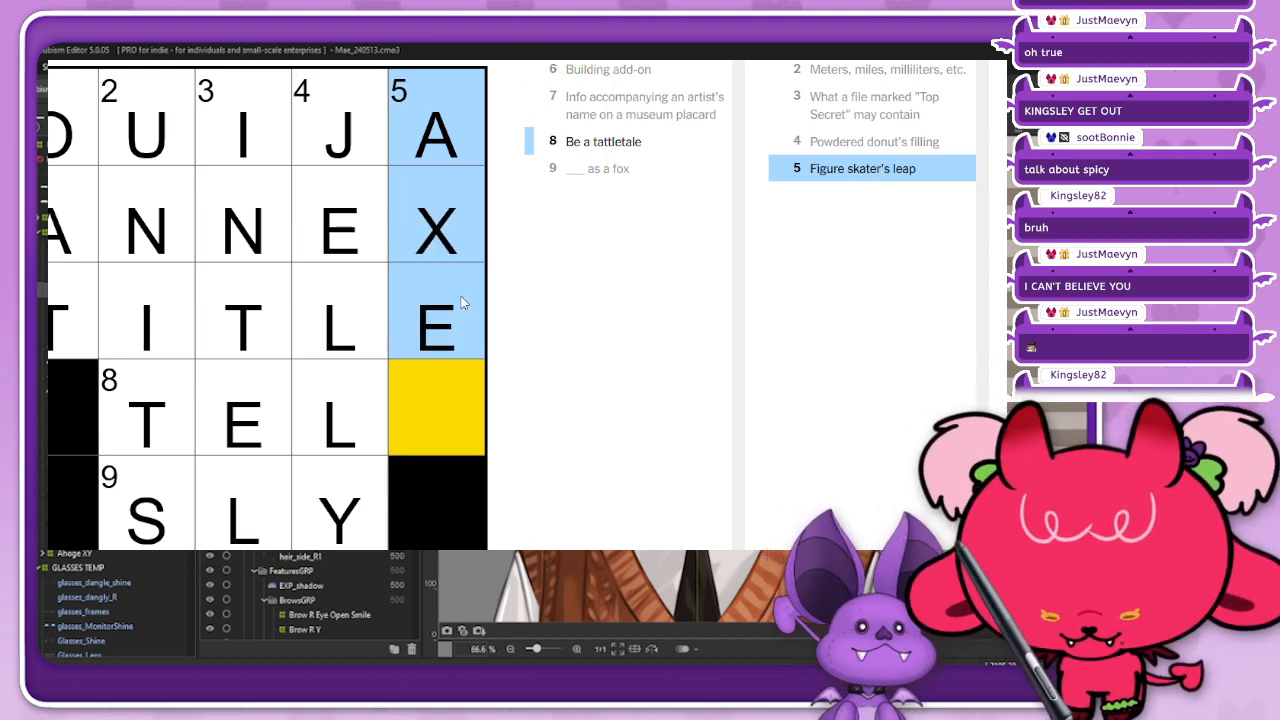
pyautogui.write('l')
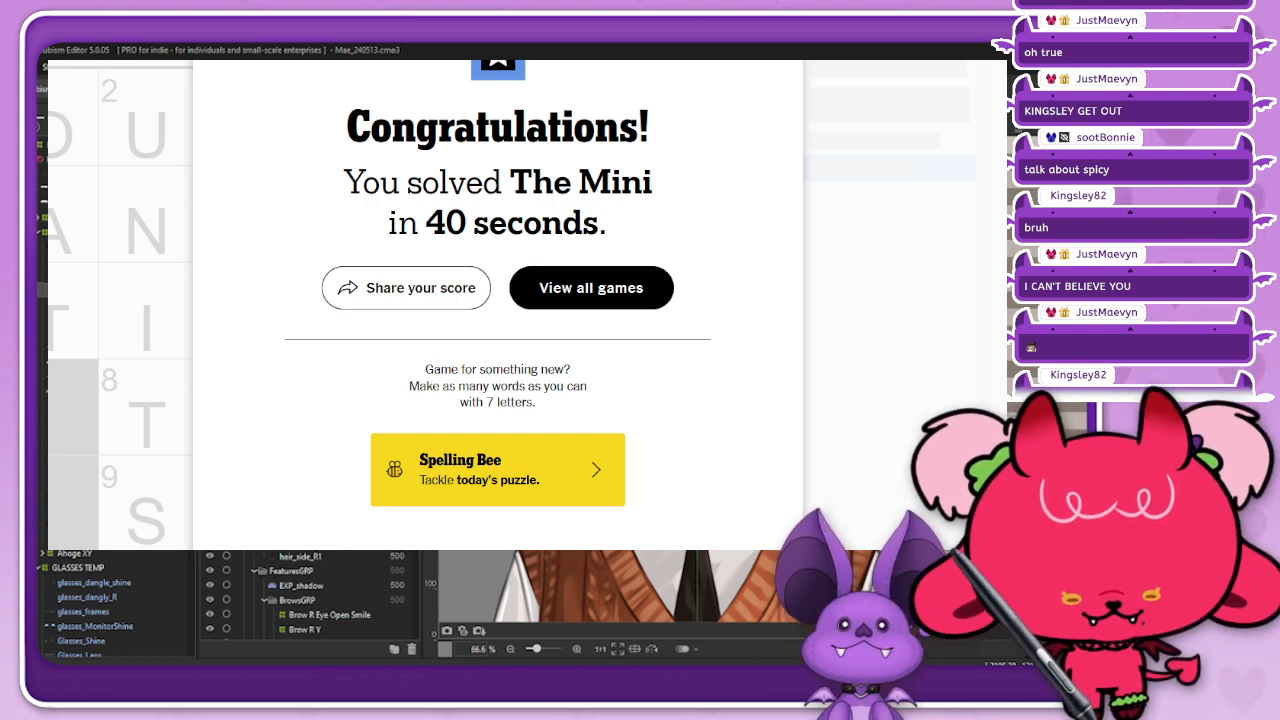
# Step: Switch to the Framed movie puzzle and examine its first two frames
pyautogui.hotkey('ctrl', 'Tab')
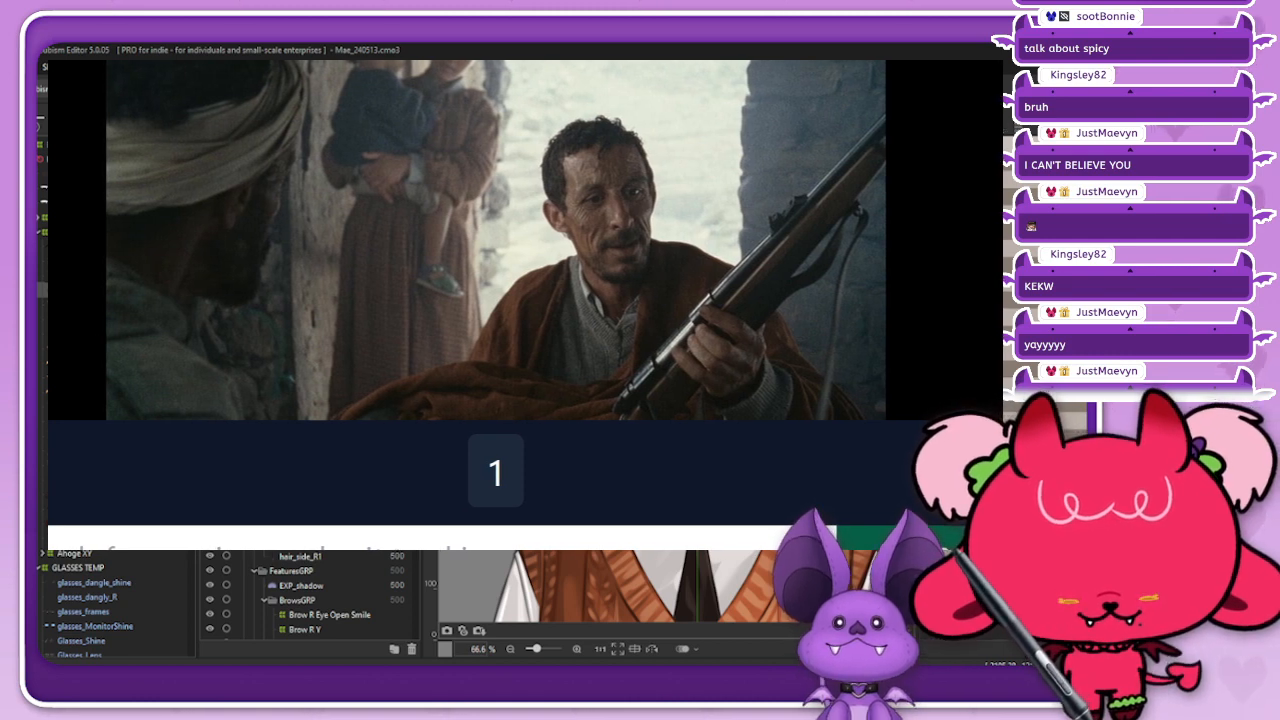
pyautogui.scroll(2, 525, 304)
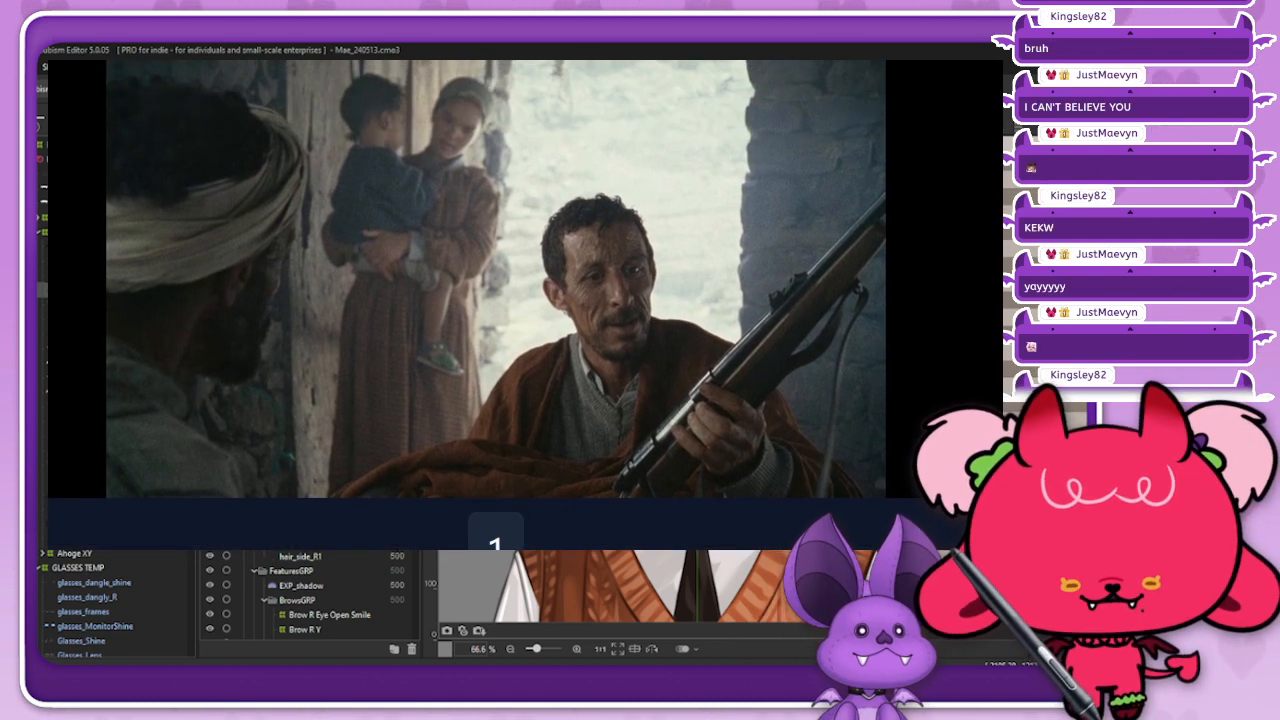
pyautogui.scroll(1, 525, 290)
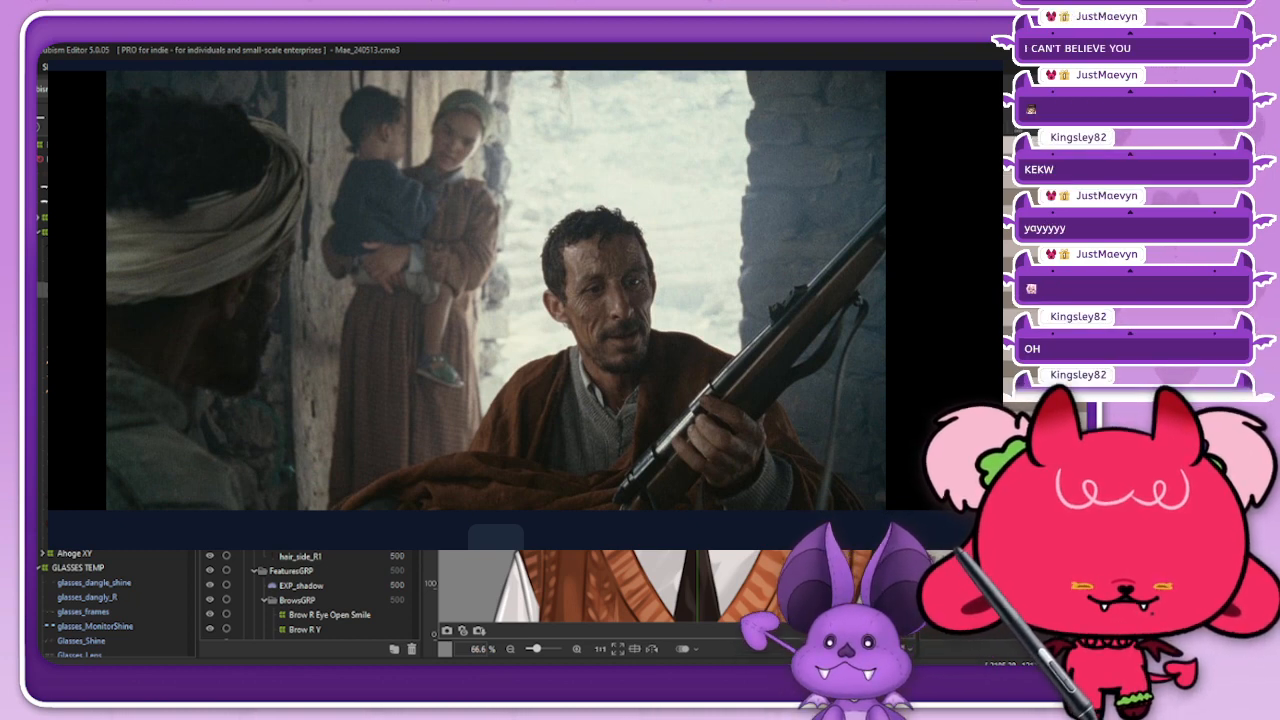
pyautogui.scroll(-1, 525, 304)
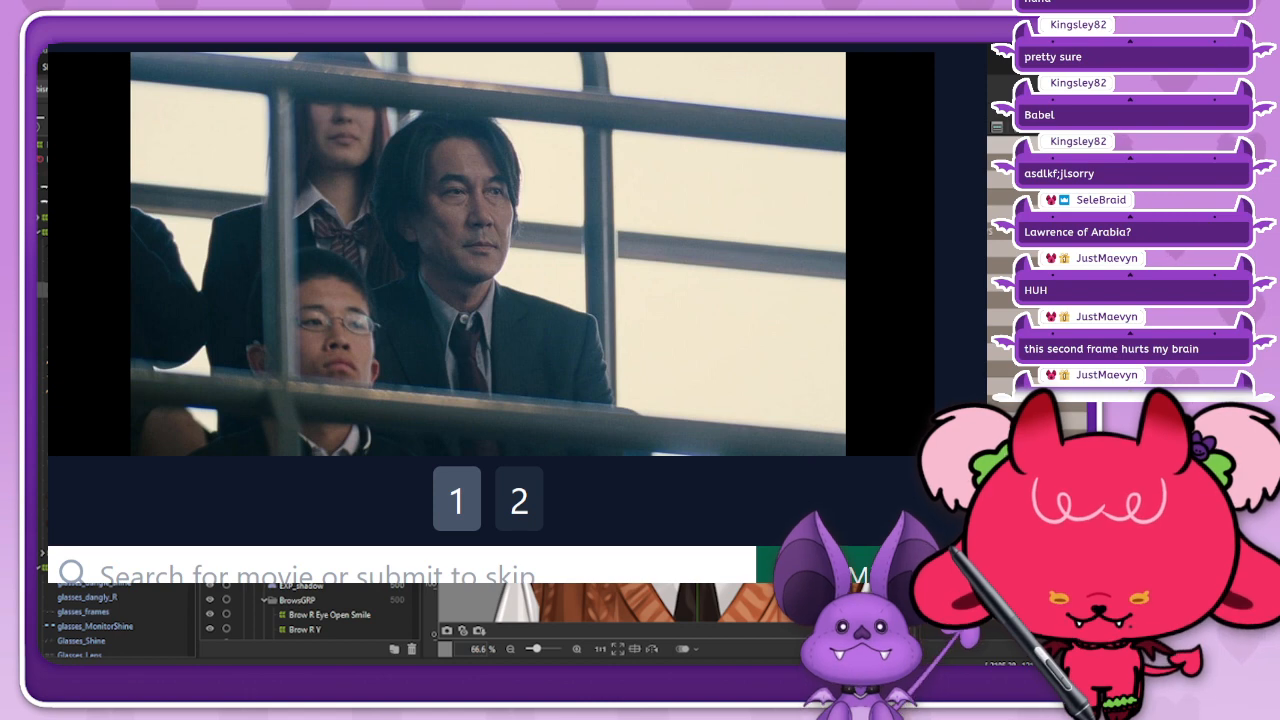
pyautogui.scroll(-1, 490, 313)
pyautogui.scroll(1, 490, 313)
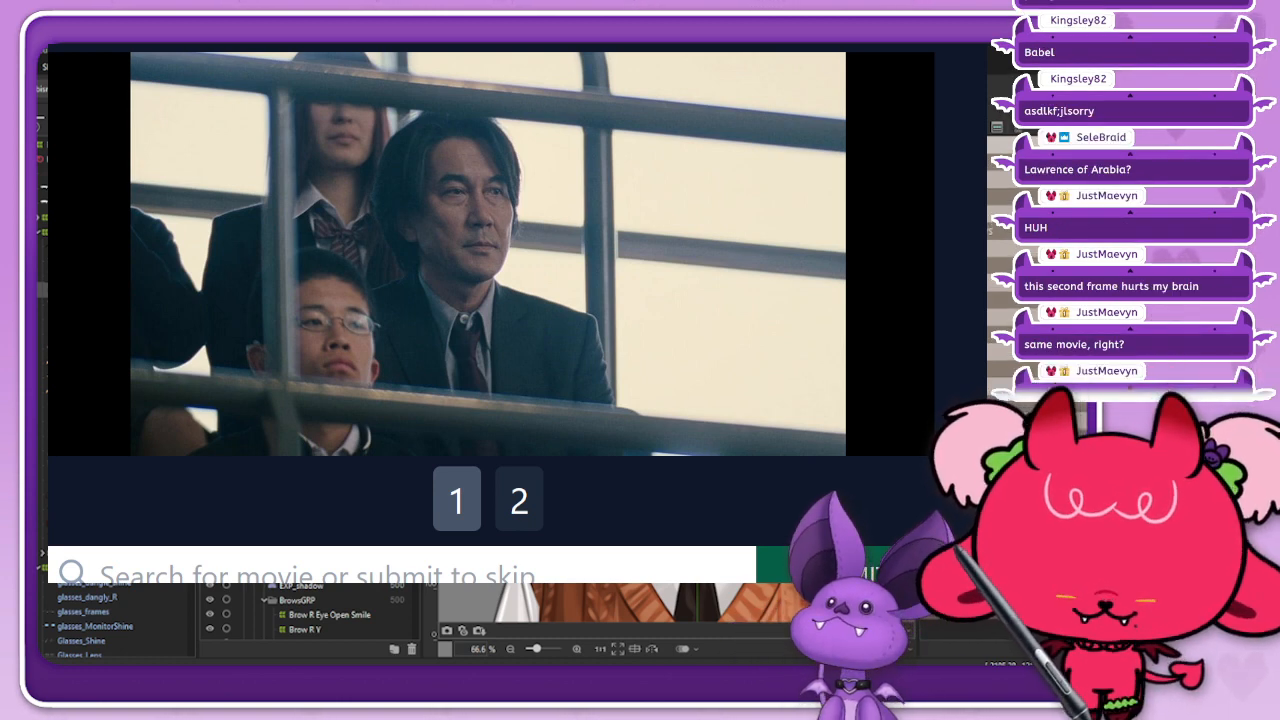
# Step: Submit Toy Story 2 as the second Framed guess
pyautogui.click(400, 567)
pyautogui.write('t')
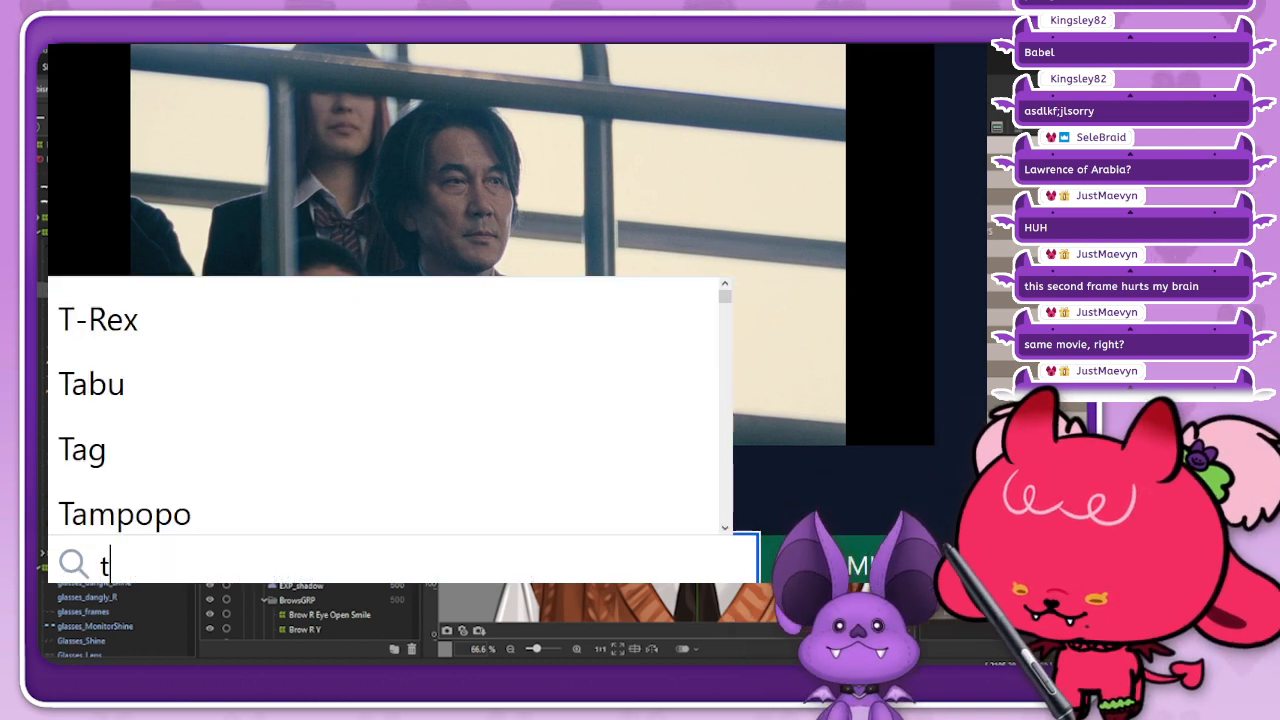
pyautogui.write('oy')
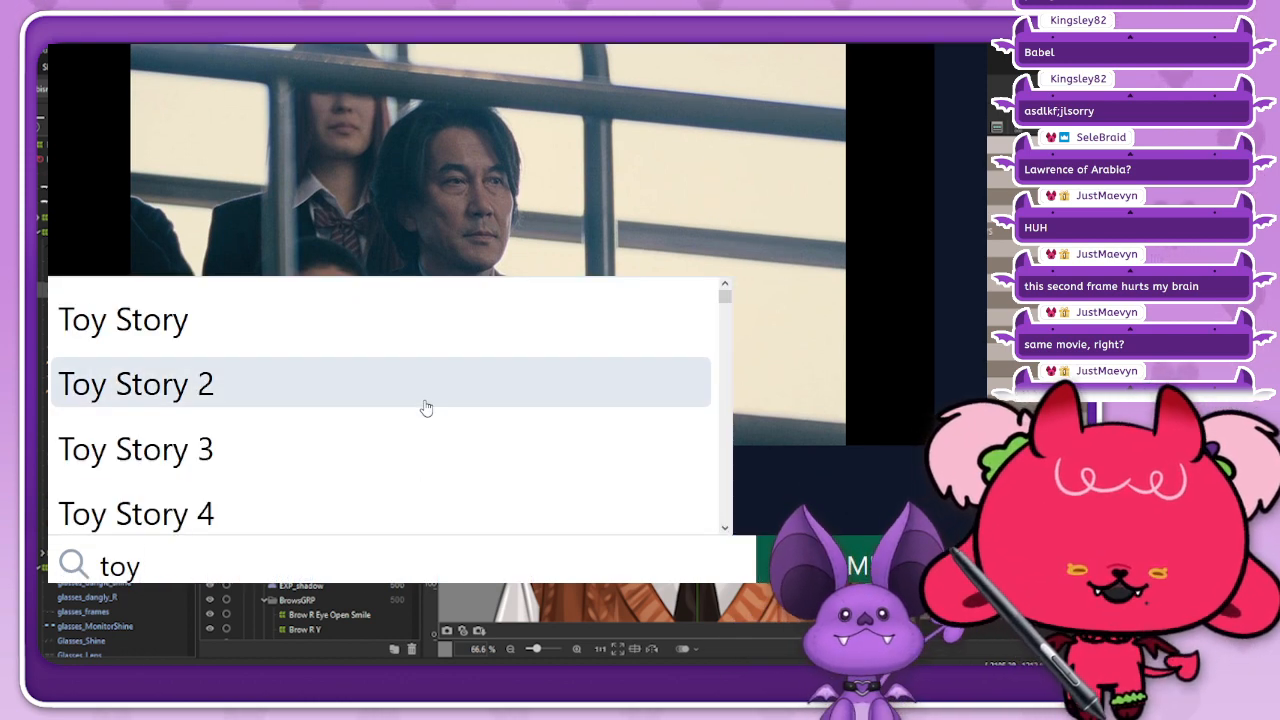
pyautogui.click(426, 407)
pyautogui.click(785, 552)
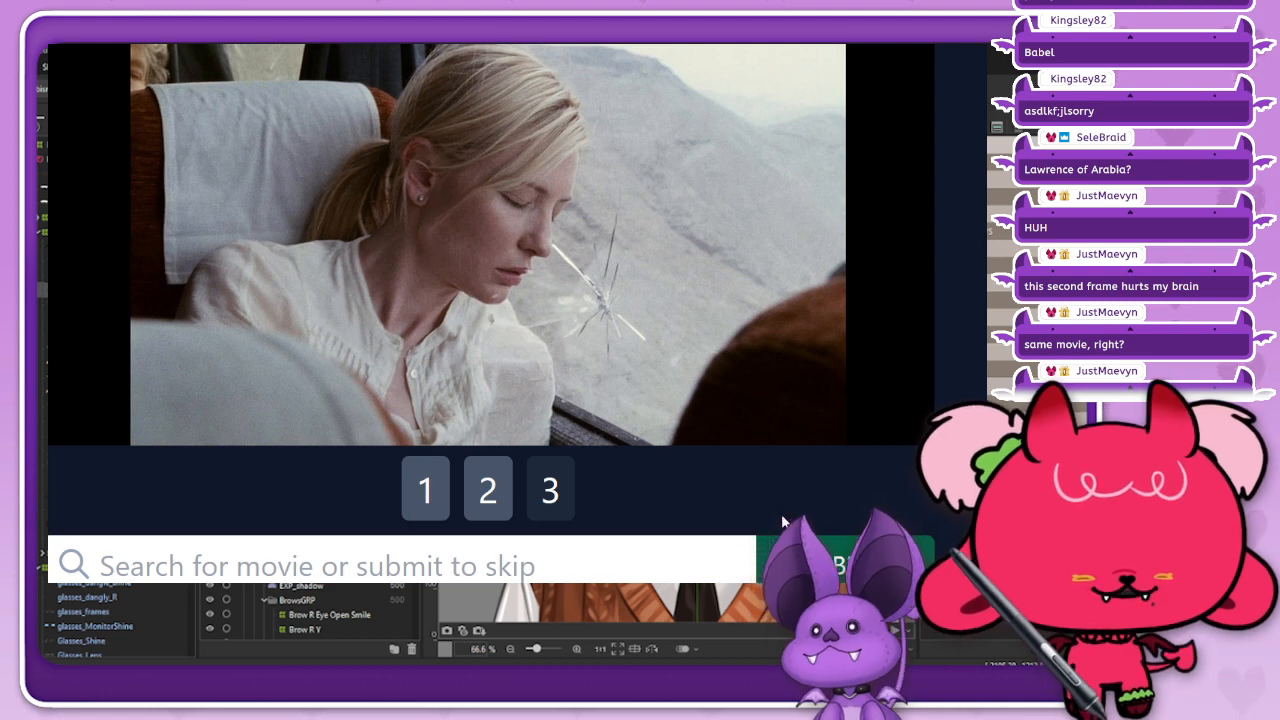
# Step: Submit Babel as the third Framed guess
pyautogui.click(735, 562)
pyautogui.write('ba')
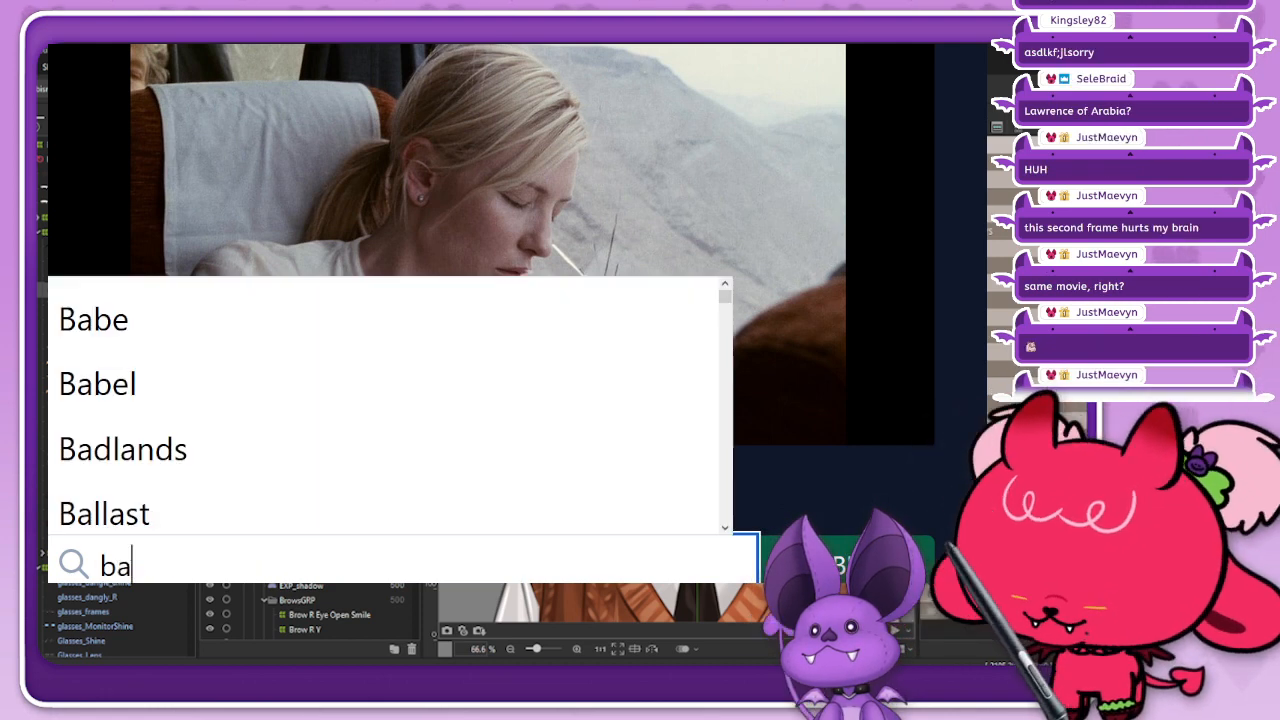
pyautogui.write('b')
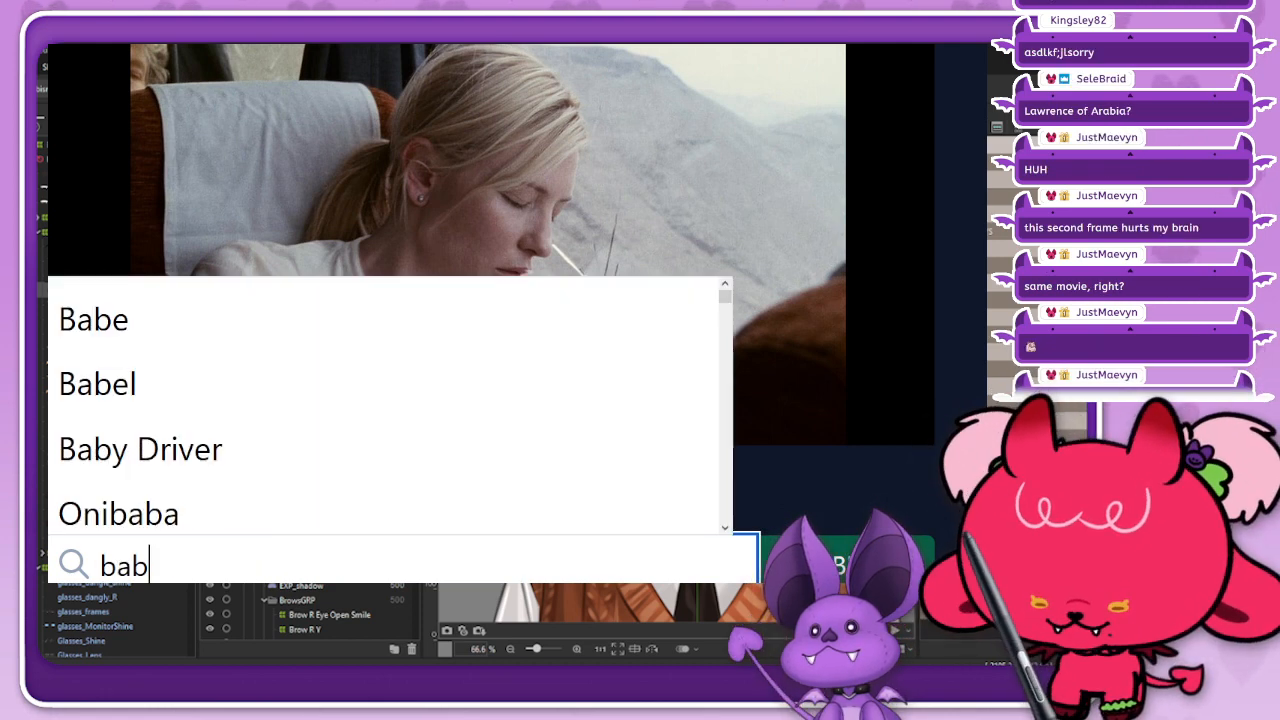
pyautogui.click(604, 390)
pyautogui.click(837, 555)
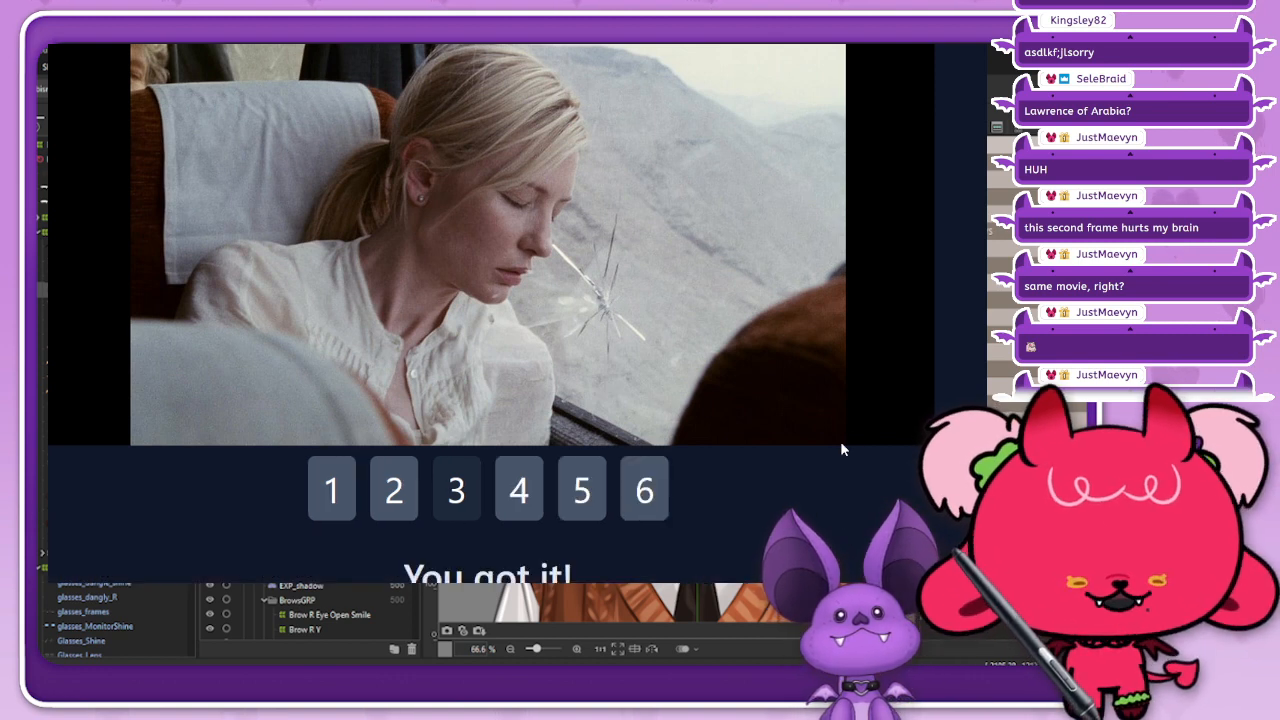
# Step: Examine all six frames of the solved Framed puzzle and its guess summary
pyautogui.click(520, 490)
pyautogui.click(584, 487)
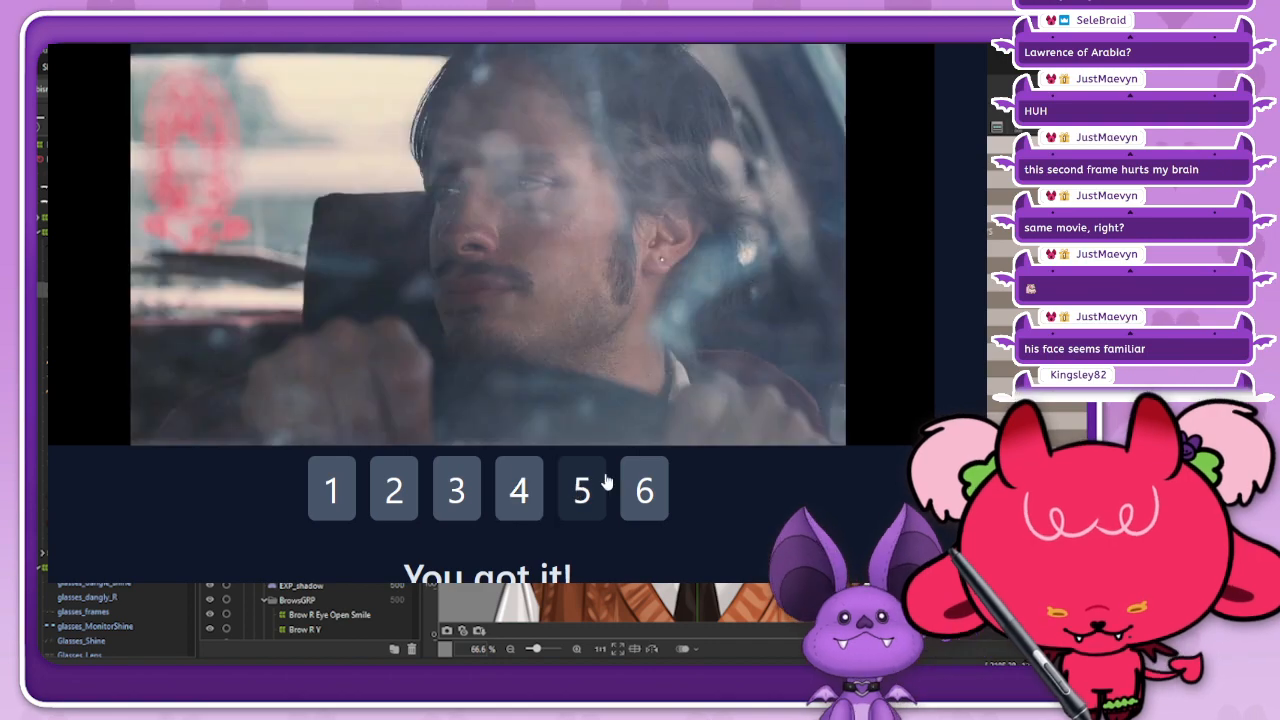
pyautogui.click(646, 489)
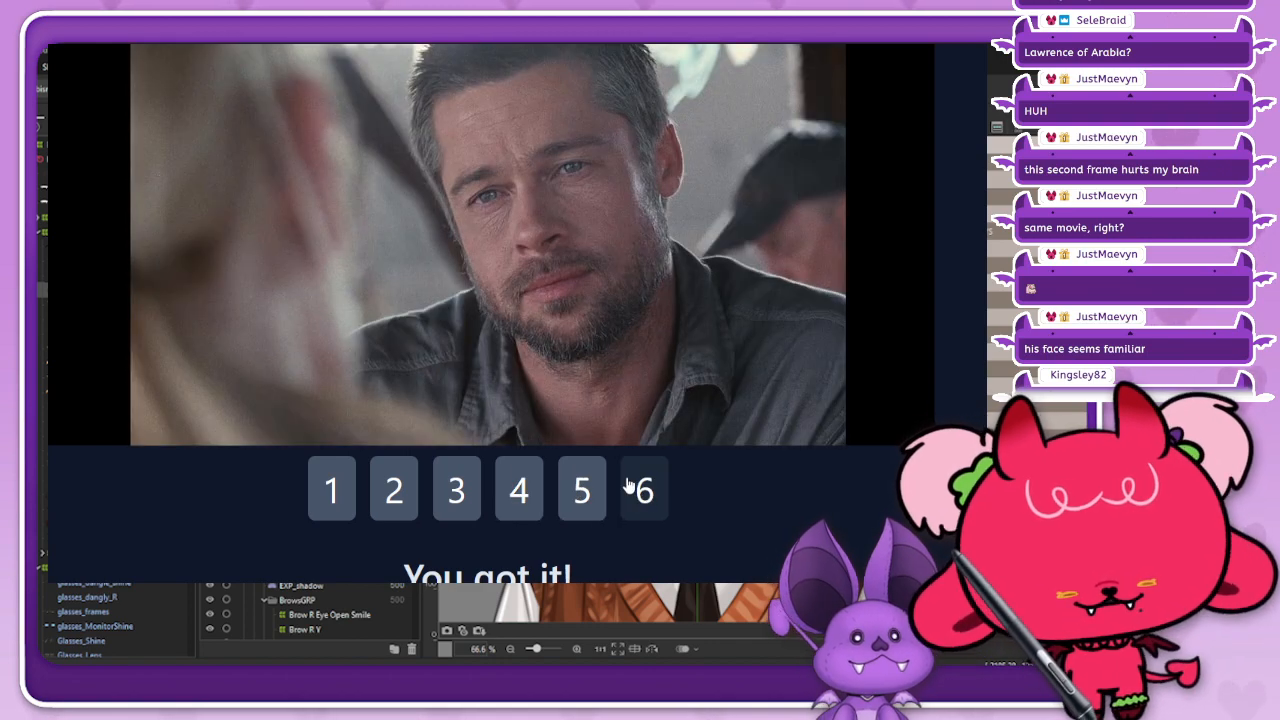
pyautogui.click(586, 489)
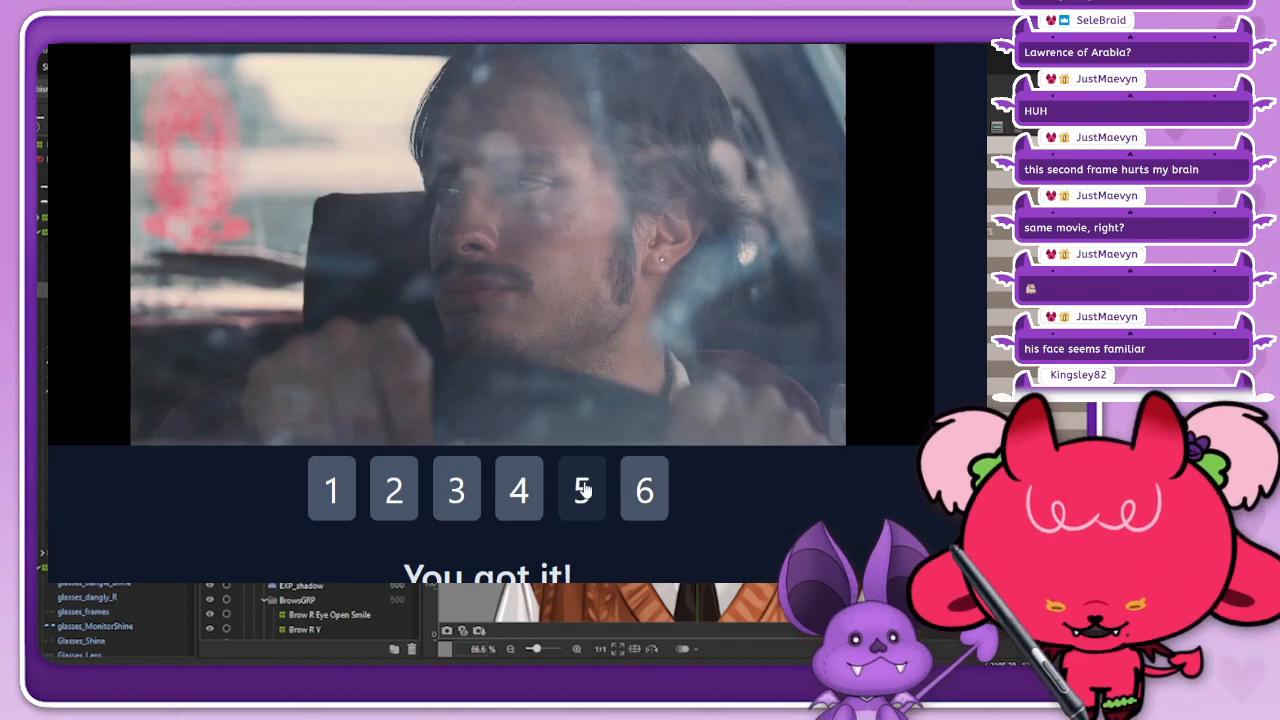
pyautogui.click(520, 487)
pyautogui.click(440, 487)
pyautogui.click(375, 489)
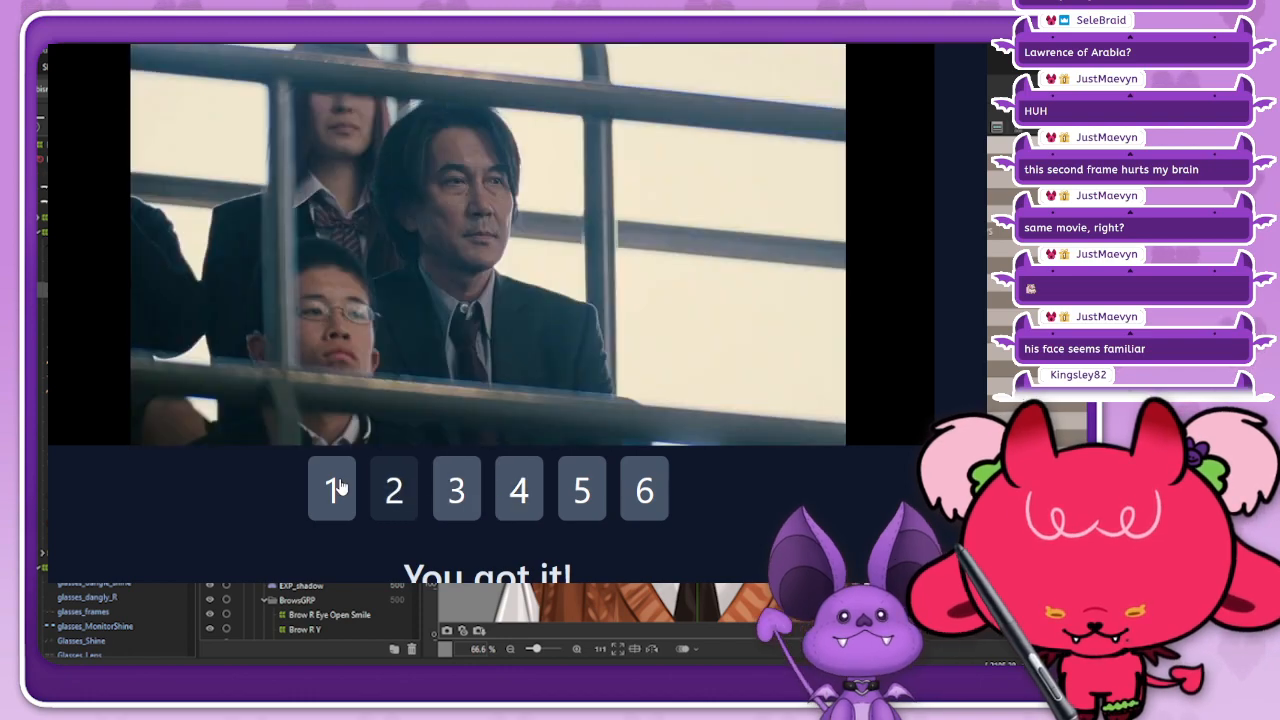
pyautogui.click(338, 487)
pyautogui.click(392, 489)
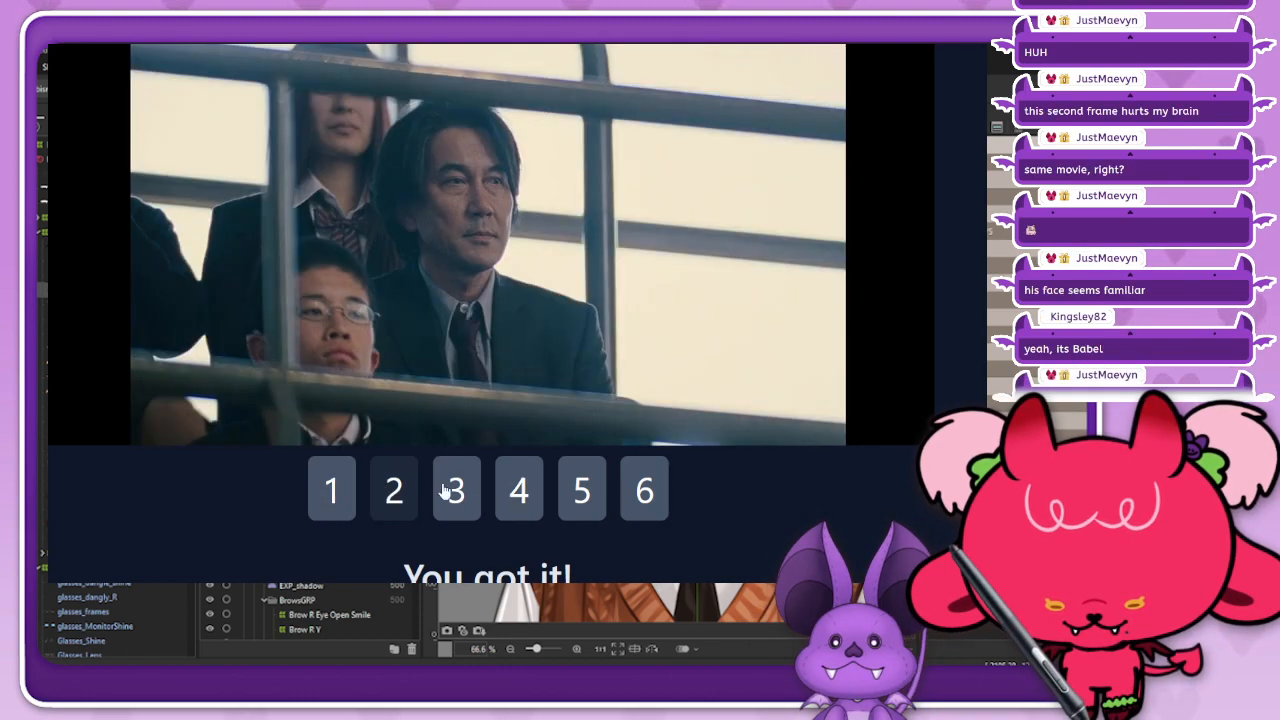
pyautogui.click(457, 490)
pyautogui.click(517, 491)
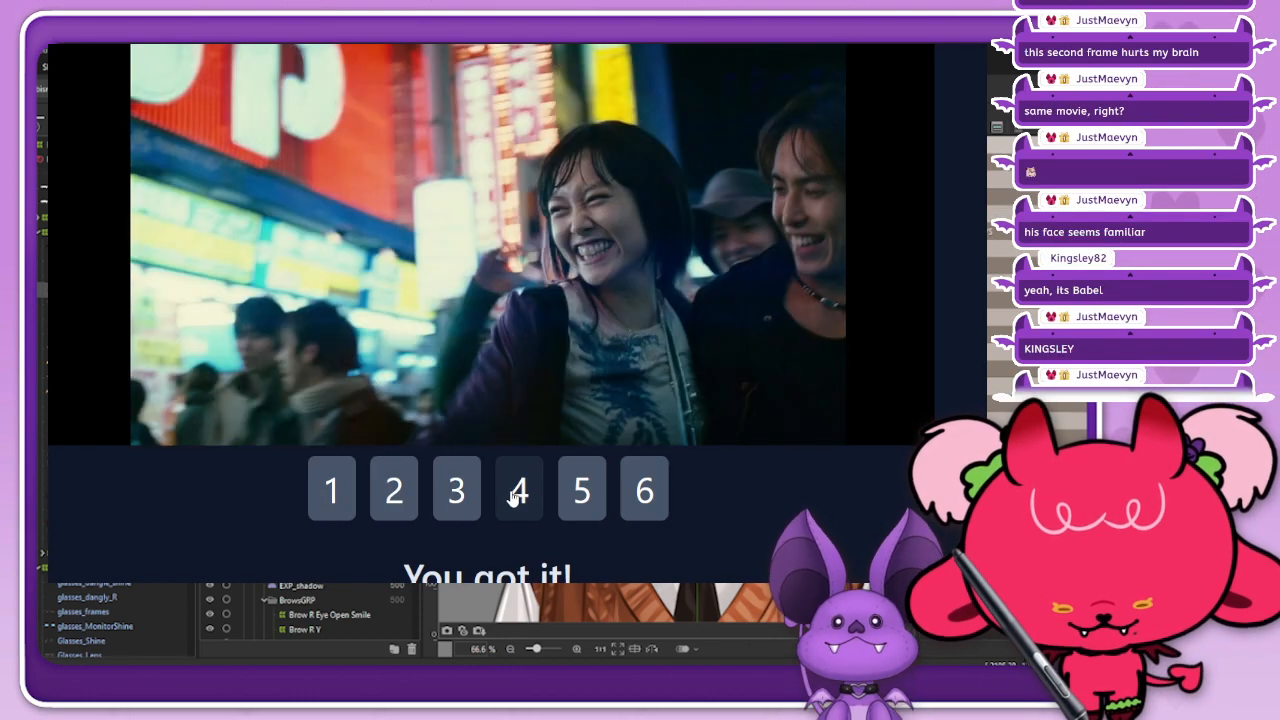
pyautogui.click(579, 496)
pyautogui.scroll(-4, 660, 471)
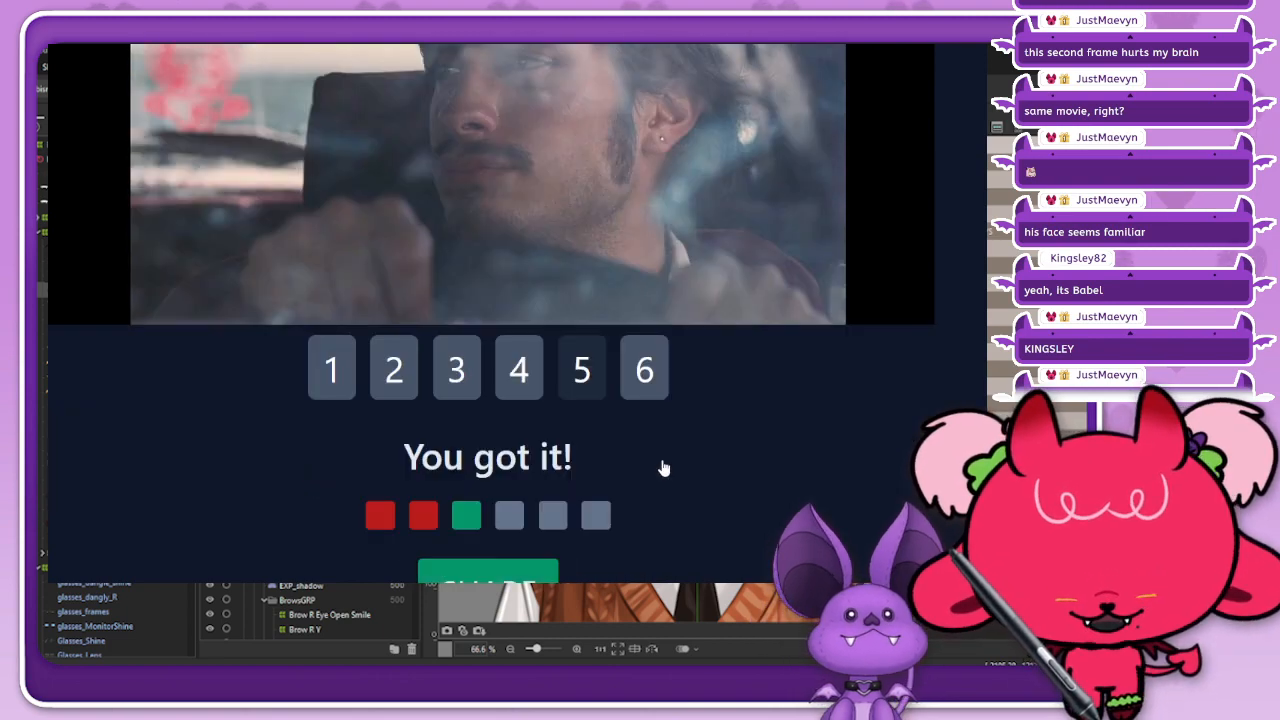
pyautogui.scroll(5, 661, 458)
pyautogui.scroll(-2, 662, 460)
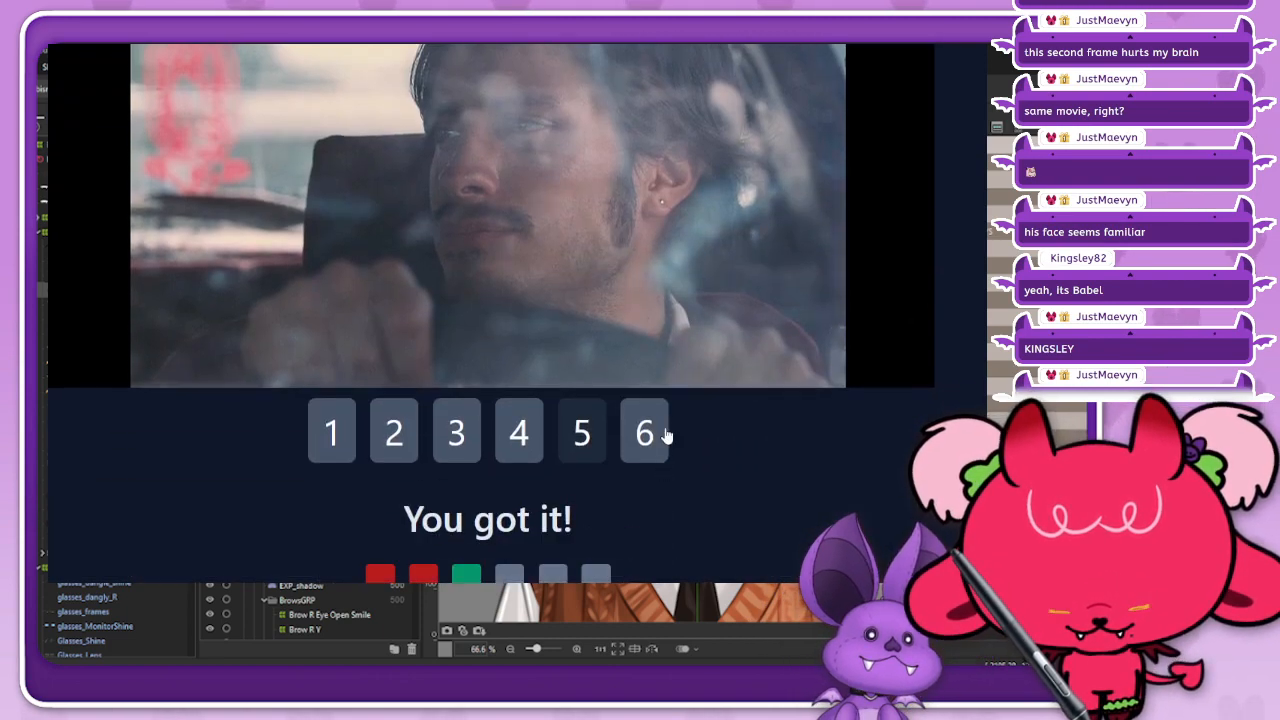
# Step: Open the previous day's Framed puzzle, #793 from May 12, 2024, at its guess field
pyautogui.scroll(2, 752, 290)
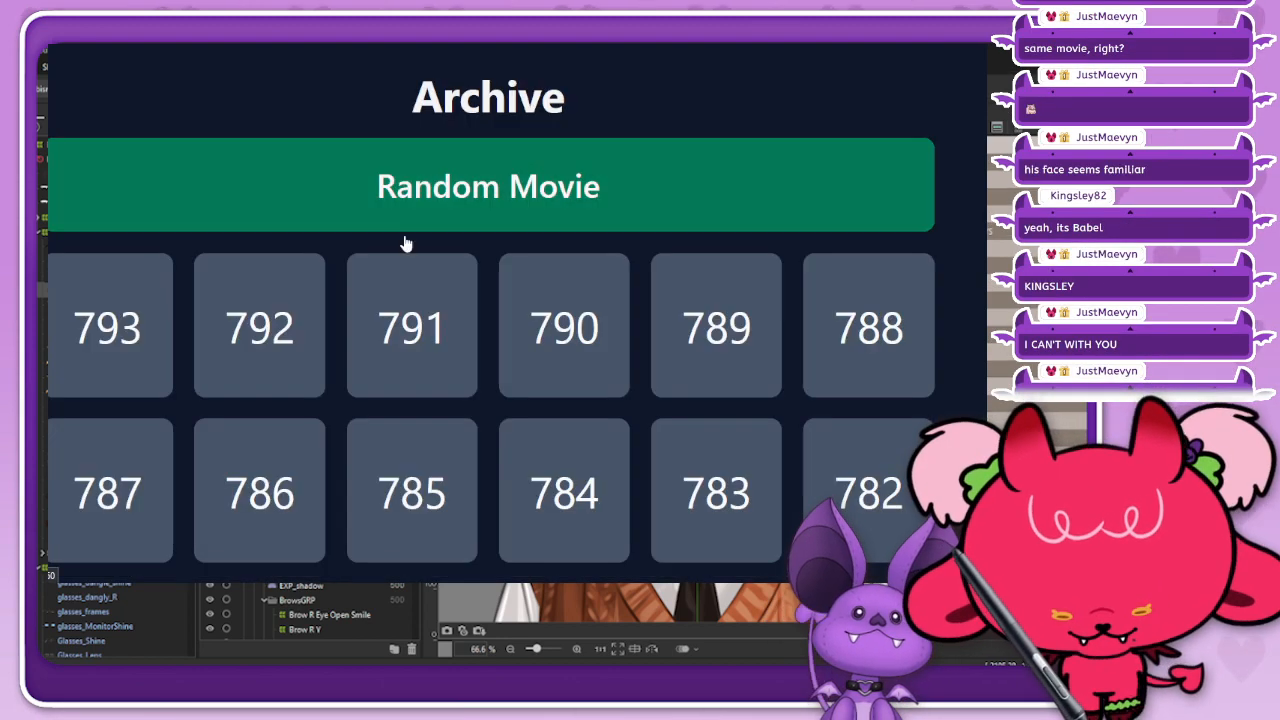
pyautogui.click(146, 329)
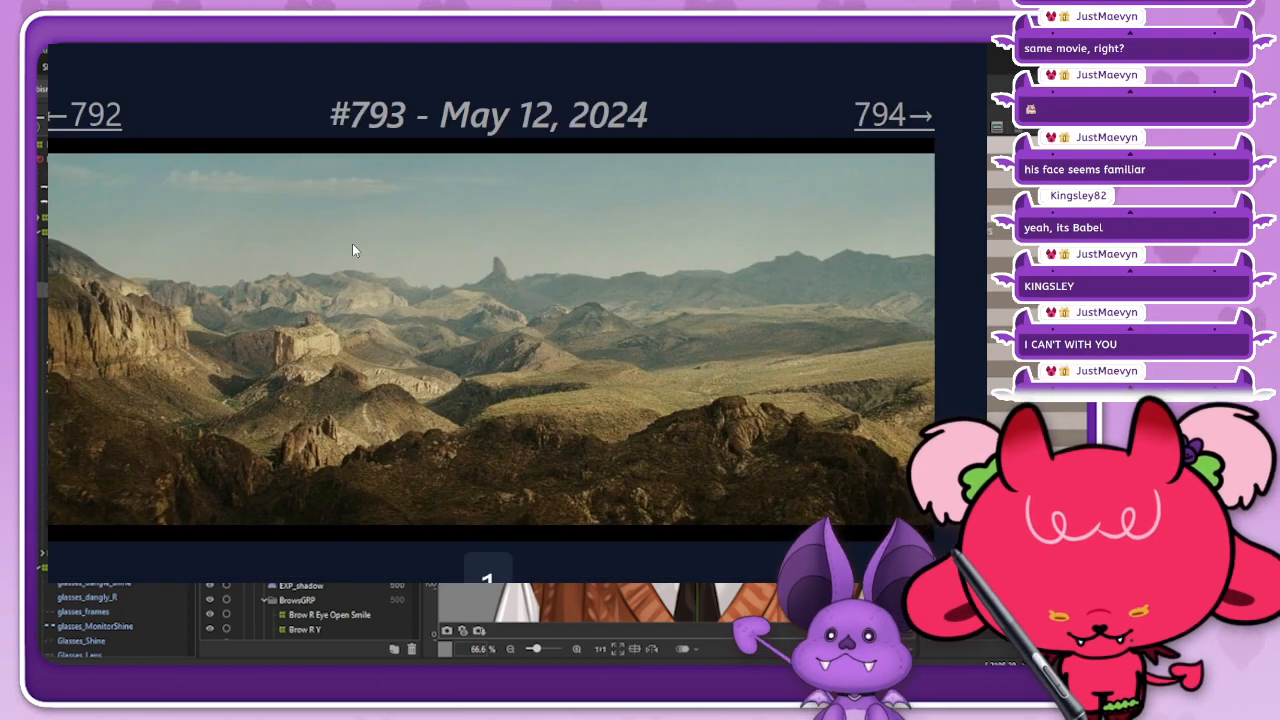
pyautogui.scroll(-2, 490, 330)
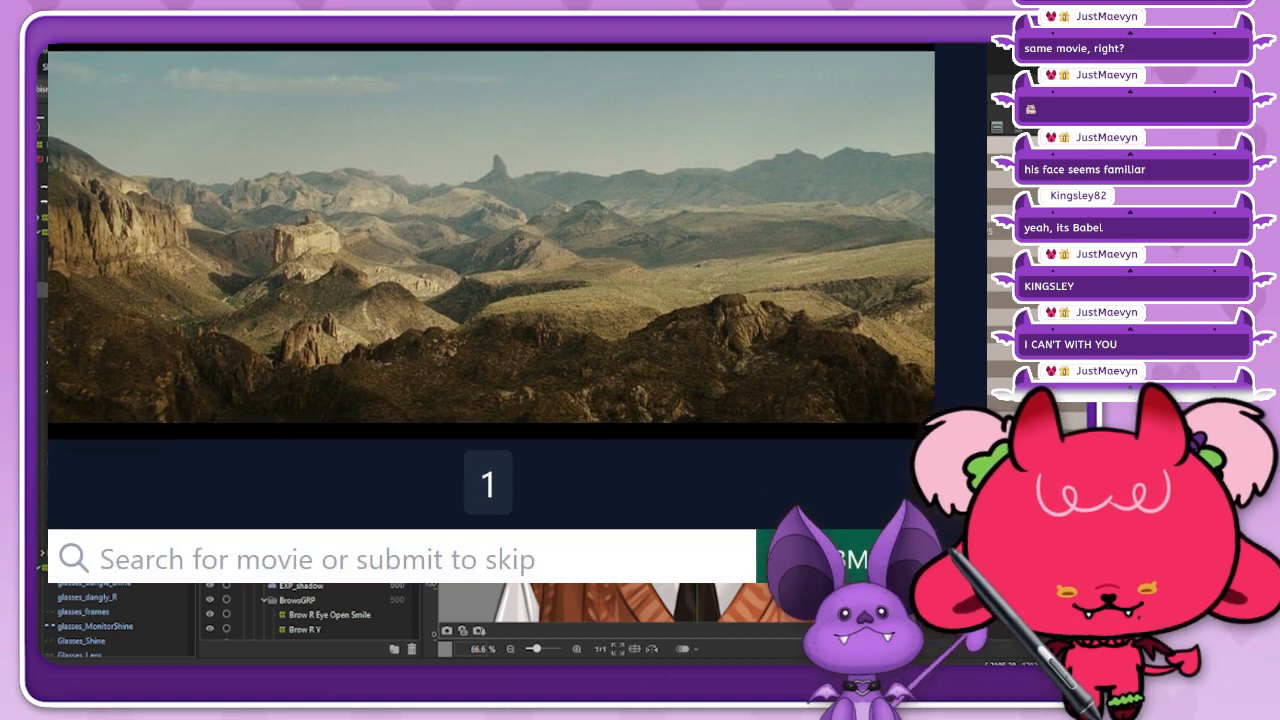
# Step: Submit Toy Story 2 as the first guess for Framed puzzle #793
pyautogui.scroll(1, 490, 330)
pyautogui.scroll(-1, 490, 330)
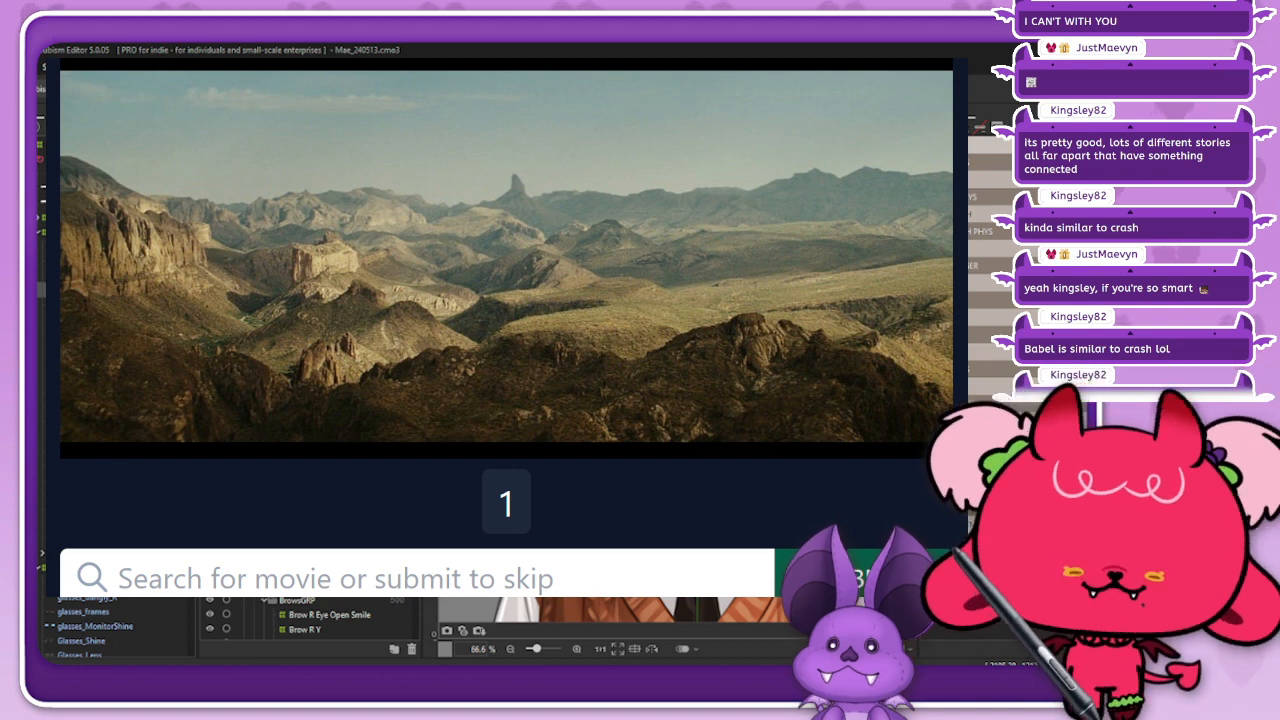
pyautogui.click(690, 558)
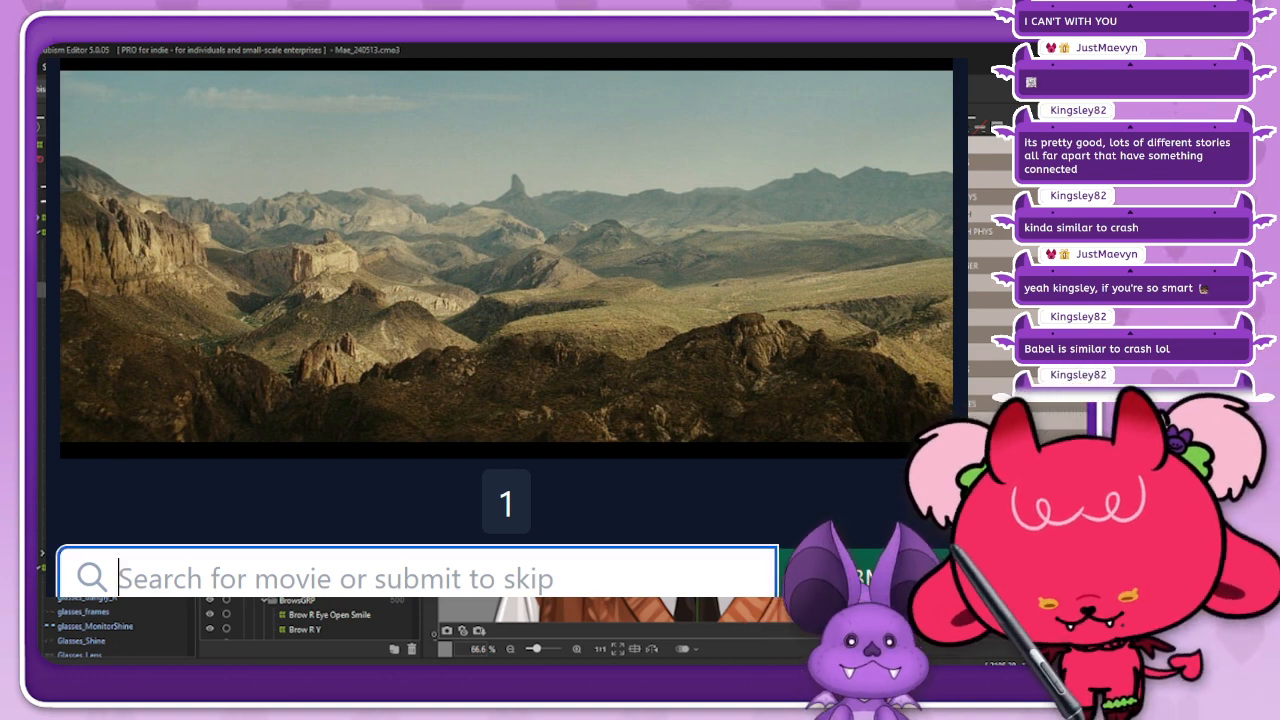
pyautogui.write('ty')
pyautogui.press('BackSpace')
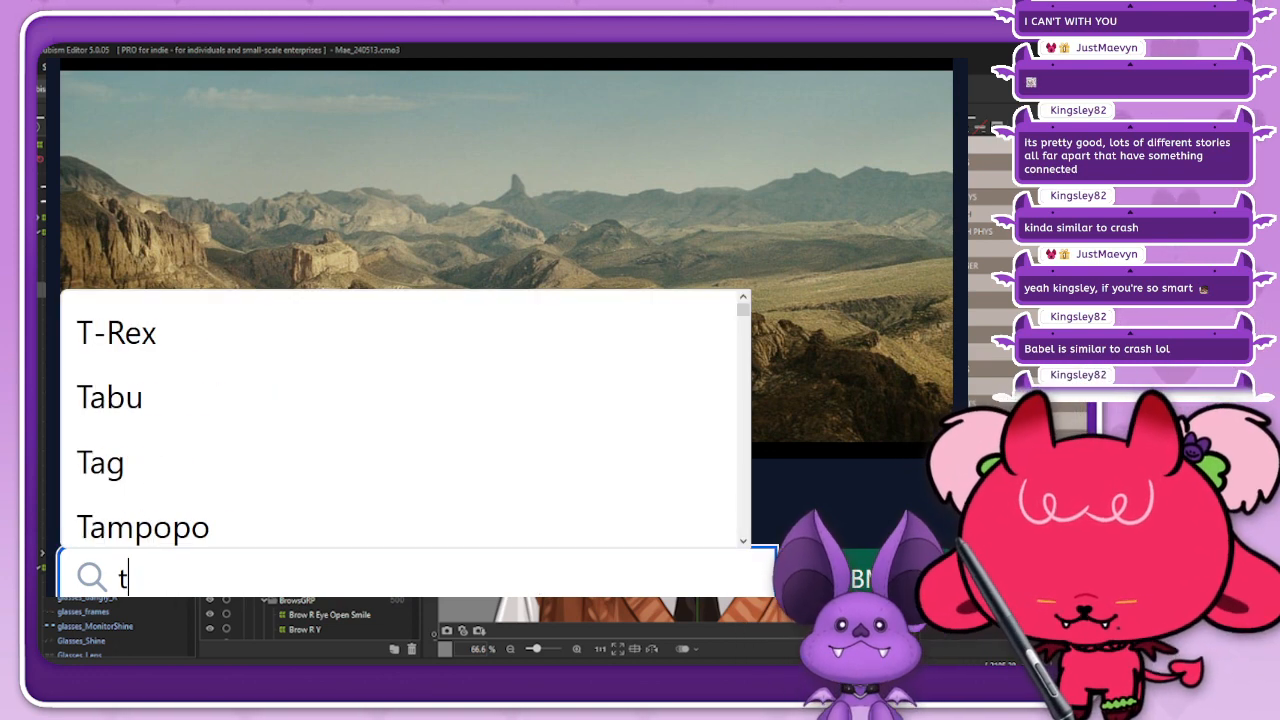
pyautogui.write('oy')
pyautogui.click(546, 397)
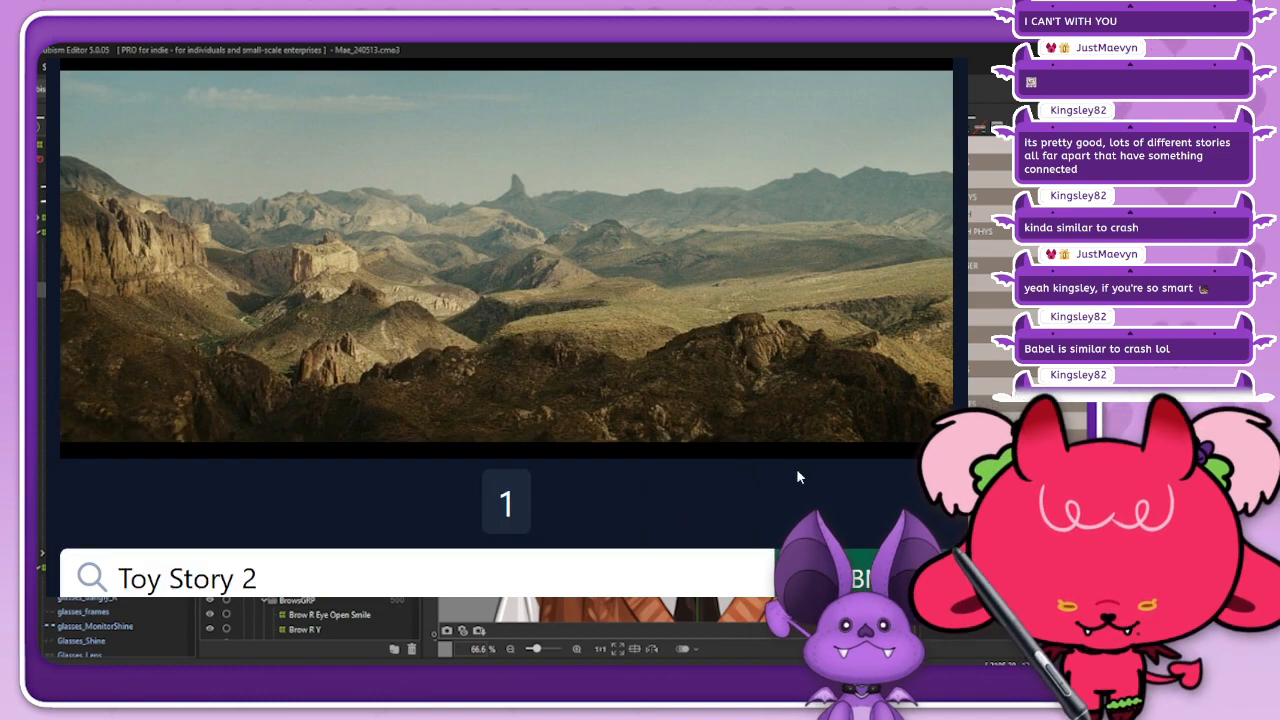
pyautogui.press('Return')
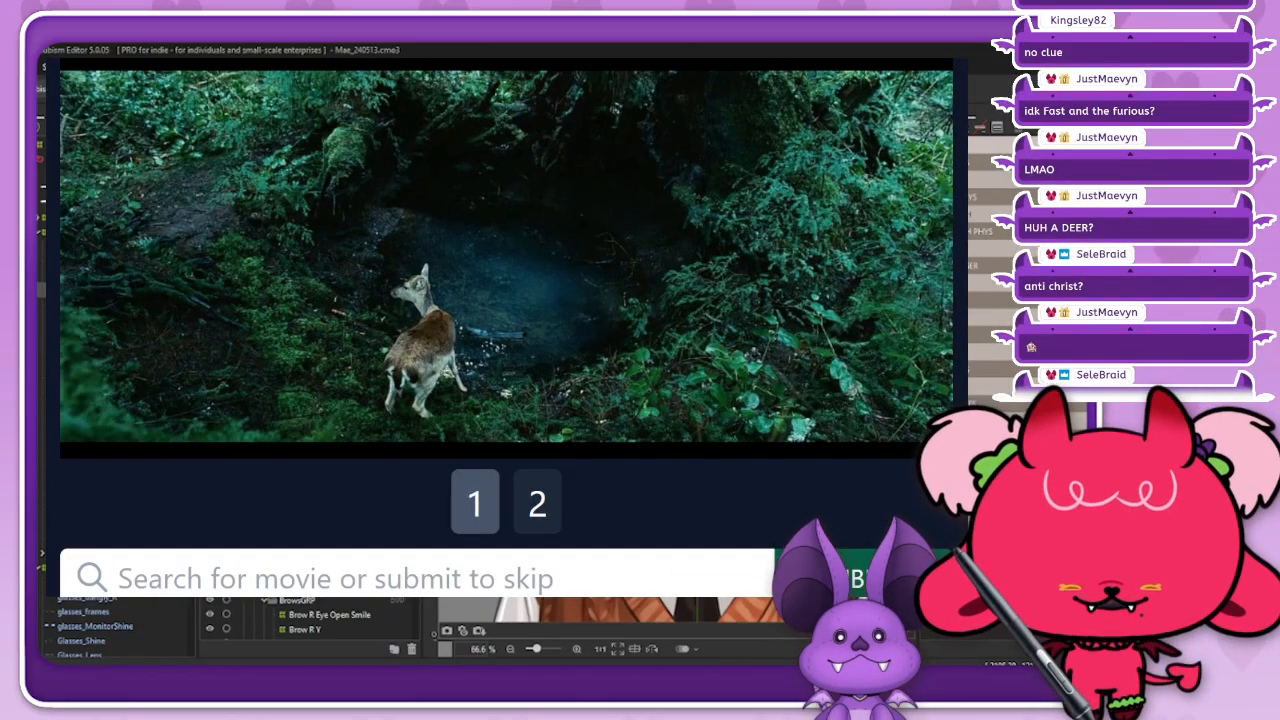
# Step: Submit Twilight as the second guess for Framed puzzle #793
pyautogui.click(579, 562)
pyautogui.write('twili')
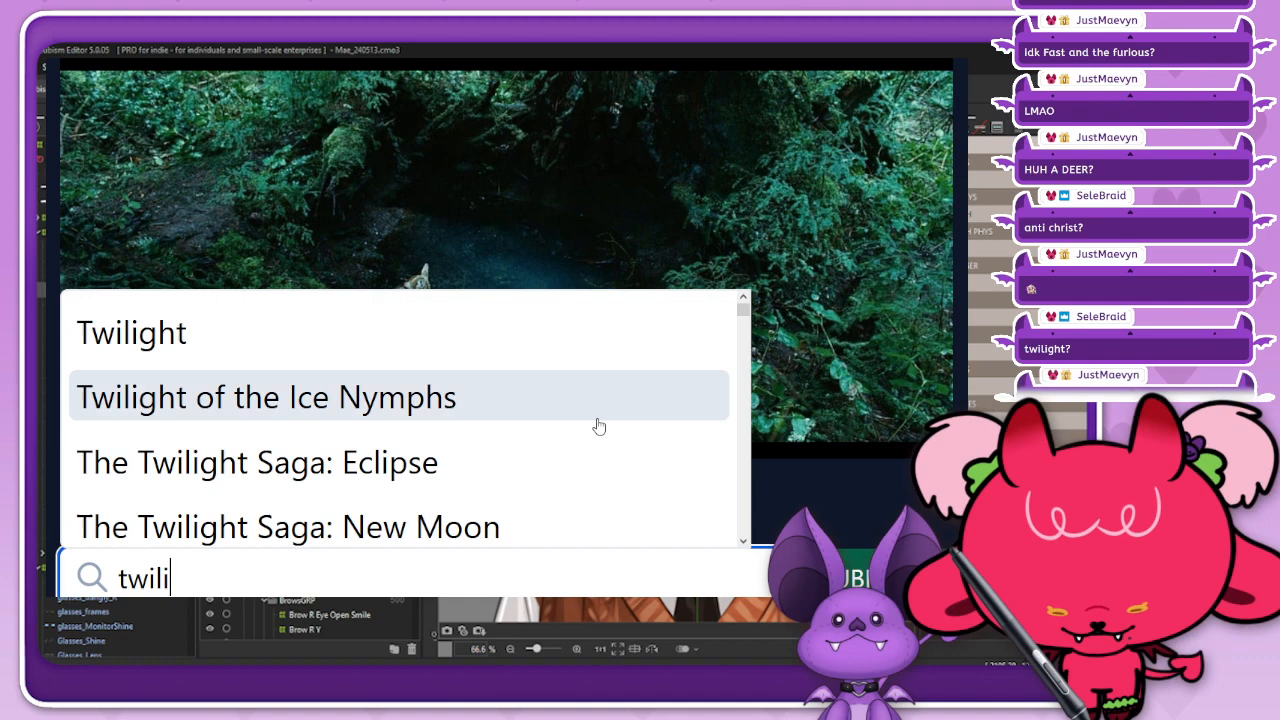
pyautogui.click(592, 336)
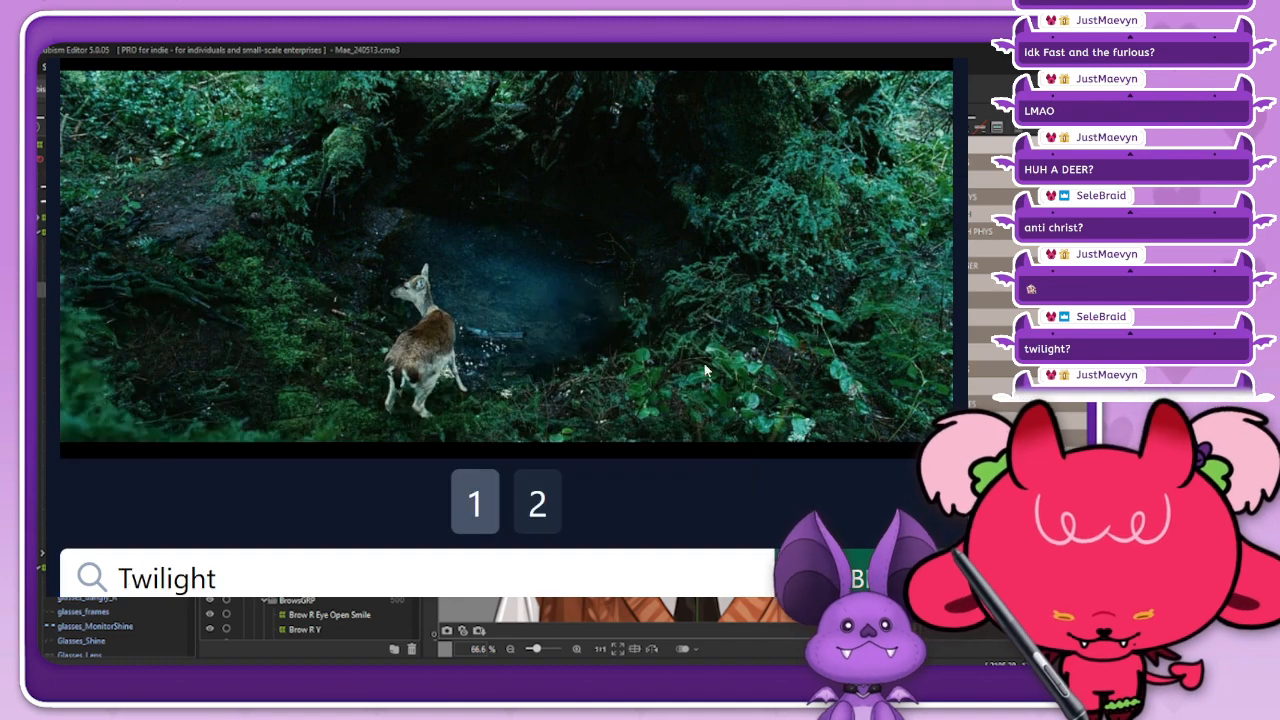
pyautogui.click(858, 578)
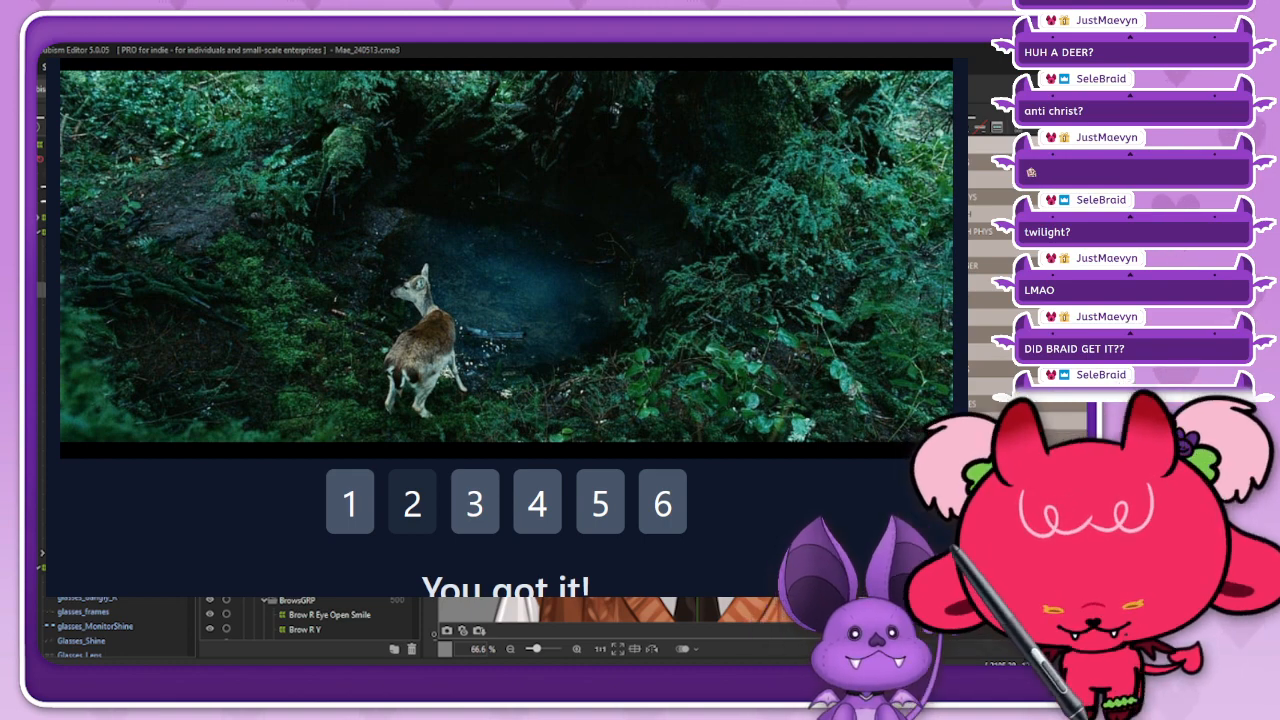
# Step: Examine frames 3 to 6 of the solved Framed puzzle #793
pyautogui.click(464, 493)
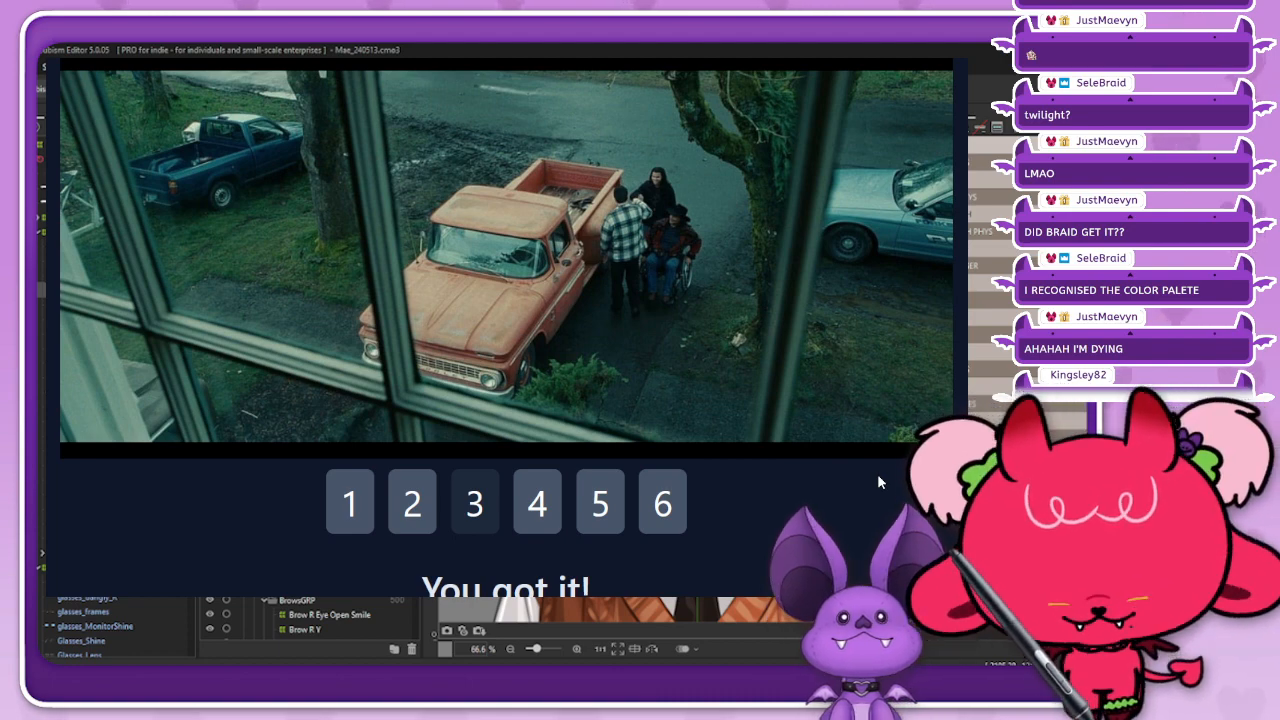
pyautogui.click(537, 503)
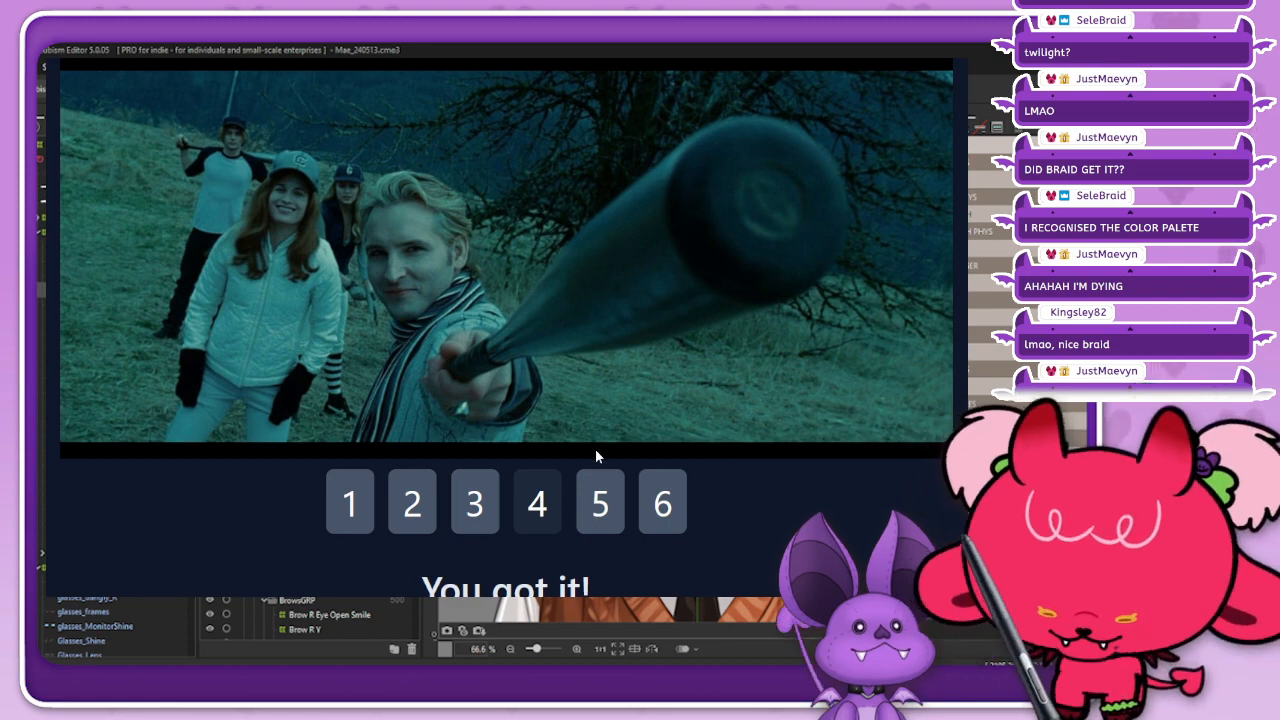
pyautogui.click(598, 518)
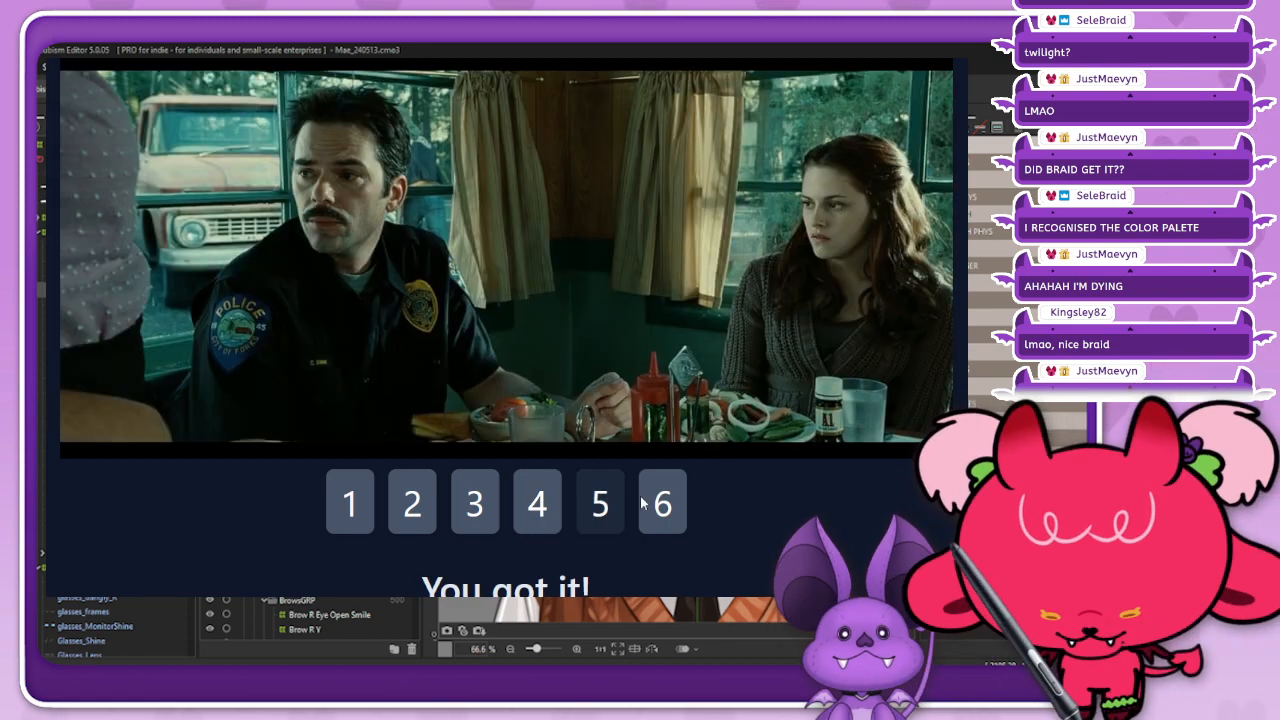
pyautogui.click(660, 512)
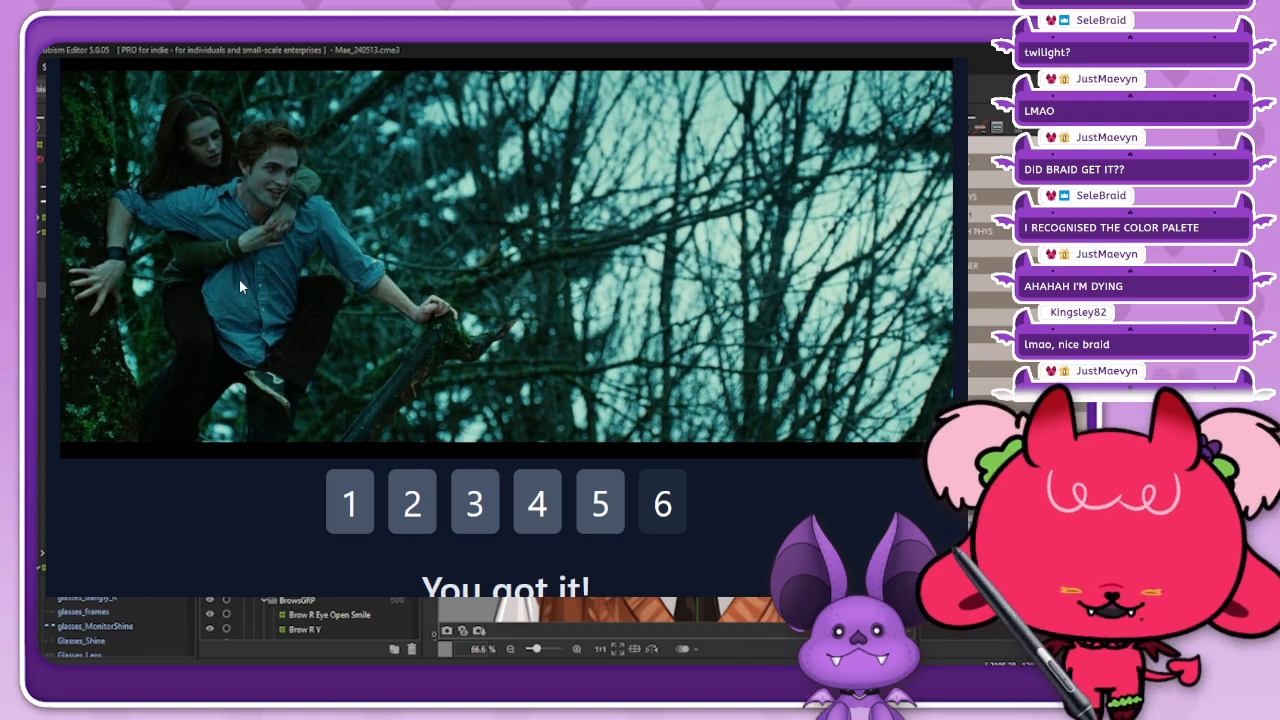
# Step: Go back past puzzle #792 and open Framed puzzle #791 from May 10, 2024
pyautogui.click(92, 45)
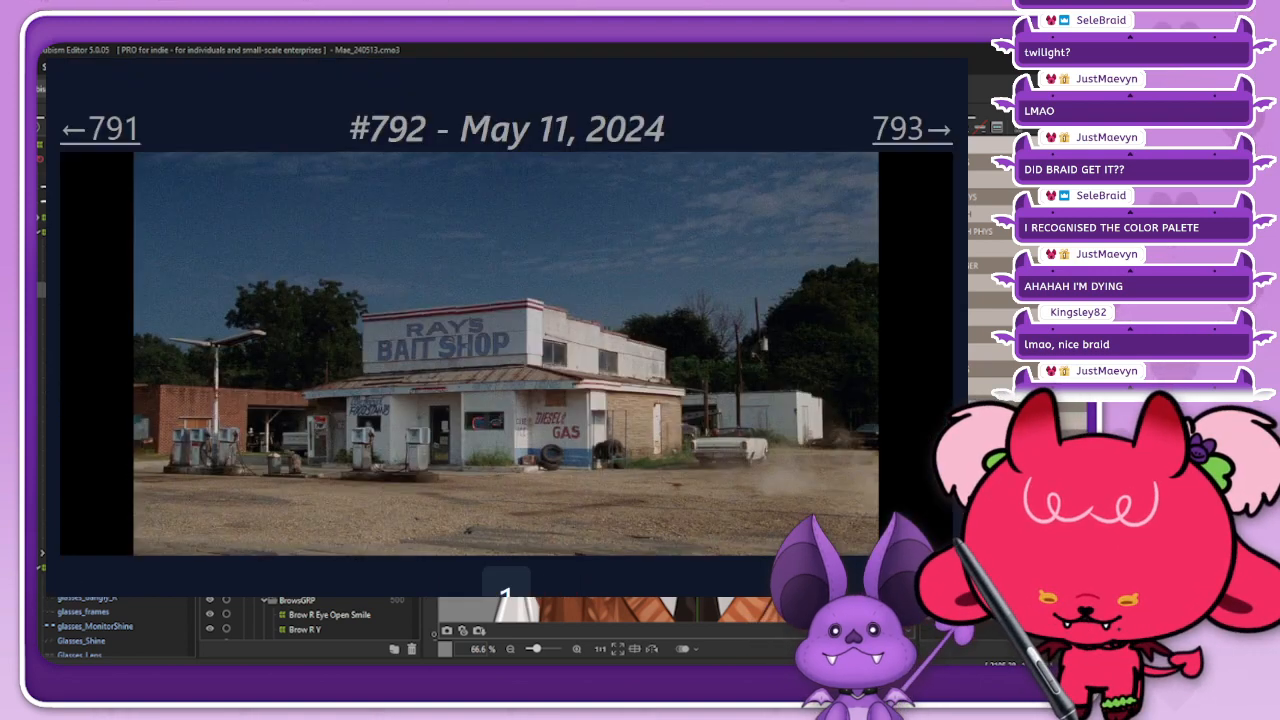
pyautogui.click(118, 142)
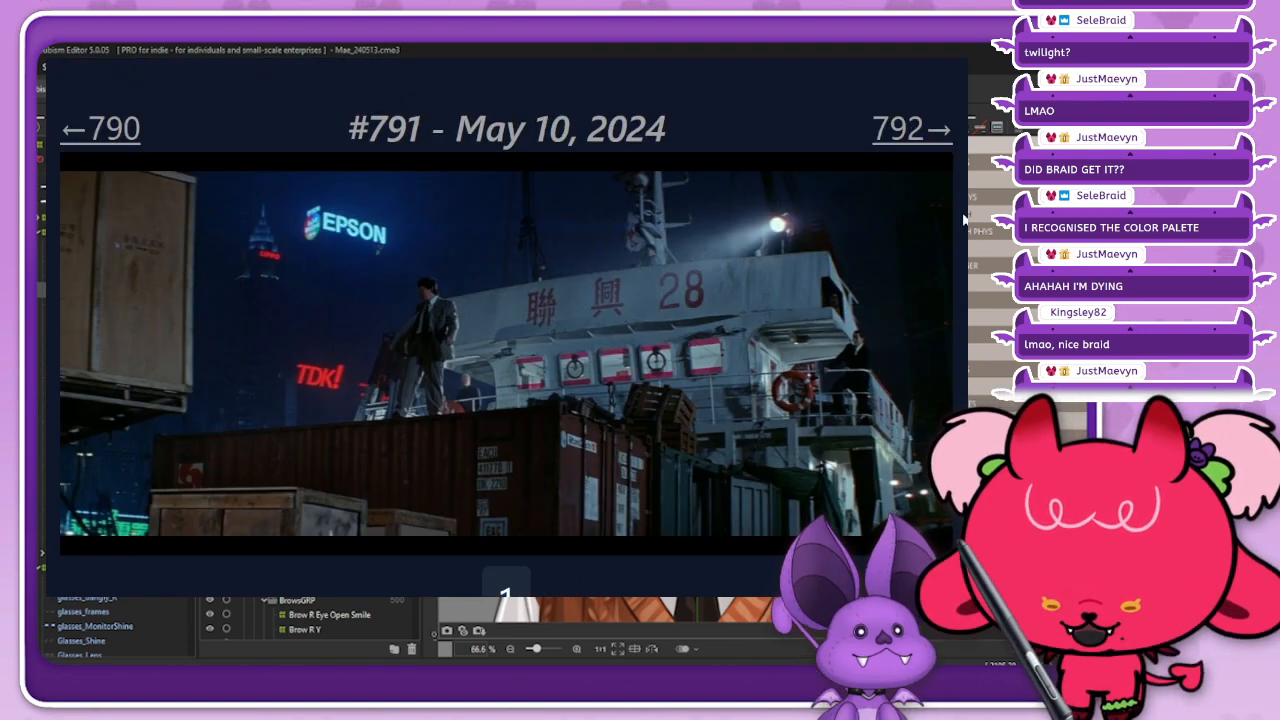
pyautogui.scroll(-1, 505, 340)
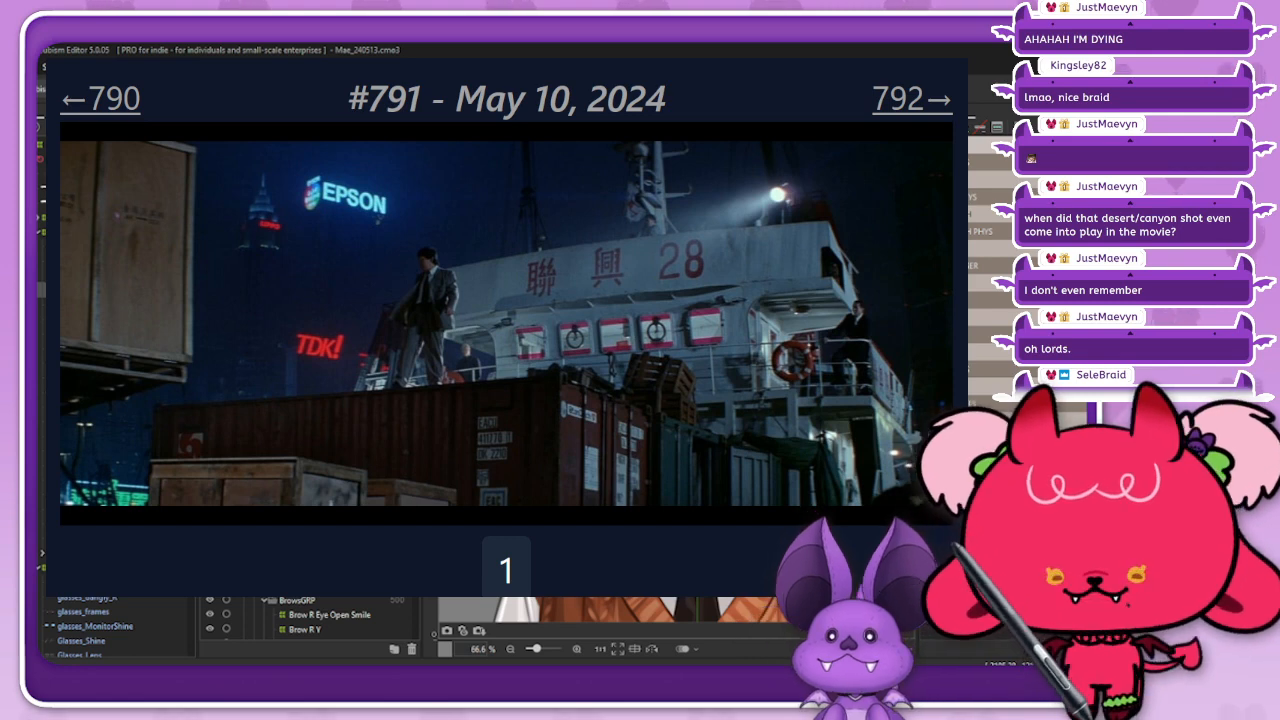
# Step: Submit Rush Hour as the first guess for Framed puzzle #791
pyautogui.scroll(-2, 603, 471)
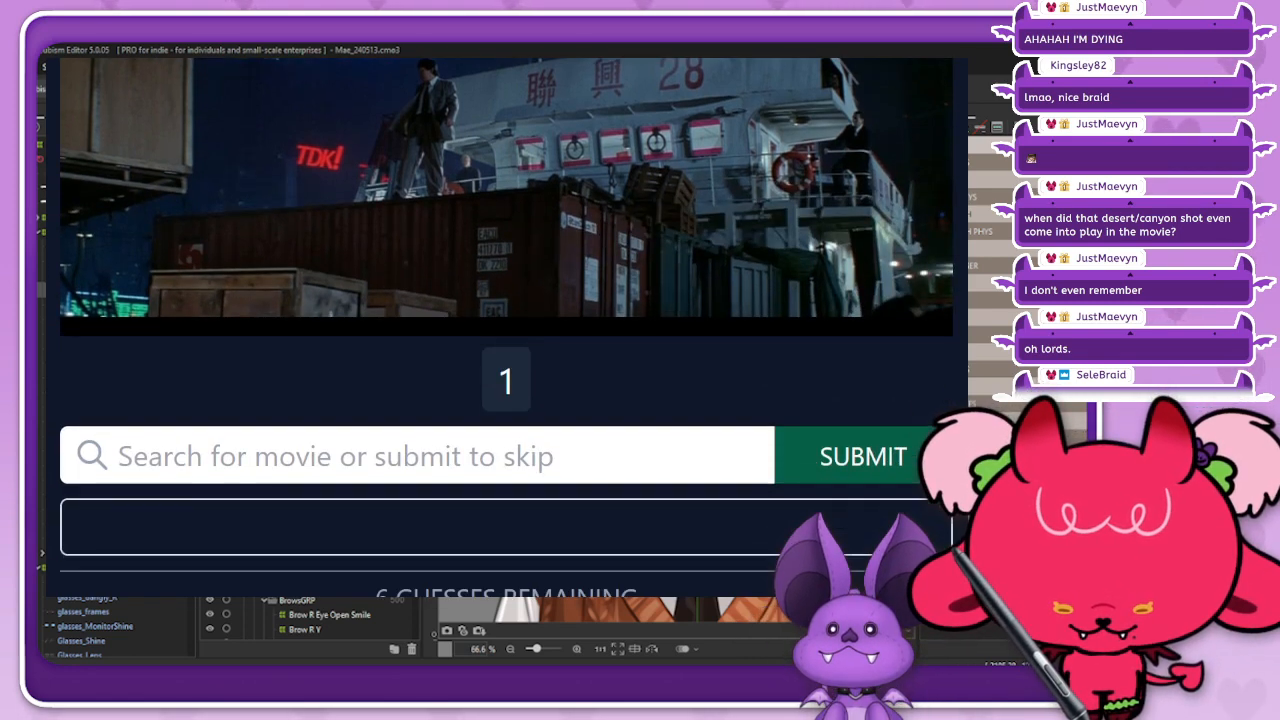
pyautogui.click(603, 471)
pyautogui.write('rush')
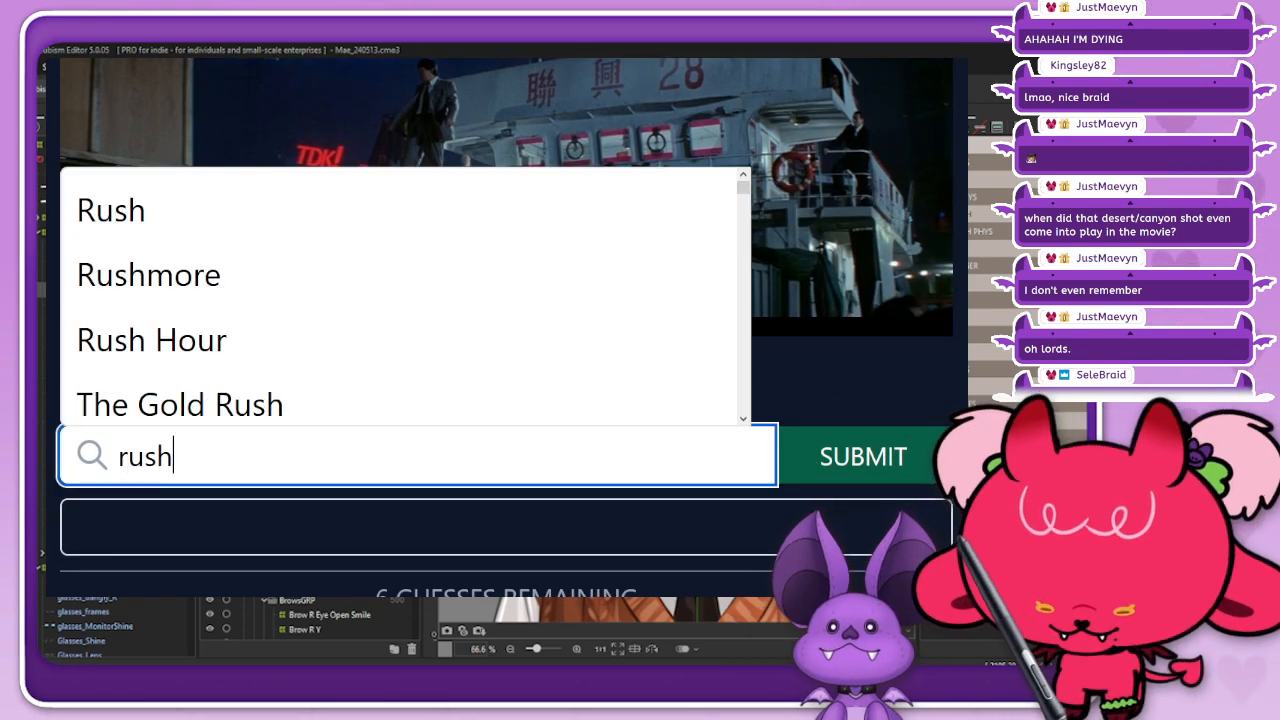
pyautogui.click(518, 355)
pyautogui.click(834, 460)
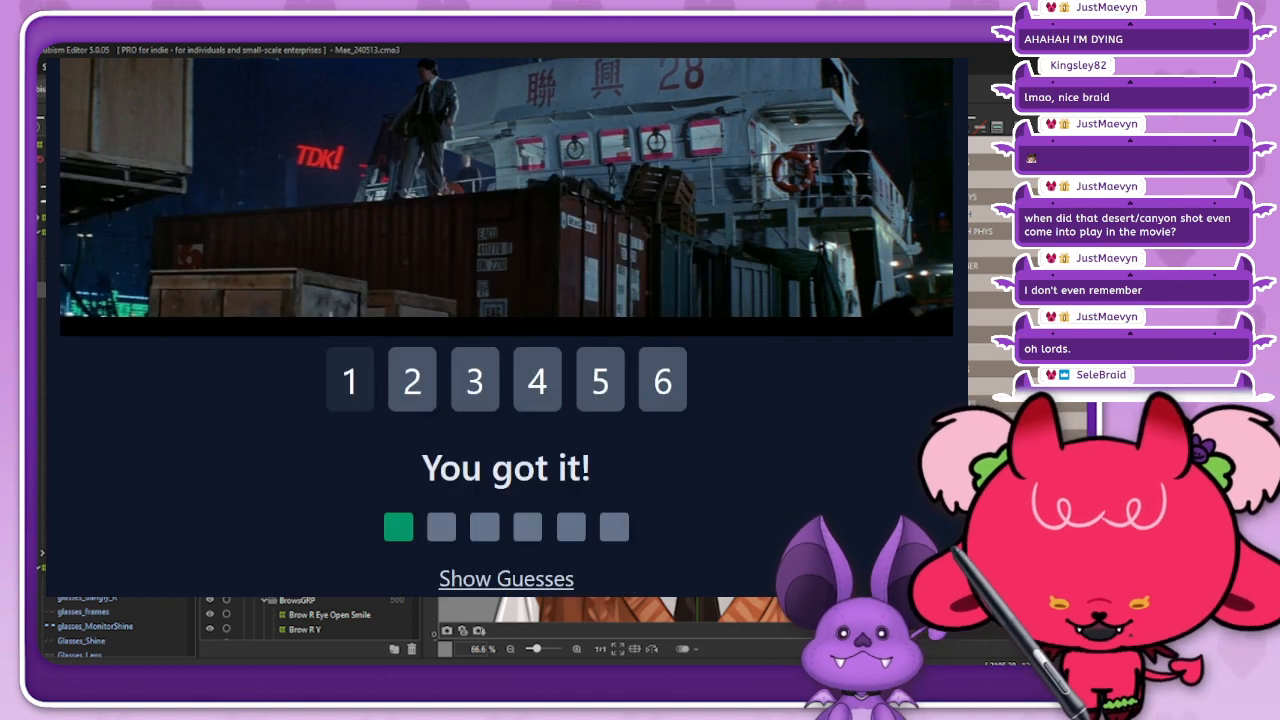
# Step: Examine all six frames of the solved Framed puzzle #791, ending back on the first frame
pyautogui.scroll(1, 834, 460)
pyautogui.scroll(1, 507, 320)
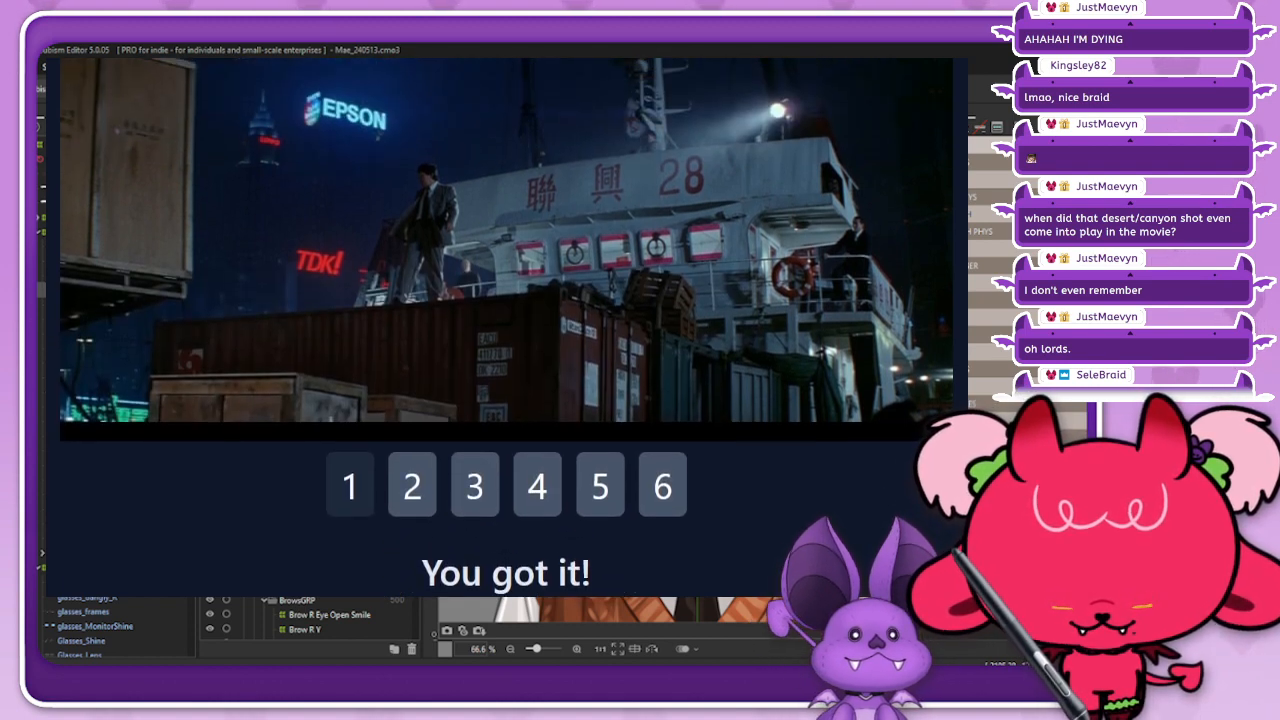
pyautogui.scroll(1, 507, 320)
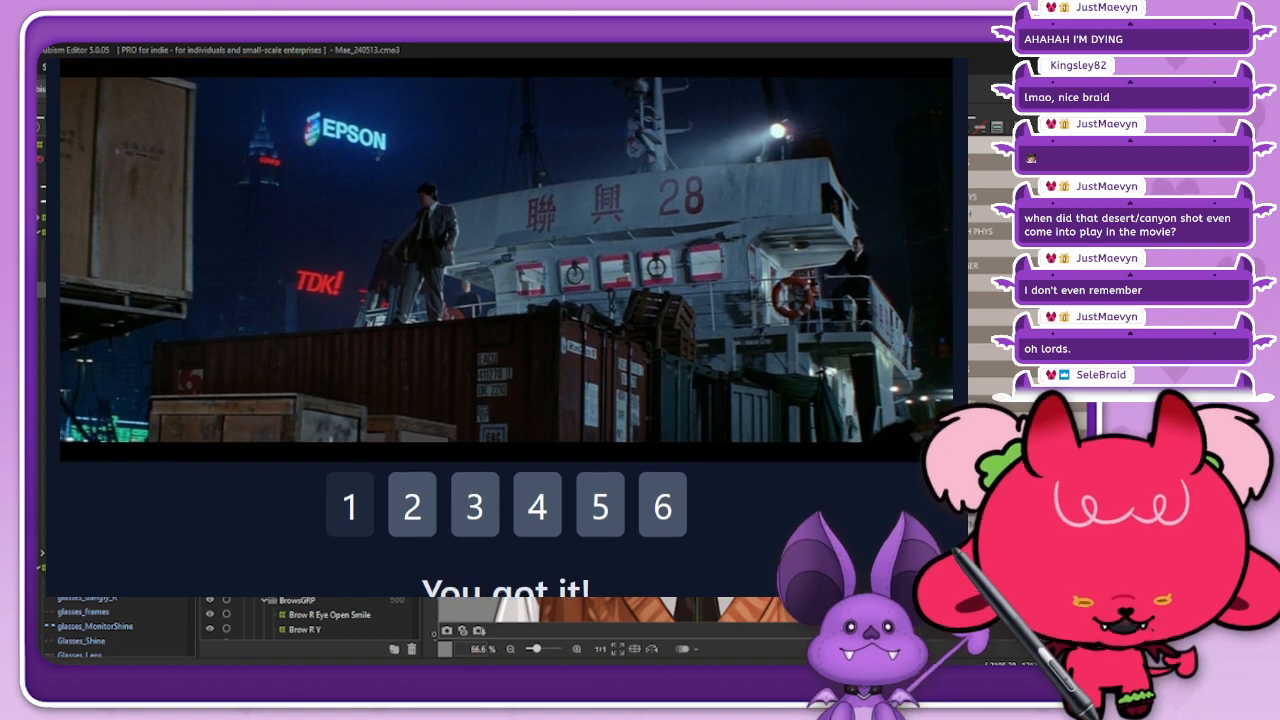
pyautogui.scroll(-2, 507, 320)
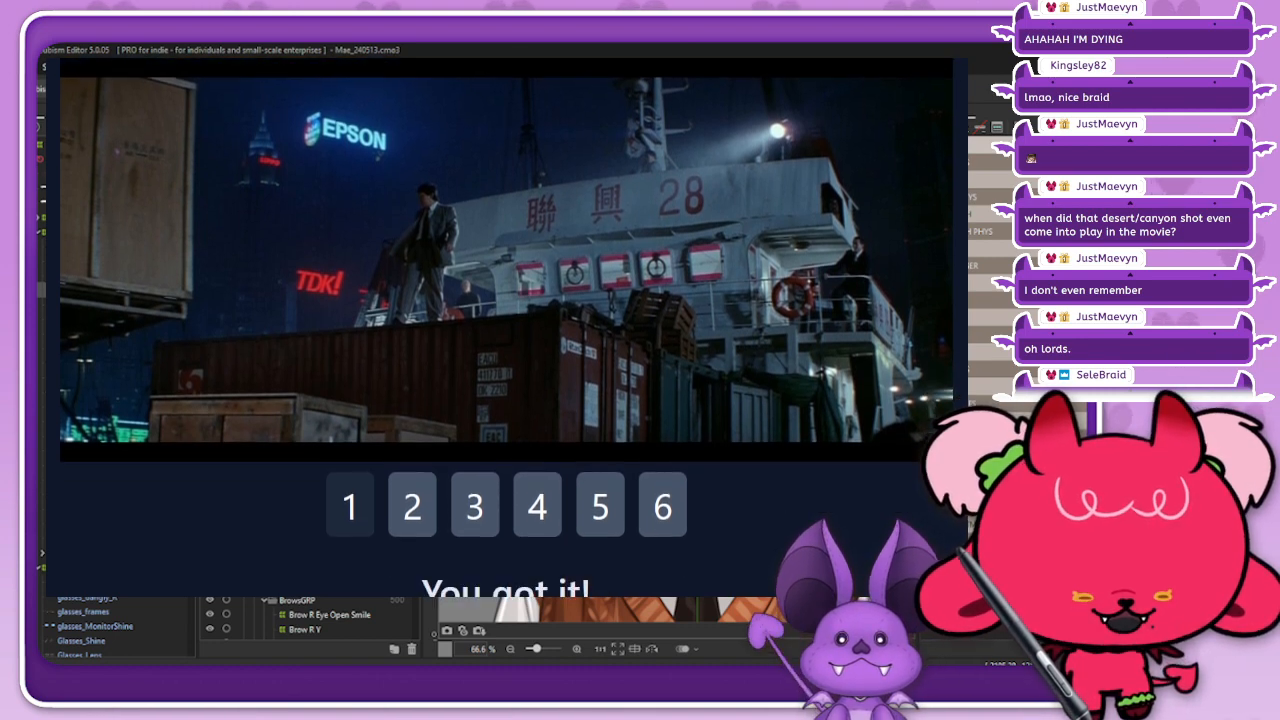
pyautogui.scroll(1, 507, 320)
pyautogui.scroll(1, 474, 562)
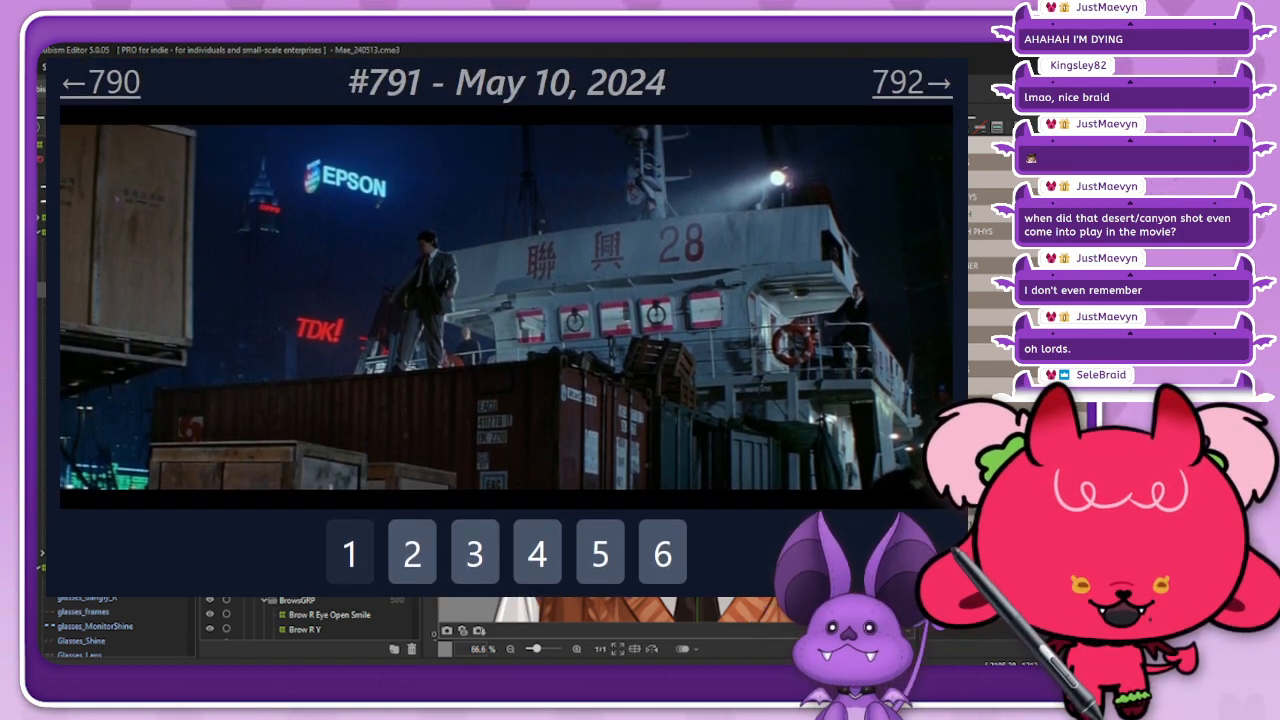
pyautogui.click(428, 567)
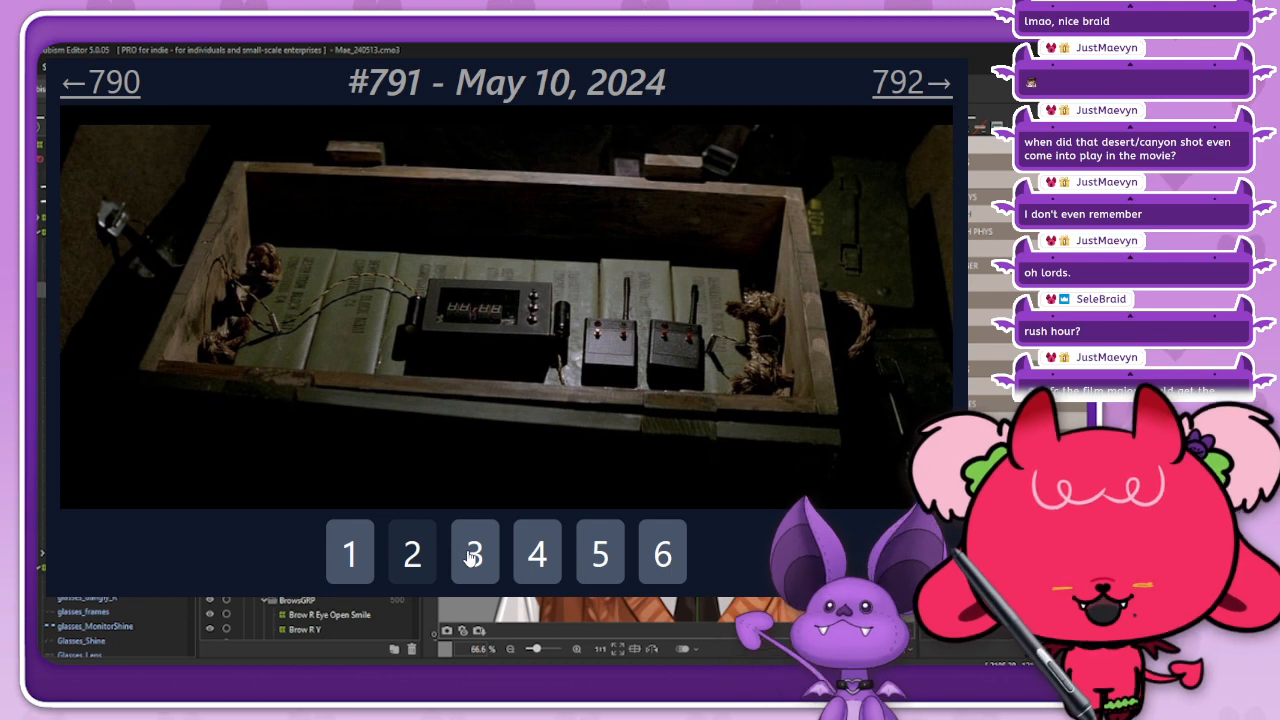
pyautogui.click(474, 556)
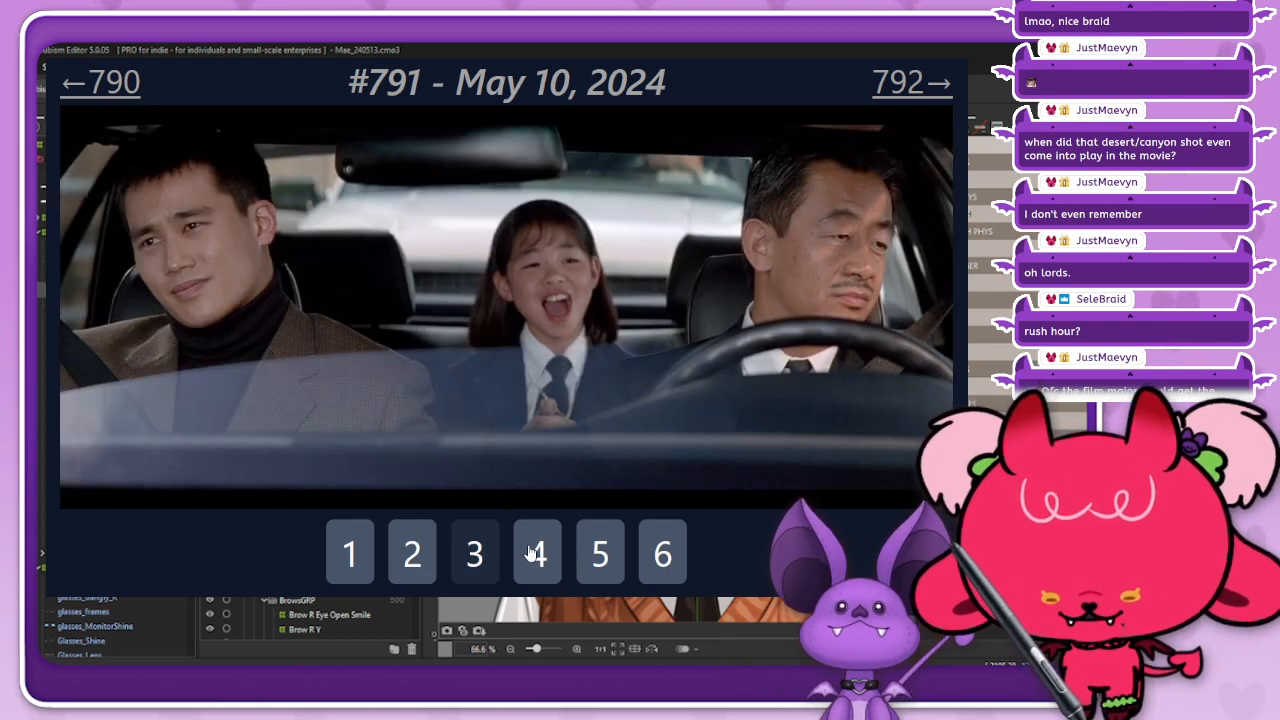
pyautogui.click(531, 553)
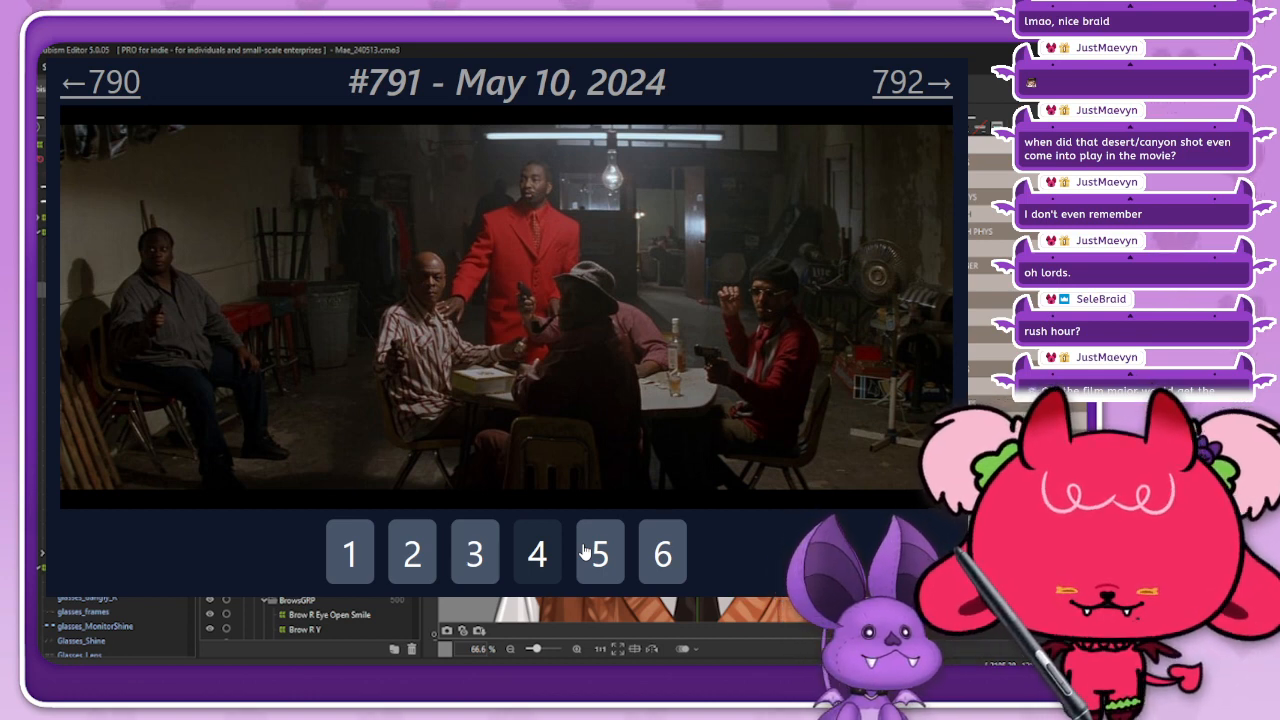
pyautogui.click(585, 553)
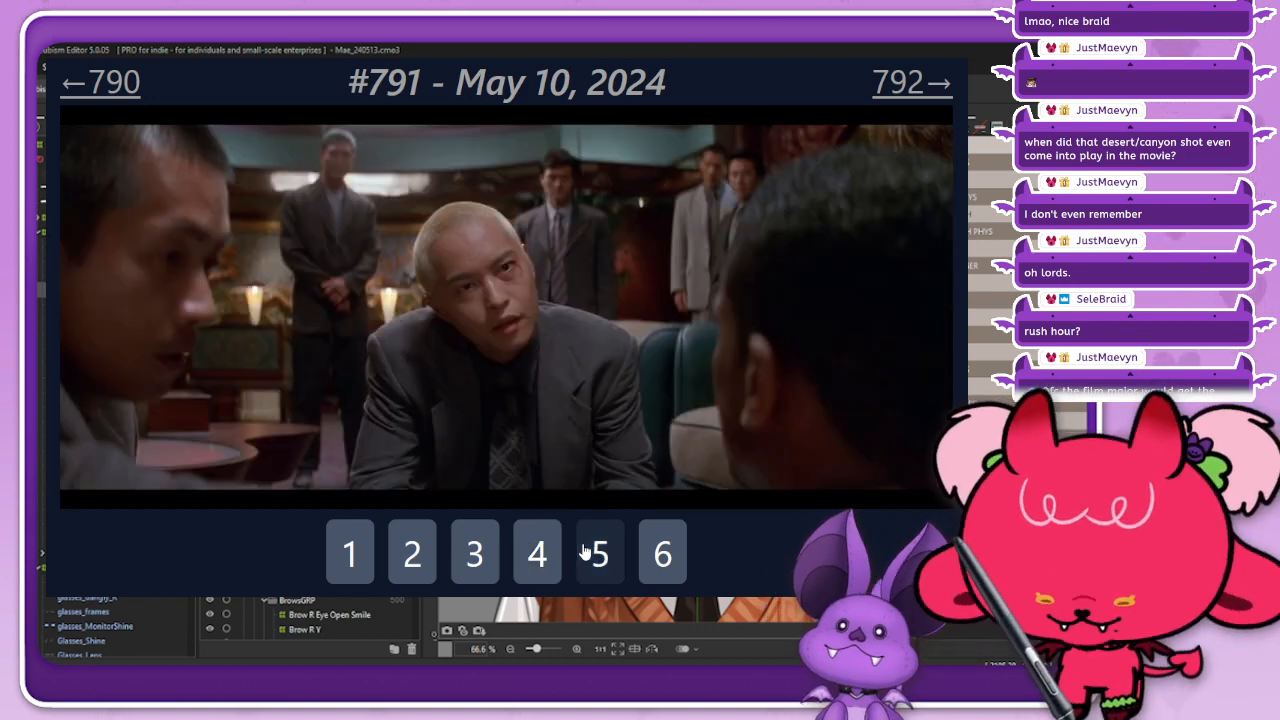
pyautogui.click(661, 551)
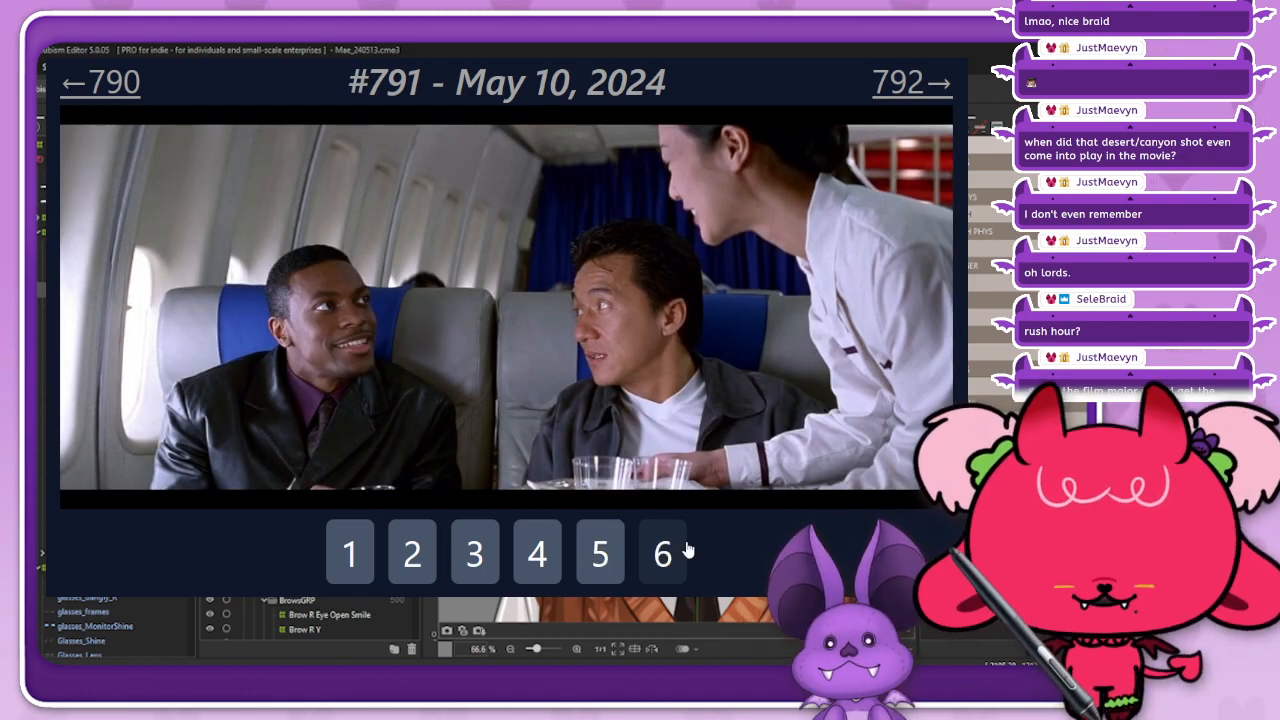
pyautogui.click(356, 567)
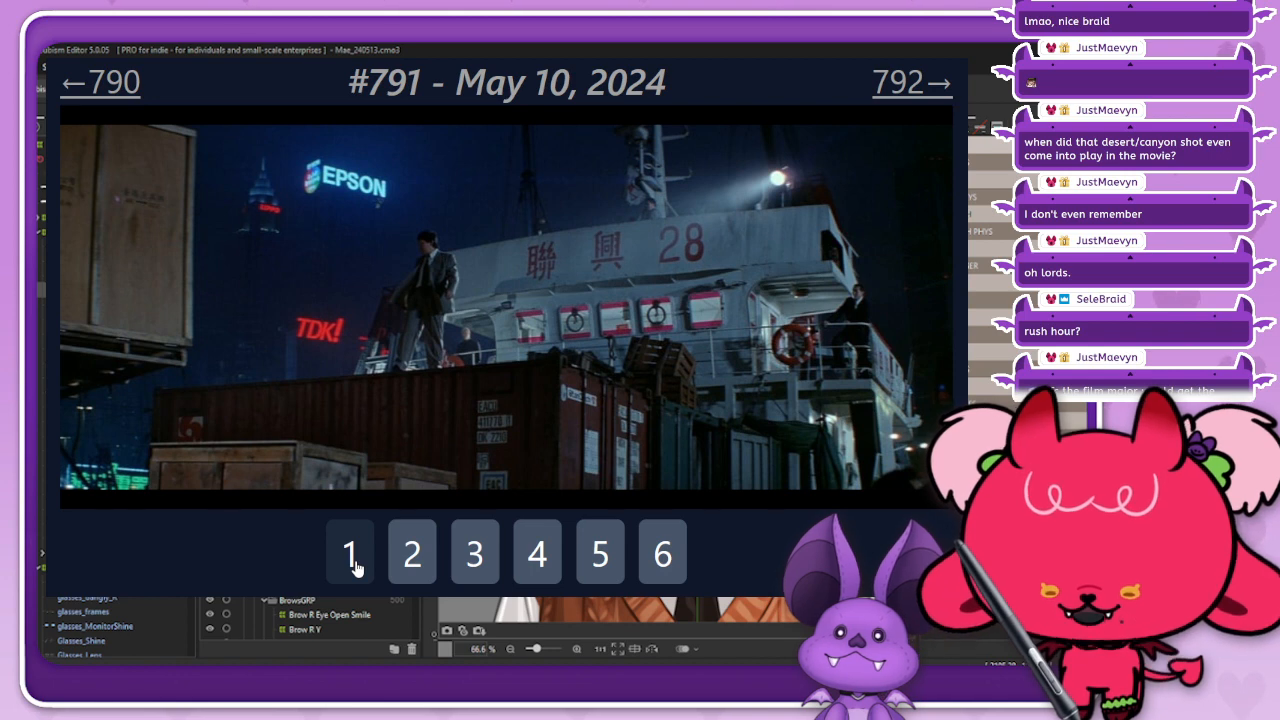